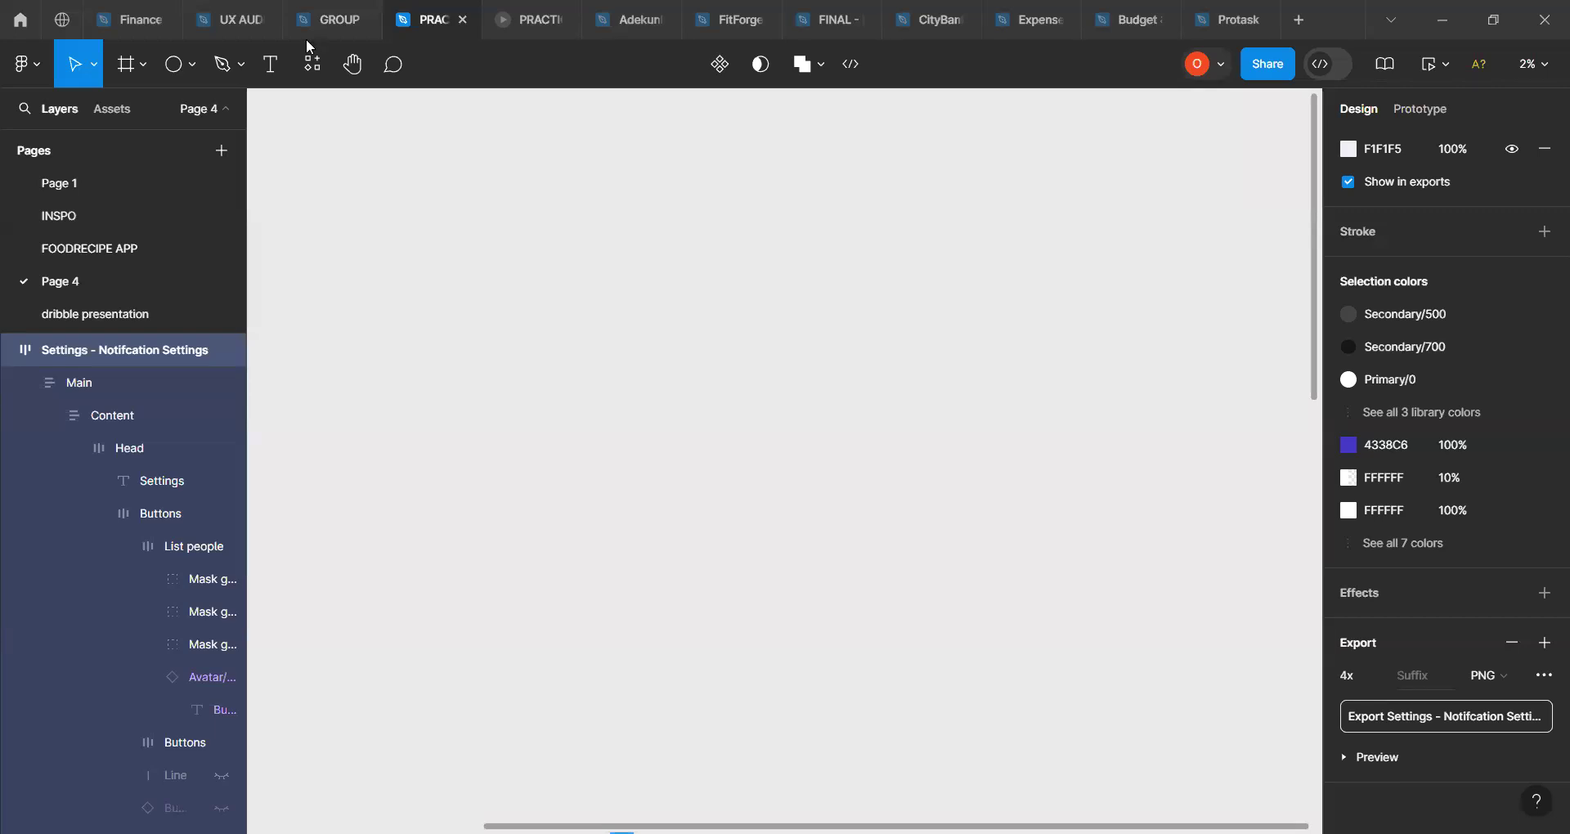
# Step: Create a new frame from the 1440×1024 Desktop preset on Page 4
pyautogui.click(125, 65)
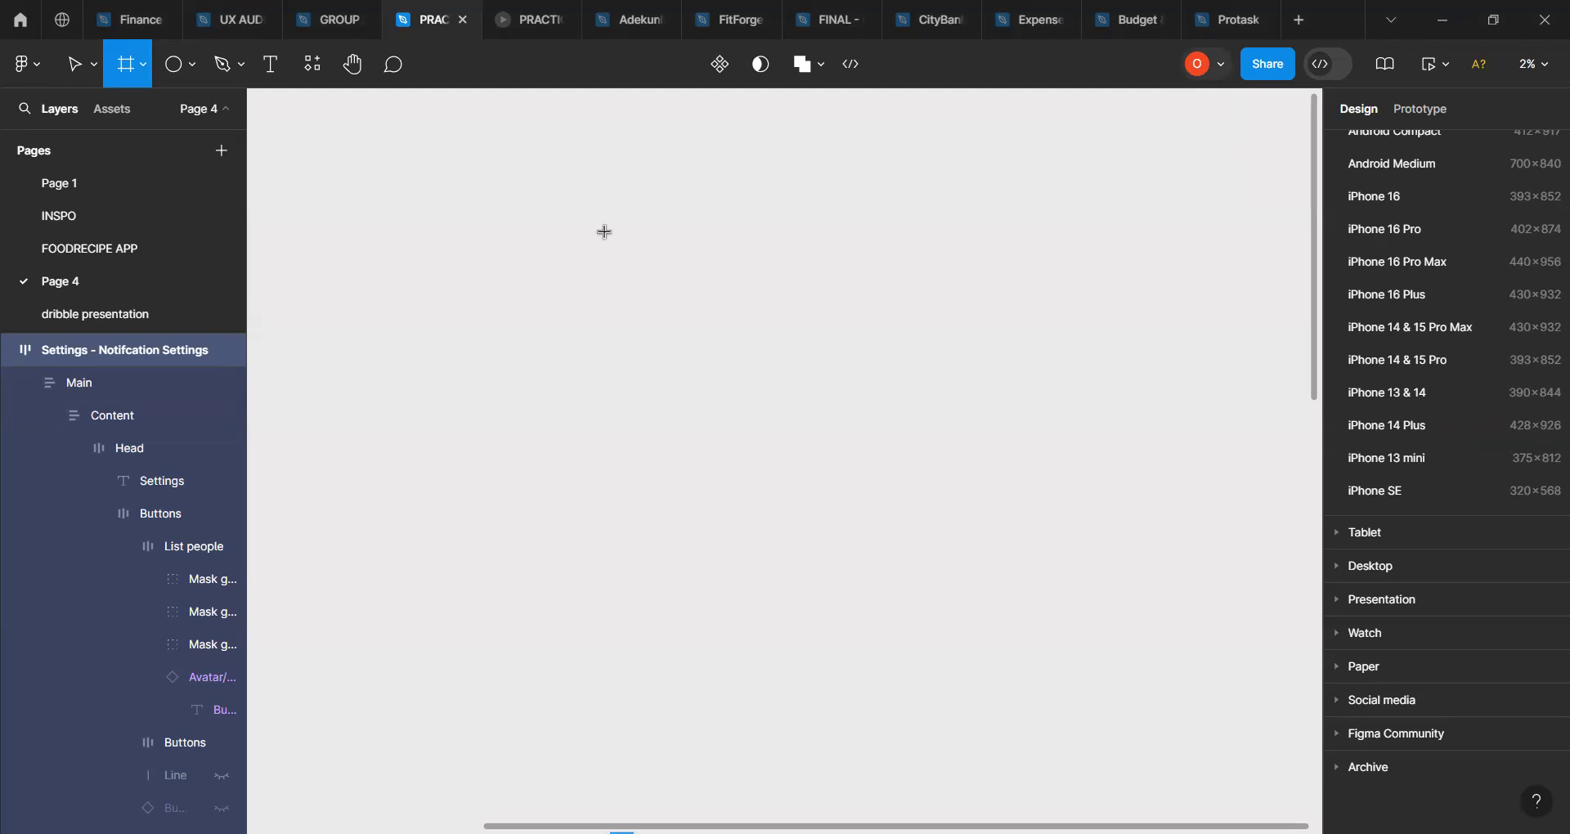
pyautogui.scroll(2, 1470, 326)
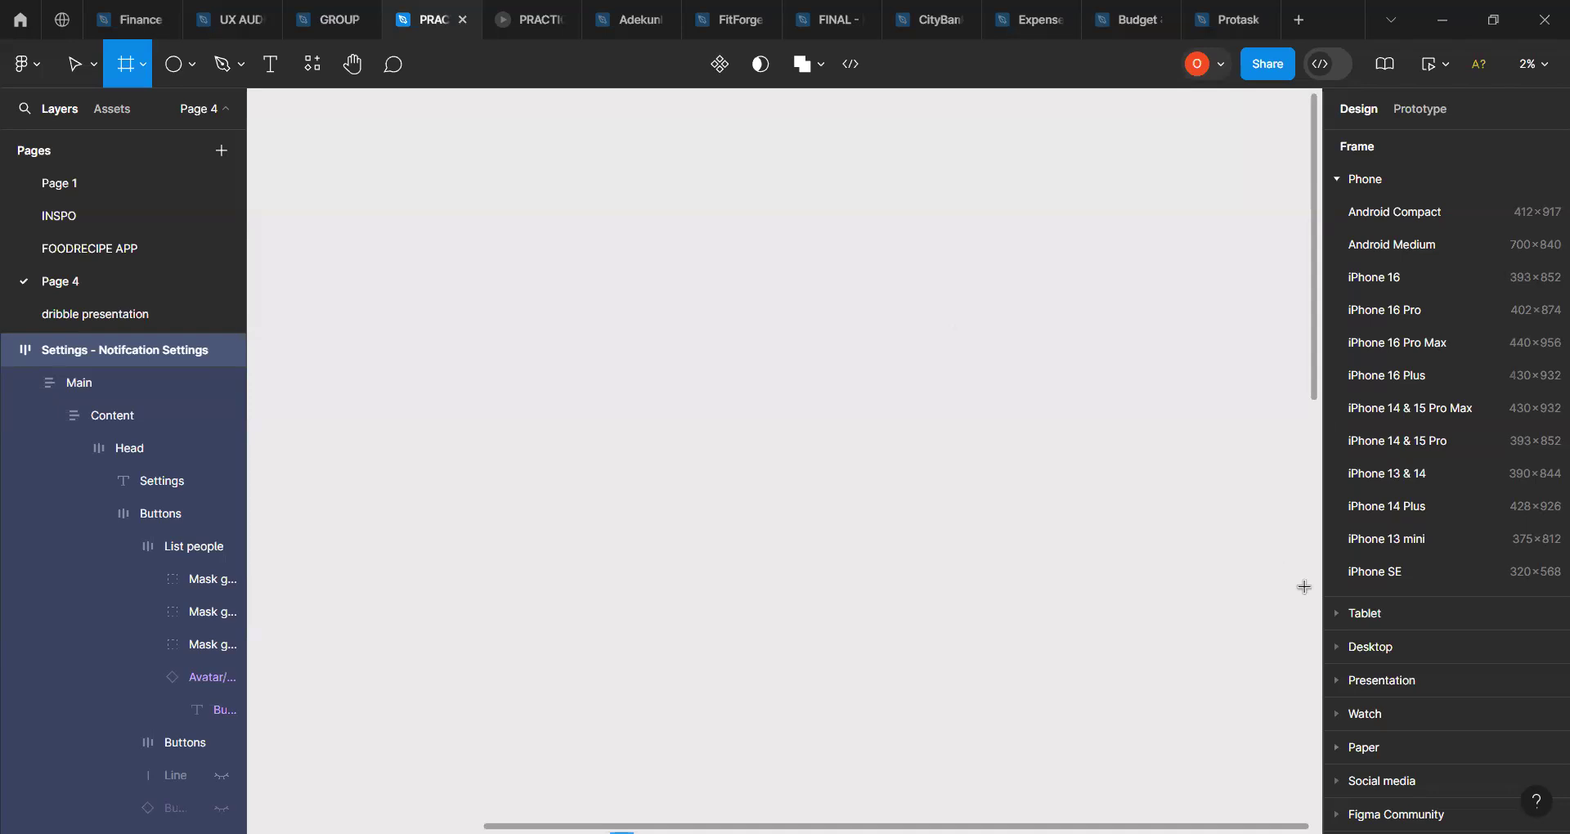
pyautogui.click(1354, 648)
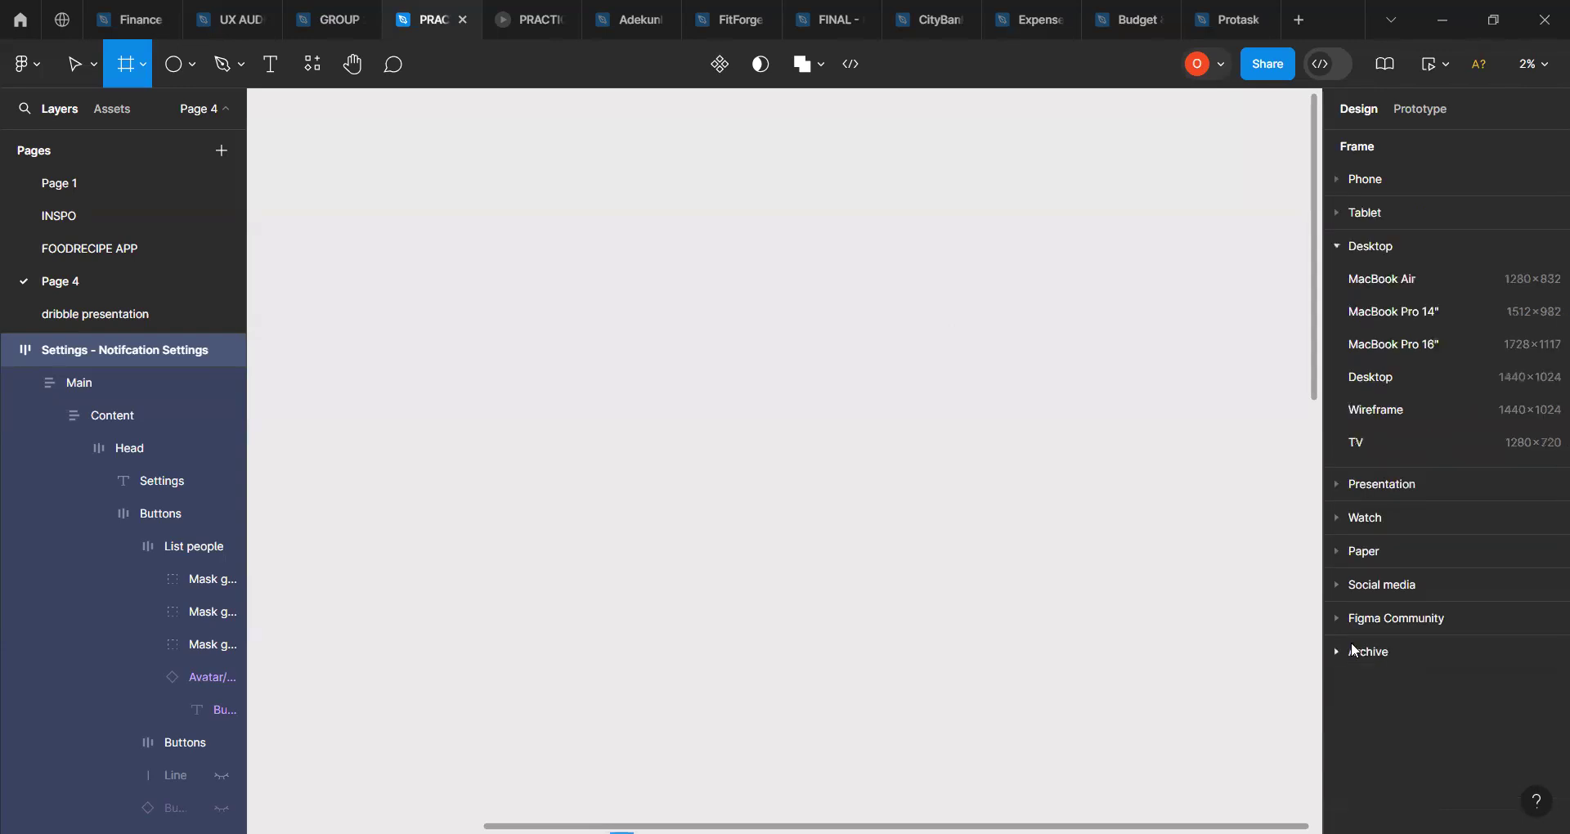
pyautogui.click(1361, 378)
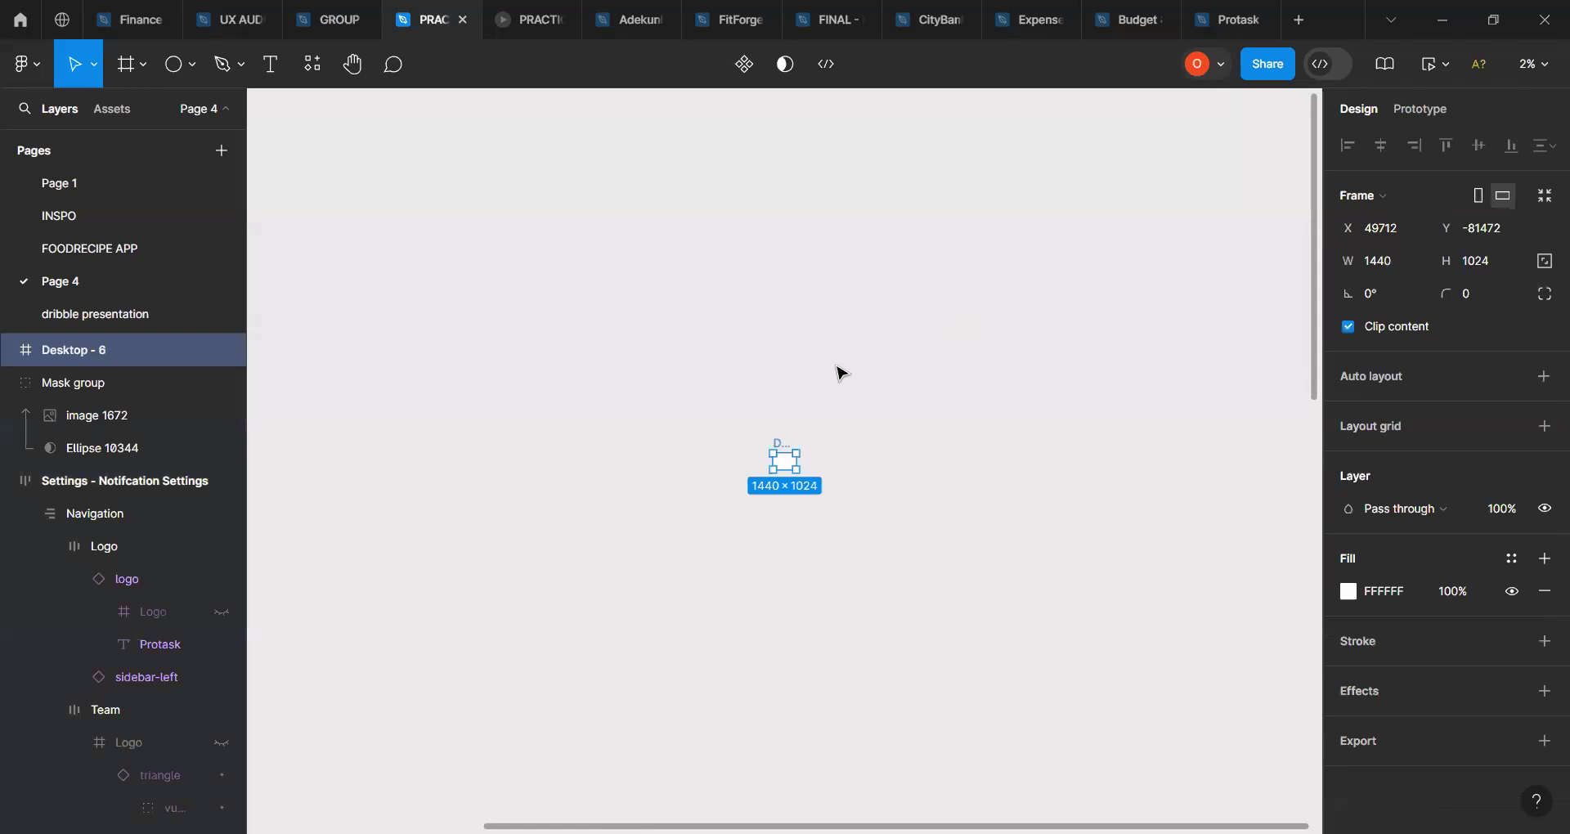
pyautogui.scroll(10, 792, 473)
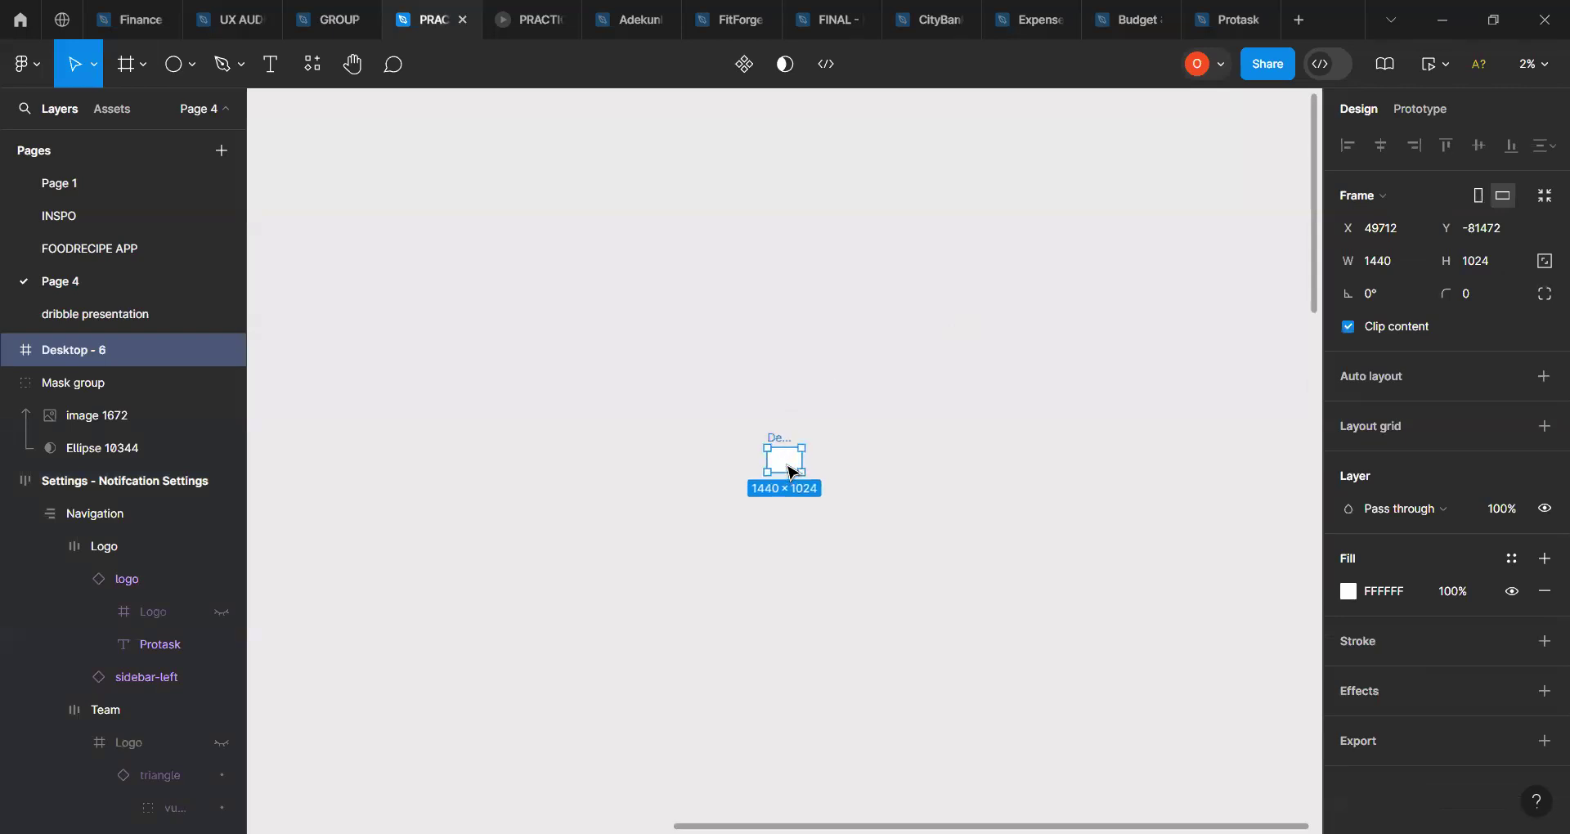
pyautogui.scroll(2, 792, 472)
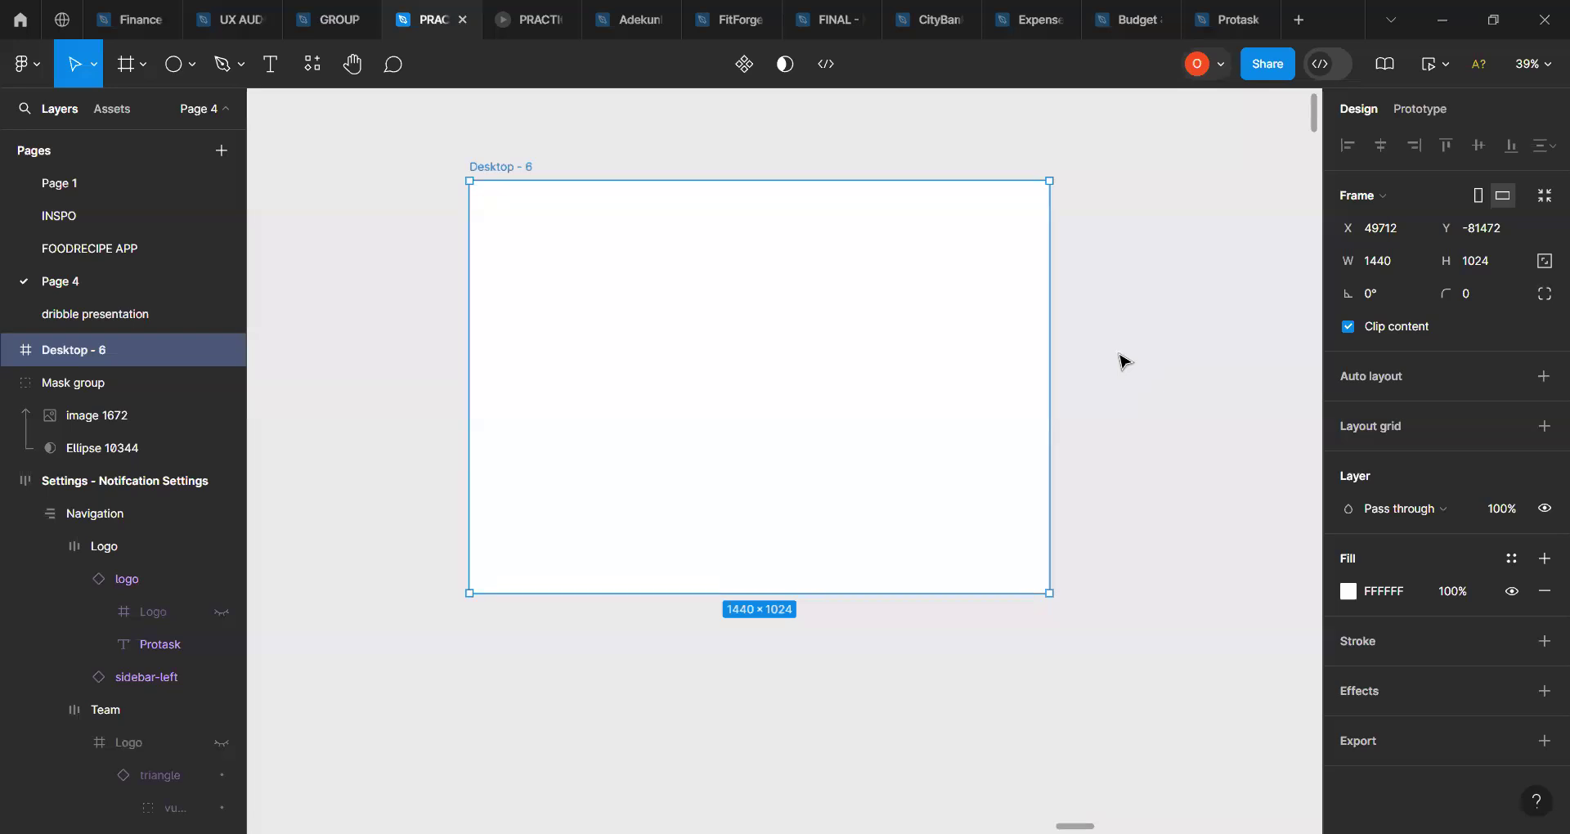
# Step: Rename the new desktop frame as "website"
pyautogui.doubleClick(502, 167)
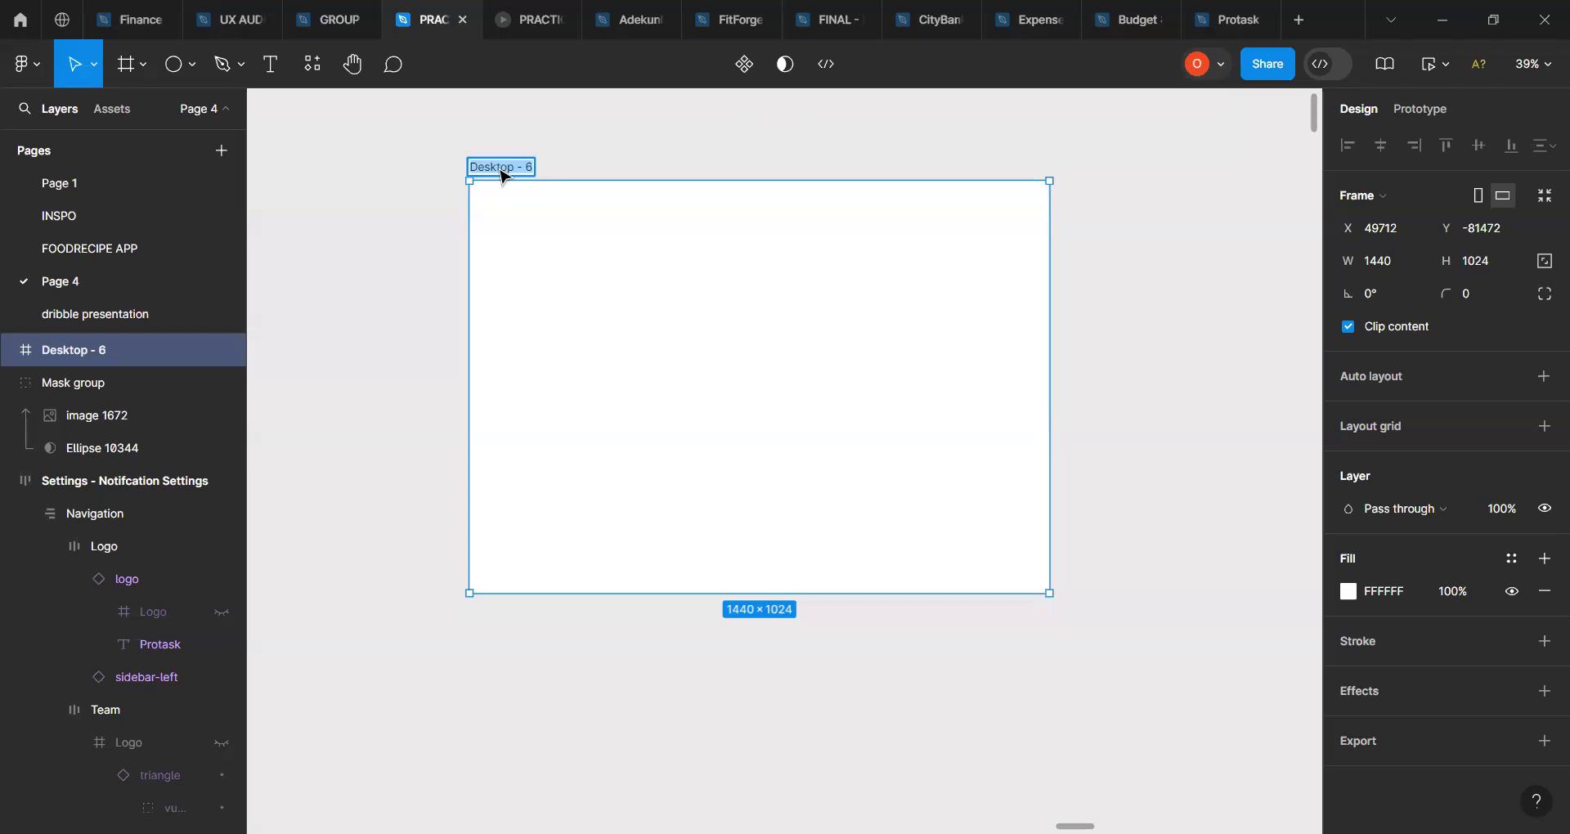
pyautogui.write('website')
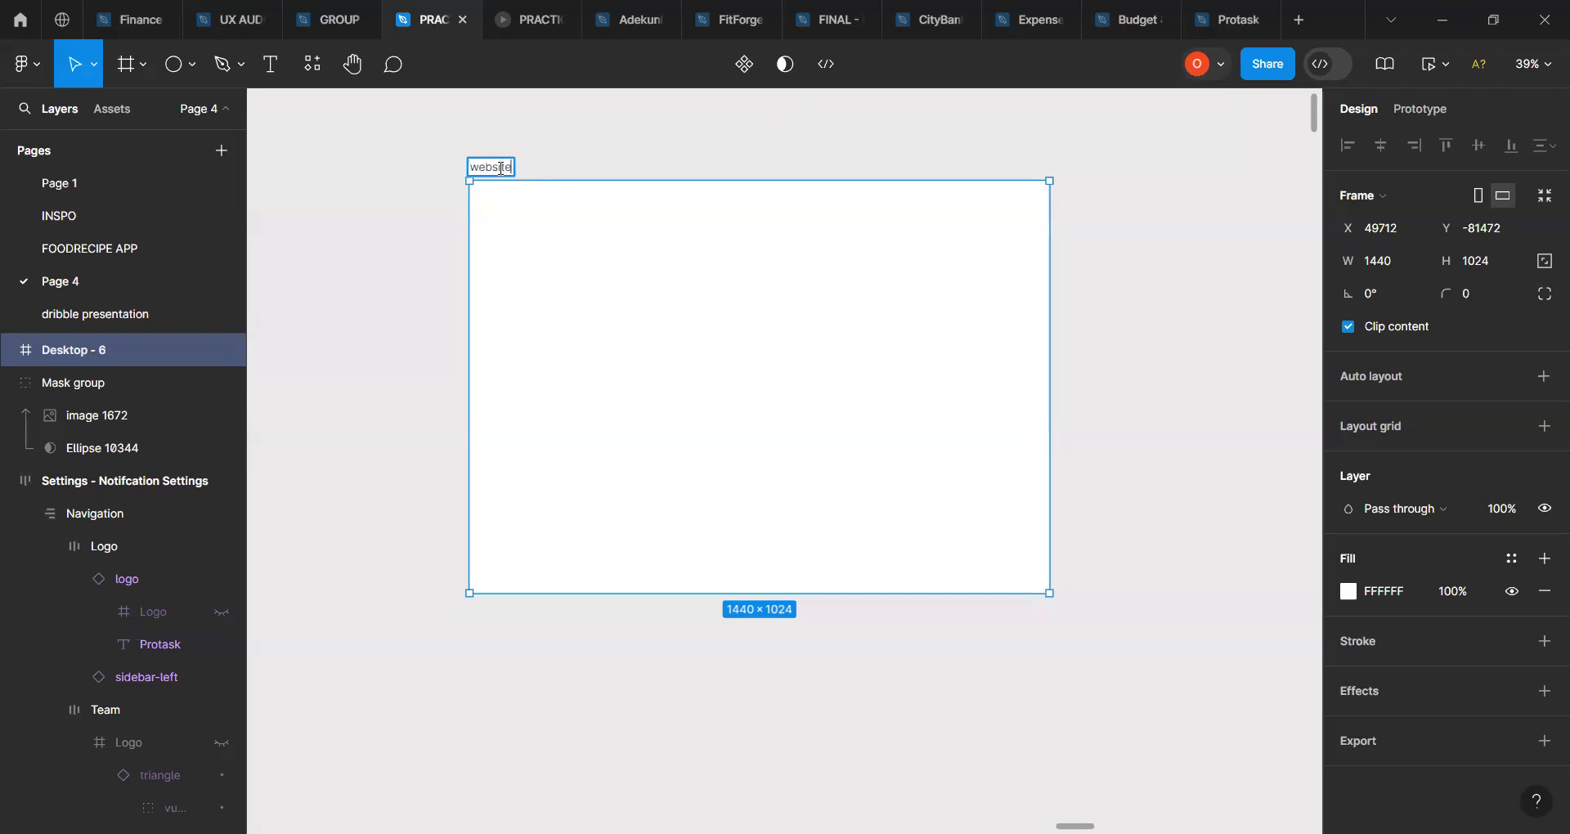
pyautogui.click(652, 153)
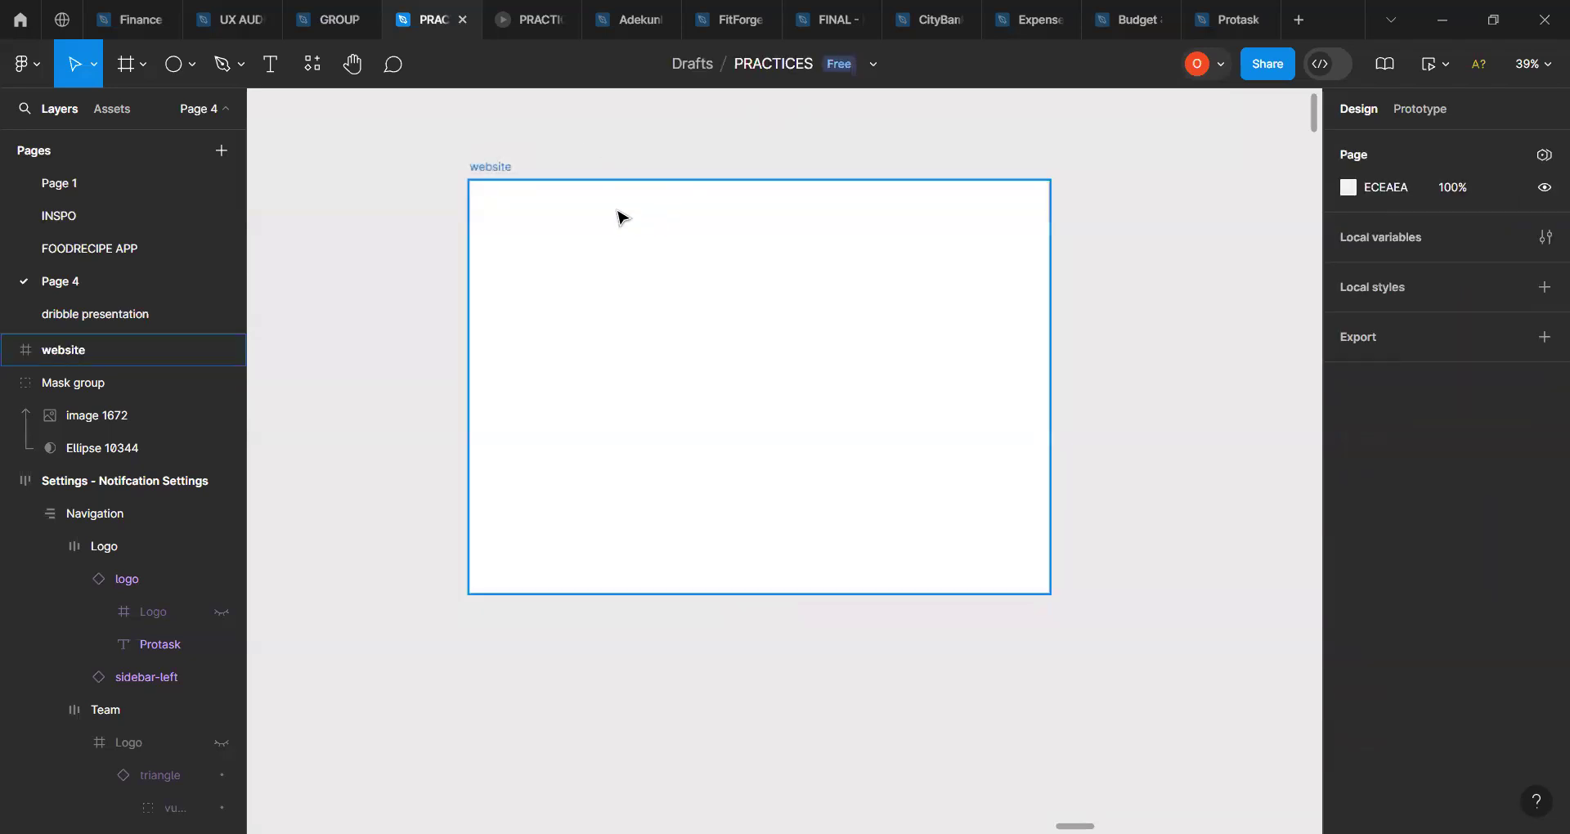
# Step: Add a layout grid to the website frame and configure it as 12 columns
pyautogui.click(621, 217)
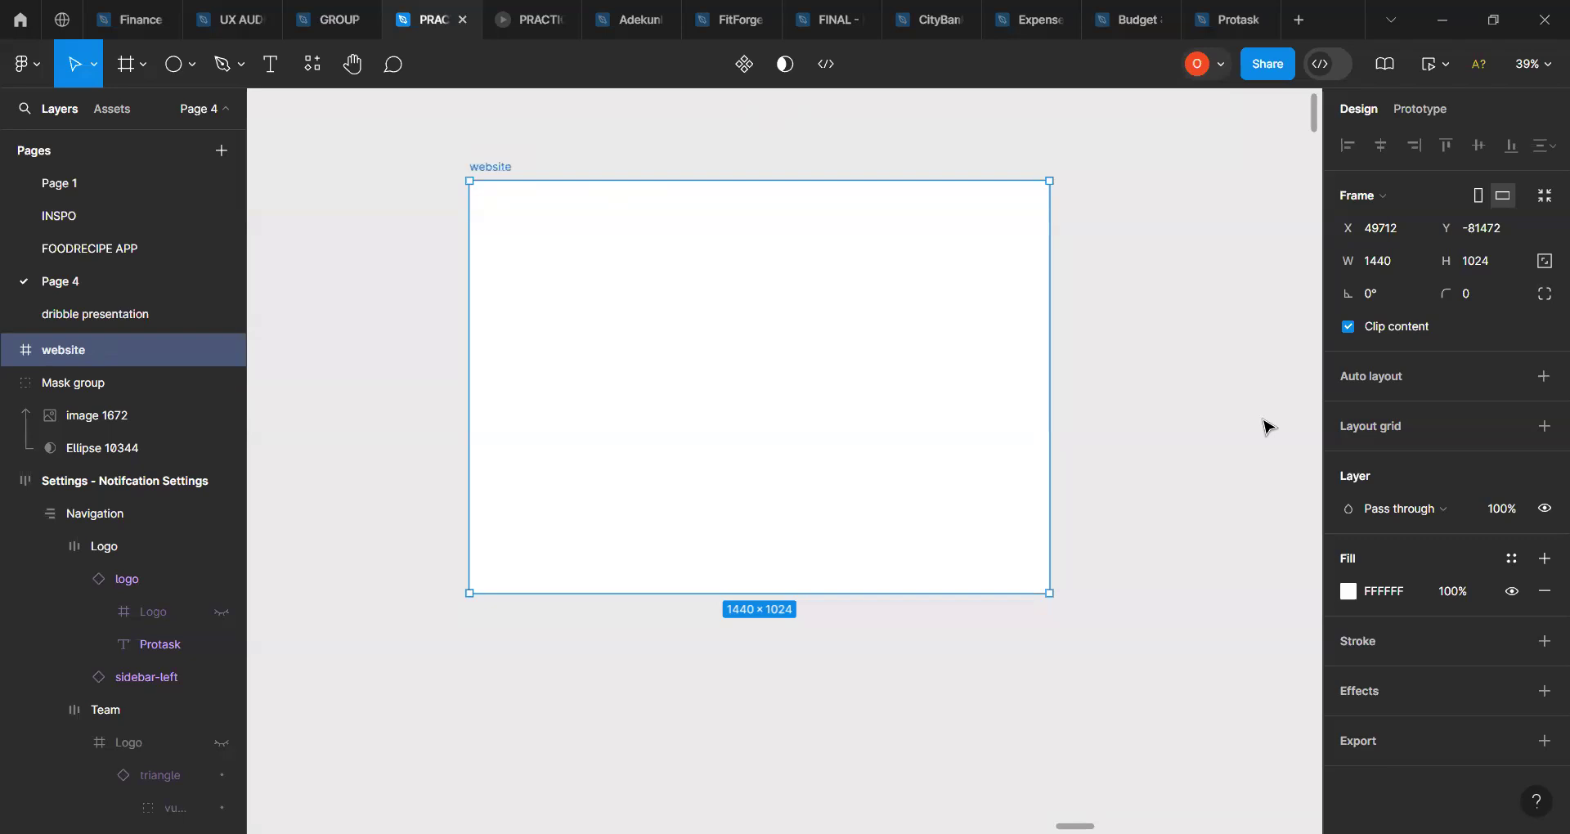
pyautogui.click(1536, 431)
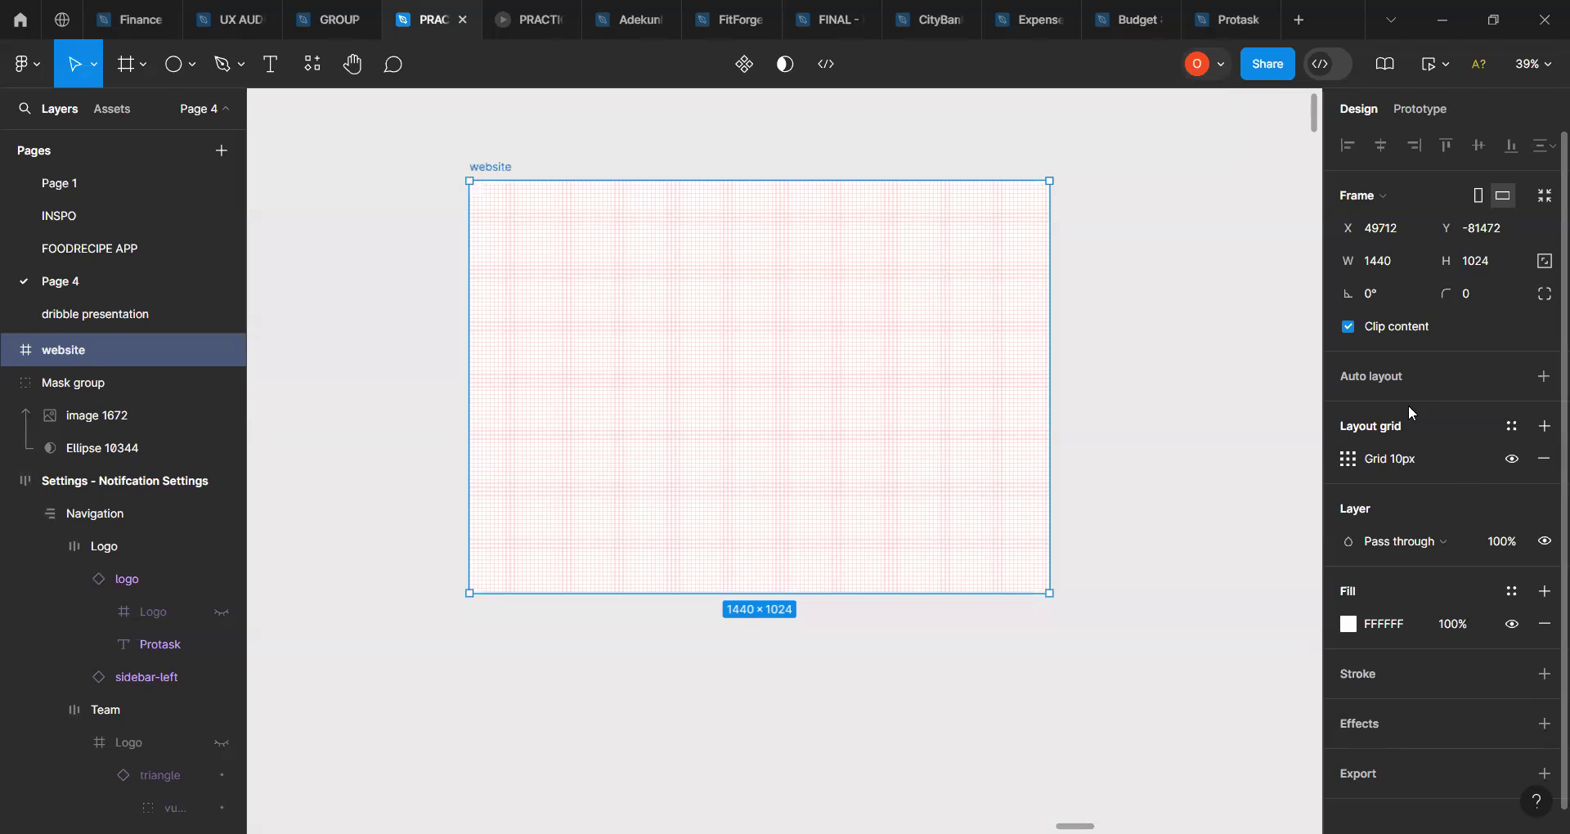
pyautogui.click(1350, 456)
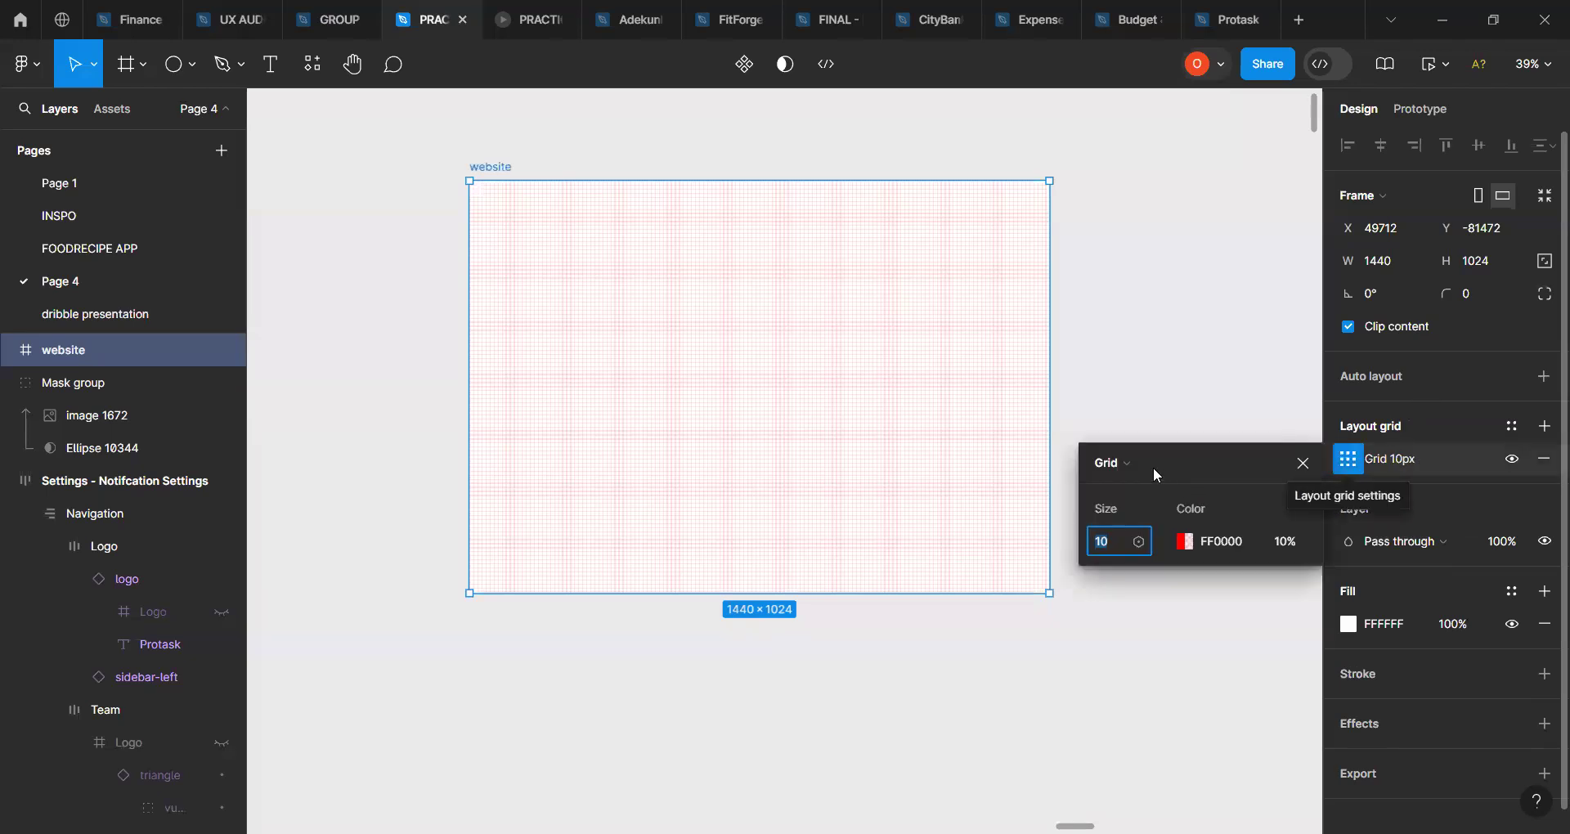
pyautogui.click(1118, 463)
pyautogui.click(1148, 488)
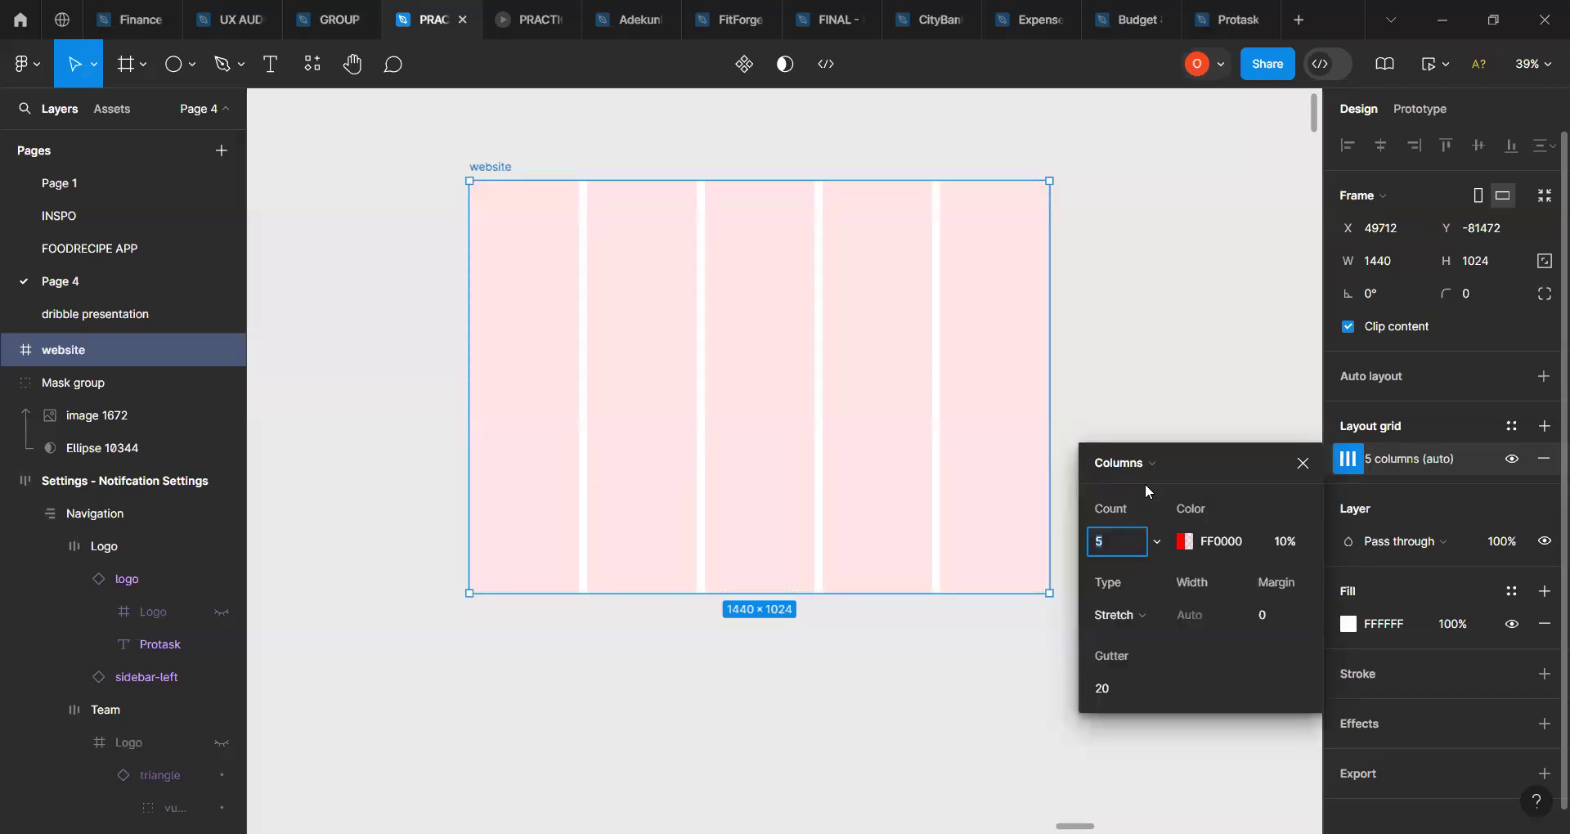
pyautogui.write('12')
pyautogui.click(1174, 470)
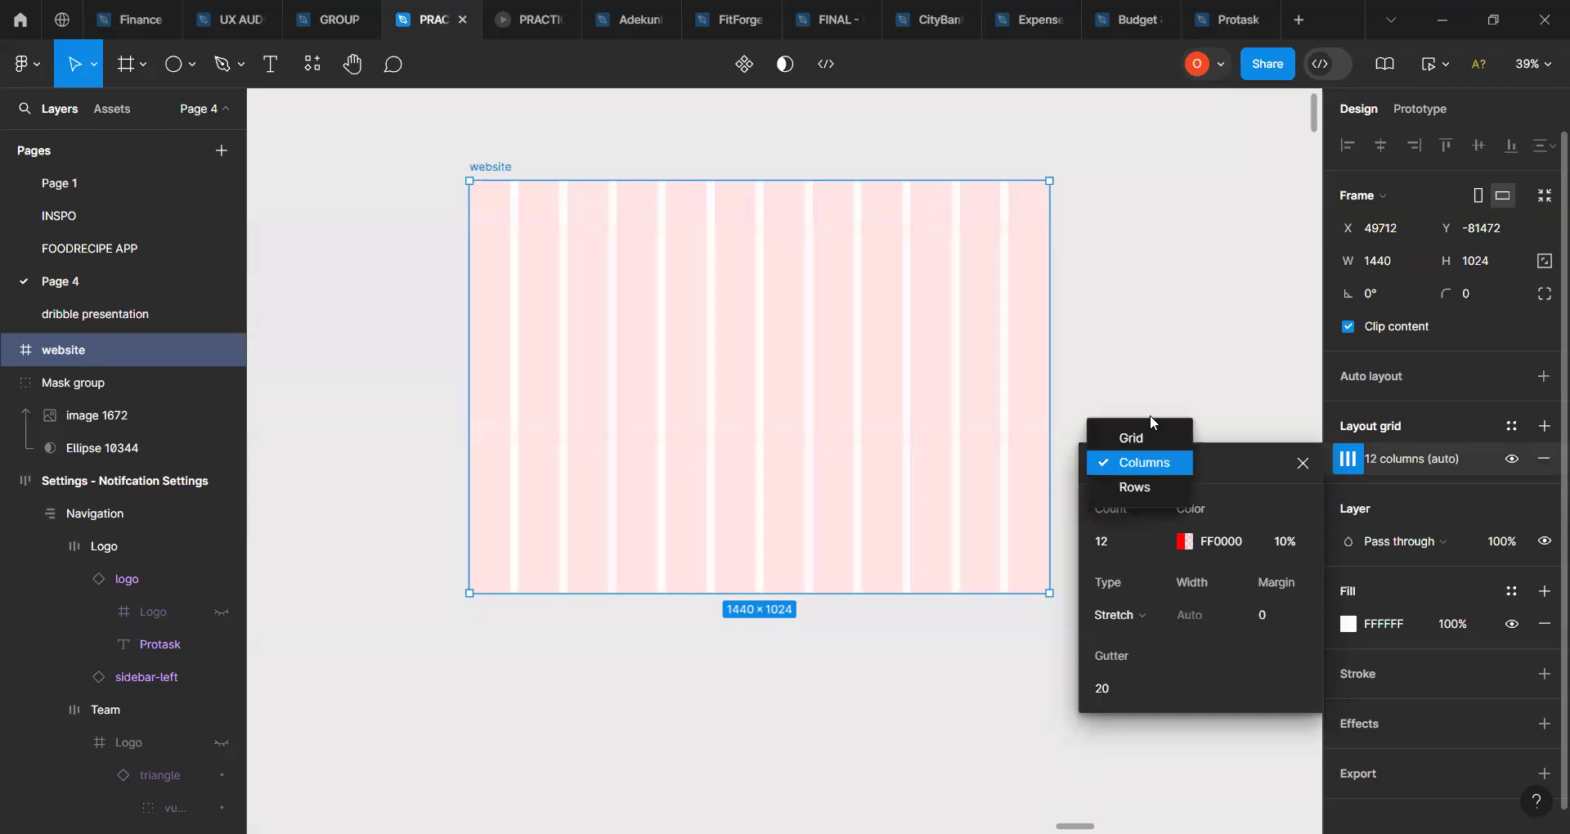
pyautogui.click(1152, 469)
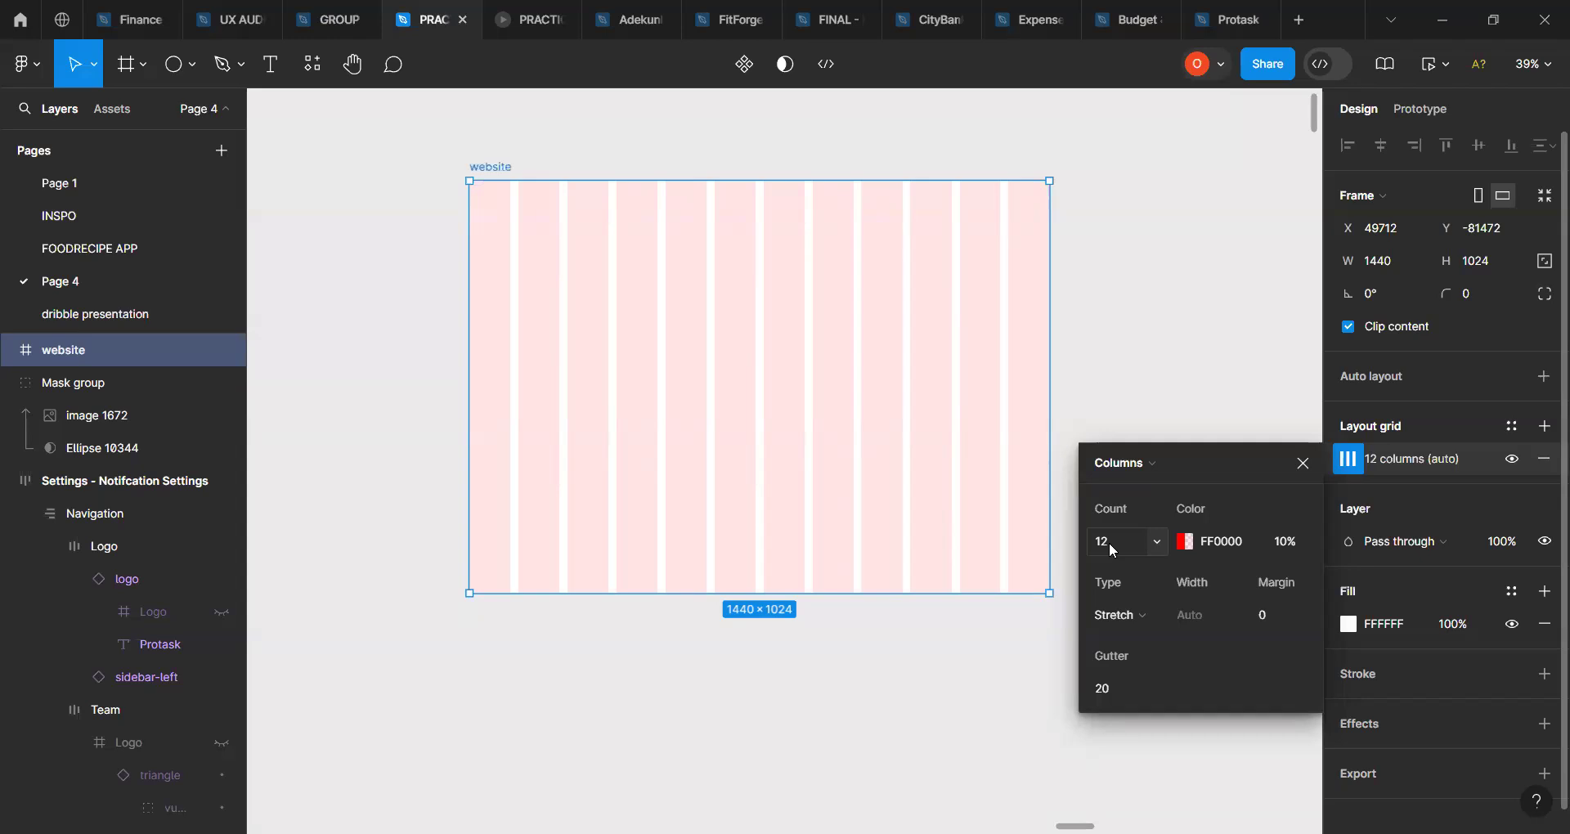
# Step: Set the margin of the website frame's column grid to 100 and close the grid settings
pyautogui.click(1265, 619)
pyautogui.press('Return')
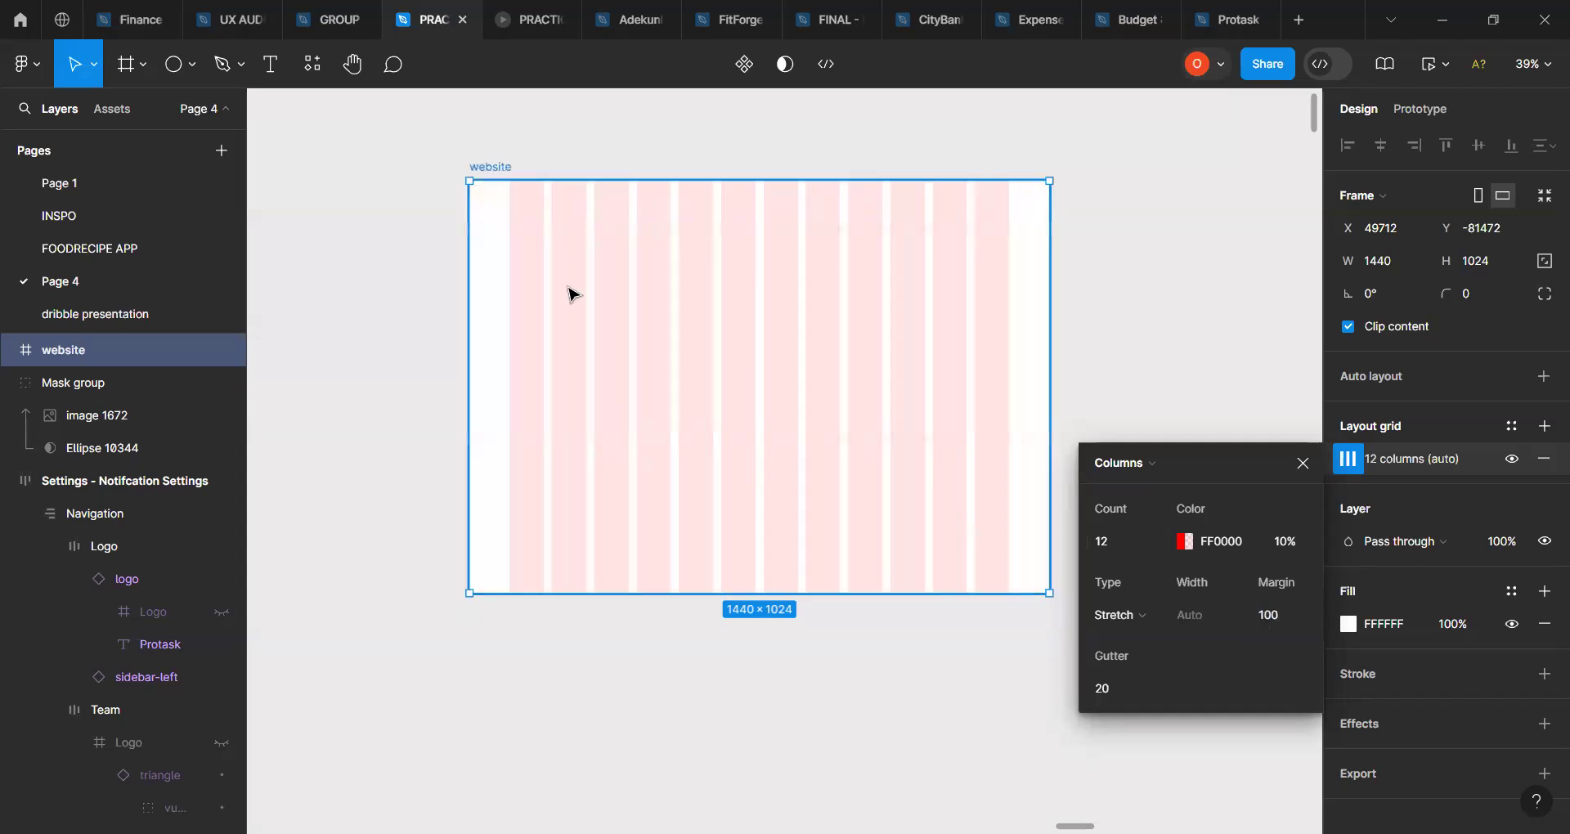
pyautogui.click(1303, 464)
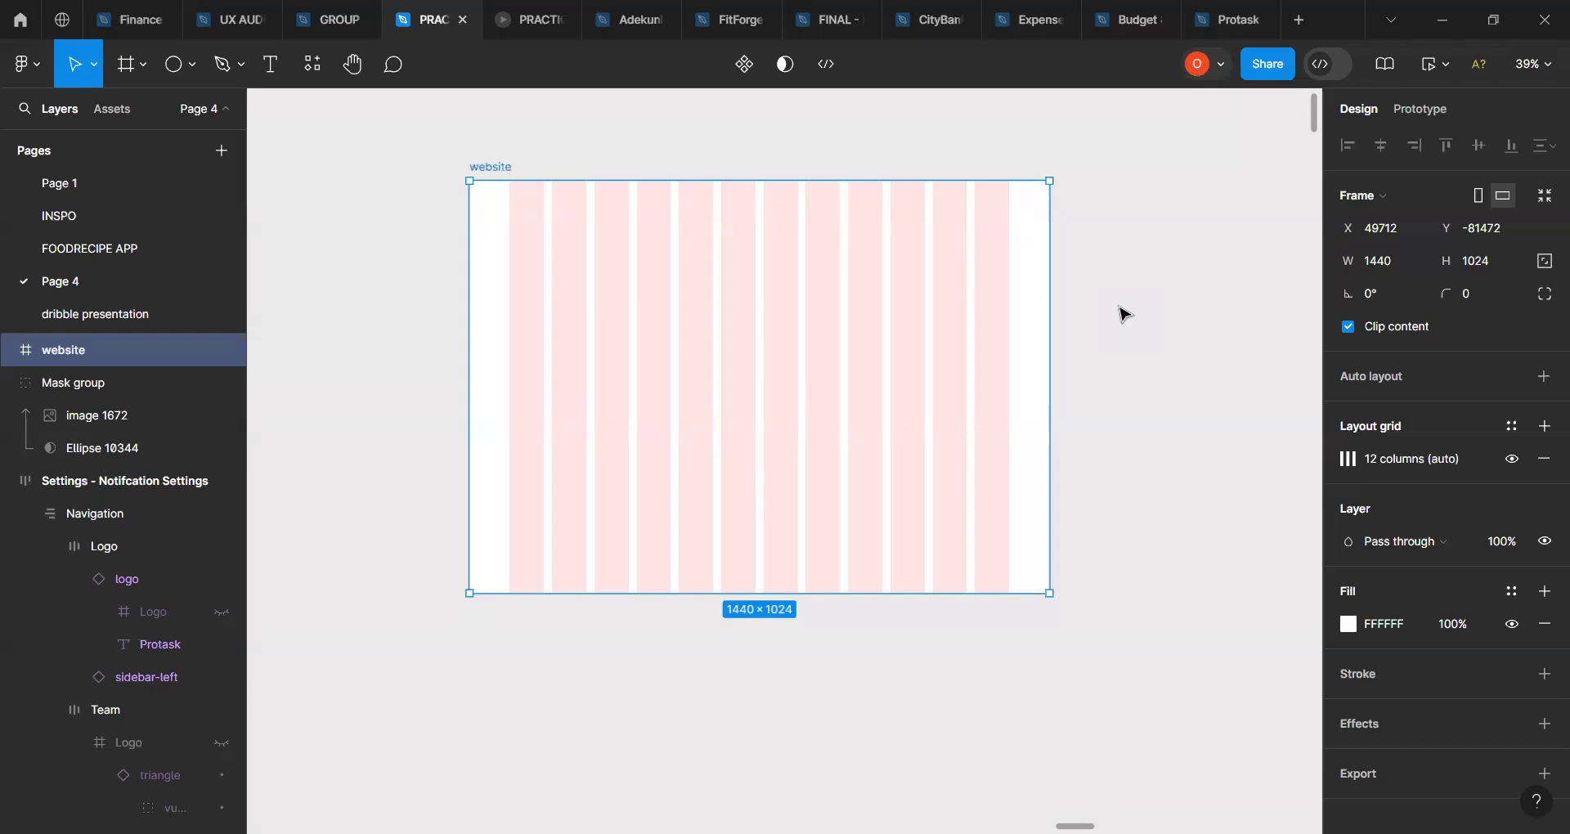
pyautogui.click(1069, 304)
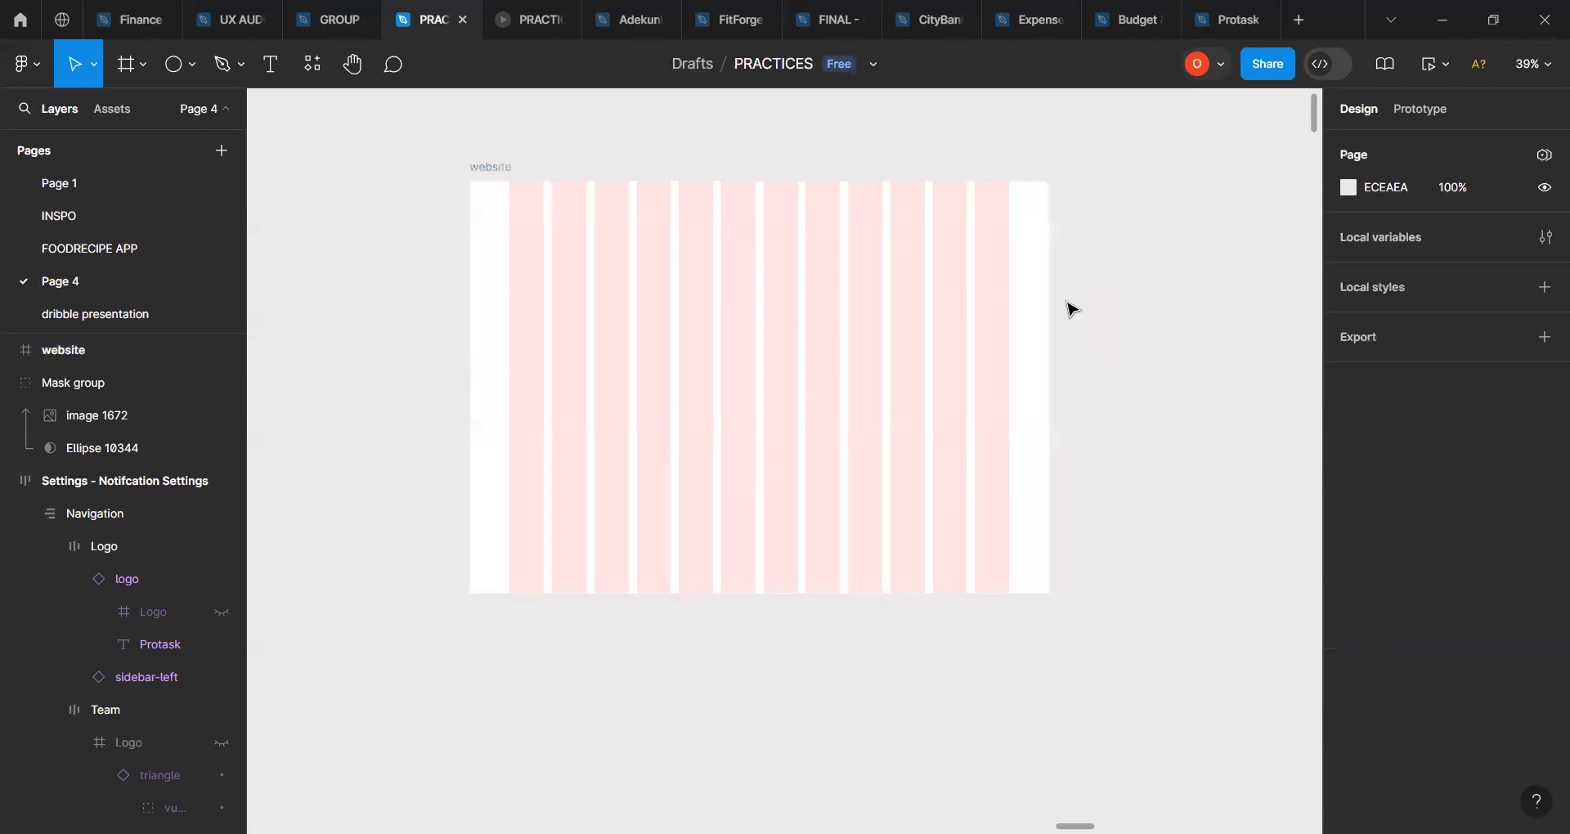
pyautogui.click(927, 347)
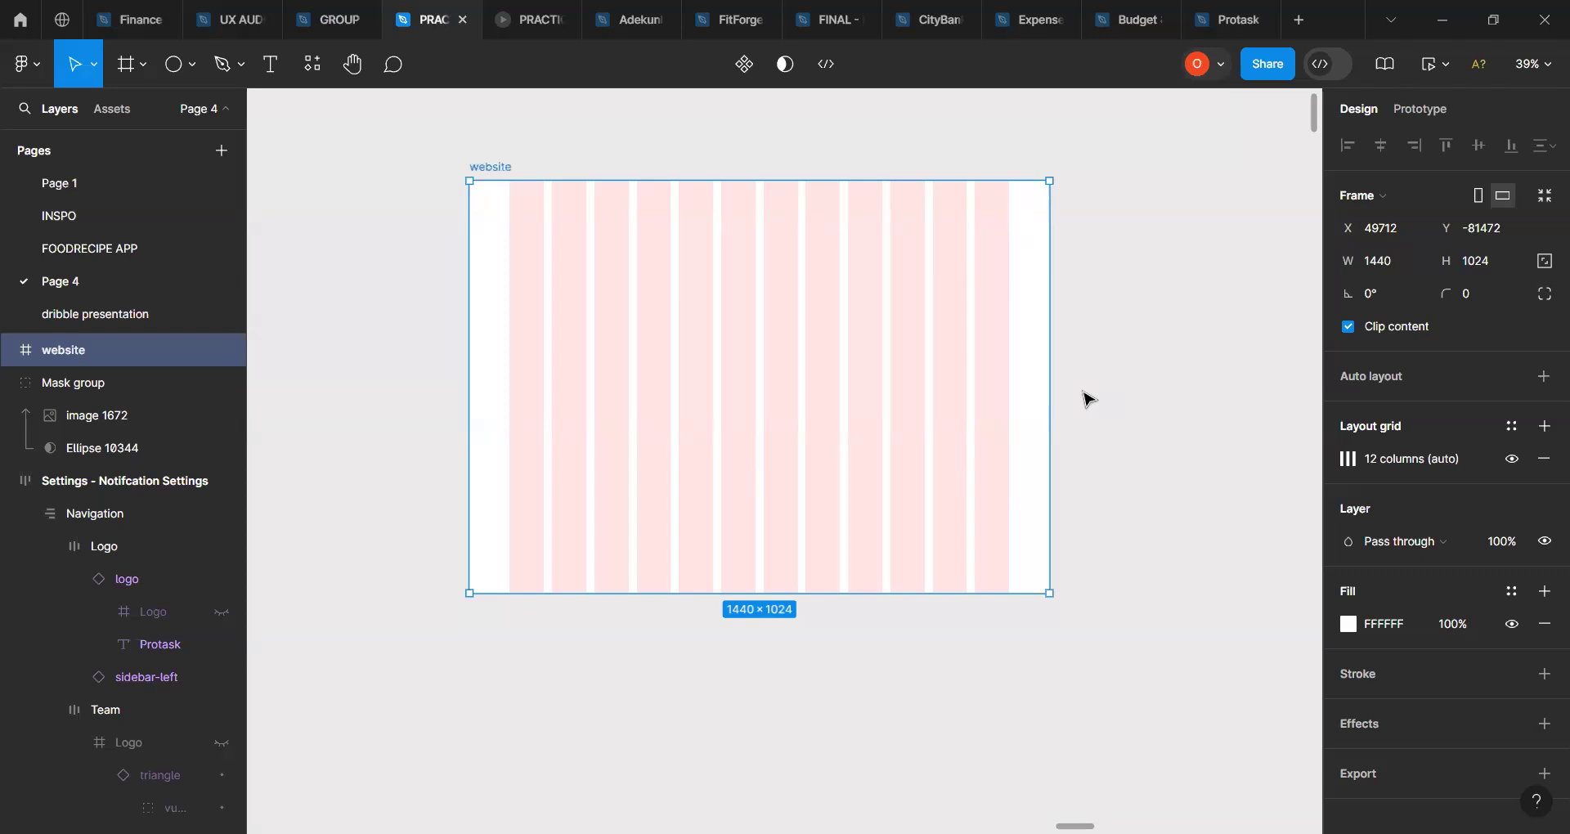
pyautogui.scroll(-1, 1087, 399)
pyautogui.scroll(2, 1087, 399)
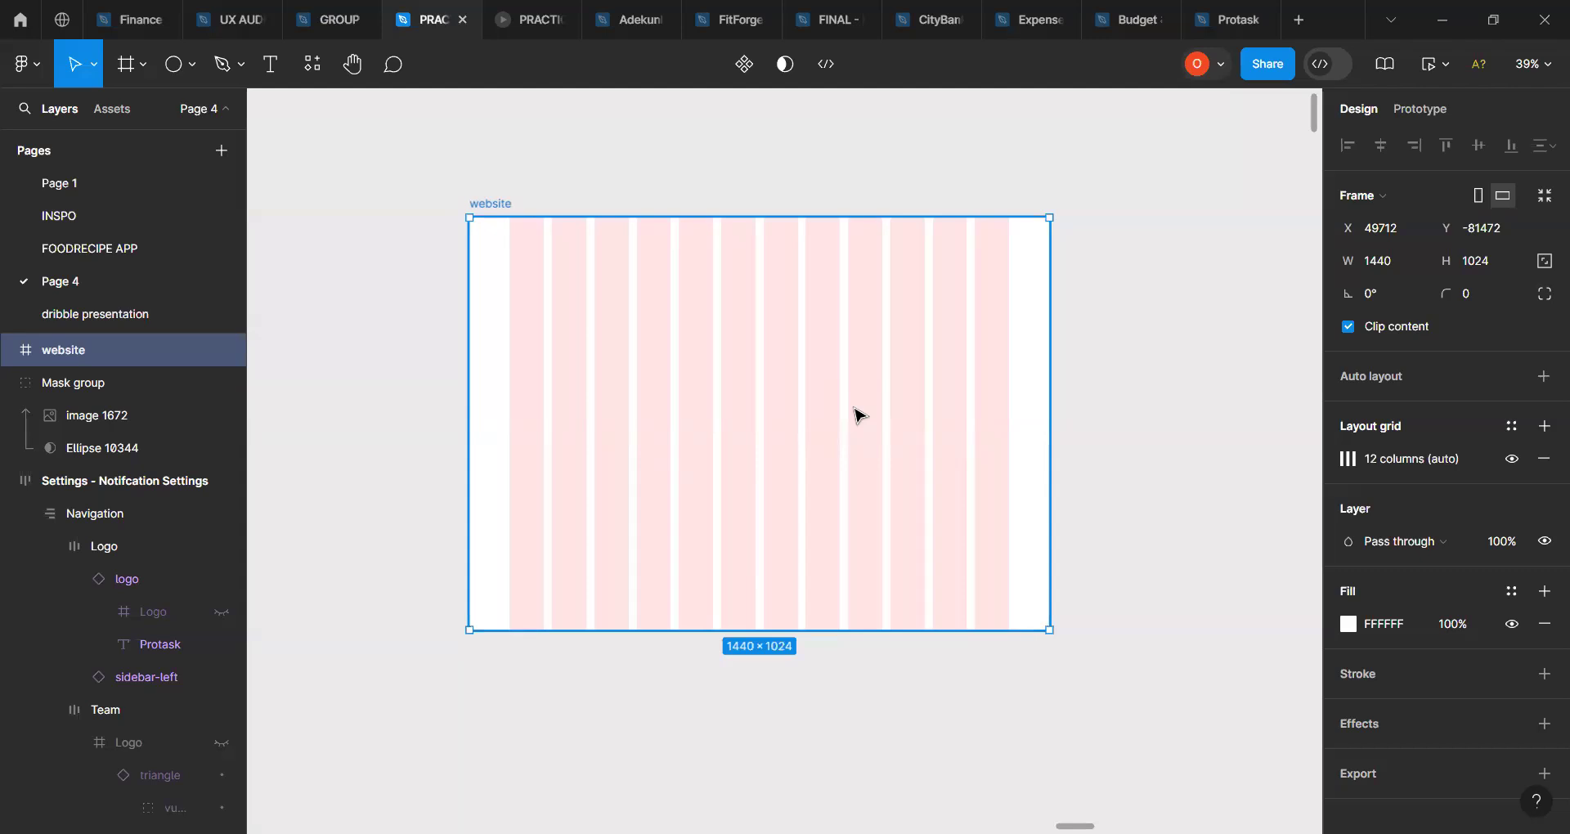
# Step: Start a text object in the website frame and switch its font to Roboto, leaving the text empty
pyautogui.click(269, 66)
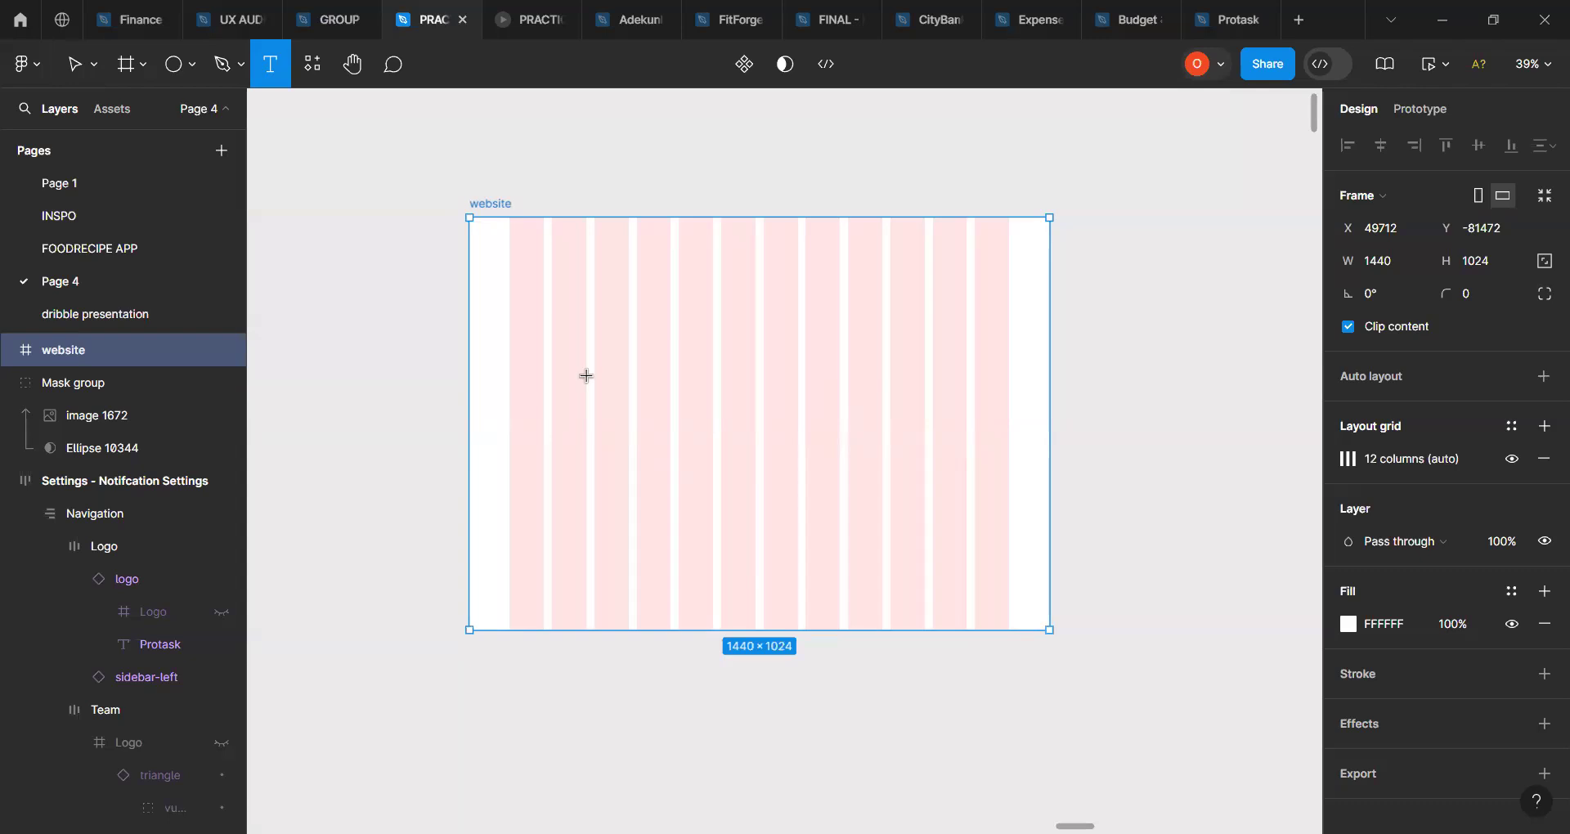
pyautogui.click(632, 379)
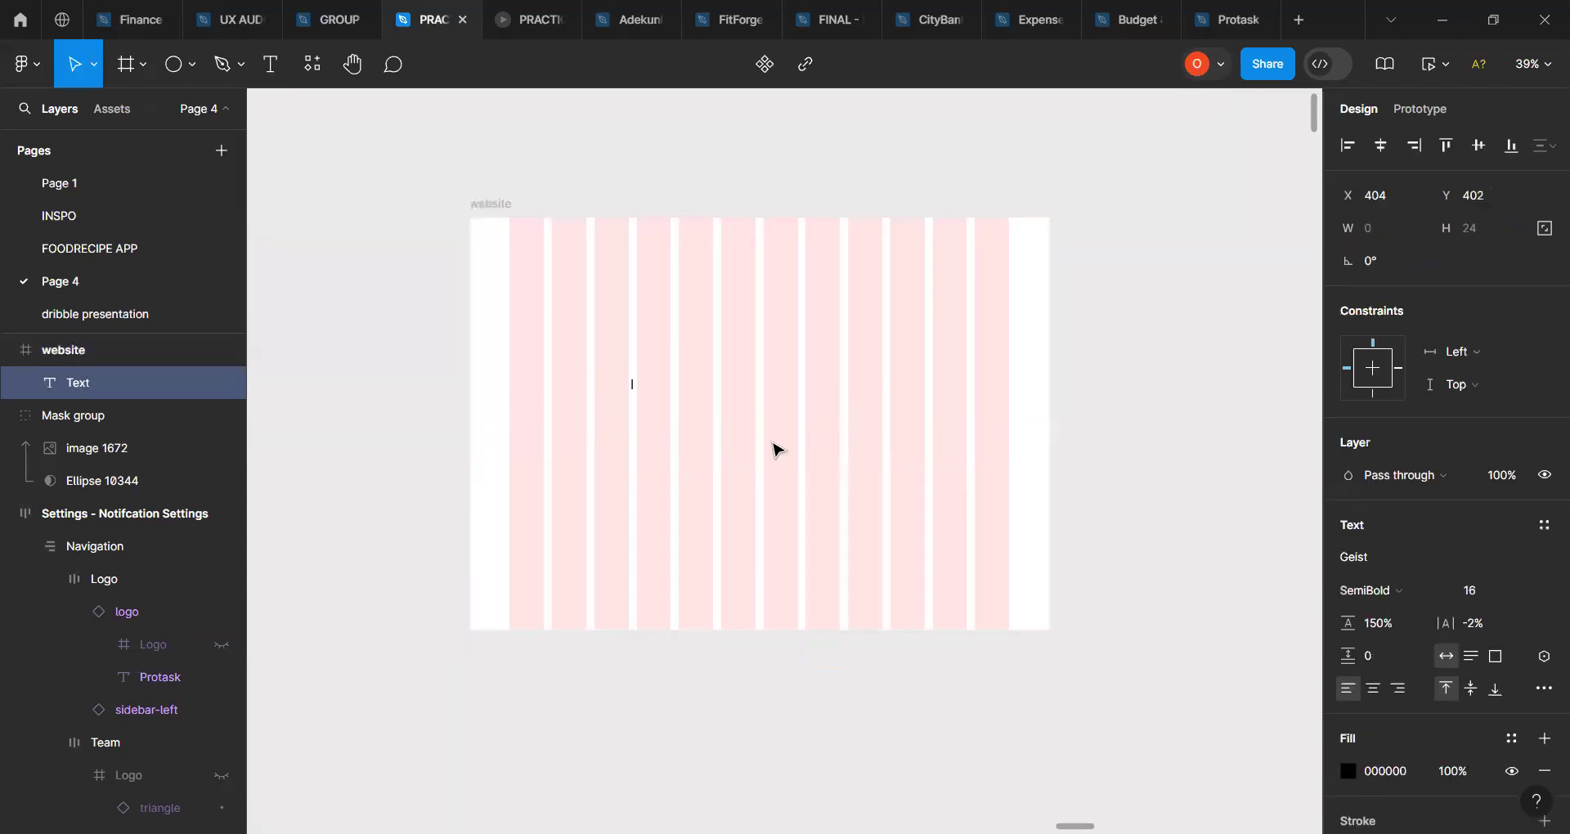
pyautogui.click(1354, 559)
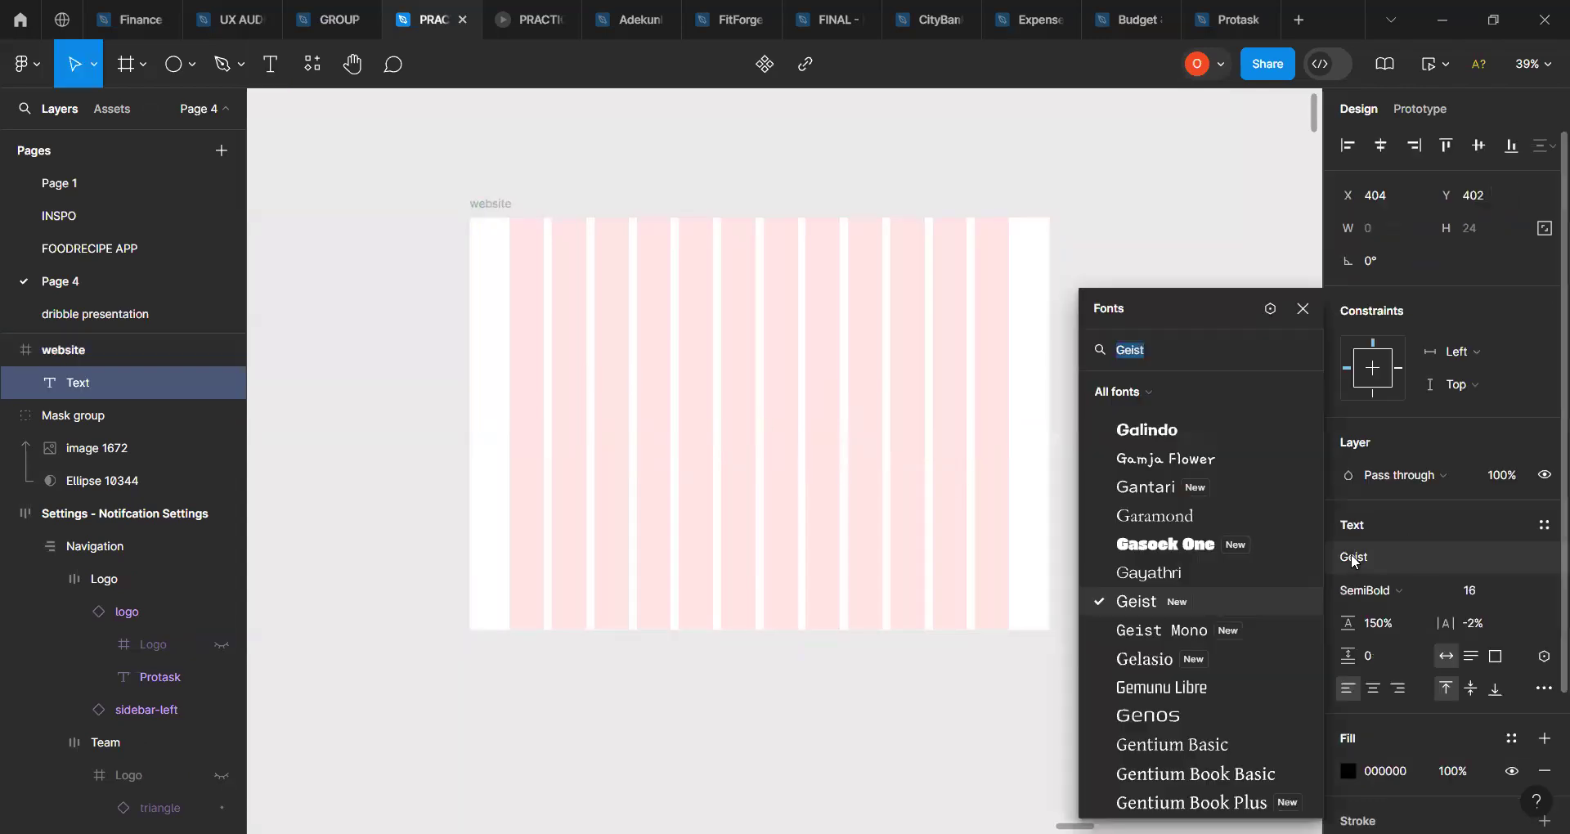
pyautogui.write('r')
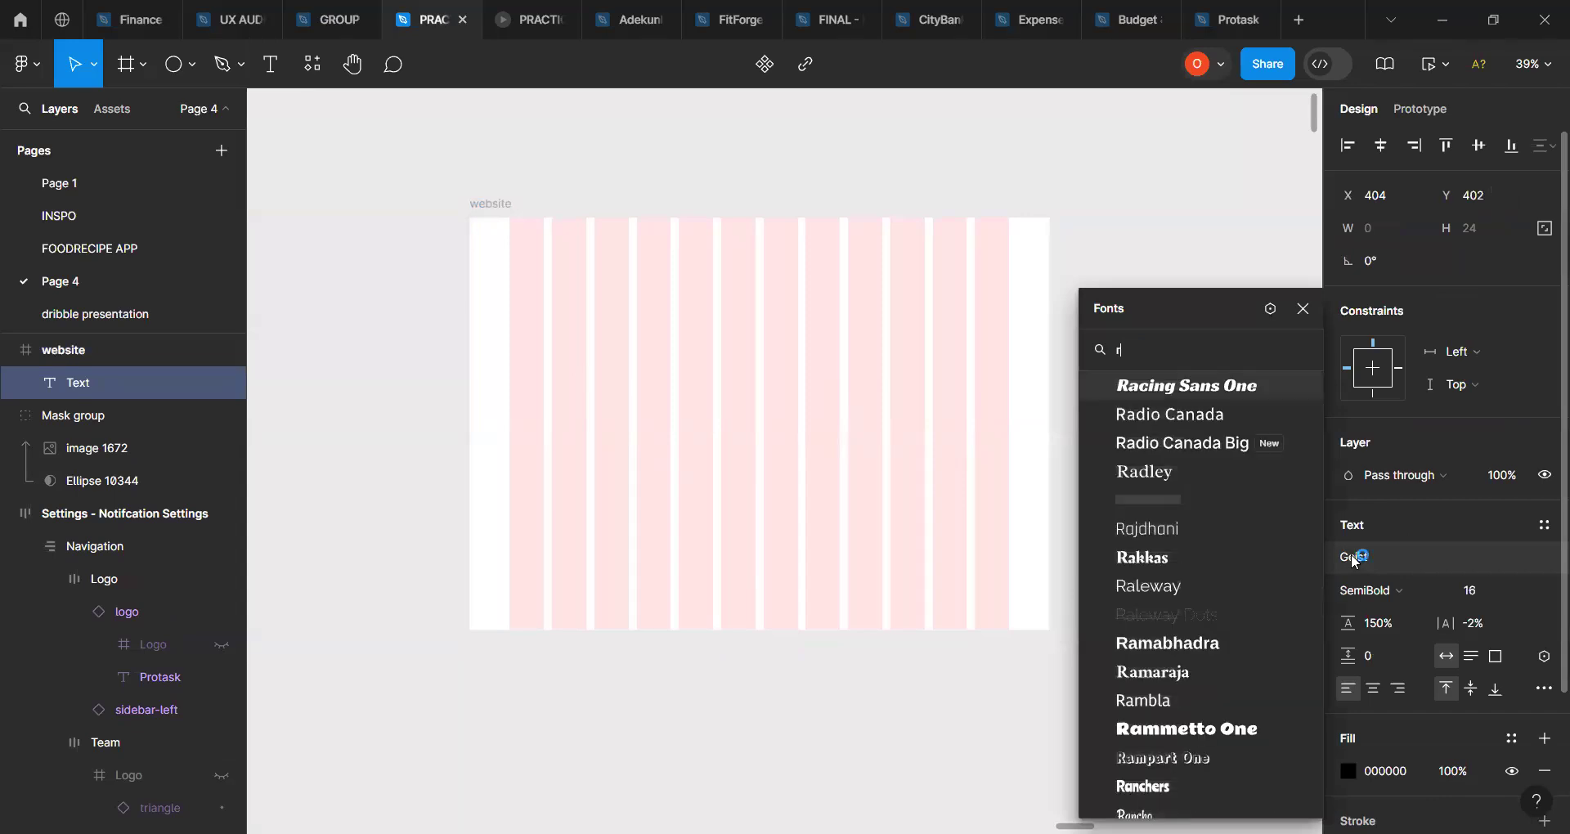
pyautogui.write('obo')
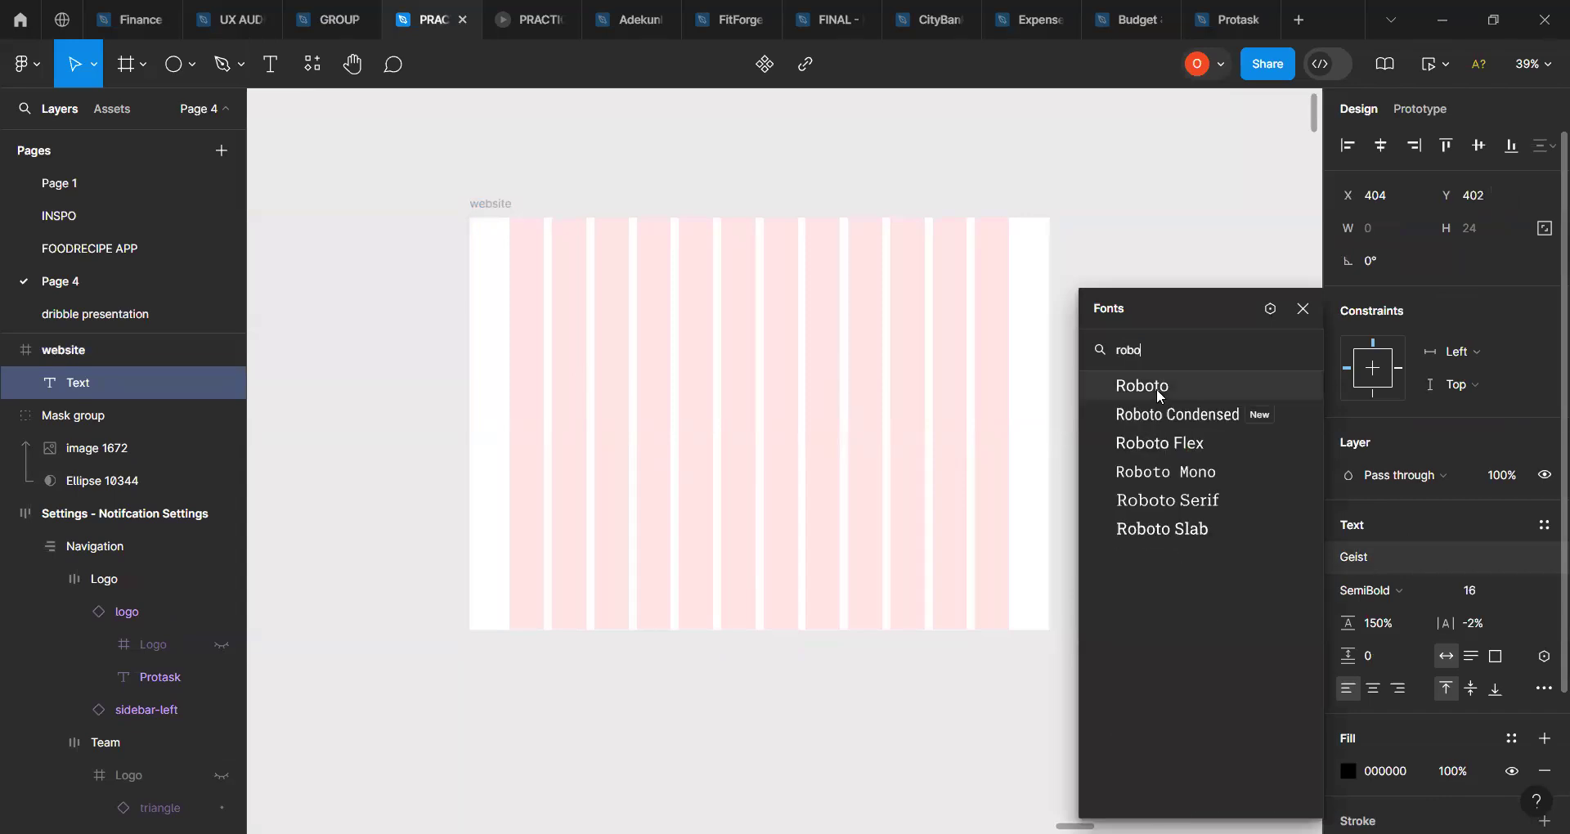
pyautogui.click(1132, 393)
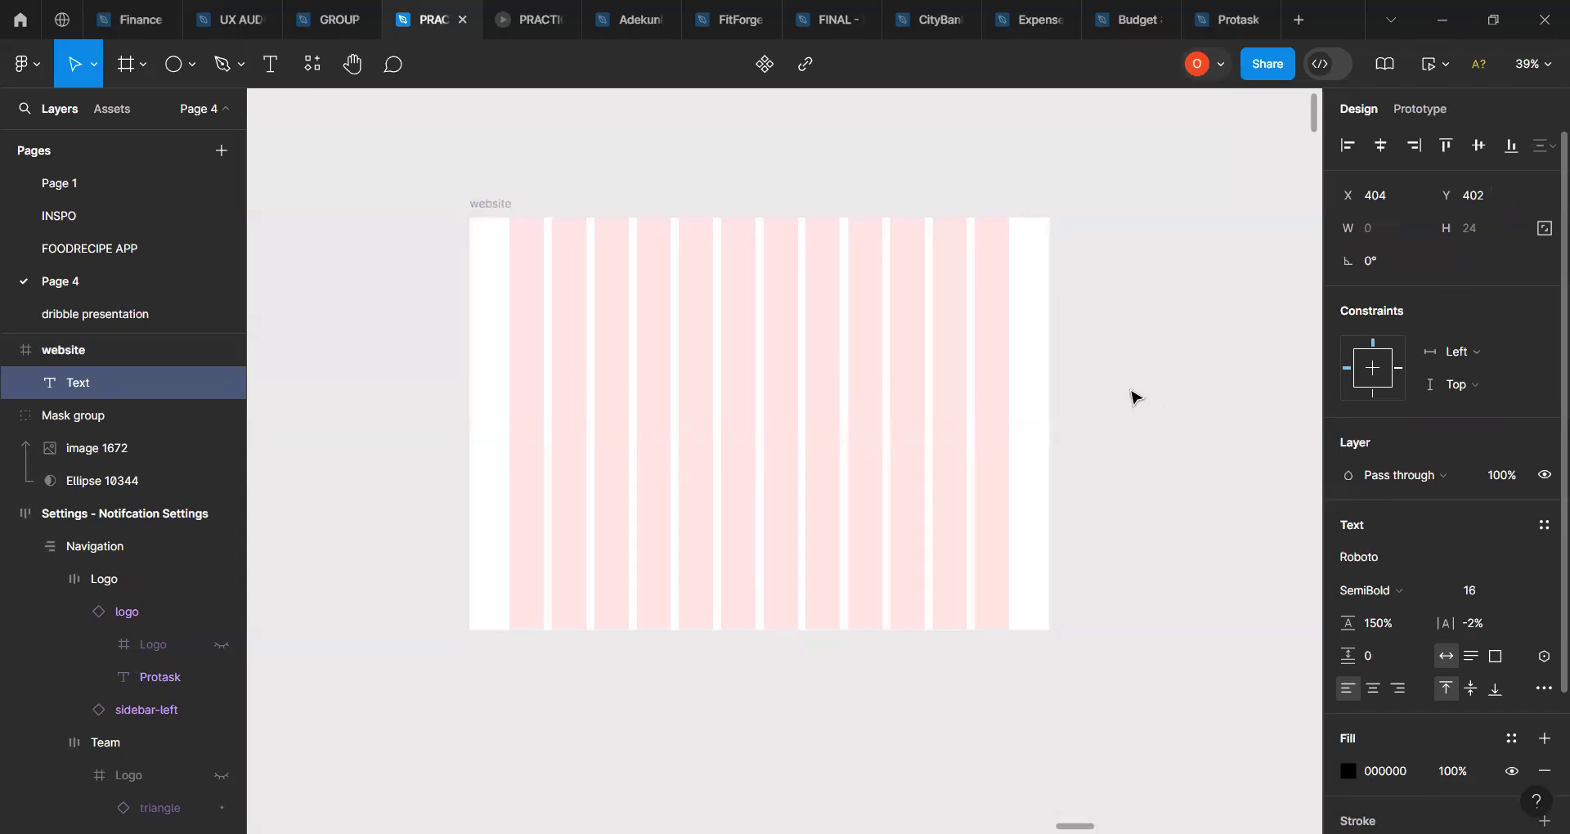
pyautogui.click(675, 399)
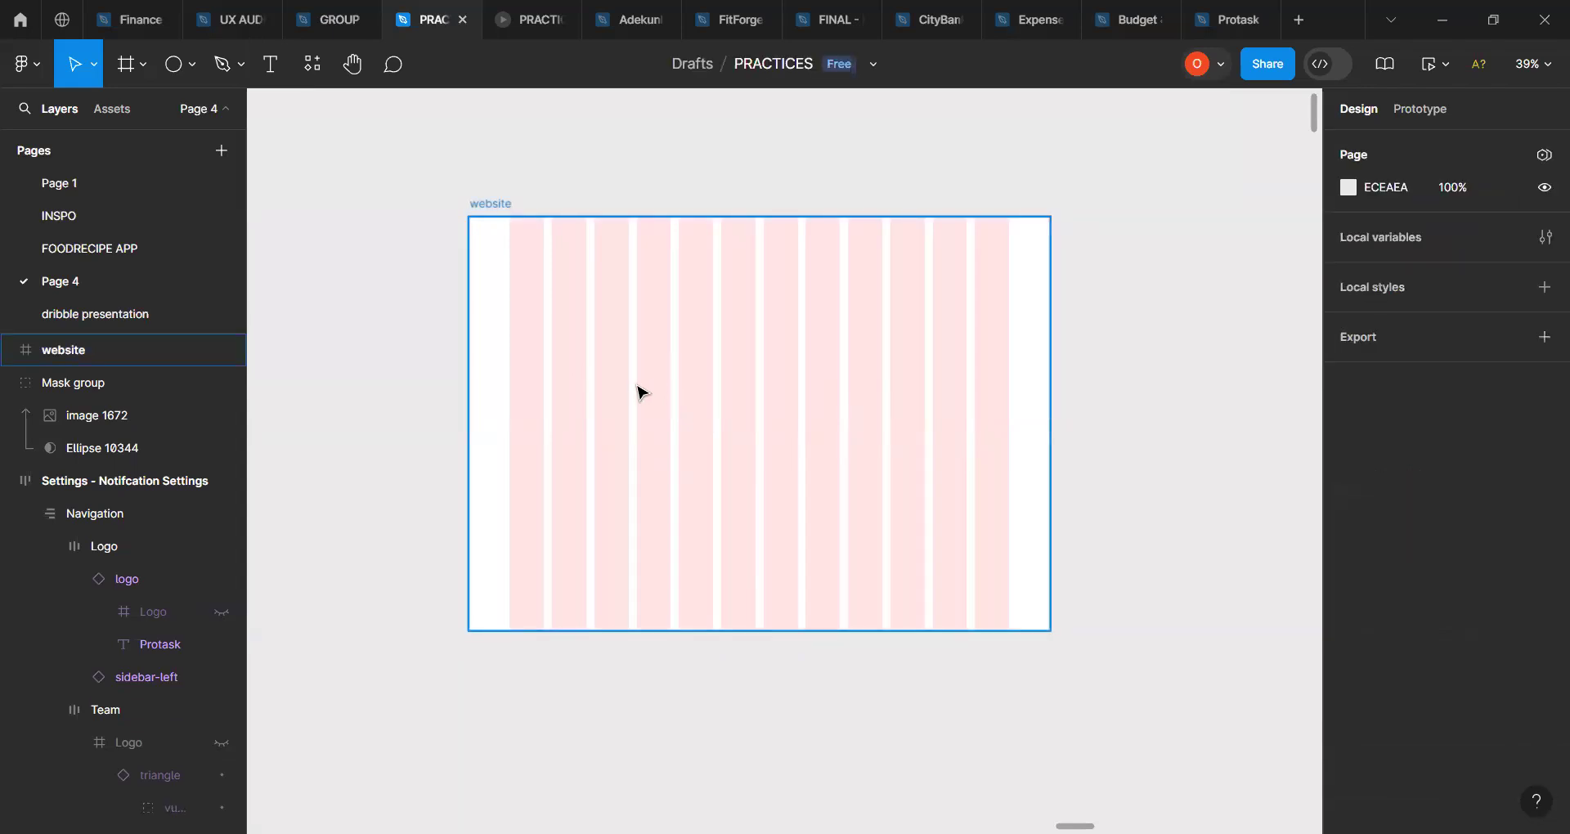
# Step: Add the text "MyRider" inside the website frame
pyautogui.click(276, 65)
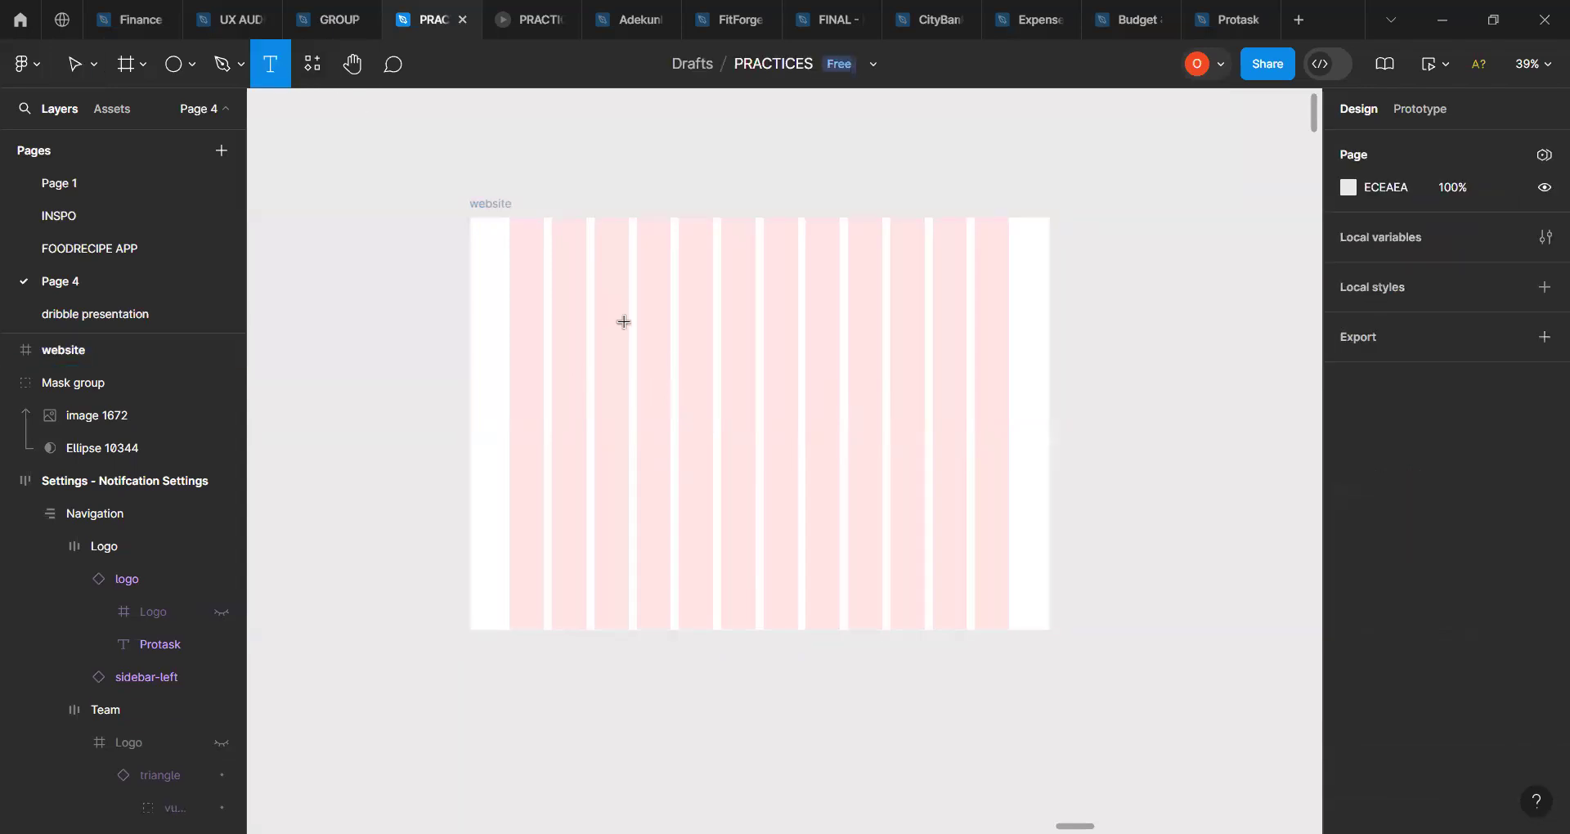
pyautogui.click(667, 366)
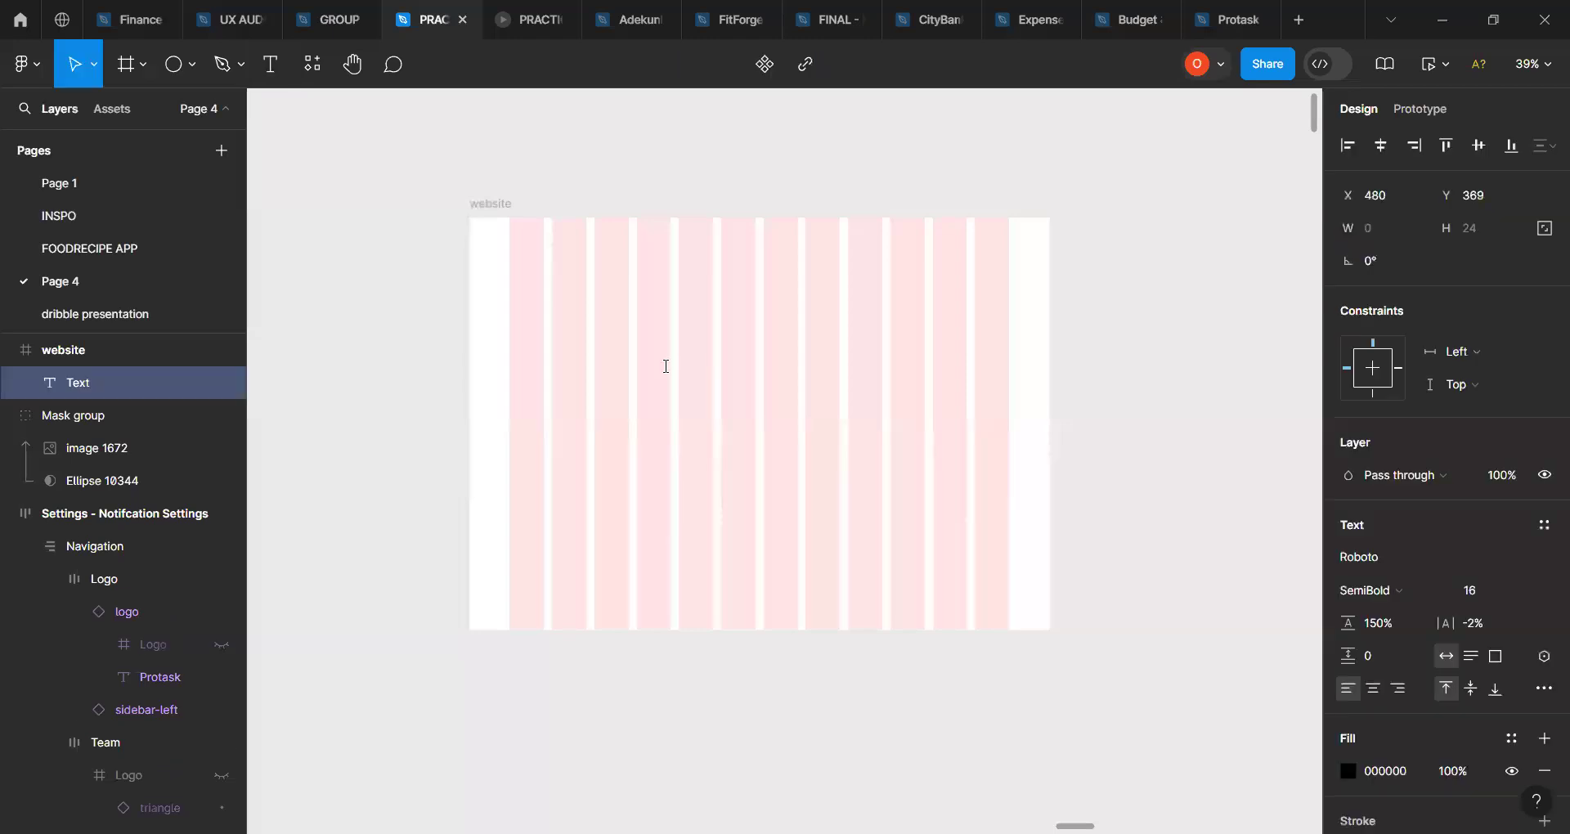
pyautogui.write('MyRider')
pyautogui.press('Escape')
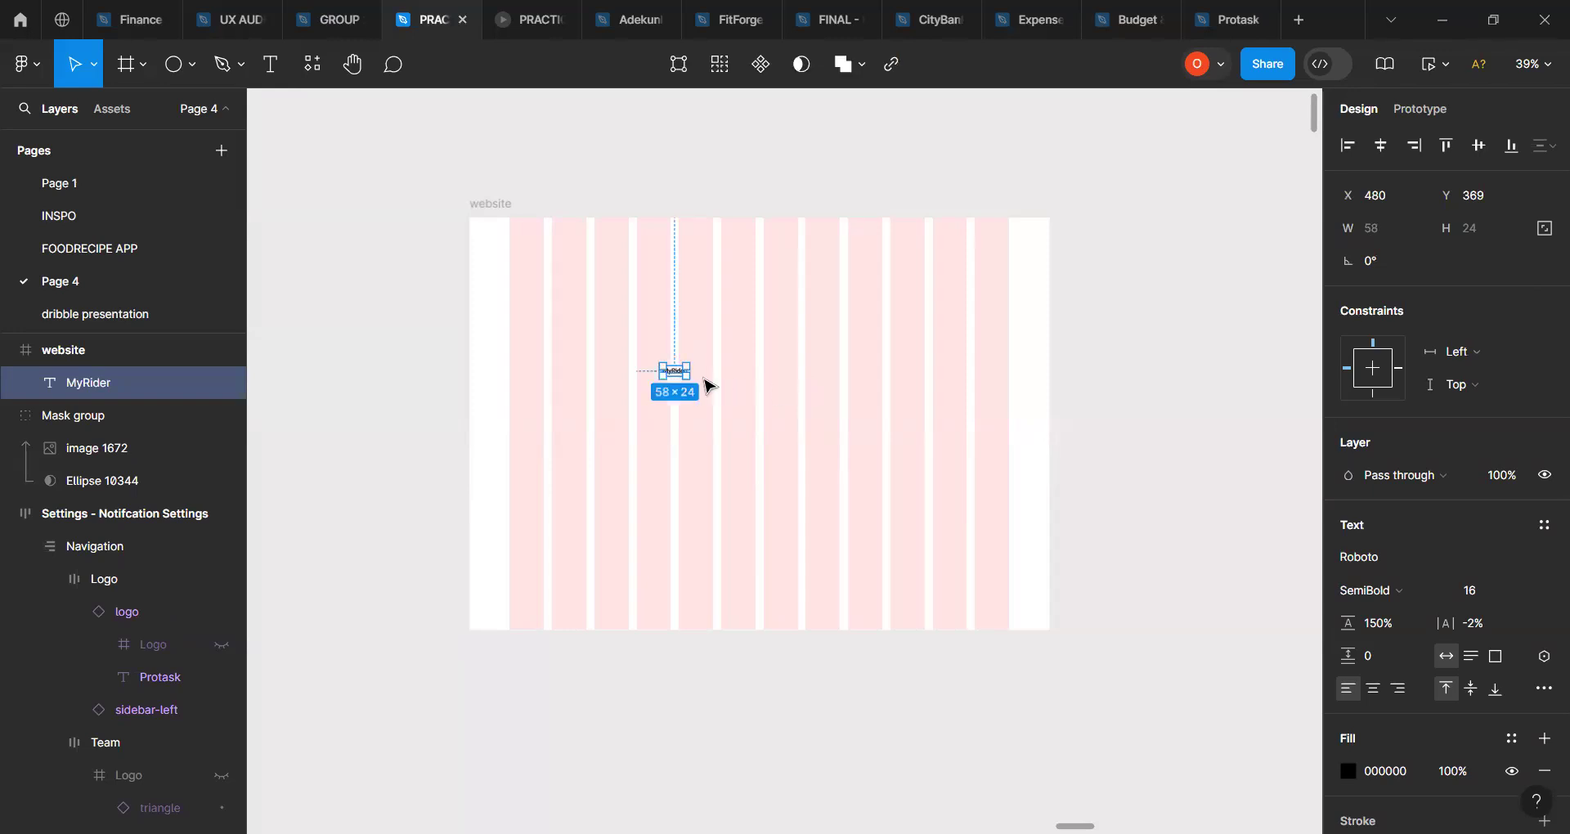
# Step: Set the MyRider text's weight to Bold and its font size to 24
pyautogui.scroll(5, 668, 383)
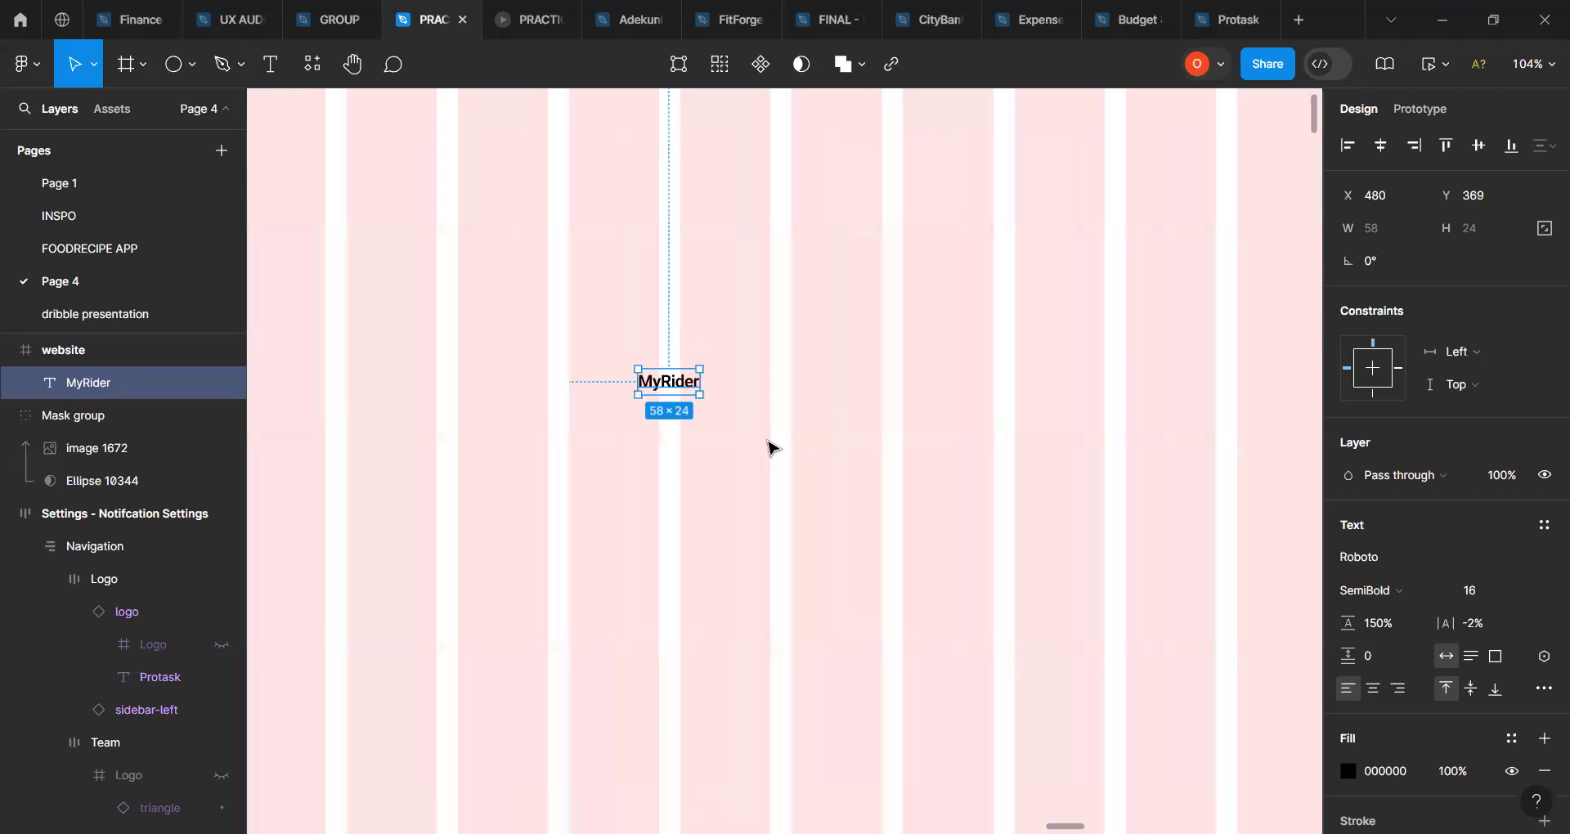
pyautogui.scroll(-3, 769, 446)
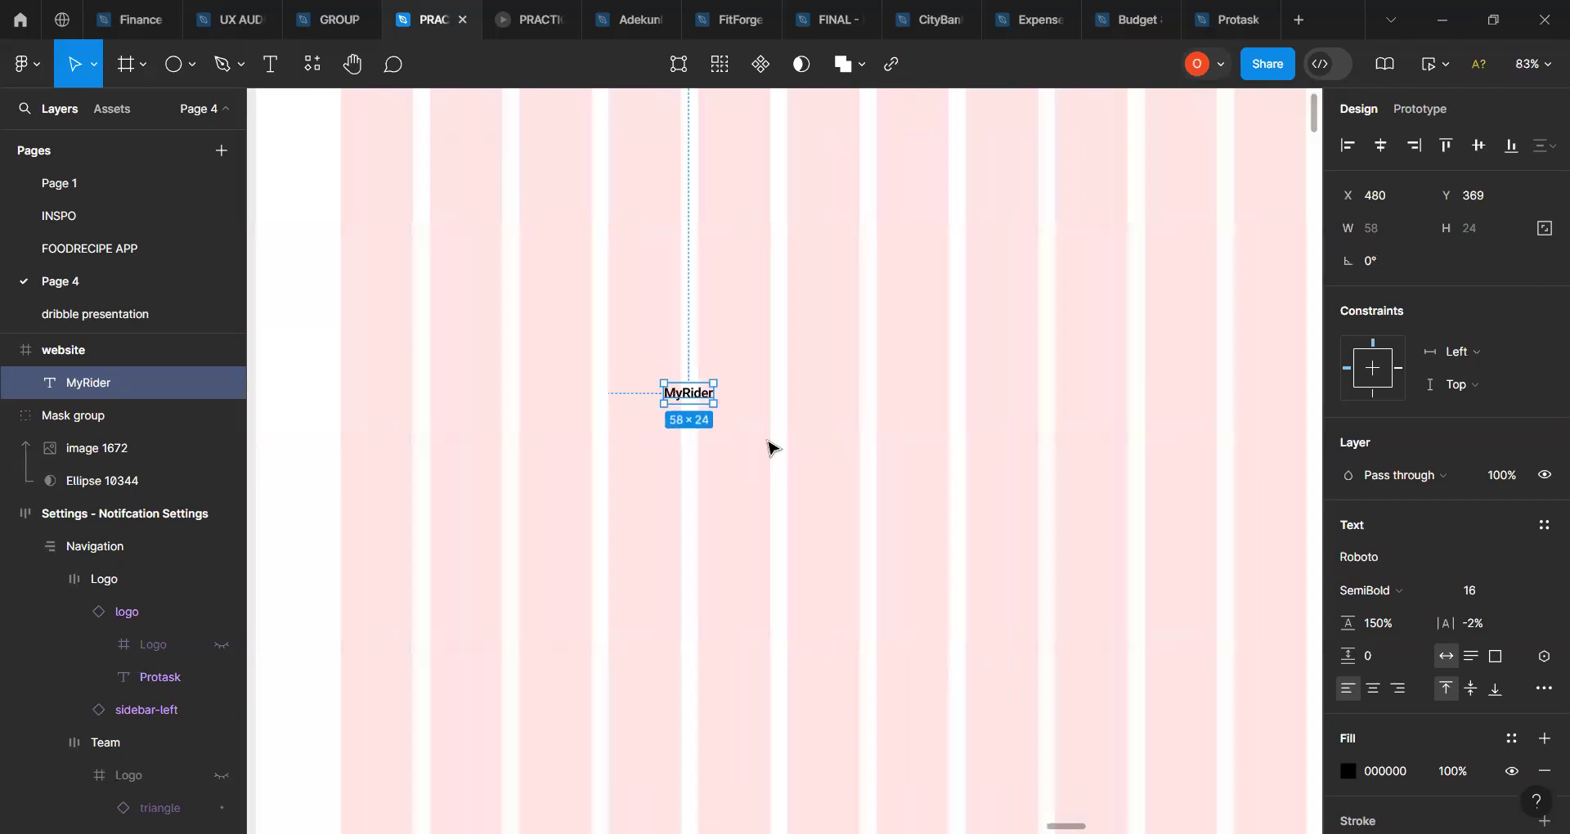
pyautogui.click(1390, 591)
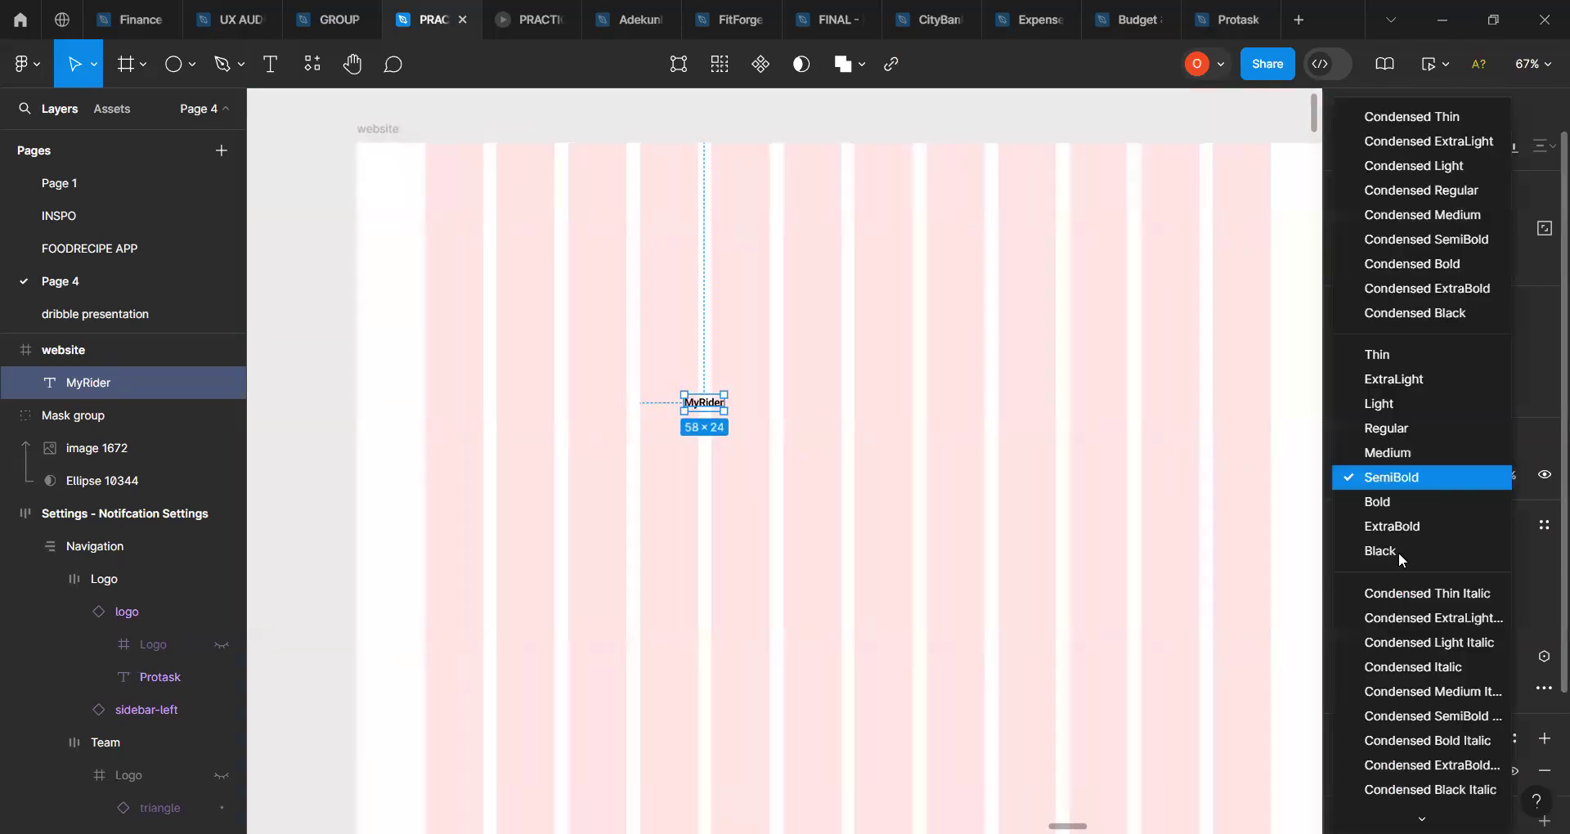
pyautogui.click(1406, 498)
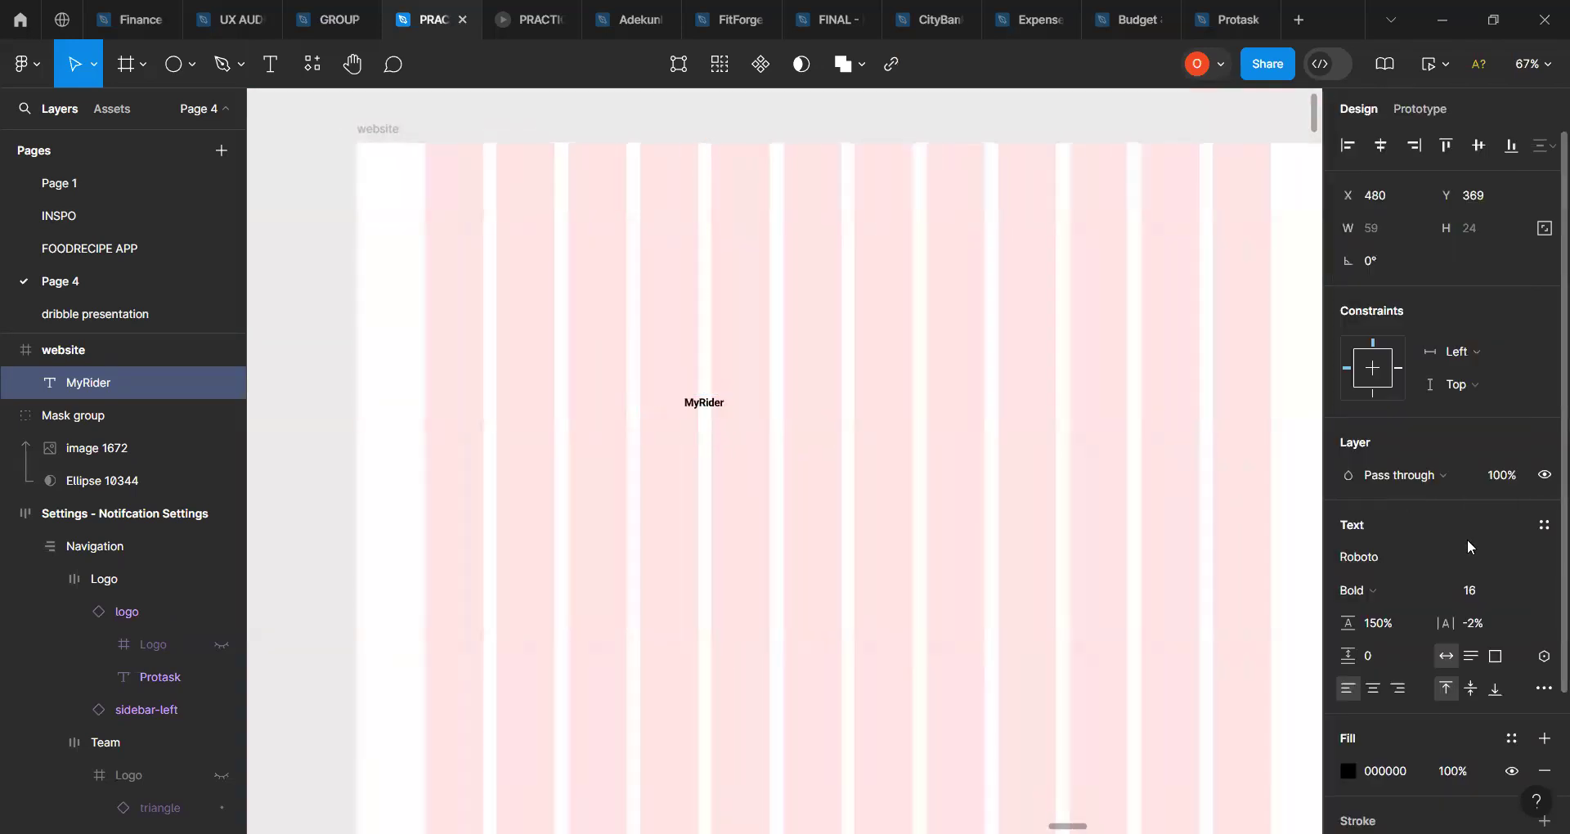
pyautogui.click(1525, 590)
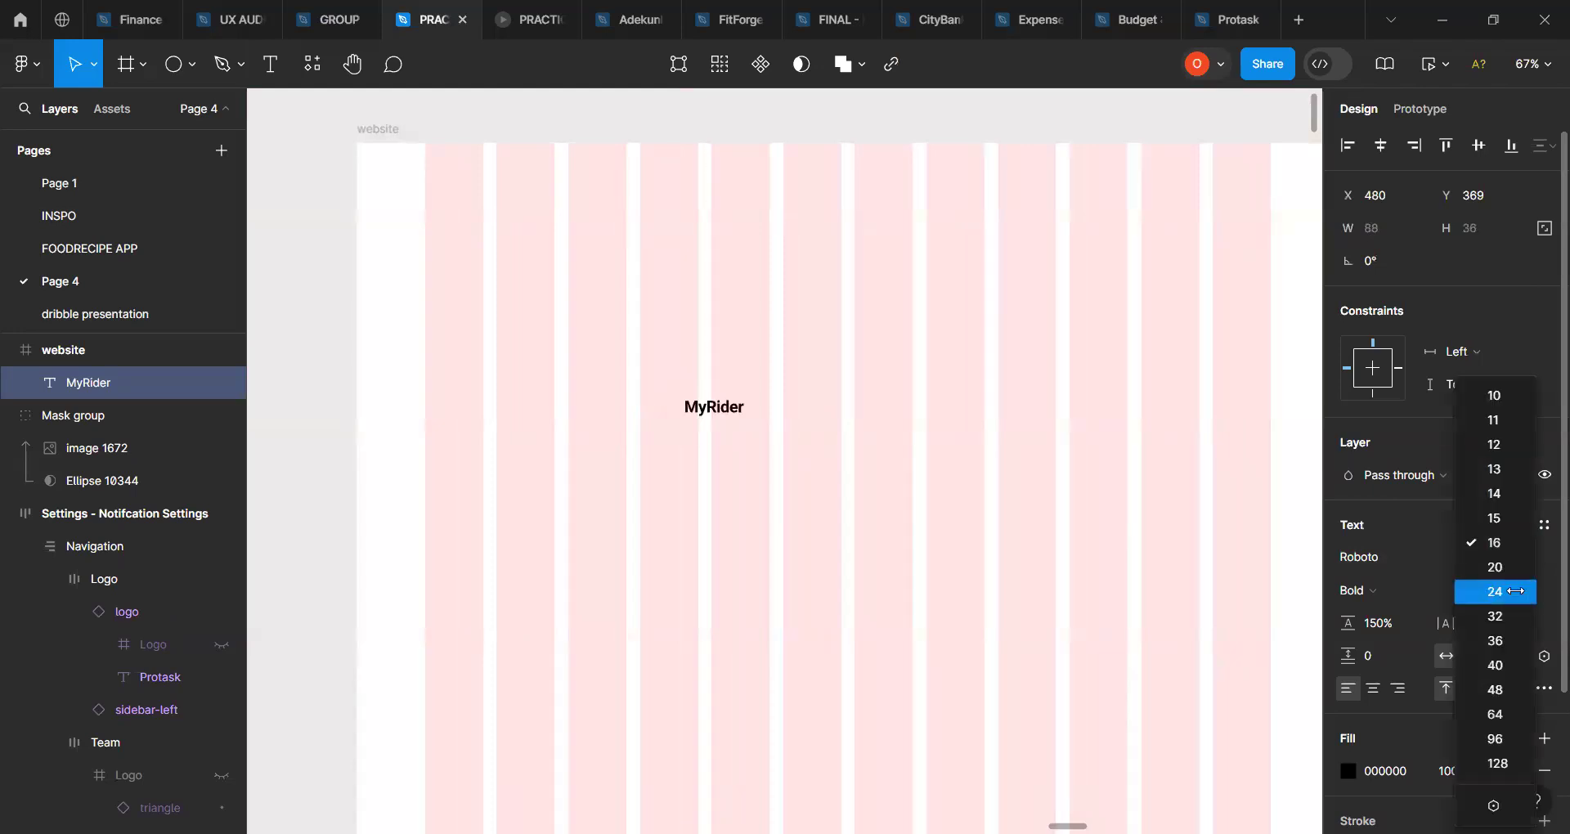
pyautogui.click(1517, 592)
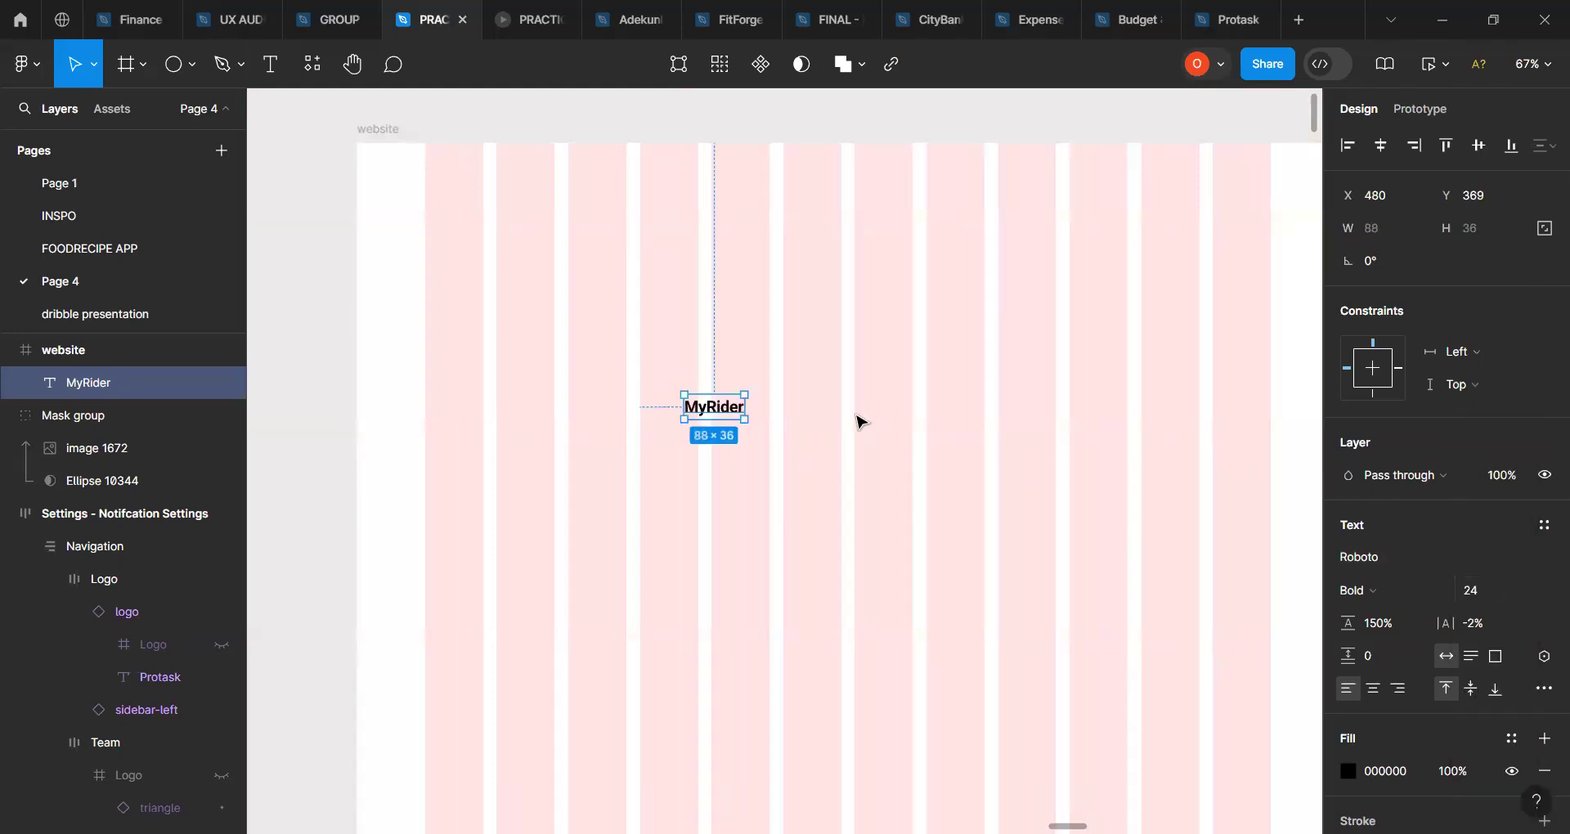
# Step: Enlarge the MyRider text to font size 32 and move it to about X 185, Y 298 in the website frame
pyautogui.moveTo(730, 419); pyautogui.dragTo(715, 376)
pyautogui.scroll(-3, 715, 376)
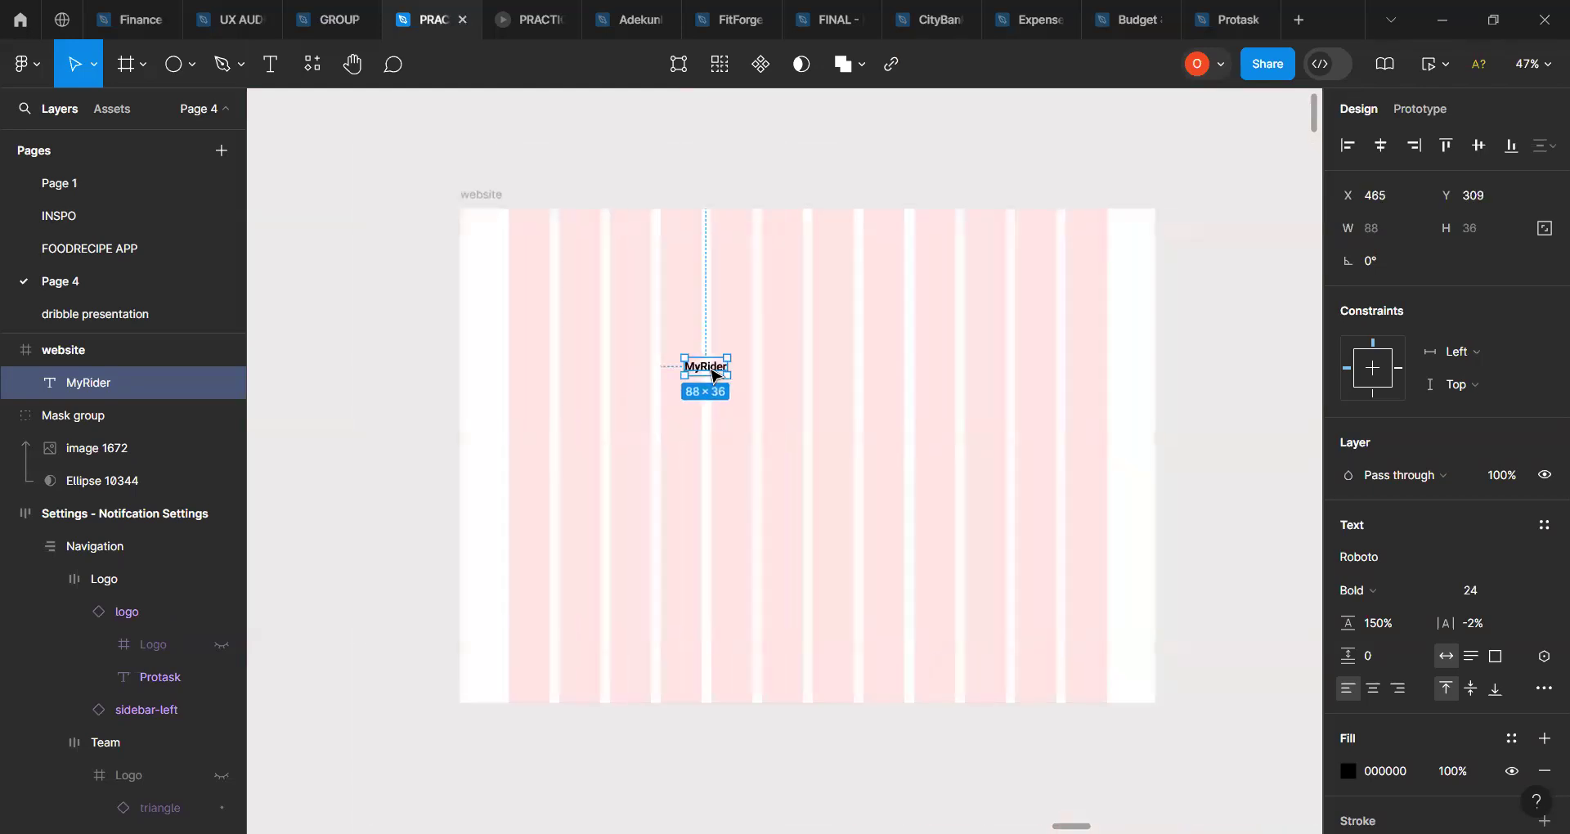
pyautogui.click(1536, 599)
pyautogui.click(1506, 627)
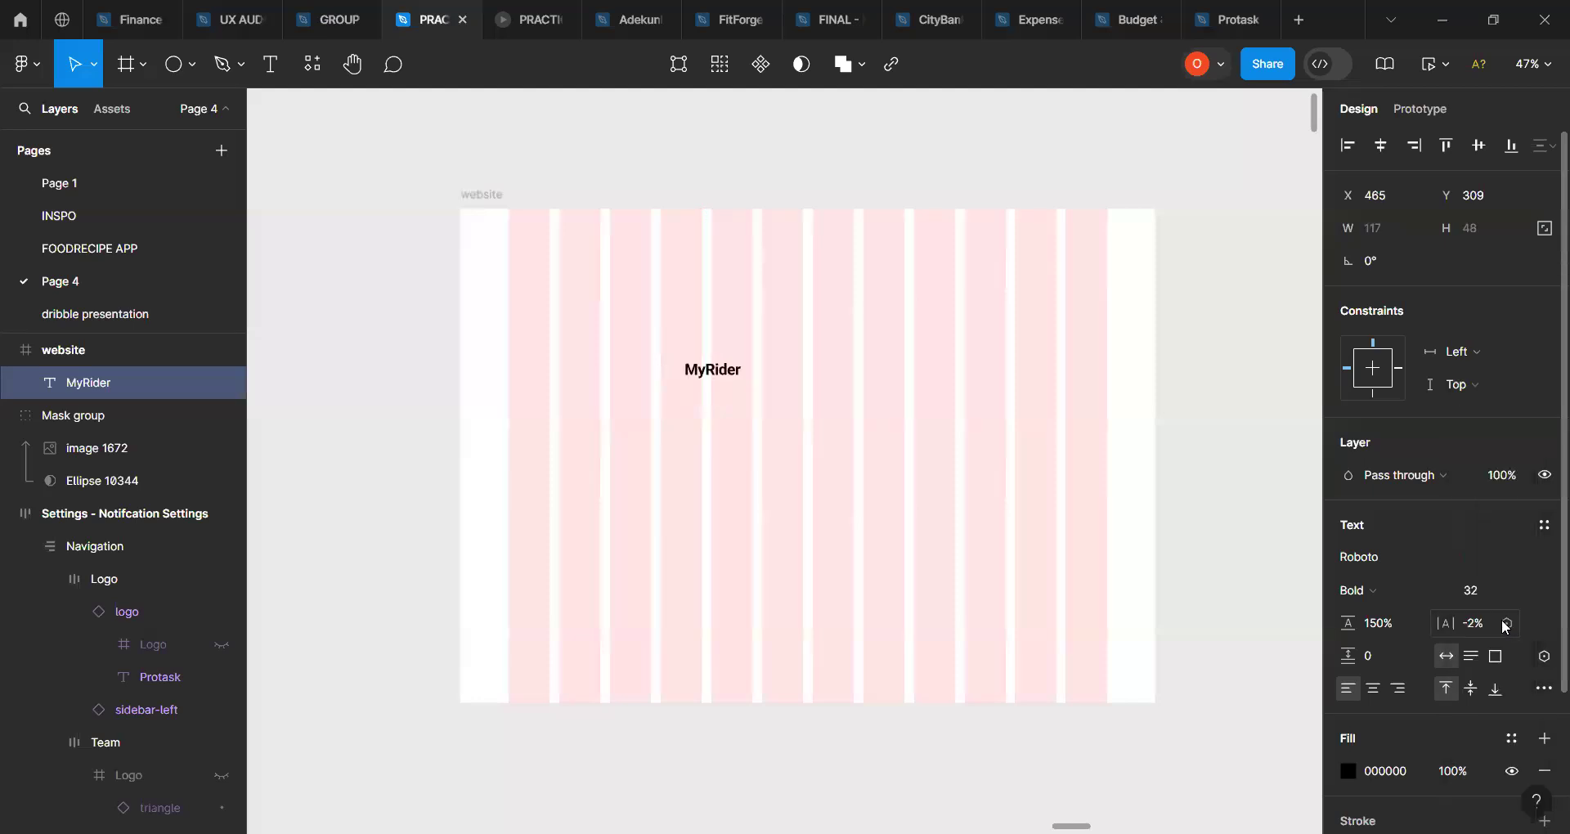
pyautogui.scroll(-2, 1009, 502)
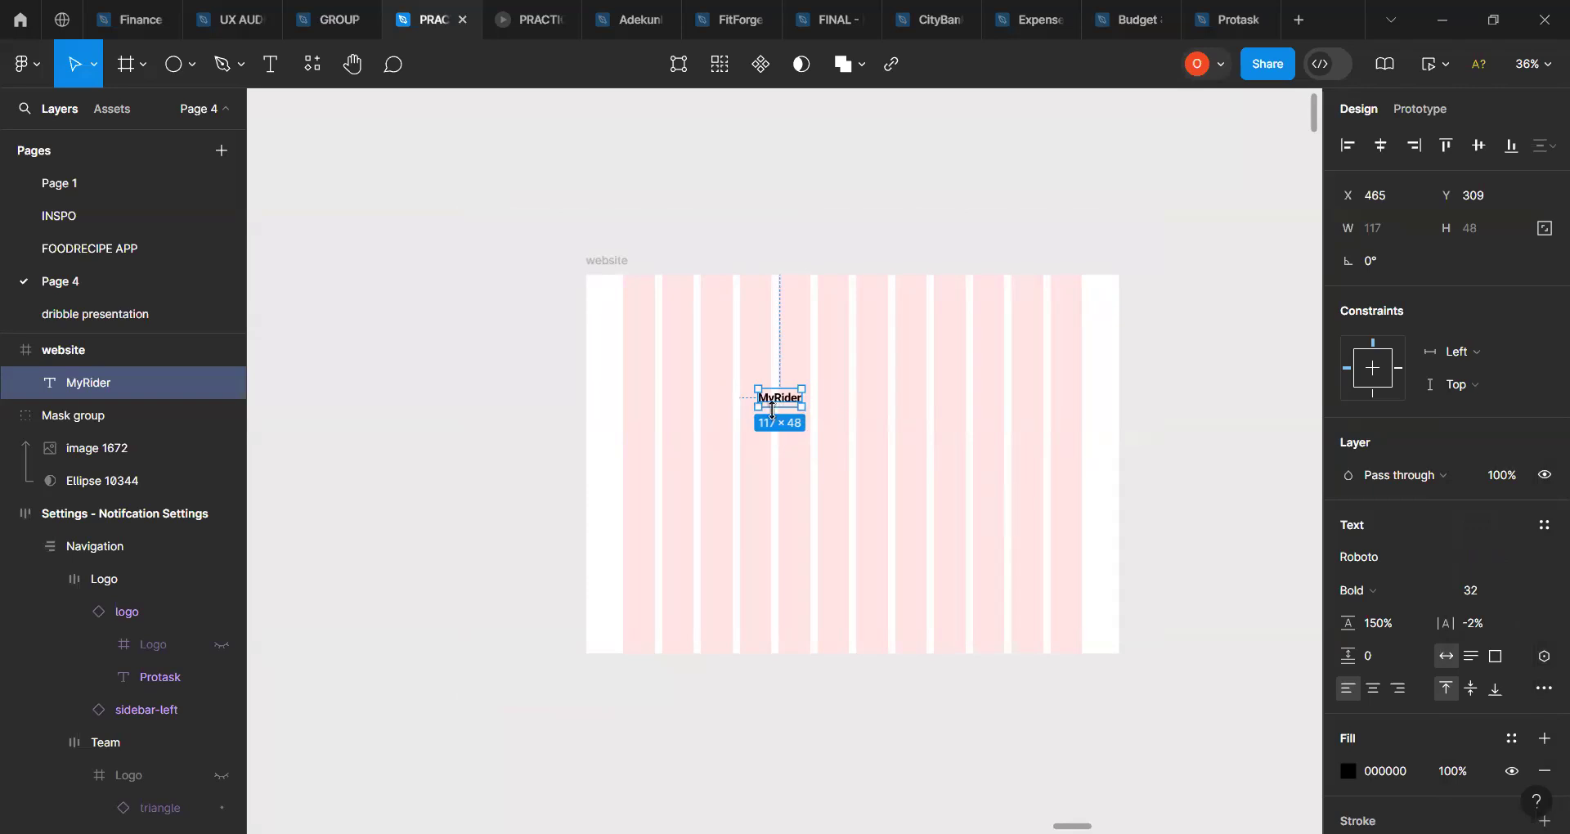
pyautogui.moveTo(781, 403); pyautogui.dragTo(674, 394)
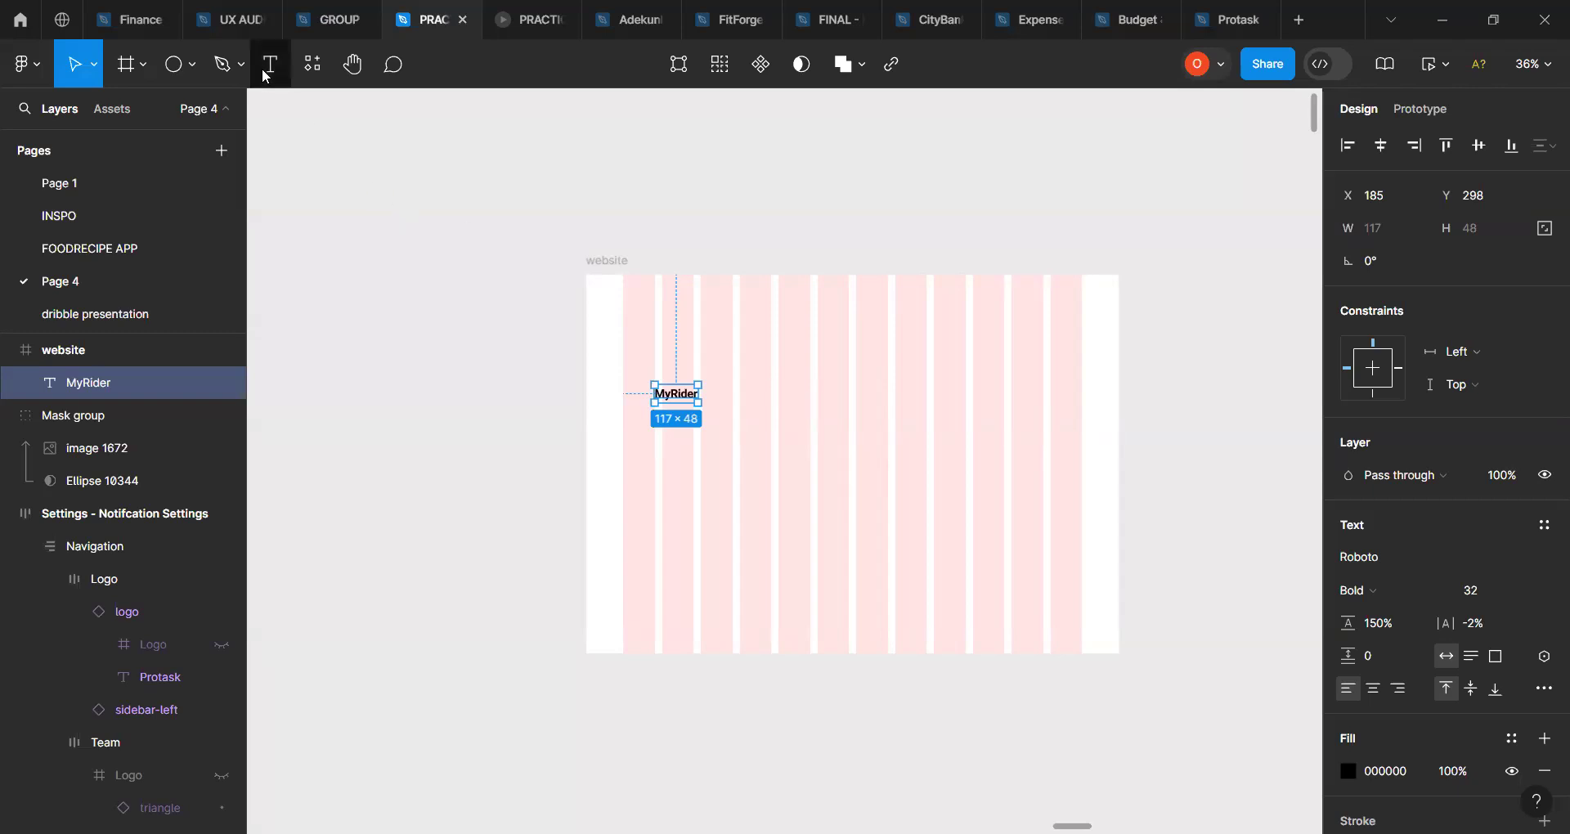
# Step: Add the three-line text "Lets take care of your Transport / needs, so you can focus on what / matters most!" below MyRider
pyautogui.press('Return')
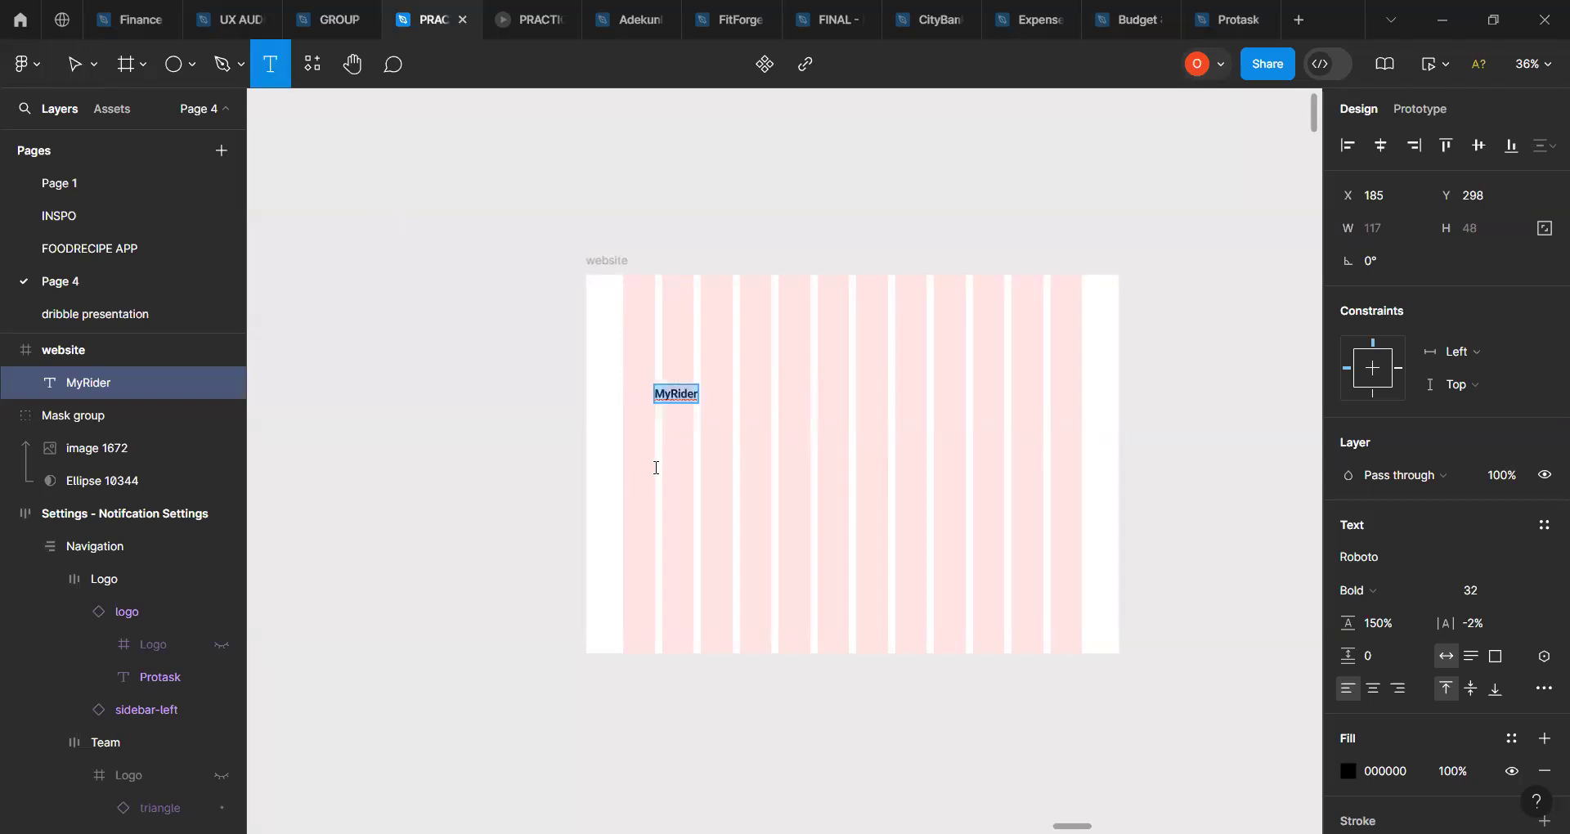
pyautogui.click(654, 467)
pyautogui.write('Let')
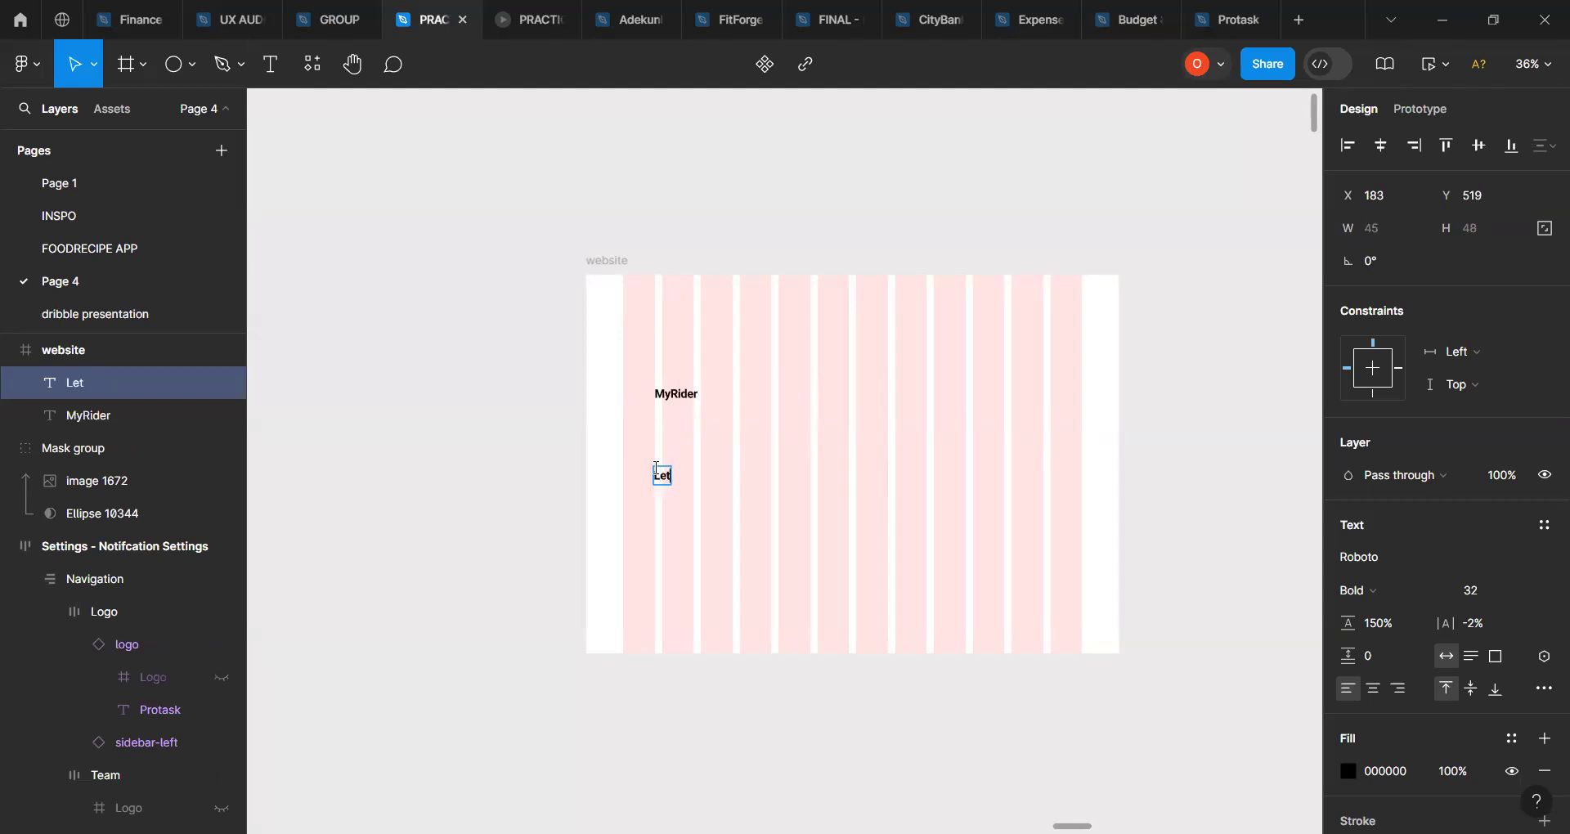
pyautogui.write('s take care')
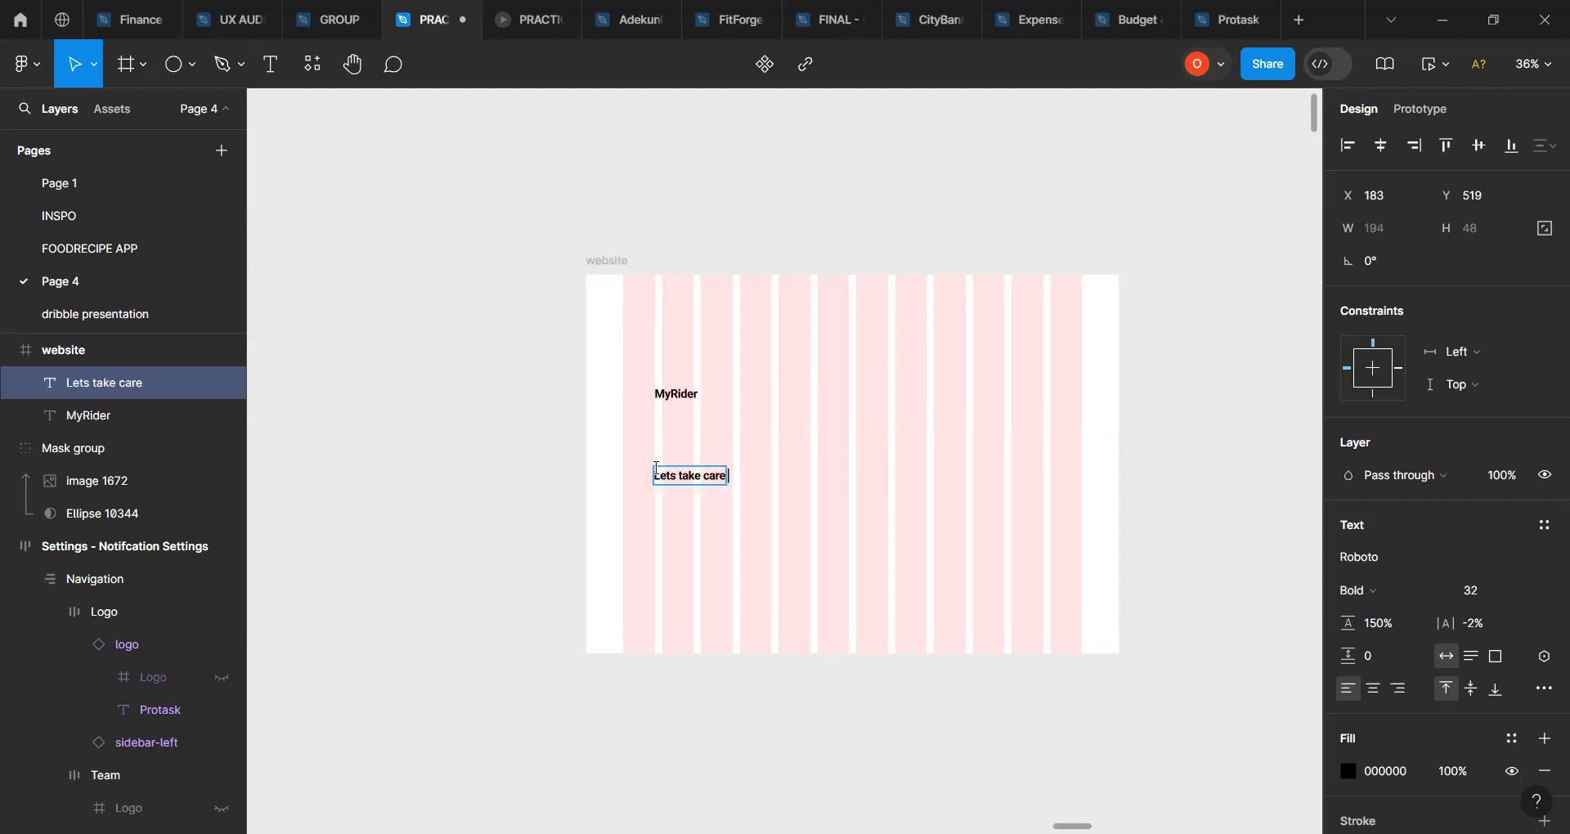
pyautogui.write(' of your Transport')
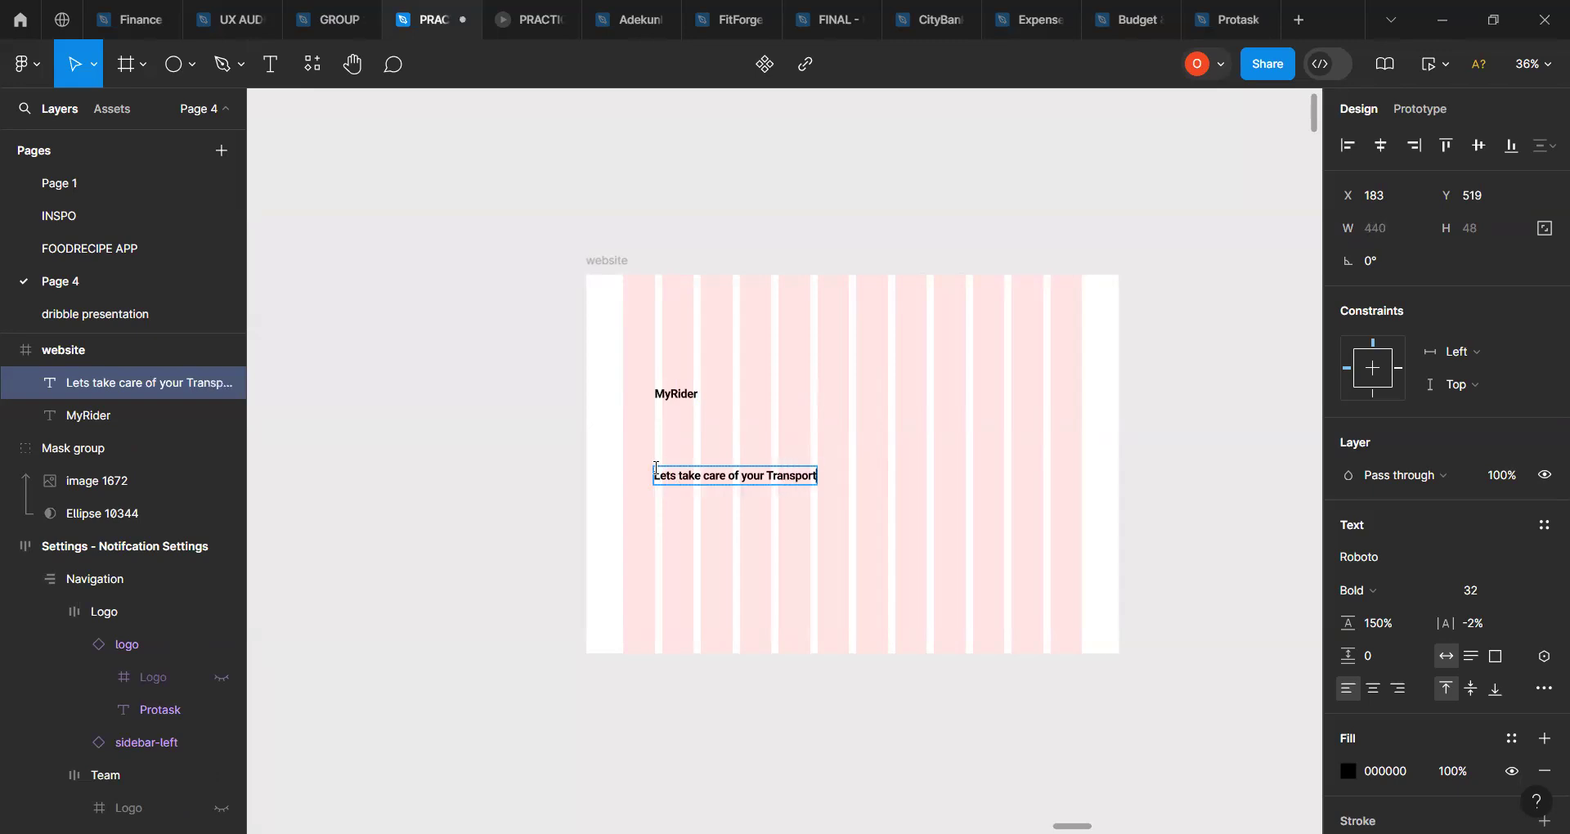
pyautogui.press('Return')
pyautogui.write('needs')
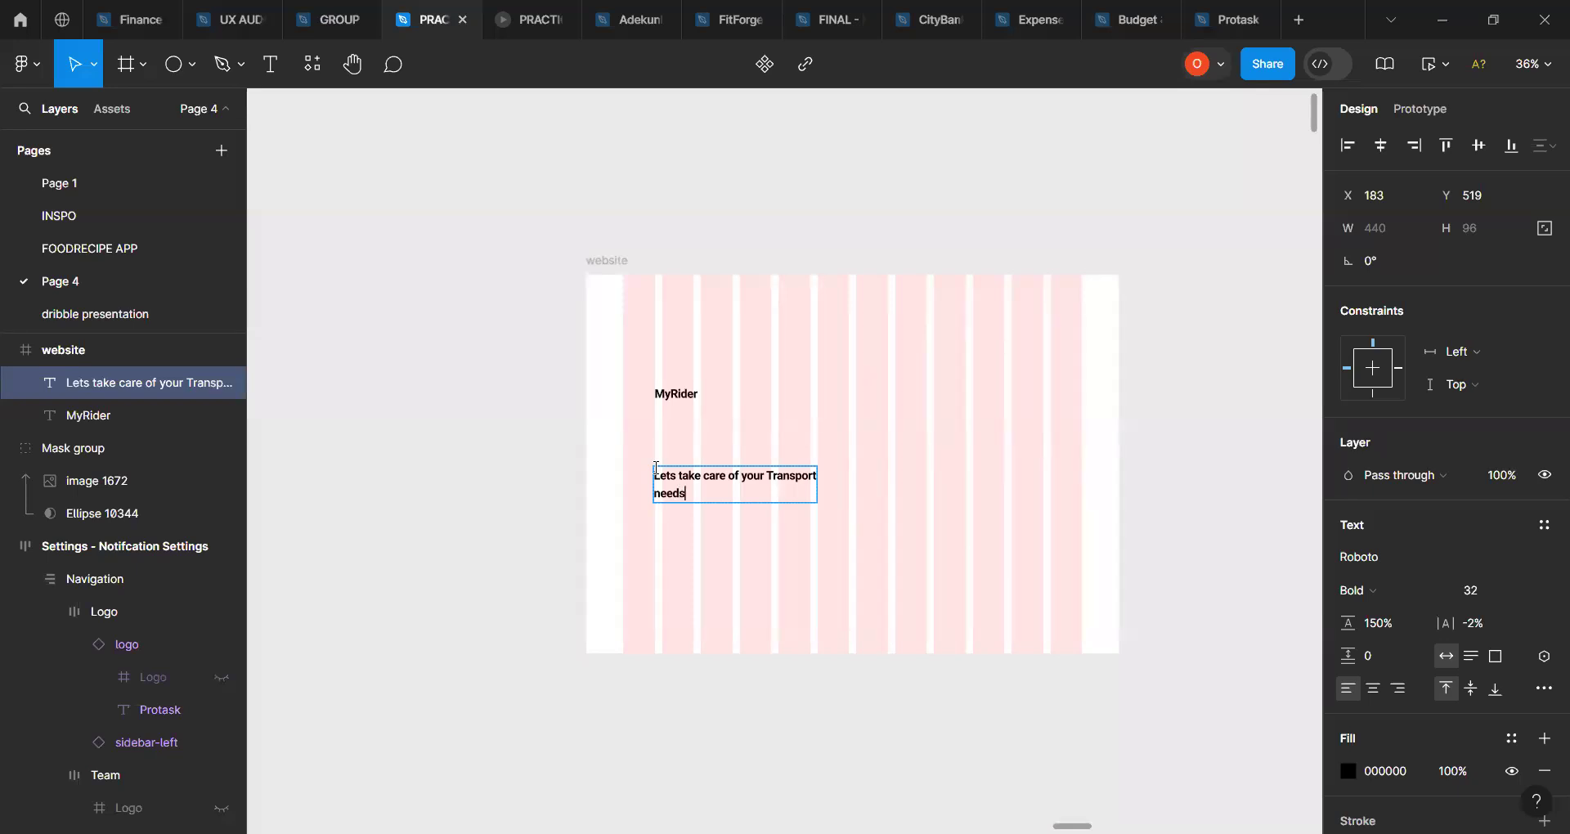
pyautogui.write(', so you can focus on what ma')
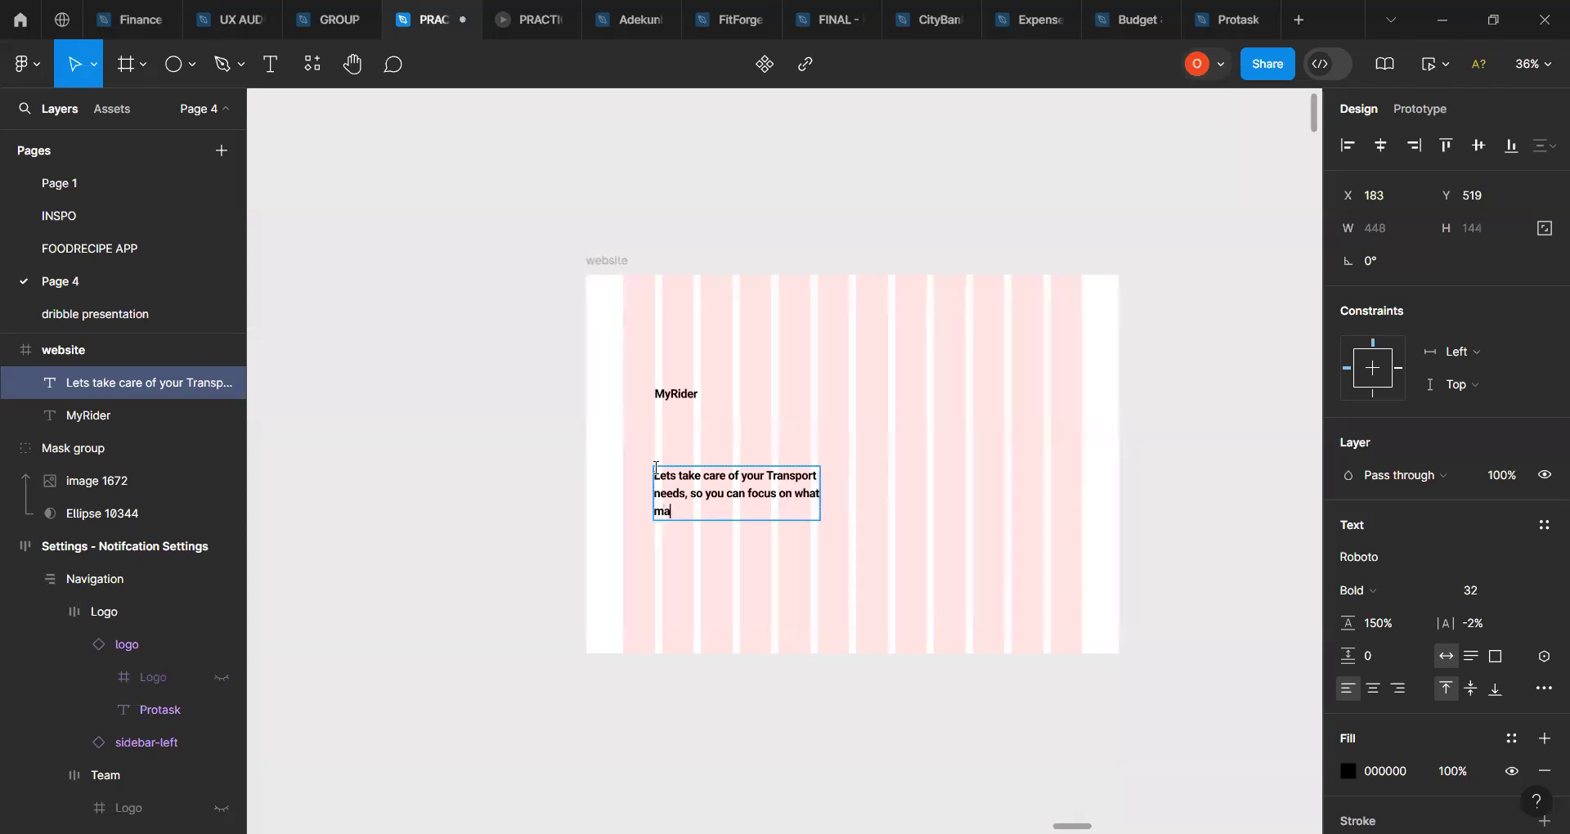
pyautogui.write('tters most')
pyautogui.write('!')
pyautogui.press('Escape')
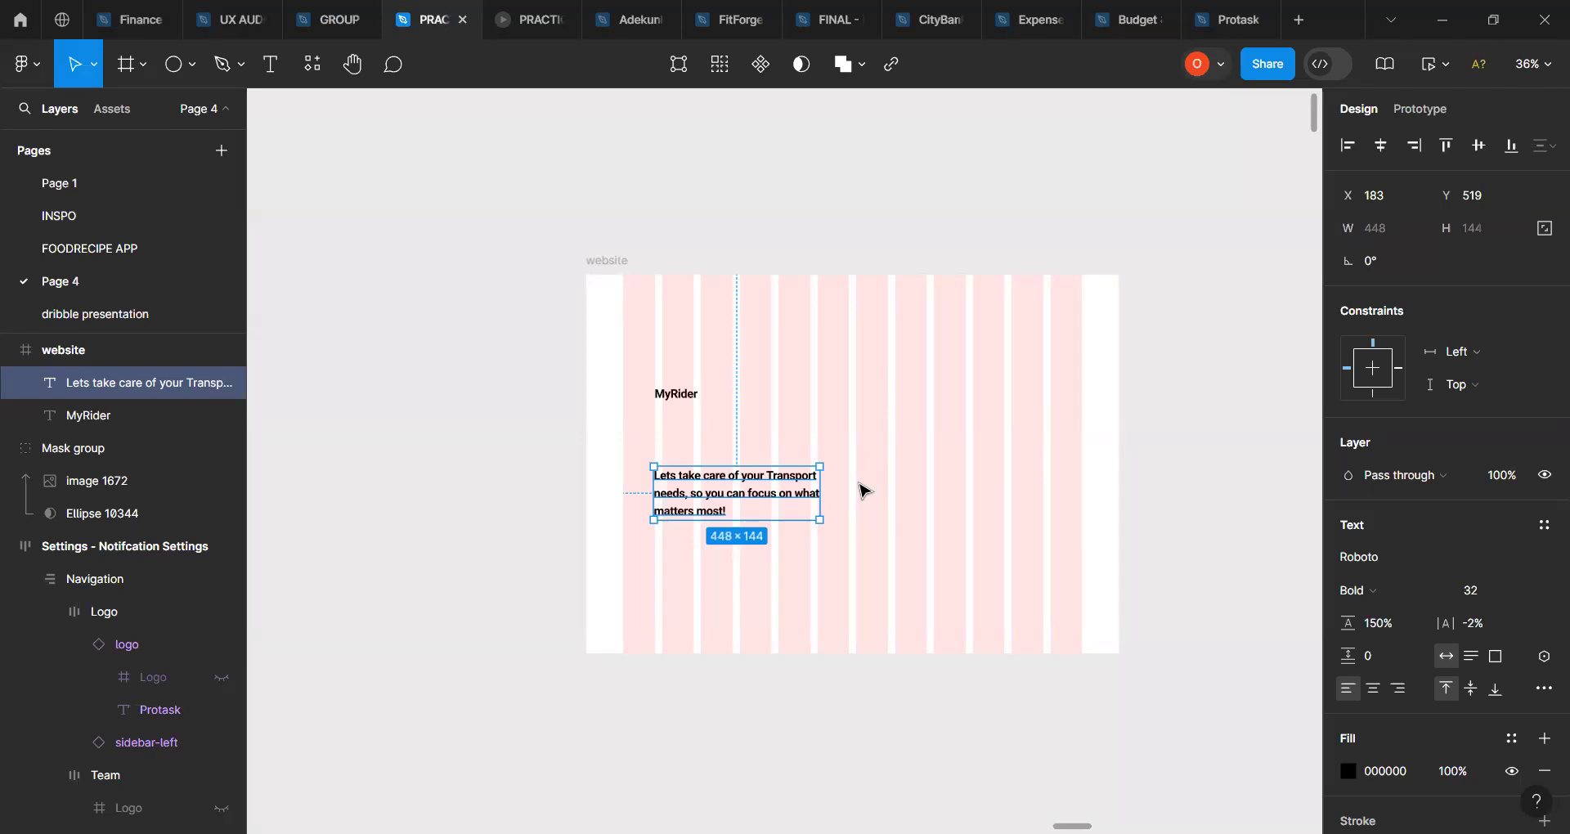
# Step: Shift the MyRider text to about X 205, Y 326 and remove the tagline's line breaks so it runs on one line
pyautogui.click(677, 396)
pyautogui.moveTo(667, 409)
pyautogui.mouseDown()
pyautogui.moveTo(762, 365)
pyautogui.moveTo(814, 393)
pyautogui.moveTo(760, 382)
pyautogui.moveTo(683, 412)
pyautogui.mouseUp()
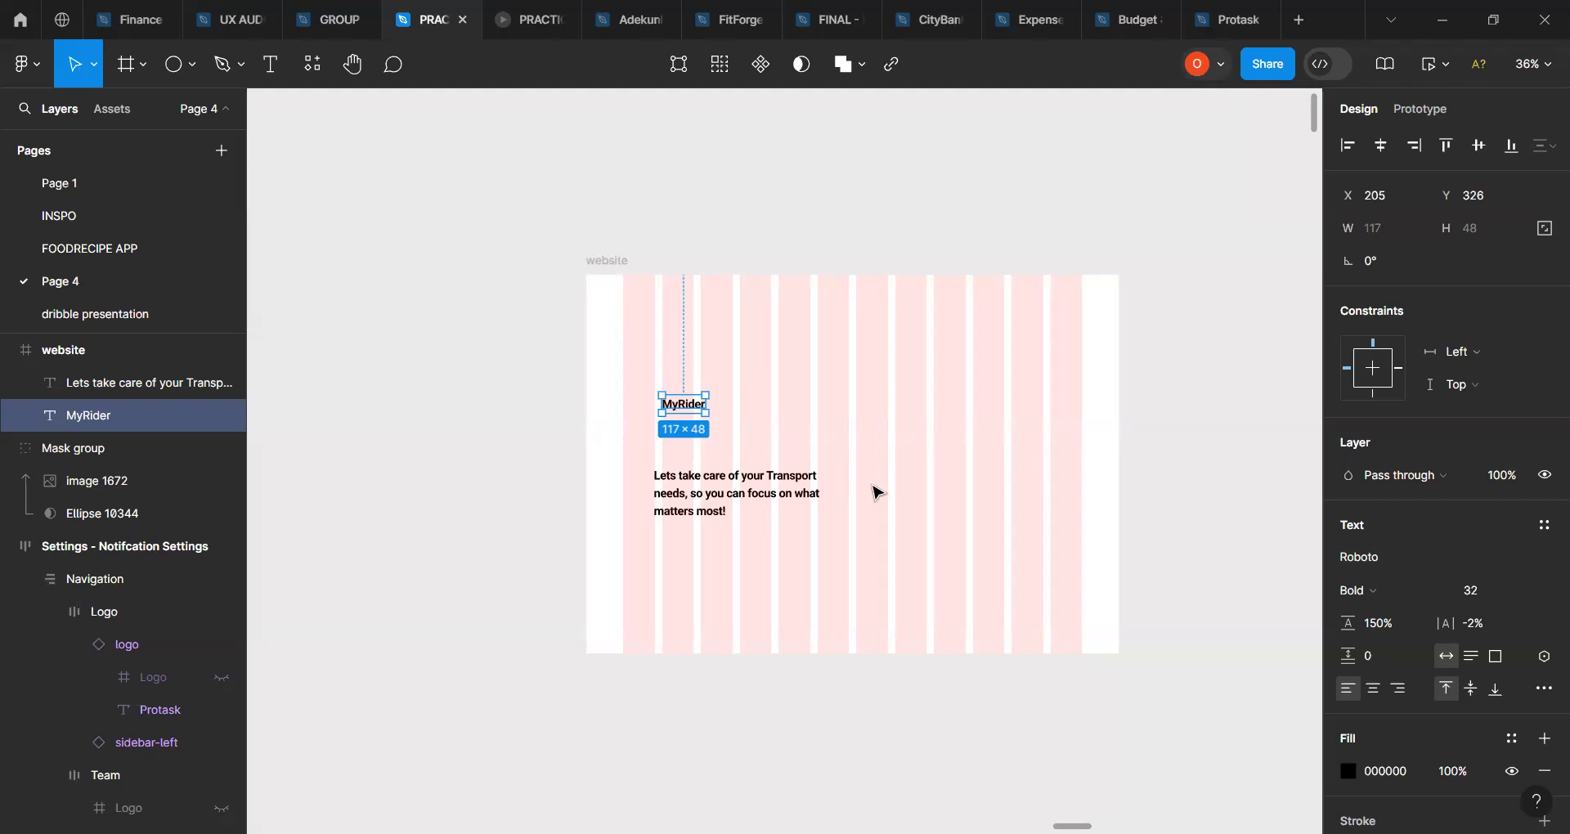
pyautogui.click(778, 497)
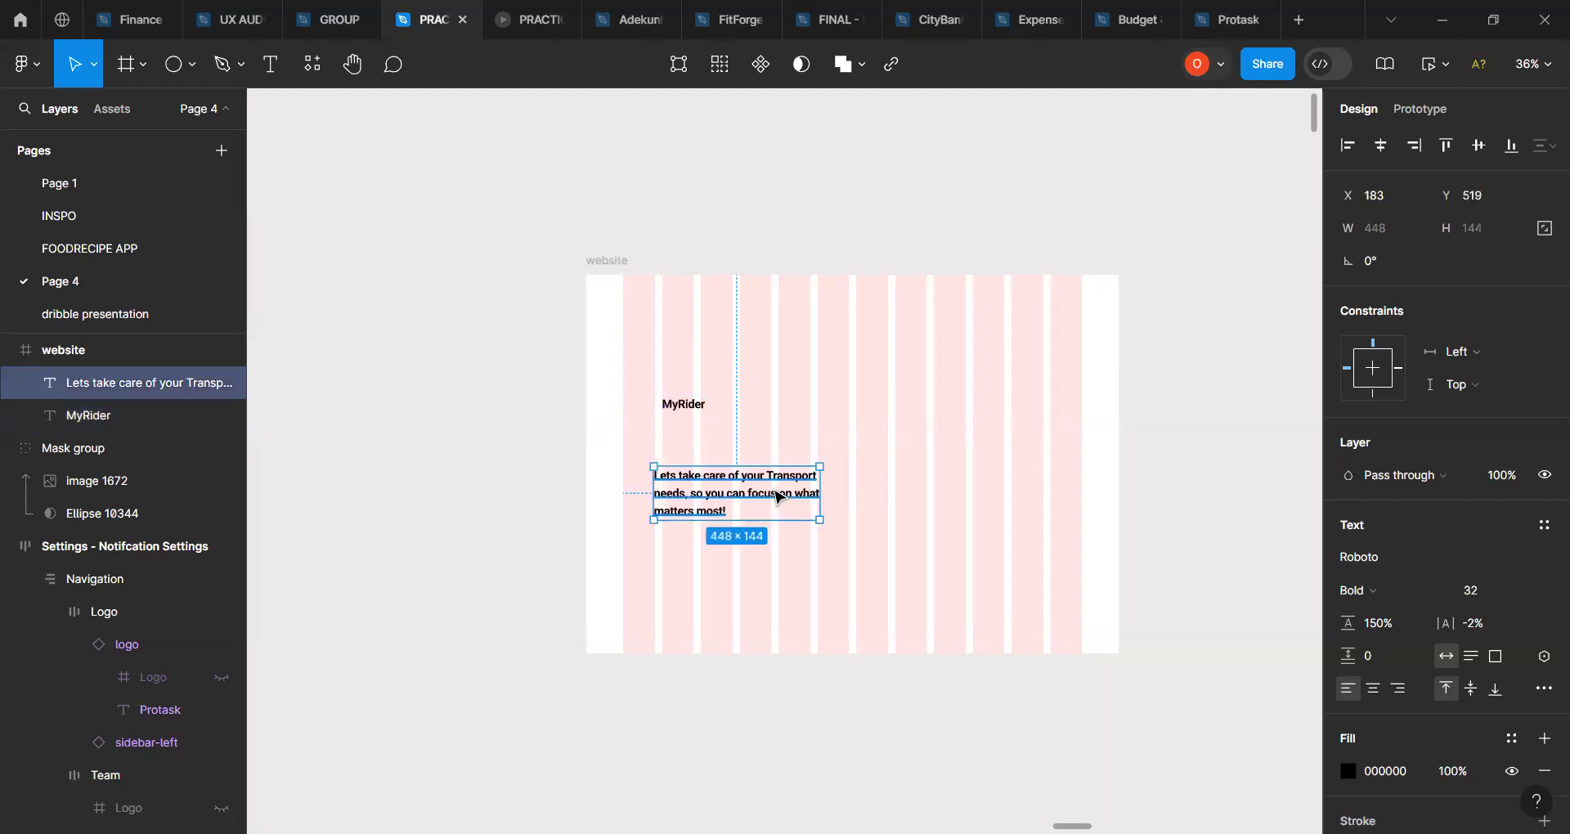
pyautogui.doubleClick(669, 501)
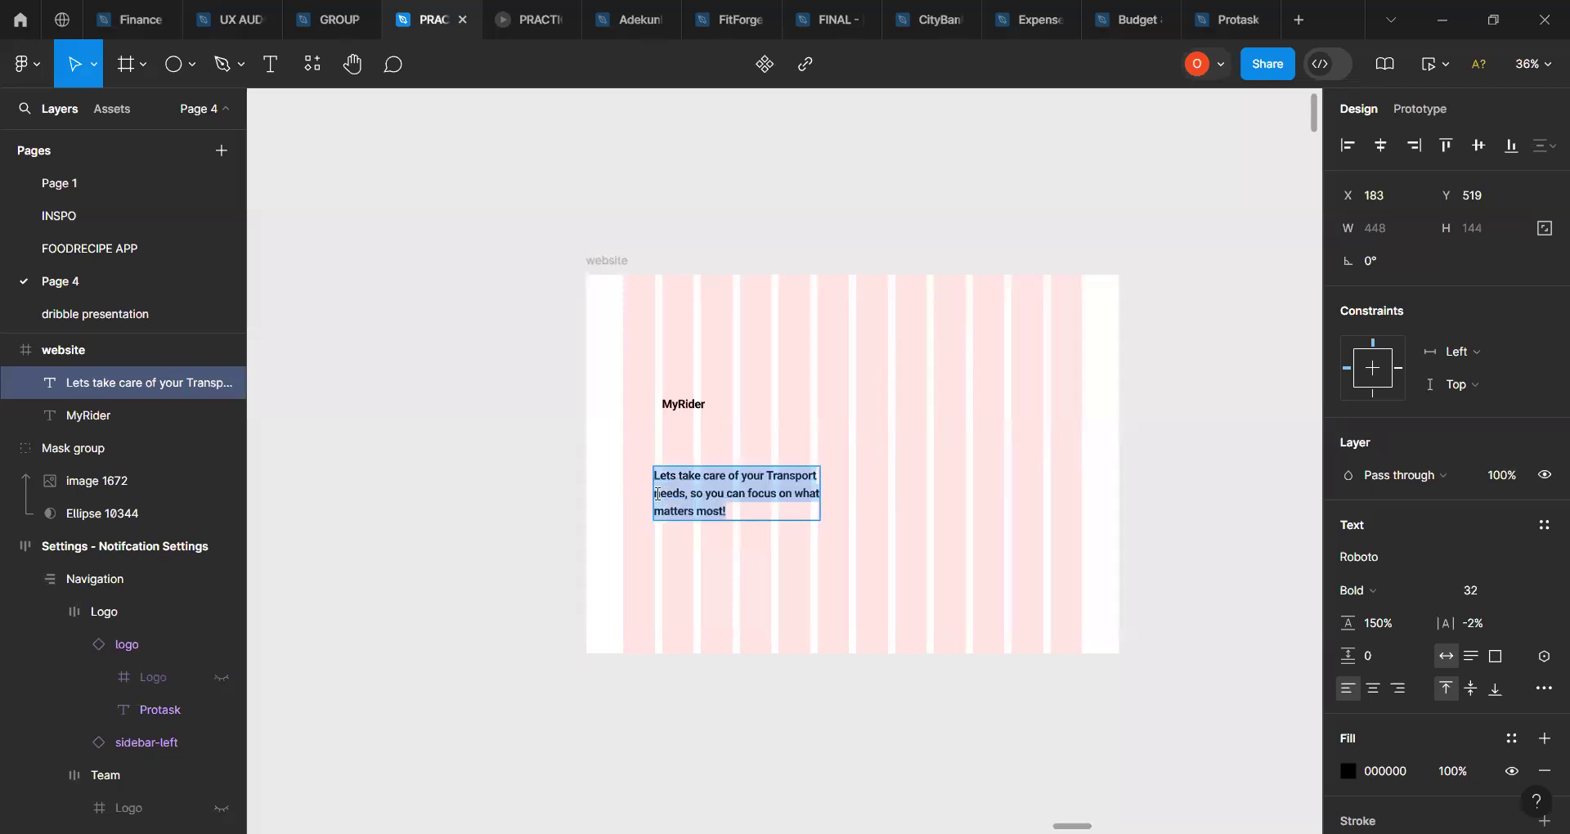
pyautogui.click(657, 494)
pyautogui.press('BackSpace')
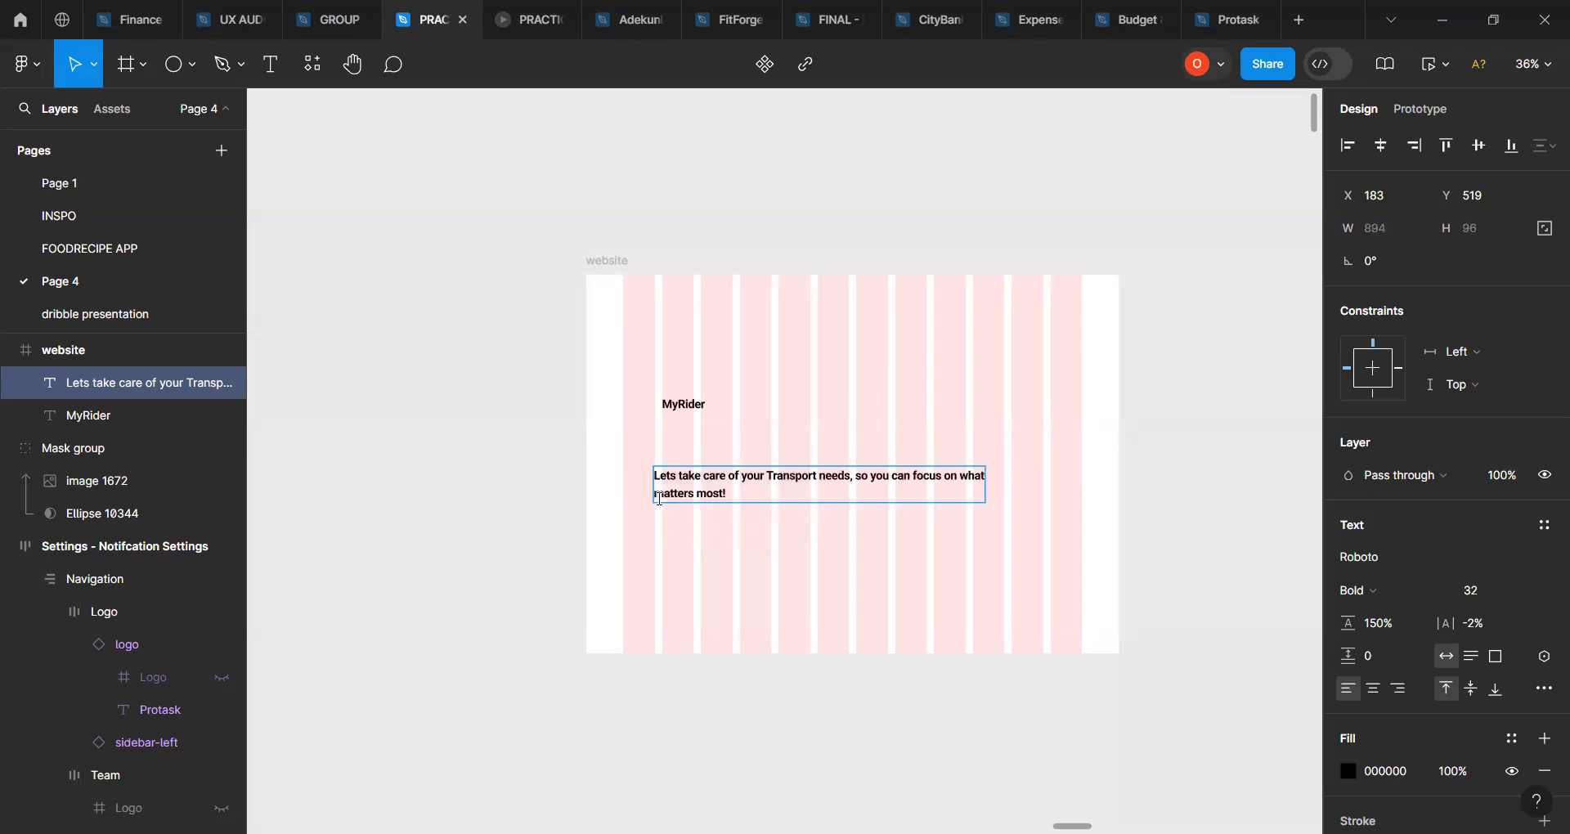
pyautogui.press('BackSpace')
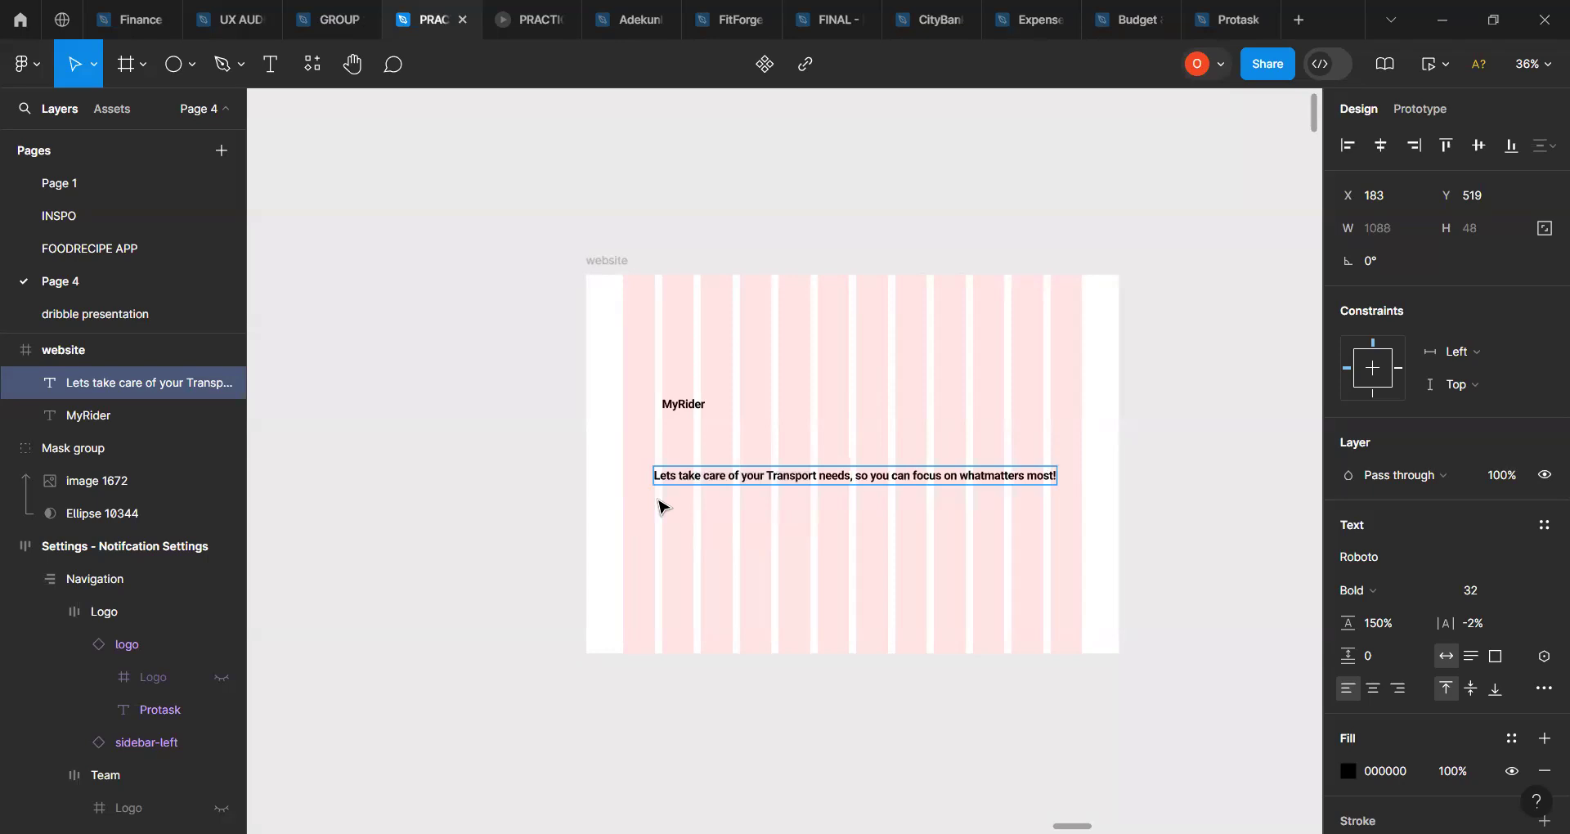
pyautogui.press('Escape')
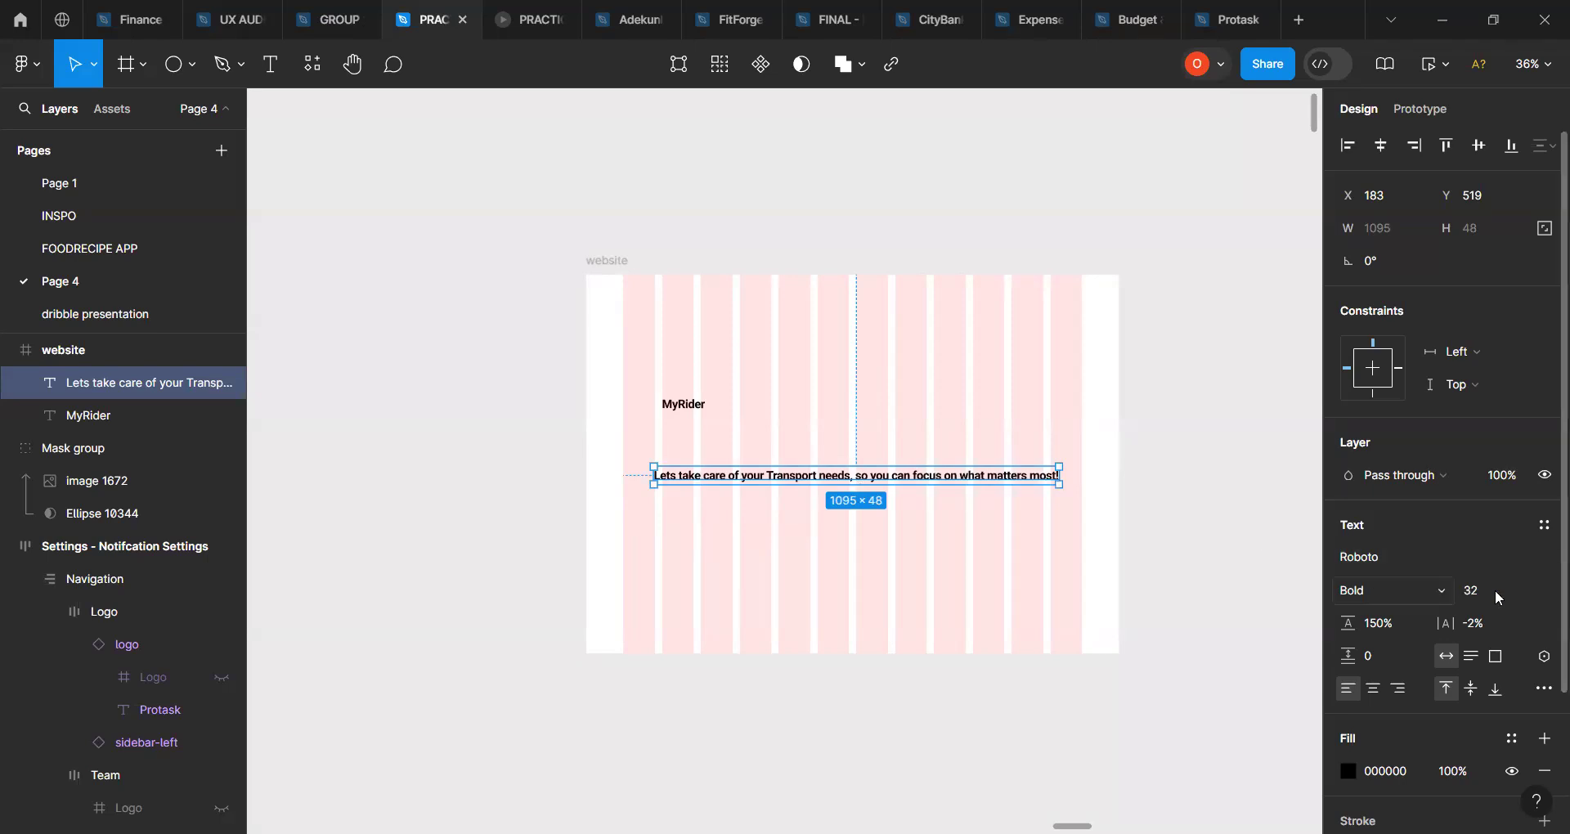
# Step: Set the tagline text's font size to 16 and its weight to Regular
pyautogui.click(1525, 594)
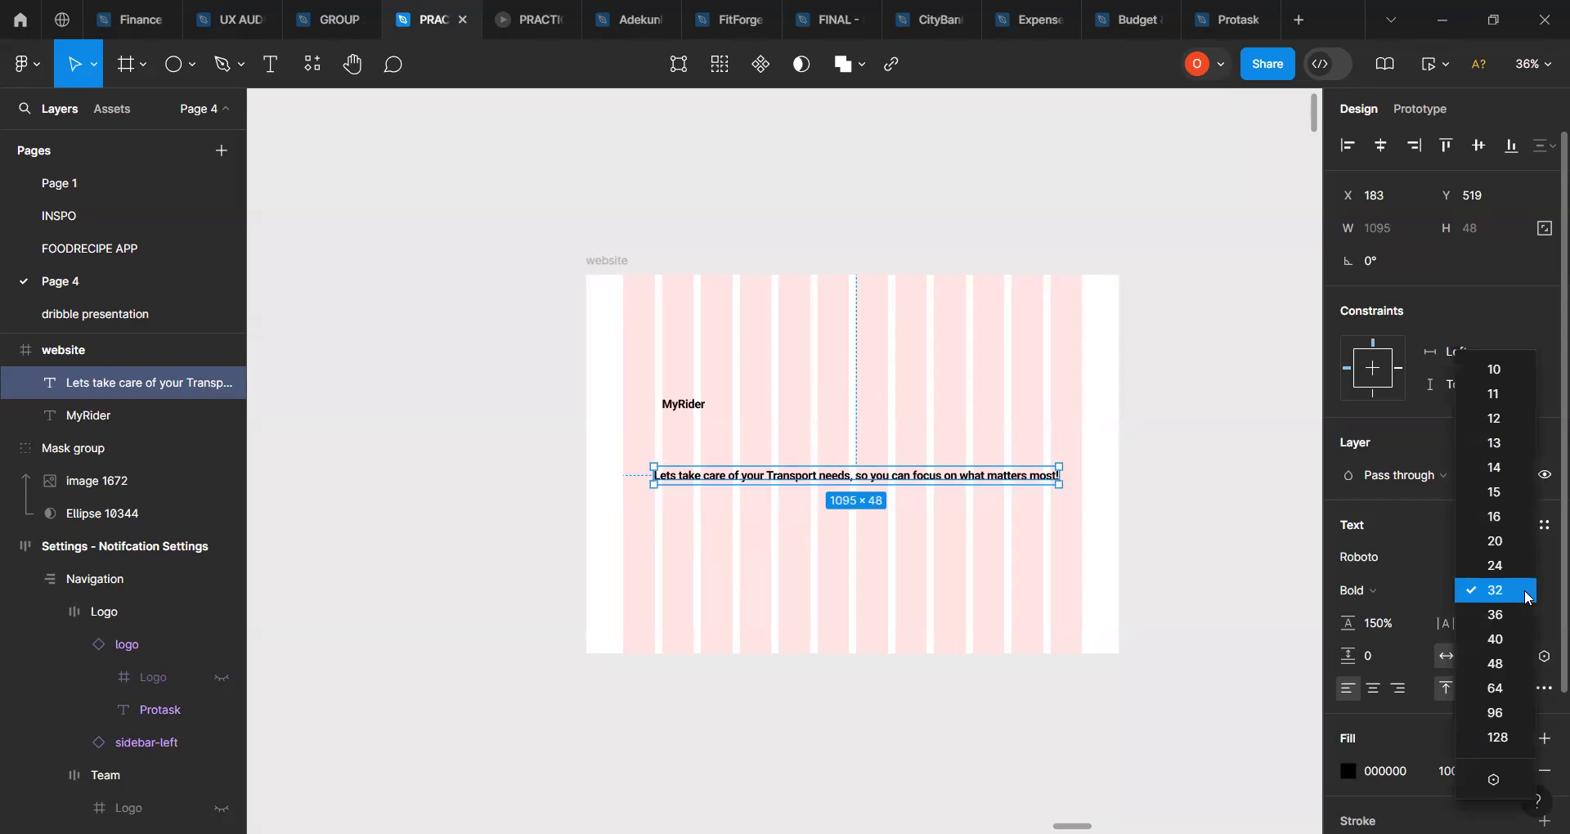
pyautogui.click(1519, 526)
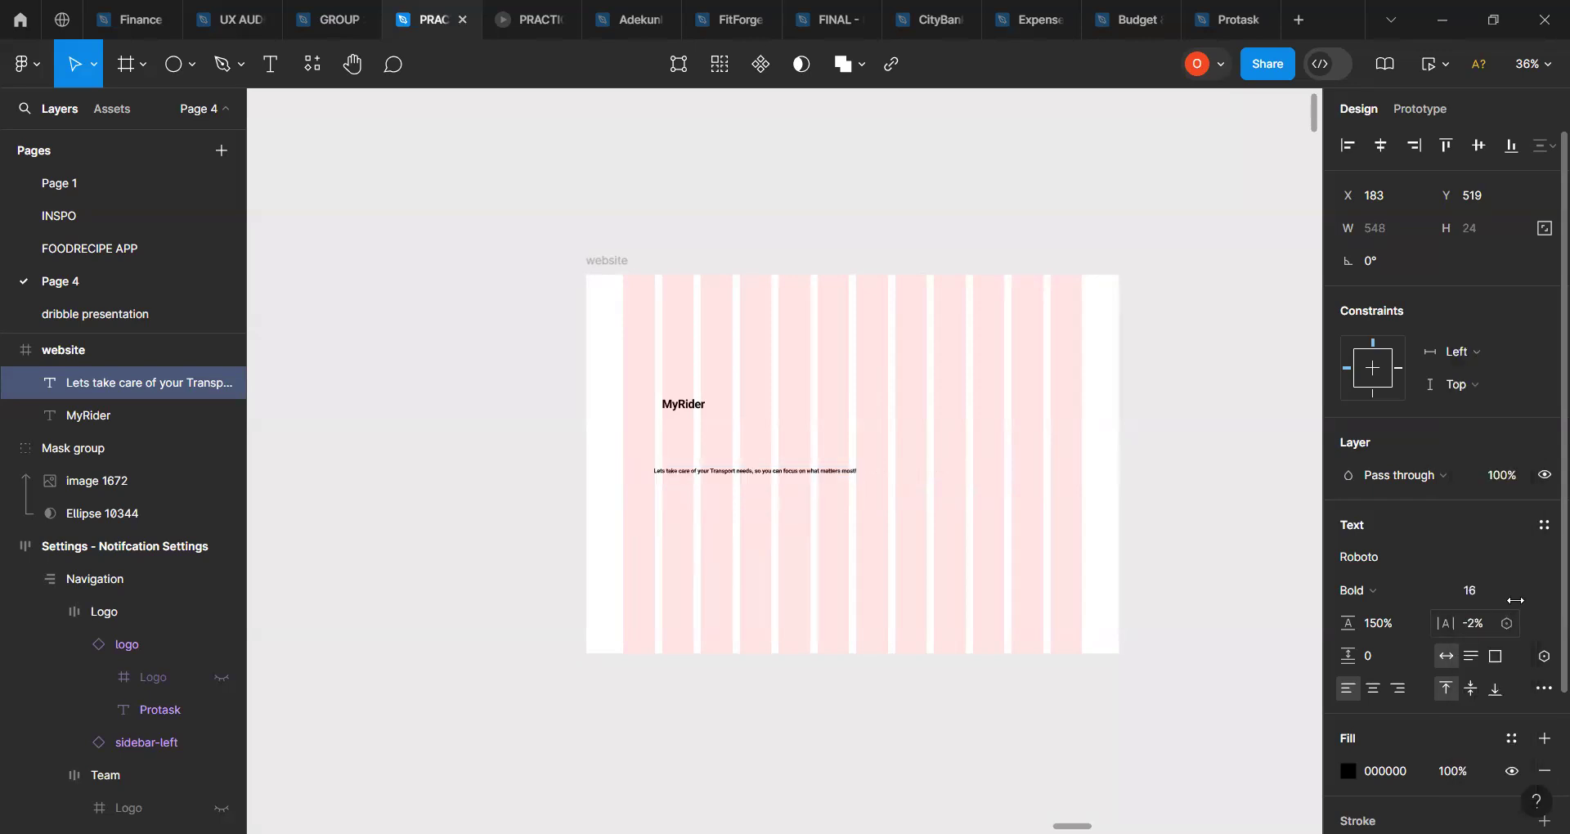
pyautogui.click(1426, 590)
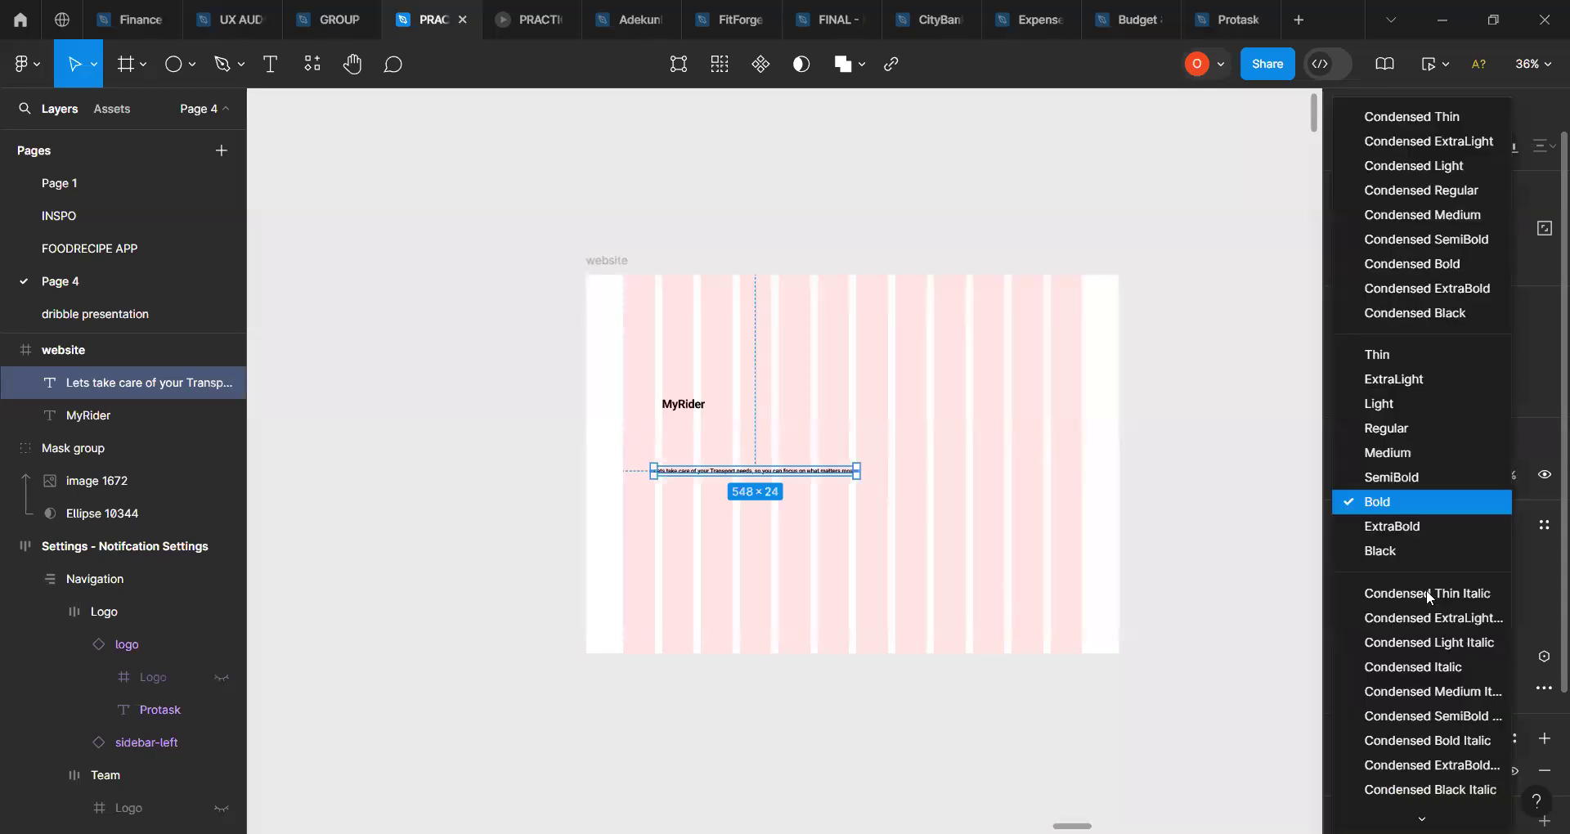
pyautogui.click(1379, 442)
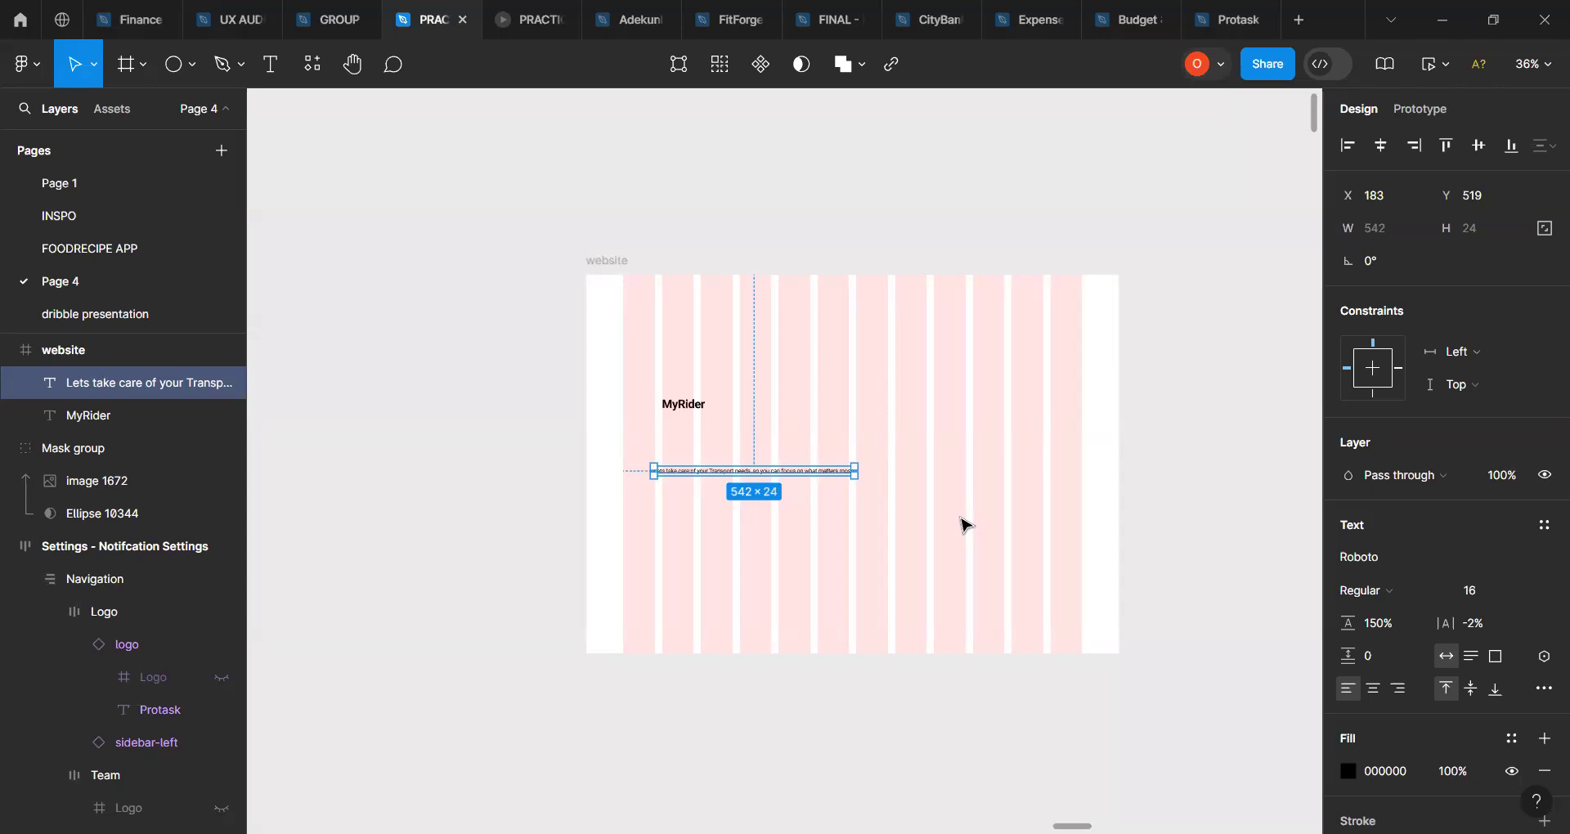
# Step: Arrange a header row at the top of the website frame with MyRider at about X 127, Y 36 and the tagline at X 415, Y 48
pyautogui.scroll(2, 965, 525)
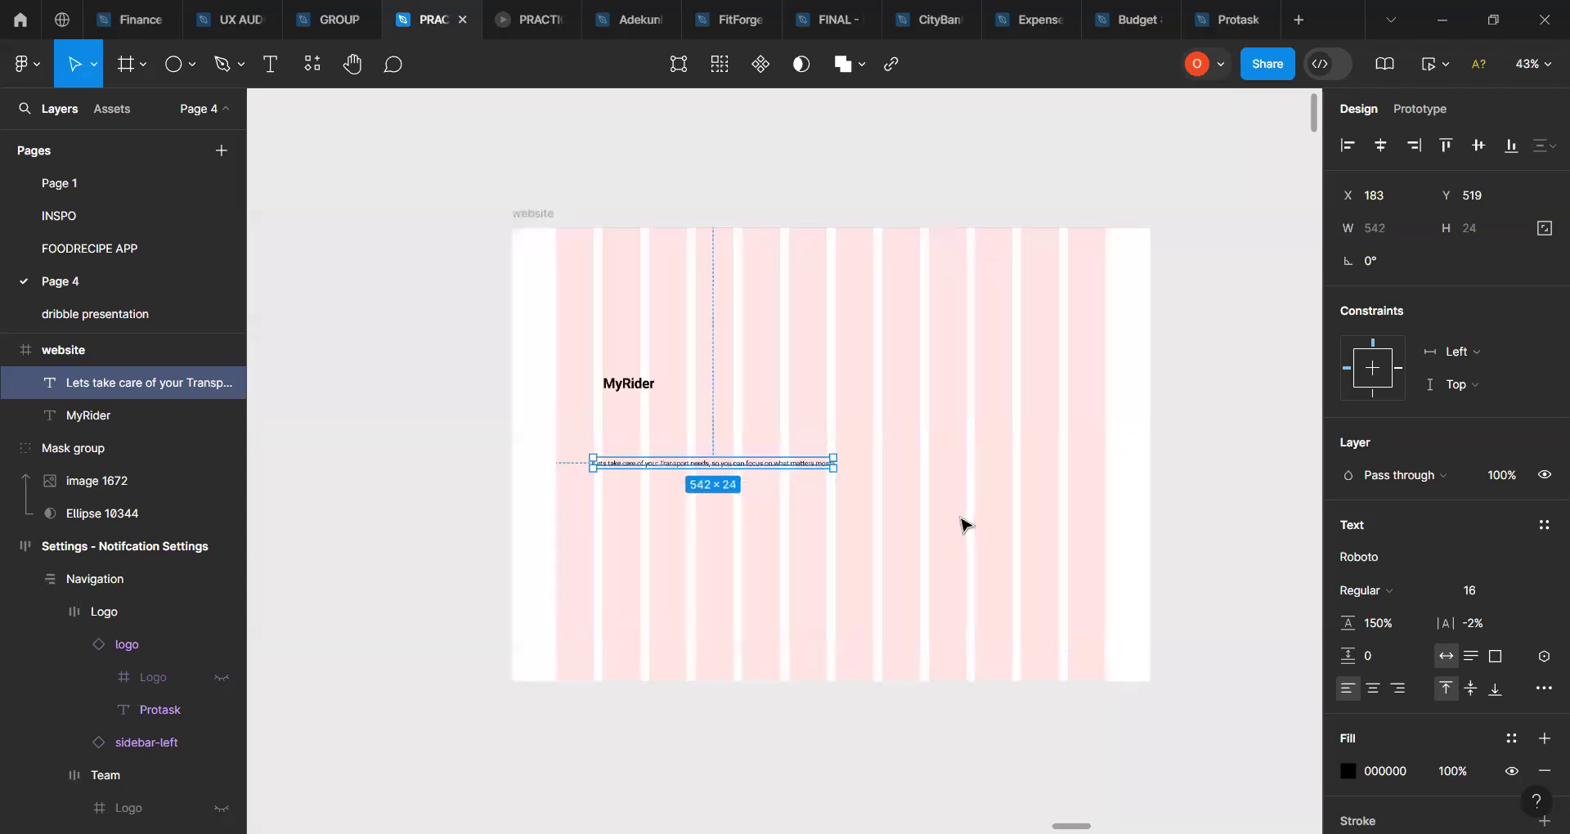
pyautogui.moveTo(746, 470); pyautogui.dragTo(867, 261)
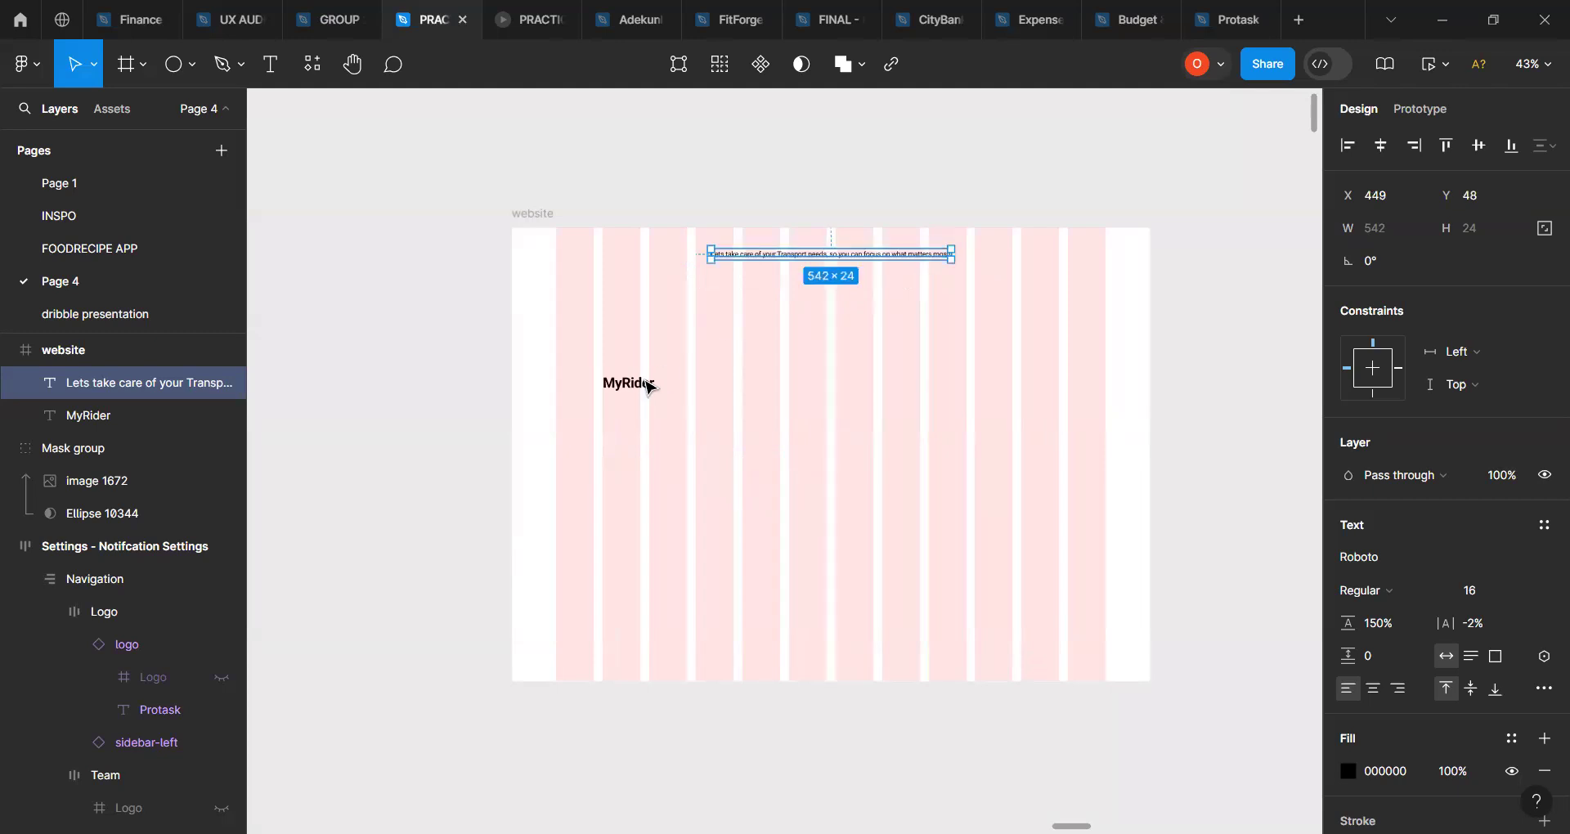
pyautogui.click(641, 387)
pyautogui.moveTo(641, 305); pyautogui.dragTo(604, 260)
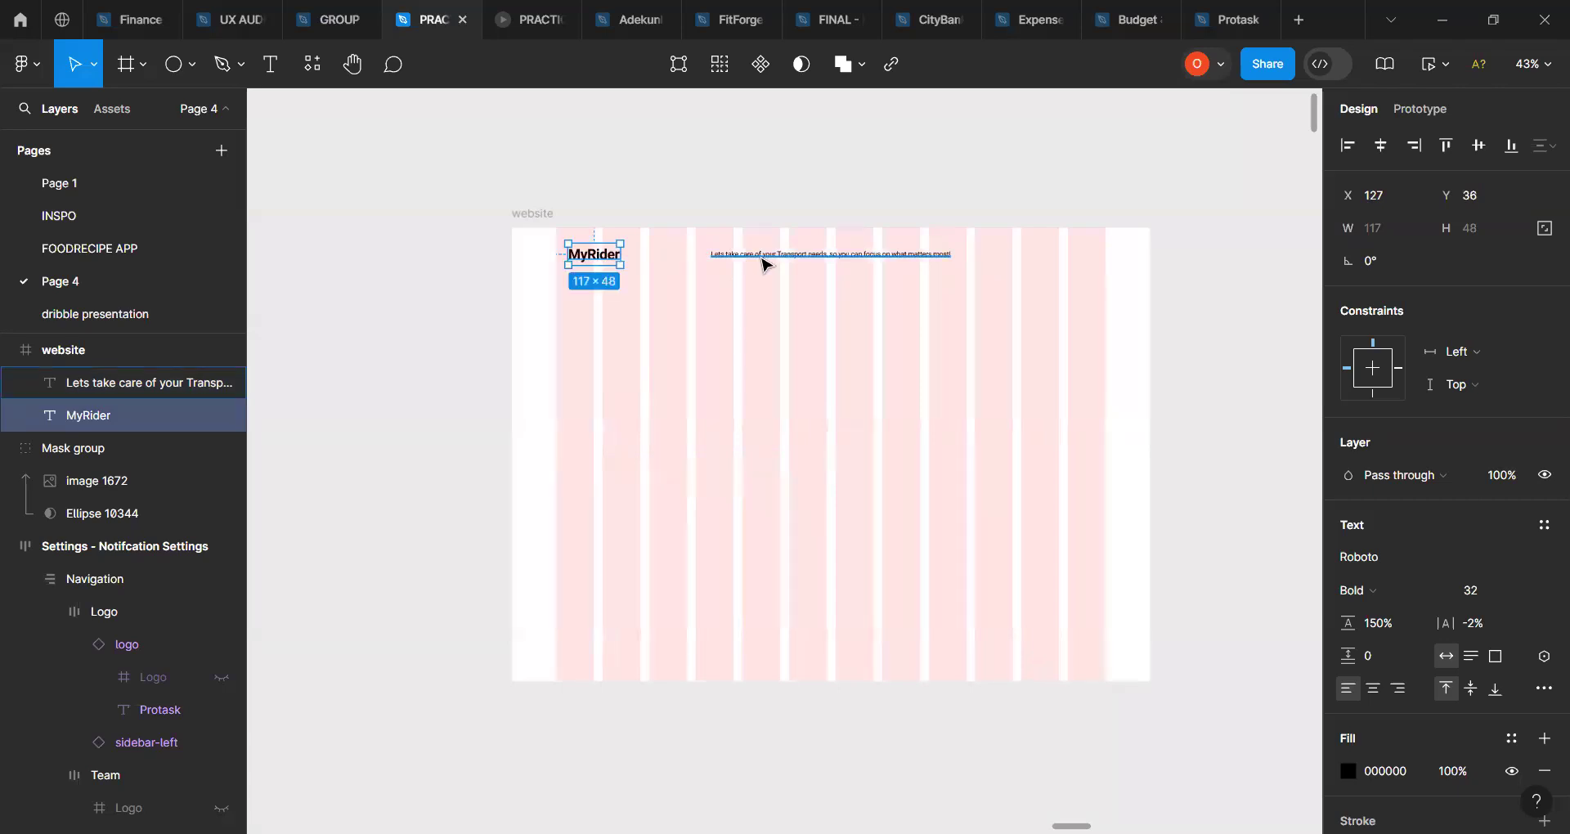
pyautogui.click(765, 264)
pyautogui.moveTo(780, 260); pyautogui.dragTo(770, 259)
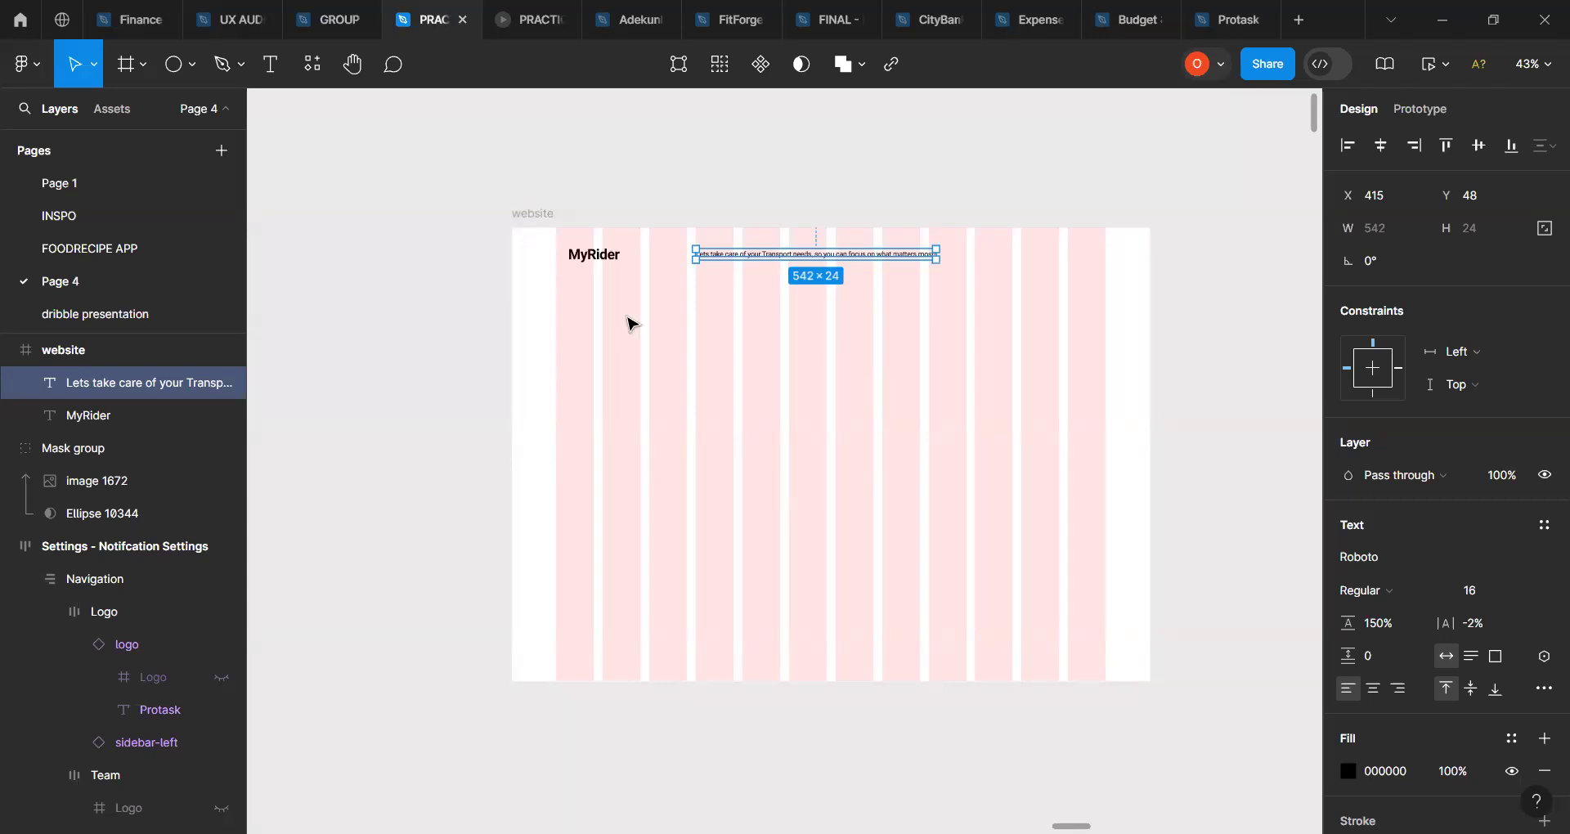
# Step: Add the text "Signup" in the open area below the header row and wrap it in an auto layout frame
pyautogui.click(264, 70)
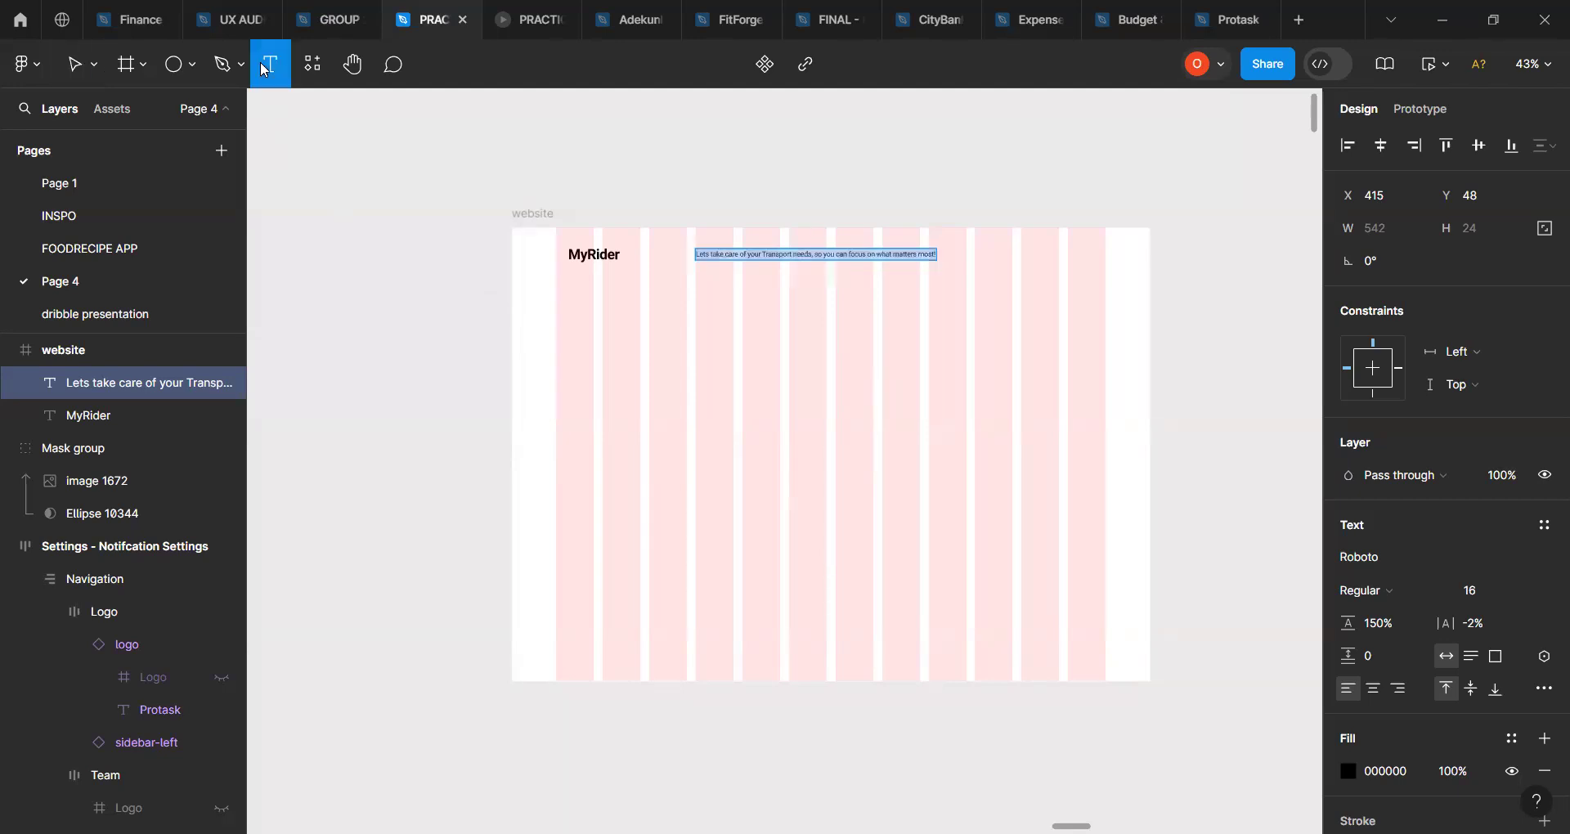
pyautogui.click(650, 385)
pyautogui.write('Signup')
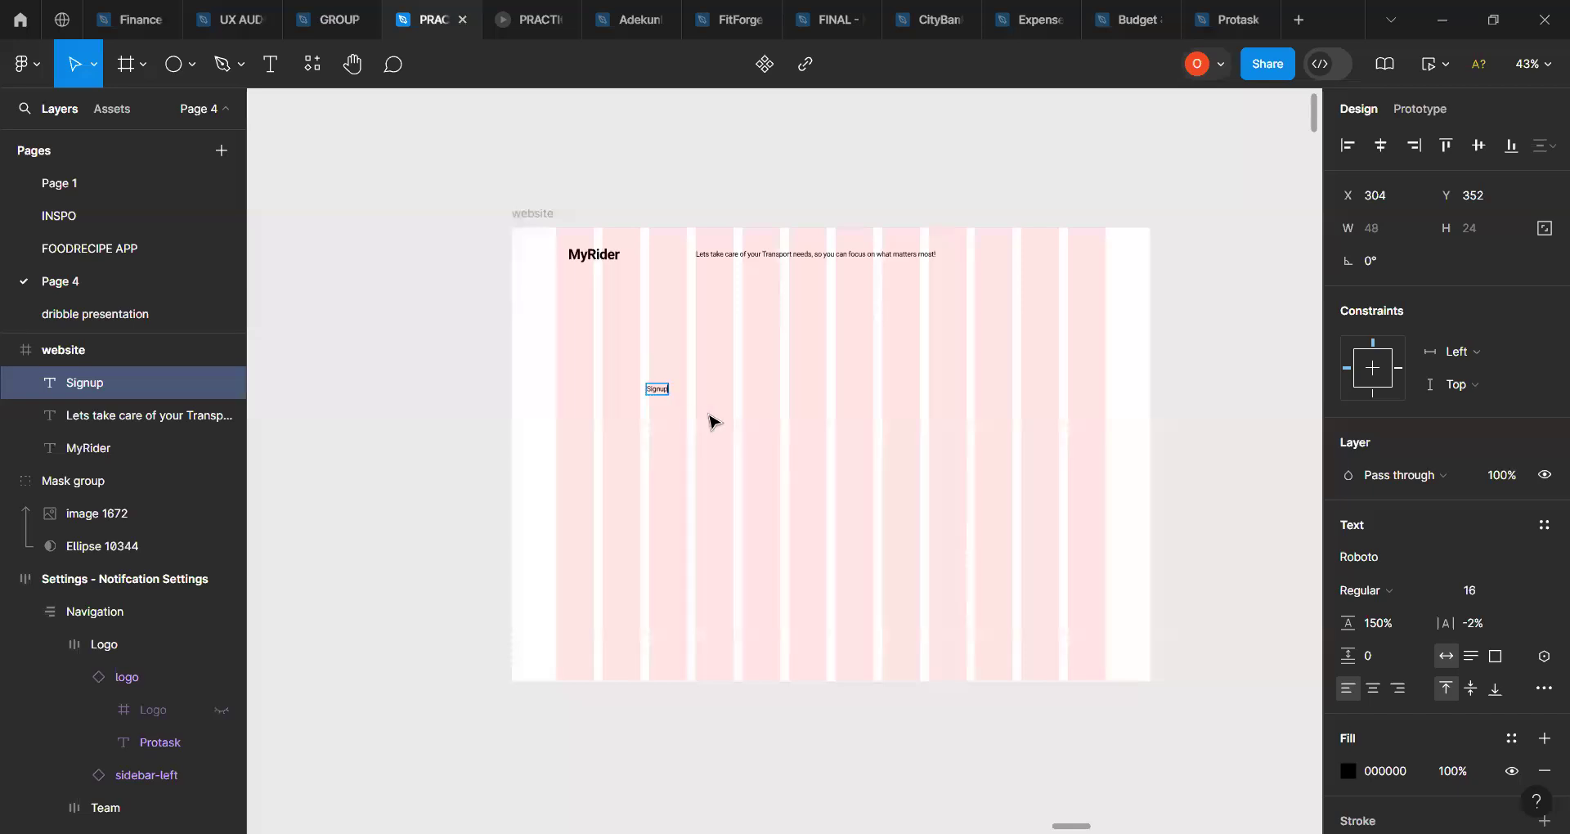
pyautogui.press('Escape')
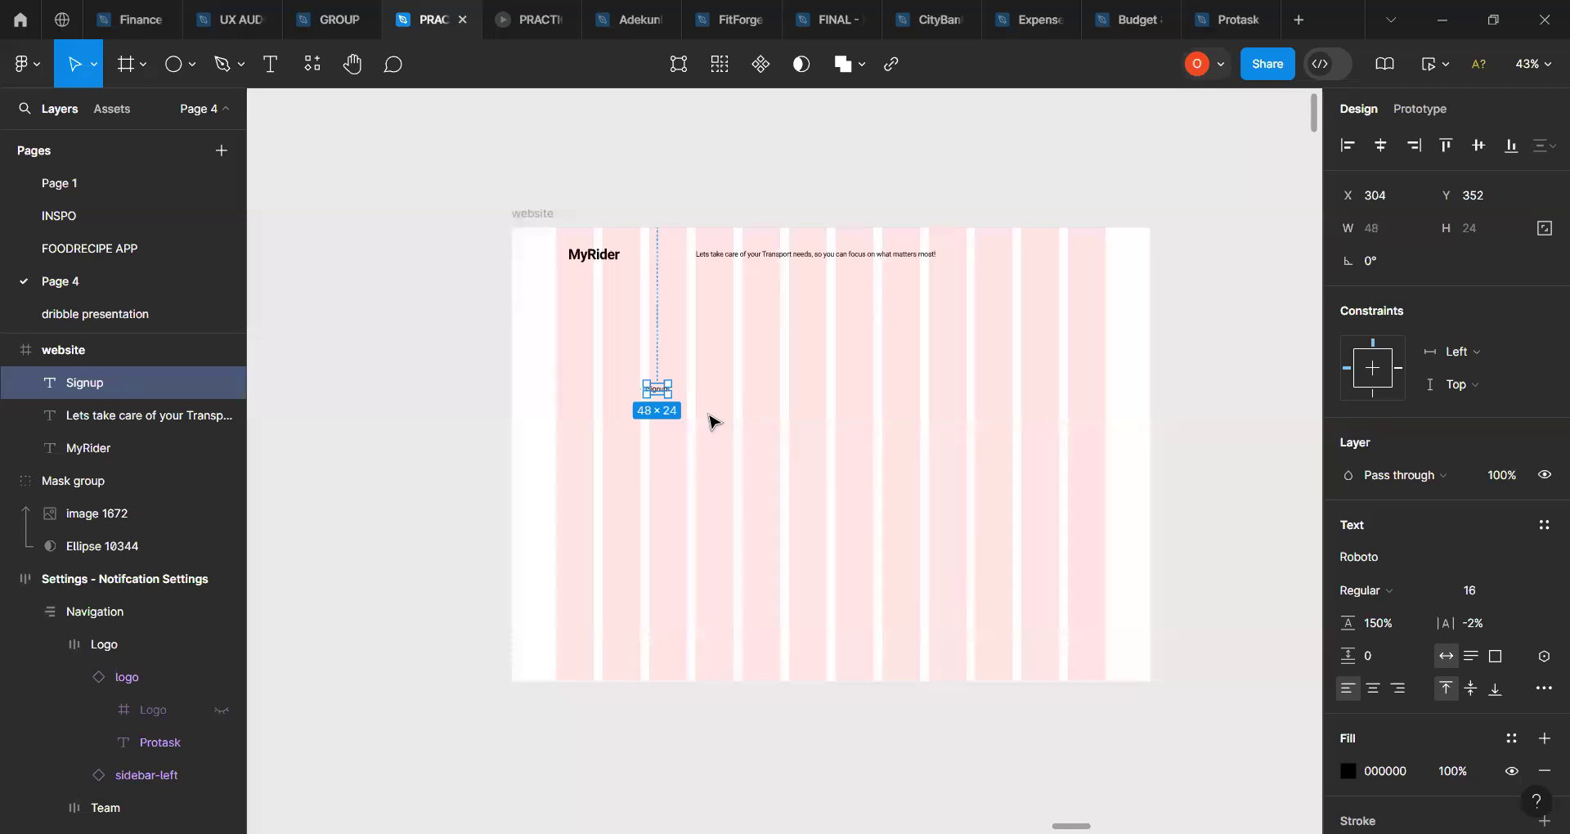
pyautogui.hotkey('shift', 'a')
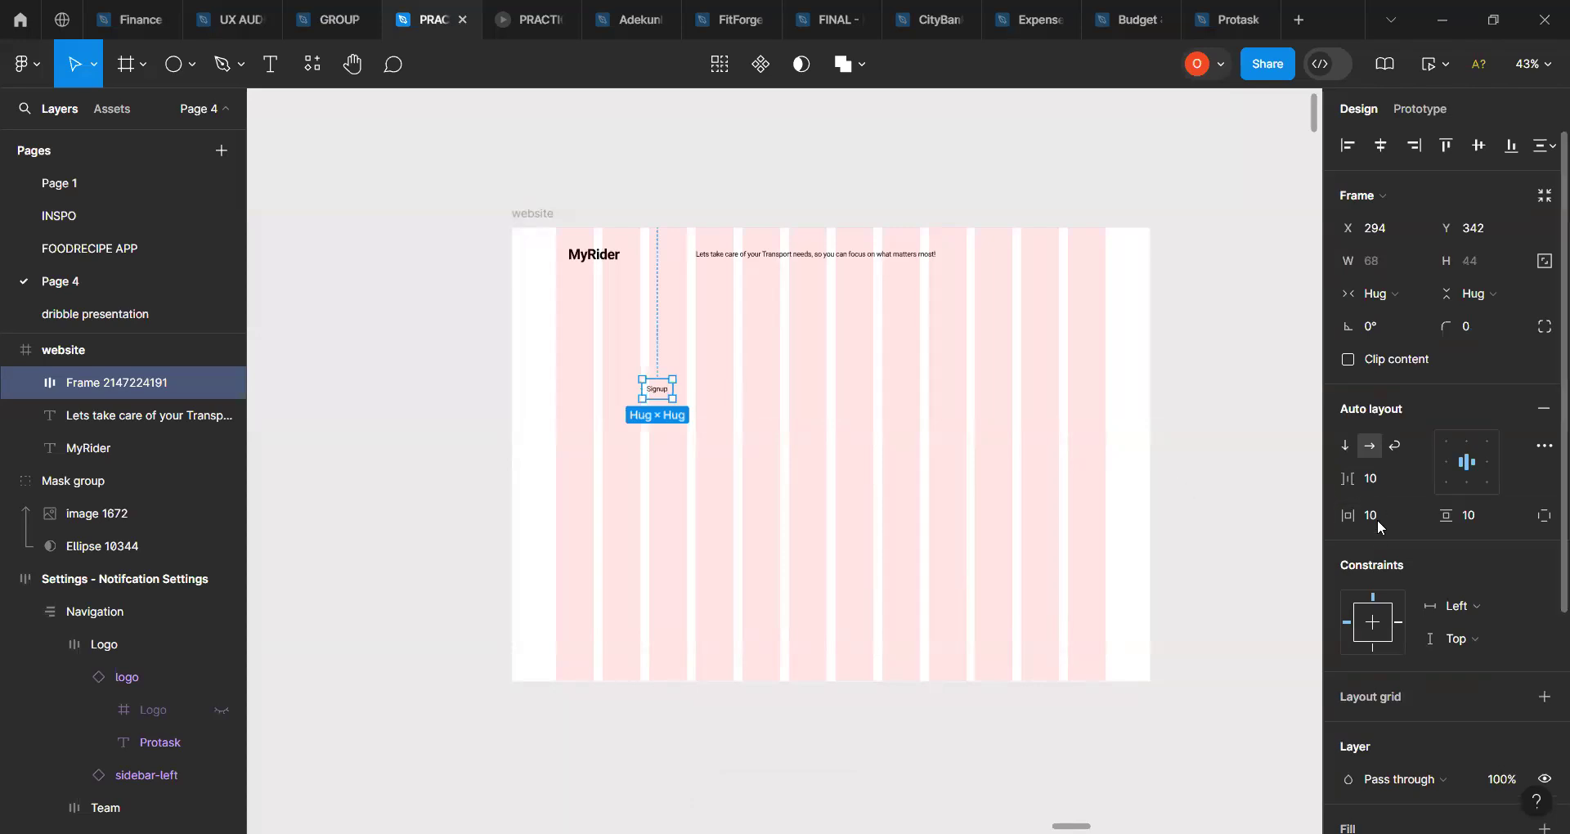
pyautogui.click(913, 508)
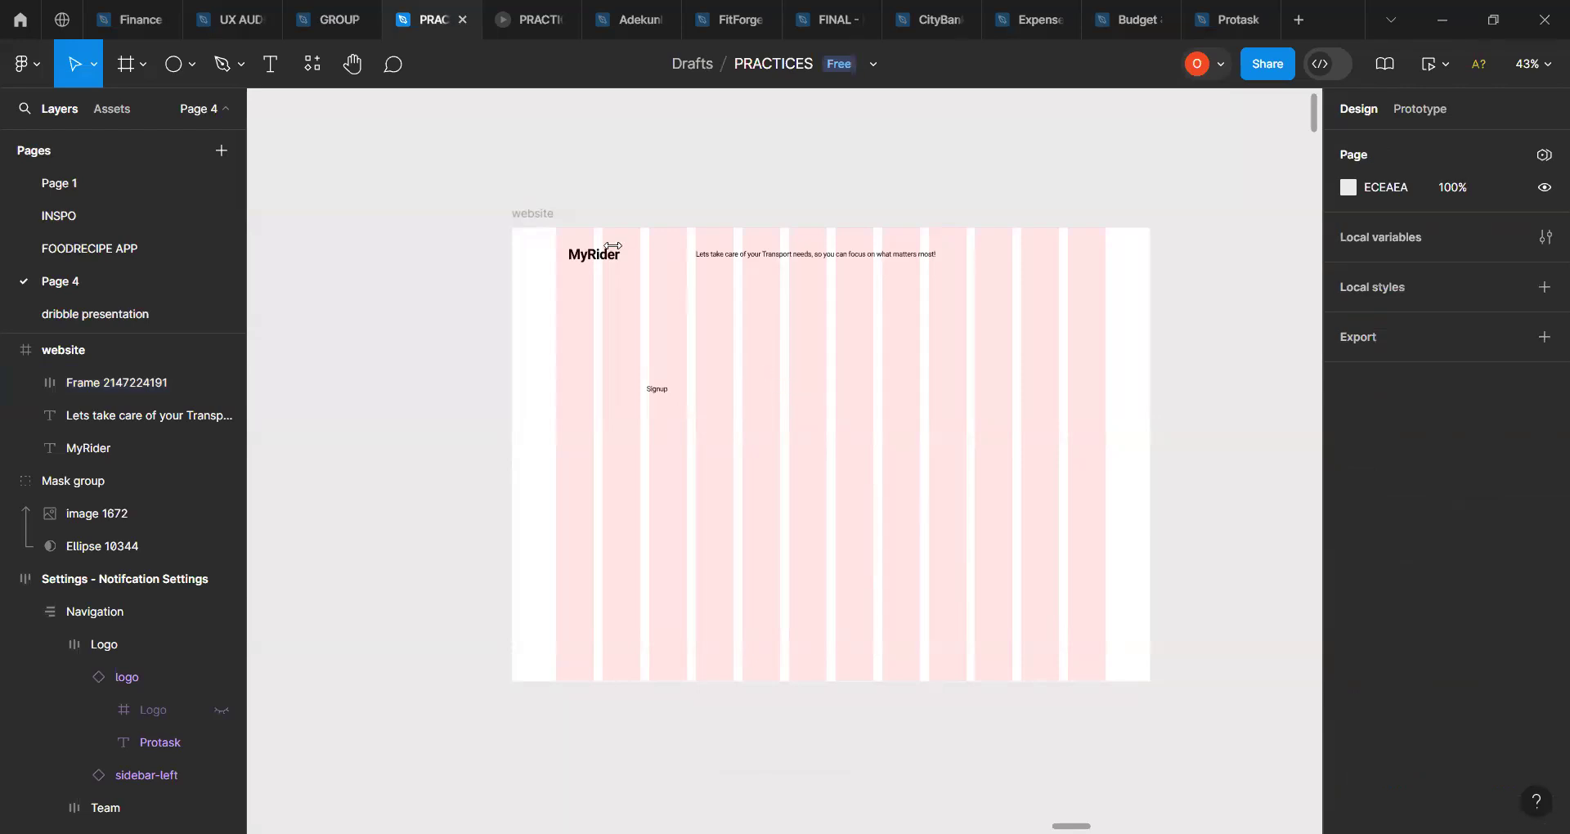
pyautogui.click(539, 212)
pyautogui.click(540, 212)
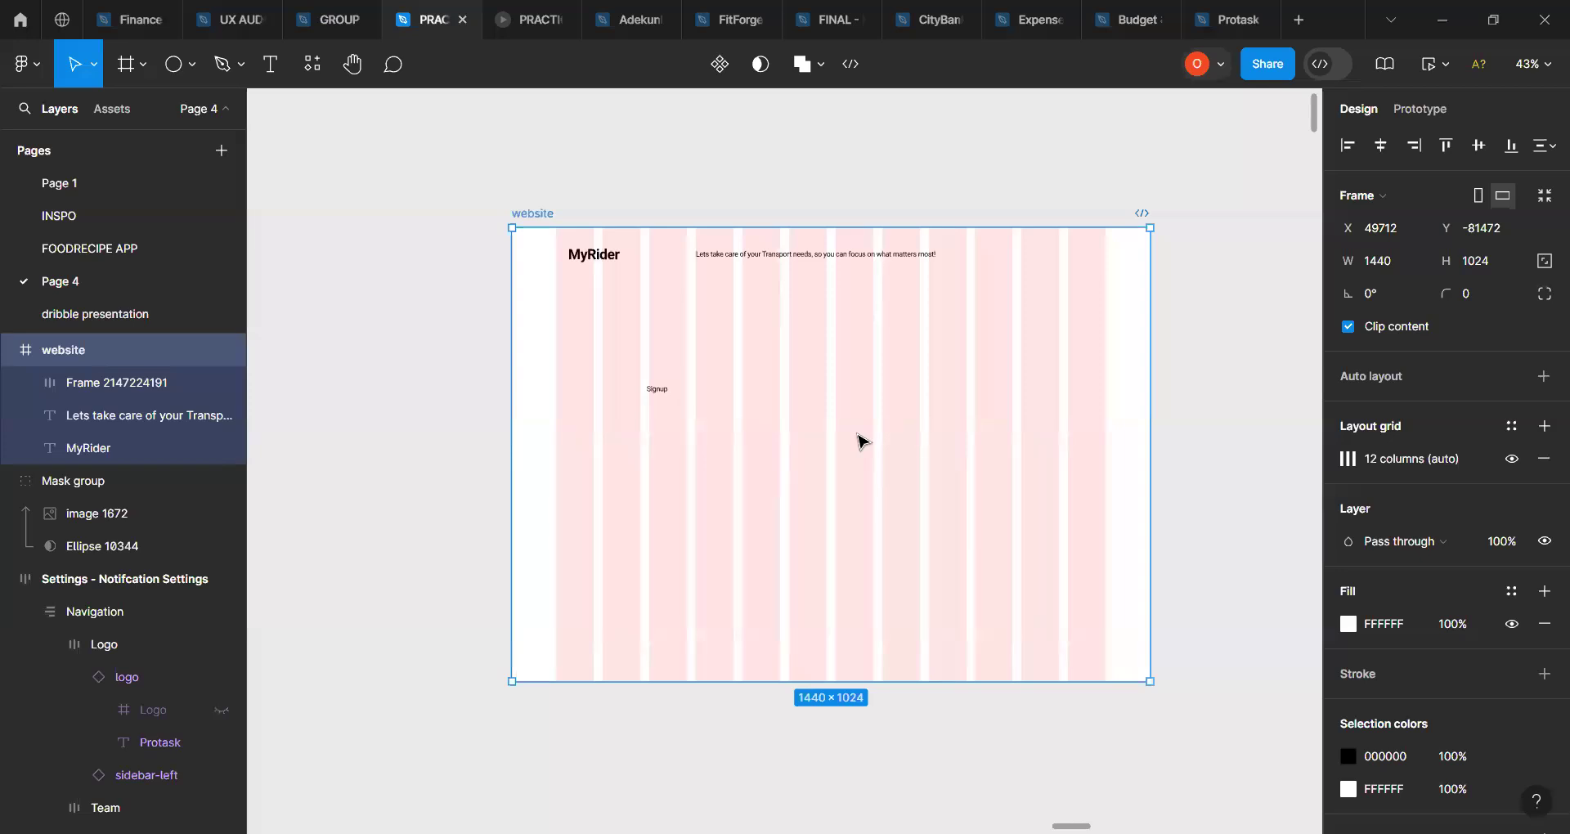
pyautogui.scroll(-2, 863, 441)
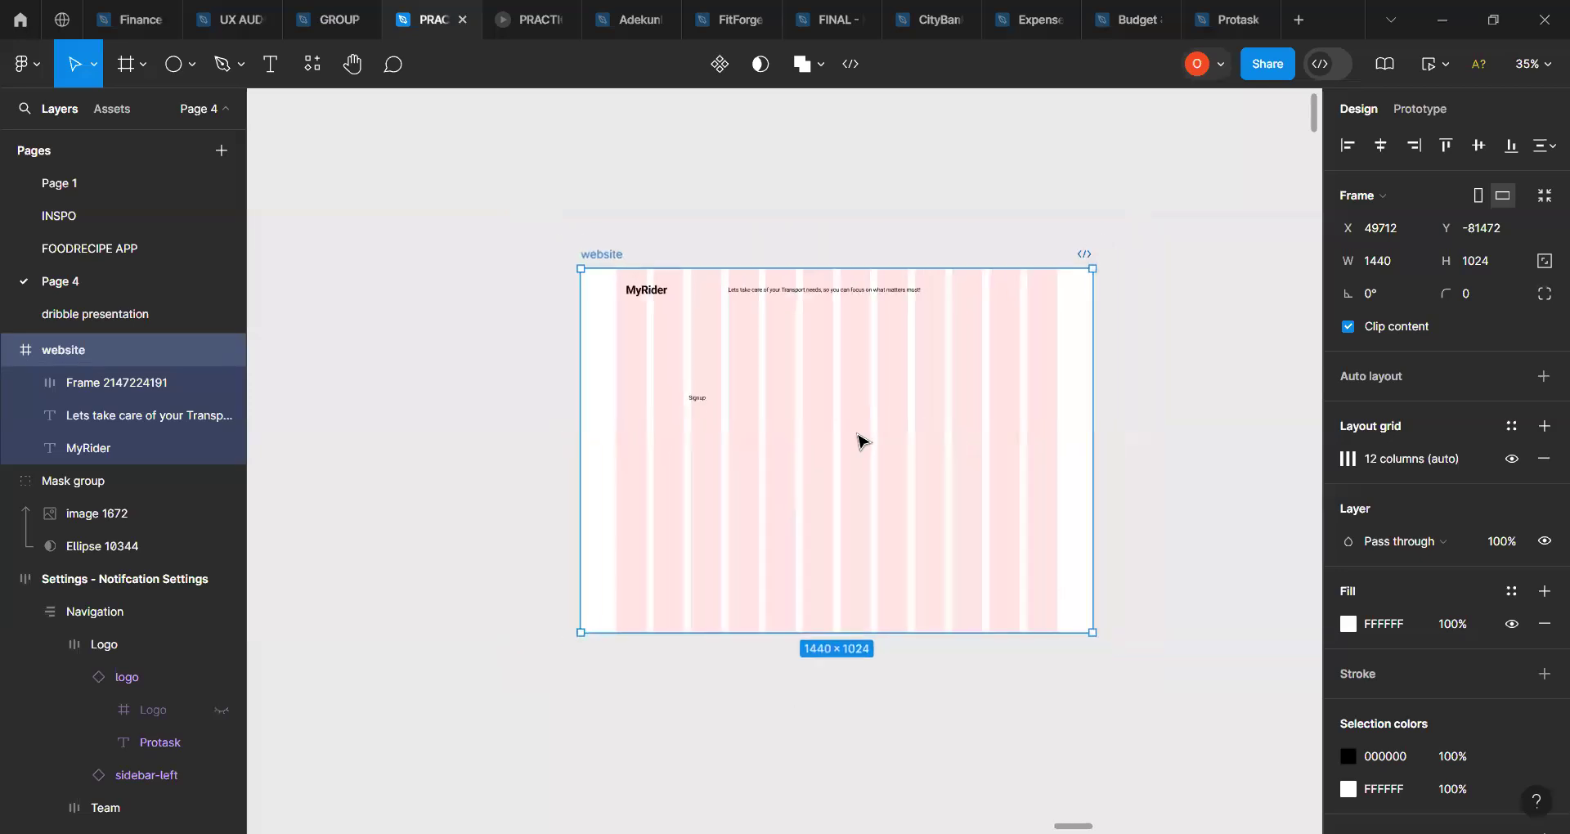
pyautogui.scroll(-2, 862, 442)
pyautogui.scroll(1, 863, 442)
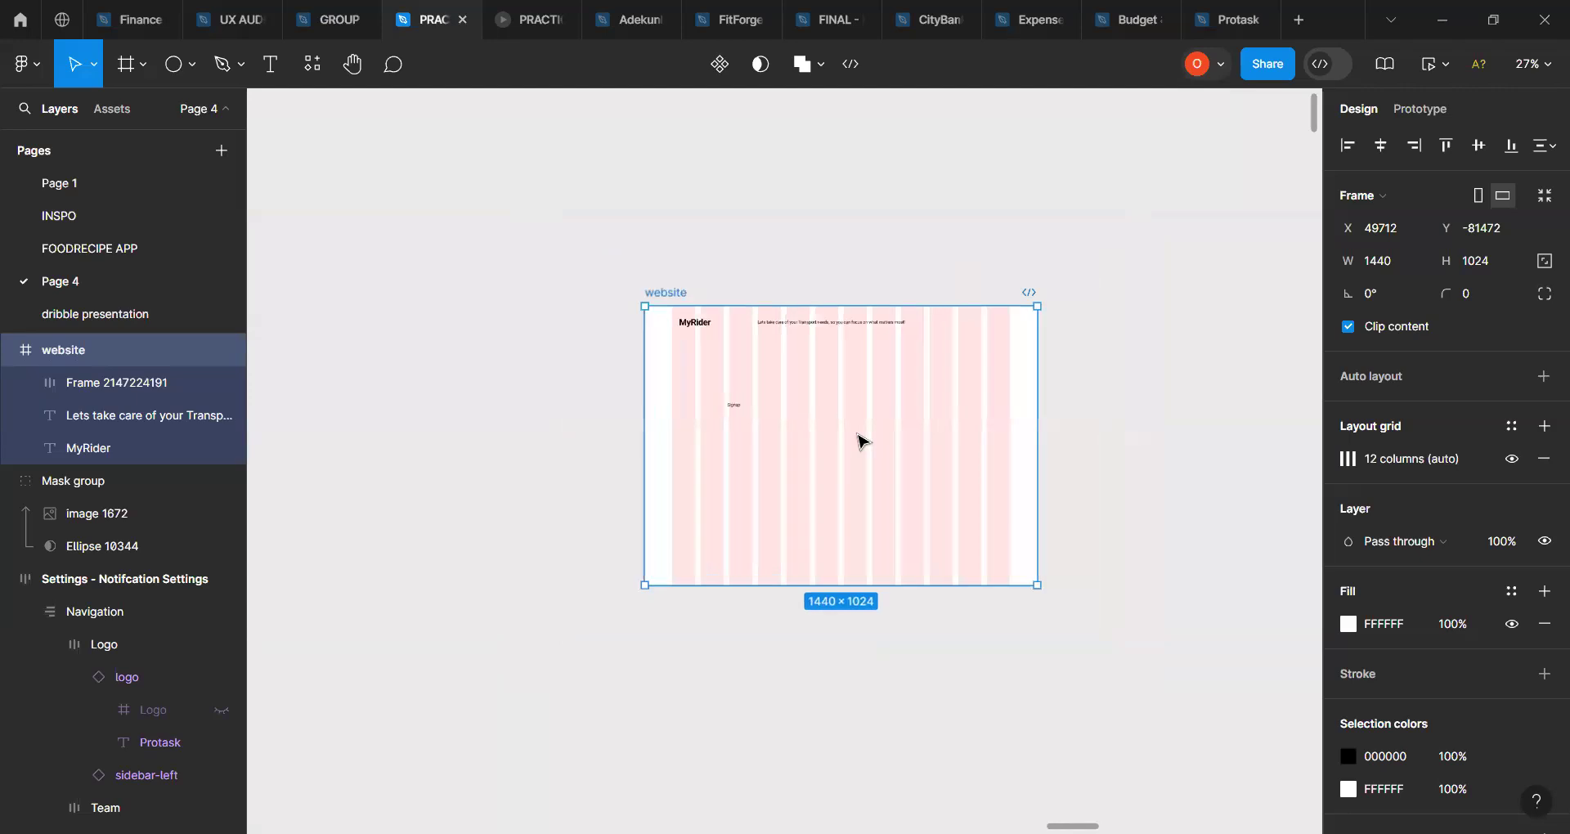
pyautogui.scroll(-3, 860, 440)
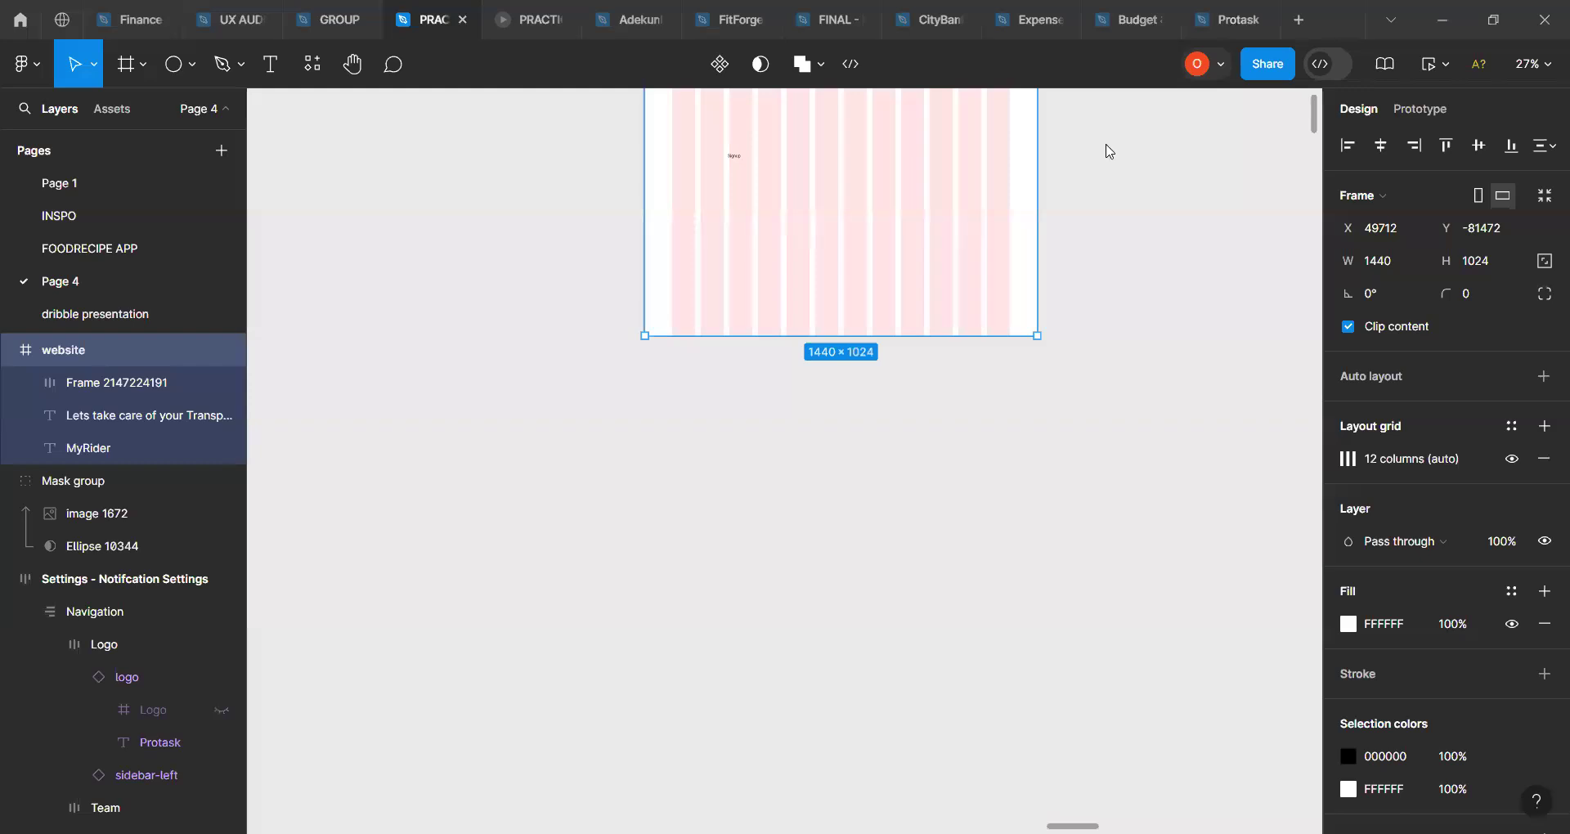
pyautogui.scroll(3, 1018, 364)
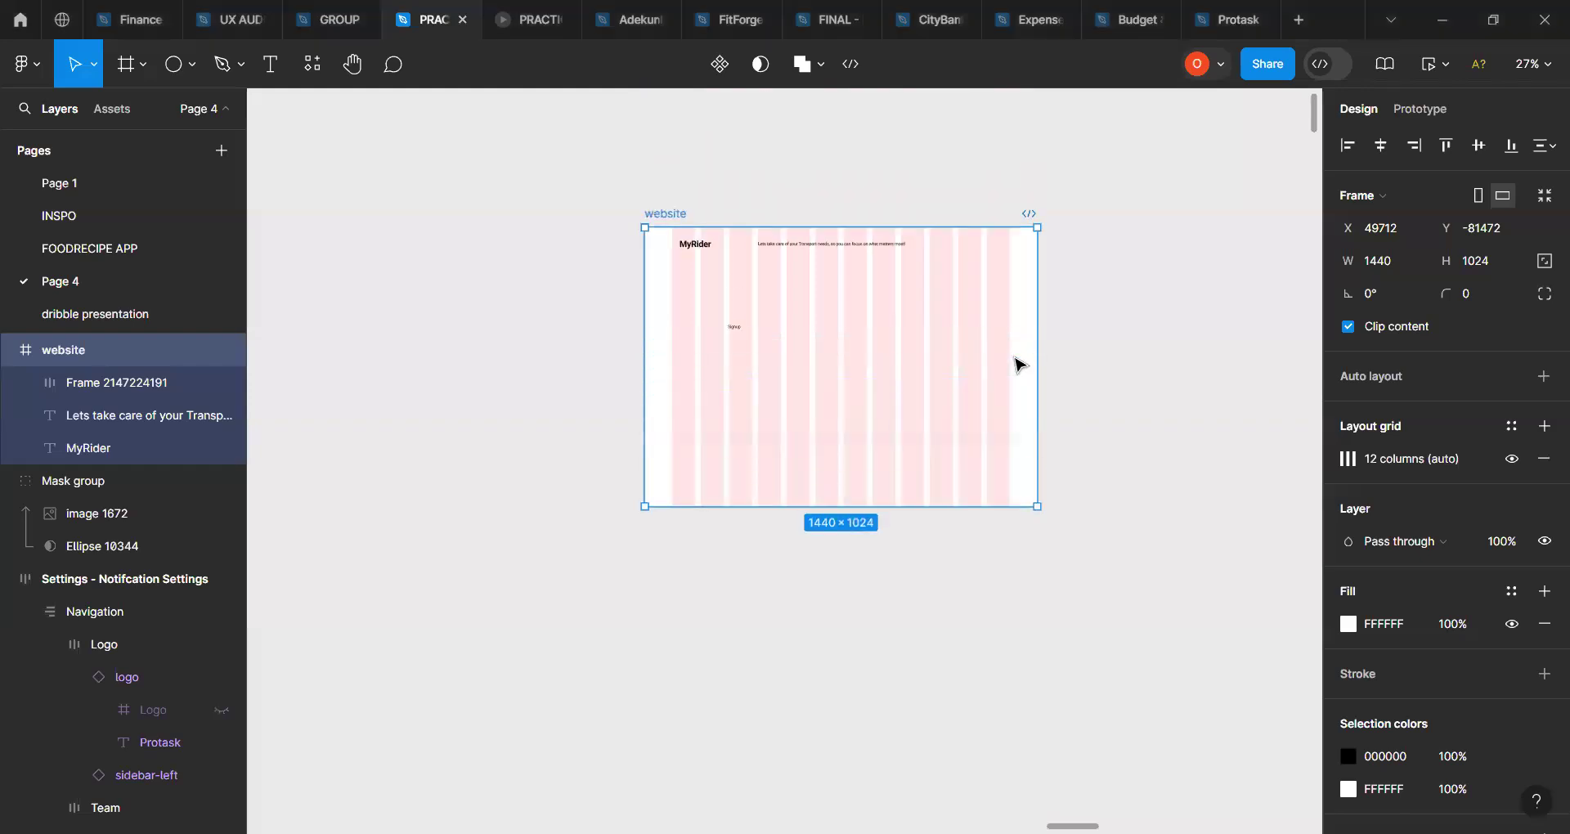
pyautogui.scroll(2, 820, 340)
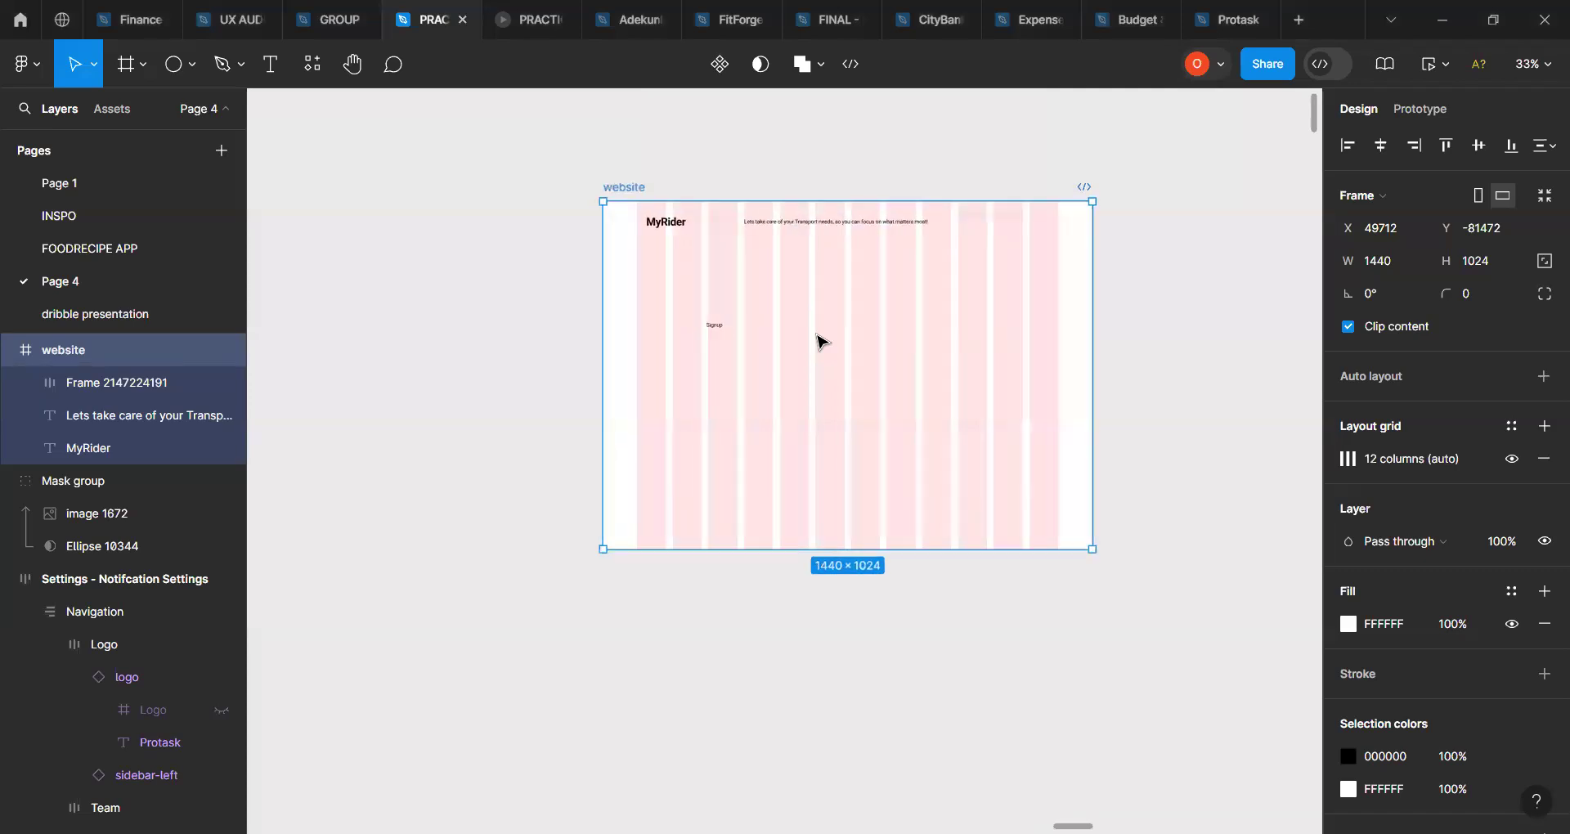
# Step: Add a new 1440 × 1024 Desktop frame and place it above the website frame at about X 49742, Y -82947
pyautogui.scroll(5, 817, 340)
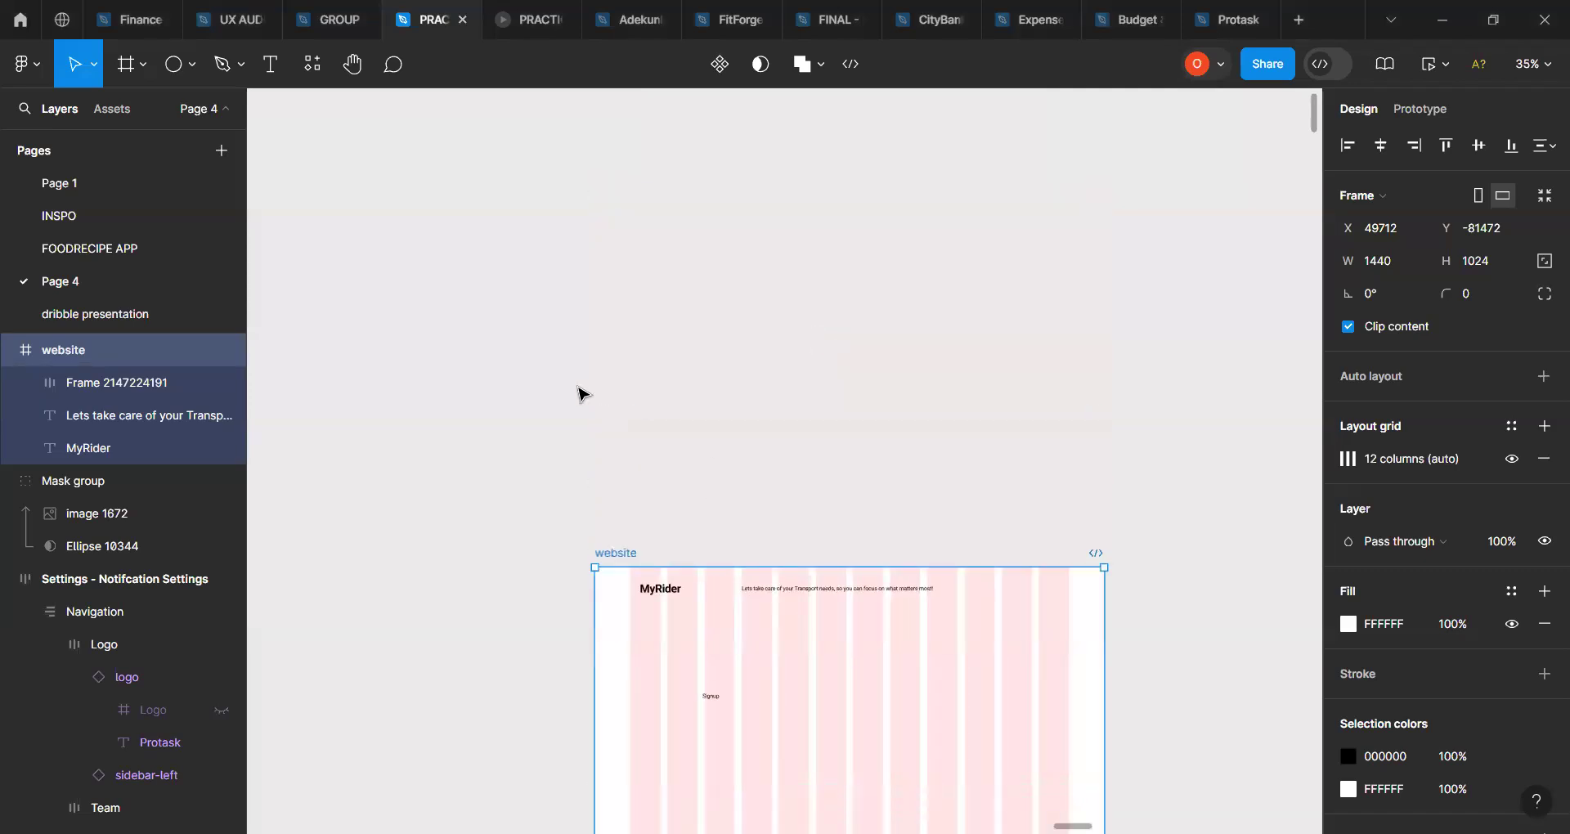
pyautogui.click(124, 65)
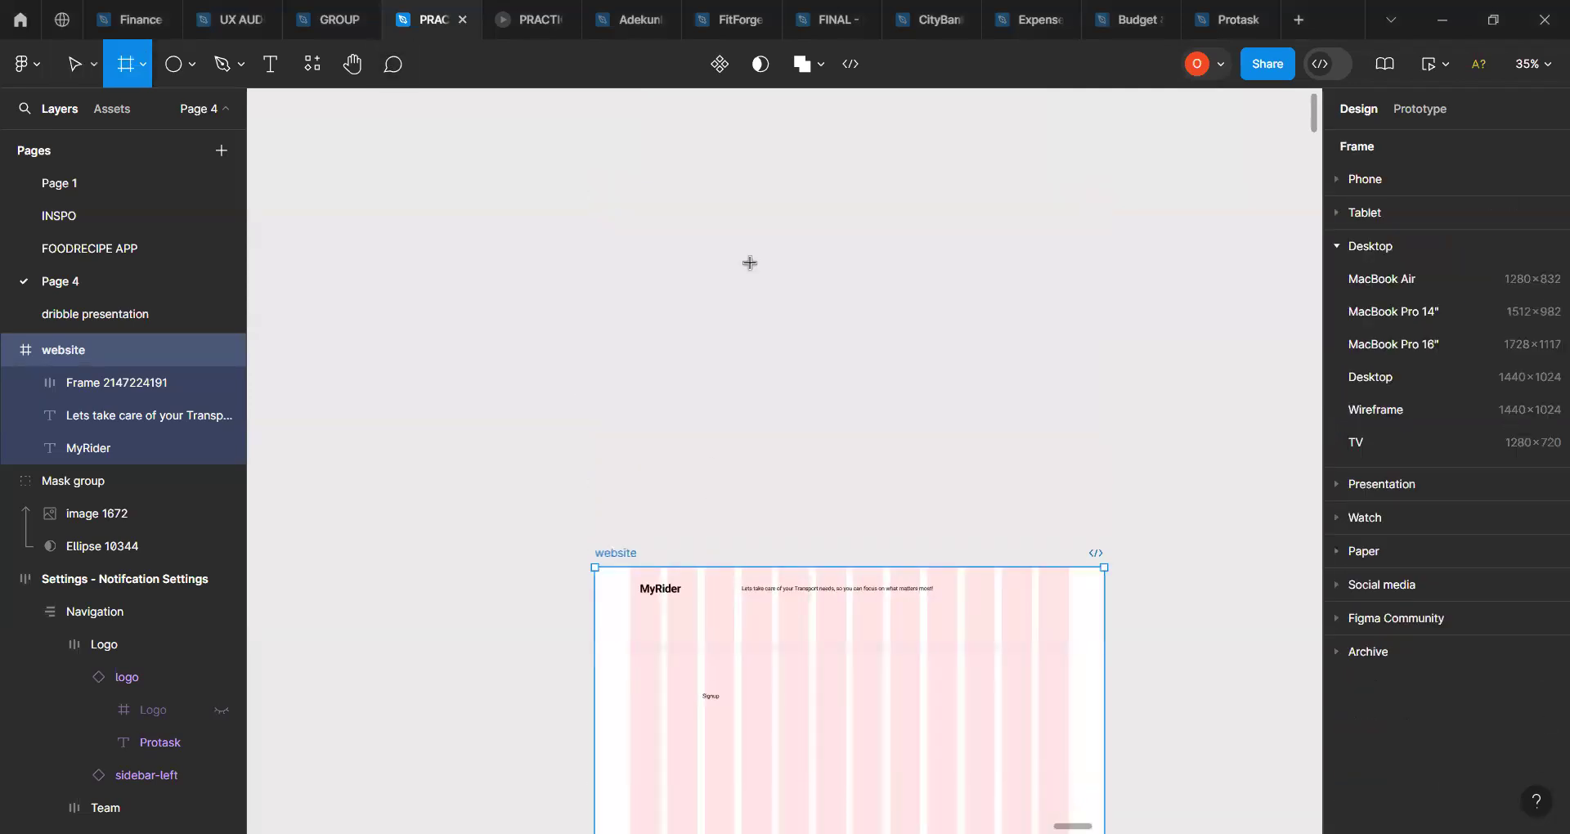
pyautogui.click(1388, 381)
pyautogui.moveTo(1059, 372); pyautogui.dragTo(667, 198)
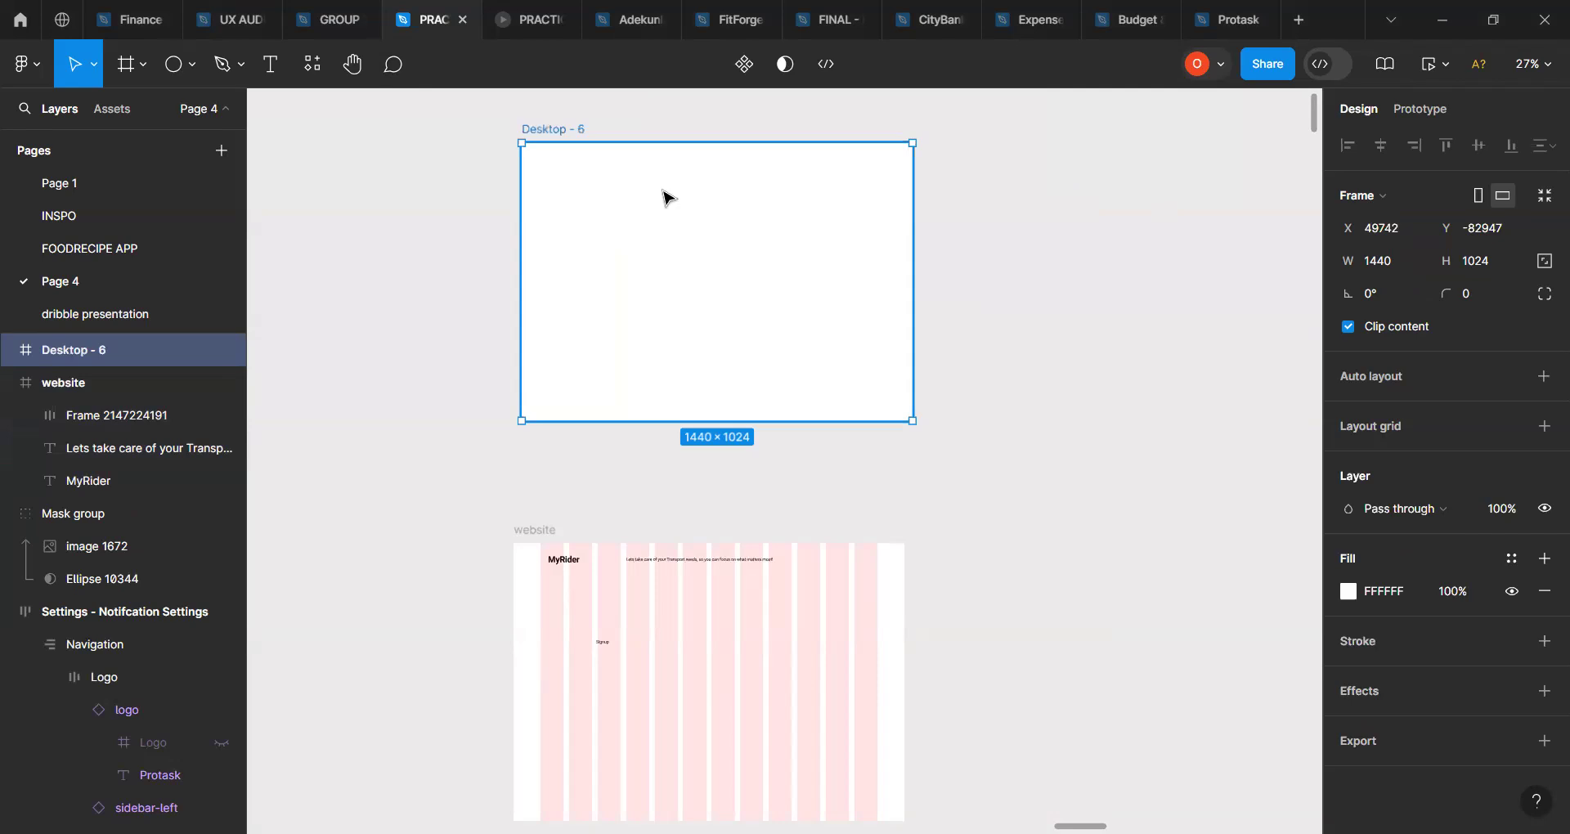
# Step: Add a layout grid to the new desktop frame and set it to 12 columns with a margin of 100
pyautogui.click(1546, 428)
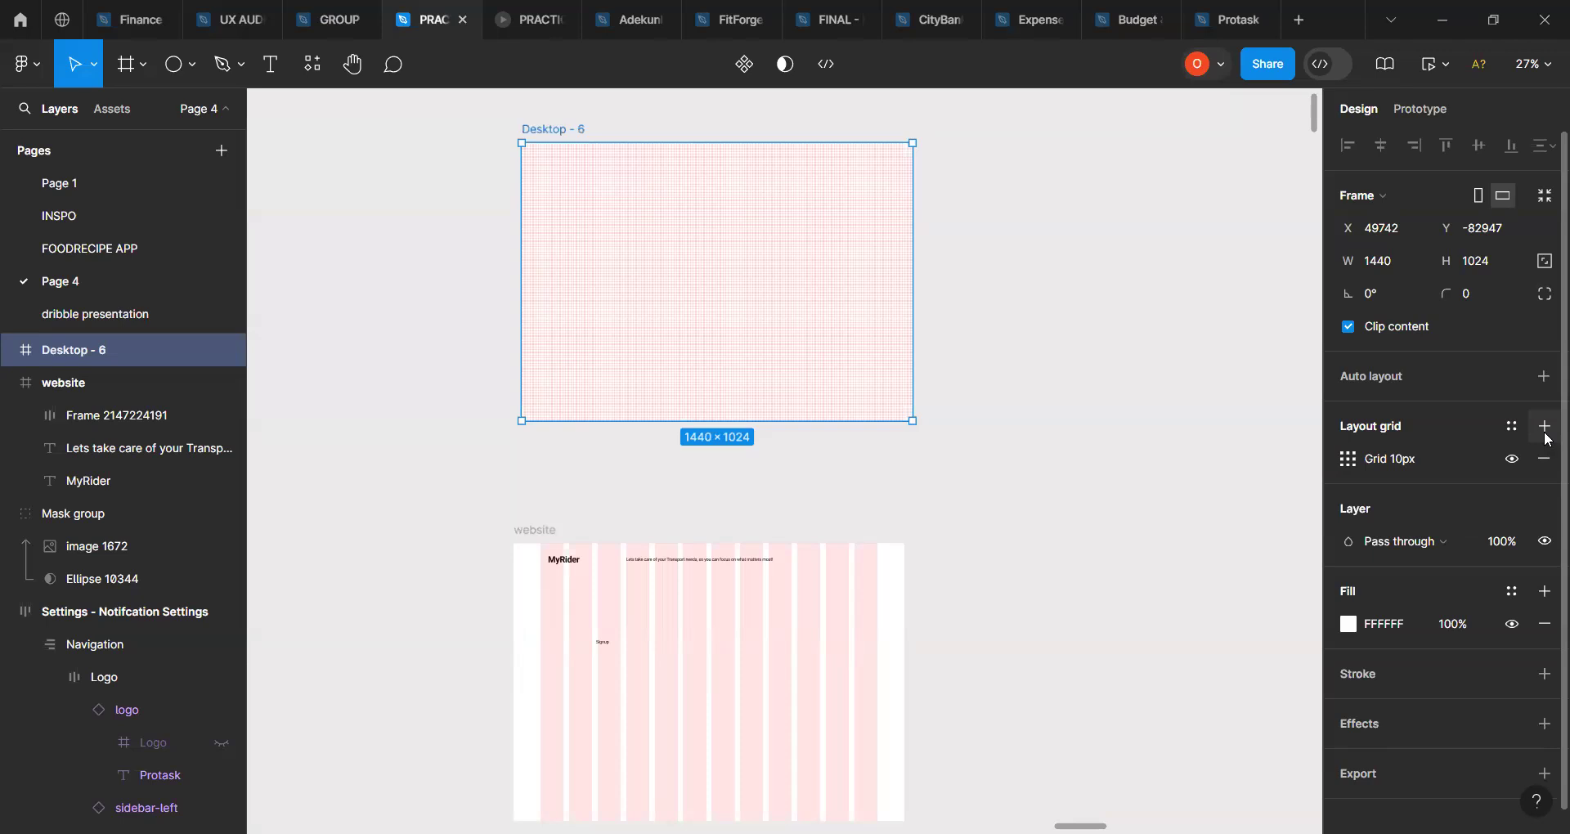
pyautogui.click(1348, 460)
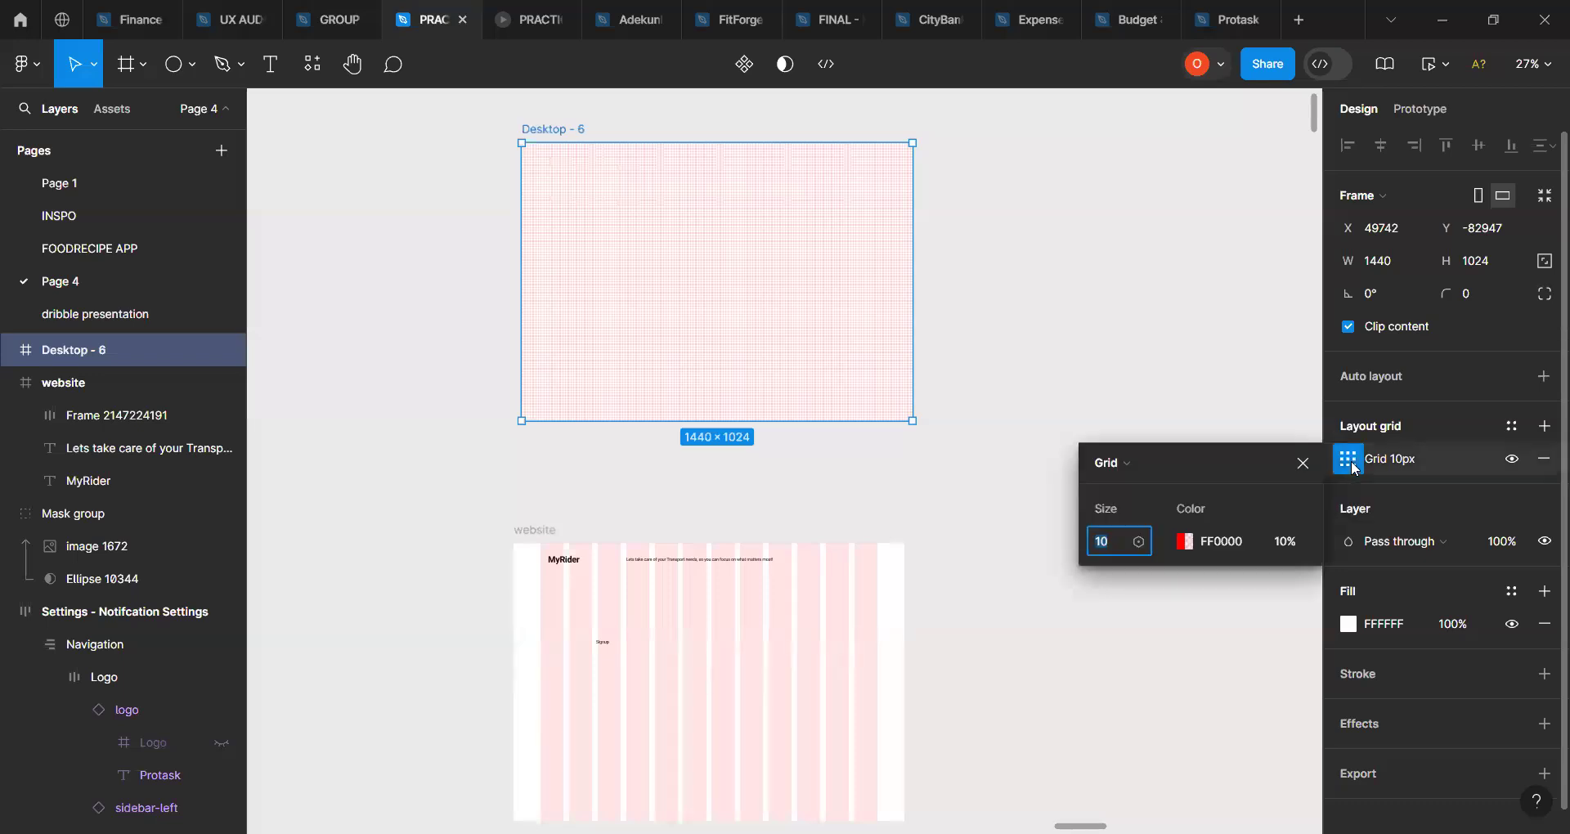
pyautogui.click(1171, 465)
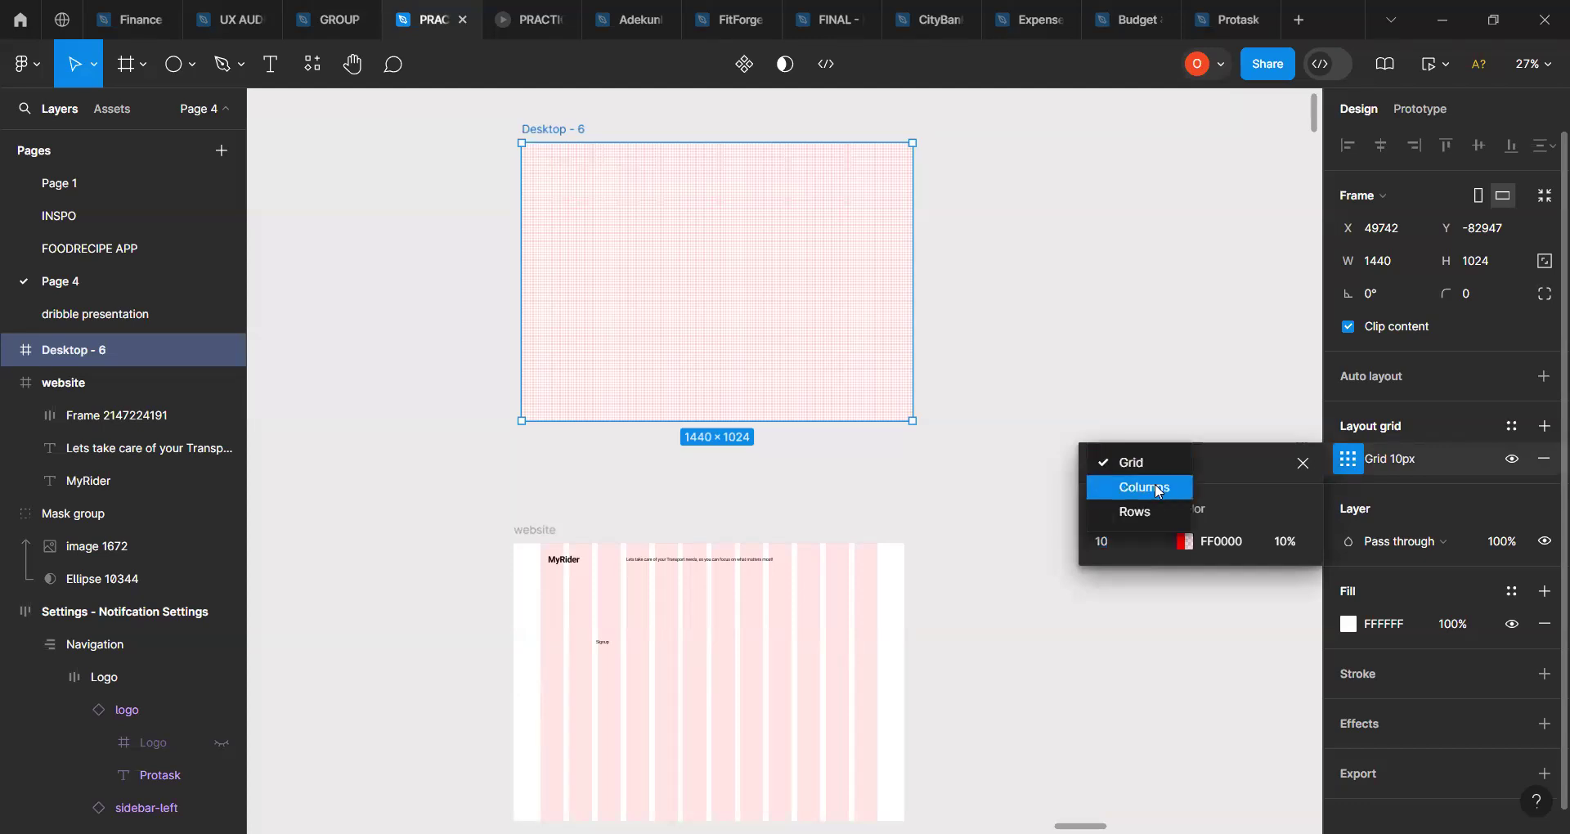
pyautogui.click(1154, 483)
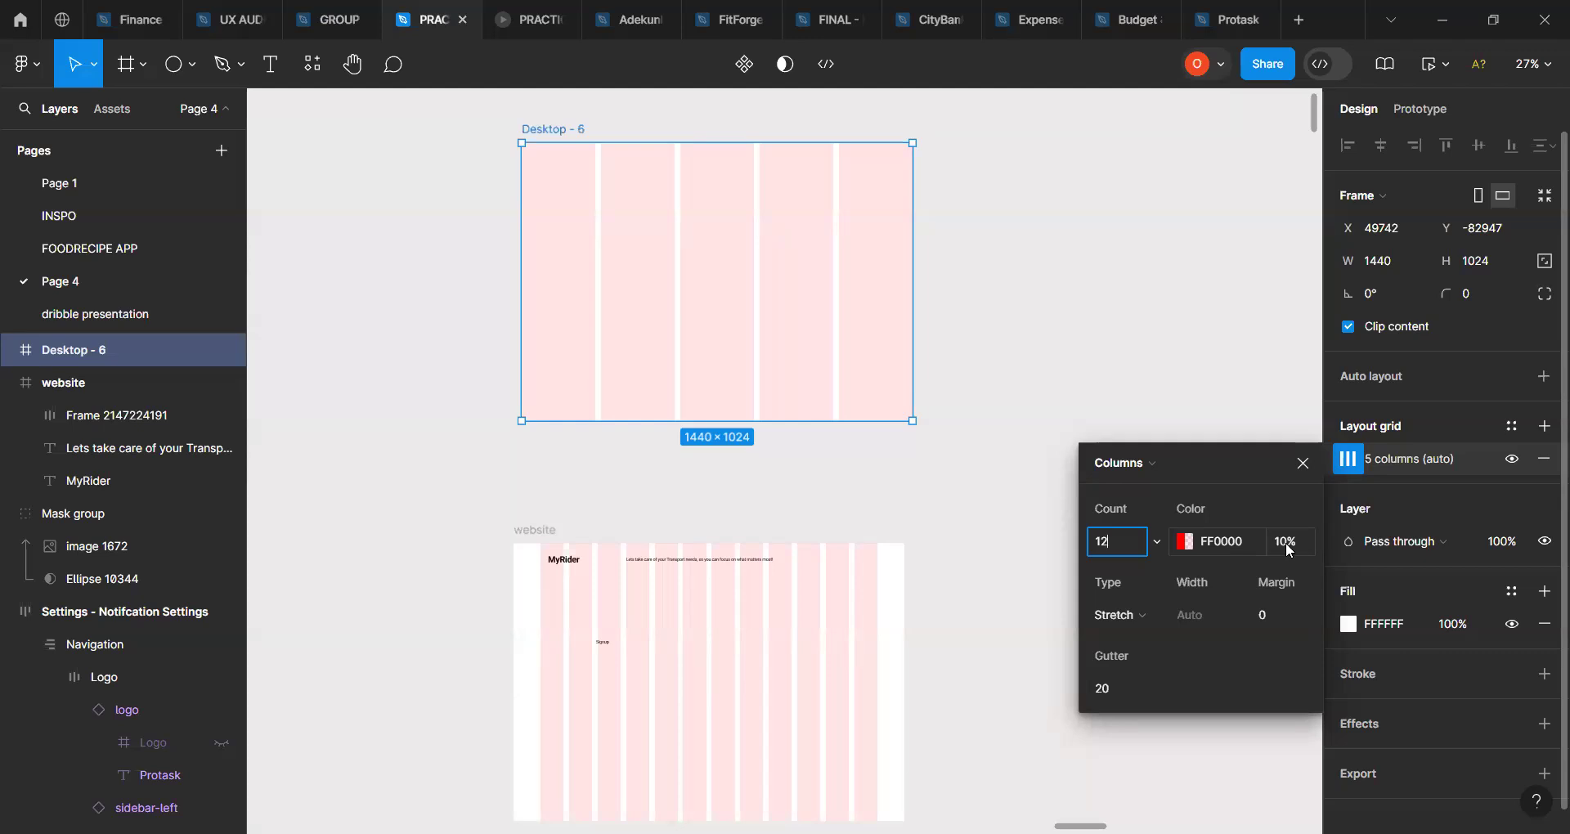
pyautogui.click(1266, 615)
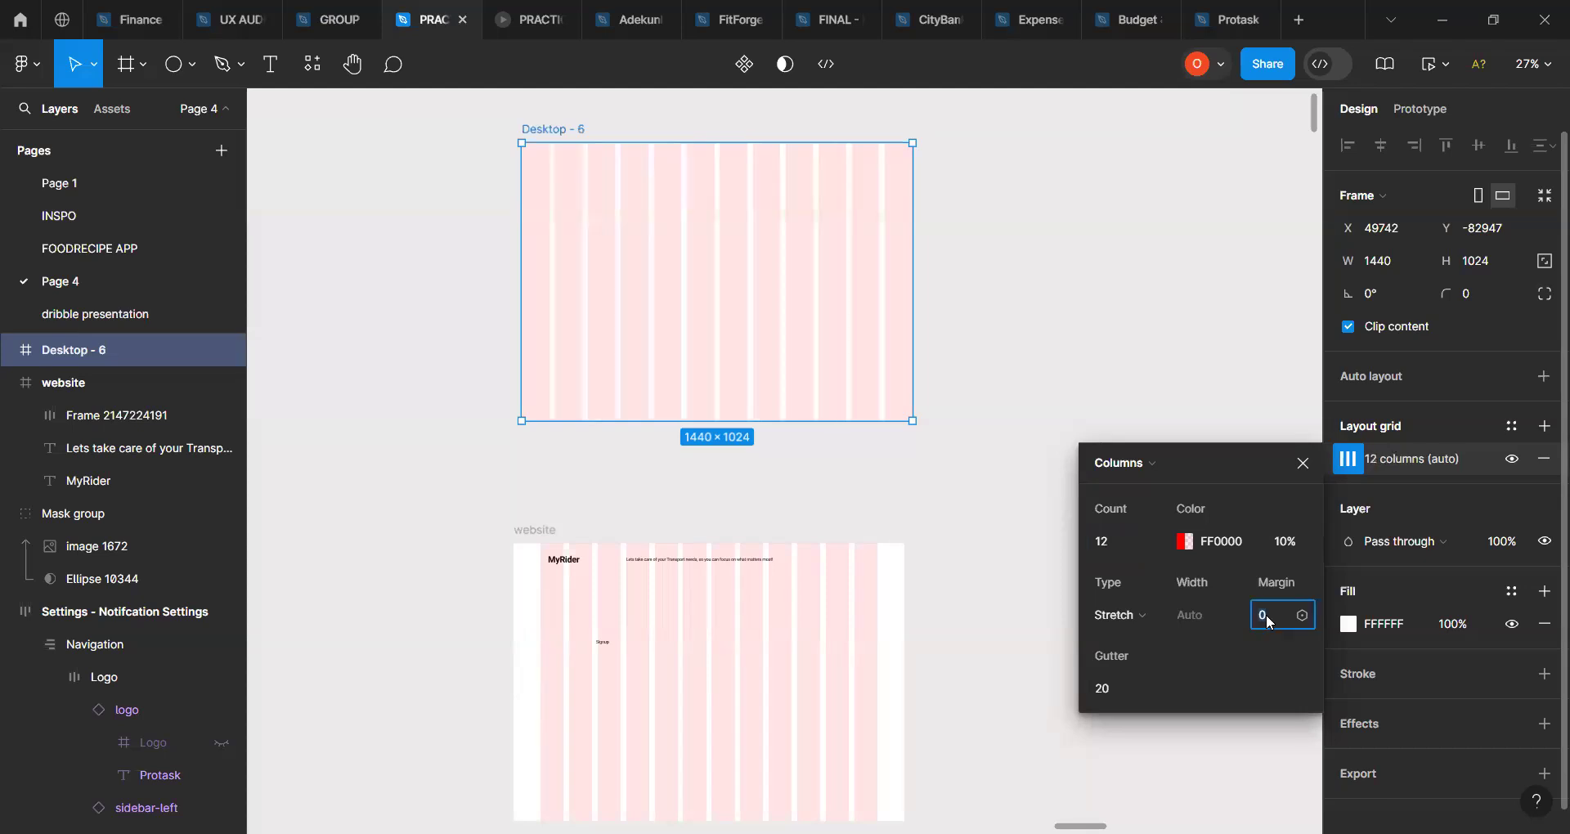
pyautogui.write('100')
pyautogui.press('Return')
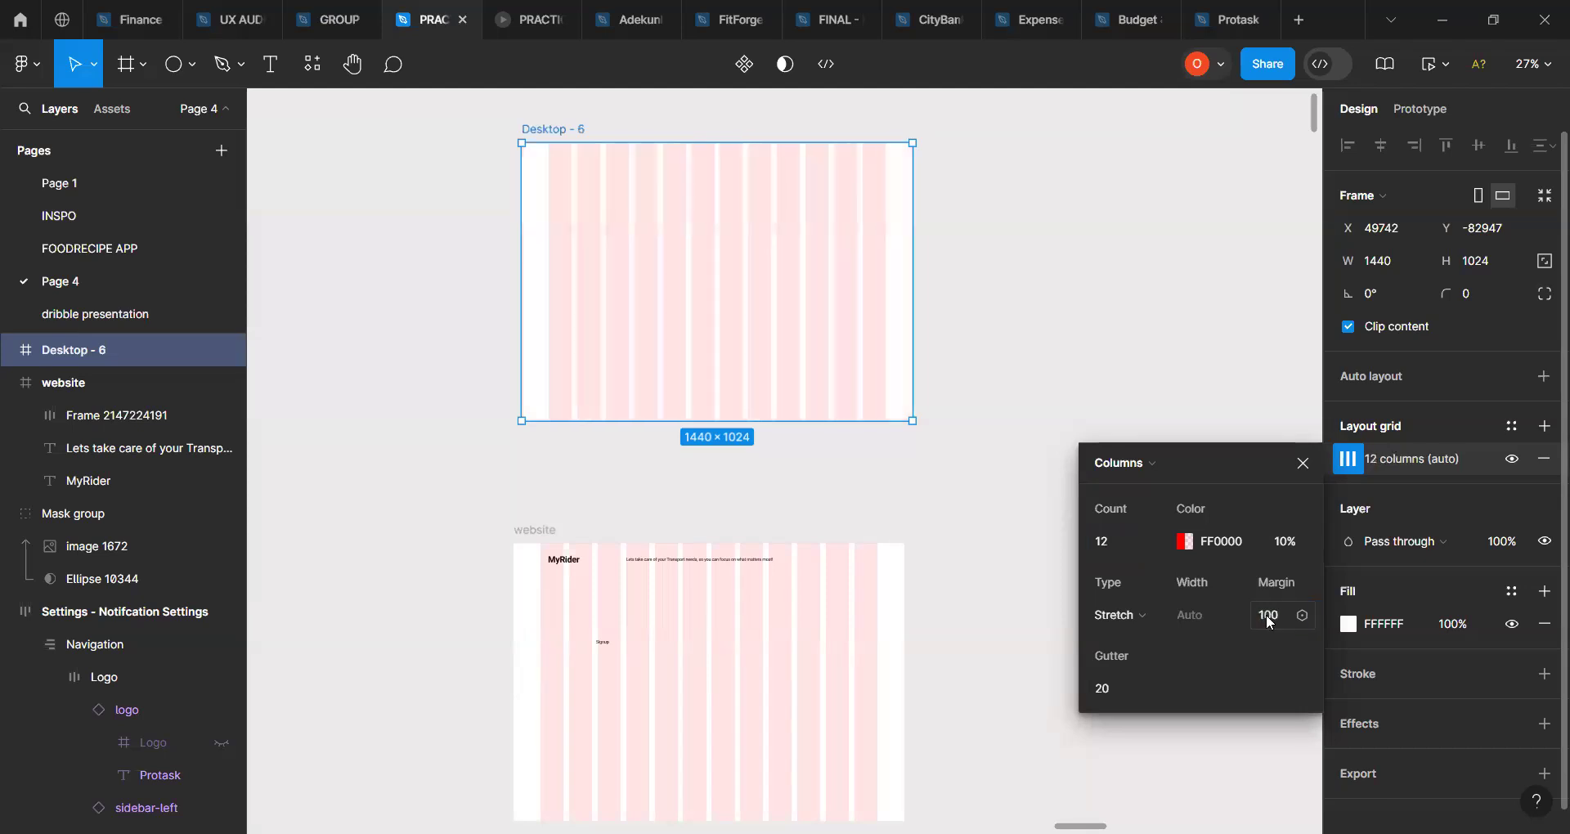
pyautogui.click(977, 315)
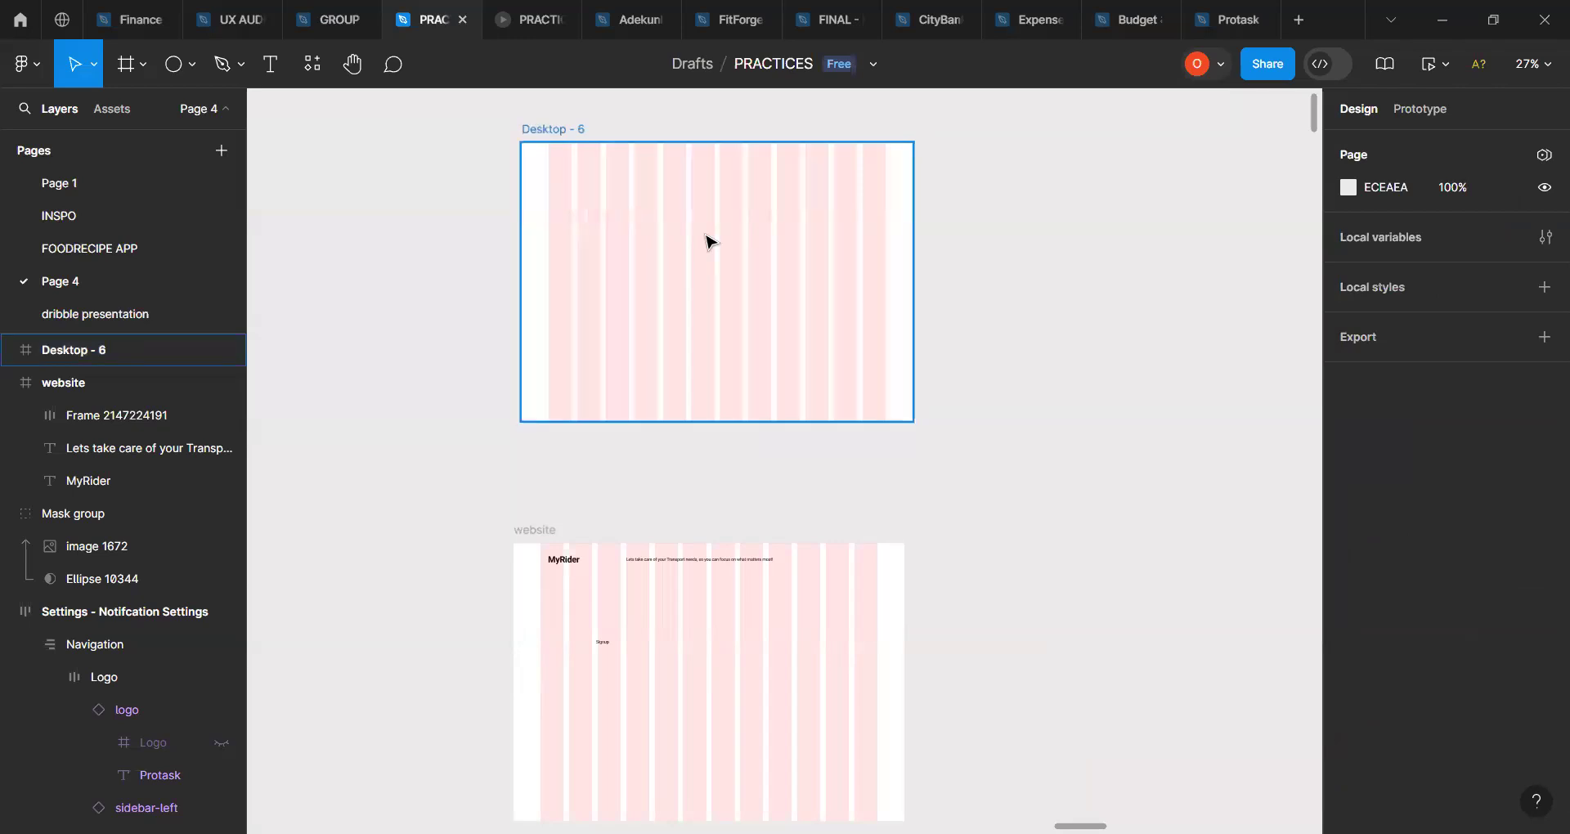
# Step: Add the text "MyrIDER" in the new desktop frame at about X 487, Y 383
pyautogui.click(708, 242)
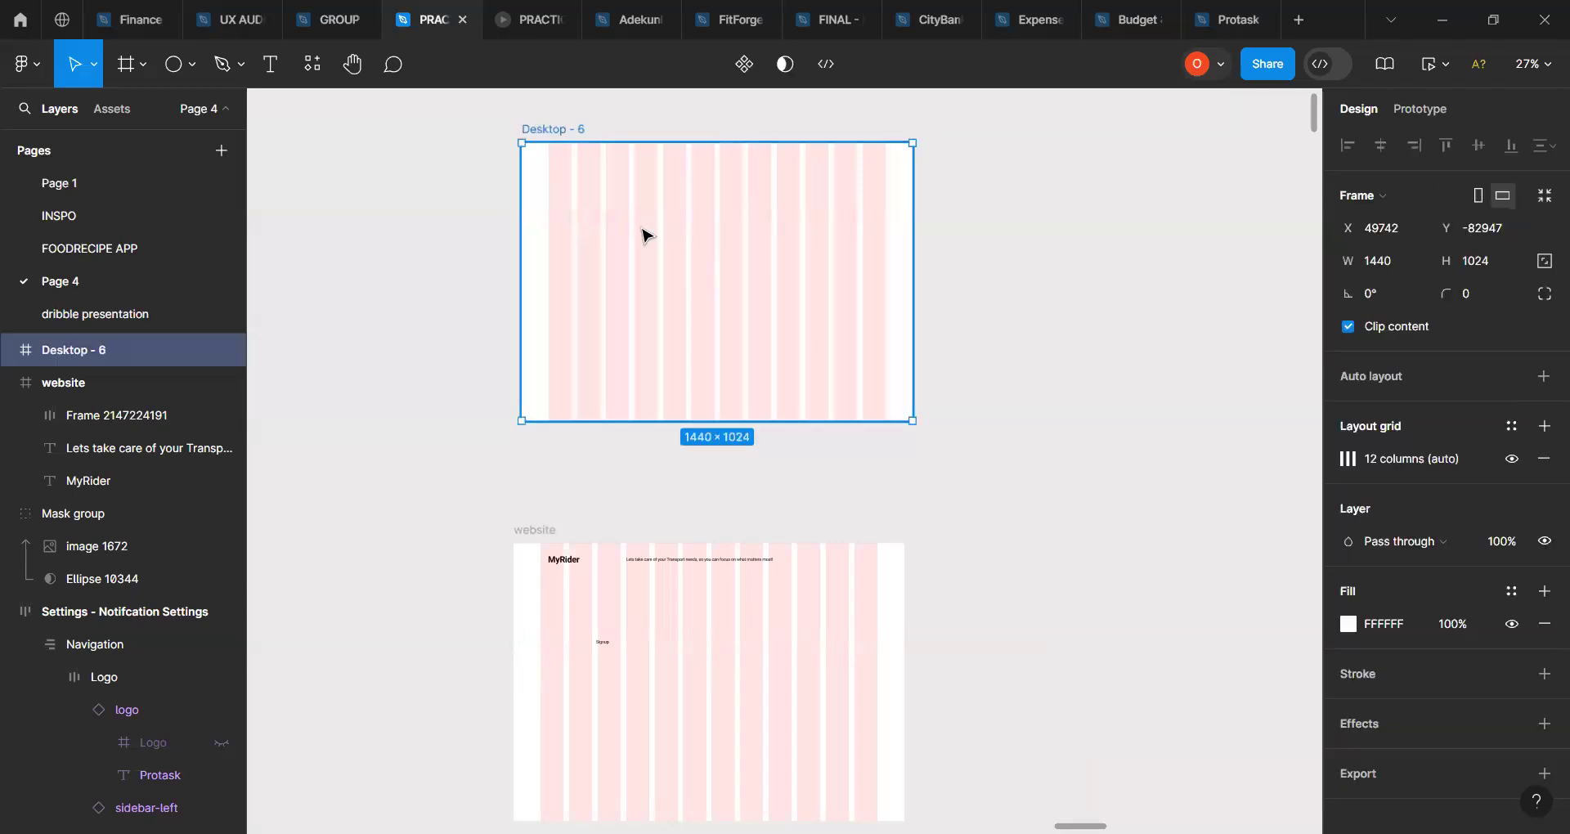
pyautogui.click(272, 77)
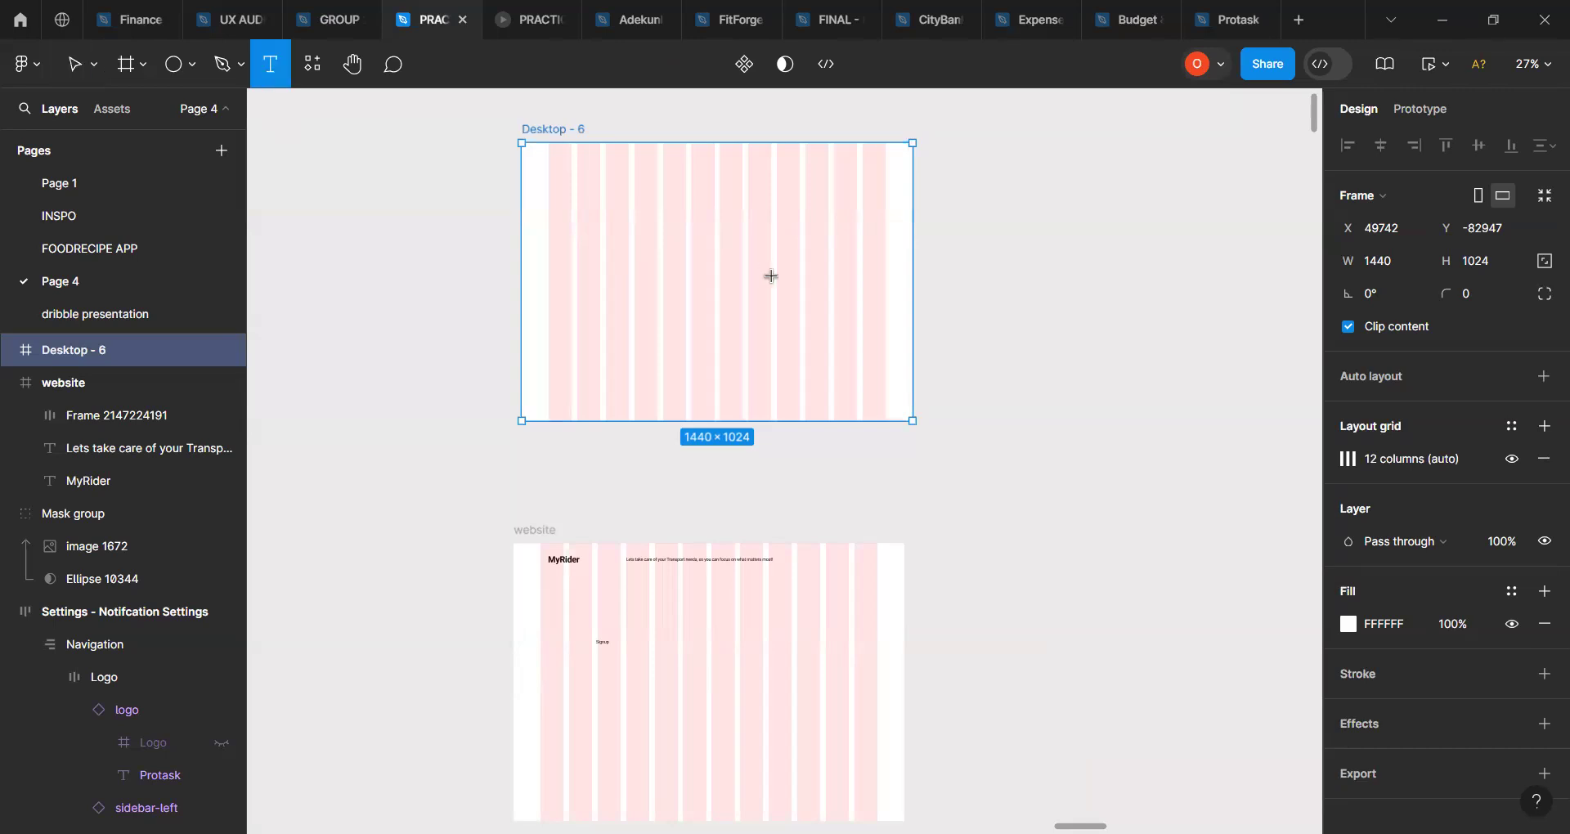
pyautogui.click(656, 247)
pyautogui.write('M')
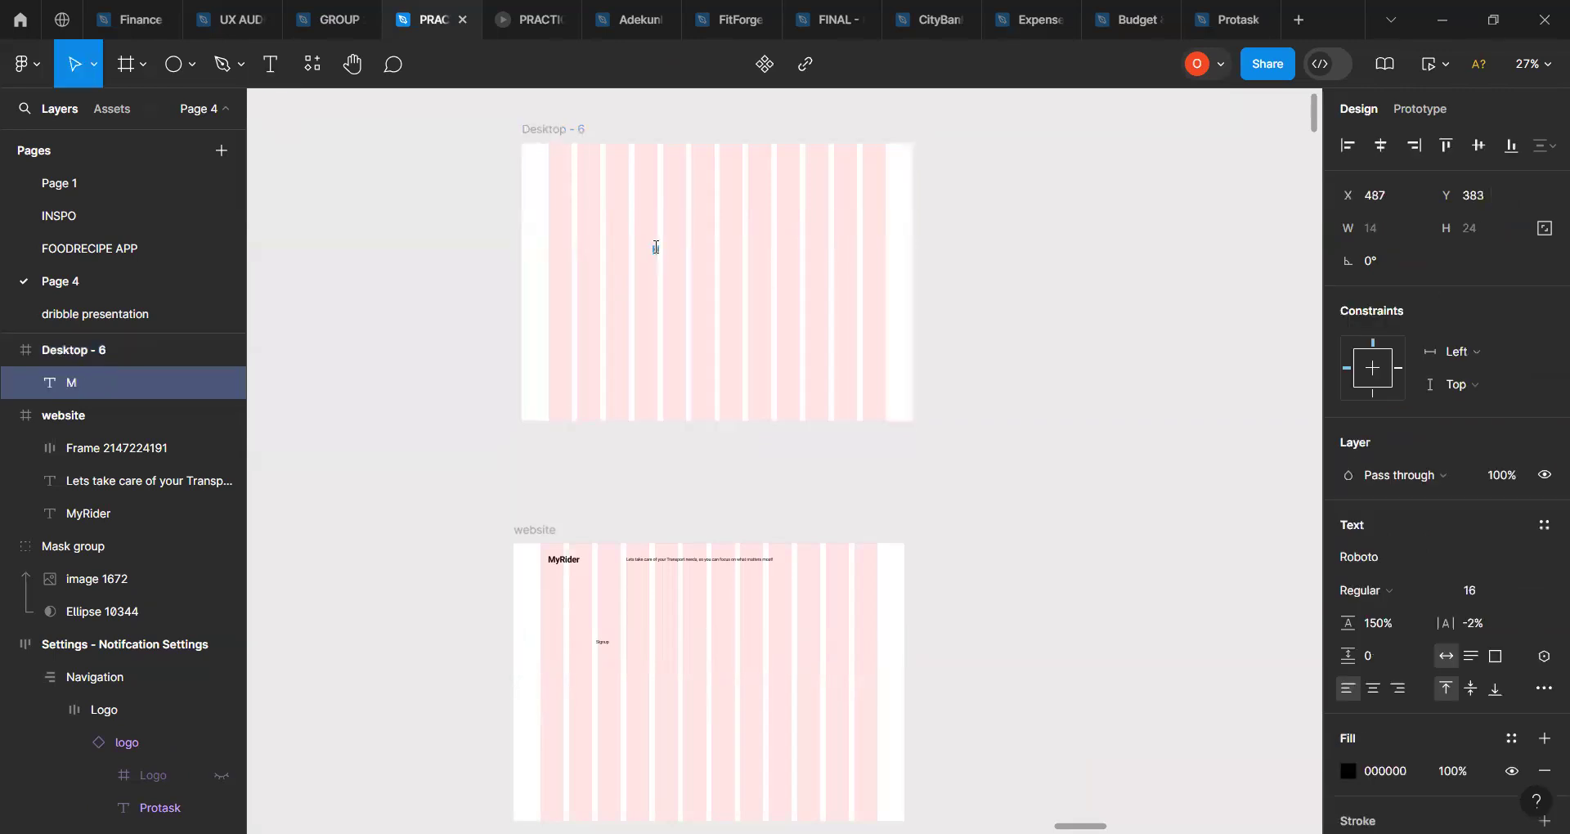
pyautogui.write('yrIDER')
pyautogui.scroll(4, 717, 284)
pyautogui.scroll(3, 675, 306)
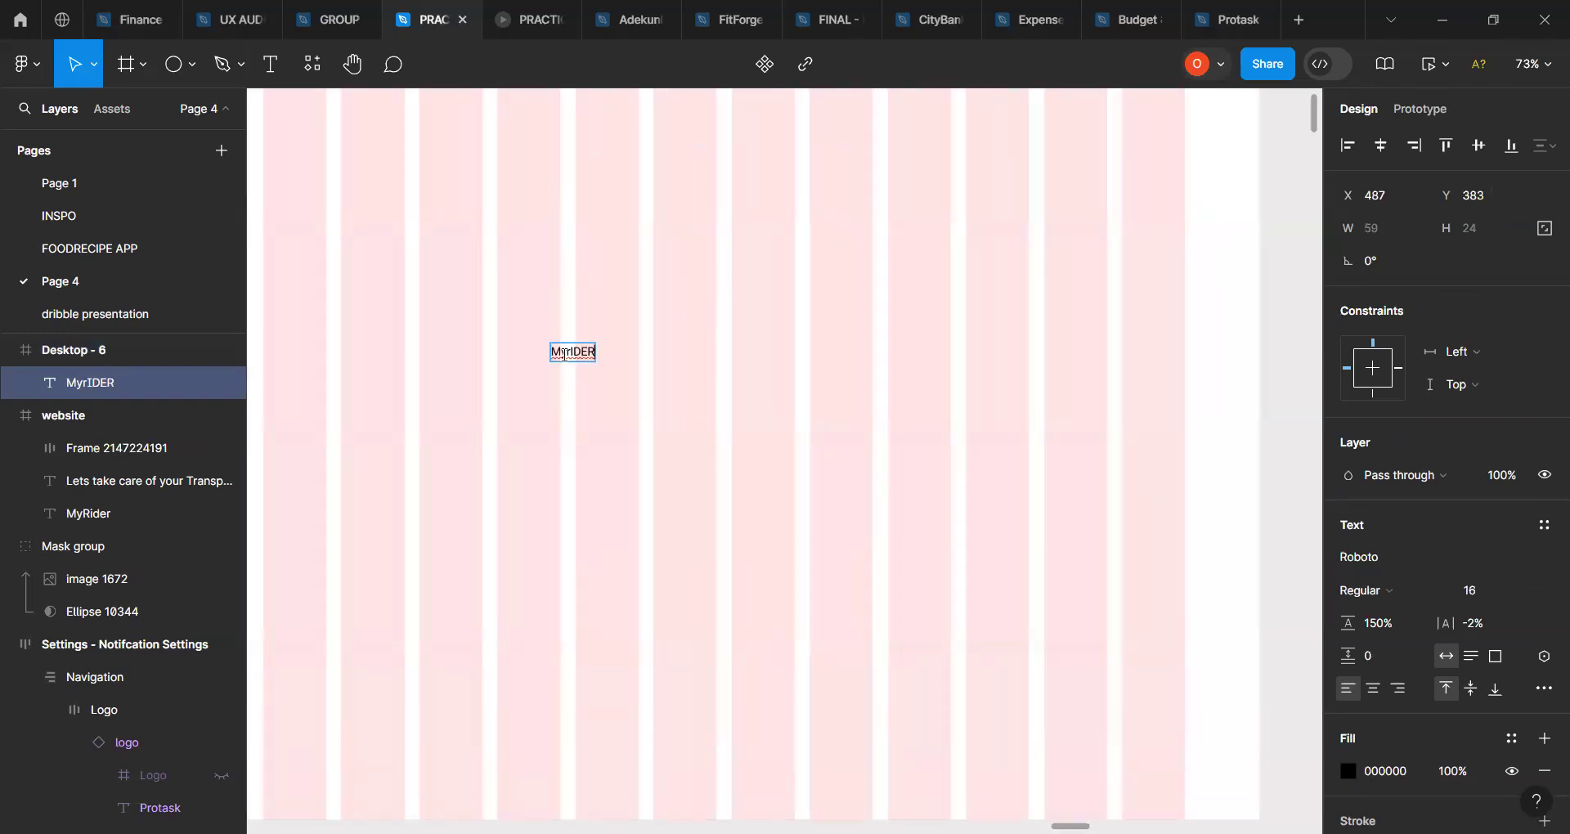
# Step: Return to the website frame and select its Signup auto layout frame
pyautogui.scroll(-5, 685, 351)
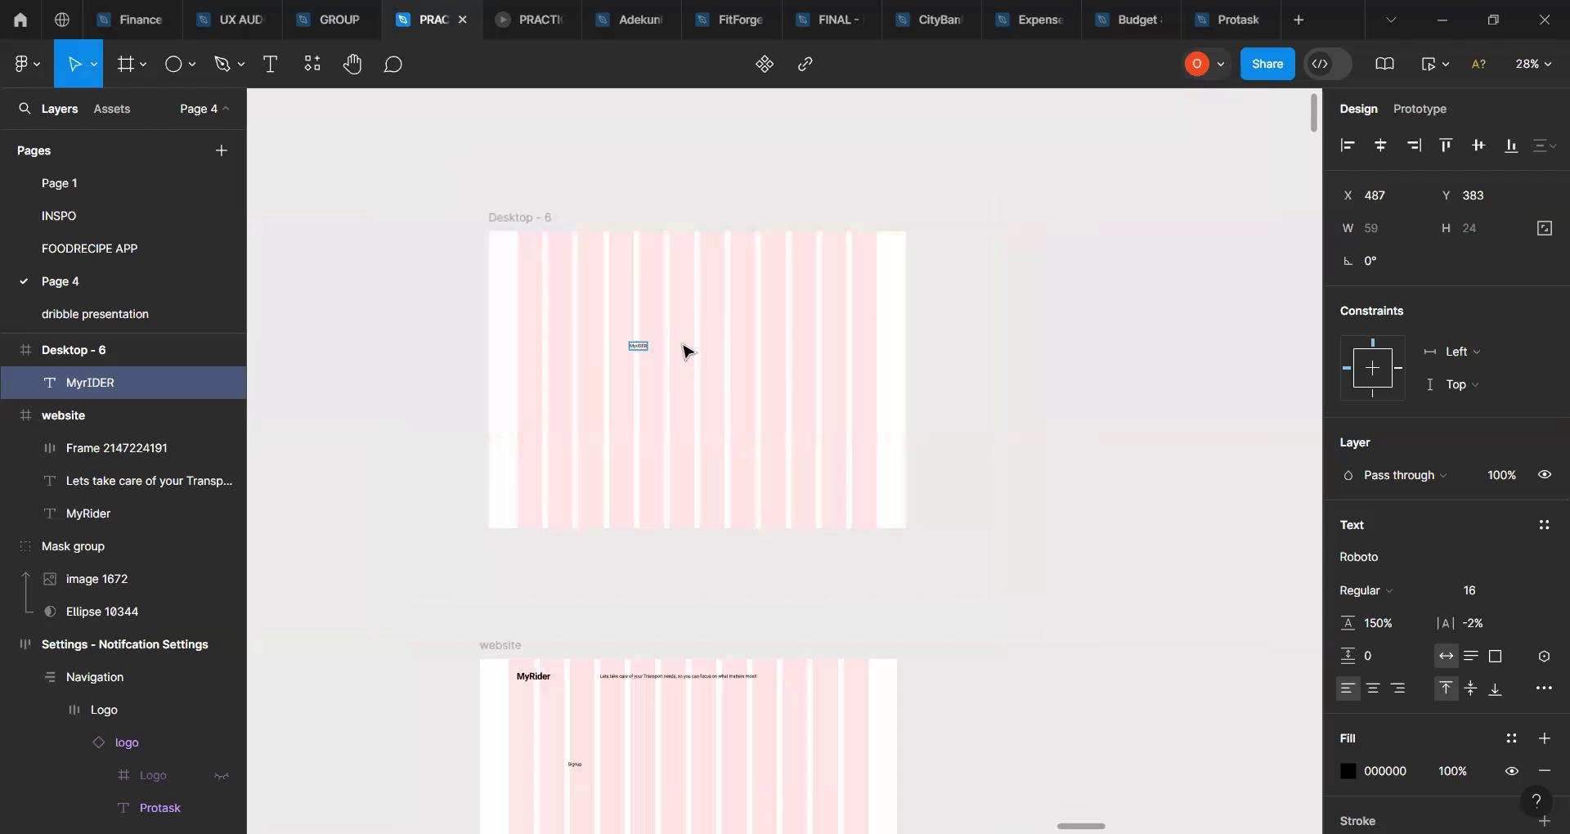
pyautogui.scroll(-6, 685, 352)
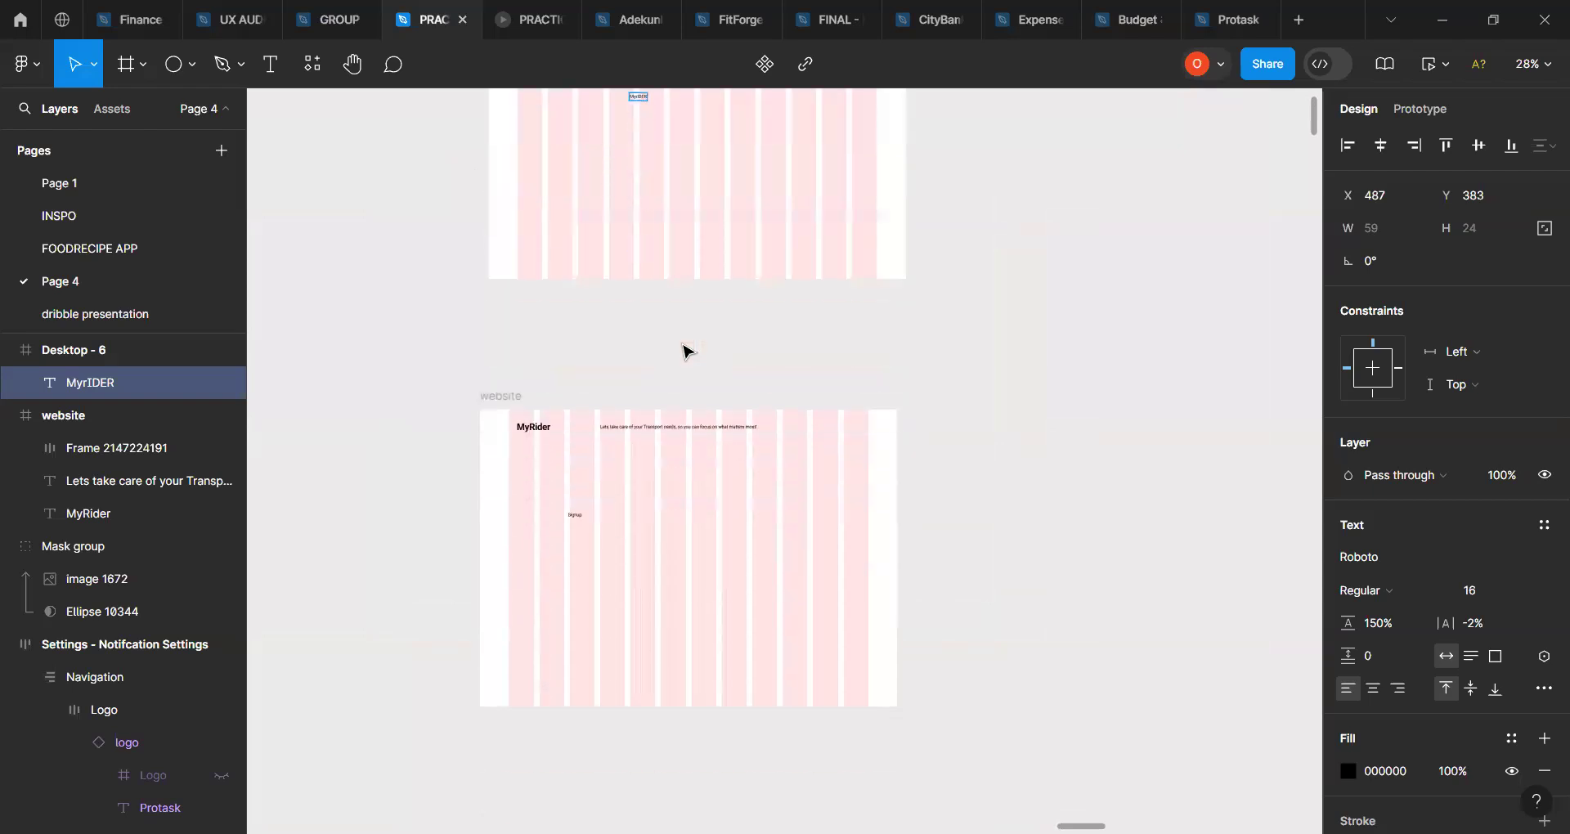
pyautogui.scroll(4, 710, 464)
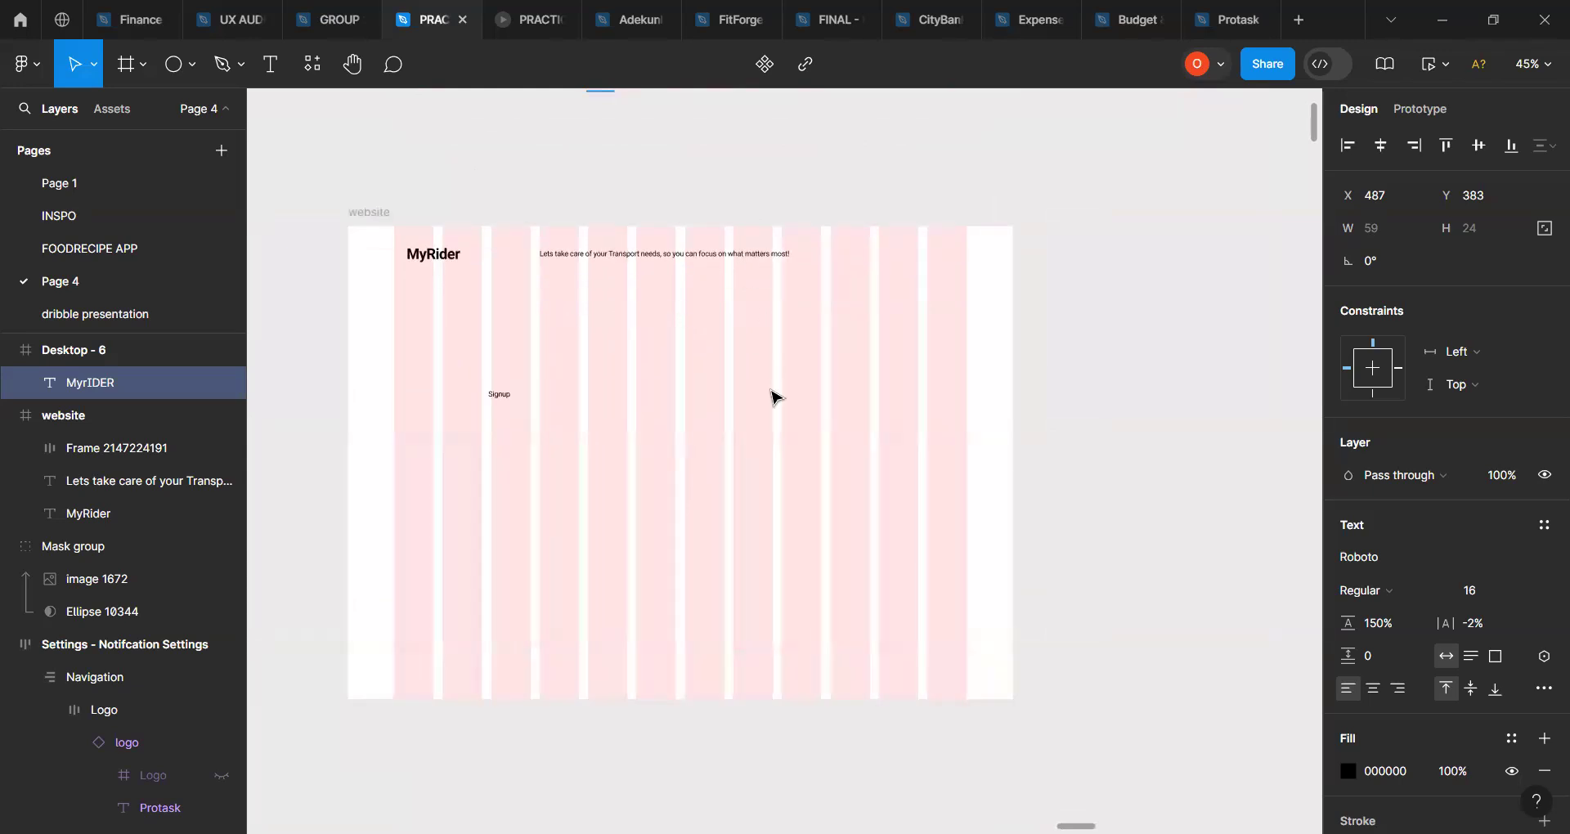
pyautogui.scroll(-2, 772, 397)
pyautogui.scroll(2, 774, 397)
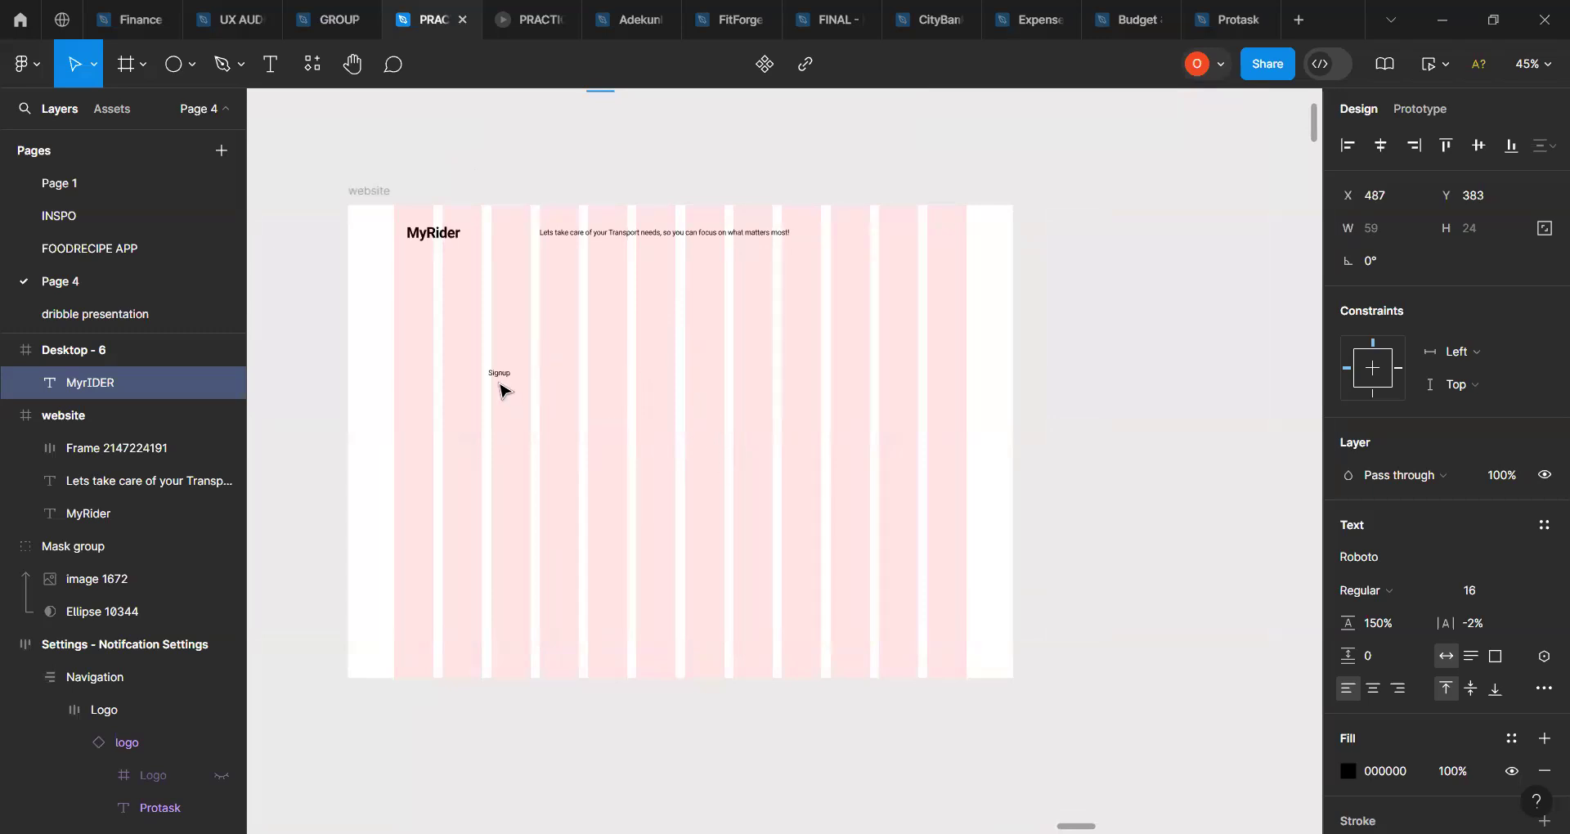
pyautogui.click(529, 373)
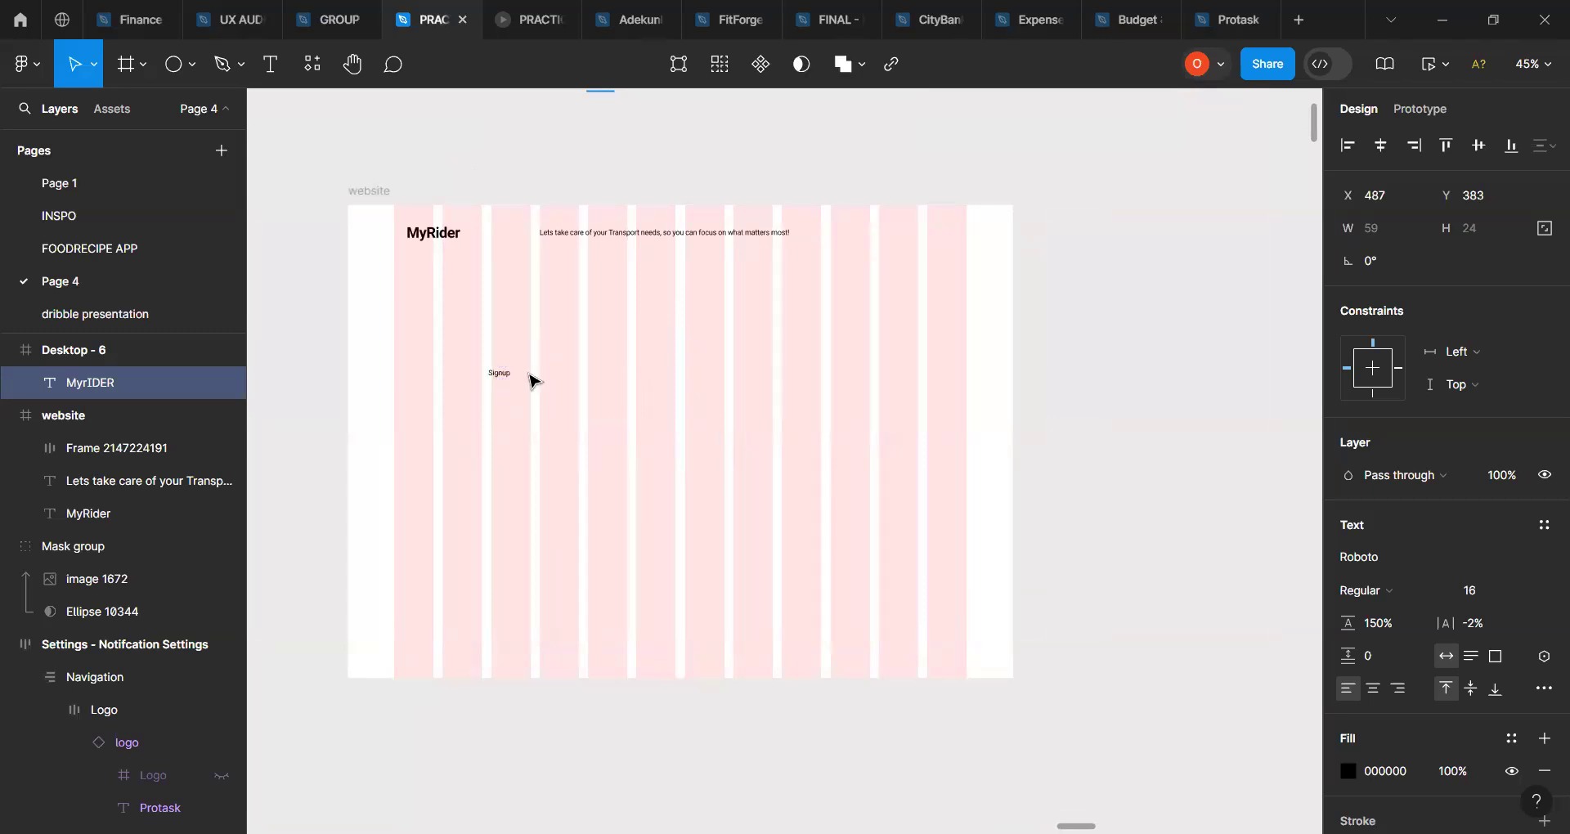
pyautogui.scroll(1, 532, 381)
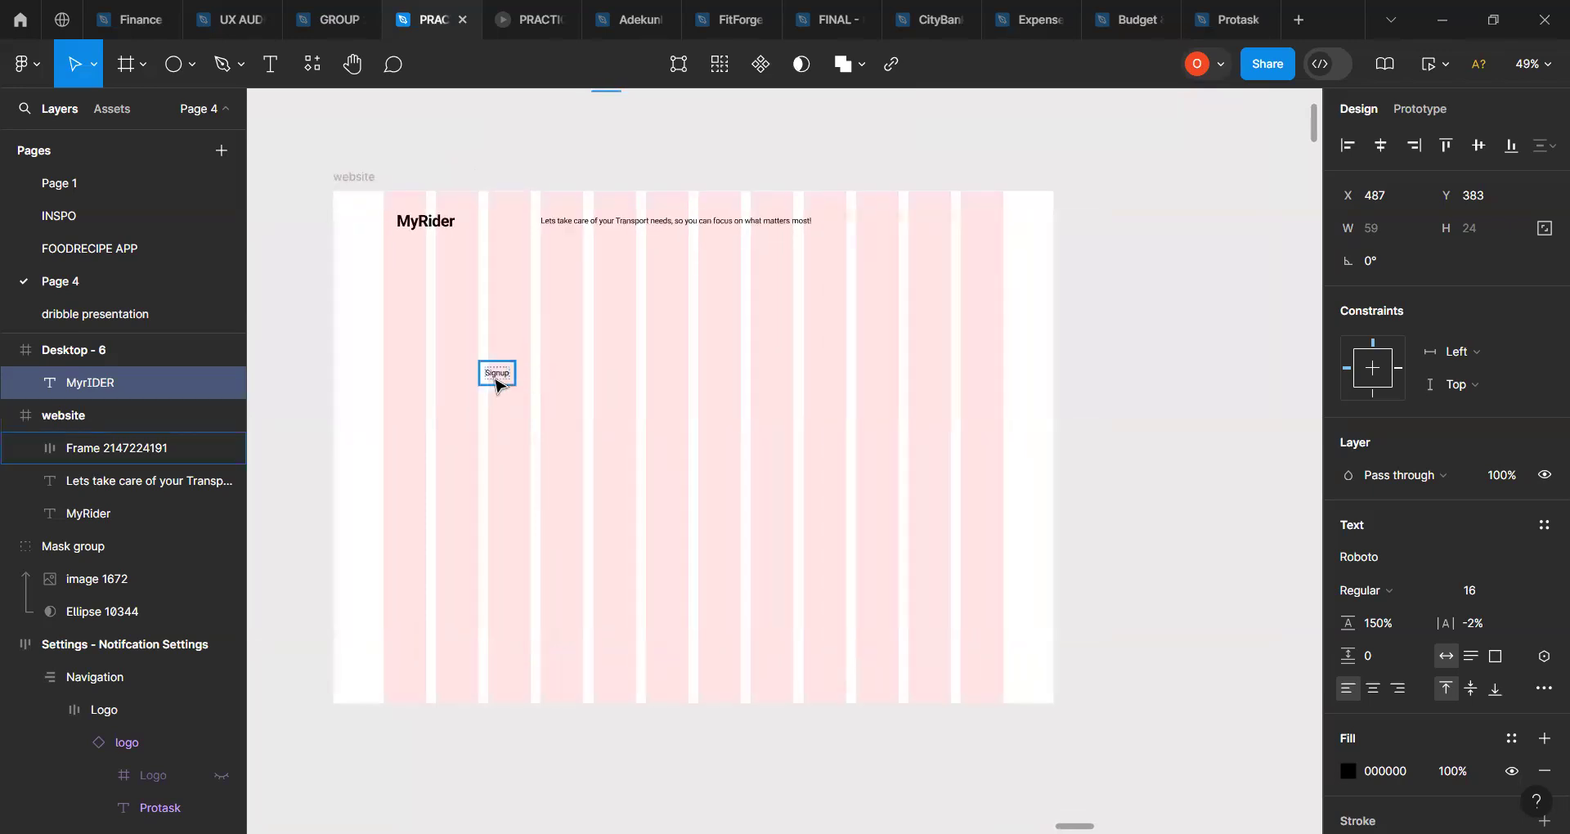
pyautogui.click(497, 382)
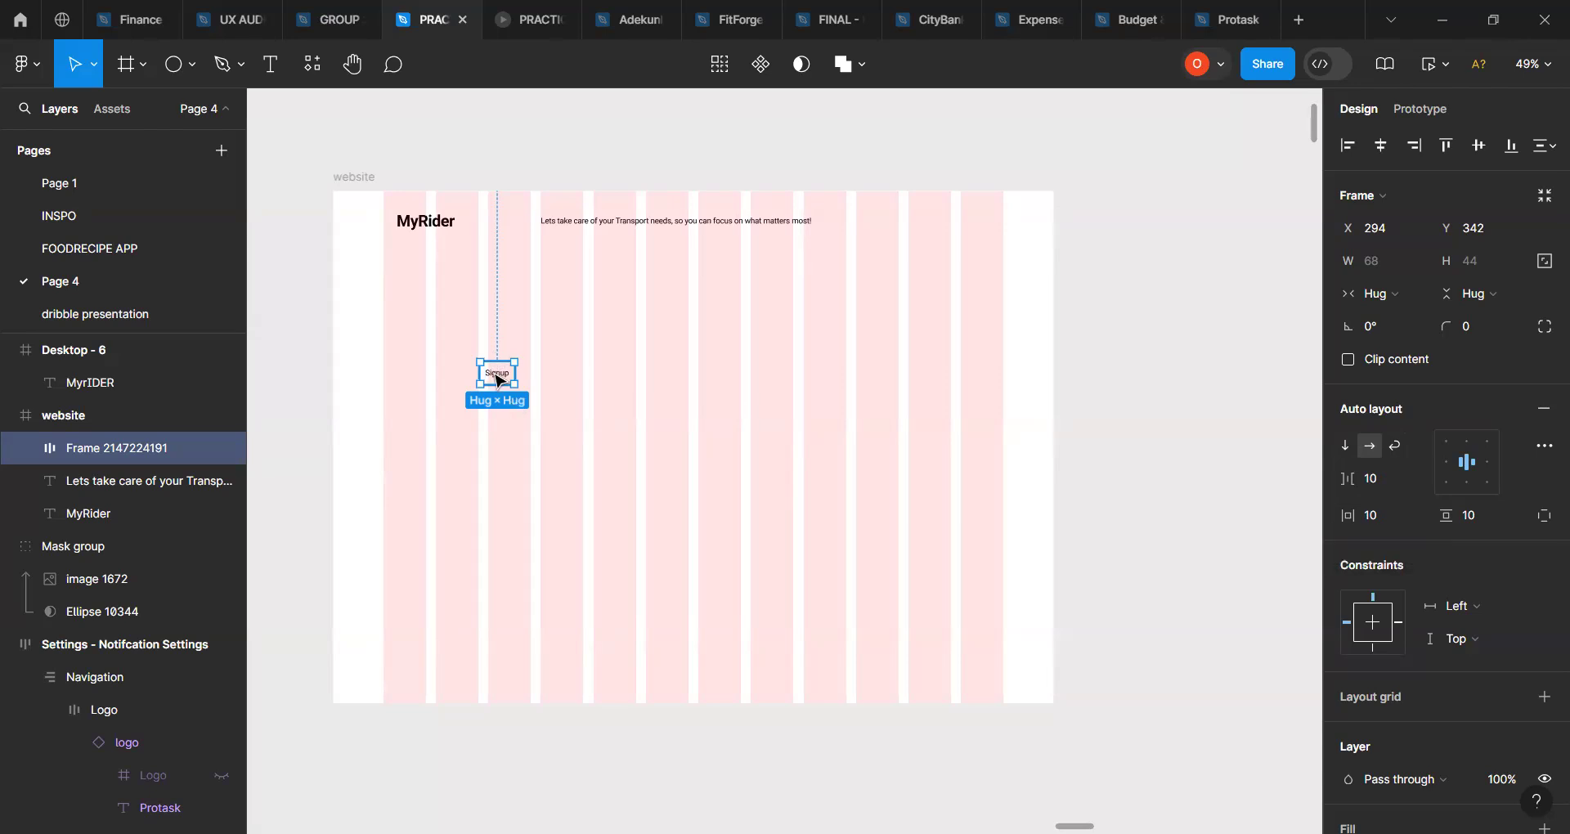
# Step: Inspect the Signup frame up close and its placement relative to the header row and the grid columns
pyautogui.scroll(10, 499, 380)
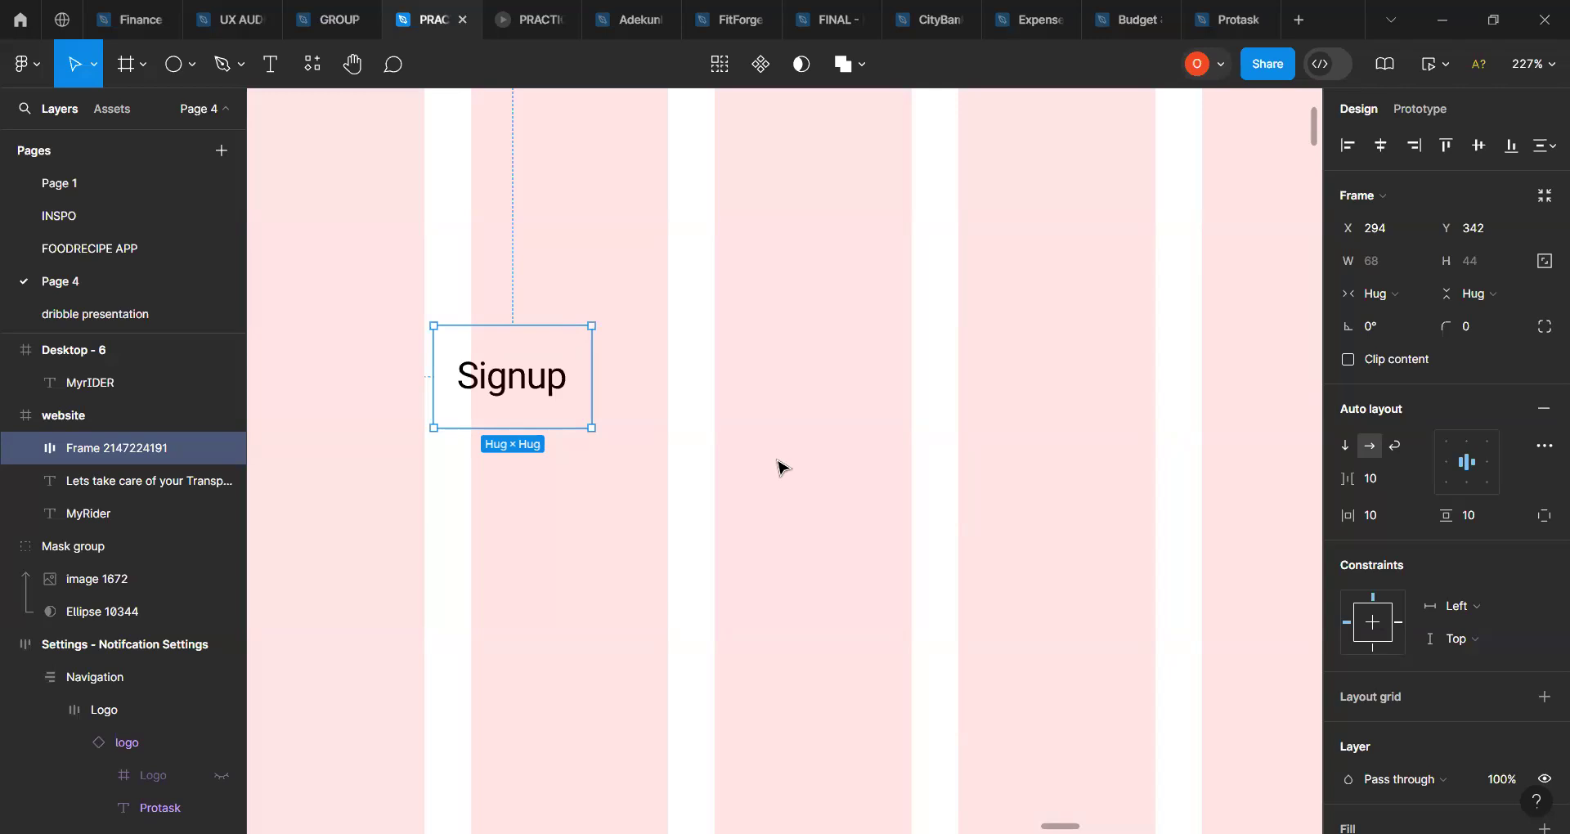
pyautogui.scroll(-10, 783, 467)
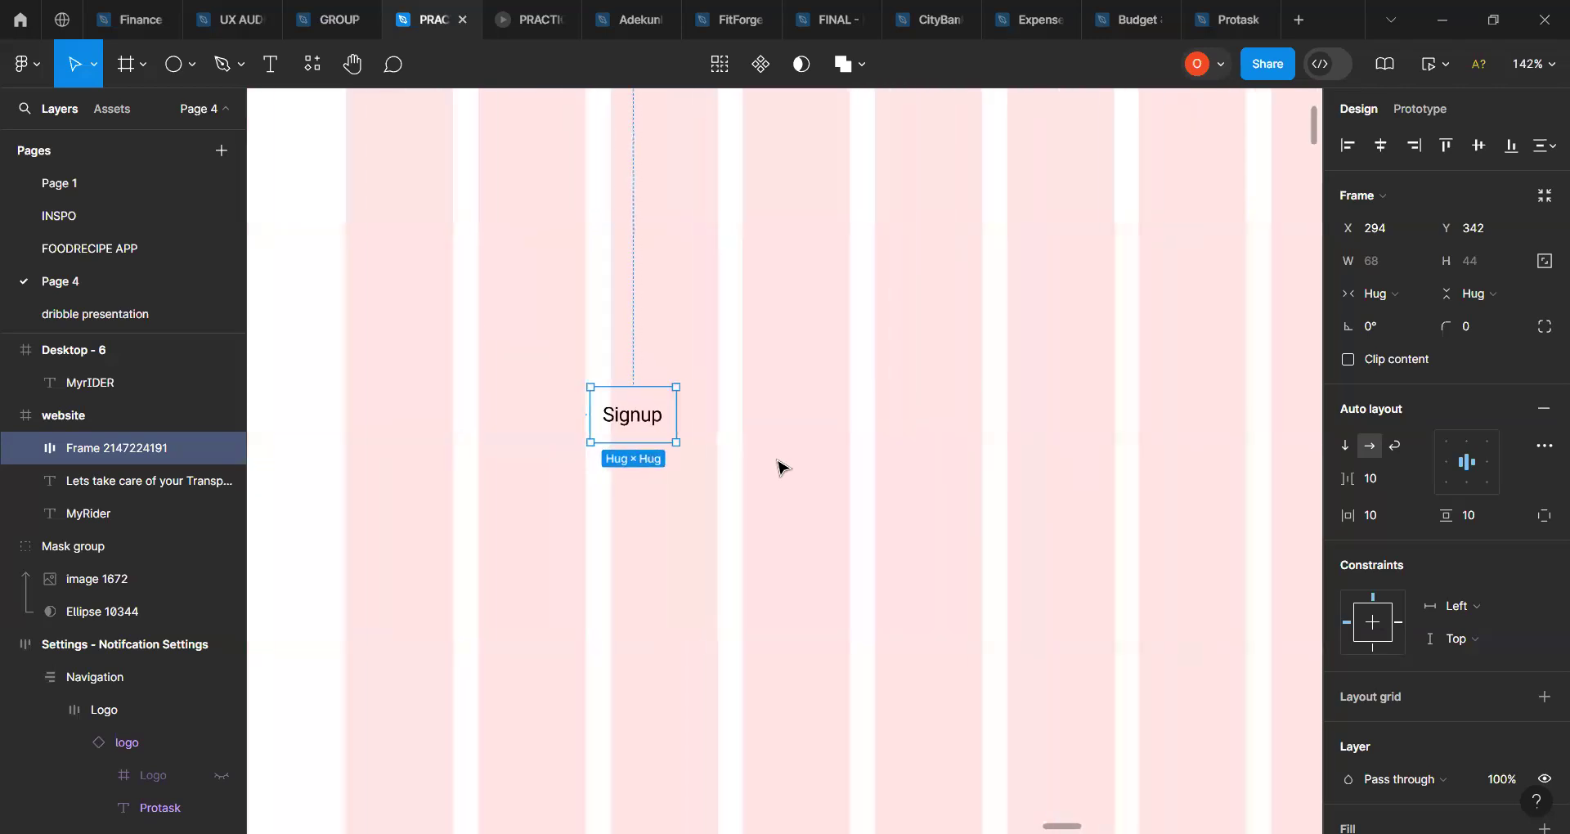
pyautogui.scroll(-3, 783, 468)
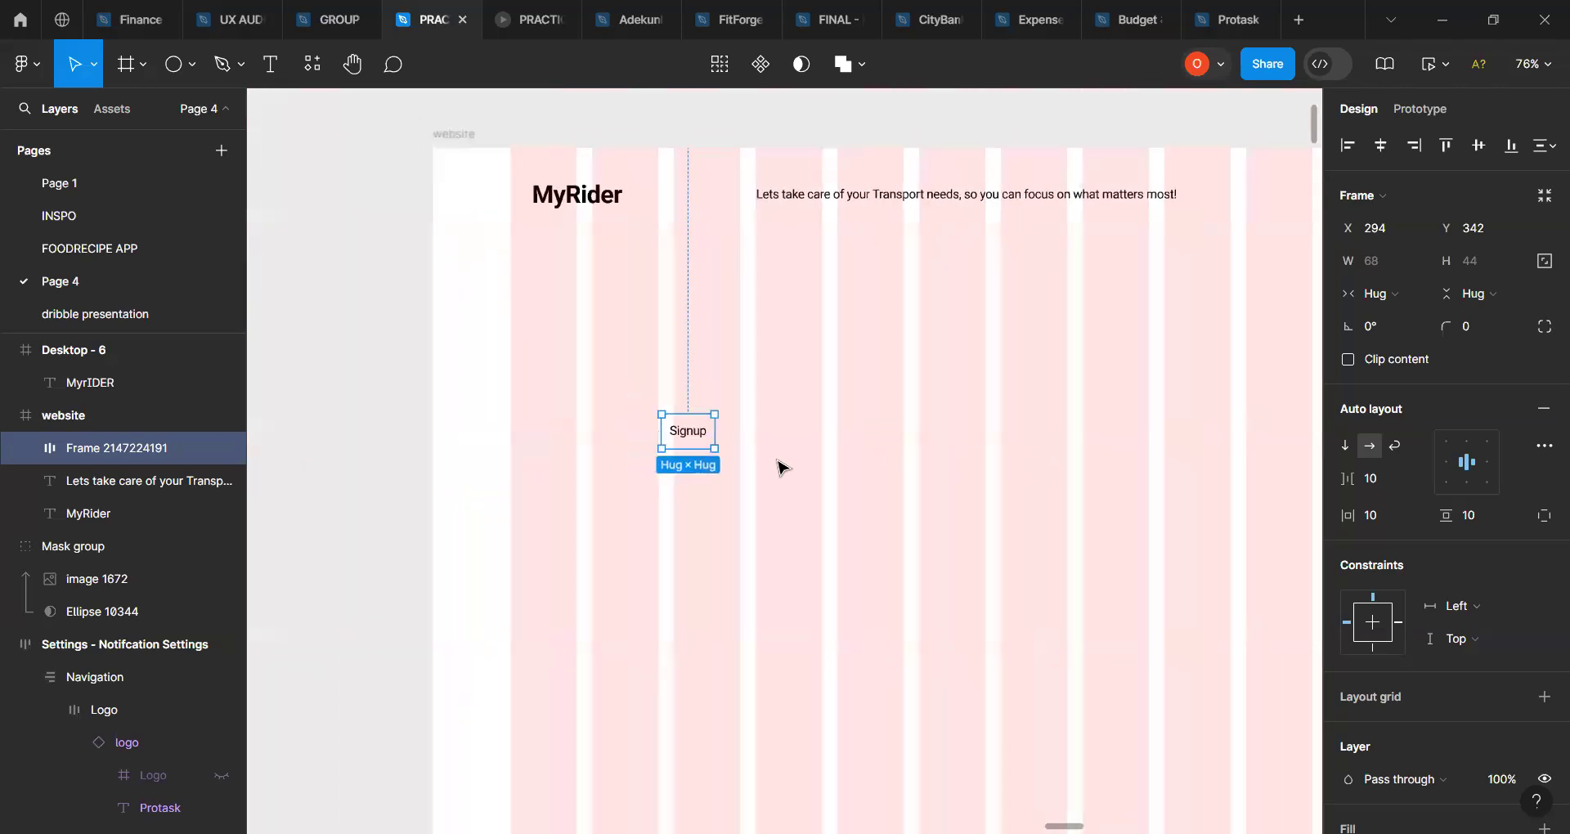
pyautogui.scroll(-2, 782, 468)
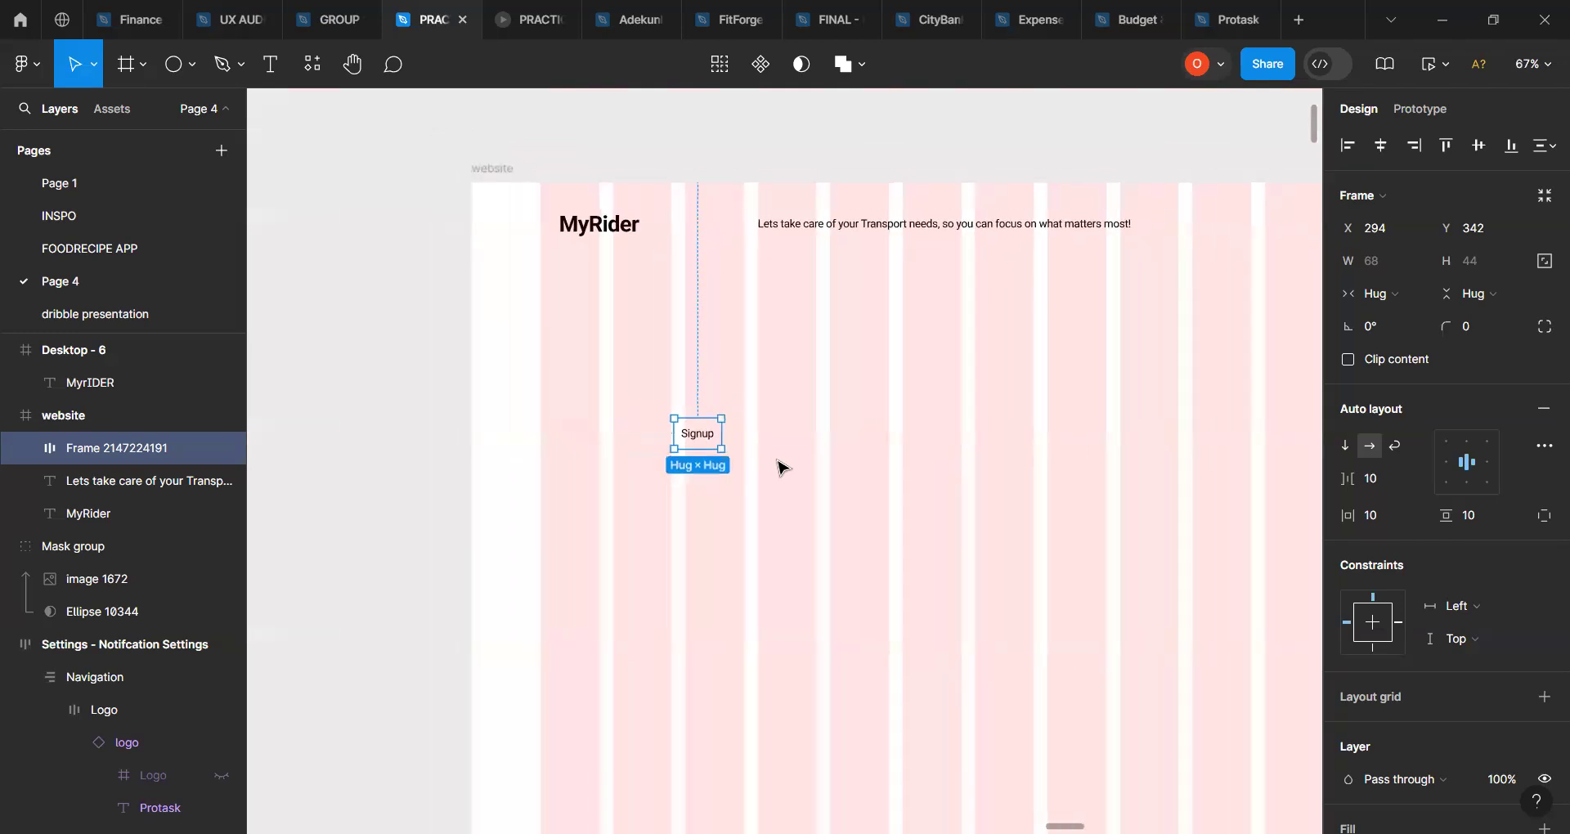
pyautogui.hscroll(6, 783, 468)
pyautogui.hscroll(-6, 783, 467)
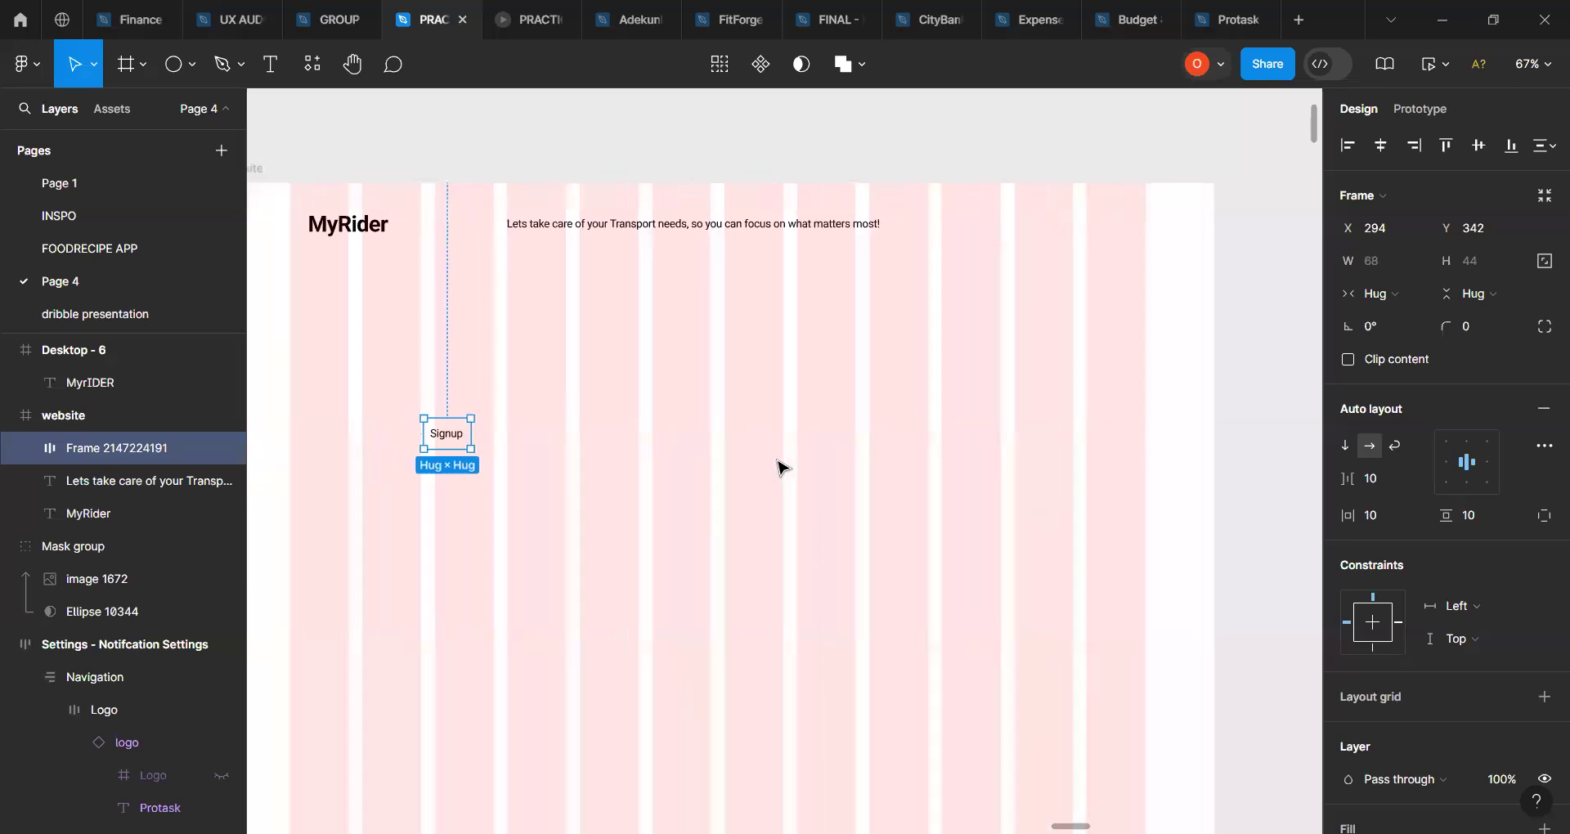
pyautogui.hscroll(-1, 782, 468)
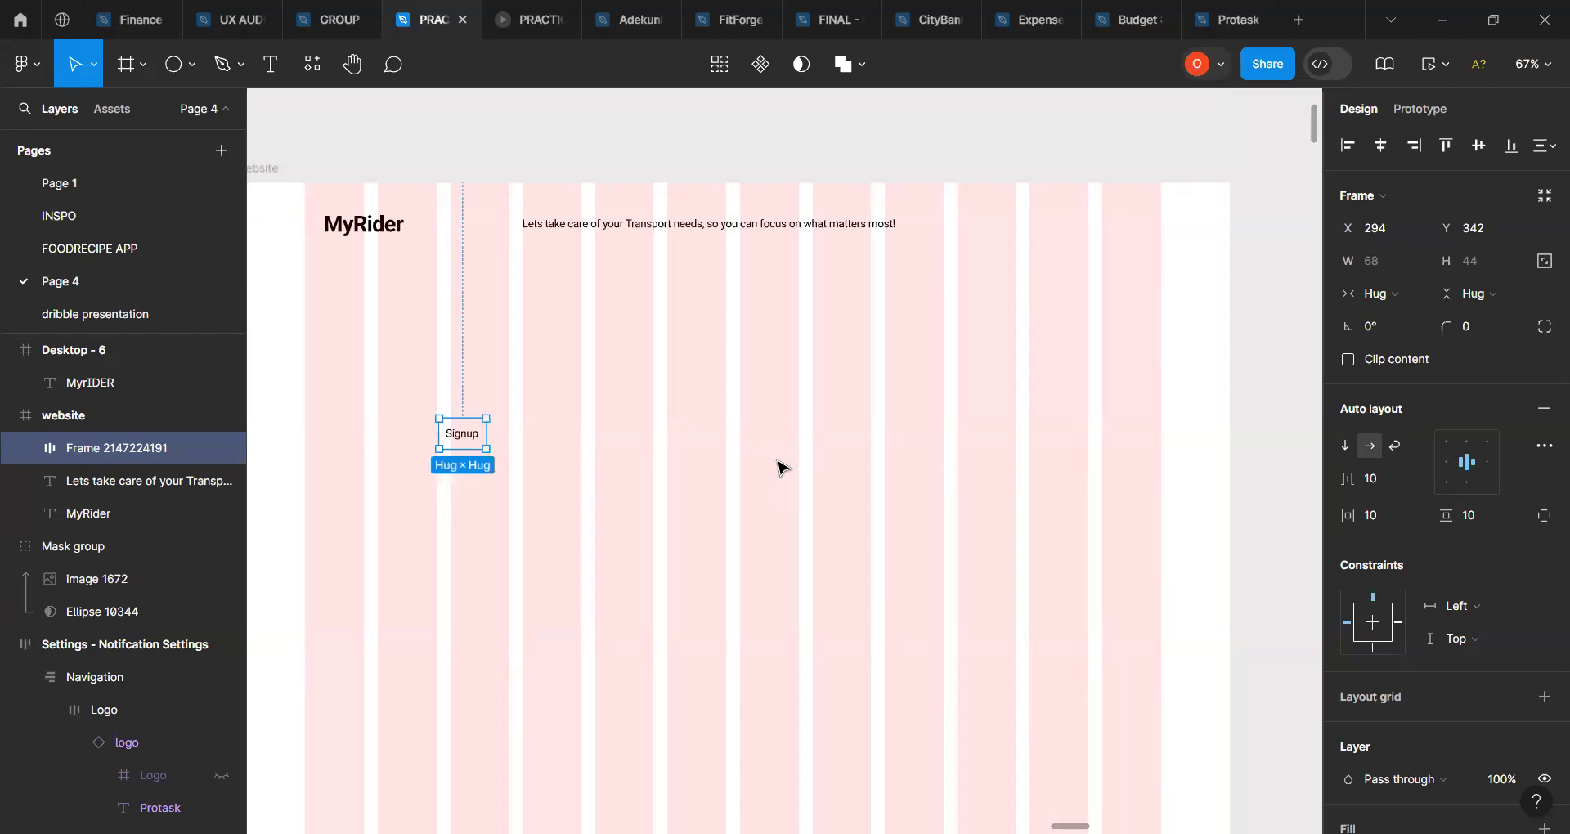
pyautogui.hscroll(-5, 781, 466)
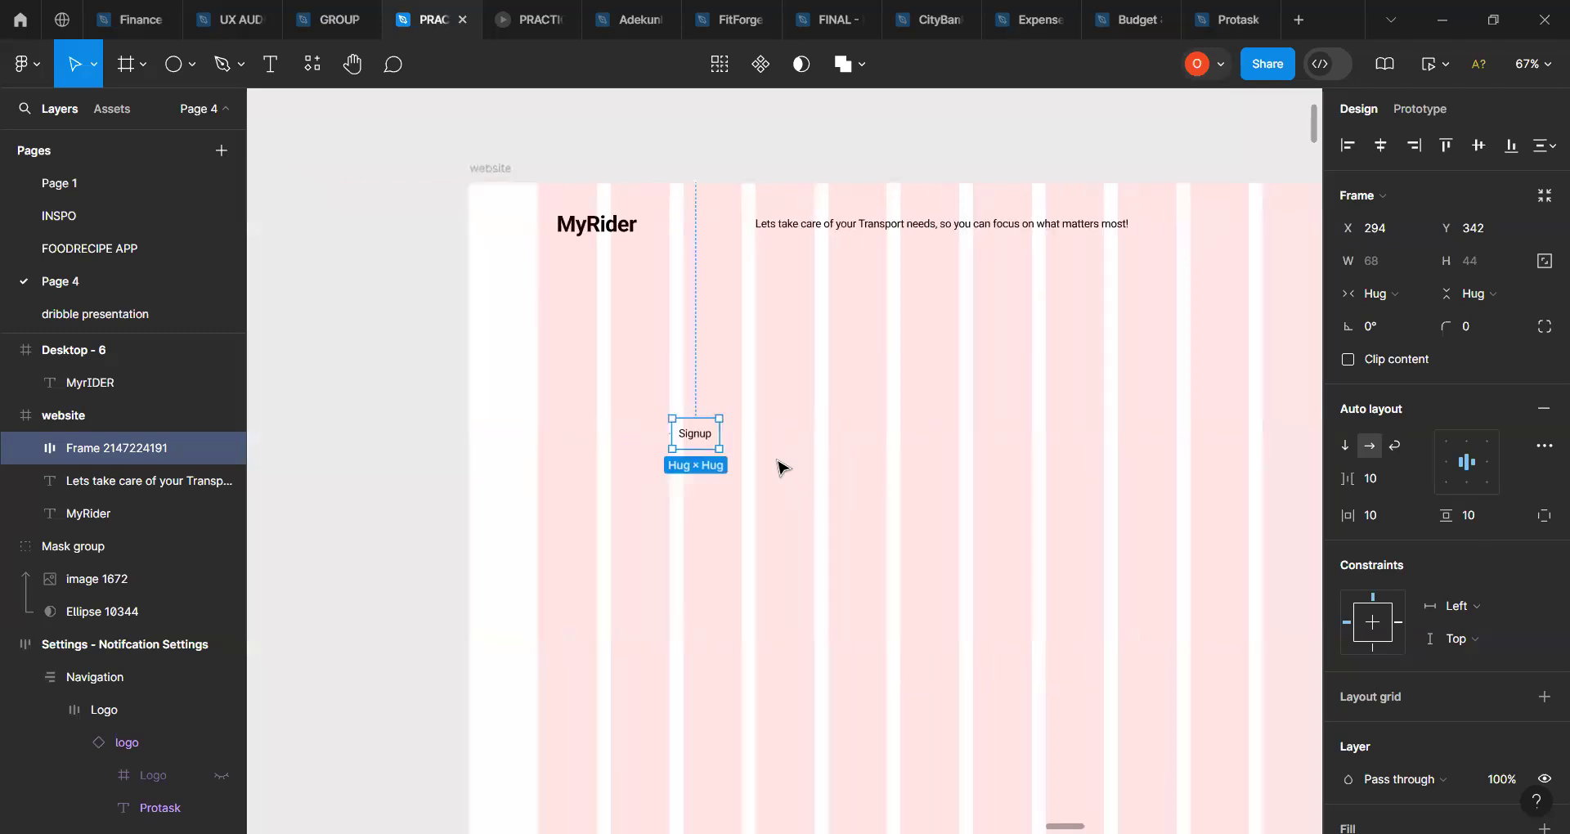
# Step: Set the MyRider logo text's font size to 40 and its weight to Medium
pyautogui.hscroll(5, 781, 466)
pyautogui.hscroll(-1, 781, 467)
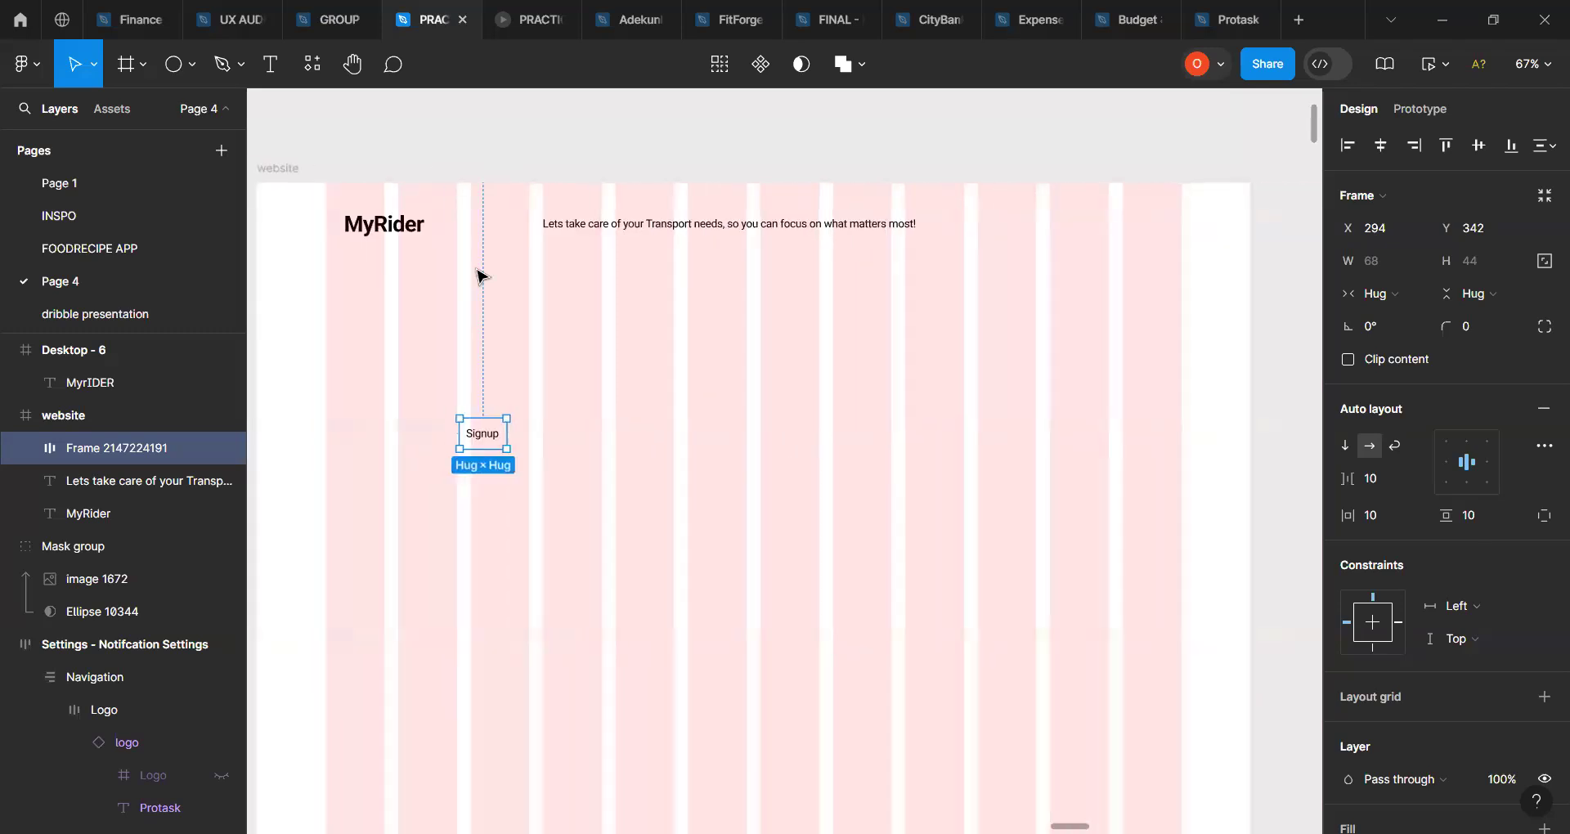
pyautogui.click(384, 235)
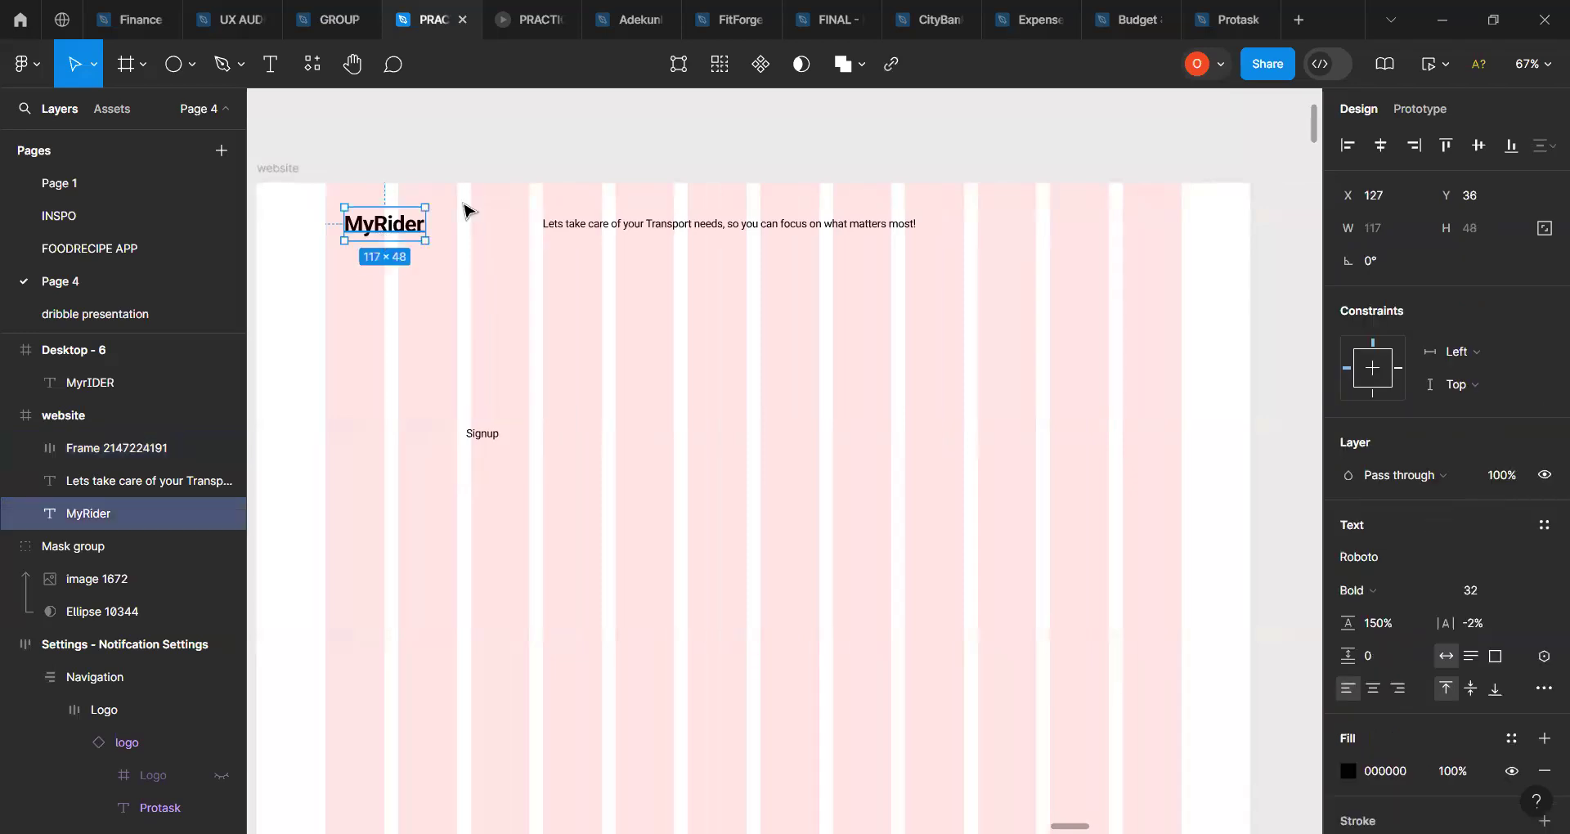
pyautogui.click(1387, 588)
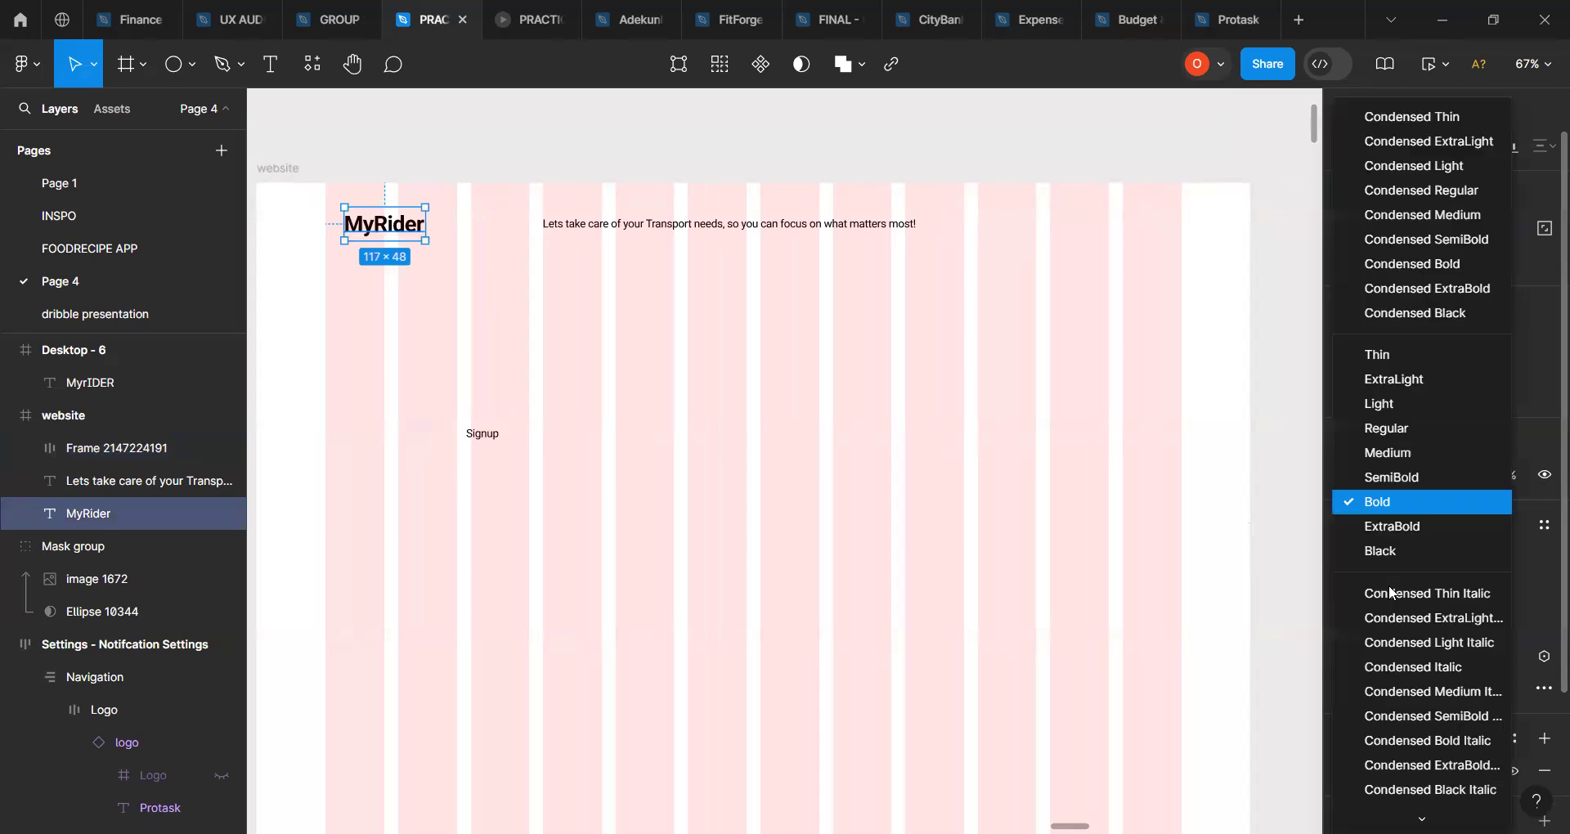
pyautogui.click(1380, 481)
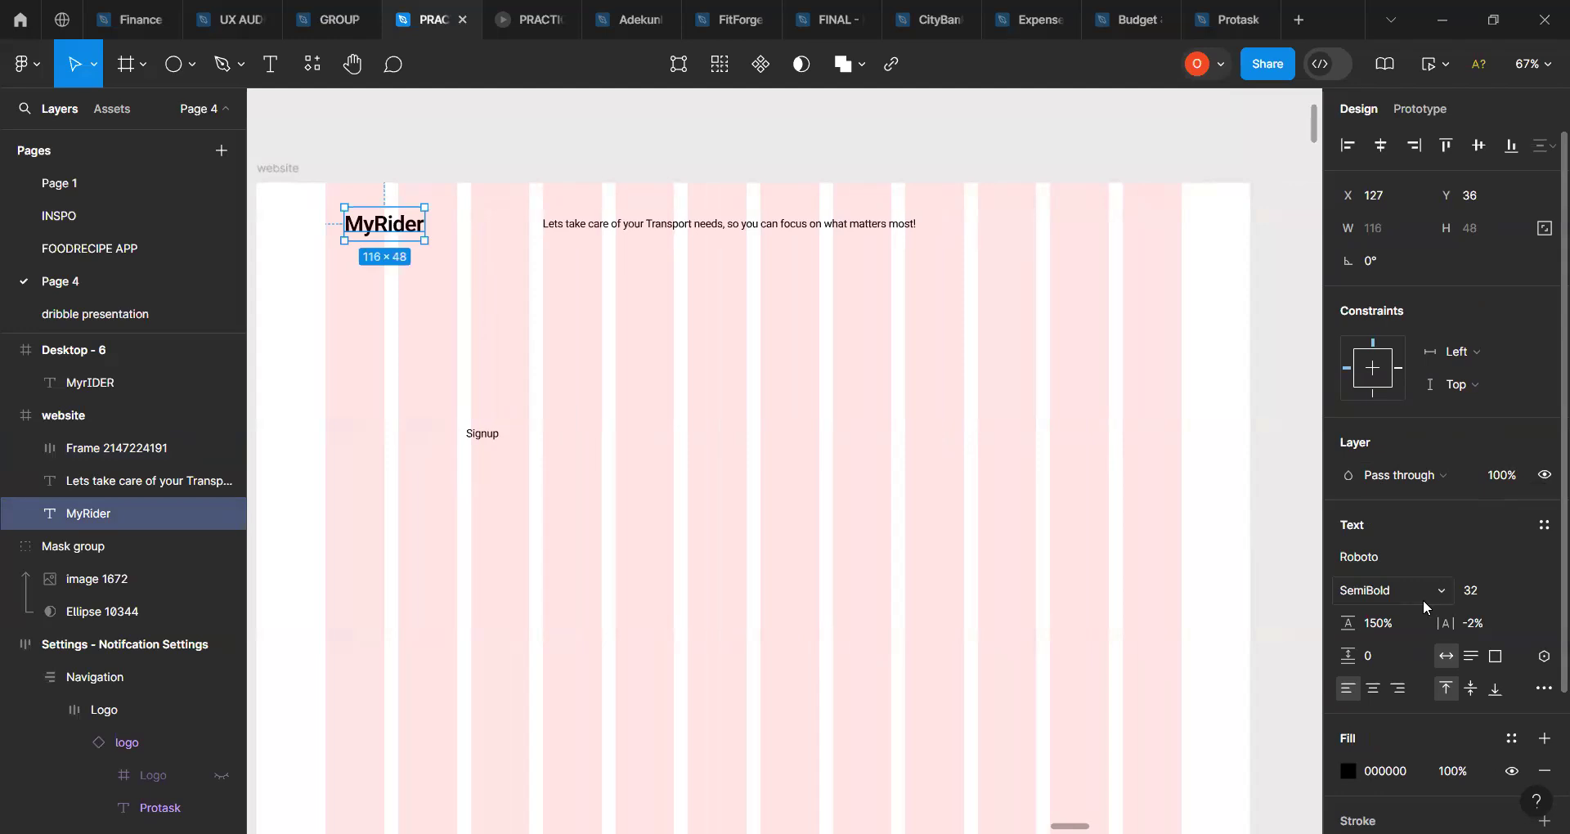
pyautogui.scroll(-3, 1495, 585)
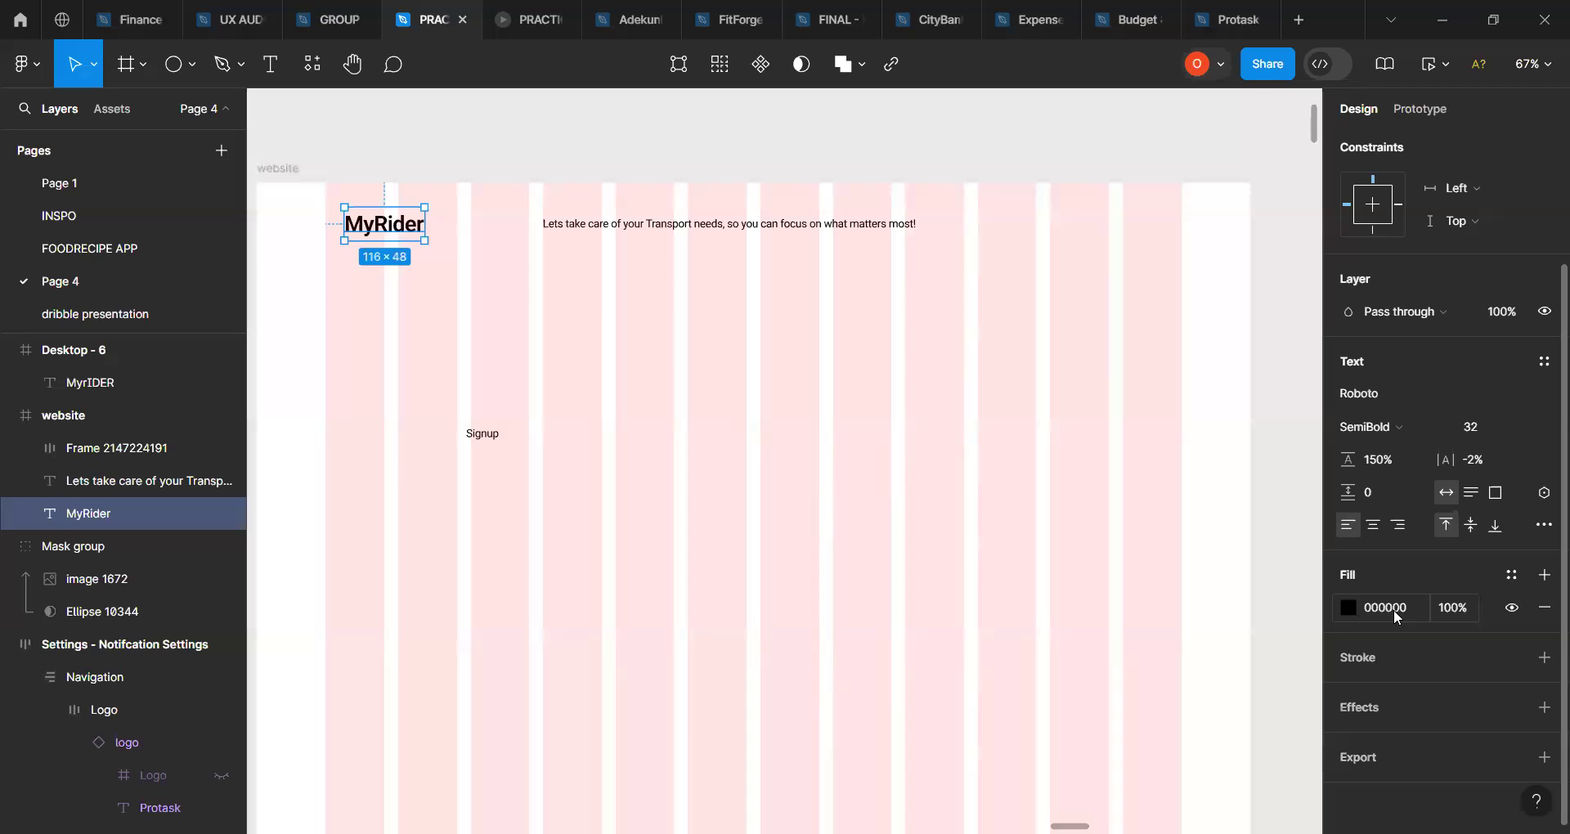
pyautogui.scroll(1, 1490, 502)
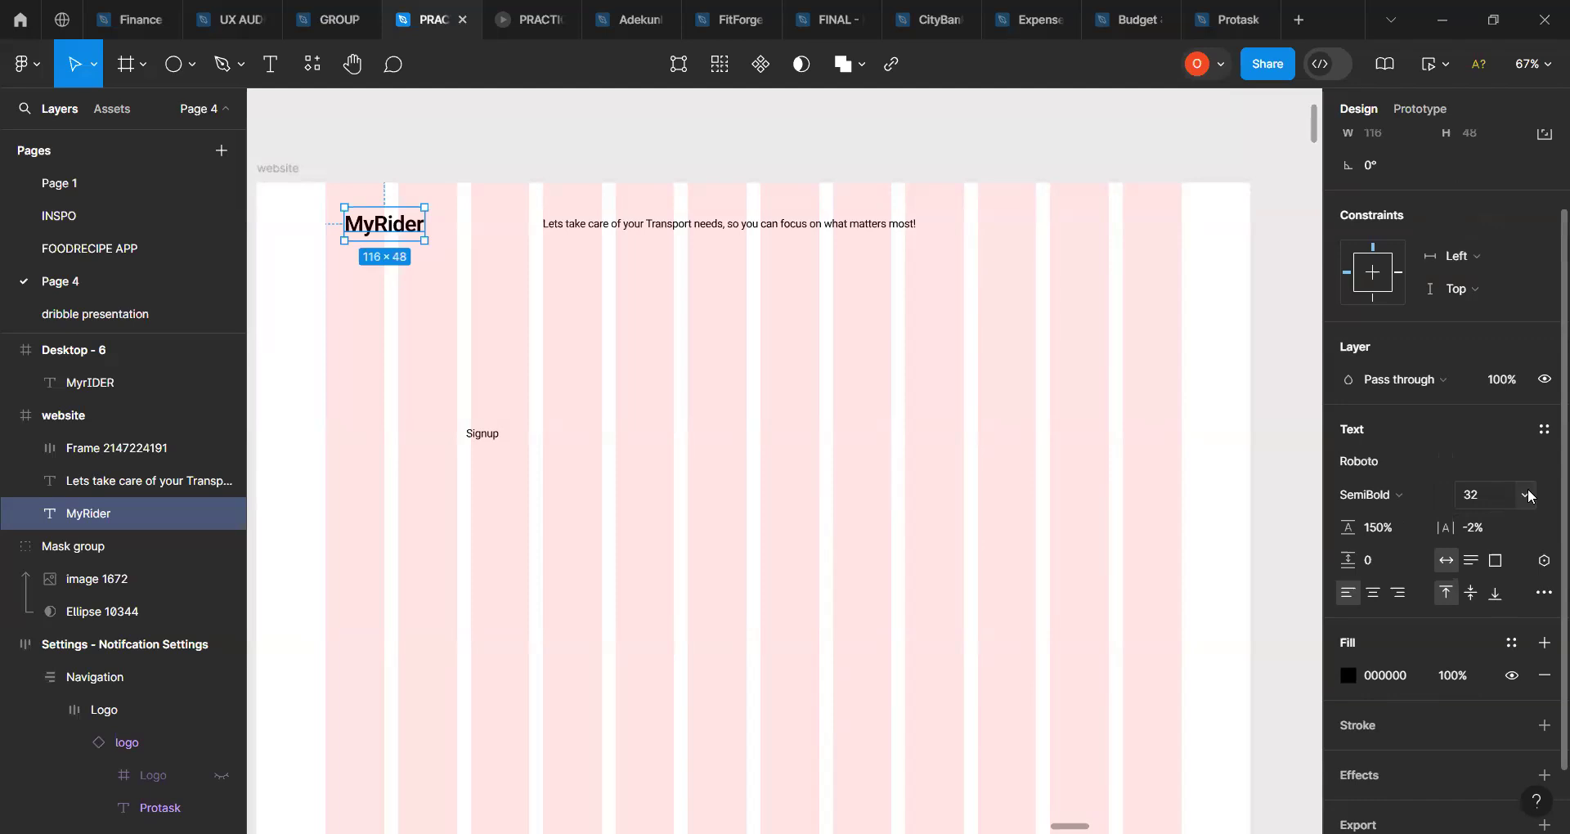
pyautogui.click(1529, 495)
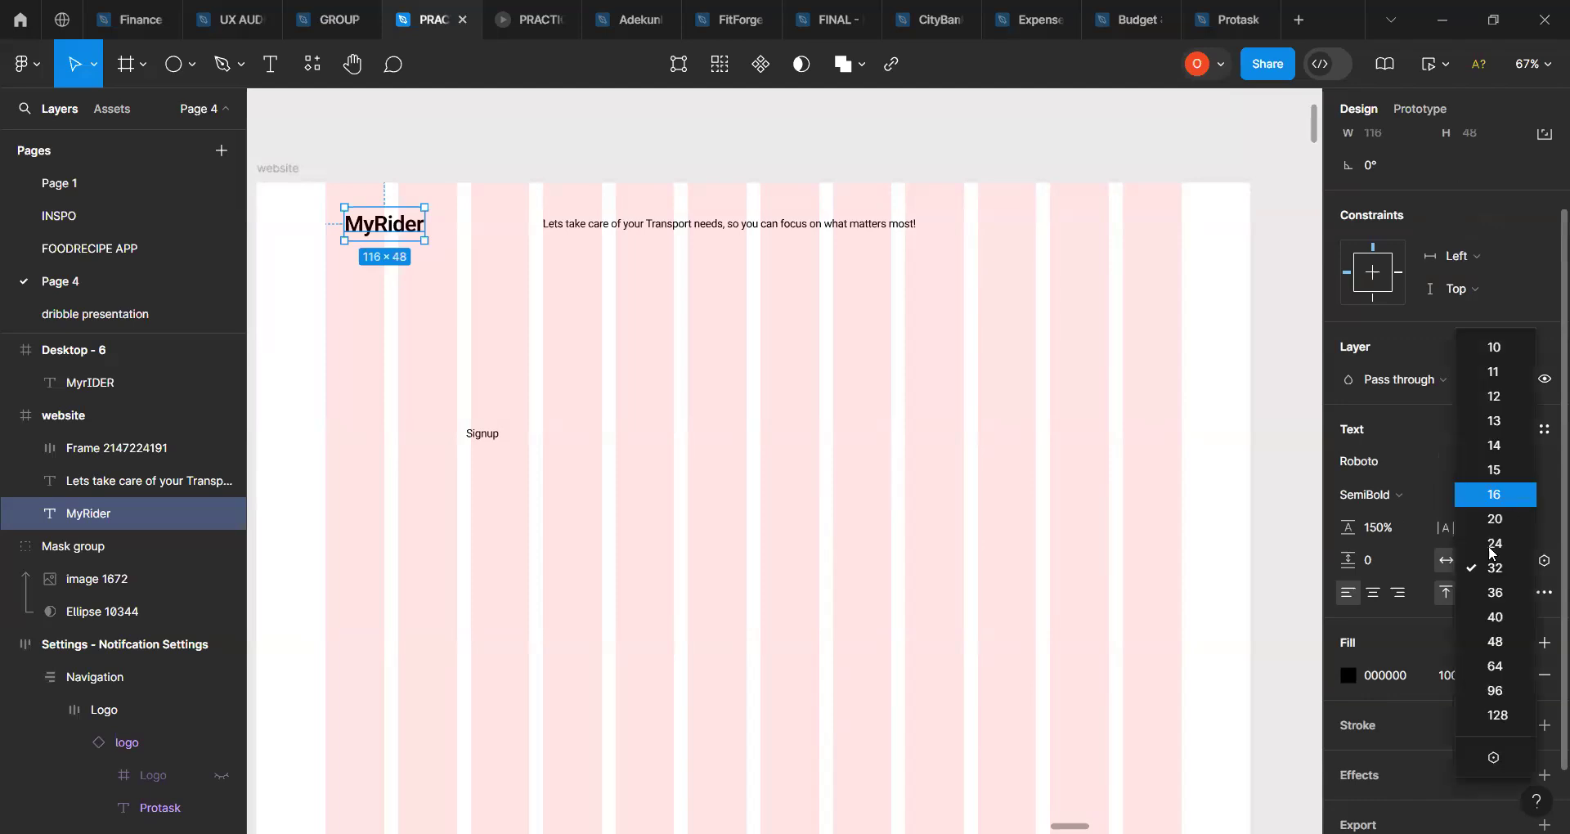
pyautogui.click(1502, 617)
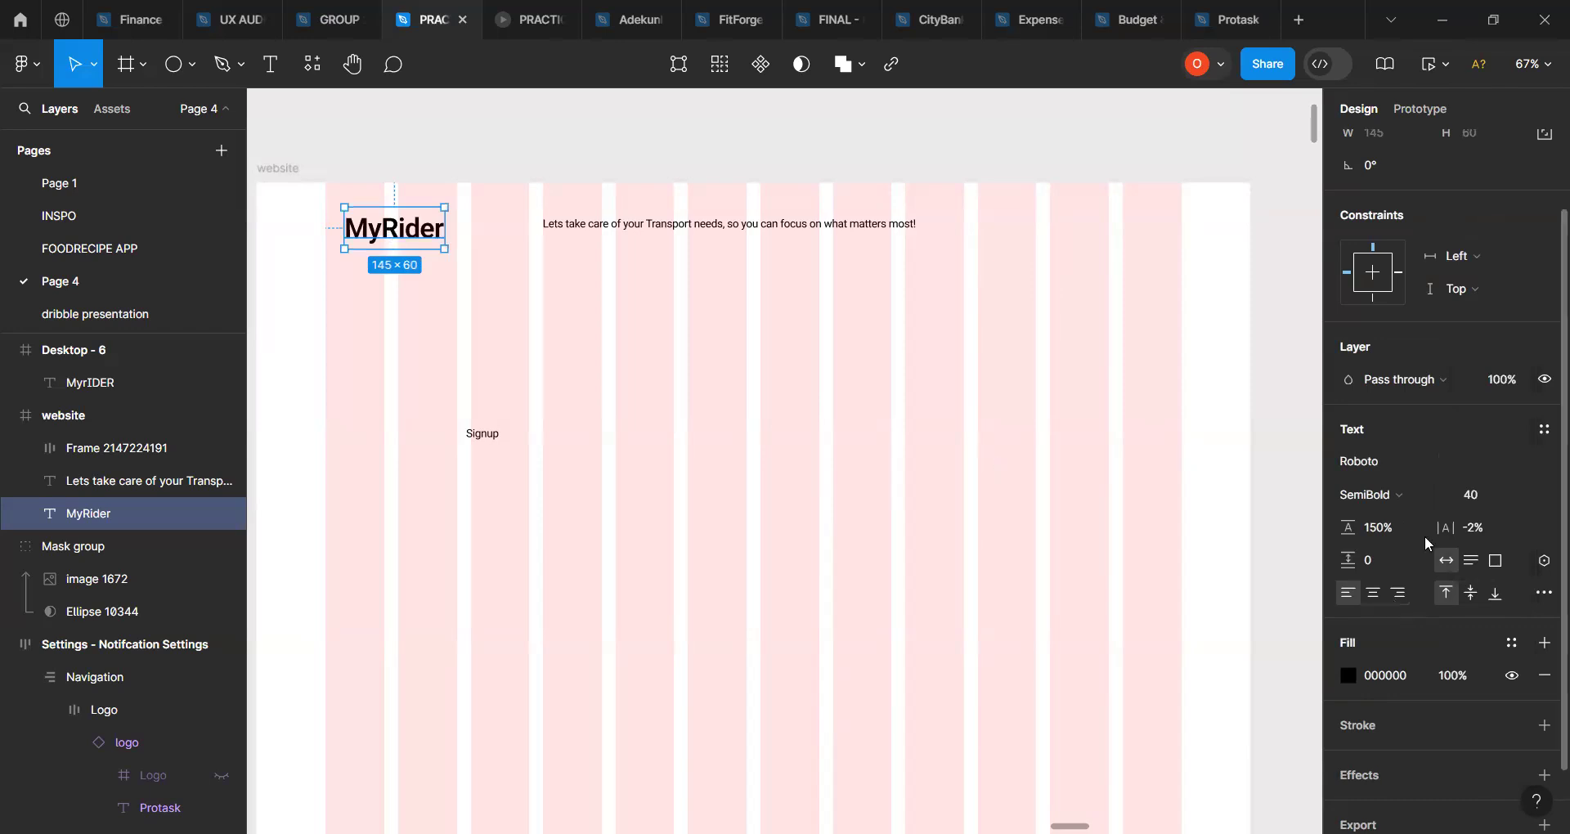
pyautogui.click(1420, 507)
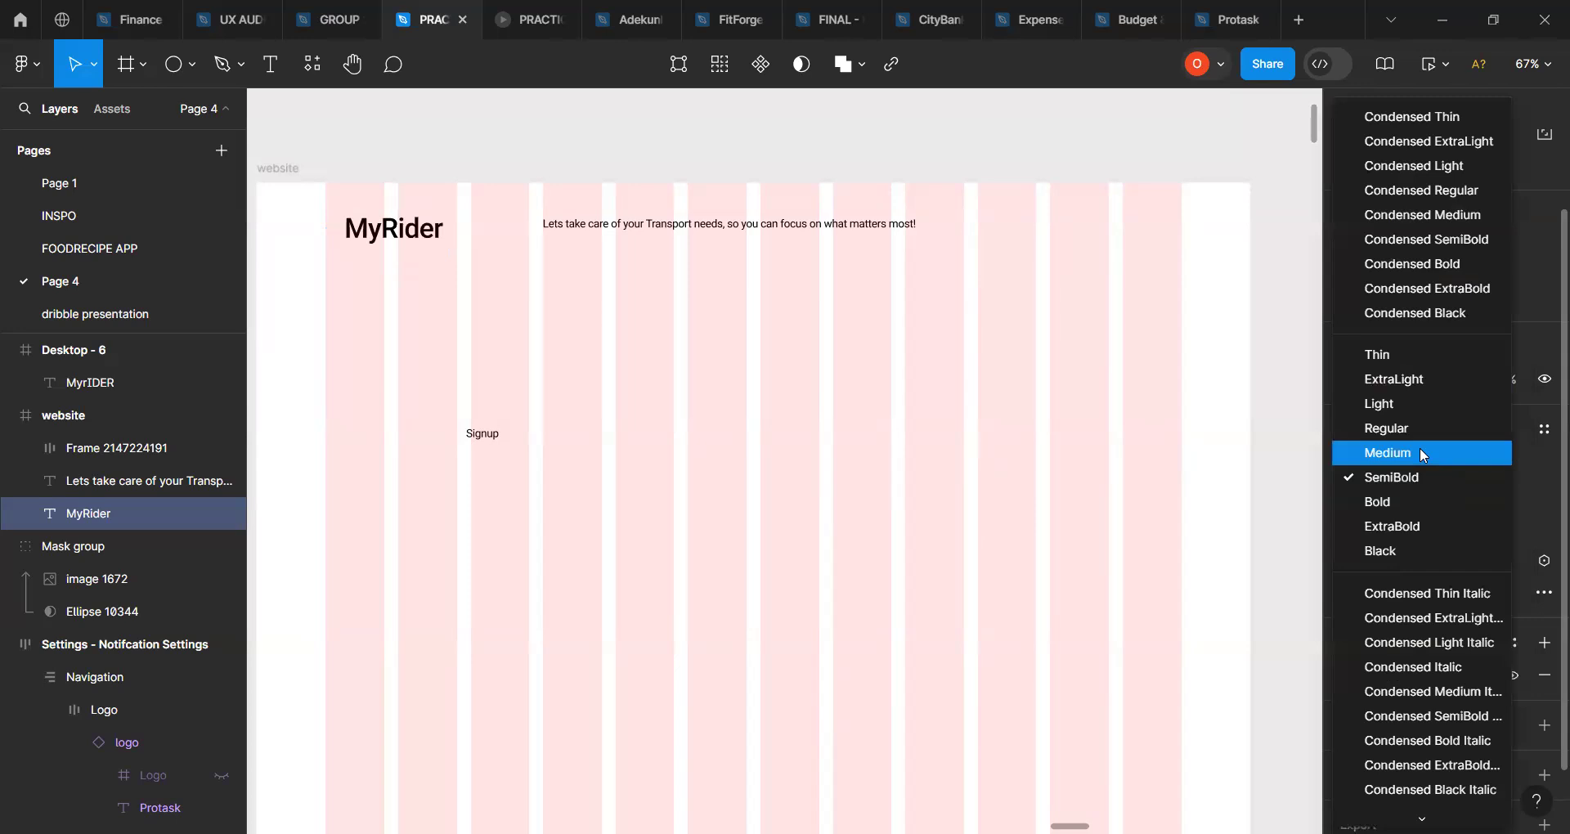
pyautogui.click(1421, 455)
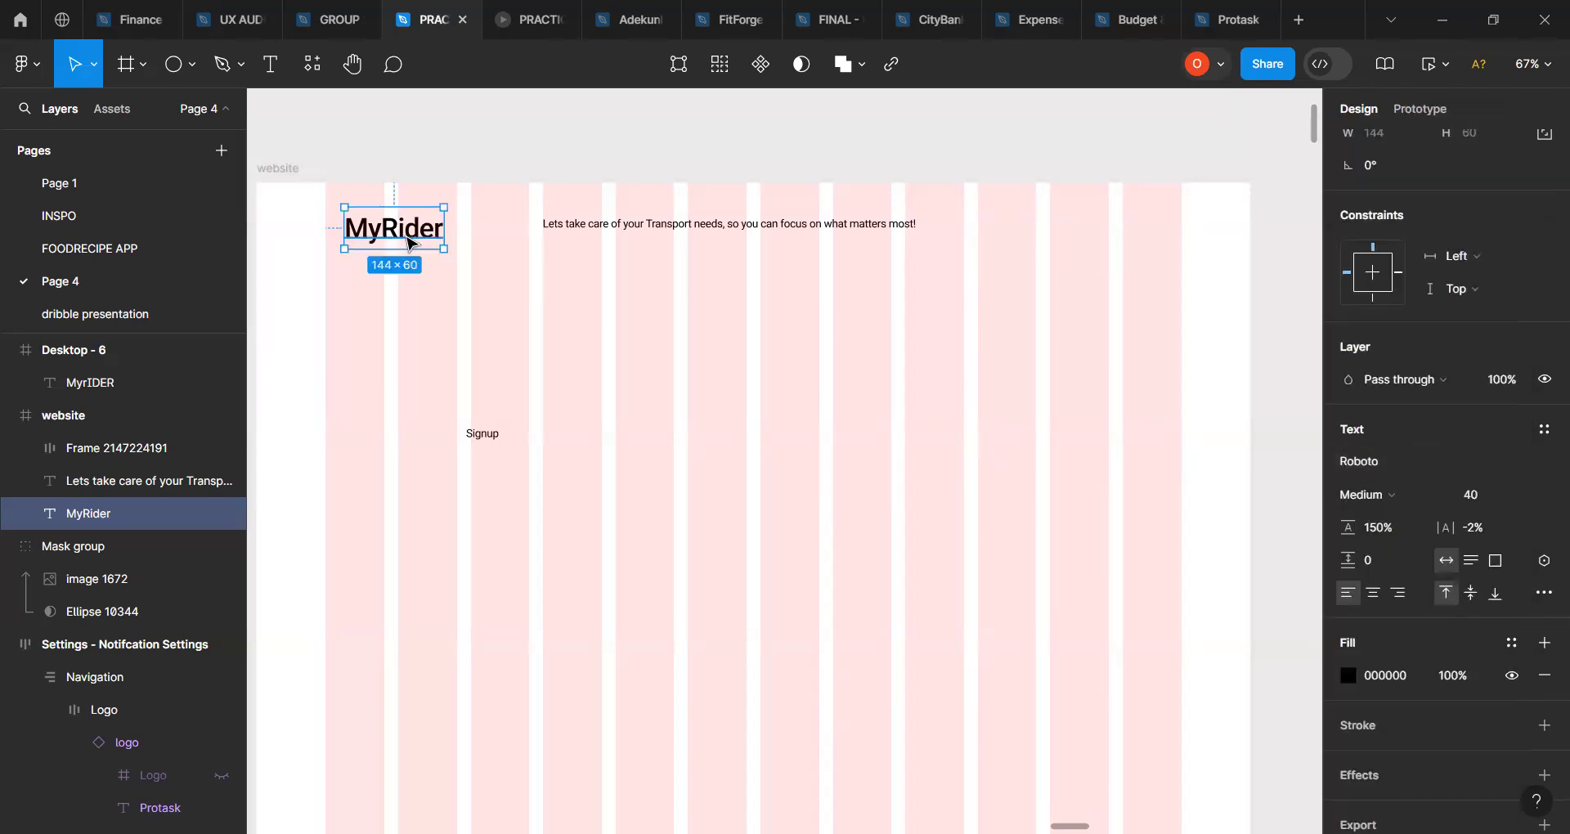
# Step: Move the tagline down below the header row and add the text "Home" in the space it occupied
pyautogui.click(738, 226)
pyautogui.moveTo(737, 229); pyautogui.dragTo(746, 348)
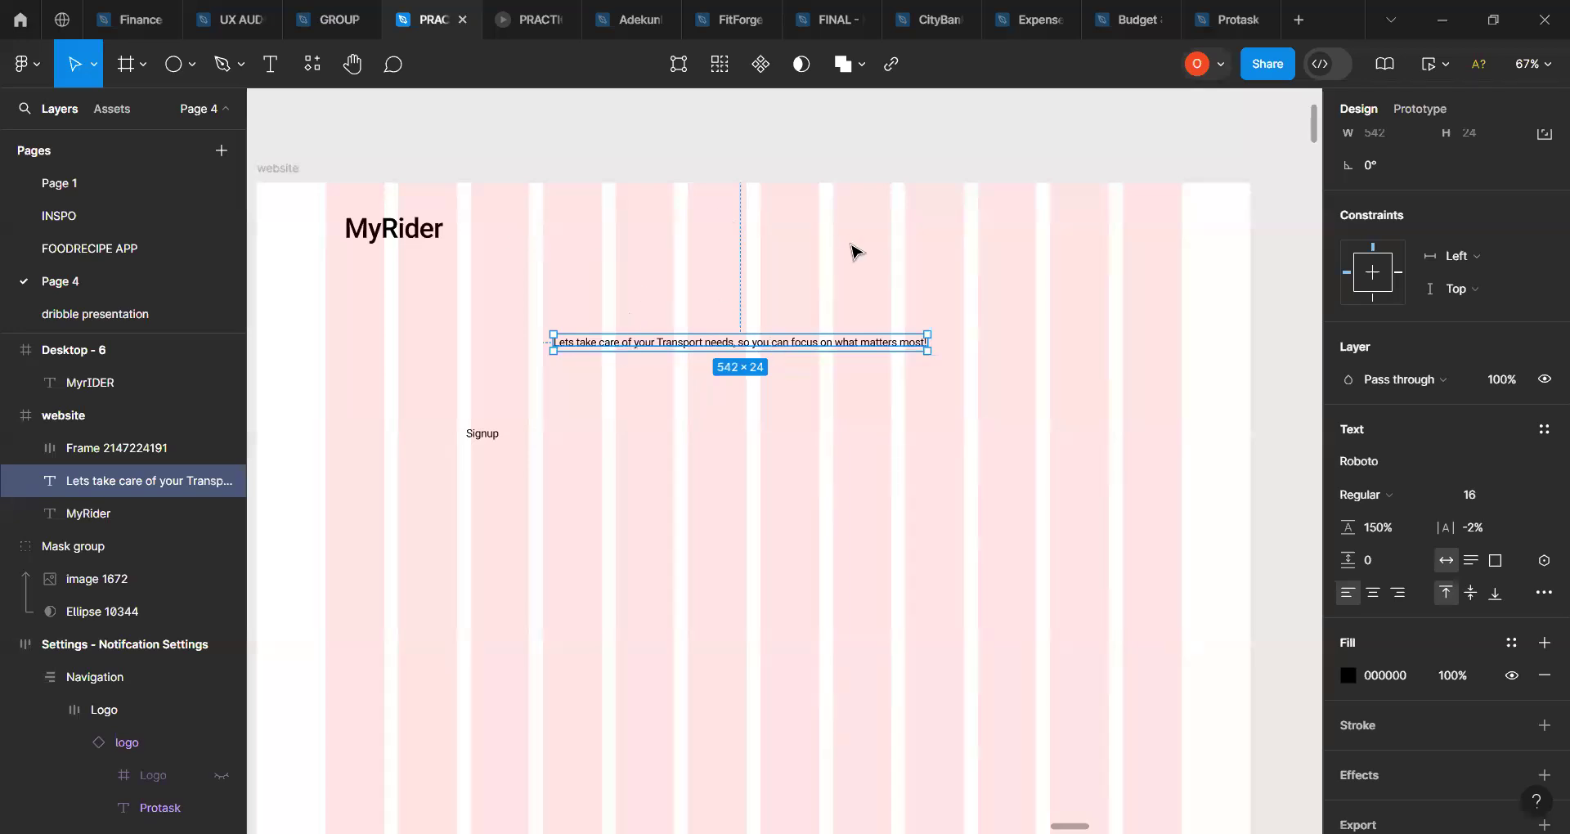
pyautogui.press('Return')
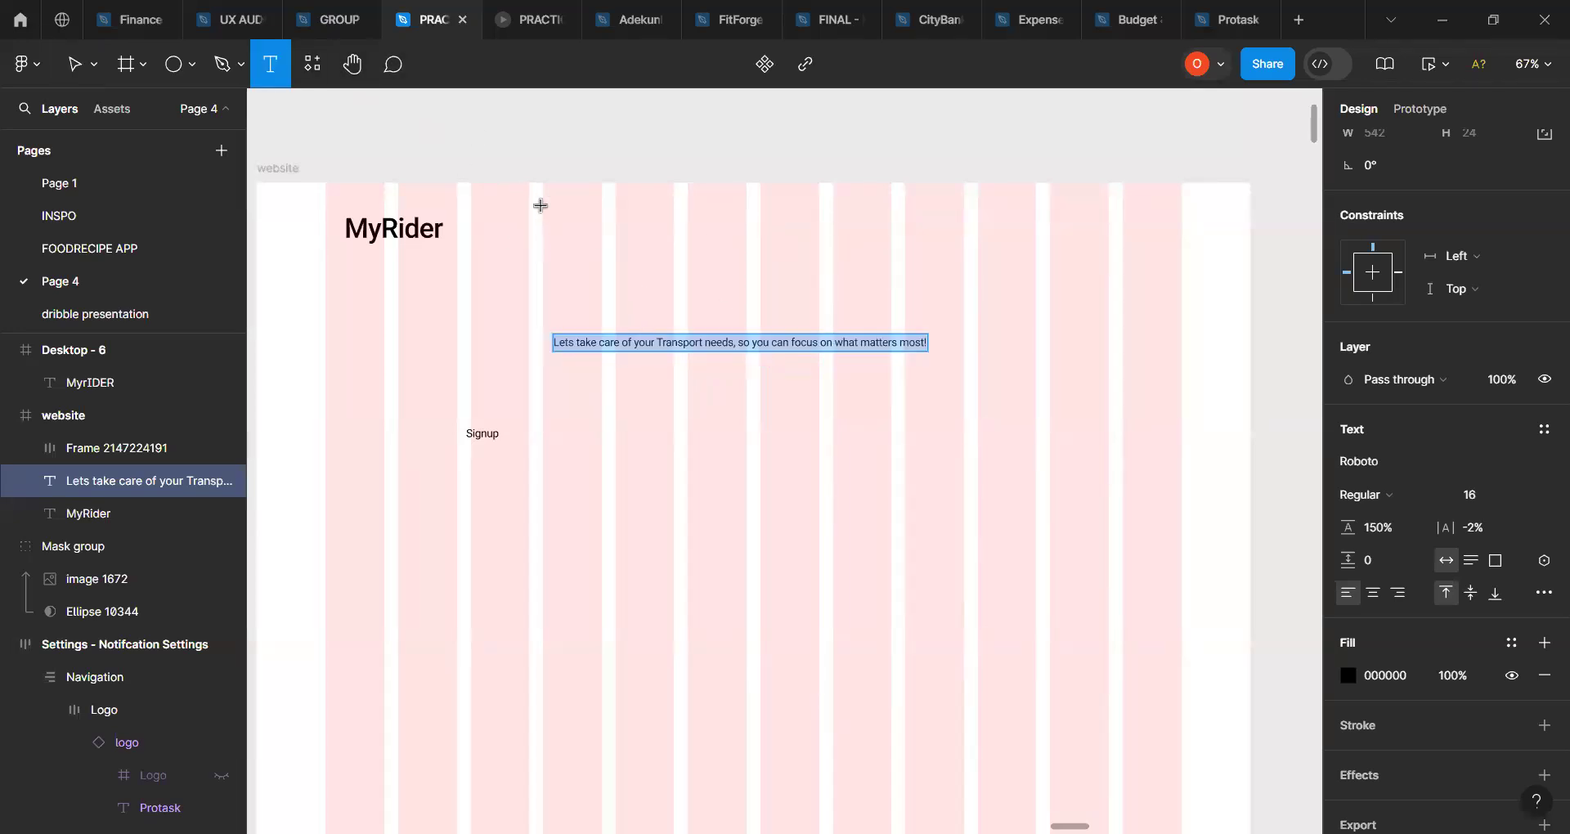
pyautogui.click(585, 231)
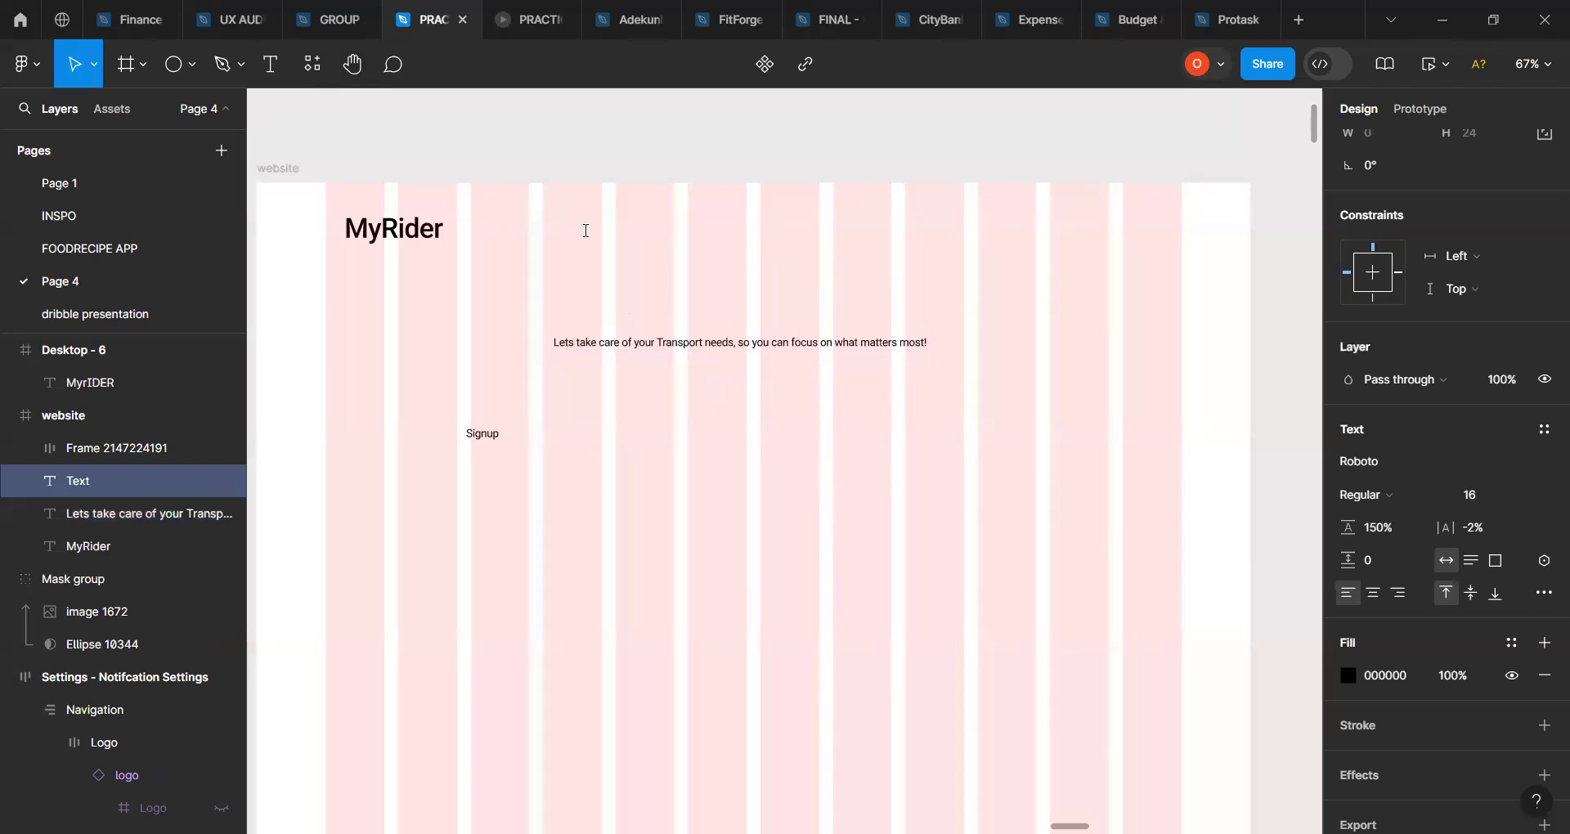
pyautogui.write('Home')
pyautogui.press('Escape')
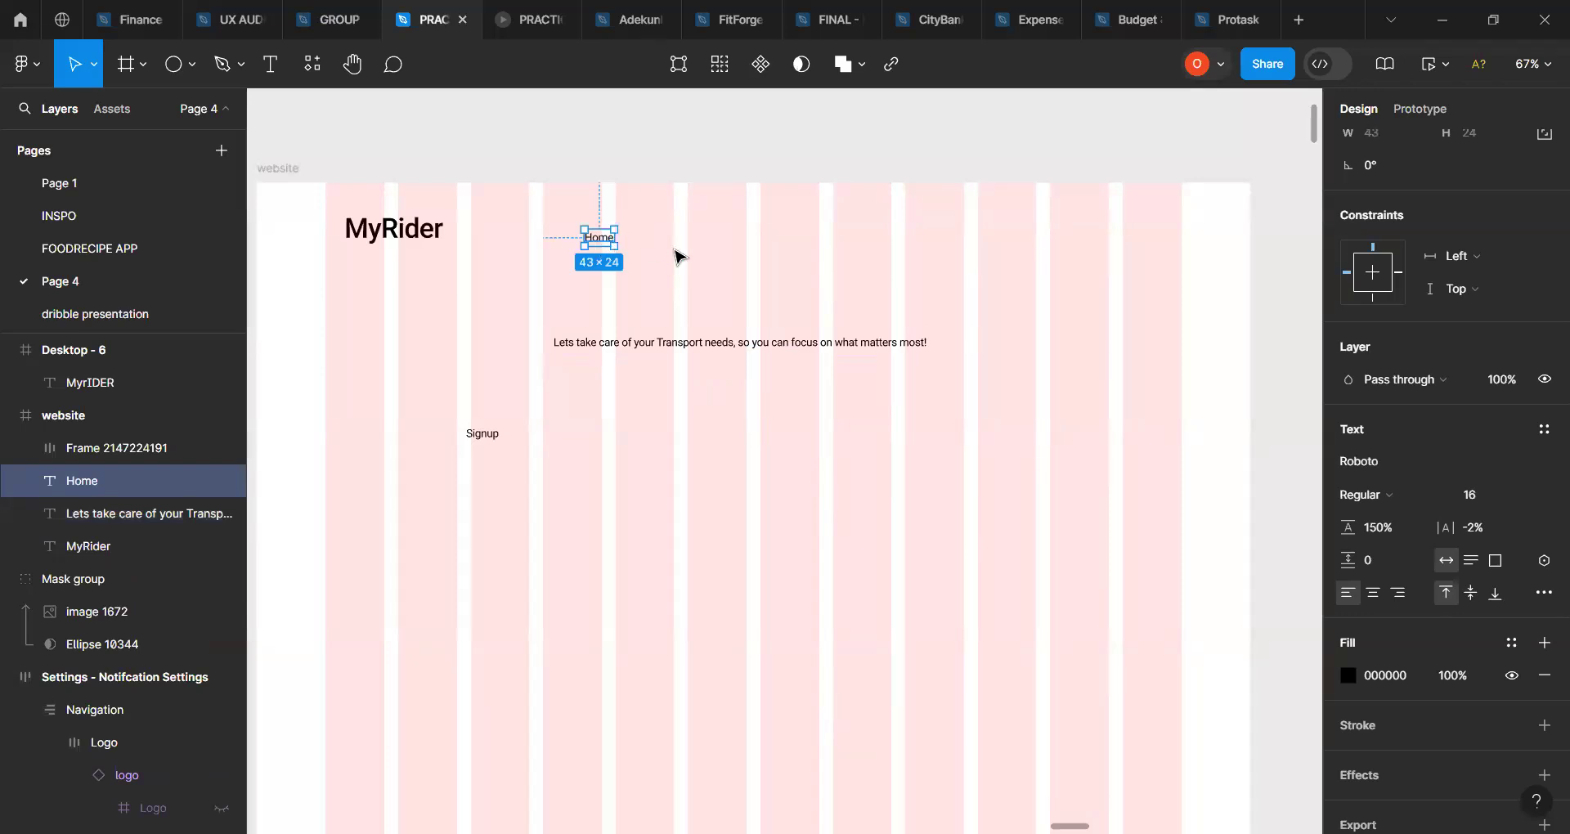
# Step: Change the MyRider logo text's fill from pure black to the dark shade 151414
pyautogui.scroll(5, 676, 256)
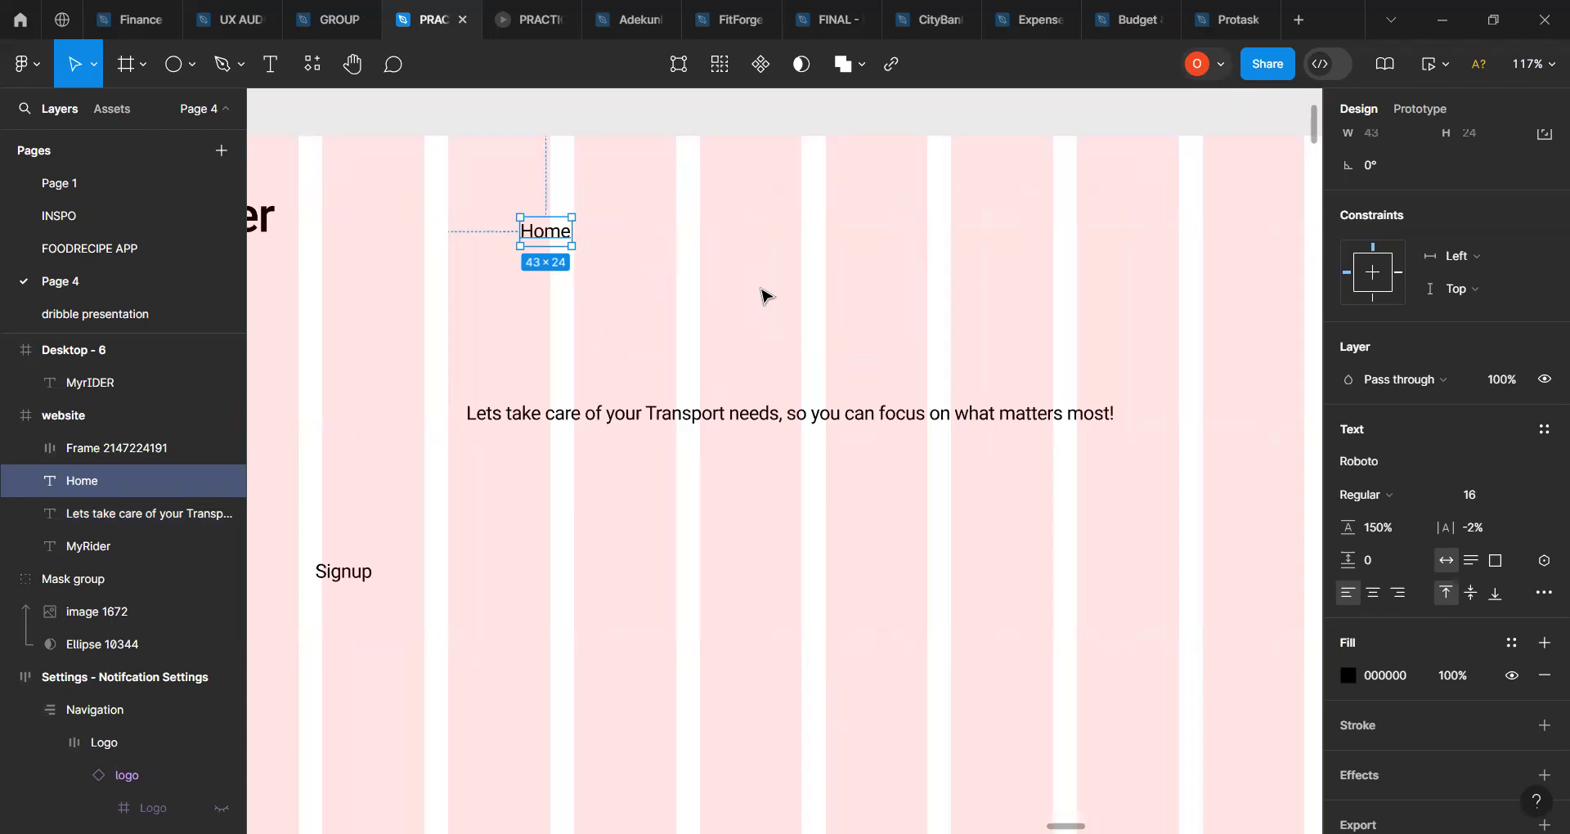
pyautogui.hscroll(-3, 764, 296)
pyautogui.scroll(-5, 764, 296)
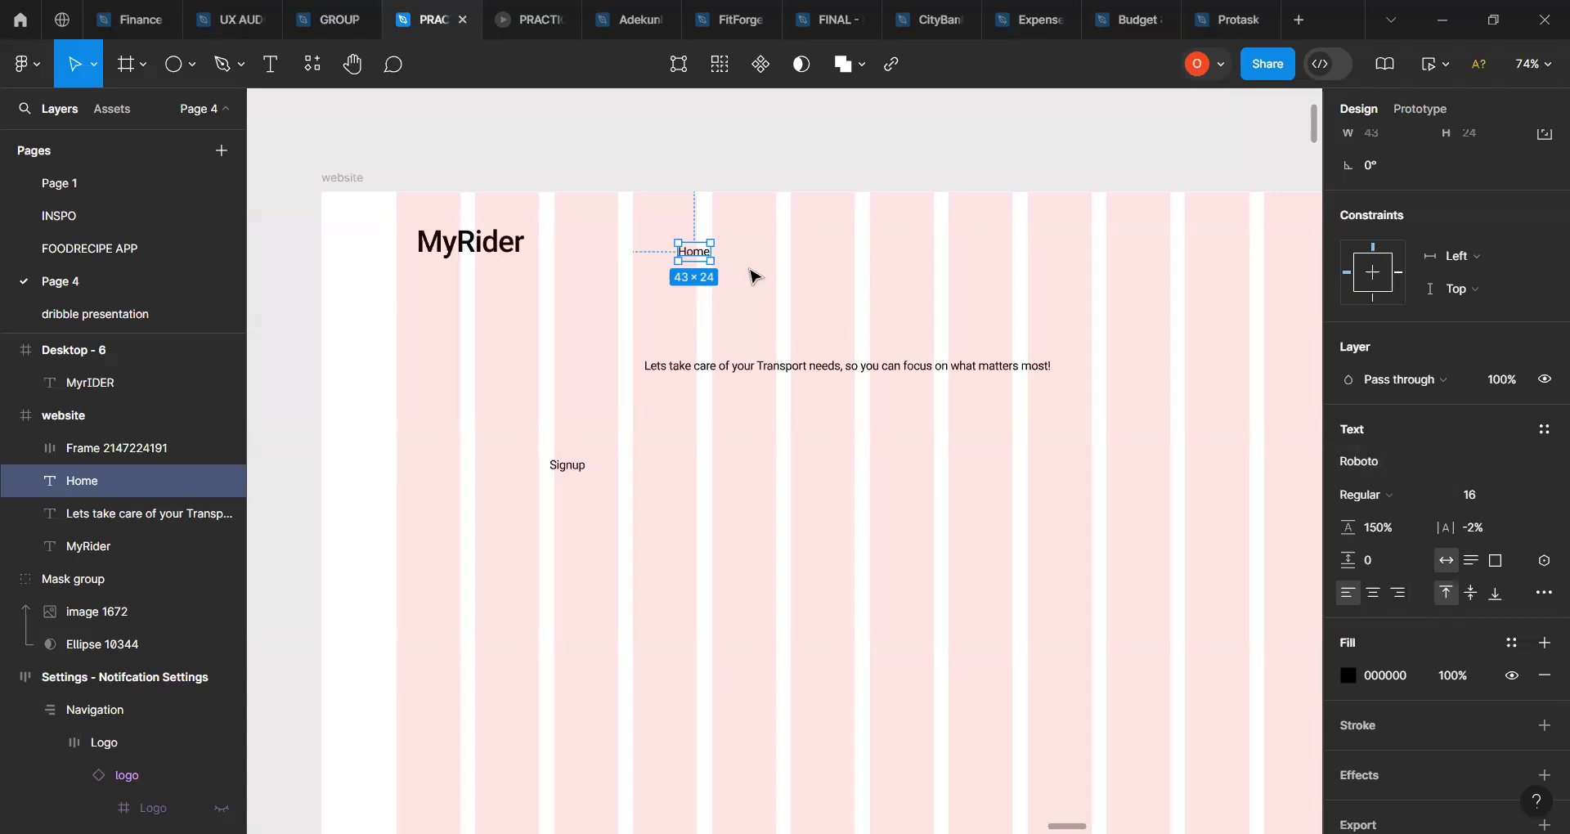
pyautogui.click(496, 240)
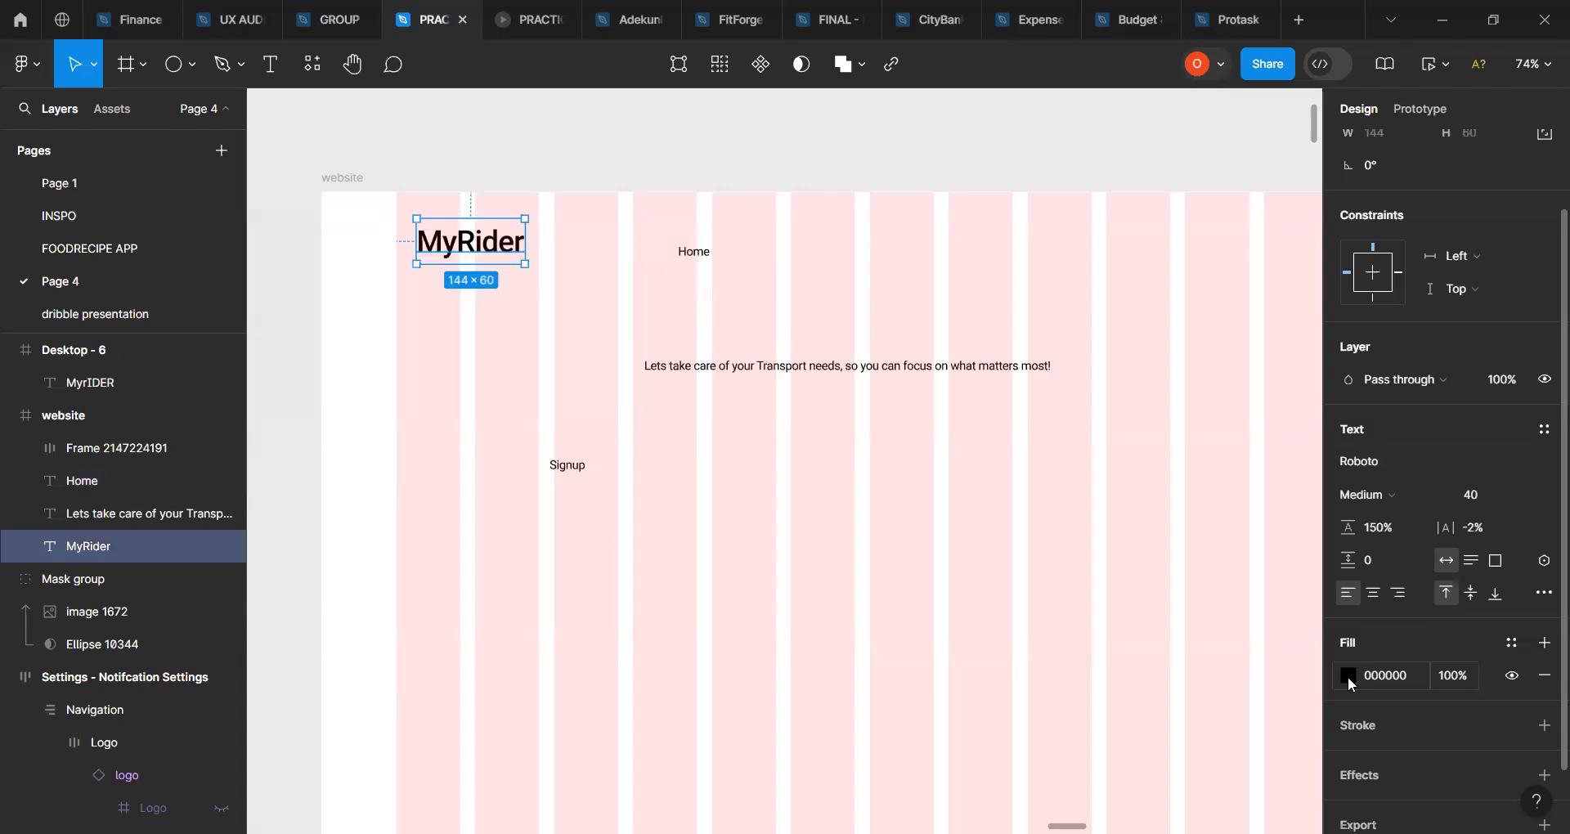
pyautogui.click(1347, 675)
pyautogui.moveTo(1080, 552); pyautogui.dragTo(1083, 538)
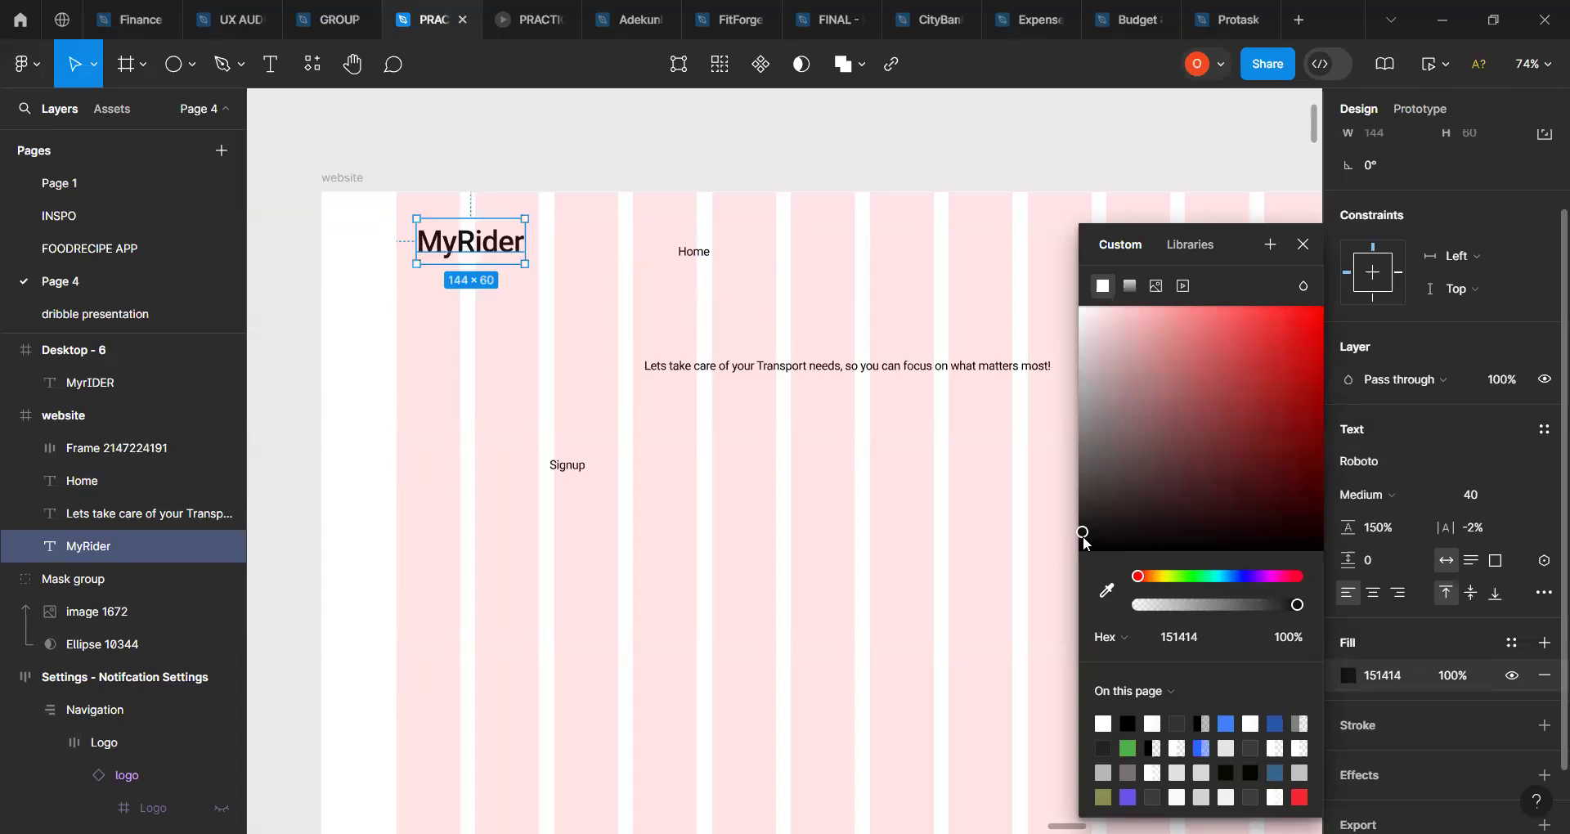
pyautogui.click(1304, 244)
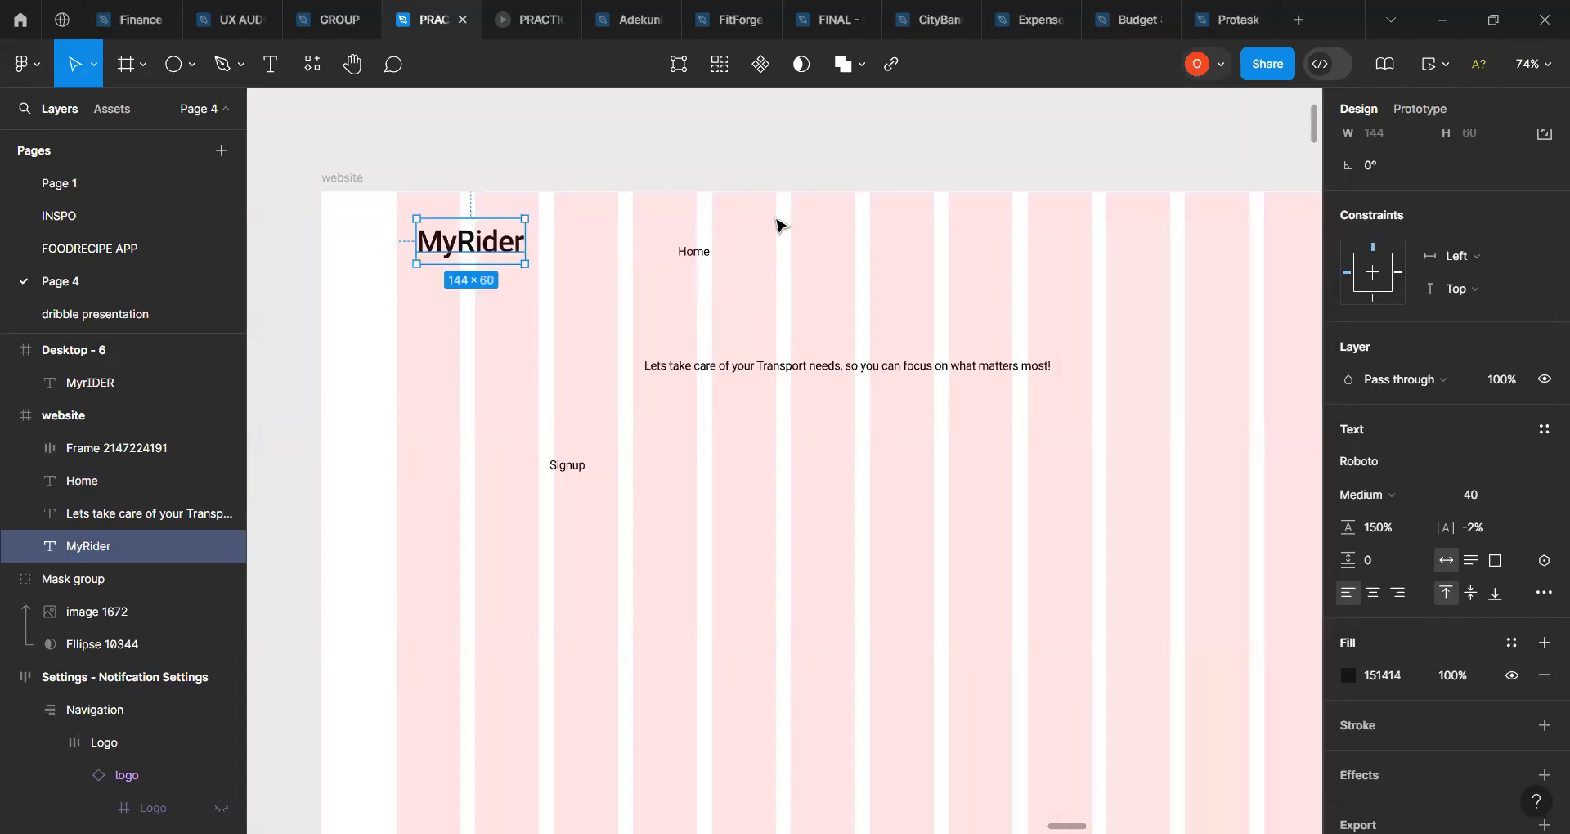
# Step: Set the Home text's fill to 151414 to match the MyRider logo text
pyautogui.click(691, 252)
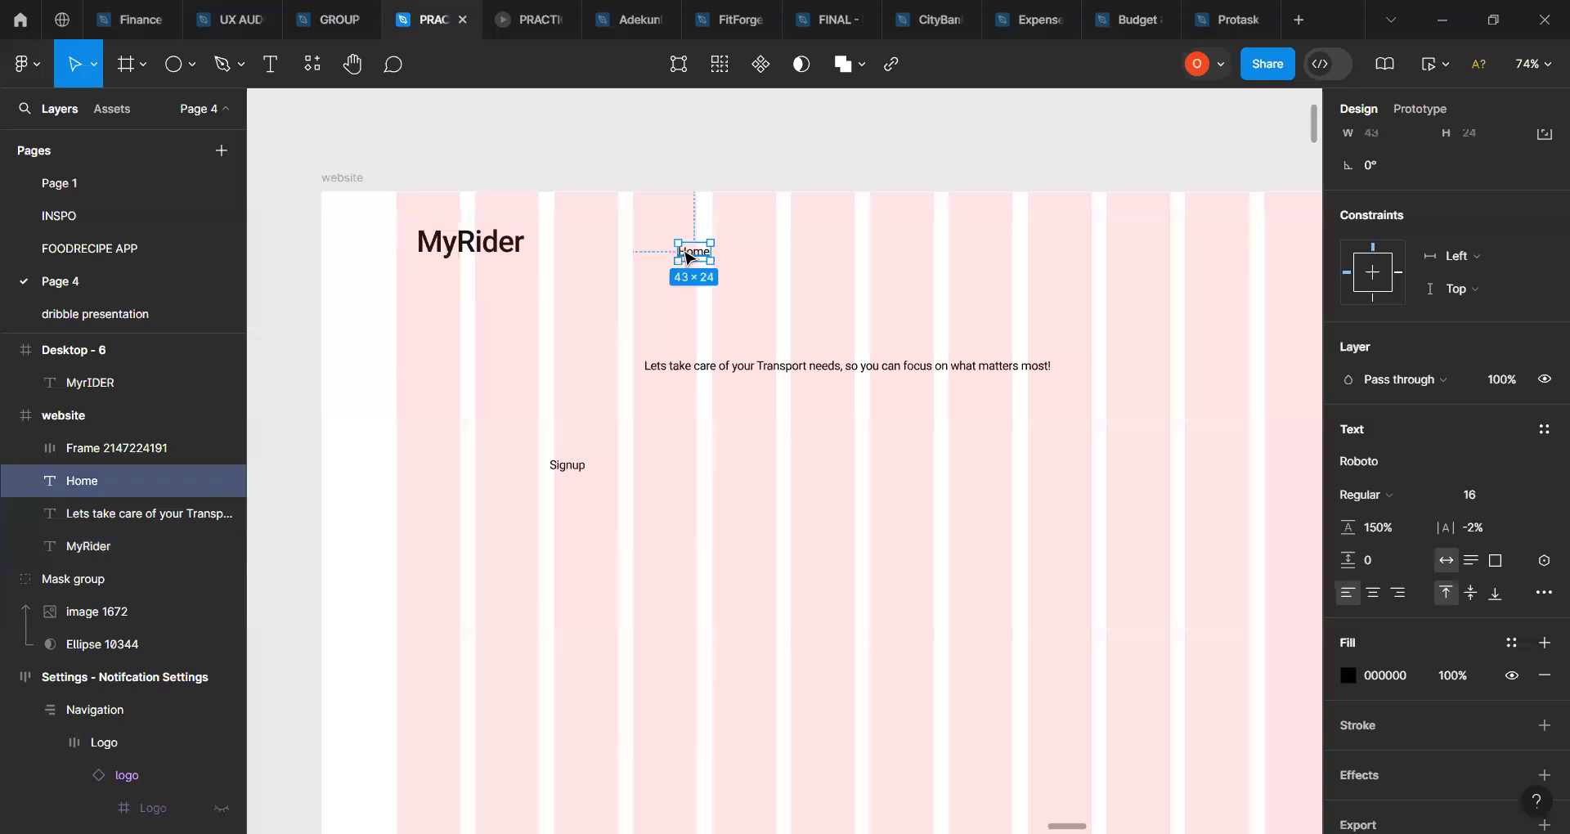
pyautogui.click(521, 242)
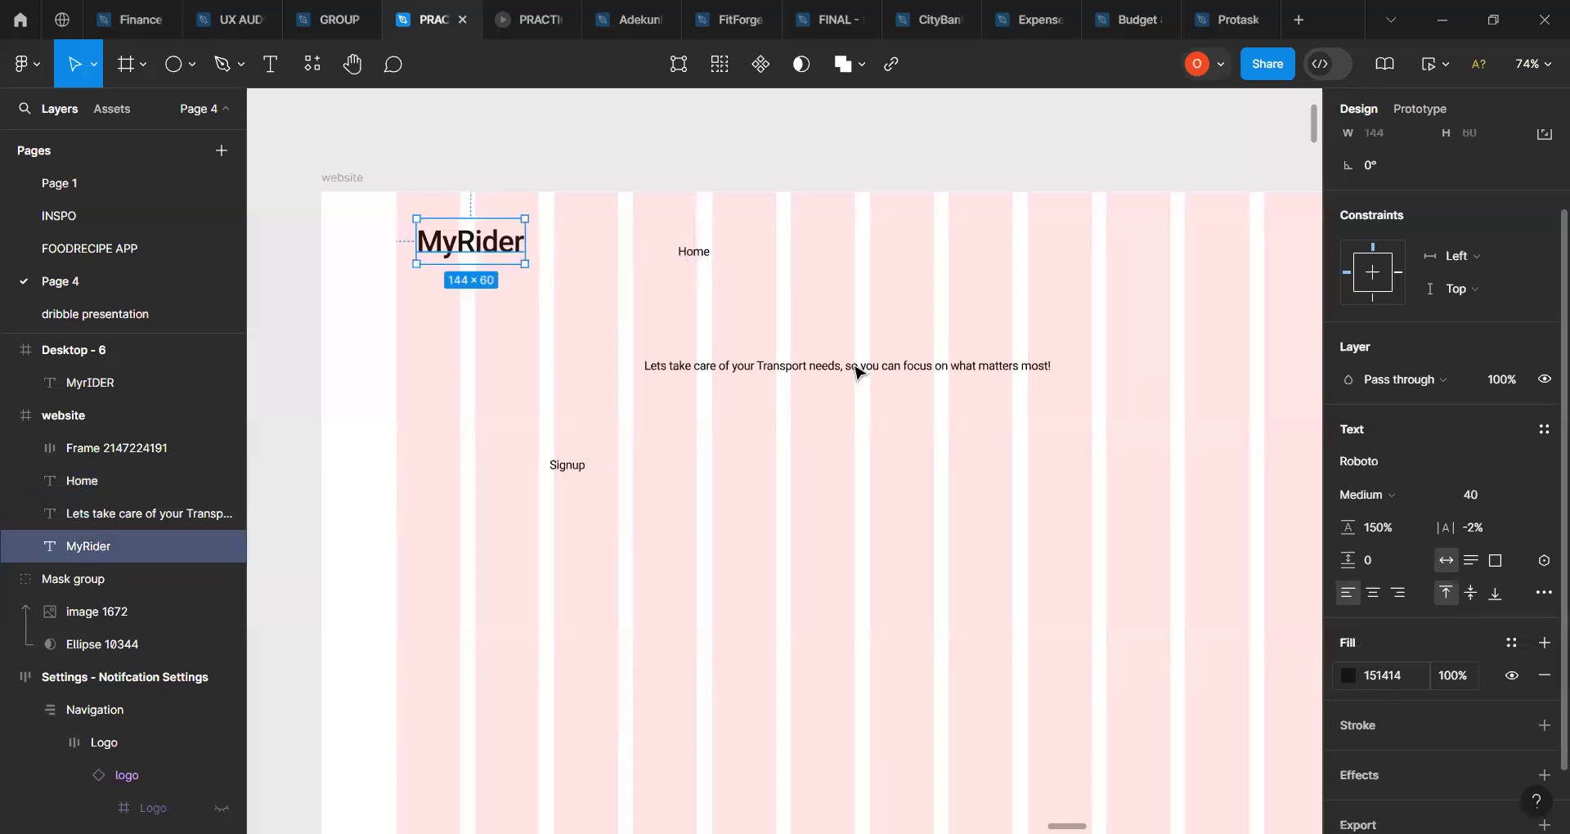
pyautogui.click(693, 251)
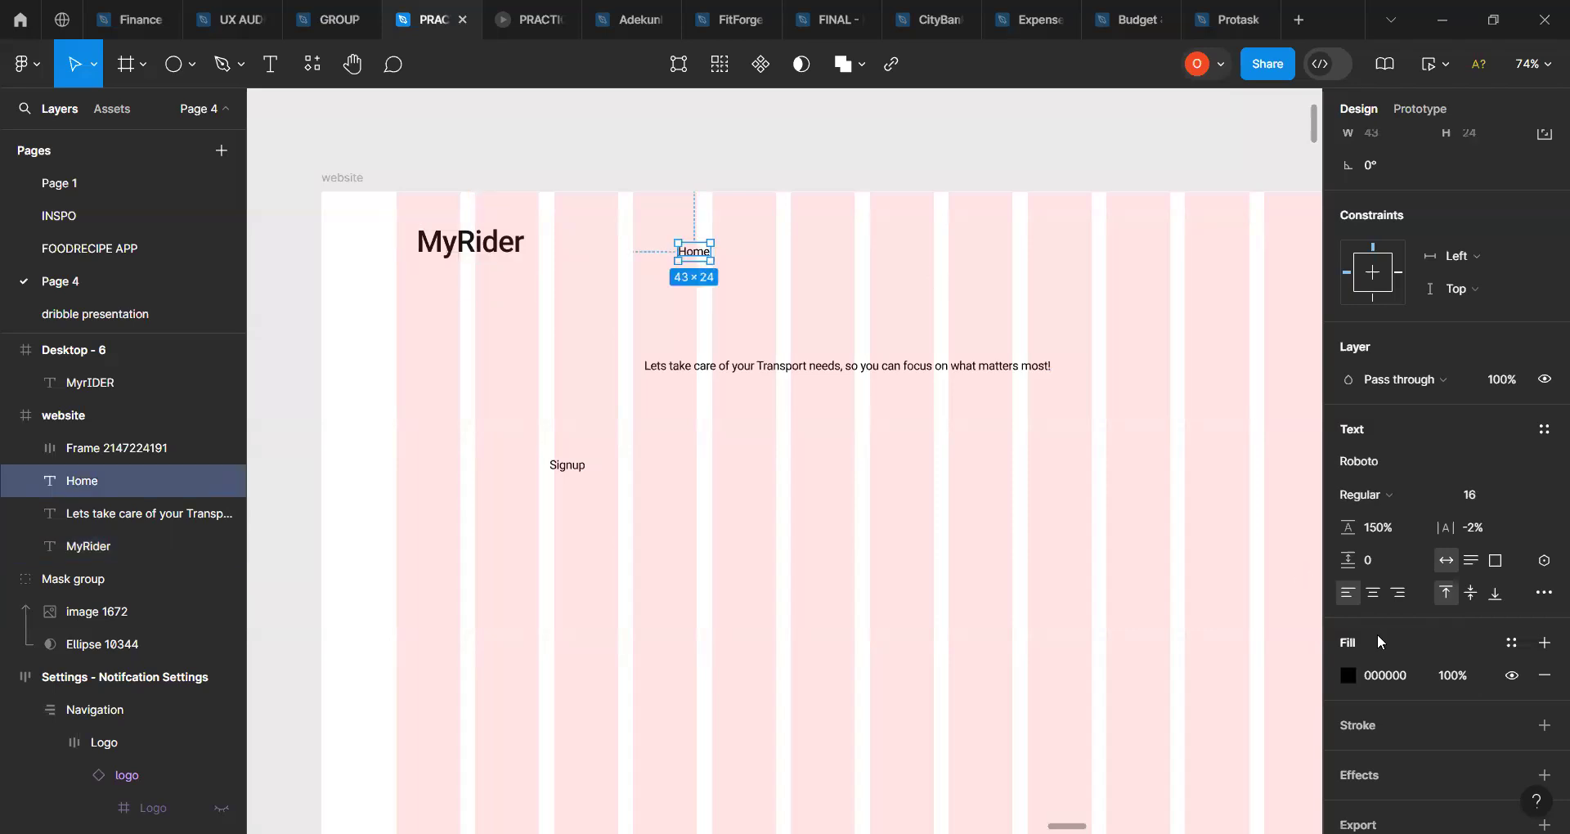
pyautogui.click(1392, 680)
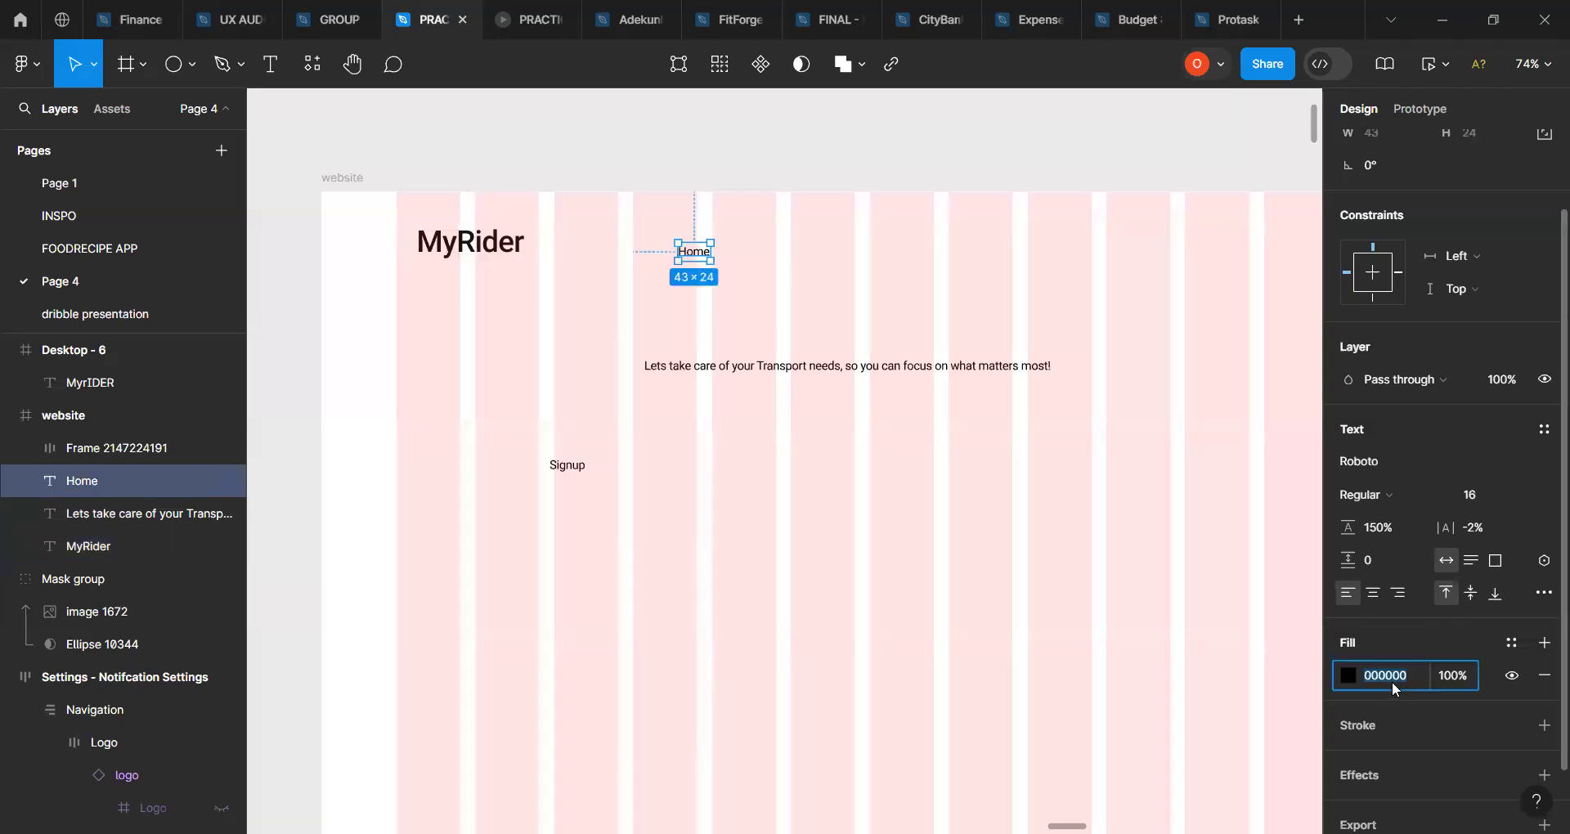
pyautogui.write('151414')
pyautogui.press('Return')
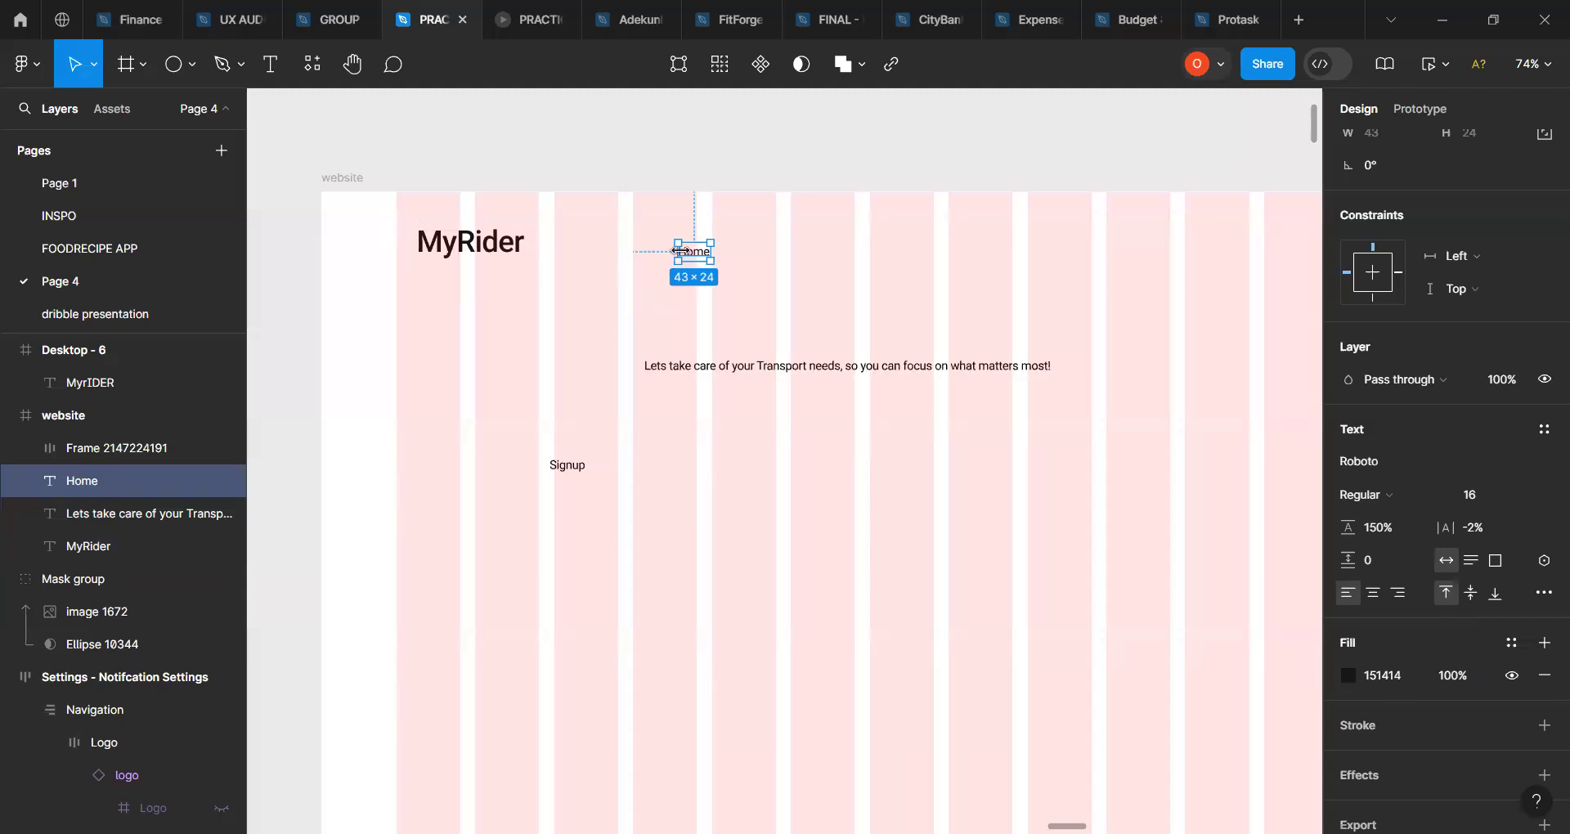
# Step: Wrap the Home text in an auto layout with its item gap, horizontal padding and vertical padding all set to 0
pyautogui.scroll(5, 700, 265)
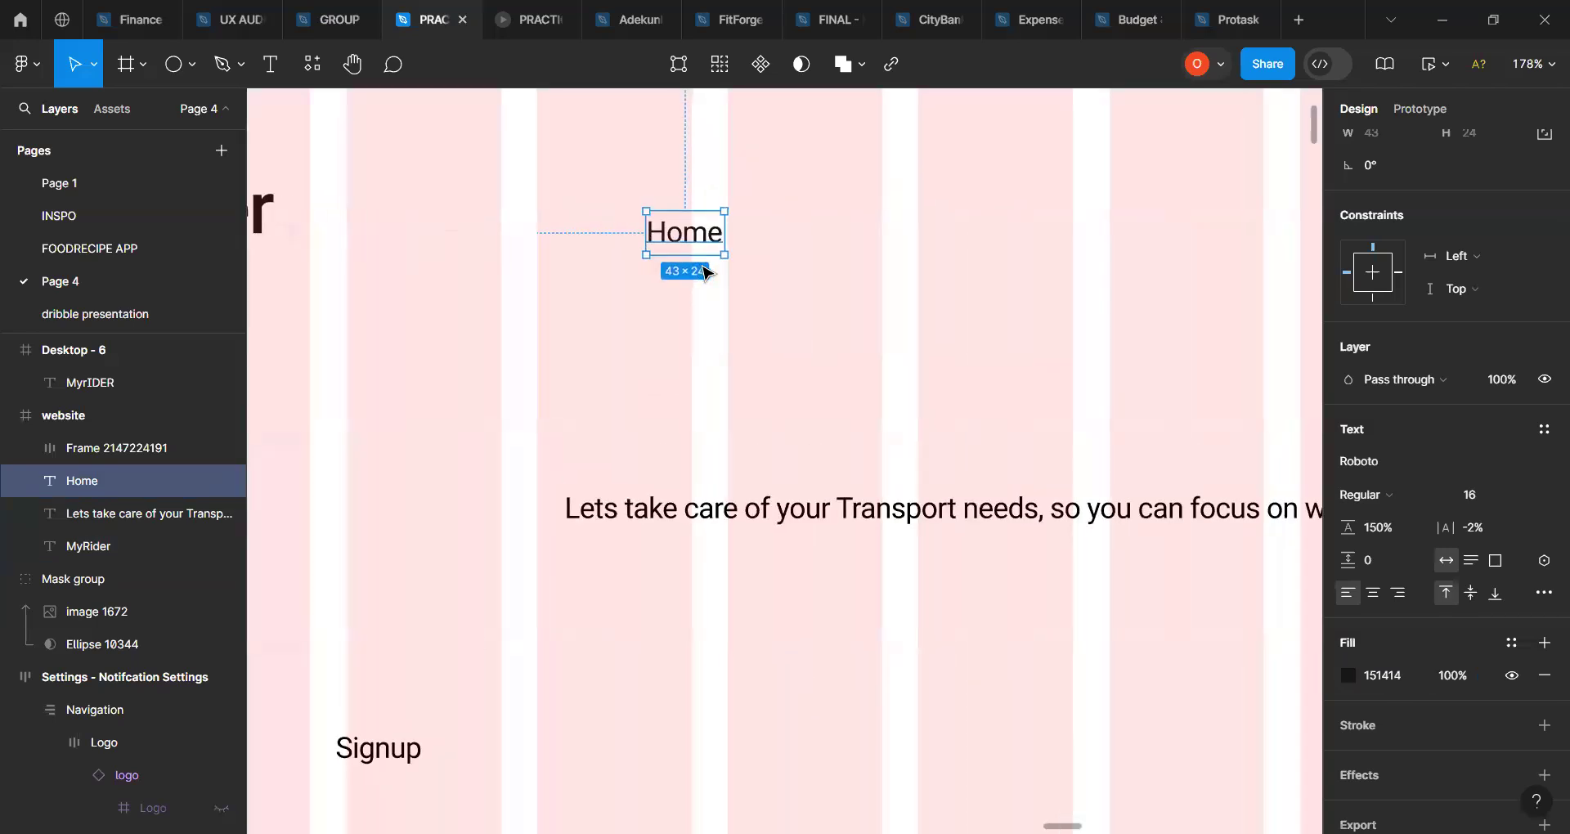
pyautogui.hotkey('shift', 'a')
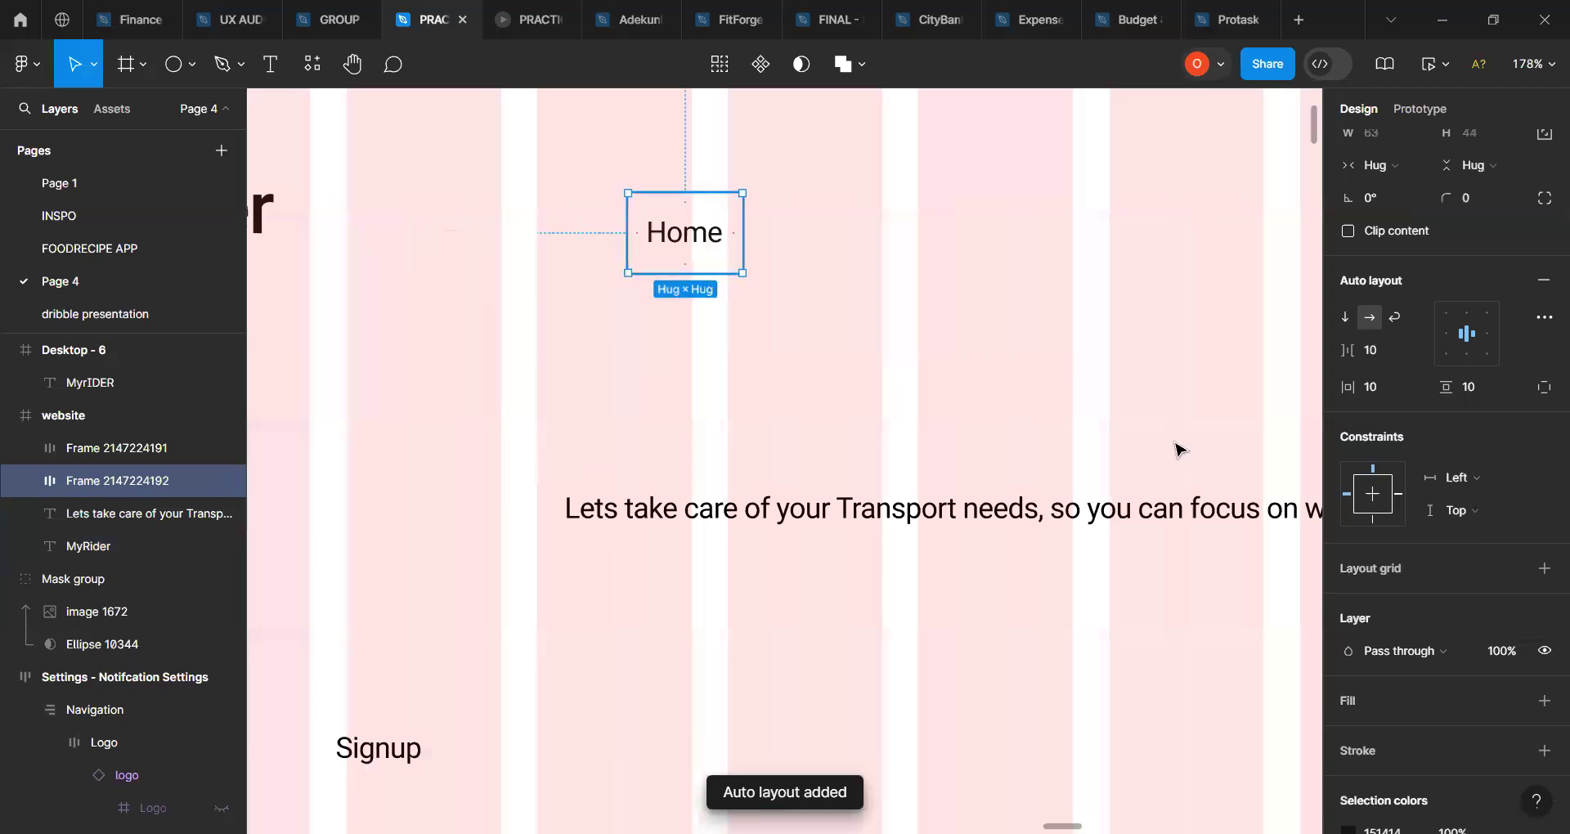
pyautogui.click(1370, 350)
pyautogui.write('0')
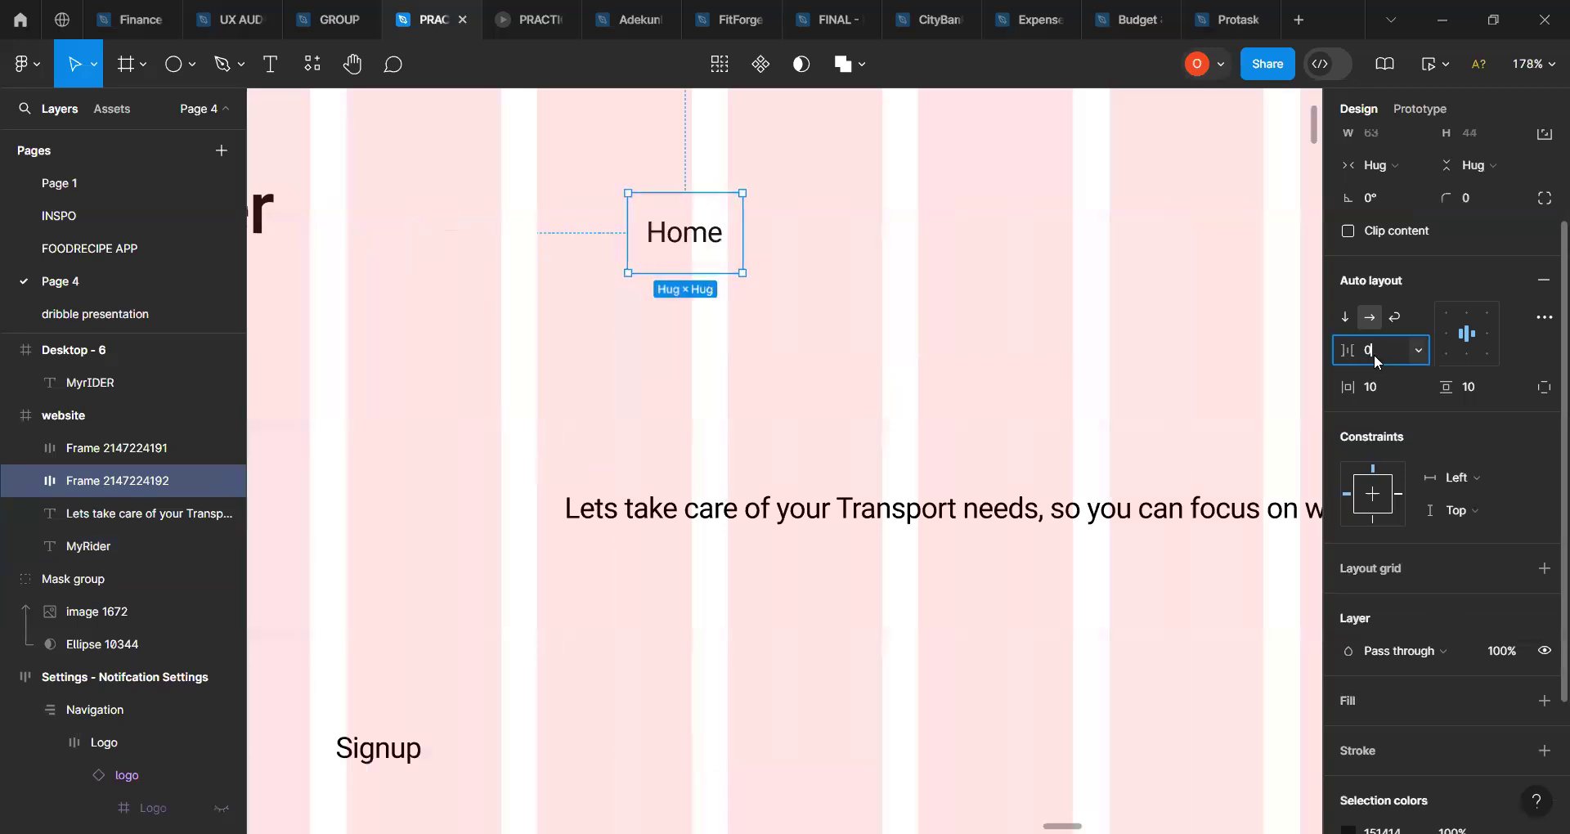
pyautogui.click(1380, 388)
pyautogui.write('0')
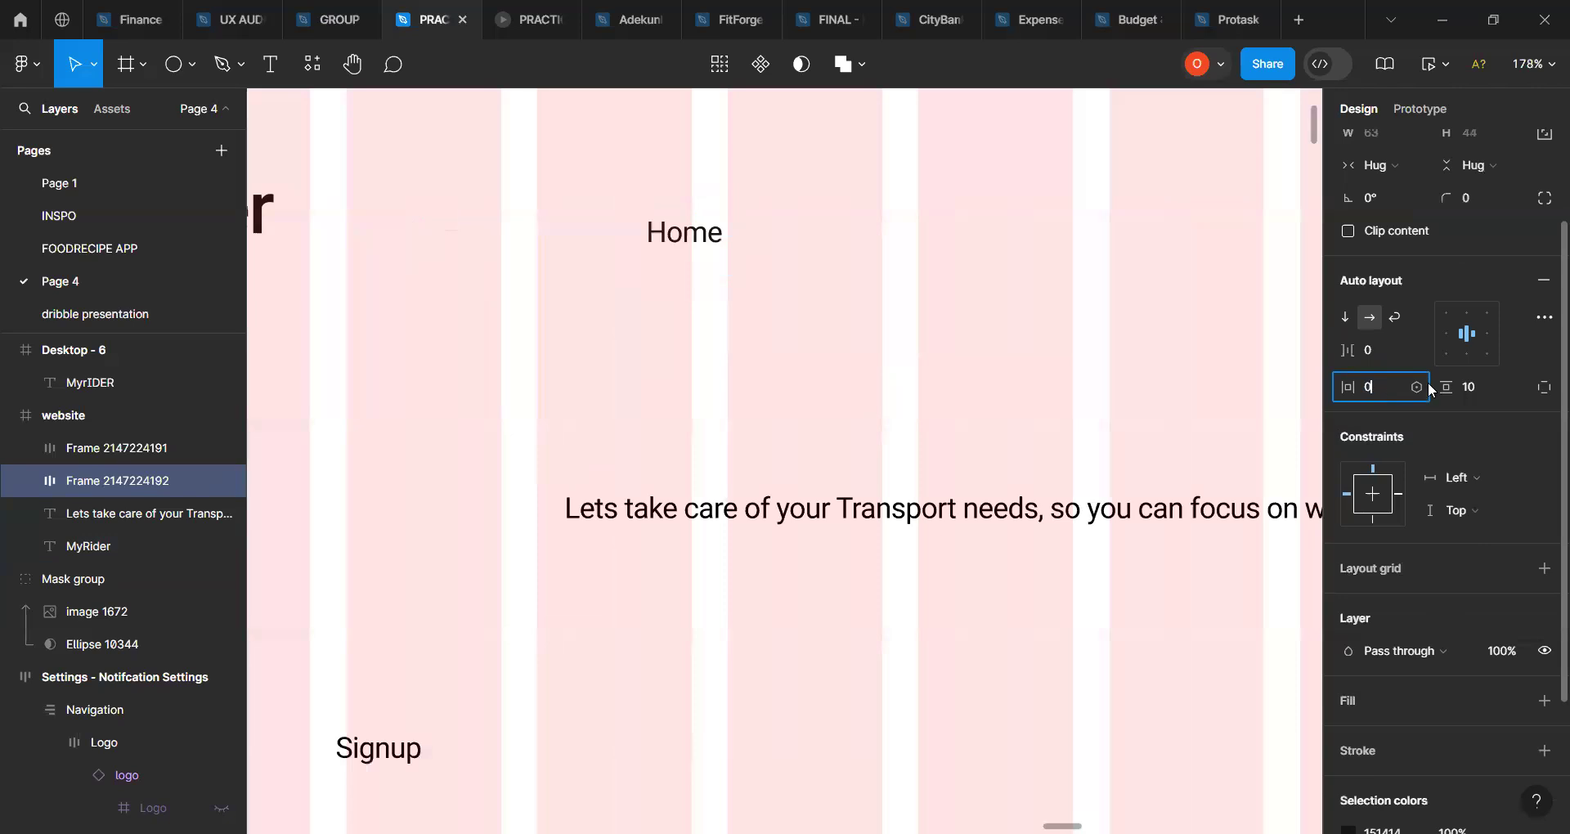
pyautogui.click(1466, 388)
pyautogui.write('0')
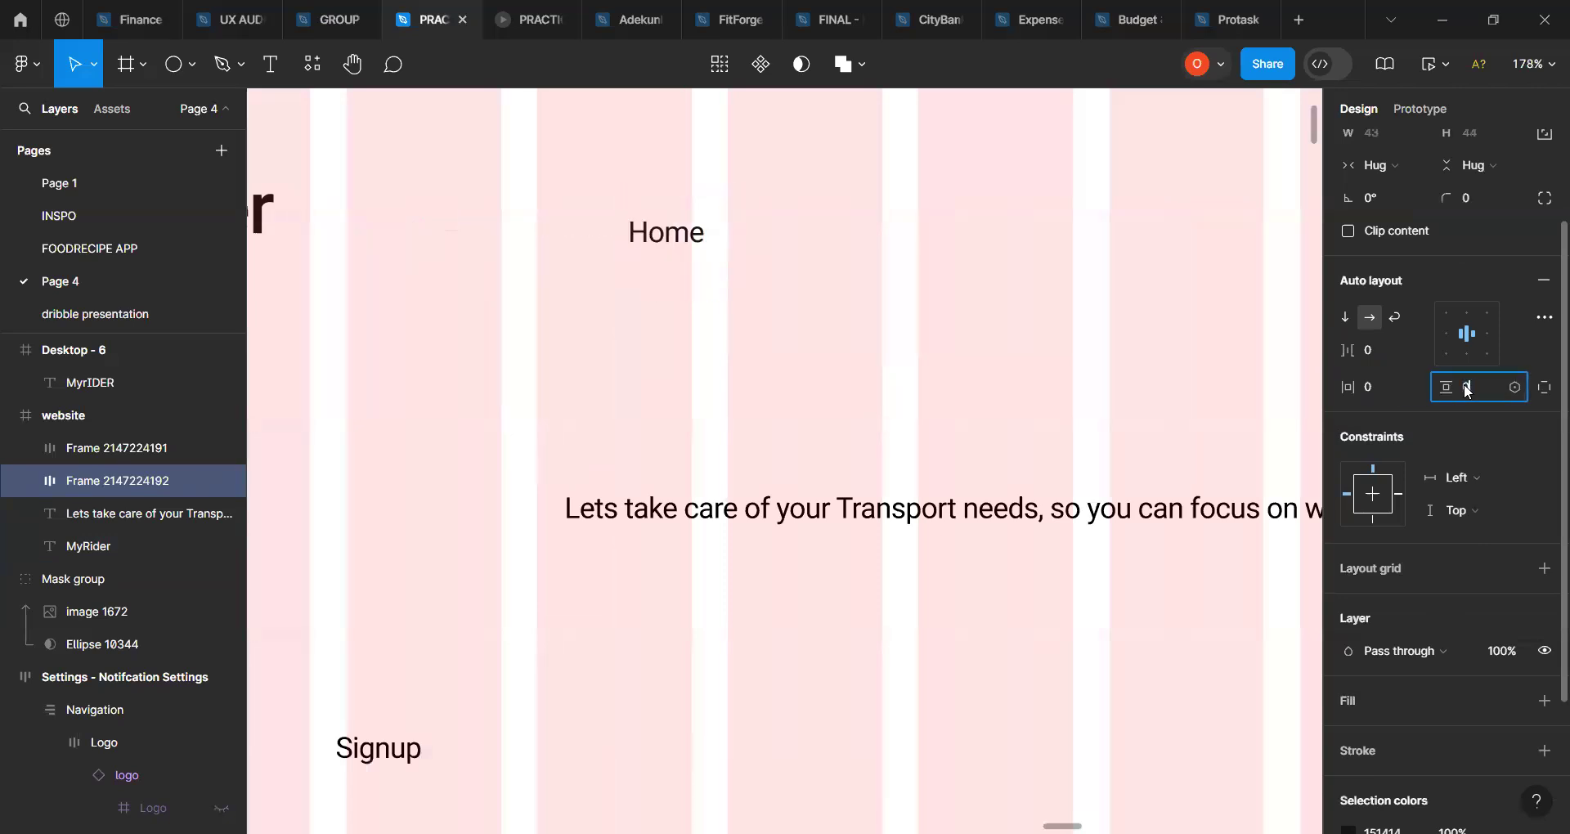
pyautogui.press('Return')
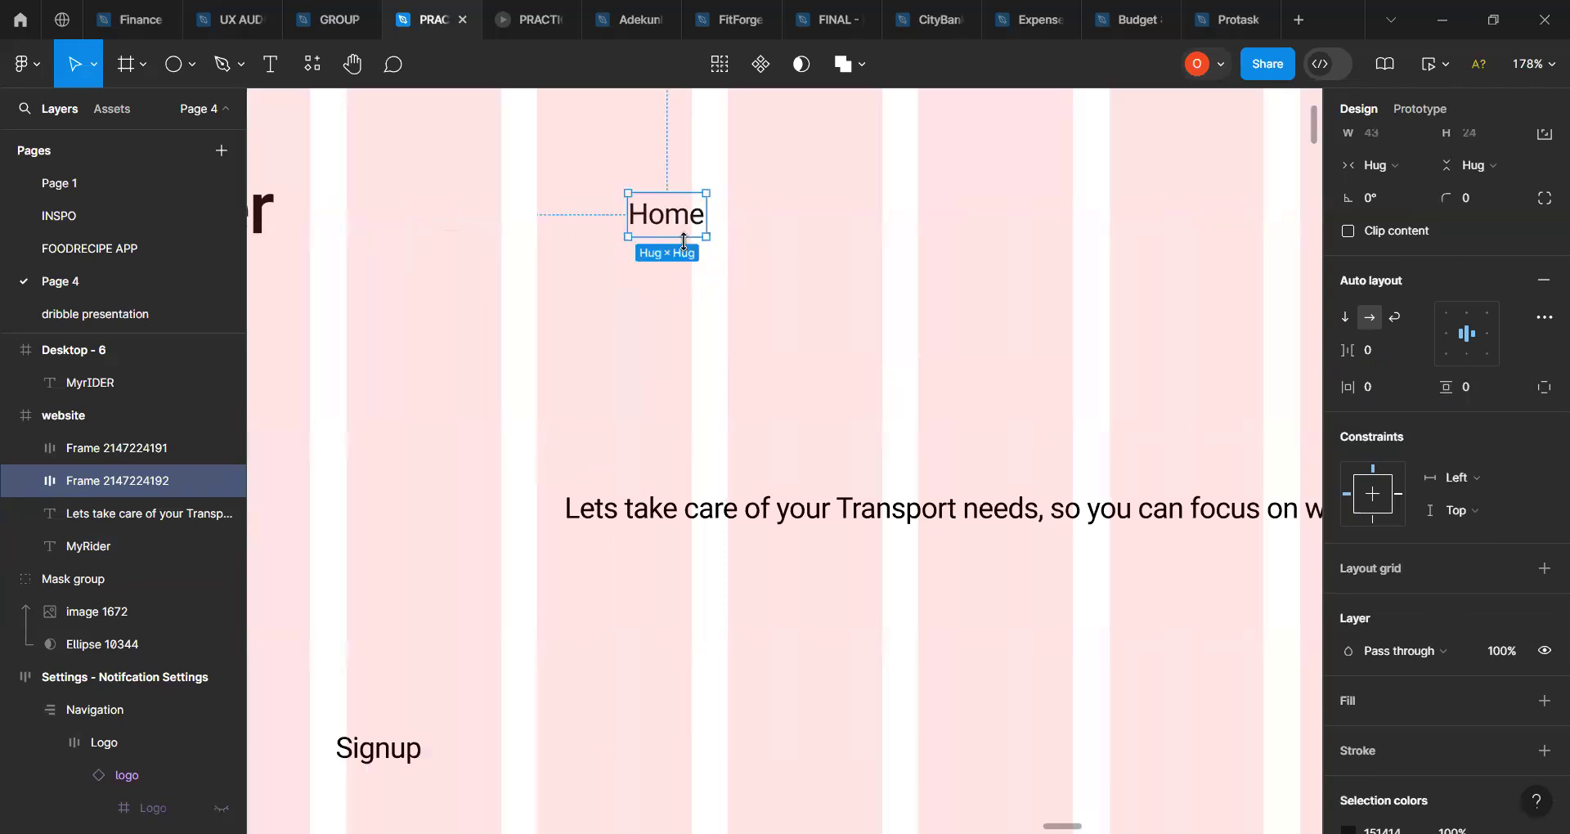
# Step: Set the content alignment of the Home auto layout frame to top center
pyautogui.click(1464, 319)
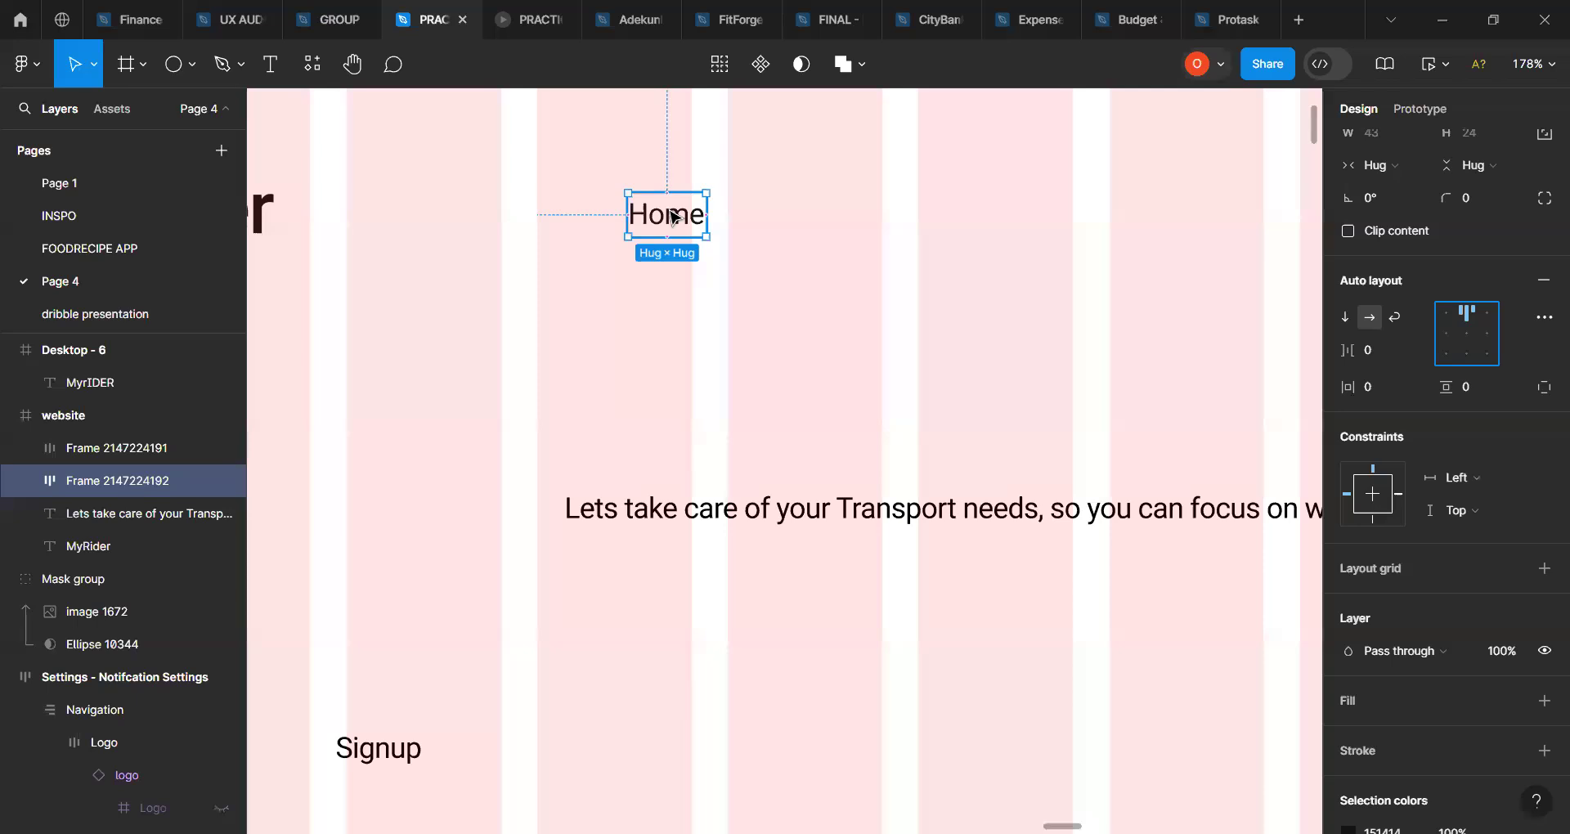
pyautogui.scroll(-5, 671, 215)
pyautogui.scroll(4, 670, 215)
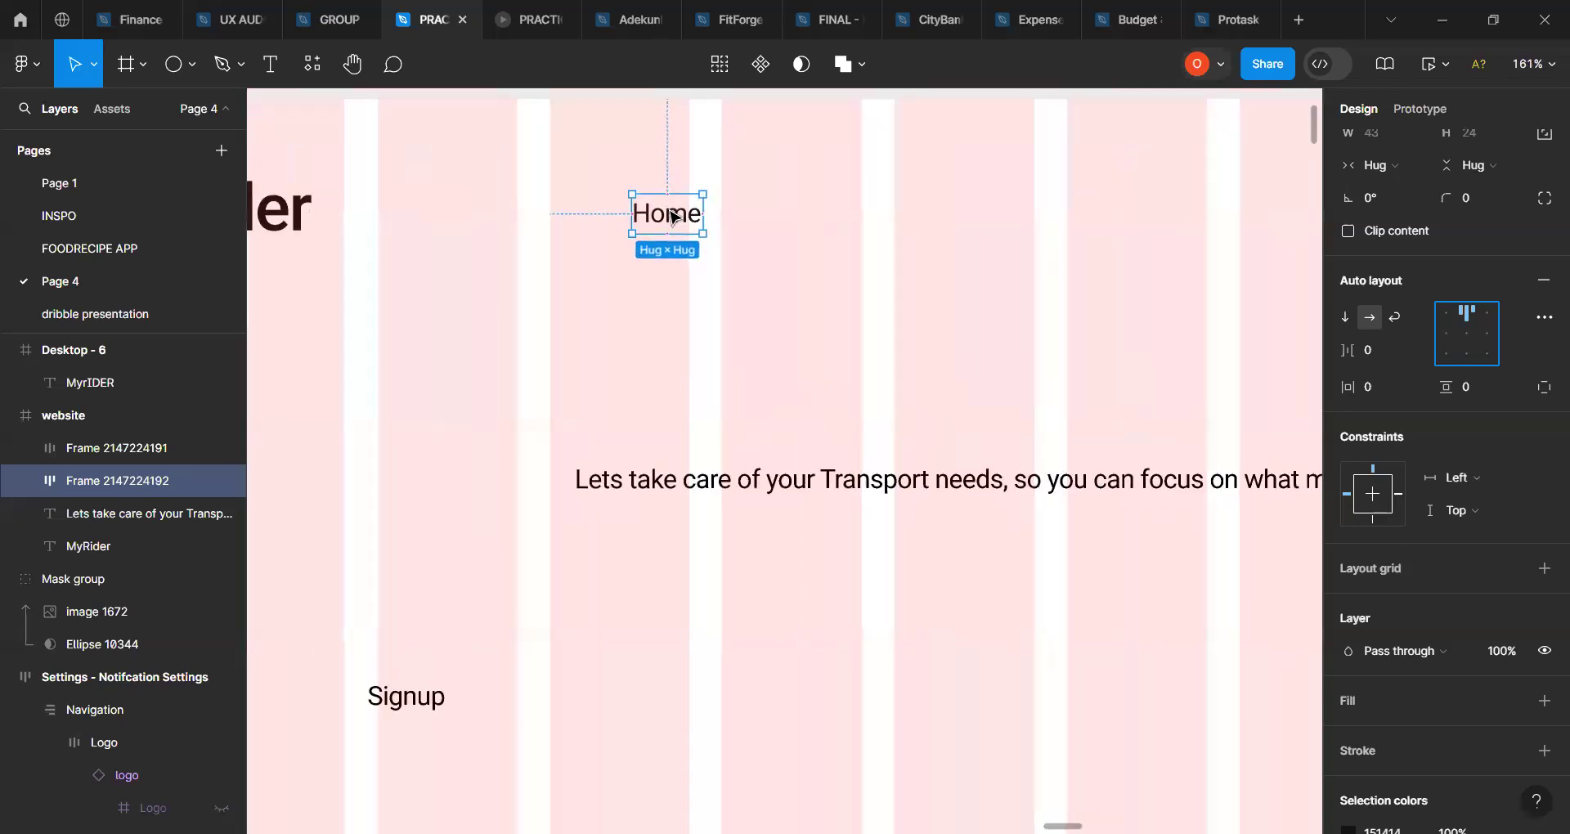
pyautogui.press('Right')
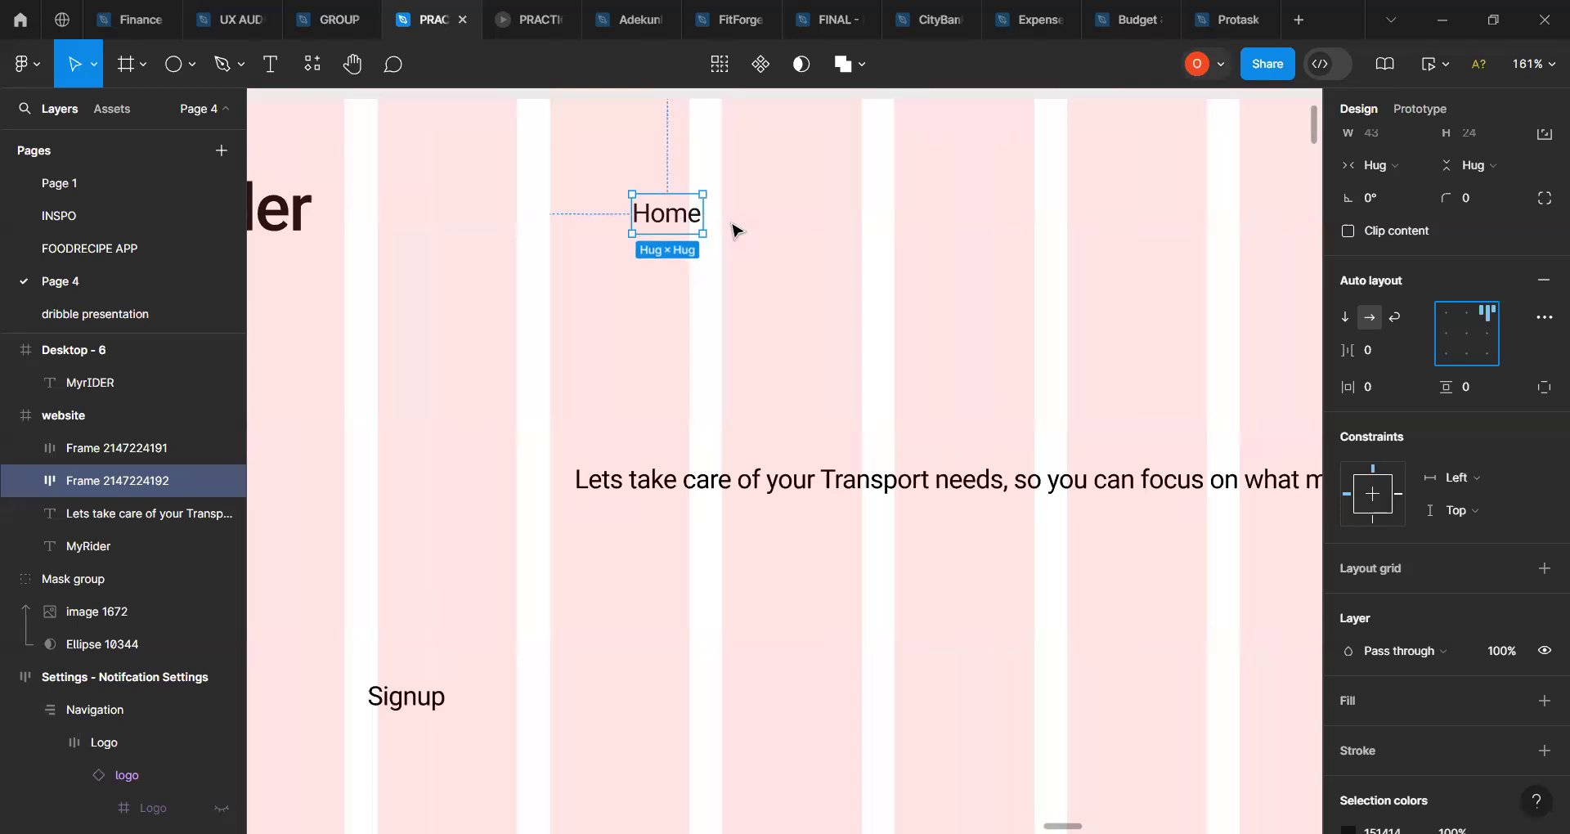
pyautogui.press('Left')
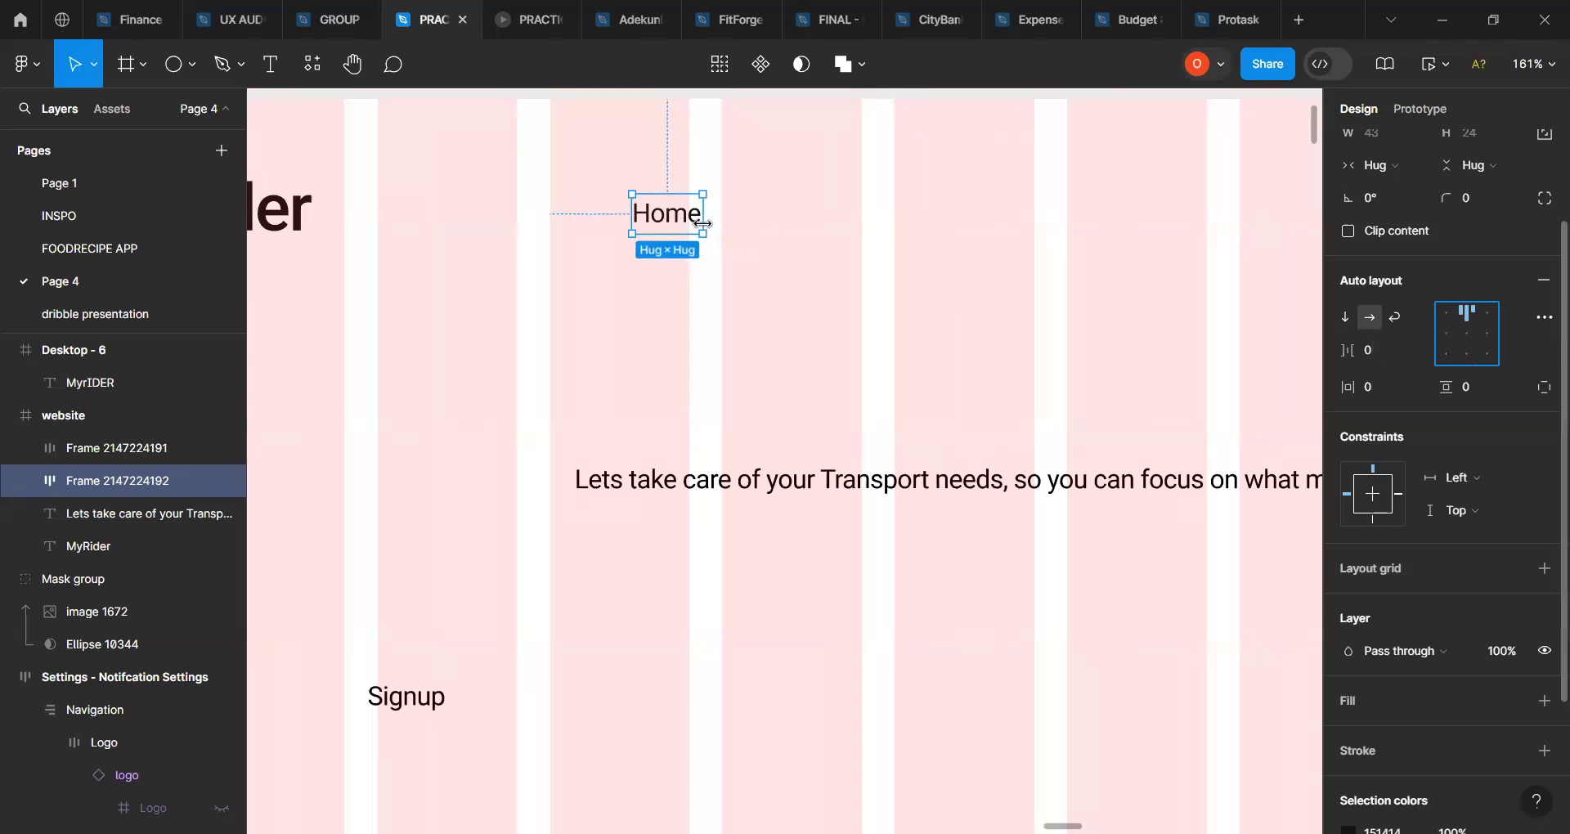
pyautogui.click(669, 221)
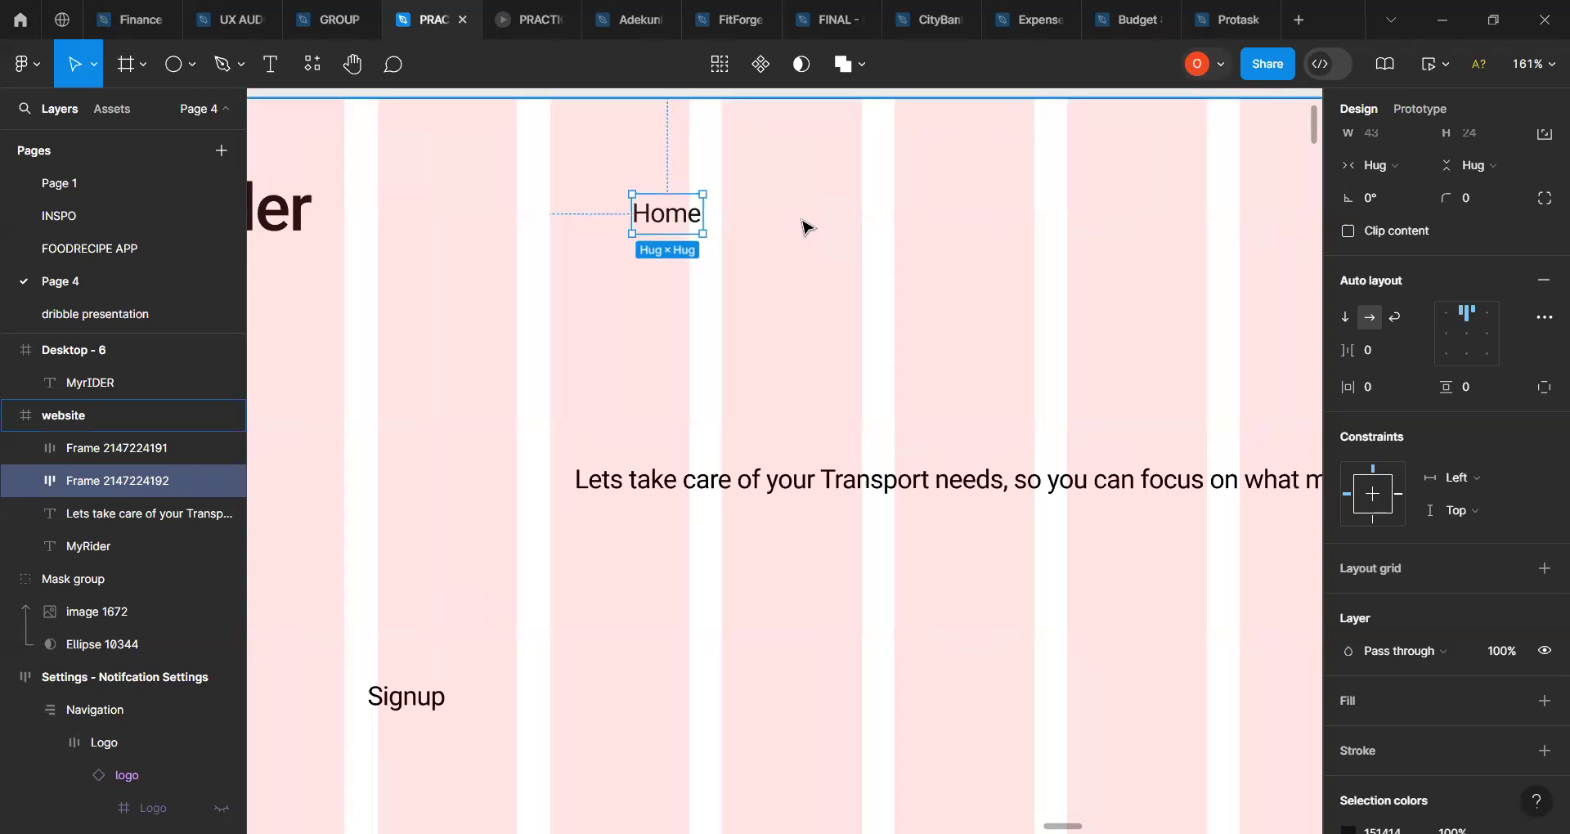
# Step: Duplicate the Home link frame, place the copy to its right at about X 534, and change its text to "About us"
pyautogui.hotkey('ctrl', 'd')
pyautogui.moveTo(667, 217); pyautogui.dragTo(778, 219)
pyautogui.doubleClick(777, 217)
pyautogui.doubleClick(775, 214)
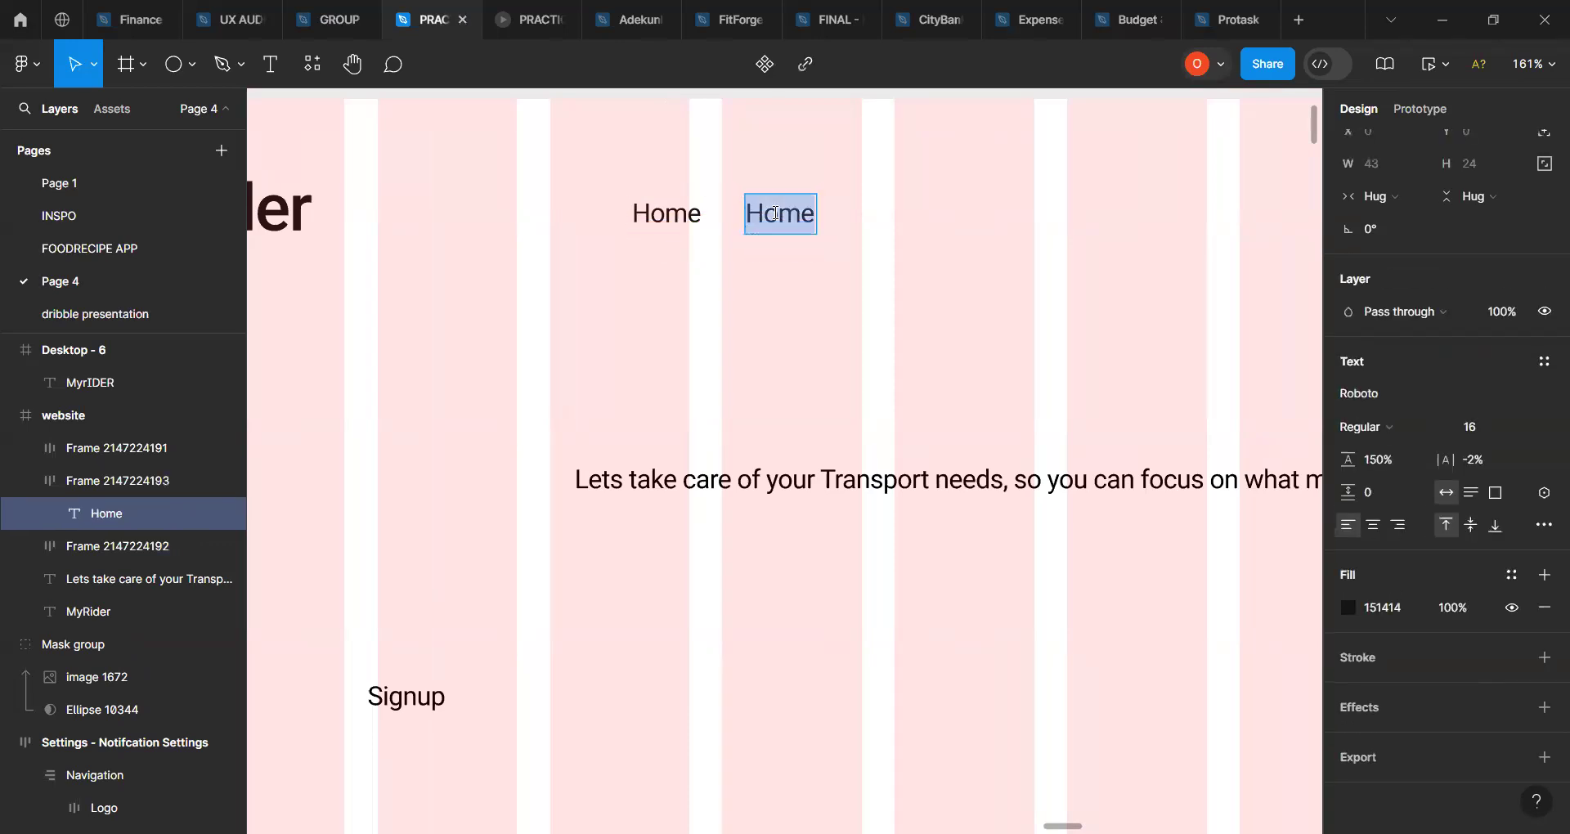
pyautogui.write('About')
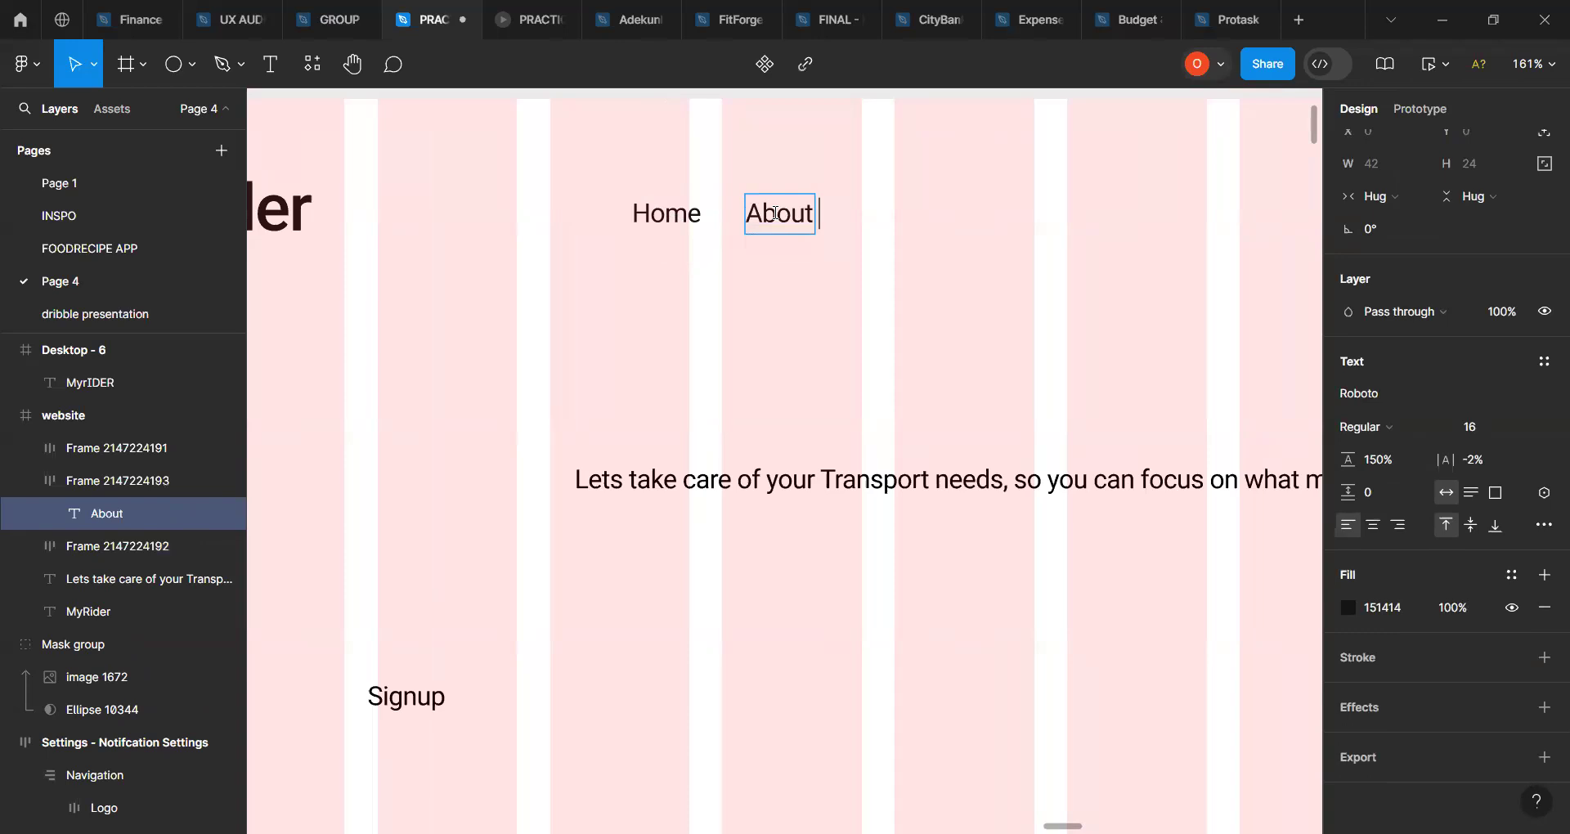
pyautogui.write(' us')
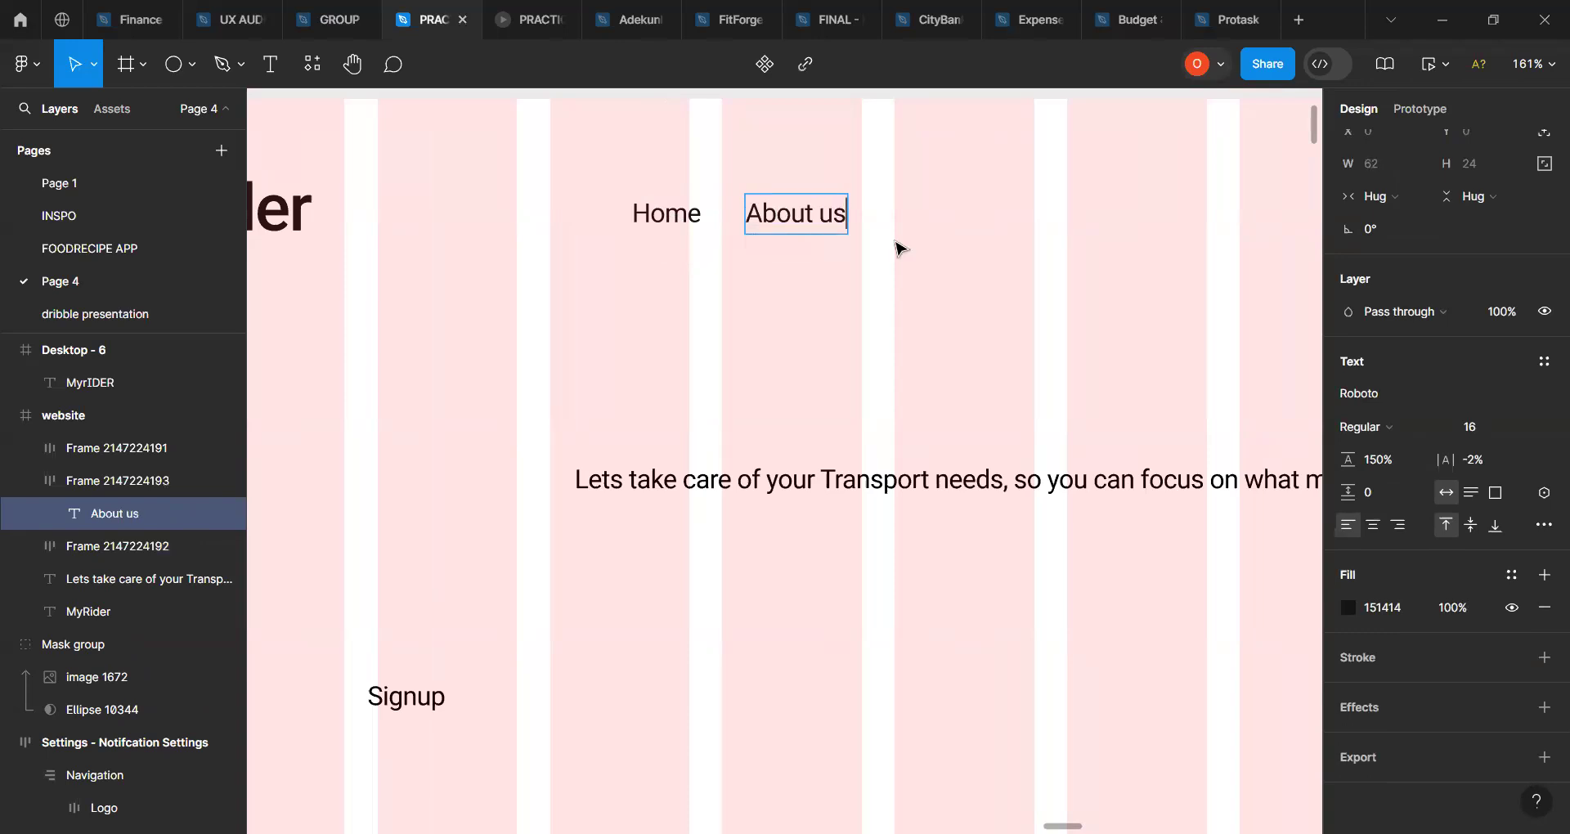
pyautogui.press('Escape')
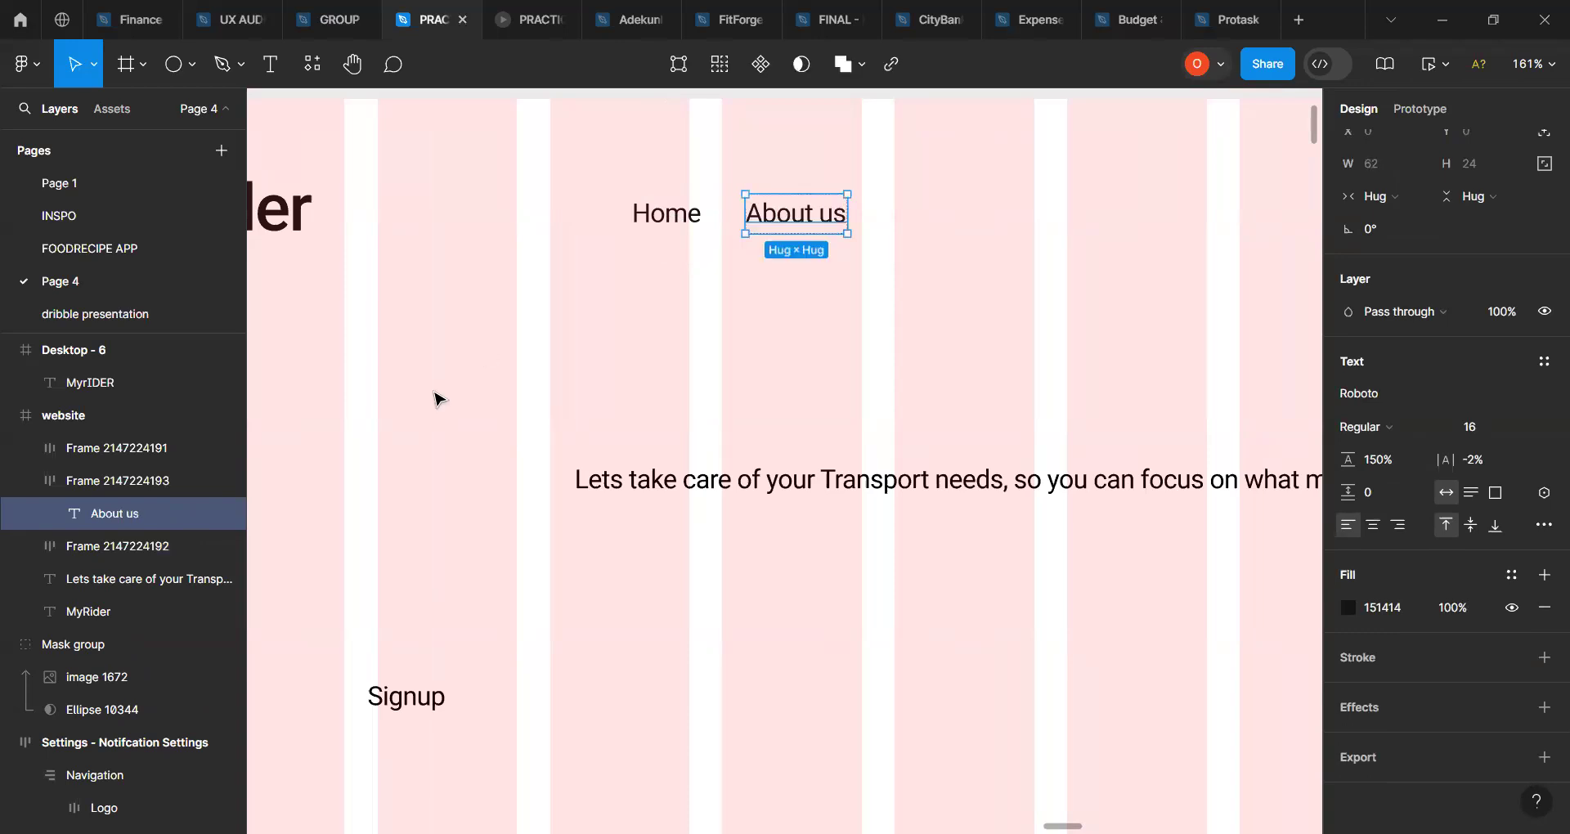
# Step: Duplicate the About us link frame and place the copy to its right at about X 625, Y 58
pyautogui.scroll(-3, 434, 392)
pyautogui.hscroll(-1, 434, 392)
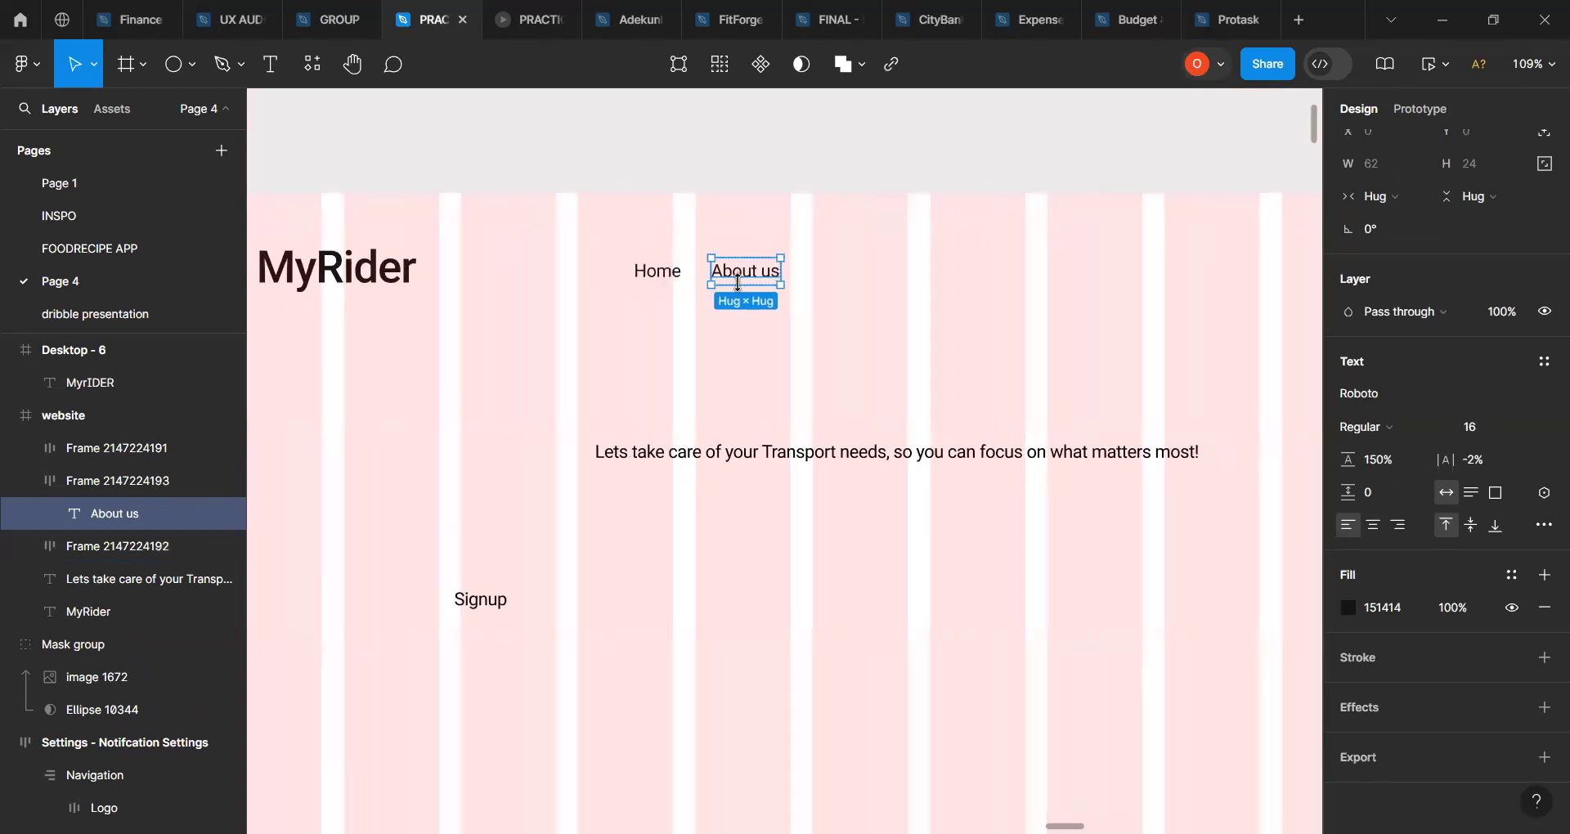
pyautogui.click(830, 336)
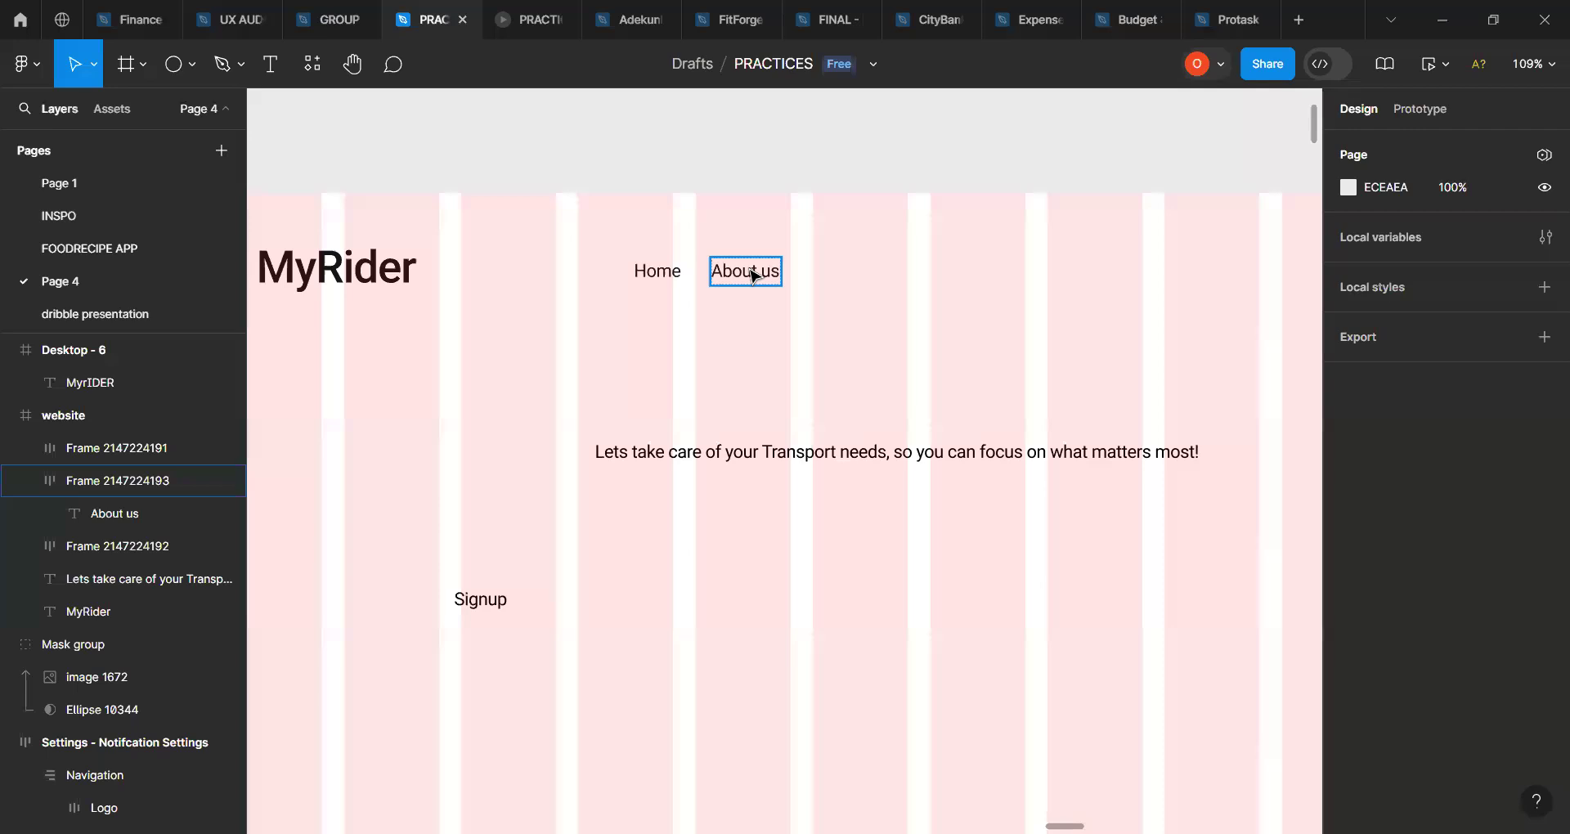
pyautogui.click(753, 276)
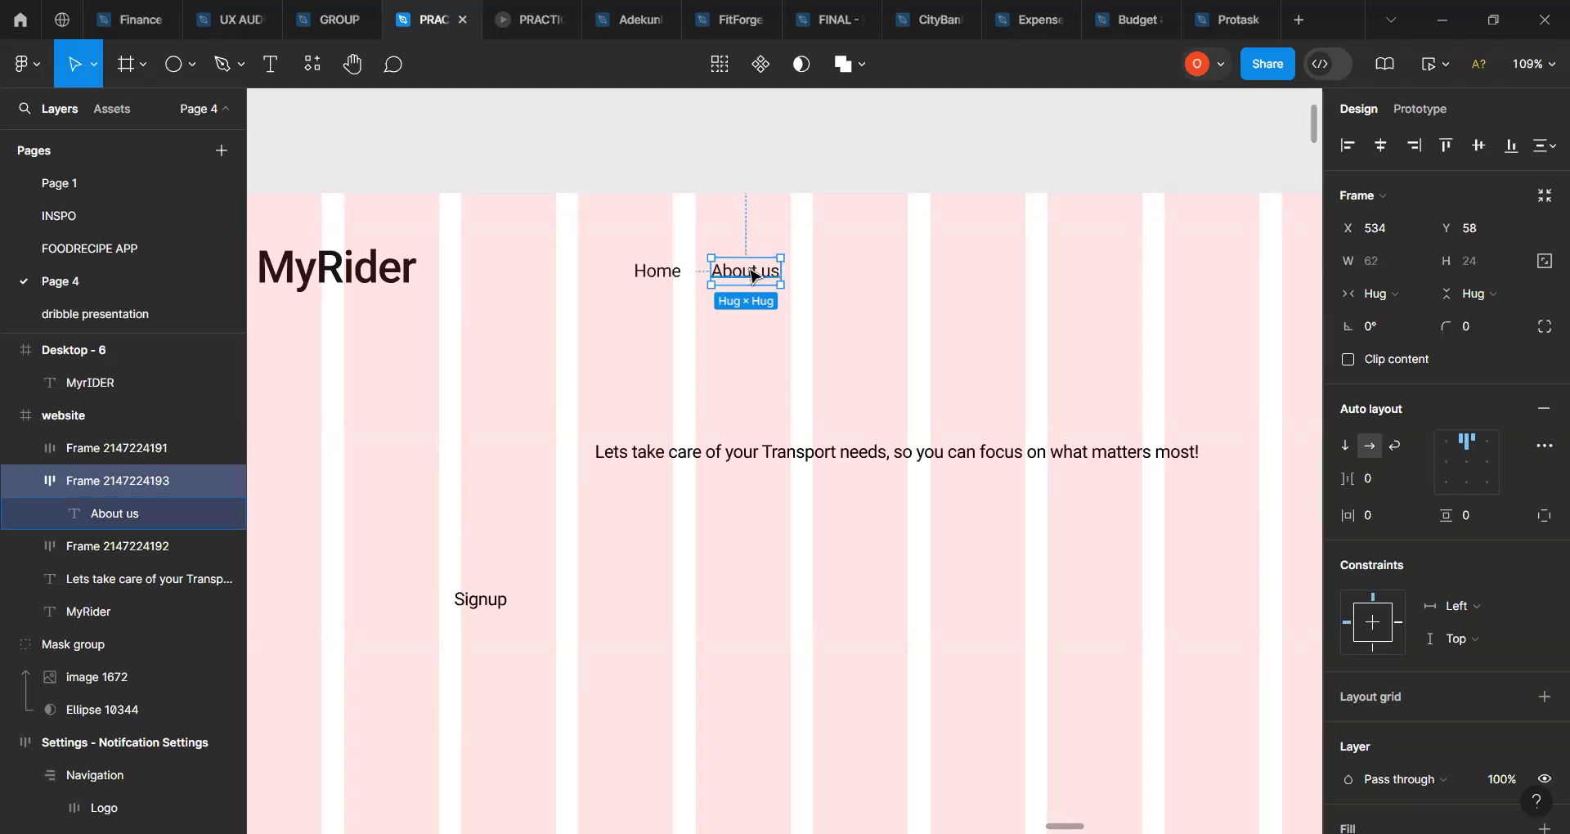
pyautogui.hotkey('ctrl', 'd')
pyautogui.press('Return')
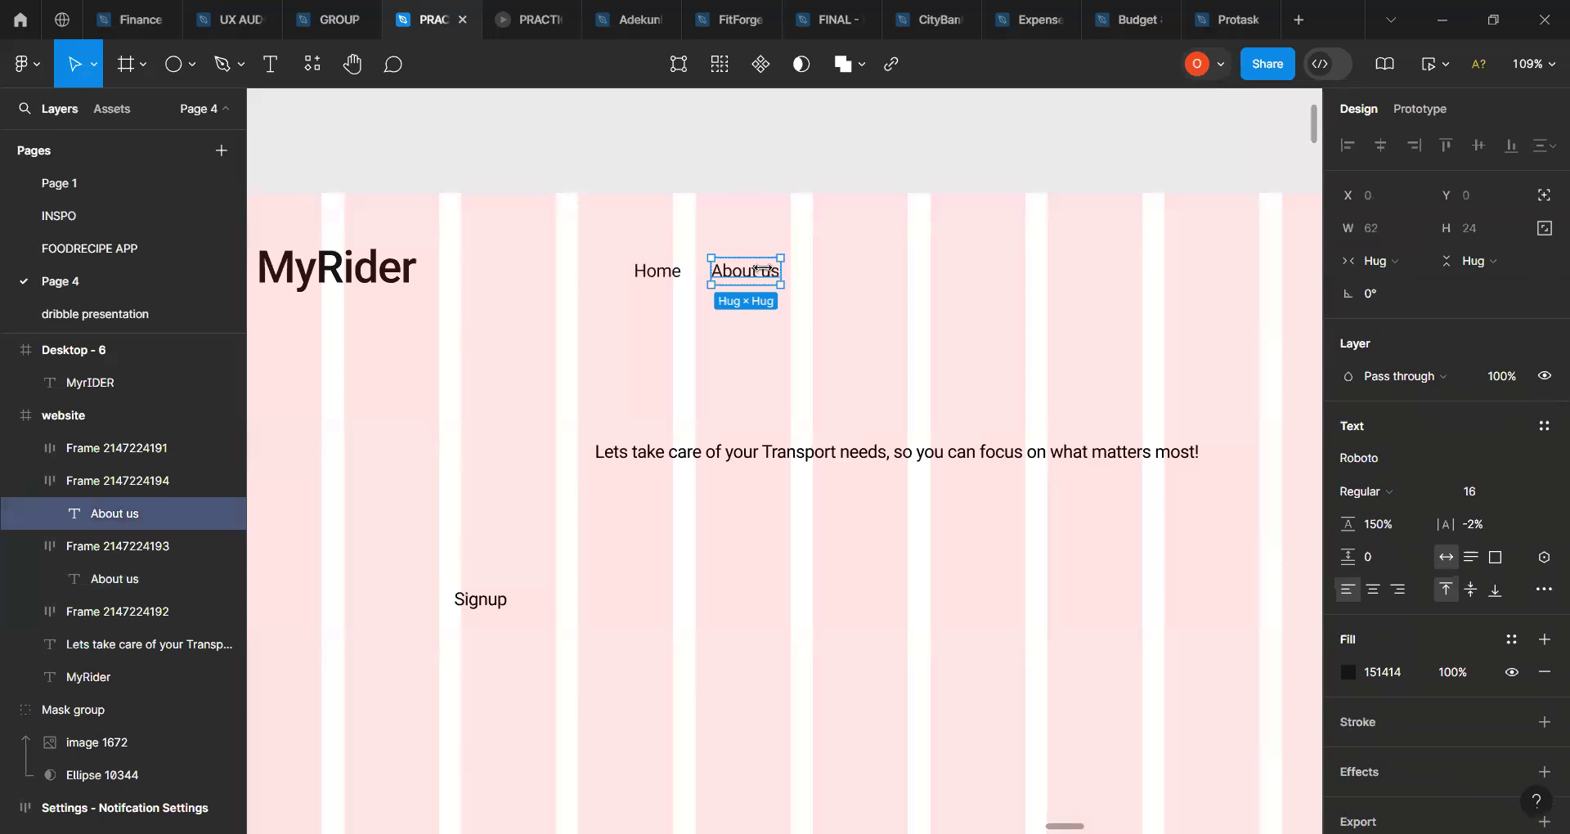
pyautogui.click(827, 260)
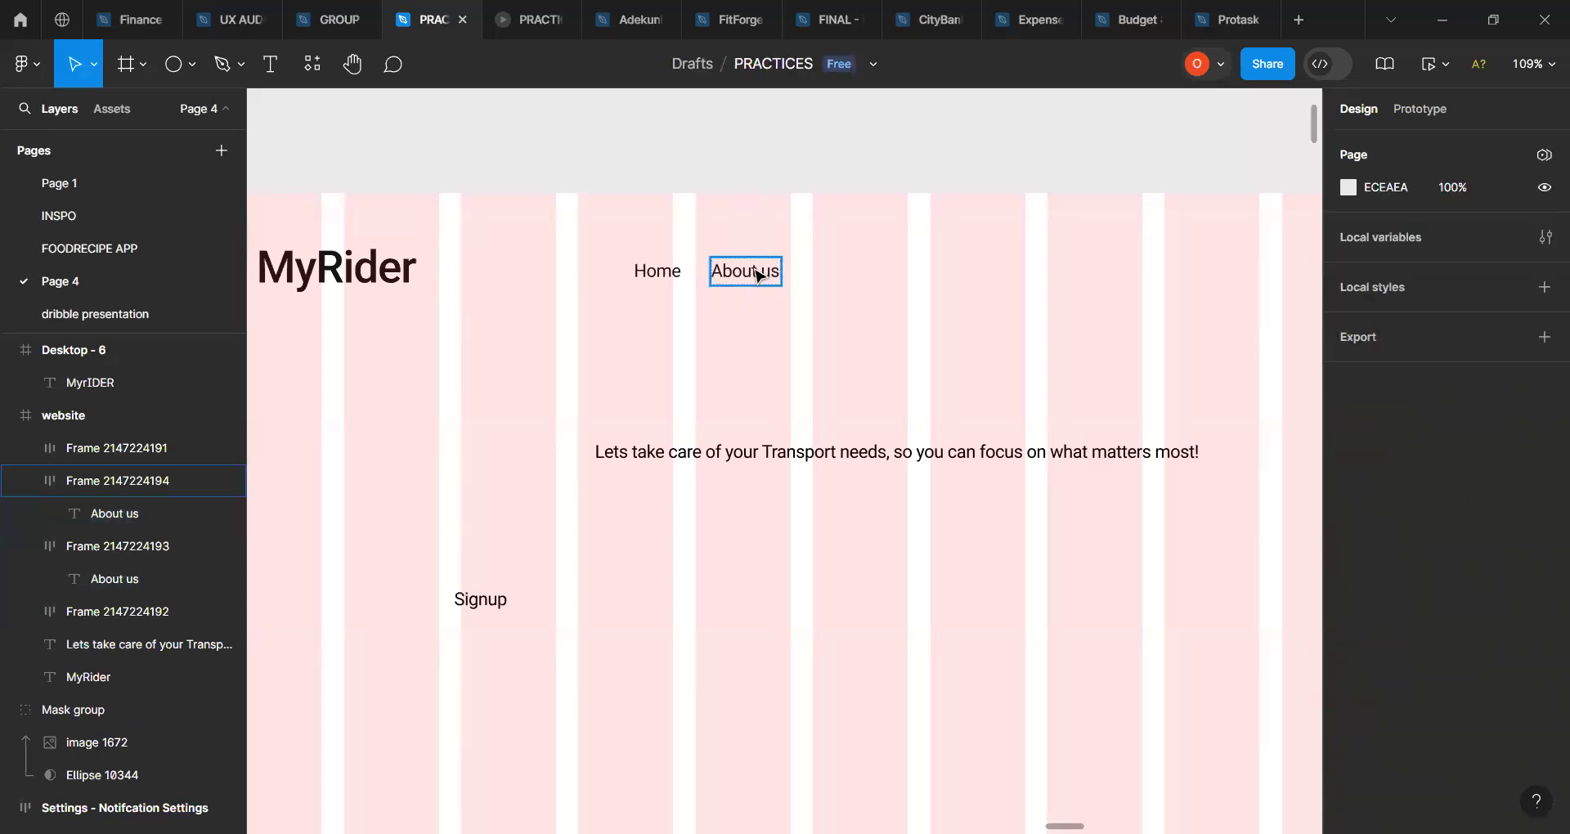
pyautogui.moveTo(759, 276); pyautogui.dragTo(862, 277)
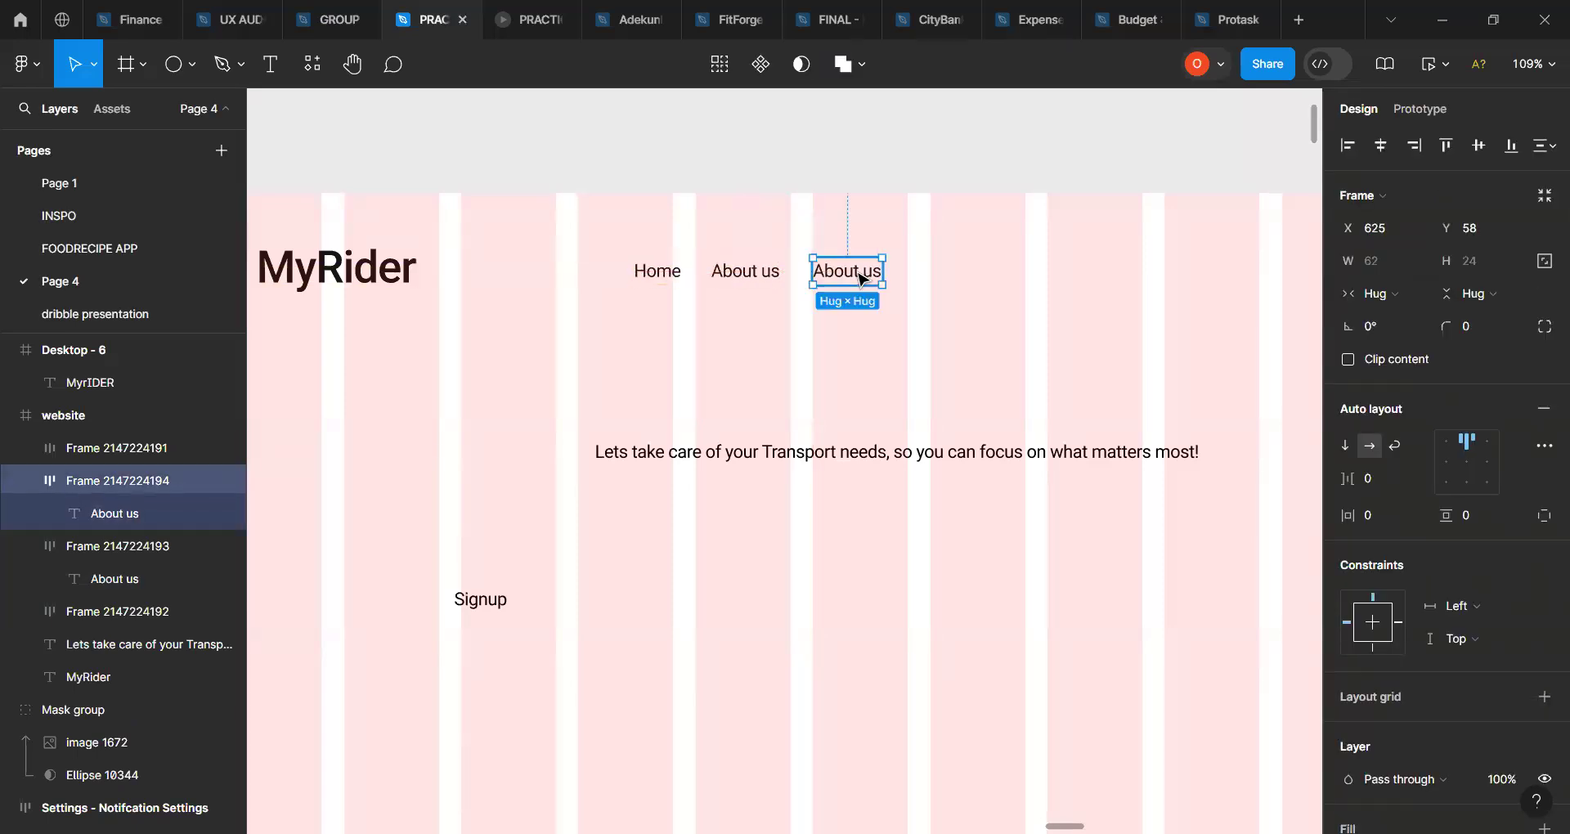
# Step: Change the text of the copied About us link to "Our Services"
pyautogui.doubleClick(860, 274)
pyautogui.doubleClick(856, 271)
pyautogui.write('I')
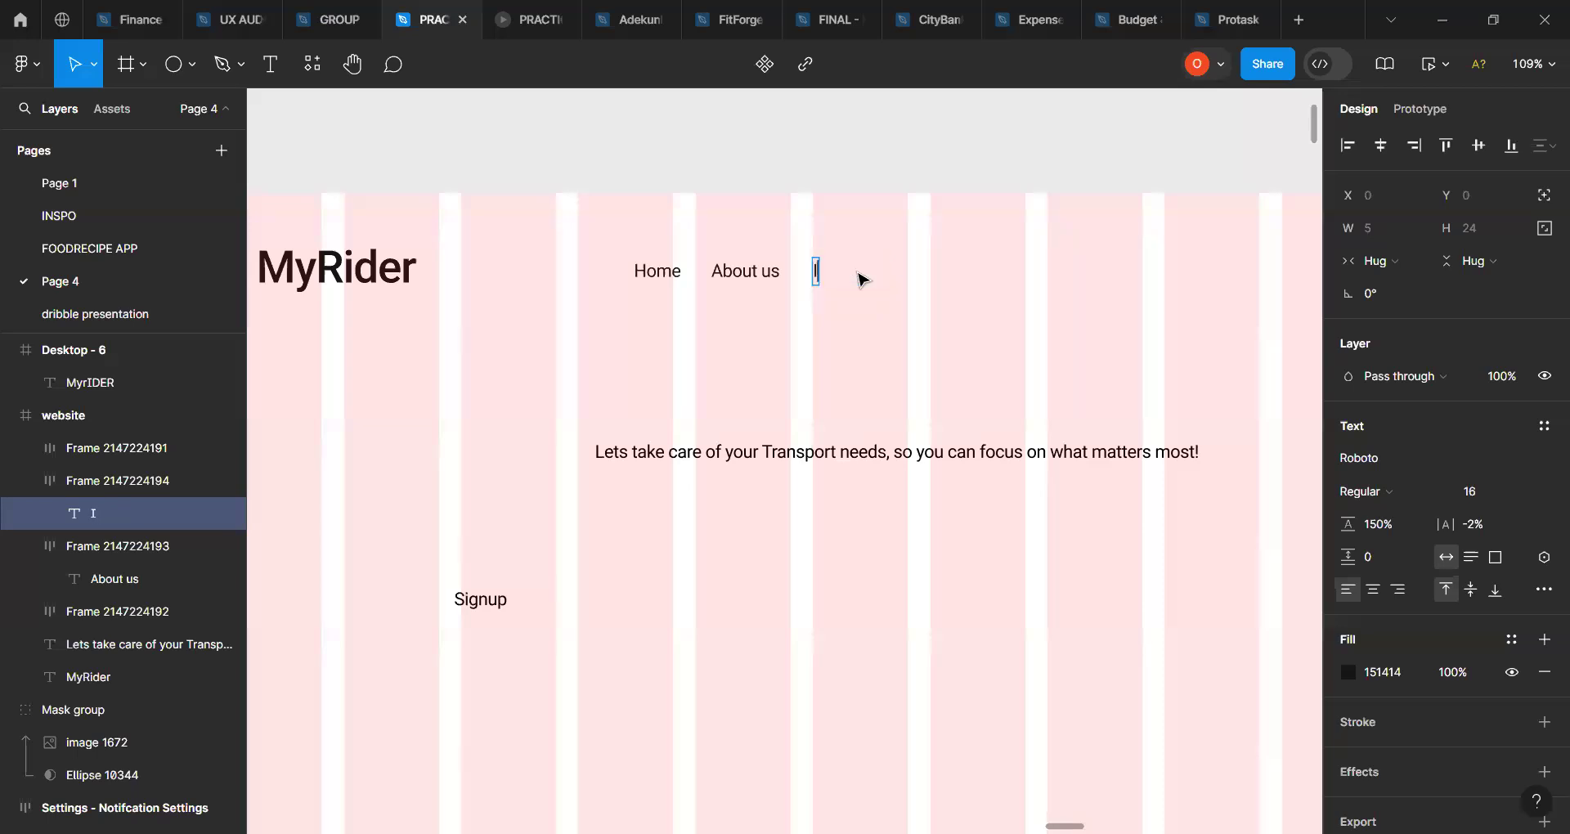
pyautogui.press('BackSpace')
pyautogui.write('Our Services')
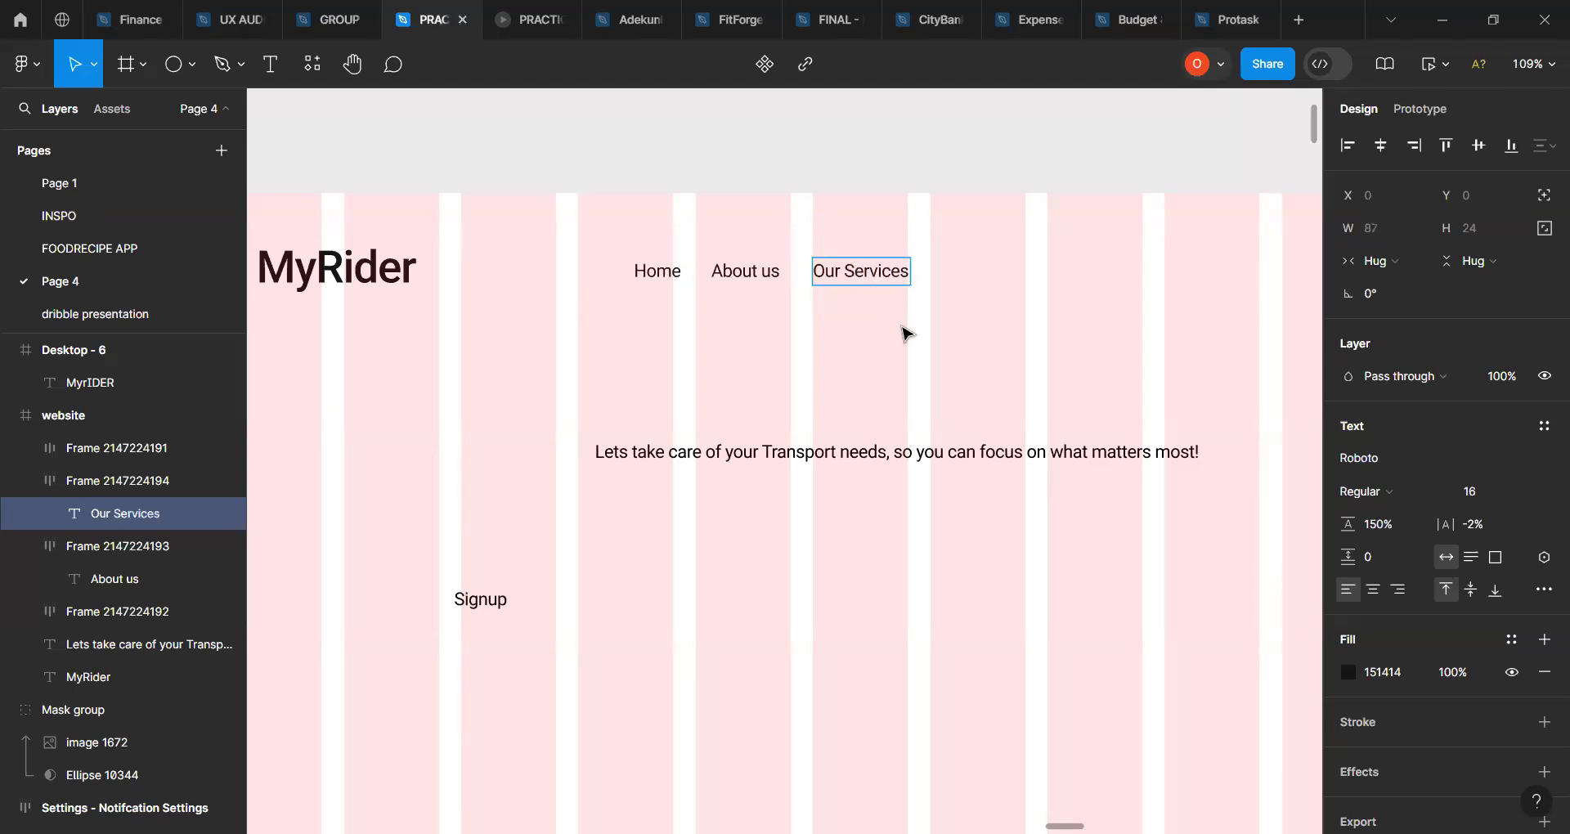
pyautogui.press('Escape')
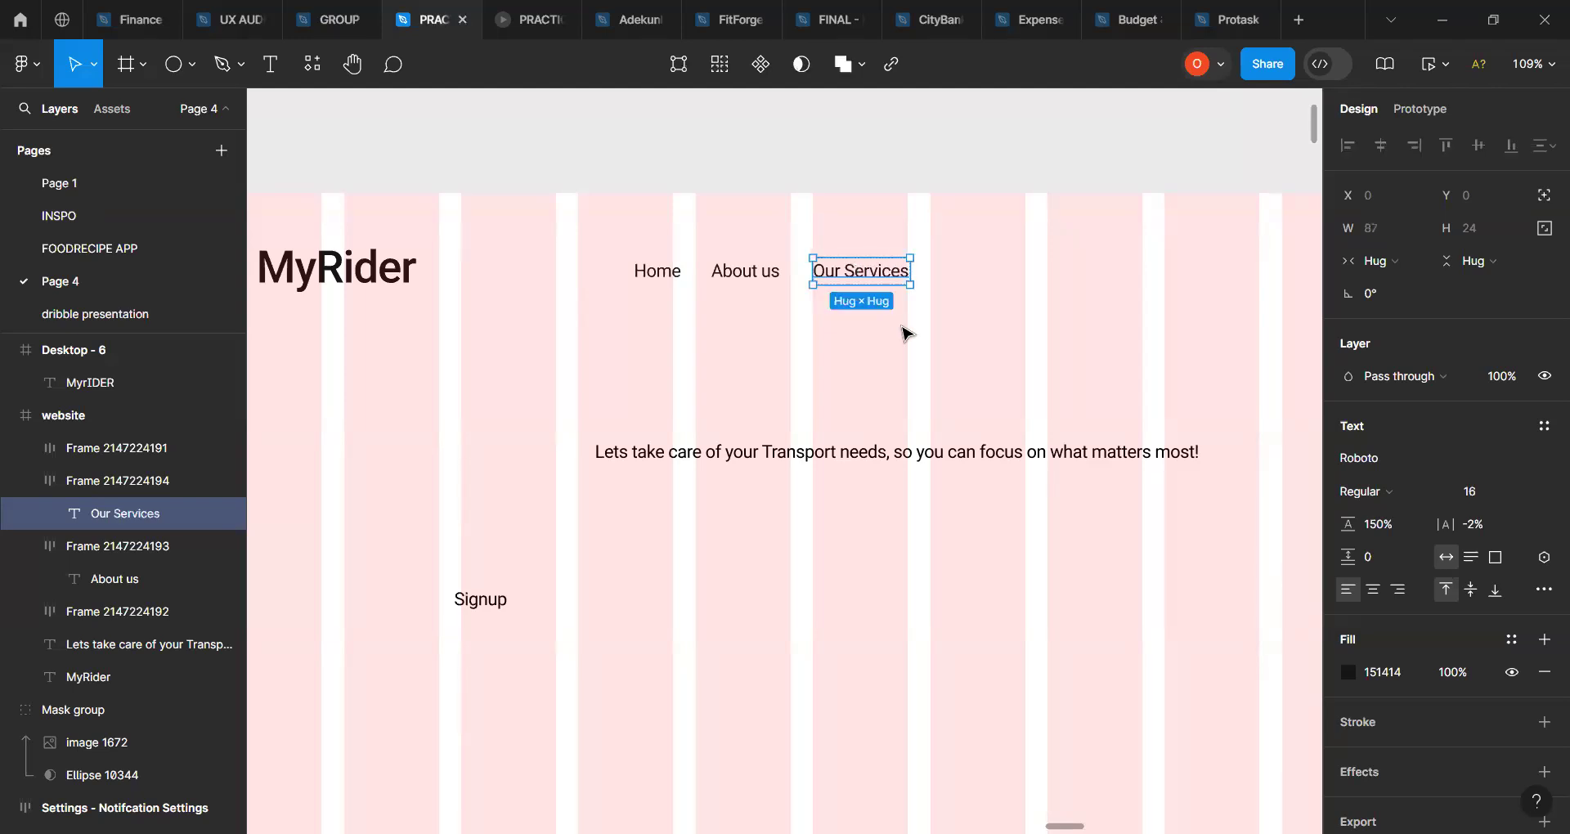
pyautogui.press('Escape')
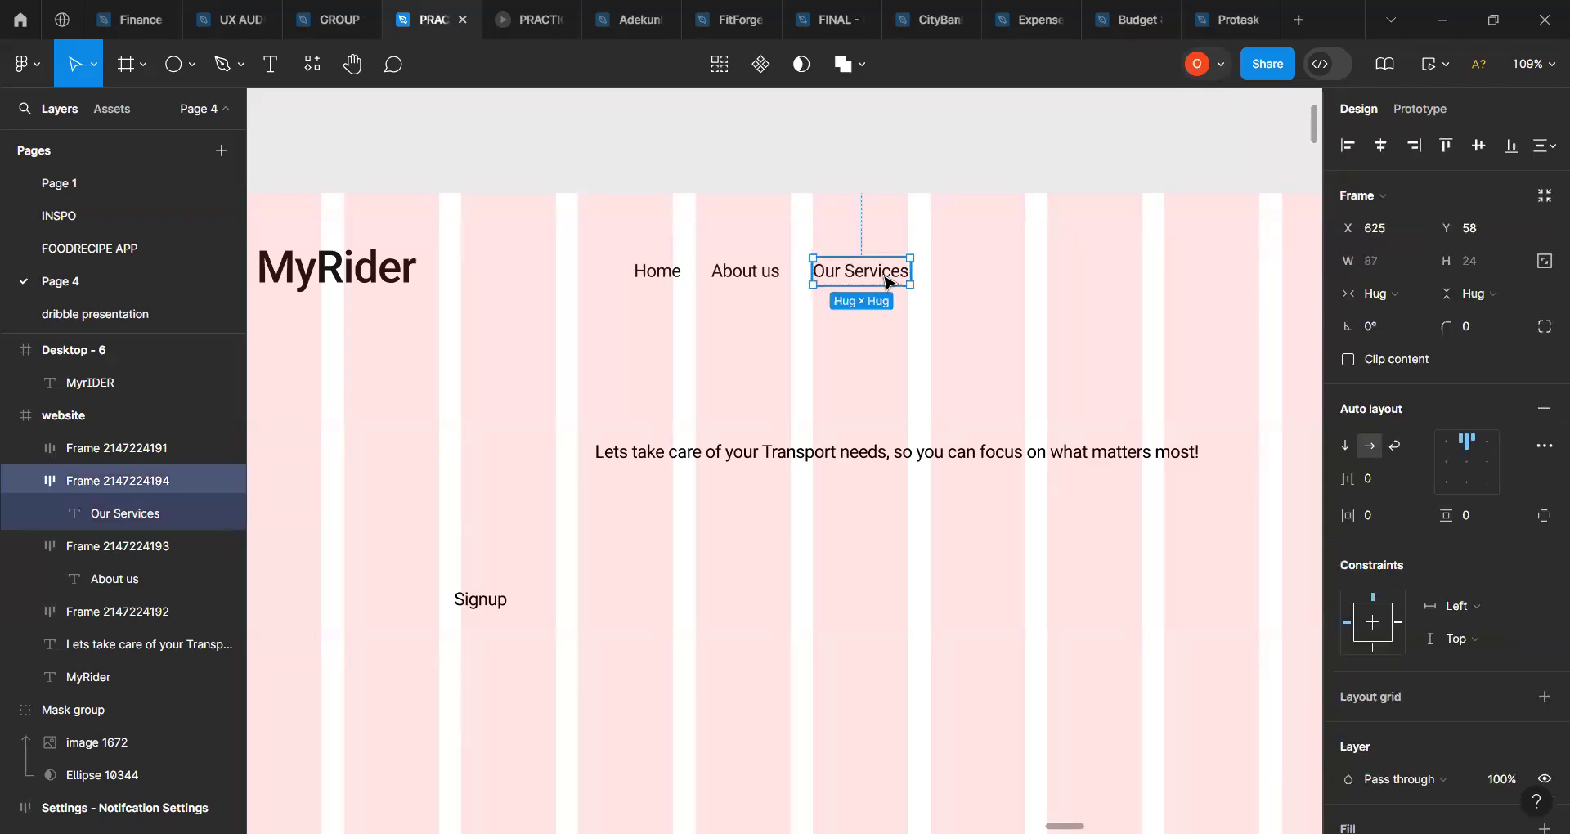
# Step: Duplicate the Our Services link to its right at about X 728 and change the copy's text to "Request a ride"
pyautogui.hotkey('ctrl', 'd')
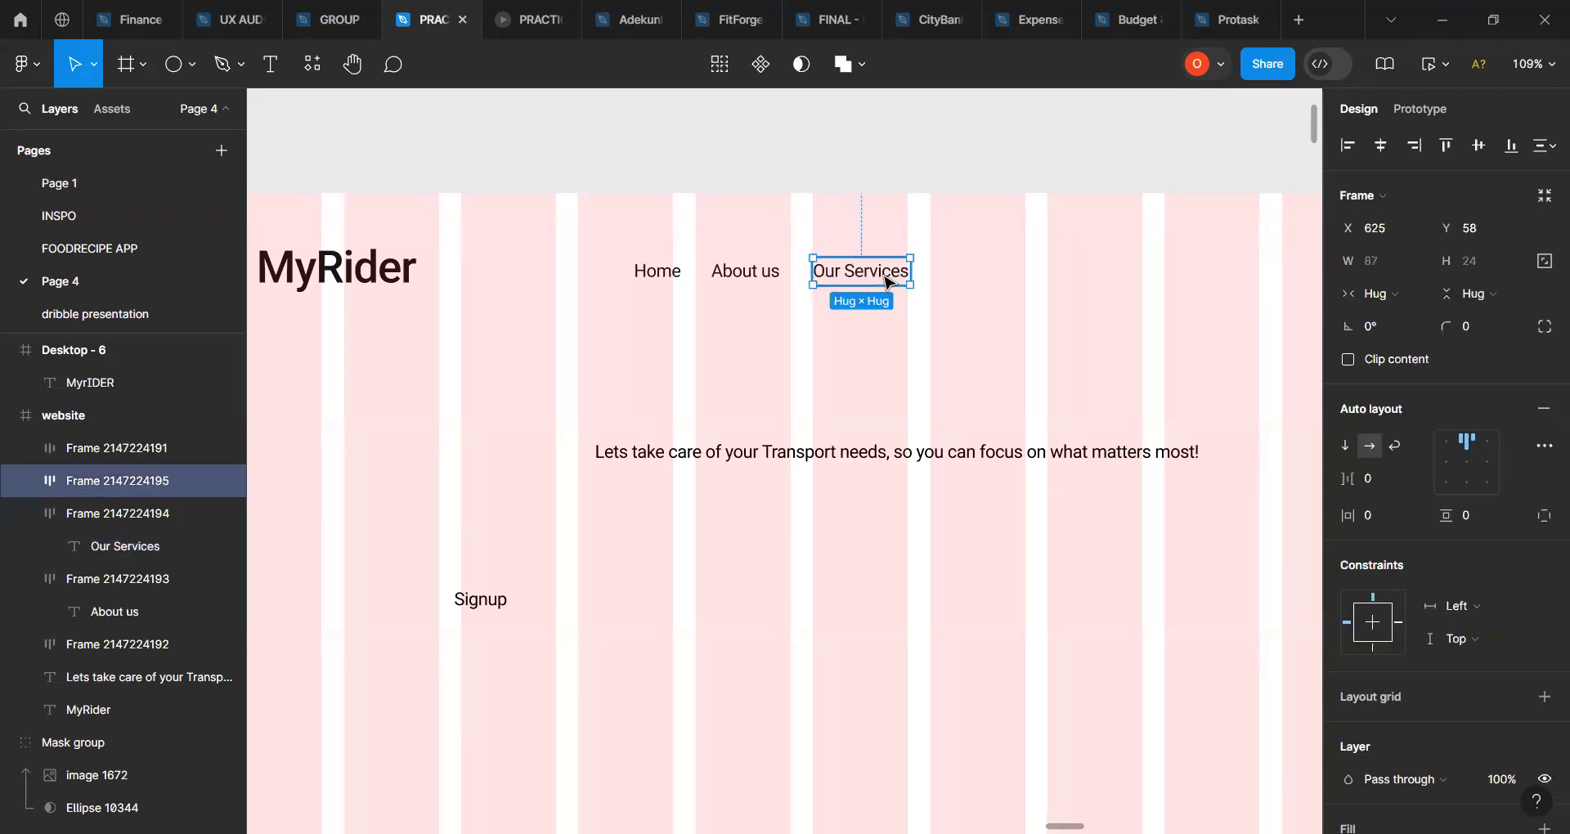
pyautogui.moveTo(888, 282); pyautogui.dragTo(1000, 278)
pyautogui.click(999, 277)
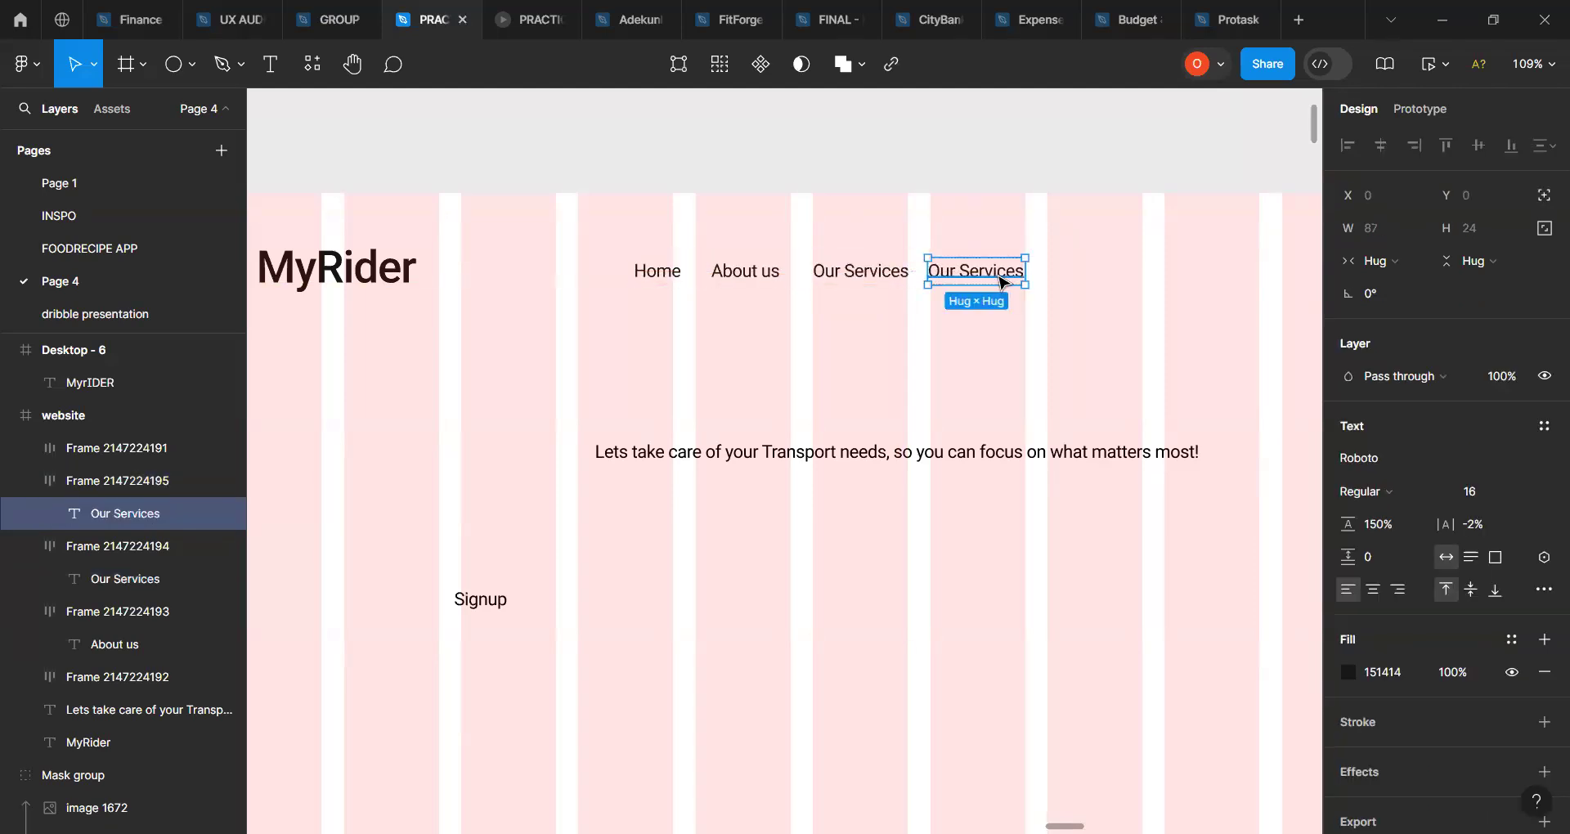
pyautogui.doubleClick(999, 275)
pyautogui.write('Re')
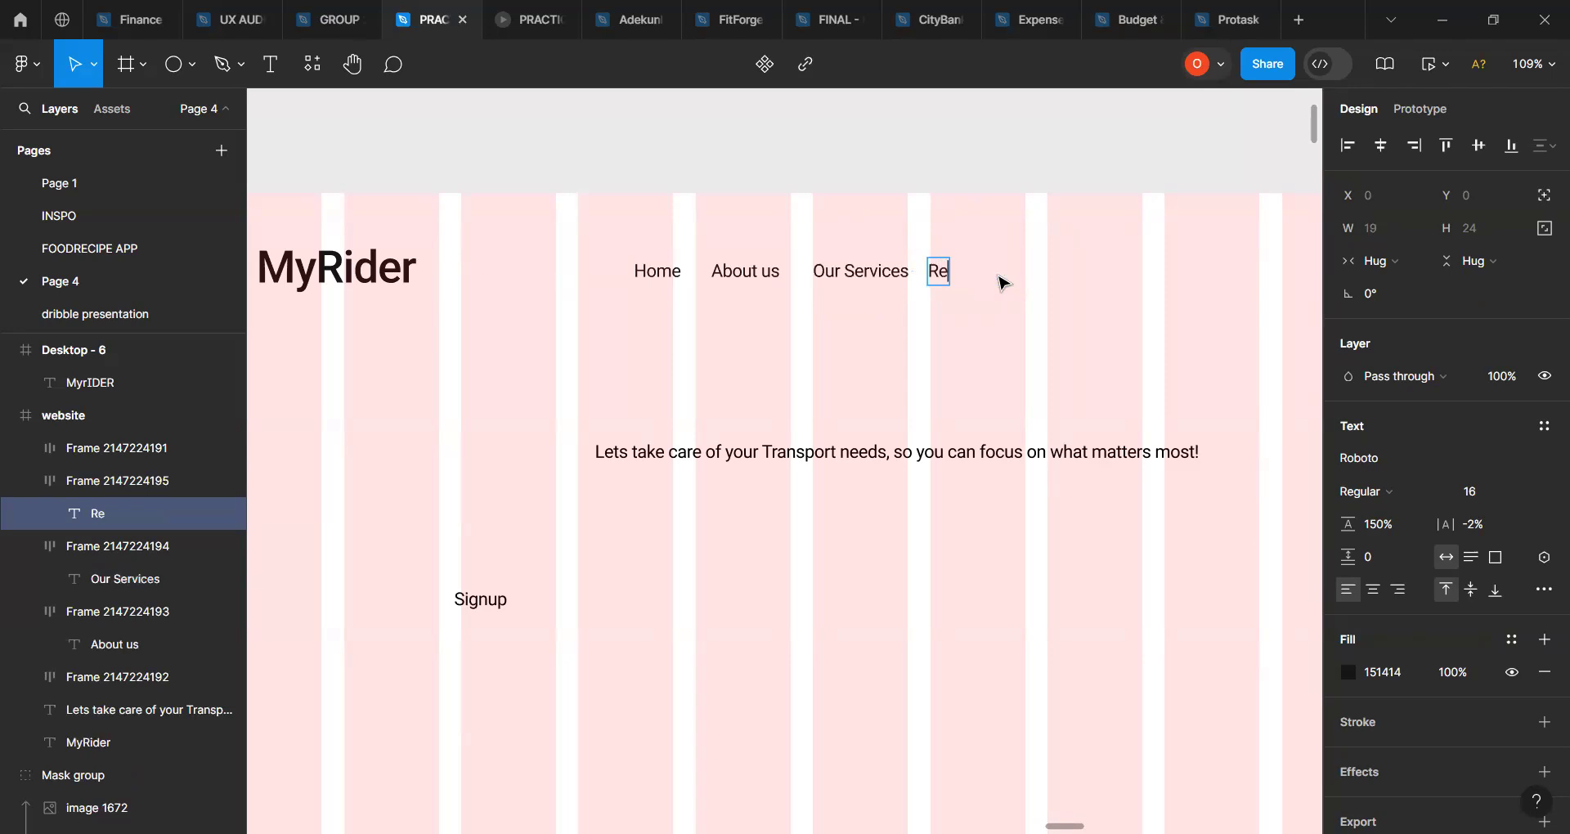
pyautogui.write('quest a ride')
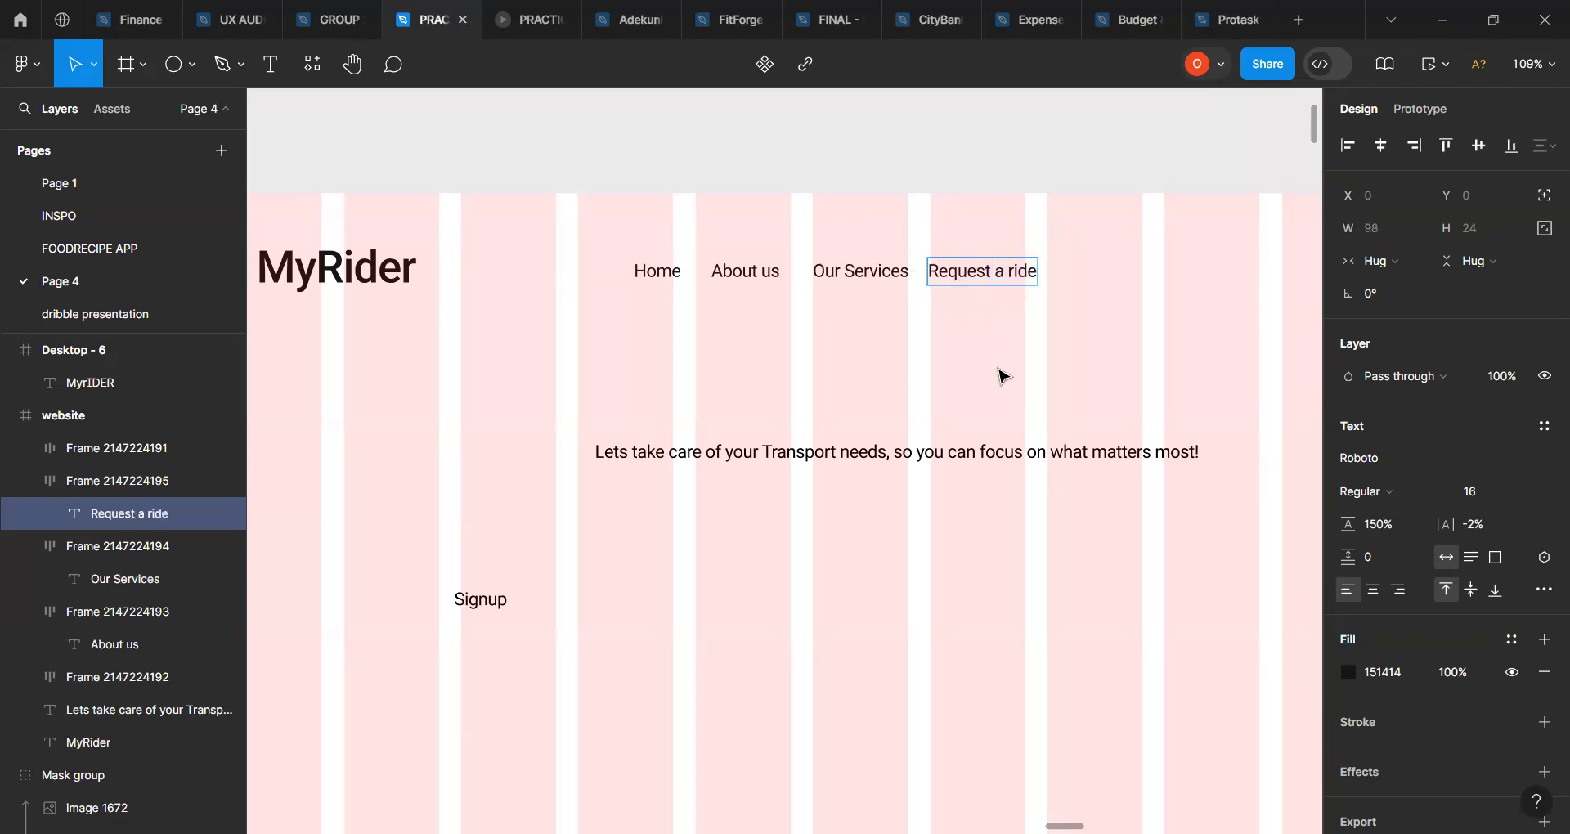
pyautogui.press('Escape')
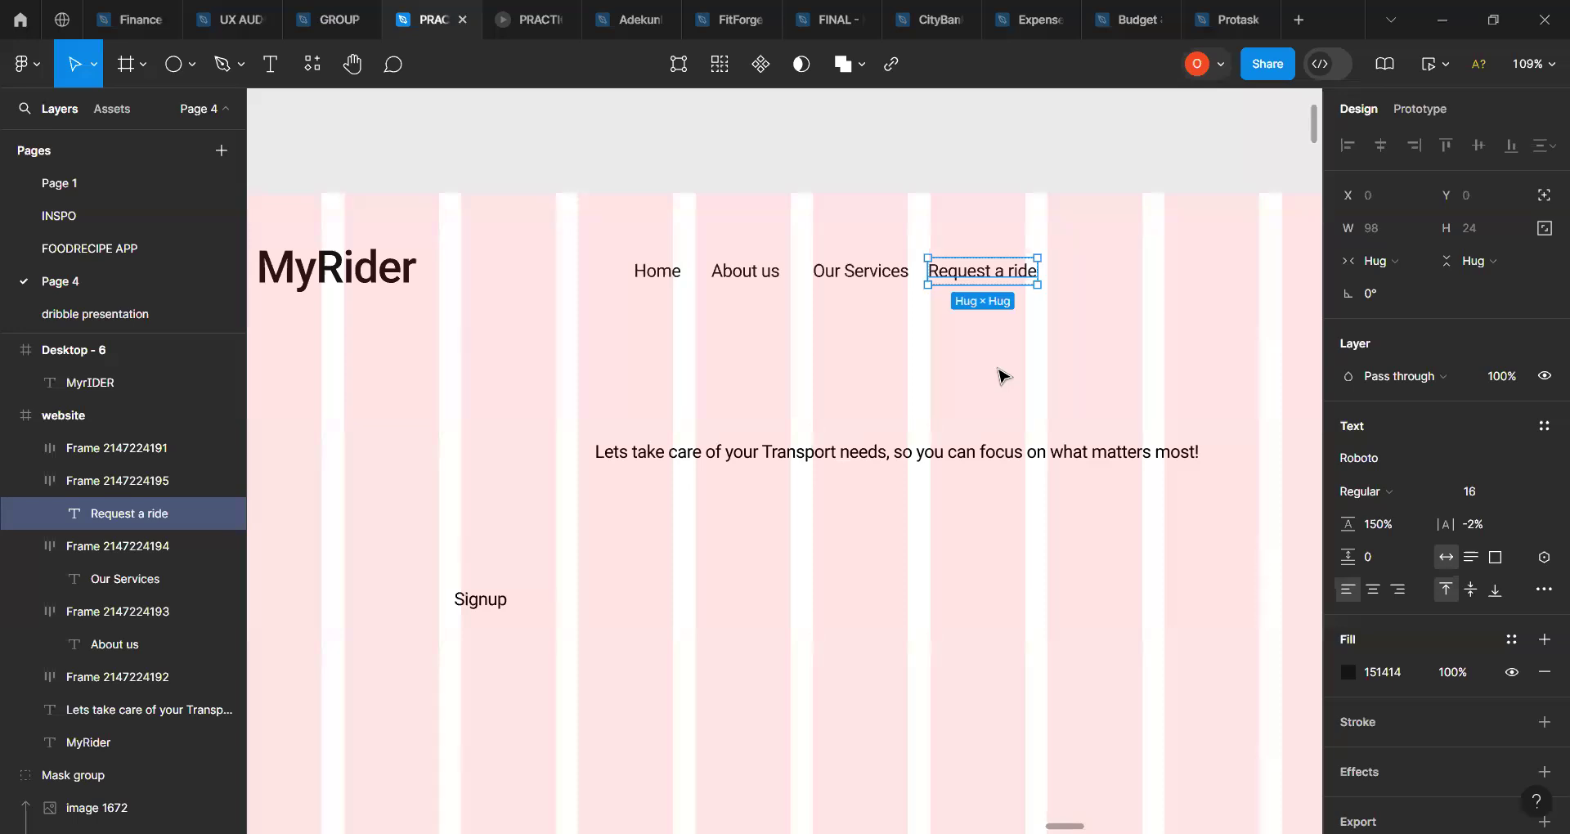
pyautogui.click(1003, 376)
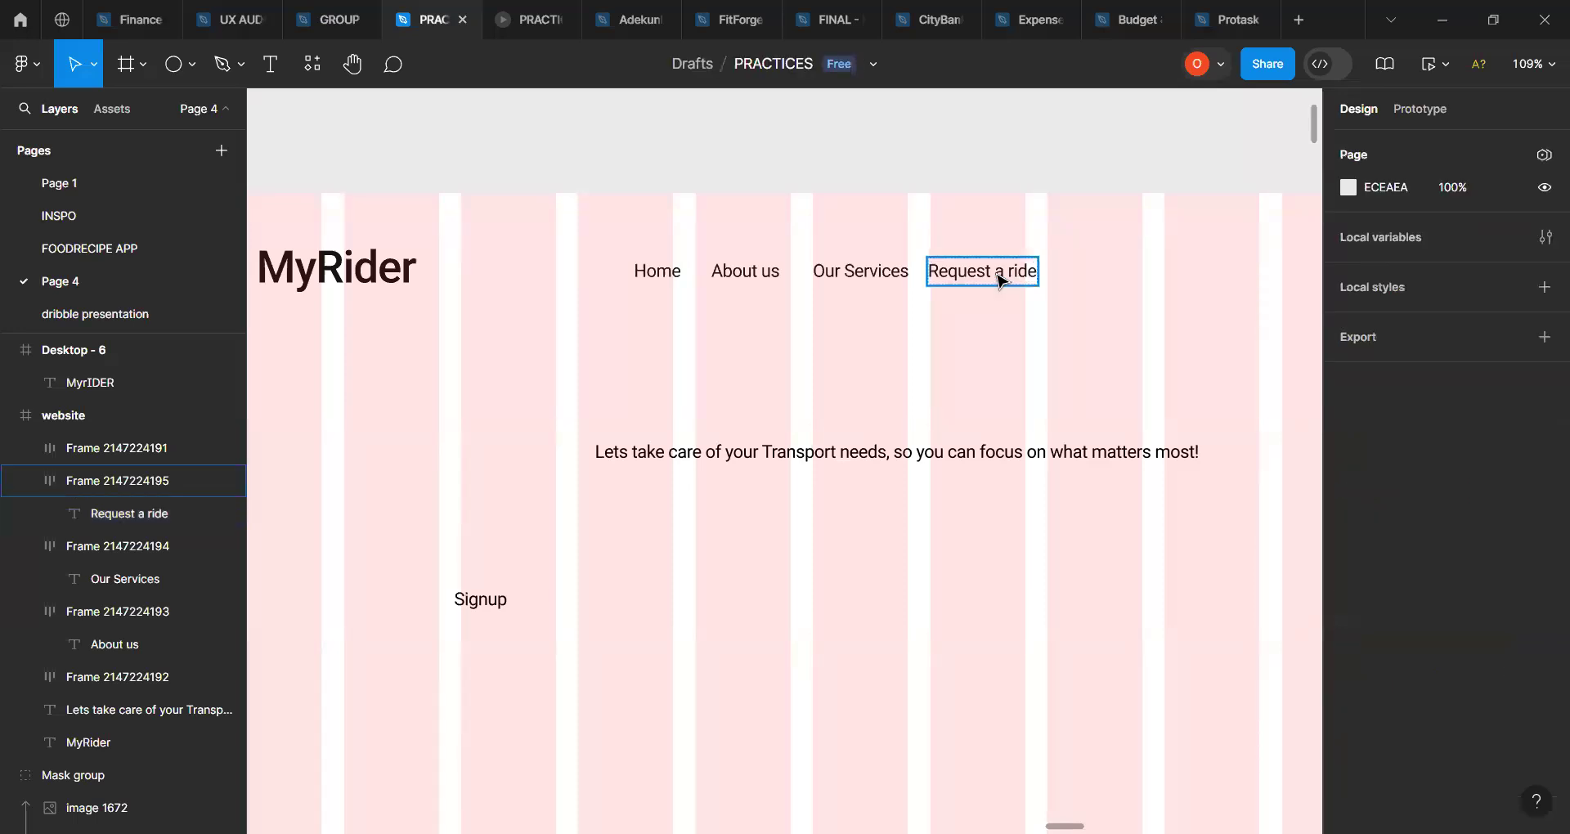
# Step: Duplicate the Request a ride link to its right at about X 842 and change the copy's text to "Explore"
pyautogui.click(1001, 282)
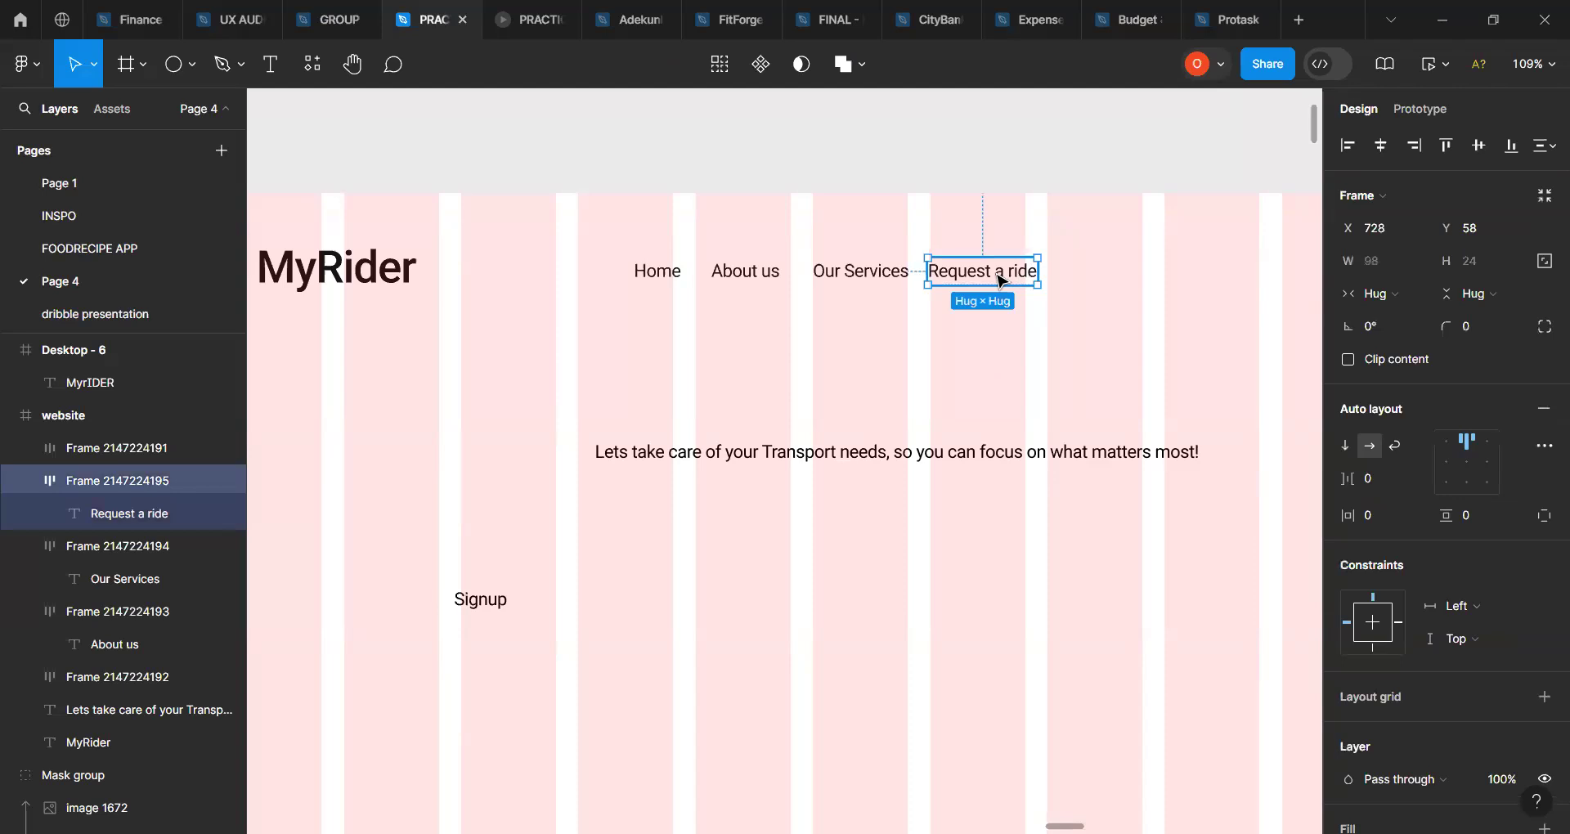
pyautogui.hotkey('ctrl', 'd')
pyautogui.moveTo(1001, 281); pyautogui.dragTo(1131, 281)
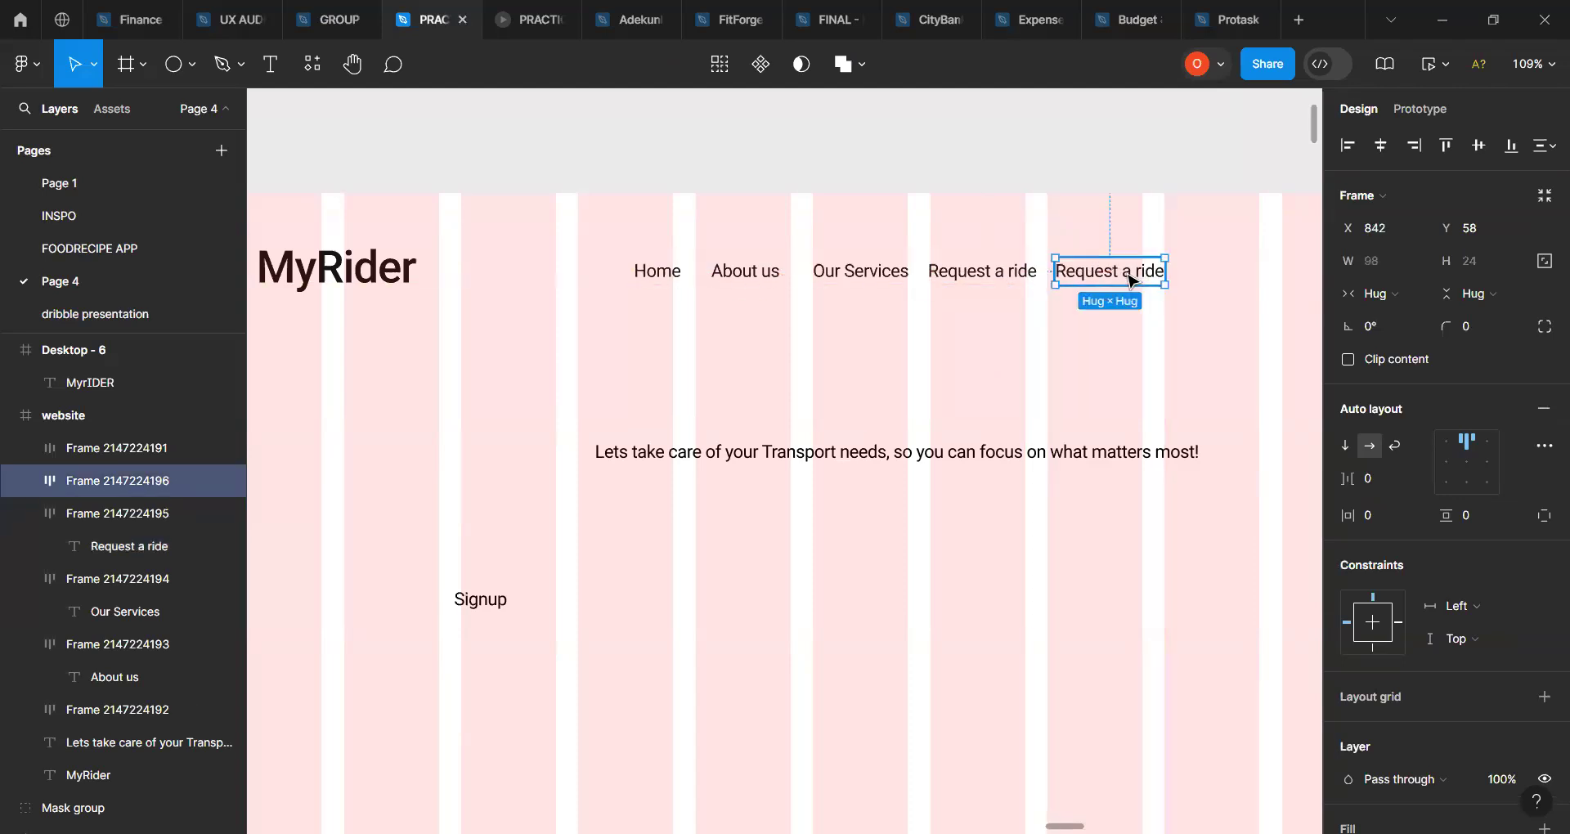
pyautogui.doubleClick(1131, 280)
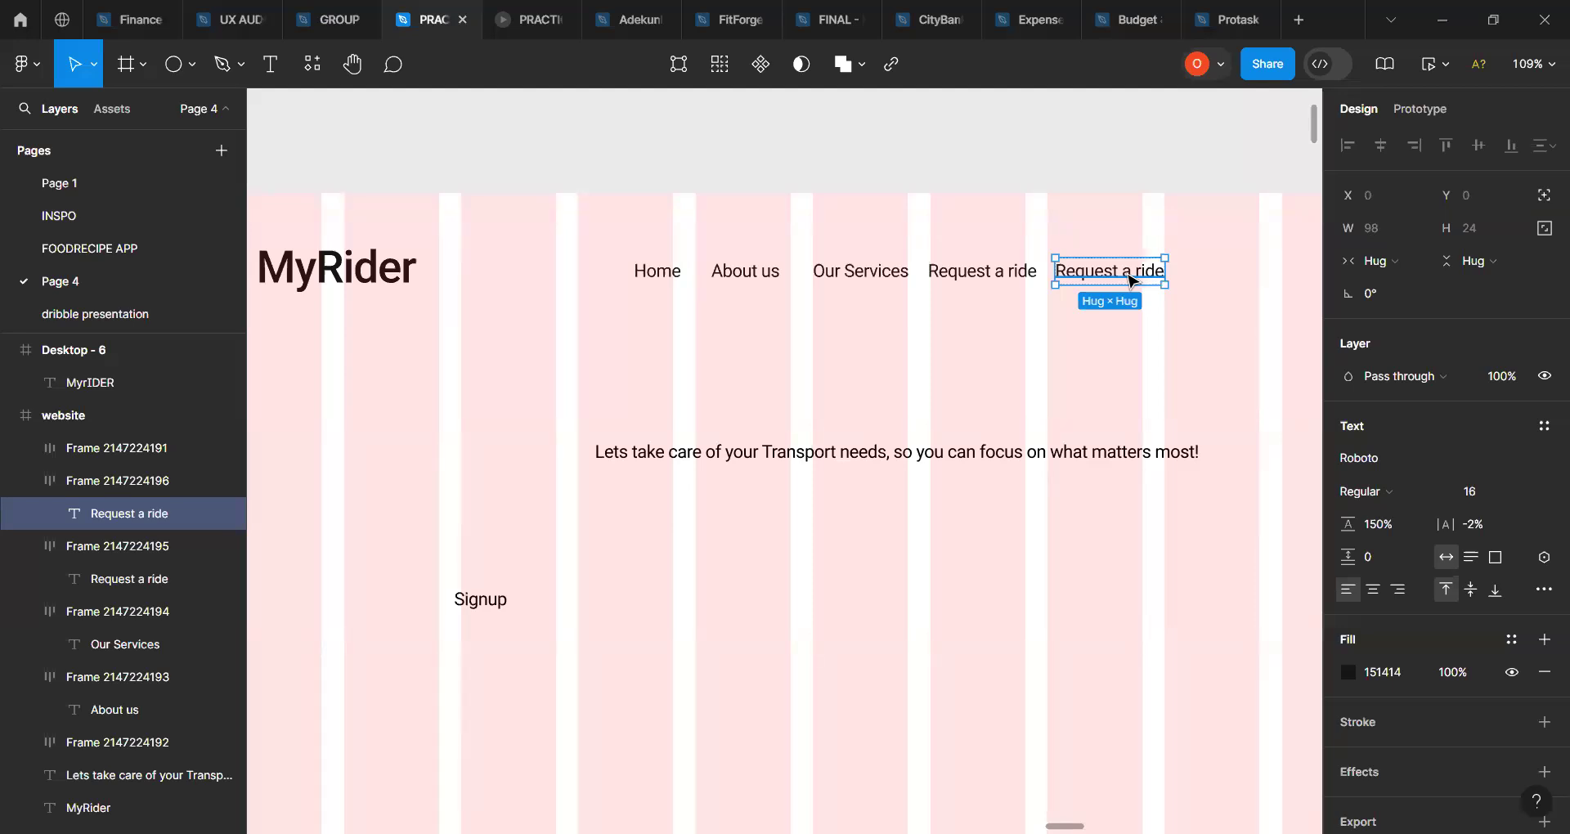
pyautogui.doubleClick(1128, 275)
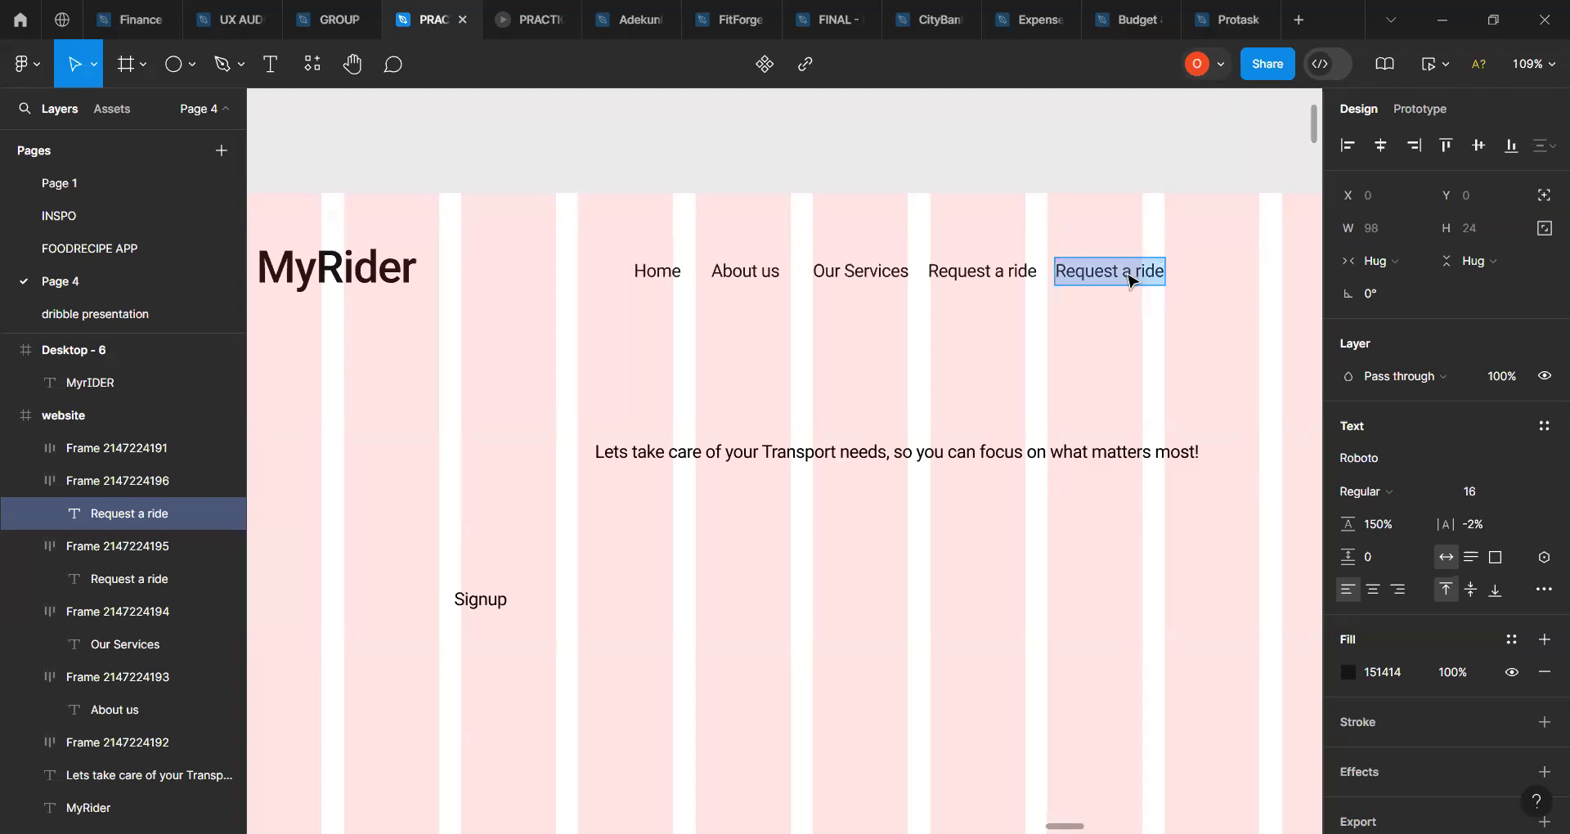
pyautogui.write('Explore')
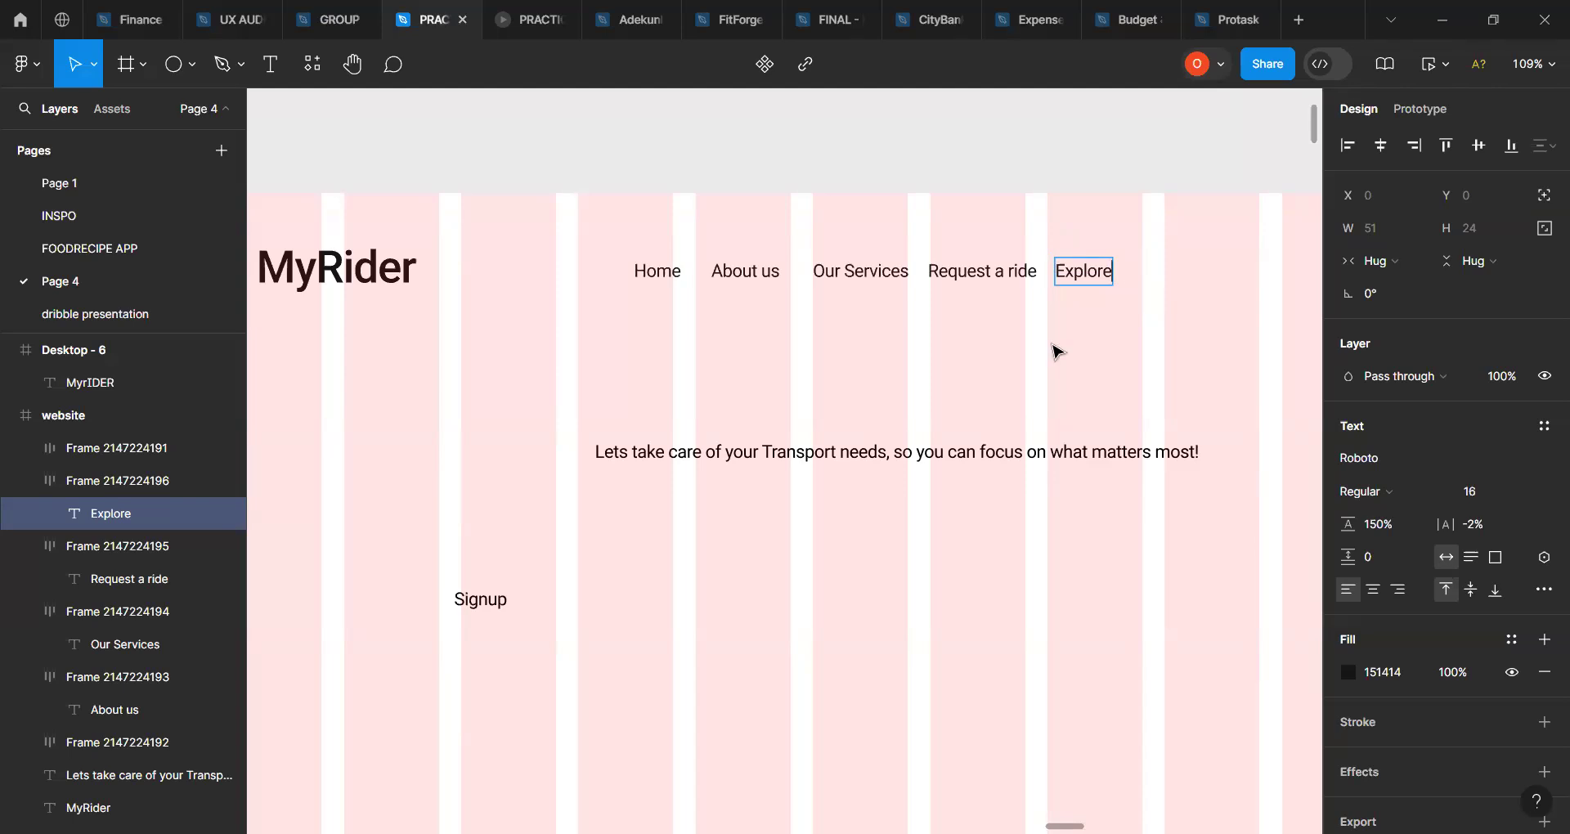
pyautogui.press('Escape')
# Step: Wrap the Home, About us, Our Services, Request a ride and Explore links together in one horizontal auto layout
pyautogui.hscroll(3, 1057, 352)
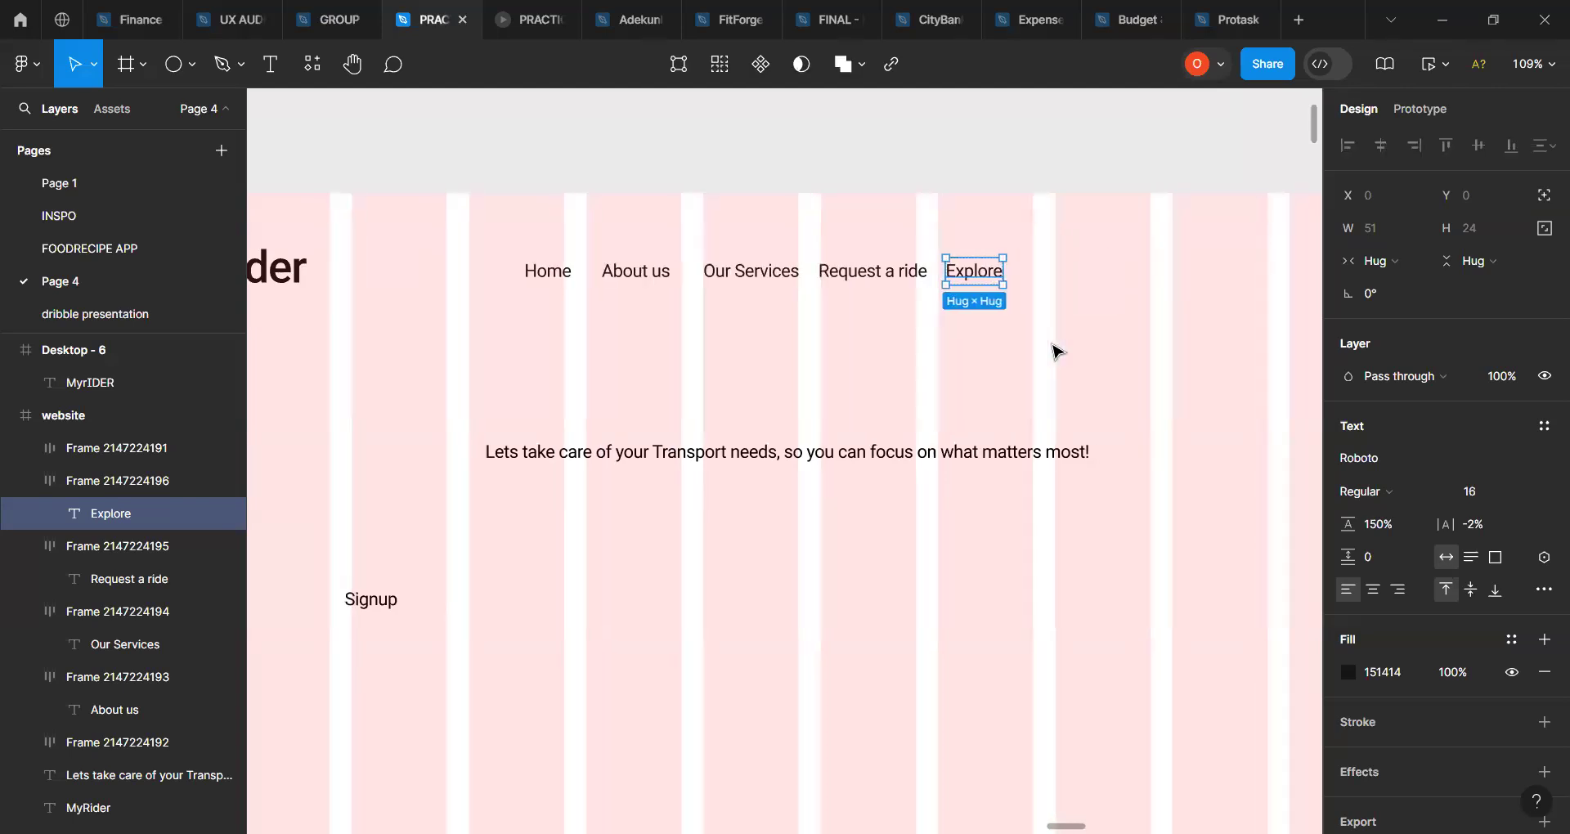
pyautogui.scroll(-3, 1057, 351)
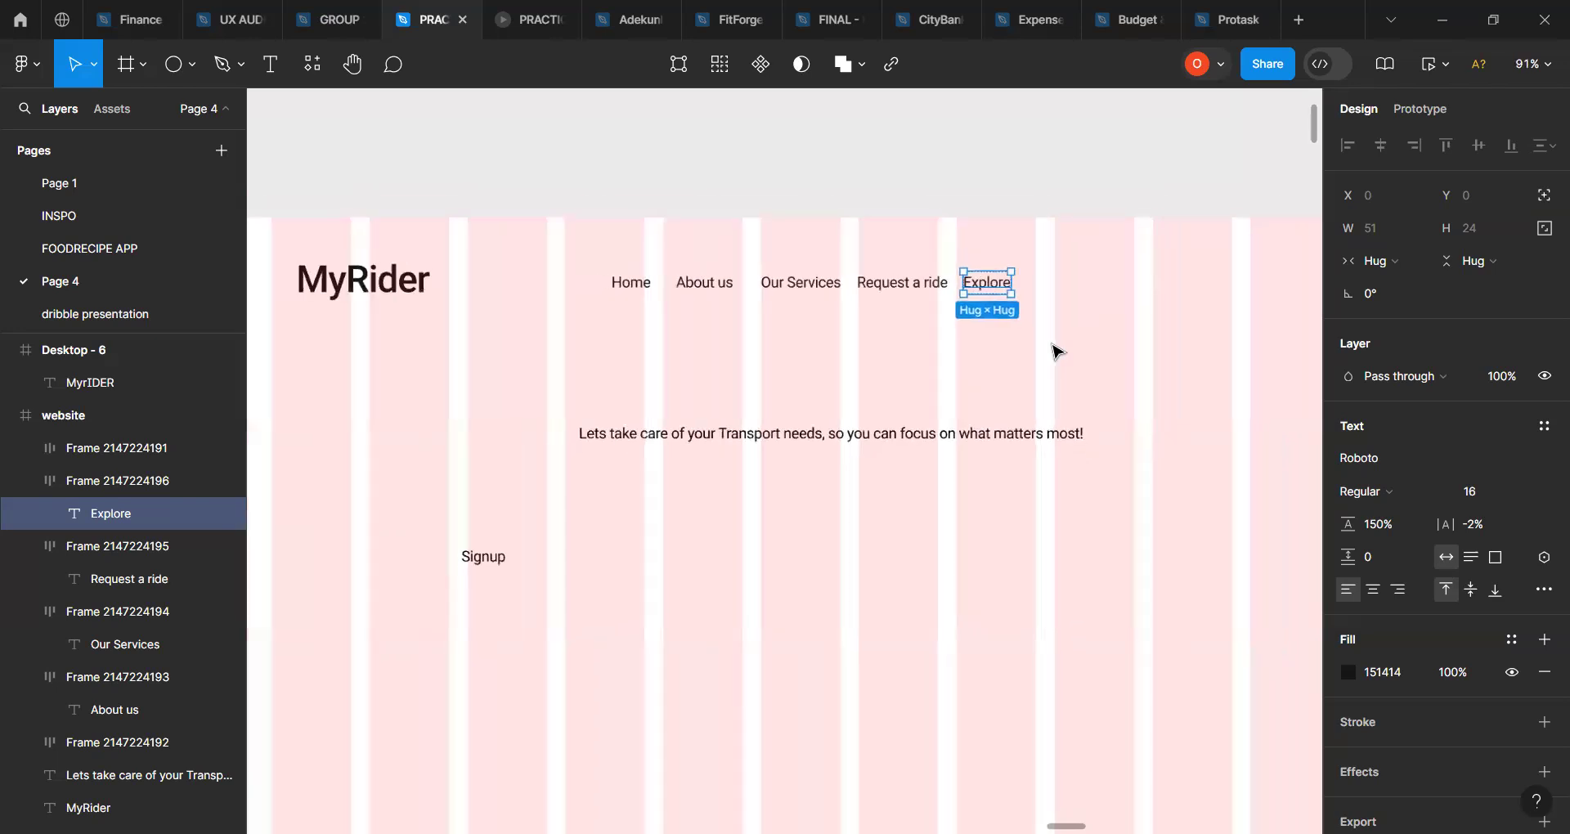
pyautogui.click(999, 328)
pyautogui.click(987, 288)
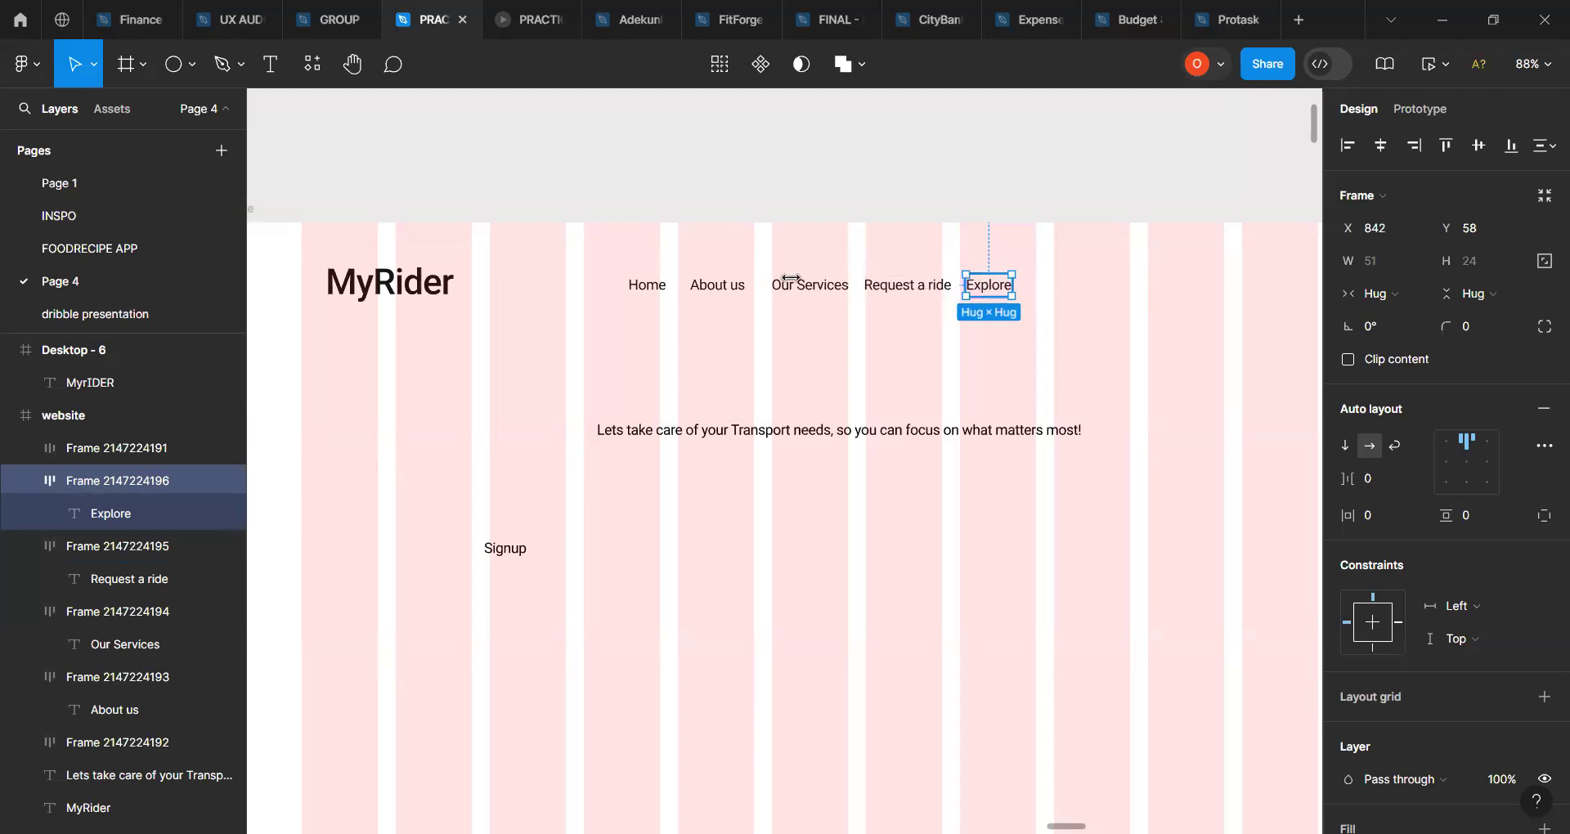
pyautogui.click(661, 294)
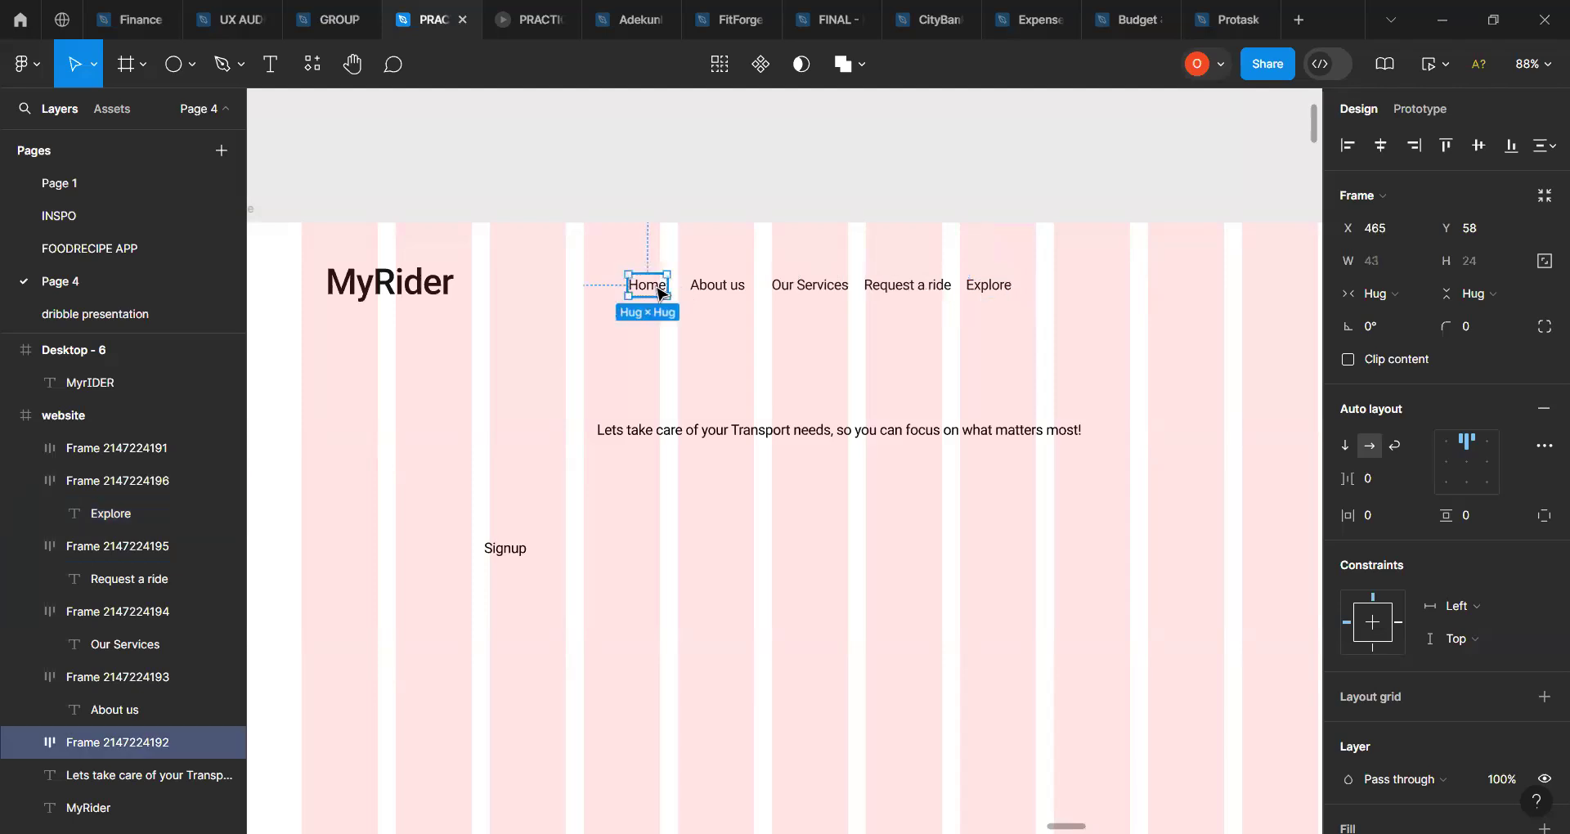
pyautogui.keyDown('shift'); pyautogui.click(724, 295); pyautogui.keyUp('shift')
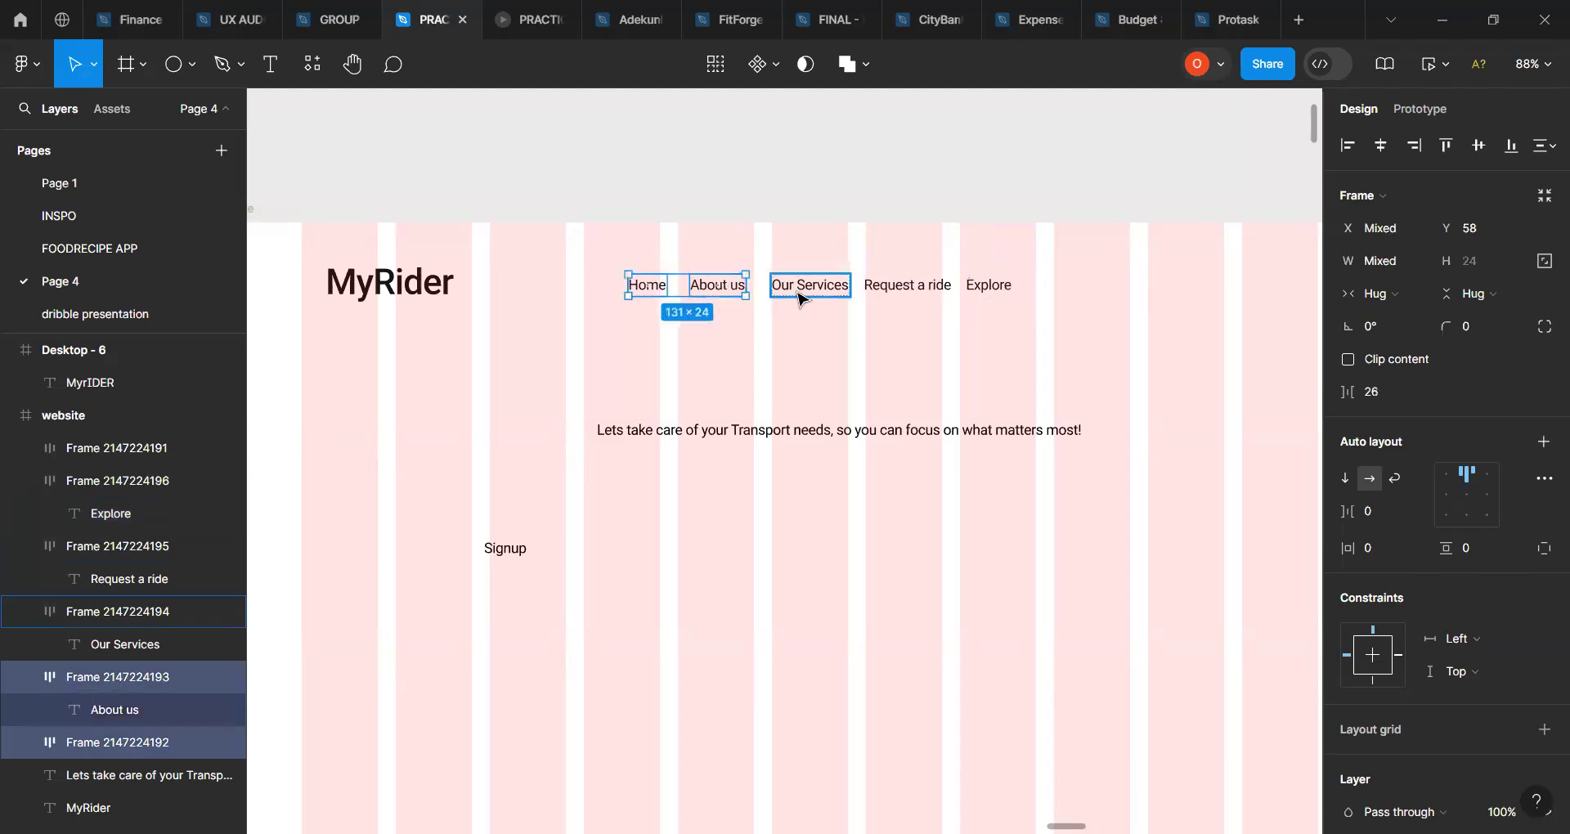
pyautogui.keyDown('shift'); pyautogui.click(801, 295); pyautogui.keyUp('shift')
pyautogui.keyDown('shift'); pyautogui.click(914, 290); pyautogui.keyUp('shift')
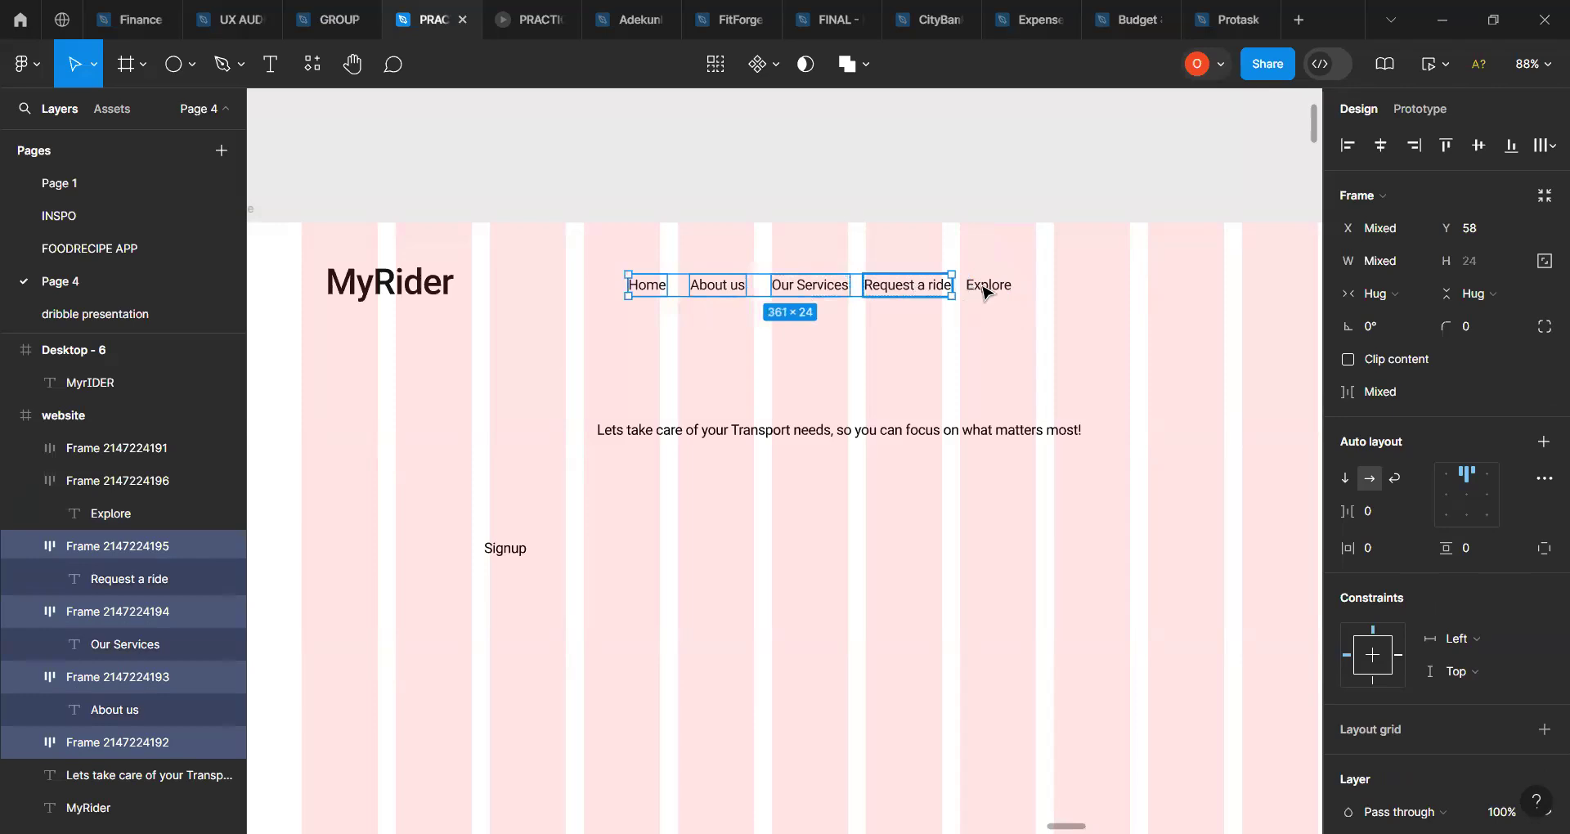
pyautogui.keyDown('shift'); pyautogui.click(987, 291); pyautogui.keyUp('shift')
pyautogui.hotkey('shift', 'a')
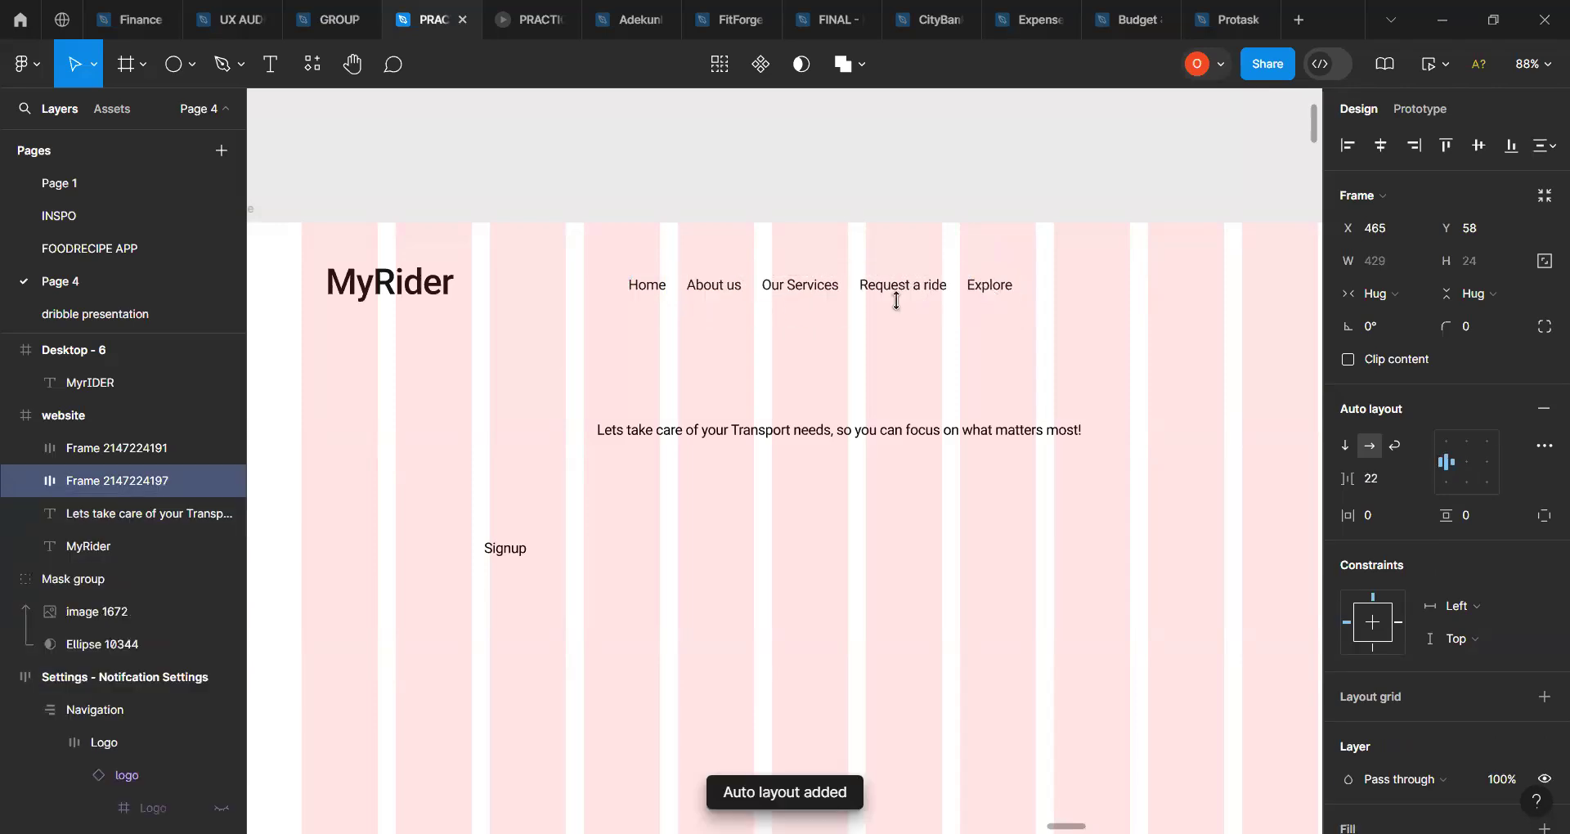
# Step: Set the navigation links' auto layout gap to 16 and its content alignment to top left
pyautogui.click(1373, 483)
pyautogui.write('16')
pyautogui.press('Return')
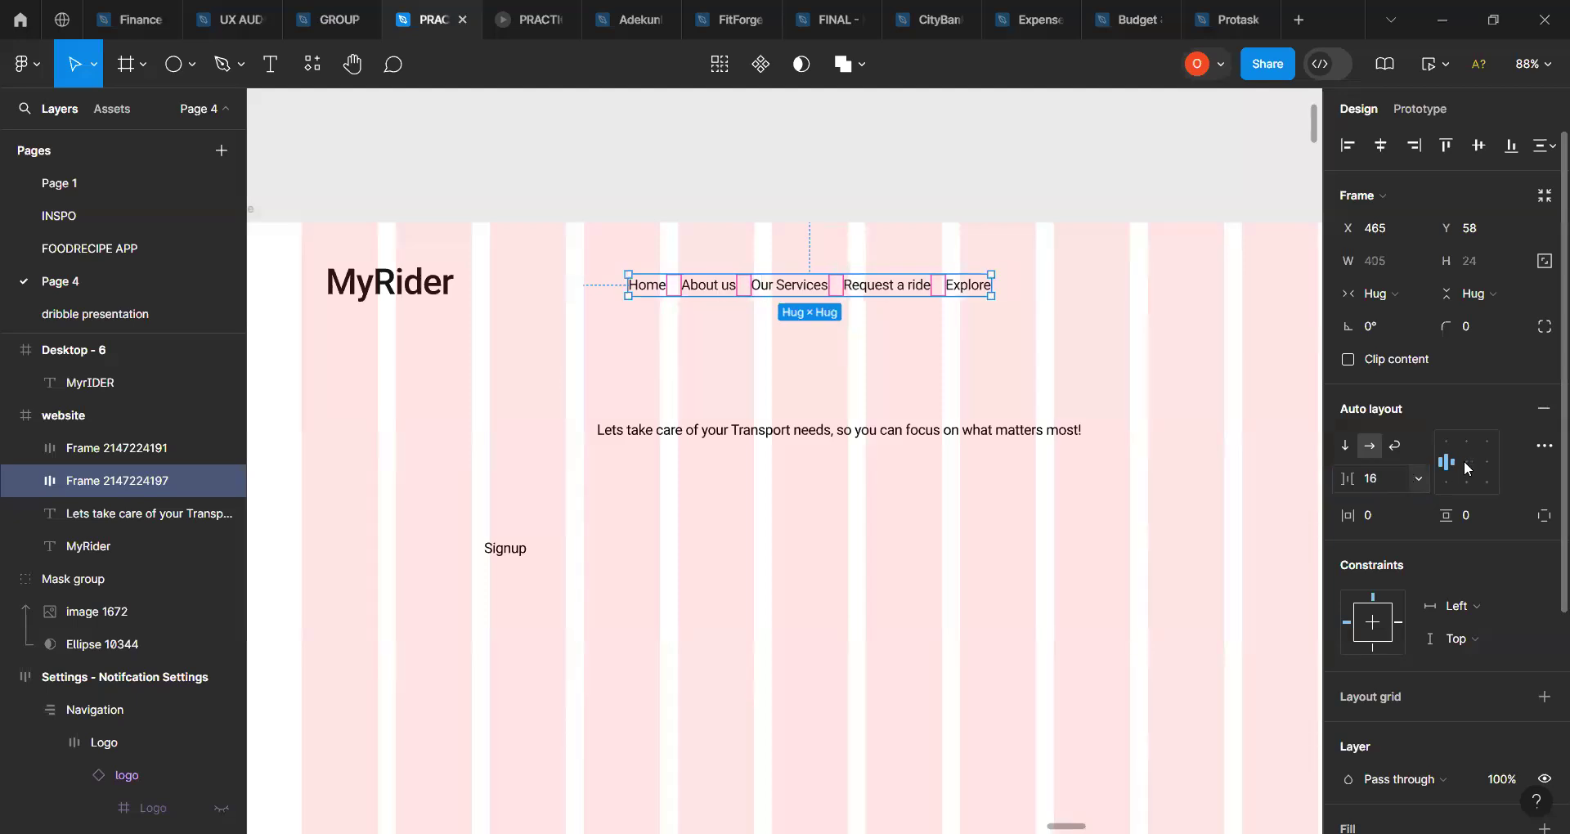
pyautogui.click(1440, 443)
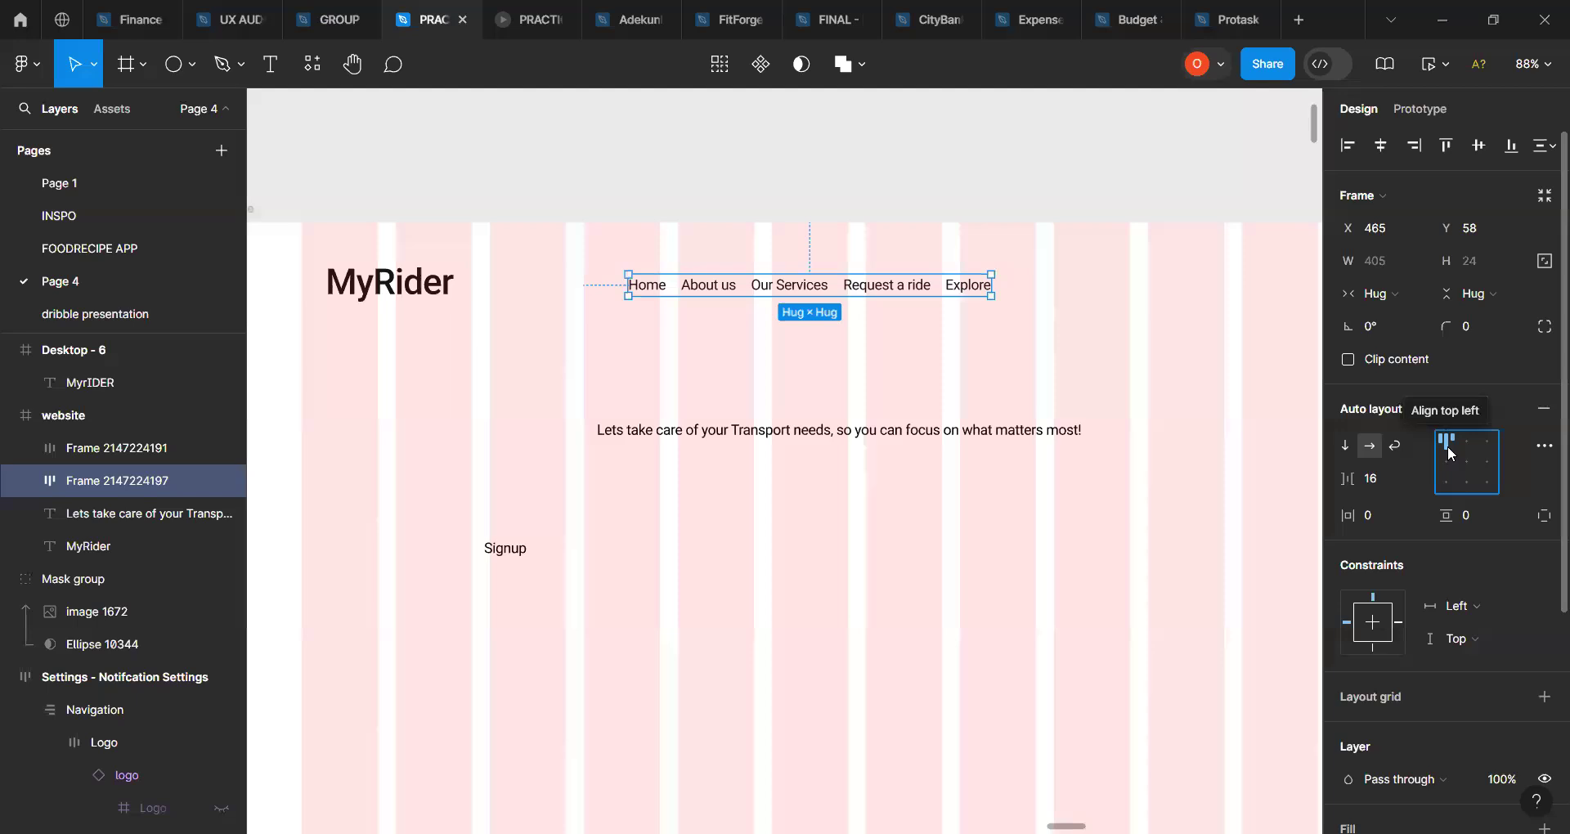
pyautogui.click(942, 335)
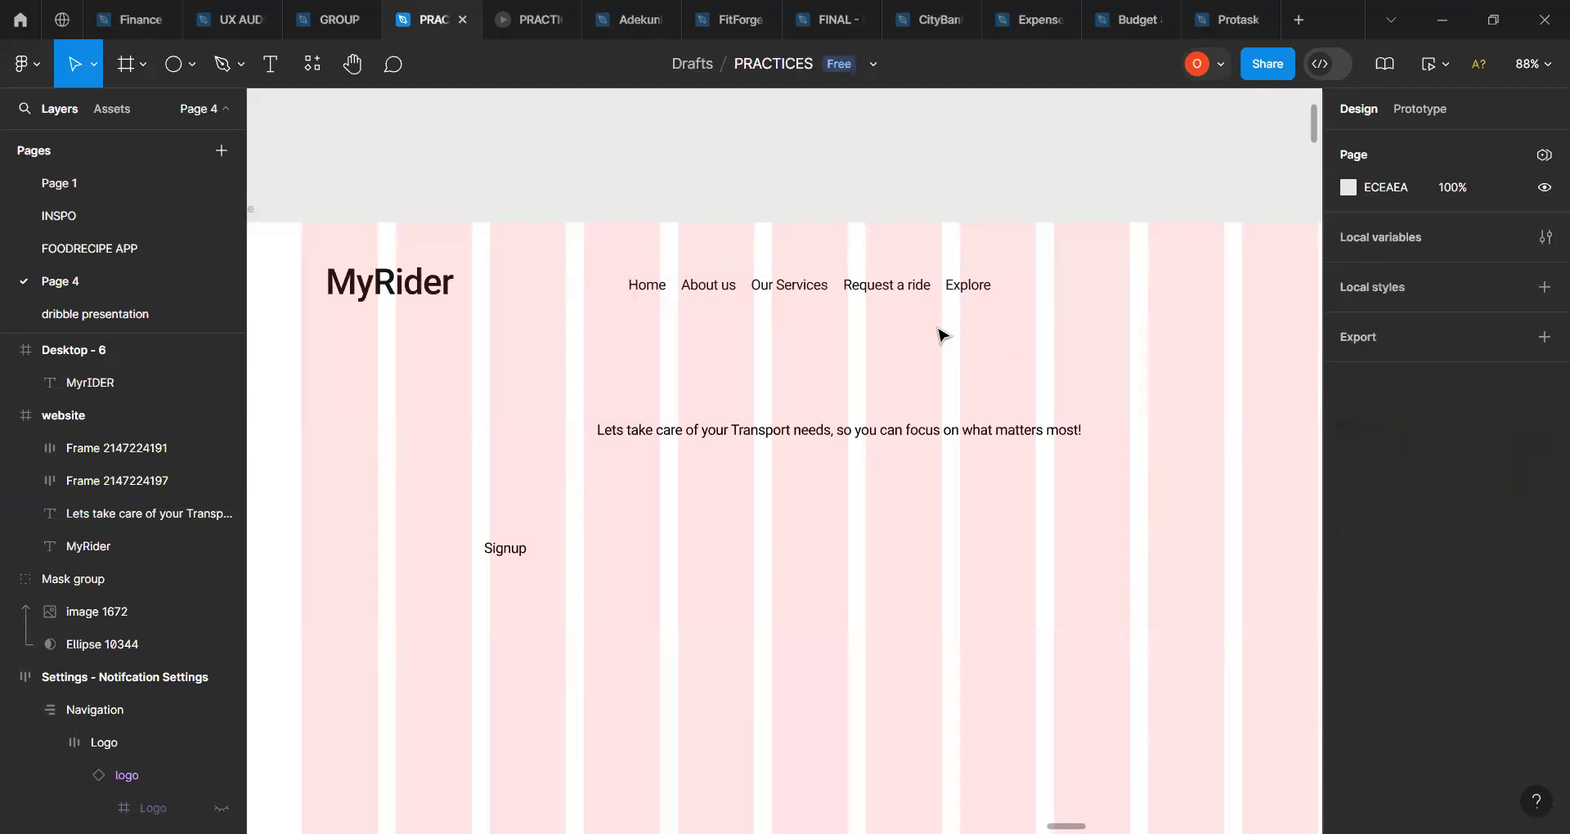
# Step: Set the navigation links frame's horizontal sizing to Fixed width at 405
pyautogui.click(893, 291)
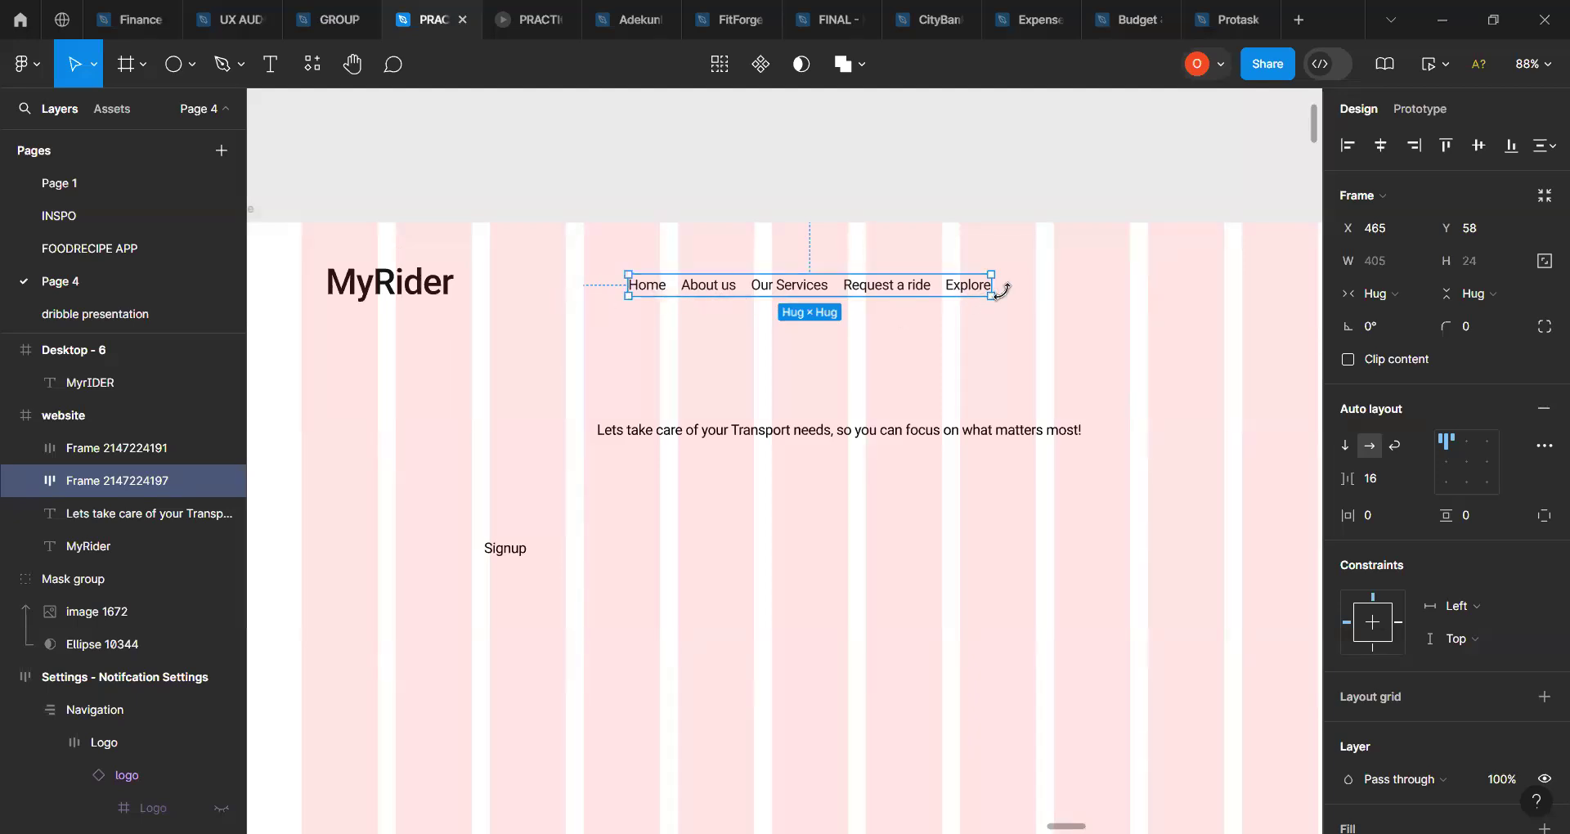
pyautogui.moveTo(994, 284)
pyautogui.mouseDown()
pyautogui.moveTo(1069, 282)
pyautogui.moveTo(995, 286)
pyautogui.mouseUp()
pyautogui.moveTo(994, 287); pyautogui.dragTo(989, 287)
pyautogui.click(1392, 296)
pyautogui.click(1393, 296)
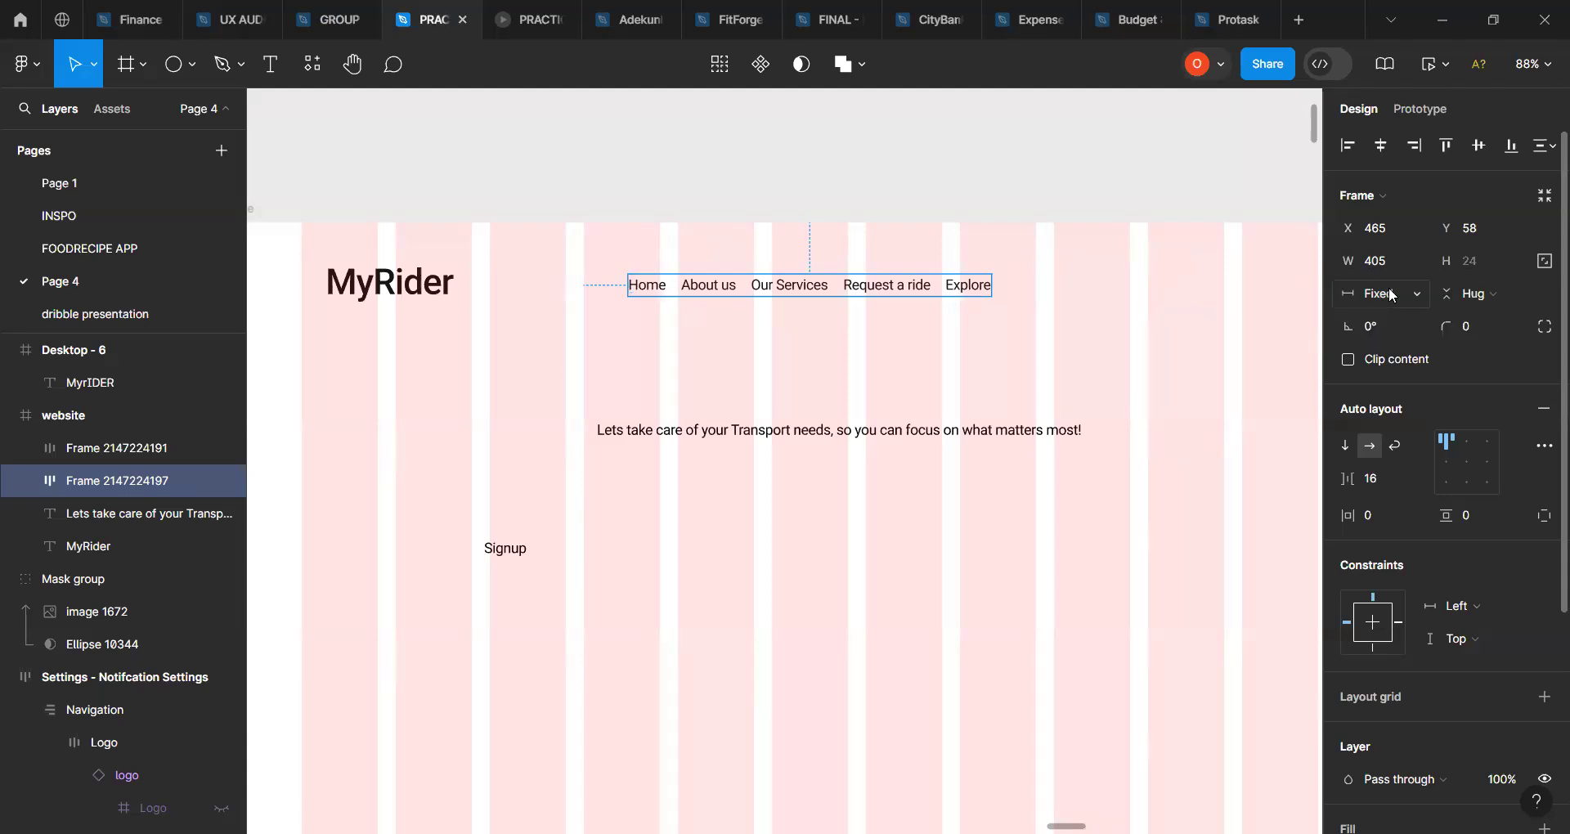
pyautogui.click(1392, 296)
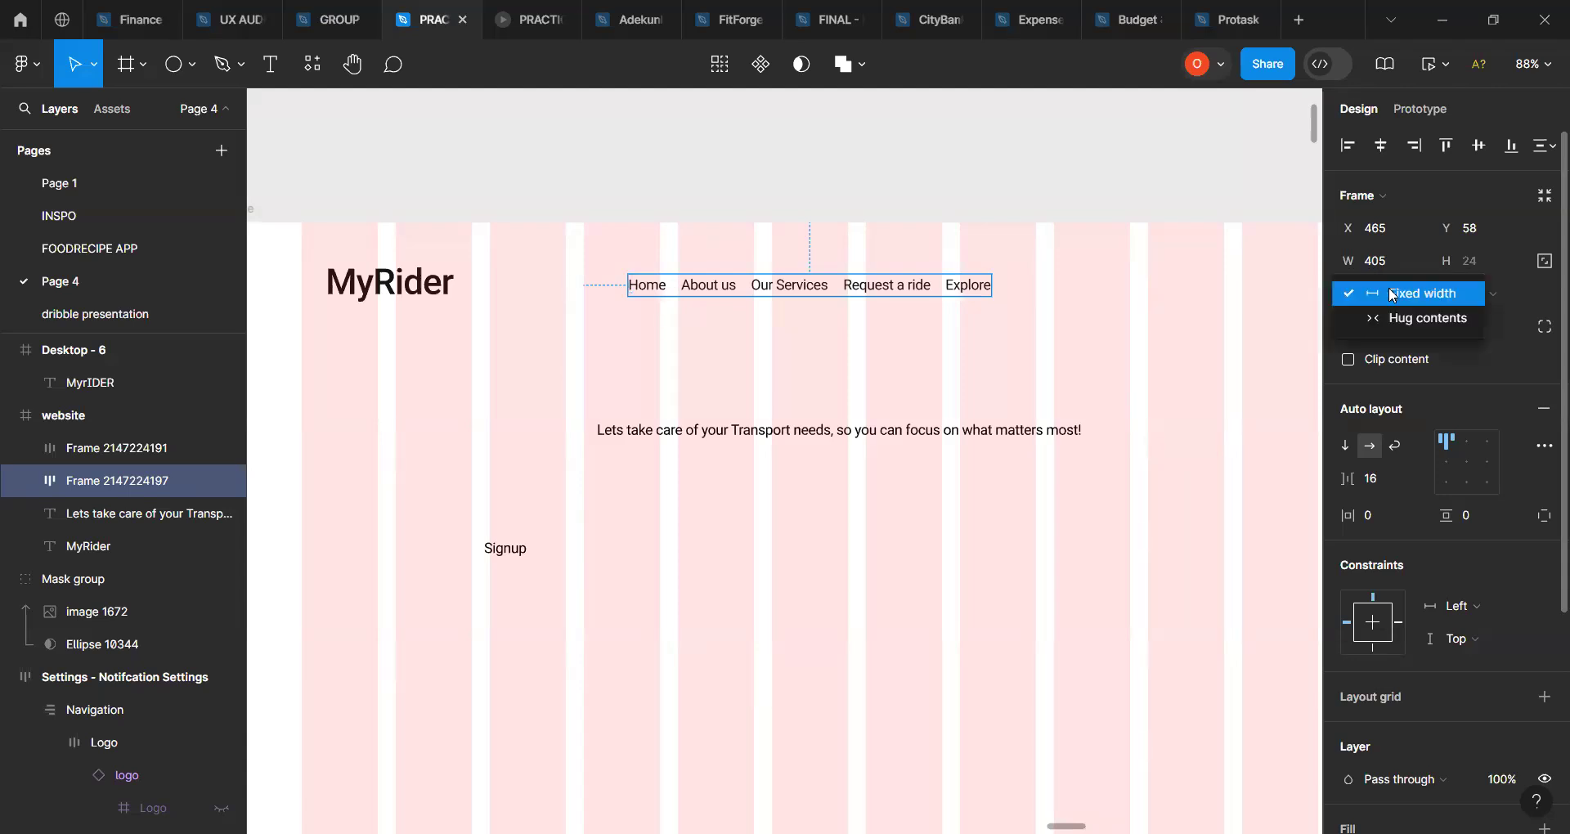
pyautogui.click(1392, 296)
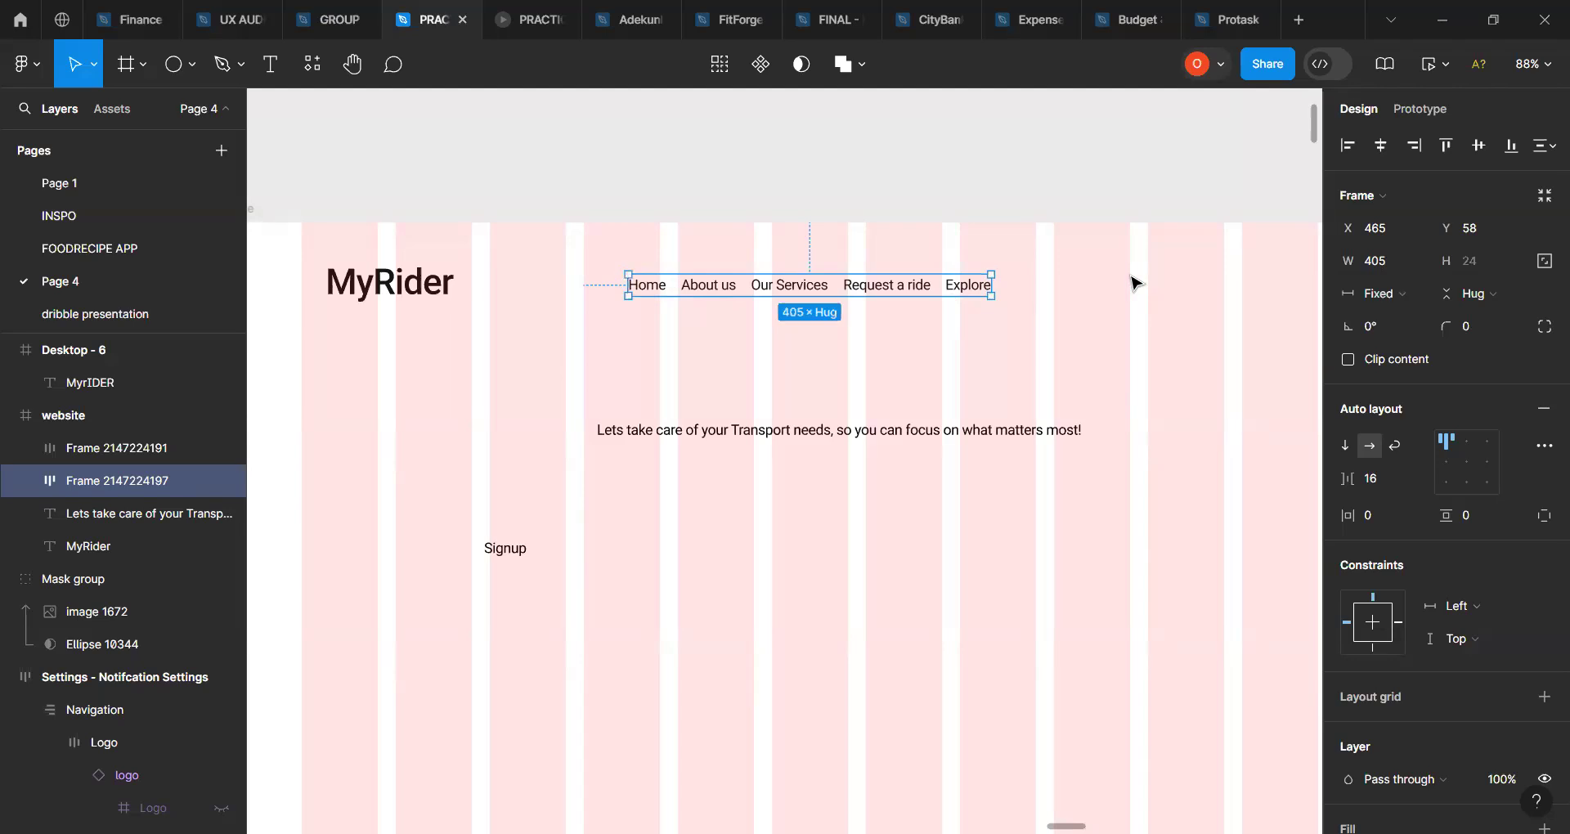
pyautogui.click(1133, 283)
# Step: Find the FinSmart desktop hero design on the canvas and examine its navigation bar as a reference
pyautogui.scroll(-5, 1132, 282)
pyautogui.scroll(-5, 1135, 283)
pyautogui.scroll(-10, 1135, 282)
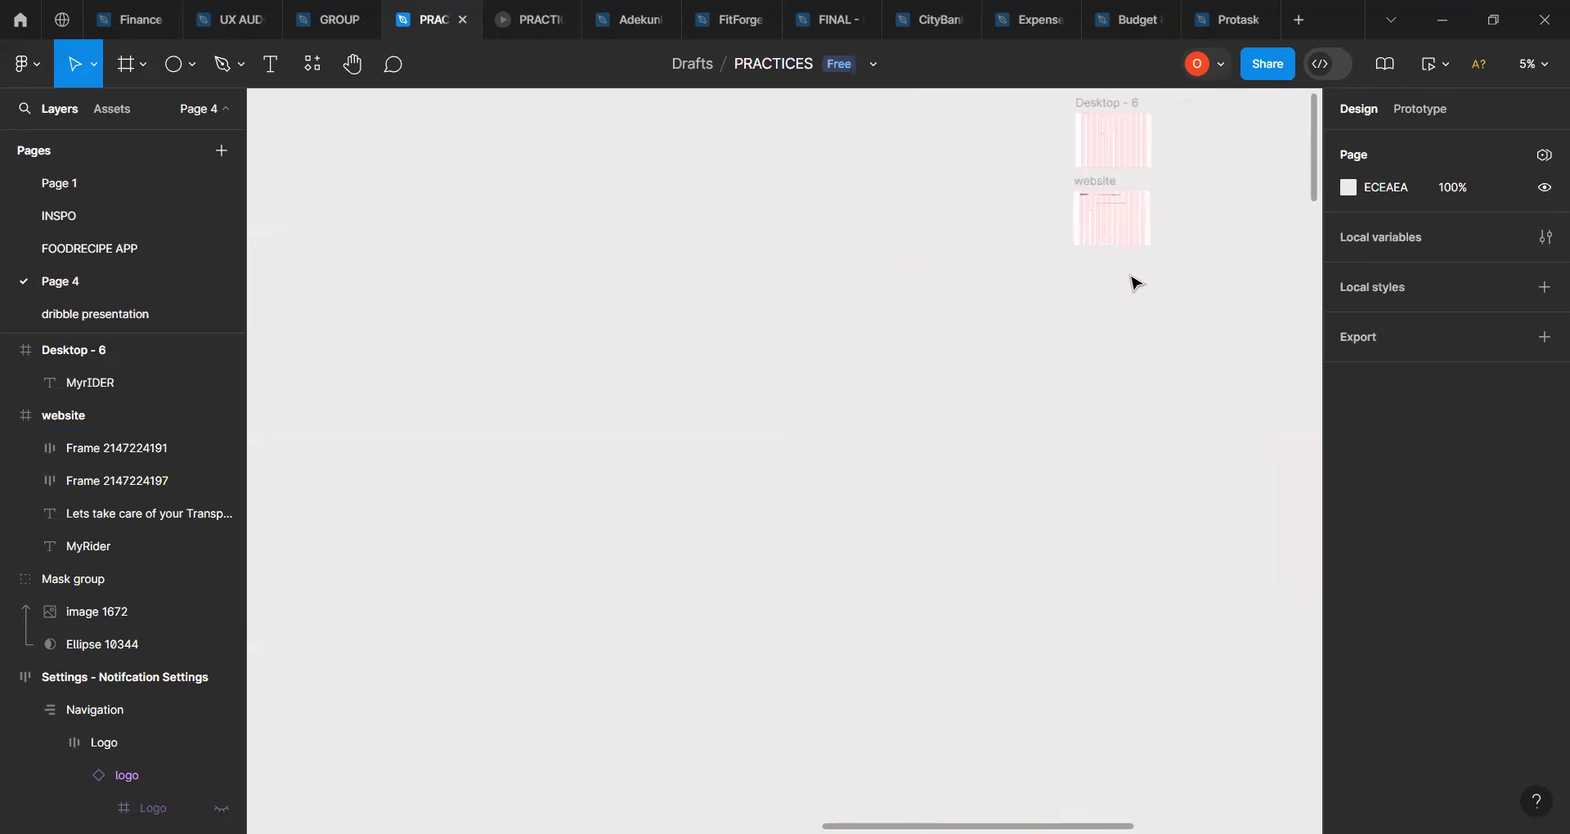
pyautogui.scroll(-5, 1133, 282)
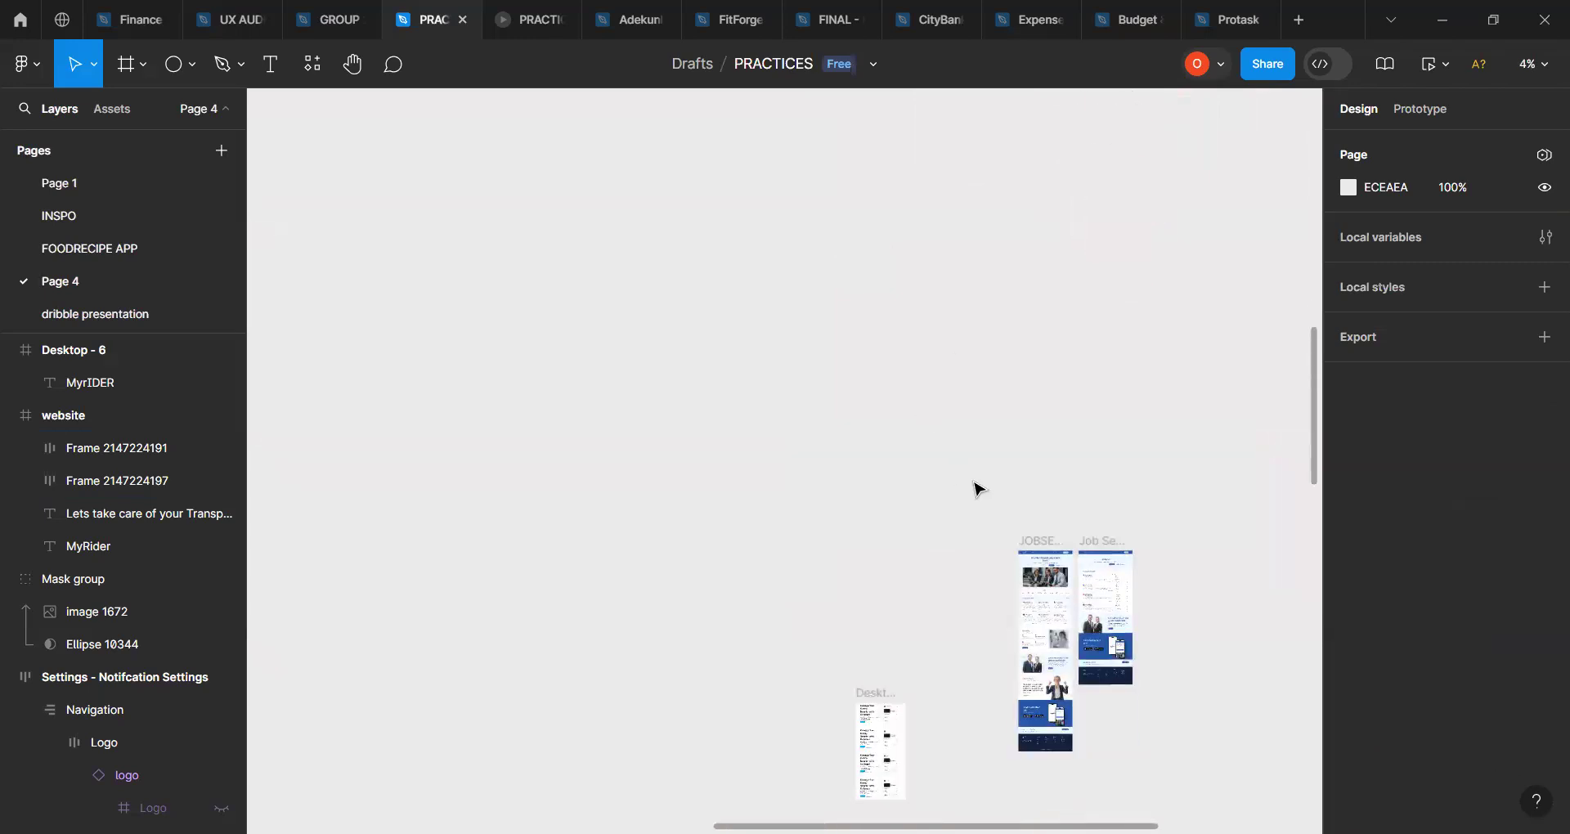
pyautogui.scroll(-3, 976, 488)
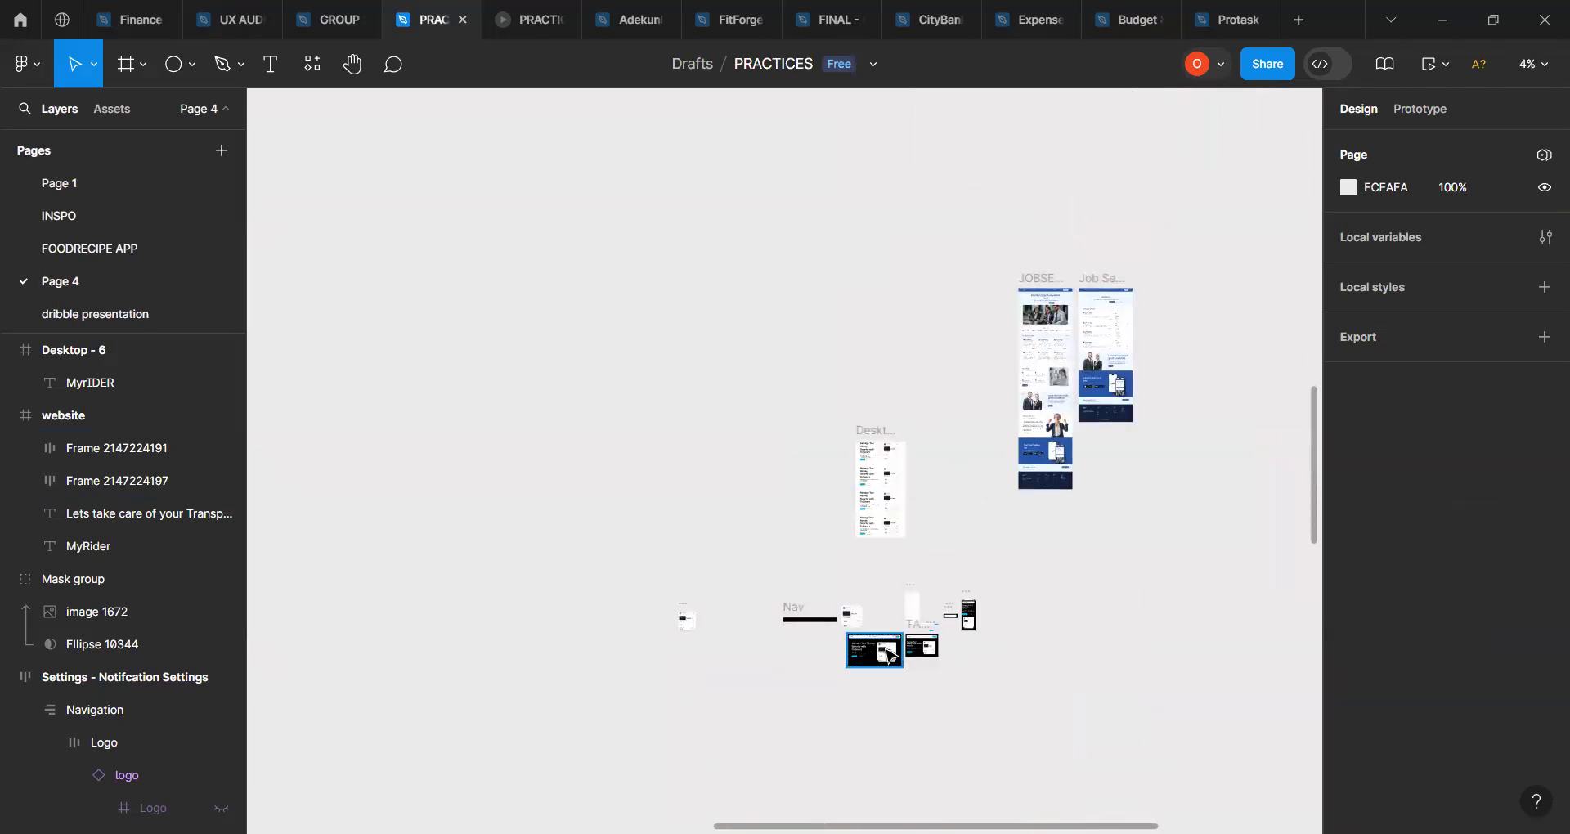
pyautogui.scroll(5, 891, 653)
pyautogui.scroll(5, 890, 654)
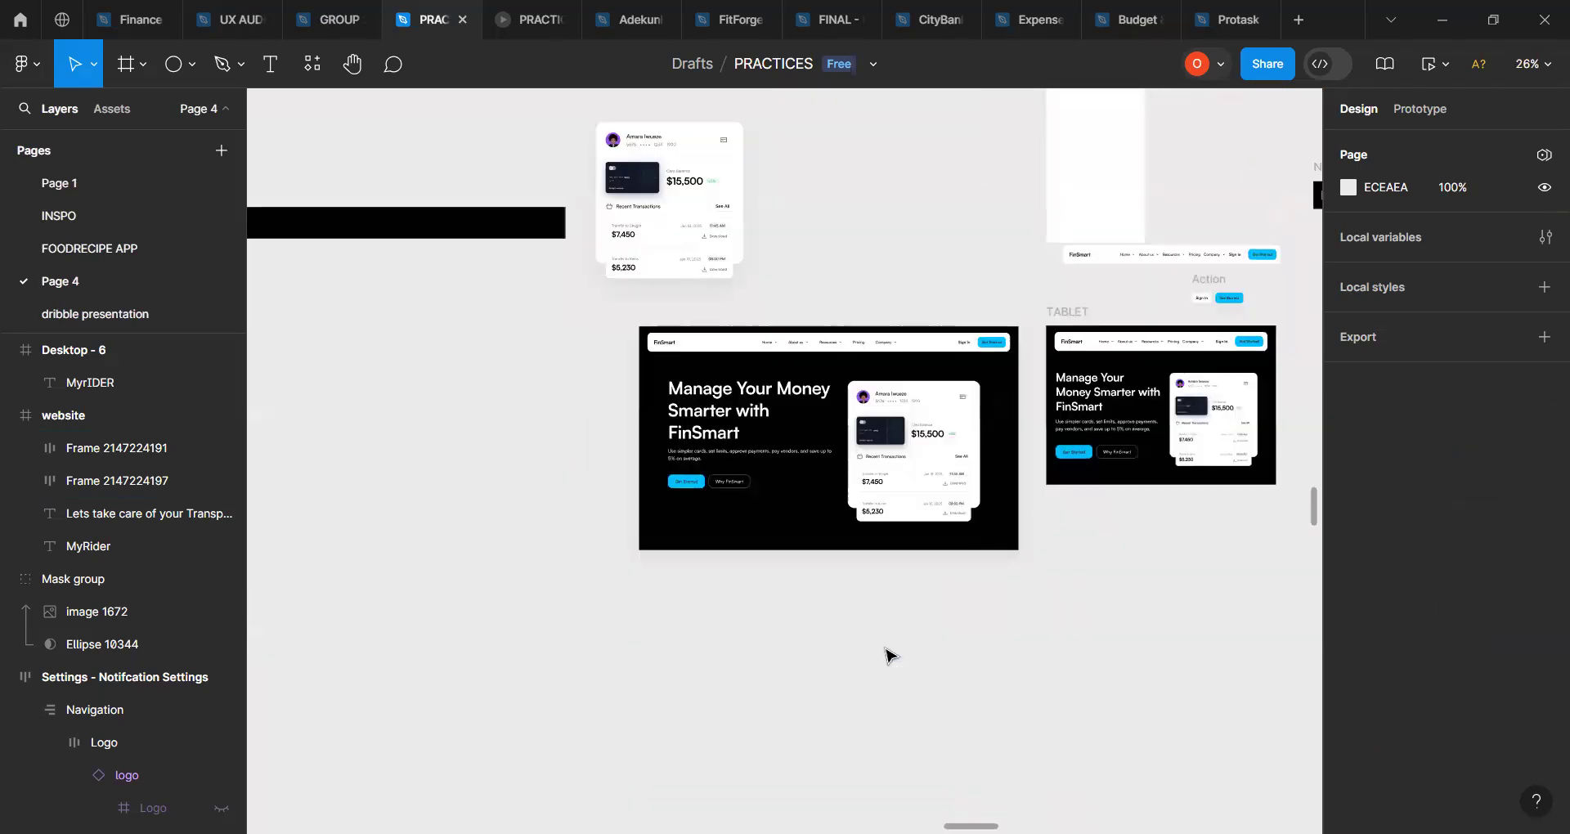
pyautogui.scroll(3, 889, 654)
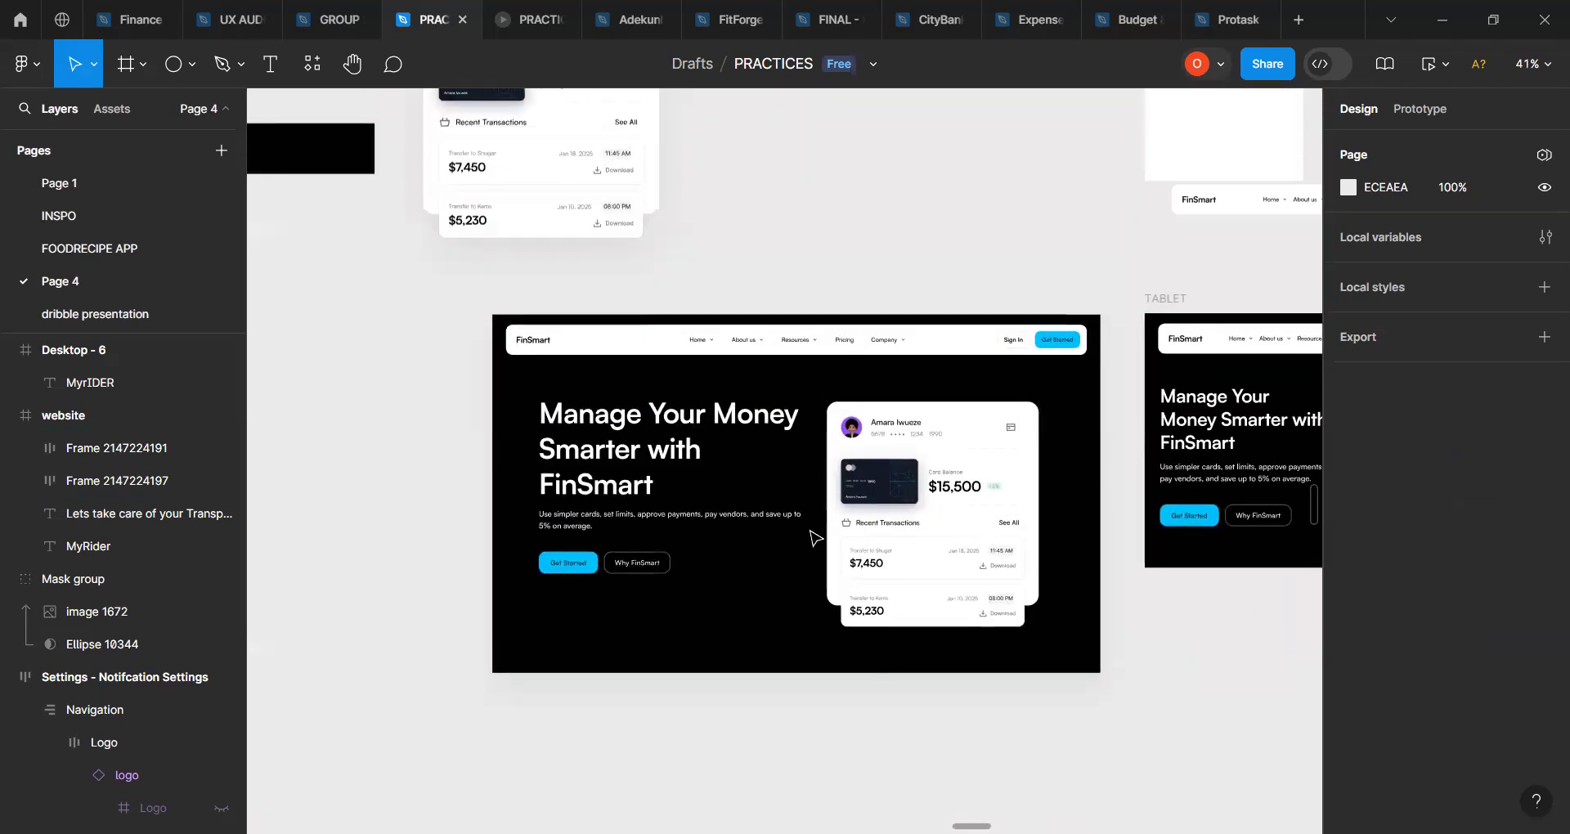
pyautogui.scroll(3, 815, 537)
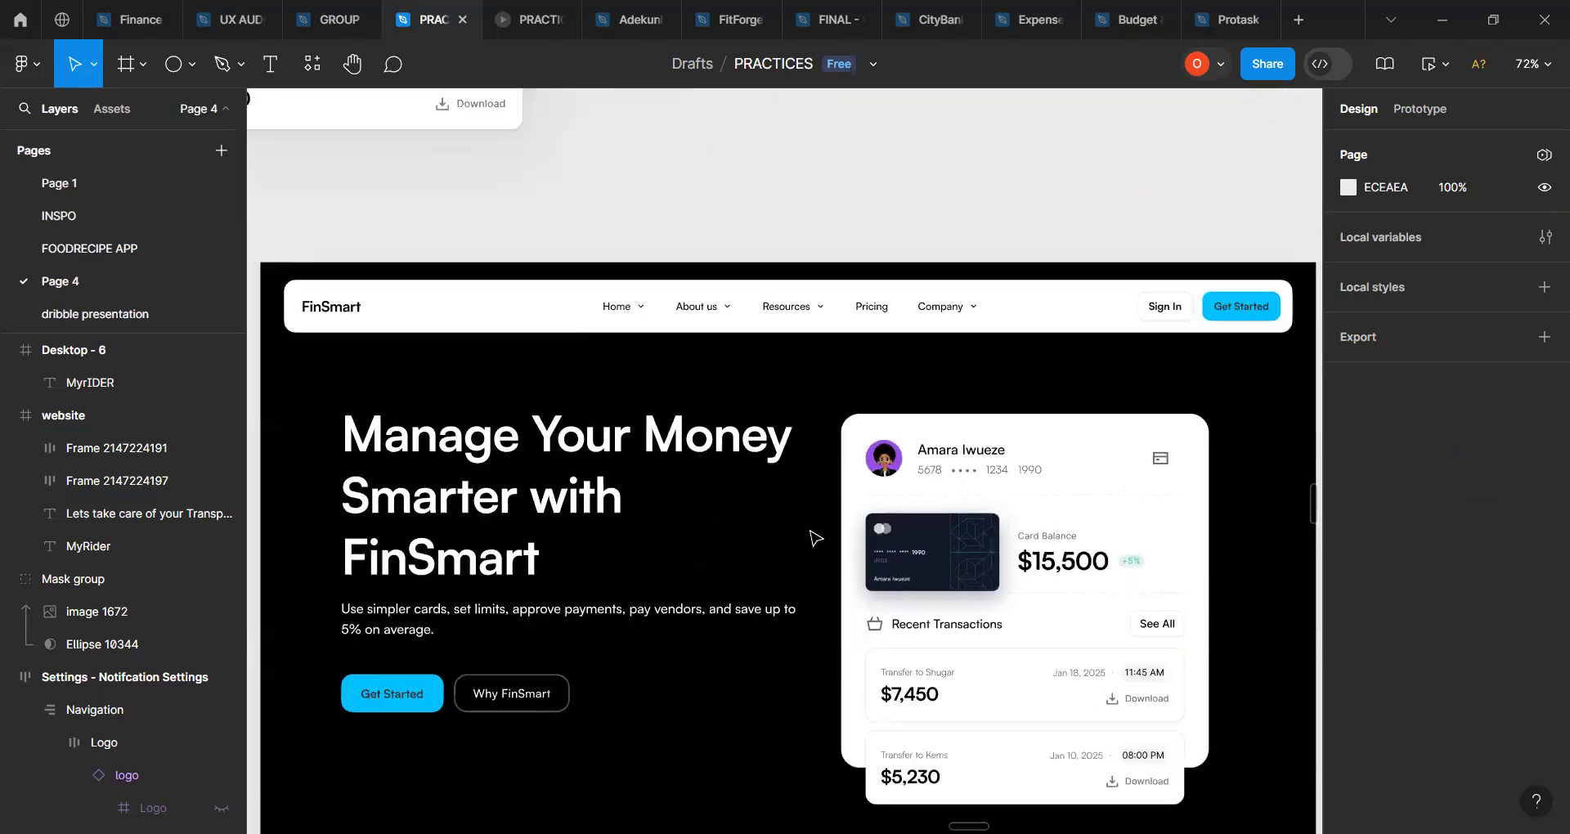
pyautogui.scroll(1, 815, 537)
# Step: Try left alignment on the About us item in the FinSmart menu, and return its content alignment to centre
pyautogui.click(711, 337)
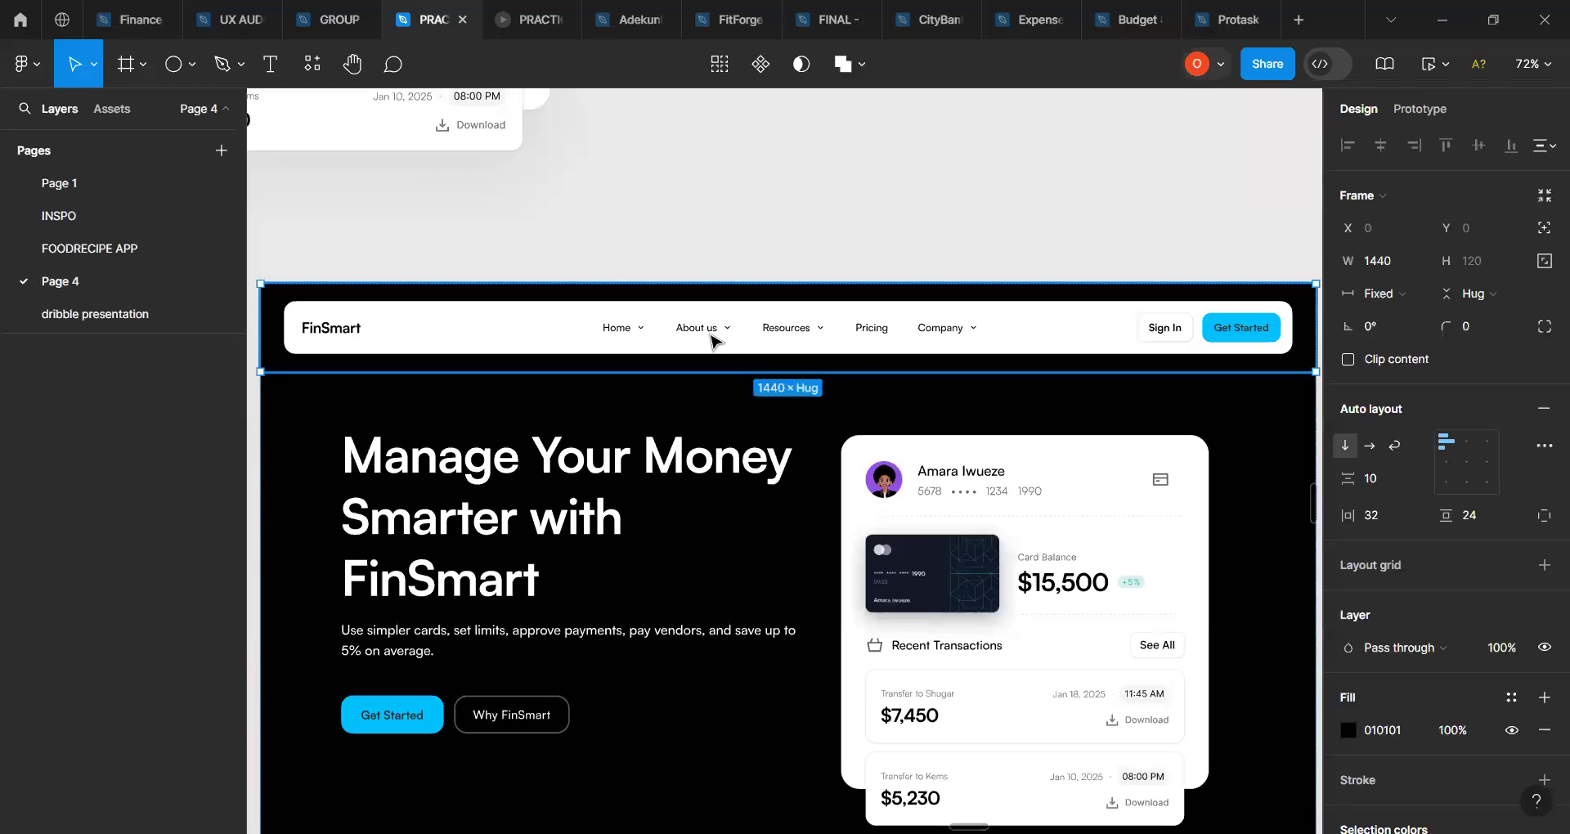
pyautogui.click(708, 336)
pyautogui.click(704, 337)
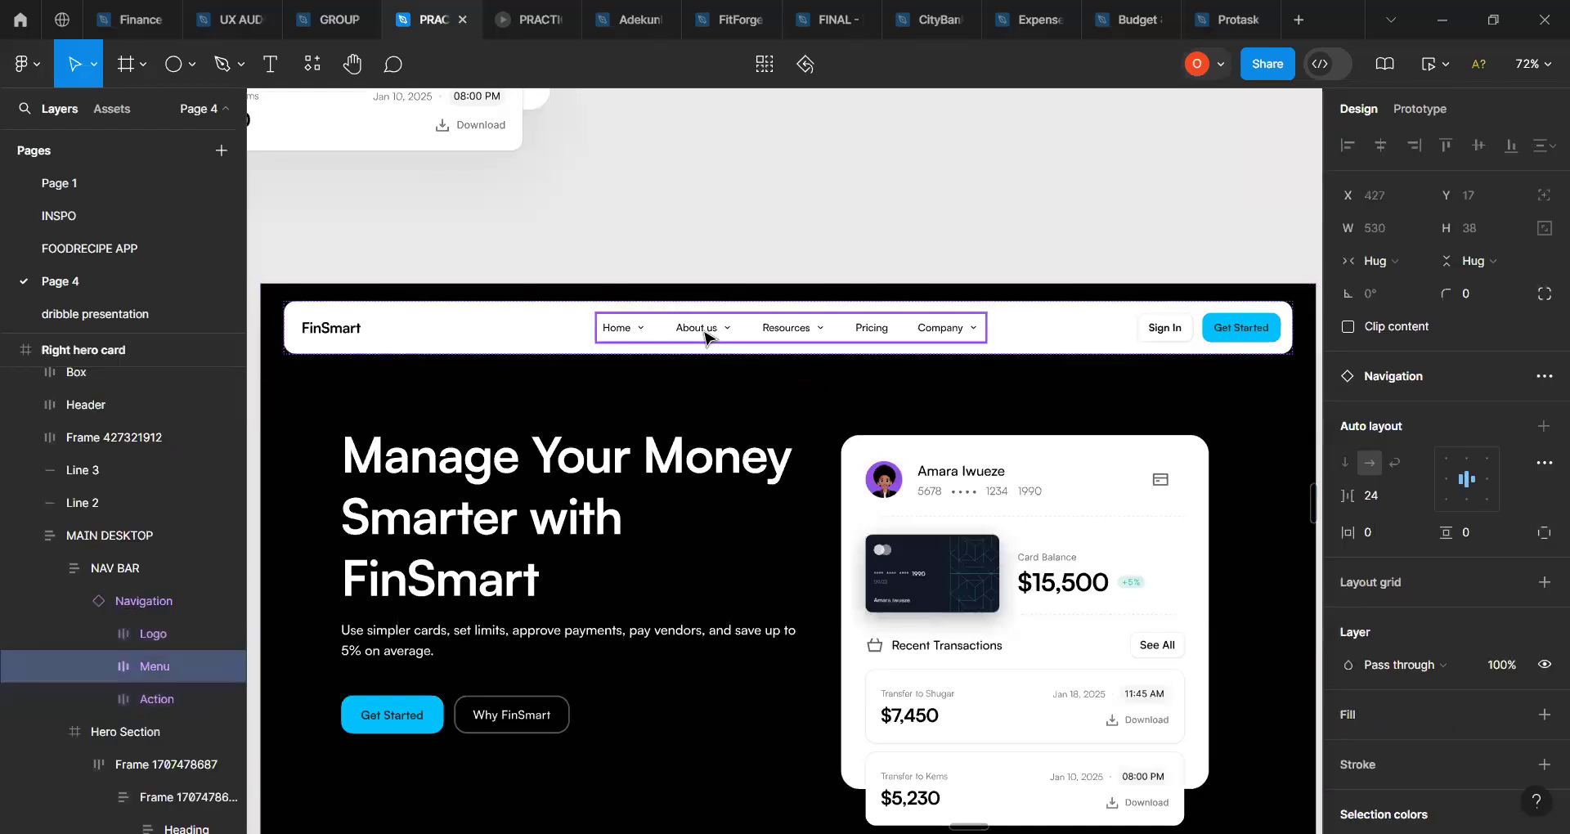
pyautogui.click(705, 336)
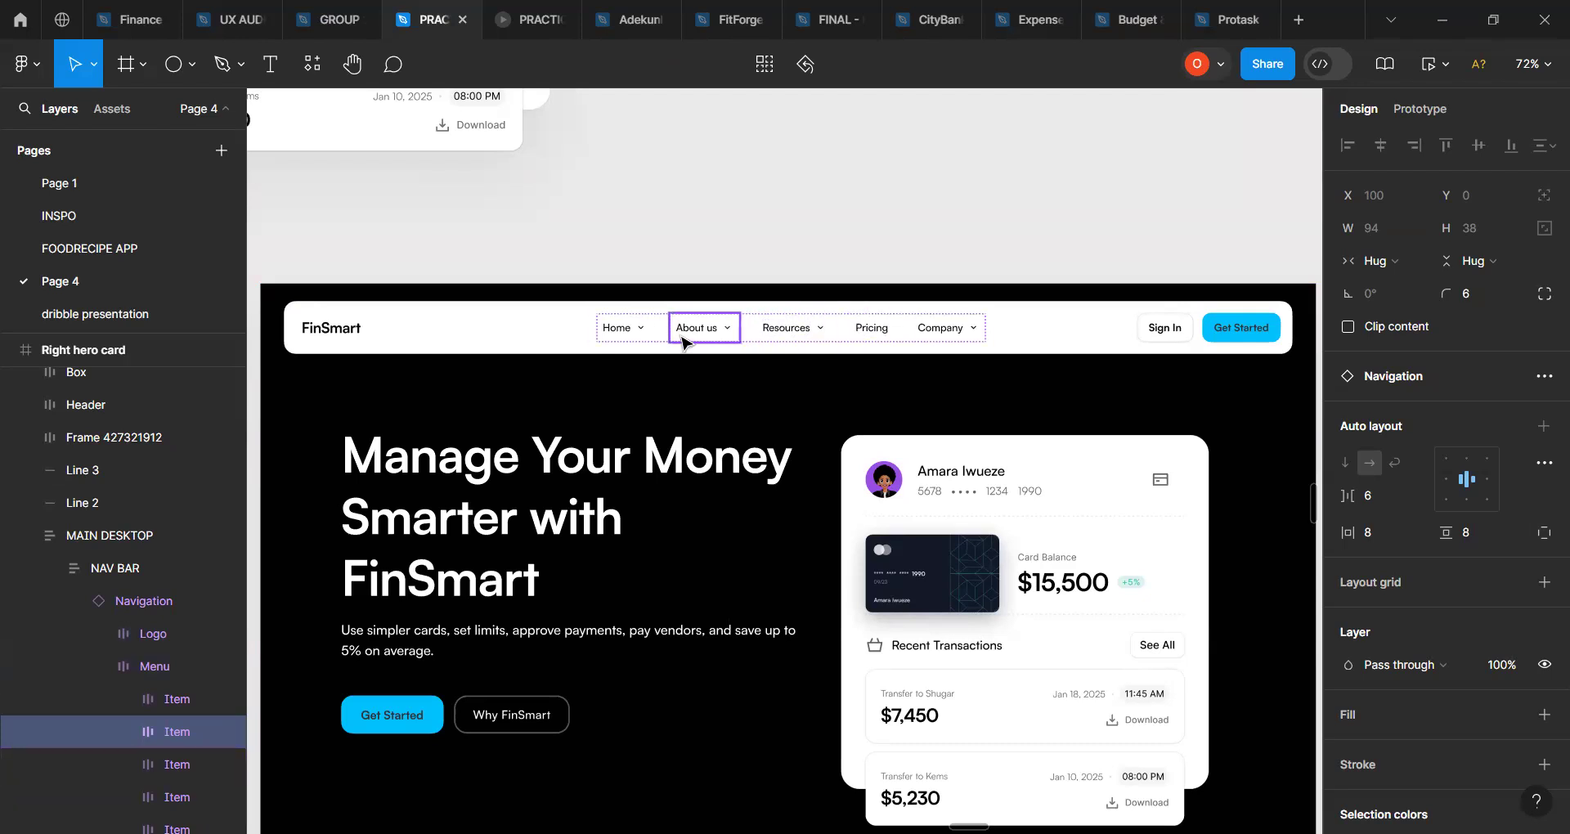
pyautogui.click(1448, 486)
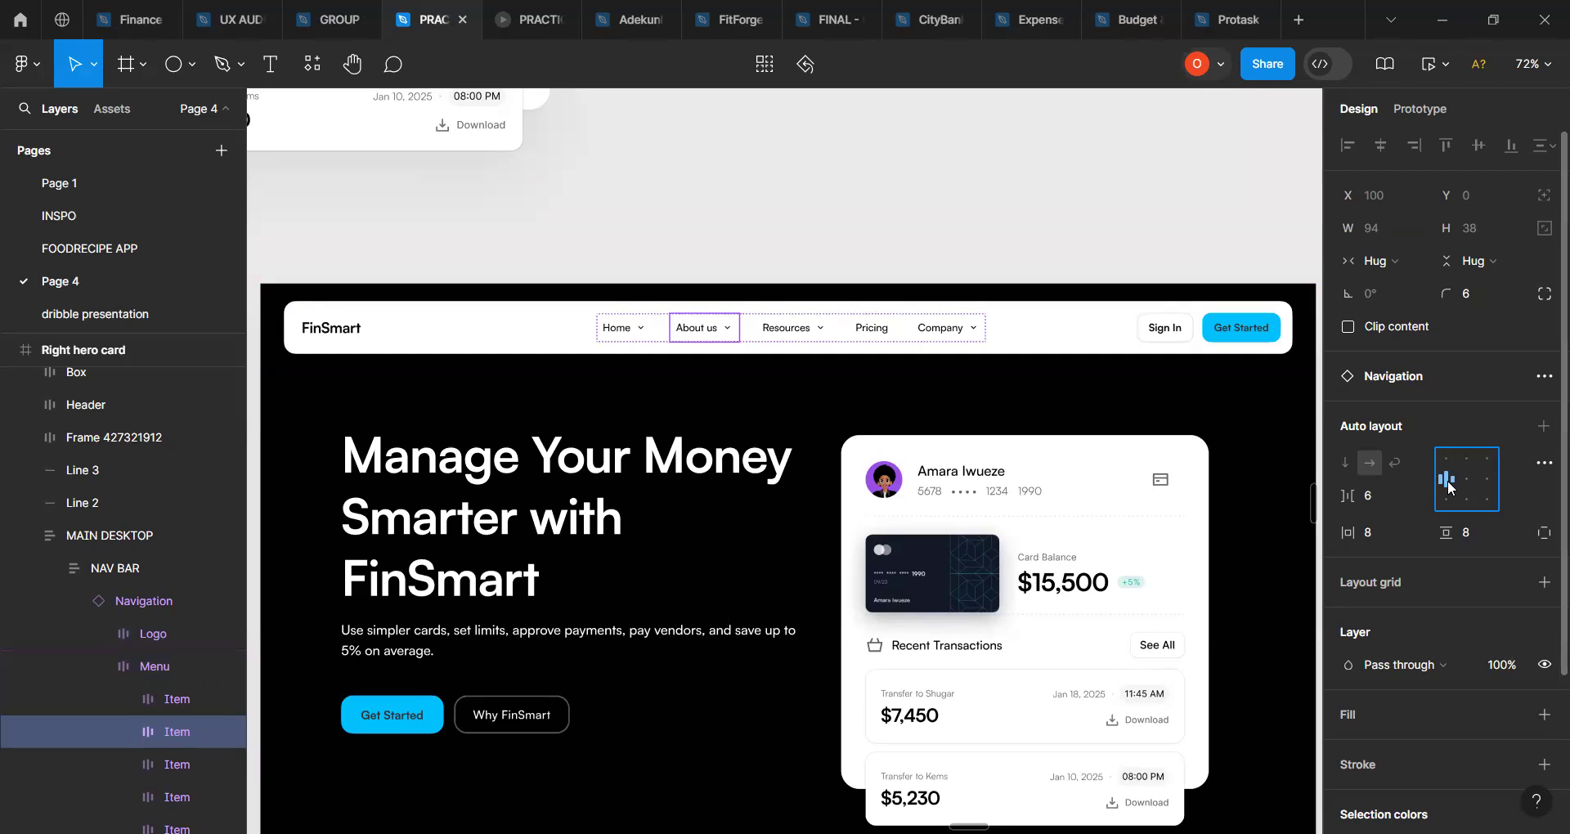
pyautogui.click(1466, 488)
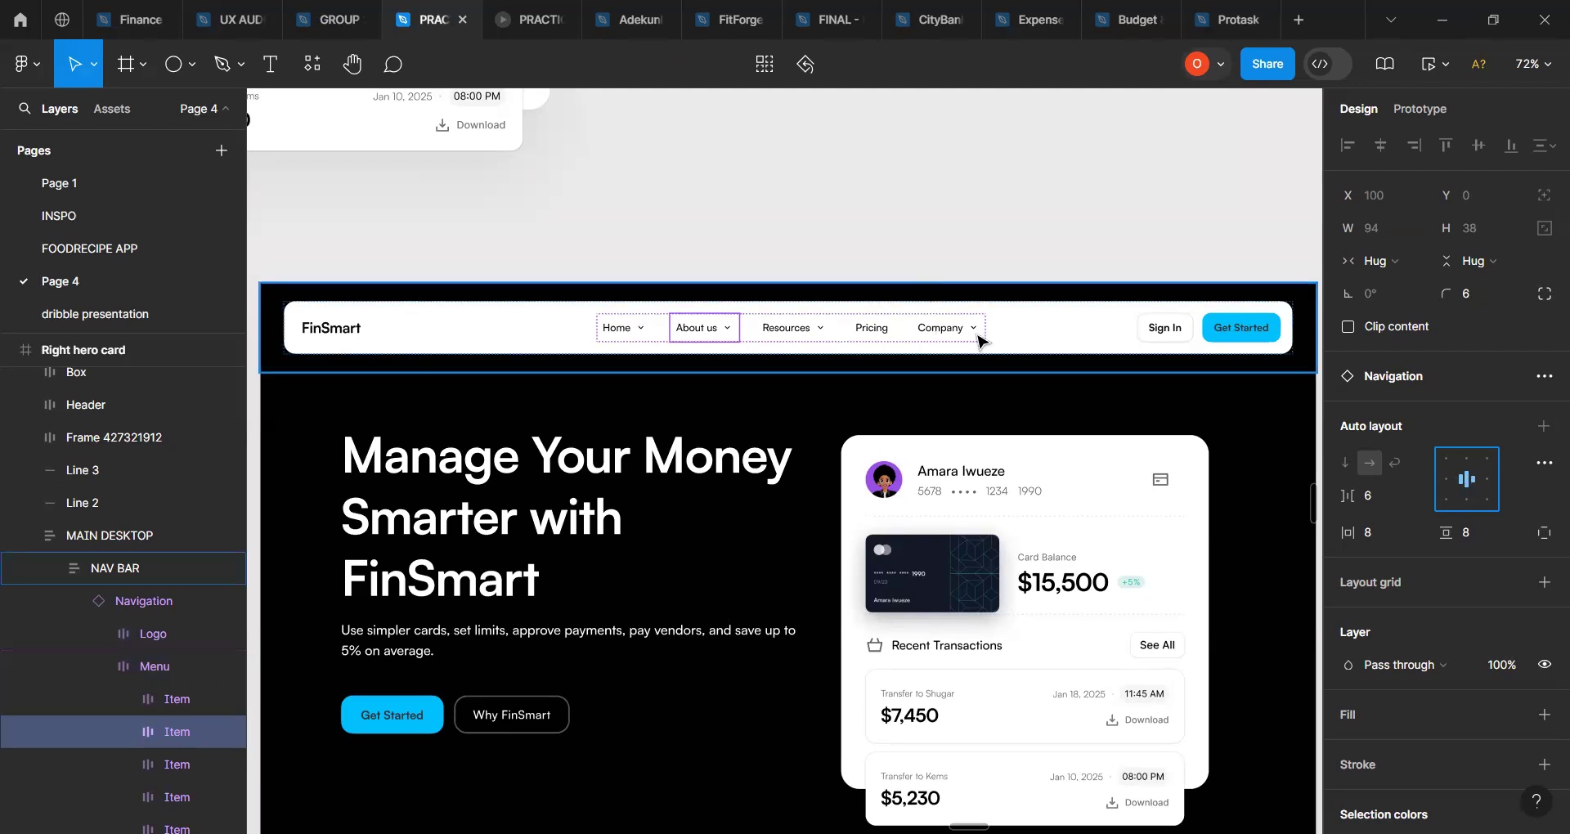
# Step: Inspect the sizing and auto layout settings of the FinSmart bar's Menu, Action and Logo groups and the whole Navigation frame
pyautogui.click(1033, 343)
pyautogui.click(908, 342)
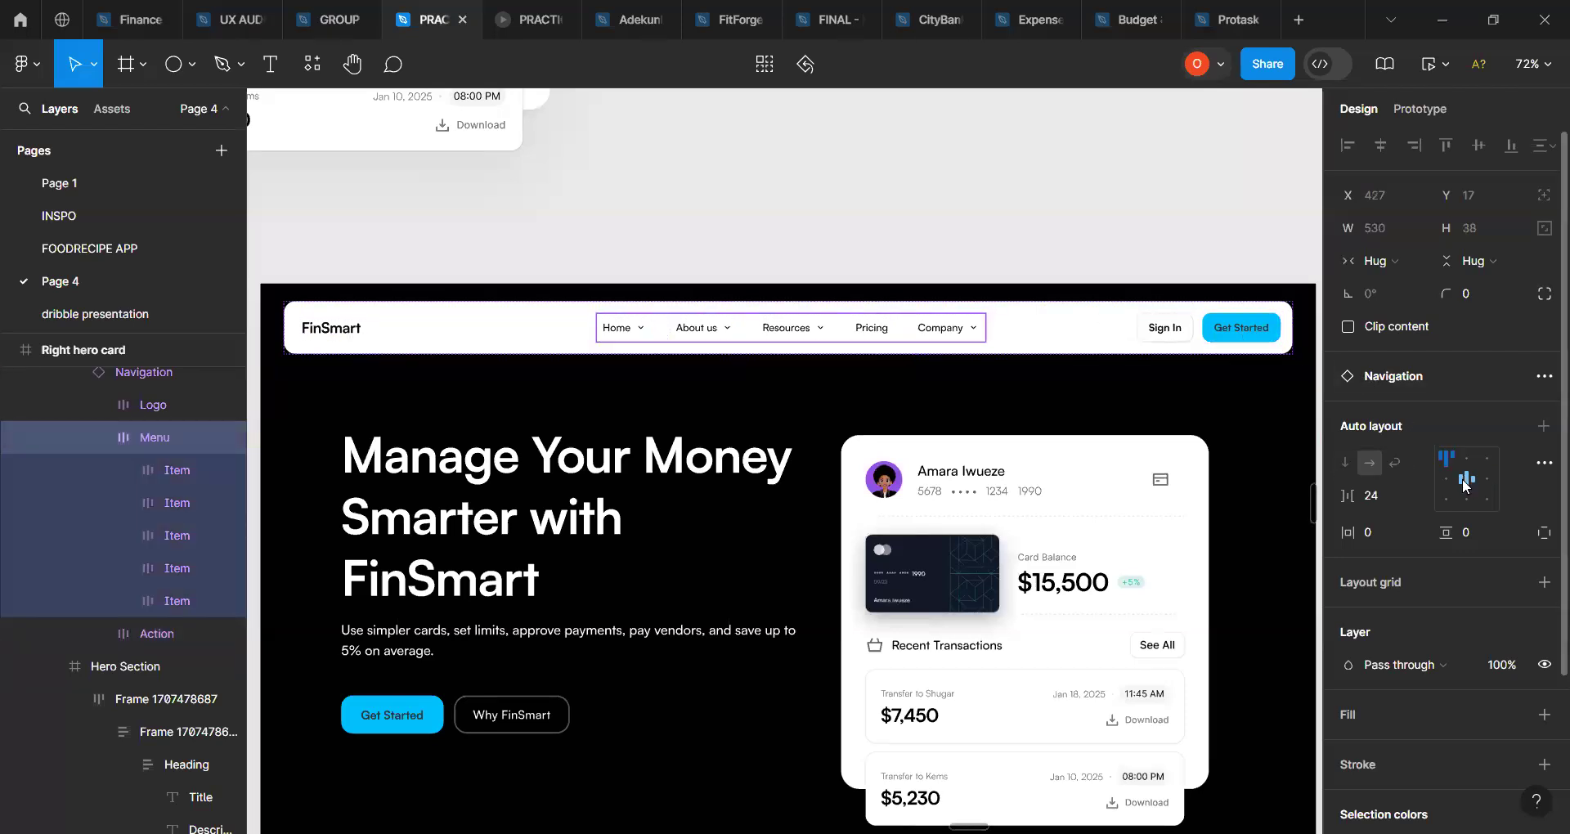
pyautogui.click(1185, 338)
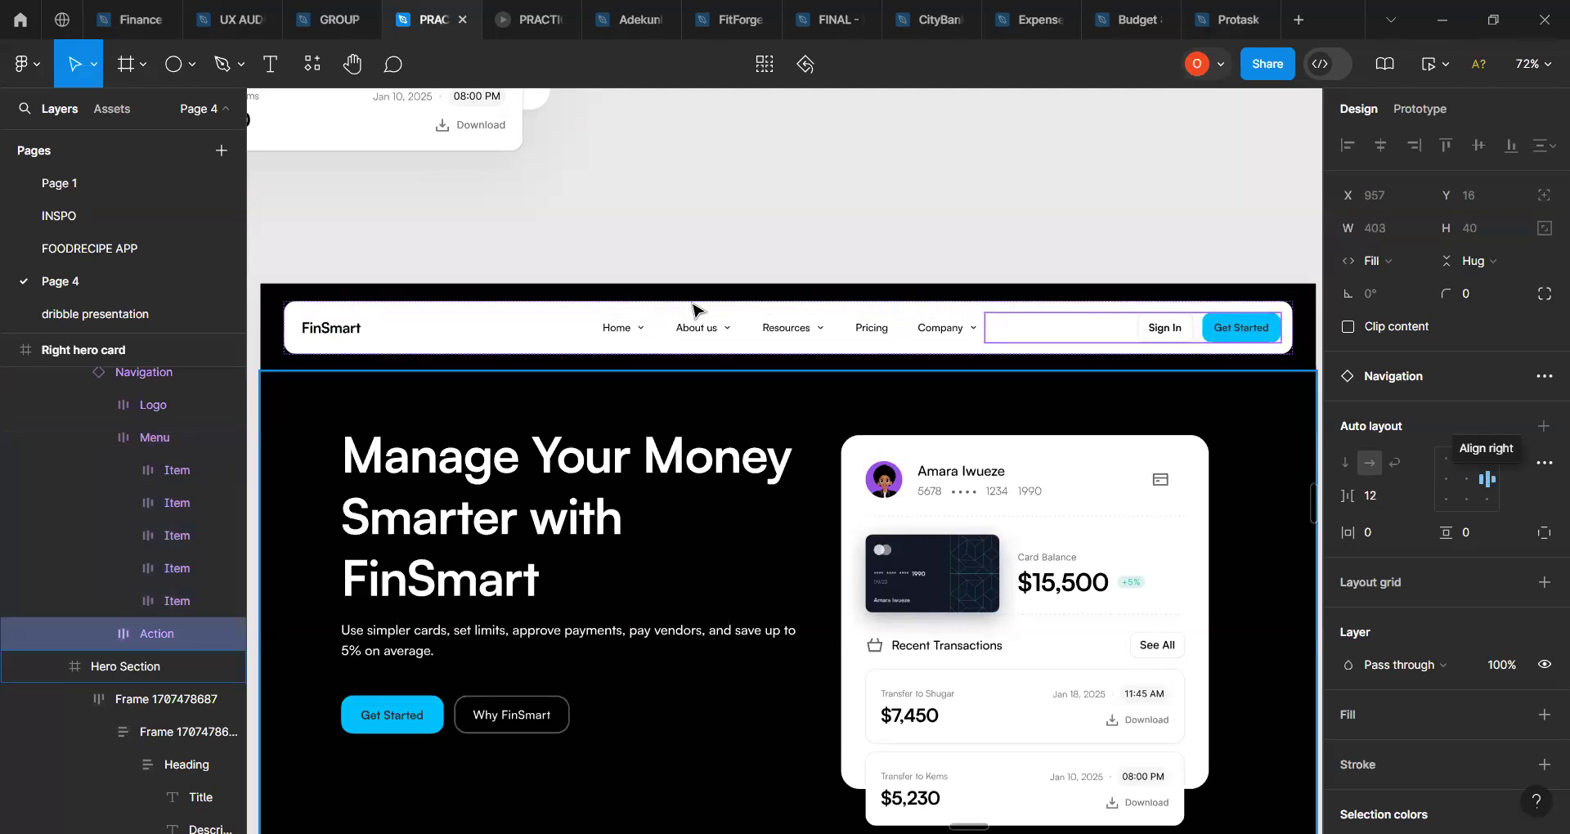
pyautogui.click(409, 327)
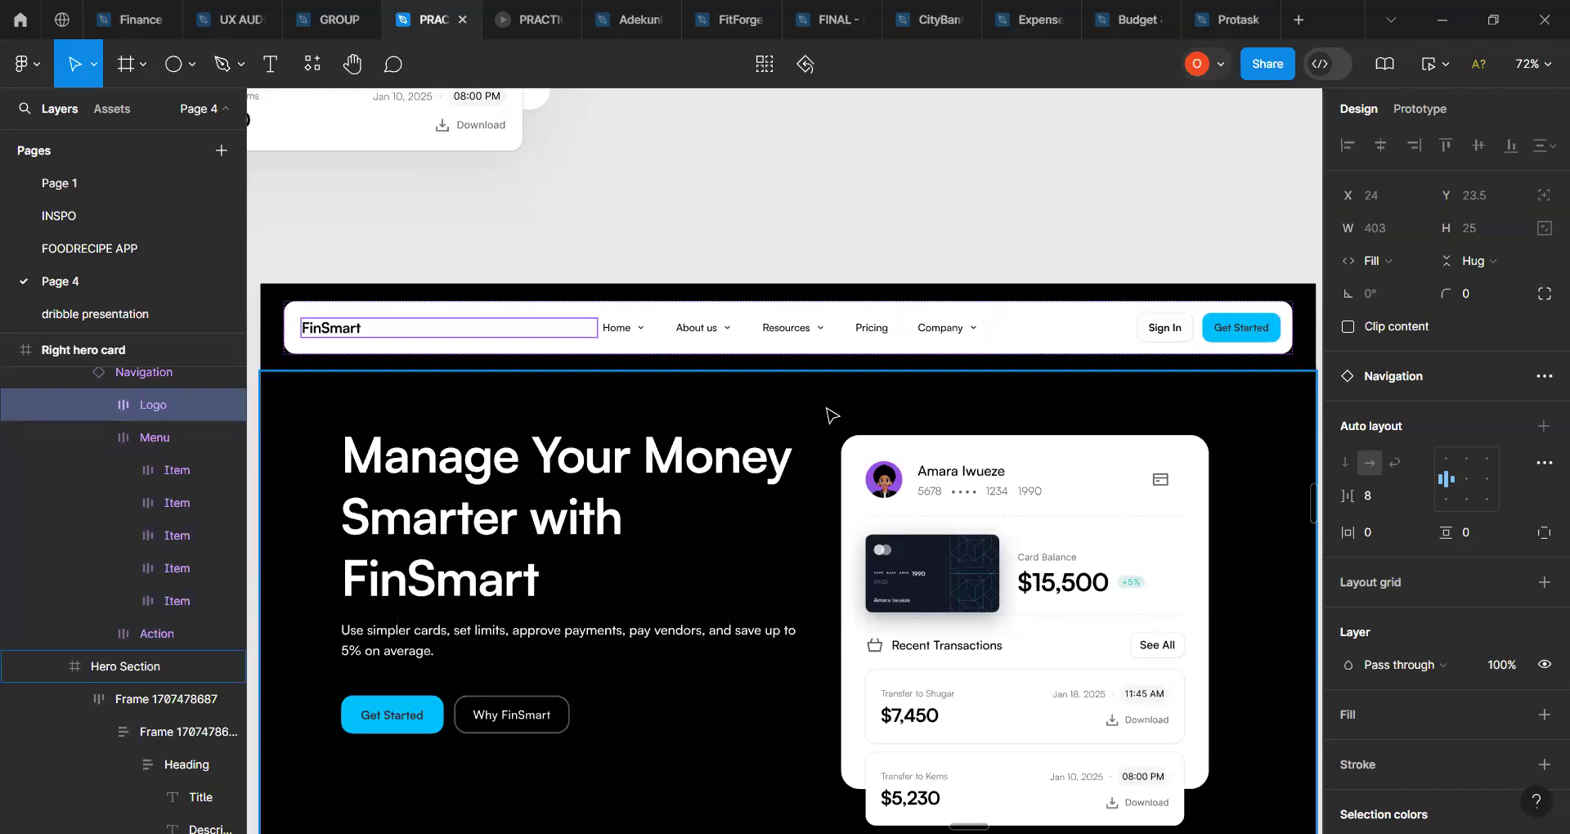
pyautogui.click(790, 342)
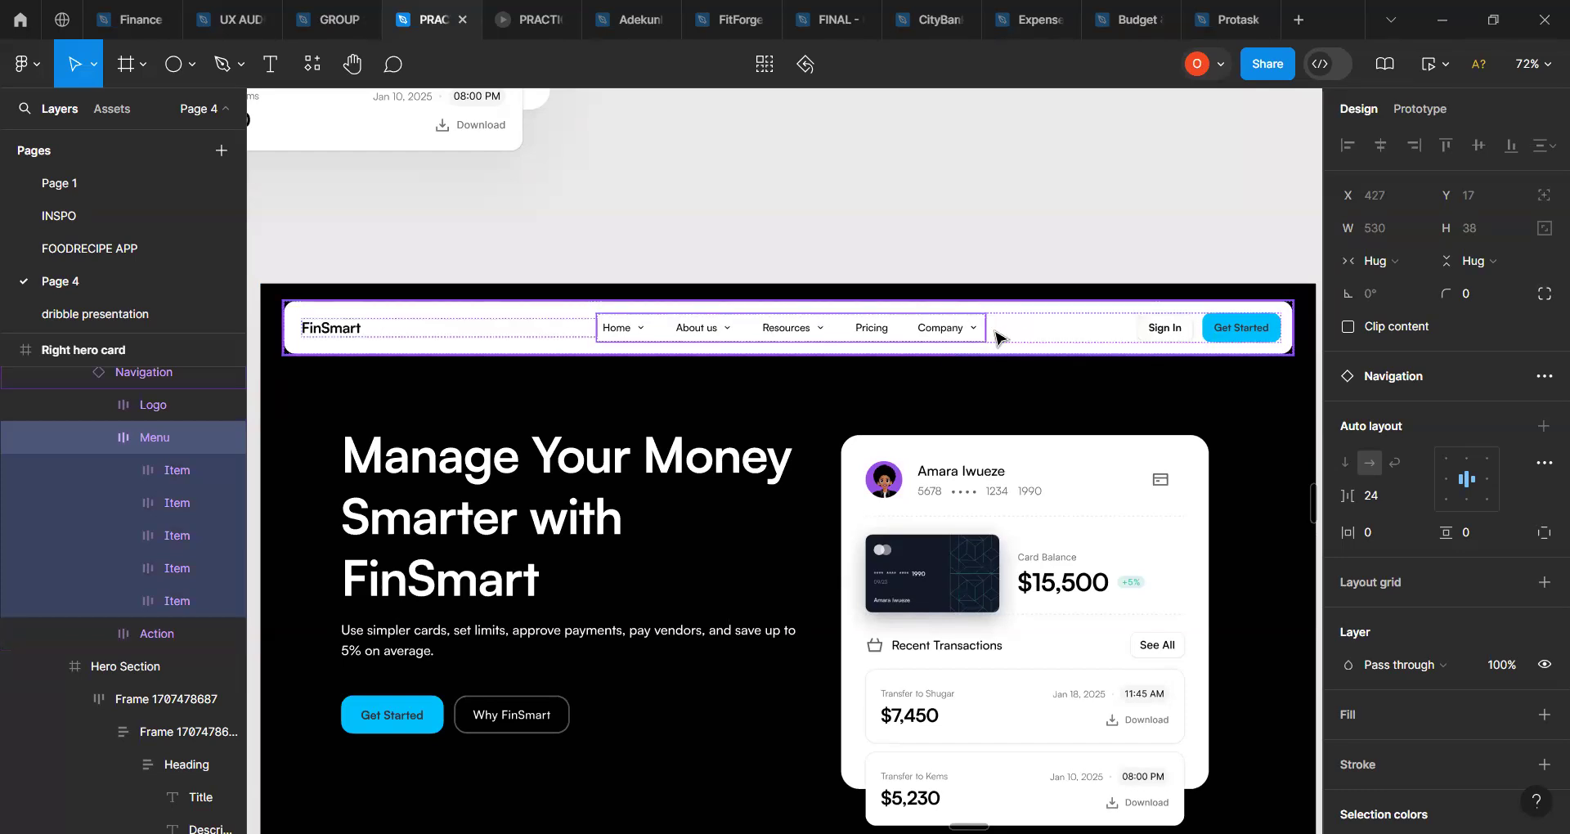
pyautogui.click(987, 367)
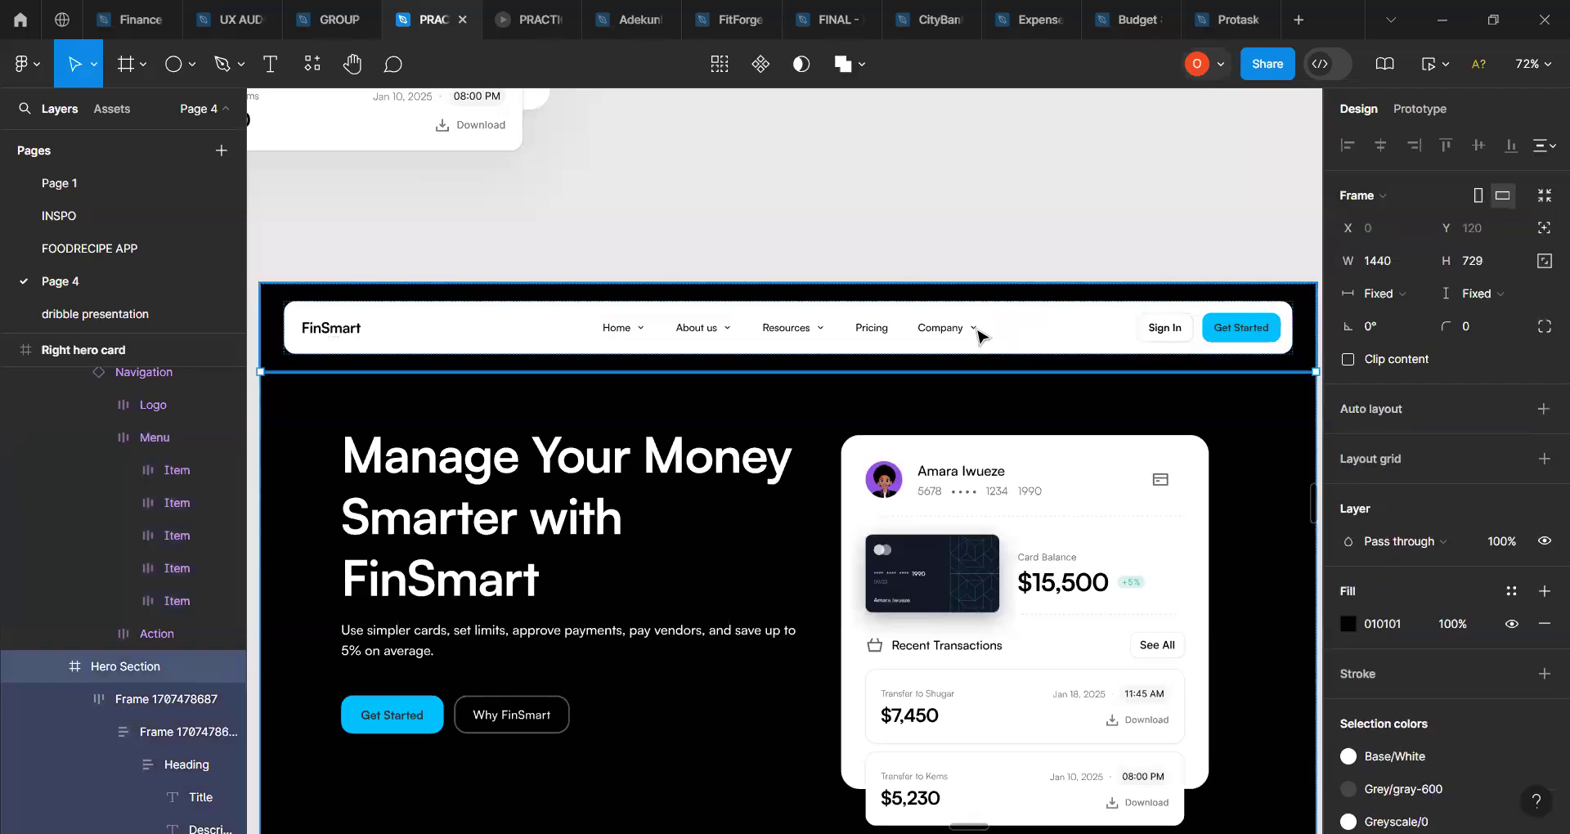
pyautogui.click(979, 336)
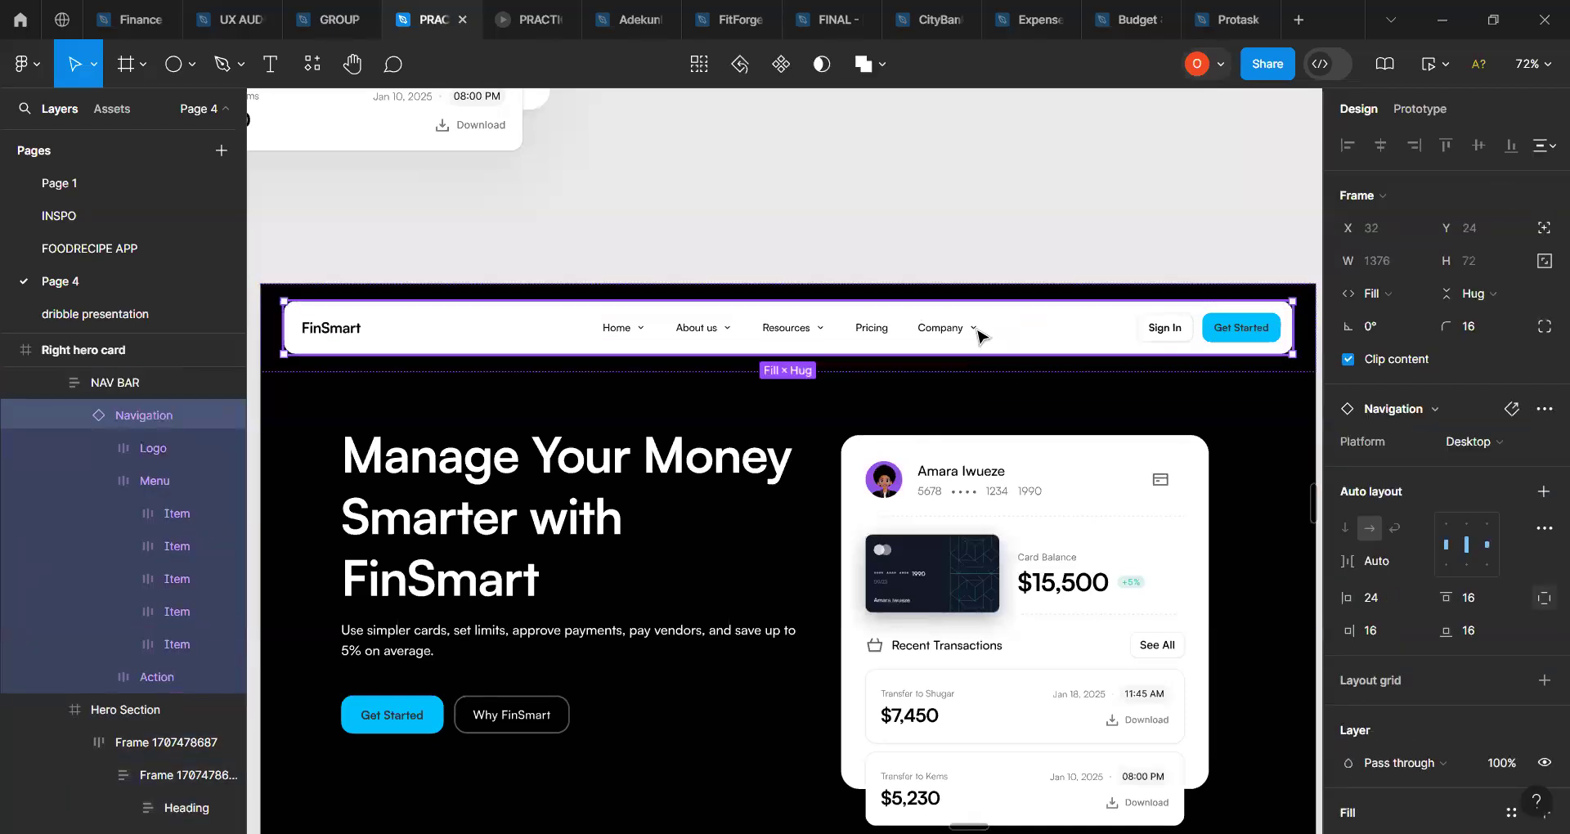
pyautogui.click(978, 335)
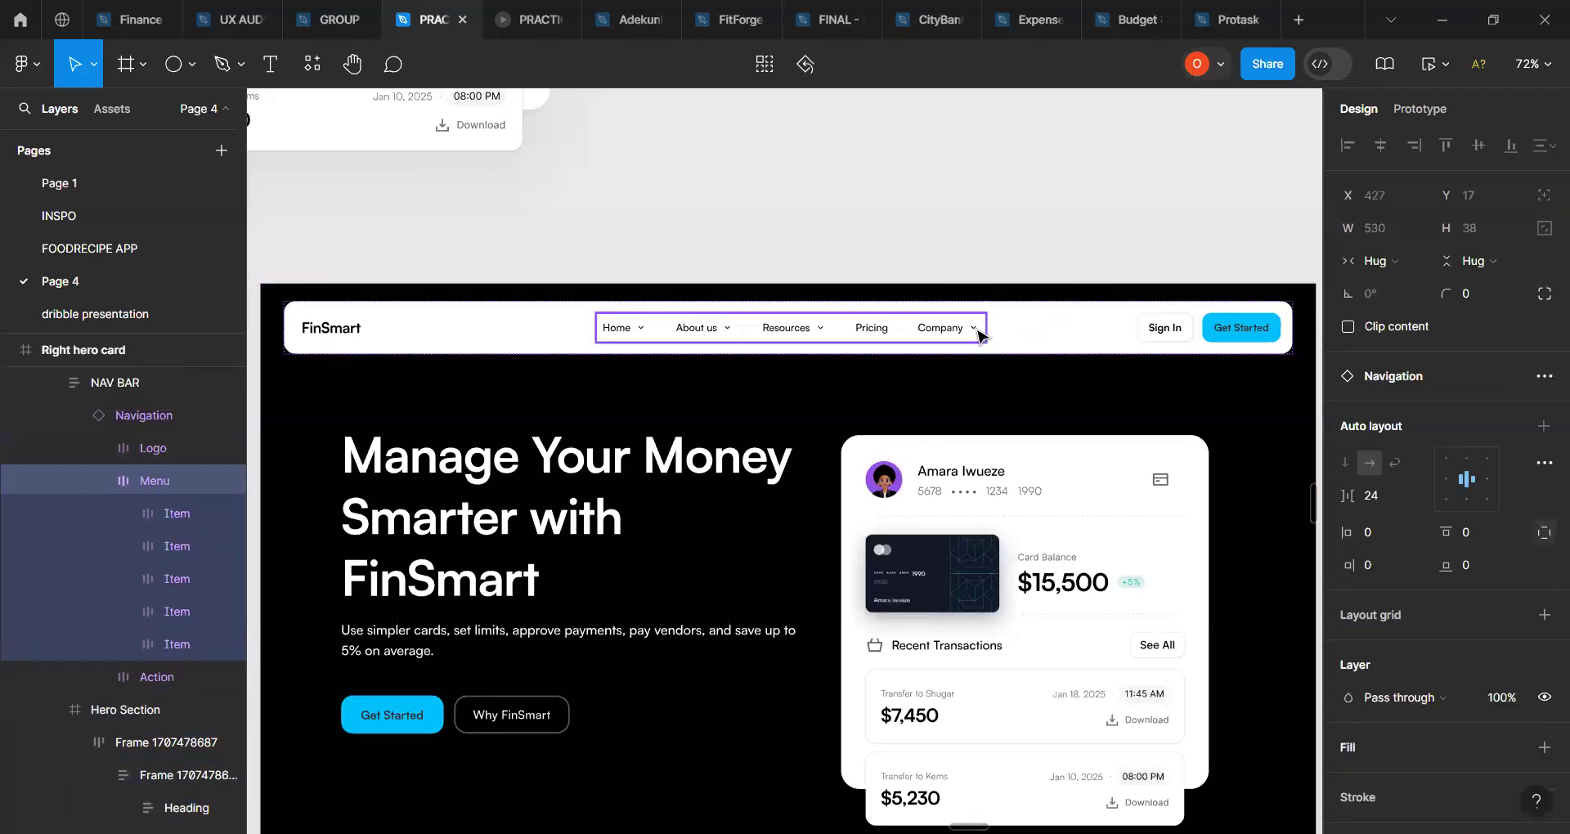
pyautogui.click(1068, 389)
pyautogui.click(1043, 345)
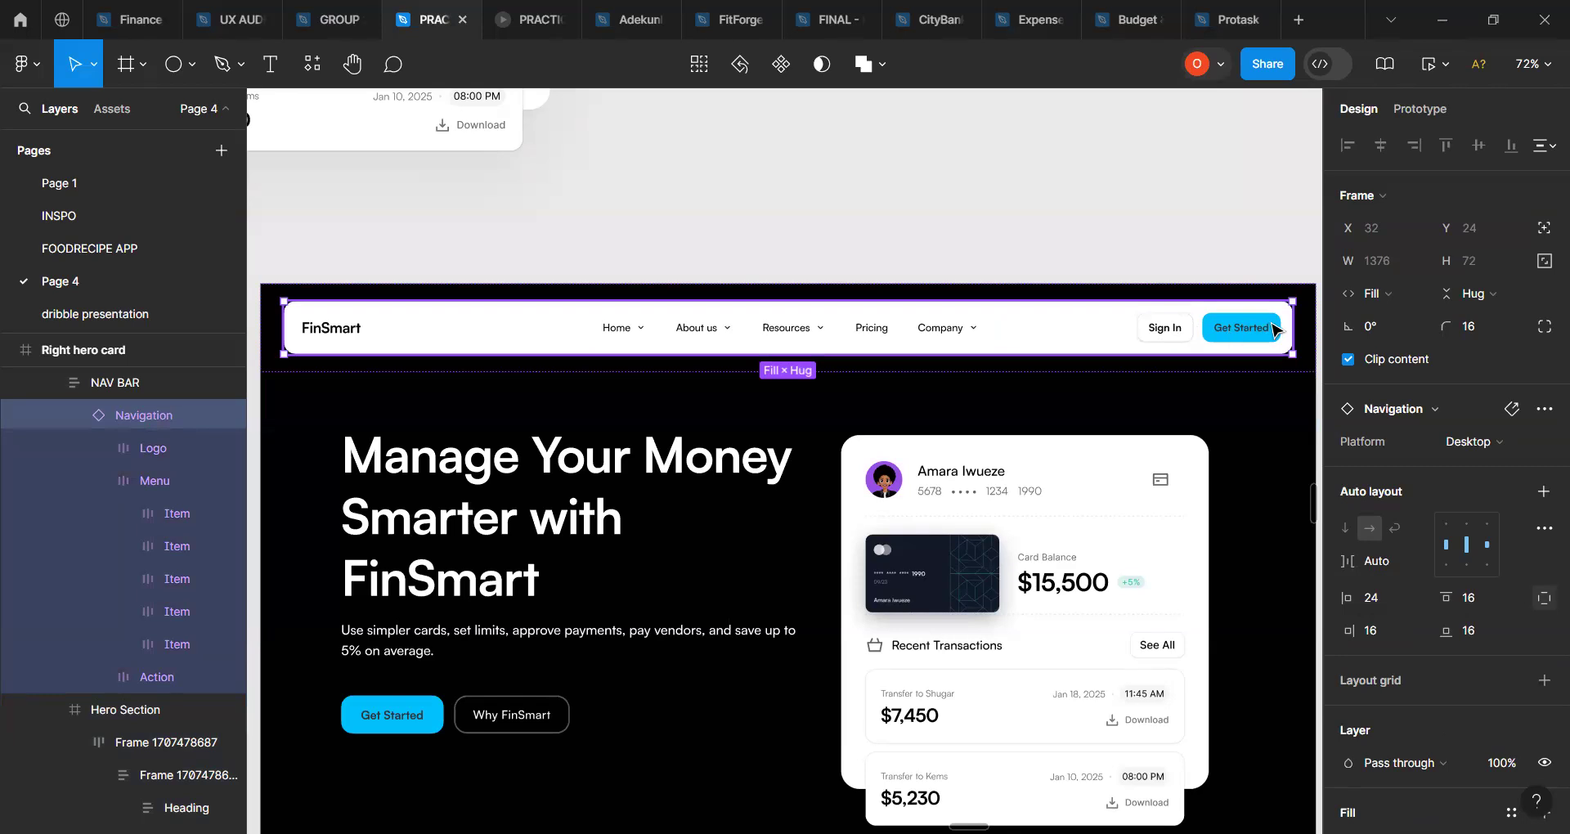
# Step: Try widening the FinSmart navigation bar to 1385, and restore its width to Fill
pyautogui.hscroll(3, 1259, 337)
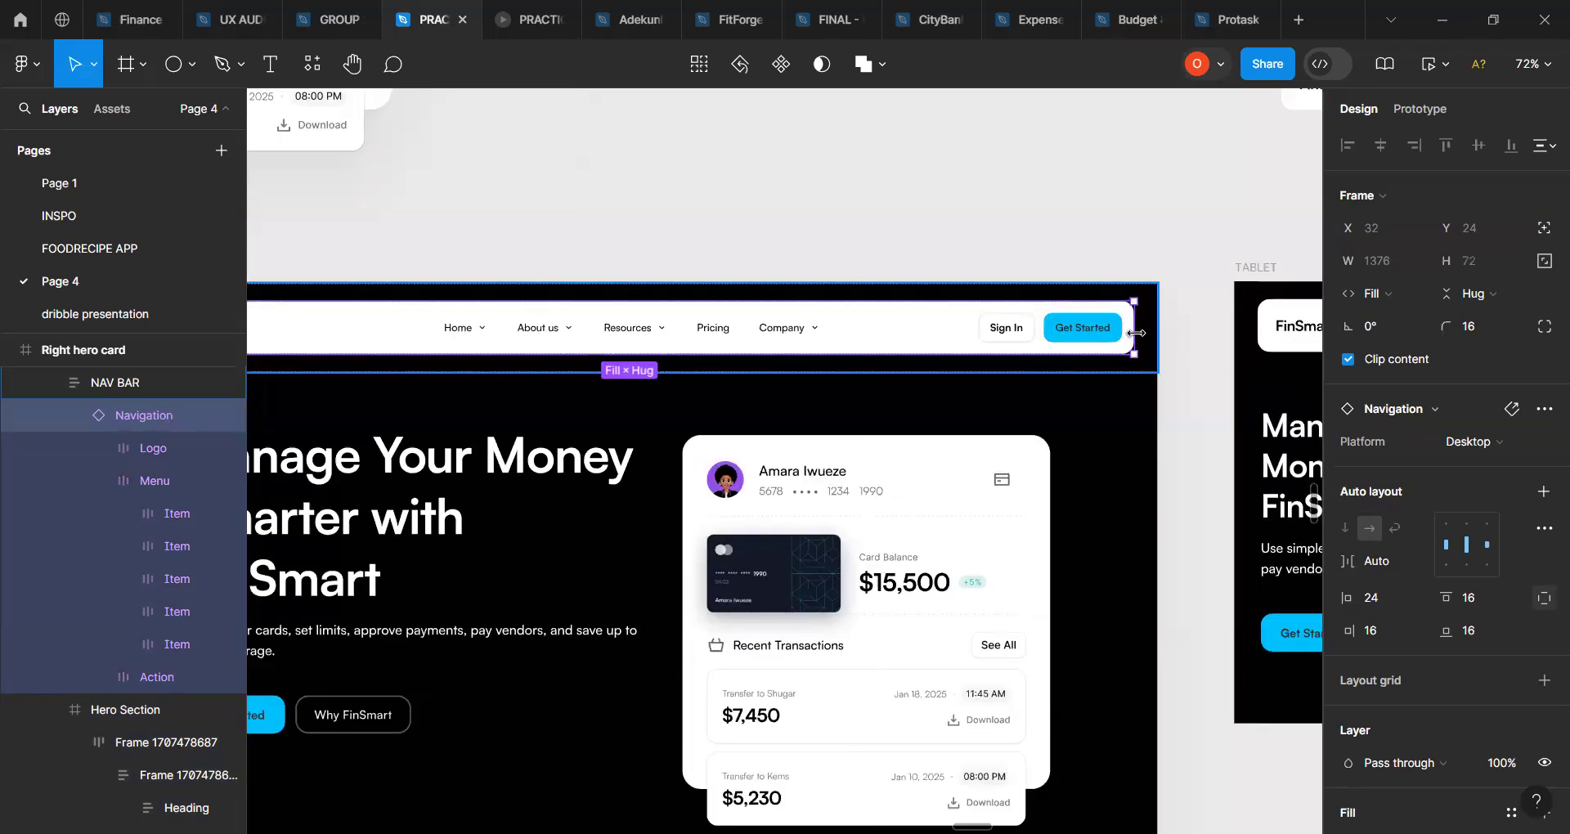
pyautogui.moveTo(1202, 328); pyautogui.dragTo(1141, 336)
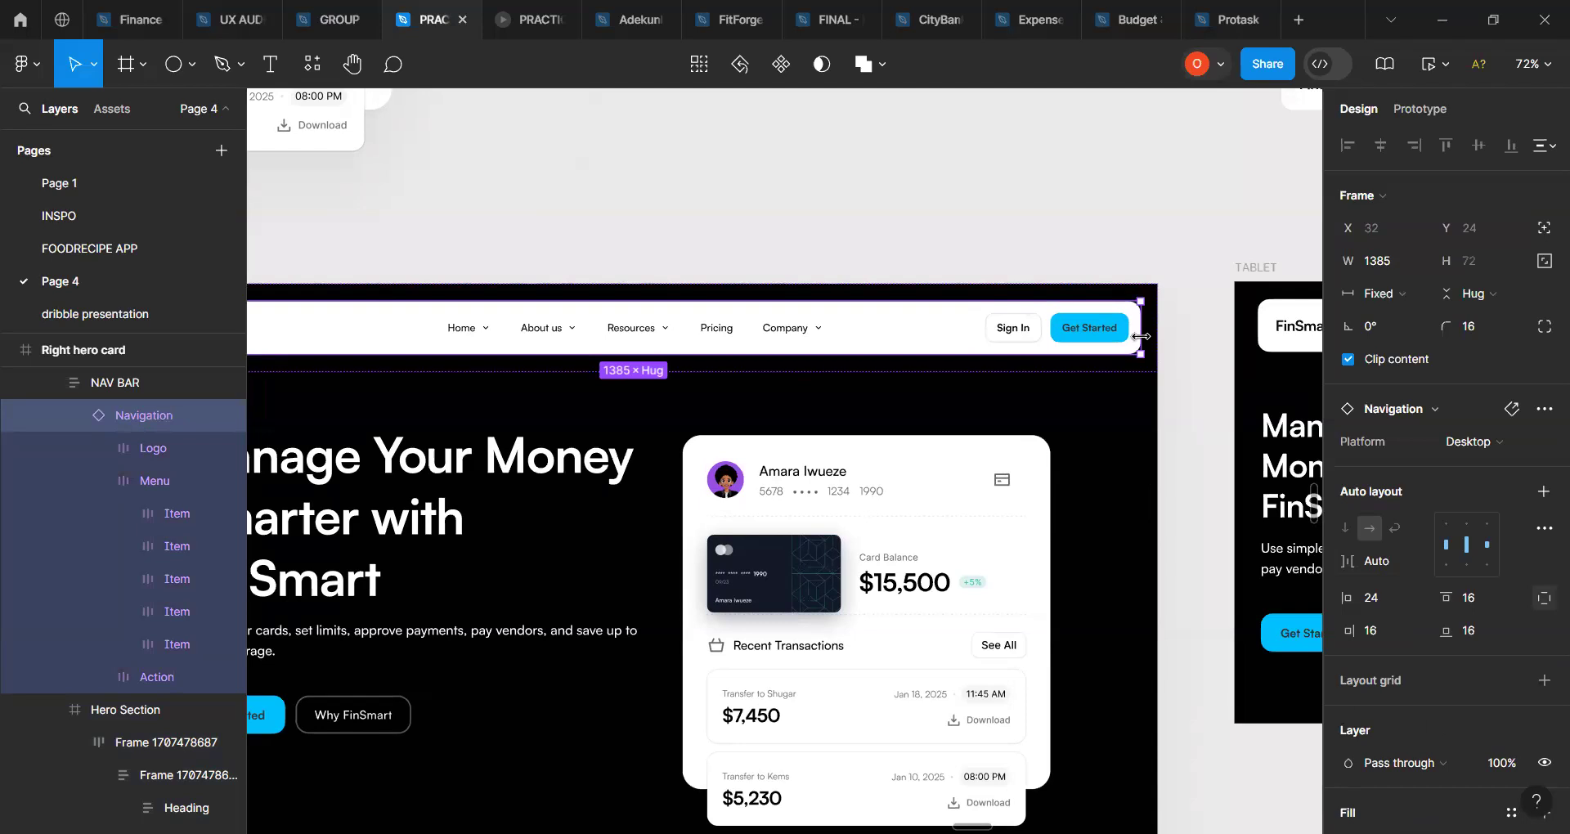
pyautogui.moveTo(1142, 331); pyautogui.dragTo(1197, 342)
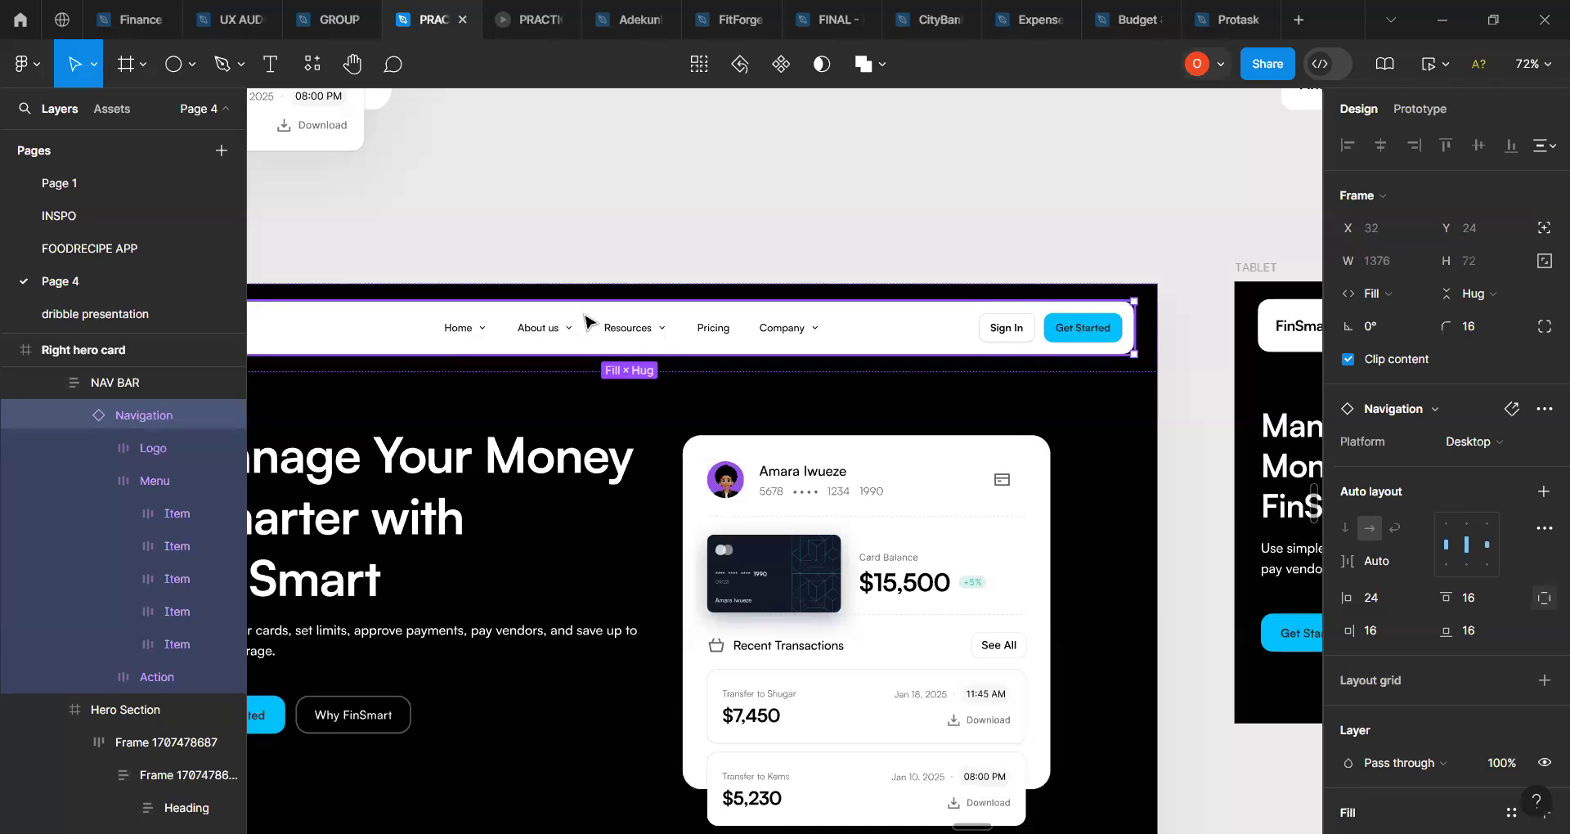
# Step: Examine the FinSmart bar's Action group and its Sign In and Get Started buttons, including their sizing and auto layout settings
pyautogui.scroll(-5, 705, 348)
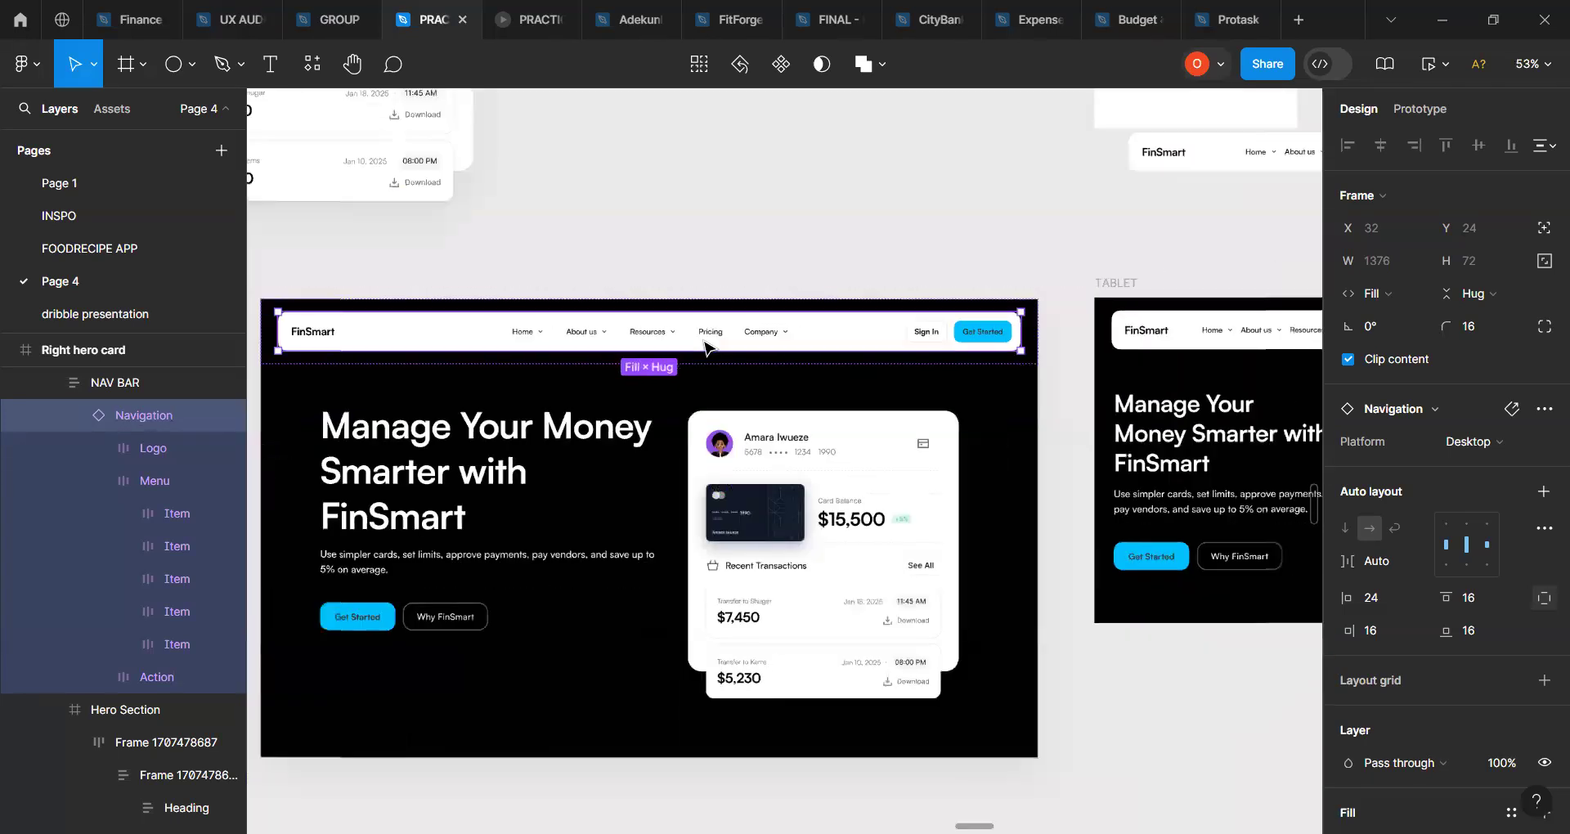
pyautogui.scroll(5, 705, 347)
pyautogui.scroll(-7, 704, 348)
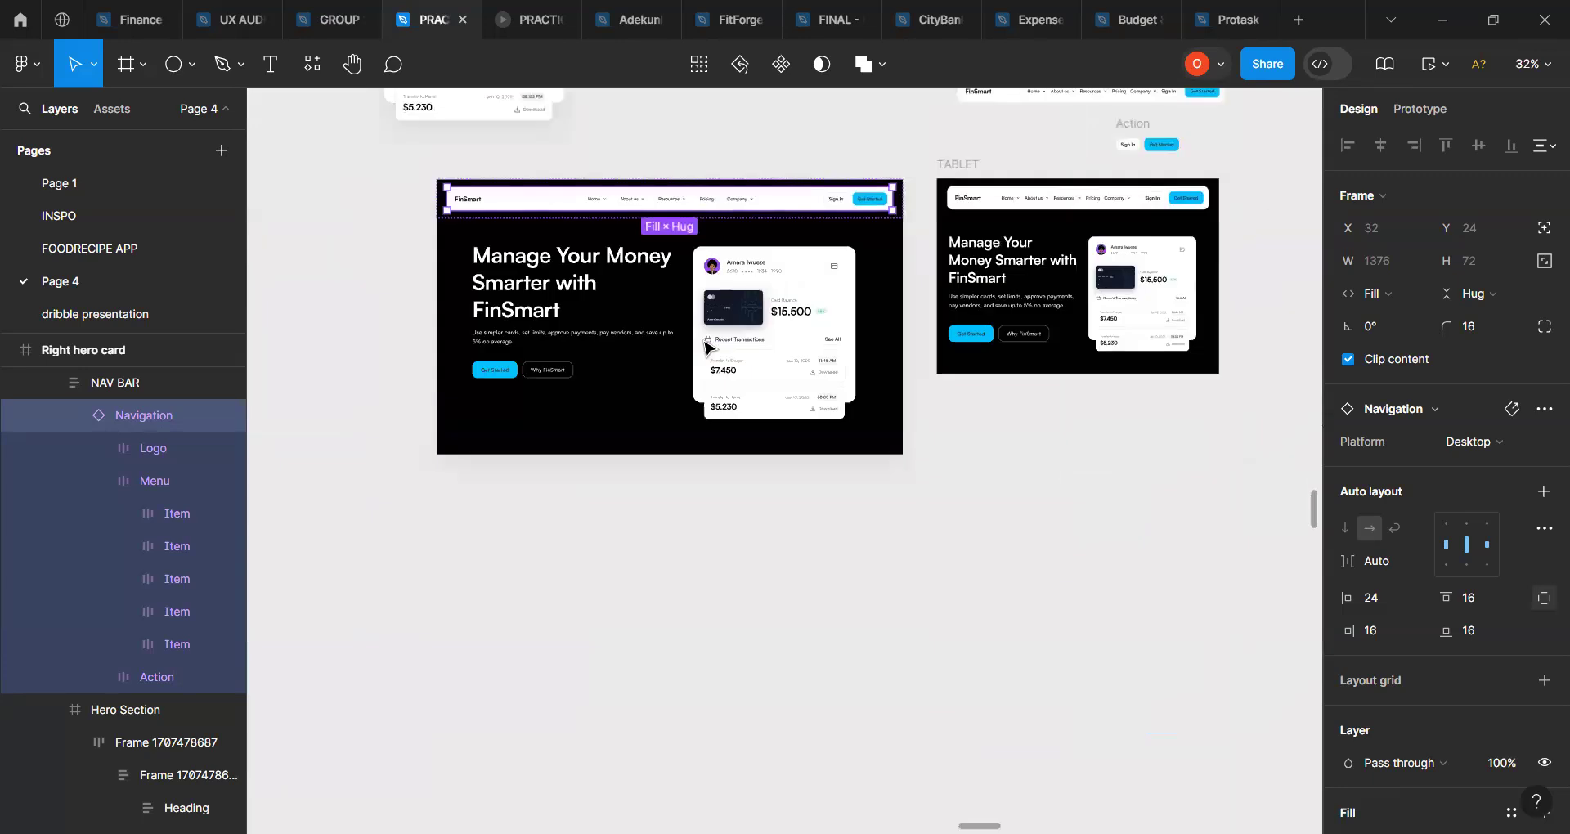
pyautogui.scroll(3, 705, 348)
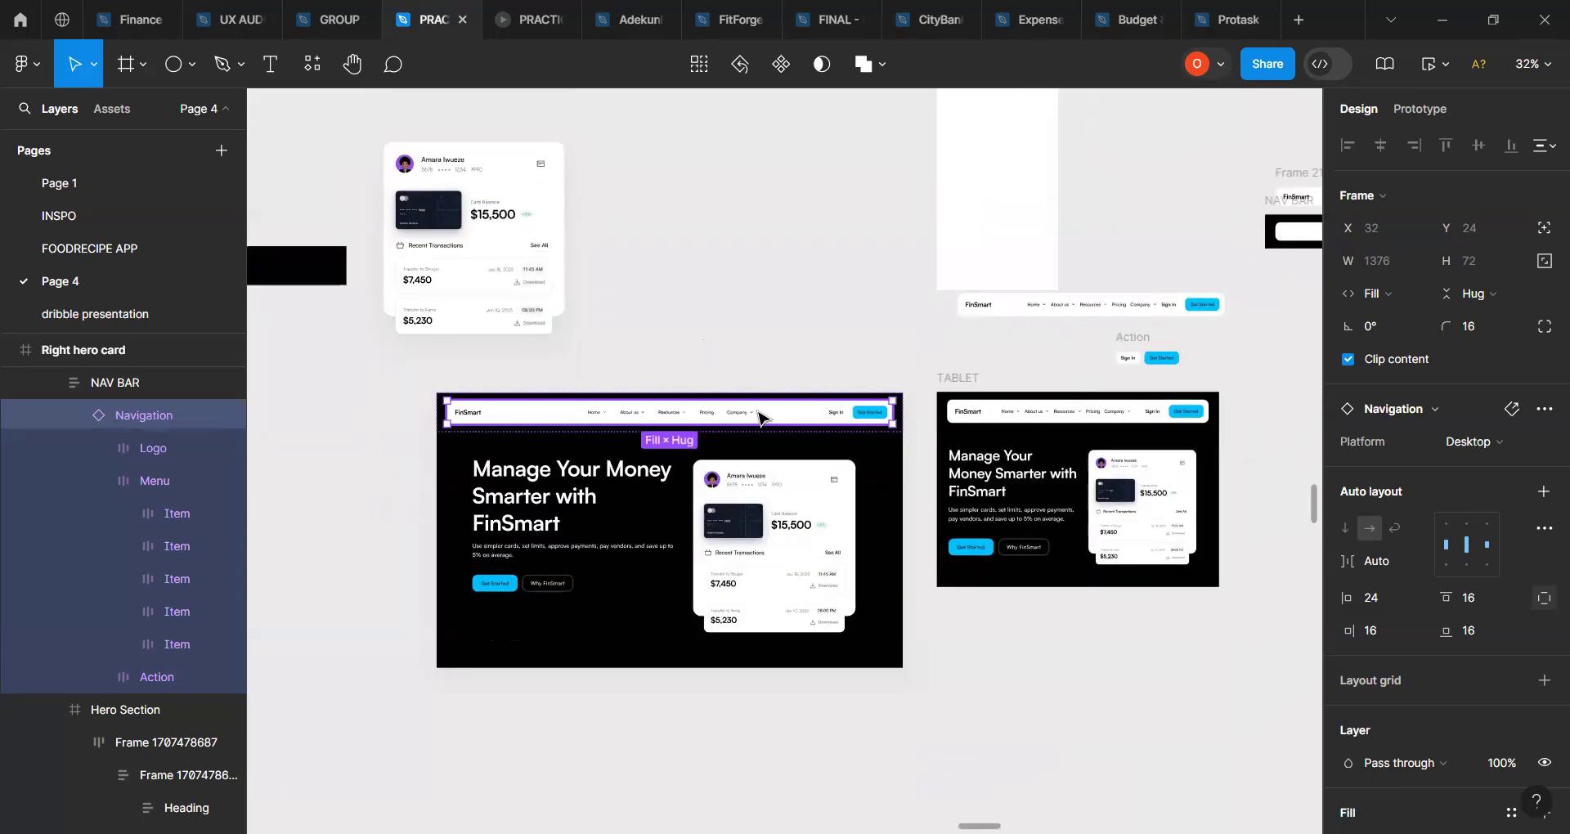
pyautogui.click(860, 417)
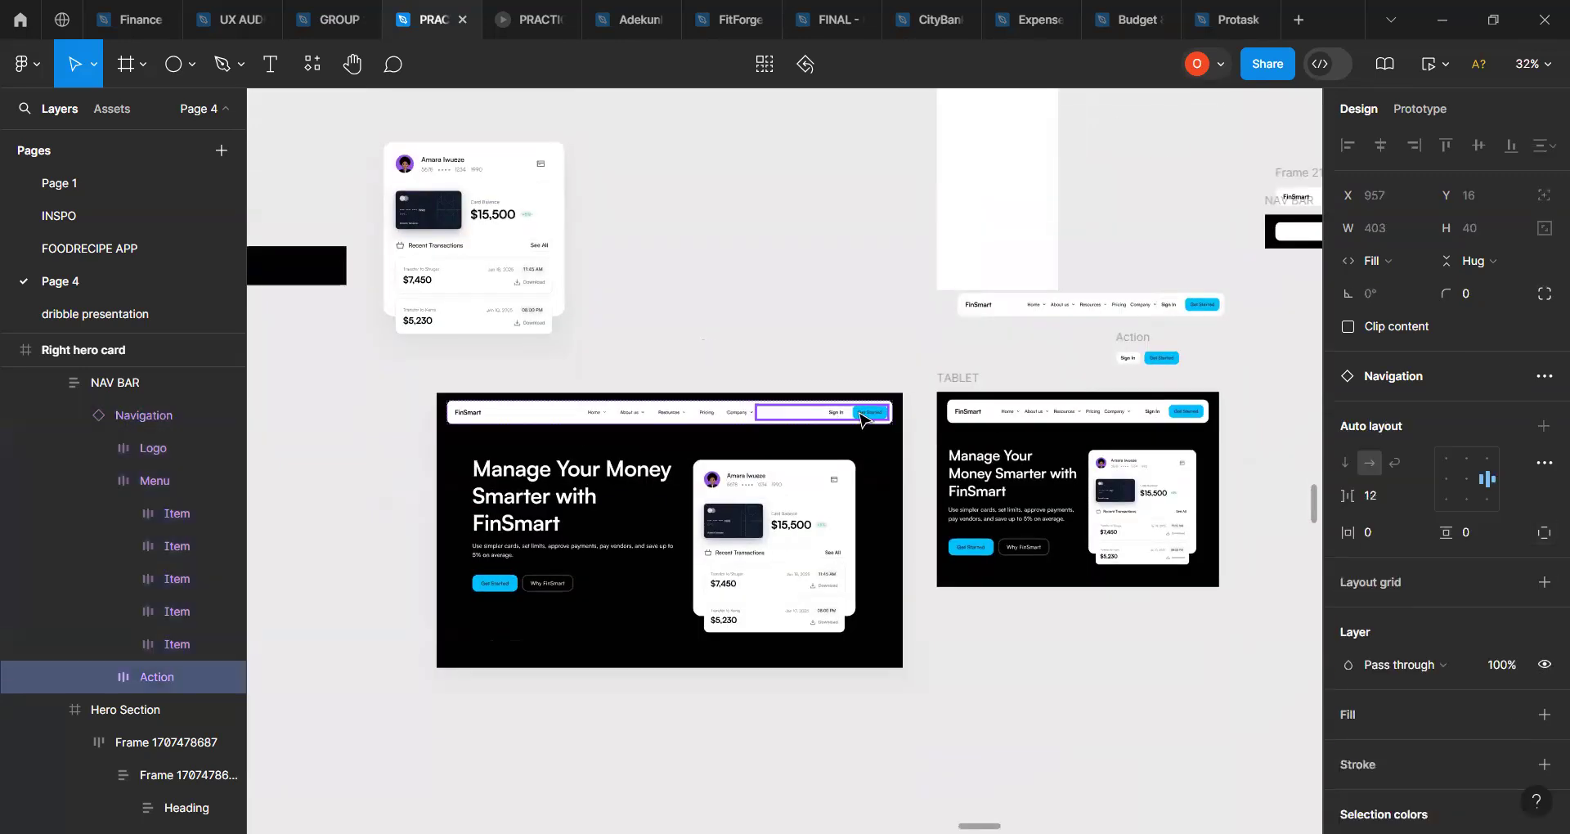
pyautogui.click(860, 417)
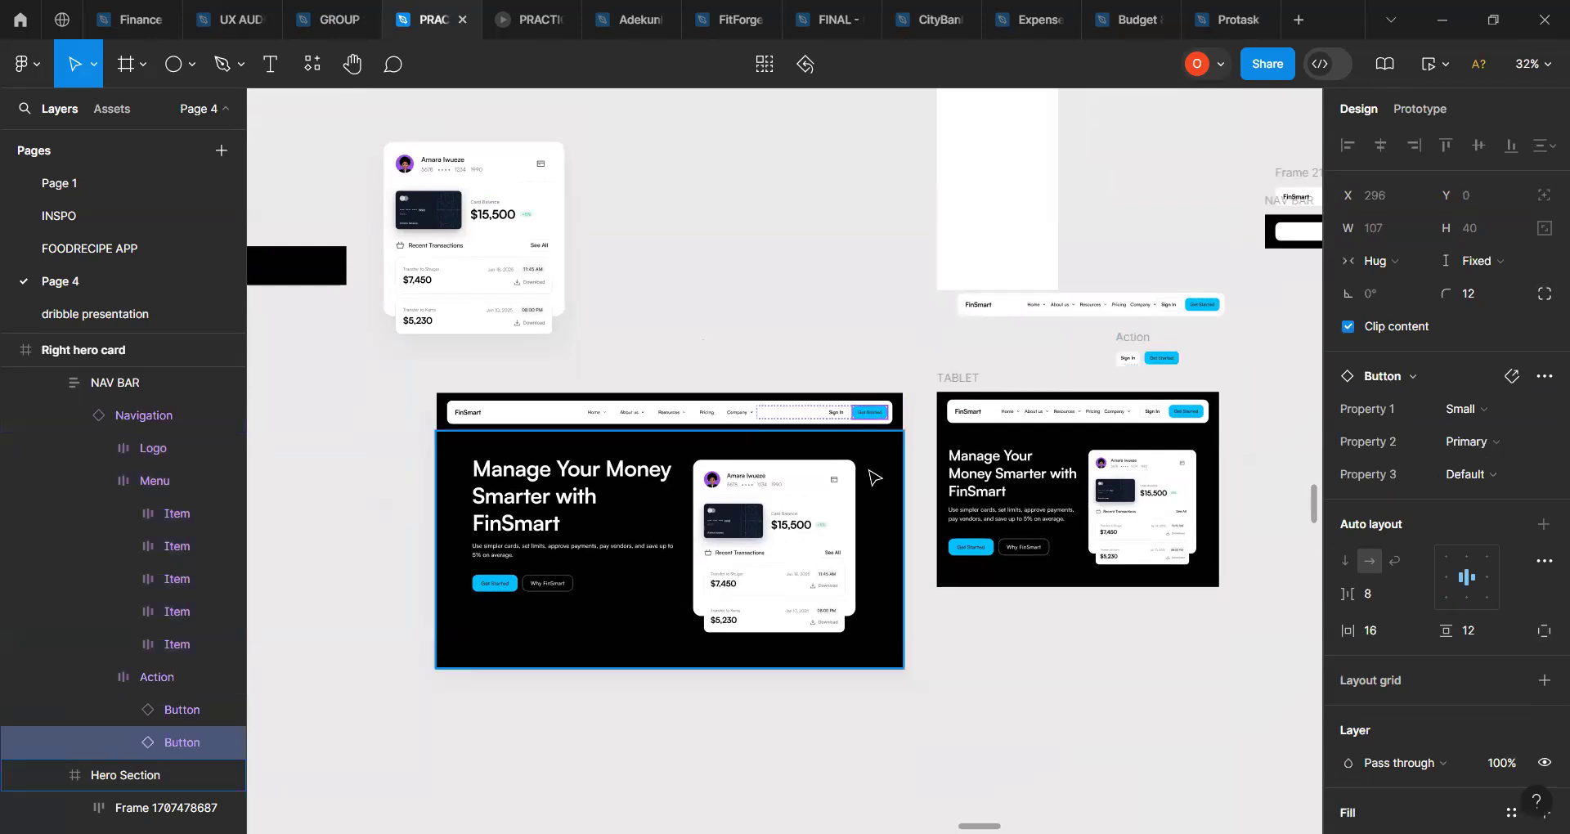
pyautogui.click(836, 413)
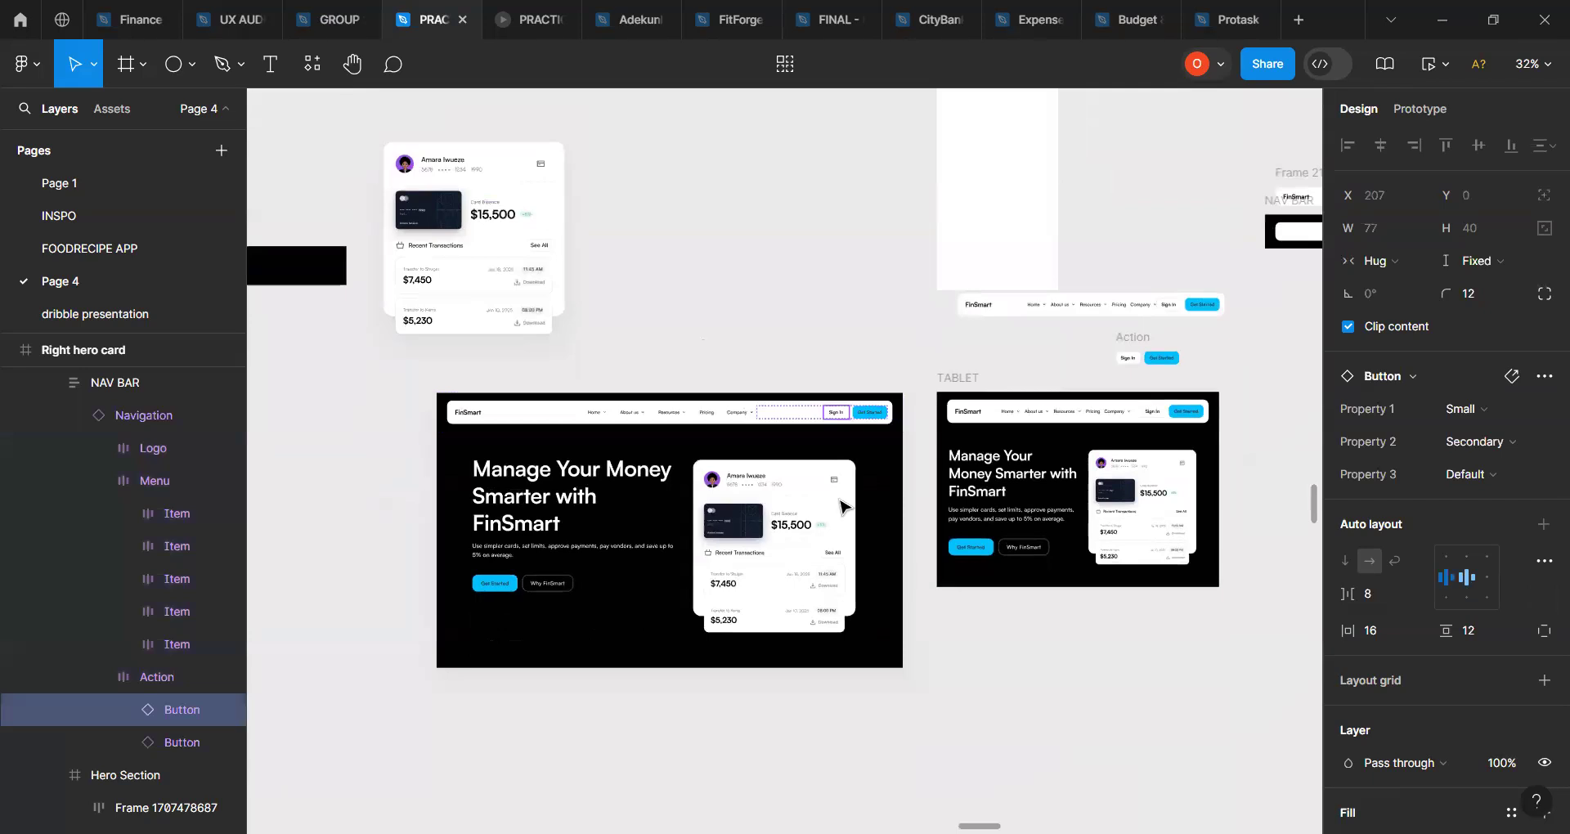
pyautogui.scroll(4, 824, 459)
pyautogui.scroll(5, 826, 445)
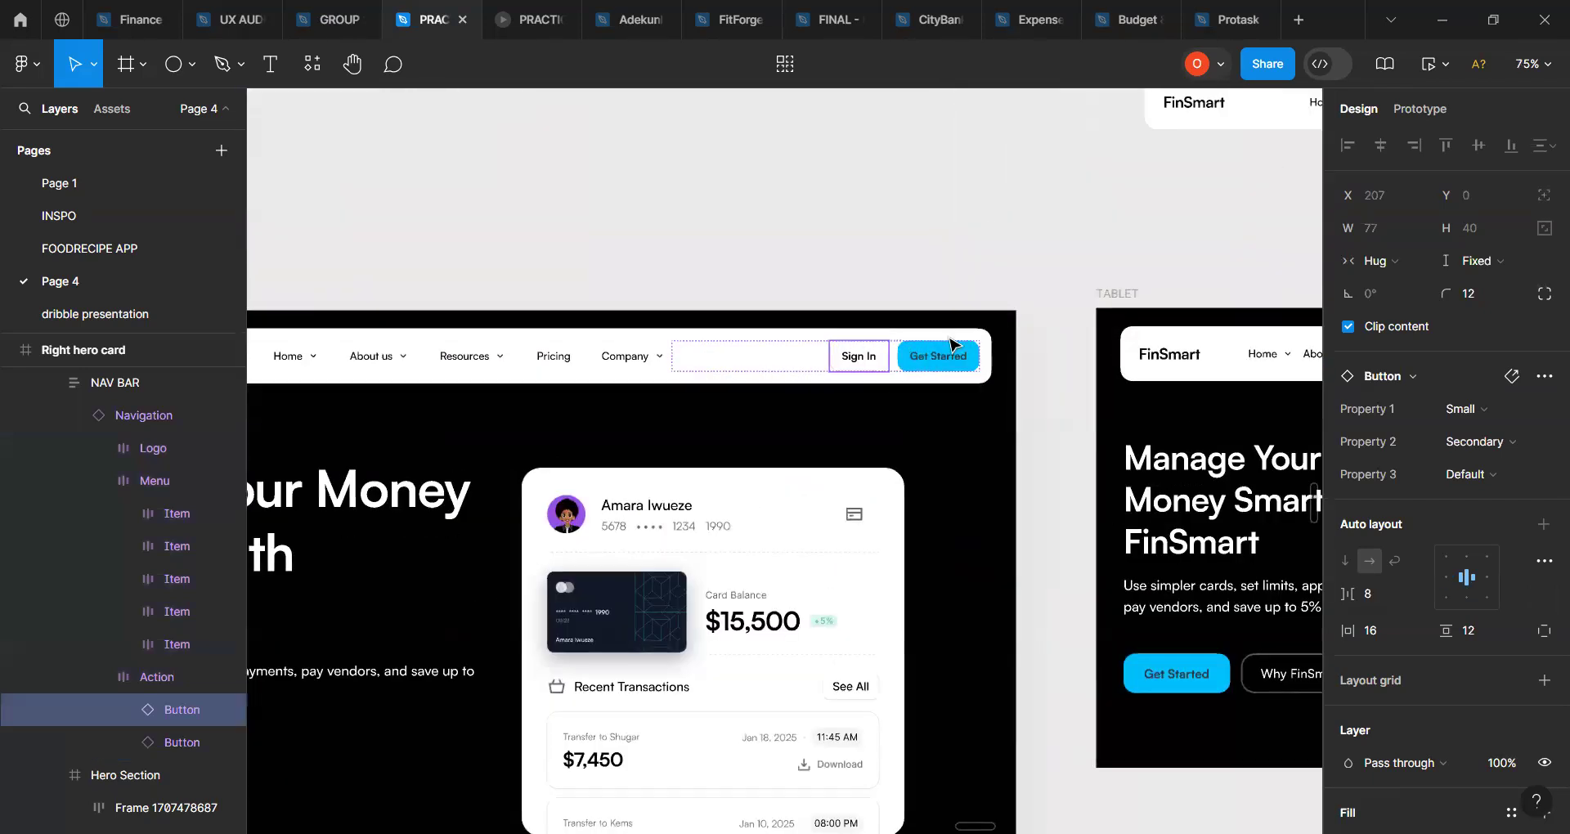
pyautogui.click(948, 361)
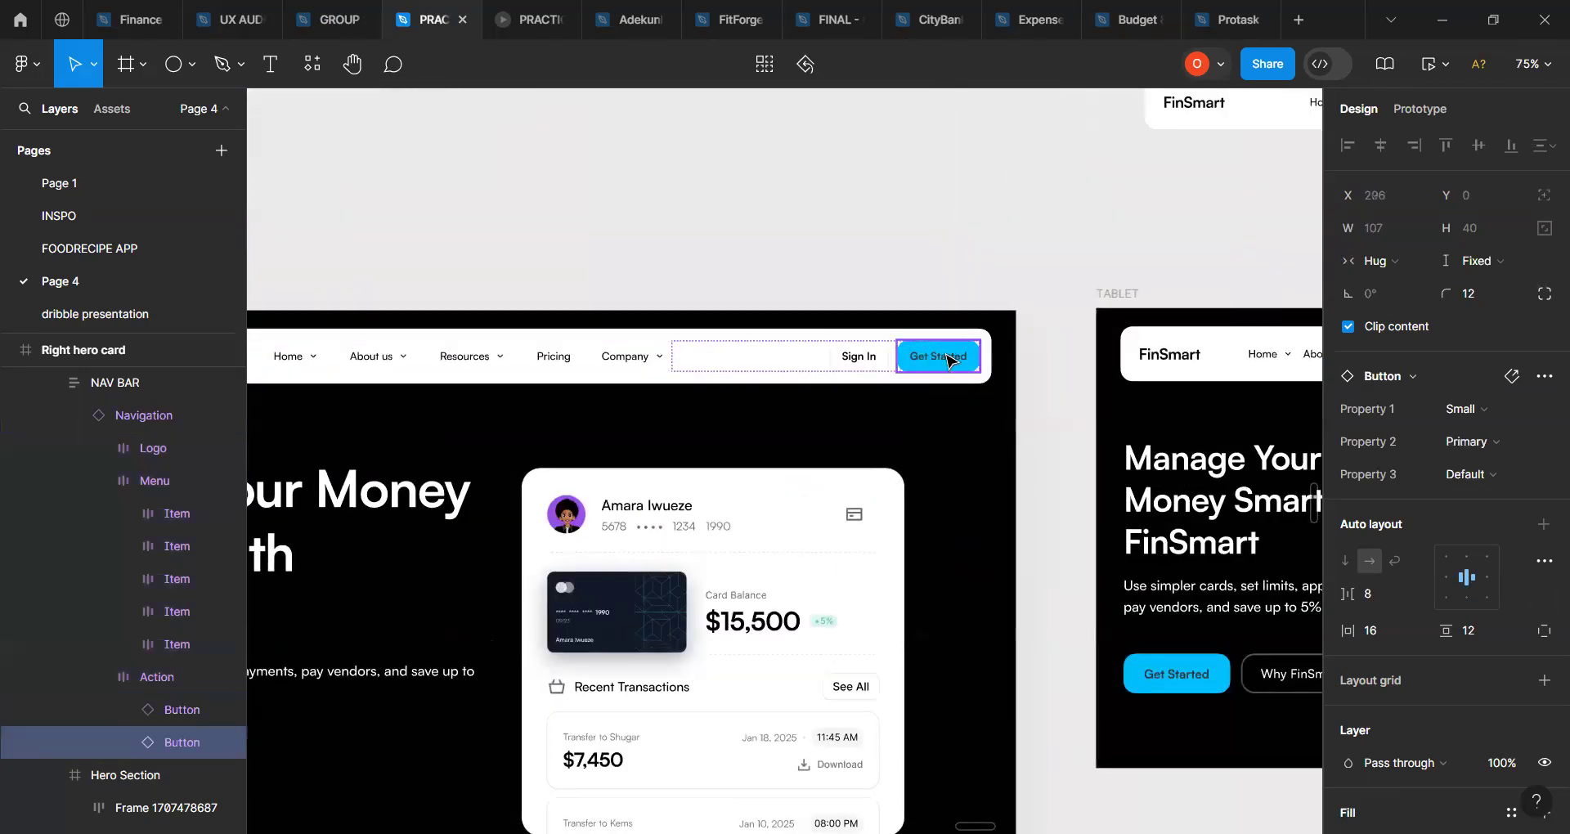
pyautogui.click(818, 368)
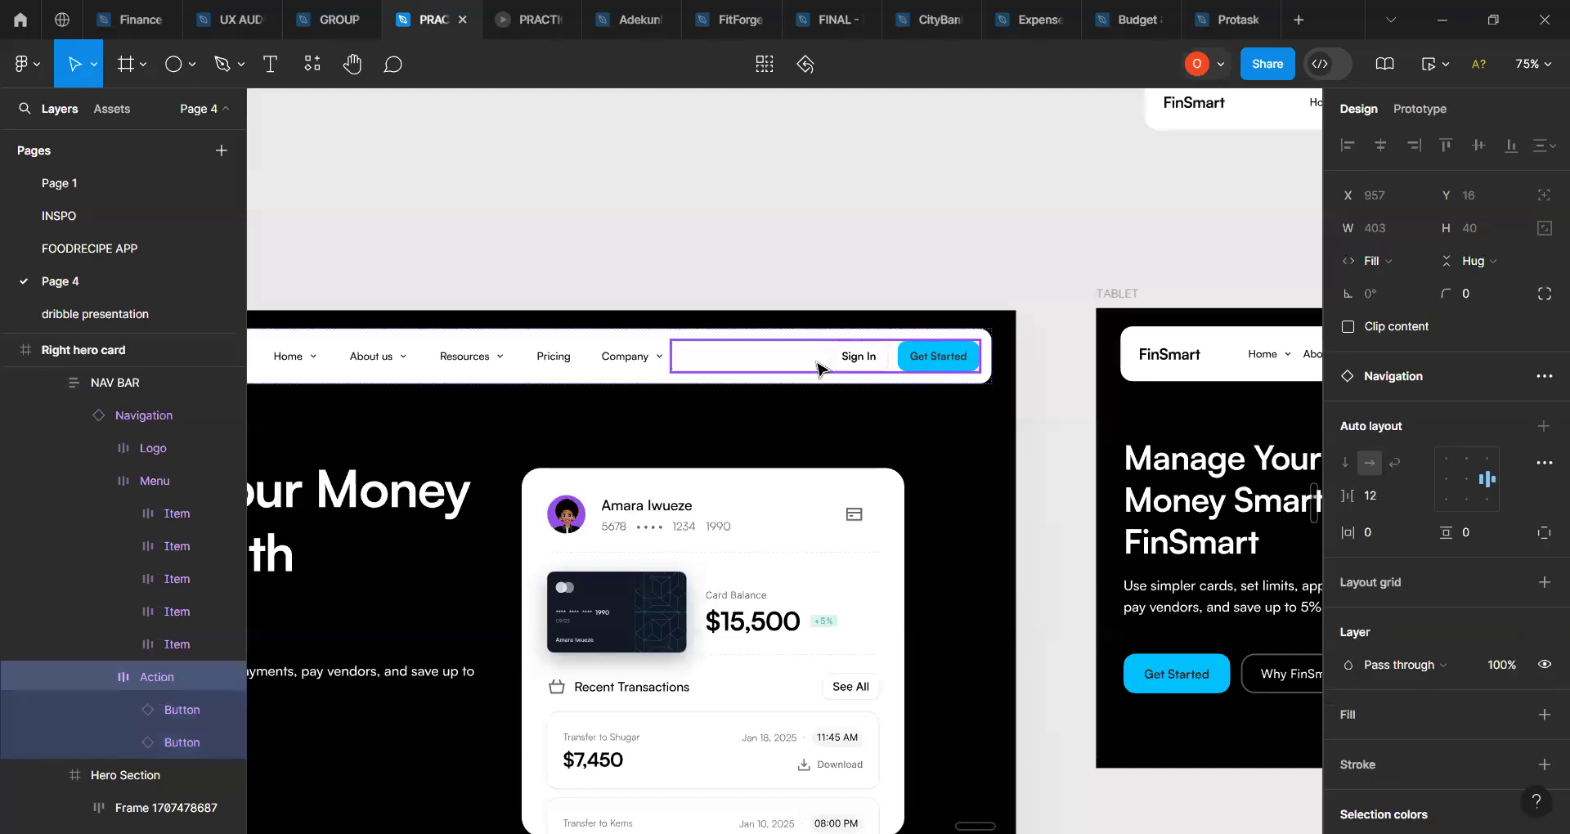
# Step: Look through the page's other frames, including the Desktop - 5 and JOBSERVE layouts, and return to the FinSmart hero
pyautogui.scroll(-4, 818, 368)
pyautogui.scroll(-1, 821, 360)
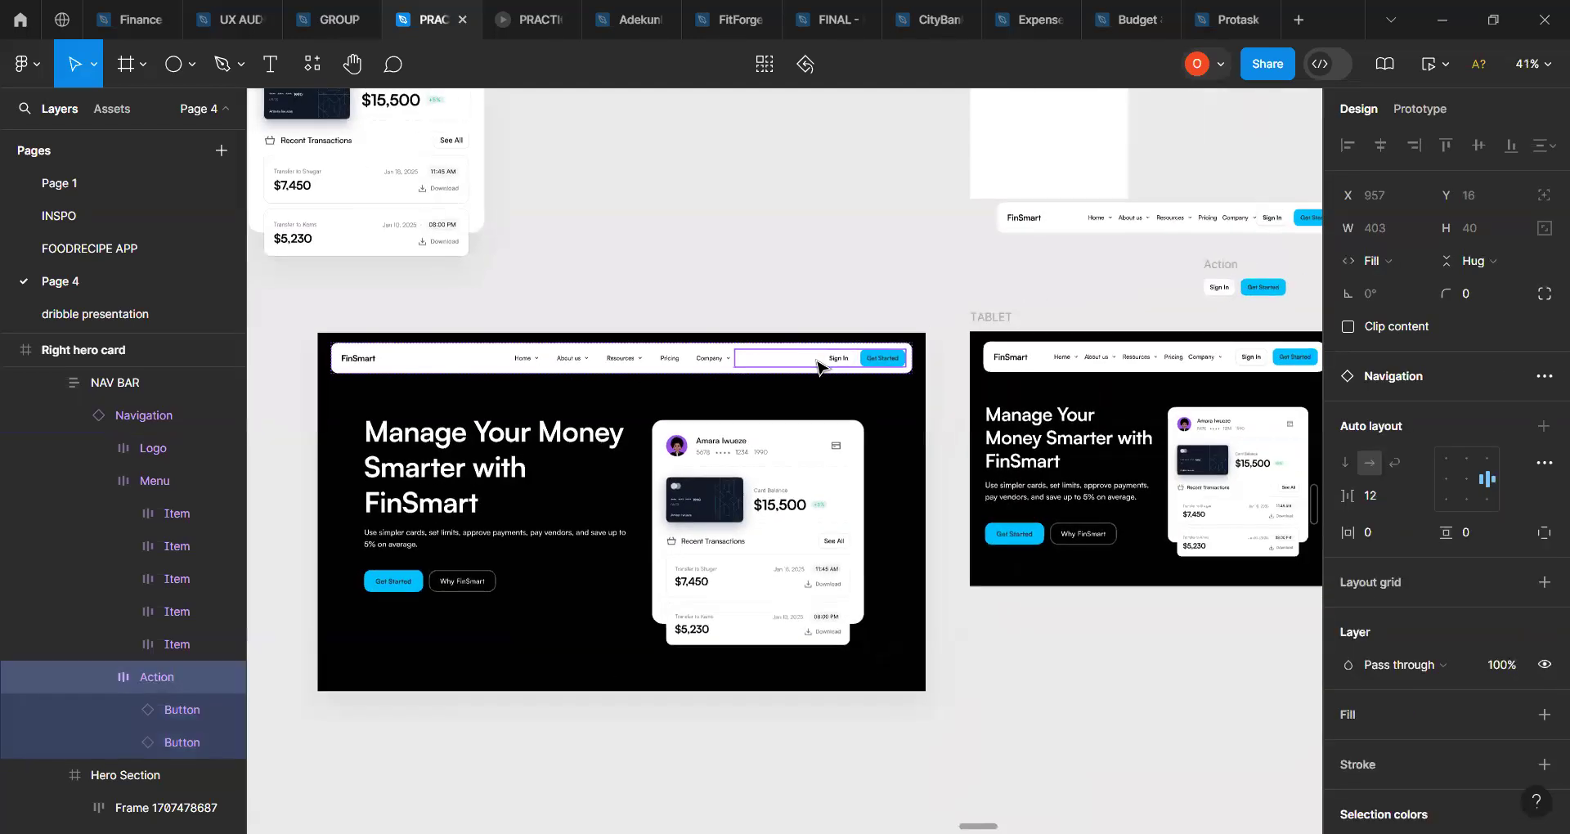
pyautogui.scroll(2, 822, 359)
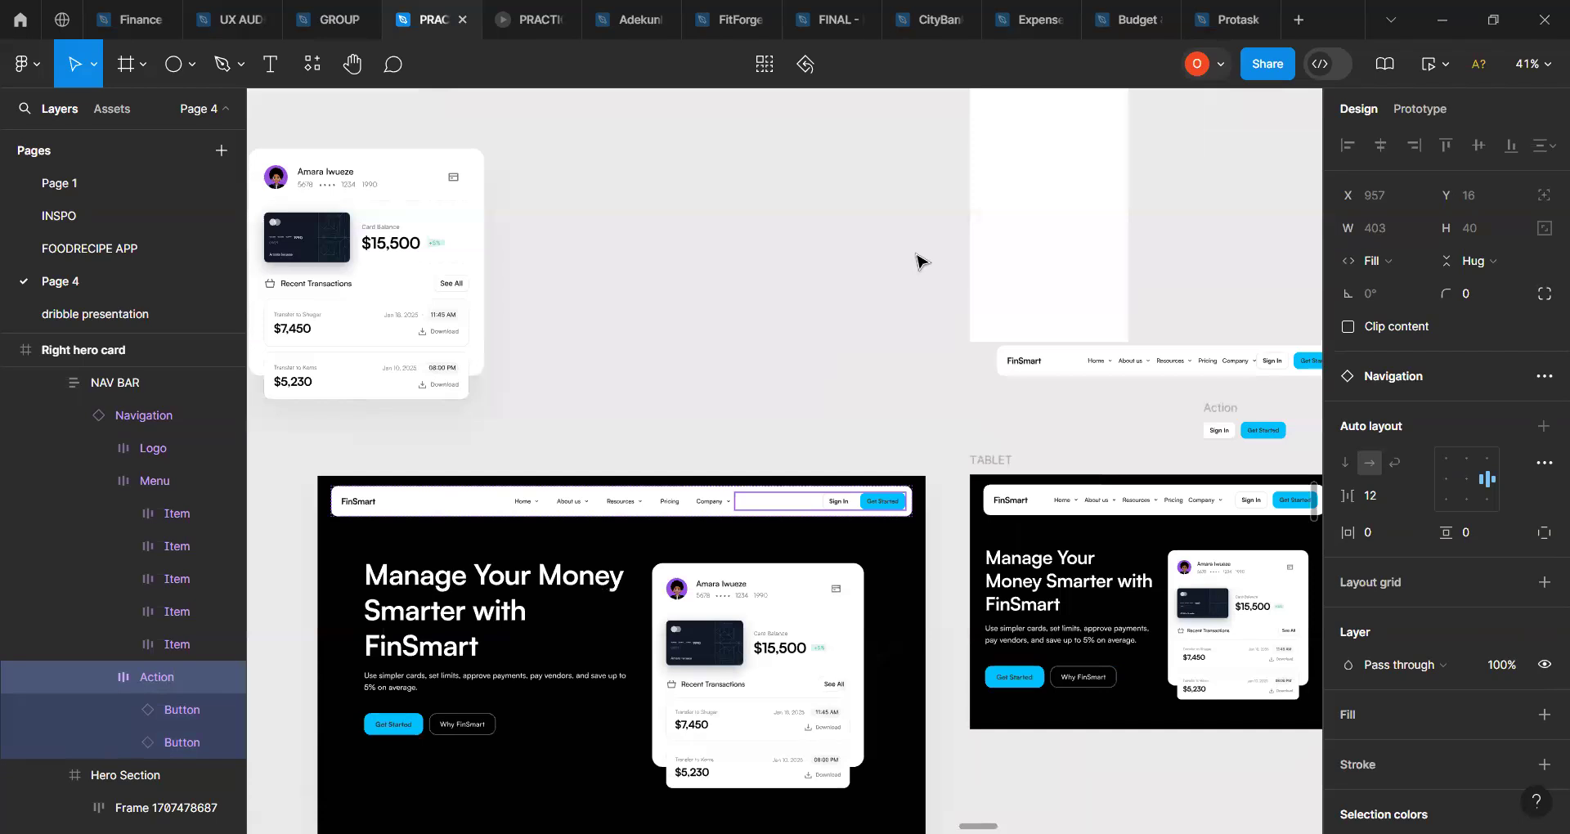
pyautogui.scroll(15, 922, 262)
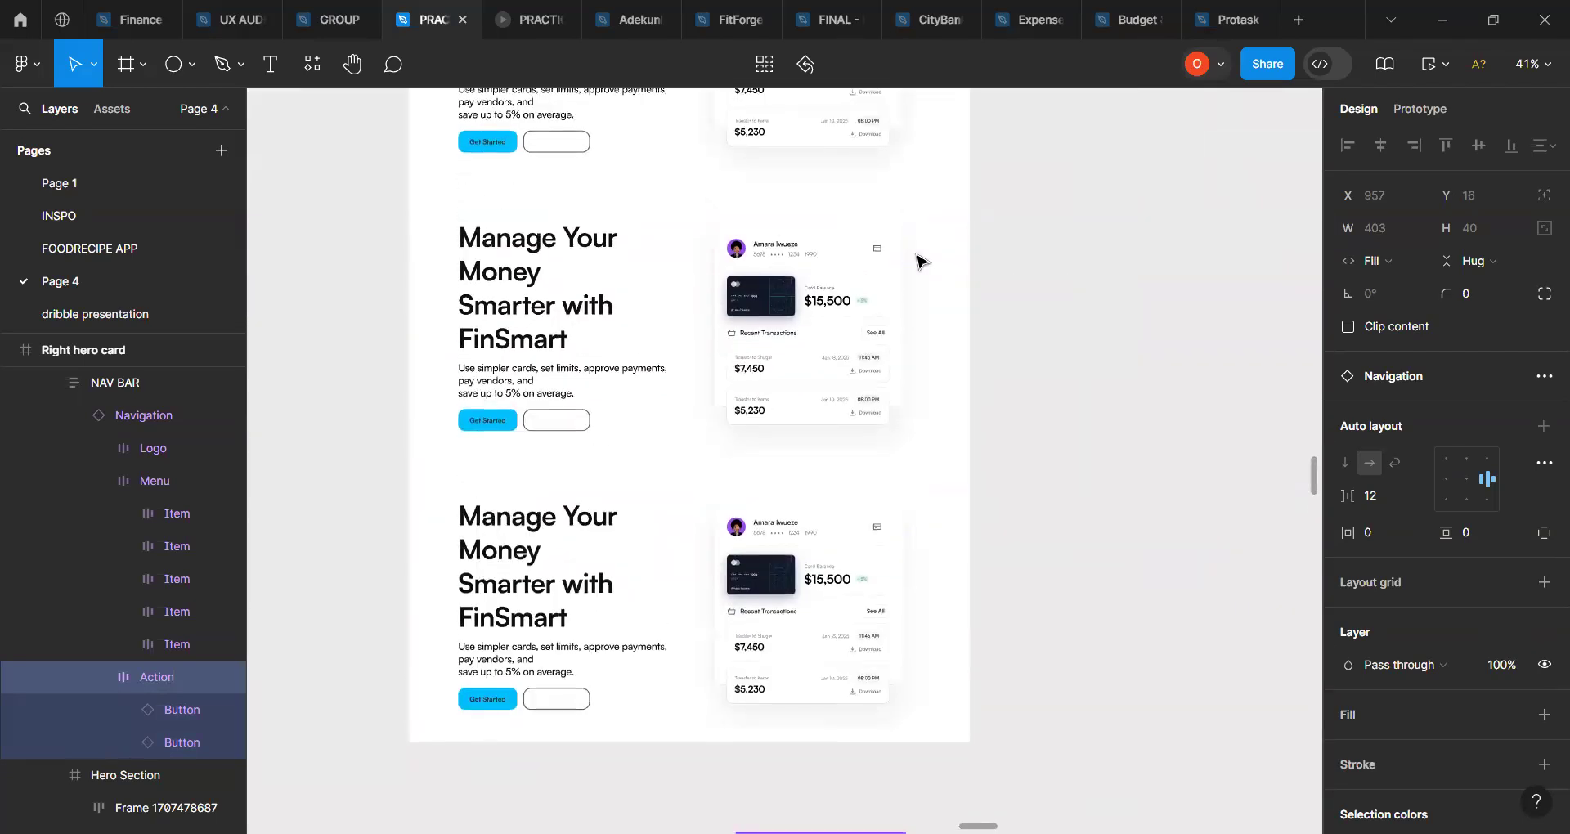
pyautogui.scroll(10, 921, 262)
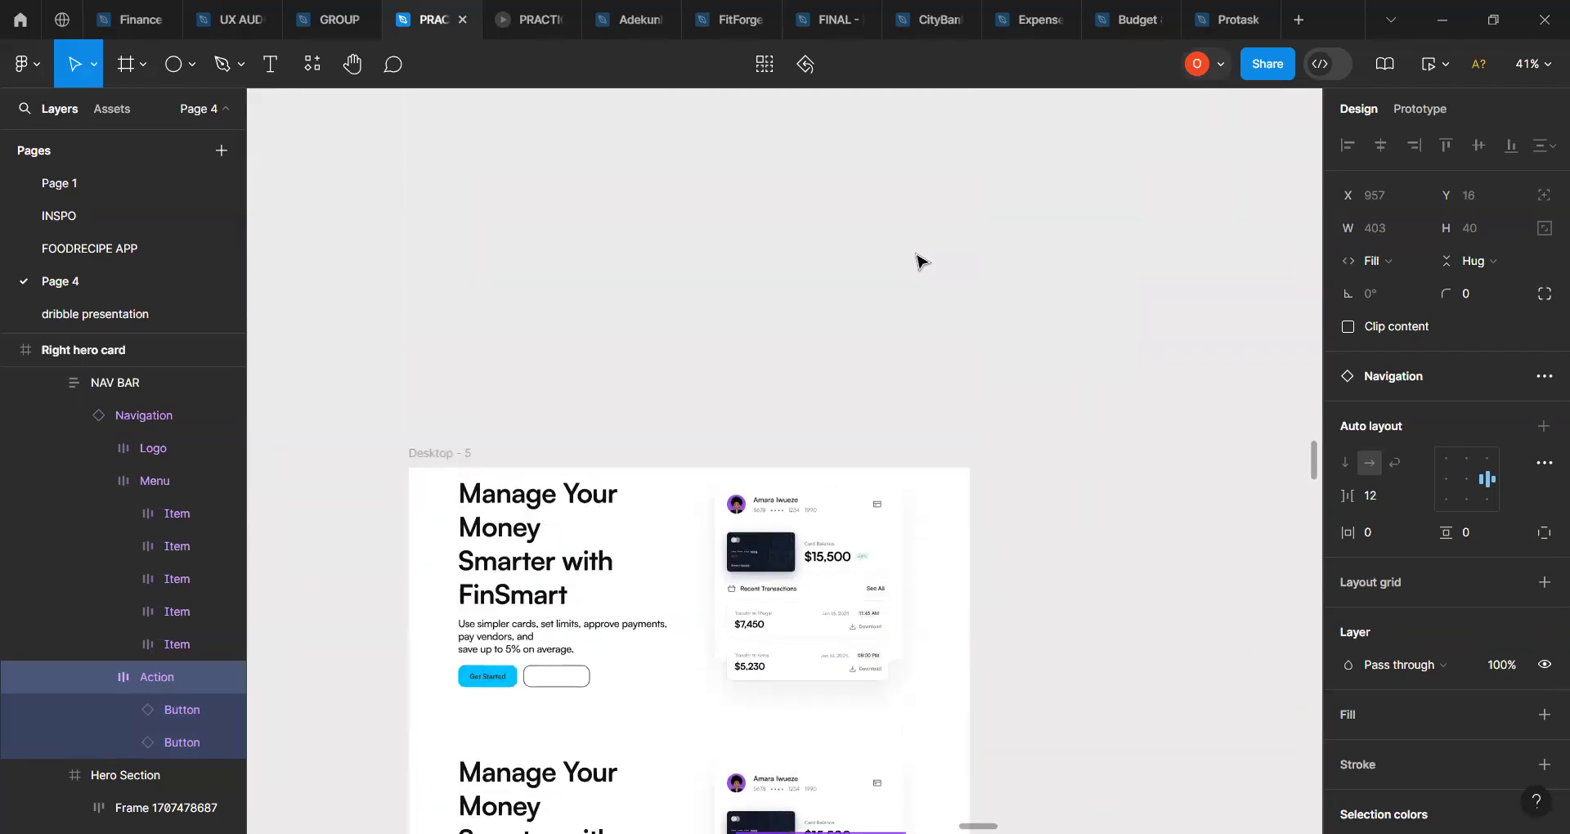
pyautogui.scroll(-10, 921, 261)
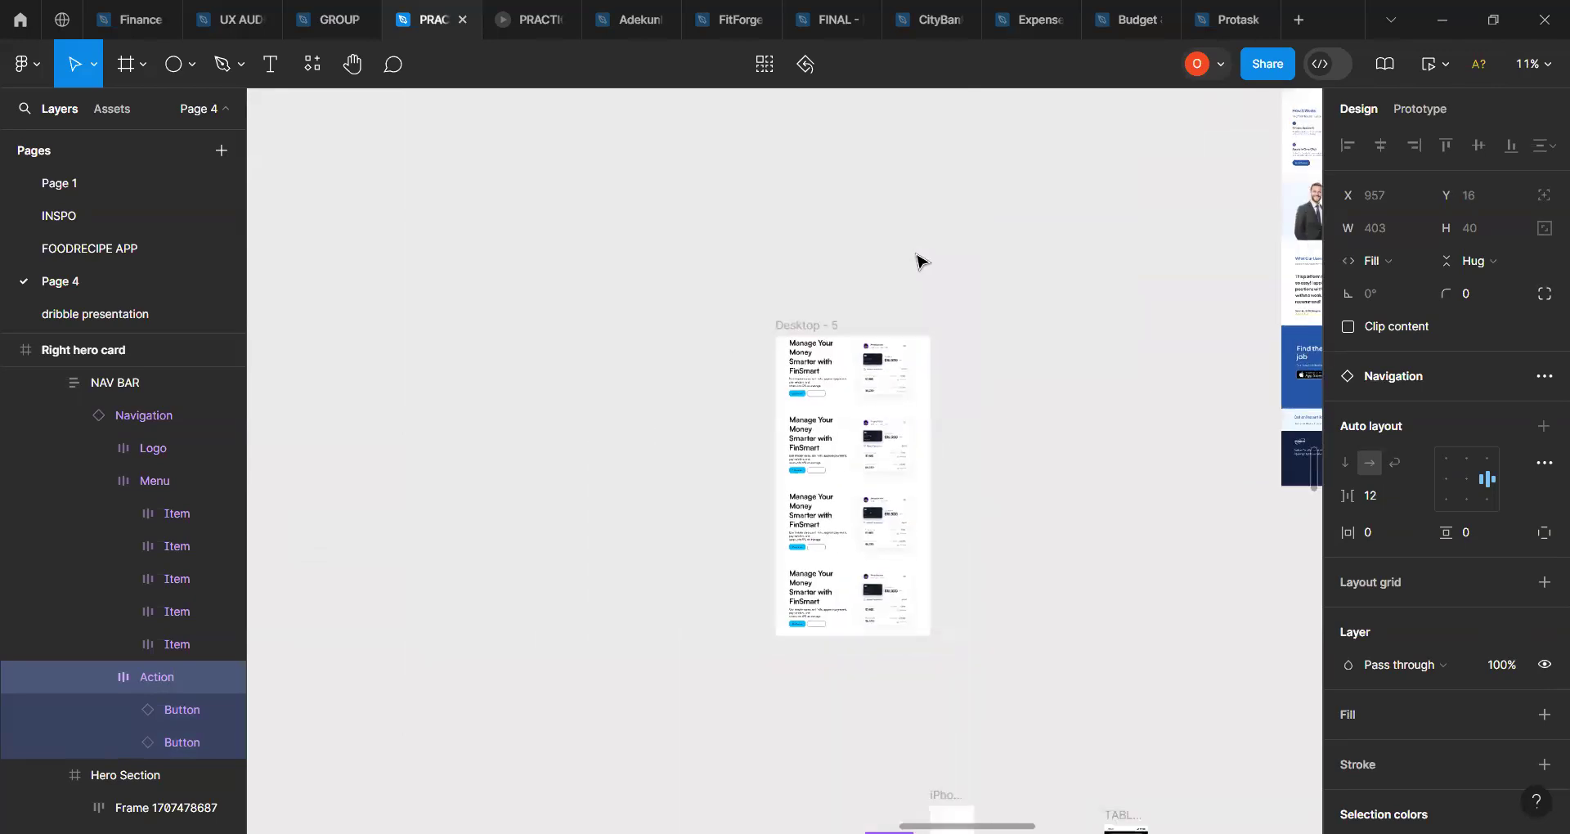
pyautogui.hscroll(5, 922, 261)
pyautogui.scroll(8, 921, 261)
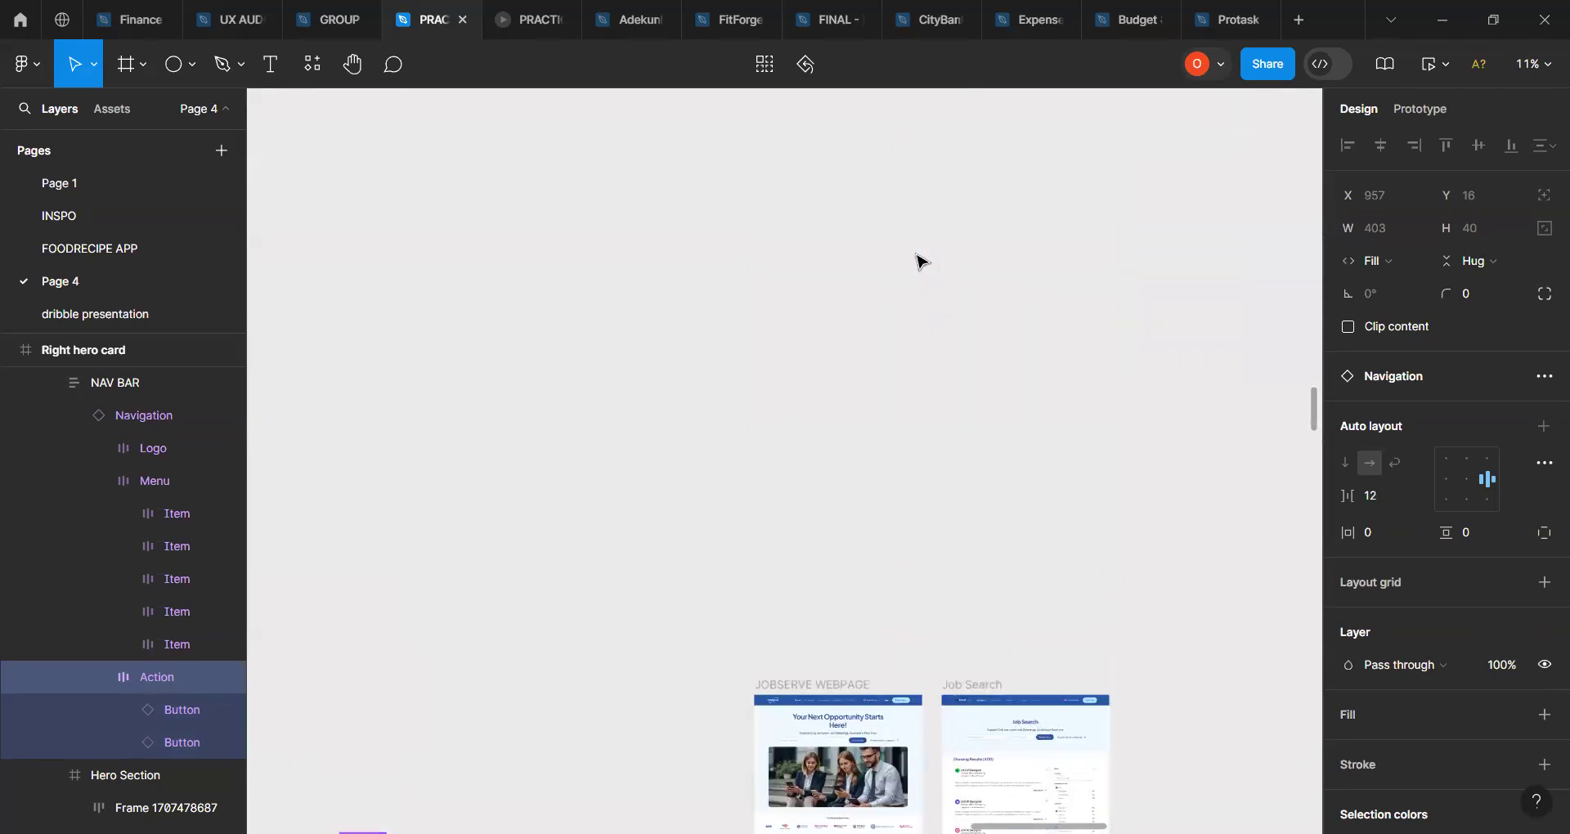
pyautogui.scroll(-5, 922, 261)
pyautogui.scroll(-15, 921, 262)
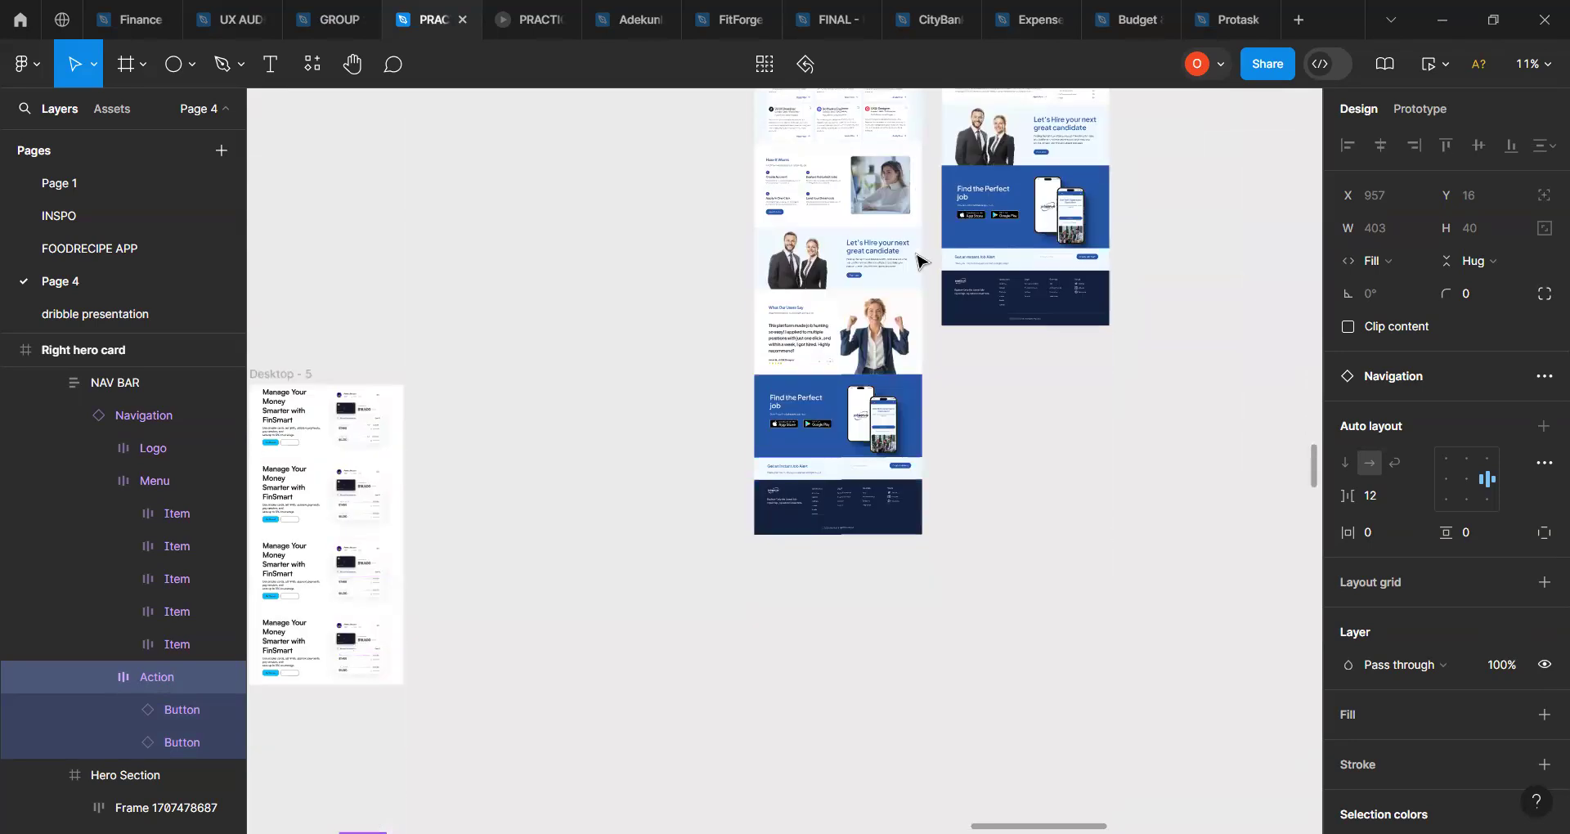
pyautogui.hscroll(-10, 921, 262)
pyautogui.scroll(6, 810, 253)
pyautogui.scroll(5, 859, 307)
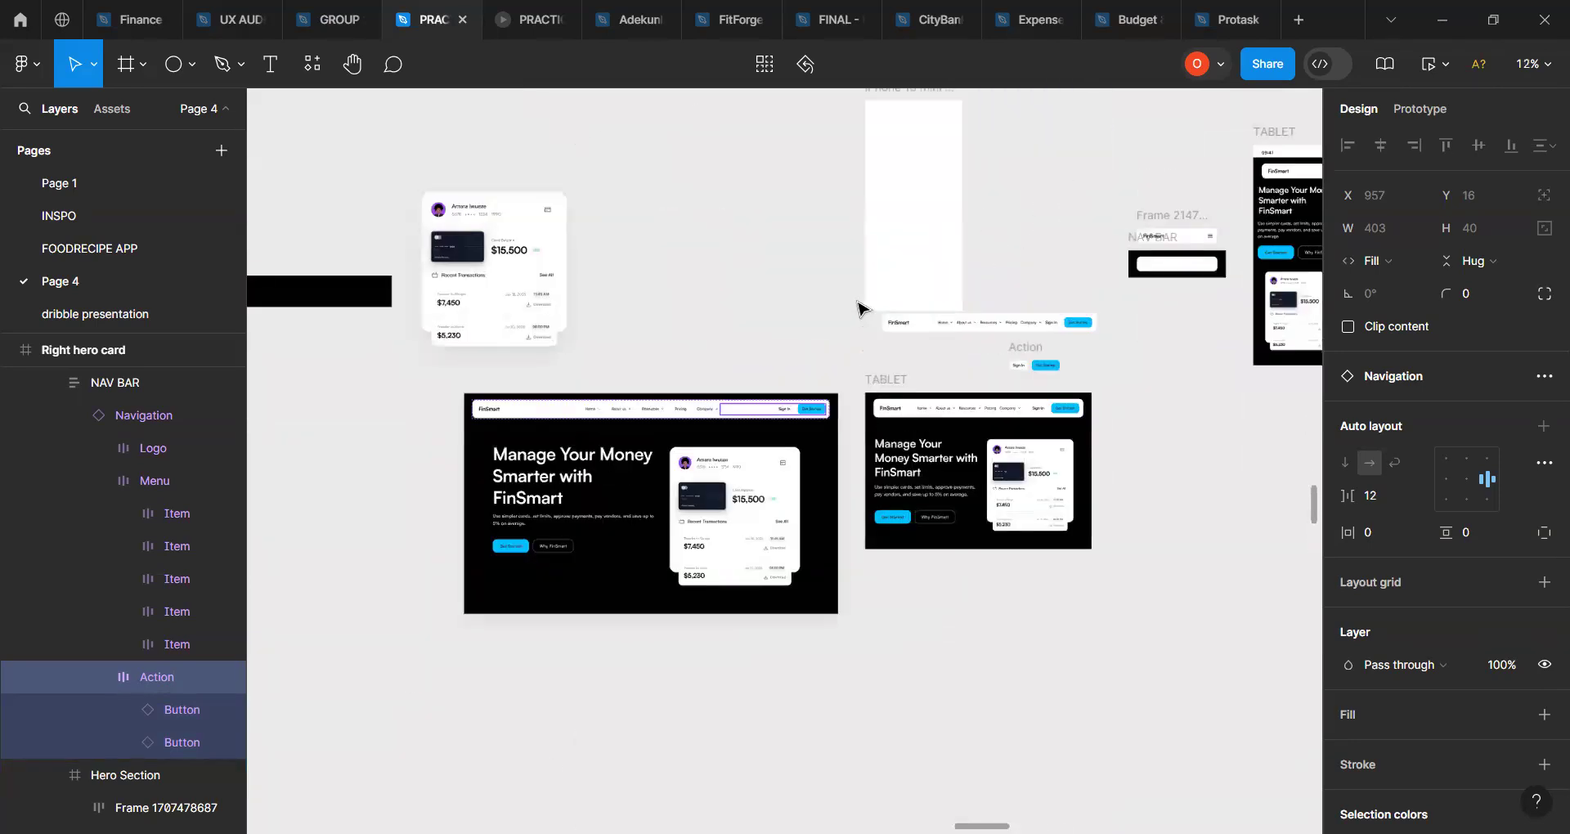
pyautogui.scroll(5, 859, 307)
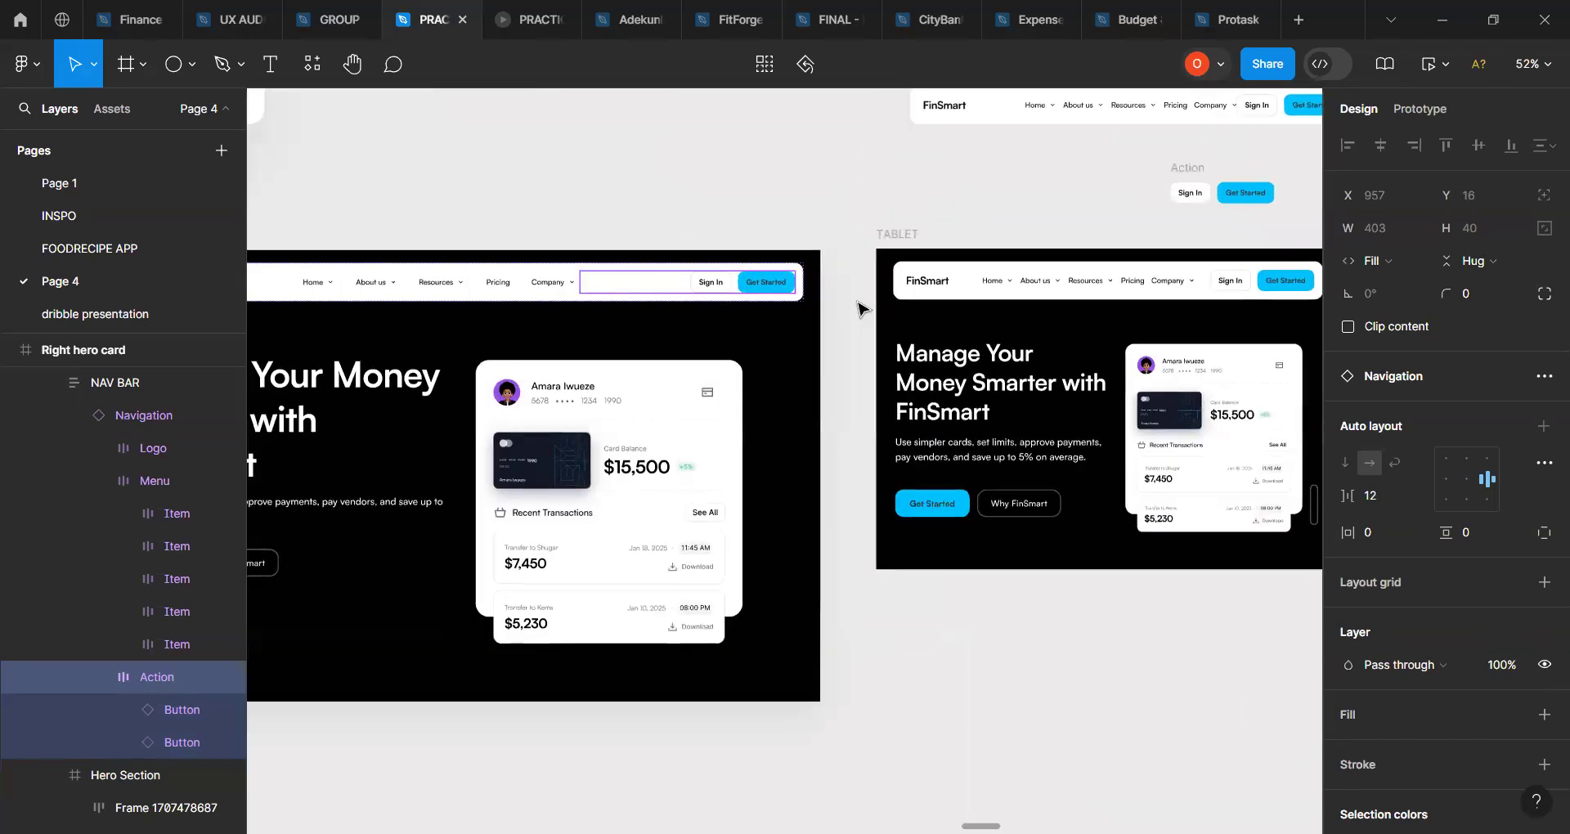
# Step: Try widening the FinSmart Navigation frame to 1450, past the hero's edge, and restore its width to Fill
pyautogui.click(761, 296)
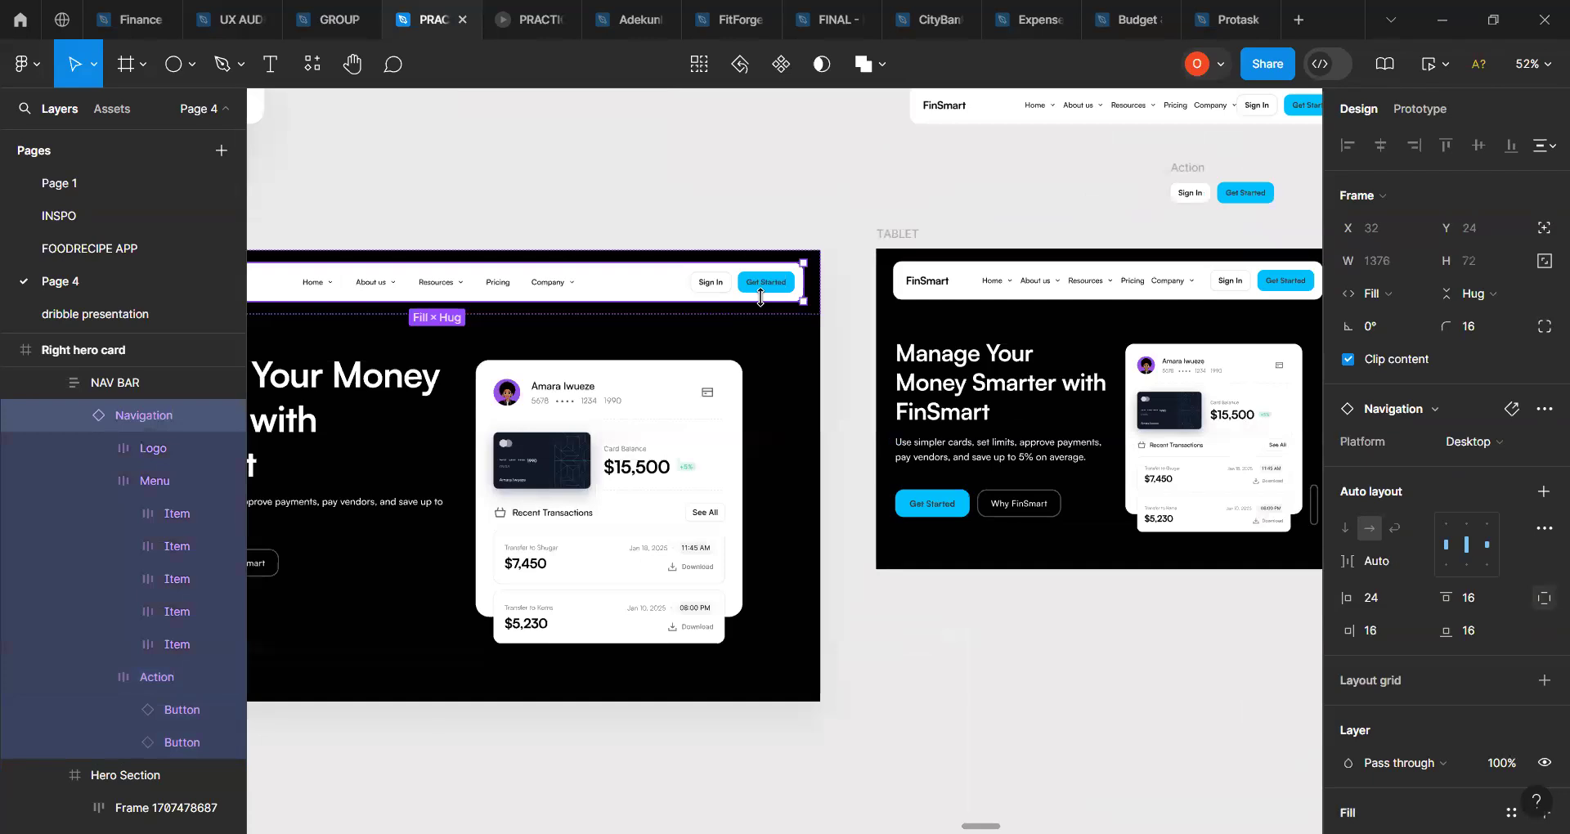
pyautogui.hscroll(-2, 759, 296)
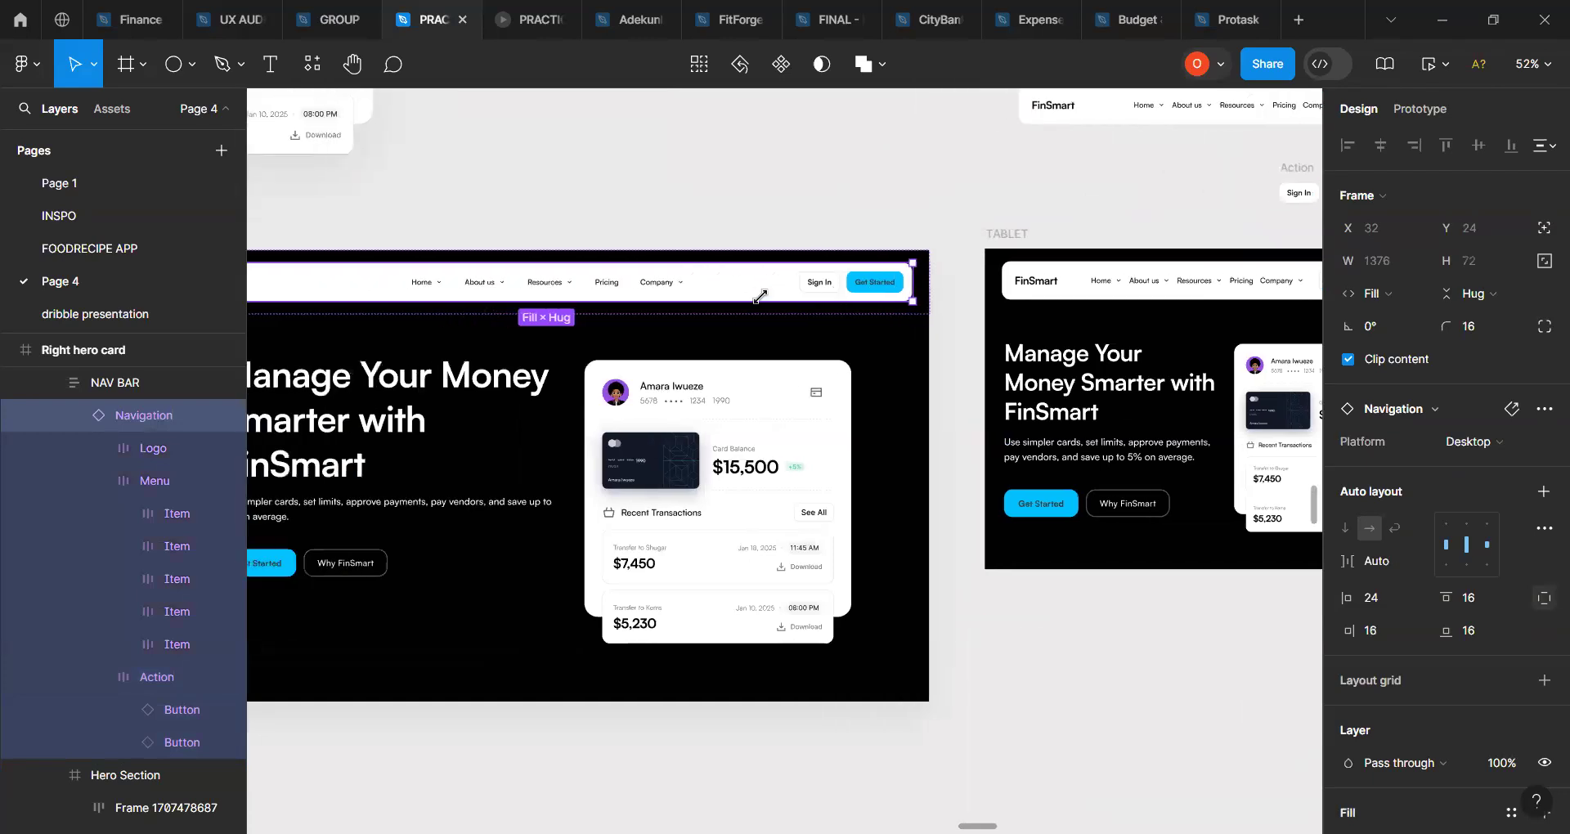
pyautogui.hscroll(5, 762, 299)
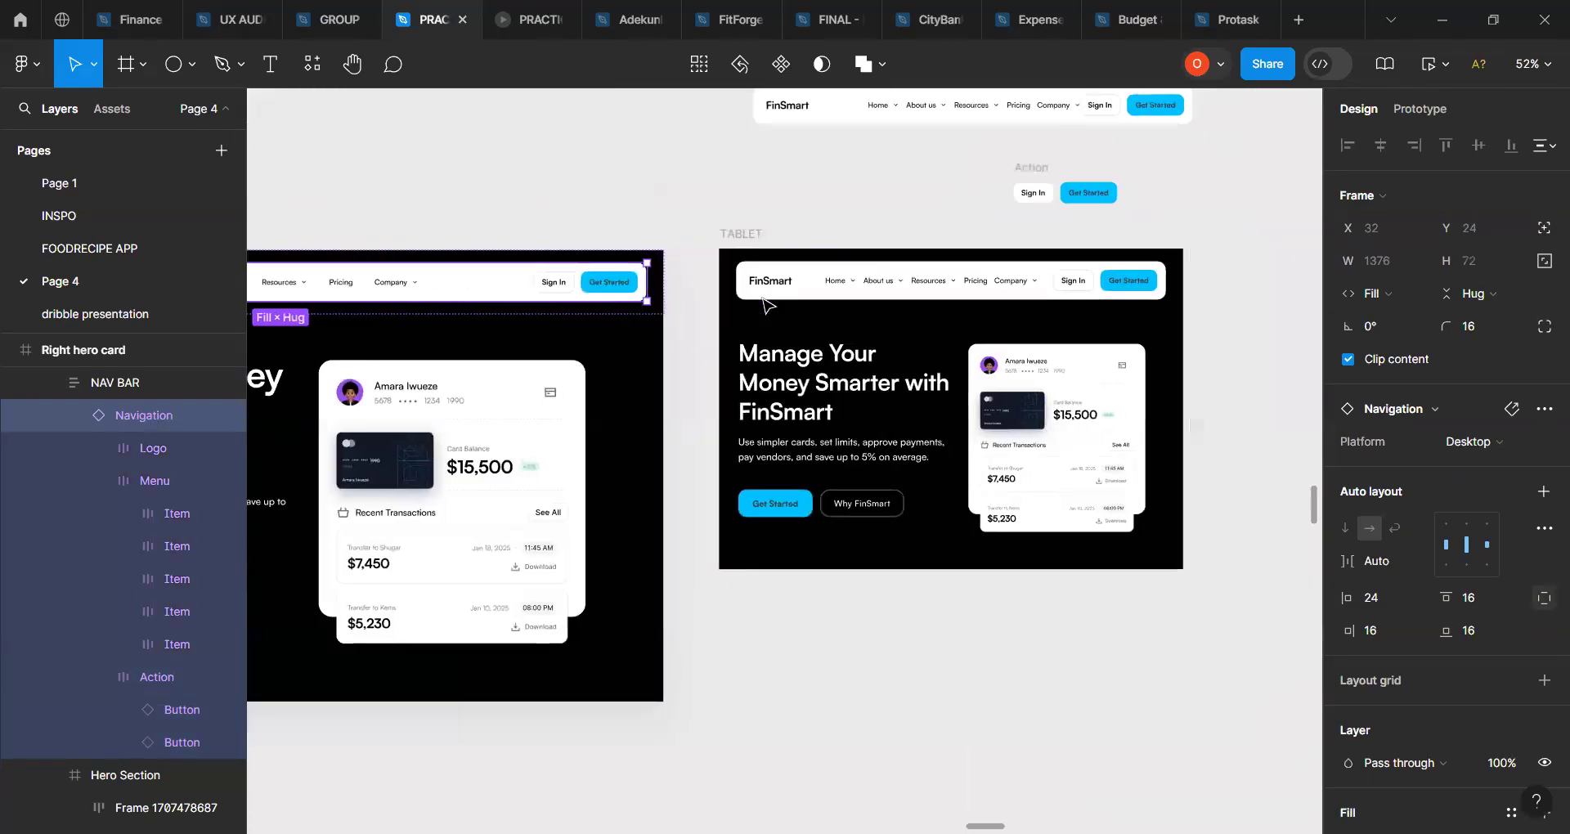
pyautogui.hscroll(-2, 764, 304)
pyautogui.moveTo(747, 281); pyautogui.dragTo(786, 282)
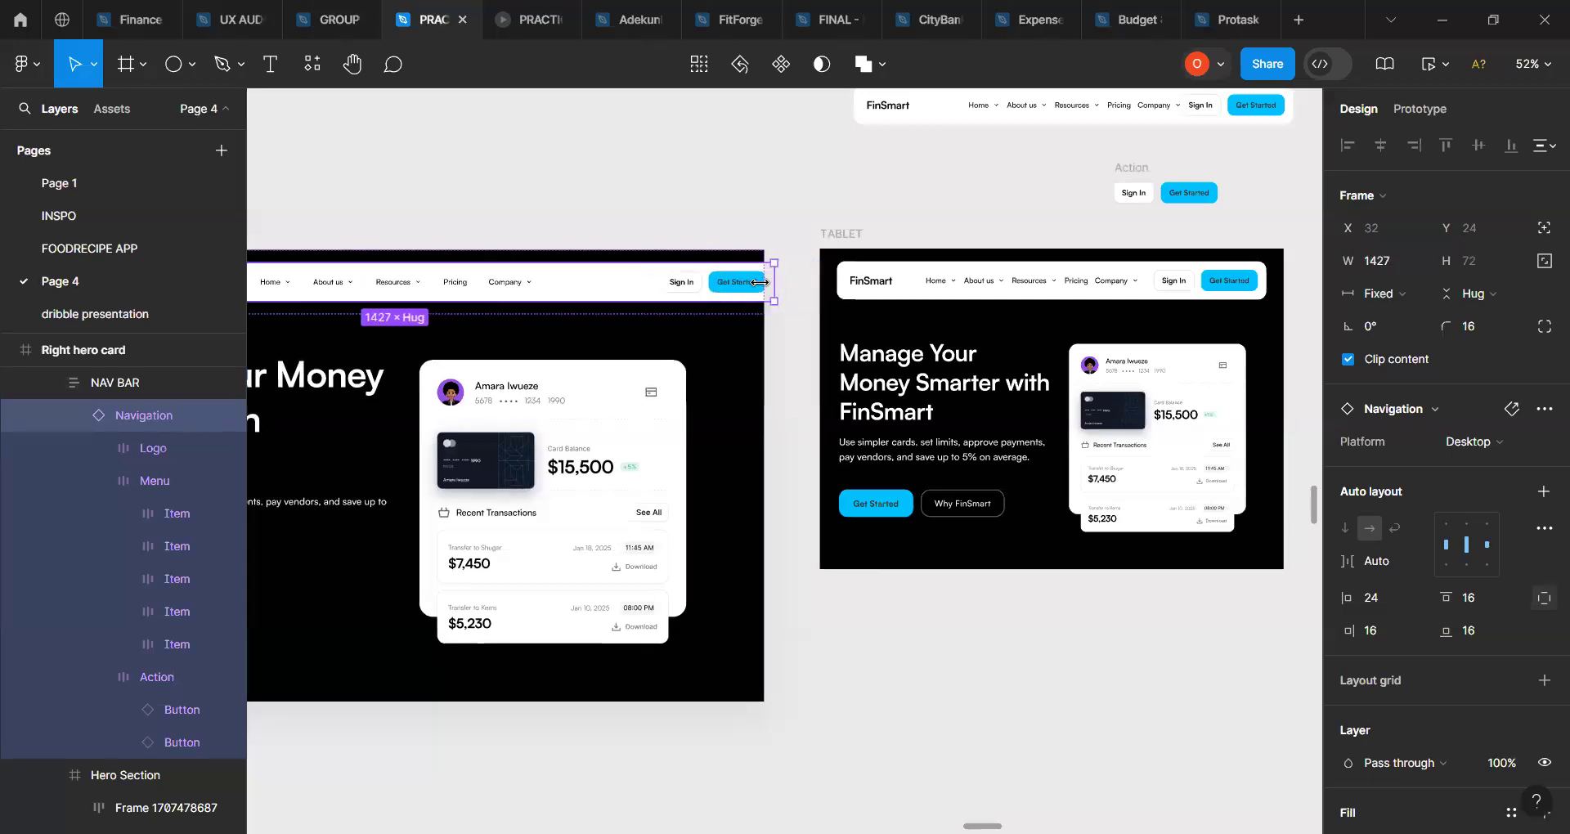
pyautogui.hscroll(-1, 792, 290)
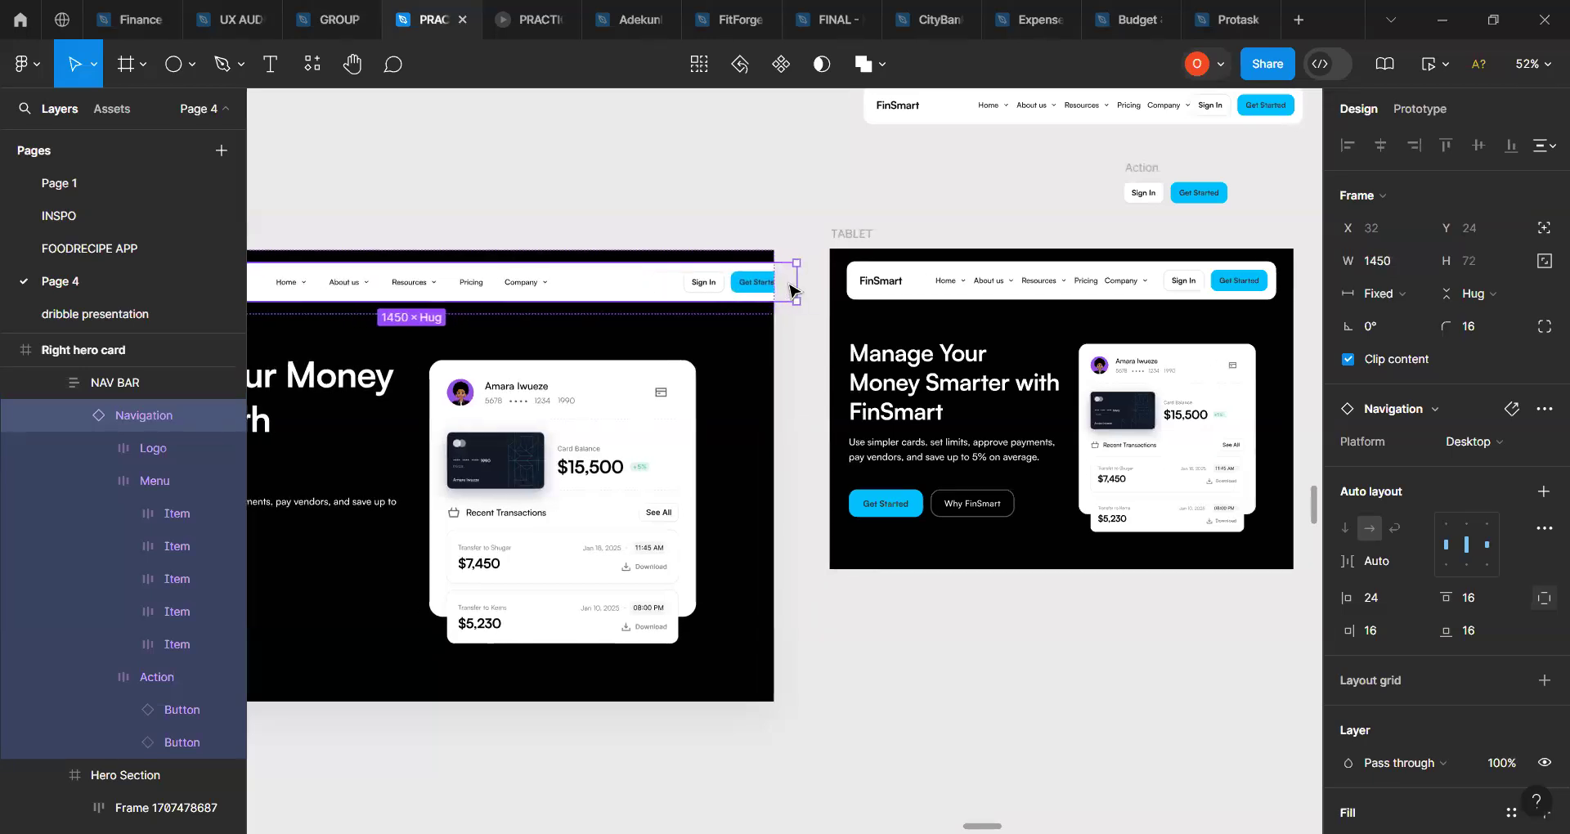
pyautogui.hscroll(-5, 793, 290)
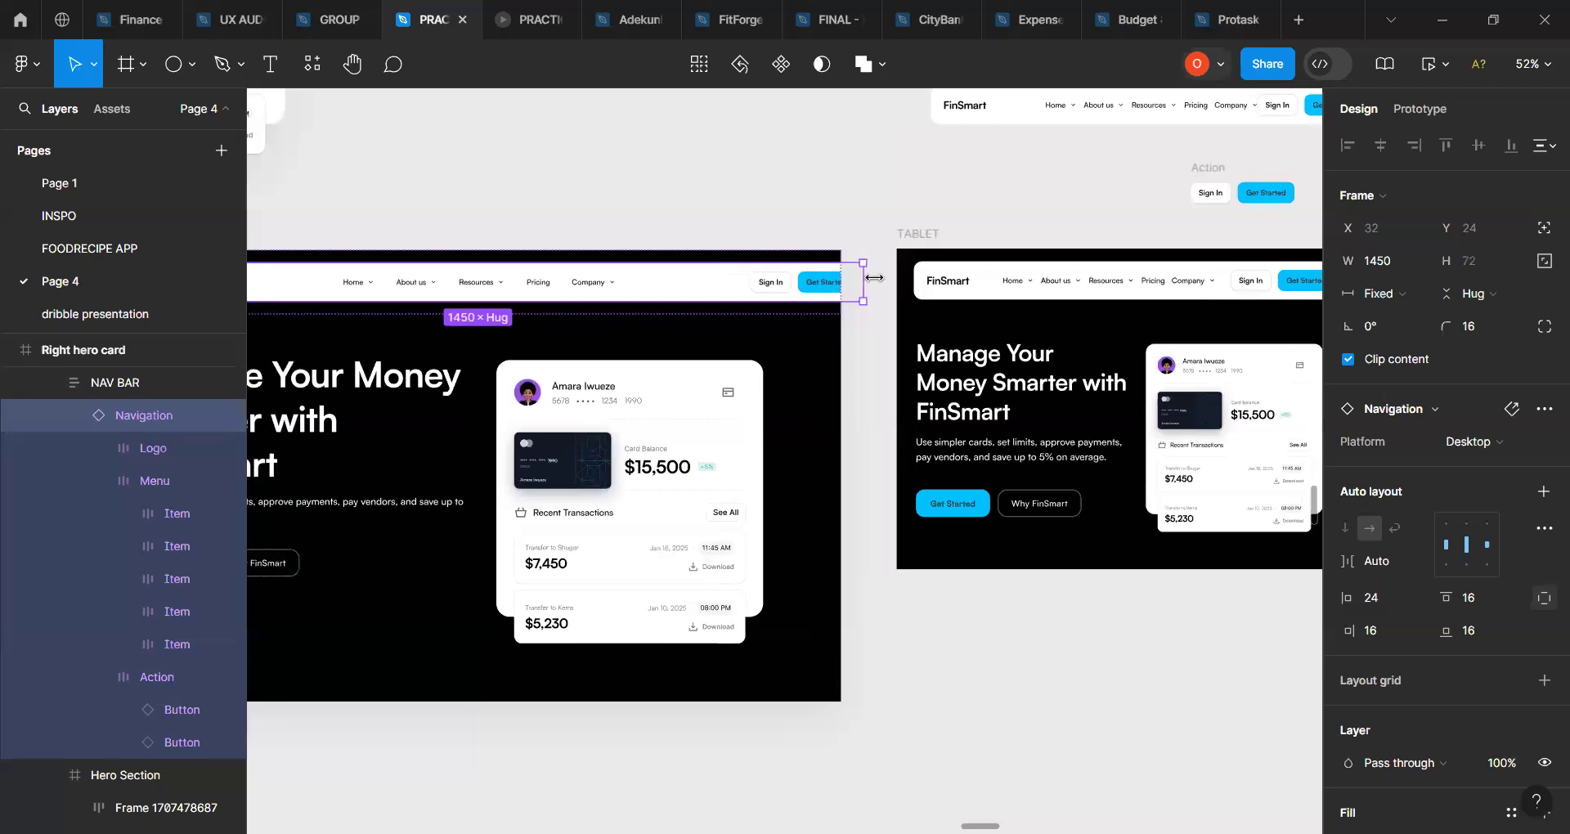
pyautogui.moveTo(864, 287); pyautogui.dragTo(825, 281)
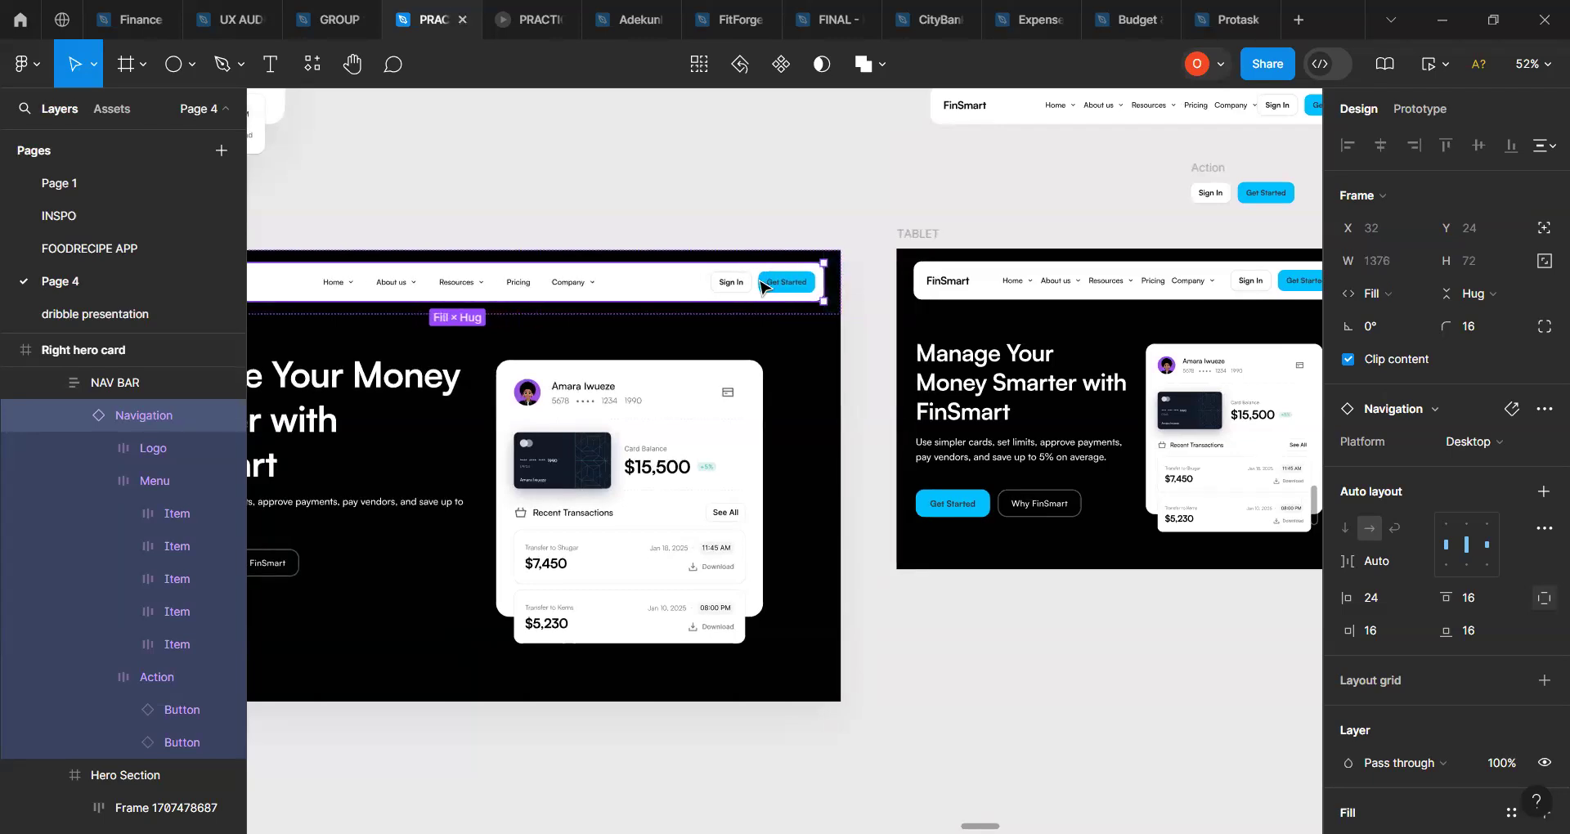
# Step: Set the content alignment of the five-link navigation row in the website frame to top centre
pyautogui.scroll(6, 764, 287)
pyautogui.scroll(6, 765, 288)
pyautogui.scroll(-4, 765, 288)
pyautogui.scroll(3, 764, 288)
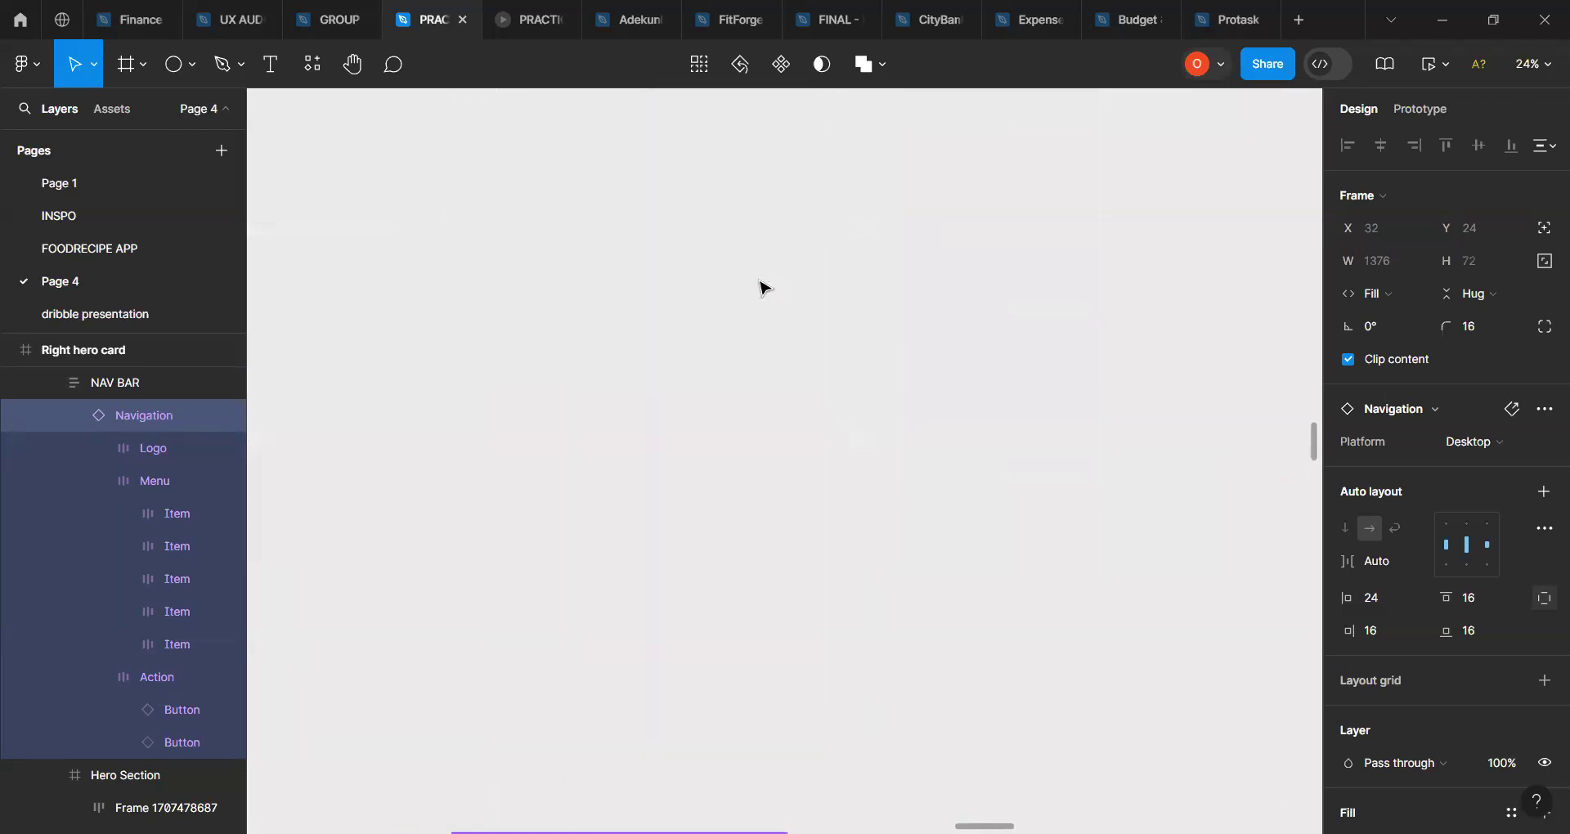
pyautogui.scroll(-5, 765, 287)
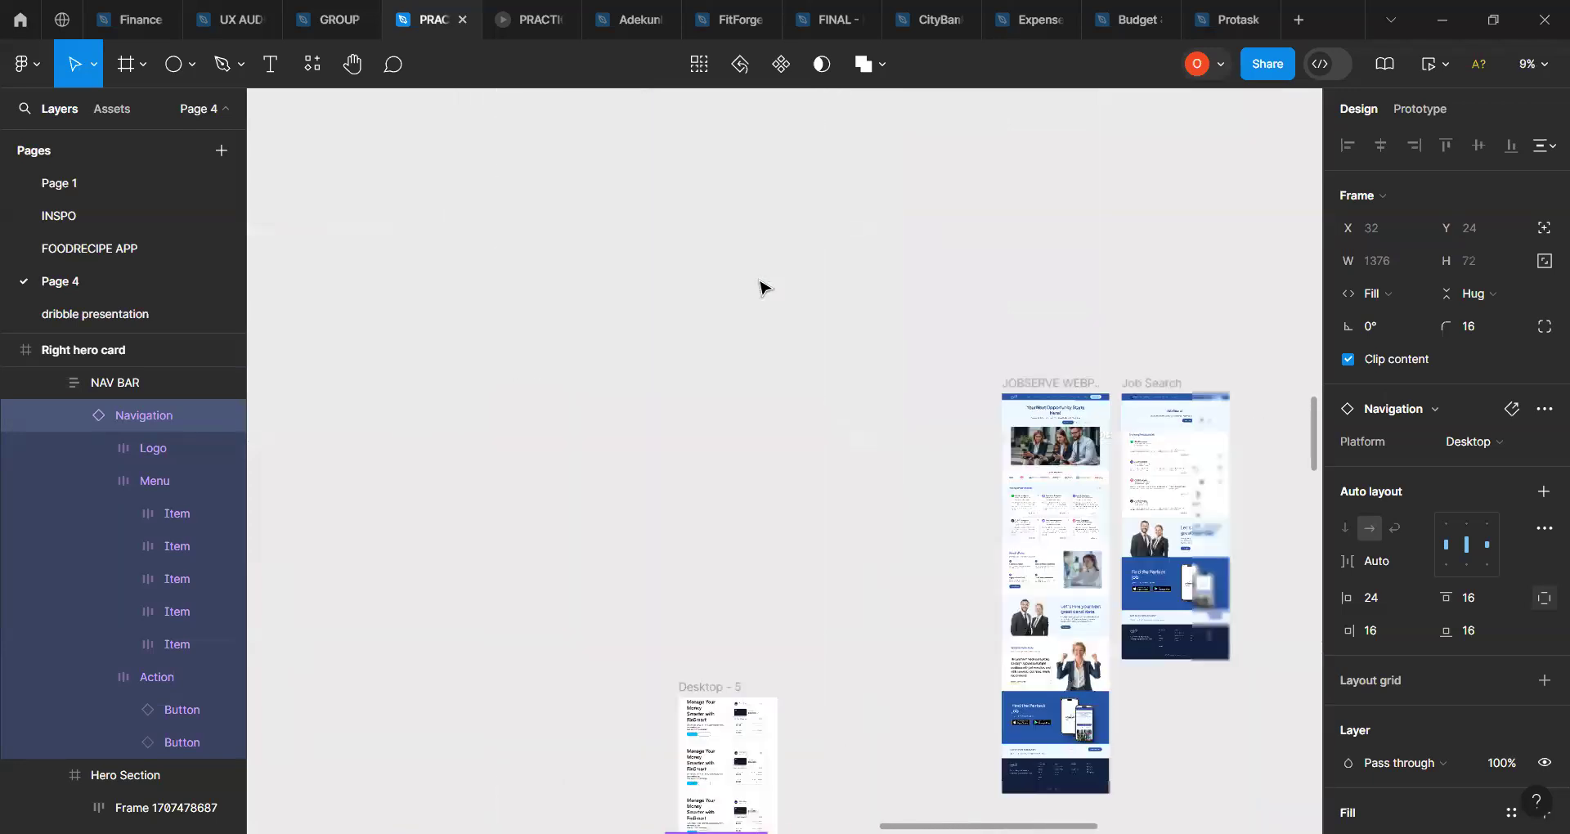
pyautogui.scroll(5, 760, 287)
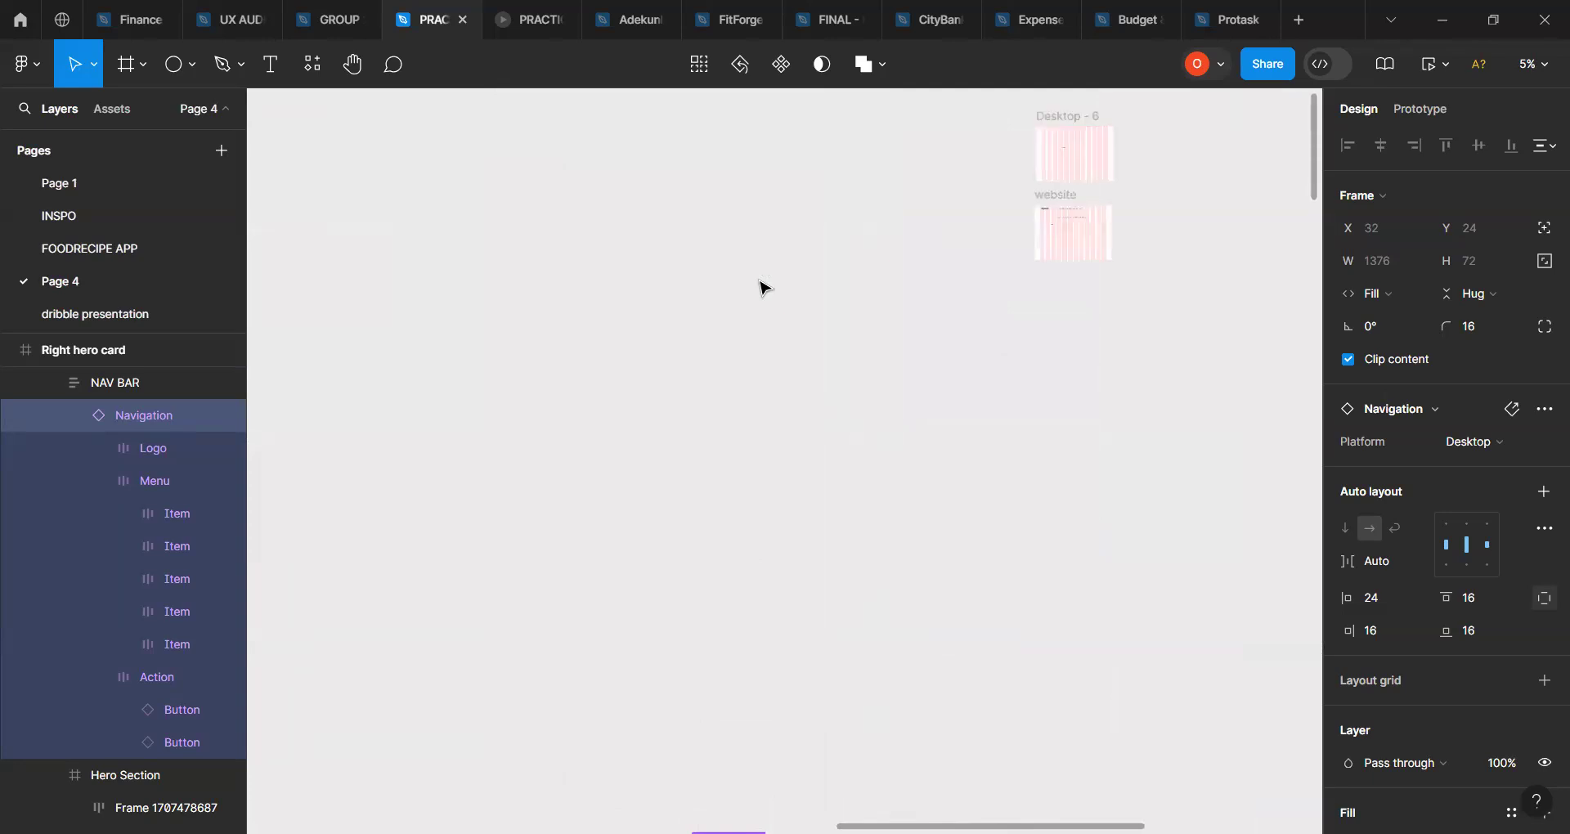
pyautogui.hscroll(8, 1084, 609)
pyautogui.scroll(3, 1084, 609)
pyautogui.hscroll(-10, 1083, 609)
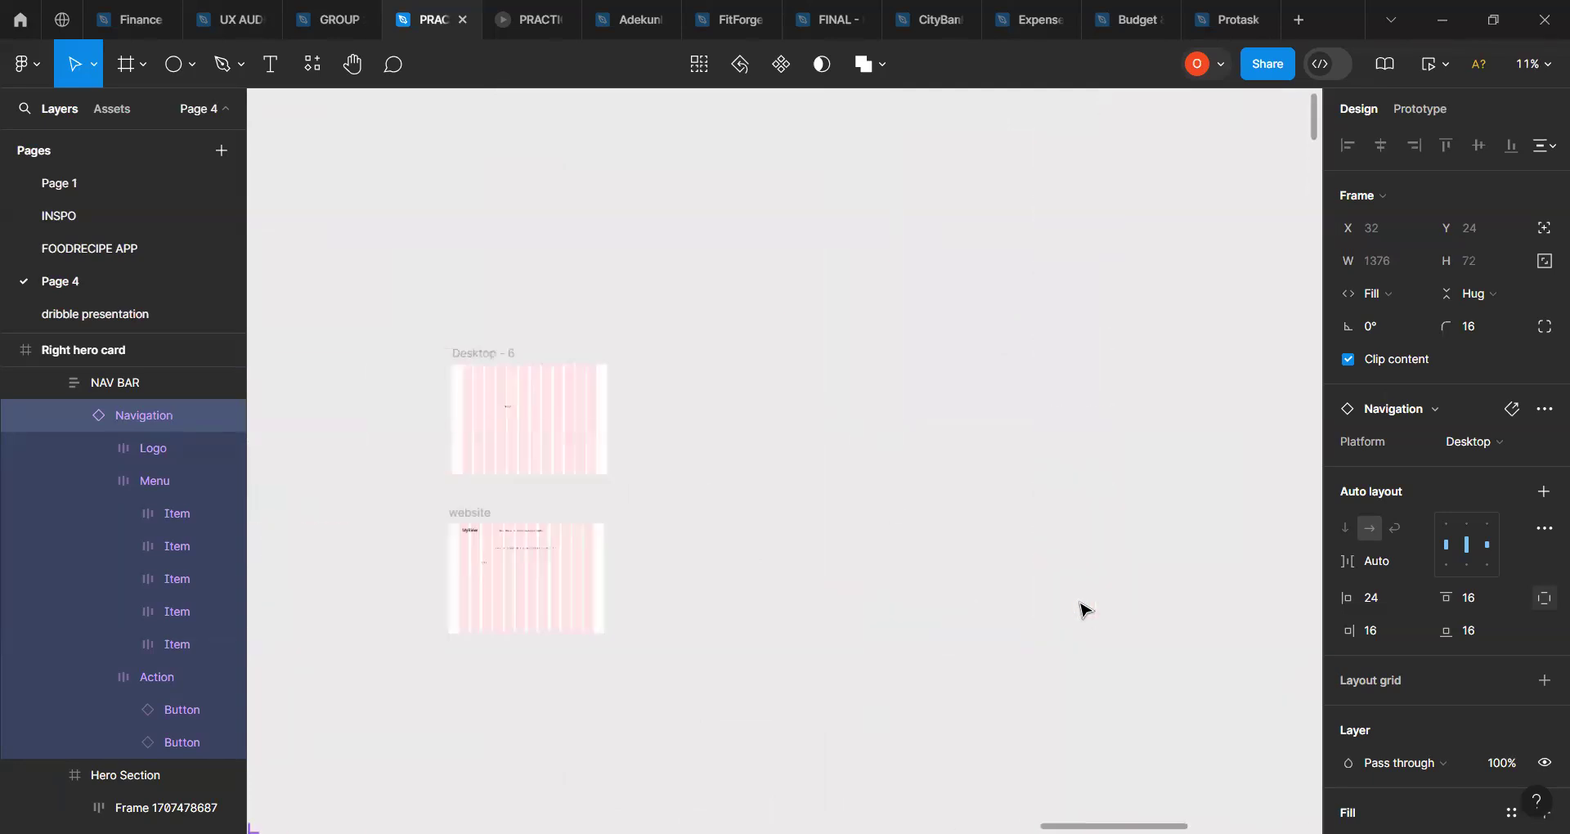
pyautogui.hscroll(5, 1083, 609)
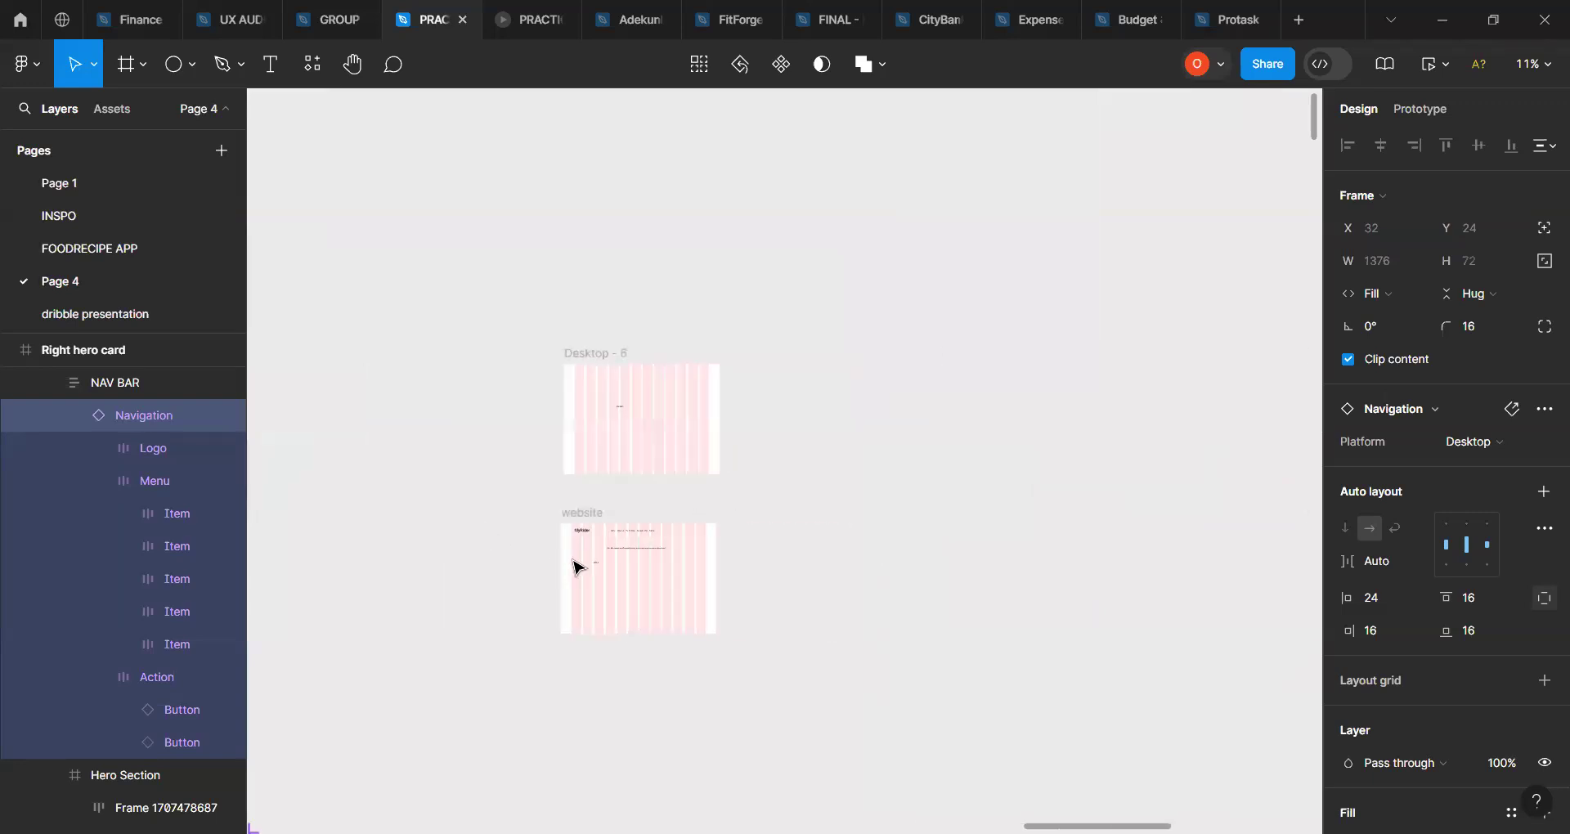
pyautogui.scroll(5, 579, 565)
pyautogui.hscroll(2, 579, 564)
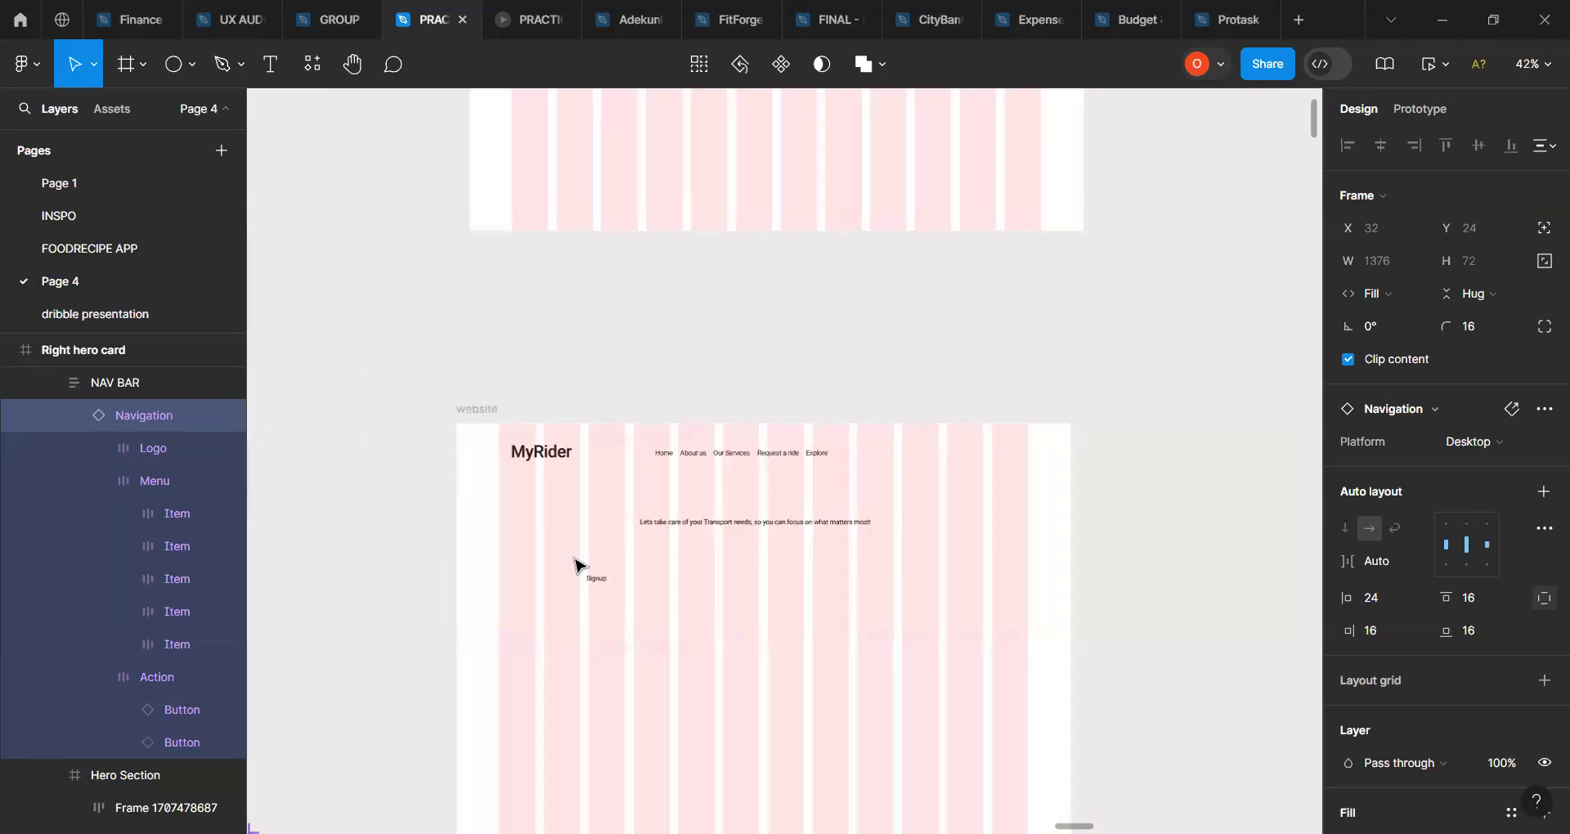
pyautogui.scroll(3, 578, 565)
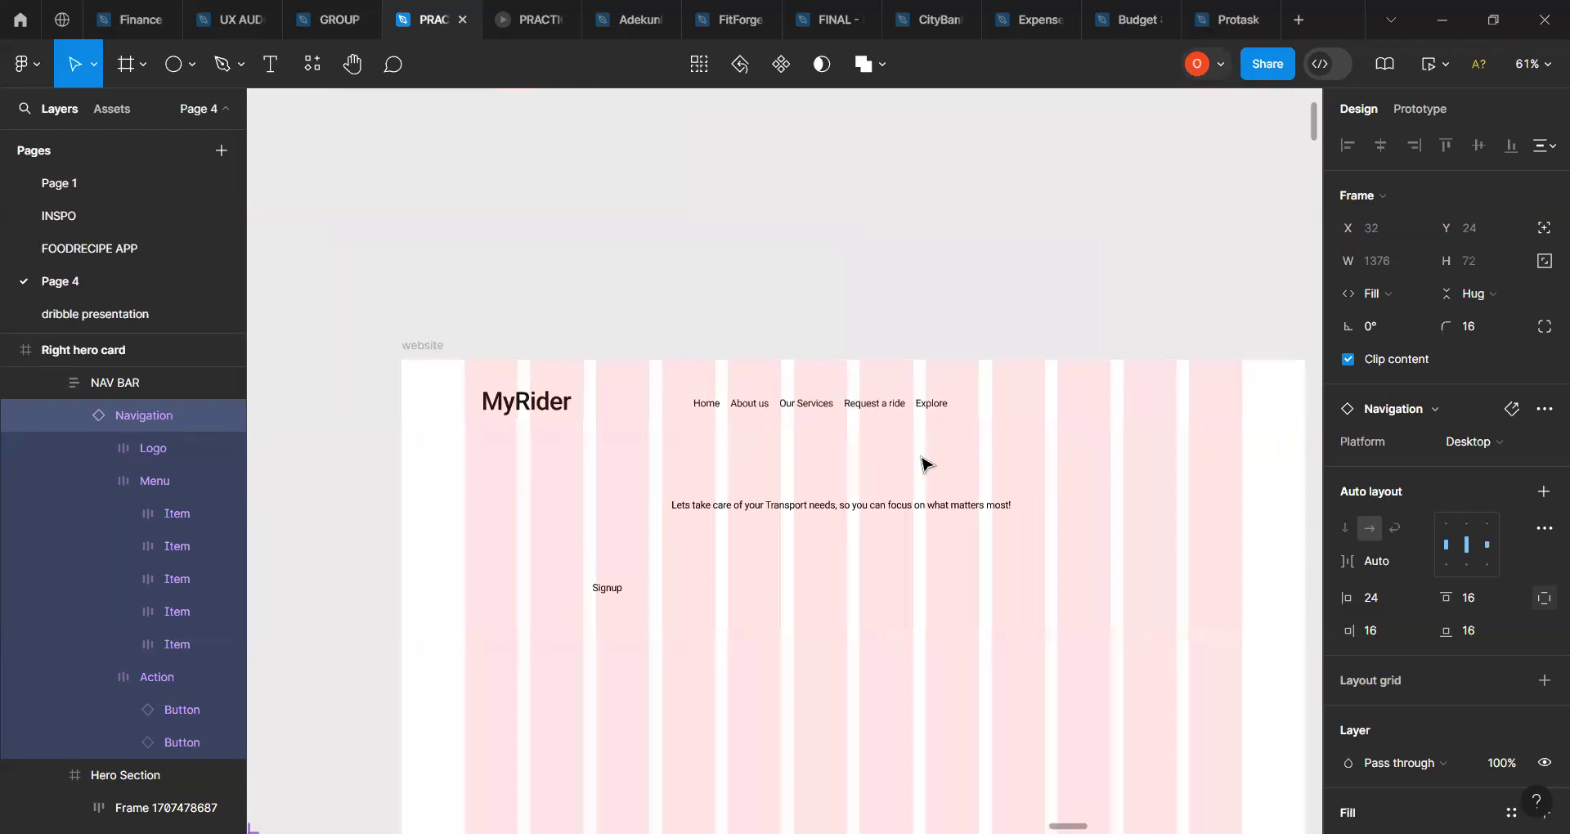
pyautogui.click(913, 409)
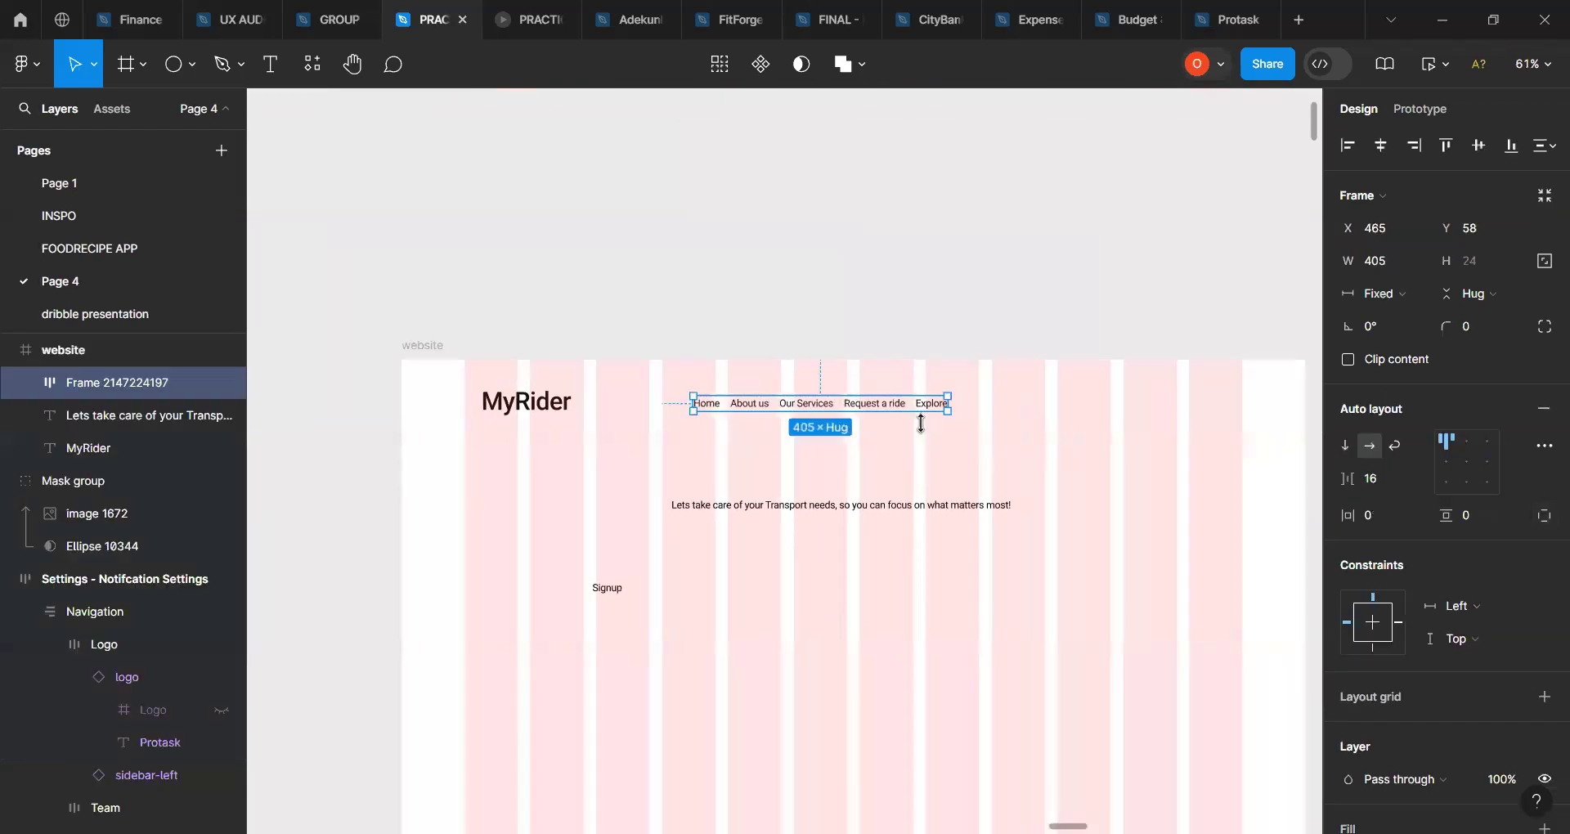
pyautogui.click(1464, 463)
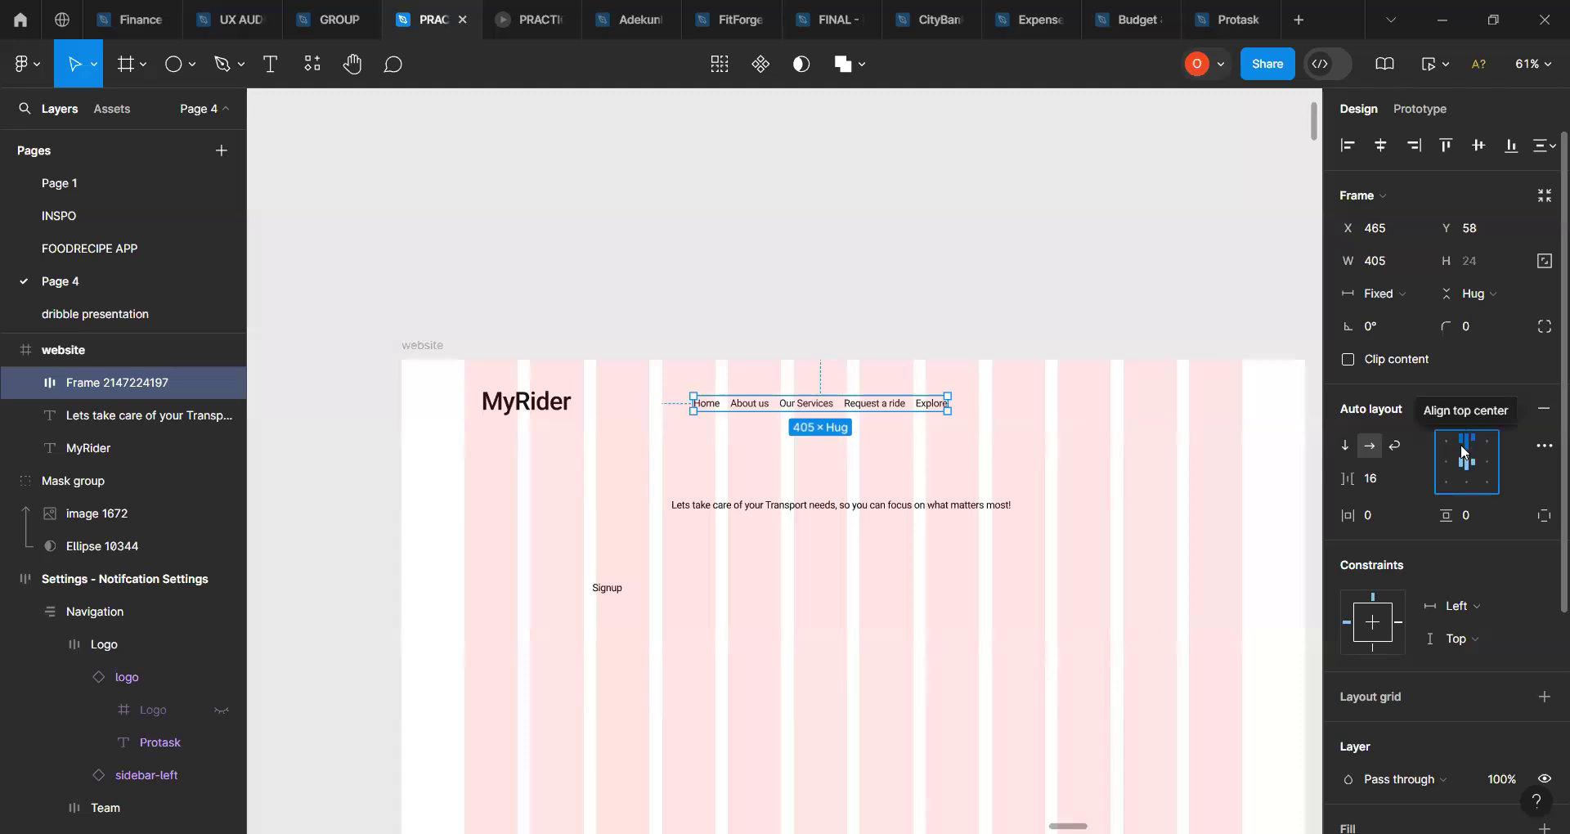
pyautogui.click(1464, 452)
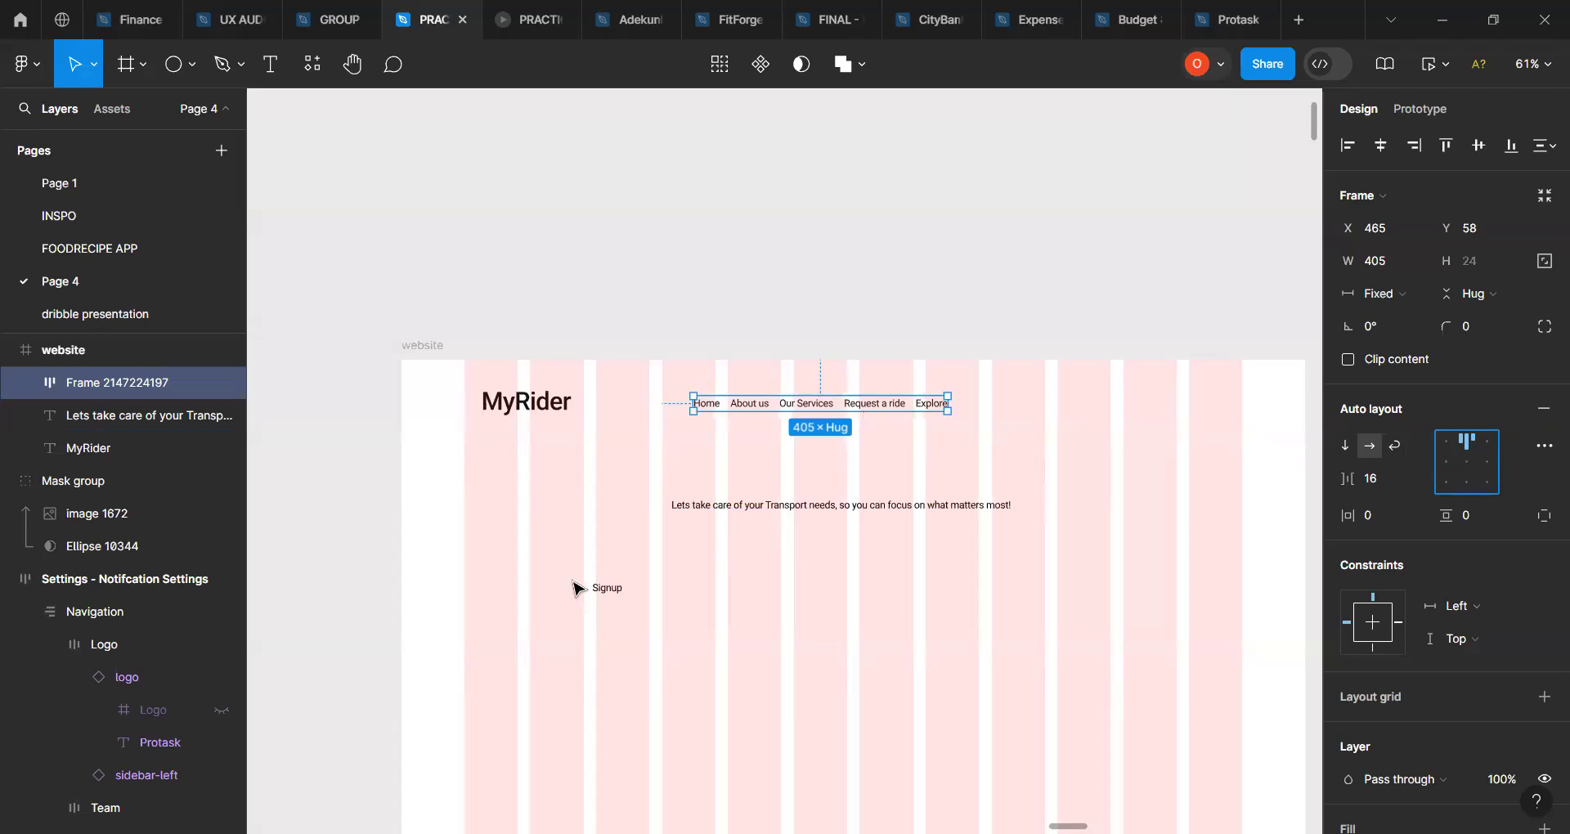
# Step: Move the Signup button into the header beyond the Explore link at X 1025, Y 44, with 24 horizontal and 16 vertical padding
pyautogui.click(607, 598)
pyautogui.moveTo(609, 601); pyautogui.dragTo(1067, 411)
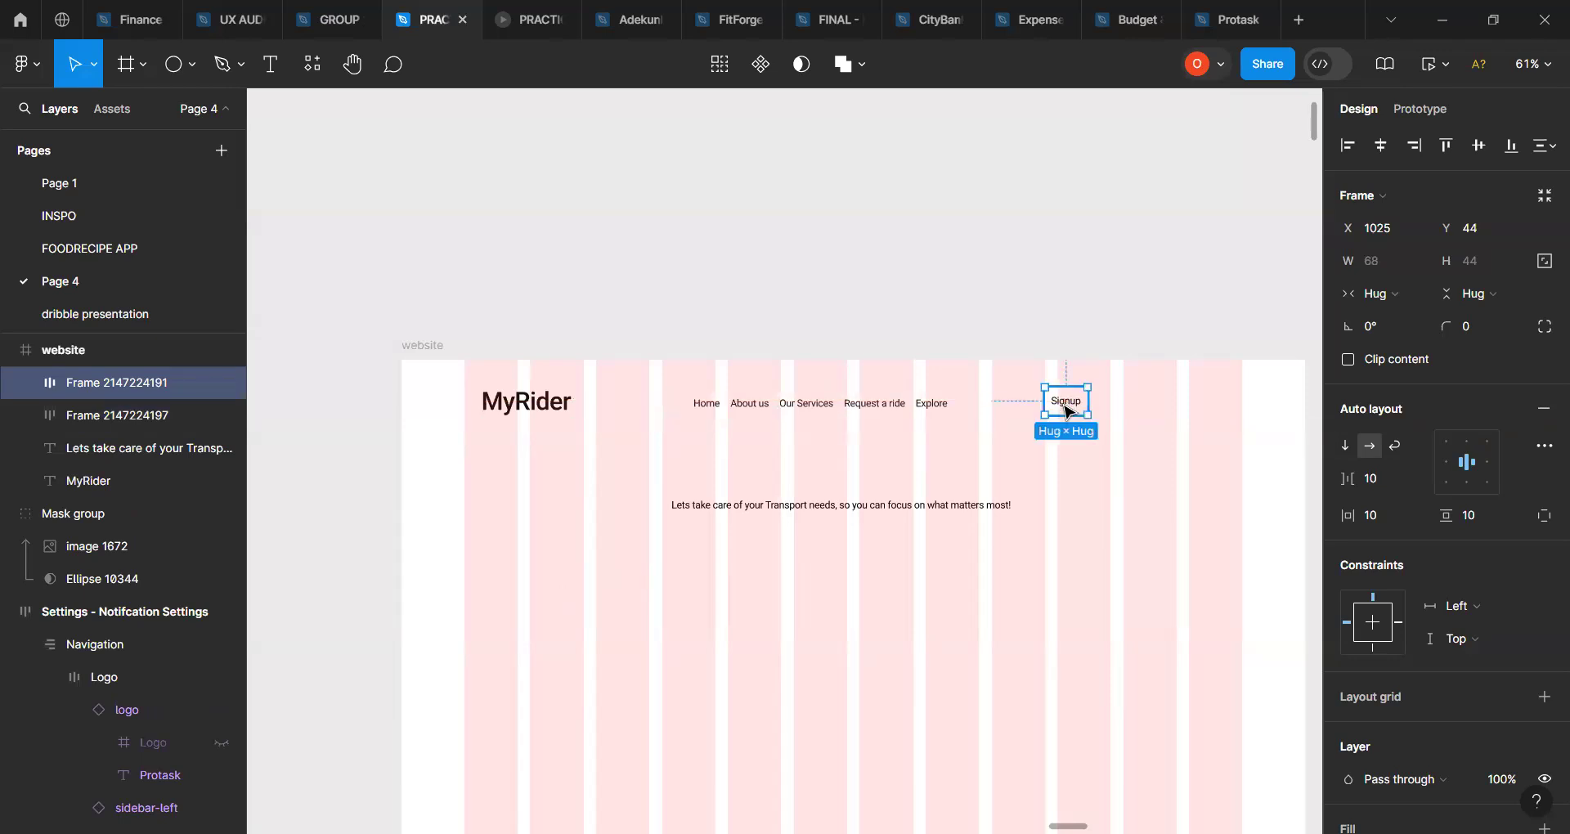
pyautogui.scroll(3, 1066, 412)
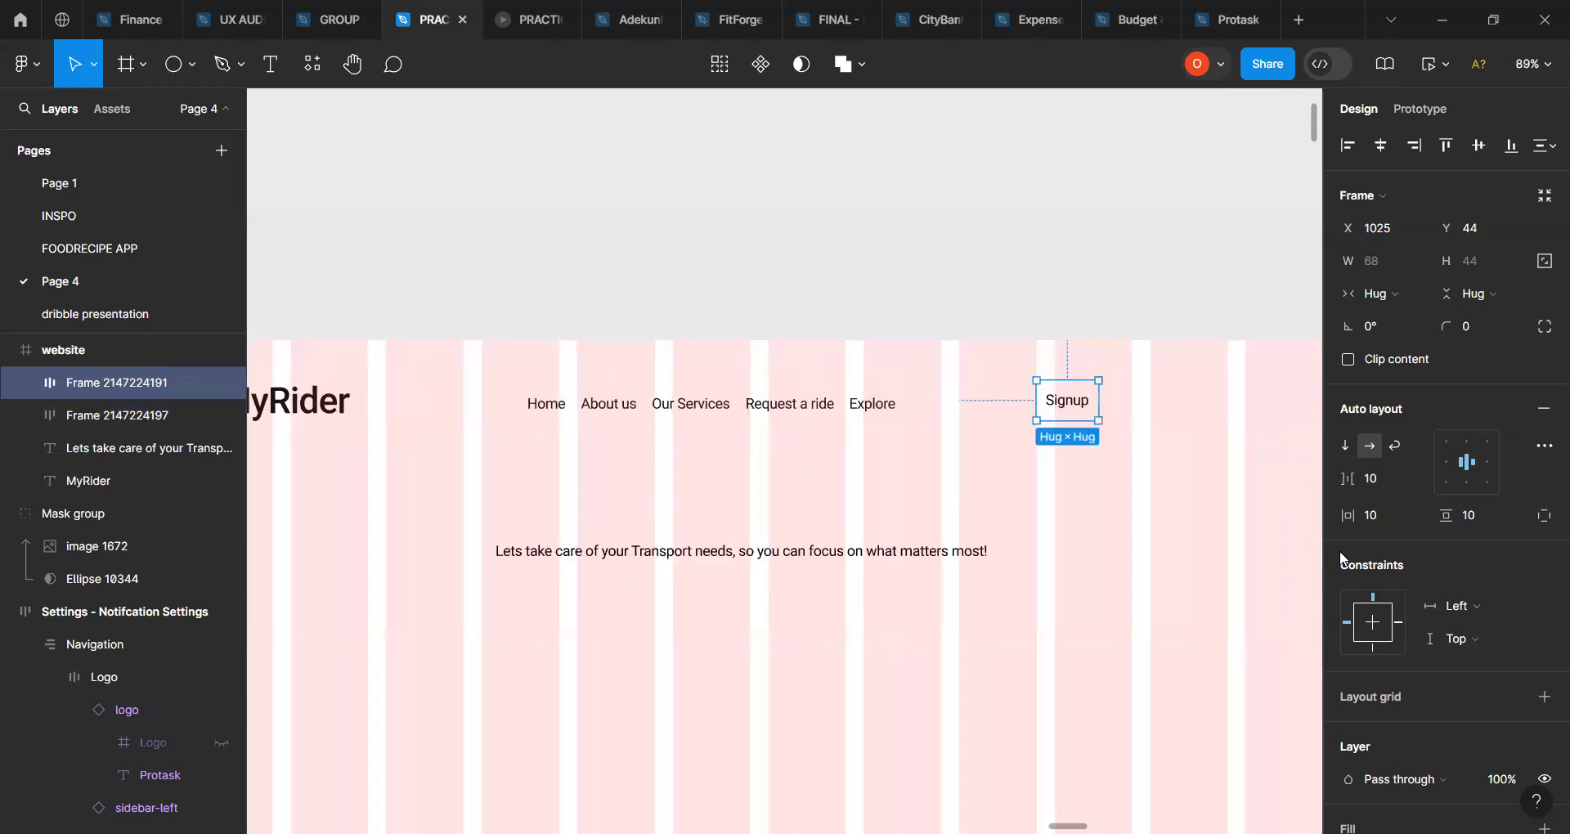
pyautogui.click(1374, 523)
pyautogui.write('24')
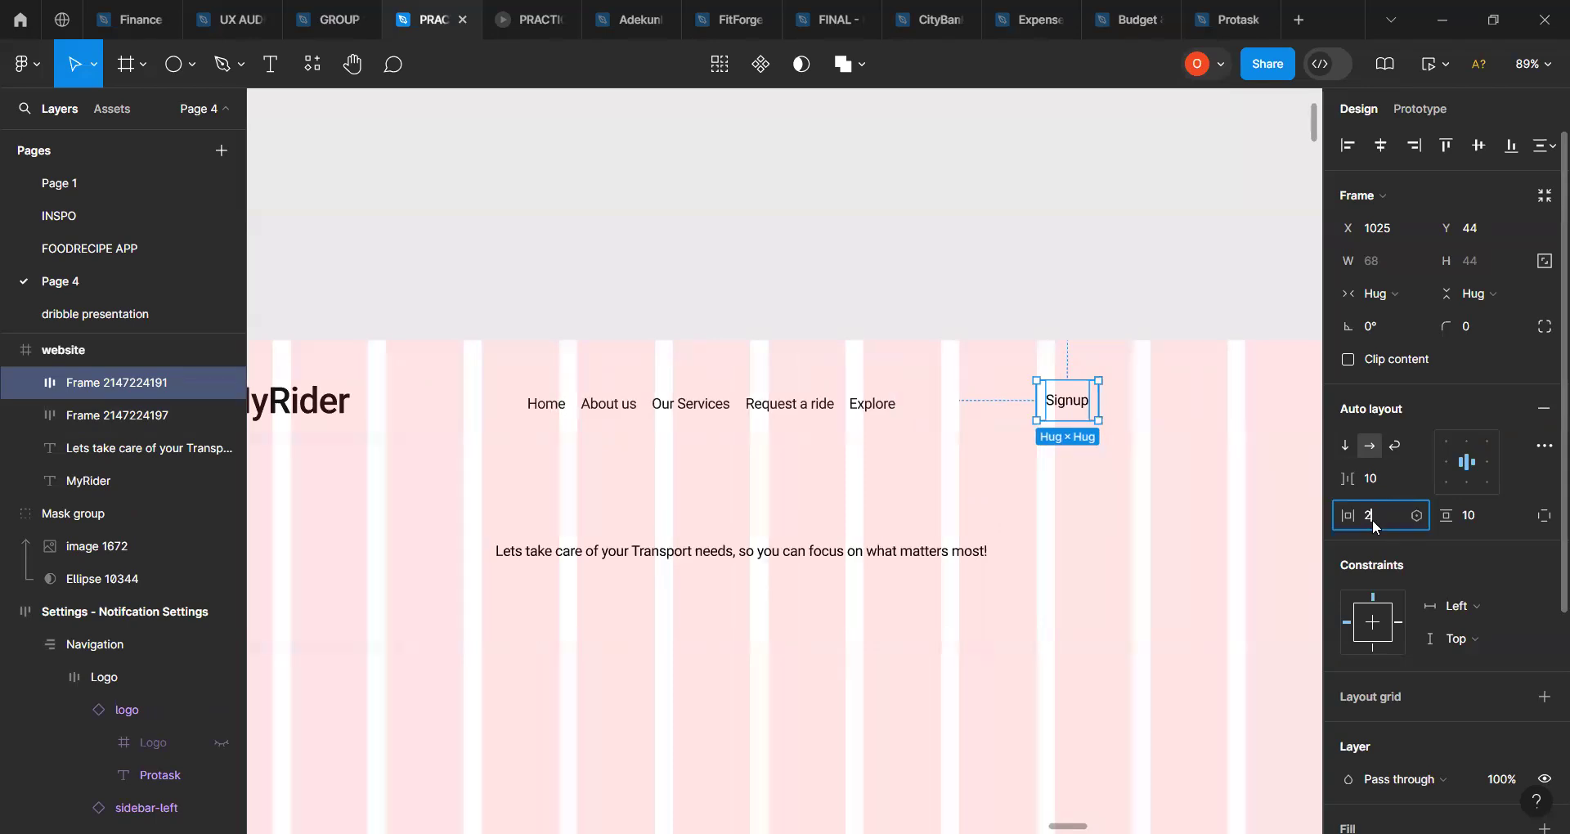
pyautogui.click(1472, 520)
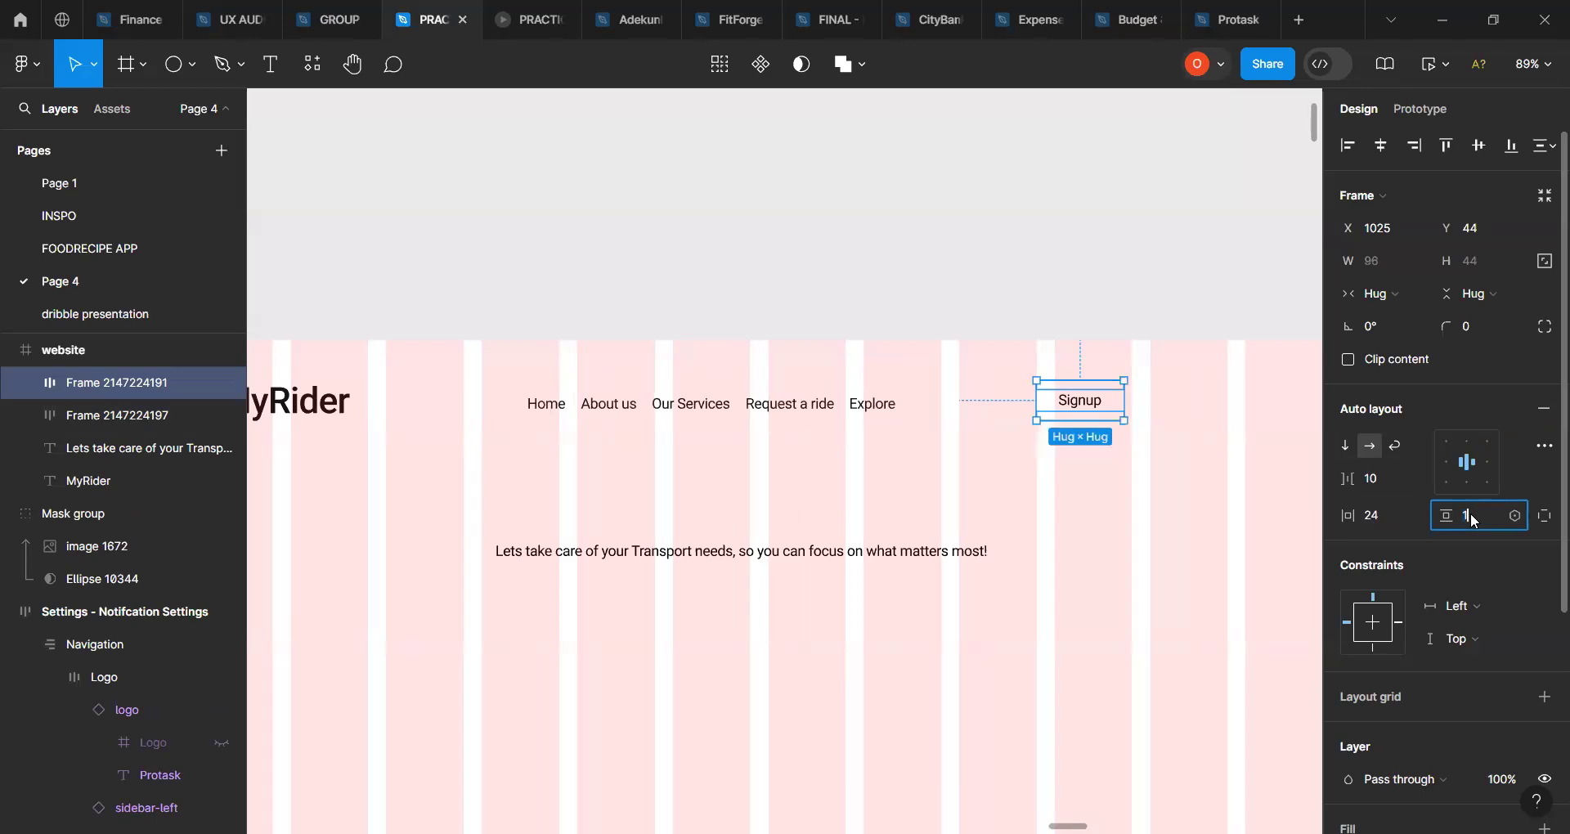
pyautogui.write('16')
pyautogui.press('Return')
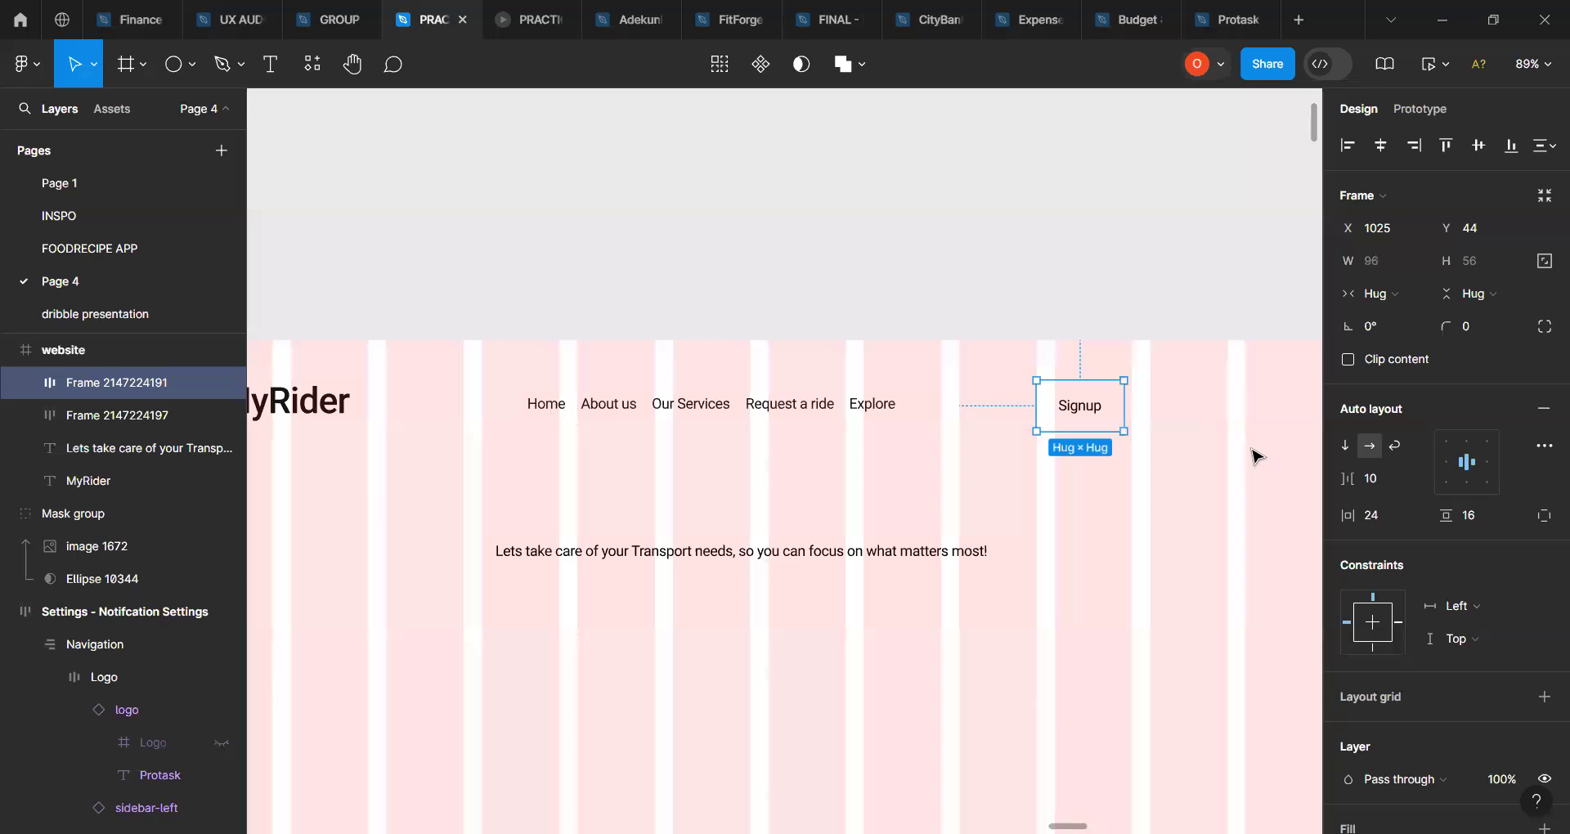
# Step: Try right content alignment and a shifted position on the Signup button, undo the move and return the alignment to centre
pyautogui.click(1440, 468)
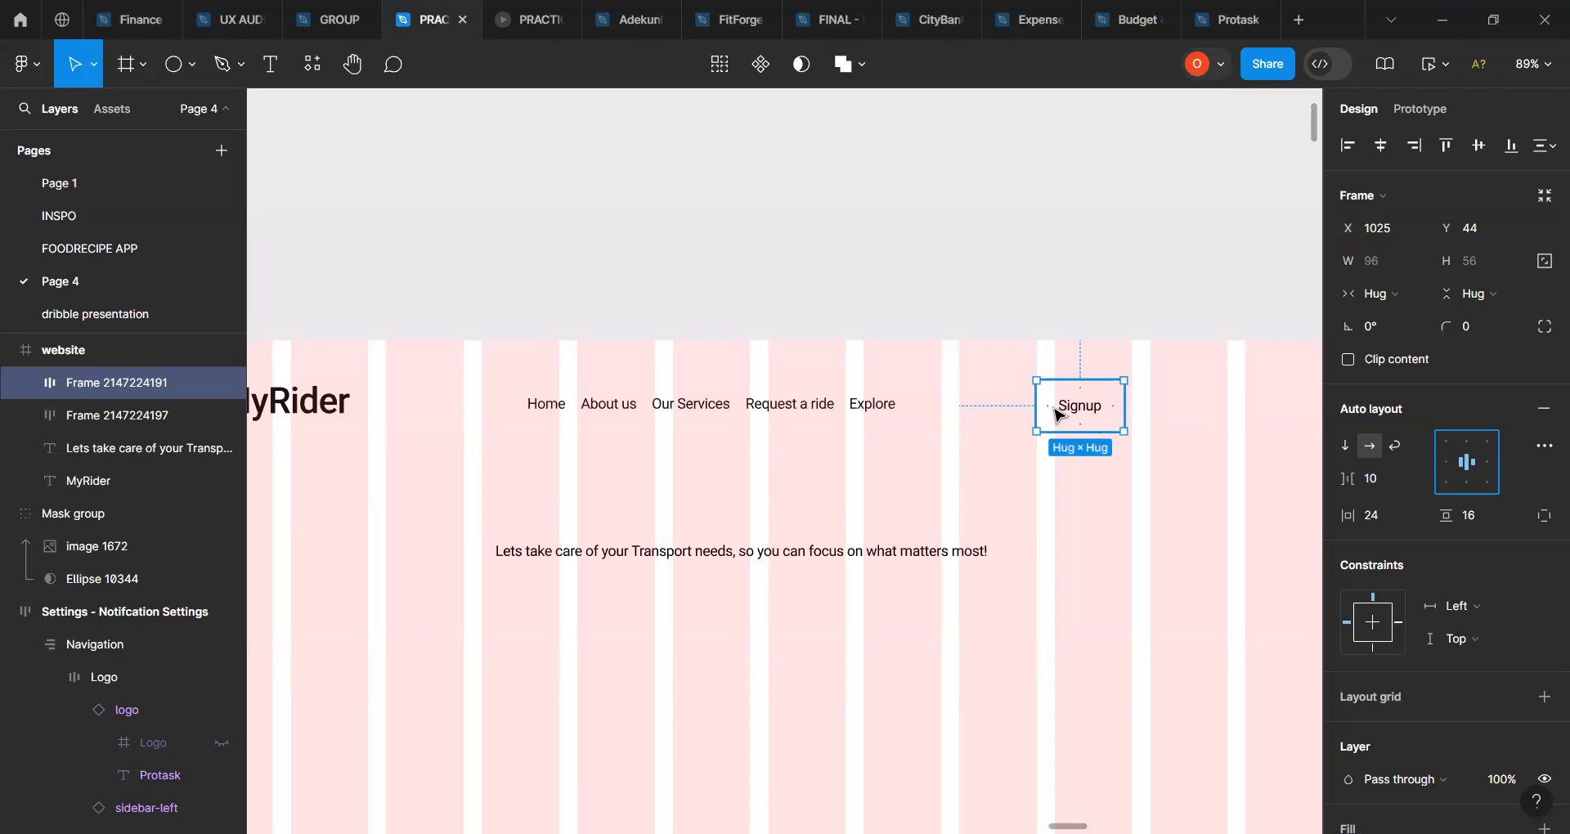
pyautogui.hotkey('alt', 'd')
pyautogui.moveTo(1057, 415); pyautogui.dragTo(1090, 419)
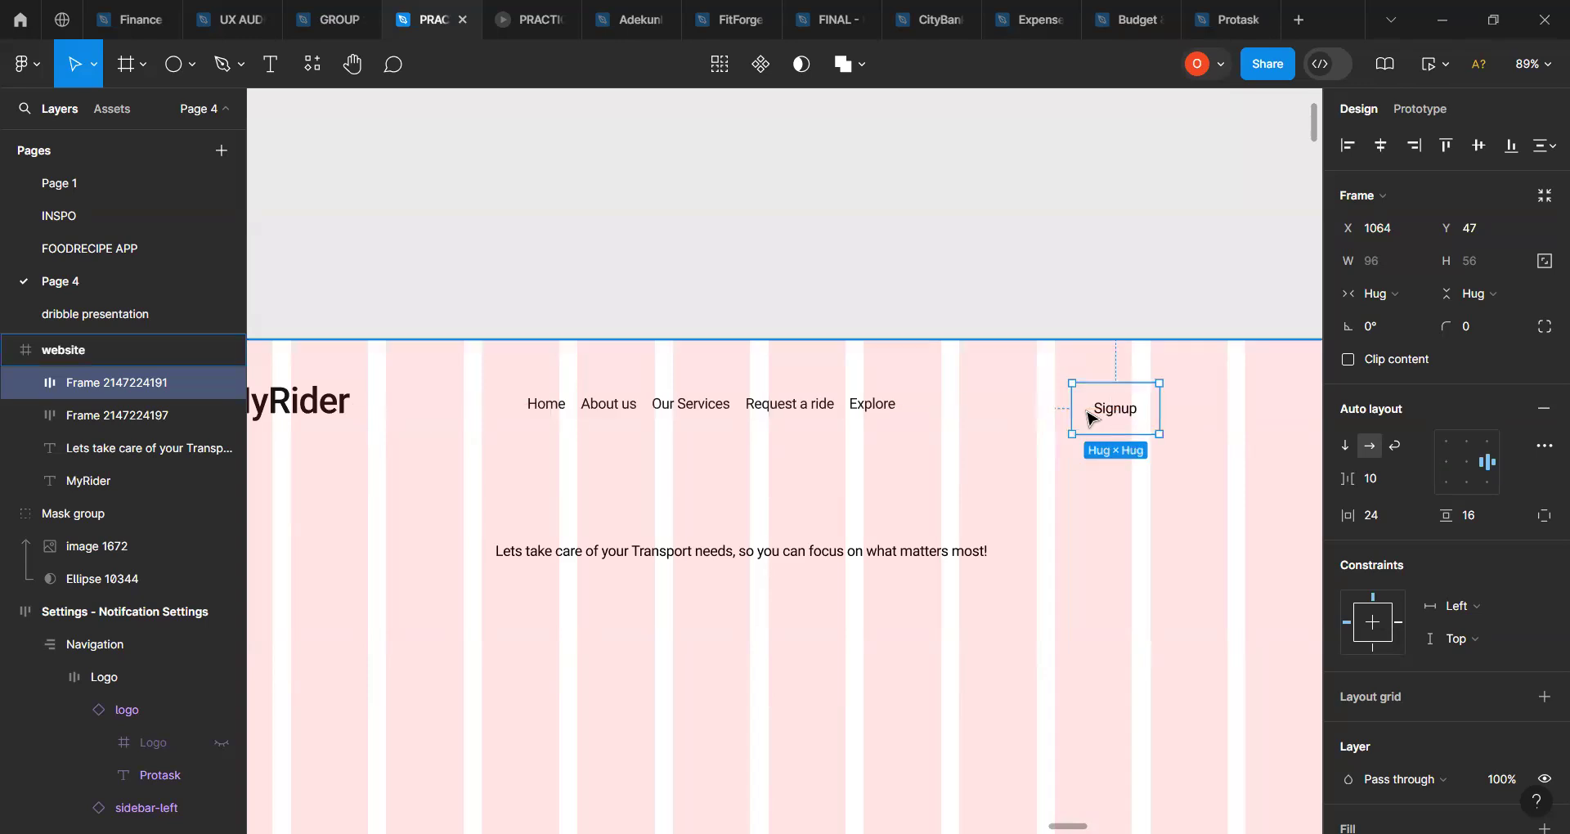
pyautogui.hotkey('ctrl', 'z')
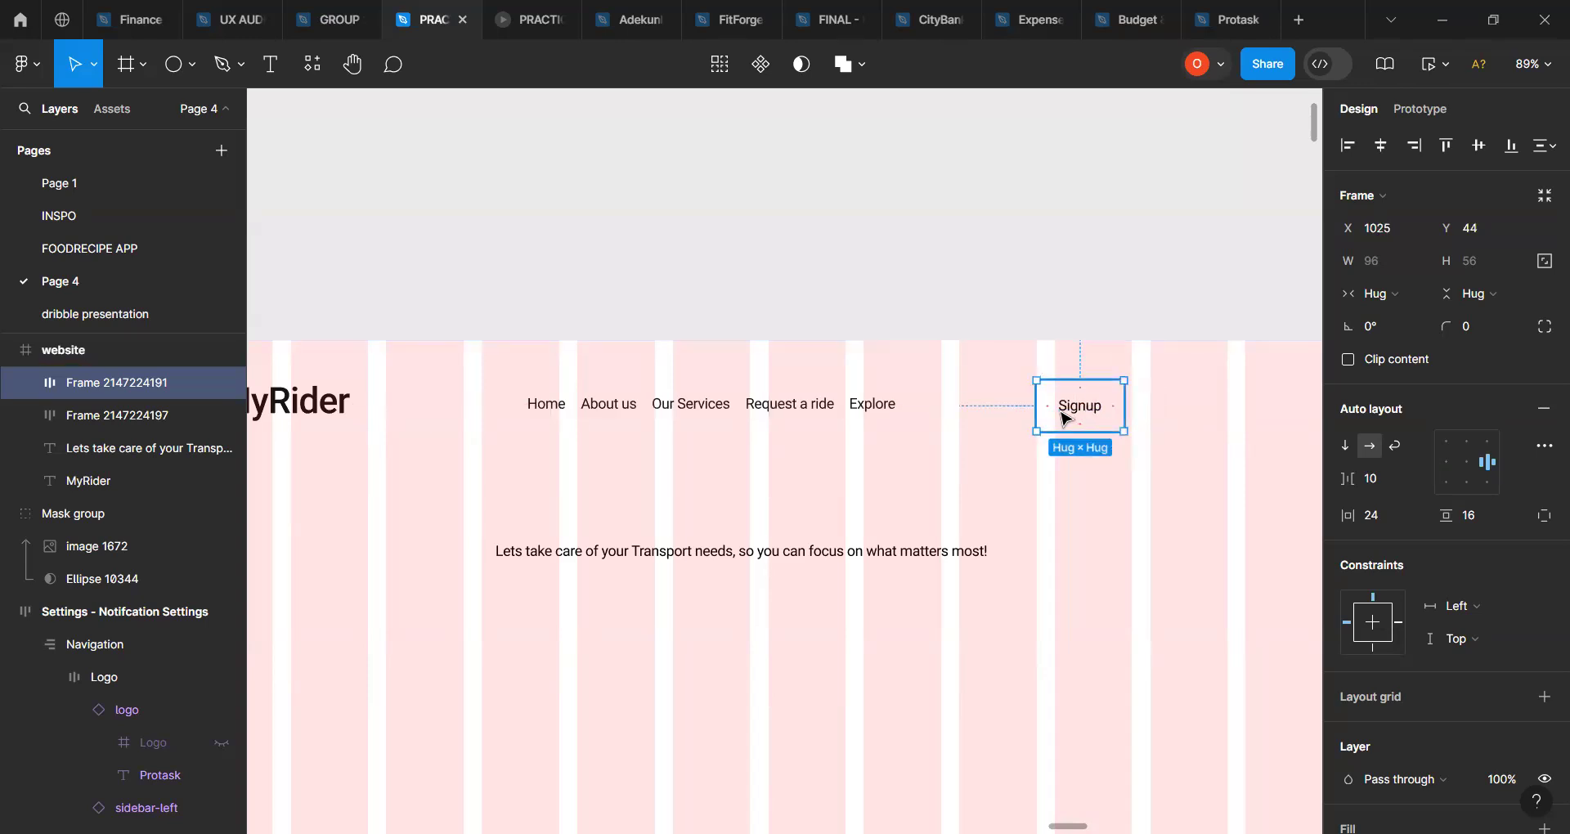
pyautogui.click(1469, 463)
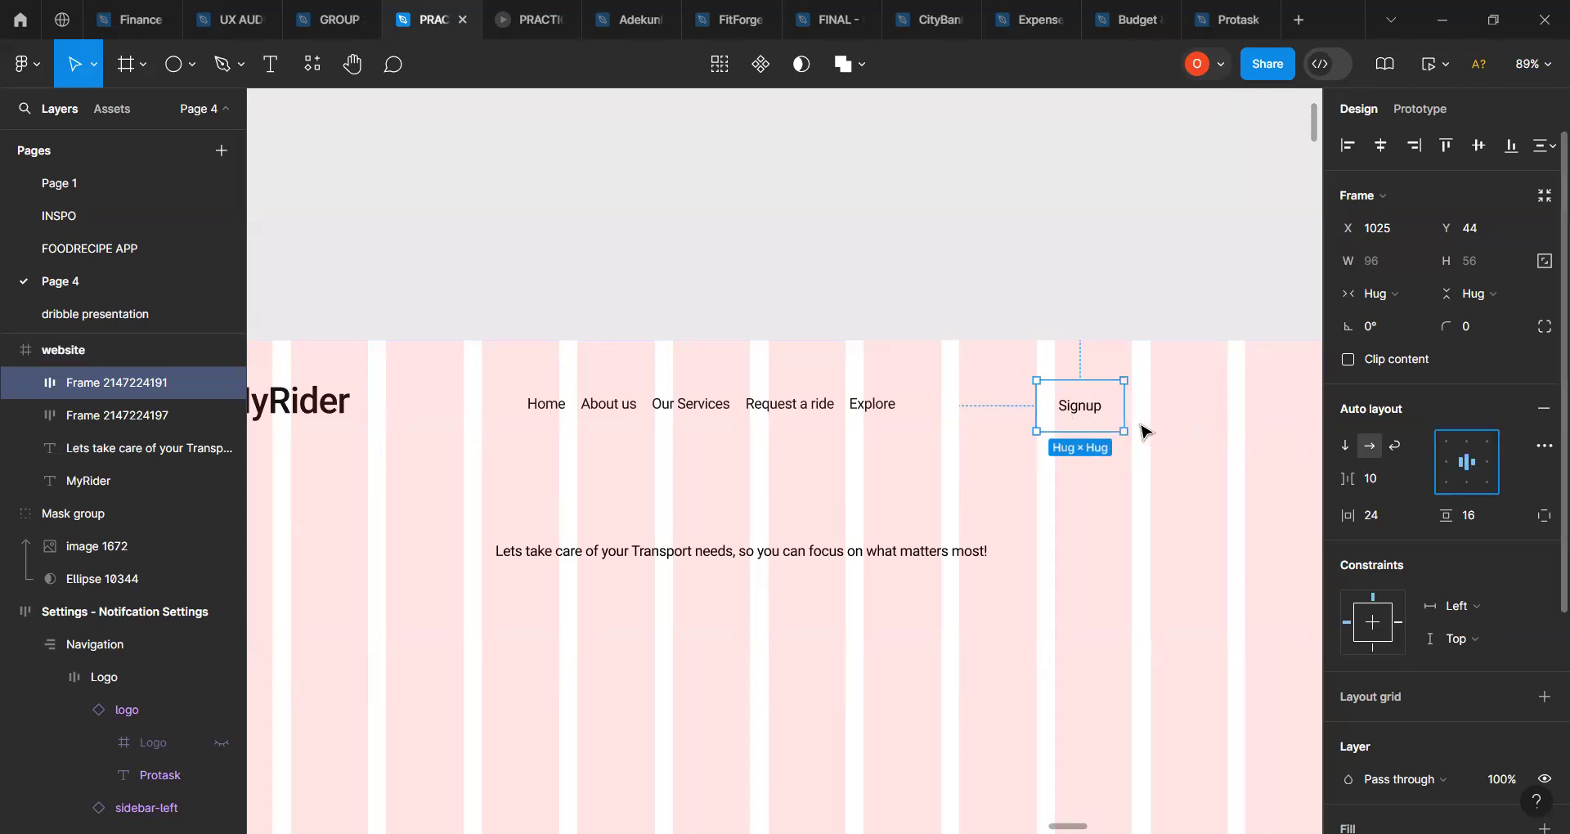
# Step: Duplicate the Signup button beyond the original, placing the copy at X 1150, Y 44
pyautogui.click(1198, 420)
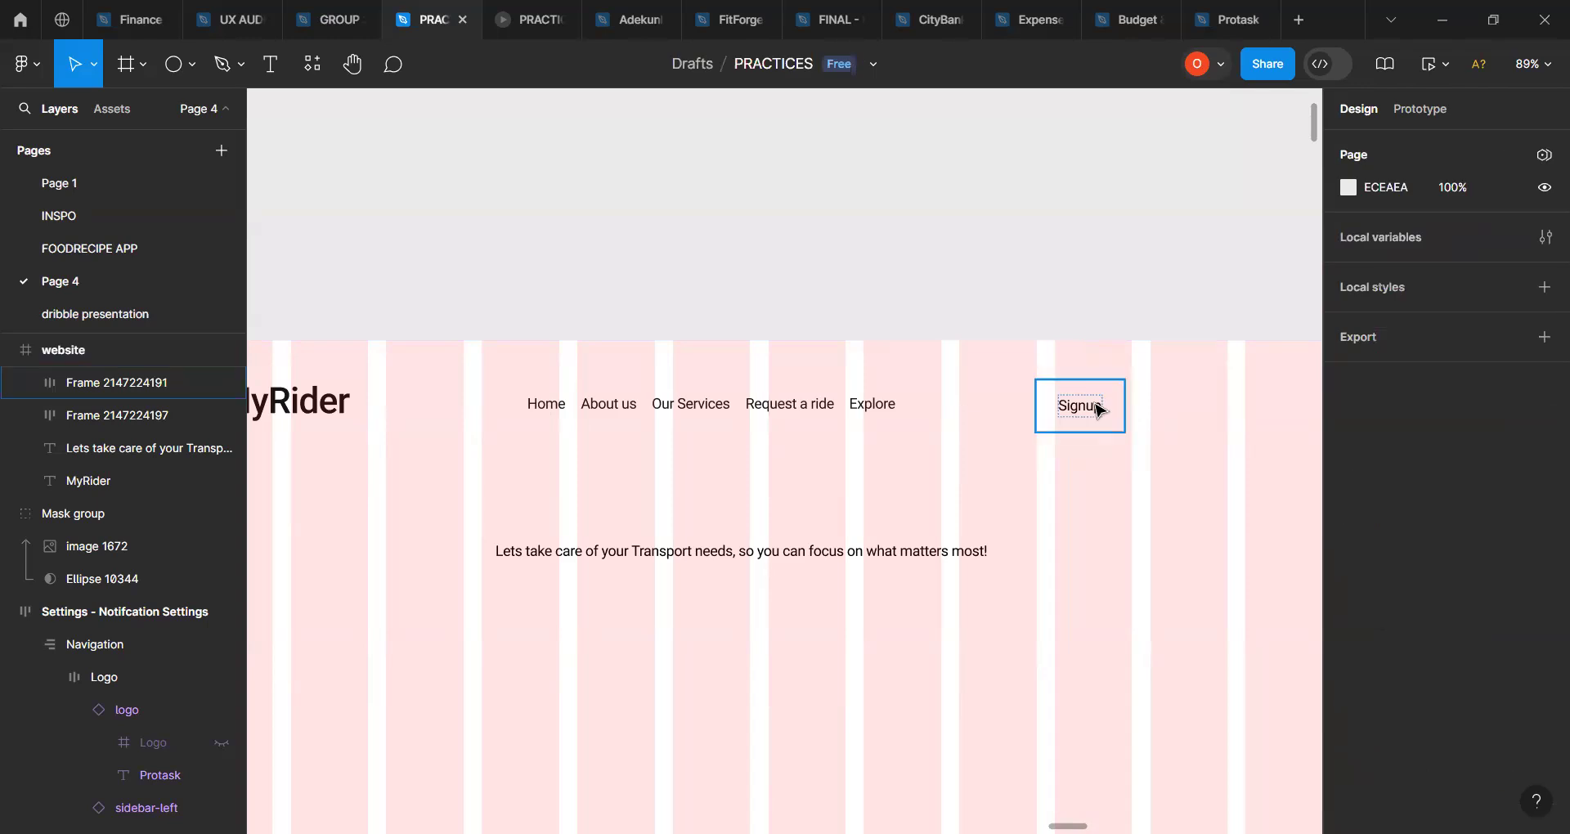
pyautogui.click(1100, 410)
pyautogui.moveTo(1099, 409); pyautogui.dragTo(1211, 410)
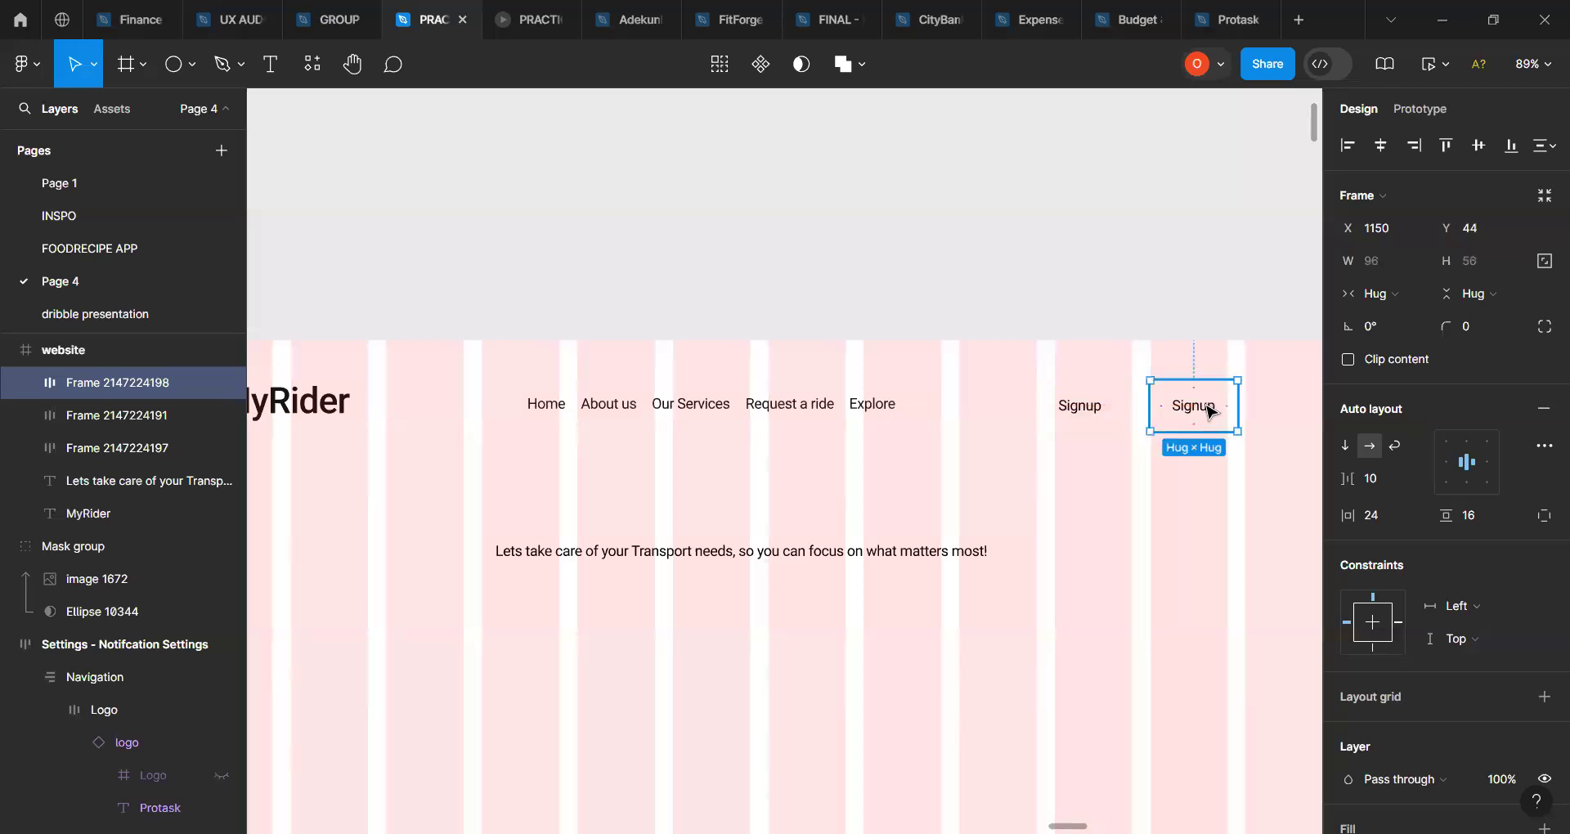
# Step: Change the duplicated button's label to Login and select its frame
pyautogui.doubleClick(1211, 411)
pyautogui.doubleClick(1211, 411)
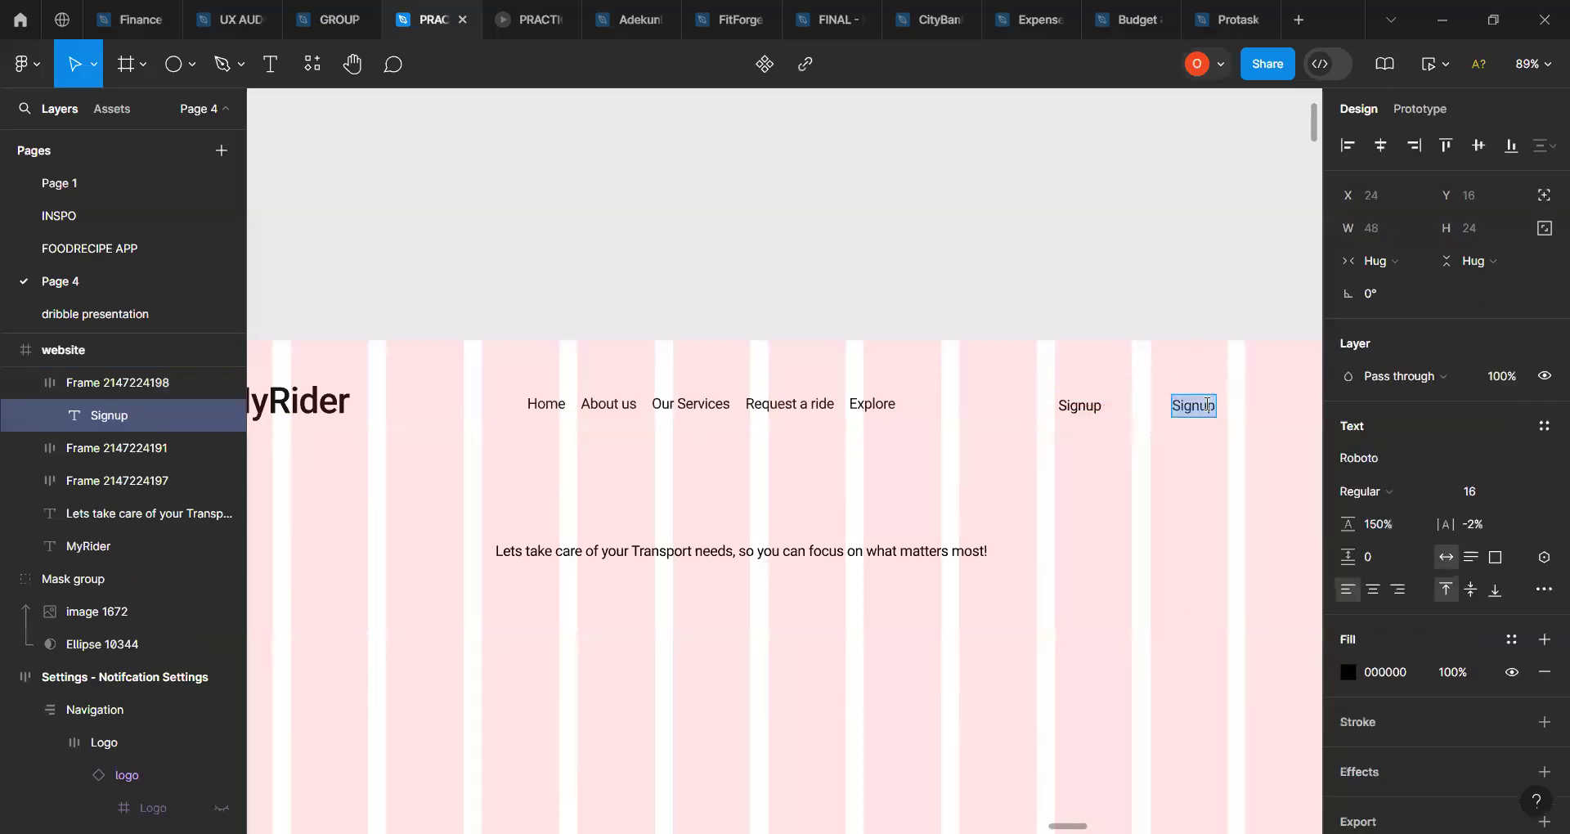
pyautogui.write('Lo')
pyautogui.press('BackSpace')
pyautogui.write('gin')
pyautogui.click(1188, 409)
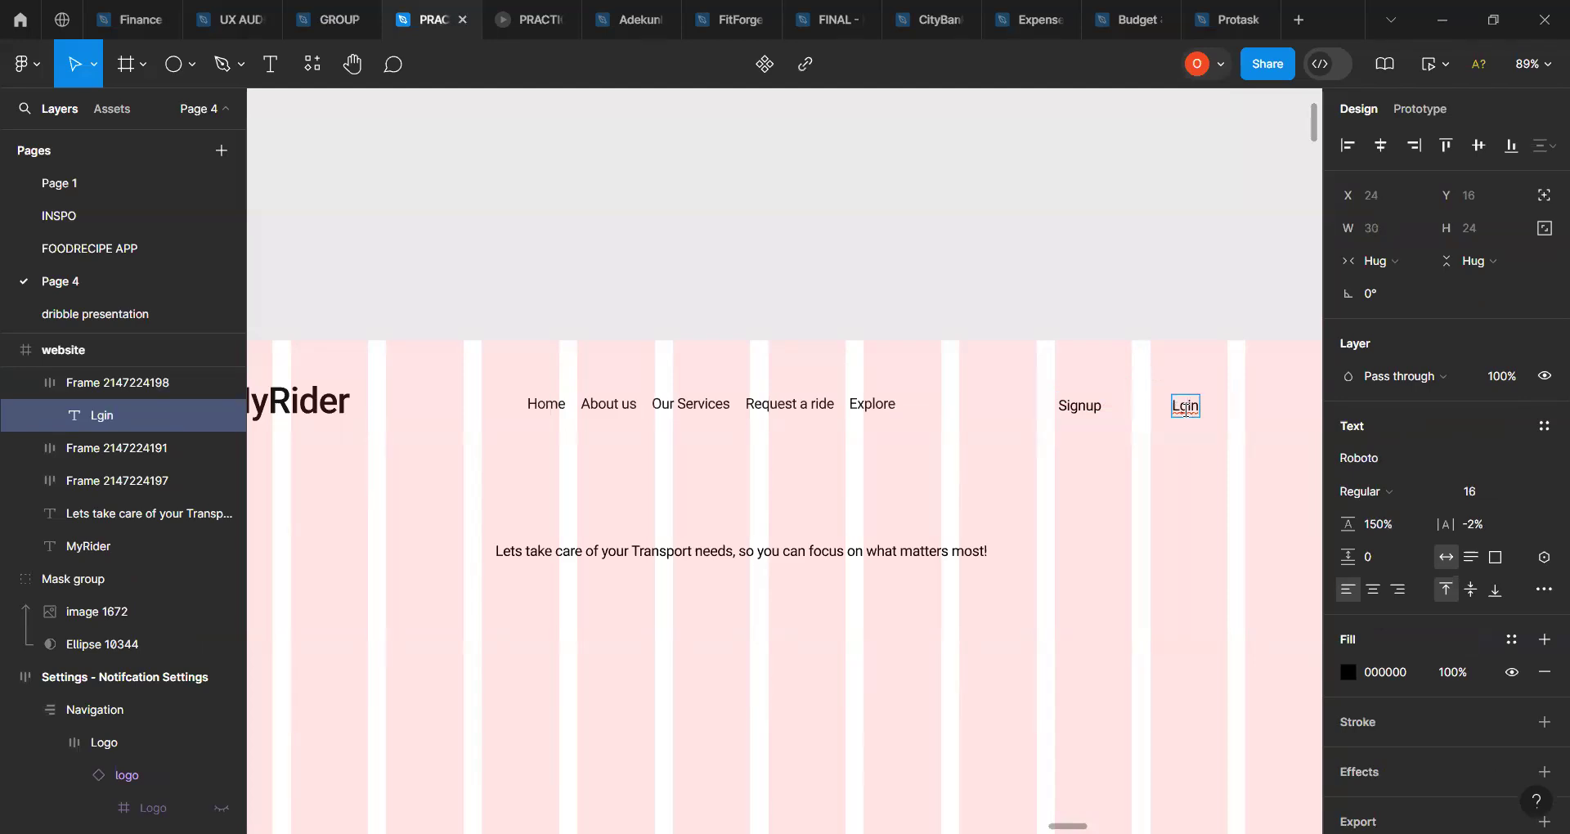
pyautogui.write('o')
pyautogui.press('Escape')
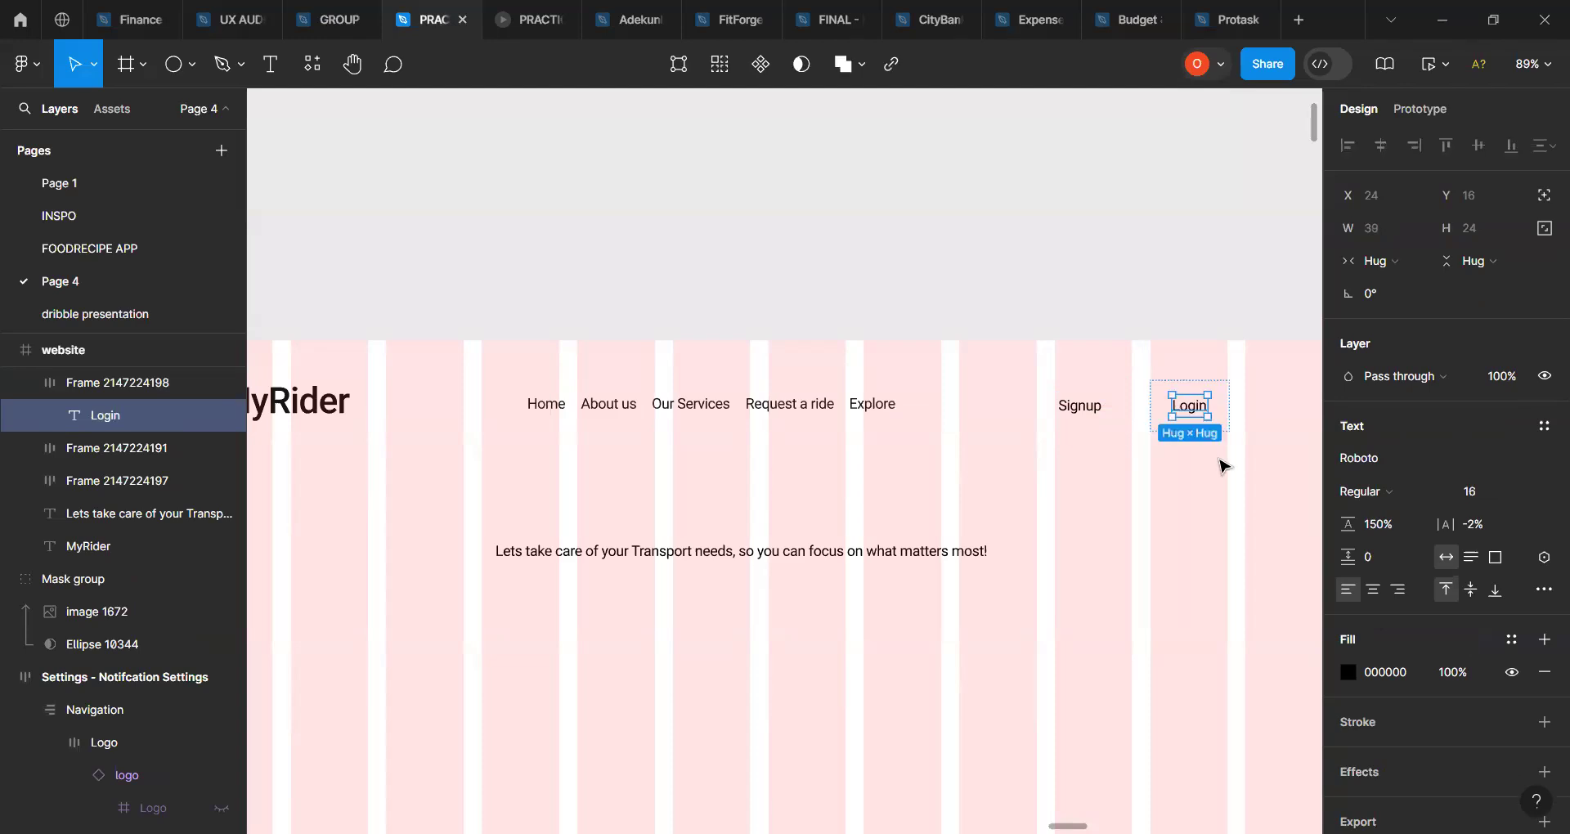
pyautogui.click(1229, 389)
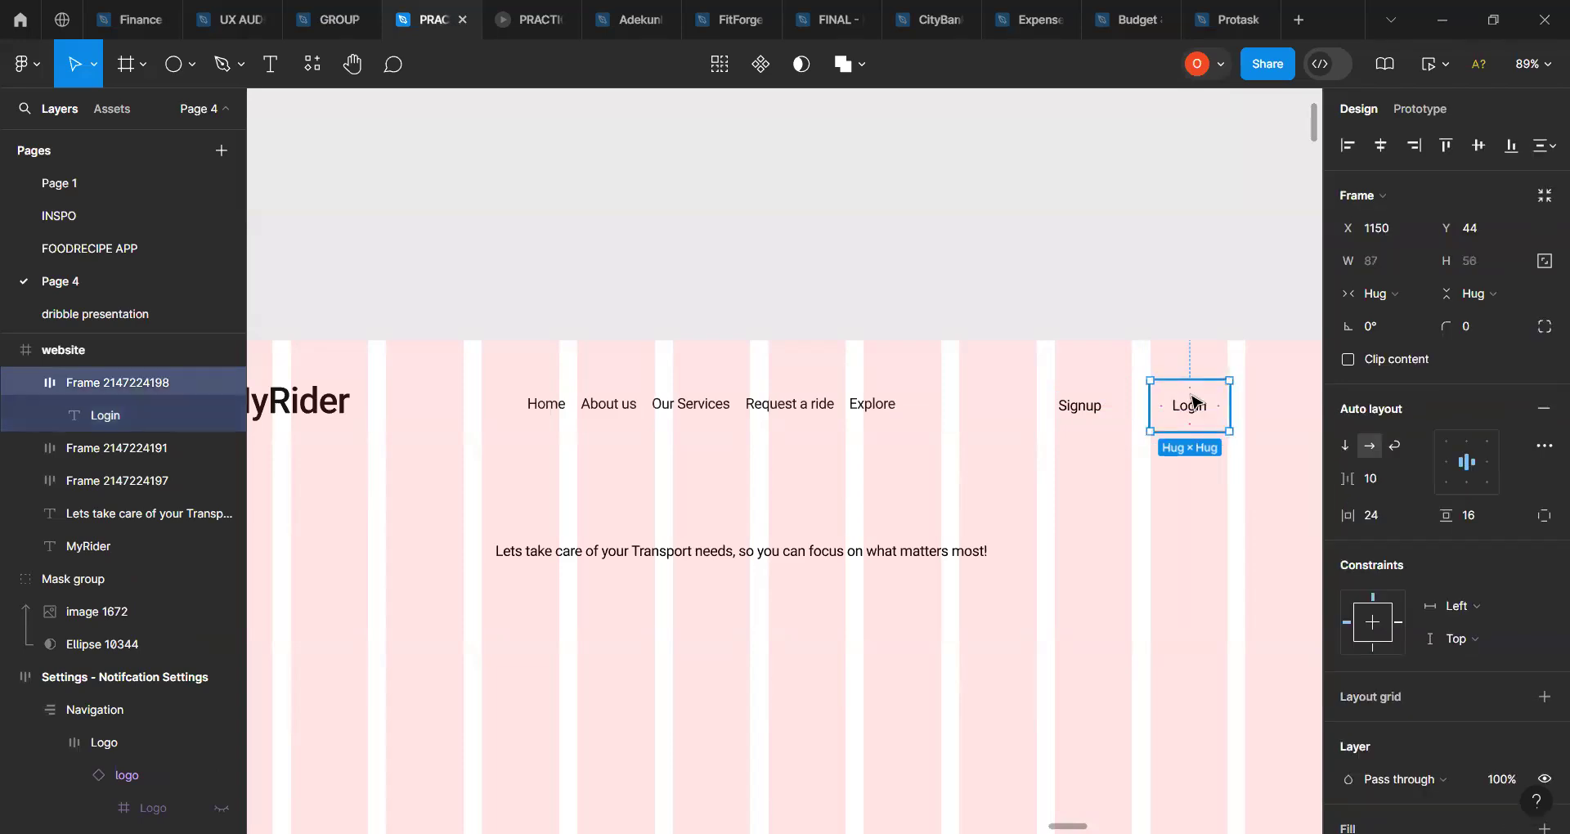
# Step: Draw a new frame about 88 × 59 below the tagline at about X 884, Y 294 in the website frame
pyautogui.click(1097, 423)
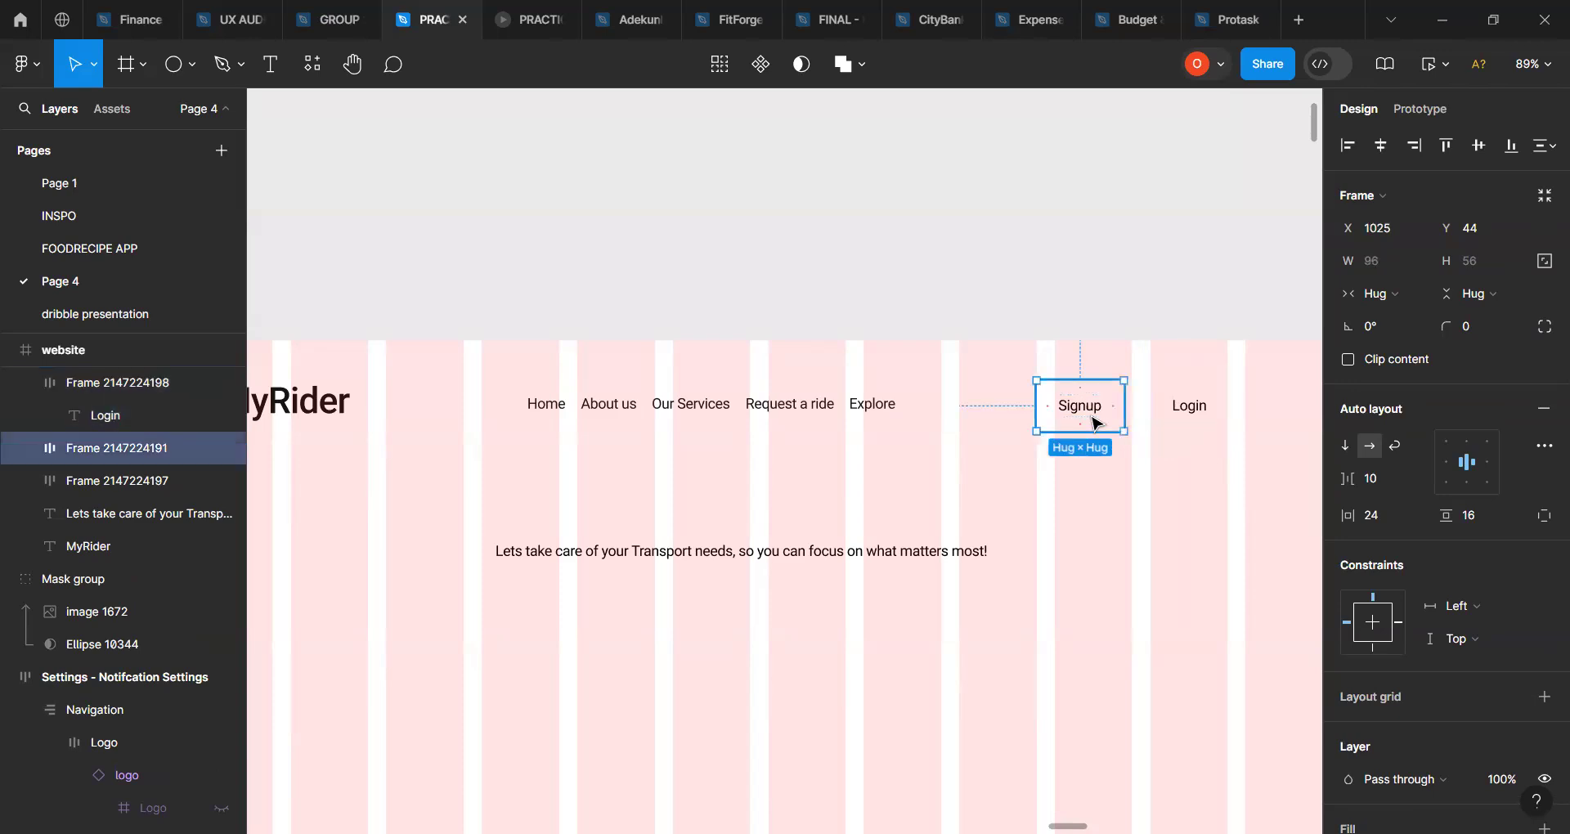
pyautogui.scroll(-4, 1439, 664)
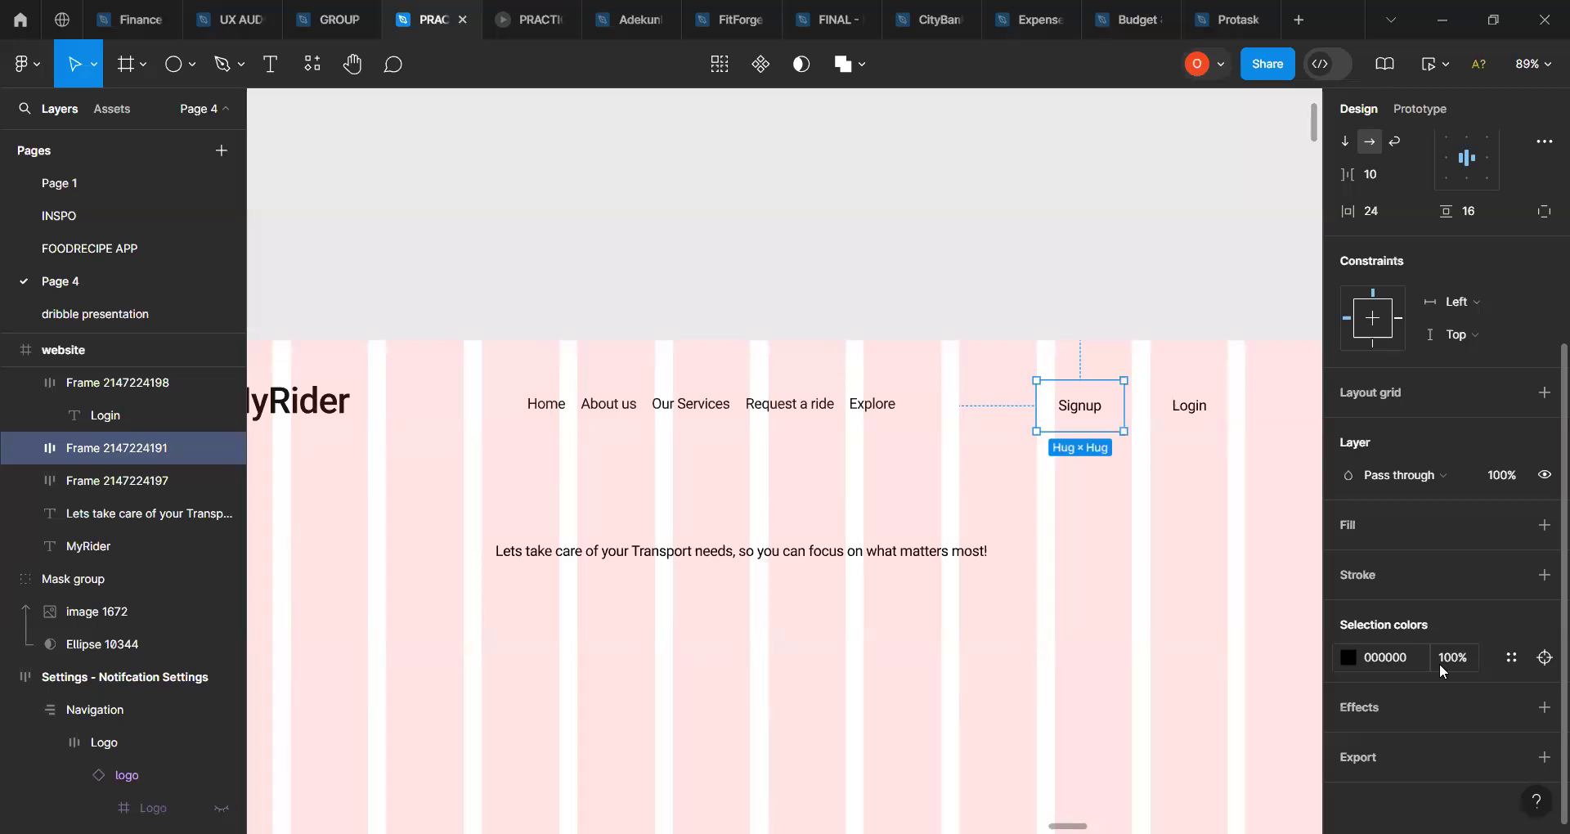
pyautogui.click(144, 66)
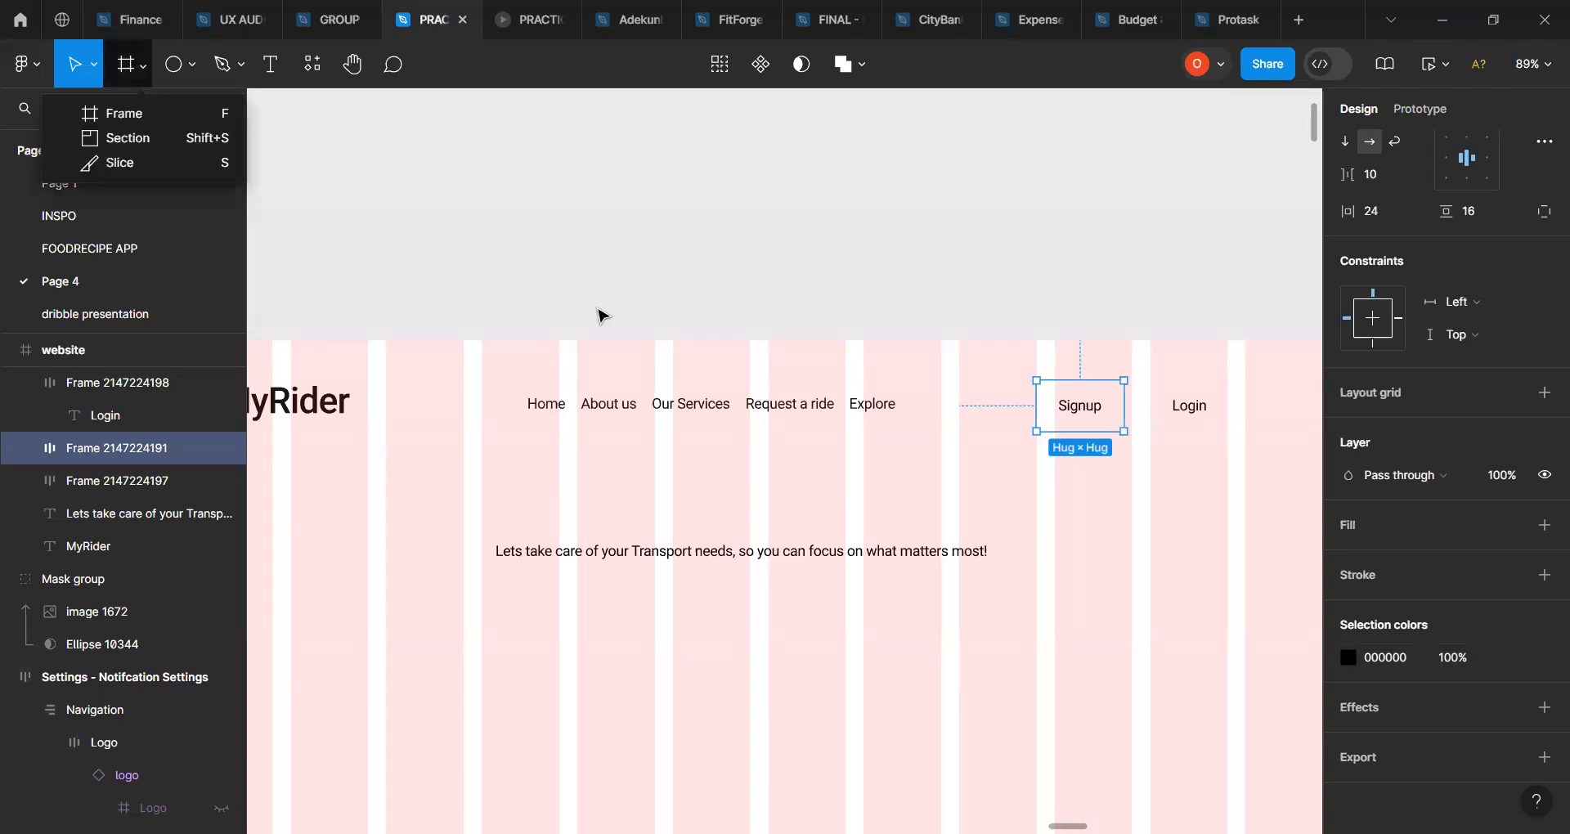
pyautogui.click(180, 114)
pyautogui.moveTo(908, 608)
pyautogui.mouseDown()
pyautogui.moveTo(918, 635)
pyautogui.moveTo(989, 661)
pyautogui.mouseUp()
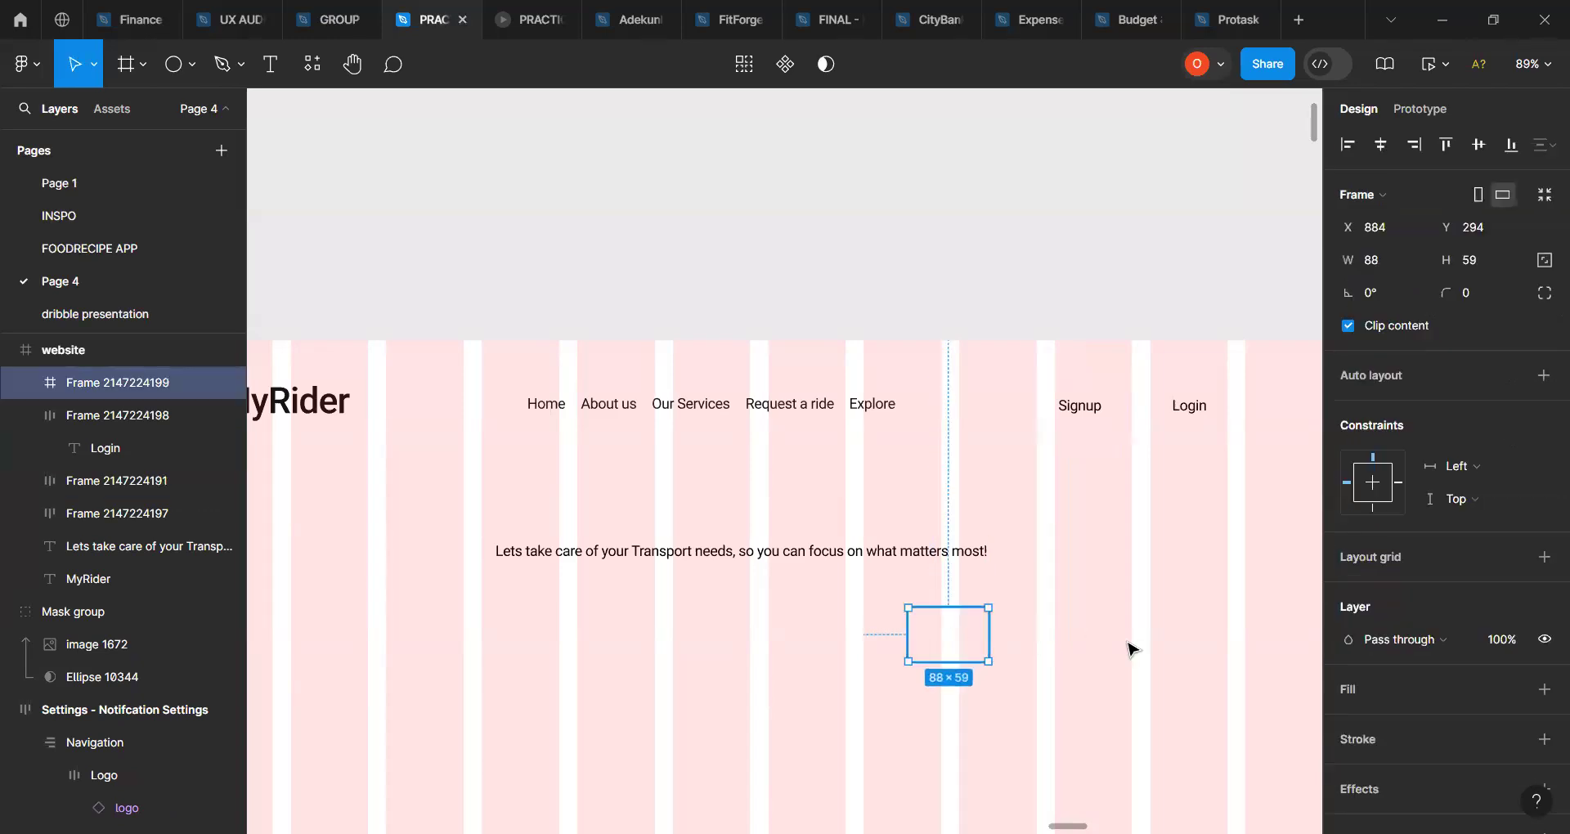
# Step: Add a fill to the new frame and set its color to 181515
pyautogui.scroll(-2, 1473, 699)
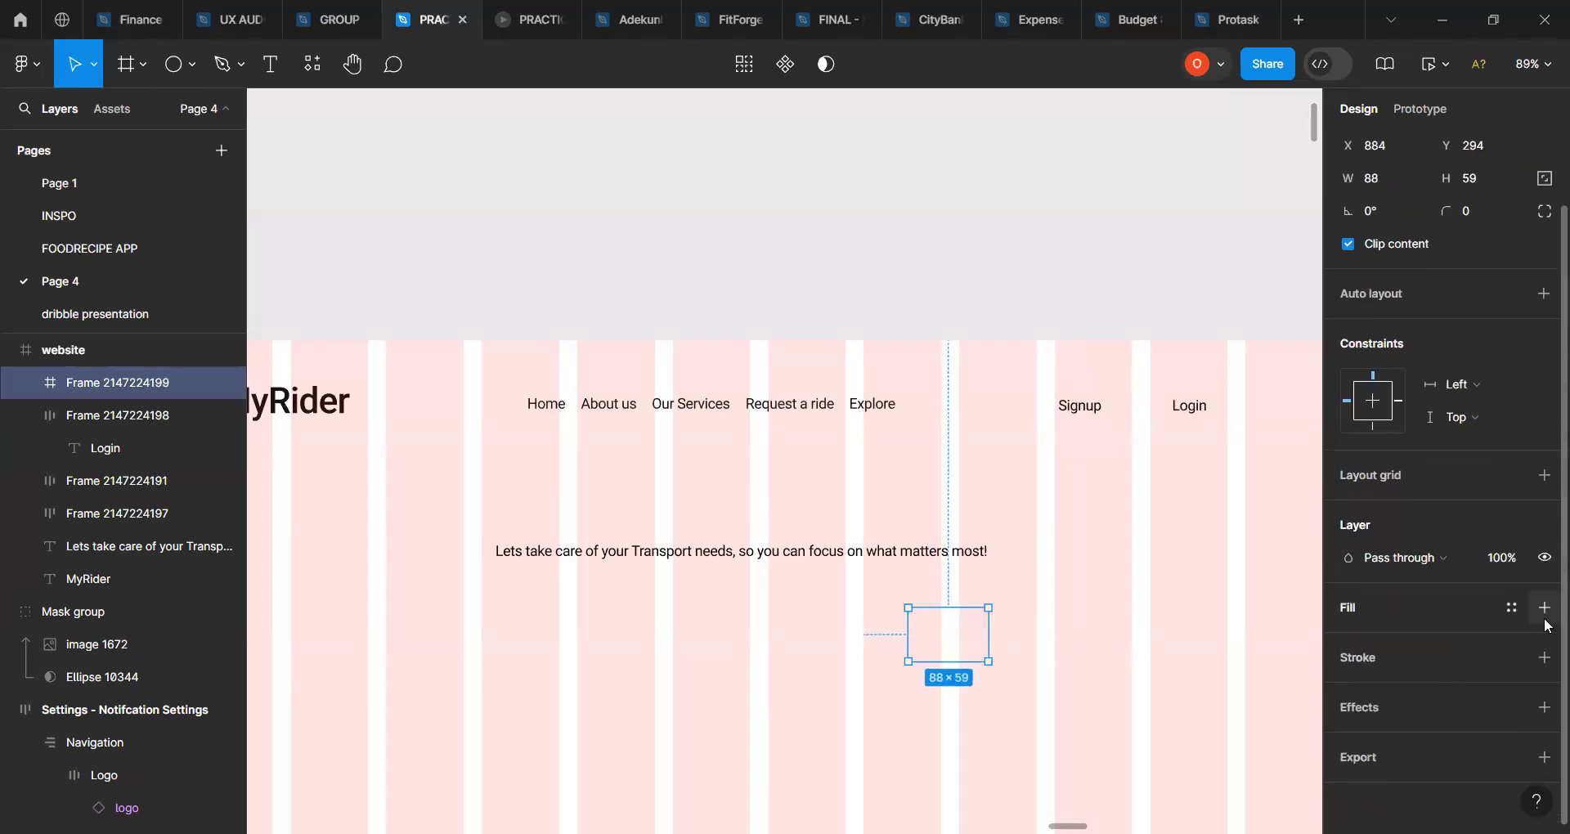
pyautogui.click(1544, 608)
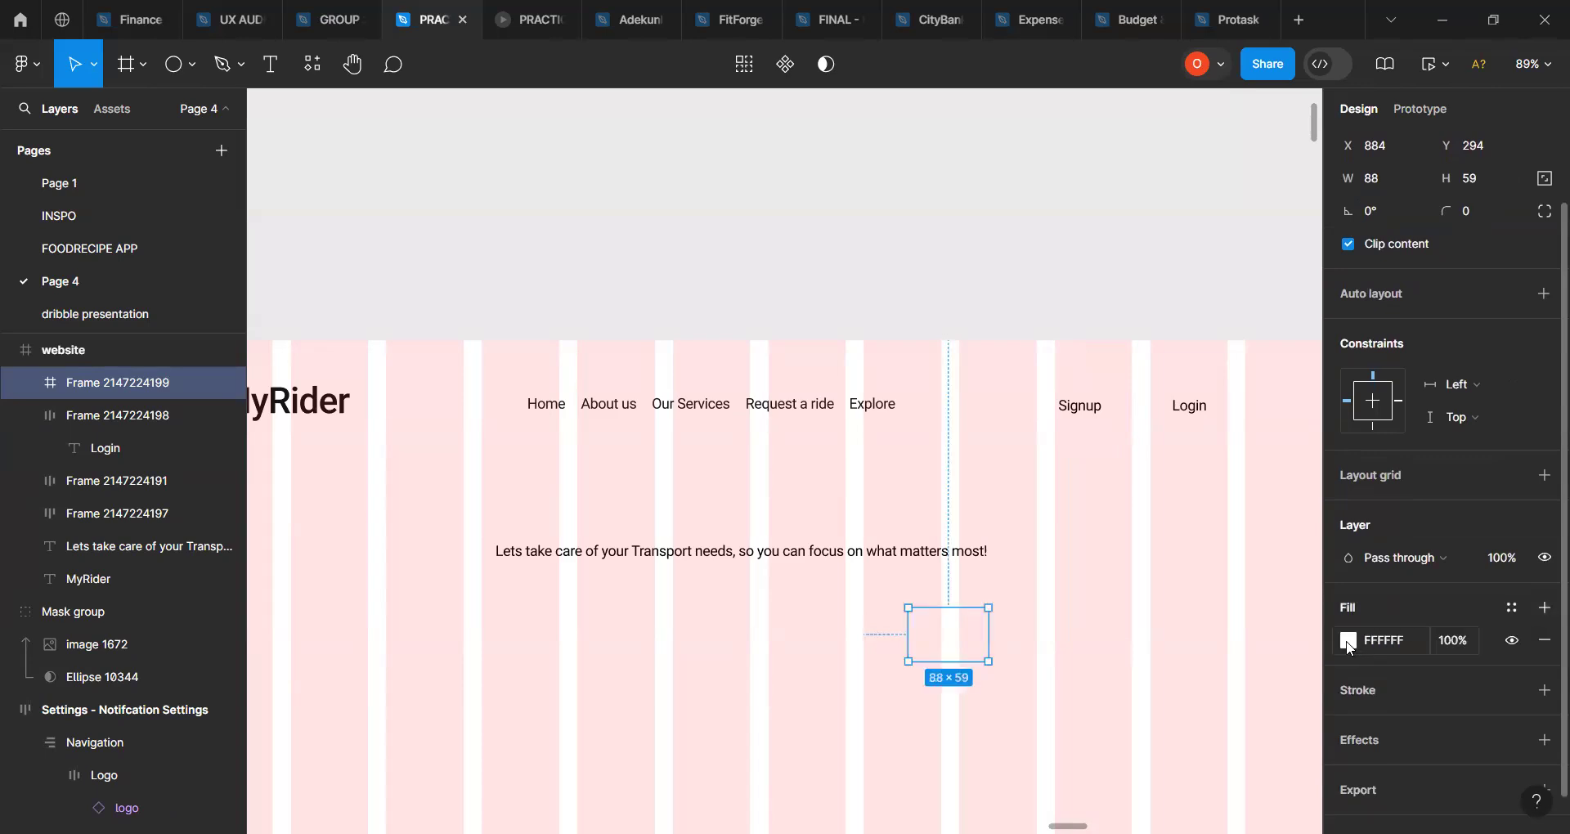
pyautogui.click(1348, 642)
pyautogui.click(1110, 531)
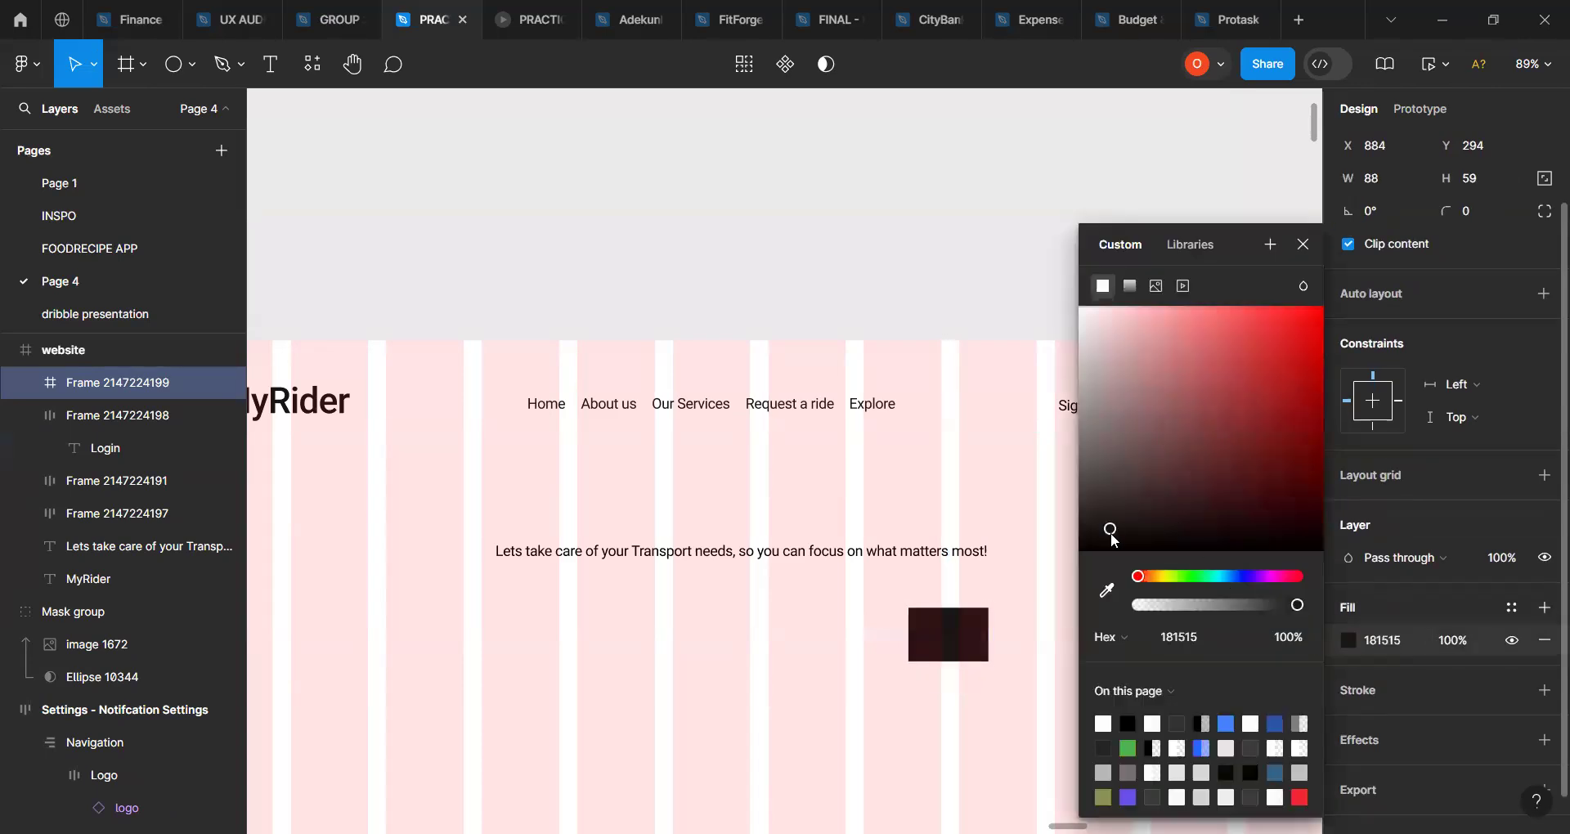
pyautogui.click(1300, 247)
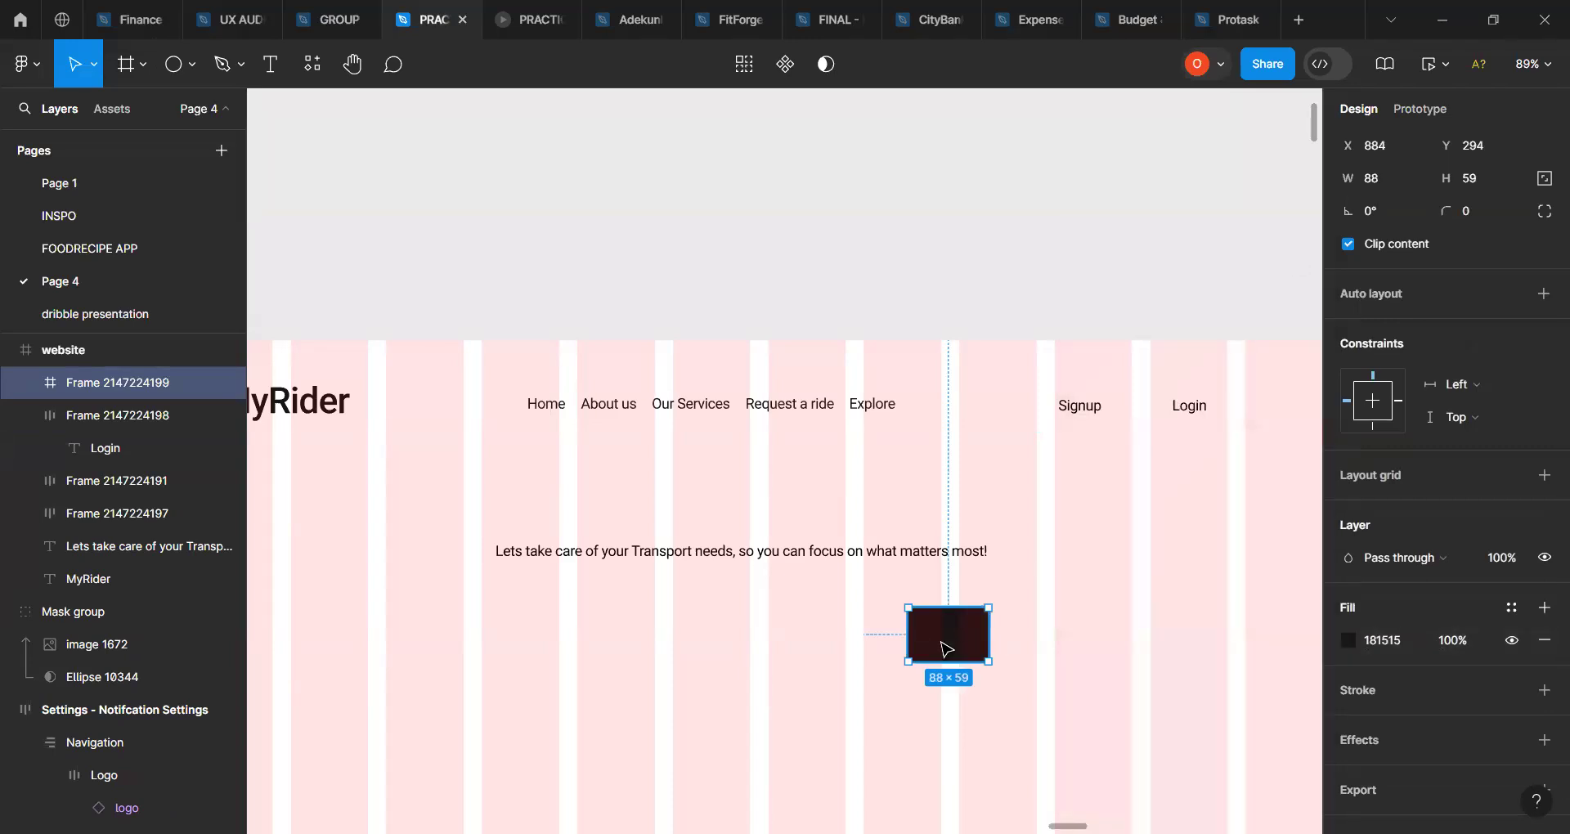
# Step: Duplicate the dark swatch, place the copy beside it at X 1025, Y 294, and fill the copy with 993F18
pyautogui.hotkey('ctrl', 'd')
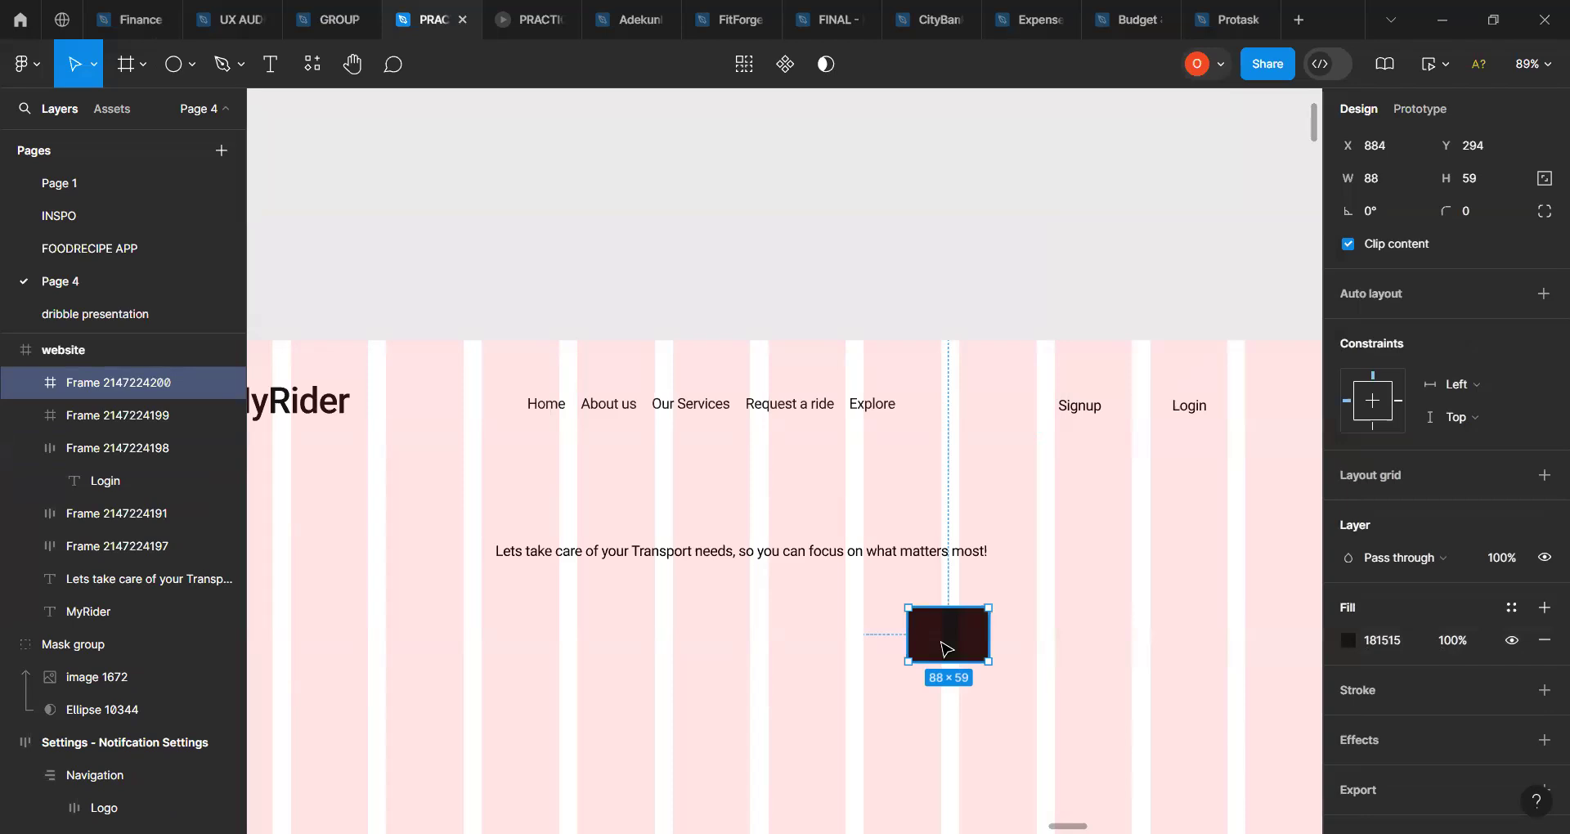
pyautogui.moveTo(946, 648); pyautogui.dragTo(1074, 645)
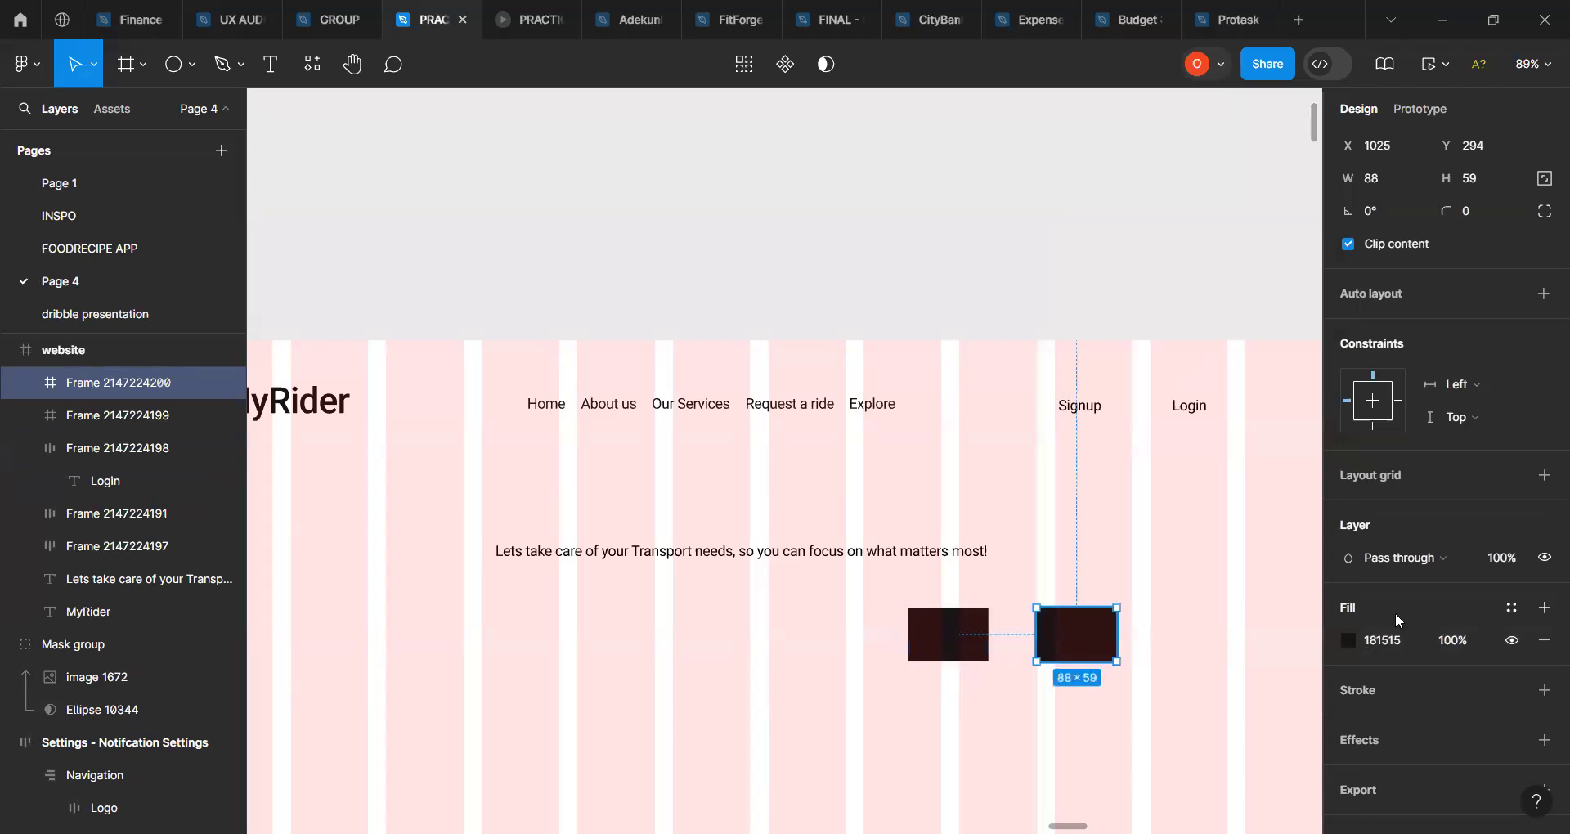
pyautogui.click(1348, 635)
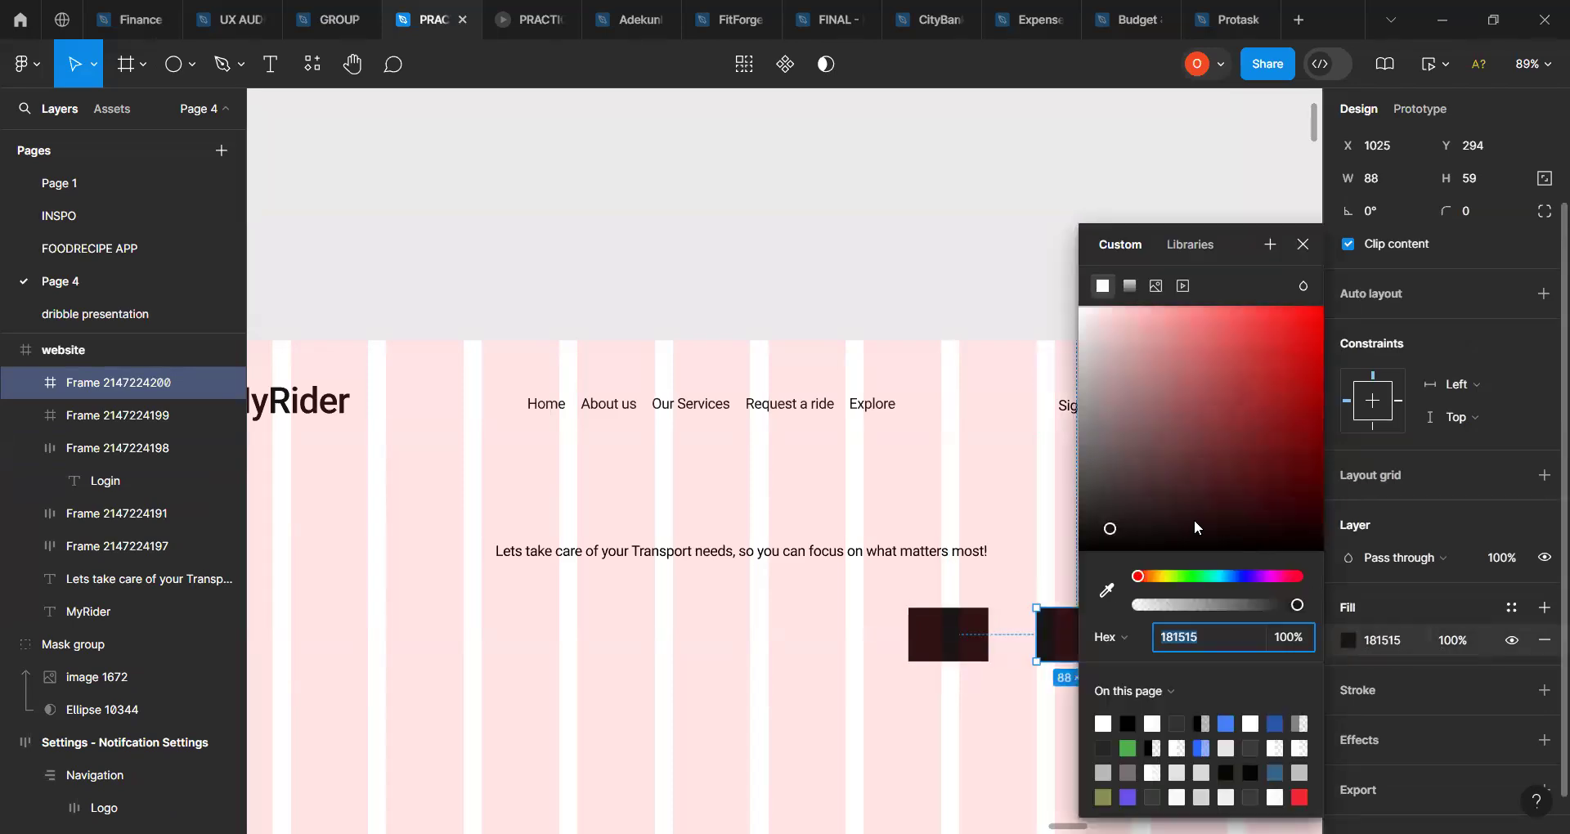
pyautogui.click(1147, 578)
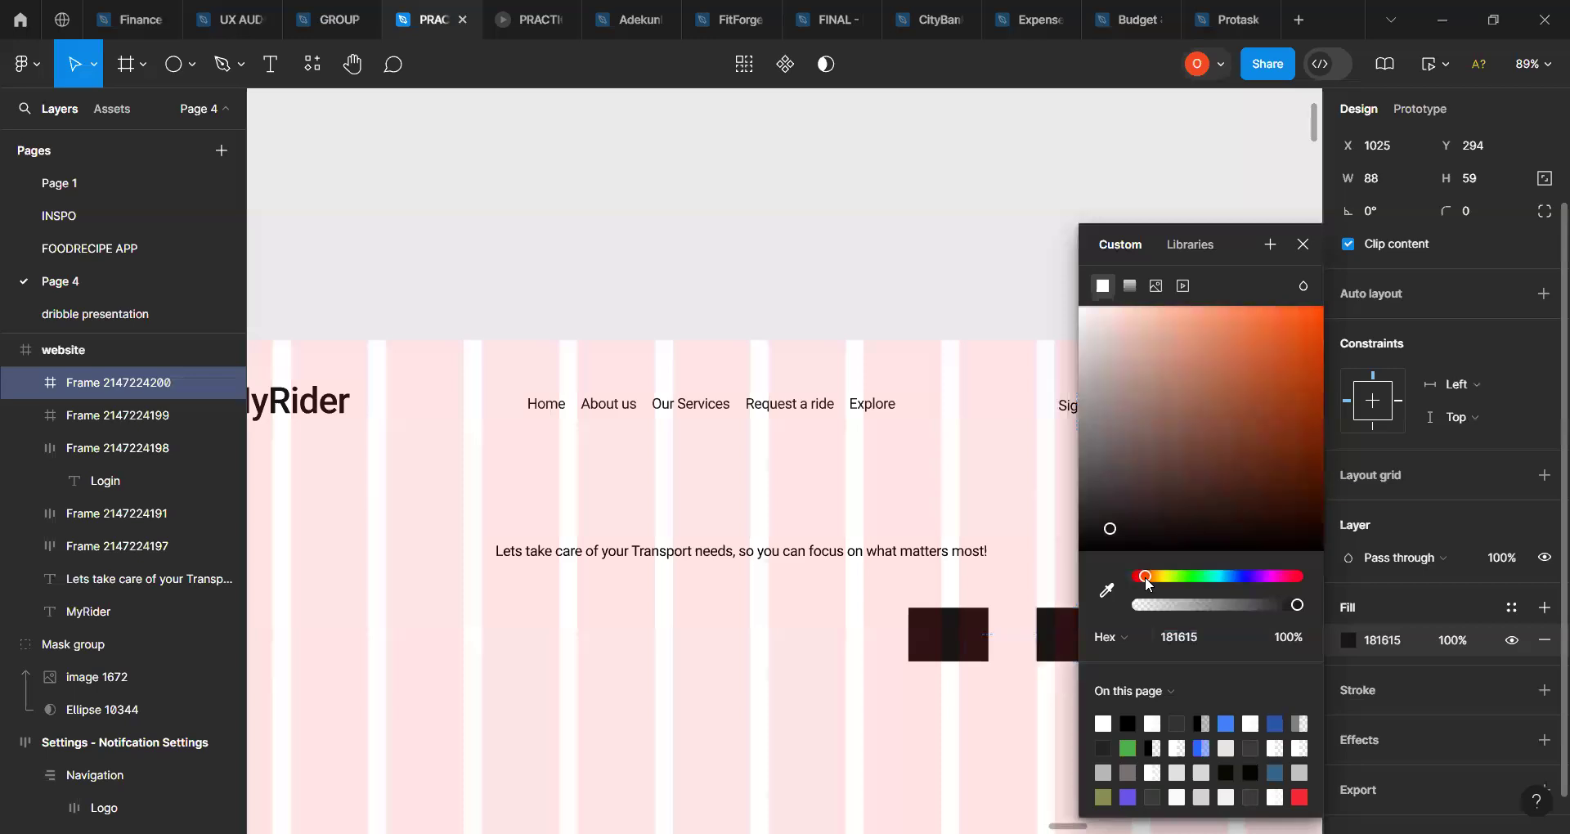
pyautogui.moveTo(1109, 530); pyautogui.dragTo(1285, 405)
pyautogui.click(1302, 244)
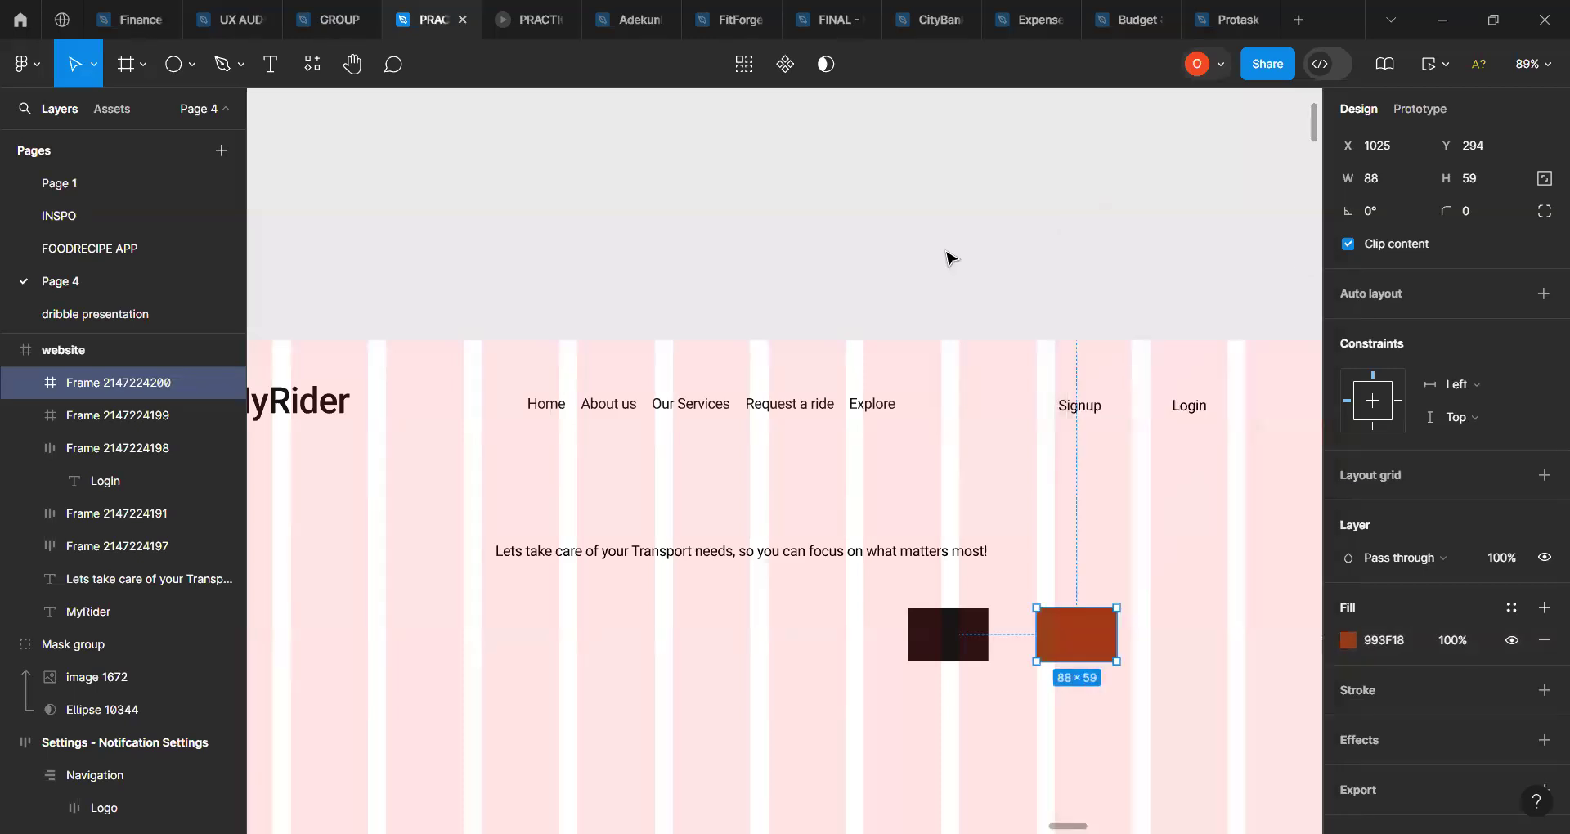
# Step: Hide the 12-column layout grid of the website frame
pyautogui.hscroll(-5, 736, 306)
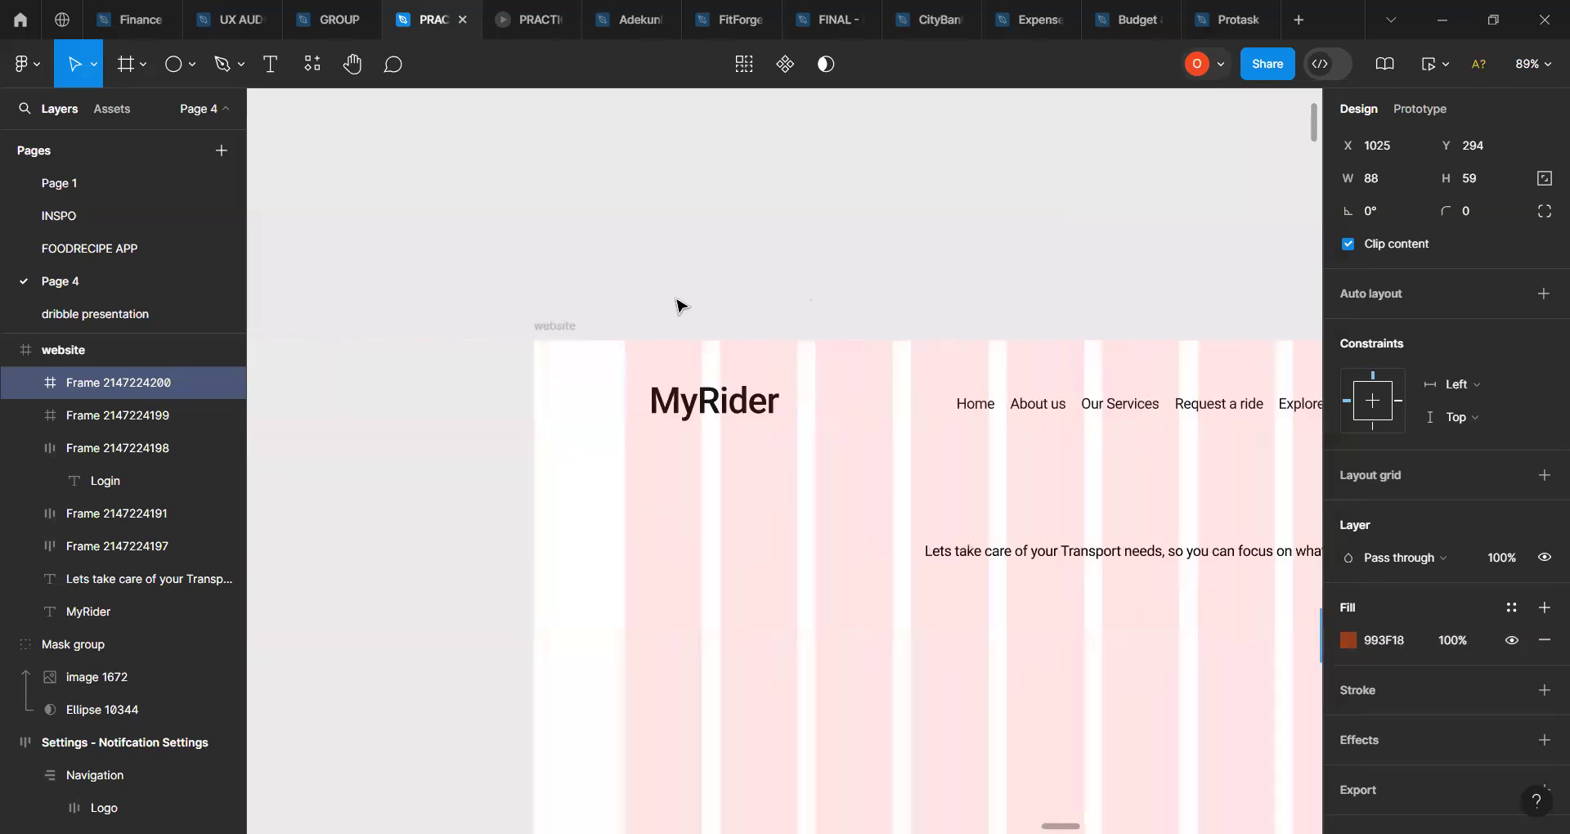
pyautogui.click(572, 326)
pyautogui.hscroll(4, 1059, 463)
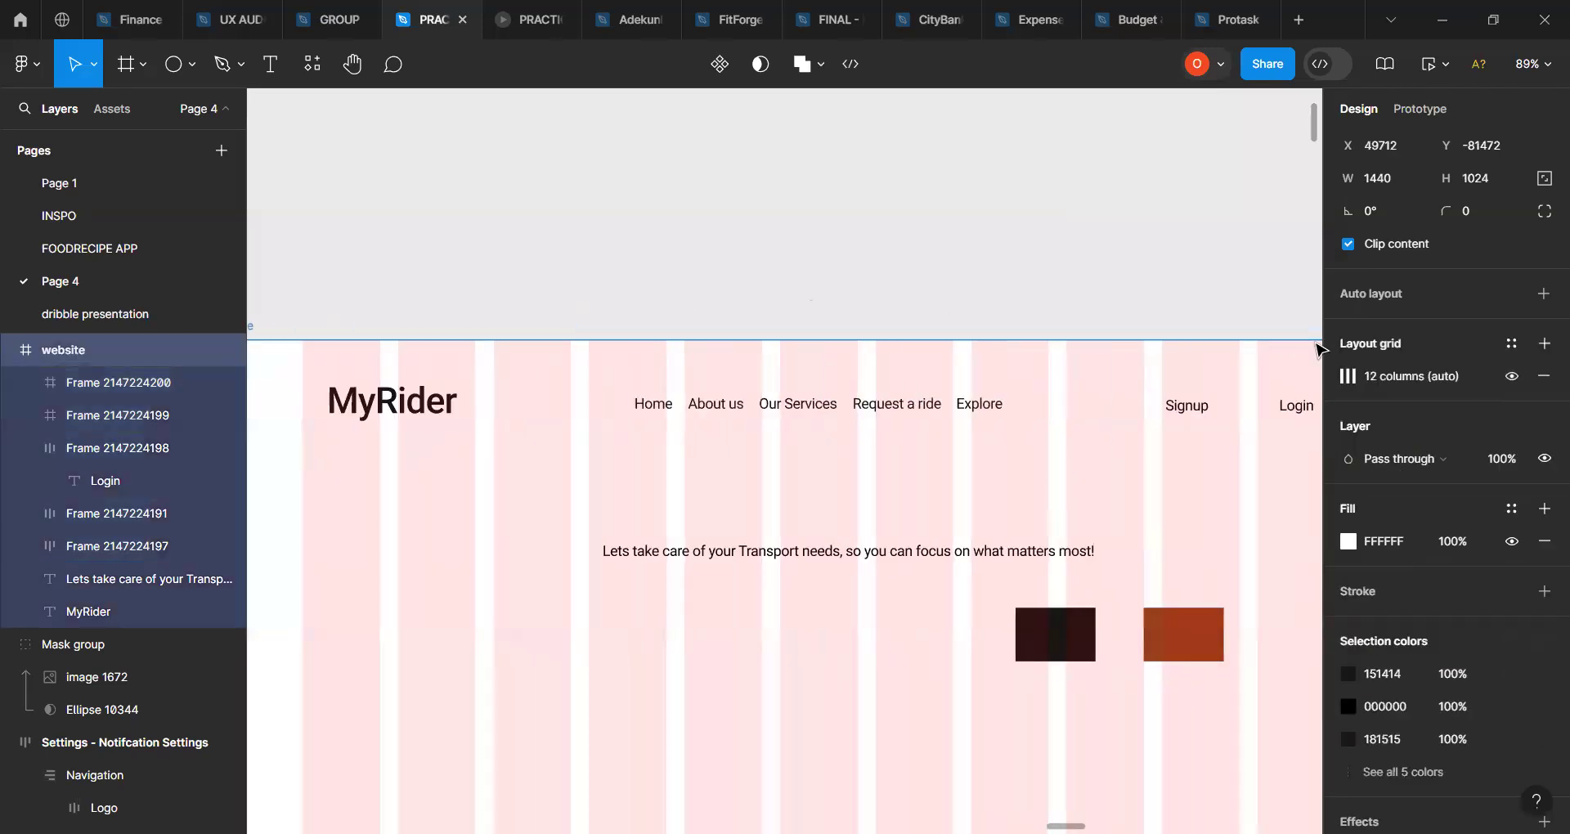
pyautogui.click(1510, 376)
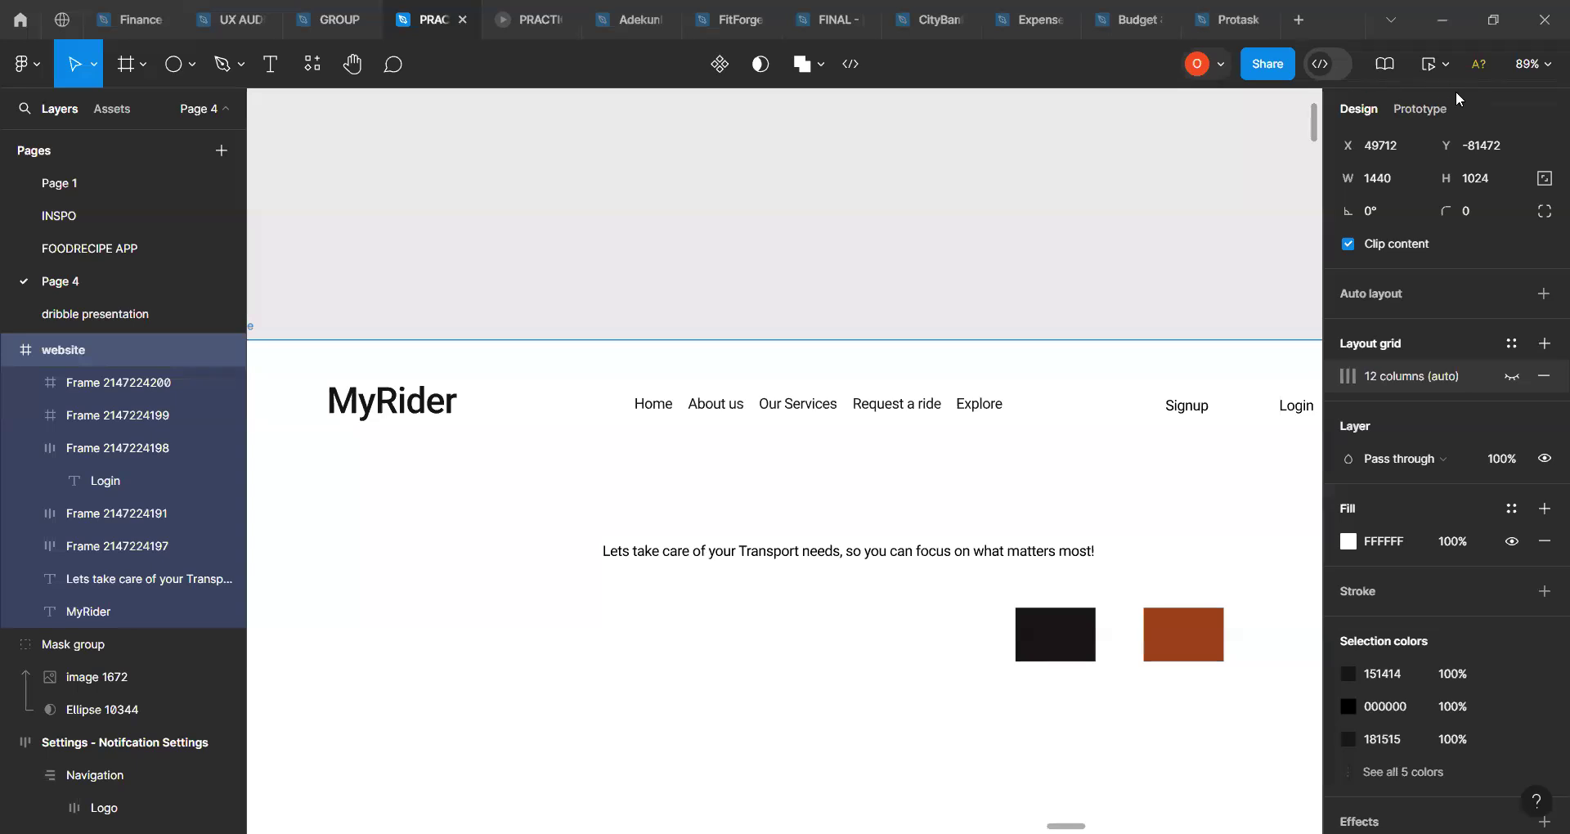
# Step: Examine the header layout, the Signup and Login buttons and the two color swatches without the grid
pyautogui.scroll(-1, 1067, 515)
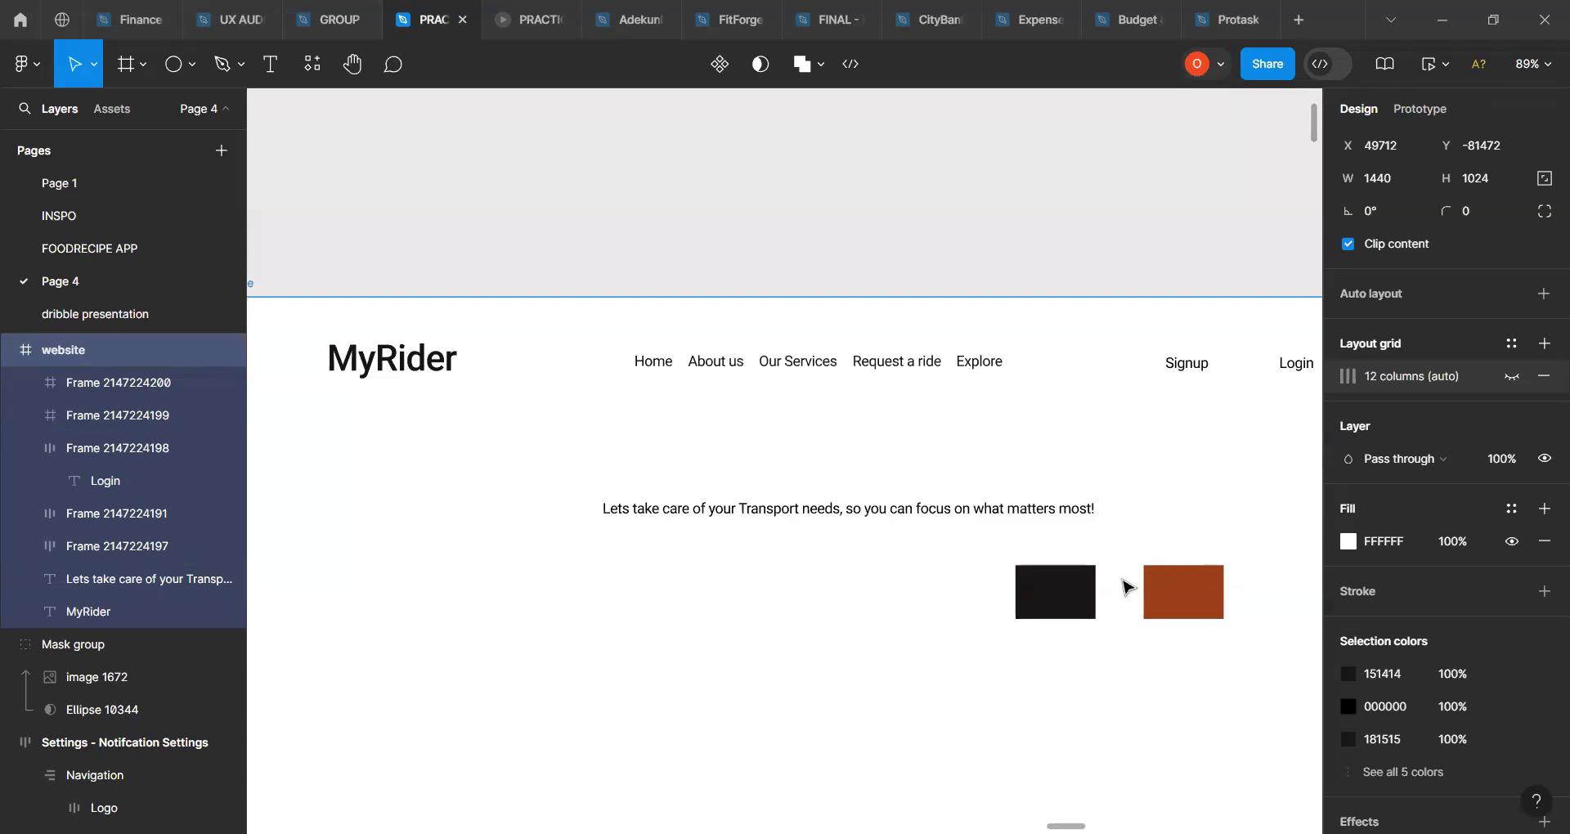
pyautogui.click(798, 569)
pyautogui.hscroll(1, 799, 569)
pyautogui.scroll(-1, 799, 568)
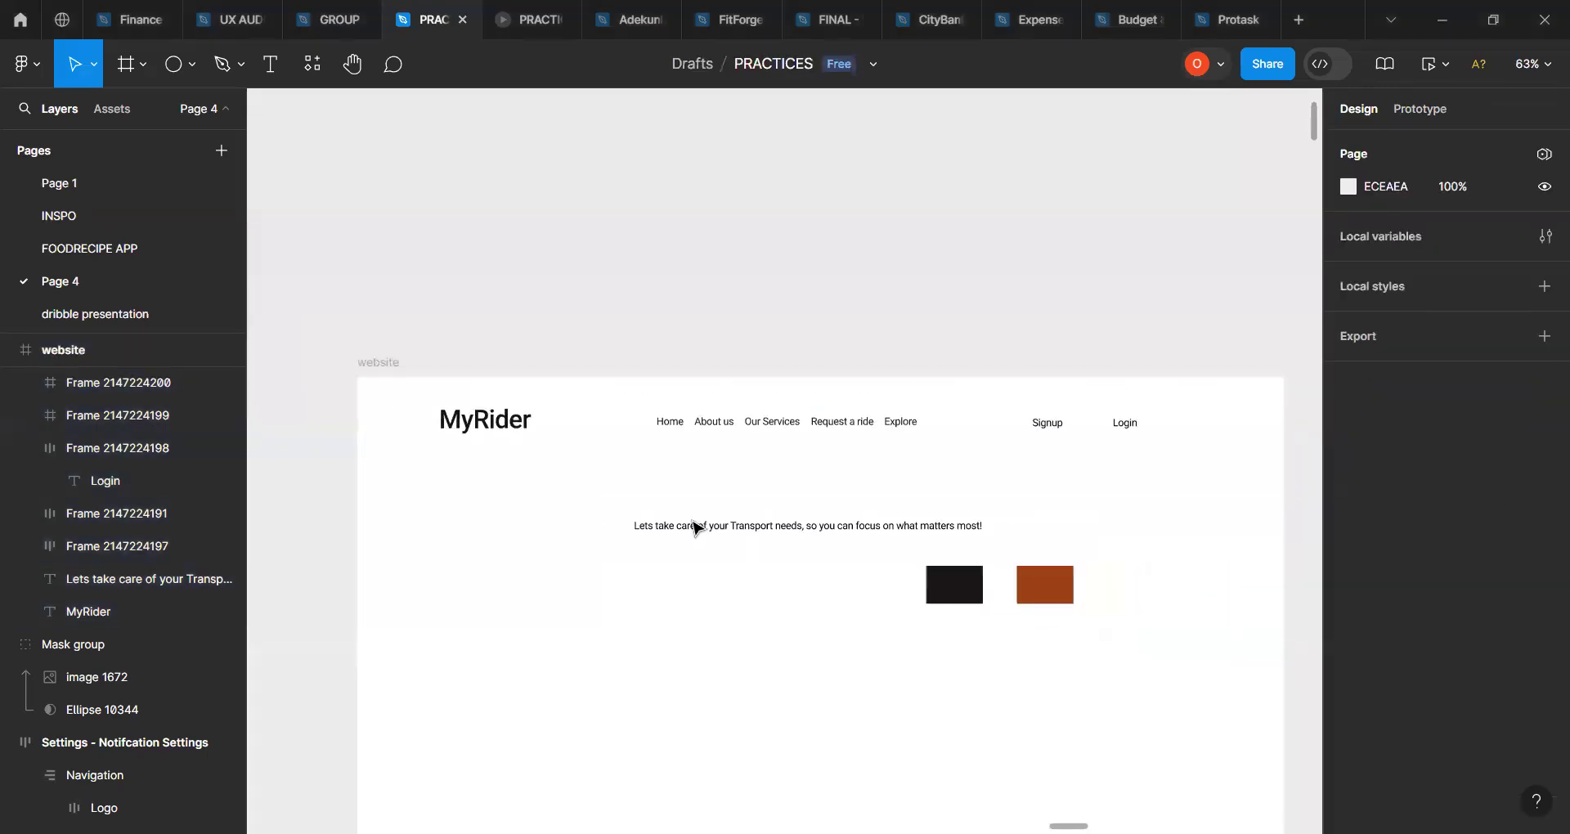
pyautogui.hscroll(9, 930, 487)
pyautogui.hscroll(-8, 930, 488)
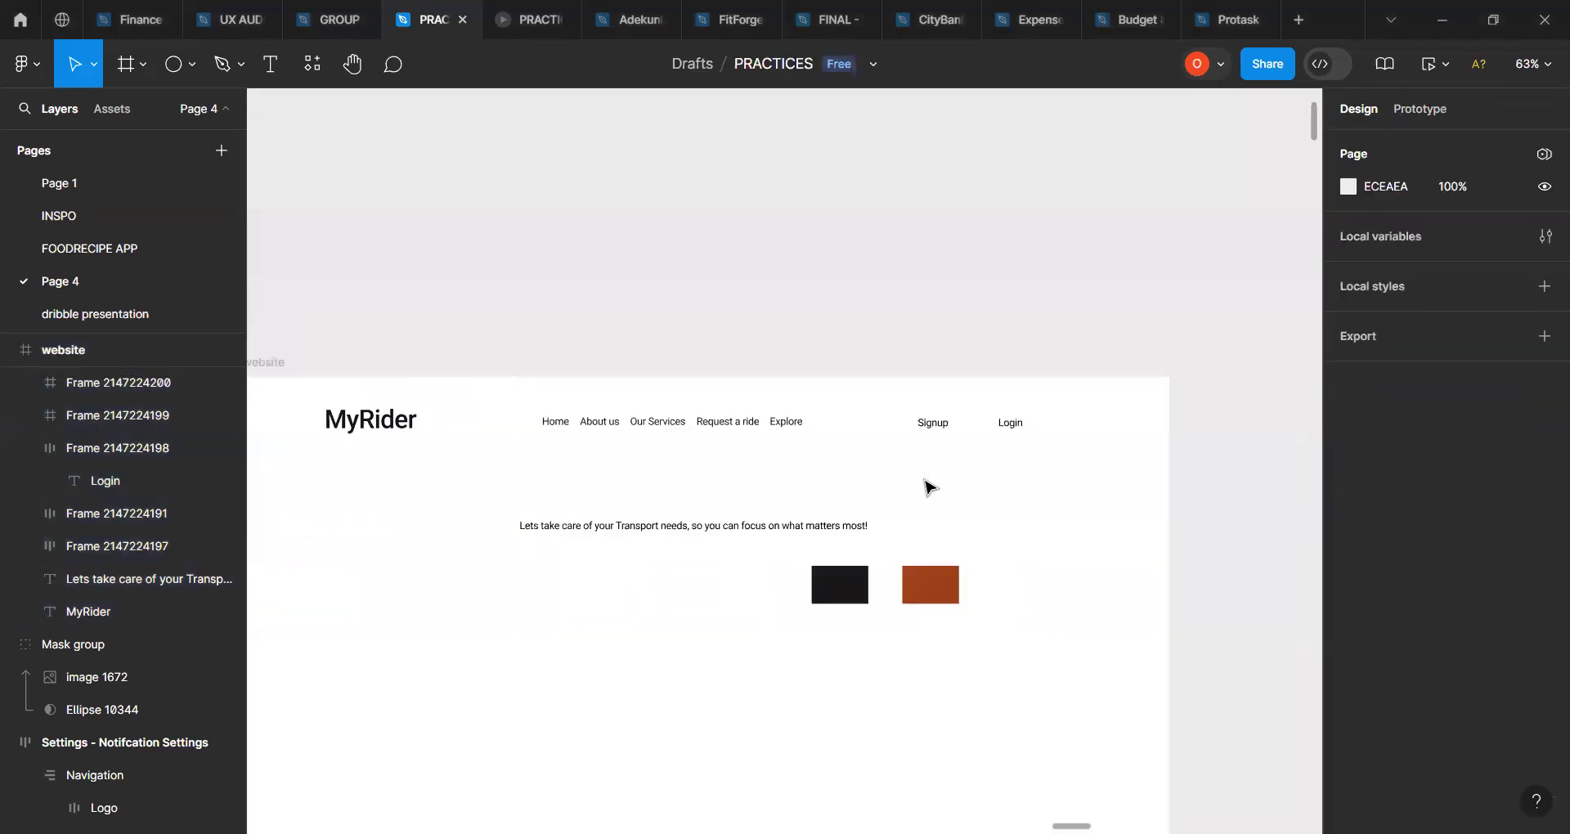
pyautogui.scroll(3, 930, 488)
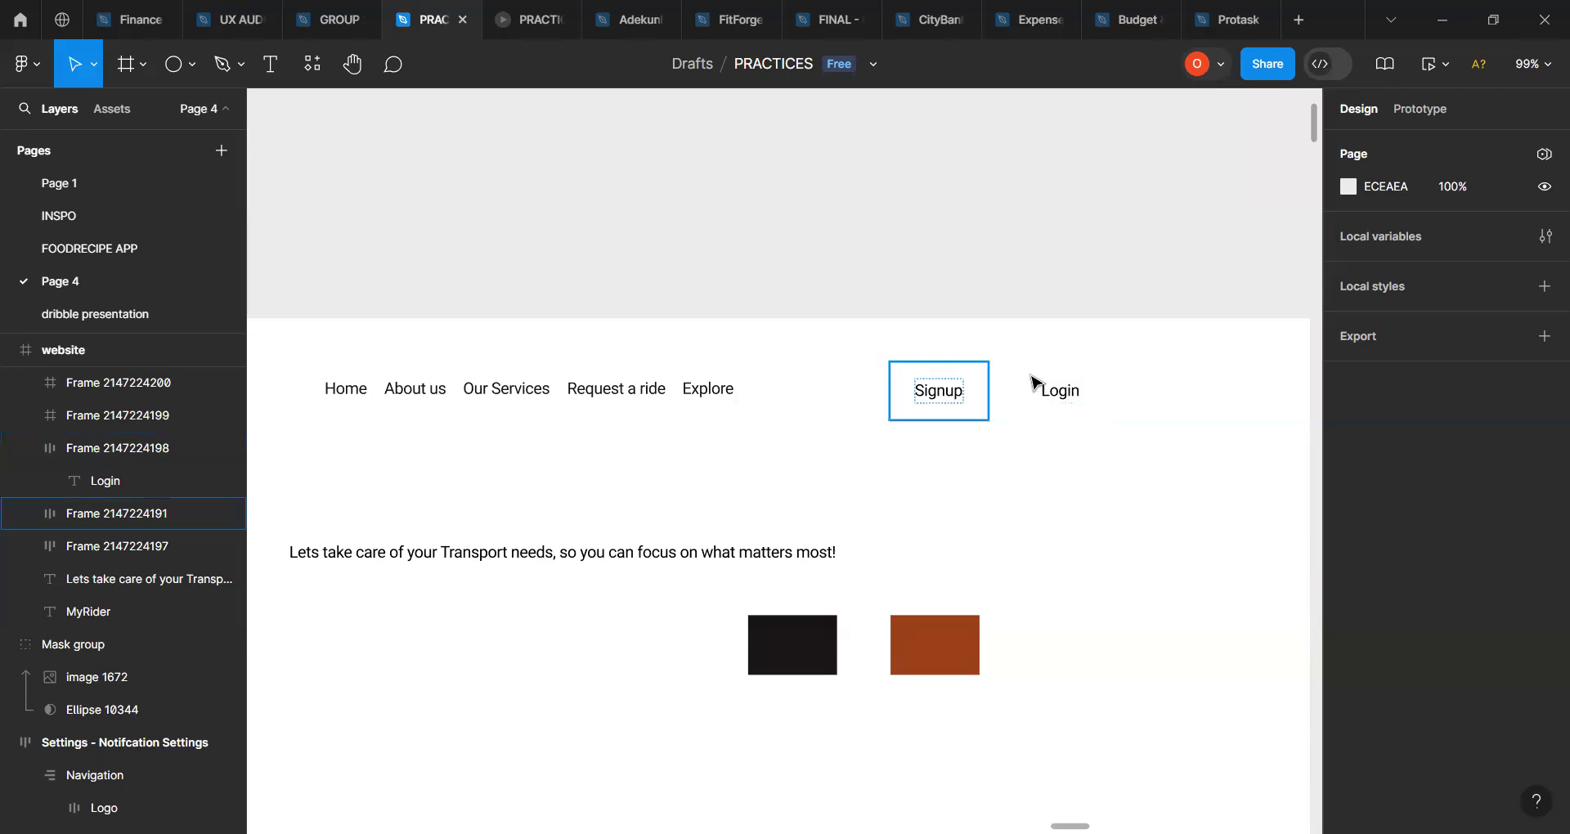
pyautogui.click(1055, 390)
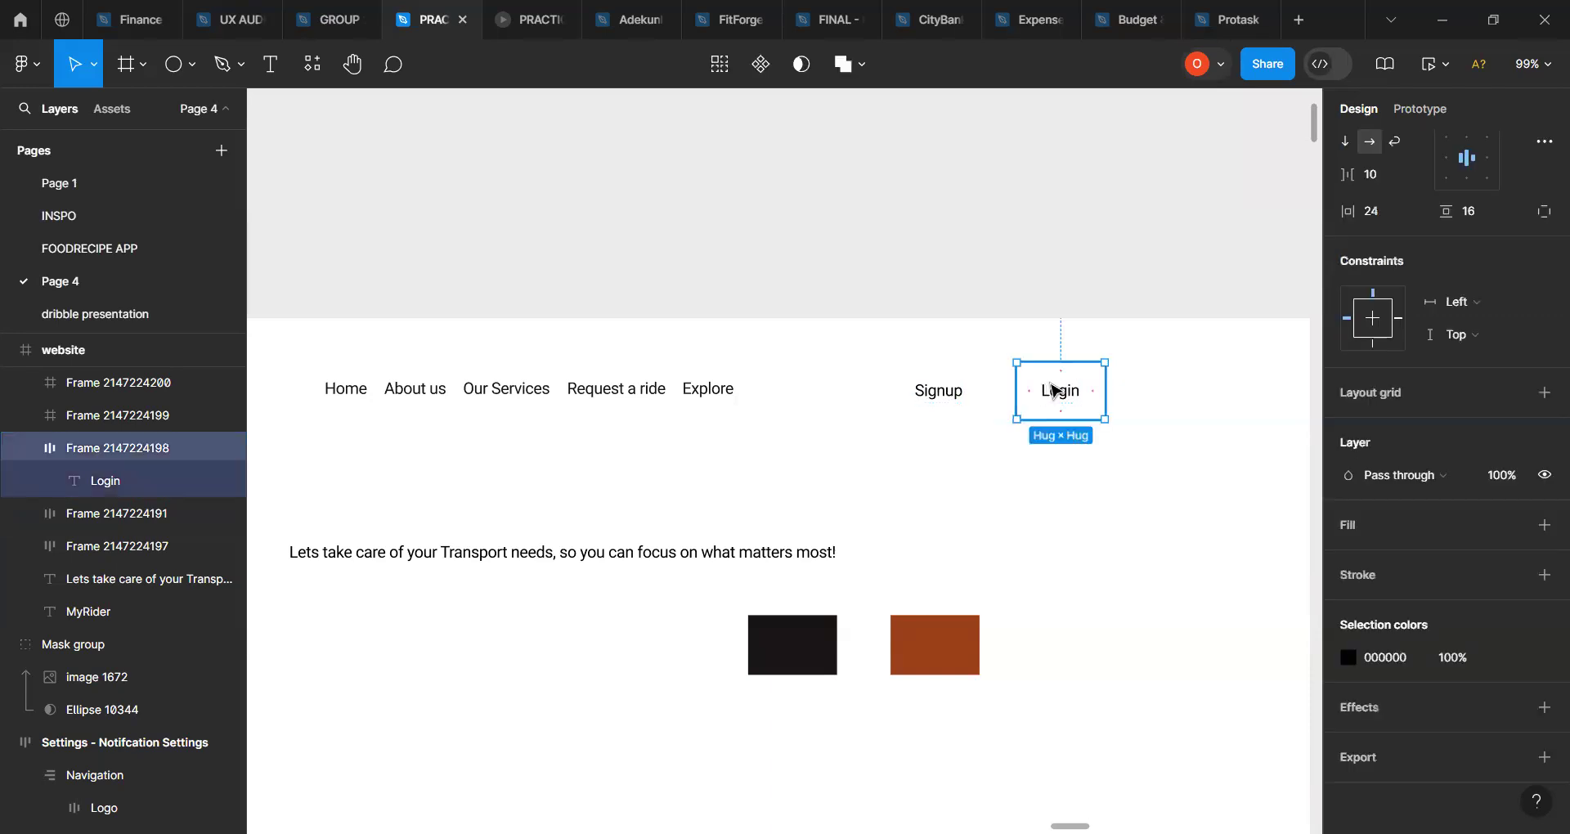
pyautogui.click(960, 381)
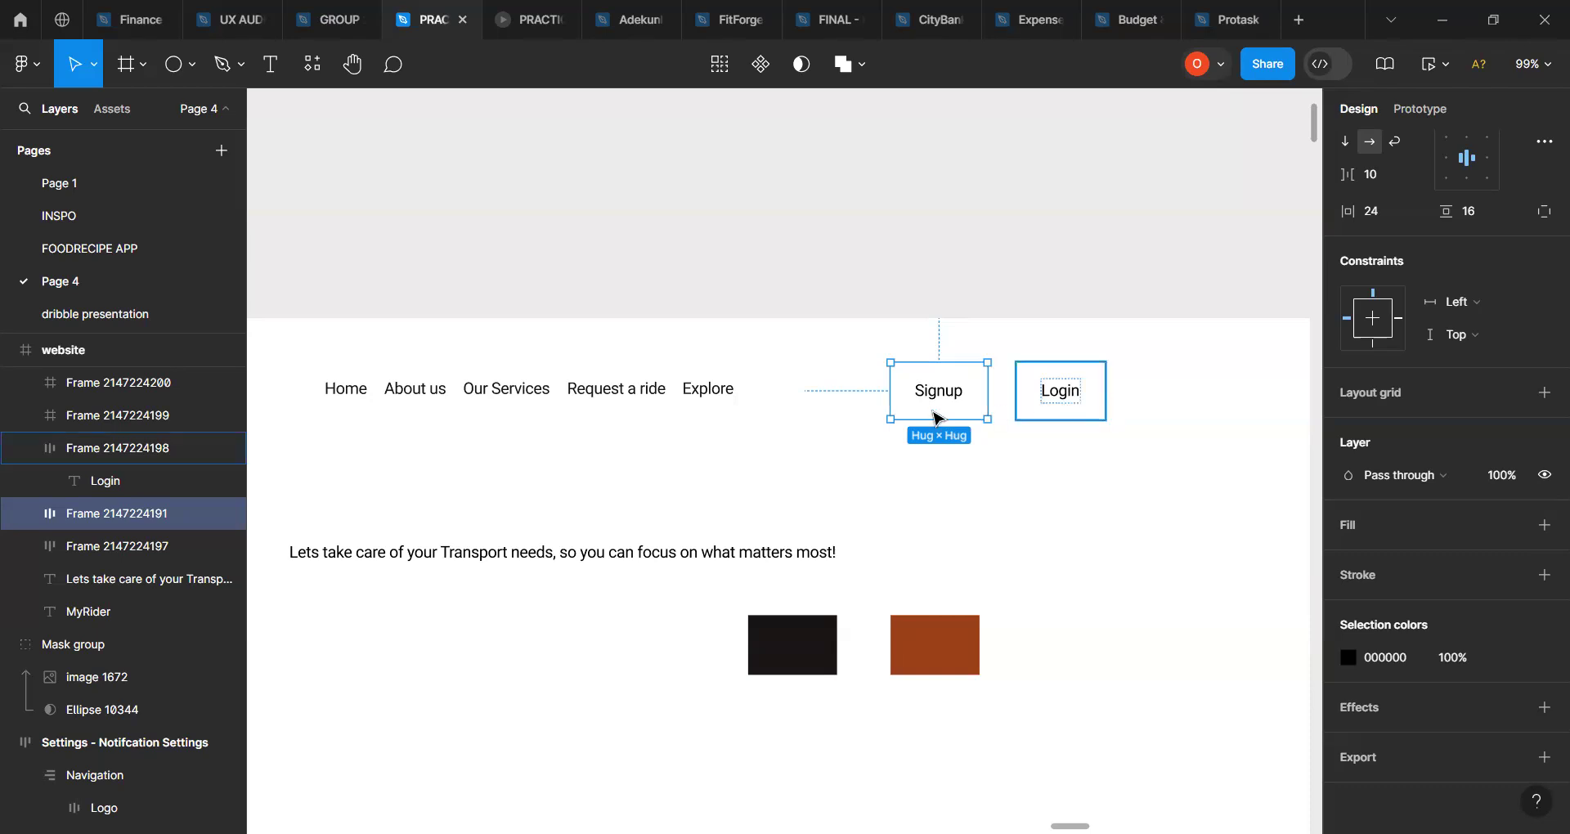
pyautogui.click(1077, 400)
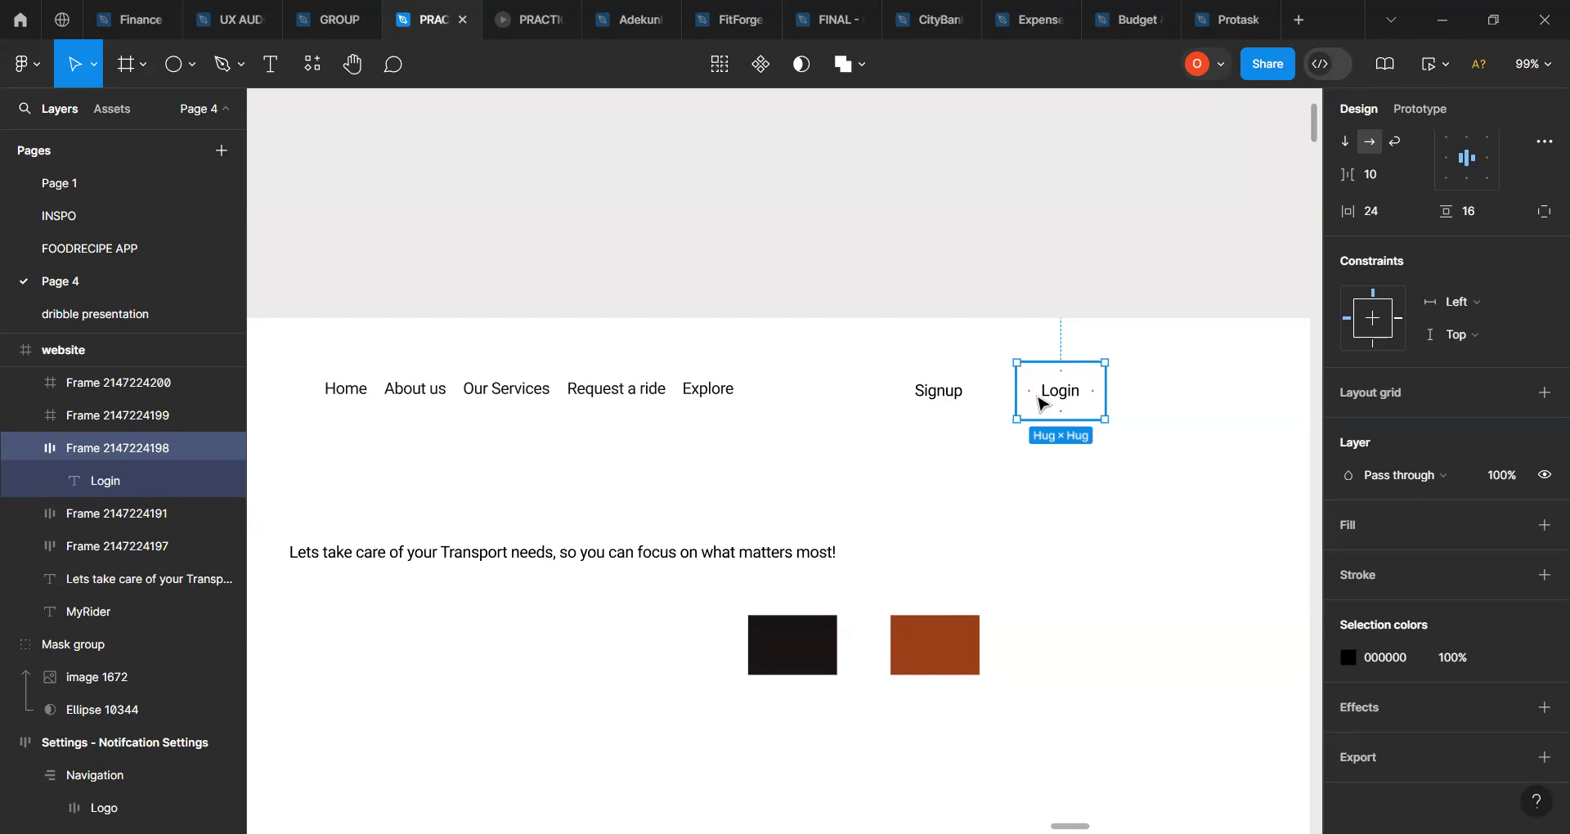
pyautogui.click(928, 398)
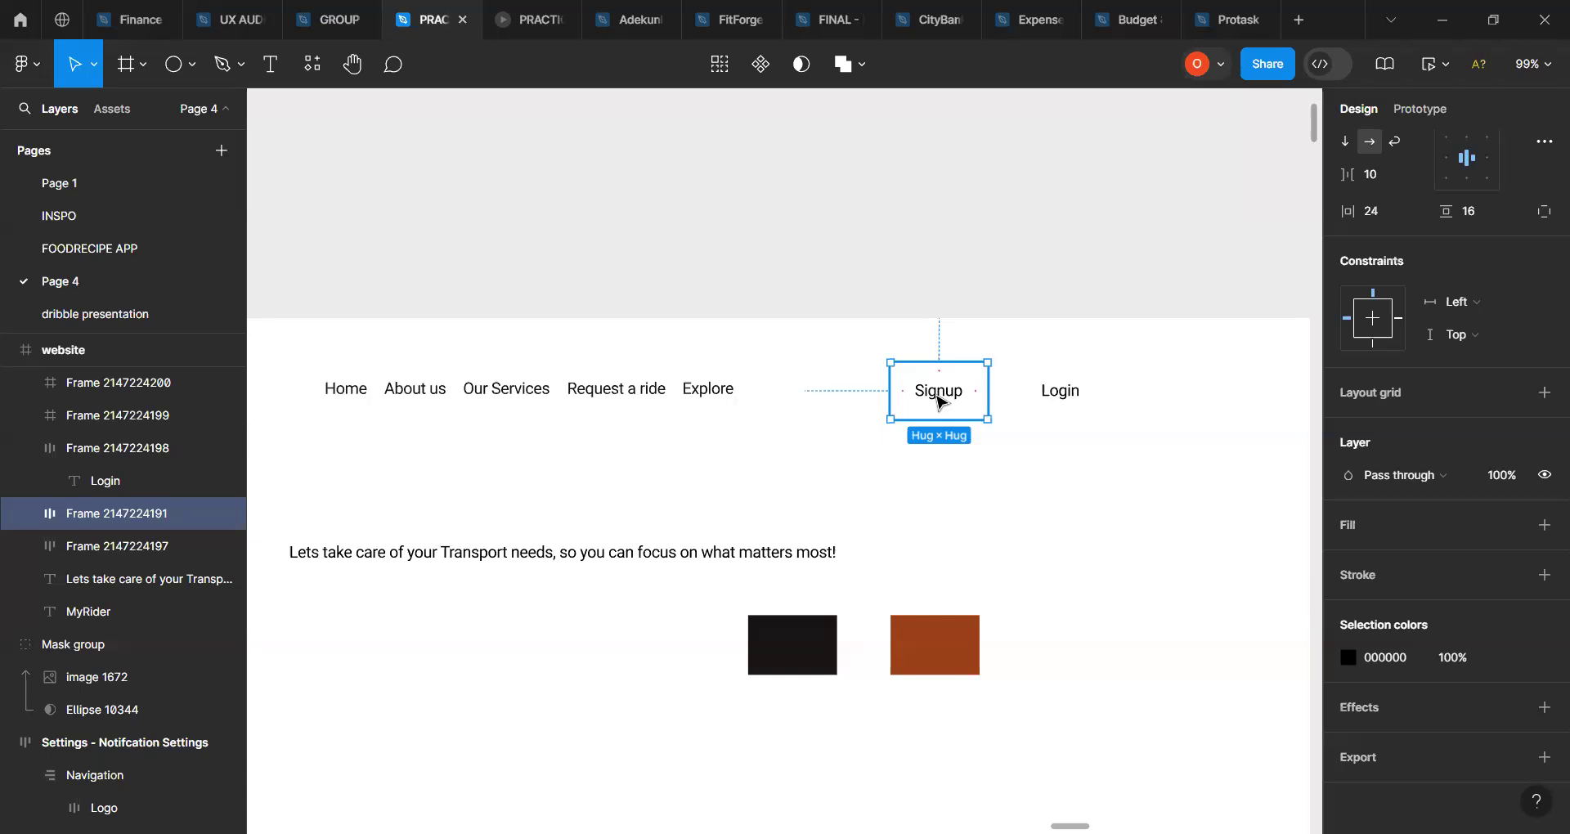
pyautogui.scroll(-5, 940, 401)
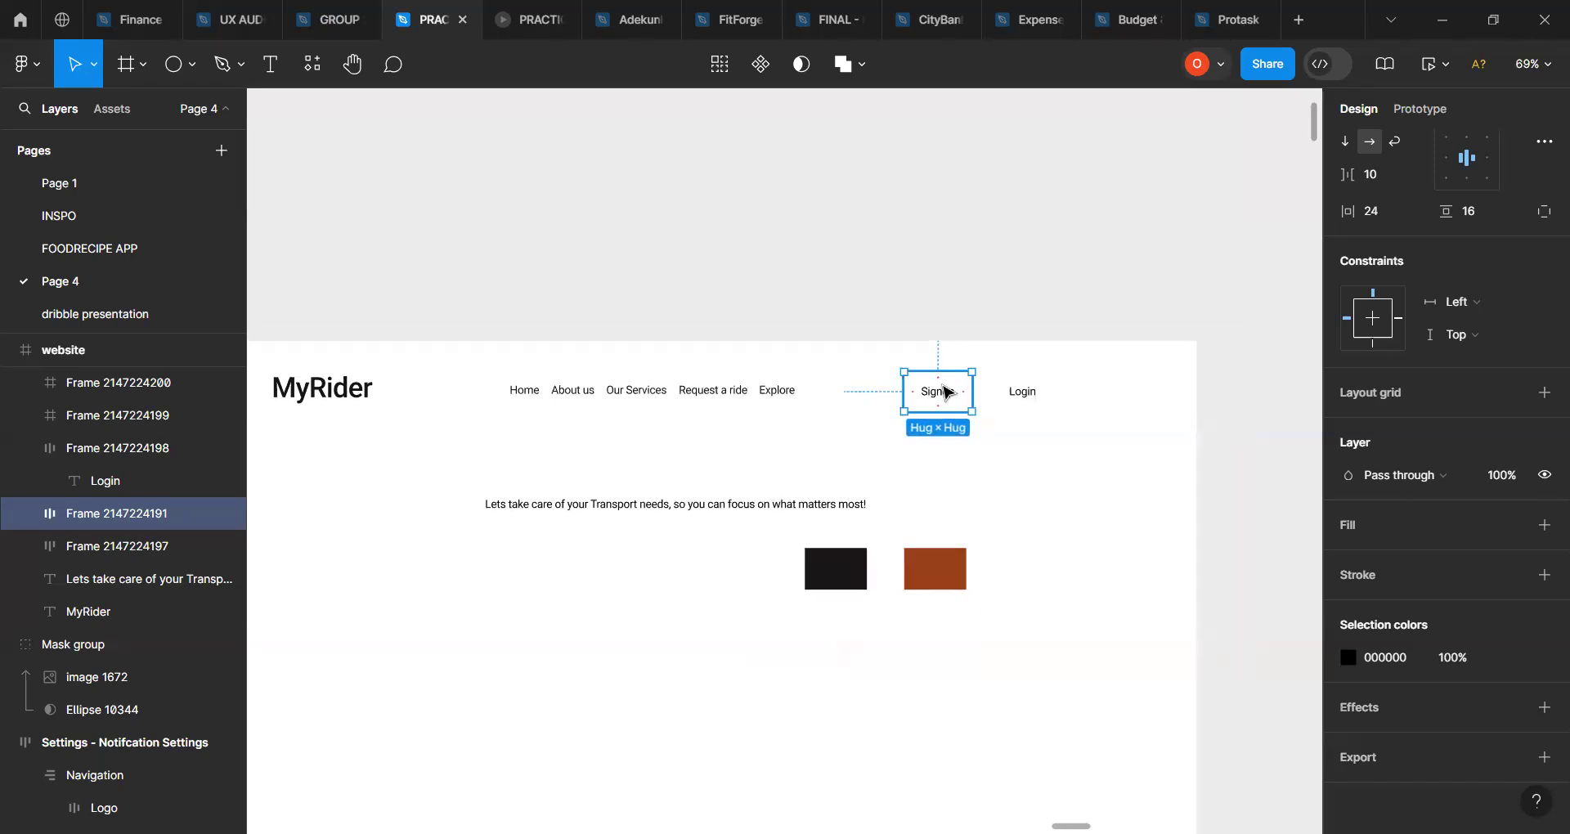
pyautogui.scroll(-2, 946, 392)
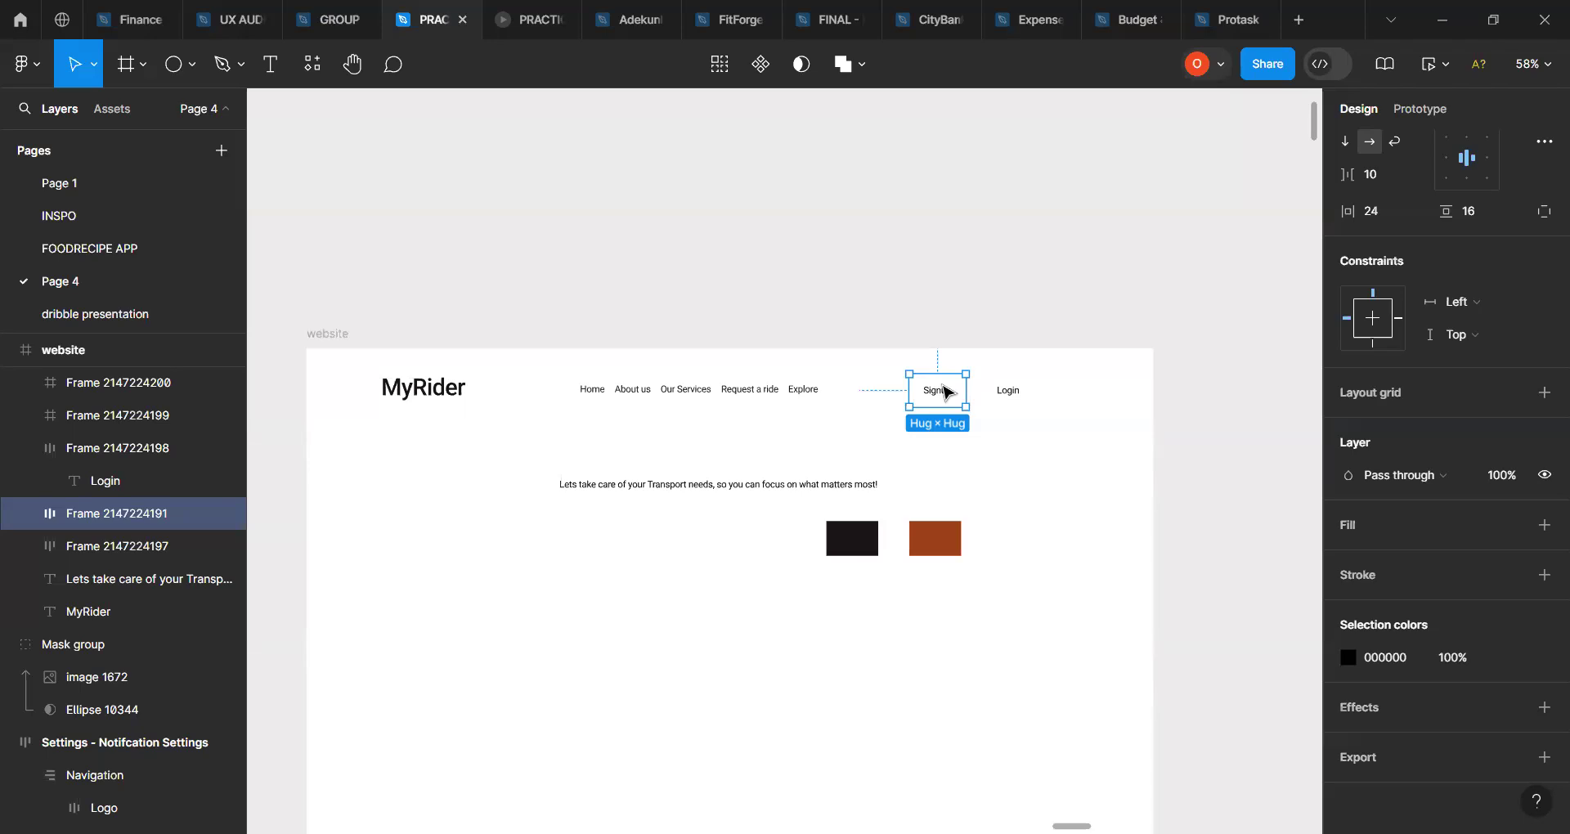
# Step: Add a fill to the Login button in the header and set its color to orange F15524
pyautogui.click(799, 394)
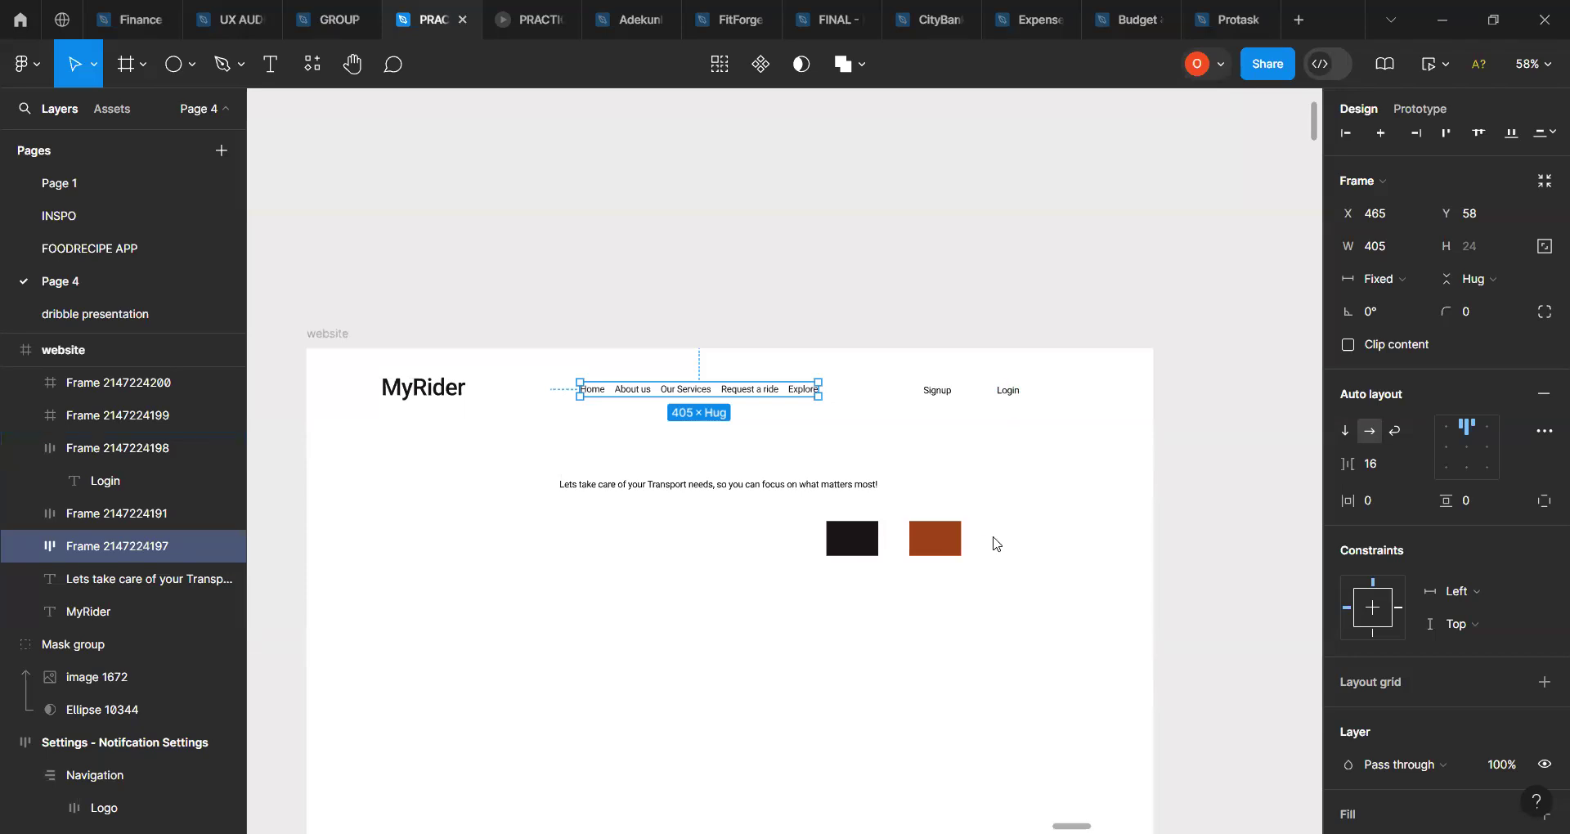
pyautogui.scroll(5, 1006, 404)
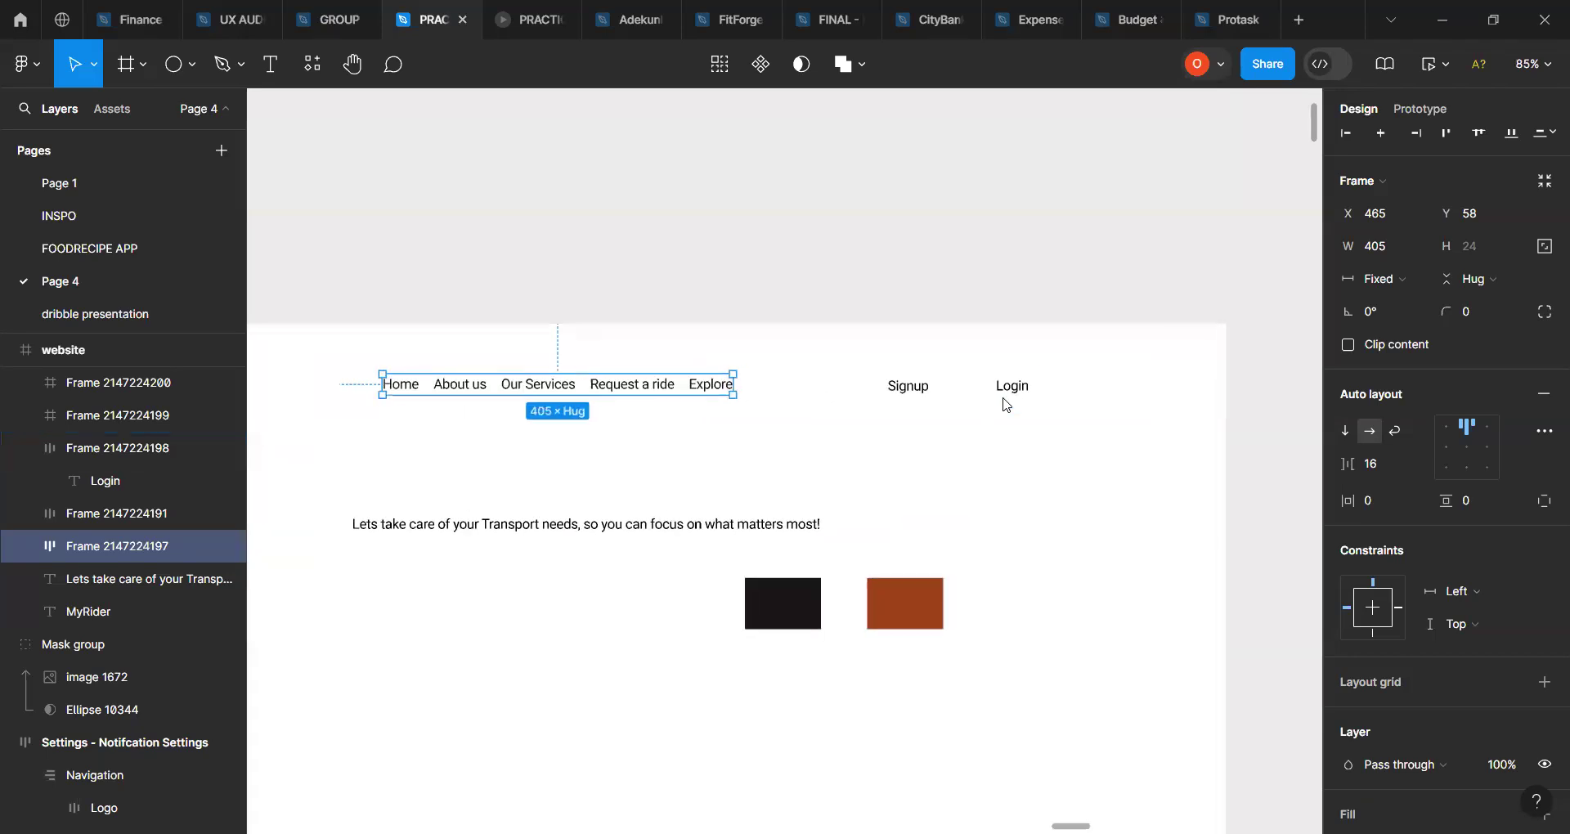
pyautogui.click(1027, 393)
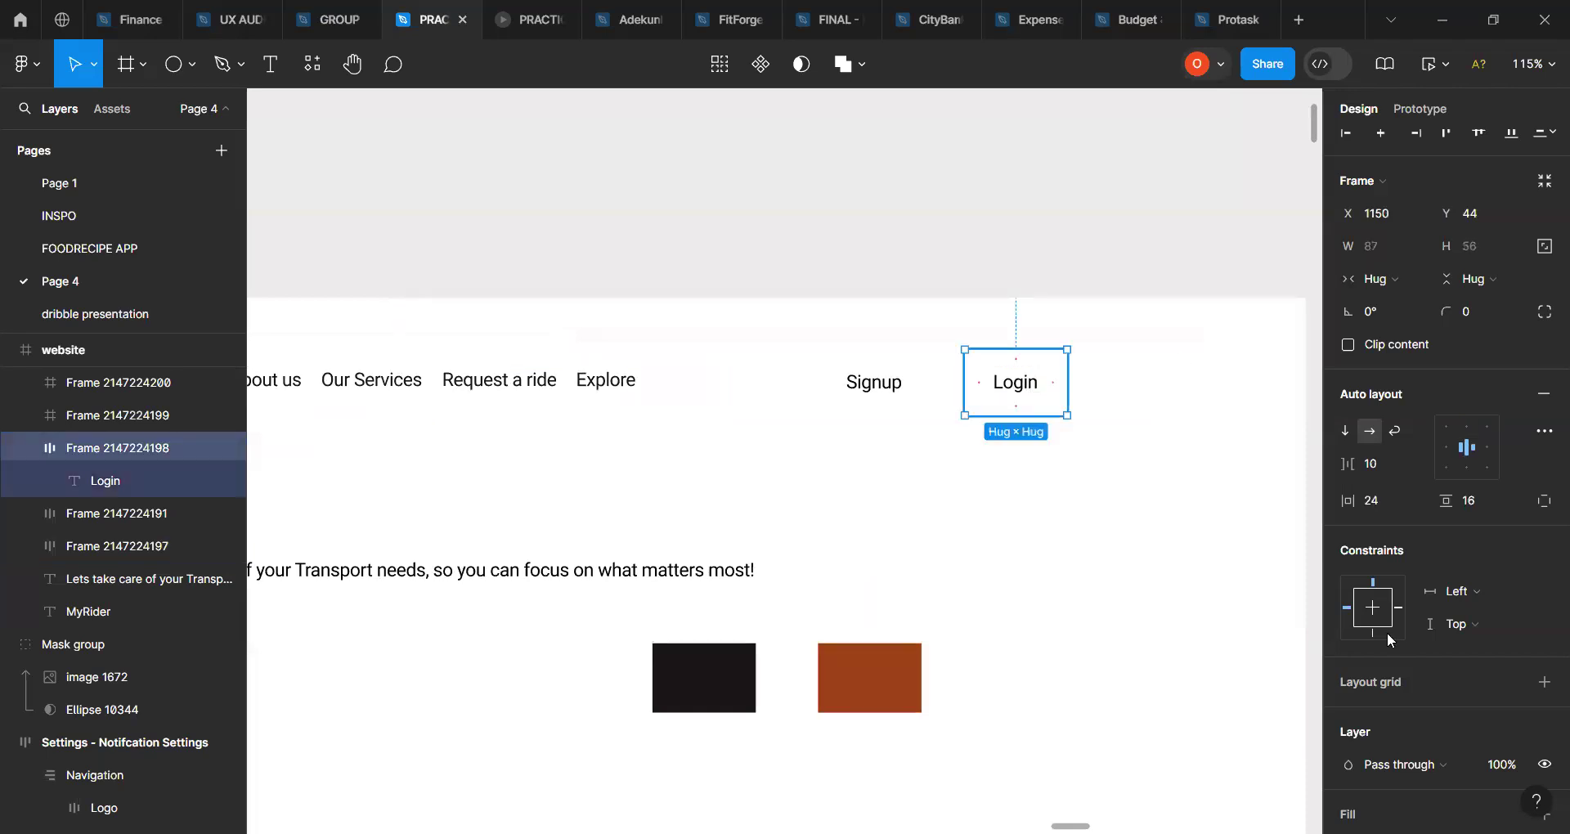
pyautogui.scroll(-4, 1452, 665)
pyautogui.scroll(-1, 1452, 666)
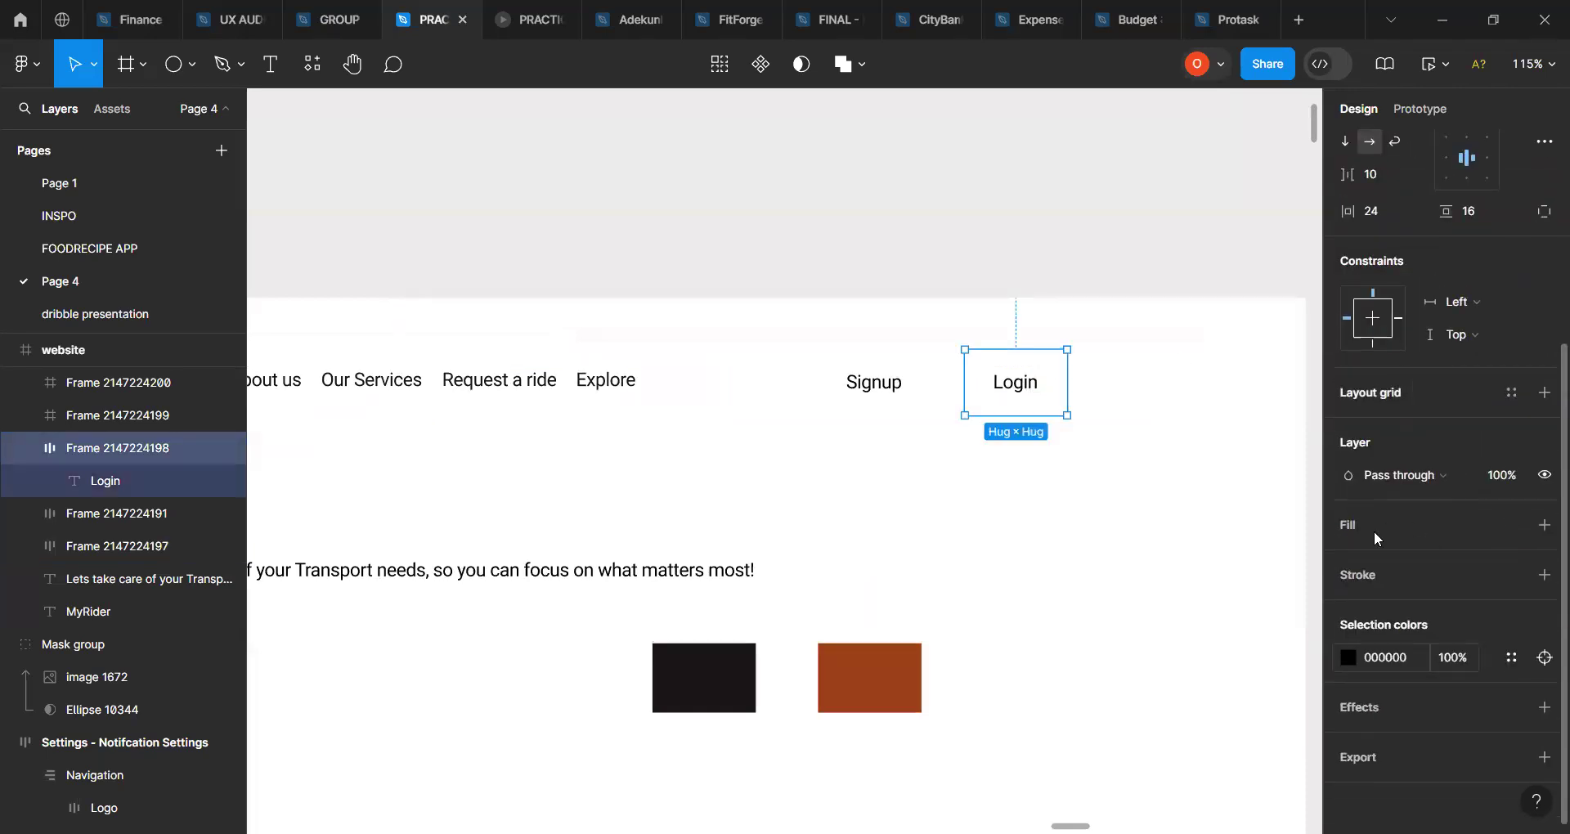
pyautogui.click(1542, 528)
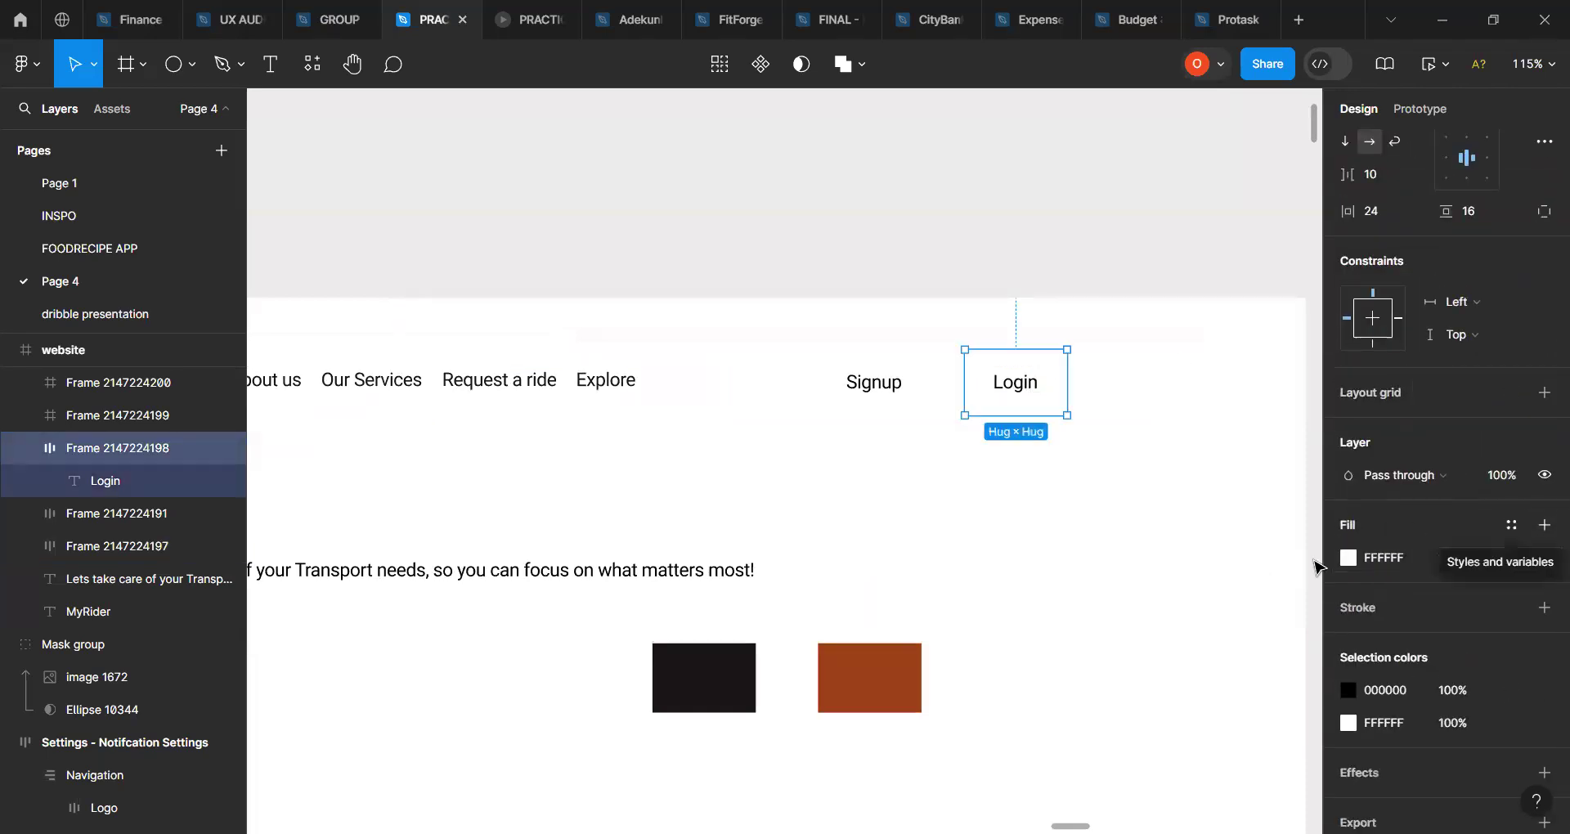
pyautogui.click(1351, 562)
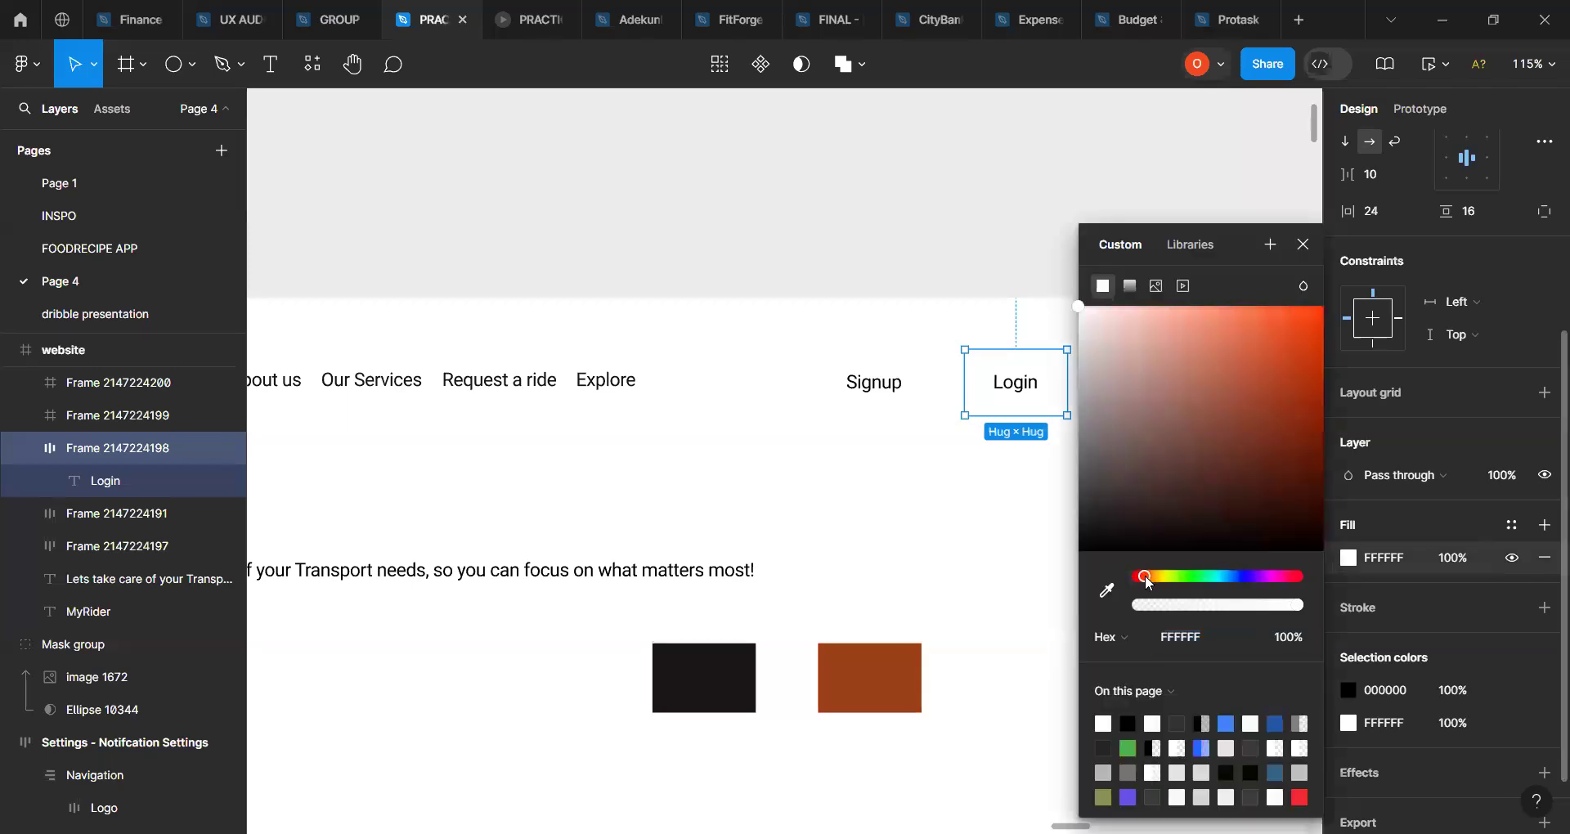
pyautogui.click(1295, 347)
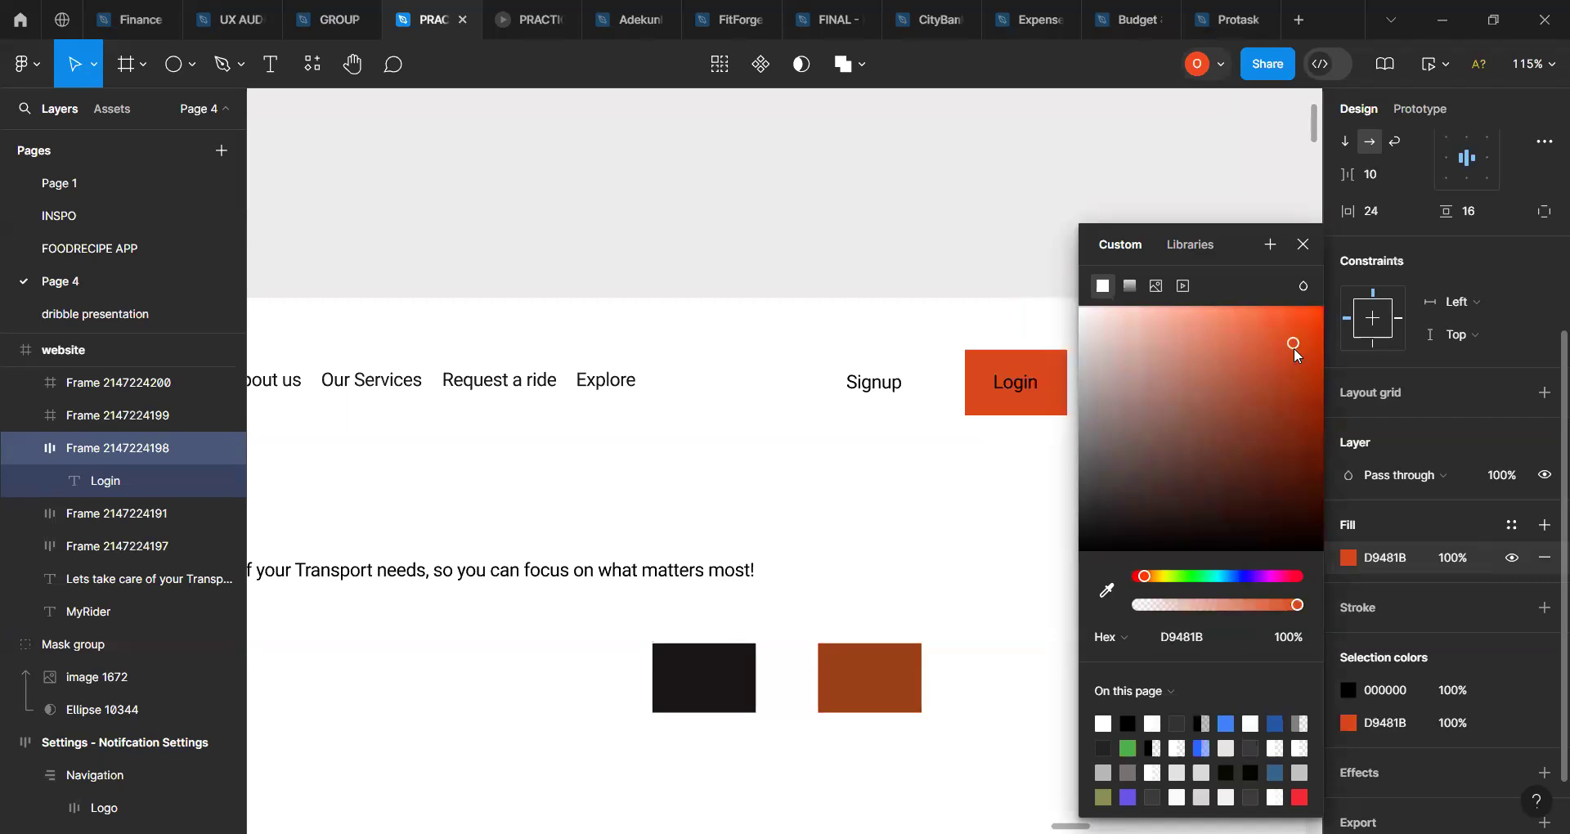
pyautogui.click(1287, 325)
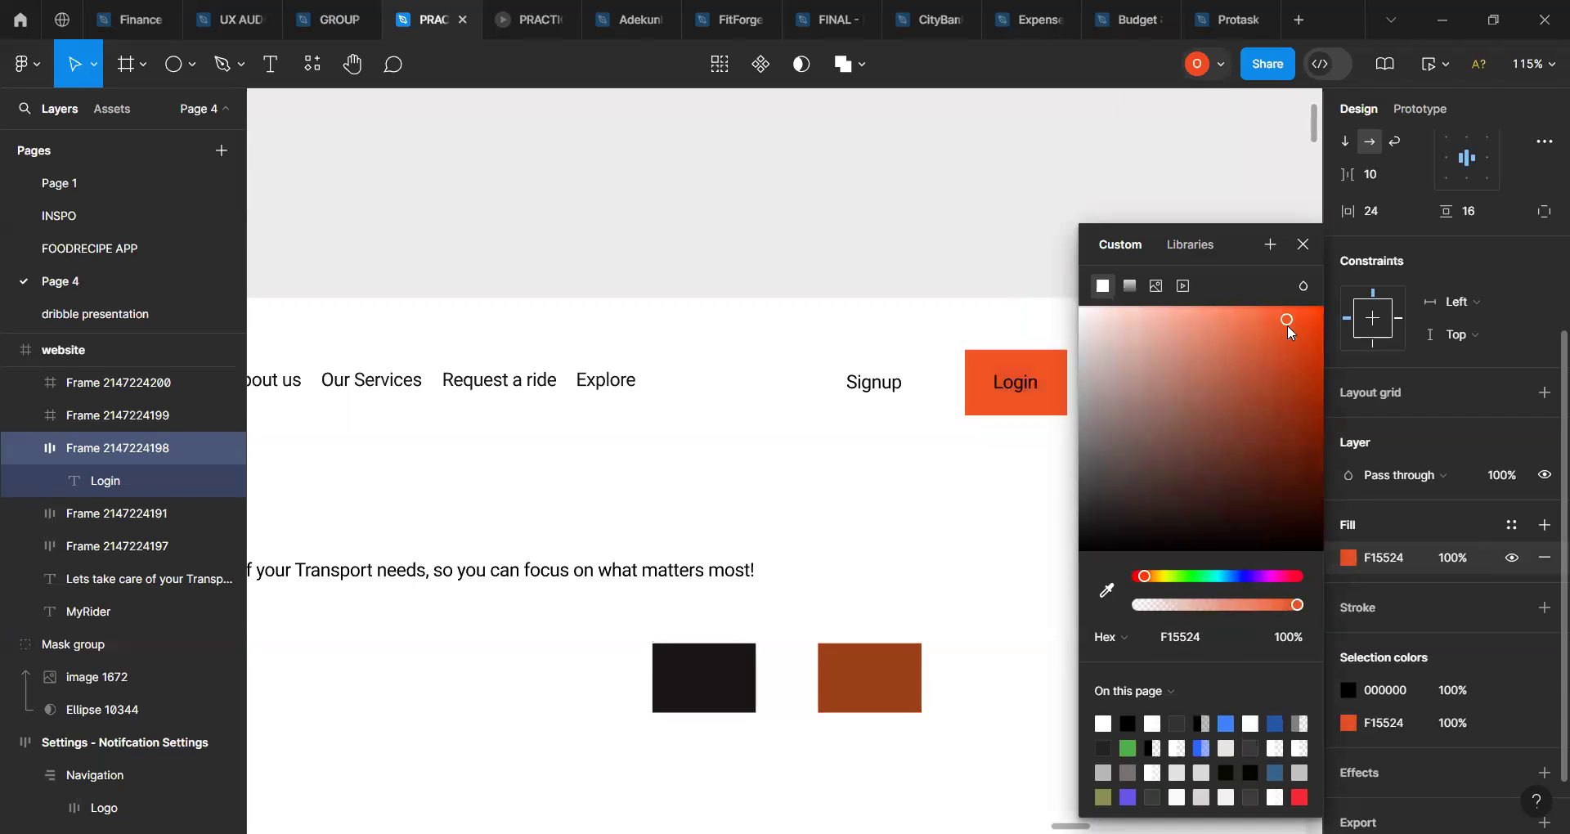
pyautogui.click(1303, 245)
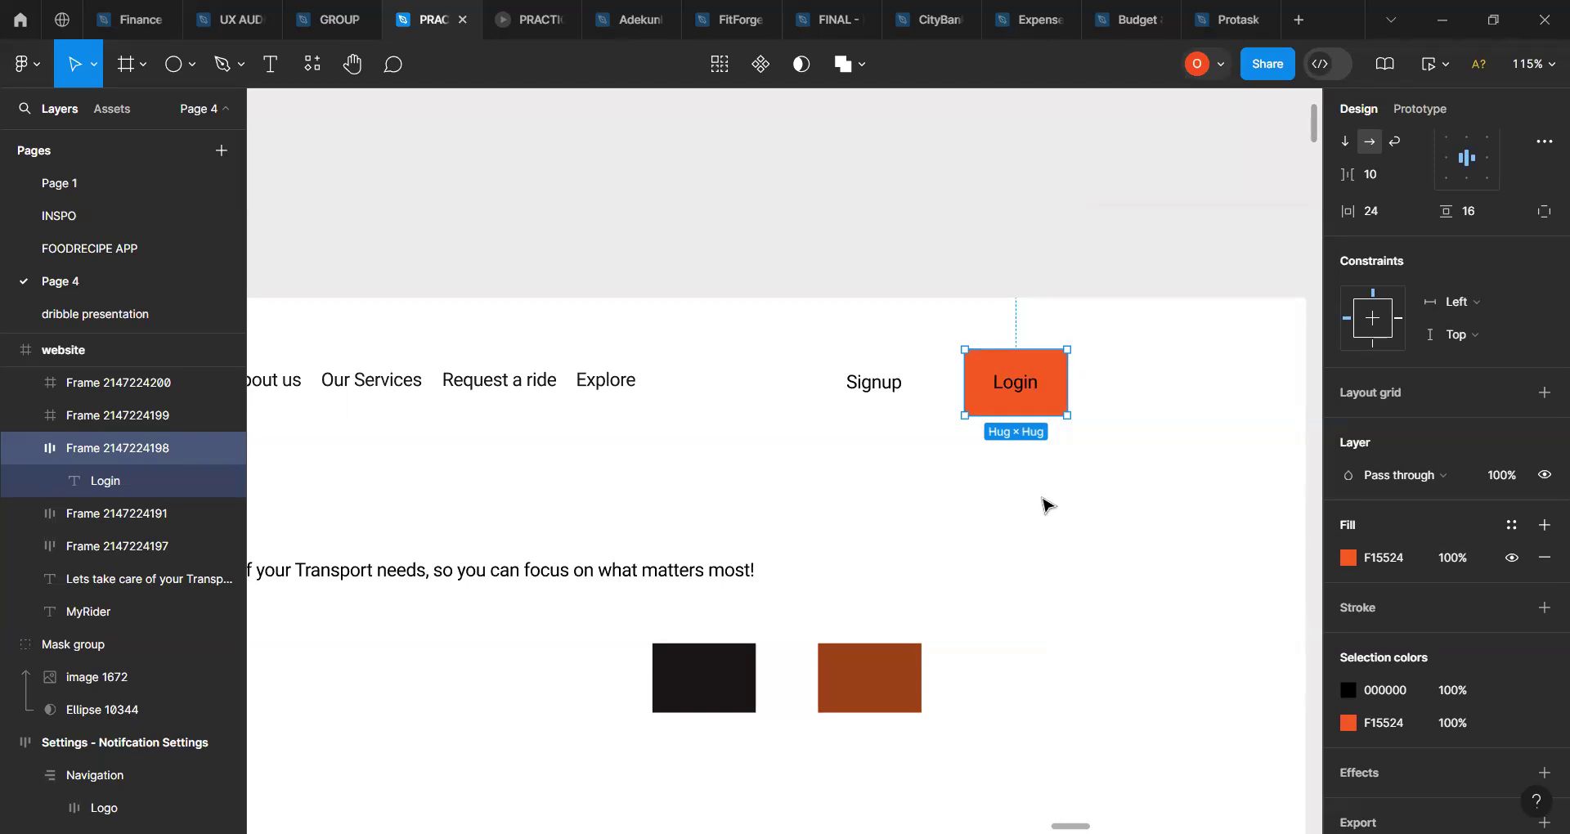
# Step: Add a black inside stroke with a weight of 1 to the Signup button
pyautogui.click(880, 391)
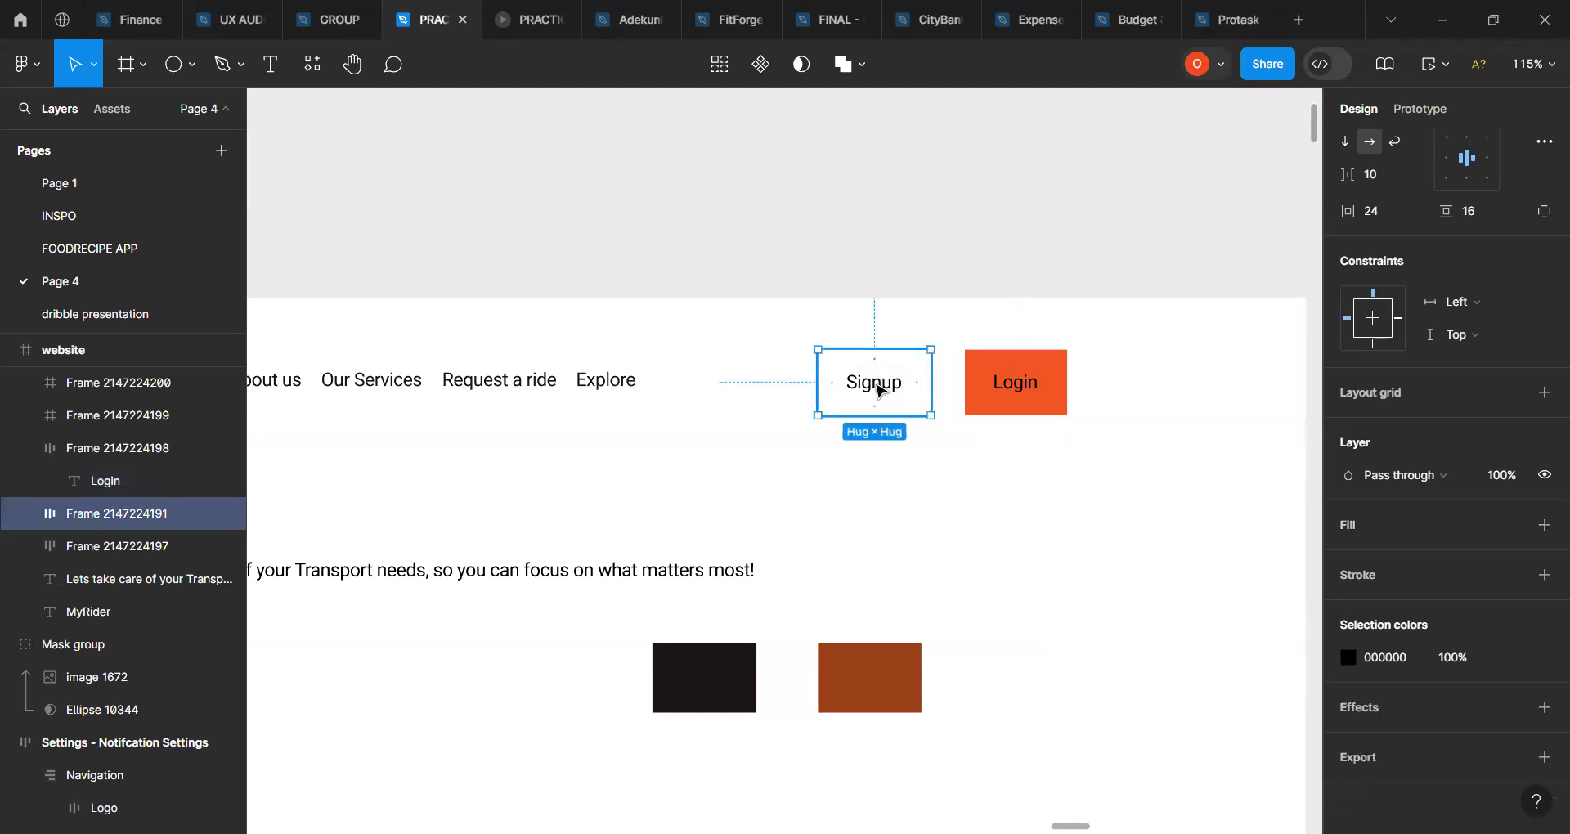
pyautogui.click(1543, 575)
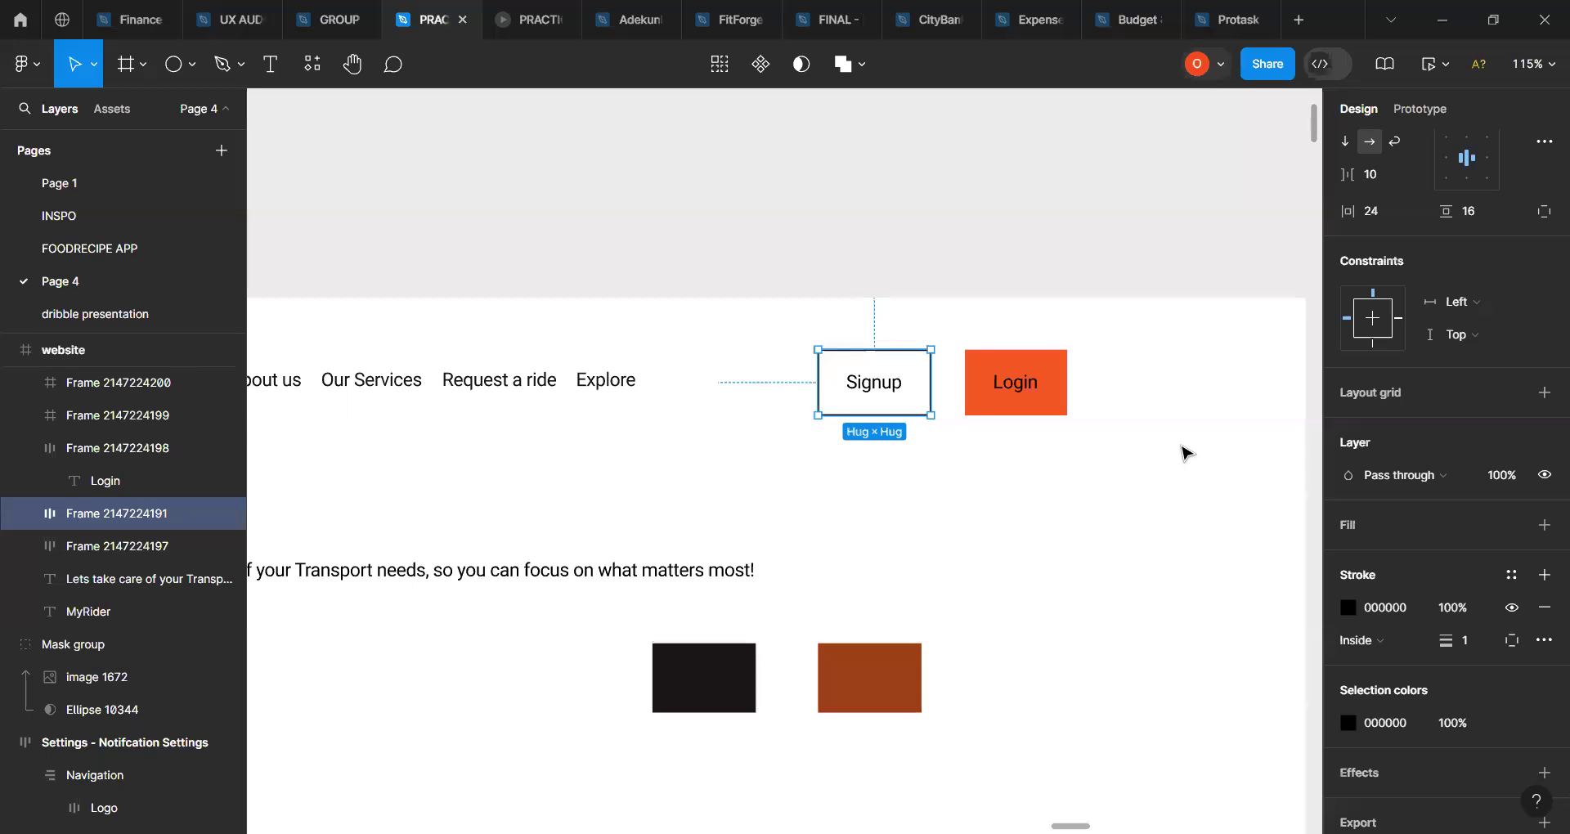
# Step: Try several orange shades for the Login button's fill and settle on the lighter F4683C
pyautogui.click(1049, 400)
pyautogui.click(1395, 554)
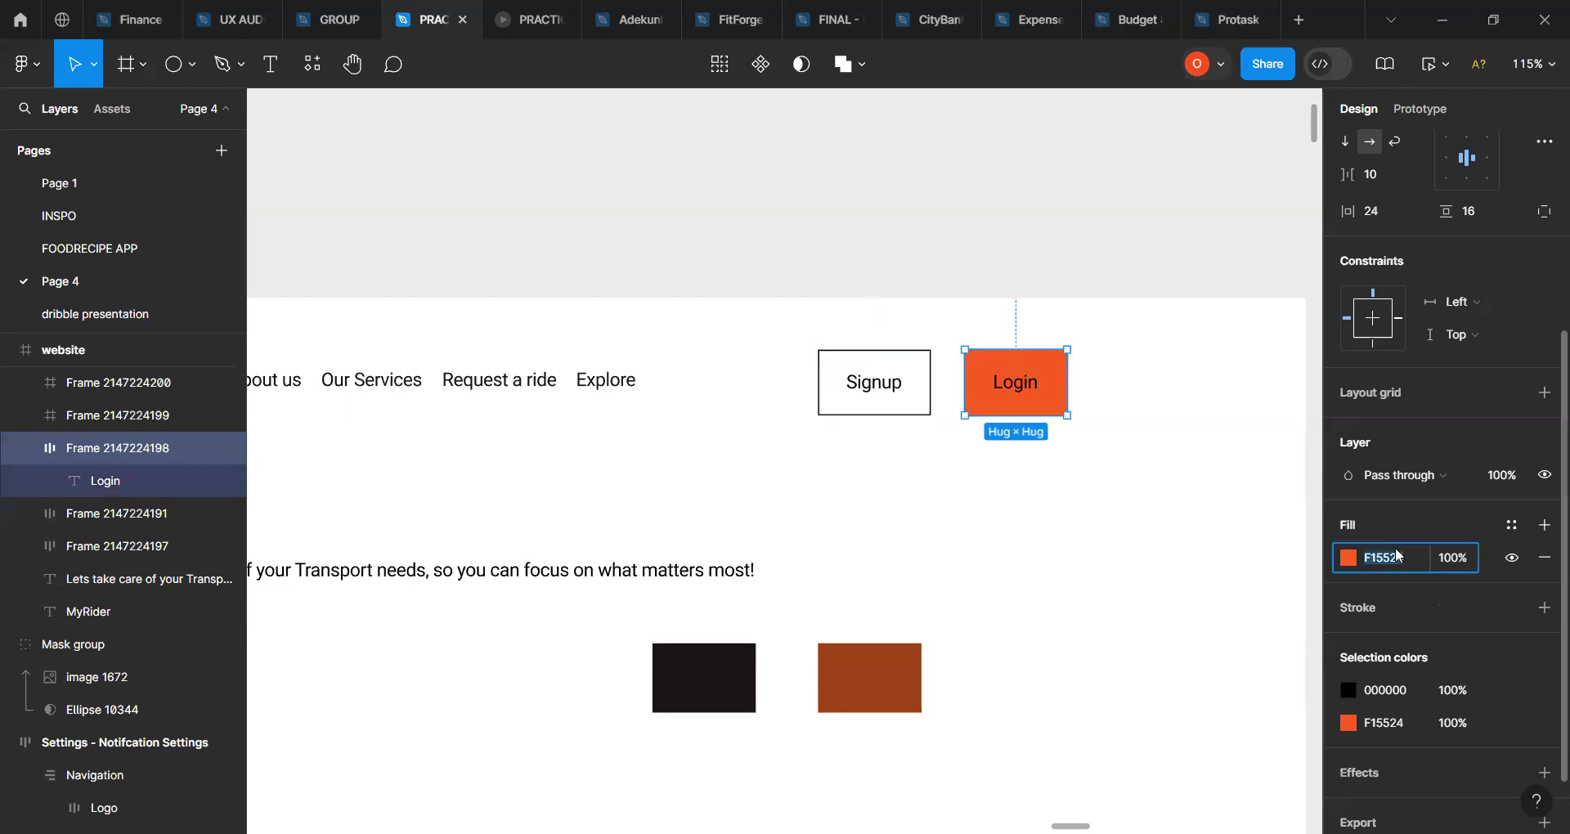
pyautogui.click(1054, 382)
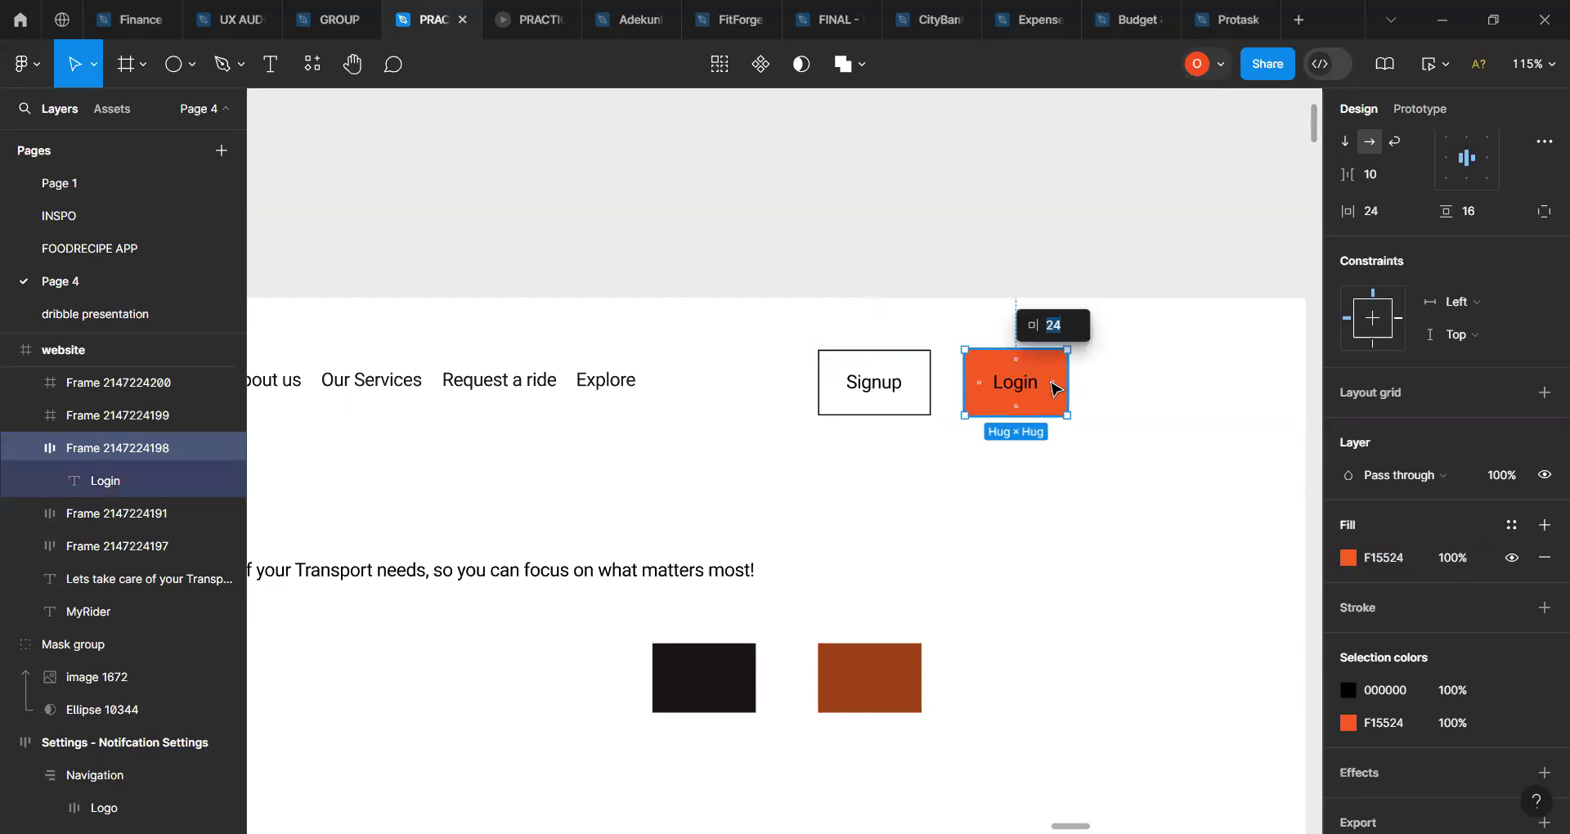
pyautogui.click(1349, 558)
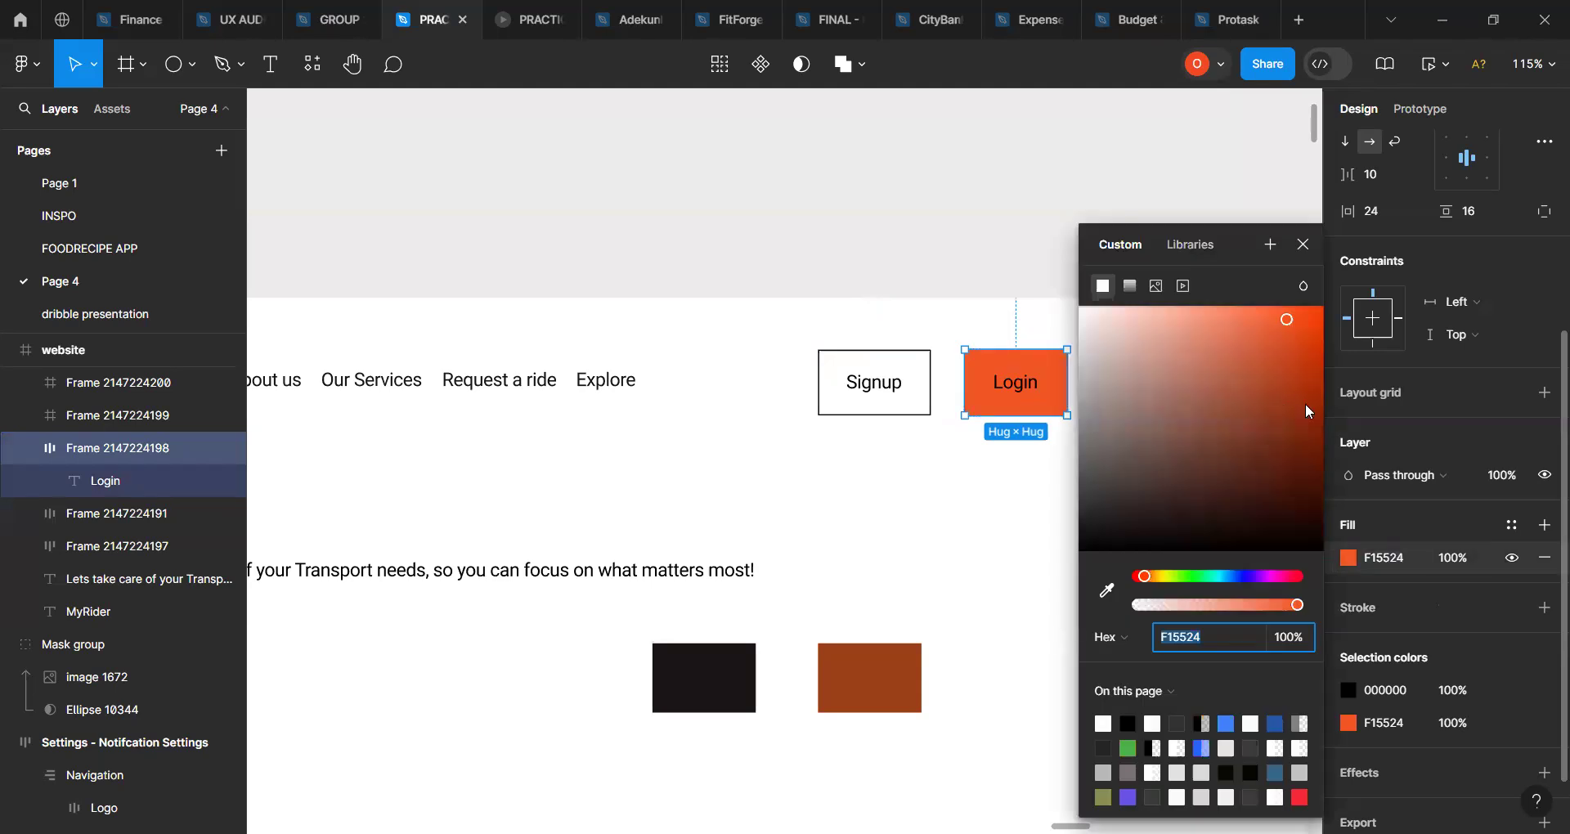
pyautogui.click(1305, 400)
pyautogui.click(1308, 372)
pyautogui.click(1314, 362)
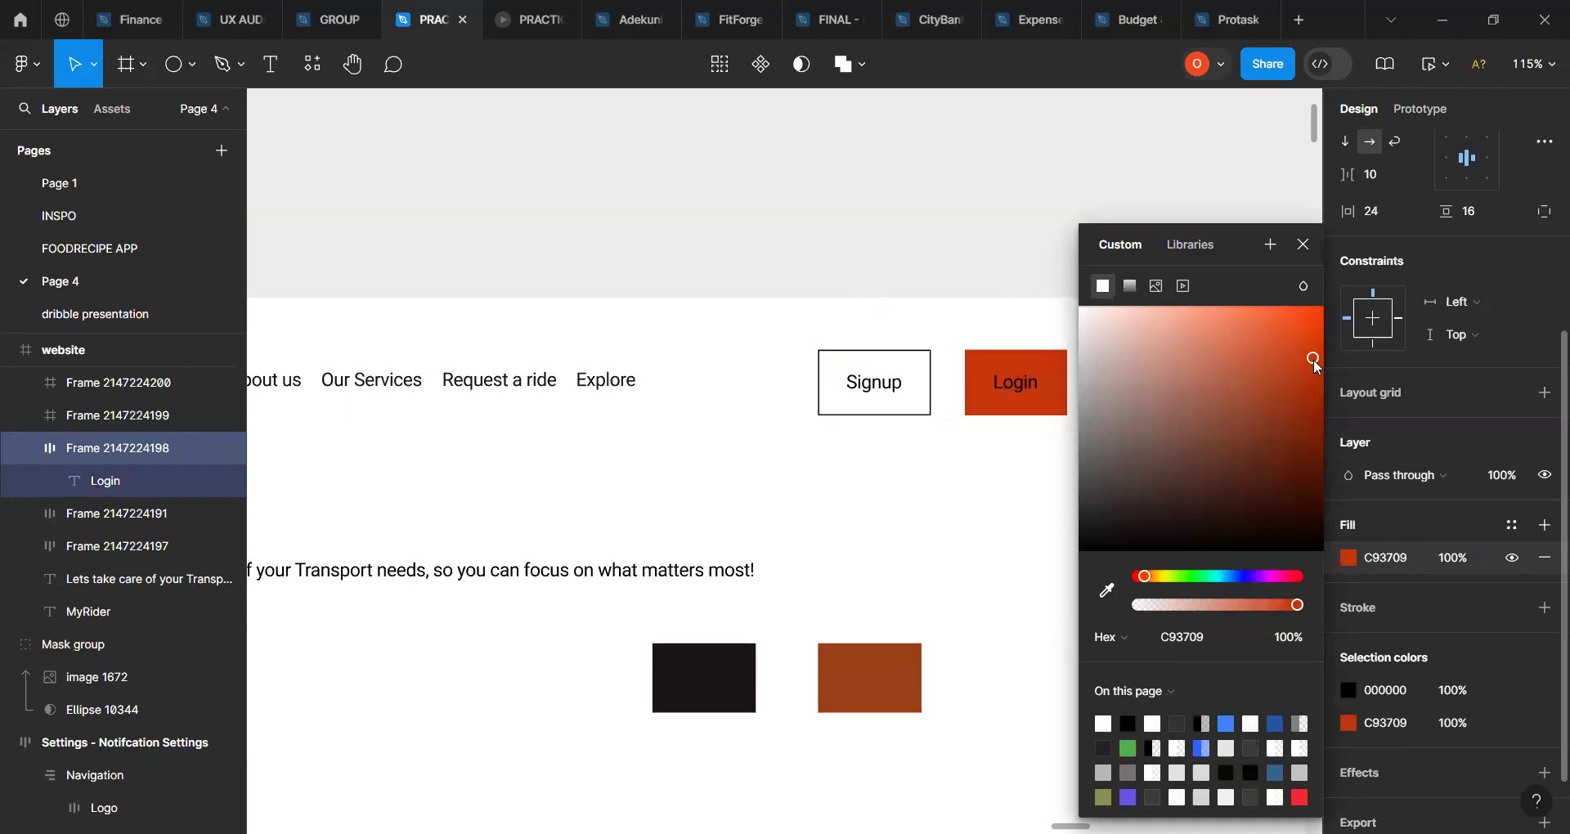
pyautogui.click(1314, 356)
pyautogui.click(1221, 332)
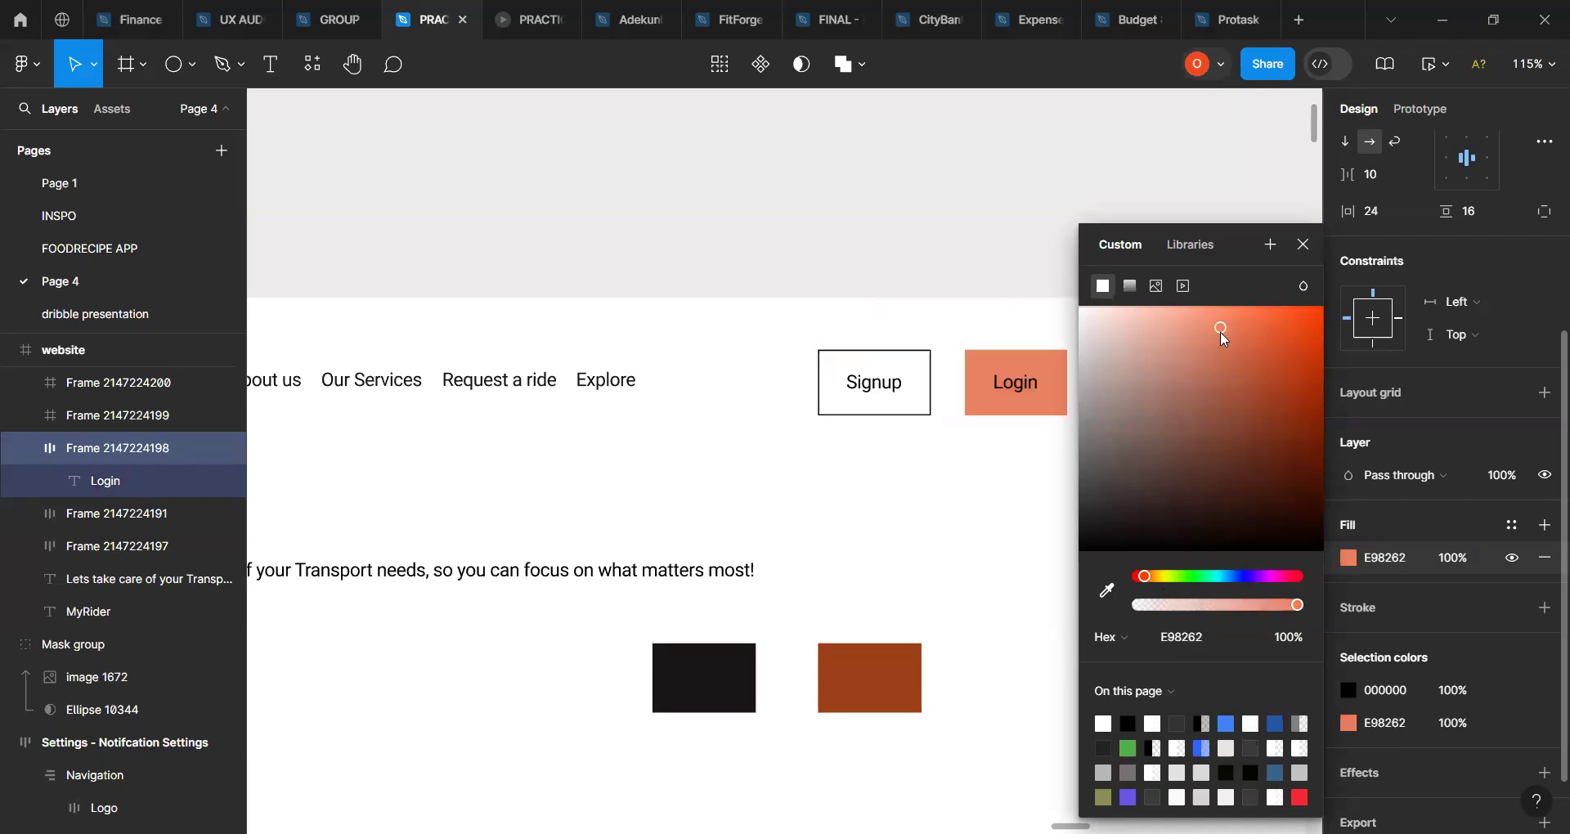
pyautogui.click(1241, 329)
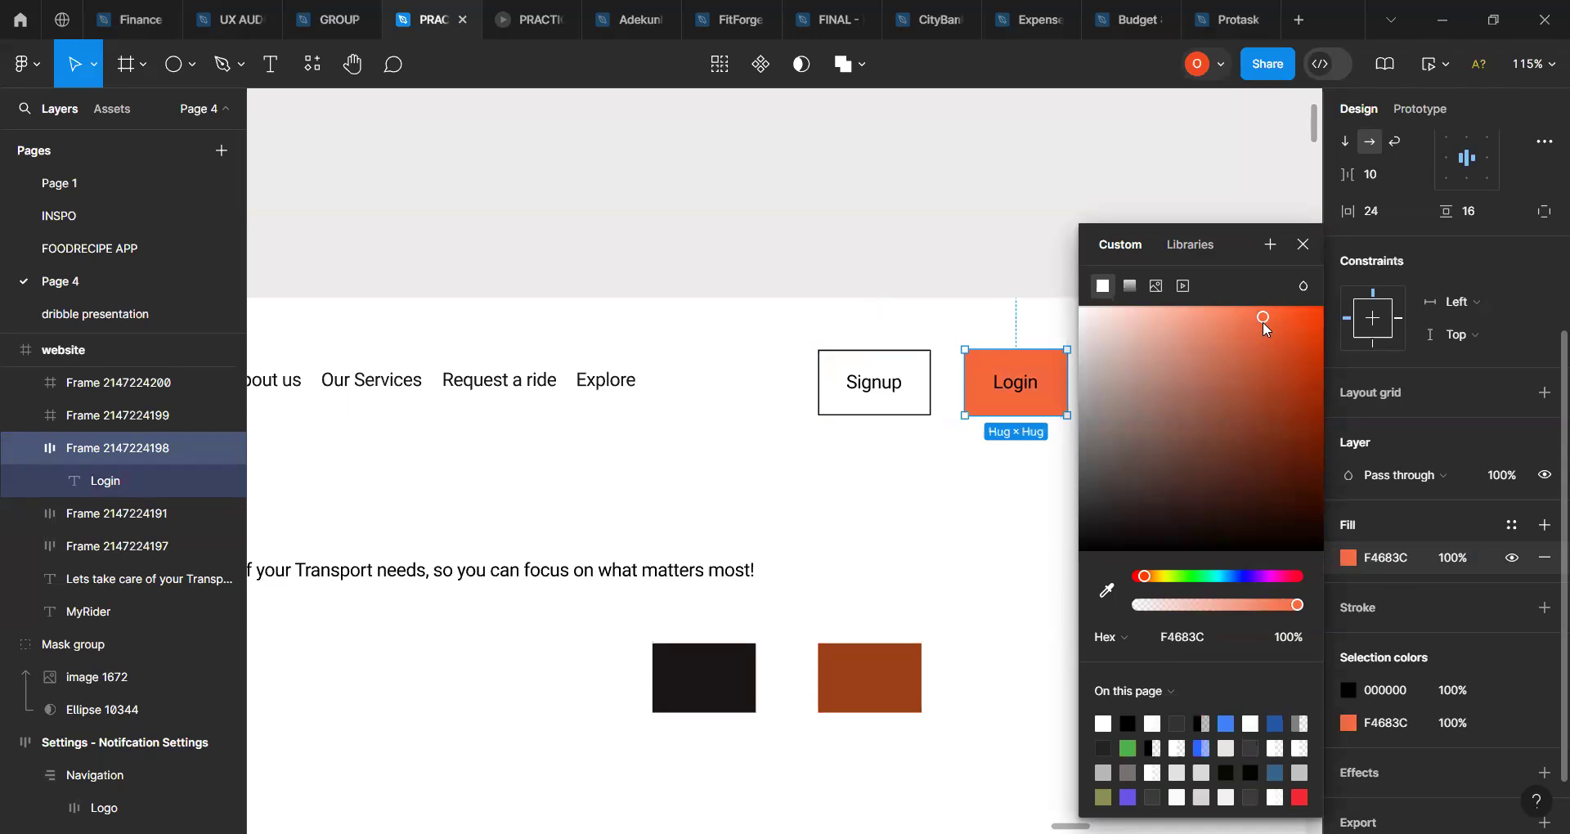
# Step: Copy the Login button's fill color F4683C and apply it to the Signup button's stroke
pyautogui.click(1388, 559)
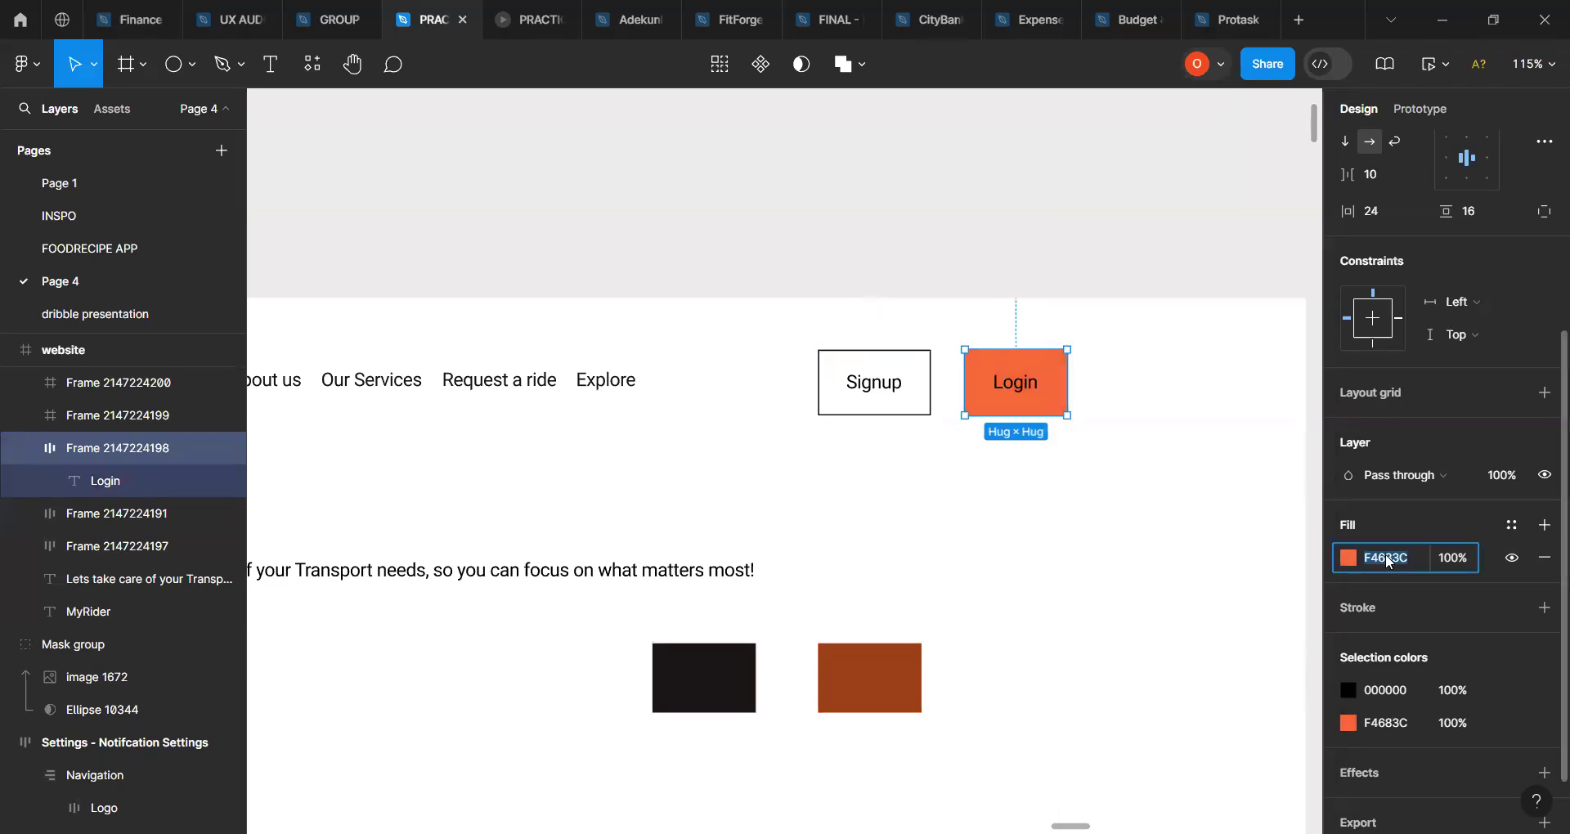
pyautogui.doubleClick(897, 390)
pyautogui.click(930, 394)
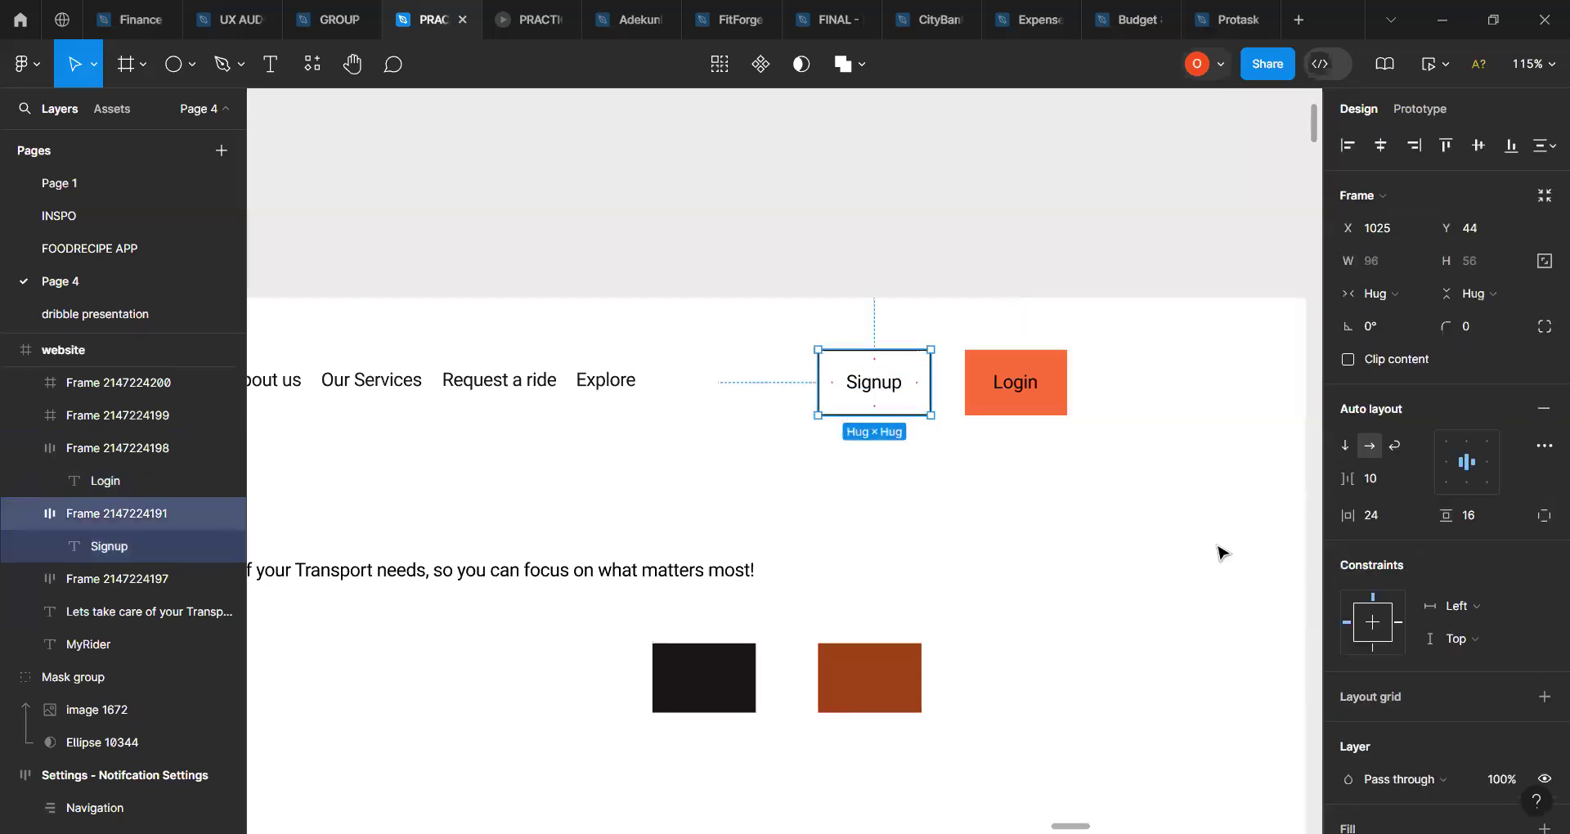
pyautogui.scroll(-5, 1454, 610)
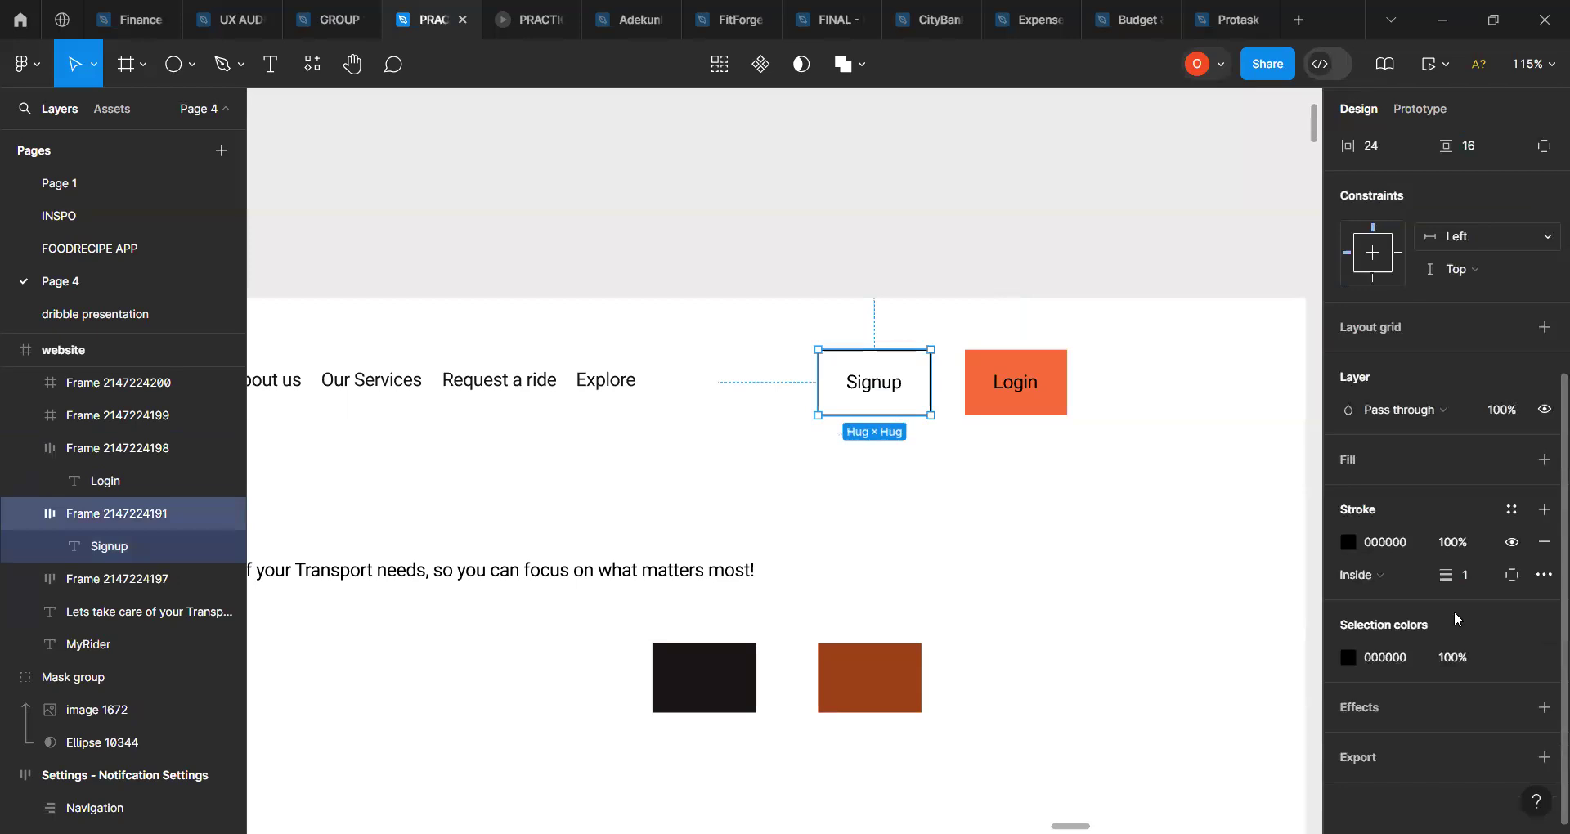
pyautogui.click(1382, 544)
pyautogui.press('Return')
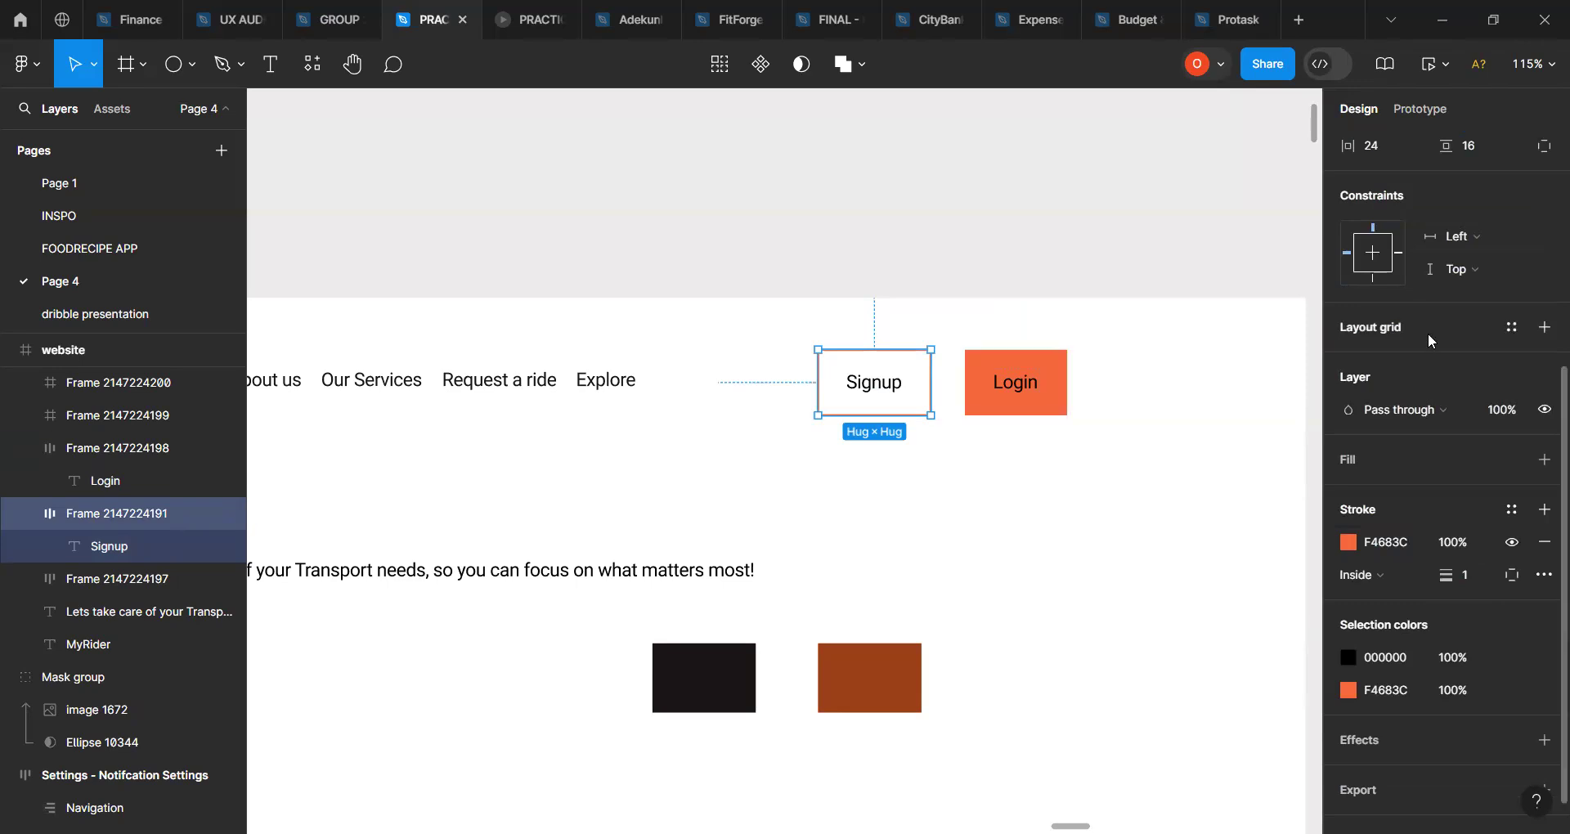
# Step: Set the corner radius of the Signup button to 8
pyautogui.scroll(3, 1429, 335)
pyautogui.scroll(2, 1428, 334)
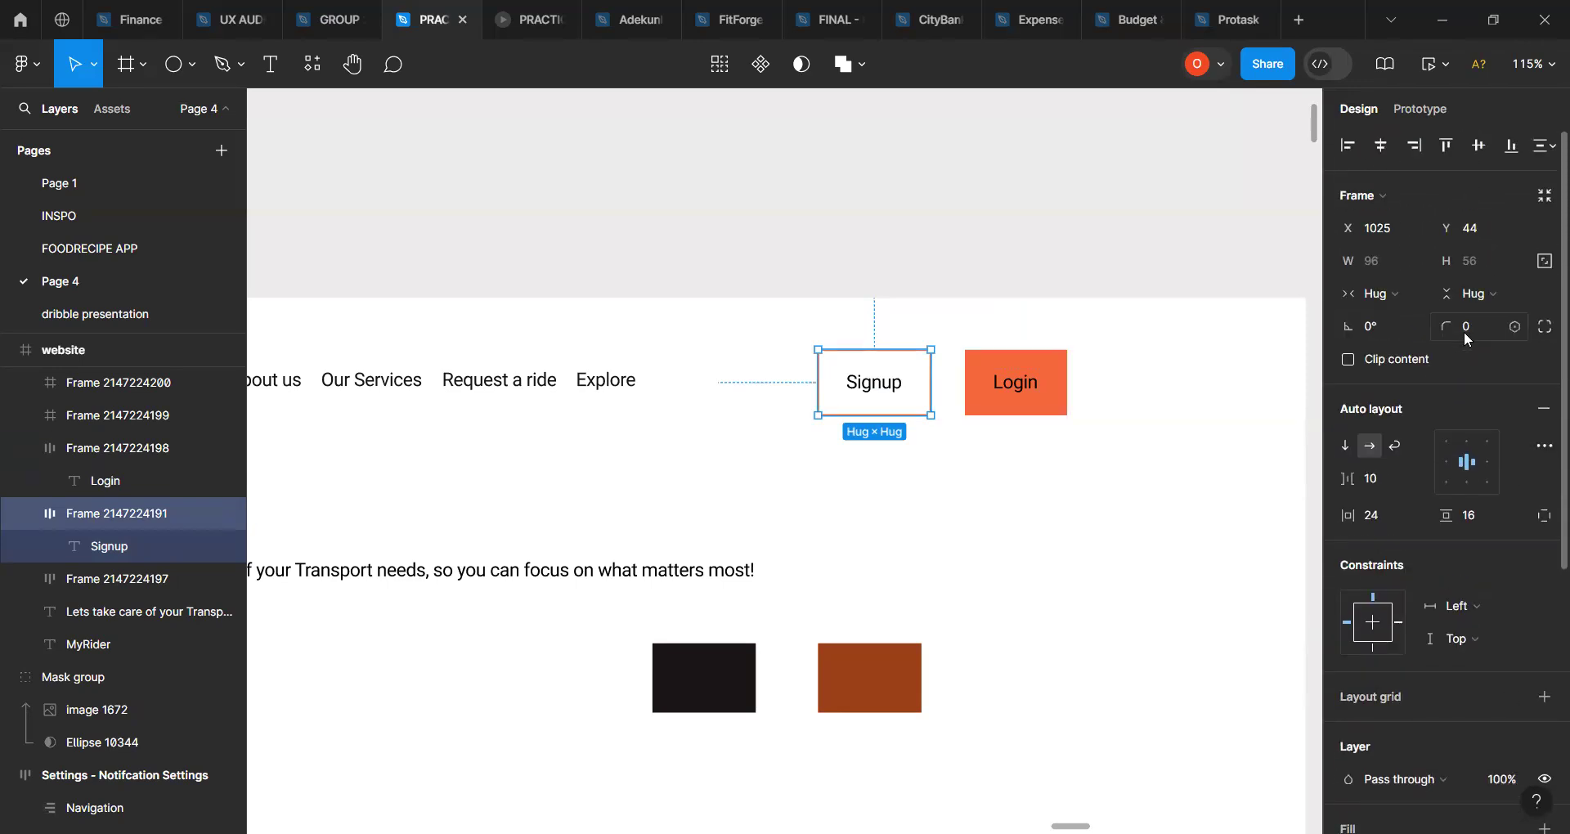
pyautogui.click(1466, 337)
pyautogui.write('6')
pyautogui.press('BackSpace')
pyautogui.write('8')
pyautogui.press('Return')
# Step: Round the Login button's corners with a radius of 8 and clear the selection
pyautogui.click(984, 415)
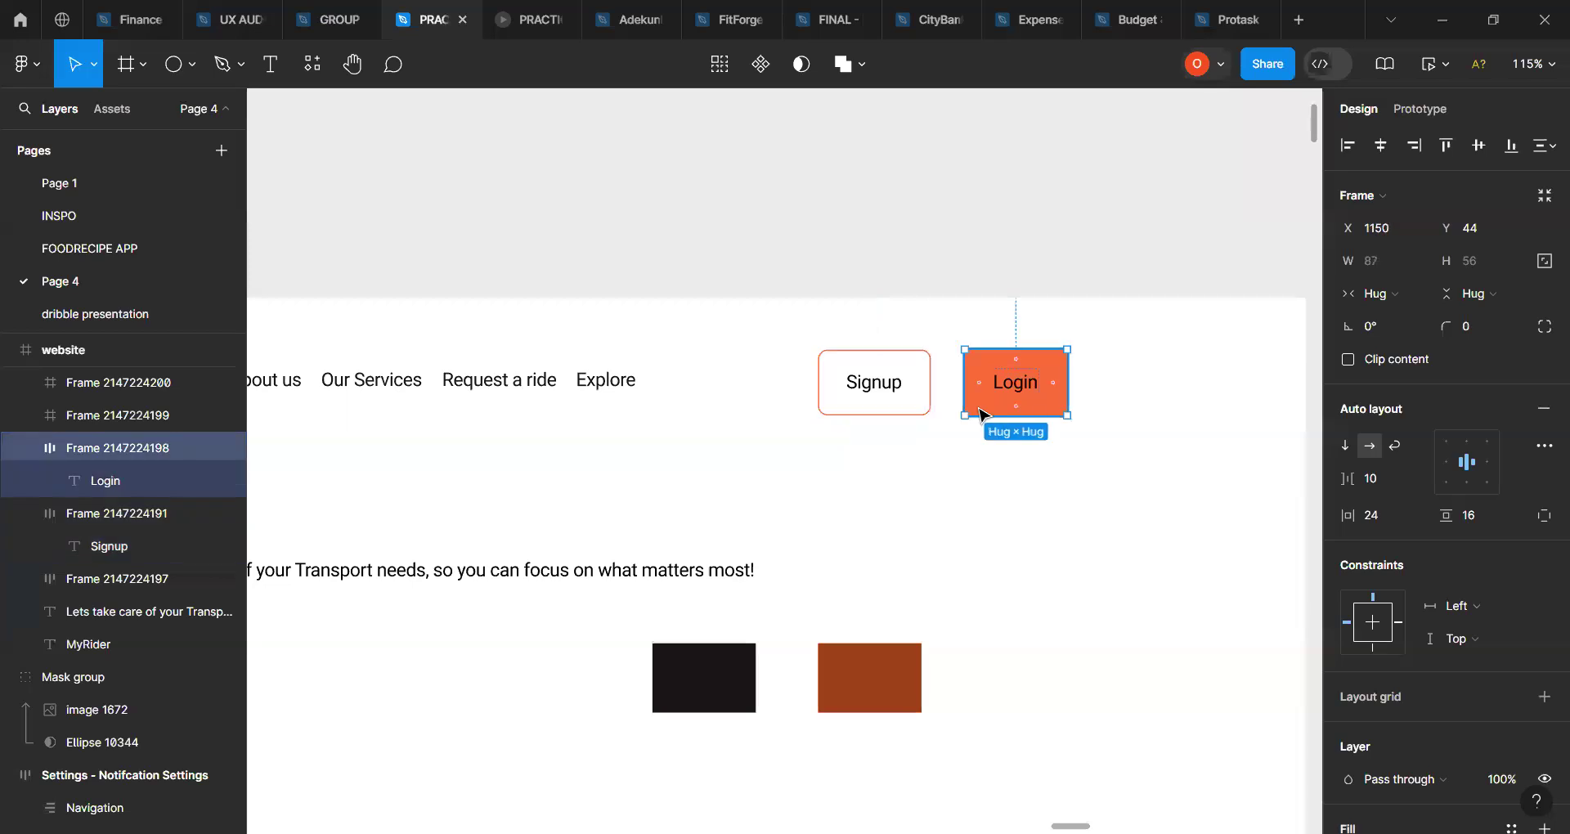
pyautogui.click(1467, 332)
pyautogui.write('8')
pyautogui.press('Return')
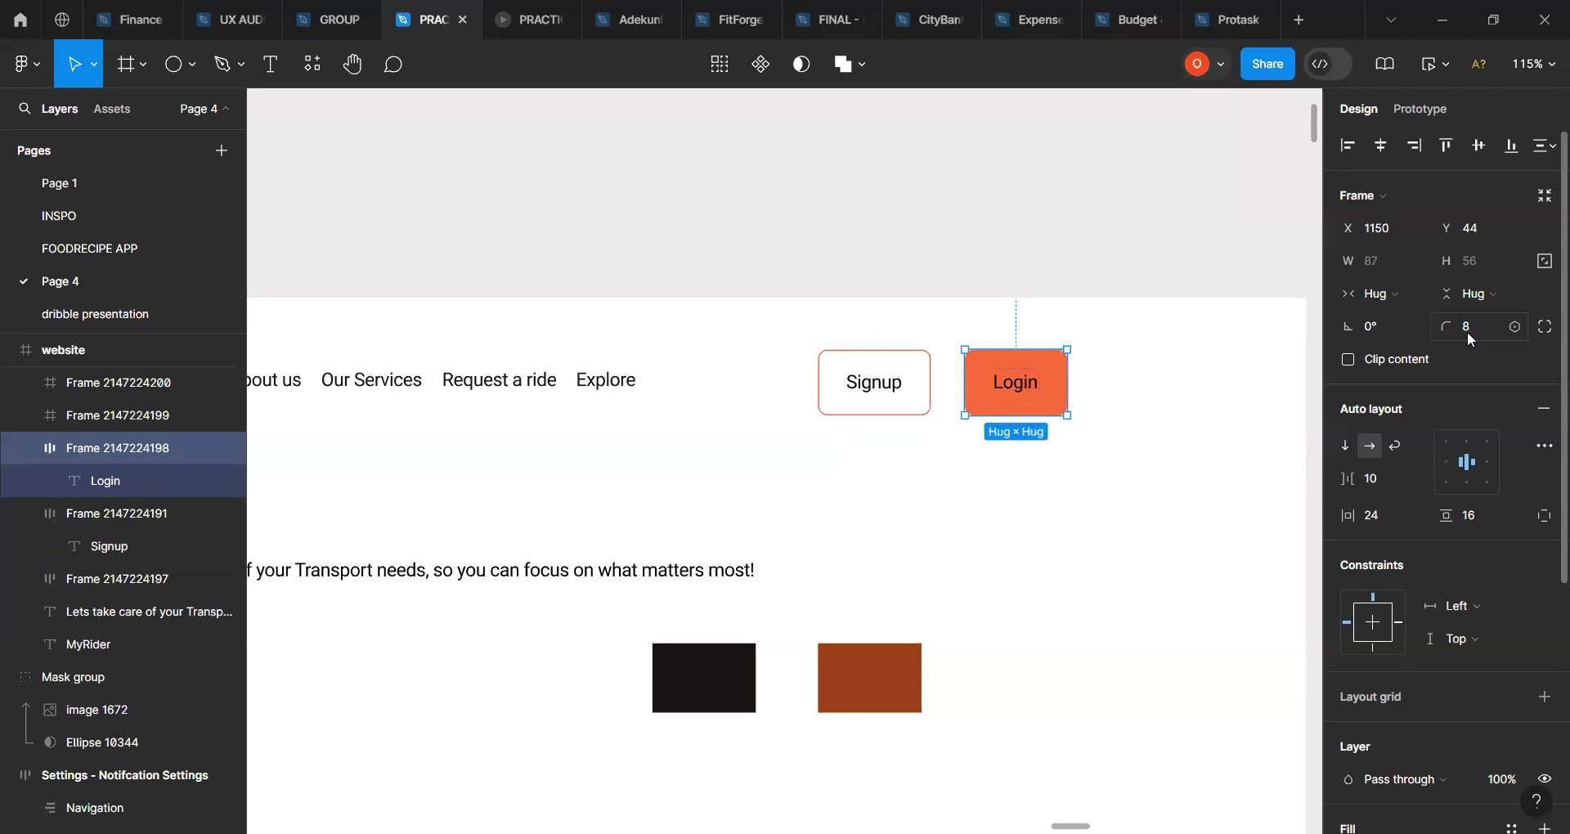
pyautogui.click(1032, 488)
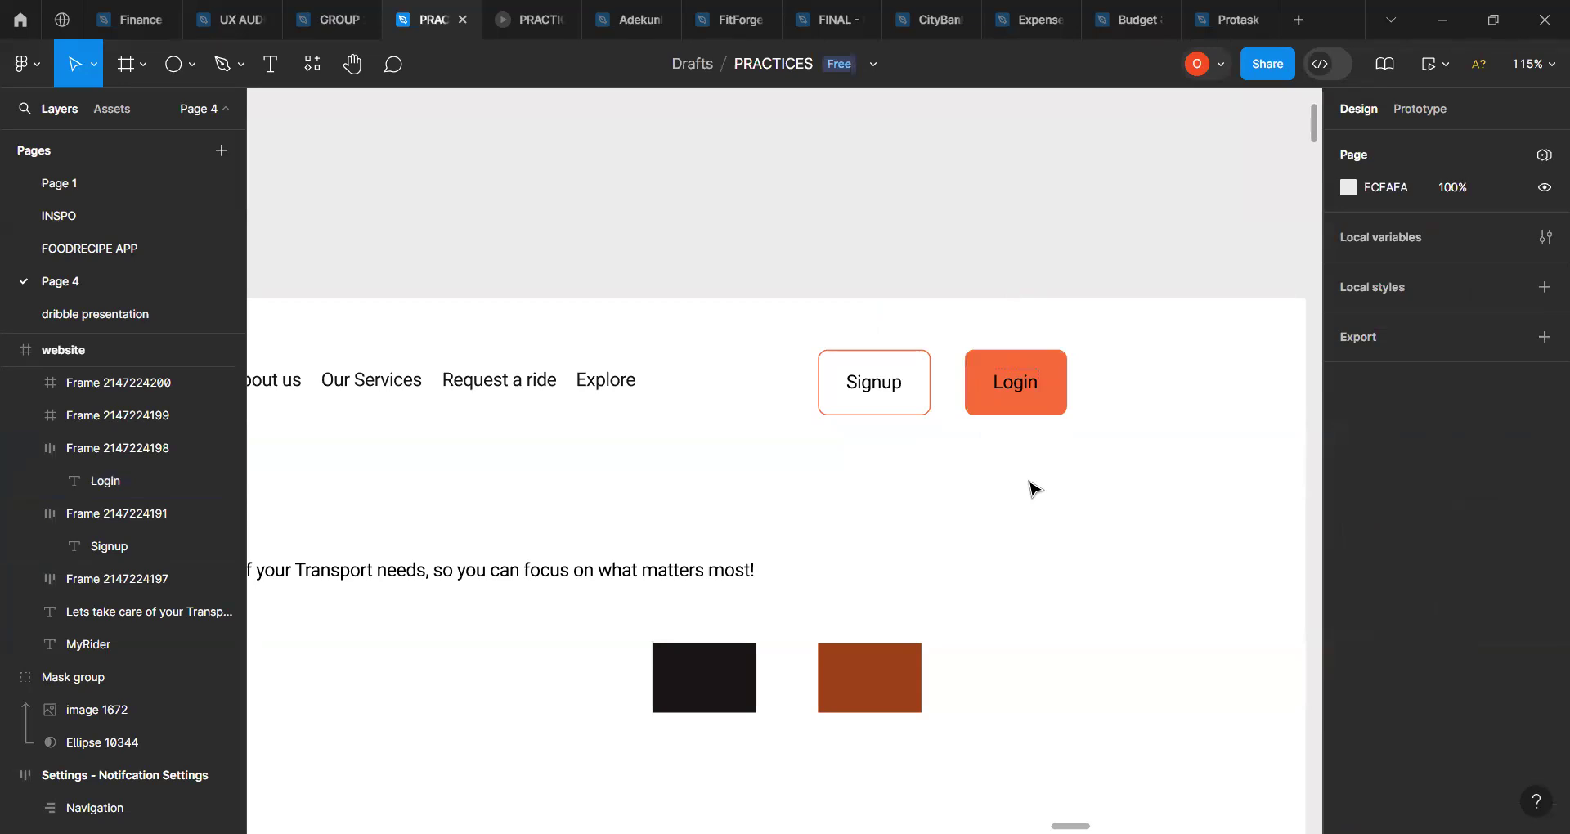
# Step: Delete the dark and rust color swatches below the transport tagline
pyautogui.scroll(-2, 1032, 488)
pyautogui.scroll(-2, 1032, 488)
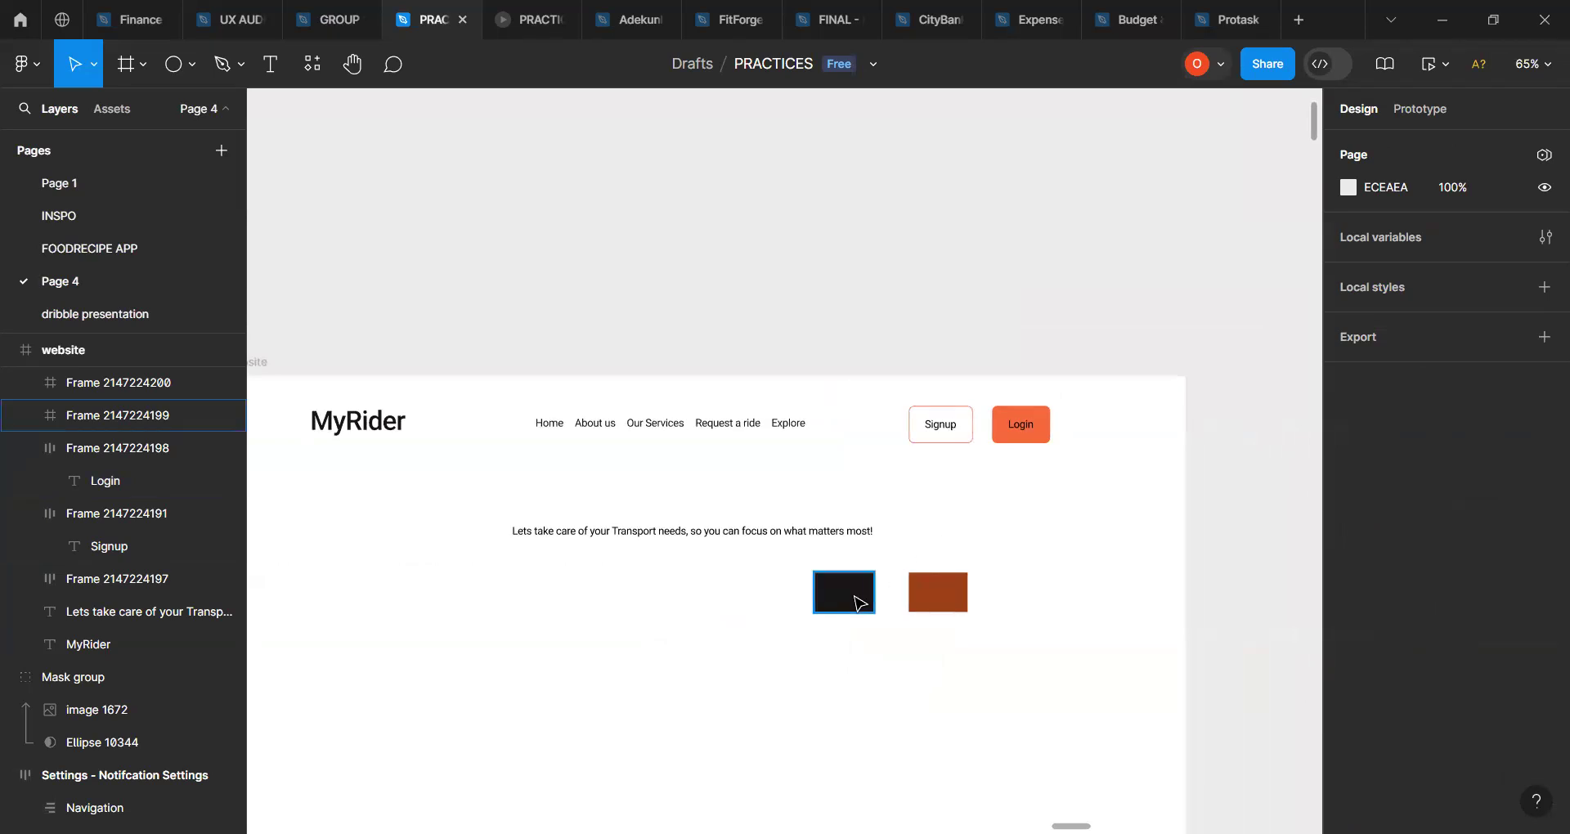
pyautogui.click(860, 603)
pyautogui.press('Delete')
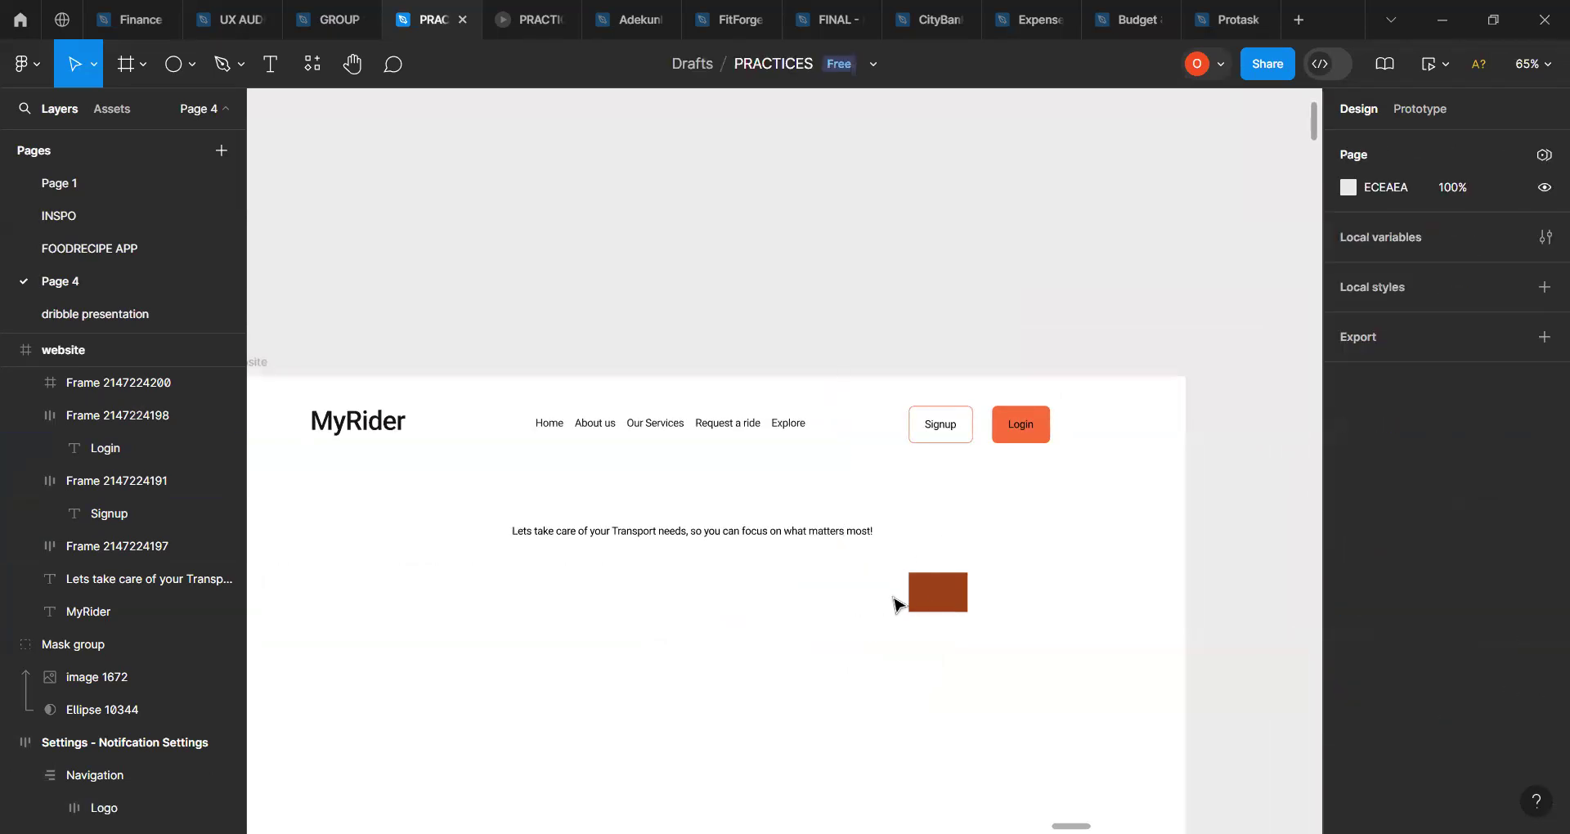
pyautogui.click(936, 602)
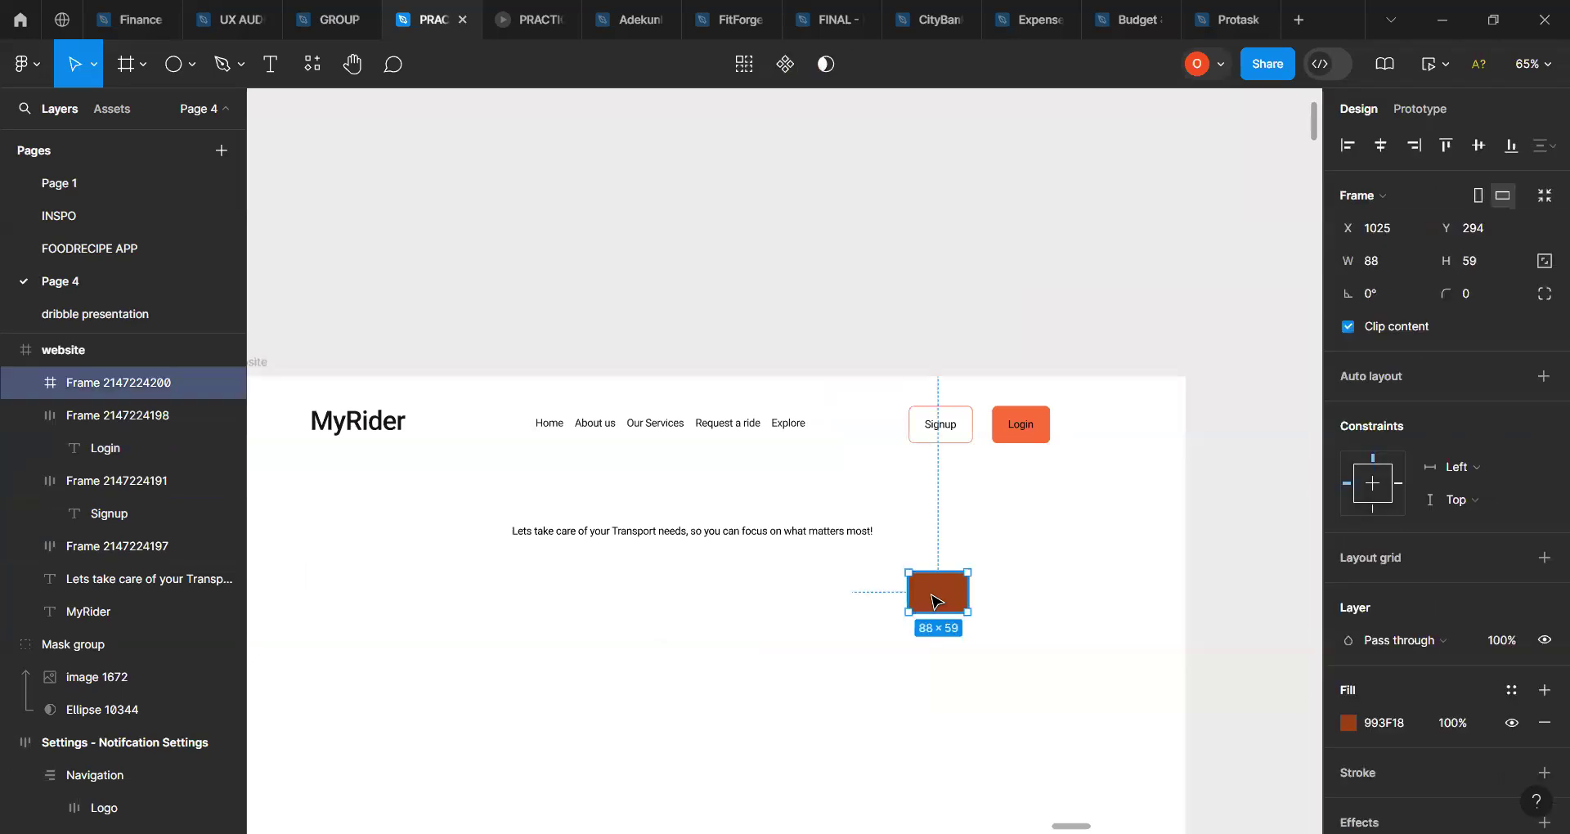
pyautogui.press('Delete')
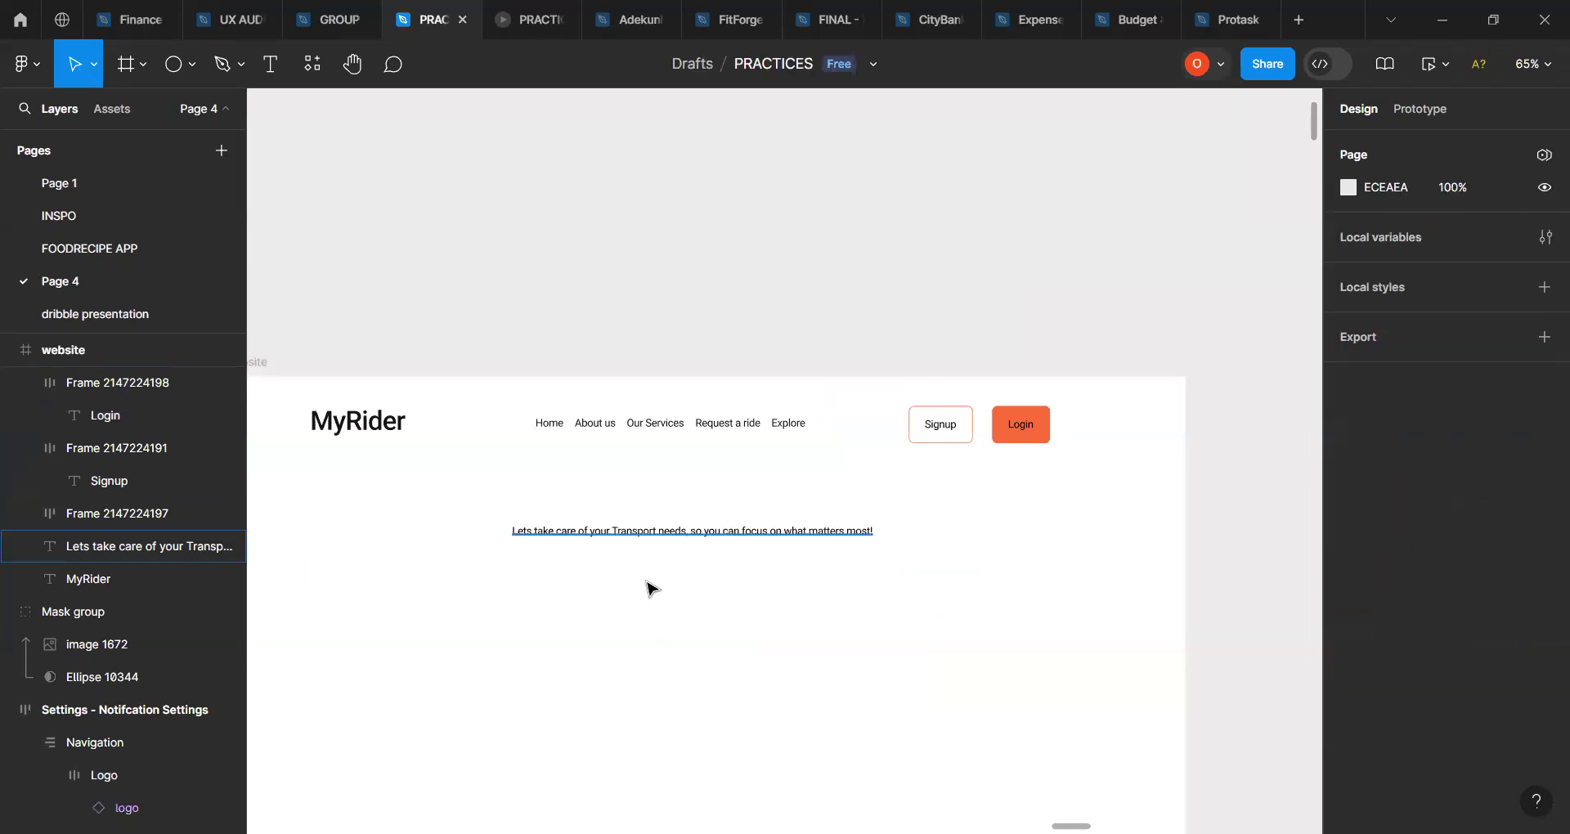
# Step: Examine the header's logo, navigation link row and styled Signup and Login buttons, with the link row selected
pyautogui.hscroll(-3, 717, 617)
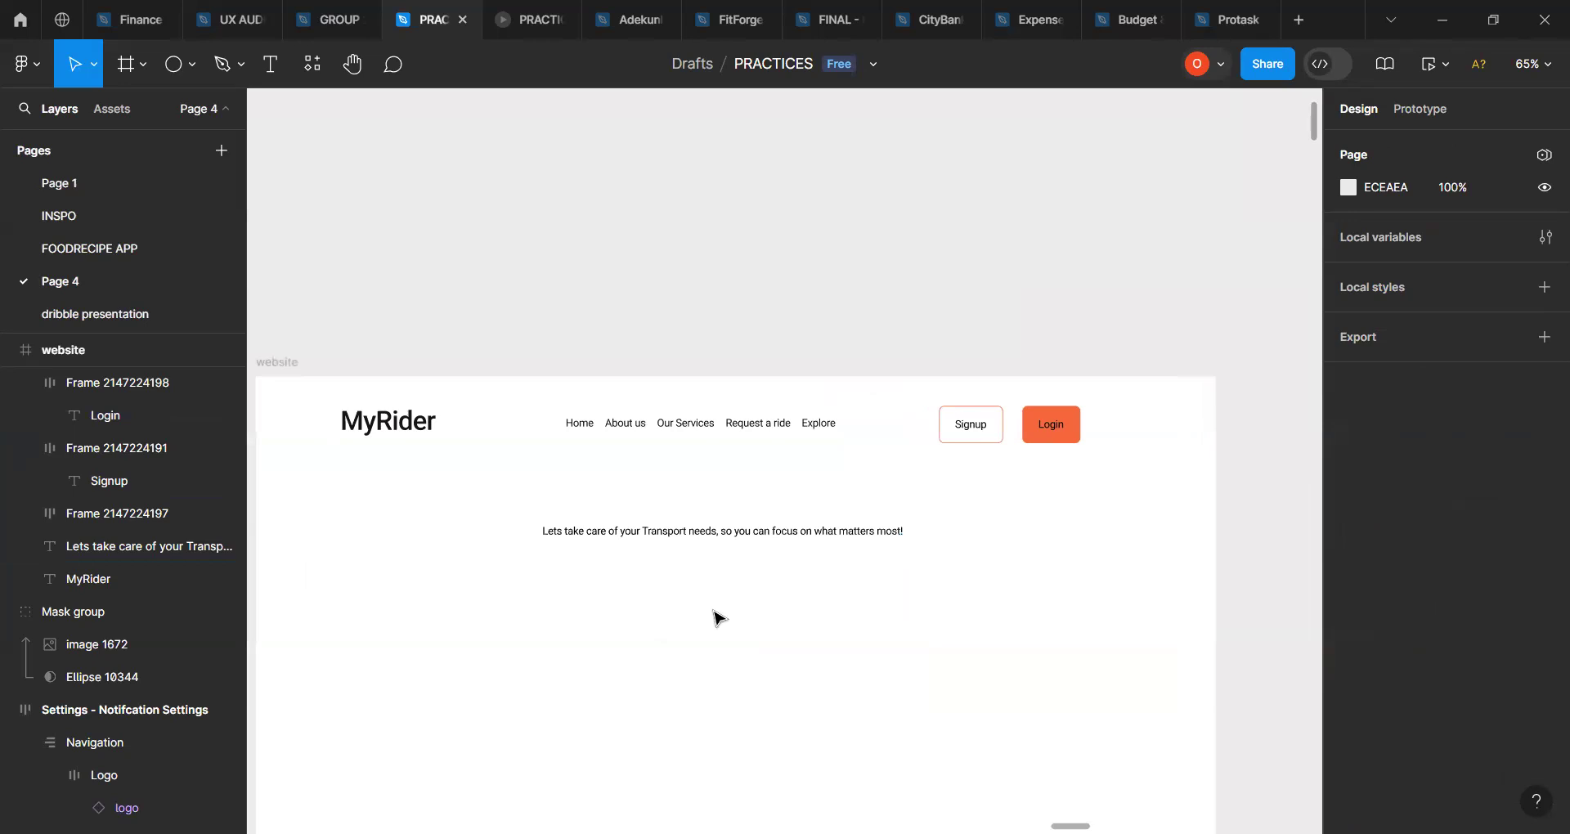
pyautogui.hscroll(-1, 718, 617)
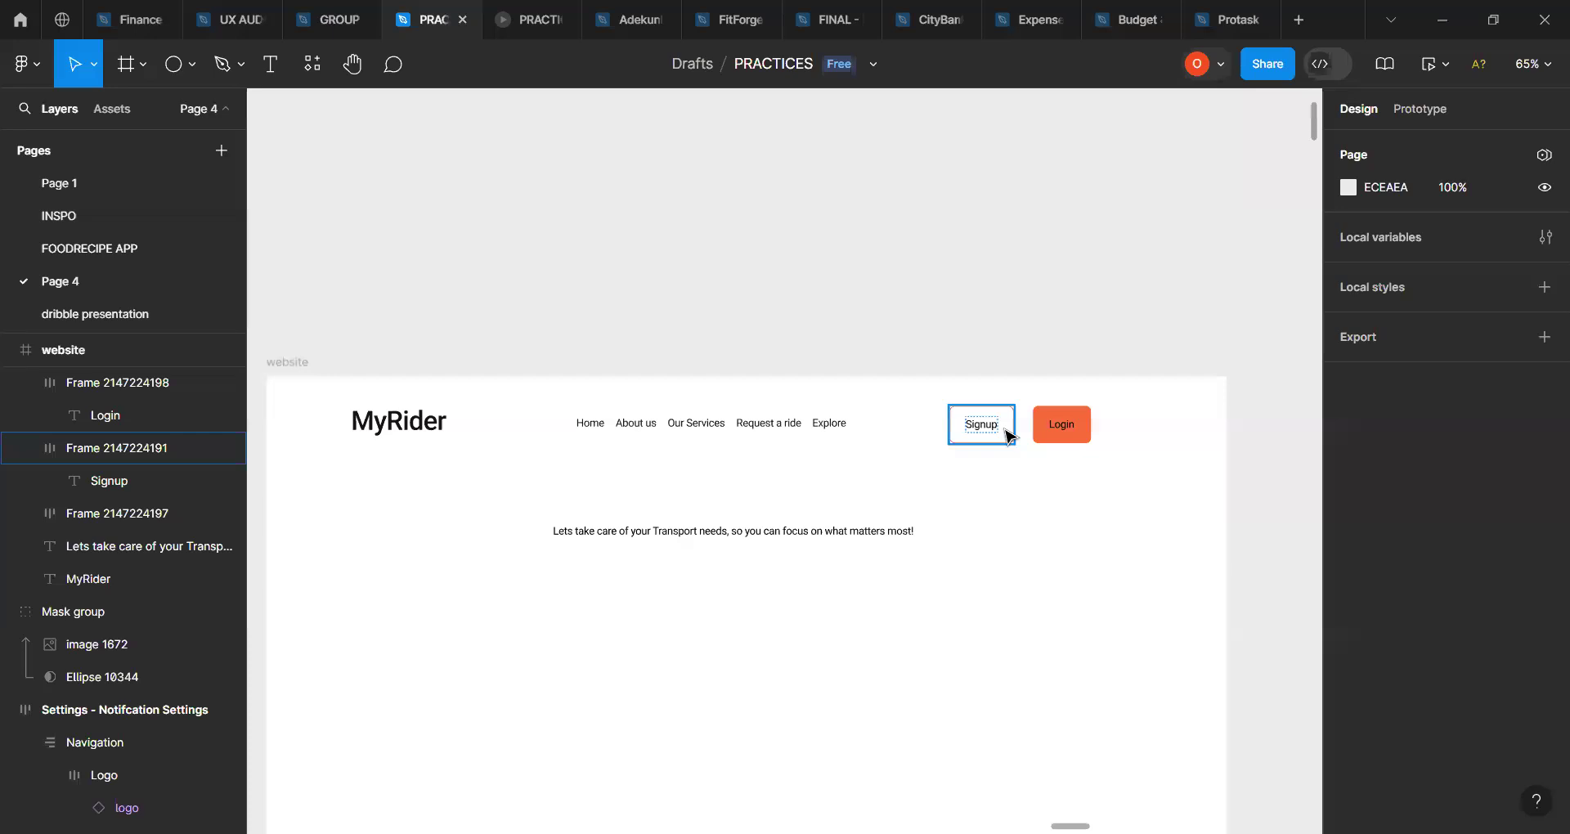
pyautogui.click(749, 431)
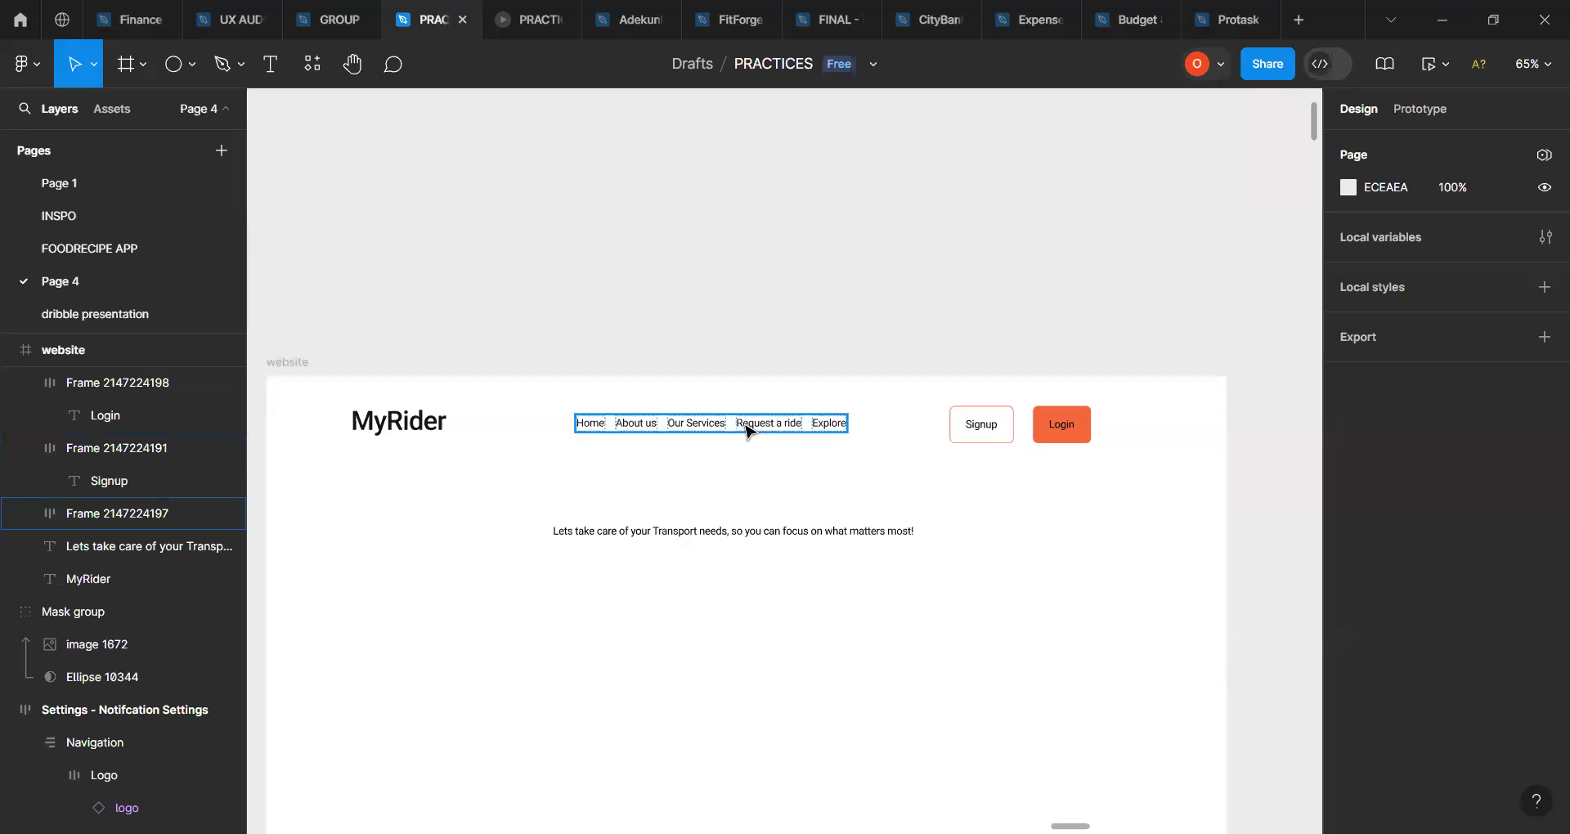
pyautogui.click(749, 431)
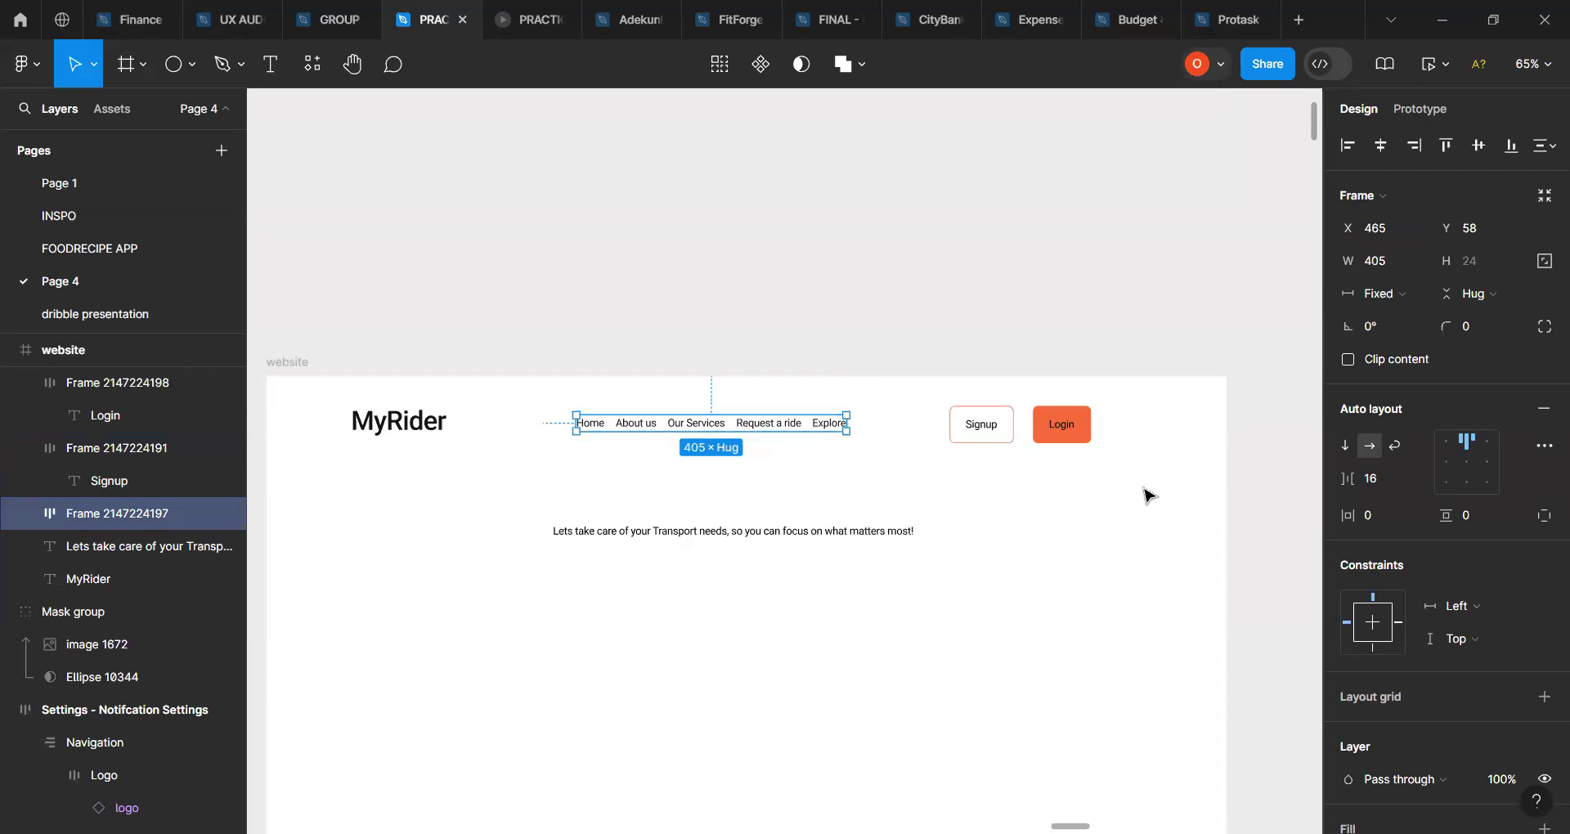
pyautogui.scroll(-3, 1084, 418)
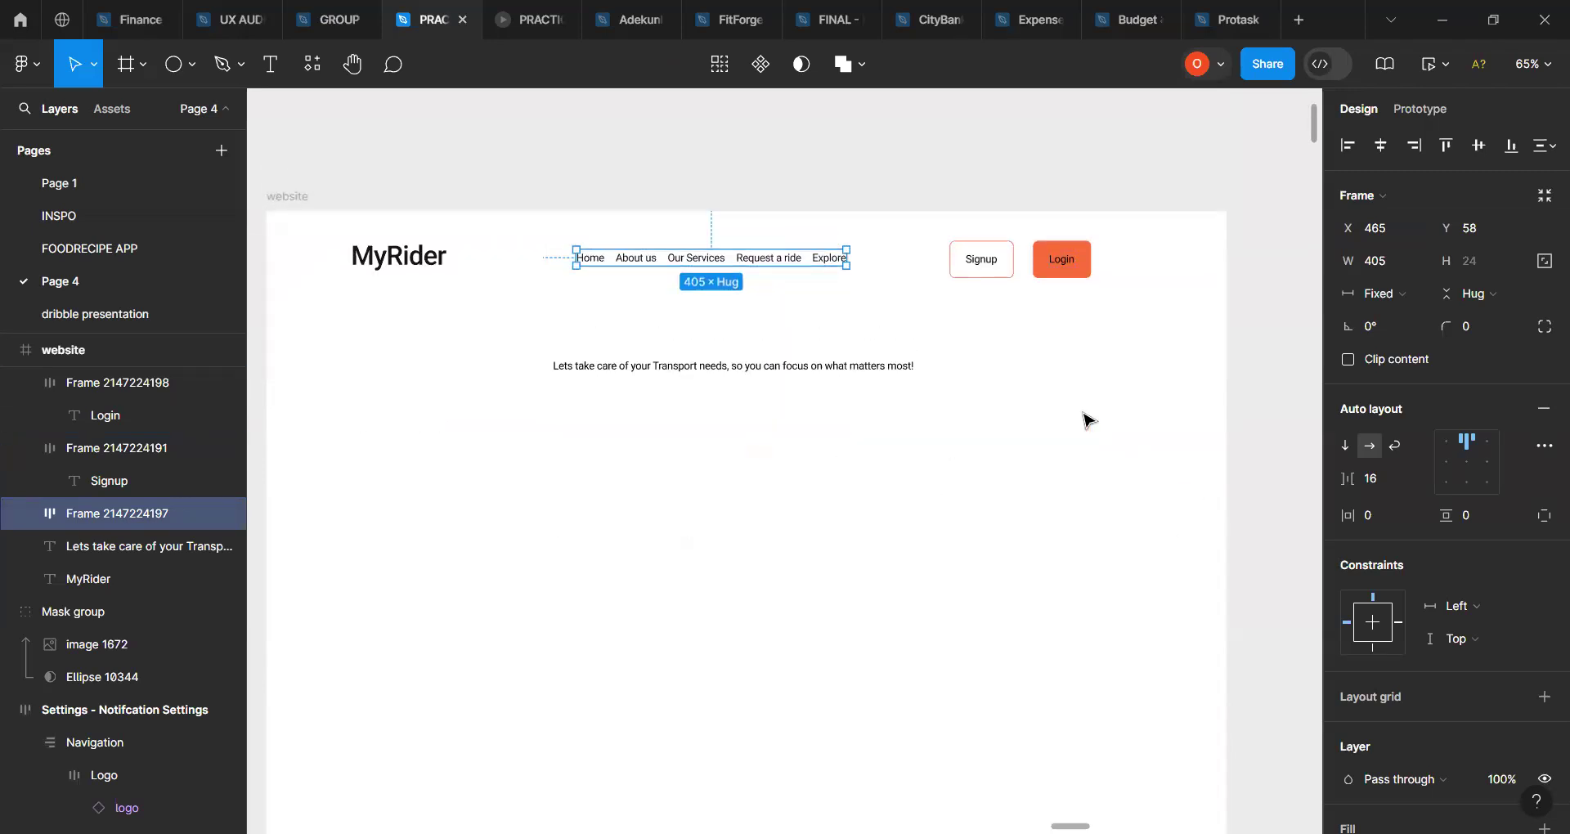
pyautogui.scroll(3, 1086, 419)
pyautogui.scroll(-1, 1086, 418)
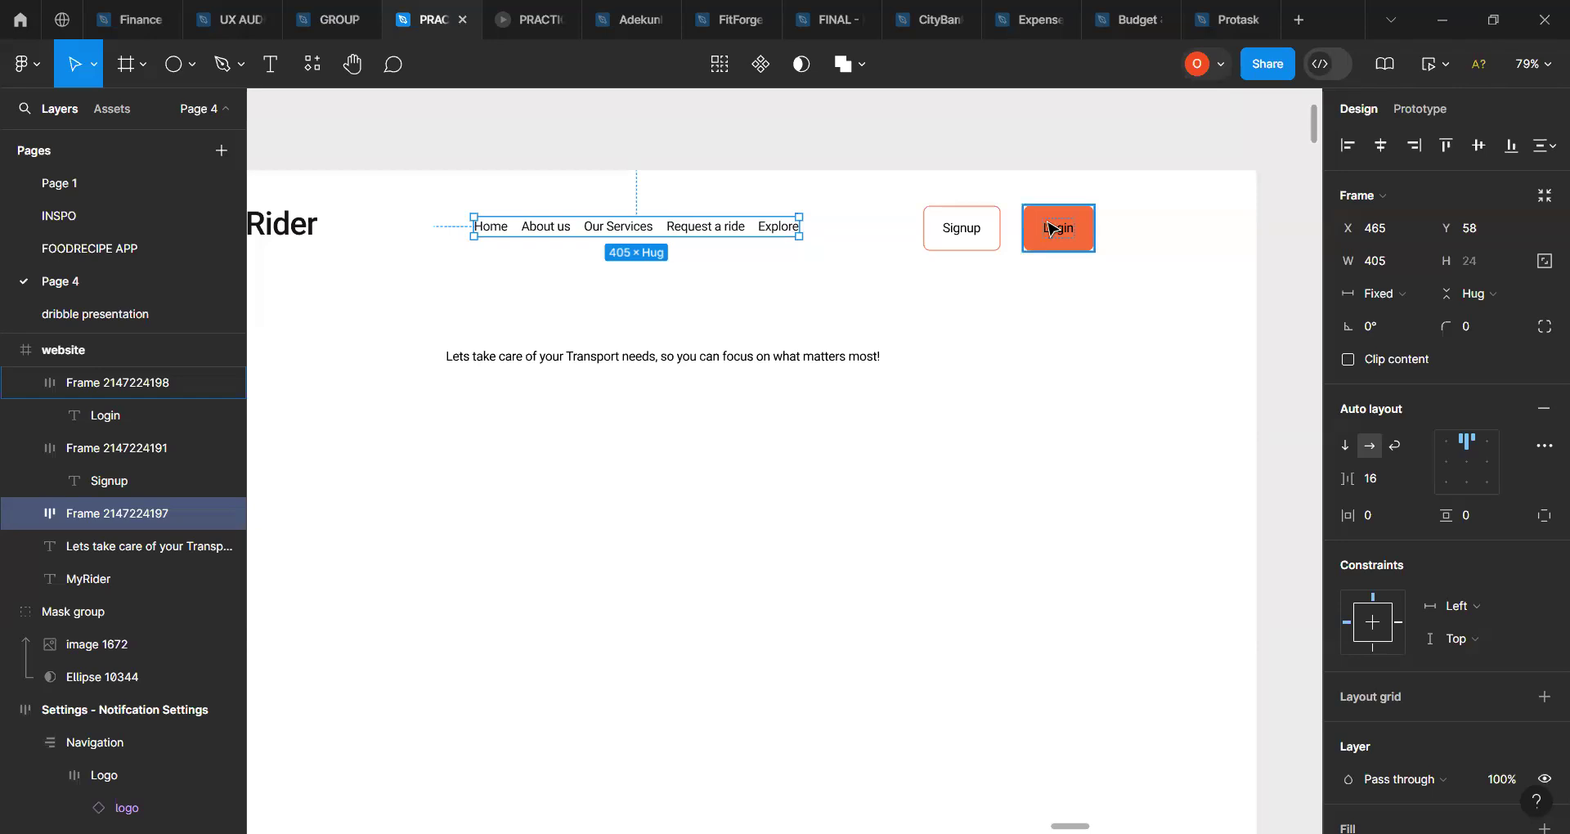
# Step: Set the Login button's text fill to white FFFFFF and clear the selection
pyautogui.scroll(1, 963, 411)
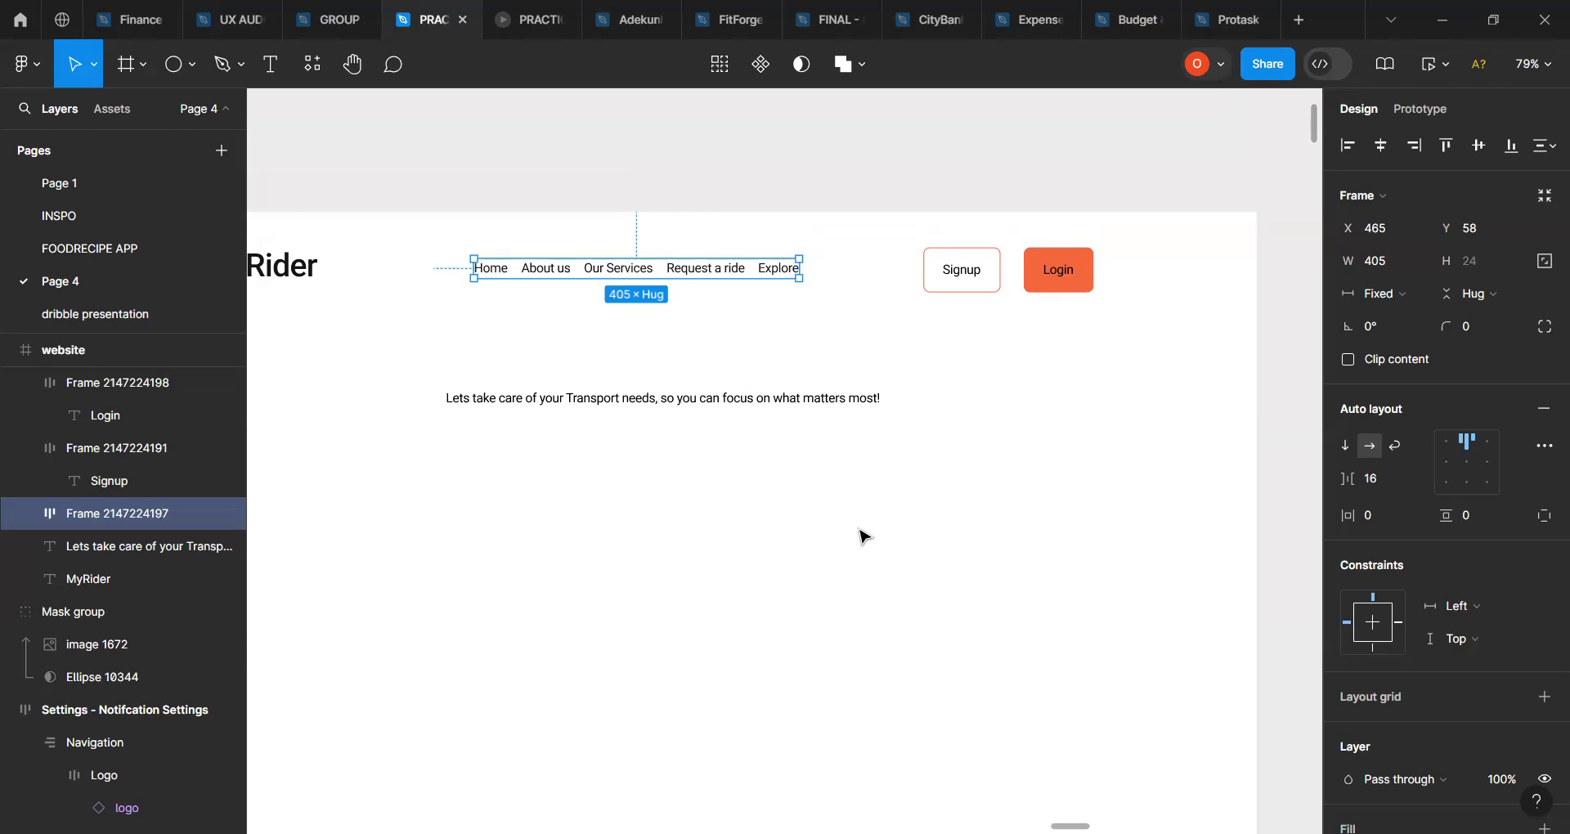
pyautogui.hscroll(-1, 672, 515)
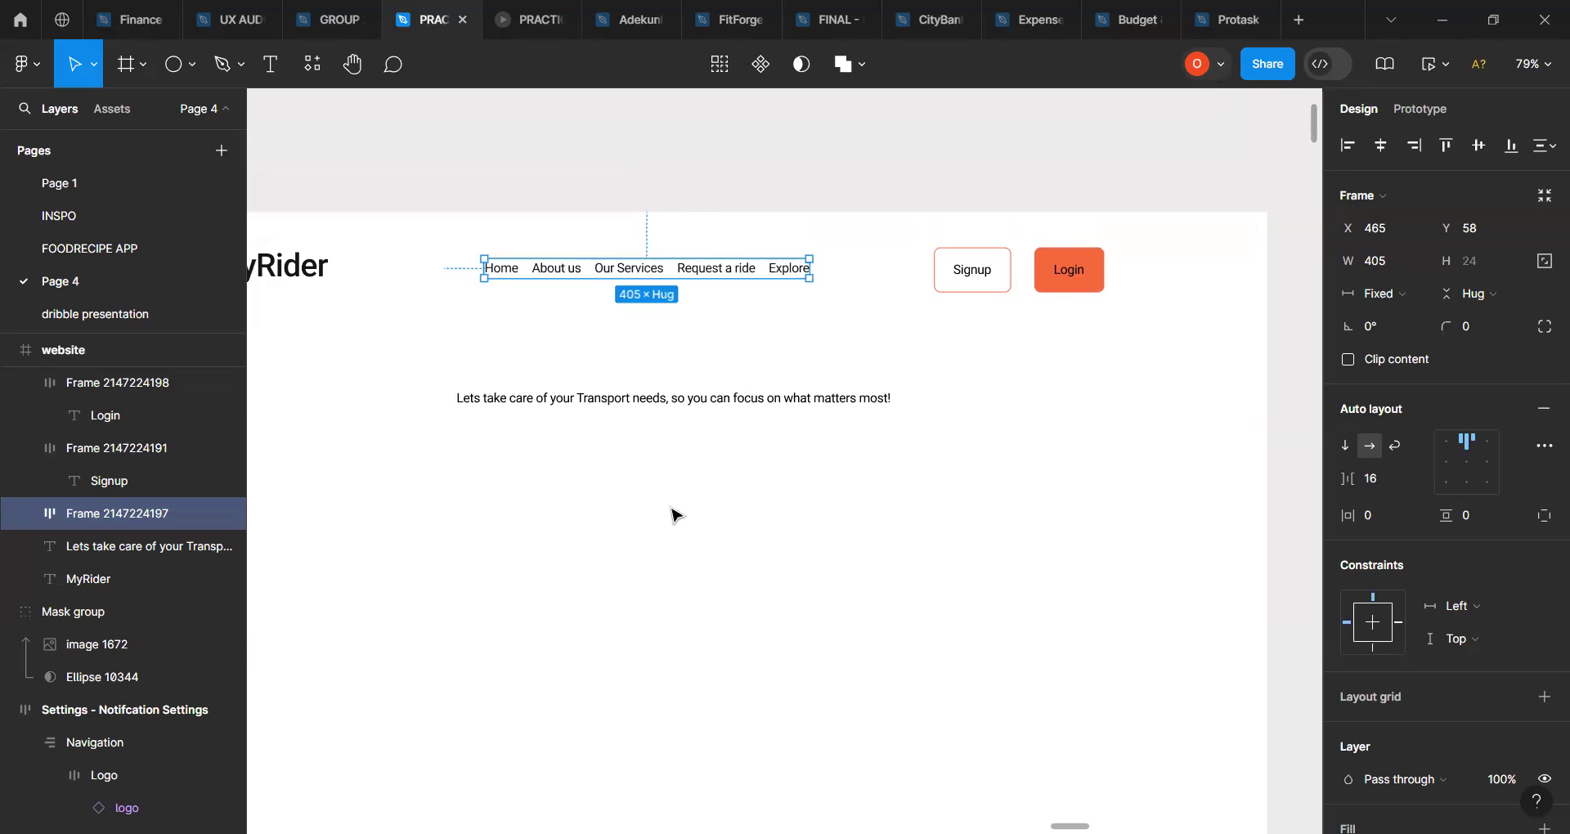
pyautogui.scroll(4, 672, 515)
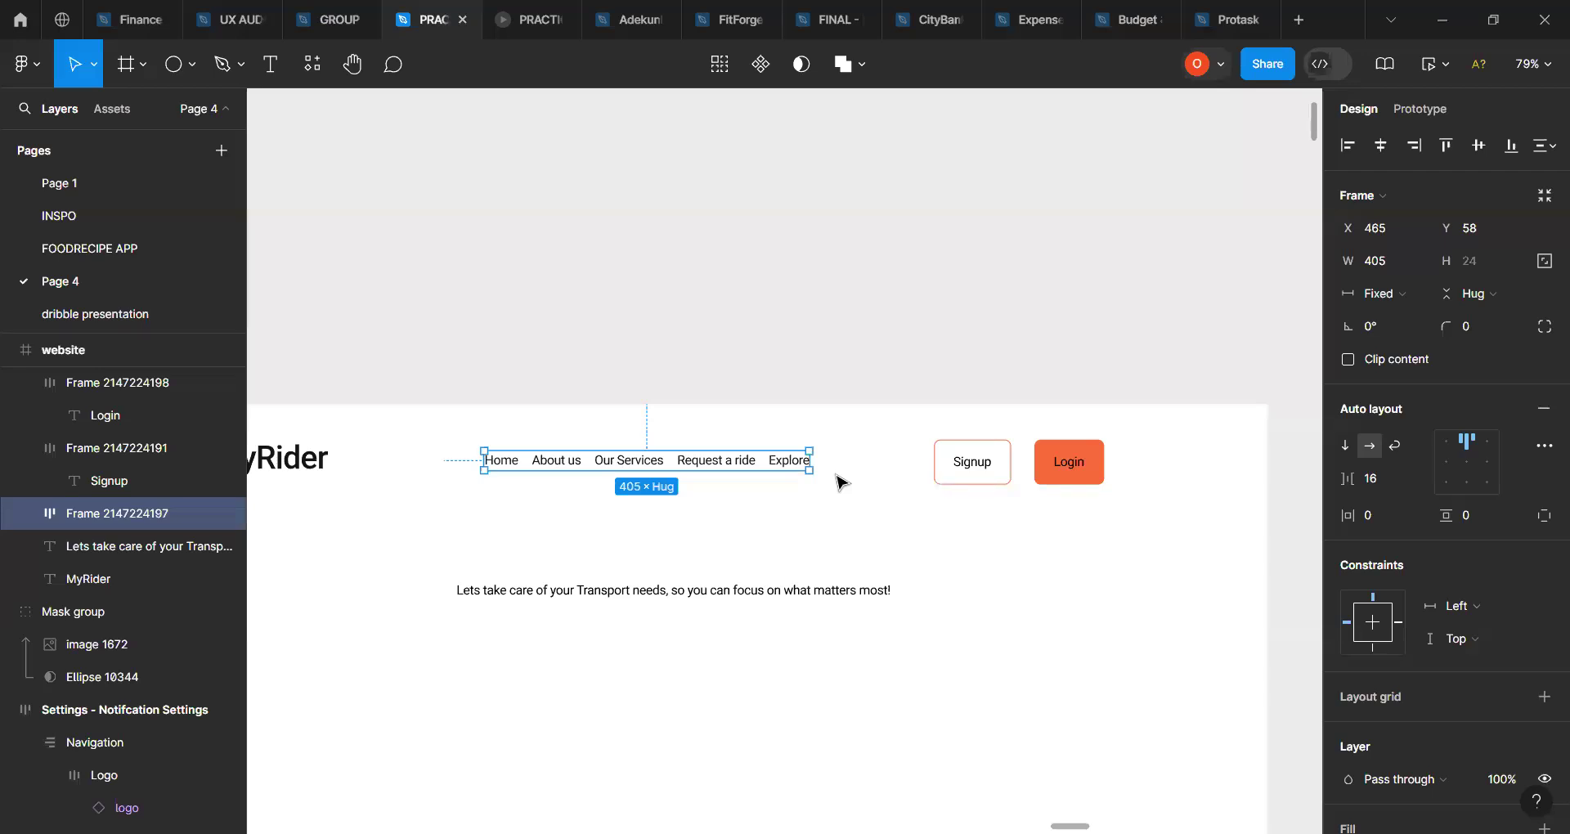
pyautogui.doubleClick(1079, 475)
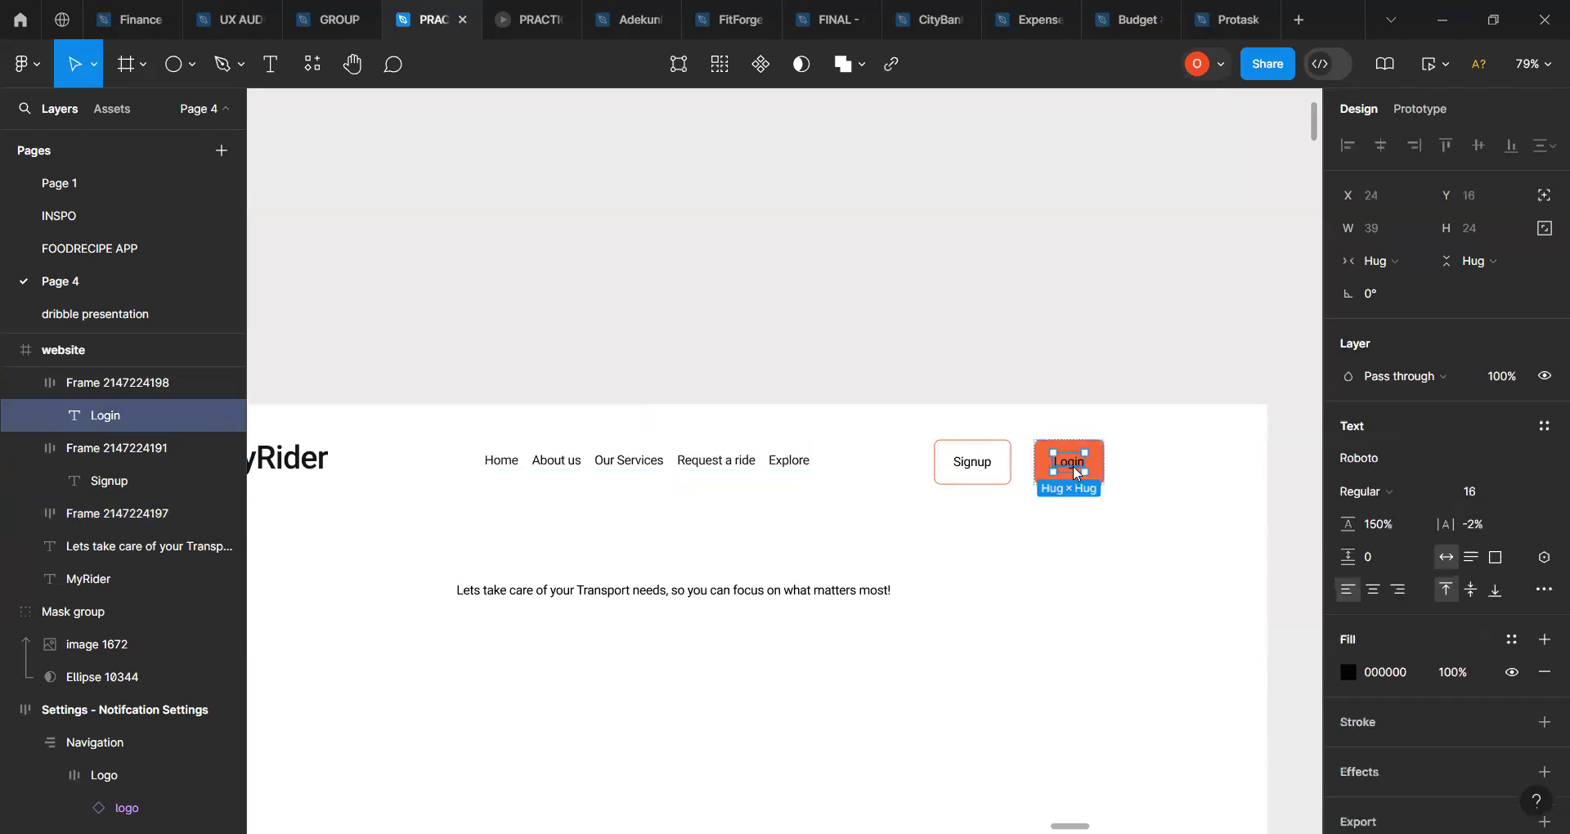
pyautogui.click(1392, 674)
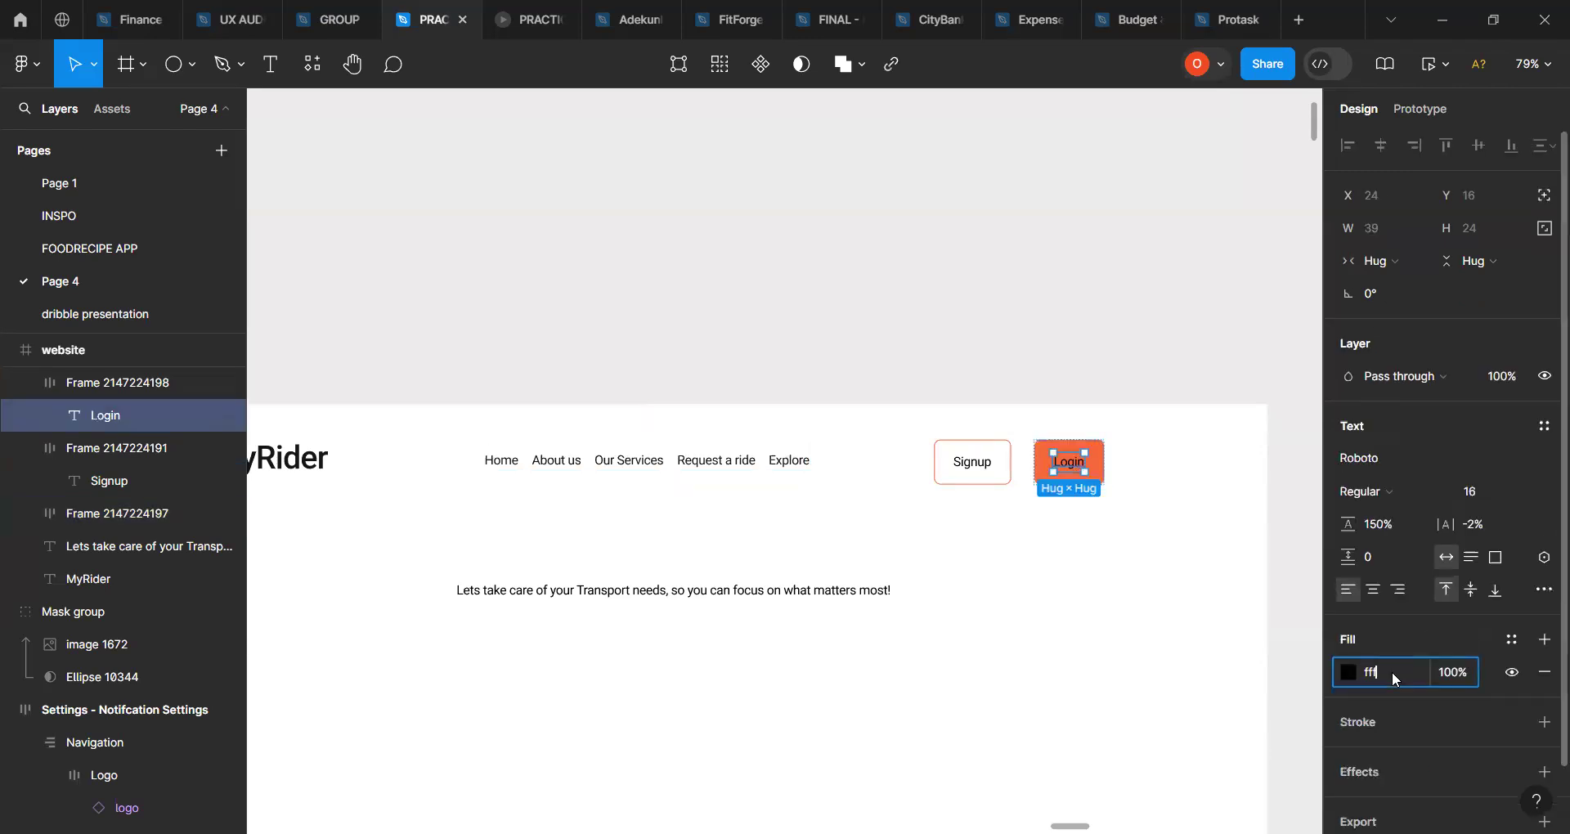
pyautogui.press('Return')
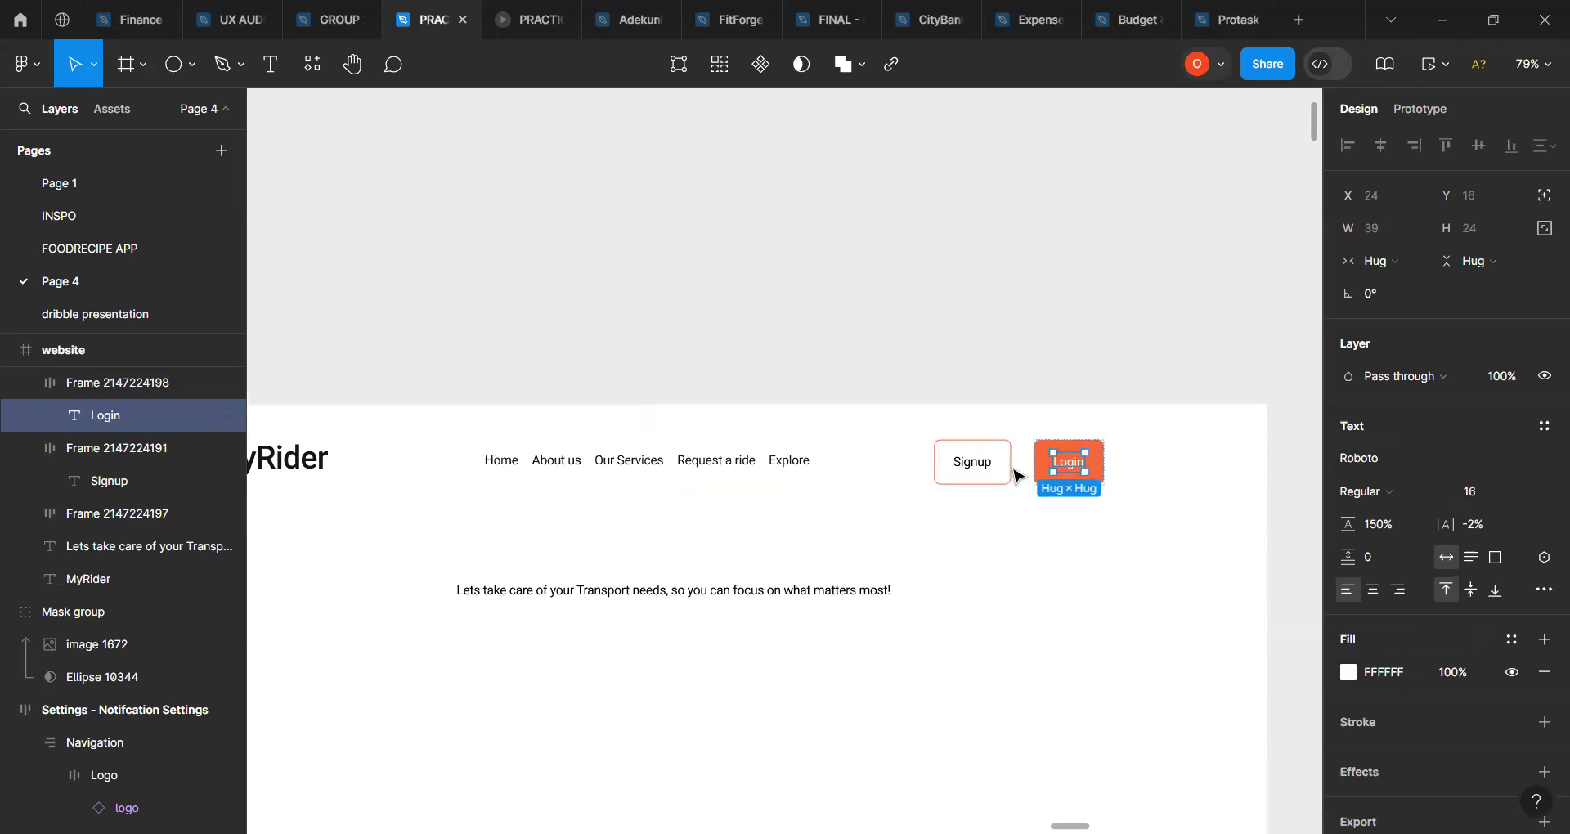
pyautogui.click(1016, 557)
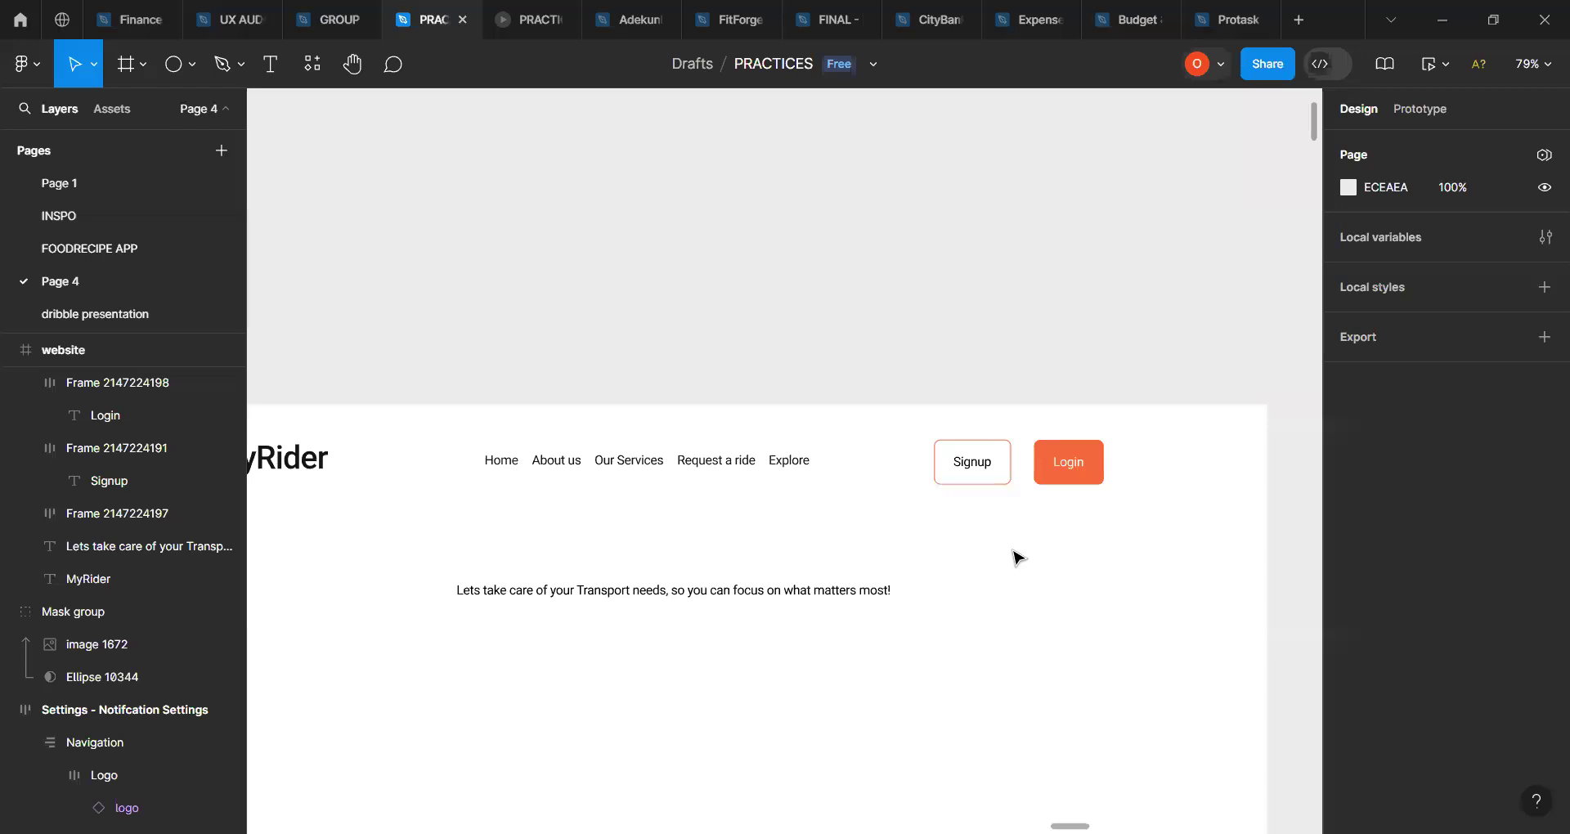
# Step: Recolor the Signup label from black to the button's stroke color F4683C and clear the selection
pyautogui.click(986, 459)
pyautogui.scroll(-5, 1434, 553)
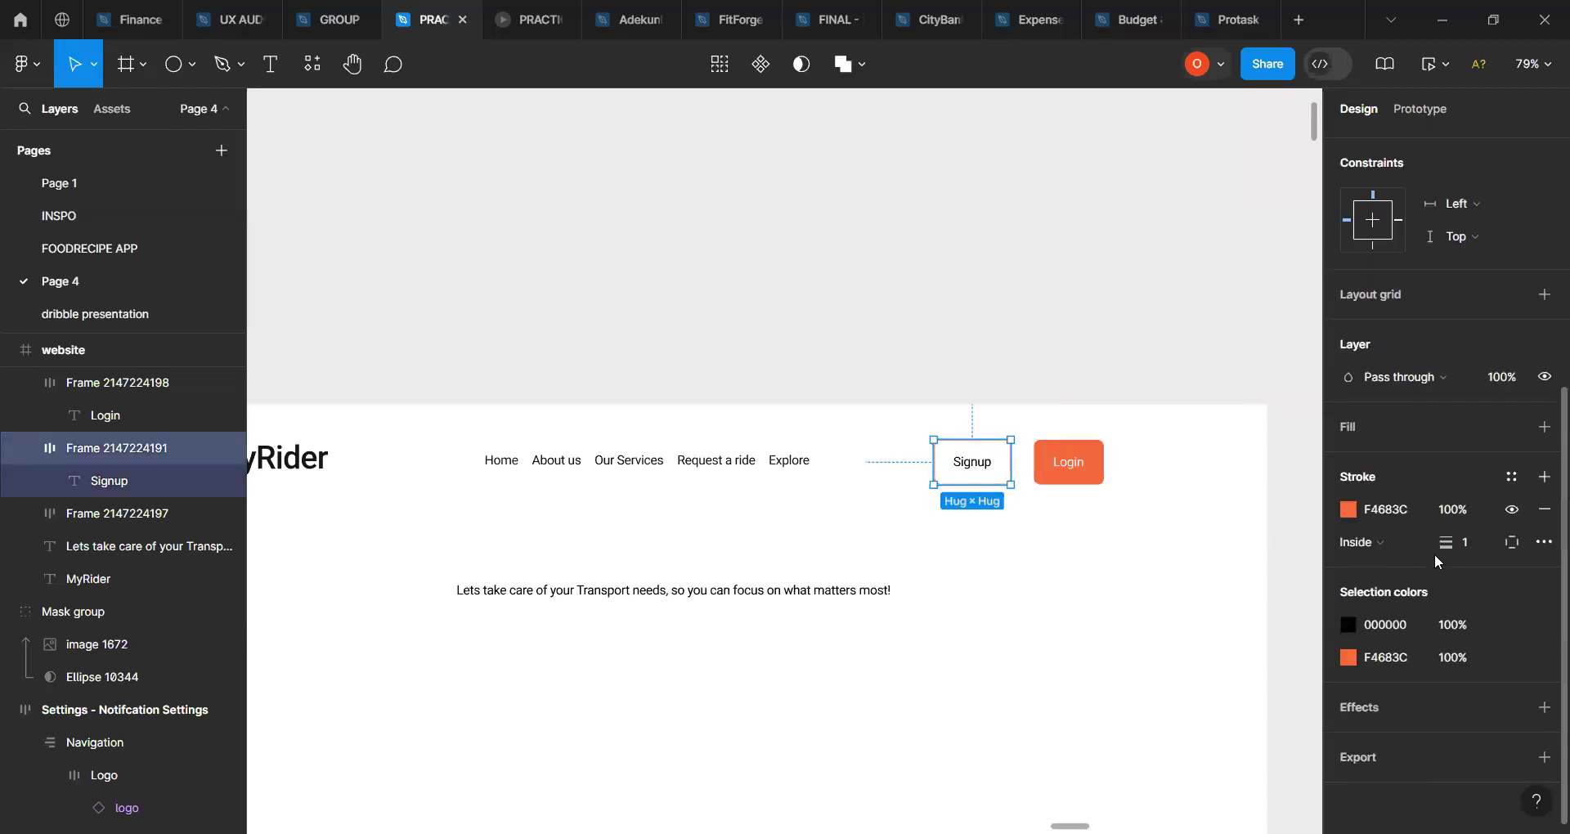
pyautogui.click(1390, 511)
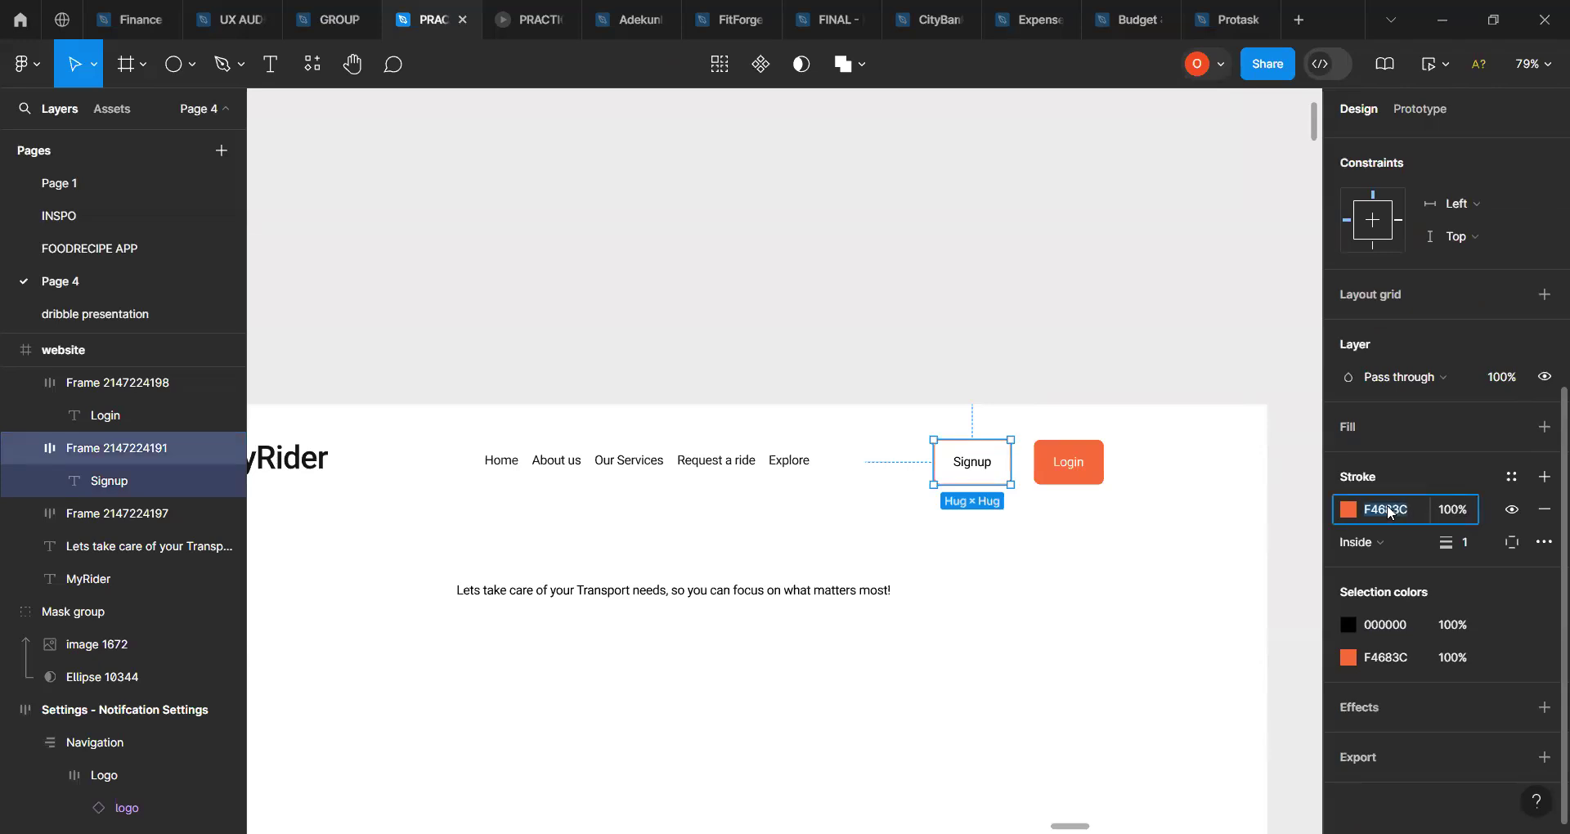
pyautogui.click(1384, 627)
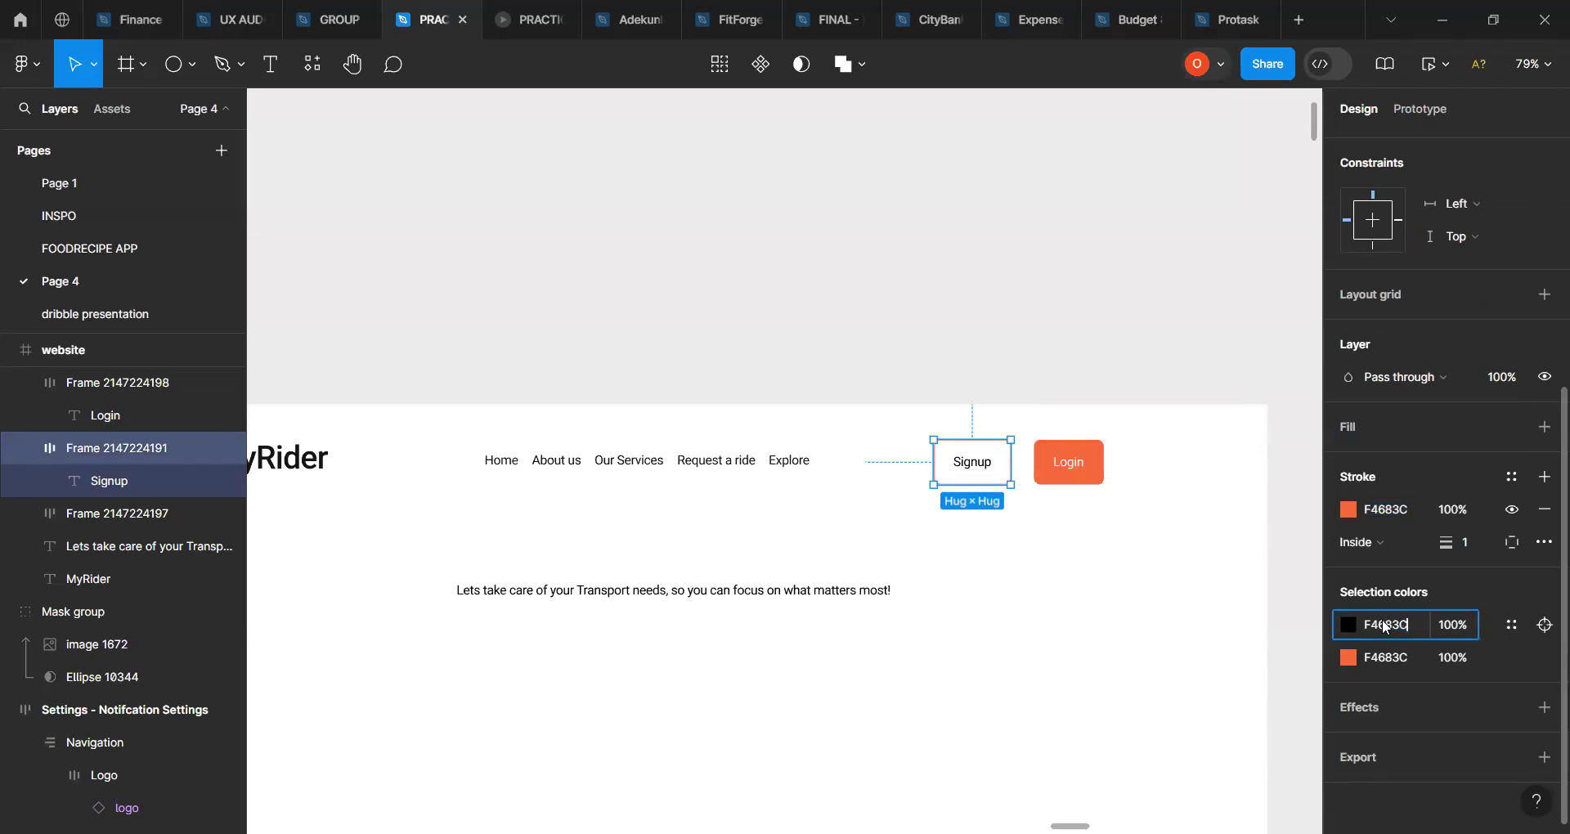
pyautogui.write('F4683C')
pyautogui.press('Return')
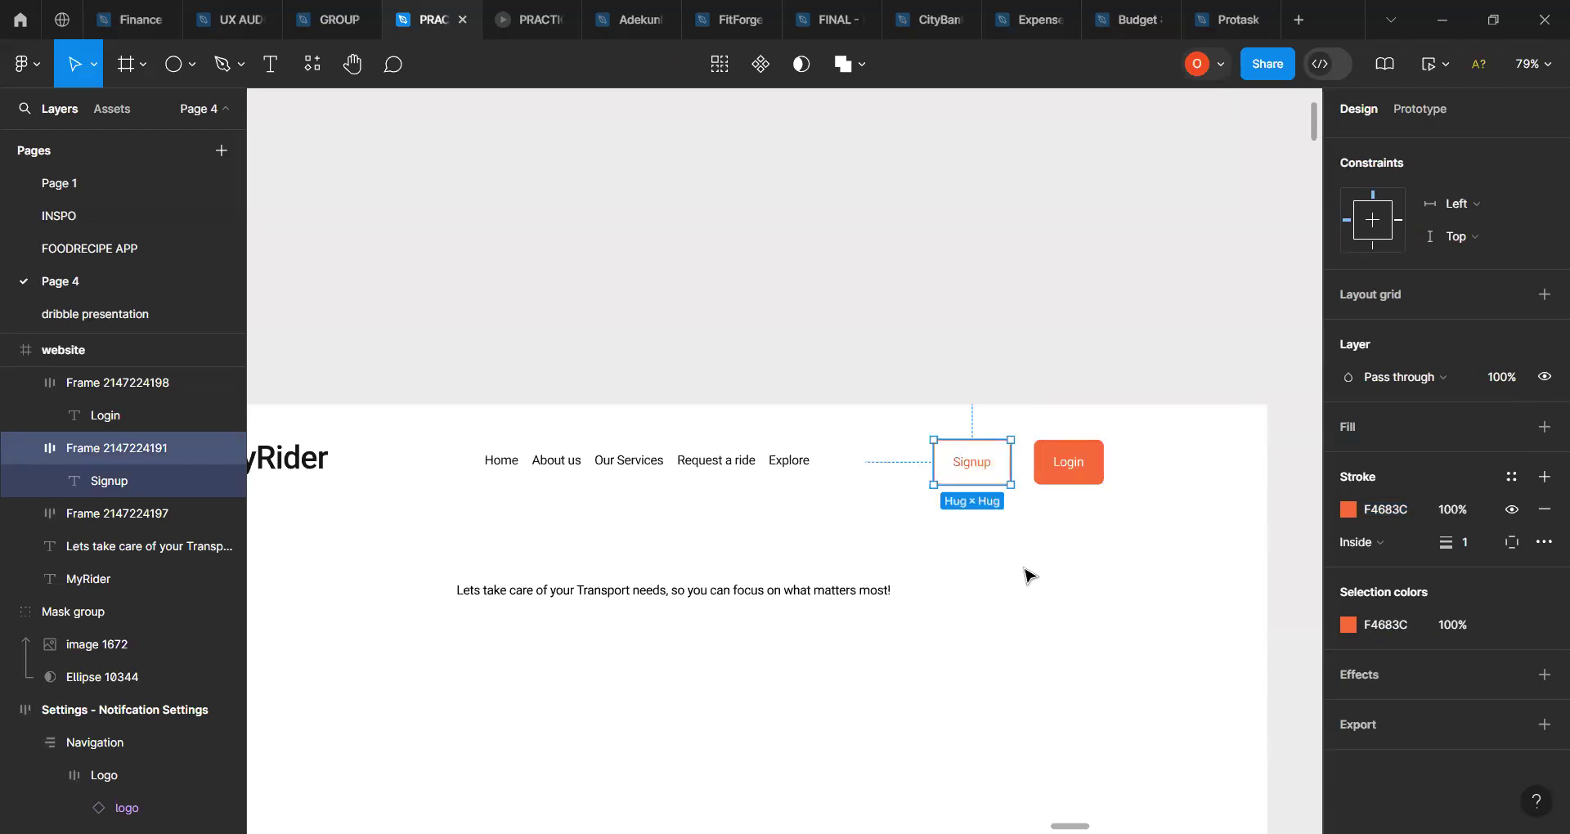
pyautogui.click(1029, 576)
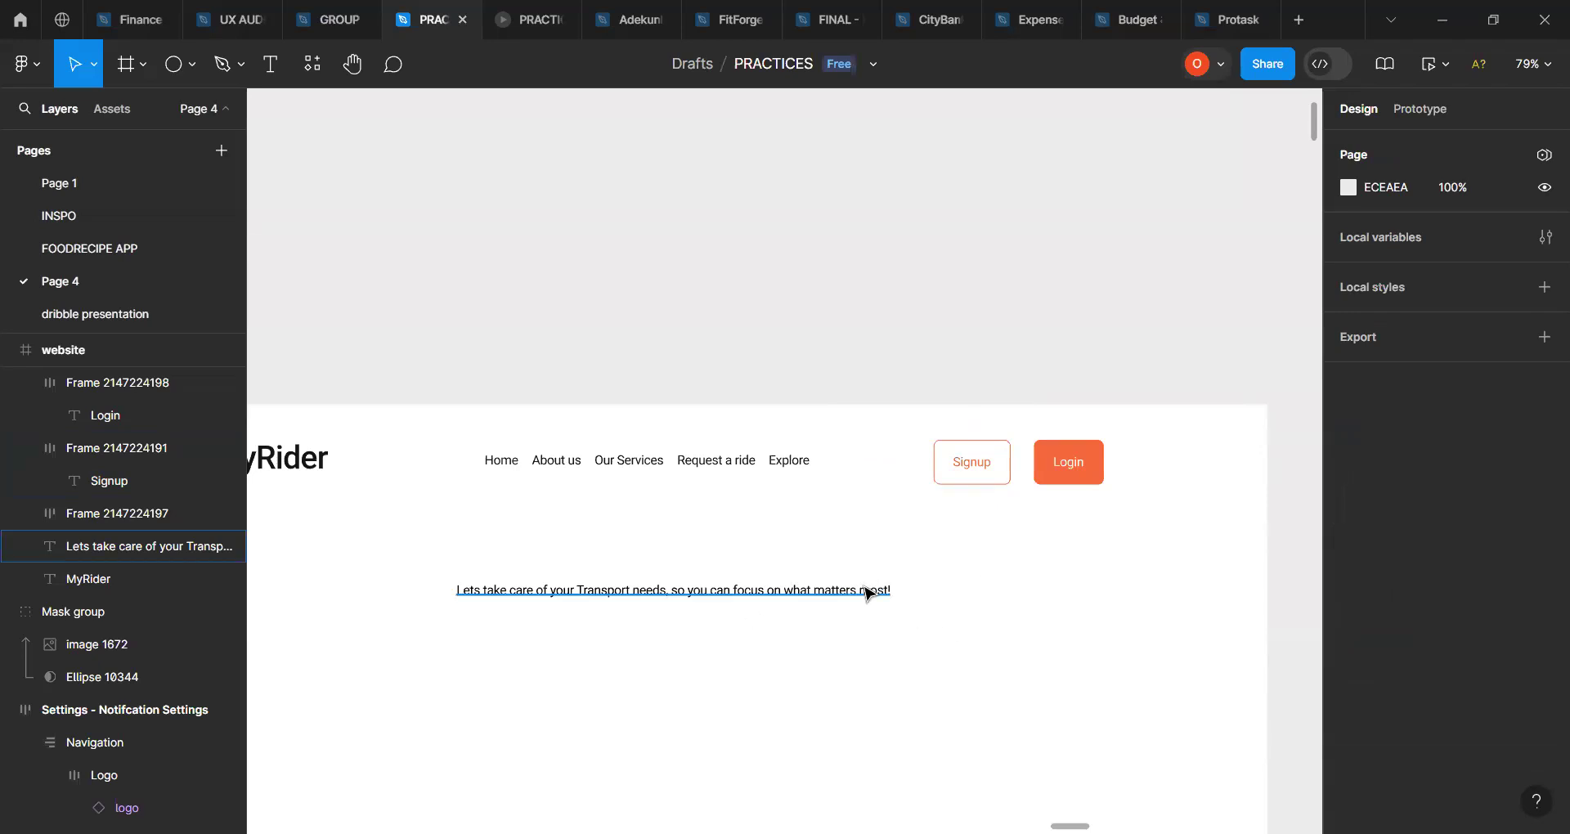
# Step: Move the transport tagline further below the navigation row, to about X 348, Y 358
pyautogui.click(791, 596)
pyautogui.moveTo(784, 638); pyautogui.dragTo(720, 757)
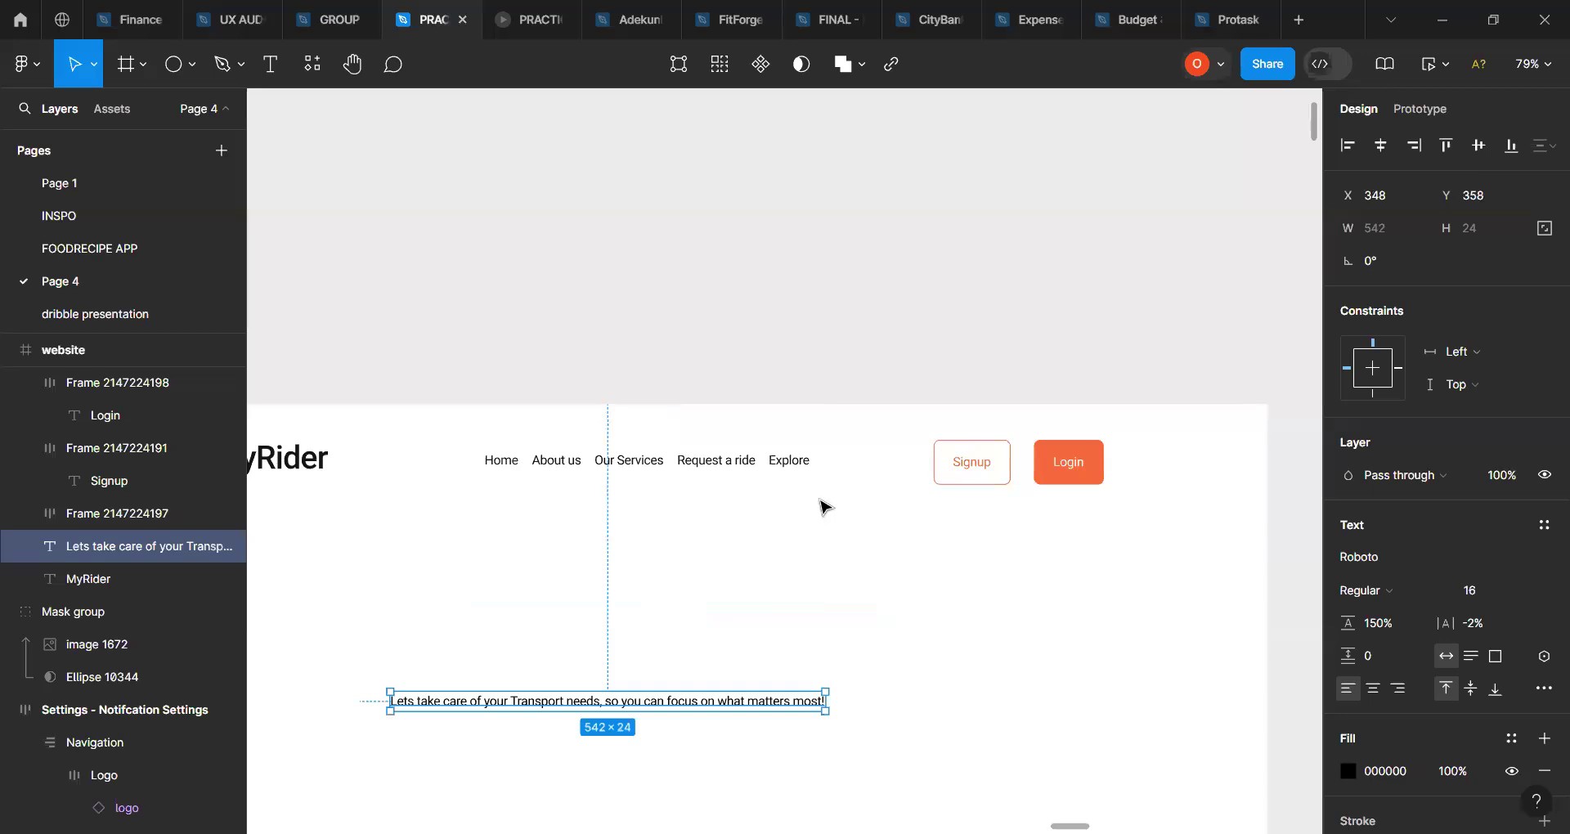
pyautogui.scroll(-2, 899, 489)
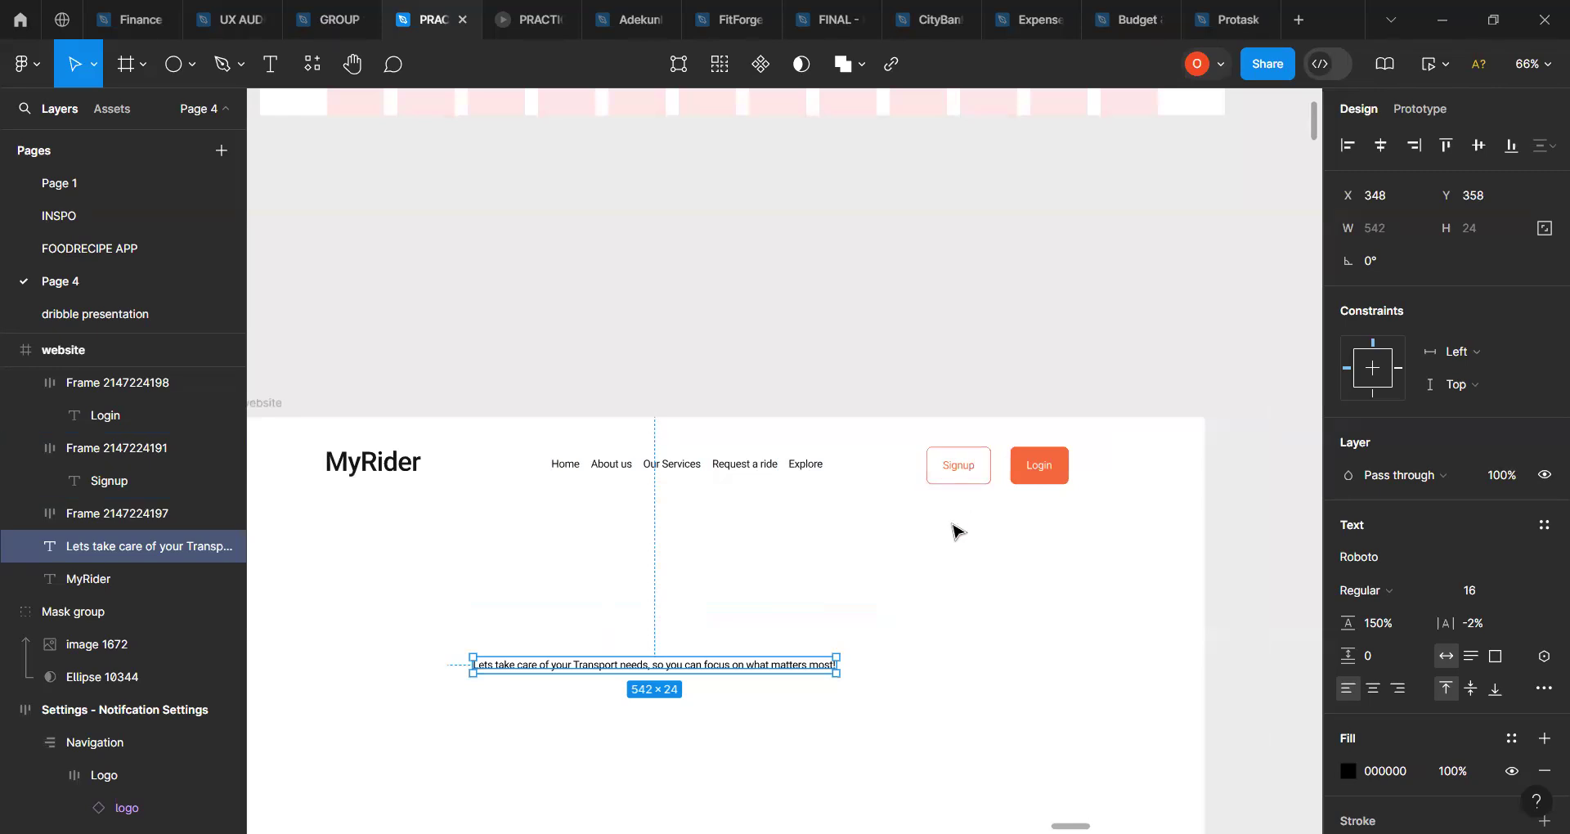
# Step: Shift the hue of the Login button's fill to blue 3C44F4
pyautogui.scroll(1, 957, 531)
pyautogui.scroll(2, 1001, 527)
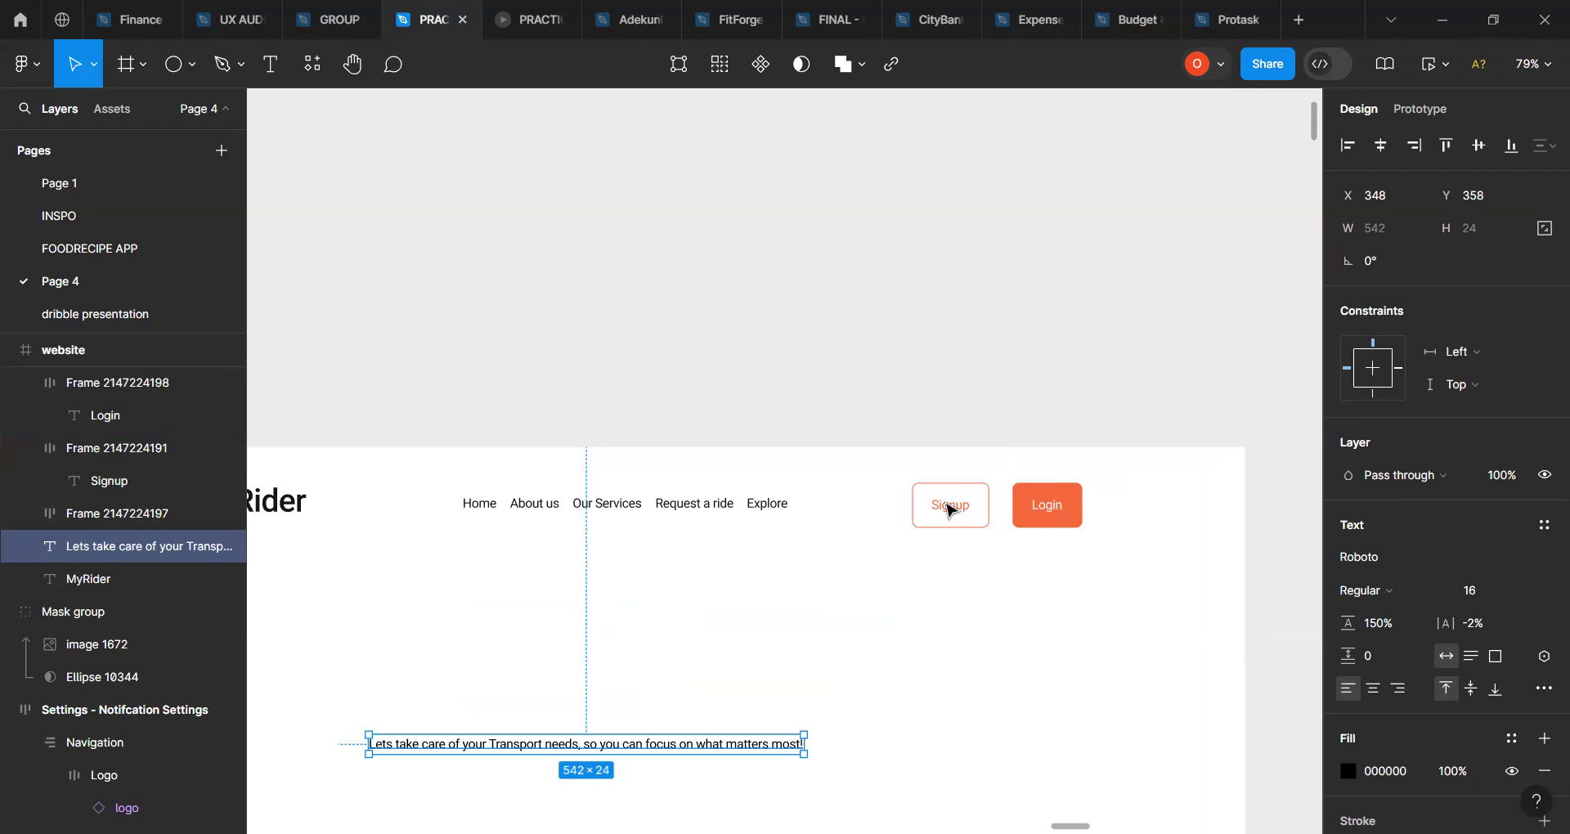
pyautogui.scroll(3, 1068, 554)
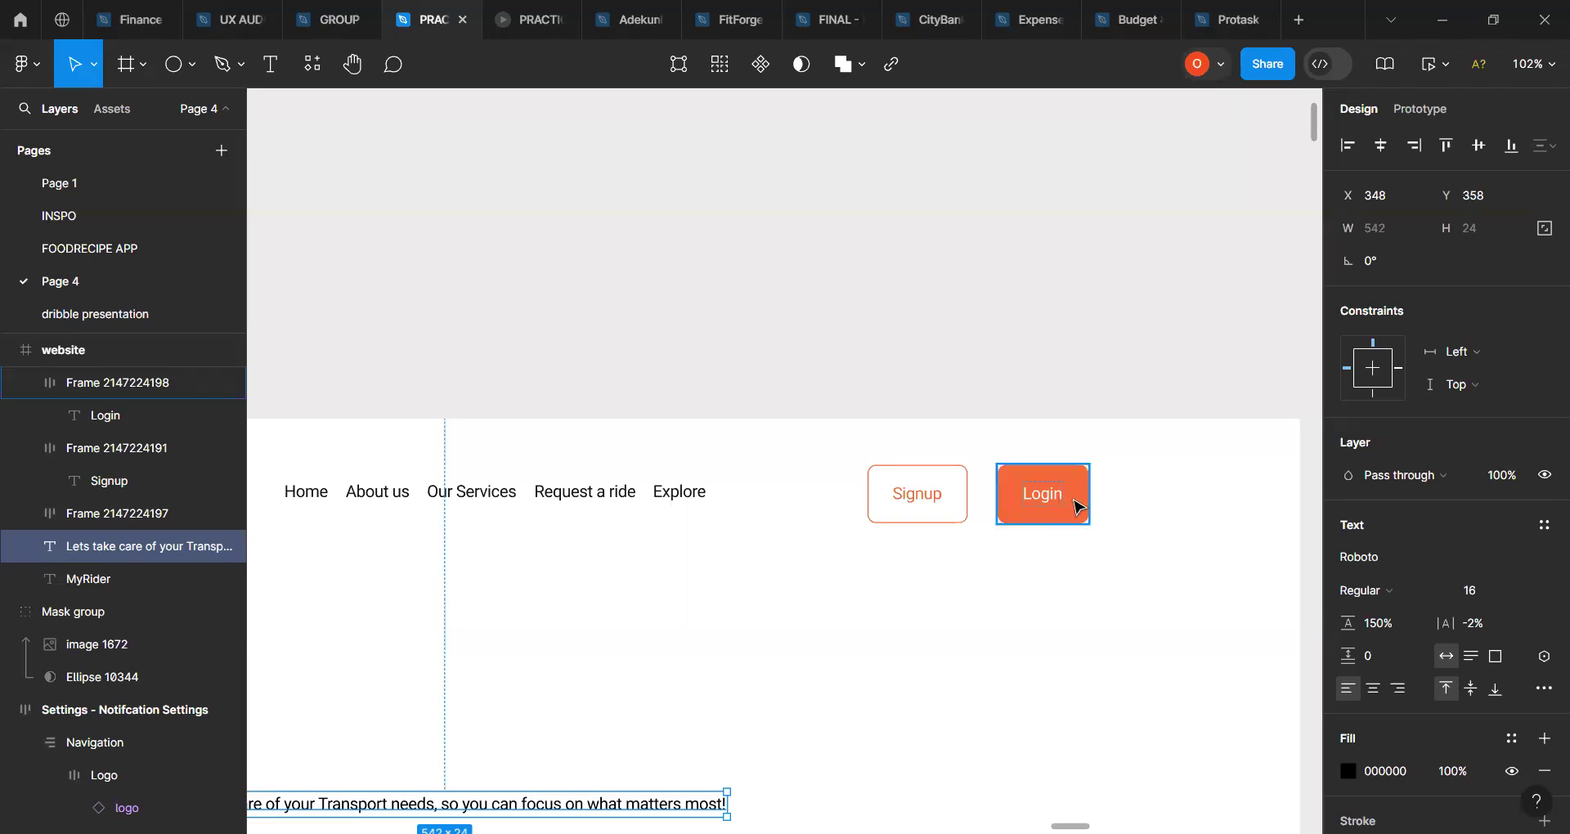
pyautogui.scroll(3, 1077, 507)
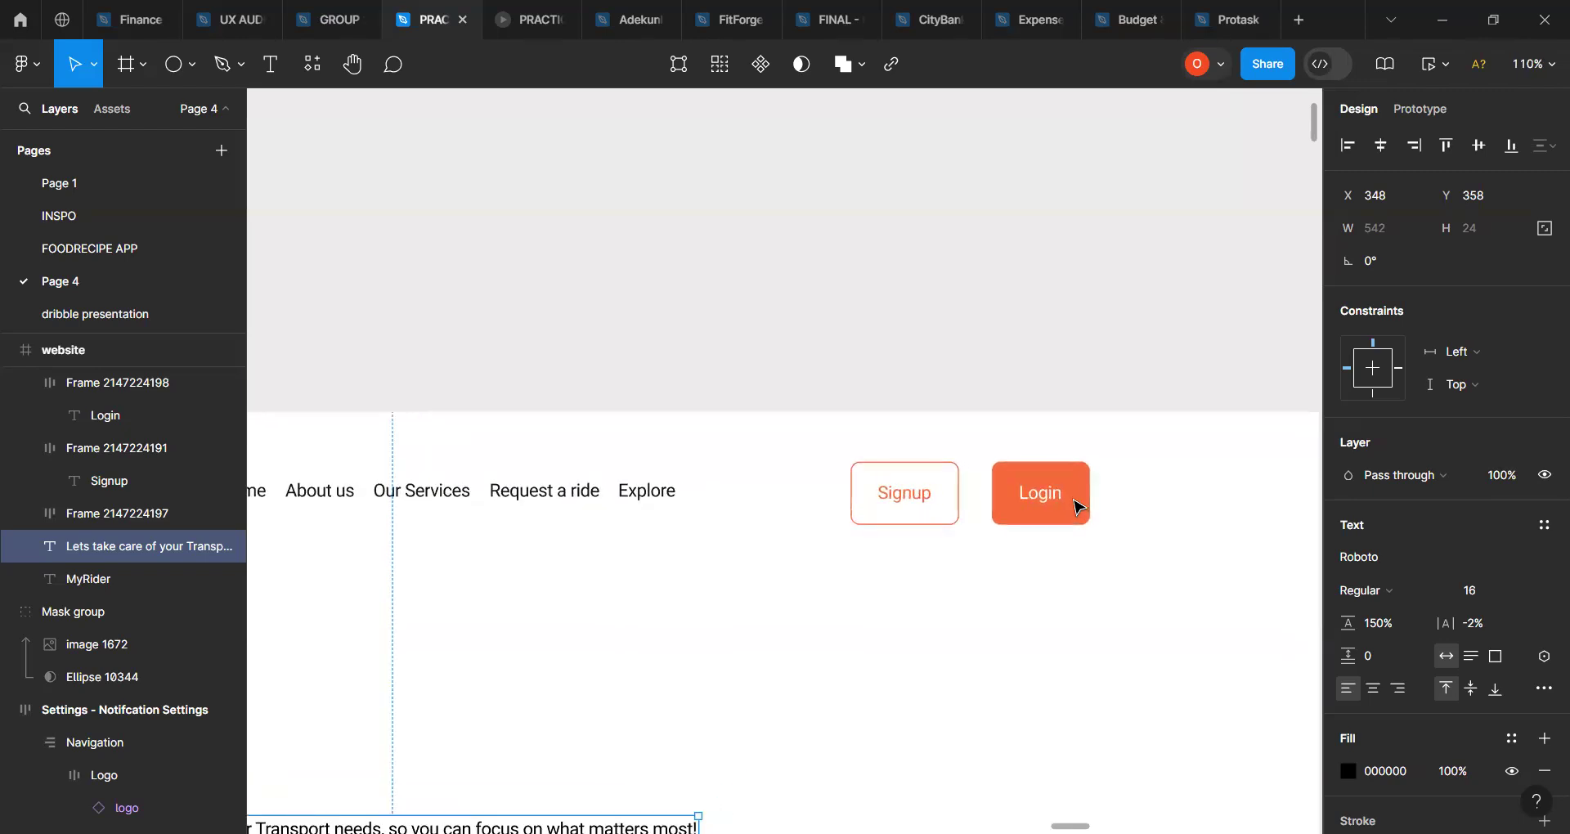
pyautogui.scroll(-2, 1453, 552)
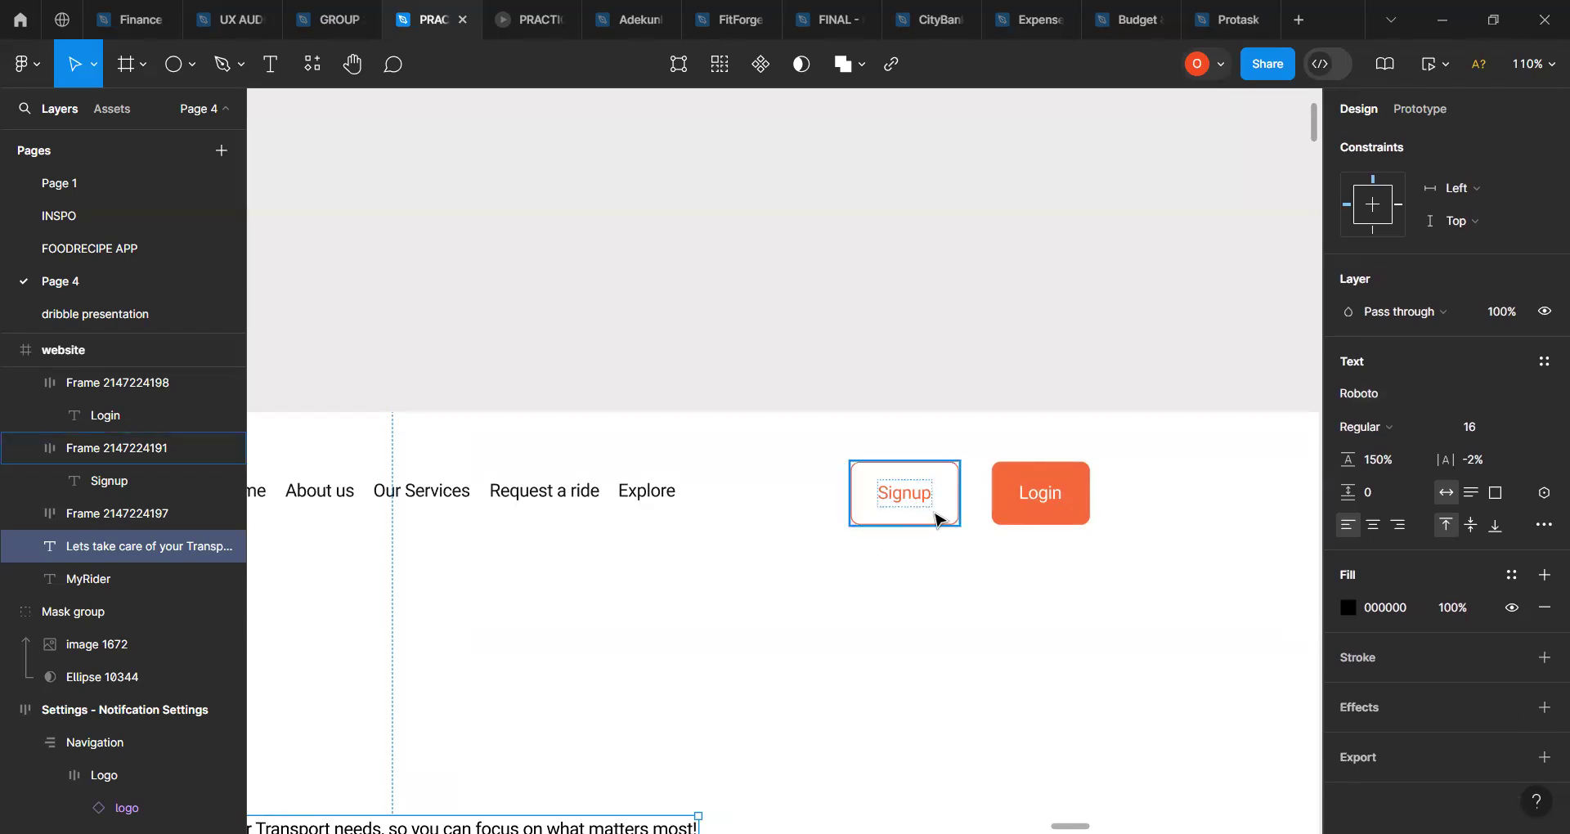
pyautogui.click(1086, 513)
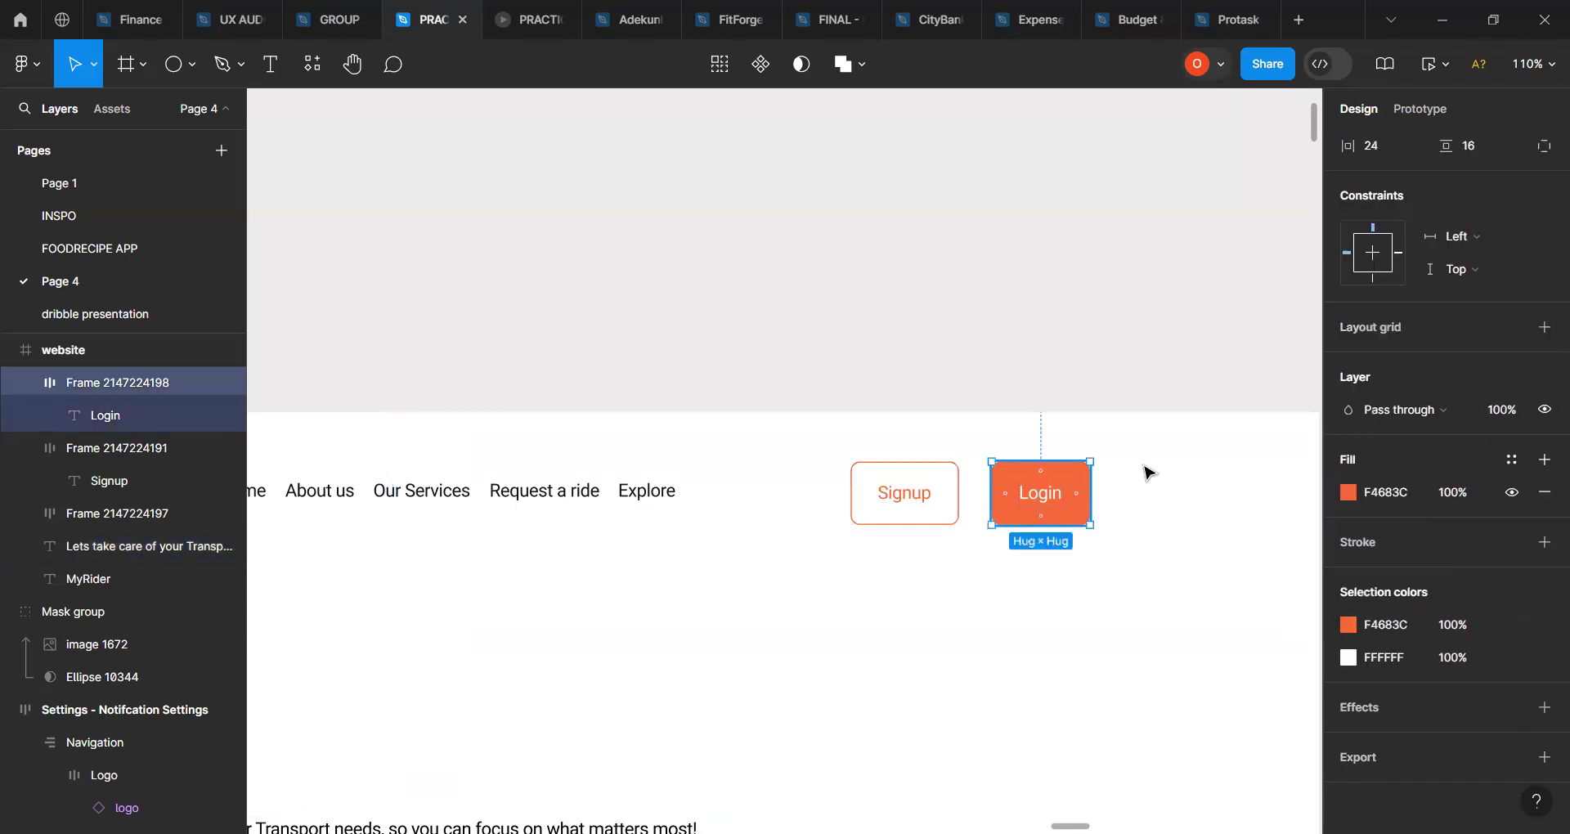
pyautogui.click(1348, 493)
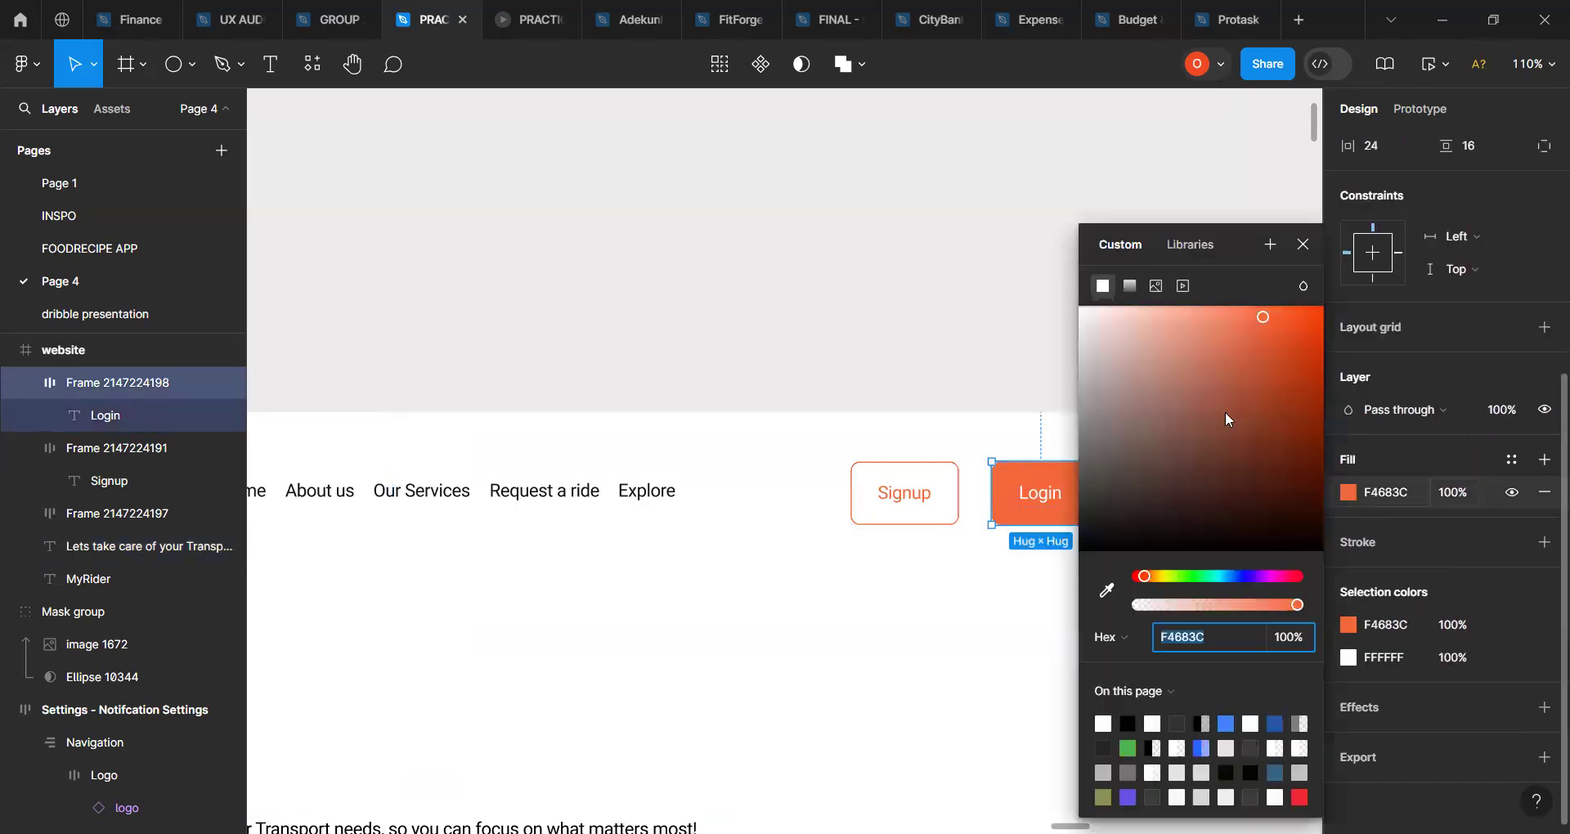
pyautogui.click(1242, 576)
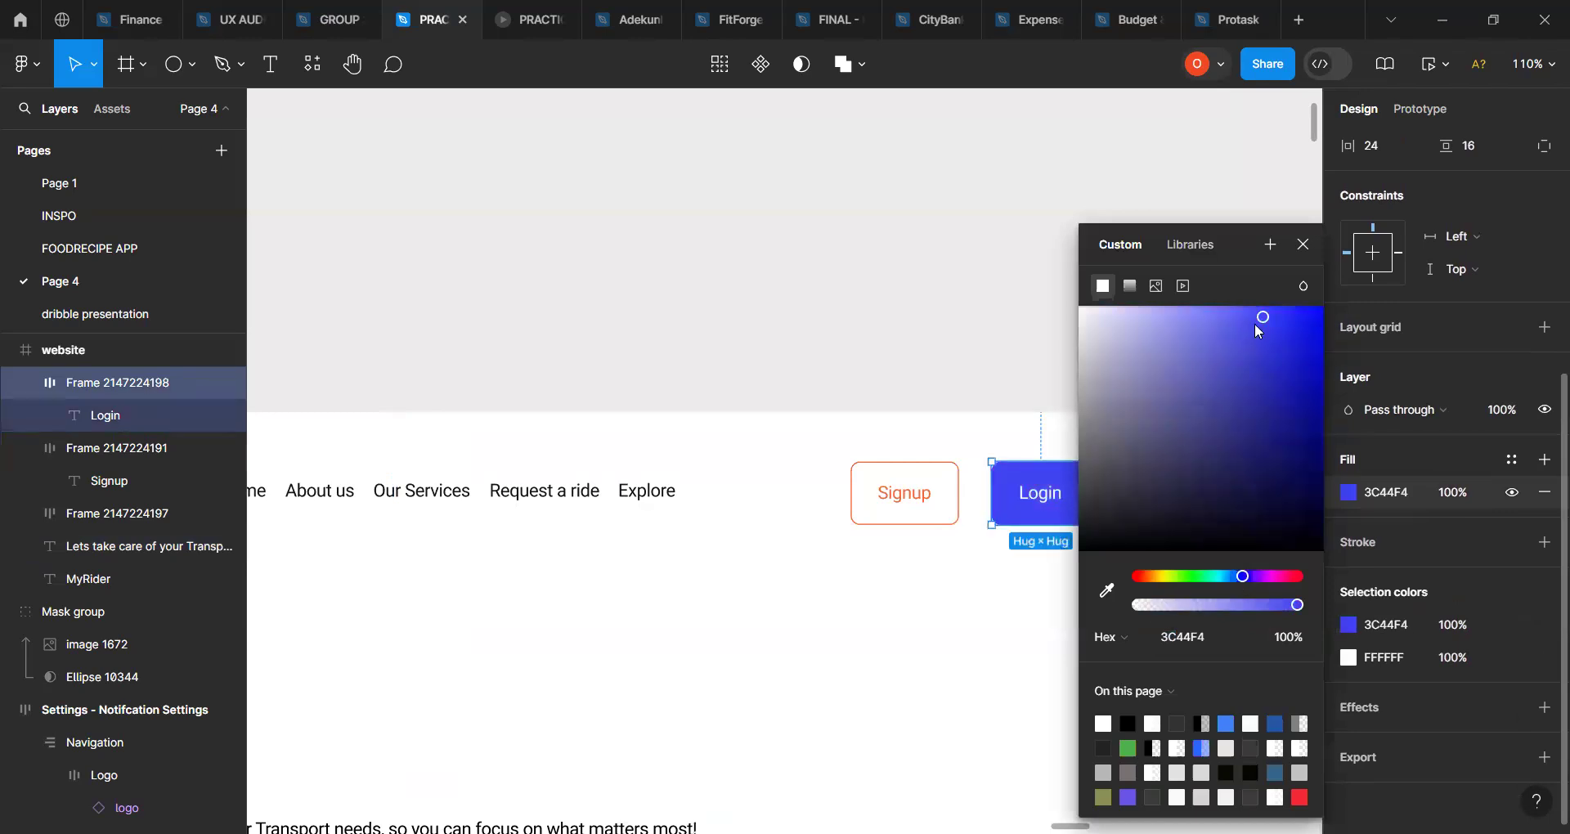
# Step: Darken the Login button's fill to deep blue 0E149F
pyautogui.moveTo(1263, 317); pyautogui.dragTo(1243, 420)
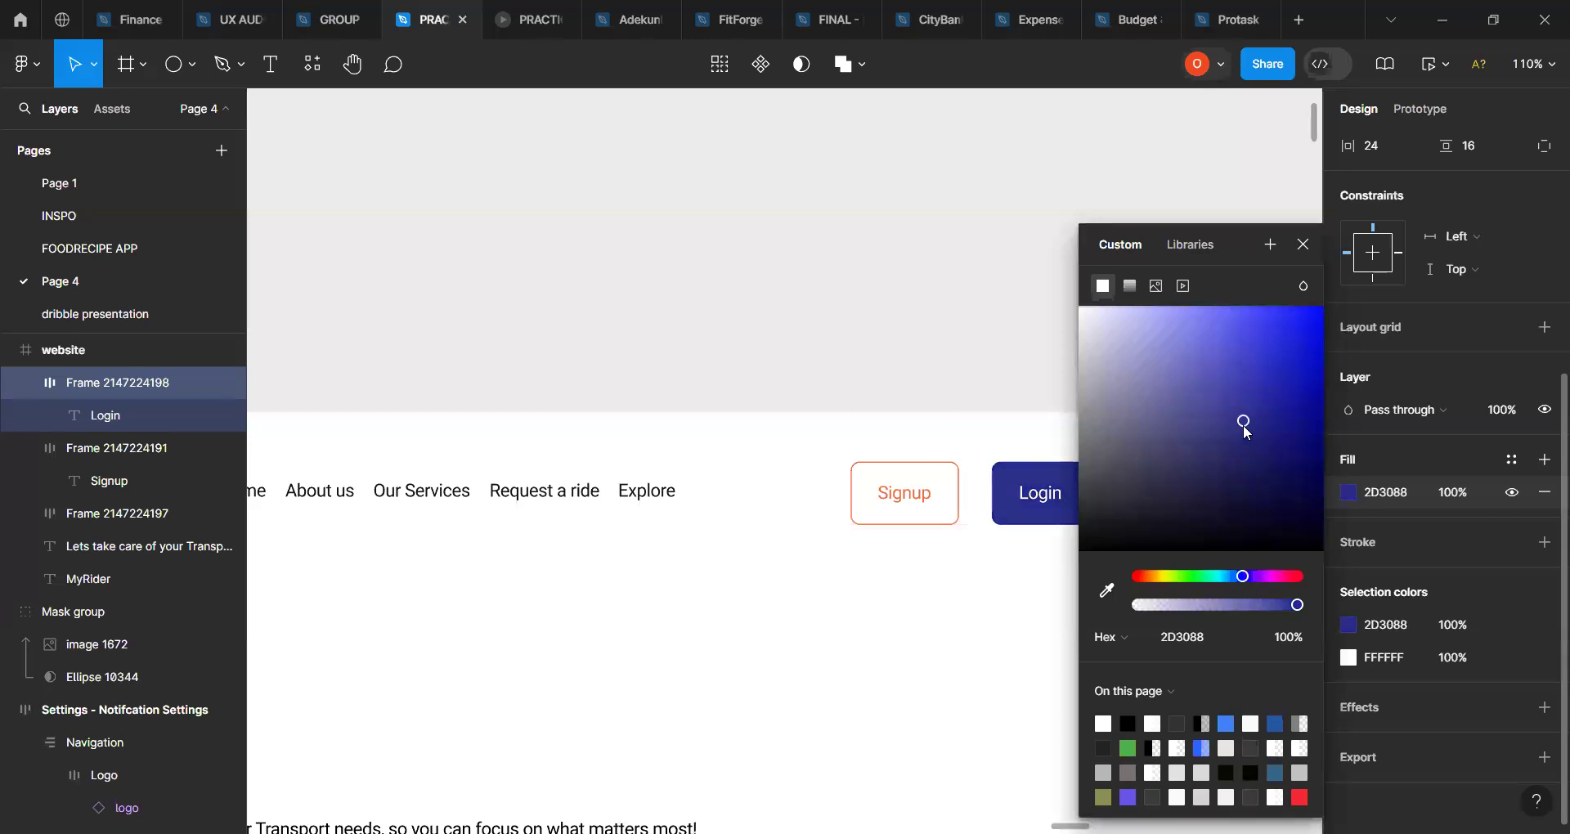
pyautogui.moveTo(1247, 481); pyautogui.dragTo(1283, 429)
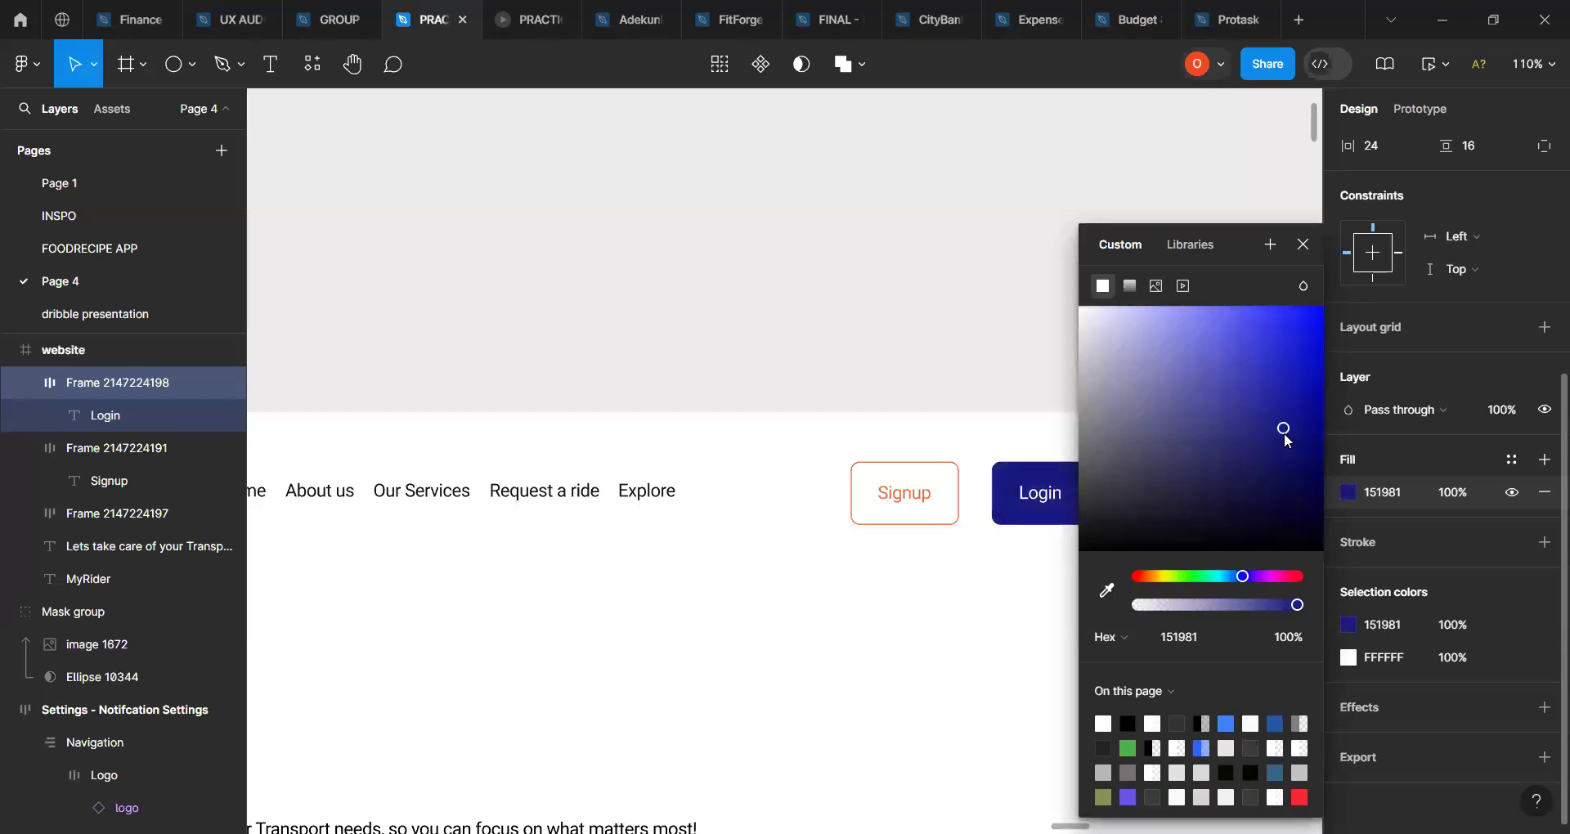
pyautogui.click(1304, 405)
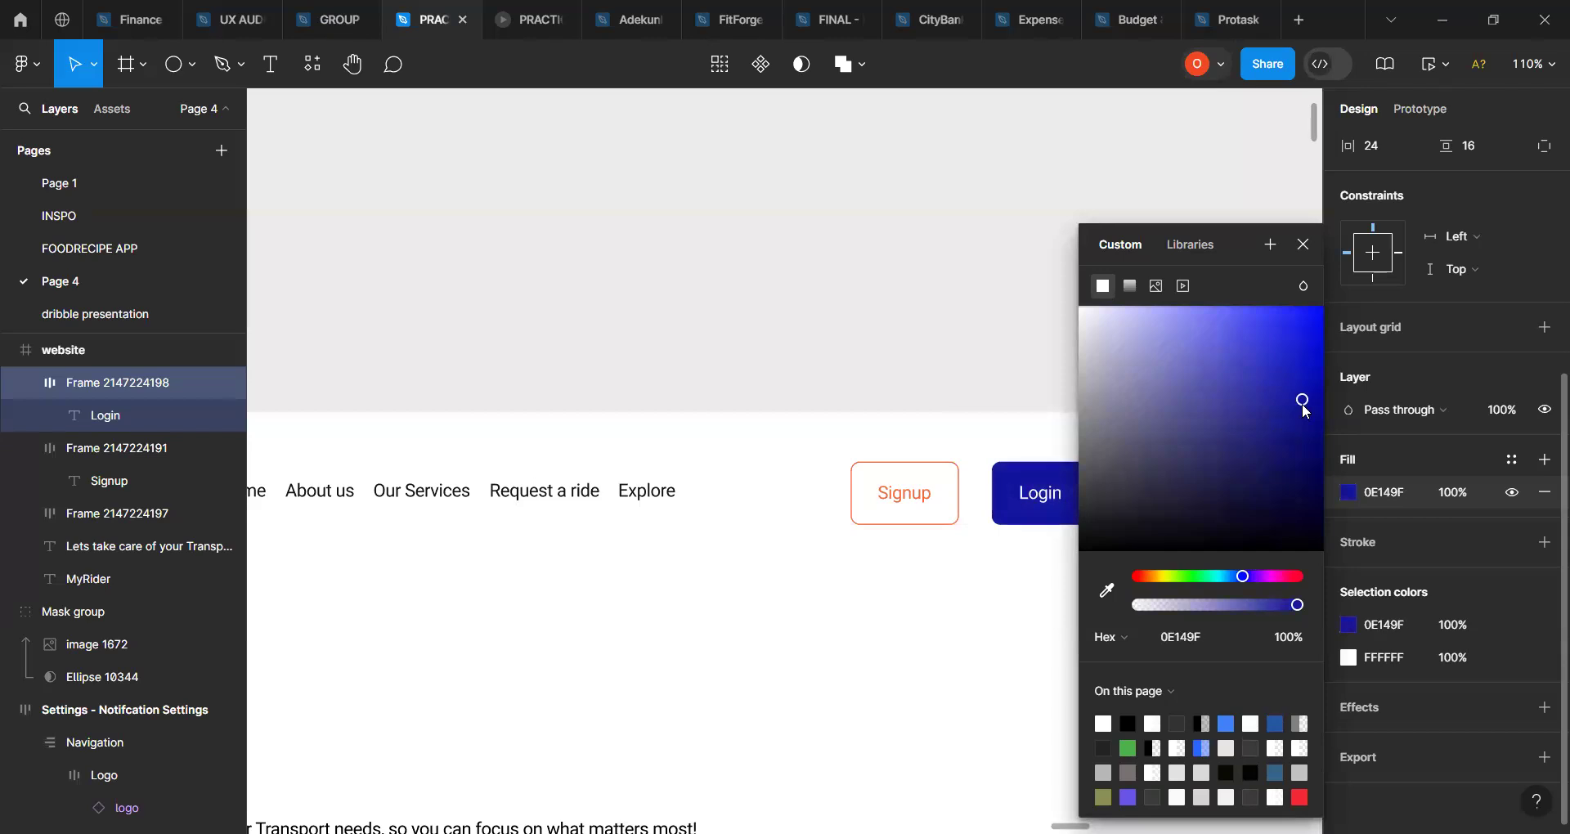
pyautogui.click(1303, 244)
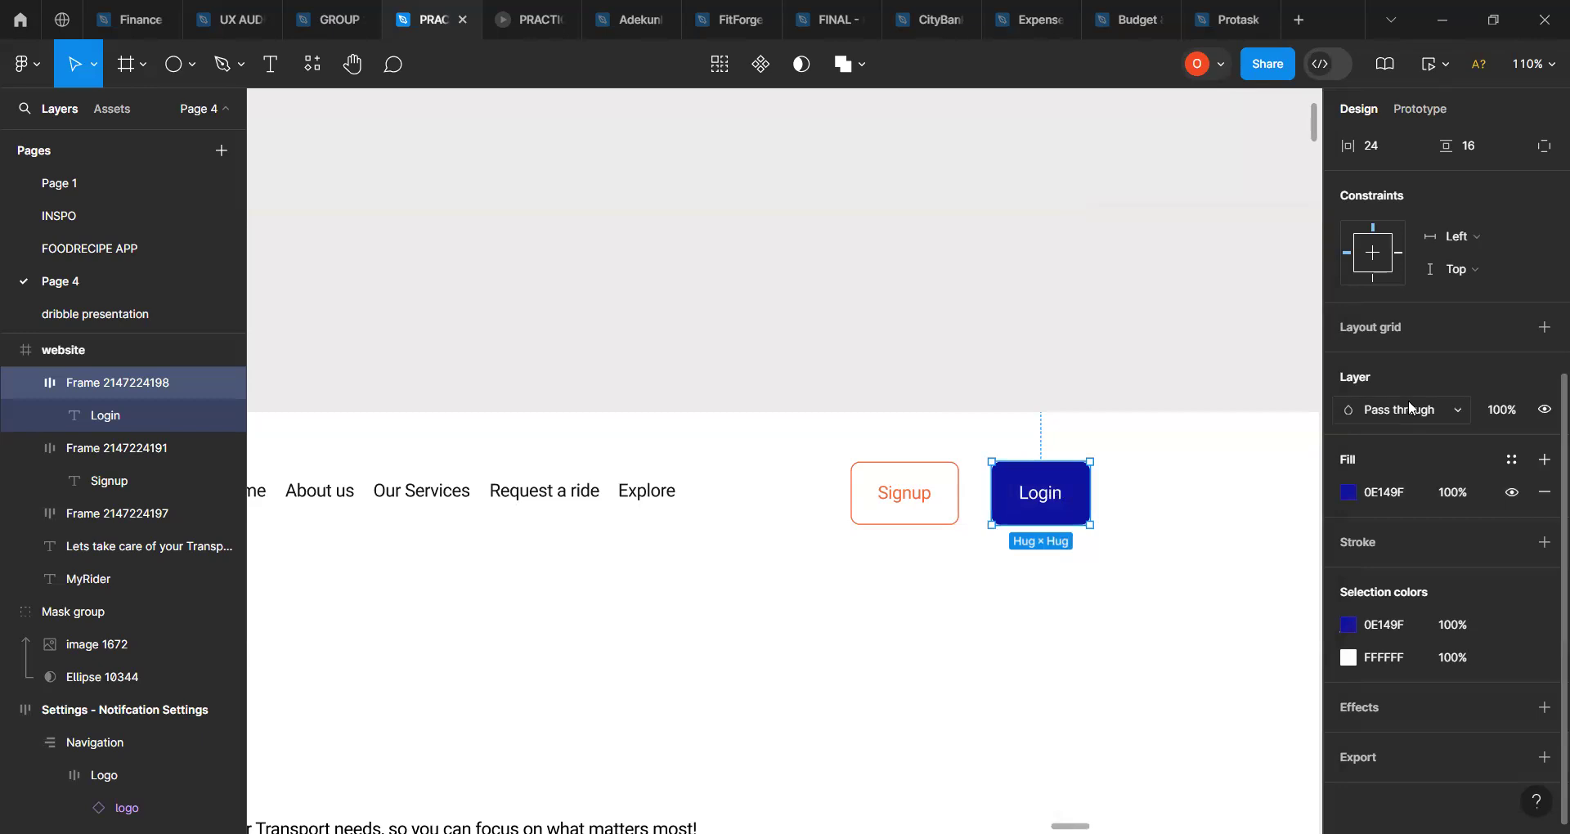
# Step: Change the Login button's fill to the brighter blue 2930DC
pyautogui.scroll(5, 1408, 400)
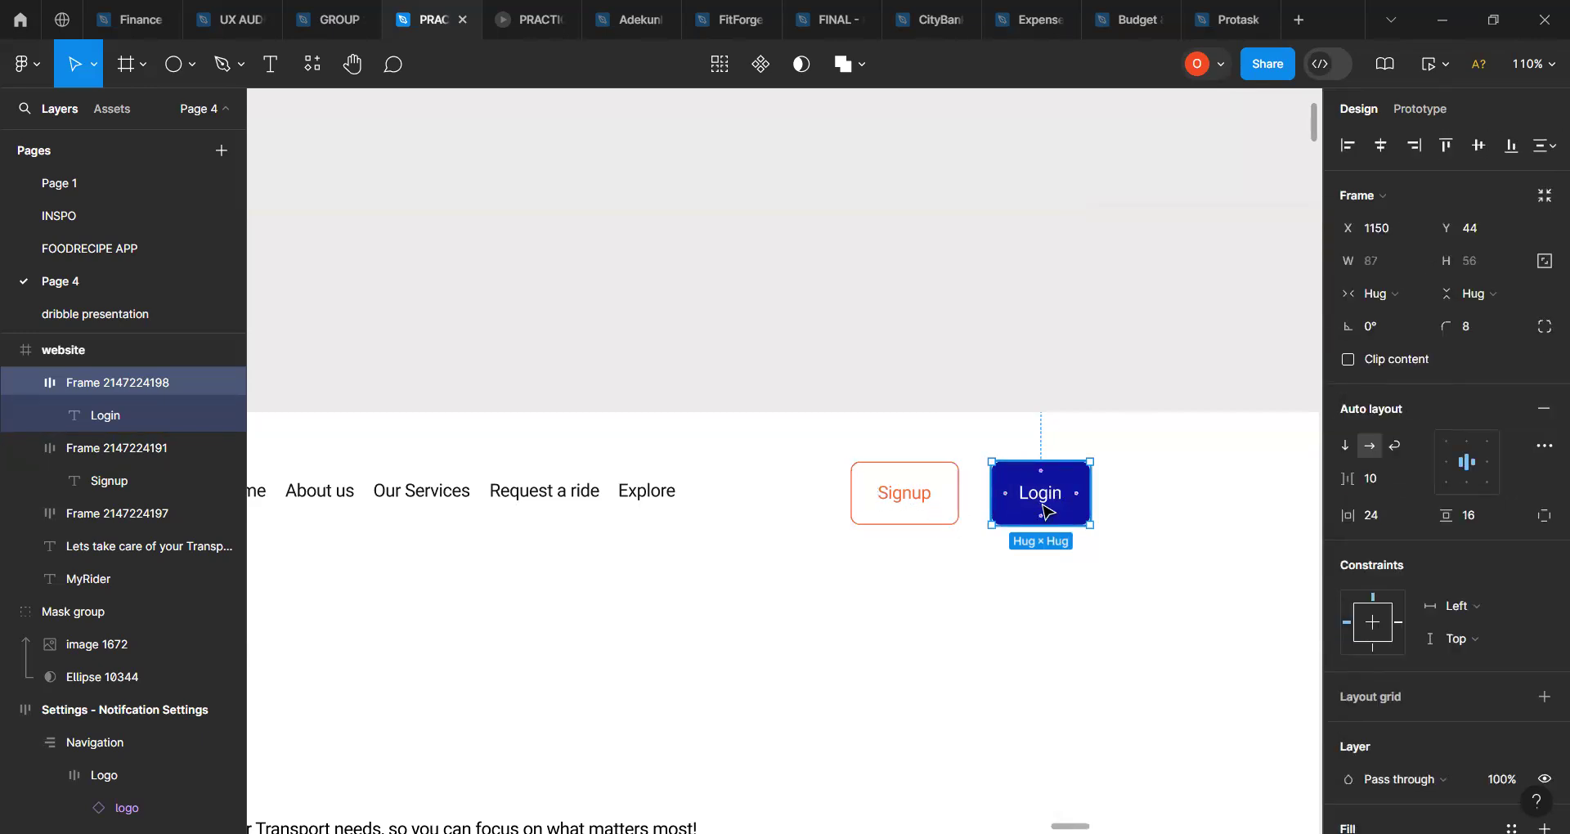
pyautogui.scroll(-5, 1394, 528)
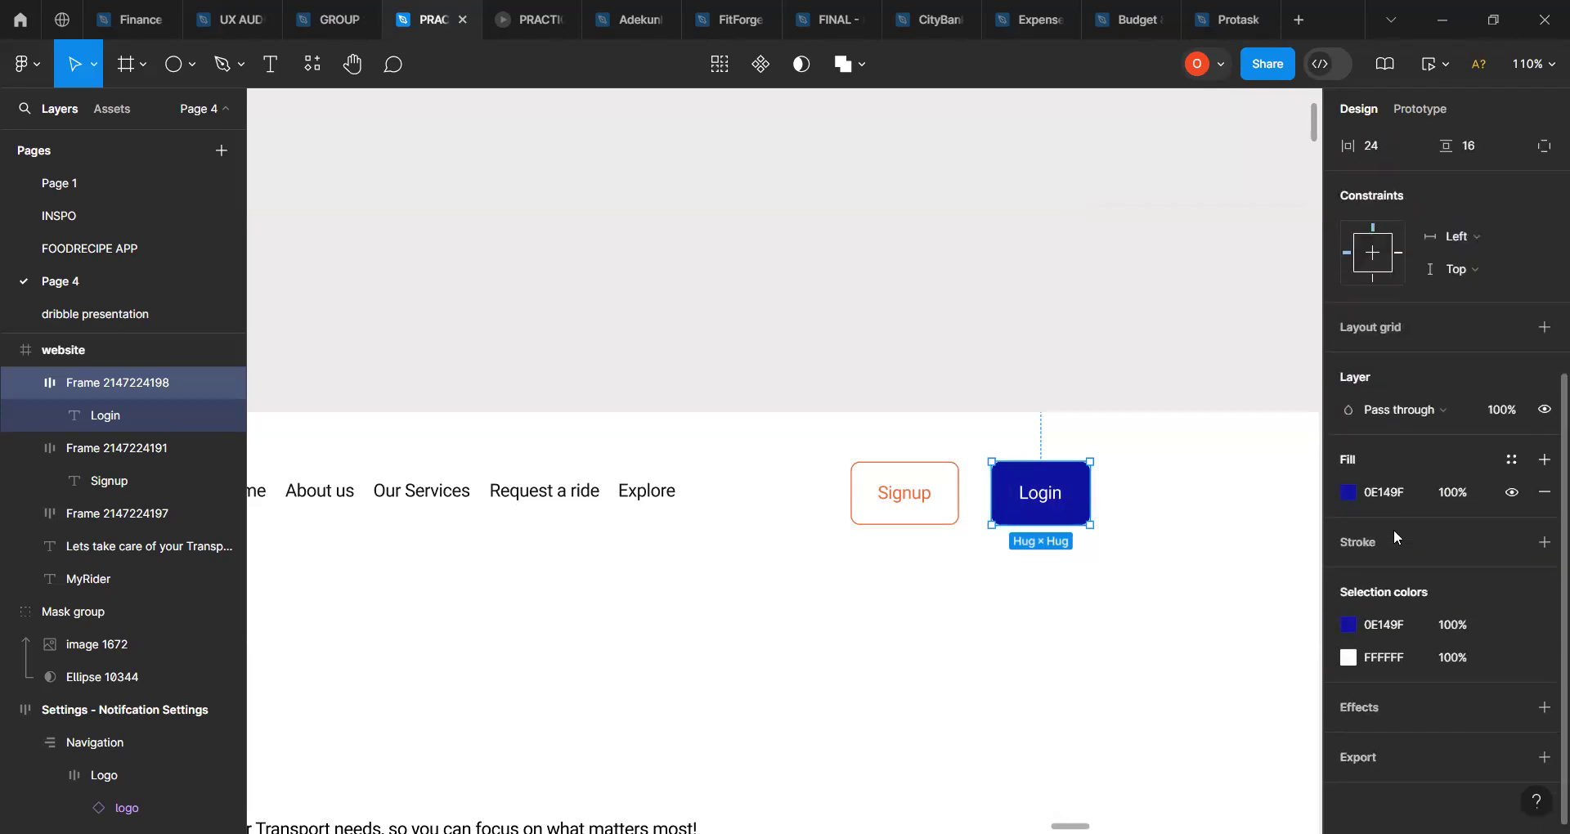
pyautogui.click(1349, 491)
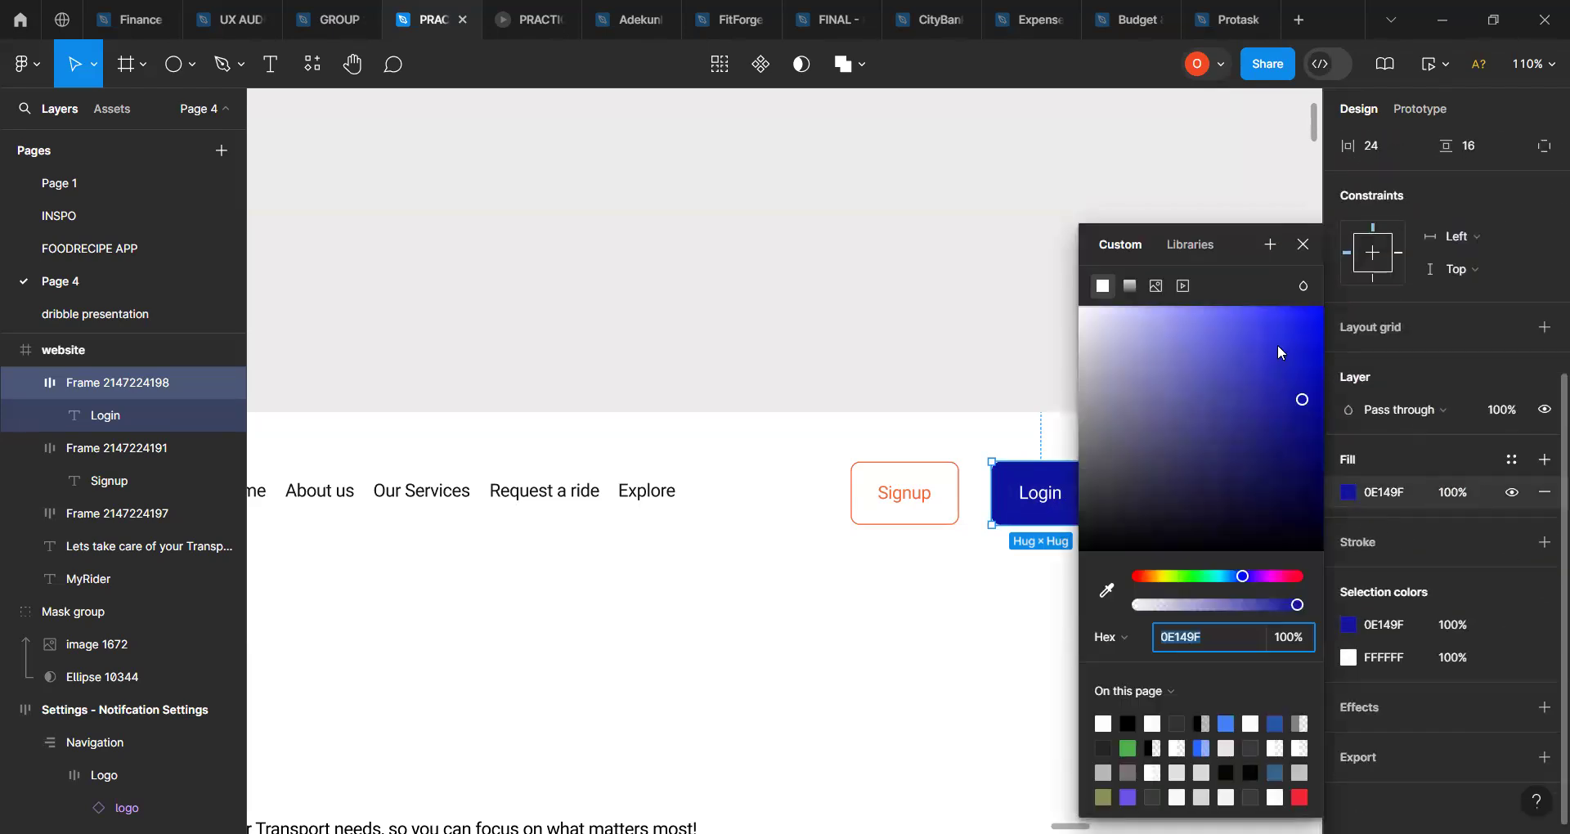
pyautogui.click(1277, 343)
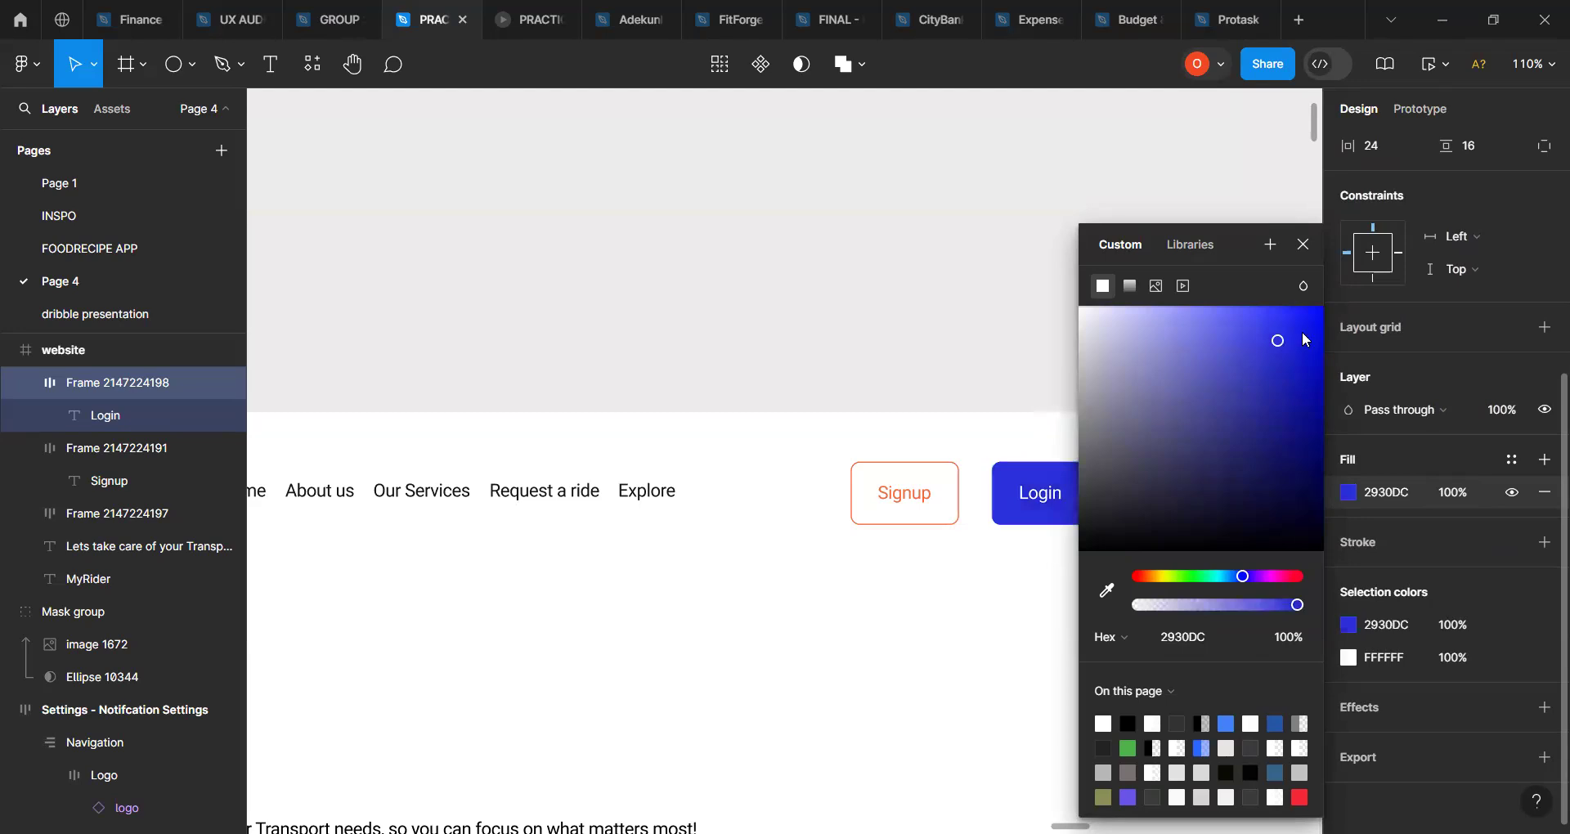
# Step: Copy the Login button's fill colour 2930DC and apply it to the Signup button's outline and text
pyautogui.click(1385, 493)
pyautogui.hotkey('ctrl', 'c')
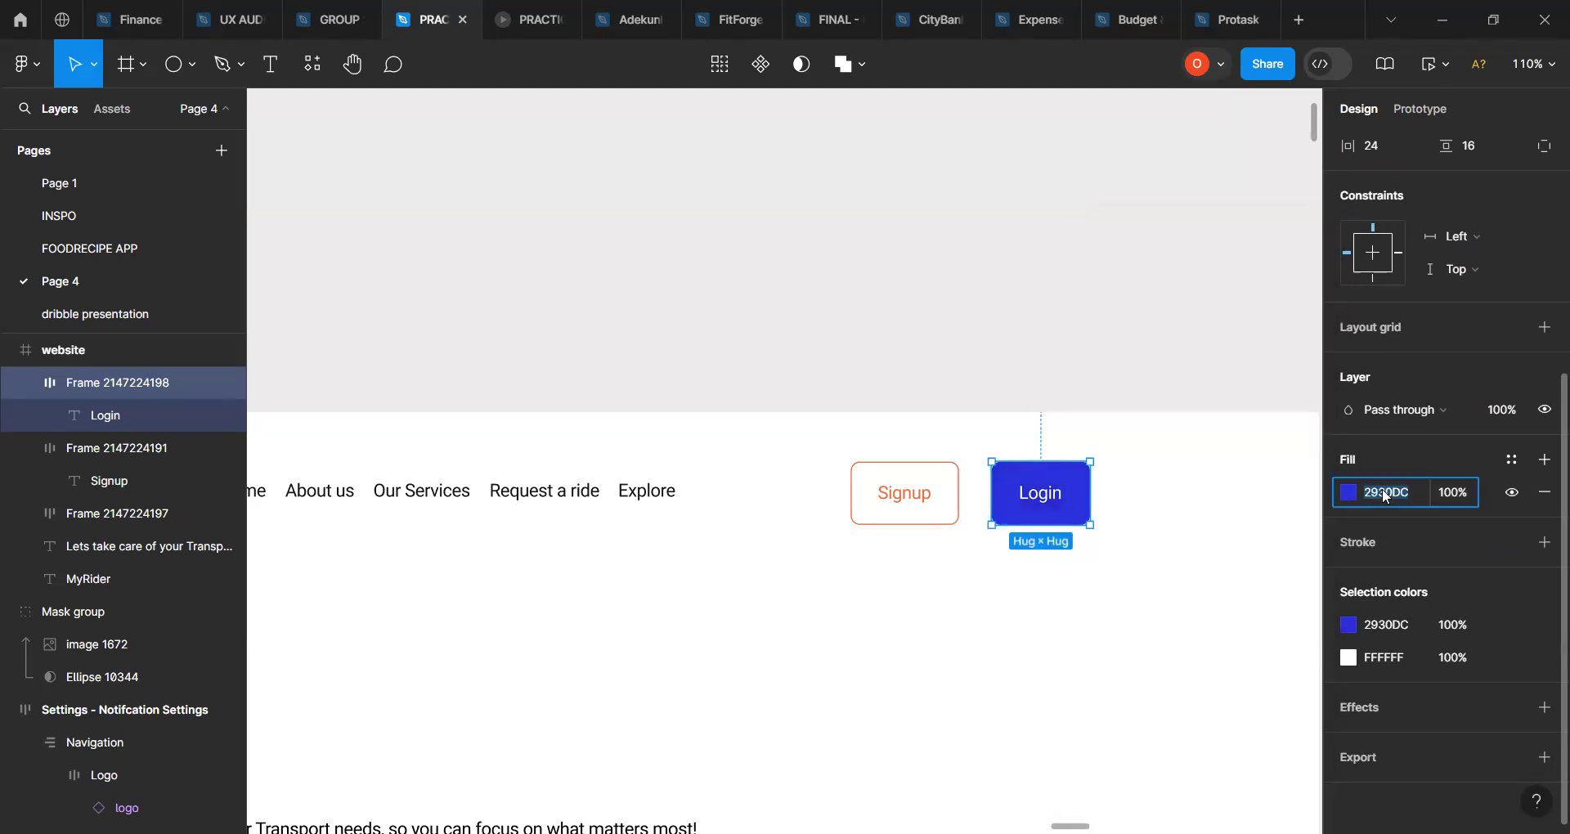
pyautogui.click(895, 498)
pyautogui.click(1395, 543)
pyautogui.hotkey('ctrl', 'v')
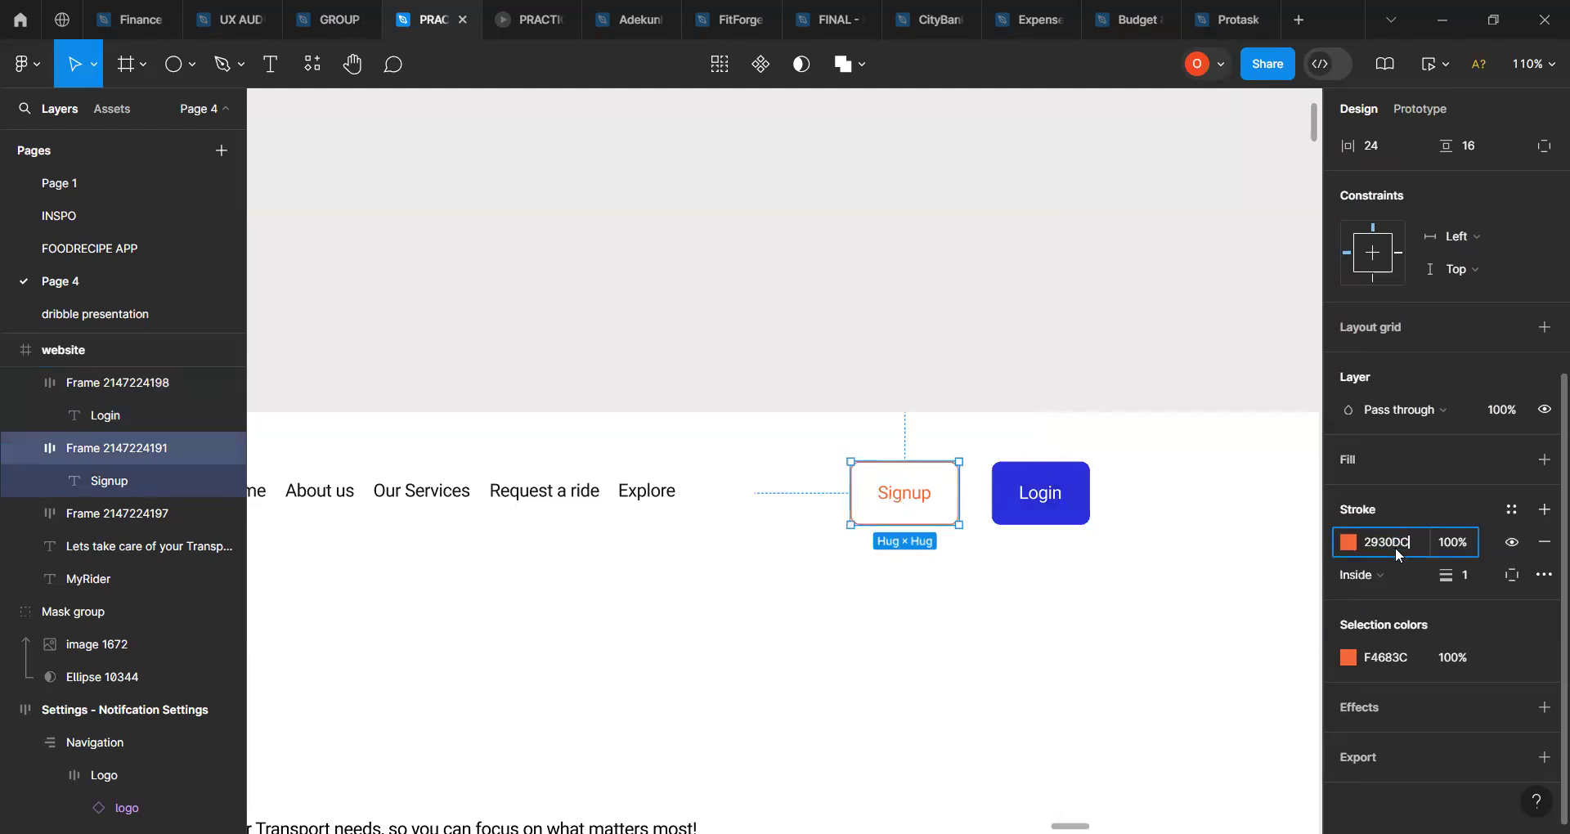
pyautogui.click(1387, 657)
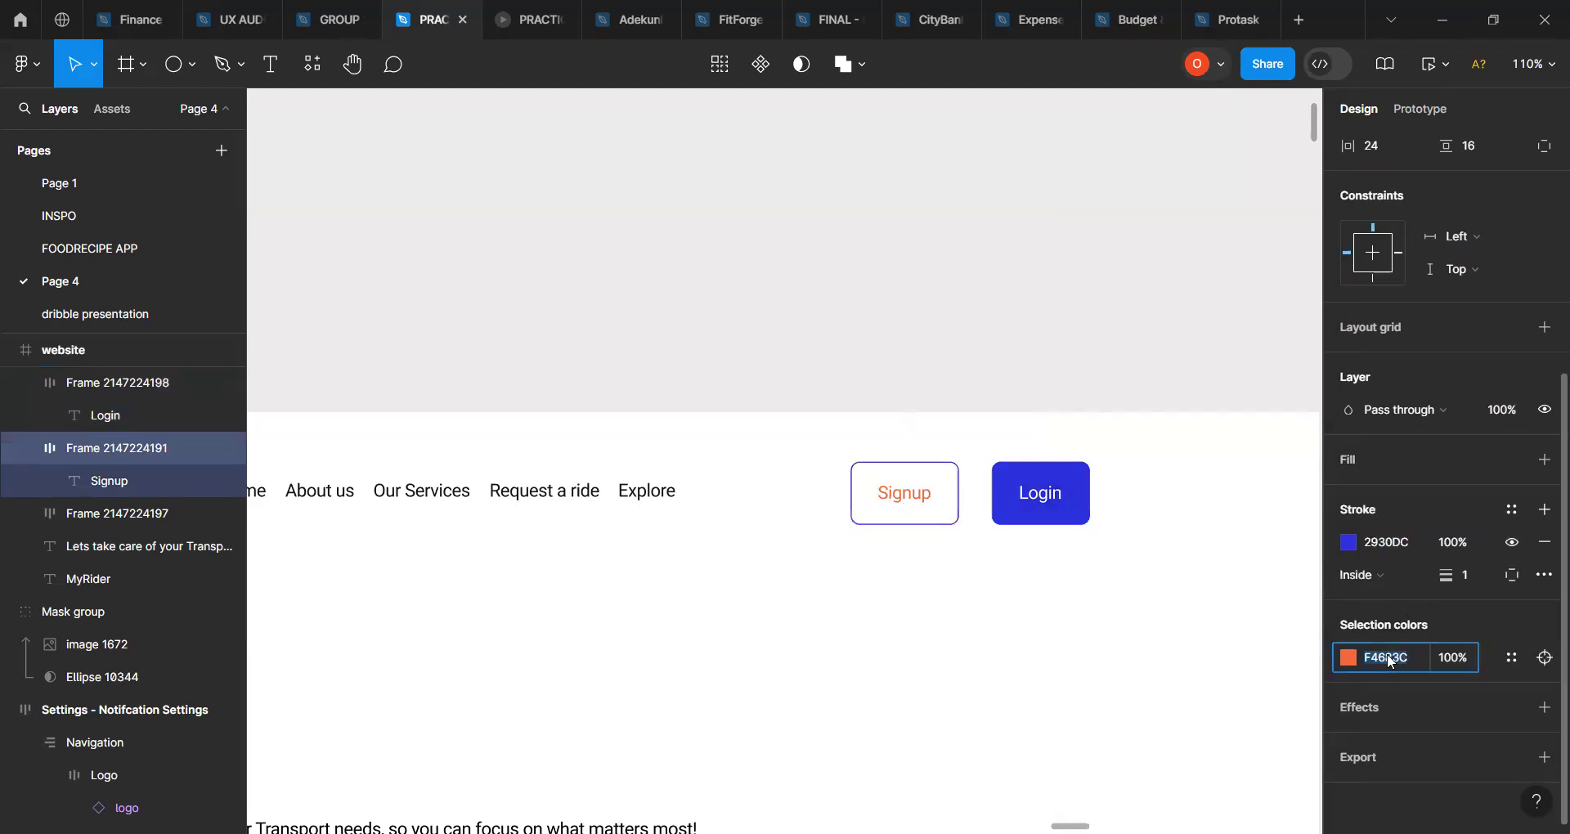
pyautogui.hotkey('ctrl', 'v')
pyautogui.press('Return')
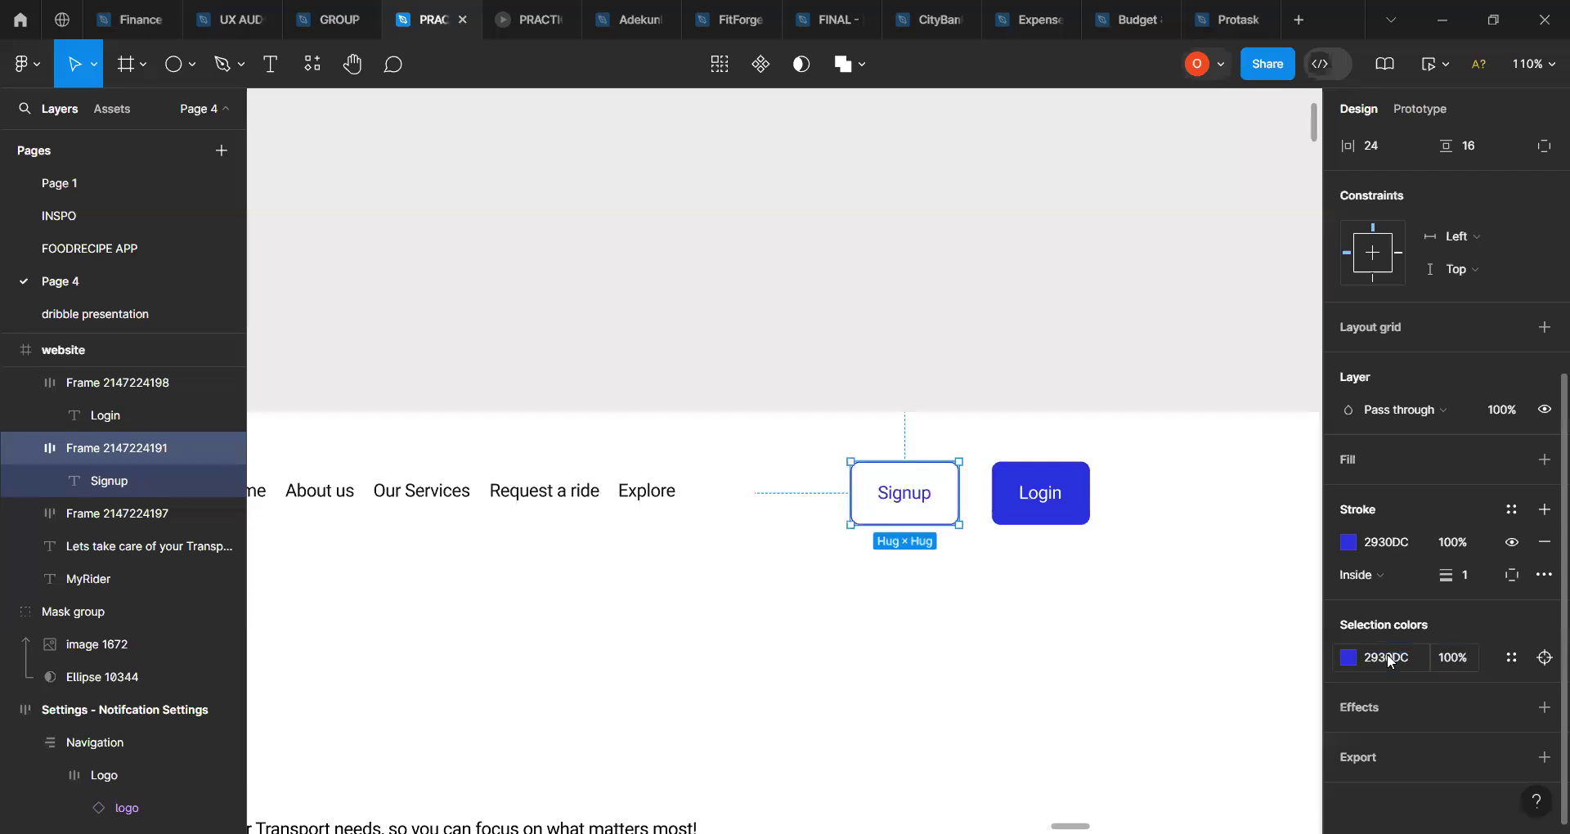
# Step: Set the Signup button's stroke position to Center and recolour its orange label to 2930DC
pyautogui.click(1397, 577)
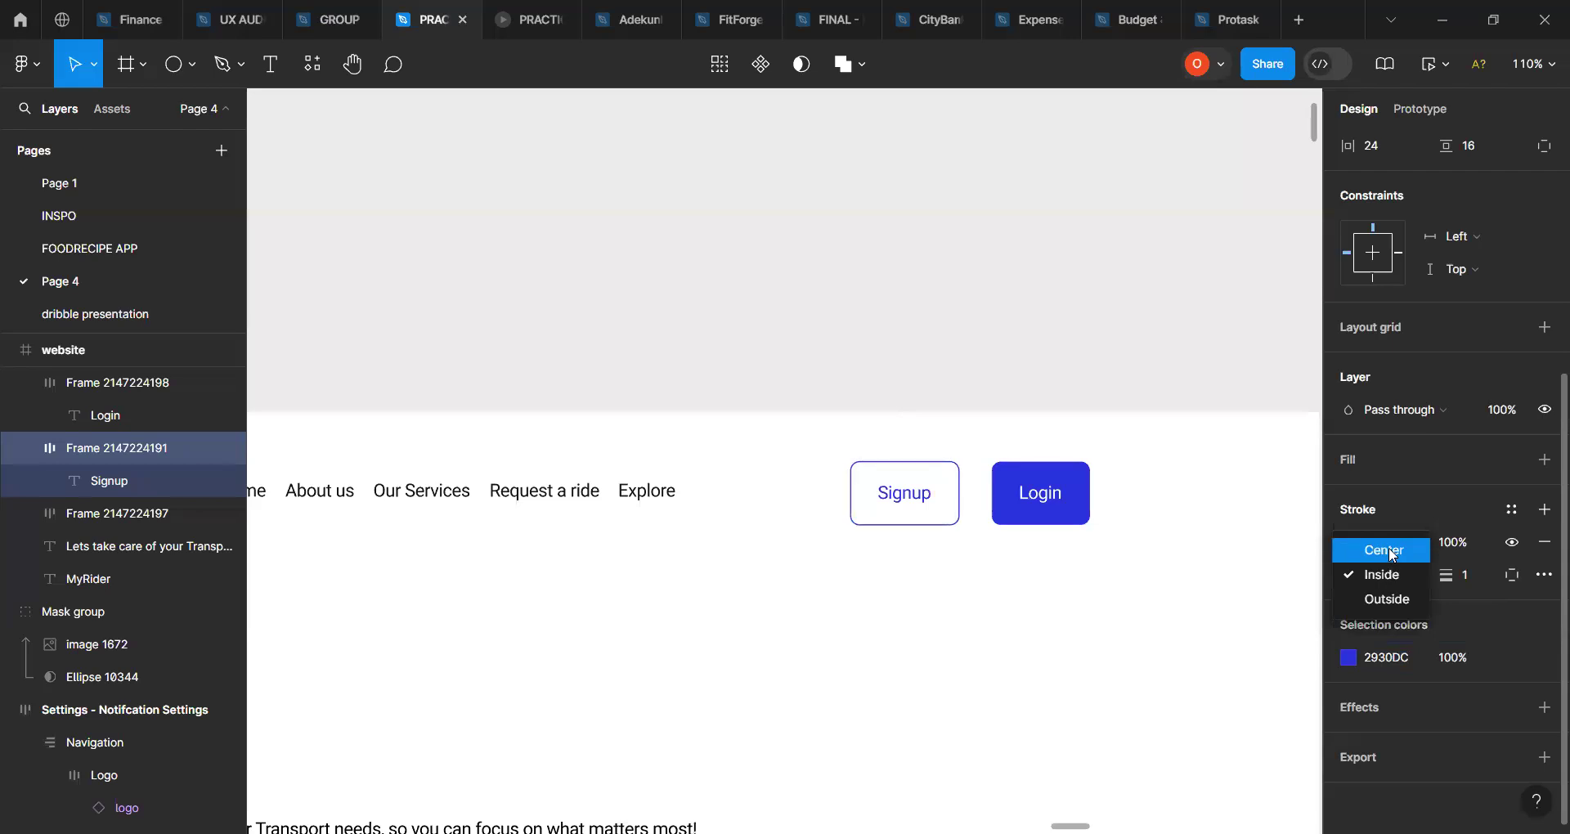
pyautogui.click(1390, 551)
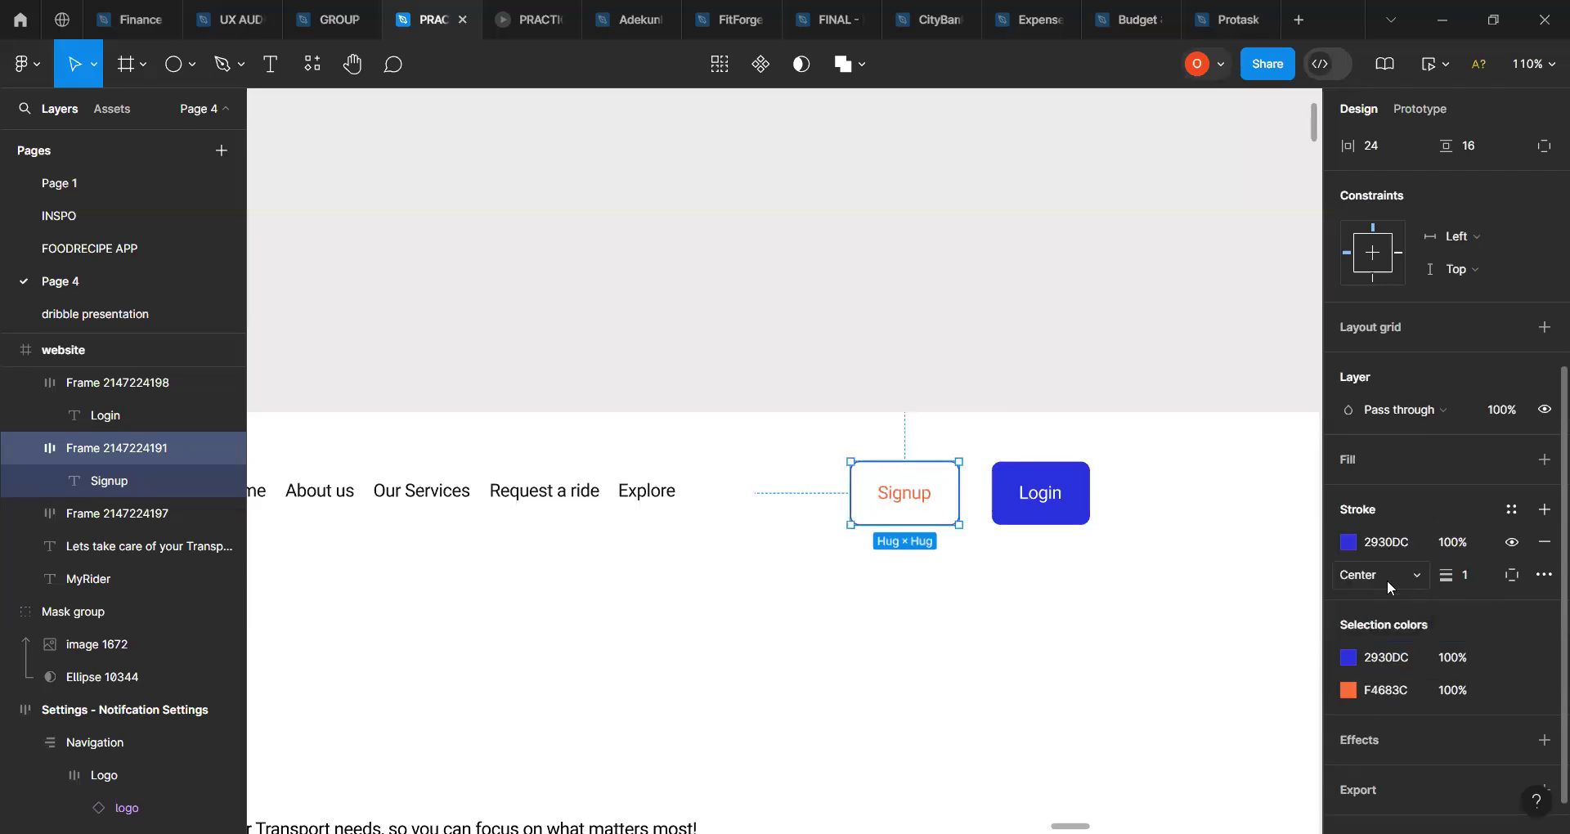
pyautogui.click(1393, 690)
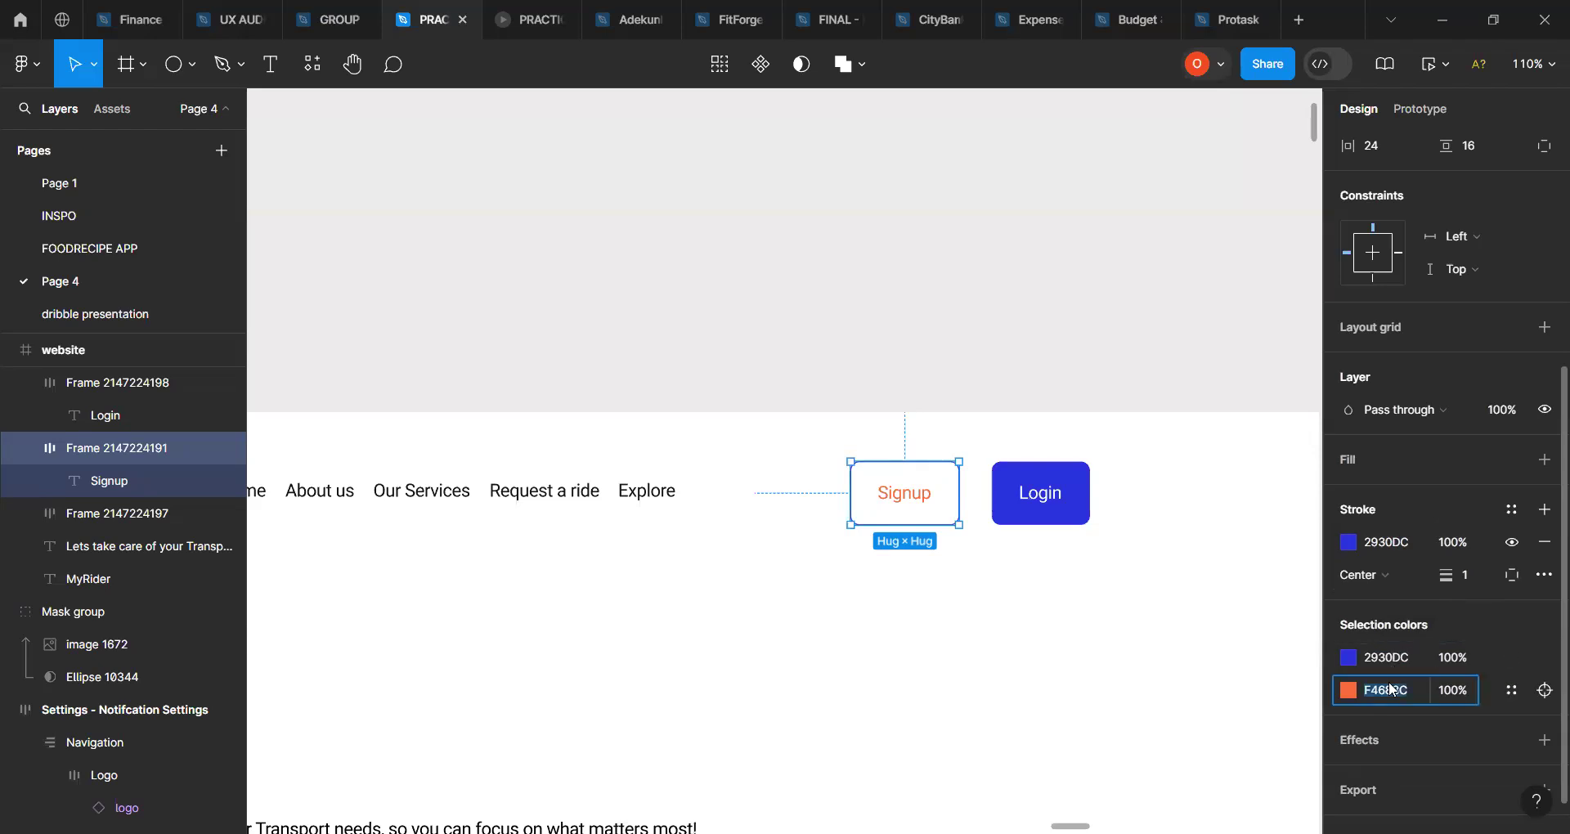
pyautogui.press('Return')
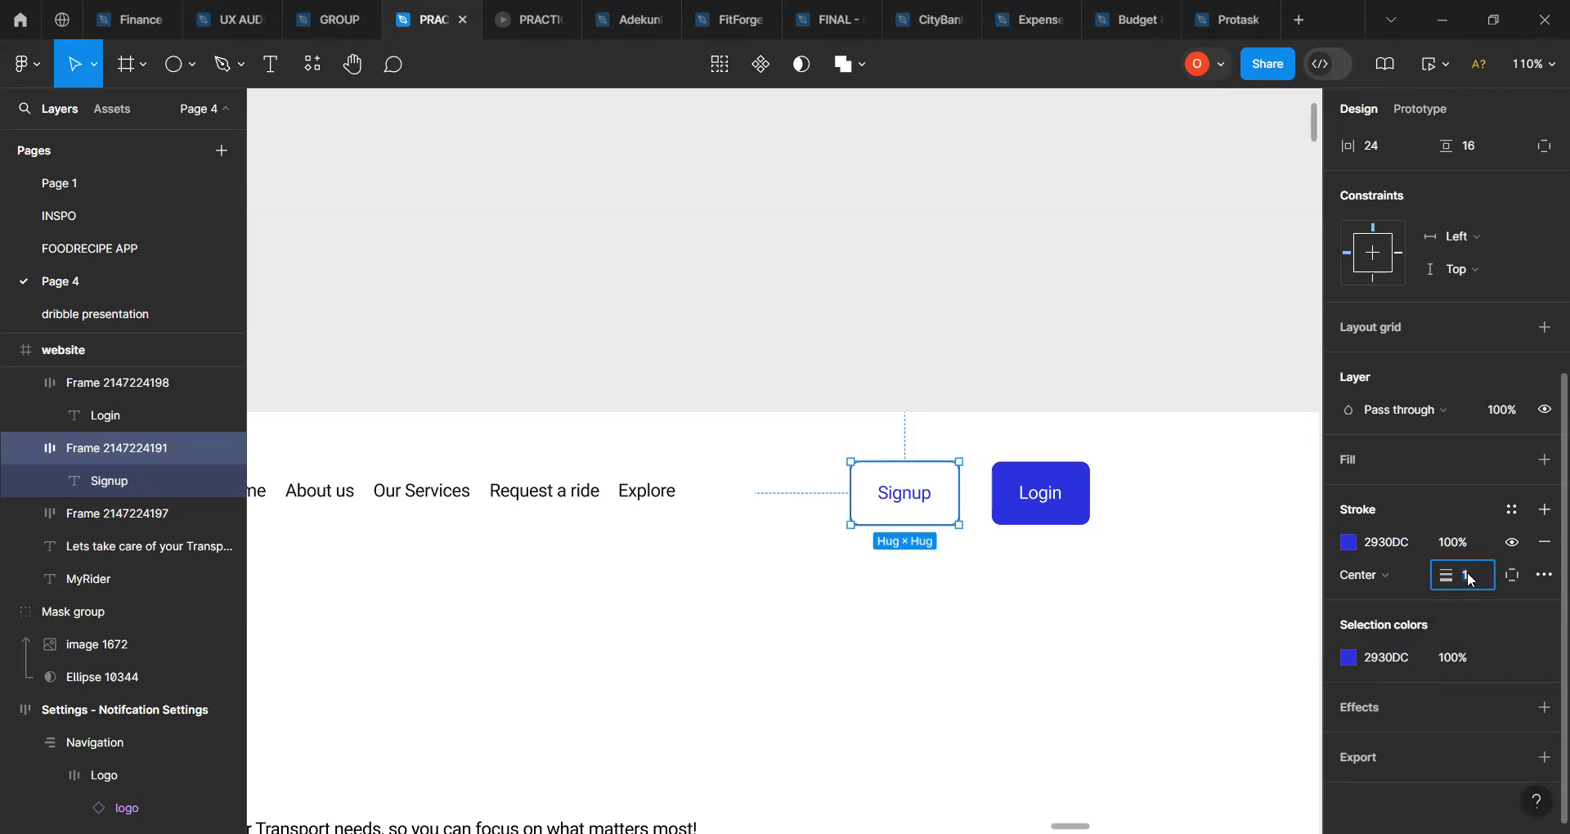
# Step: Set the Signup button's stroke thickness to 0.5
pyautogui.write('.5')
pyautogui.press('Return')
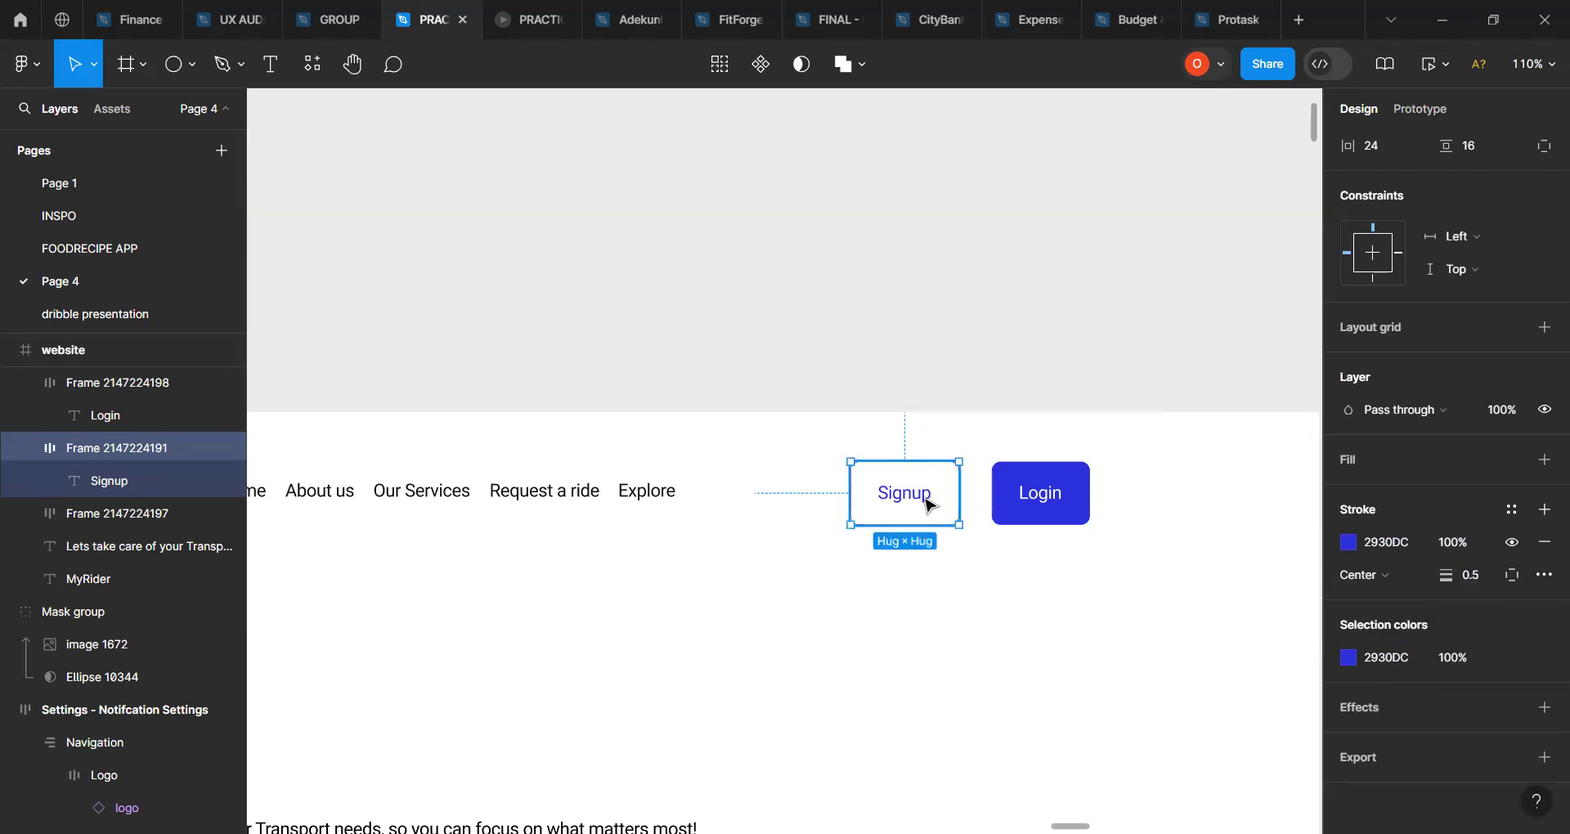
pyautogui.click(1048, 608)
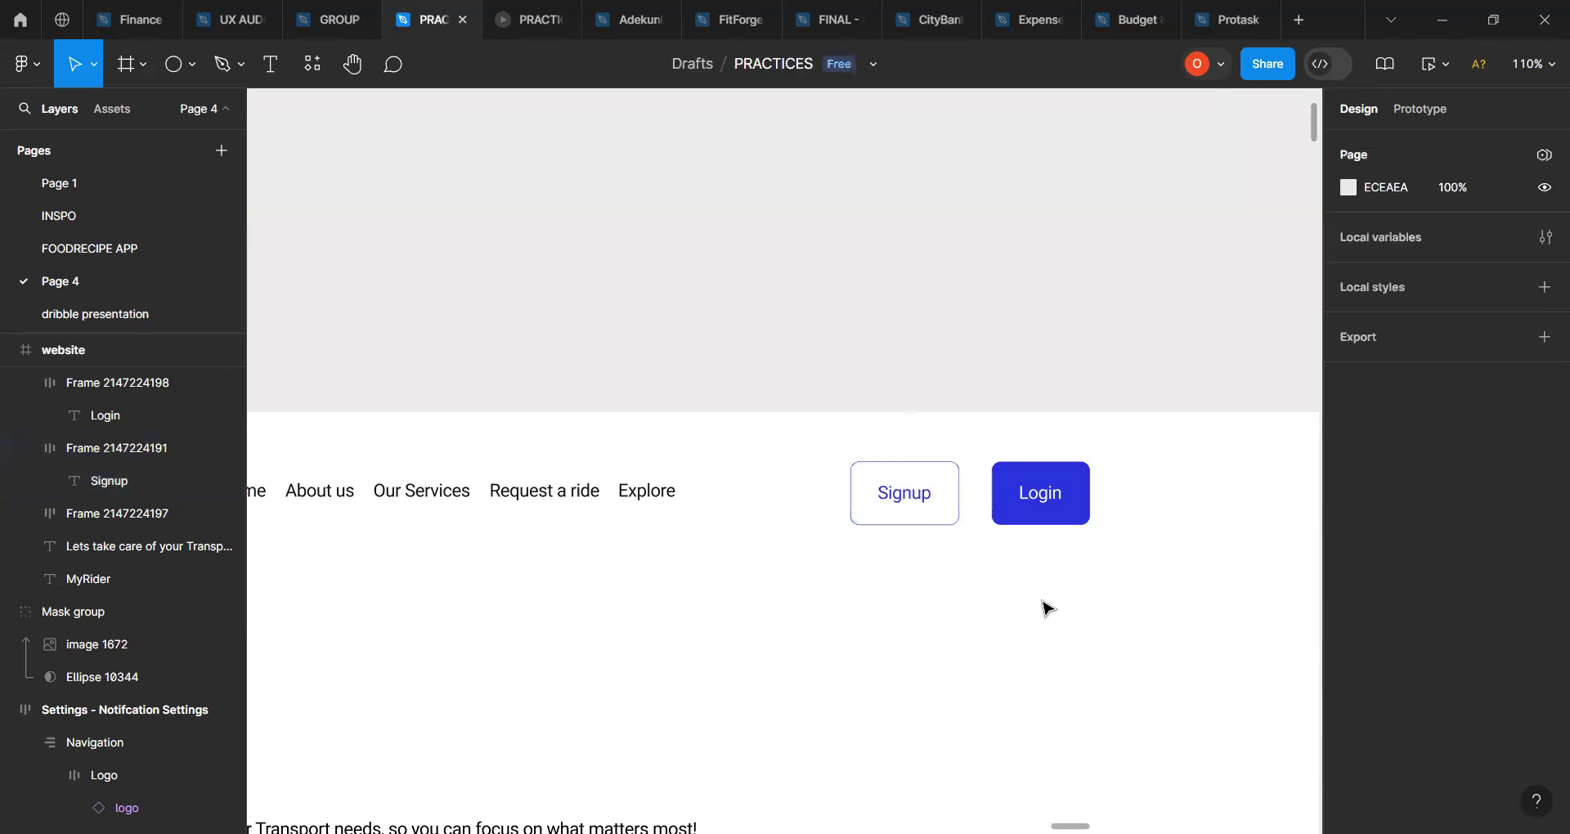
# Step: Add a stroke to the Login button and colour it 2930DC to match its fill
pyautogui.click(1018, 488)
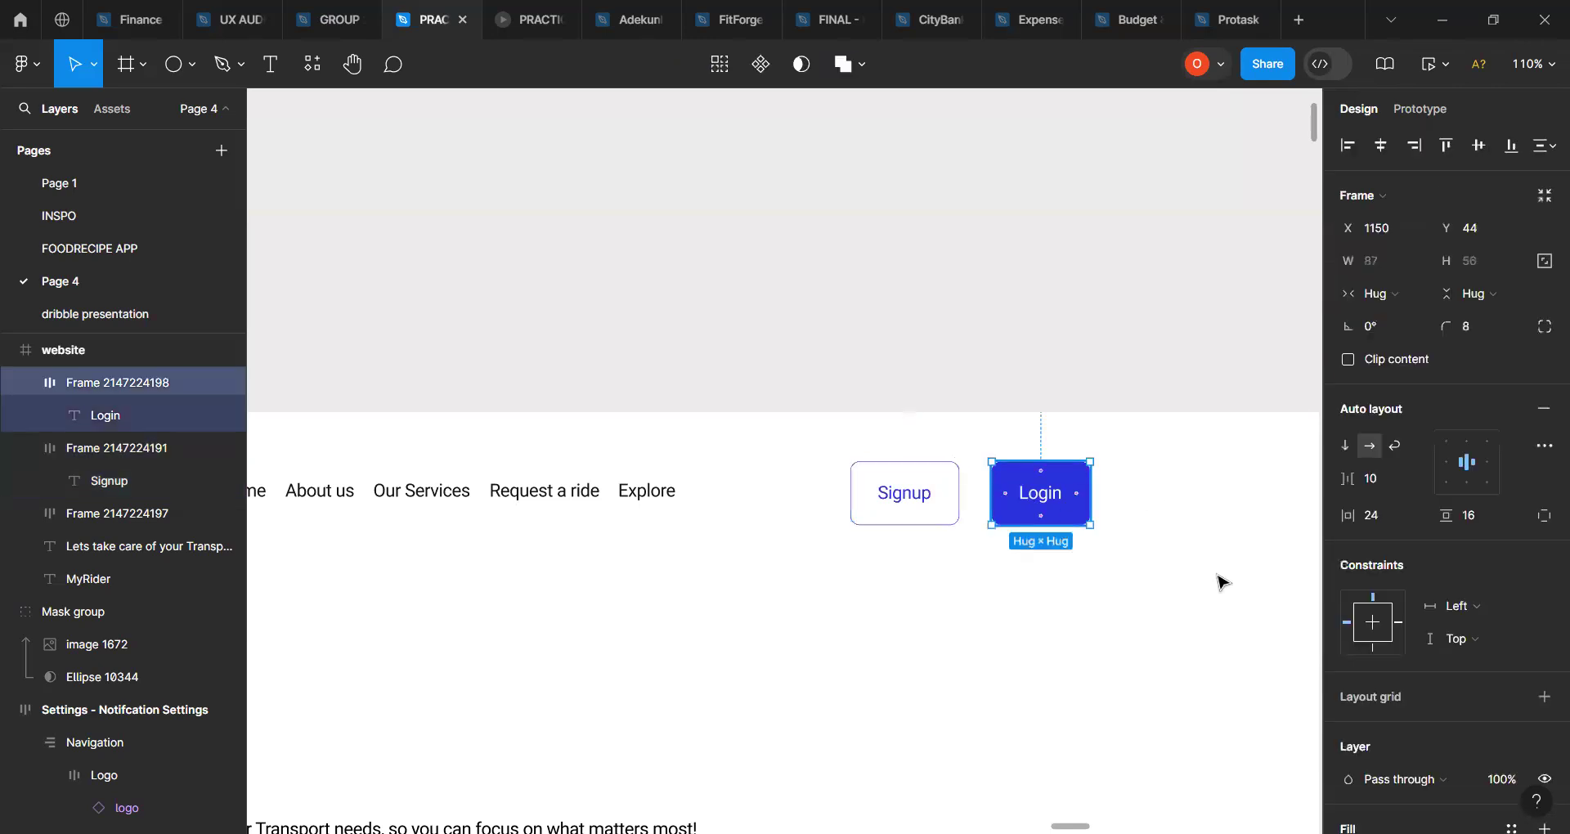
pyautogui.scroll(-4, 1462, 572)
pyautogui.scroll(-1, 1463, 579)
pyautogui.click(1544, 543)
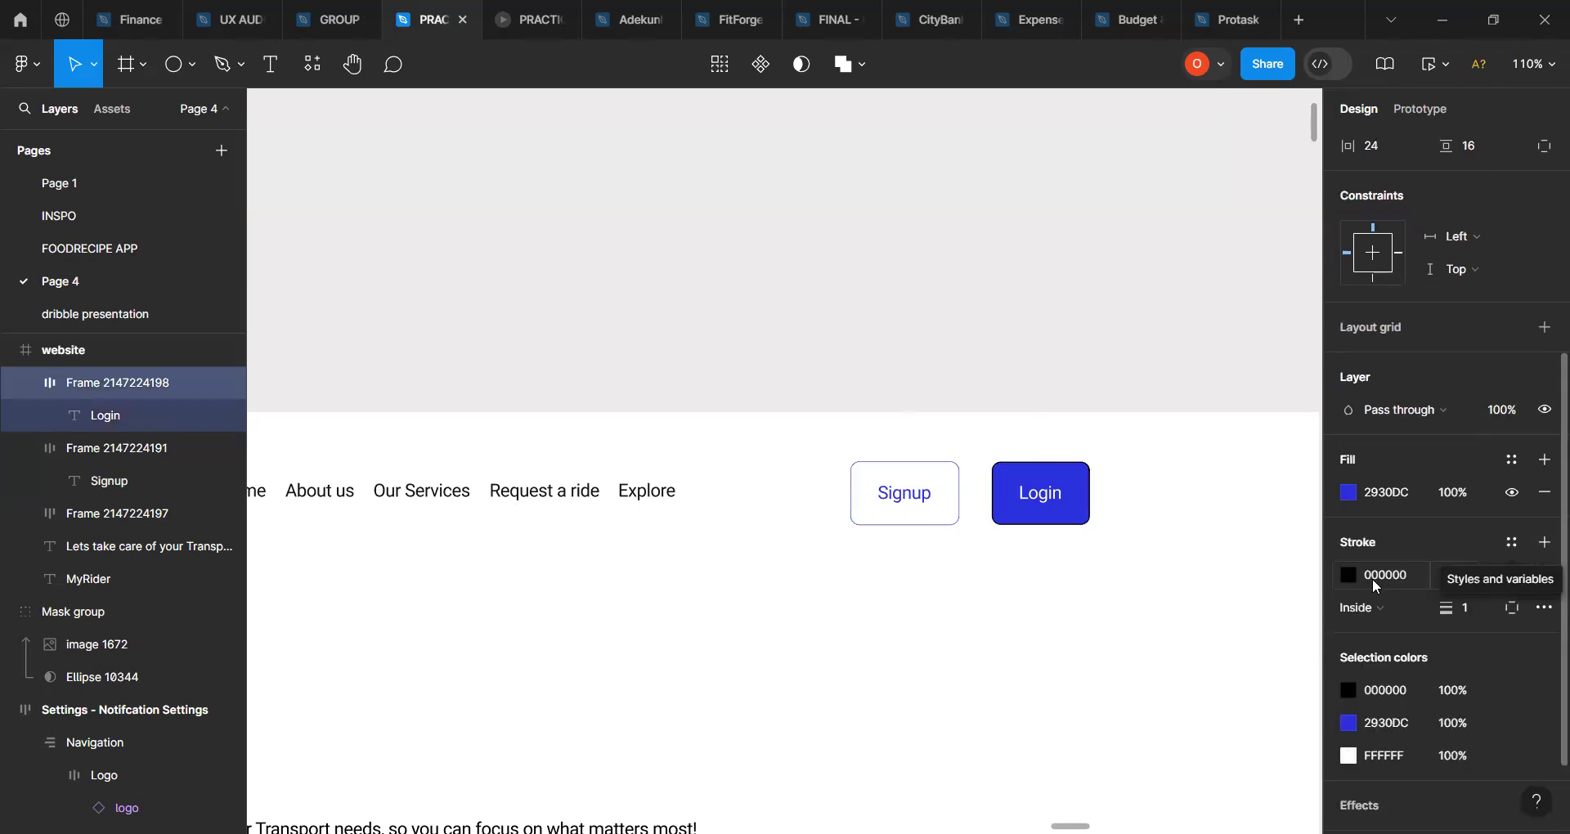
pyautogui.click(1403, 578)
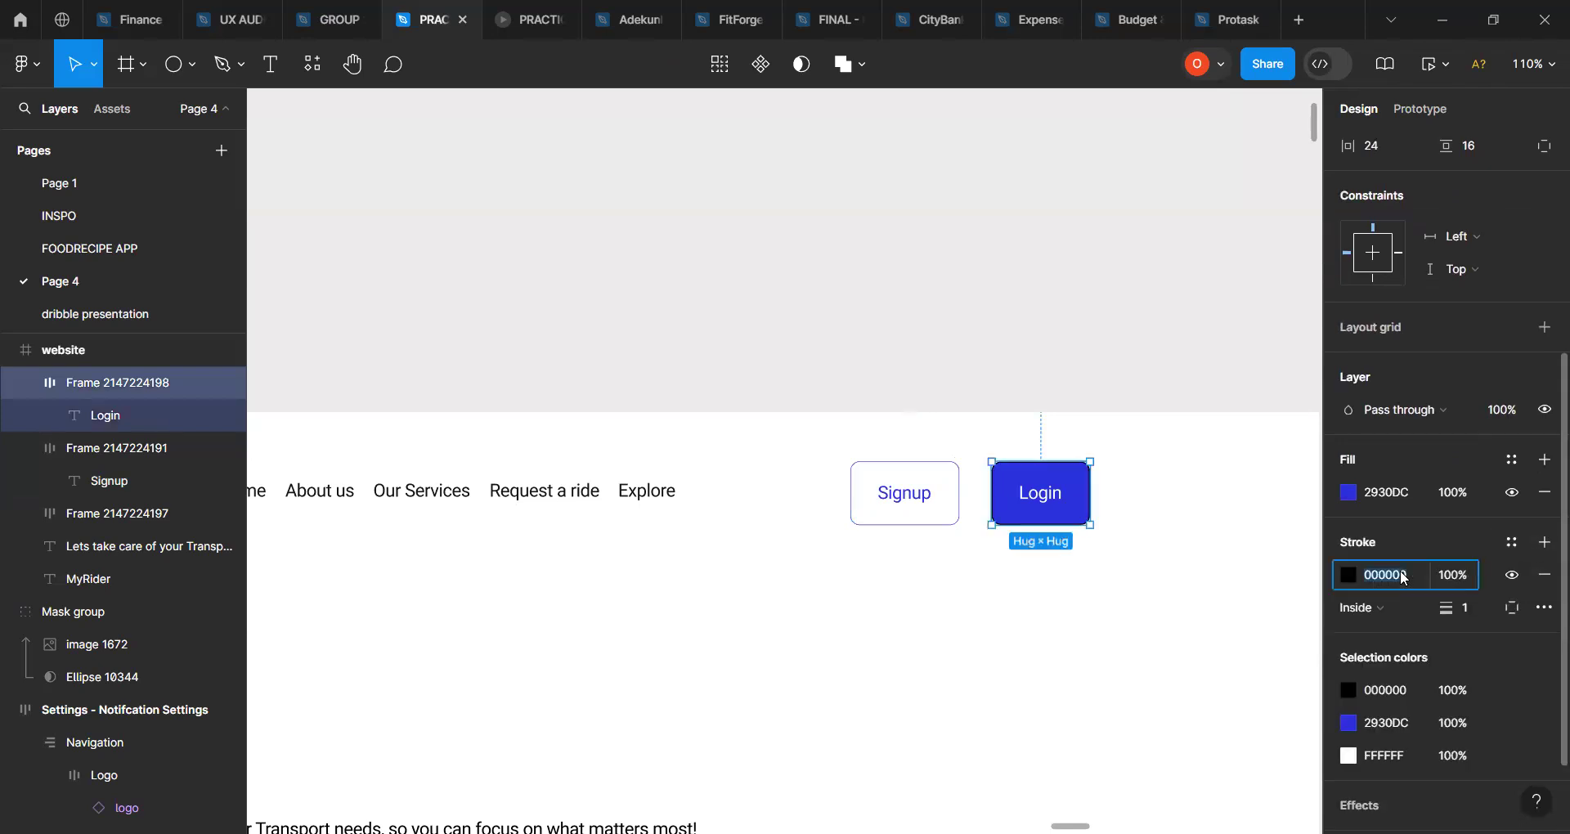
pyautogui.hotkey('ctrl', 'v')
pyautogui.press('Return')
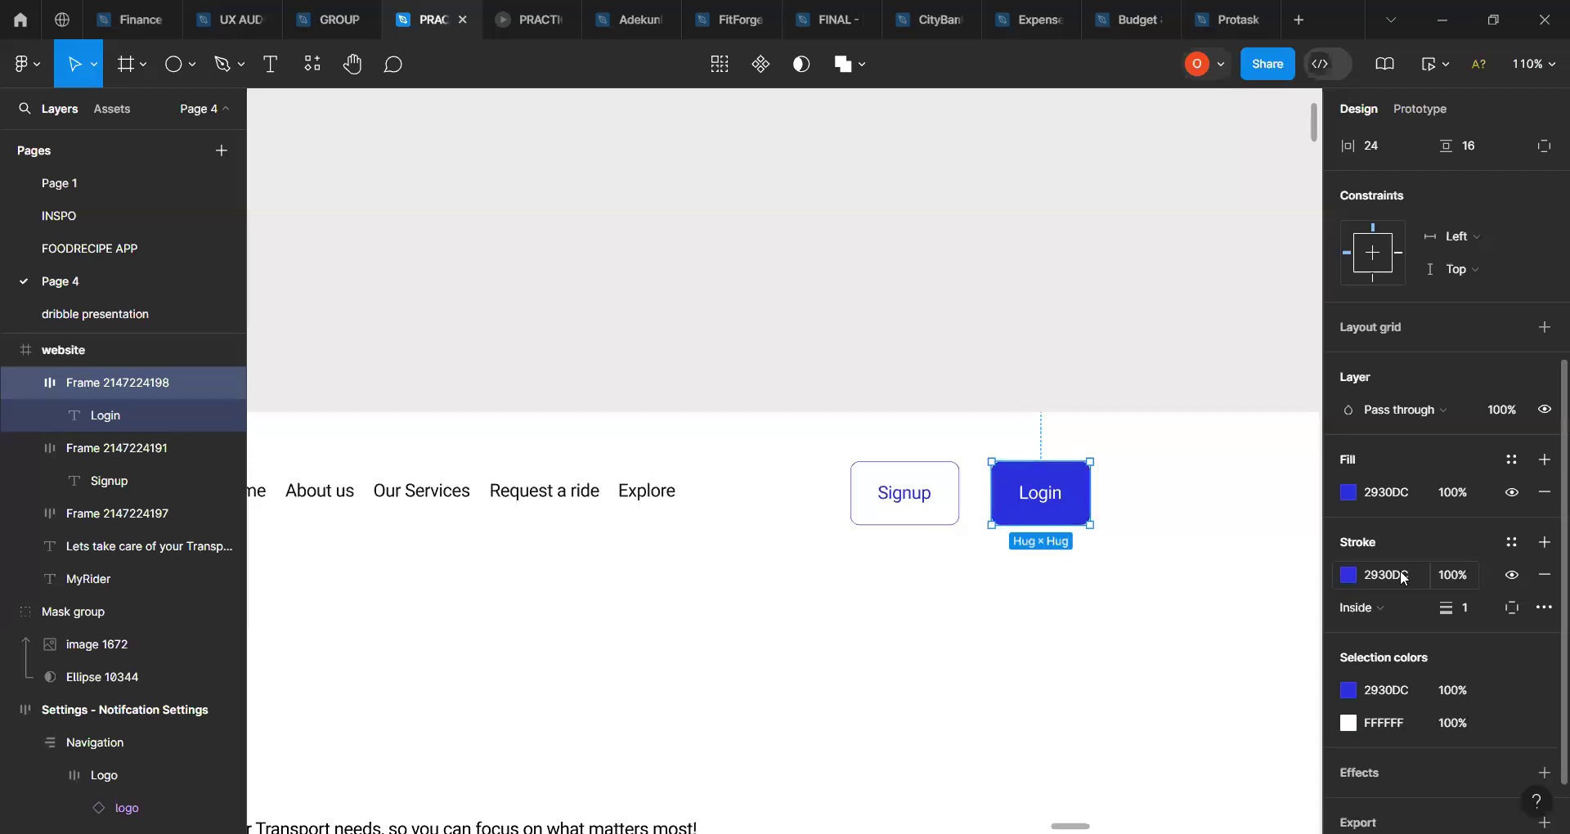
pyautogui.click(1241, 531)
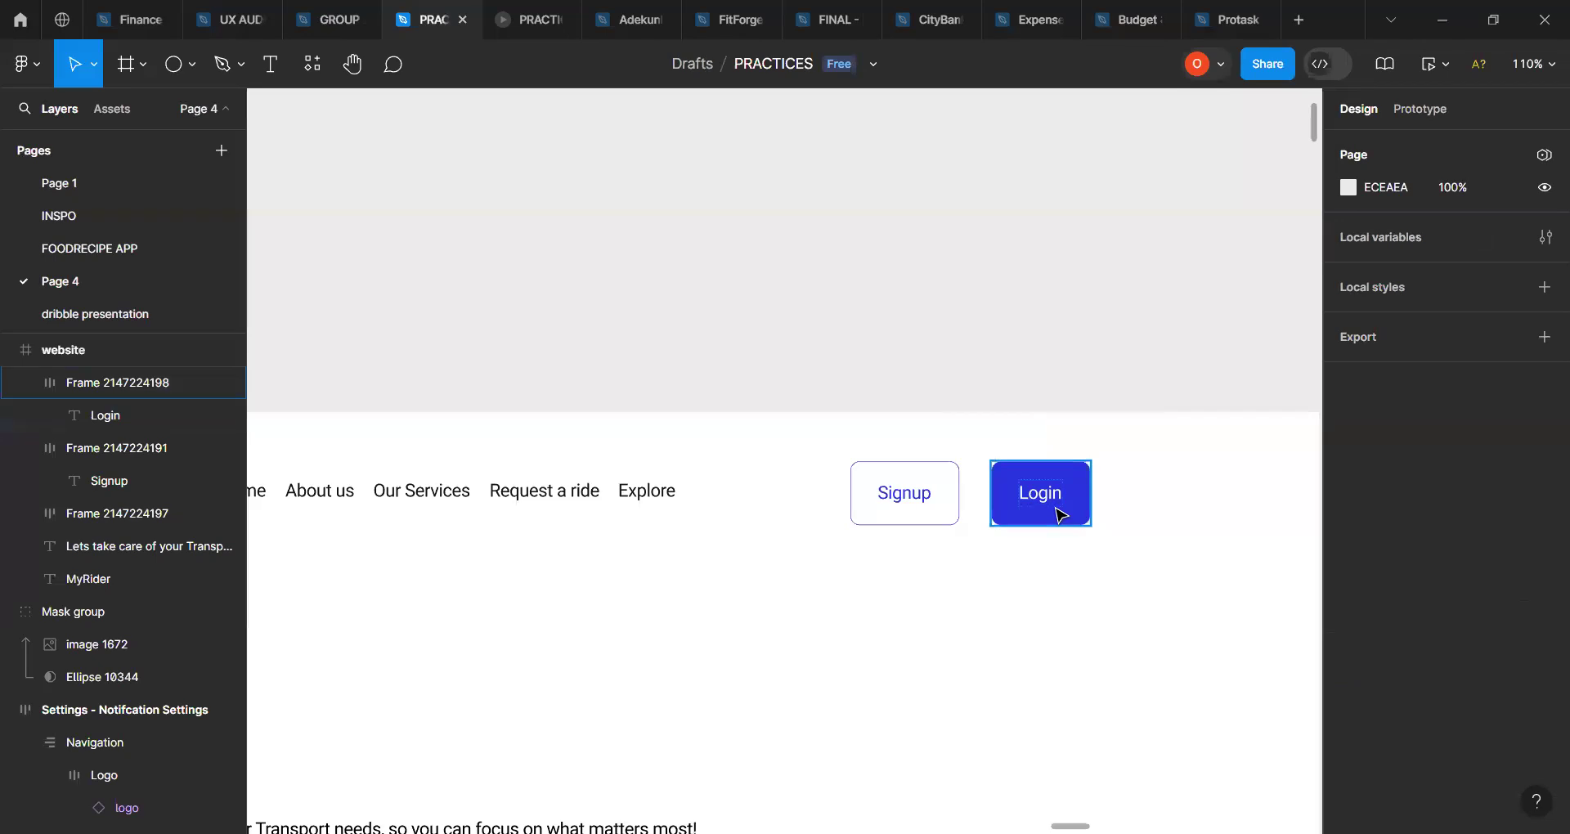
# Step: Combine the Signup and Login buttons into one horizontal auto layout frame
pyautogui.scroll(-5, 1061, 515)
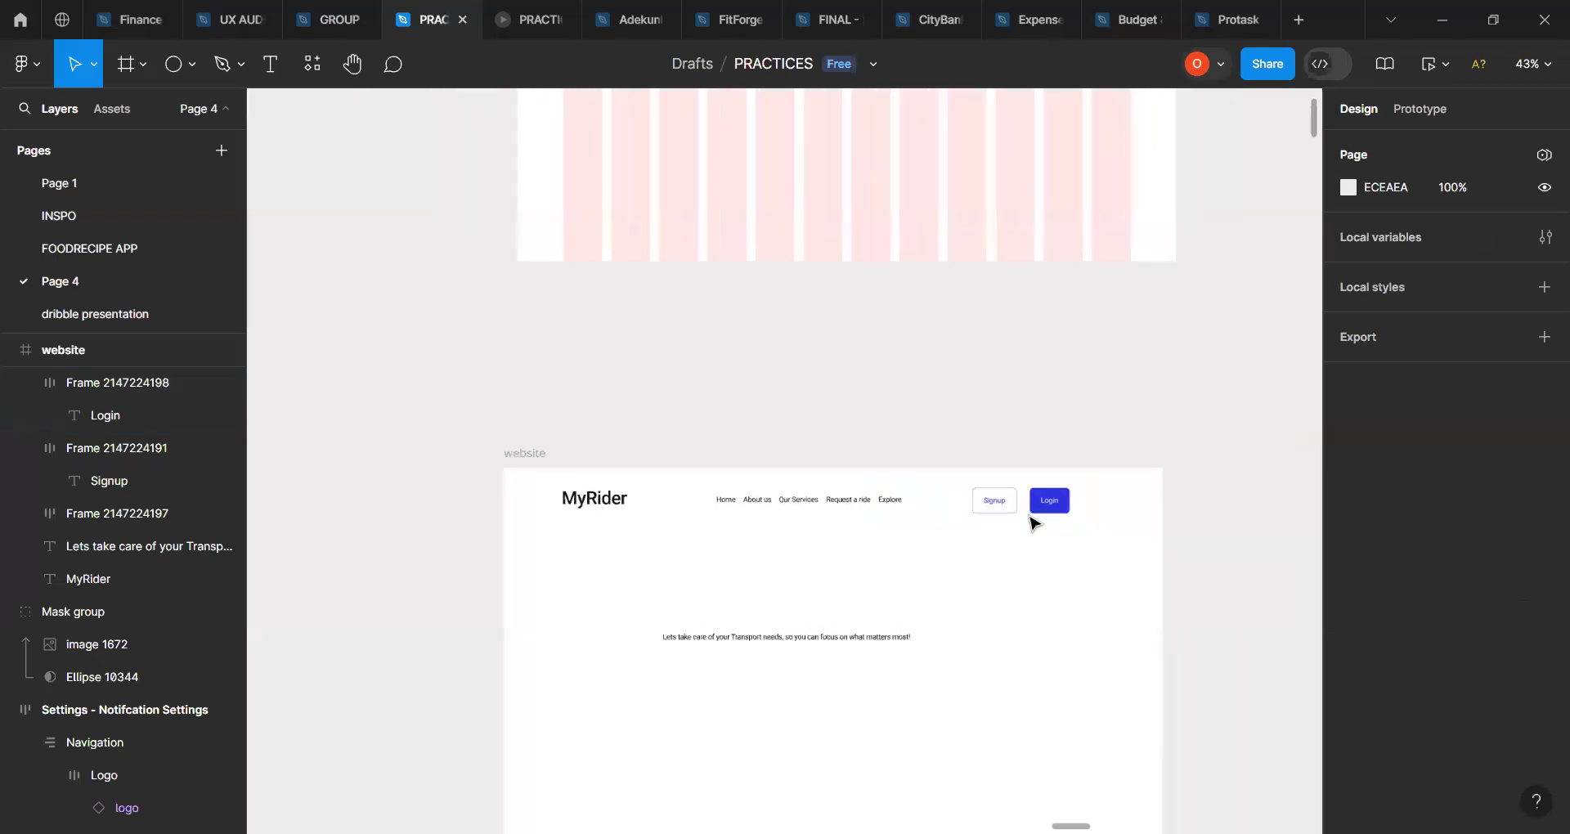
pyautogui.scroll(8, 1032, 522)
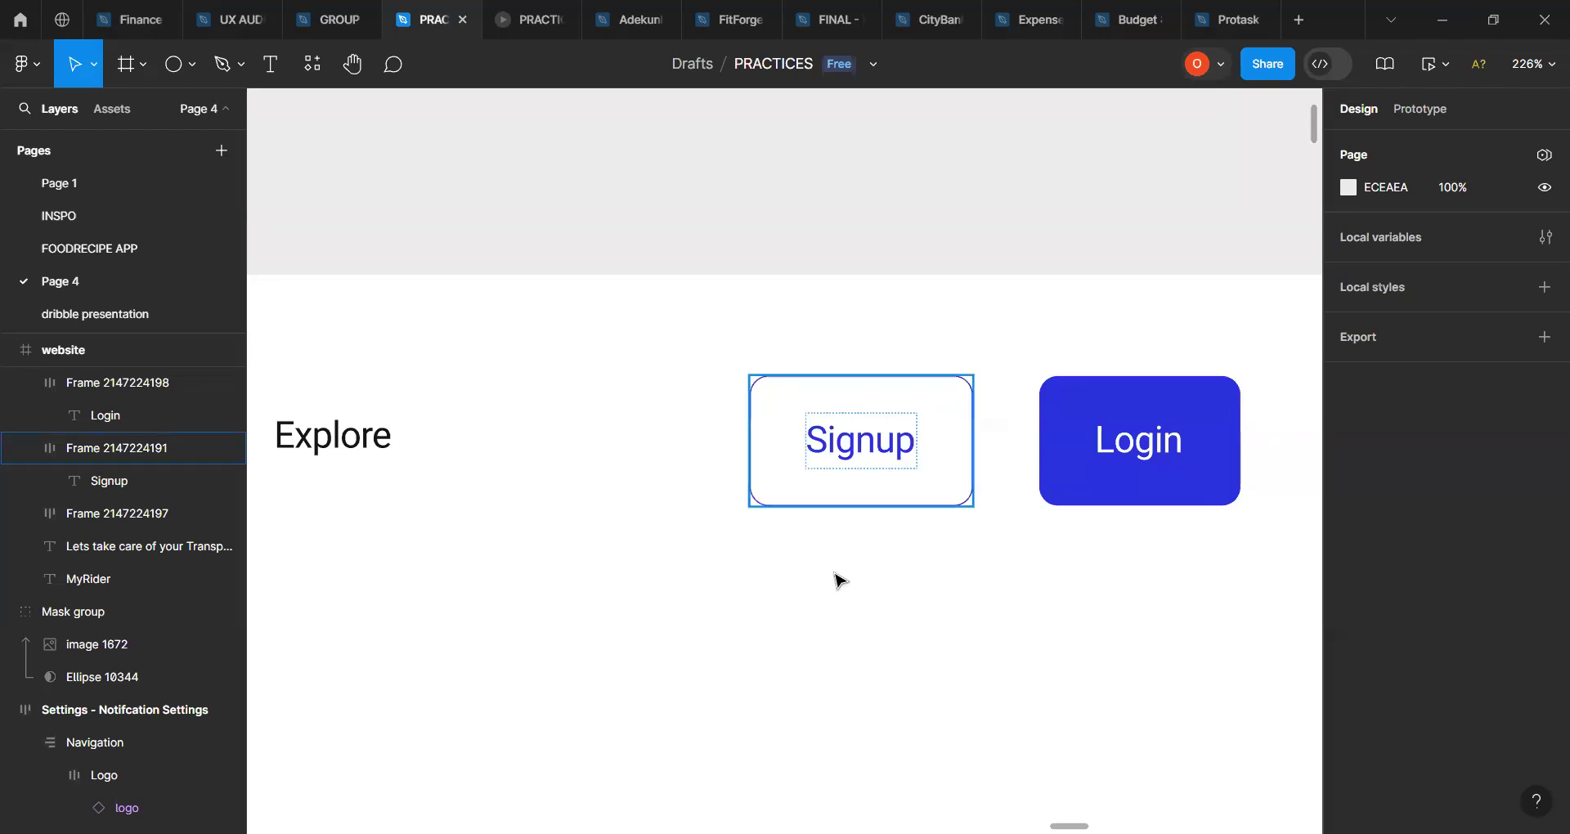
pyautogui.scroll(-5, 836, 579)
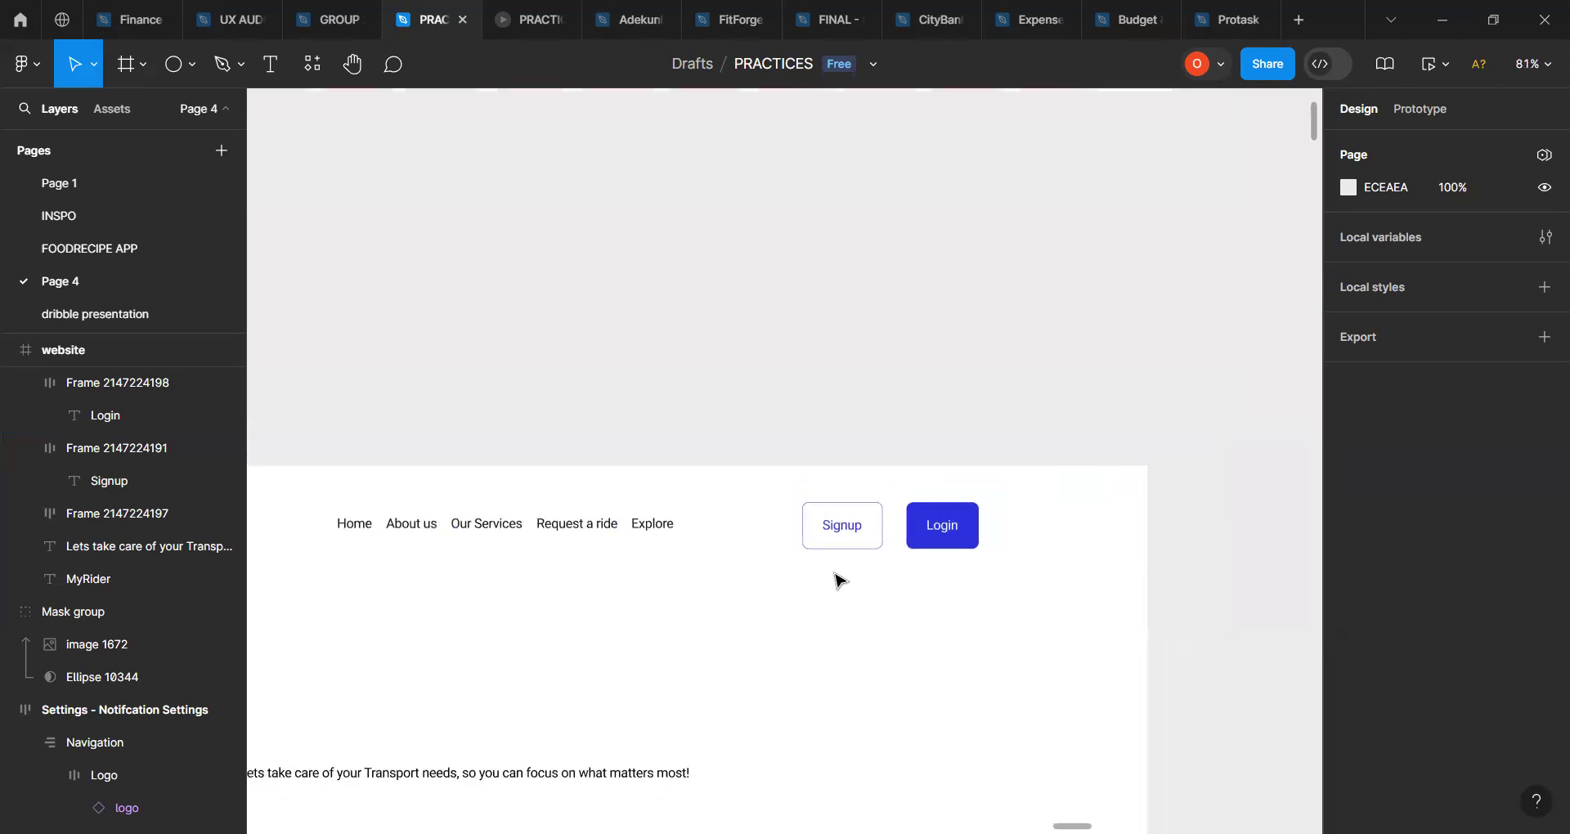
pyautogui.hscroll(-5, 836, 579)
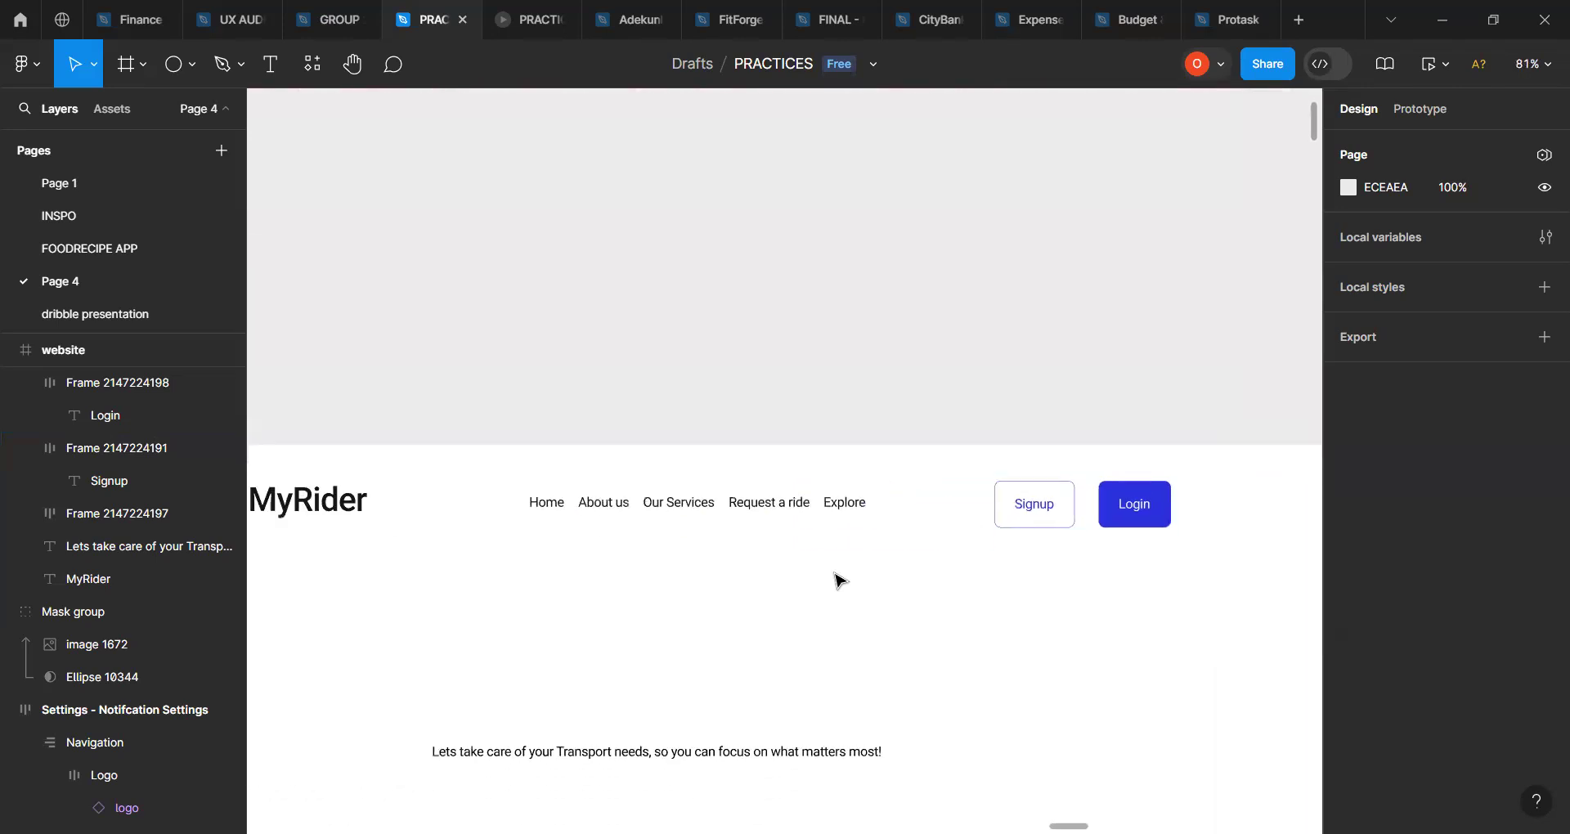
pyautogui.scroll(-1, 838, 579)
pyautogui.hscroll(-1, 838, 579)
pyautogui.click(1069, 500)
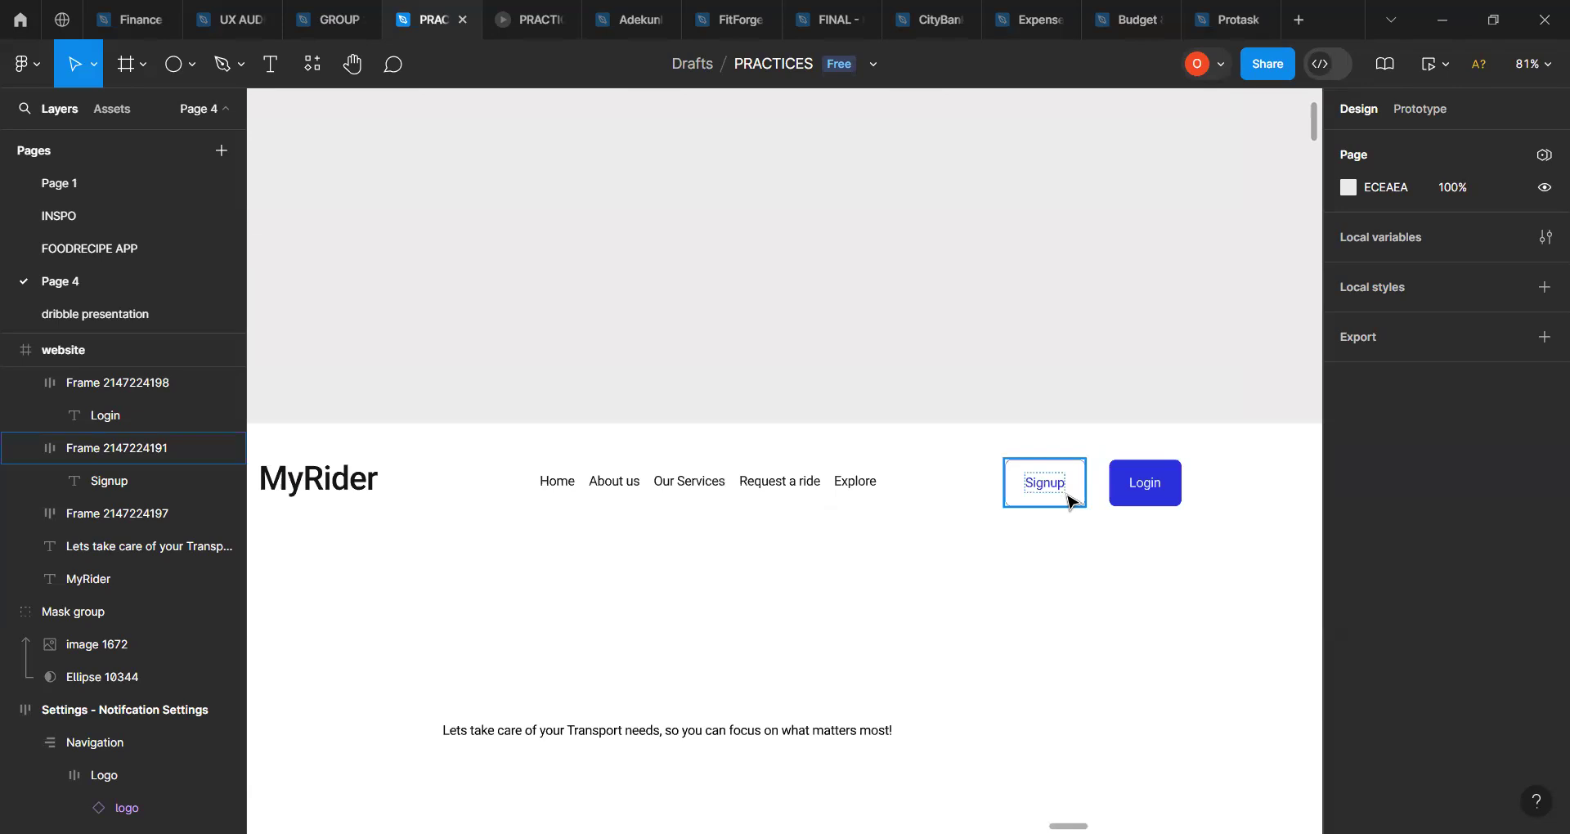
pyautogui.click(1070, 500)
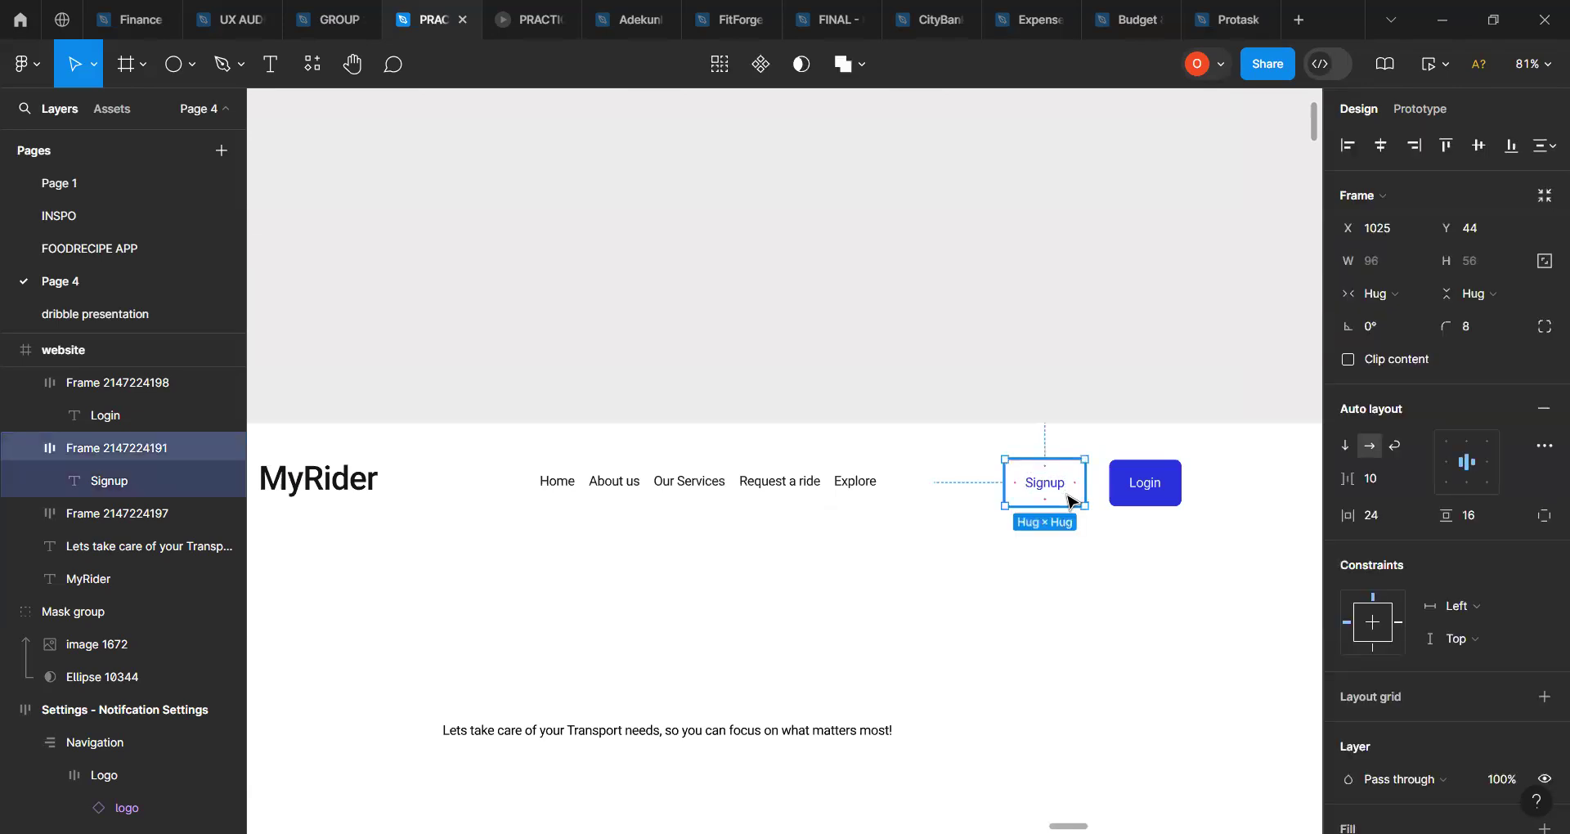
pyautogui.keyDown('shift'); pyautogui.click(1175, 497); pyautogui.keyUp('shift')
pyautogui.hotkey('shift', 'a')
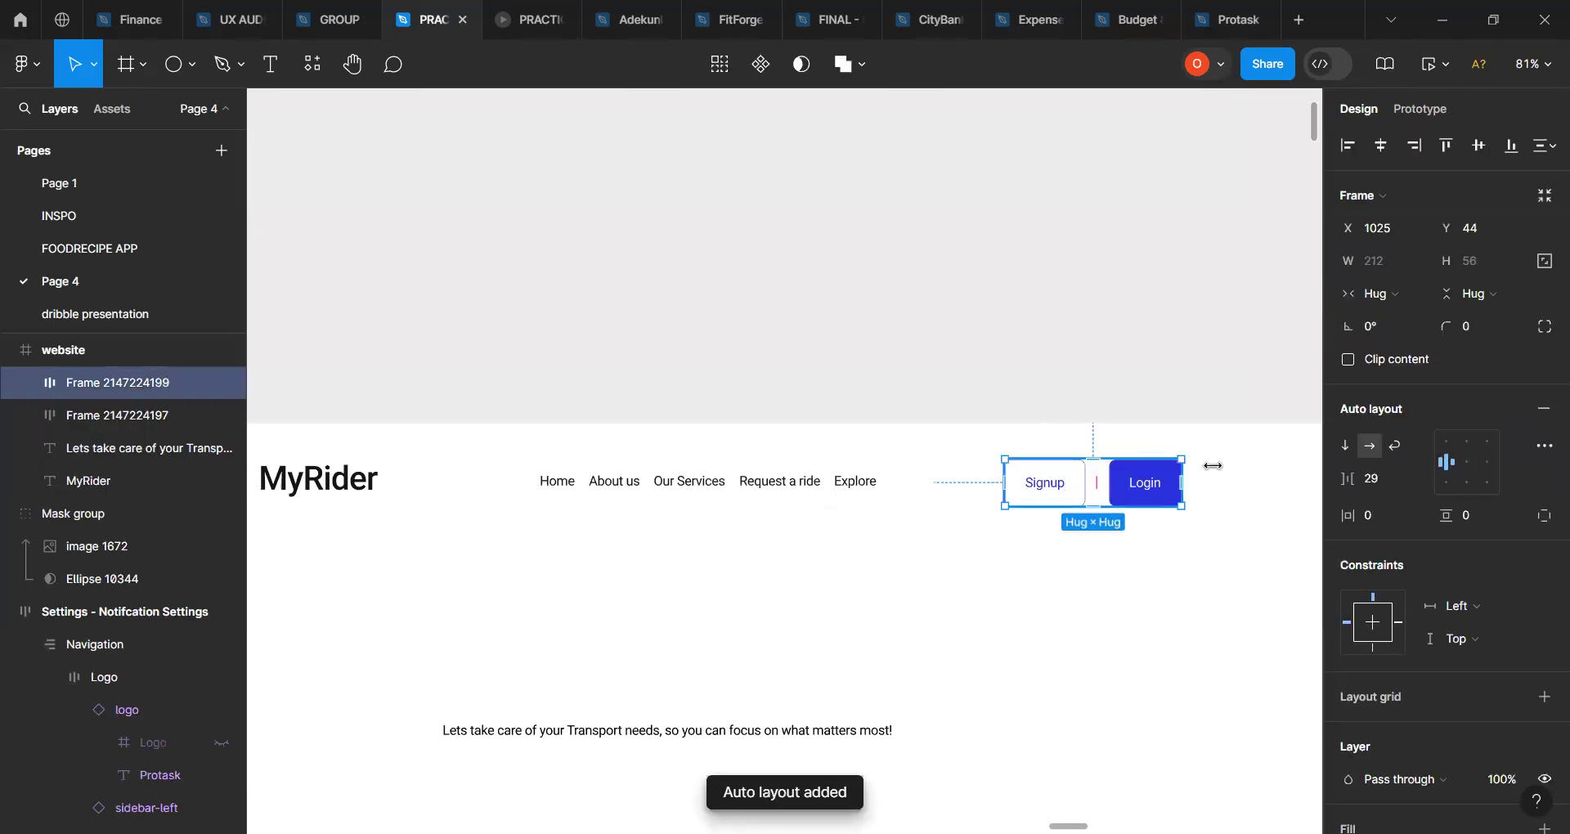
# Step: Set the gap between the Signup and Login buttons to 16
pyautogui.click(1379, 482)
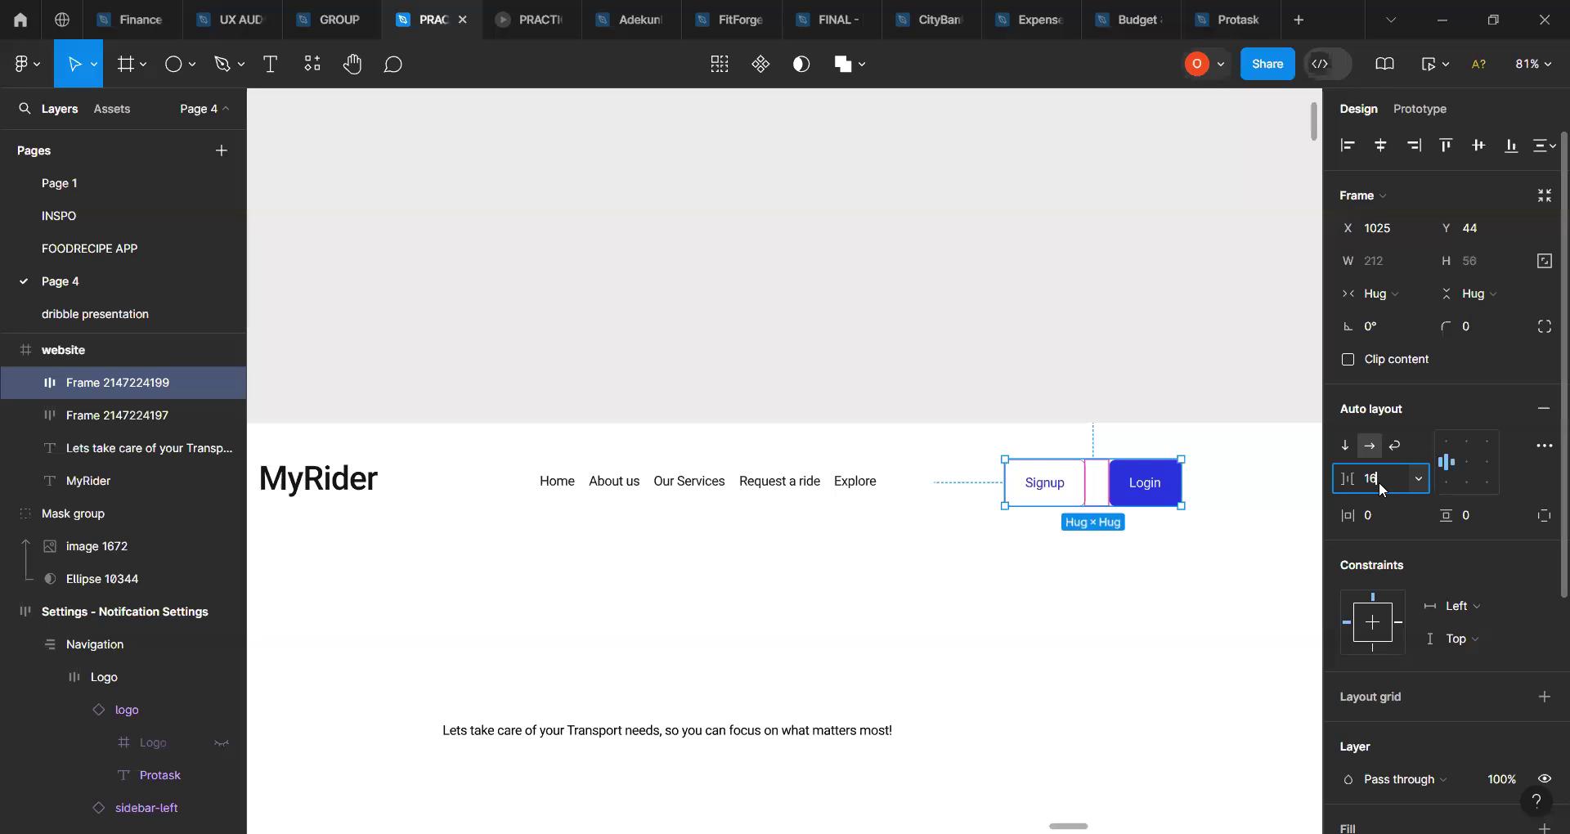
pyautogui.write('16')
pyautogui.press('Return')
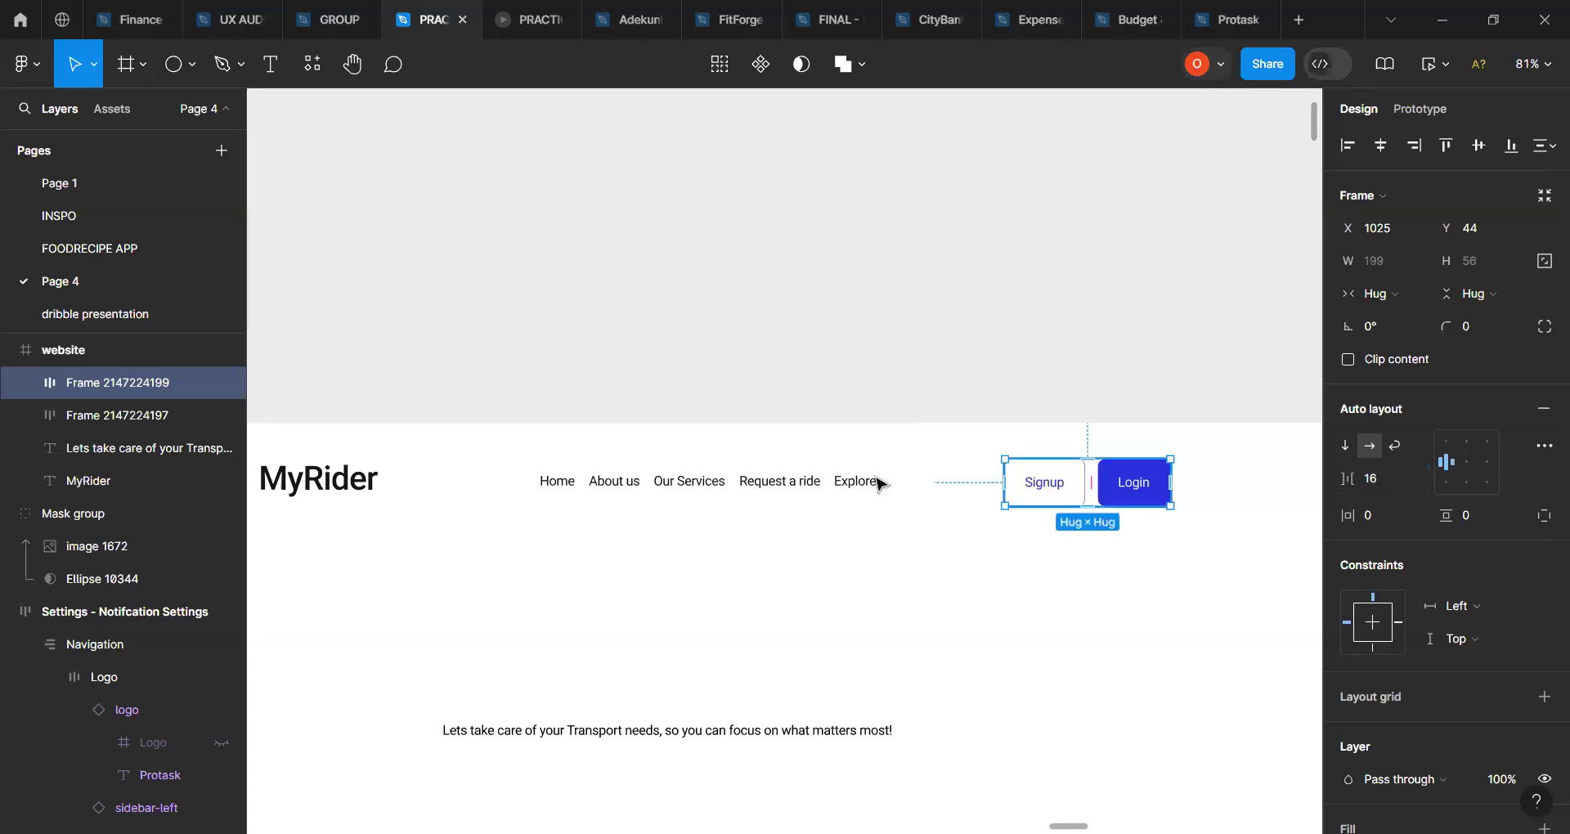
# Step: Show the 12-column layout grid on the website frame
pyautogui.click(804, 484)
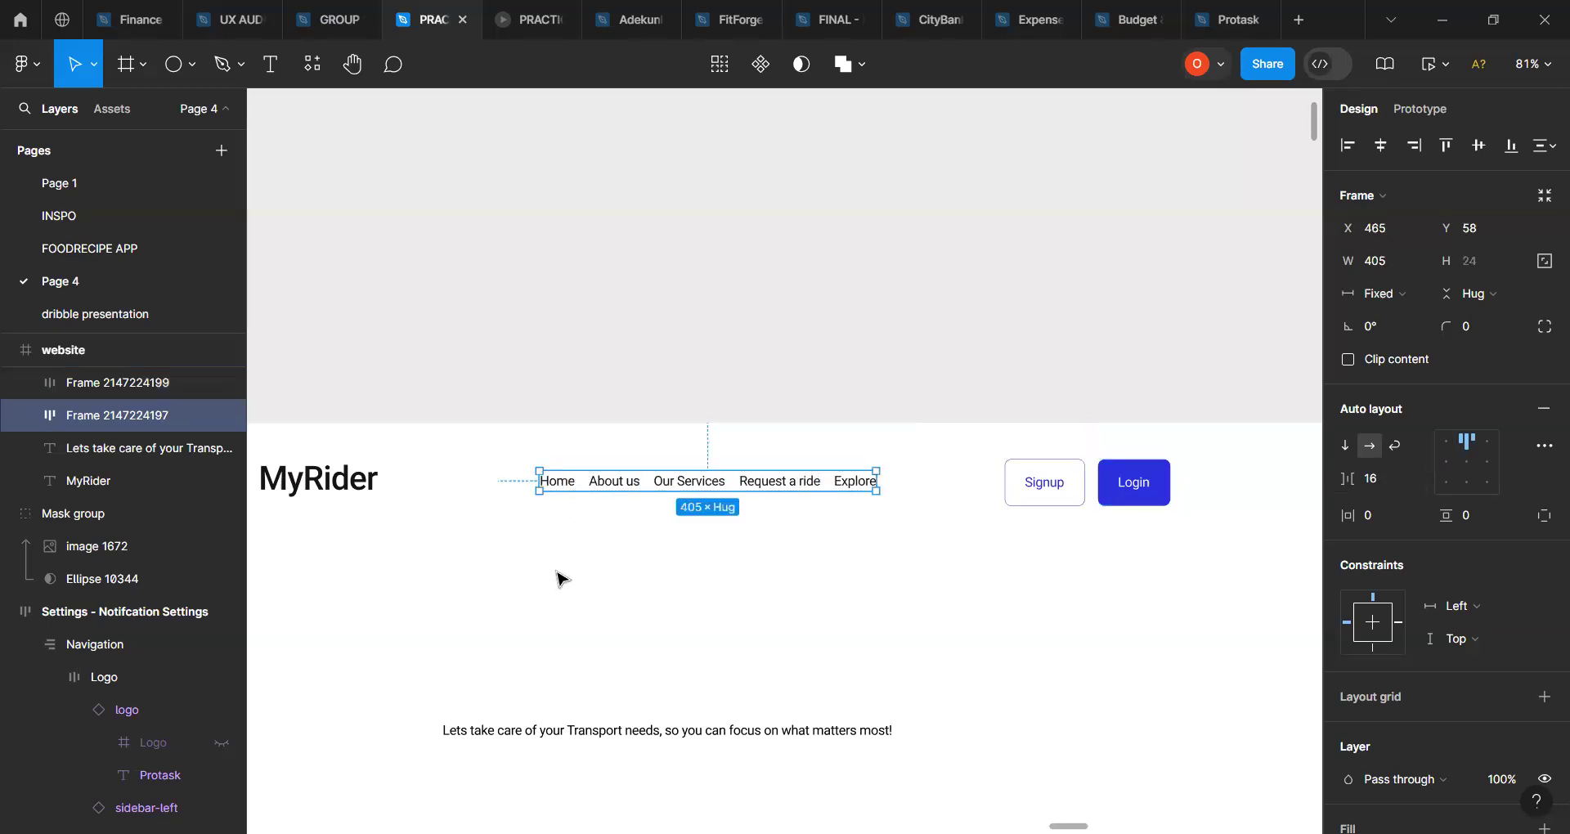
pyautogui.scroll(-3, 561, 578)
pyautogui.hscroll(-5, 524, 491)
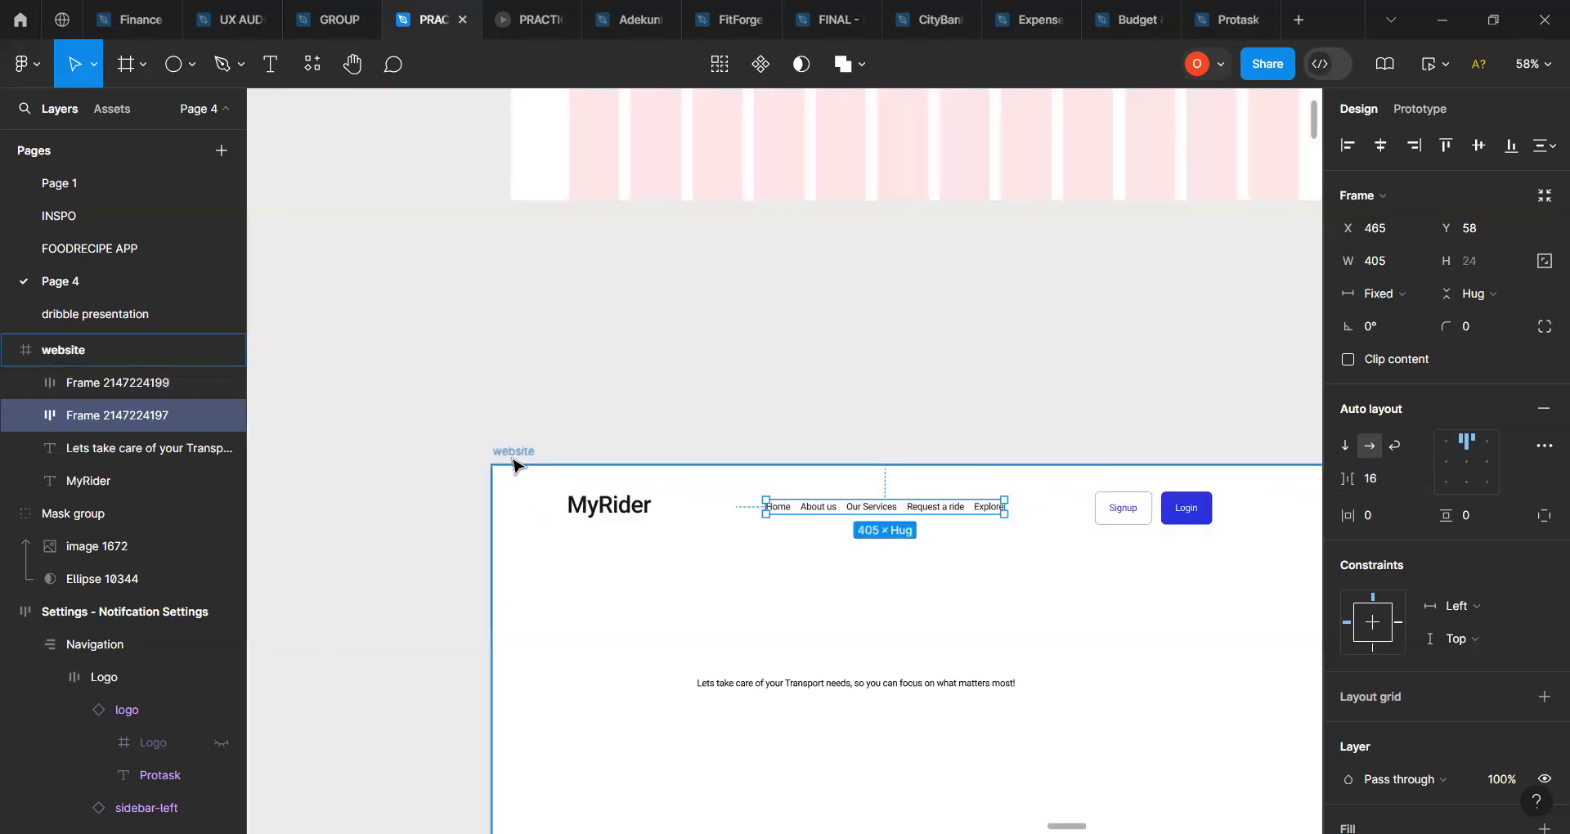
pyautogui.click(511, 452)
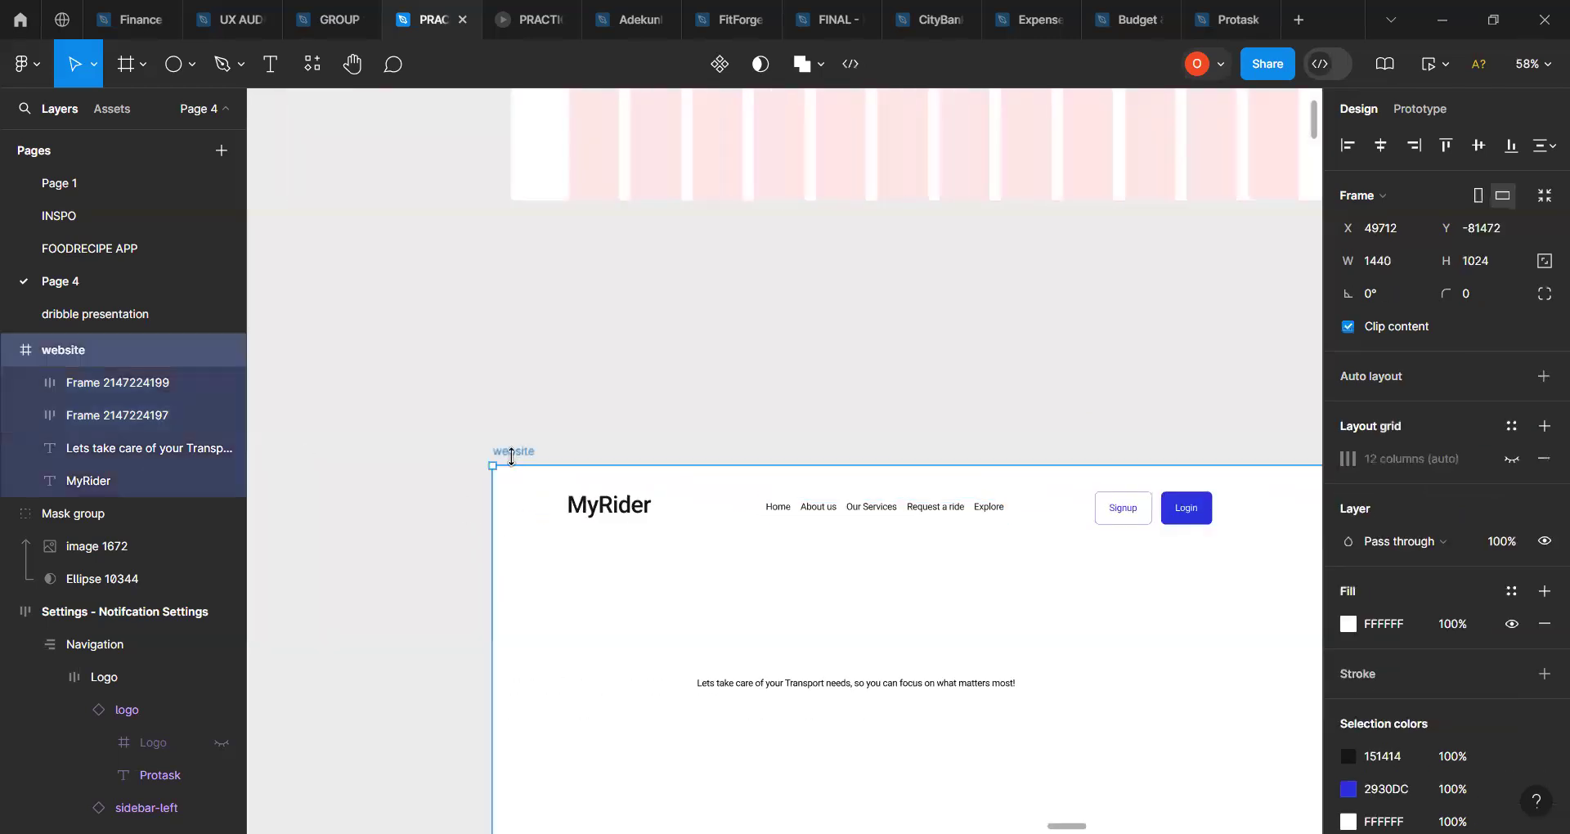
pyautogui.click(1509, 462)
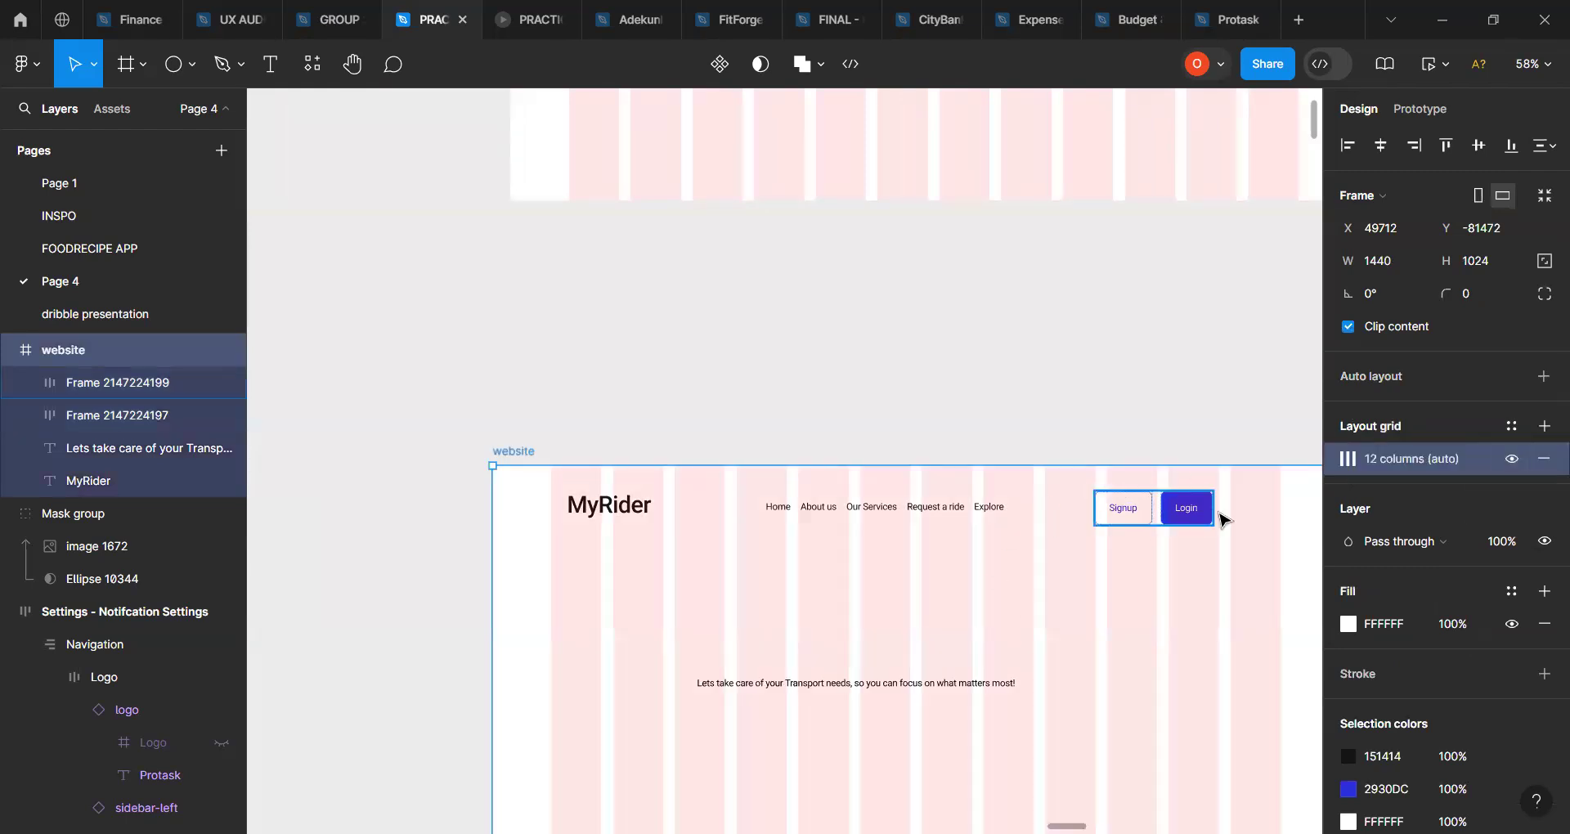
# Step: Move the Signup and Login button group to X 1095, Y 42 and the navigation links to X 620, Y 58
pyautogui.click(1159, 520)
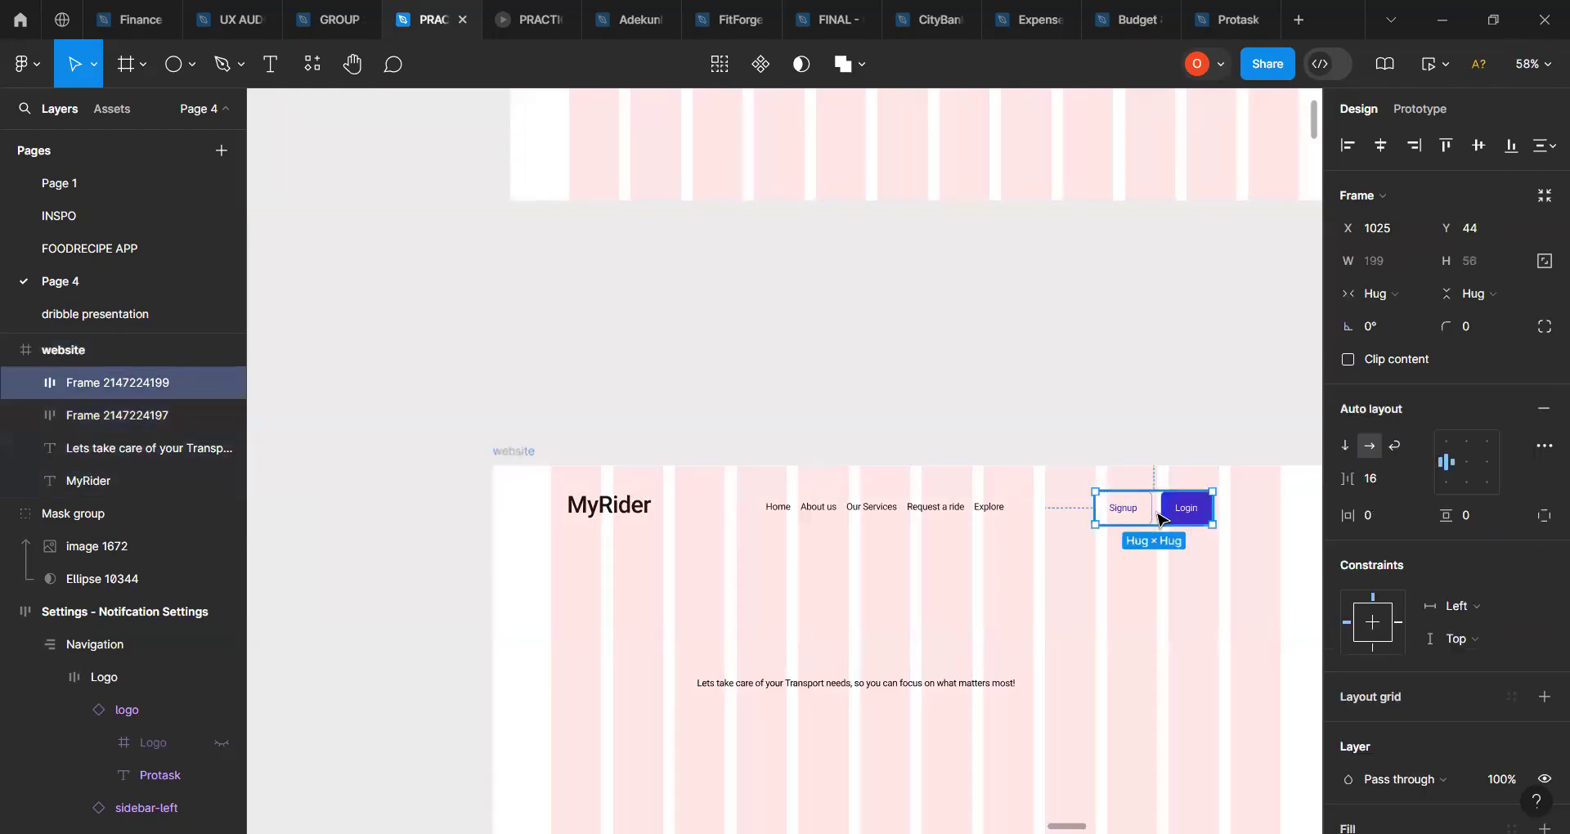
pyautogui.moveTo(1185, 515); pyautogui.dragTo(1201, 518)
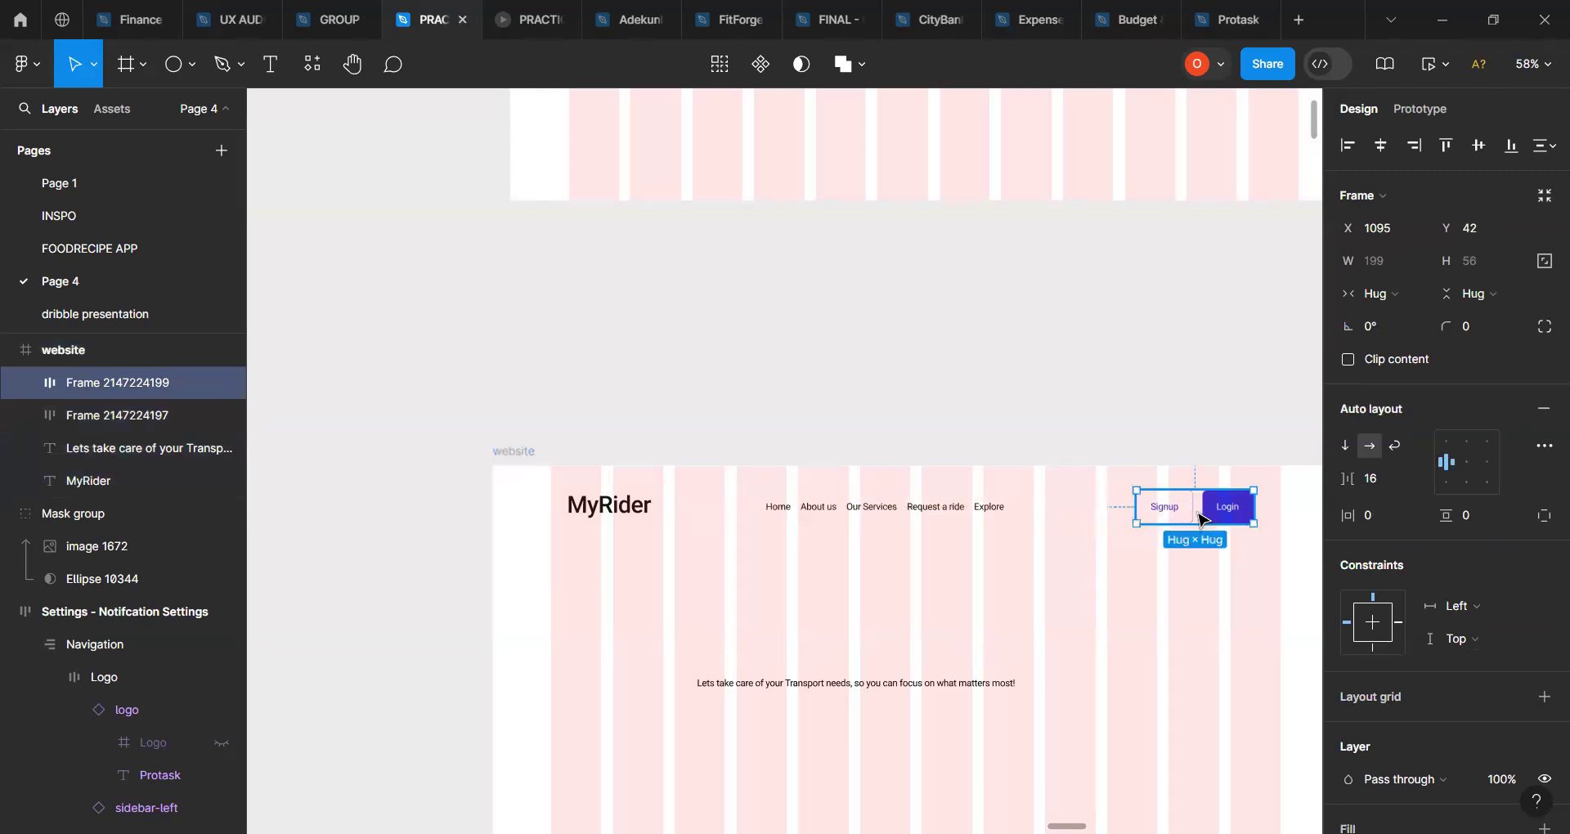
pyautogui.click(984, 513)
pyautogui.moveTo(984, 513); pyautogui.dragTo(1040, 511)
pyautogui.moveTo(1043, 512); pyautogui.dragTo(1058, 514)
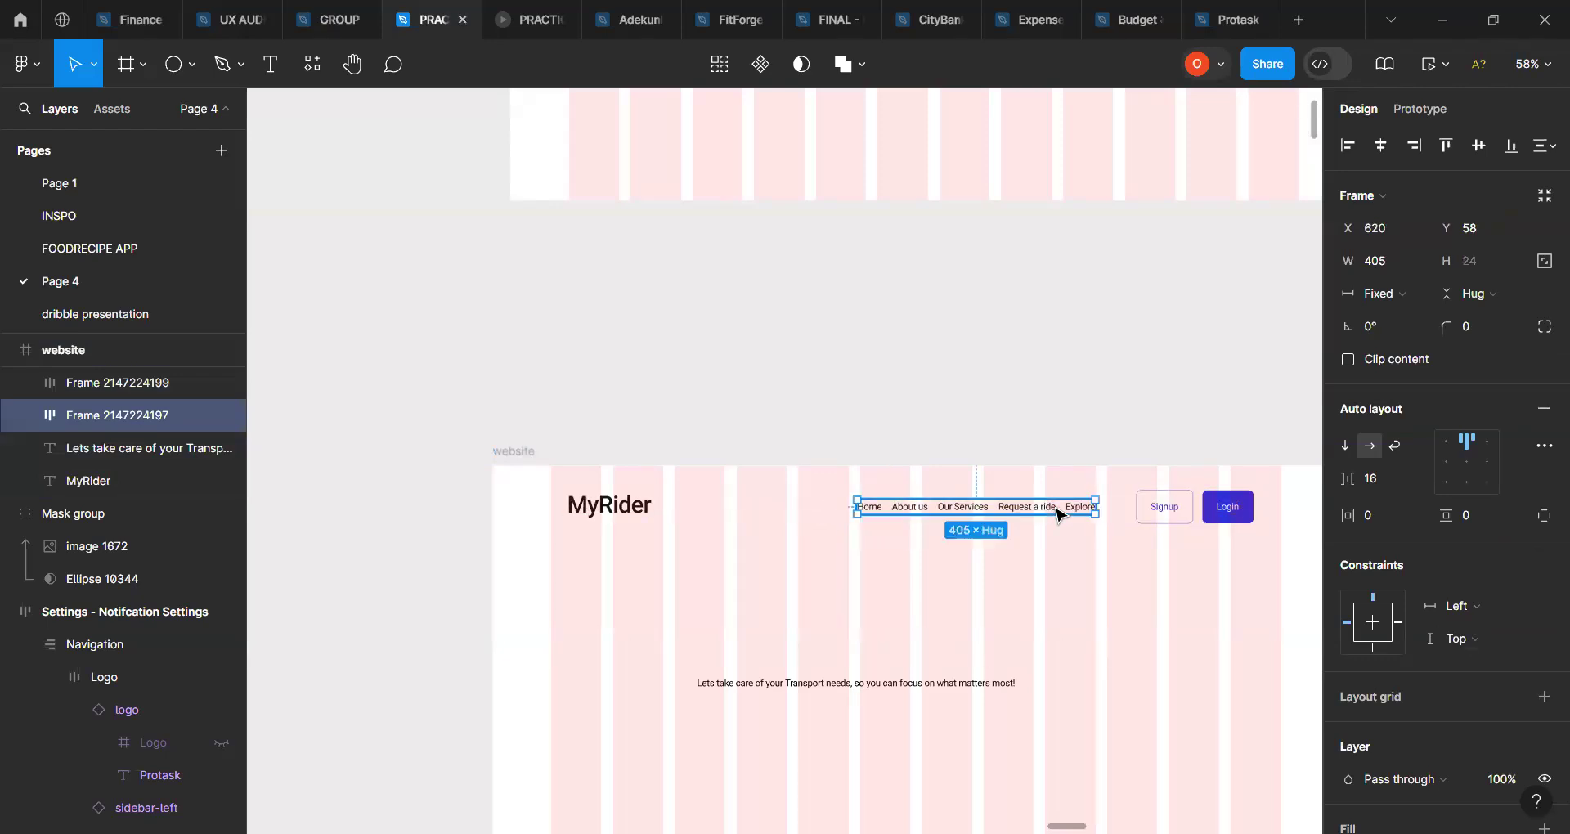
# Step: Combine the navigation links and button group into one horizontal auto layout frame and set the links' width to Fill container
pyautogui.keyDown('shift'); pyautogui.click(1166, 515); pyautogui.keyUp('shift')
pyautogui.hotkey('shift', 'a')
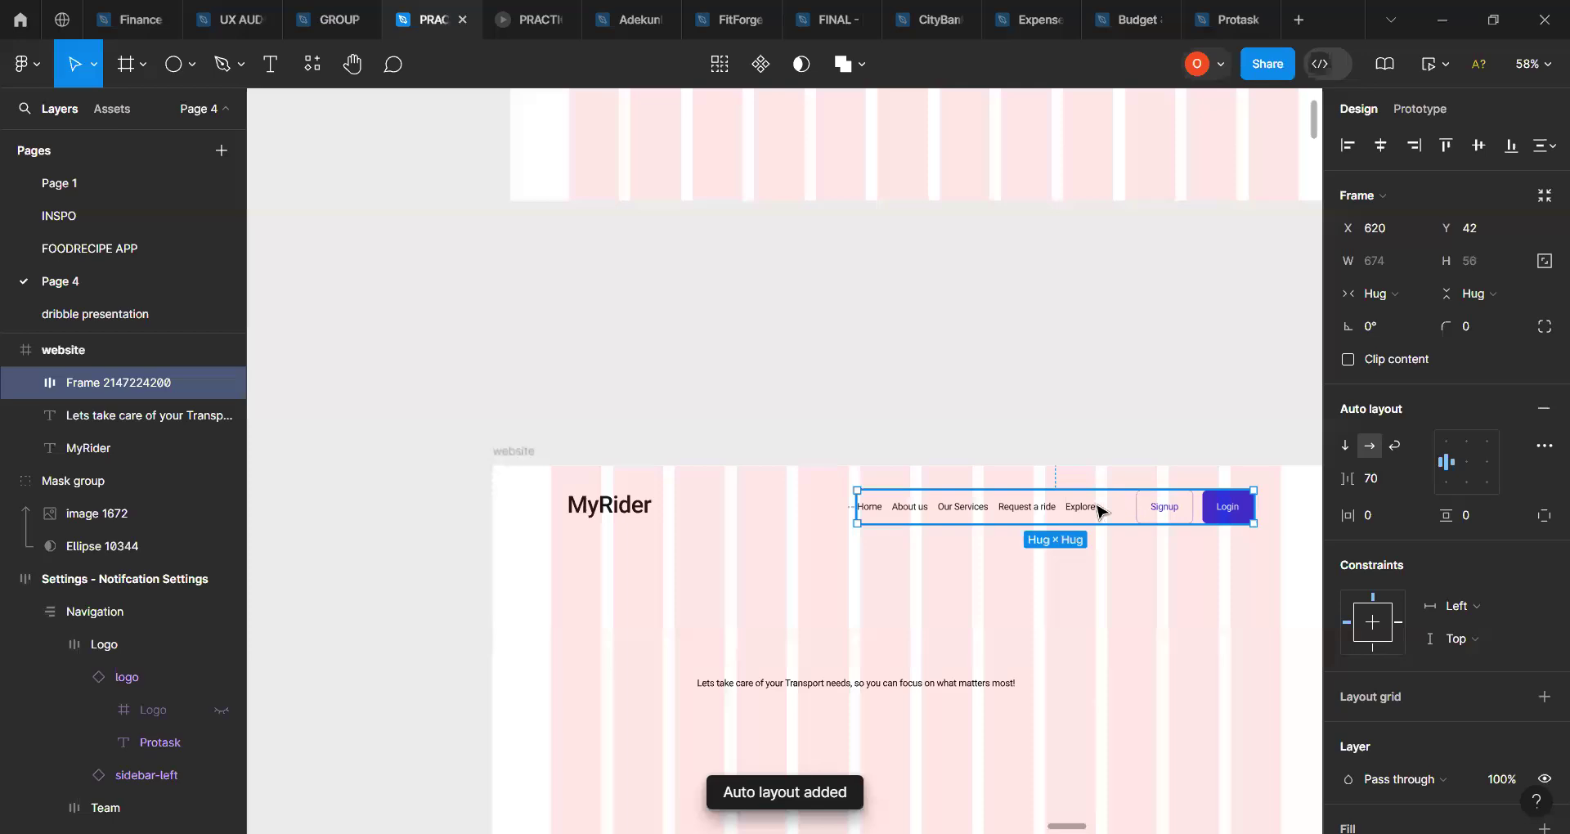
pyautogui.click(1083, 513)
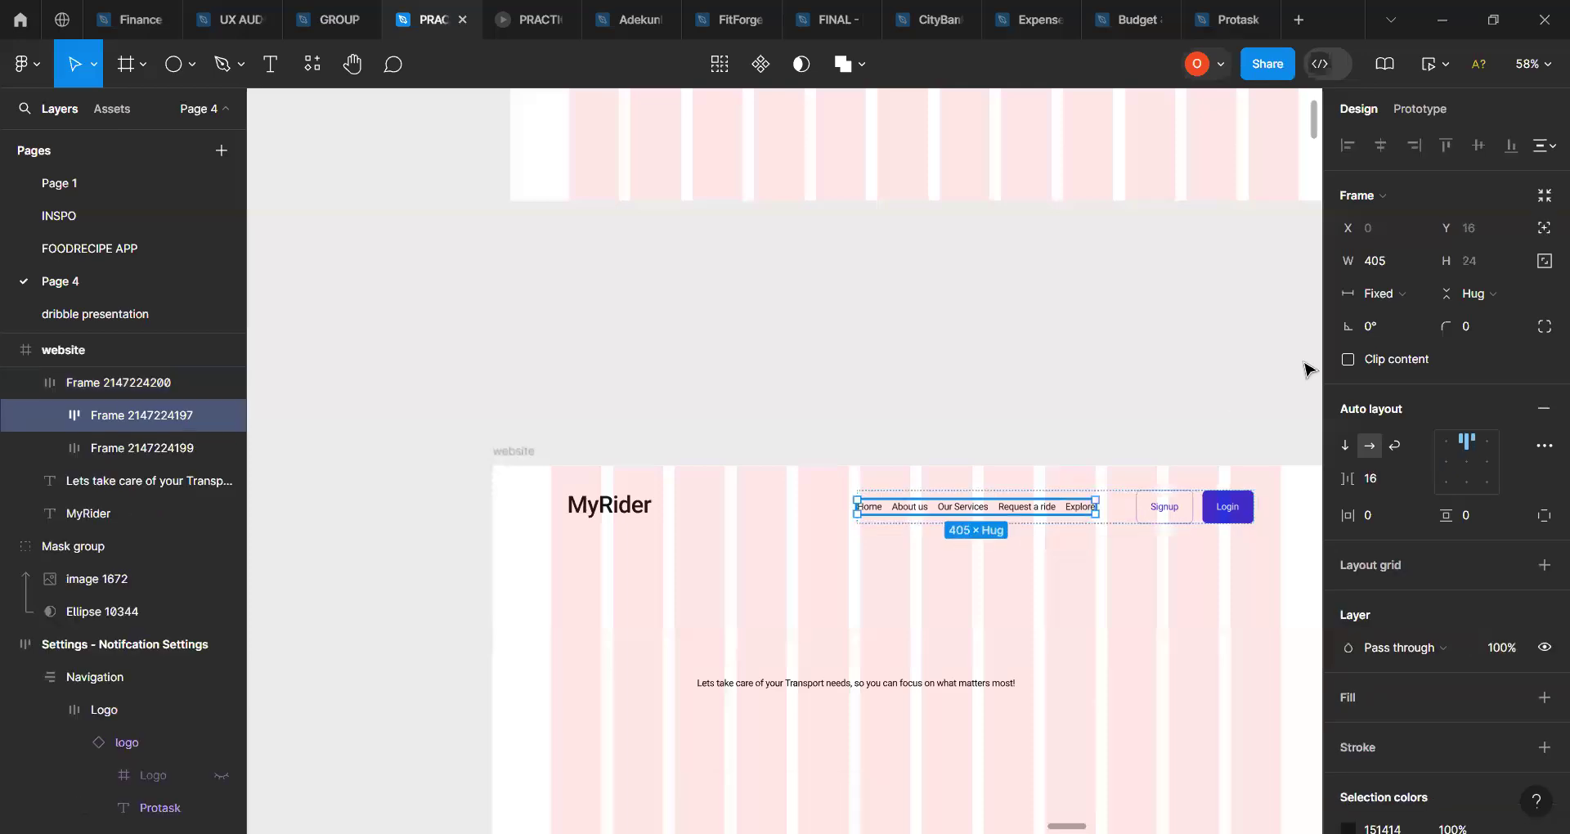
pyautogui.click(1396, 296)
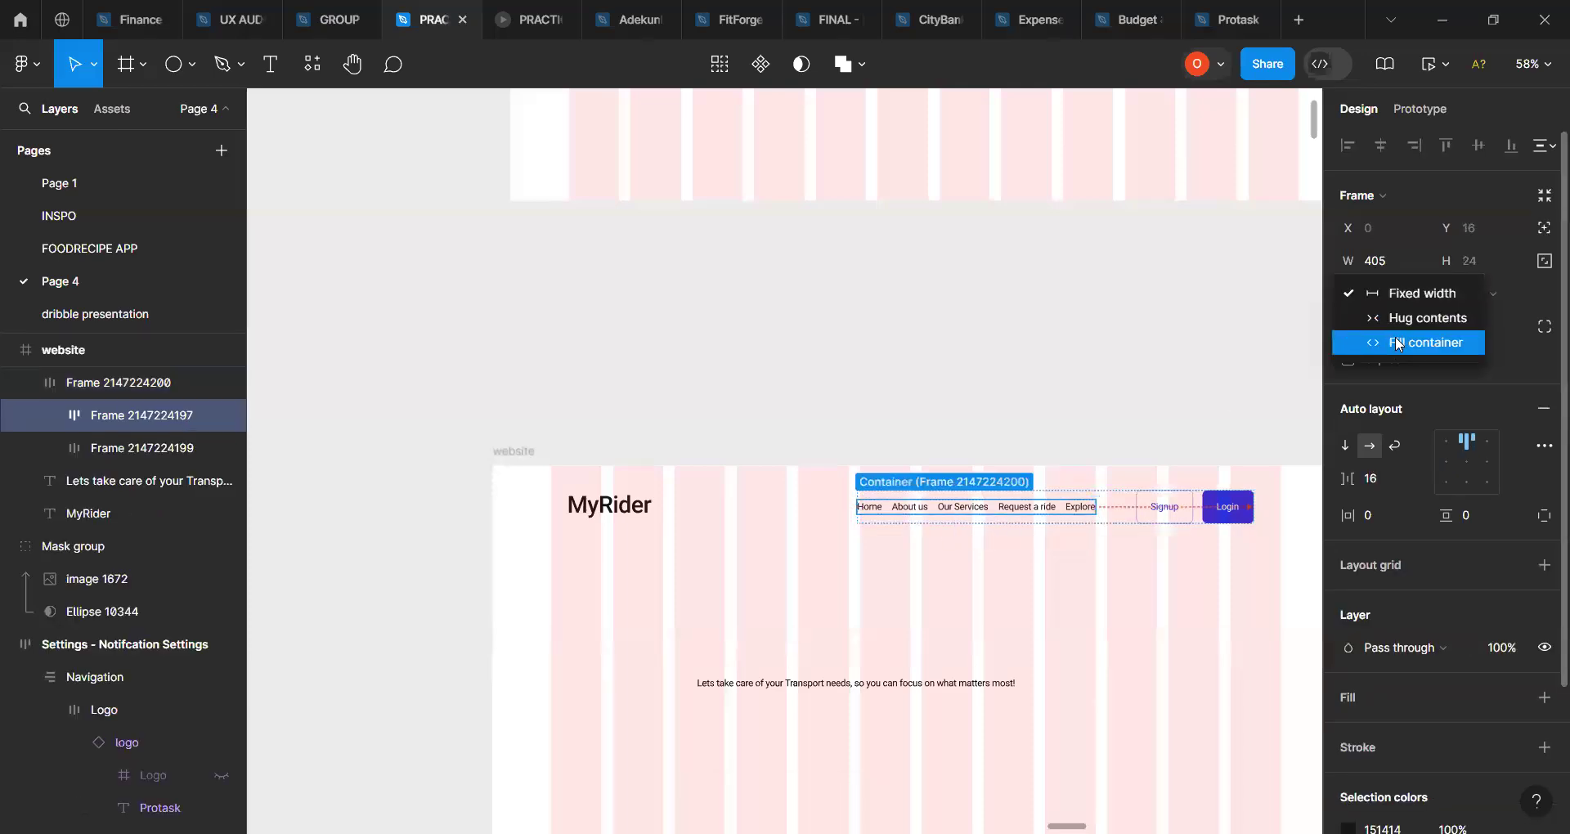
pyautogui.click(1399, 344)
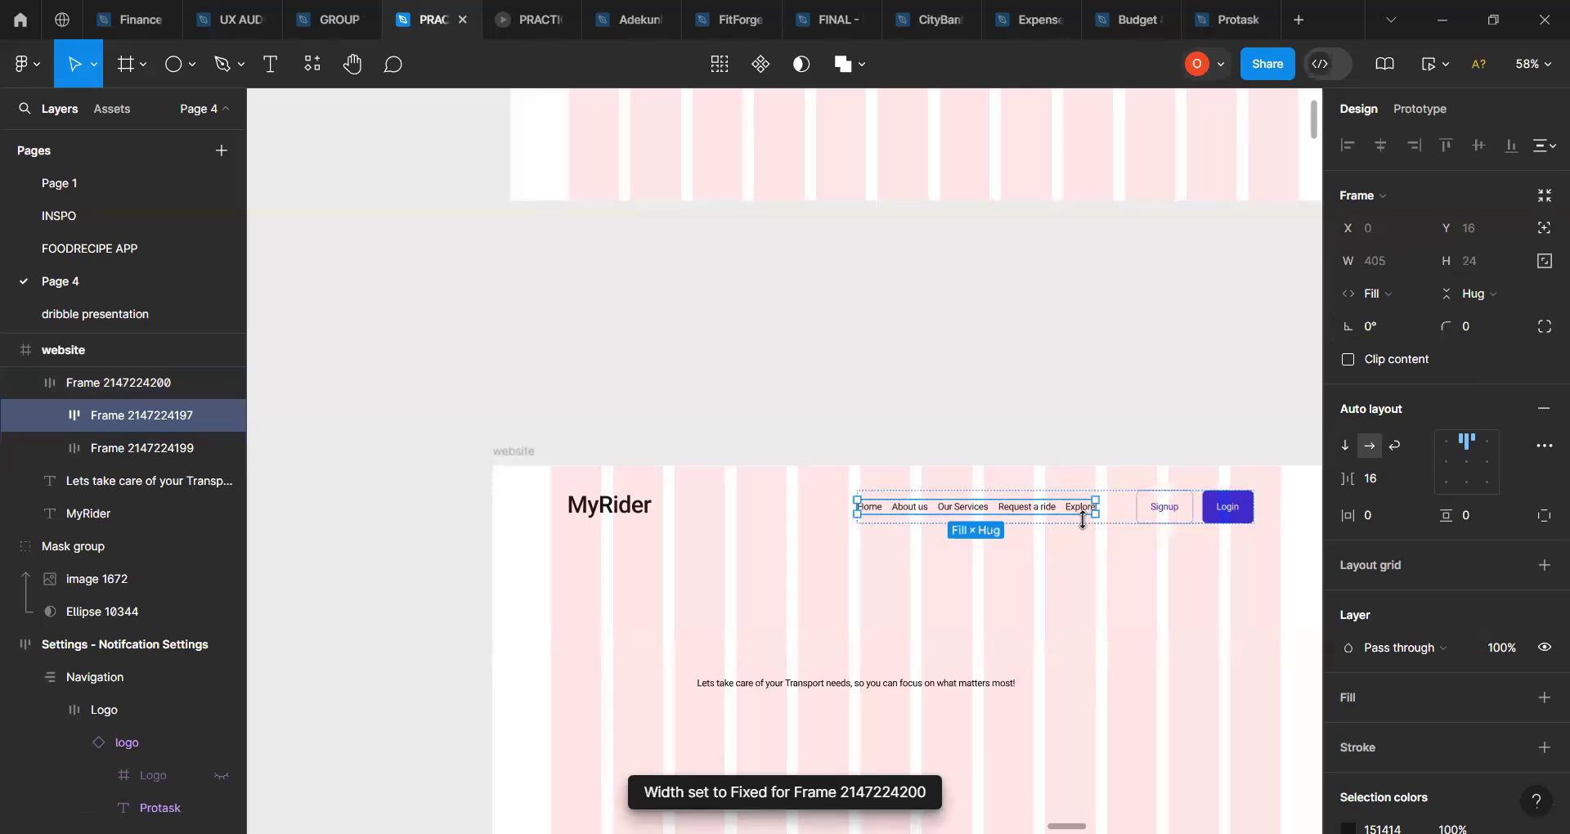
pyautogui.click(1187, 515)
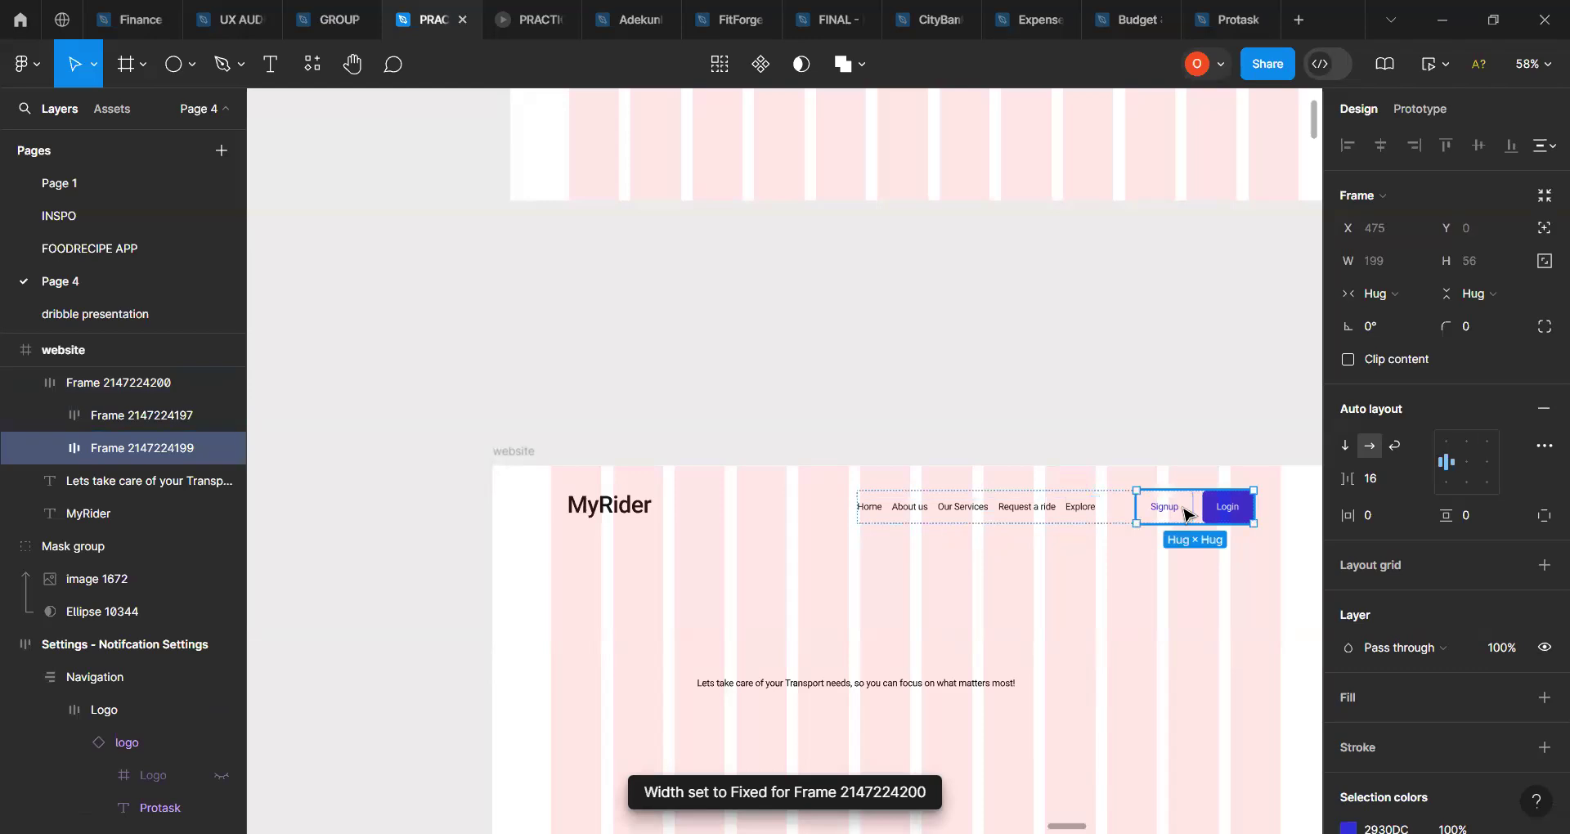
# Step: Combine the MyRider logo text with the links-and-buttons frame in one horizontal auto layout header frame
pyautogui.click(623, 512)
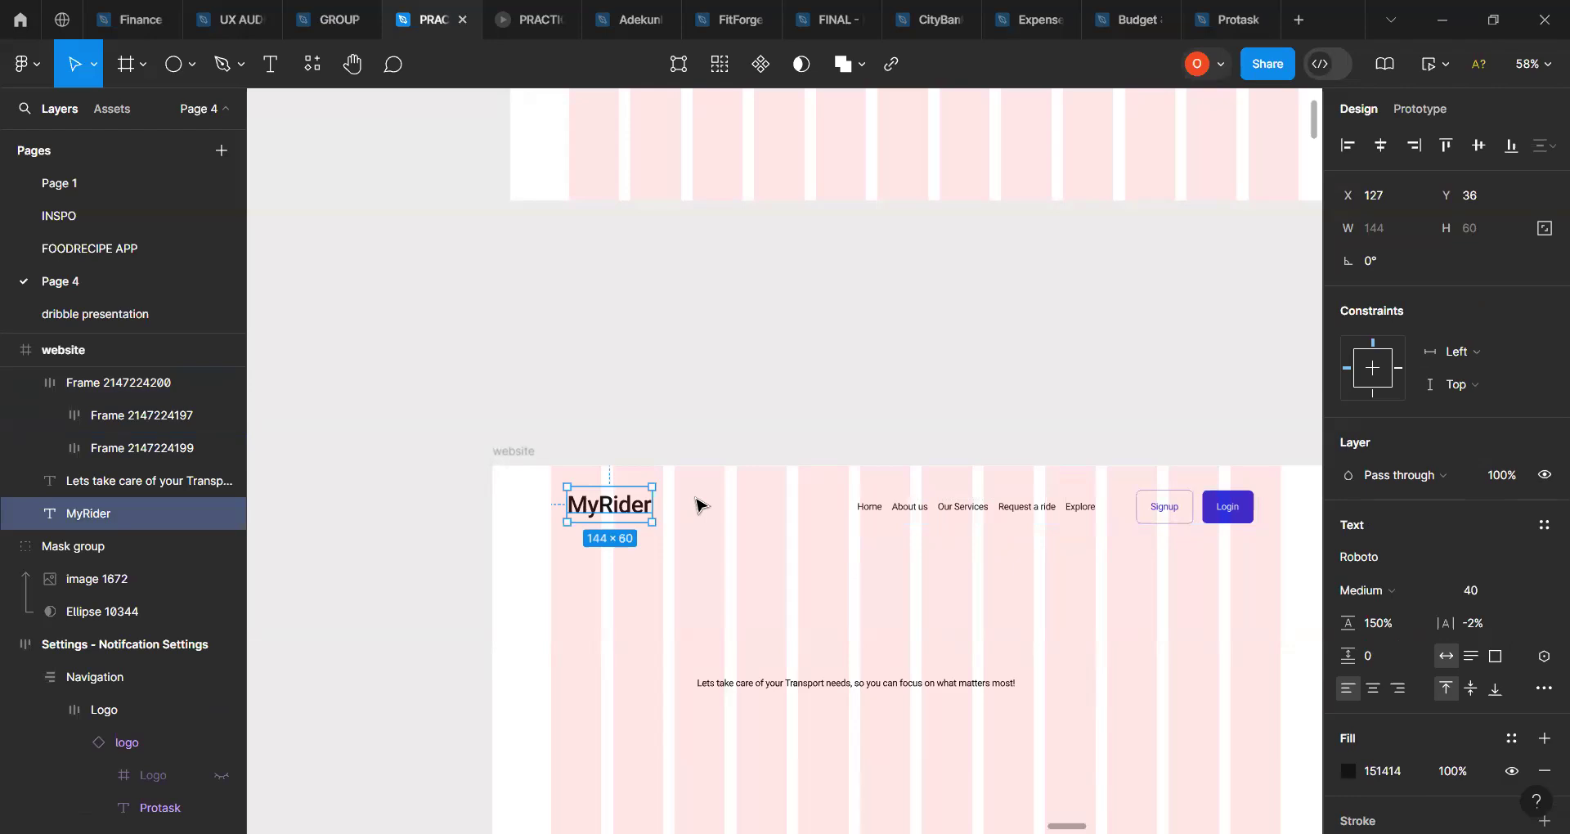
pyautogui.scroll(-2, 818, 550)
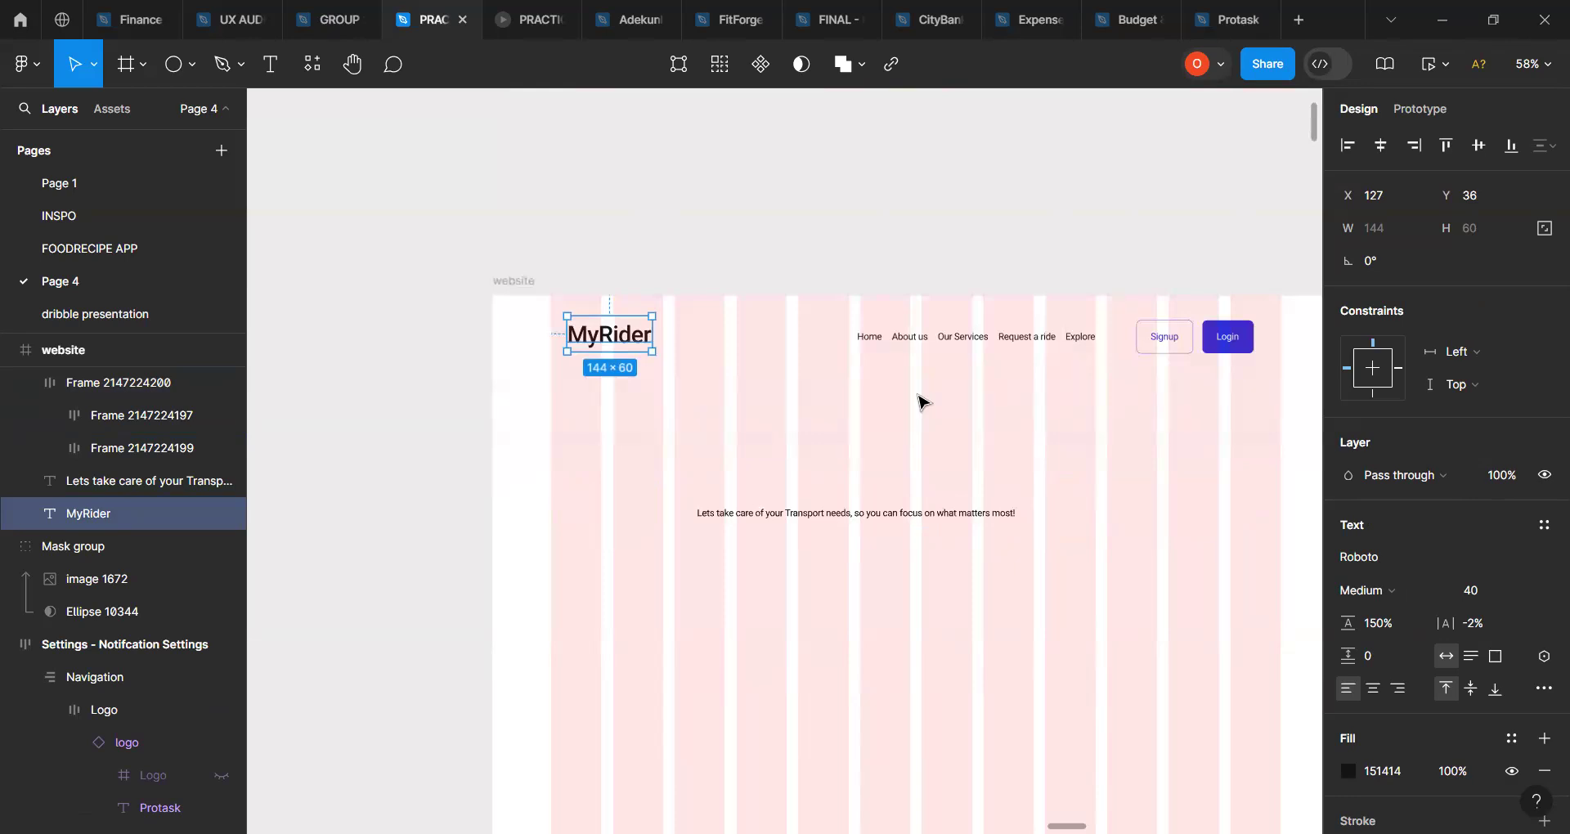
pyautogui.keyDown('shift'); pyautogui.click(900, 336); pyautogui.keyUp('shift')
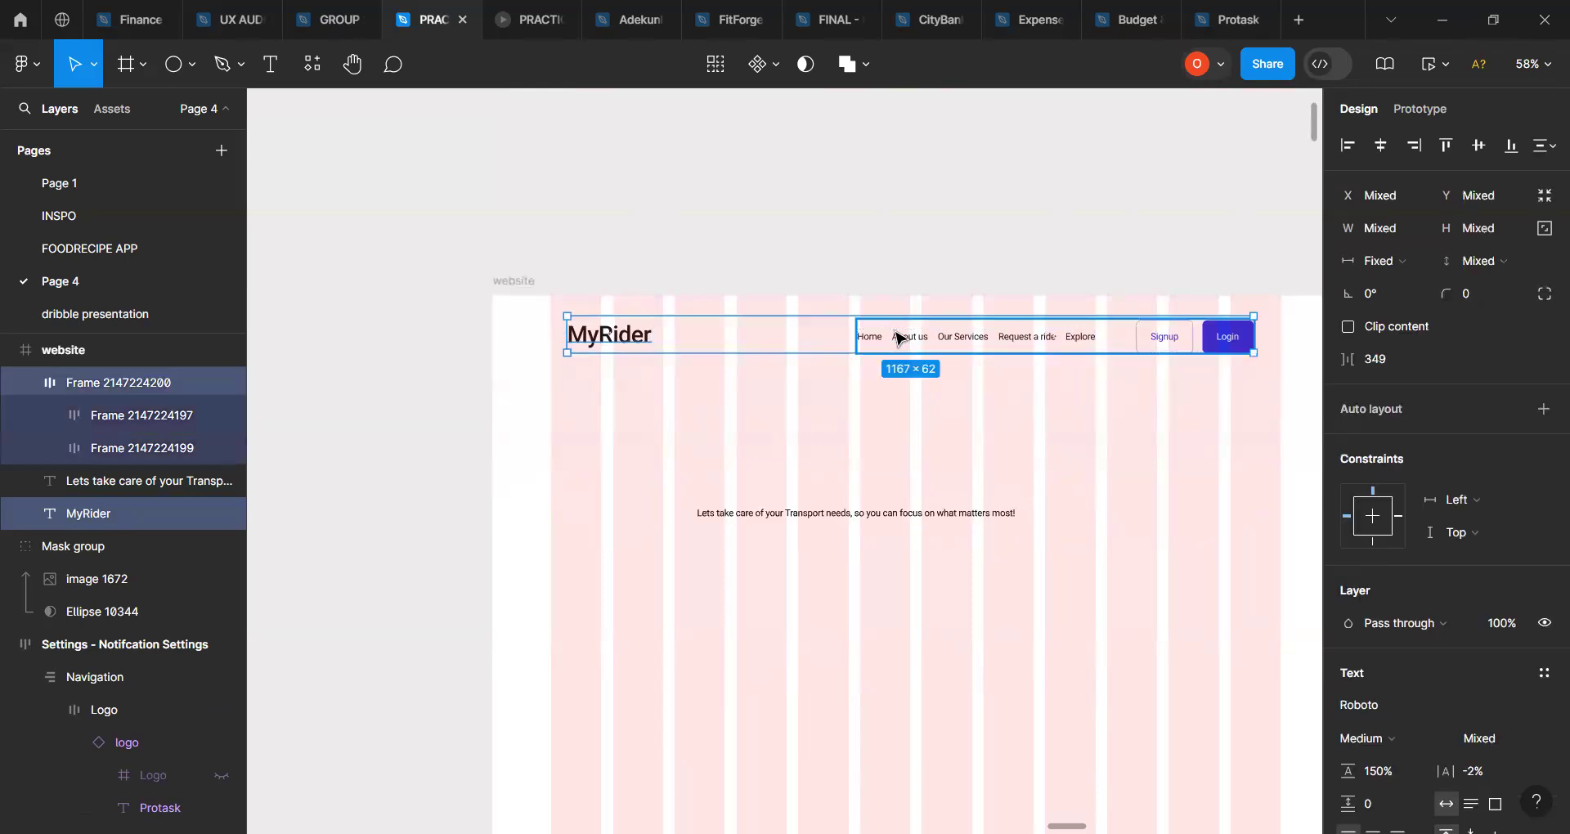
pyautogui.hotkey('shift', 'a')
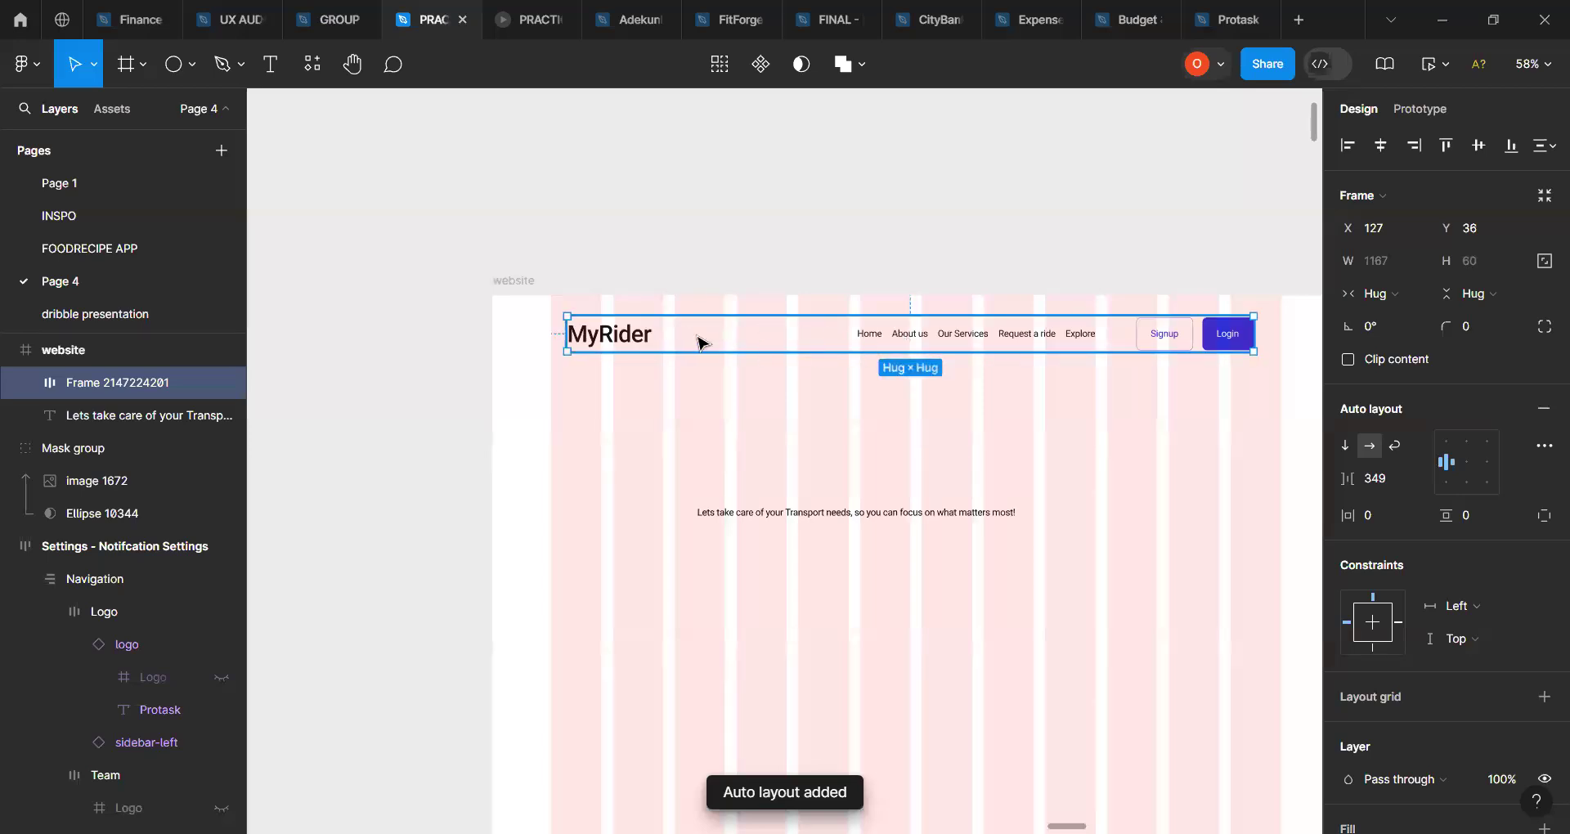
# Step: Set the MyRider logo text's width to Fill container within the header frame
pyautogui.click(629, 342)
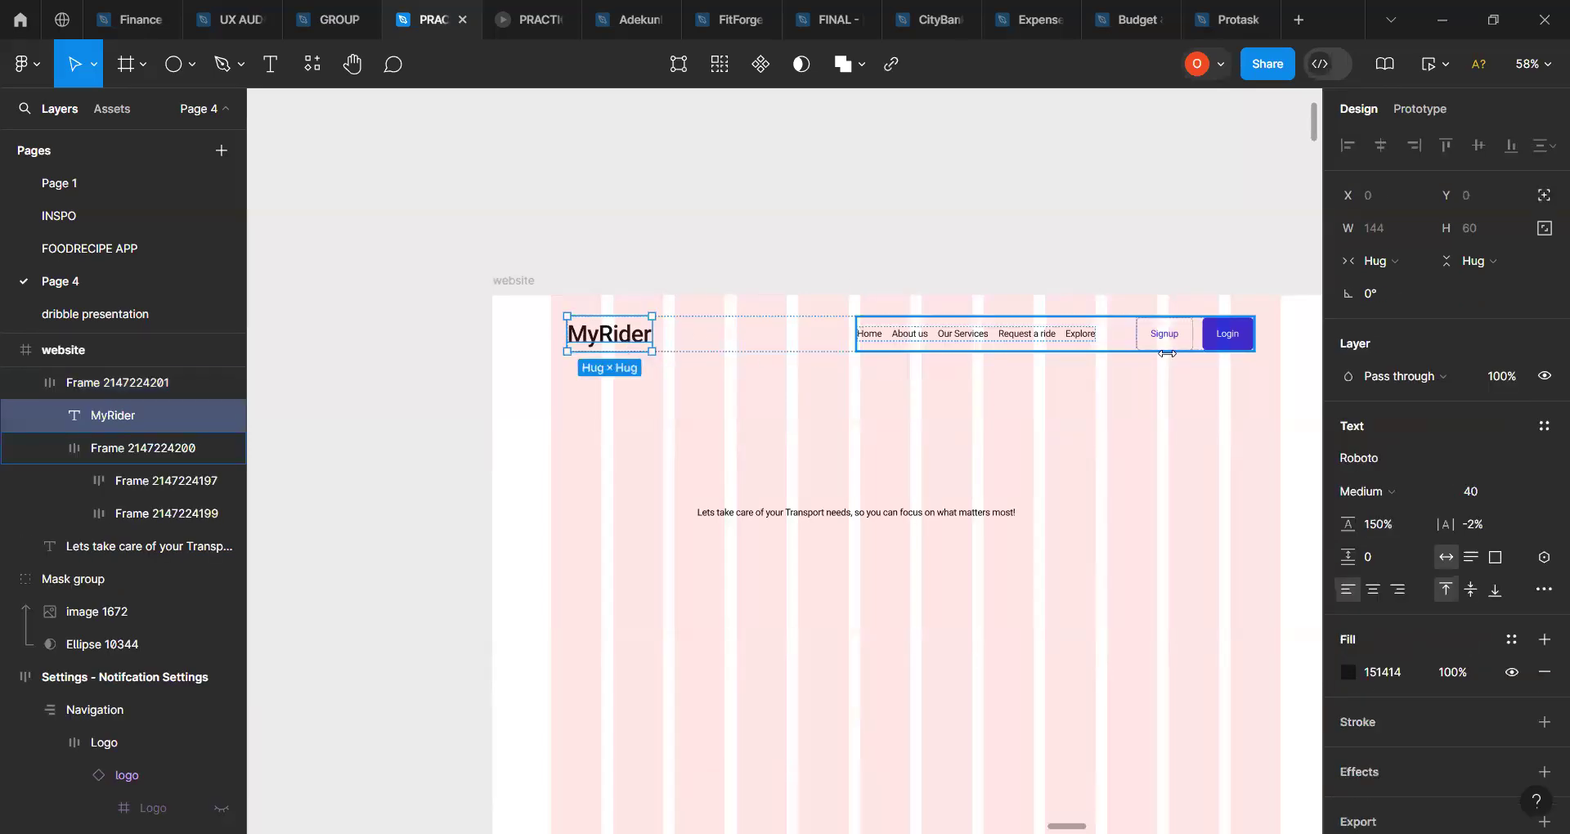
pyautogui.click(1393, 263)
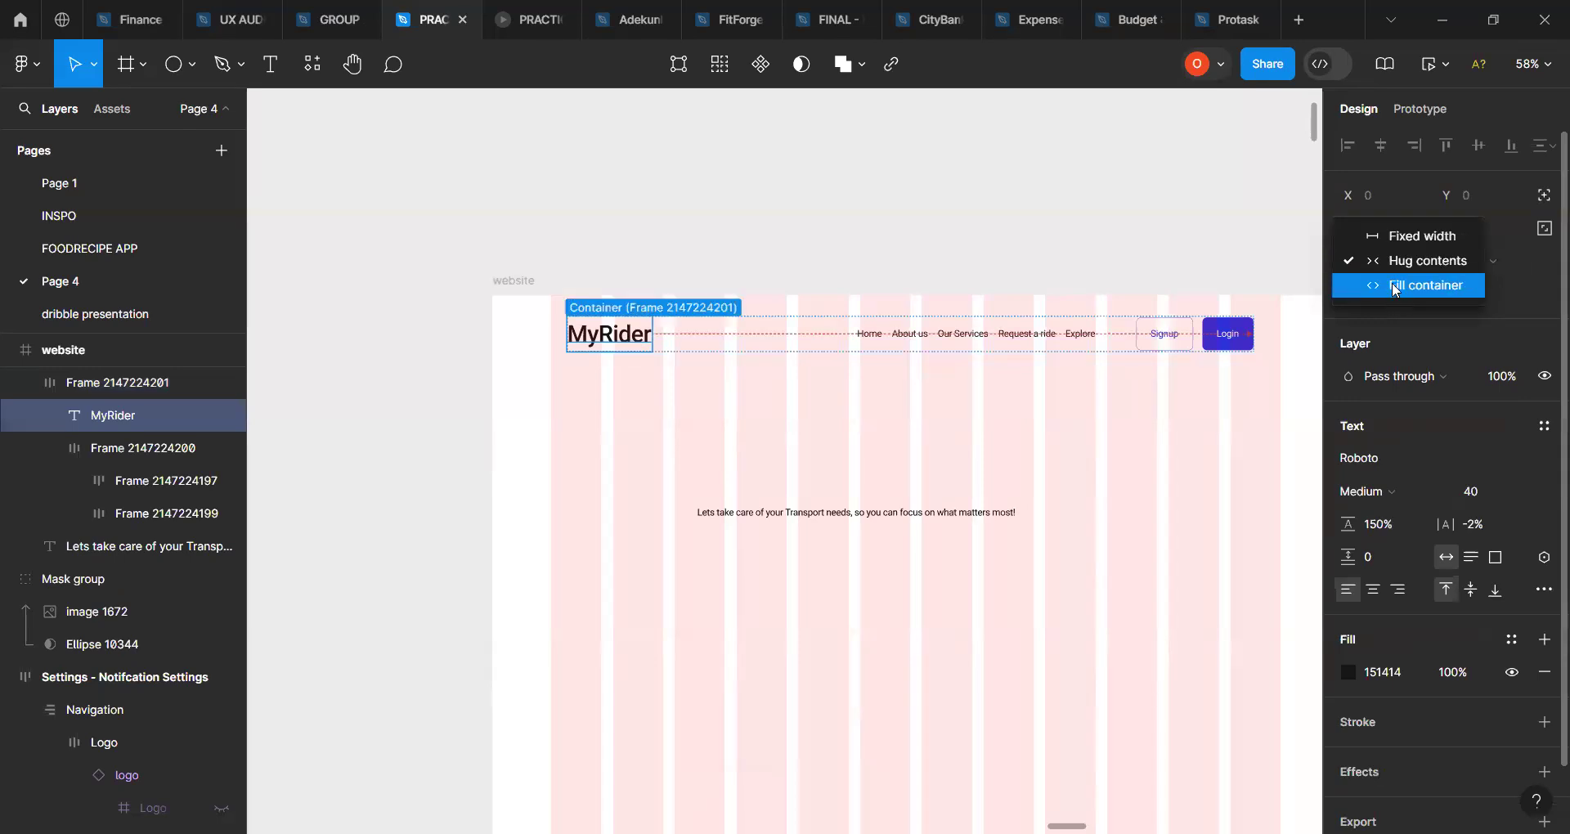
pyautogui.click(1396, 286)
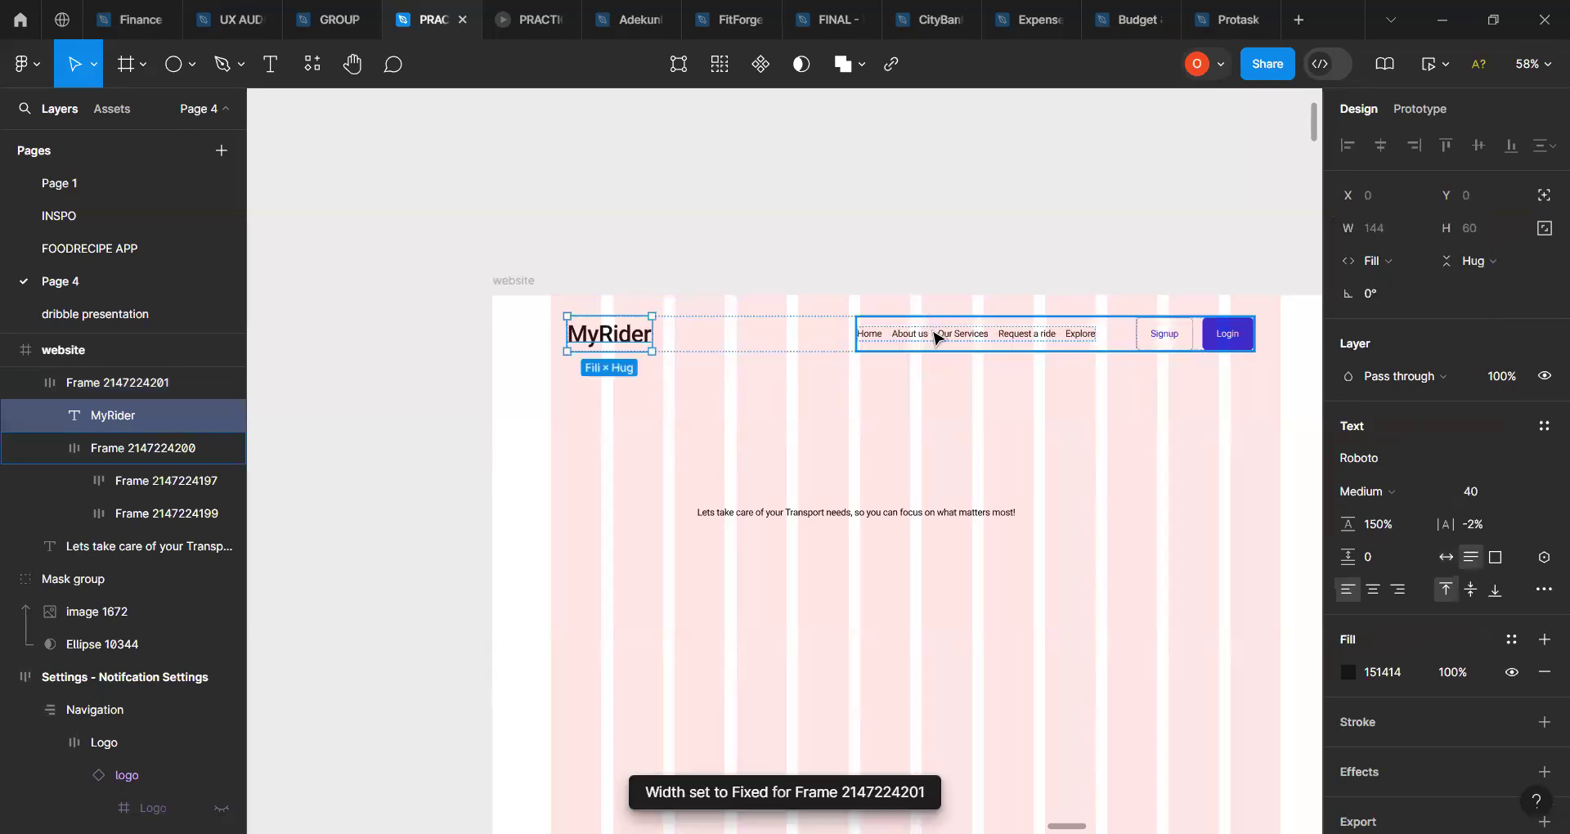
# Step: Try setting the width of the nested links-and-buttons frame to Fill container
pyautogui.click(938, 338)
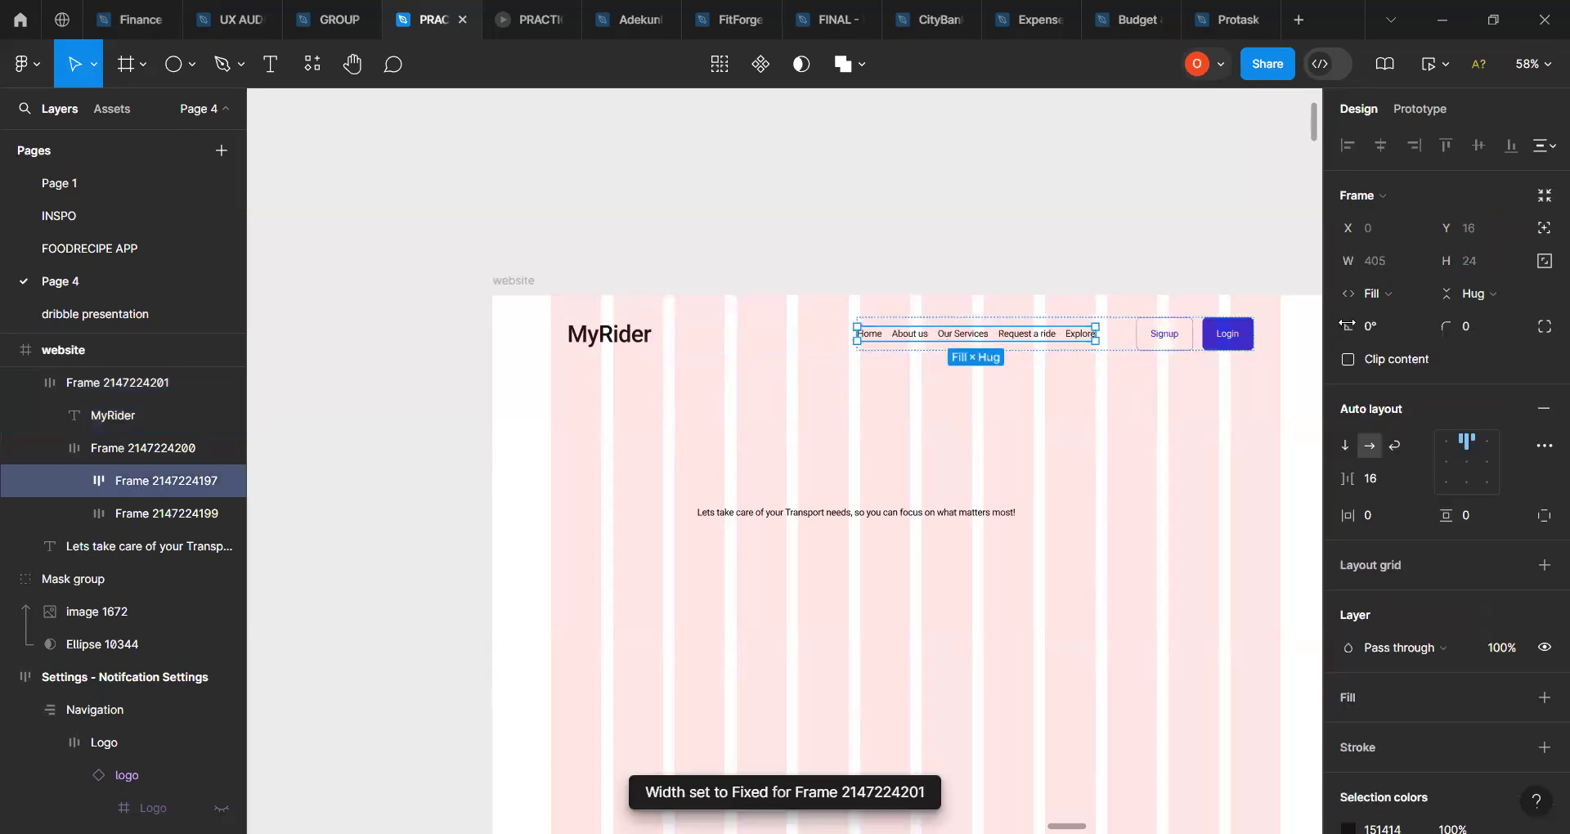
pyautogui.click(1125, 349)
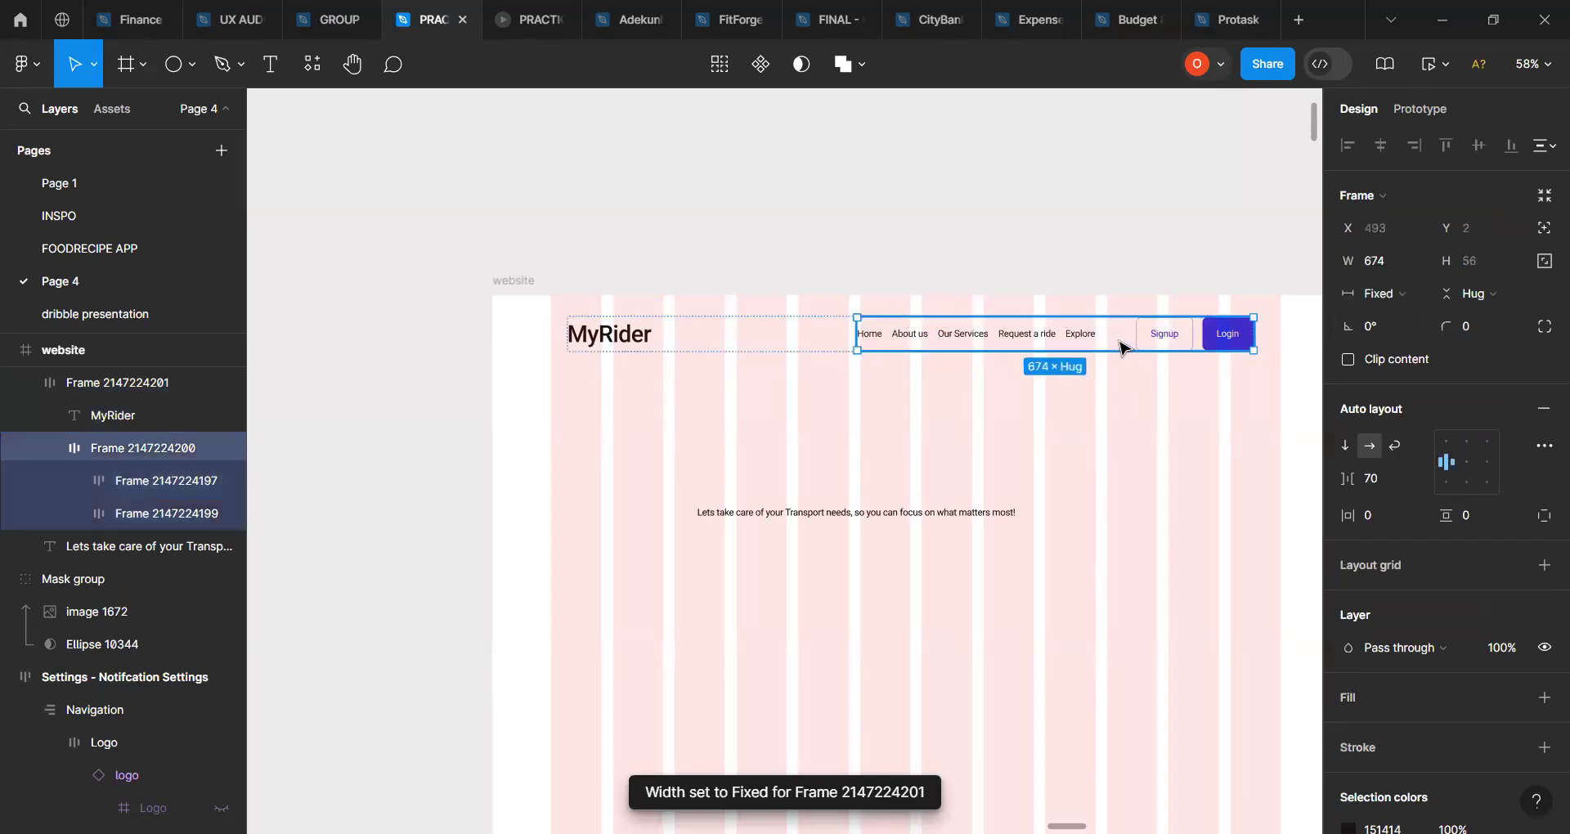
pyautogui.click(1379, 292)
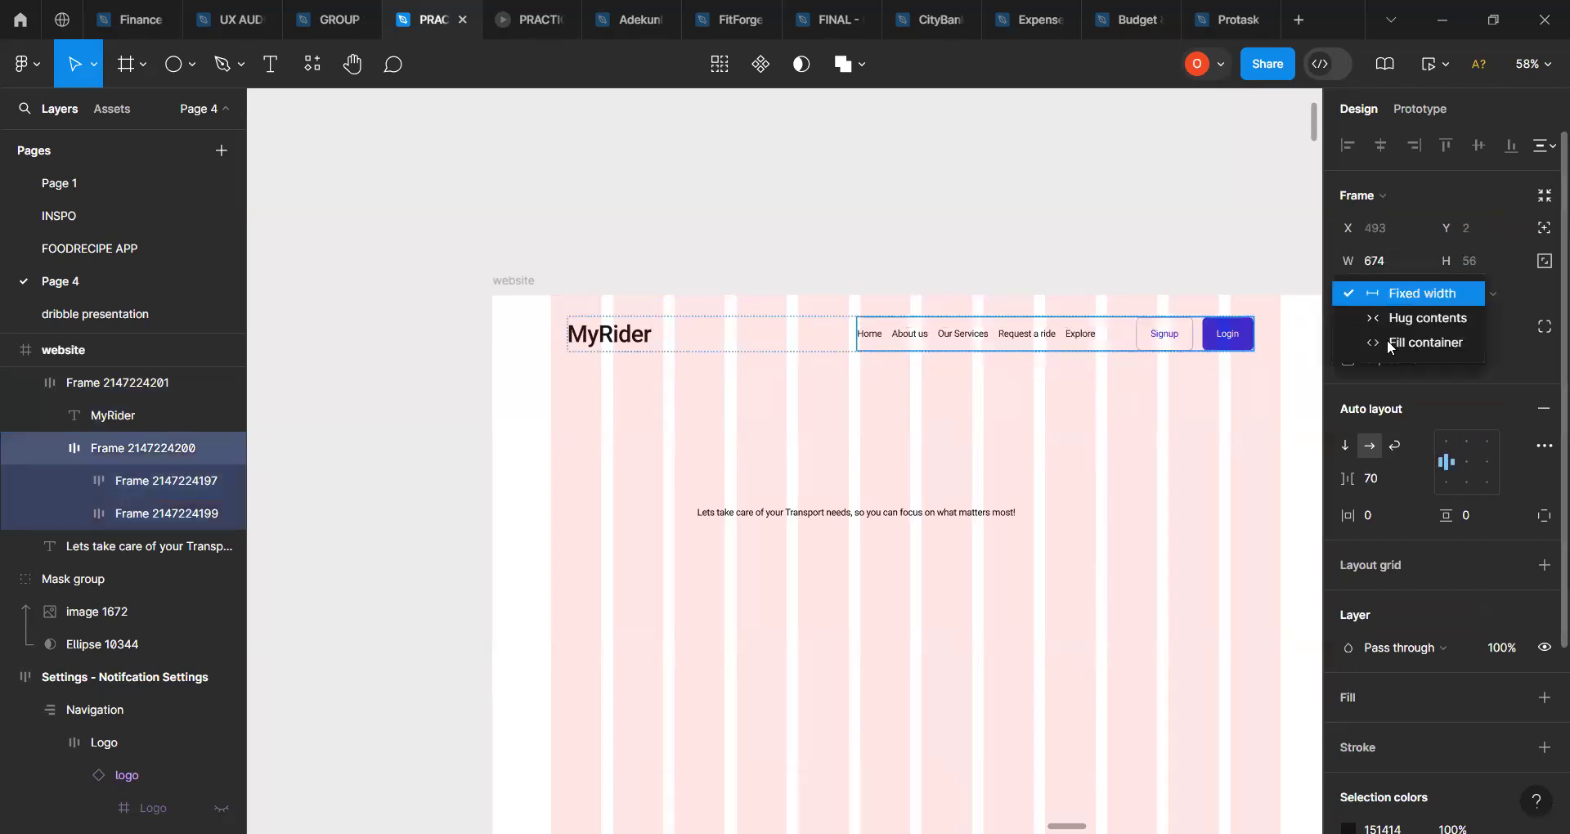
pyautogui.click(1387, 342)
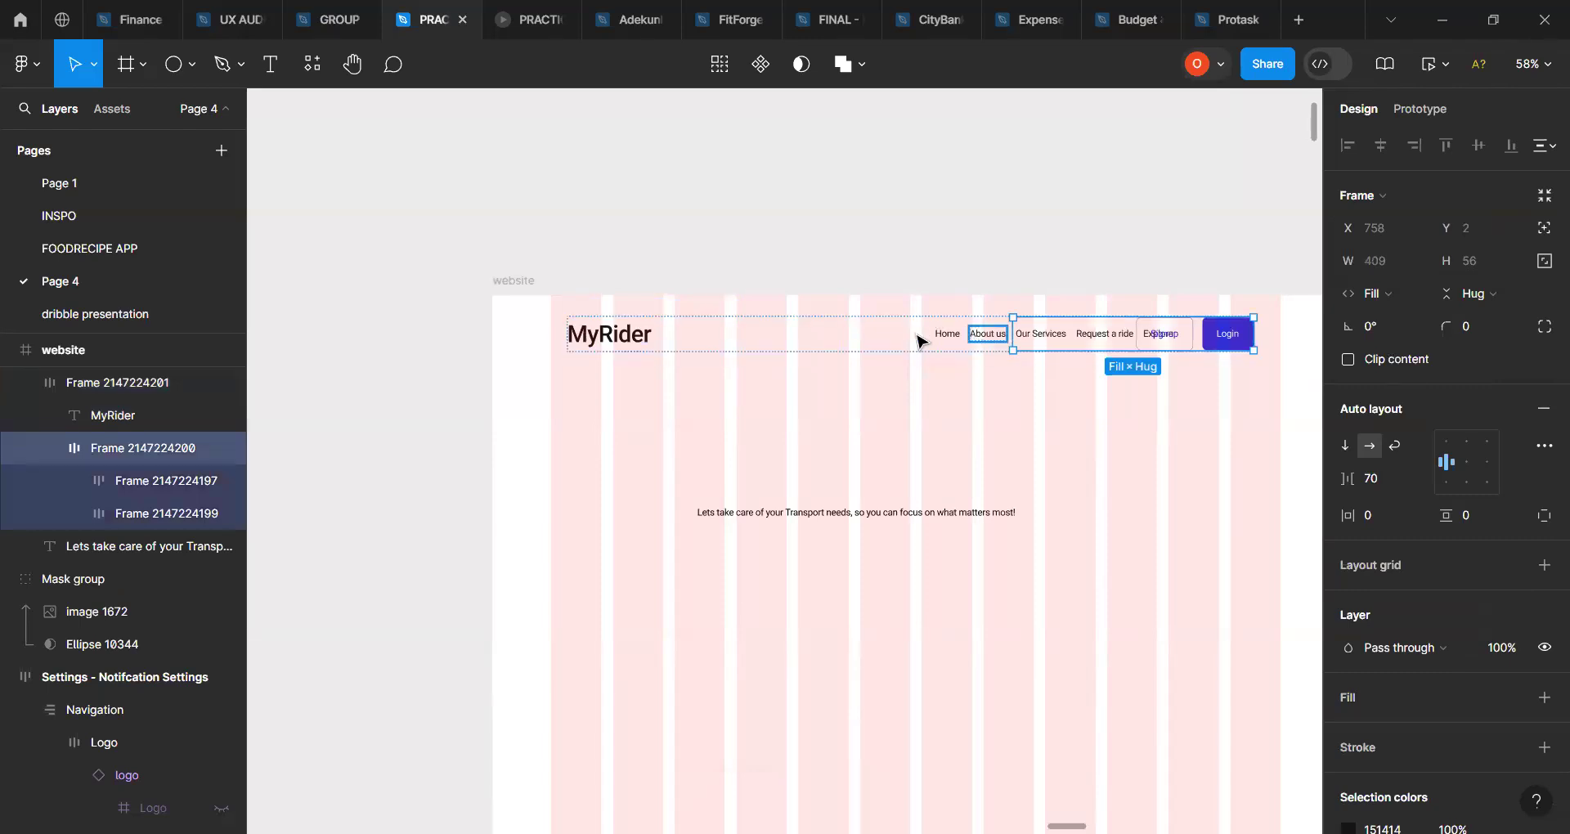
# Step: Try Hug width and a different alignment on the links-and-buttons frame, and undo back to its fixed width of 674
pyautogui.doubleClick(986, 335)
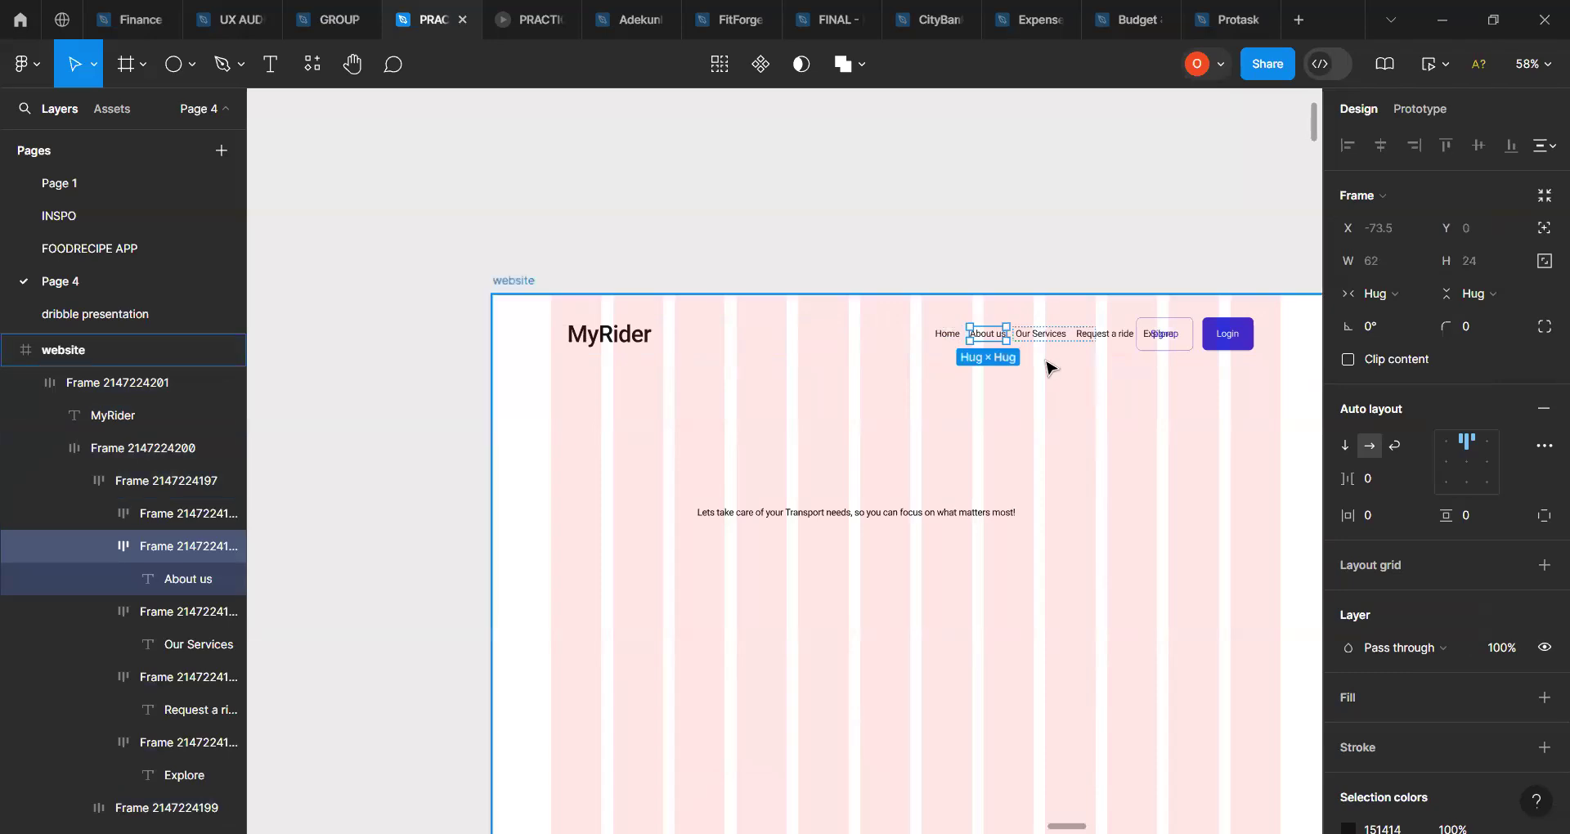
pyautogui.press('Escape')
pyautogui.press('Escape')
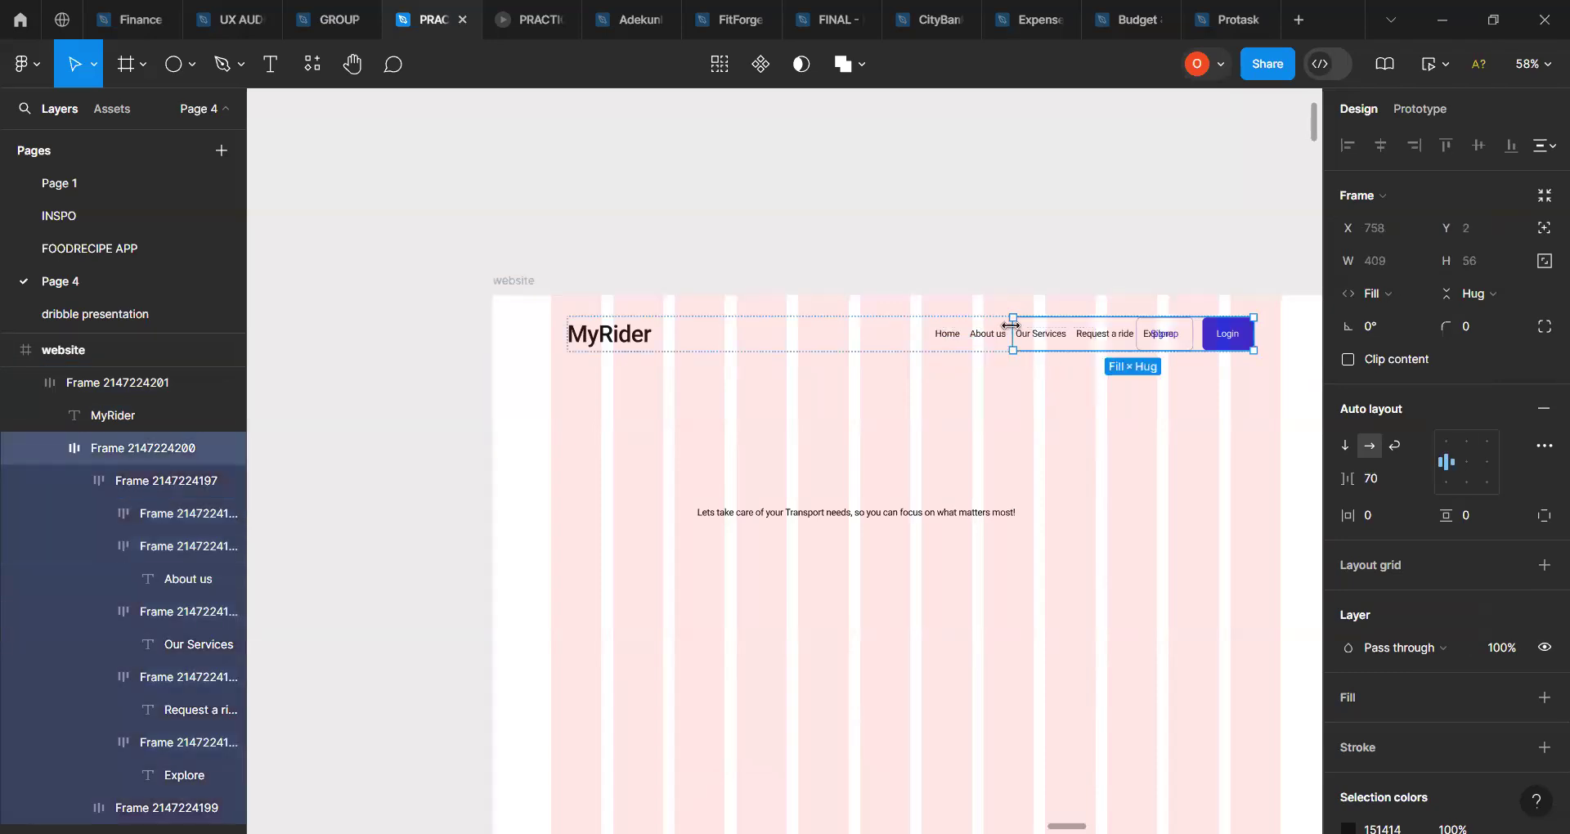
pyautogui.doubleClick(1010, 326)
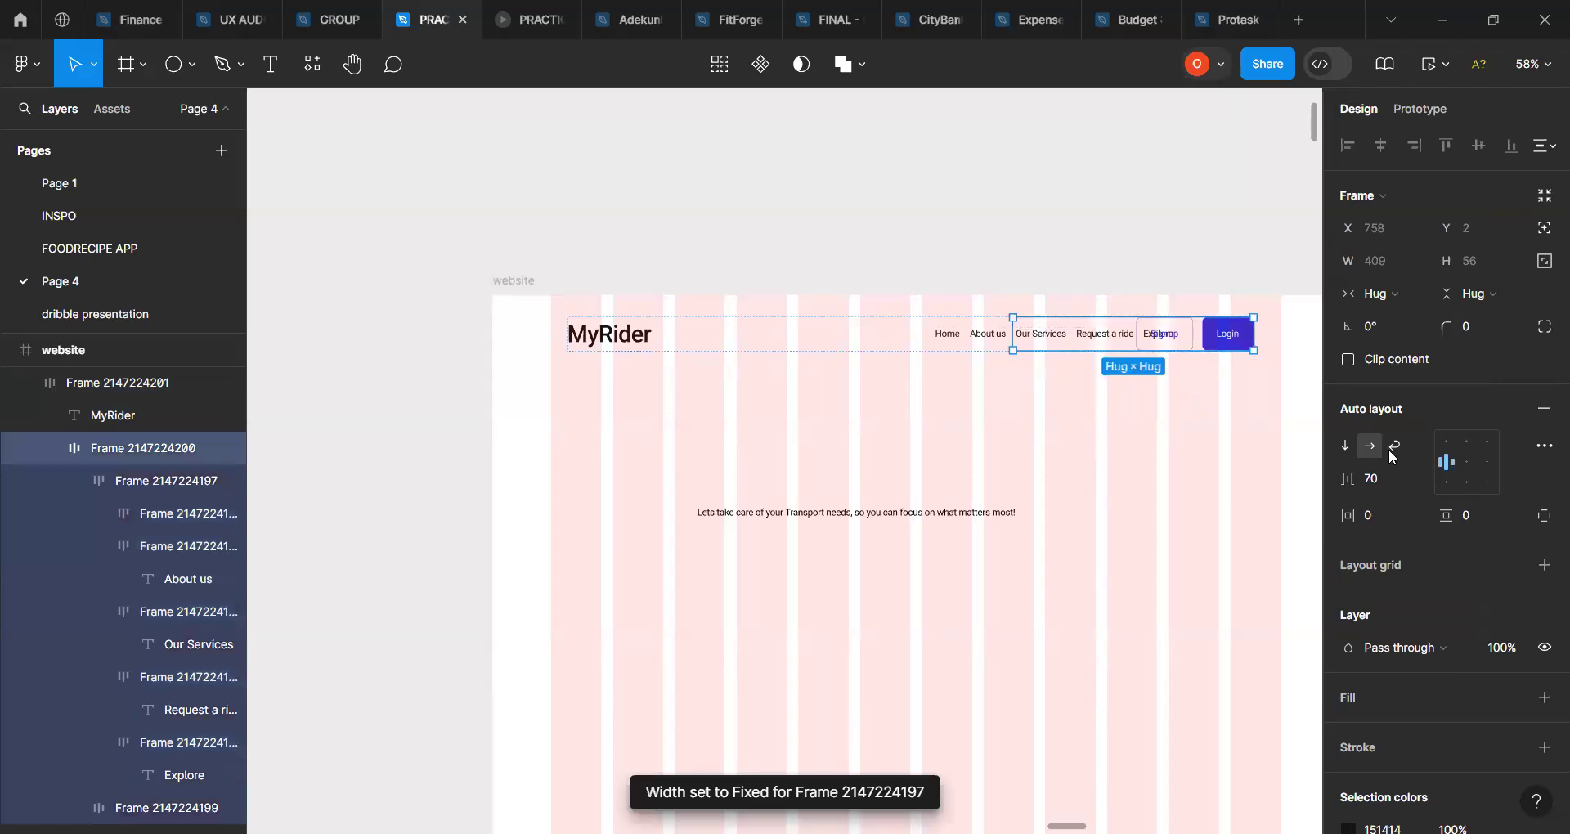
pyautogui.click(1444, 446)
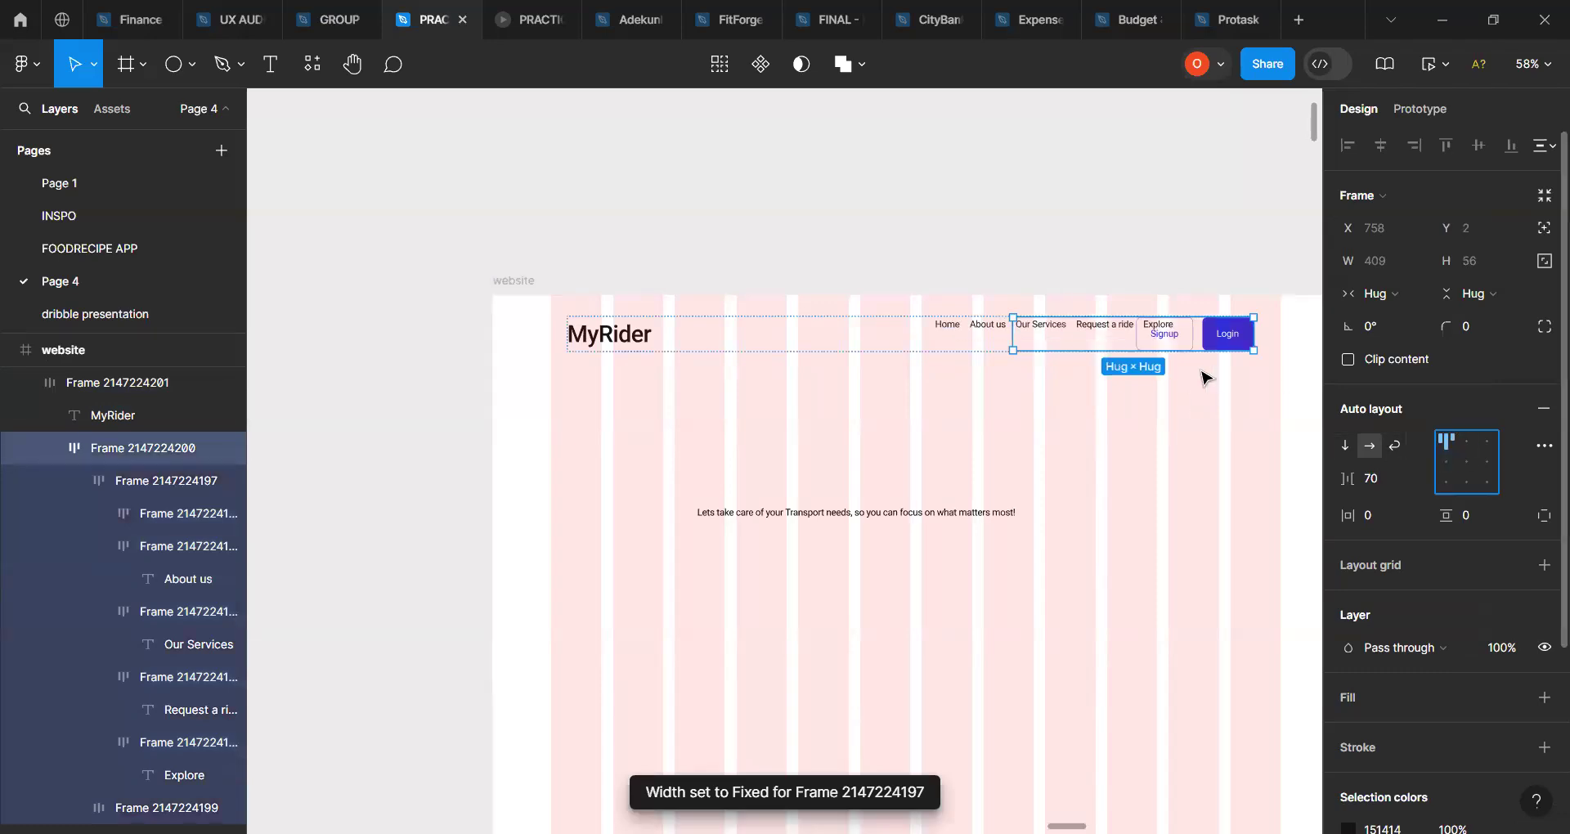
pyautogui.click(1439, 465)
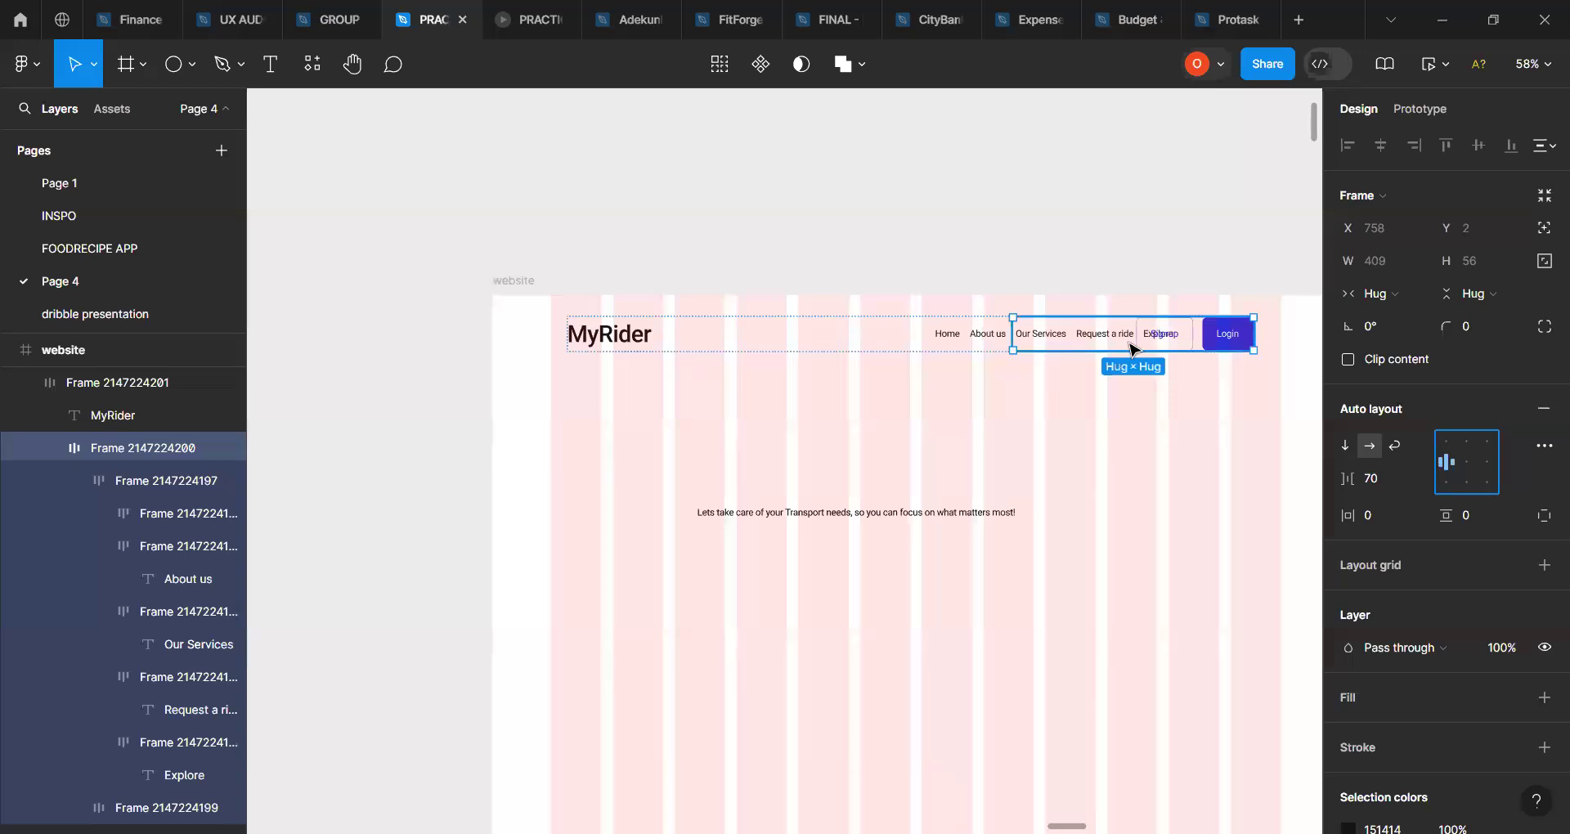
pyautogui.scroll(5, 1132, 350)
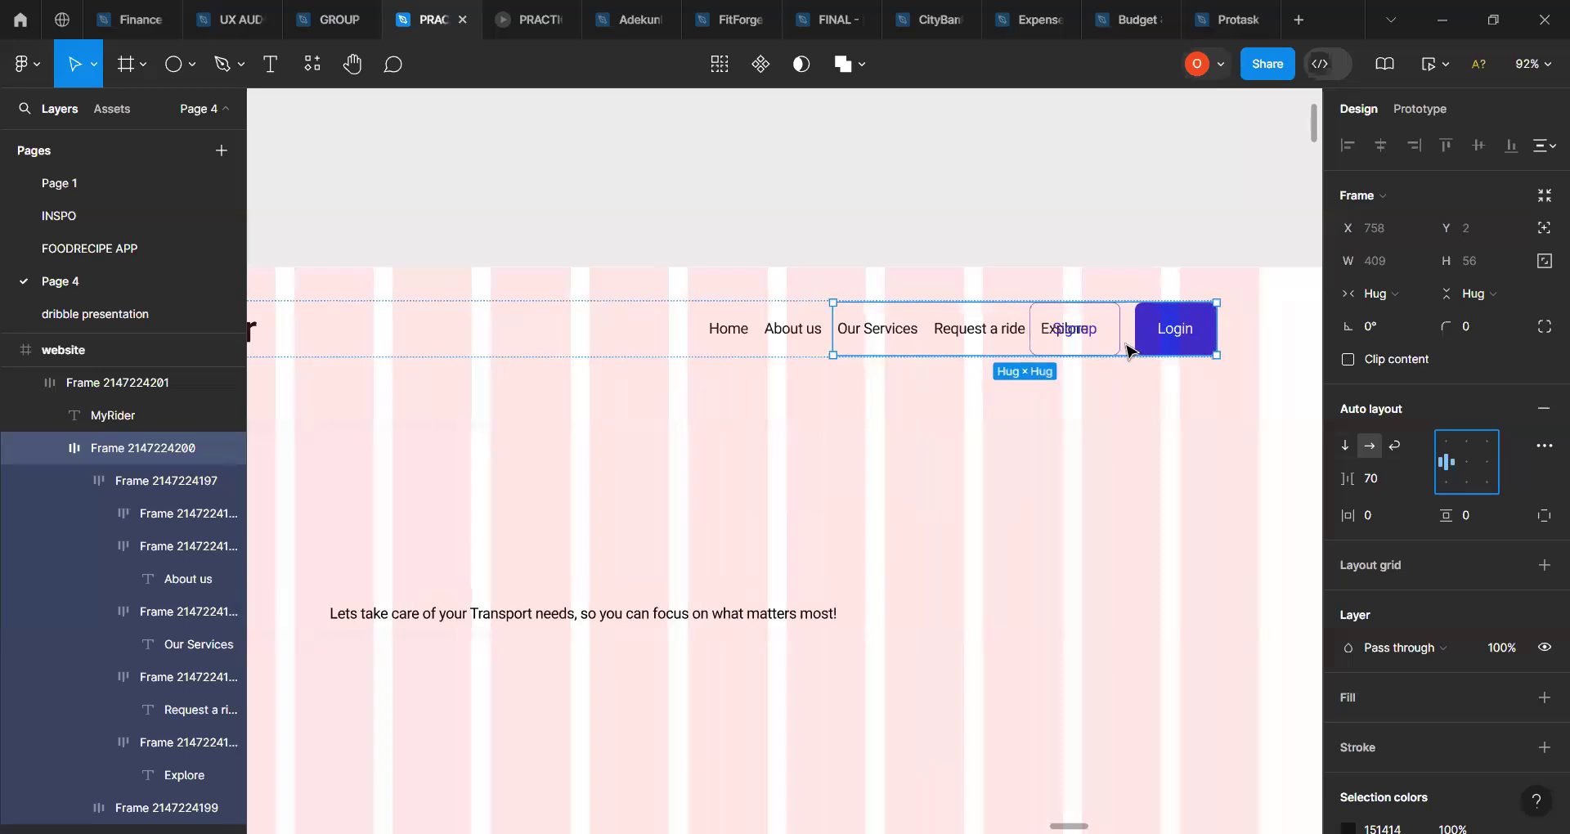
pyautogui.hotkey('ctrl', 'z')
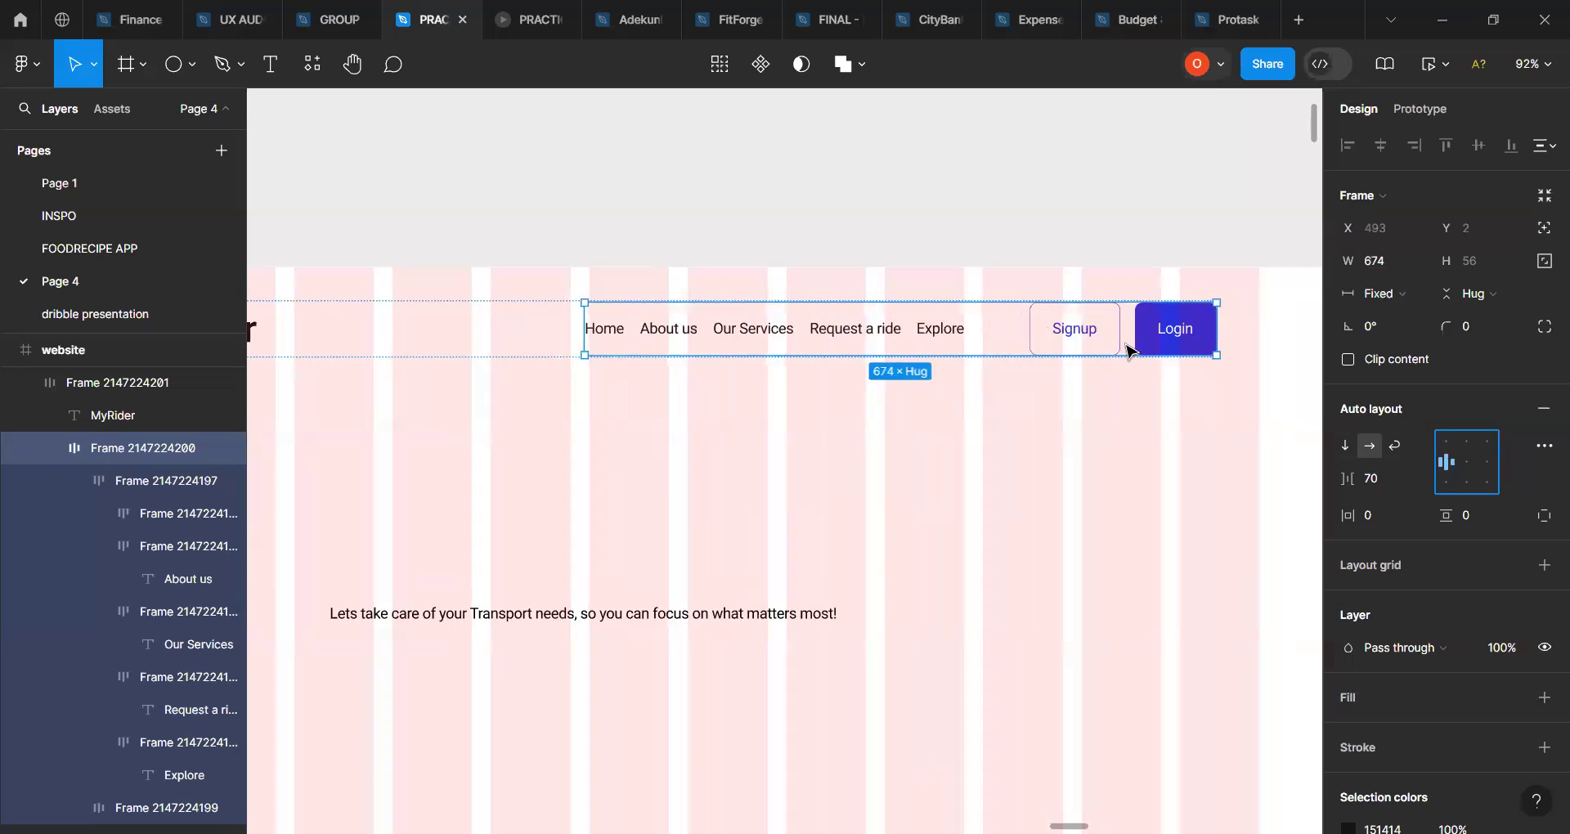
pyautogui.click(845, 331)
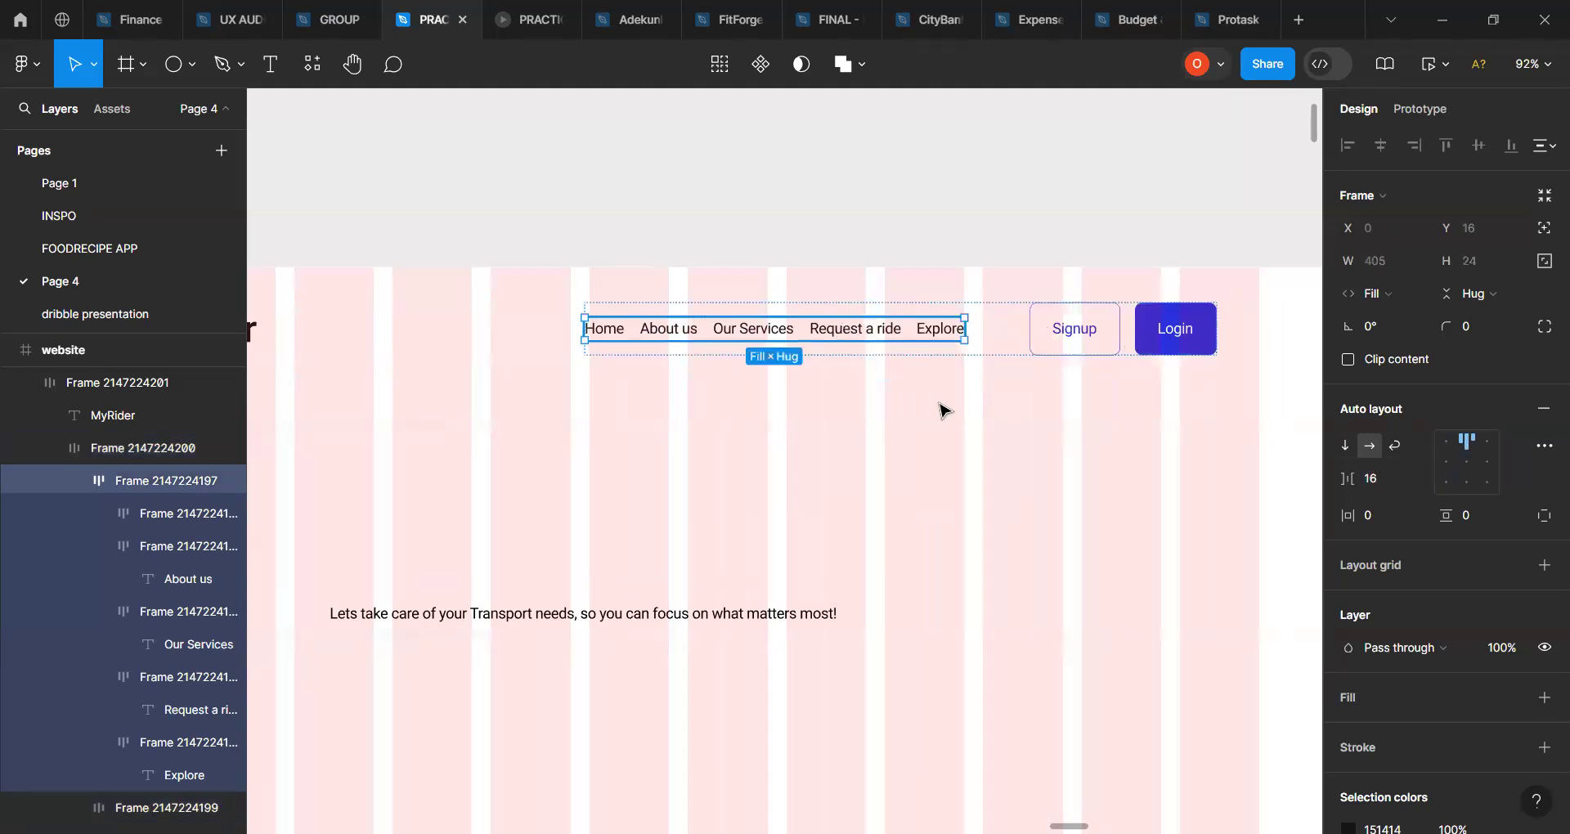
pyautogui.scroll(-5, 944, 410)
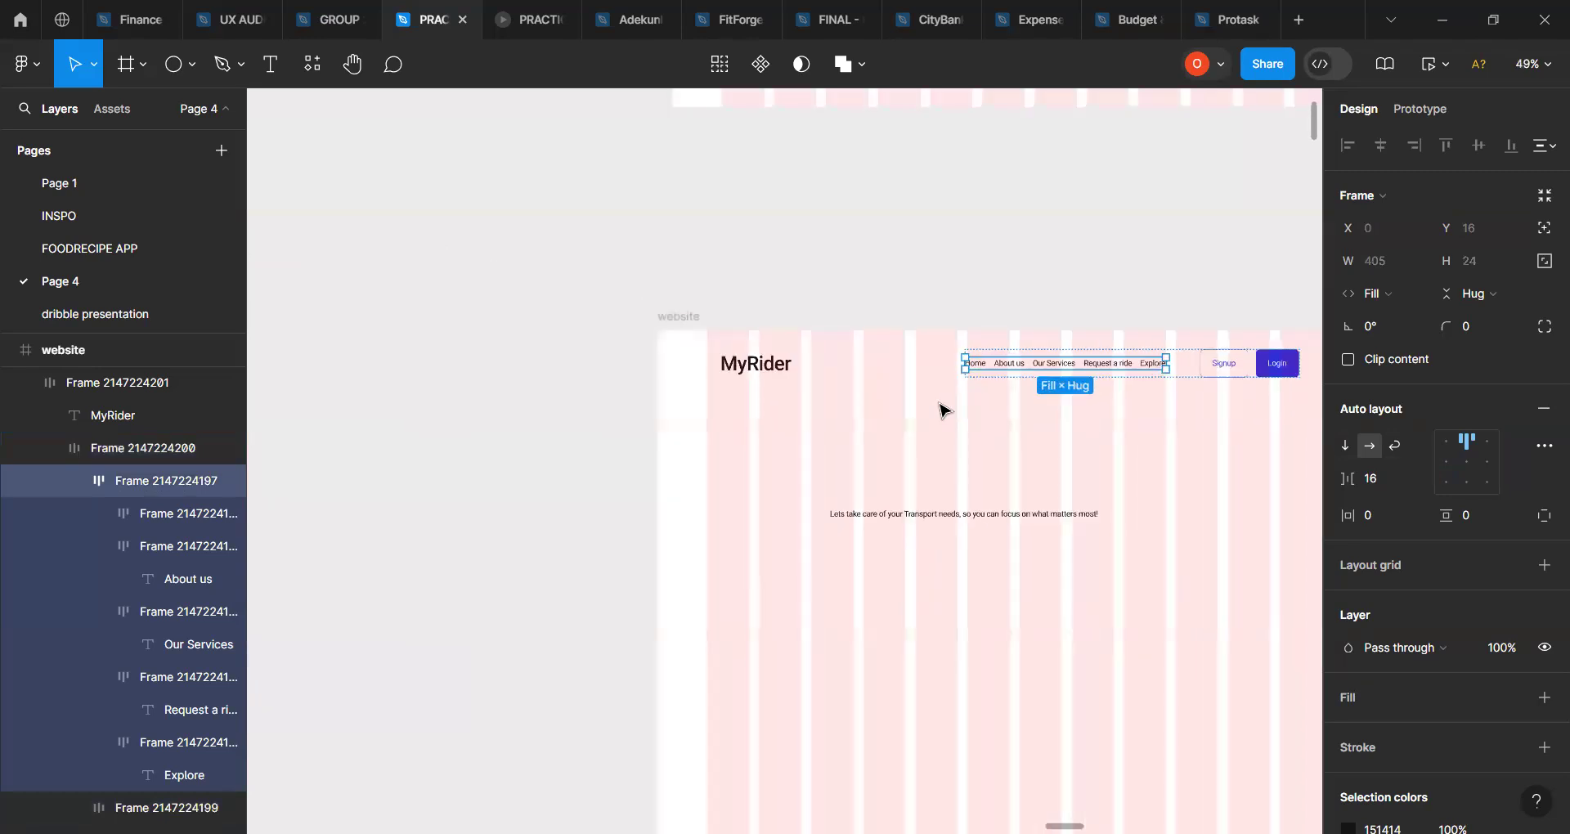
pyautogui.scroll(4, 944, 411)
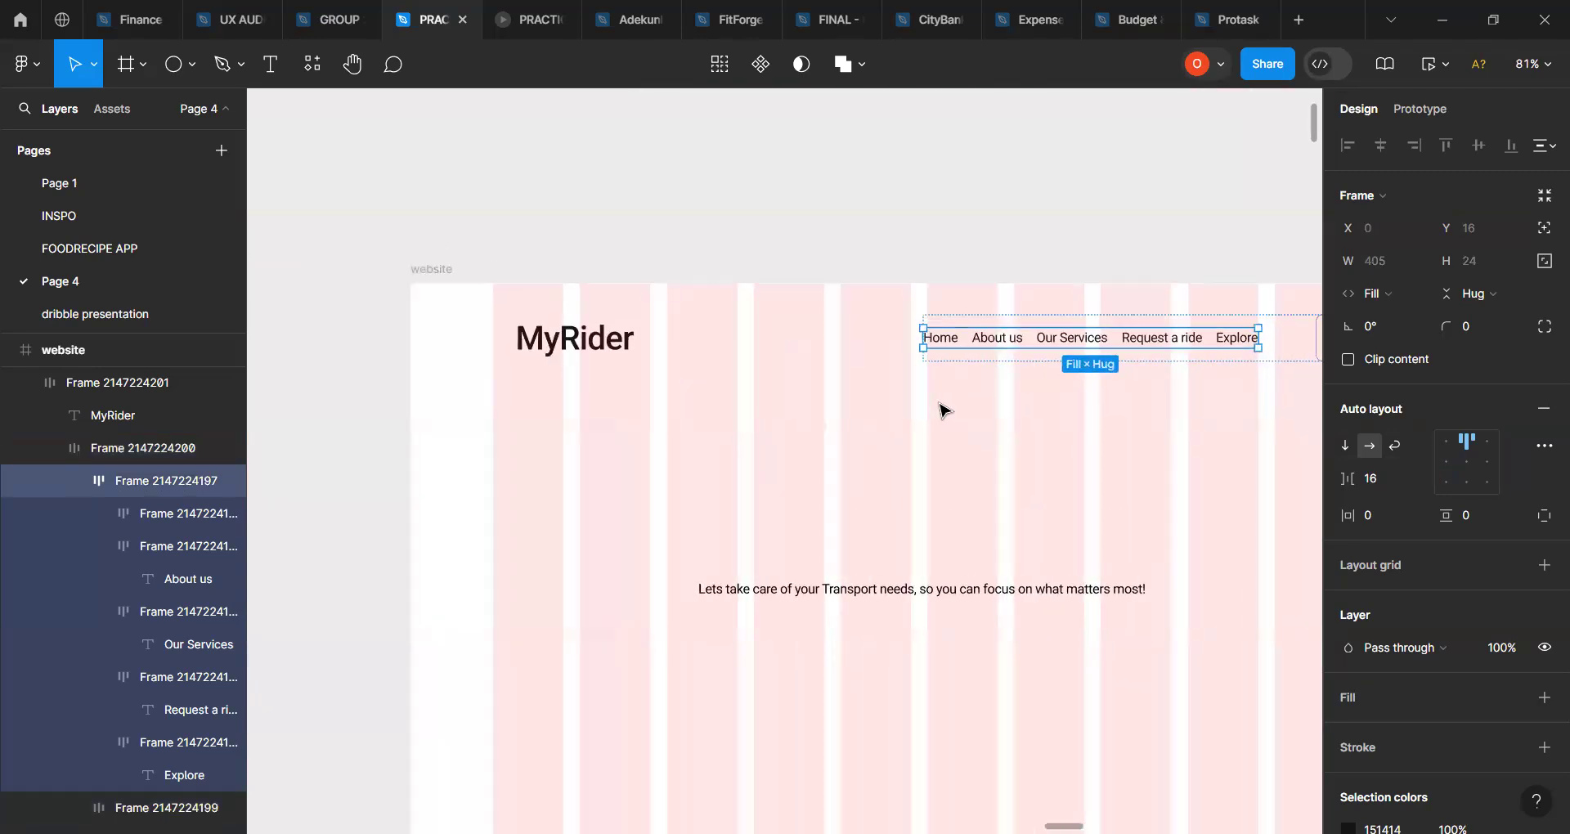
pyautogui.hscroll(1, 944, 411)
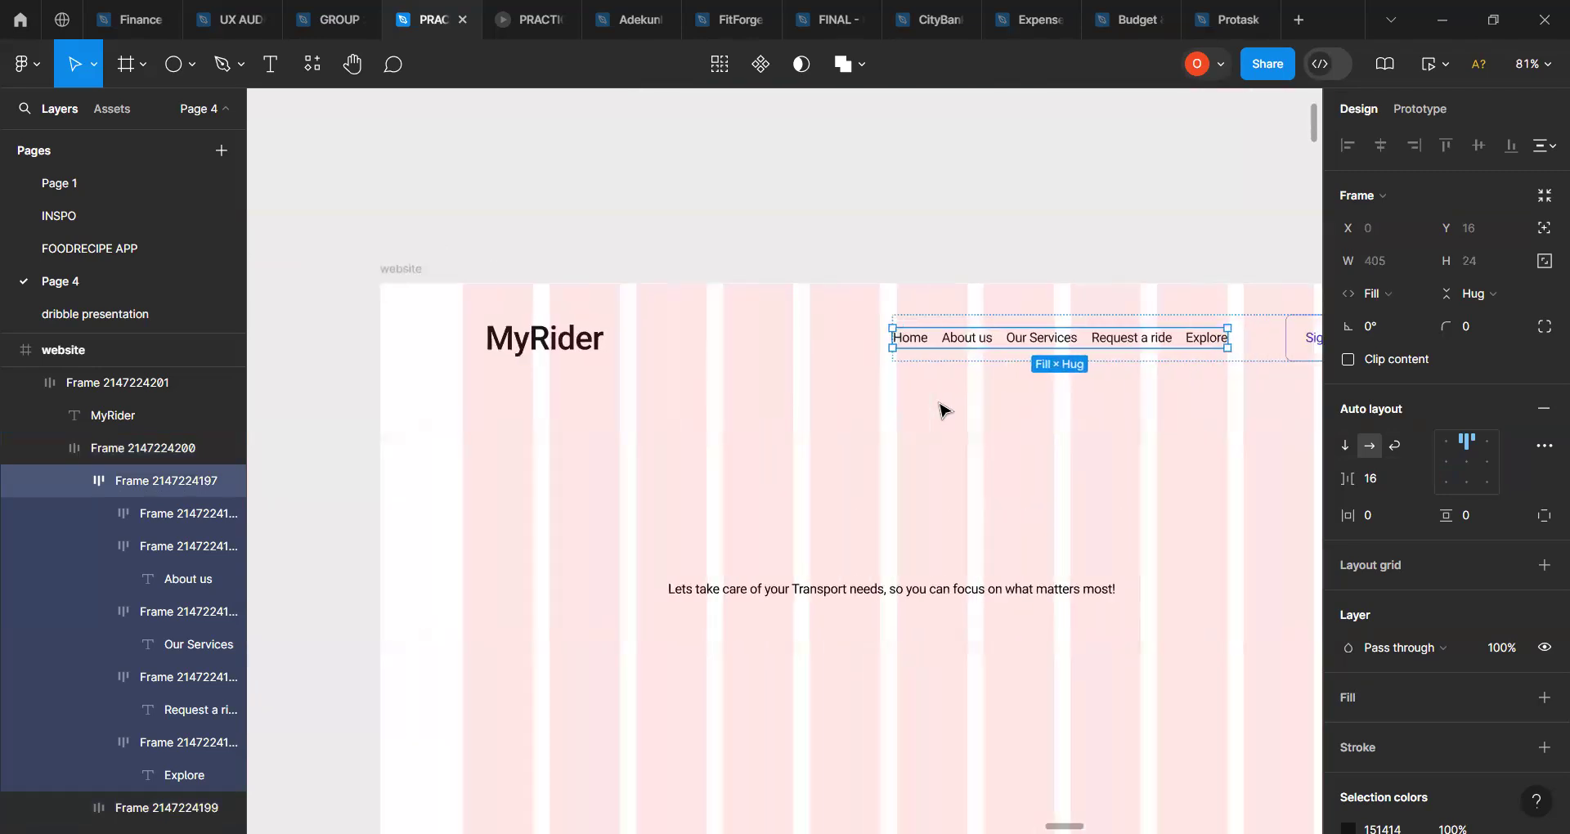
pyautogui.hscroll(4, 944, 410)
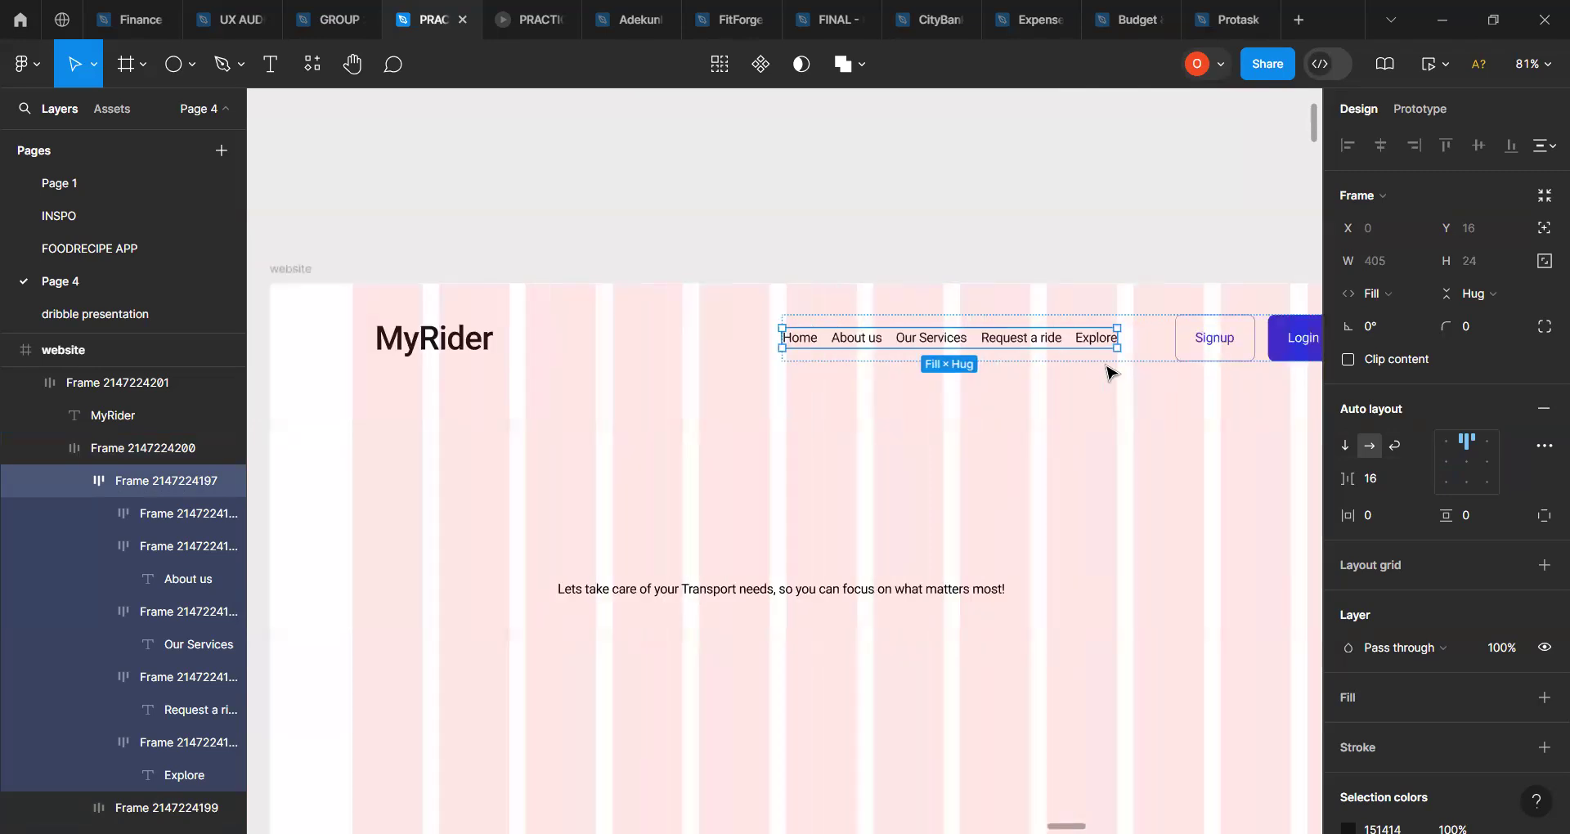
# Step: Set the gap between the navigation links and the Signup and Login buttons to 64
pyautogui.click(1154, 347)
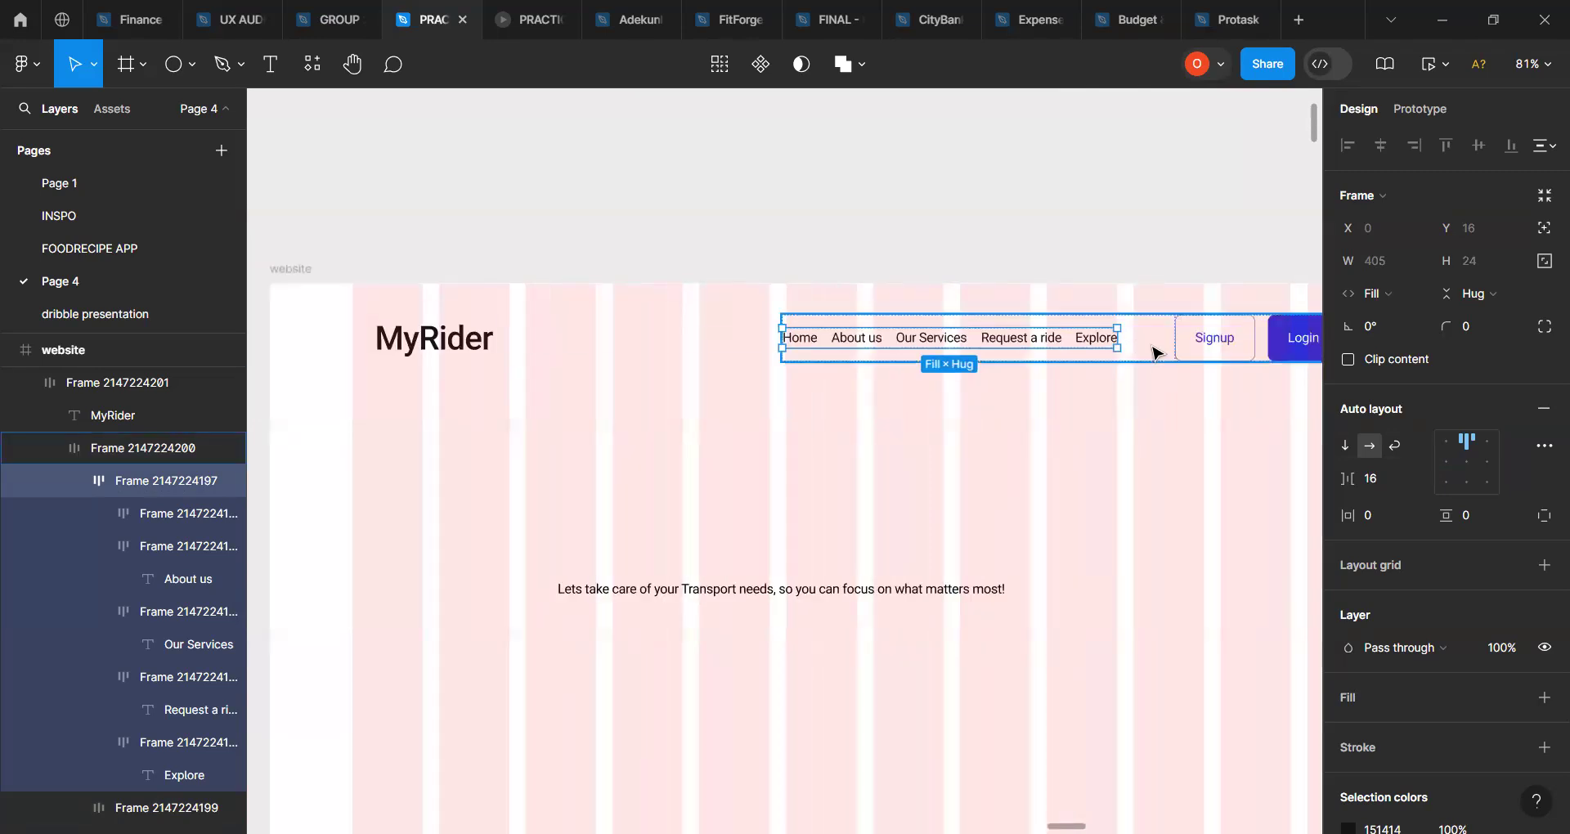
pyautogui.click(1381, 485)
pyautogui.write('64')
pyautogui.press('Return')
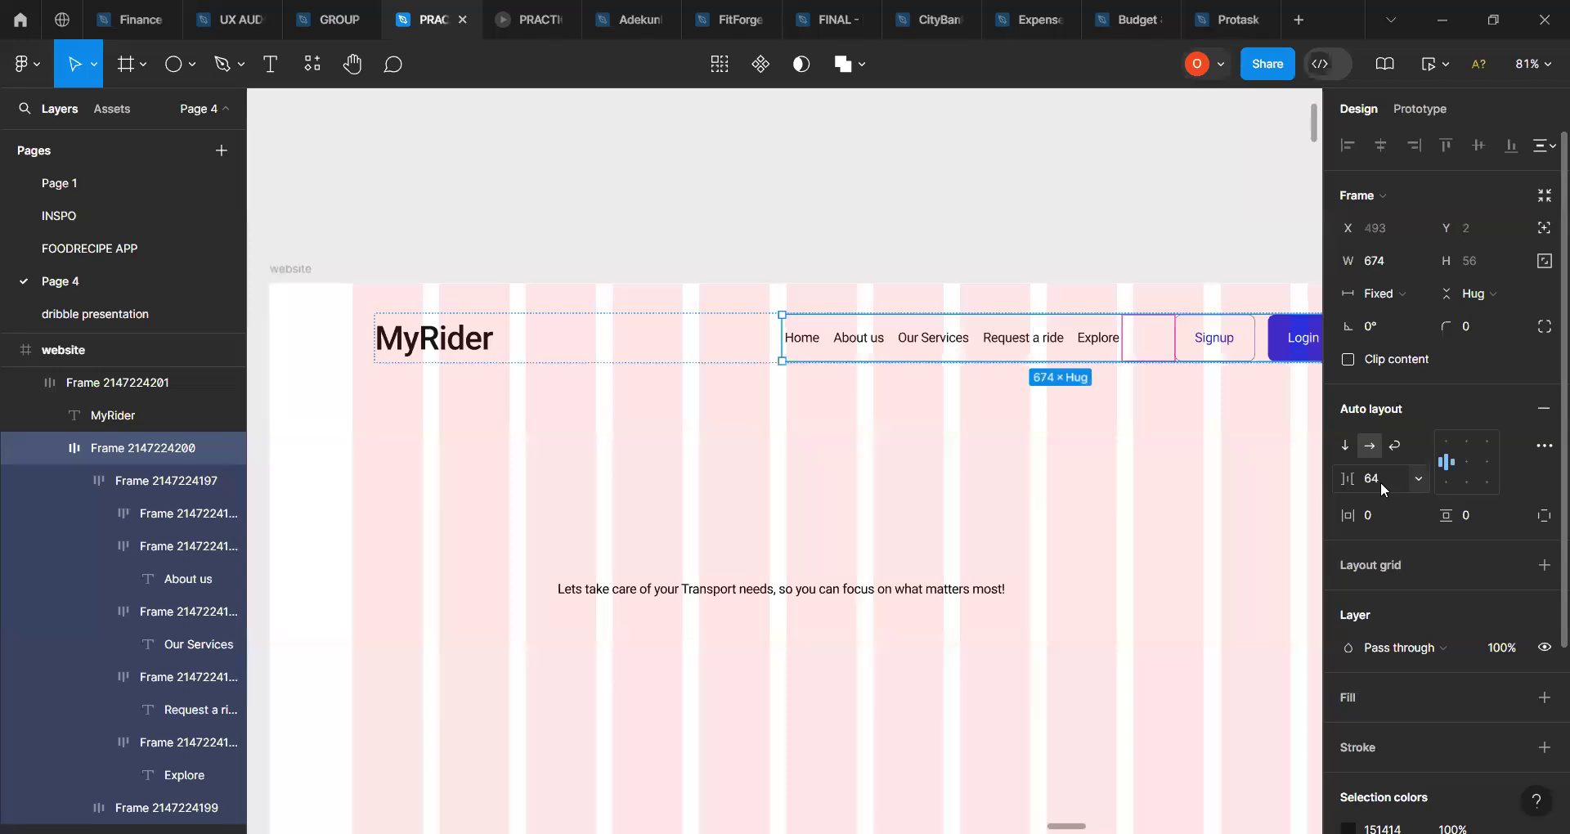
# Step: Examine the sizing and spacing of the button group, the MyRider logo text and the whole header frame against the column grid
pyautogui.hscroll(5, 1071, 513)
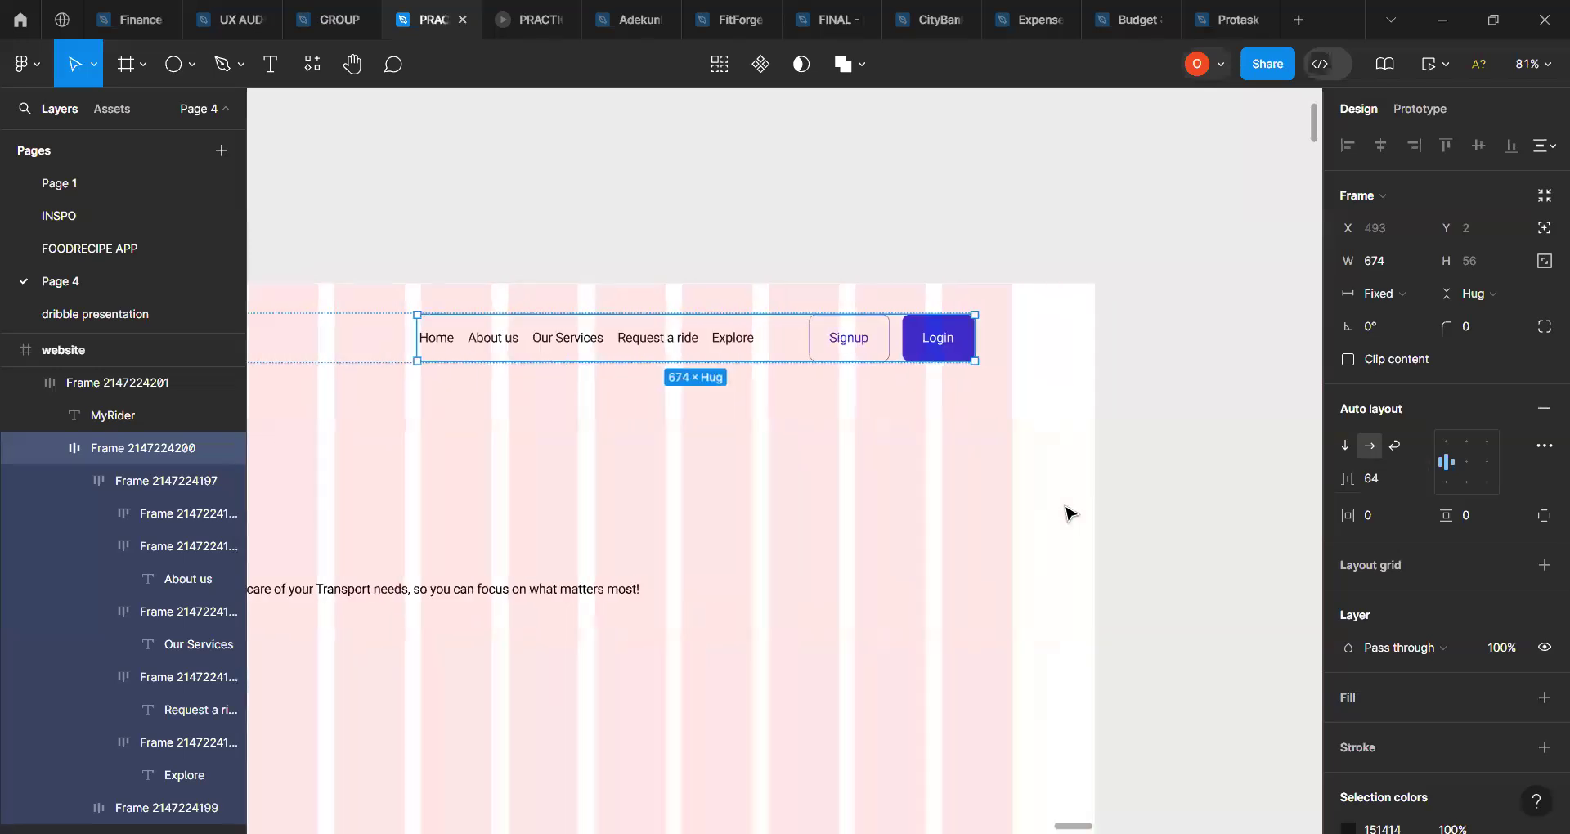
pyautogui.click(849, 345)
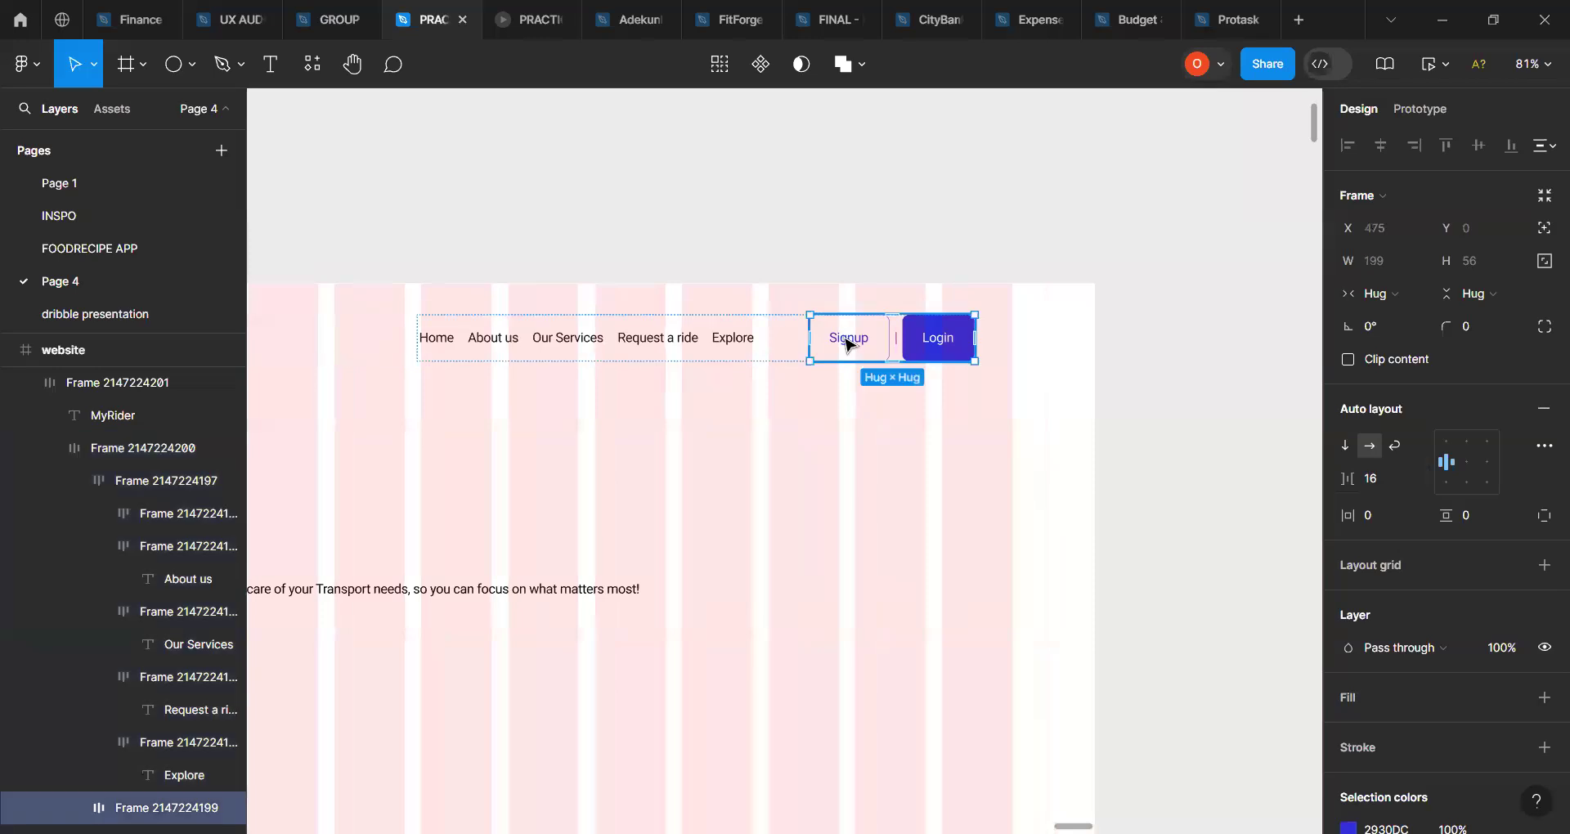
pyautogui.hscroll(-2, 842, 346)
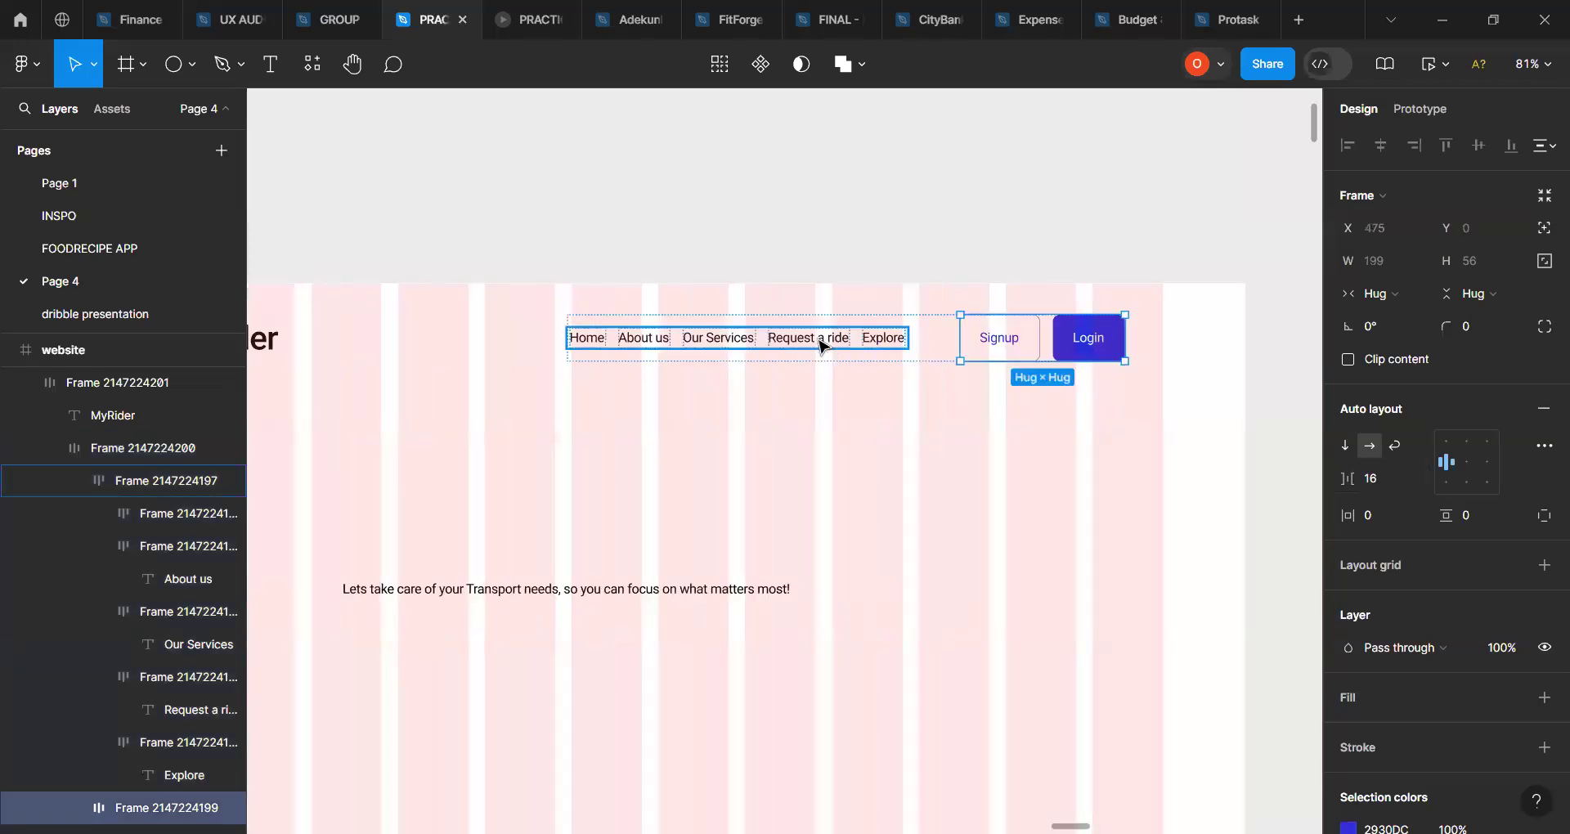
pyautogui.hscroll(-6, 817, 342)
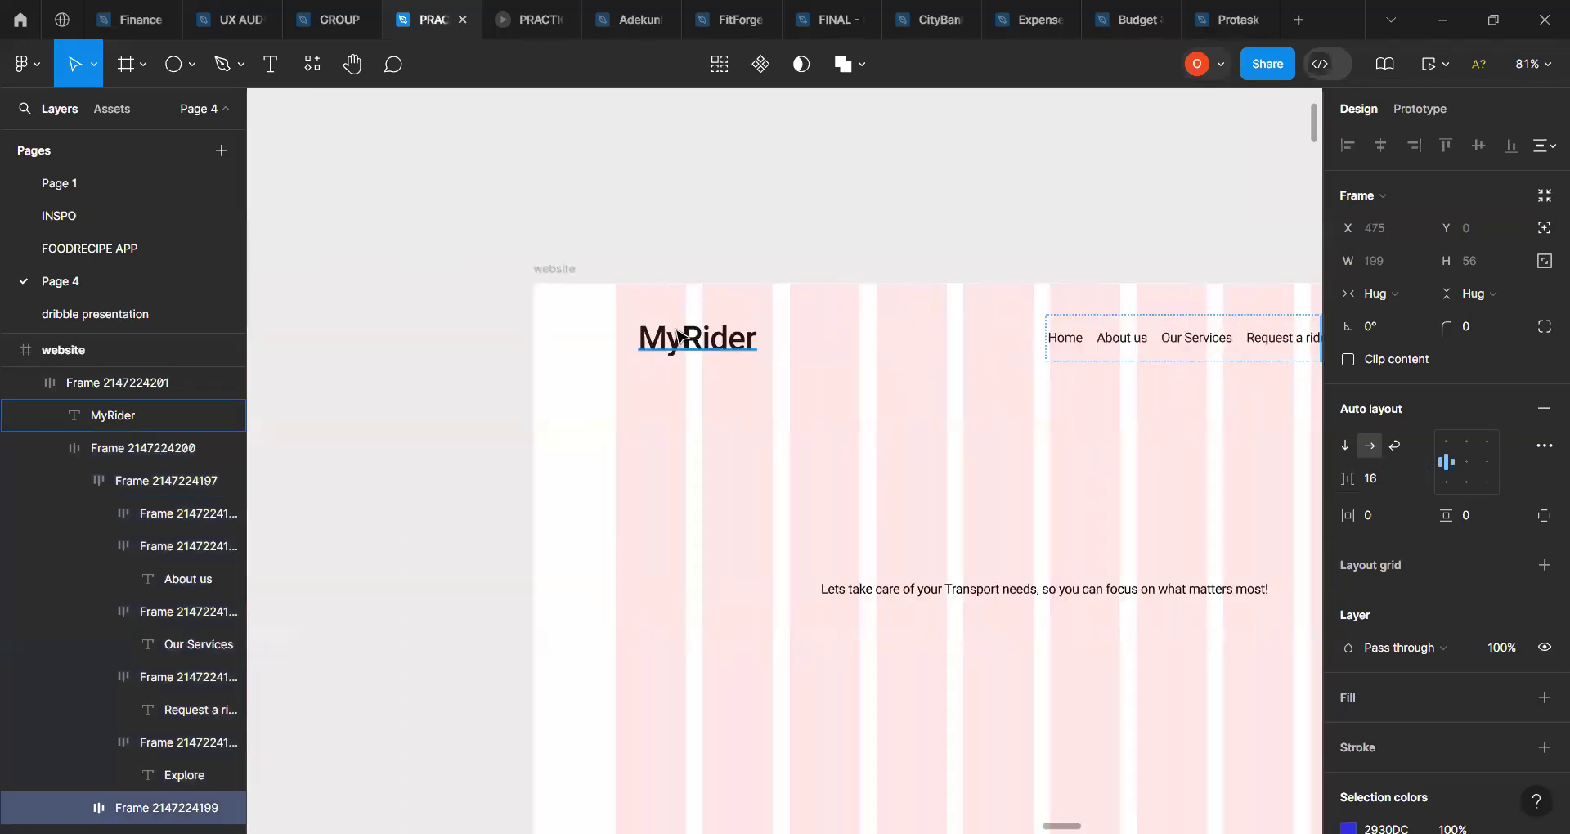
pyautogui.click(708, 343)
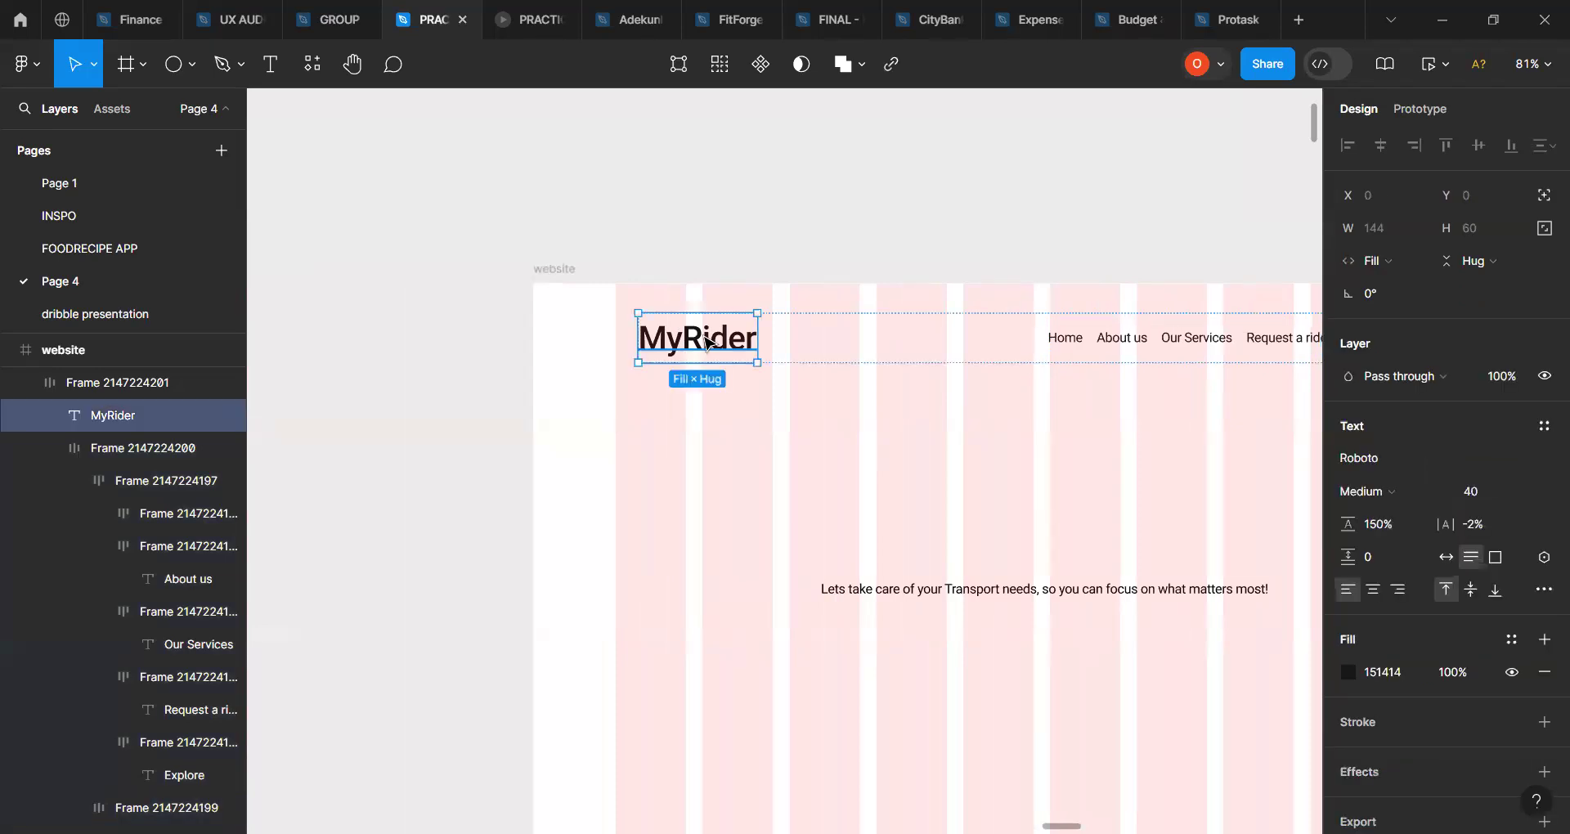
pyautogui.click(838, 346)
pyautogui.hscroll(3, 838, 346)
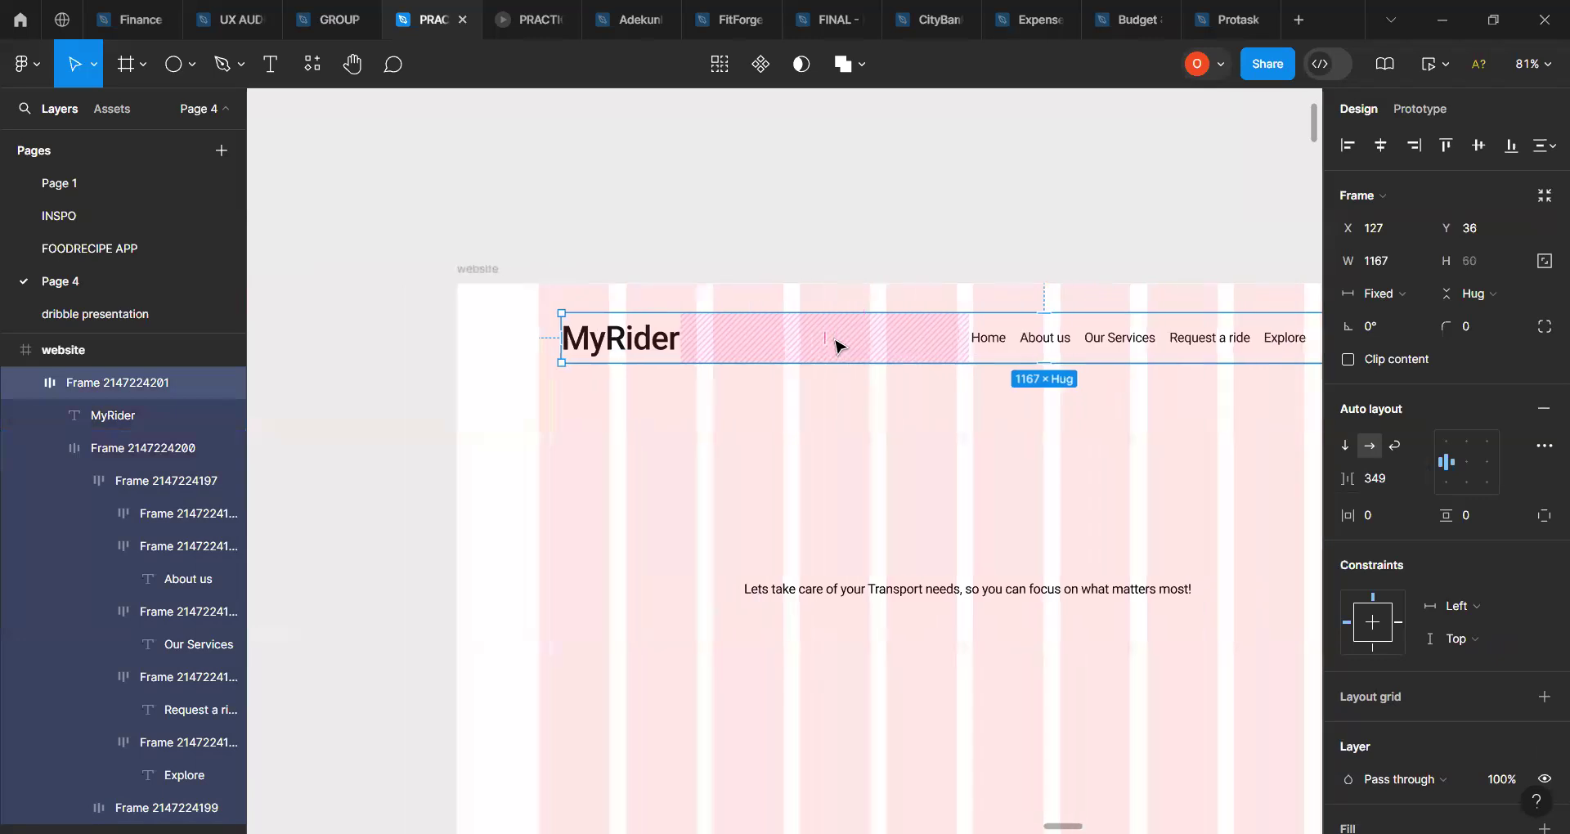
pyautogui.hscroll(8, 838, 346)
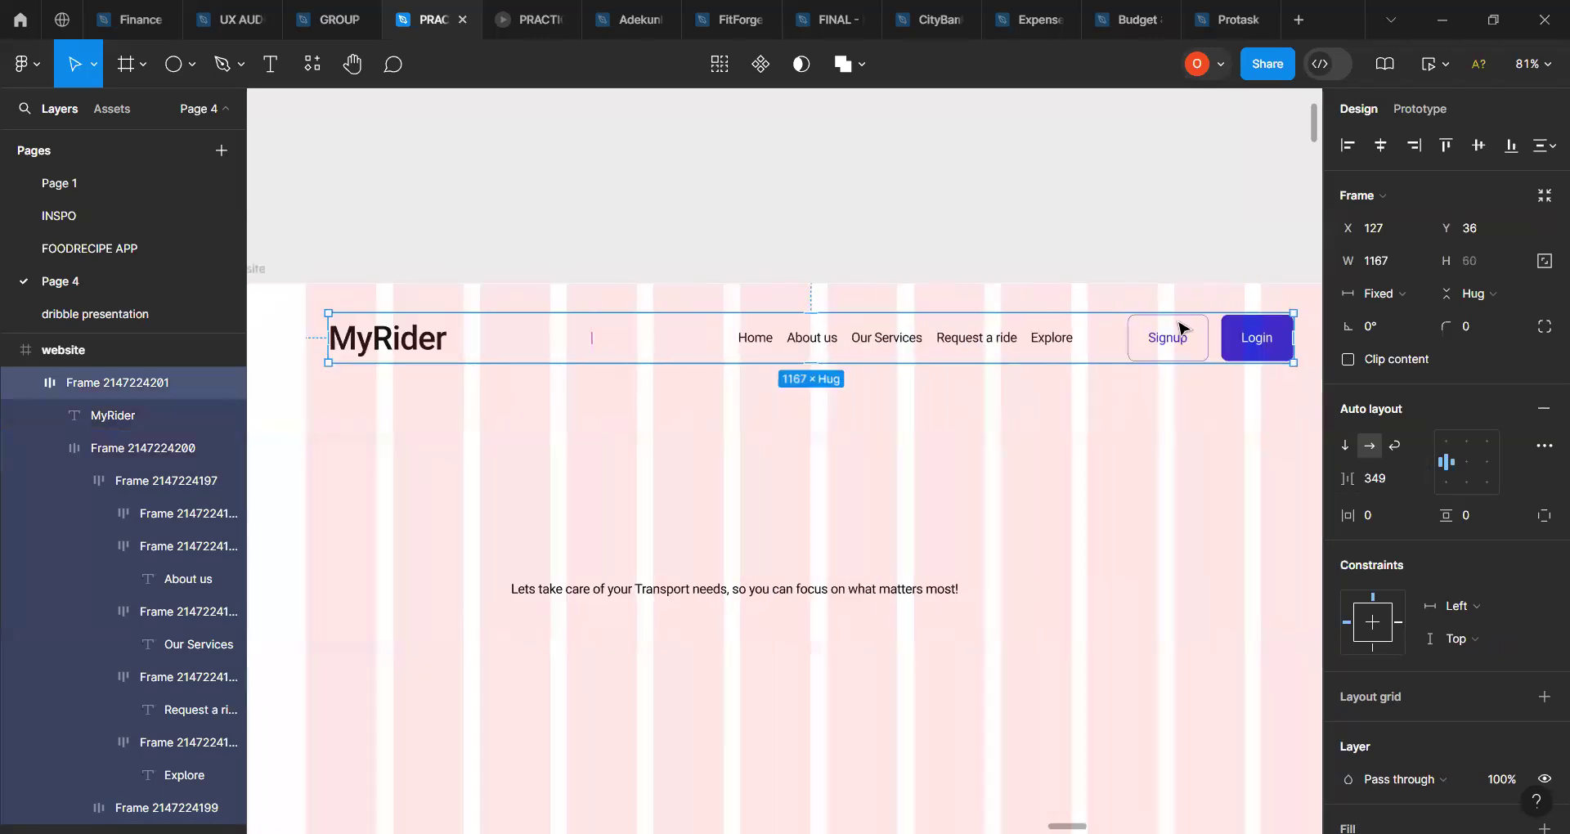
# Step: Try resizing the header frame against the column grid, first to a width of 1162, ending at 1179
pyautogui.moveTo(1299, 338); pyautogui.dragTo(958, 354)
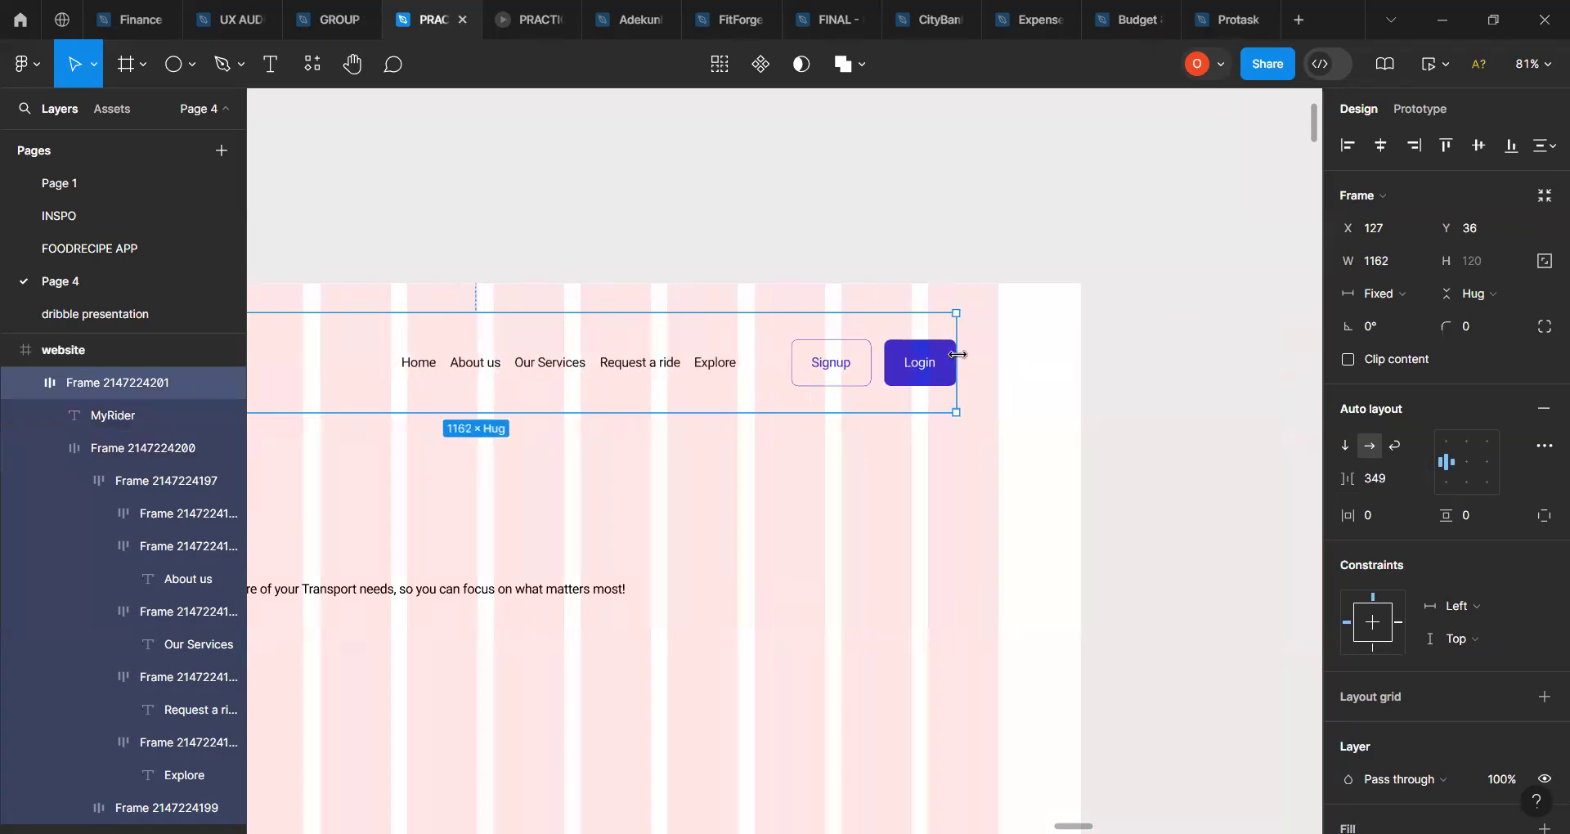
pyautogui.hscroll(-5, 961, 362)
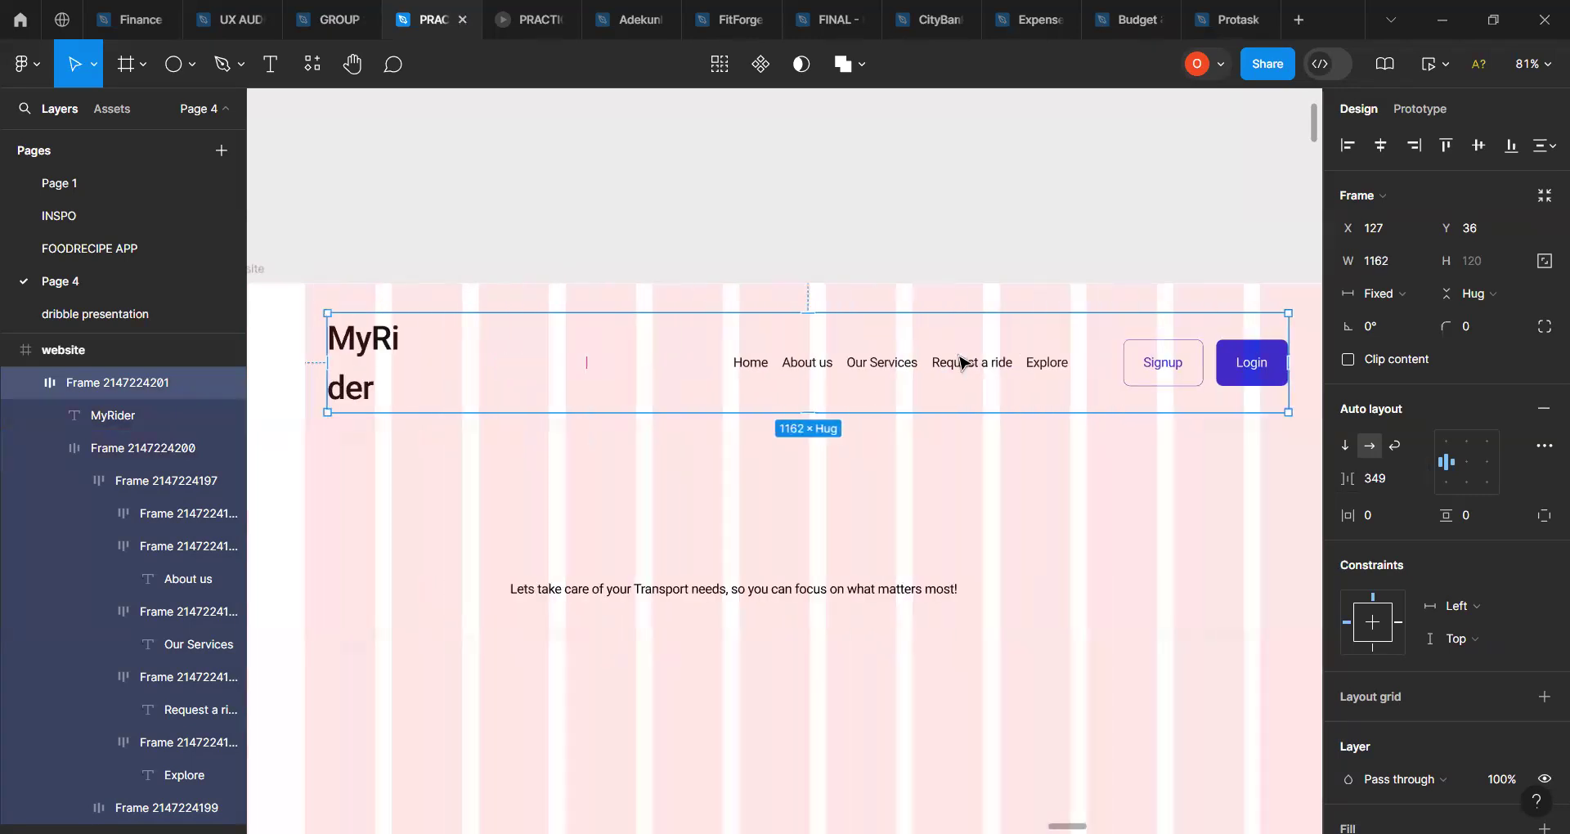
pyautogui.scroll(-2, 961, 362)
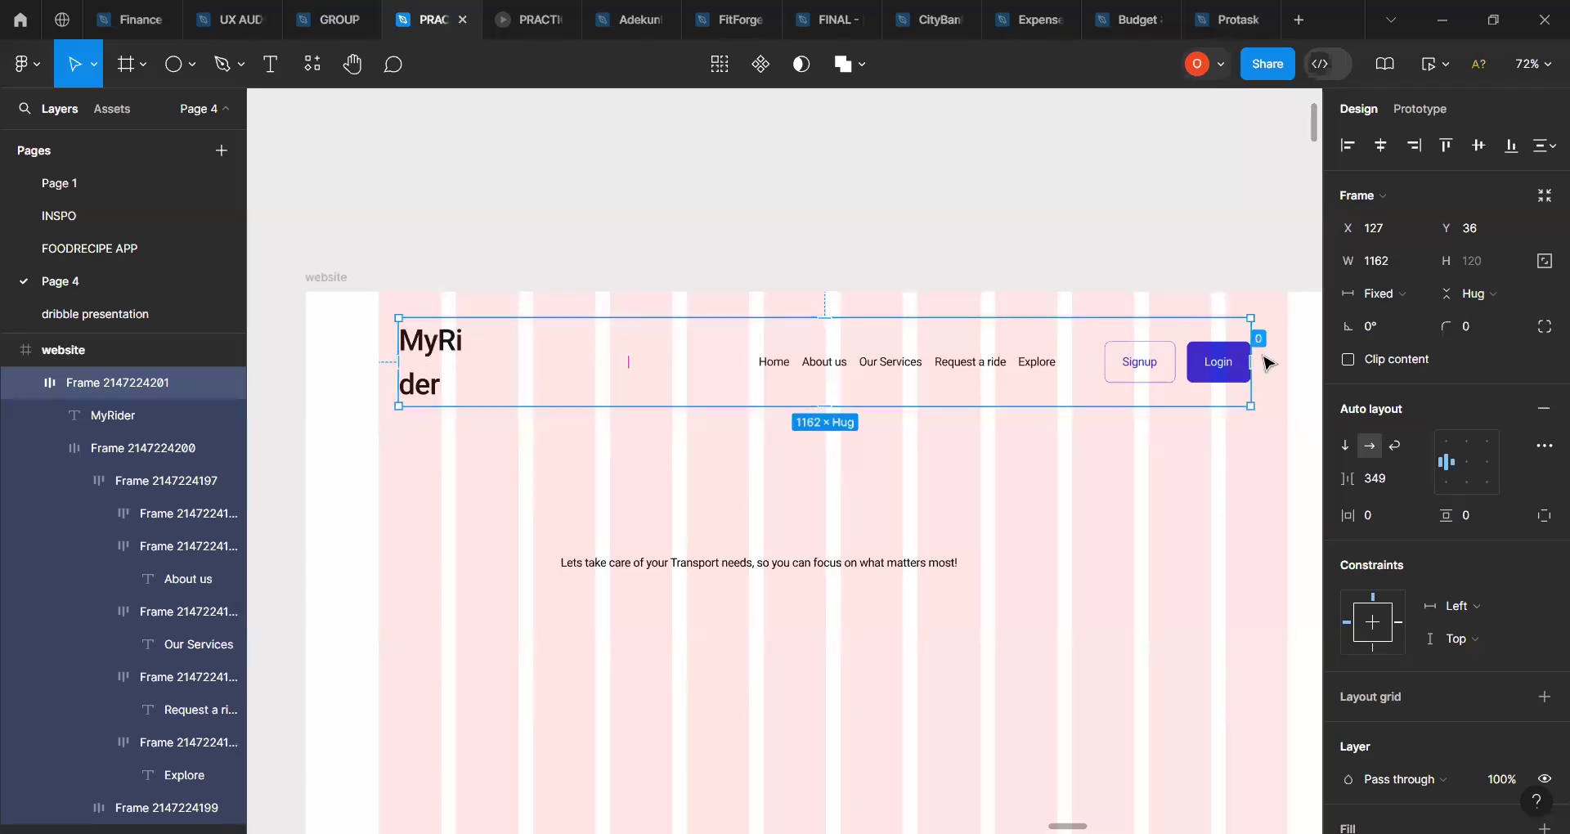
pyautogui.moveTo(1255, 361)
pyautogui.mouseDown()
pyautogui.moveTo(1285, 360)
pyautogui.moveTo(1240, 357)
pyautogui.moveTo(1263, 344)
pyautogui.mouseUp()
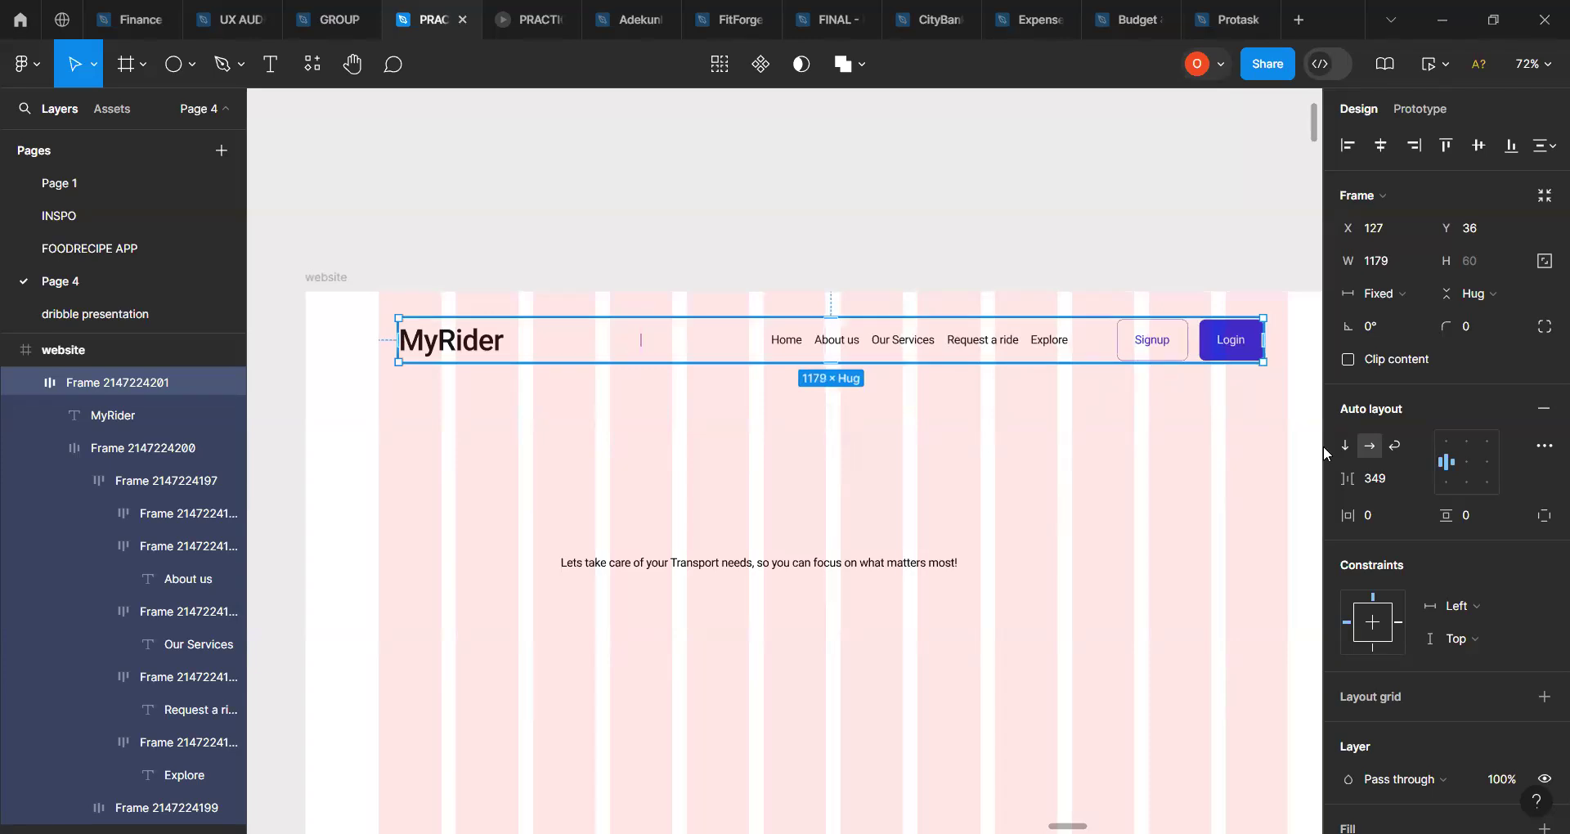
# Step: Set the header frame's auto layout gap to Auto and reduce the frame's width to 1092
pyautogui.click(1421, 473)
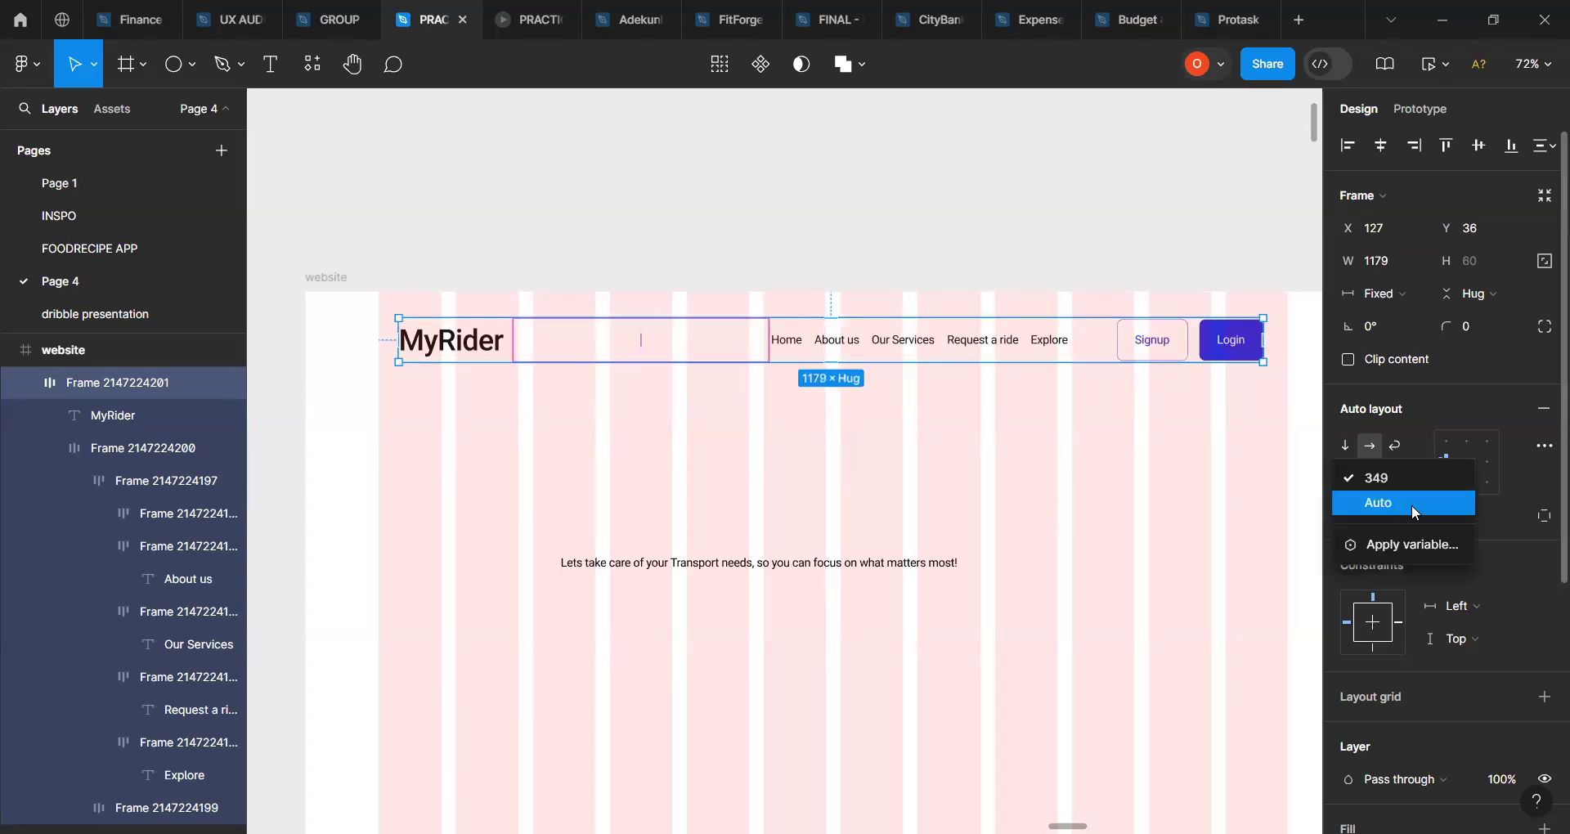
pyautogui.click(1412, 504)
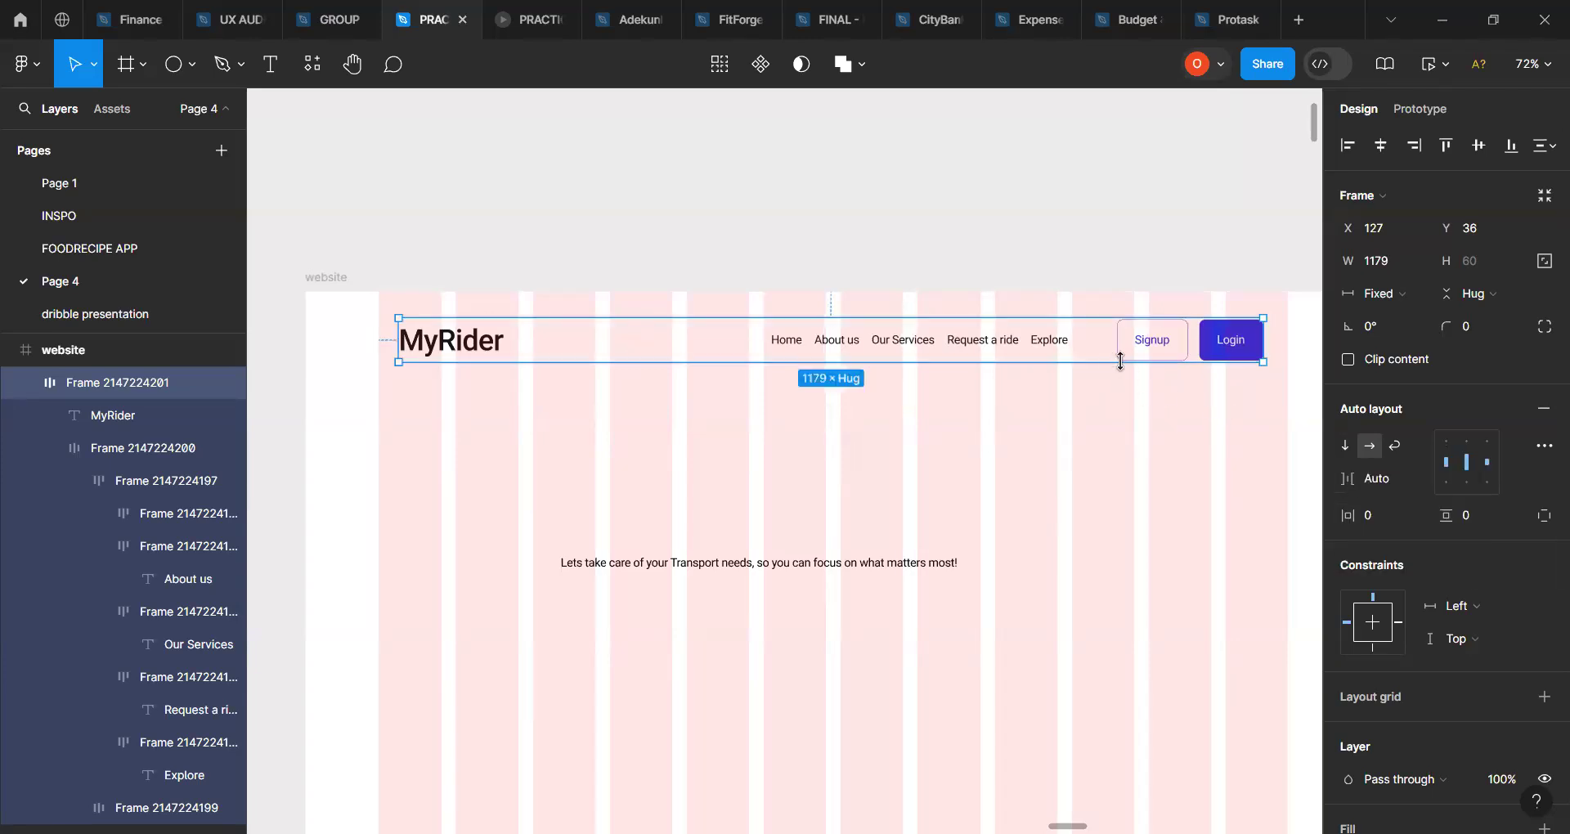
pyautogui.hscroll(3, 1165, 406)
pyautogui.moveTo(1139, 339); pyautogui.dragTo(1196, 341)
pyautogui.moveTo(1098, 354)
pyautogui.mouseDown()
pyautogui.moveTo(1174, 340)
pyautogui.moveTo(1073, 348)
pyautogui.mouseUp()
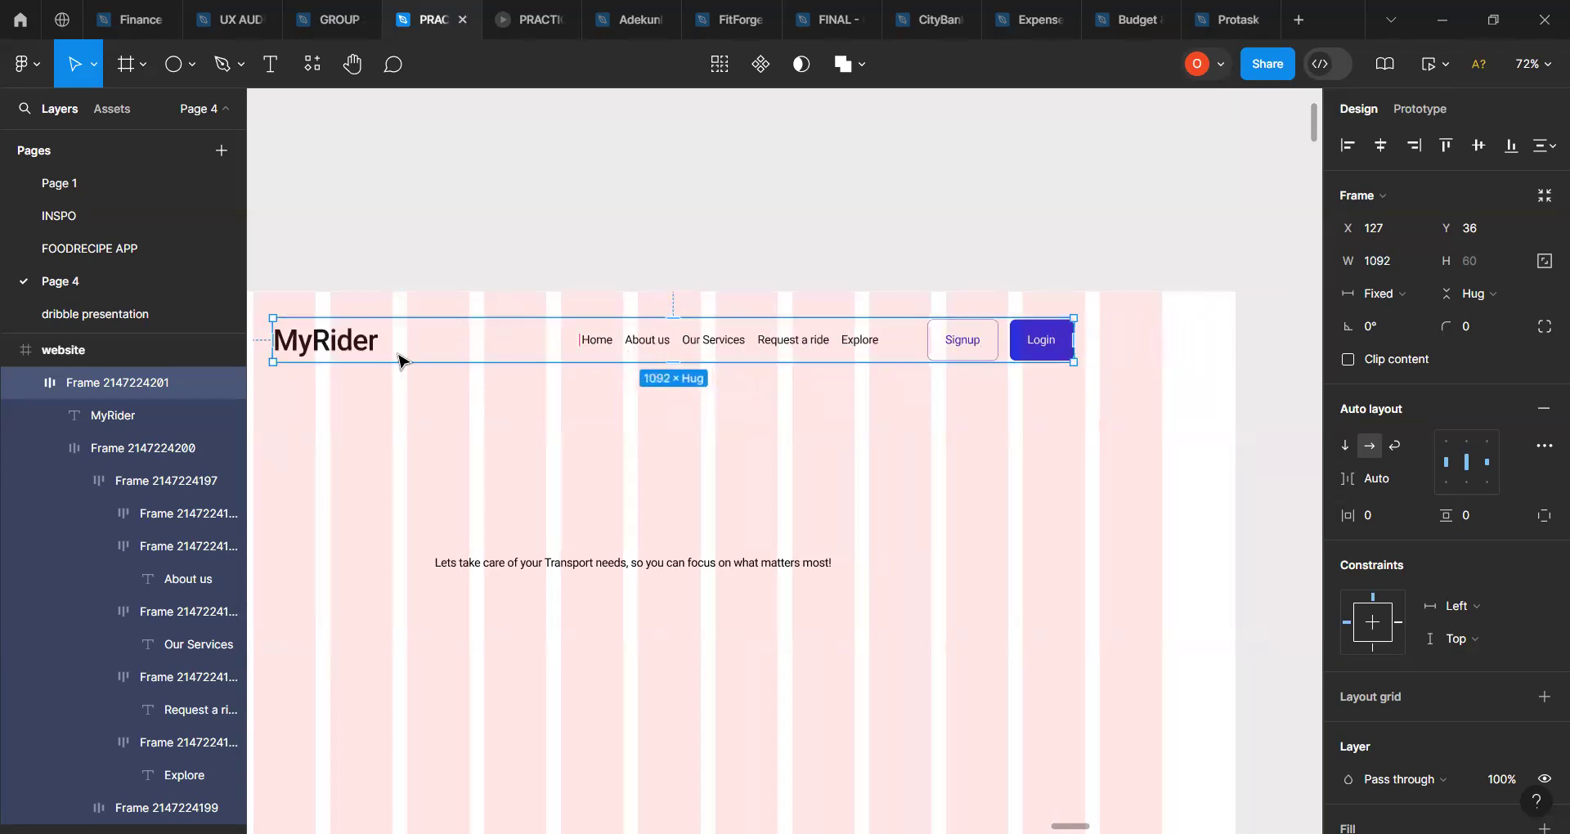
# Step: Change the navigation links frame's width sizing from Fill container to Fixed width
pyautogui.click(348, 344)
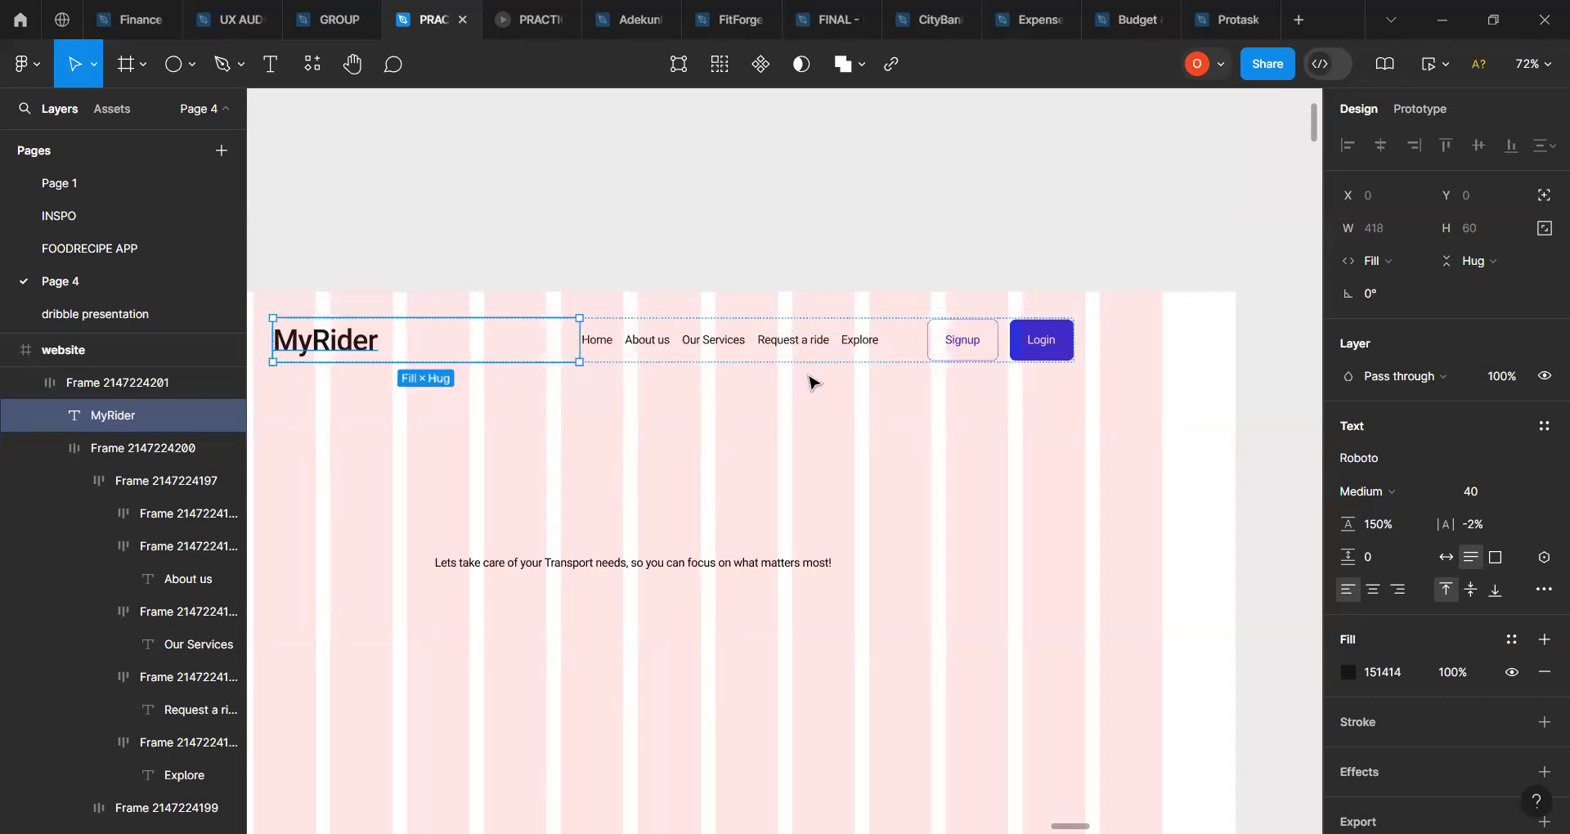
pyautogui.press('Escape')
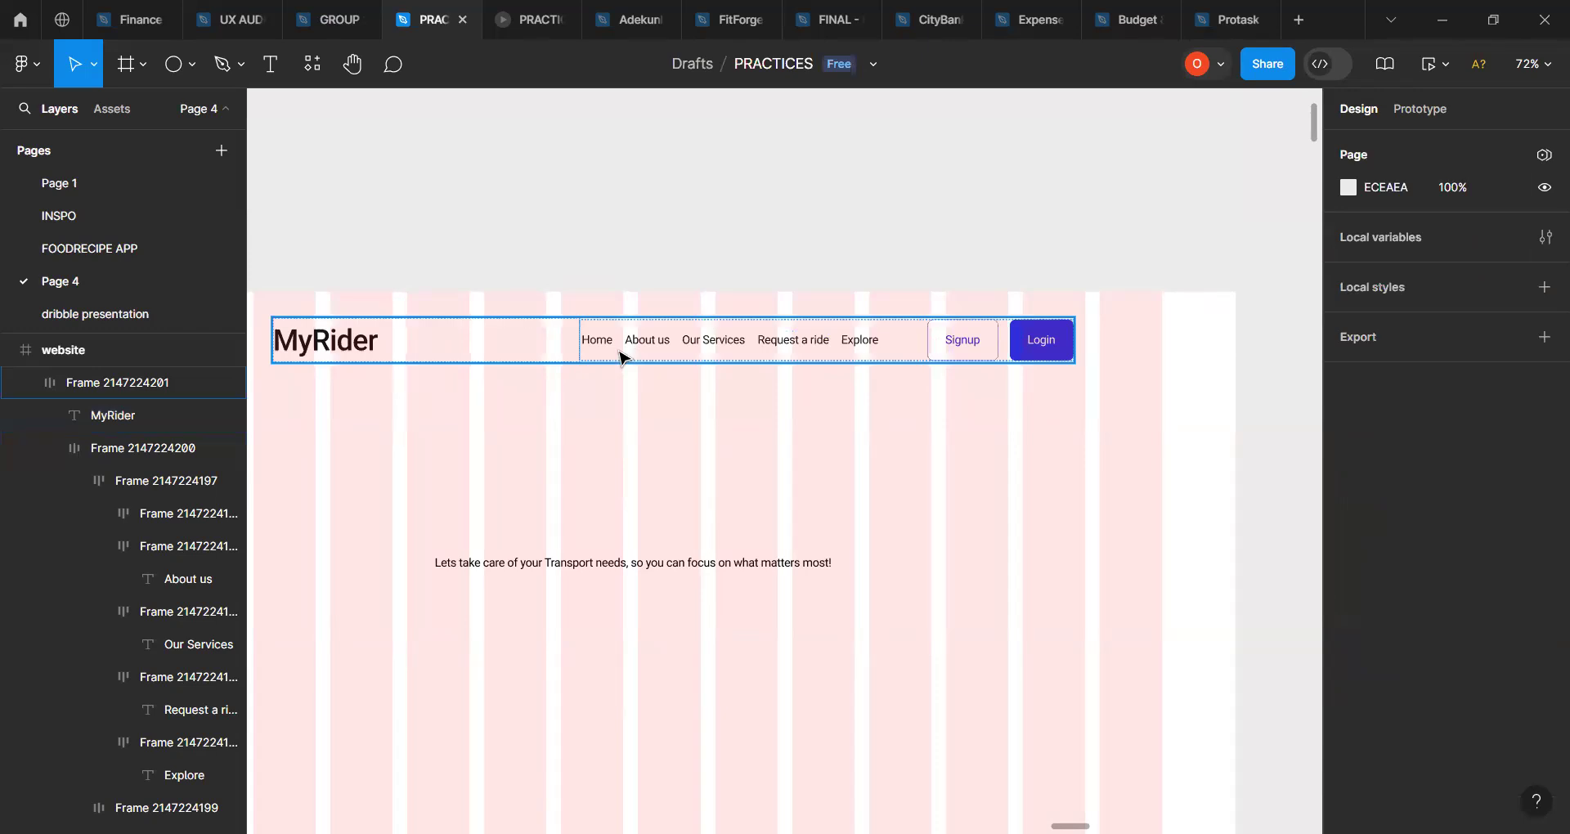
pyautogui.click(622, 357)
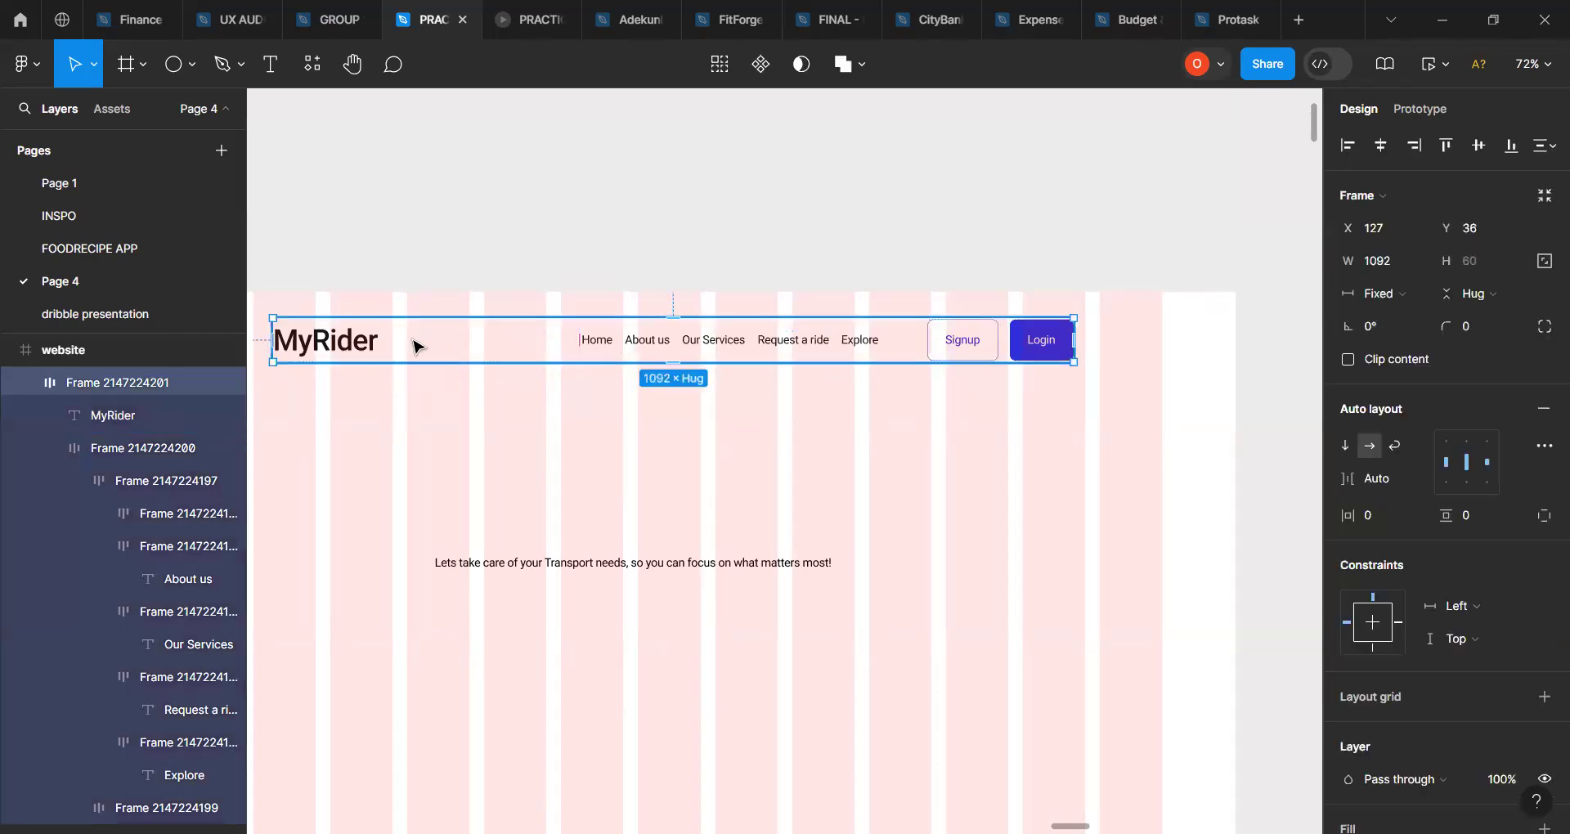
pyautogui.doubleClick(824, 349)
pyautogui.doubleClick(824, 349)
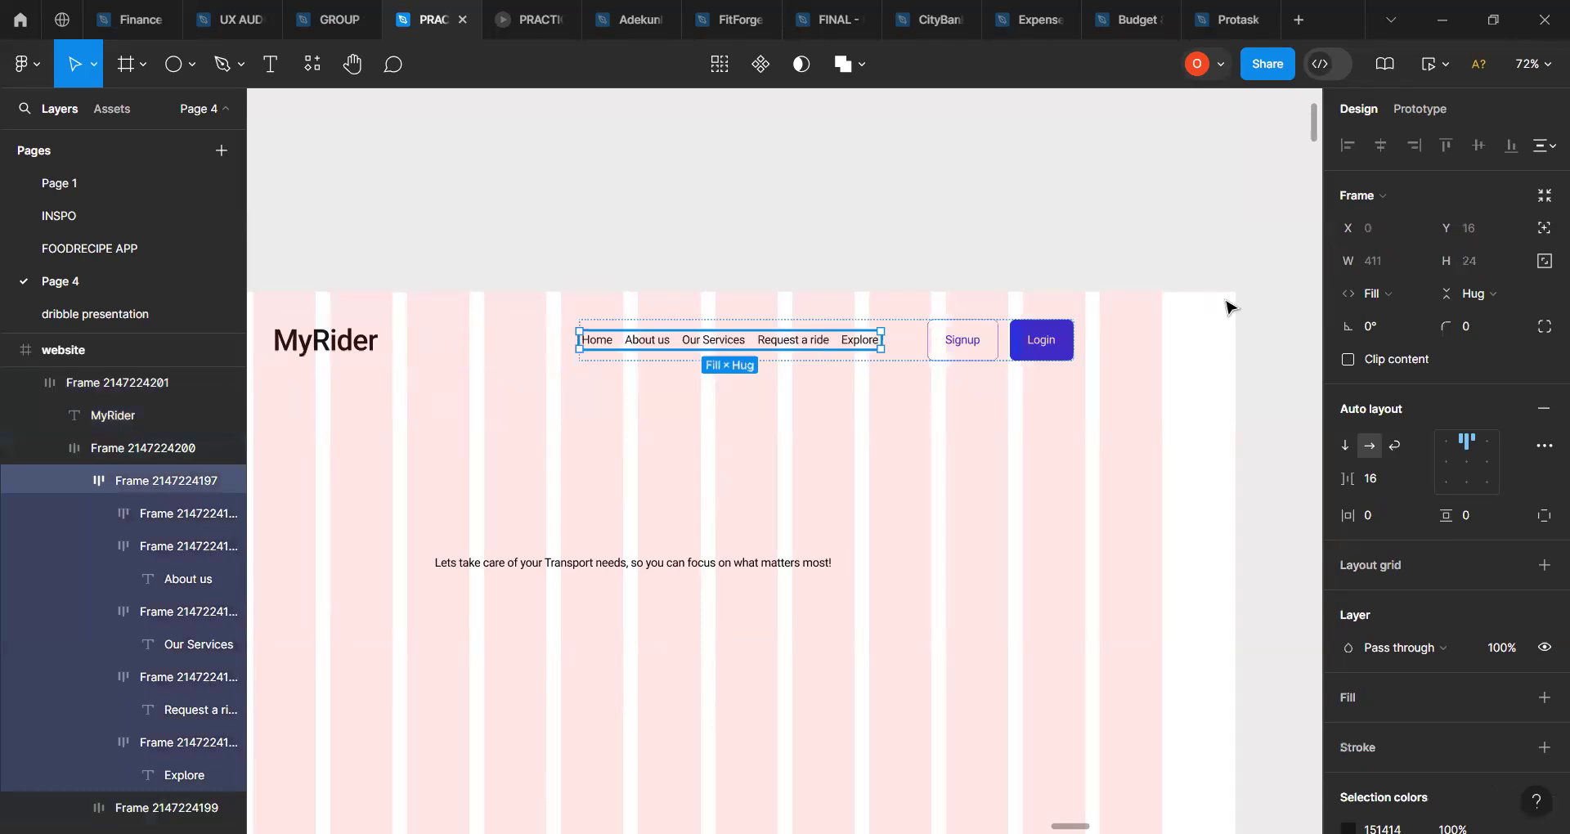
pyautogui.click(1390, 296)
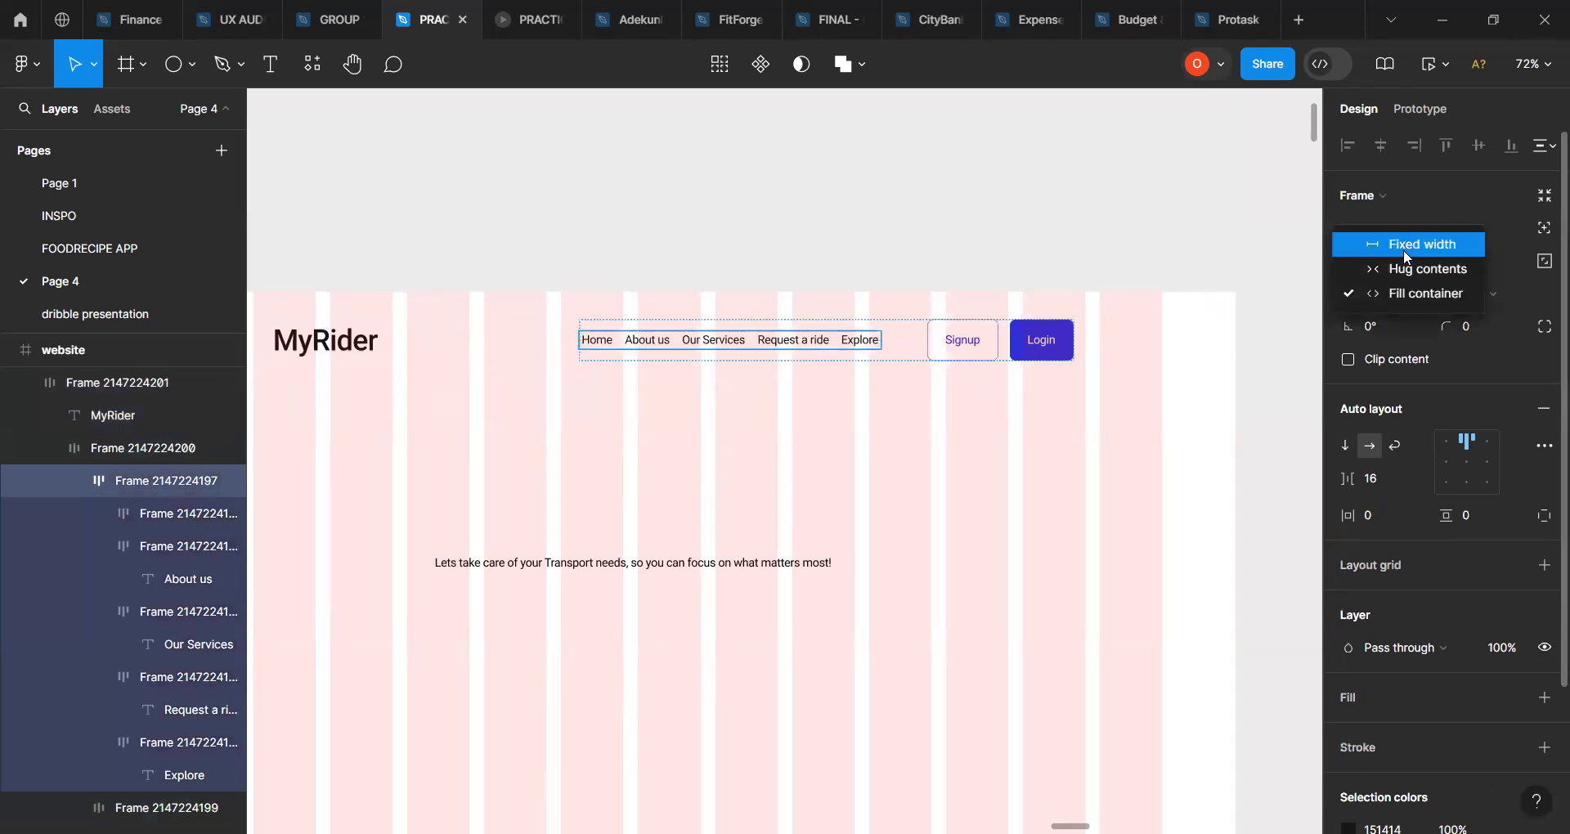
pyautogui.click(1403, 244)
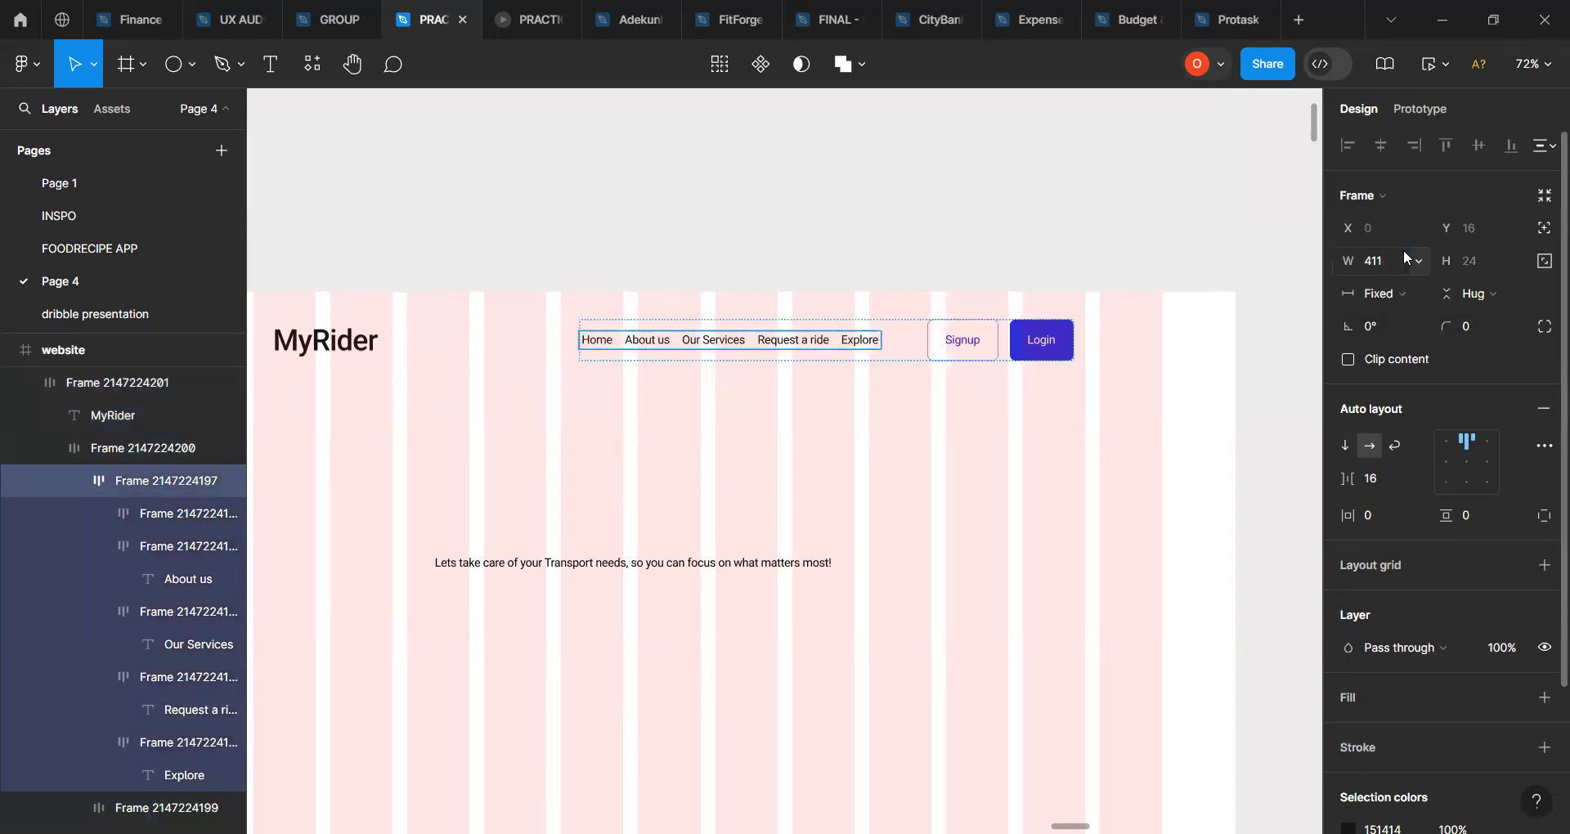
# Step: Change the MyRider logo text's width sizing to Fixed width
pyautogui.click(344, 354)
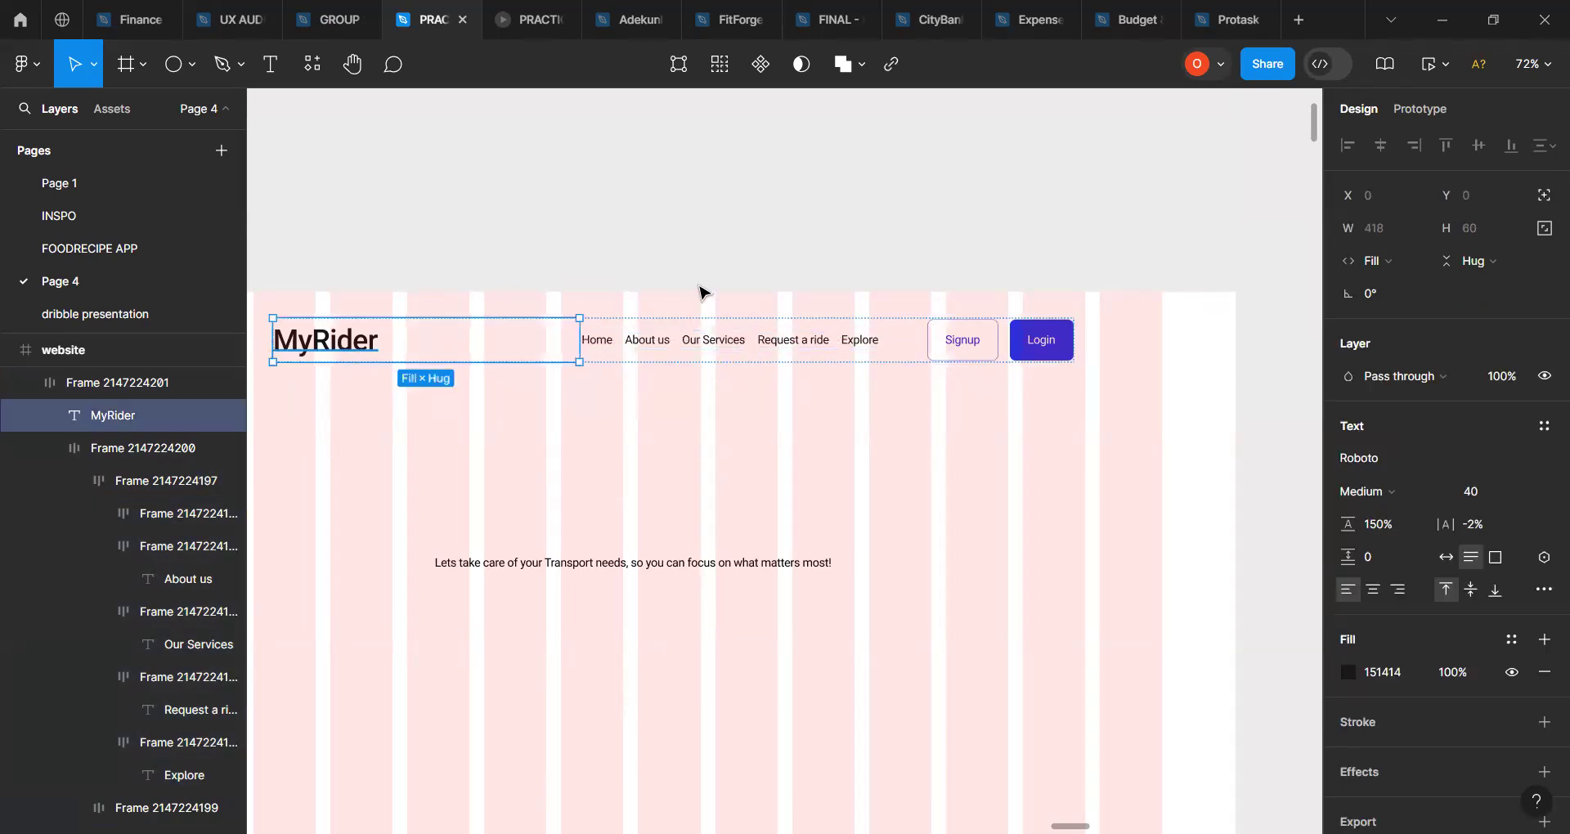
pyautogui.click(1386, 260)
pyautogui.click(1401, 219)
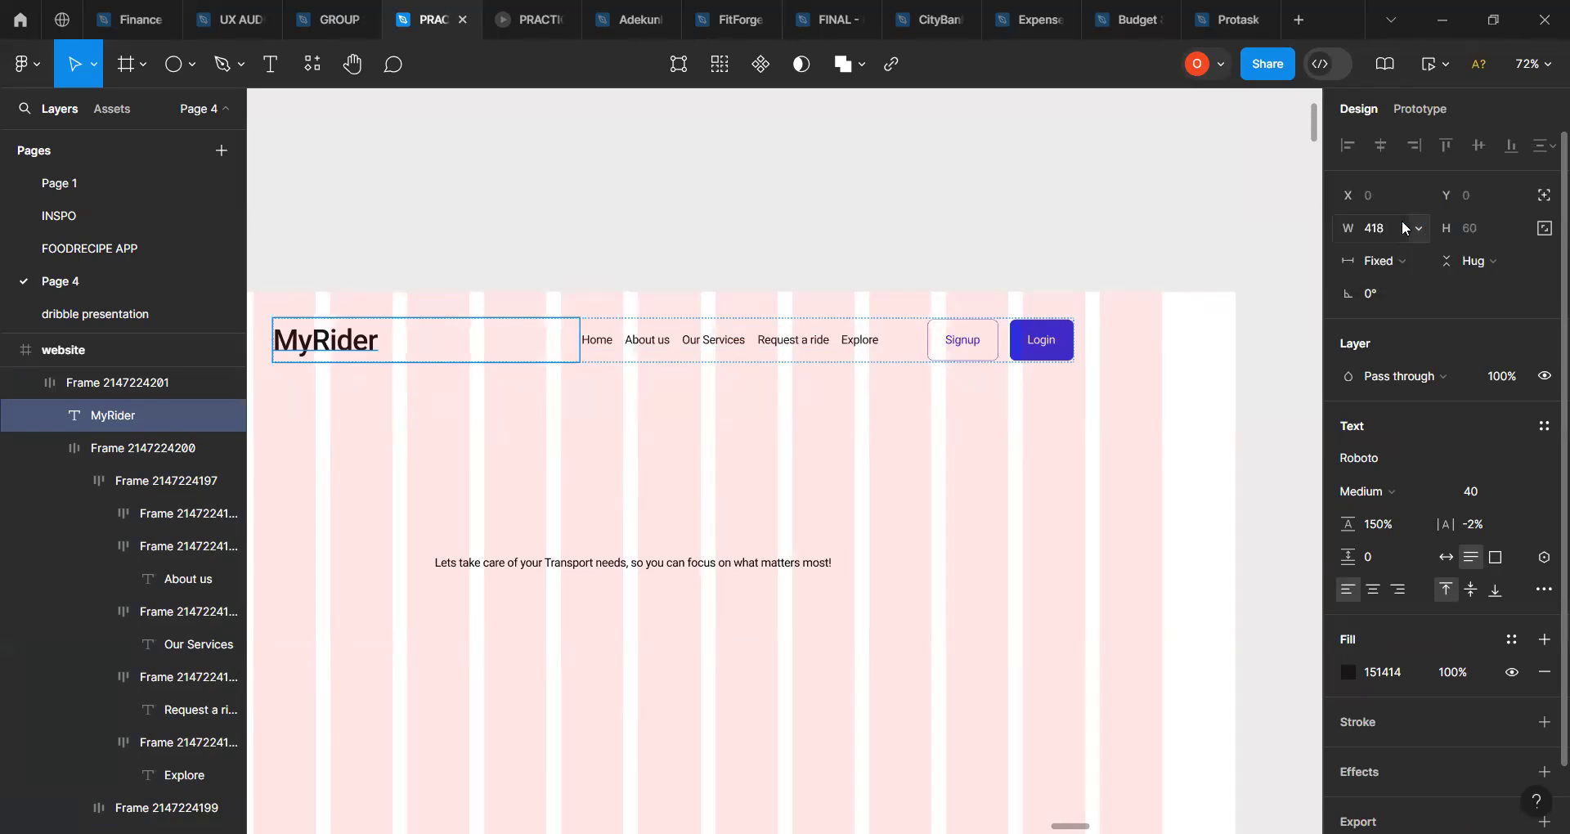
# Step: Select the whole header frame and widen it to 1115
pyautogui.click(899, 355)
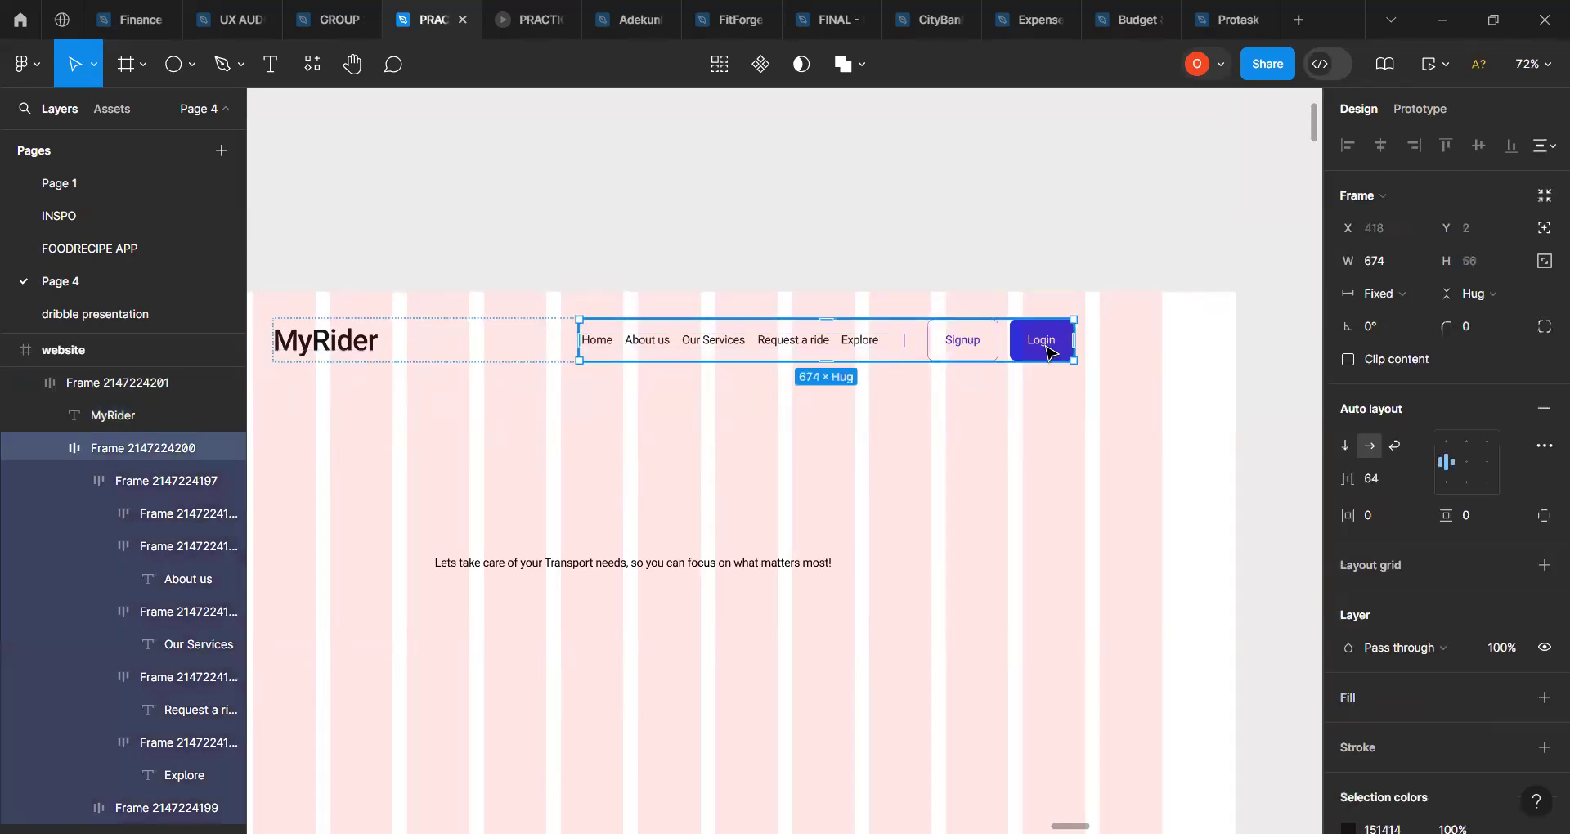
pyautogui.click(552, 366)
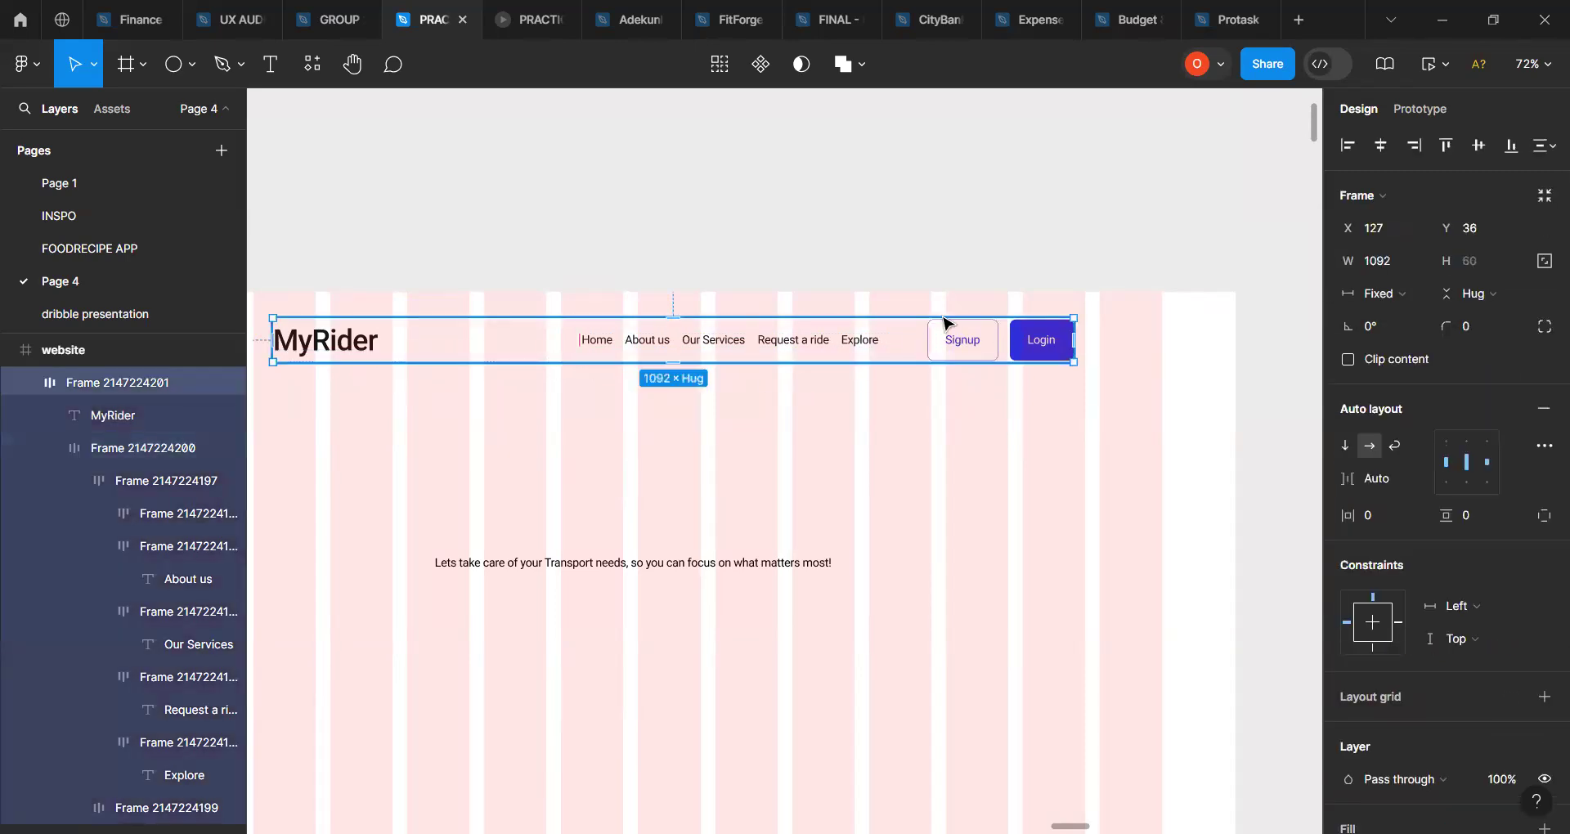
pyautogui.moveTo(1136, 335); pyautogui.dragTo(1090, 342)
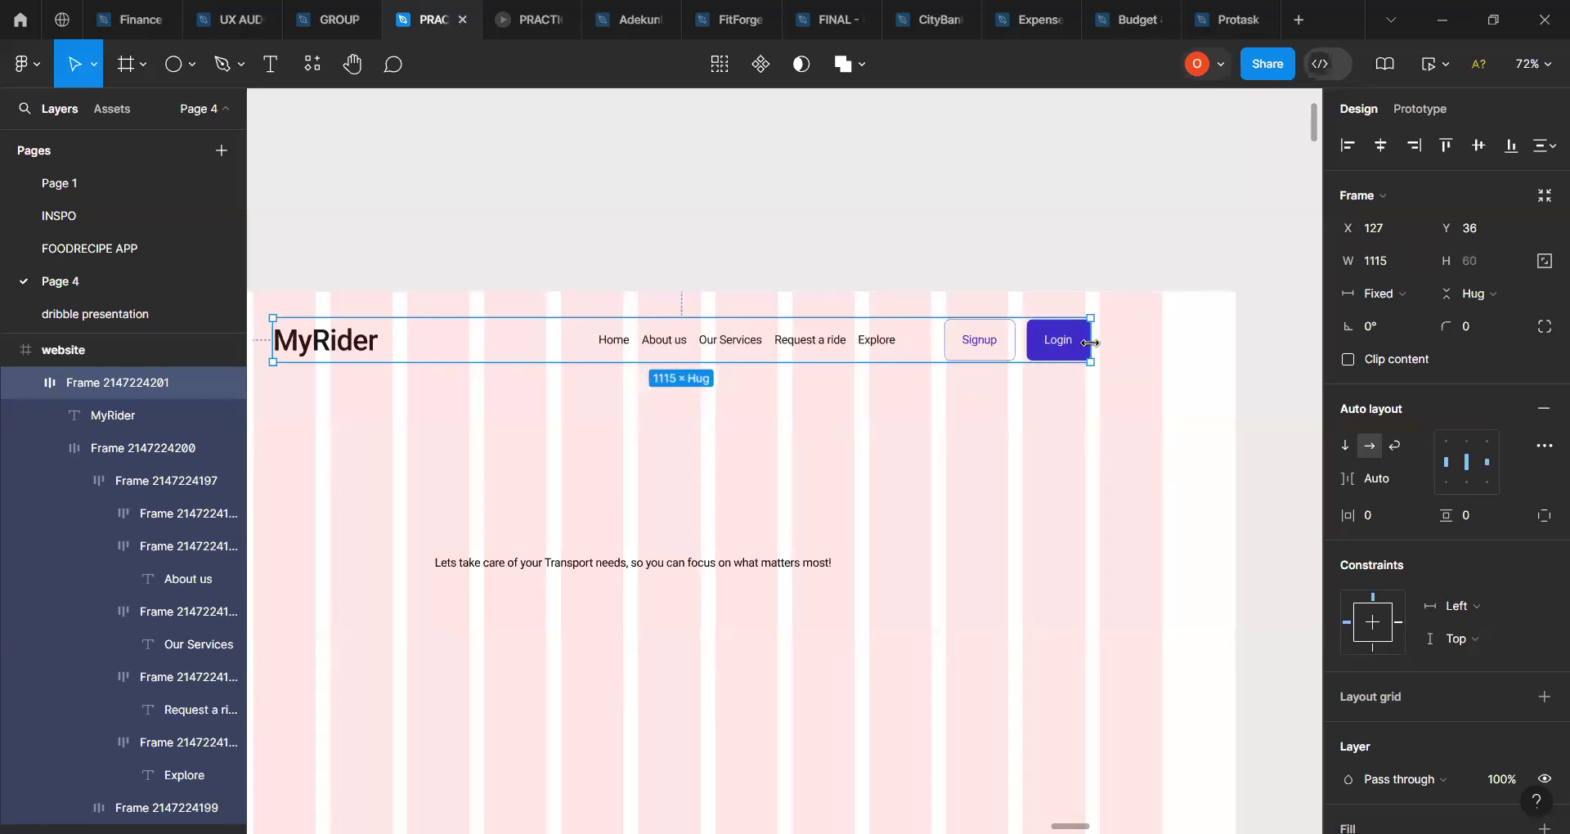
# Step: Try a width of 720 for the nested links-and-buttons frame with top-left, left and center content alignment
pyautogui.click(1028, 344)
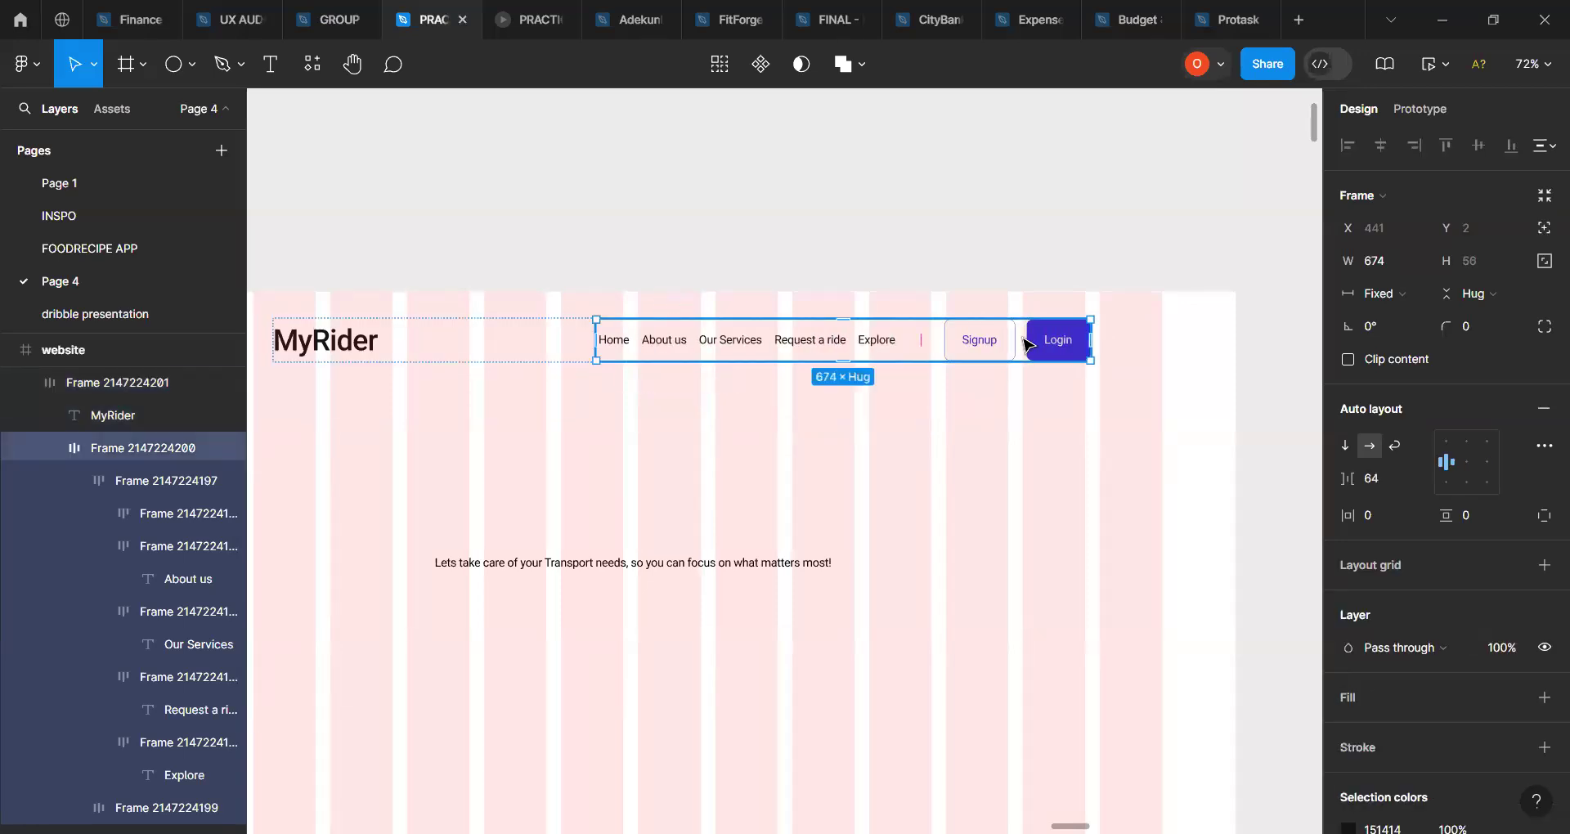
pyautogui.moveTo(1090, 335); pyautogui.dragTo(1124, 344)
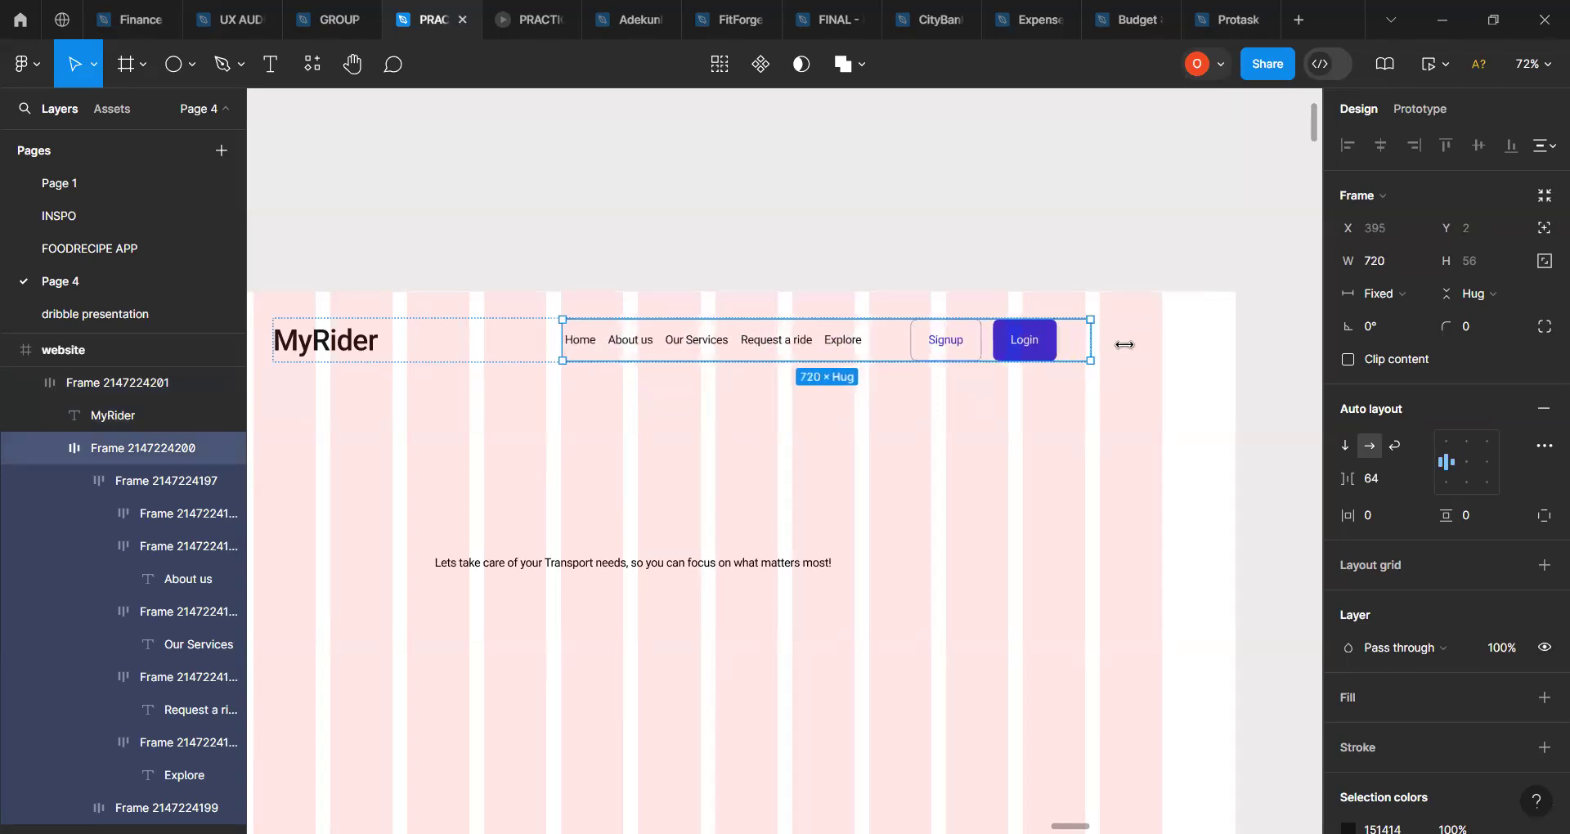
pyautogui.click(1448, 440)
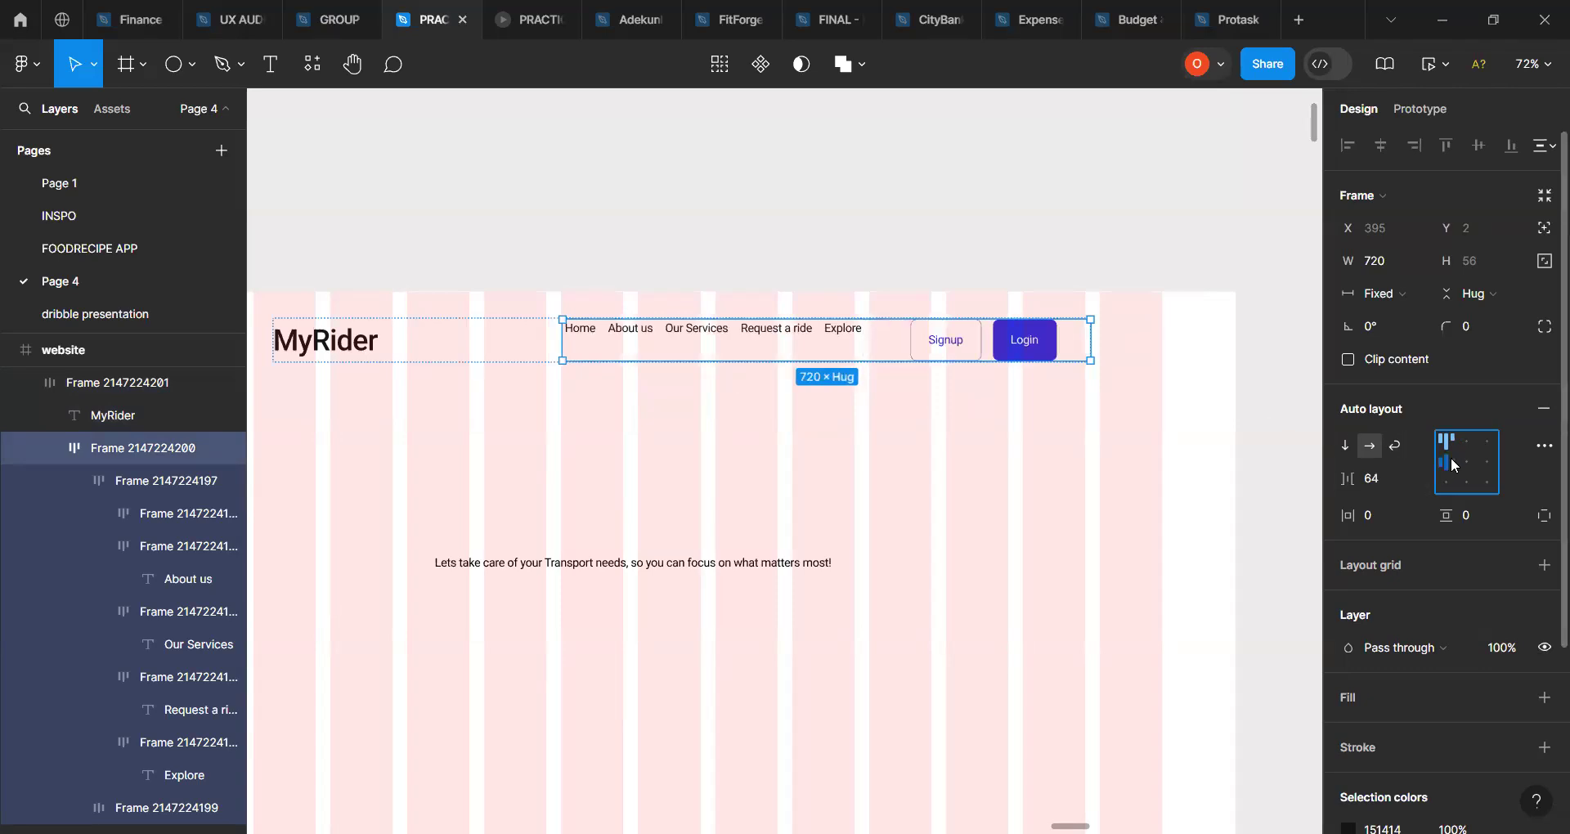
pyautogui.click(1452, 463)
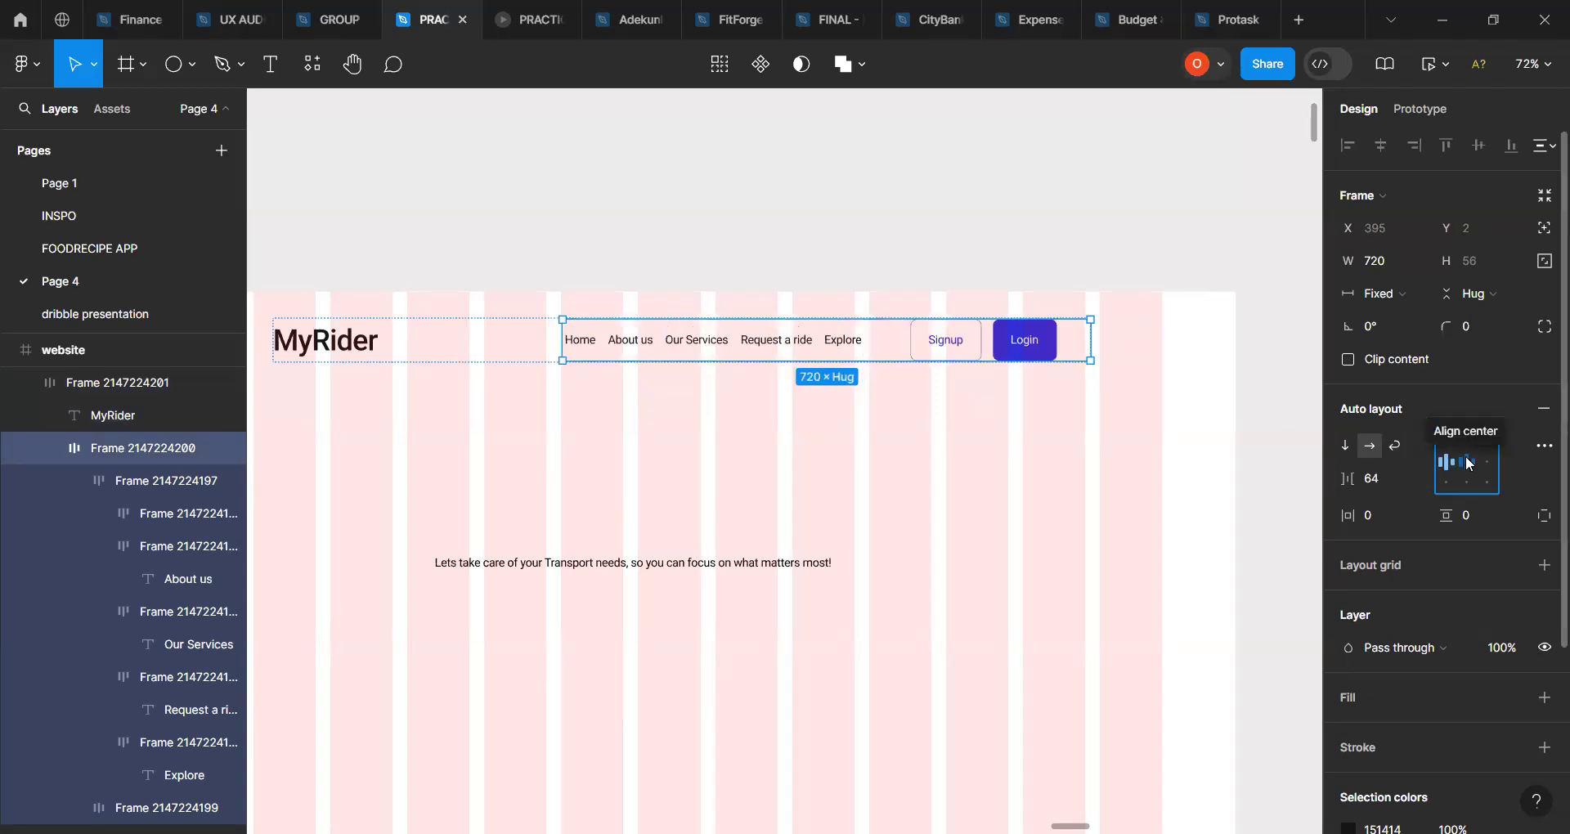
pyautogui.click(1467, 463)
pyautogui.moveTo(1093, 342)
pyautogui.mouseDown()
pyautogui.moveTo(1106, 341)
pyautogui.moveTo(1092, 342)
pyautogui.mouseUp()
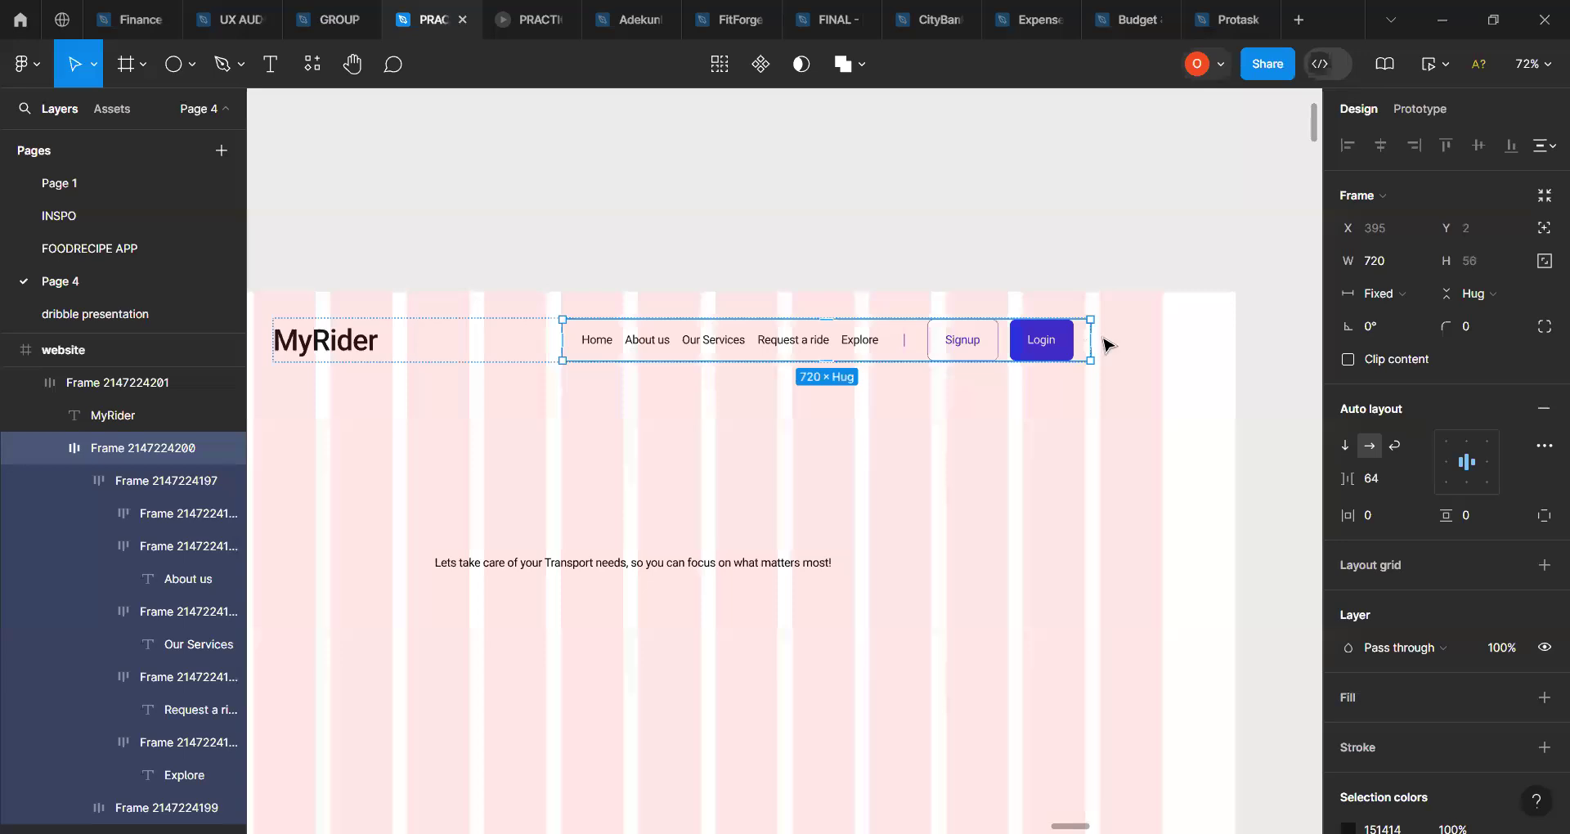
# Step: Align the links-and-buttons frame's contents to the left, vertically centered, and resize the frame to a width of 762
pyautogui.moveTo(1083, 337); pyautogui.dragTo(1073, 342)
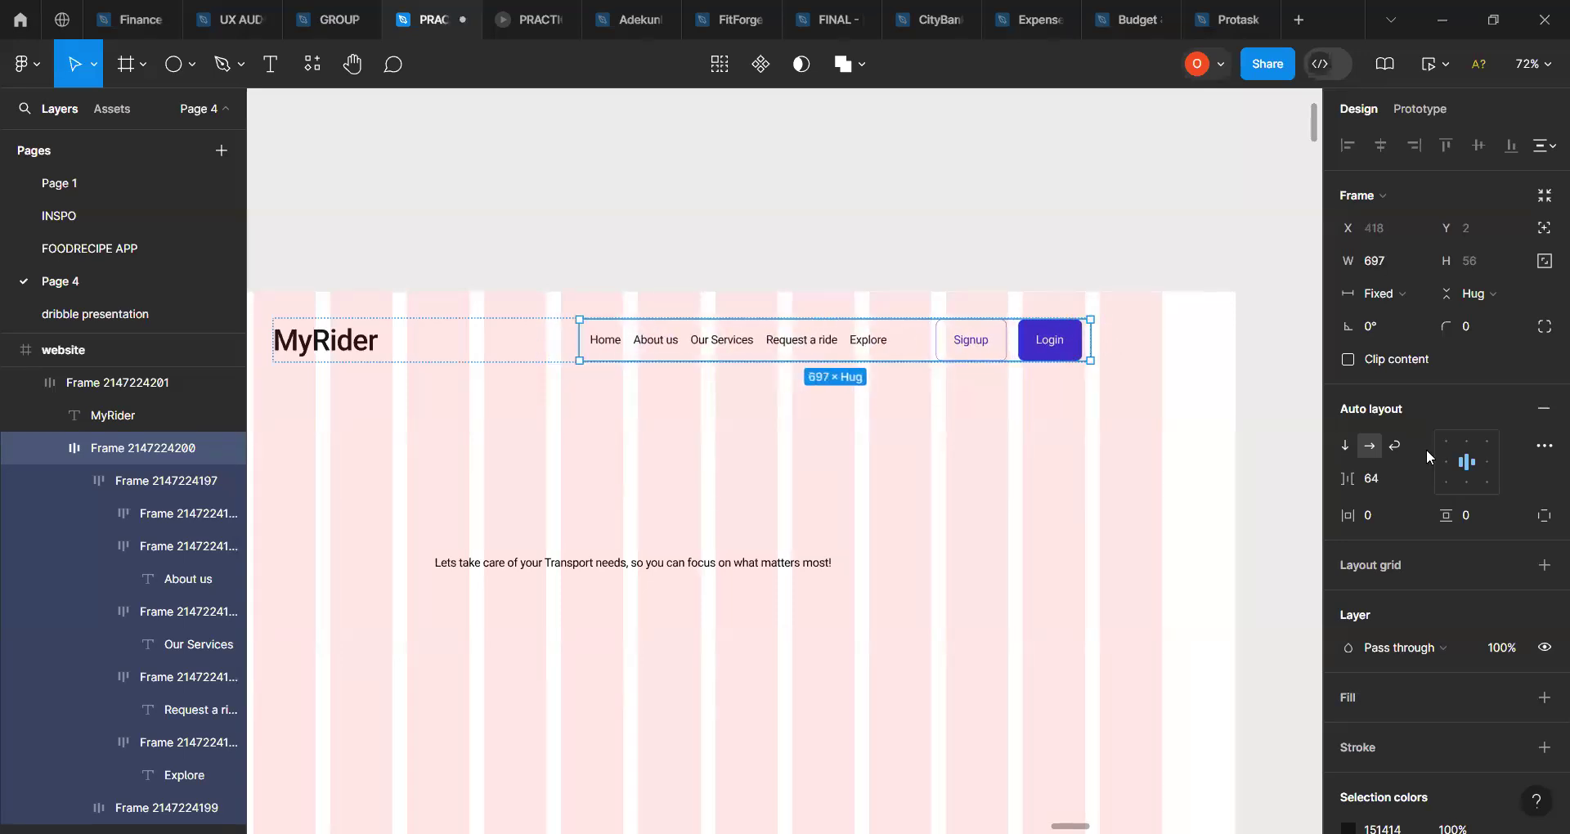
pyautogui.click(1445, 463)
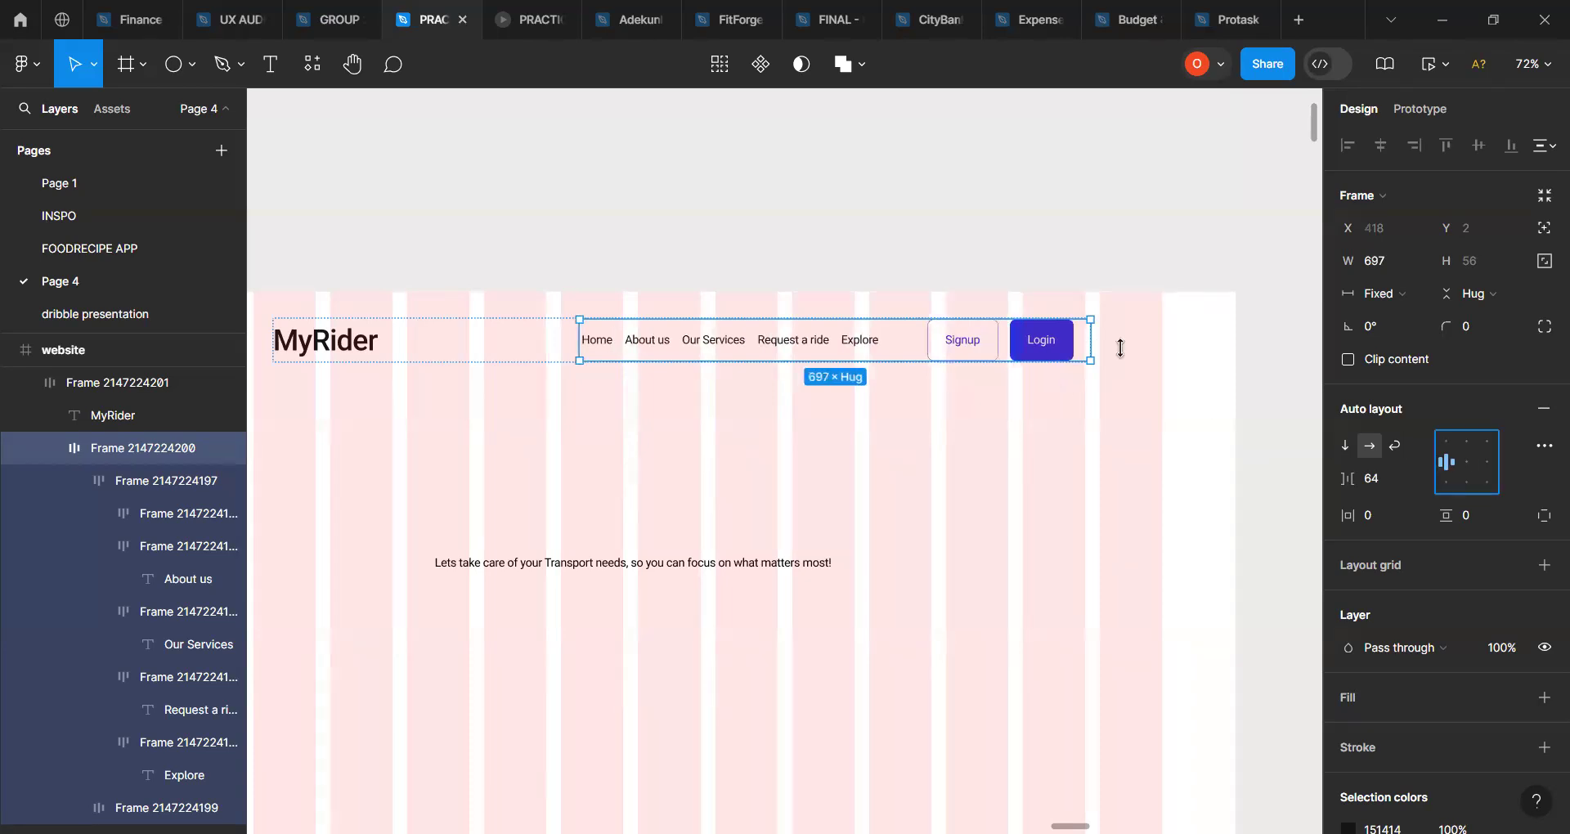
pyautogui.moveTo(1175, 336); pyautogui.dragTo(1059, 357)
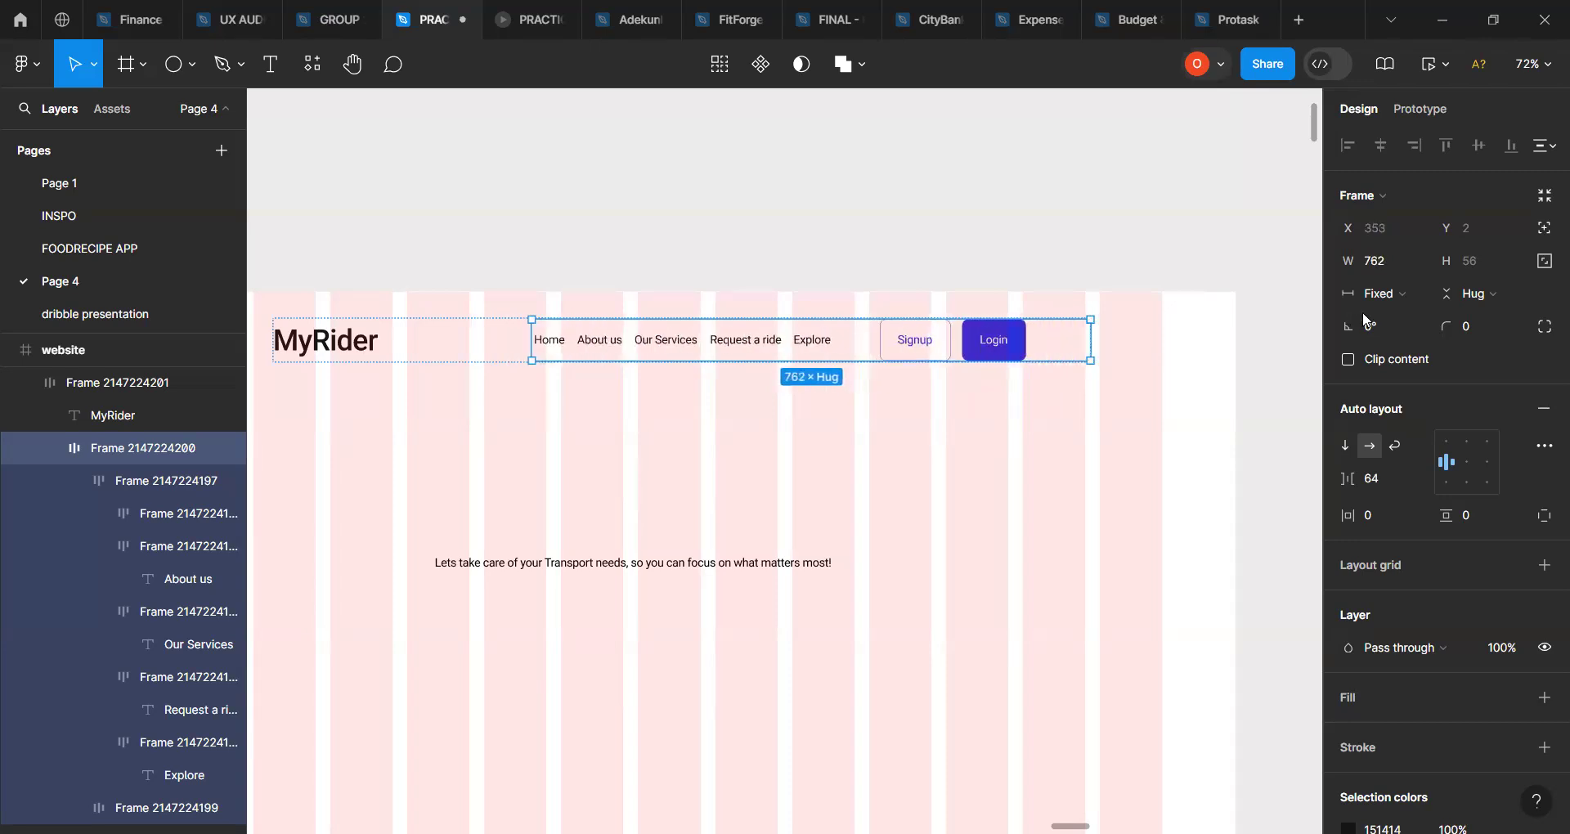
# Step: Try Fill container for the links-and-buttons frame's width and resize the frame to a width of 674
pyautogui.click(1400, 295)
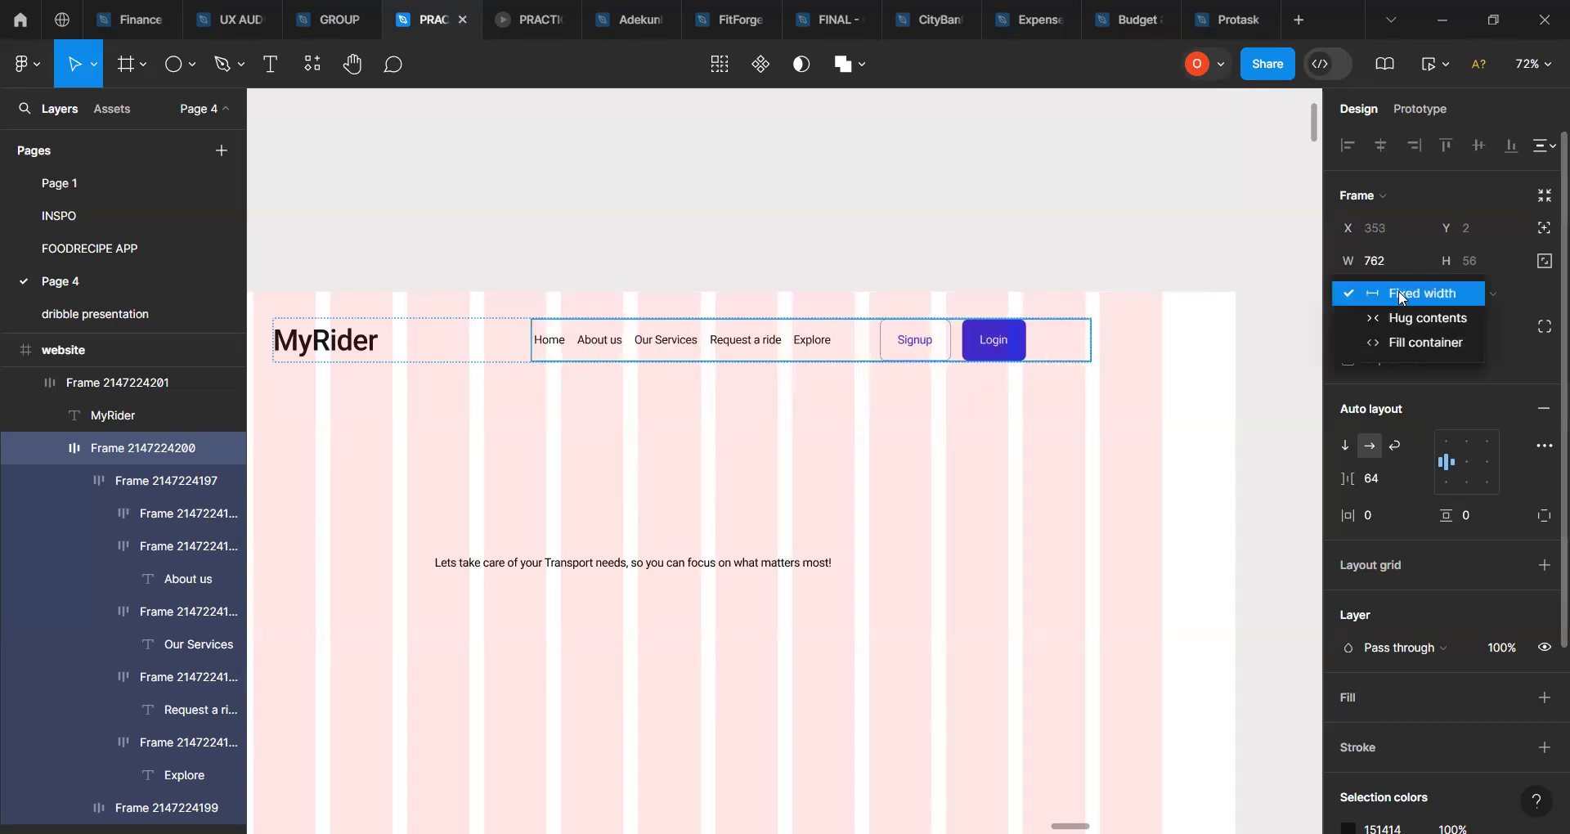
pyautogui.click(1408, 344)
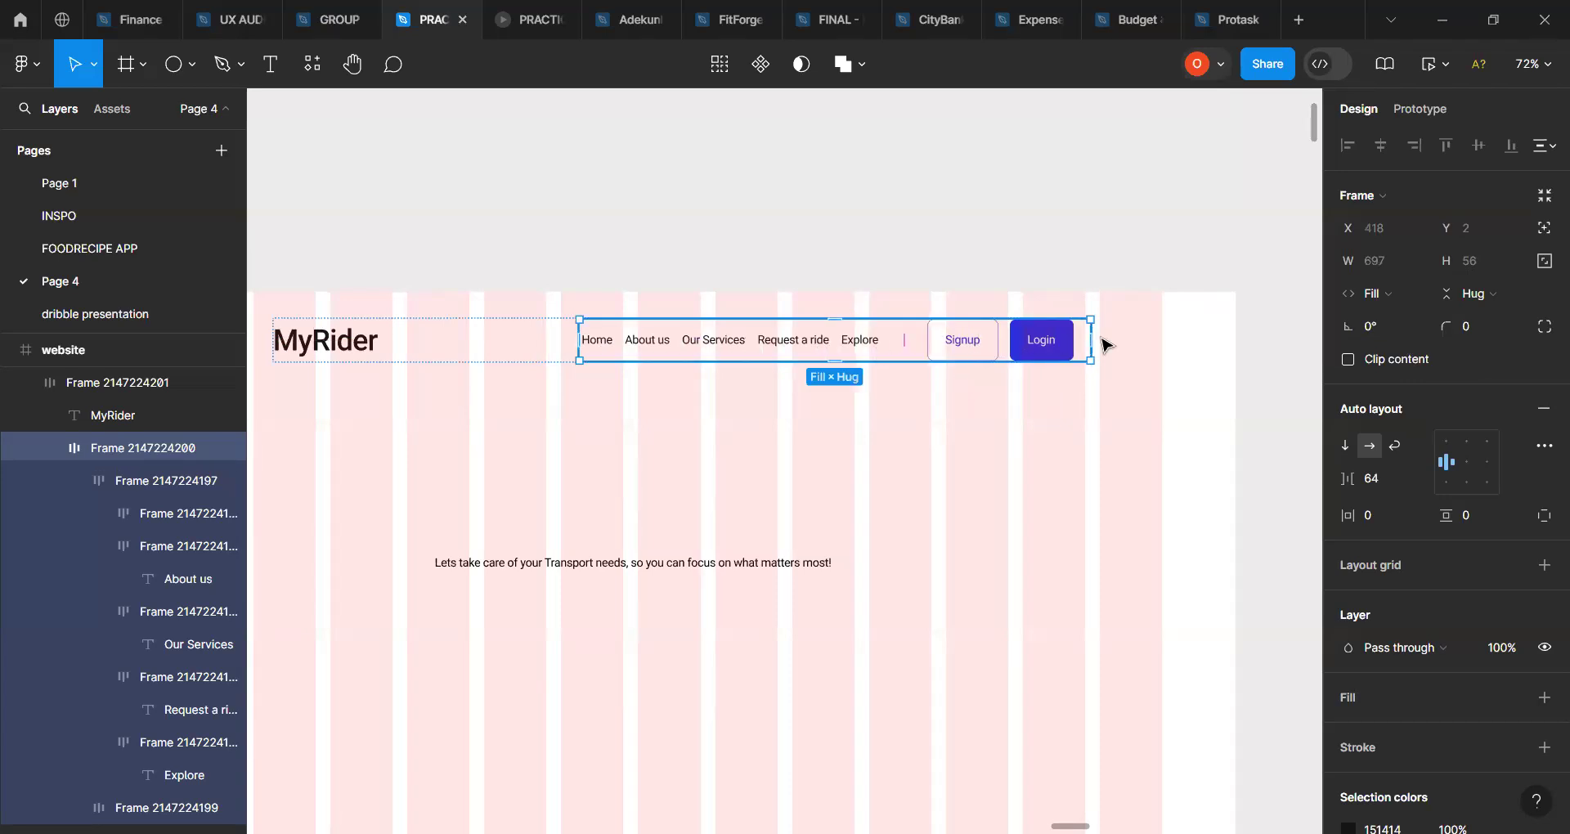
pyautogui.moveTo(1091, 339); pyautogui.dragTo(1076, 341)
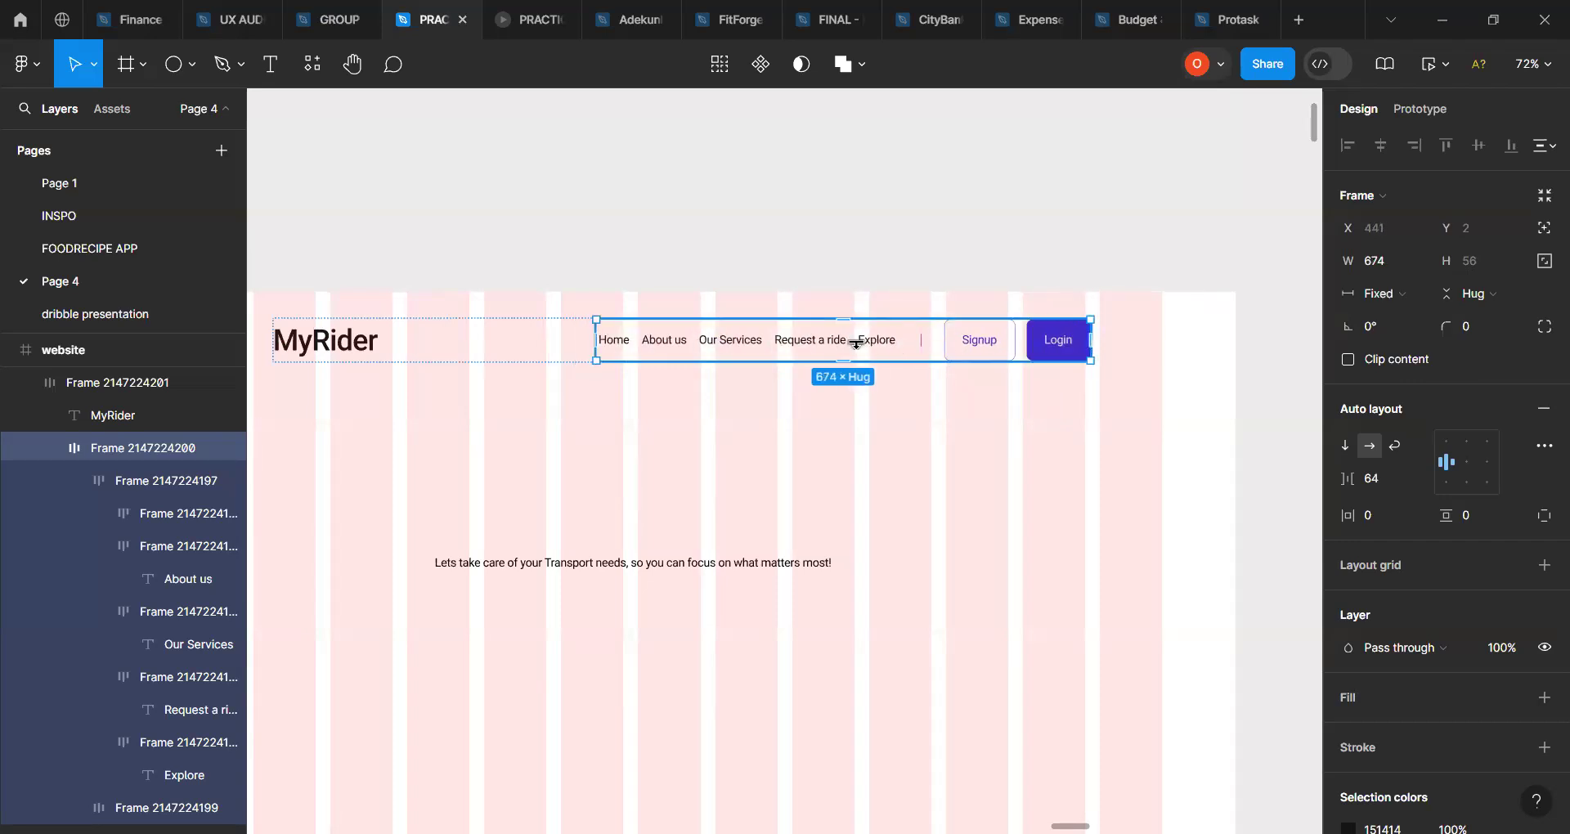
# Step: Set the nested navigation links frame's width sizing to Fill container
pyautogui.click(789, 350)
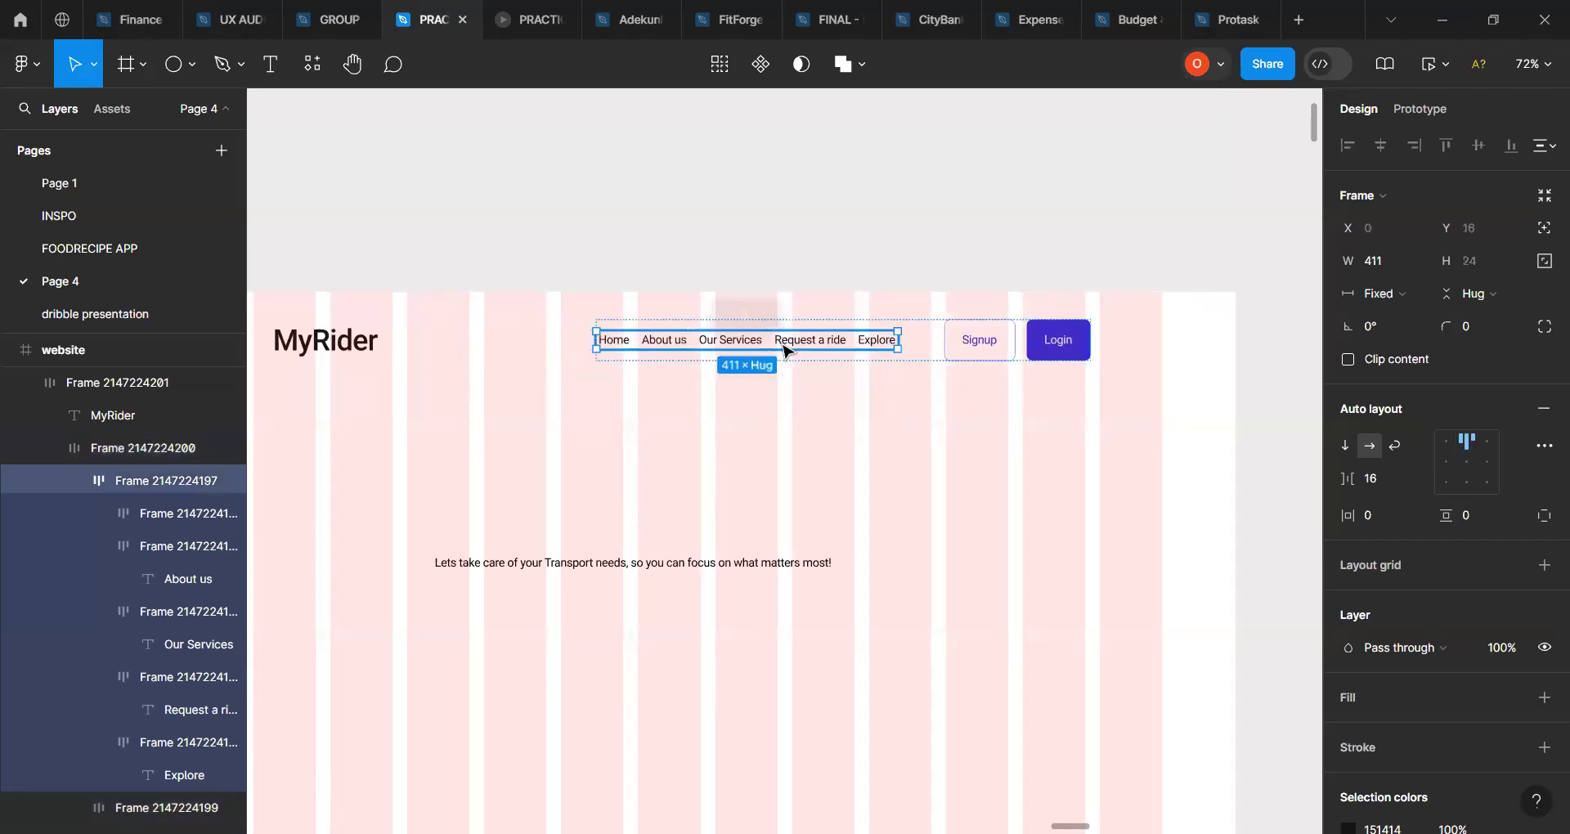
pyautogui.click(1413, 295)
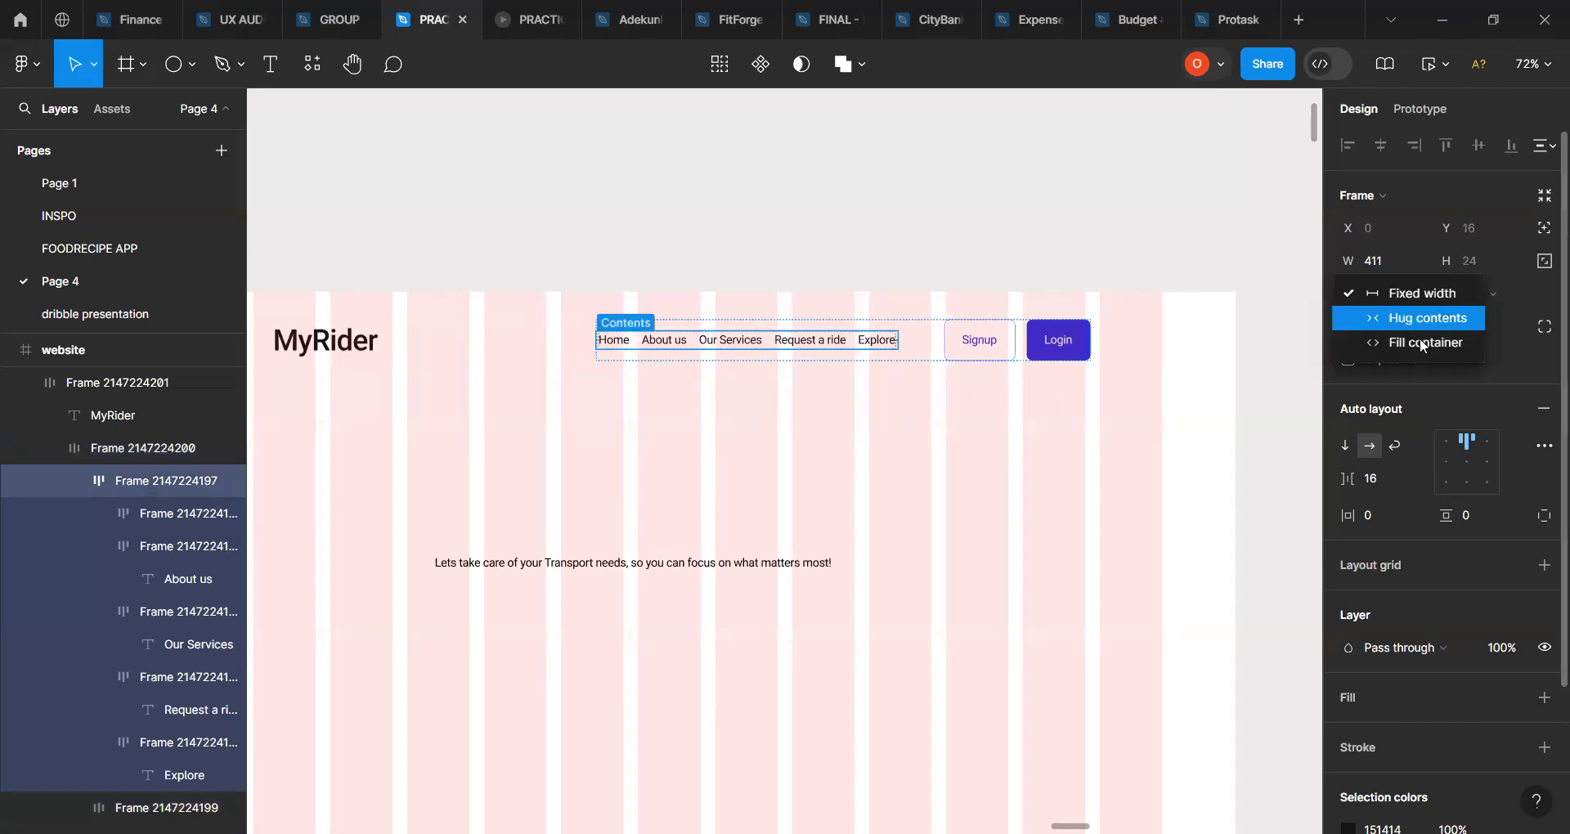
pyautogui.click(1421, 343)
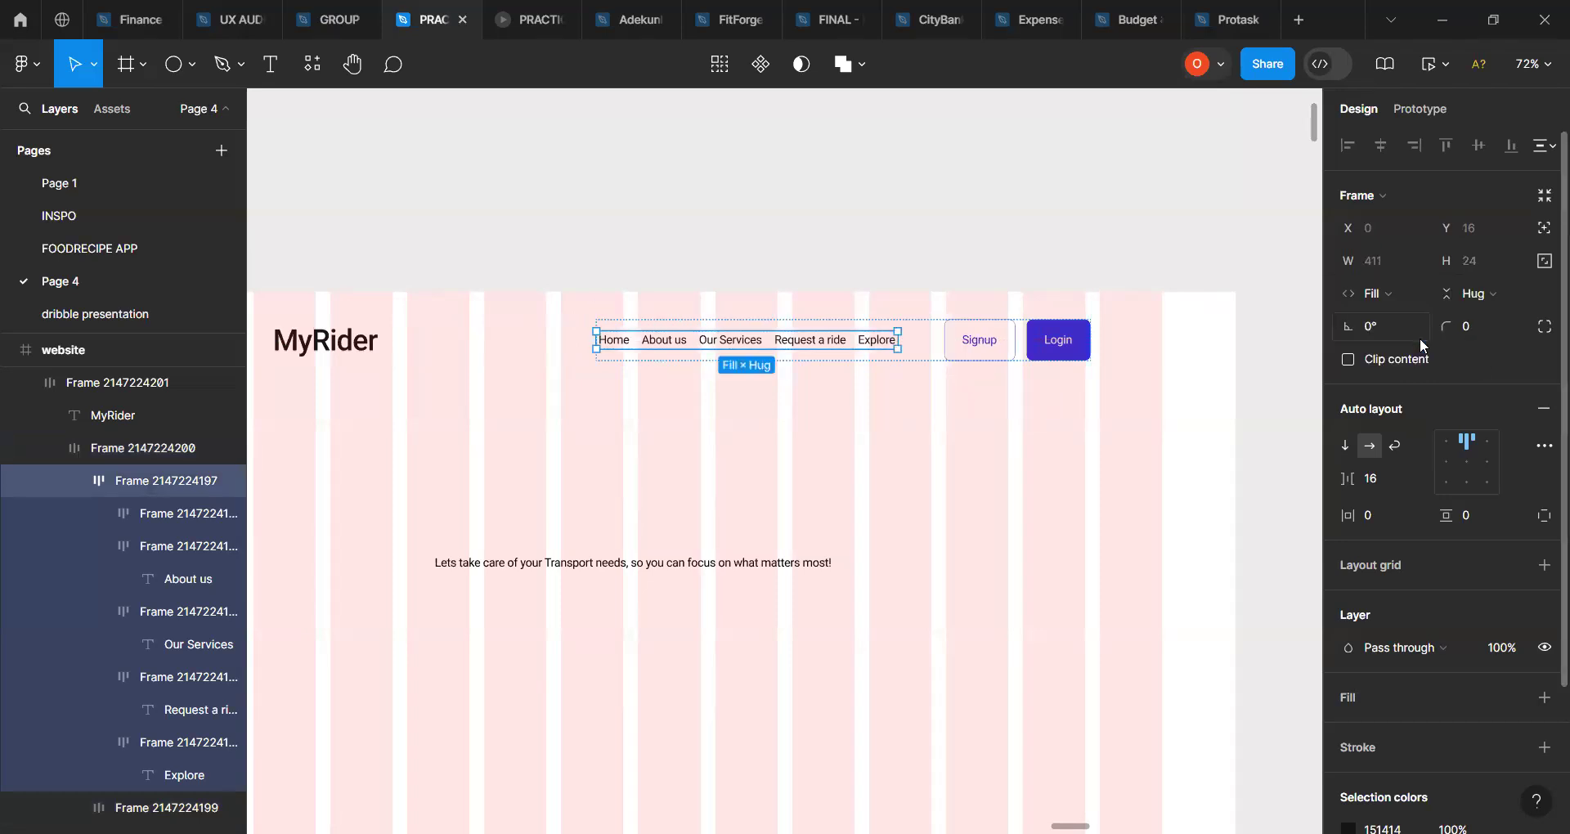
# Step: Remove auto layout from the links-and-buttons frame and ungroup it
pyautogui.click(935, 353)
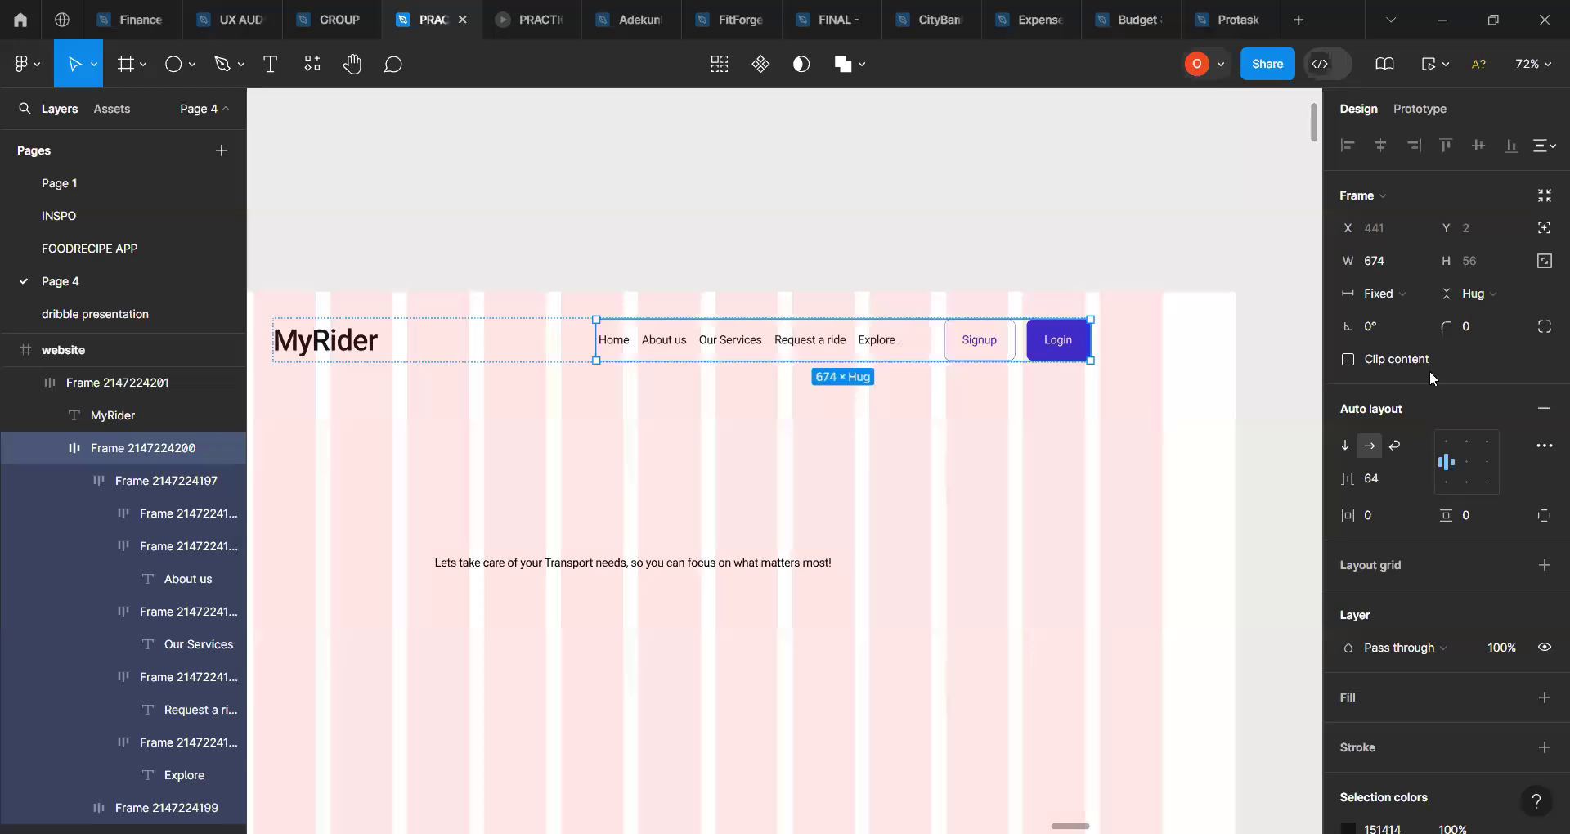
pyautogui.click(1545, 413)
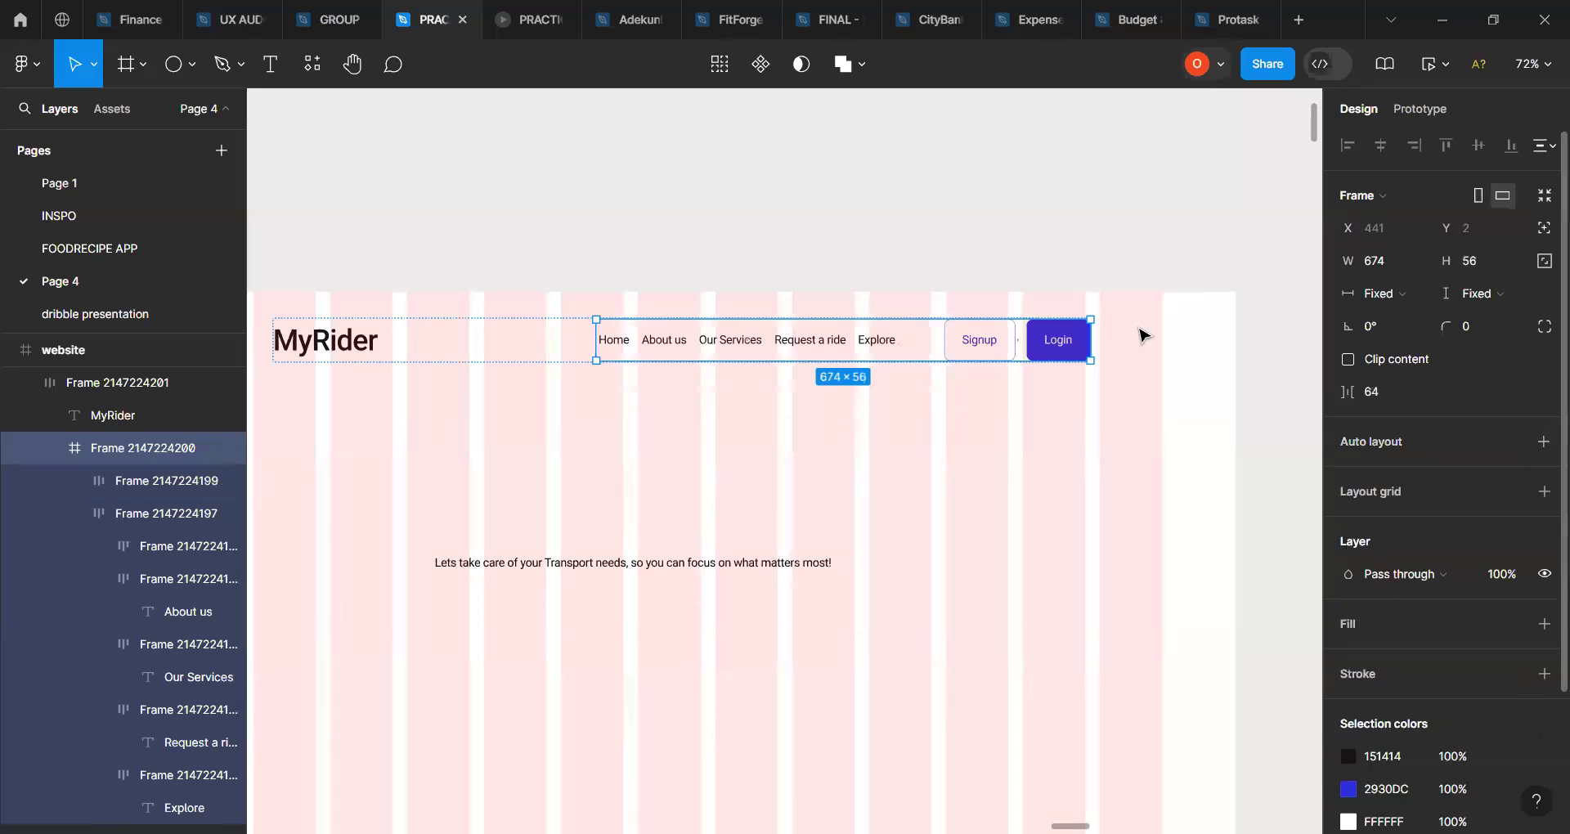
pyautogui.rightClick(905, 348)
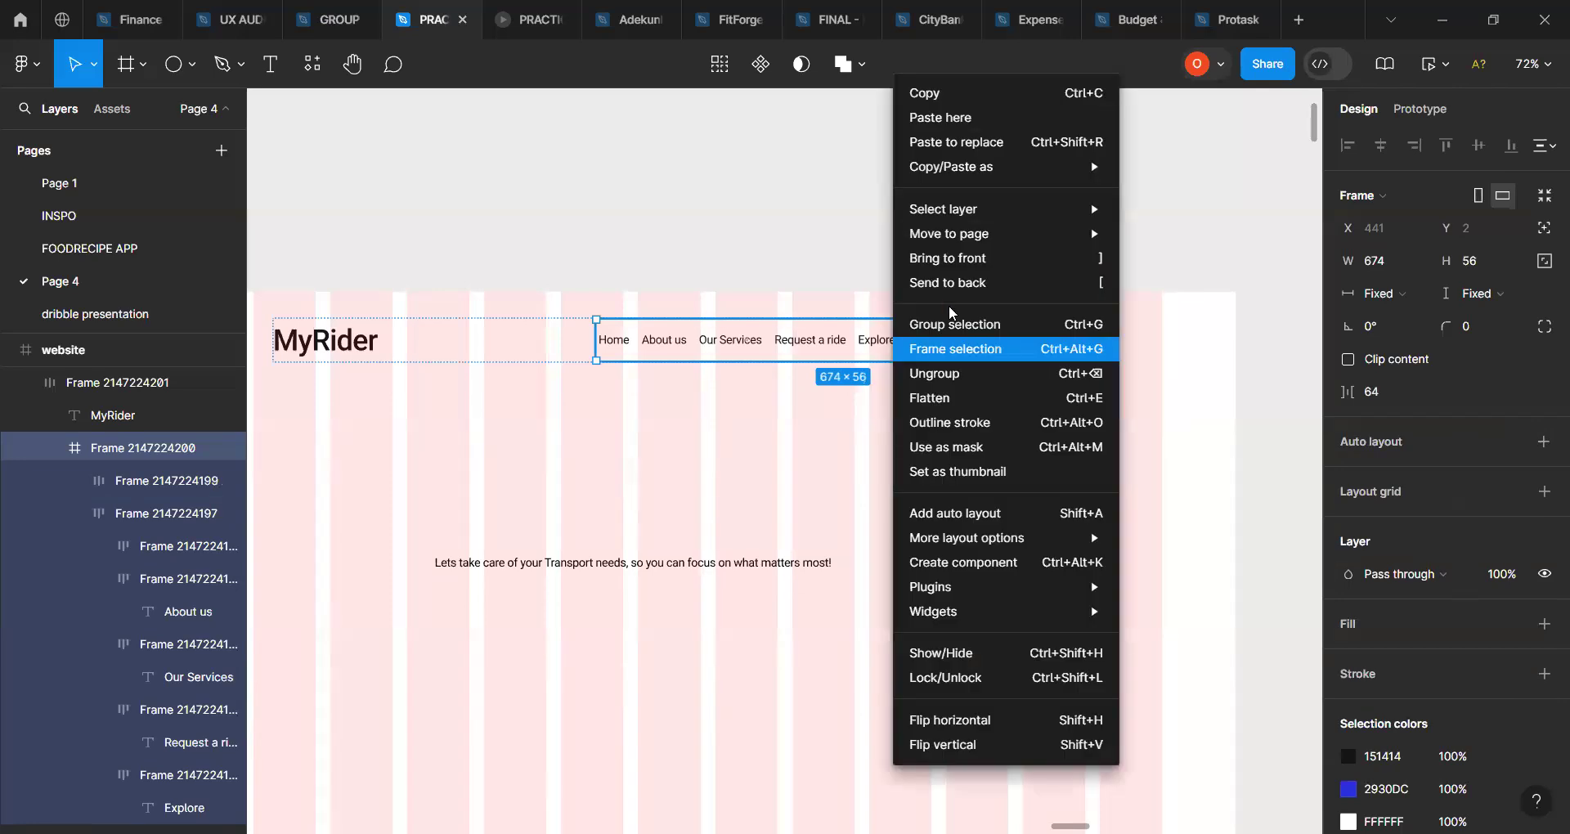
pyautogui.click(957, 384)
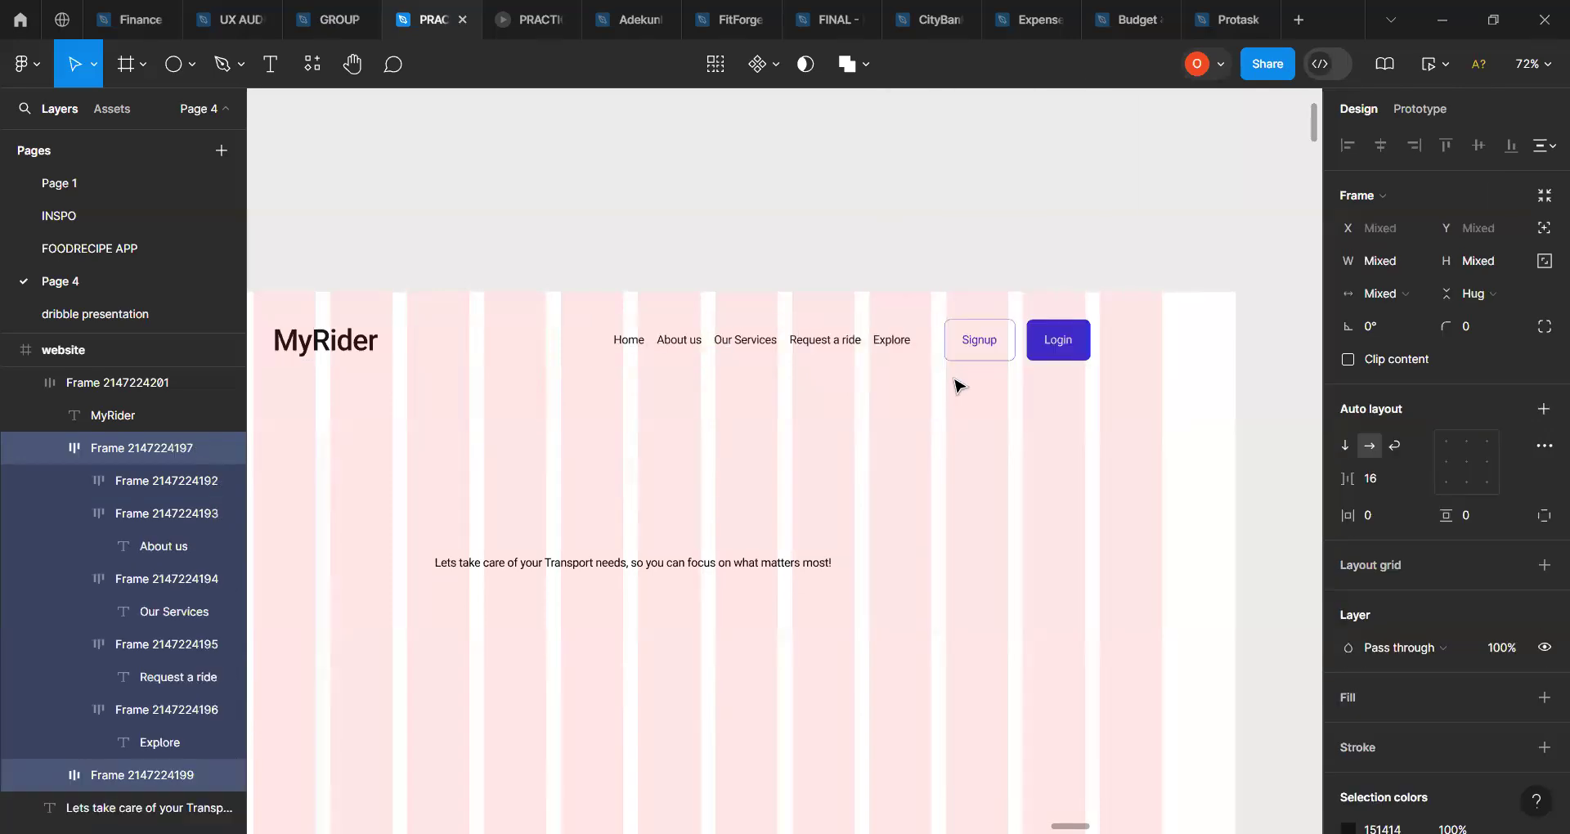
# Step: Ungroup the outer header frame so the logo, navigation links and buttons are separate layers
pyautogui.click(510, 347)
pyautogui.rightClick(512, 346)
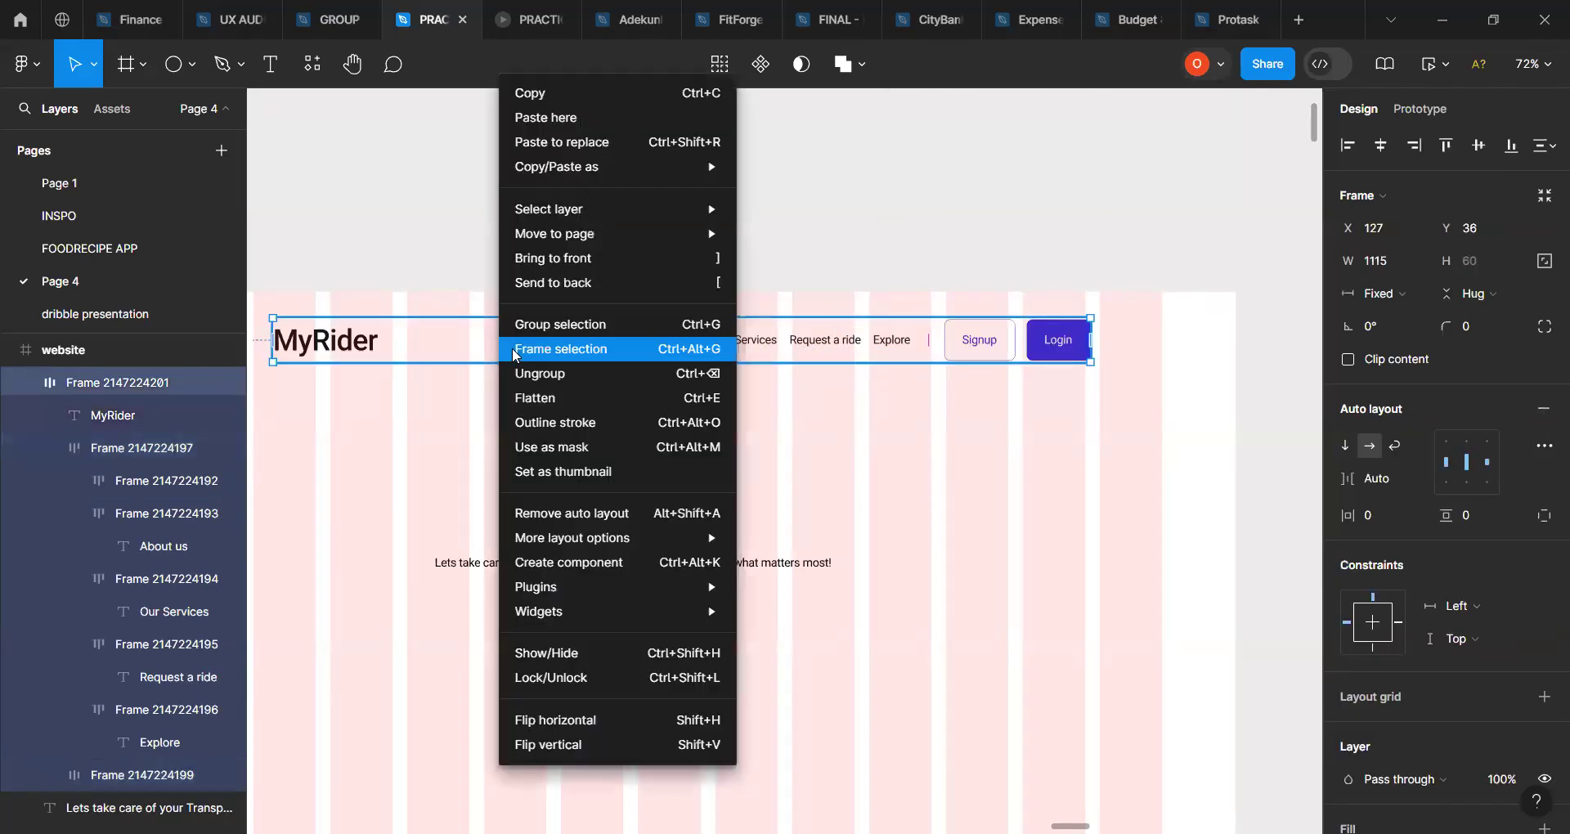
pyautogui.click(555, 374)
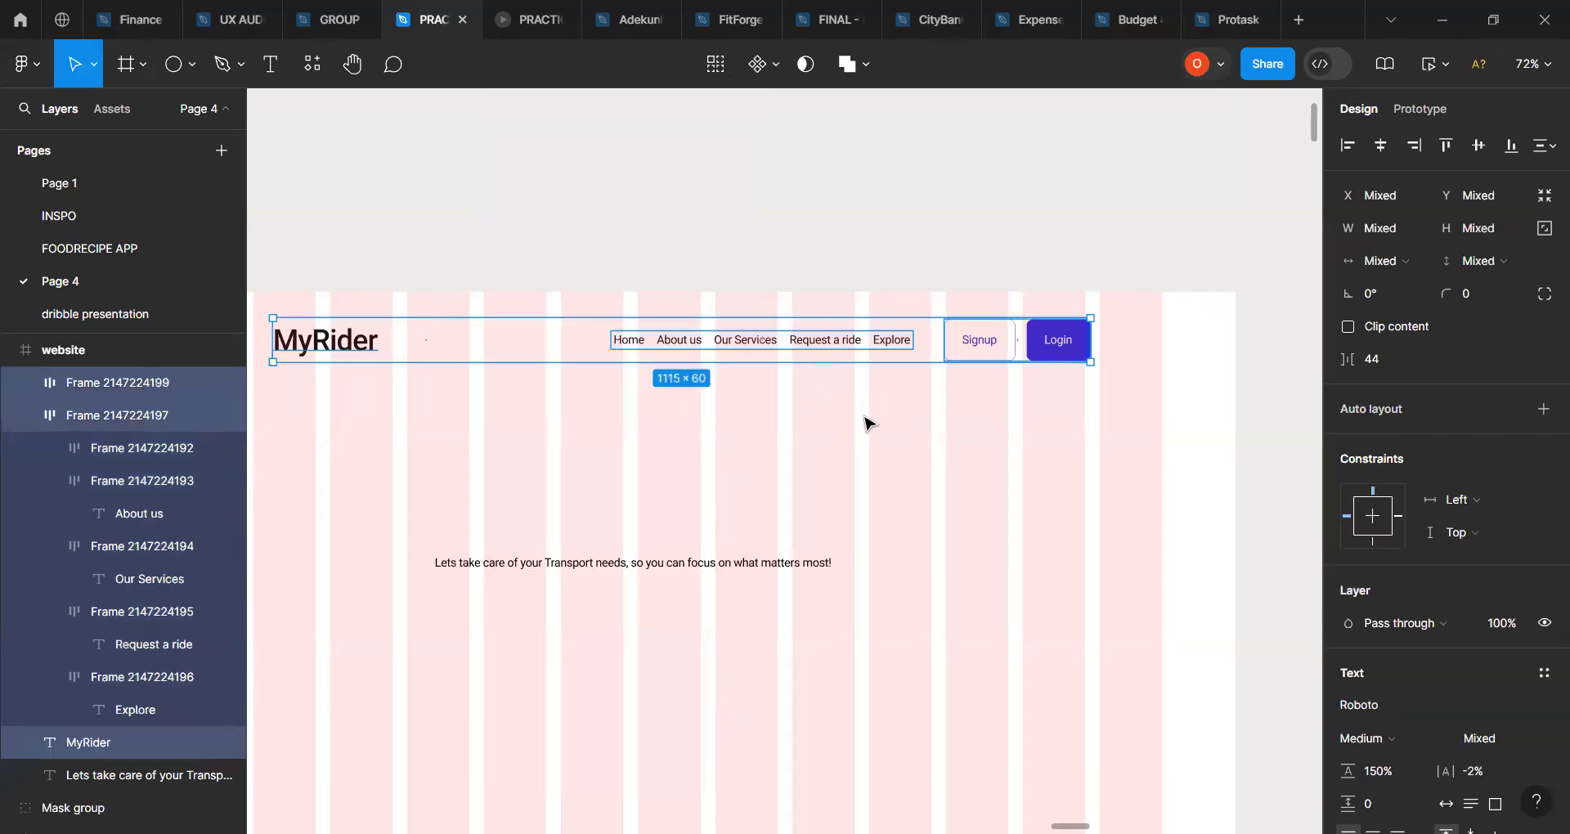
pyautogui.click(869, 423)
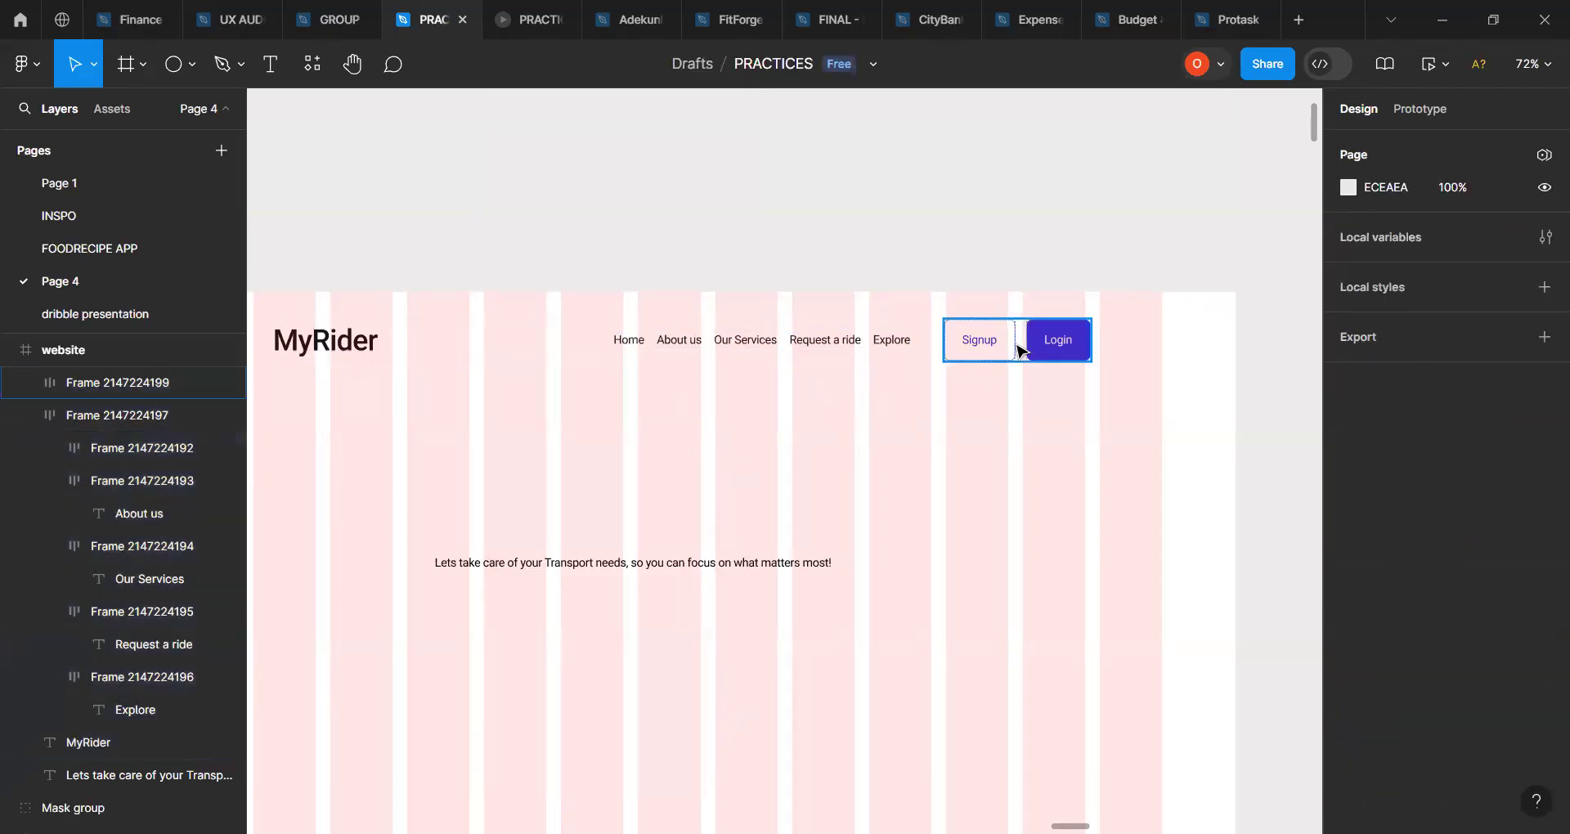
# Step: Move the Signup and Login buttons frame to X 1069 and combine it with the navigation links and MyRider logo in one auto layout frame
pyautogui.click(1020, 350)
pyautogui.moveTo(1020, 350); pyautogui.dragTo(1040, 351)
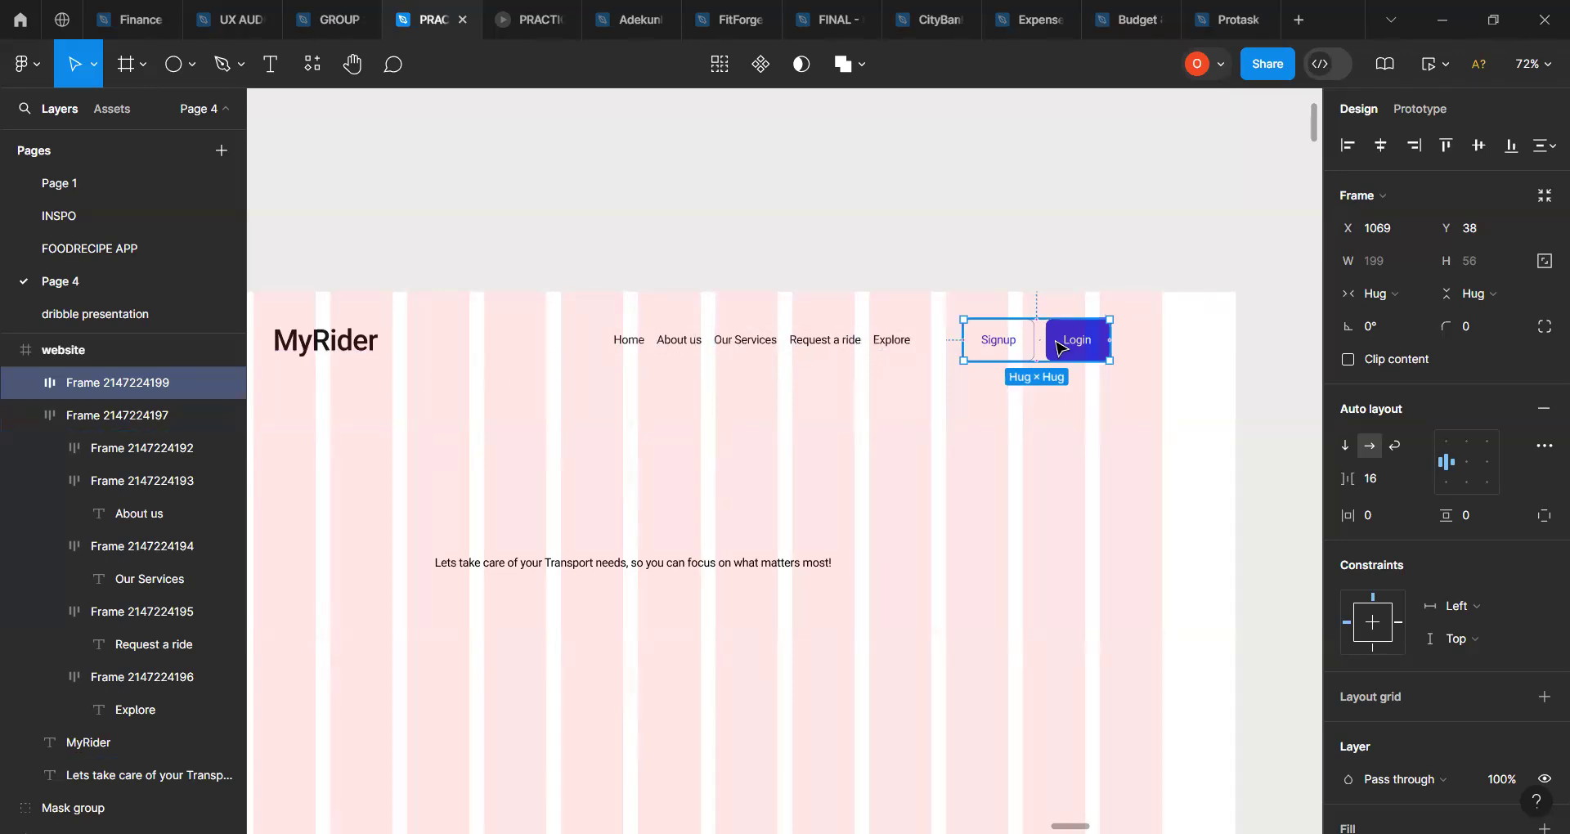
pyautogui.keyDown('shift'); pyautogui.click(861, 347); pyautogui.keyUp('shift')
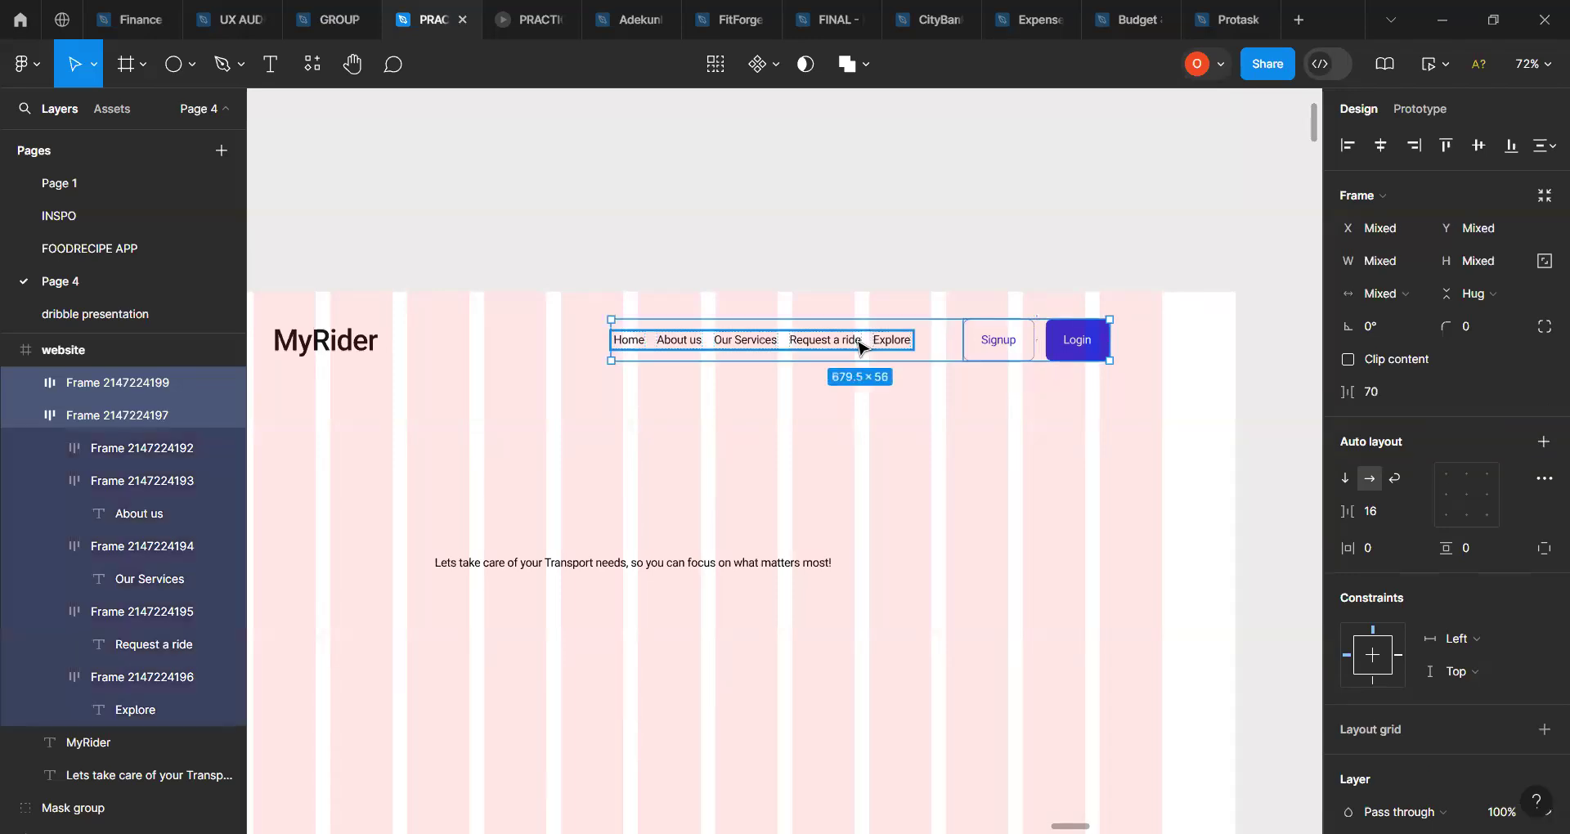
pyautogui.keyDown('shift'); pyautogui.click(368, 352); pyautogui.keyUp('shift')
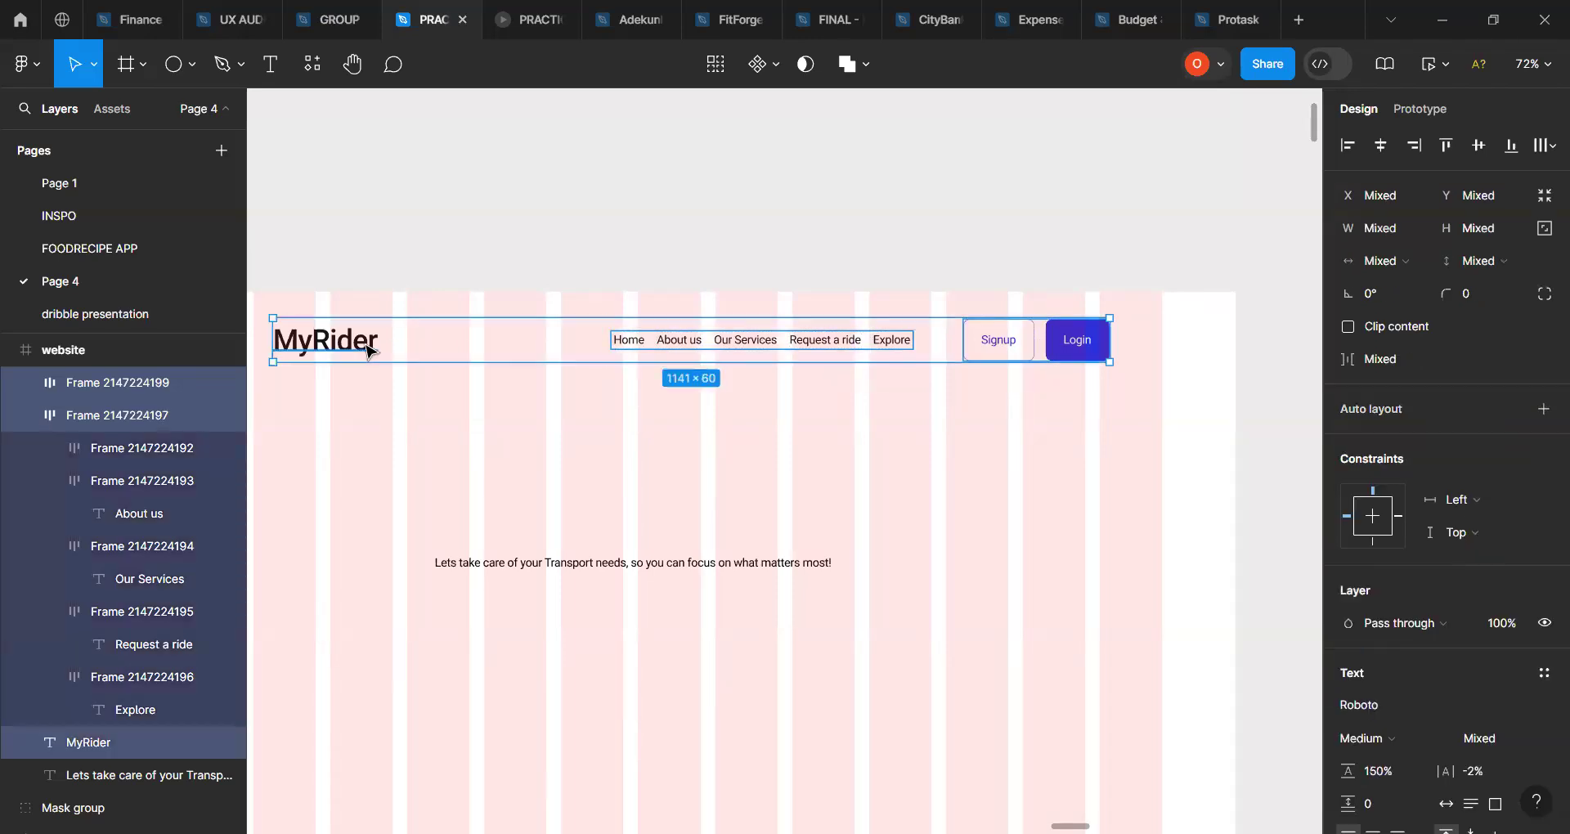
pyautogui.hotkey('shift', 'a')
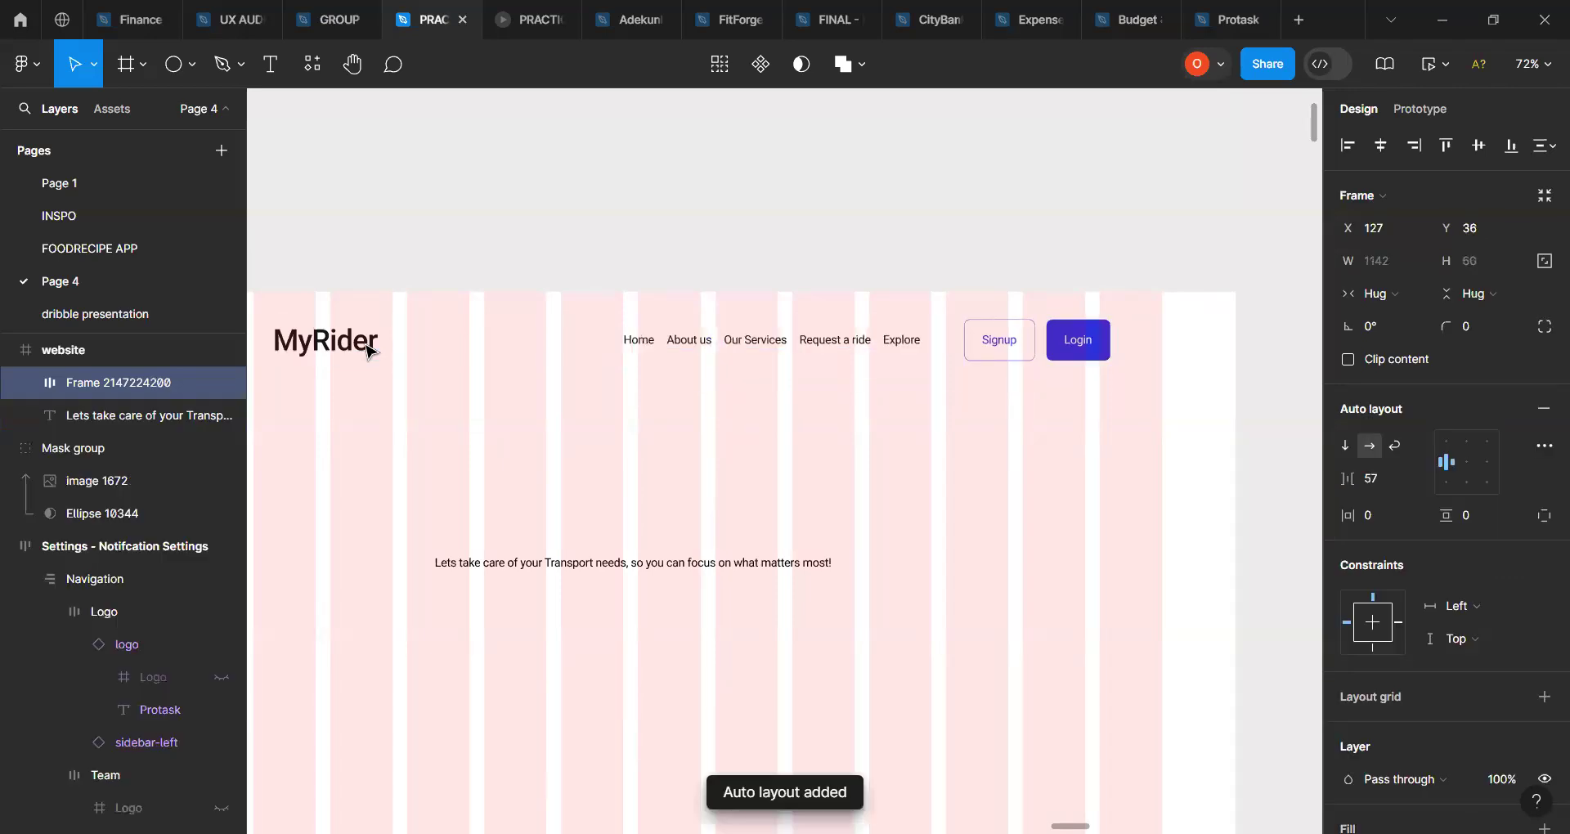
# Step: Center the header frame horizontally on the website frame and set the spacing between its items to Auto
pyautogui.hscroll(-3, 893, 417)
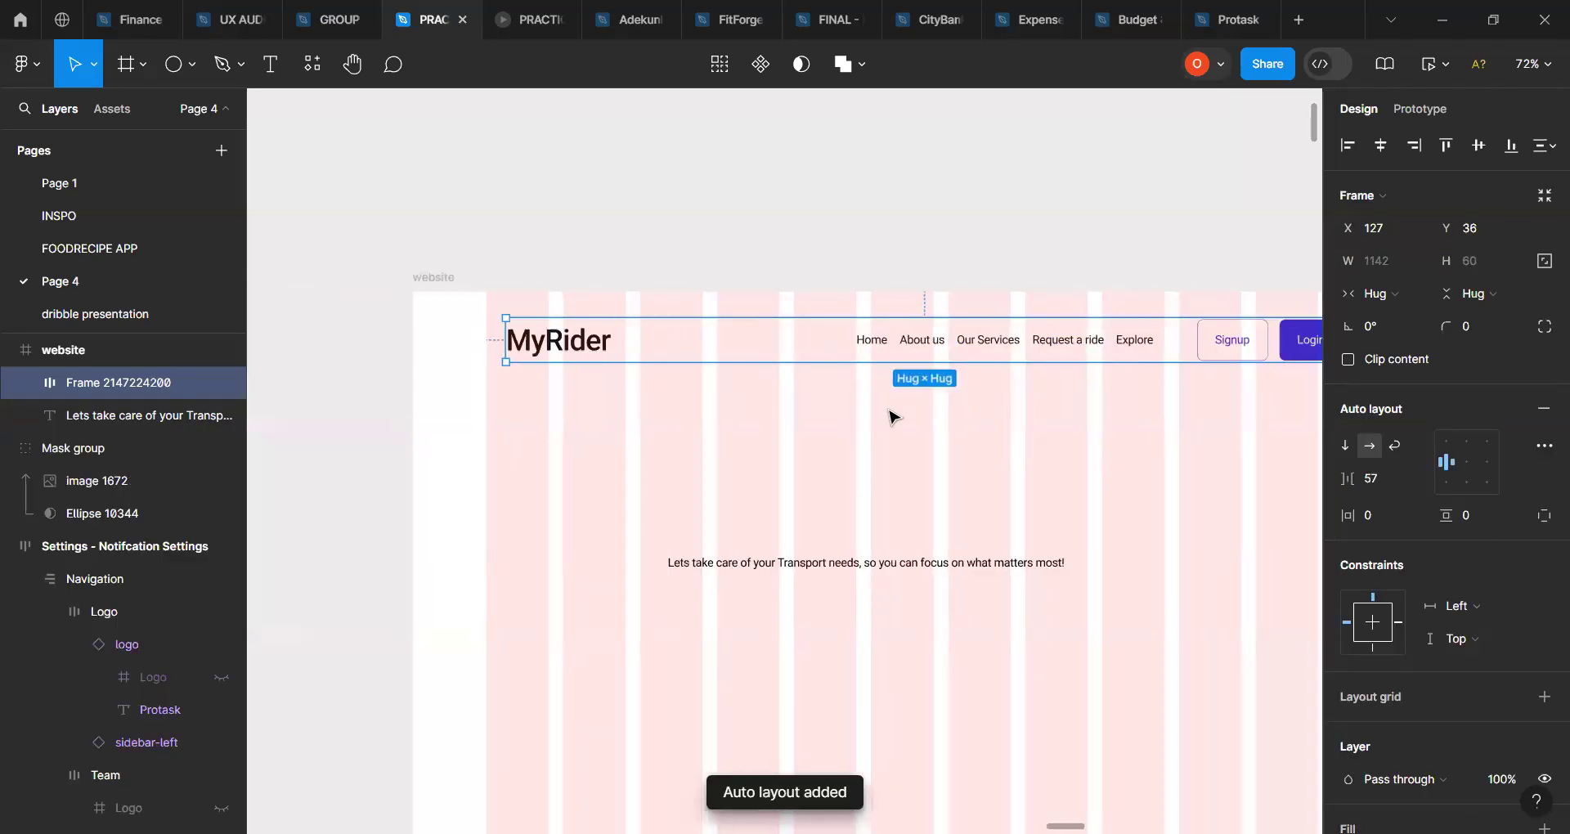
pyautogui.hscroll(1, 894, 417)
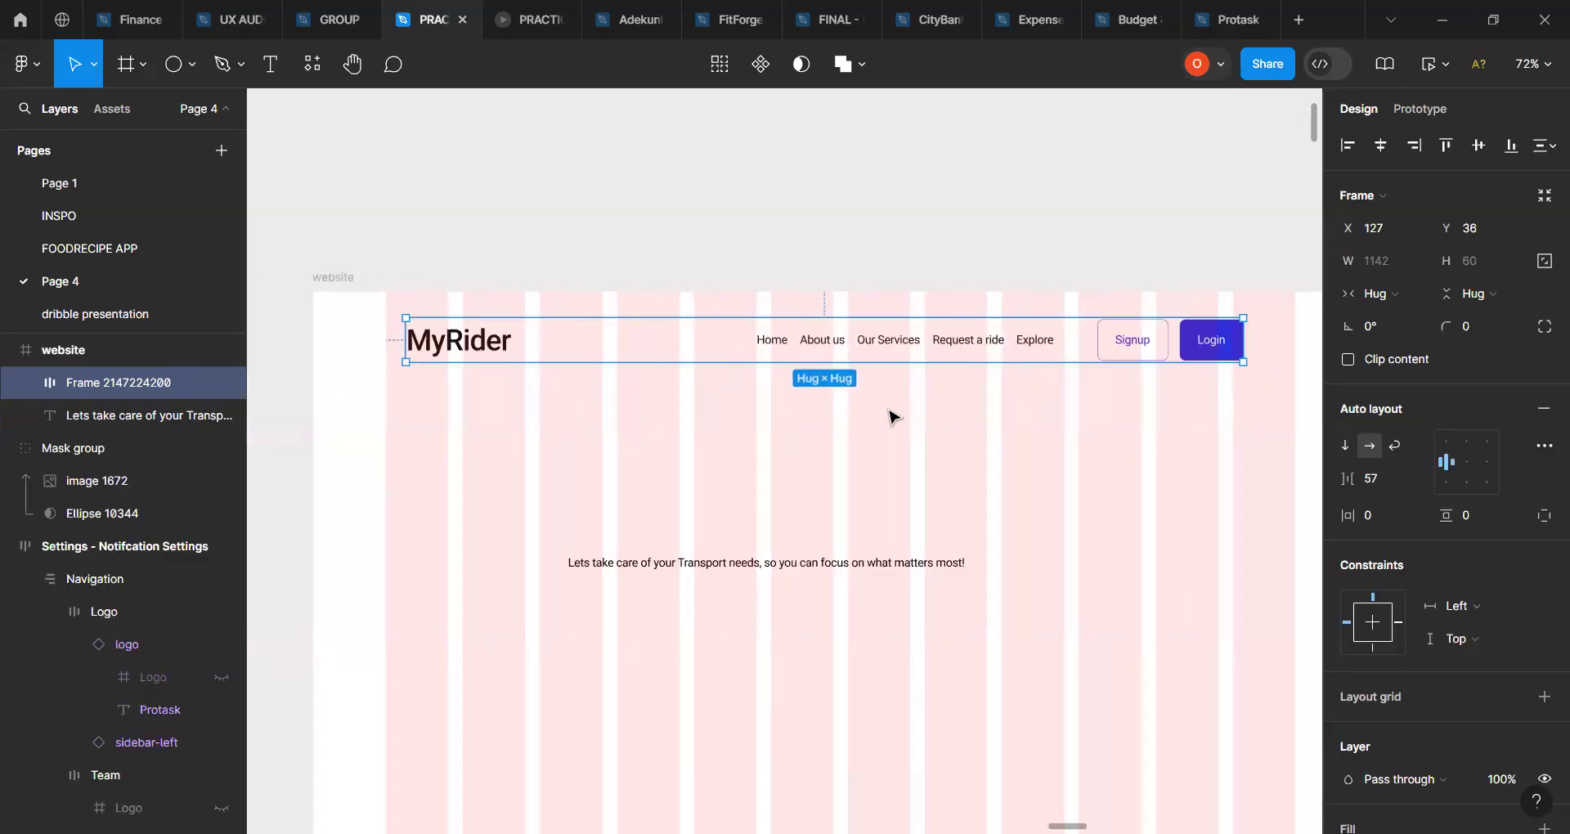
pyautogui.click(1387, 148)
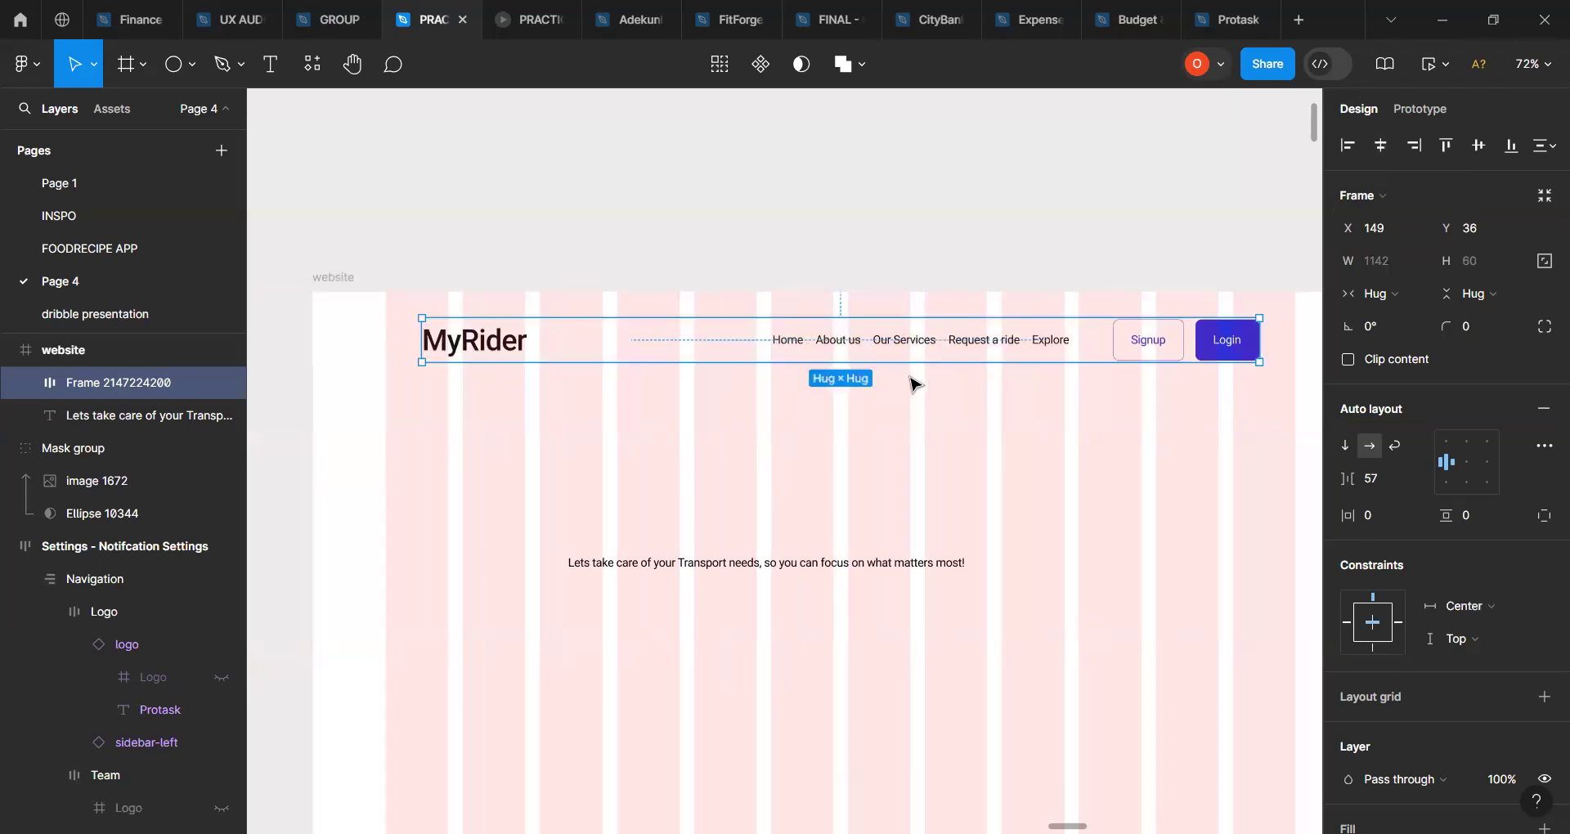
pyautogui.click(1421, 480)
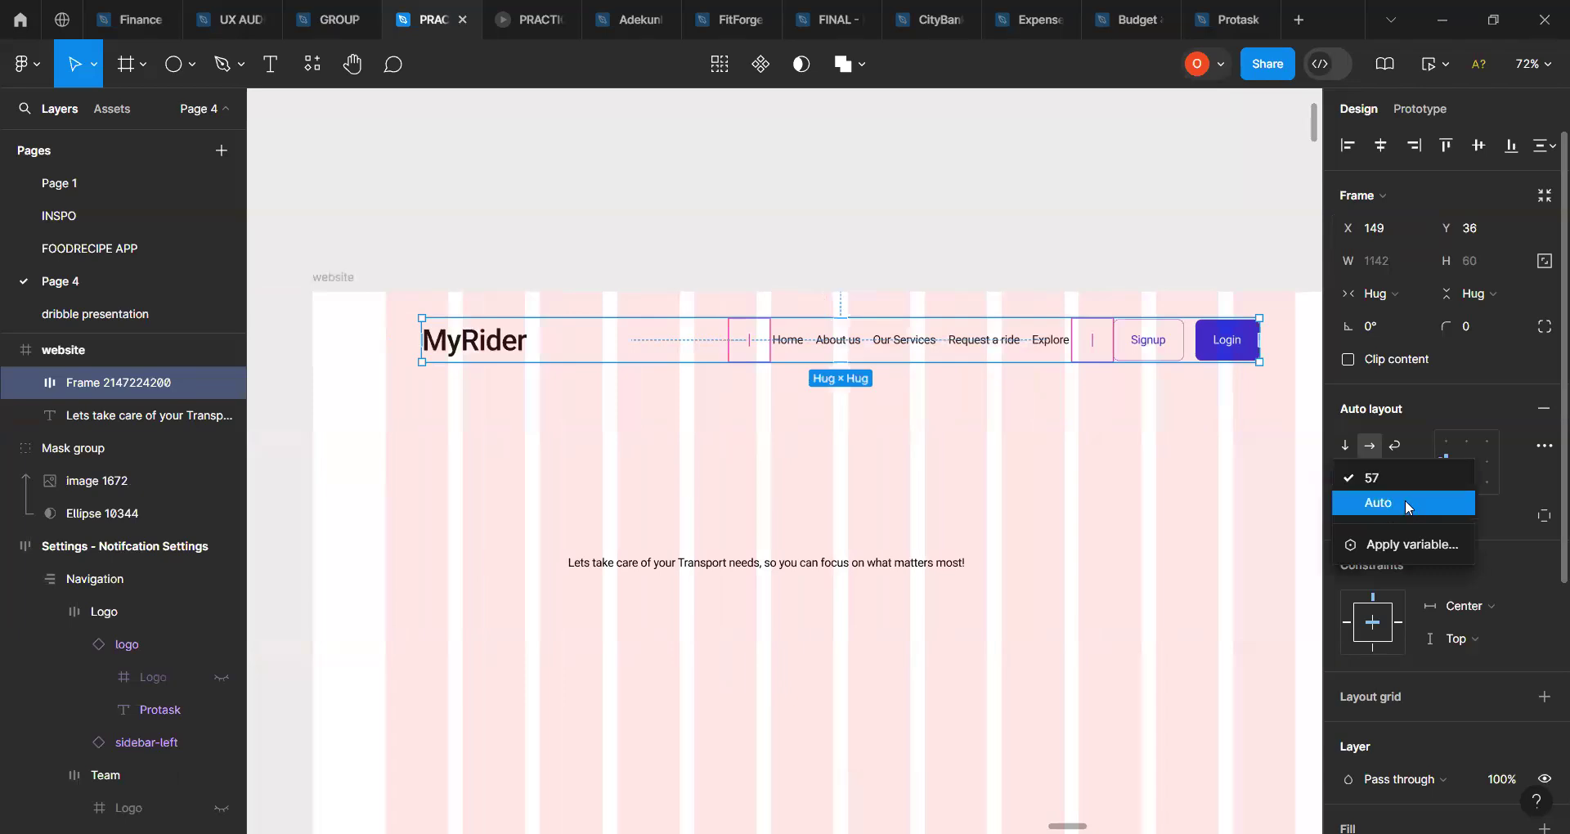
pyautogui.click(1407, 503)
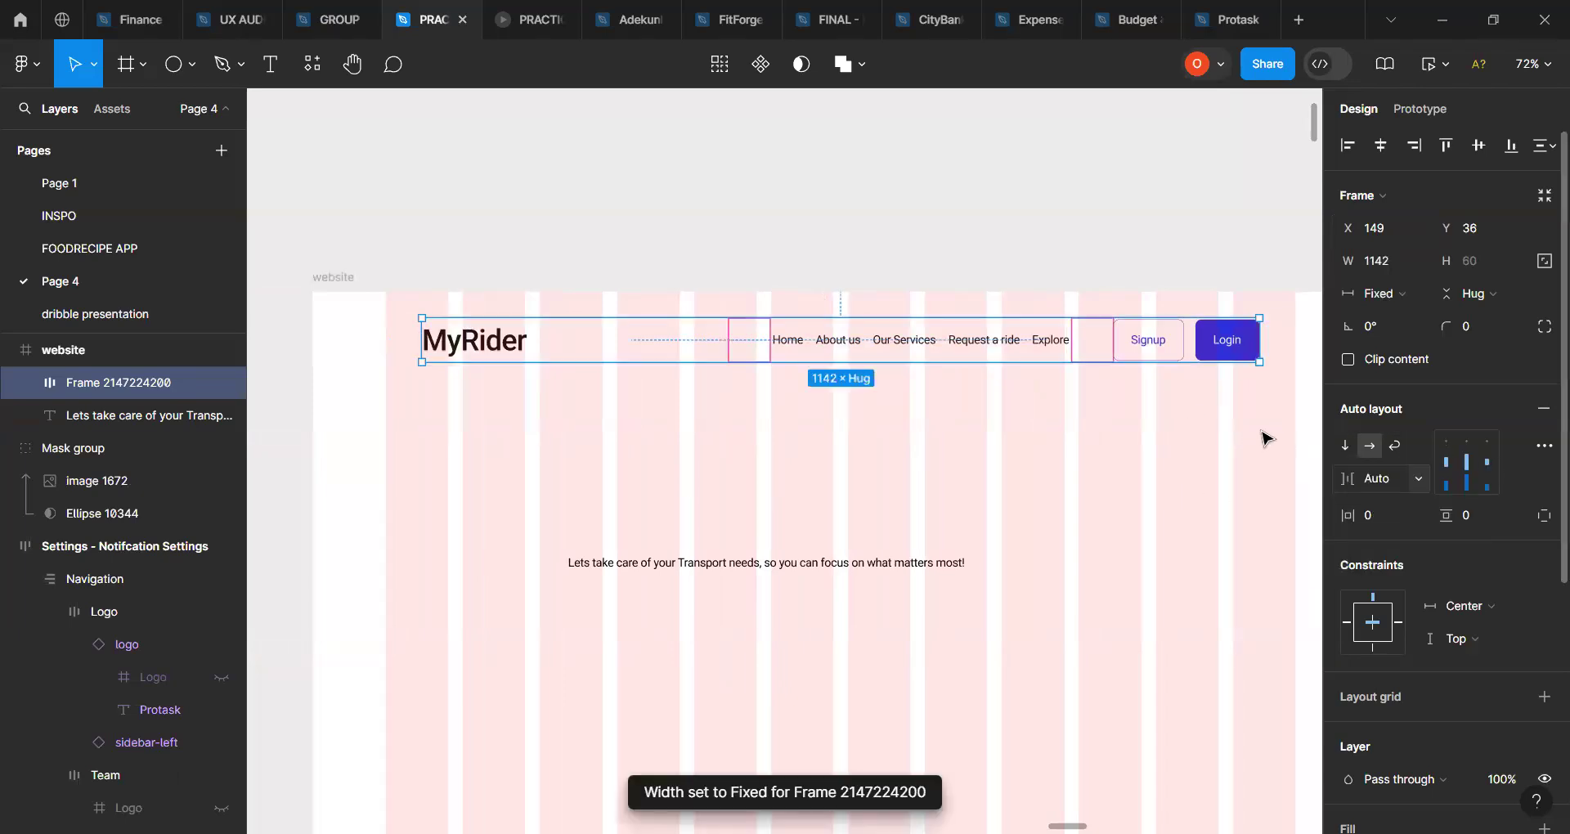
# Step: Set the navigation links frame's width sizing to Fill container within the rebuilt header
pyautogui.click(865, 344)
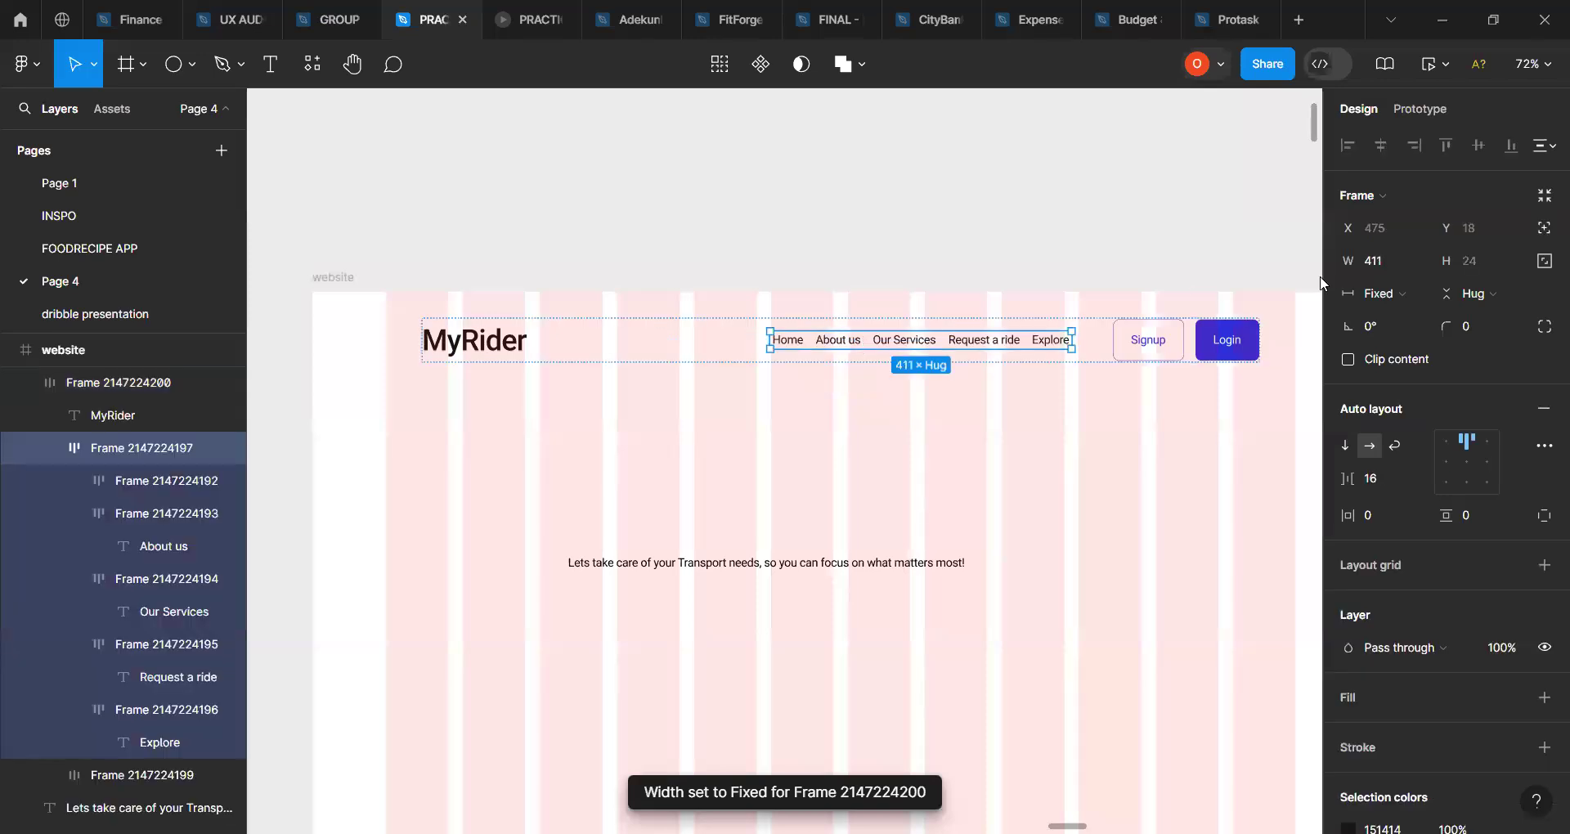
pyautogui.click(1375, 293)
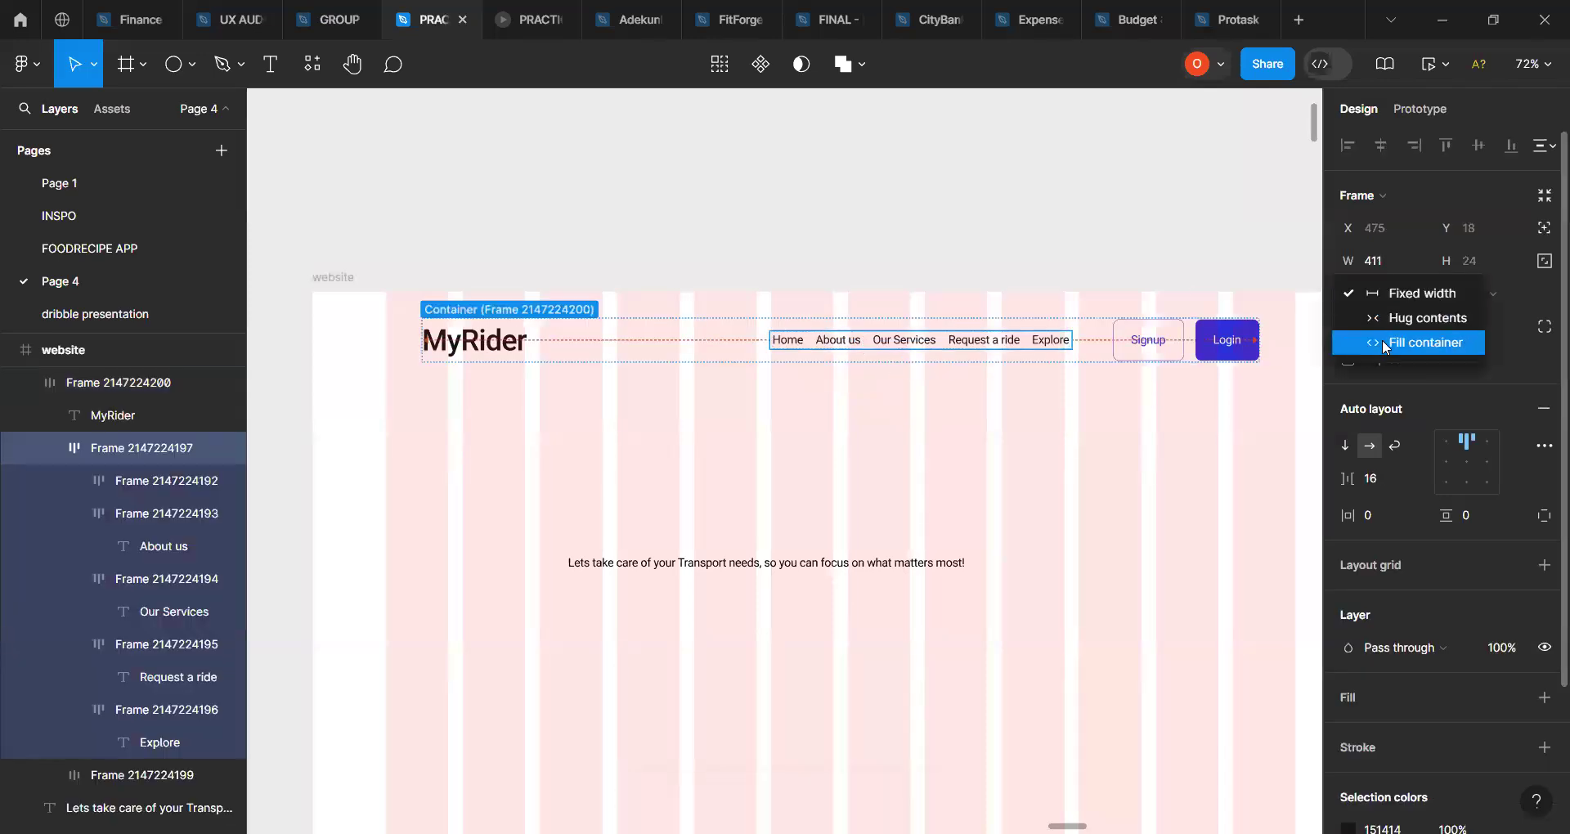
pyautogui.click(1381, 341)
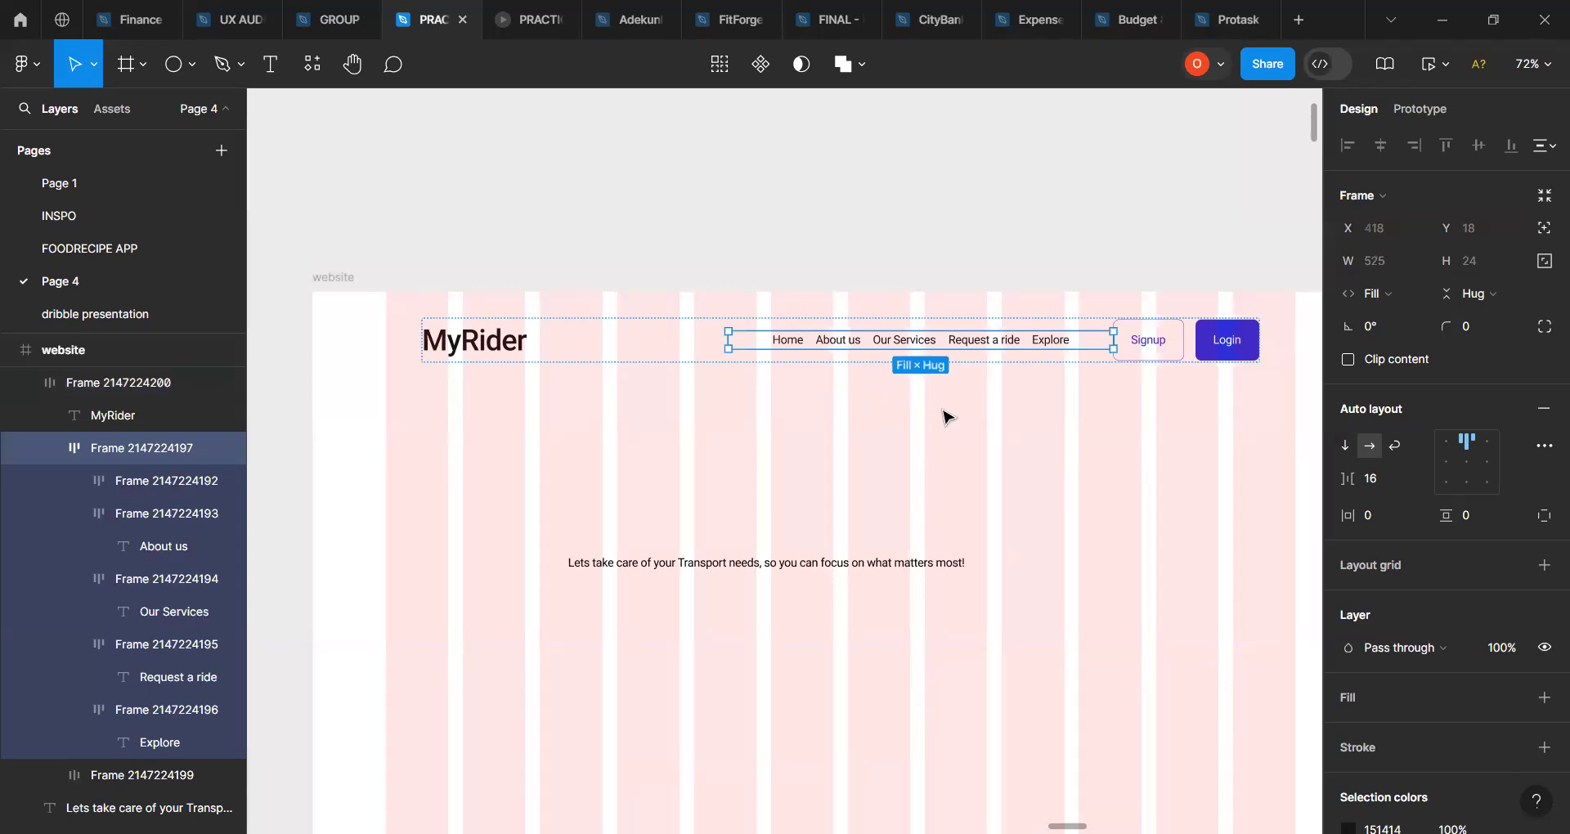
# Step: Try Fill container for the MyRider logo text's width and resize its text box to a width of 333
pyautogui.click(494, 345)
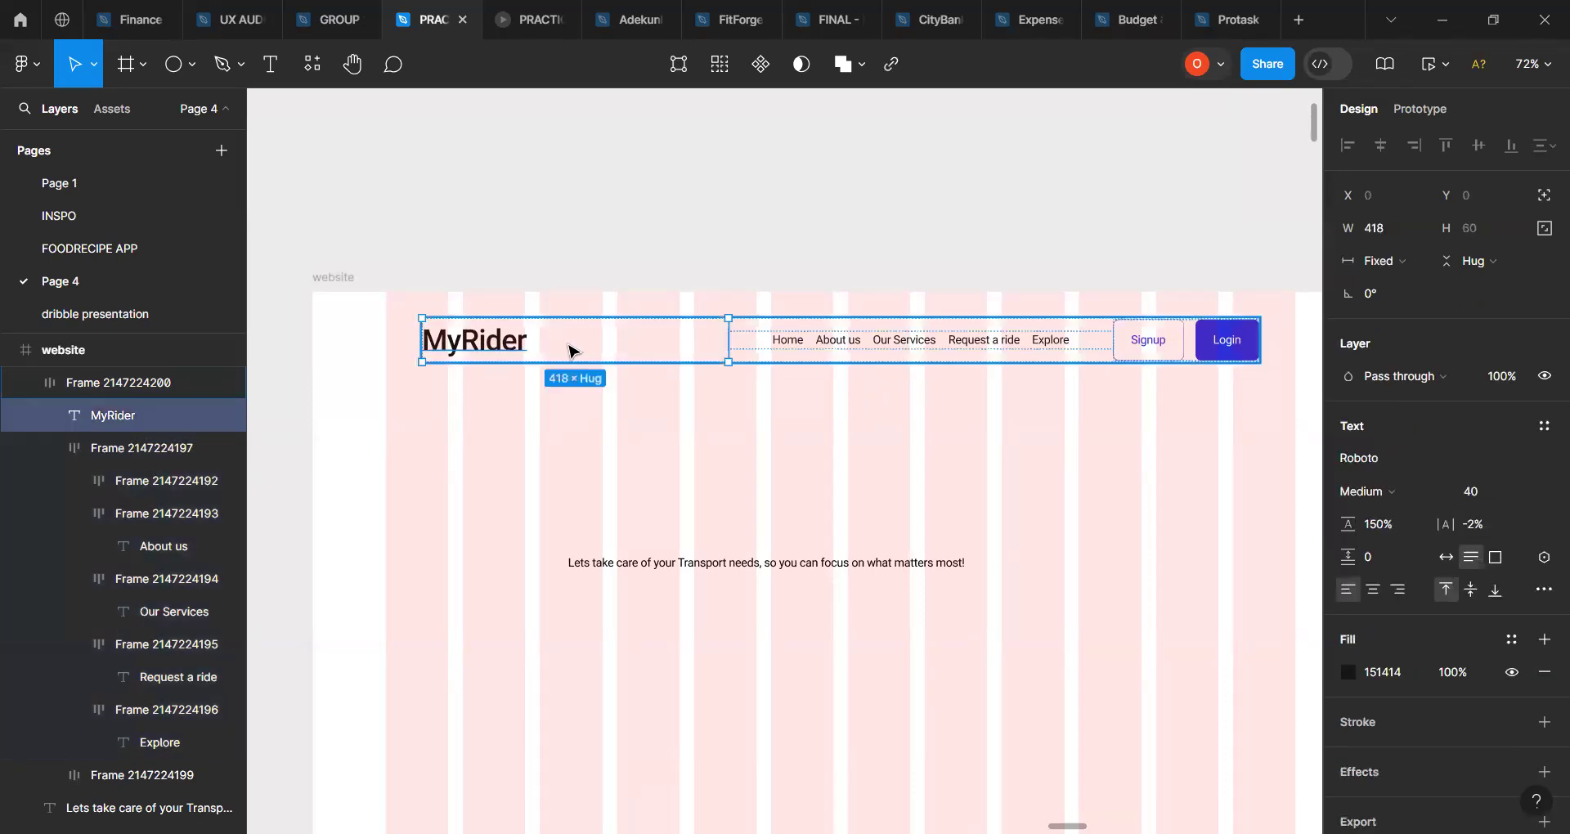
pyautogui.doubleClick(500, 342)
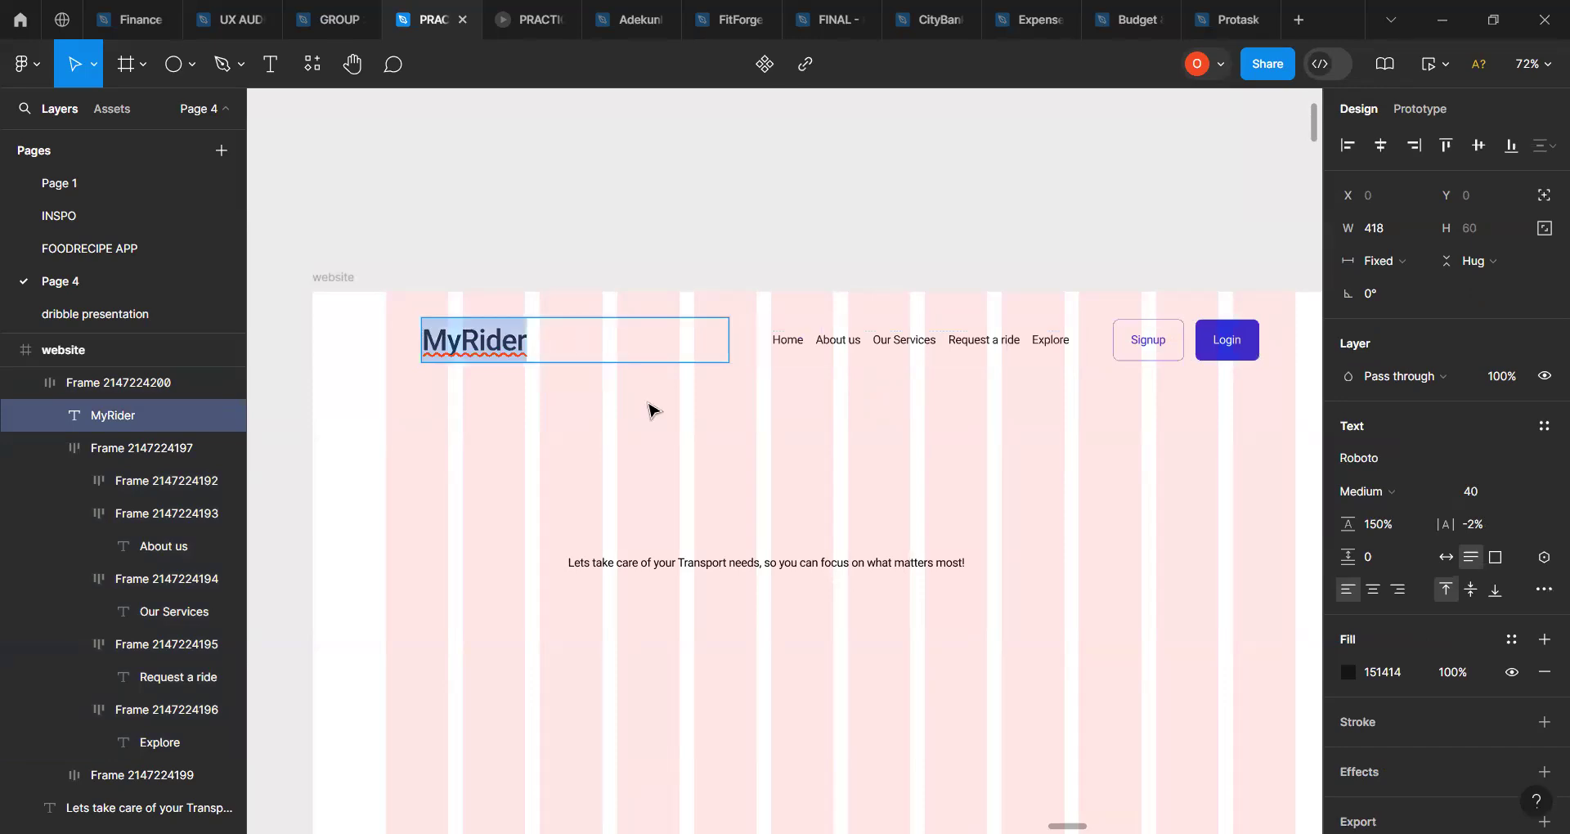
pyautogui.press('Escape')
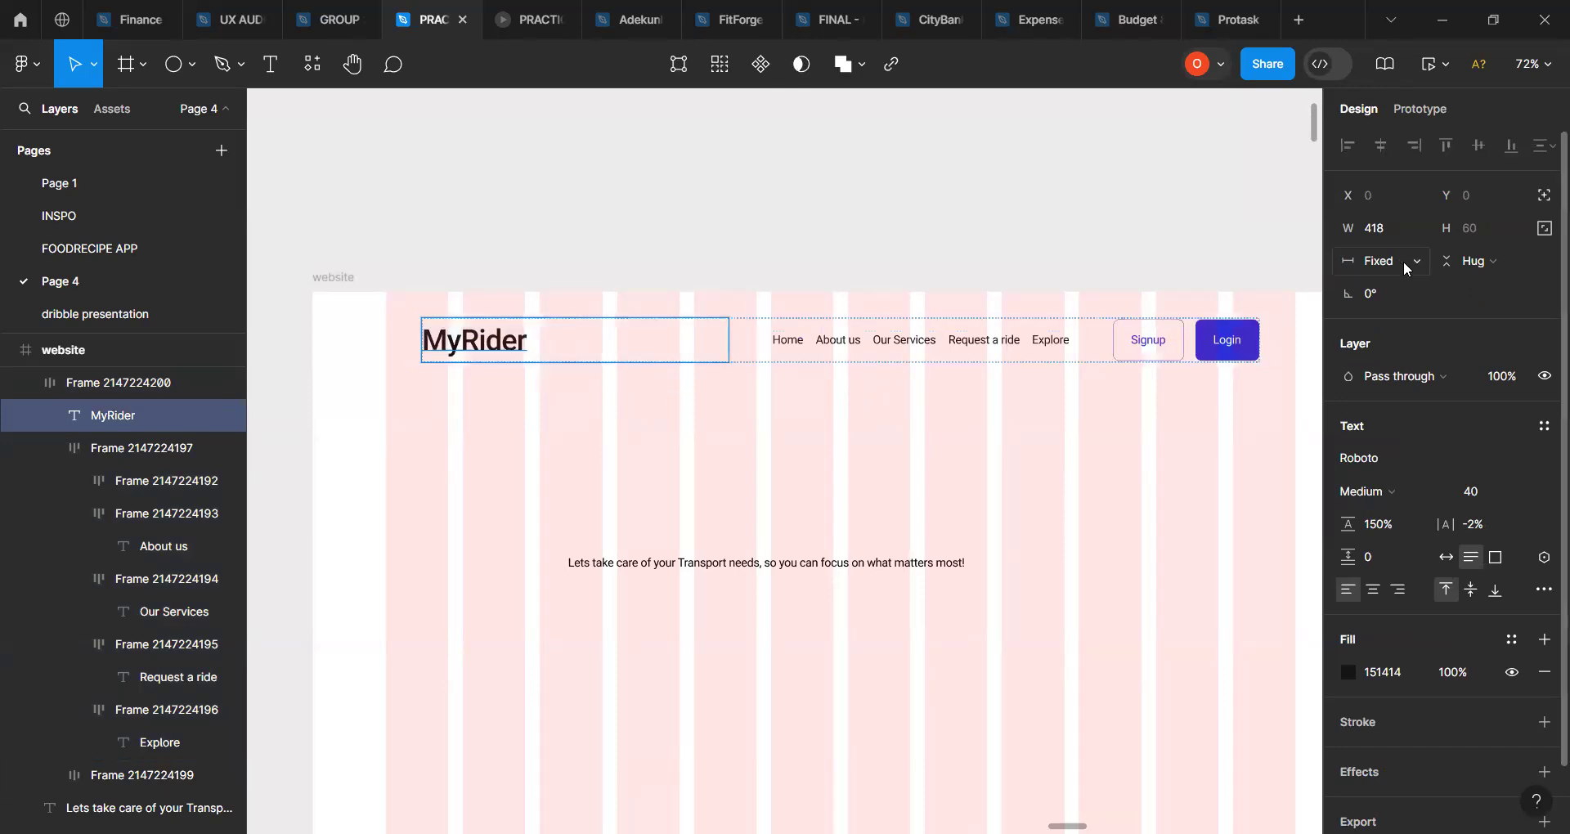
pyautogui.click(1403, 262)
pyautogui.click(1422, 310)
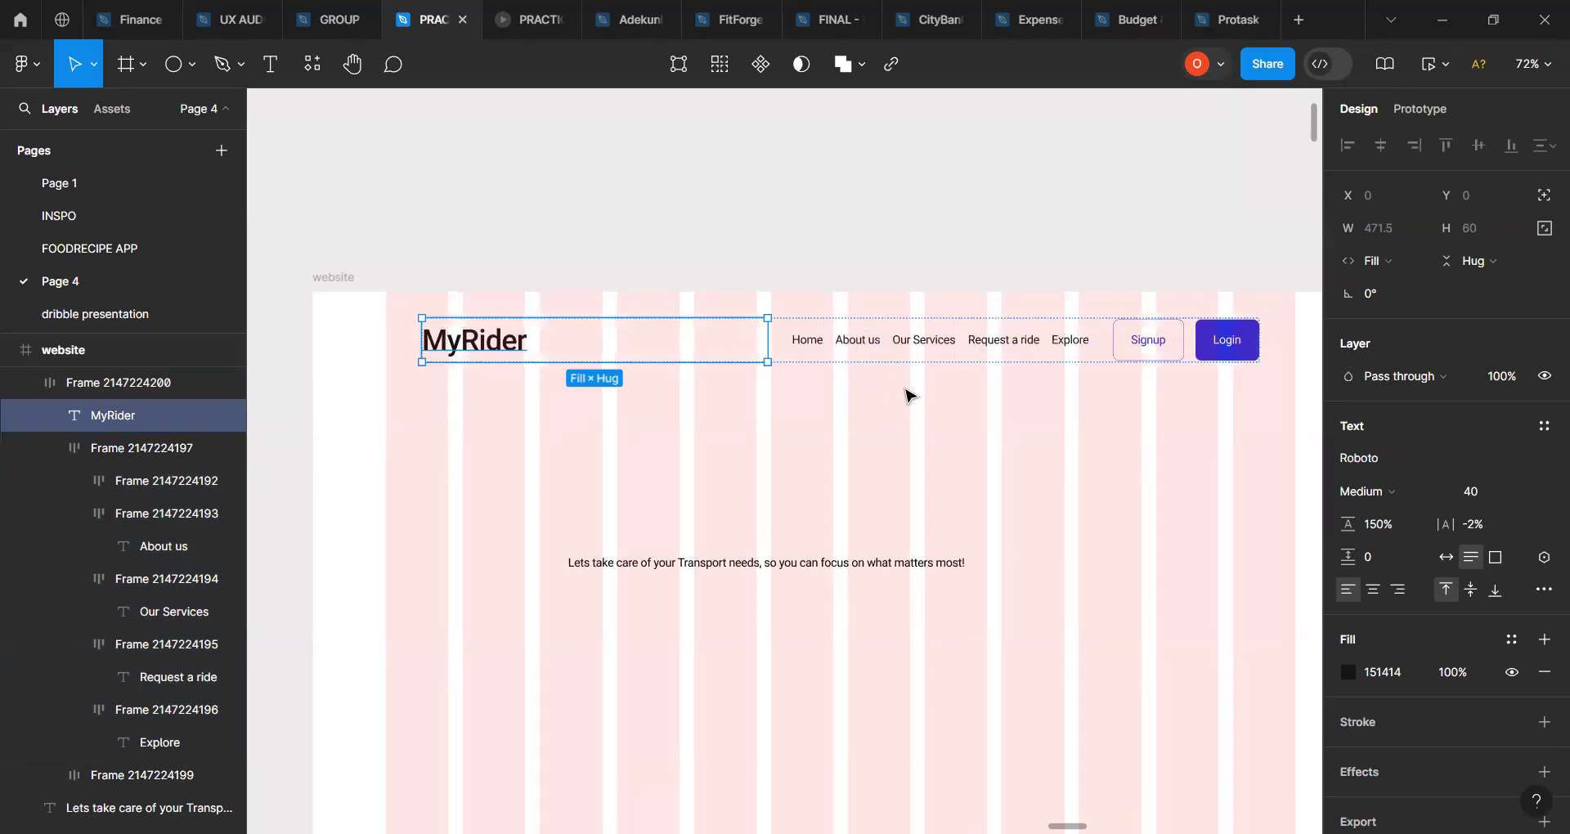
pyautogui.moveTo(766, 344); pyautogui.dragTo(667, 347)
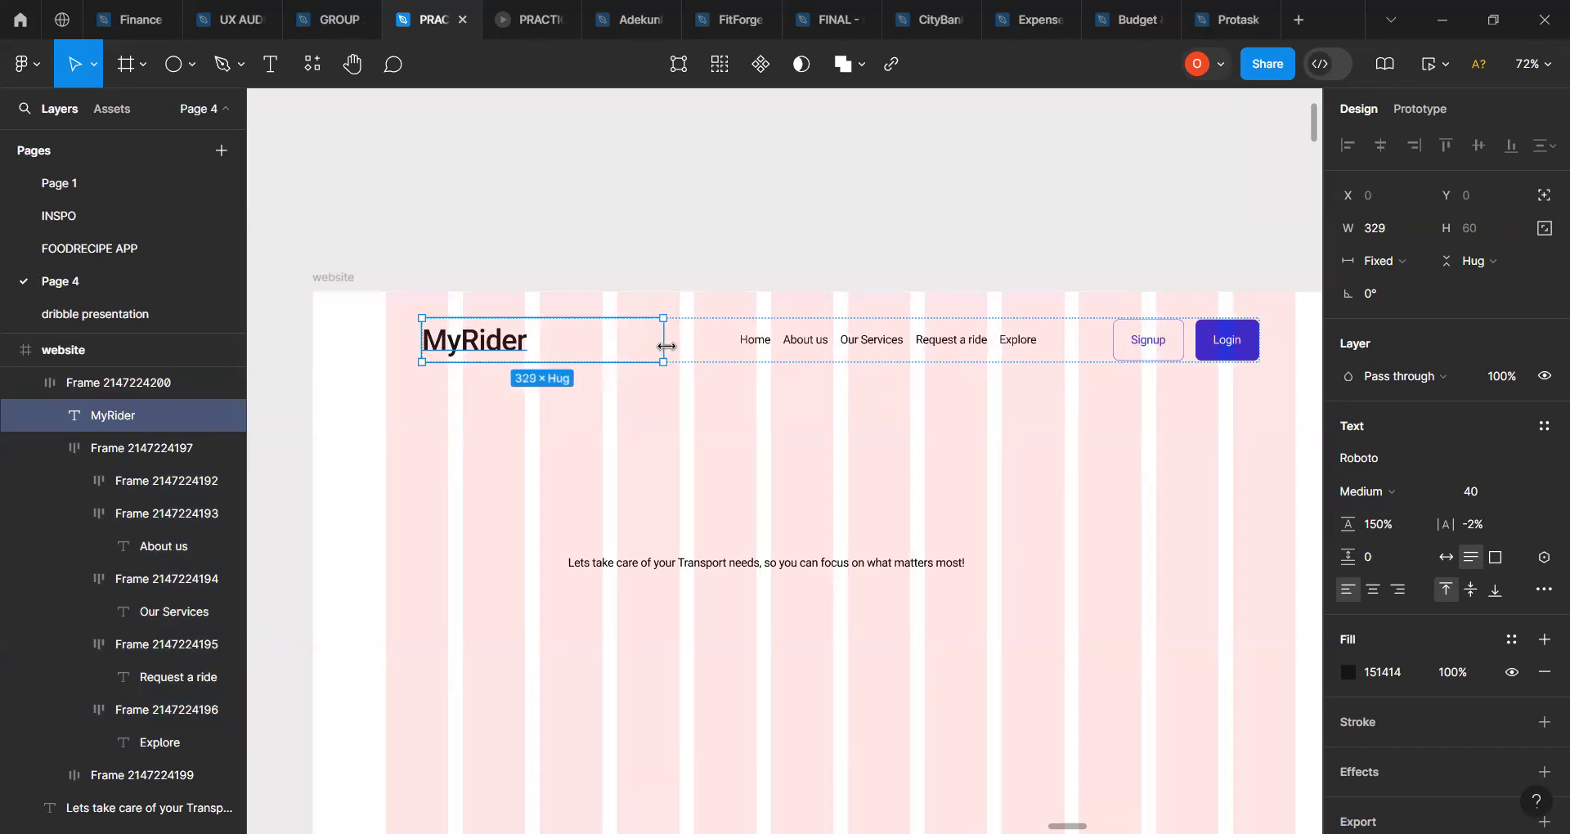
# Step: Examine how the navigation links and the MyRider logo text box sit against the column grid
pyautogui.click(815, 351)
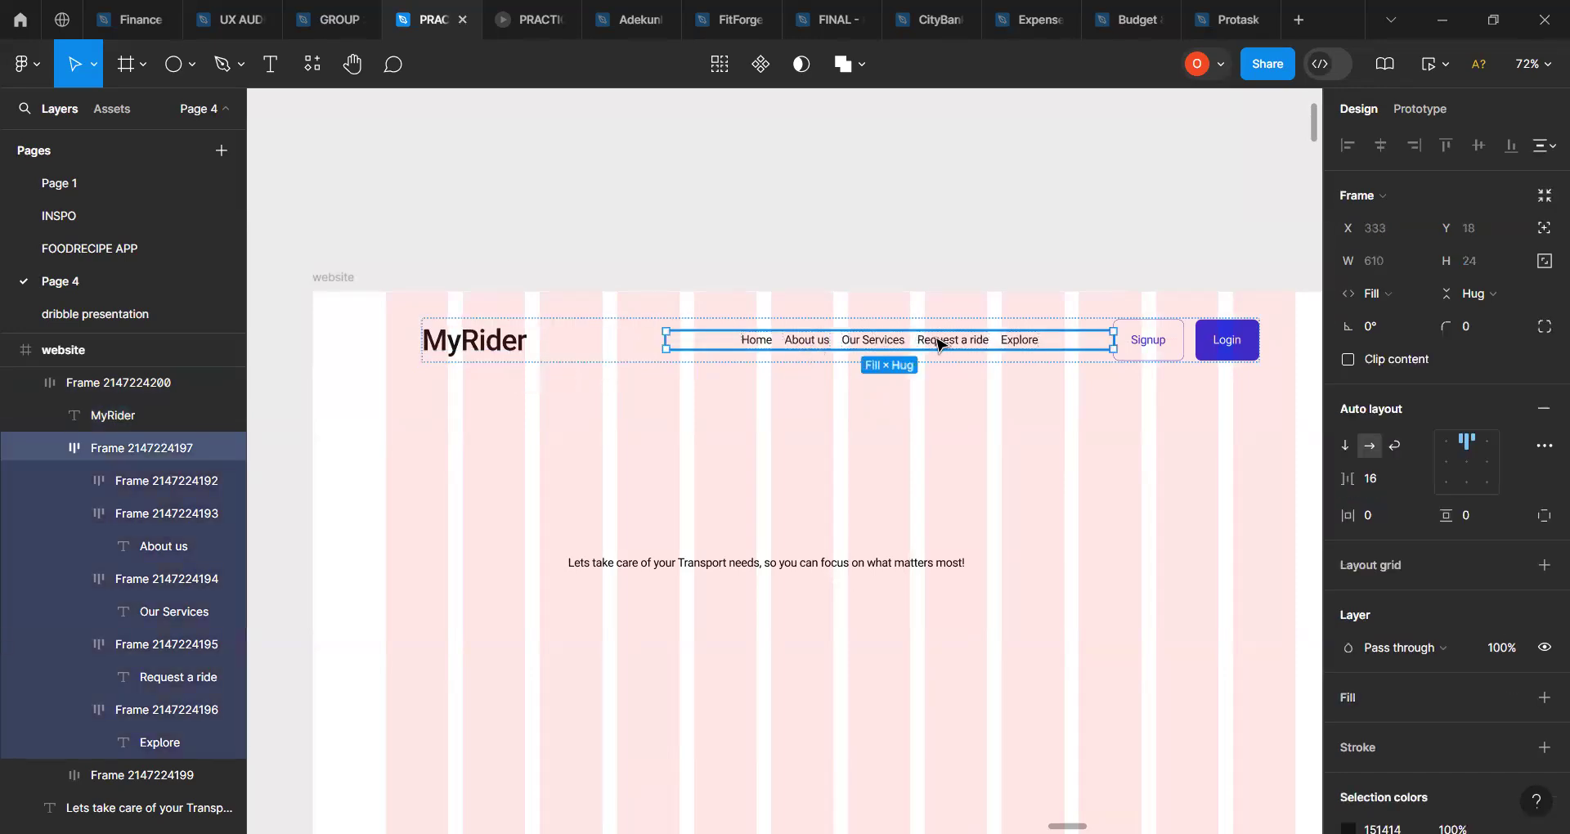
pyautogui.scroll(3, 941, 344)
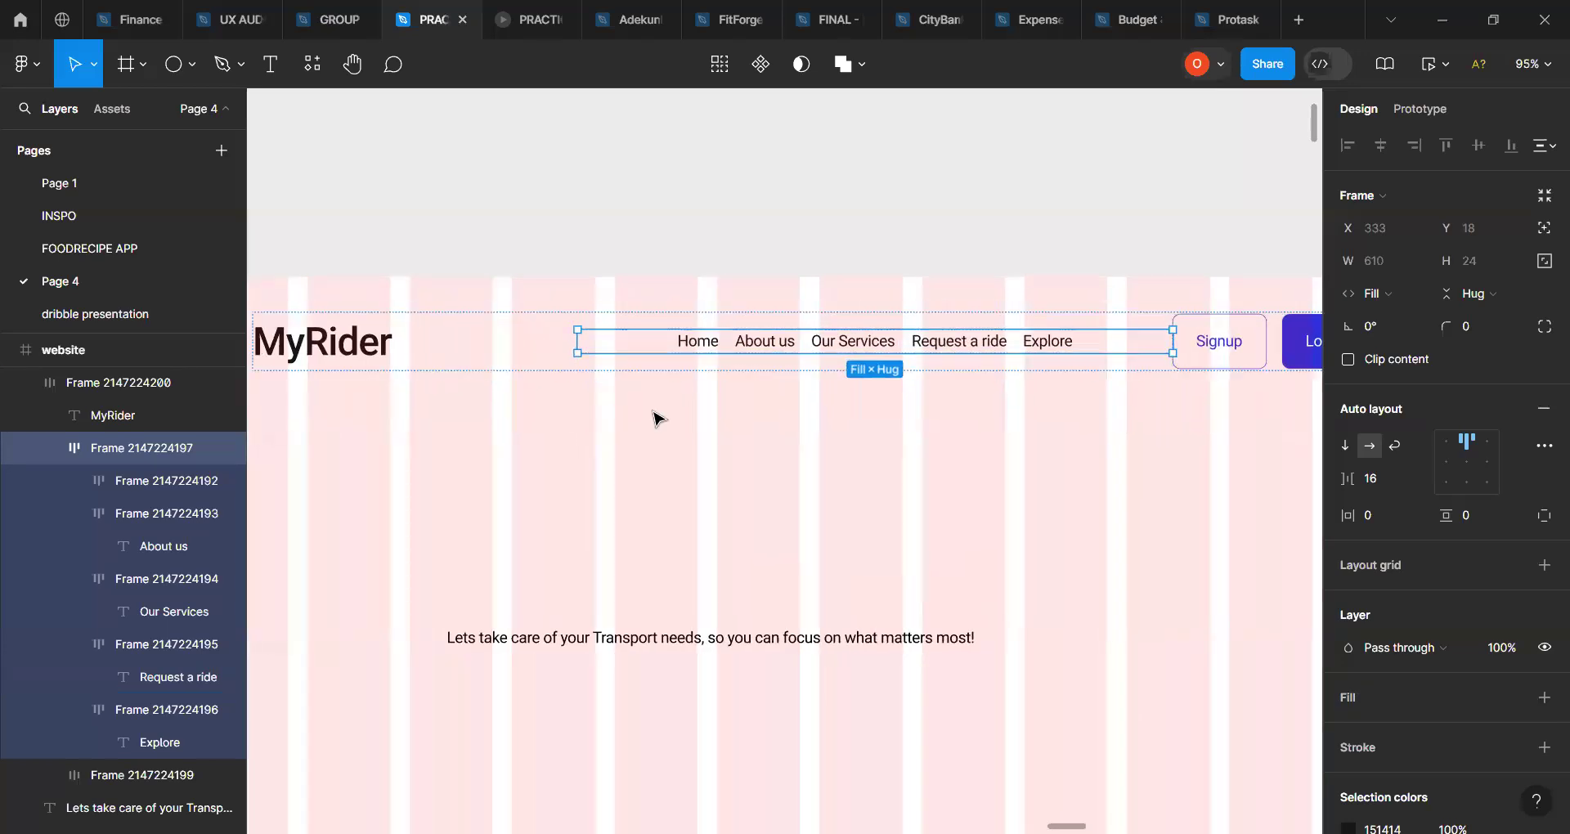
pyautogui.hscroll(-5, 652, 419)
pyautogui.click(736, 353)
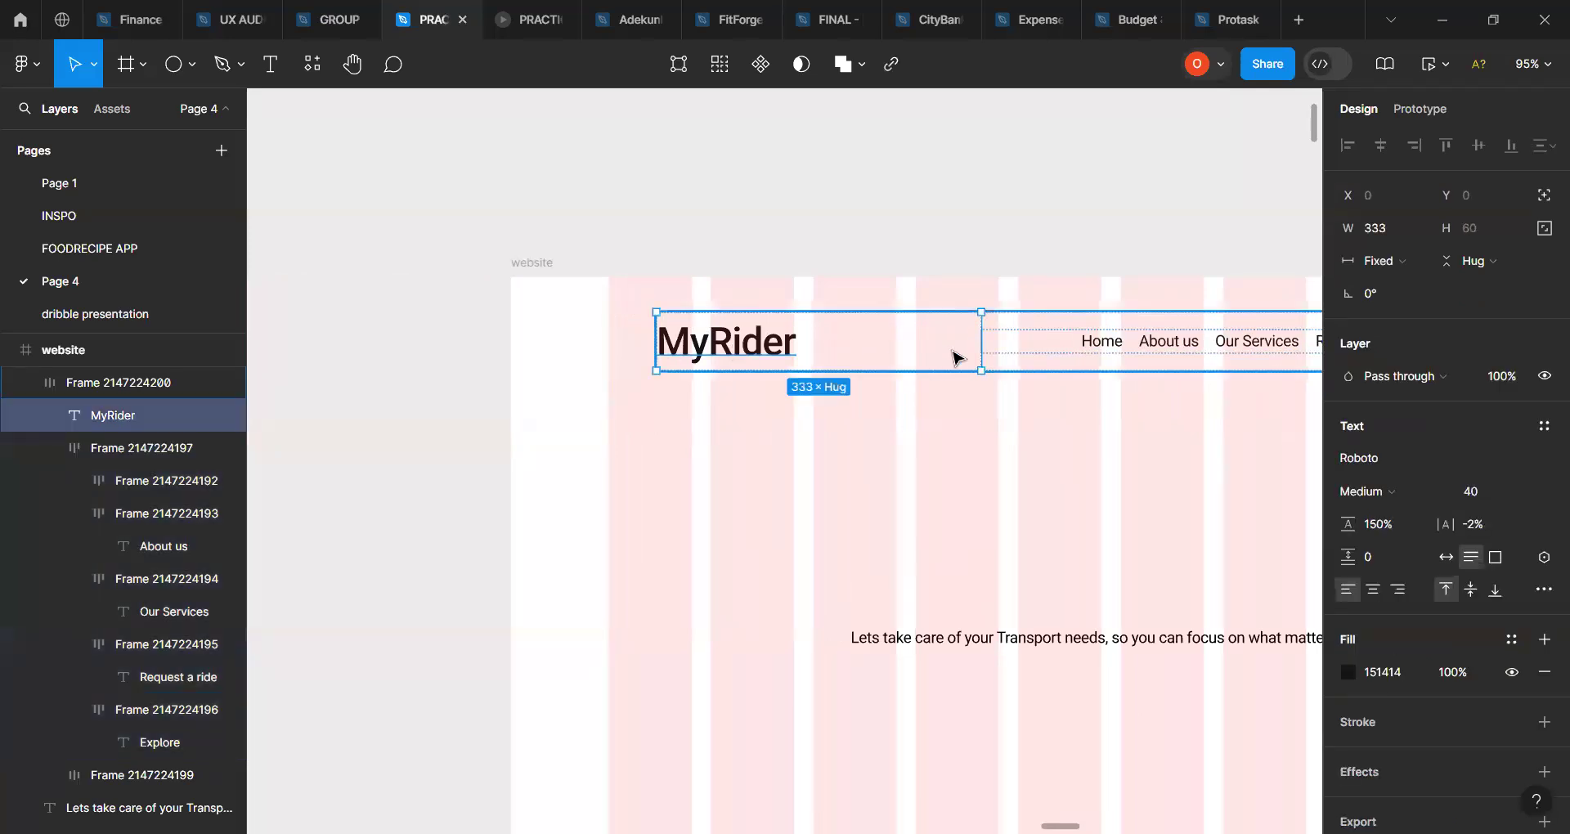
pyautogui.hscroll(6, 957, 357)
pyautogui.hscroll(-5, 956, 357)
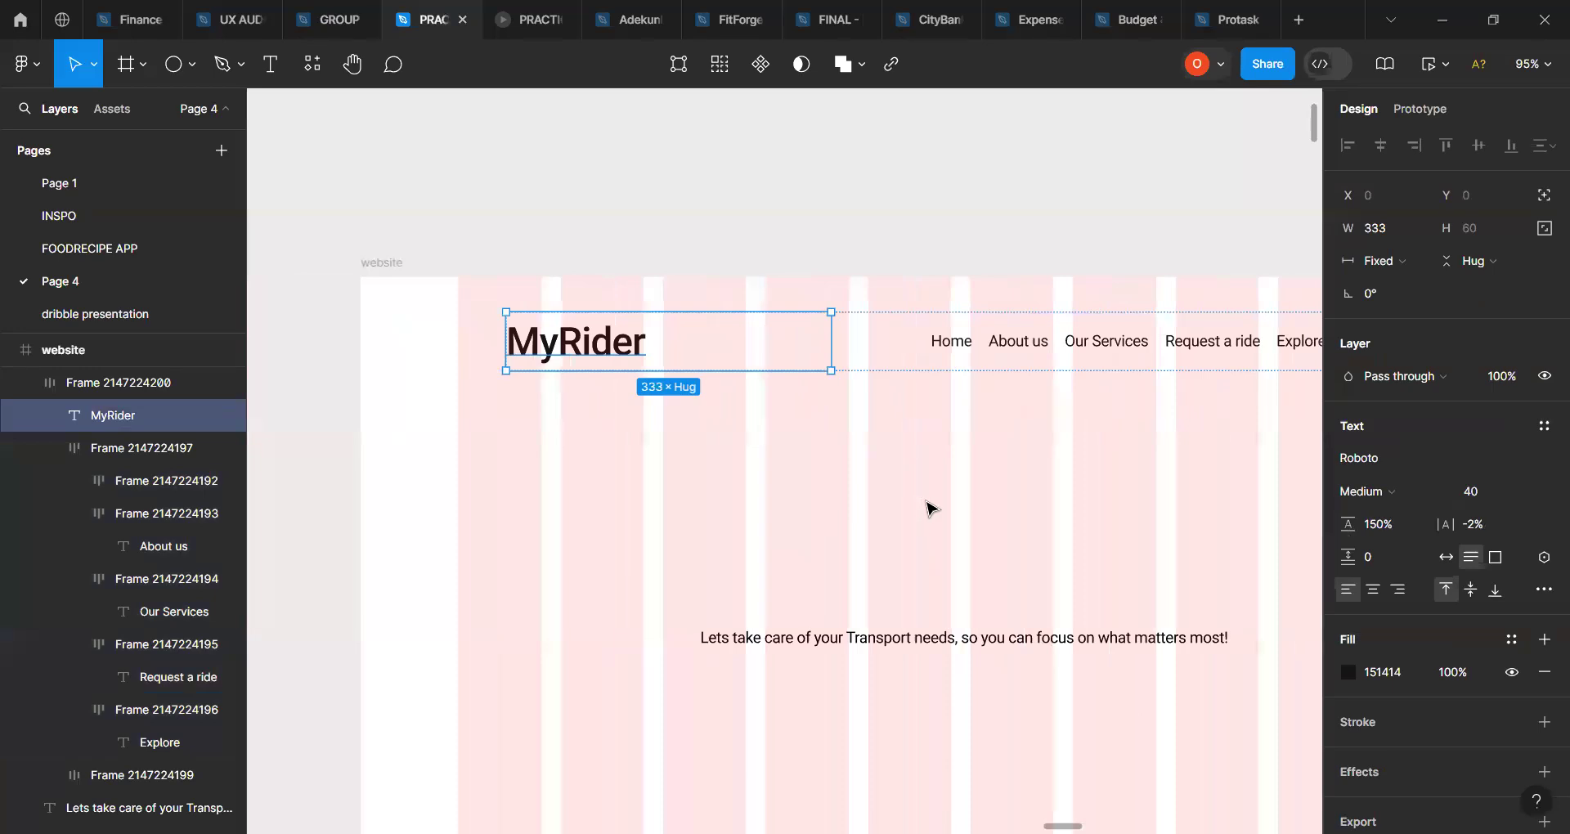
pyautogui.scroll(-3, 930, 509)
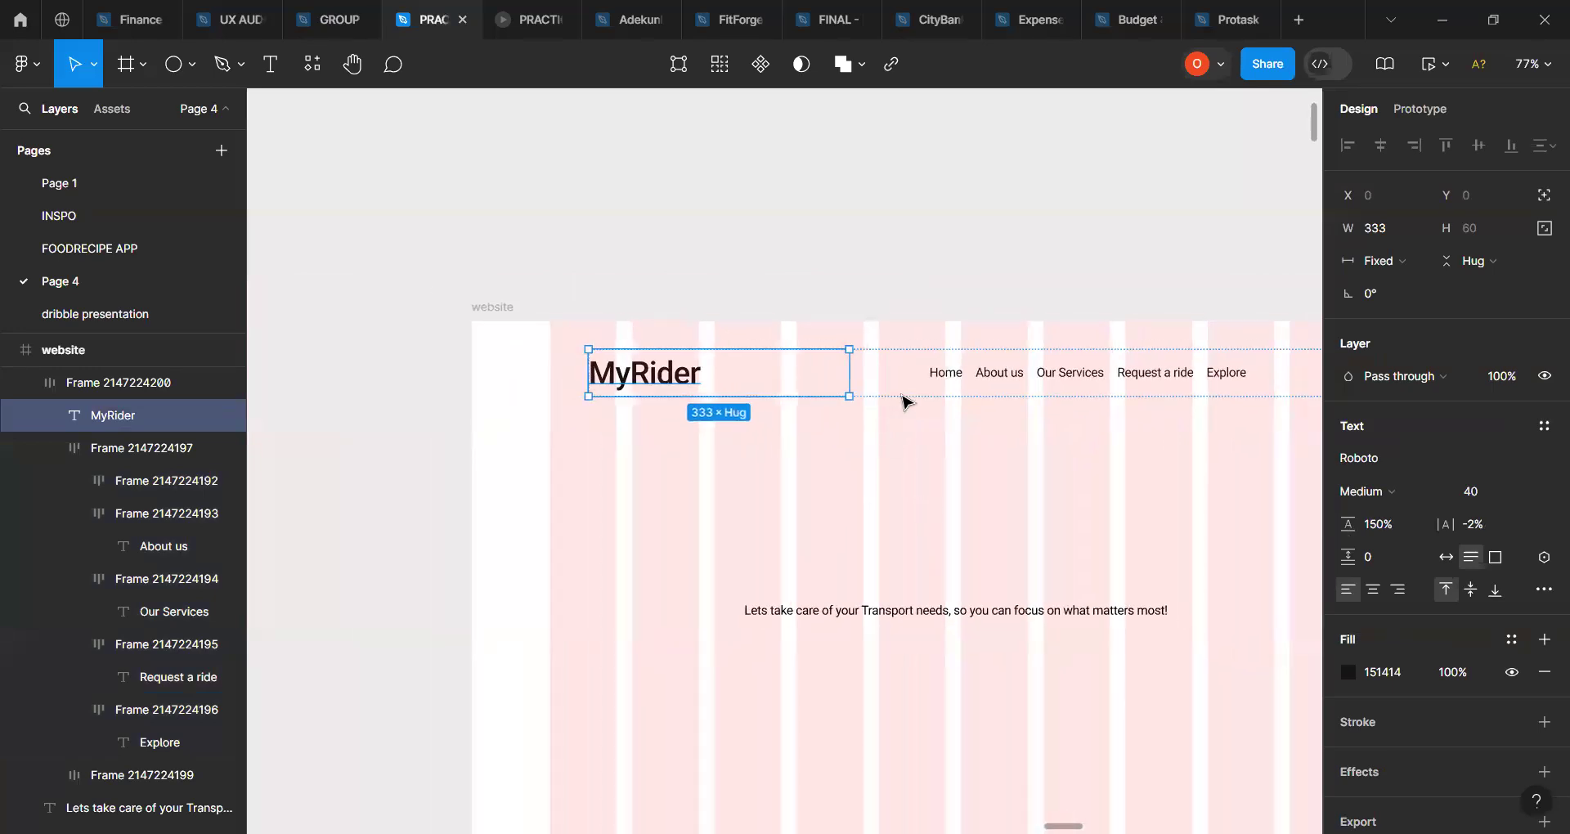
# Step: Try a fixed width on the navigation links frame, returning its width sizing to Fill container
pyautogui.click(904, 400)
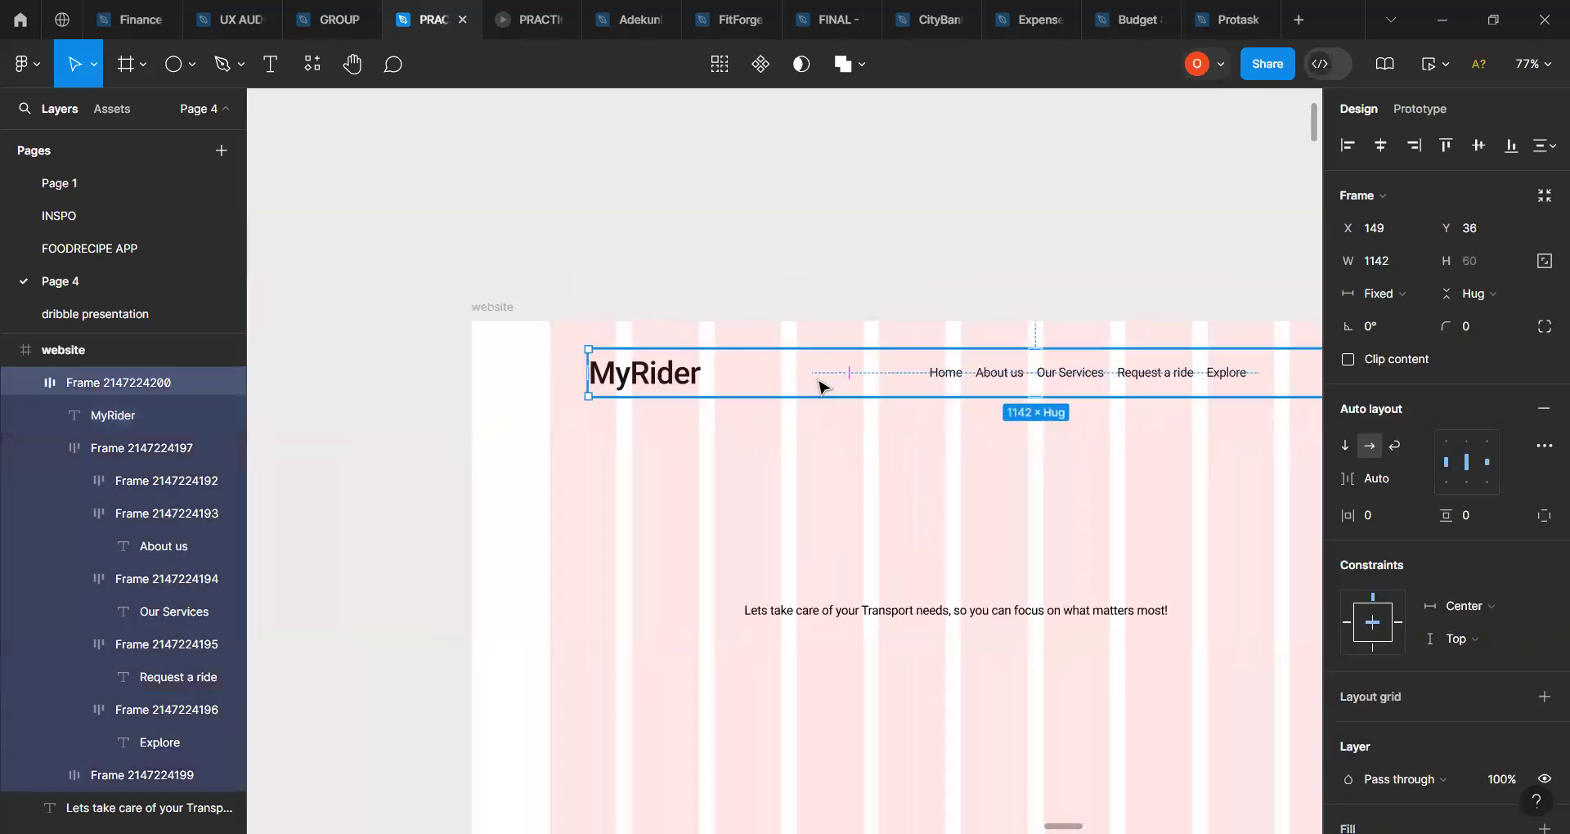
pyautogui.scroll(2, 822, 386)
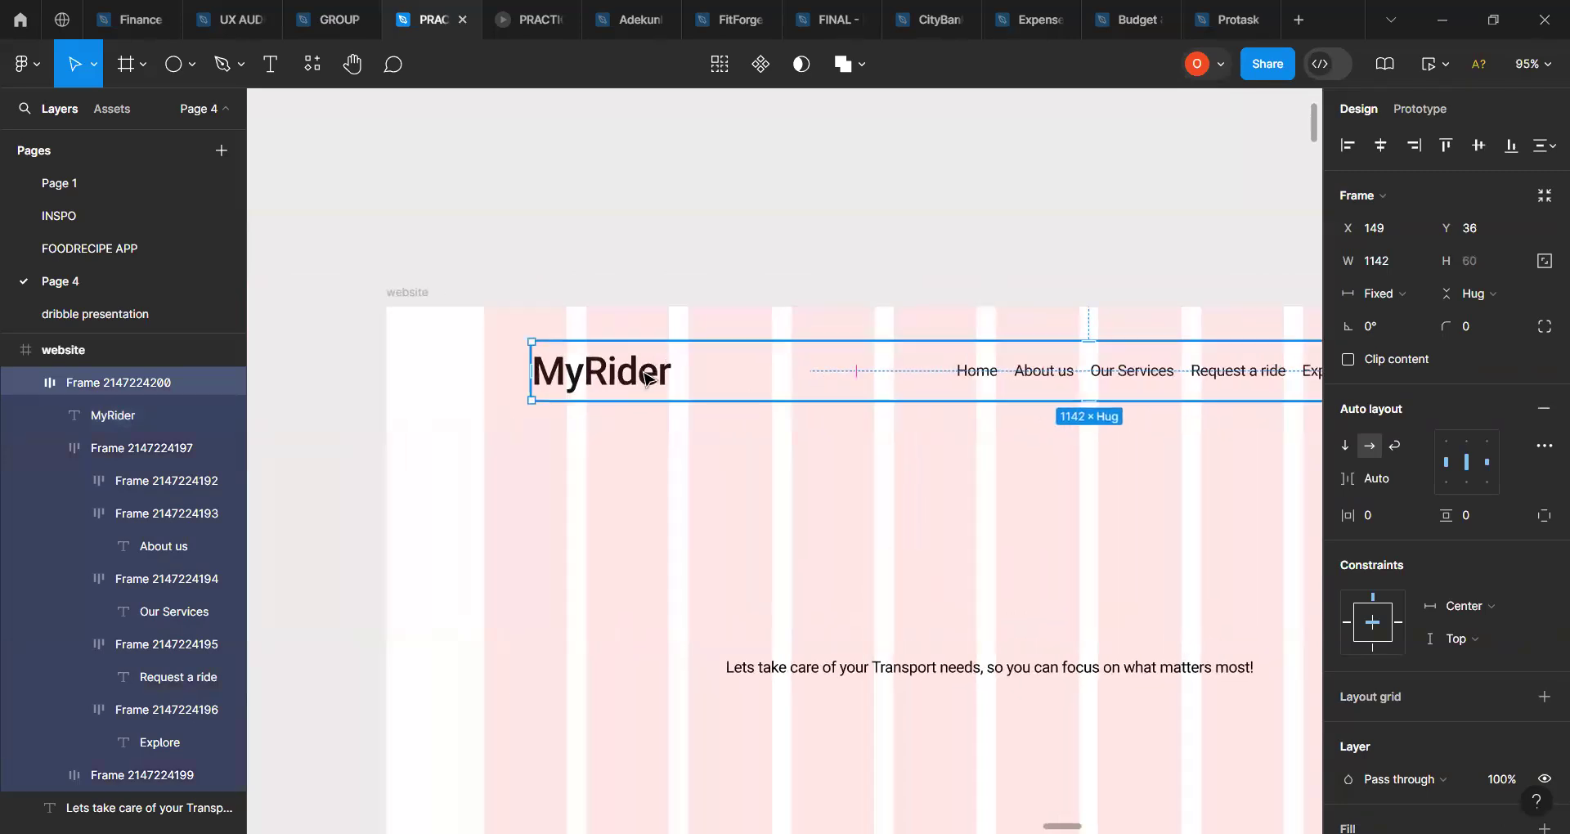
pyautogui.click(1112, 384)
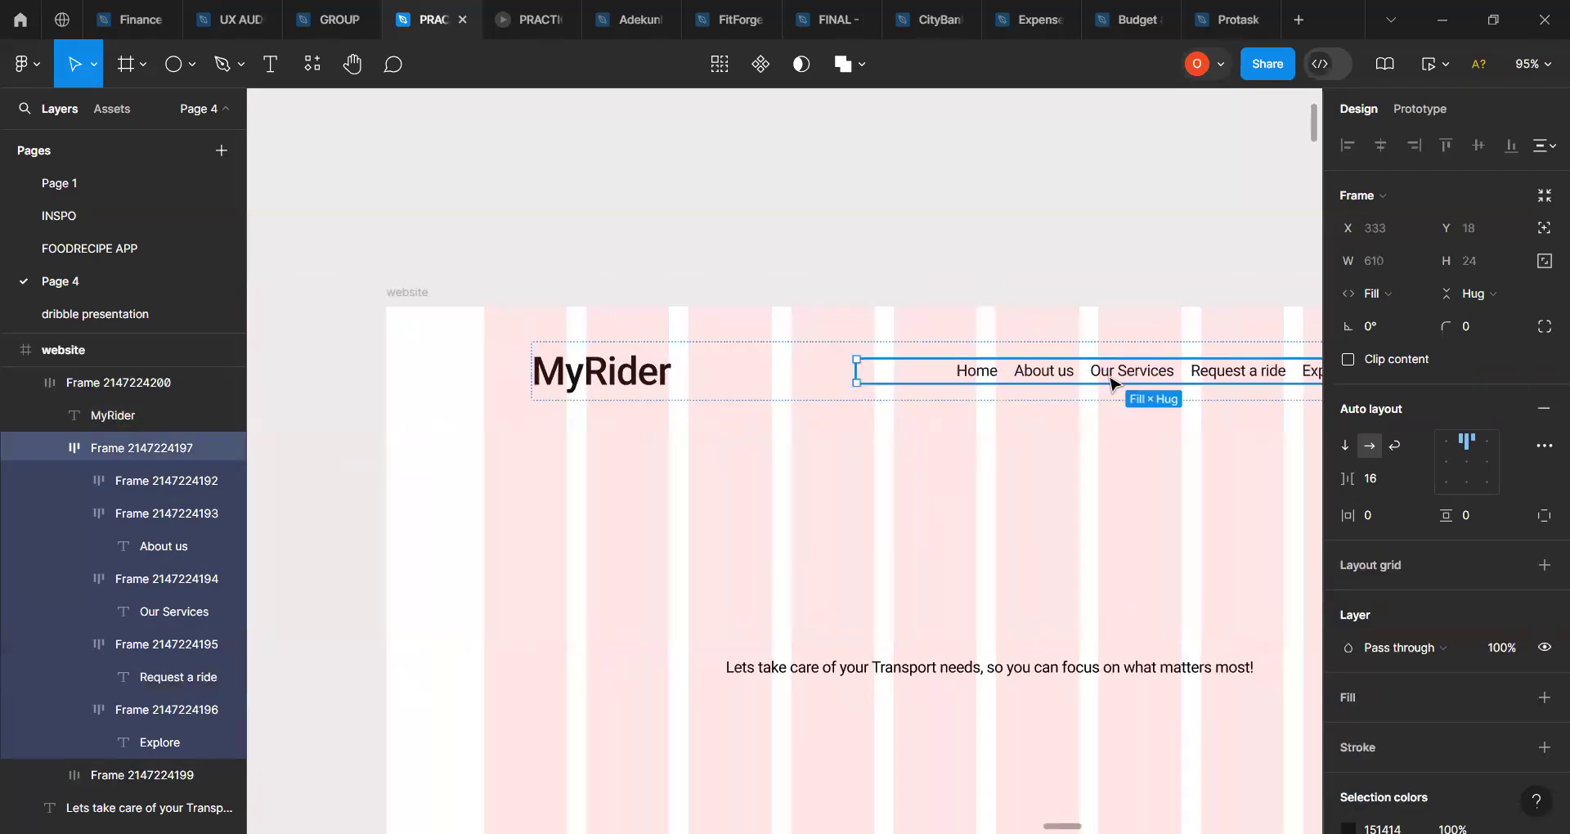
pyautogui.hscroll(5, 1112, 383)
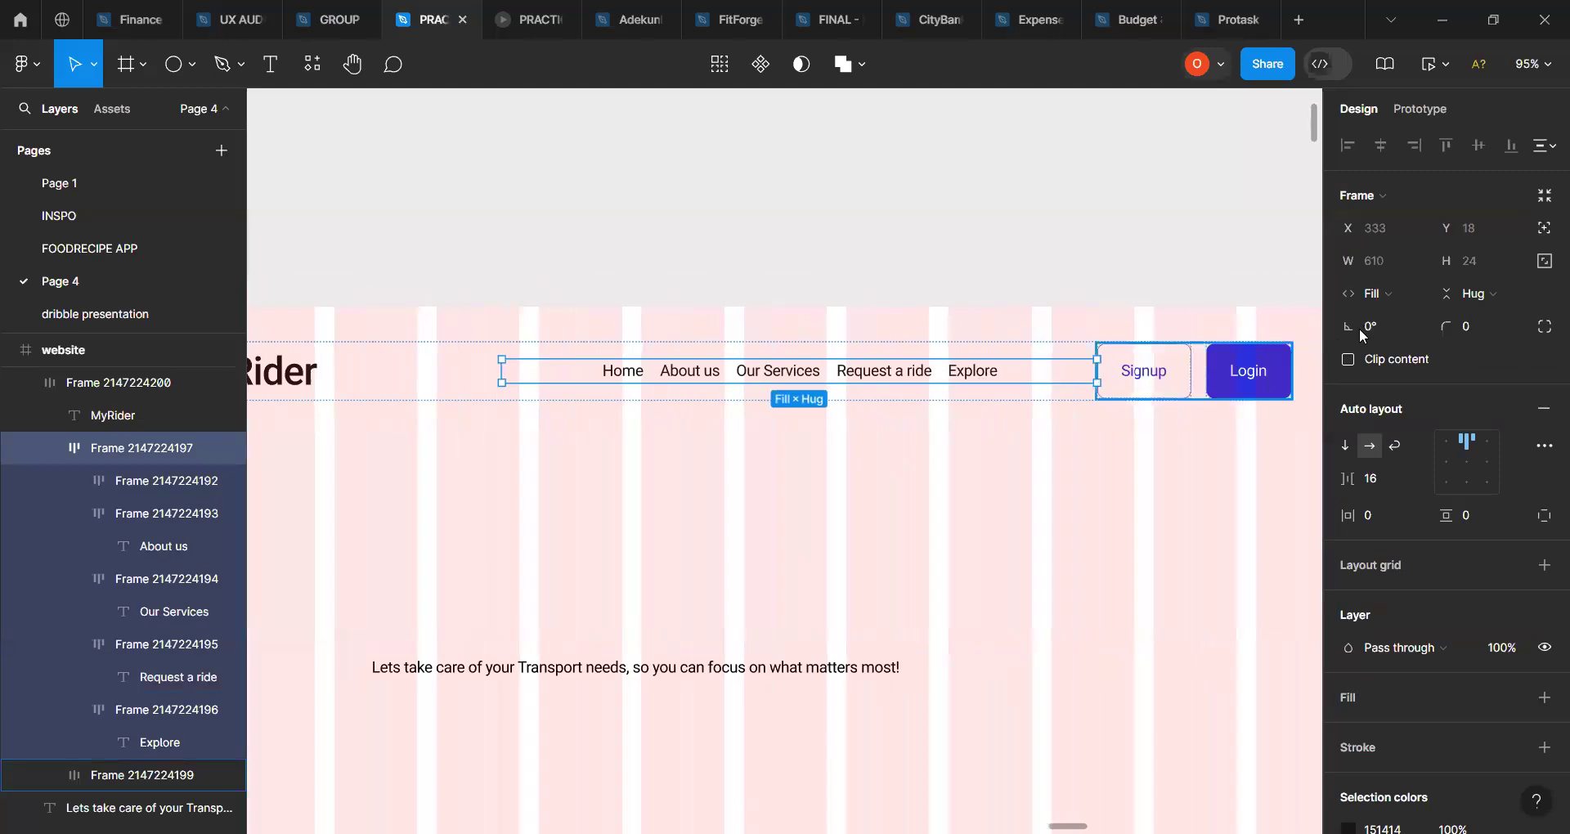
pyautogui.click(1393, 293)
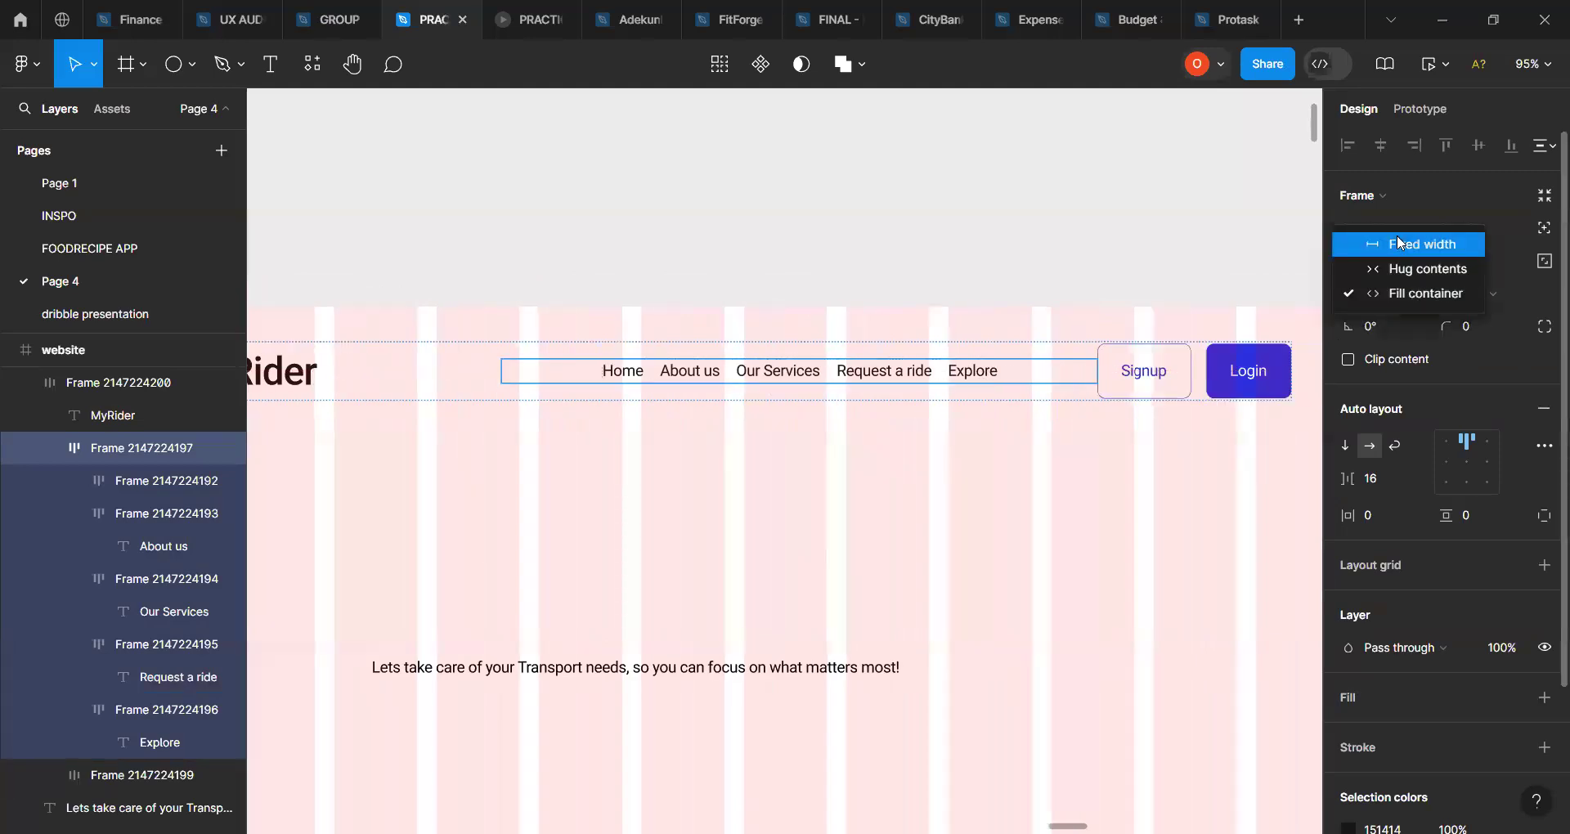
pyautogui.click(1396, 234)
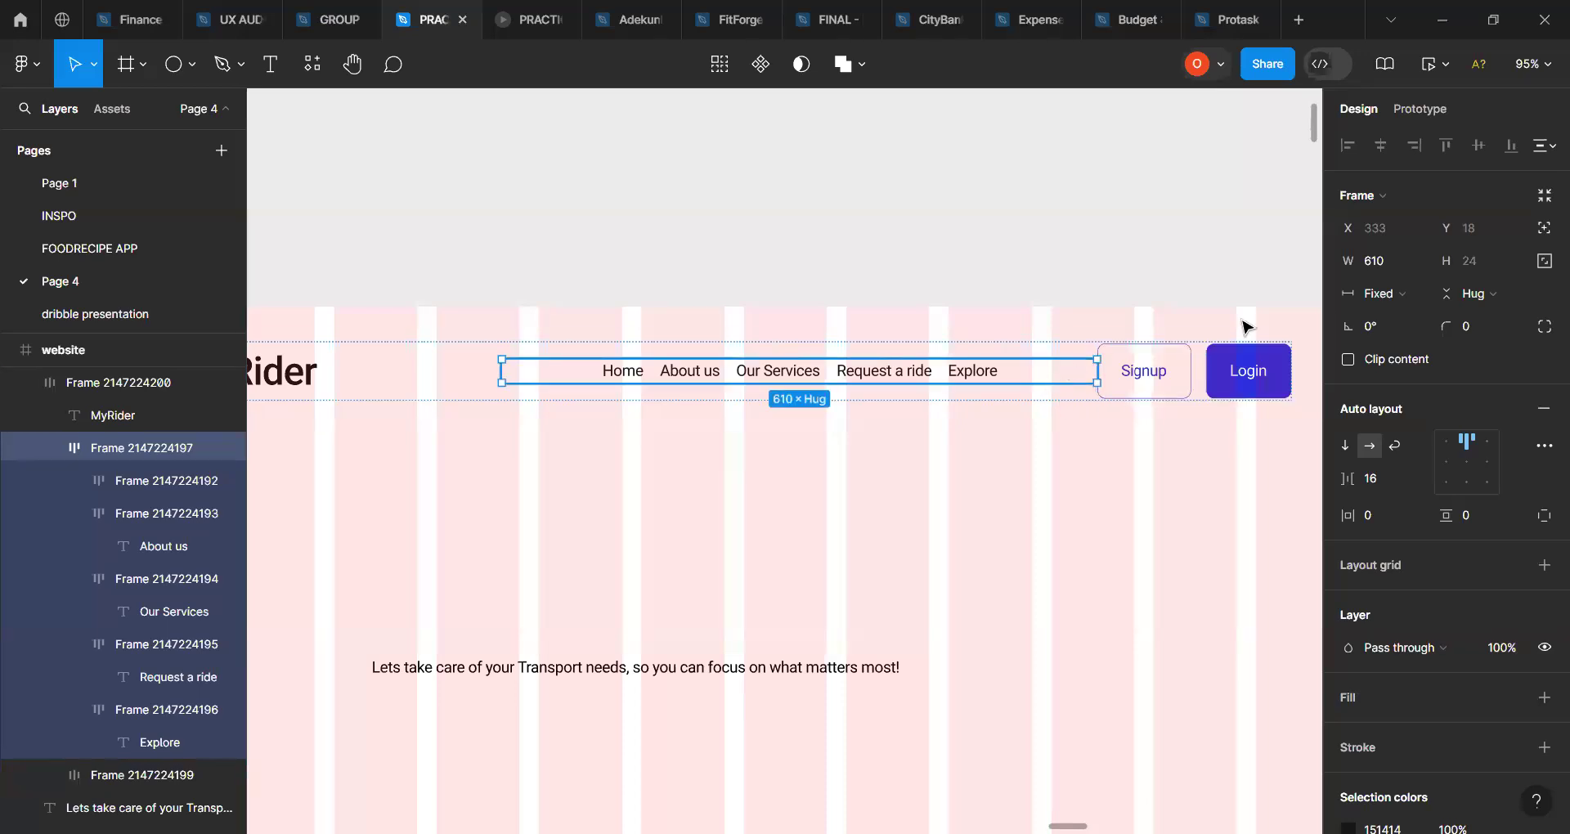
pyautogui.click(1406, 296)
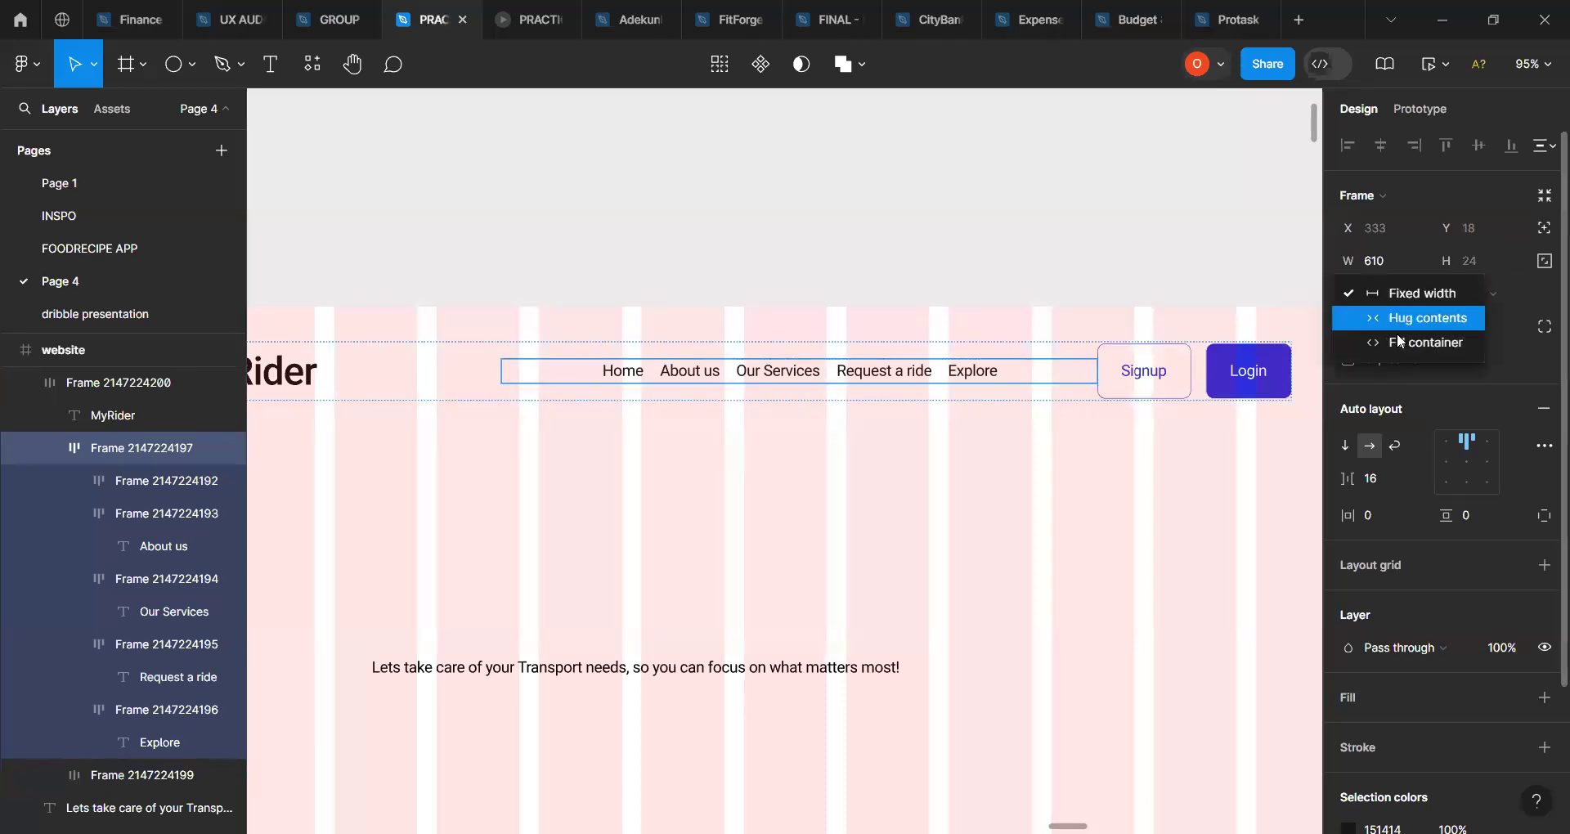
pyautogui.click(1397, 336)
pyautogui.scroll(-3, 928, 460)
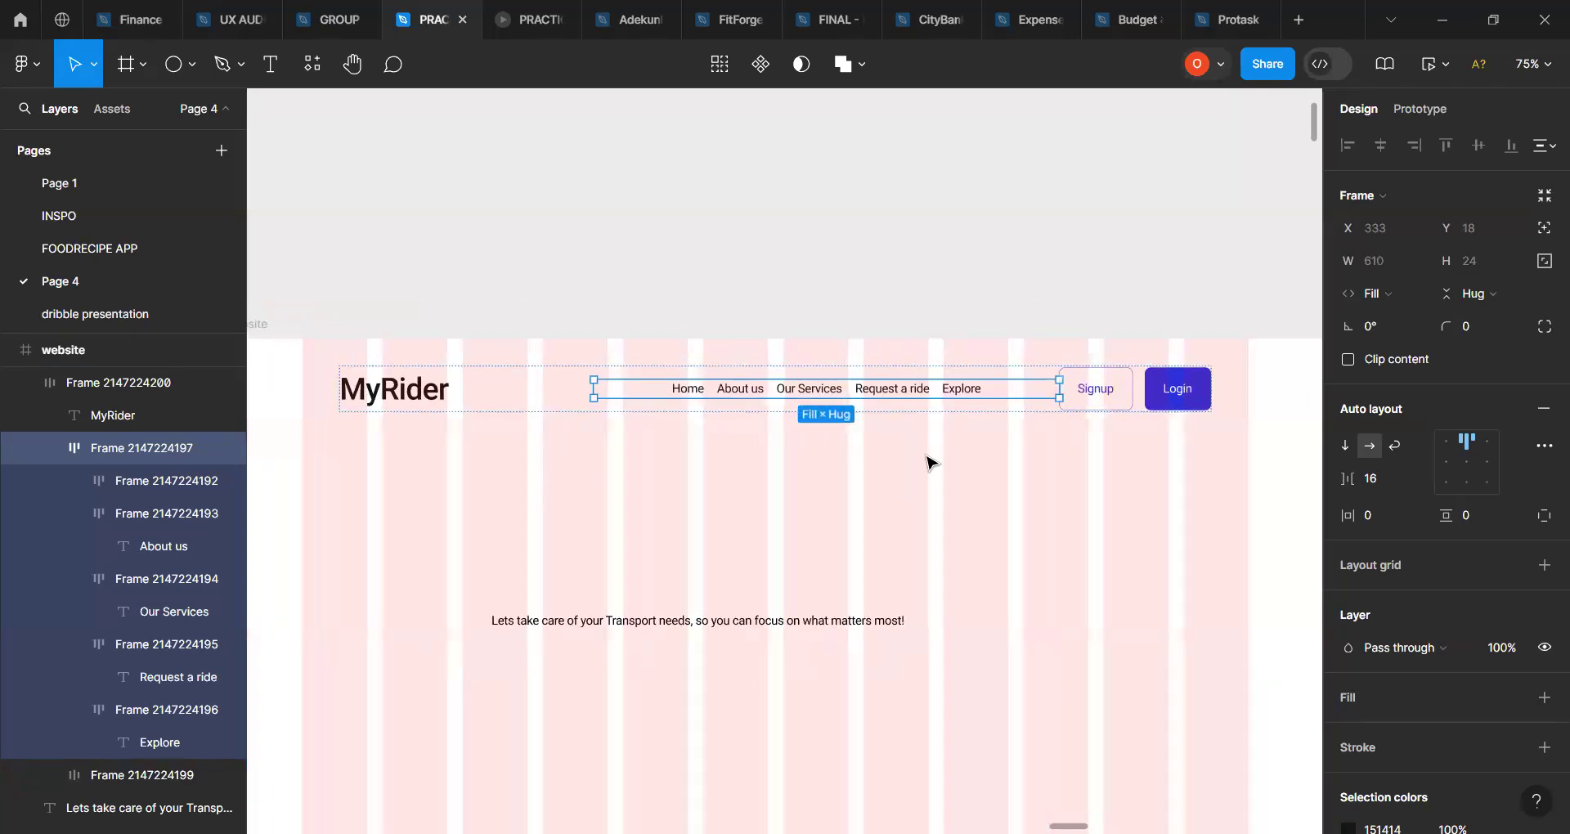
# Step: Widen the MyRider logo's text box to 418 and give the navigation links frame a fixed width of 411
pyautogui.hotkey('shift', 'Tab')
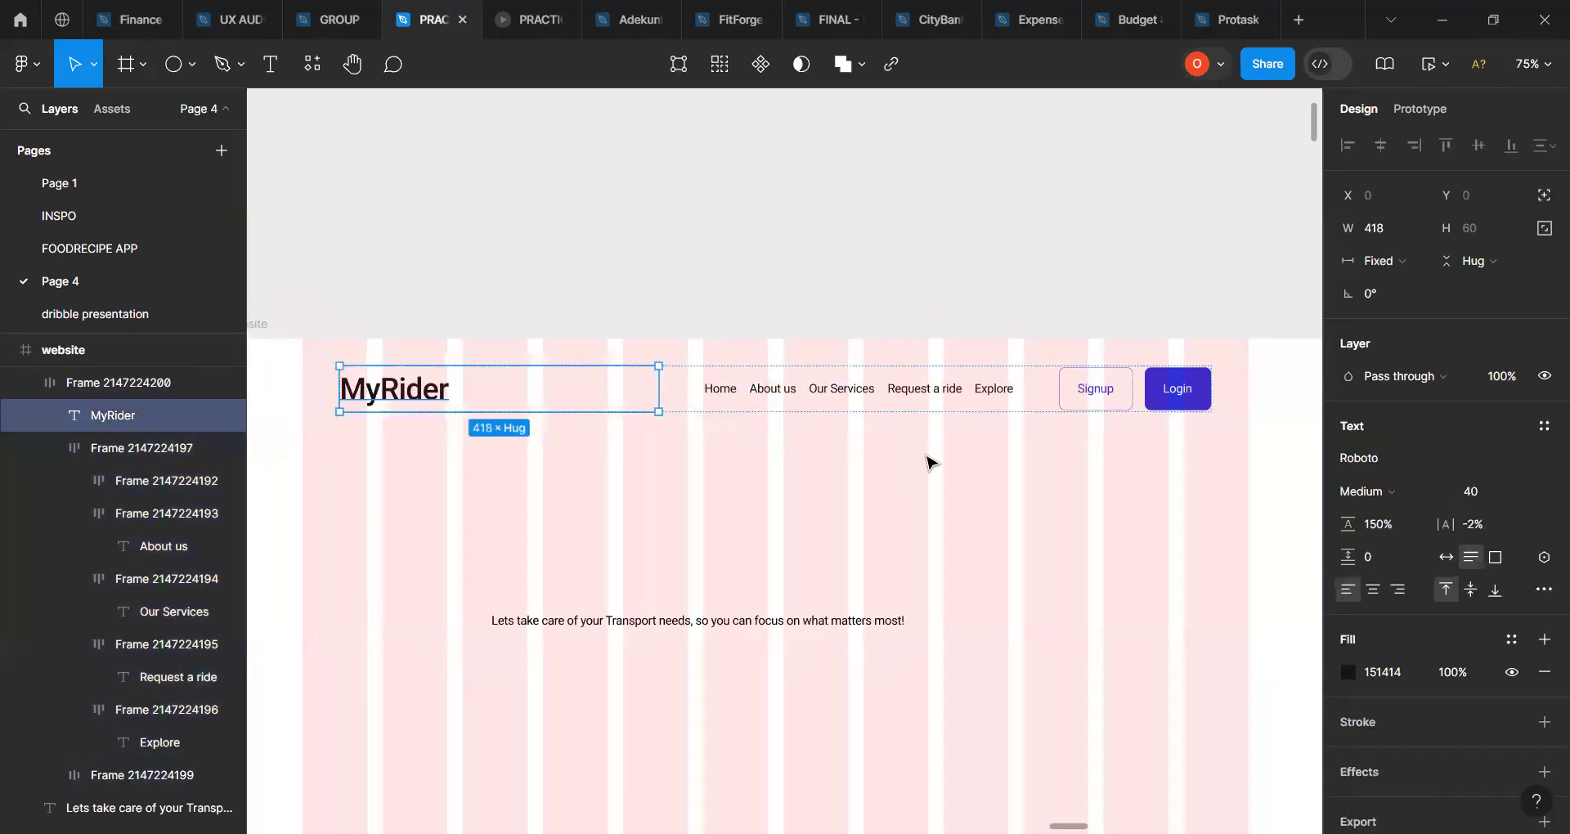
pyautogui.press('Tab')
pyautogui.hotkey('shift', 'Return')
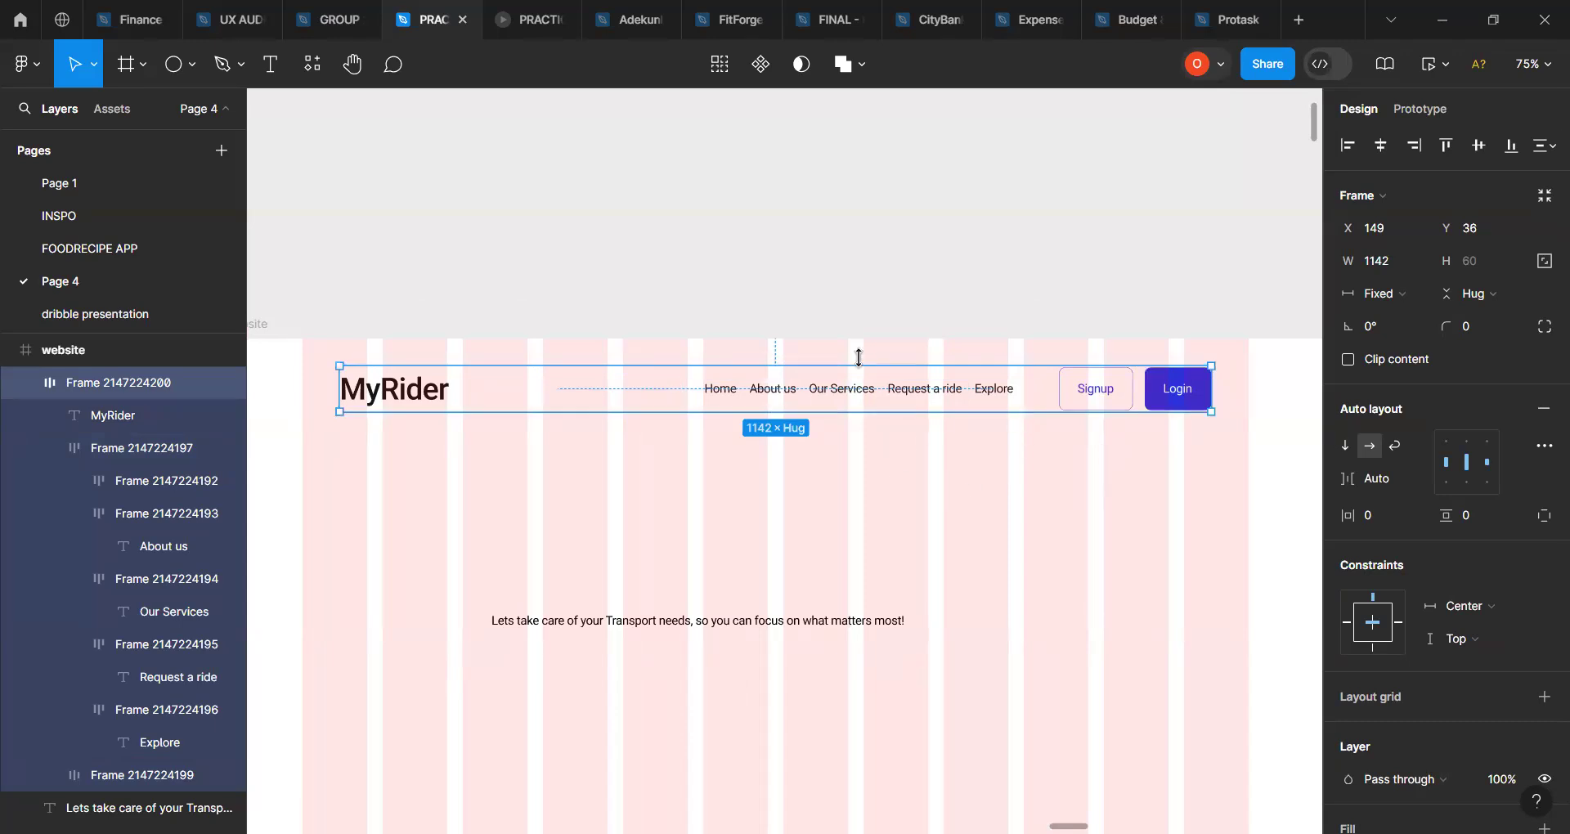
# Step: Widen the whole header frame to 1155, extending it on the Login button's side
pyautogui.doubleClick(1158, 399)
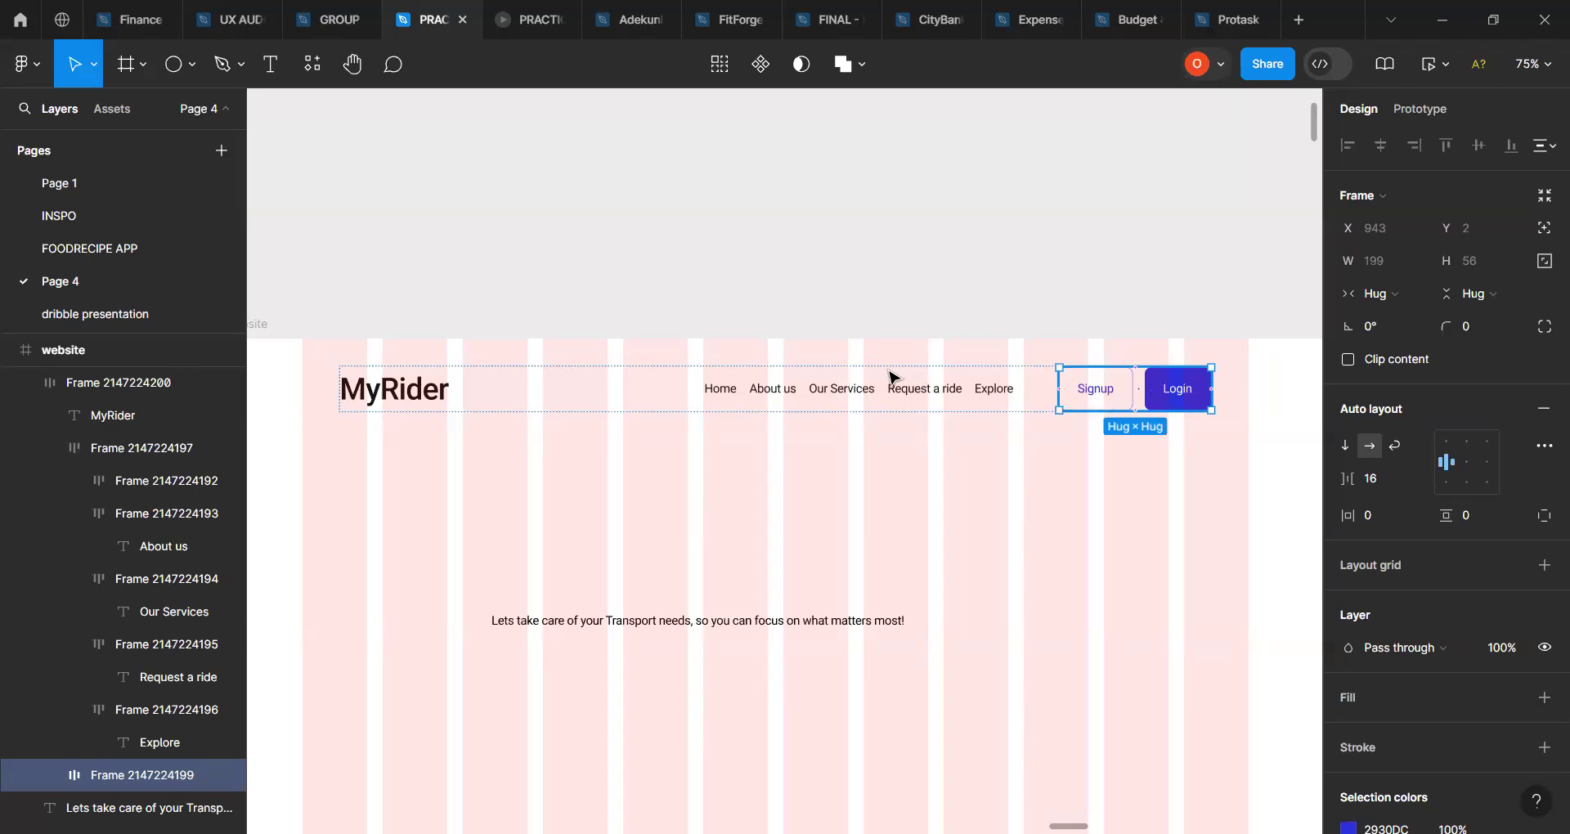
pyautogui.click(892, 398)
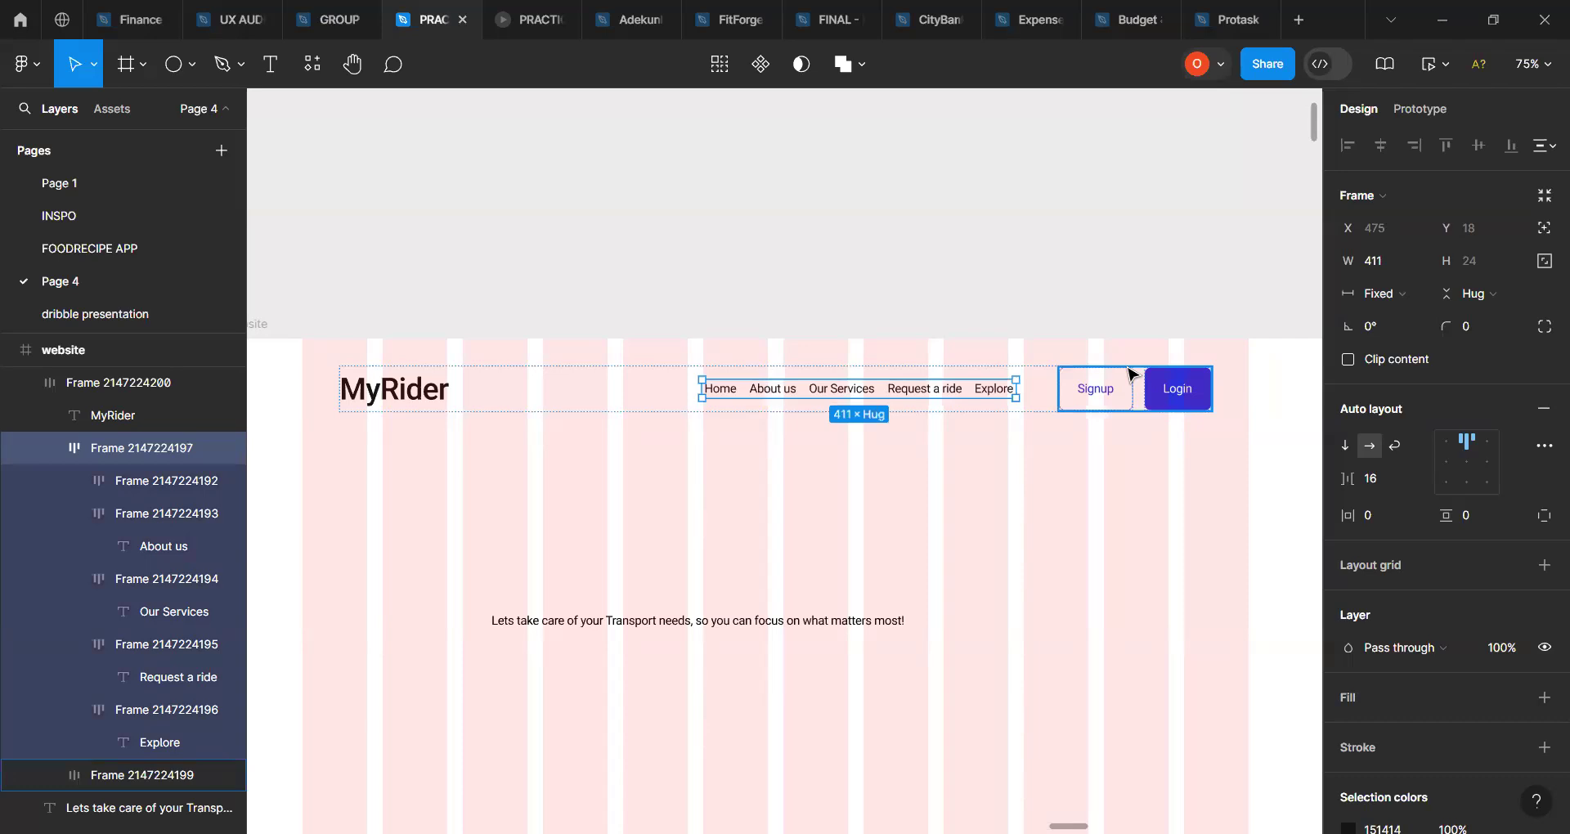
pyautogui.click(1039, 406)
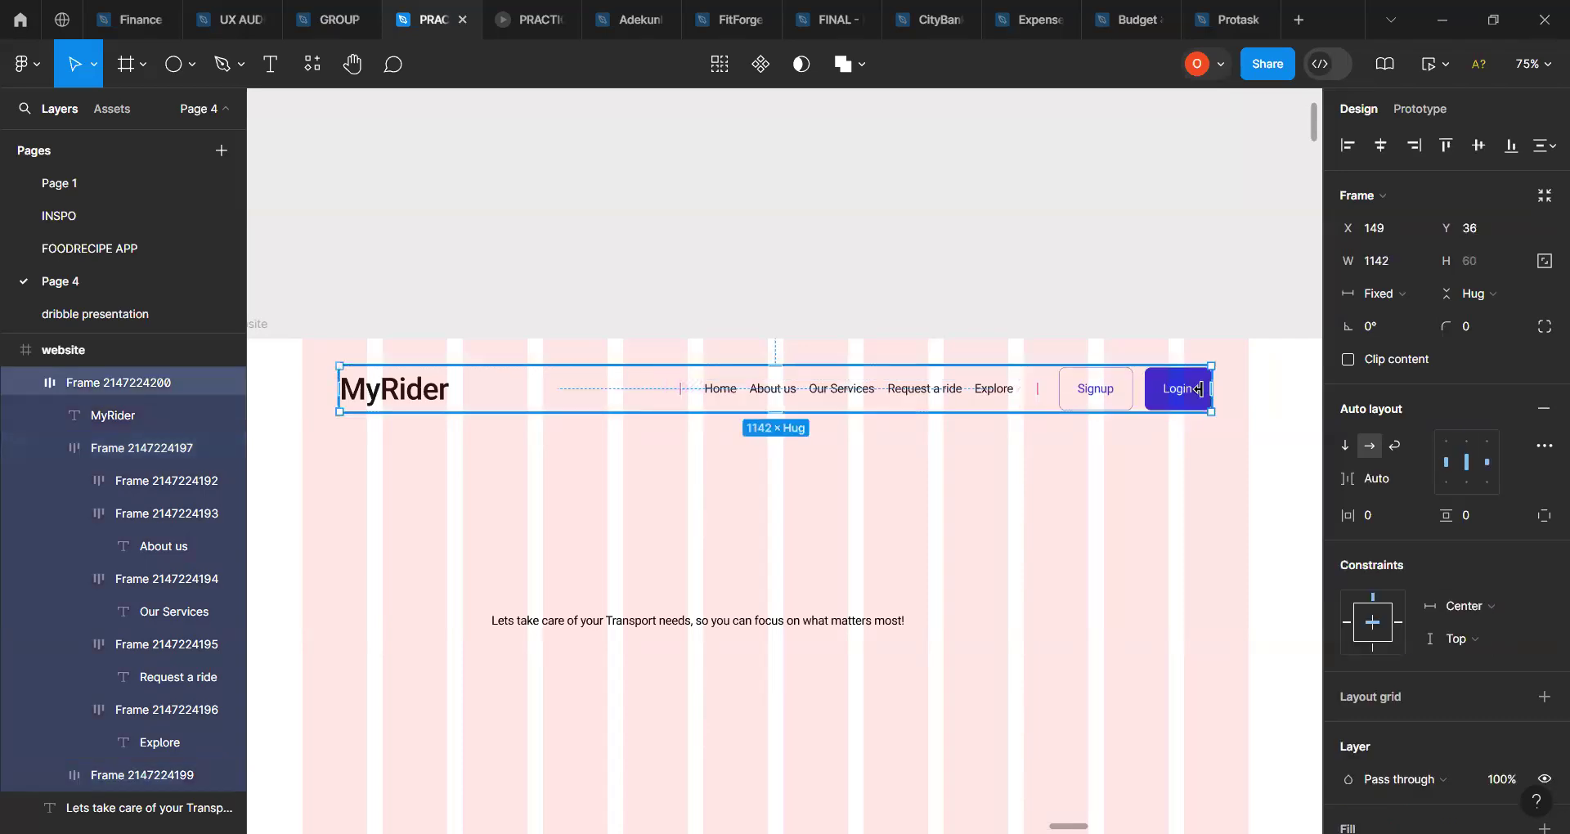
pyautogui.moveTo(1210, 390)
pyautogui.mouseDown()
pyautogui.moveTo(1289, 388)
pyautogui.moveTo(1198, 393)
pyautogui.moveTo(1261, 396)
pyautogui.moveTo(1222, 407)
pyautogui.mouseUp()
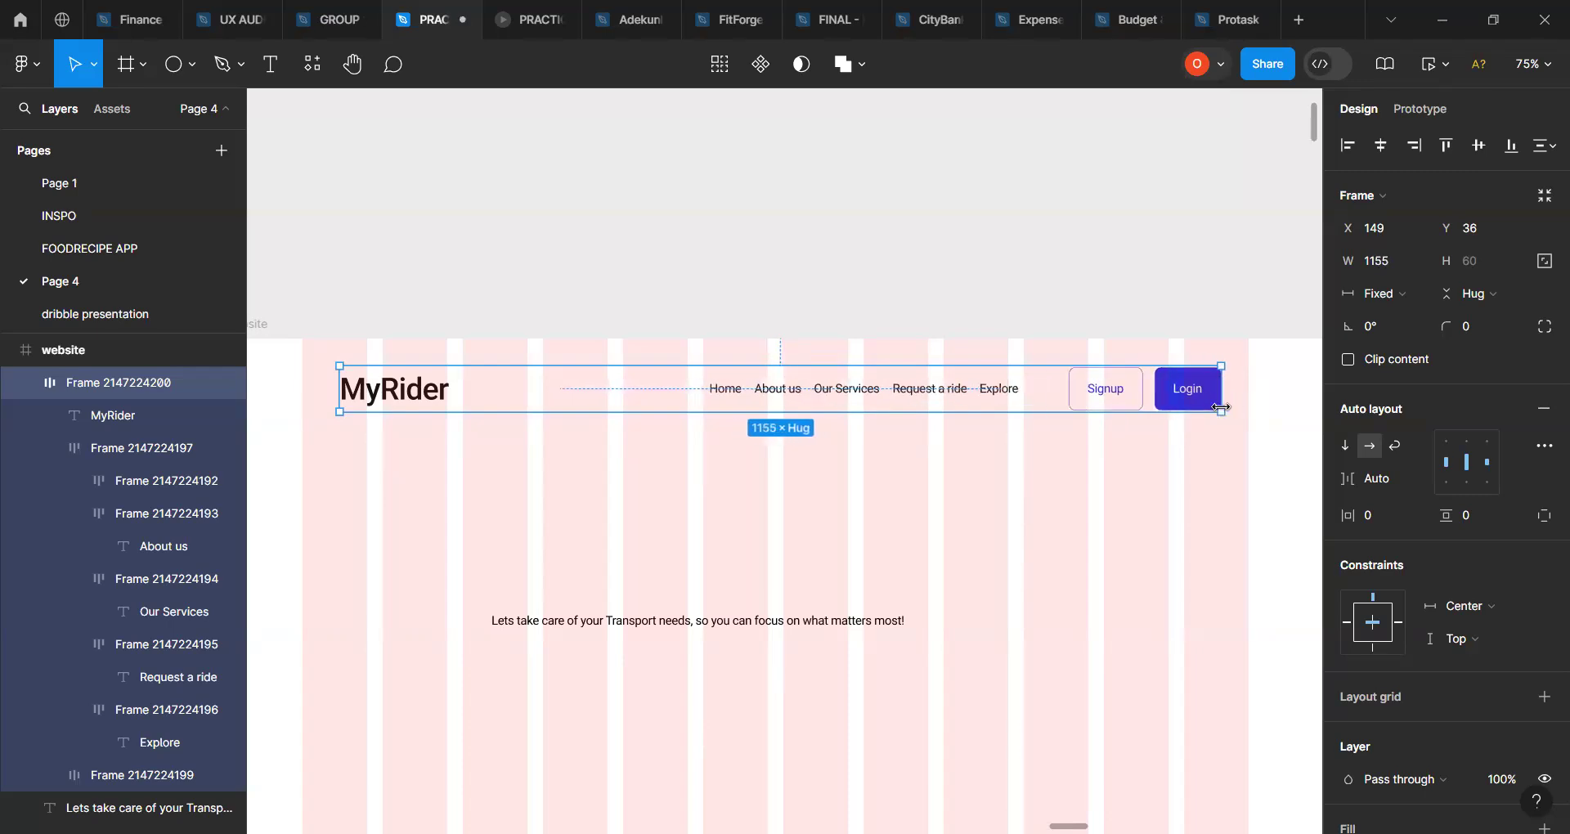
pyautogui.click(962, 398)
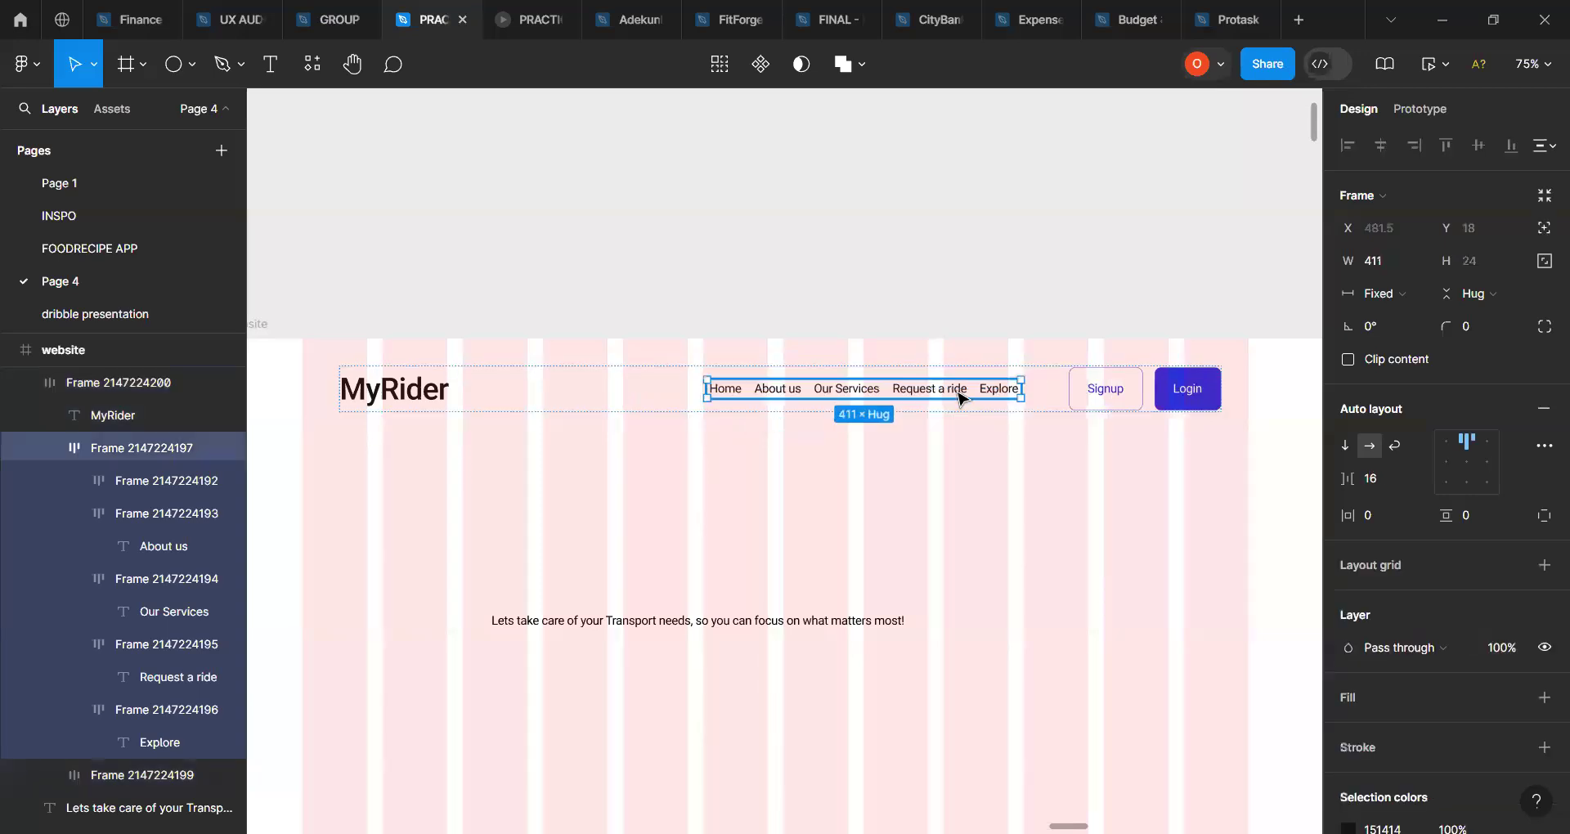
pyautogui.click(1406, 291)
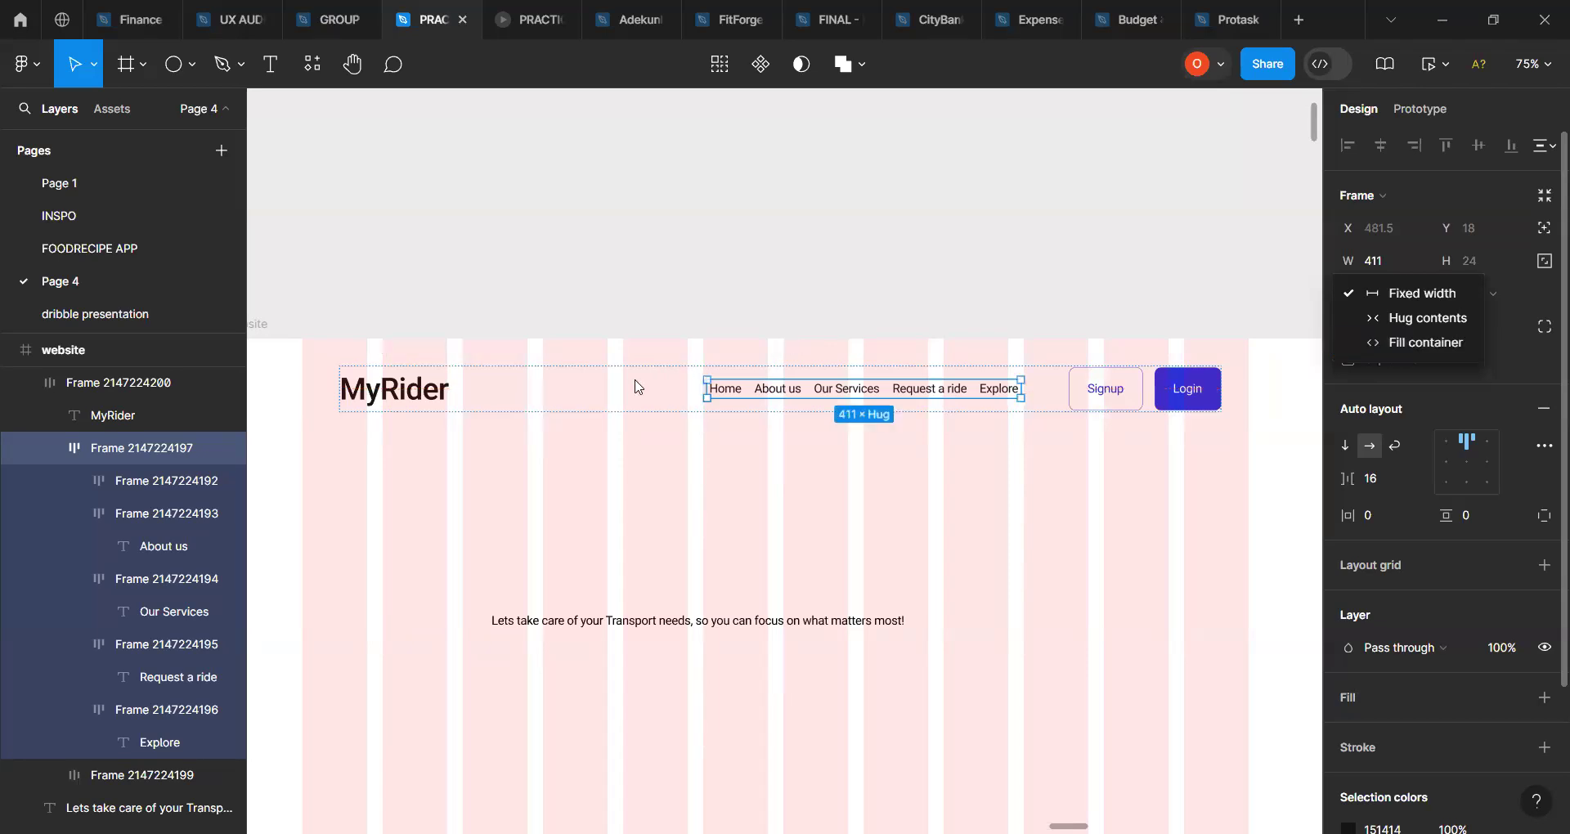
pyautogui.click(550, 408)
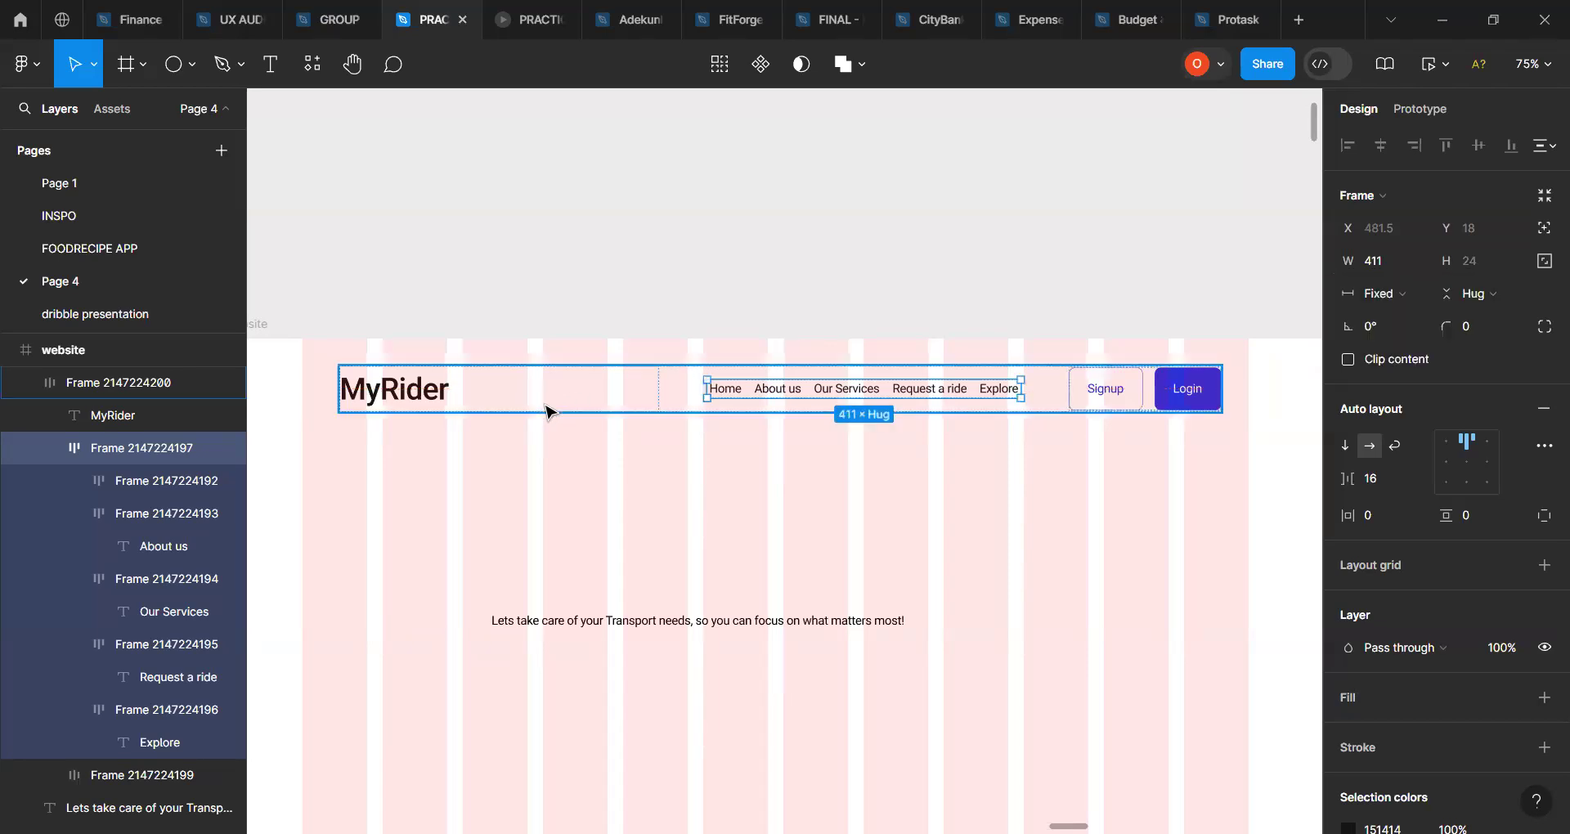
# Step: Remove auto layout from the header frame and ungroup it into logo, navigation links and buttons
pyautogui.click(545, 409)
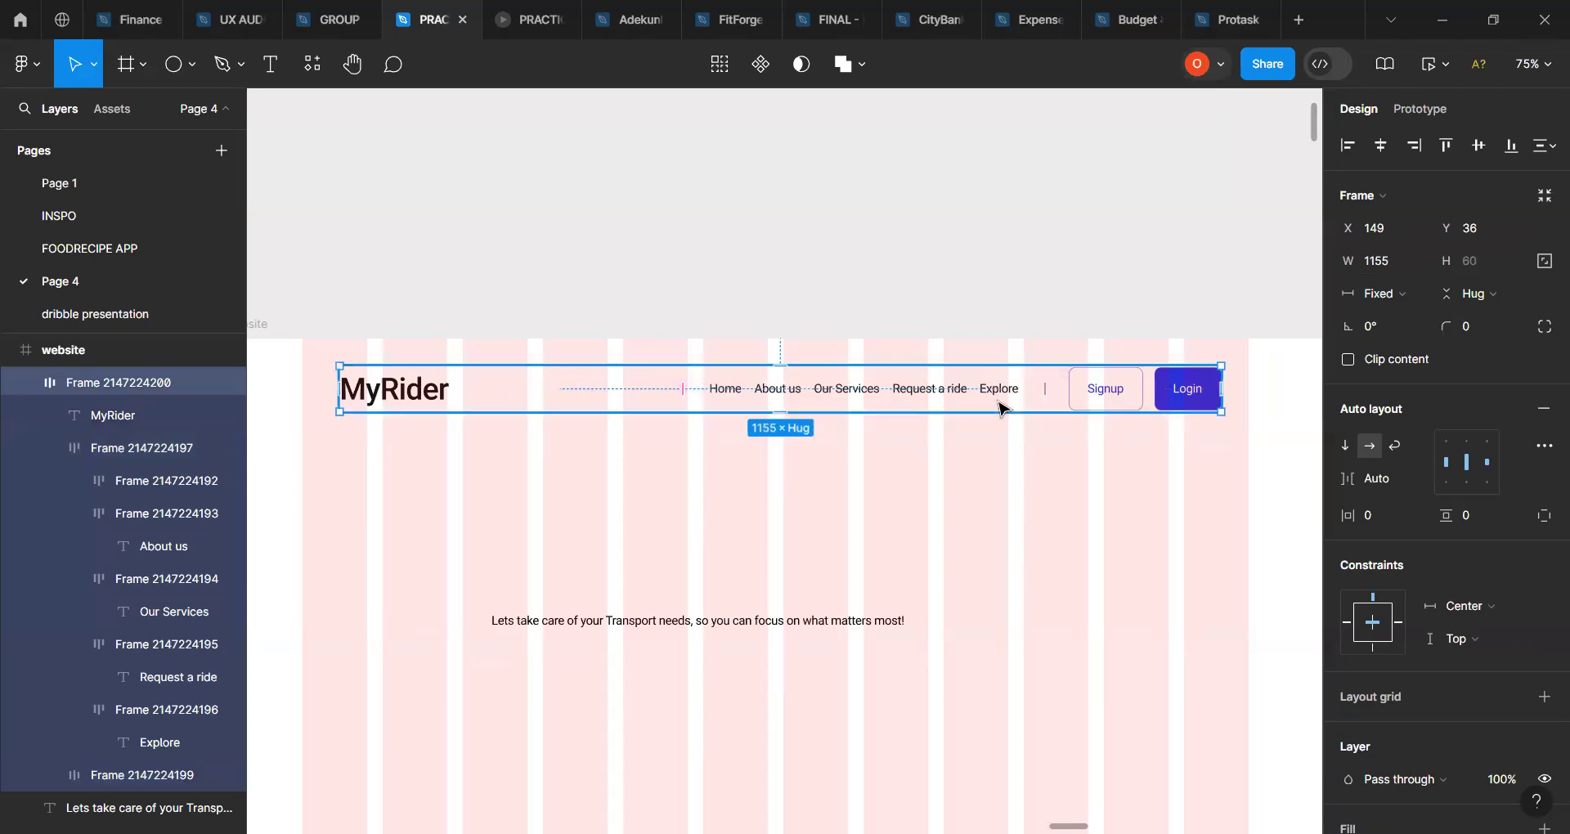
pyautogui.click(1541, 410)
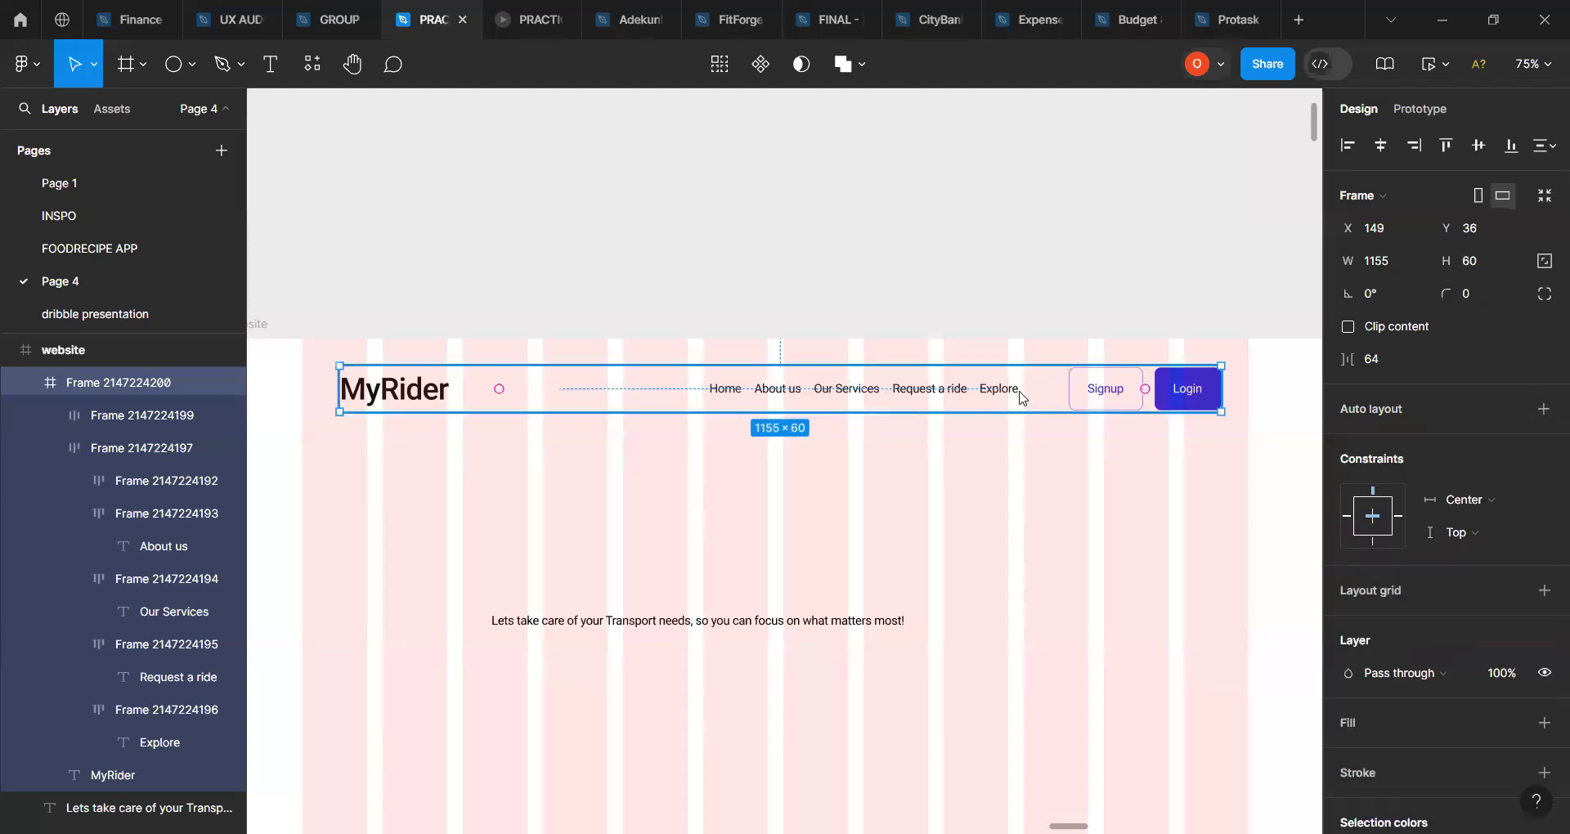
pyautogui.rightClick(1020, 392)
pyautogui.click(1099, 383)
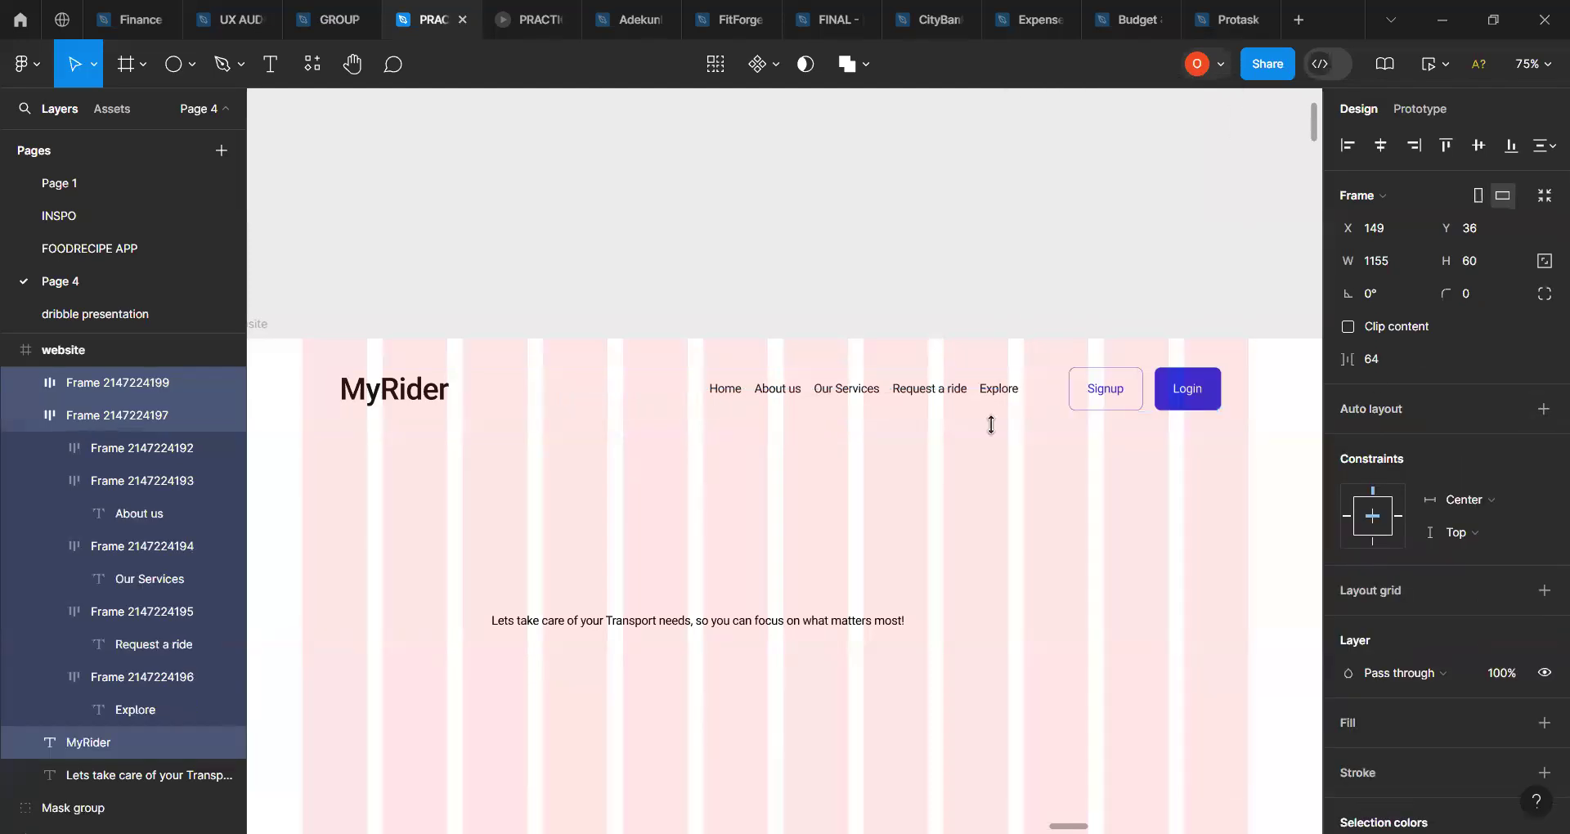
pyautogui.click(1029, 499)
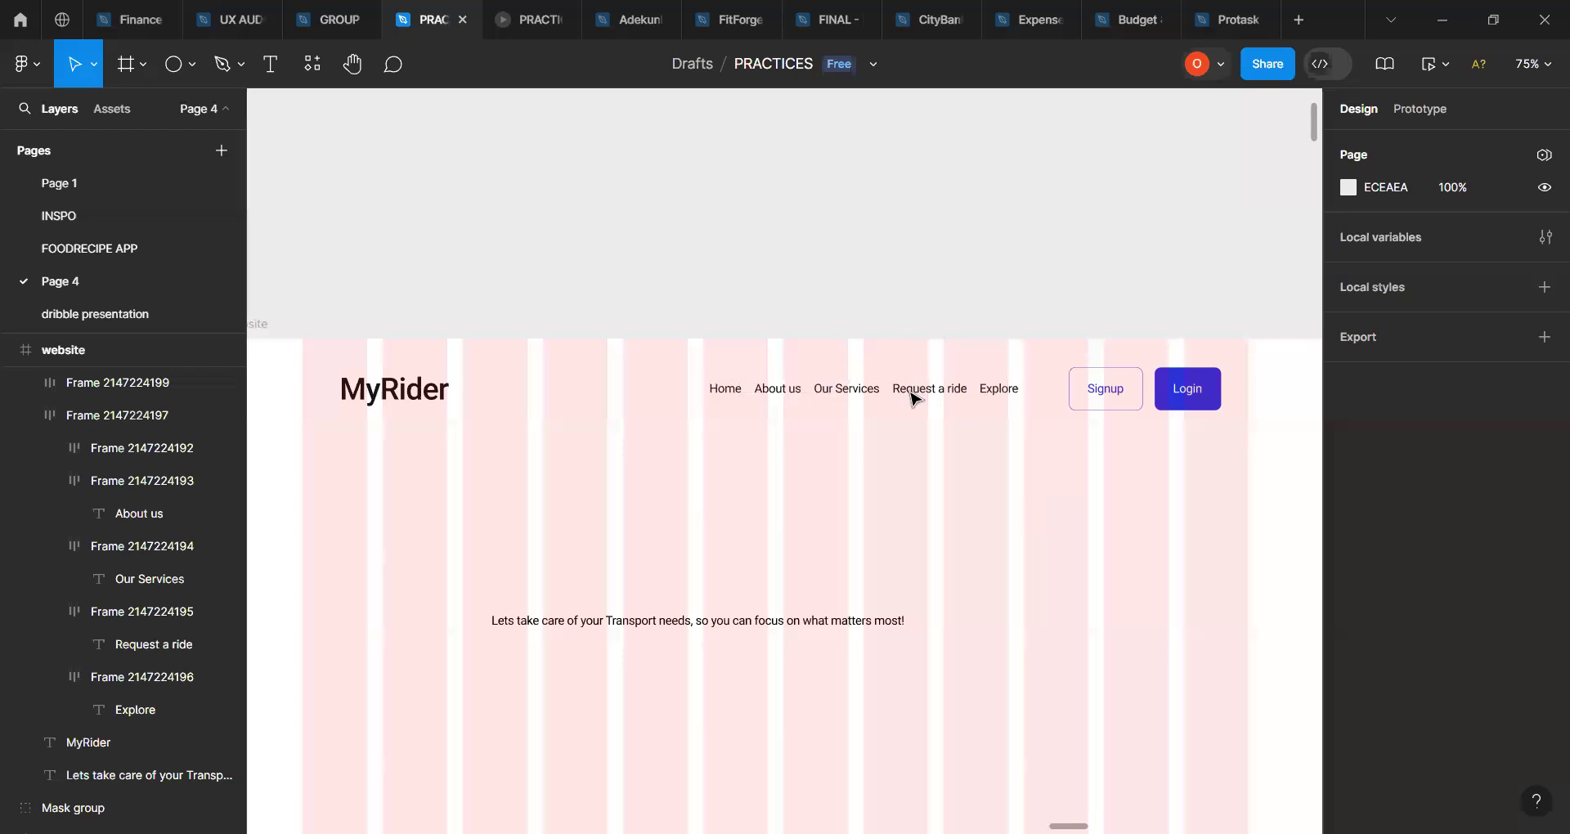
# Step: Set the MyRider logo text to auto width so its box fits the word
pyautogui.click(1104, 396)
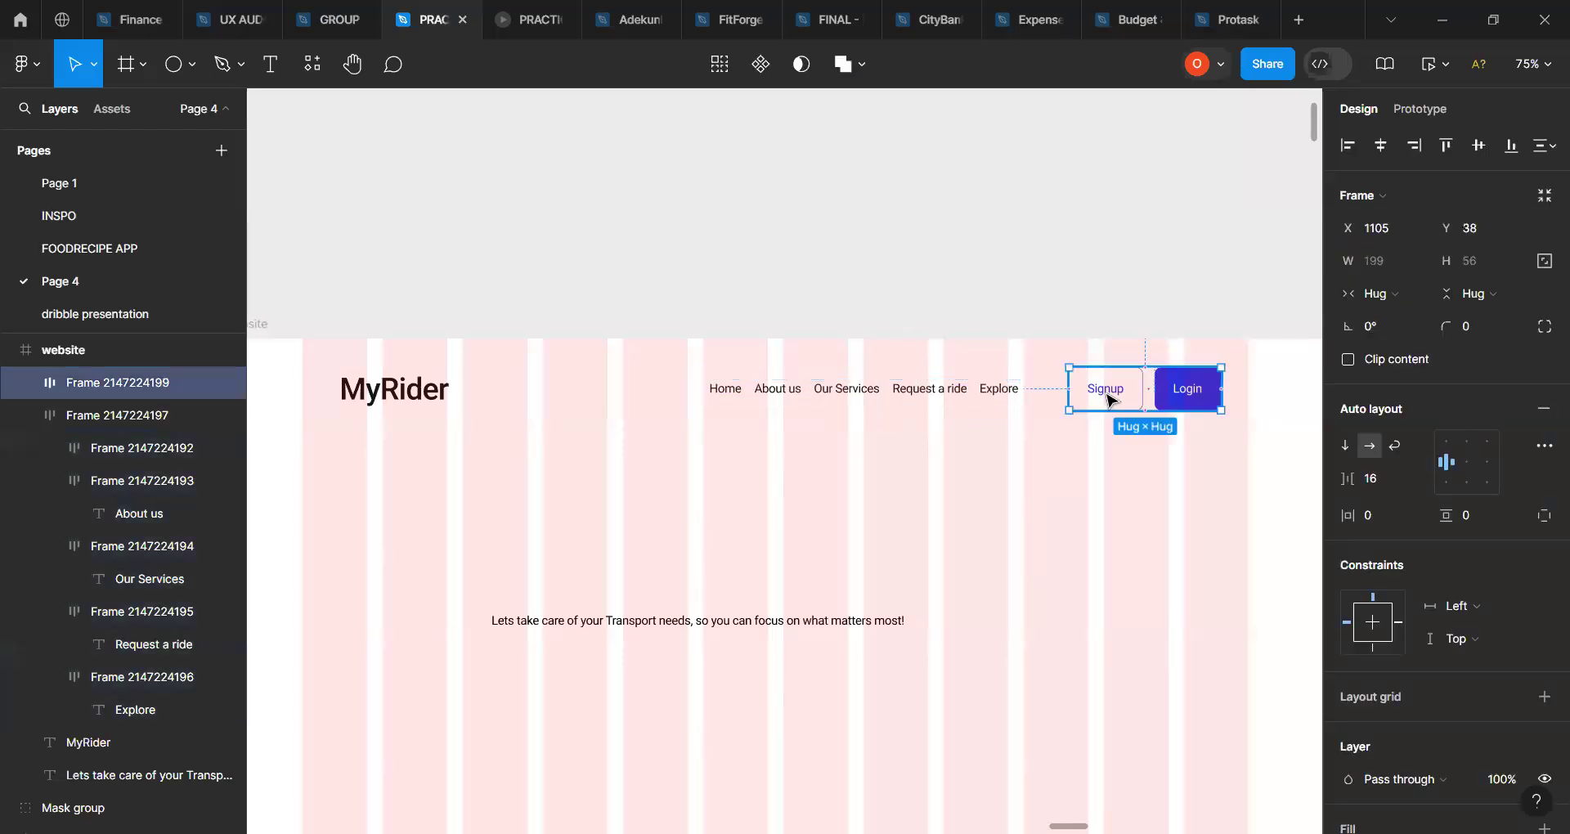
pyautogui.click(375, 398)
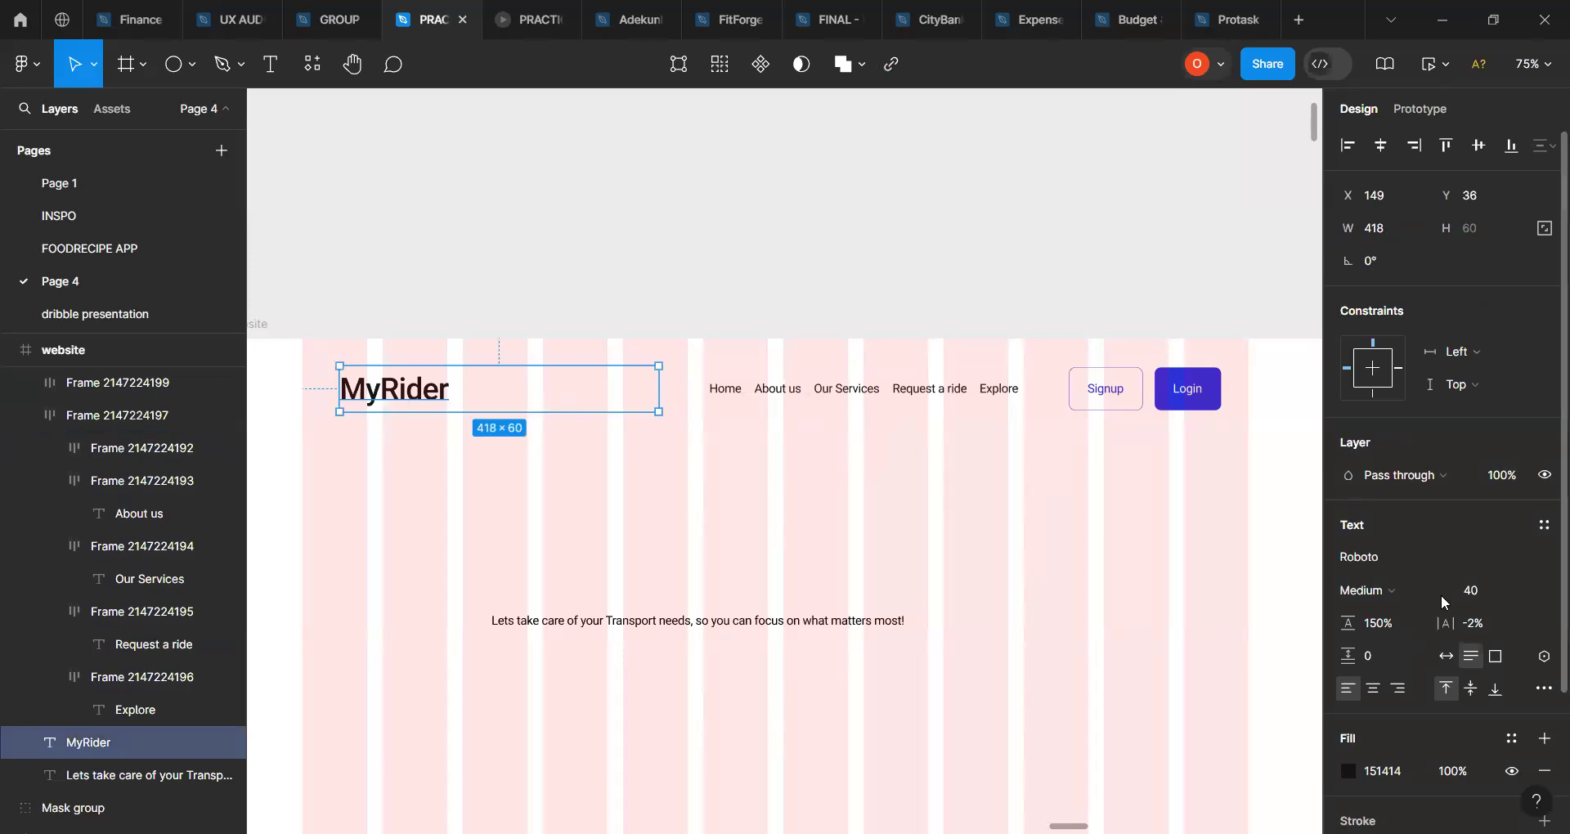
pyautogui.click(1451, 659)
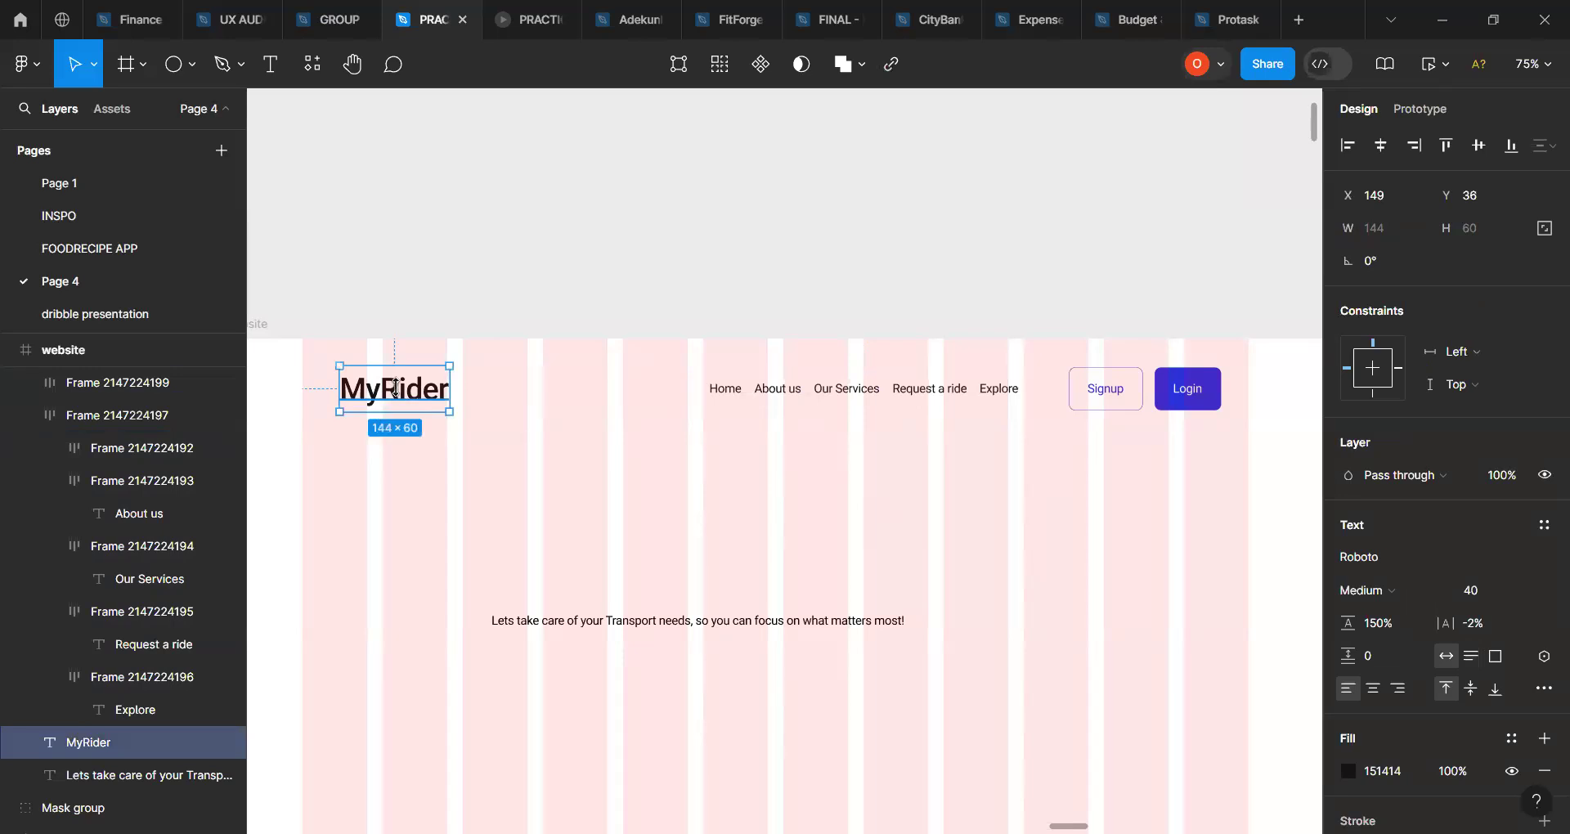
# Step: Move the navigation links frame closer to the Signup button, to X 656 and Y 56, keeping its top center alignment
pyautogui.click(864, 395)
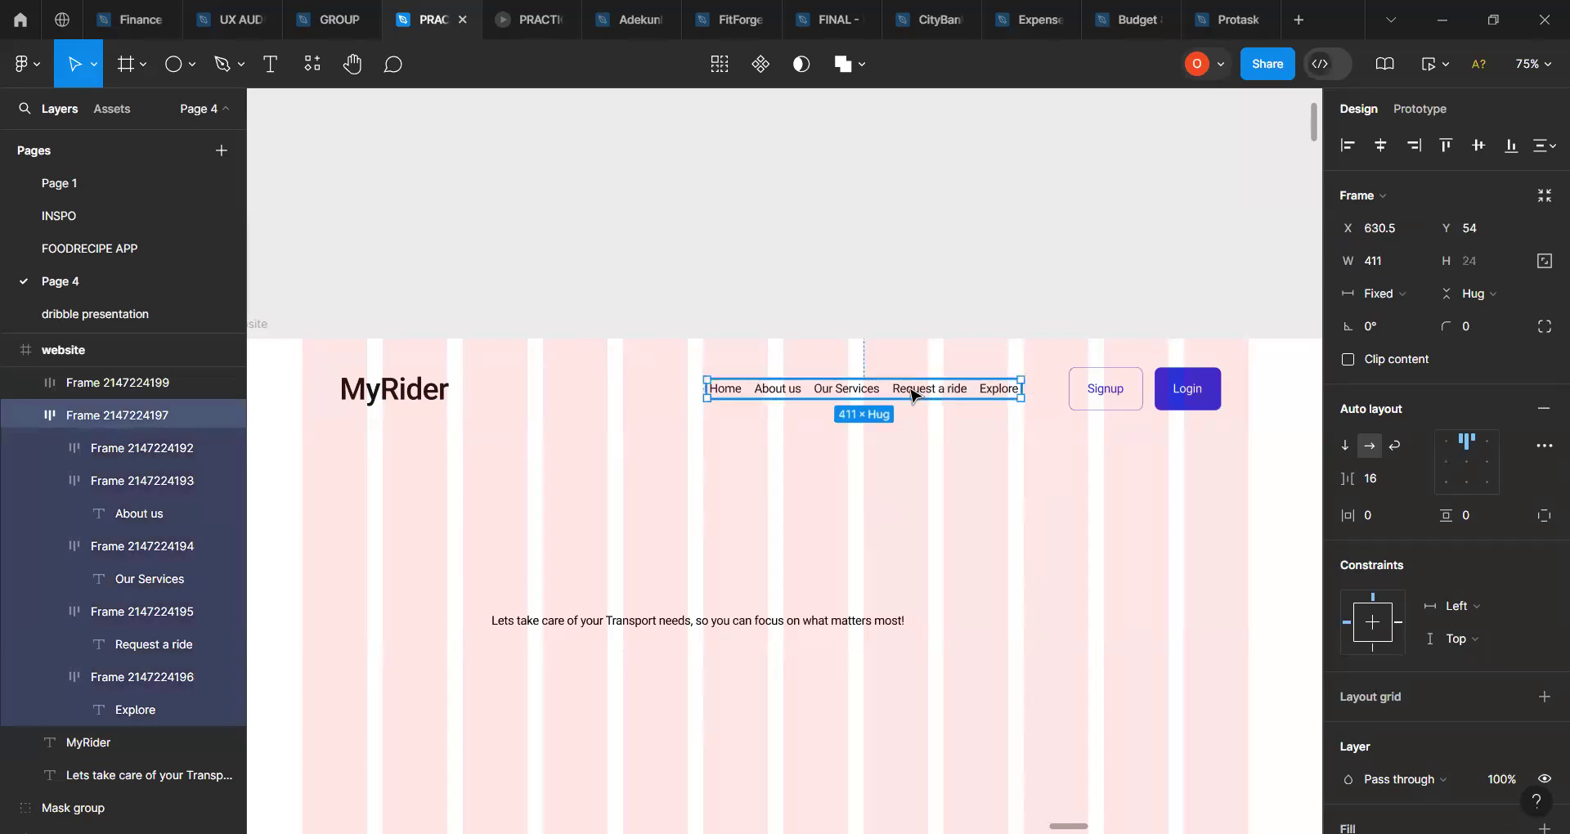
pyautogui.moveTo(914, 396); pyautogui.dragTo(942, 390)
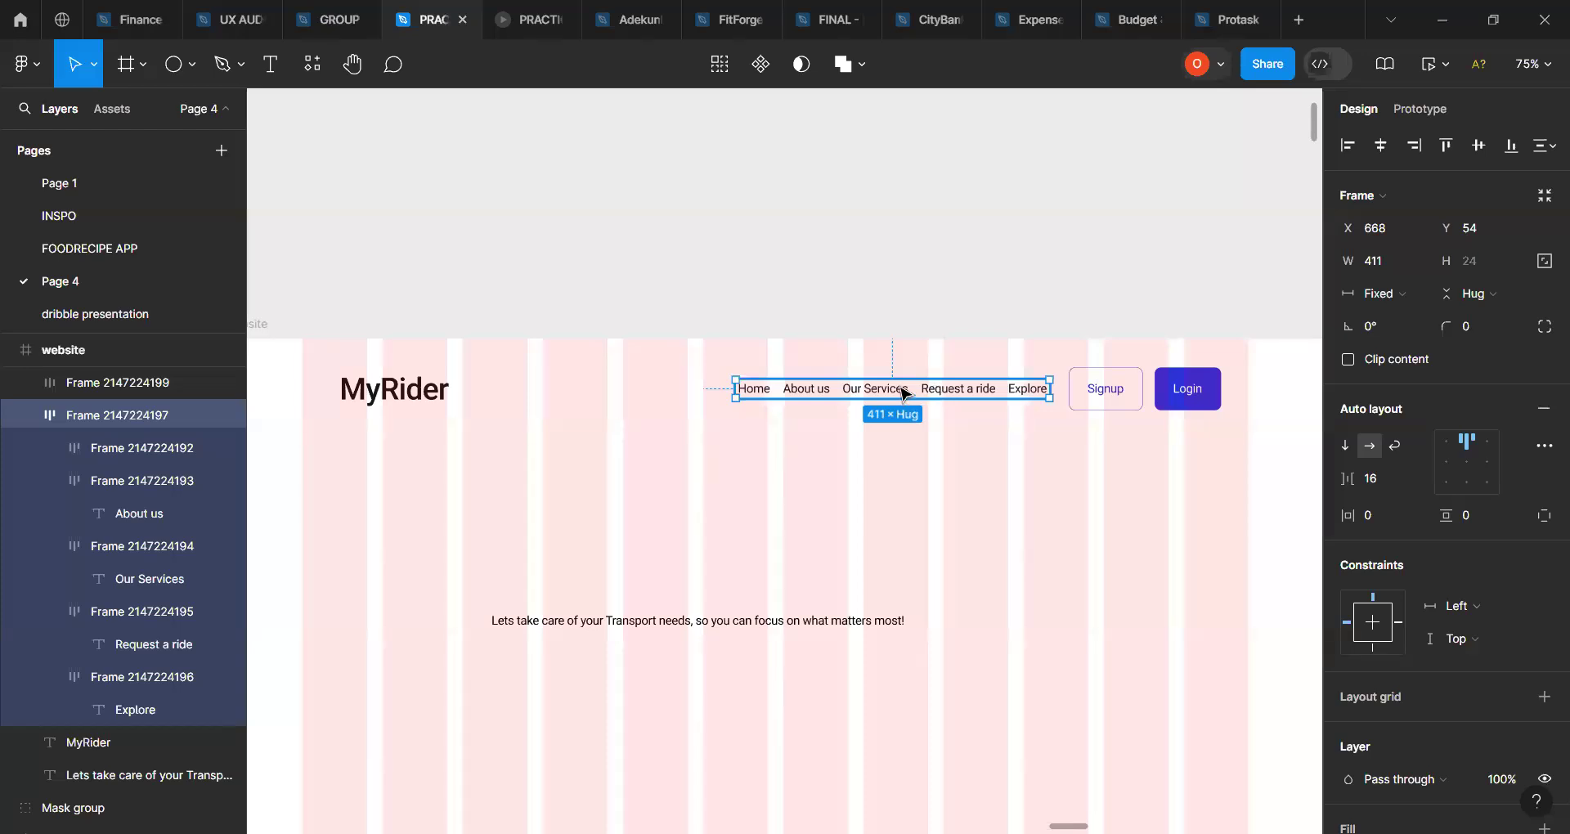
pyautogui.moveTo(905, 395)
pyautogui.mouseDown()
pyautogui.moveTo(823, 397)
pyautogui.moveTo(896, 398)
pyautogui.mouseUp()
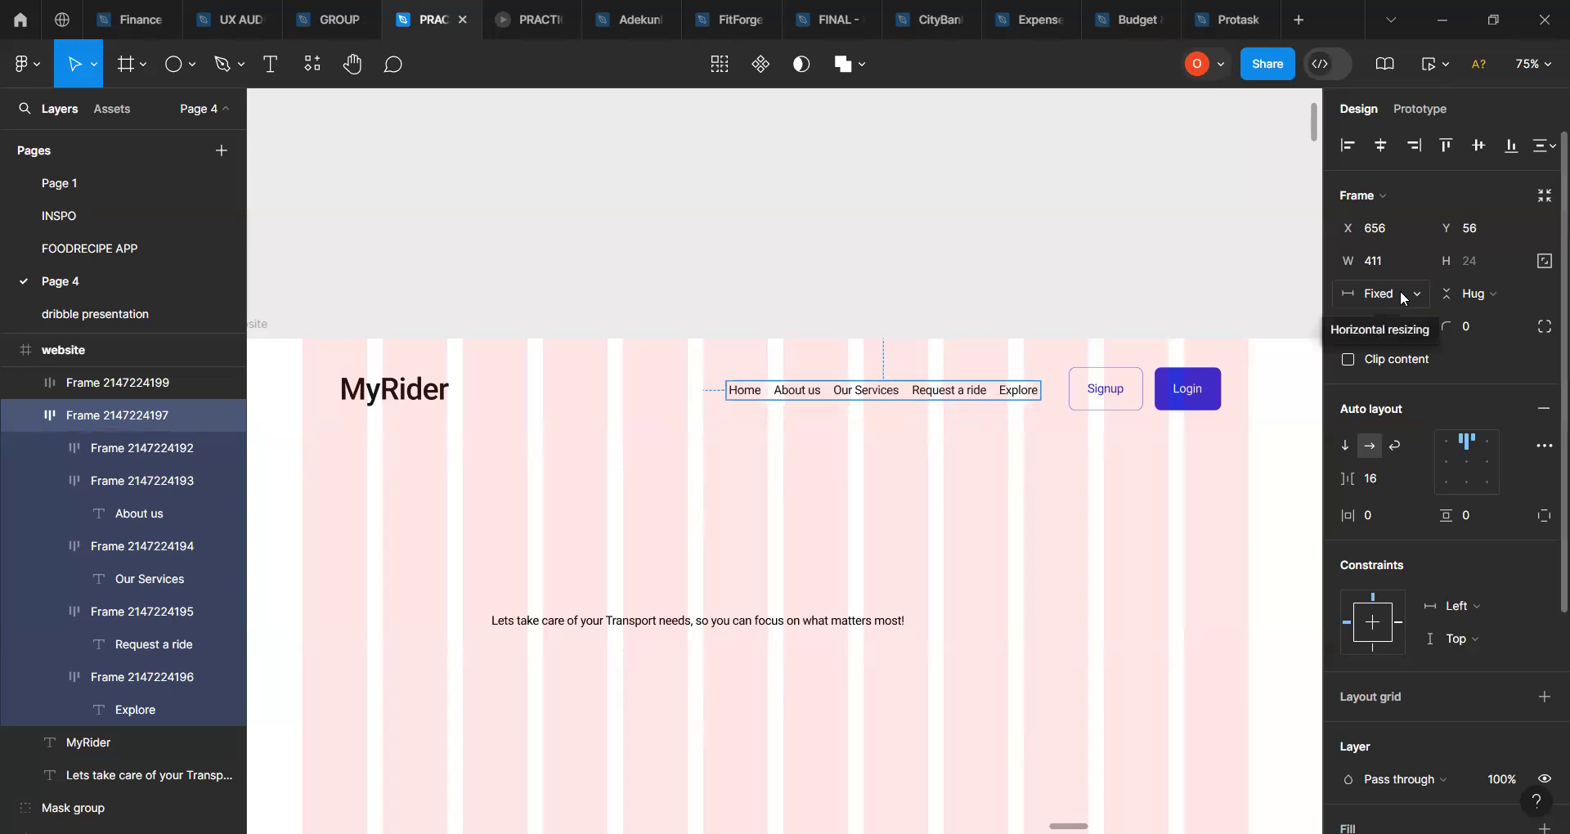
pyautogui.click(1143, 396)
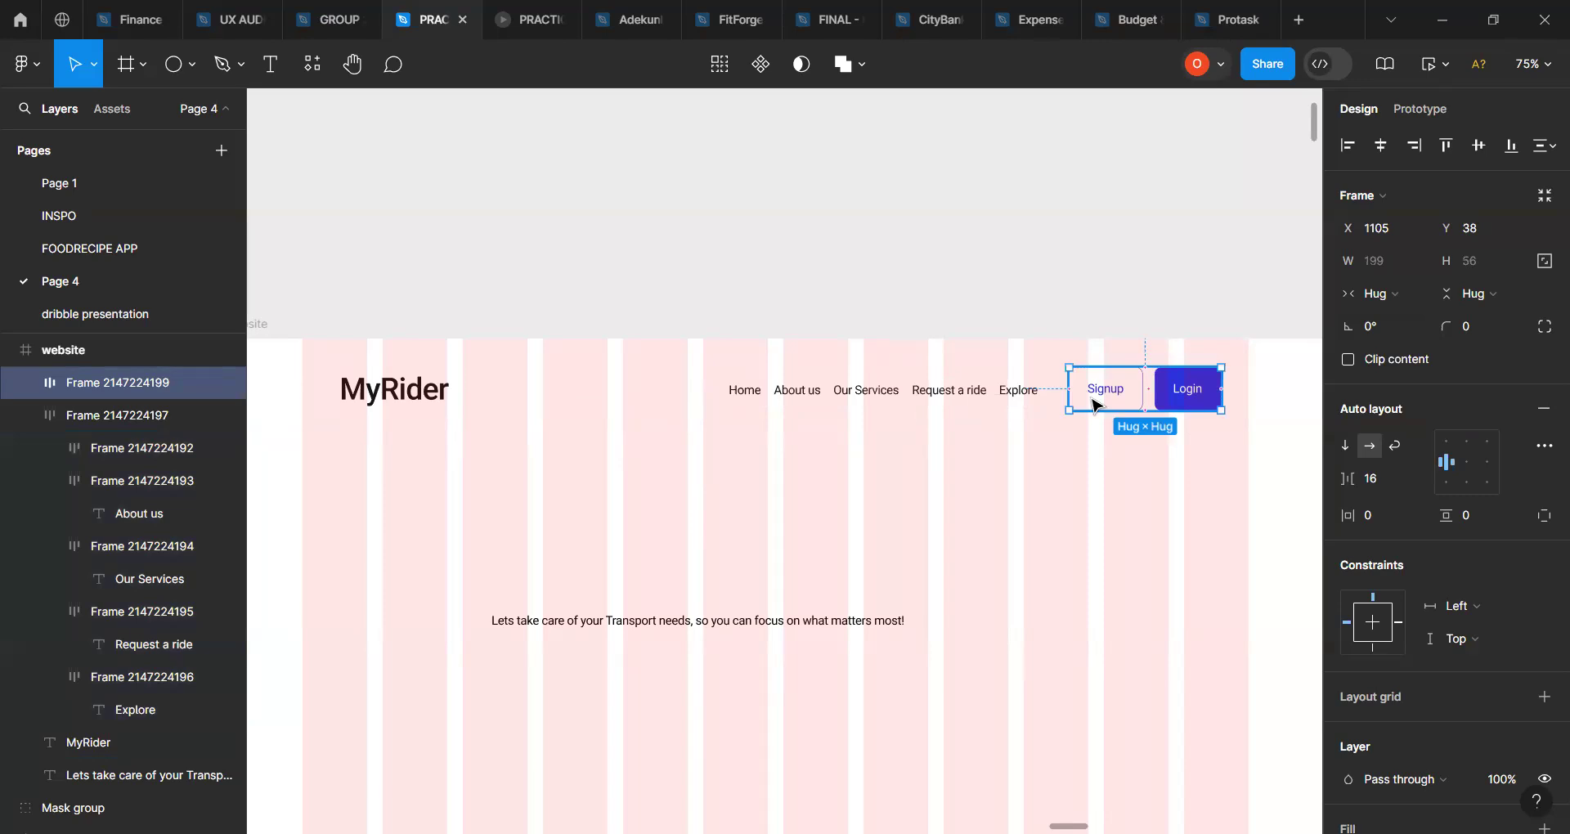
pyautogui.click(842, 389)
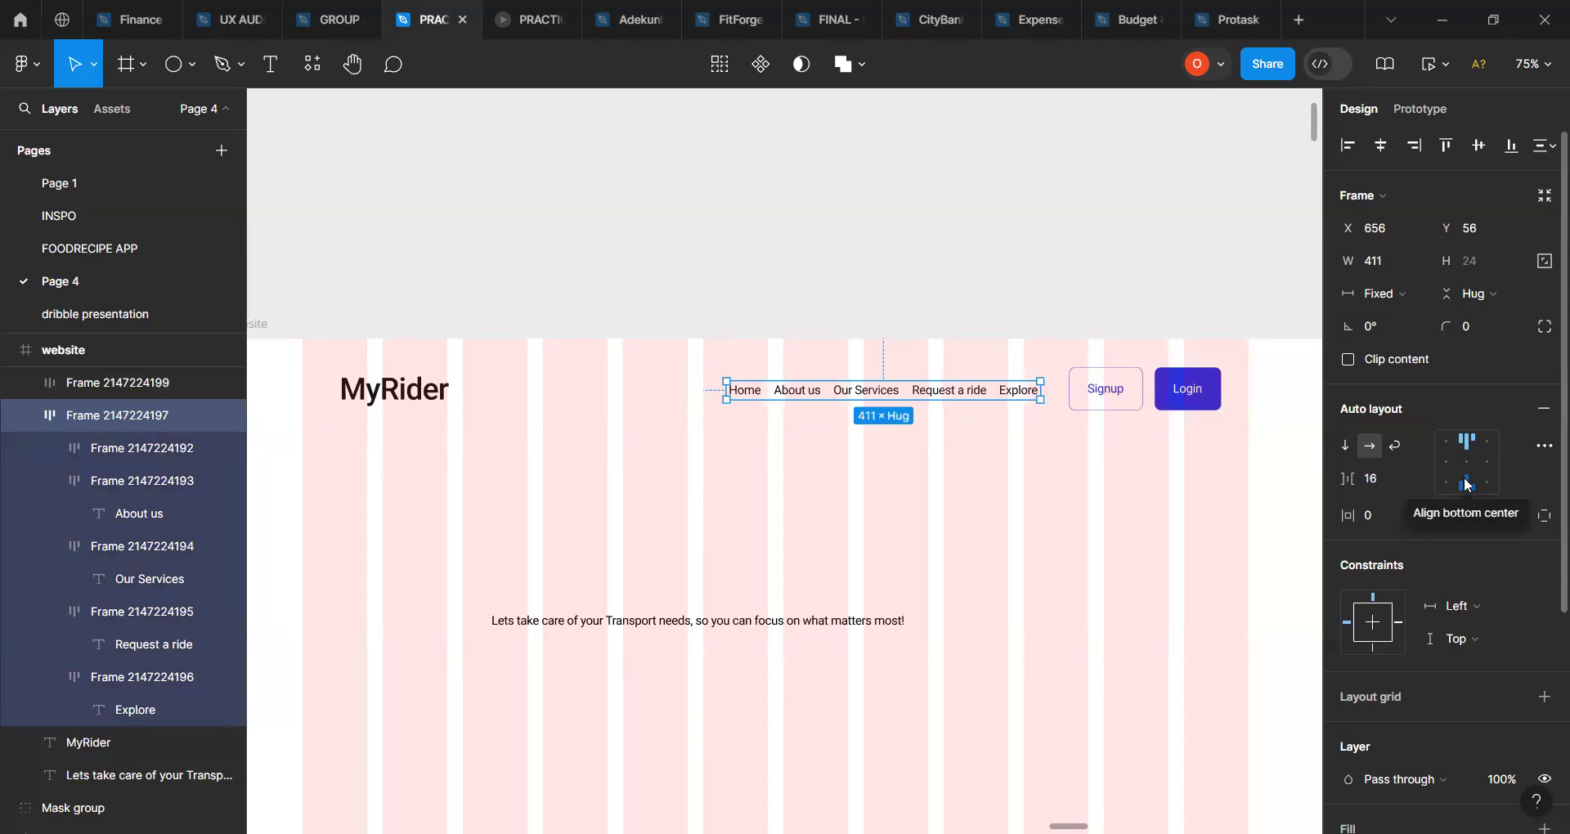
pyautogui.click(1461, 448)
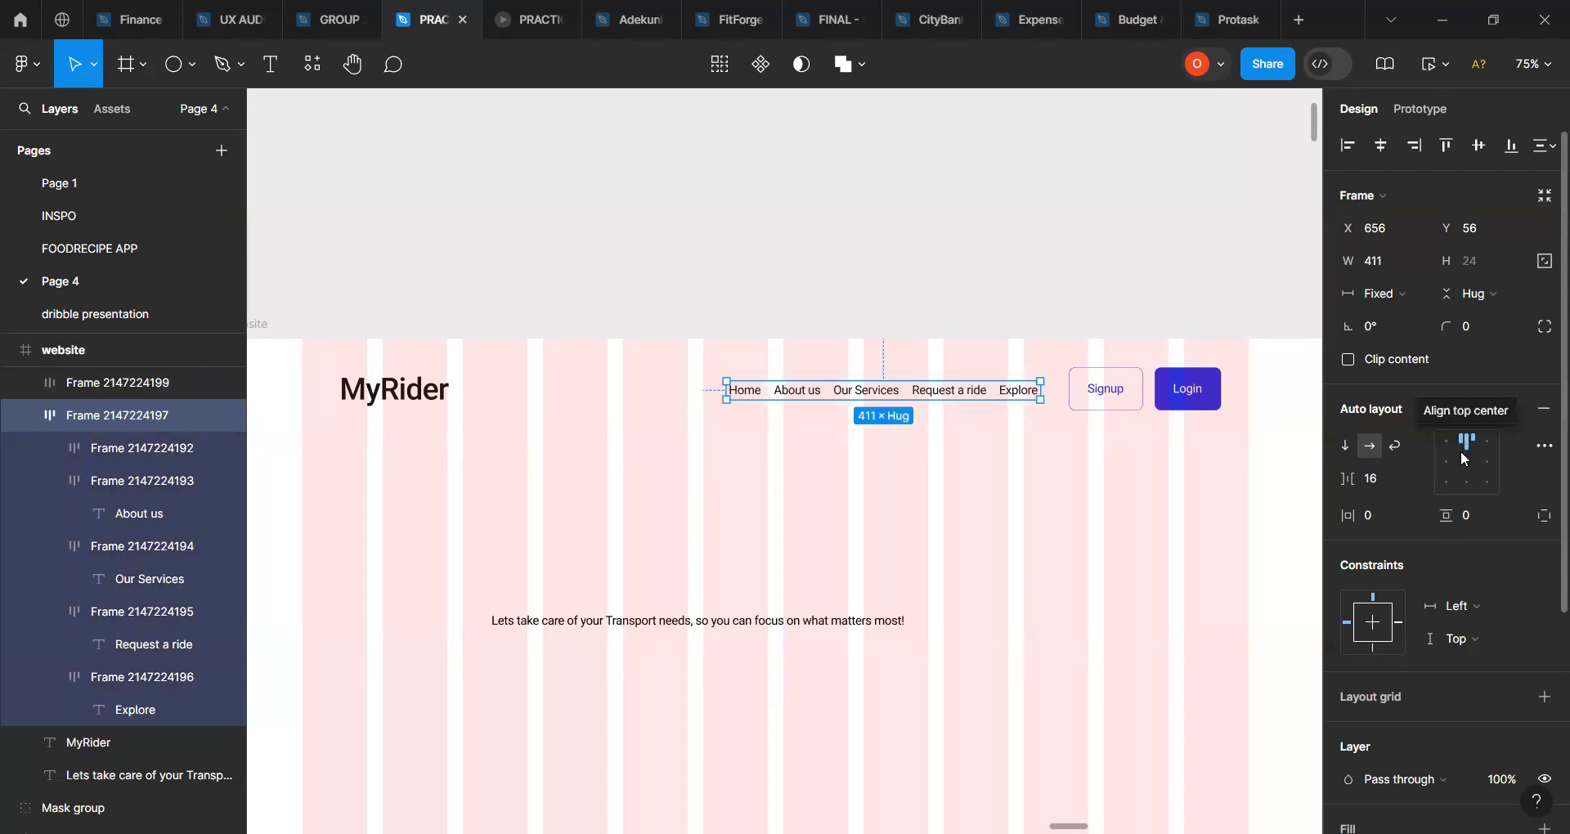
pyautogui.click(1463, 444)
# Step: Combine the MyRider logo, navigation links and Signup and Login buttons into one horizontal auto layout frame
pyautogui.click(401, 401)
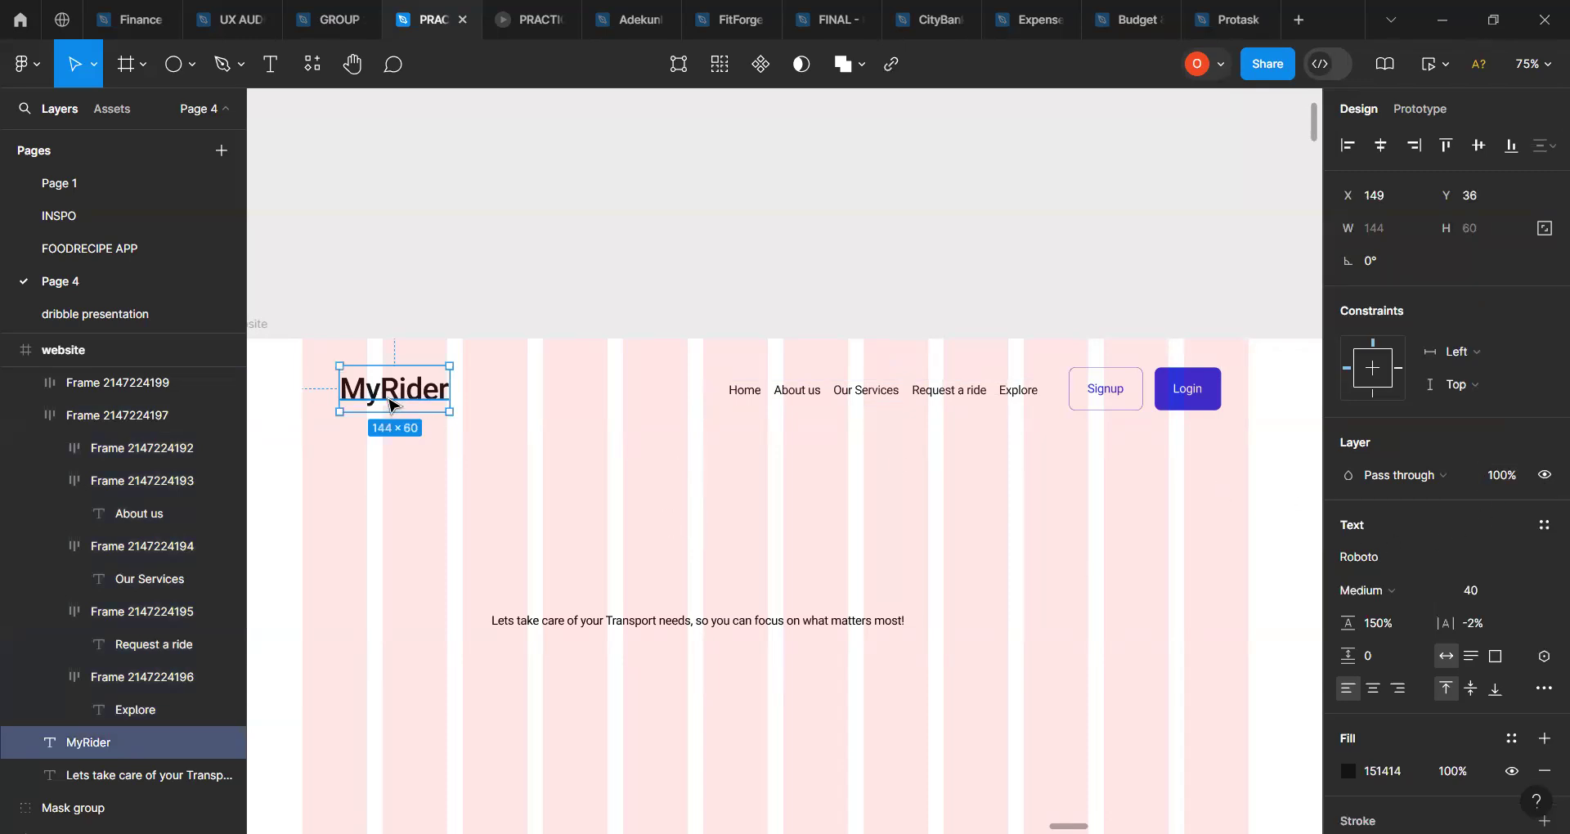
pyautogui.click(1157, 381)
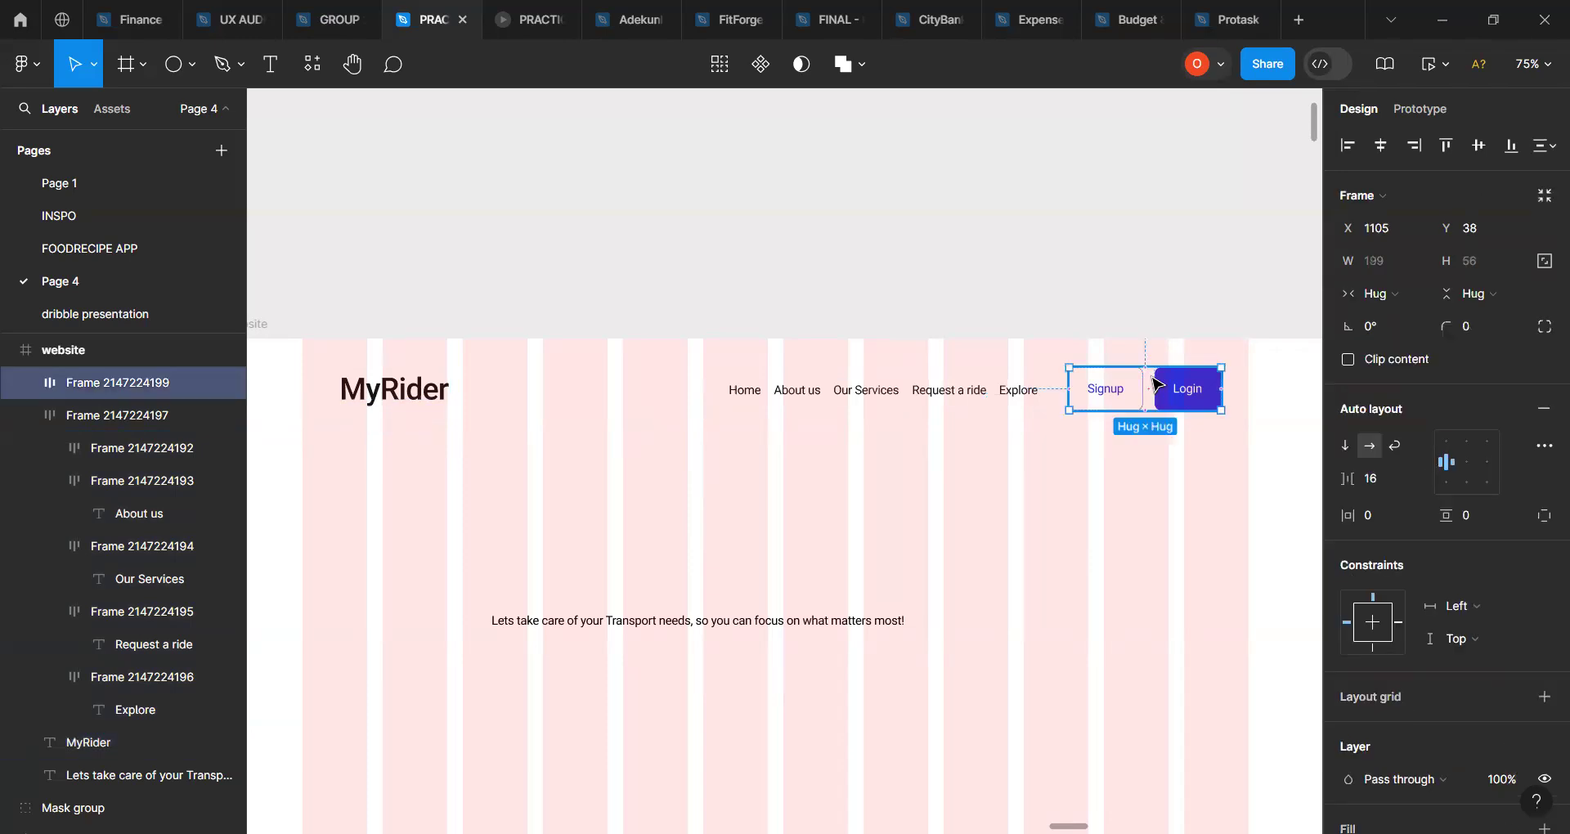
pyautogui.keyDown('shift'); pyautogui.click(984, 385); pyautogui.keyUp('shift')
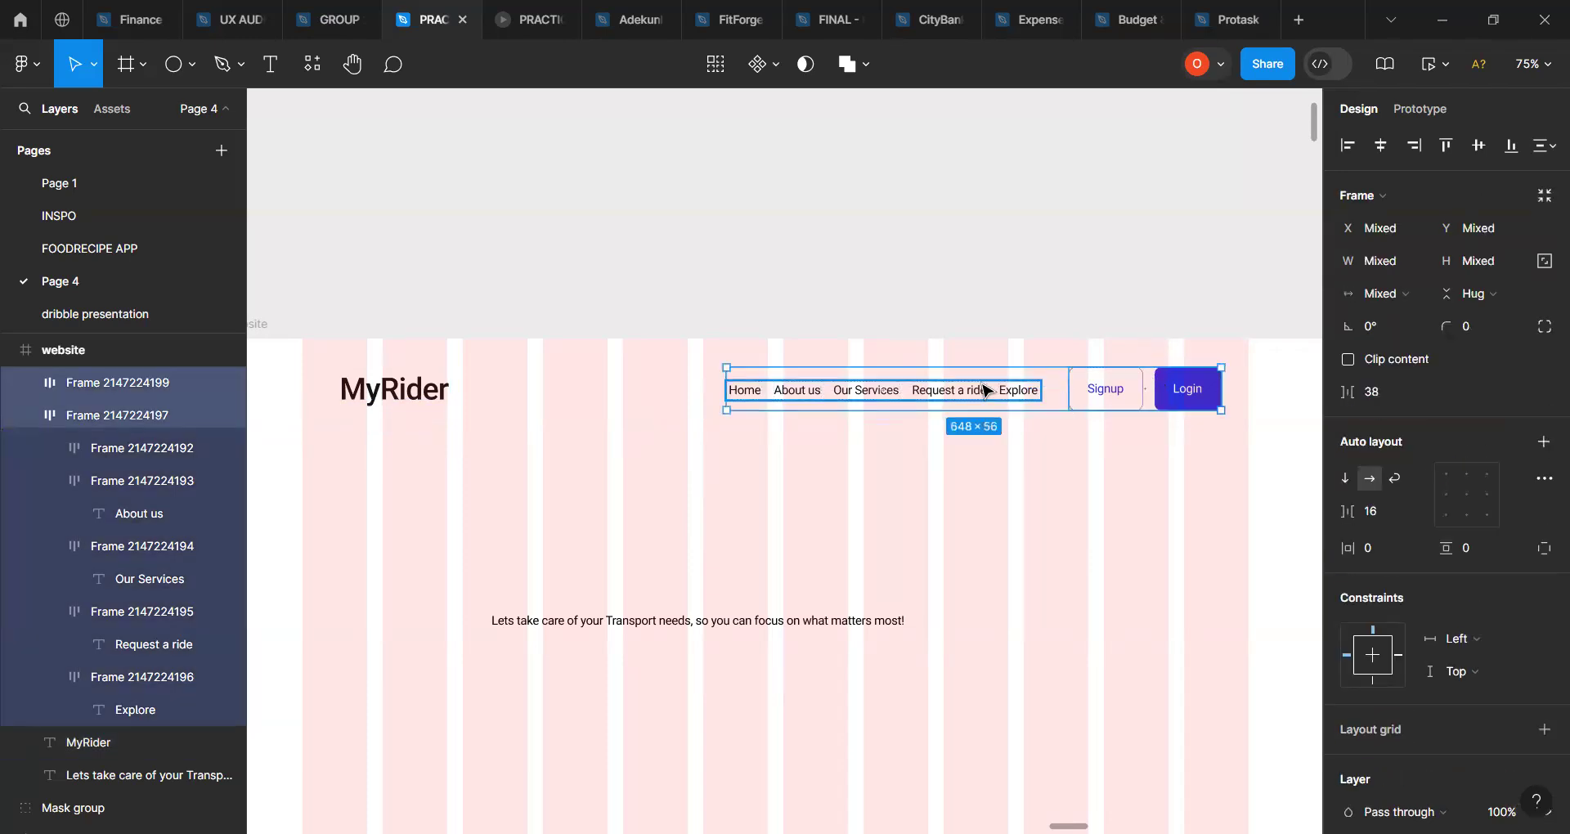
pyautogui.keyDown('shift'); pyautogui.click(434, 389); pyautogui.keyUp('shift')
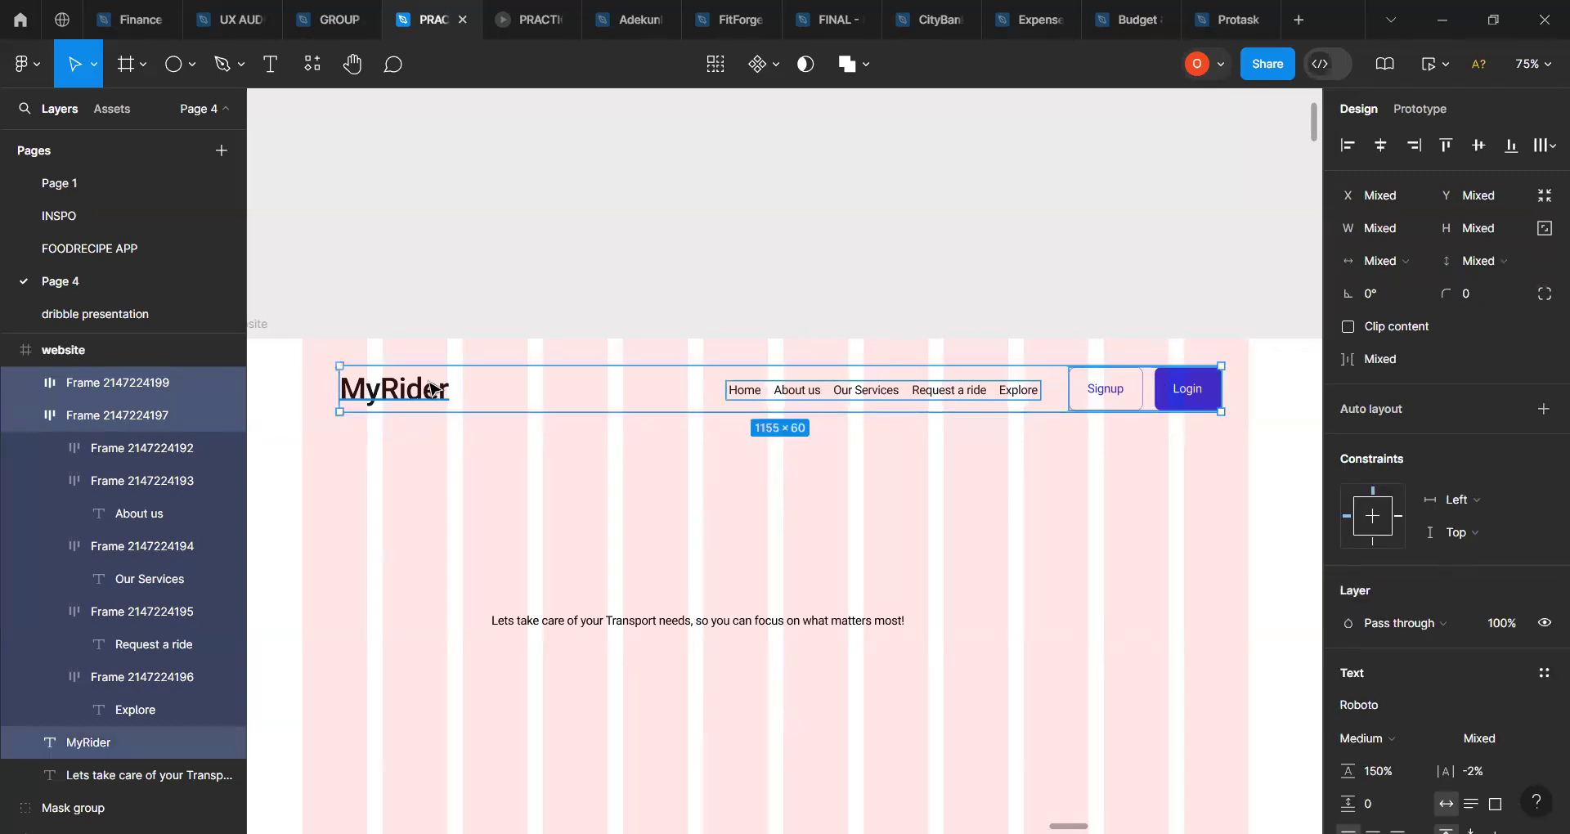
pyautogui.hotkey('shift', 'a')
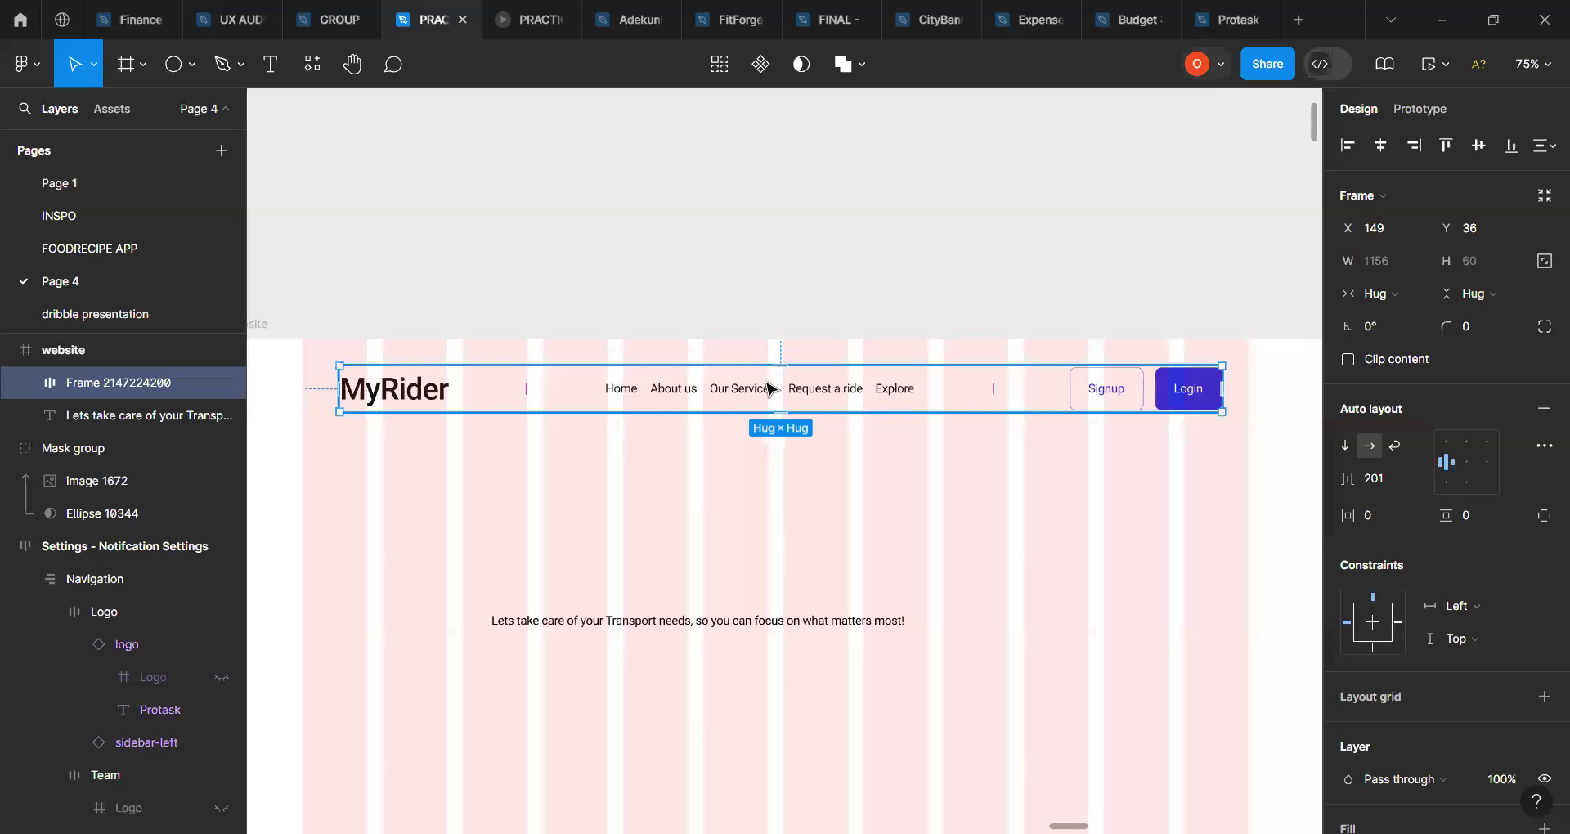
# Step: Set the MyRider logo text's width to fill its container in the header frame
pyautogui.doubleClick(850, 397)
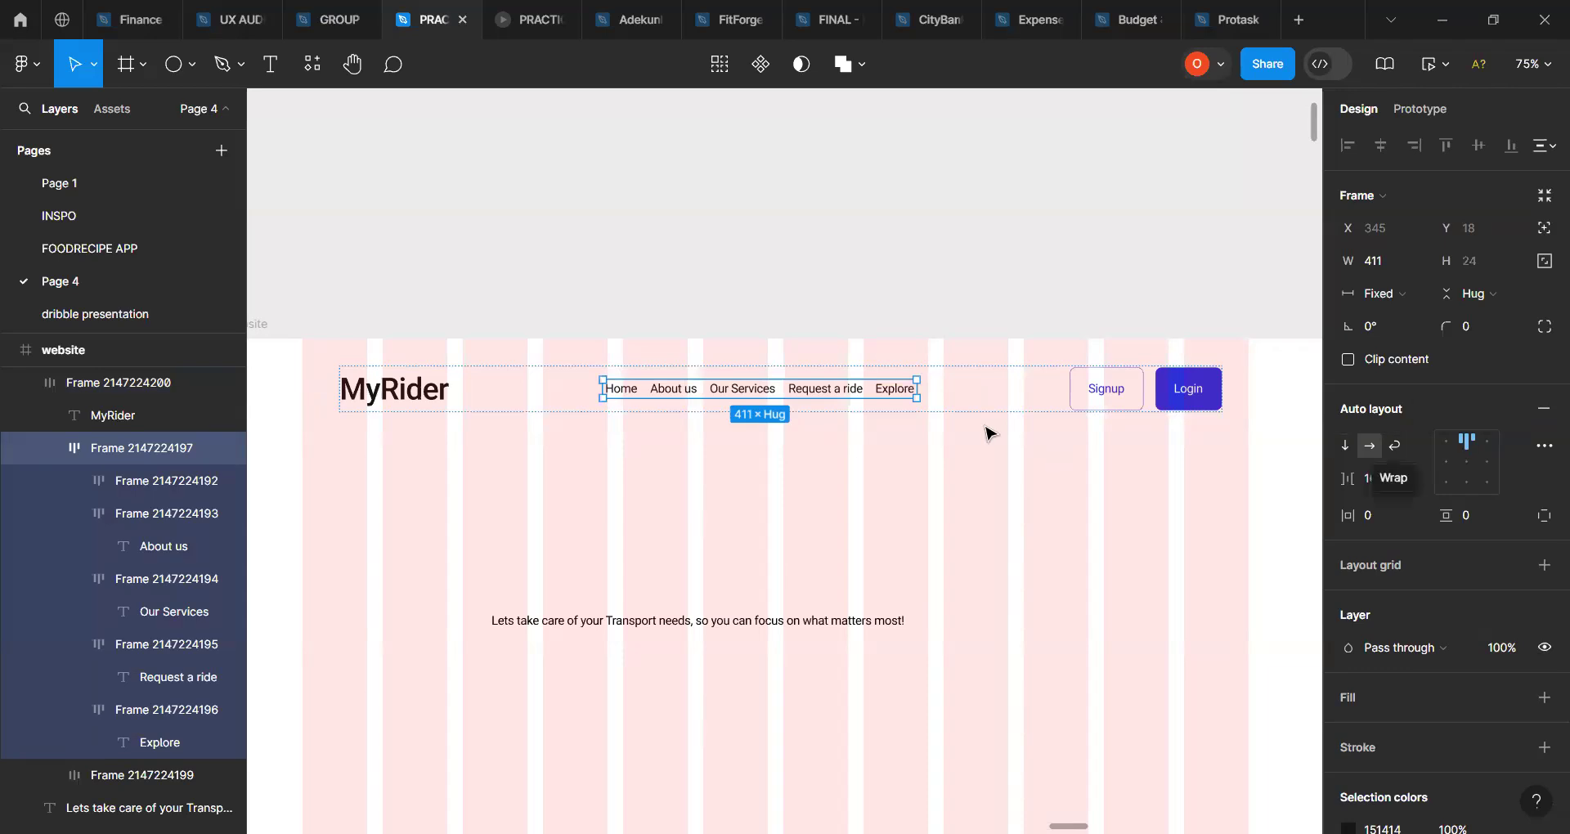
pyautogui.click(961, 407)
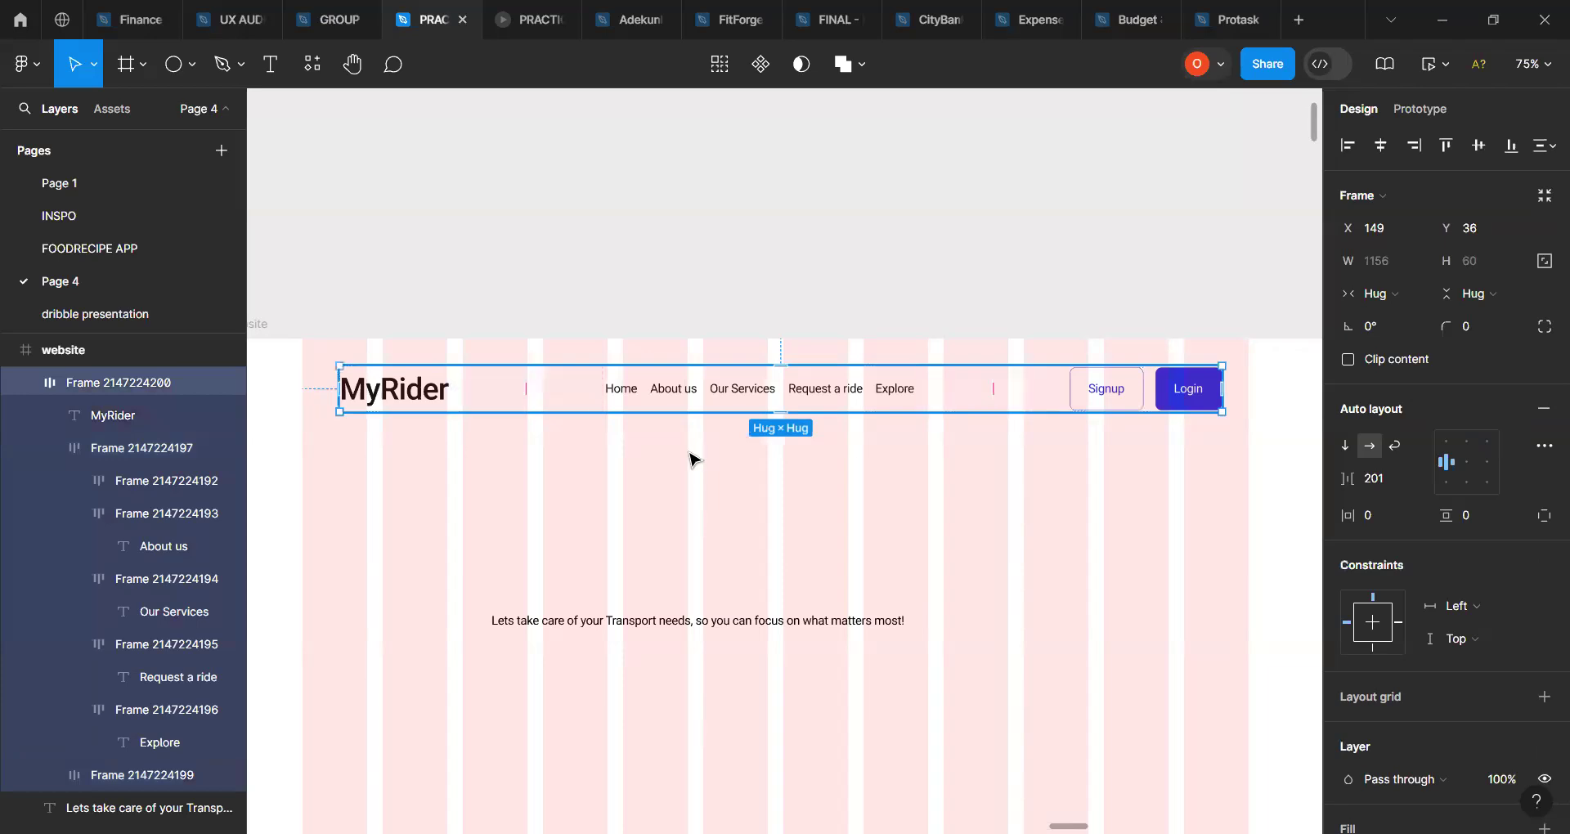
pyautogui.click(398, 398)
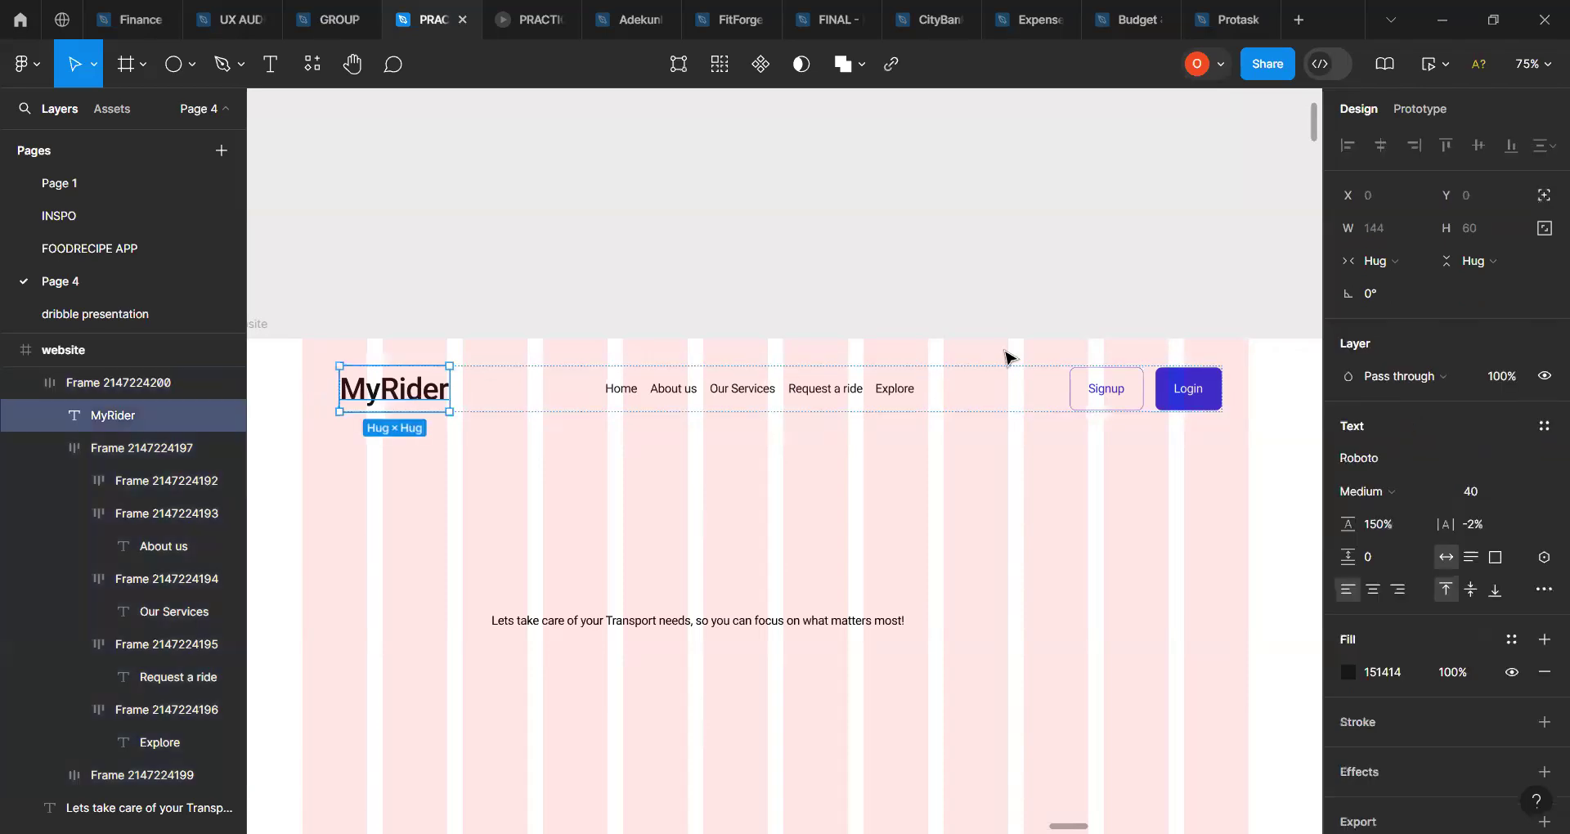
pyautogui.click(1387, 262)
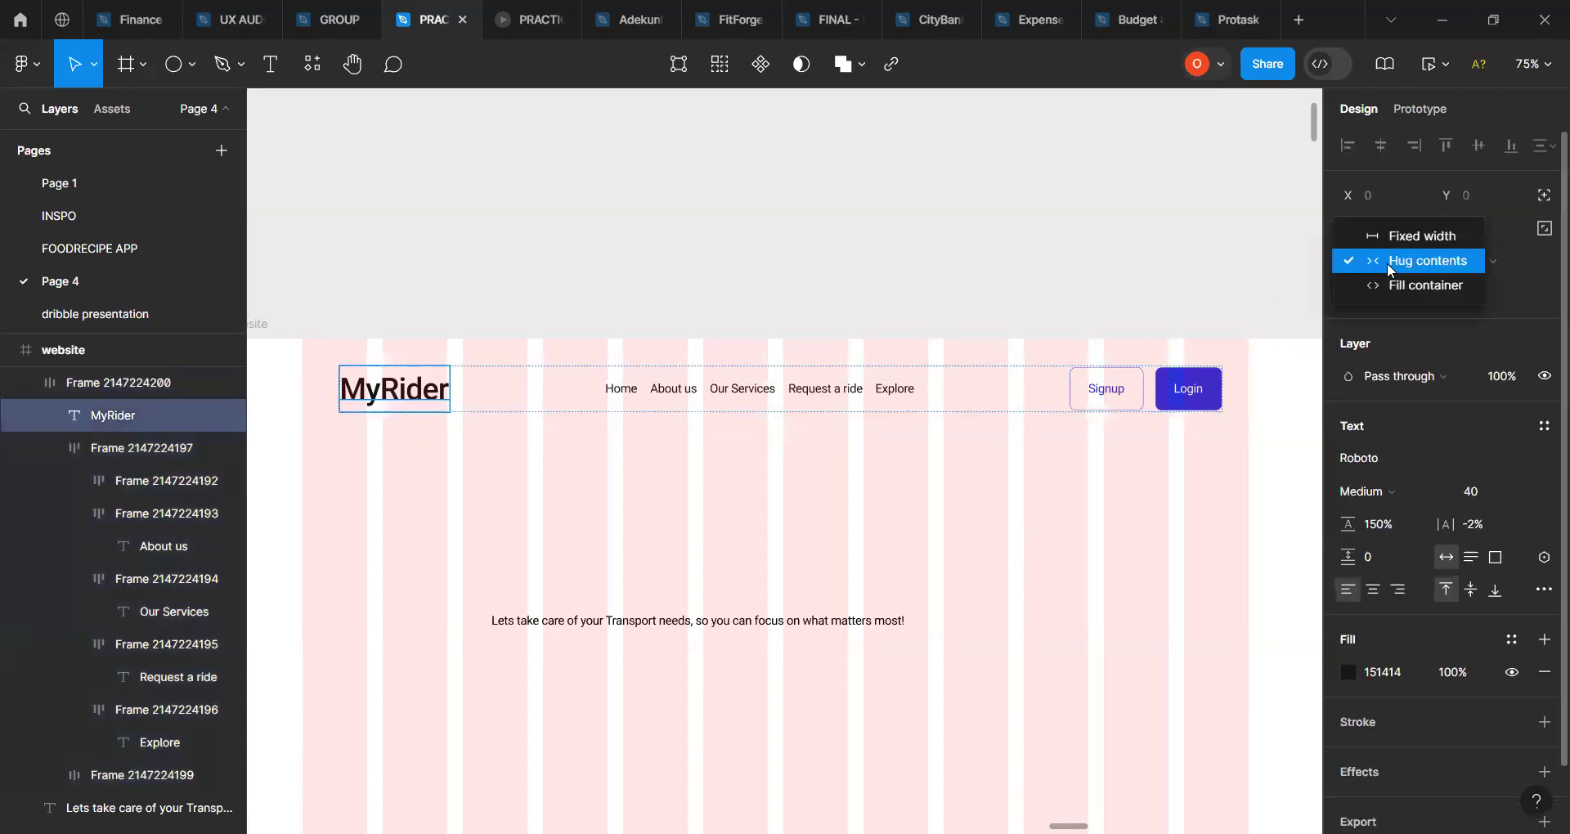
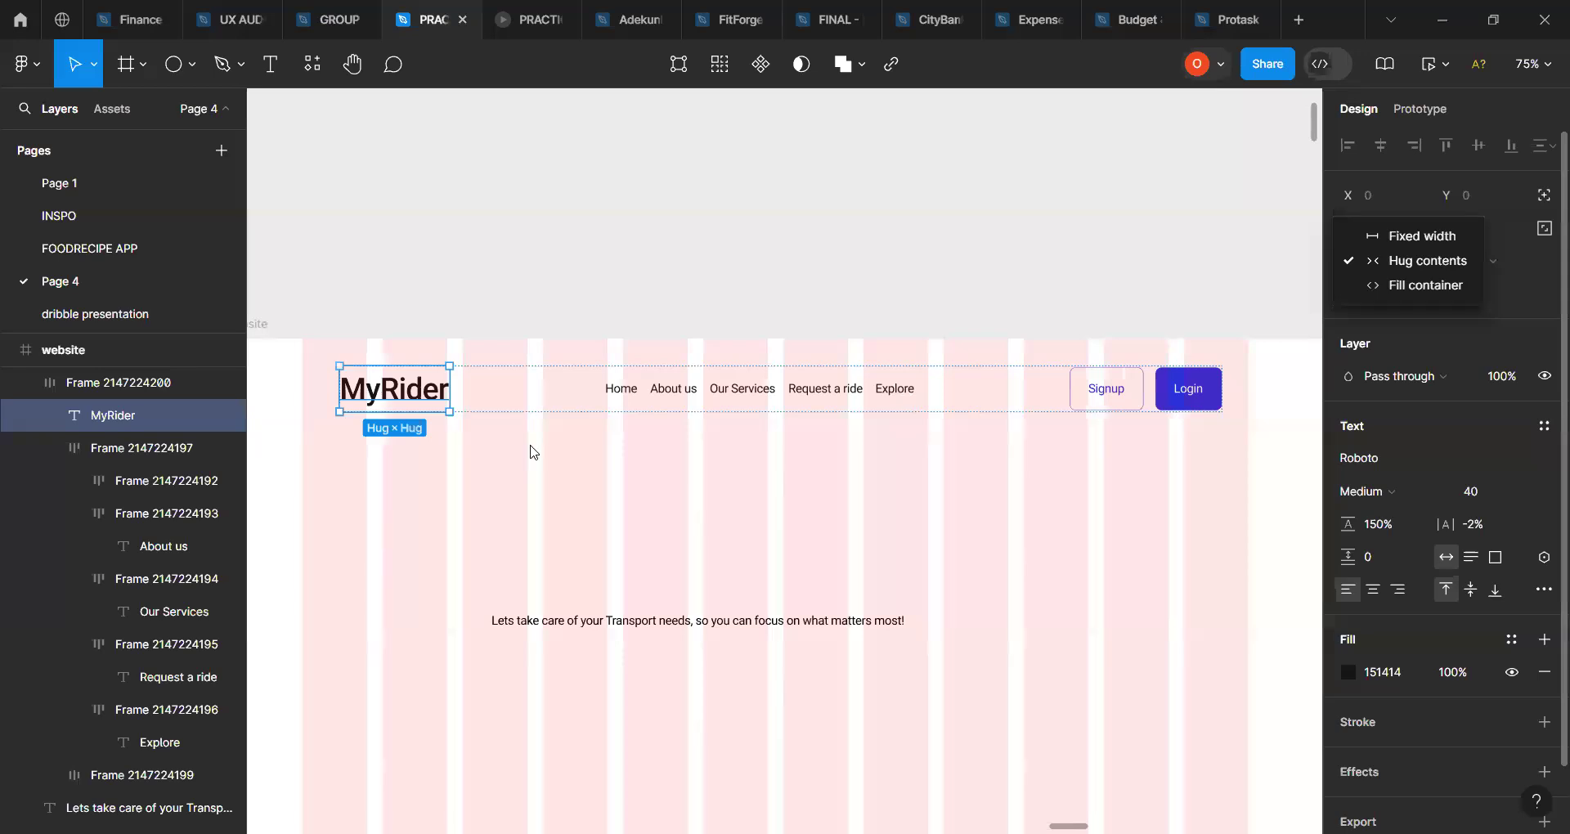
pyautogui.click(1429, 286)
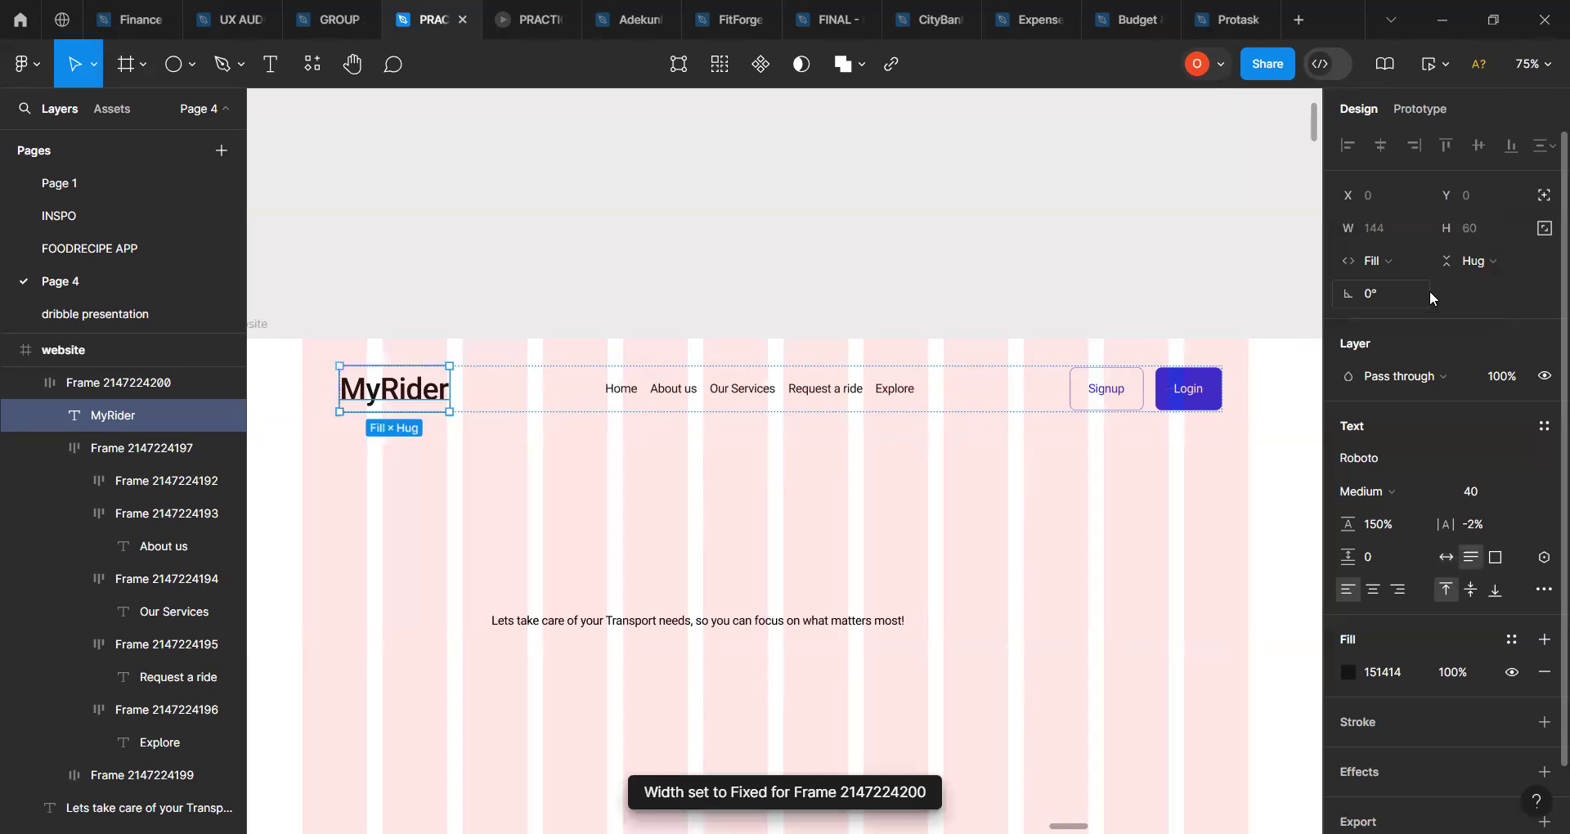
# Step: Set the navigation links frame's width to fill container
pyautogui.click(753, 398)
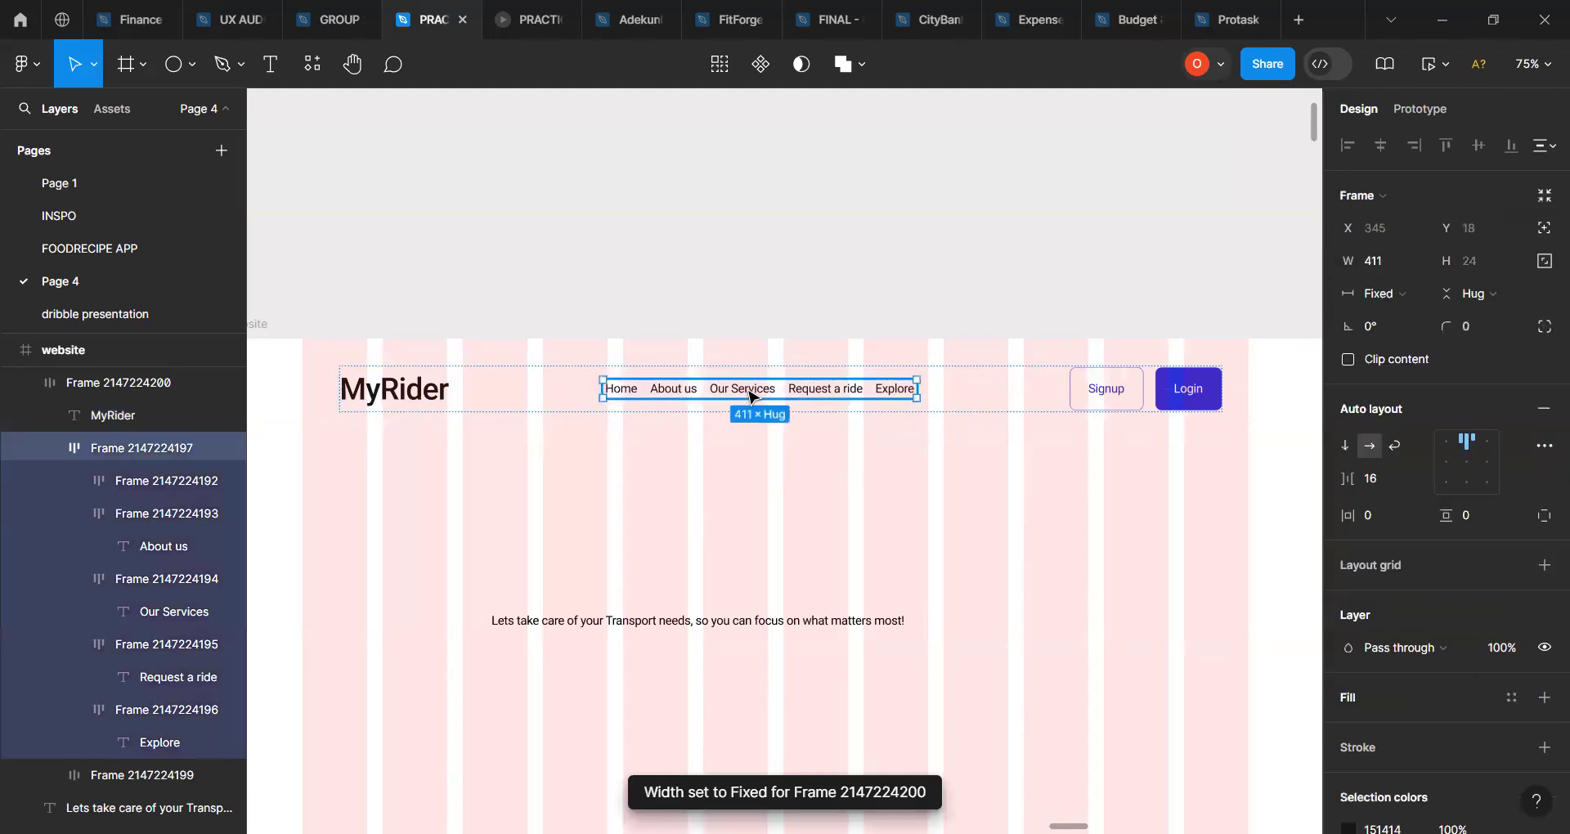
pyautogui.click(1404, 292)
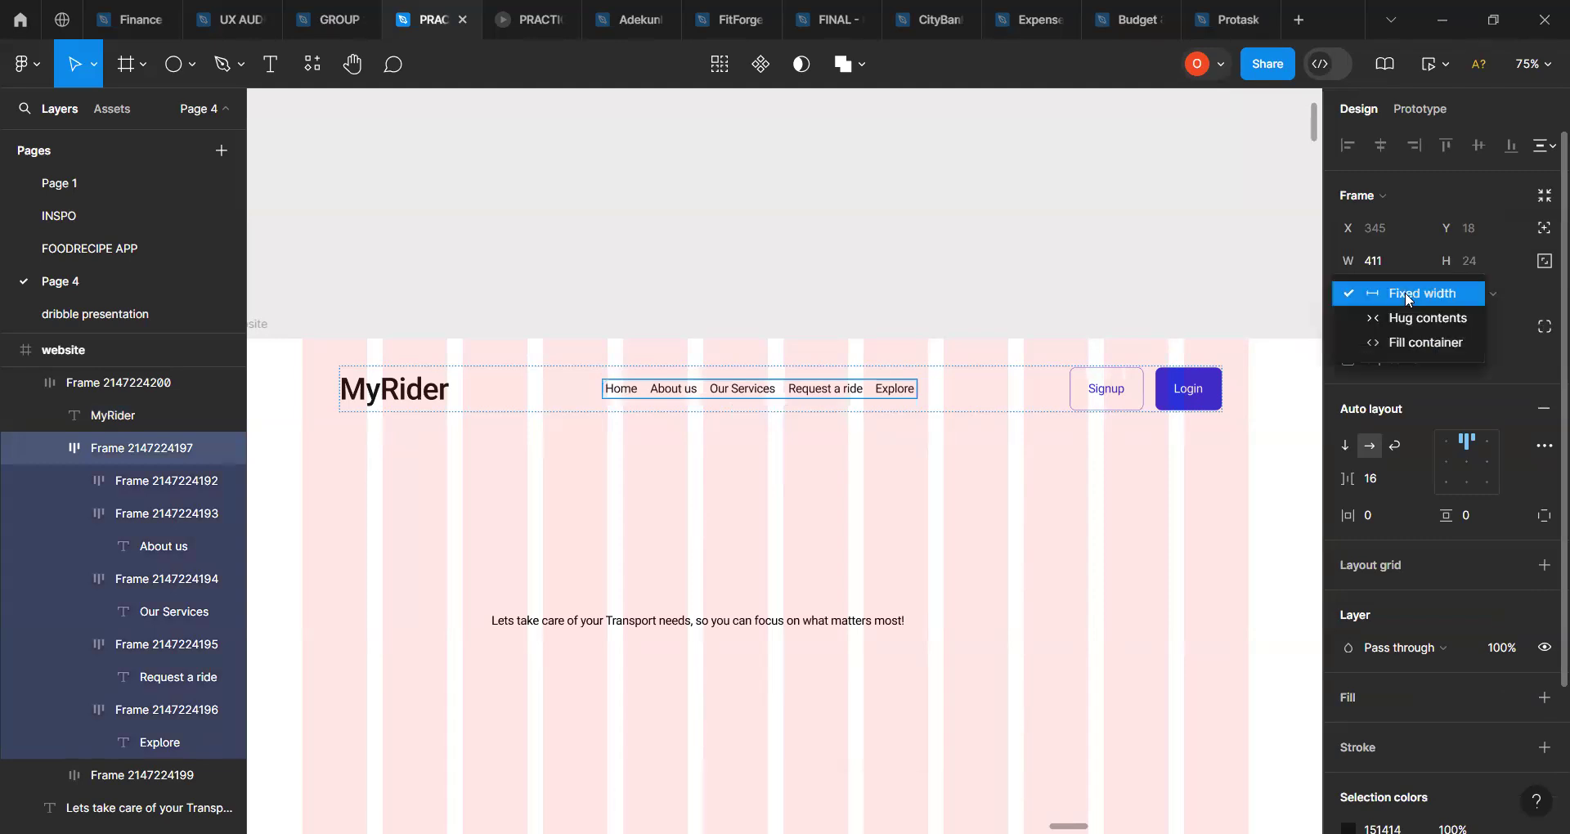
pyautogui.click(1410, 345)
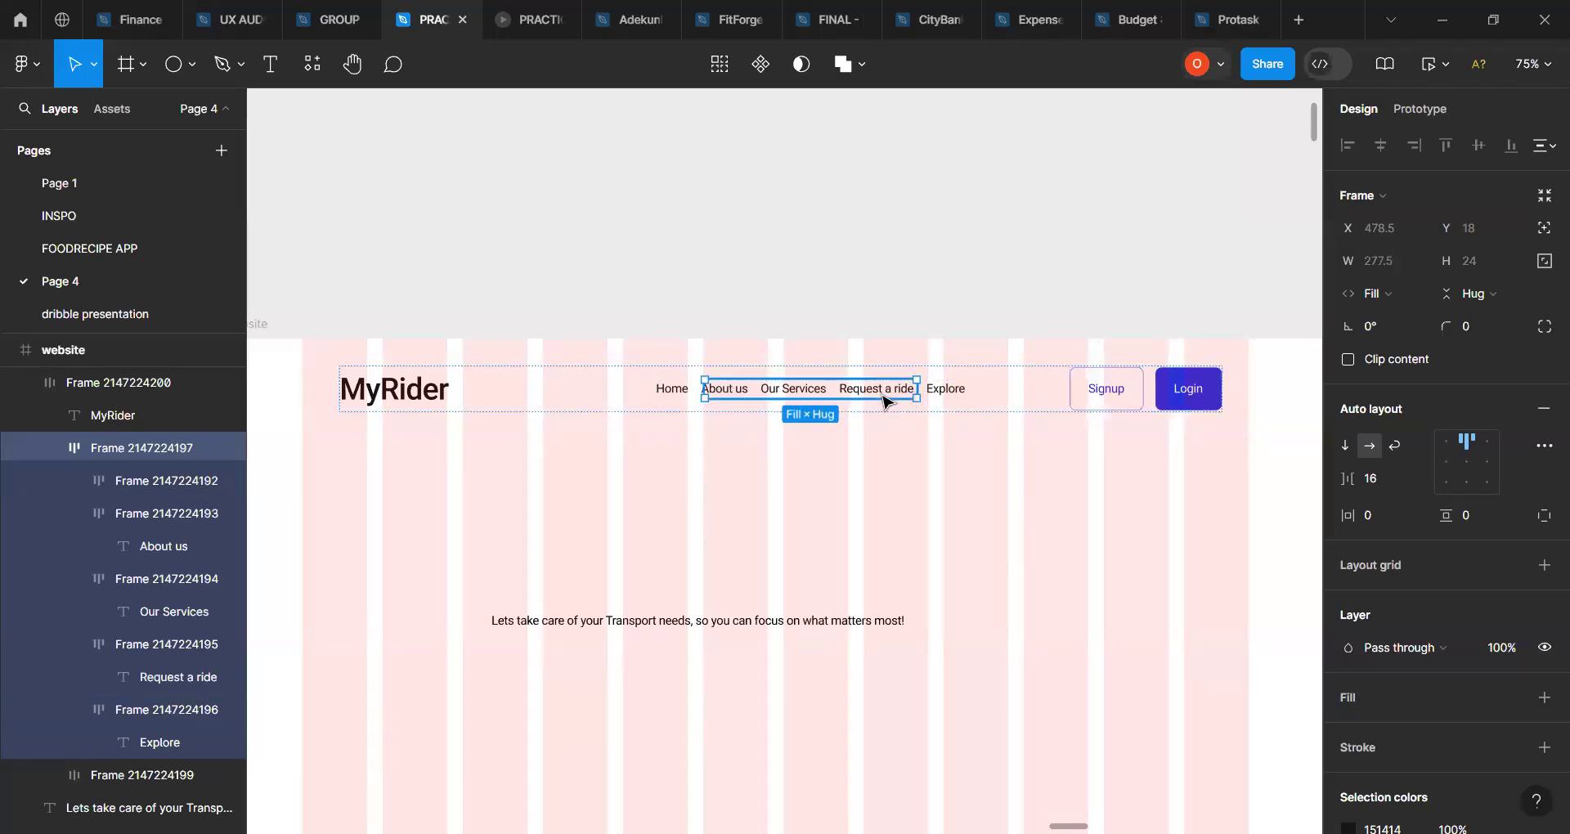
# Step: Align the navigation links to the top left of their frame and resize the frame to a fixed width of about 413
pyautogui.click(1446, 446)
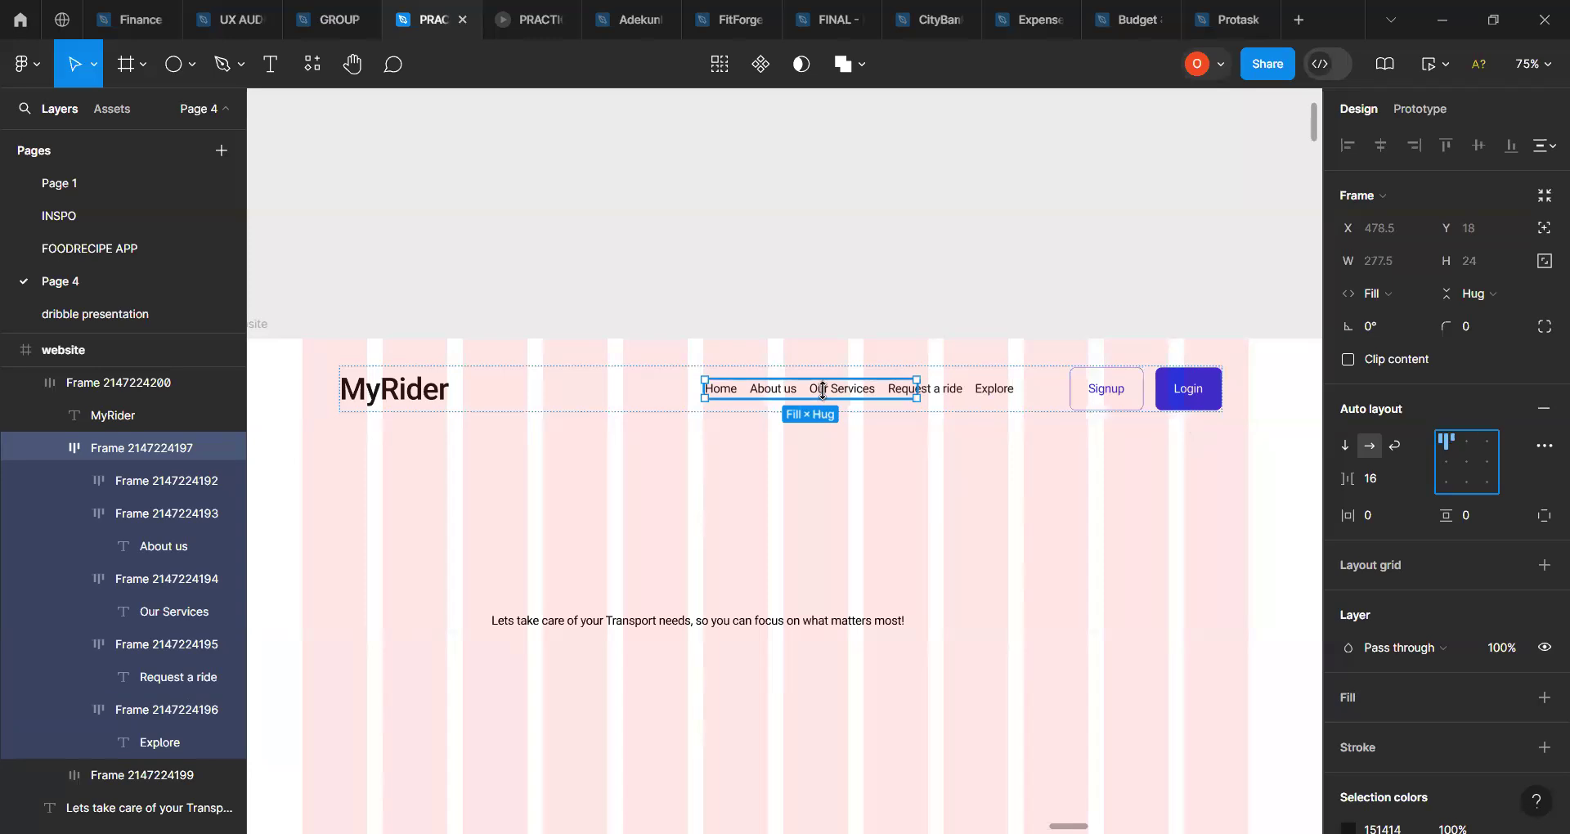
pyautogui.moveTo(917, 390); pyautogui.dragTo(1034, 401)
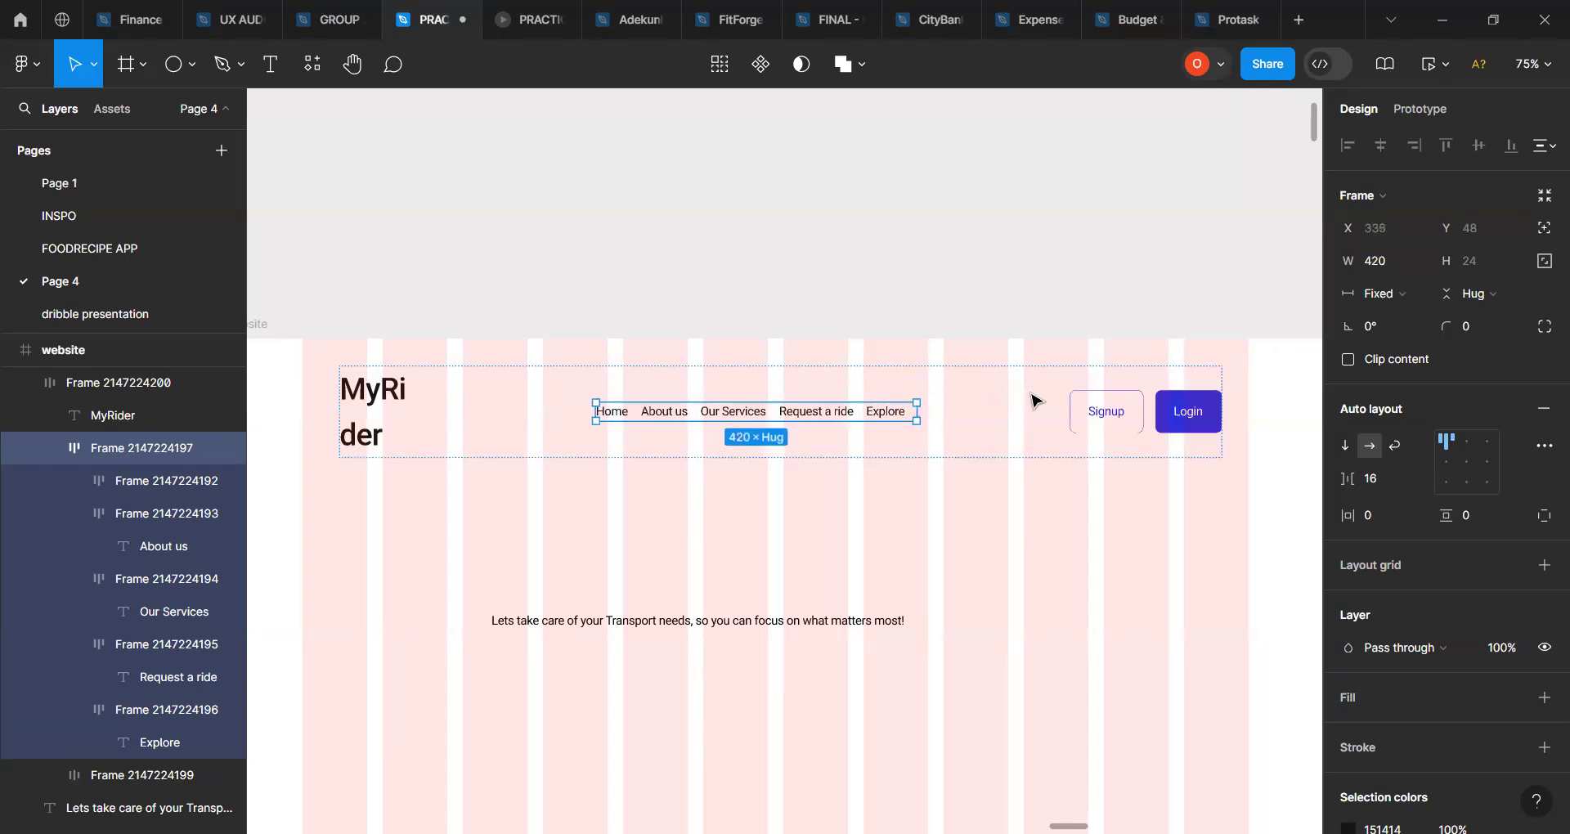
pyautogui.moveTo(916, 411); pyautogui.dragTo(907, 411)
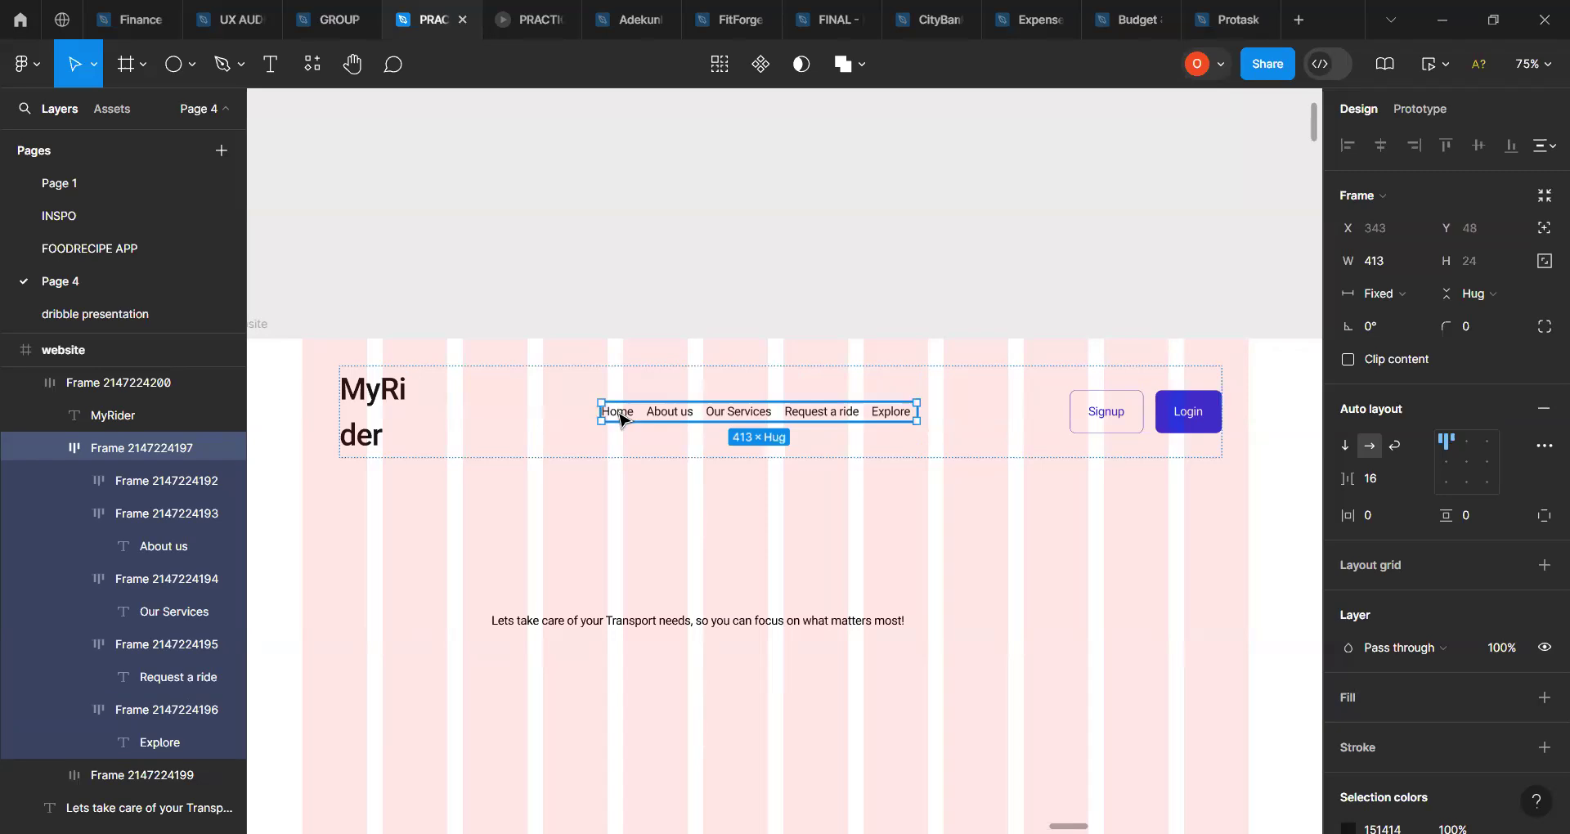
# Step: Examine the sizing and alignment of the individual navigation links, their parent frame and the rest of the header row
pyautogui.click(621, 420)
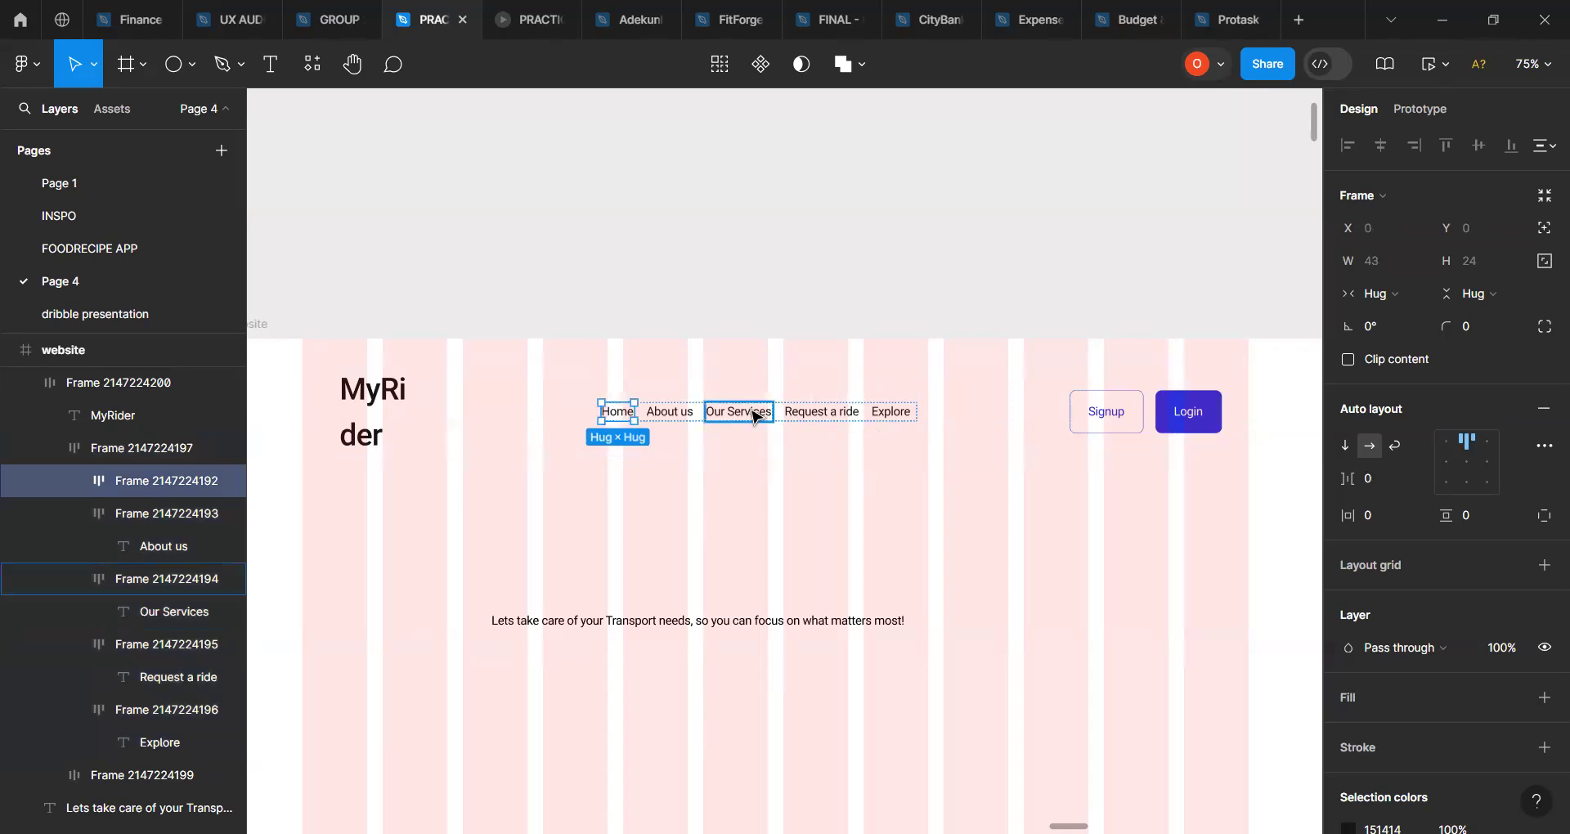
pyautogui.scroll(3, 787, 422)
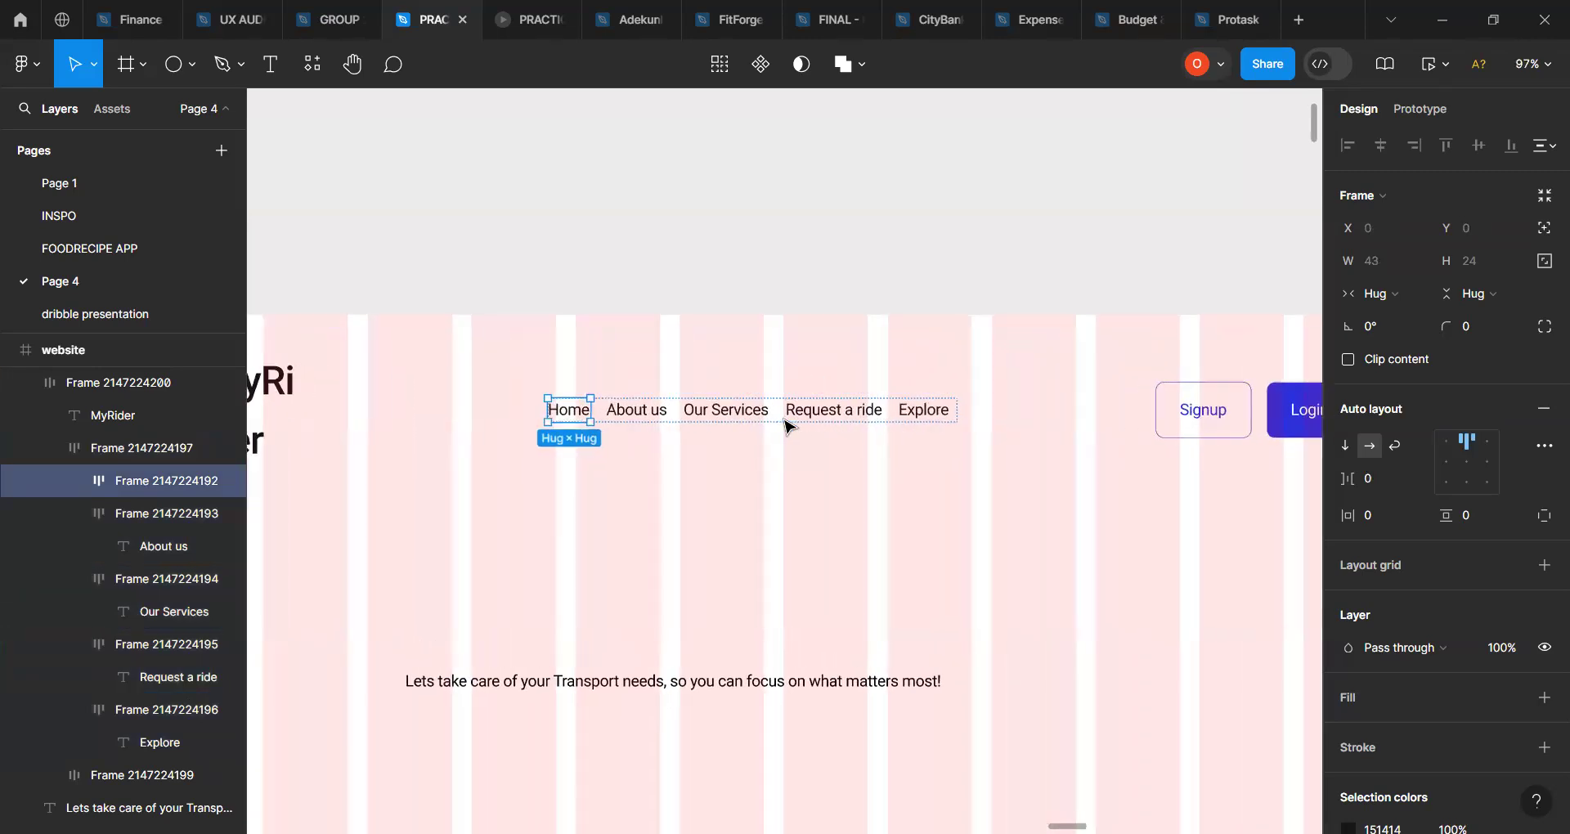
pyautogui.scroll(3, 787, 423)
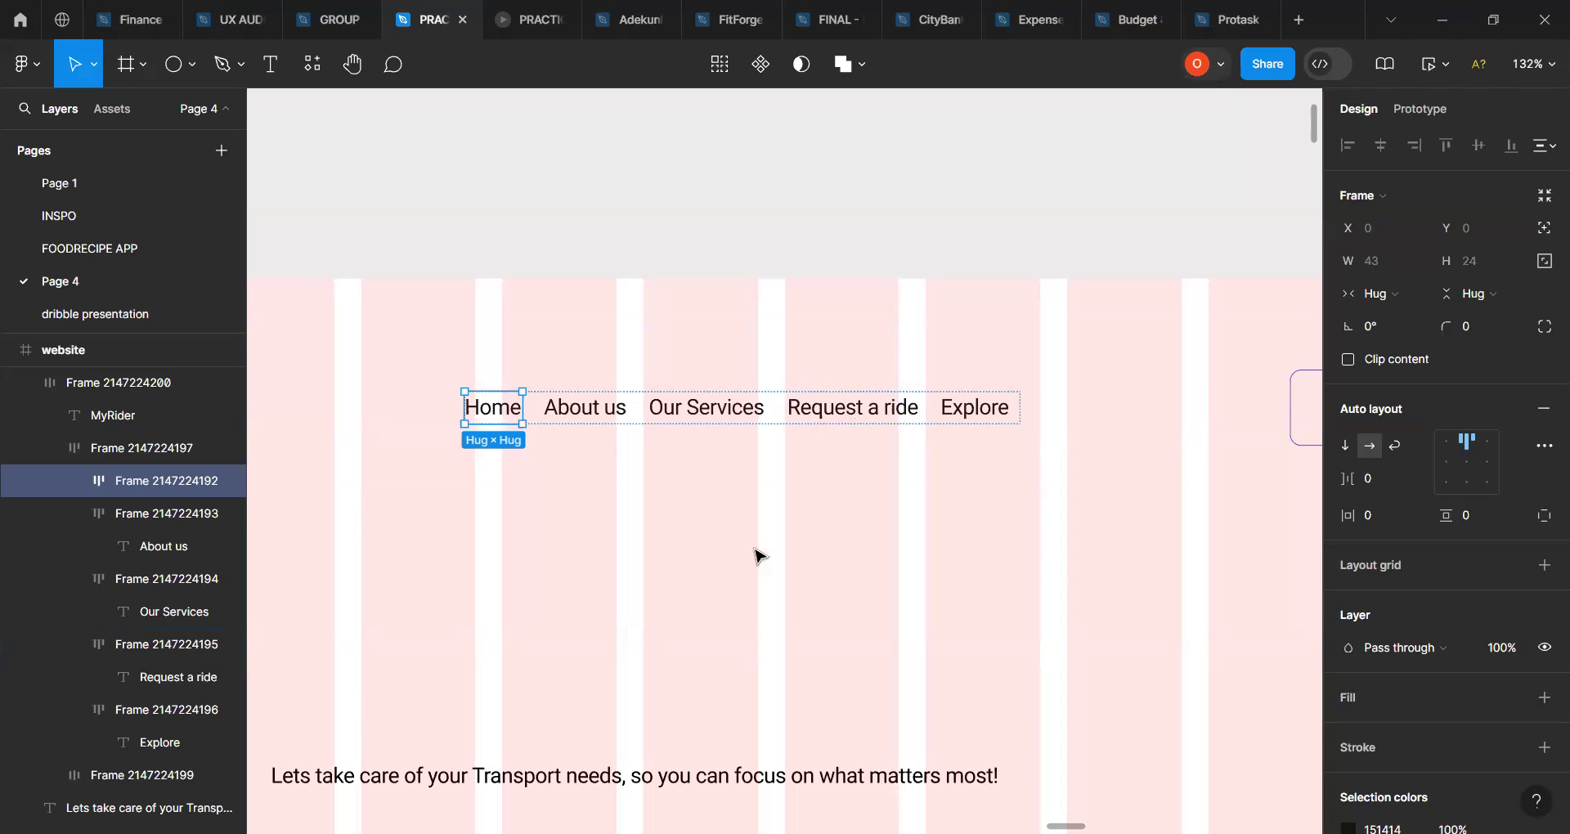
pyautogui.click(837, 418)
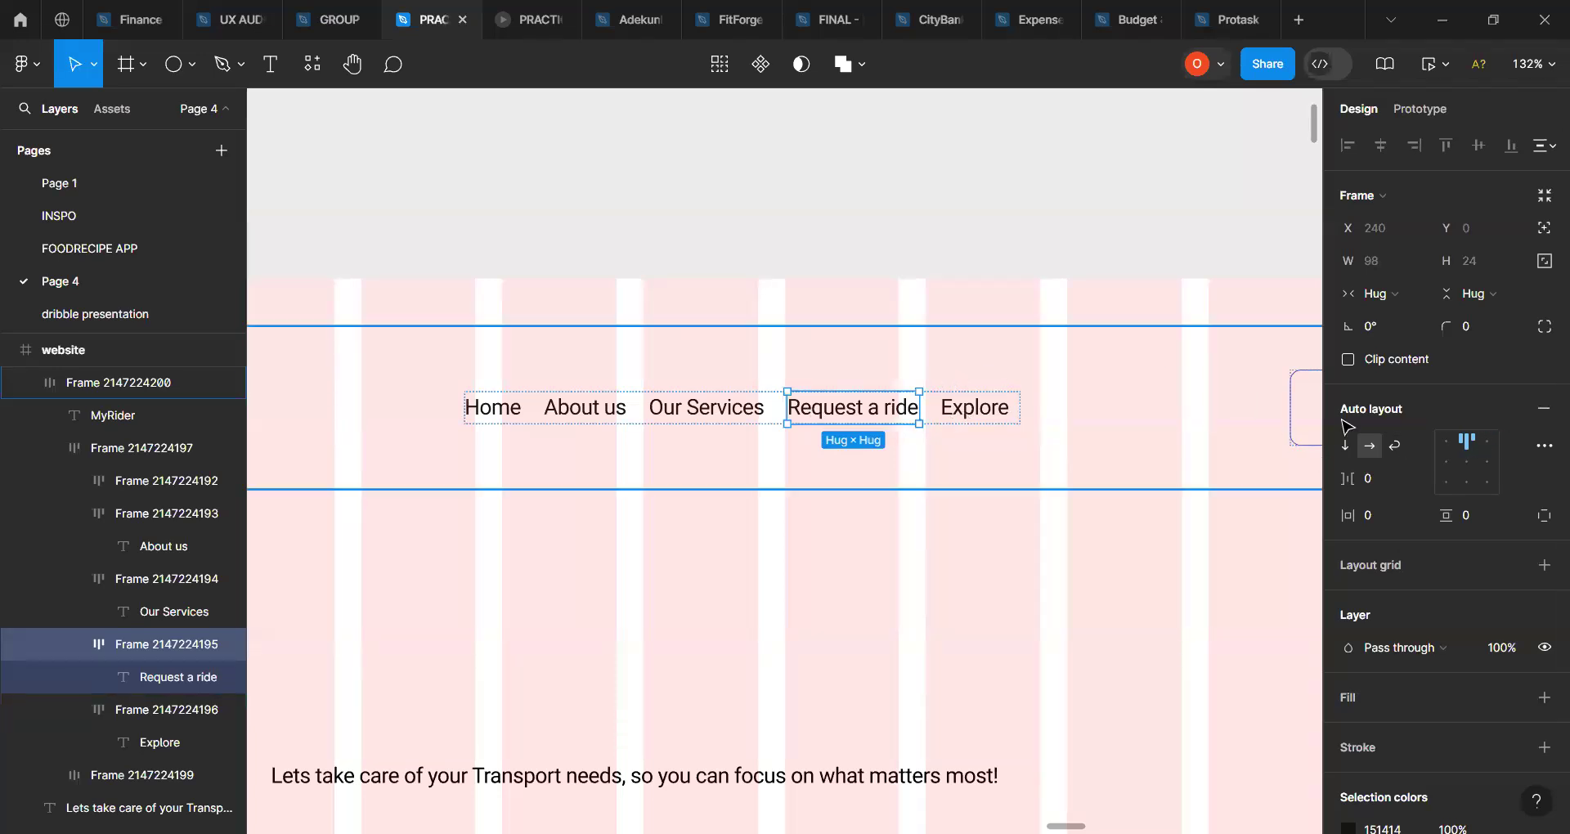
pyautogui.click(1466, 460)
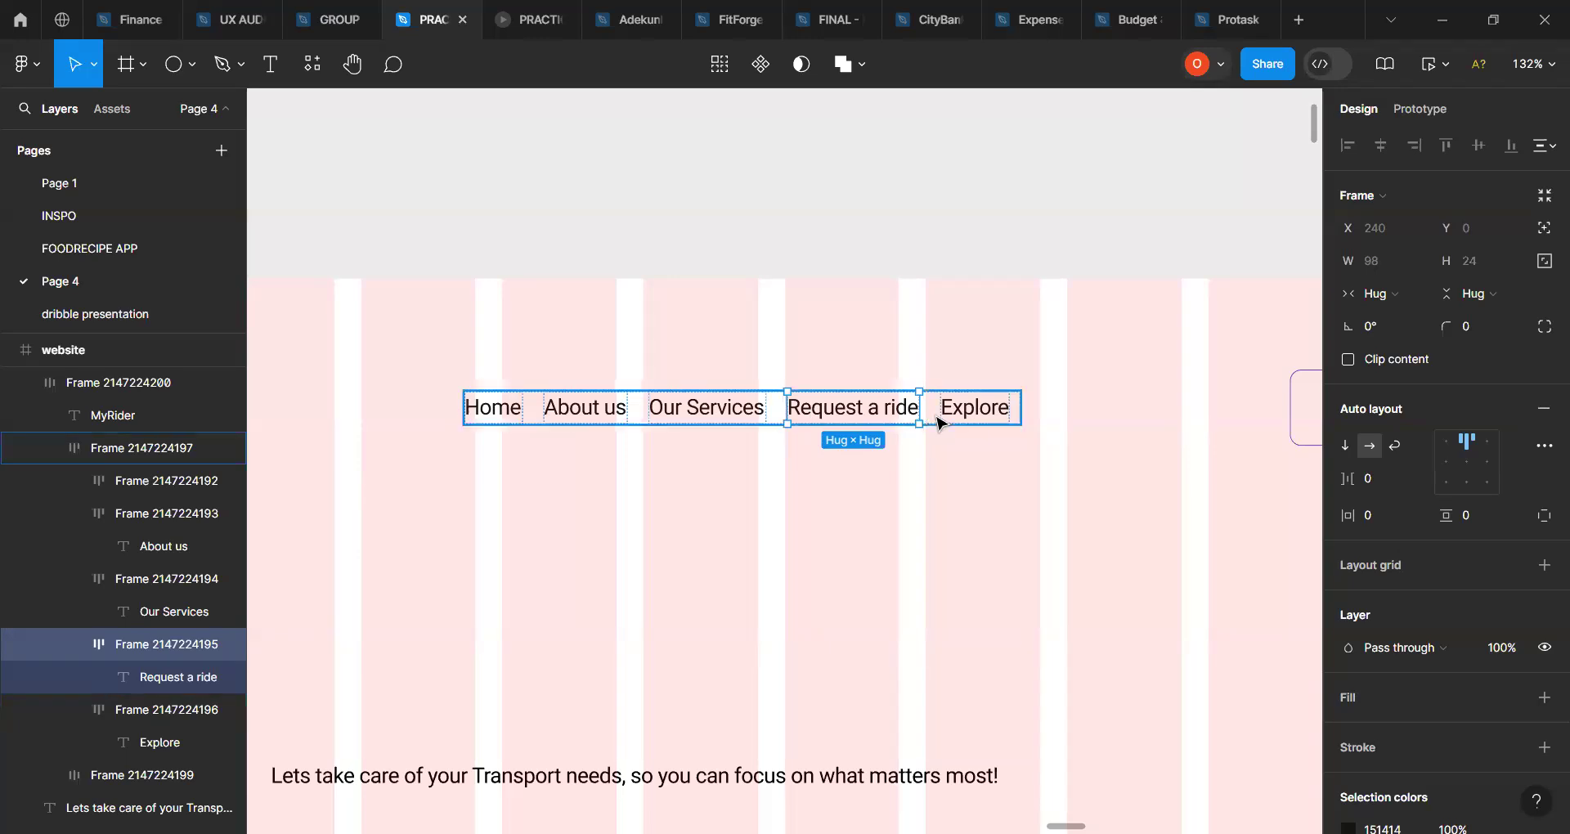
pyautogui.click(939, 422)
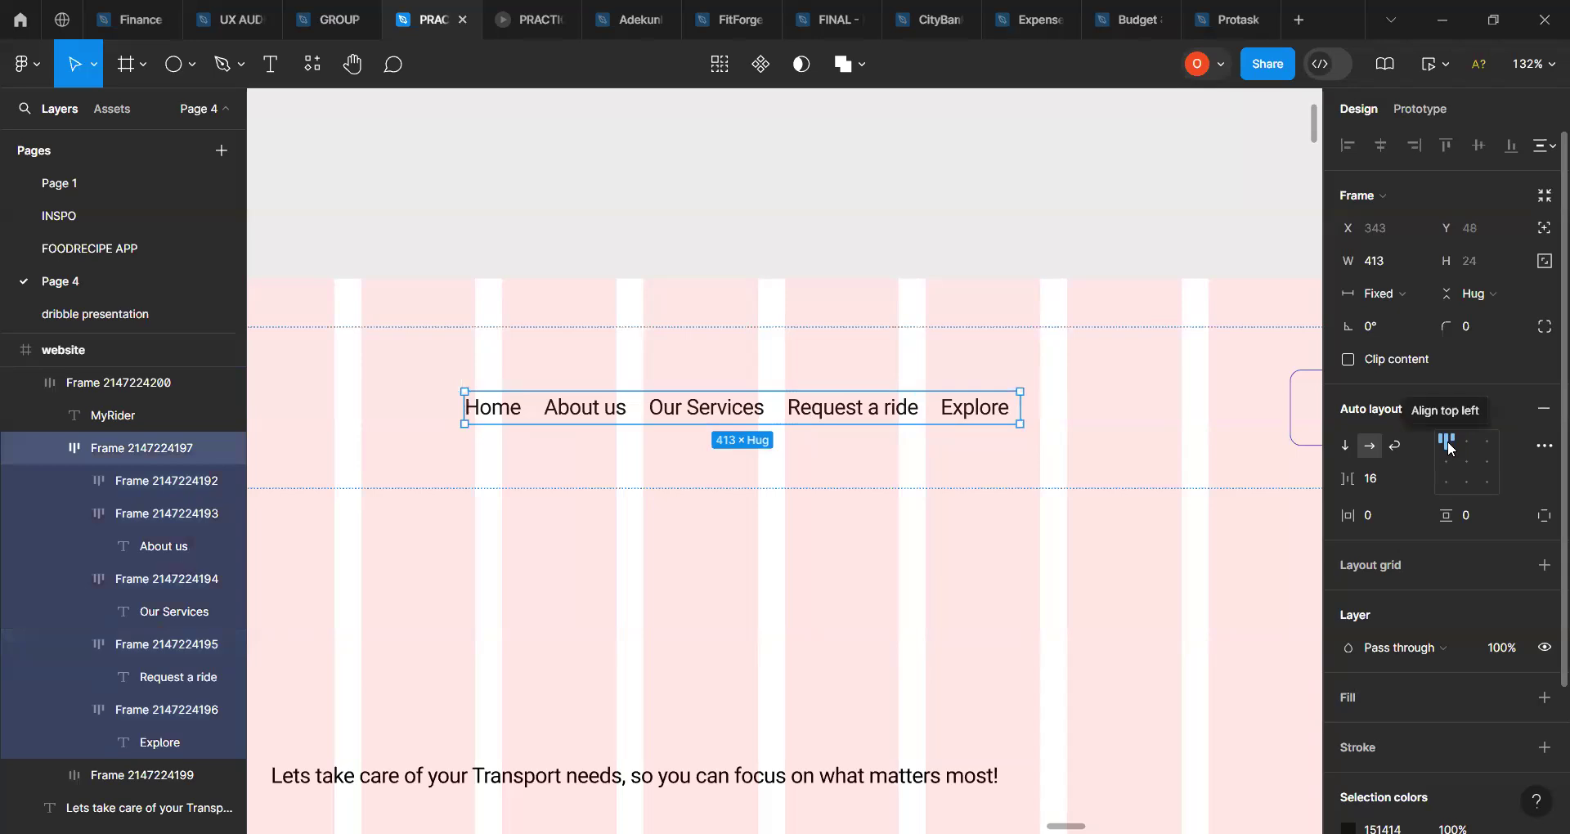
pyautogui.scroll(-2, 1115, 459)
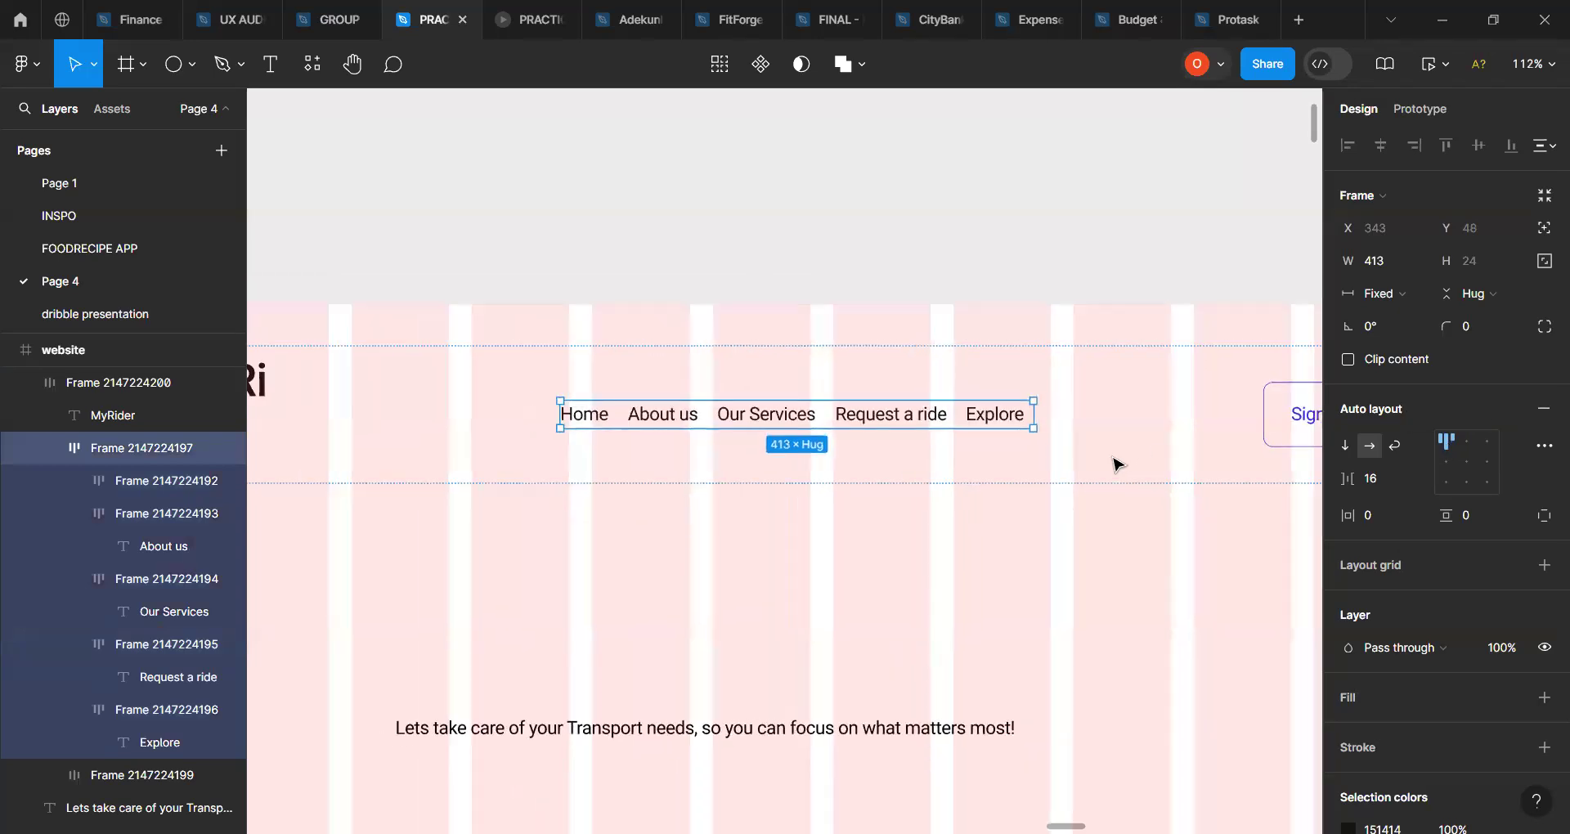
pyautogui.scroll(-2, 1116, 464)
pyautogui.scroll(-1, 1116, 464)
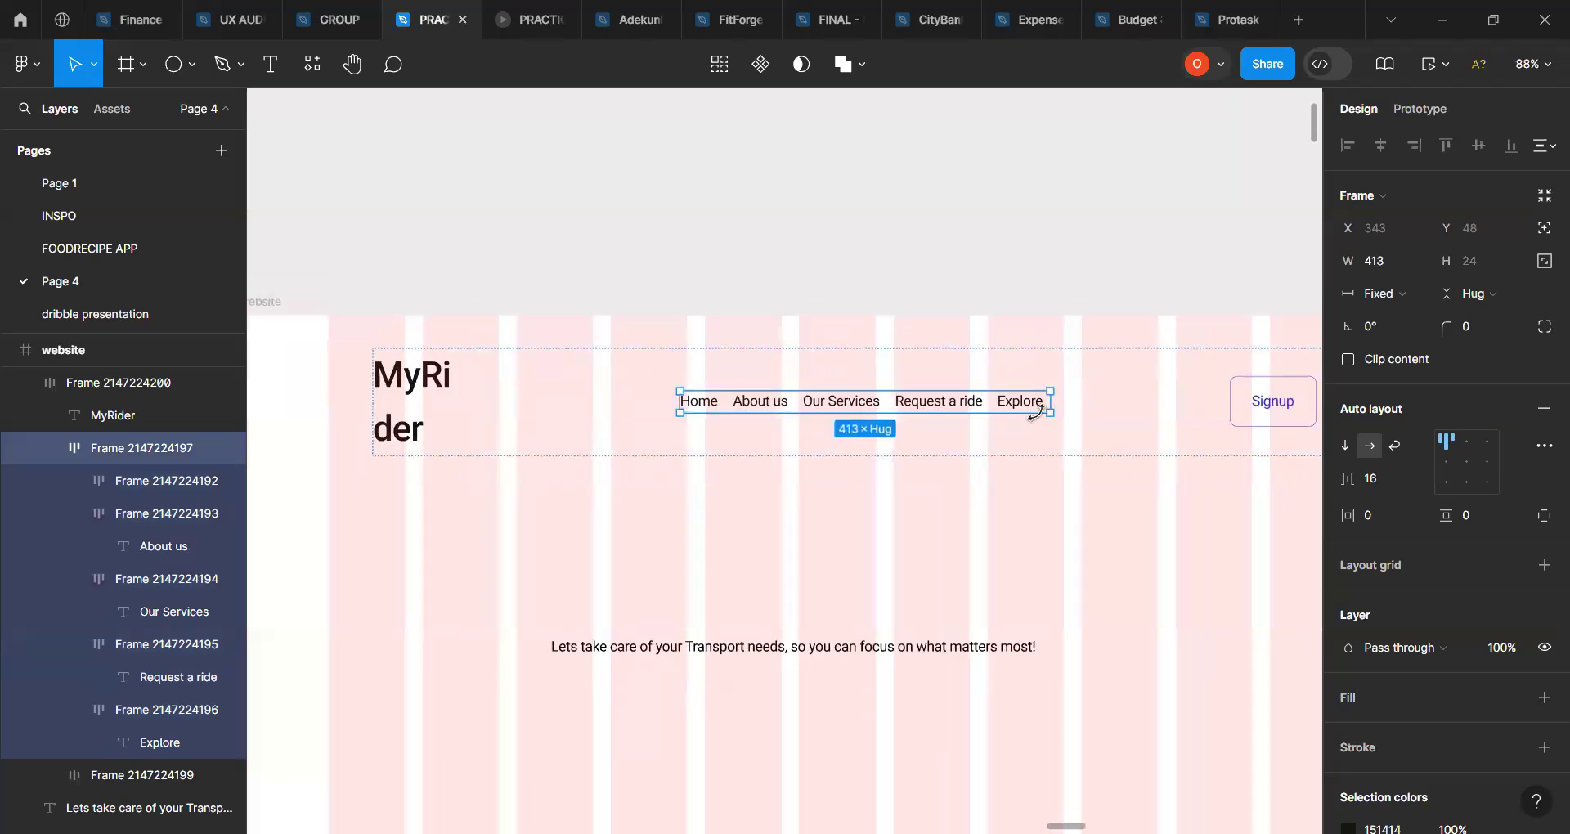
pyautogui.hscroll(3, 1077, 445)
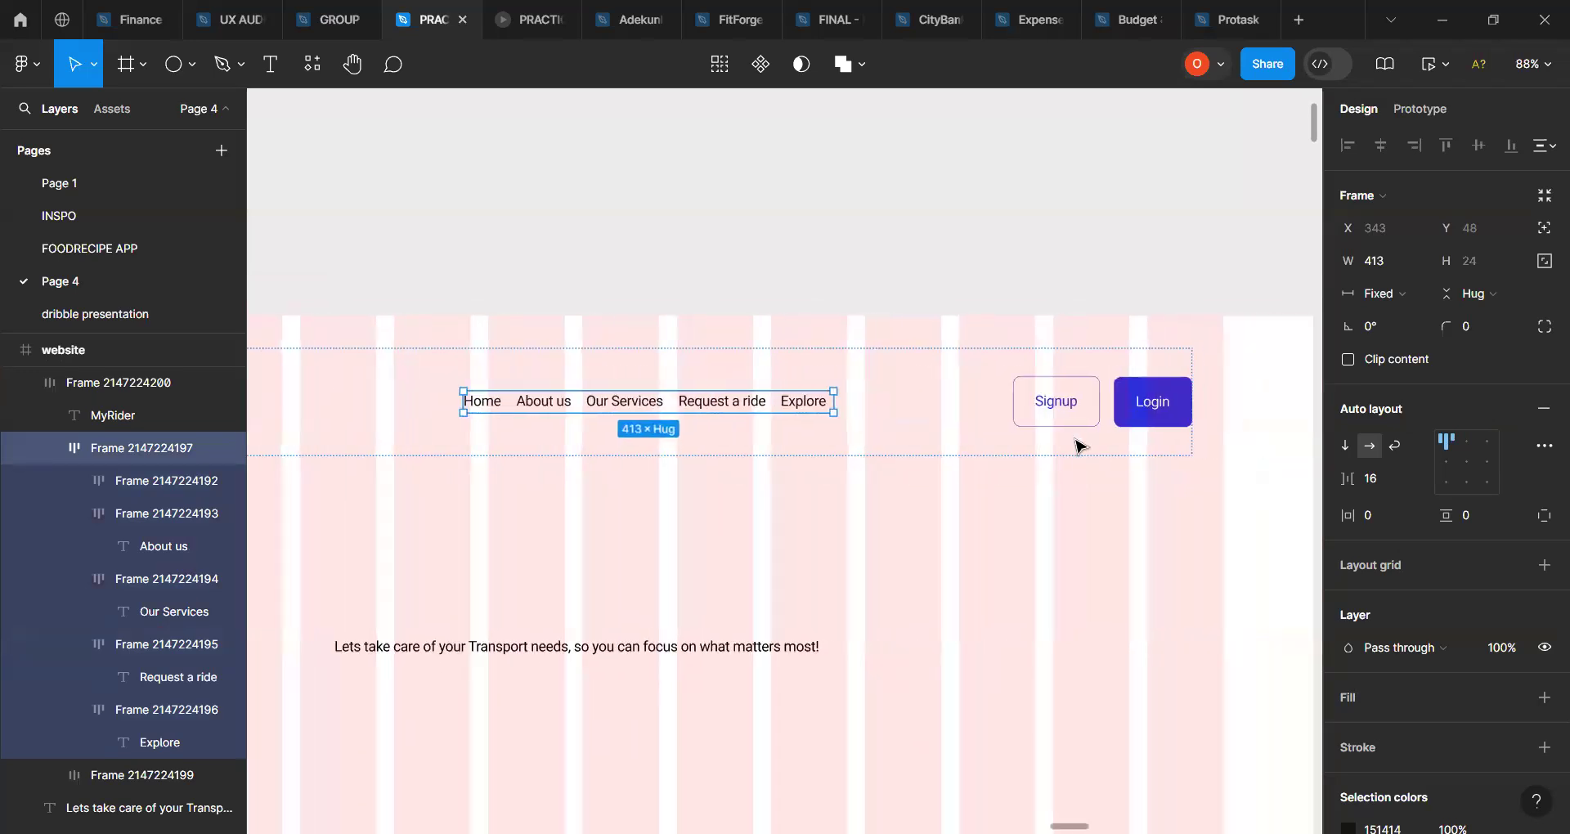
pyautogui.hscroll(-10, 1078, 446)
pyautogui.hscroll(2, 1078, 446)
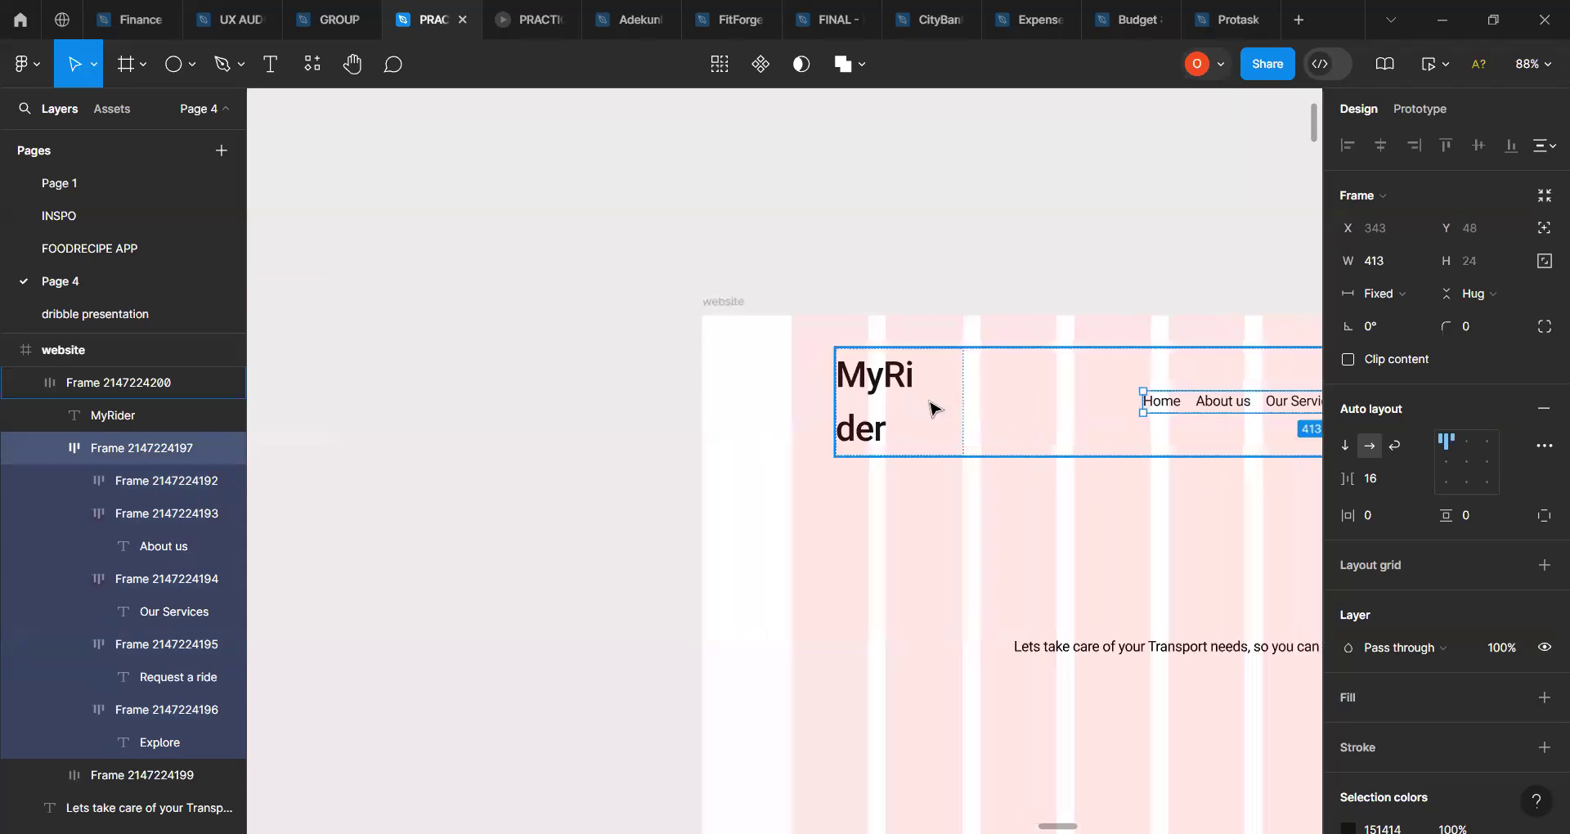
# Step: Widen the MyRider logo's text box to a fixed width of about 157 so the word fits on one line
pyautogui.click(933, 408)
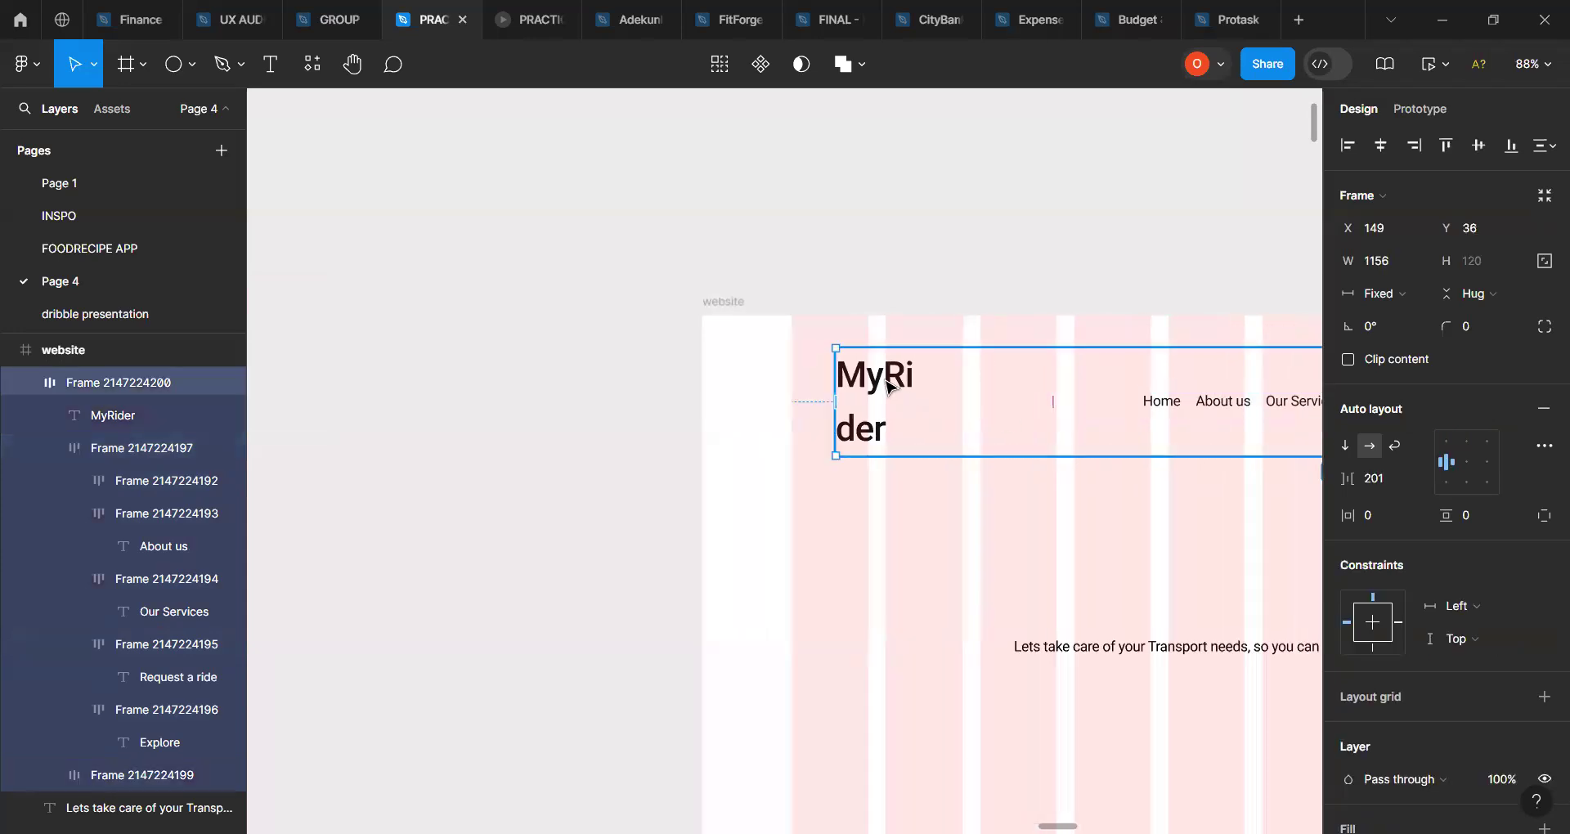
pyautogui.click(891, 387)
pyautogui.moveTo(960, 393); pyautogui.dragTo(999, 401)
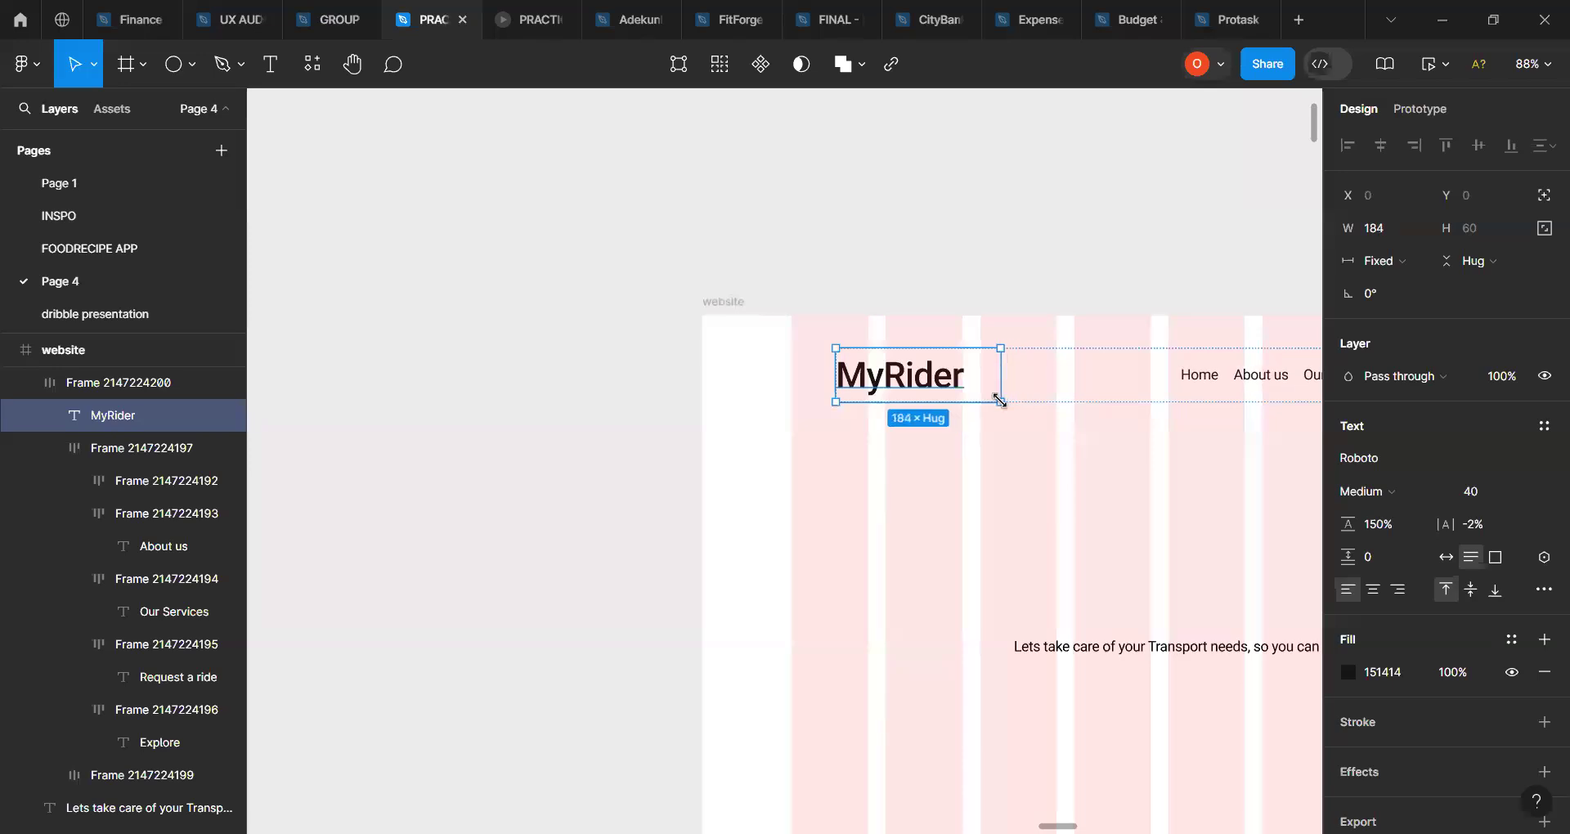
pyautogui.click(1388, 261)
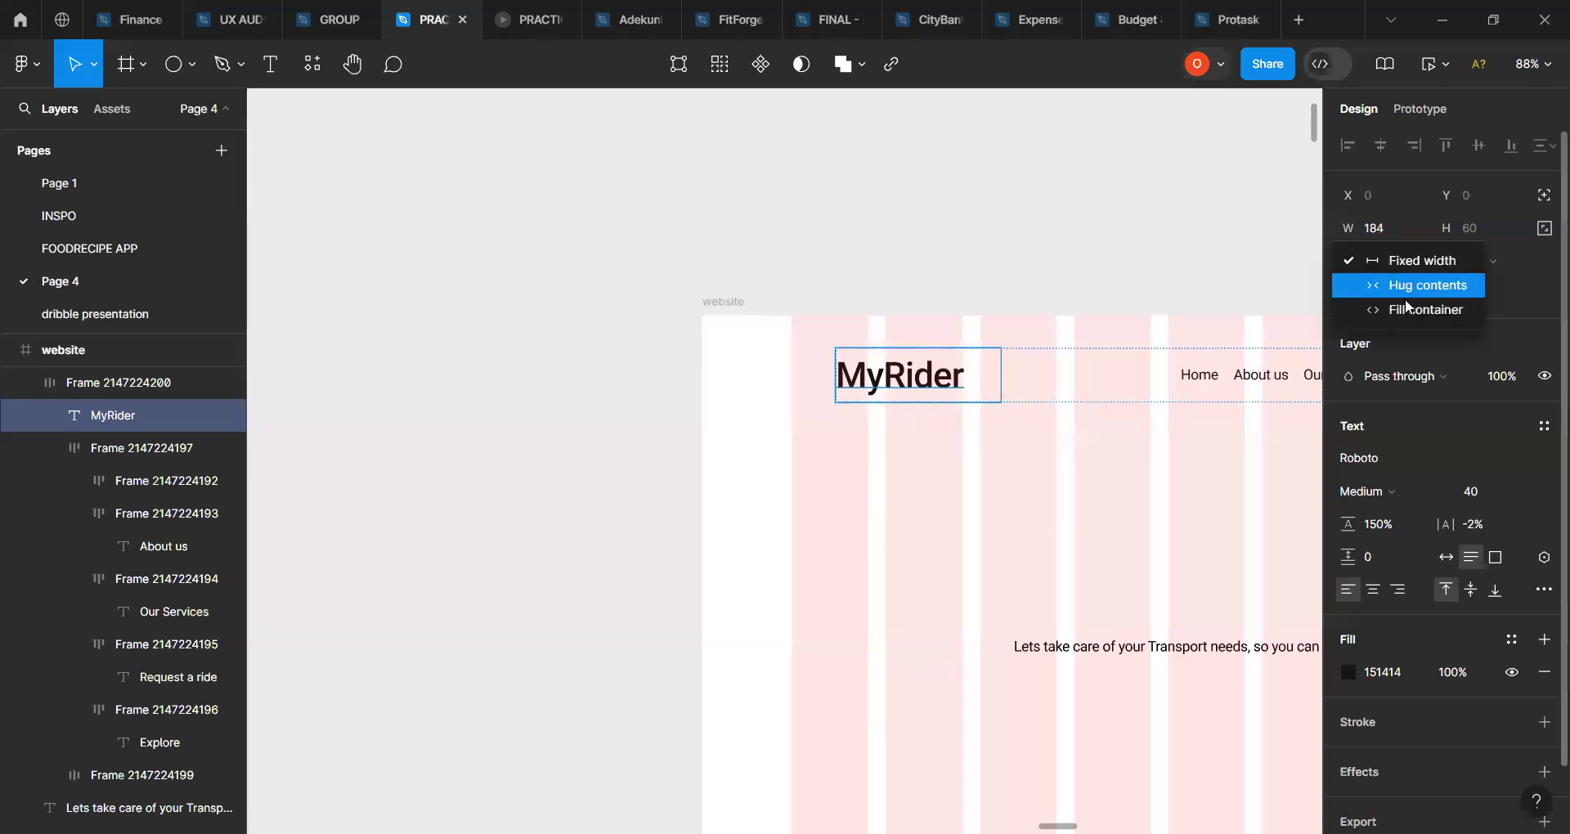
pyautogui.click(1408, 309)
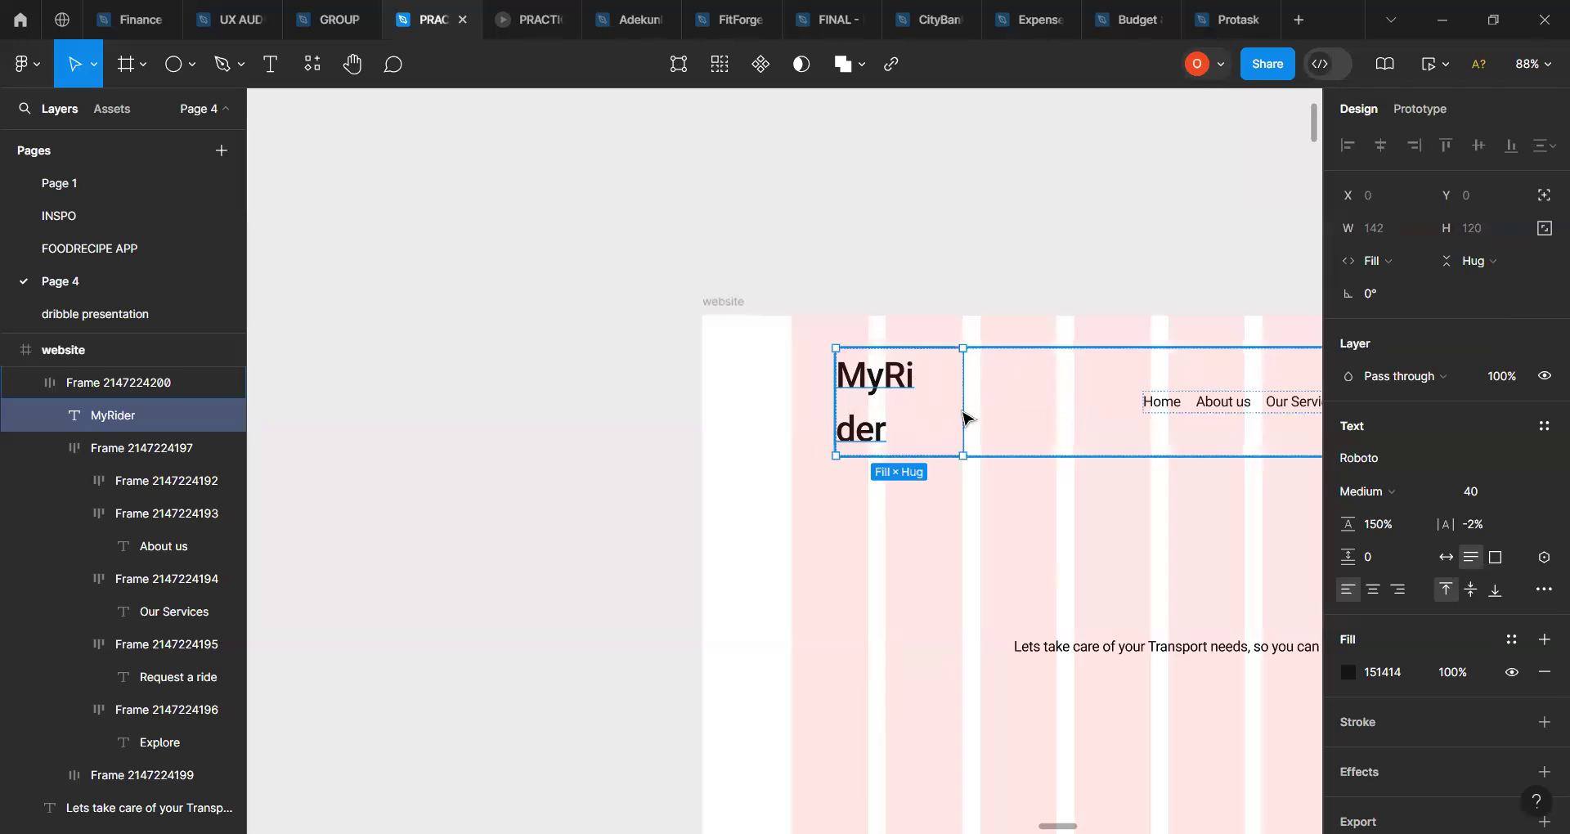
pyautogui.moveTo(997, 401); pyautogui.dragTo(977, 401)
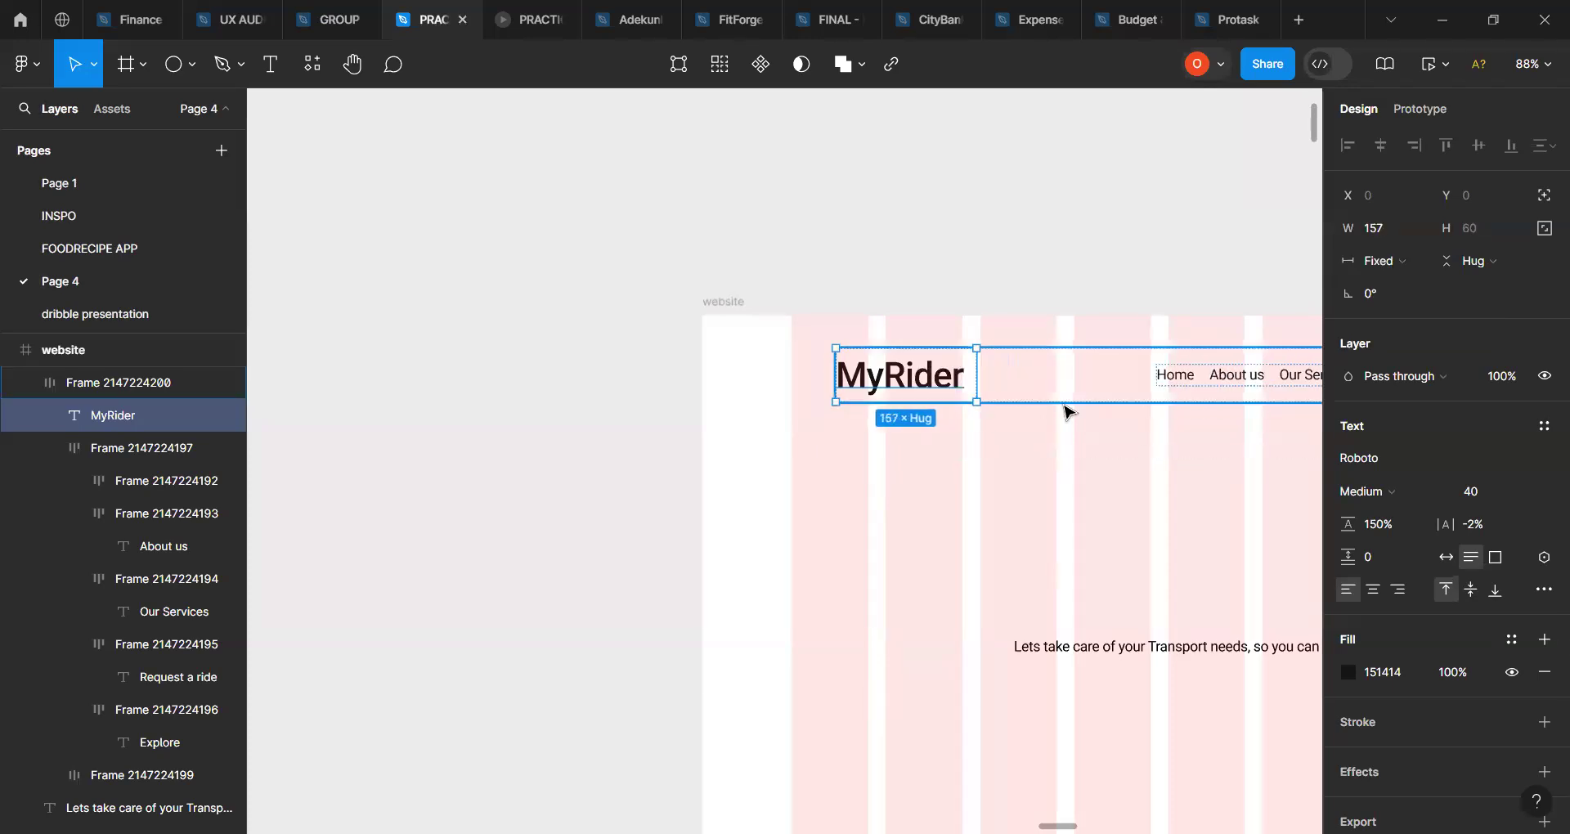
# Step: Set the navigation links frame's width to fill container and align its links top center
pyautogui.hscroll(5, 1069, 410)
pyautogui.click(1011, 385)
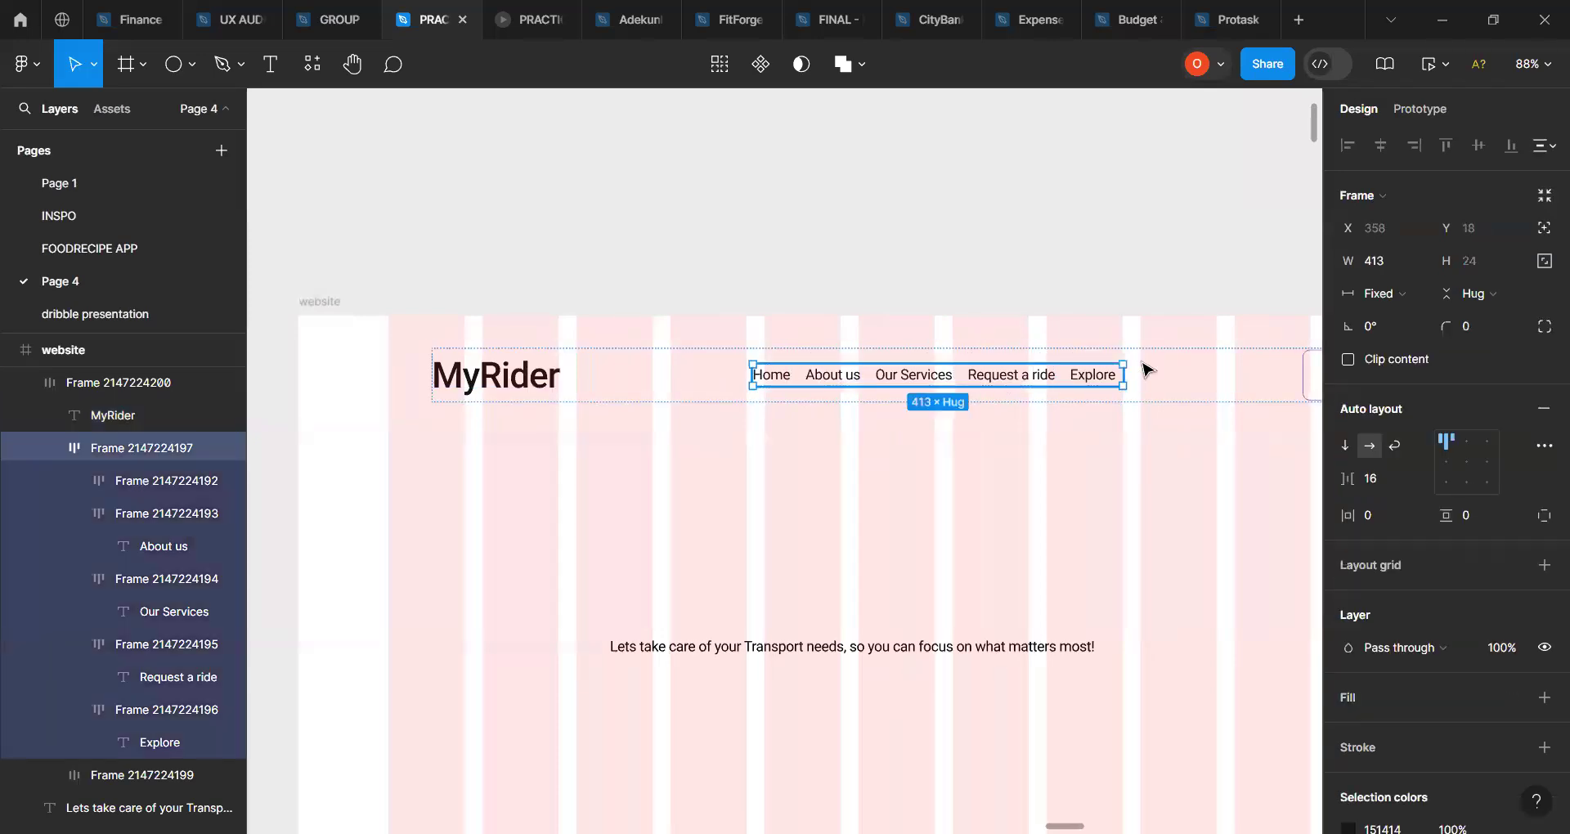
pyautogui.click(1370, 292)
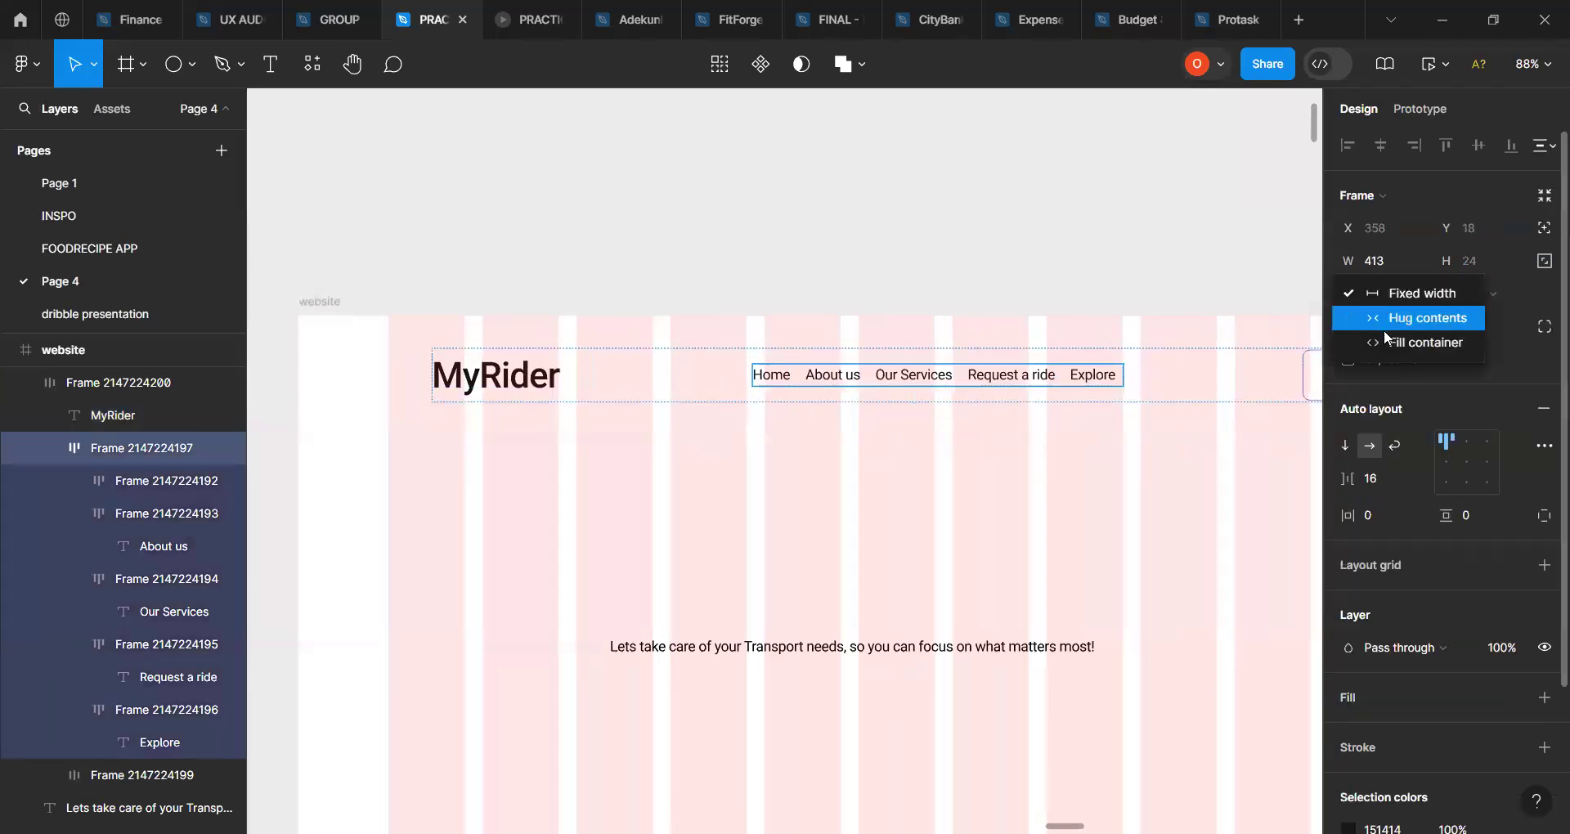
pyautogui.click(1384, 335)
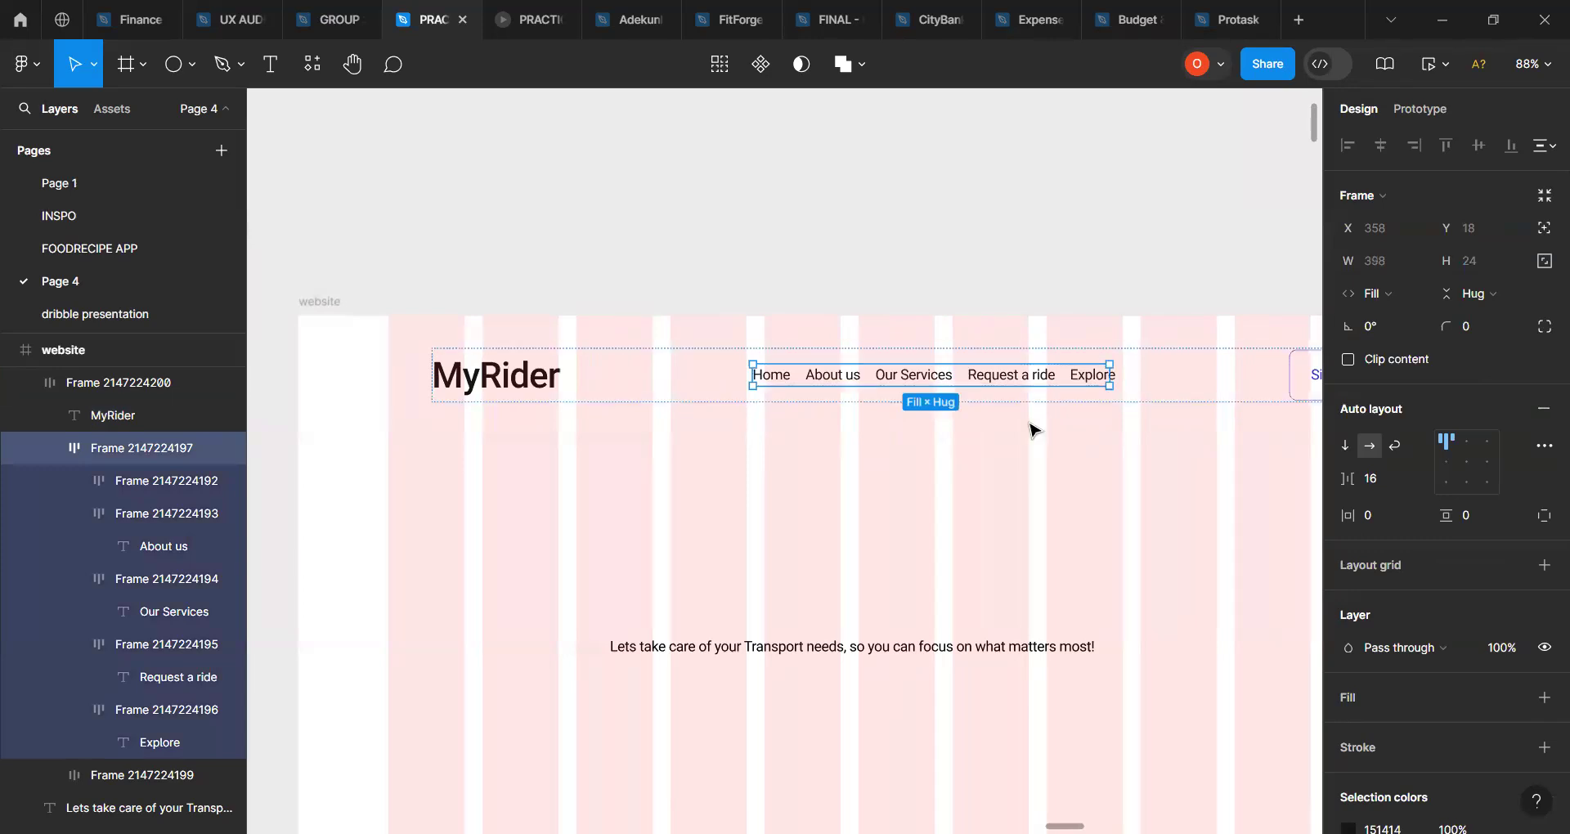
pyautogui.hscroll(5, 1091, 407)
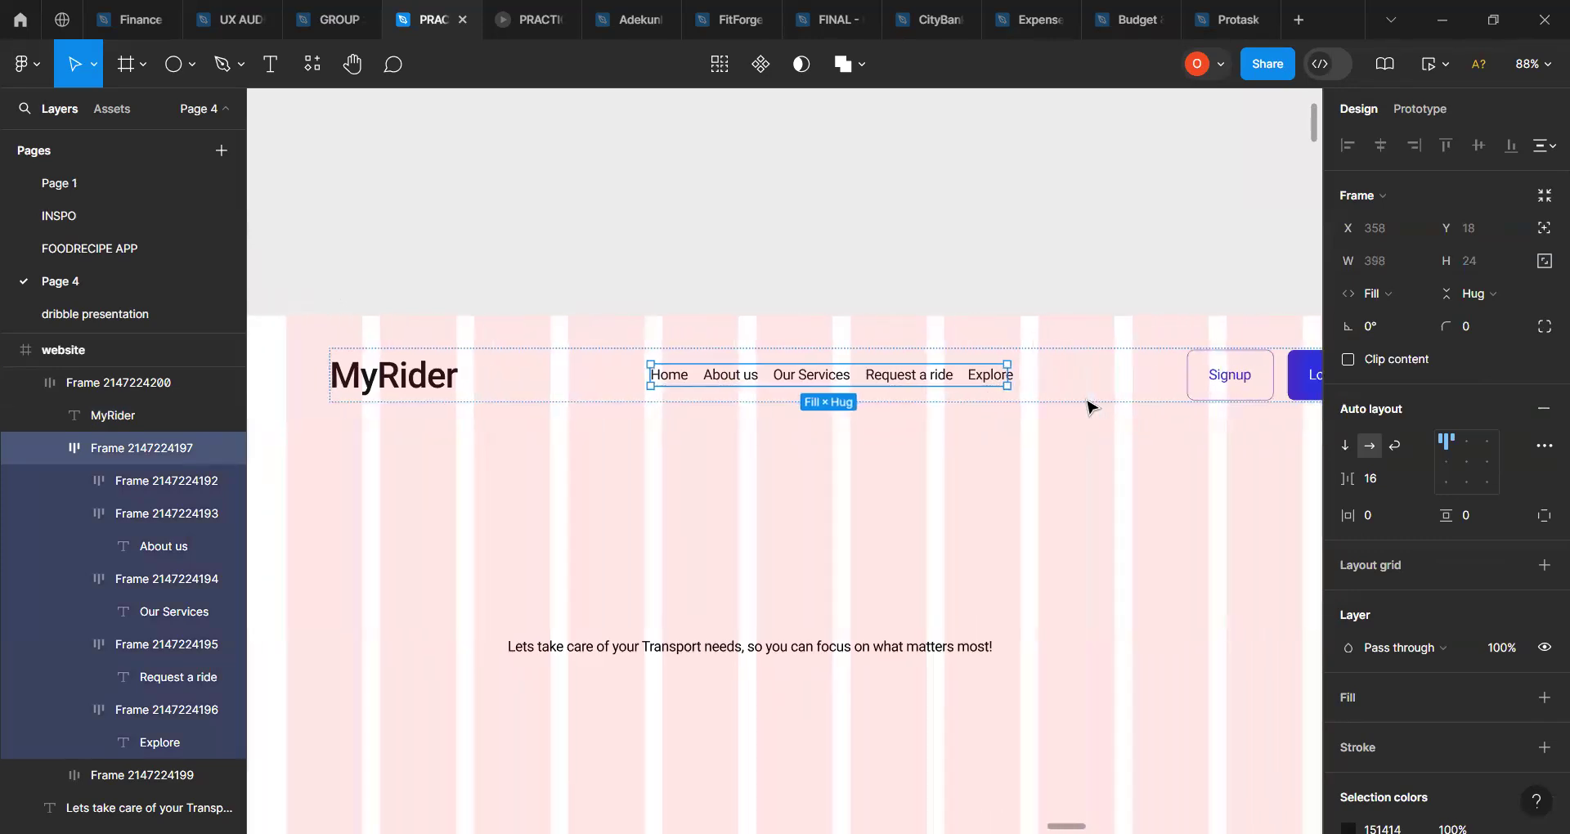
pyautogui.click(1461, 444)
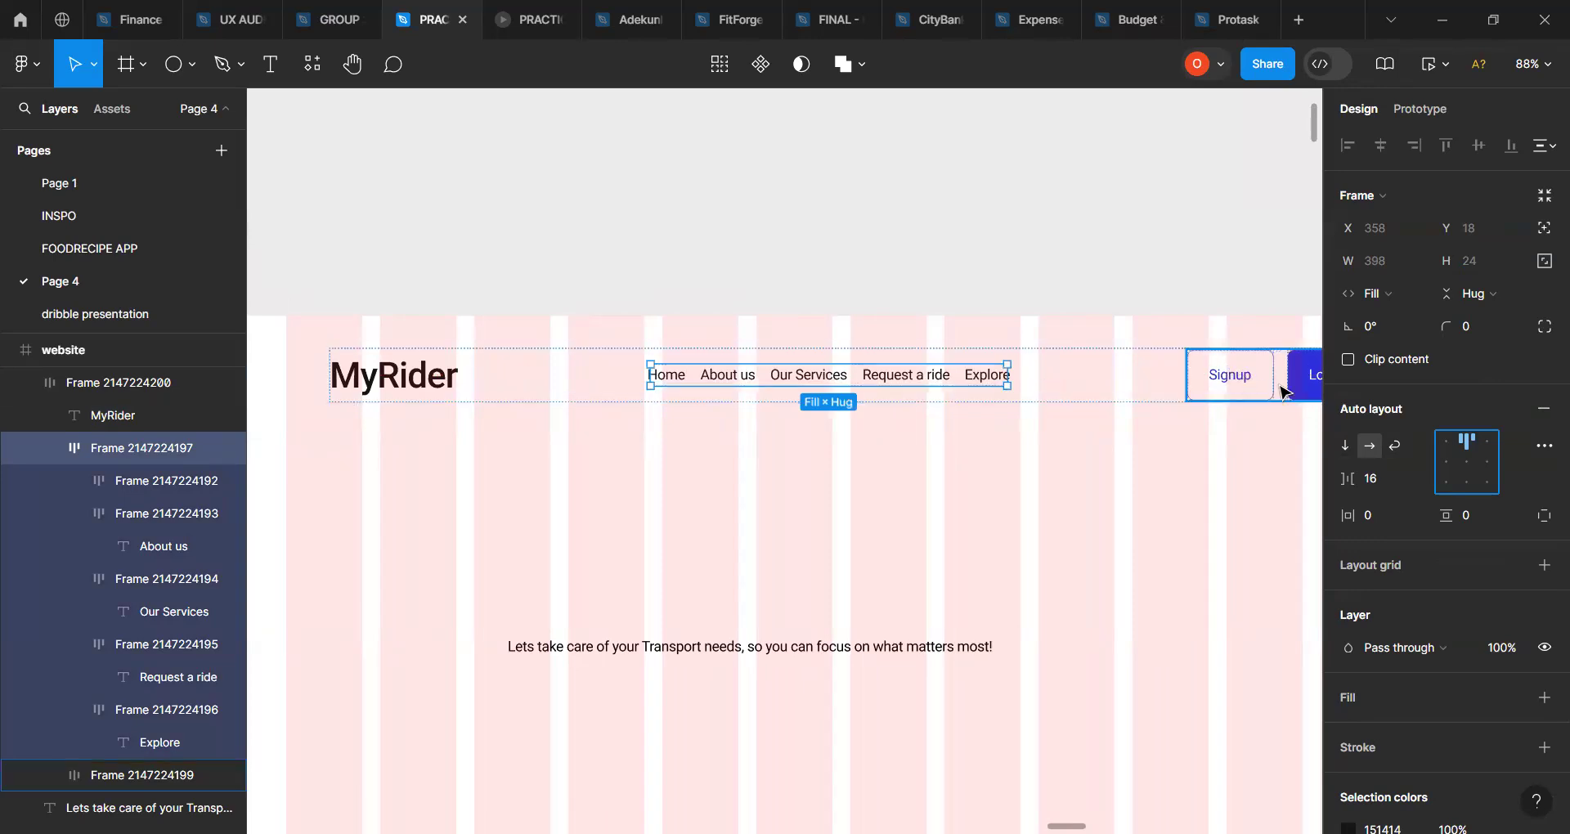
# Step: Set the alignment of the frame holding the Signup and Login buttons to top center
pyautogui.click(1234, 393)
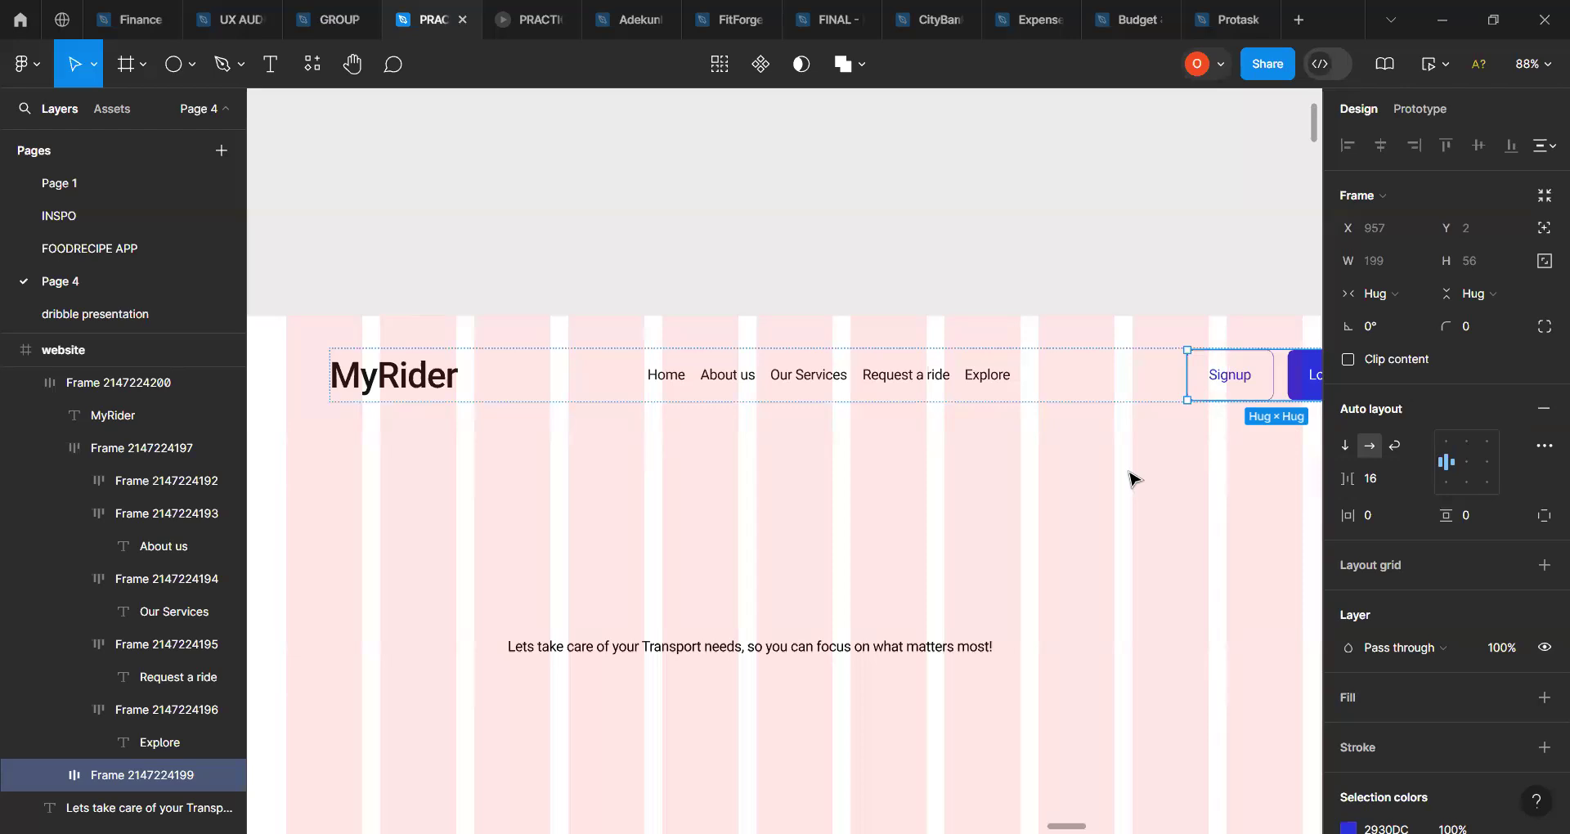
pyautogui.scroll(-2, 1132, 478)
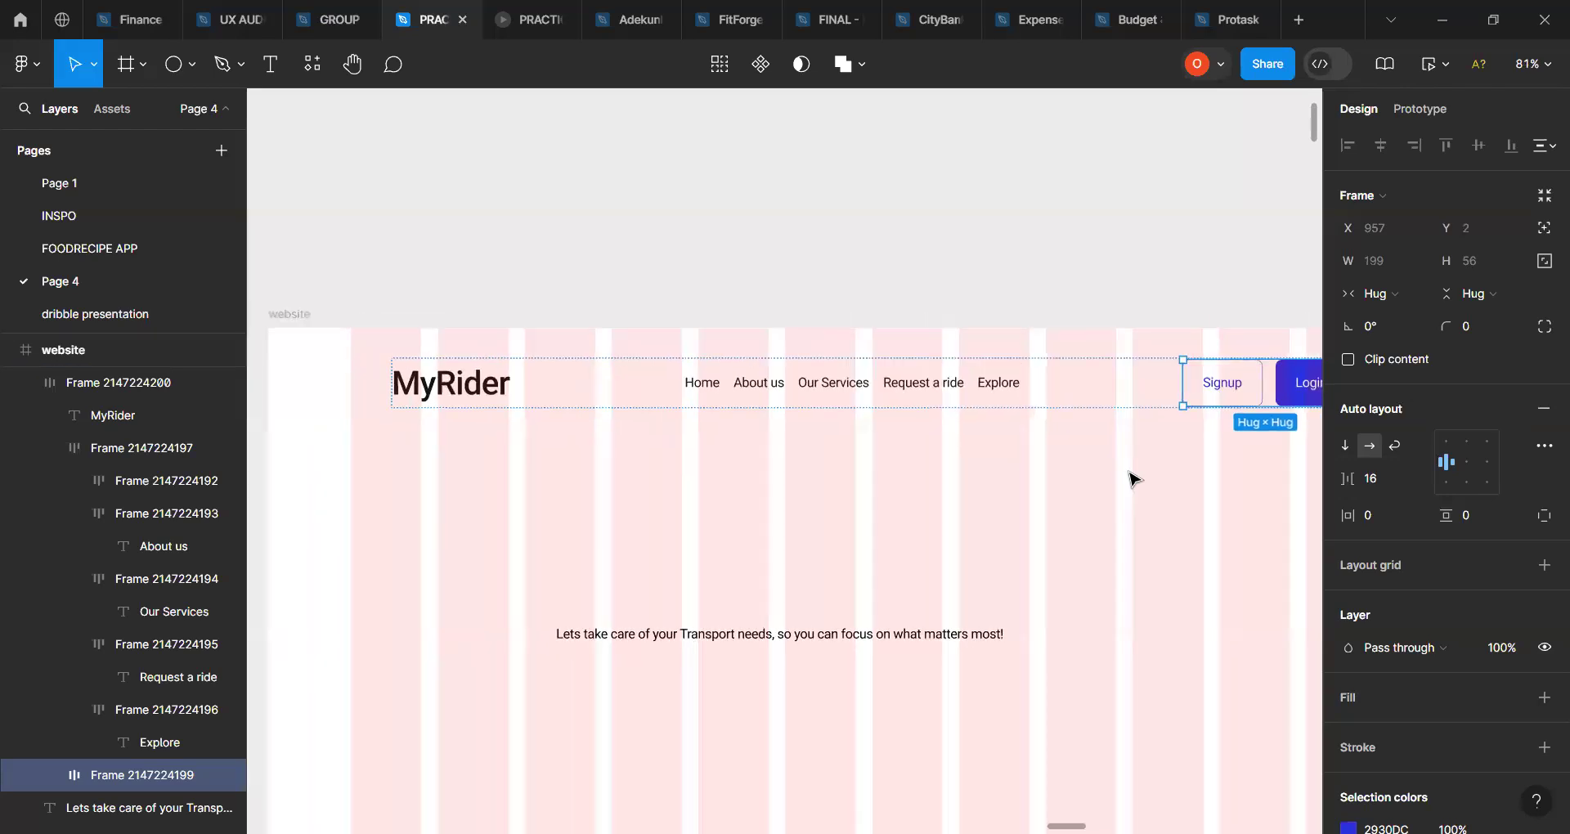
pyautogui.hscroll(5, 1133, 479)
pyautogui.hscroll(2, 1132, 478)
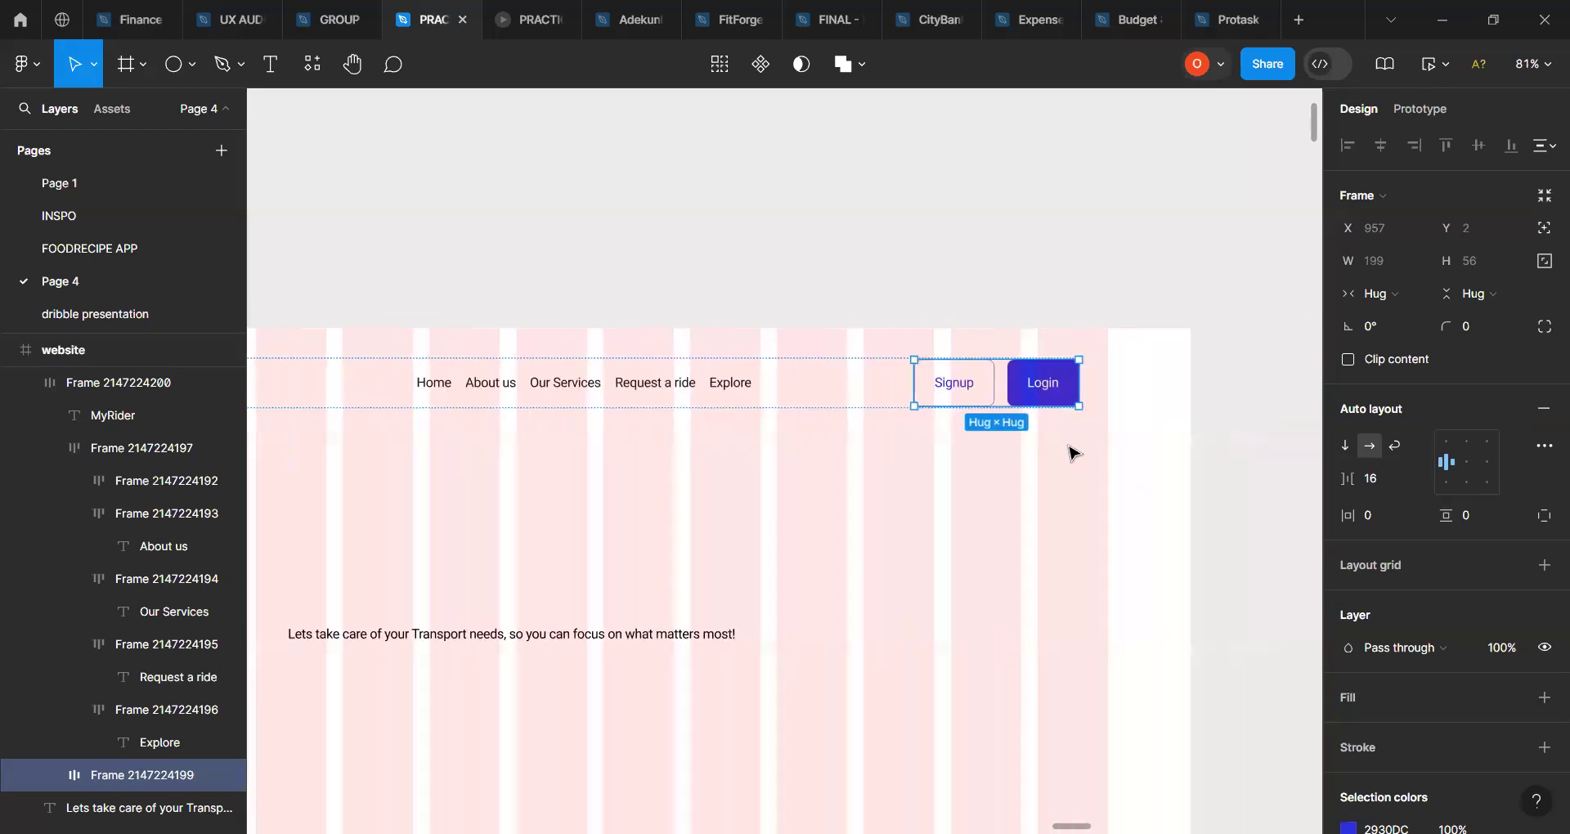
pyautogui.click(1466, 443)
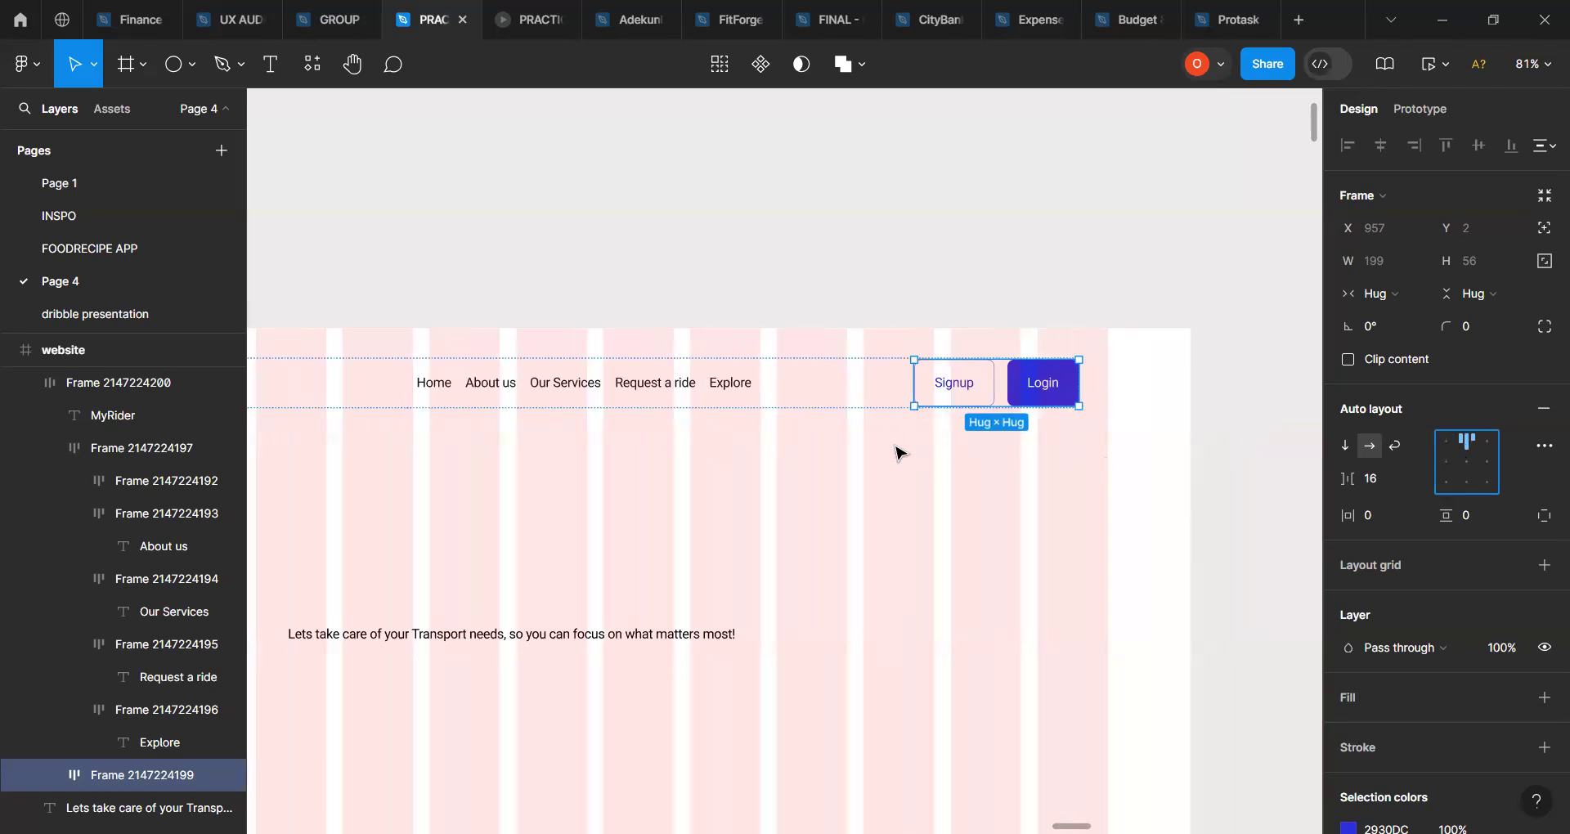
# Step: Examine the sizing and alignment of the navigation links frame, the MyRider logo and the Signup and Login buttons frame
pyautogui.click(694, 391)
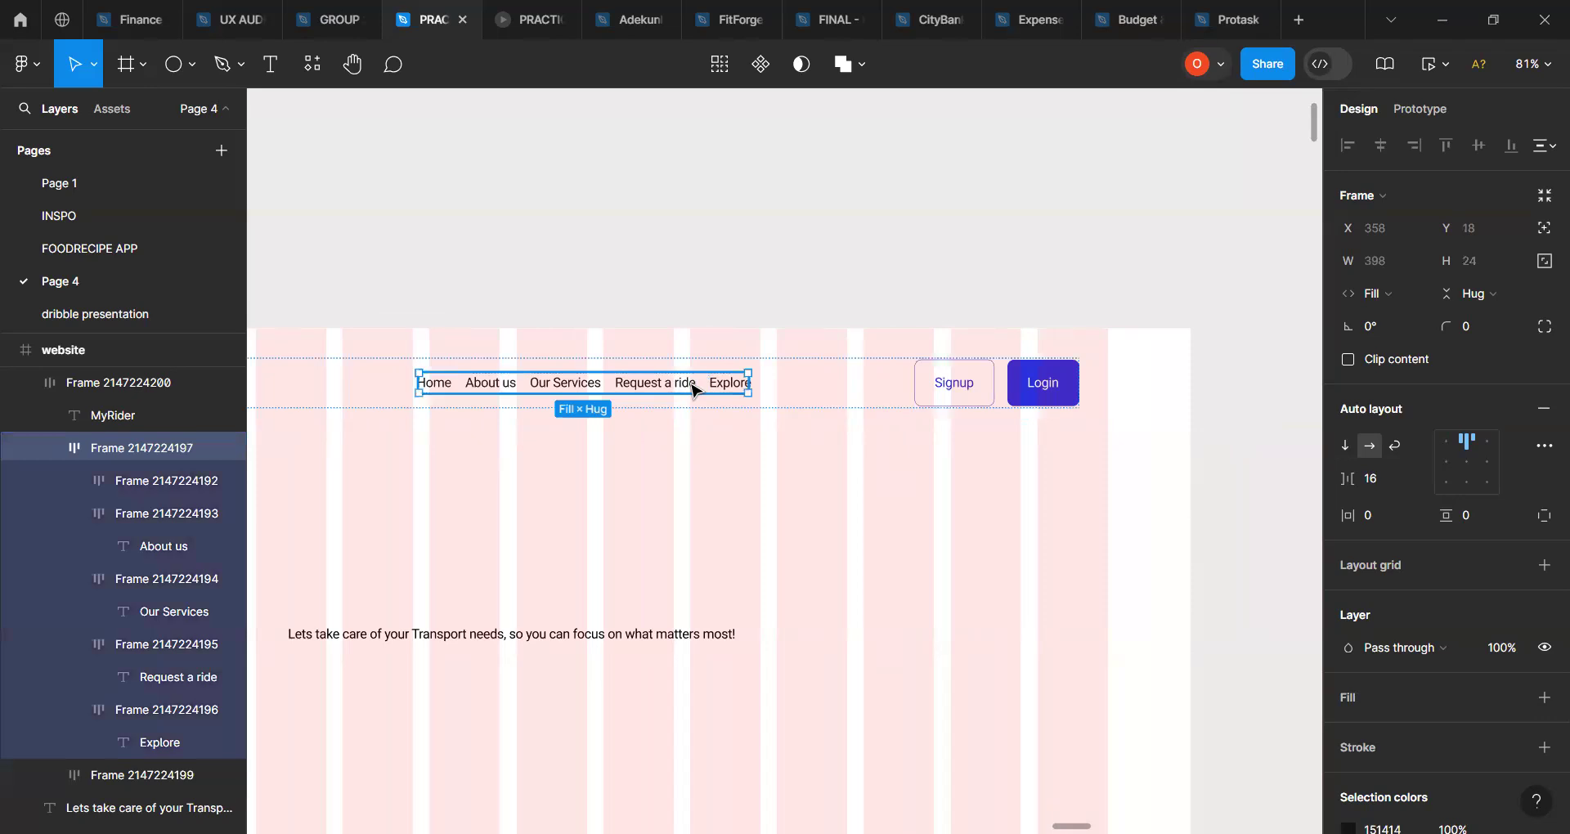
pyautogui.hscroll(-5, 646, 459)
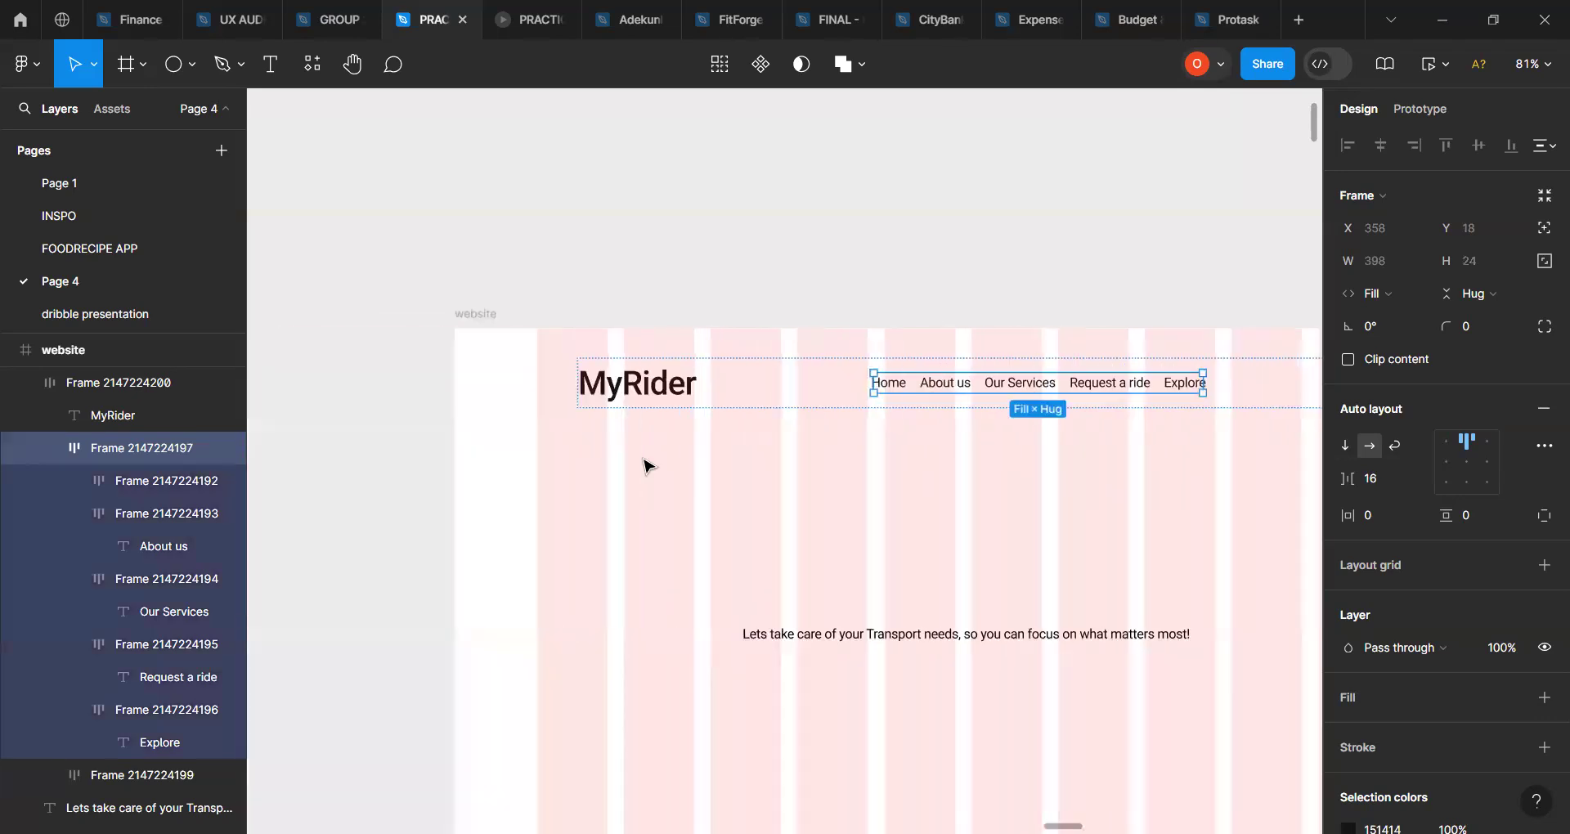
pyautogui.click(641, 386)
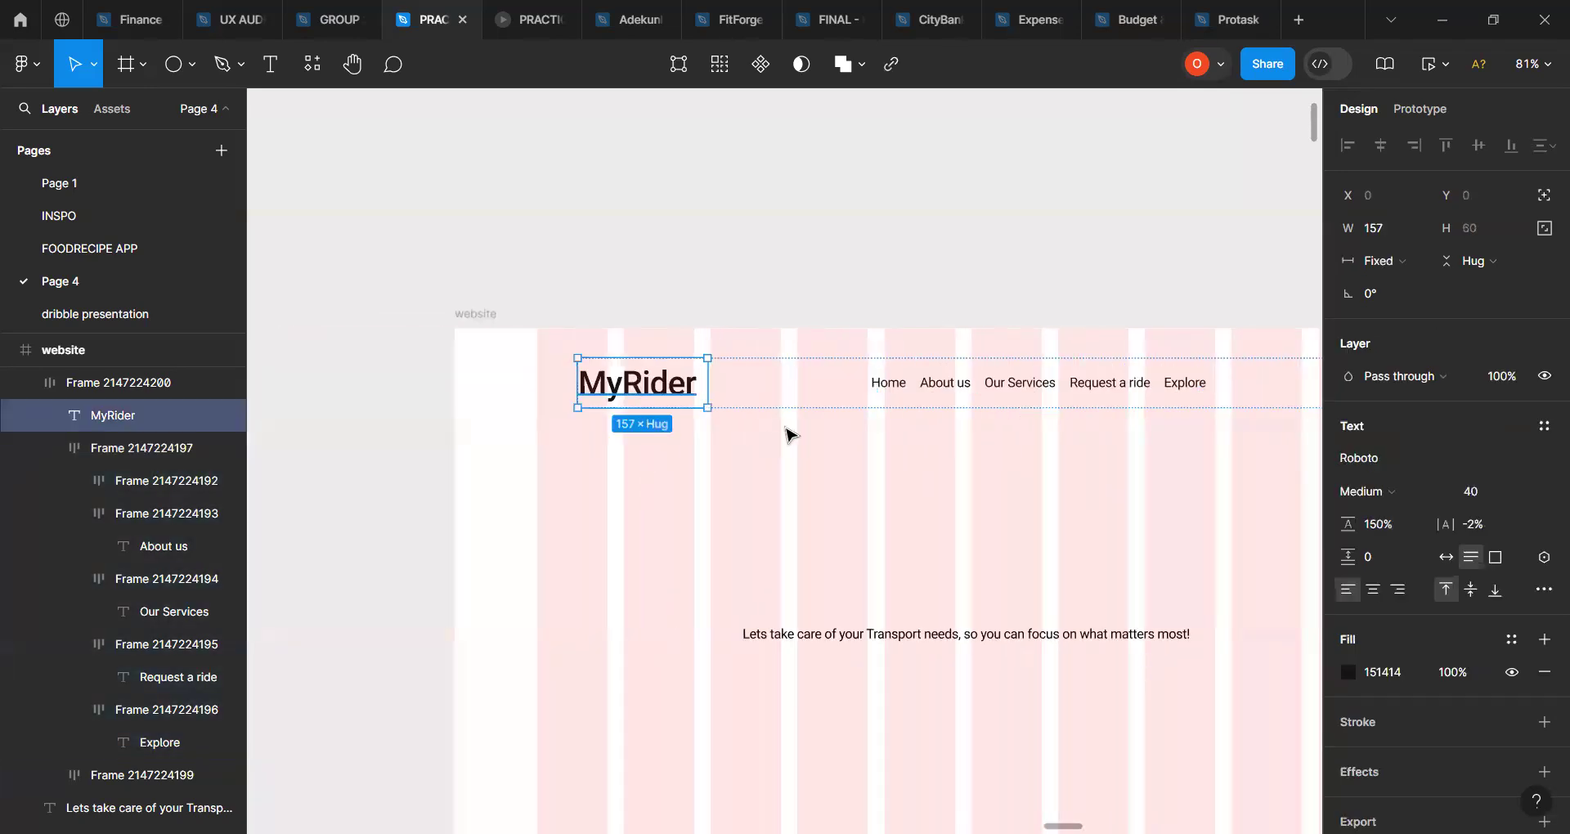
pyautogui.hscroll(2, 993, 437)
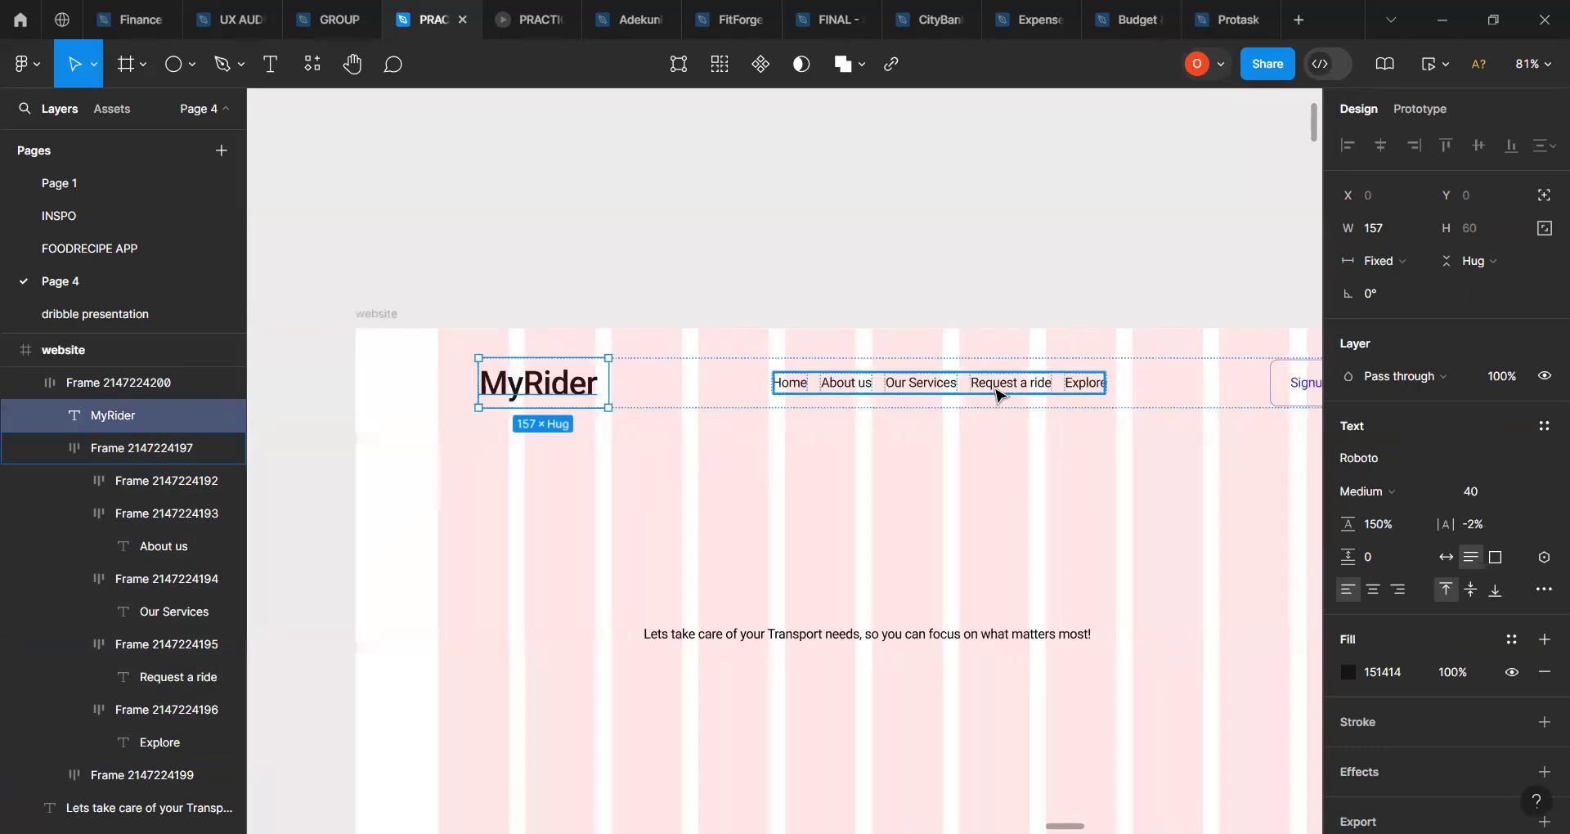
pyautogui.click(999, 395)
pyautogui.click(1296, 394)
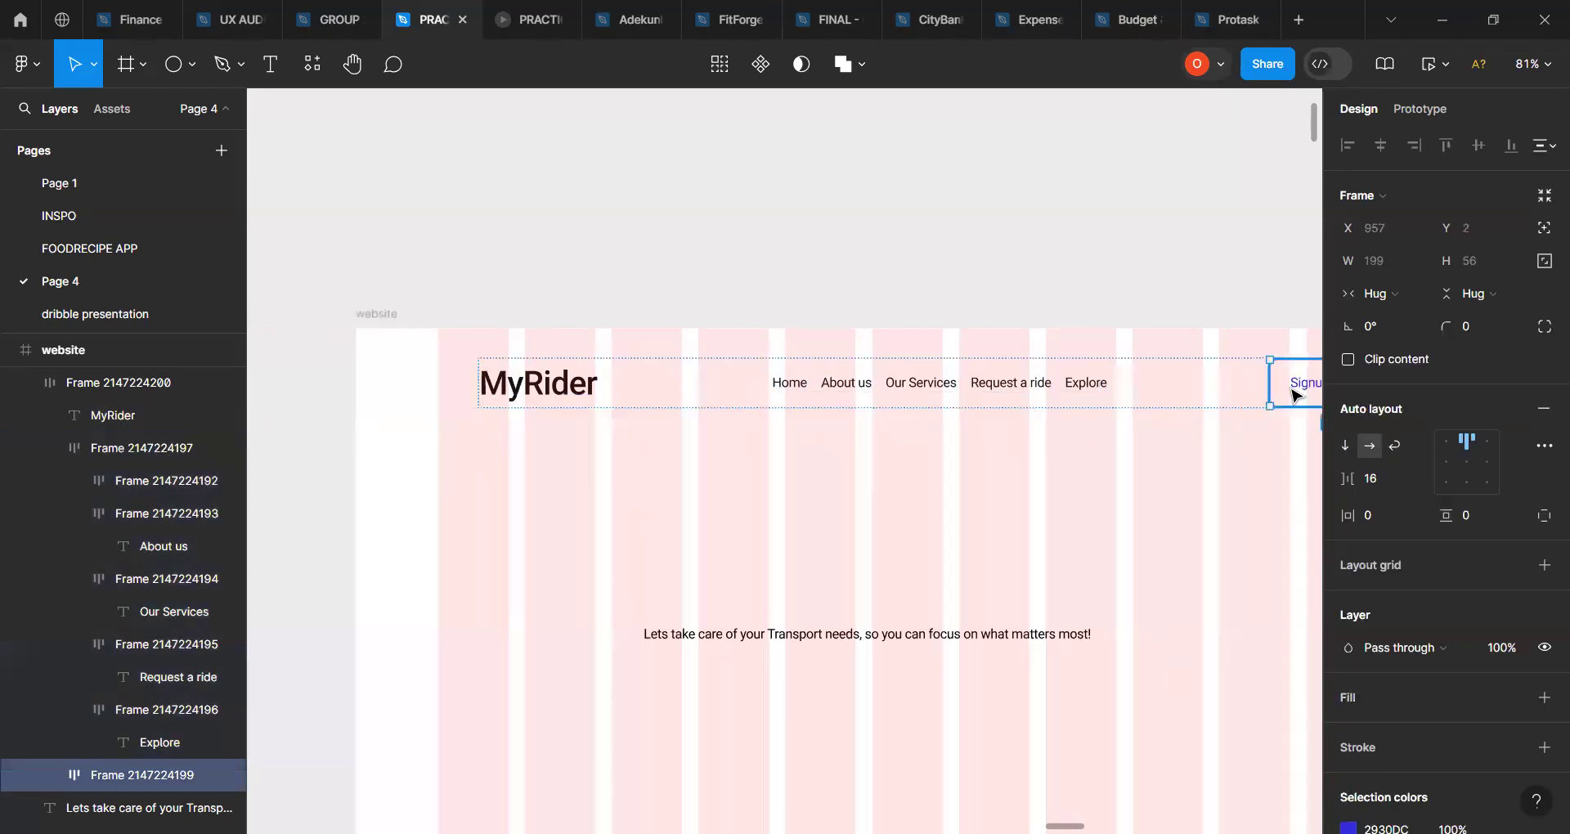
pyautogui.hscroll(2, 1097, 442)
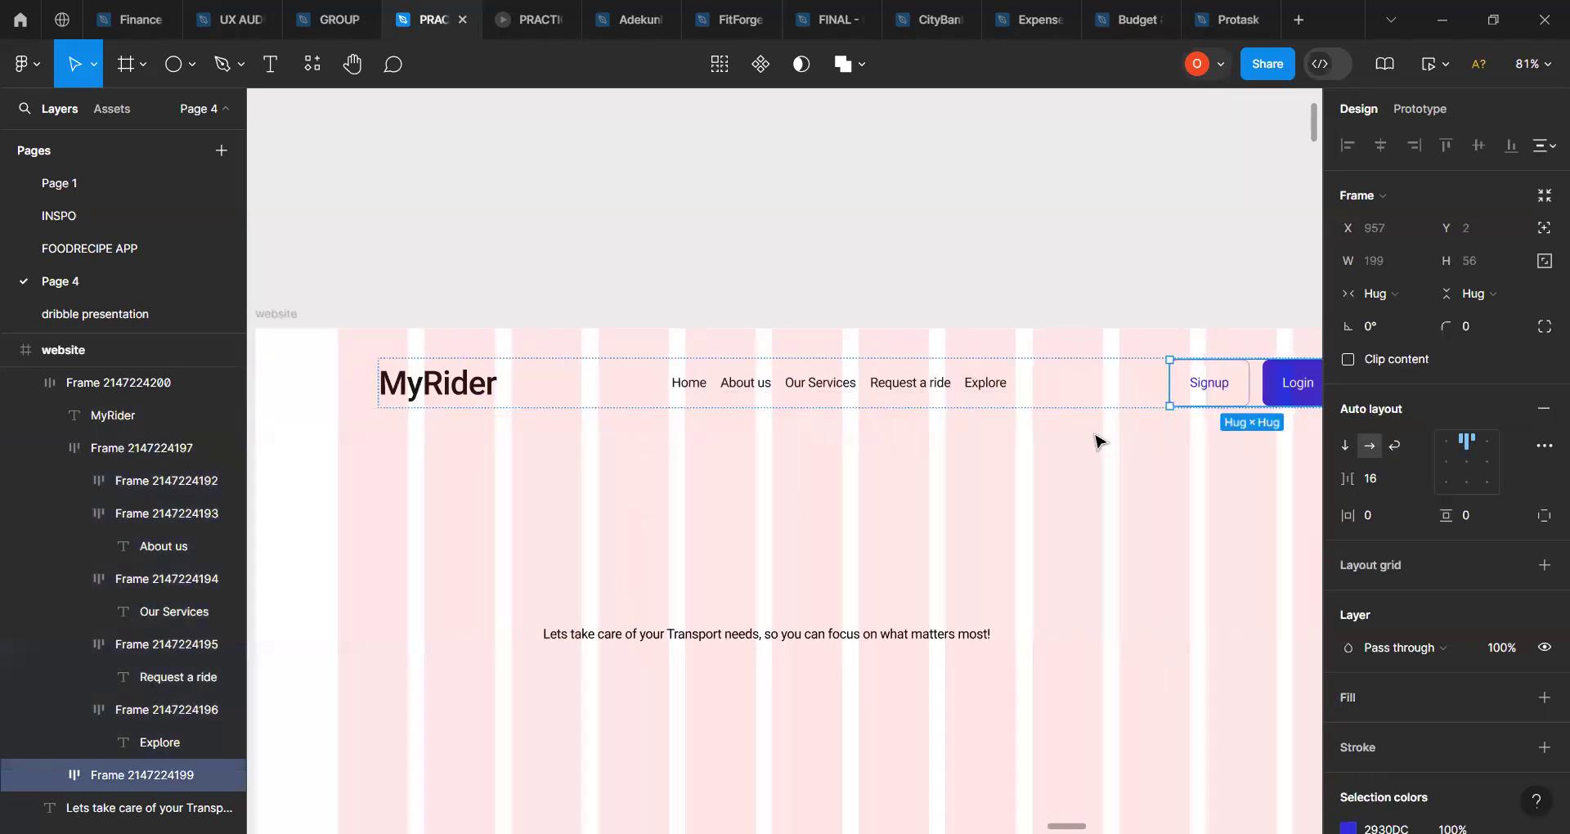
# Step: Resize the whole header row to a width of about 1199, then narrow it to about 981 to test its responsiveness
pyautogui.click(1063, 398)
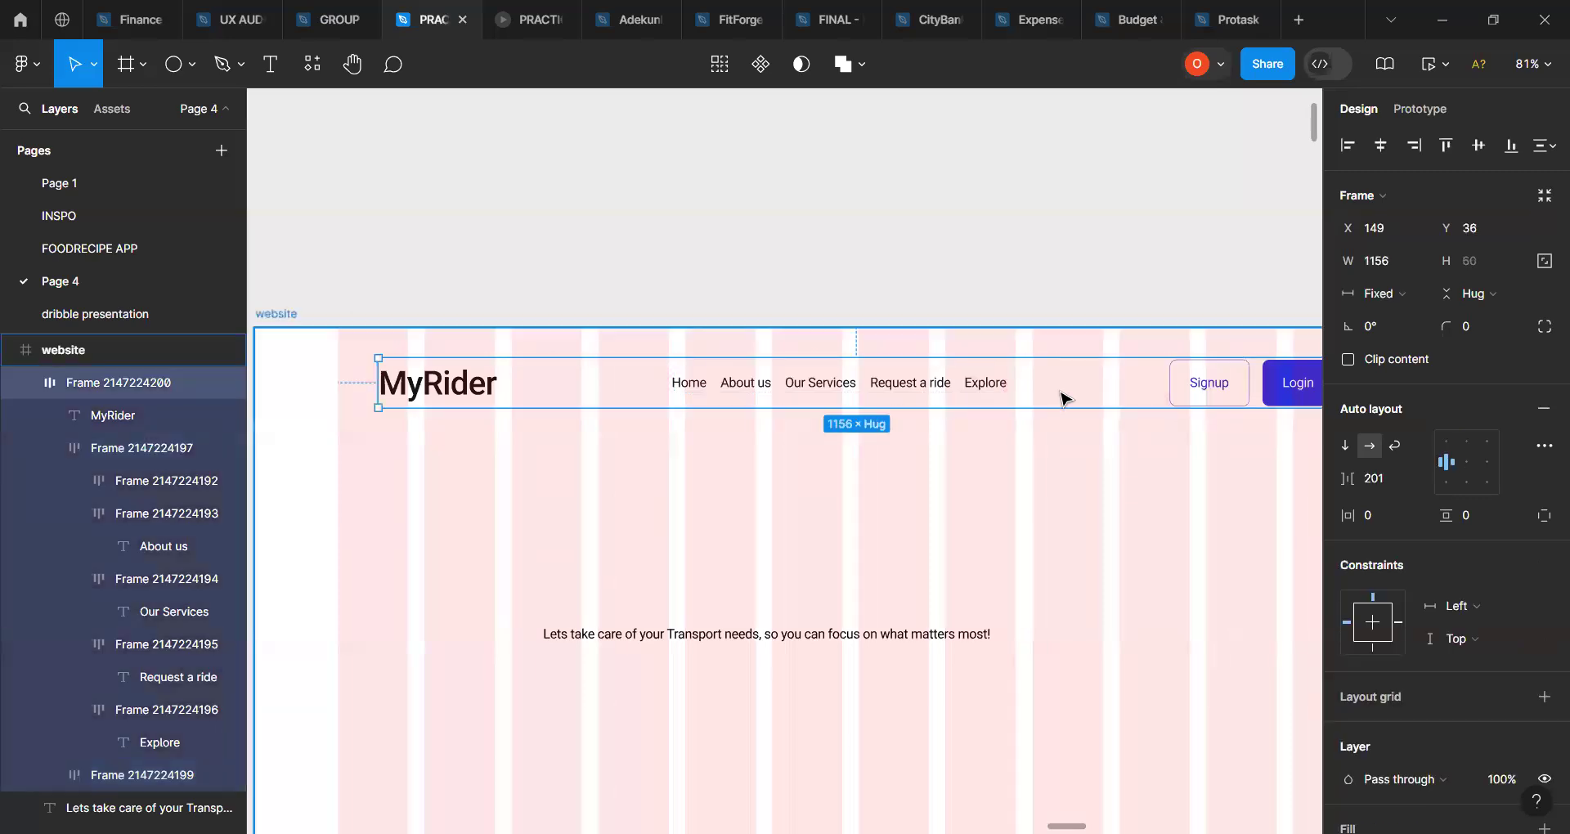
pyautogui.hscroll(1, 1063, 399)
pyautogui.moveTo(1284, 383); pyautogui.dragTo(1022, 405)
pyautogui.scroll(-1, 897, 430)
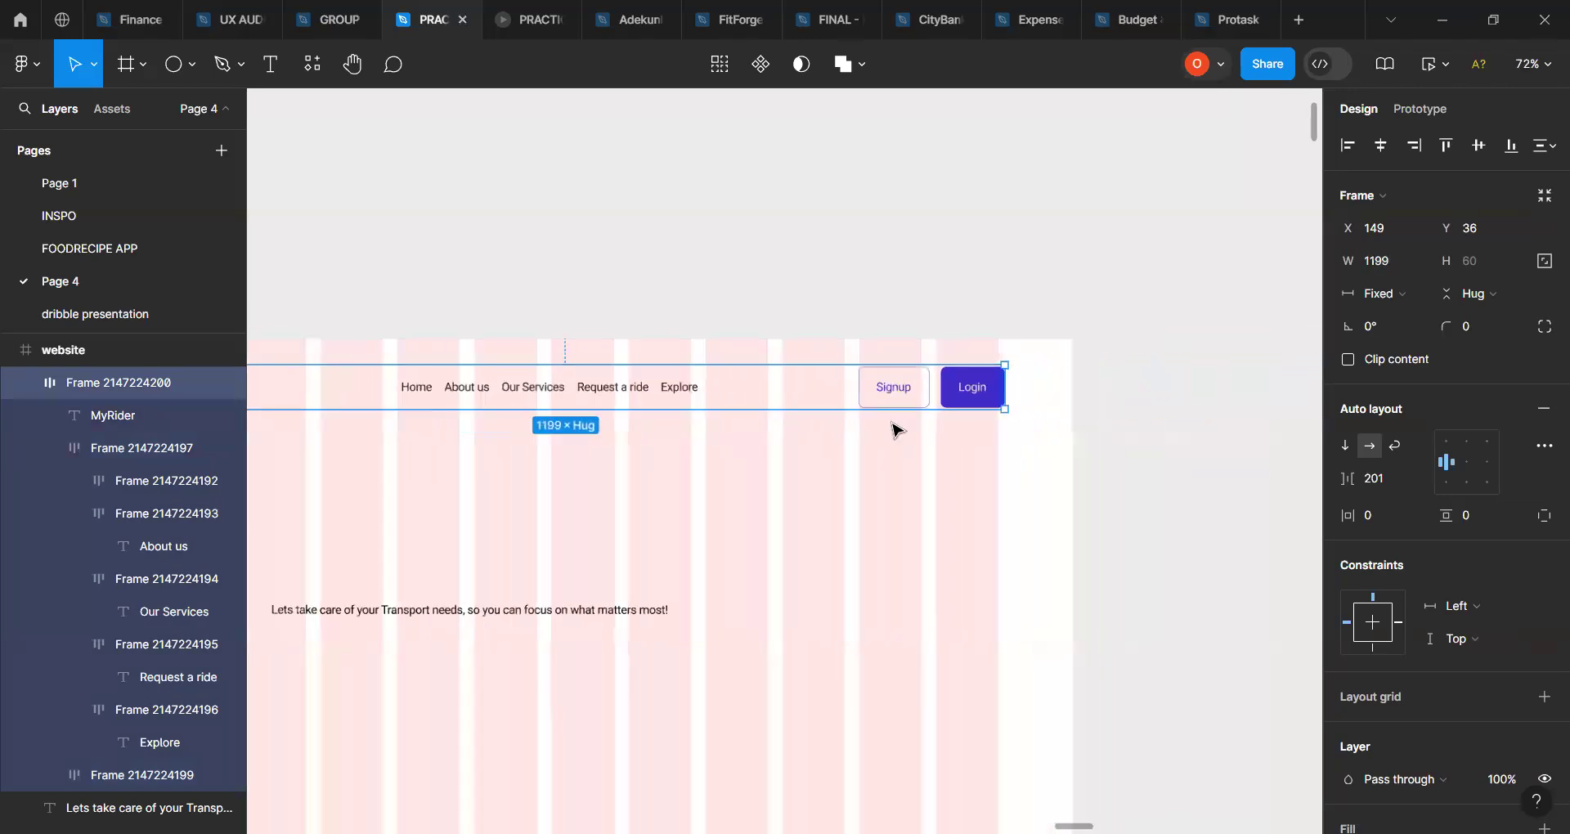
pyautogui.scroll(-1, 897, 429)
pyautogui.scroll(-2, 919, 417)
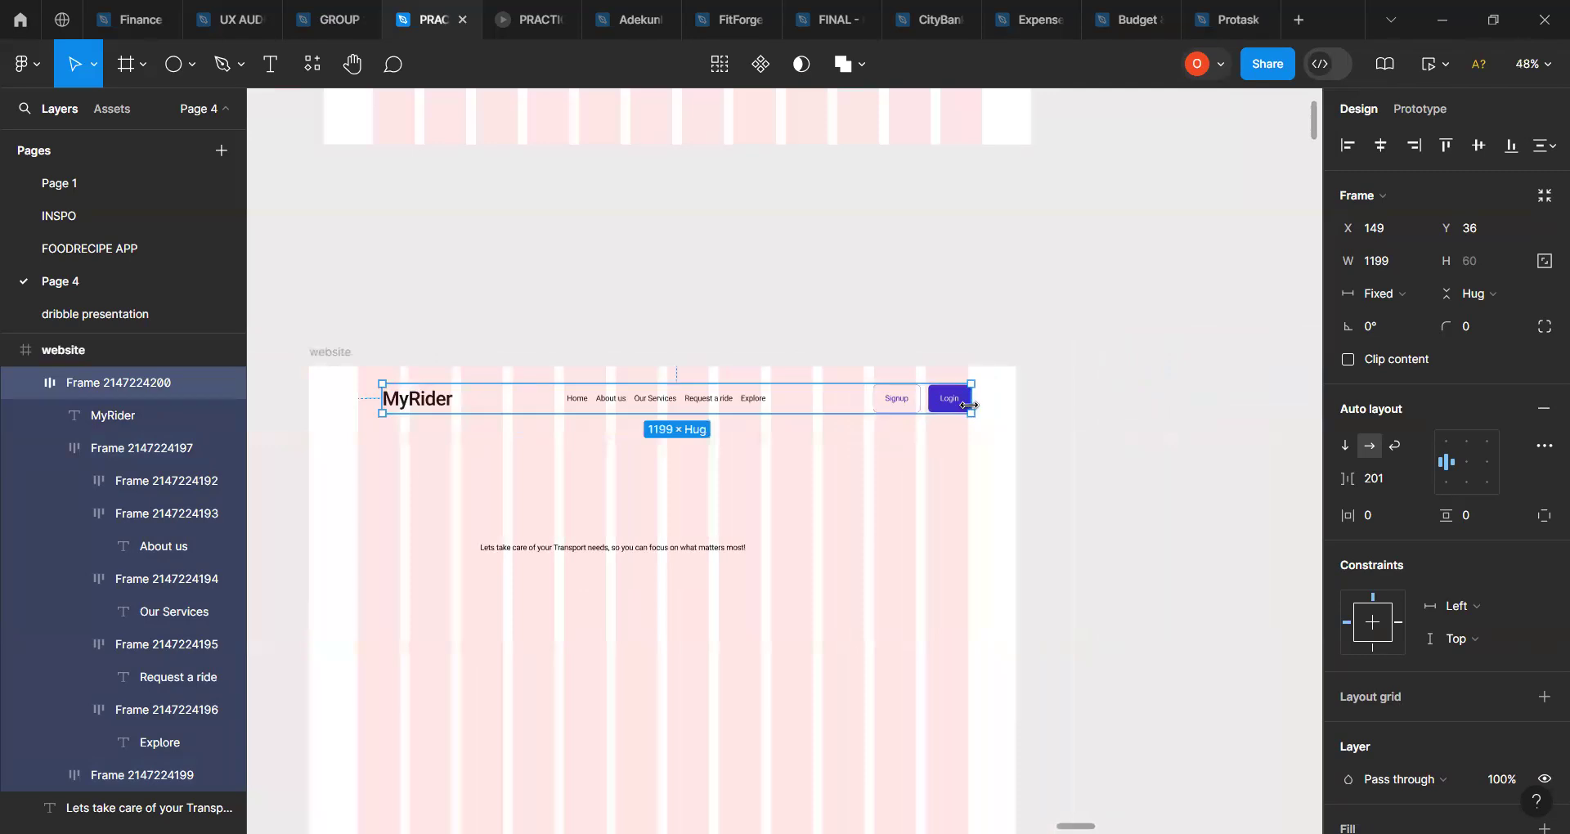
pyautogui.moveTo(1080, 389); pyautogui.dragTo(864, 412)
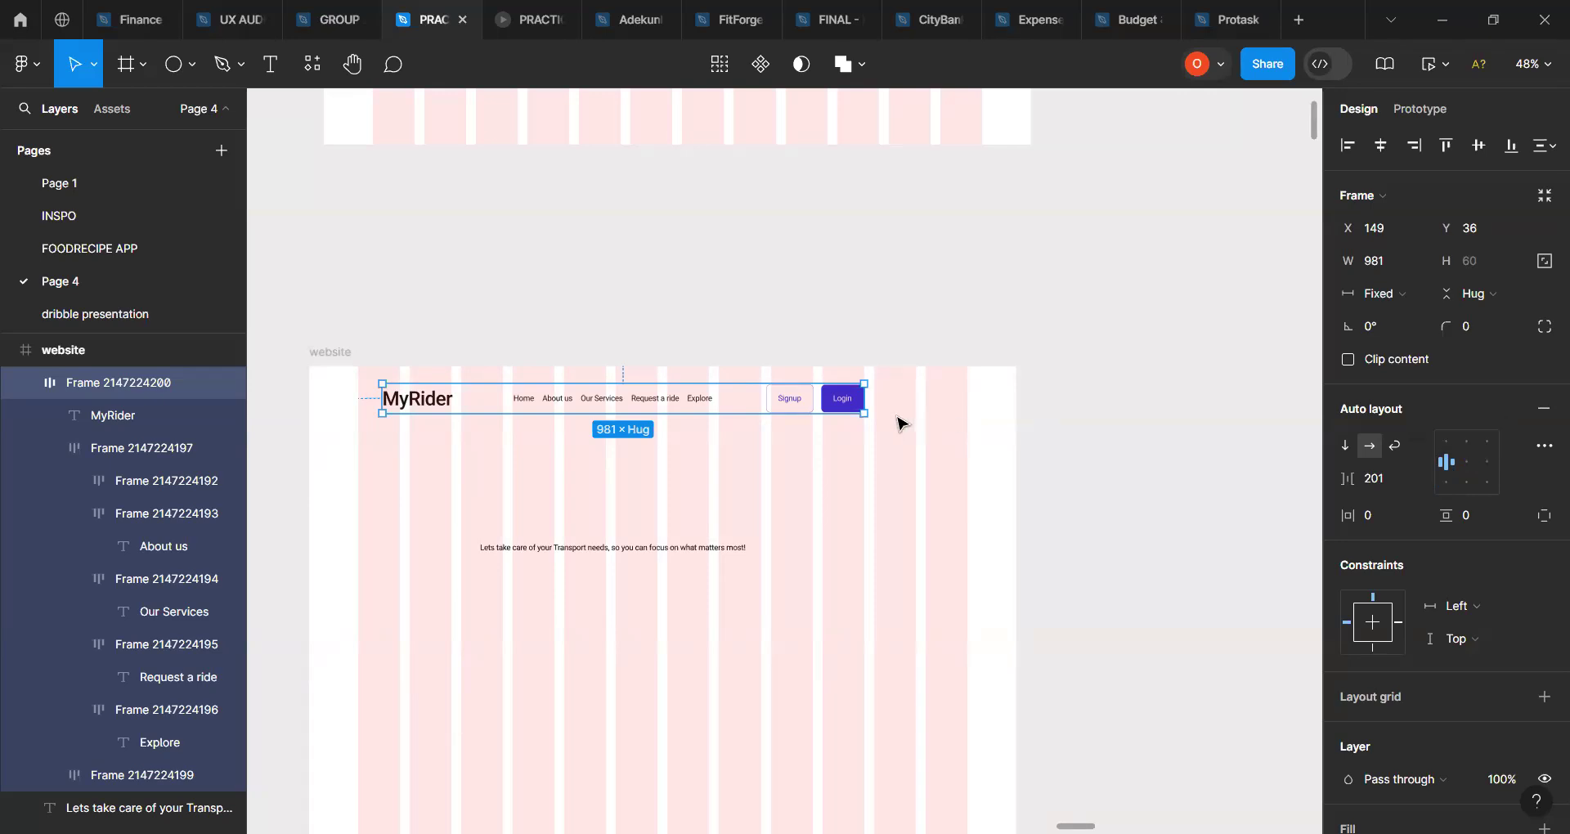
# Step: Examine how the logo, navigation links and buttons sit within the narrowed header row against the column grid
pyautogui.hscroll(-3, 873, 458)
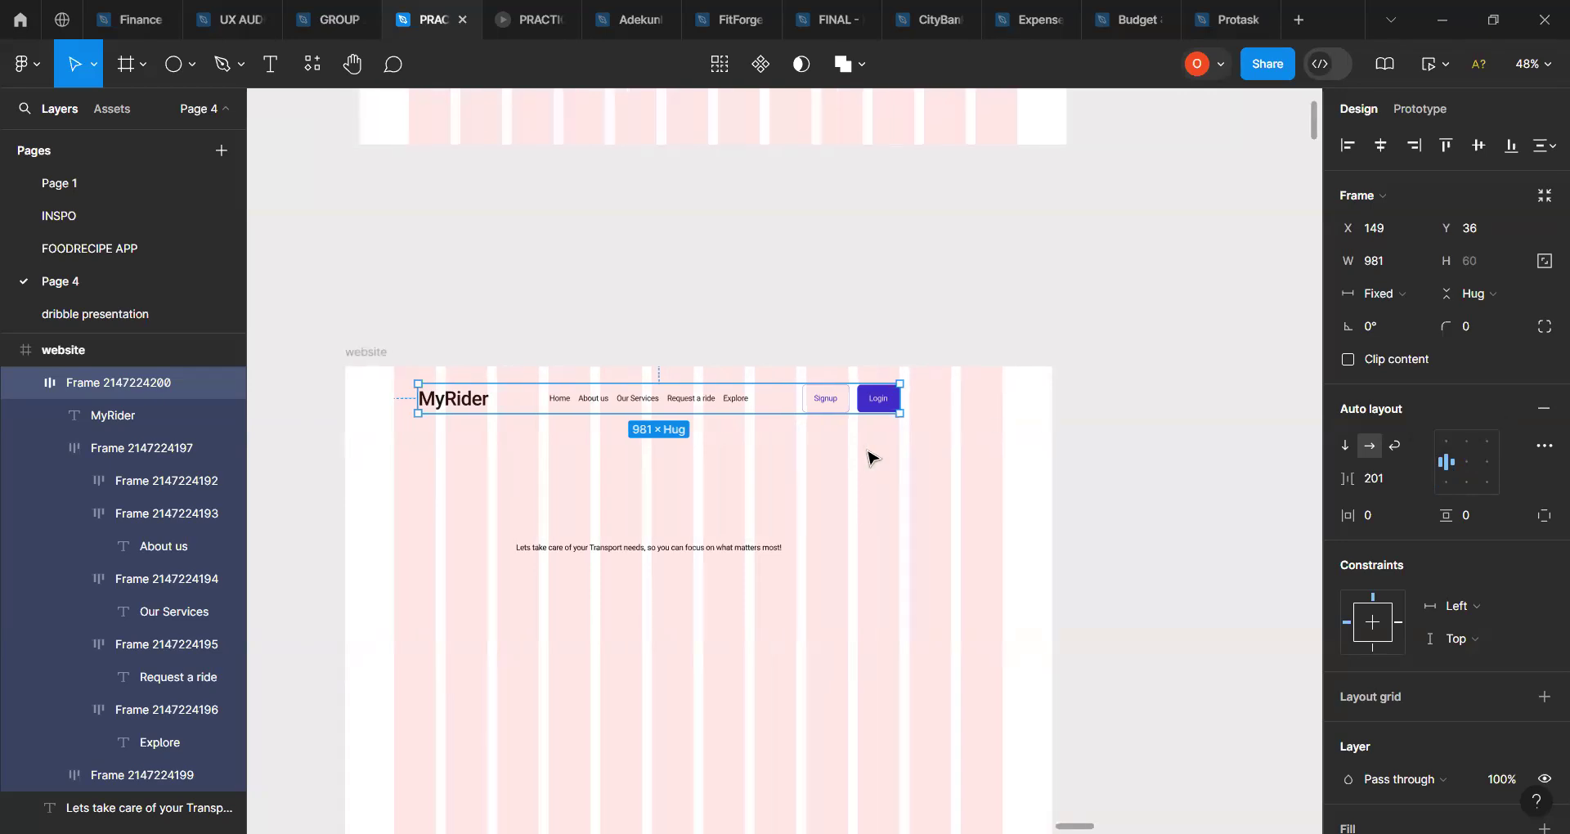
pyautogui.scroll(2, 873, 458)
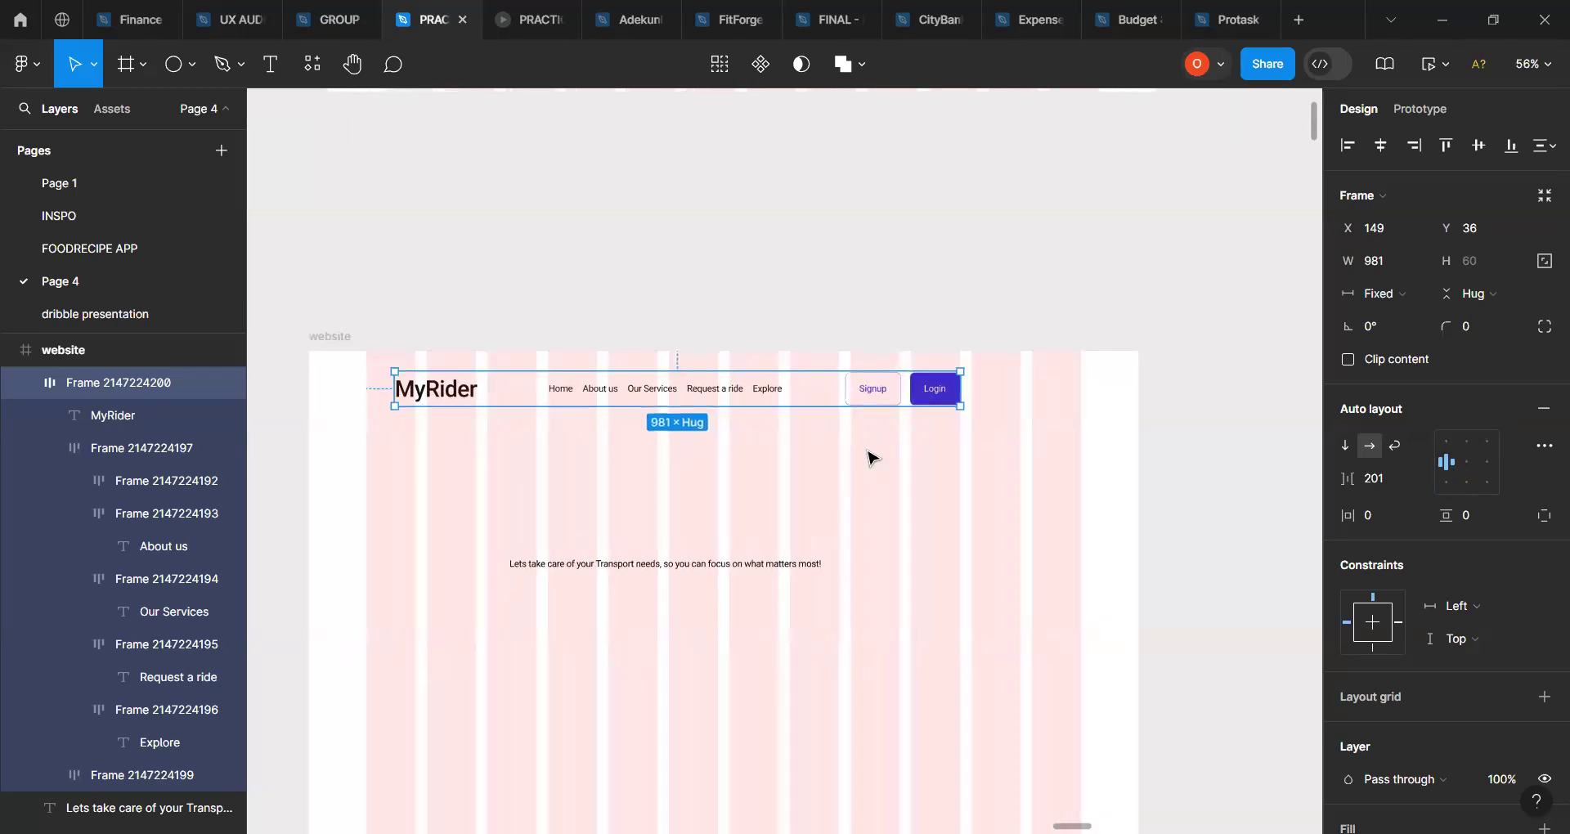
pyautogui.scroll(1, 874, 458)
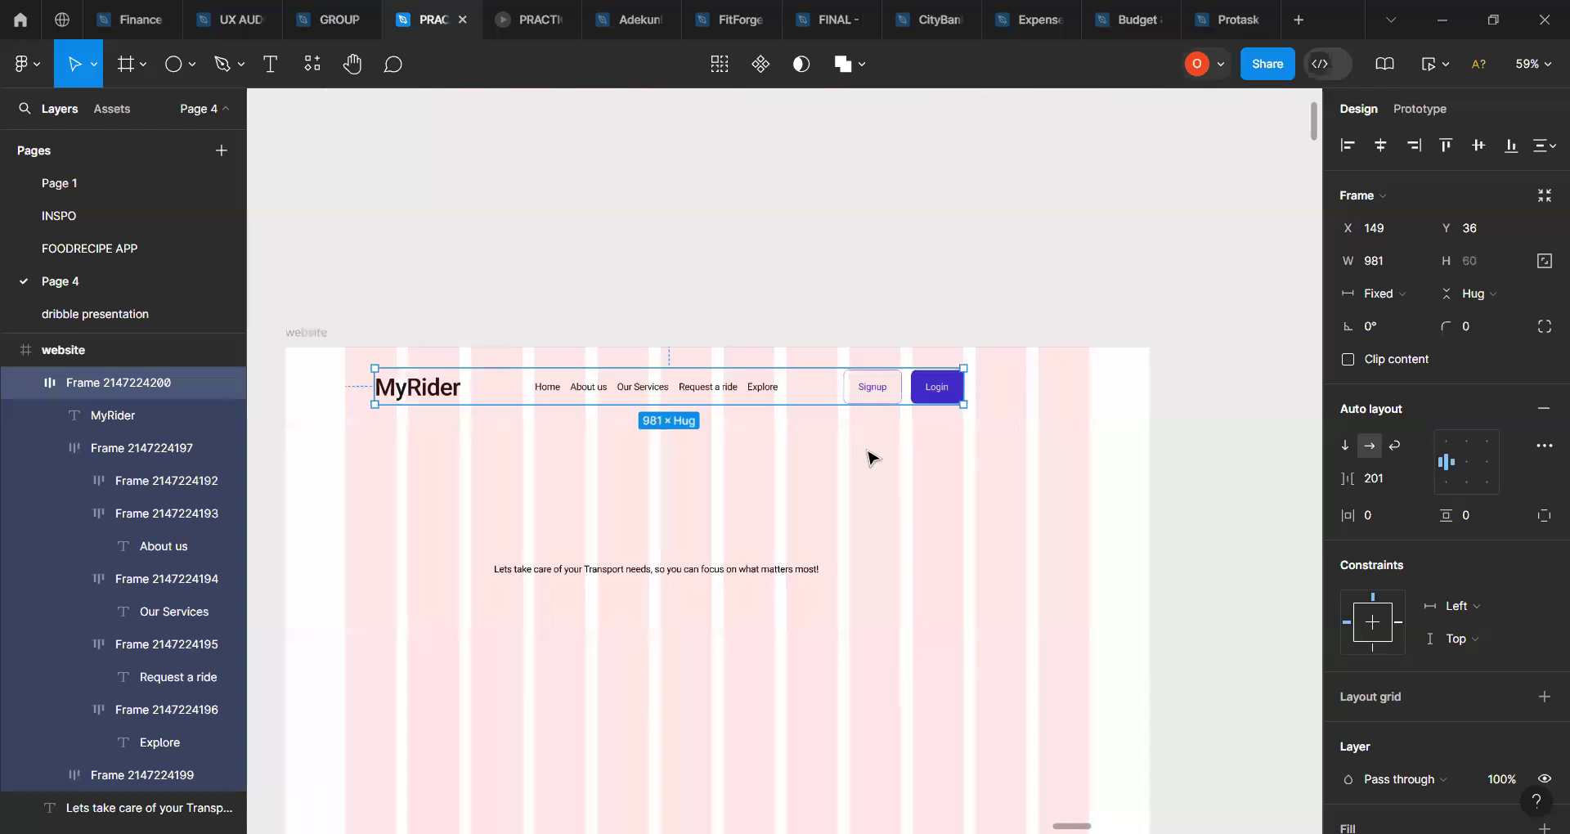
pyautogui.hscroll(-5, 768, 444)
pyautogui.hscroll(5, 769, 444)
pyautogui.hscroll(-1, 769, 444)
pyautogui.hscroll(-5, 769, 444)
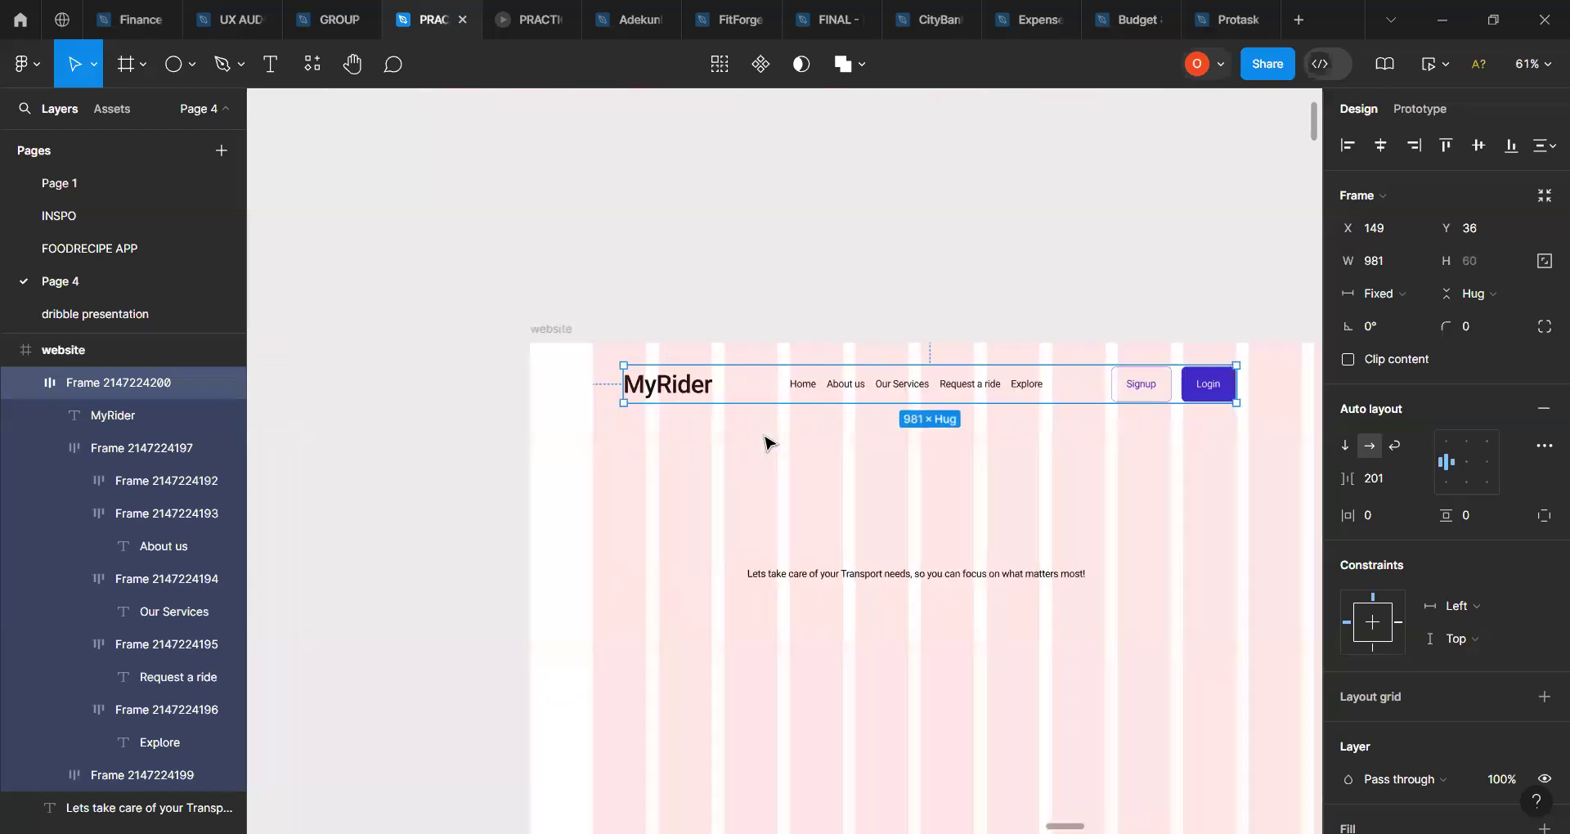
pyautogui.hscroll(1, 768, 444)
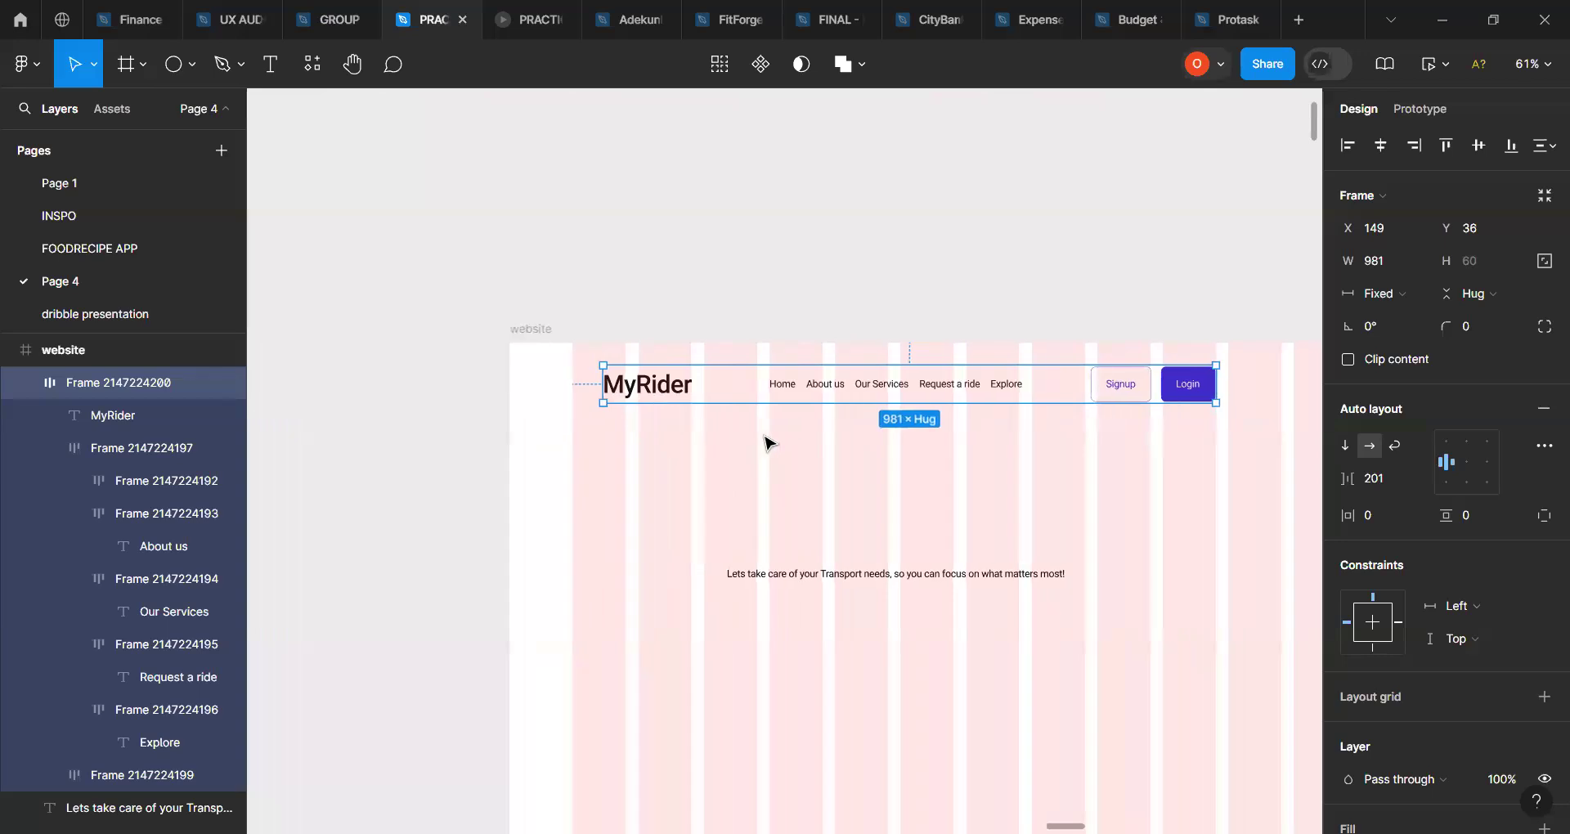
# Step: Align the navigation links to the top left of their frame and stretch the frame to a fixed width of about 405
pyautogui.click(842, 396)
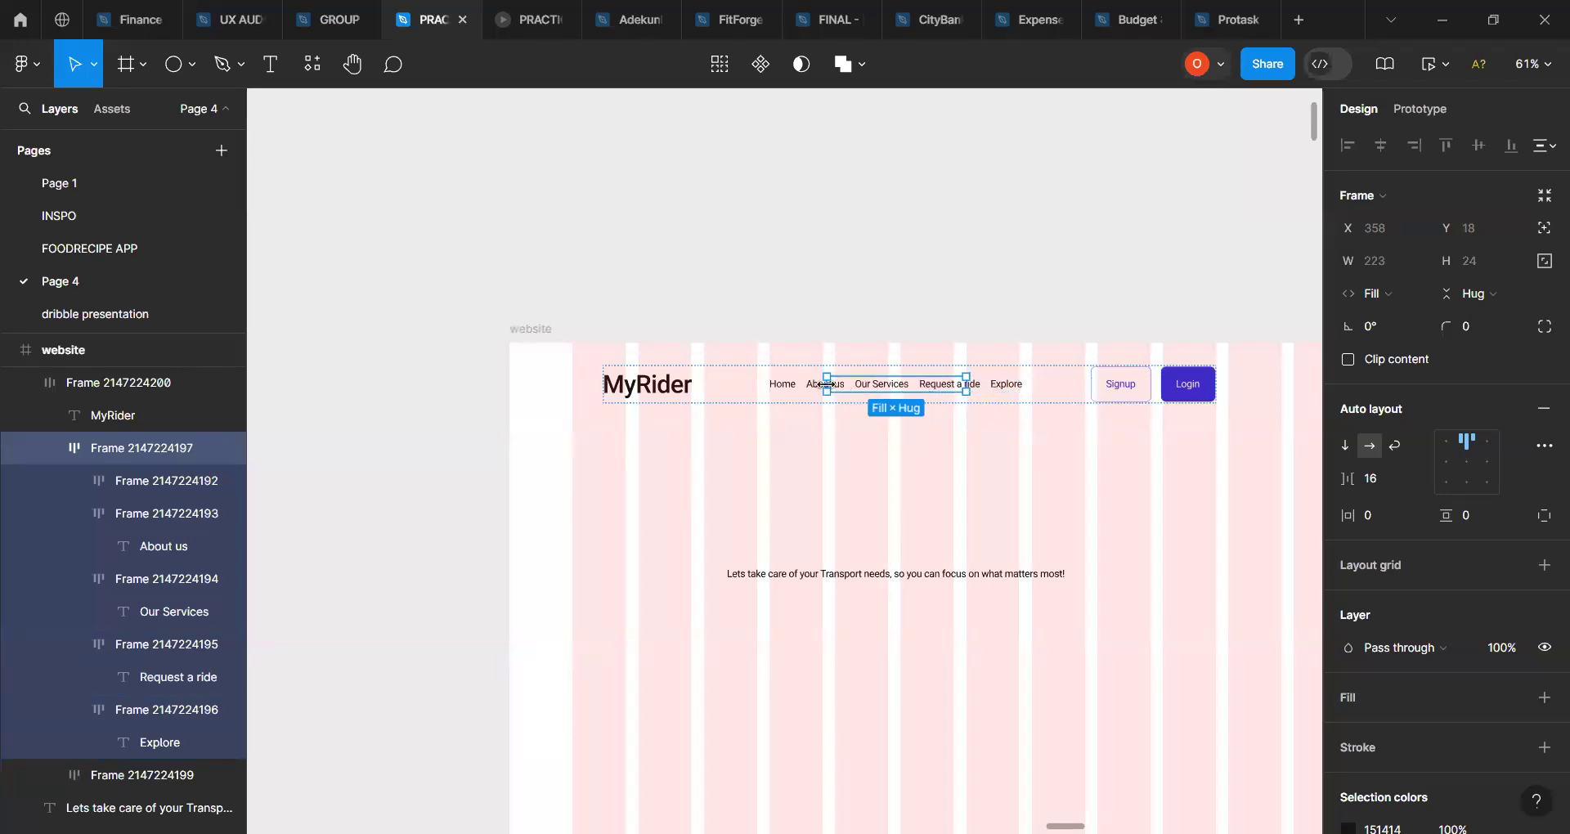
pyautogui.scroll(5, 826, 383)
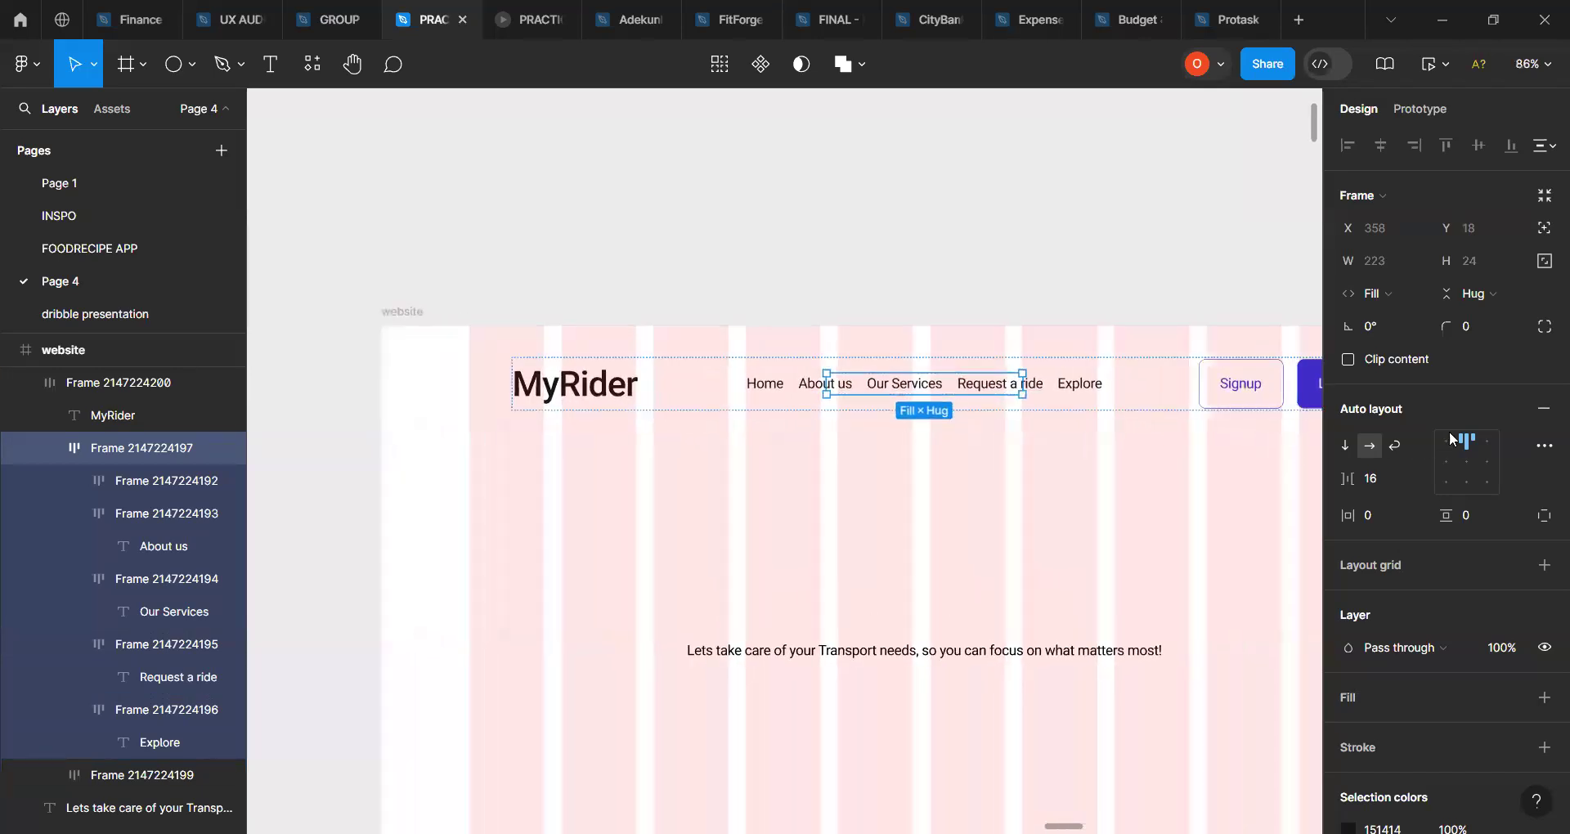
pyautogui.doubleClick(1448, 443)
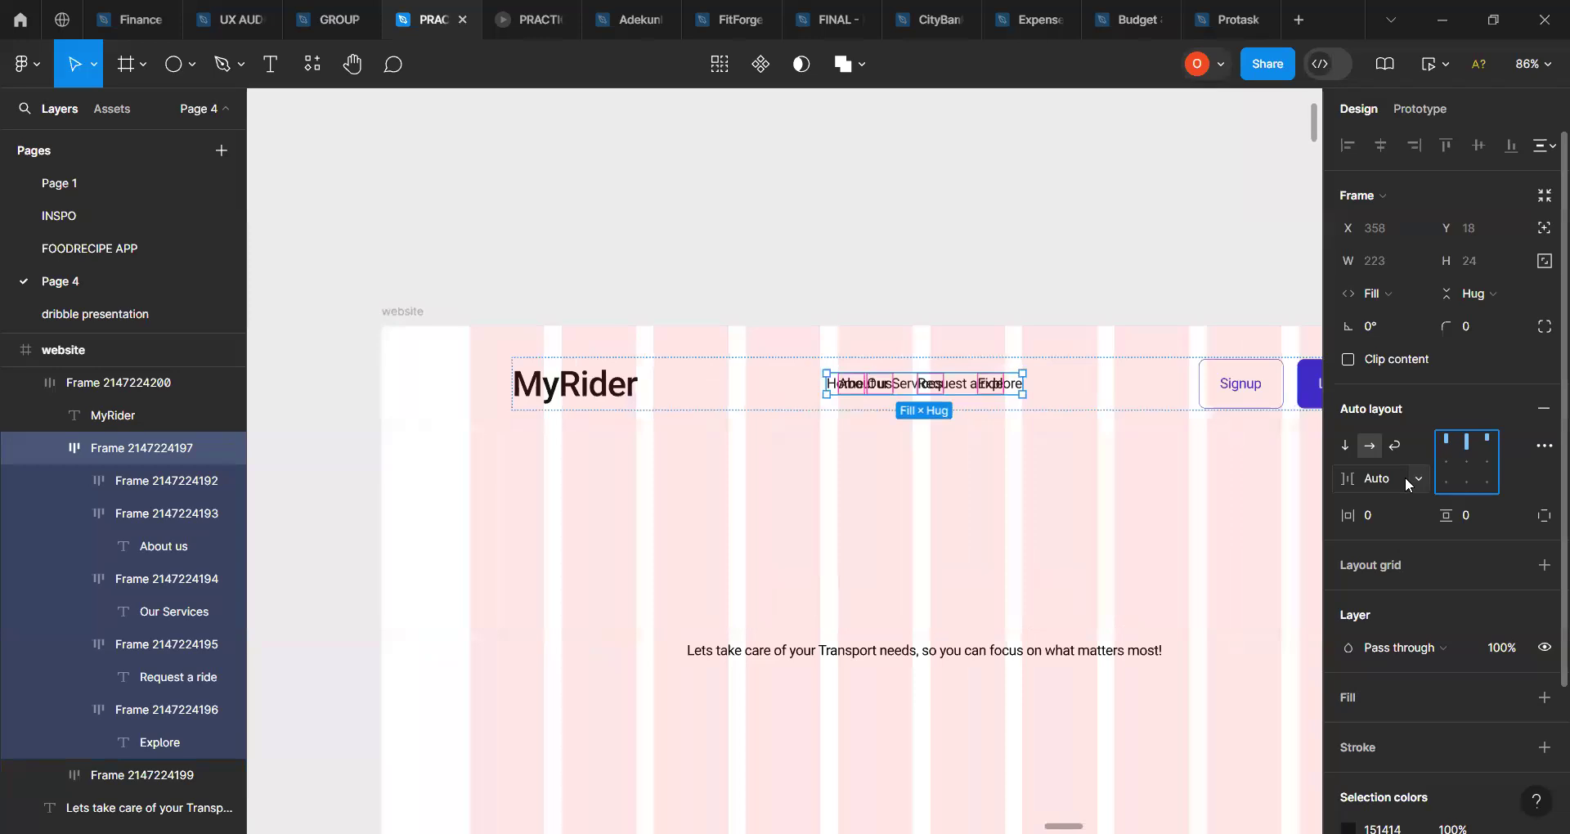
pyautogui.hotkey('ctrl', 'z')
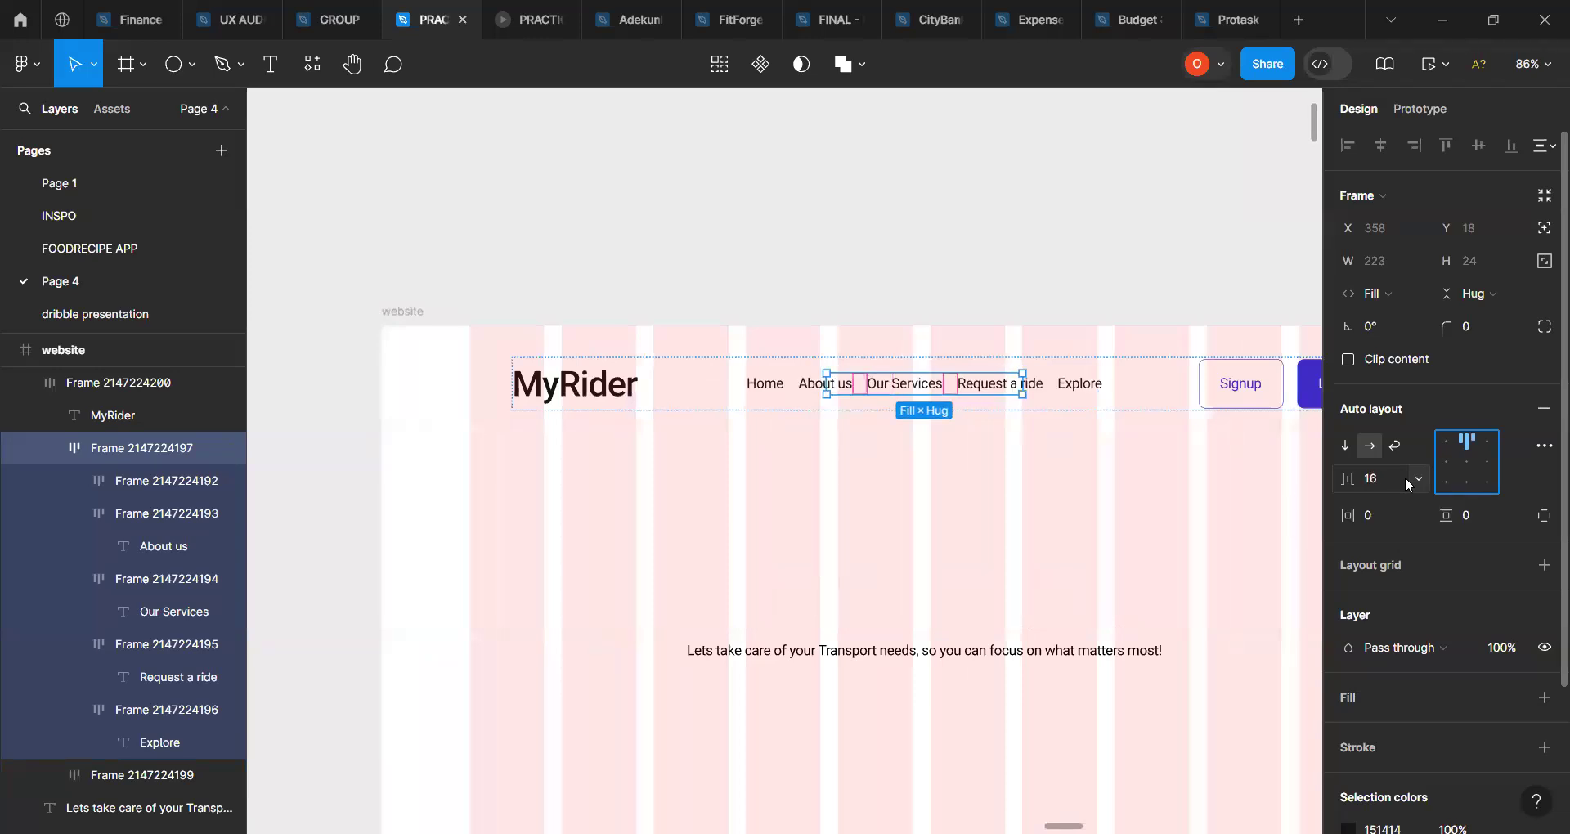
pyautogui.click(1446, 443)
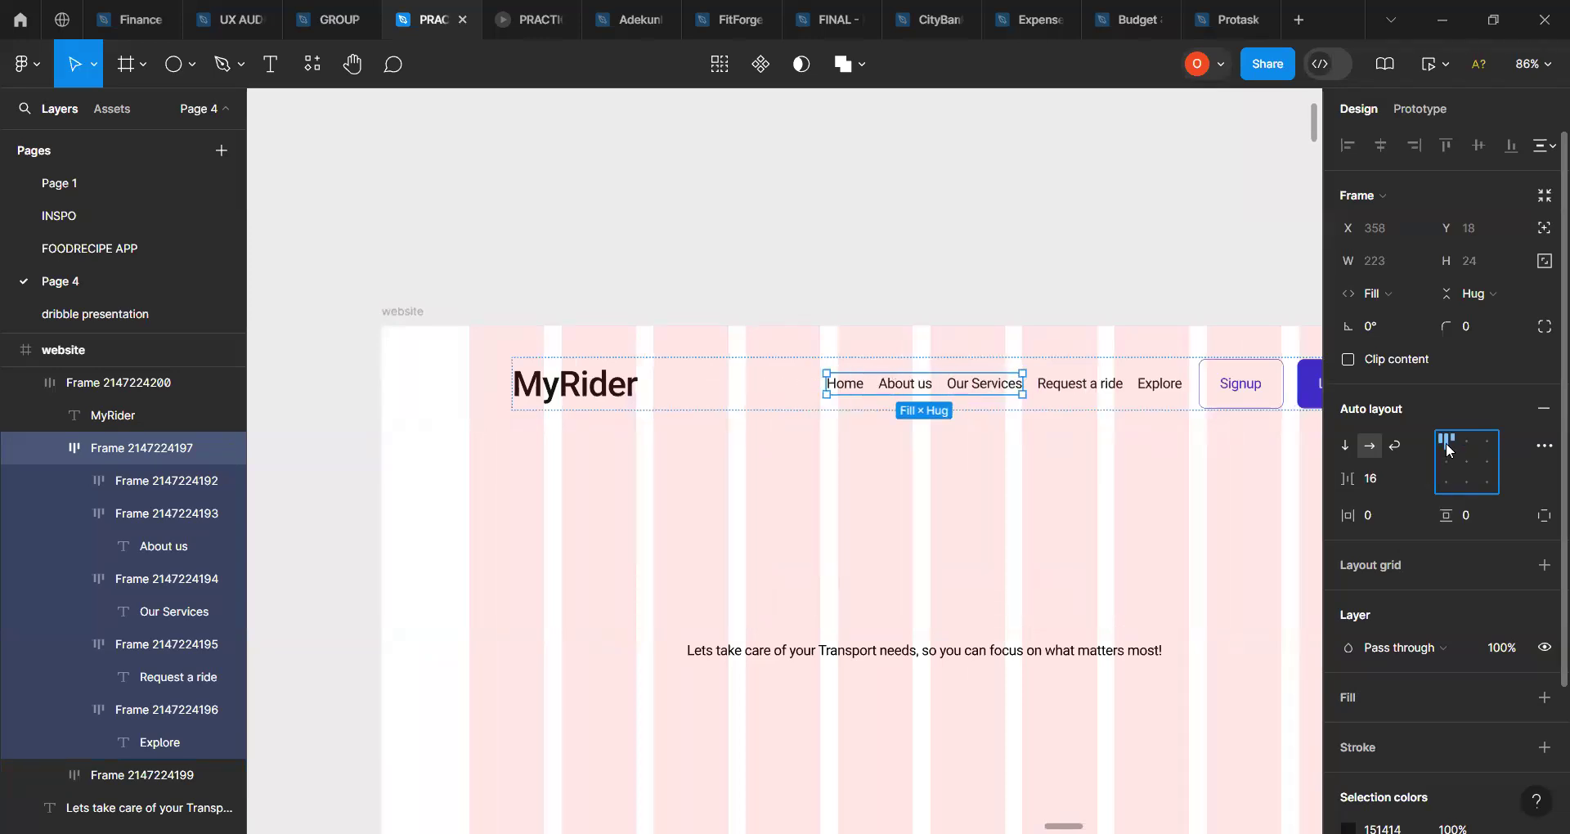
pyautogui.moveTo(1022, 383); pyautogui.dragTo(1183, 381)
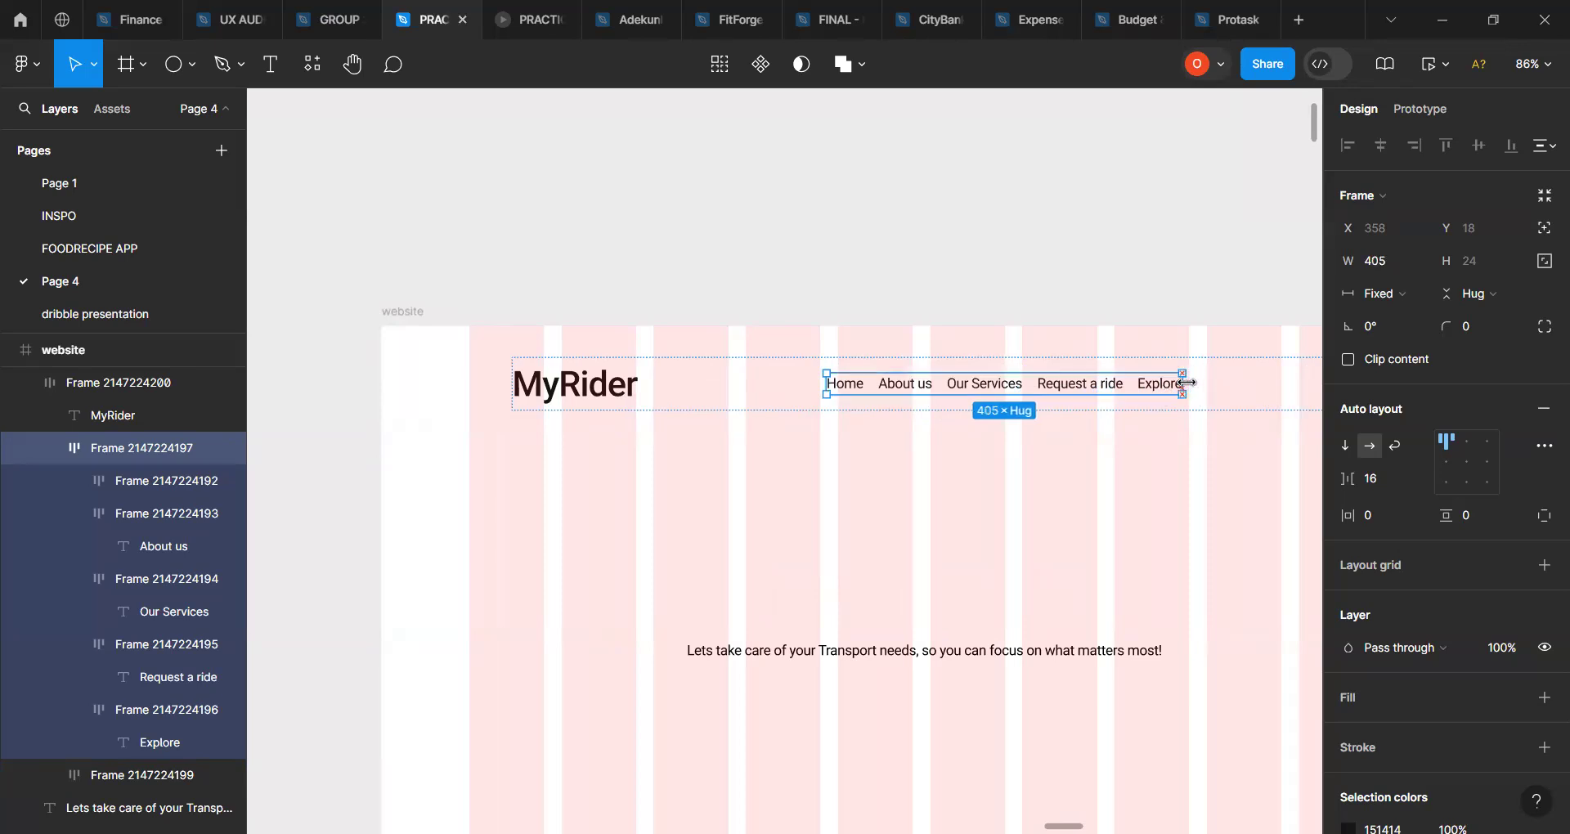
# Step: Widen the header row to about 1163 so it encloses the Signup and Login buttons
pyautogui.scroll(-3, 1085, 437)
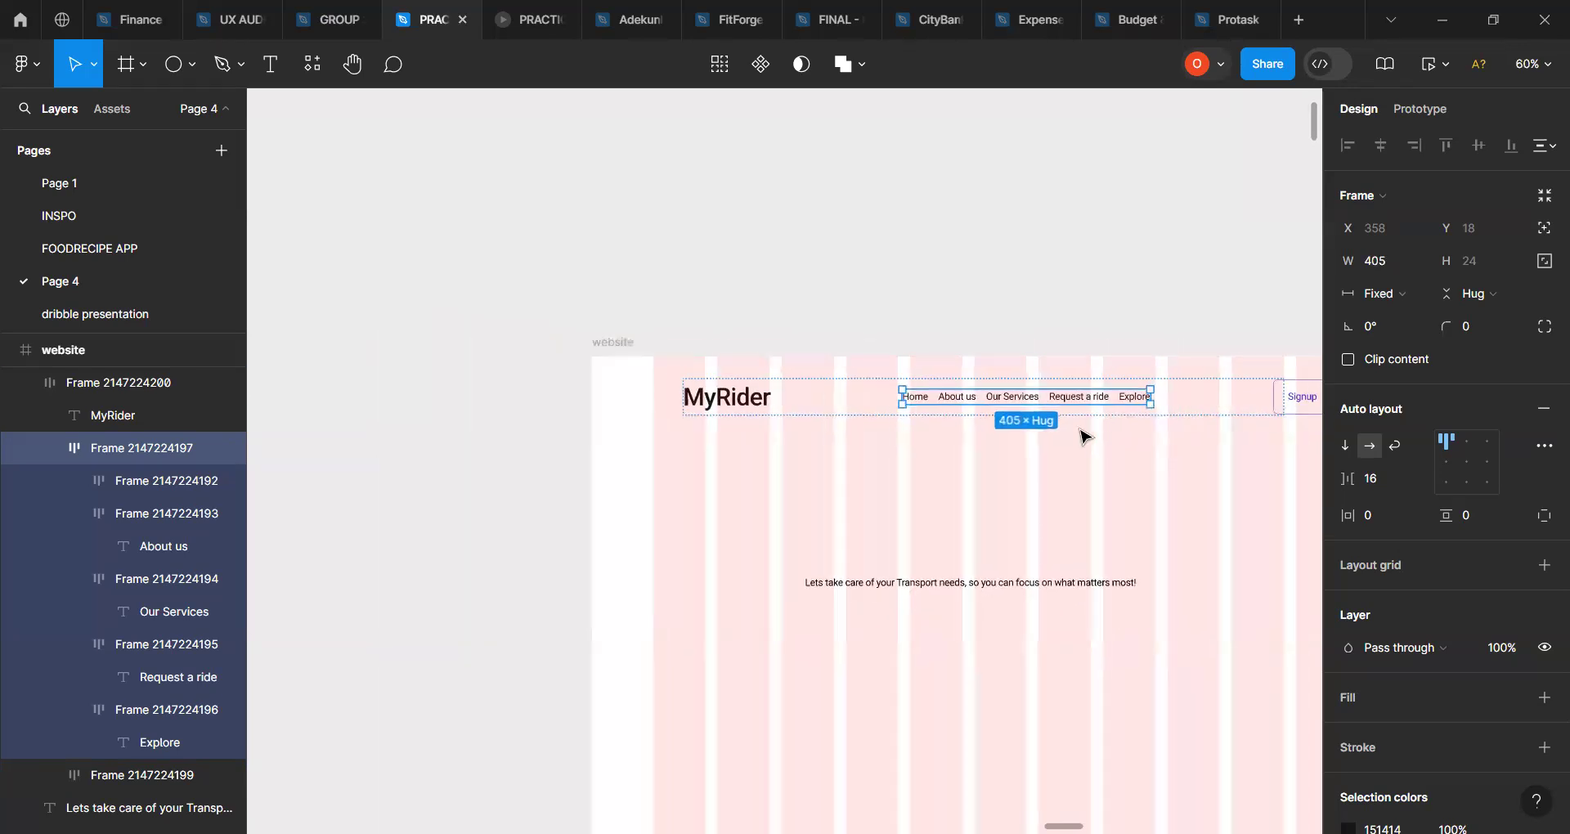
pyautogui.click(853, 417)
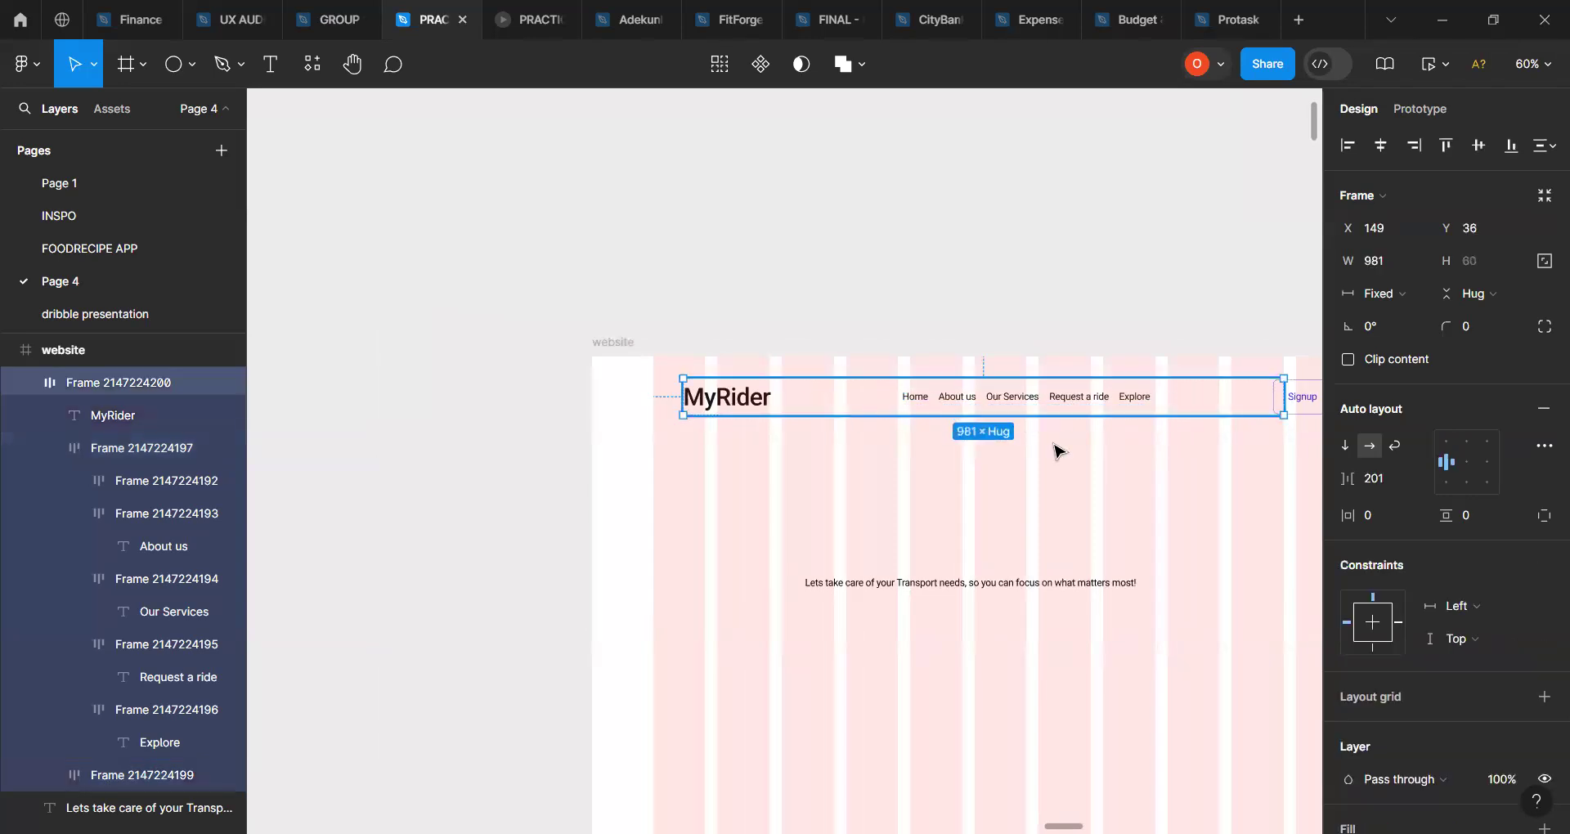
pyautogui.hscroll(5, 1055, 448)
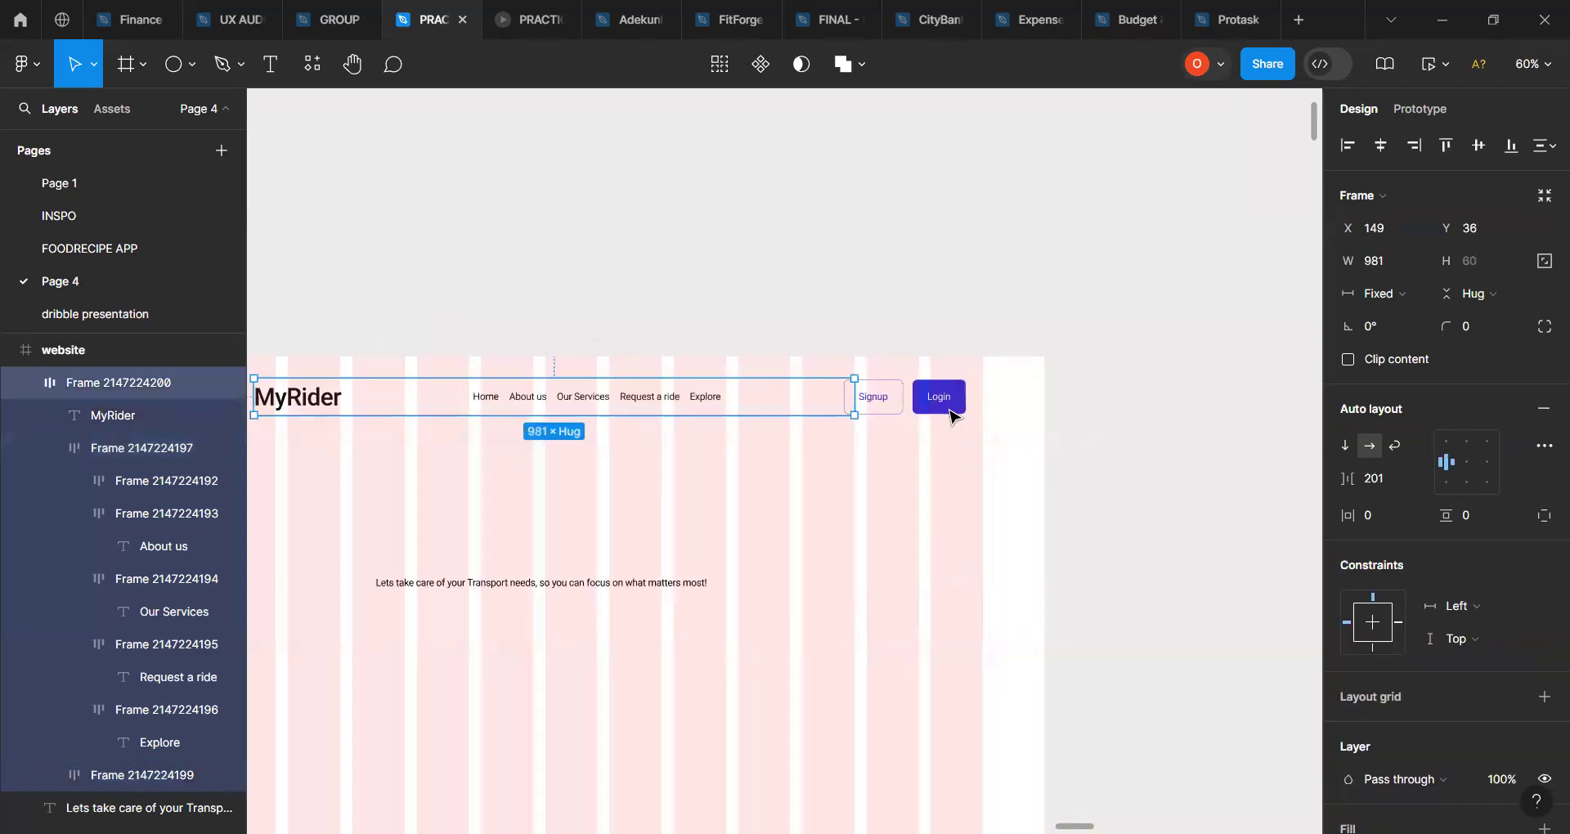
pyautogui.moveTo(938, 393); pyautogui.dragTo(966, 396)
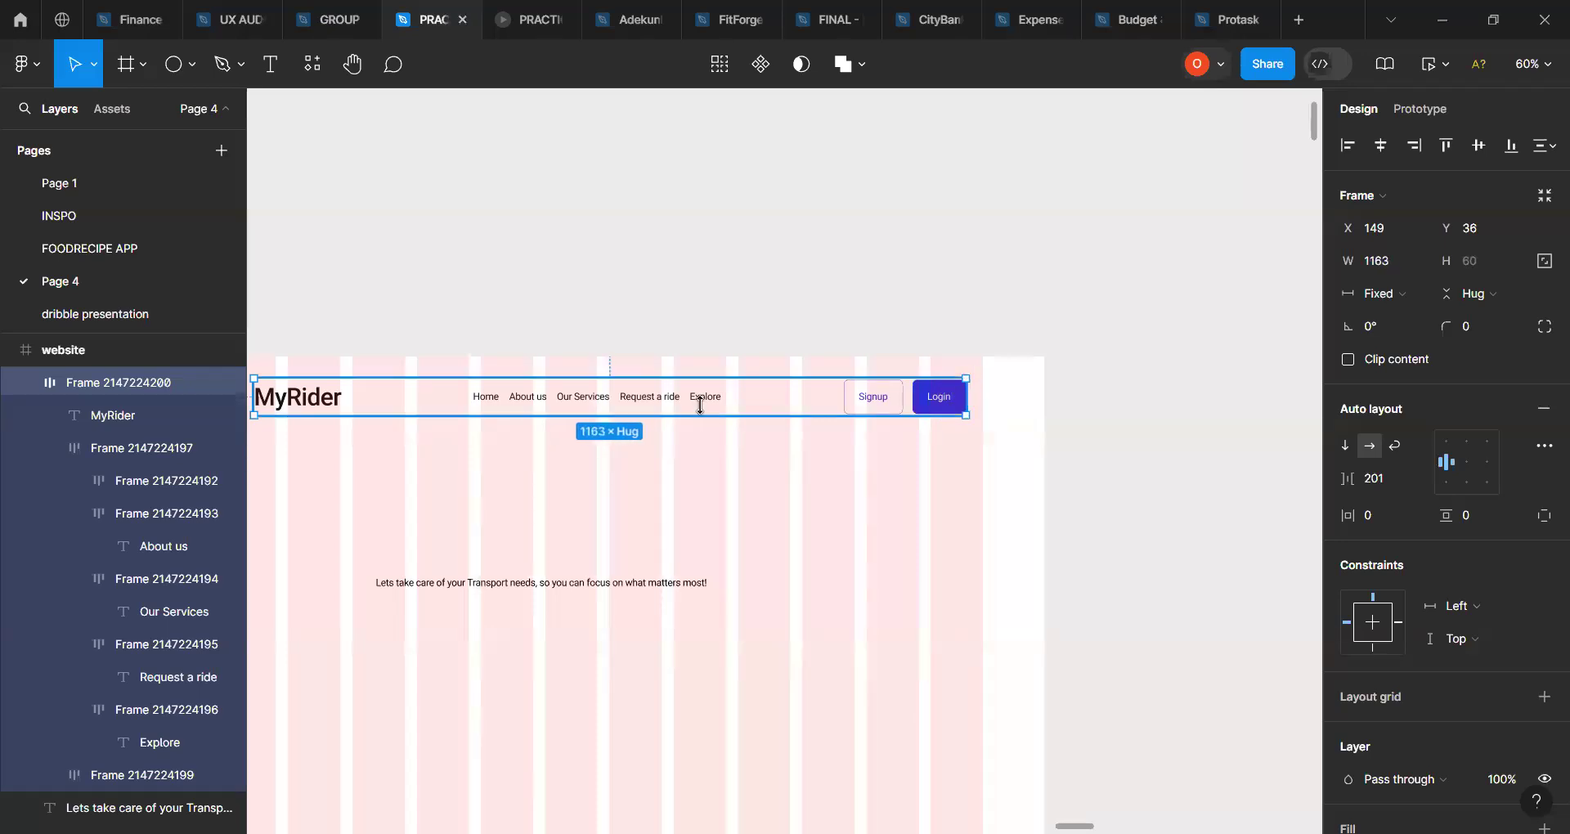
# Step: Examine the sizing of the navigation links frame, the header row and the Our Services link
pyautogui.doubleClick(703, 405)
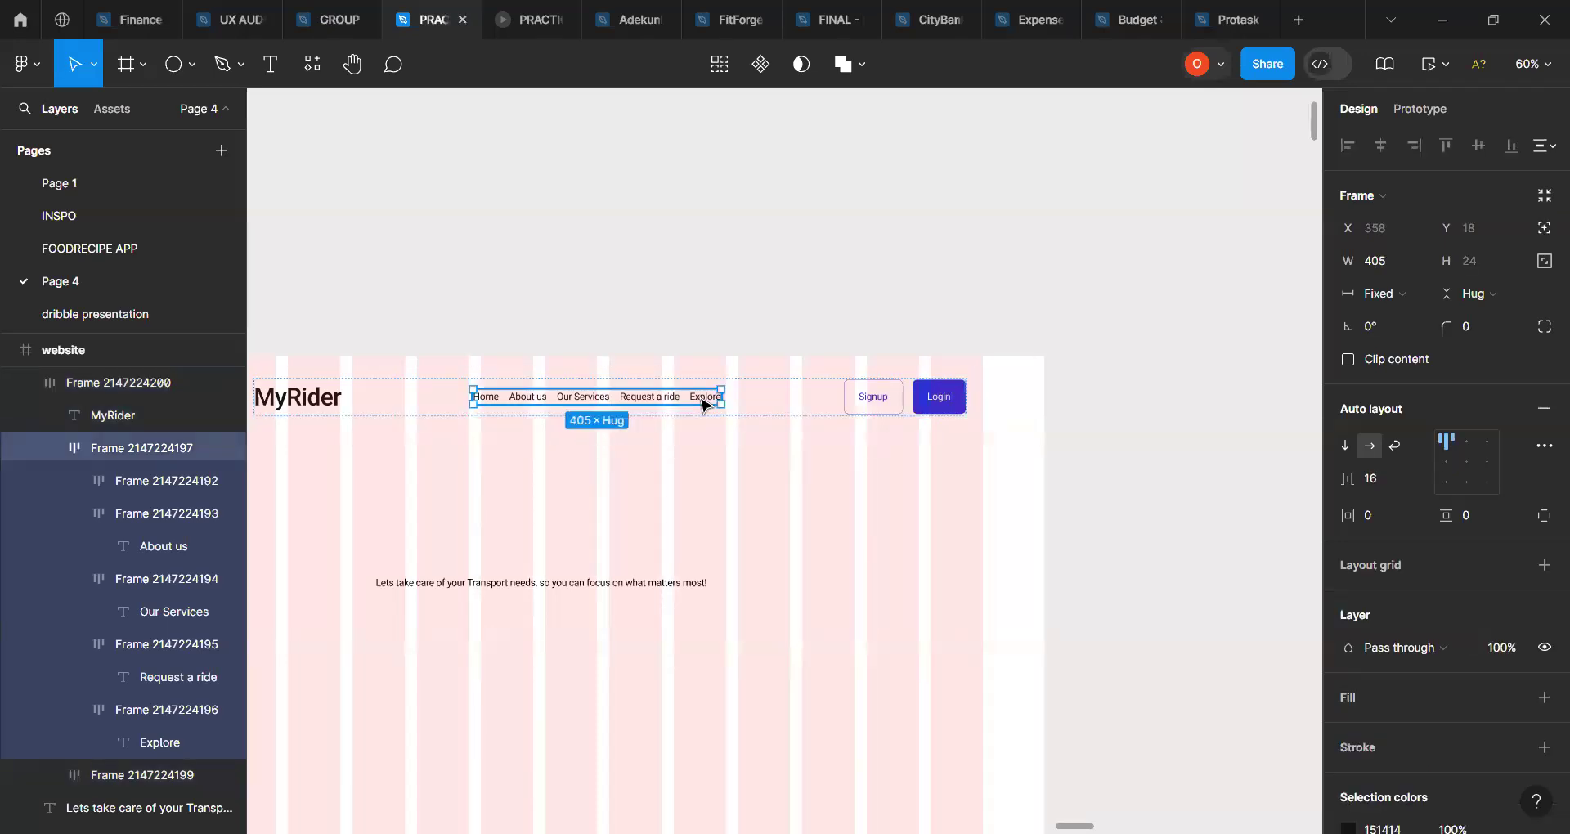
pyautogui.hscroll(-2, 703, 405)
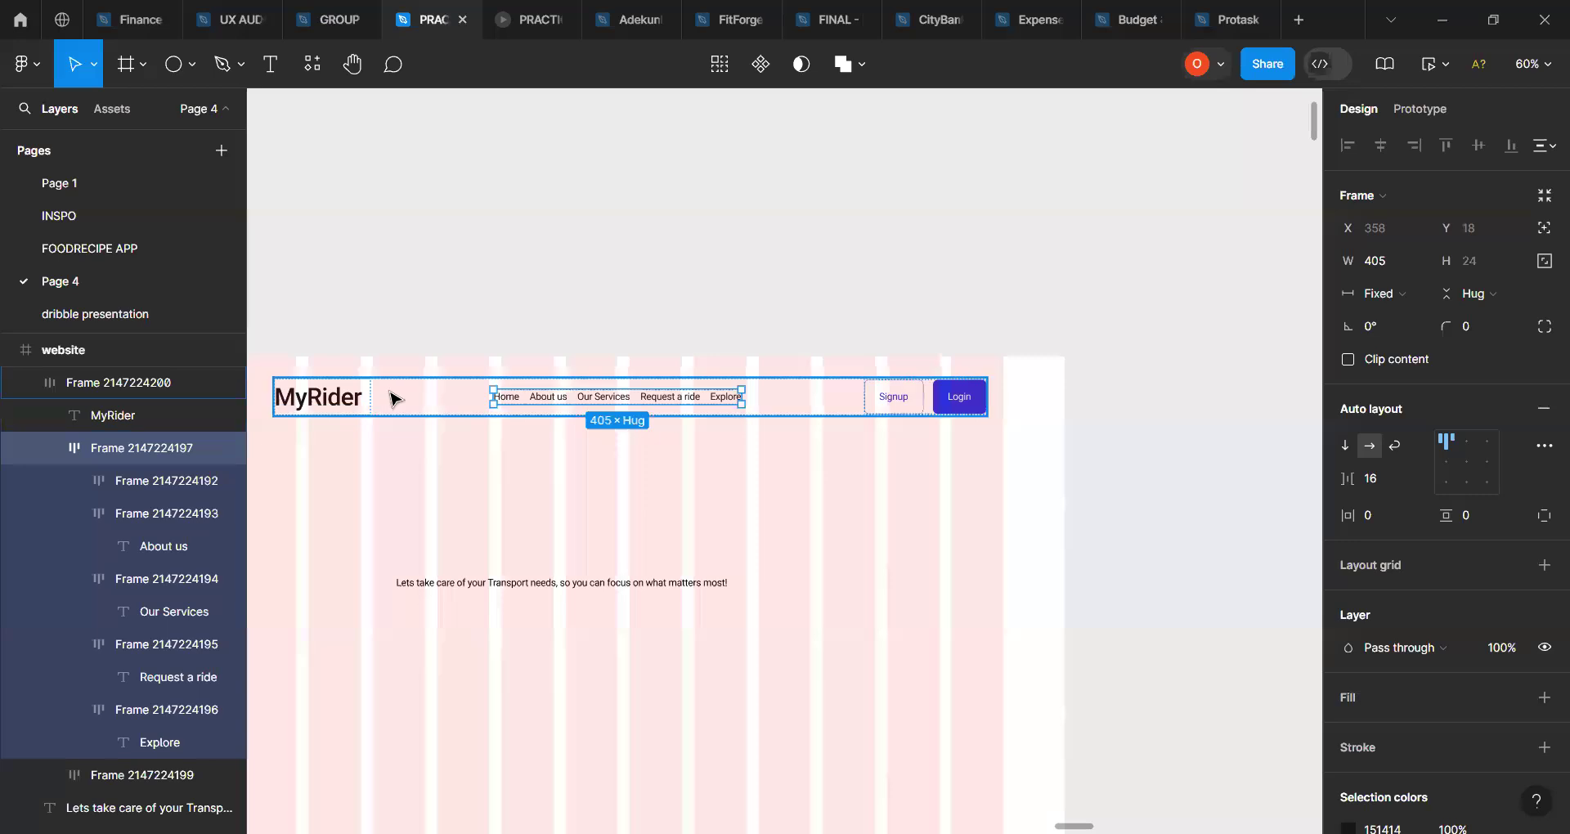
pyautogui.click(393, 399)
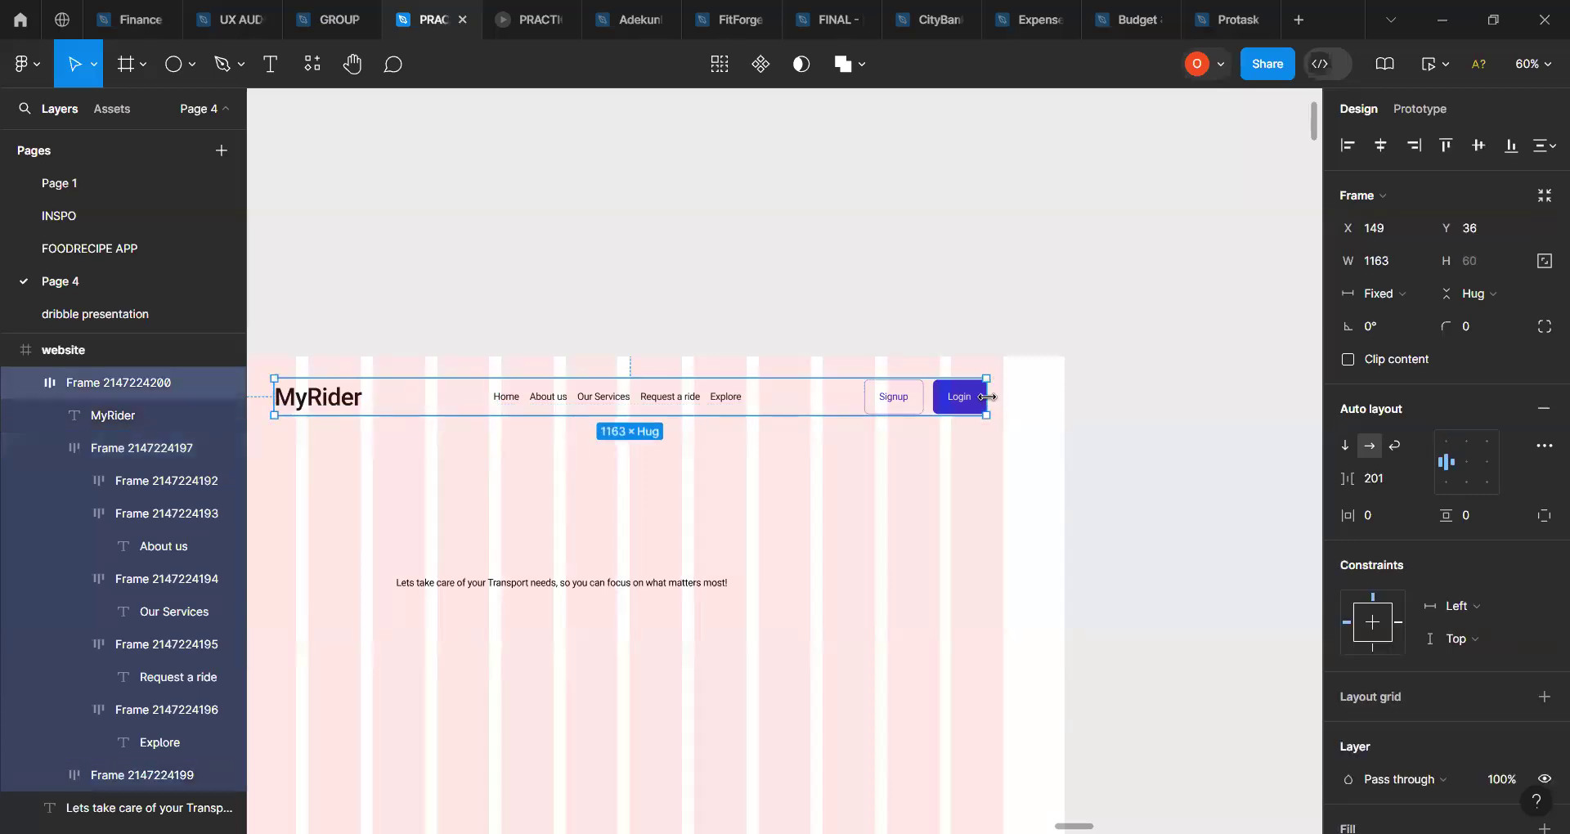
pyautogui.moveTo(1086, 394); pyautogui.dragTo(996, 395)
pyautogui.doubleClick(625, 408)
pyautogui.doubleClick(626, 407)
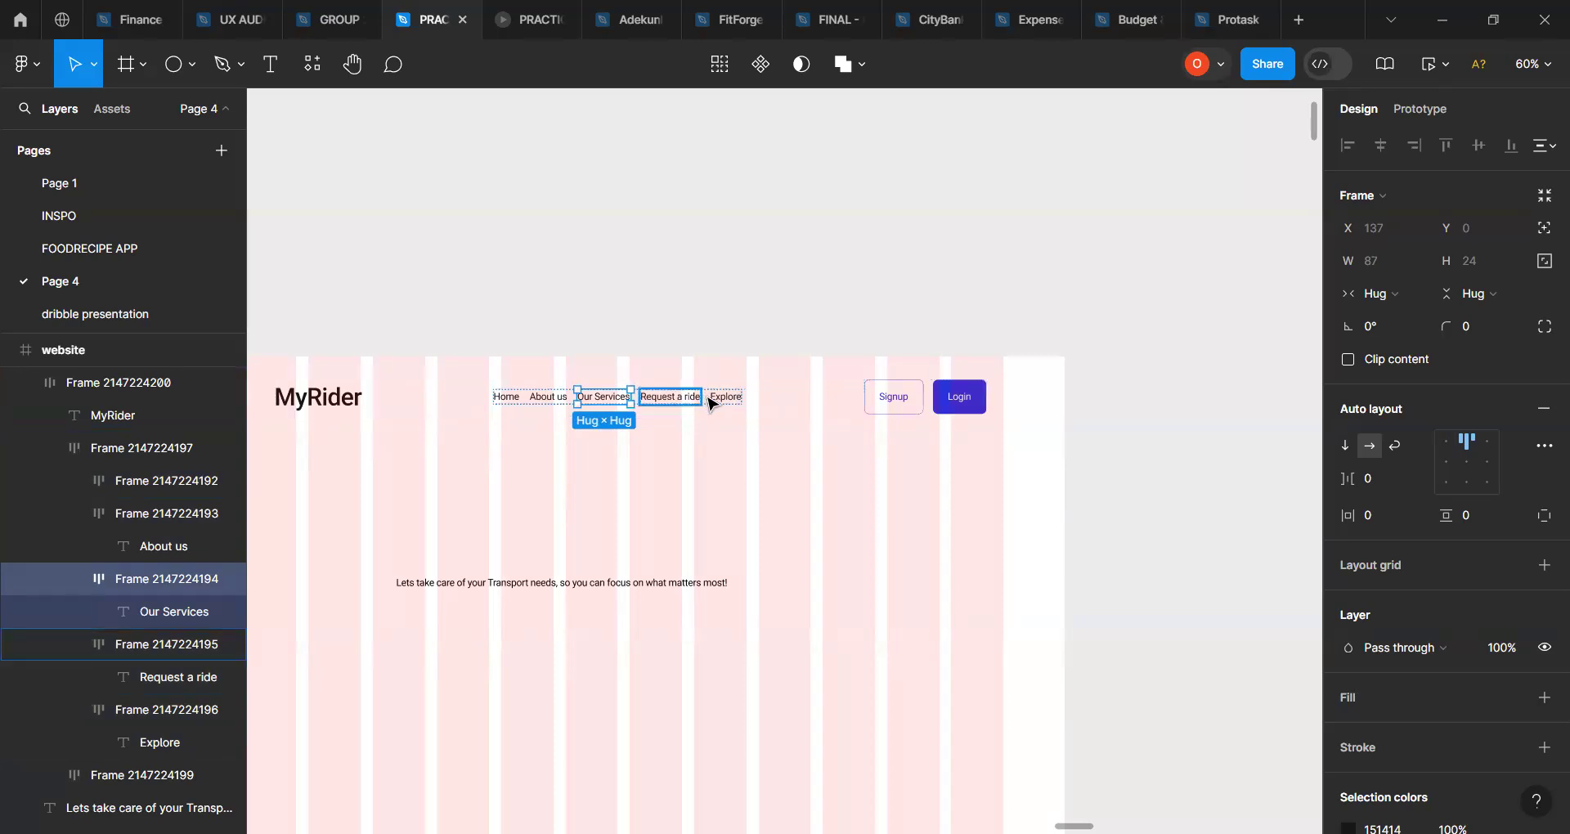
# Step: Keep the header row at a fixed width and set the navigation links frame's width to fill its container
pyautogui.click(830, 407)
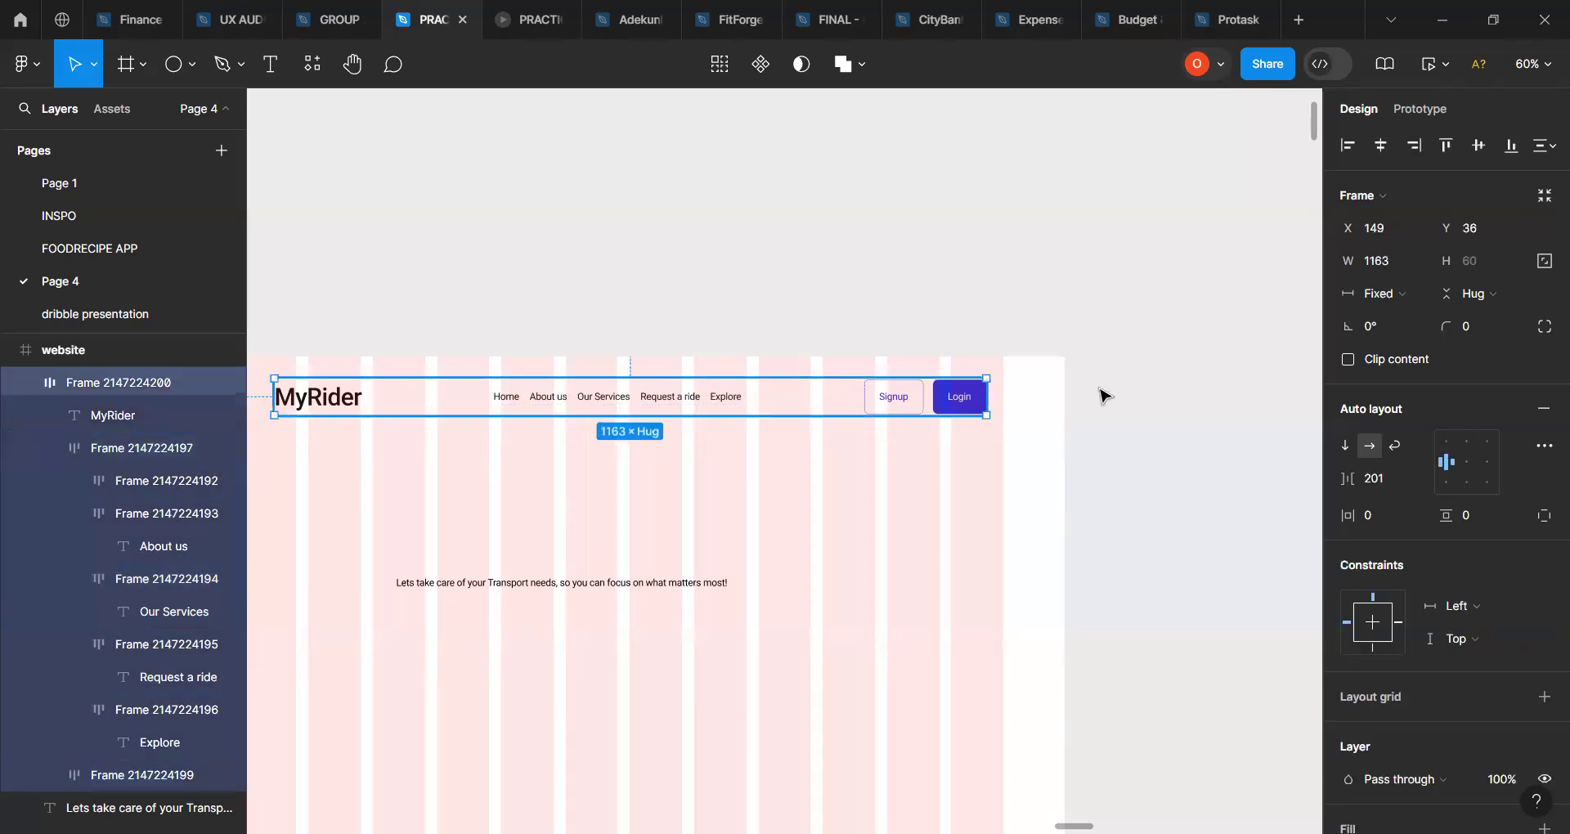
pyautogui.click(1414, 299)
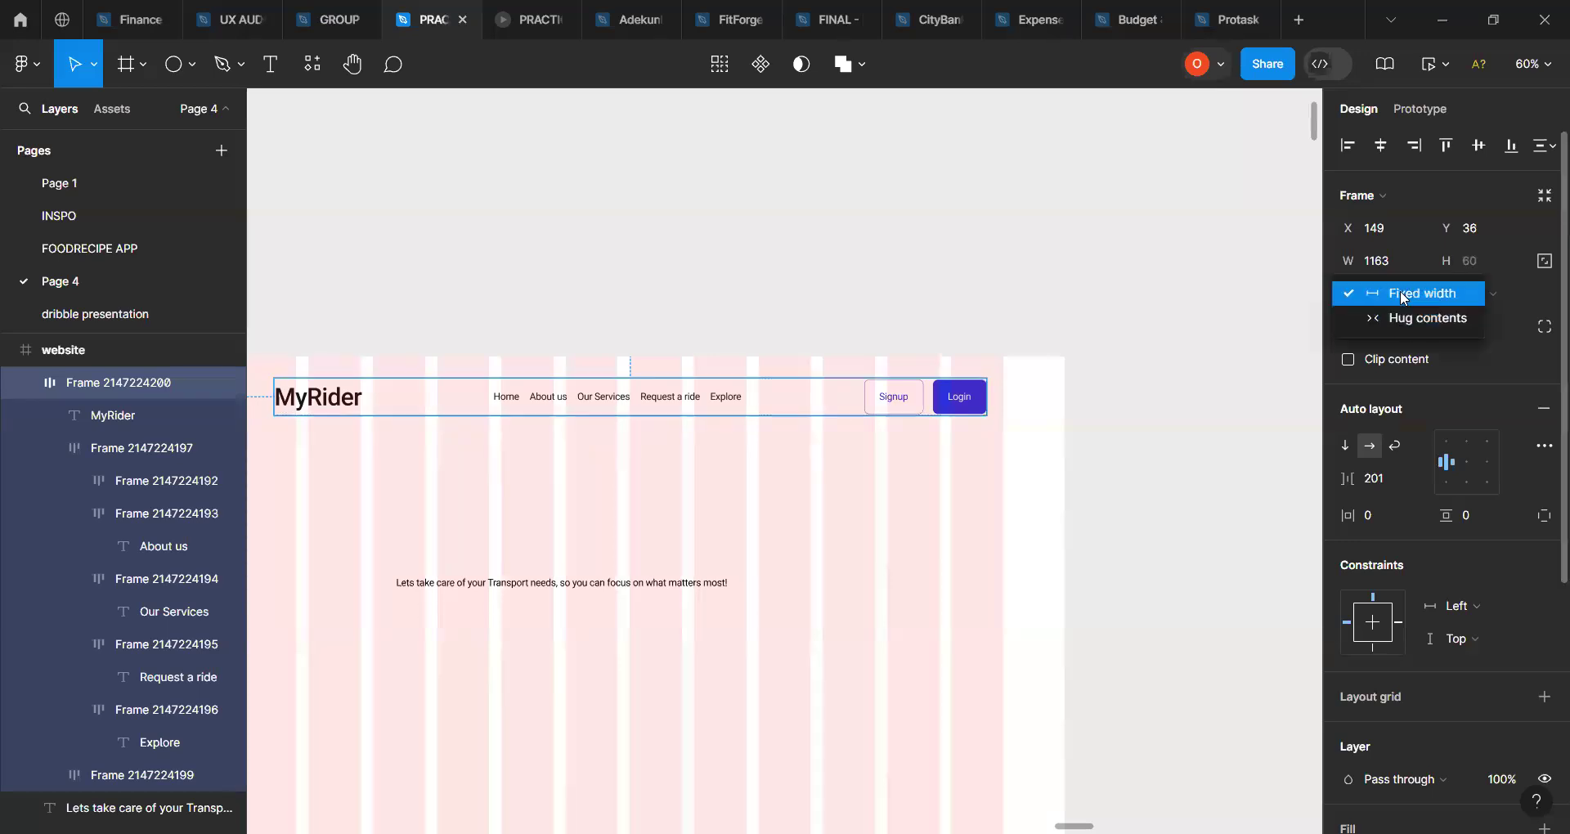
pyautogui.click(1400, 292)
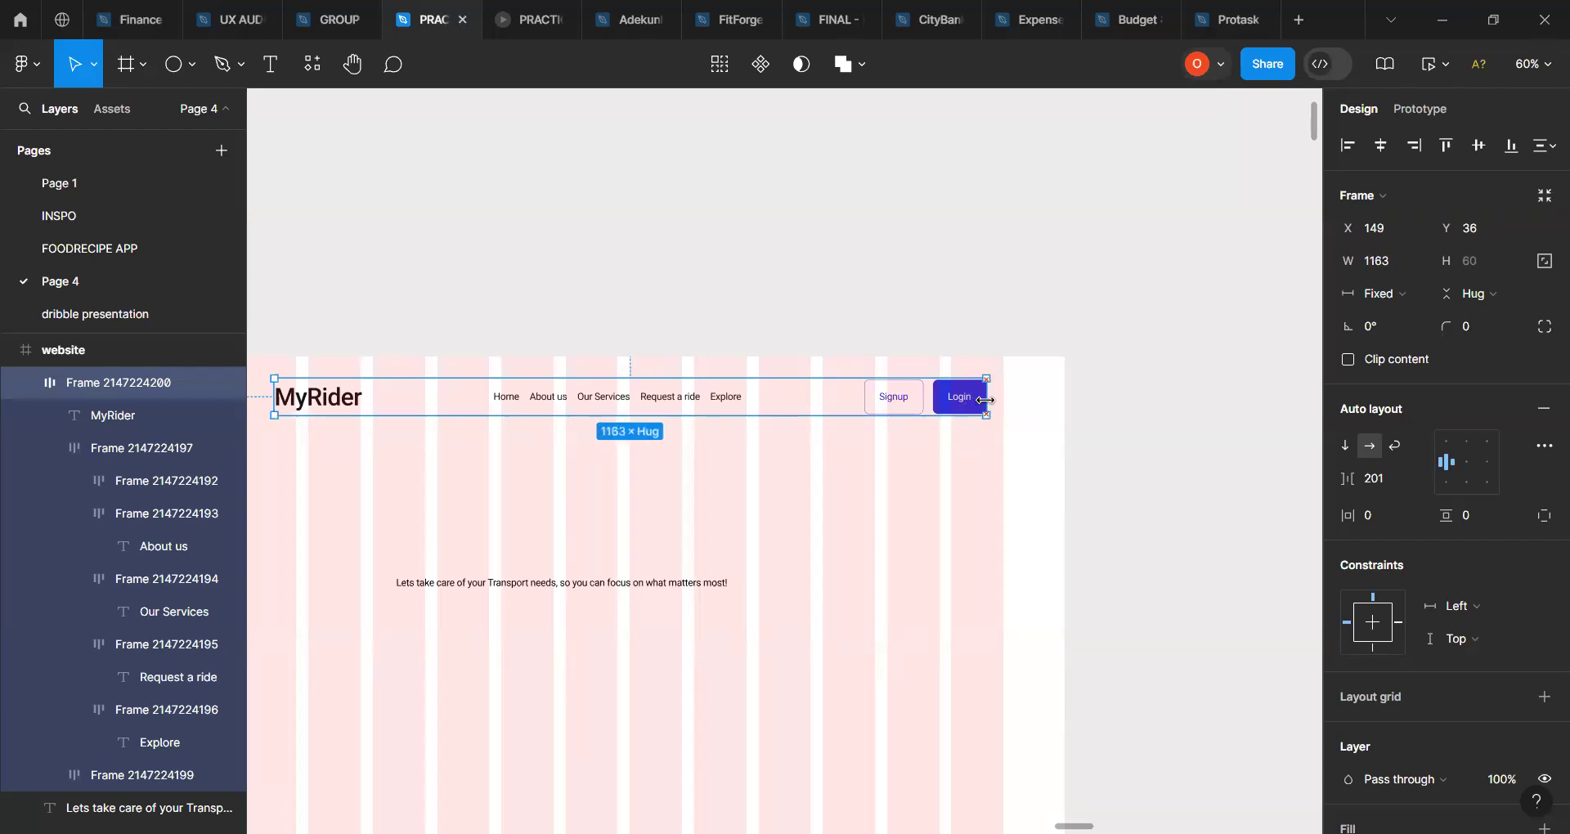
pyautogui.click(948, 407)
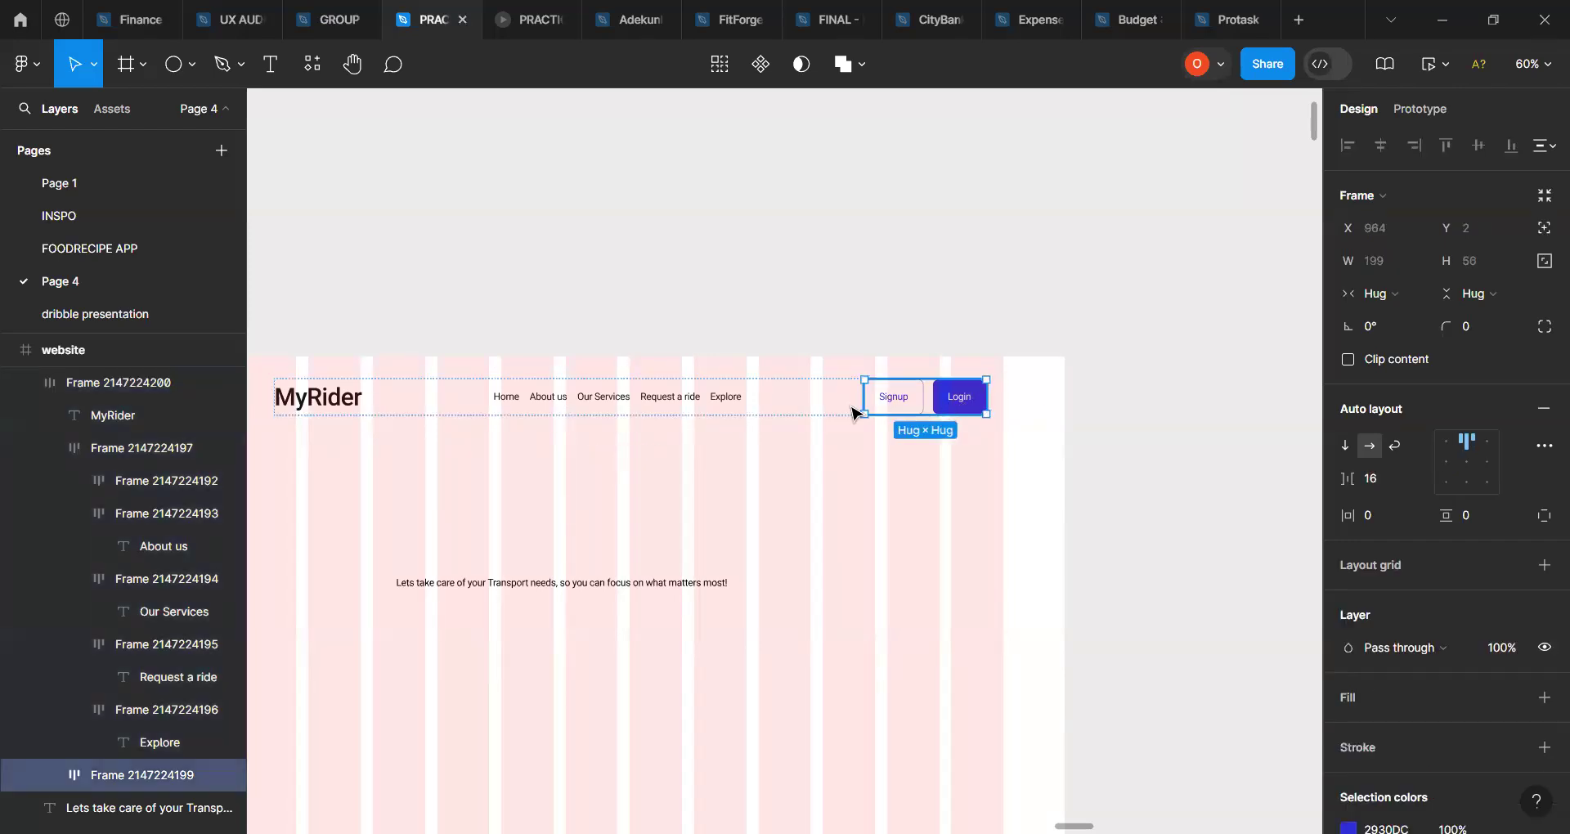
pyautogui.click(711, 406)
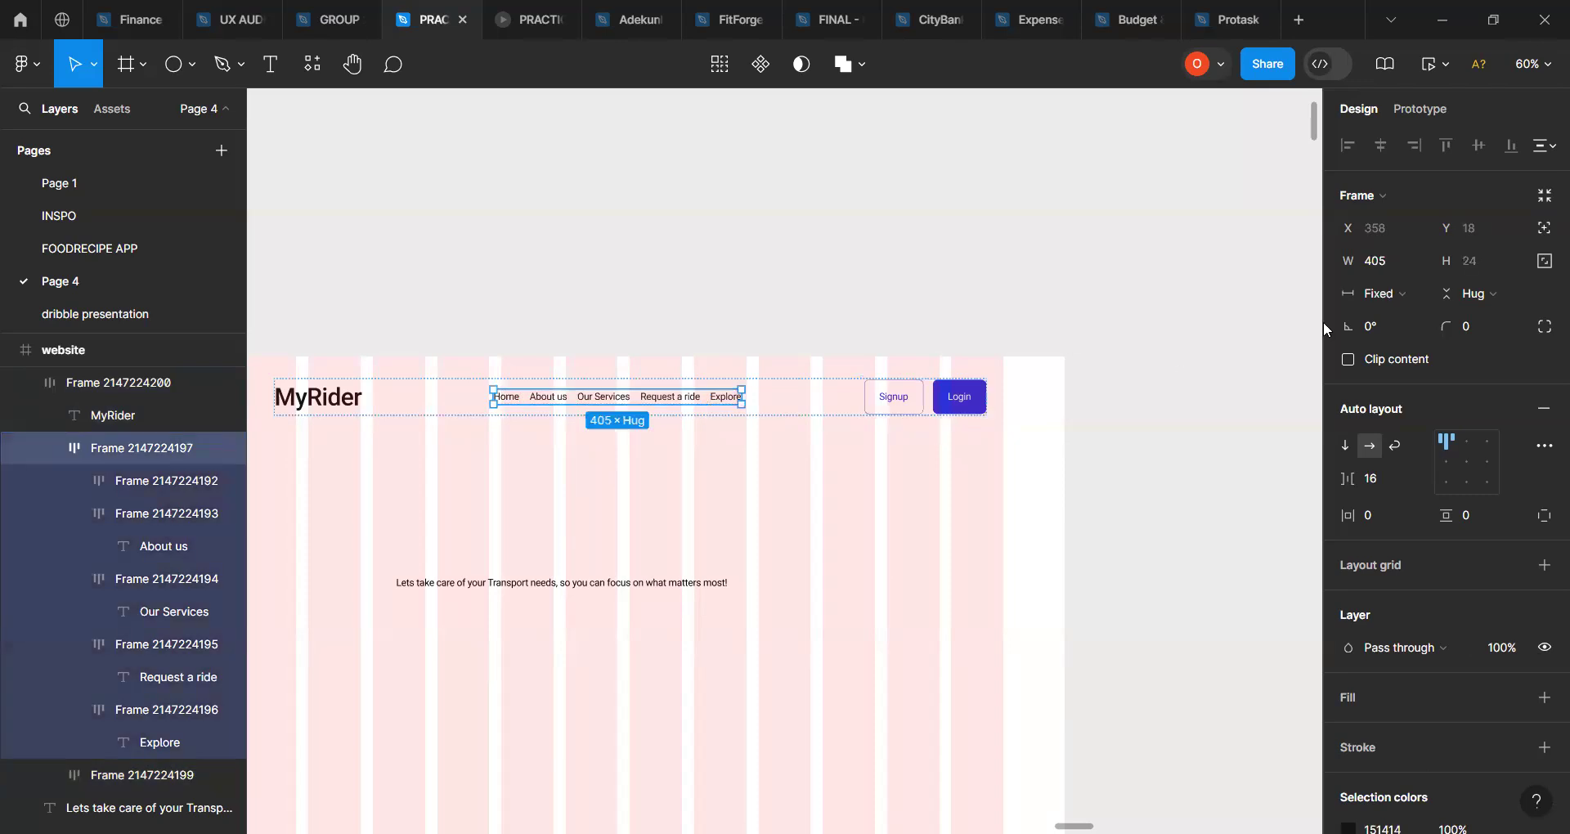
pyautogui.click(1391, 297)
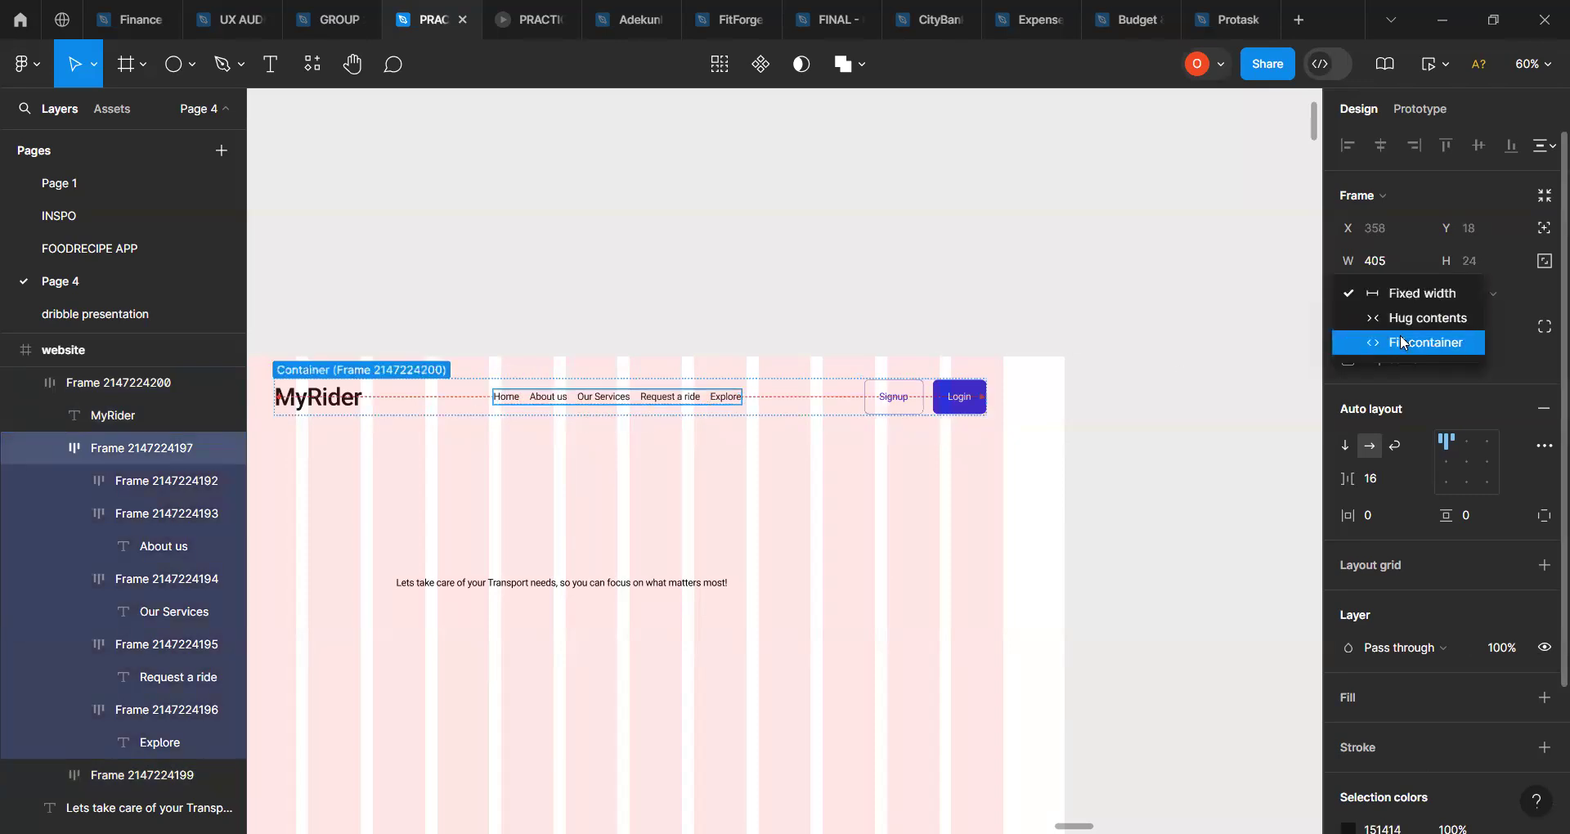
pyautogui.click(1400, 335)
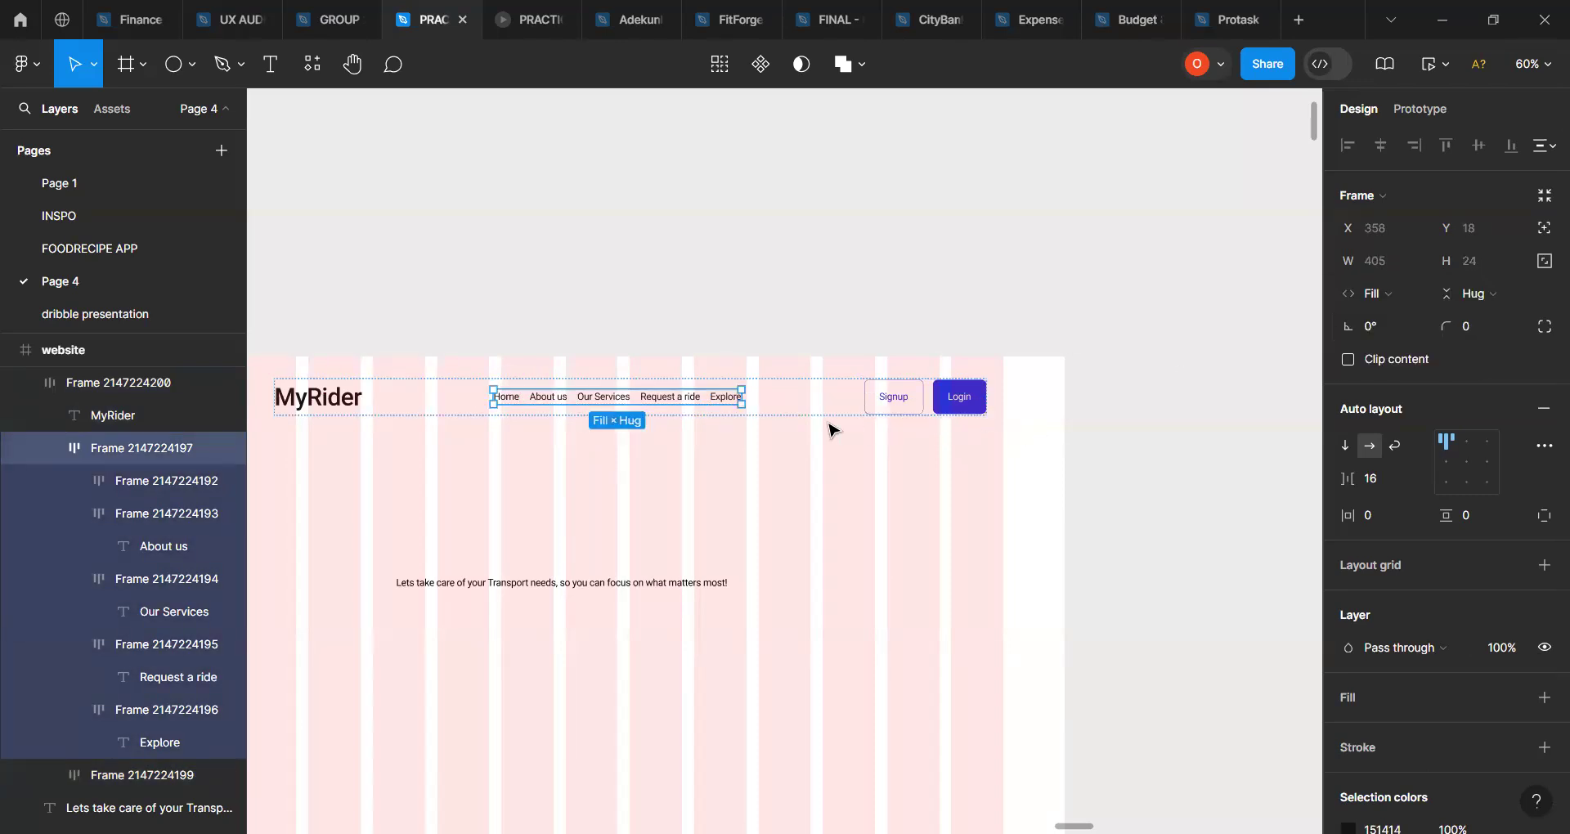
# Step: Narrow the header row to a fixed width of about 1139
pyautogui.hscroll(-2, 769, 477)
pyautogui.hscroll(-1, 769, 477)
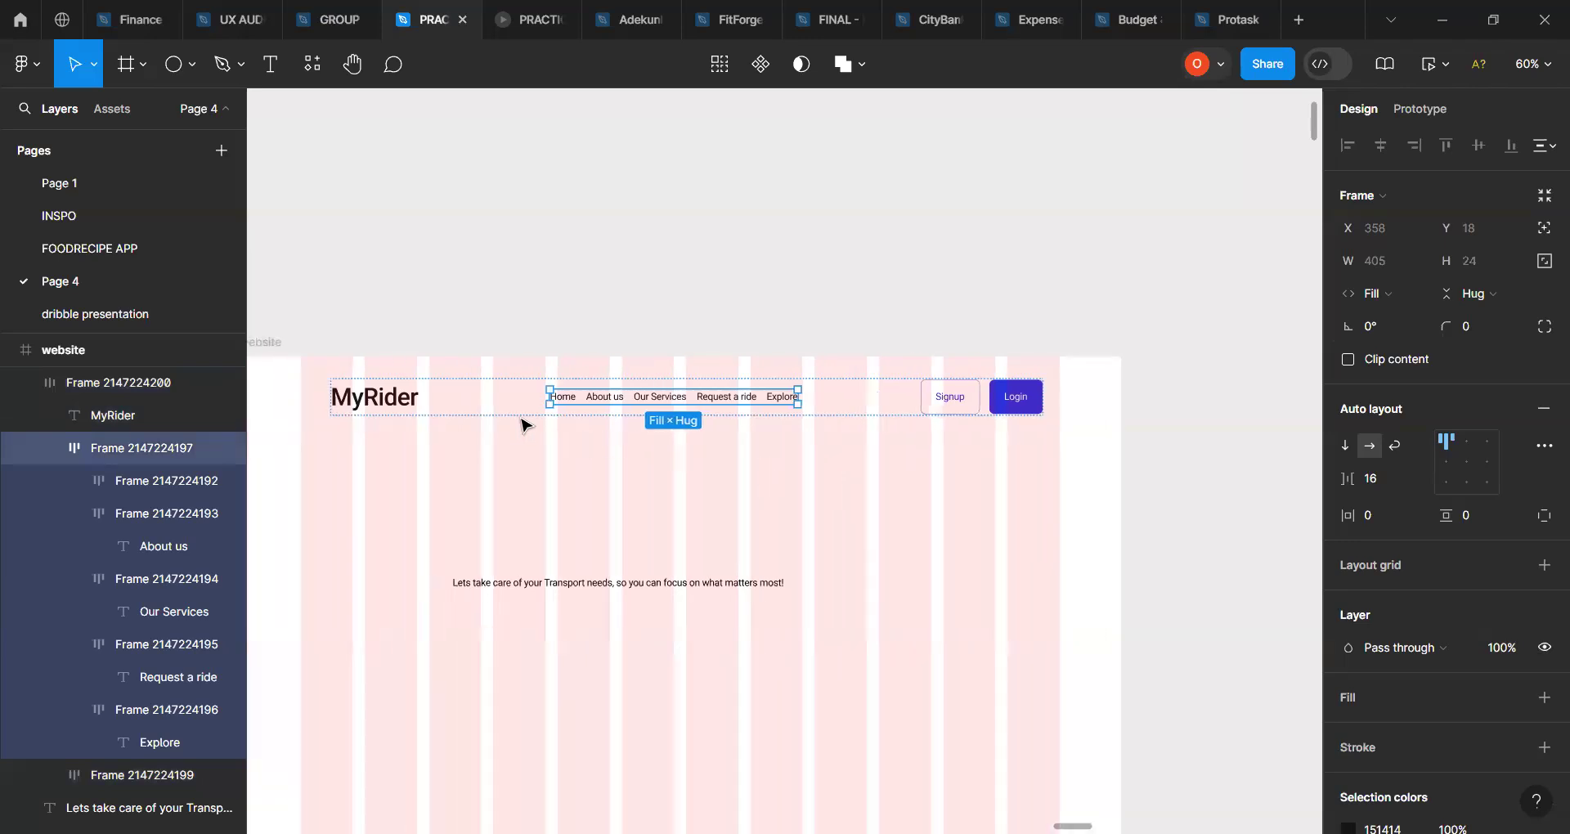
pyautogui.click(461, 406)
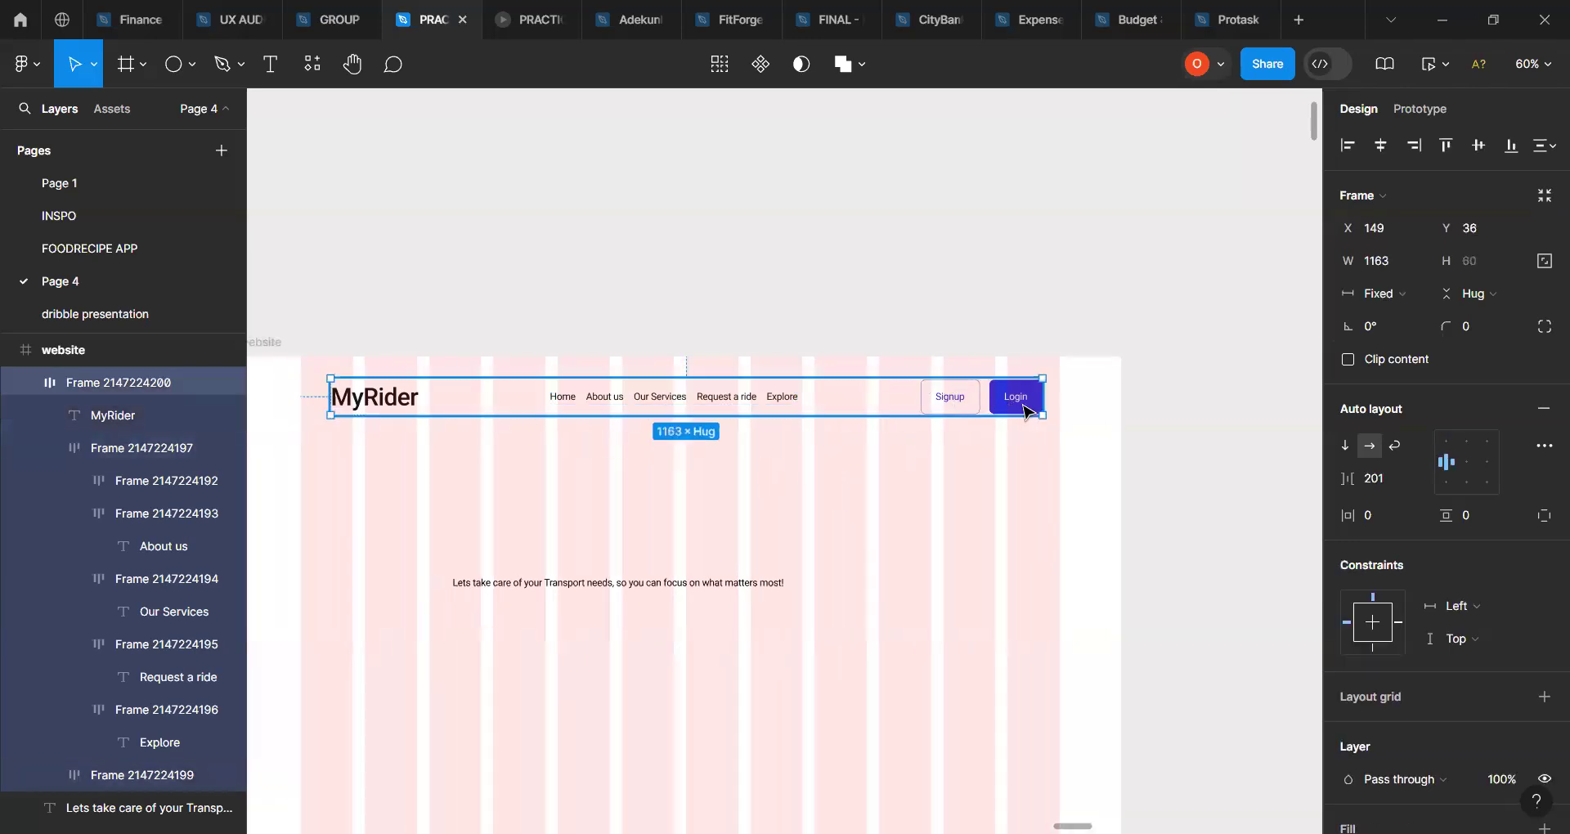
pyautogui.moveTo(1040, 395)
pyautogui.mouseDown()
pyautogui.moveTo(1116, 391)
pyautogui.moveTo(1056, 396)
pyautogui.mouseUp()
pyautogui.moveTo(1036, 389)
pyautogui.mouseDown()
pyautogui.moveTo(1086, 391)
pyautogui.moveTo(994, 393)
pyautogui.moveTo(1067, 394)
pyautogui.moveTo(1018, 398)
pyautogui.mouseUp()
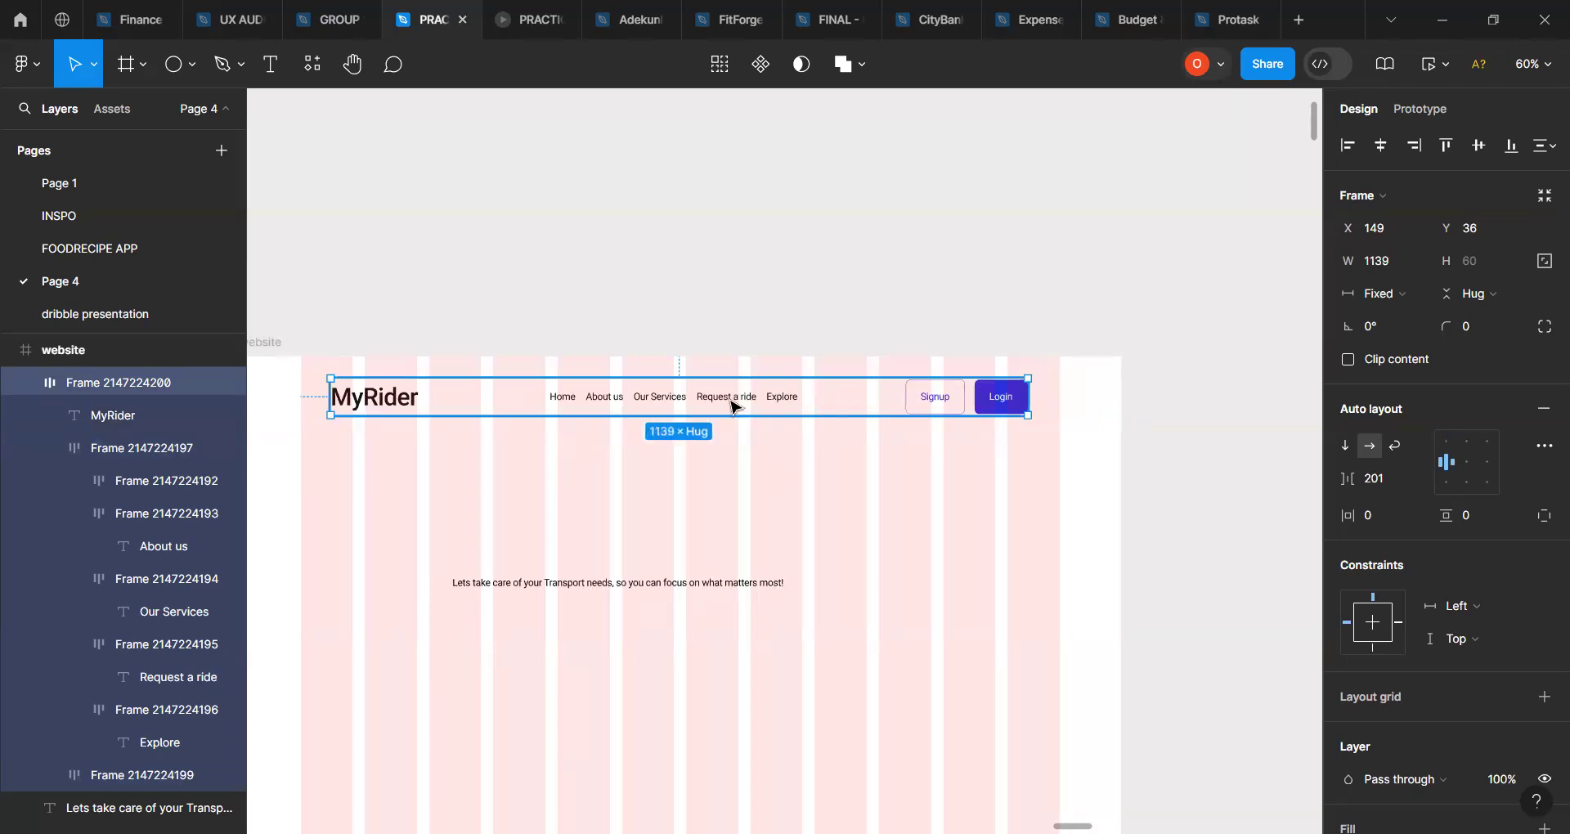
# Step: Align the navigation links to the top centre of their frame and narrow the header row to about 1104
pyautogui.click(731, 402)
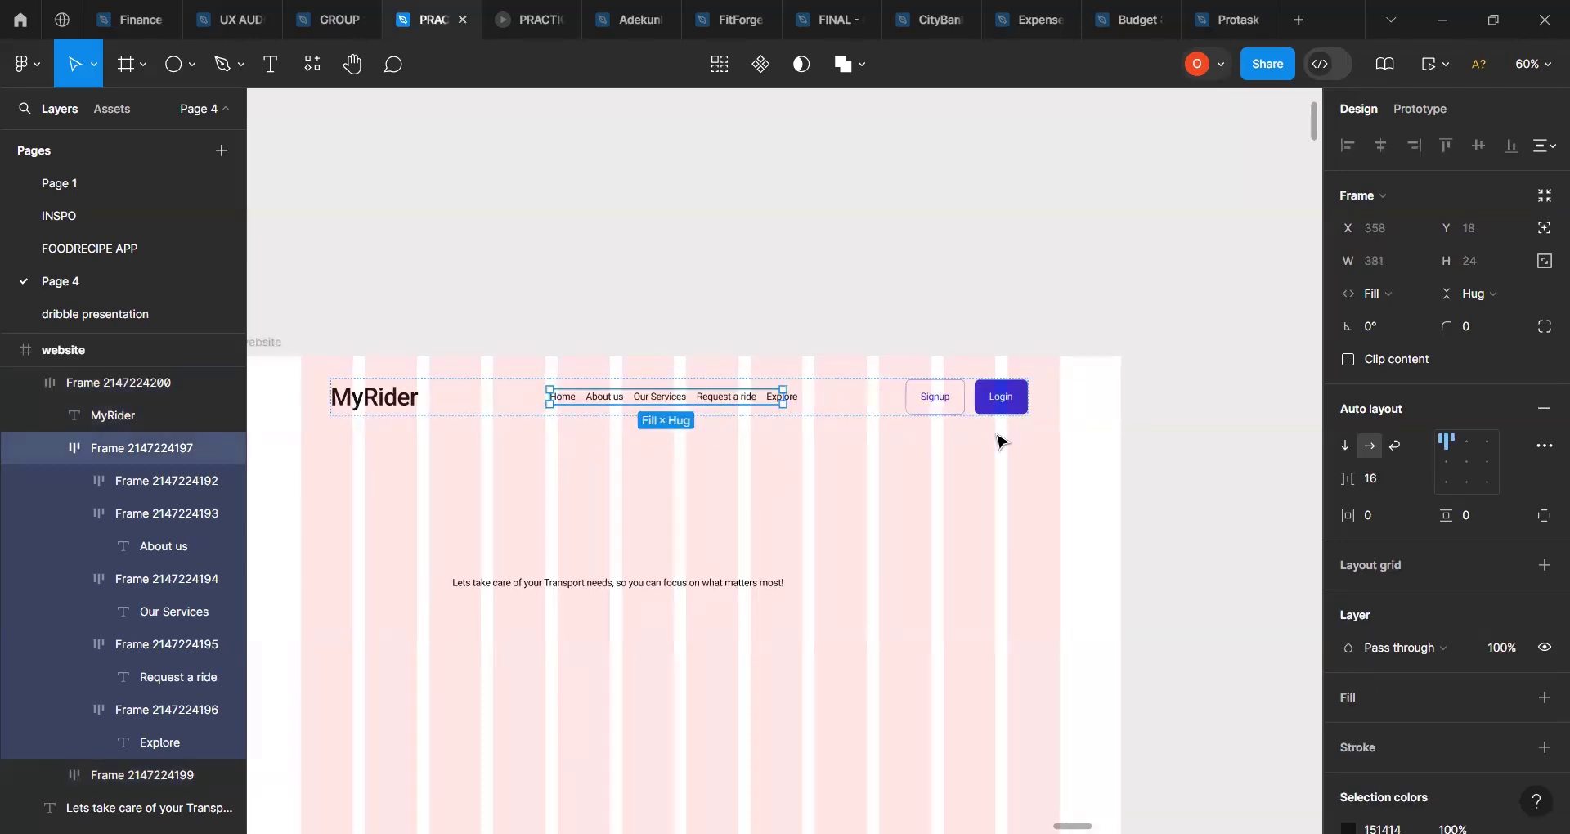
pyautogui.click(1470, 443)
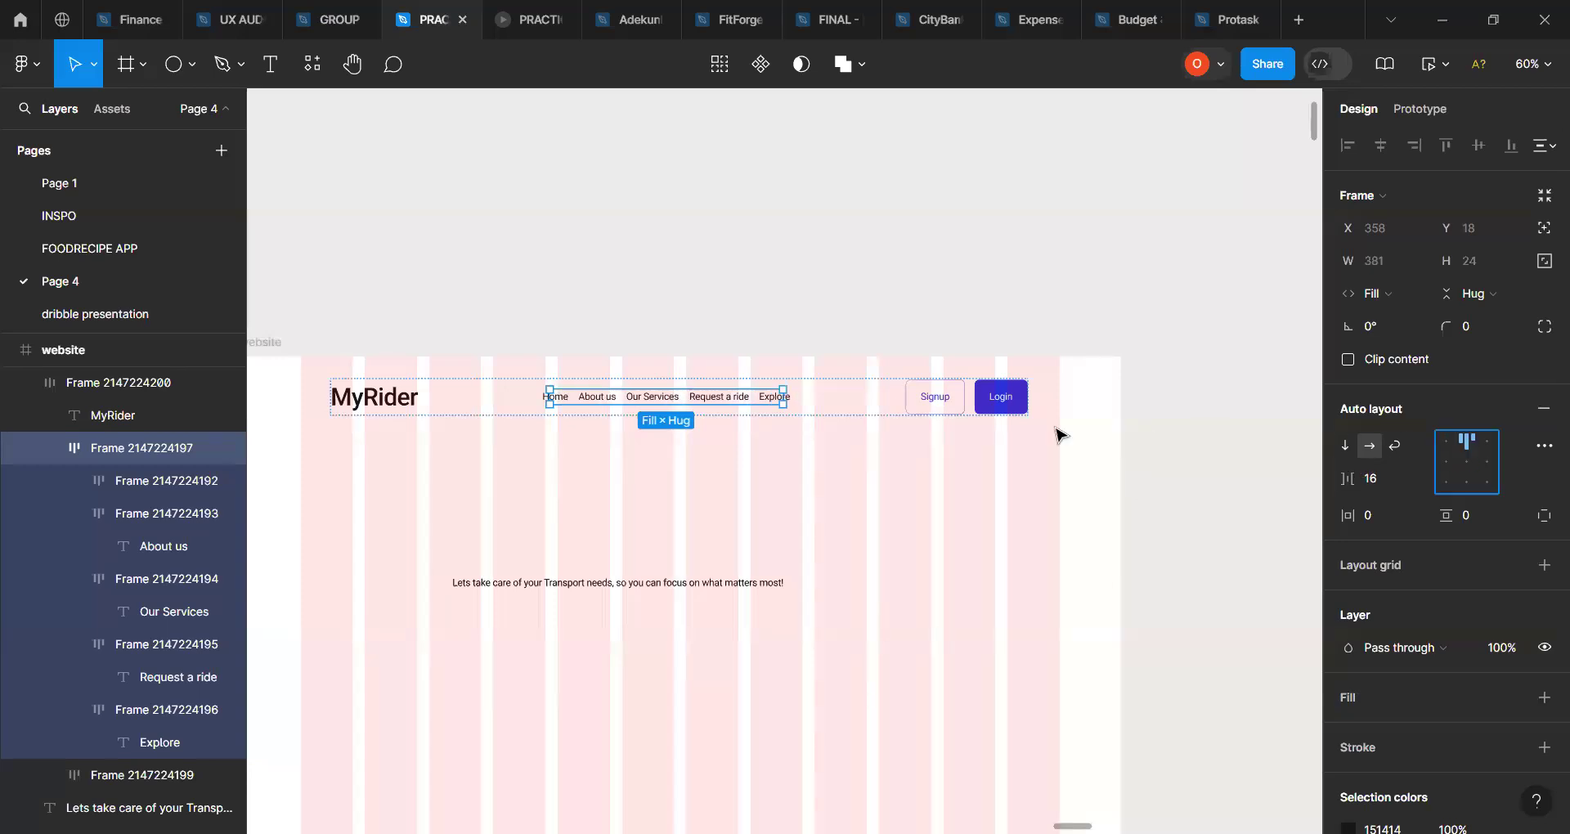
pyautogui.click(864, 417)
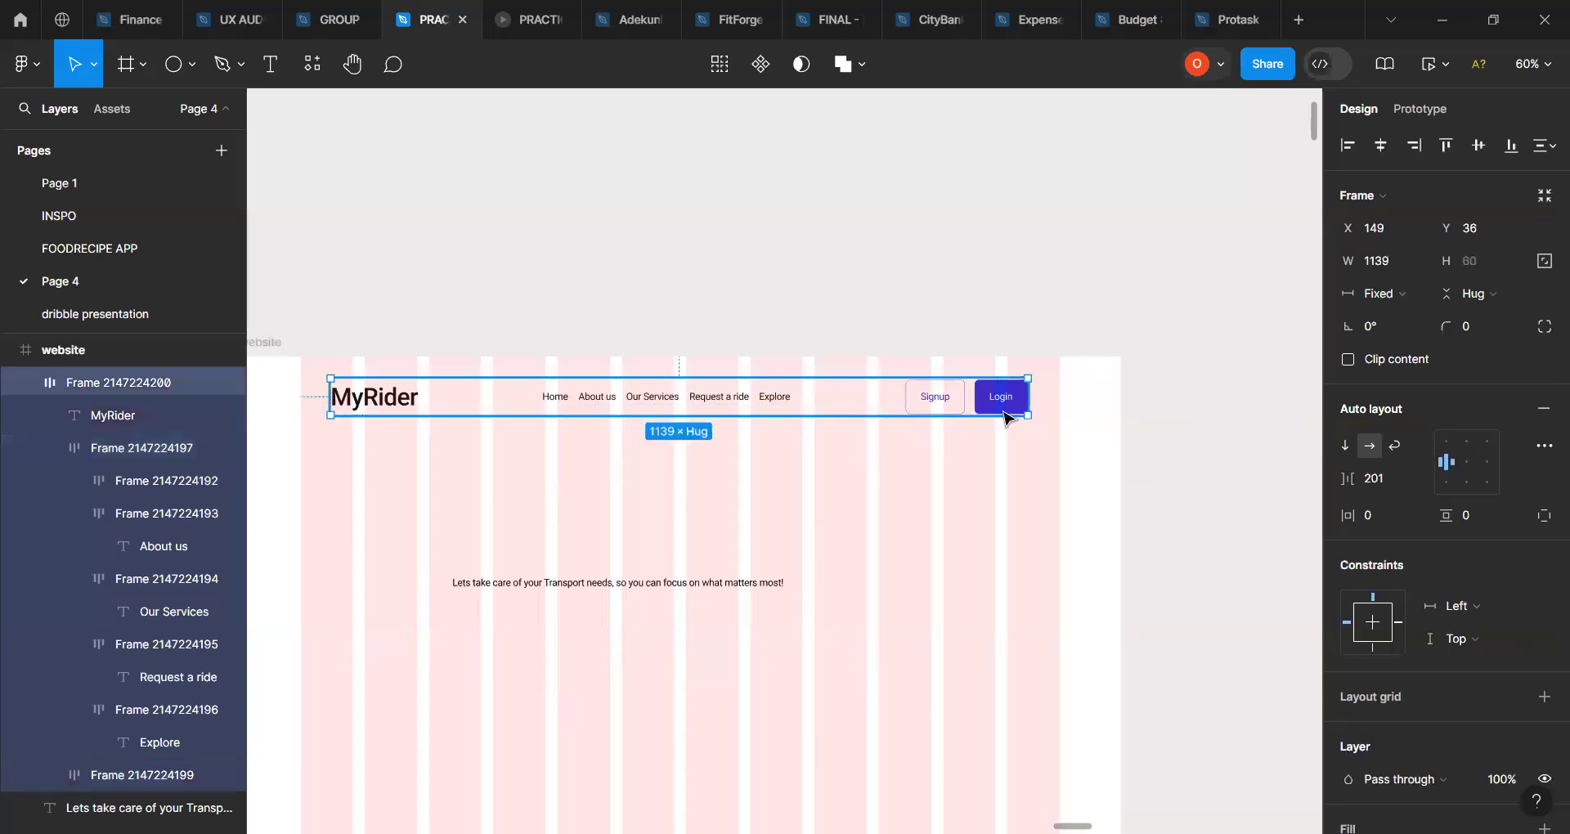
pyautogui.moveTo(1030, 394); pyautogui.dragTo(1060, 402)
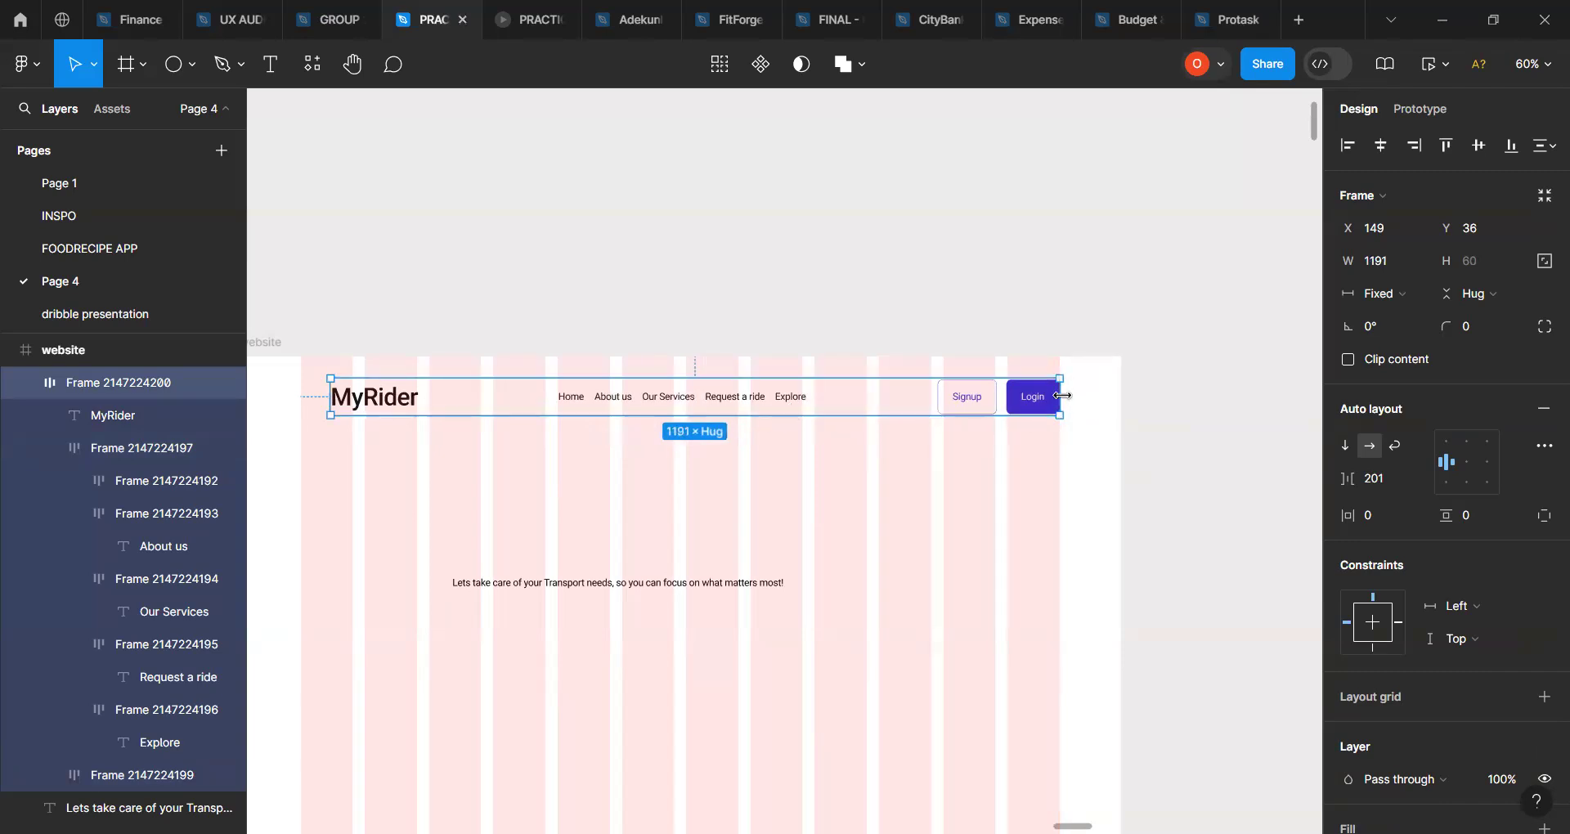
pyautogui.moveTo(990, 398)
pyautogui.mouseDown()
pyautogui.moveTo(912, 401)
pyautogui.moveTo(1026, 402)
pyautogui.moveTo(1008, 404)
pyautogui.mouseUp()
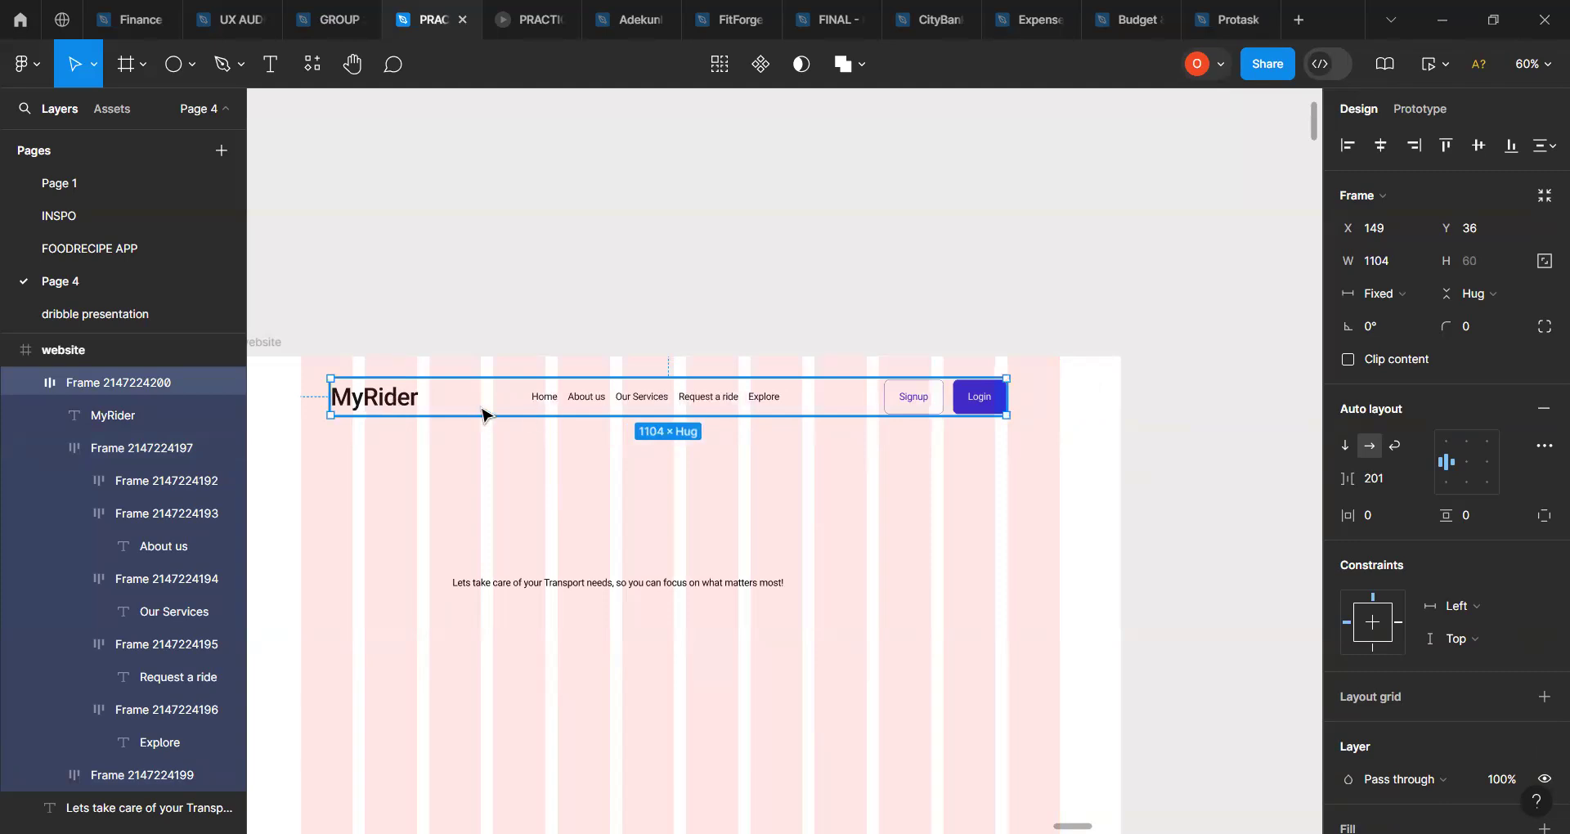
# Step: Widen the navigation links frame to enclose all links at a fixed width of about 405, and return its width to fill container
pyautogui.doubleClick(588, 406)
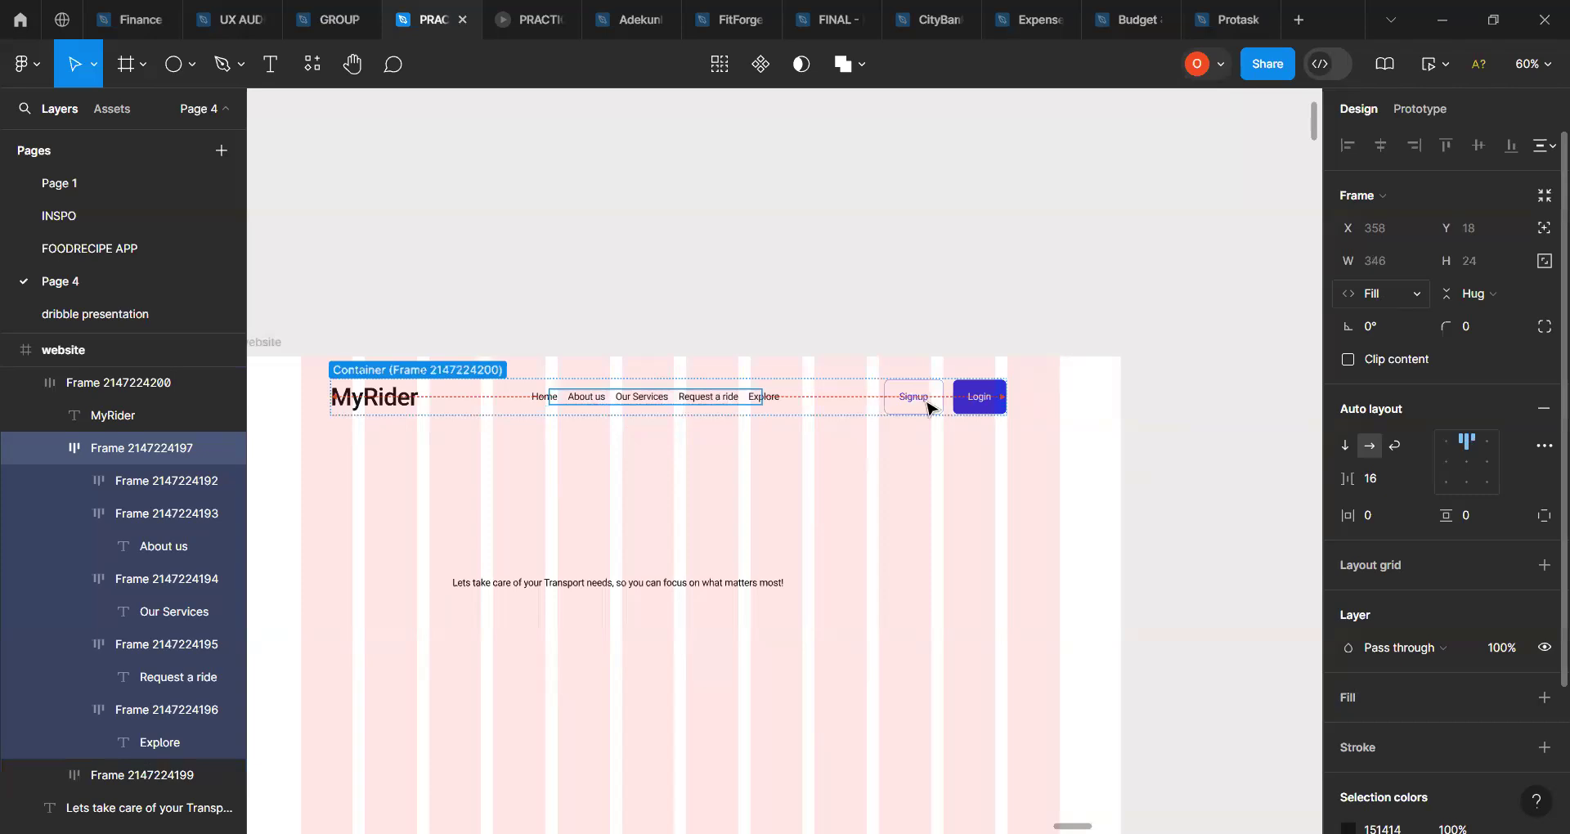
pyautogui.scroll(5, 690, 445)
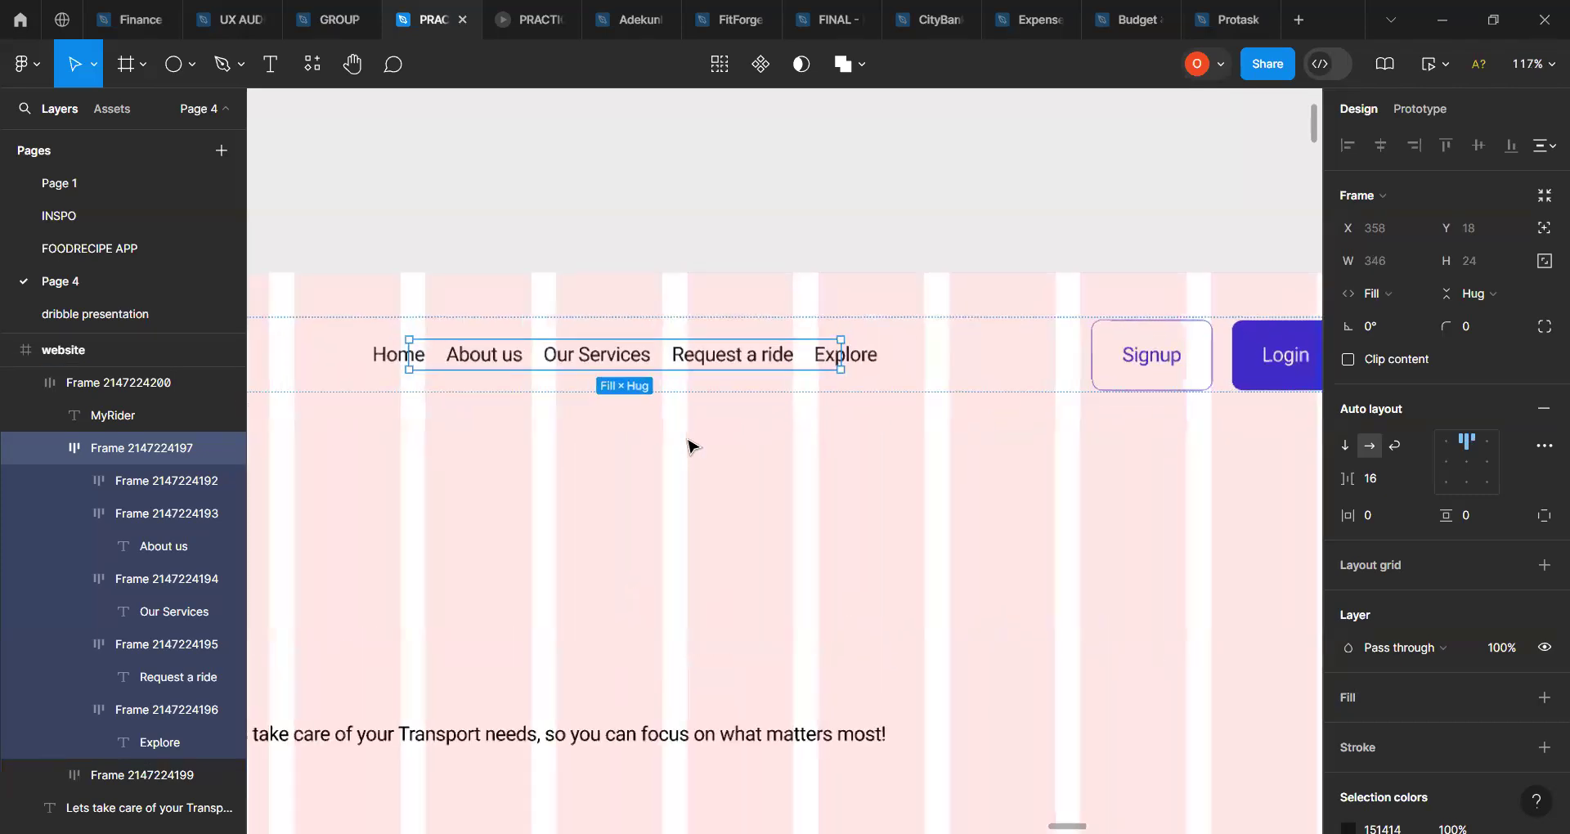
pyautogui.hscroll(-5, 690, 444)
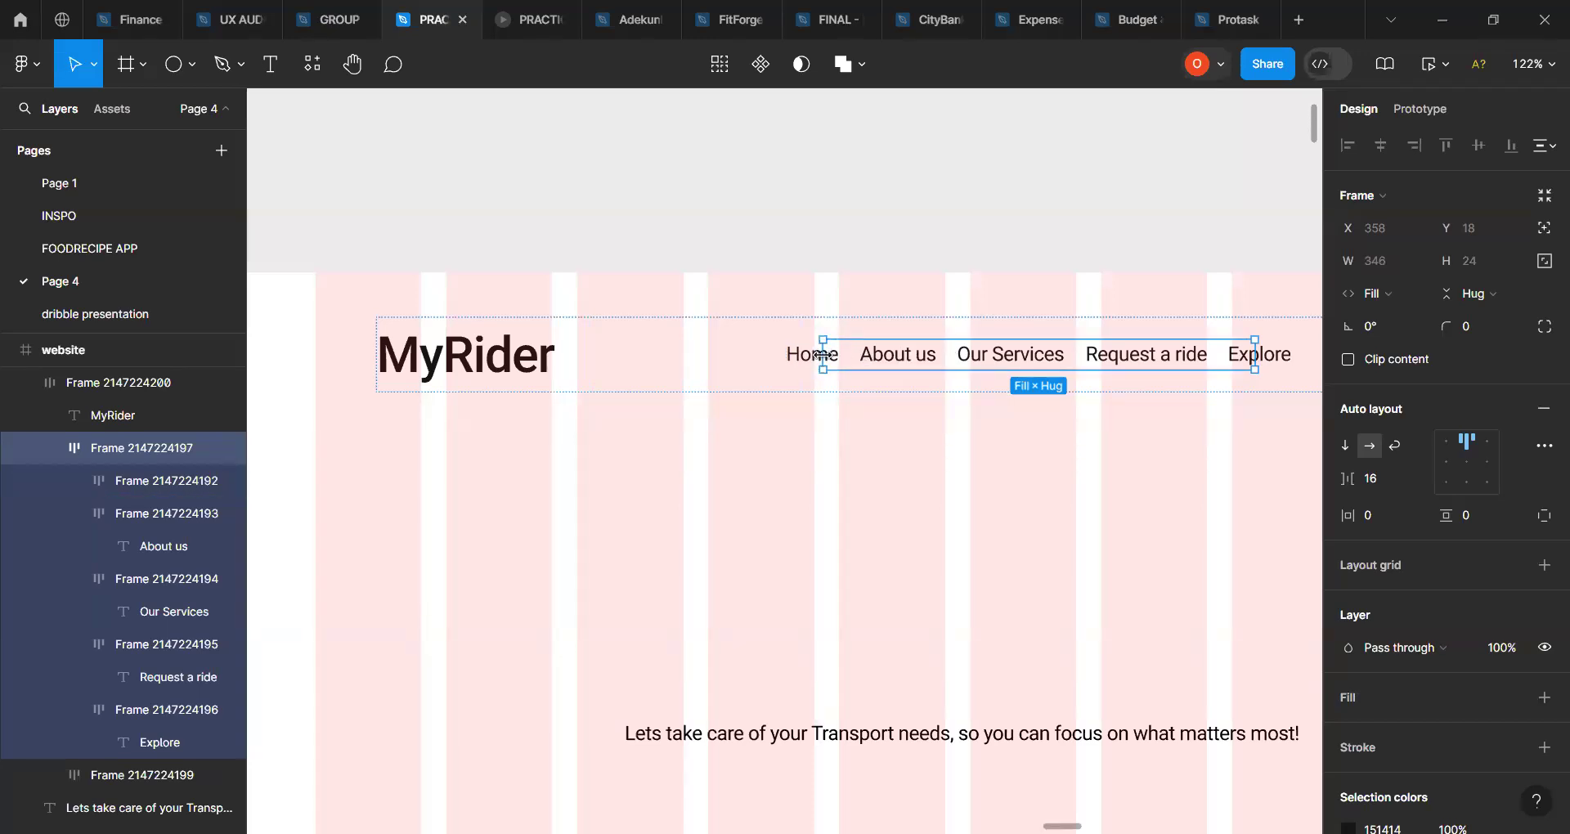
pyautogui.moveTo(794, 357); pyautogui.dragTo(757, 360)
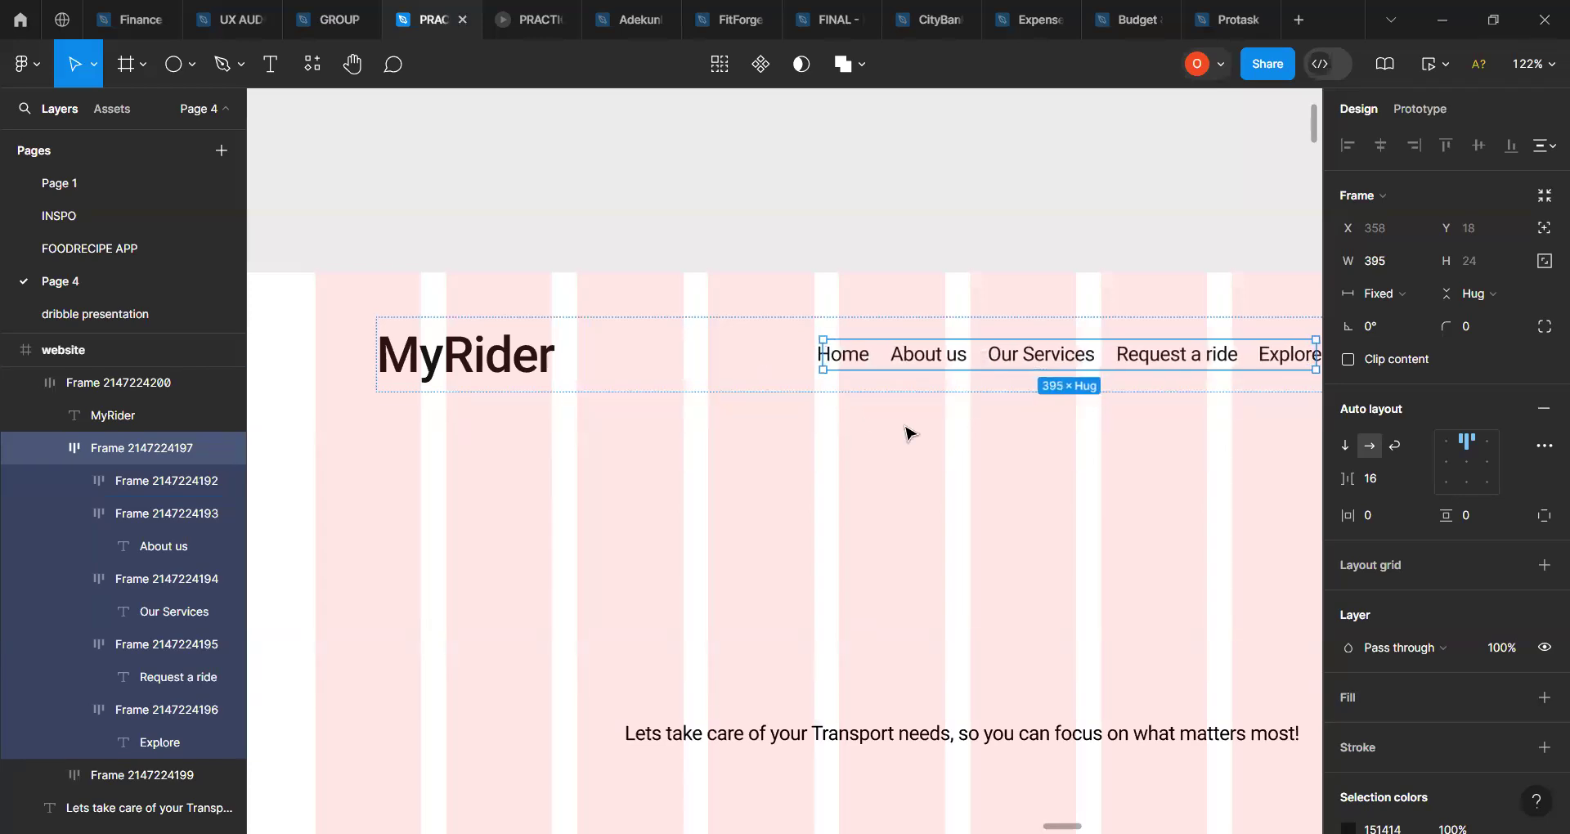
pyautogui.hscroll(5, 910, 433)
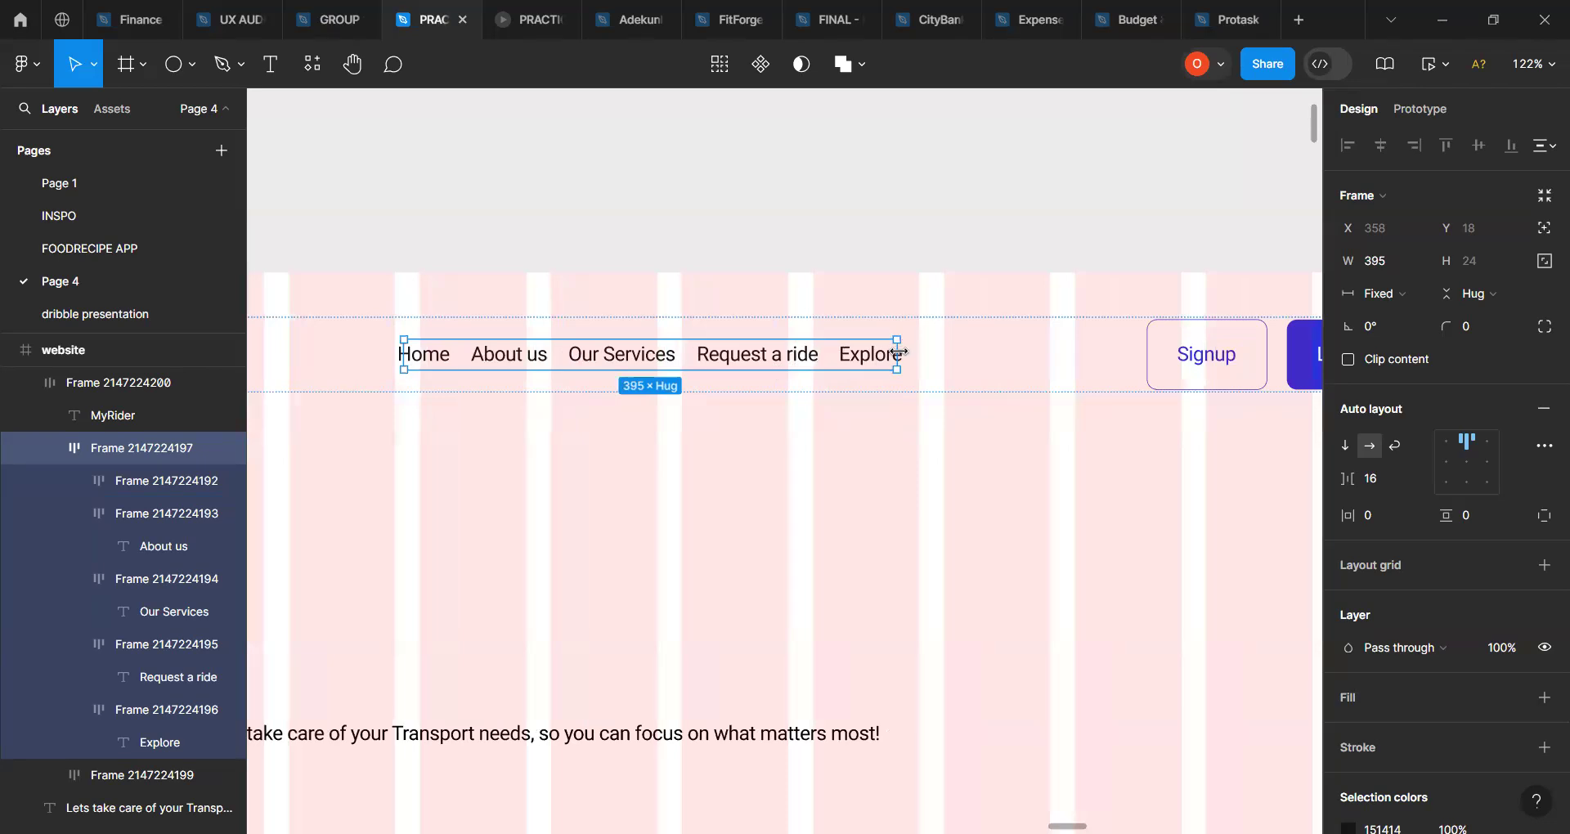
pyautogui.moveTo(909, 353); pyautogui.dragTo(911, 354)
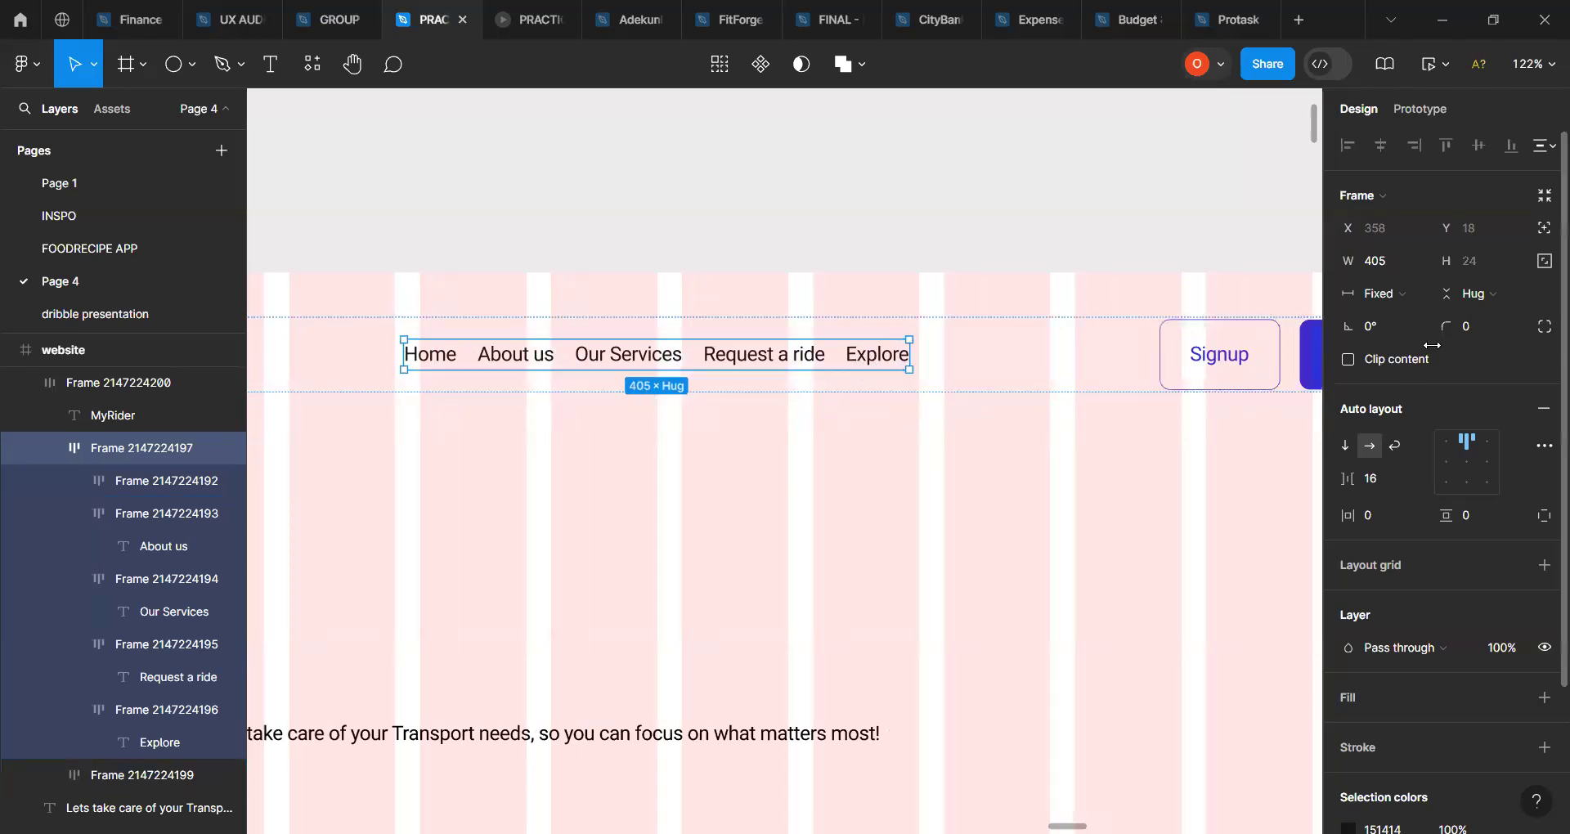
pyautogui.click(1407, 300)
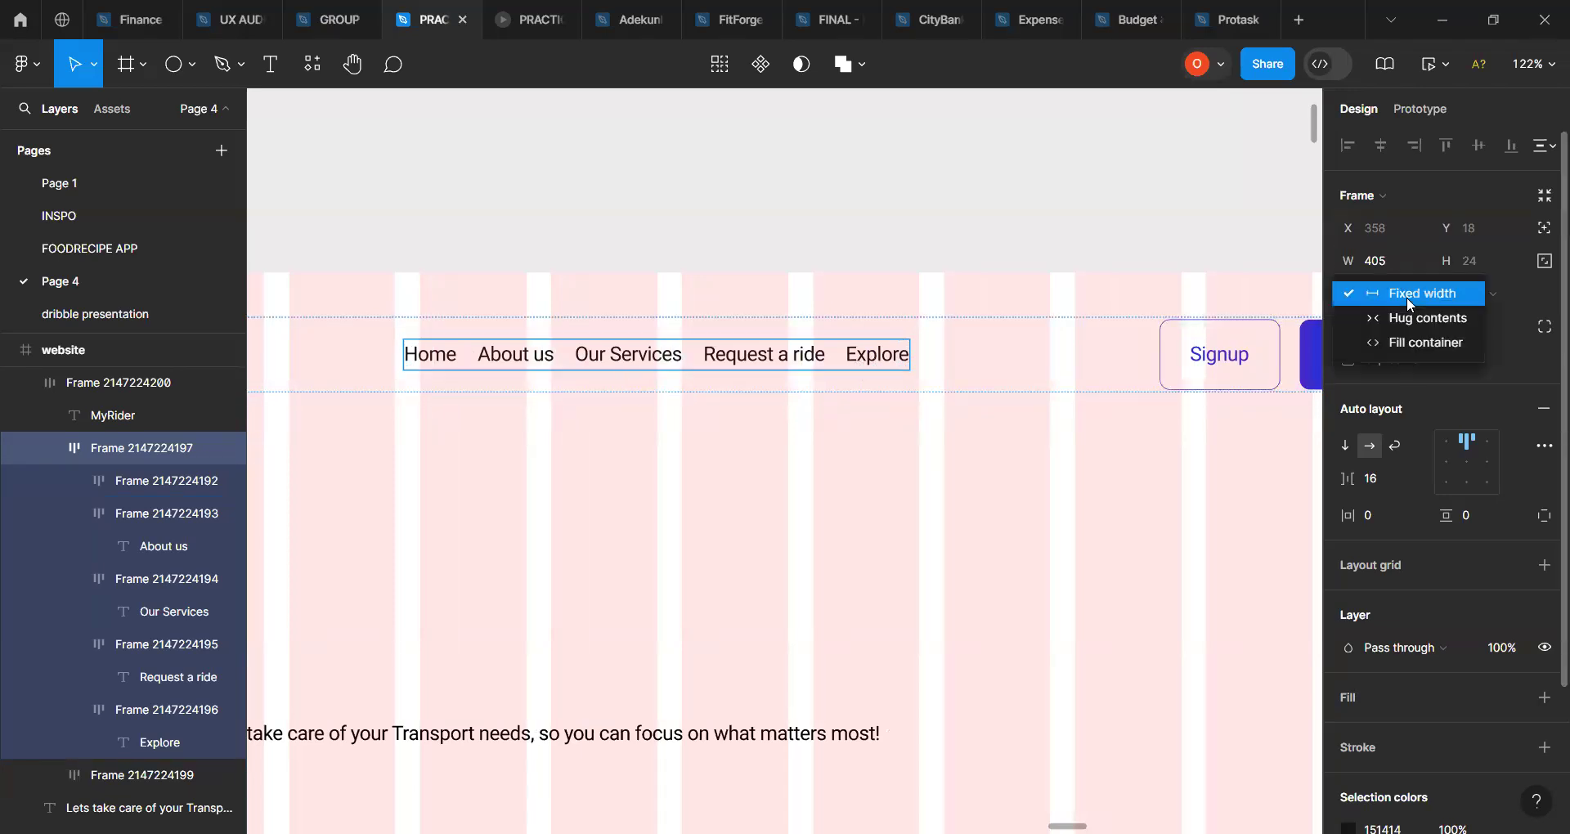
pyautogui.click(1404, 342)
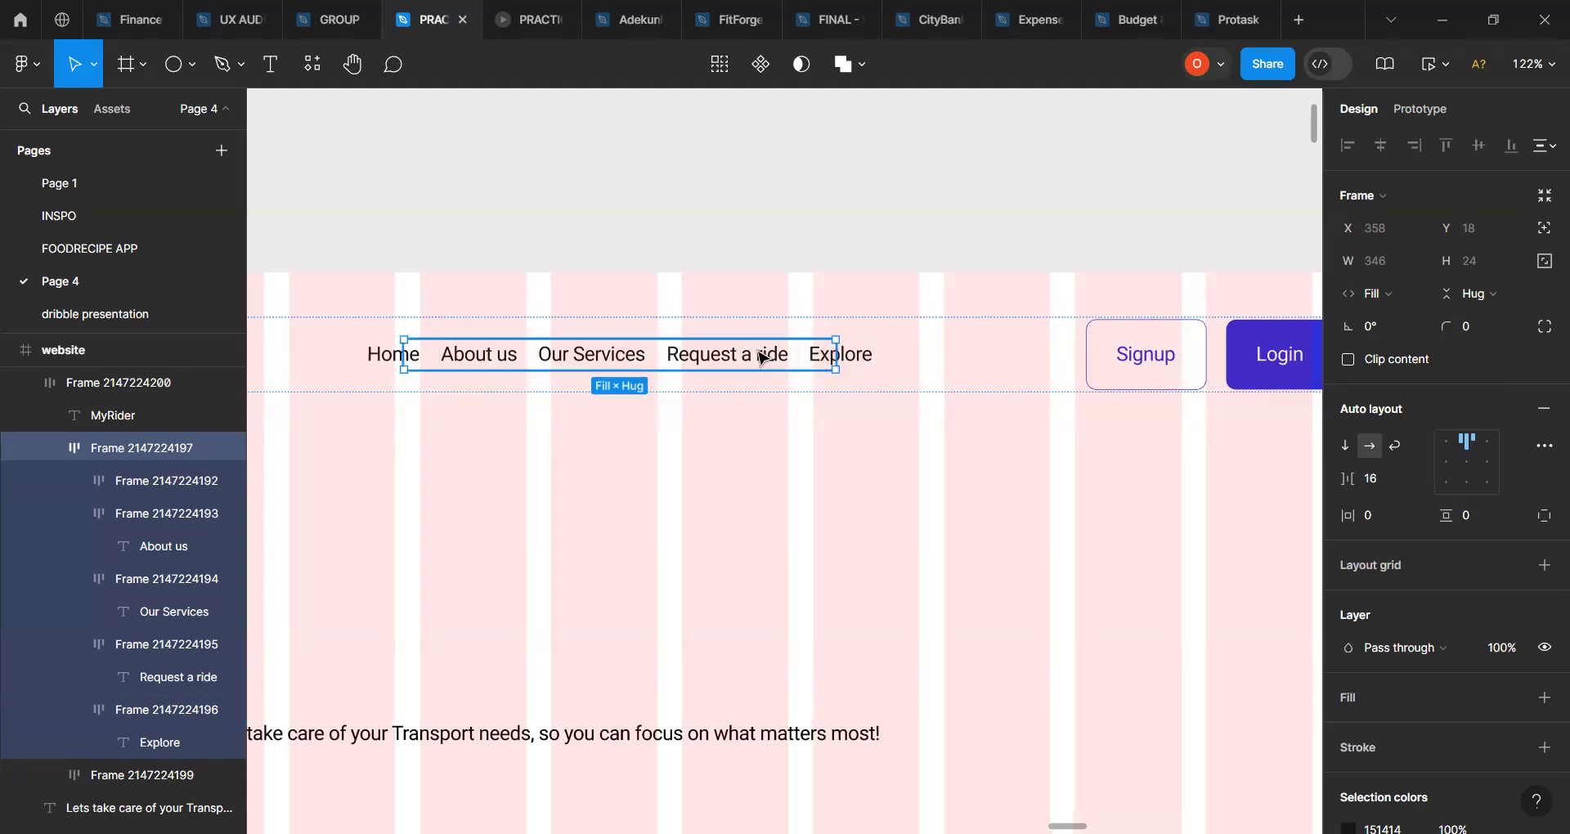
# Step: Check the sizing and alignment of each navigation link and align the links to the top left of their frame
pyautogui.click(866, 364)
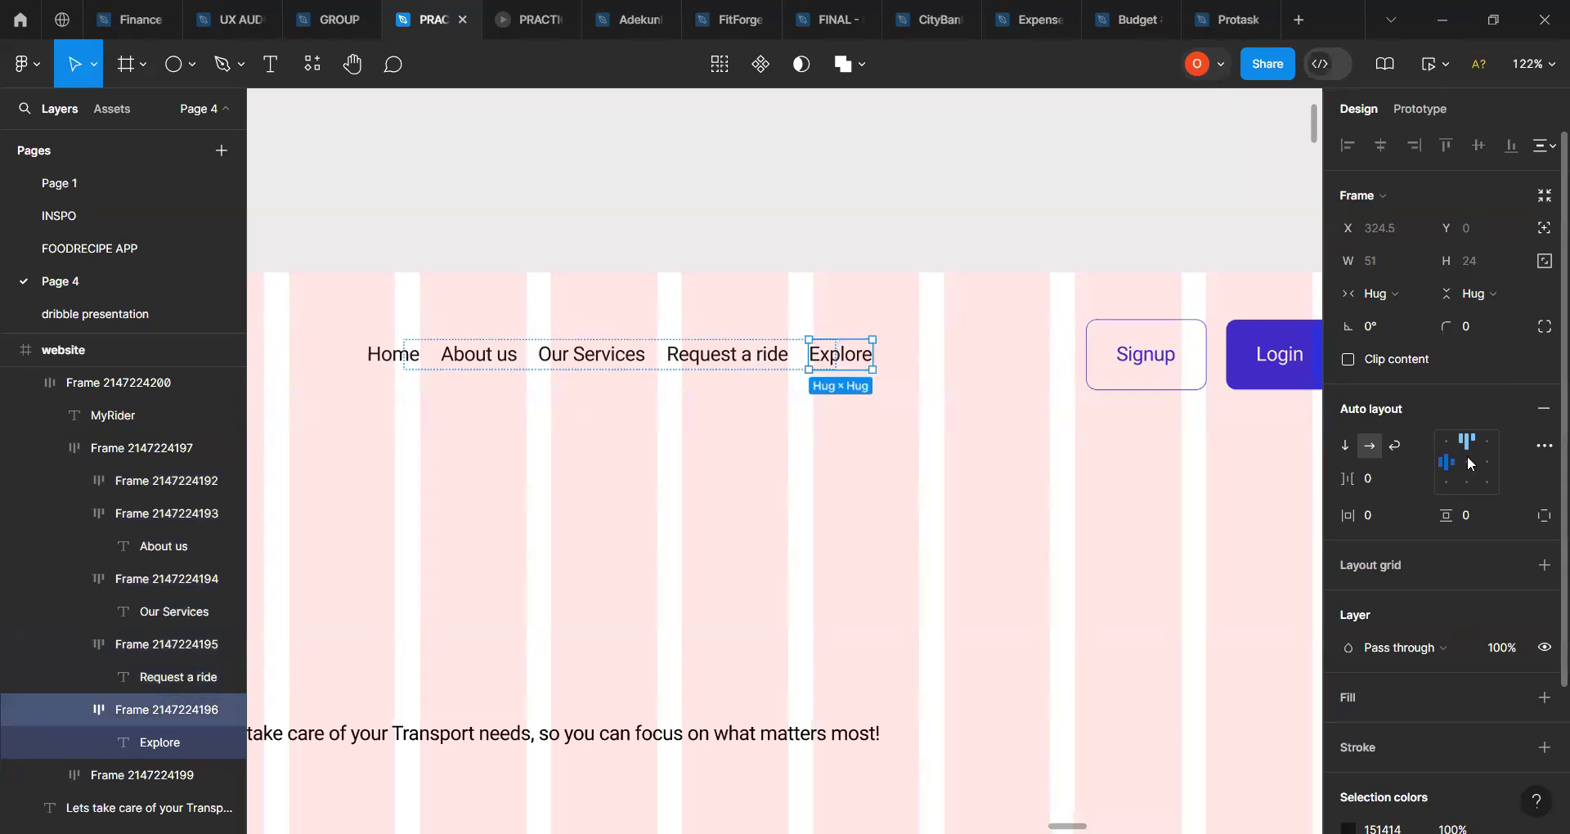
pyautogui.click(761, 360)
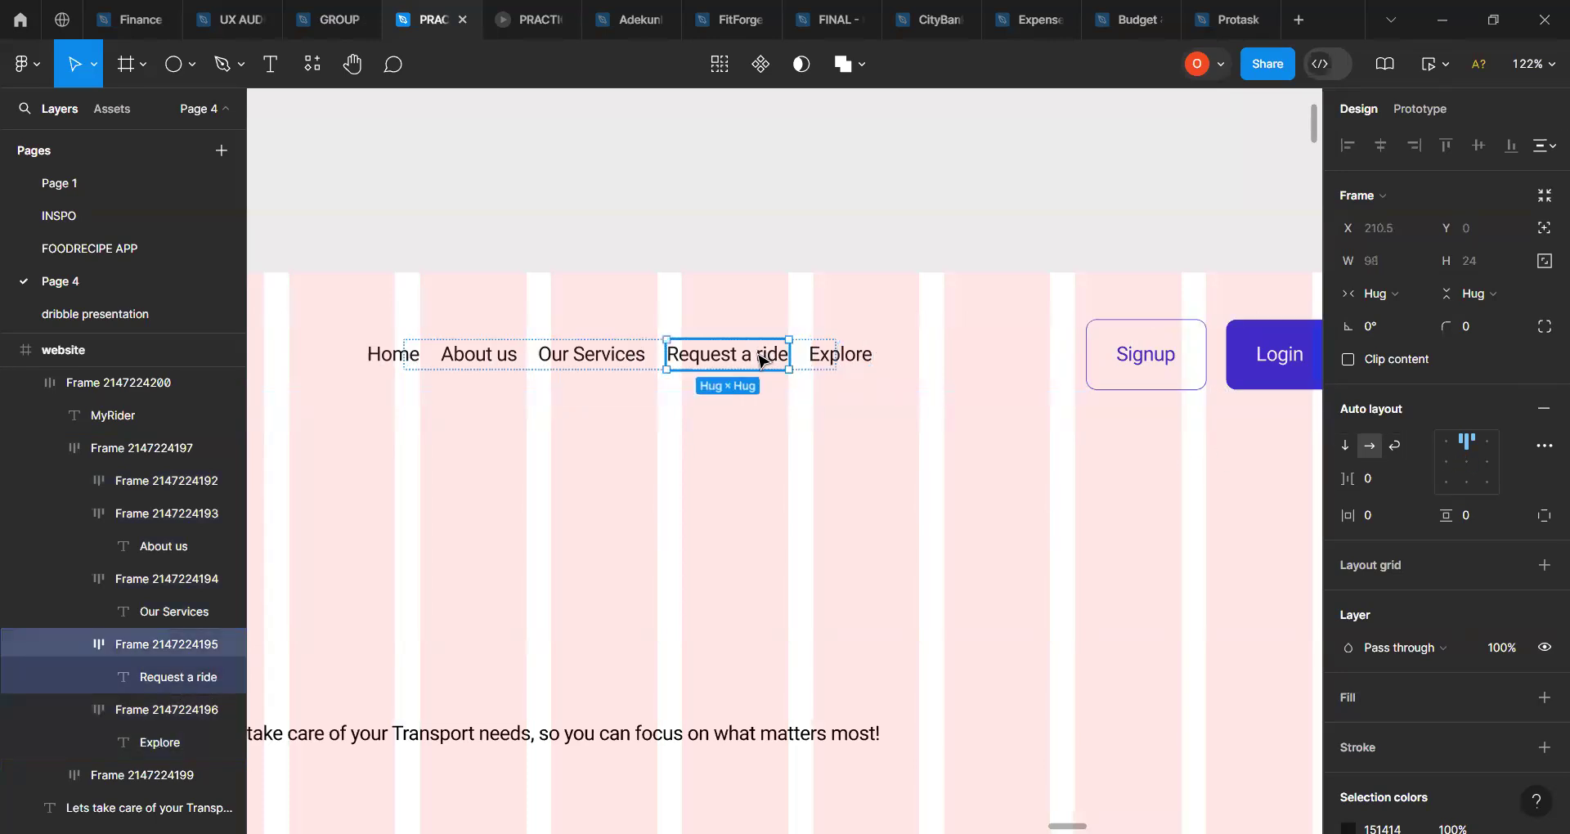
pyautogui.click(630, 368)
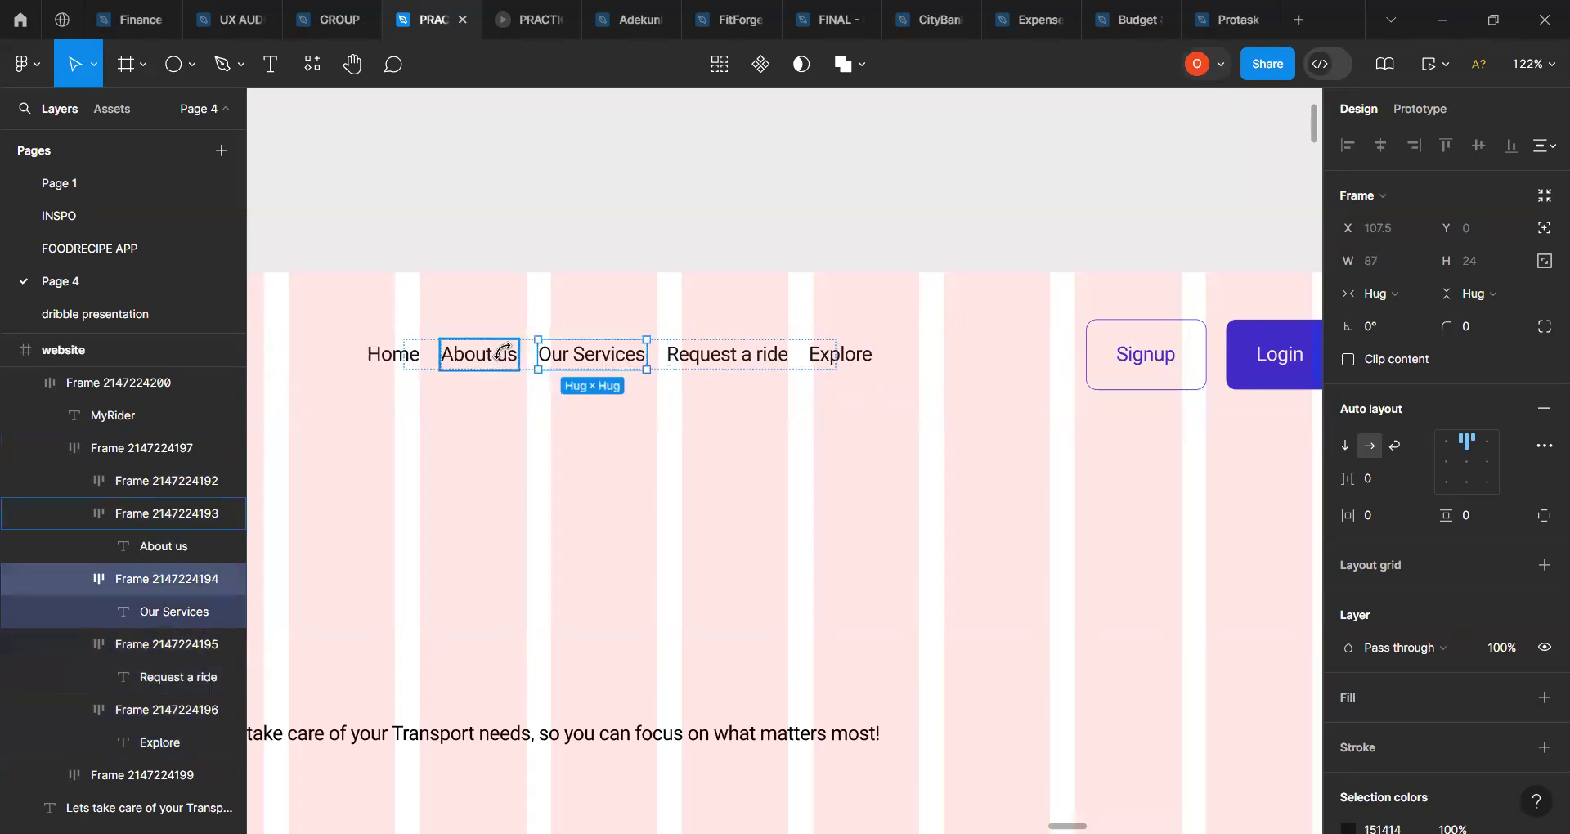
pyautogui.click(501, 359)
pyautogui.click(413, 361)
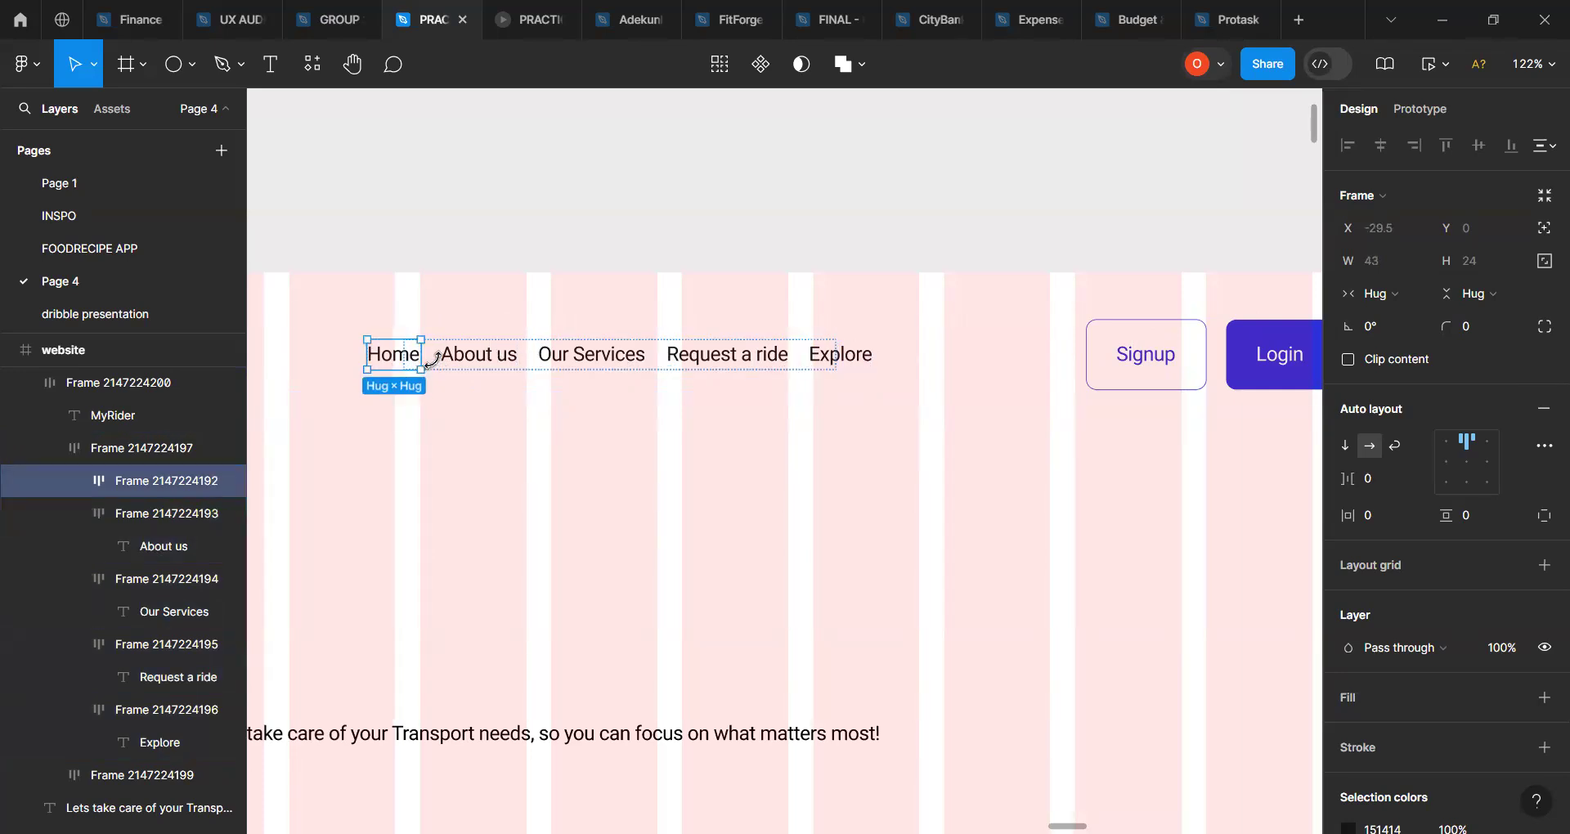
pyautogui.click(441, 365)
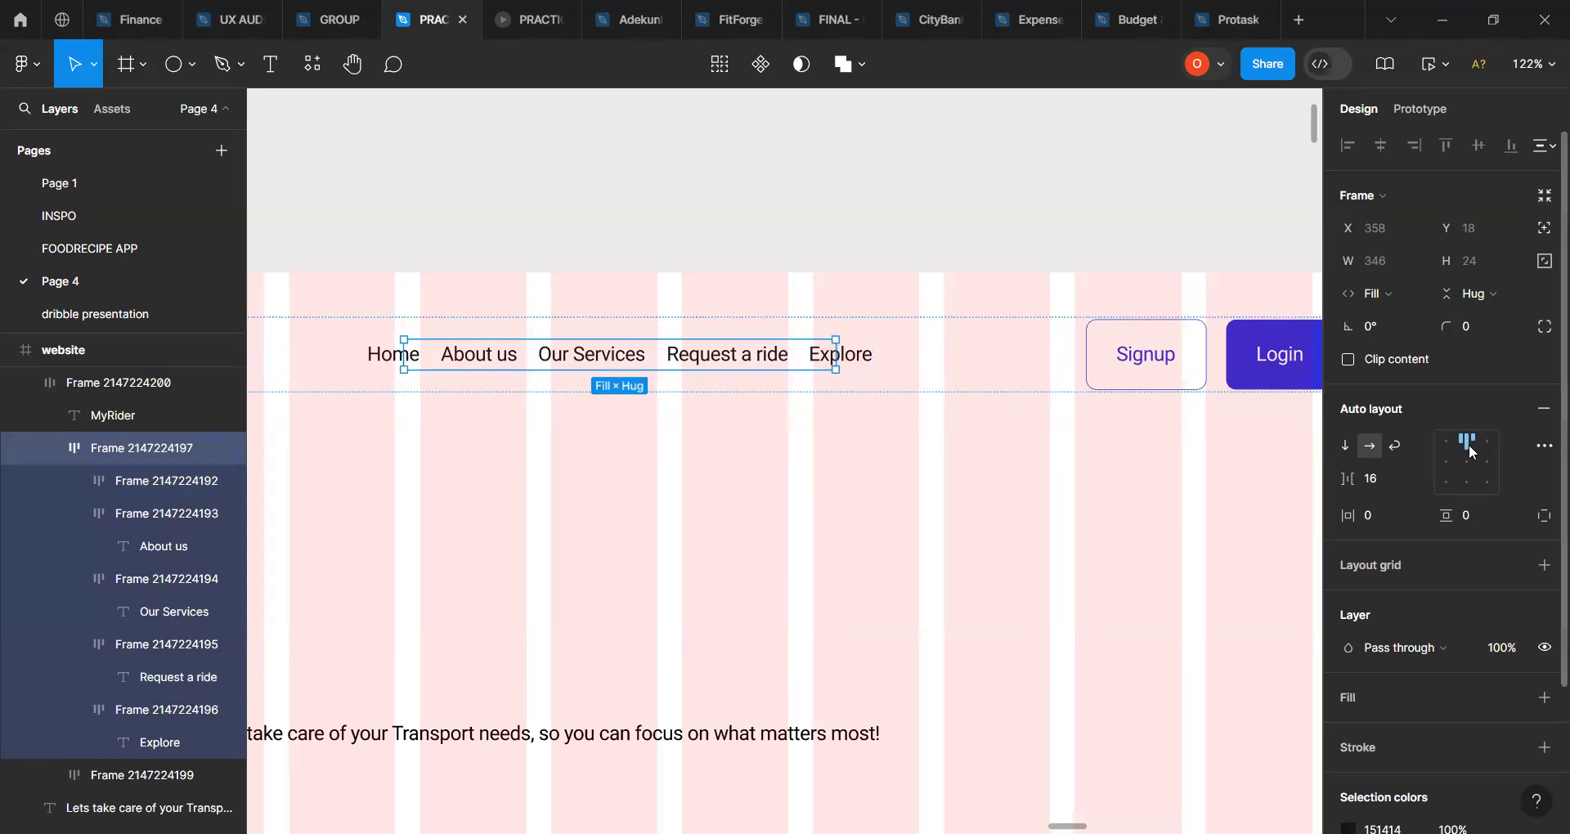
pyautogui.click(1447, 444)
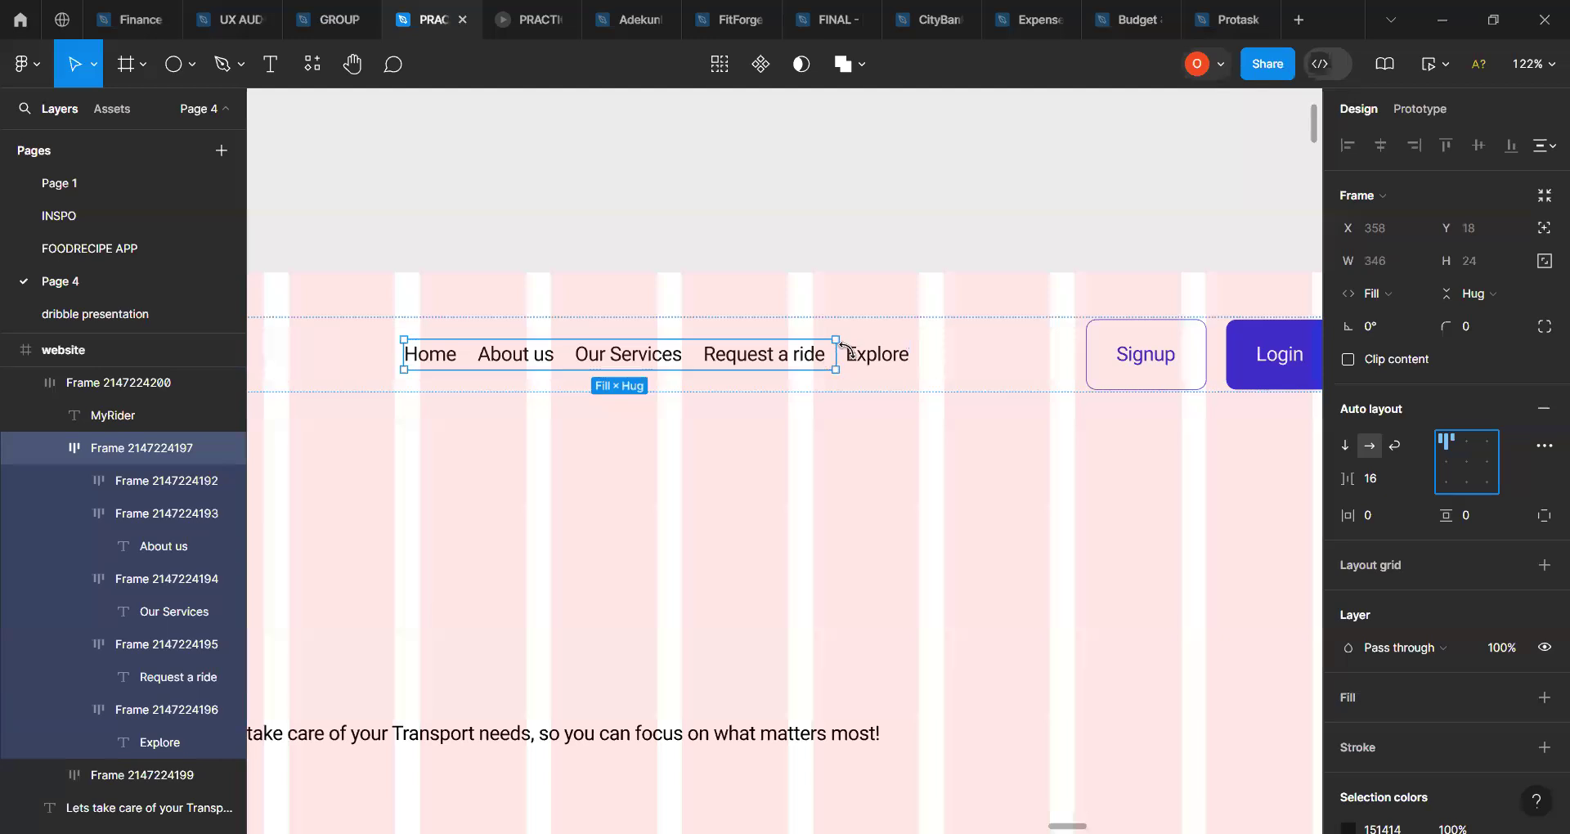
# Step: Stretch the left-aligned navigation links frame to about 405 wide and switch its horizontal resizing back to fill container
pyautogui.moveTo(840, 357); pyautogui.dragTo(910, 354)
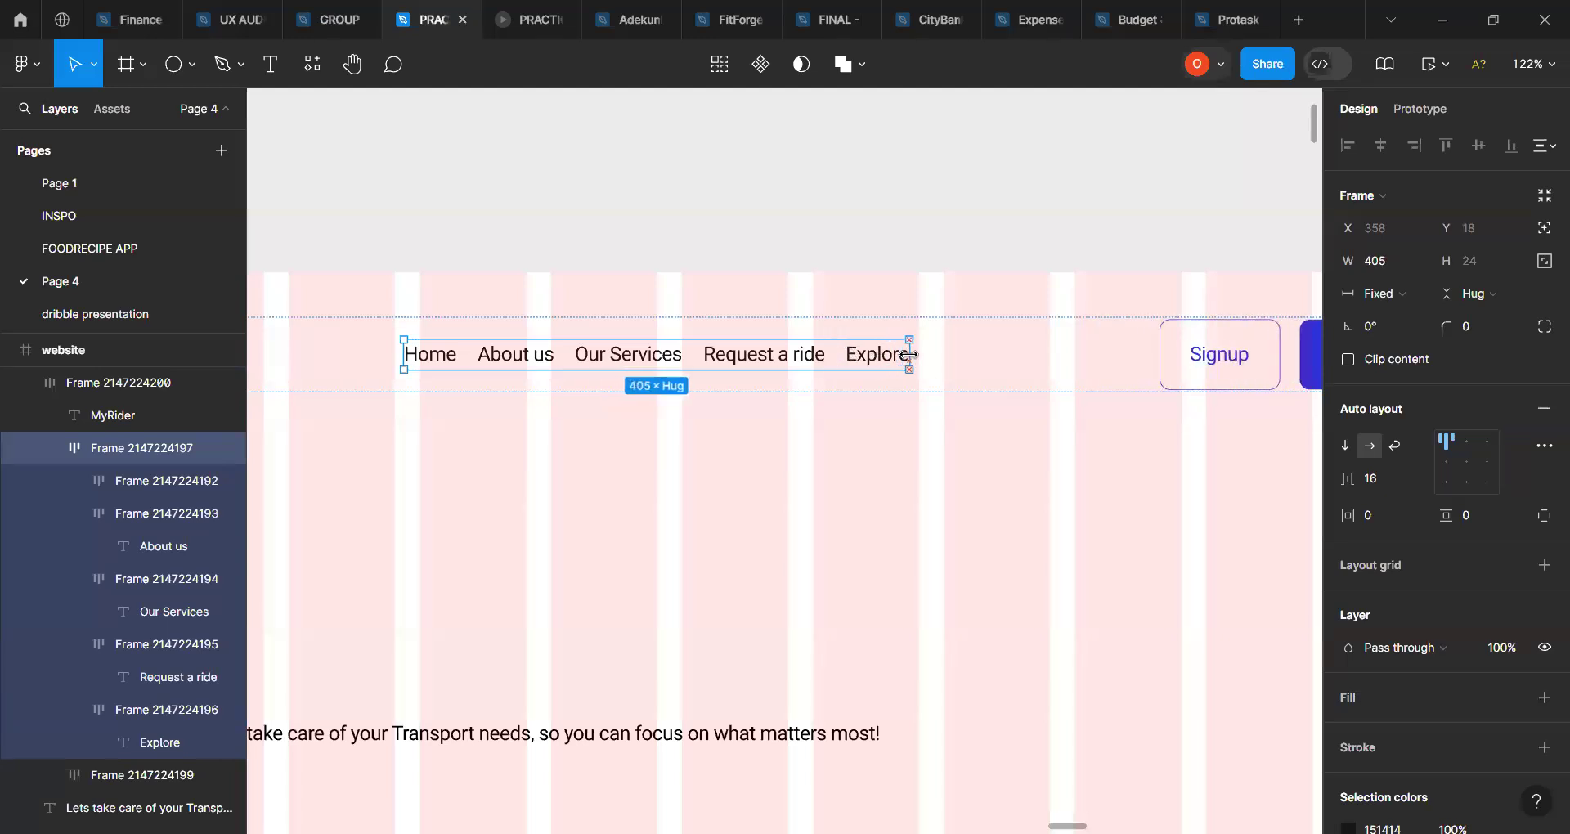
pyautogui.click(1374, 291)
pyautogui.click(1385, 341)
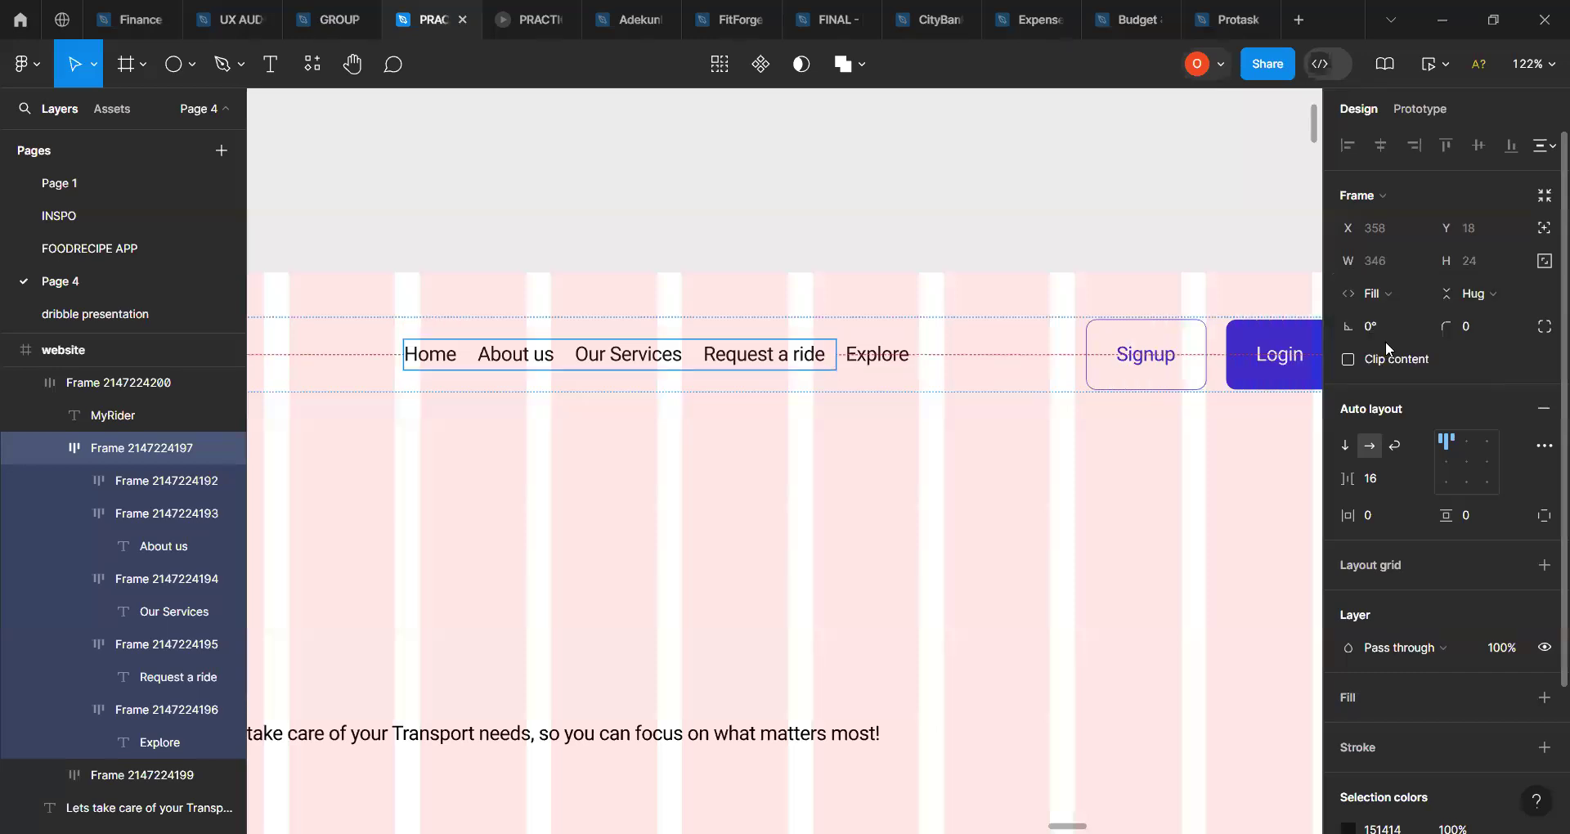
# Step: Remove auto layout from the header row and ungroup it into logo, navigation links and buttons
pyautogui.scroll(-5, 1014, 385)
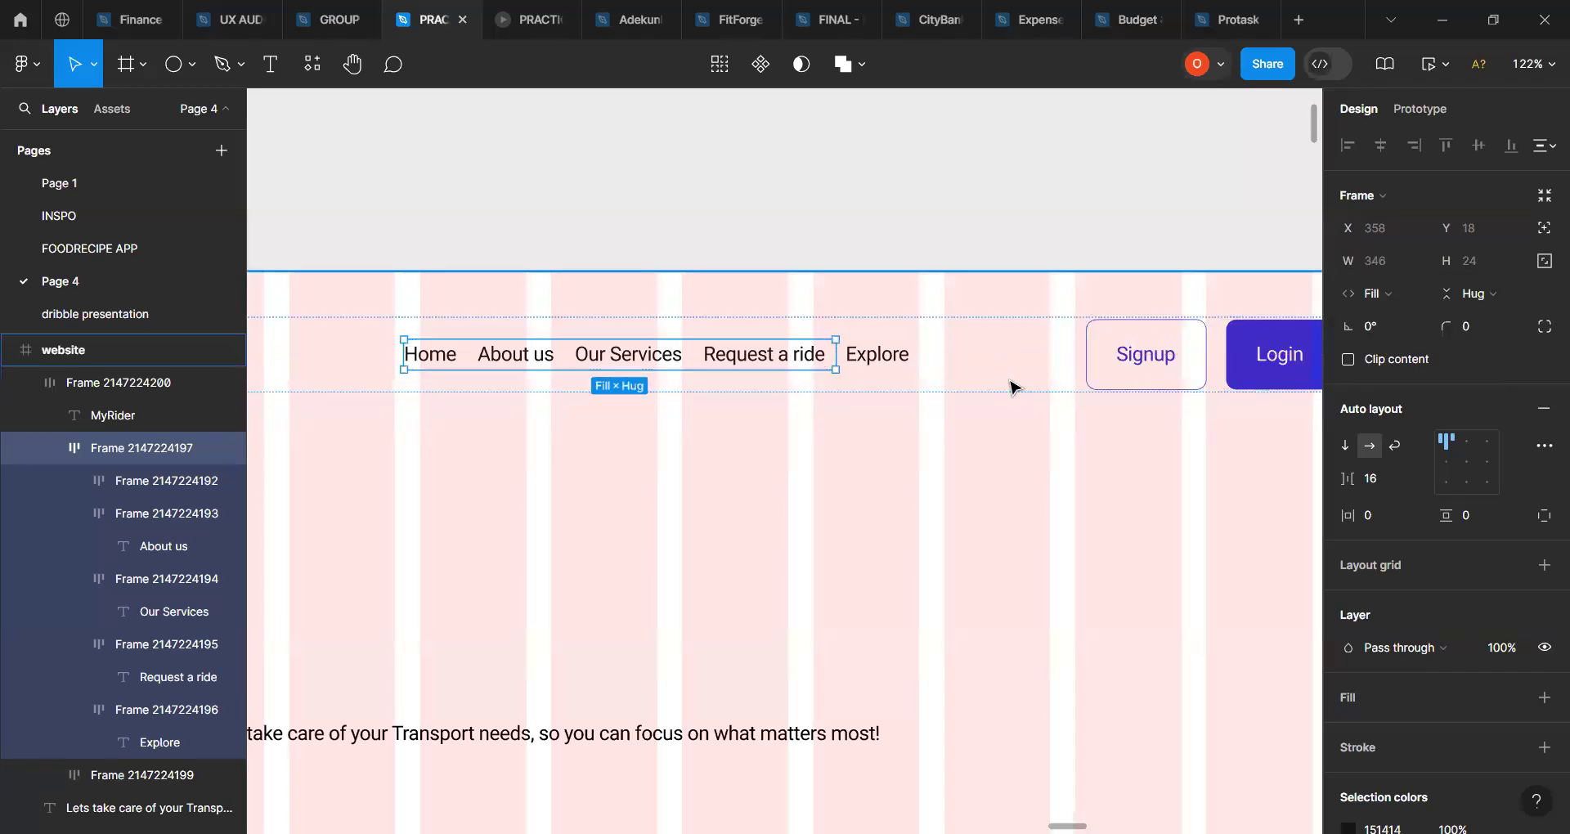
pyautogui.click(1012, 384)
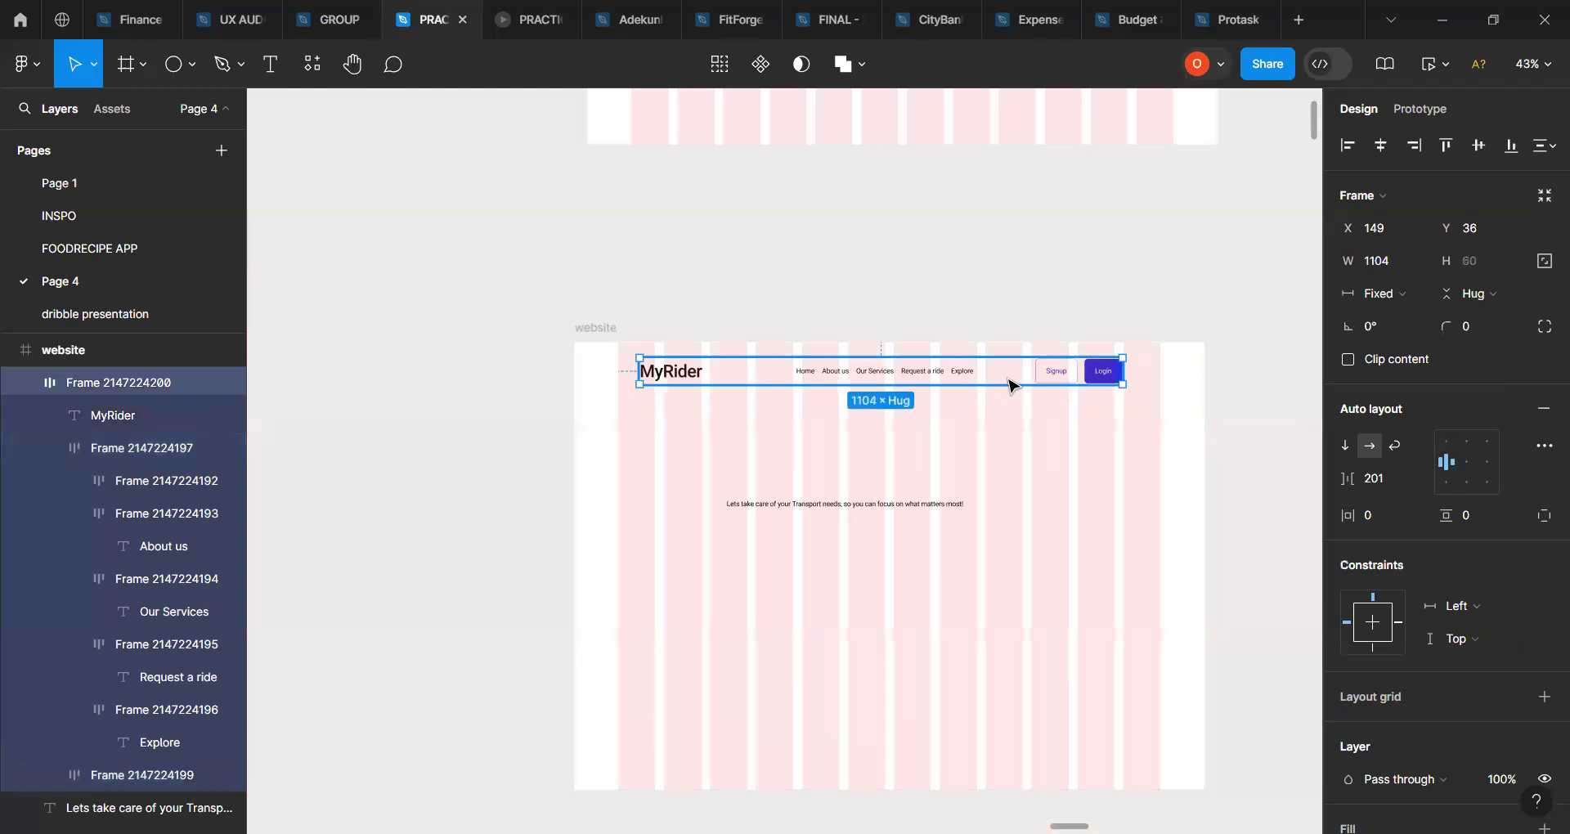
pyautogui.click(1542, 416)
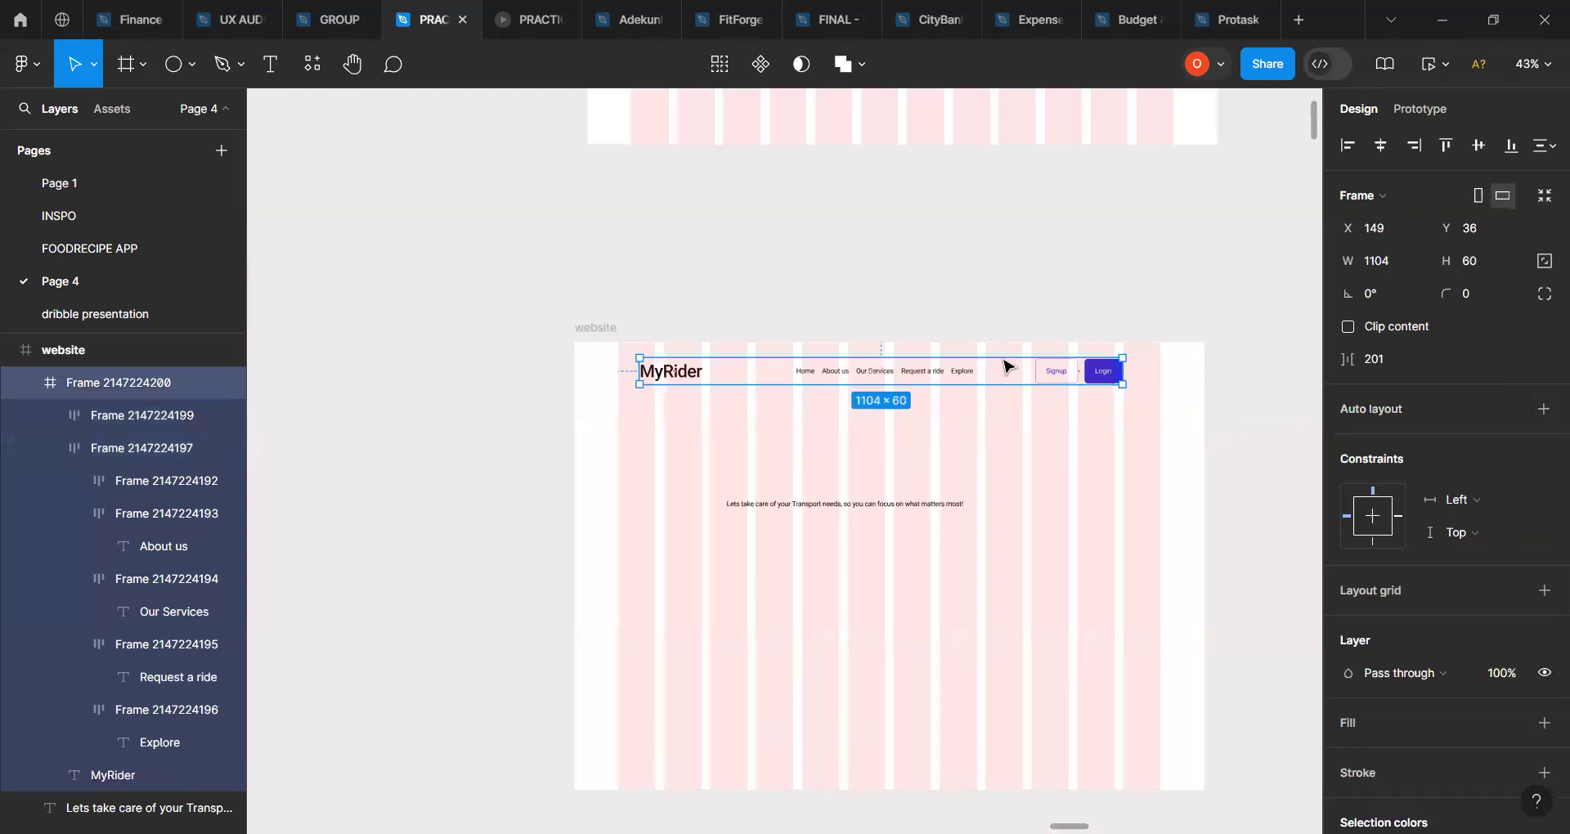
pyautogui.rightClick(1012, 381)
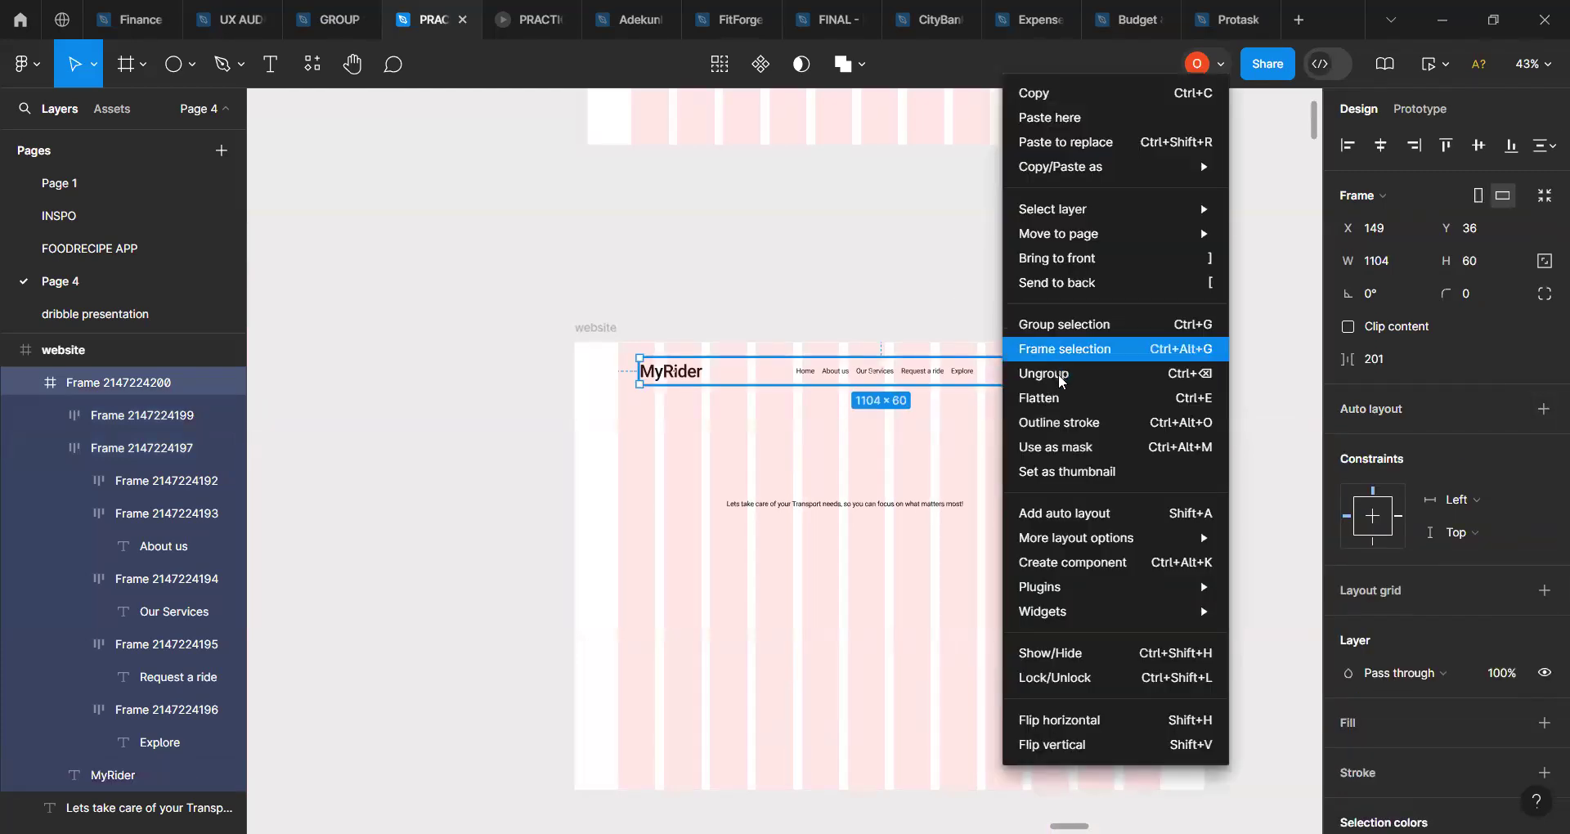
pyautogui.click(1022, 374)
pyautogui.scroll(6, 992, 379)
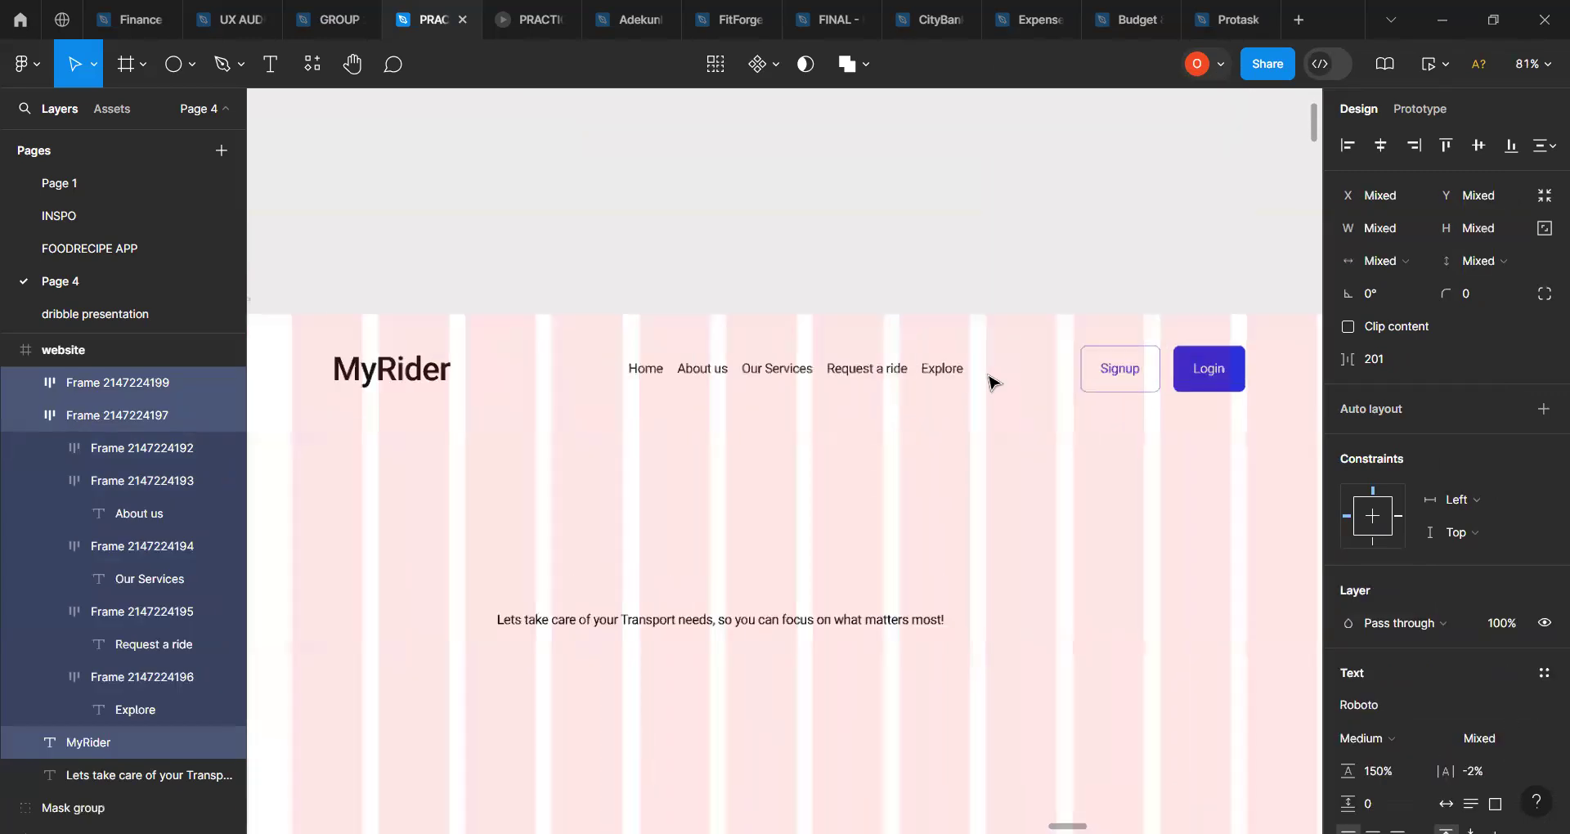
pyautogui.click(875, 441)
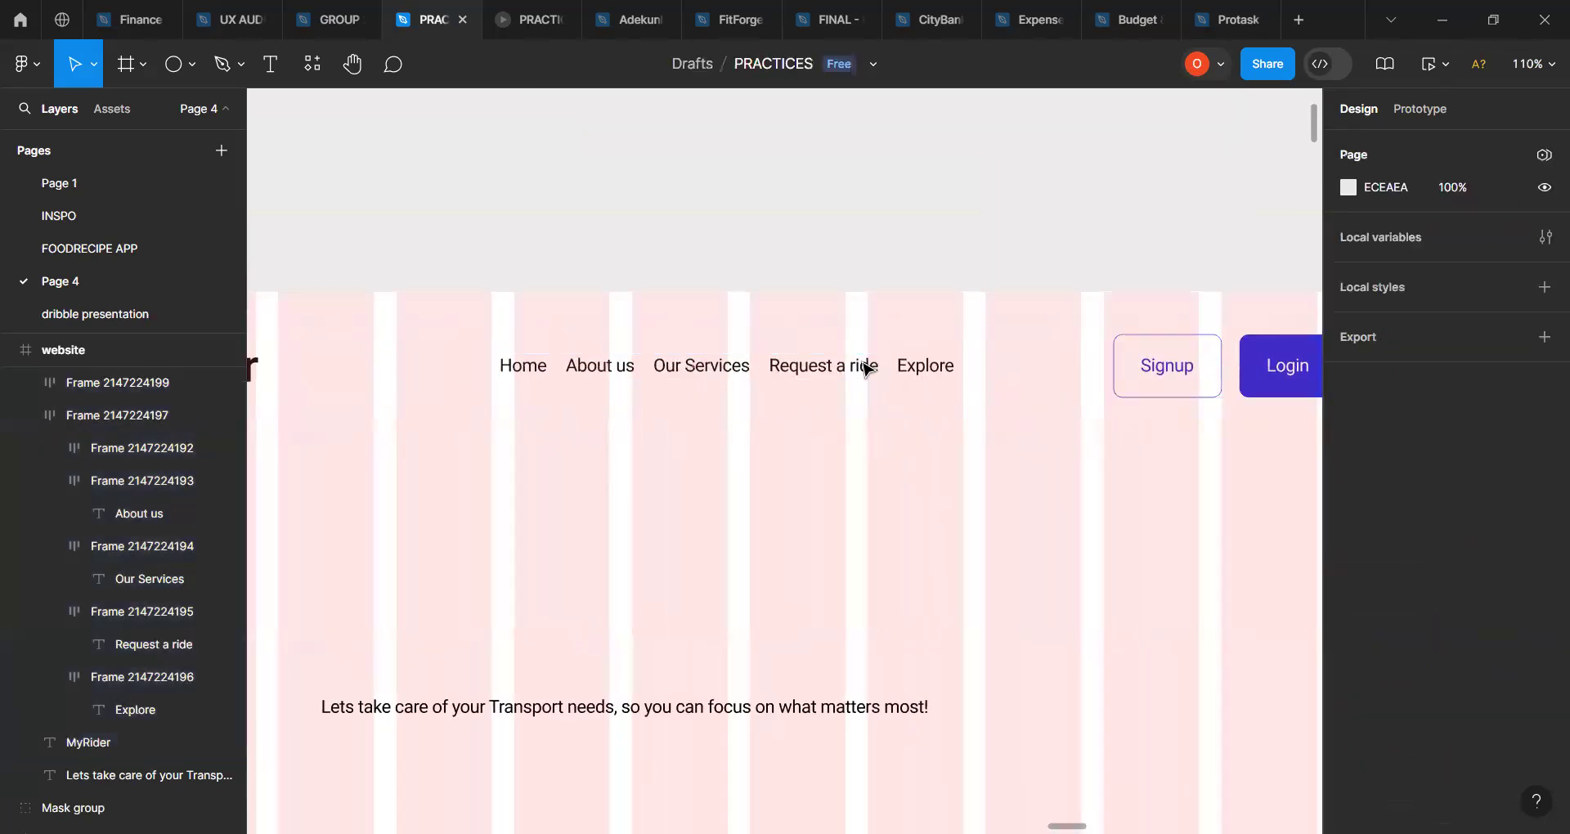
# Step: Widen the navigation links frame to a fixed width of about 405 so it encloses all five links
pyautogui.click(867, 368)
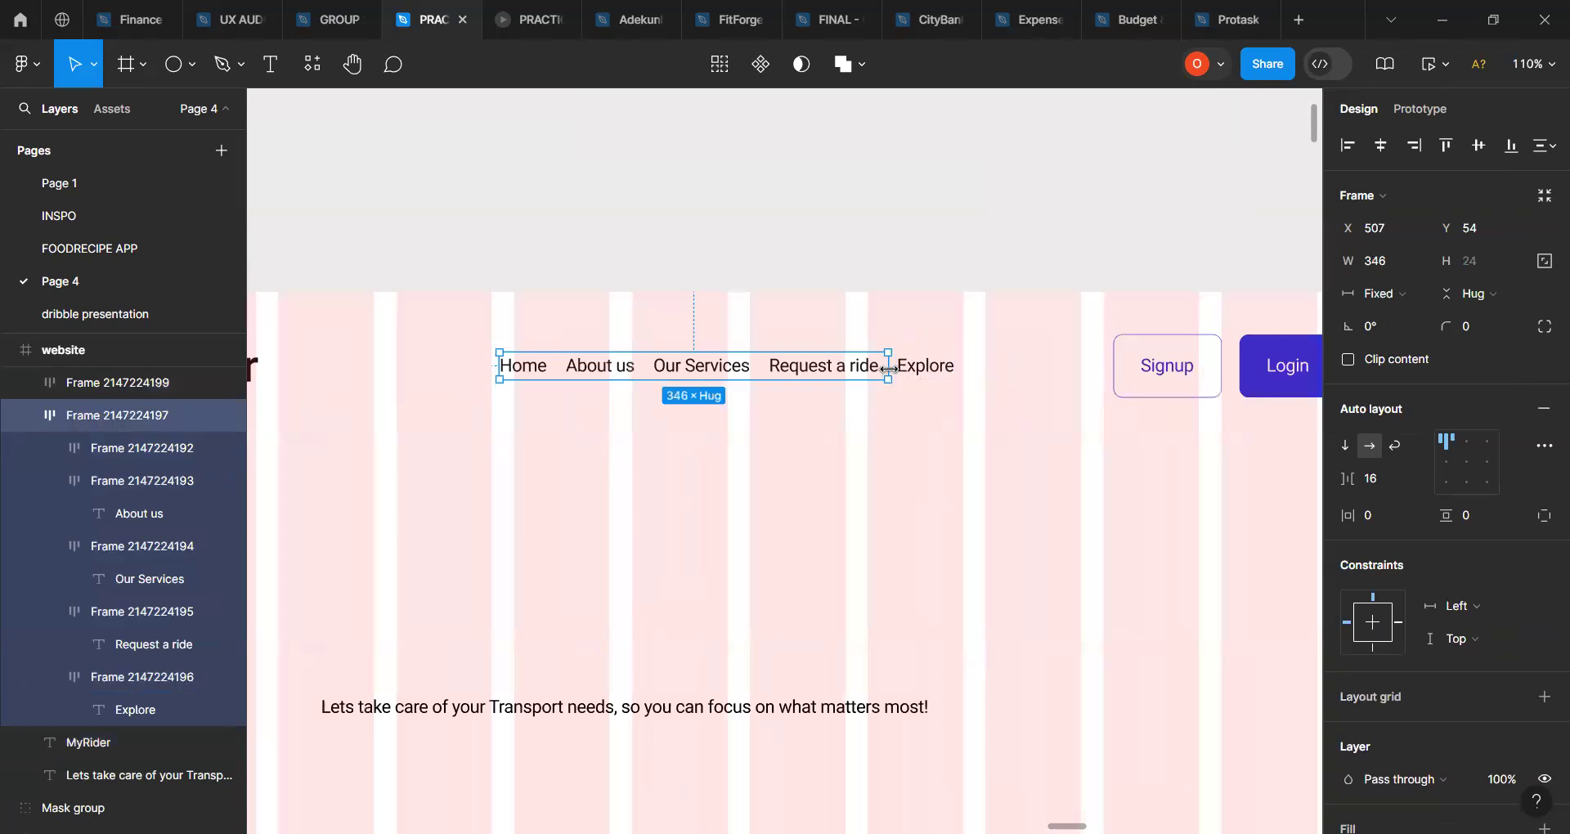
pyautogui.moveTo(902, 369); pyautogui.dragTo(910, 368)
pyautogui.click(1386, 293)
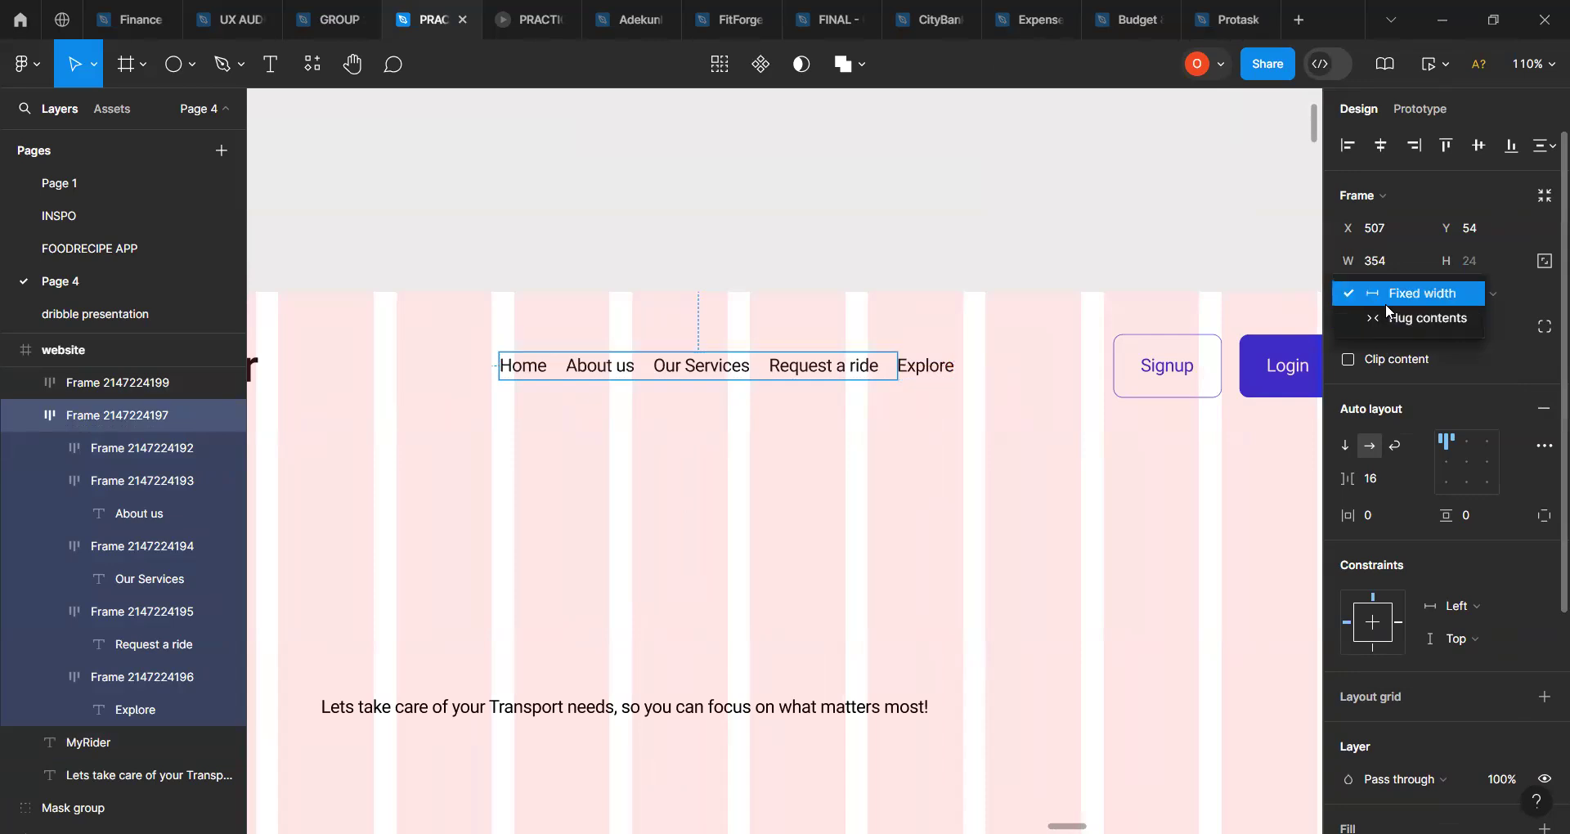
pyautogui.click(1385, 301)
pyautogui.moveTo(903, 365); pyautogui.dragTo(958, 364)
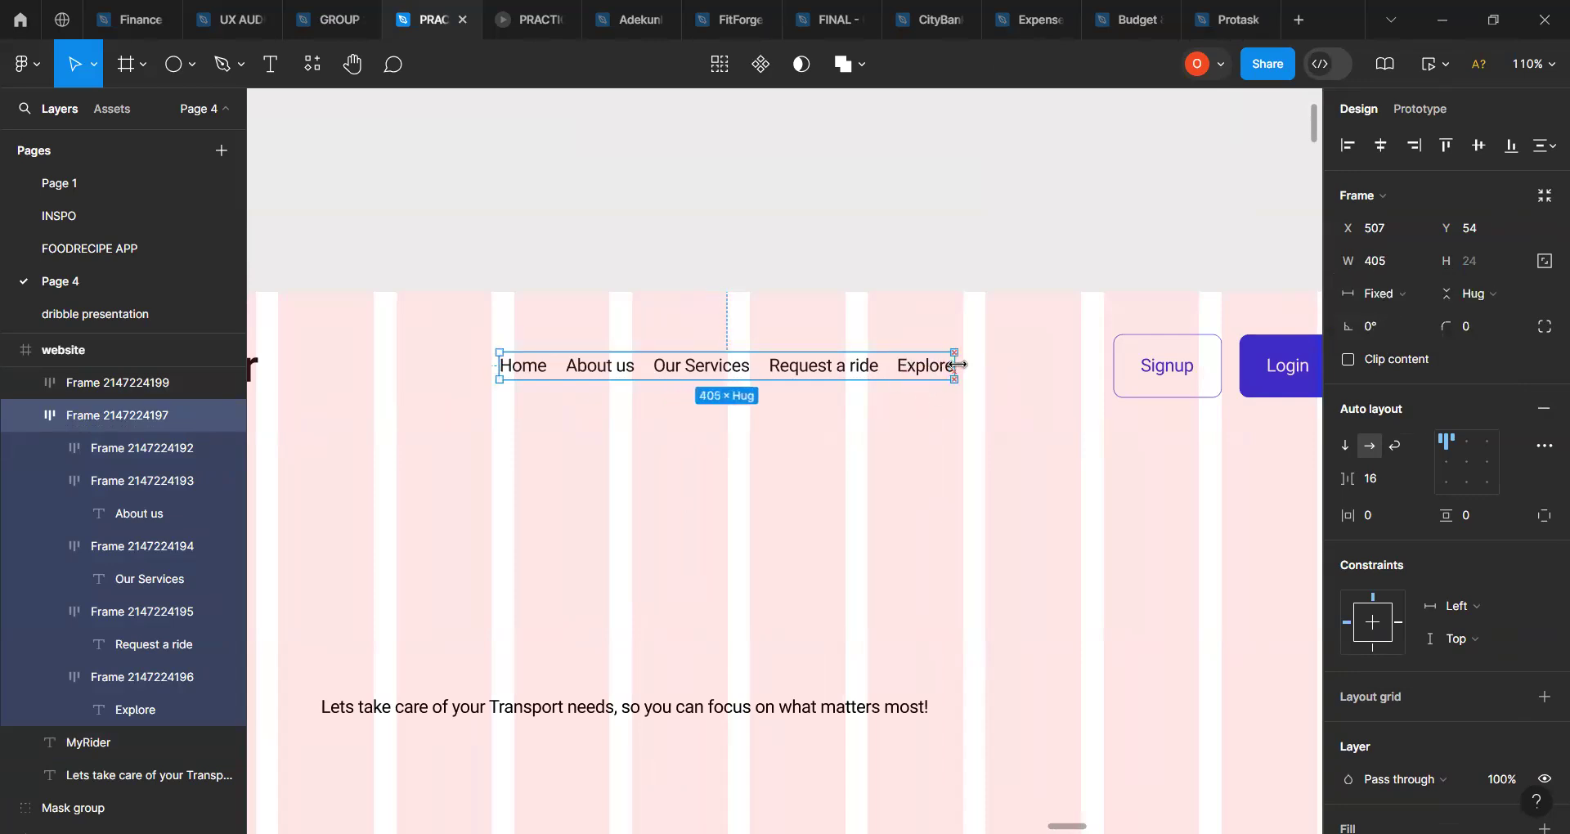
pyautogui.click(922, 445)
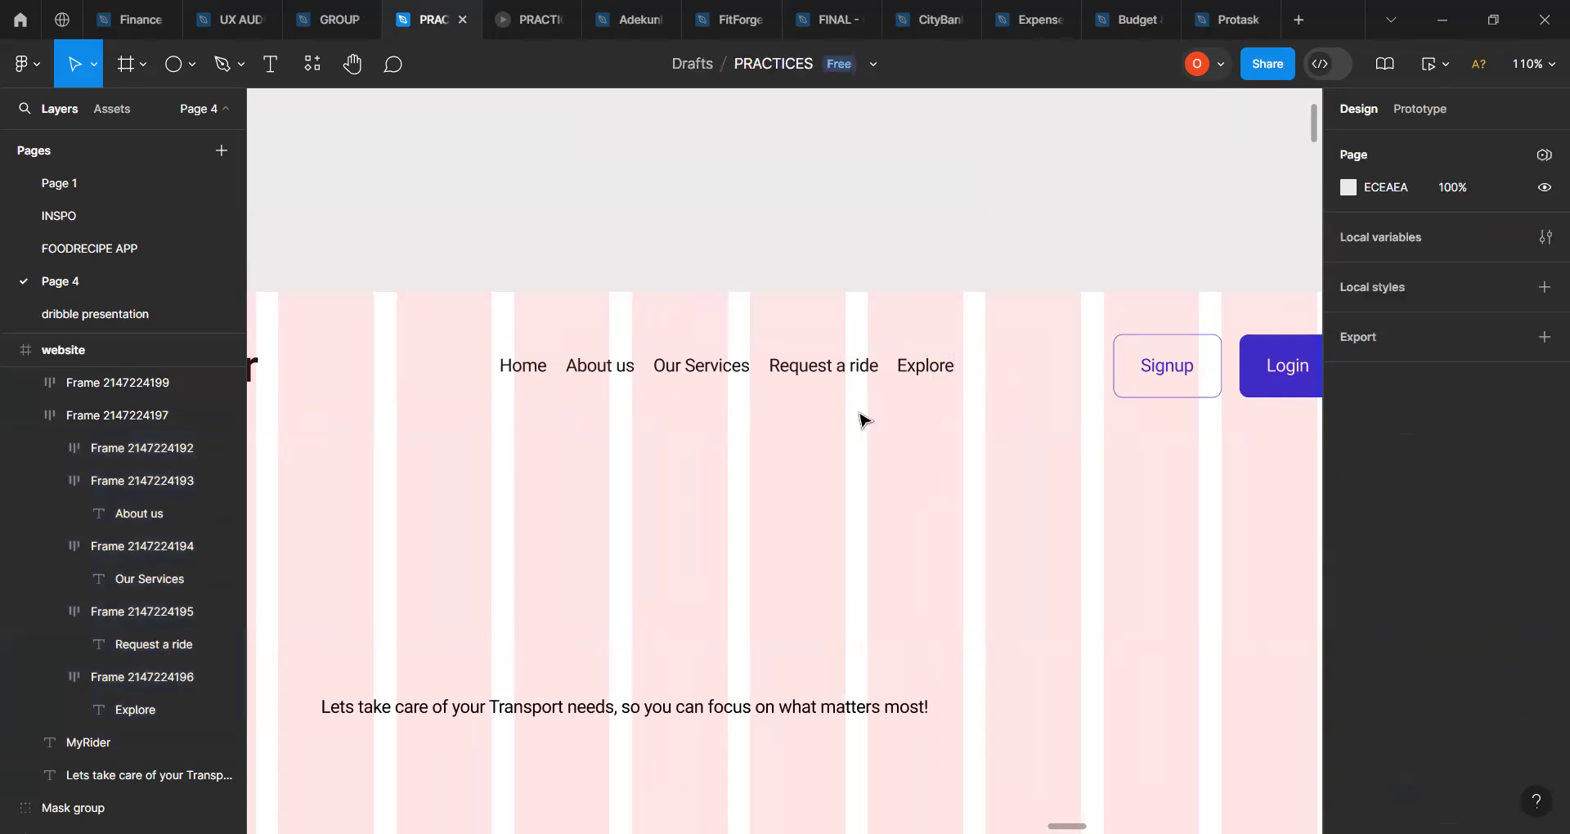
# Step: Ungroup the navigation links frame into separate link frames
pyautogui.click(791, 376)
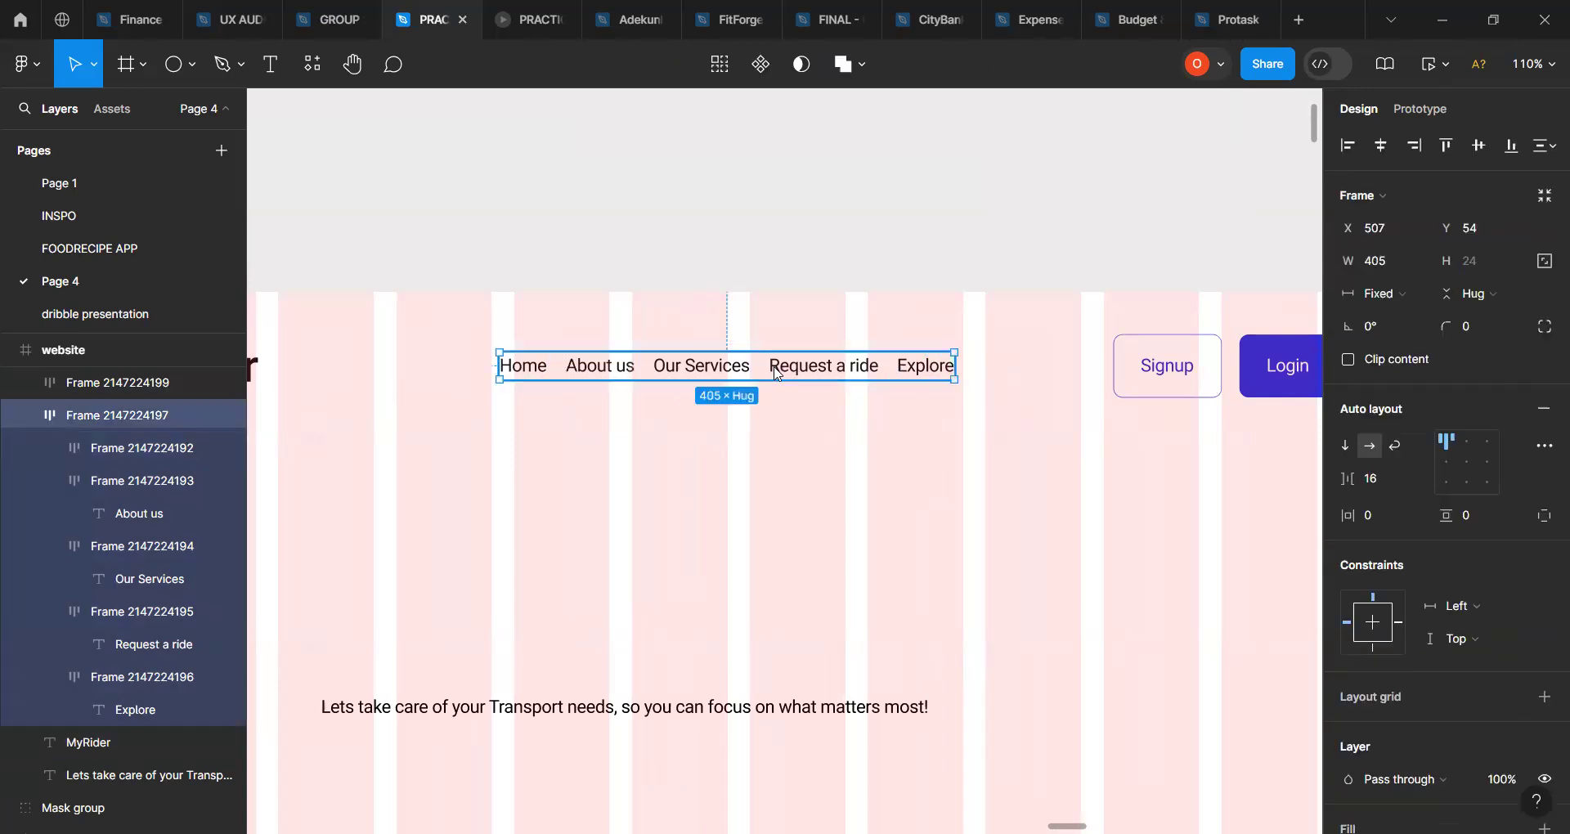
pyautogui.rightClick(777, 373)
pyautogui.click(818, 378)
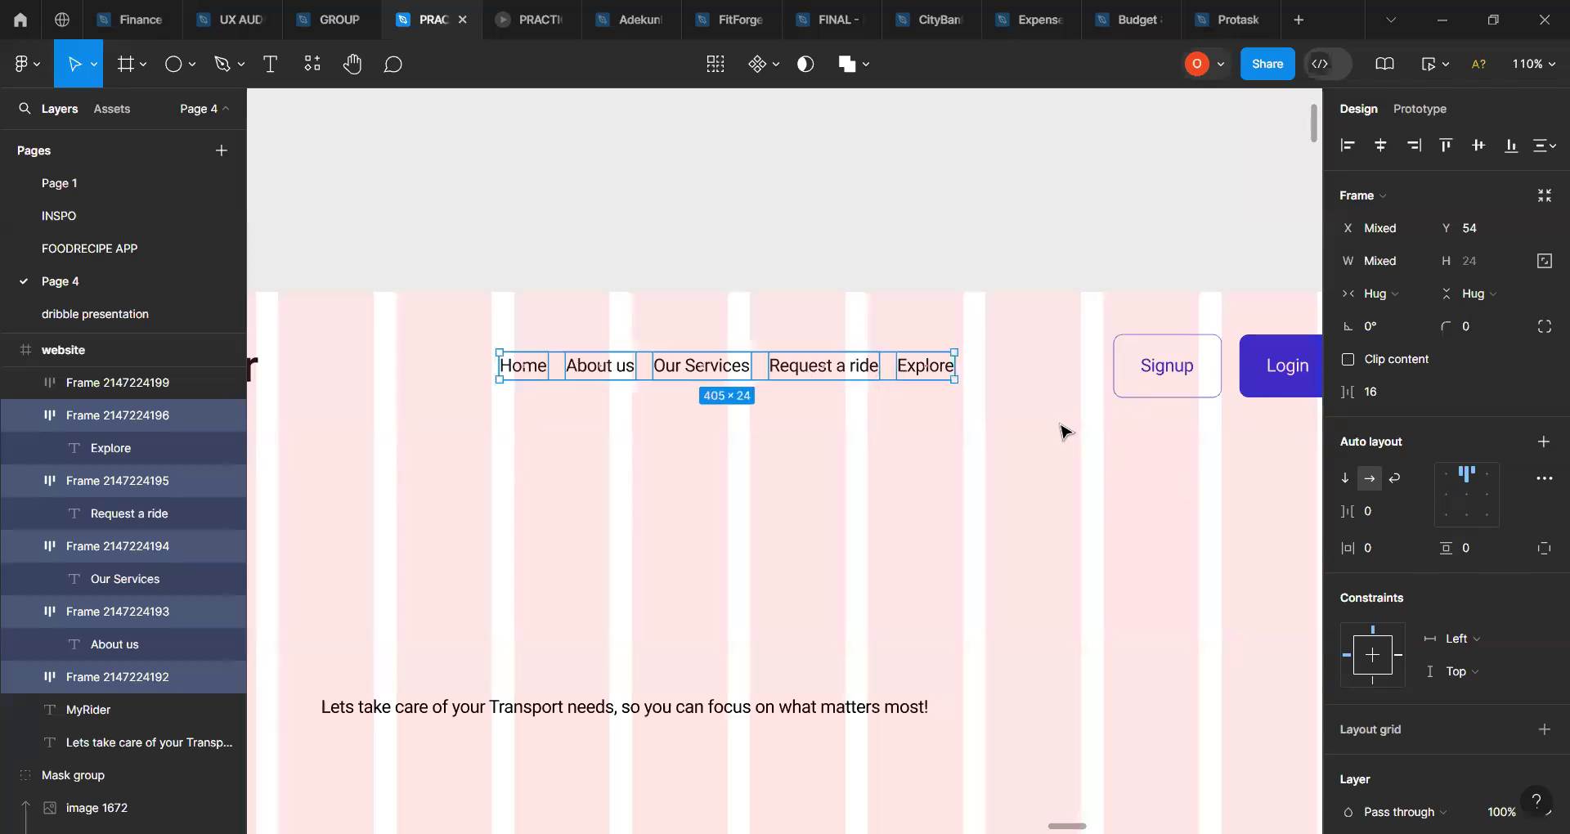
pyautogui.click(1022, 404)
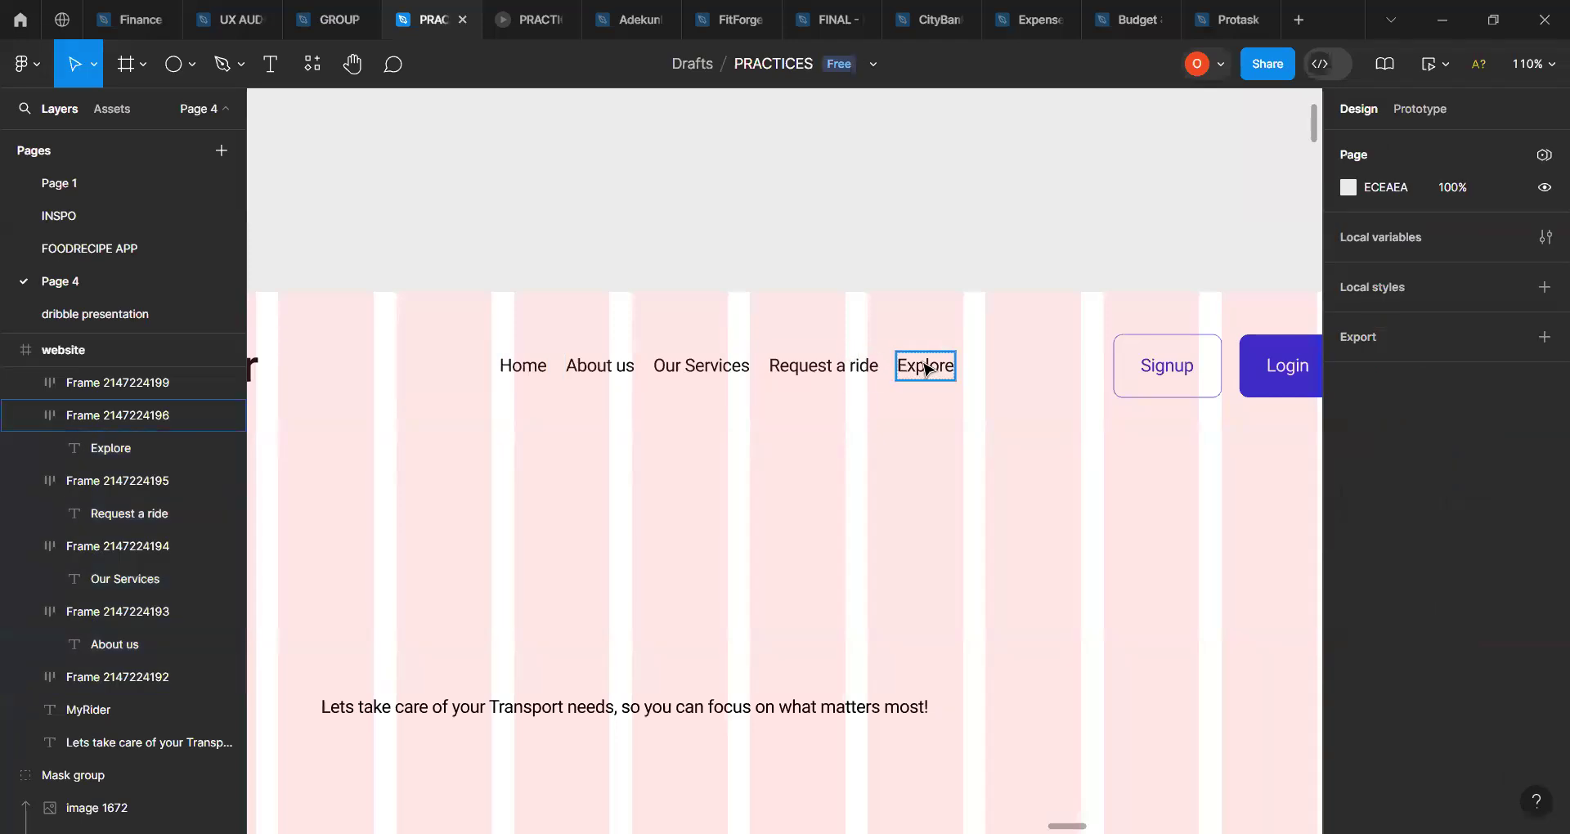
# Step: Check the sizing and auto layout alignment of the individual navigation links from Explore back to About us
pyautogui.click(928, 369)
pyautogui.click(856, 372)
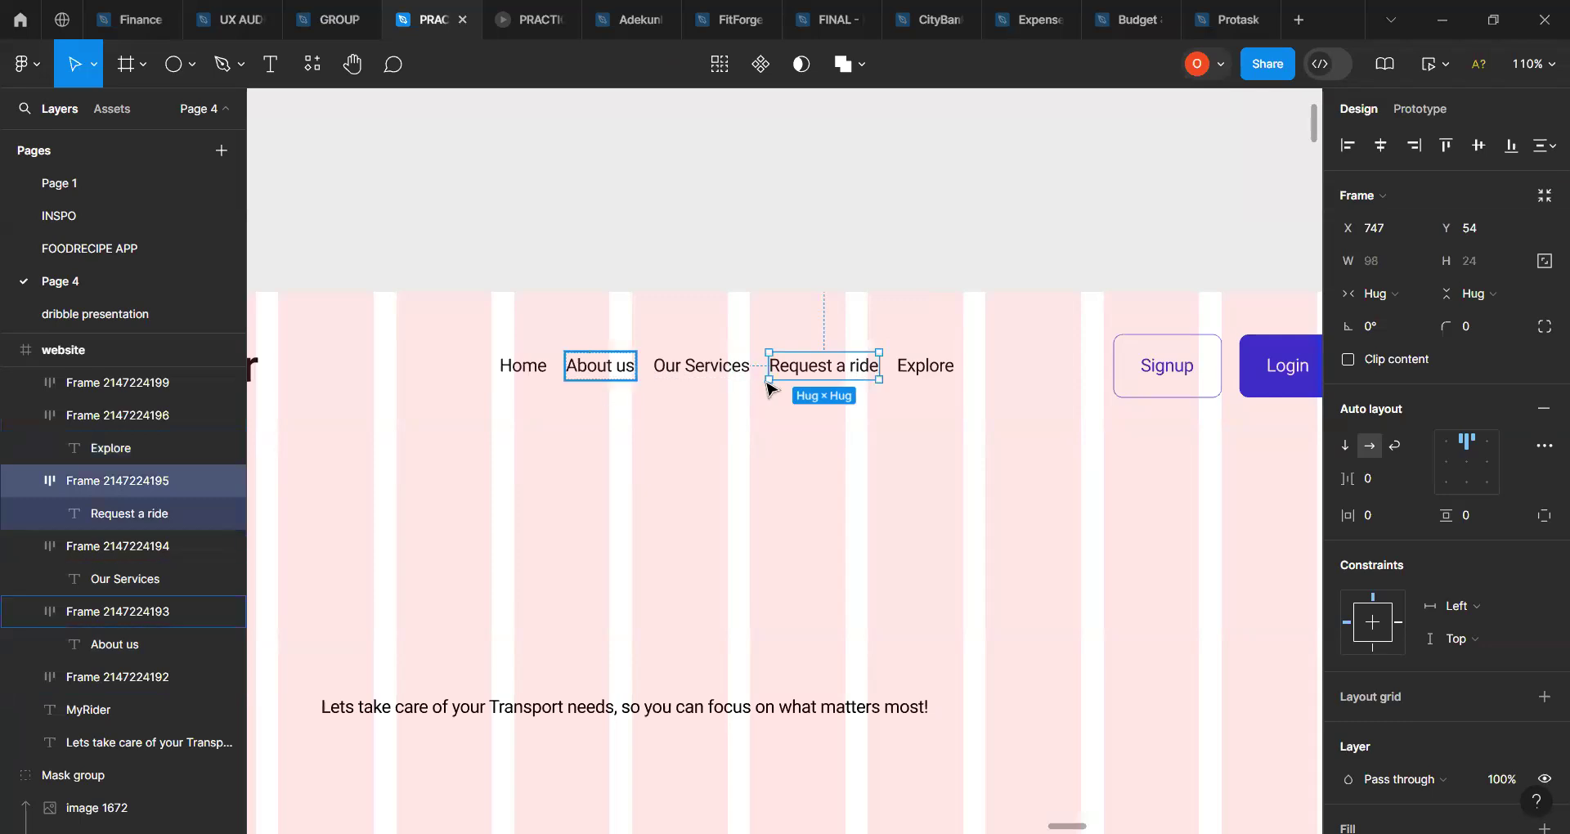
pyautogui.click(927, 372)
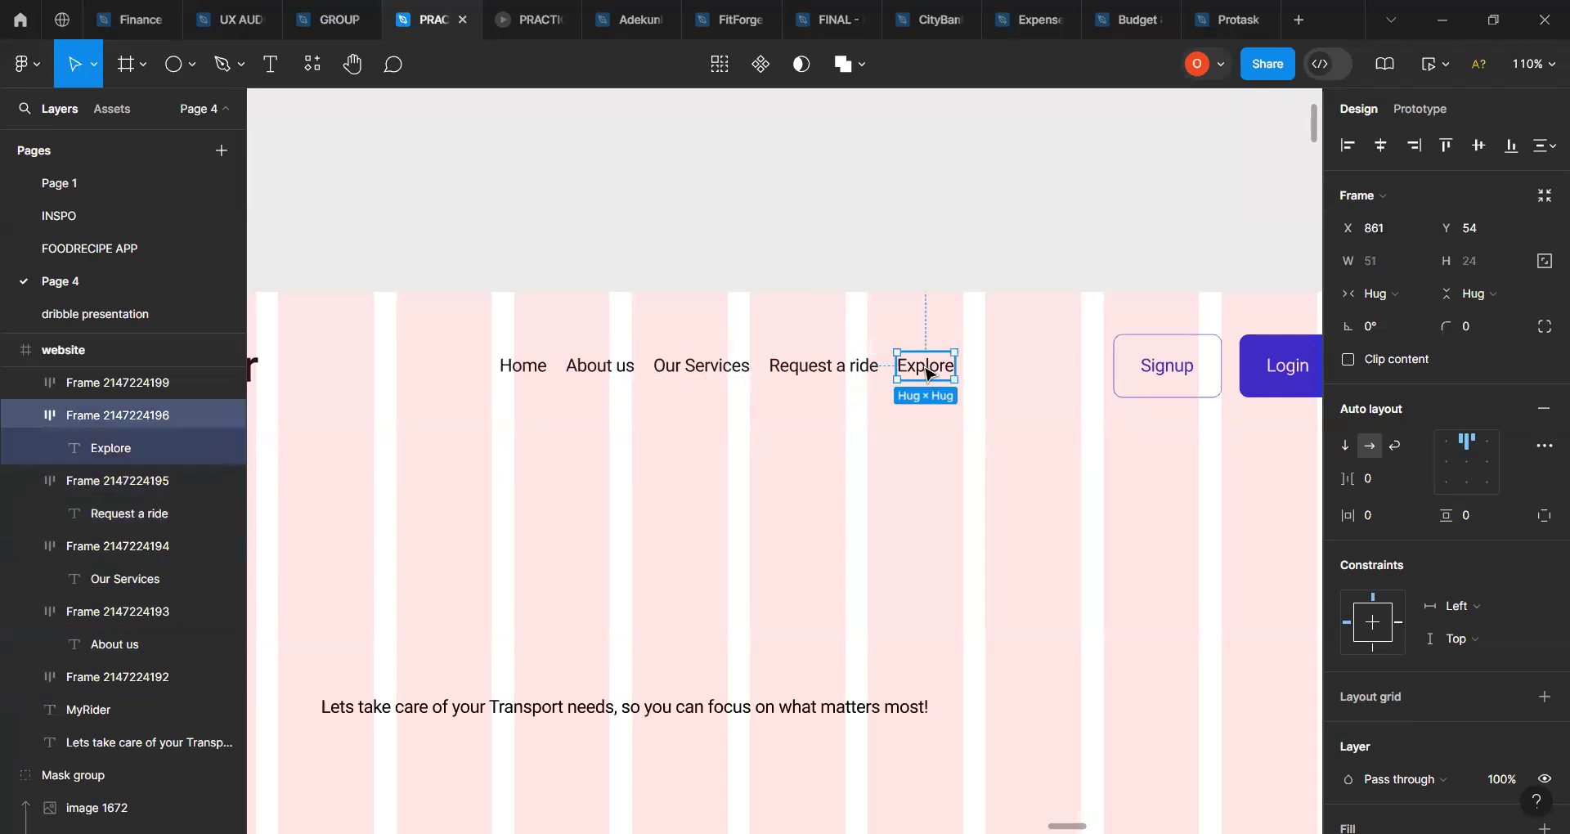
pyautogui.click(853, 368)
pyautogui.click(738, 366)
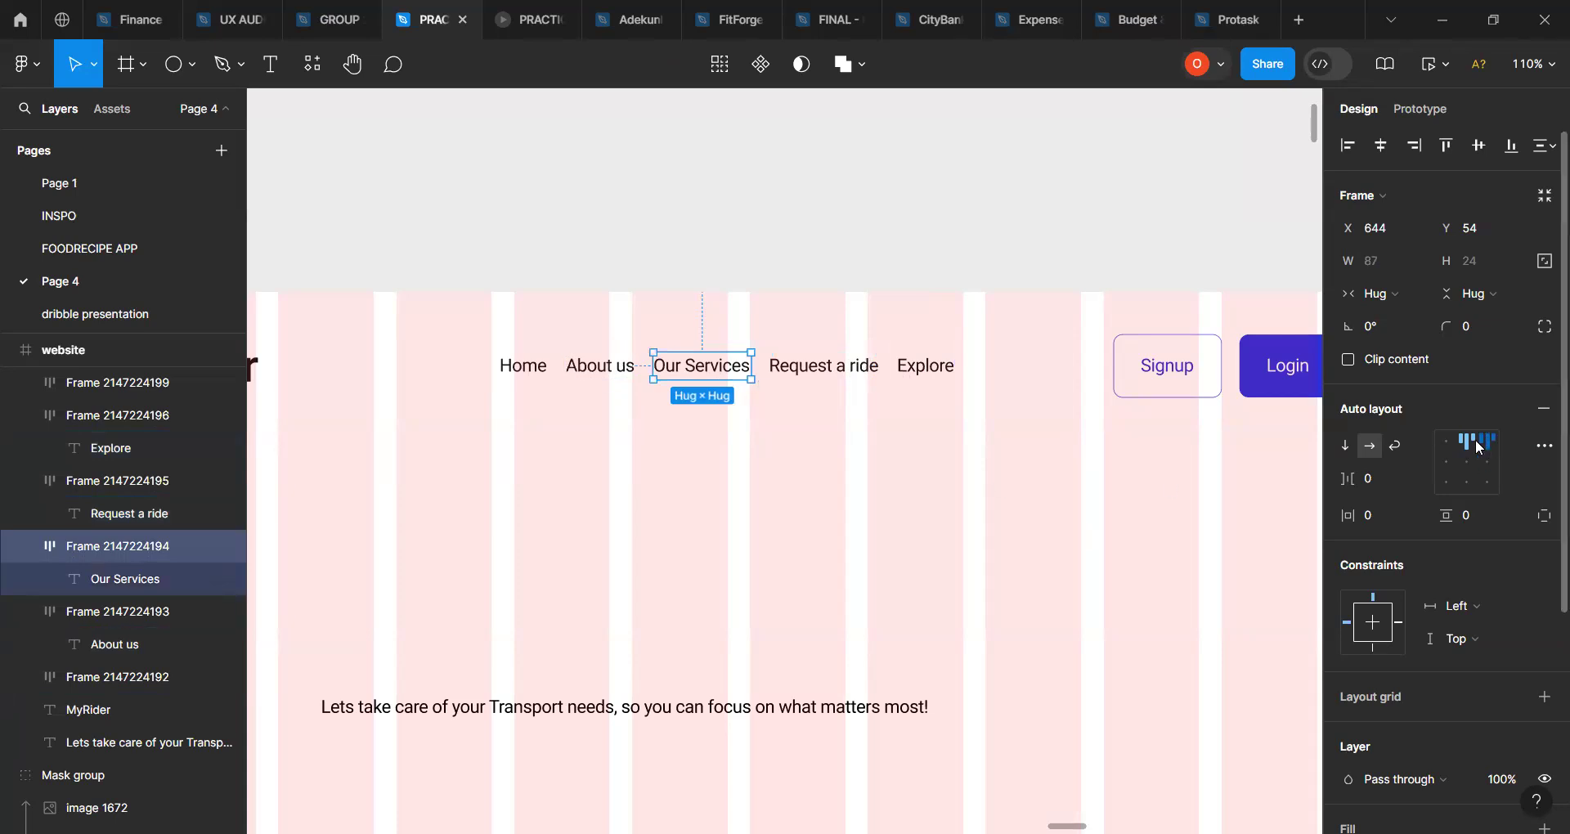
pyautogui.click(914, 378)
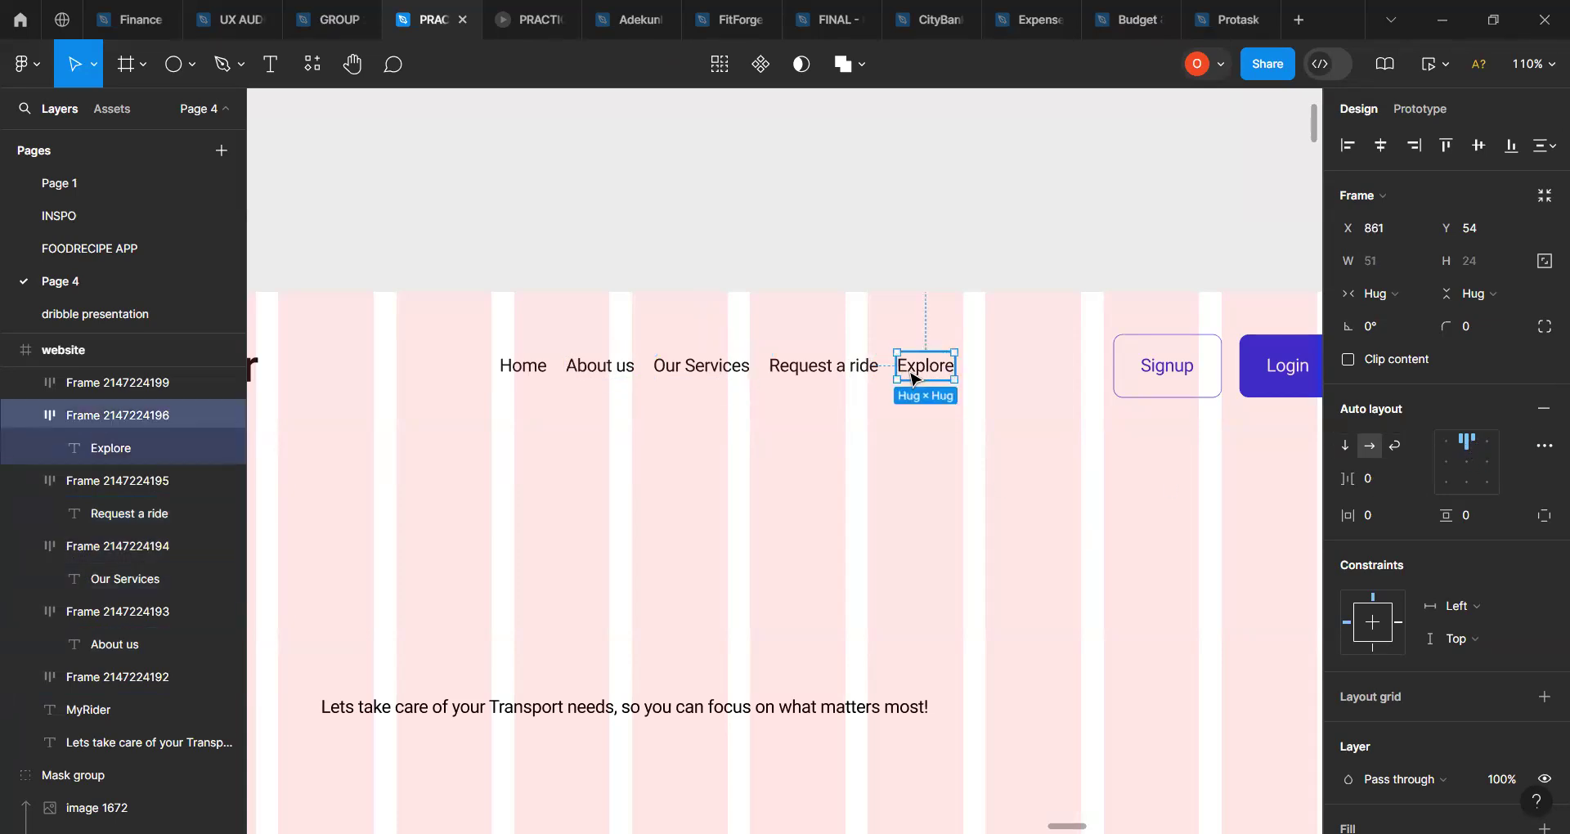
pyautogui.click(848, 369)
pyautogui.click(699, 376)
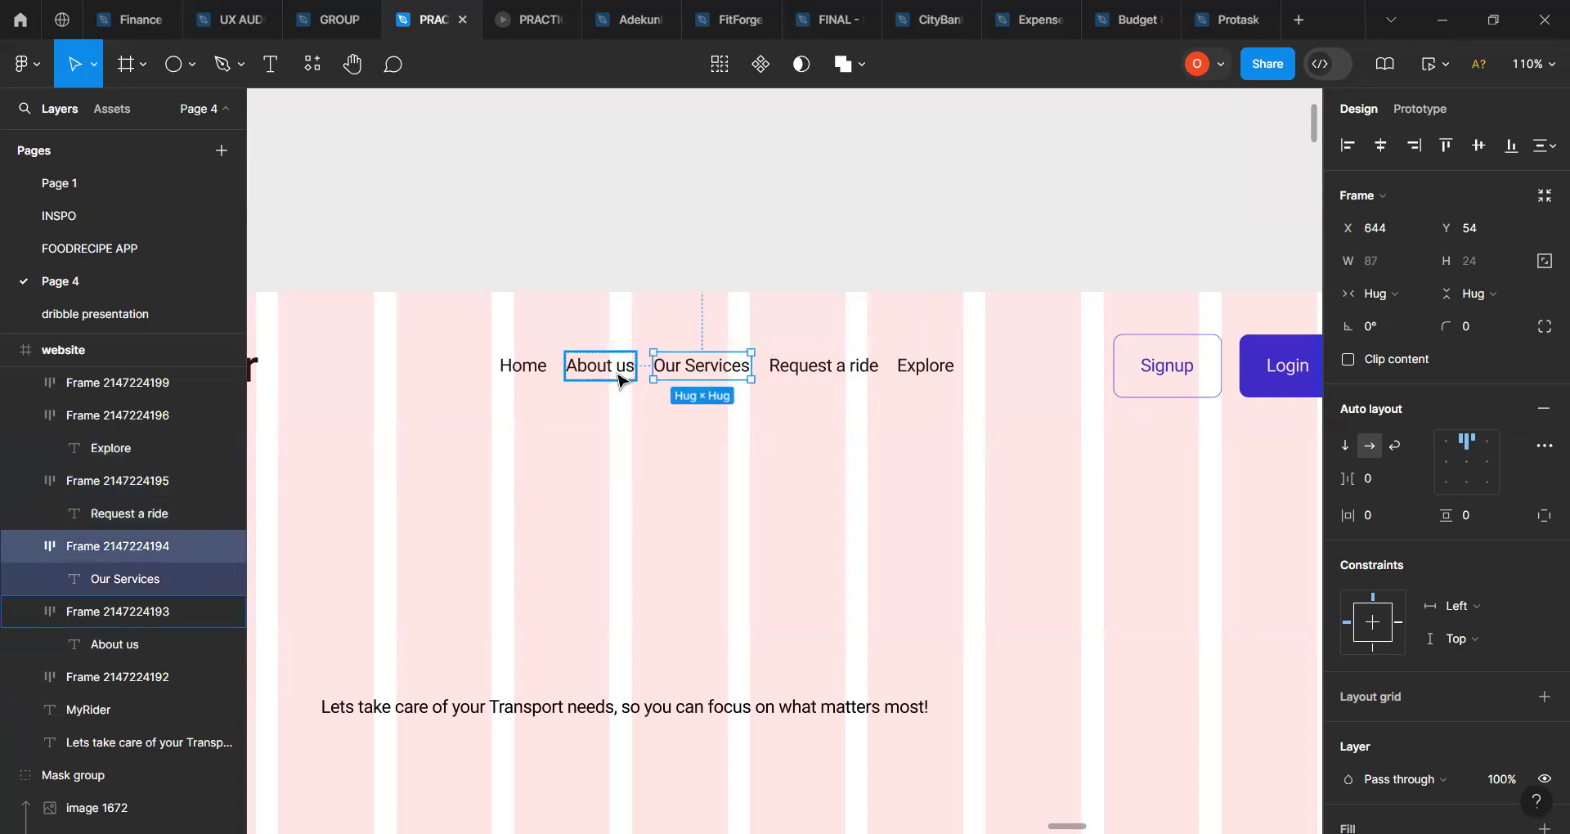
pyautogui.click(577, 379)
# Step: Combine the Home, About us, Our Services, Request a ride and Explore links in a new auto layout frame
pyautogui.click(535, 378)
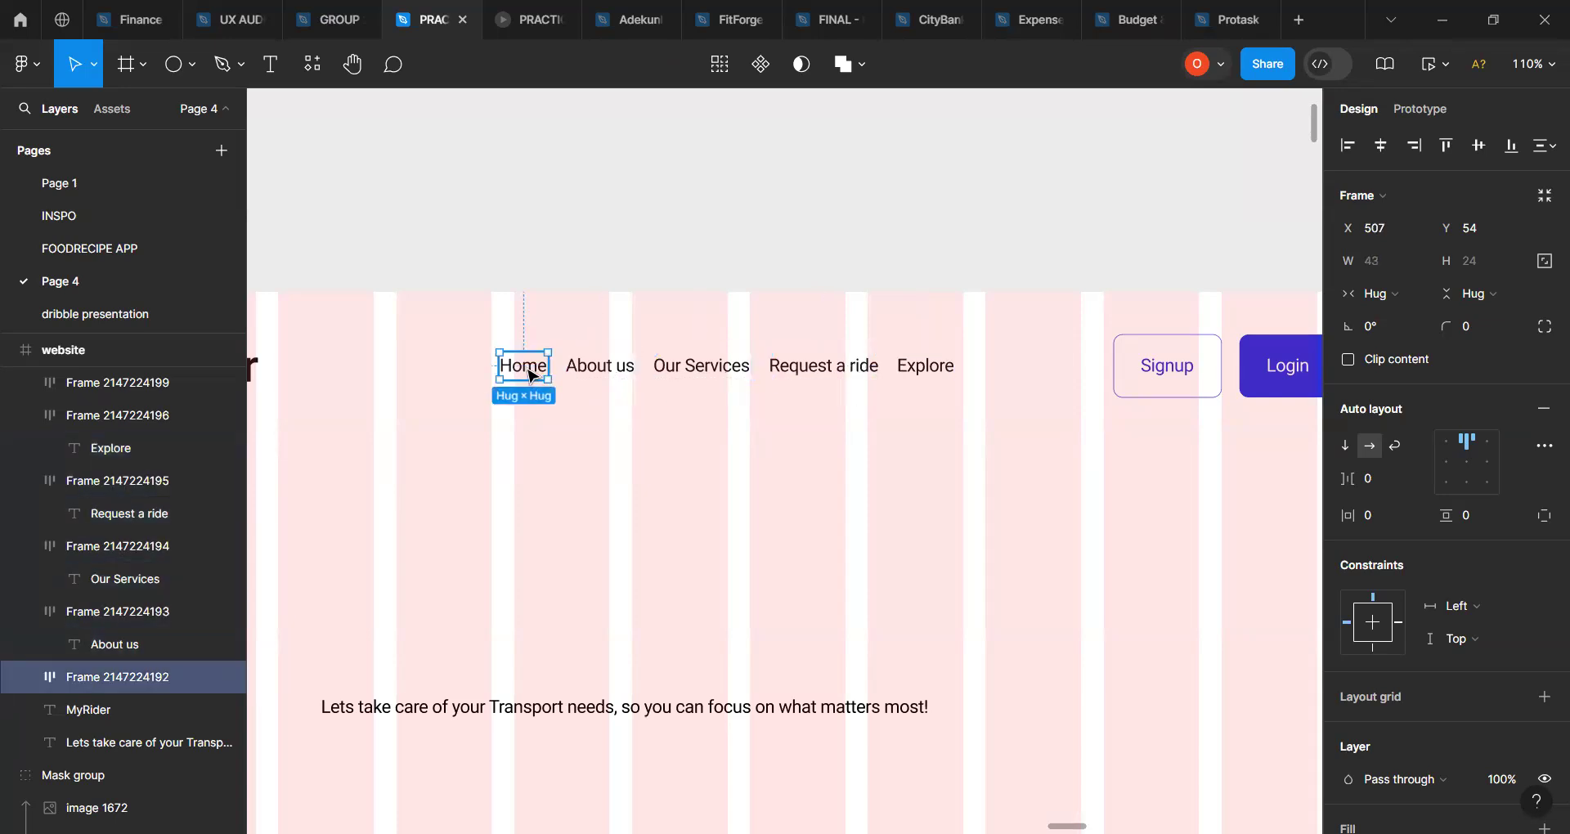
pyautogui.keyDown('shift'); pyautogui.click(613, 375); pyautogui.keyUp('shift')
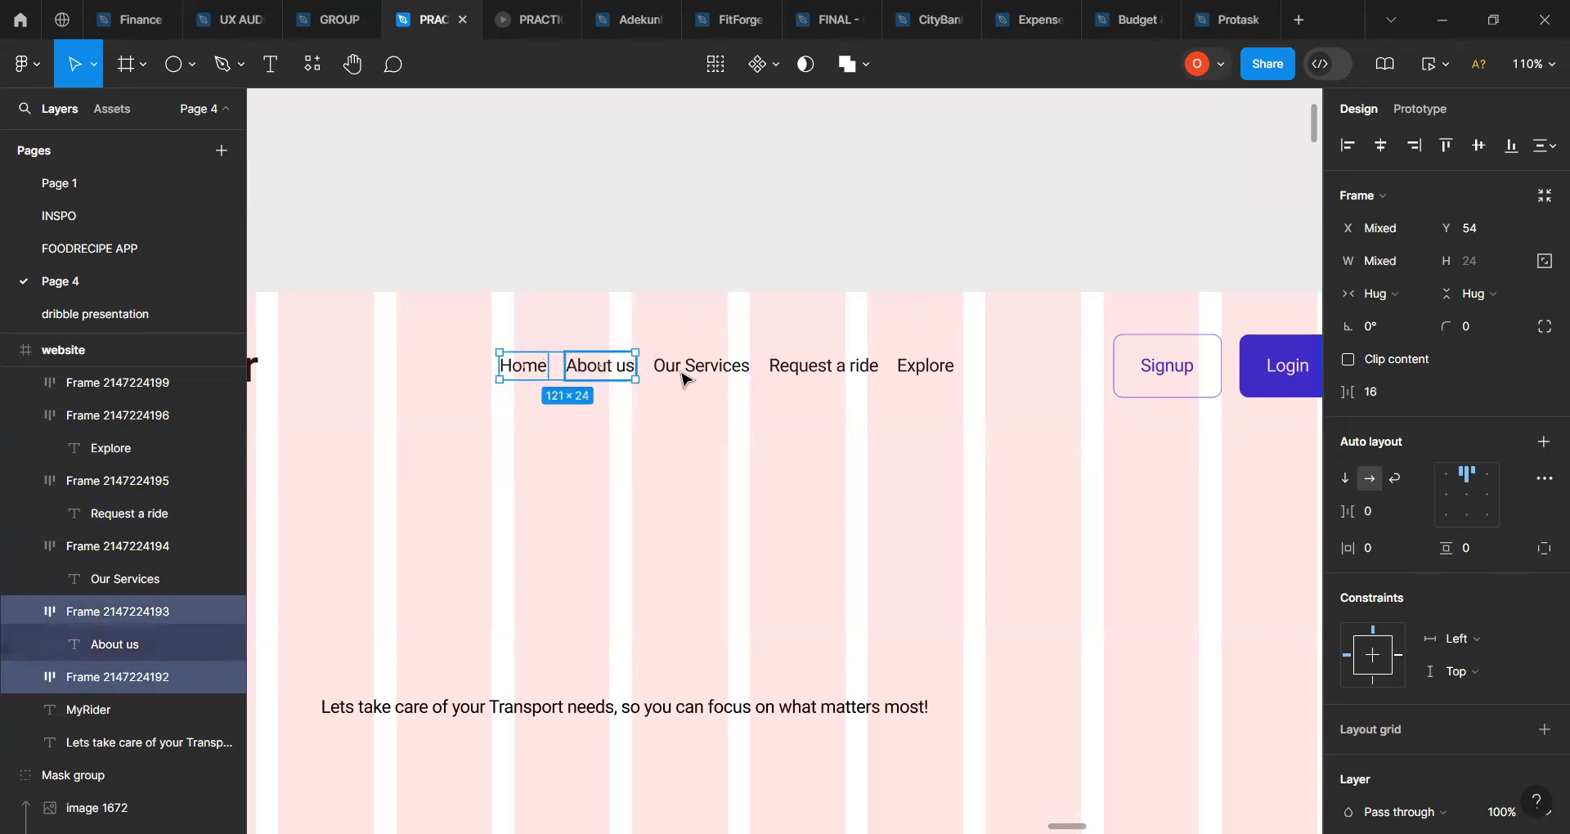
pyautogui.keyDown('shift'); pyautogui.click(695, 380); pyautogui.keyUp('shift')
pyautogui.keyDown('shift'); pyautogui.click(818, 368); pyautogui.keyUp('shift')
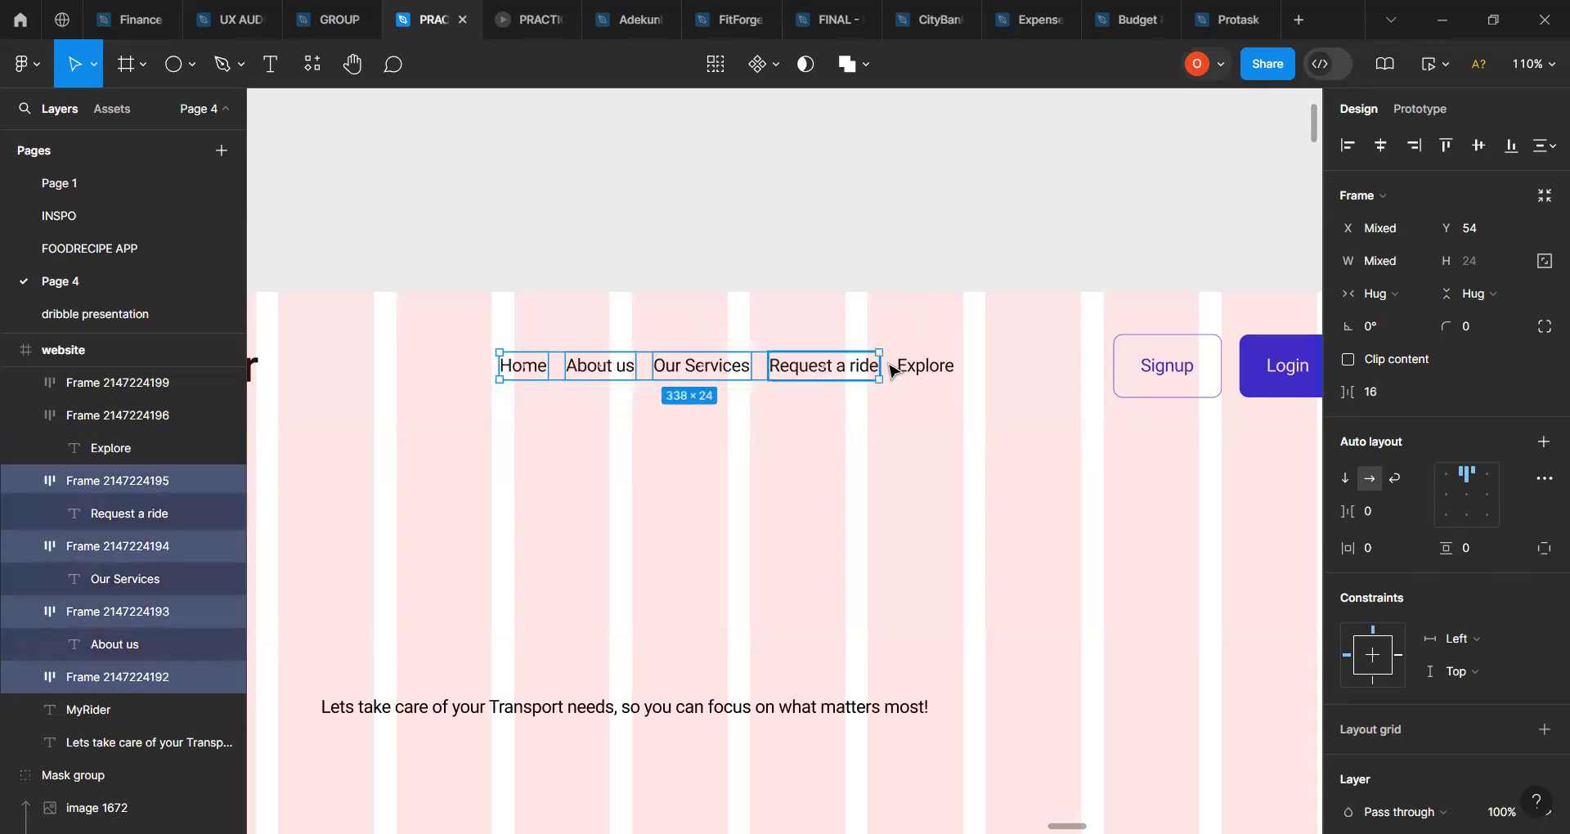
pyautogui.keyDown('shift'); pyautogui.click(928, 377); pyautogui.keyUp('shift')
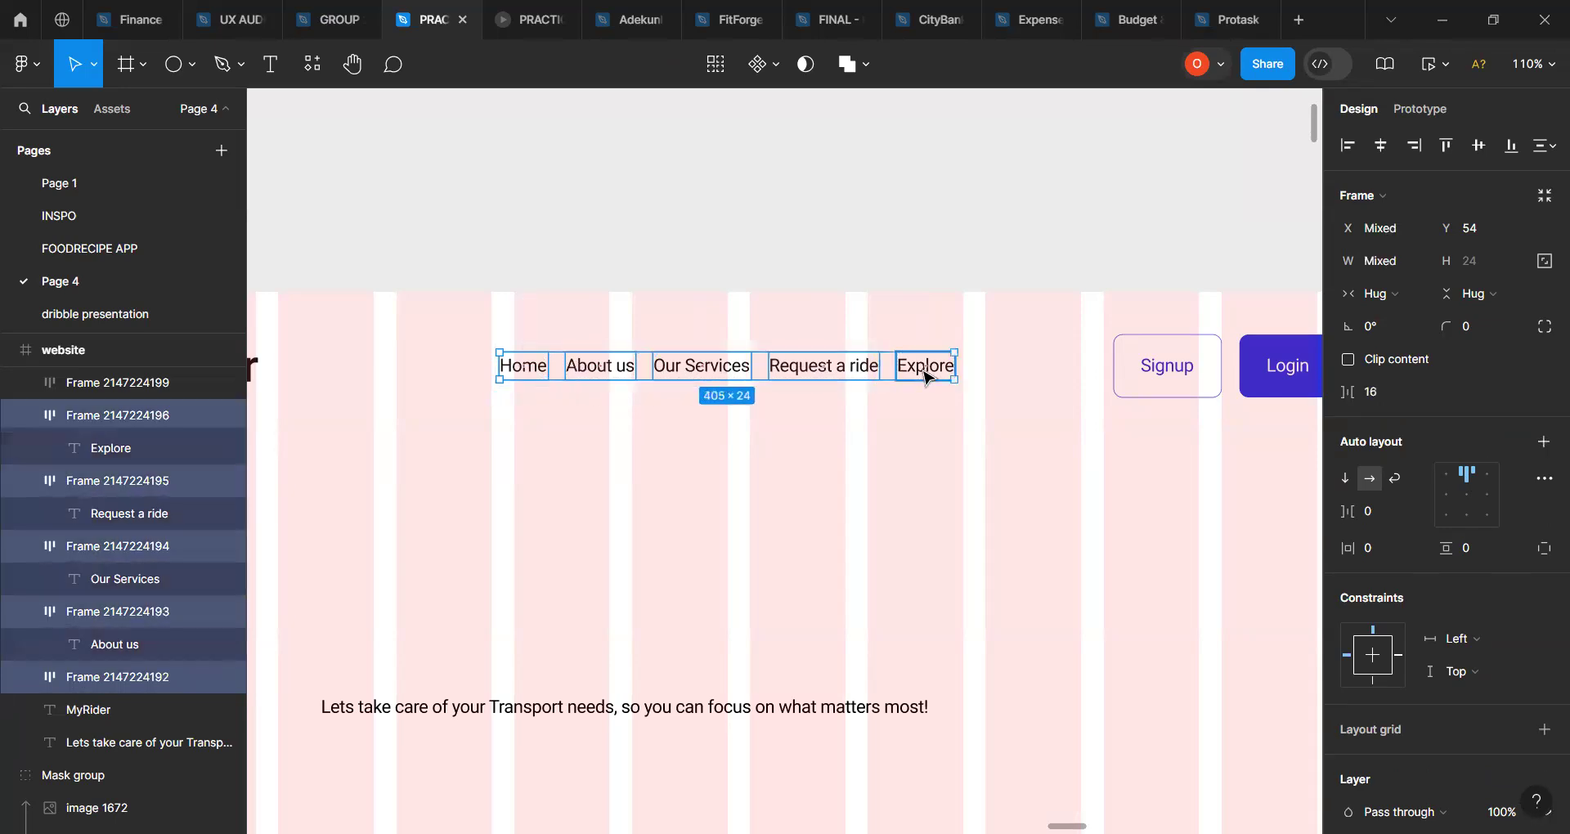
pyautogui.hotkey('shift', 'a')
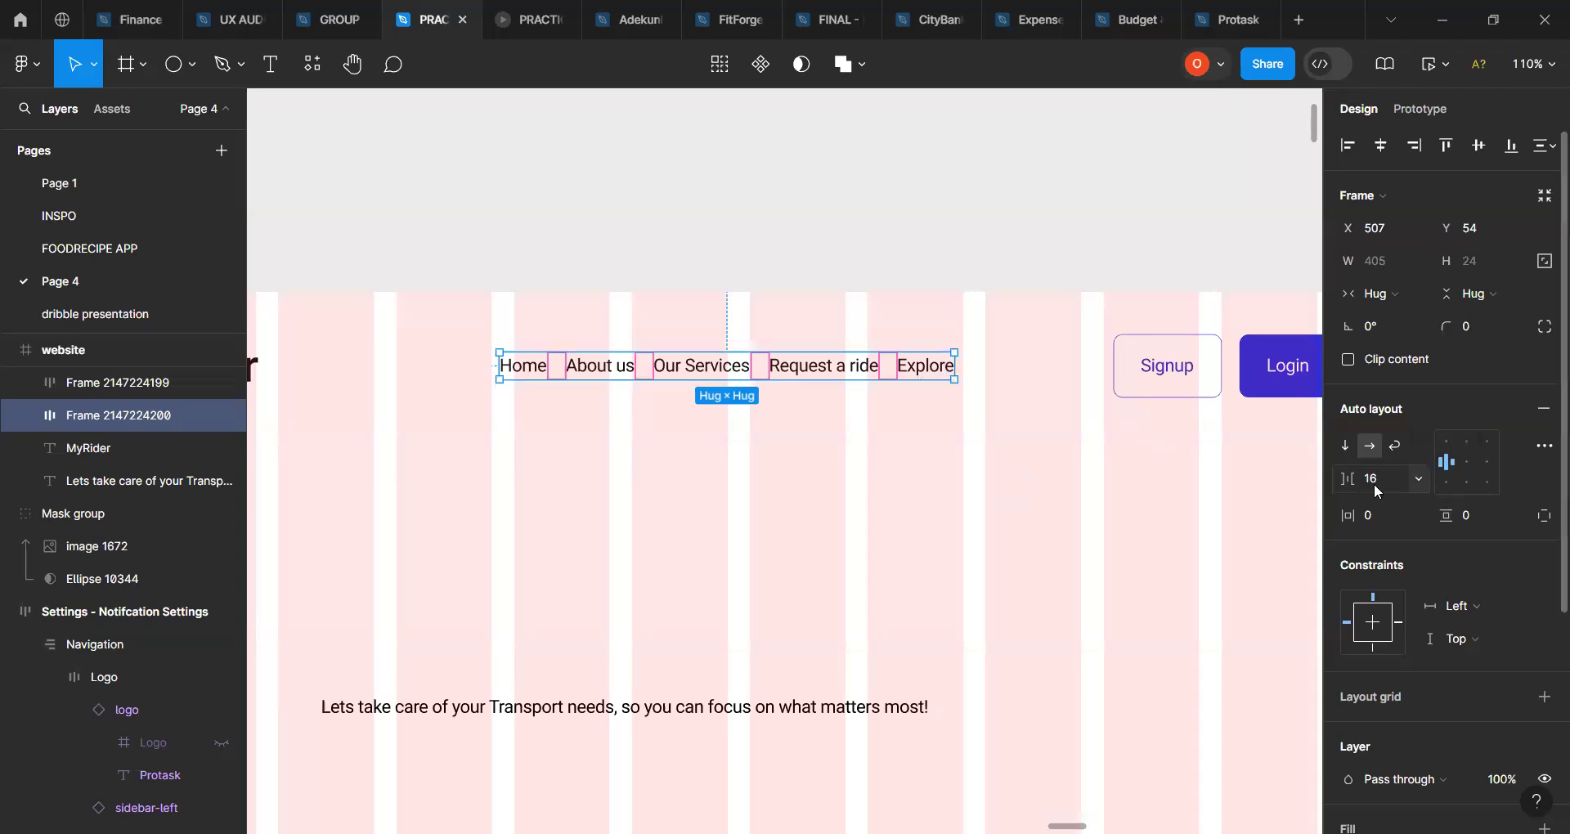
# Step: Combine the MyRider logo, the navigation links frame and the Signup and Login buttons in one auto layout header row
pyautogui.scroll(-5, 954, 372)
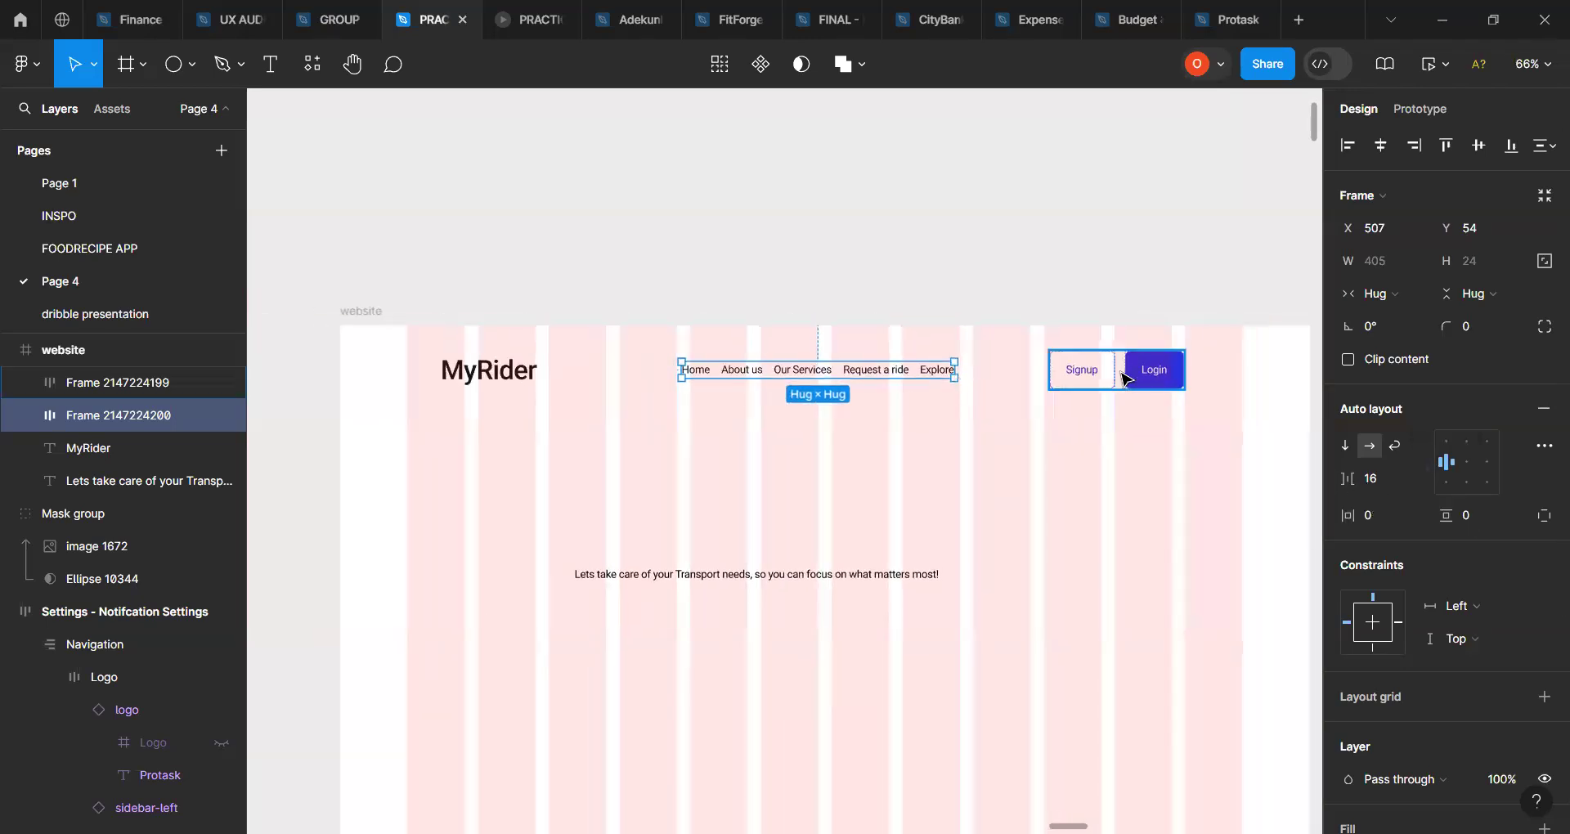
pyautogui.click(1127, 378)
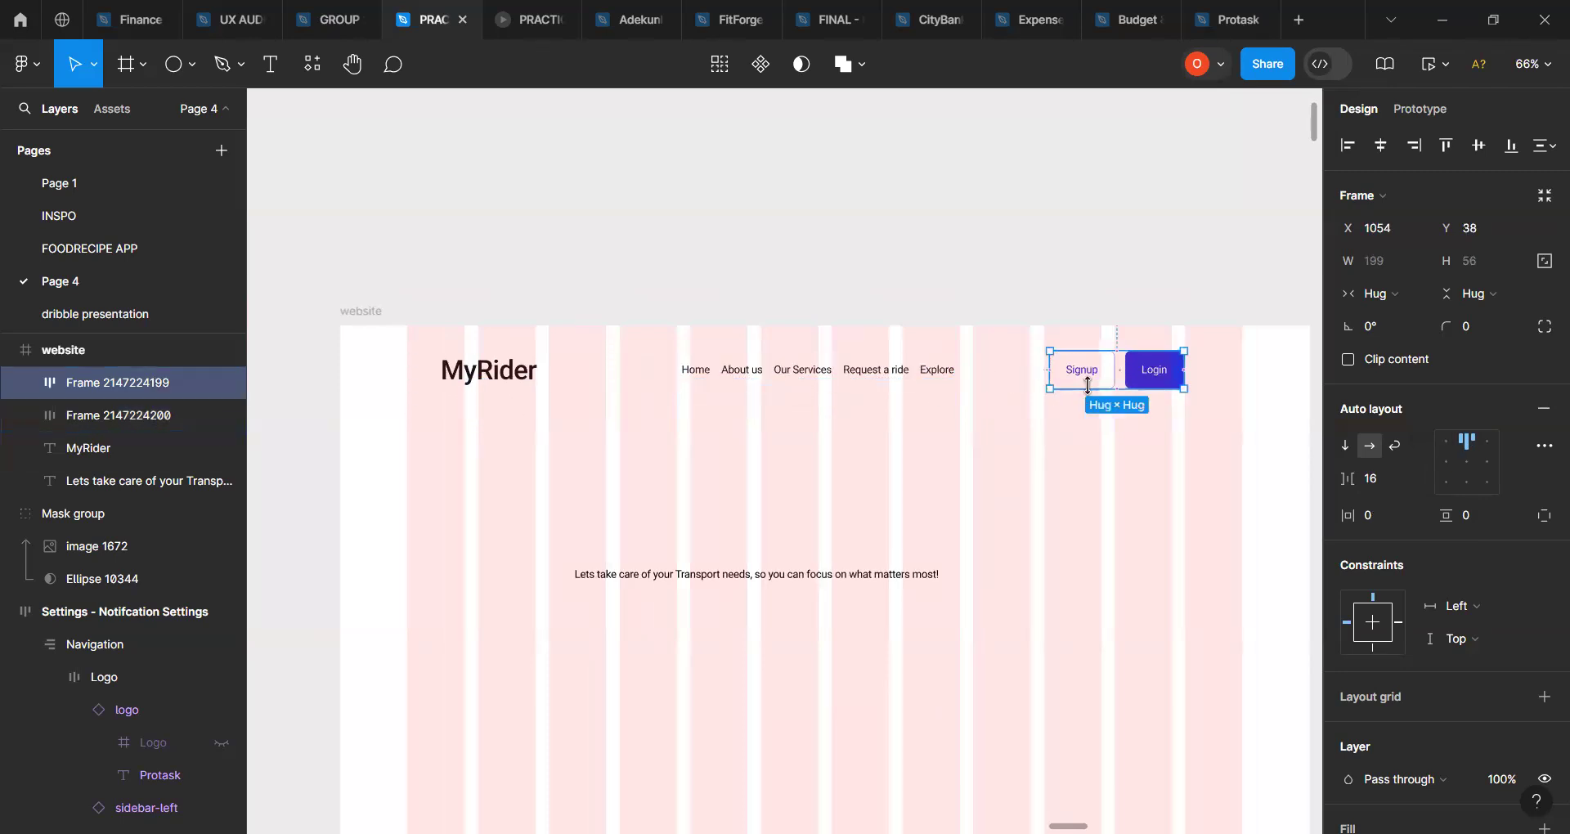
pyautogui.keyDown('shift'); pyautogui.click(924, 374); pyautogui.keyUp('shift')
pyautogui.keyDown('shift'); pyautogui.click(488, 378); pyautogui.keyUp('shift')
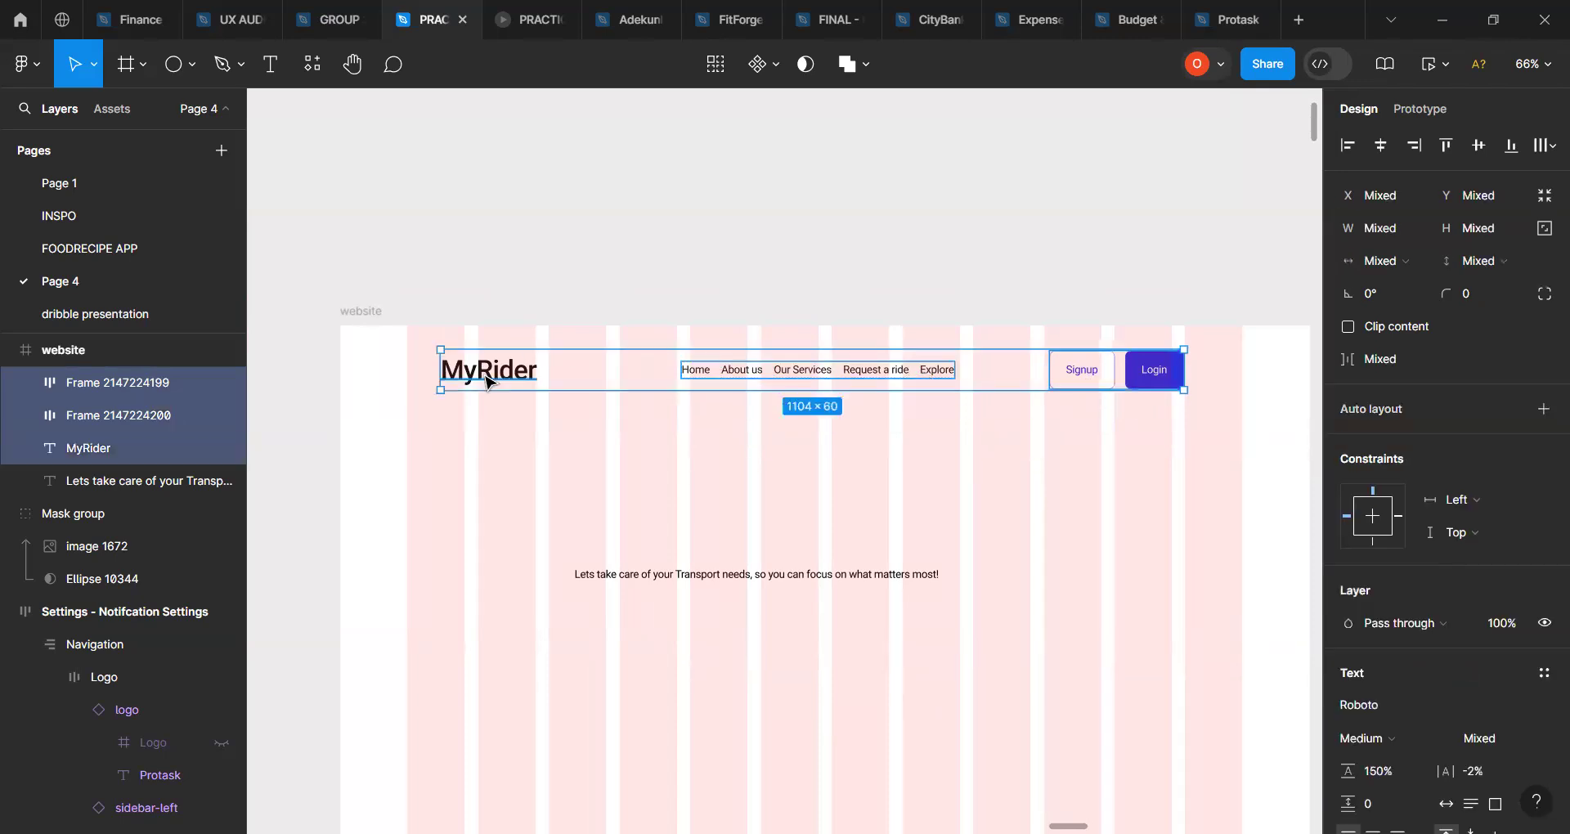
pyautogui.hotkey('shift', 'a')
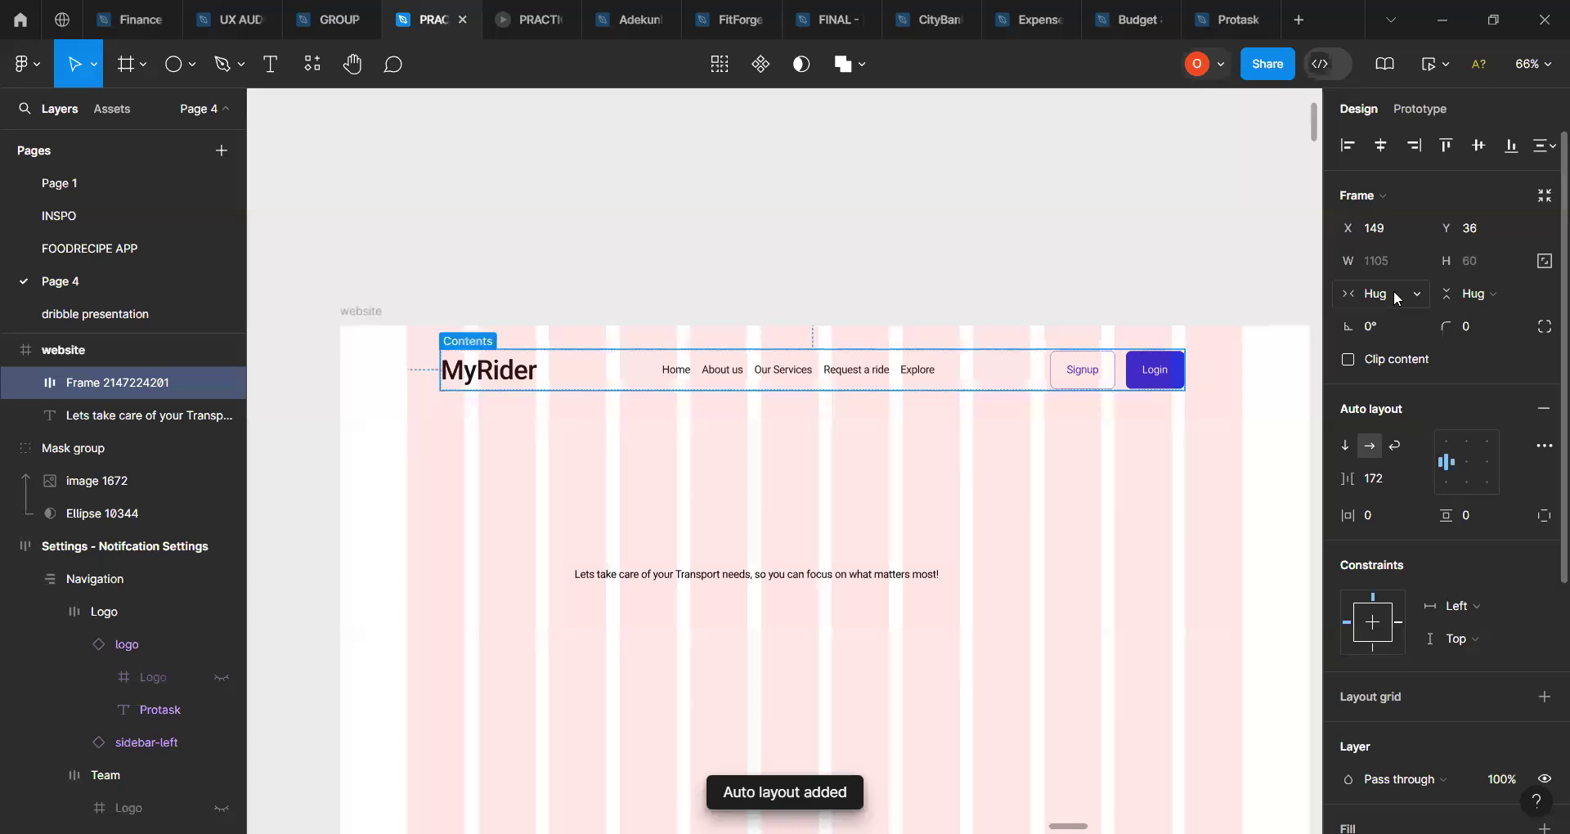
# Step: Set the navigation links frame's width to fill container and the header row's item spacing to Auto
pyautogui.doubleClick(890, 384)
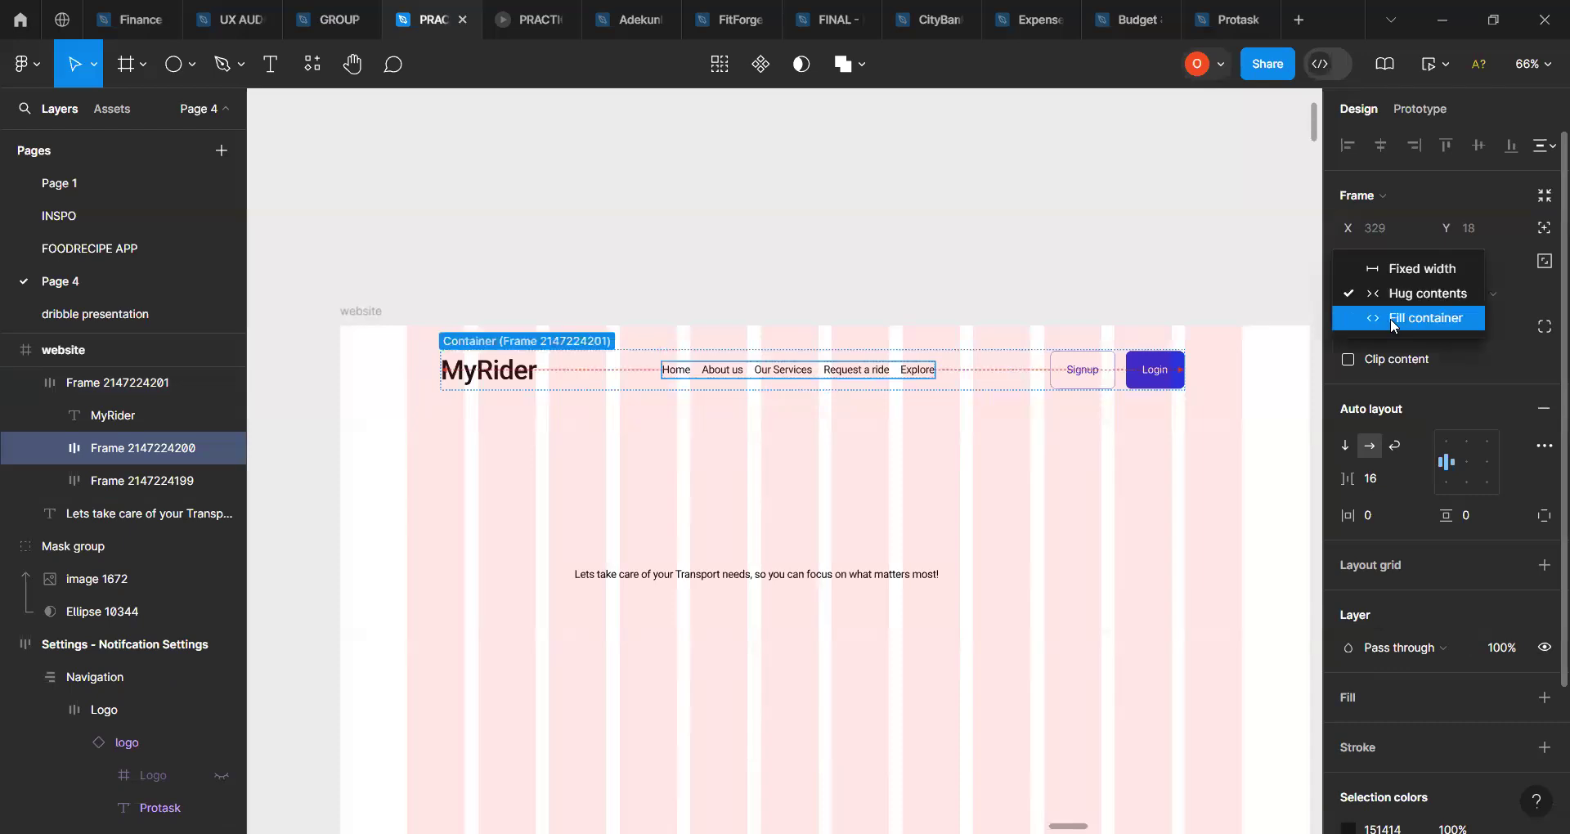
pyautogui.click(1393, 323)
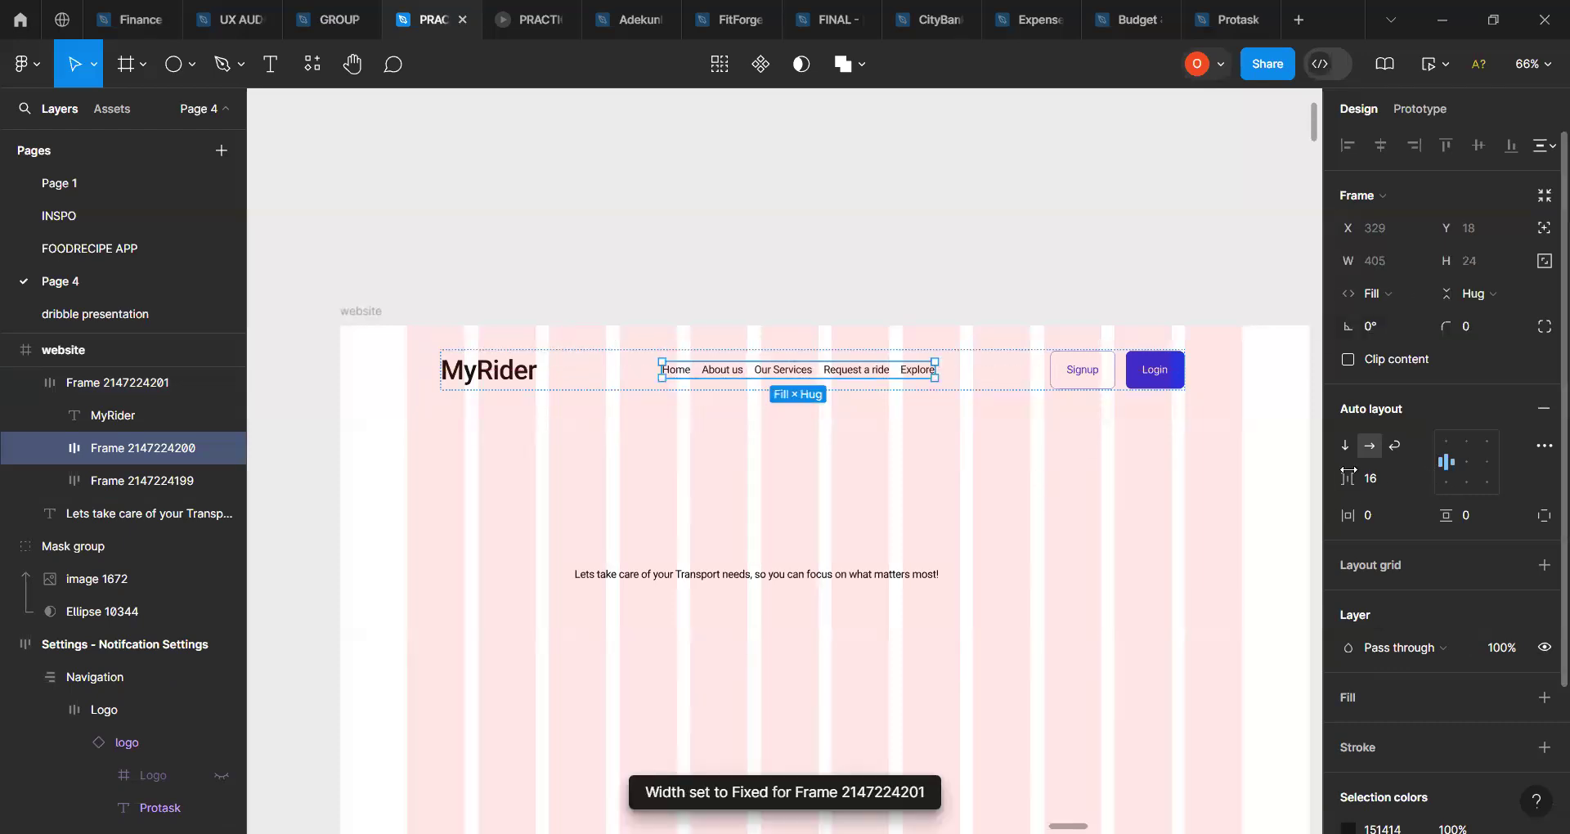
pyautogui.click(962, 365)
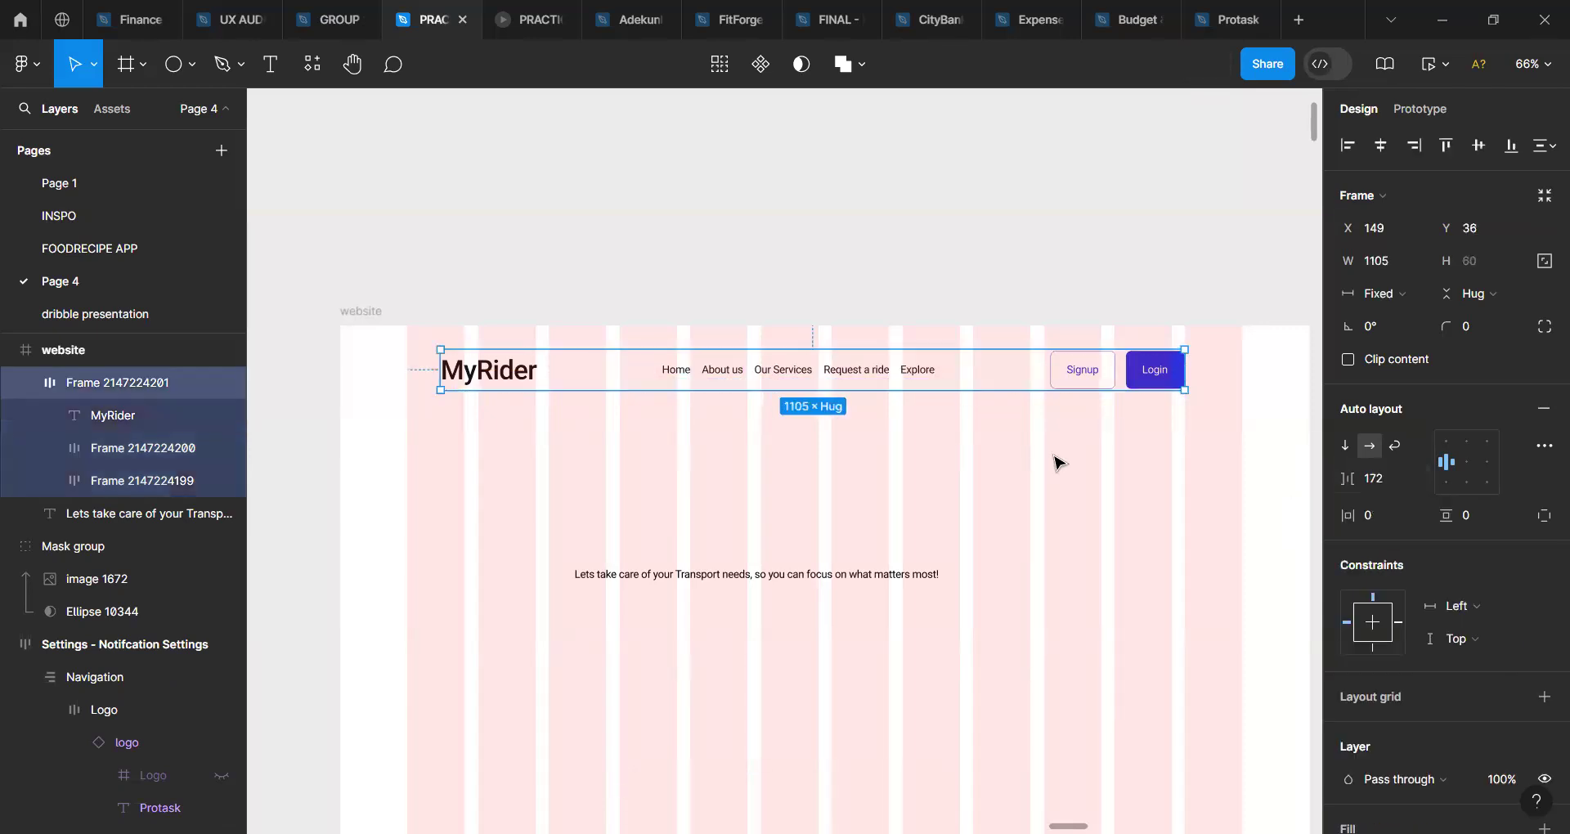
pyautogui.click(1423, 478)
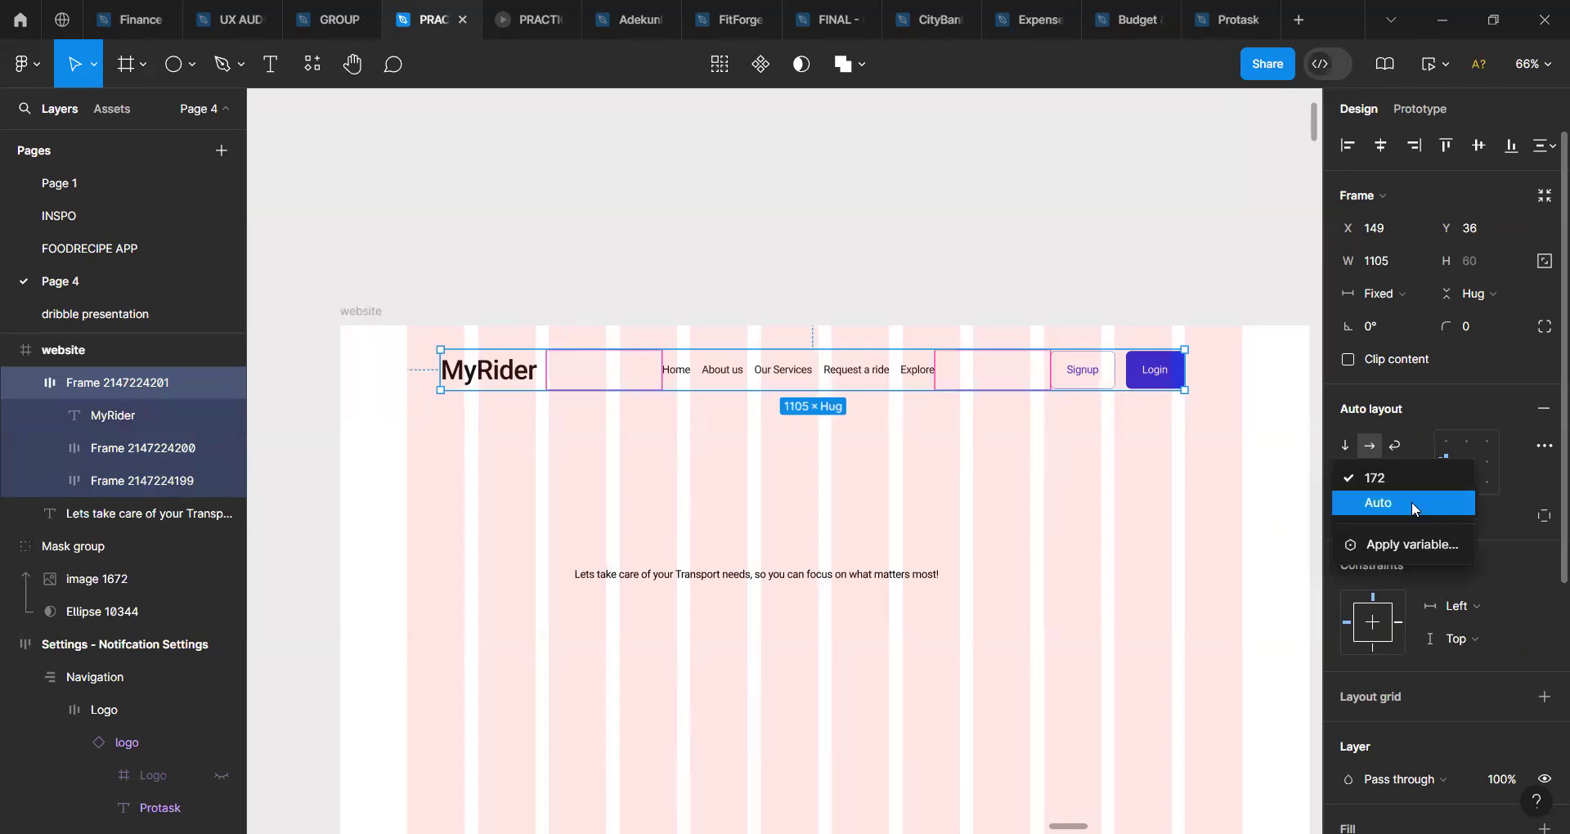
pyautogui.click(1411, 502)
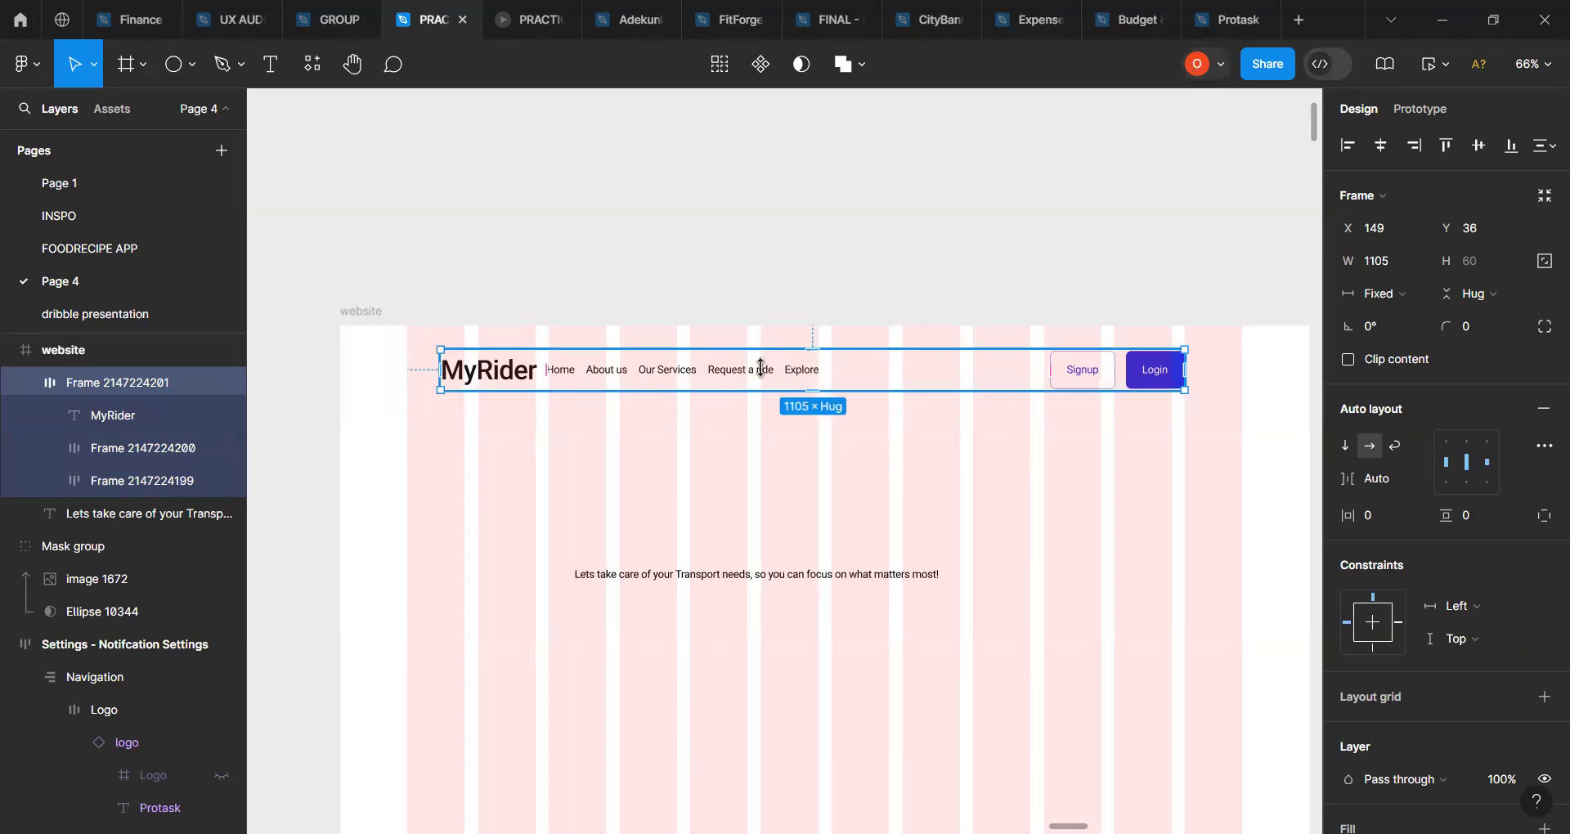
# Step: Inspect the sizing and alignment of the navigation links frame and the MyRider logo text in the header row
pyautogui.click(734, 368)
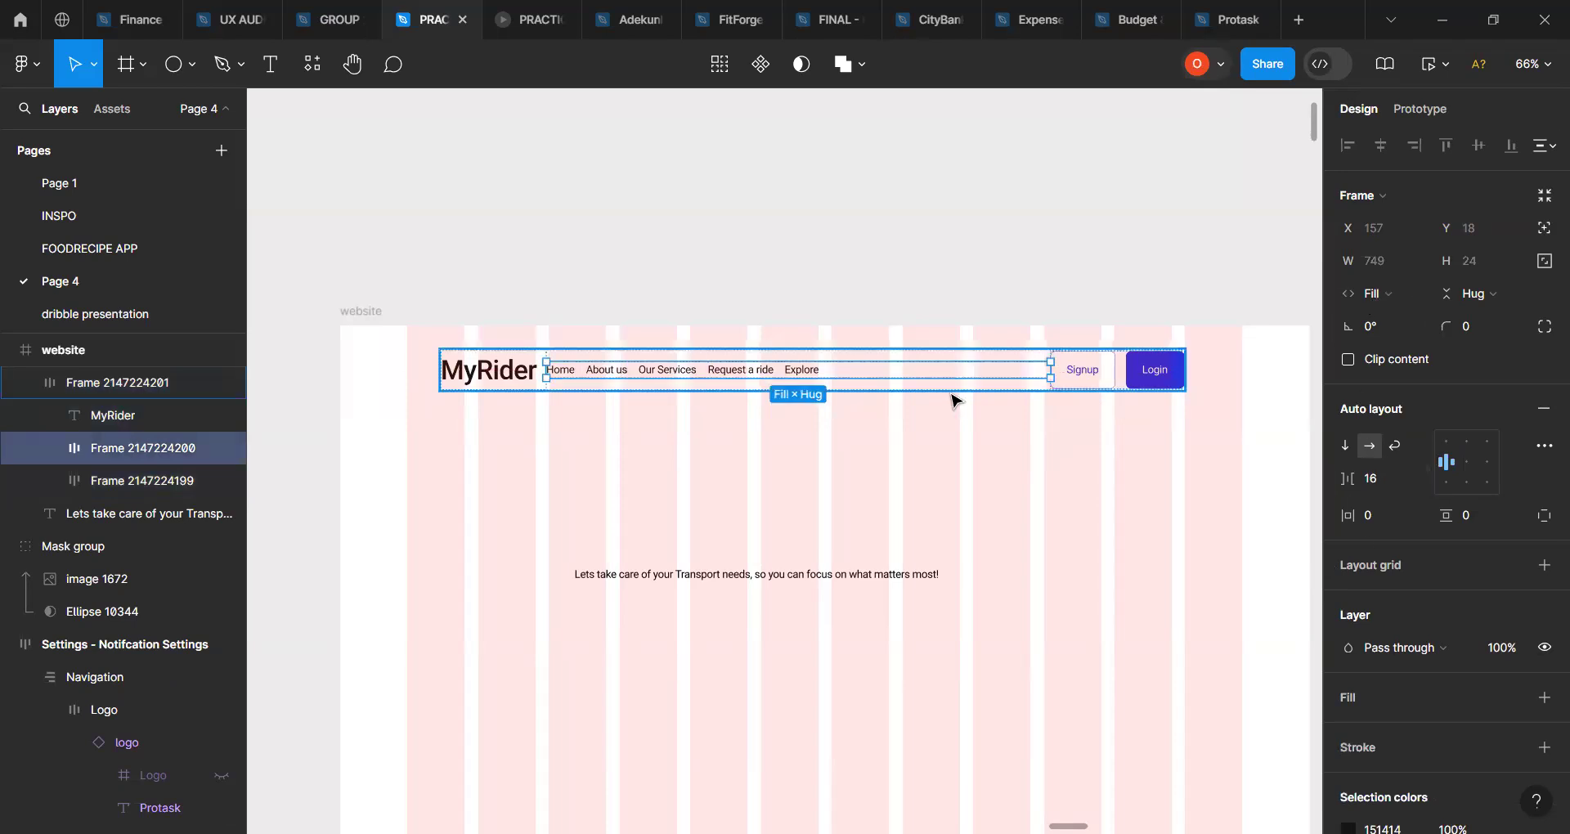
pyautogui.keyDown('ctrl'); pyautogui.scroll(2, 955, 400); pyautogui.keyUp('ctrl')
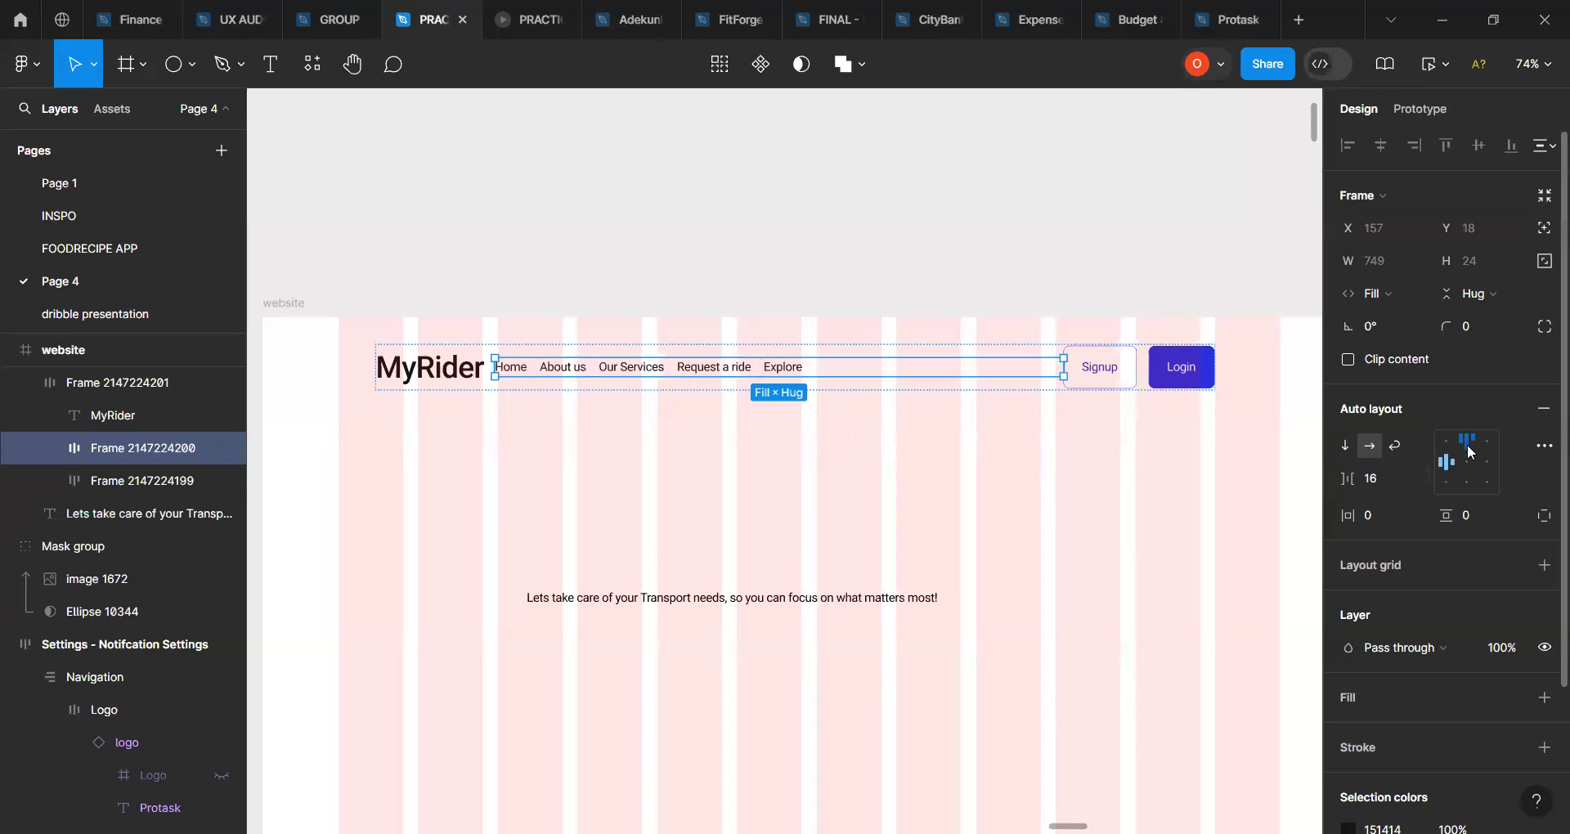
pyautogui.click(421, 365)
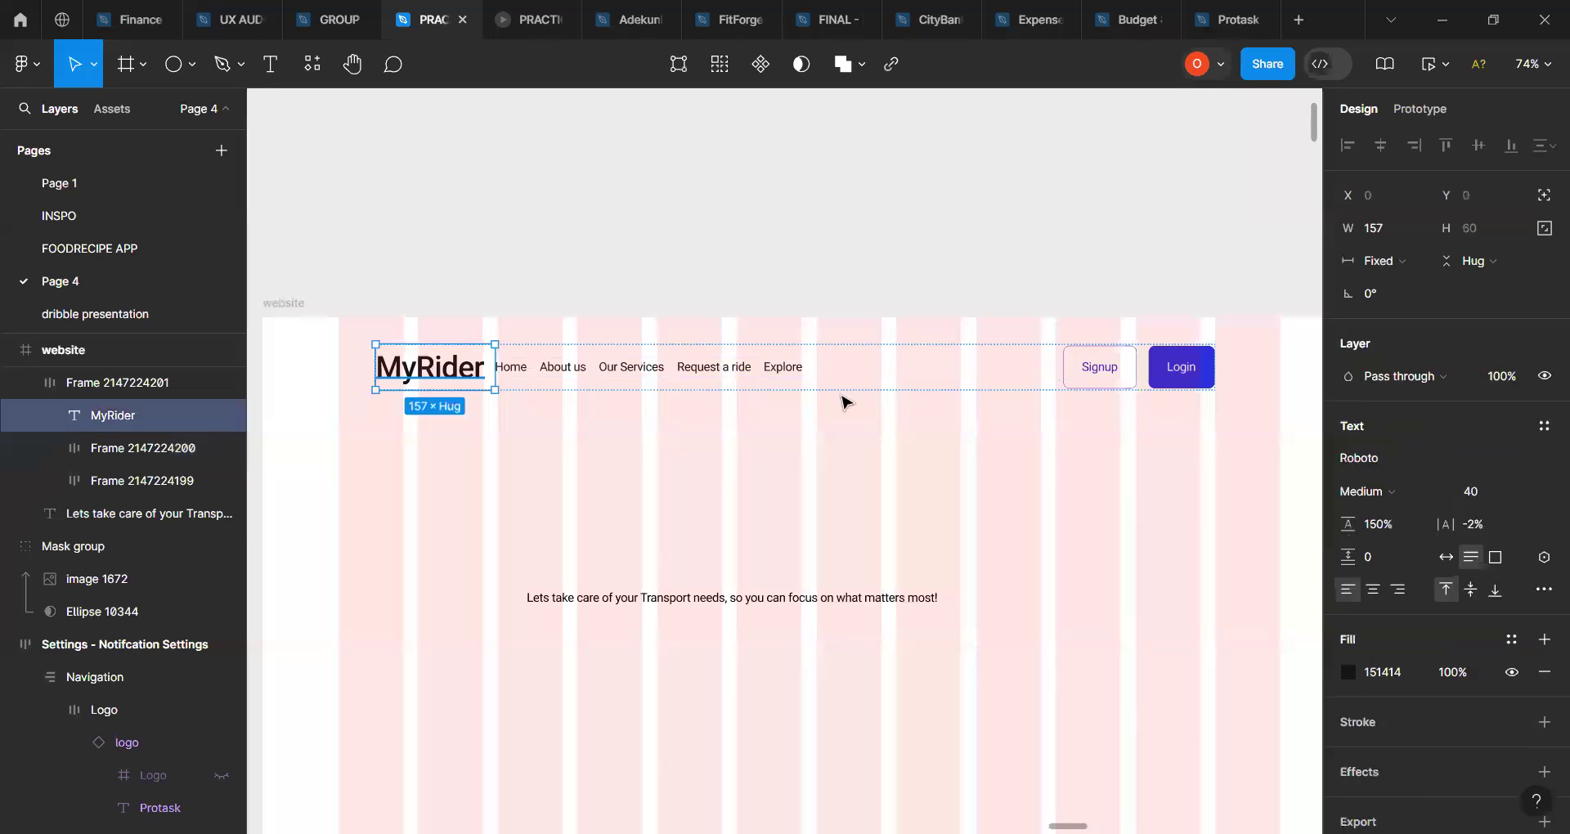
# Step: Set the MyRider logo text's width to fill container in the header row
pyautogui.click(1394, 276)
pyautogui.click(1395, 310)
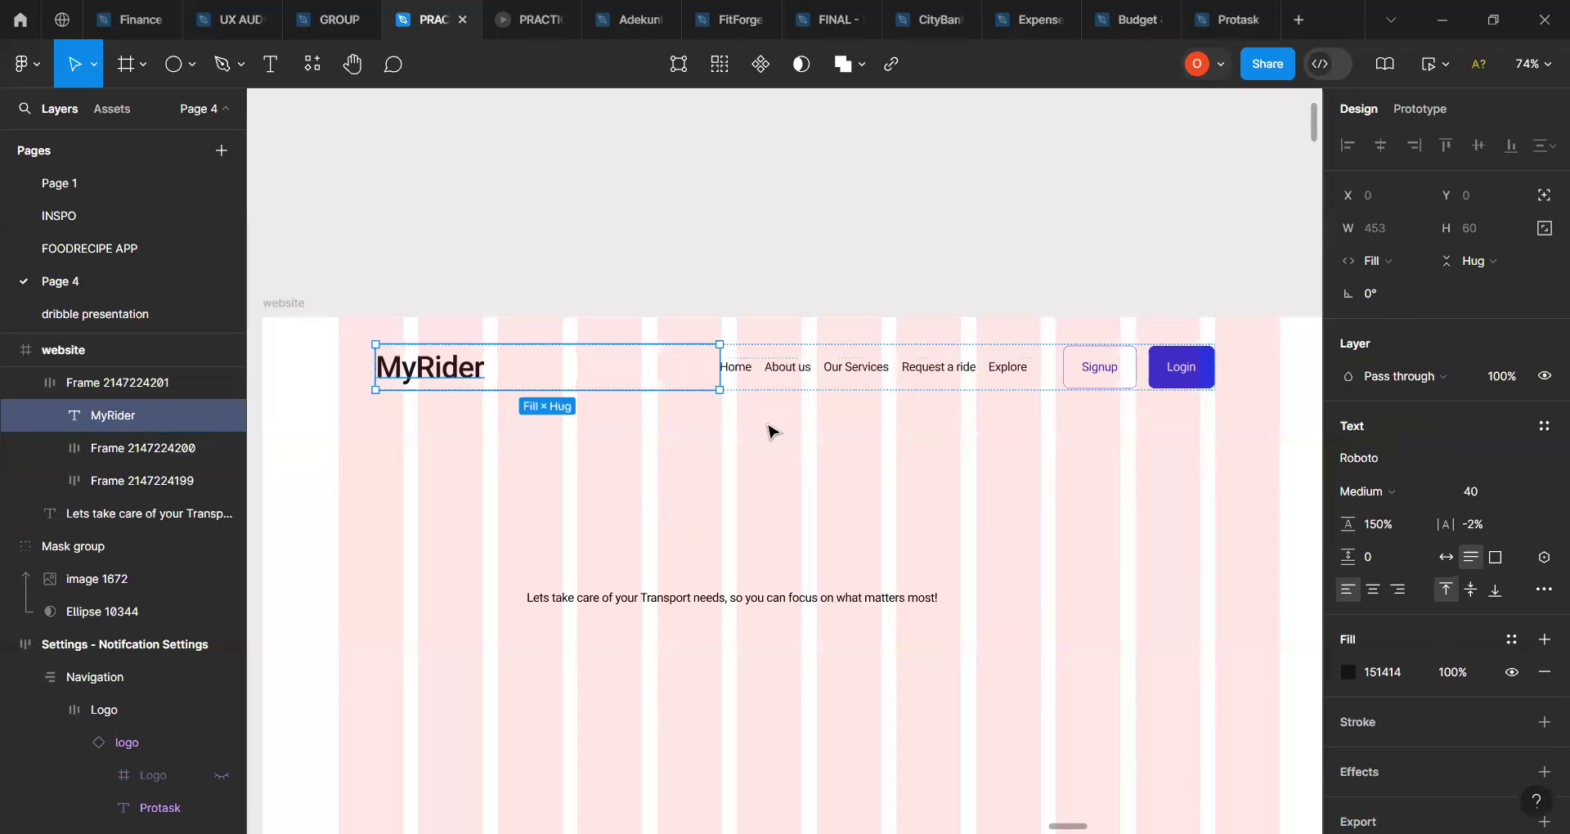
pyautogui.click(771, 431)
pyautogui.scroll(-1, 771, 431)
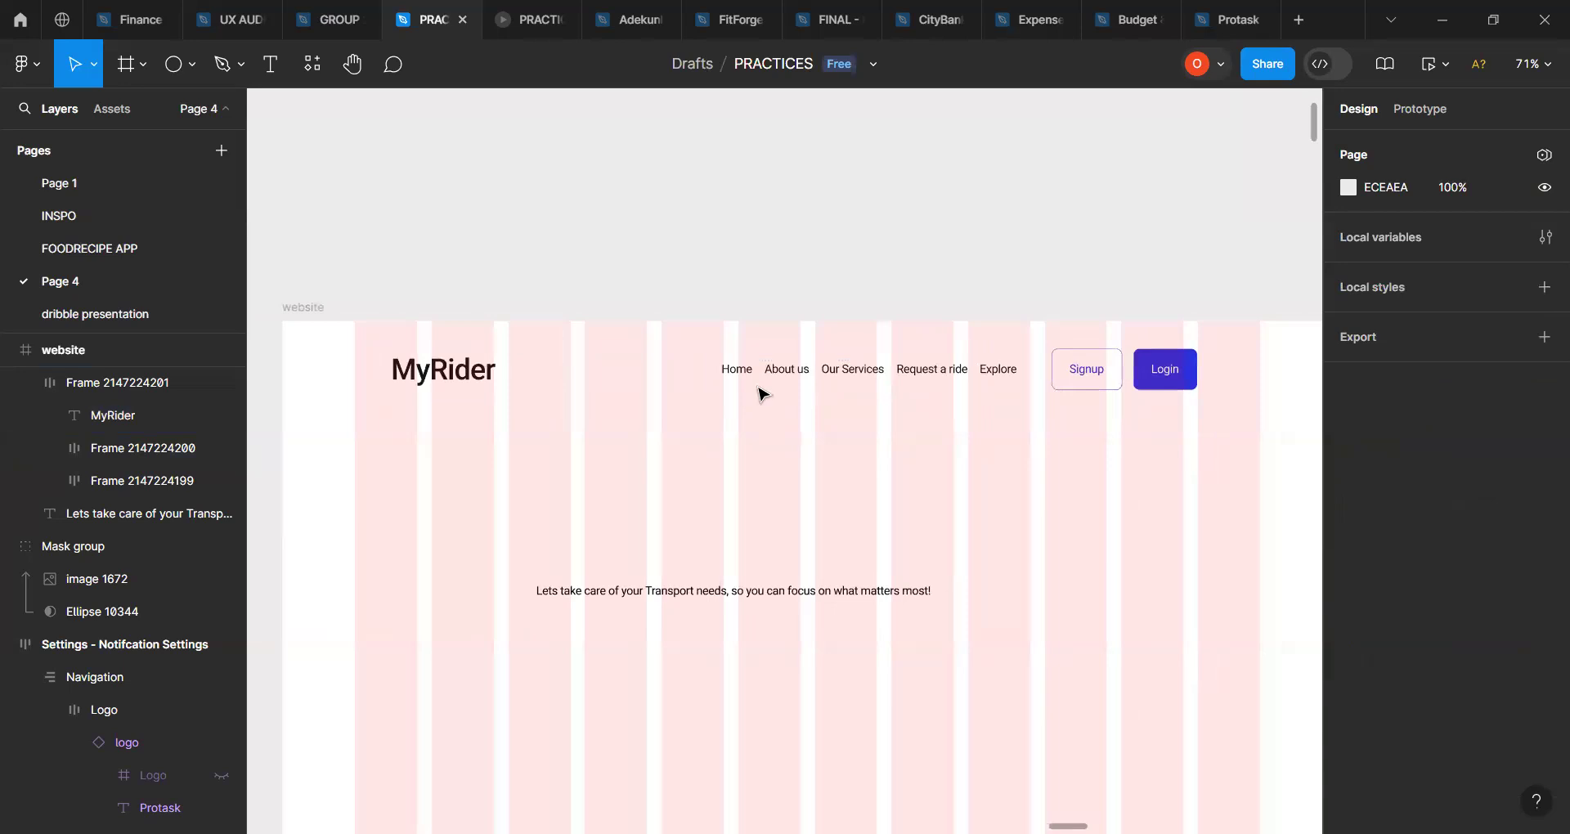
# Step: Try a fixed width of about 383 on the MyRider logo text, and return it to fill container
pyautogui.click(654, 380)
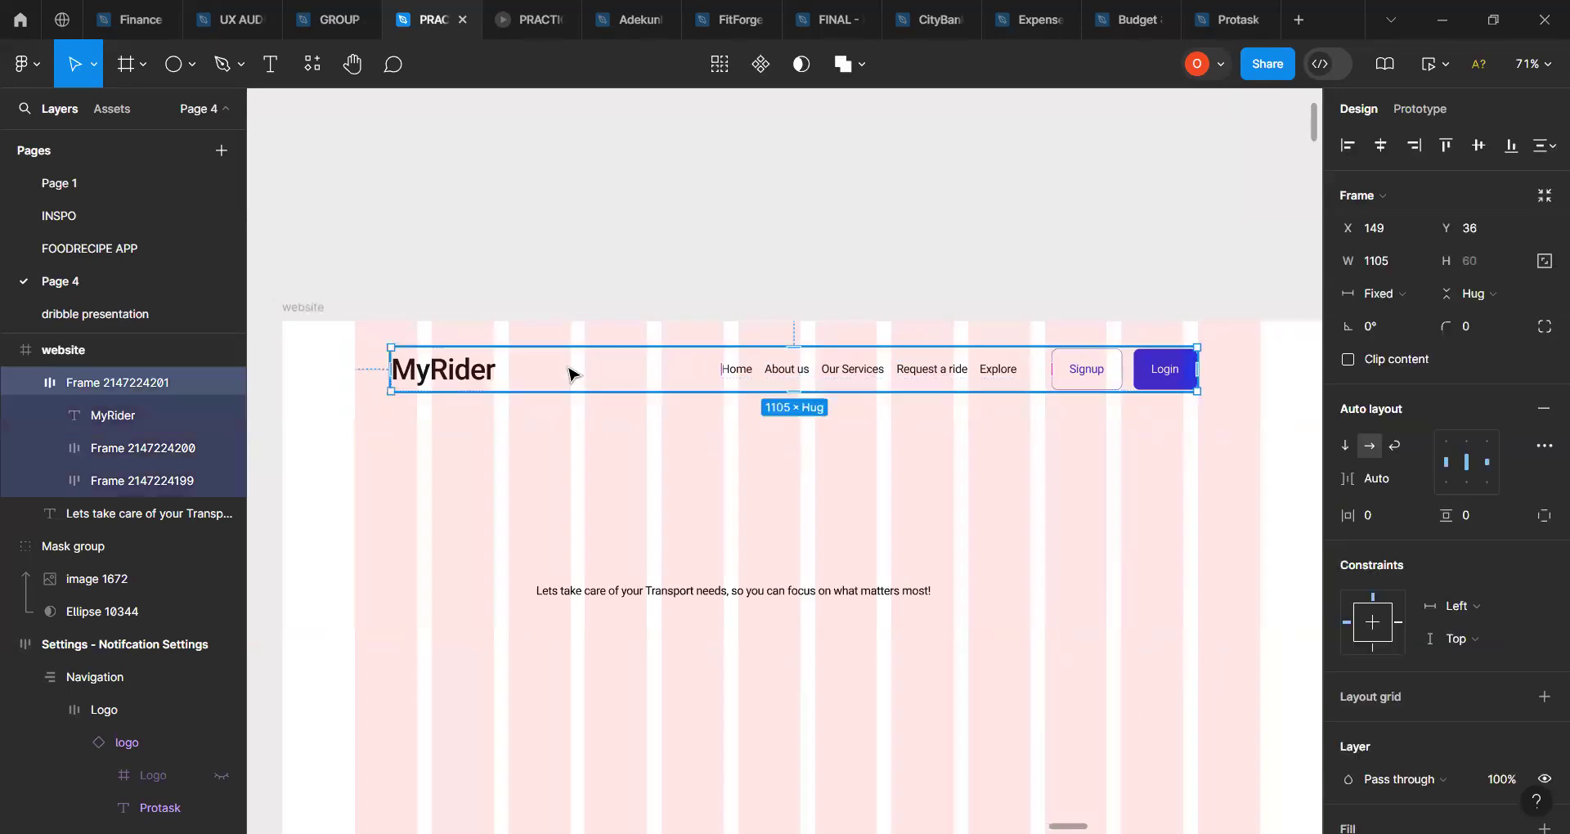
pyautogui.click(494, 382)
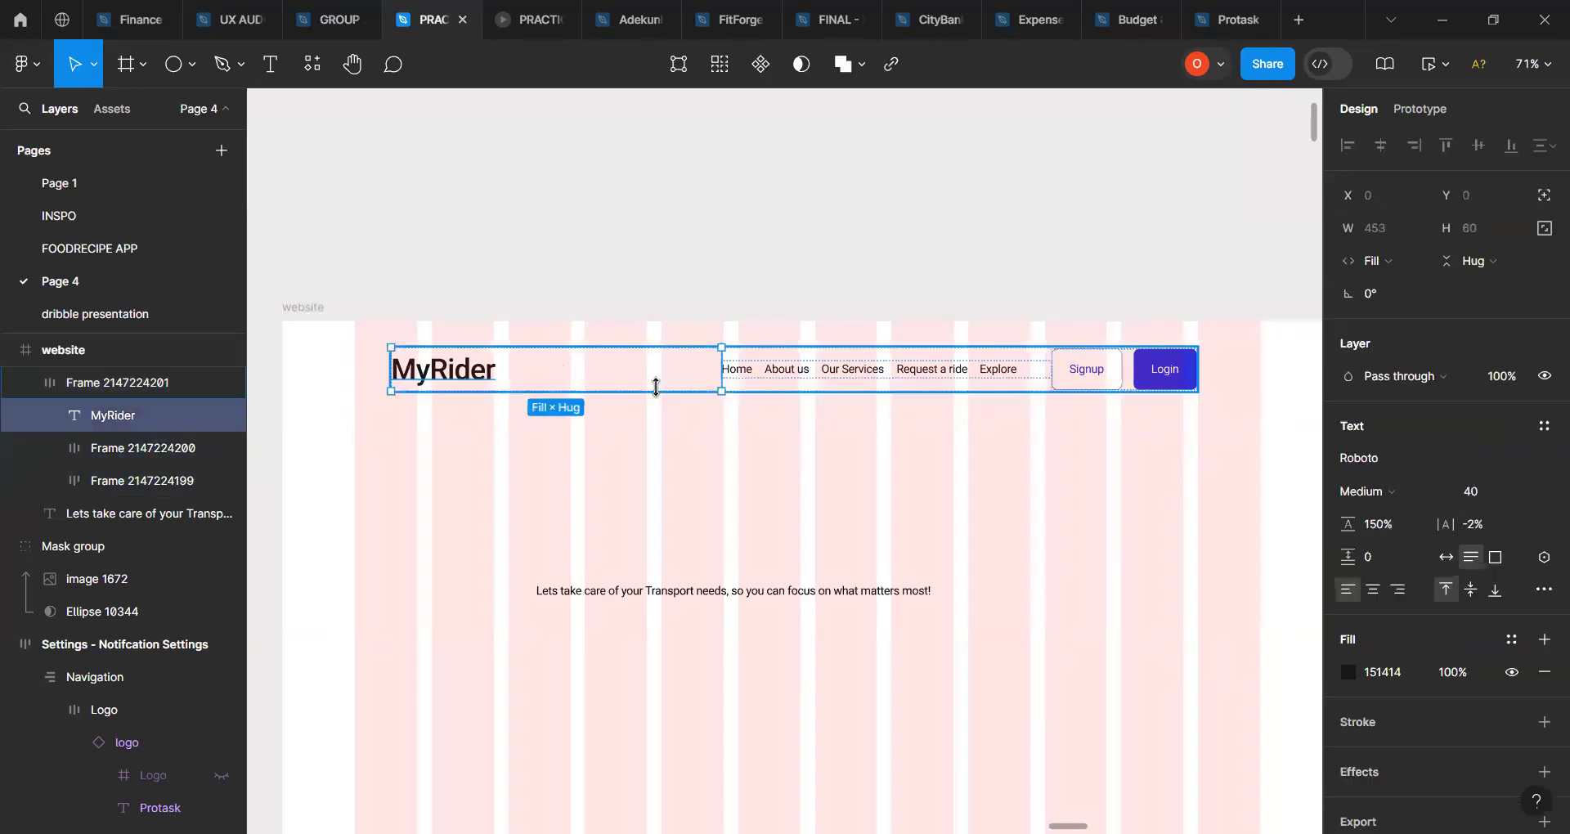
pyautogui.moveTo(722, 376); pyautogui.dragTo(671, 382)
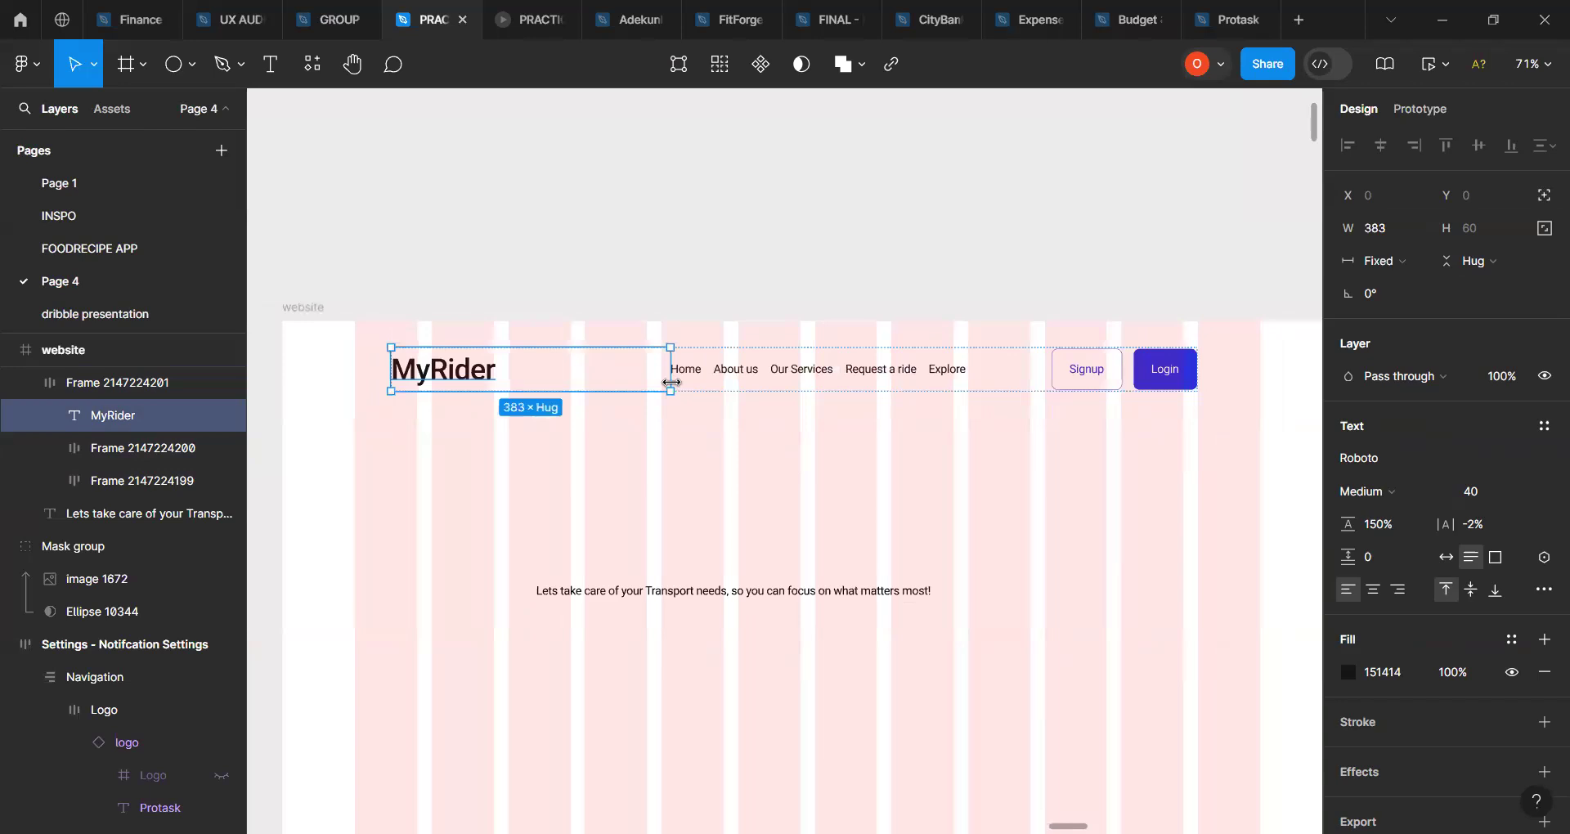
pyautogui.click(834, 379)
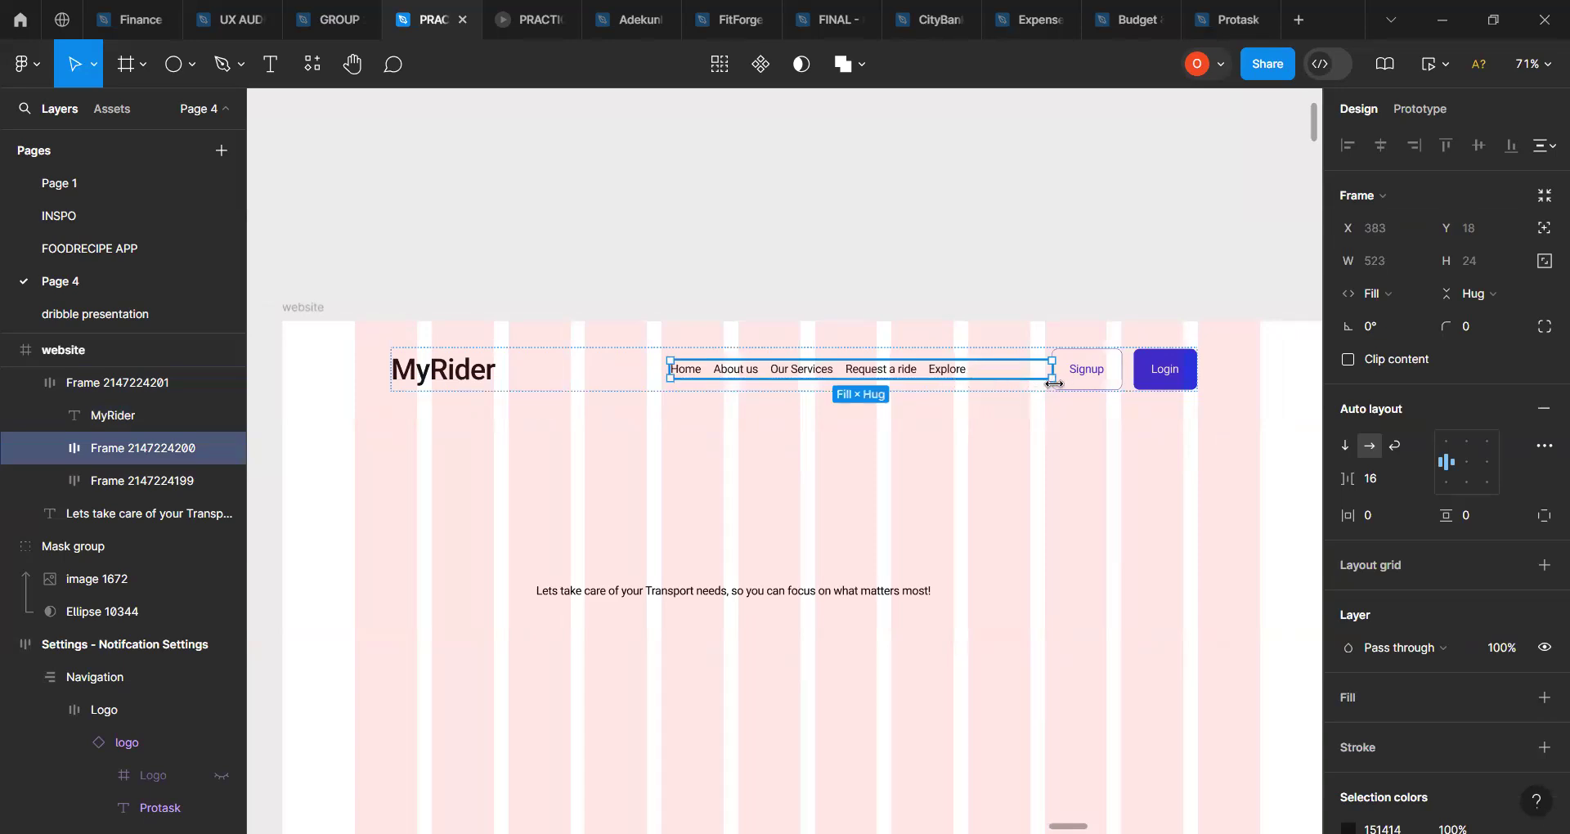
pyautogui.click(1001, 394)
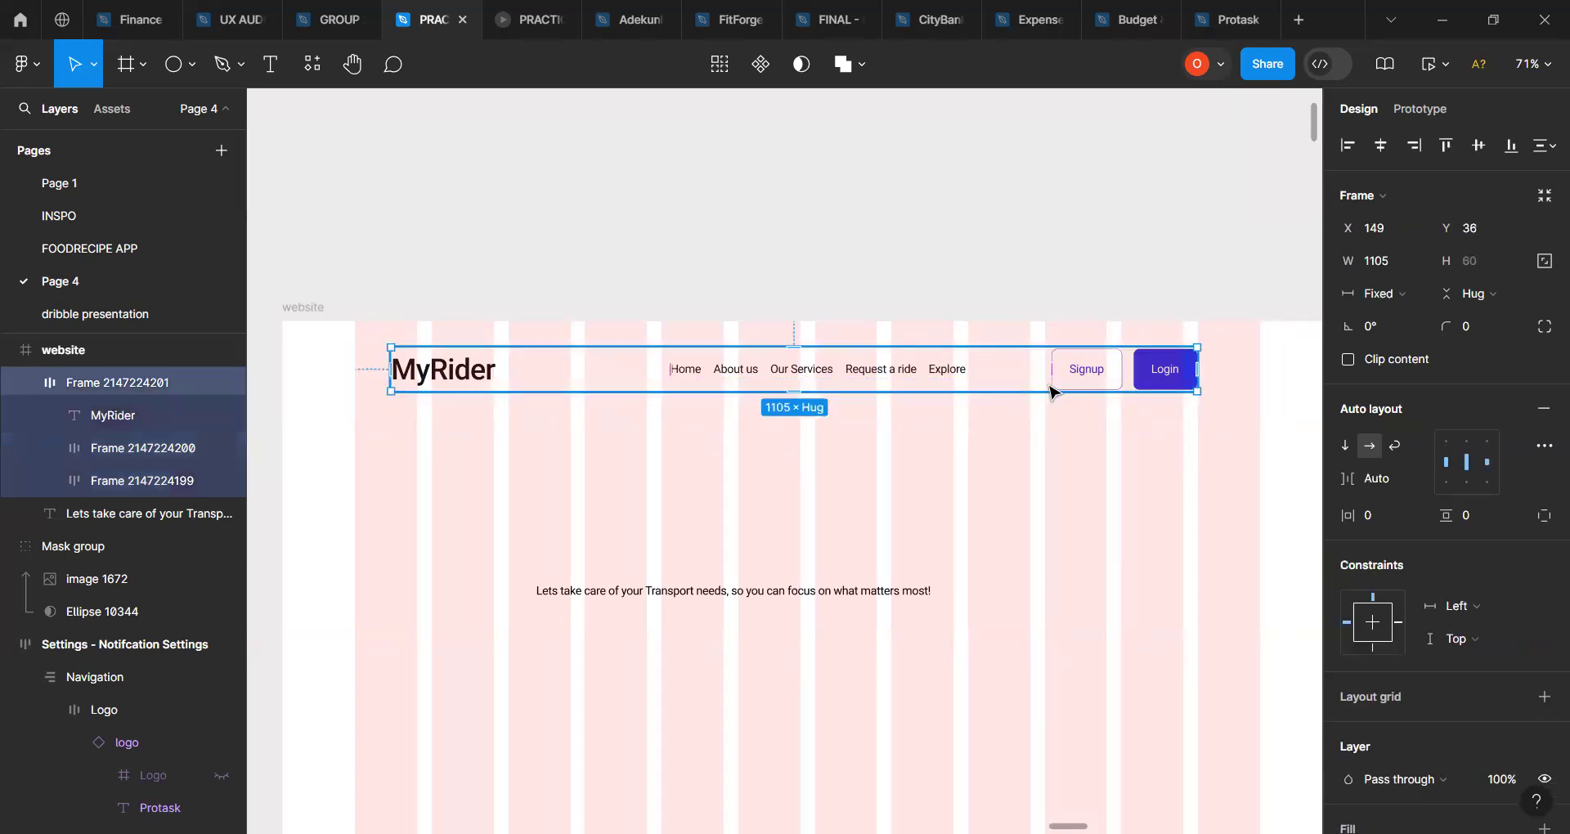
pyautogui.click(470, 378)
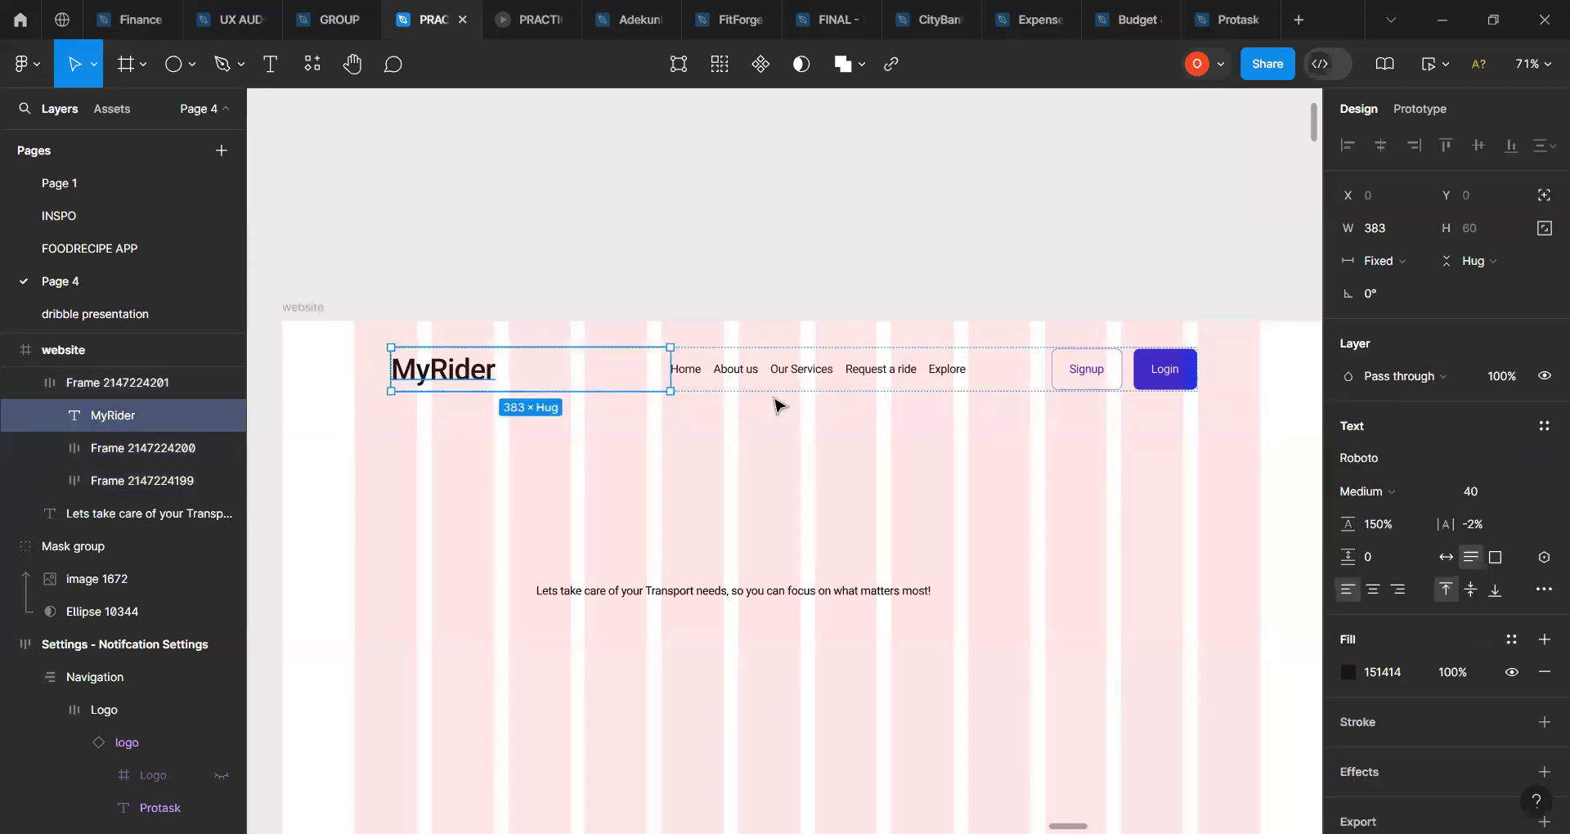
pyautogui.click(1395, 268)
pyautogui.click(1399, 310)
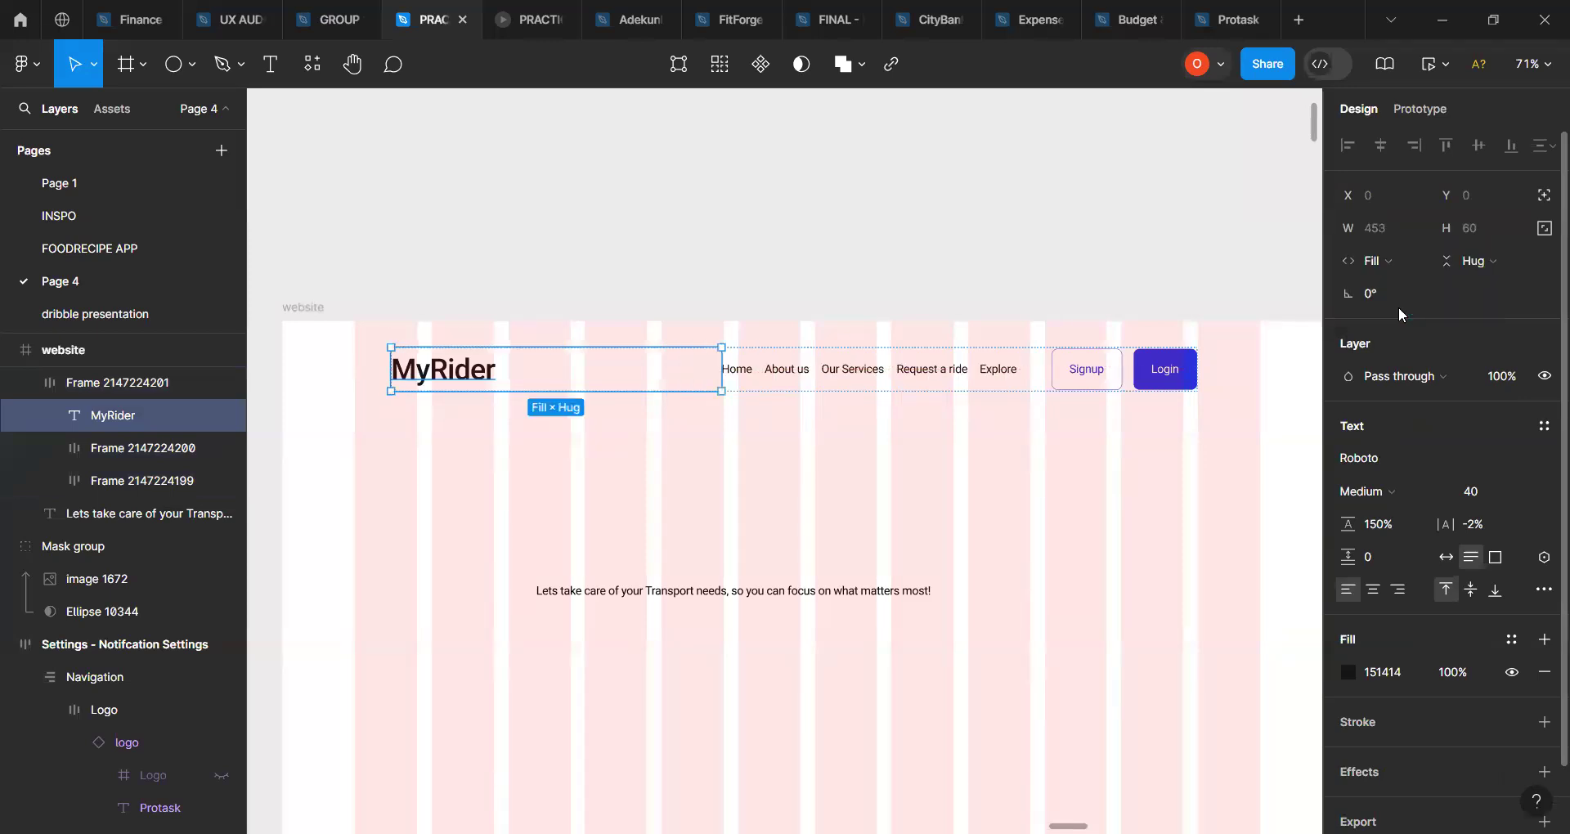
# Step: Try a fixed width of about 541 on the navigation links frame, and return it to fill container
pyautogui.click(914, 378)
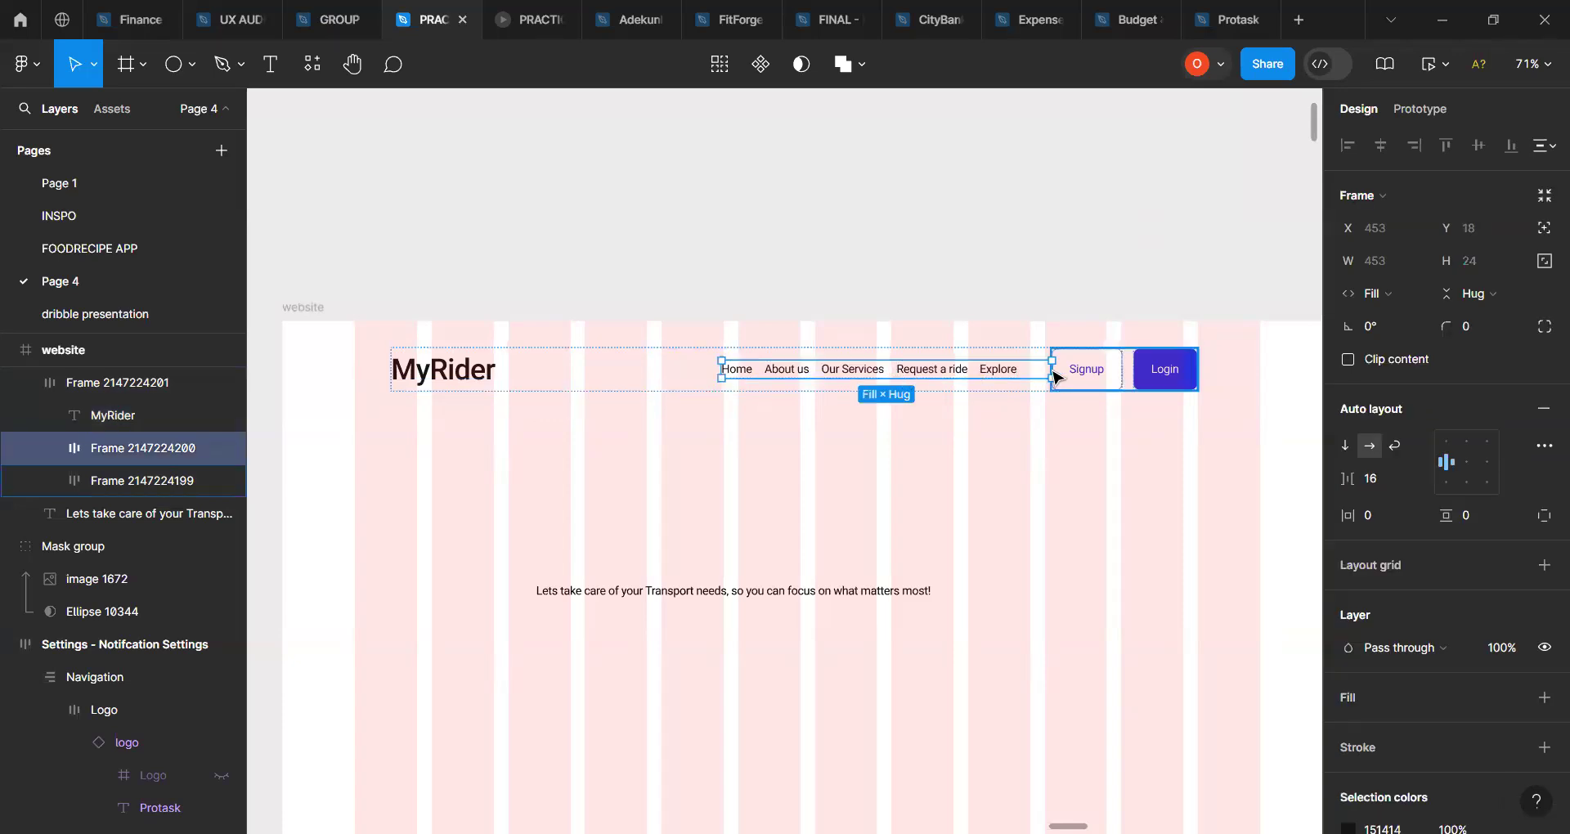
pyautogui.moveTo(1059, 366); pyautogui.dragTo(1137, 378)
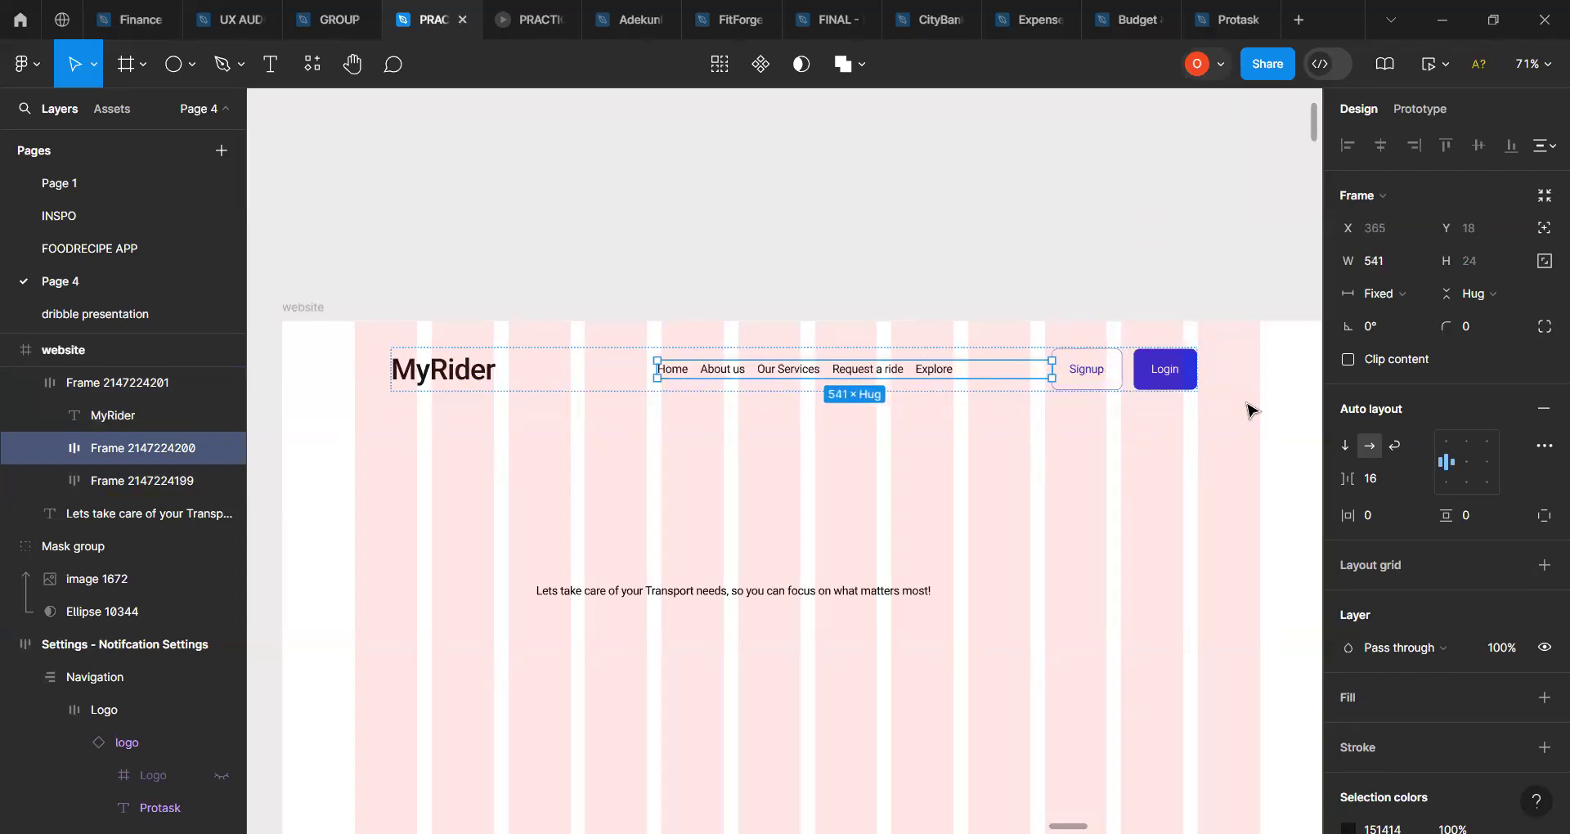
pyautogui.click(1381, 297)
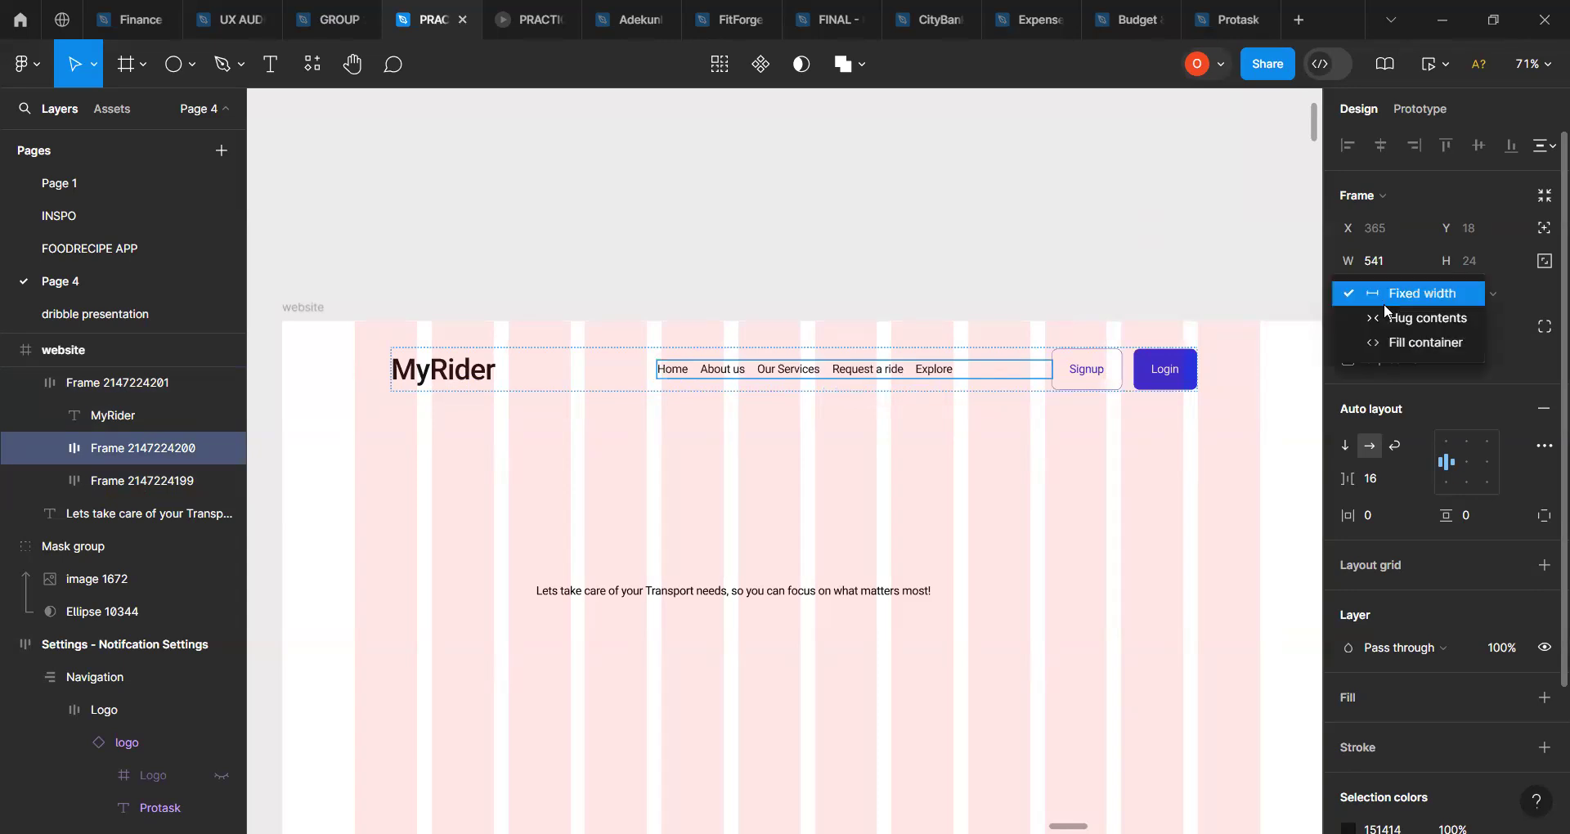
pyautogui.click(1392, 342)
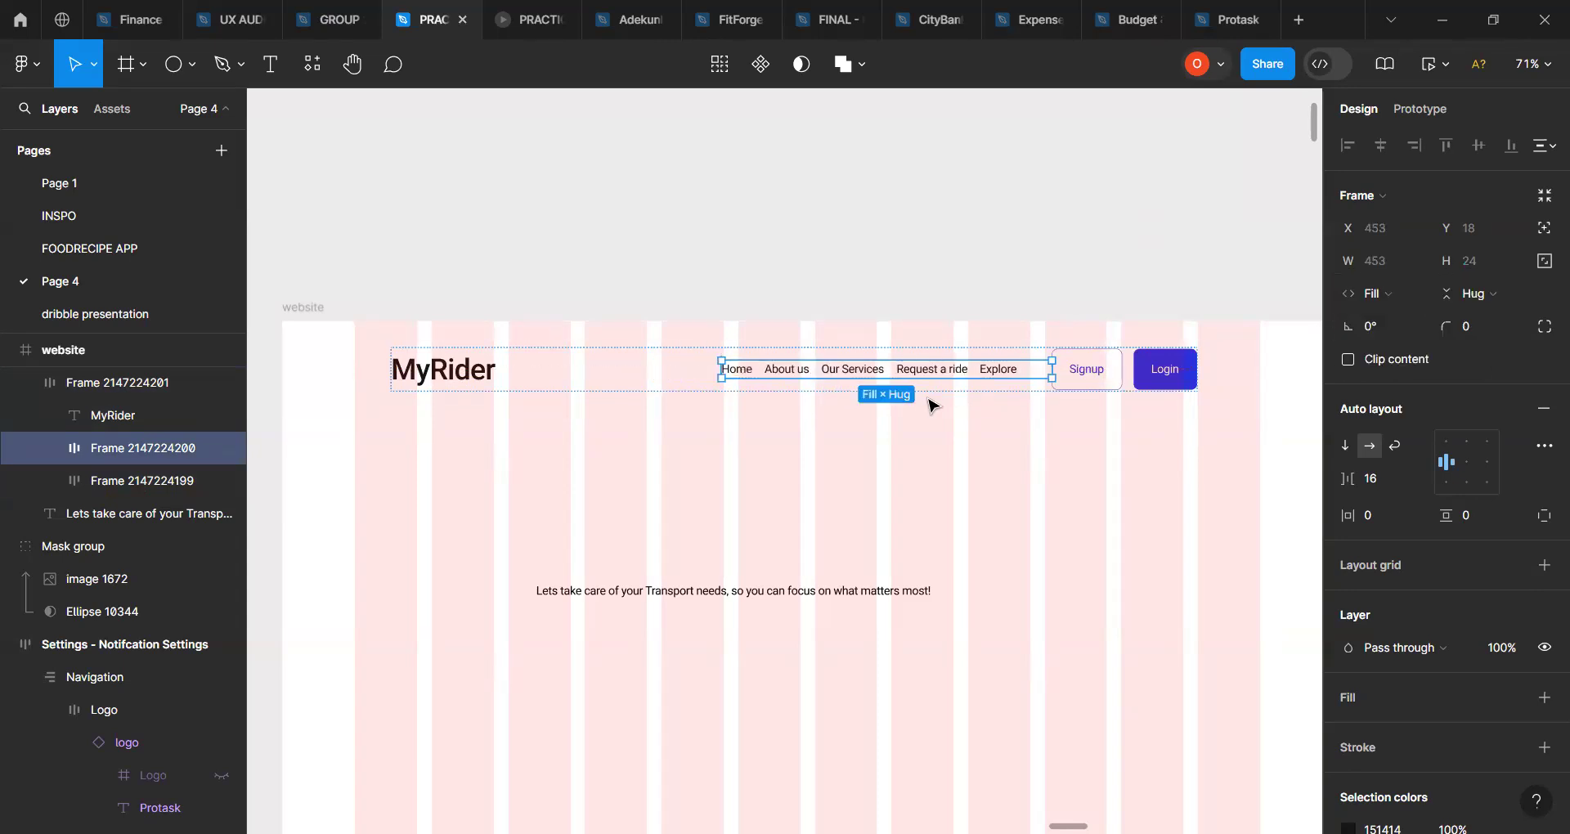
# Step: Try centre alignments for the links inside the navigation links frame, and return them to left-centre alignment
pyautogui.click(1465, 462)
pyautogui.click(1465, 463)
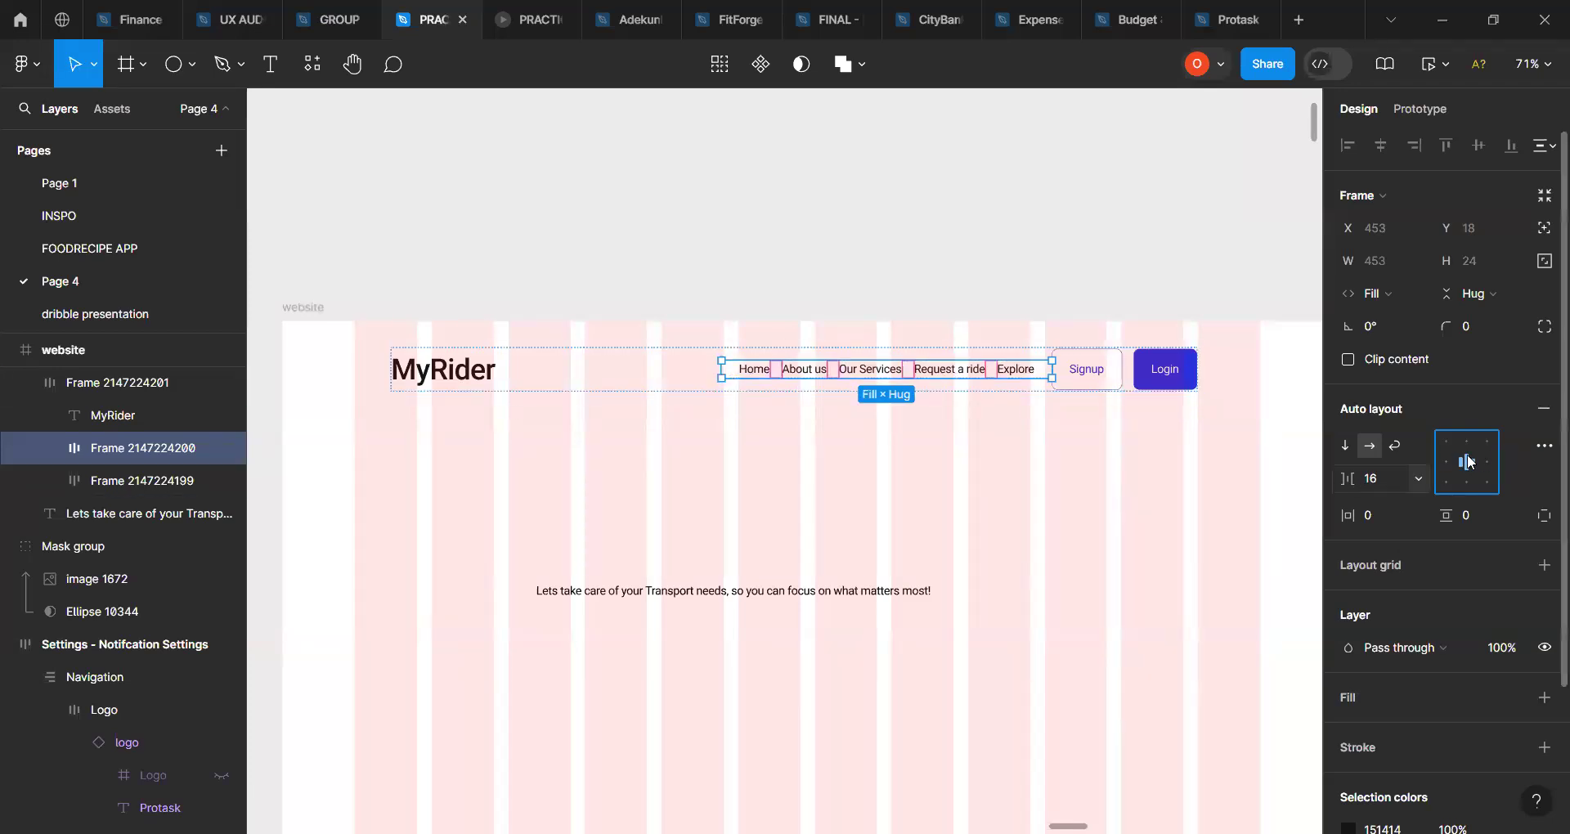
pyautogui.click(1442, 462)
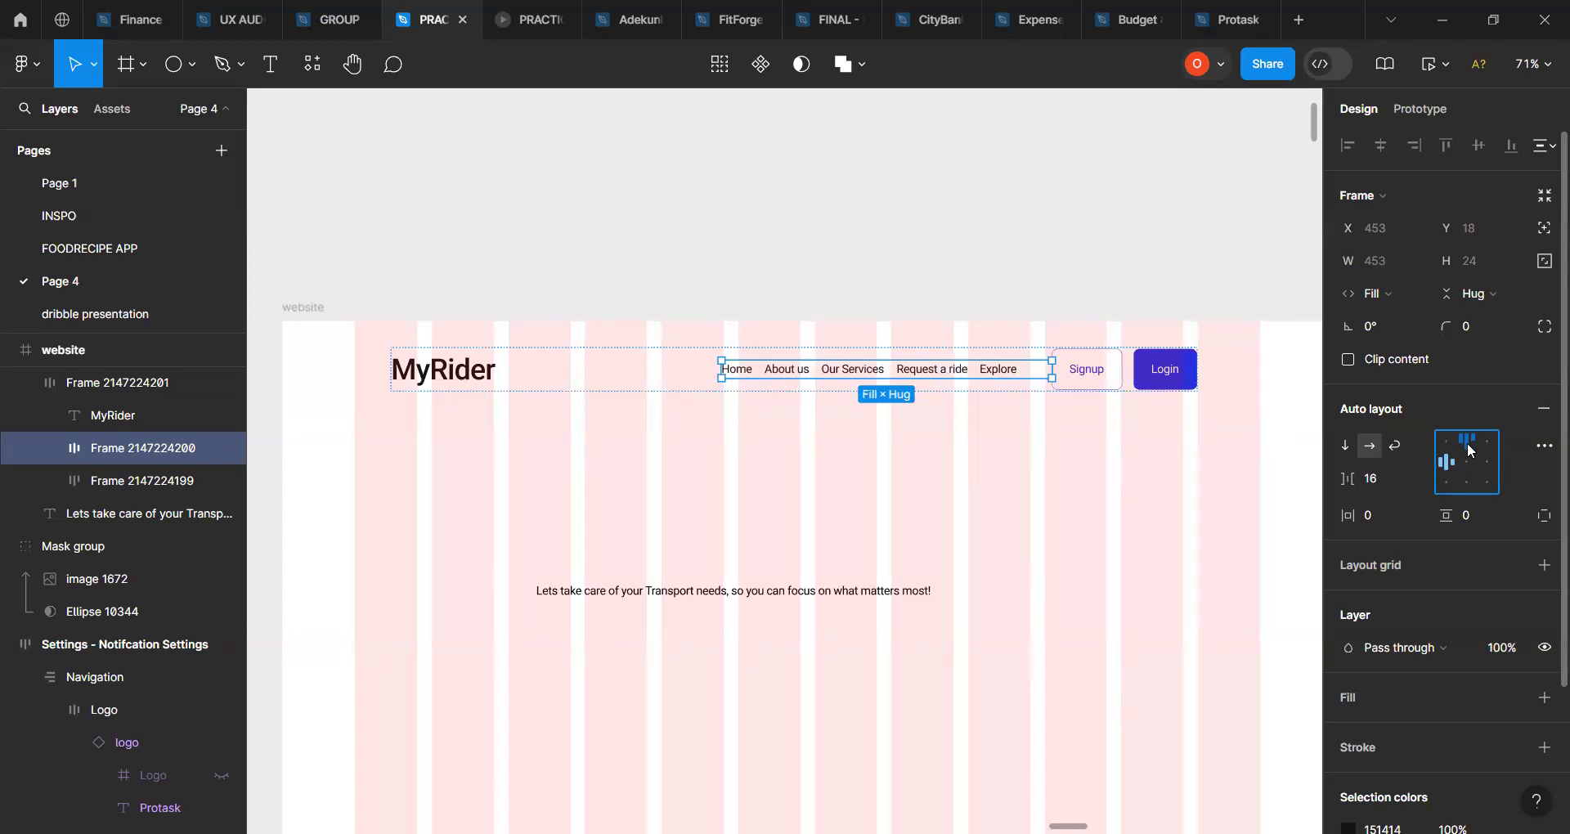
pyautogui.click(1466, 444)
pyautogui.click(1452, 466)
pyautogui.click(1446, 464)
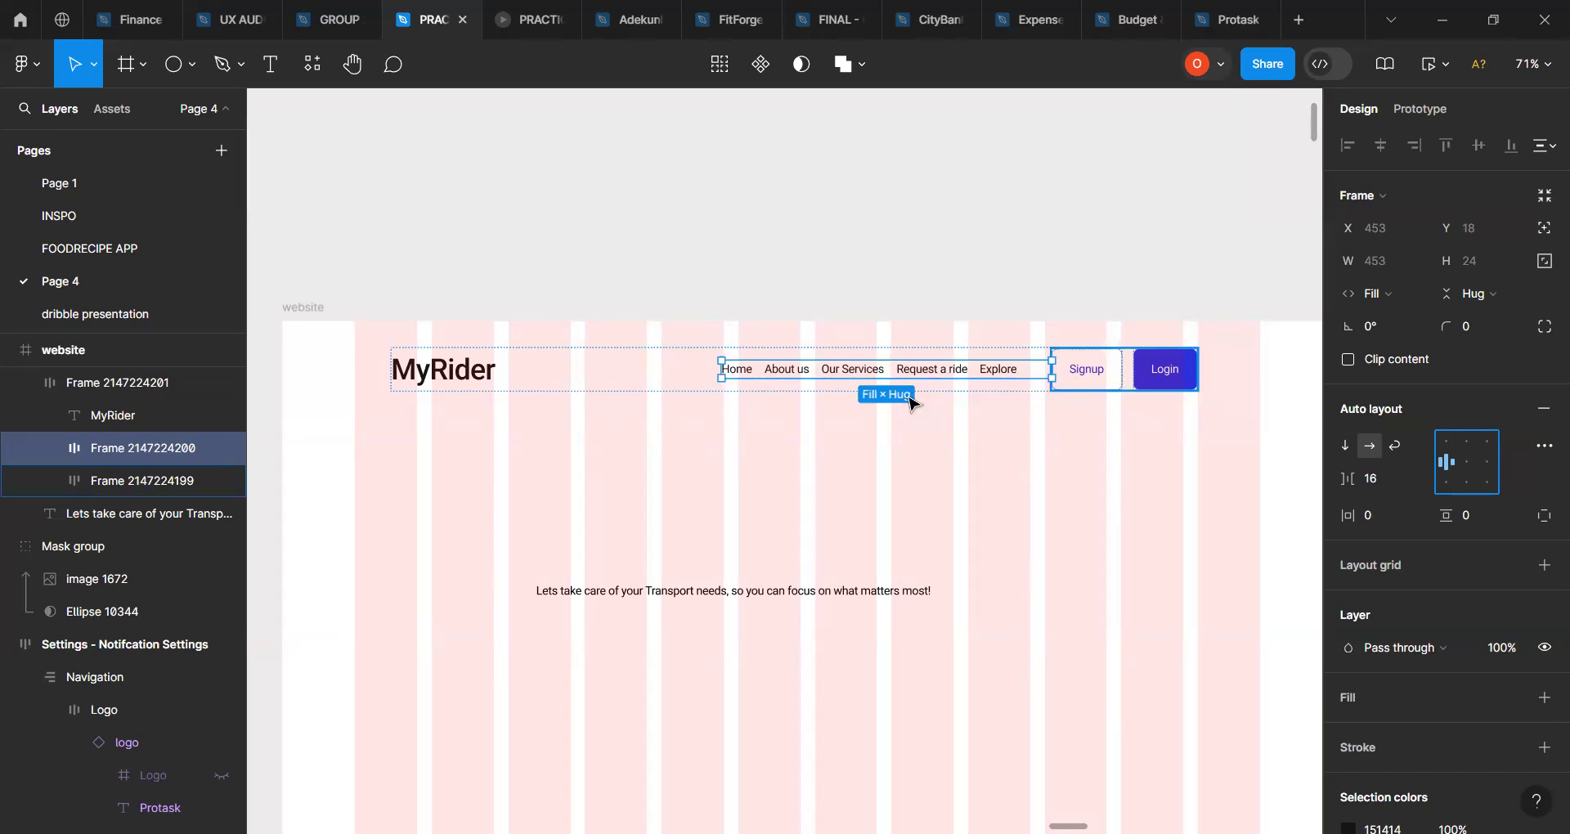
# Step: Widen the header row on its right side to about 1128
pyautogui.click(661, 390)
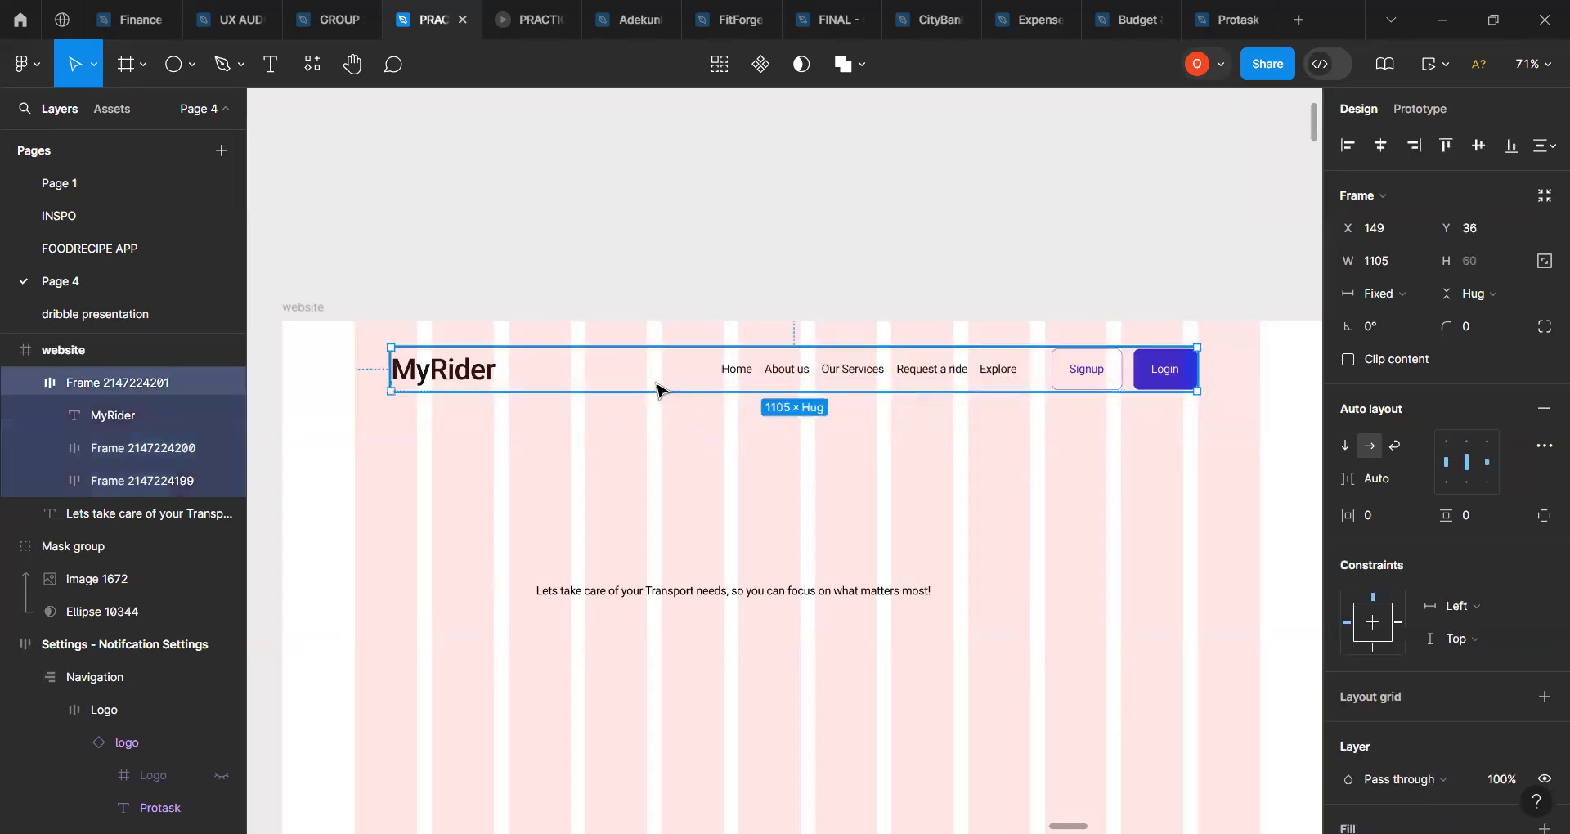
pyautogui.moveTo(1201, 368)
pyautogui.mouseDown()
pyautogui.moveTo(1309, 366)
pyautogui.moveTo(1230, 361)
pyautogui.moveTo(1275, 372)
pyautogui.moveTo(1053, 396)
pyautogui.moveTo(1024, 381)
pyautogui.moveTo(1153, 373)
pyautogui.moveTo(1020, 386)
pyautogui.moveTo(1215, 370)
pyautogui.mouseUp()
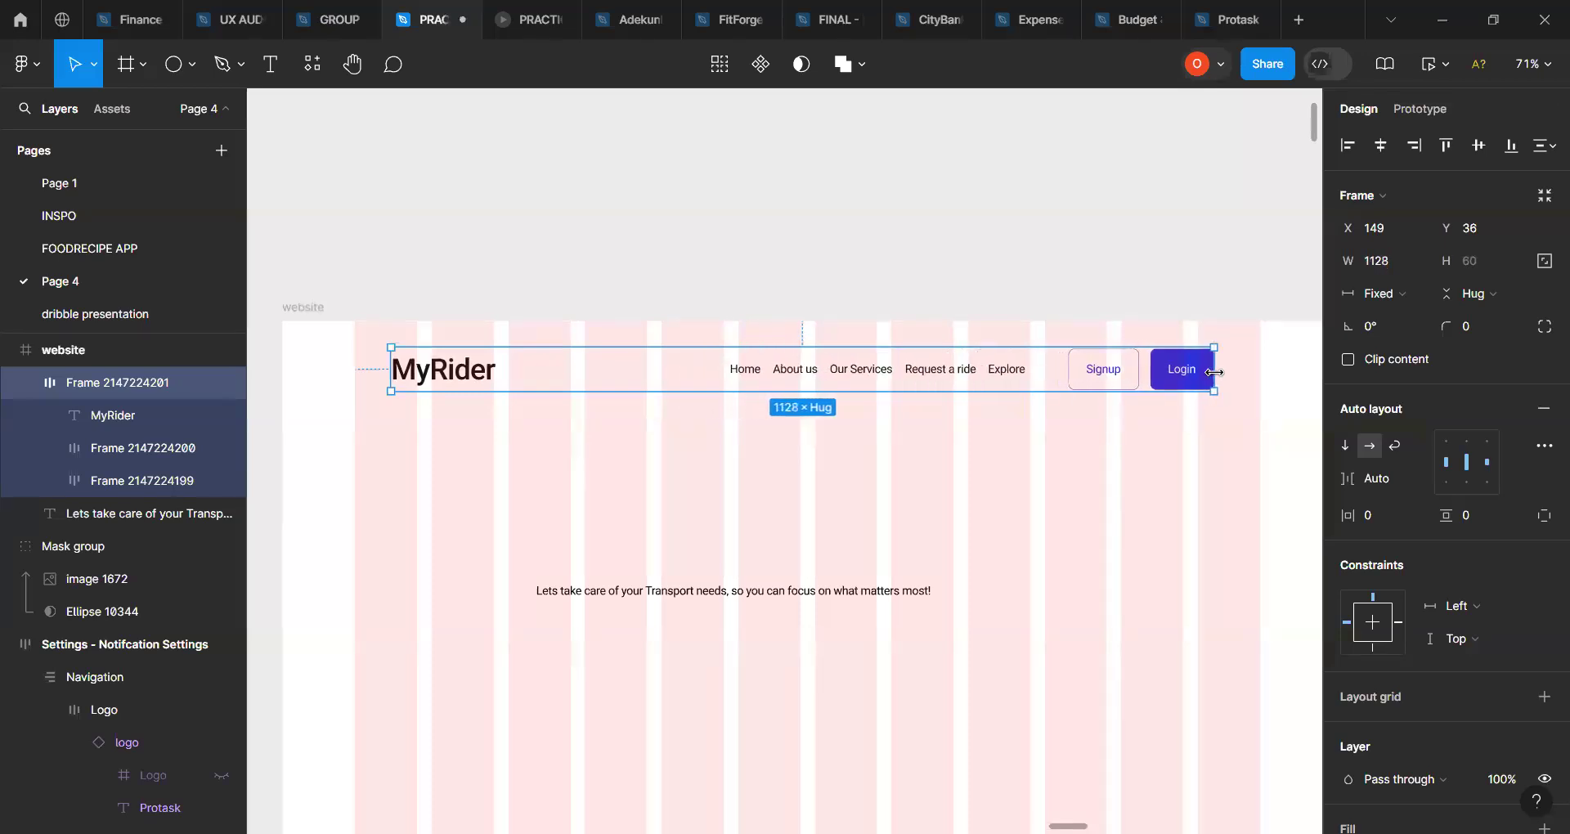
pyautogui.click(957, 378)
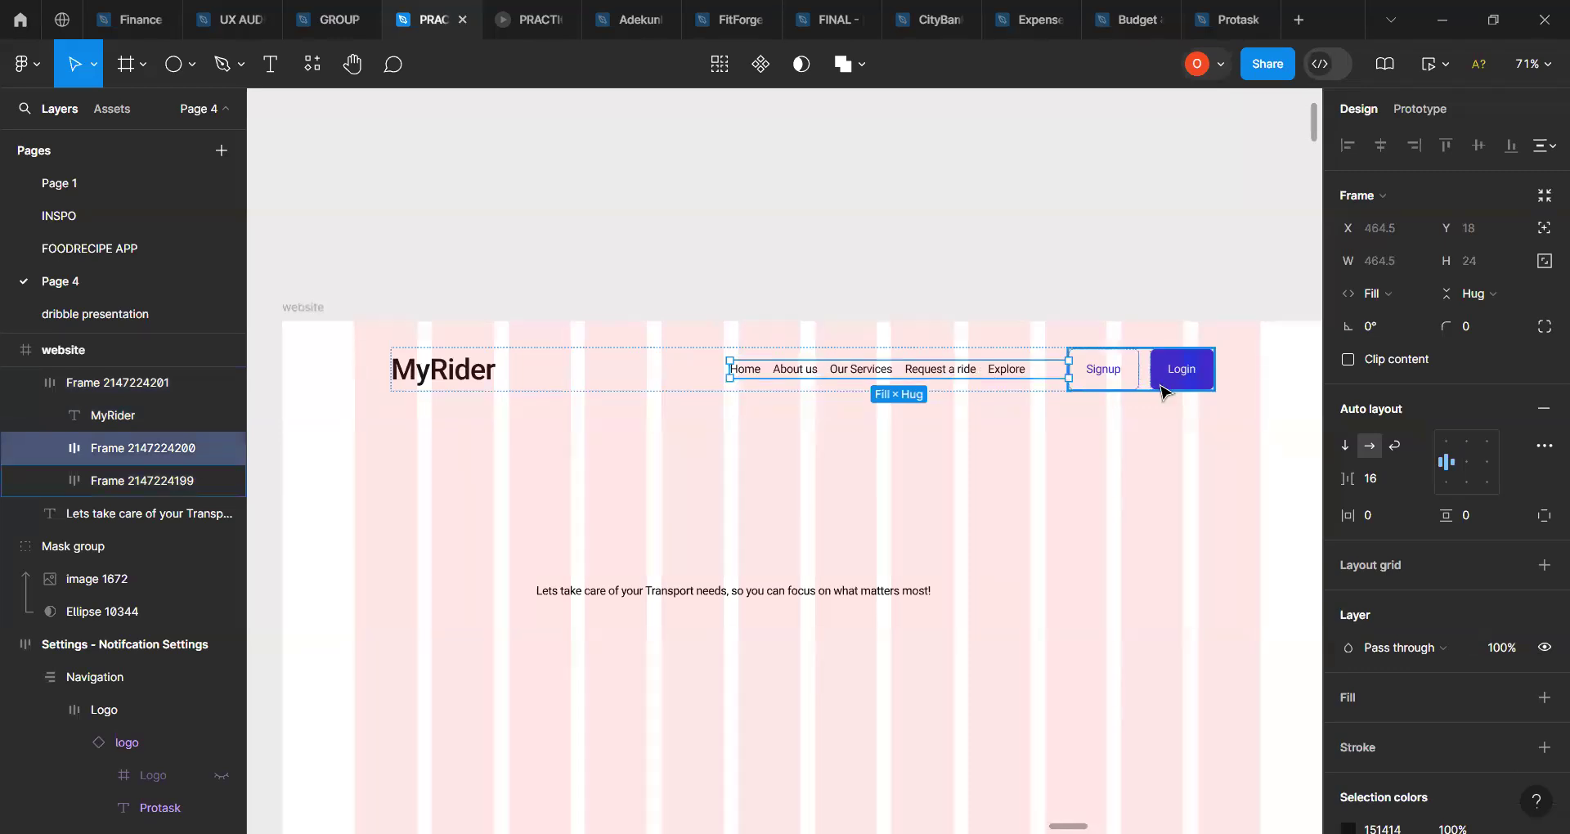
# Step: Try a fixed item spacing of 172 on the header row, with top-left and centre alignment
pyautogui.click(663, 375)
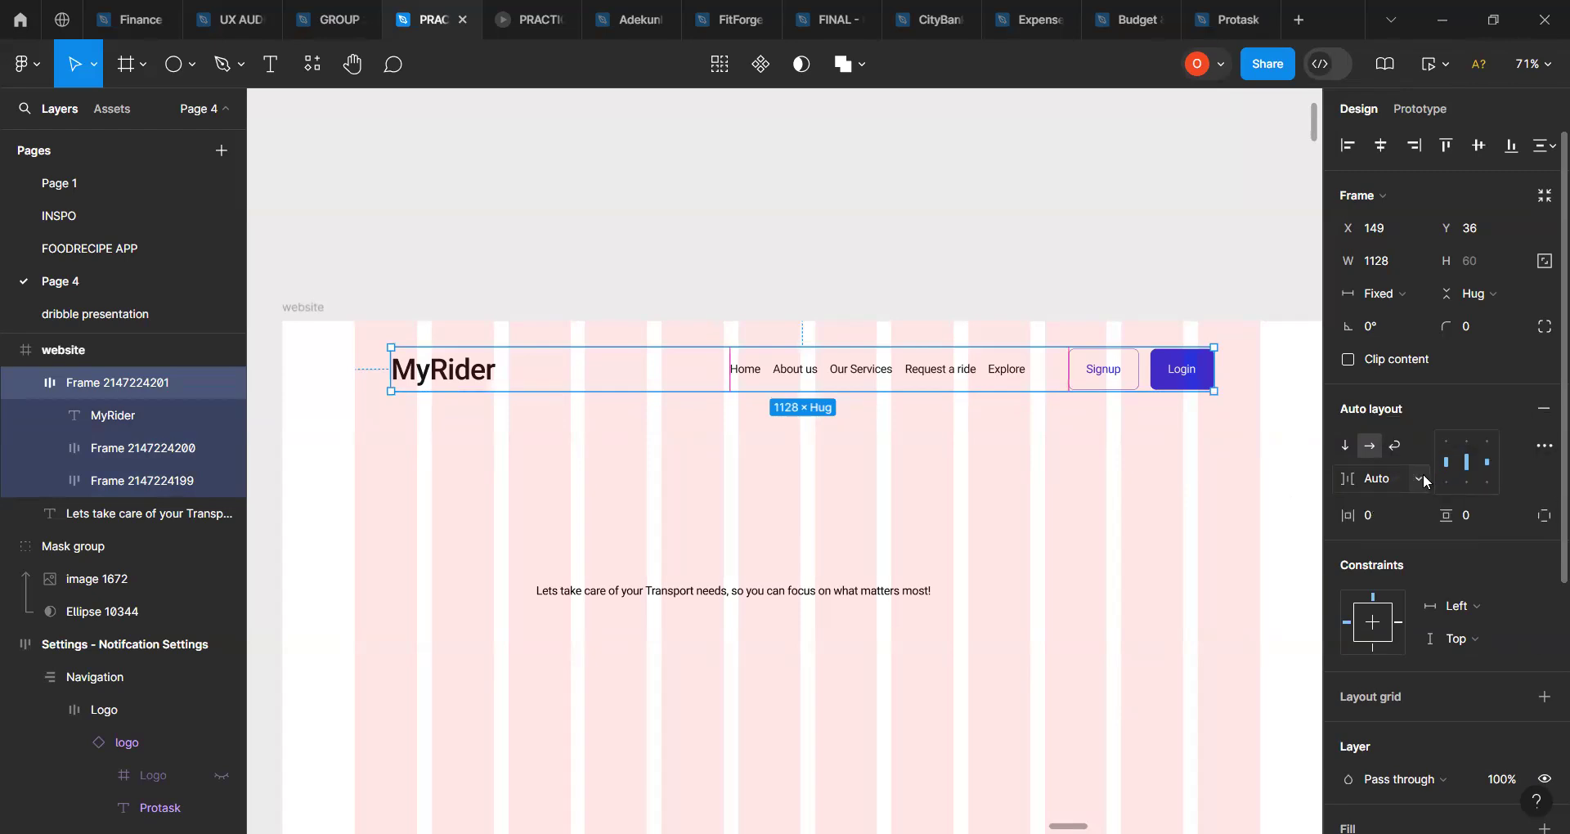
pyautogui.click(1391, 473)
pyautogui.click(1387, 453)
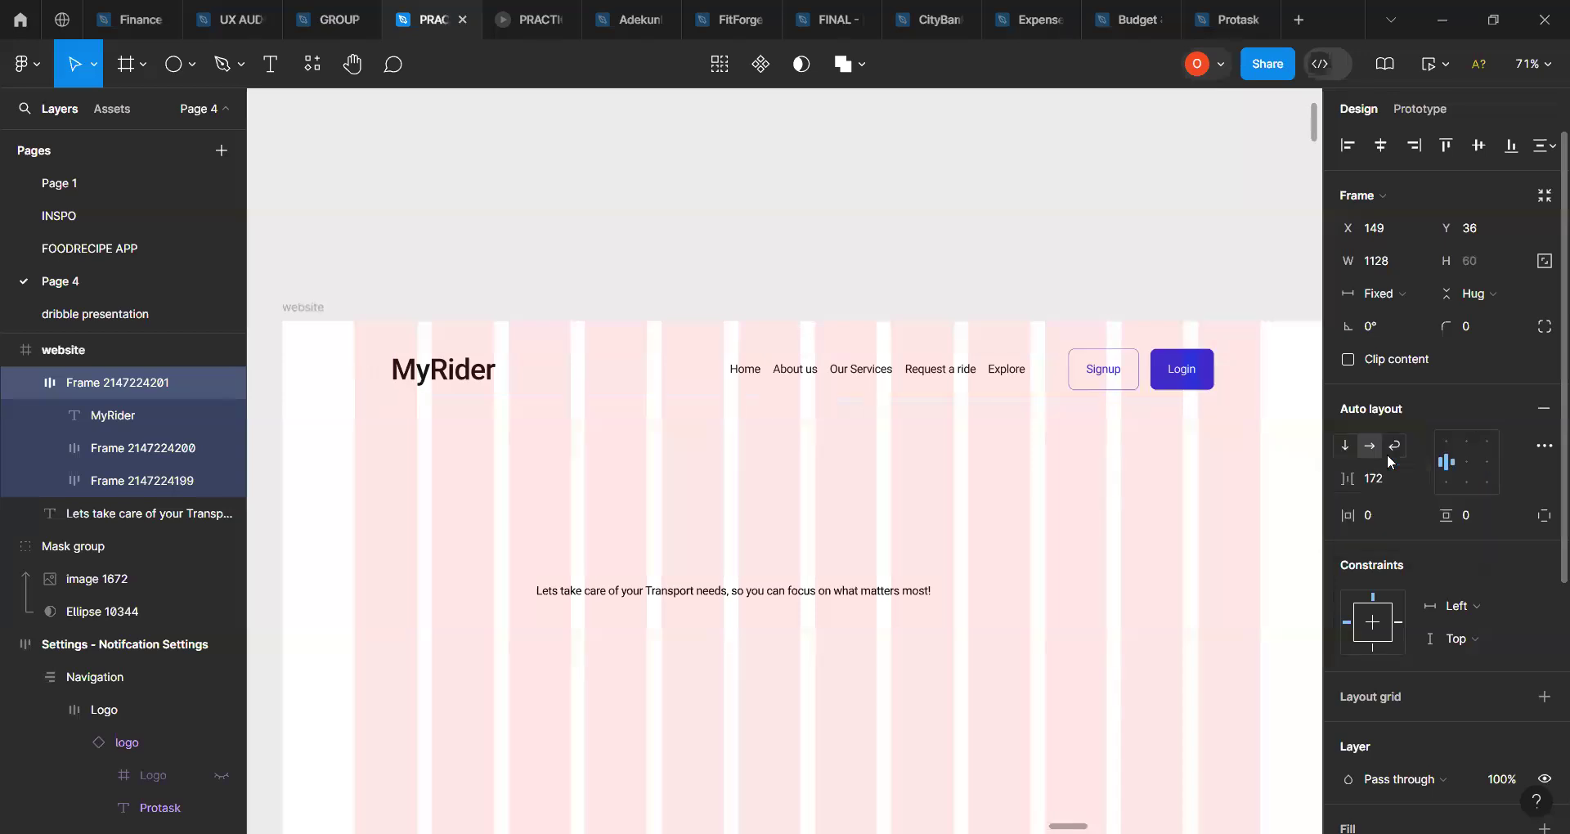
pyautogui.click(1443, 447)
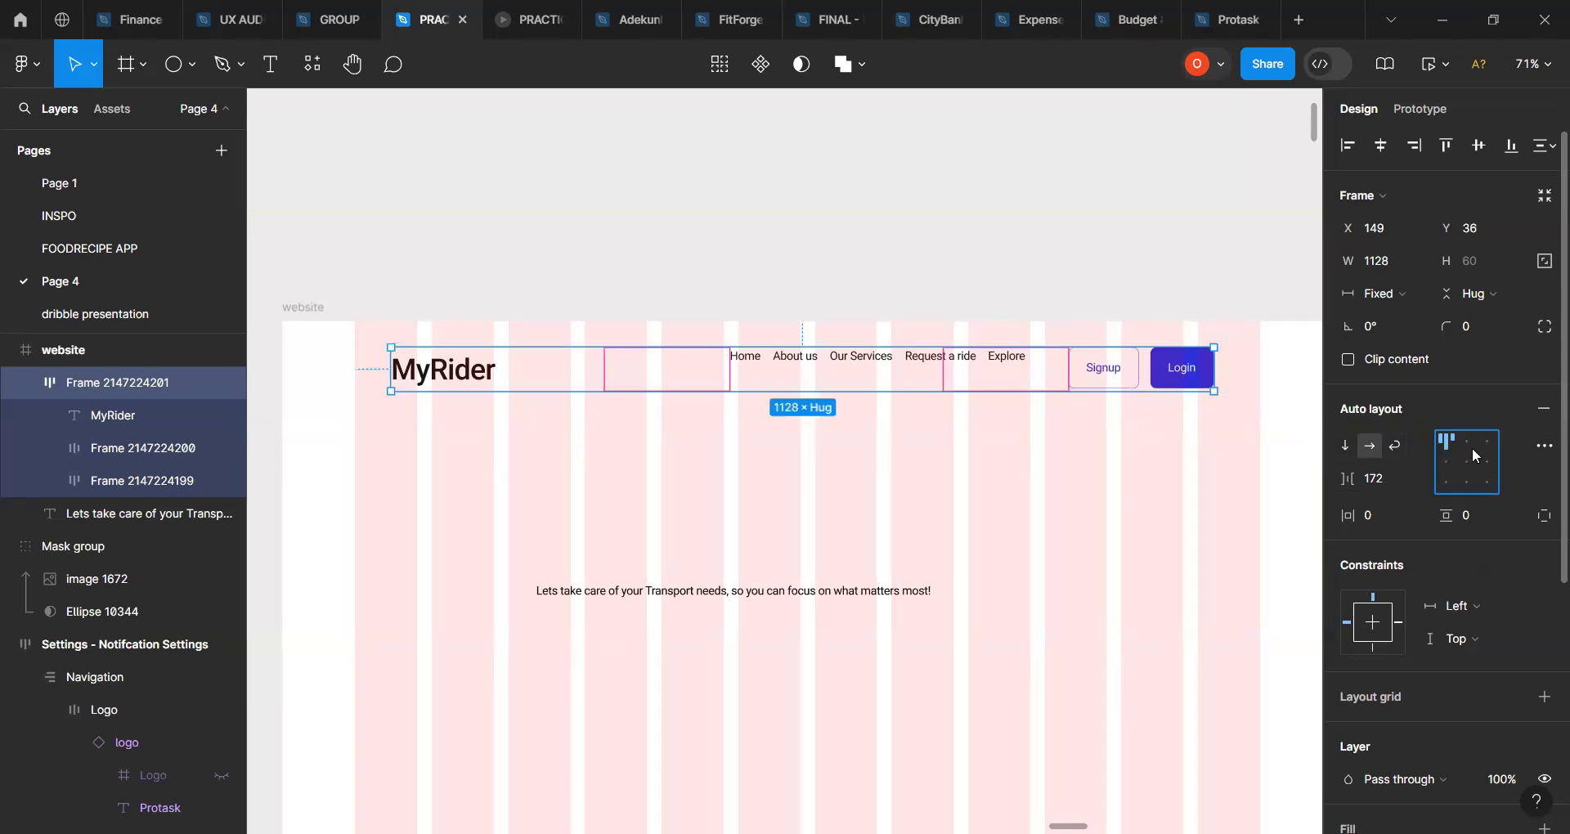
pyautogui.click(1473, 446)
pyautogui.click(1473, 464)
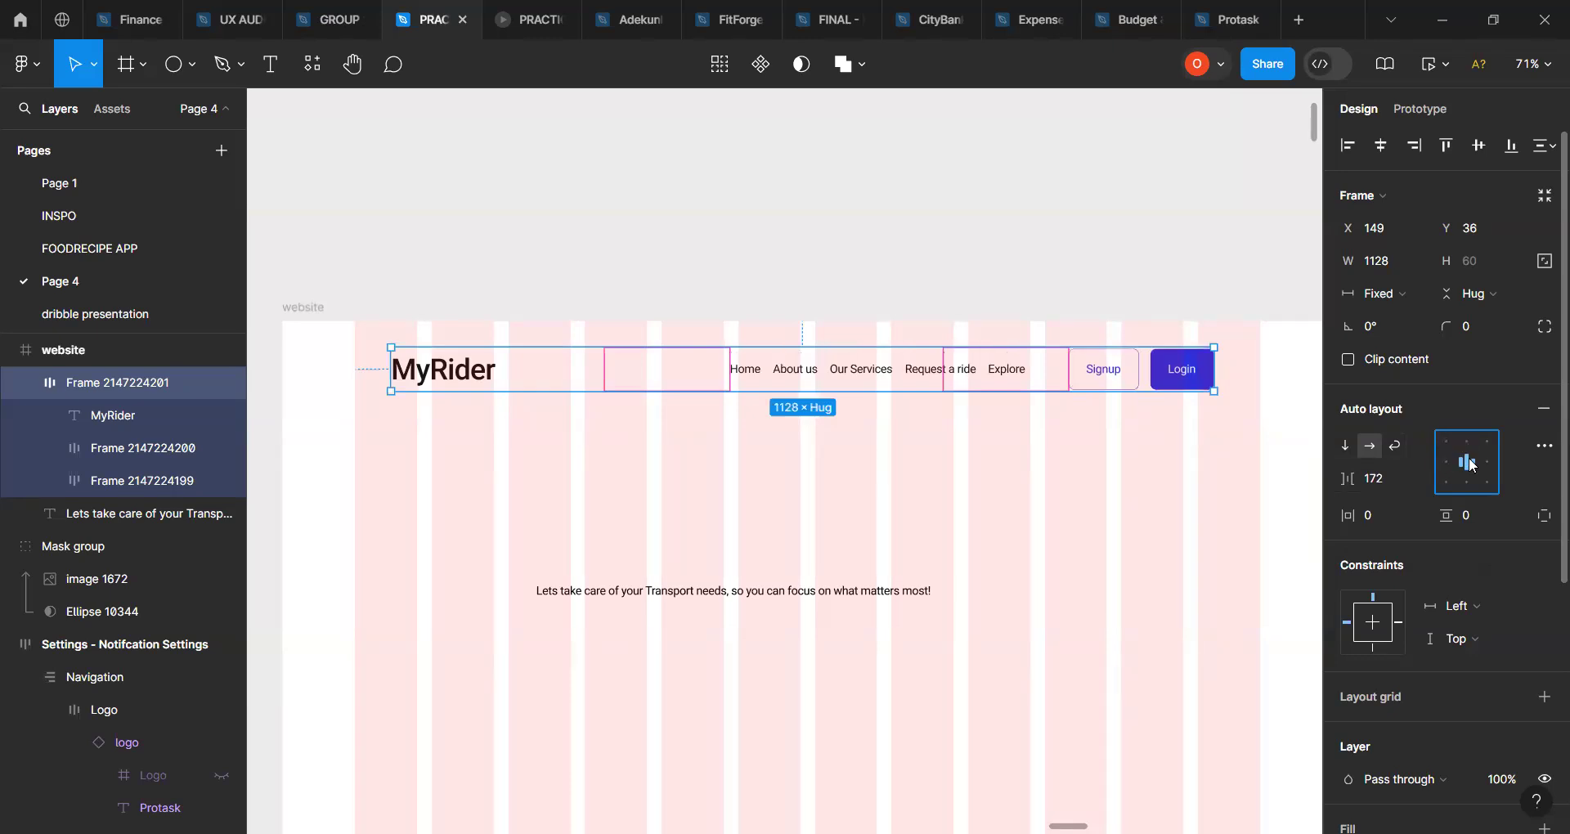
# Step: Return the header row's item spacing to Auto after checking the navigation links frame
pyautogui.click(911, 369)
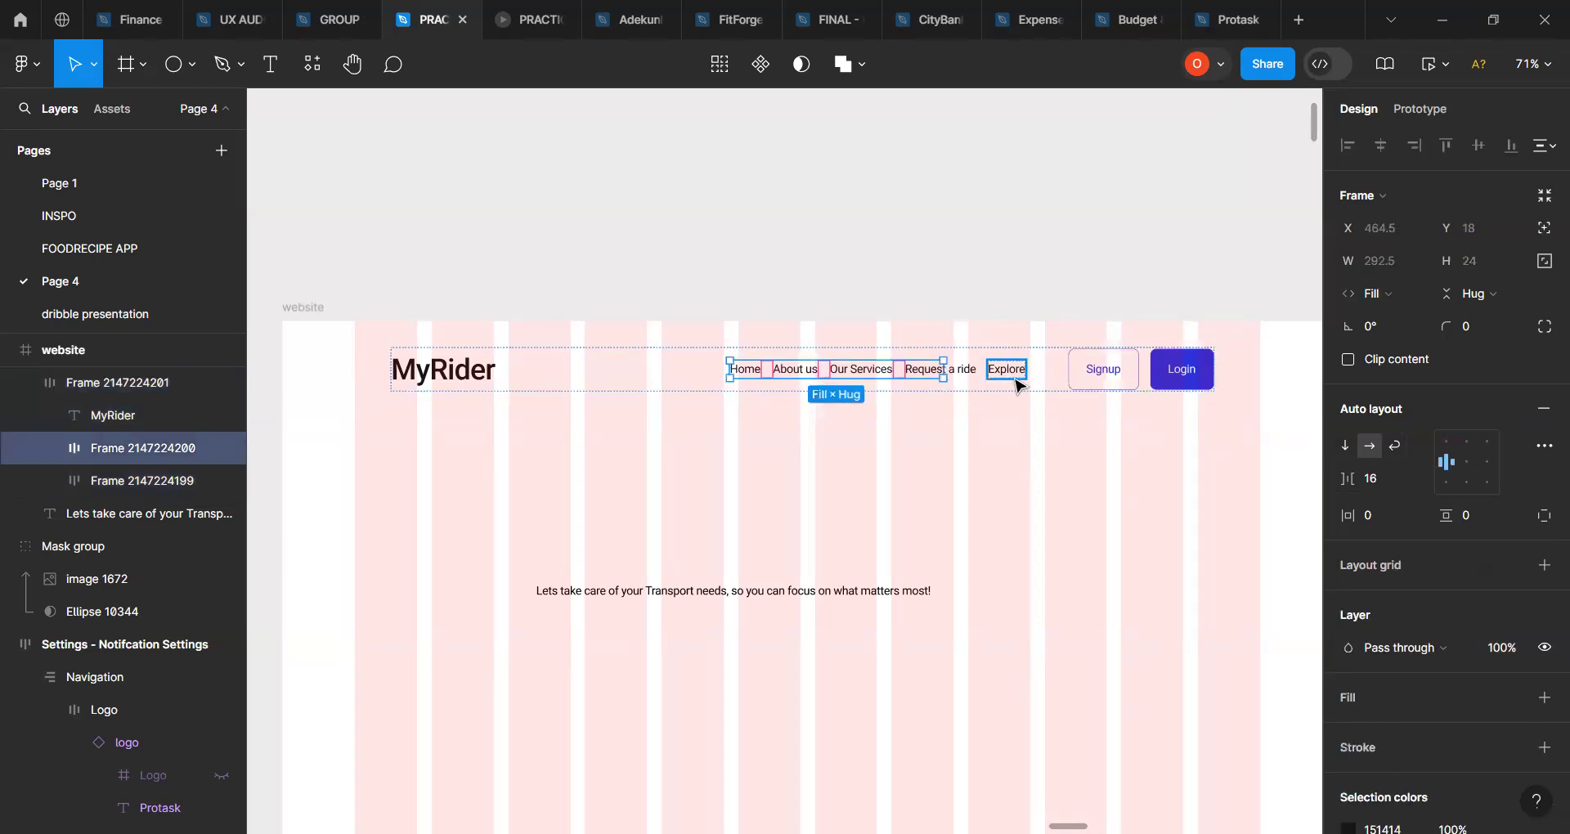
pyautogui.click(1057, 386)
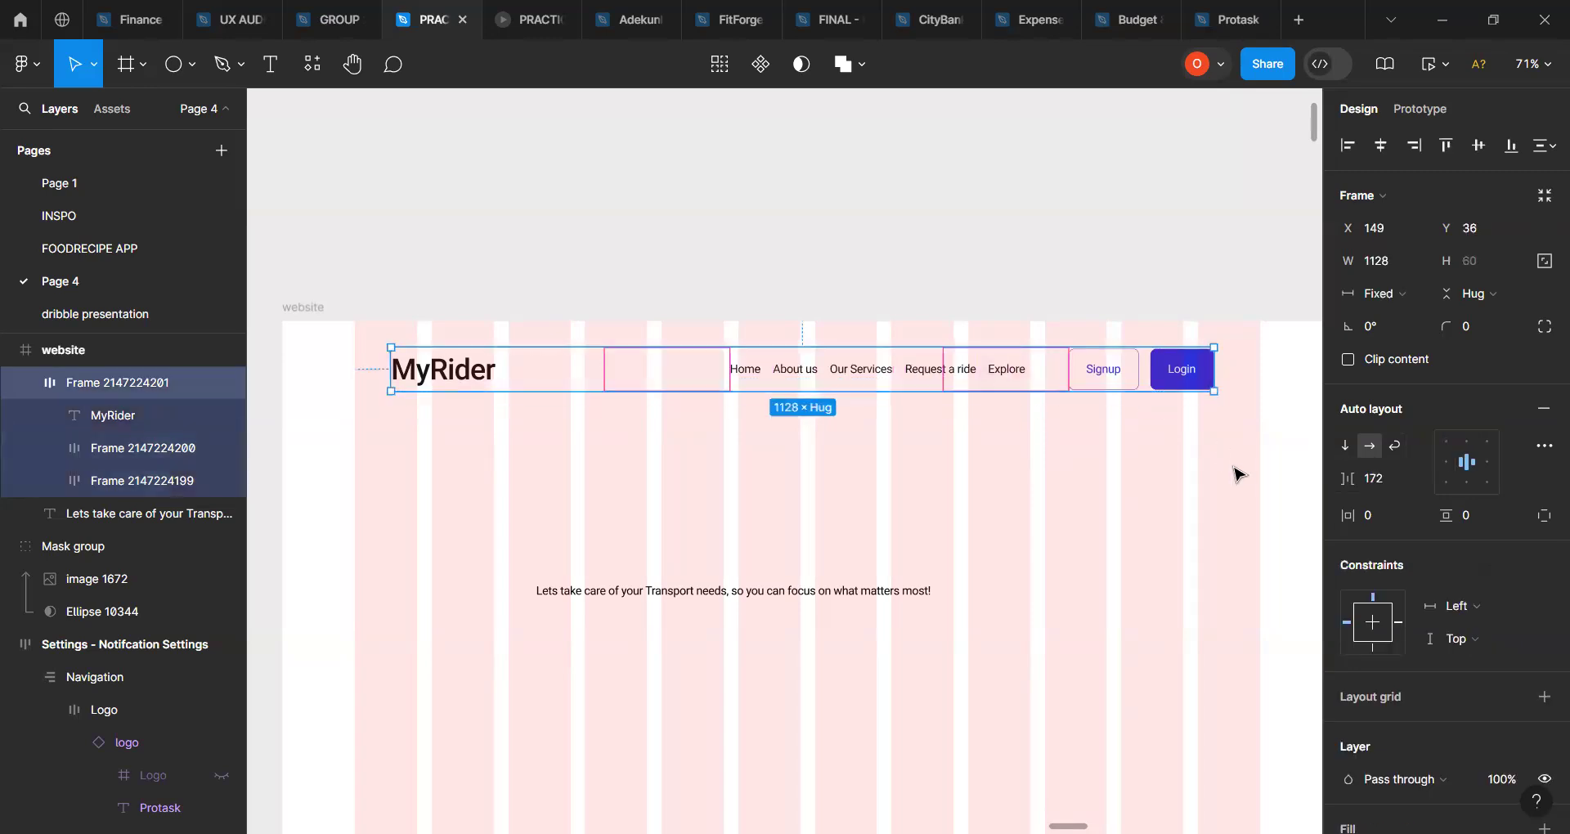
pyautogui.click(1419, 478)
pyautogui.click(1411, 511)
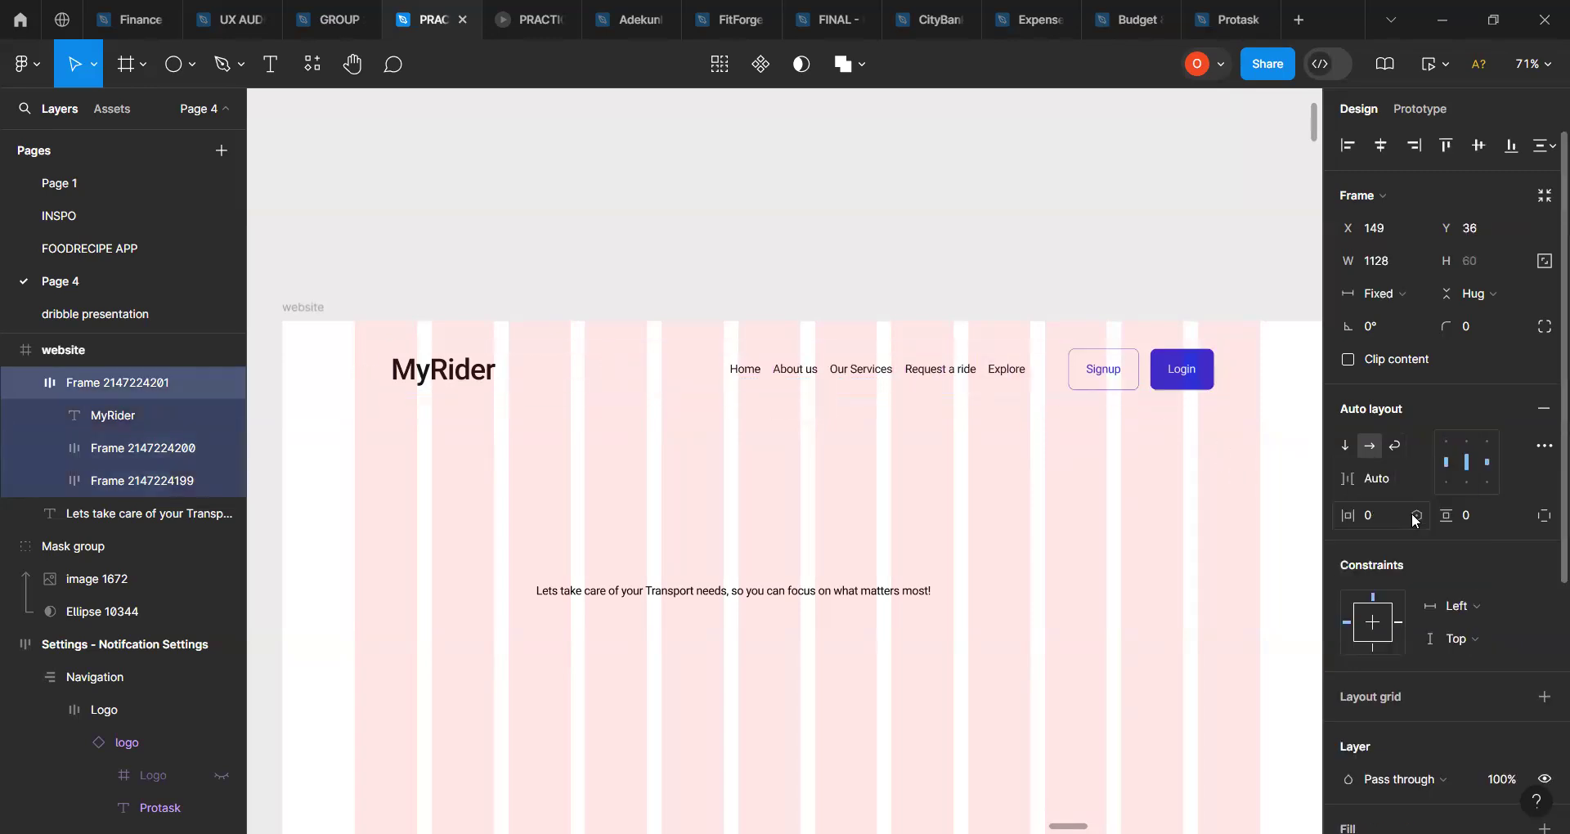
# Step: Set the MyRider logo text's width to hug its contents
pyautogui.doubleClick(895, 383)
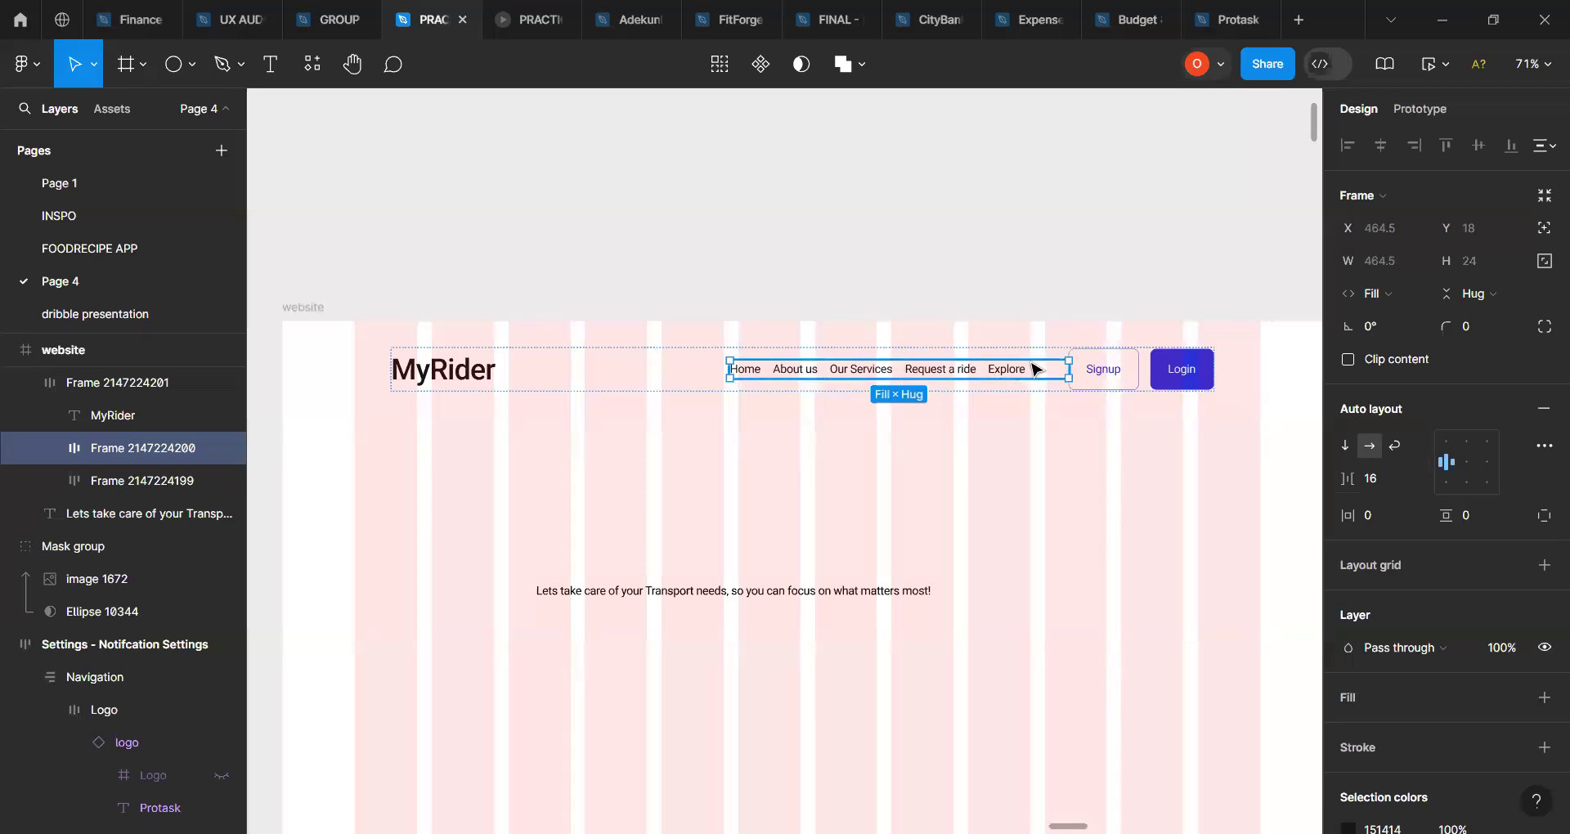
pyautogui.doubleClick(462, 370)
pyautogui.press('Escape')
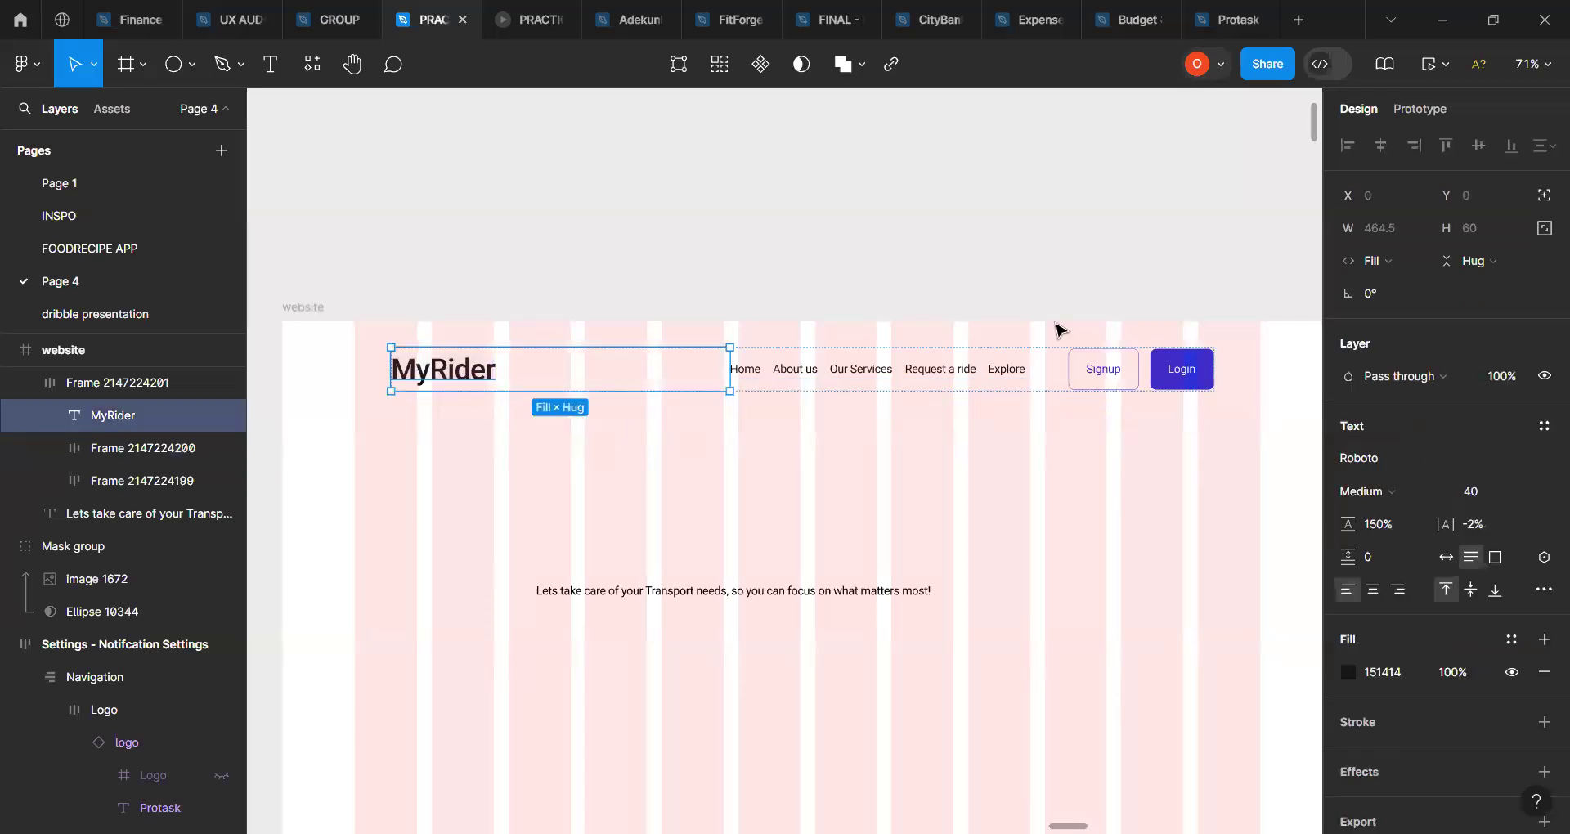
pyautogui.click(1382, 269)
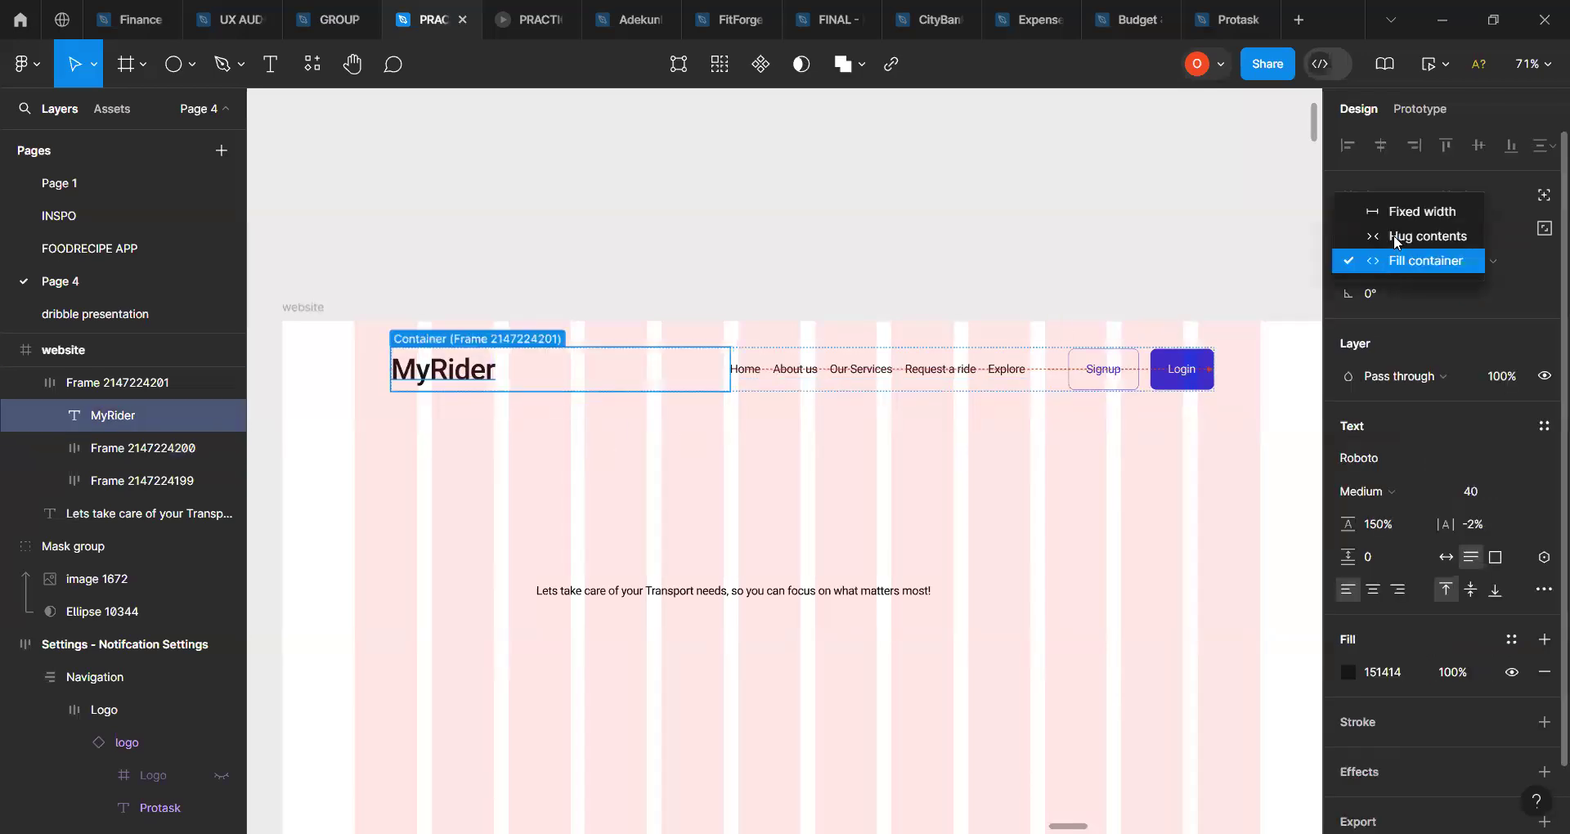
pyautogui.click(1394, 233)
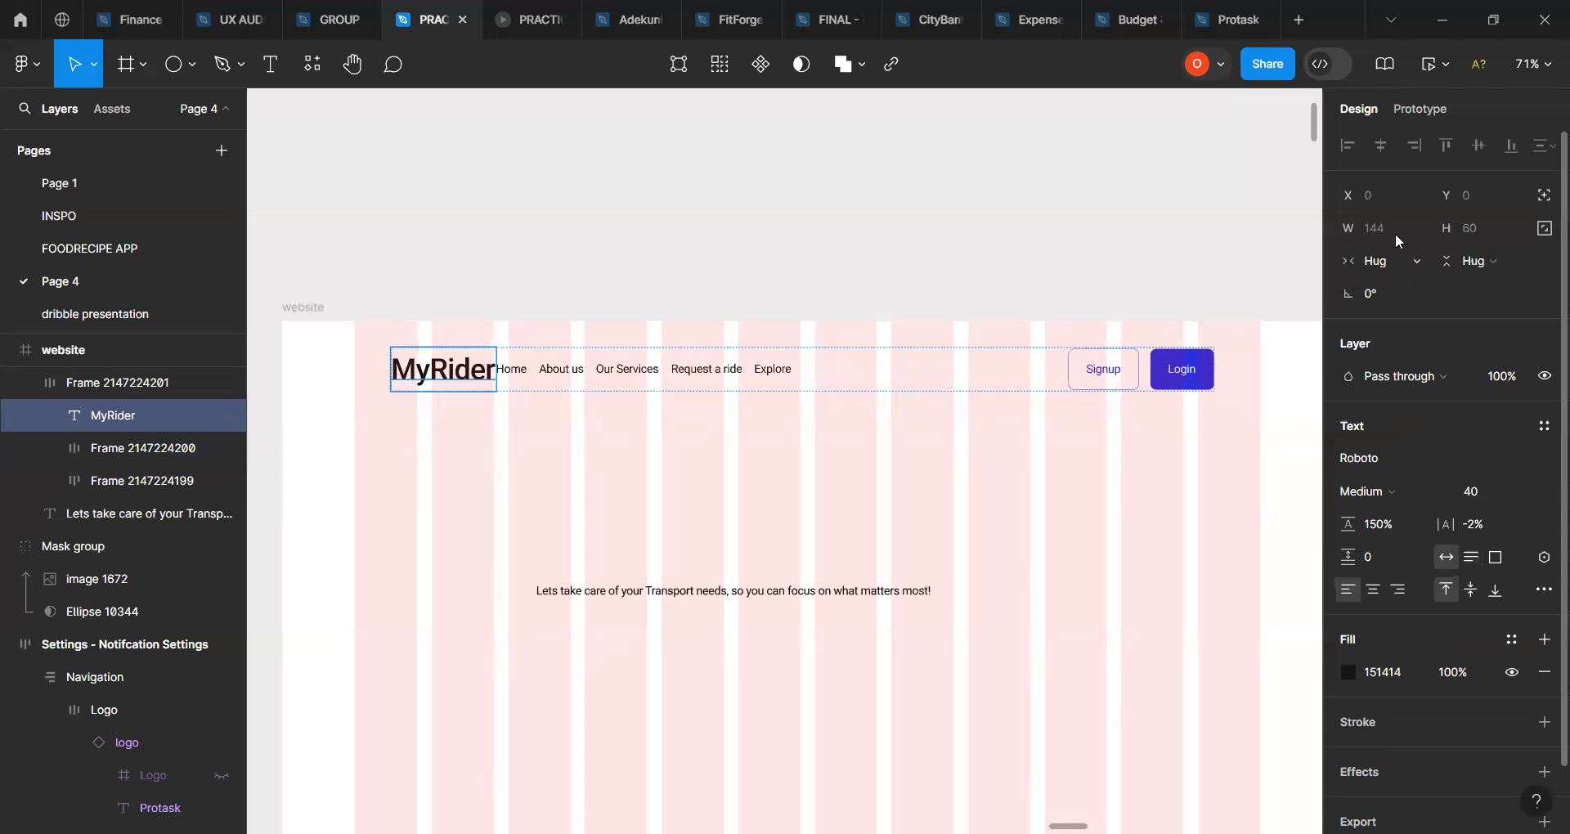
# Step: Try a fixed width of 533 on the navigation links frame, and return it to fill container
pyautogui.click(696, 377)
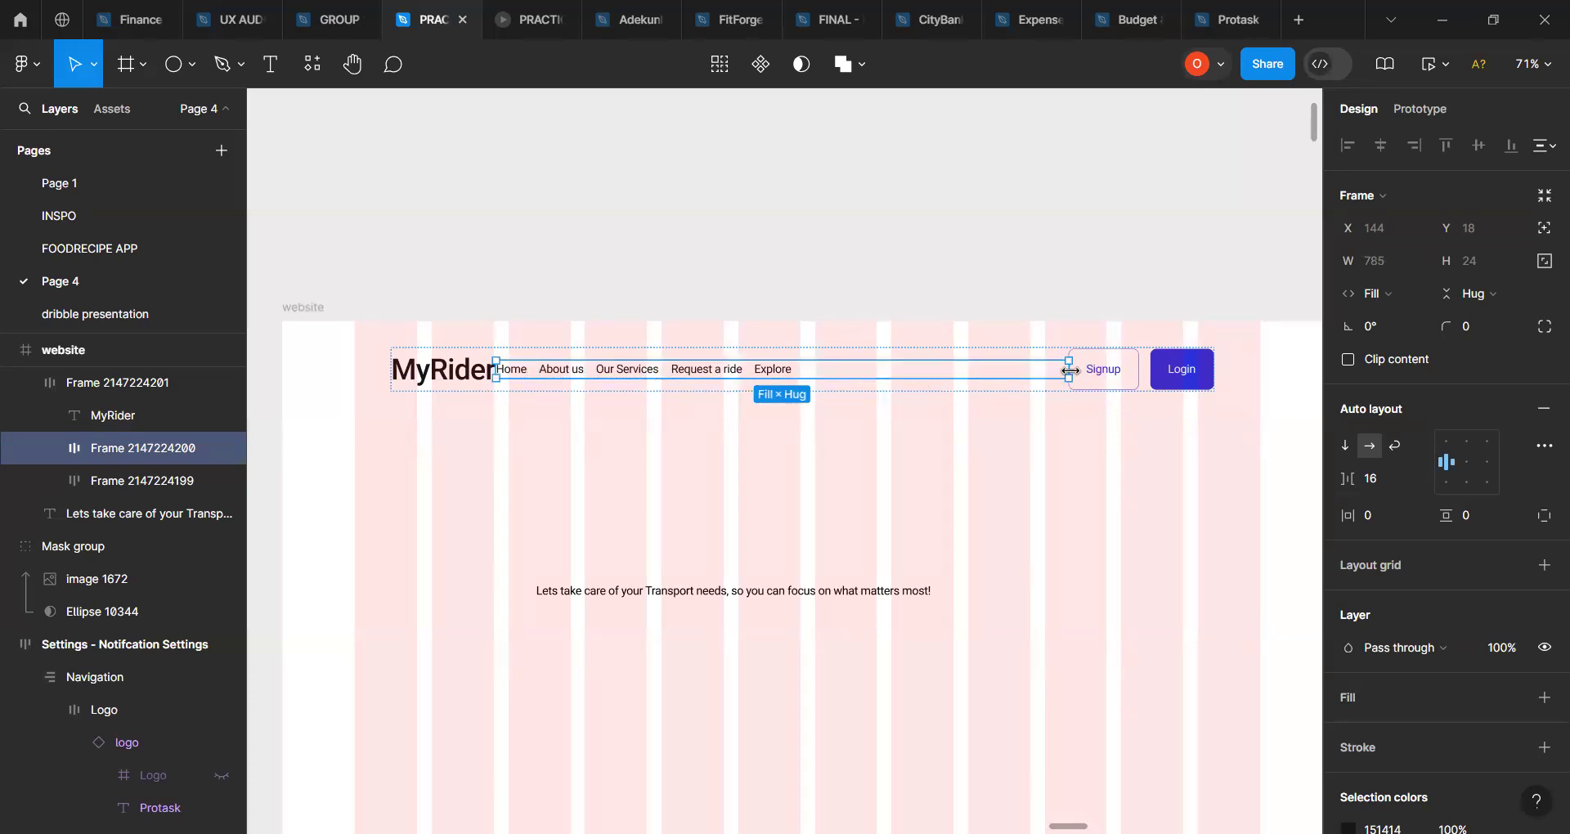
pyautogui.moveTo(1069, 370); pyautogui.dragTo(887, 373)
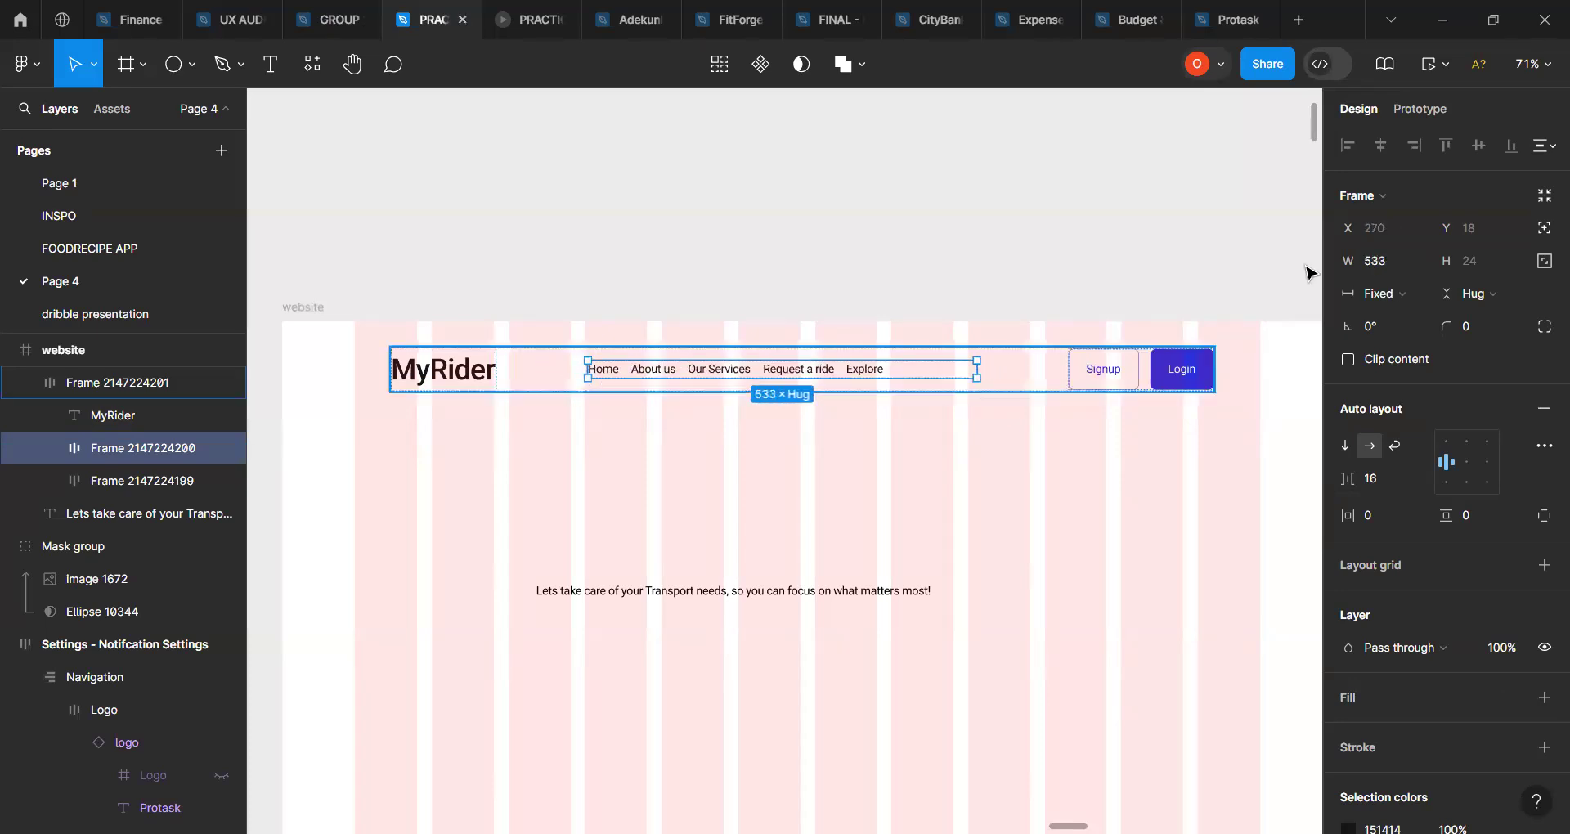
pyautogui.click(1389, 293)
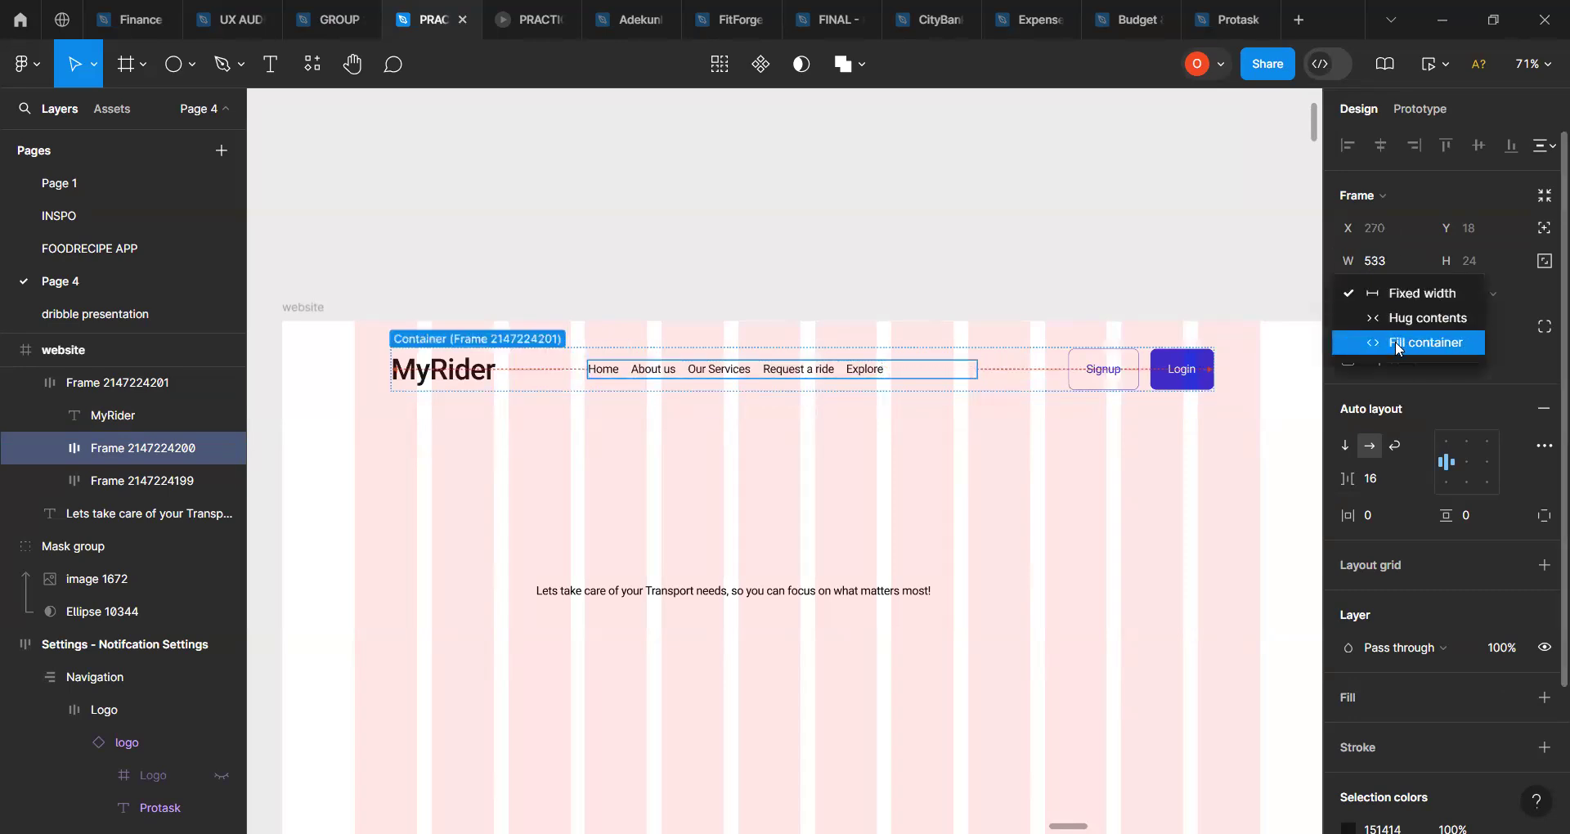
pyautogui.click(1399, 343)
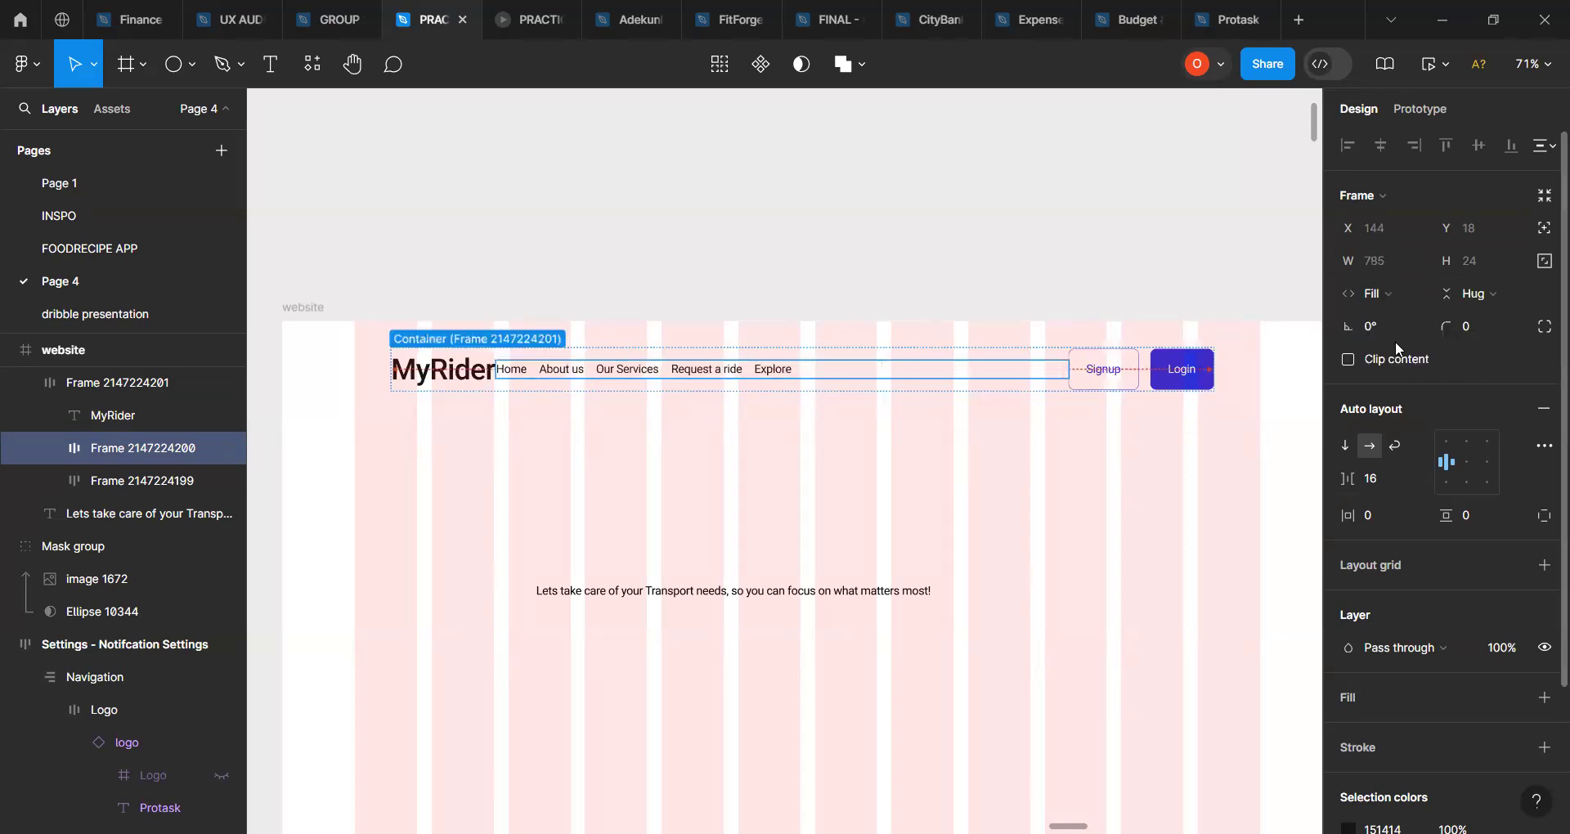
# Step: Set the MyRider logo text's width back to fill container
pyautogui.click(456, 378)
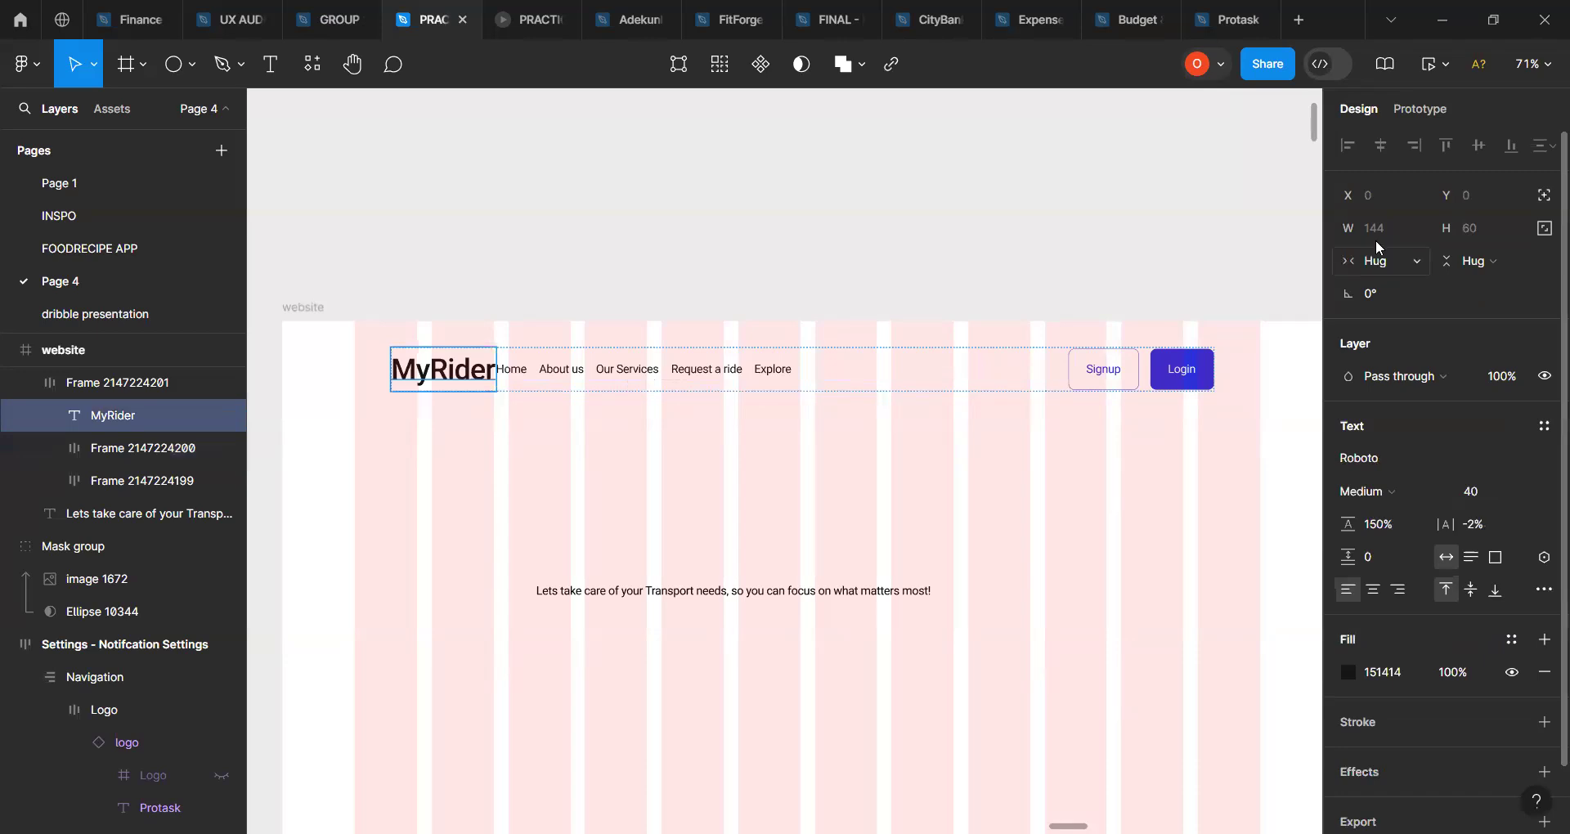
pyautogui.click(1373, 257)
pyautogui.click(1382, 231)
pyautogui.click(1417, 263)
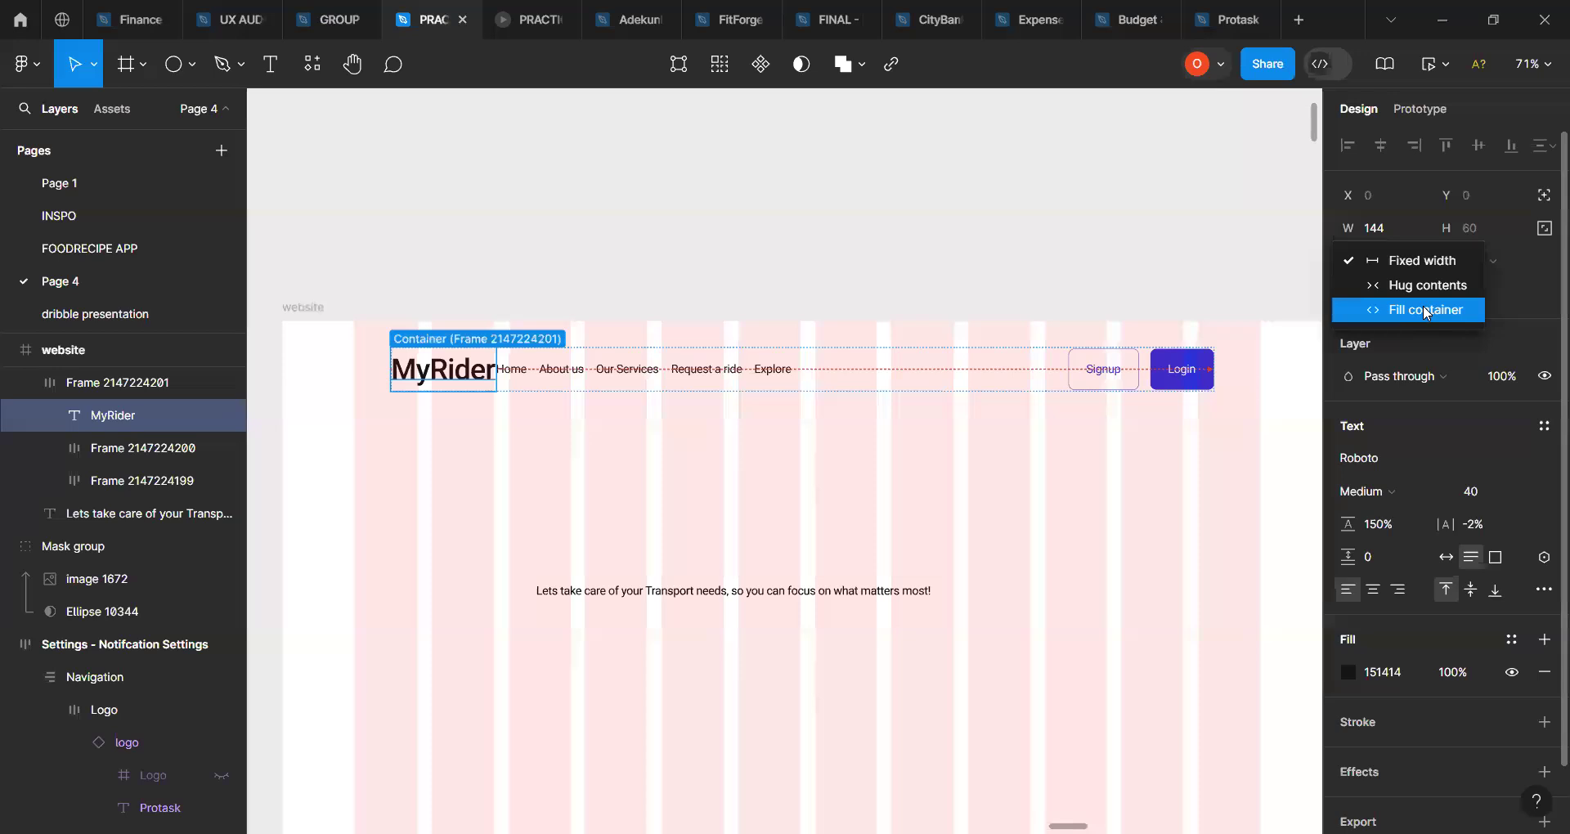
pyautogui.click(1426, 311)
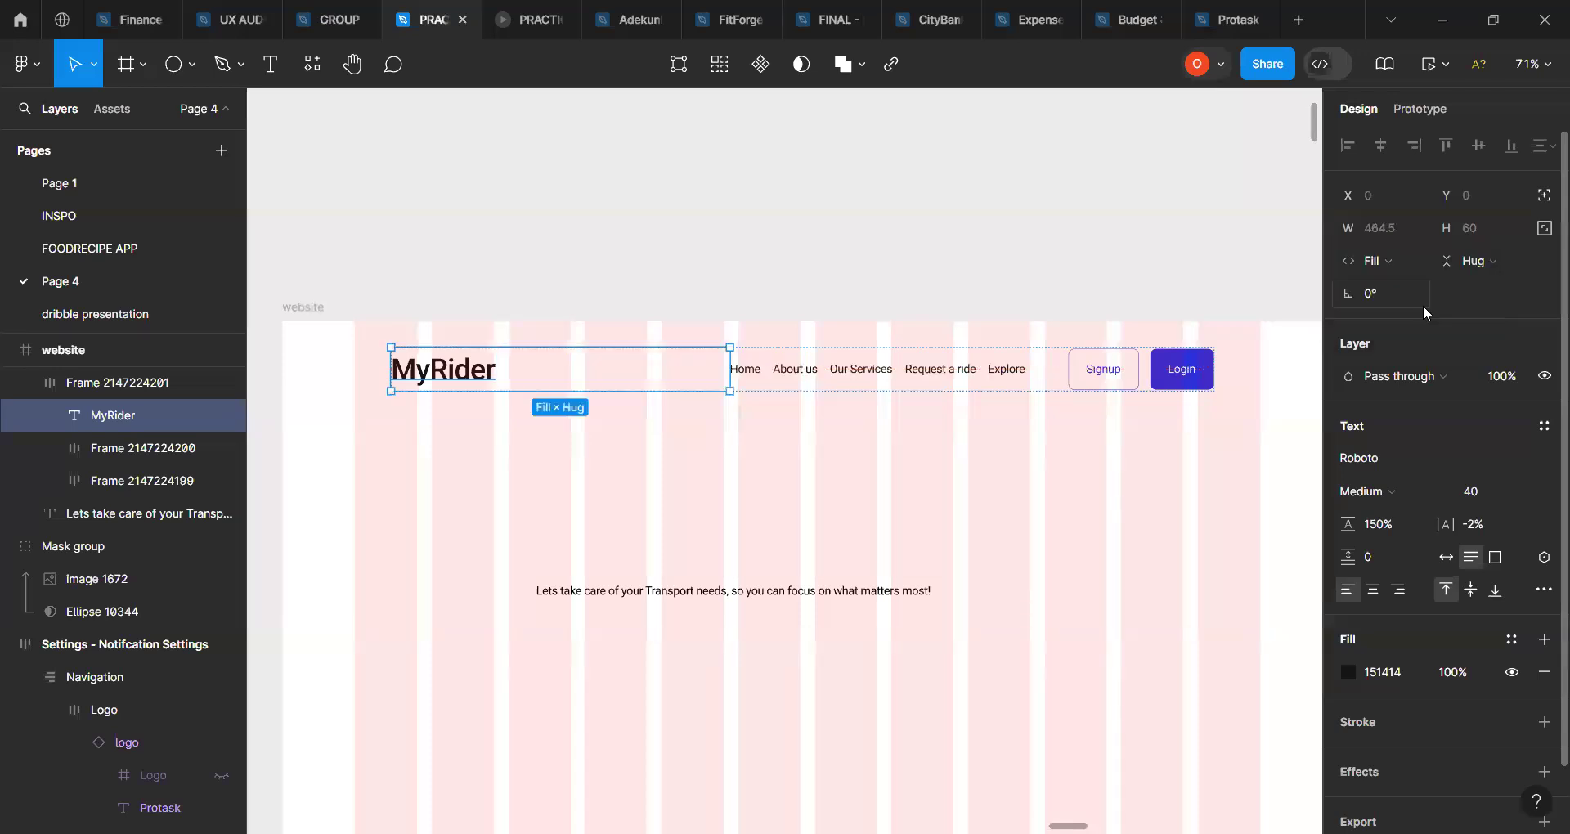
# Step: Center the whole header frame horizontally in the website frame
pyautogui.click(996, 452)
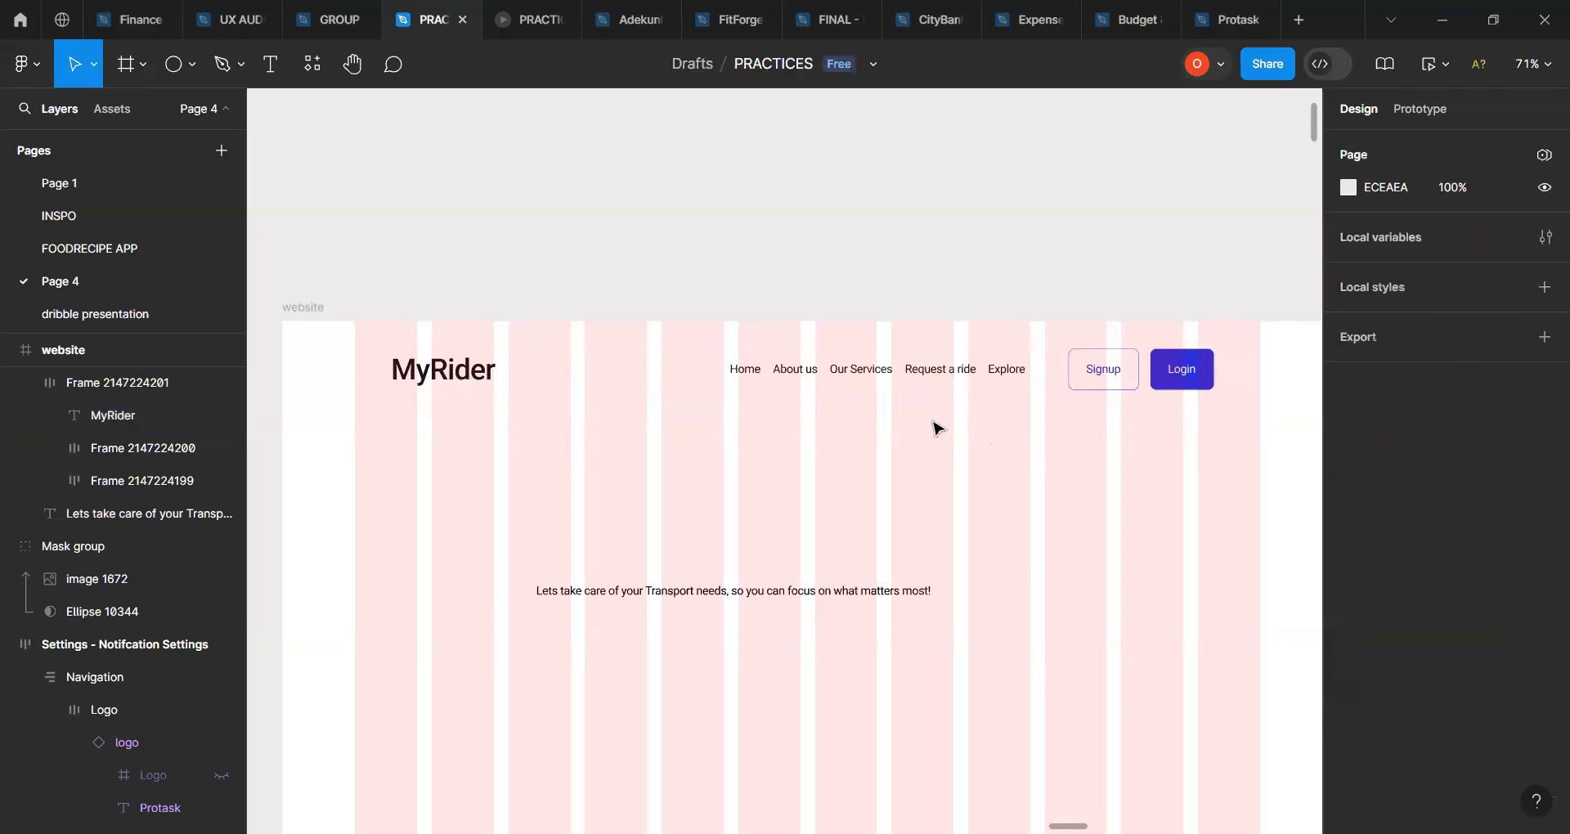
pyautogui.click(907, 387)
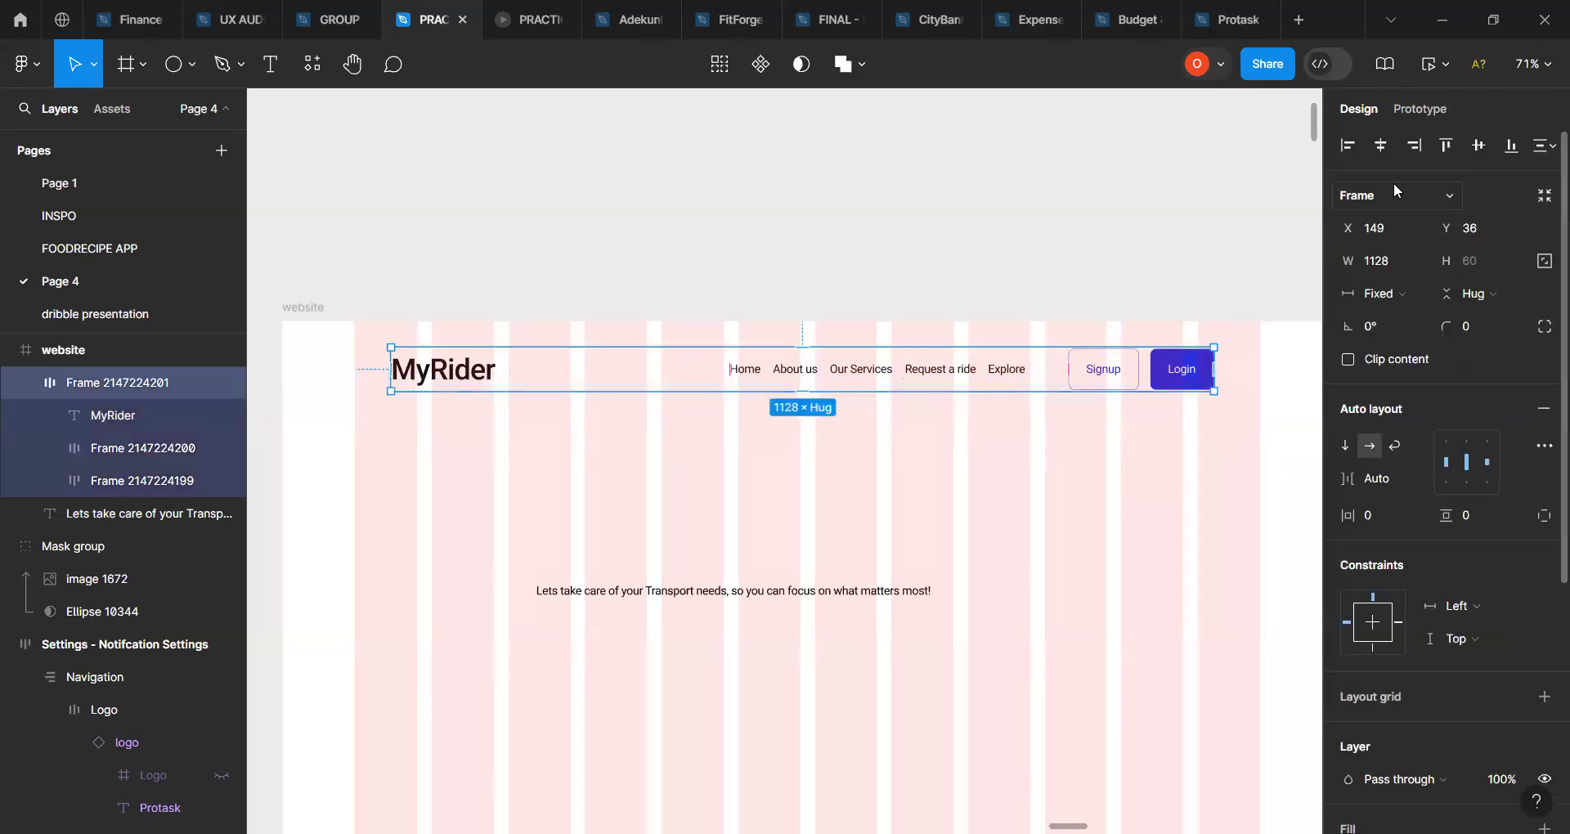
pyautogui.click(1381, 146)
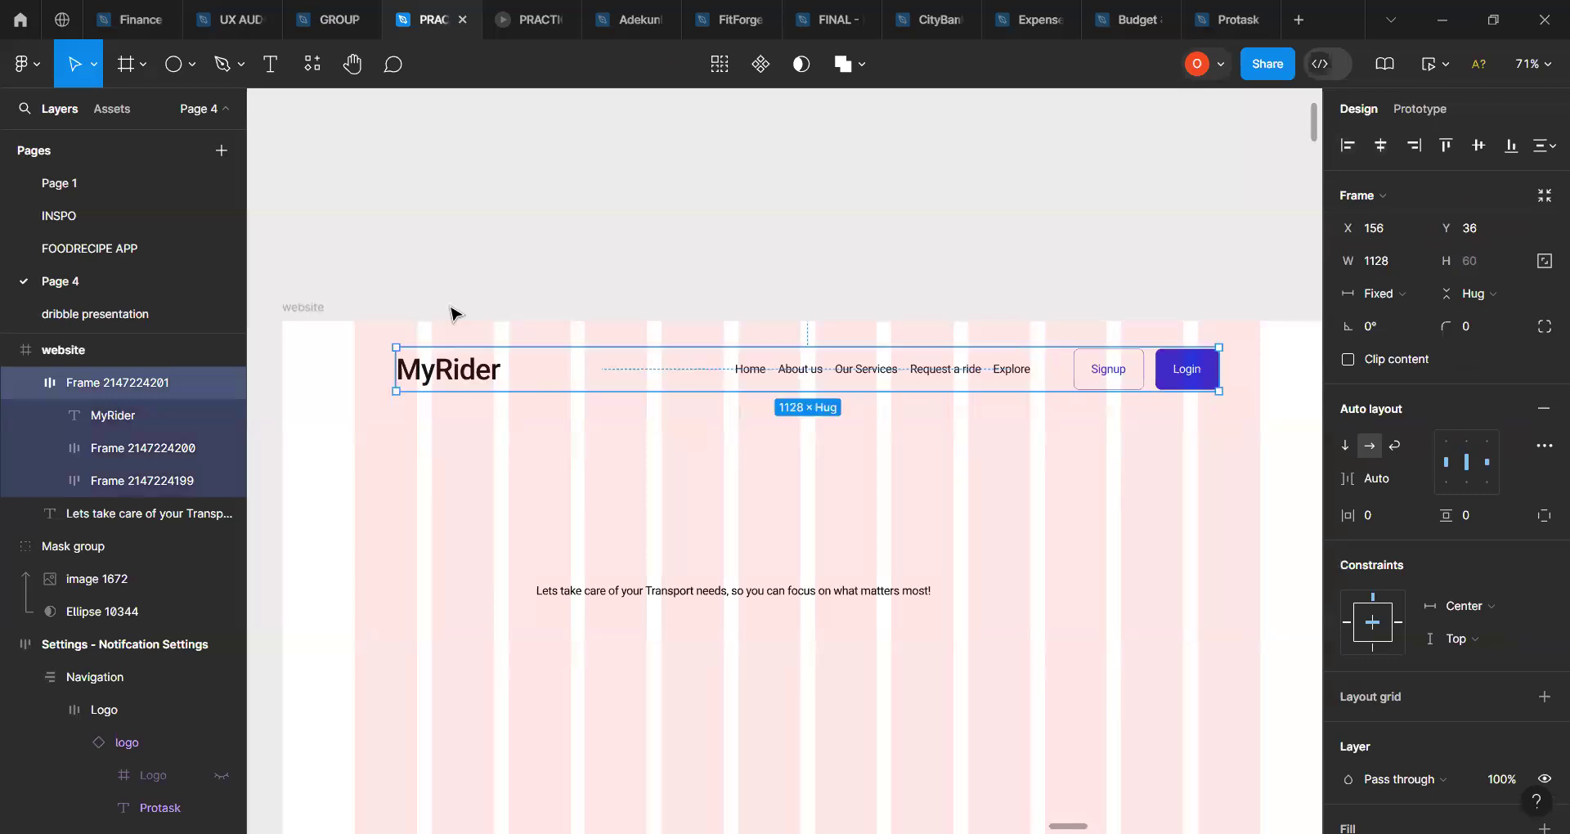
# Step: Hide the website frame's 12-column layout grid and look over the header without it
pyautogui.click(305, 308)
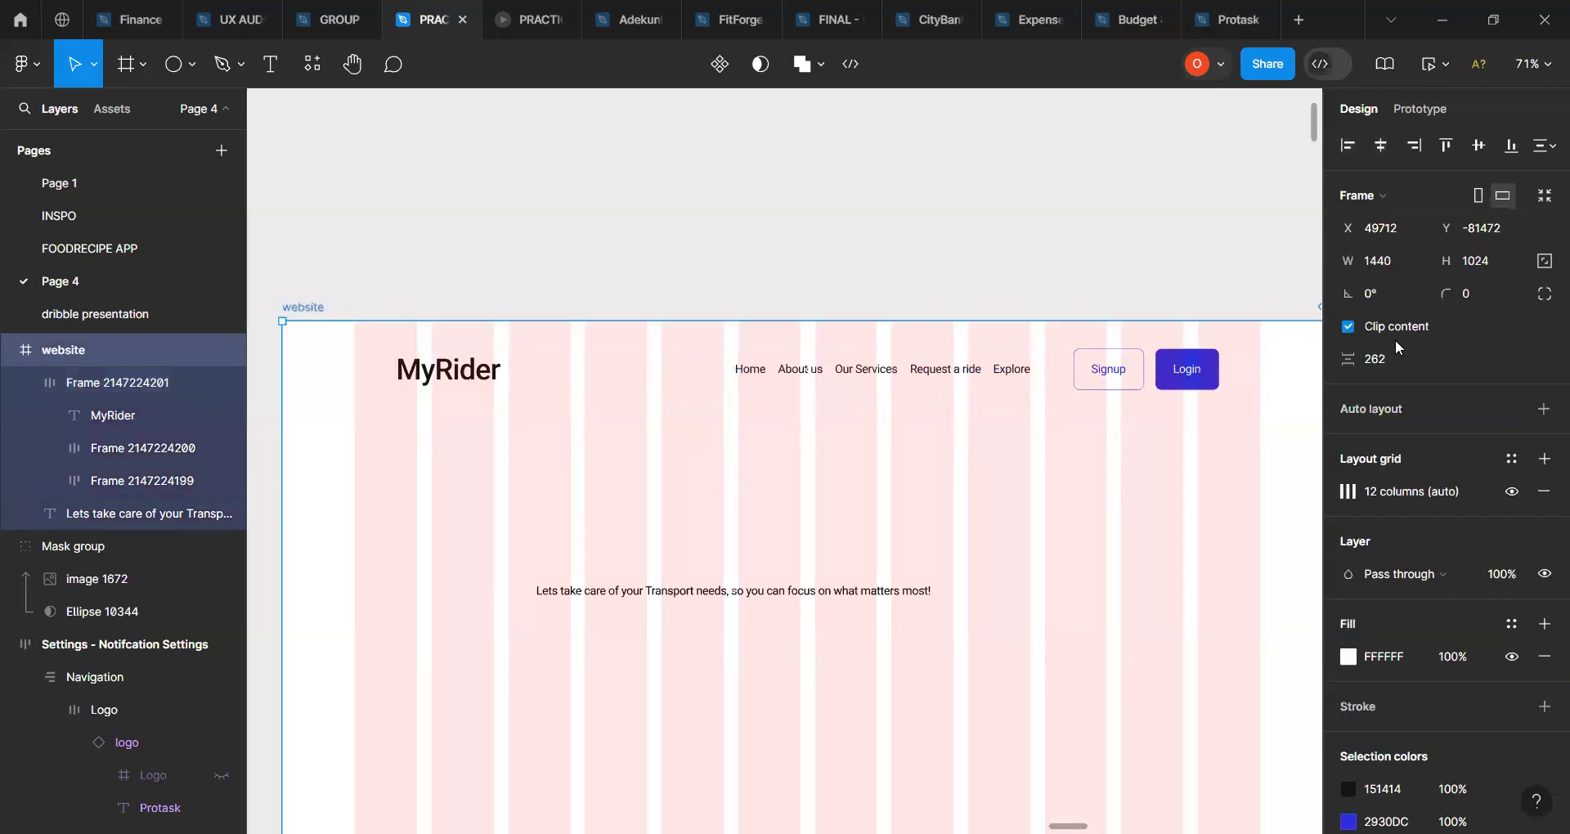
pyautogui.click(1512, 491)
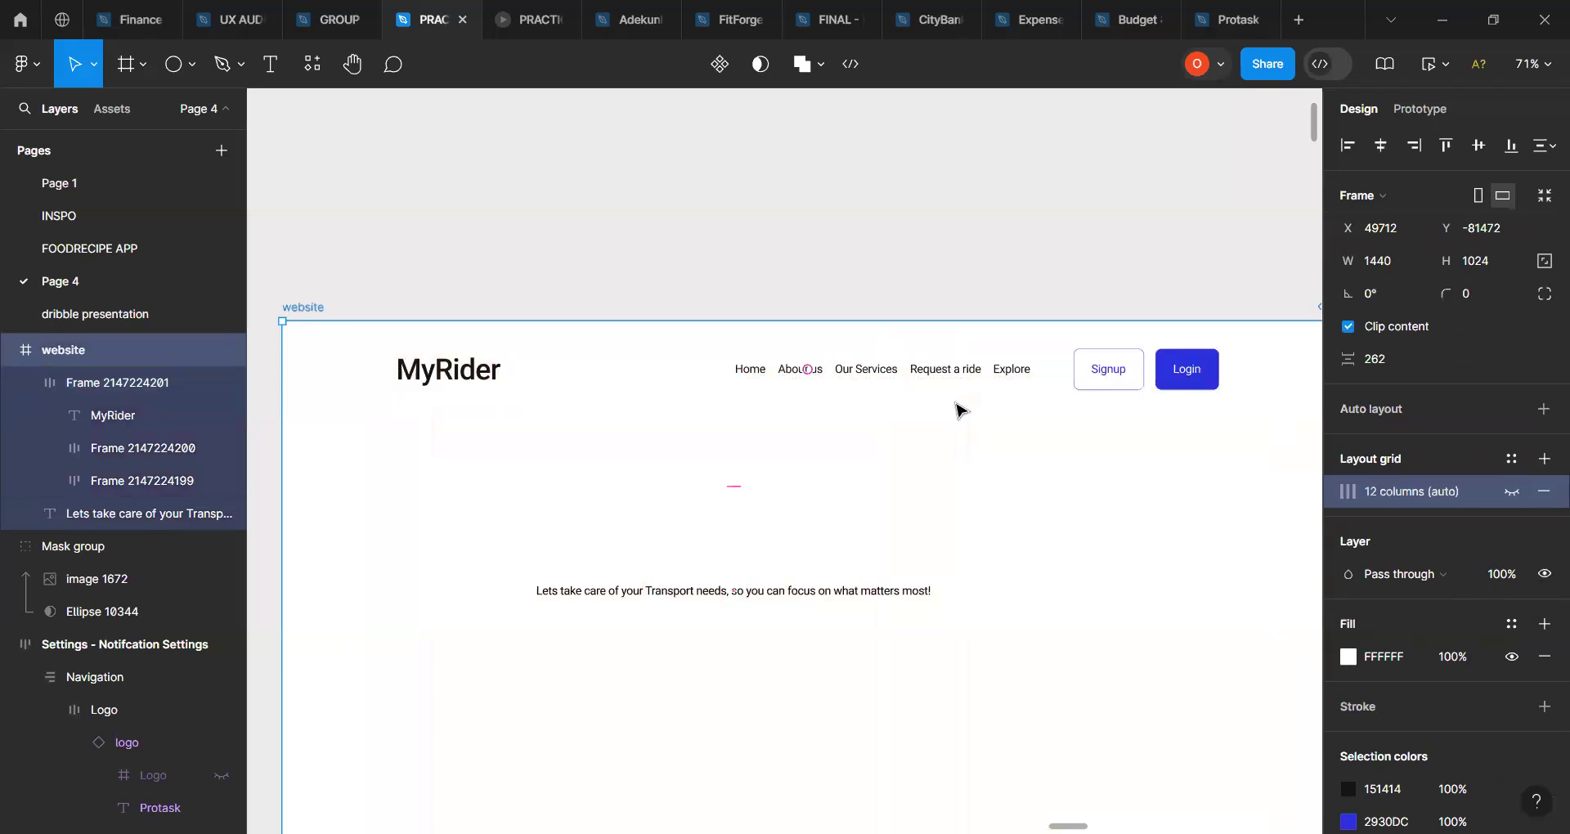
pyautogui.scroll(-3, 961, 409)
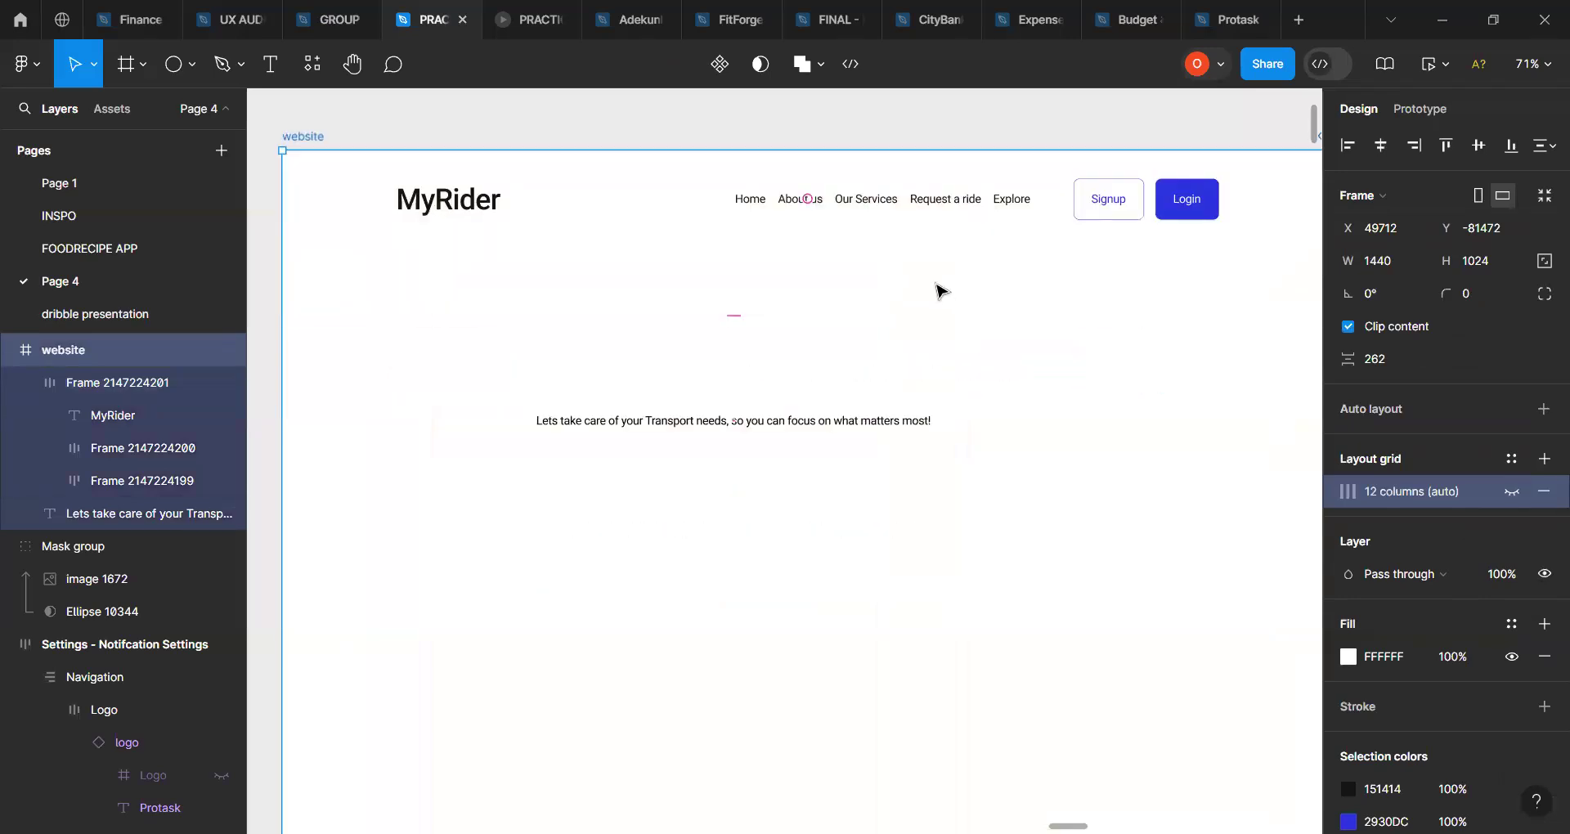
pyautogui.press('Escape')
pyautogui.hscroll(8, 940, 290)
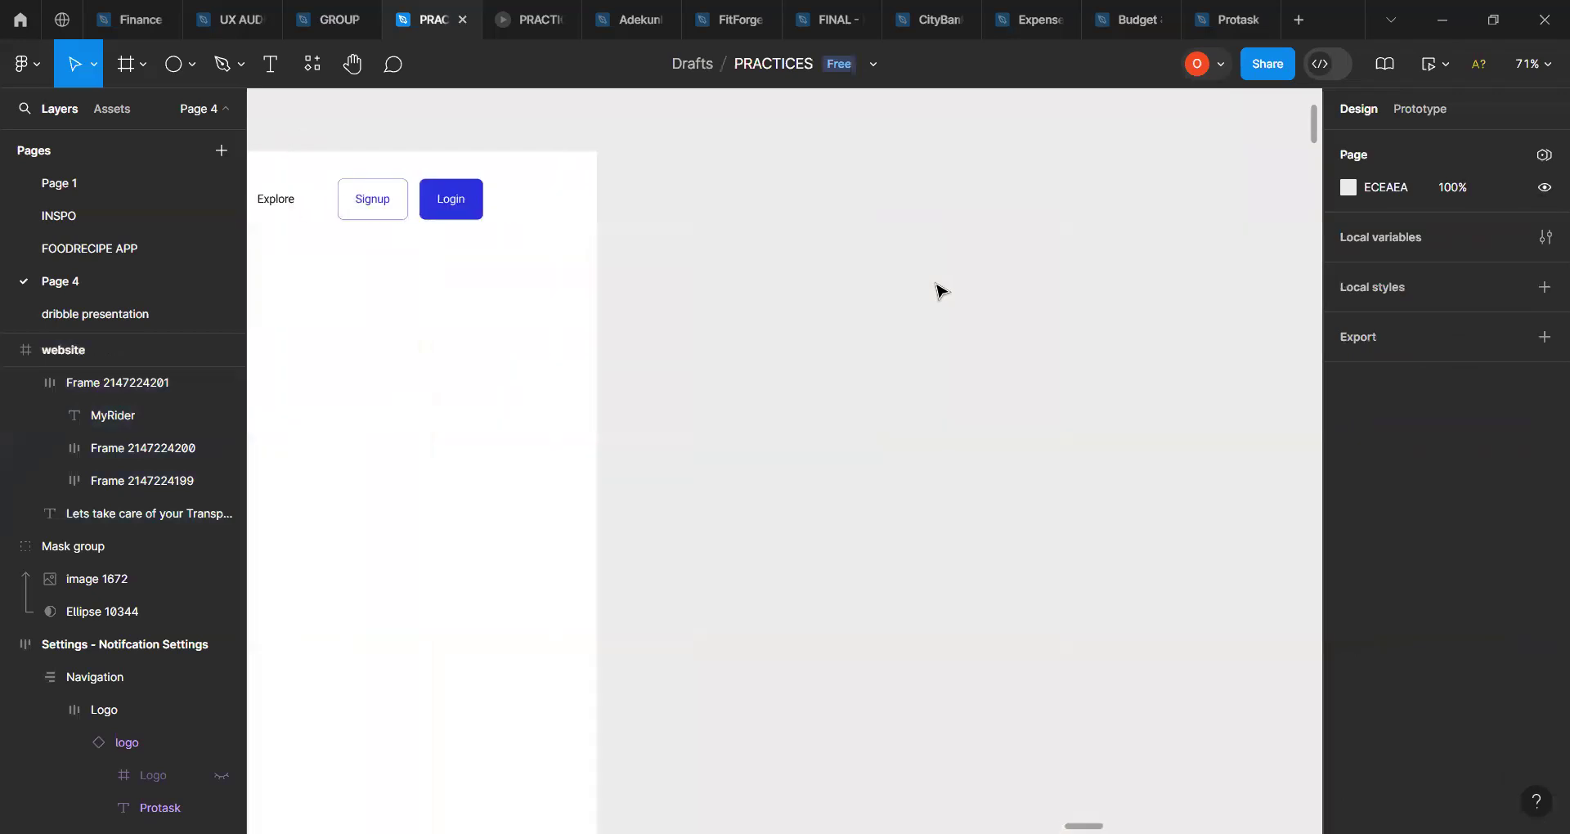
pyautogui.hscroll(-10, 941, 290)
pyautogui.hscroll(6, 940, 290)
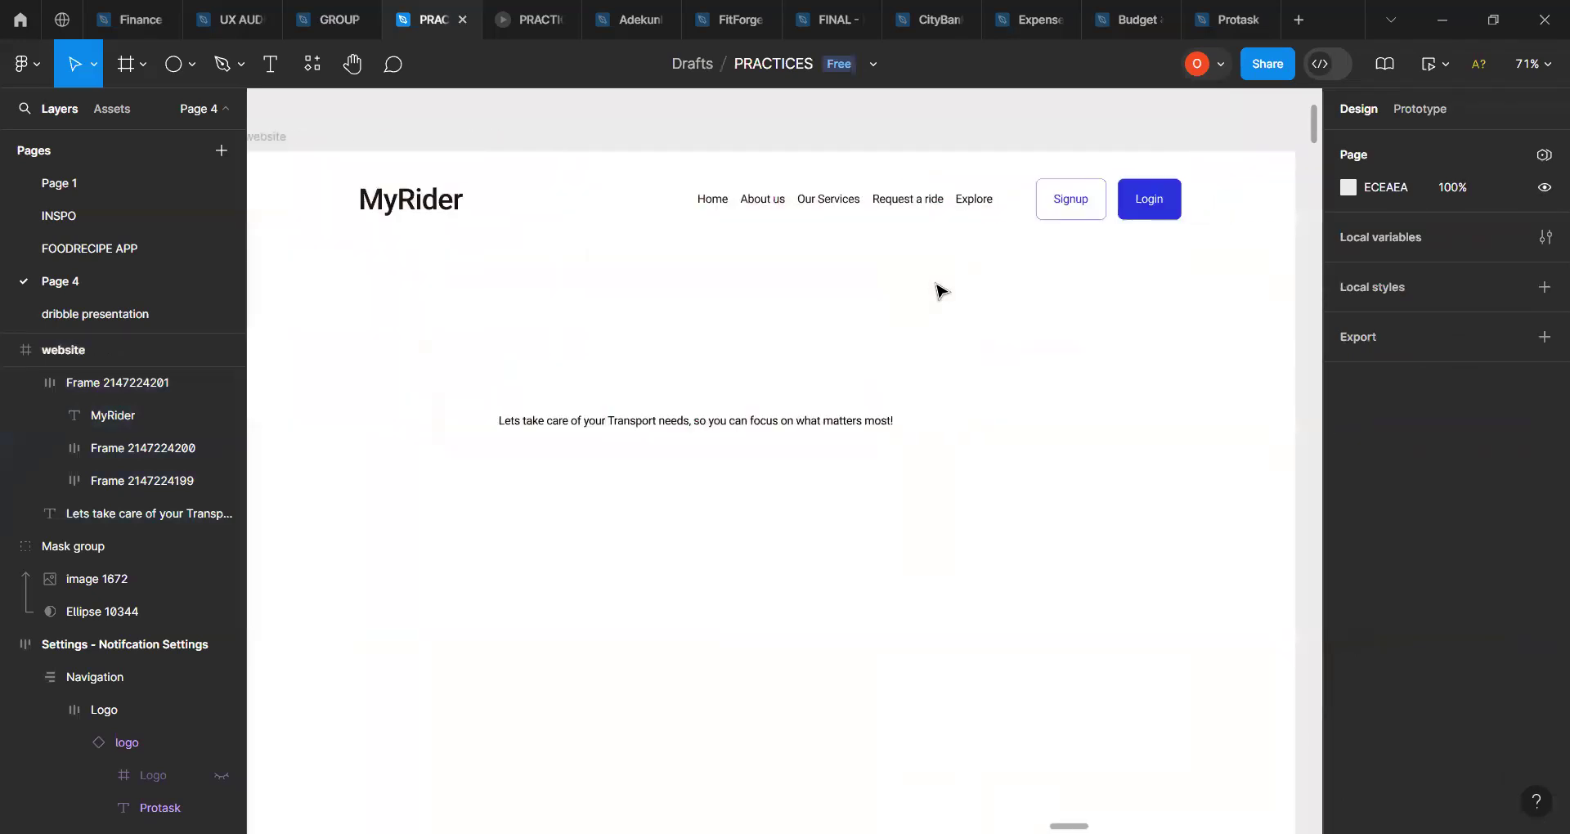
pyautogui.hscroll(-1, 940, 290)
# Step: Duplicate the header frame directly below the original at Y 149 and ungroup the copy
pyautogui.click(923, 201)
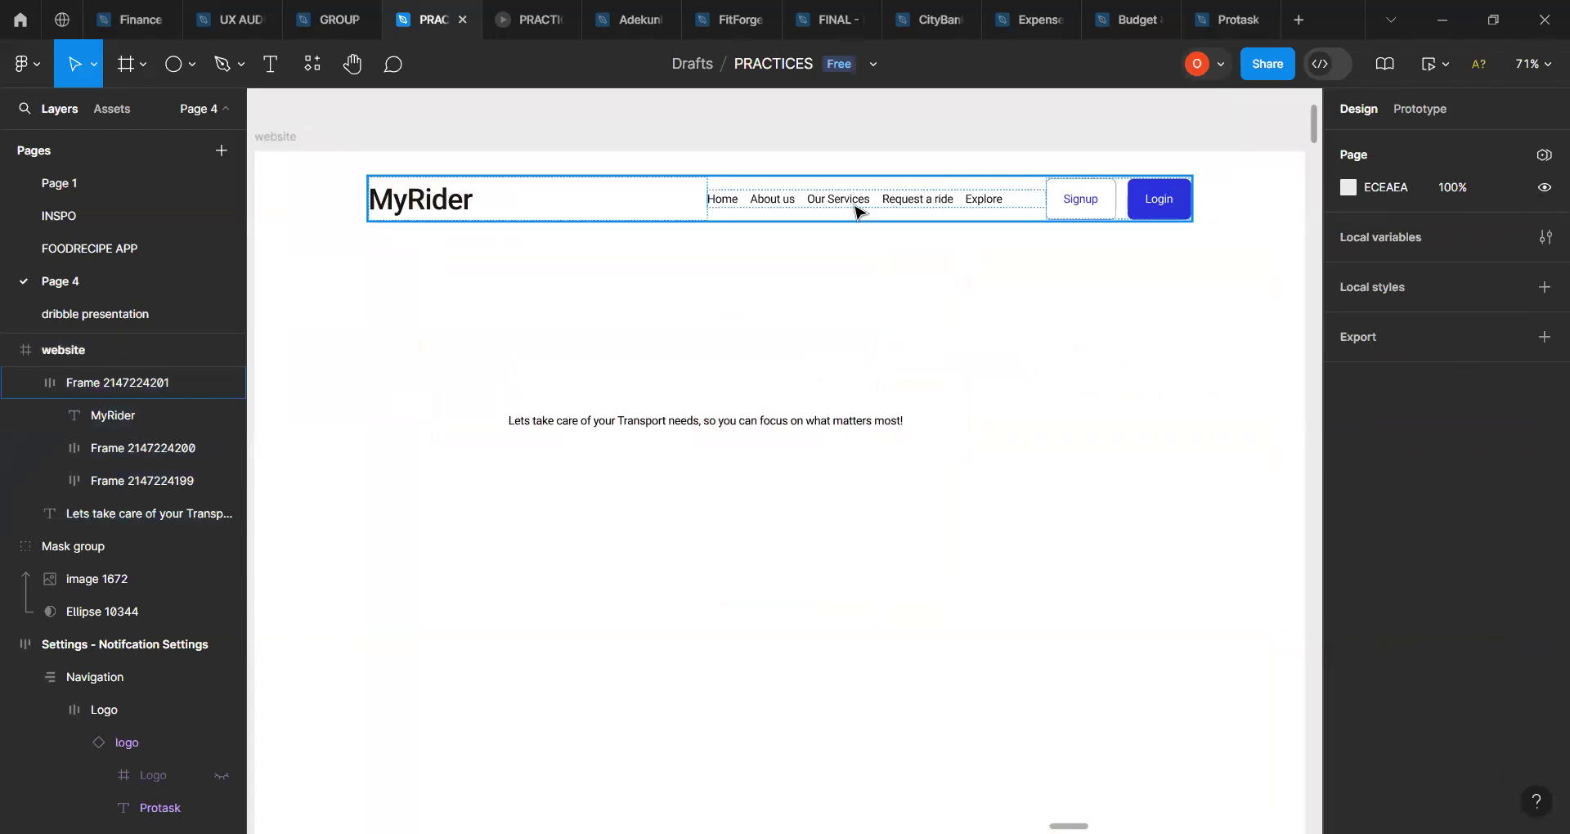
pyautogui.click(935, 215)
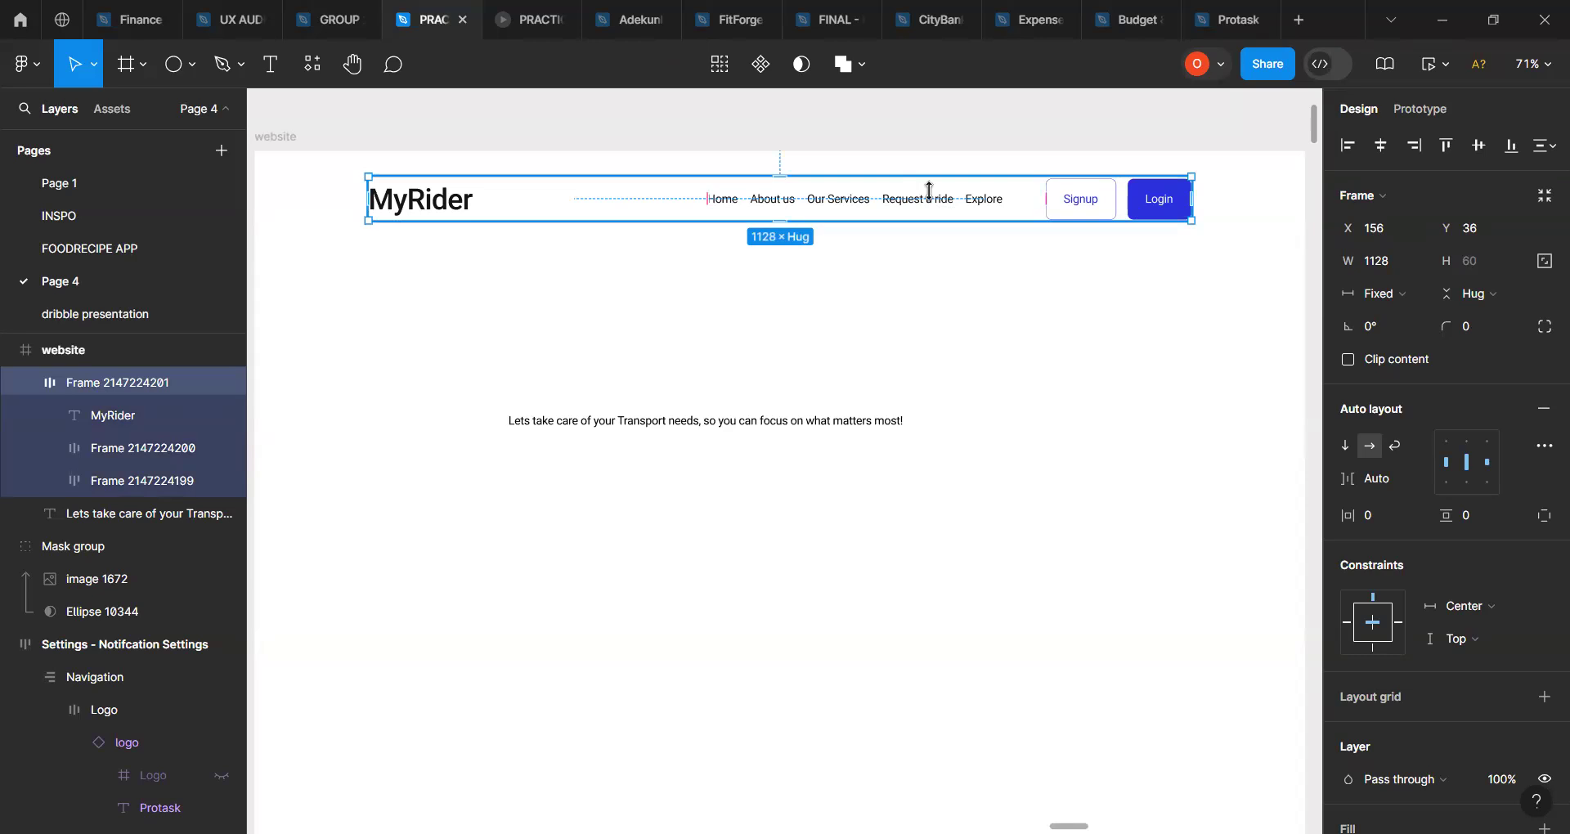
pyautogui.moveTo(930, 190); pyautogui.dragTo(927, 270)
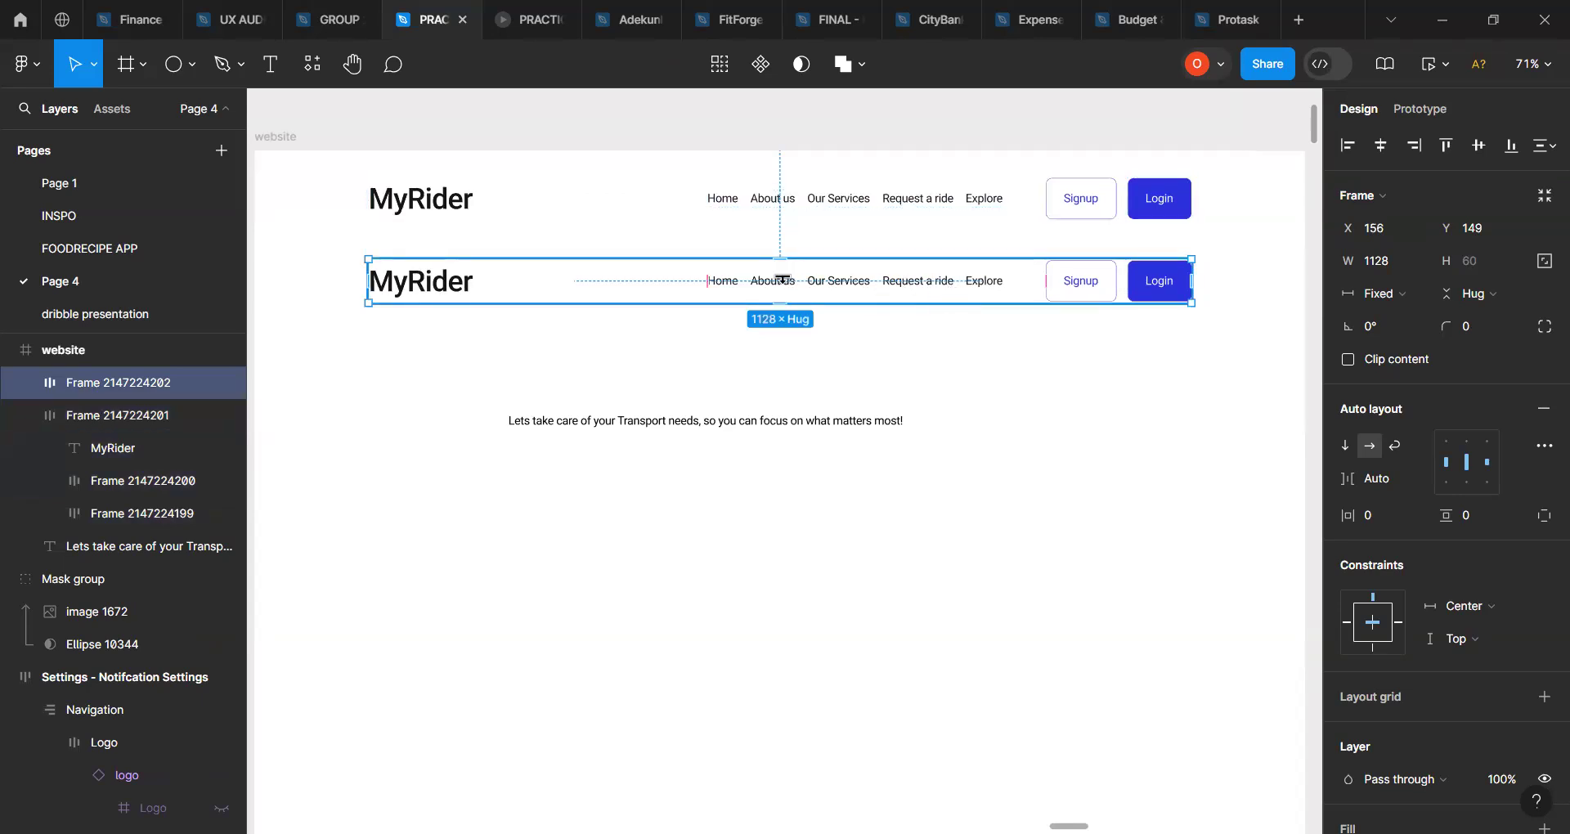
pyautogui.rightClick(631, 293)
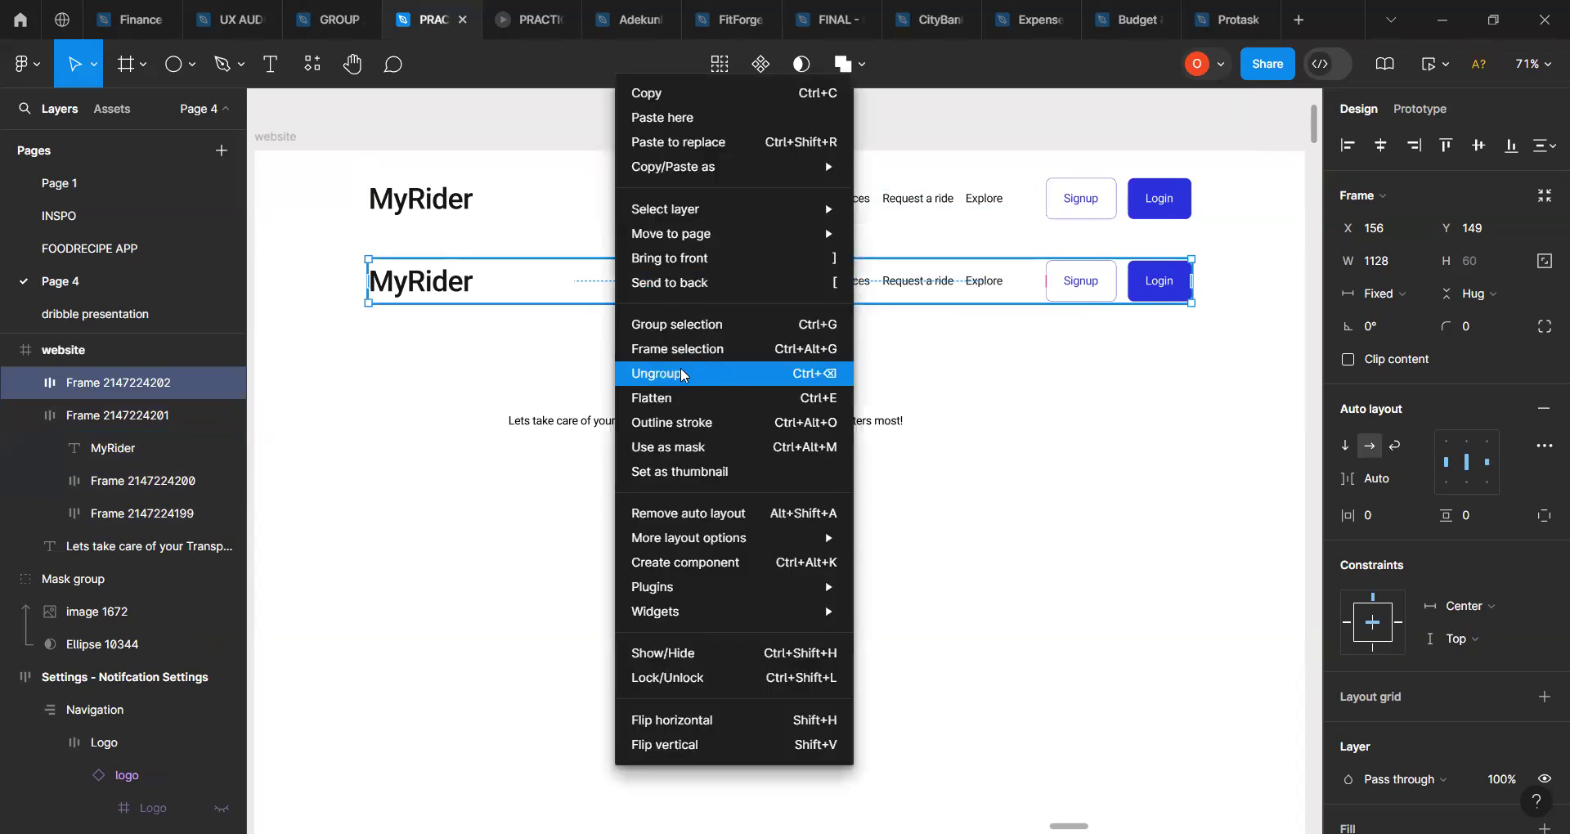
pyautogui.click(684, 374)
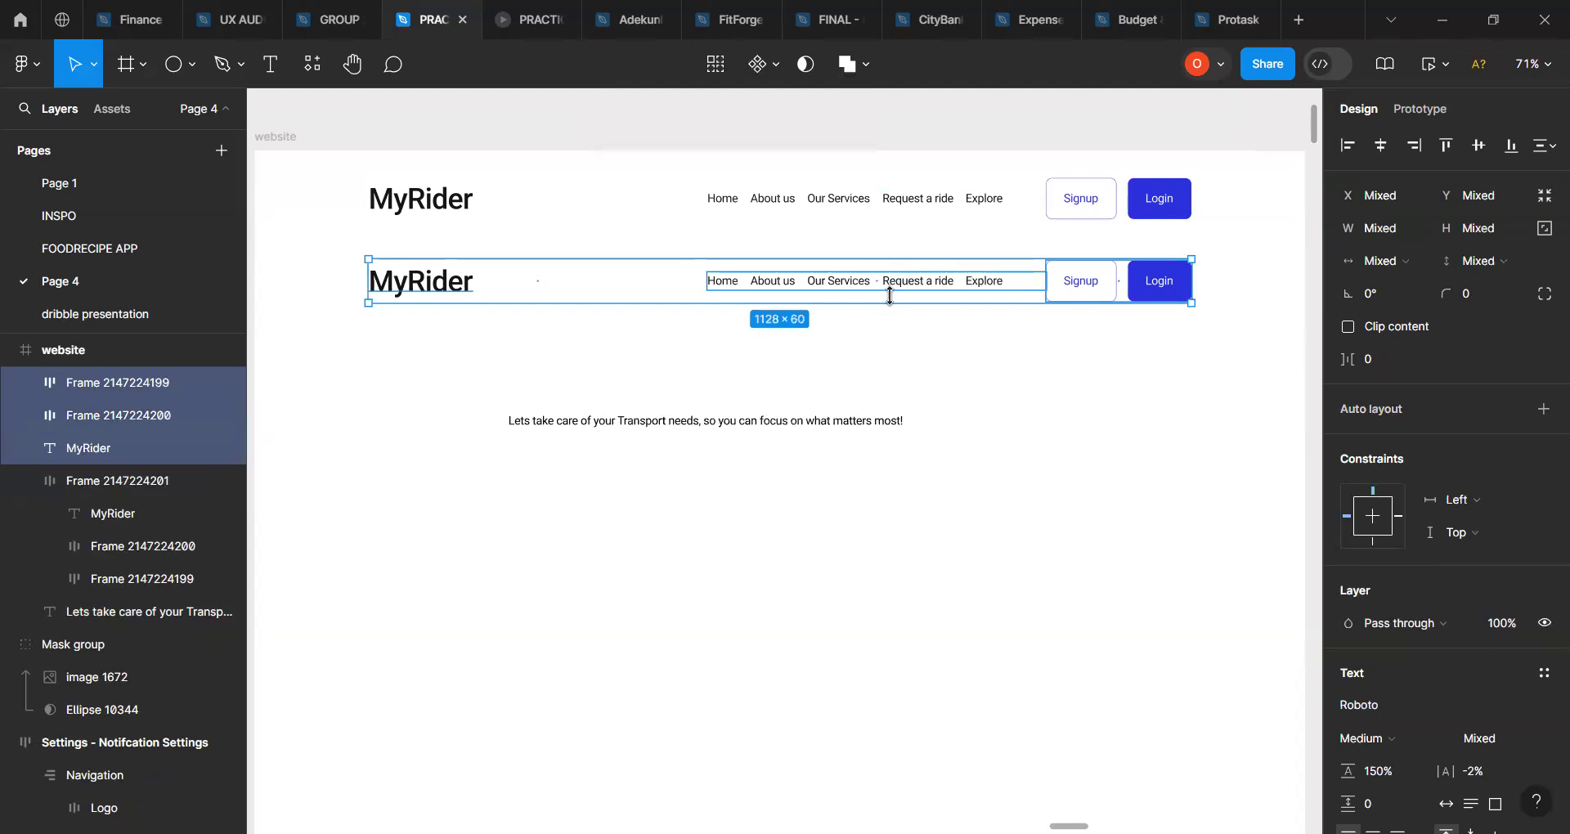
pyautogui.click(944, 373)
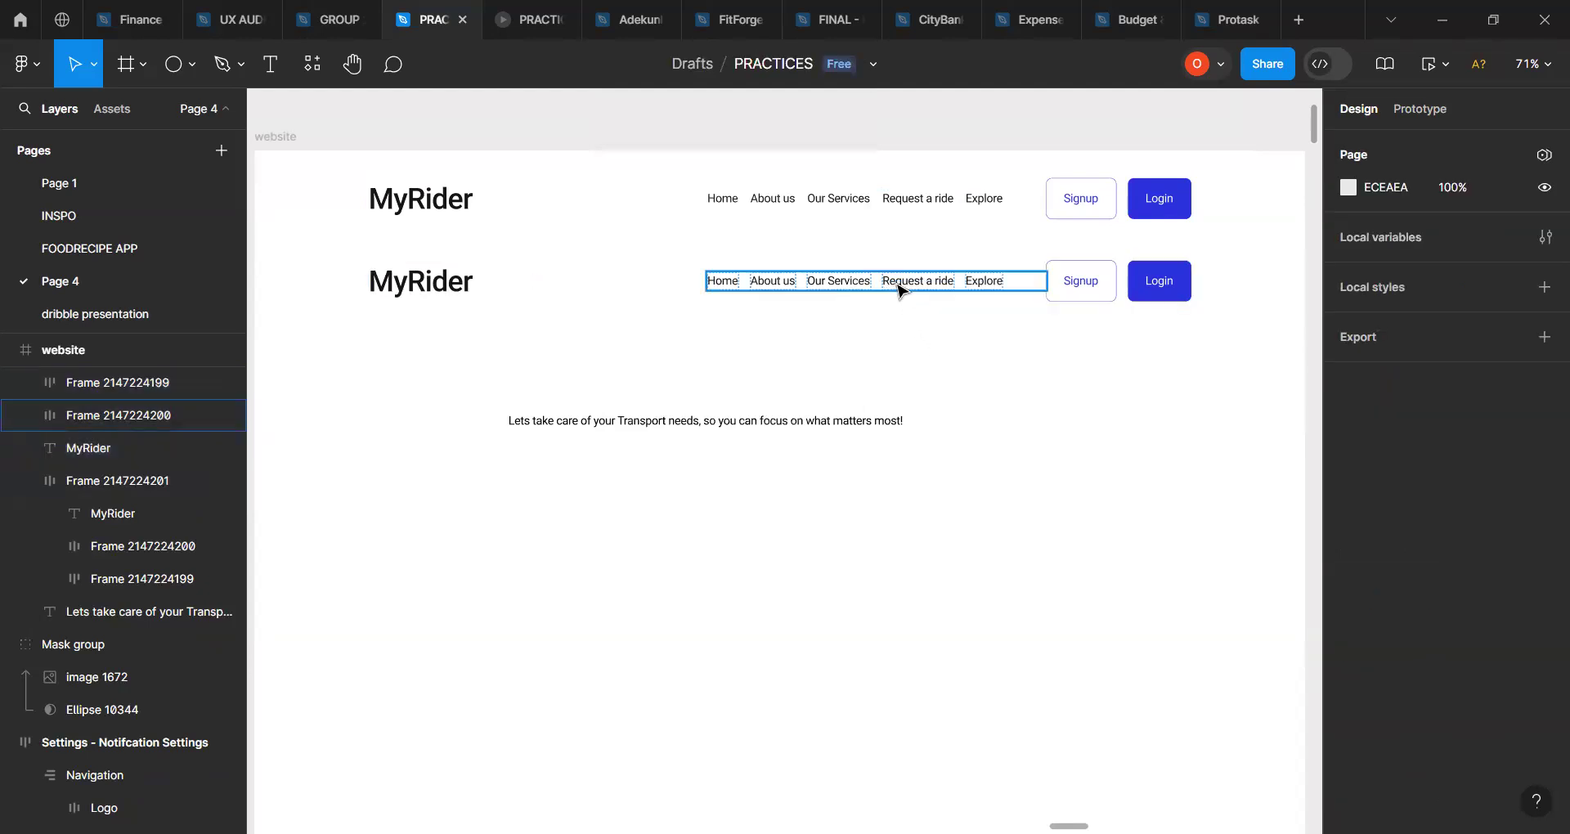
# Step: Shrink the copied navigation links frame to a width of 405 and set the copied MyRider text to auto width
pyautogui.click(900, 286)
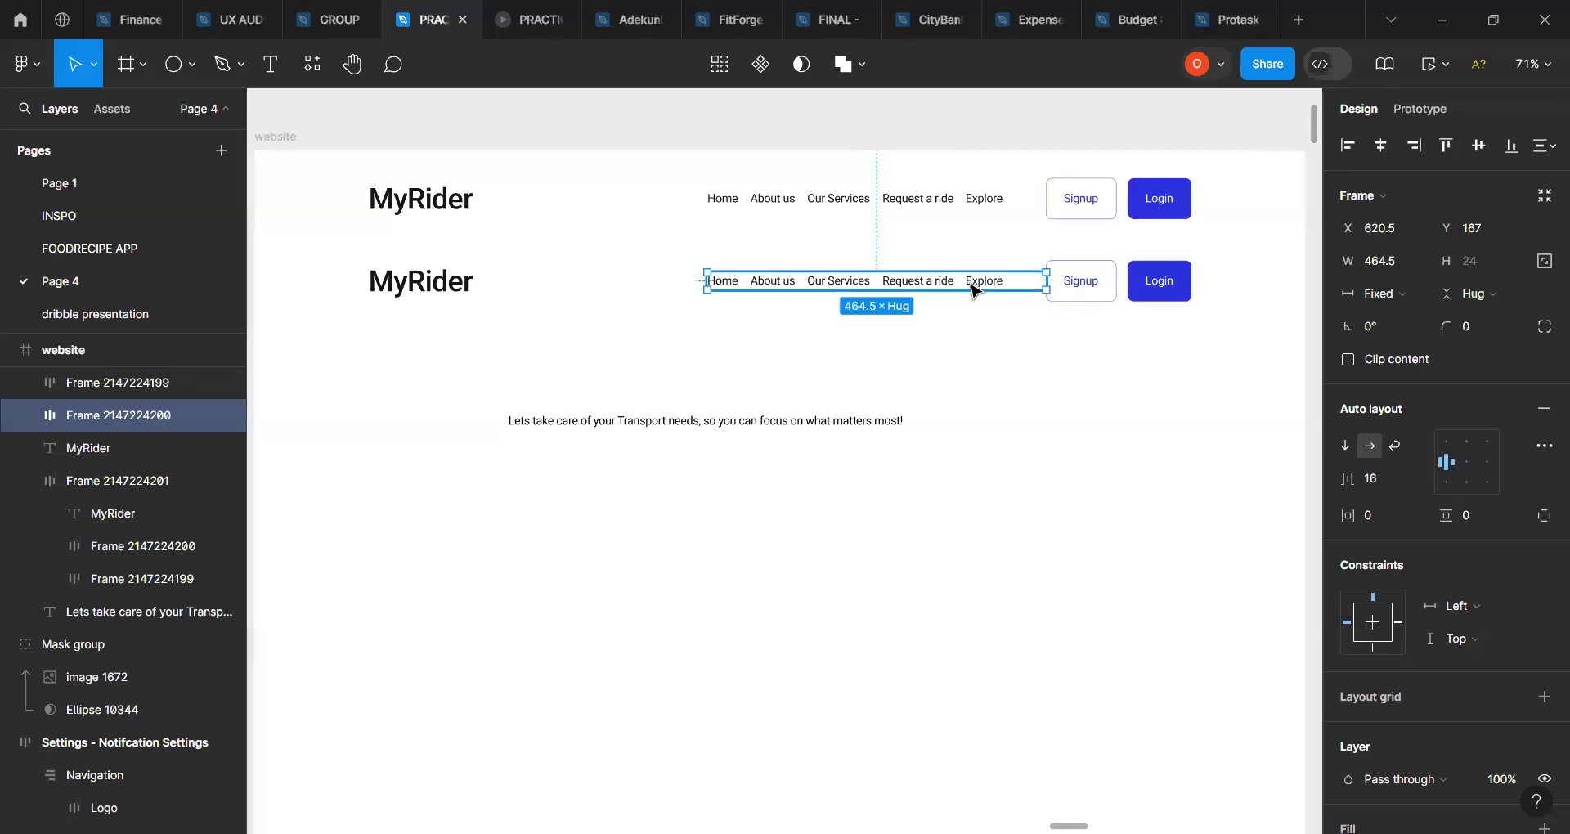
pyautogui.moveTo(905, 289)
pyautogui.mouseDown()
pyautogui.moveTo(885, 296)
pyautogui.moveTo(954, 299)
pyautogui.moveTo(911, 291)
pyautogui.mouseUp()
pyautogui.moveTo(815, 292); pyautogui.dragTo(842, 288)
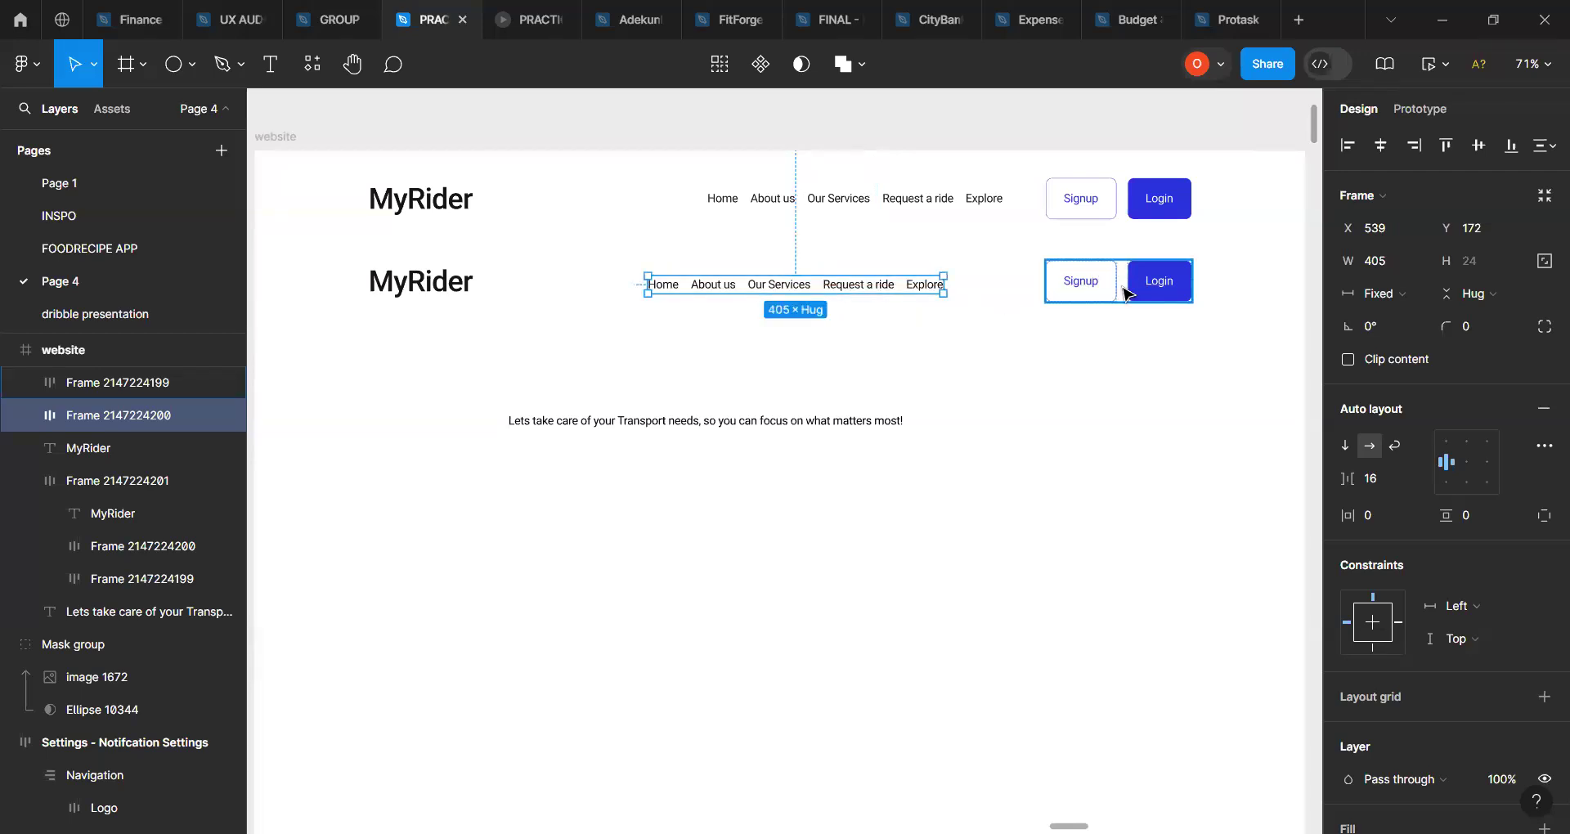
pyautogui.click(449, 298)
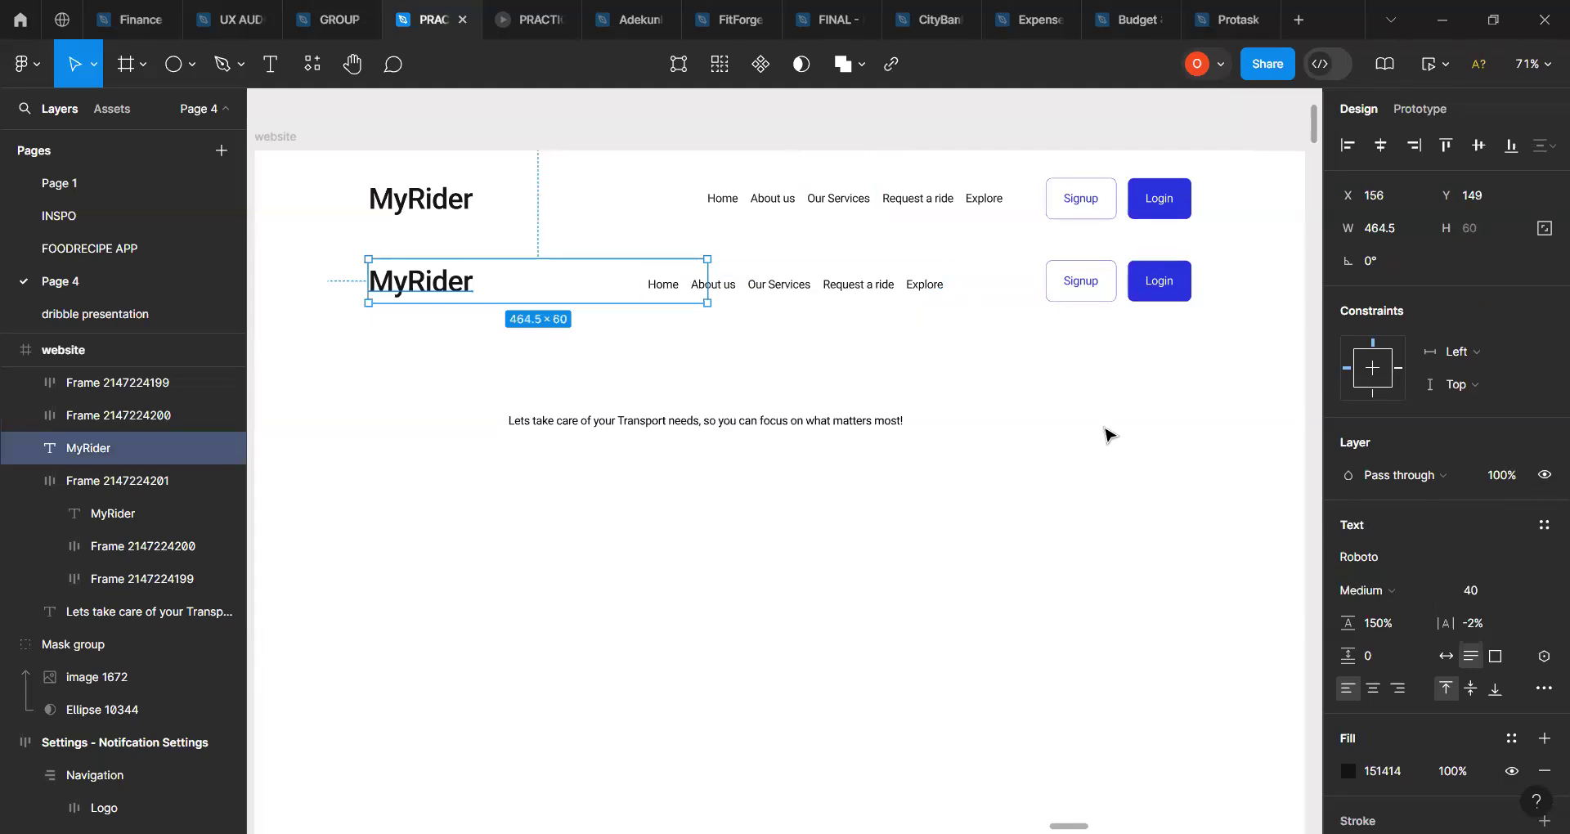
pyautogui.click(1444, 657)
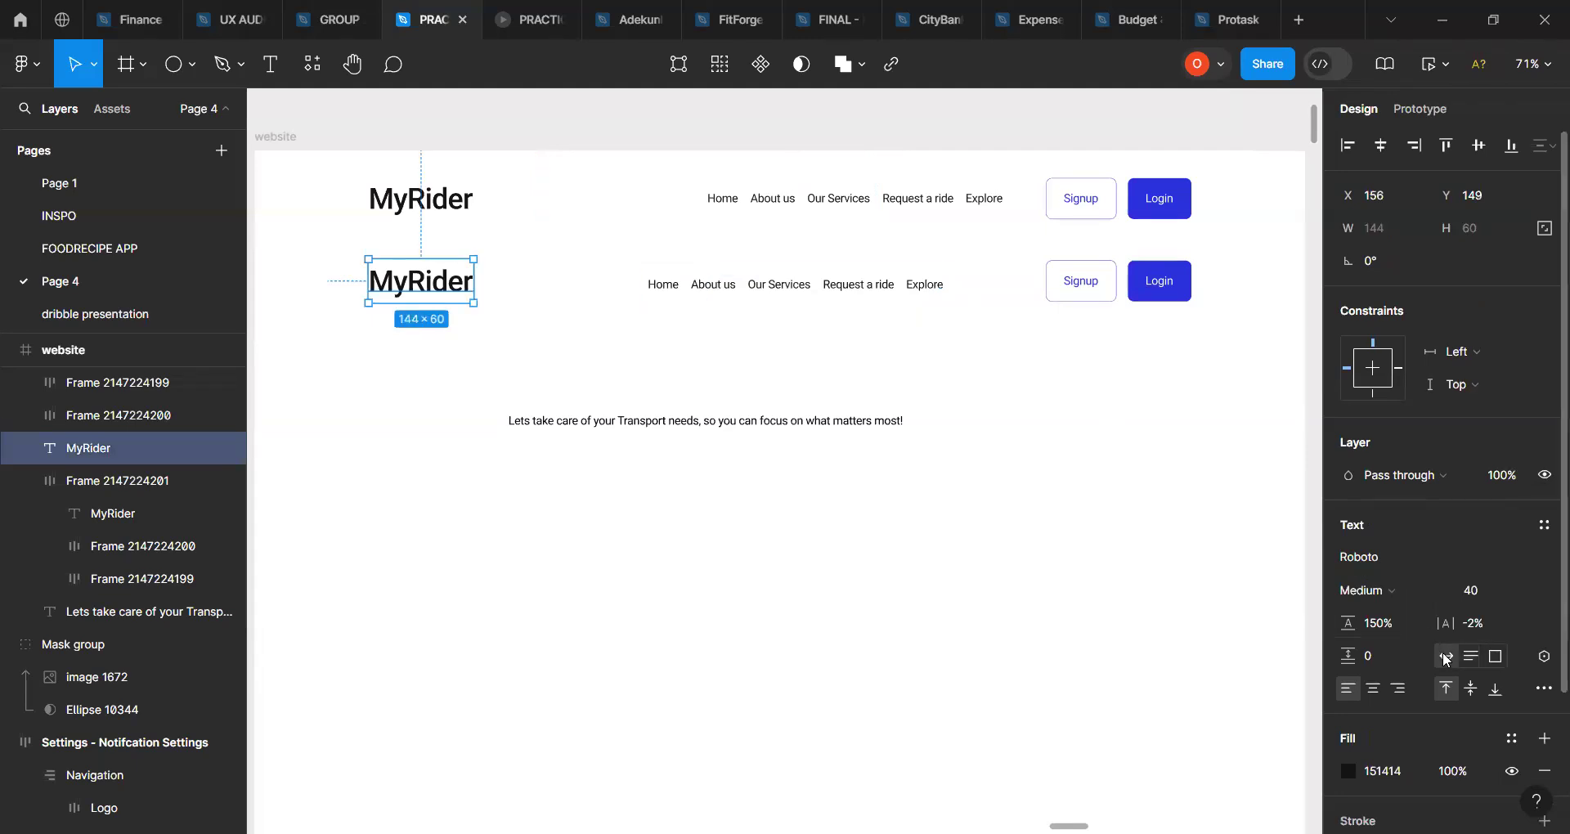
# Step: Center the copied navigation links frame horizontally in the website frame and center-align the items inside it
pyautogui.click(726, 293)
pyautogui.click(1063, 299)
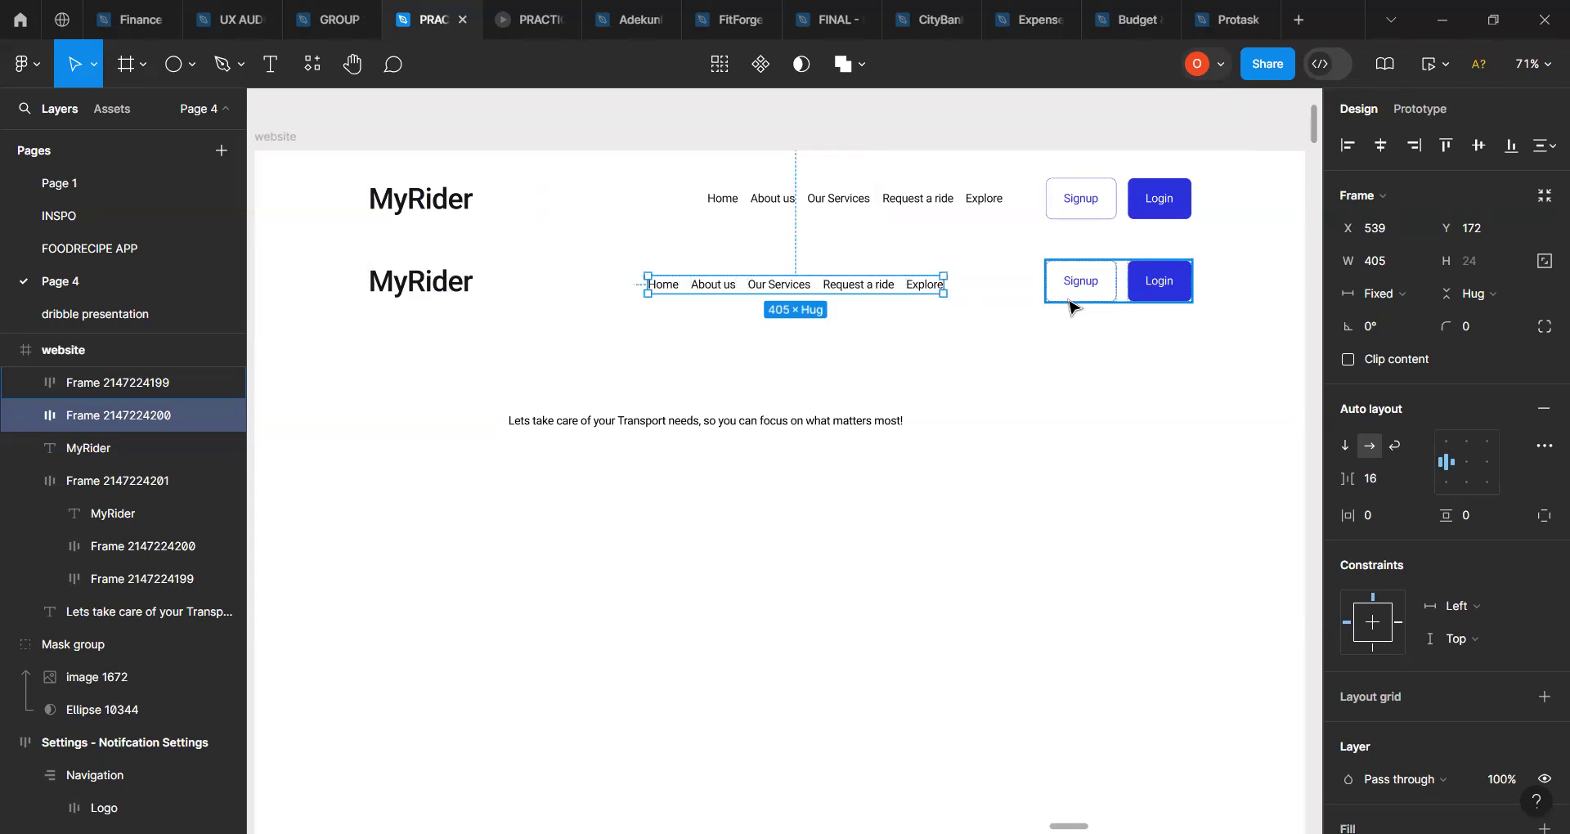
pyautogui.click(821, 280)
pyautogui.click(1380, 147)
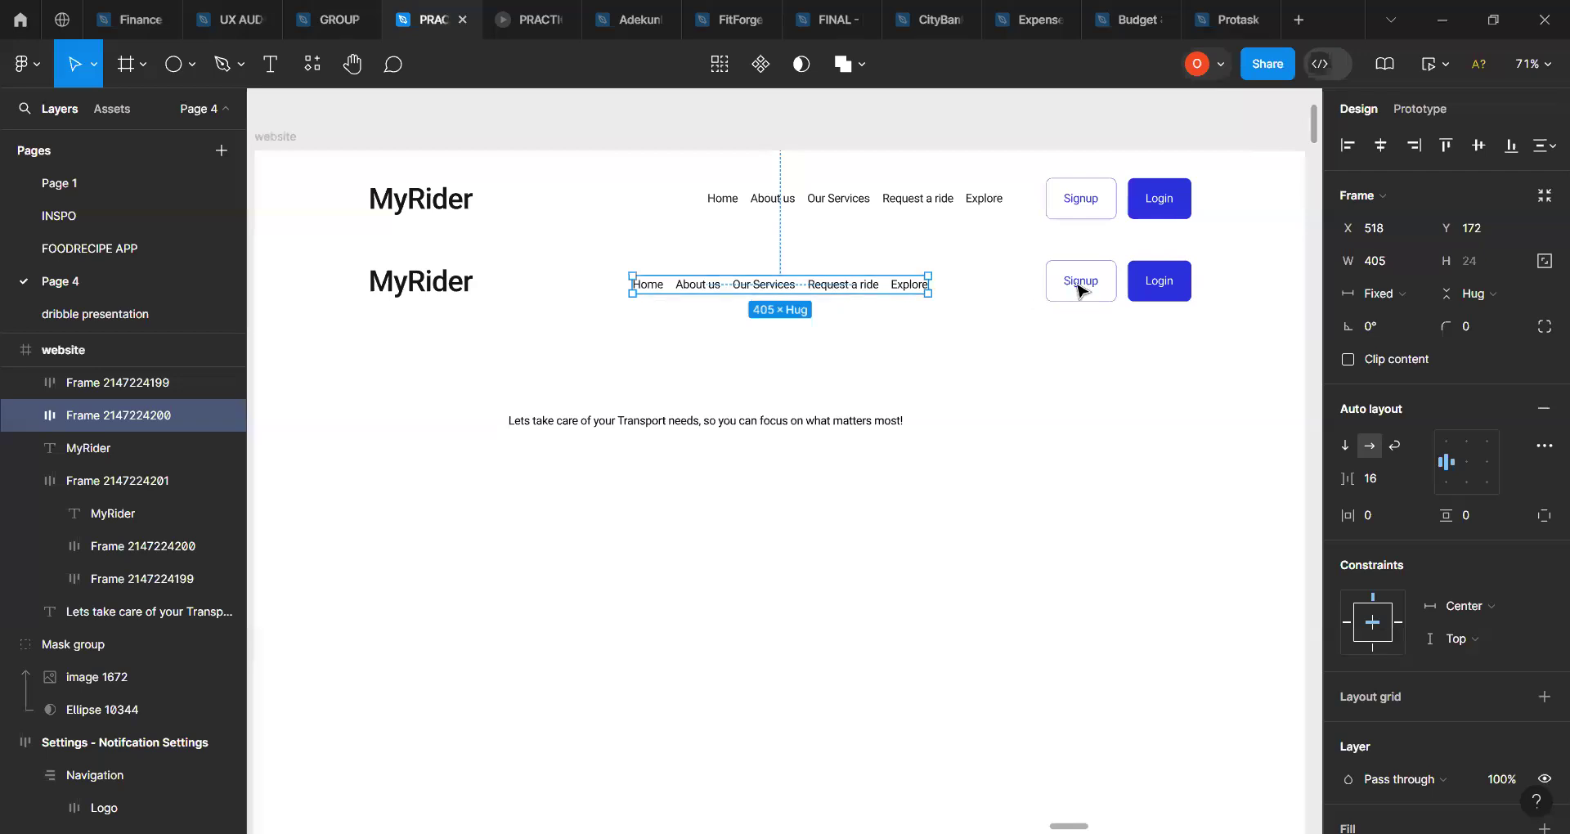
pyautogui.click(1476, 466)
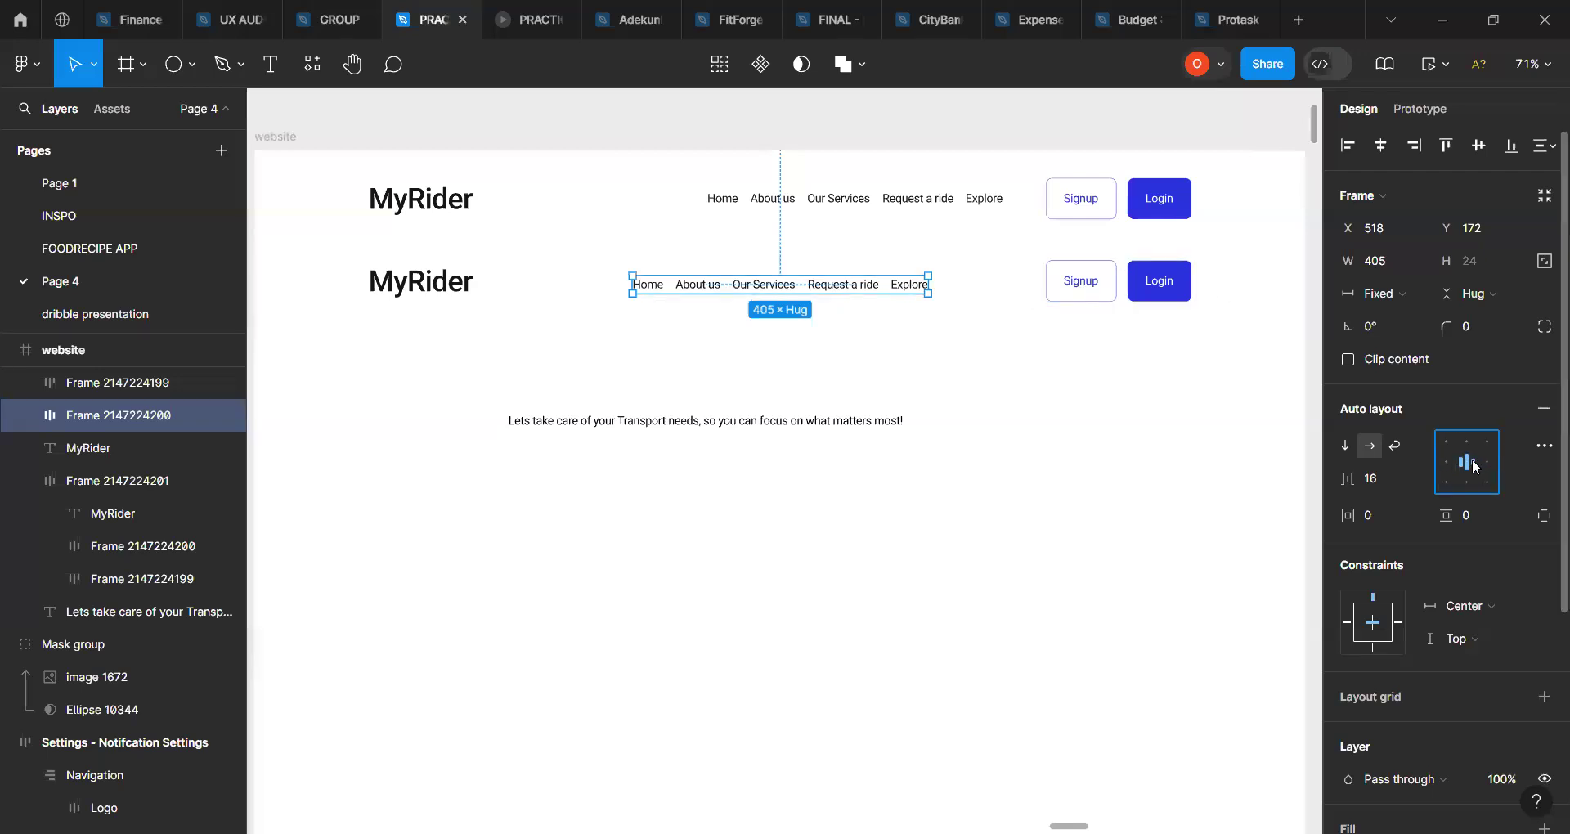
# Step: Wrap the copied MyRider text, navigation links and Signup/Login buttons in one horizontal auto layout frame
pyautogui.click(1112, 288)
pyautogui.keyDown('shift'); pyautogui.click(893, 286); pyautogui.keyUp('shift')
pyautogui.keyDown('shift'); pyautogui.click(463, 288); pyautogui.keyUp('shift')
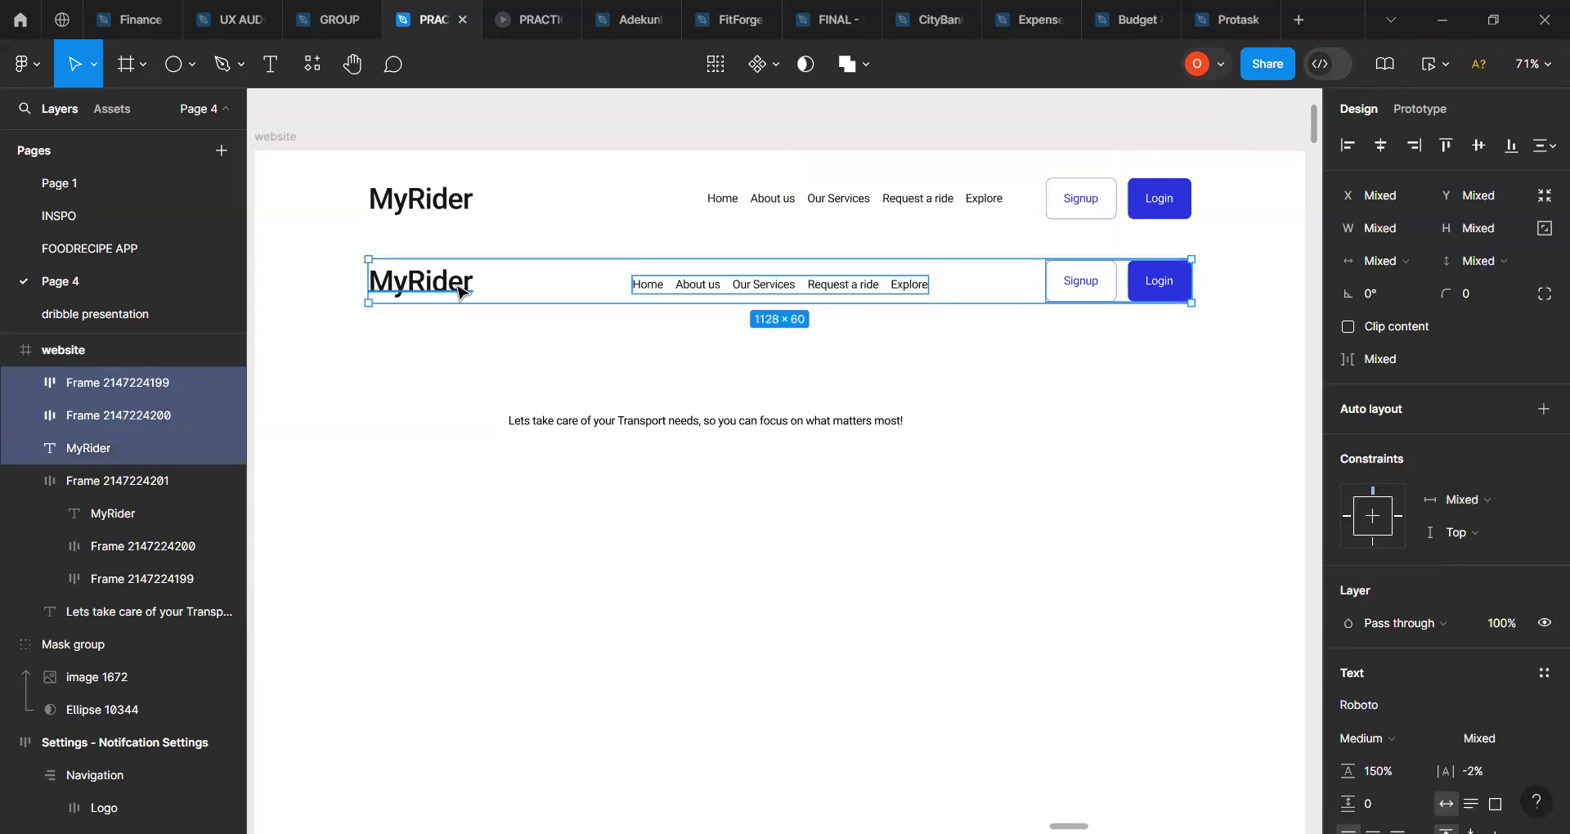
pyautogui.hotkey('shift', 'a')
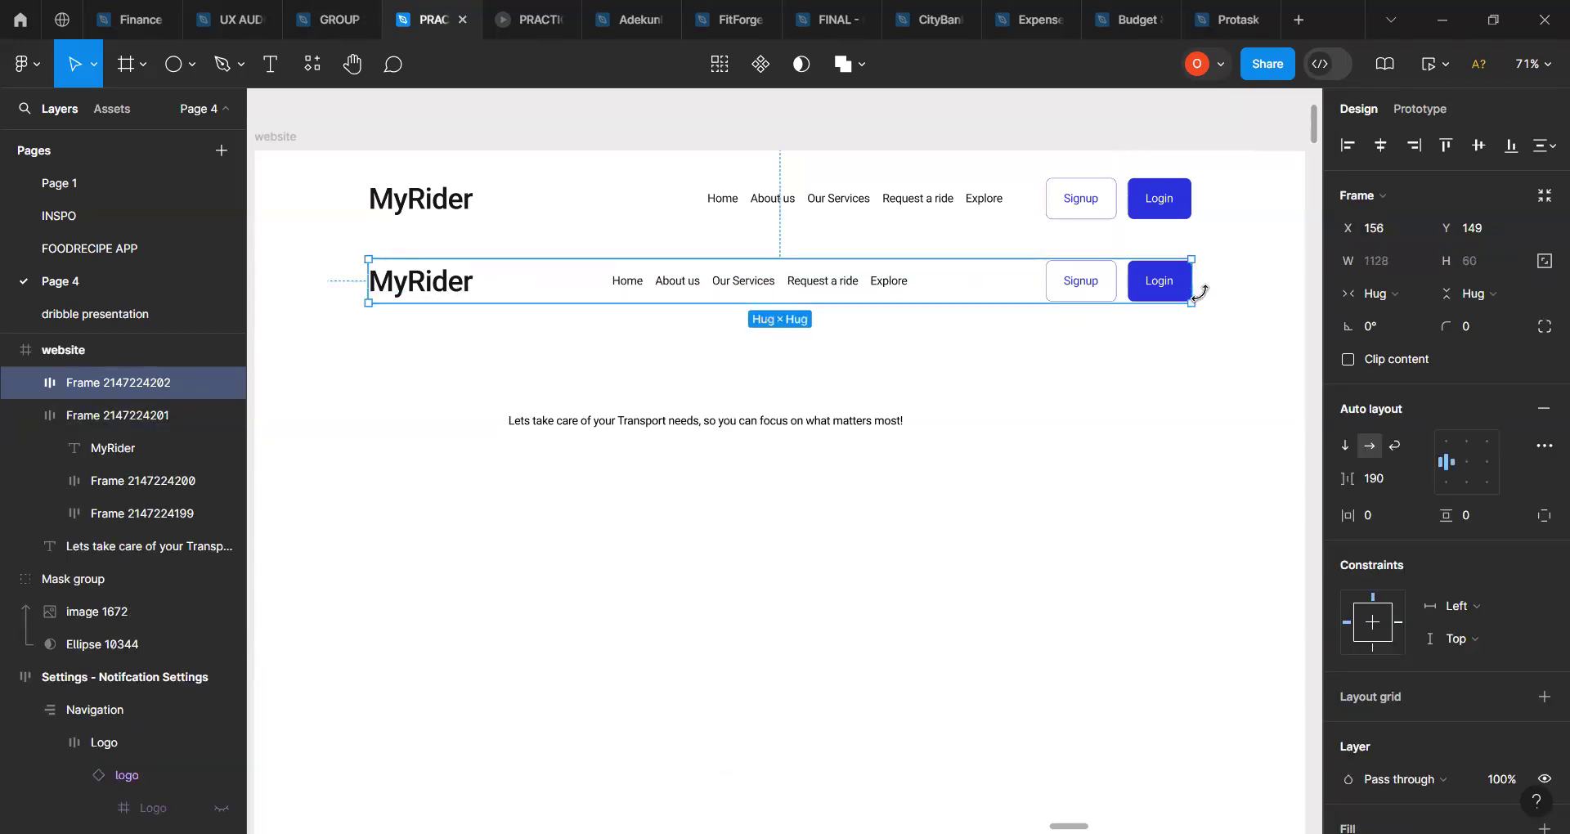
# Step: Give the copied header frame automatic spacing between its items and resize it to a fixed width of 1115
pyautogui.moveTo(1192, 281)
pyautogui.mouseDown()
pyautogui.moveTo(1161, 281)
pyautogui.moveTo(1205, 281)
pyautogui.moveTo(1195, 291)
pyautogui.mouseUp()
pyautogui.click(1416, 480)
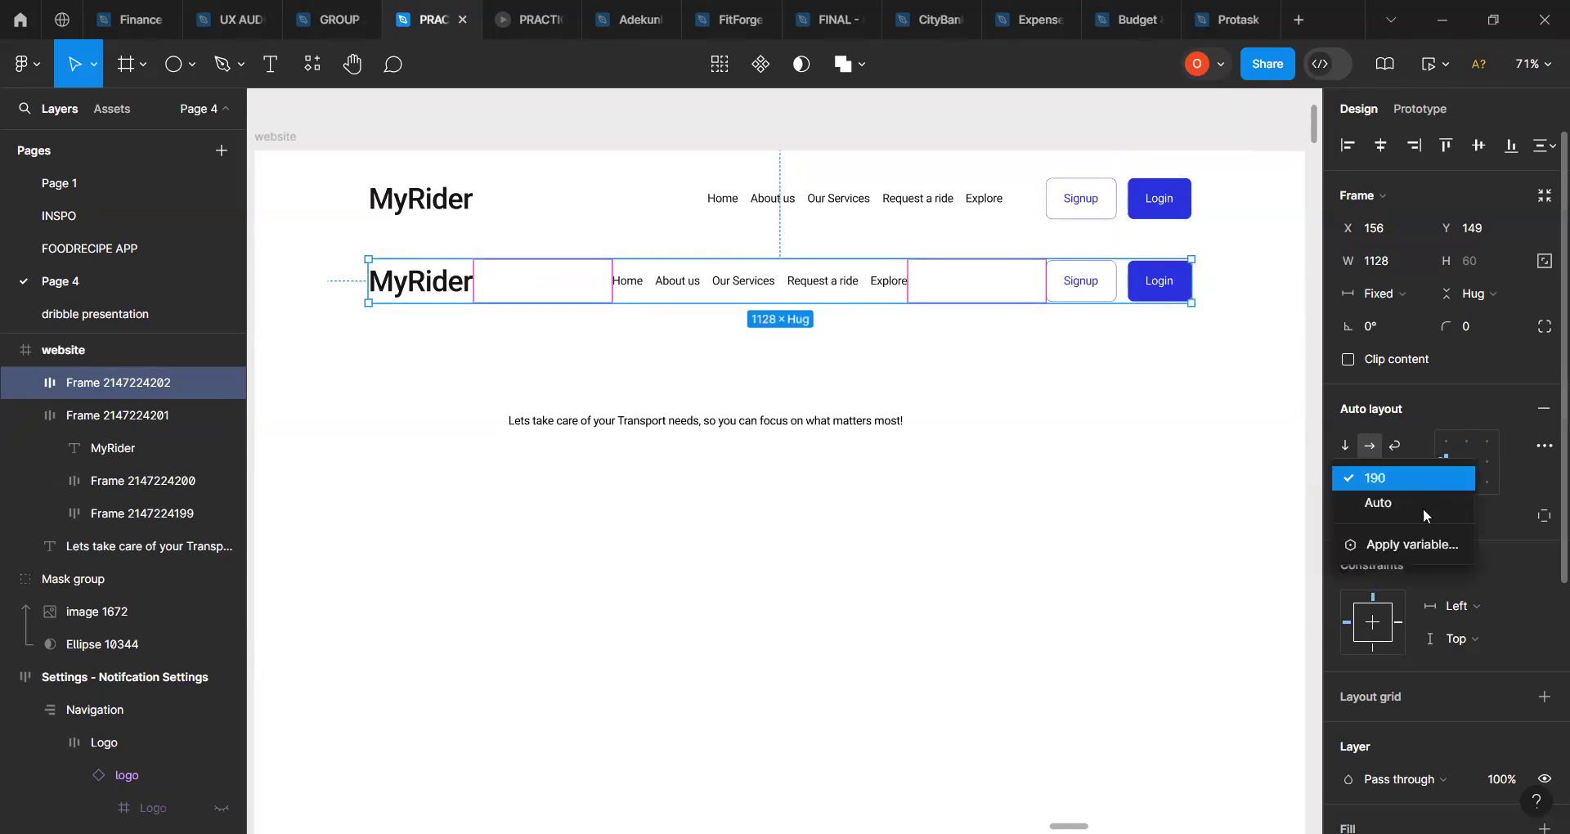
pyautogui.click(1423, 509)
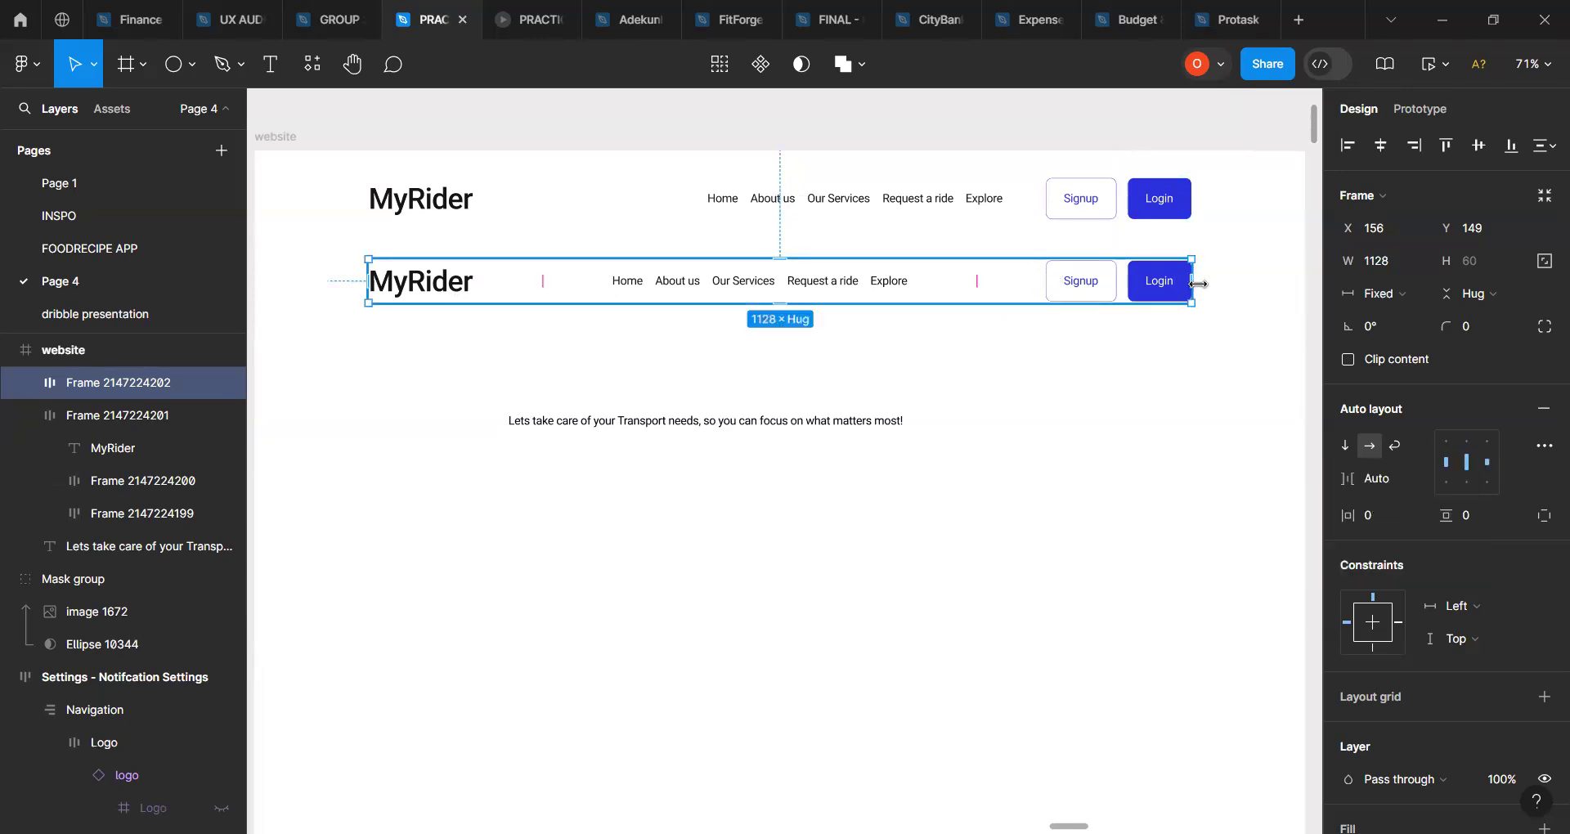
pyautogui.moveTo(1239, 285); pyautogui.dragTo(1199, 284)
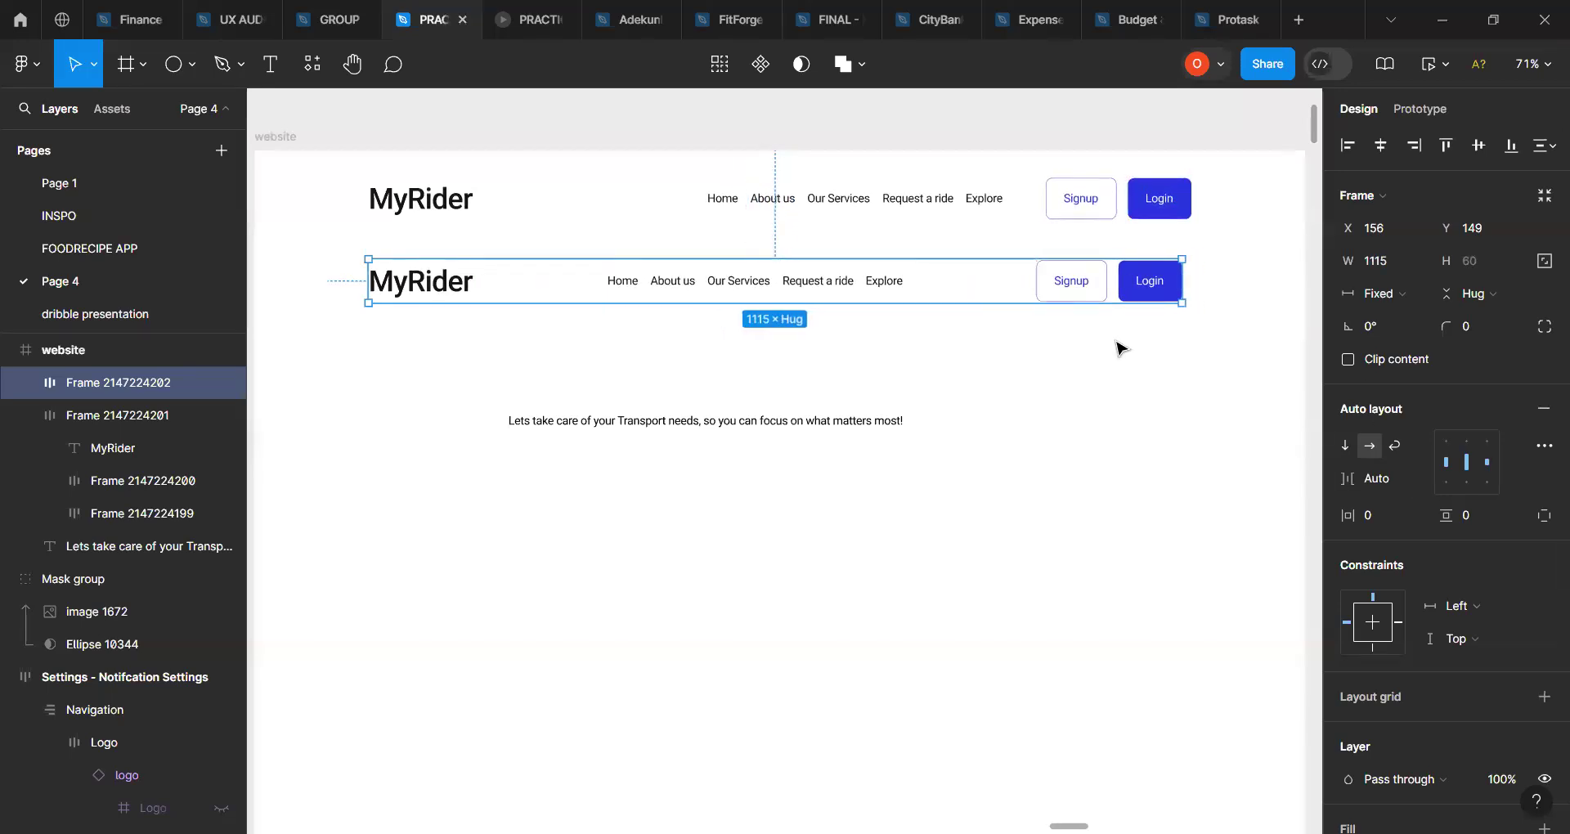
# Step: Make the copied navigation links frame fill the available width, and widen the copied header frame to 1128
pyautogui.doubleClick(805, 283)
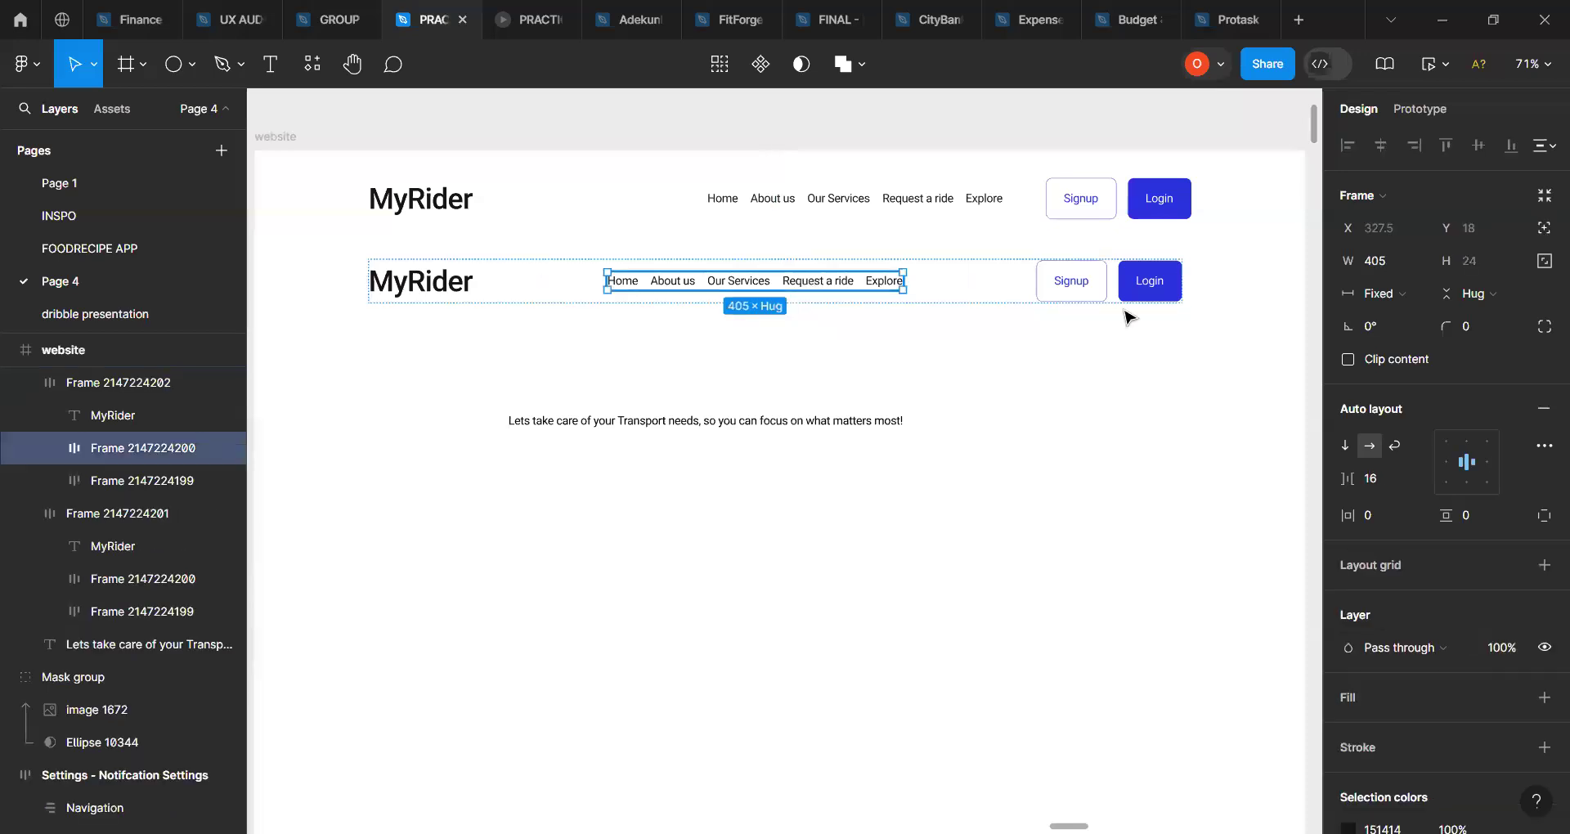
pyautogui.click(1406, 292)
pyautogui.click(1400, 332)
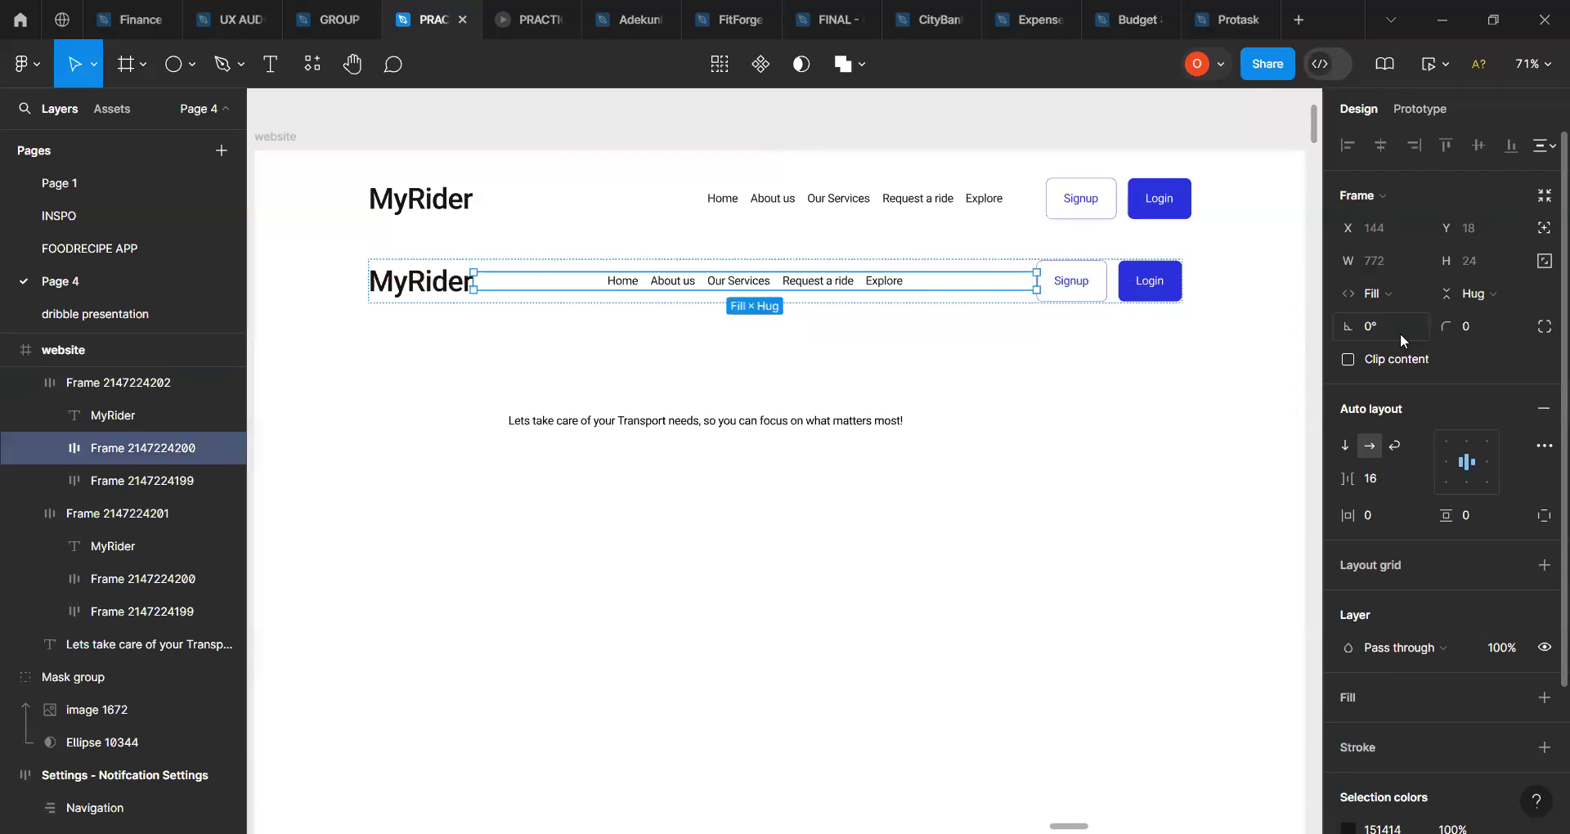
pyautogui.click(950, 369)
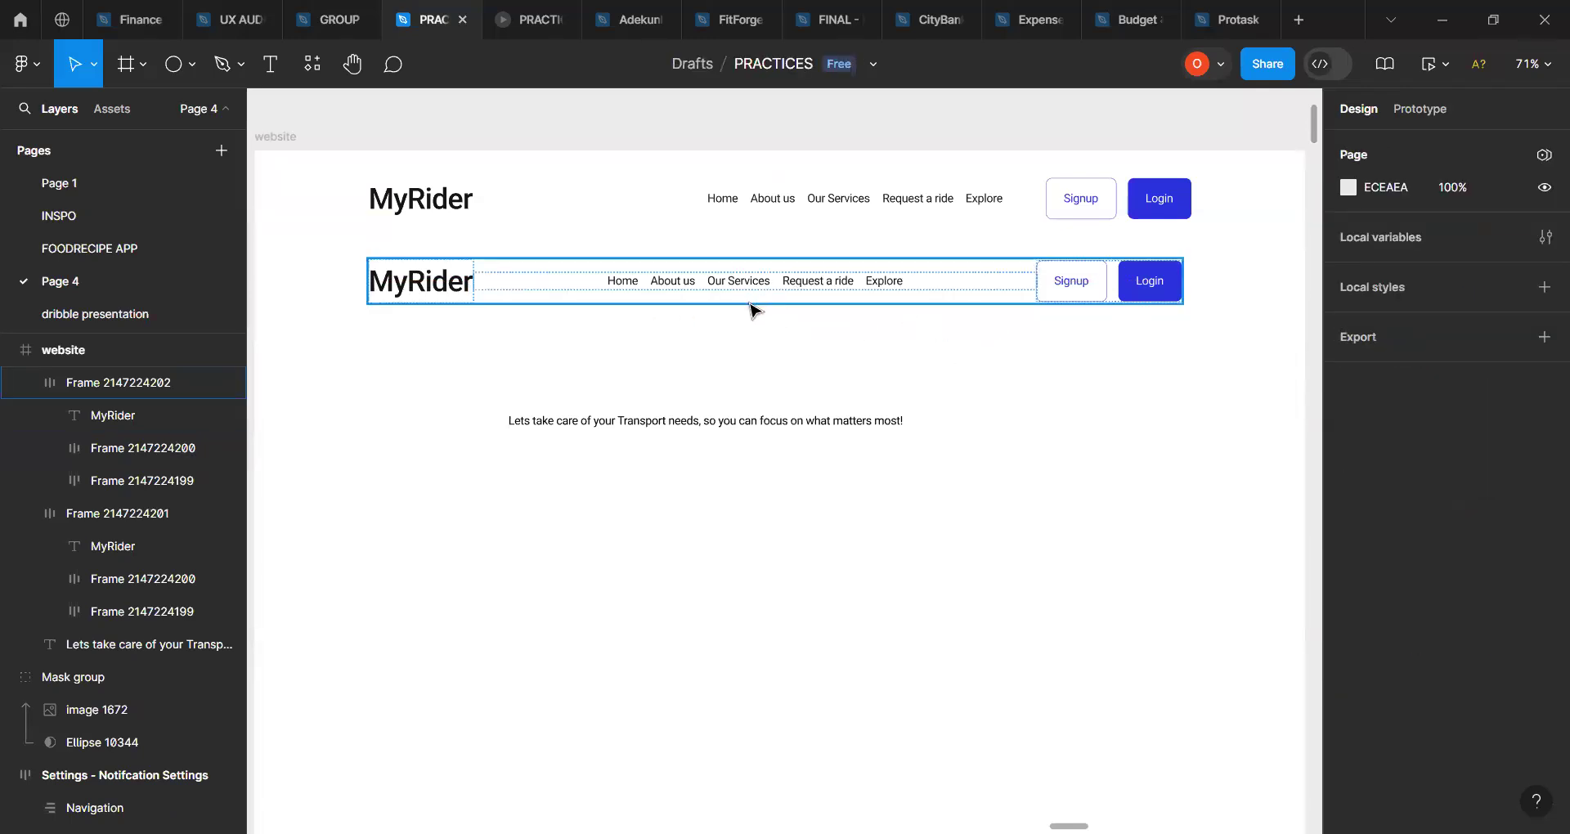
pyautogui.click(824, 294)
pyautogui.moveTo(1184, 284)
pyautogui.mouseDown()
pyautogui.moveTo(1233, 287)
pyautogui.moveTo(1135, 296)
pyautogui.moveTo(1214, 291)
pyautogui.moveTo(1191, 293)
pyautogui.mouseUp()
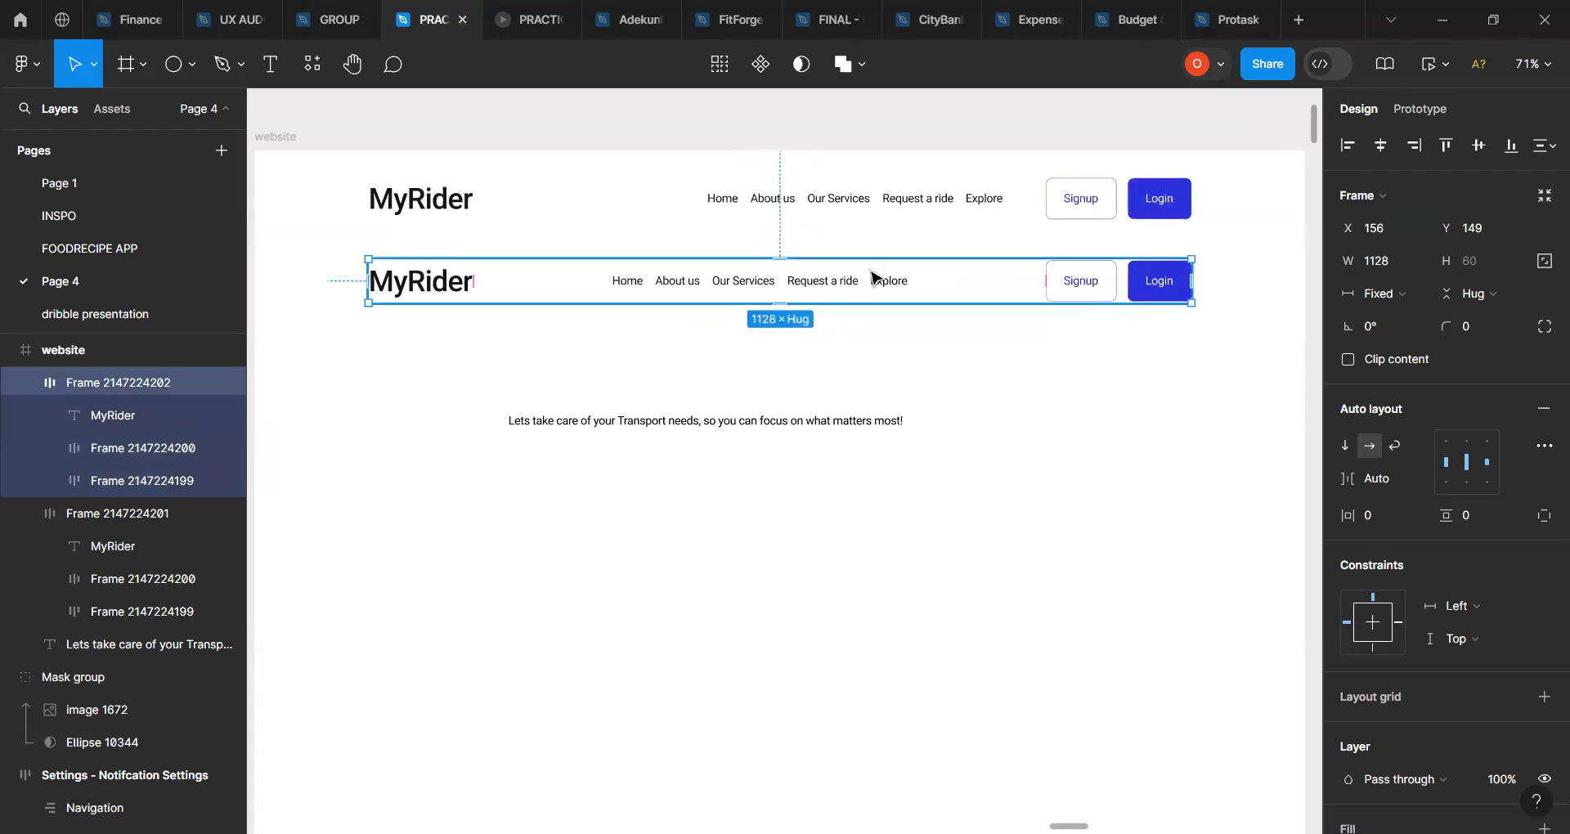
pyautogui.click(792, 203)
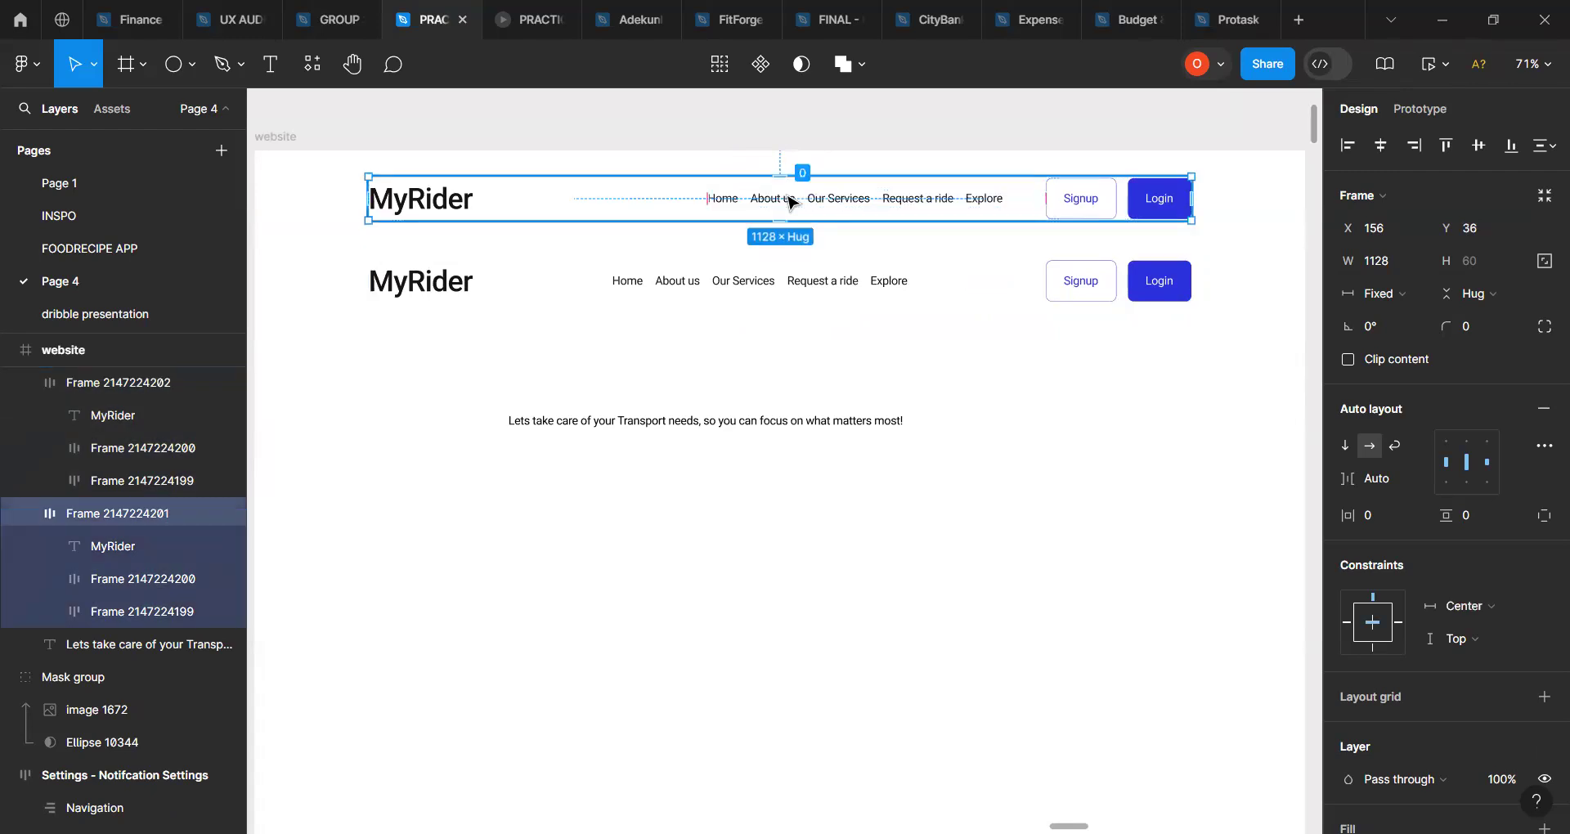
pyautogui.click(916, 373)
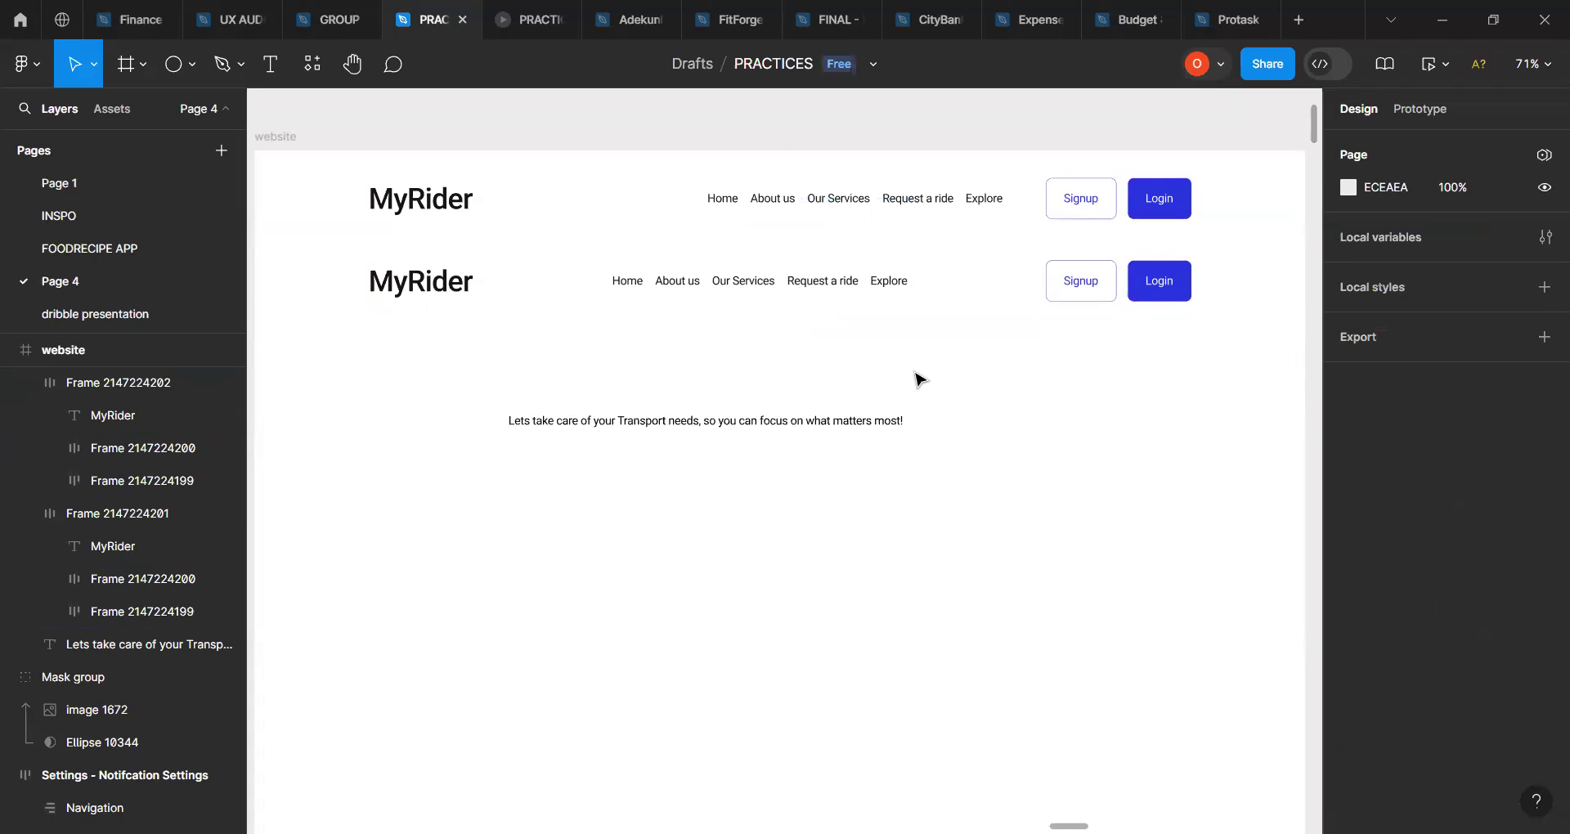
pyautogui.doubleClick(877, 211)
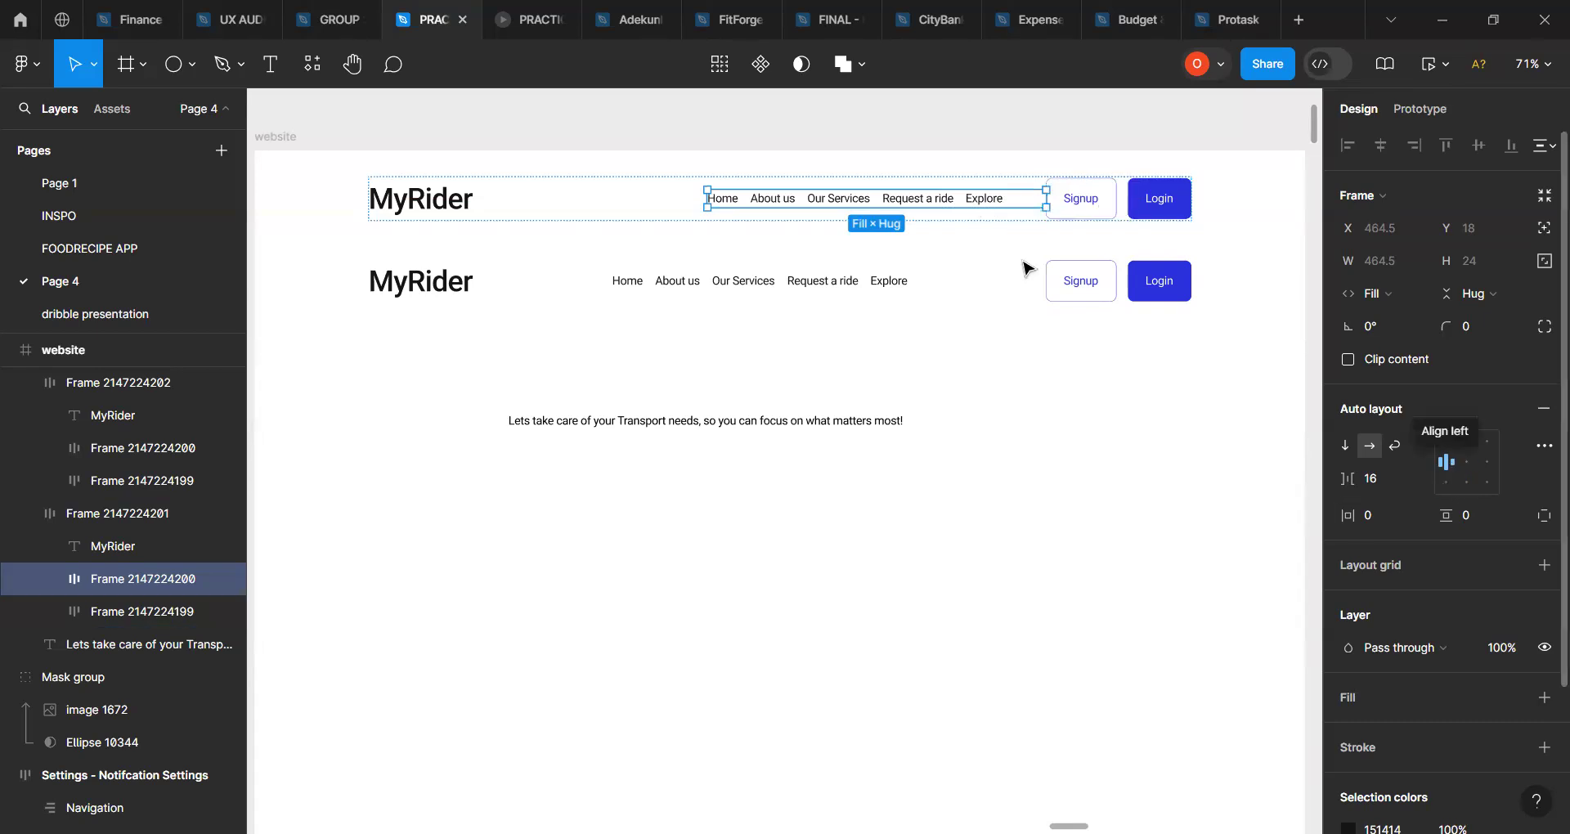
pyautogui.click(964, 222)
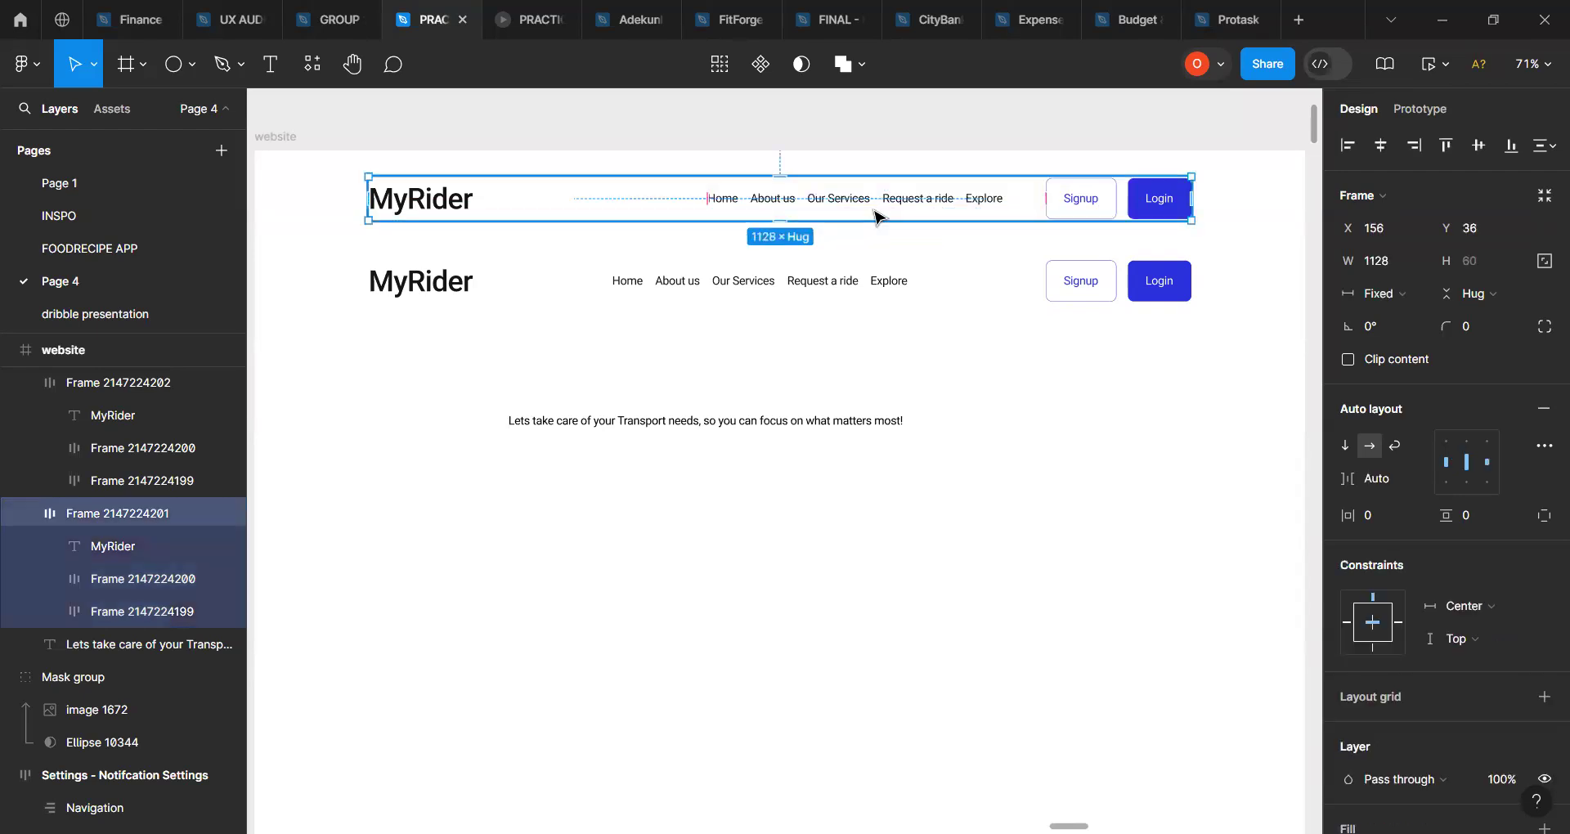
pyautogui.click(810, 293)
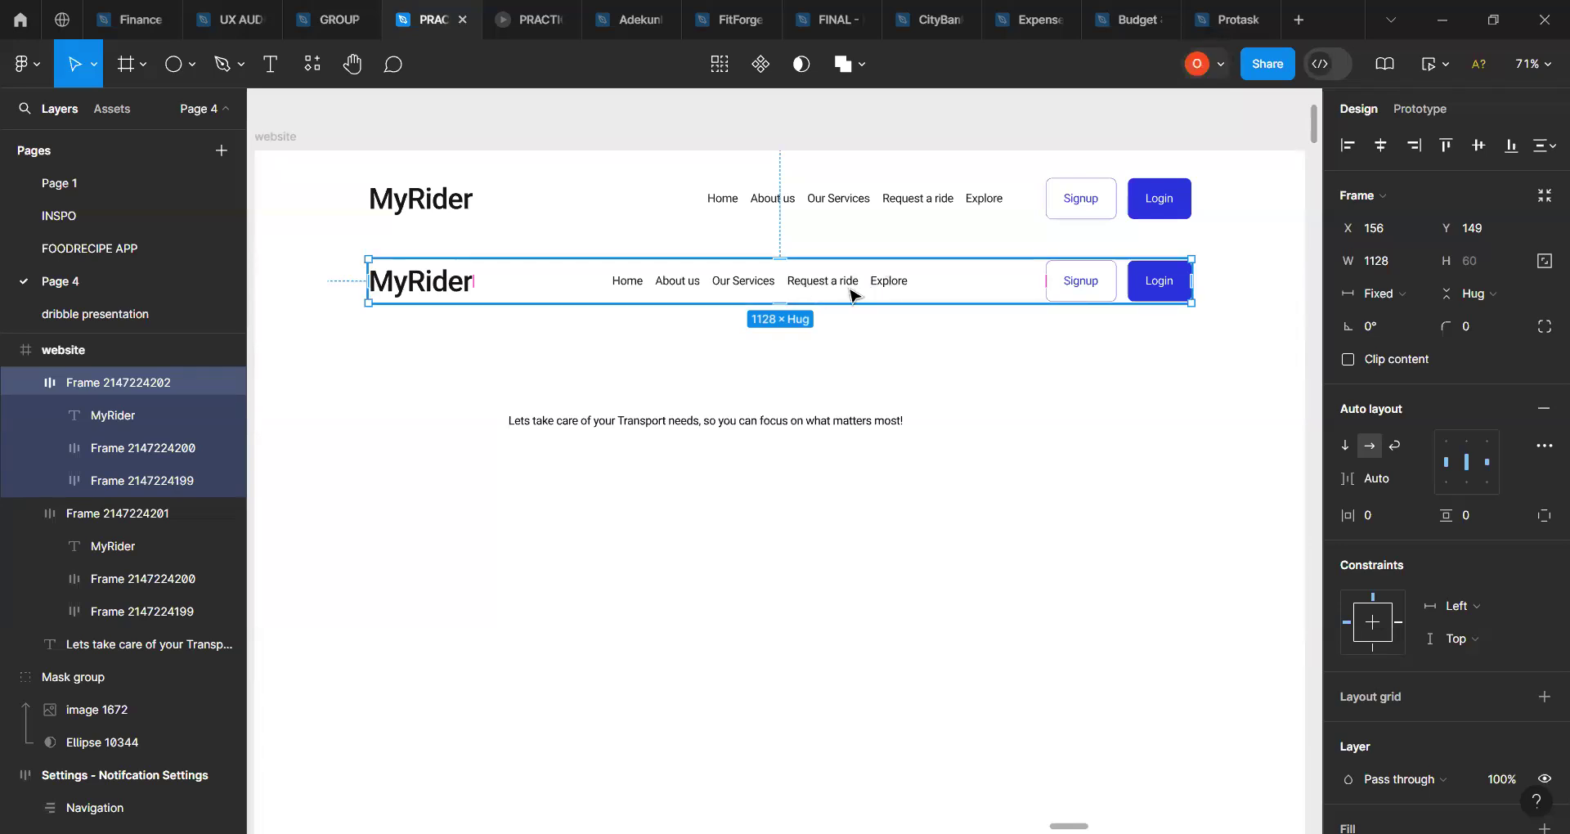
# Step: Move the original header out above the website frame and shift the copied header up to about X 143, Y 57
pyautogui.click(879, 199)
pyautogui.moveTo(880, 200); pyautogui.dragTo(870, 75)
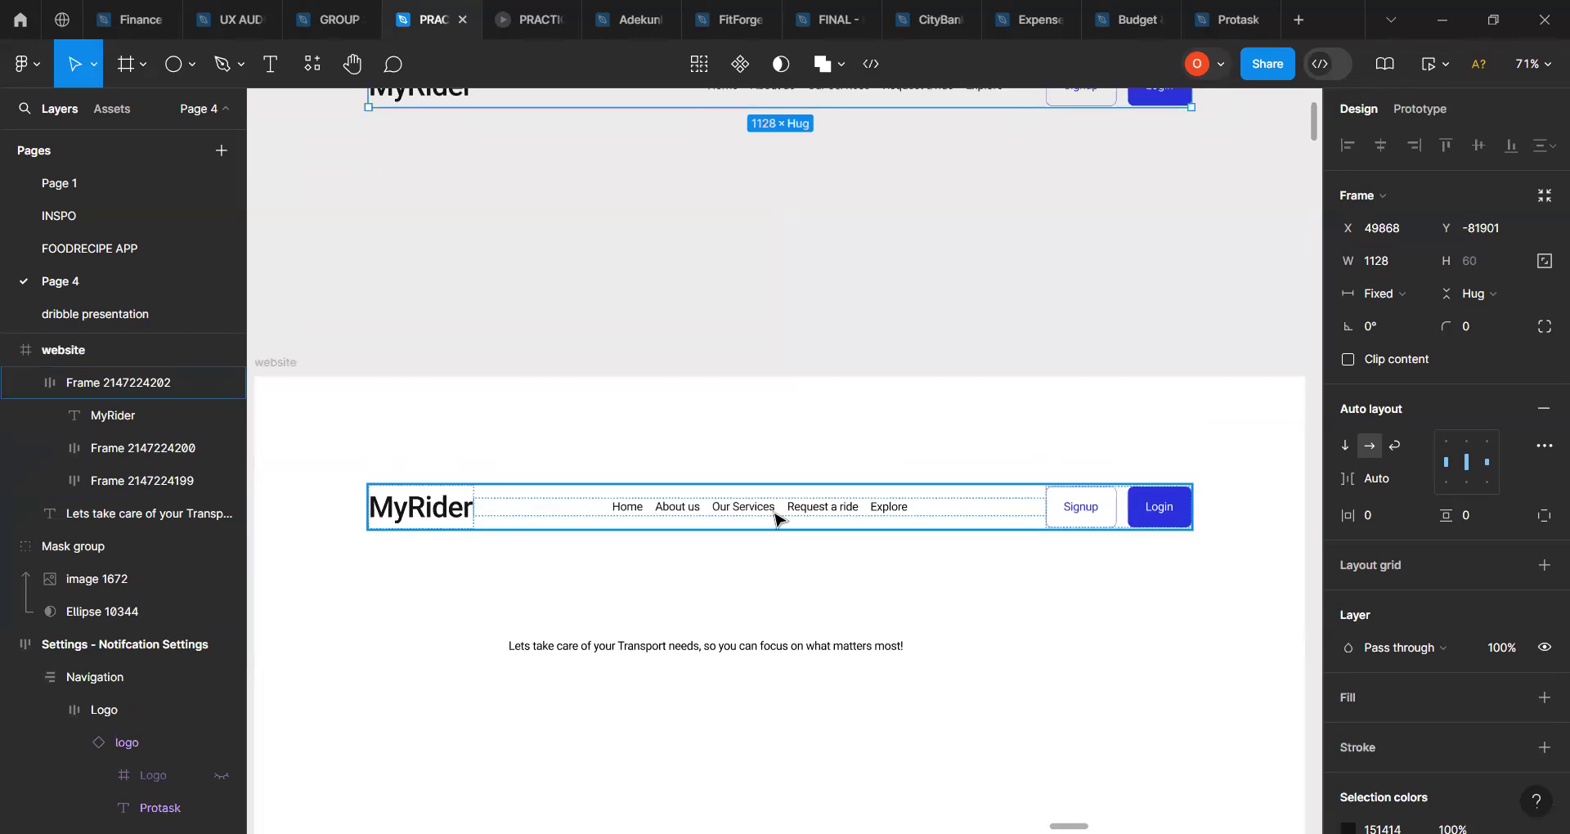
pyautogui.click(777, 519)
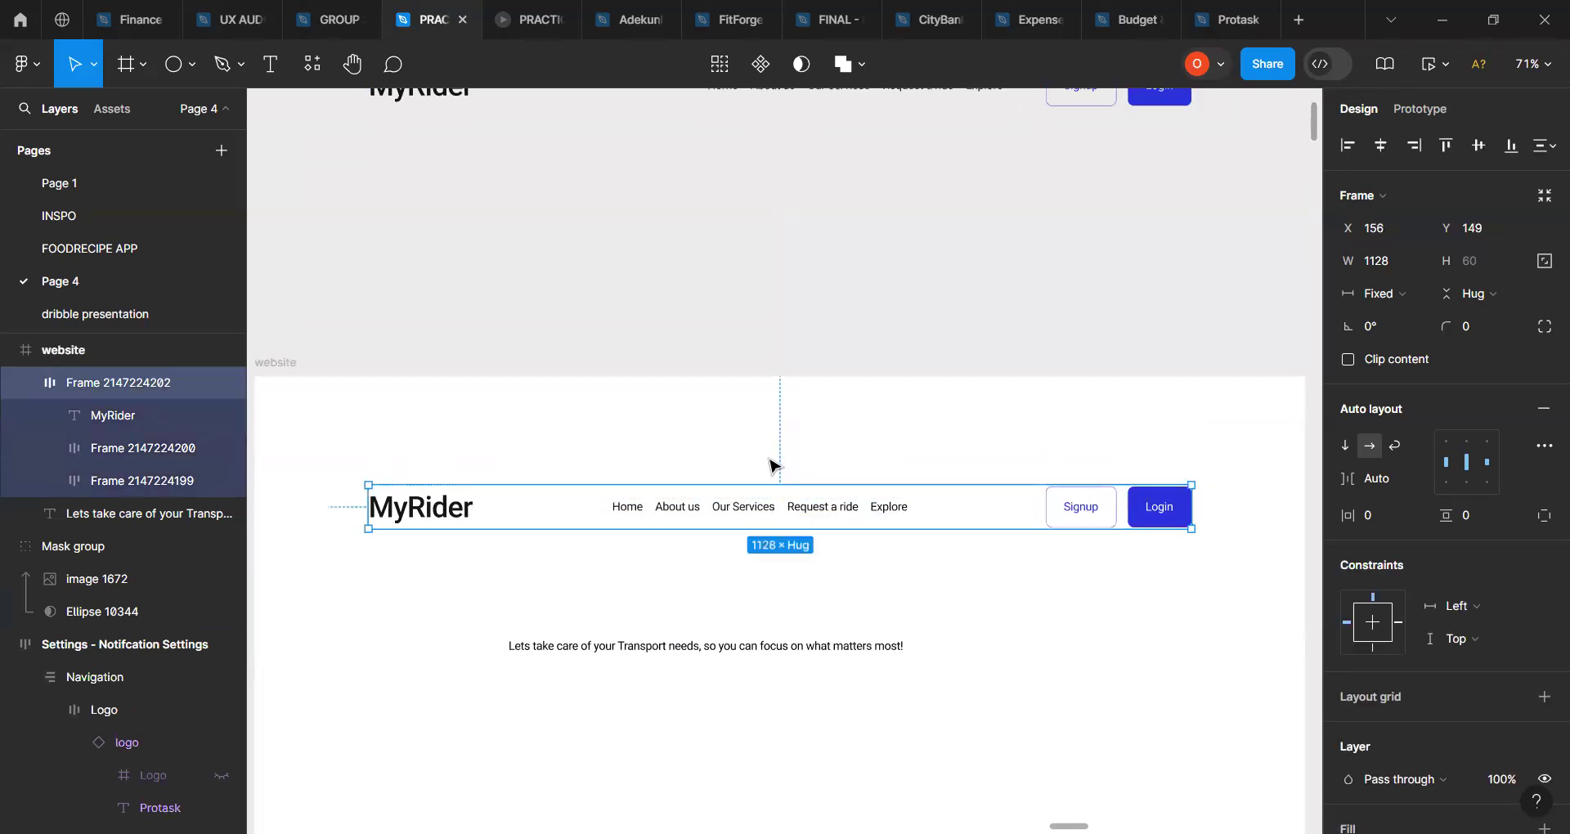
pyautogui.moveTo(719, 514); pyautogui.dragTo(710, 447)
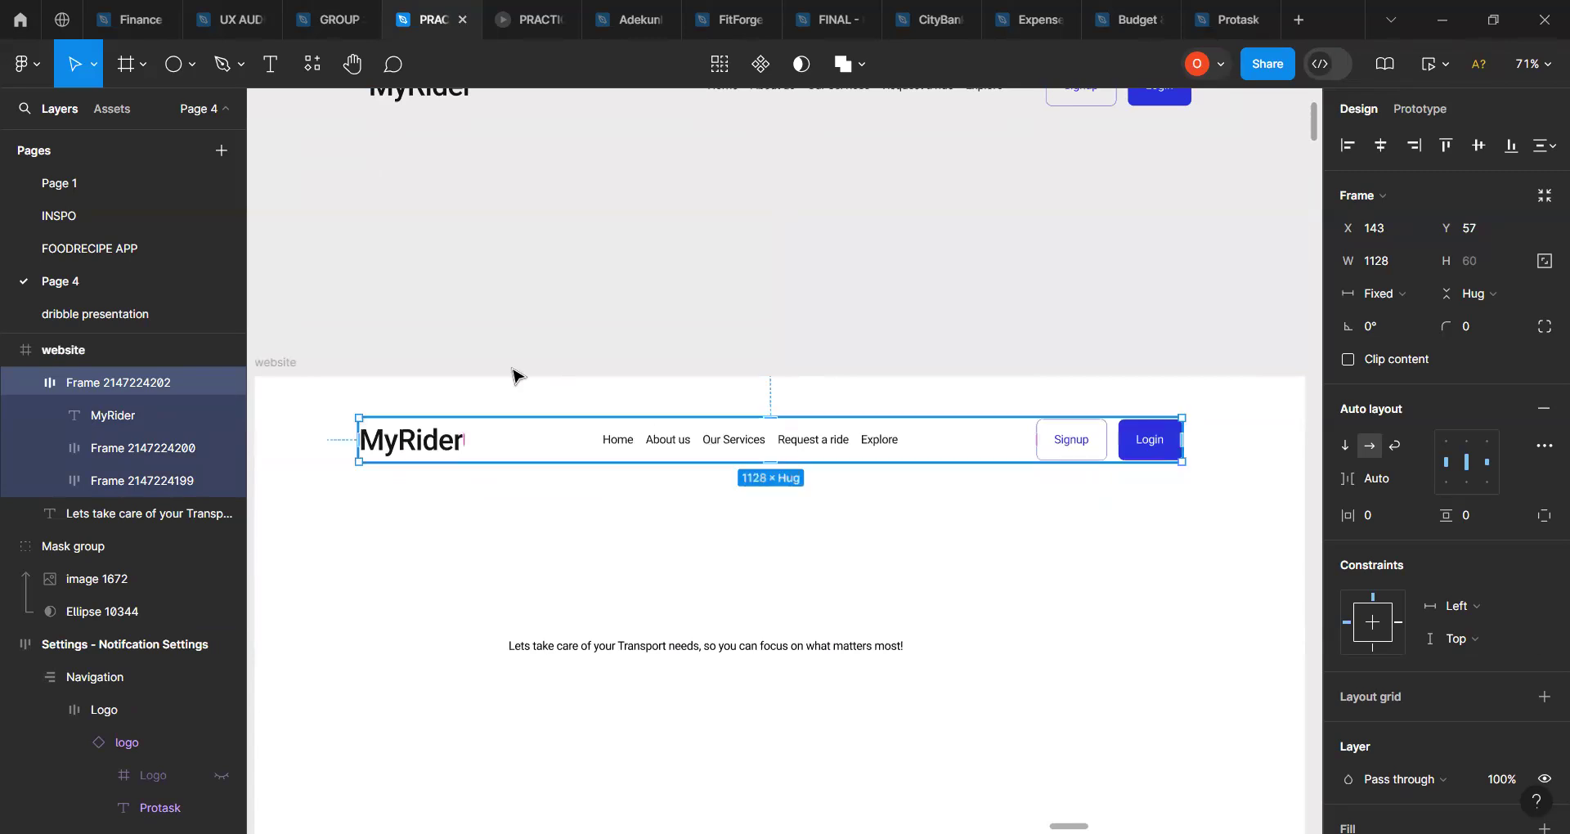
# Step: Show the website frame's 12-column layout grid and center the remaining header horizontally in the frame
pyautogui.click(267, 376)
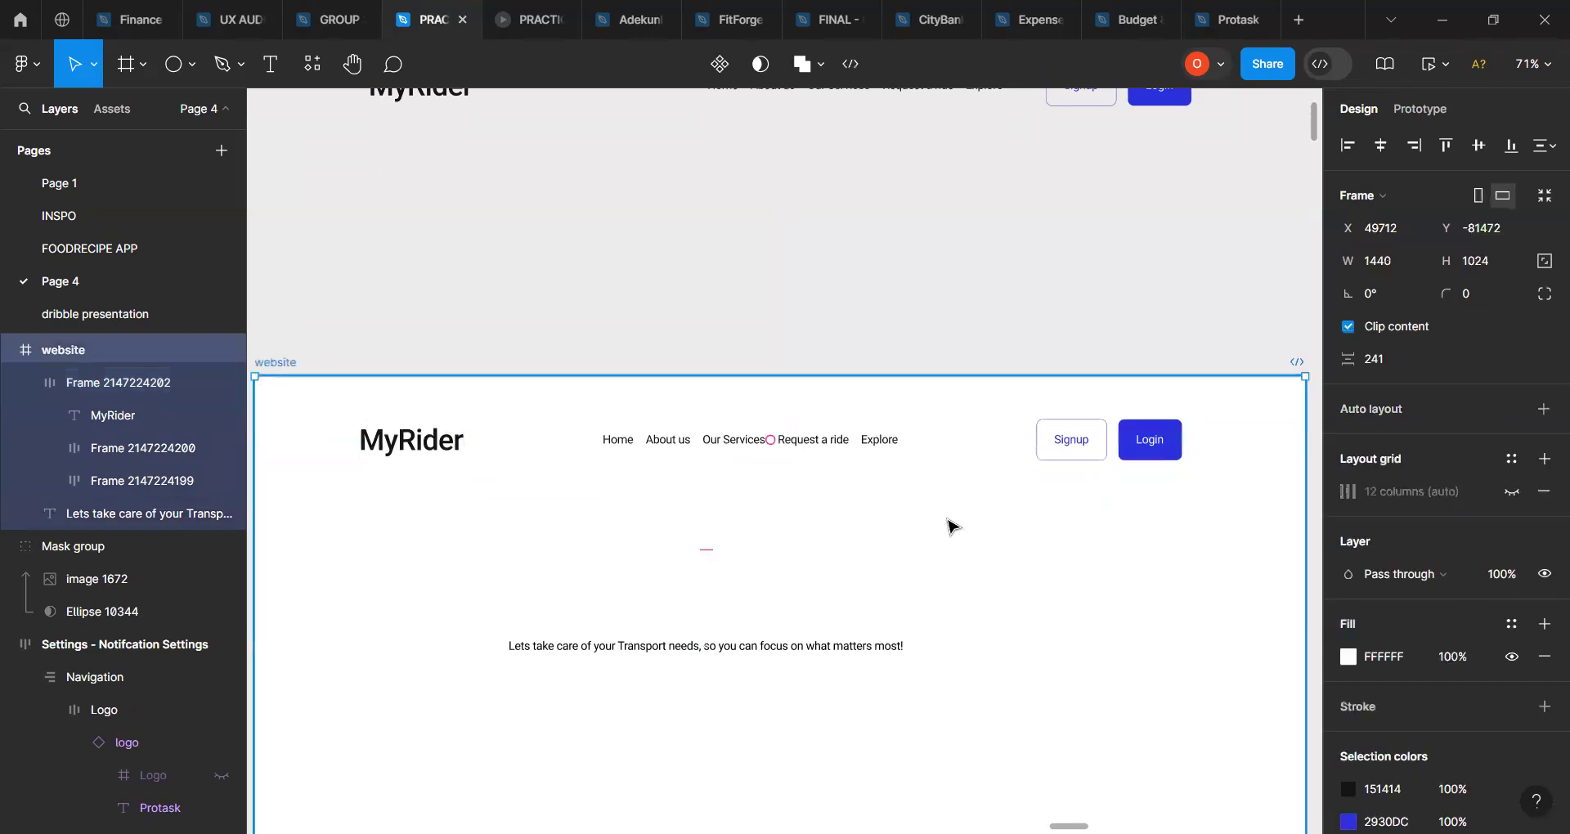
pyautogui.click(1507, 495)
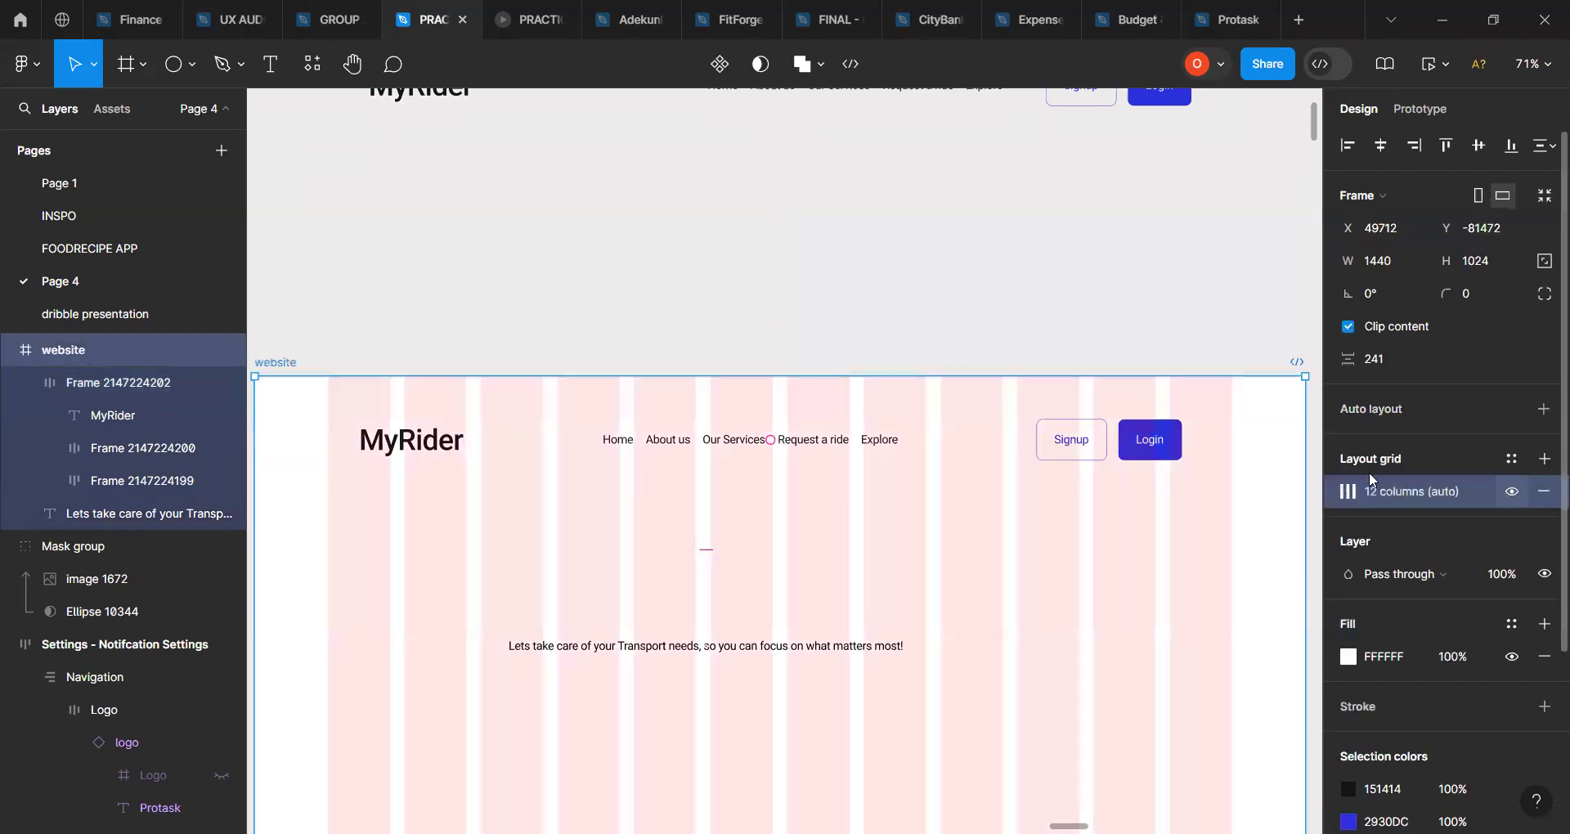
pyautogui.click(817, 449)
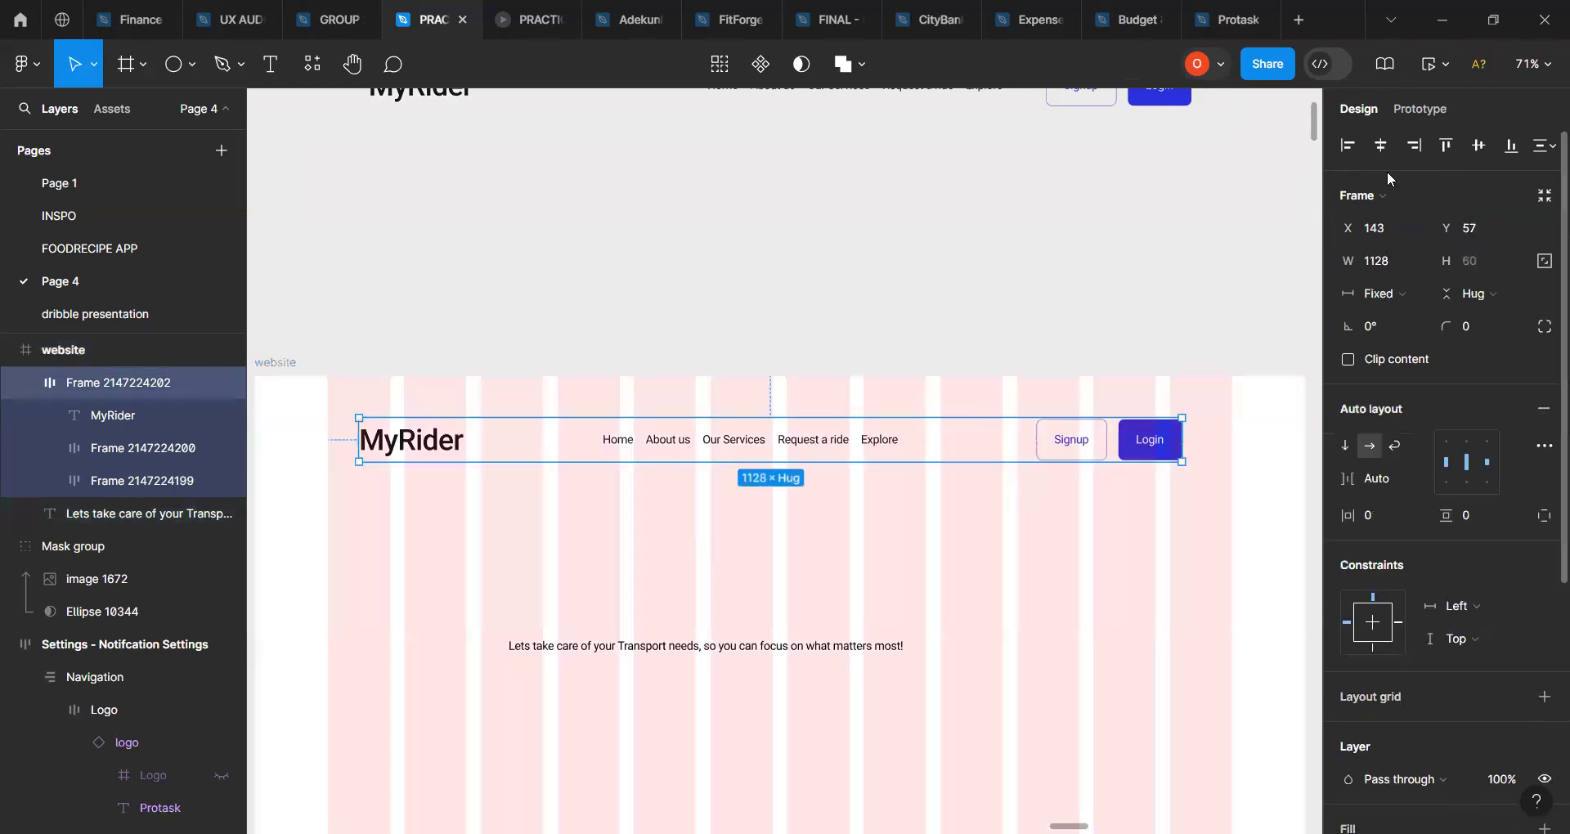
pyautogui.click(1382, 150)
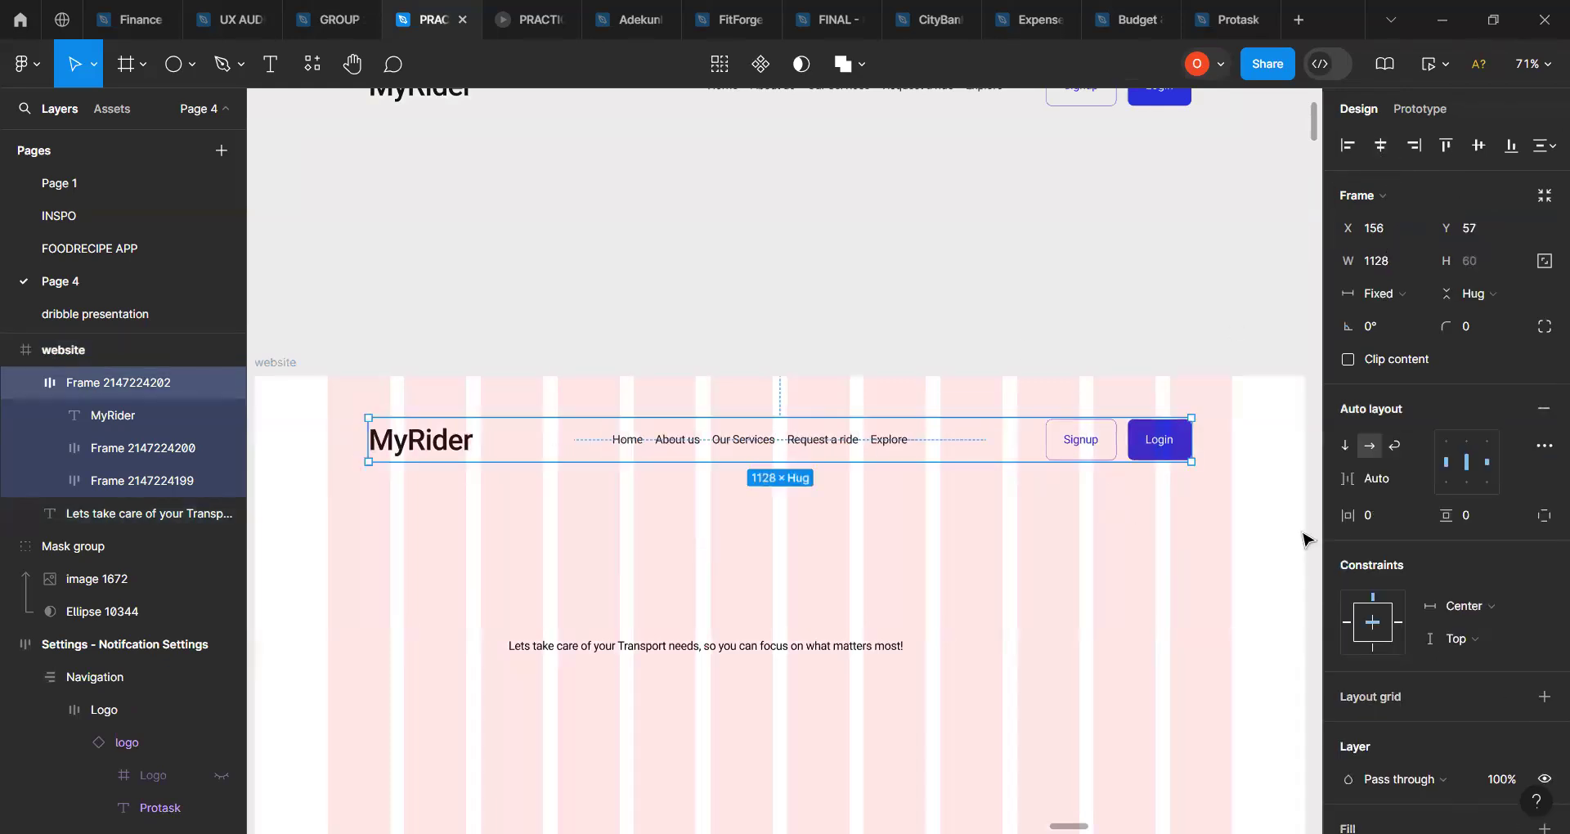
# Step: Set the header frame's vertical padding to 24 and its horizontal padding to 0
pyautogui.click(1380, 518)
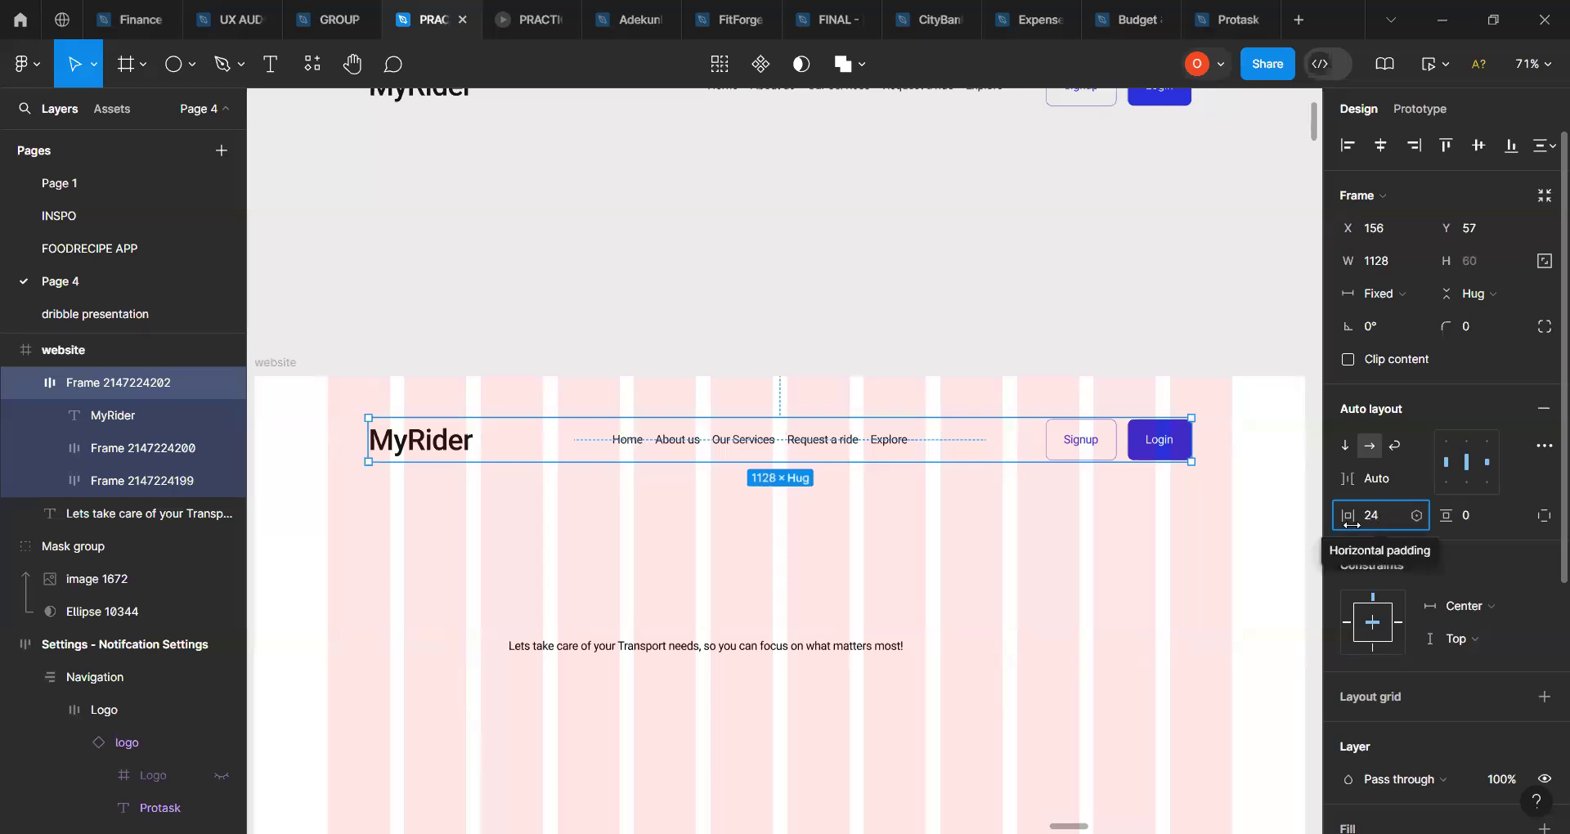
pyautogui.click(1470, 513)
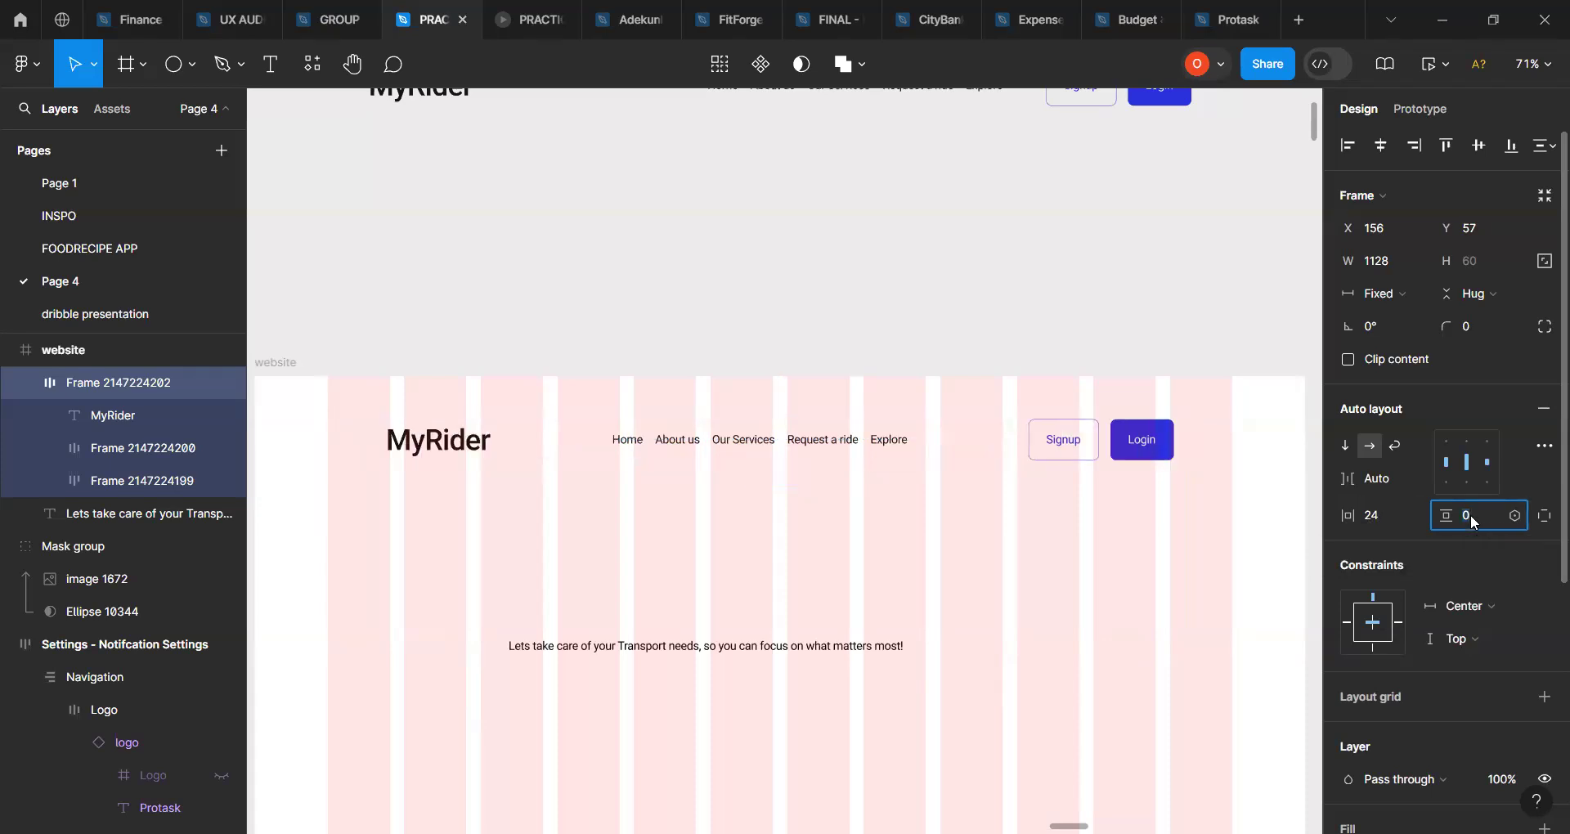
pyautogui.write('24')
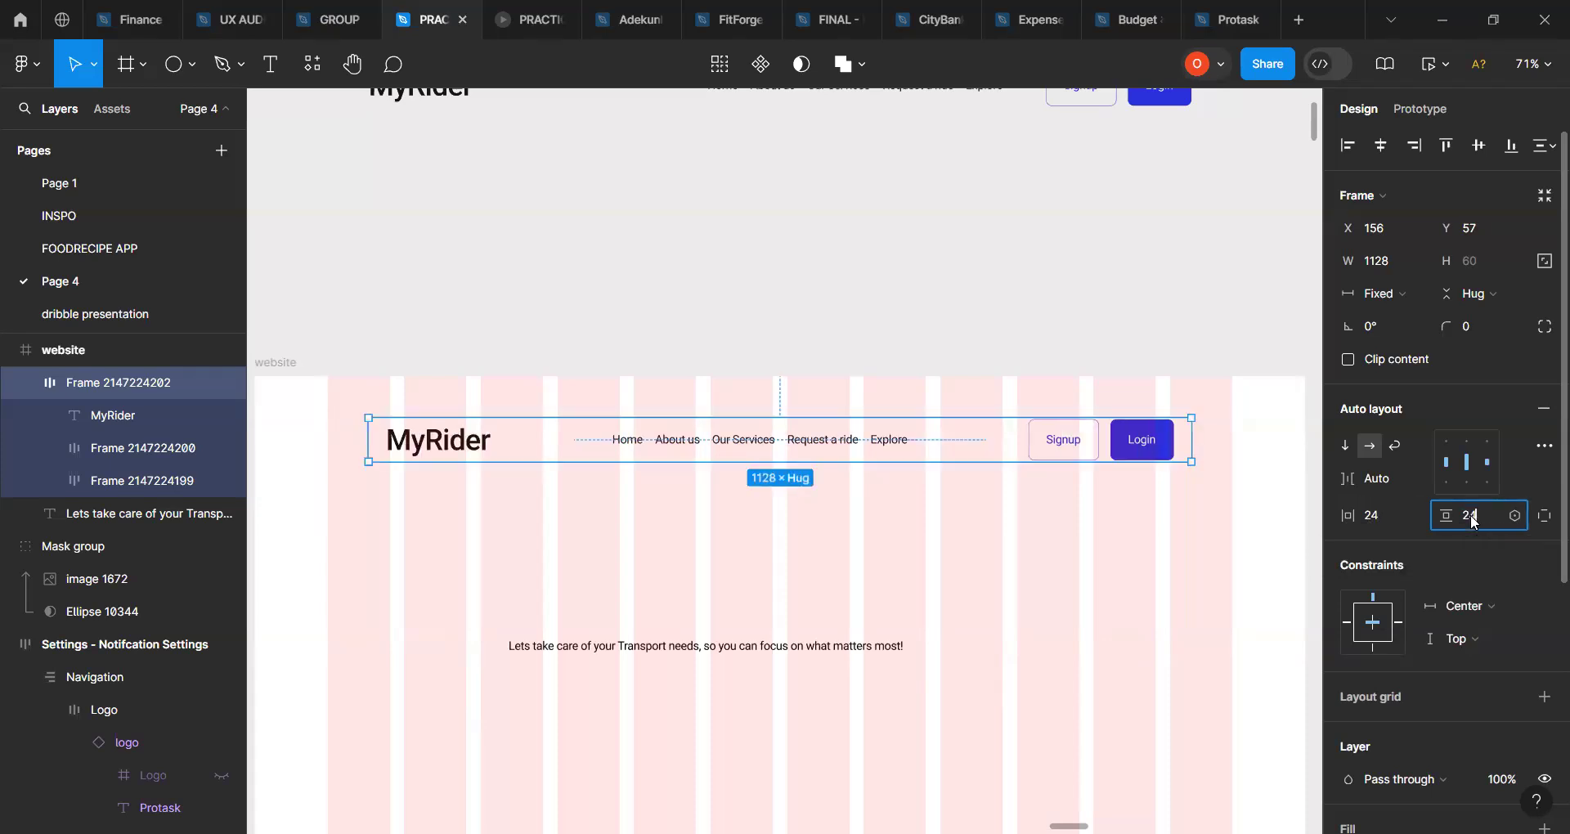
pyautogui.press('Return')
pyautogui.click(1377, 514)
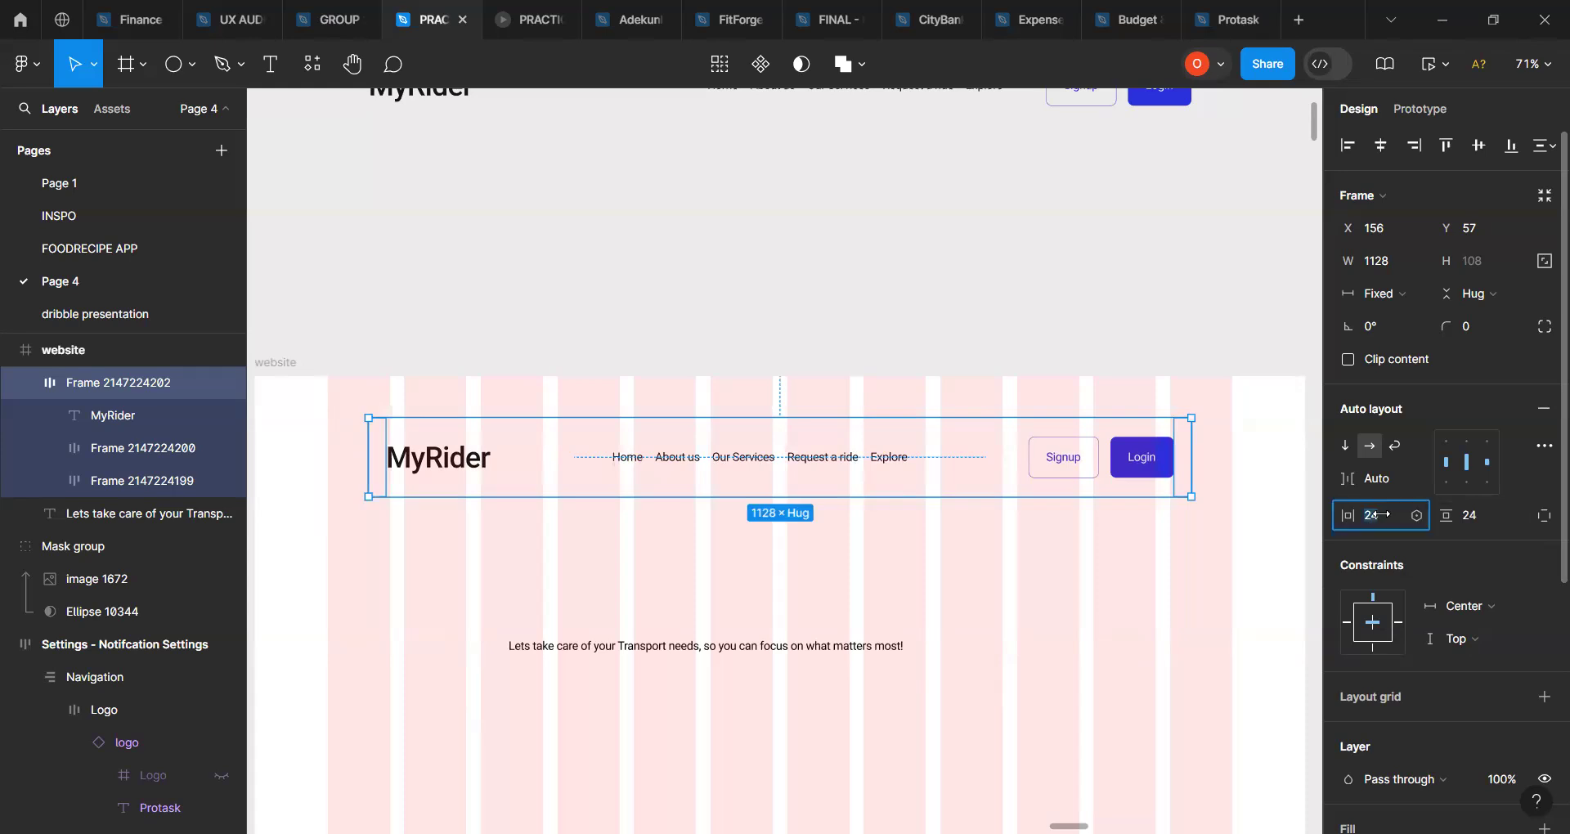
pyautogui.write('0')
pyautogui.press('Return')
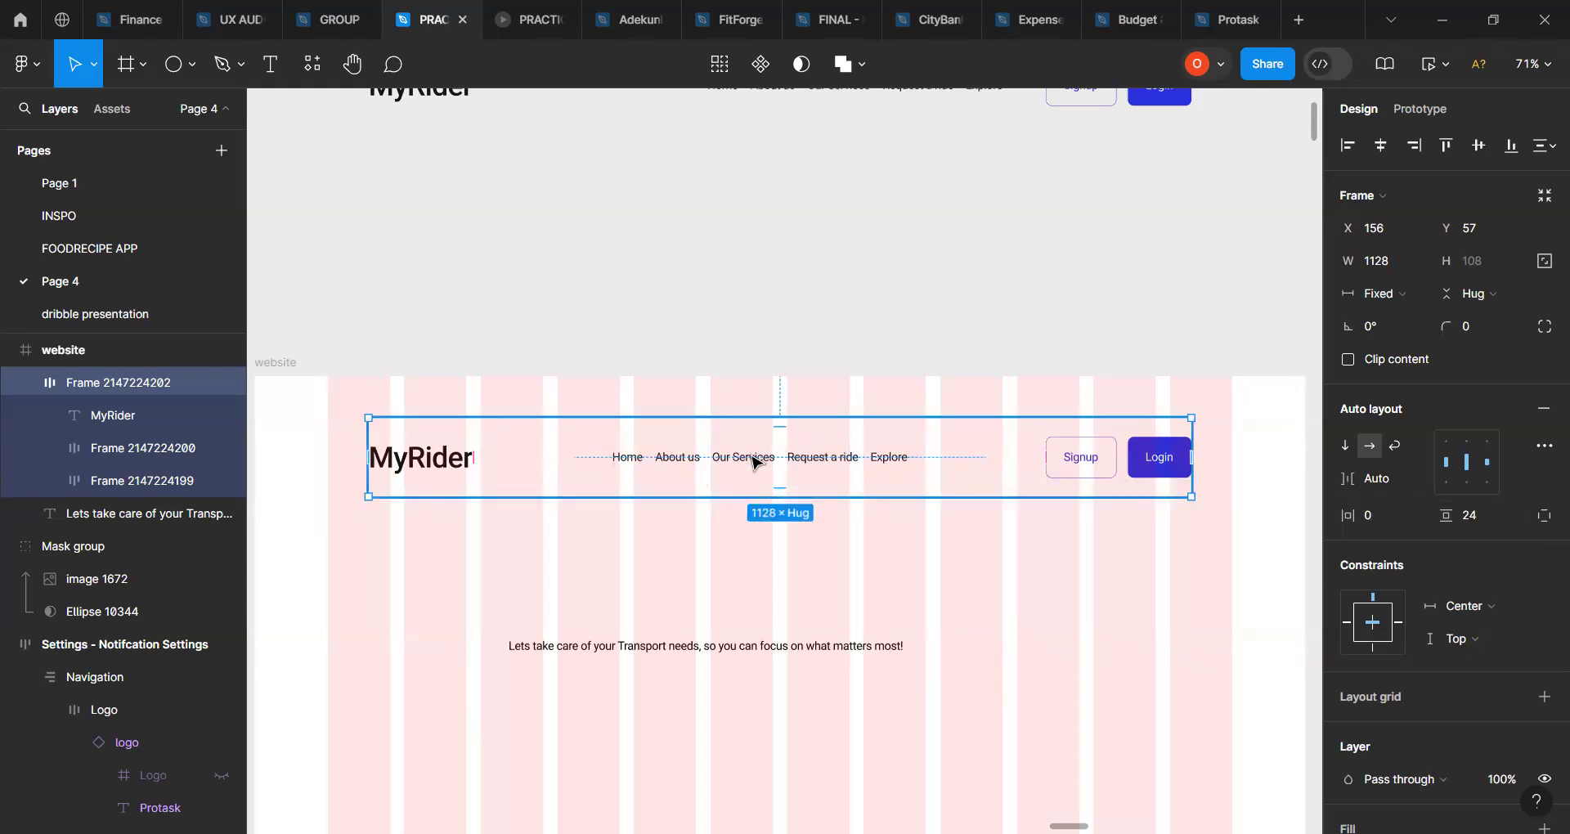
# Step: Move the header up inside the website frame to Y 24, checking its distance from the frame's upper edge
pyautogui.moveTo(757, 458); pyautogui.dragTo(759, 438)
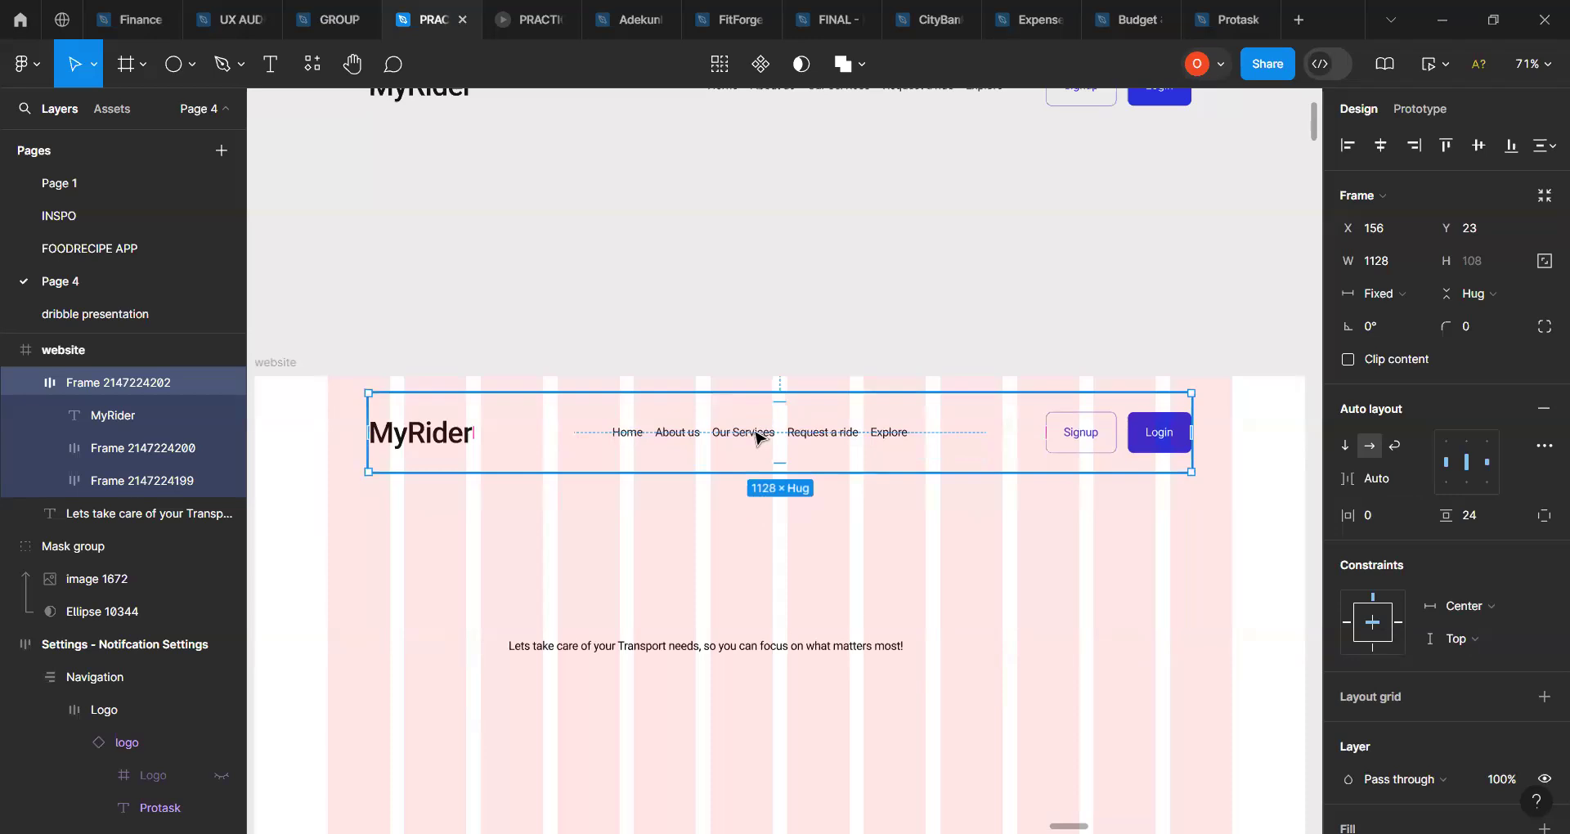
pyautogui.press('alt')
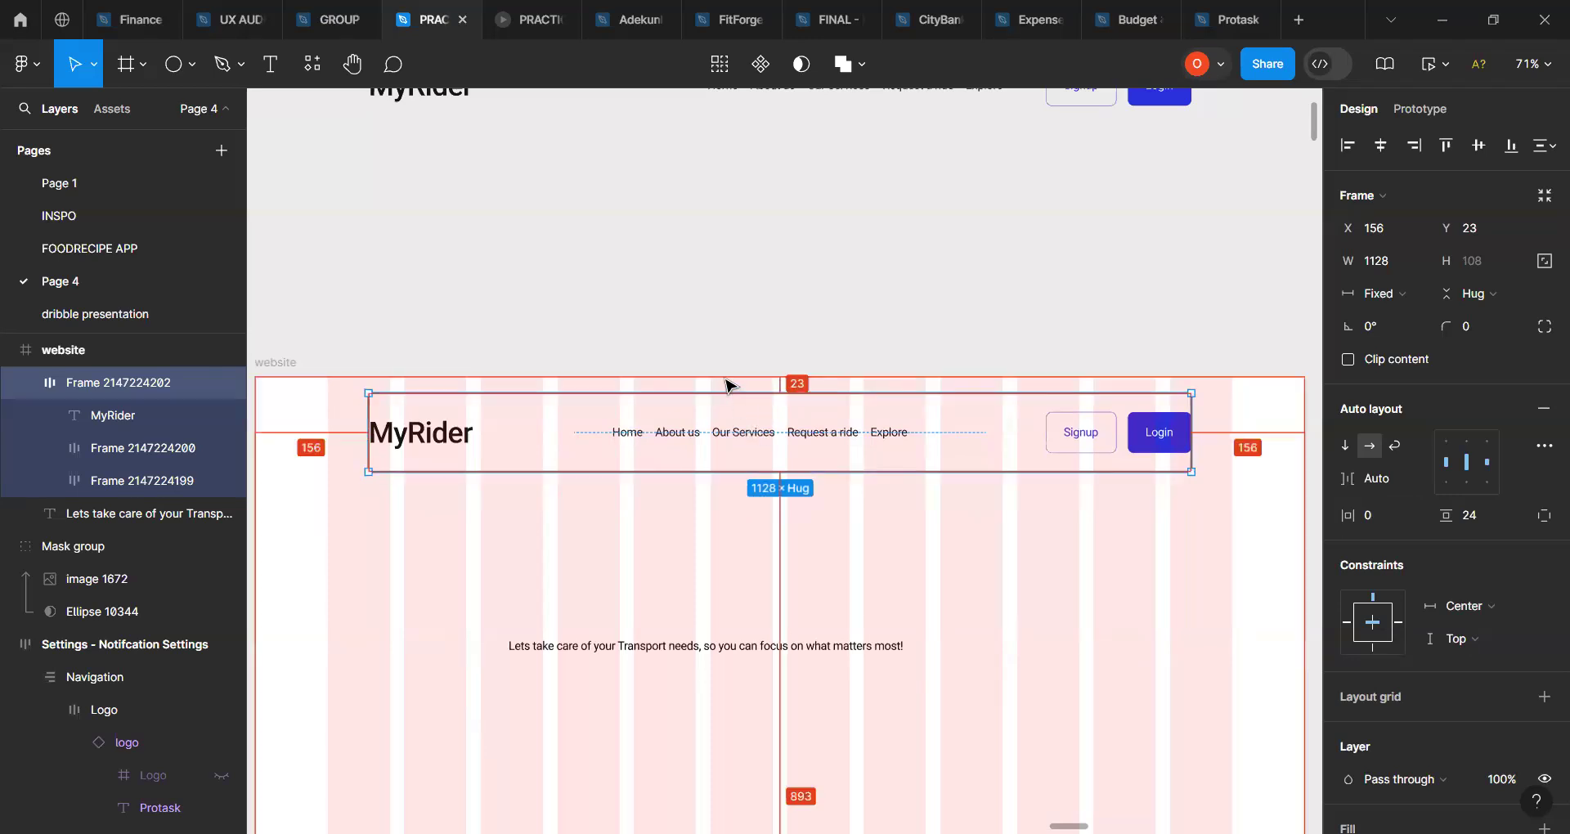
pyautogui.press('Down')
# Step: Hide the website frame's 12-column layout grid
pyautogui.scroll(-3, 728, 564)
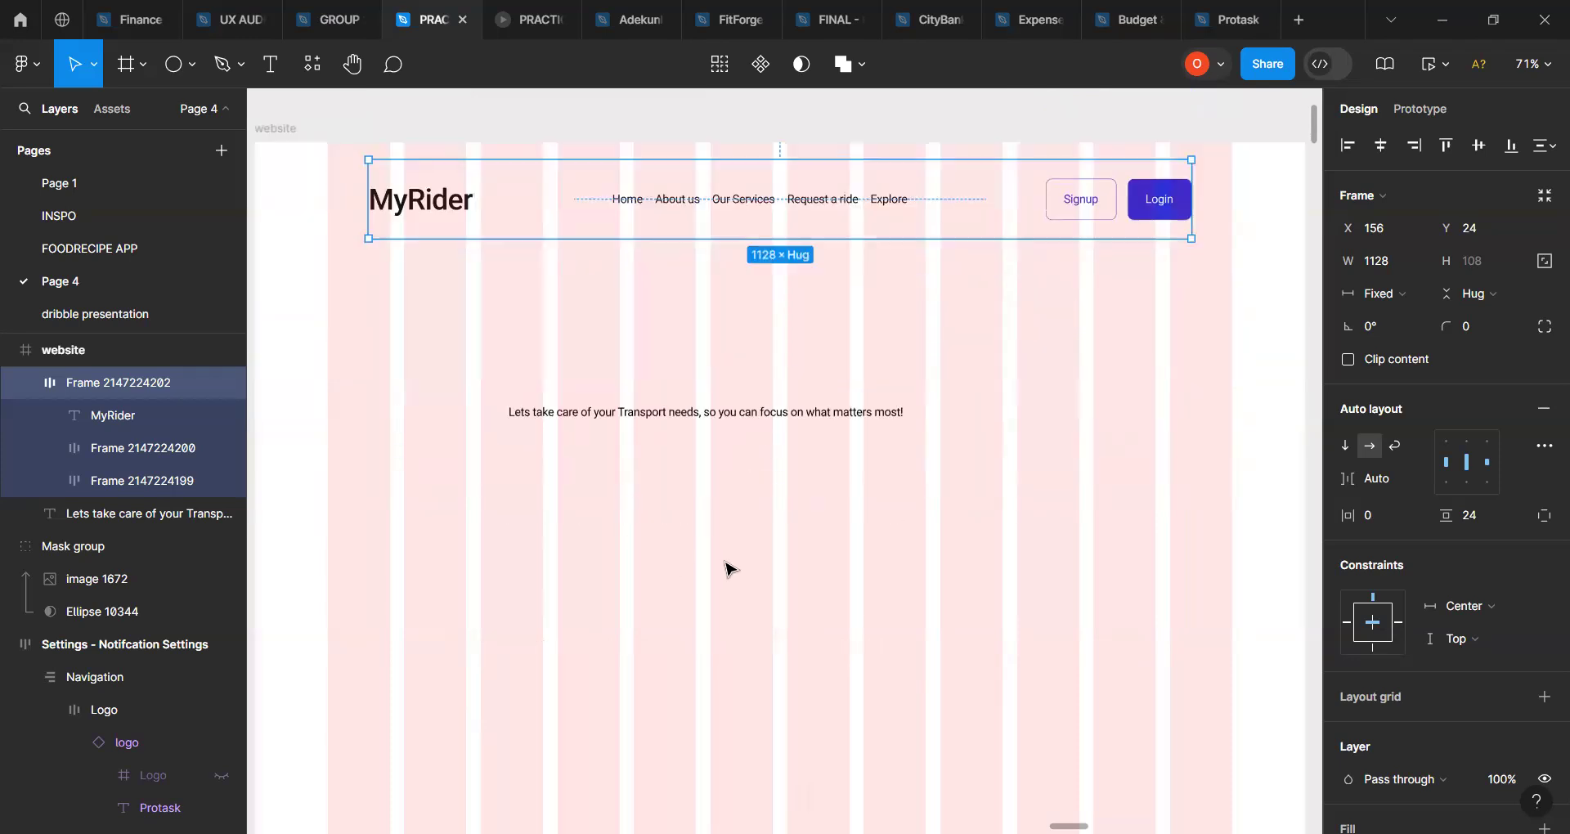
pyautogui.click(278, 131)
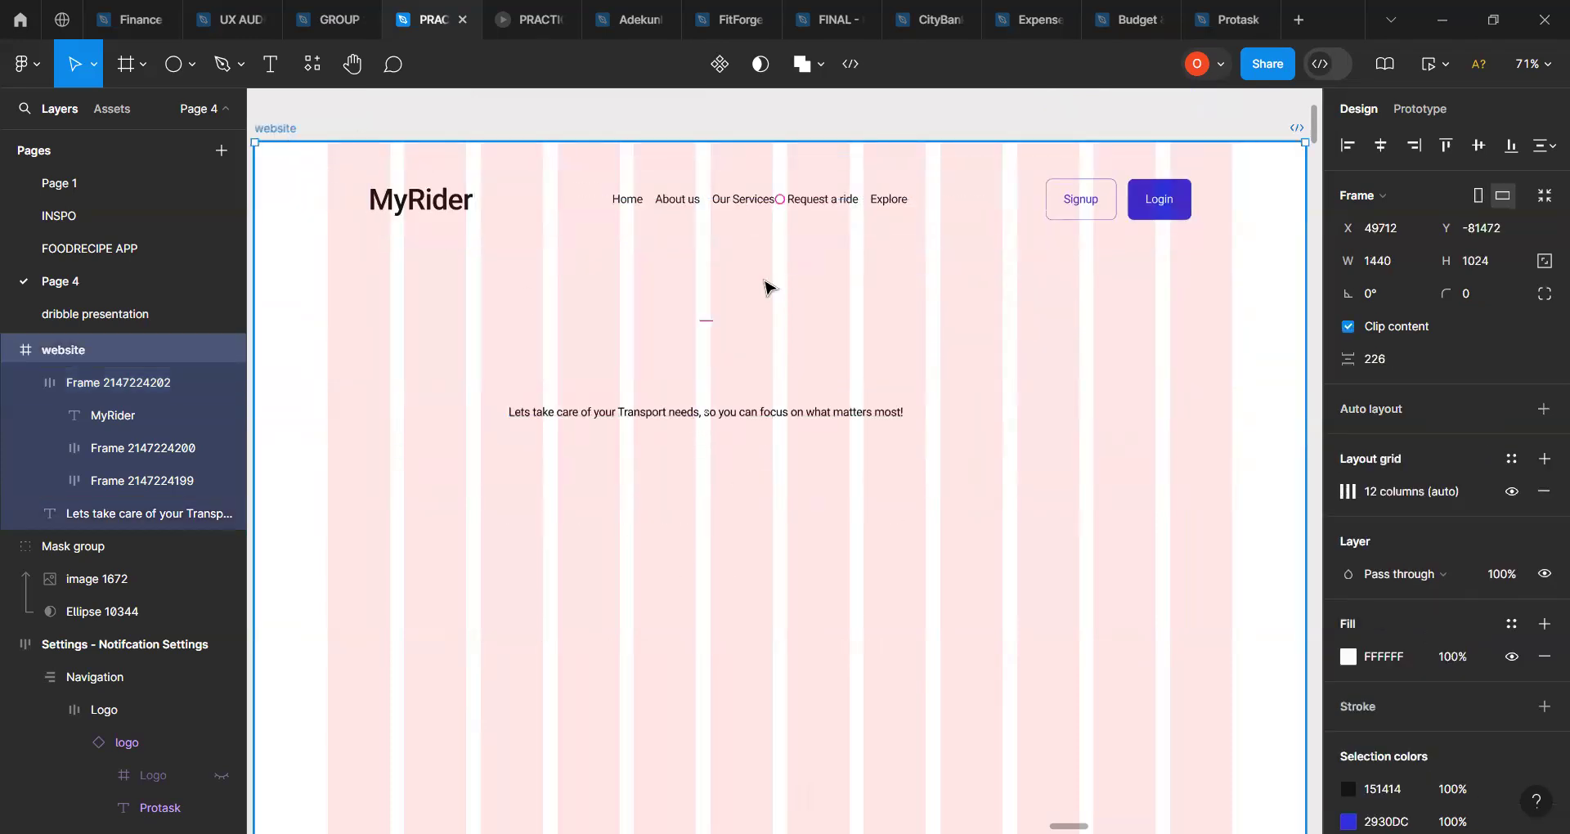
pyautogui.click(1509, 493)
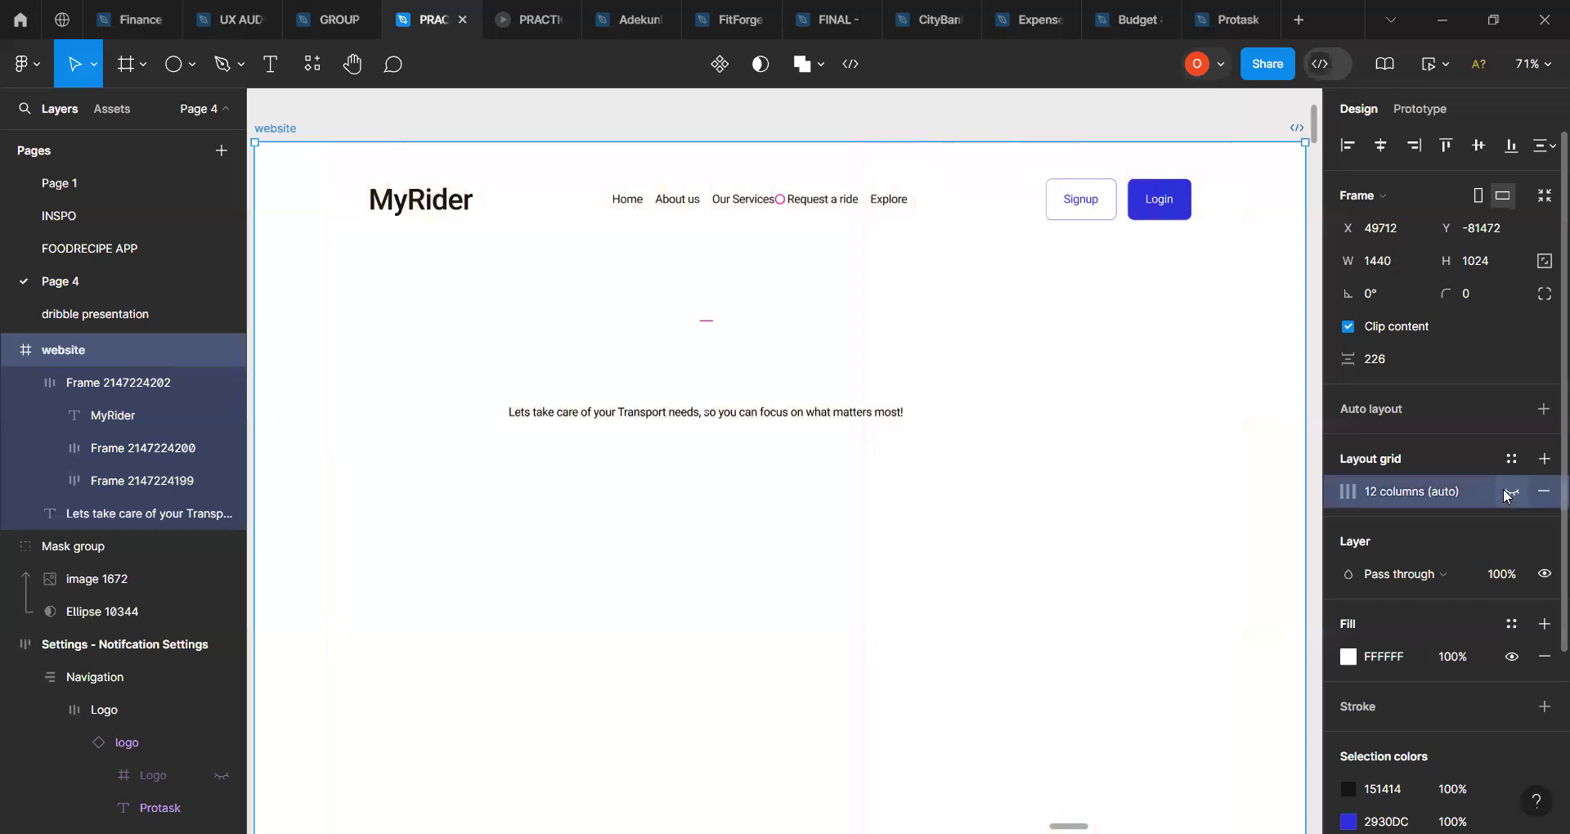
pyautogui.click(888, 304)
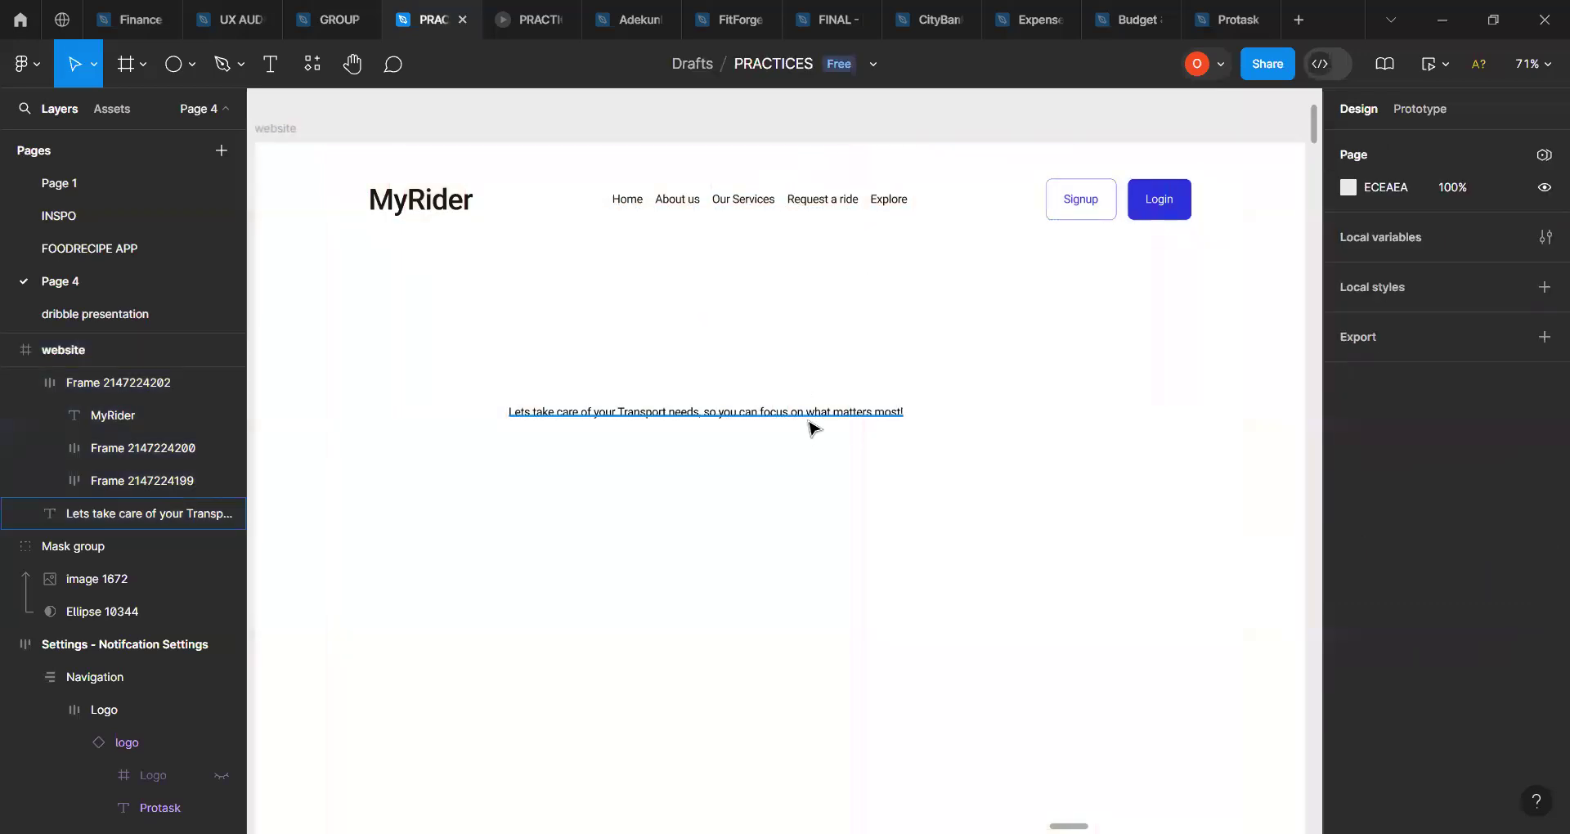
# Step: Move the "Lets take care of your Transport needs" text to about X 172, Y 322 and set its font size to 48
pyautogui.moveTo(745, 420); pyautogui.dragTo(601, 394)
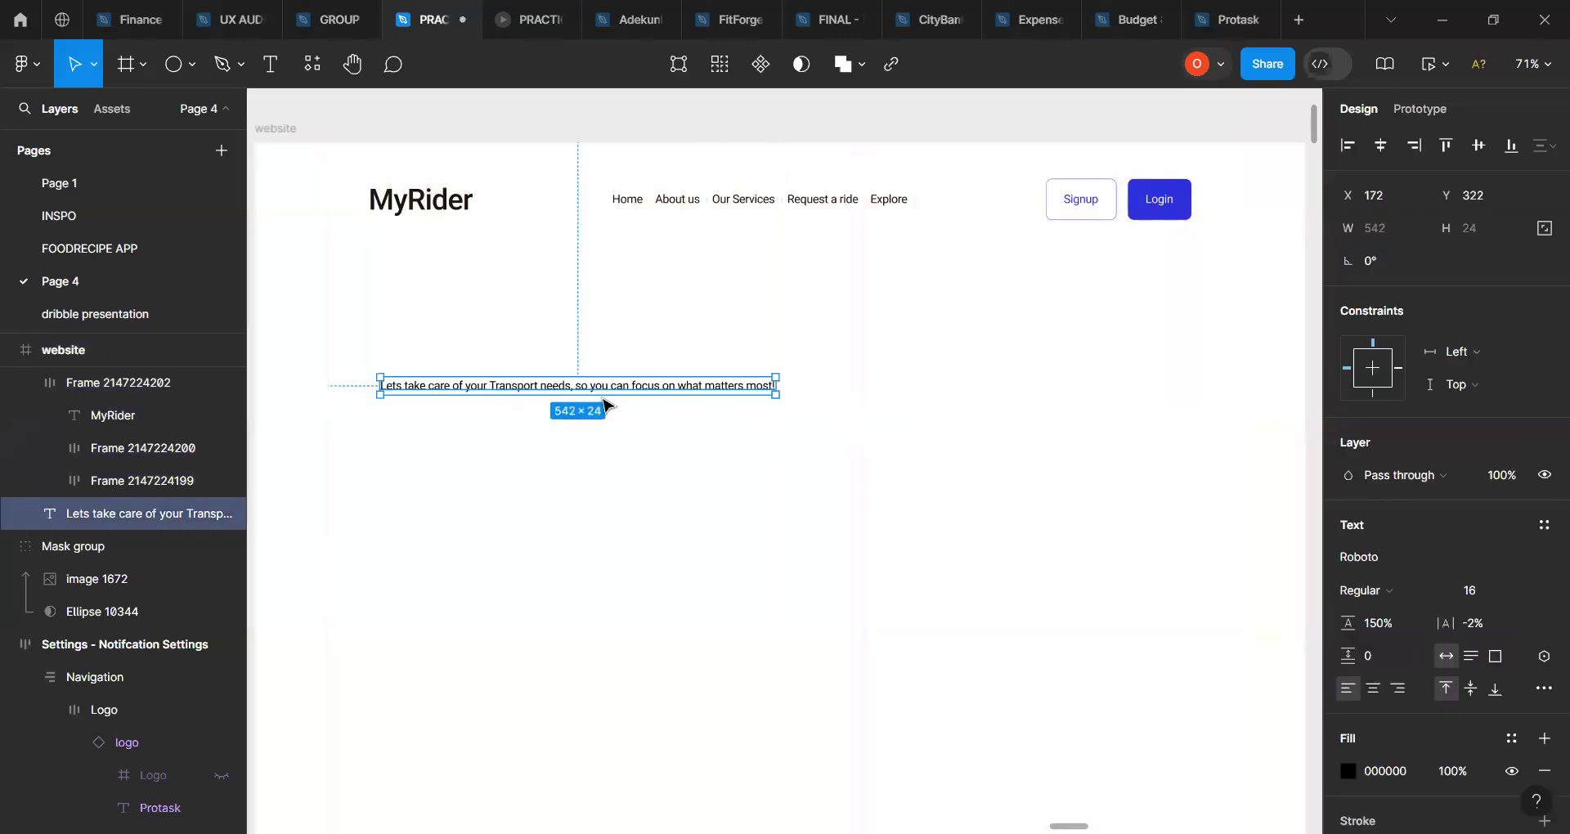
pyautogui.click(1527, 590)
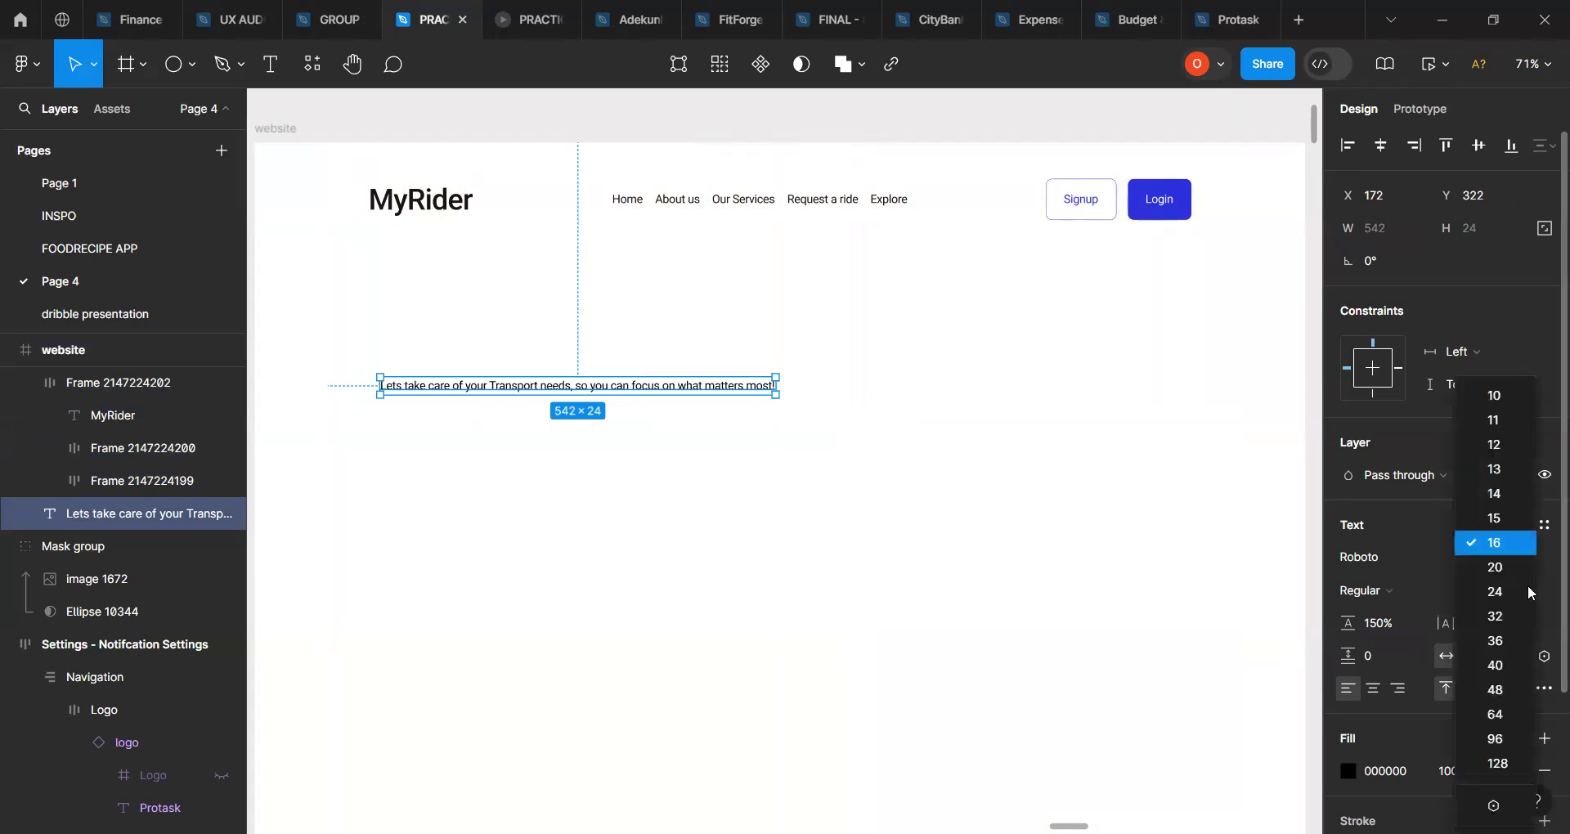
pyautogui.click(1502, 691)
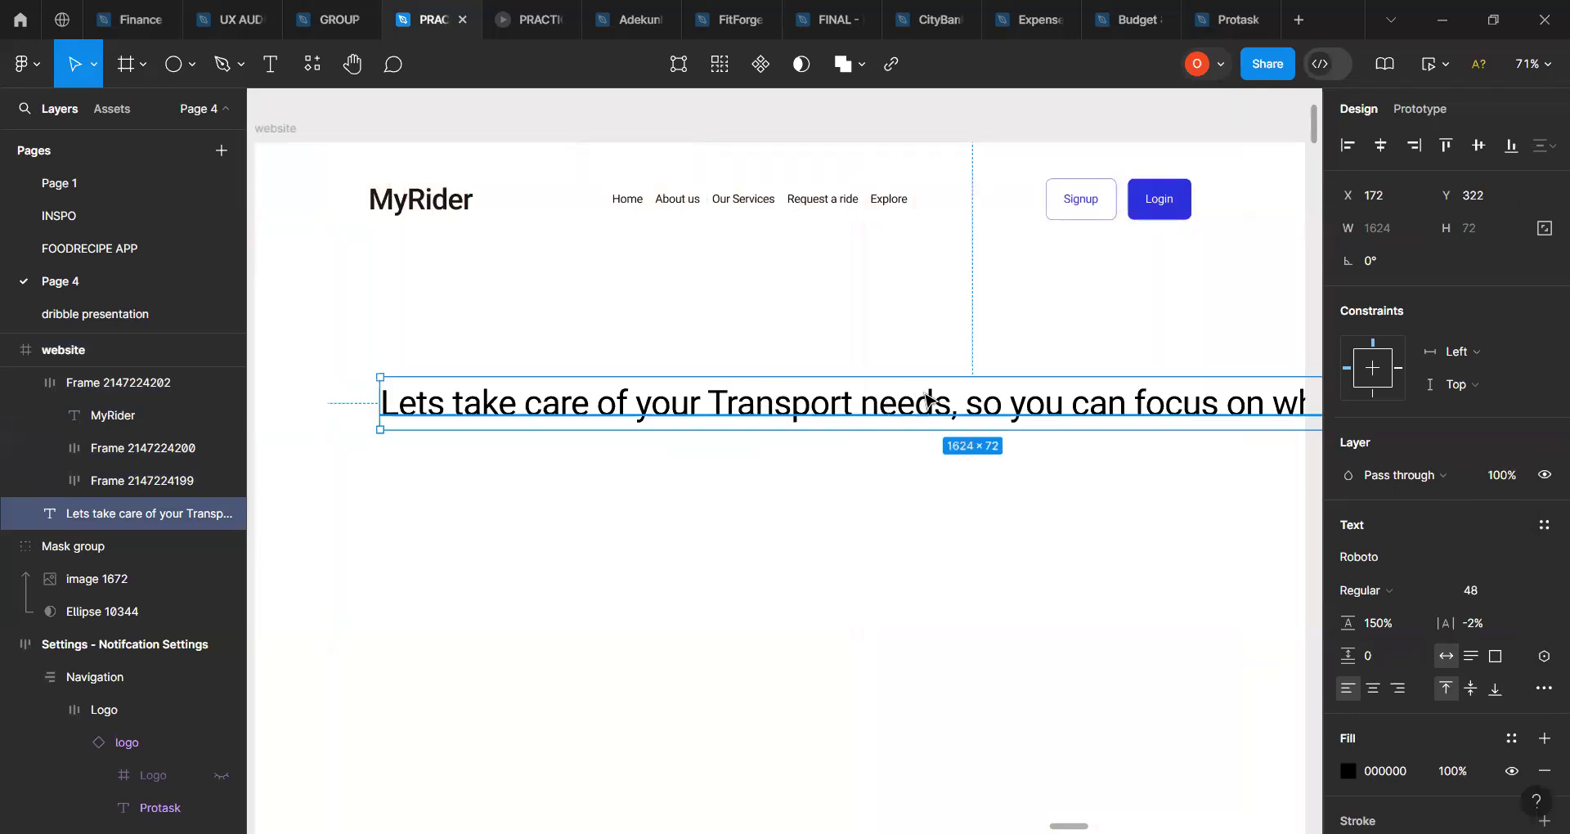
# Step: Break the hero headline into two lines after "needs," and move it to about X 138, Y 262
pyautogui.doubleClick(955, 402)
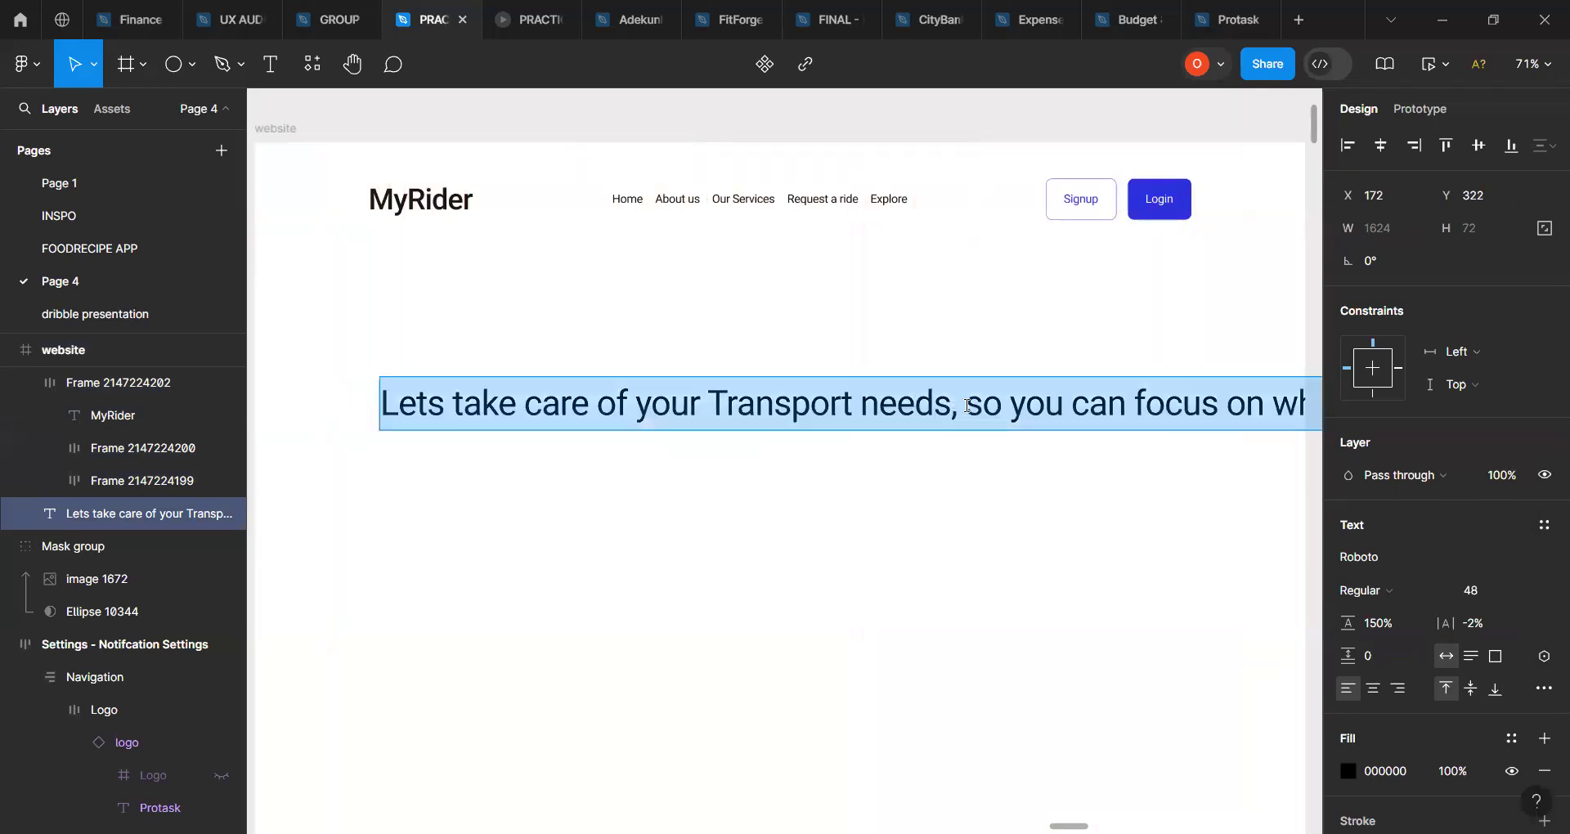
pyautogui.click(962, 407)
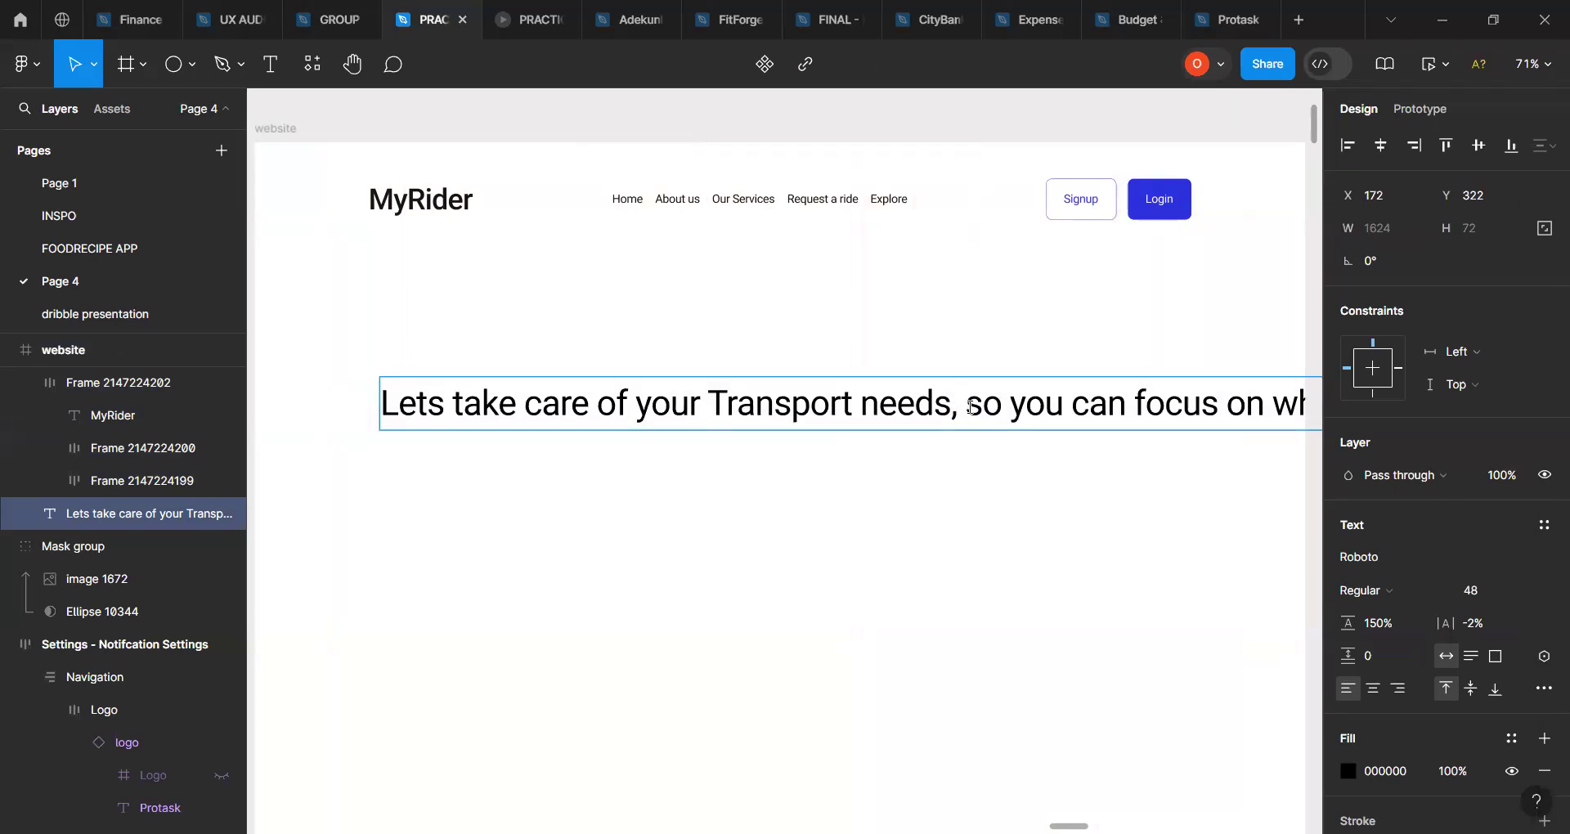
pyautogui.press('Return')
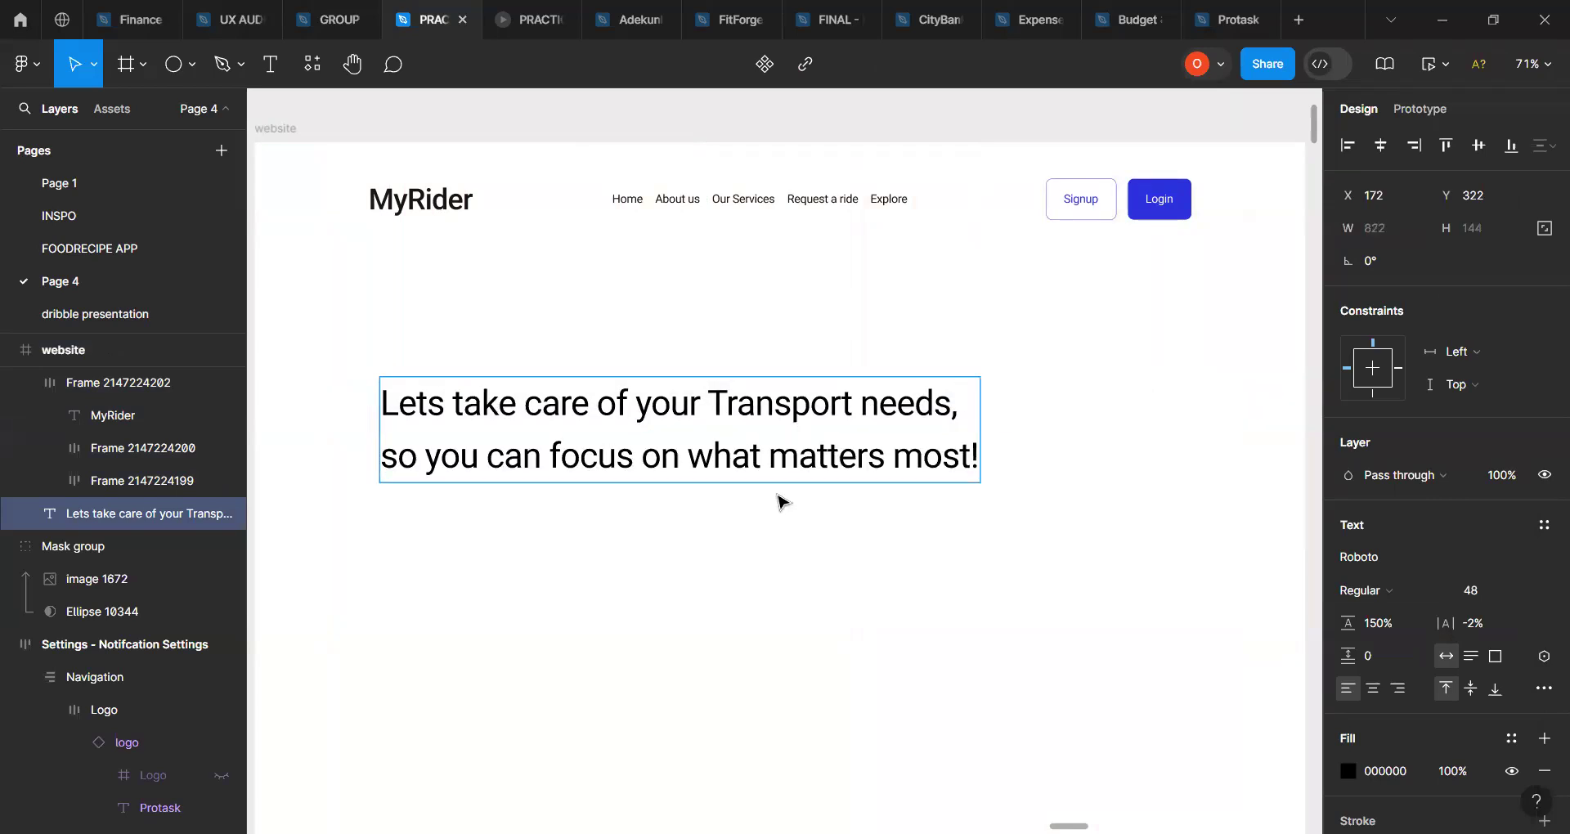
pyautogui.press('Escape')
pyautogui.moveTo(673, 445); pyautogui.dragTo(667, 397)
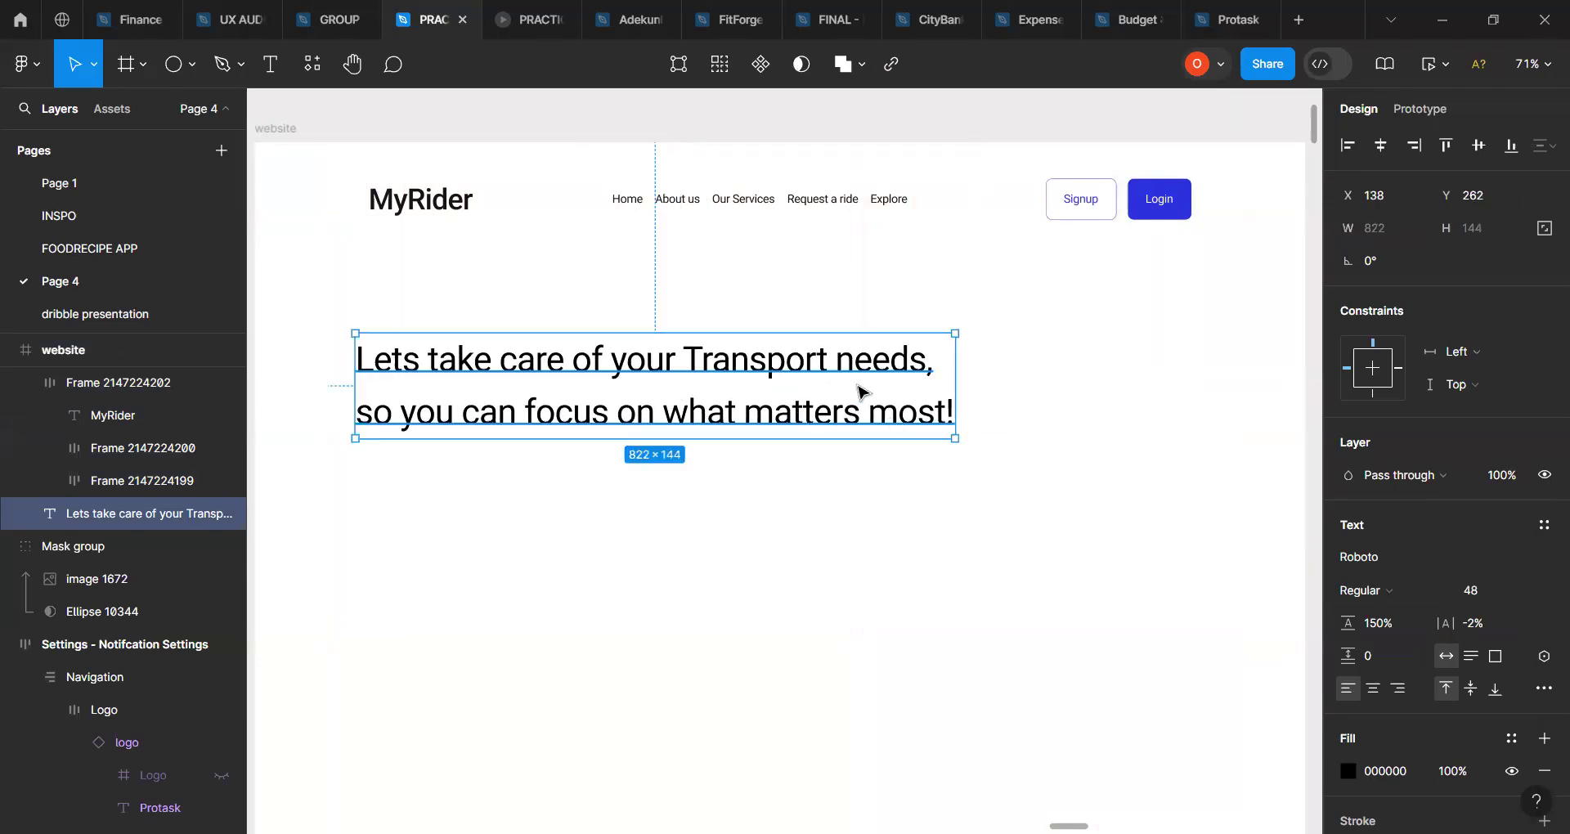
# Step: Set the hero headline's font weight to Medium and its font size to 40
pyautogui.click(1399, 585)
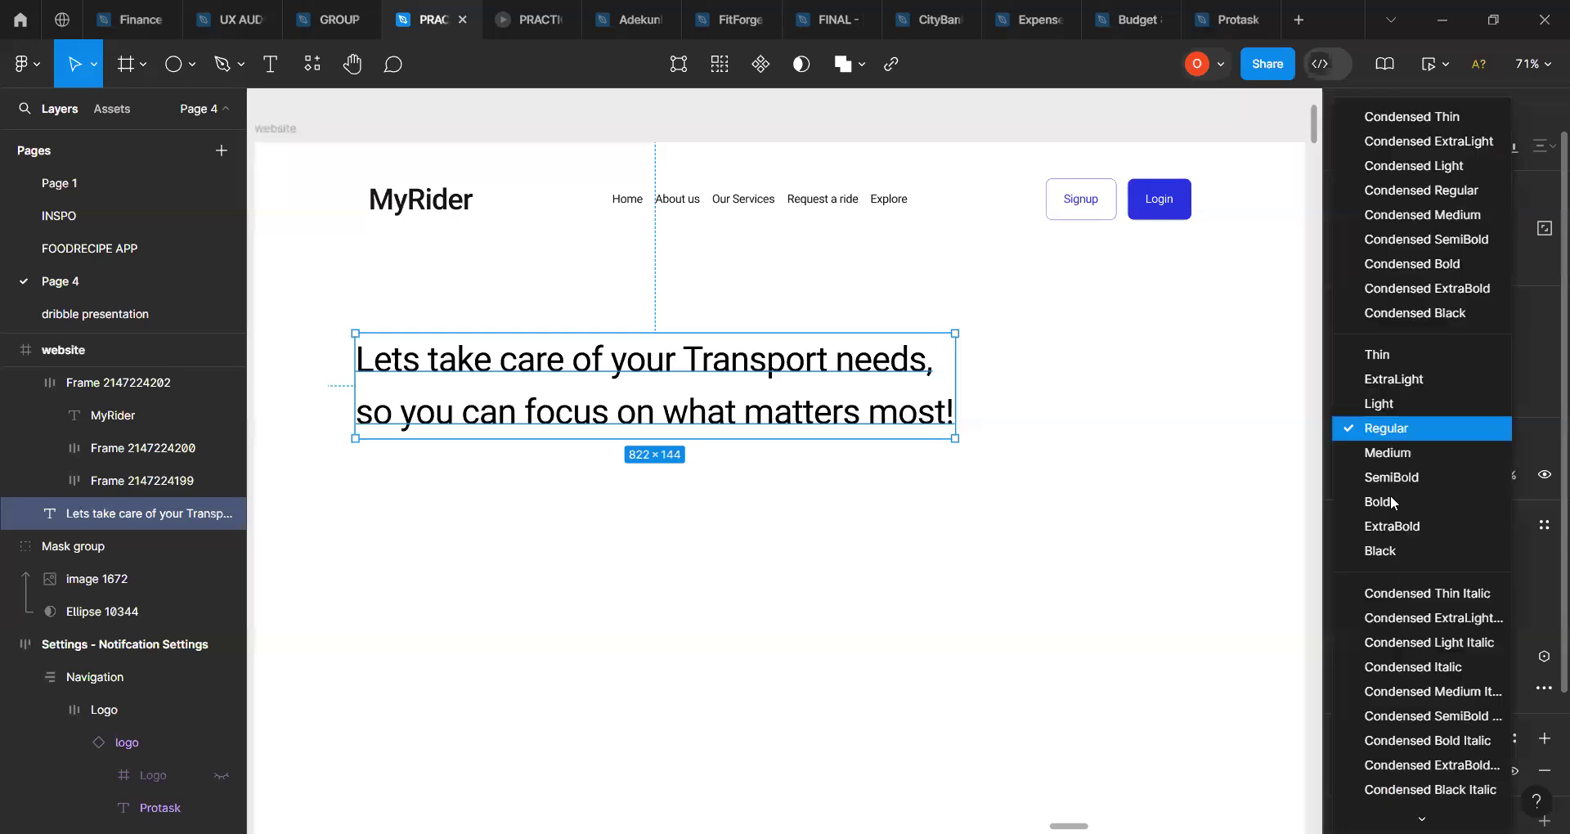
pyautogui.click(1387, 453)
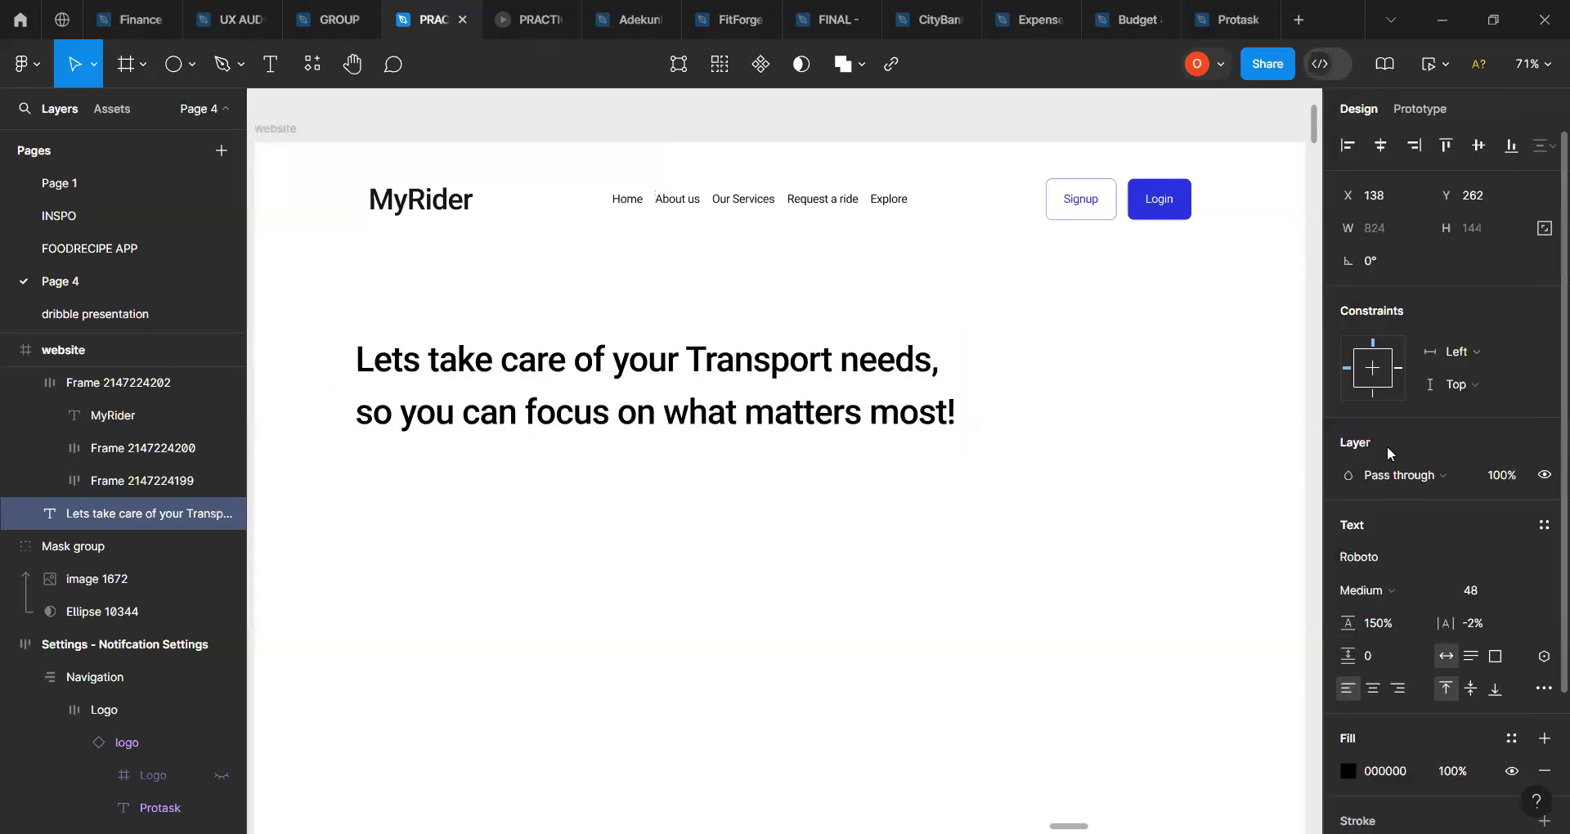
pyautogui.click(1391, 591)
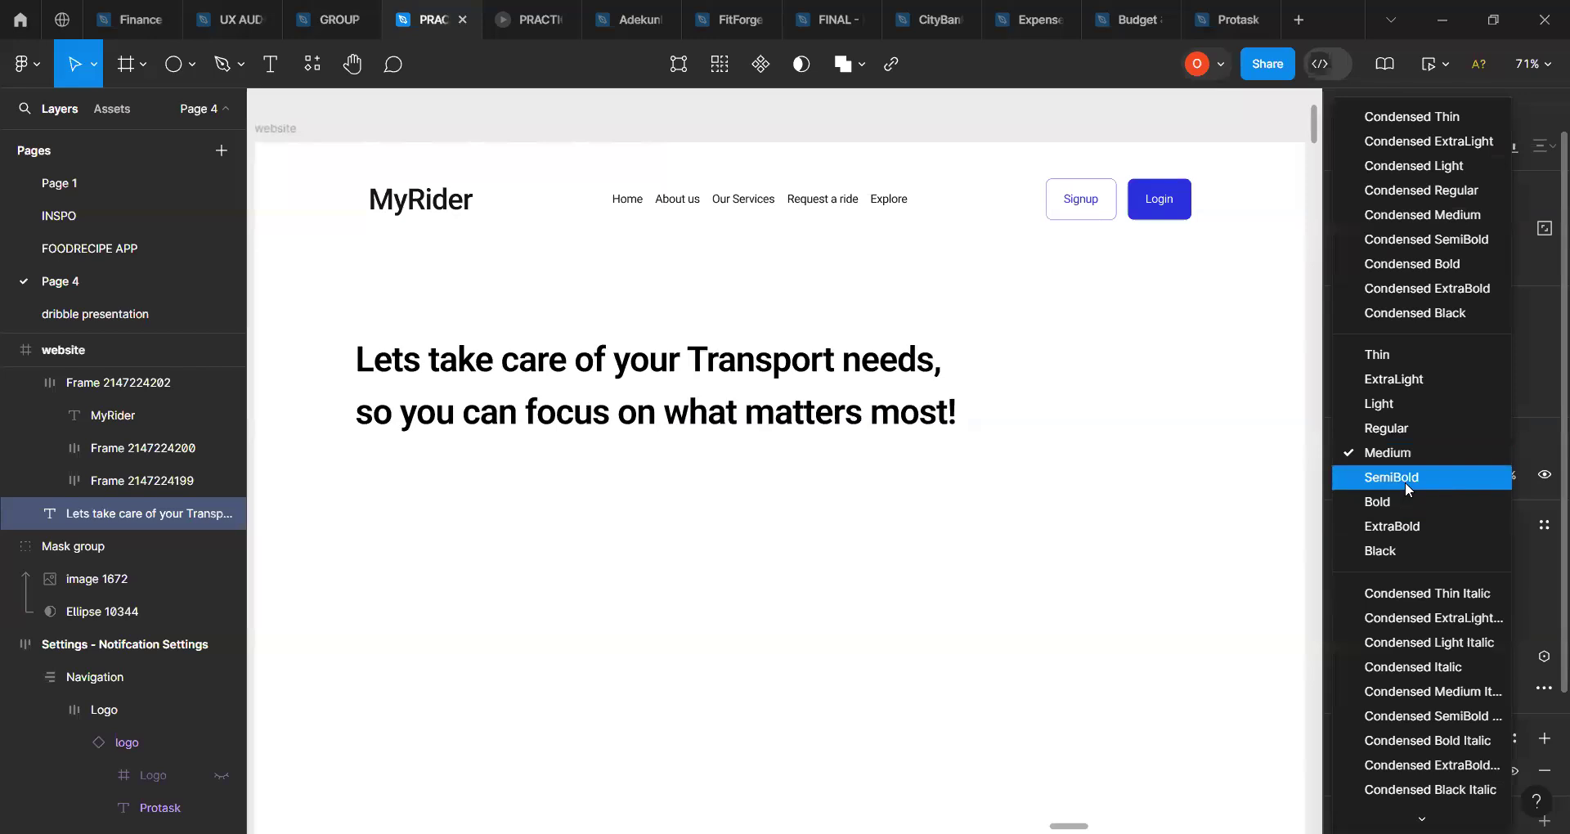
pyautogui.click(1400, 453)
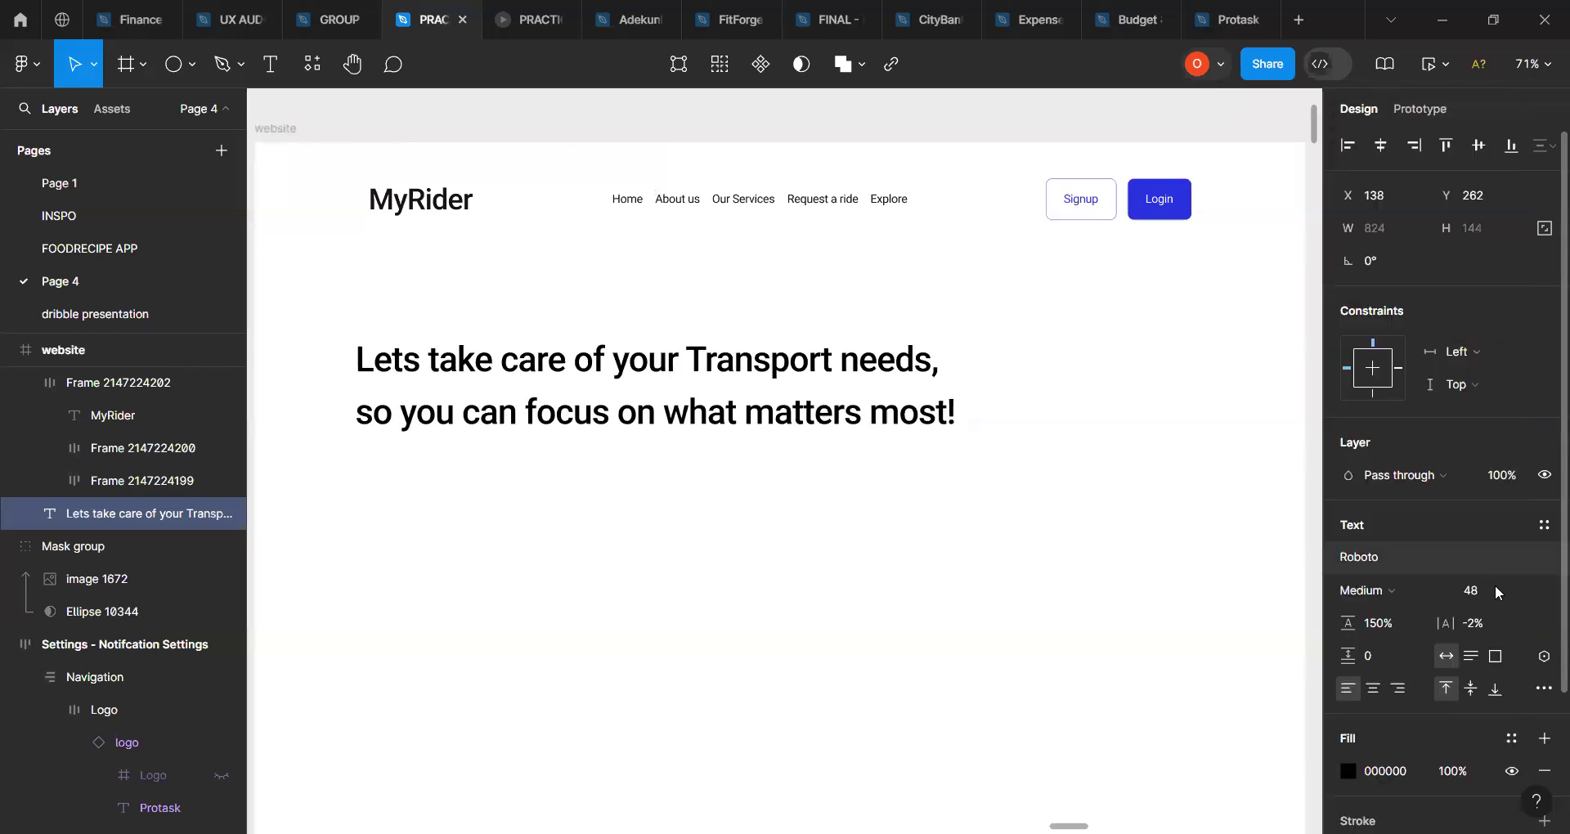
pyautogui.click(1518, 590)
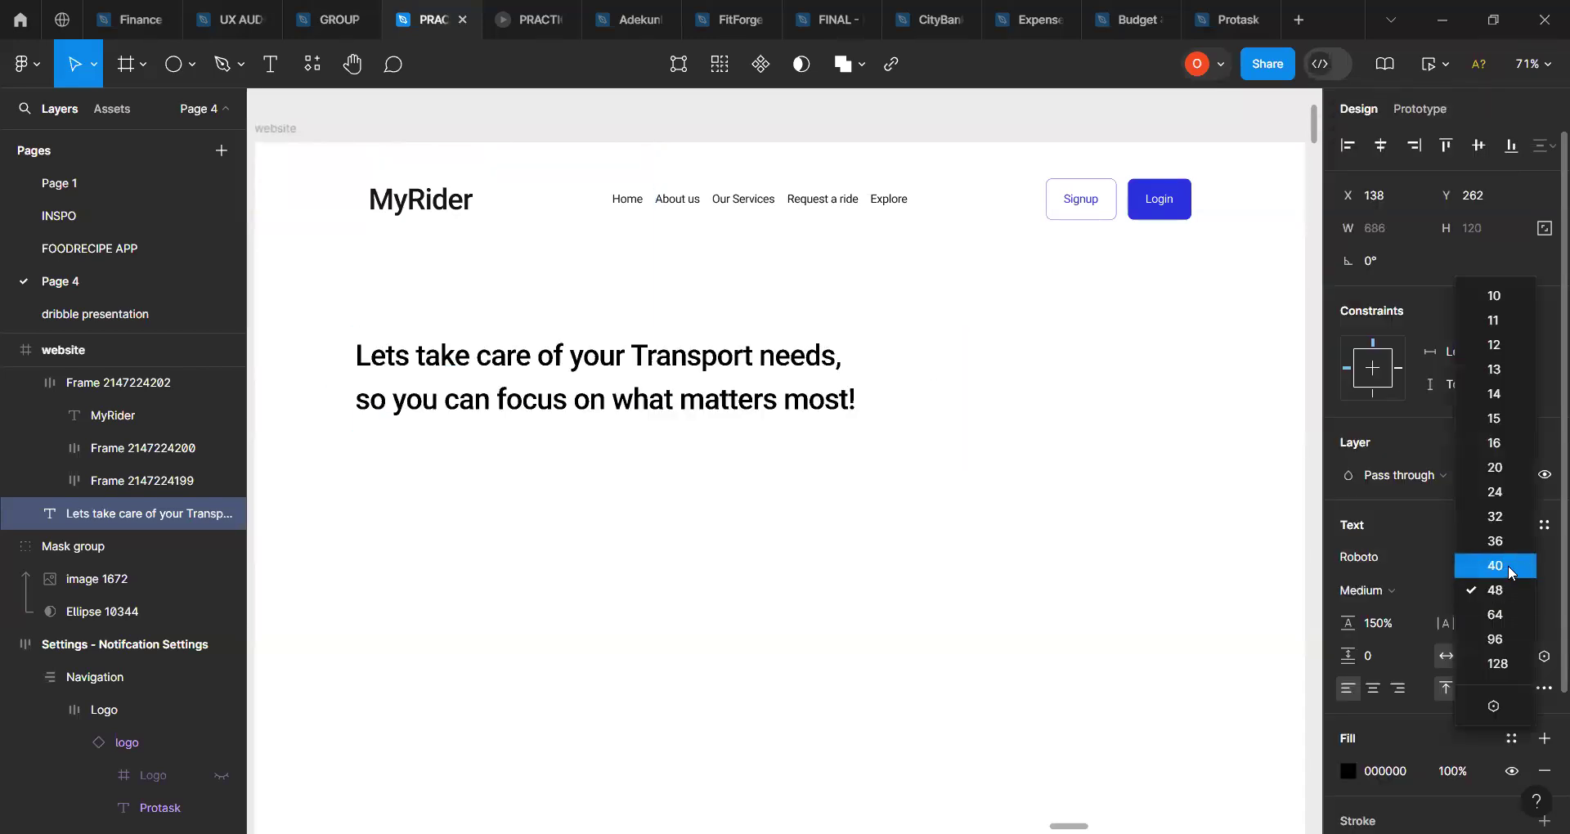
pyautogui.click(1508, 566)
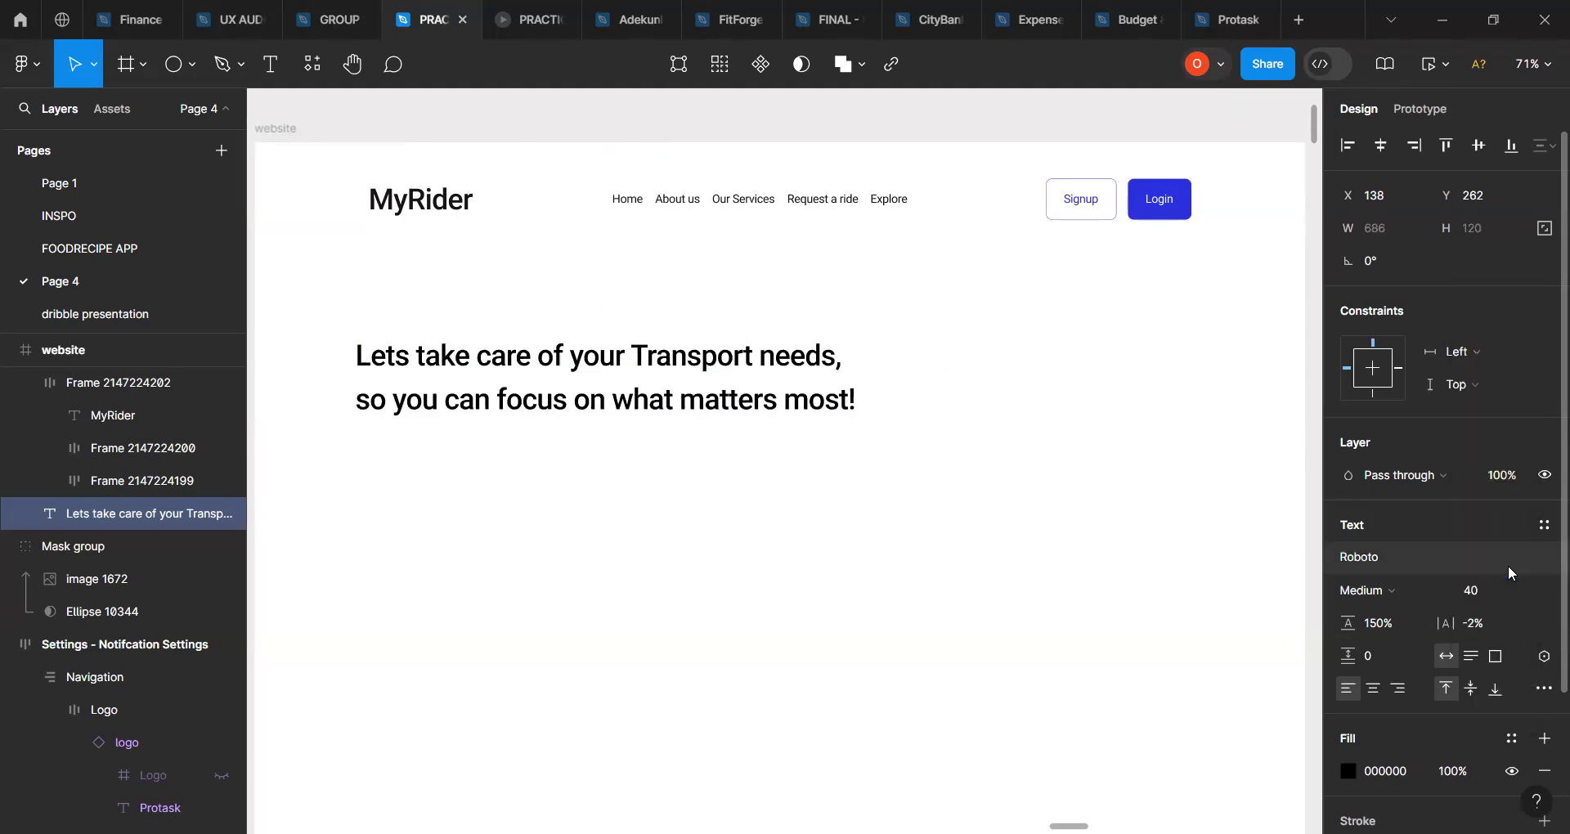
# Step: Move the headline to about X 134, Y 265, and set its line height to 155% and letter spacing to -1%
pyautogui.moveTo(701, 396); pyautogui.dragTo(698, 398)
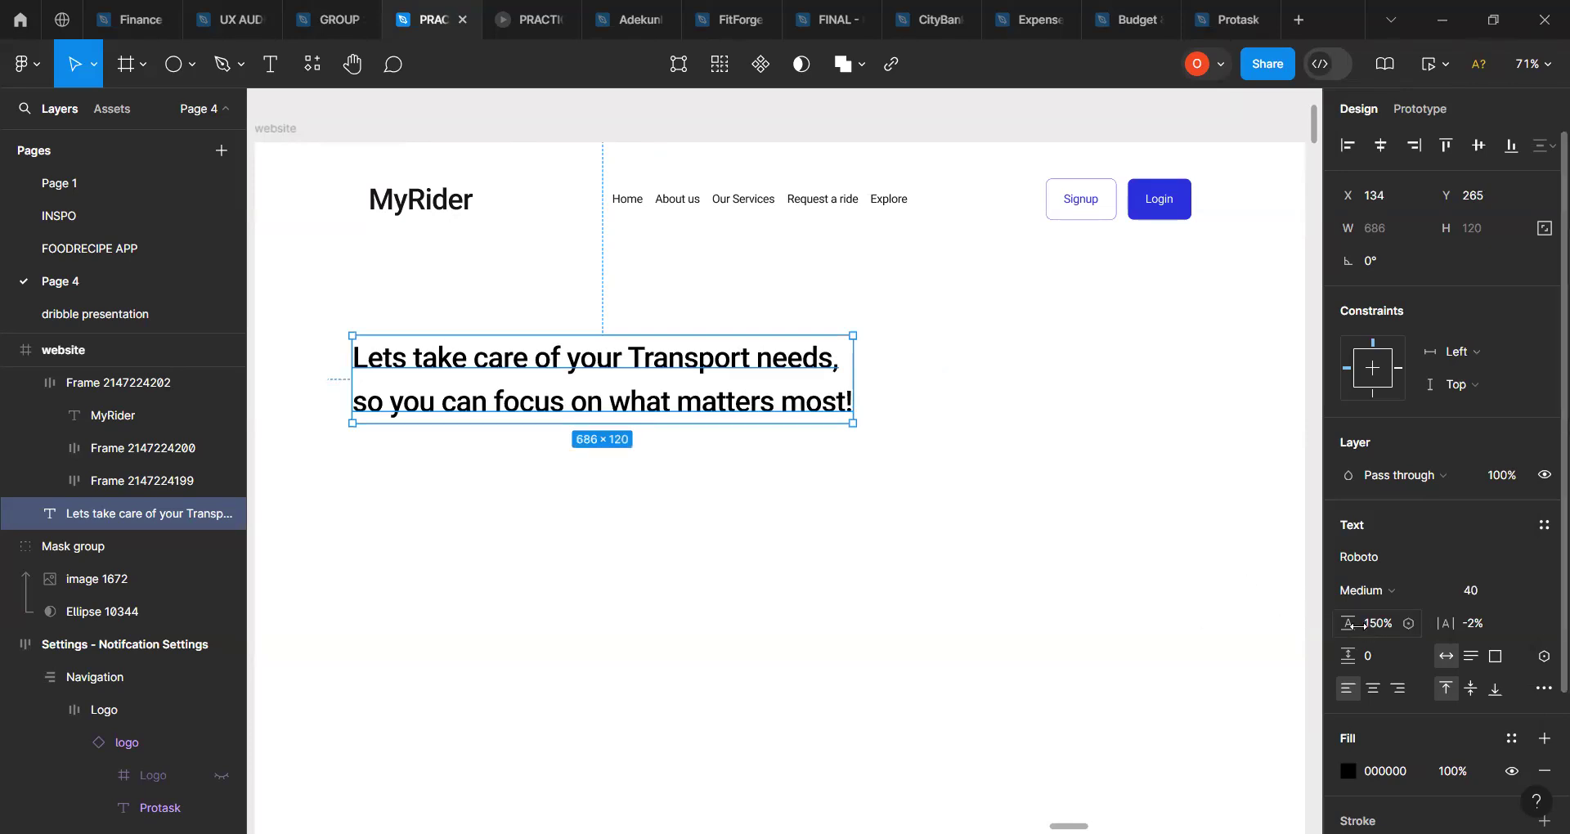
pyautogui.moveTo(1347, 623); pyautogui.dragTo(1460, 623)
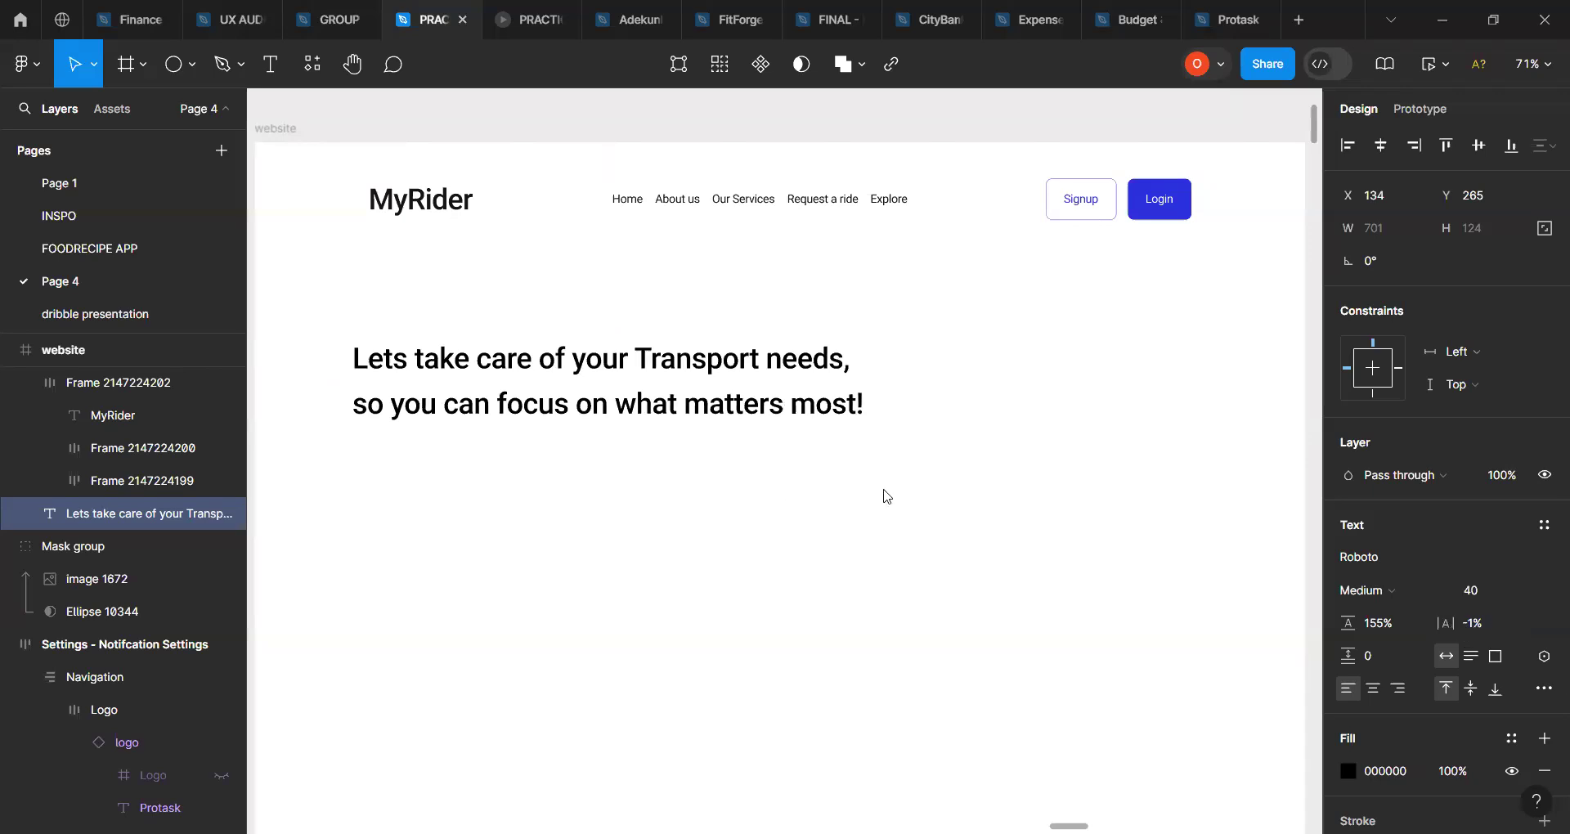
pyautogui.click(630, 481)
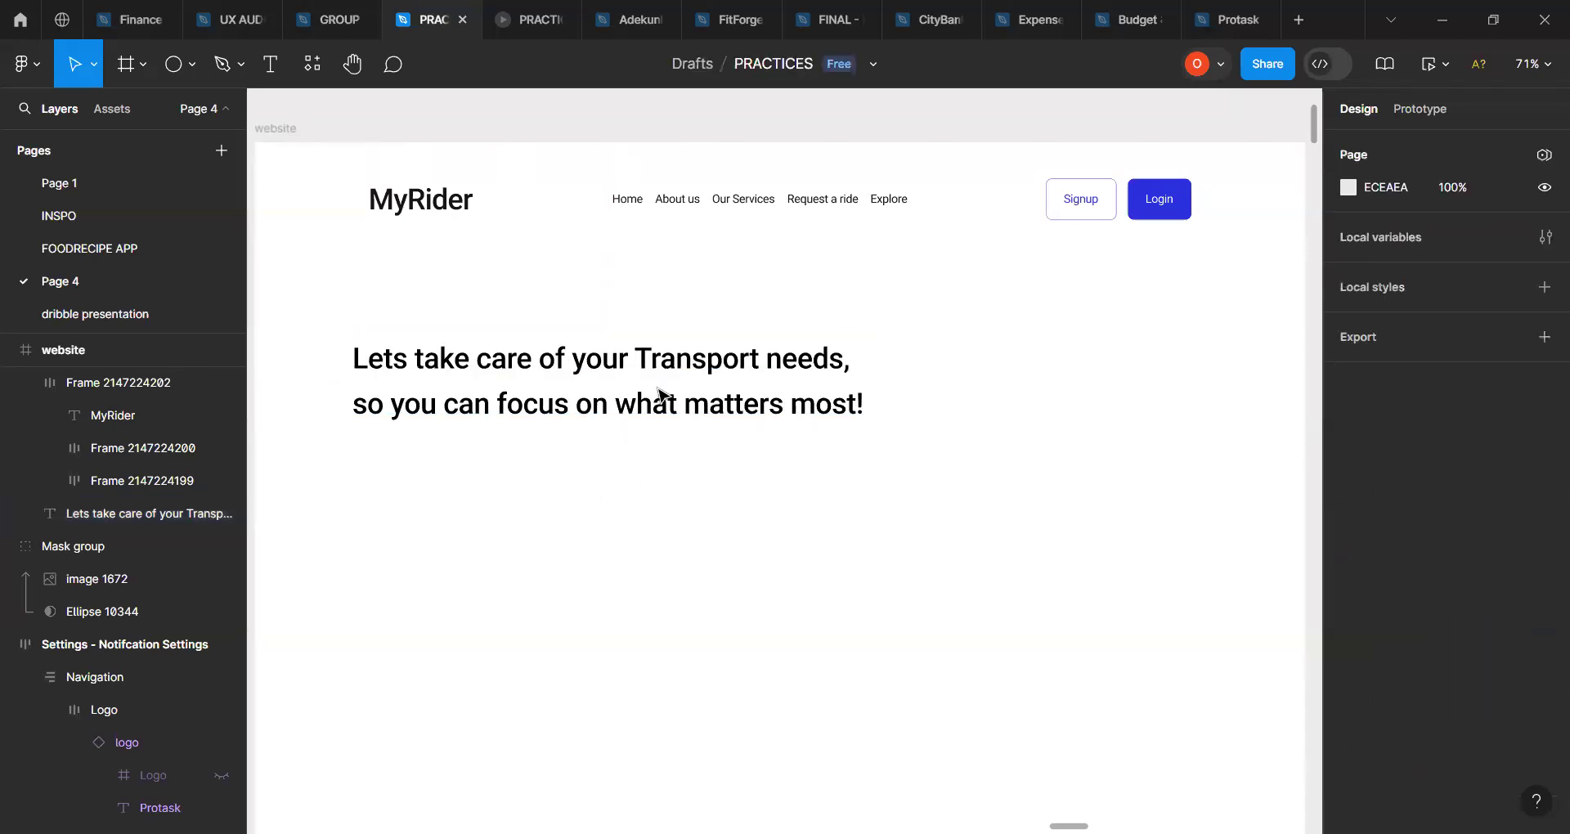
# Step: Slightly increase the letter spacing of the MyRider logo text in the header
pyautogui.click(702, 390)
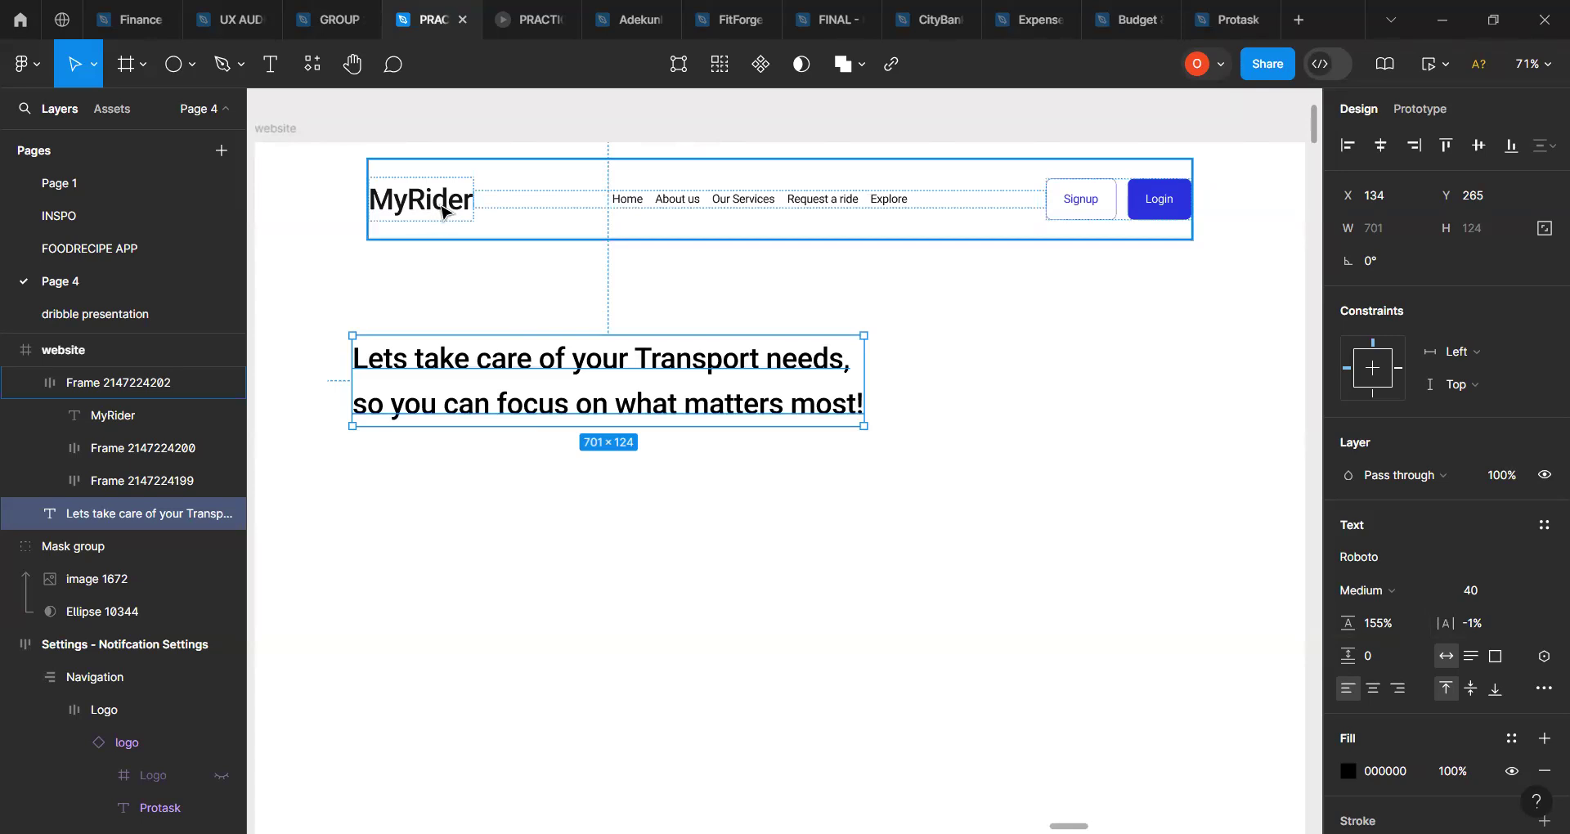
pyautogui.scroll(2, 419, 209)
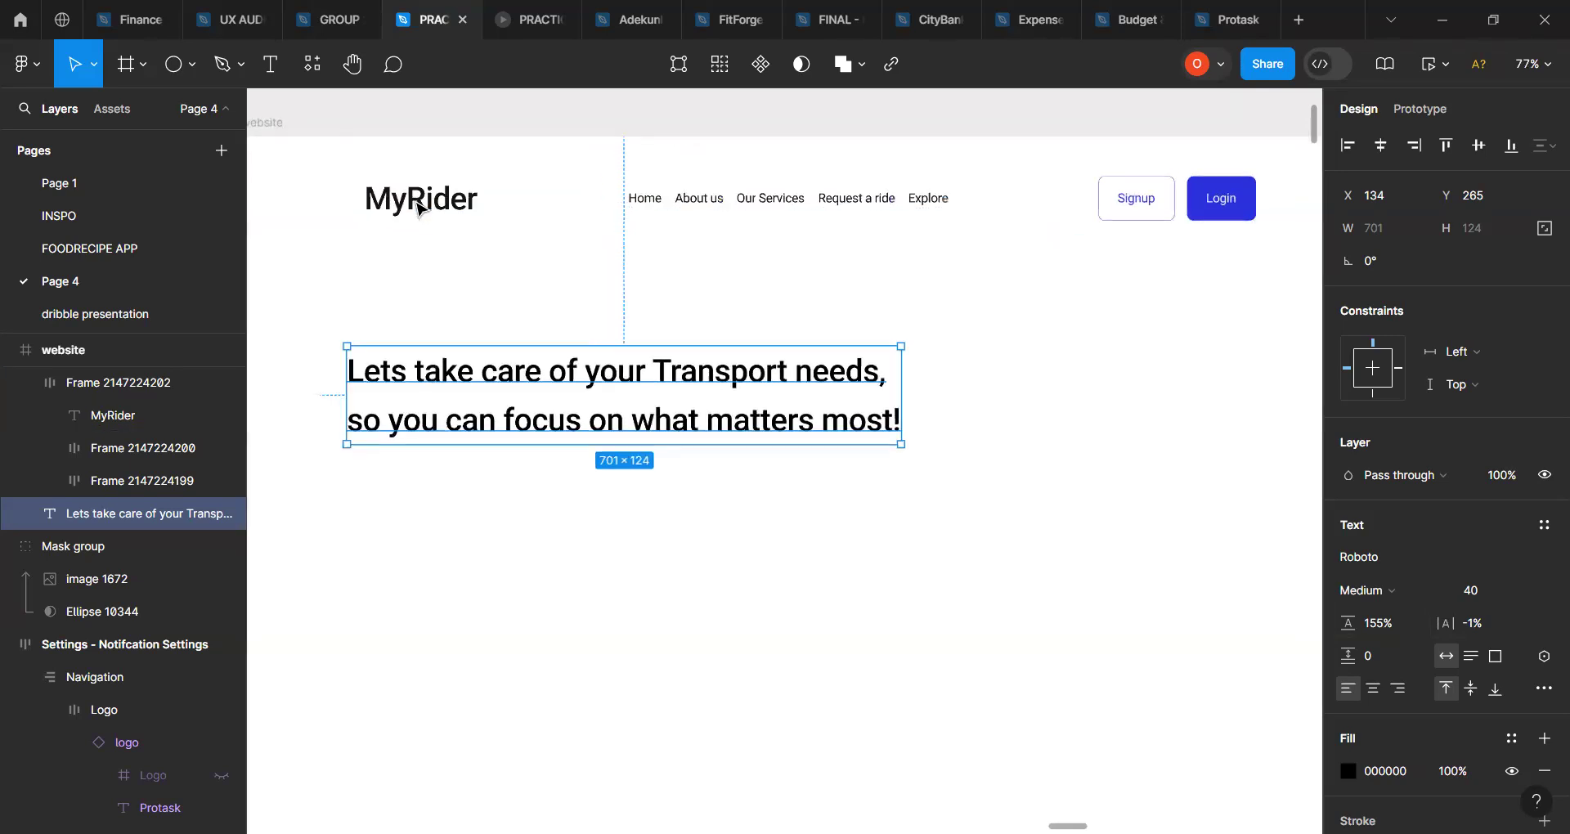
pyautogui.doubleClick(430, 208)
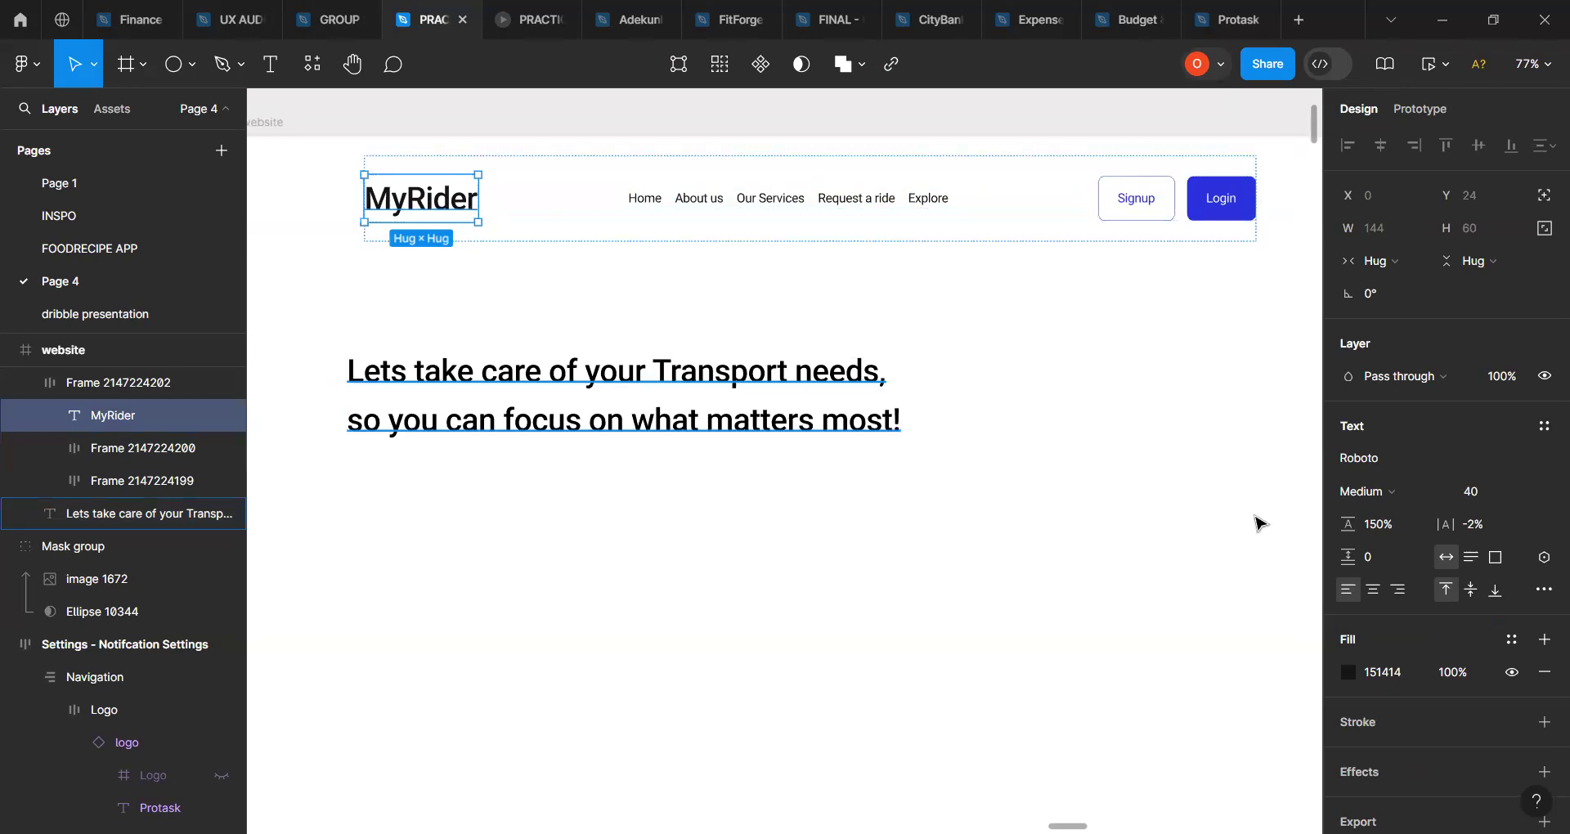
pyautogui.moveTo(1456, 524); pyautogui.dragTo(1465, 524)
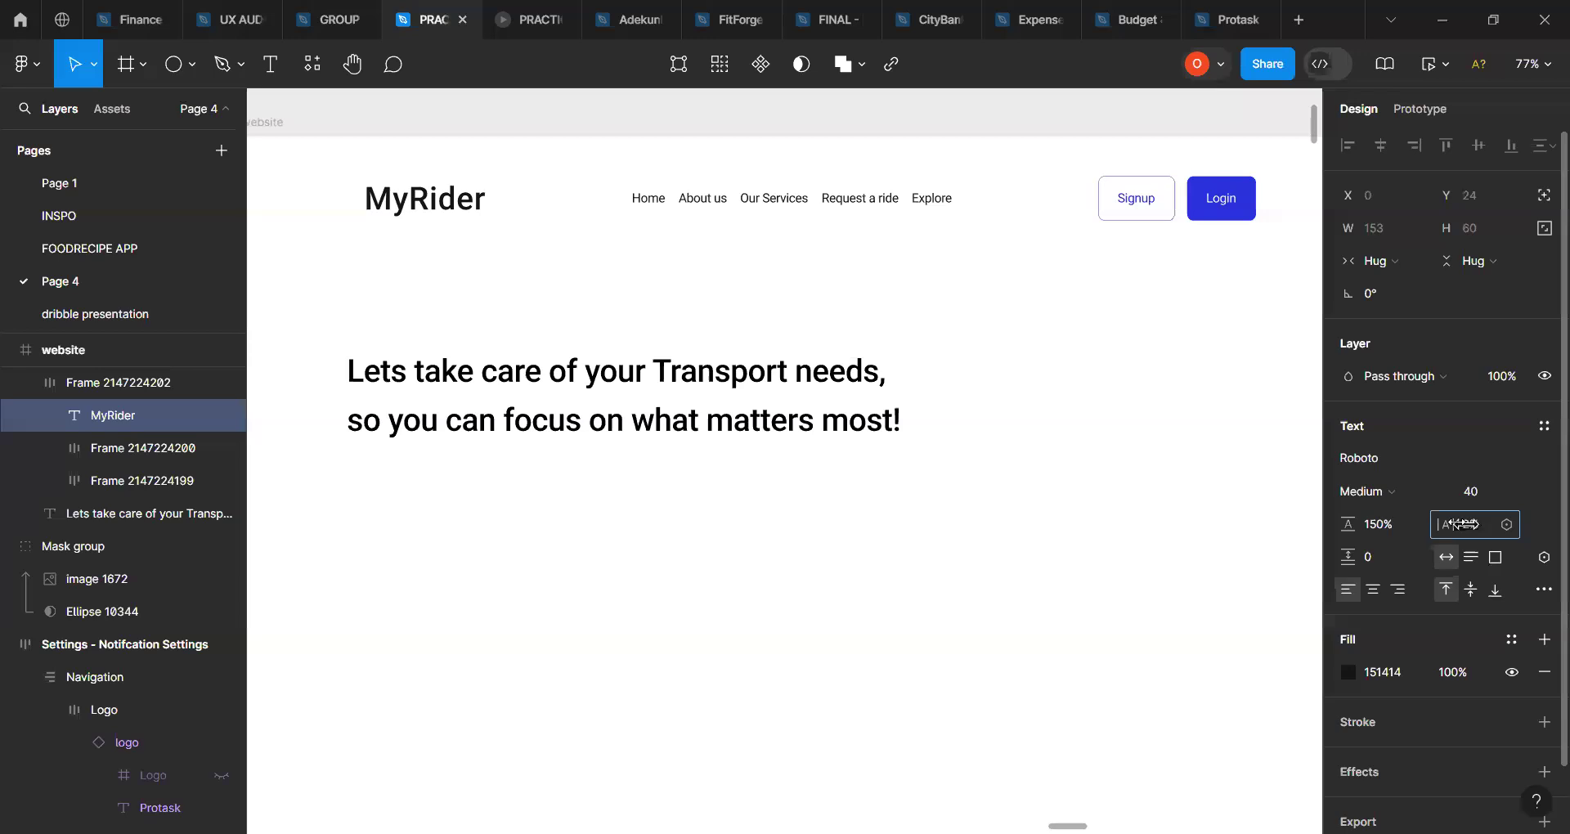
pyautogui.click(488, 268)
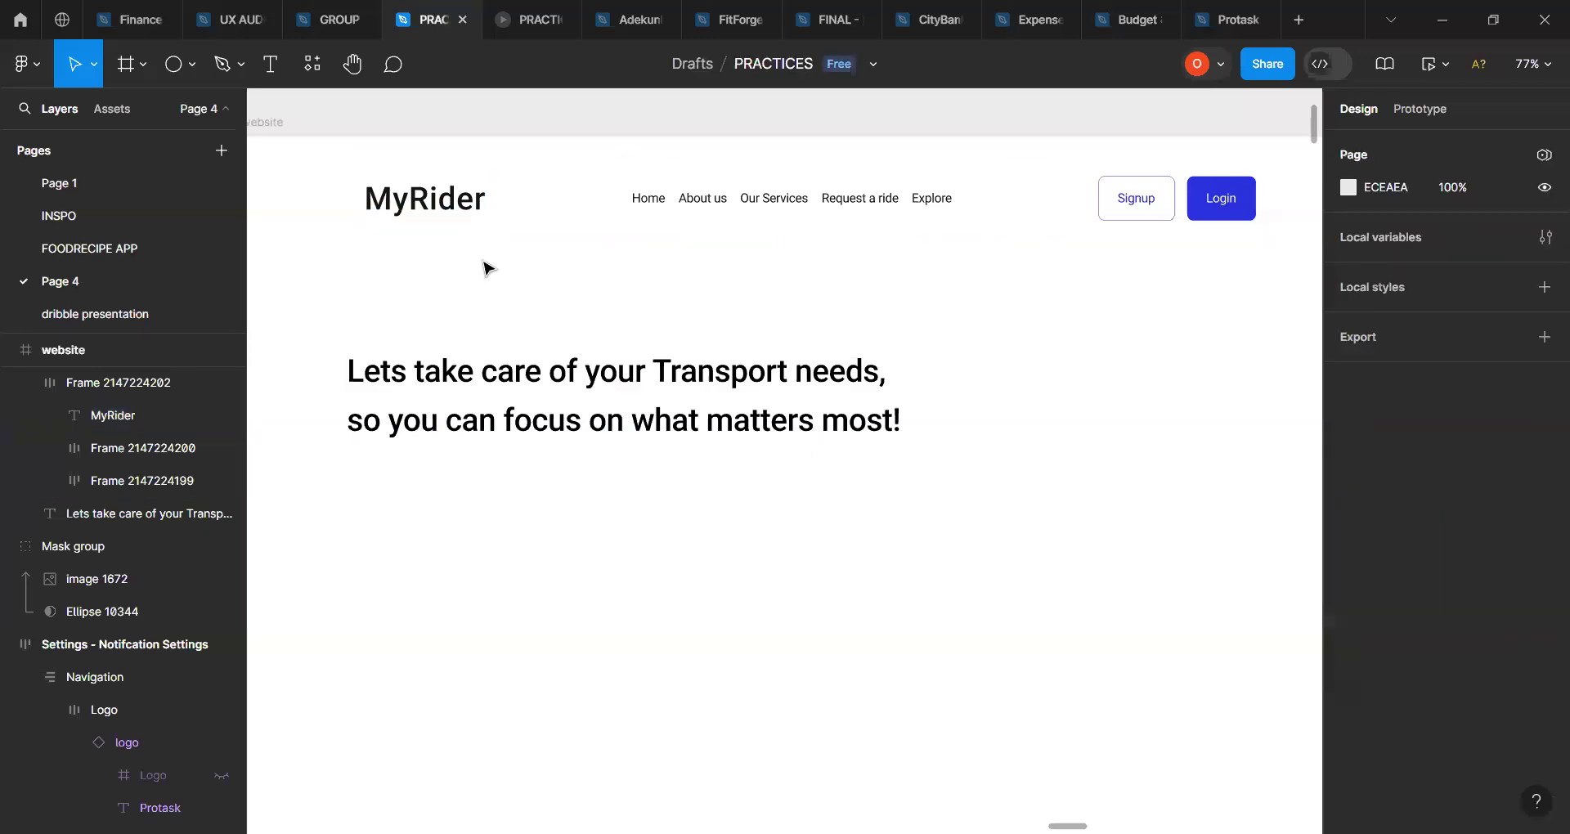
# Step: Duplicate the hero headline and place the copy directly below the original at about X 134, Y 405
pyautogui.scroll(-2, 637, 378)
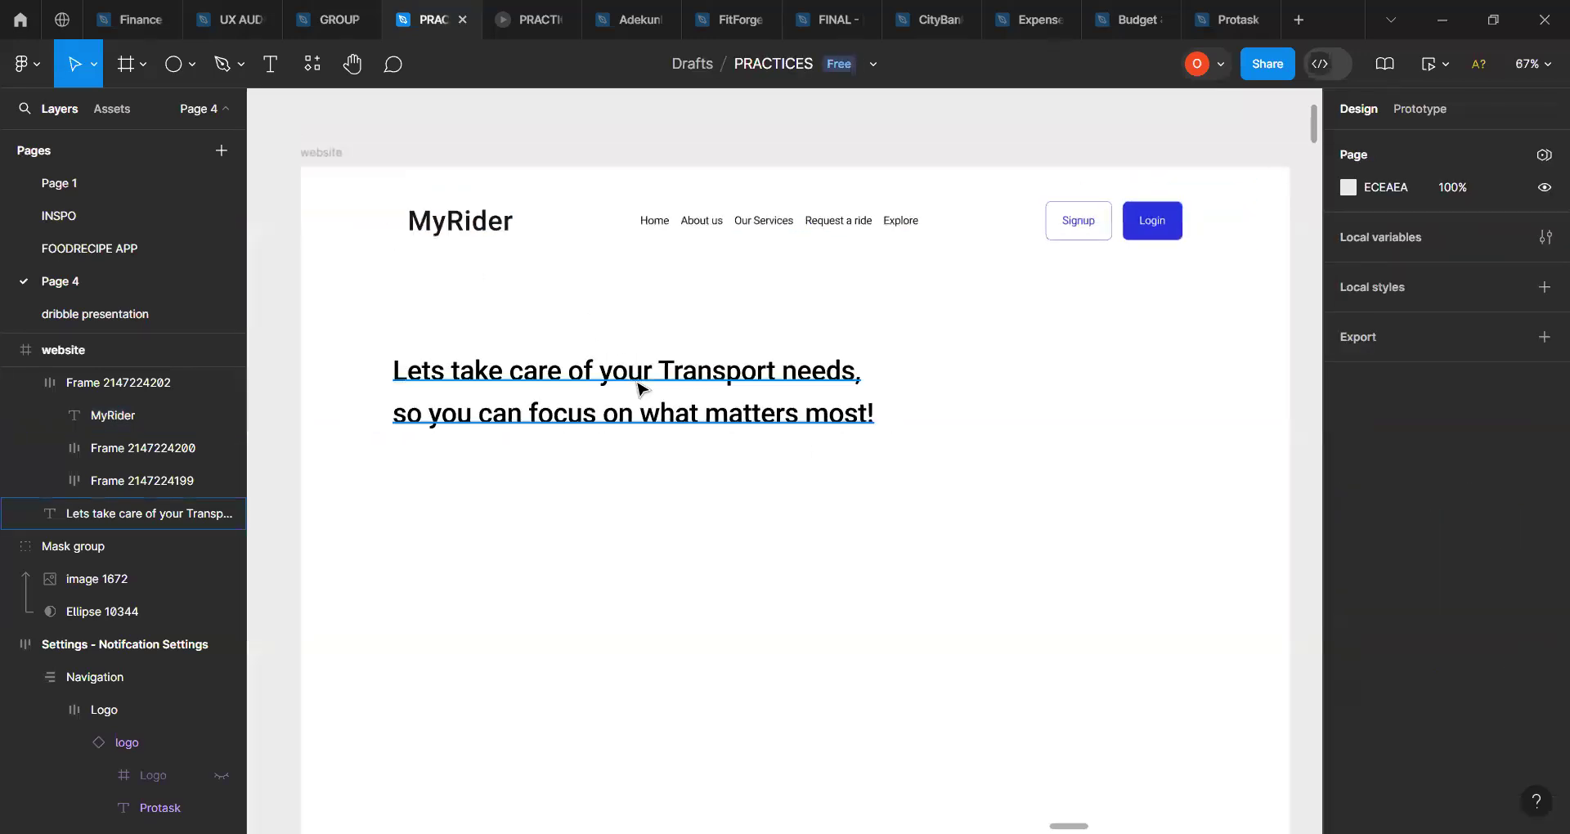
pyautogui.click(640, 388)
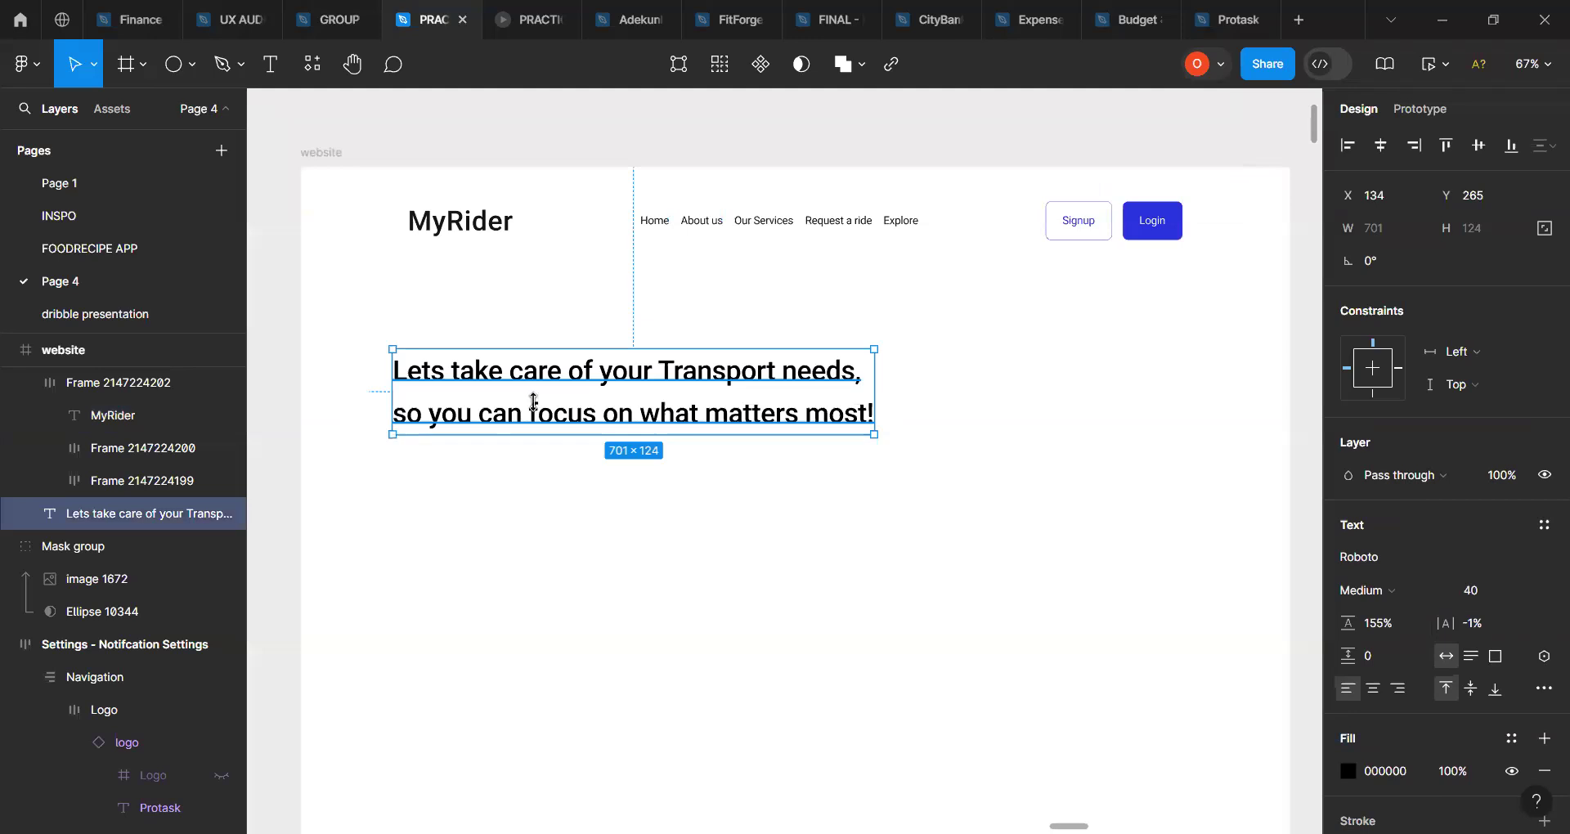
pyautogui.hotkey('ctrl', 'd')
pyautogui.moveTo(534, 400); pyautogui.dragTo(548, 498)
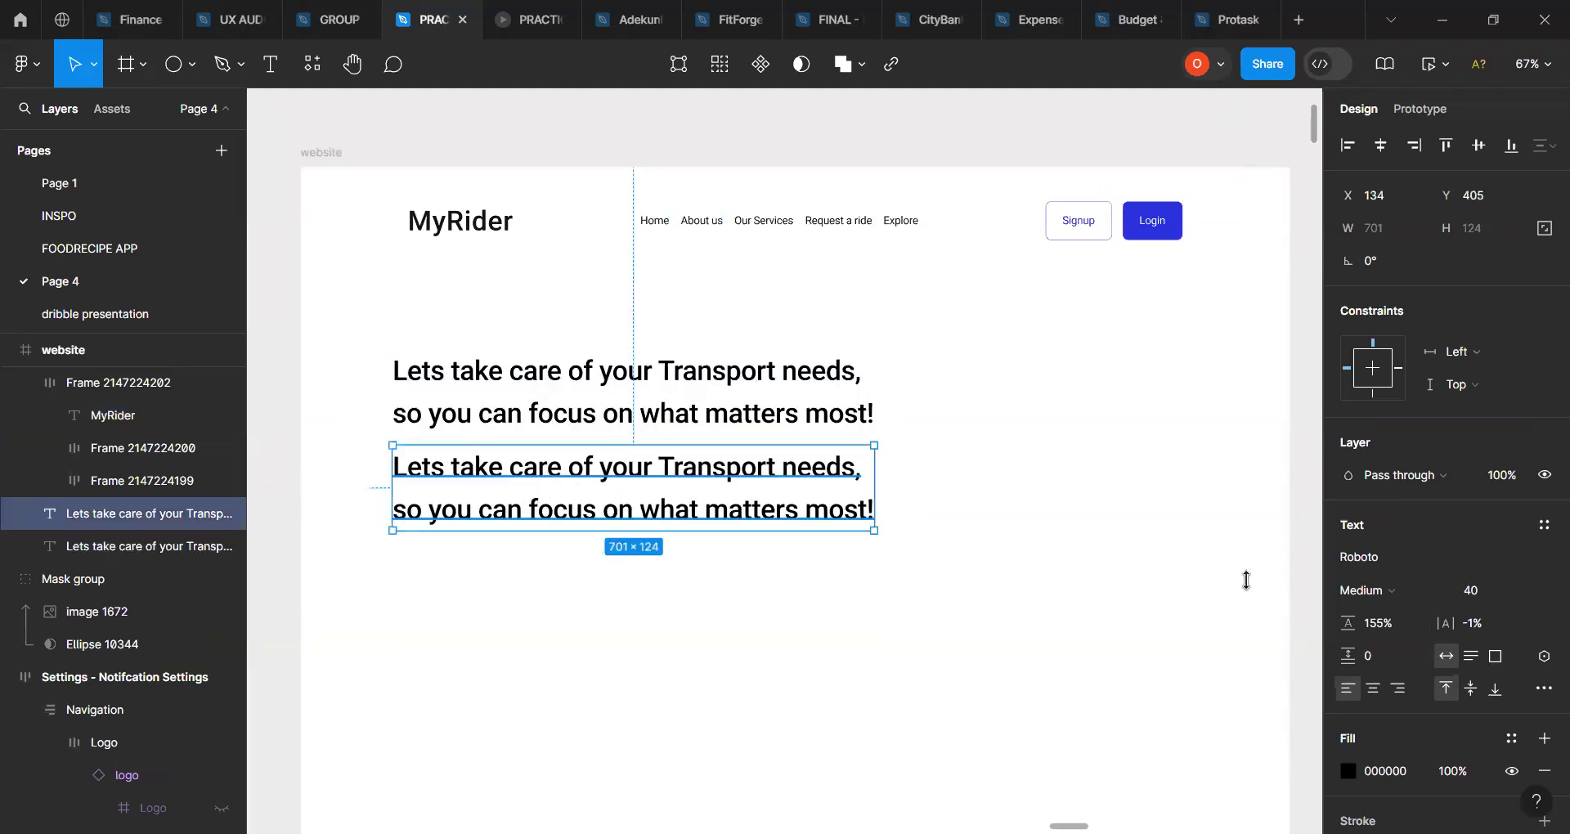
# Step: Set the lower headline copy's font size to 24 and its weight to Regular
pyautogui.click(1527, 592)
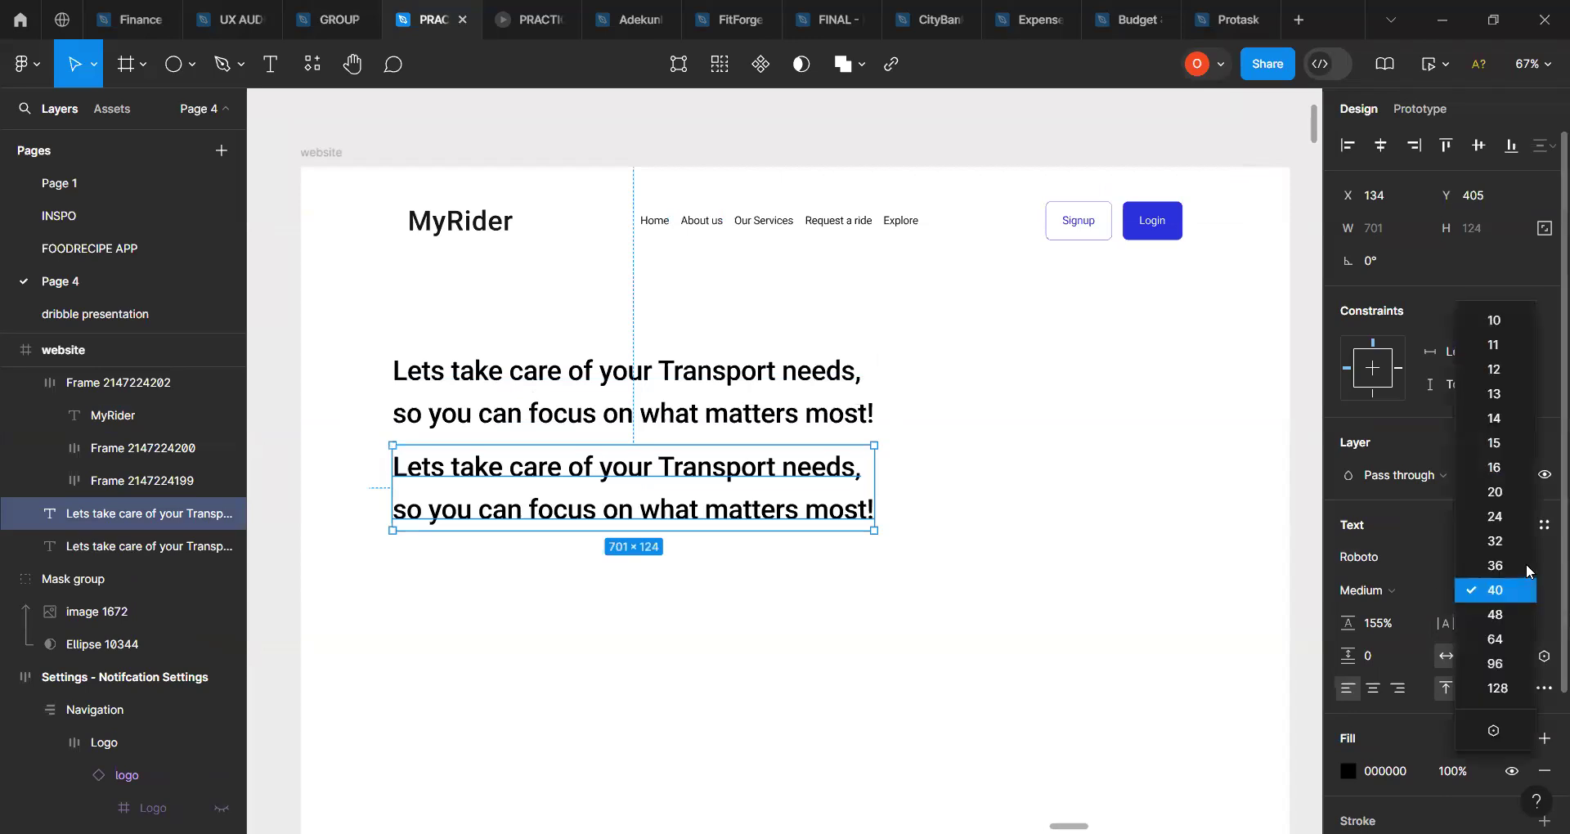
pyautogui.click(1513, 513)
pyautogui.click(1441, 595)
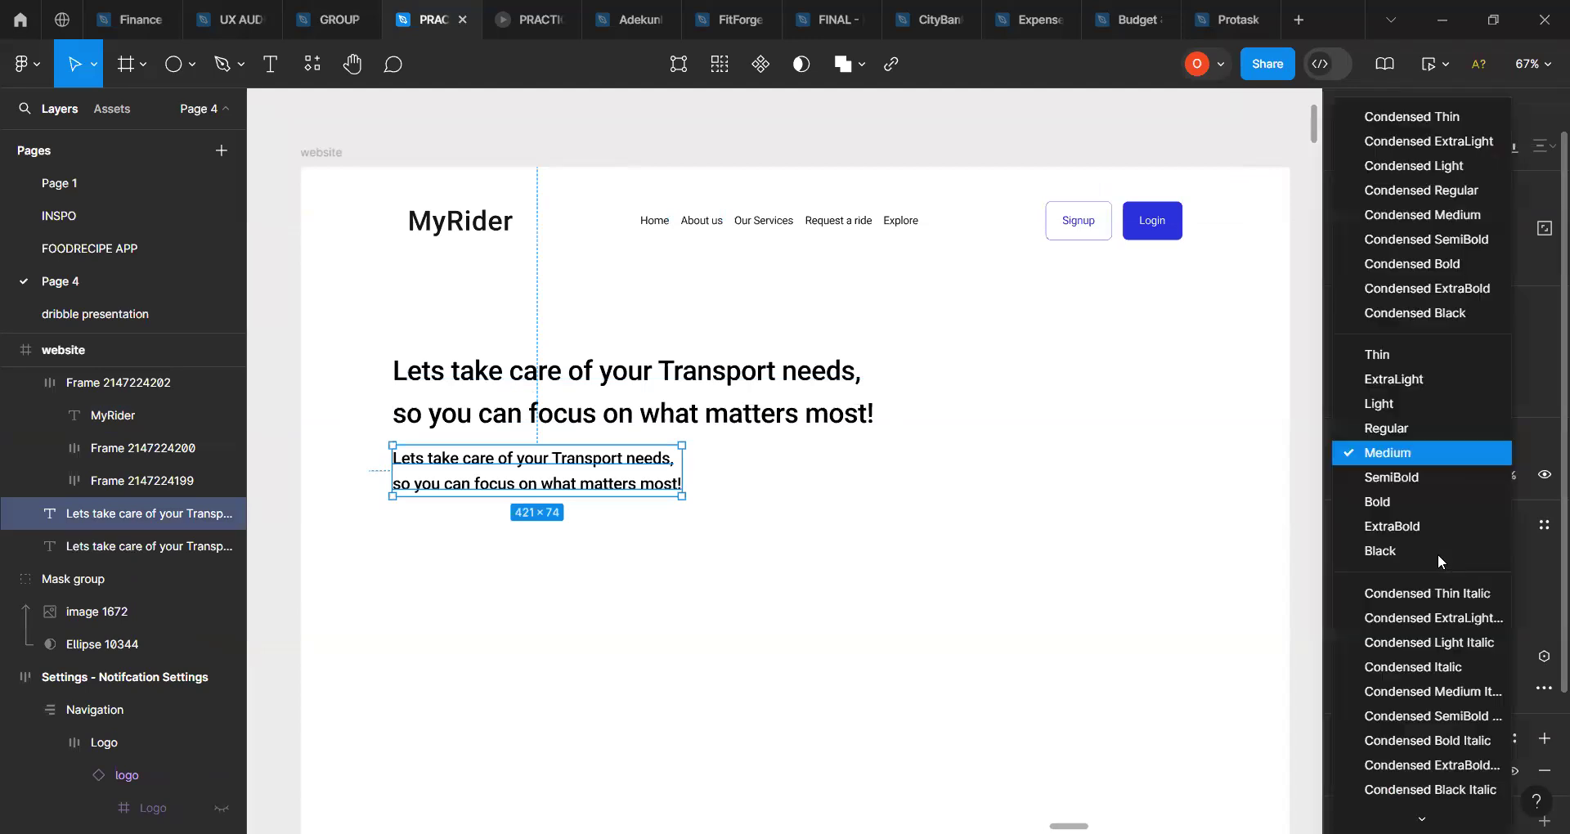
pyautogui.click(1410, 429)
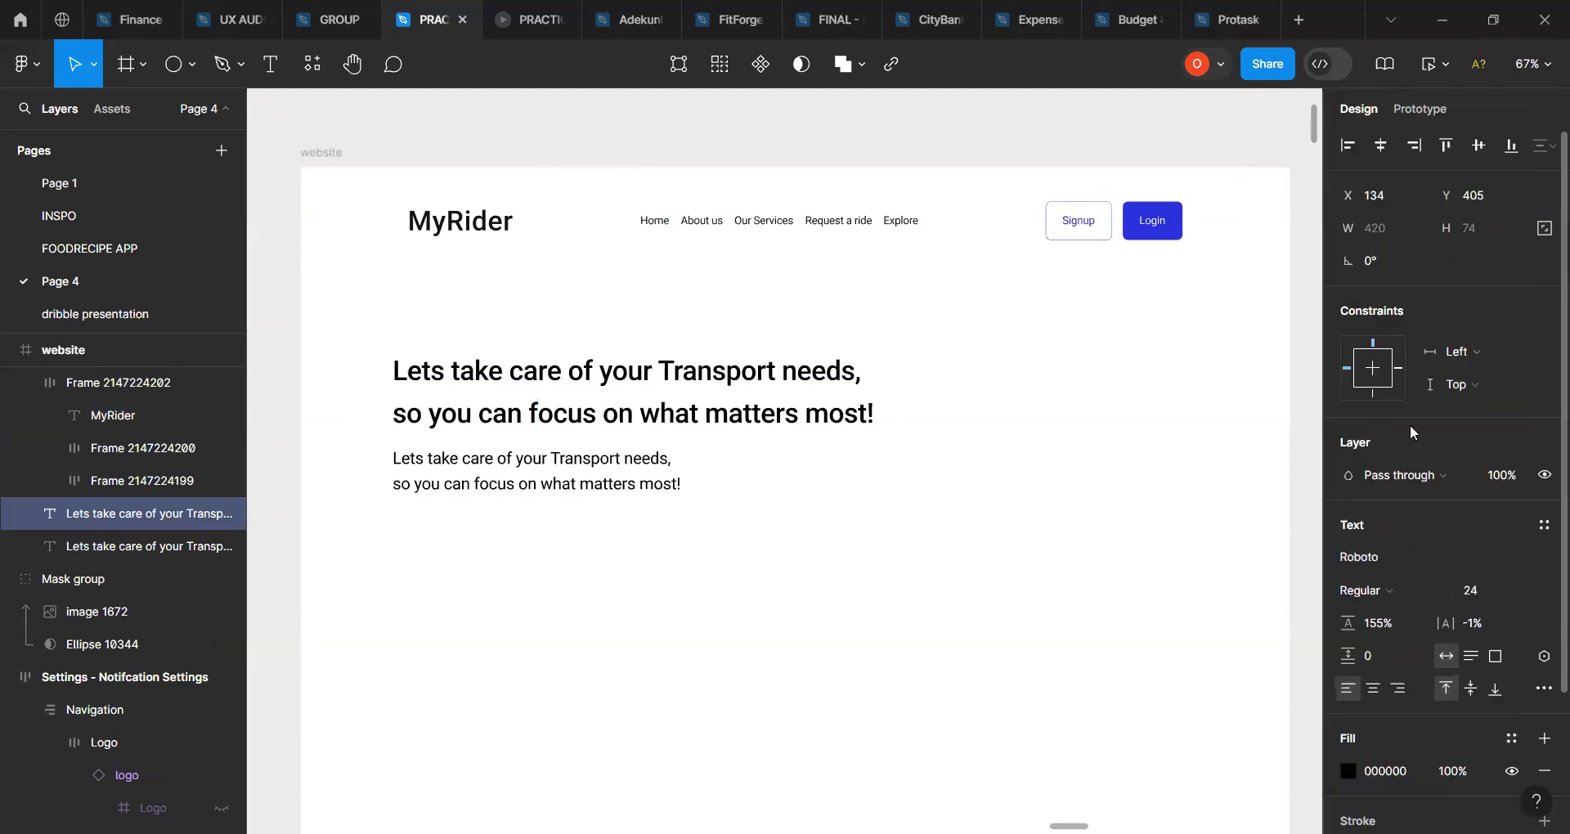
# Step: Rewrap the smaller text below the headline so its second line holds only "matters most!"
pyautogui.doubleClick(404, 482)
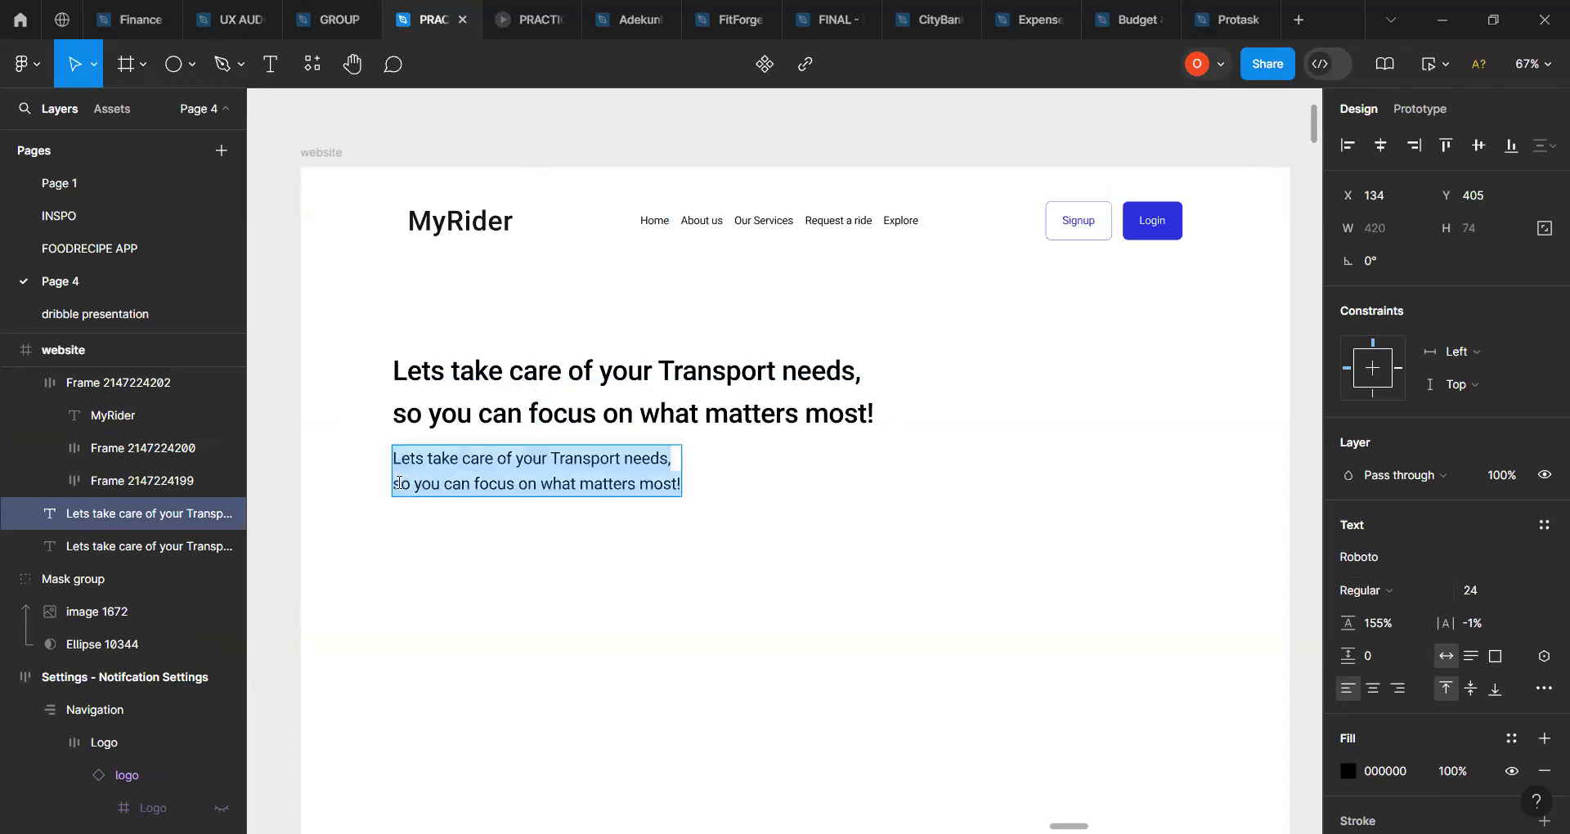
pyautogui.click(399, 482)
pyautogui.press('BackSpace')
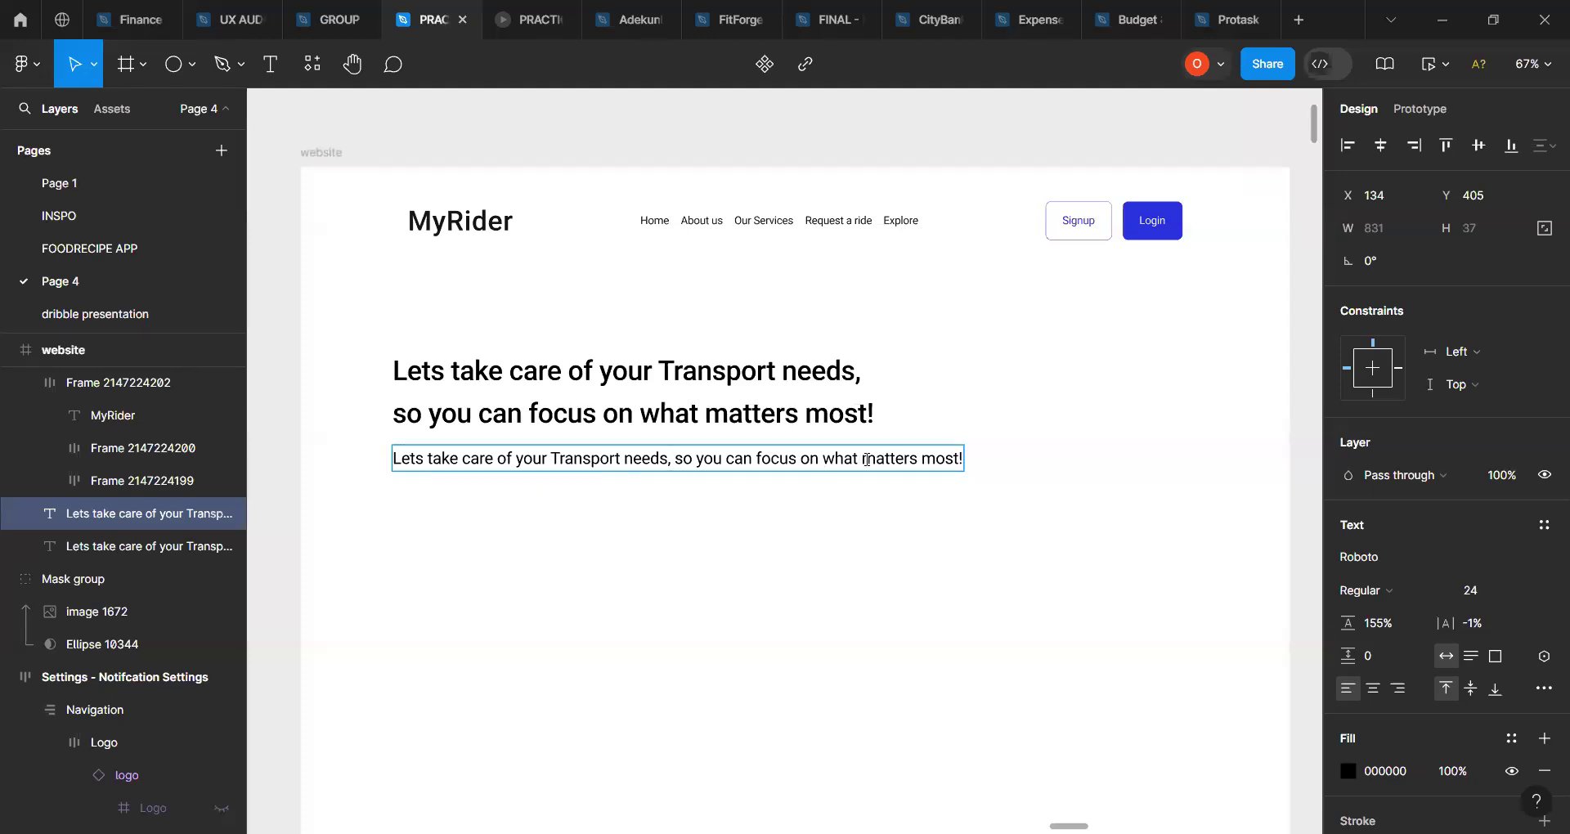
pyautogui.moveTo(964, 459); pyautogui.dragTo(859, 460)
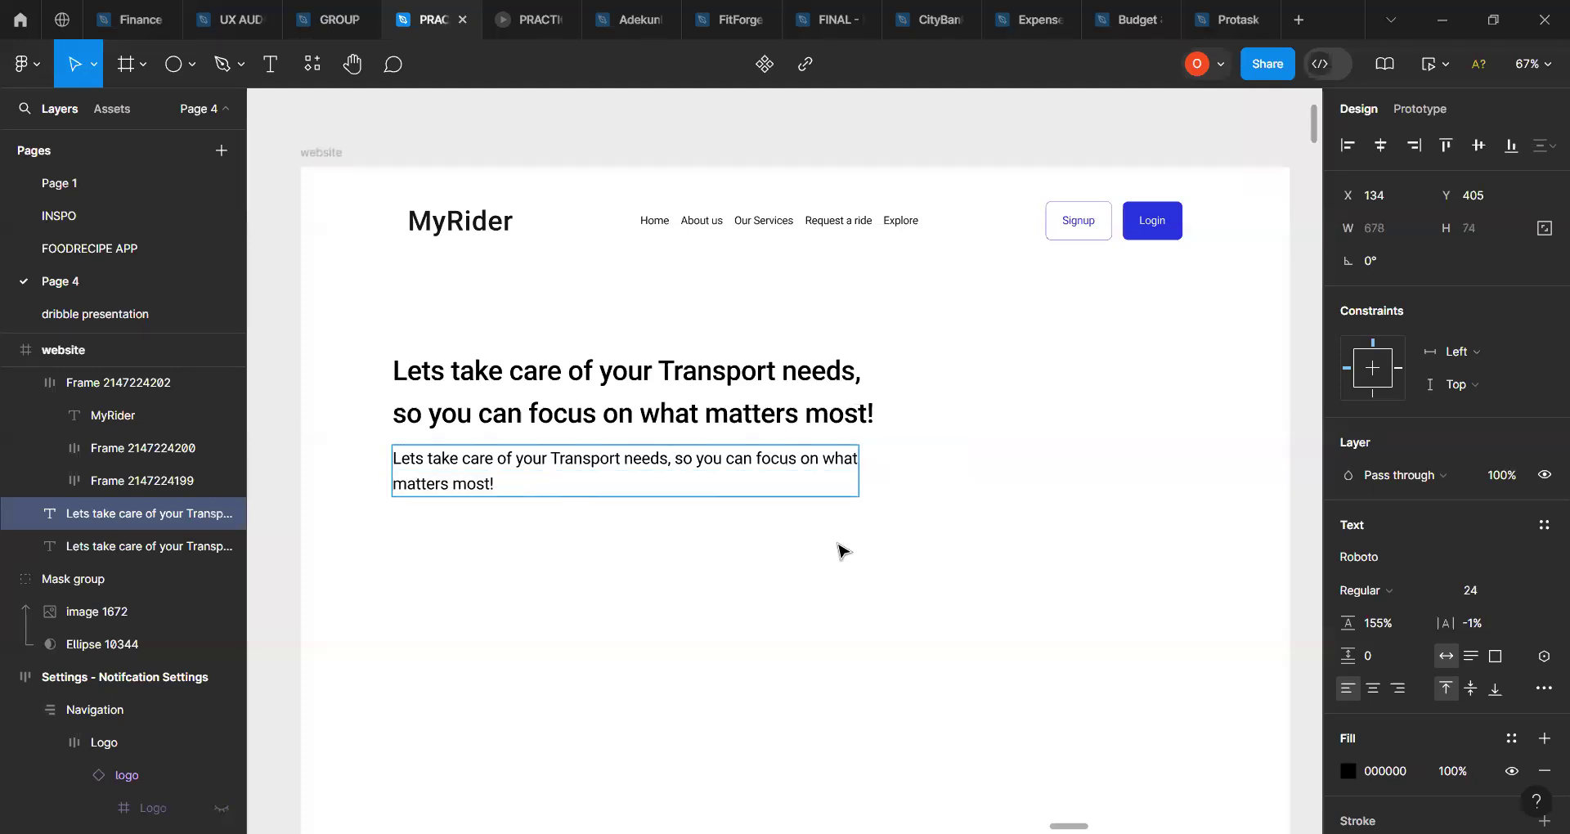
pyautogui.press('Escape')
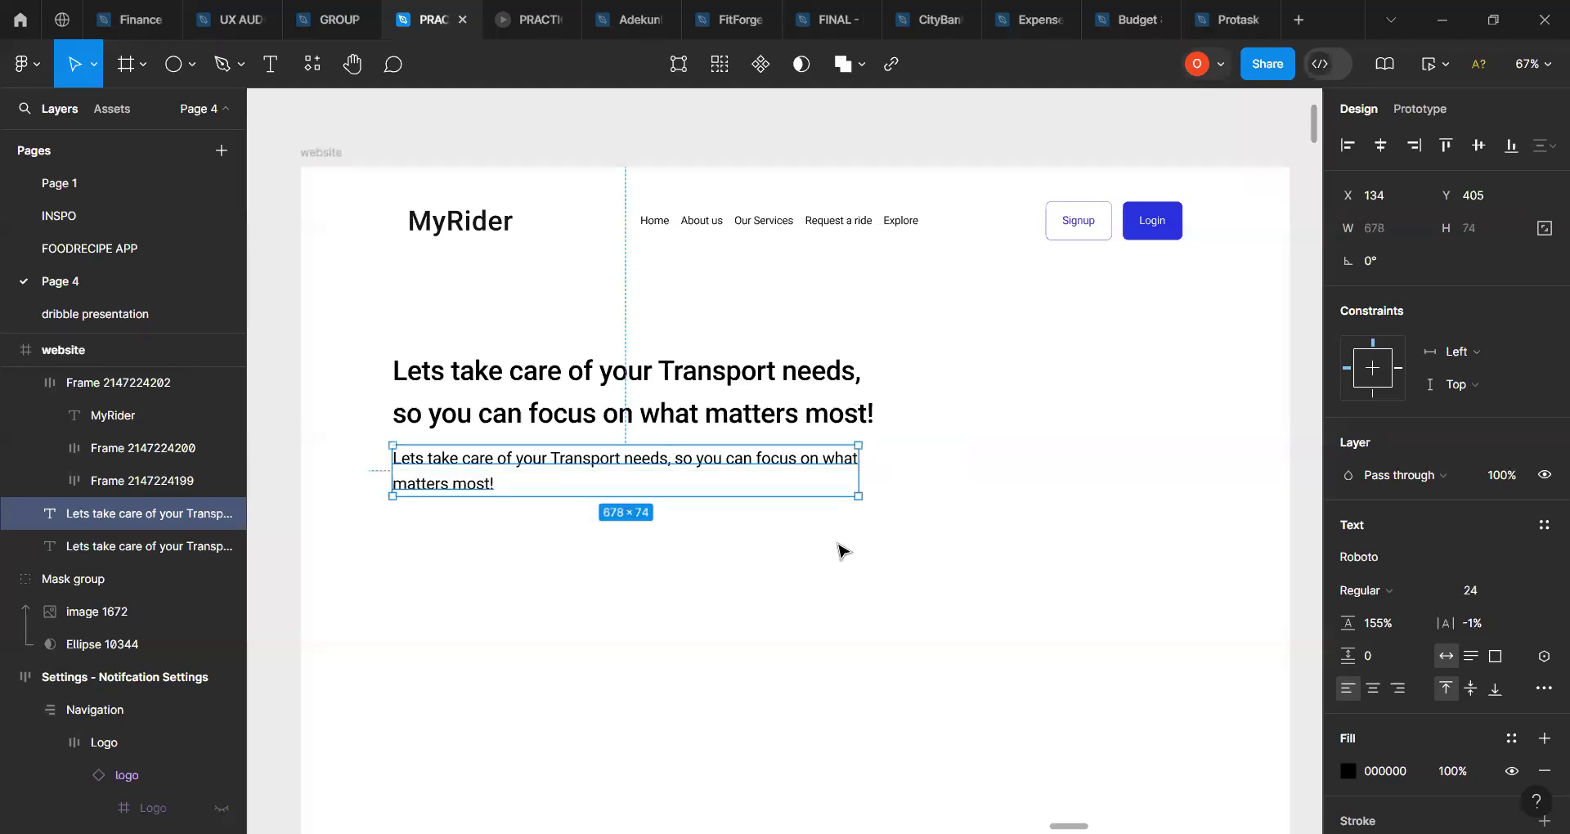
# Step: Wrap the large headline in an auto layout frame with 0 horizontal and vertical padding, 0 gap and left alignment
pyautogui.click(769, 385)
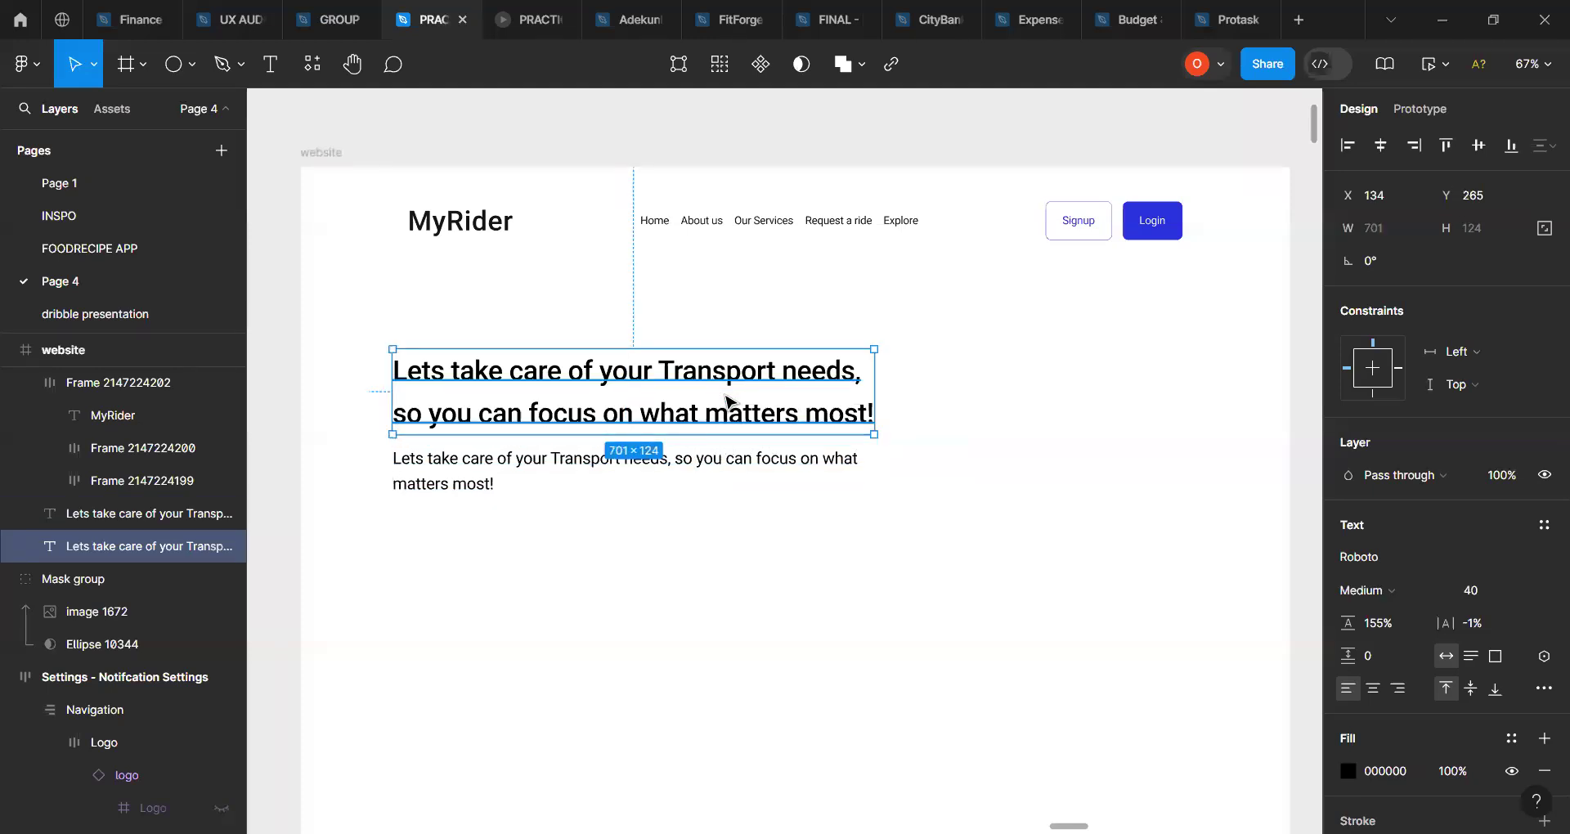
pyautogui.hotkey('shift', 'a')
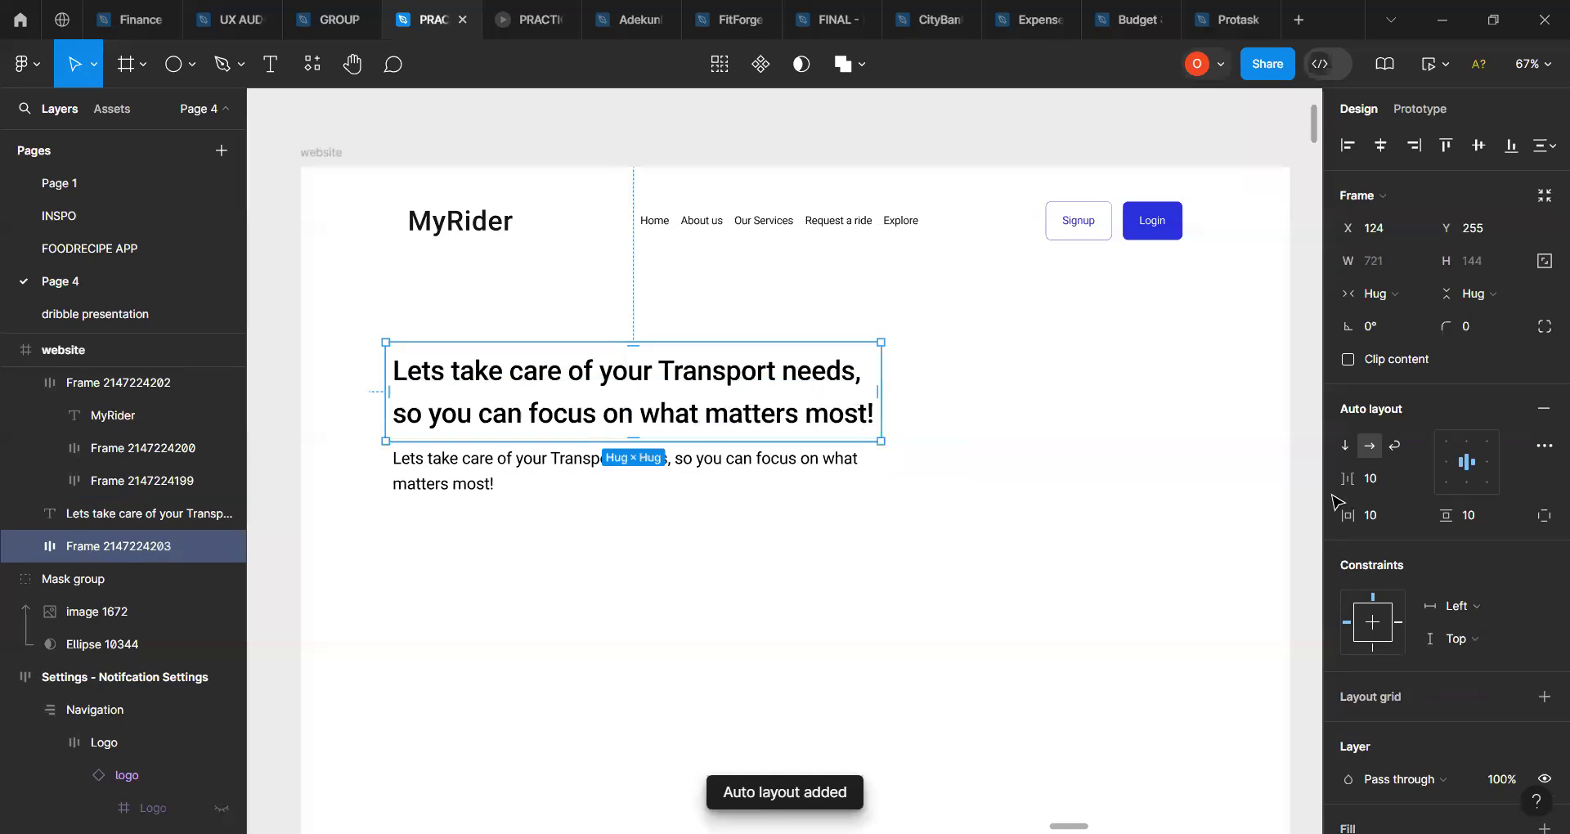
pyautogui.click(1372, 517)
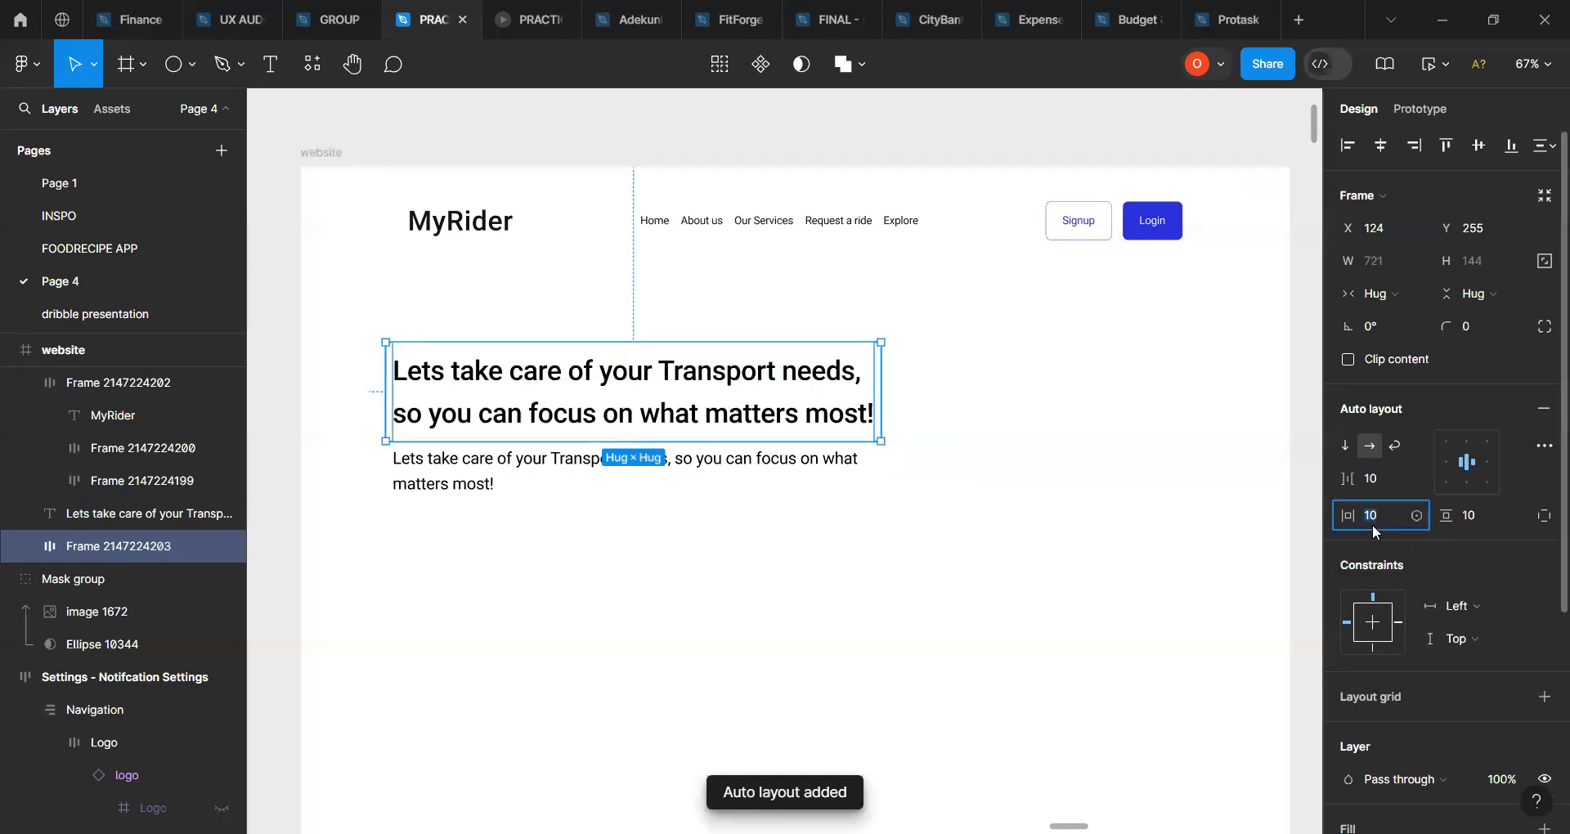
pyautogui.write('0')
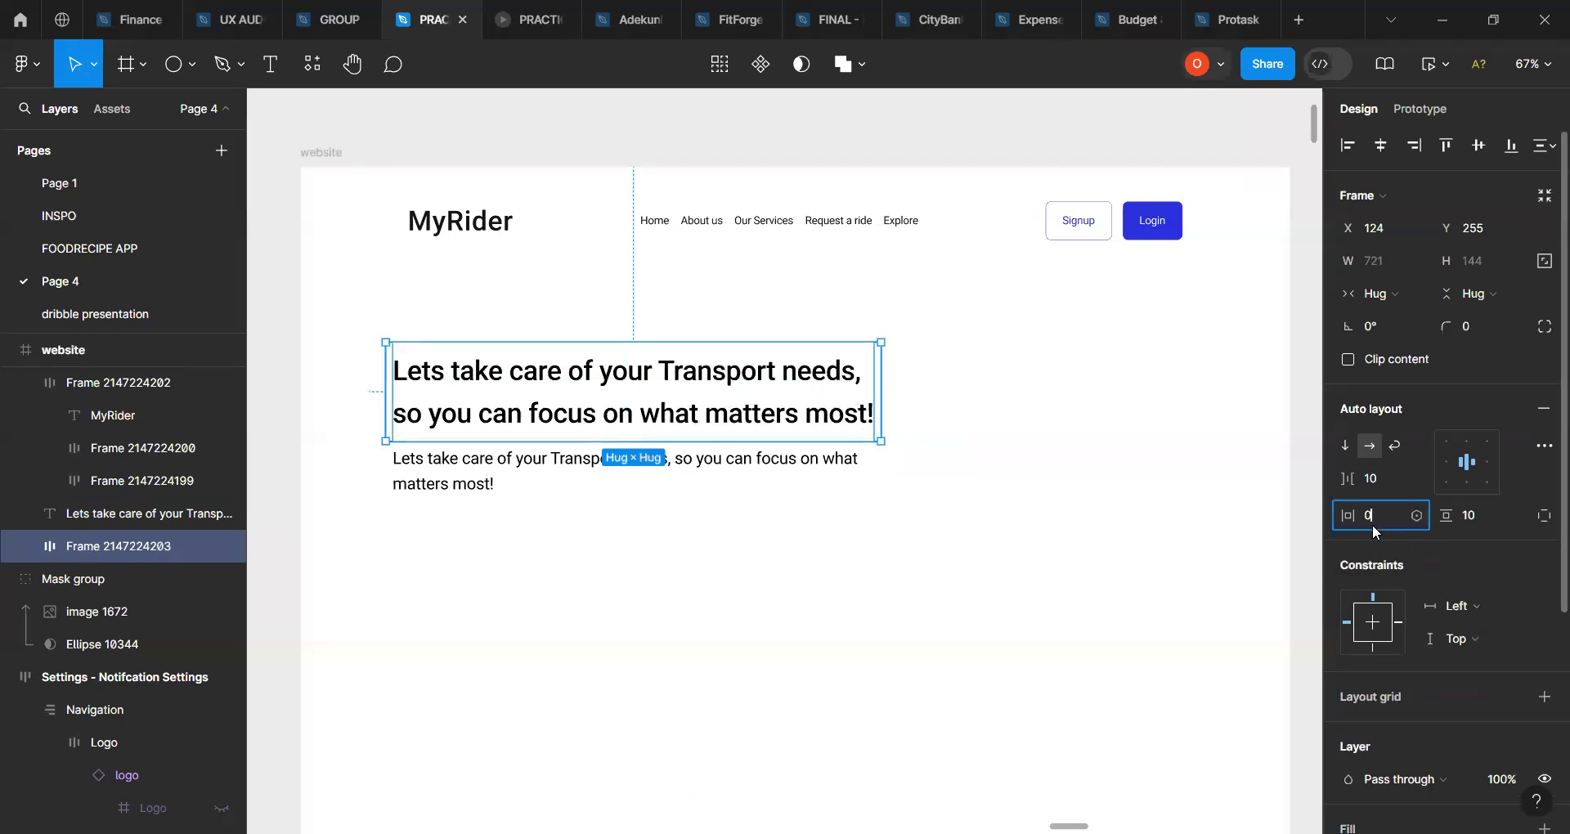
pyautogui.click(1471, 515)
pyautogui.write('0')
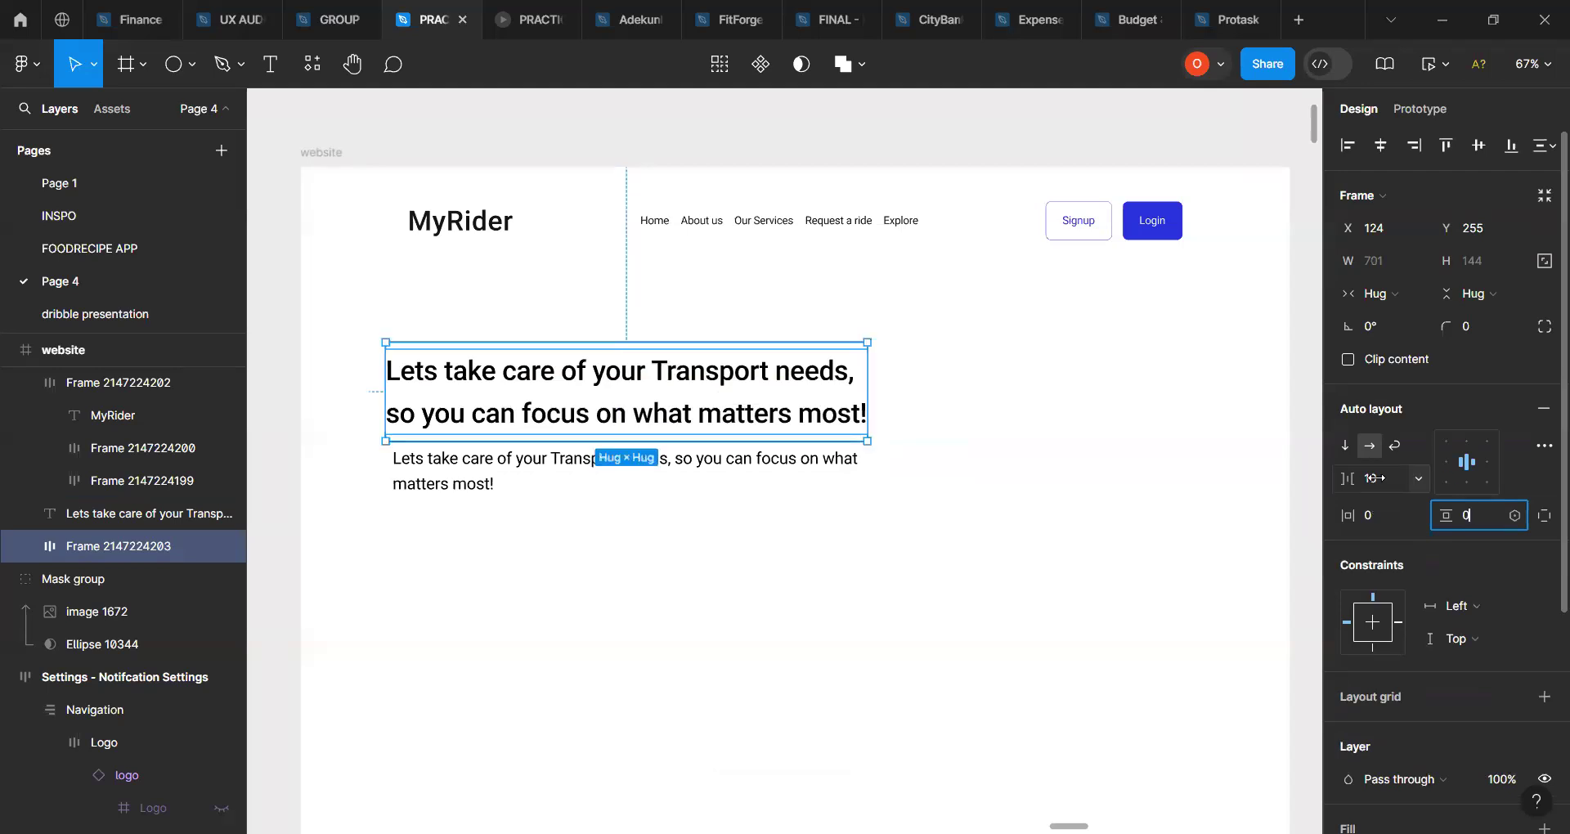
pyautogui.click(1374, 478)
pyautogui.press('Return')
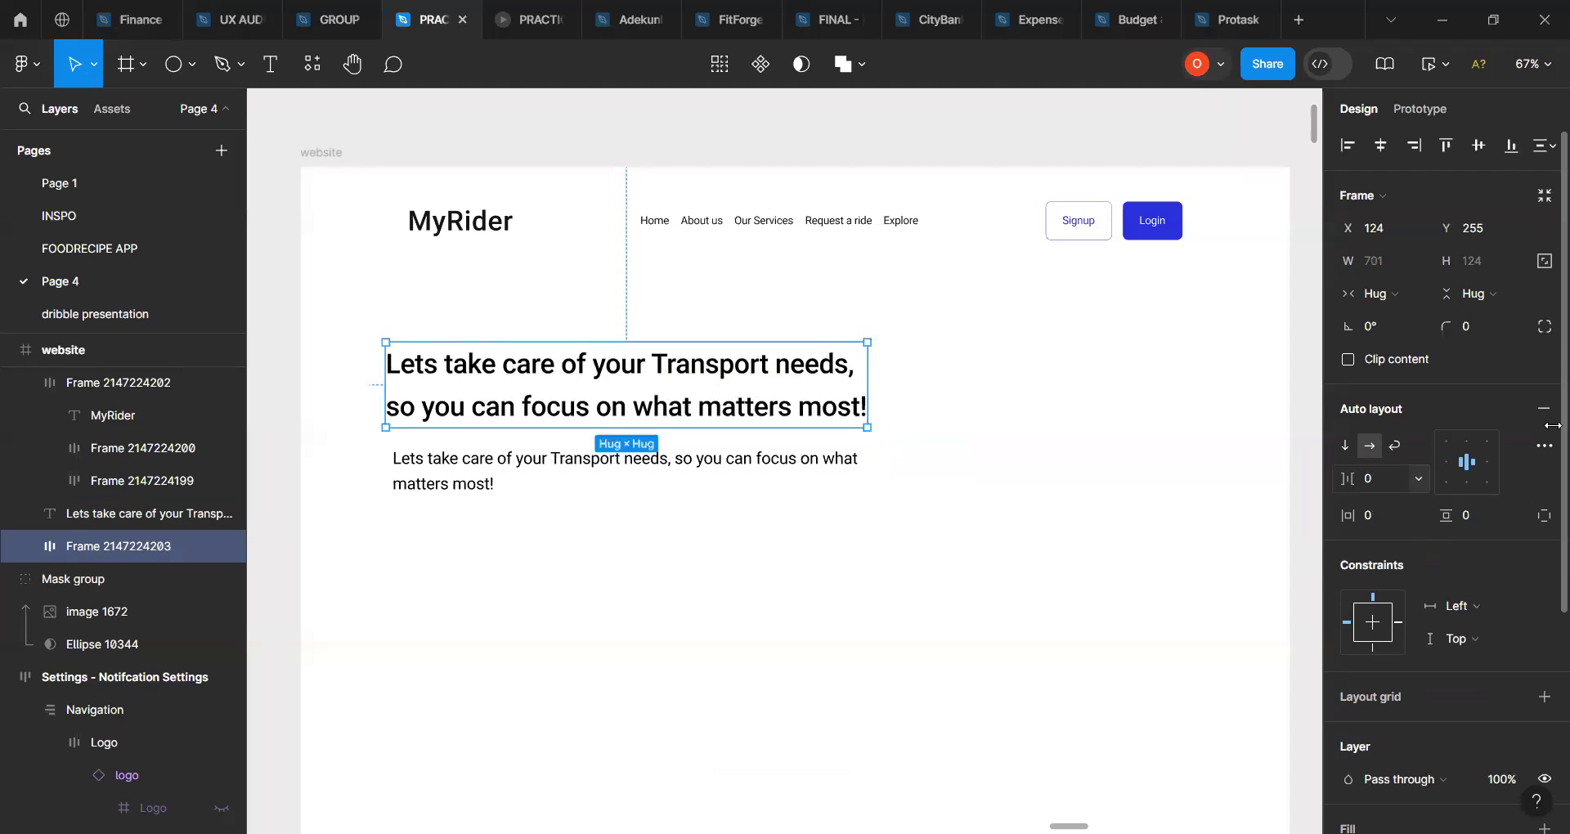
pyautogui.click(1444, 462)
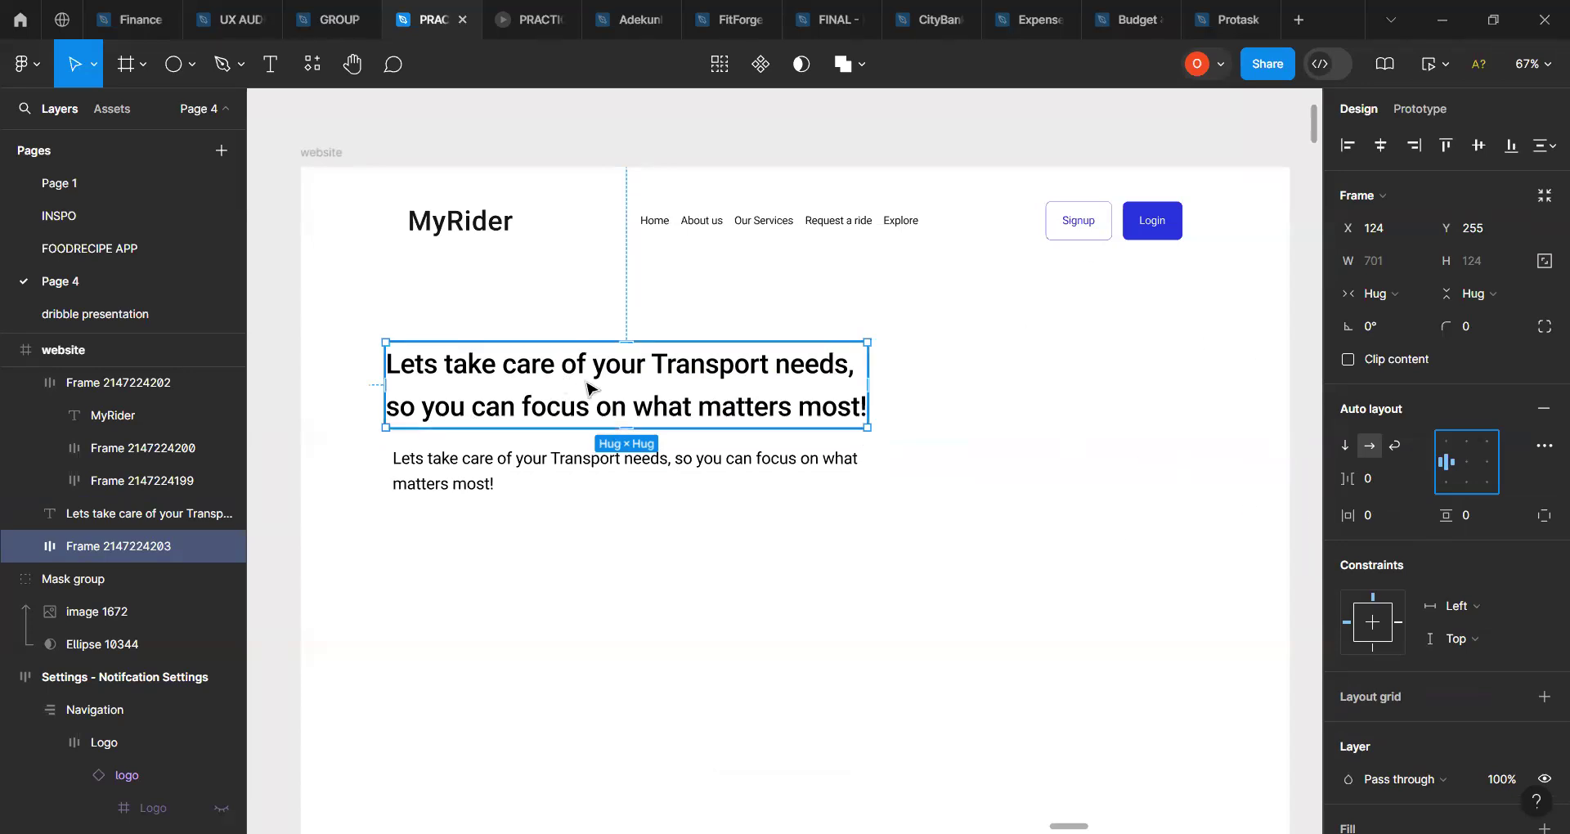
pyautogui.click(507, 482)
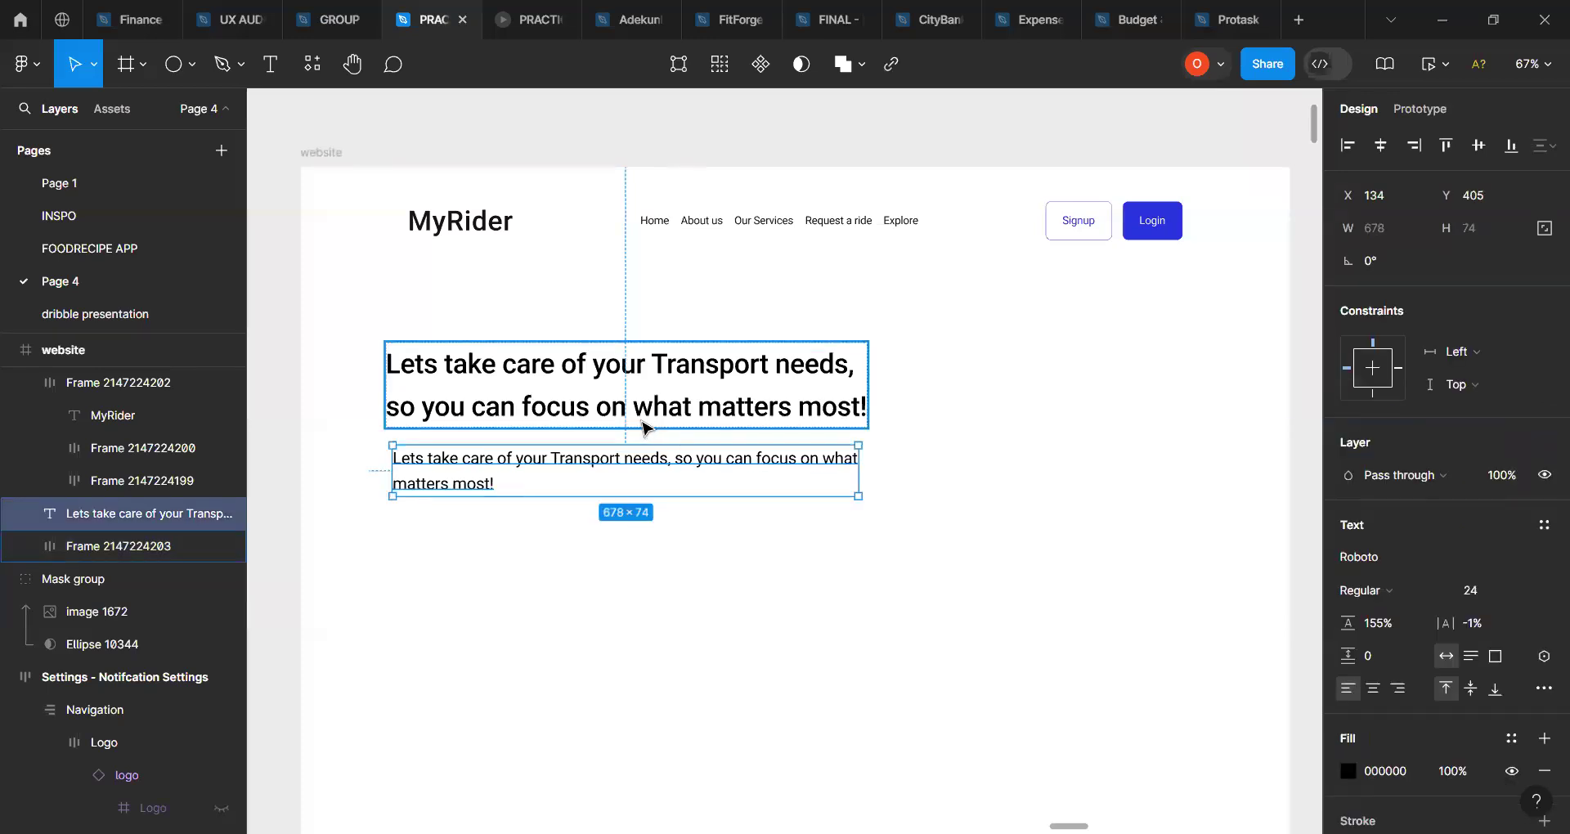
pyautogui.click(565, 411)
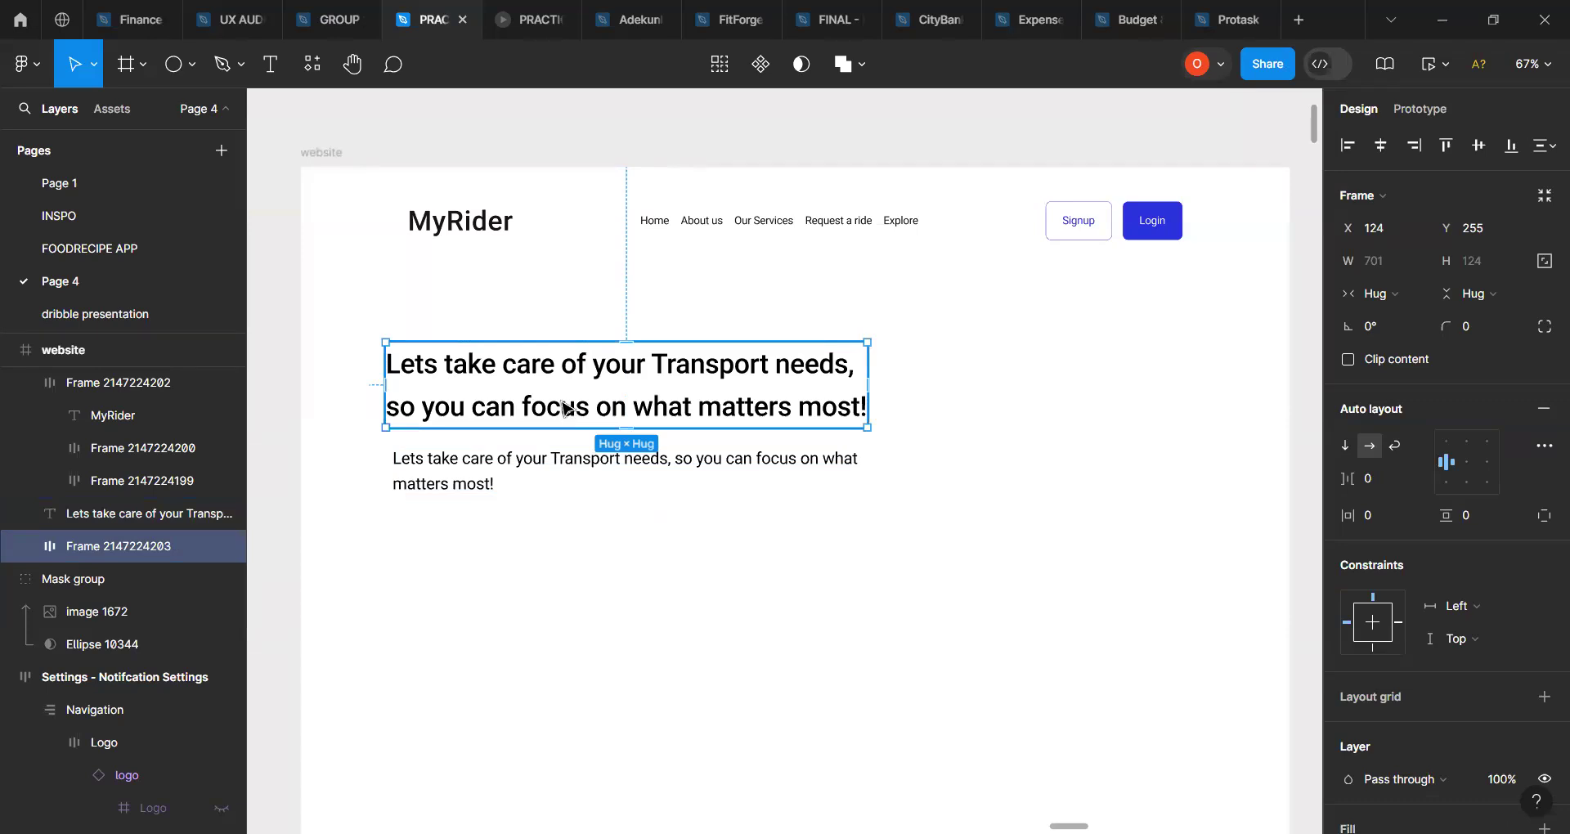
pyautogui.moveTo(570, 399); pyautogui.dragTo(758, 382)
pyautogui.scroll(-2, 758, 380)
pyautogui.scroll(-3, 736, 392)
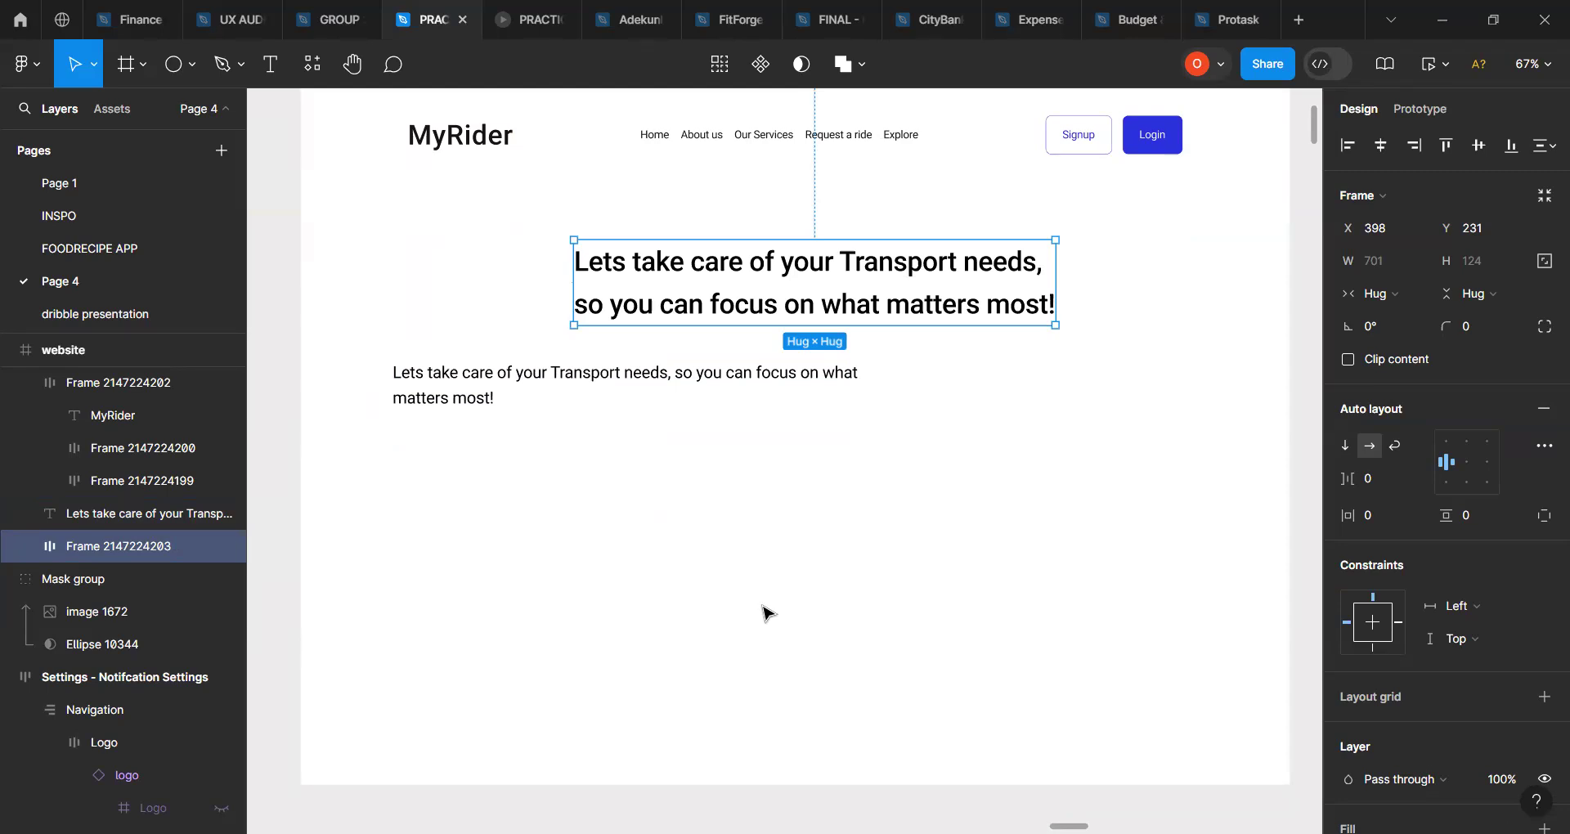
pyautogui.scroll(-3, 767, 613)
pyautogui.scroll(3, 767, 613)
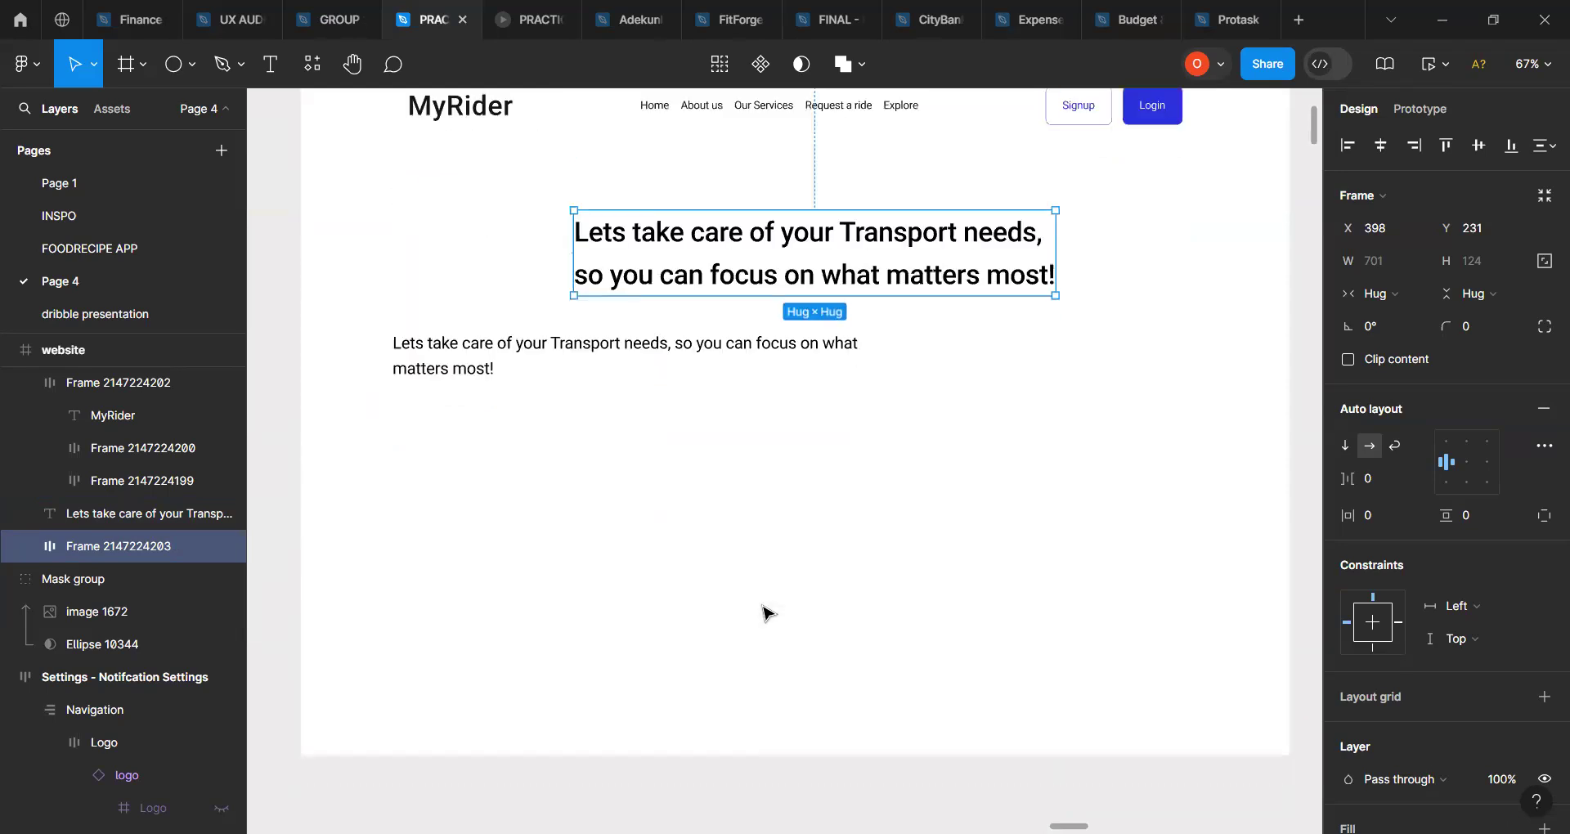
pyautogui.scroll(2, 765, 614)
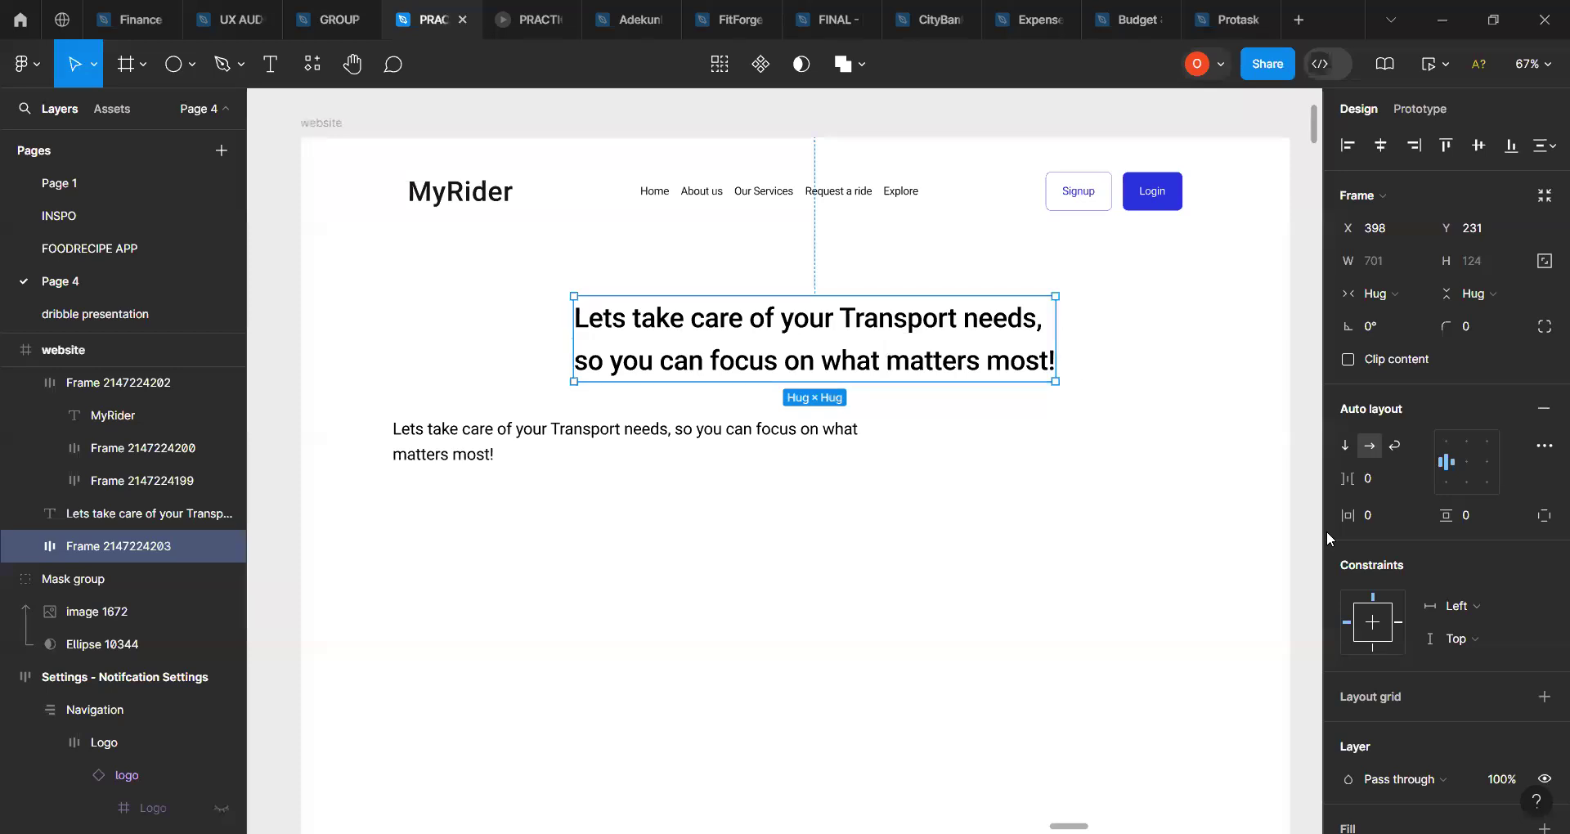
# Step: Keep the headline frame's contents left-aligned and move the frame to X 156, Y 249, flush with the MyRider logo's left edge
pyautogui.click(1469, 465)
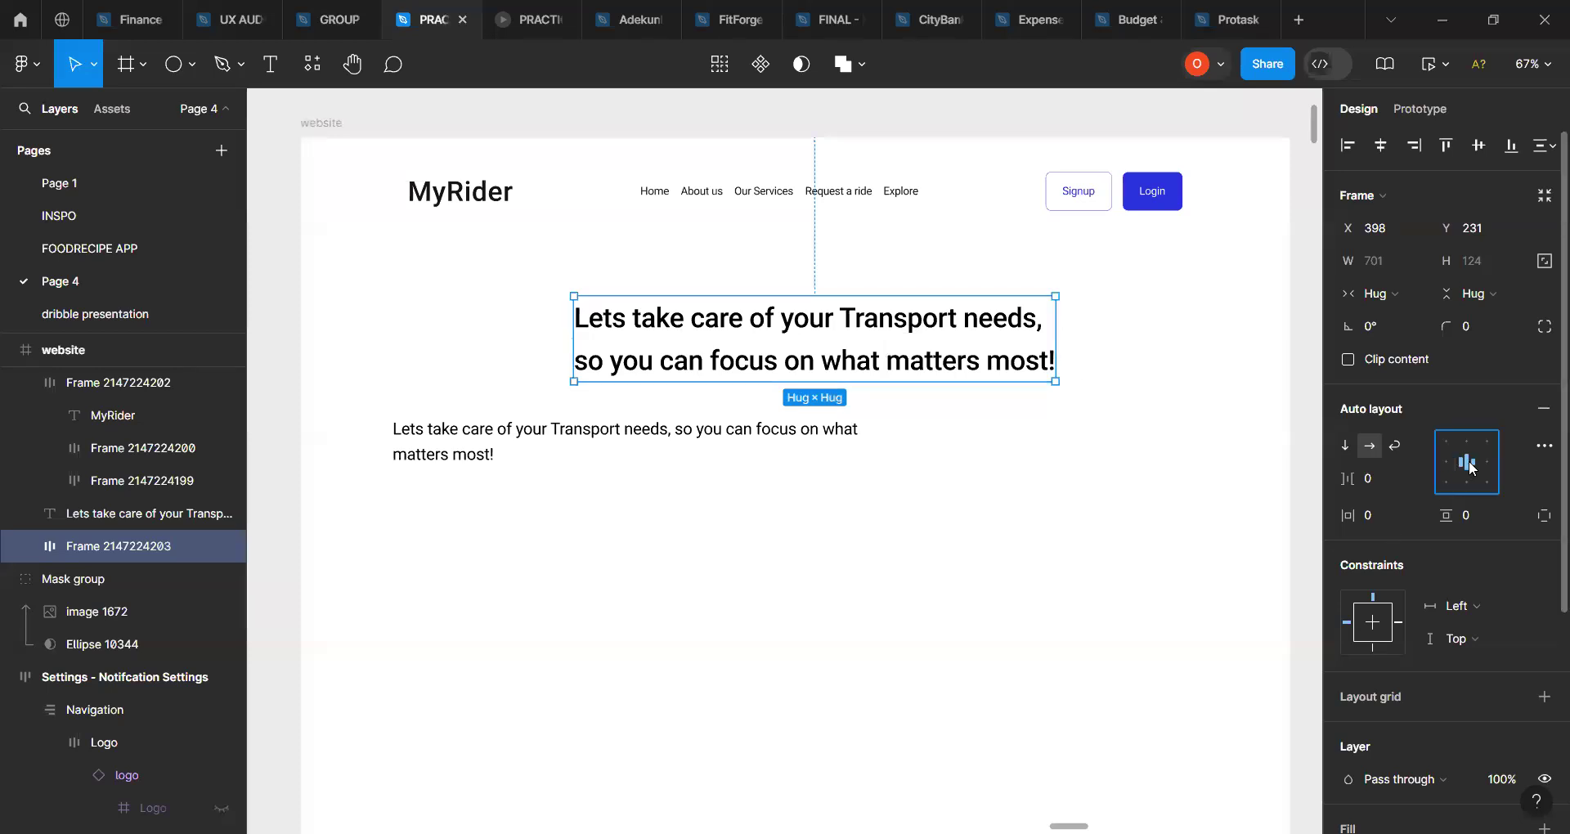
pyautogui.click(1450, 467)
pyautogui.moveTo(858, 353); pyautogui.dragTo(691, 367)
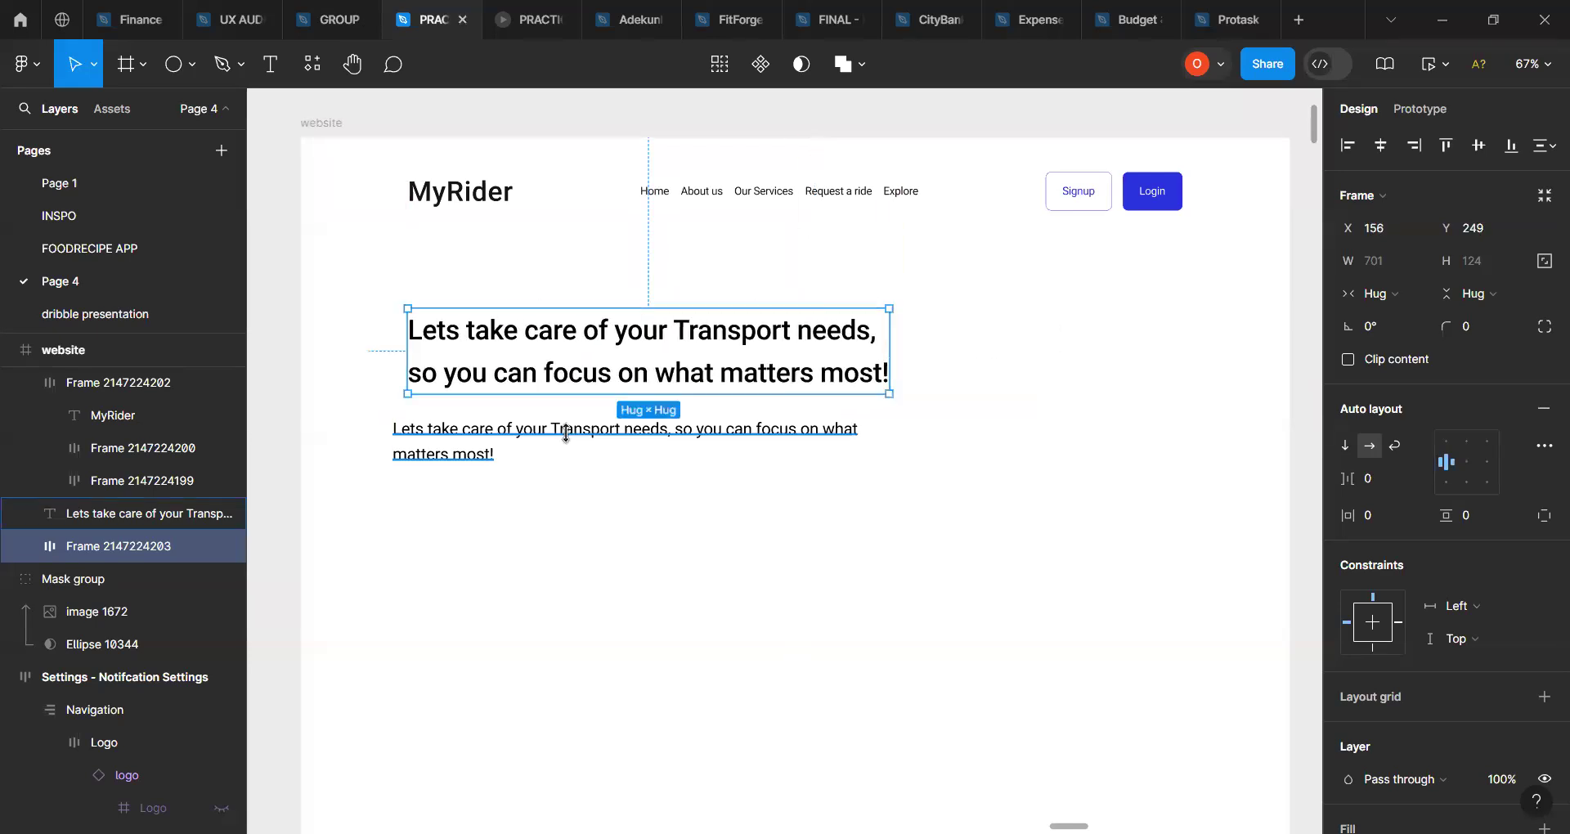
# Step: Wrap the smaller supporting text in an auto layout frame with 0 horizontal and vertical padding, 0 gap and left alignment
pyautogui.click(566, 433)
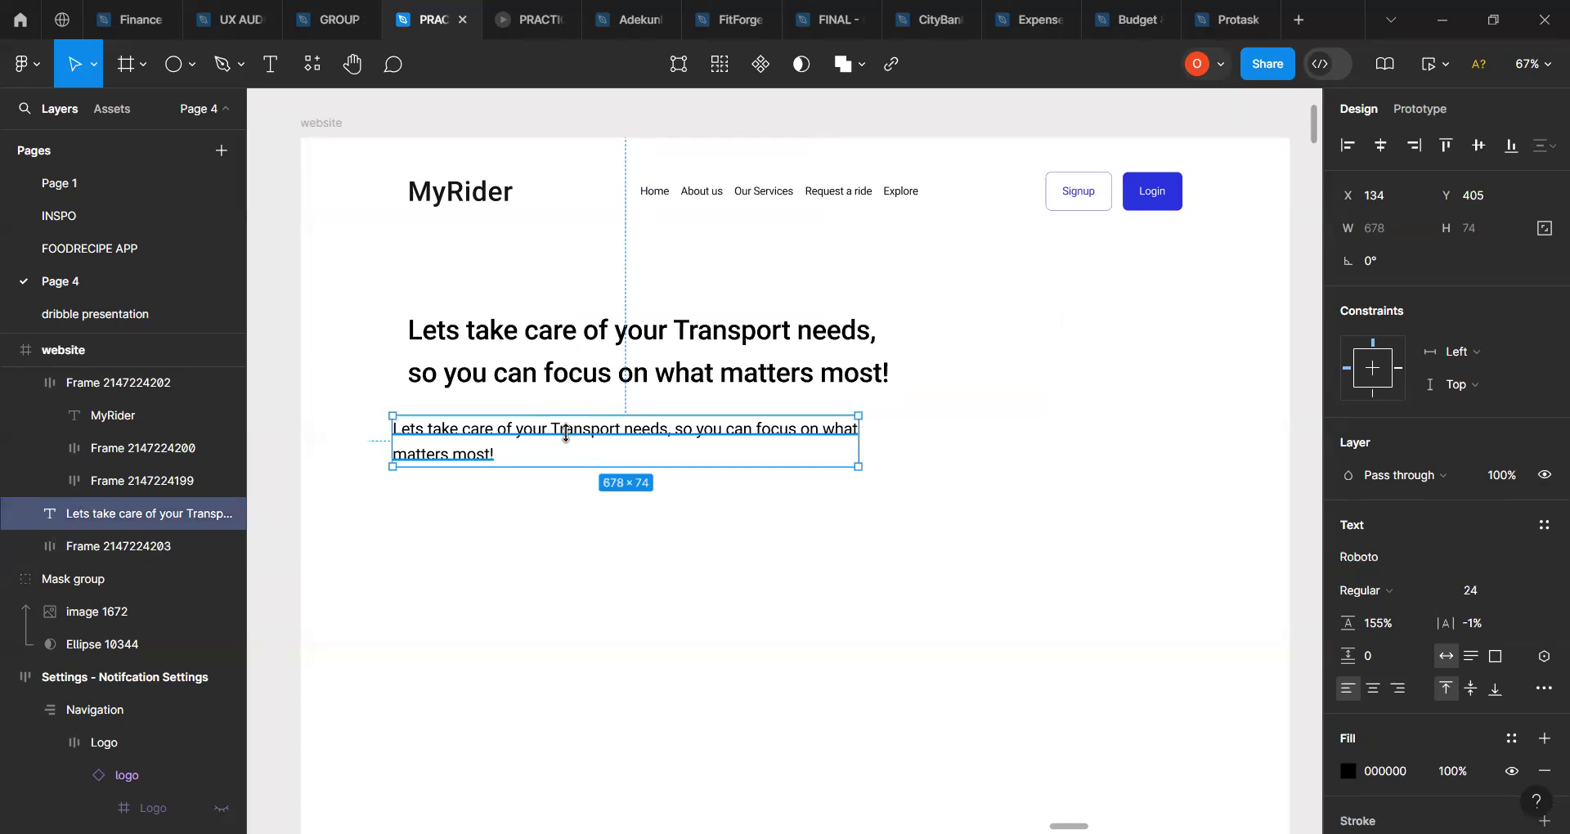
pyautogui.hotkey('shift', 'a')
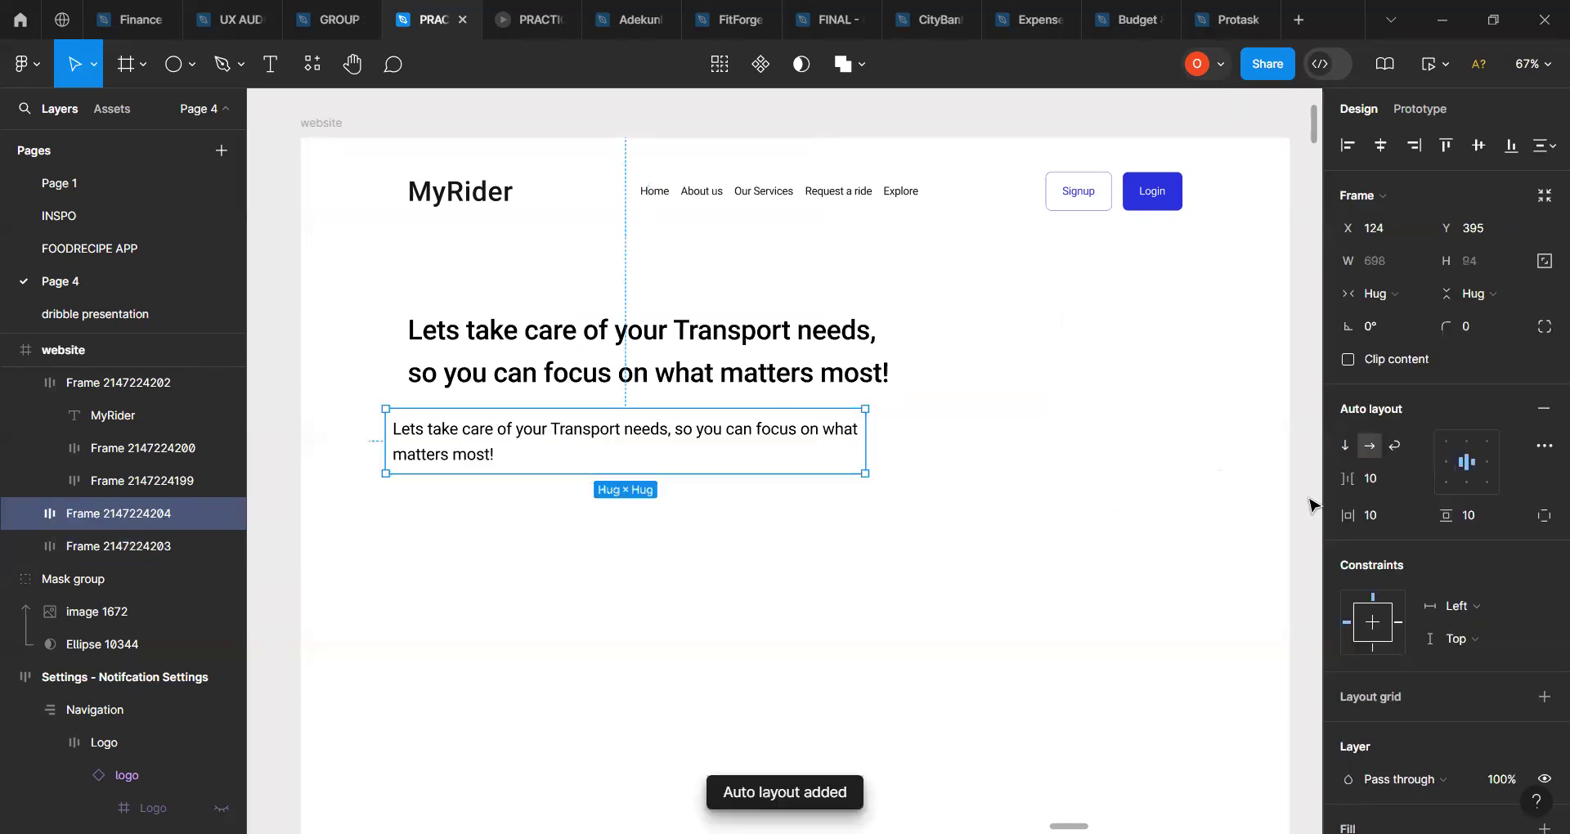
pyautogui.click(1378, 518)
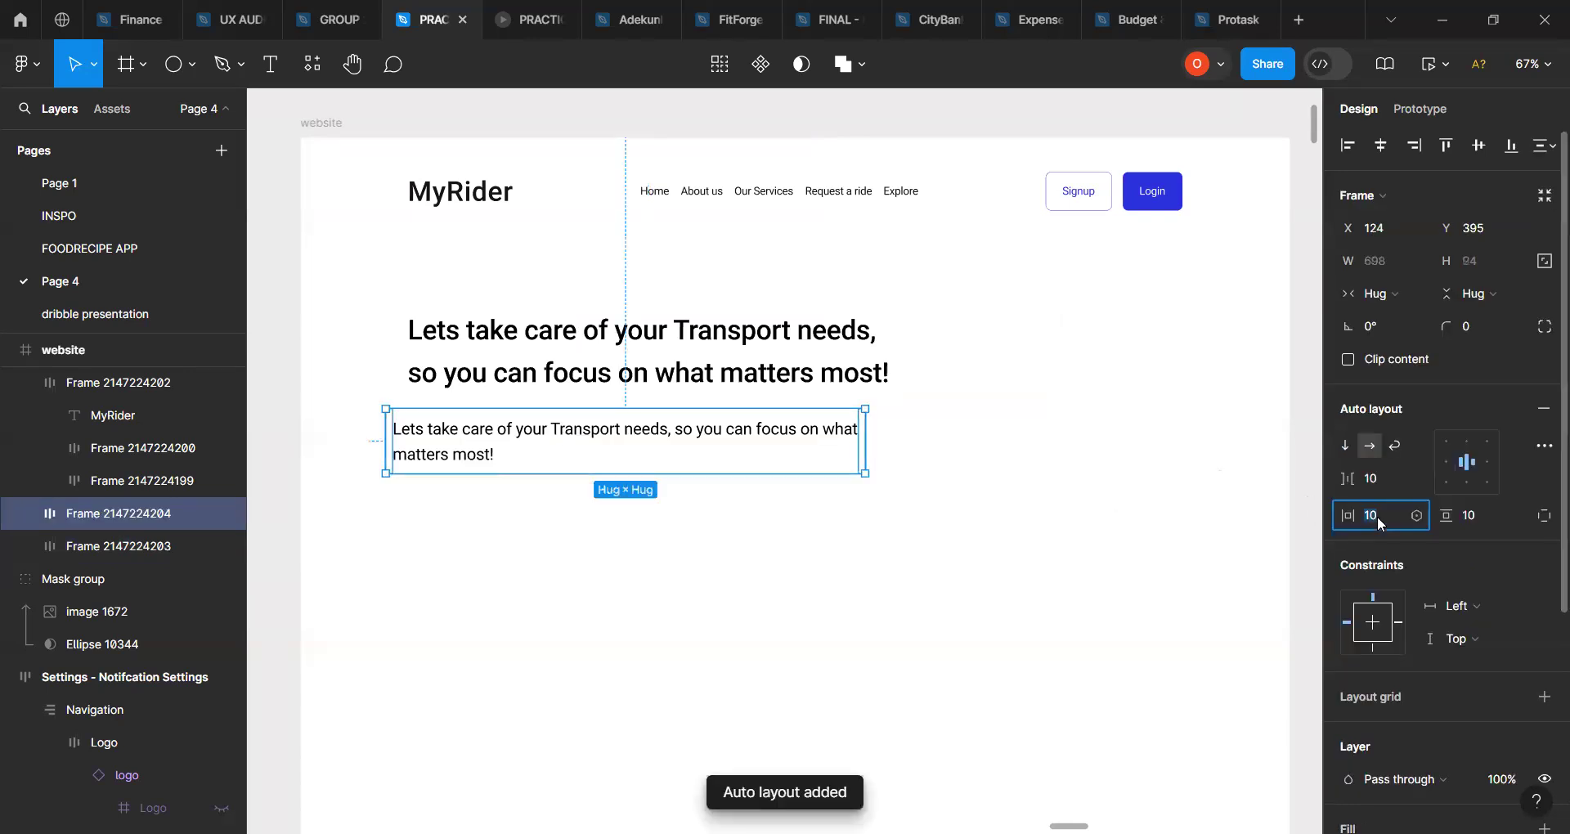
pyautogui.write('0')
pyautogui.click(1470, 513)
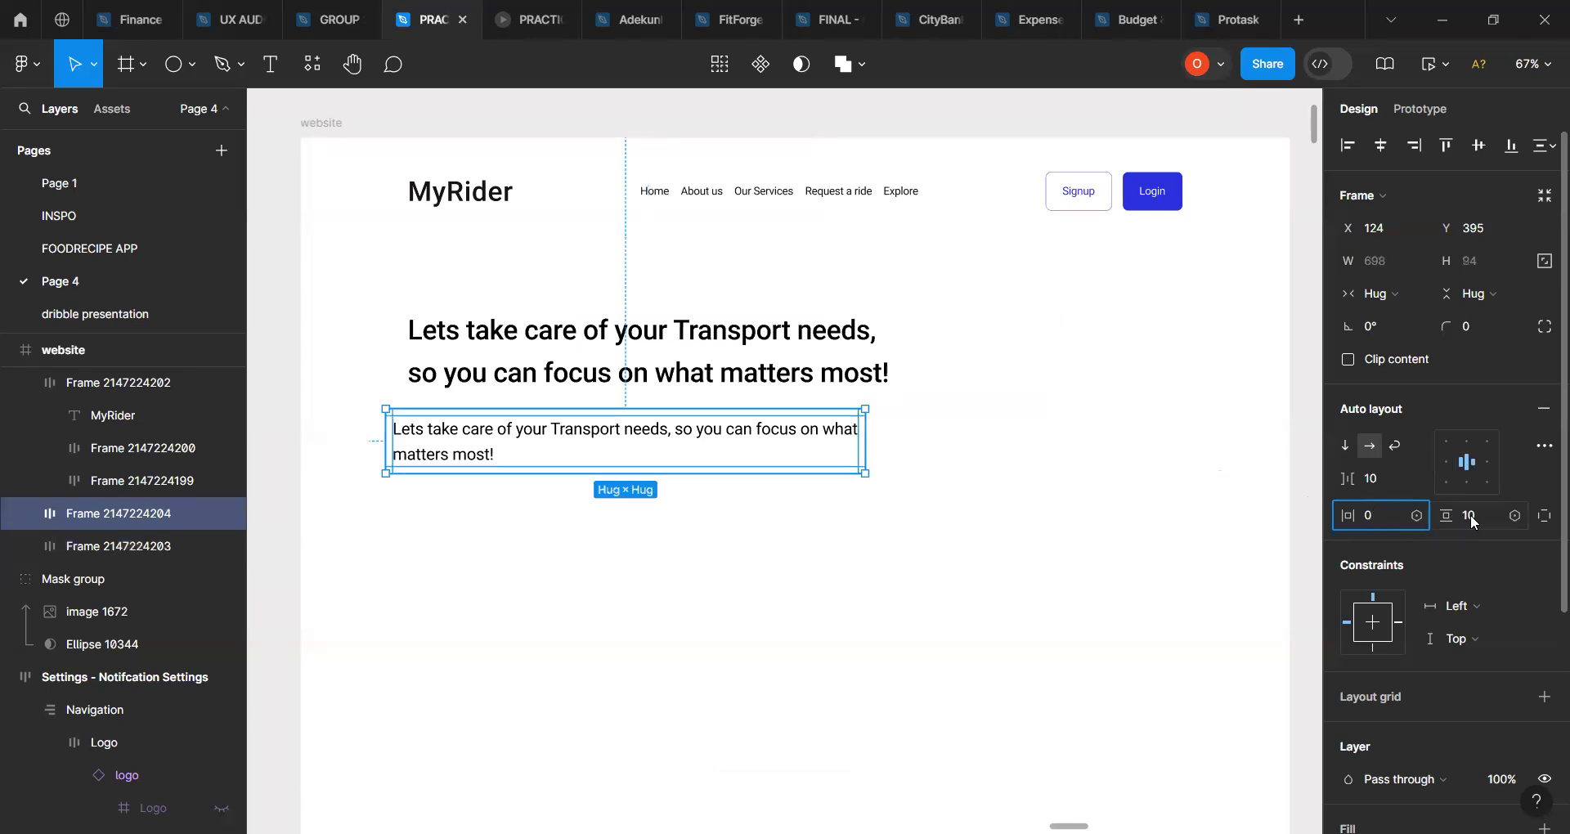
pyautogui.write('0')
pyautogui.click(1373, 479)
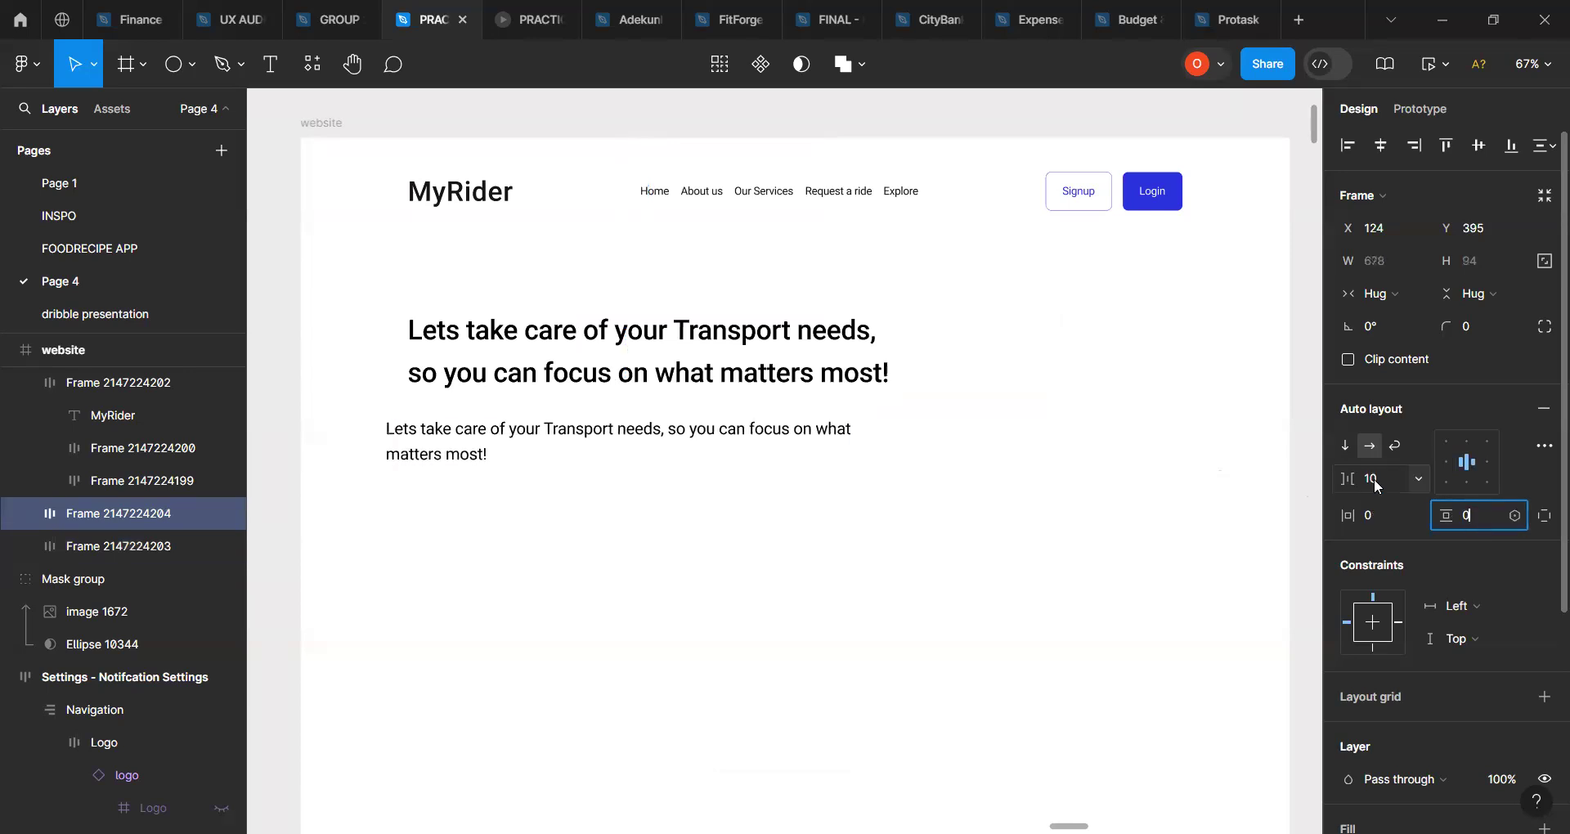
pyautogui.write('0')
pyautogui.press('Return')
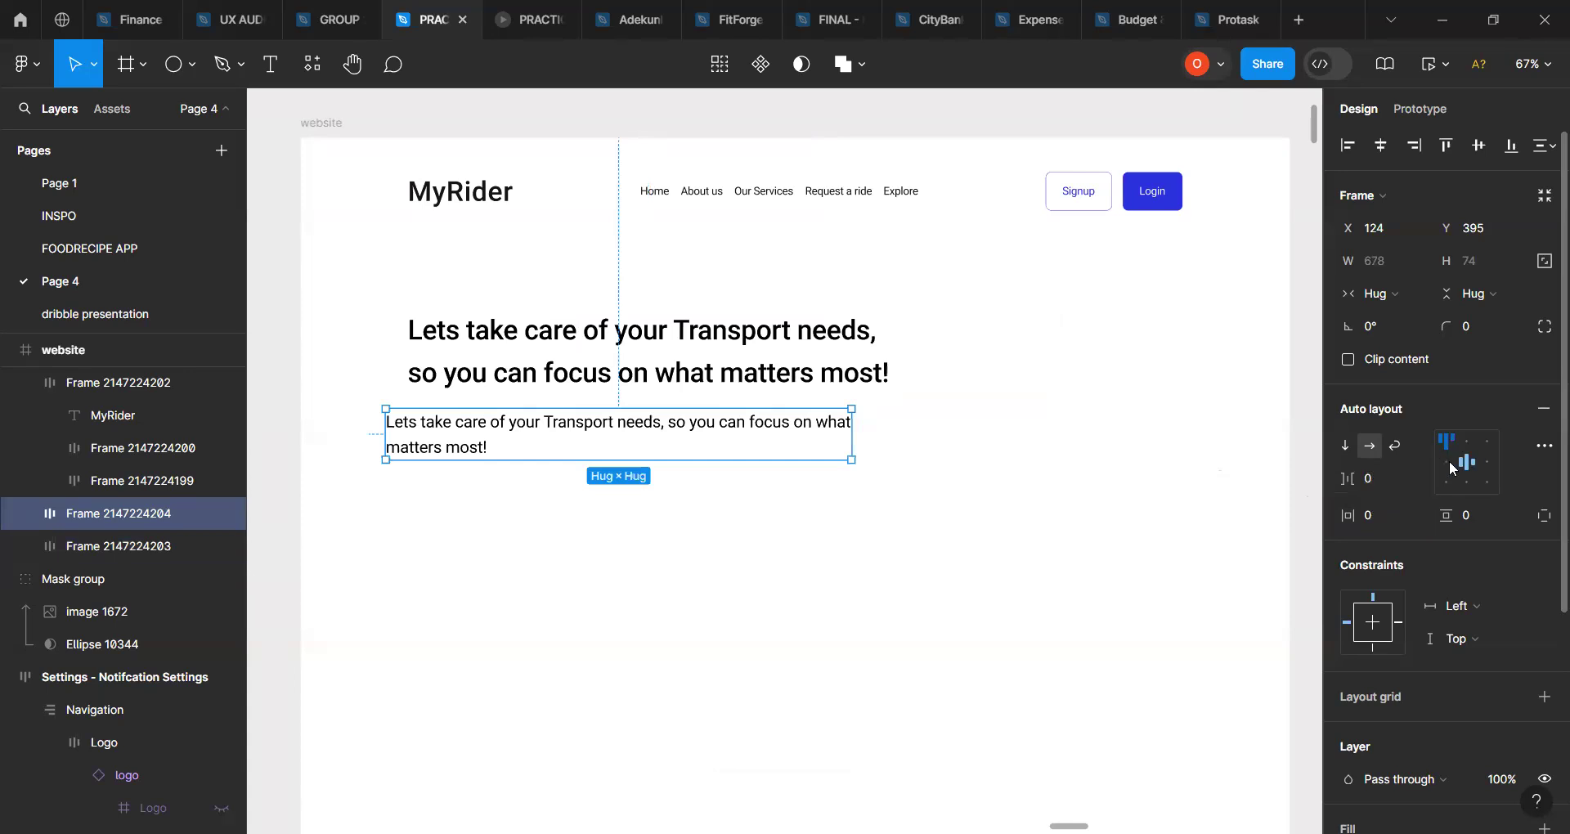
pyautogui.click(1446, 468)
# Step: Move the supporting text frame to X 156, Y 389 and combine it with the headline in a left-aligned vertical auto layout frame
pyautogui.moveTo(452, 430)
pyautogui.mouseDown()
pyautogui.moveTo(494, 424)
pyautogui.moveTo(474, 425)
pyautogui.mouseUp()
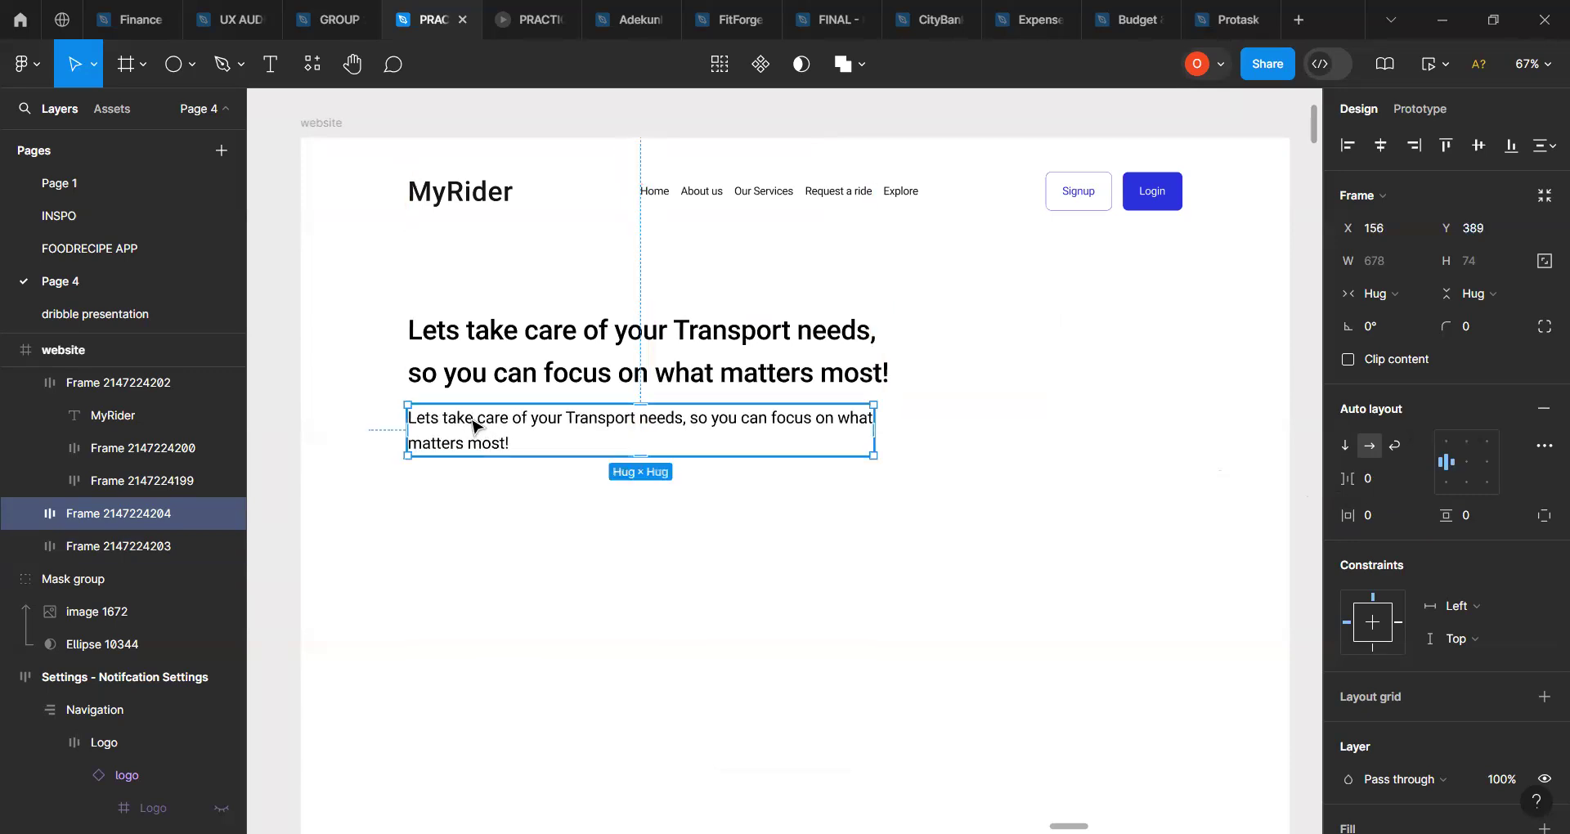
pyautogui.keyDown('shift'); pyautogui.click(485, 378); pyautogui.keyUp('shift')
pyautogui.hotkey('shift', 'a')
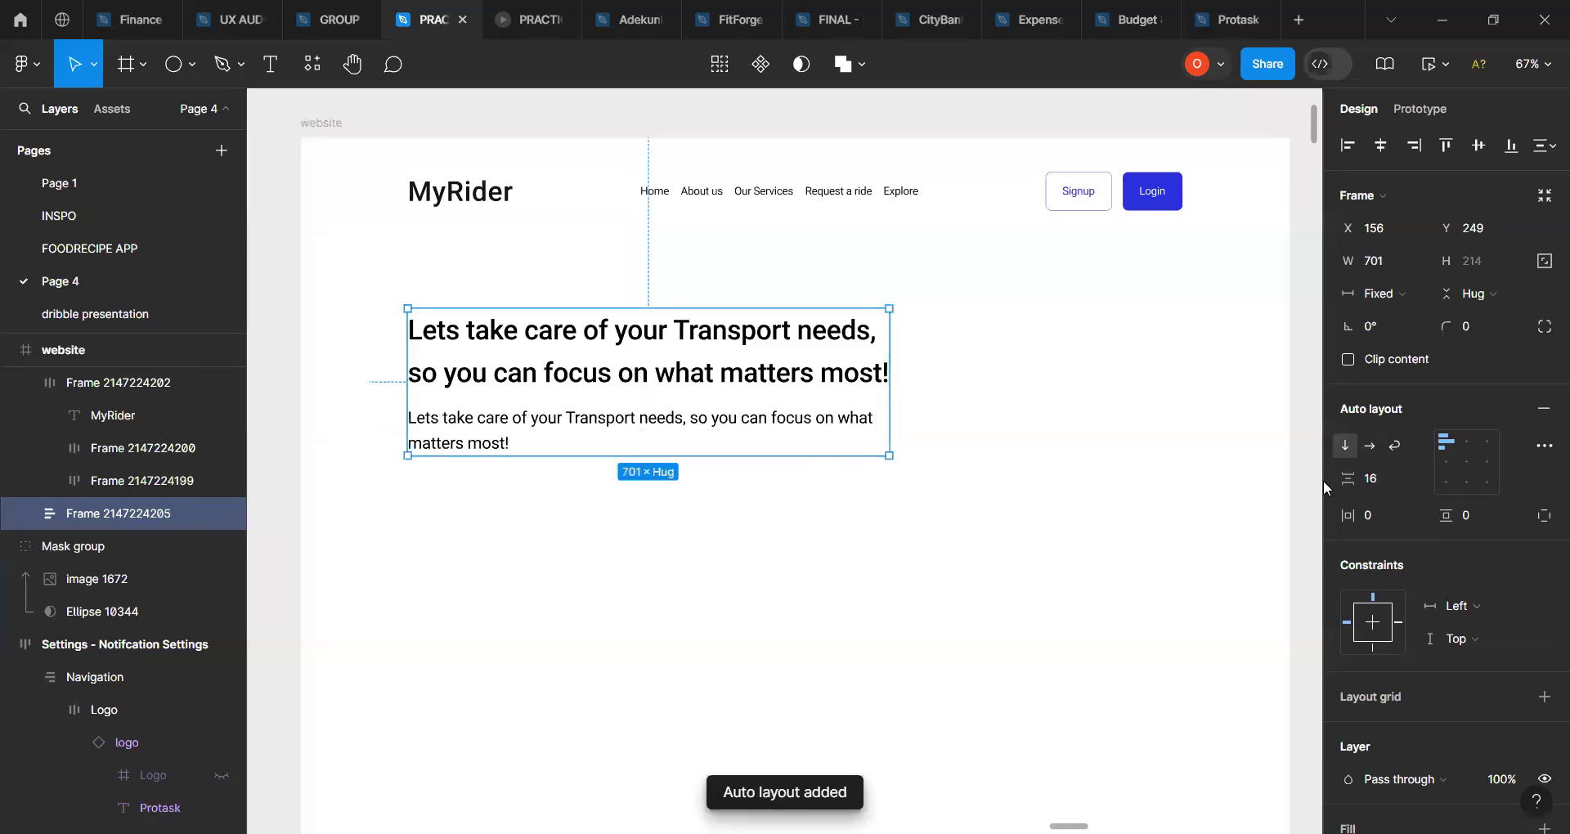
pyautogui.click(1442, 466)
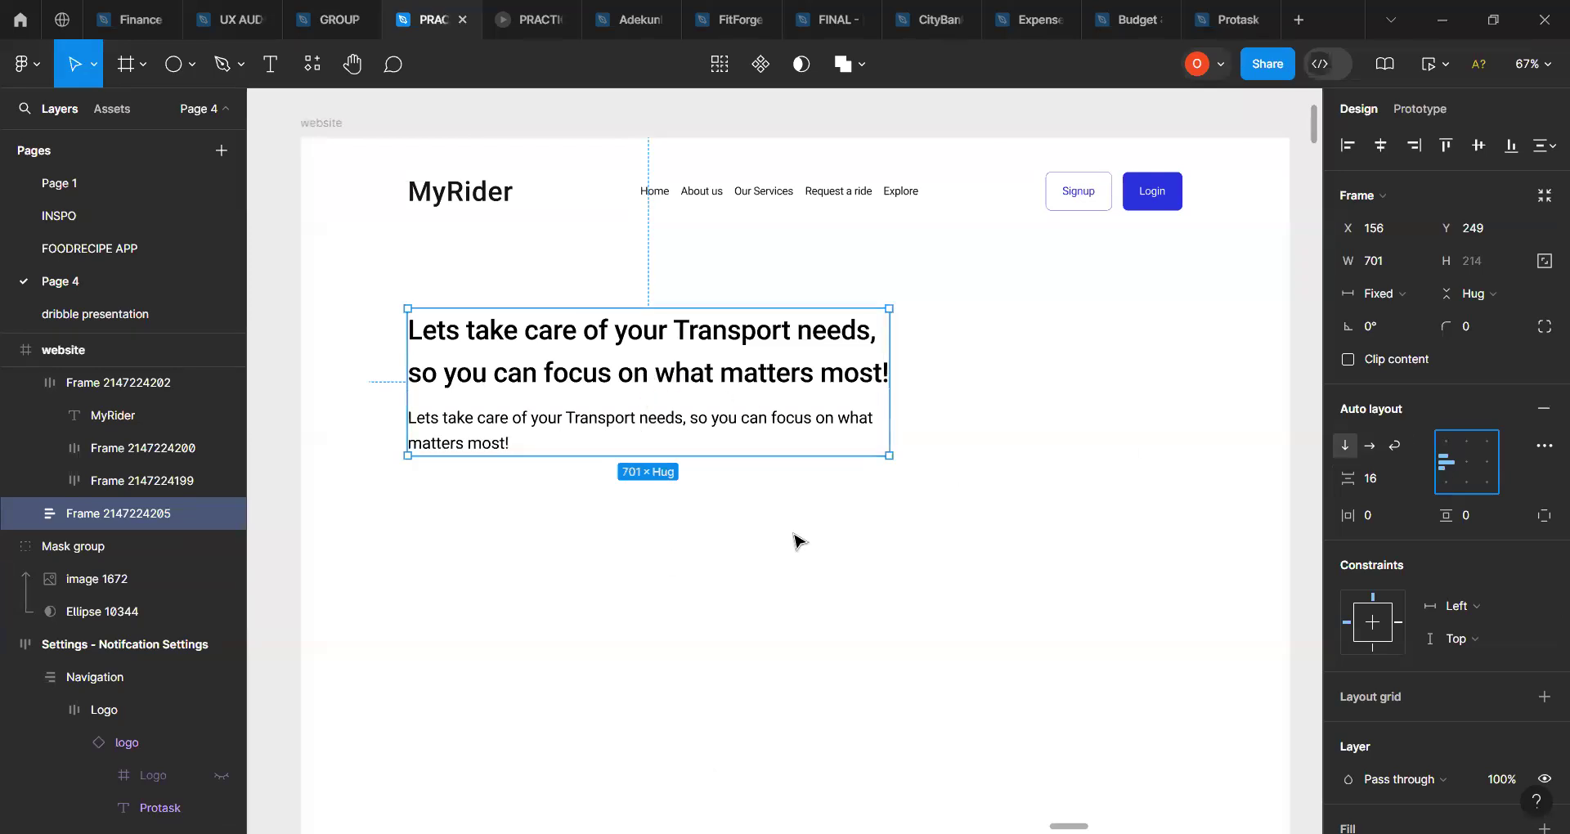
# Step: Duplicate the header's Login button and place the copy below the supporting text at X 156, Y 490
pyautogui.doubleClick(1159, 202)
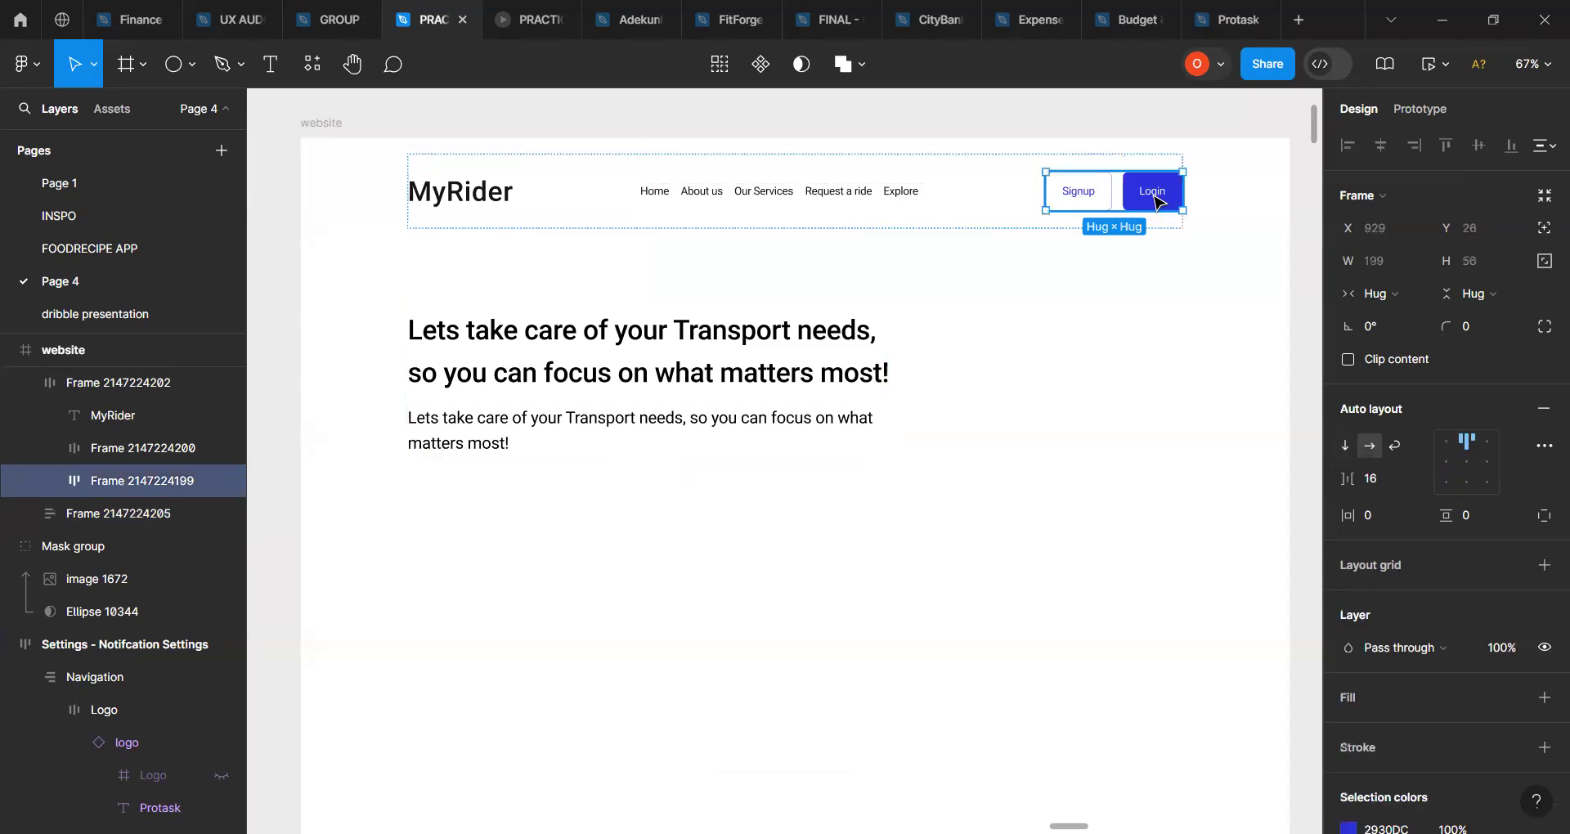
pyautogui.click(1159, 202)
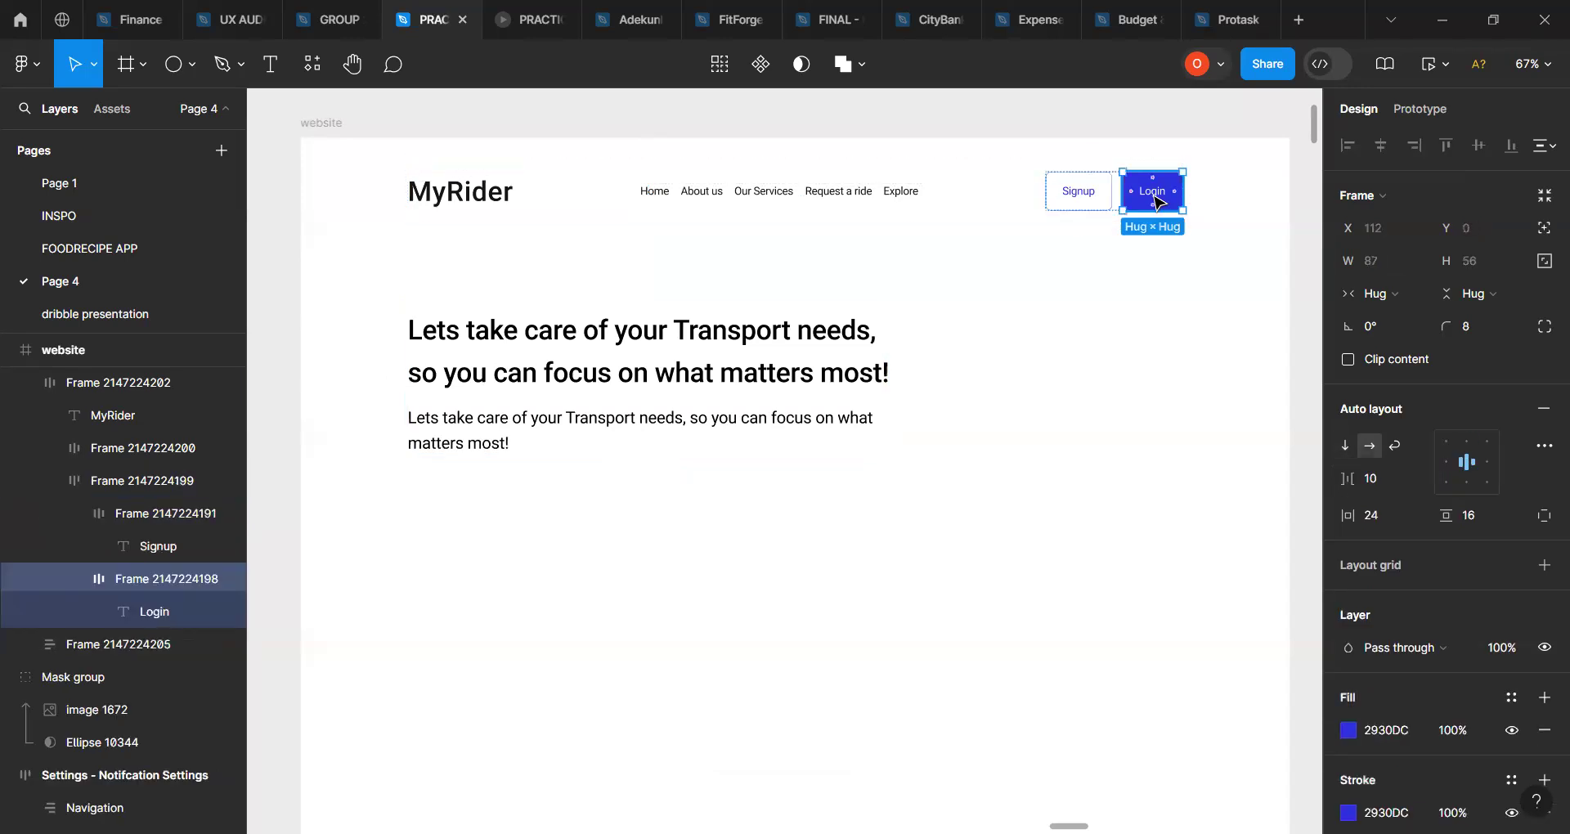
pyautogui.hotkey('ctrl', 'd')
pyautogui.moveTo(1159, 202); pyautogui.dragTo(676, 459)
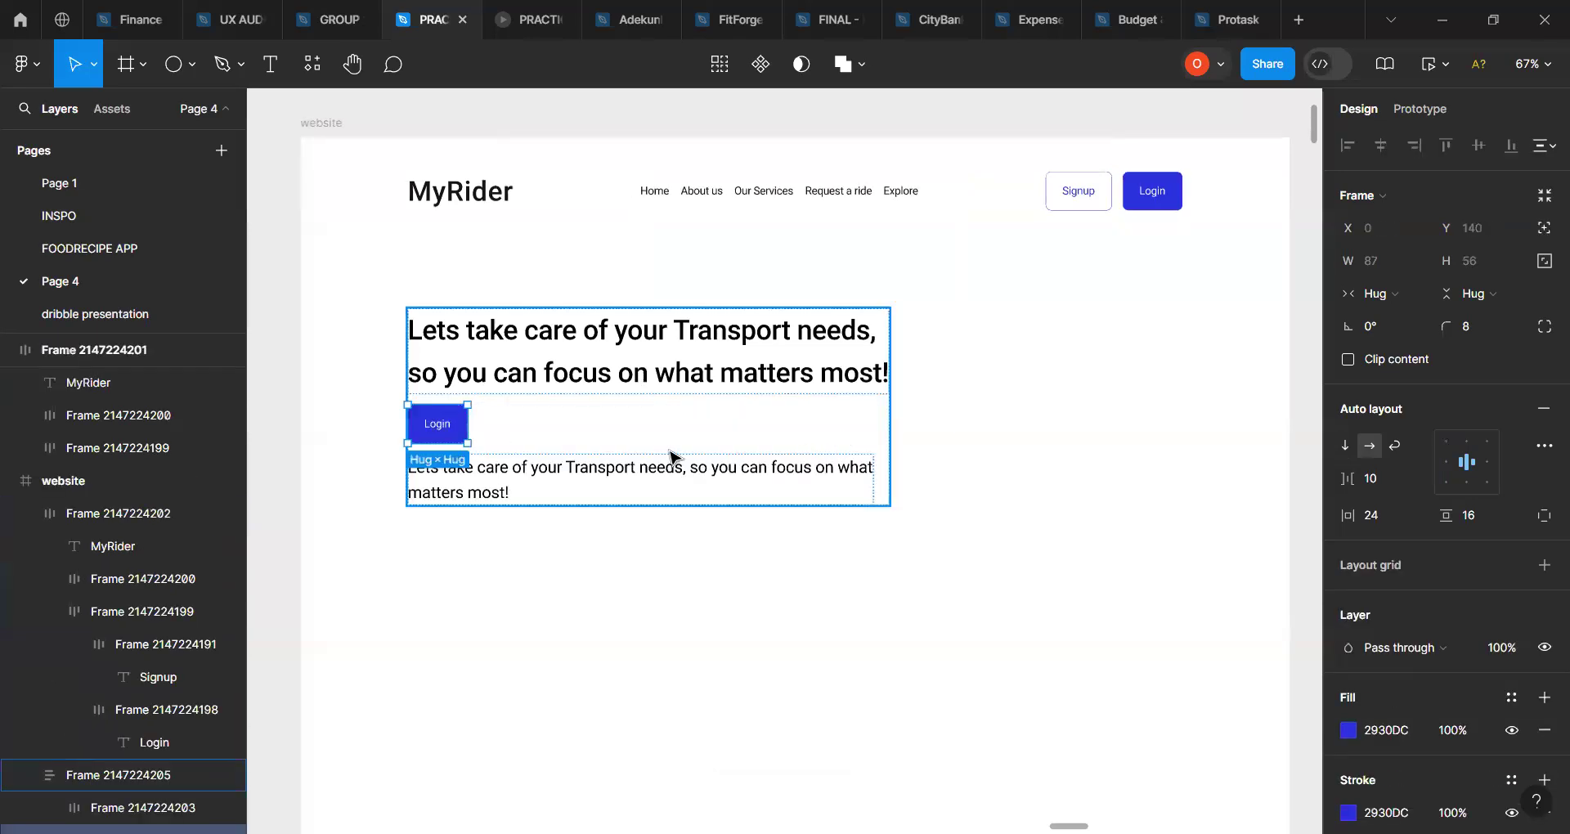
pyautogui.moveTo(441, 429); pyautogui.dragTo(431, 493)
# Step: Change the copied button's label to "Get Started"
pyautogui.doubleClick(439, 494)
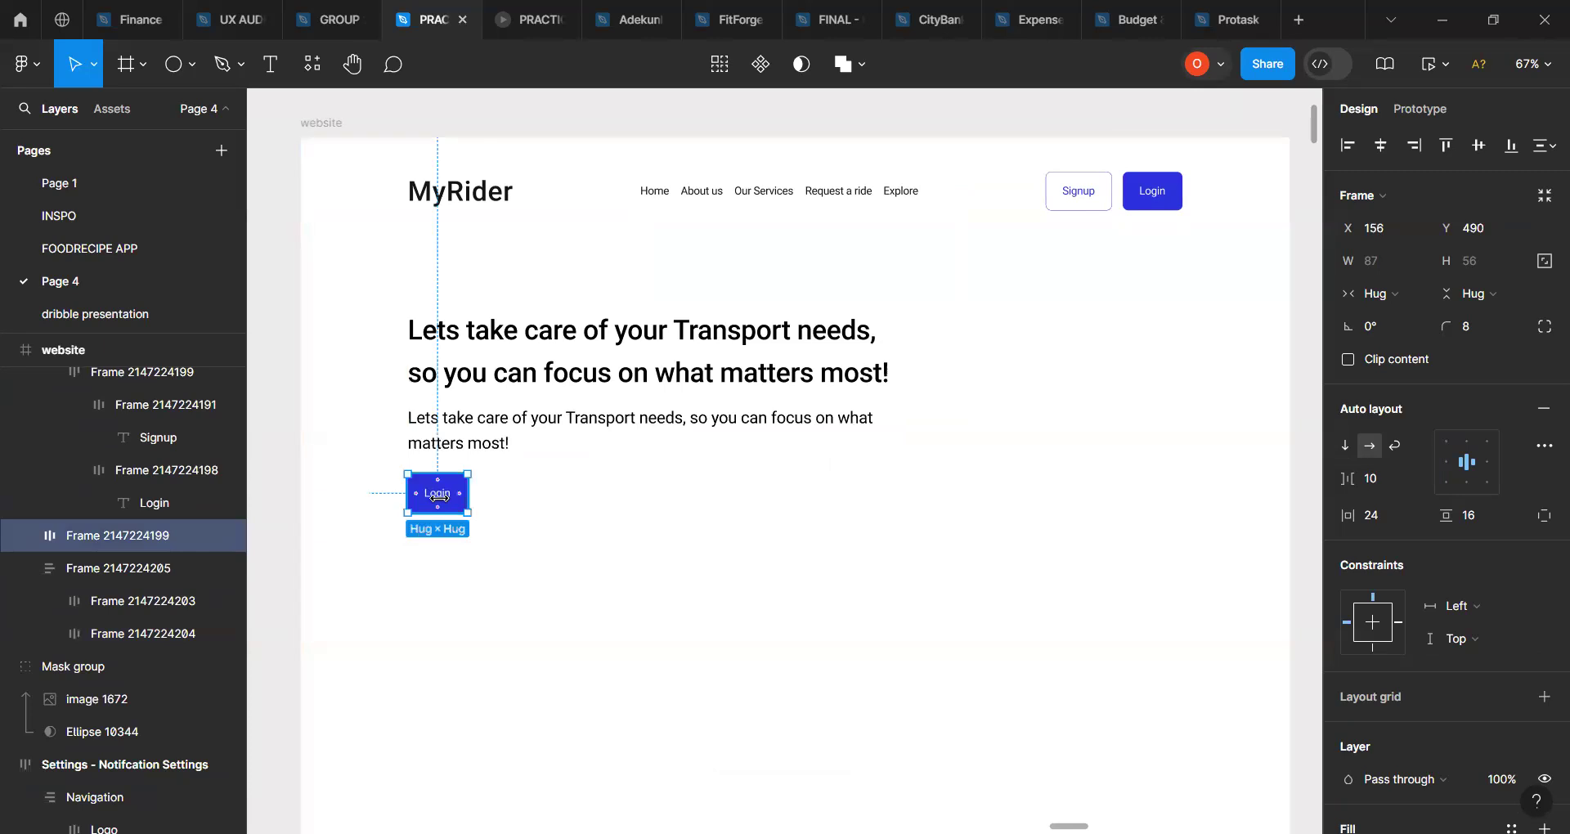
pyautogui.doubleClick(439, 496)
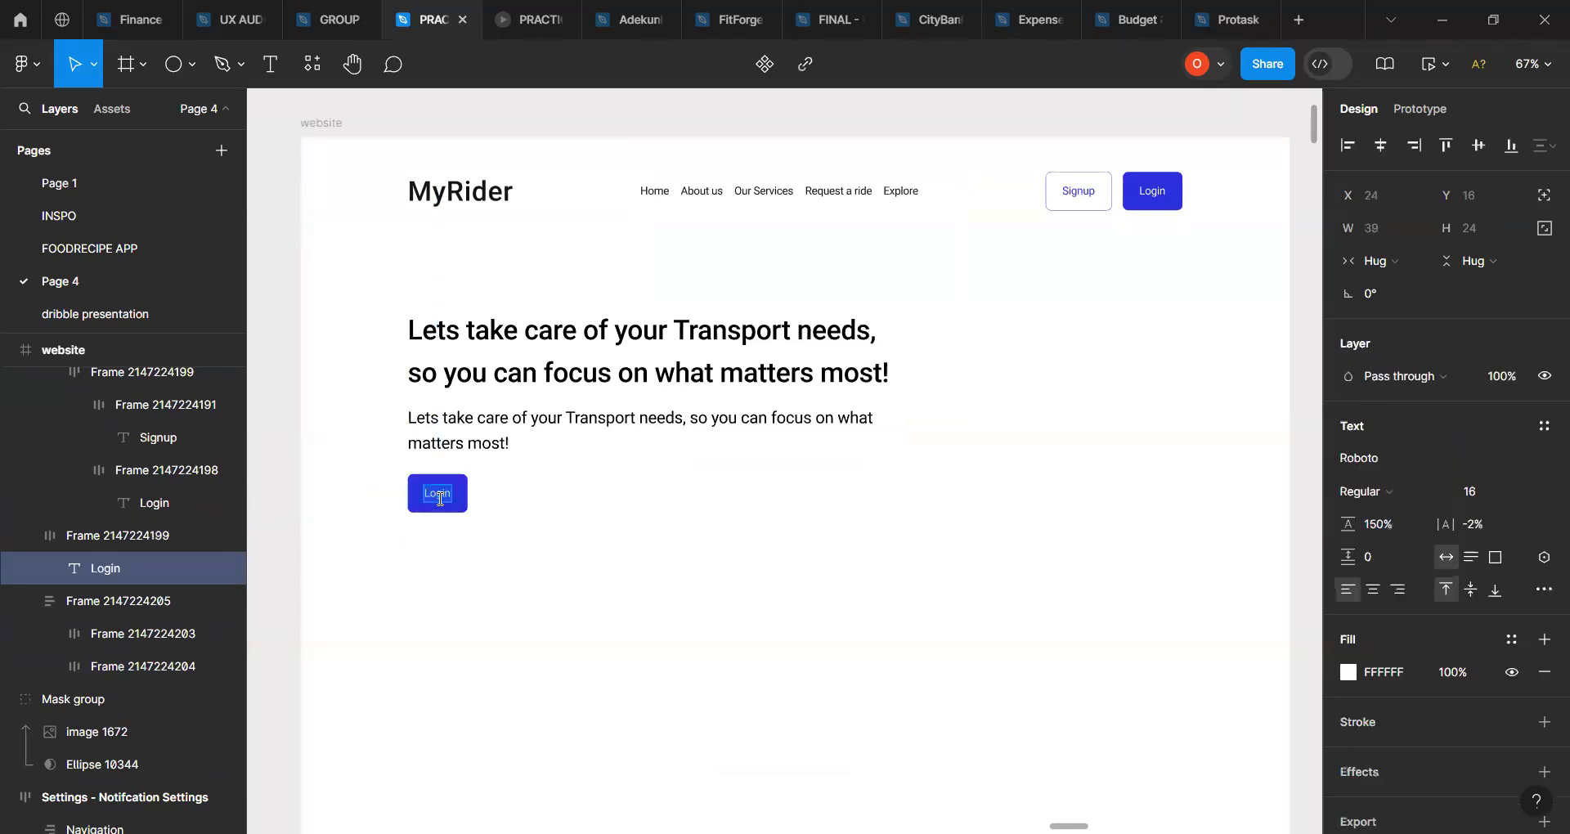
pyautogui.write('Get Started')
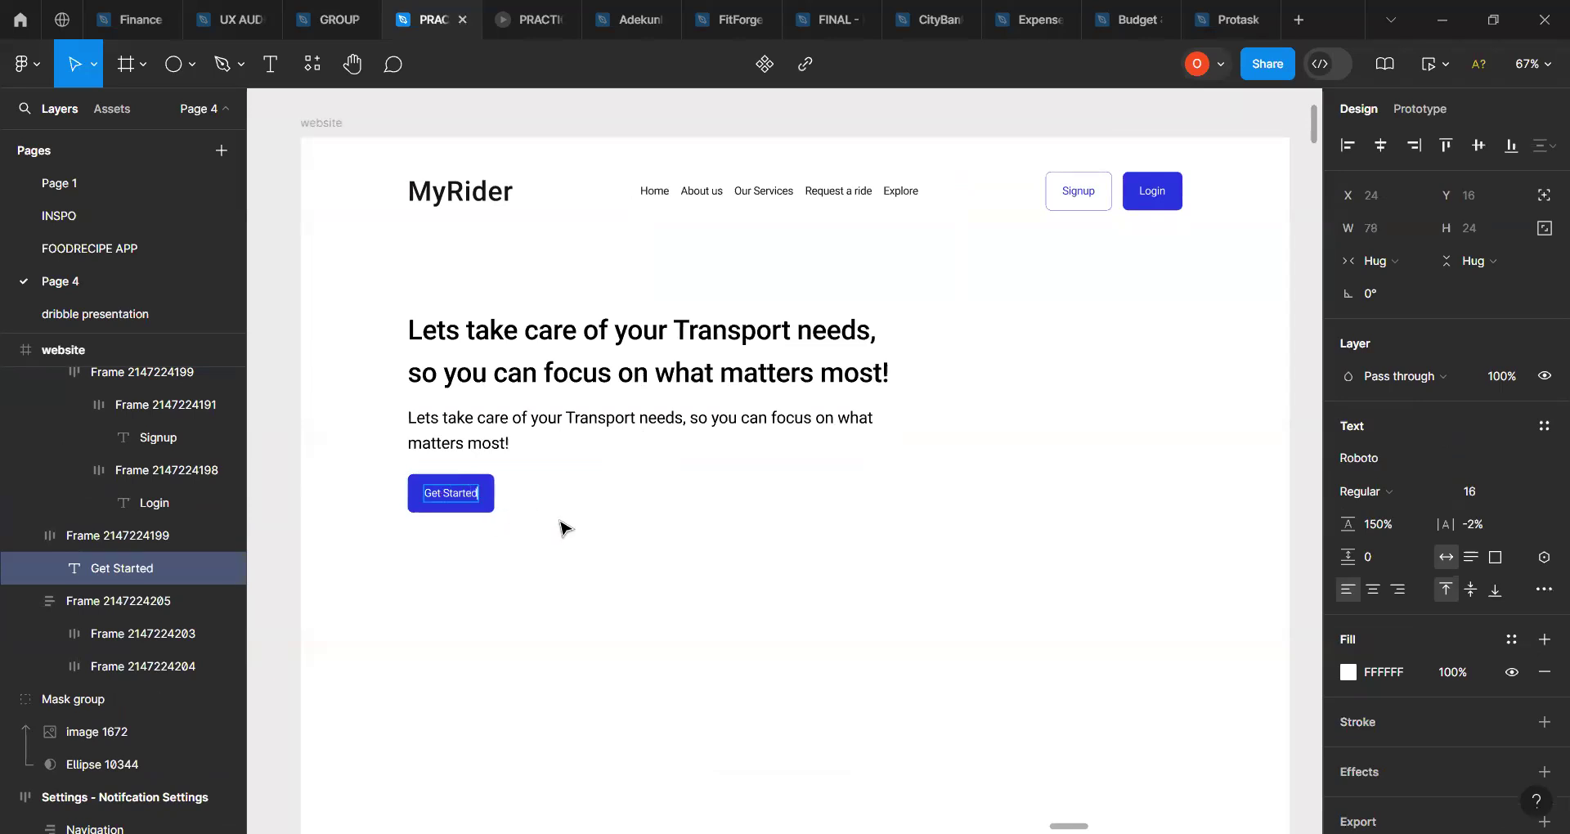
pyautogui.press('Escape')
pyautogui.press('Escape')
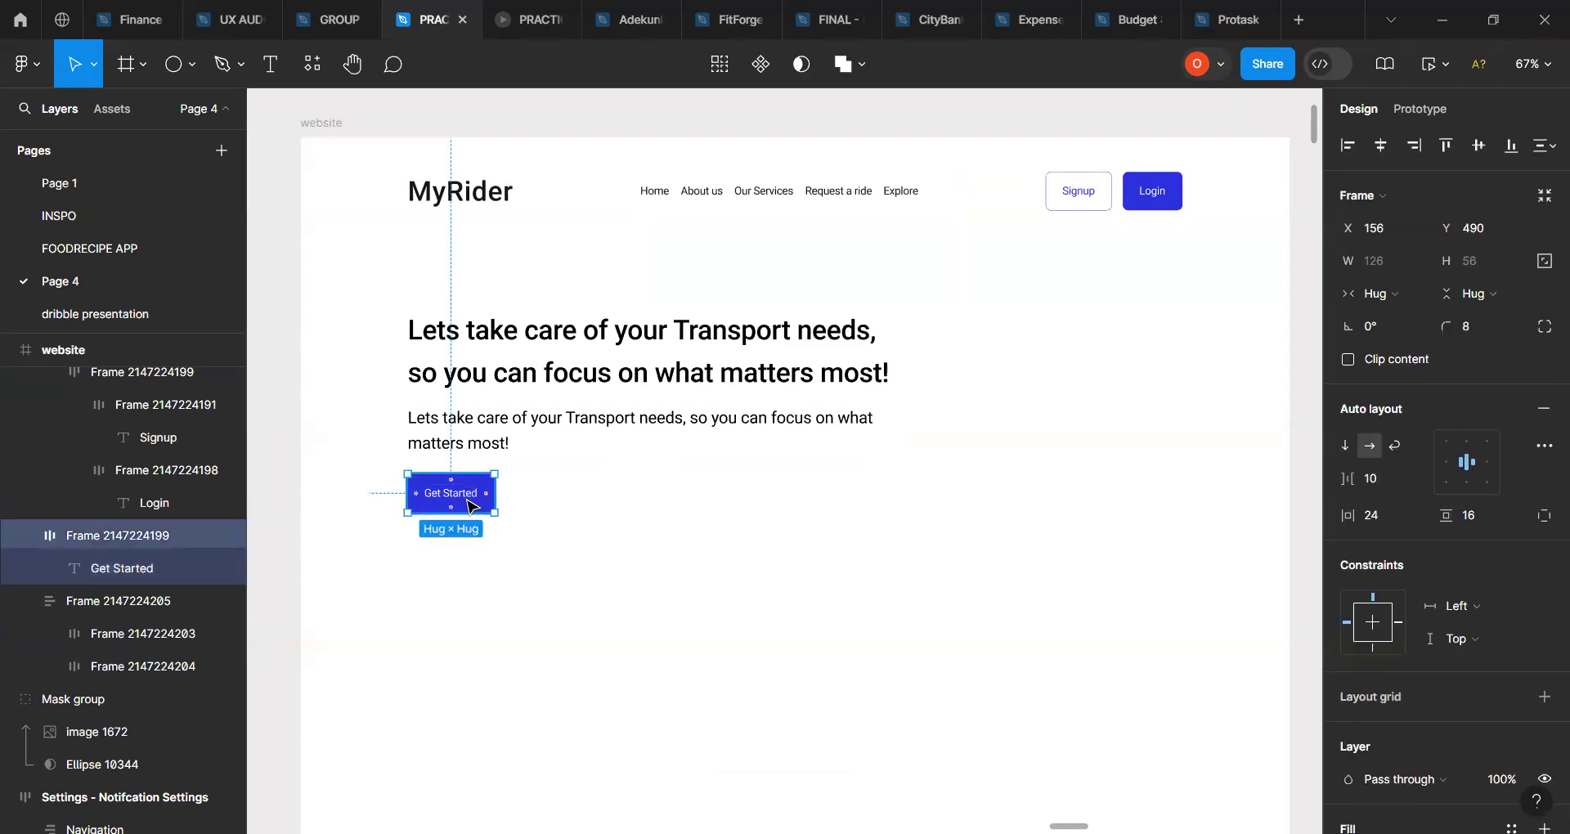
# Step: Combine the hero text group and the Get Started button in a left-aligned vertical auto layout frame with a gap of 24
pyautogui.keyDown('shift'); pyautogui.click(483, 419); pyautogui.keyUp('shift')
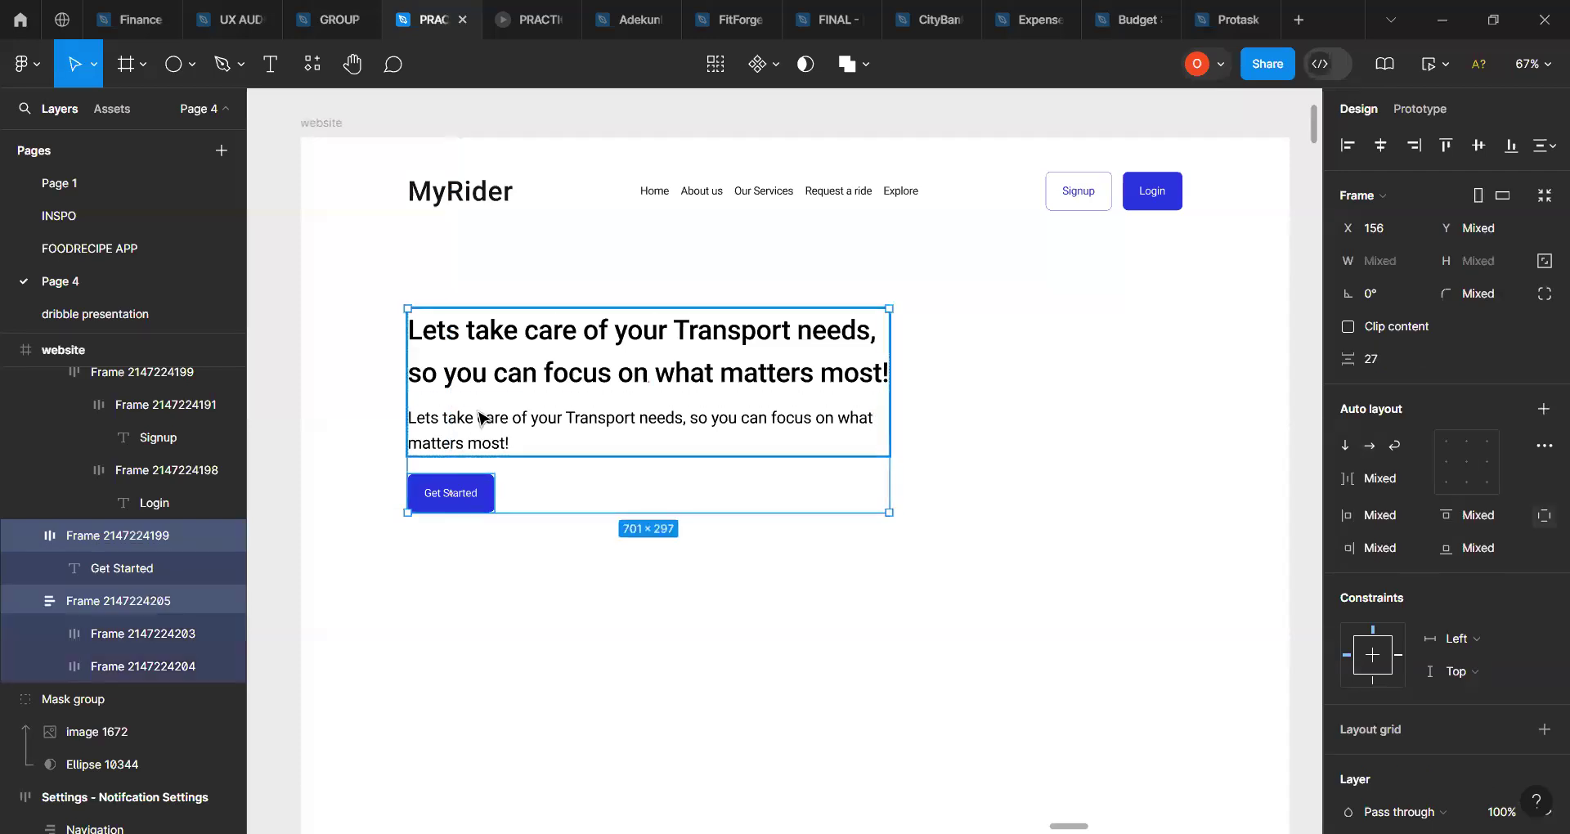
pyautogui.hotkey('shift', 'a')
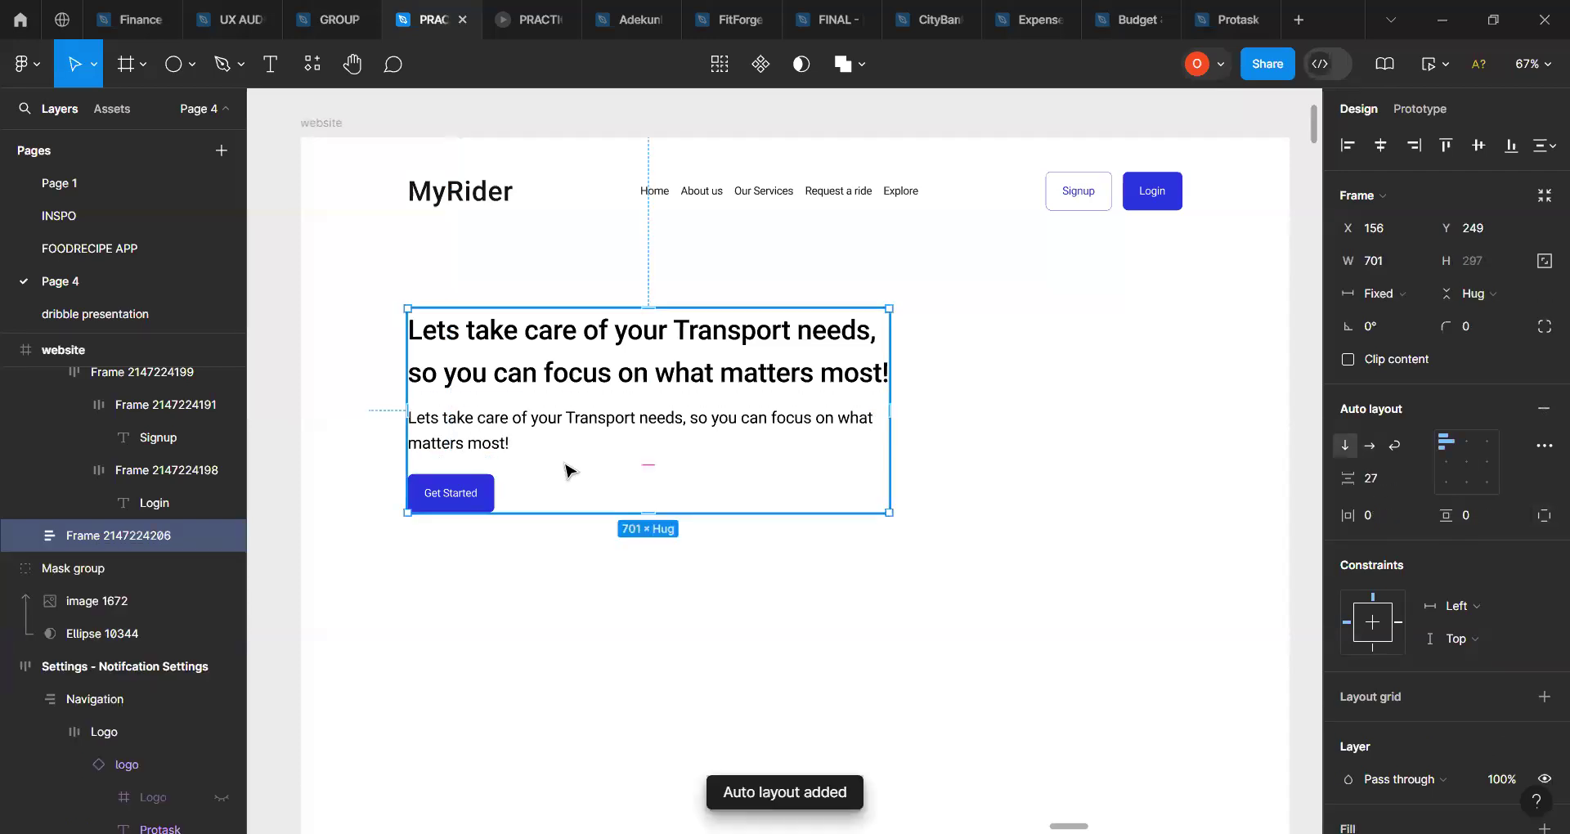
pyautogui.click(1364, 482)
pyautogui.write('2')
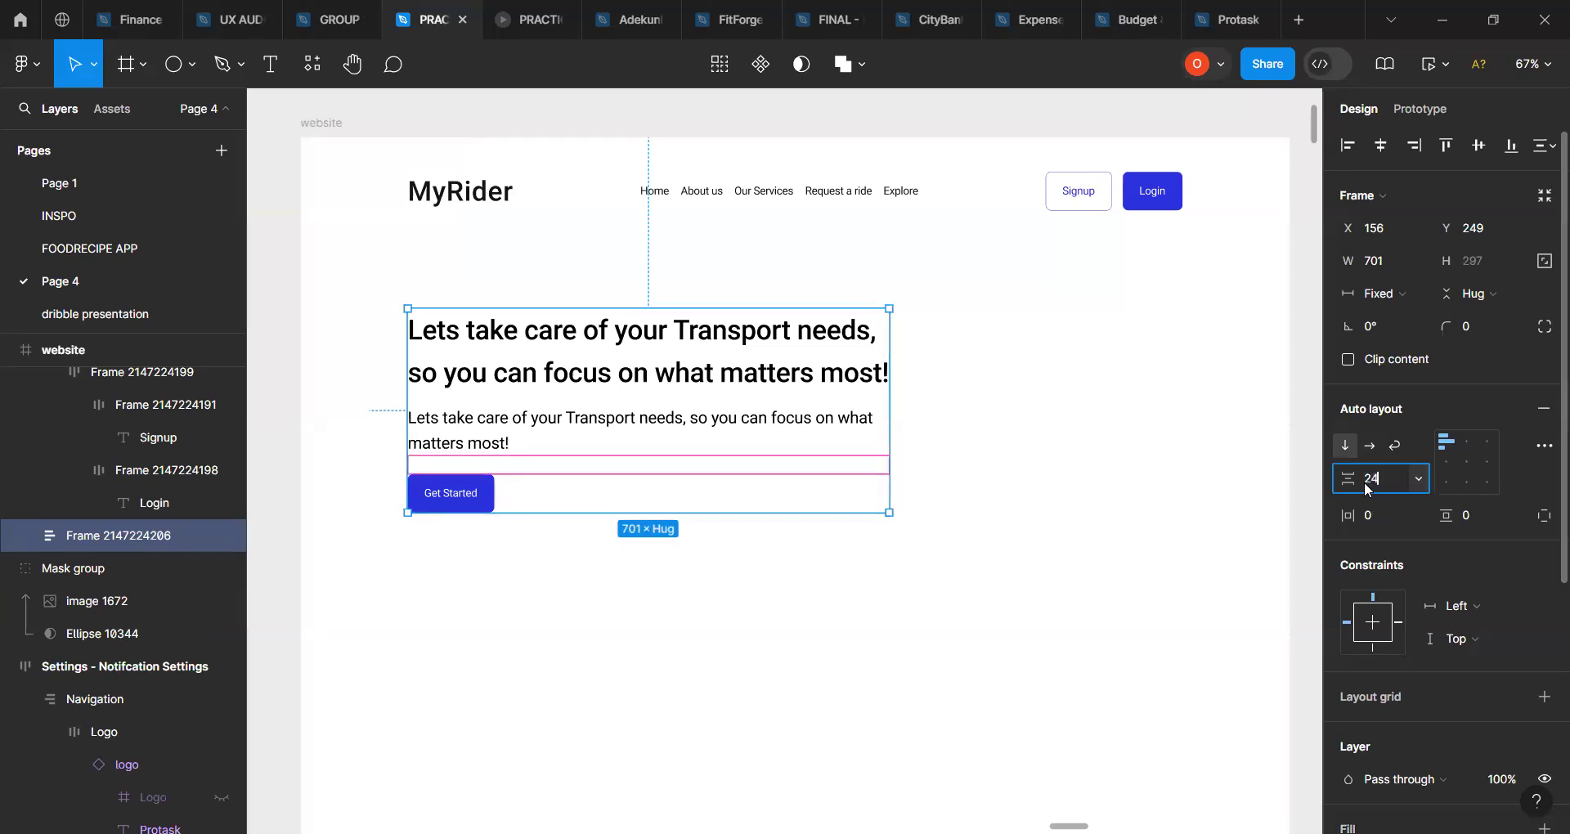
pyautogui.write('4')
pyautogui.click(1446, 469)
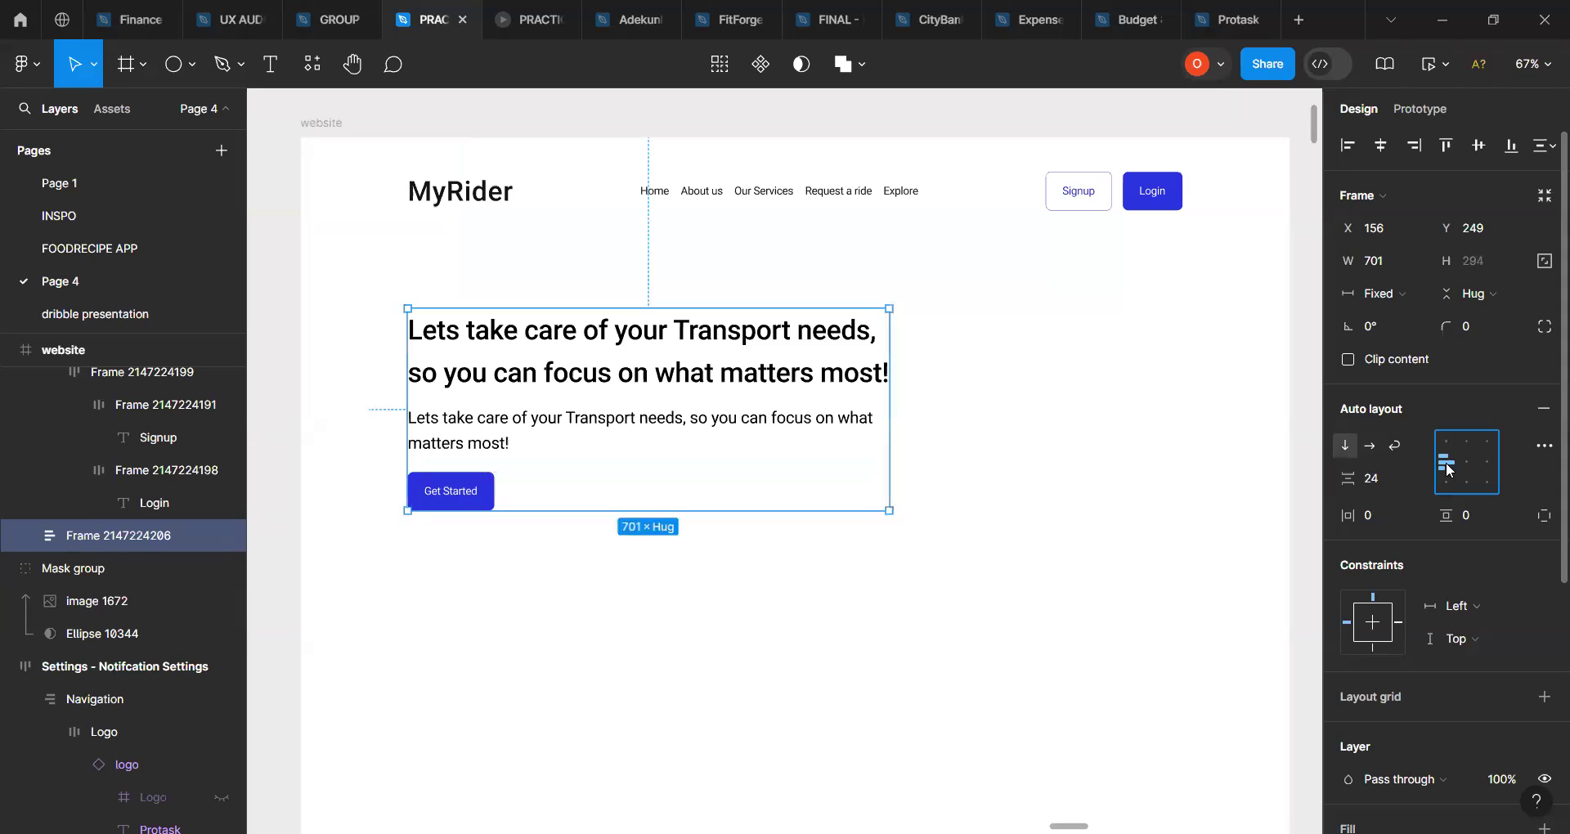
# Step: Set the supporting text frame's horizontal sizing to Fill container, like the headline frame
pyautogui.doubleClick(628, 368)
pyautogui.click(628, 368)
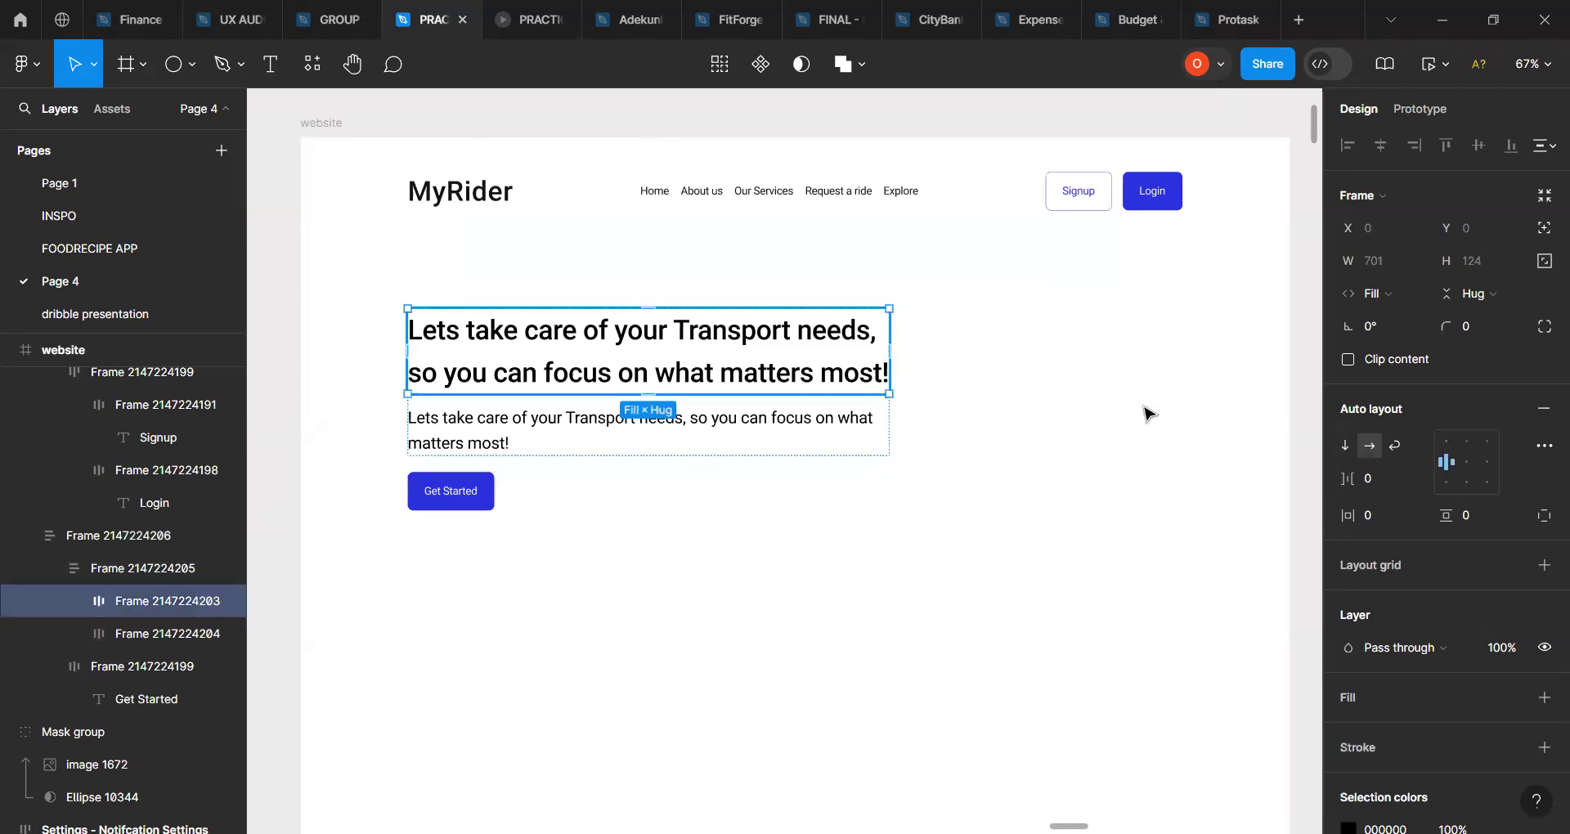
pyautogui.click(787, 426)
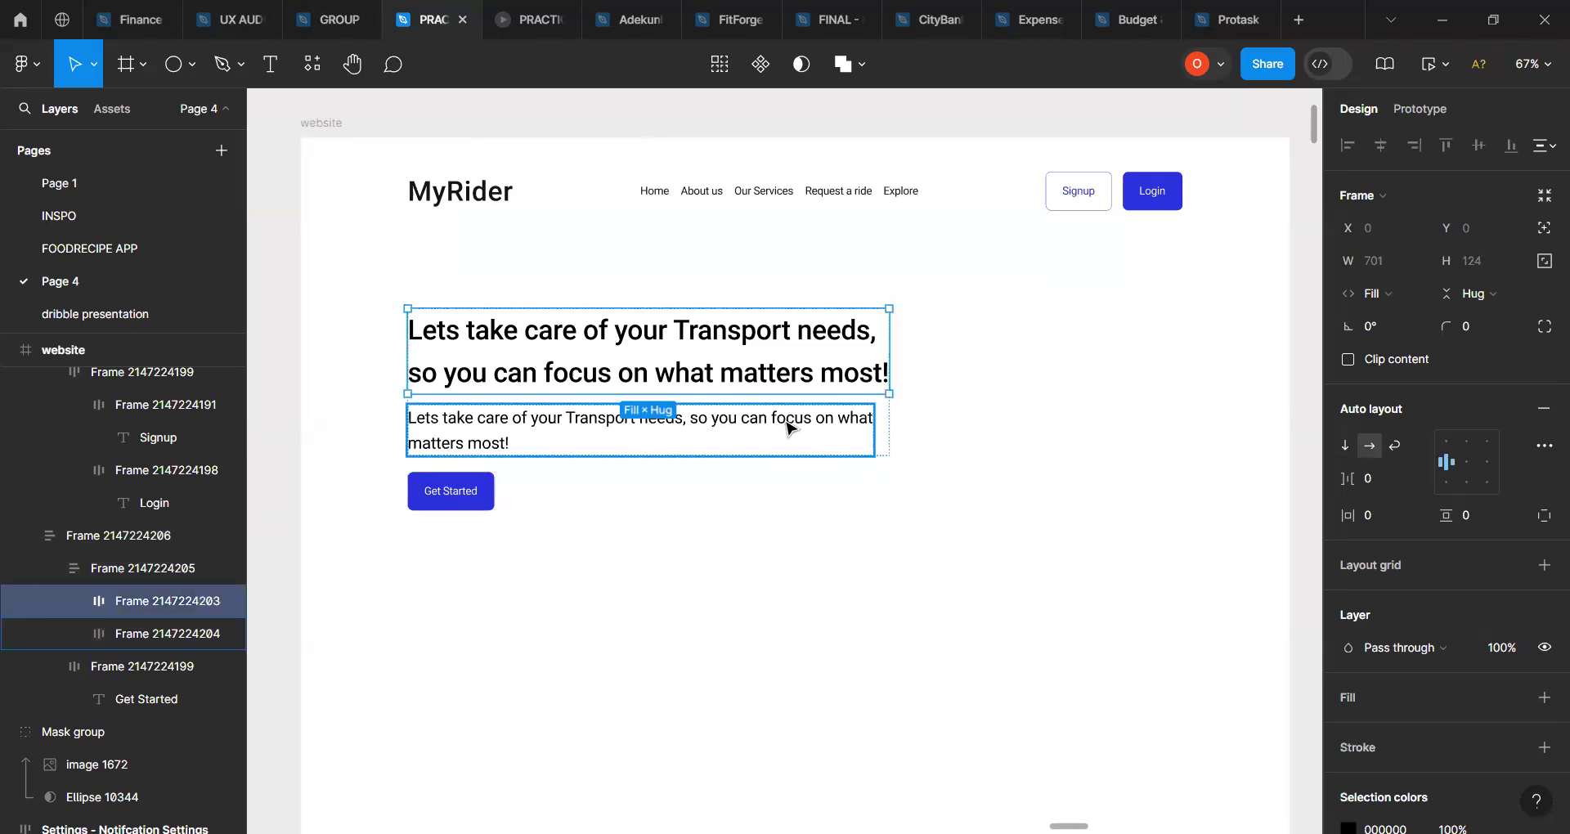
pyautogui.click(1404, 292)
pyautogui.click(1399, 322)
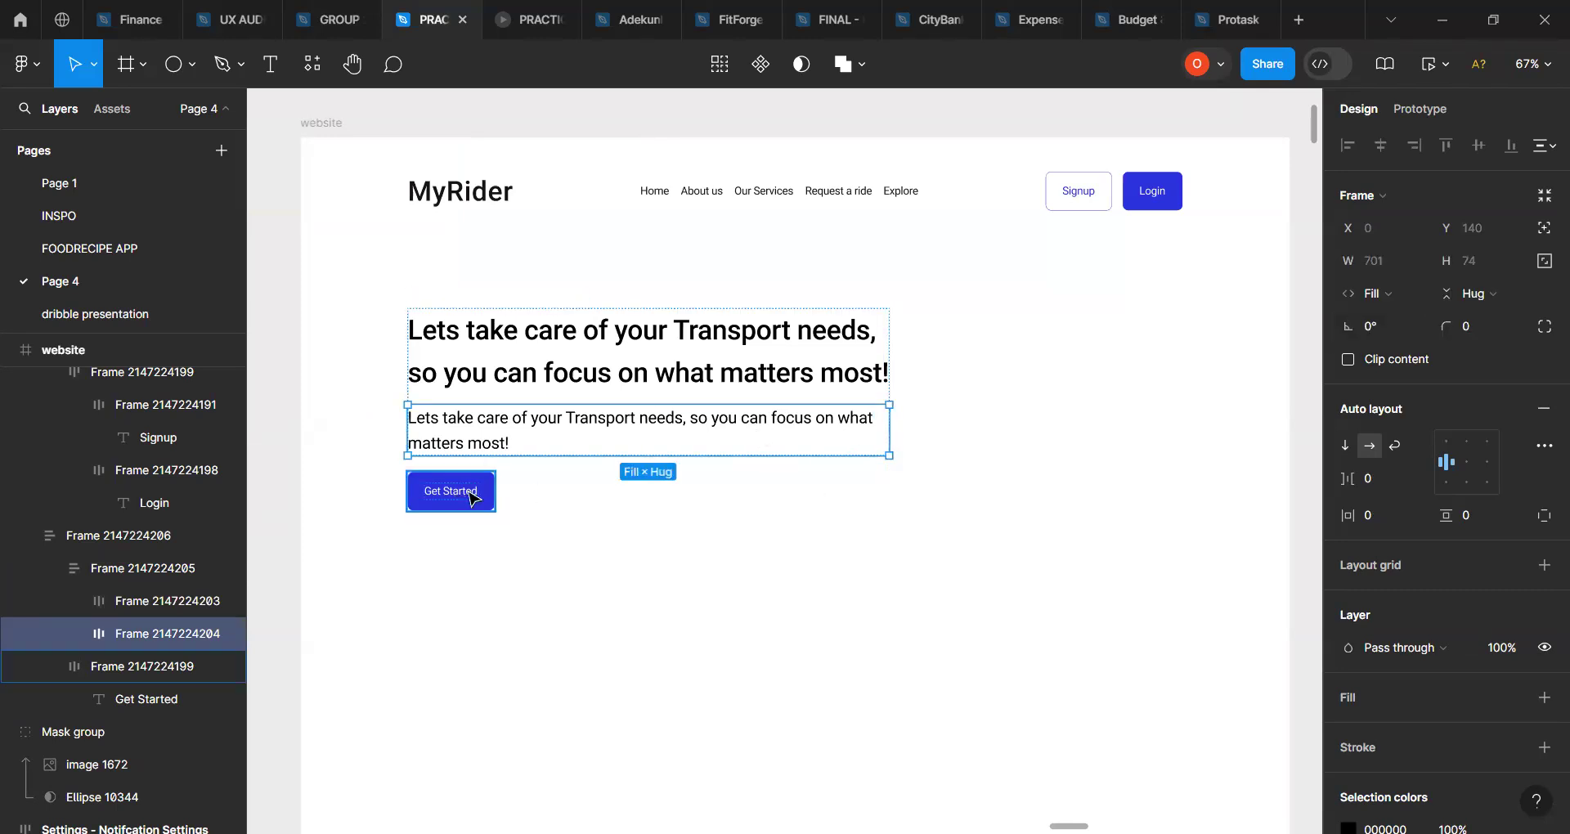
# Step: Test how the hero content responds to resizing its outer frame's width, and review that frame's horizontal sizing options, keeping Fixed width
pyautogui.click(555, 489)
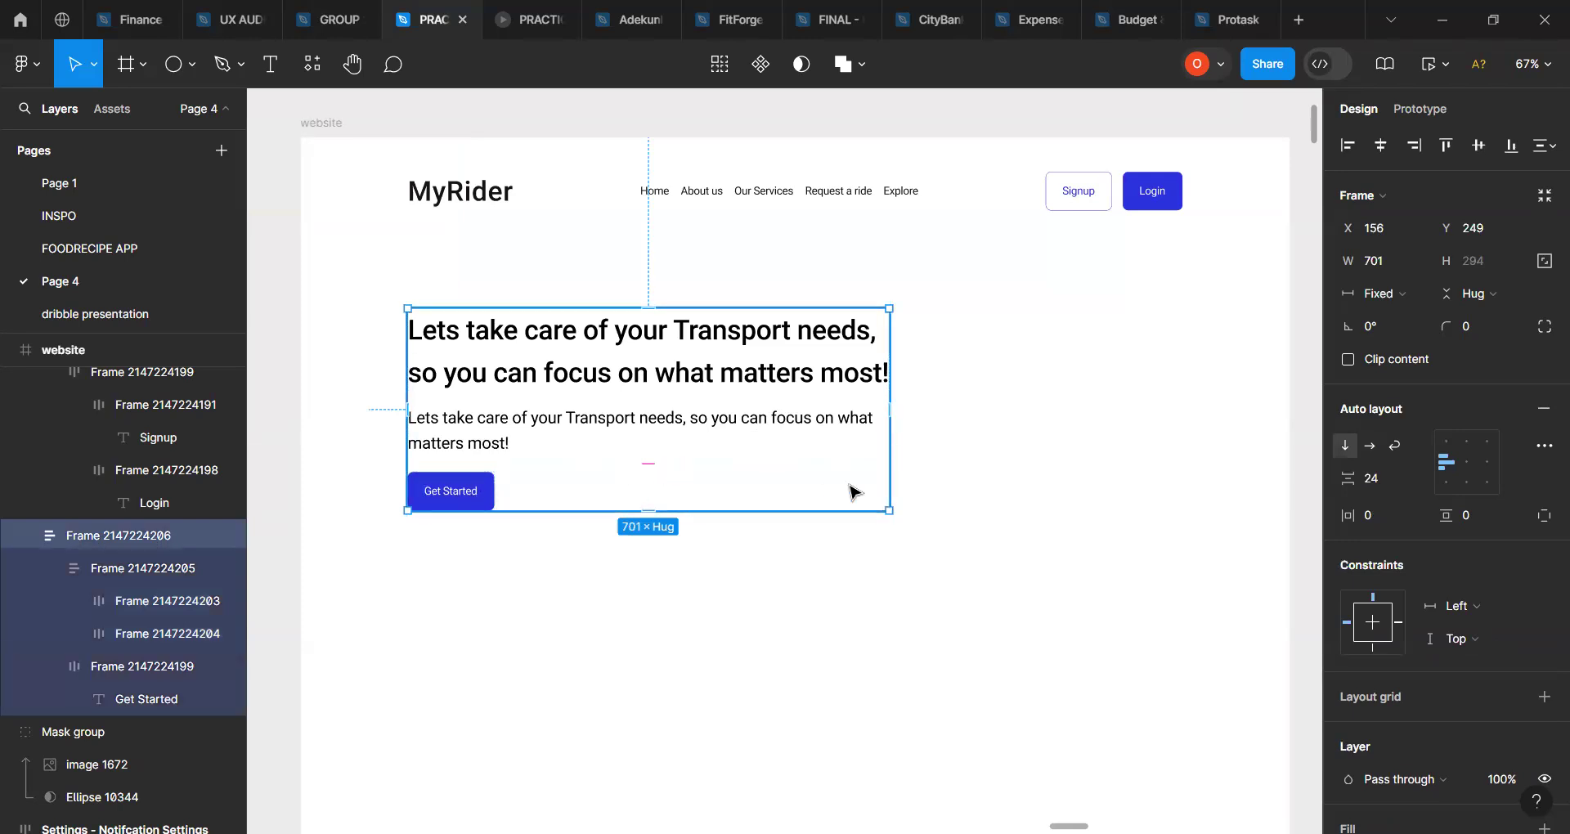
pyautogui.moveTo(945, 398); pyautogui.dragTo(889, 409)
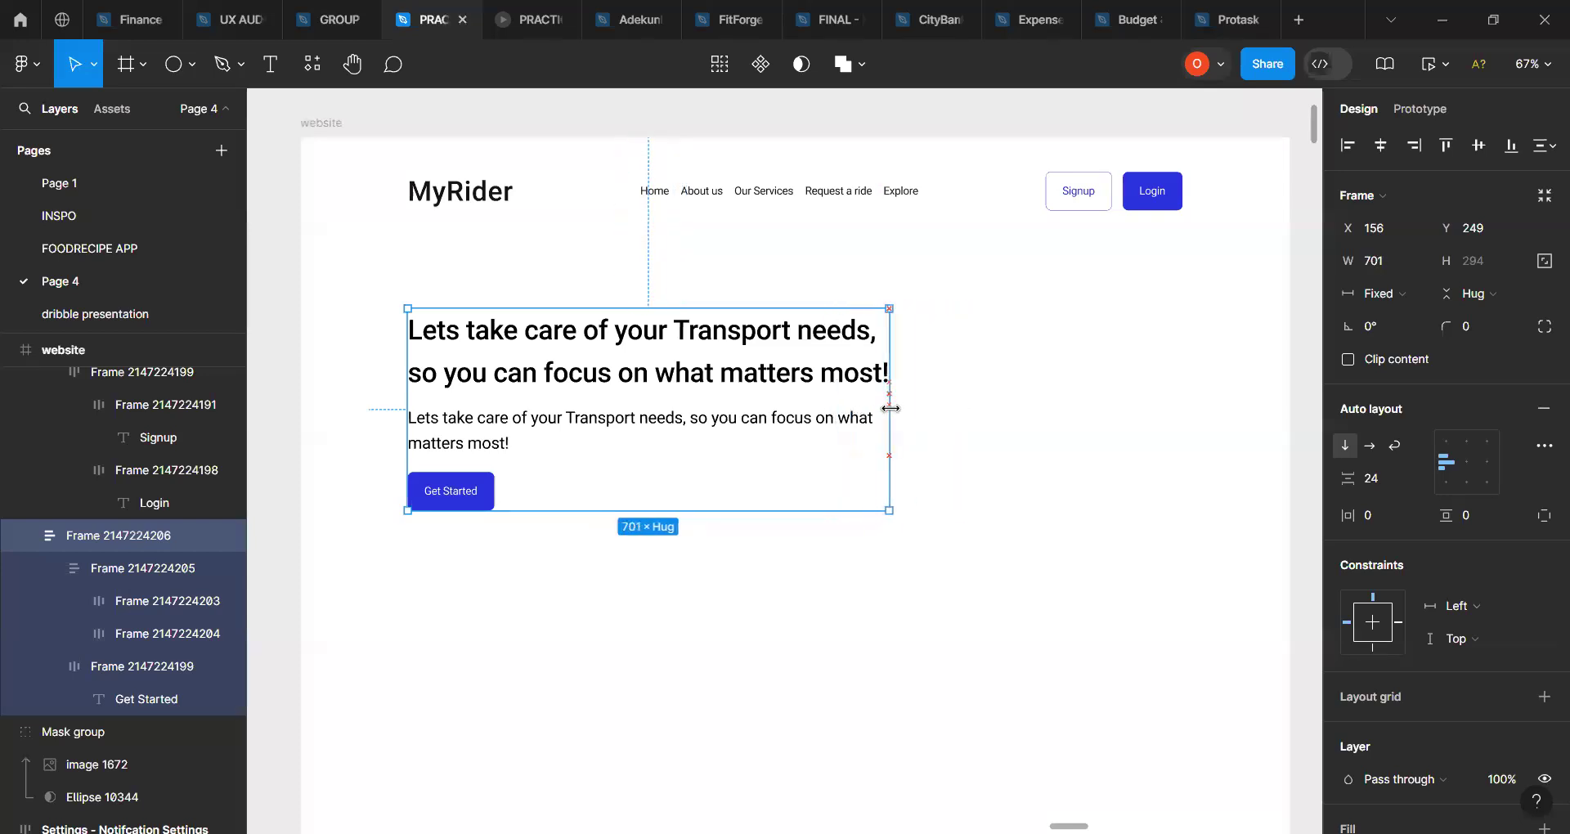
pyautogui.doubleClick(809, 425)
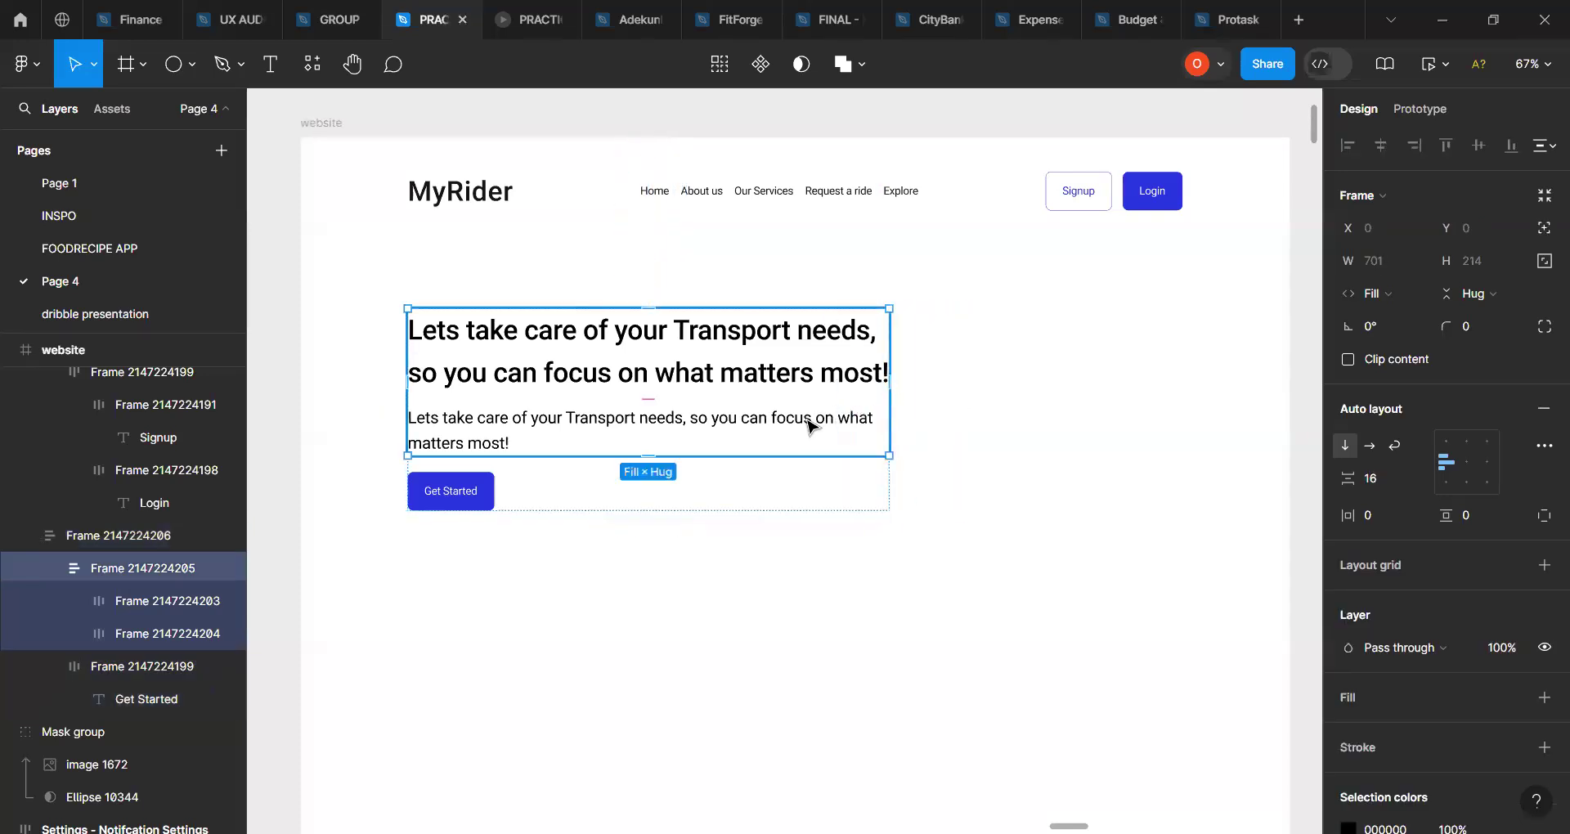
pyautogui.click(746, 482)
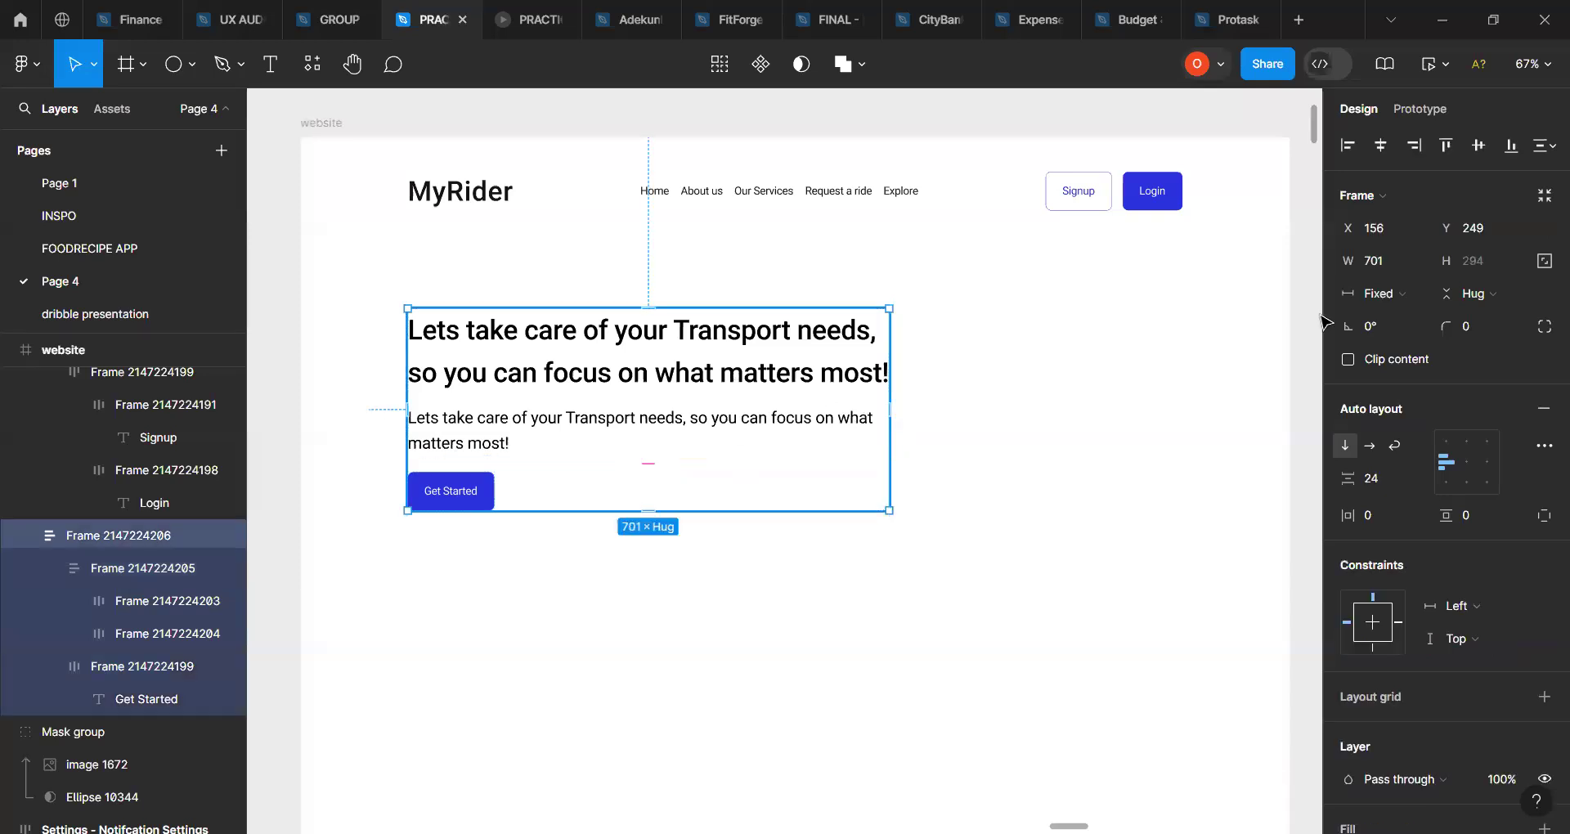
pyautogui.click(1409, 296)
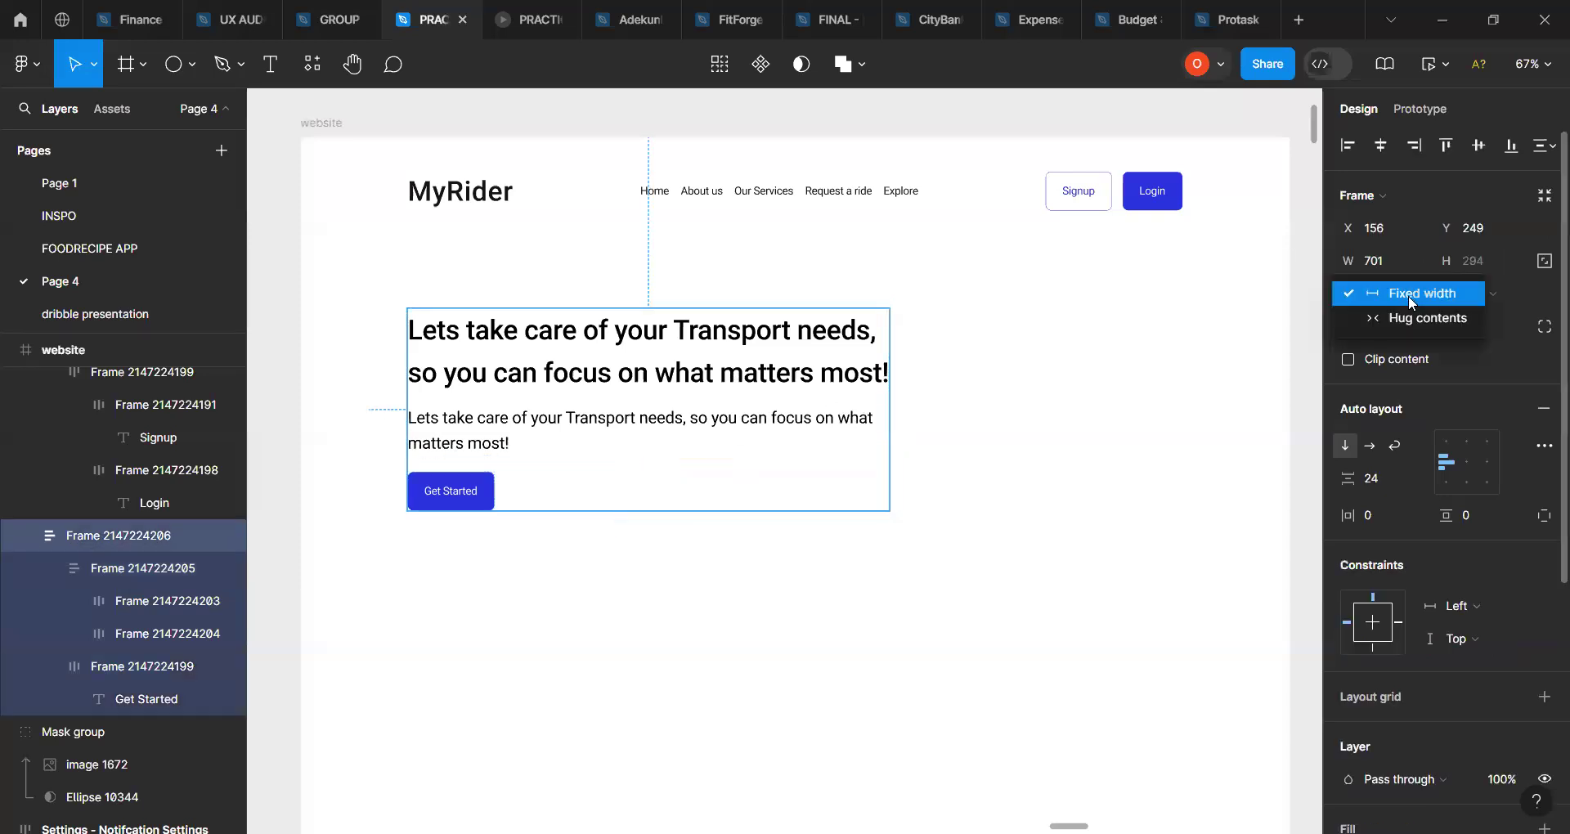
pyautogui.click(1408, 296)
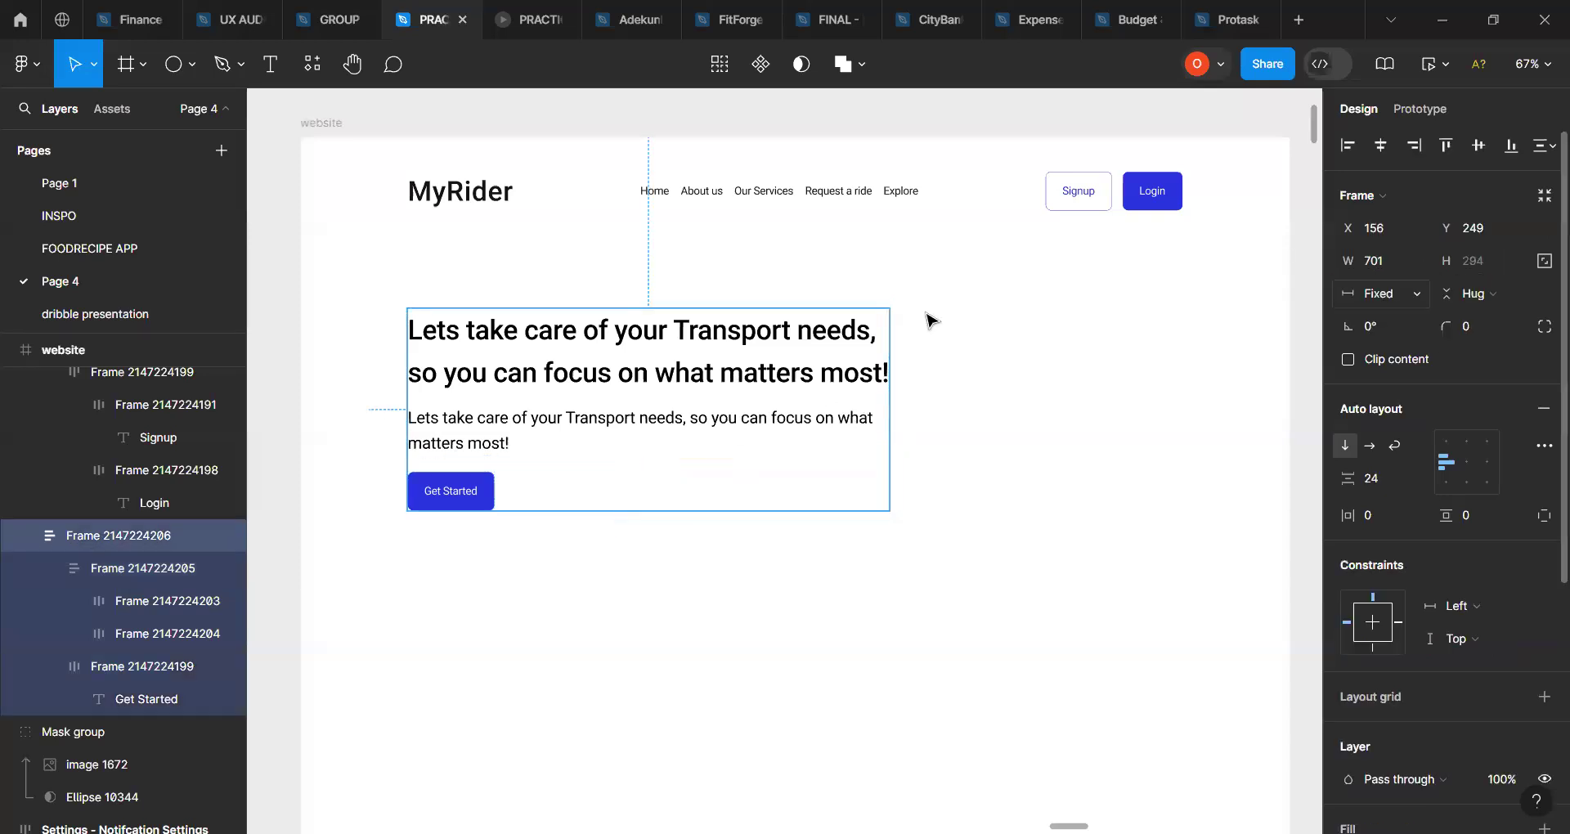
# Step: Inspect the sizing of the nested hero text group, the headline frame and the supporting text layer
pyautogui.click(807, 353)
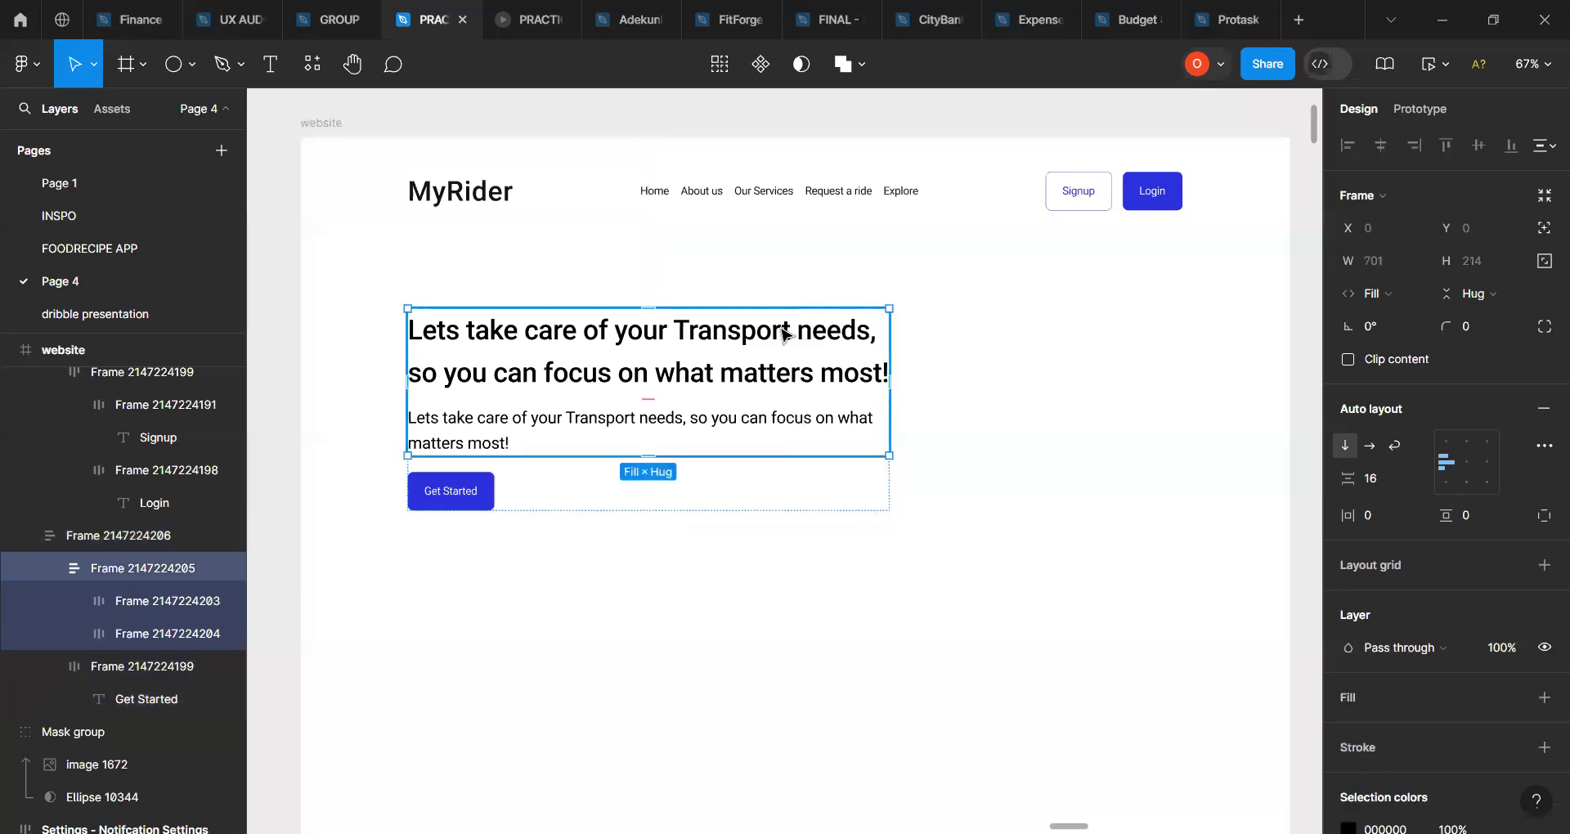
pyautogui.click(779, 329)
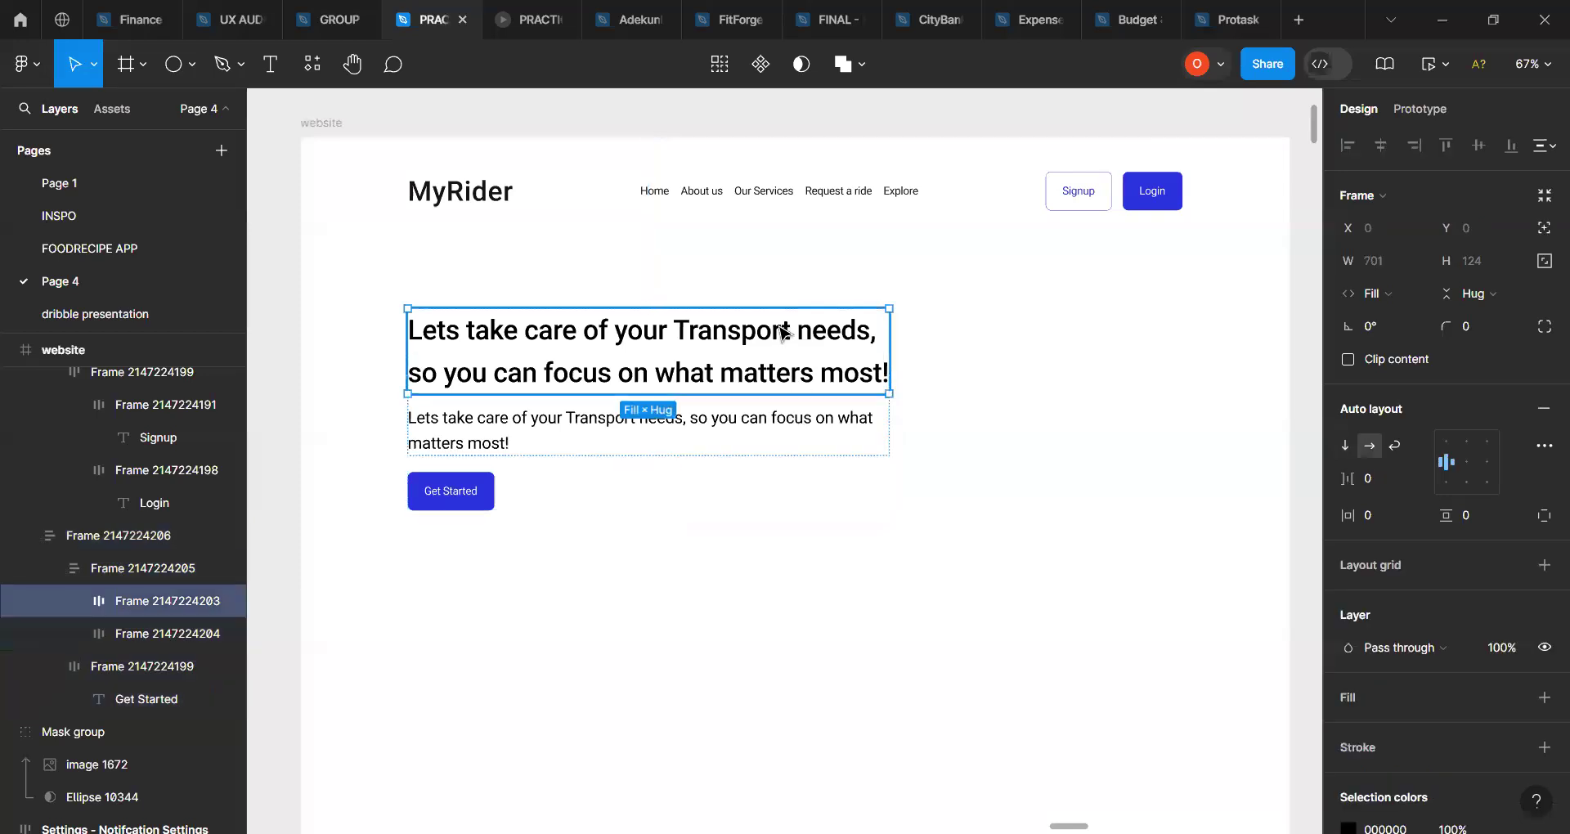
pyautogui.click(788, 423)
pyautogui.click(787, 423)
pyautogui.doubleClick(887, 429)
pyautogui.moveTo(884, 429); pyautogui.dragTo(890, 429)
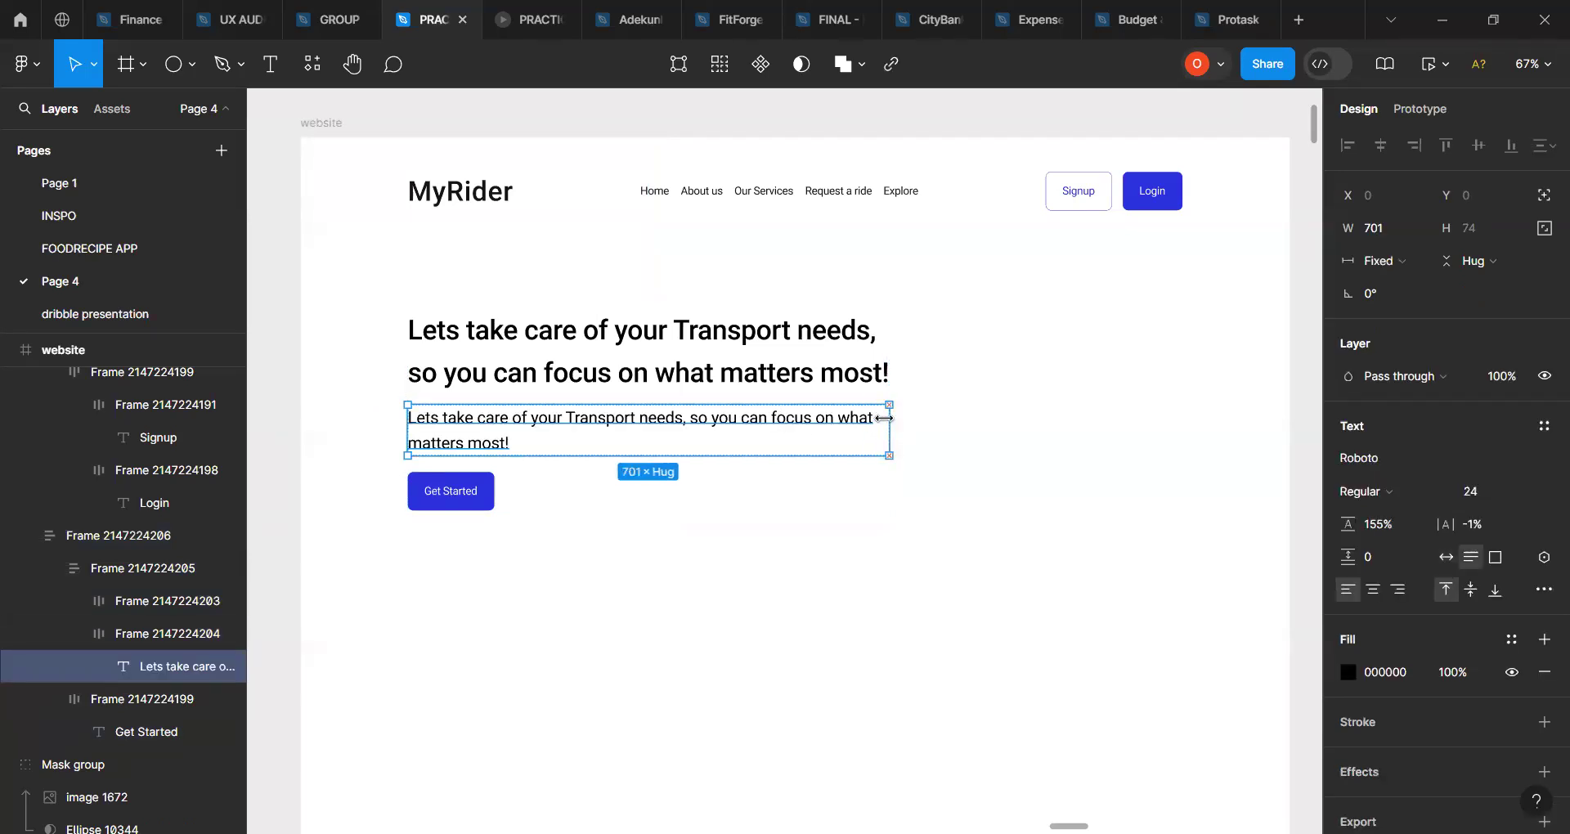
pyautogui.click(930, 439)
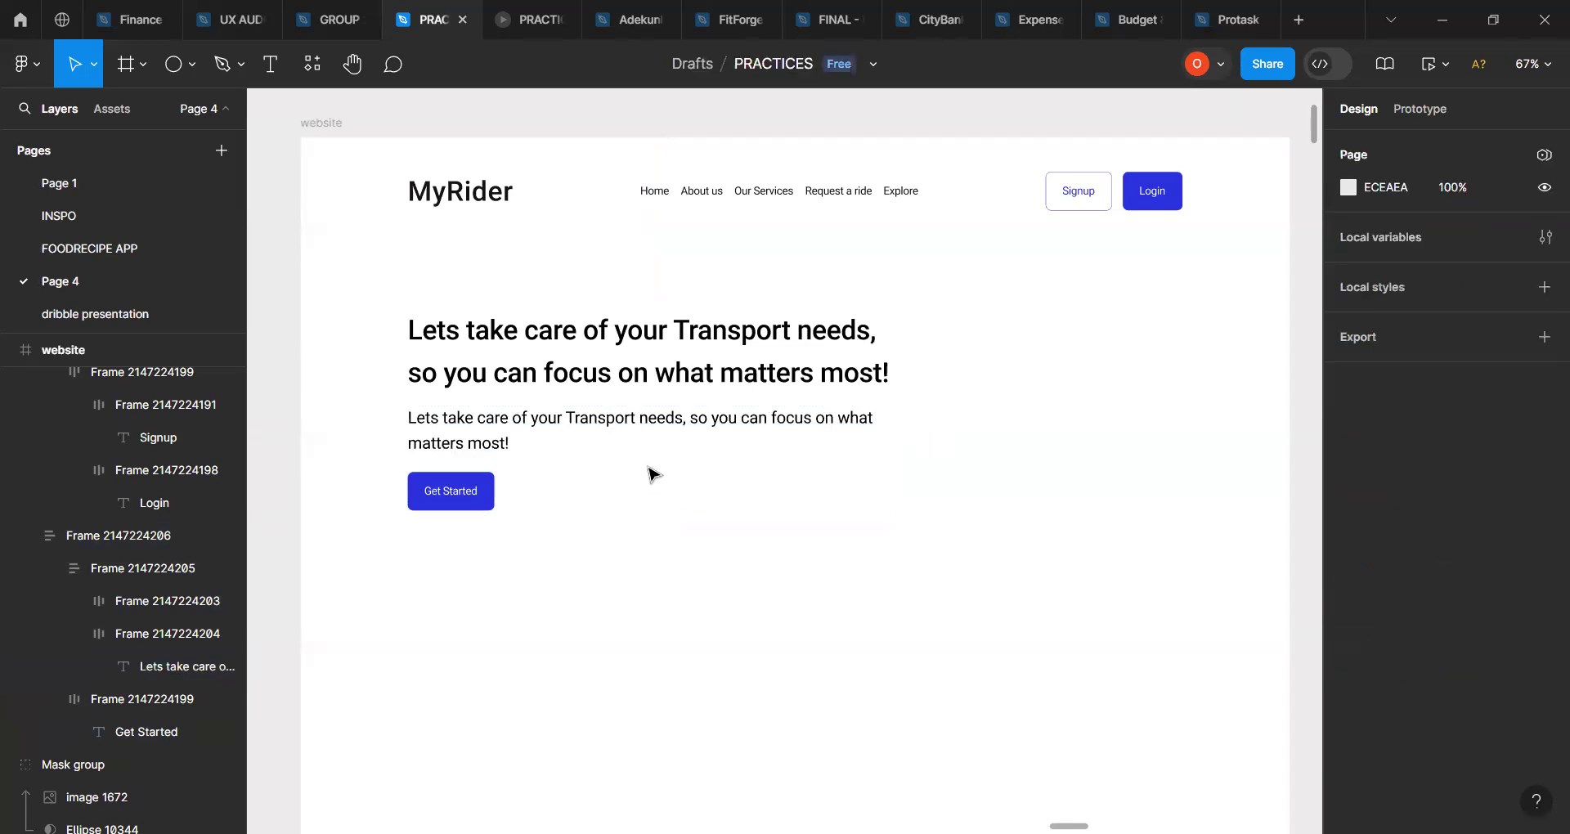
# Step: Retest the outer hero frame's width resizing and recheck its available horizontal sizing options
pyautogui.click(721, 435)
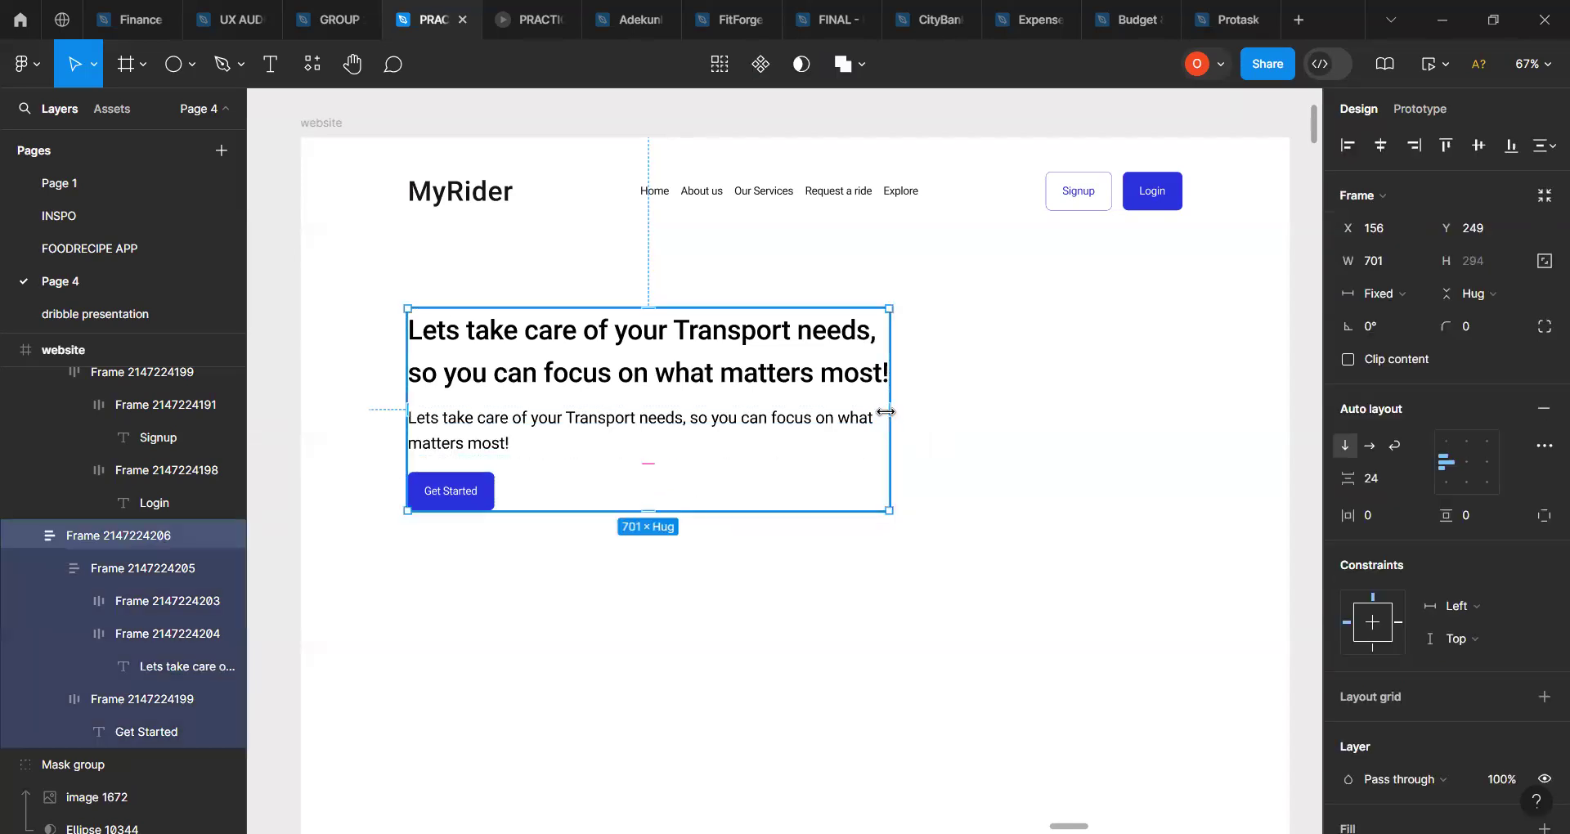
pyautogui.moveTo(943, 407); pyautogui.dragTo(892, 410)
pyautogui.click(1397, 298)
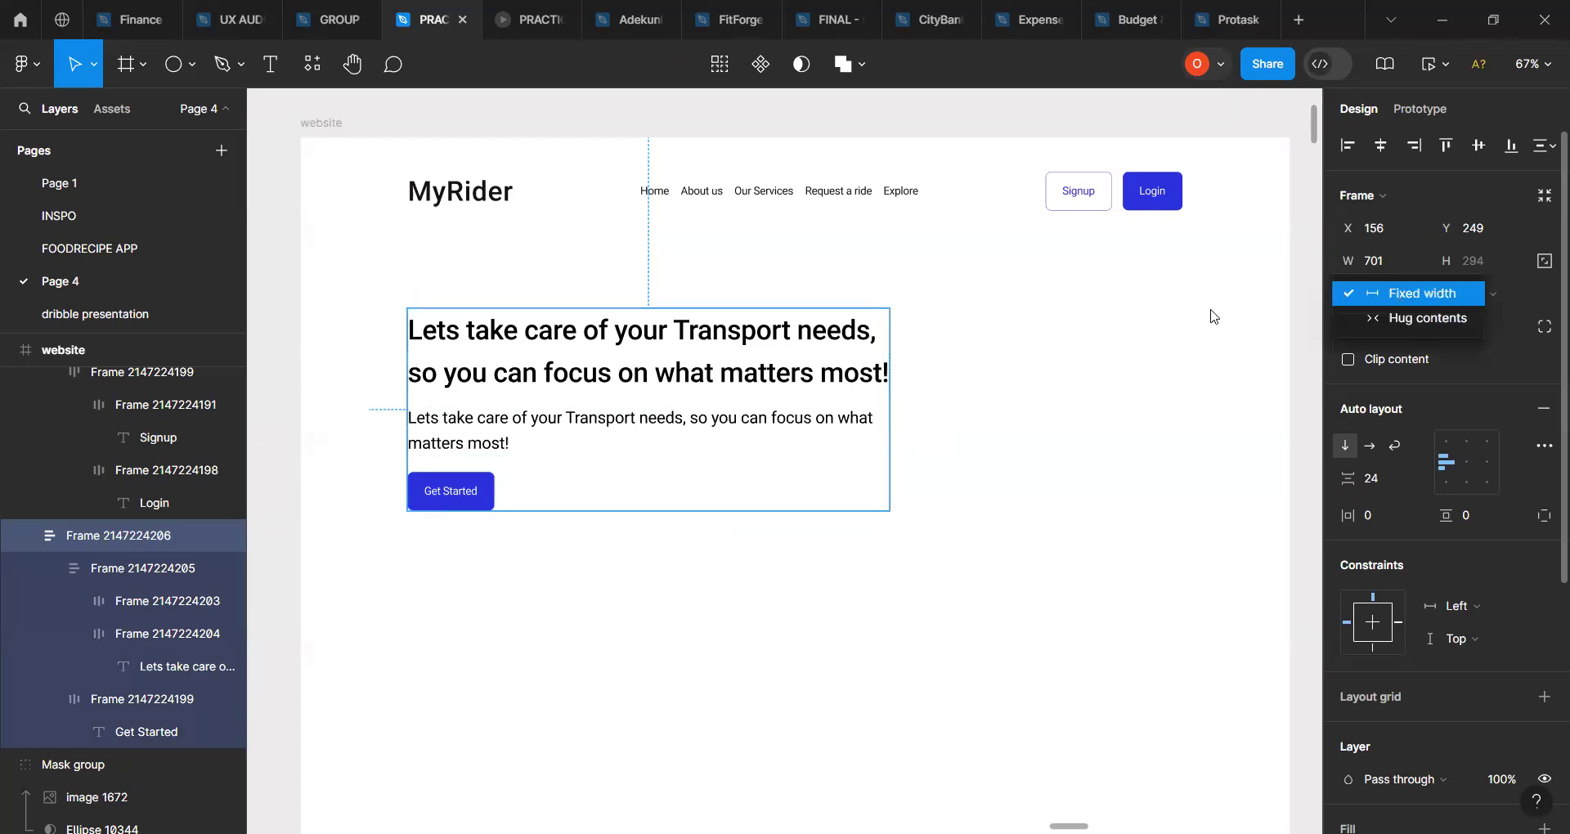
pyautogui.click(1173, 327)
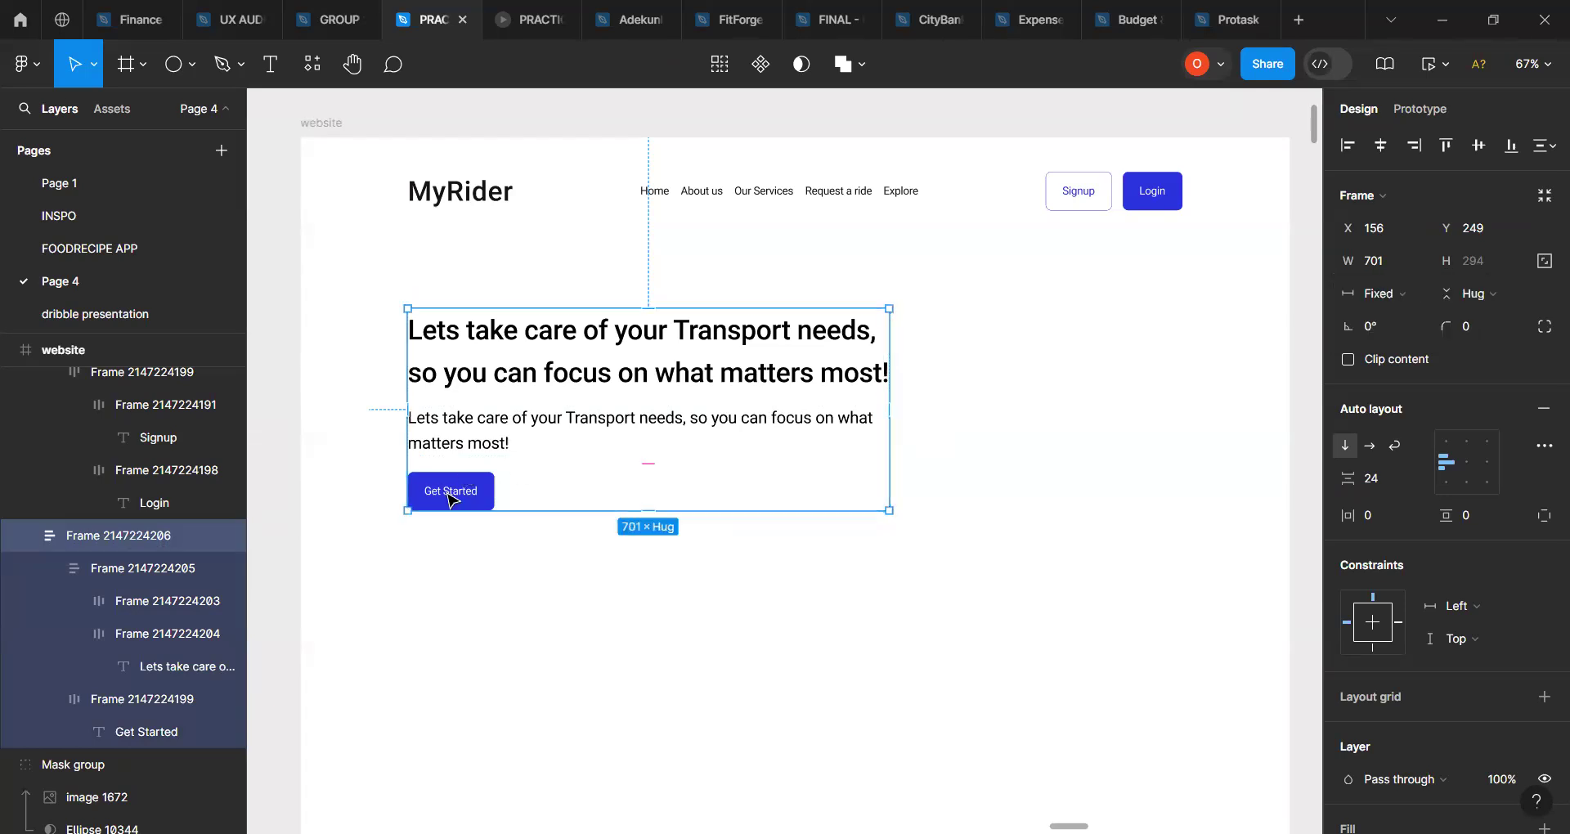
# Step: Remove auto layout from the outer hero frame and ungroup it, separating the text group from the Get Started button
pyautogui.click(1532, 410)
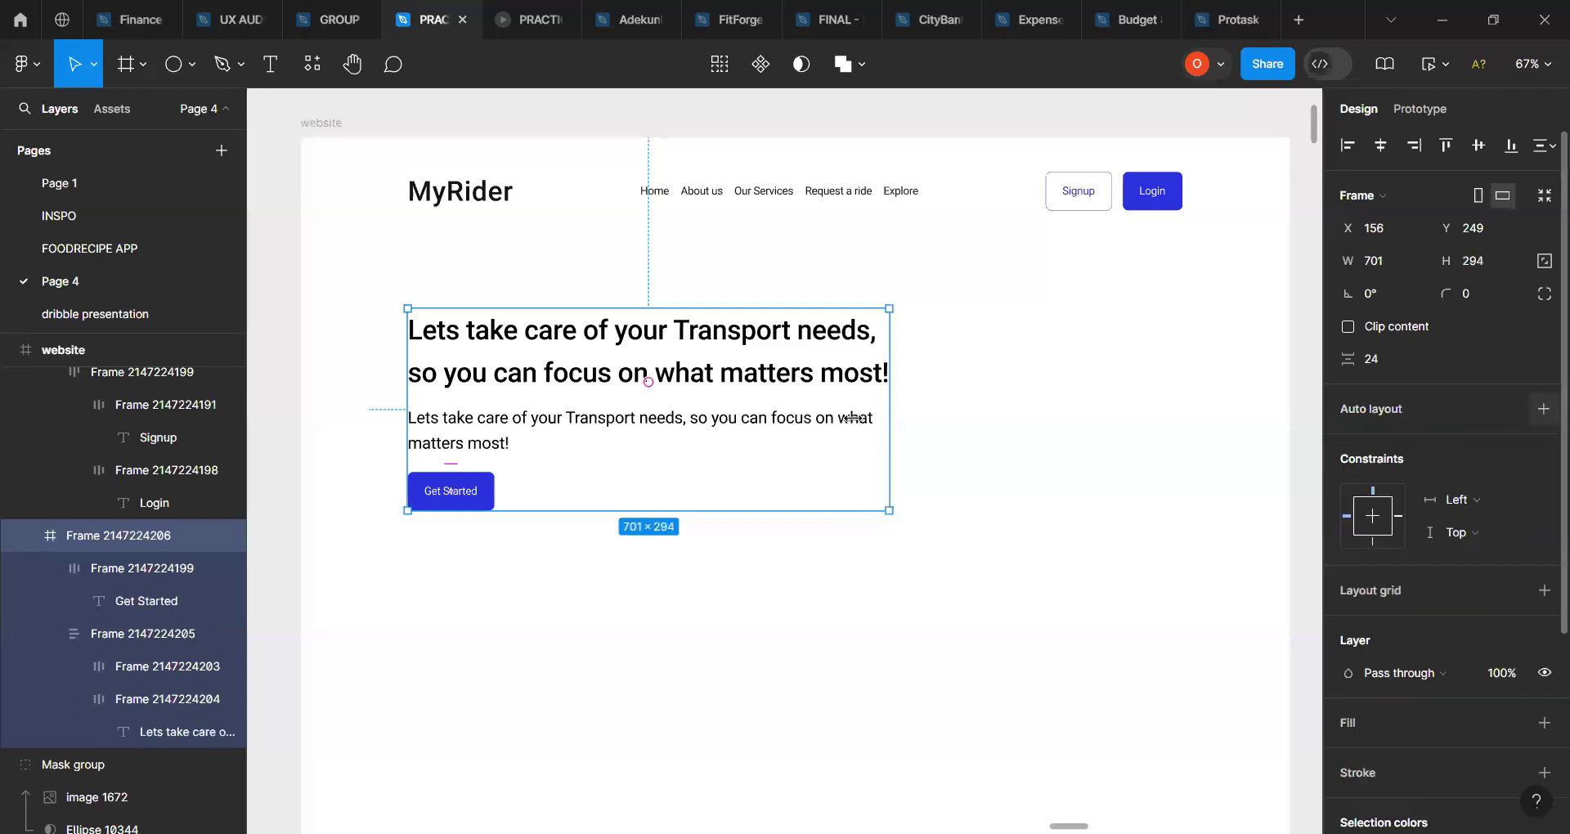
pyautogui.rightClick(707, 436)
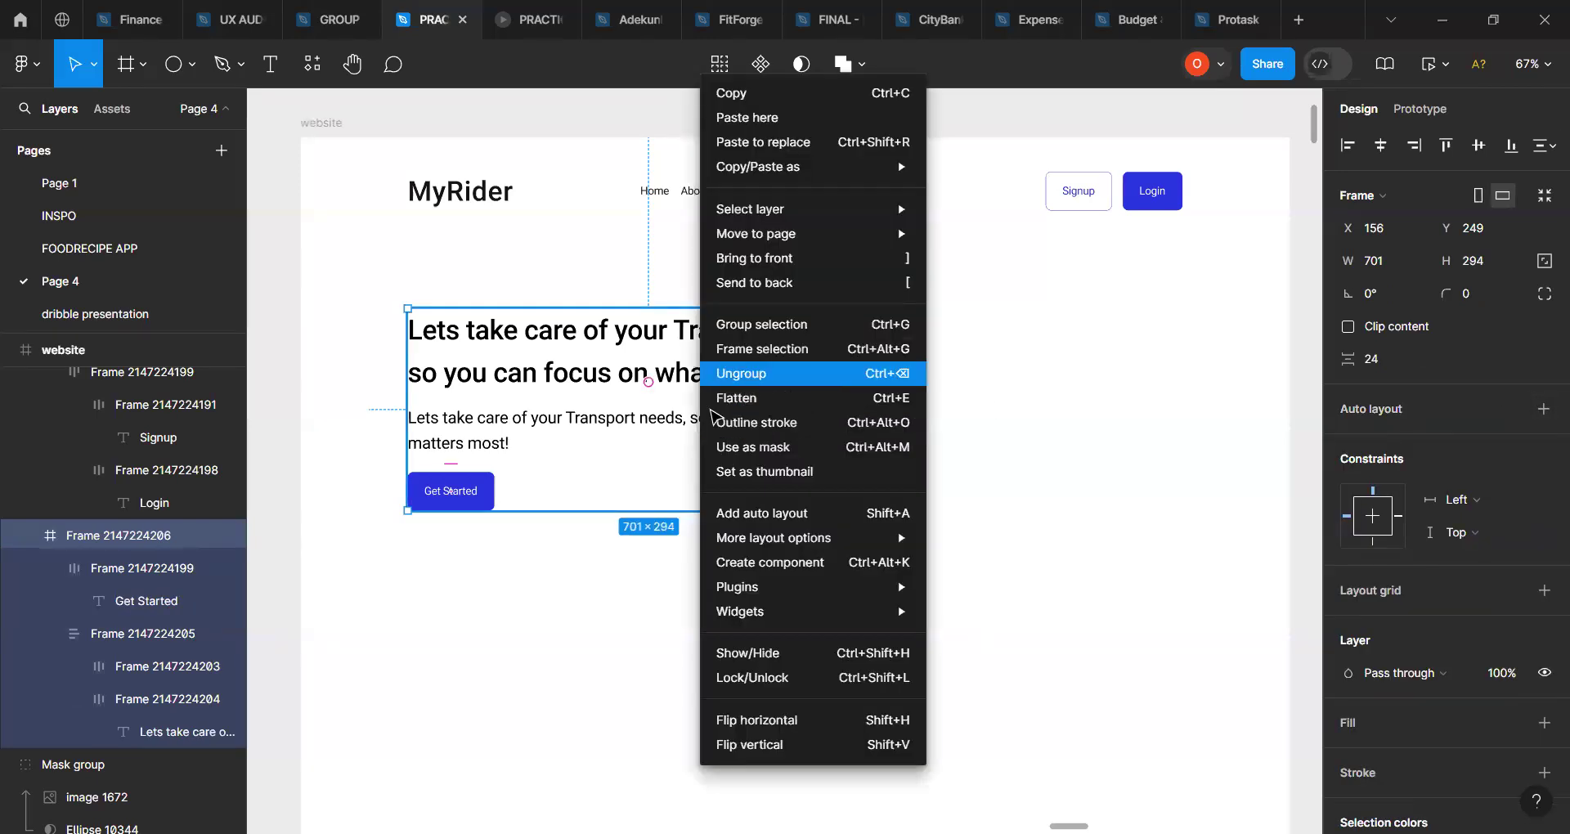
pyautogui.click(751, 373)
pyautogui.click(842, 558)
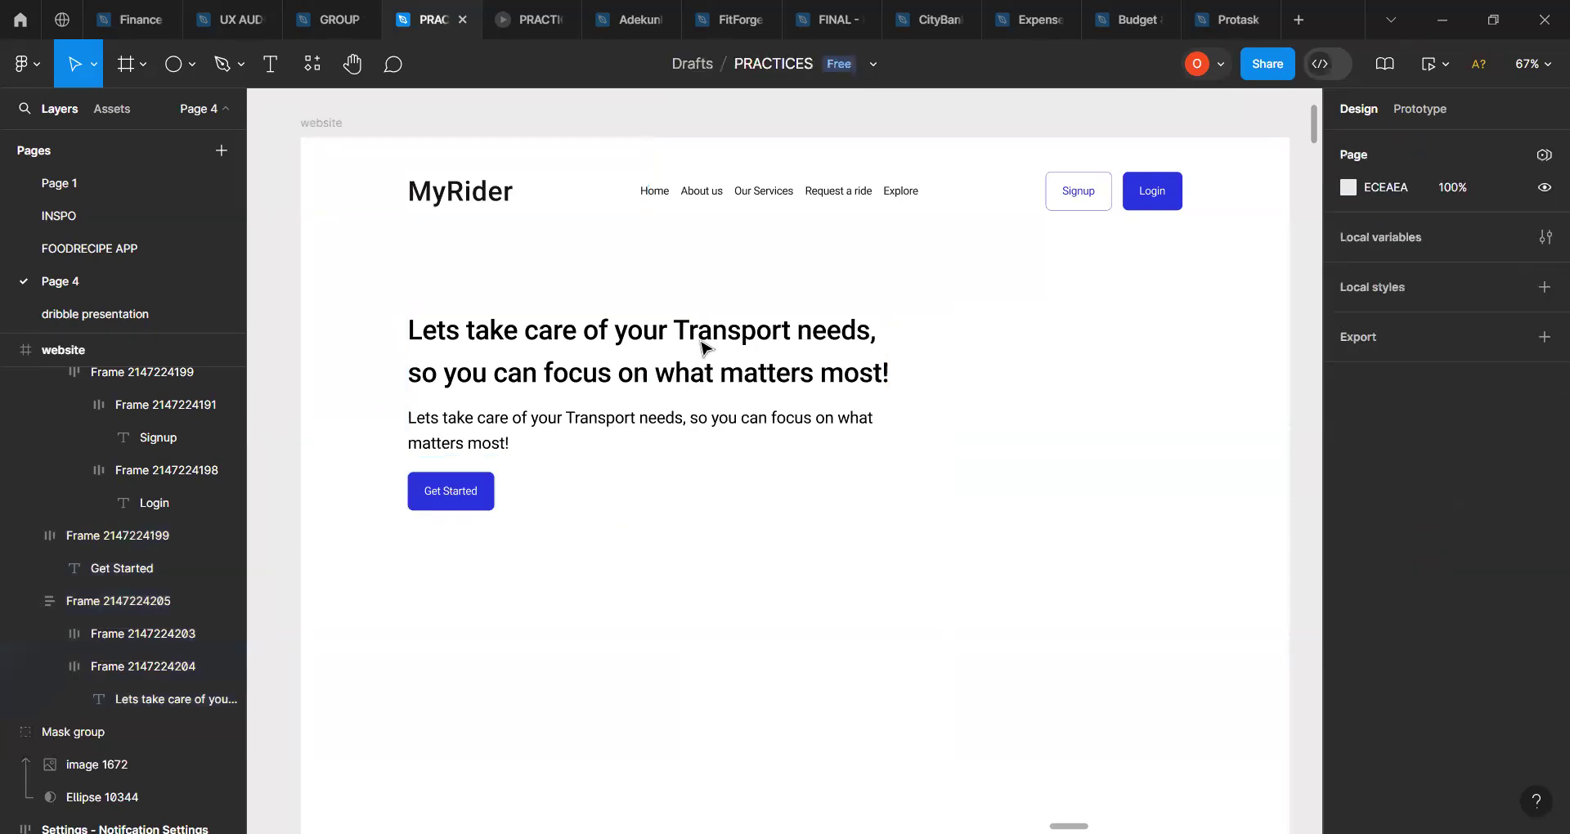
# Step: Check the horizontal sizing of the ungrouped hero text group and of its headline and supporting text frames
pyautogui.click(706, 396)
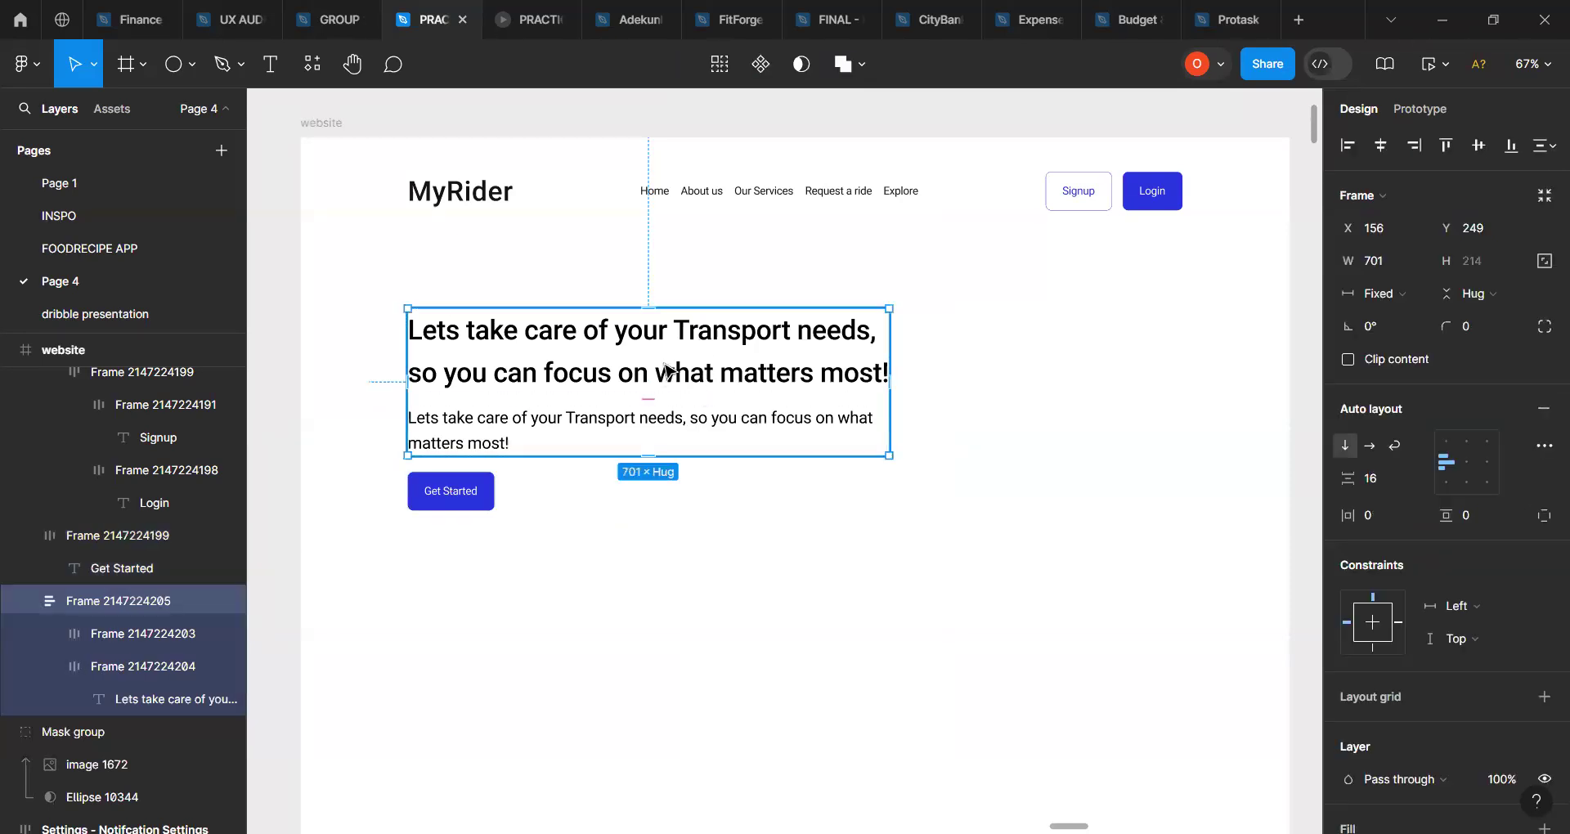
pyautogui.click(1383, 296)
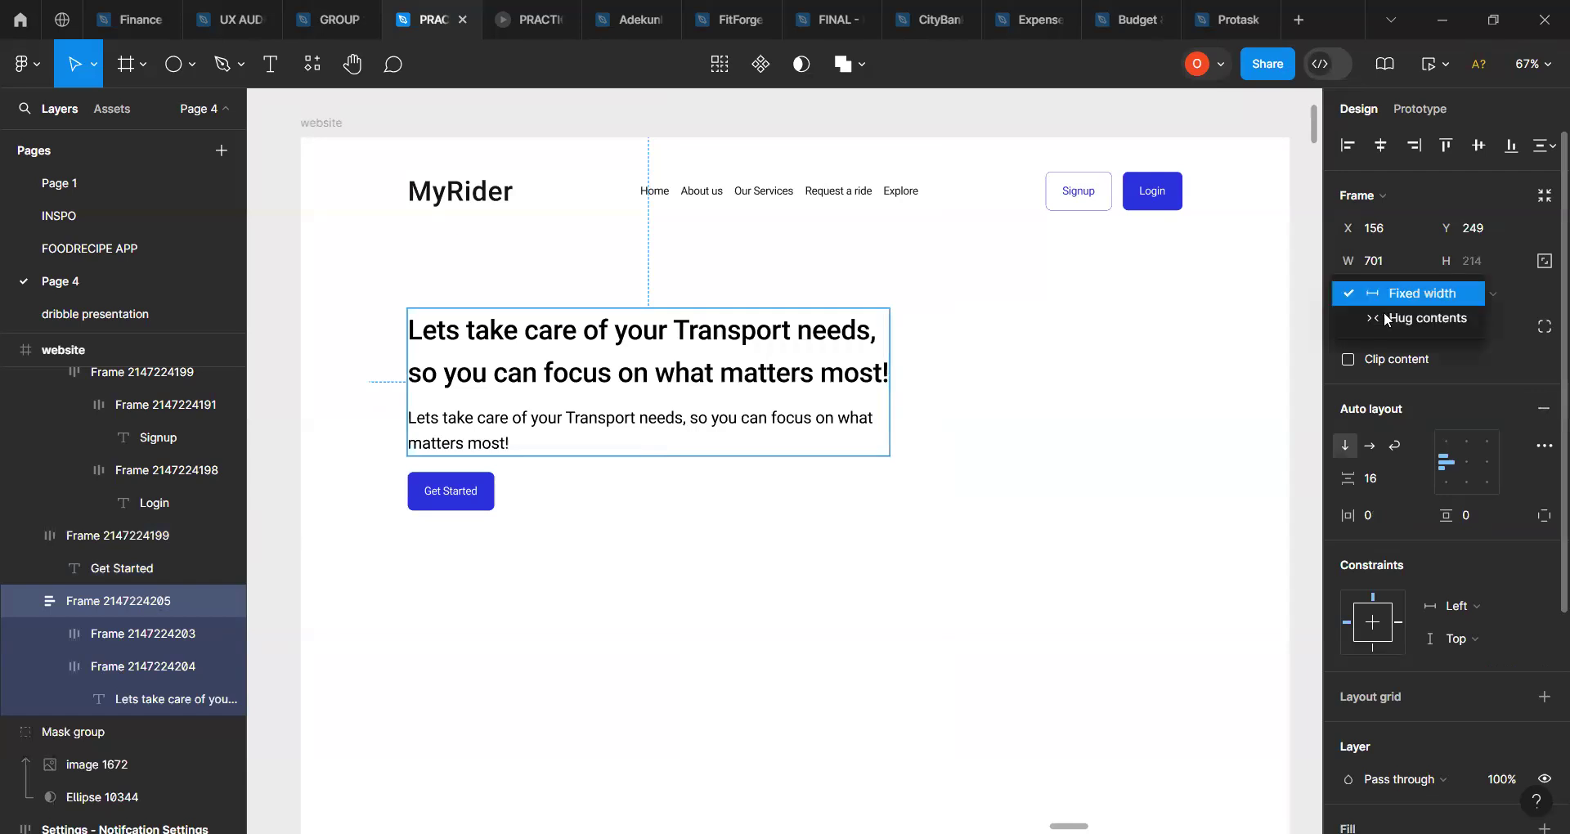
pyautogui.click(1392, 292)
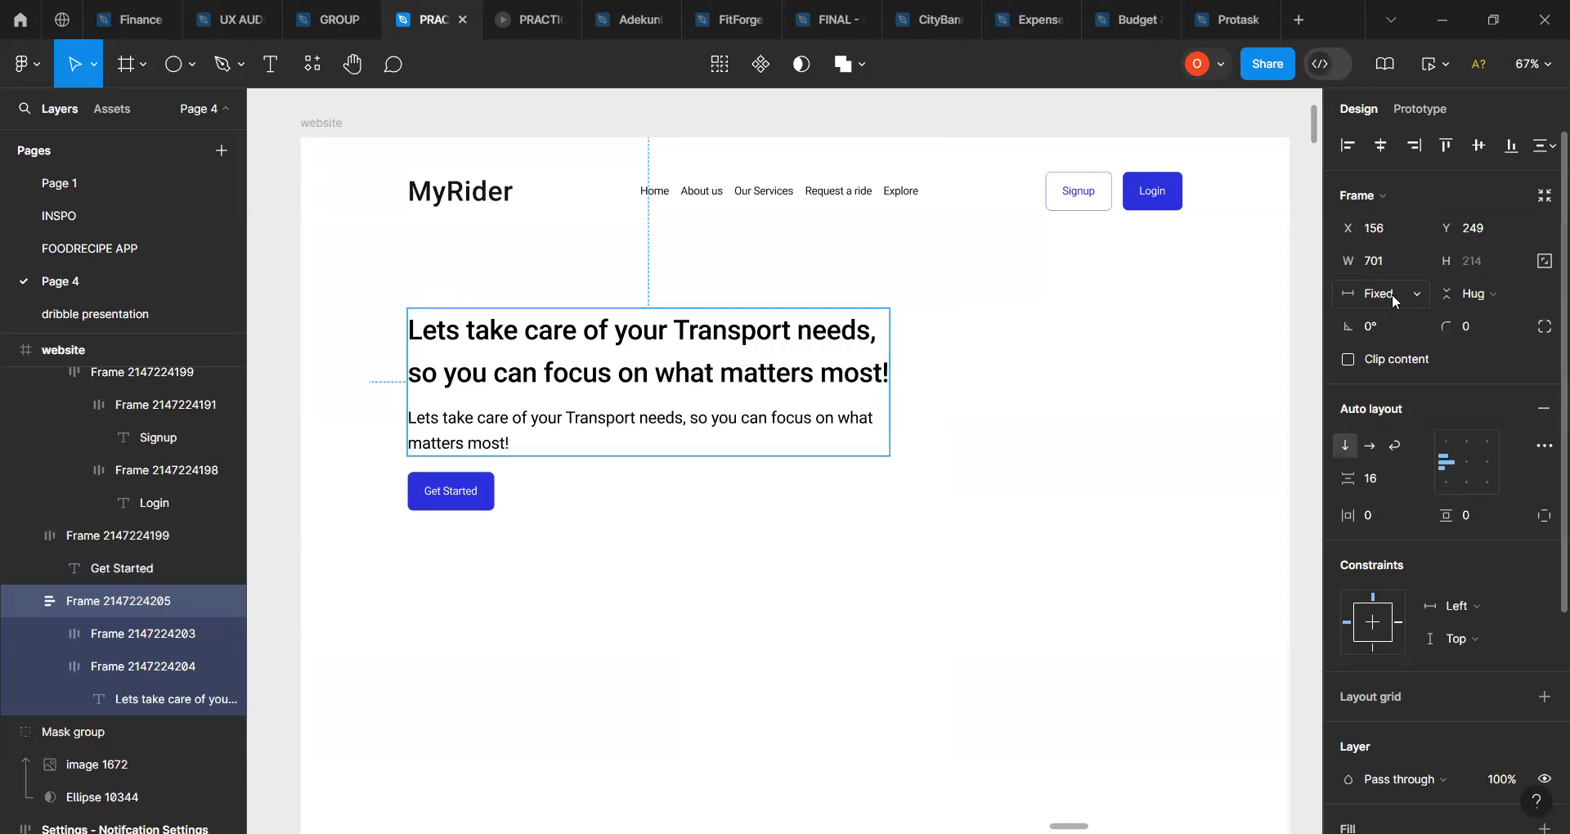
pyautogui.click(760, 424)
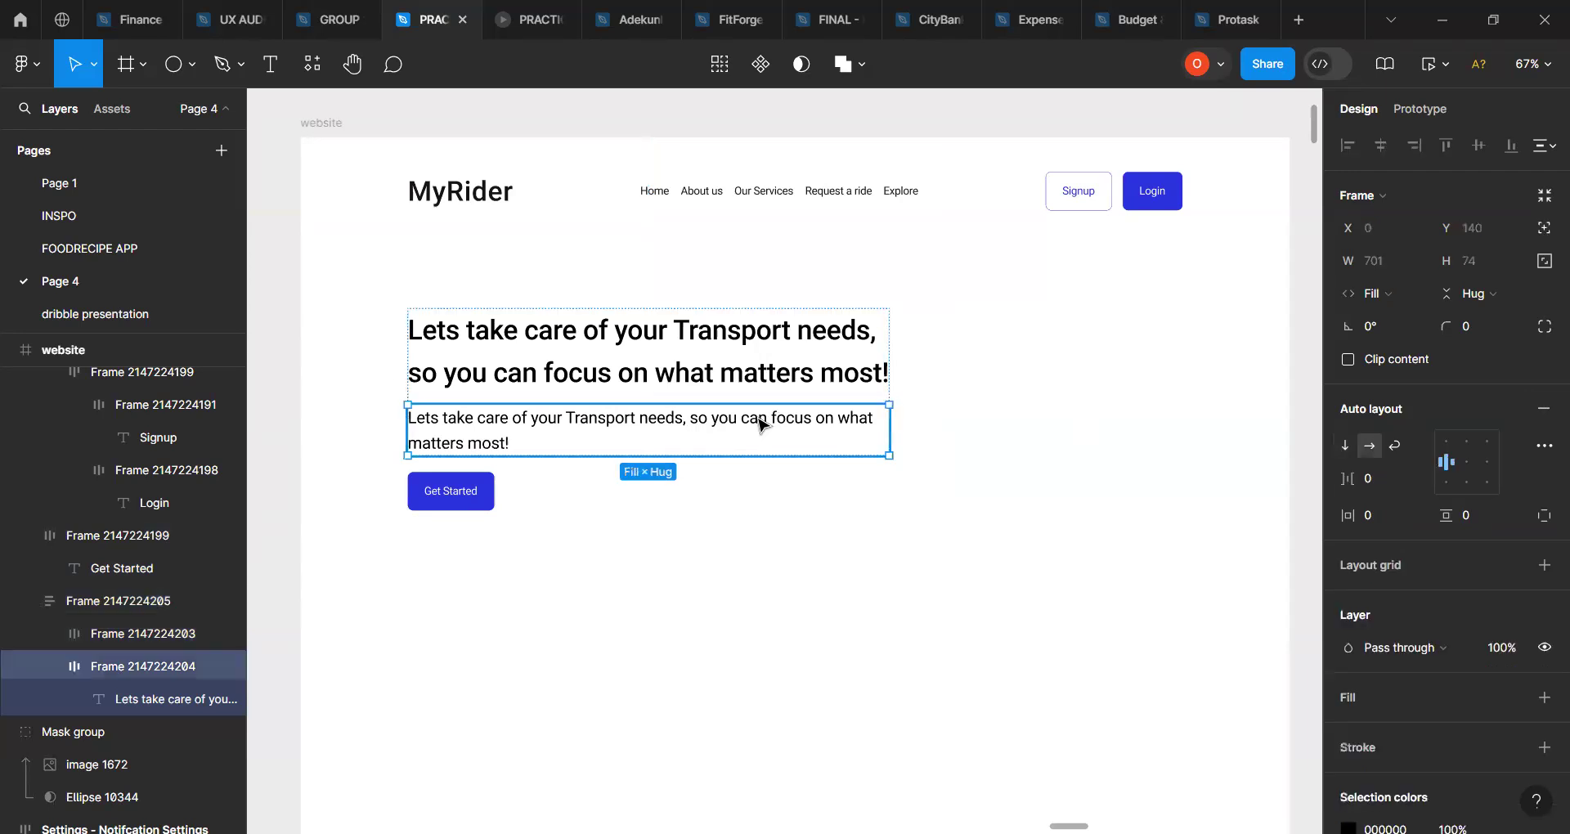
pyautogui.click(753, 360)
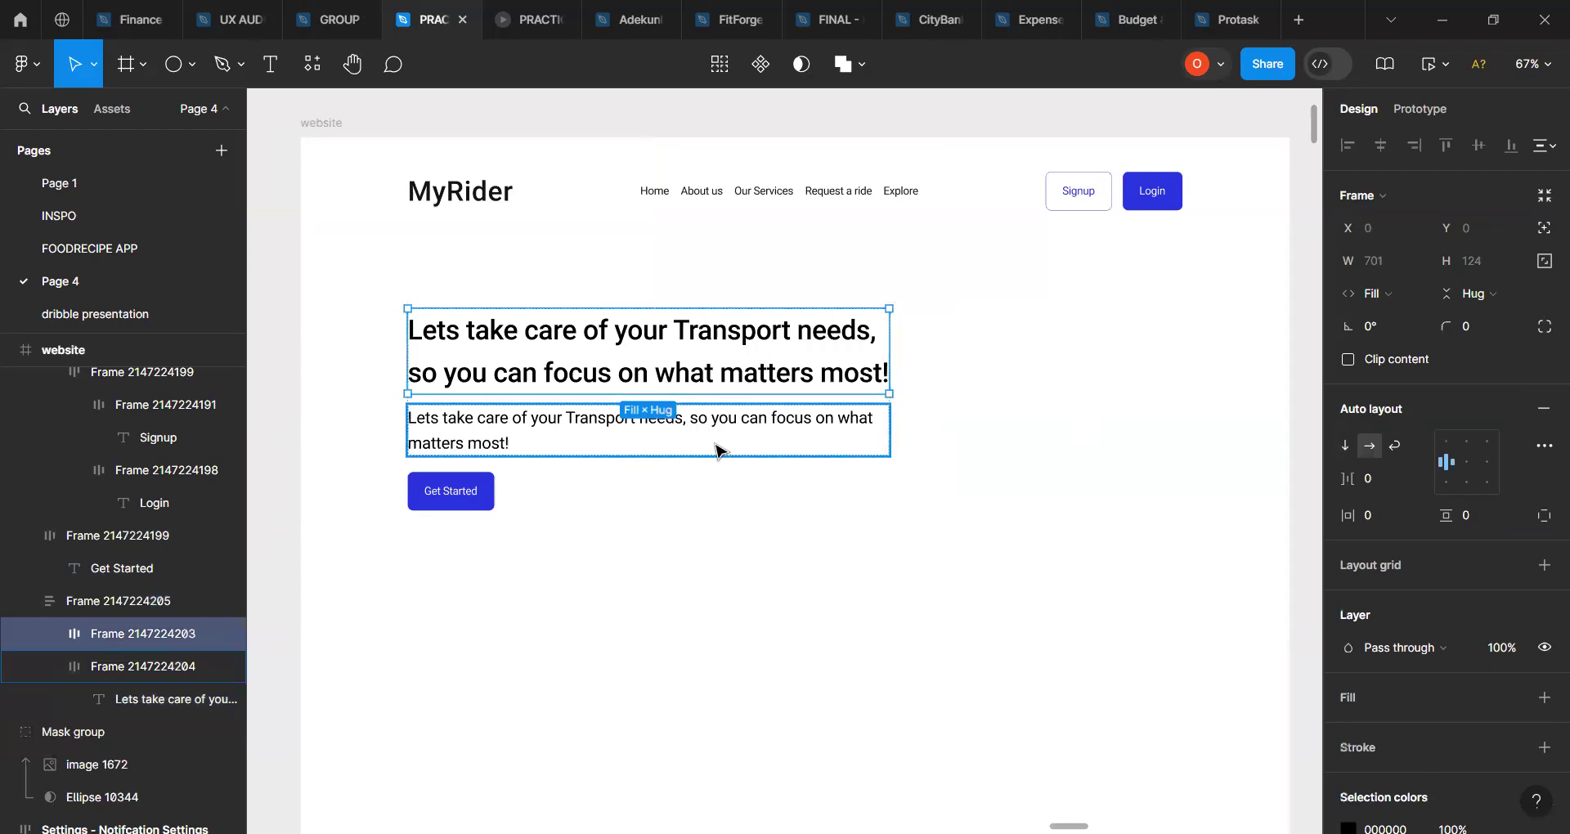
pyautogui.click(984, 424)
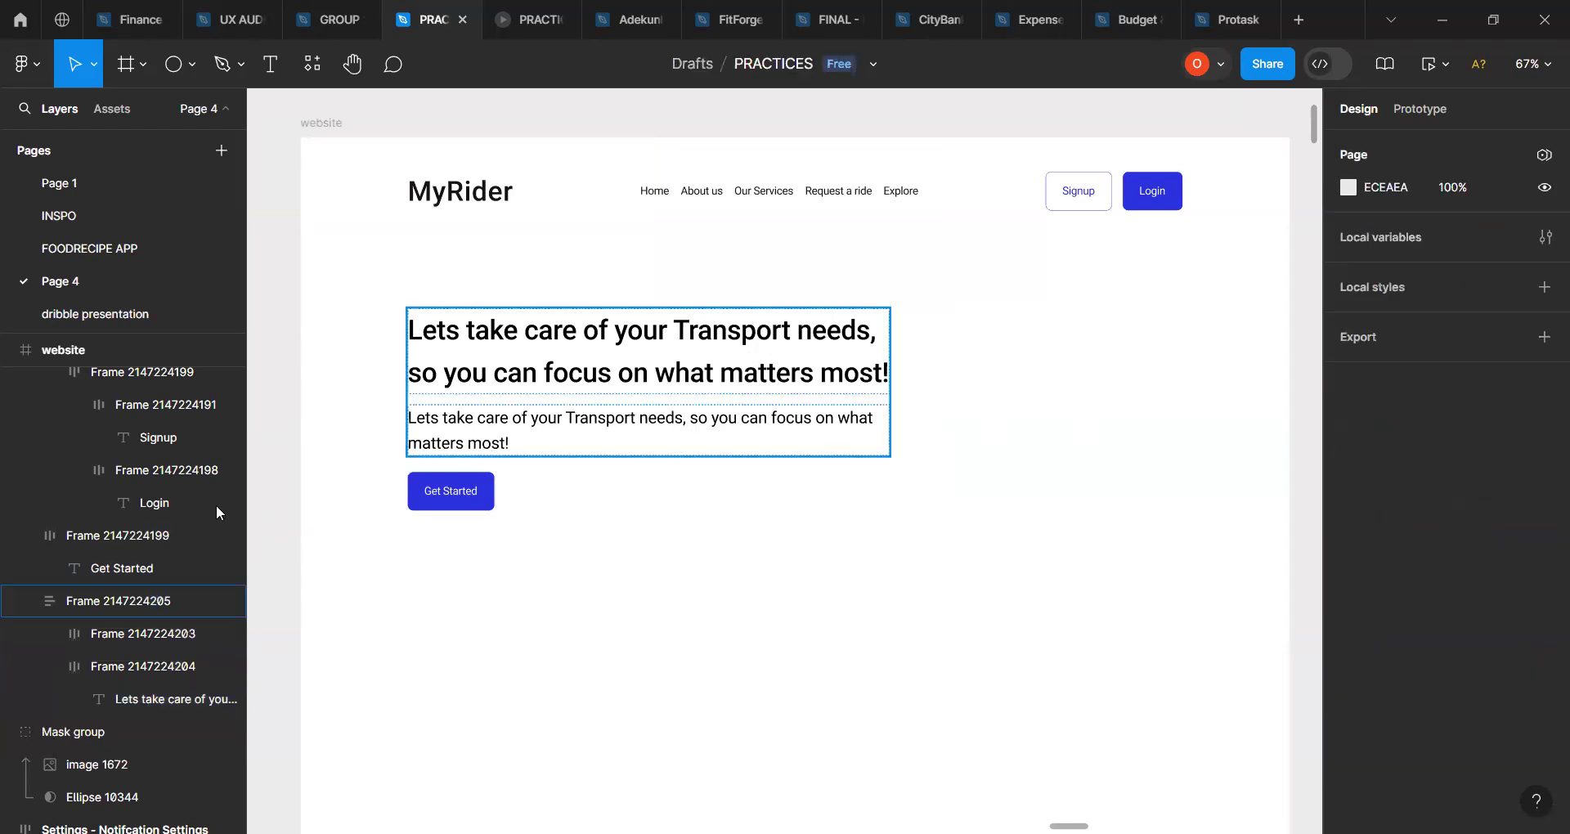
# Step: Widen the Get Started button to 180
pyautogui.click(494, 487)
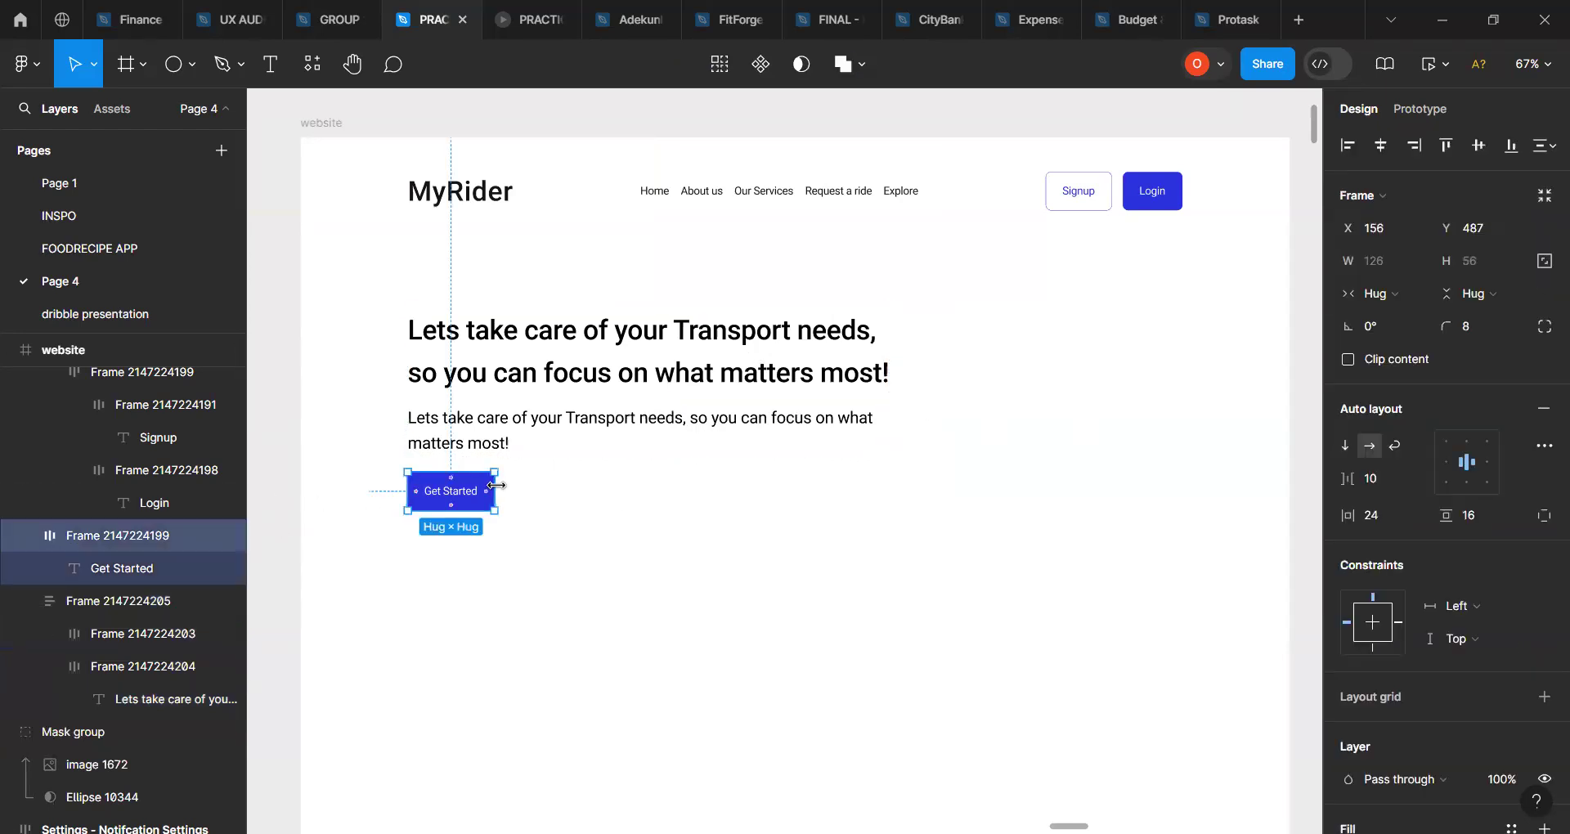
pyautogui.moveTo(495, 487); pyautogui.dragTo(541, 488)
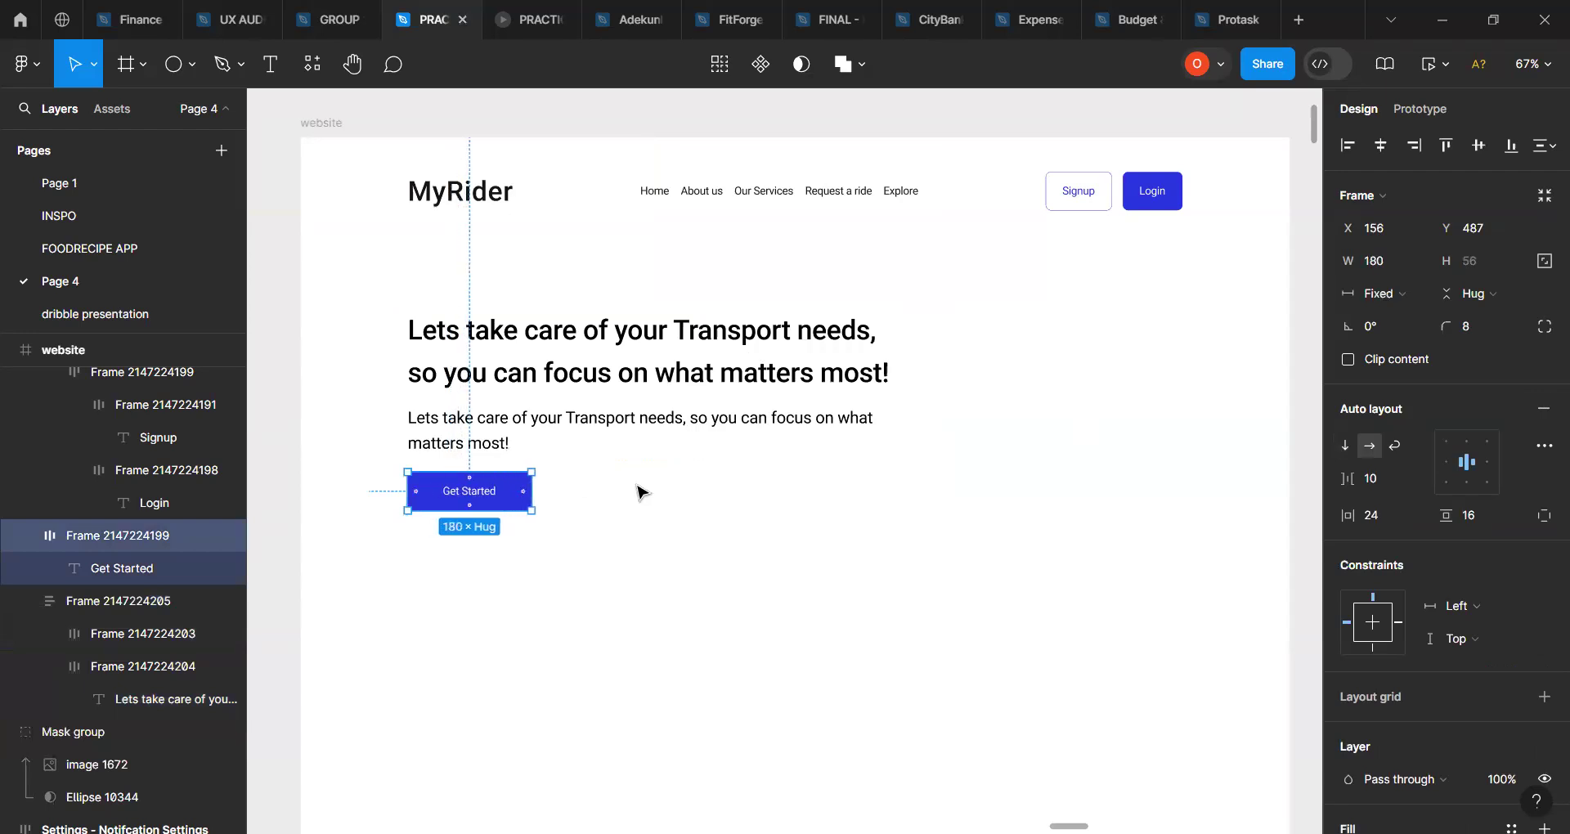
pyautogui.press('Escape')
# Step: Set the headline text layer's horizontal sizing to Fill container
pyautogui.click(656, 396)
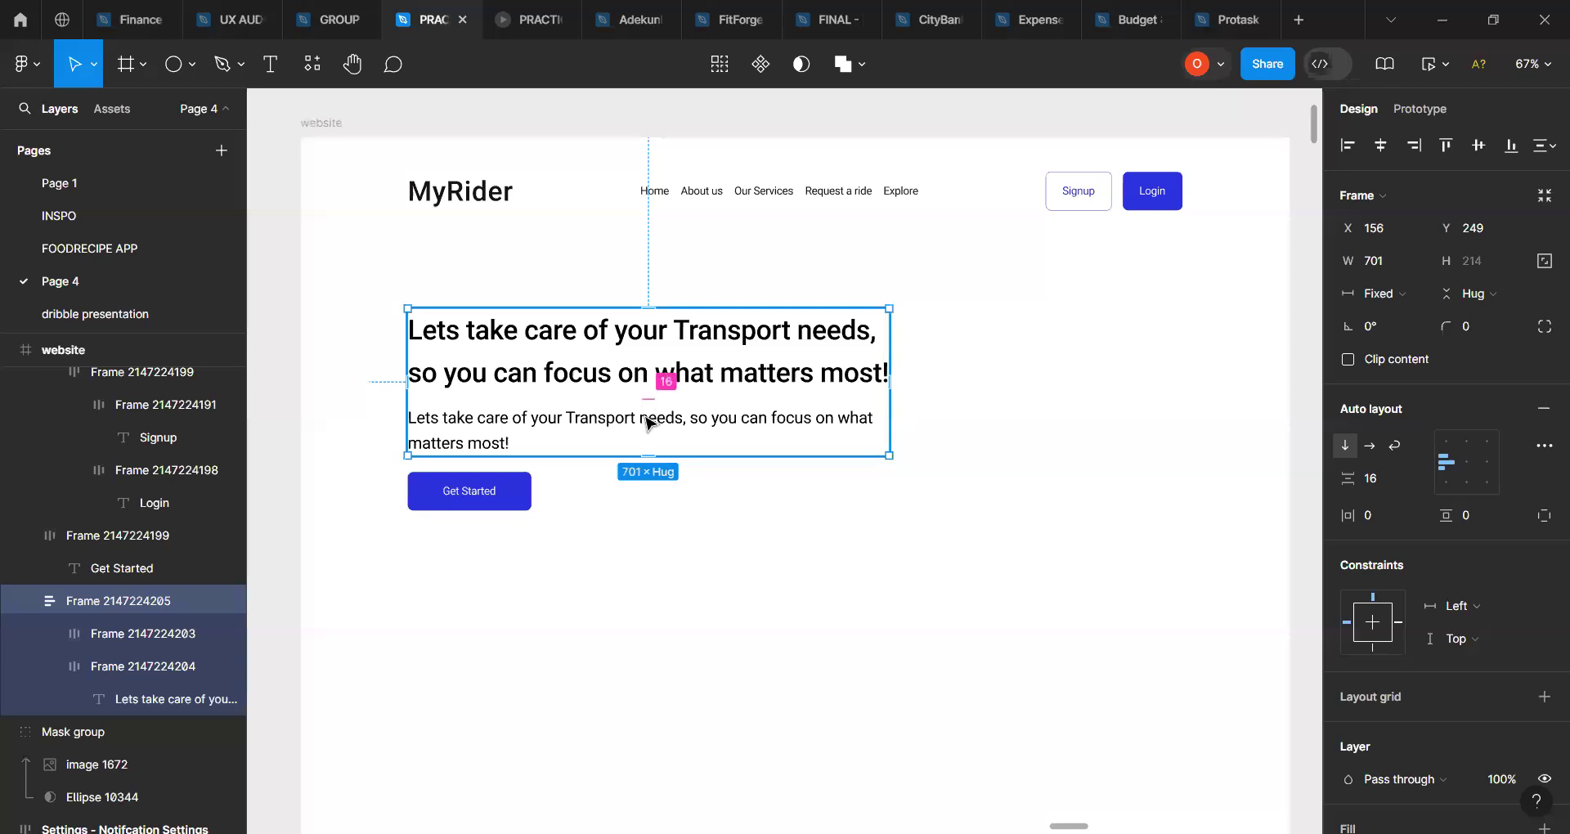
pyautogui.click(646, 418)
pyautogui.click(646, 418)
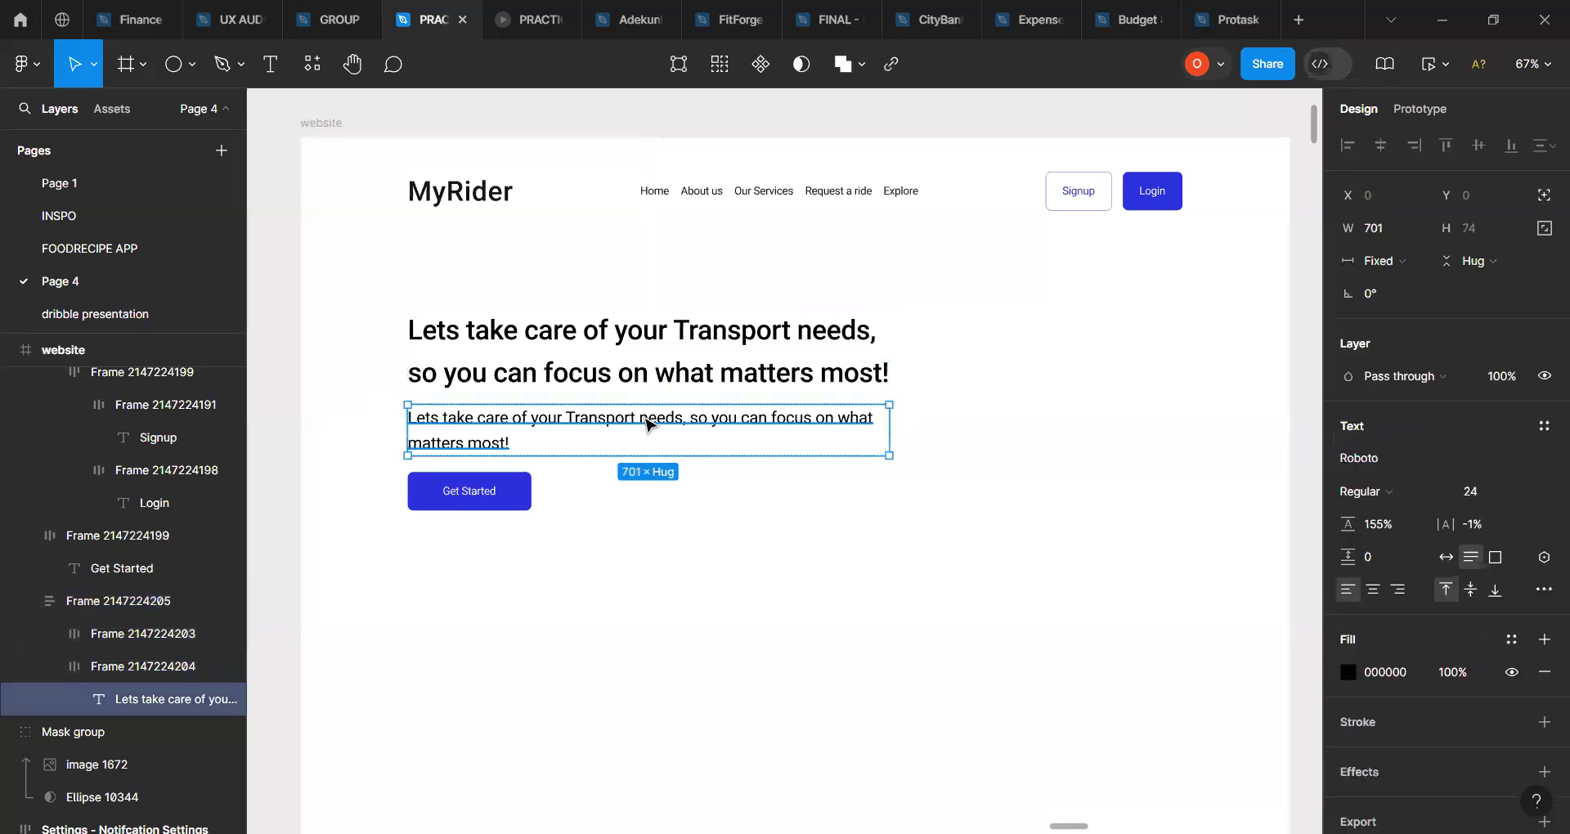
pyautogui.doubleClick(675, 339)
pyautogui.press('Return')
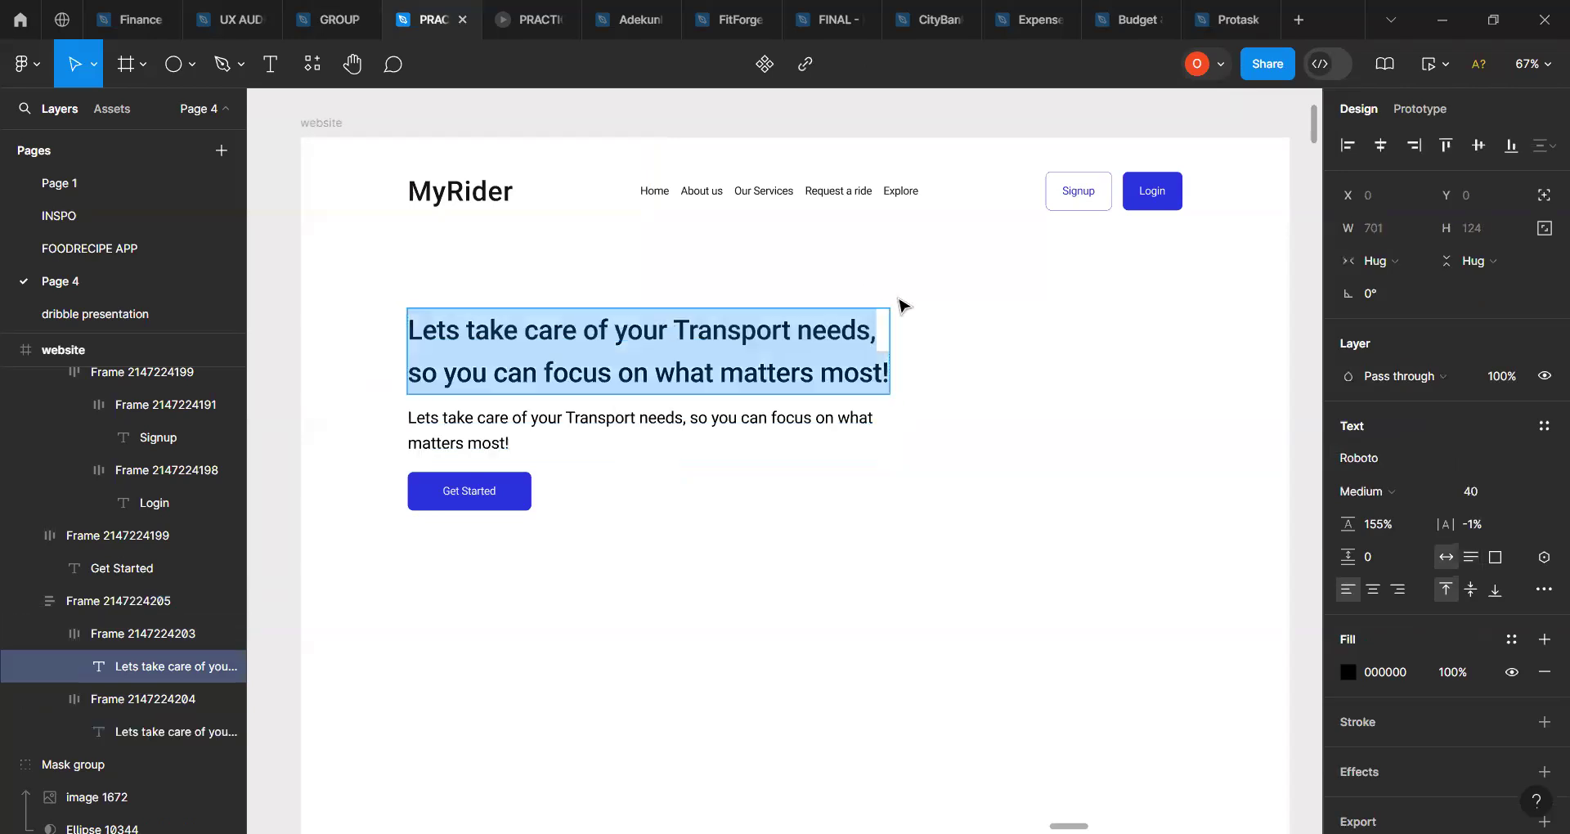
pyautogui.press('Escape')
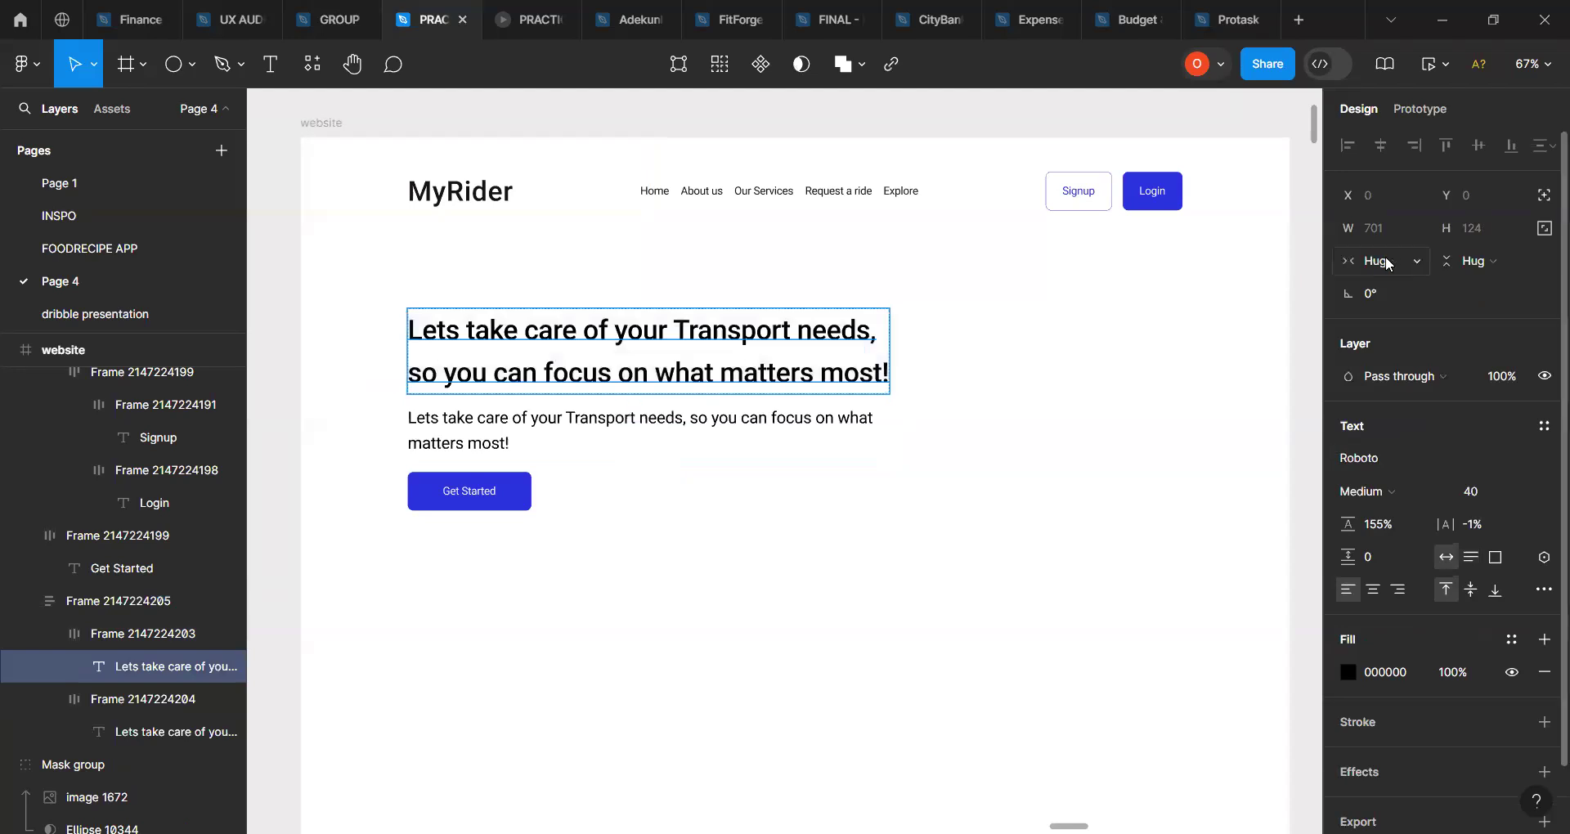
pyautogui.click(1388, 264)
pyautogui.click(1392, 286)
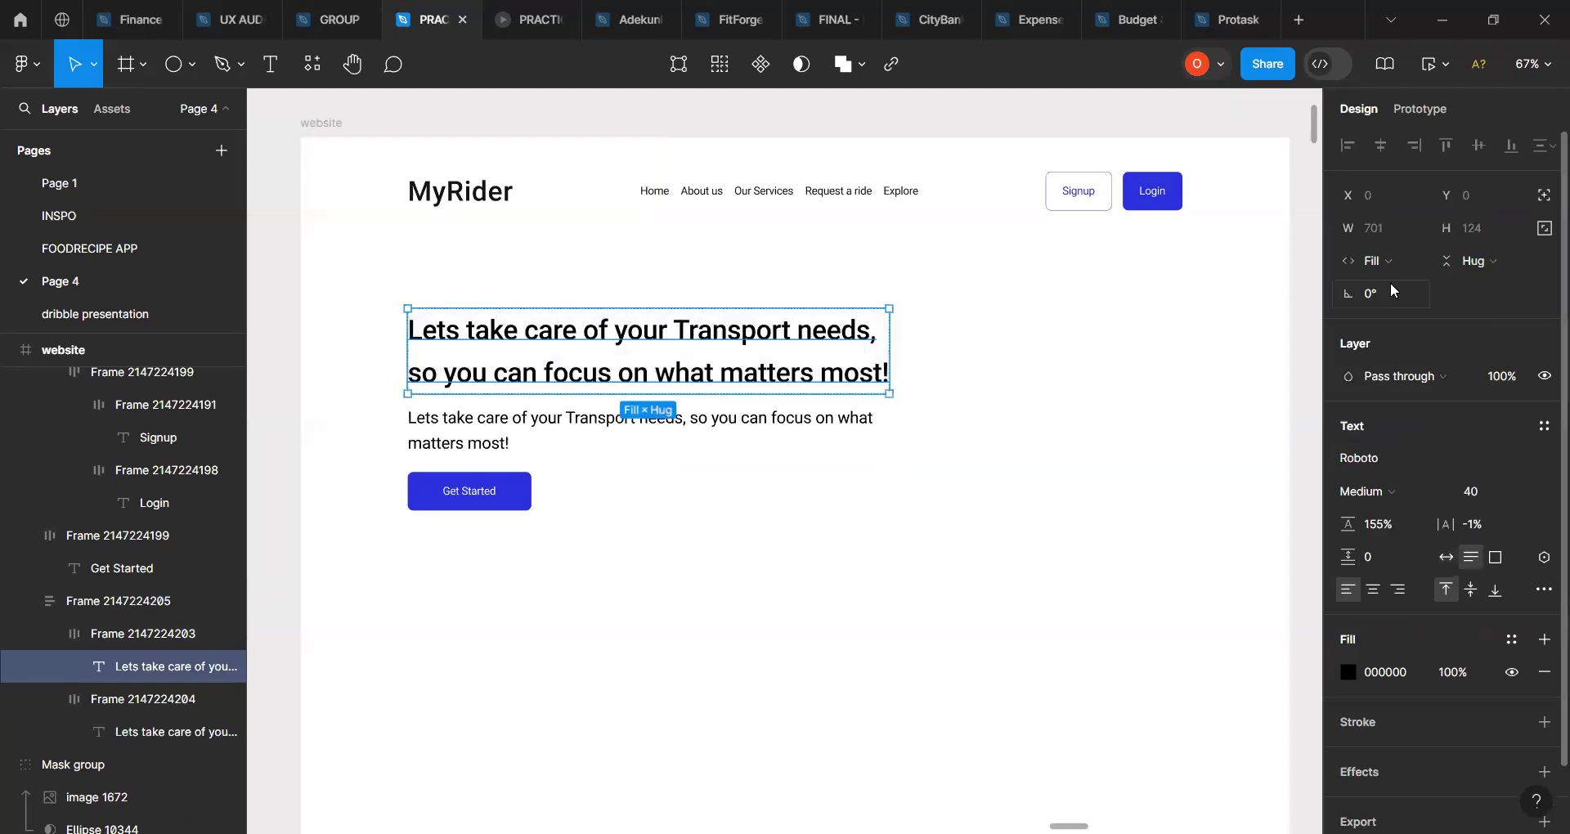
# Step: Set the supporting text layer's horizontal sizing to Fill container, and check that it matches the headline's sizing
pyautogui.click(804, 430)
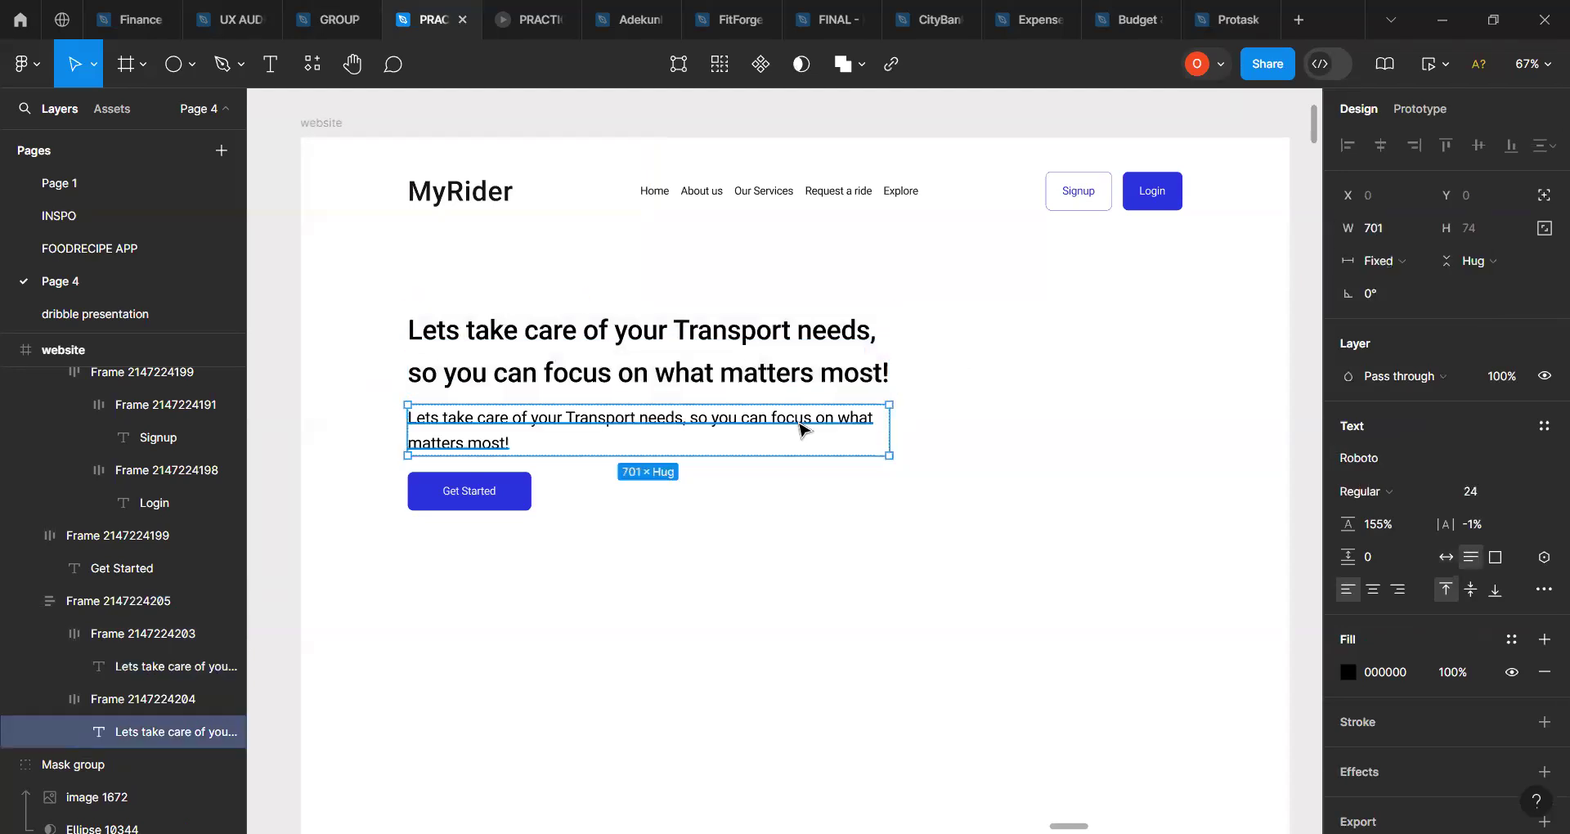
pyautogui.doubleClick(799, 422)
pyautogui.press('Escape')
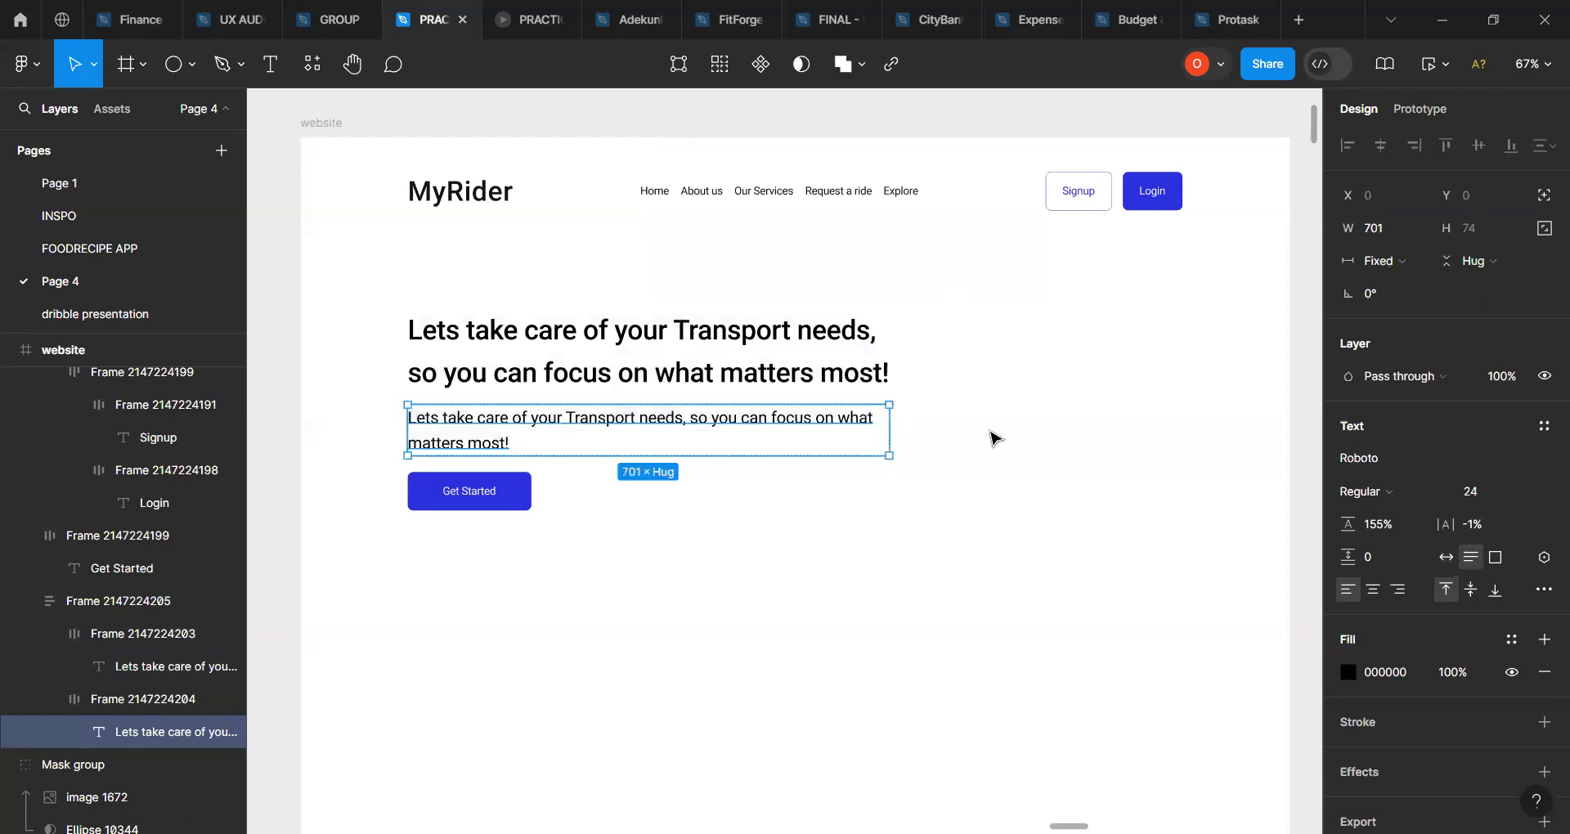
pyautogui.click(1397, 266)
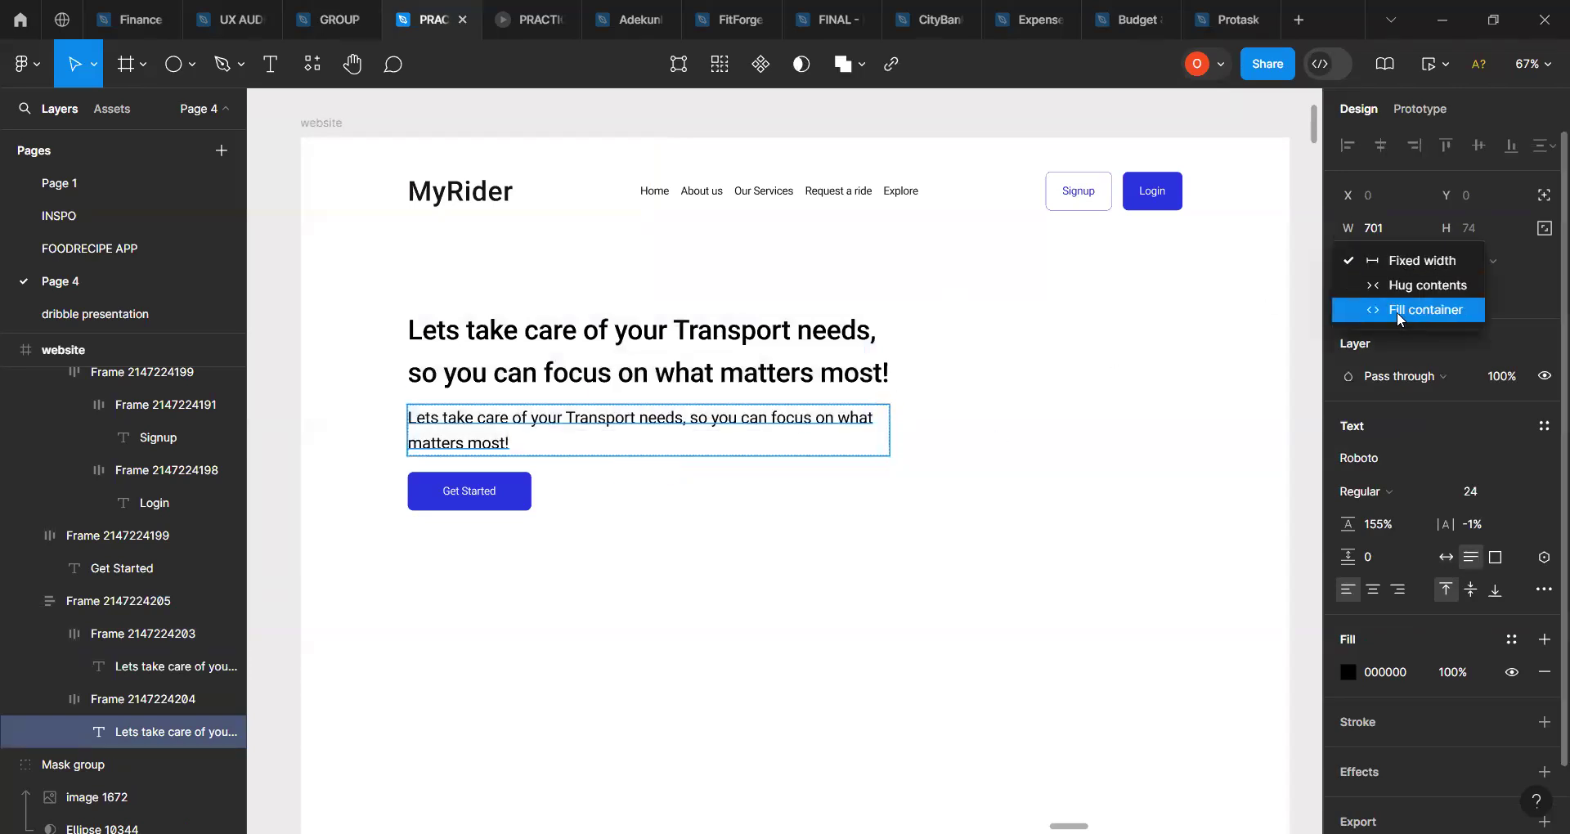
pyautogui.click(1397, 311)
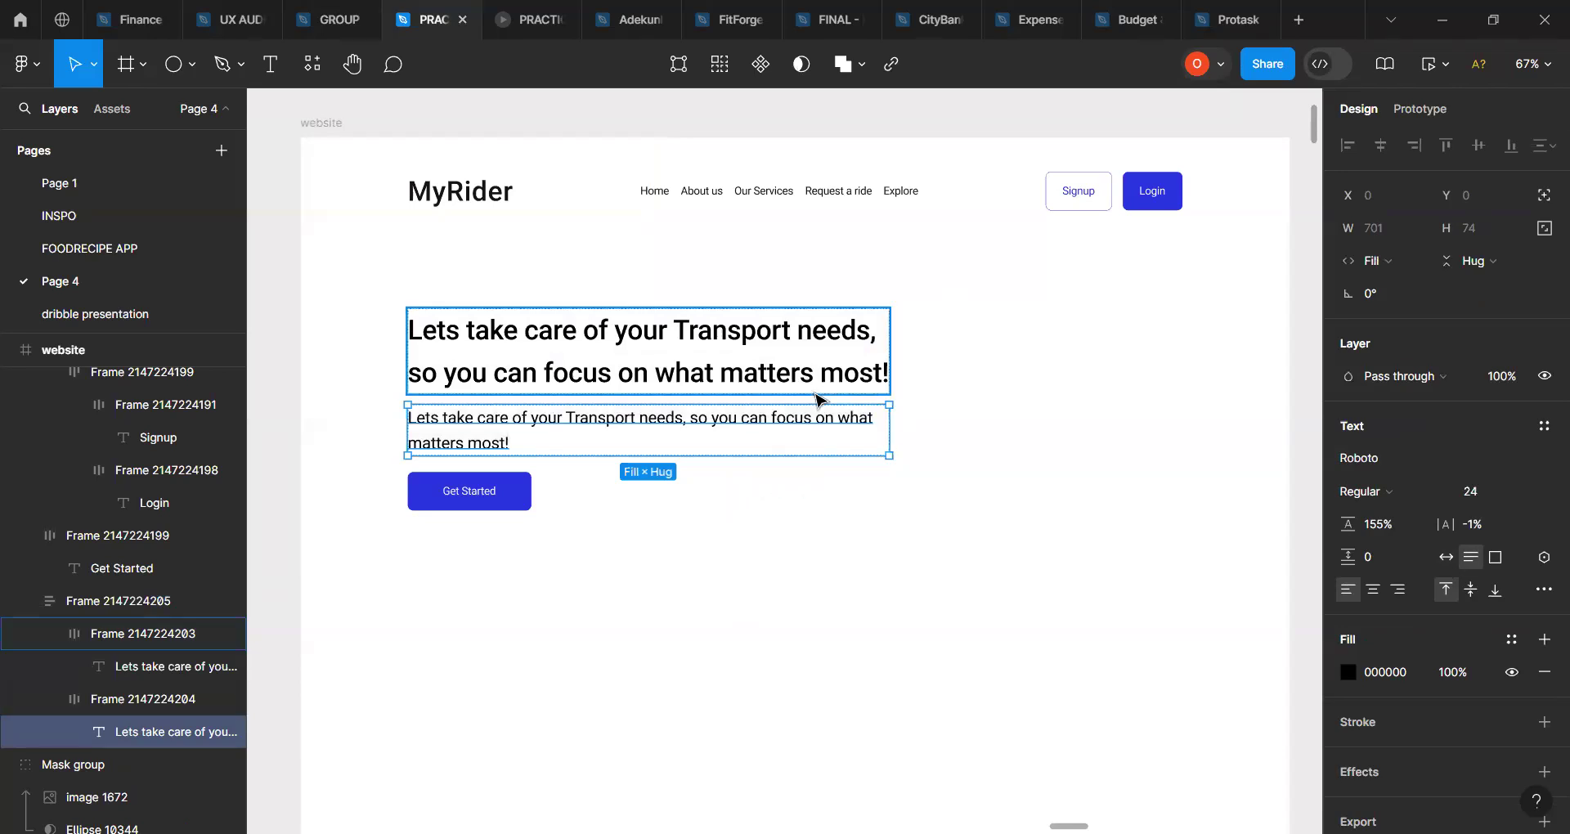
pyautogui.click(785, 361)
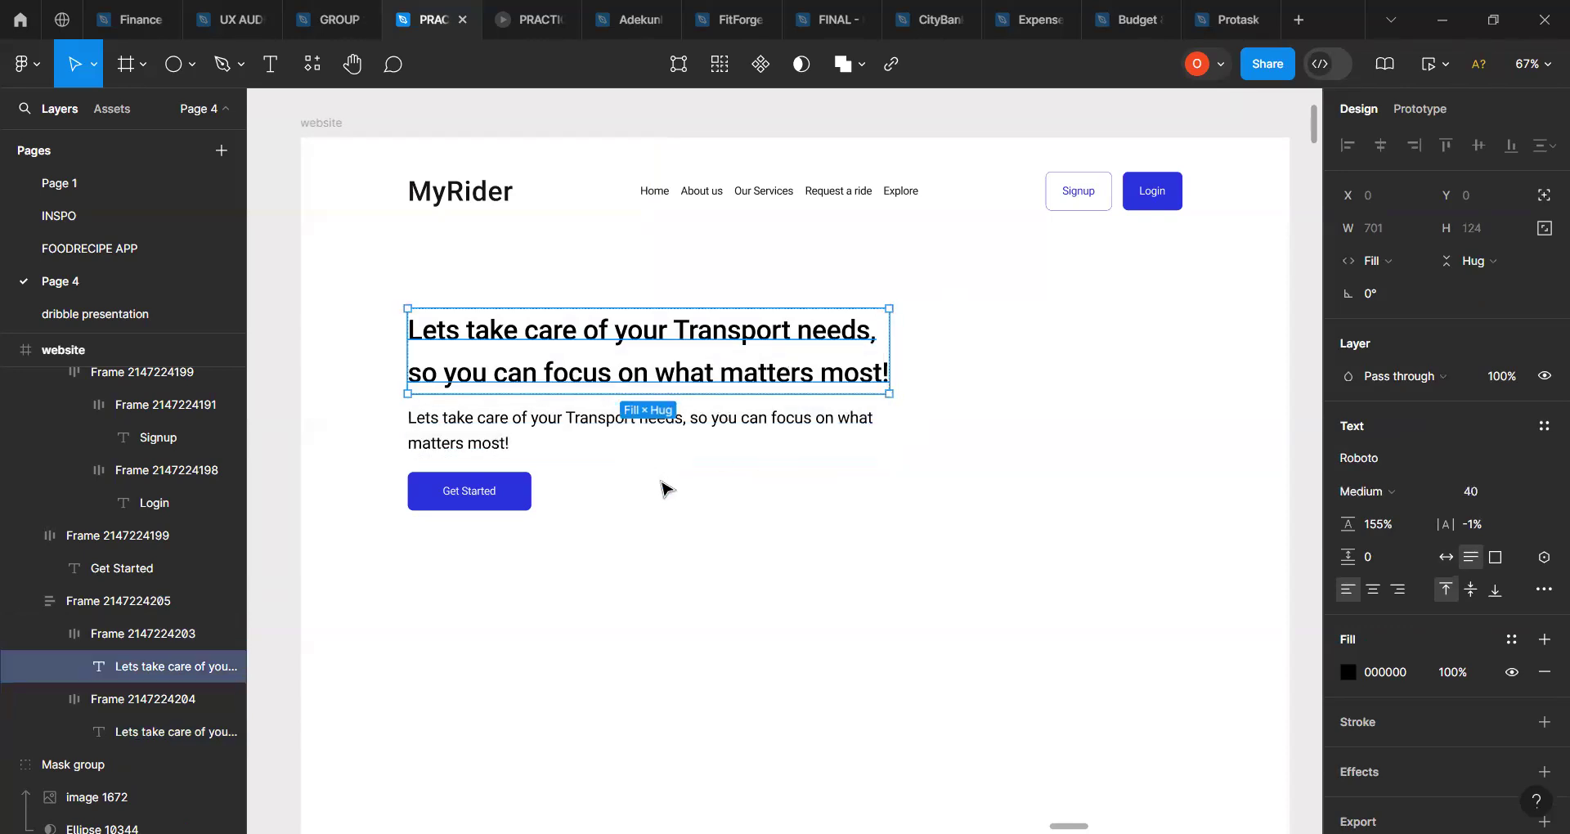
pyautogui.press('Escape')
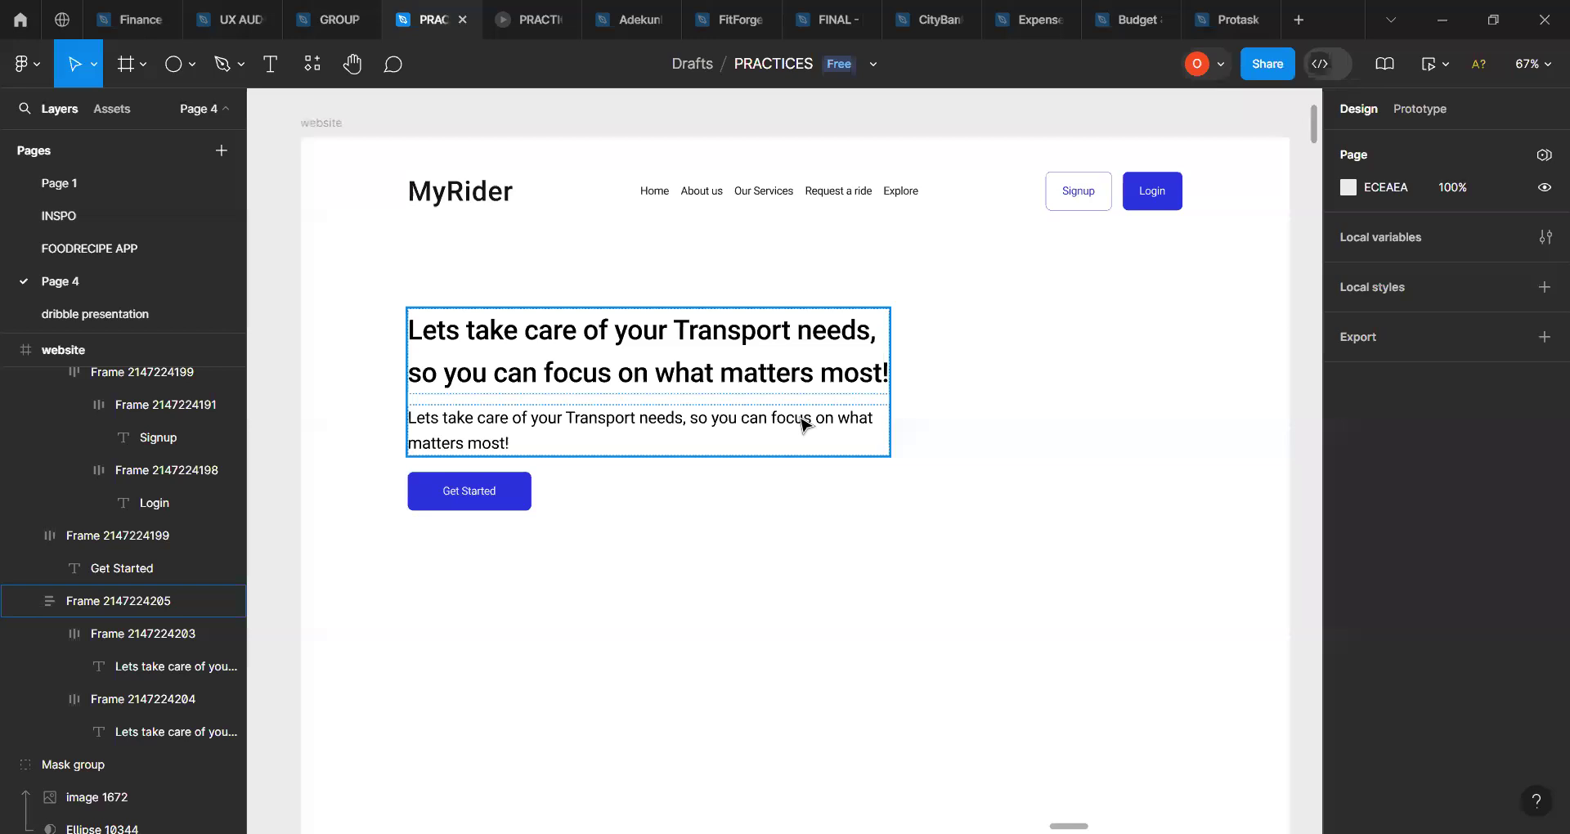
# Step: Combine the hero text group and Get Started button in a vertical auto layout, aligned to the middle of the left edge
pyautogui.click(805, 424)
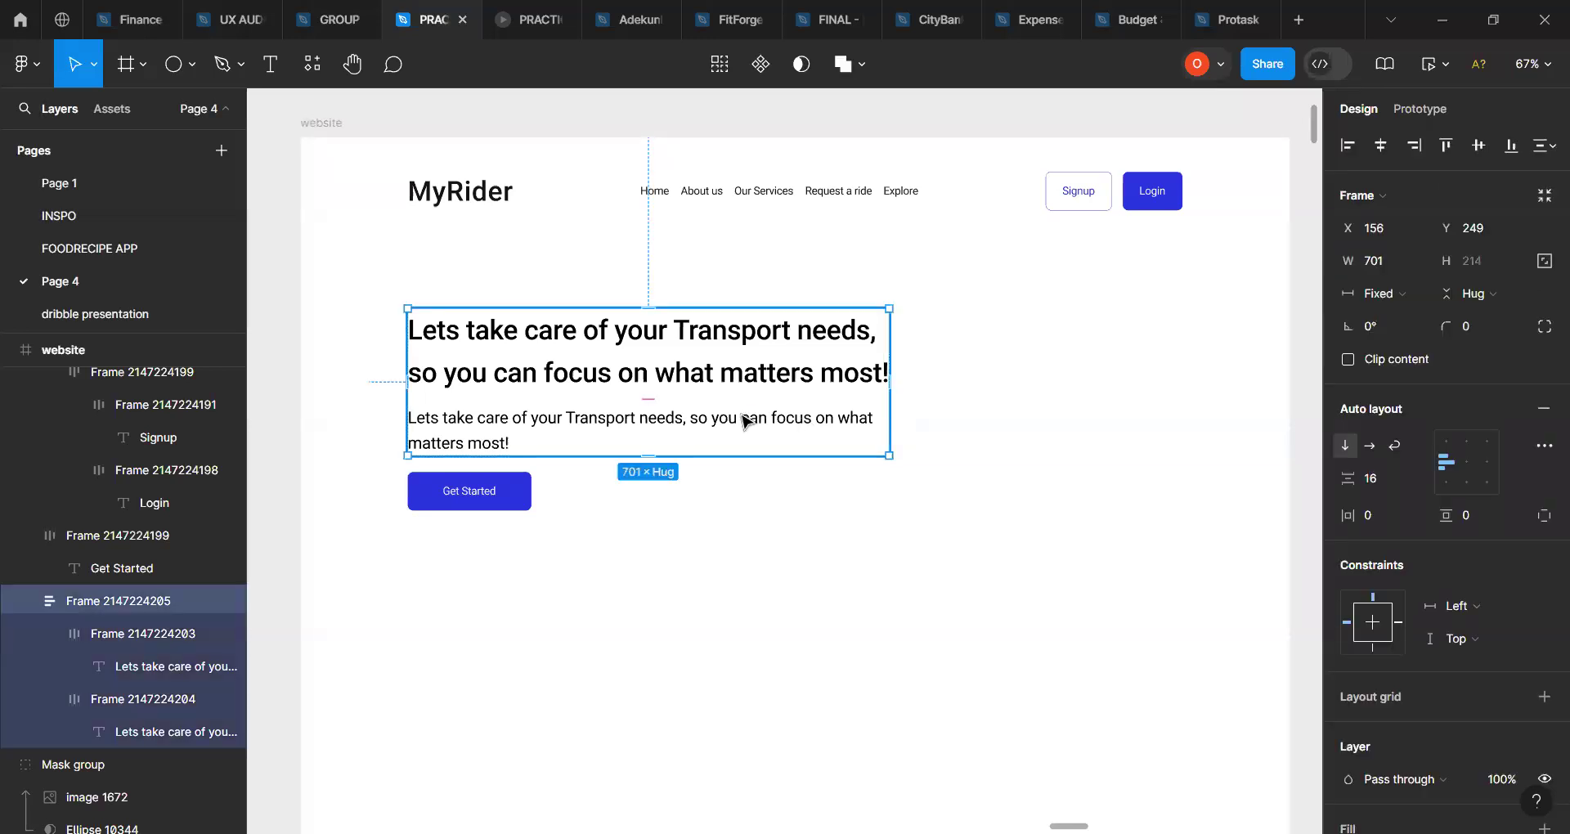
pyautogui.keyDown('shift'); pyautogui.click(480, 493); pyautogui.keyUp('shift')
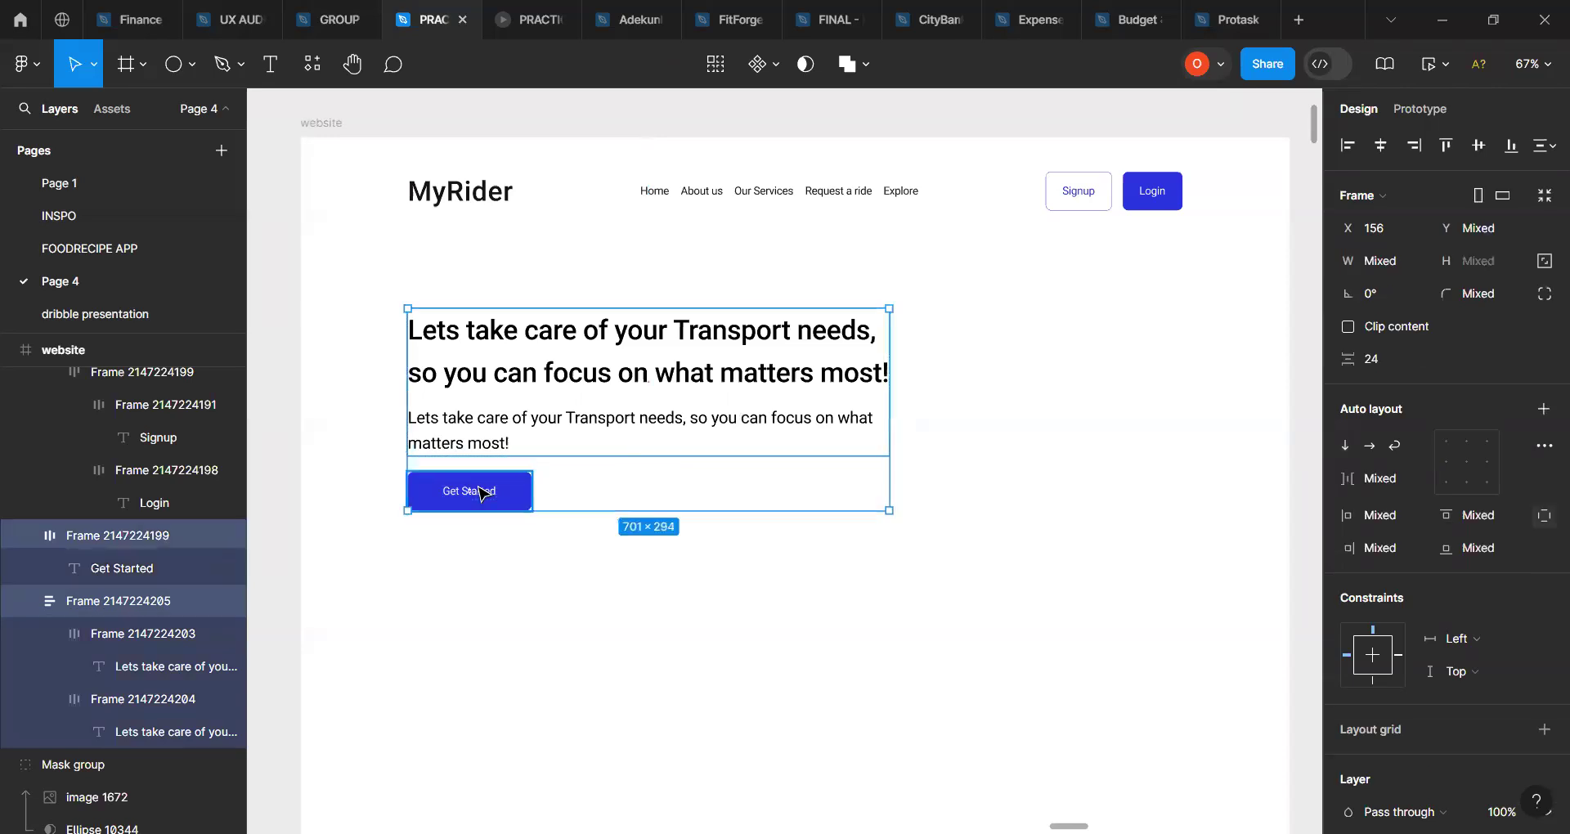
pyautogui.hotkey('shift', 'a')
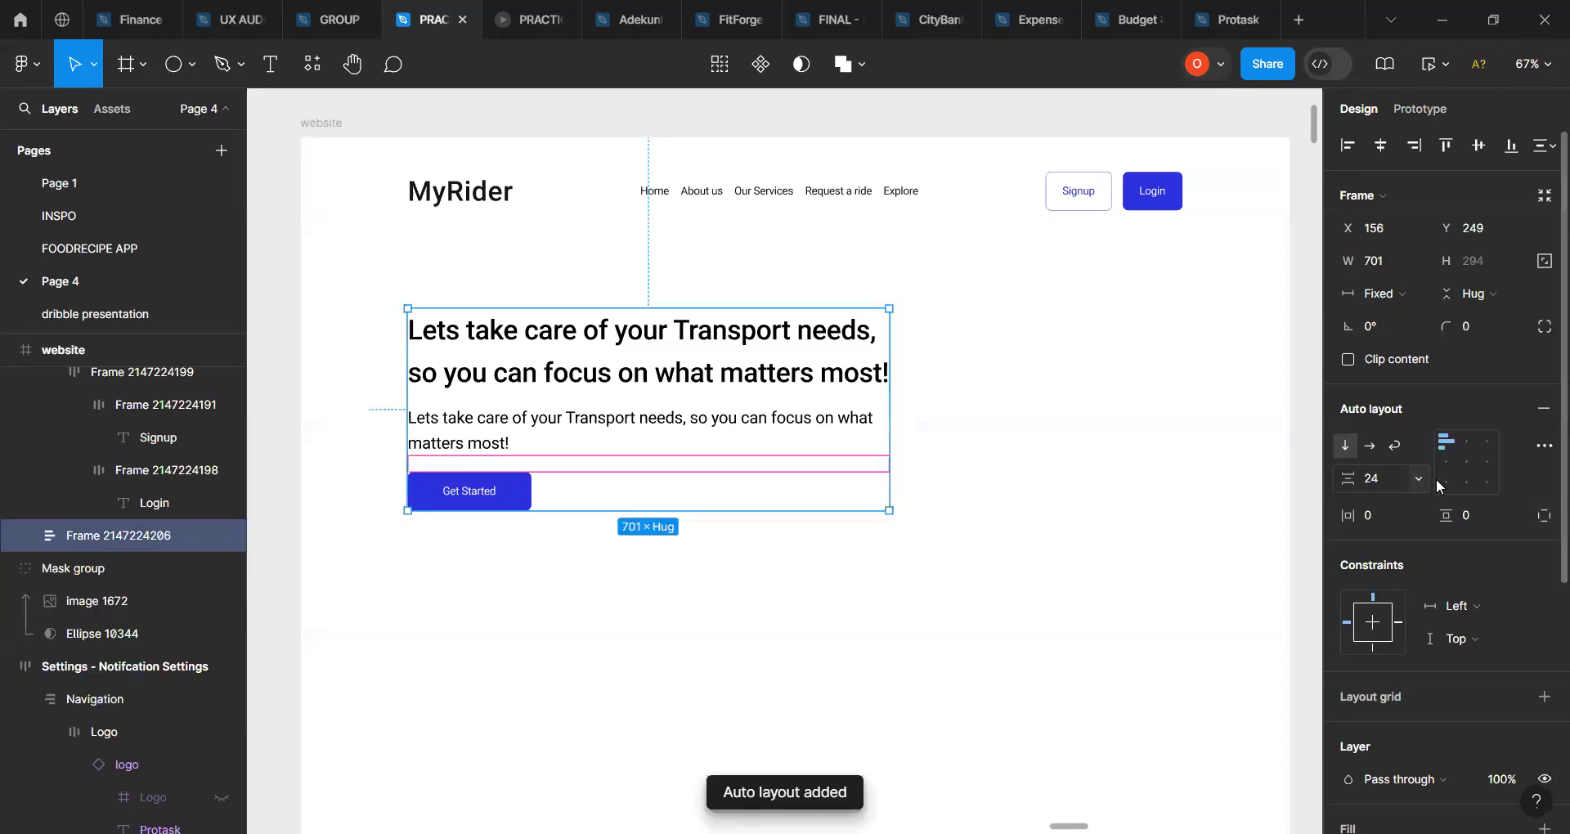
pyautogui.click(1451, 463)
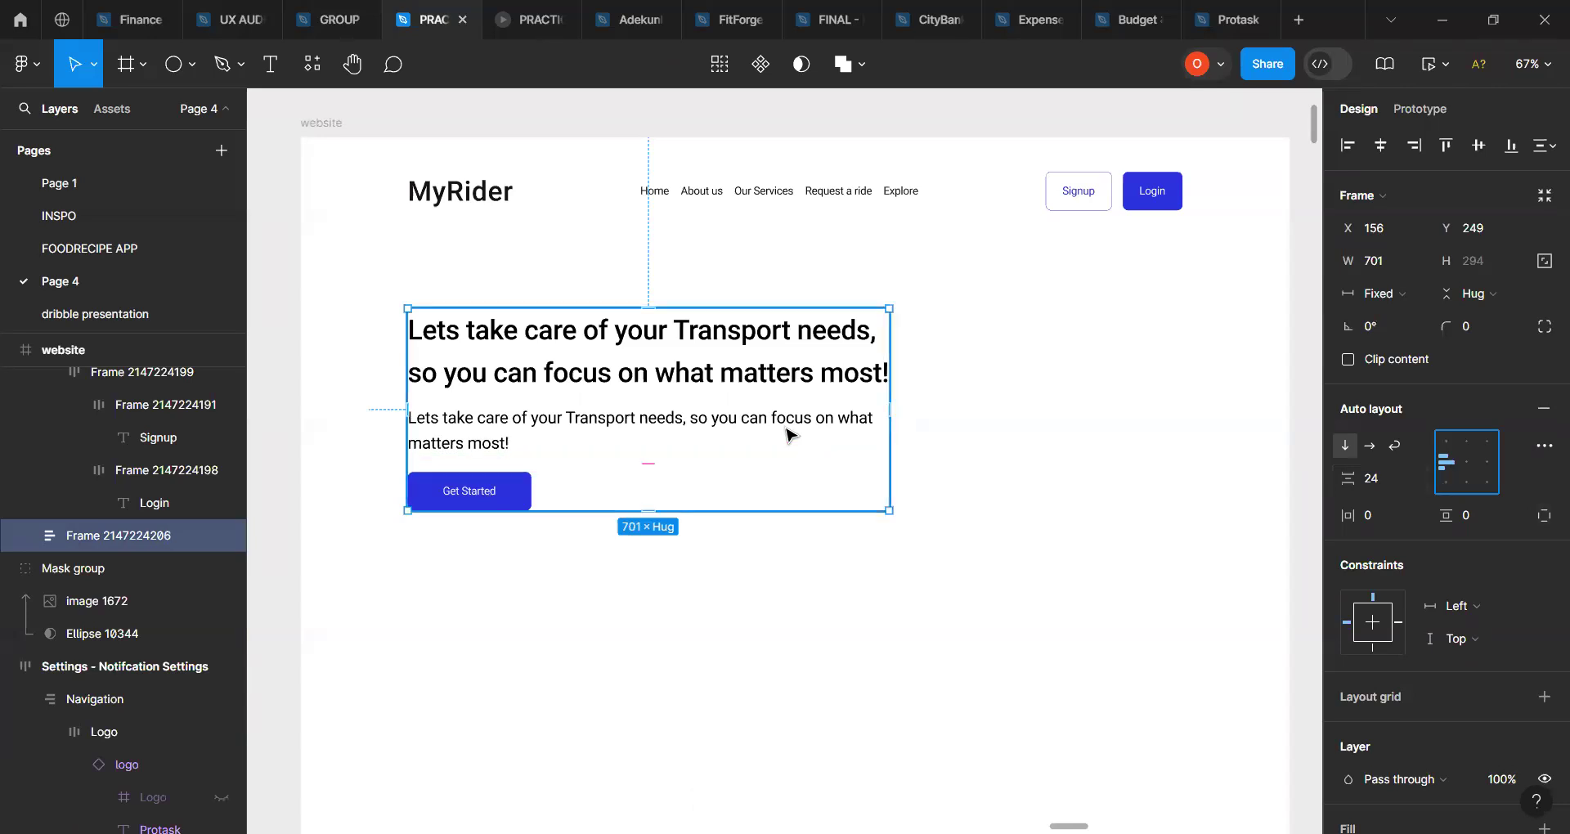
# Step: Check that the hero text group's horizontal sizing is Fill container
pyautogui.doubleClick(789, 433)
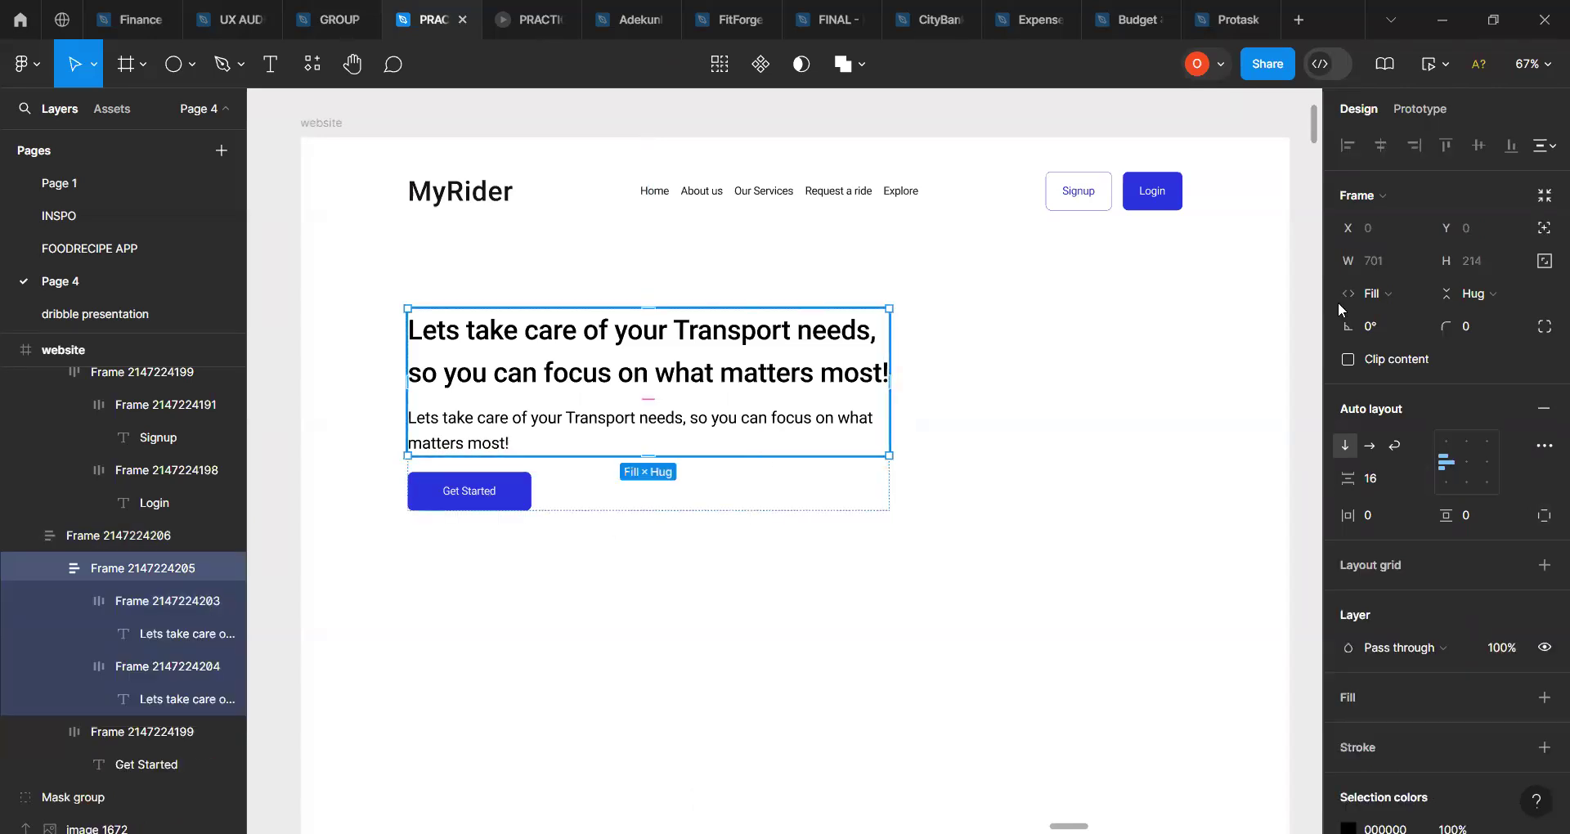
pyautogui.click(1417, 296)
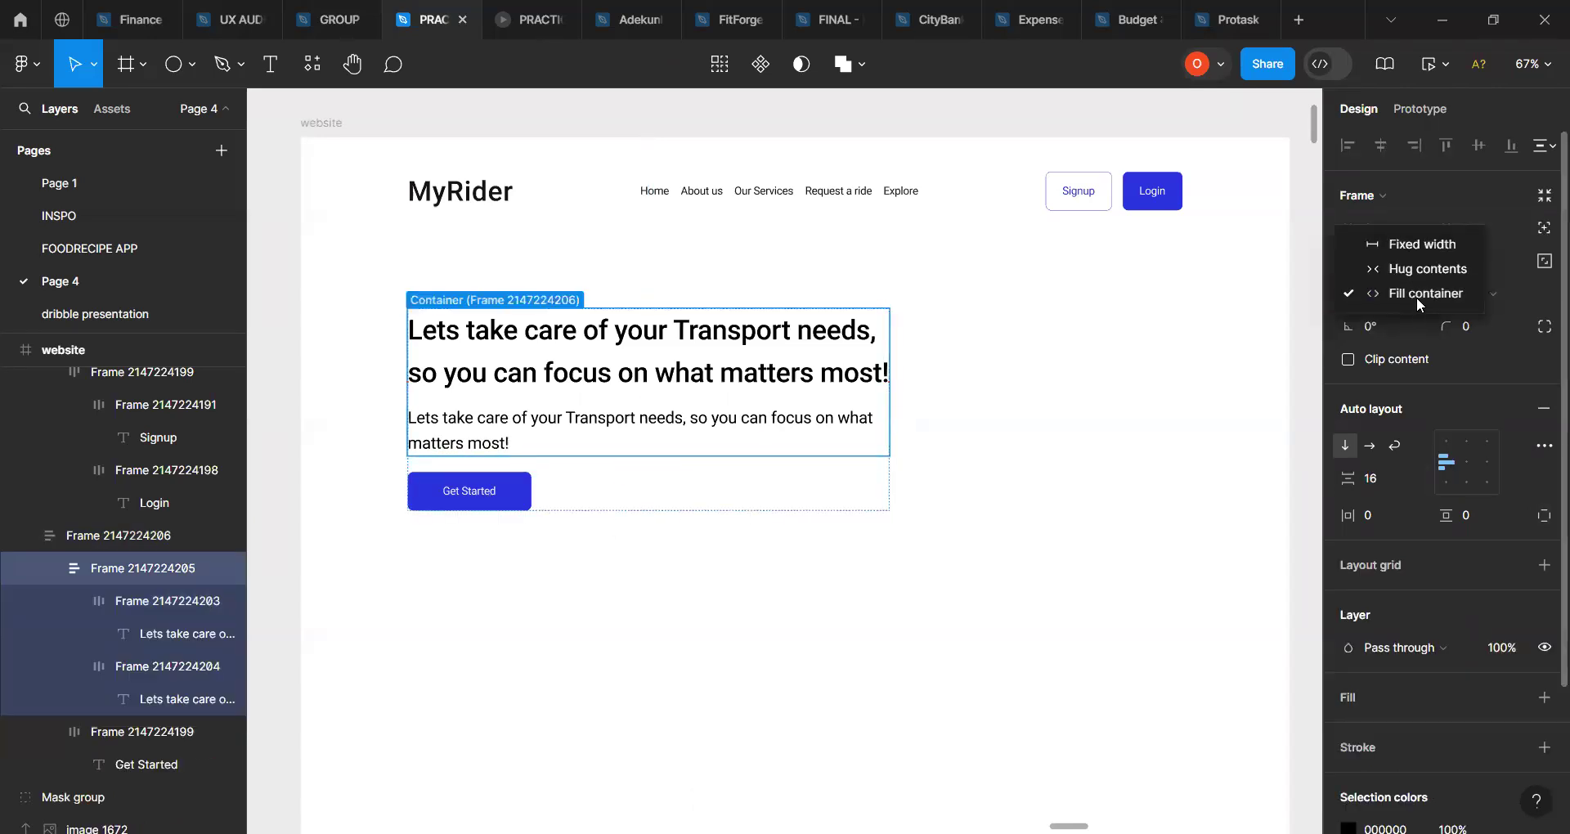
pyautogui.click(1418, 292)
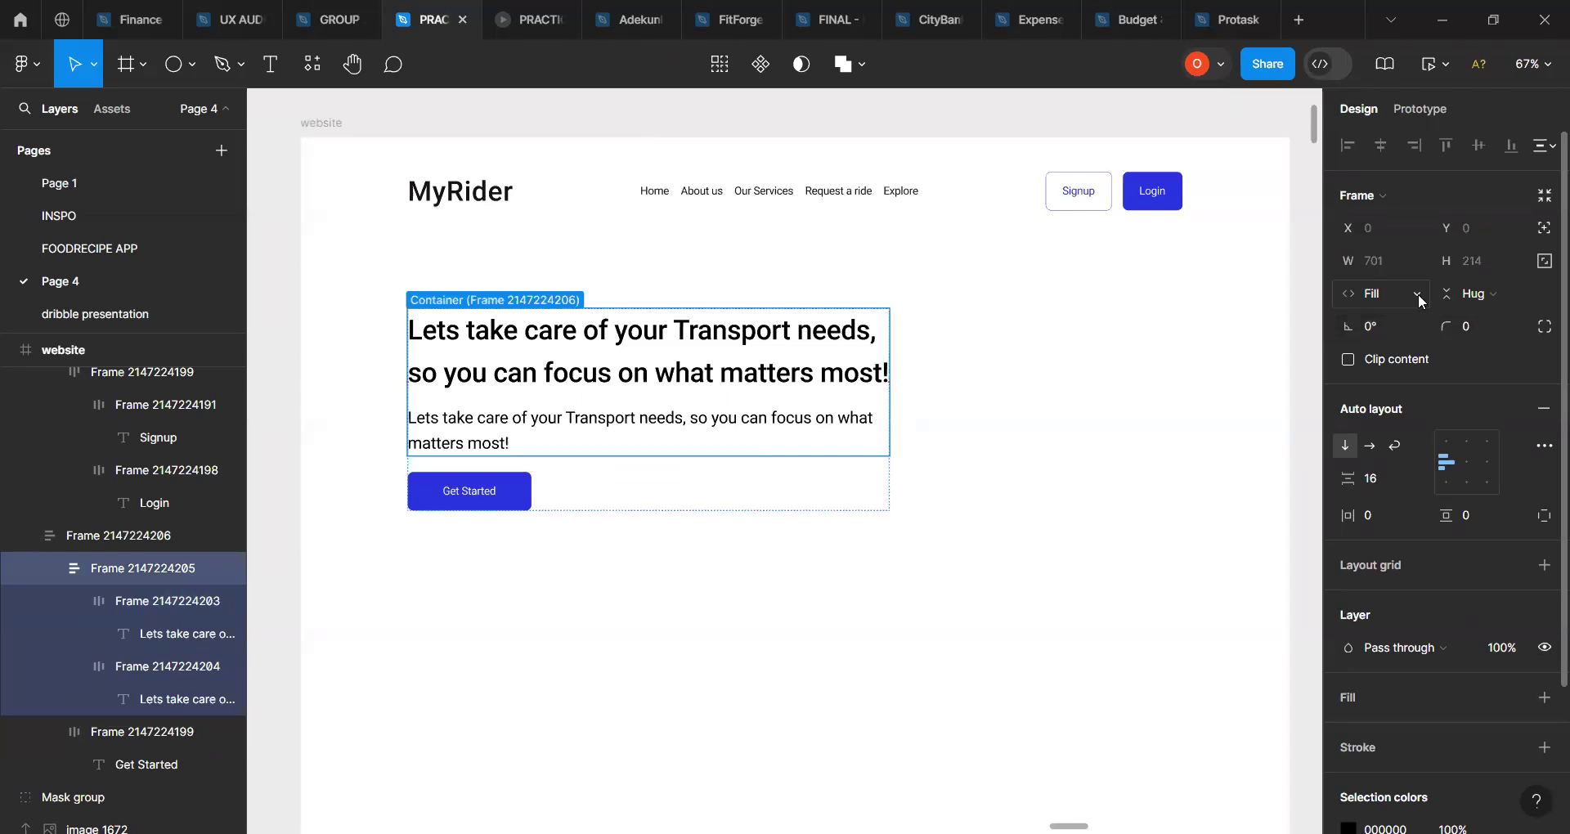
# Step: Narrow the combined hero frame to about 398 wide and check the sizing of its nested text frames
pyautogui.click(865, 498)
pyautogui.moveTo(972, 417); pyautogui.dragTo(680, 435)
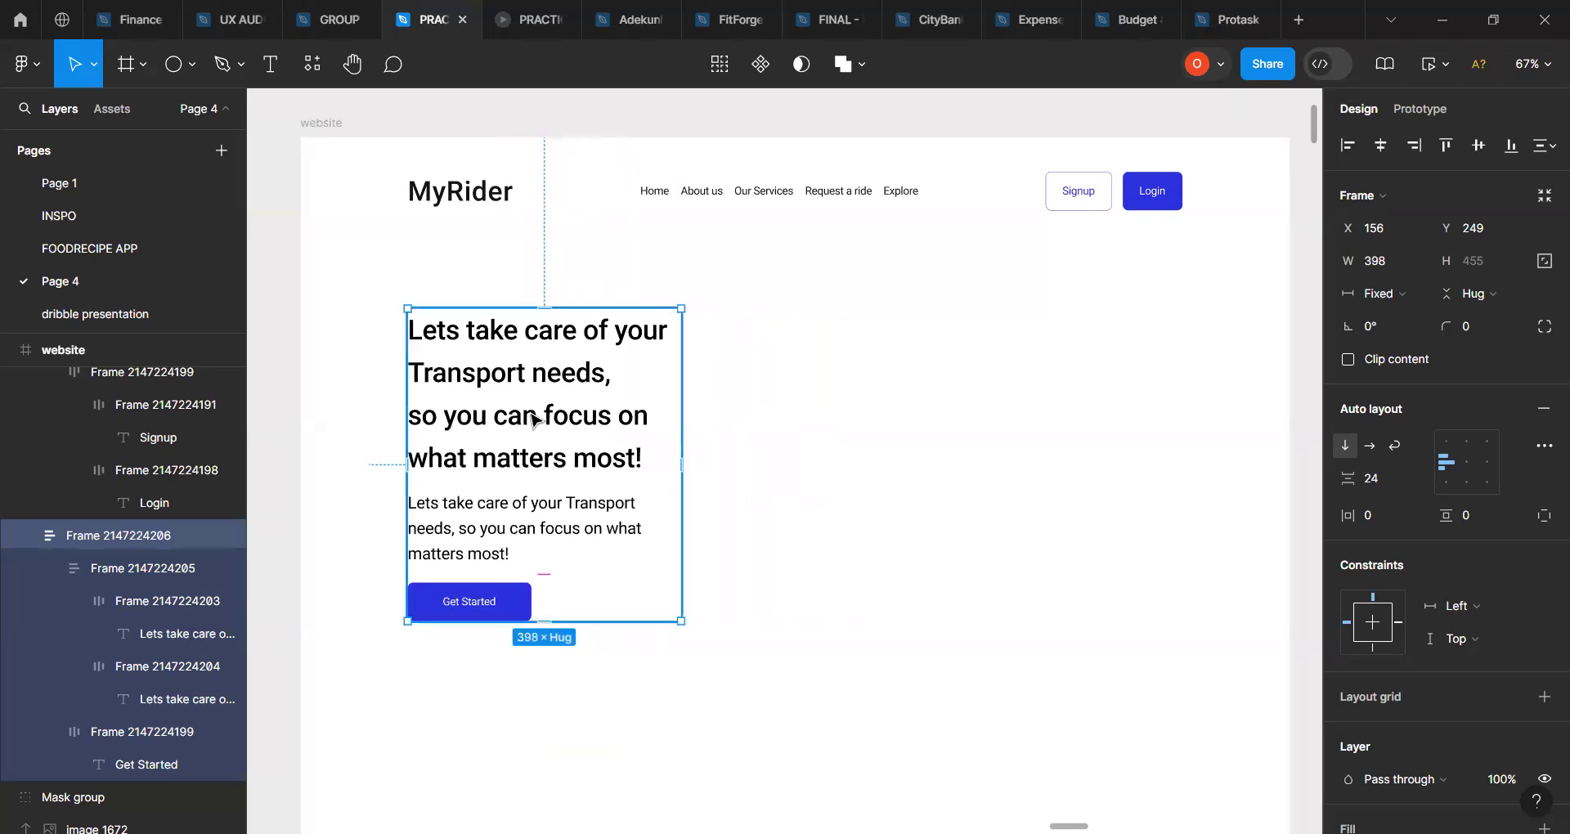
pyautogui.doubleClick(533, 420)
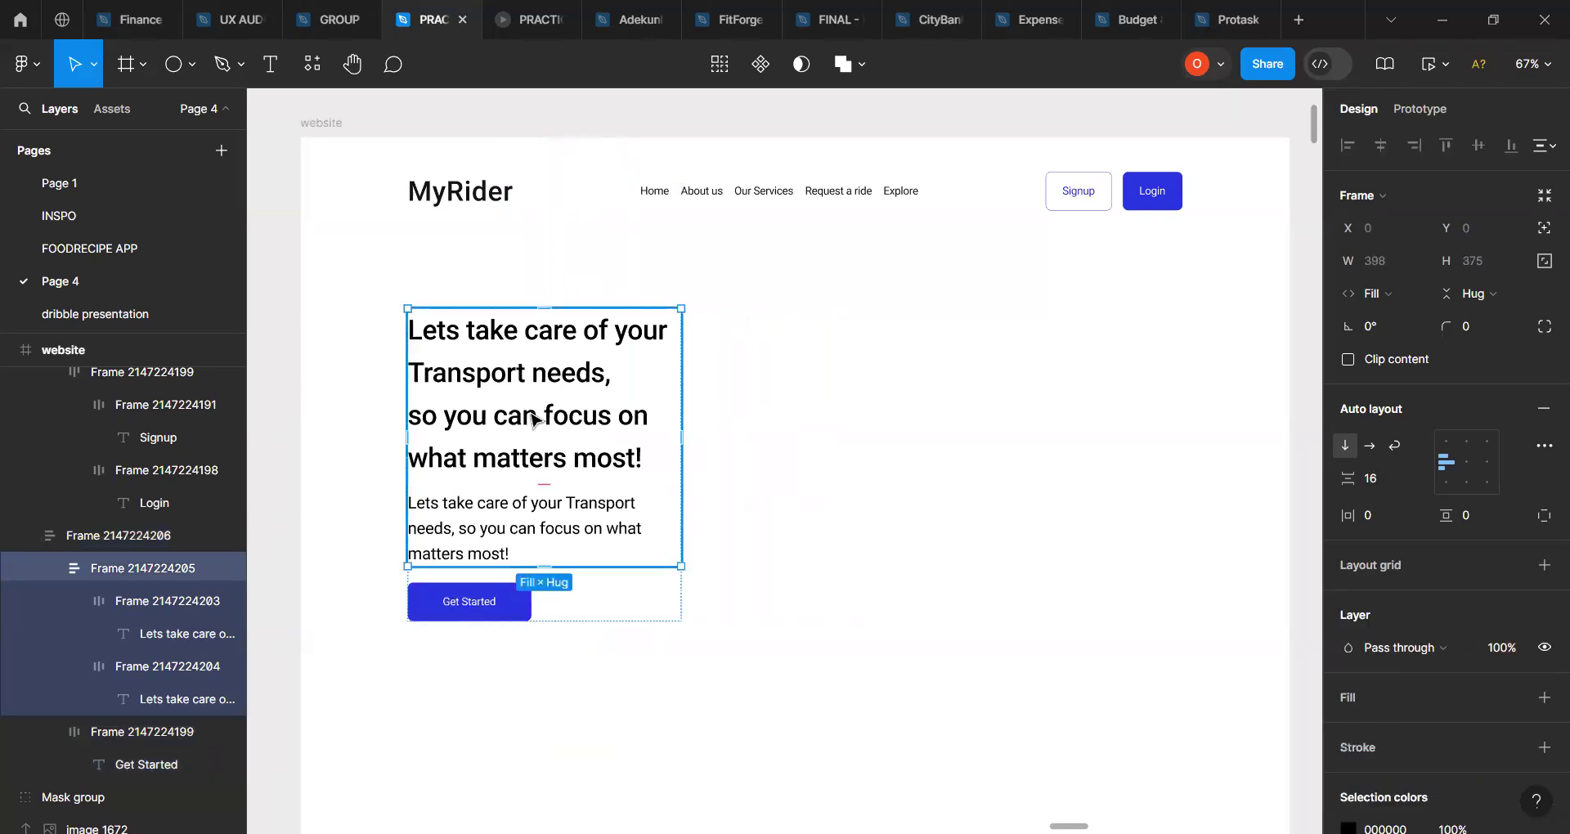
pyautogui.click(595, 531)
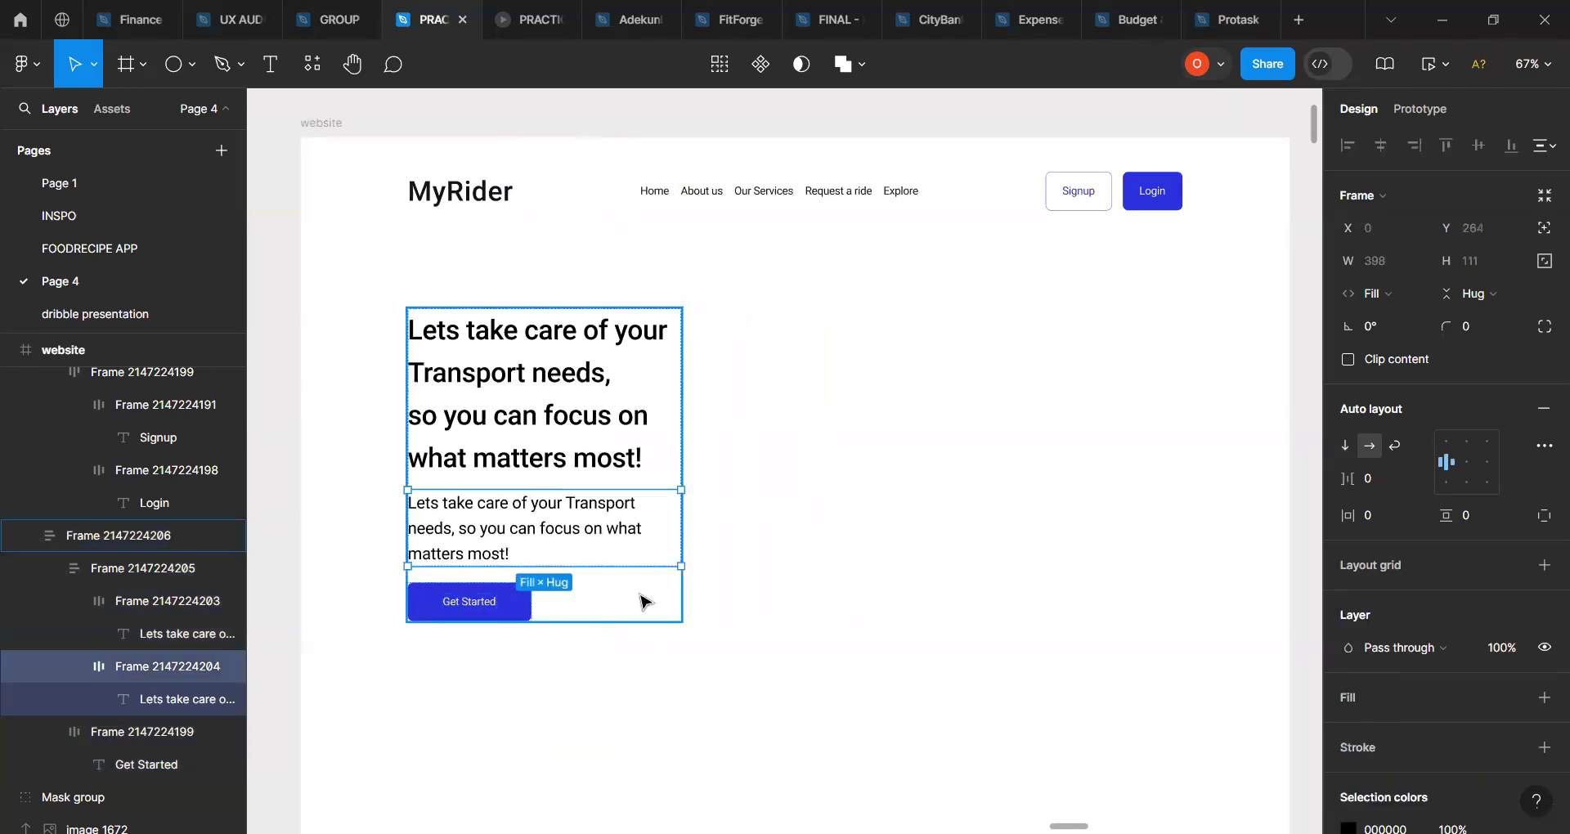
# Step: Widen the combined hero frame to about 703 and shift it to about X 164, Y 253
pyautogui.click(641, 601)
pyautogui.moveTo(697, 480); pyautogui.dragTo(890, 480)
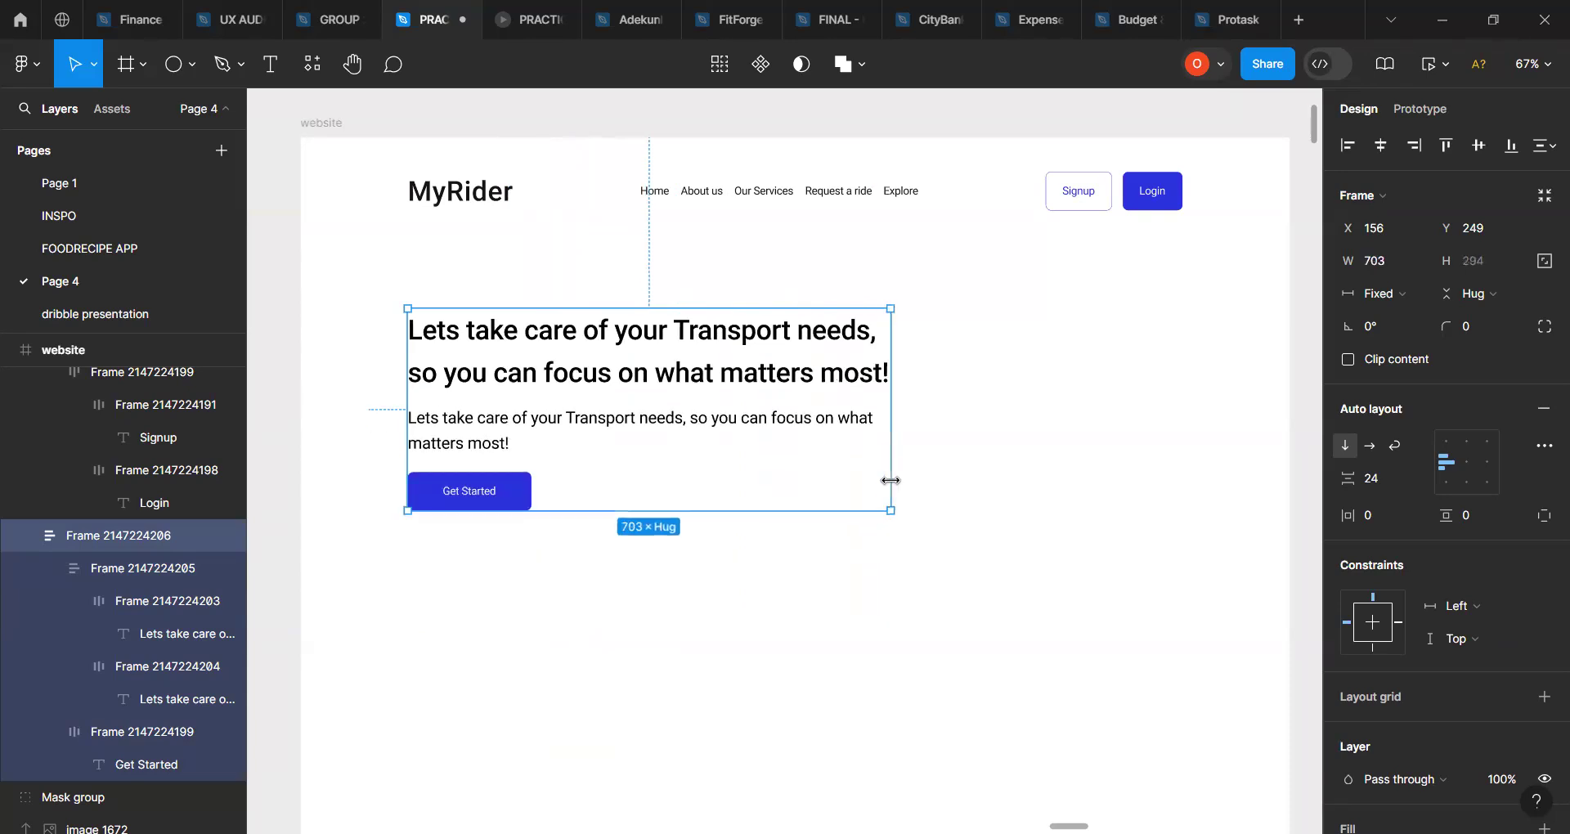
pyautogui.moveTo(746, 484); pyautogui.dragTo(747, 484)
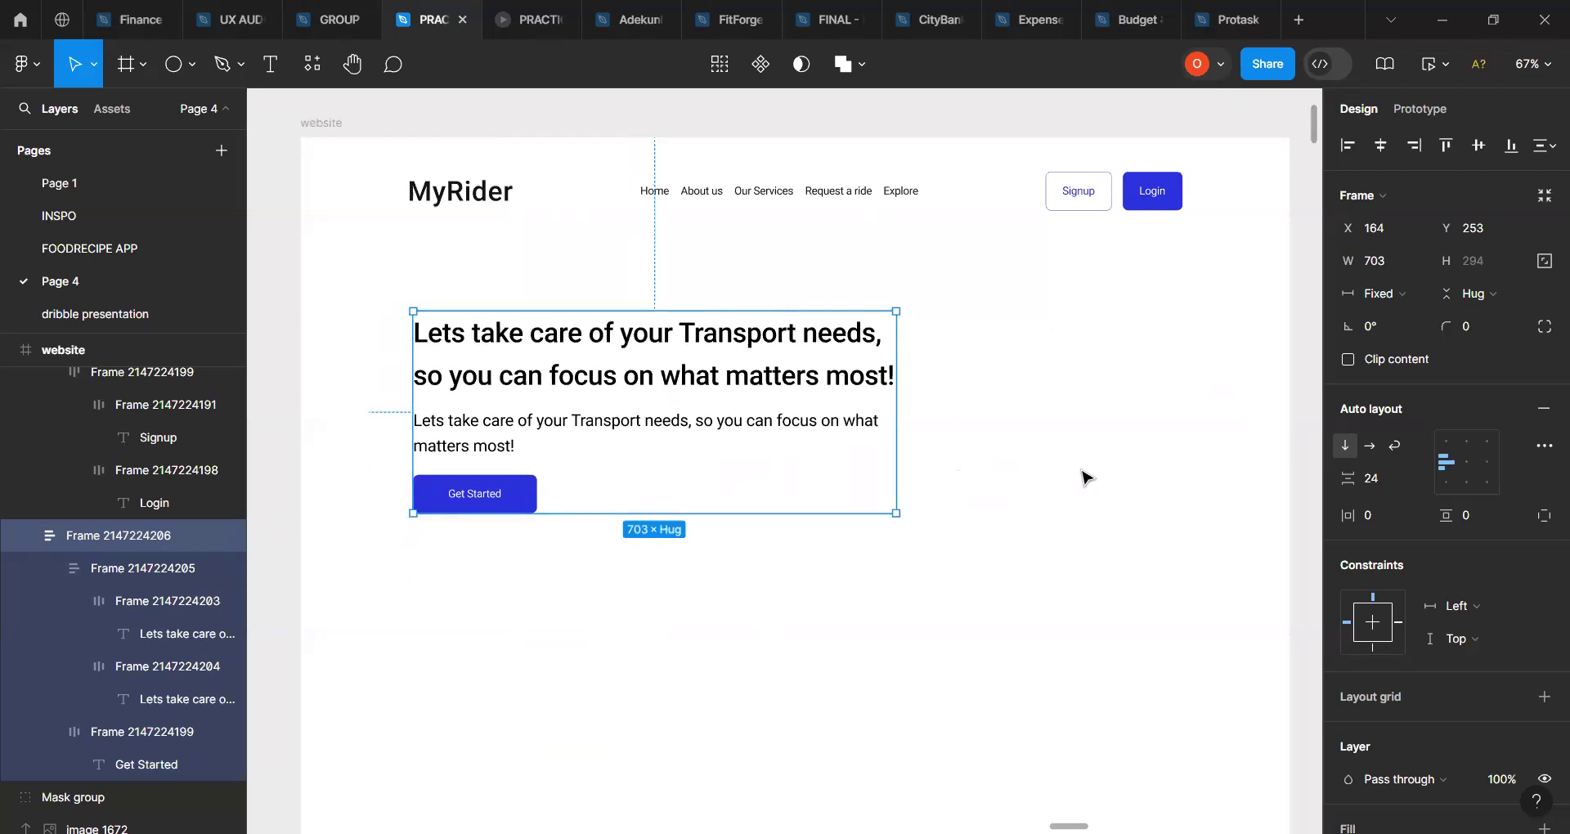
# Step: Shorten the website frame to about 695 high and move the hero content up to about X 146, Y 200
pyautogui.scroll(-3, 1085, 476)
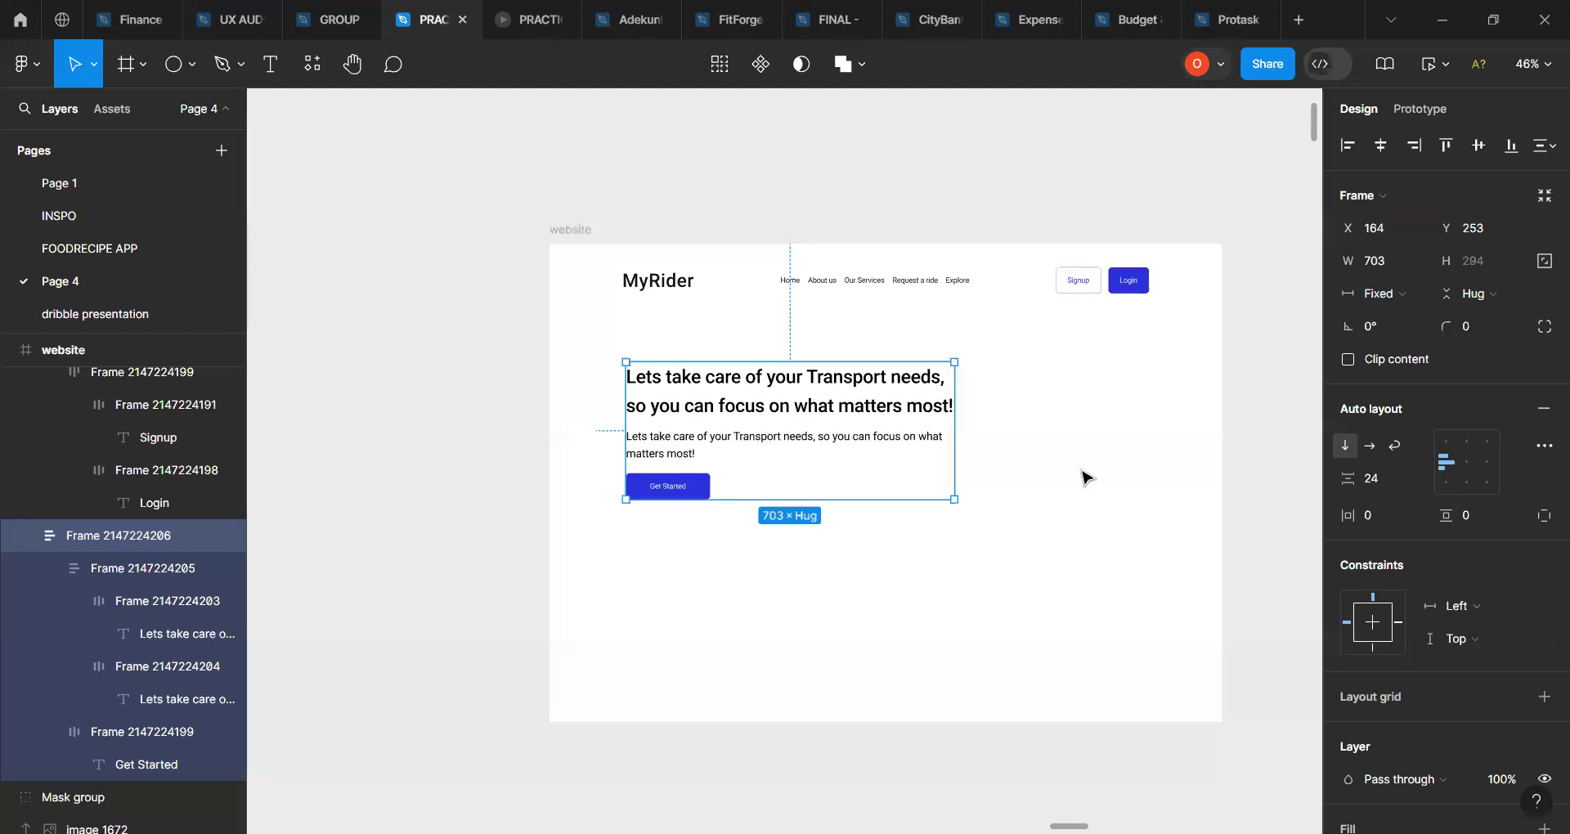
pyautogui.scroll(-1, 1085, 477)
pyautogui.click(575, 179)
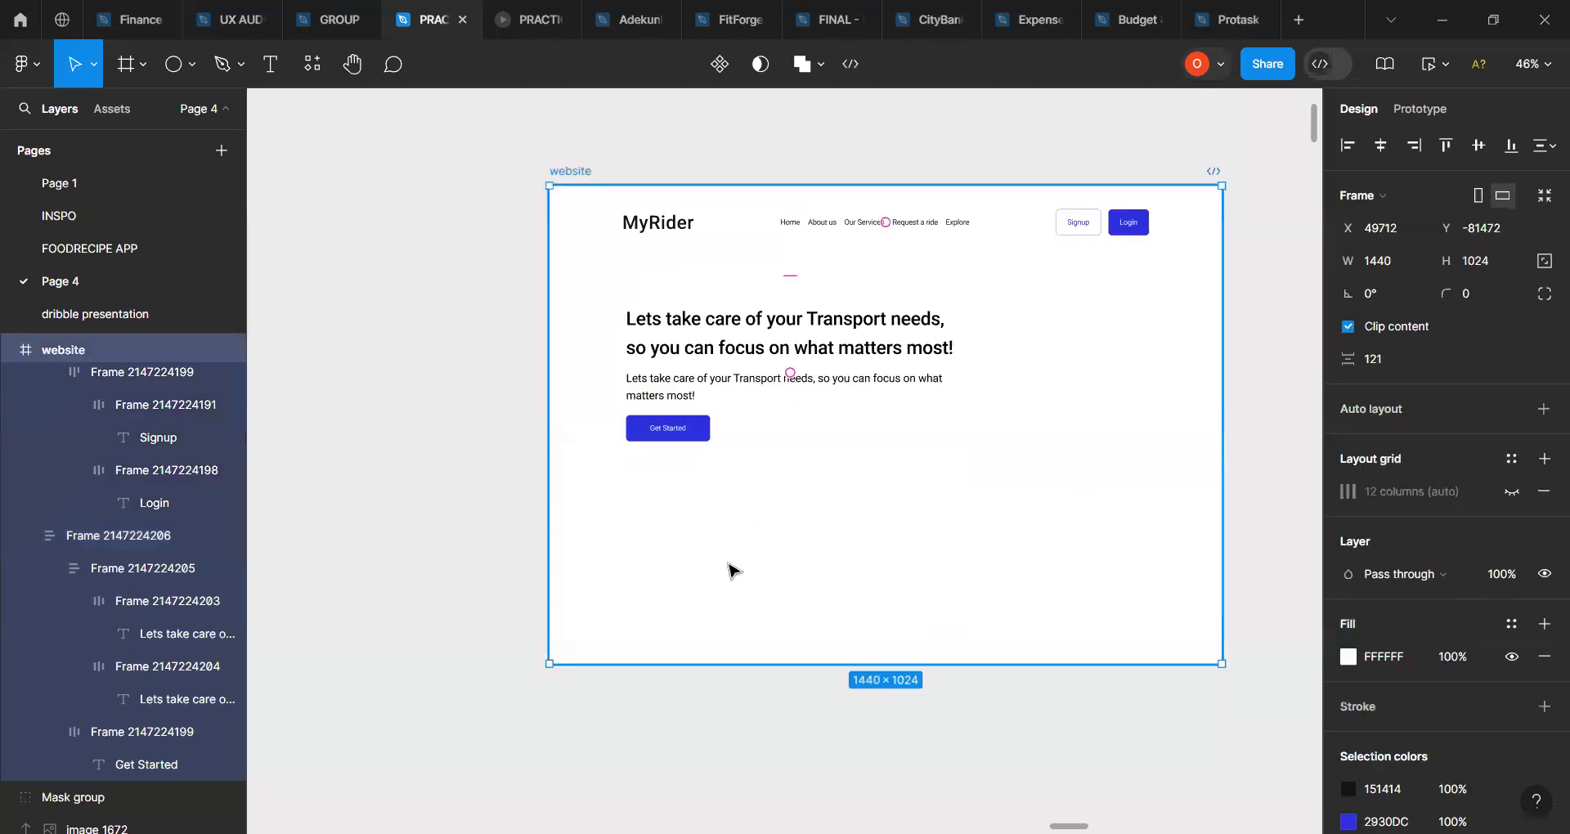
pyautogui.moveTo(876, 576); pyautogui.dragTo(869, 511)
pyautogui.hscroll(5, 1058, 389)
pyautogui.hscroll(-5, 1058, 389)
pyautogui.hscroll(5, 1058, 386)
pyautogui.hscroll(-1, 1055, 383)
pyautogui.hscroll(-3, 1054, 381)
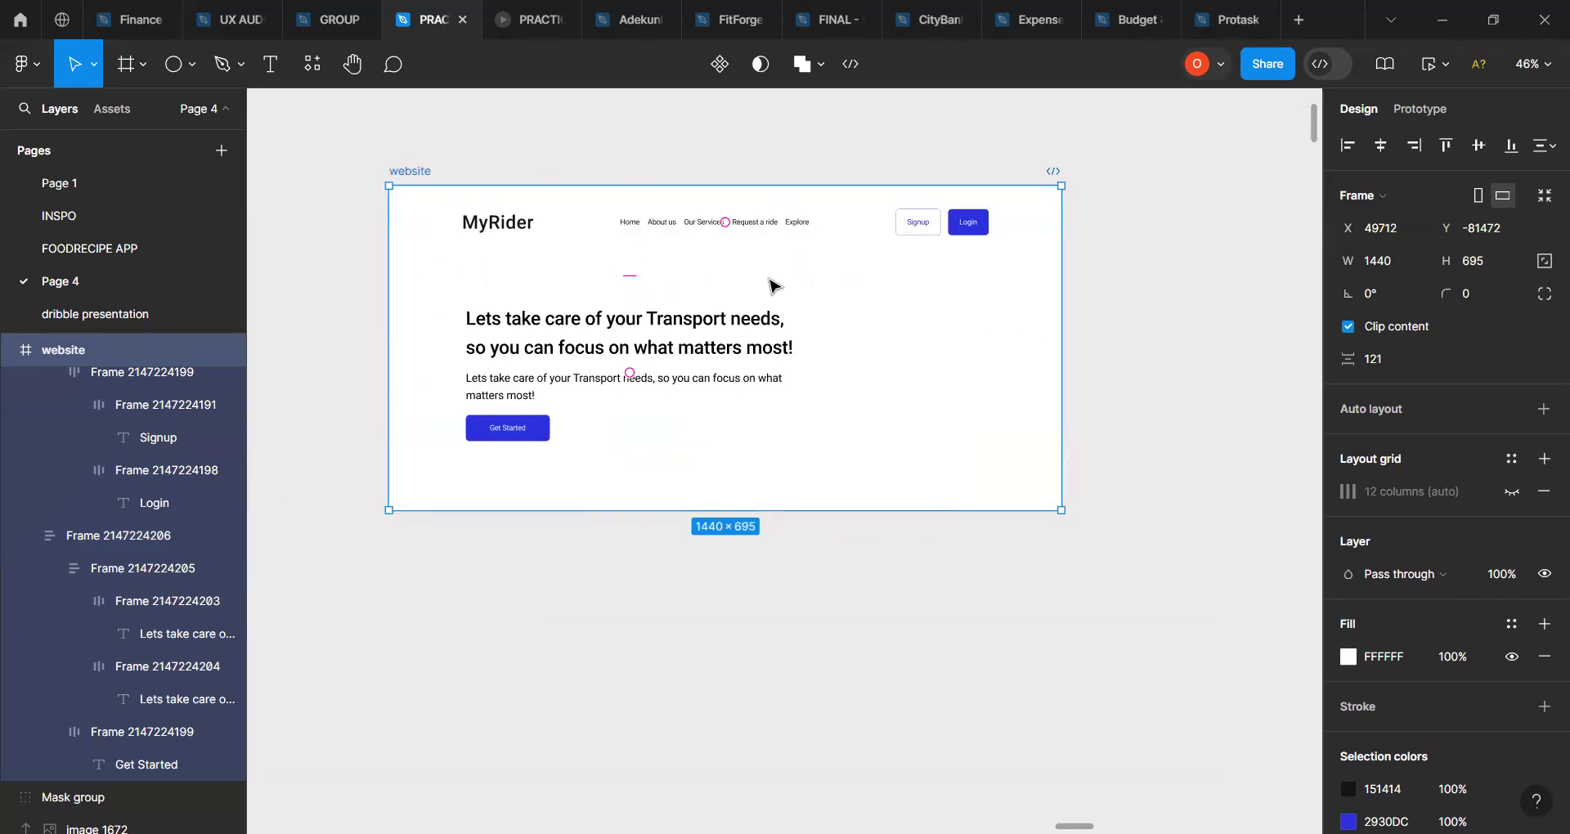
pyautogui.press('Escape')
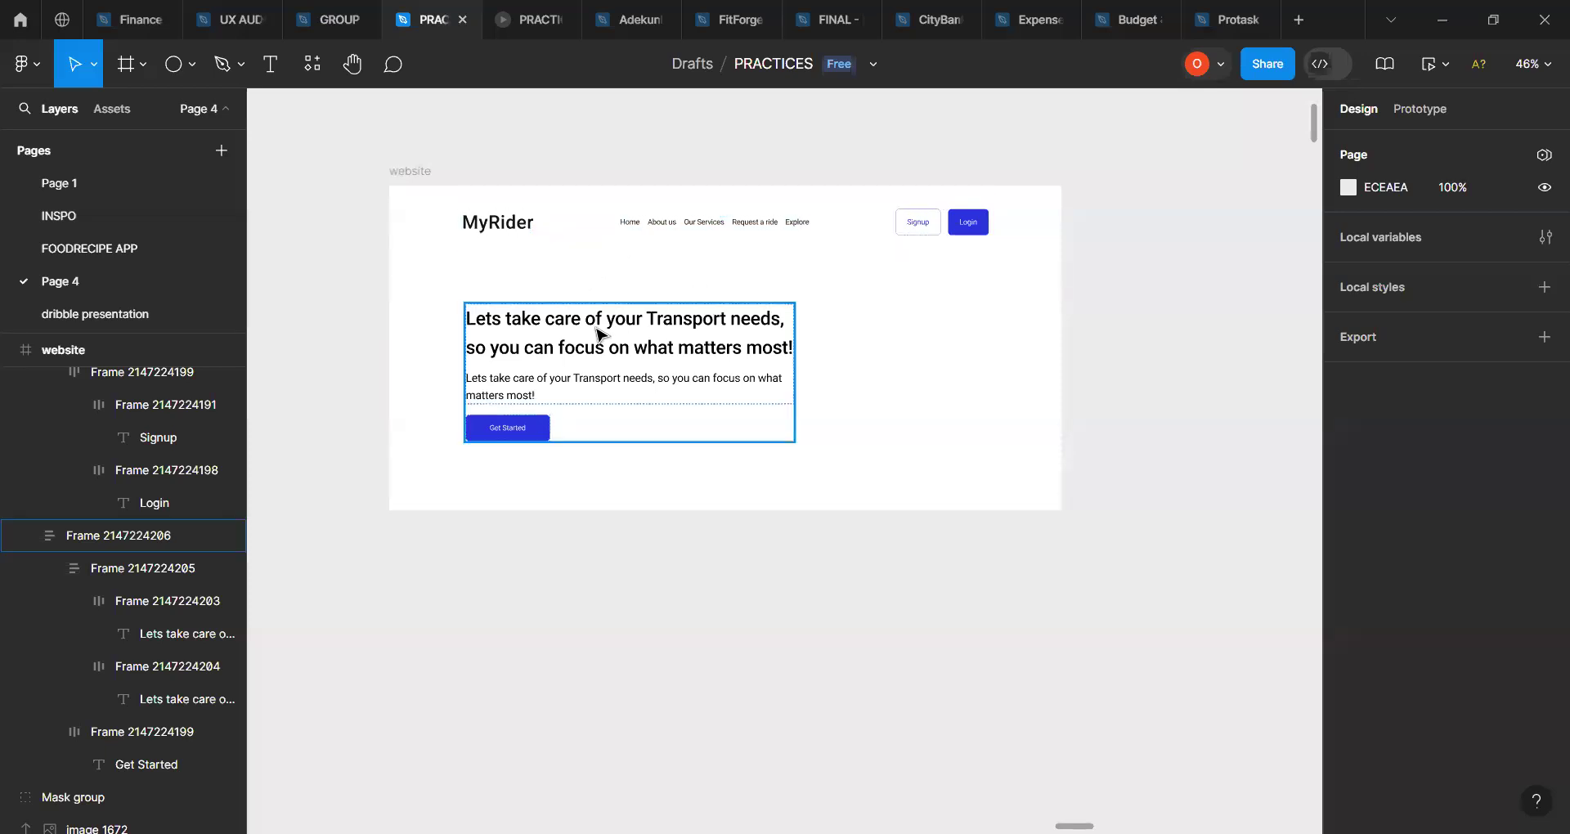
pyautogui.moveTo(601, 334); pyautogui.dragTo(591, 306)
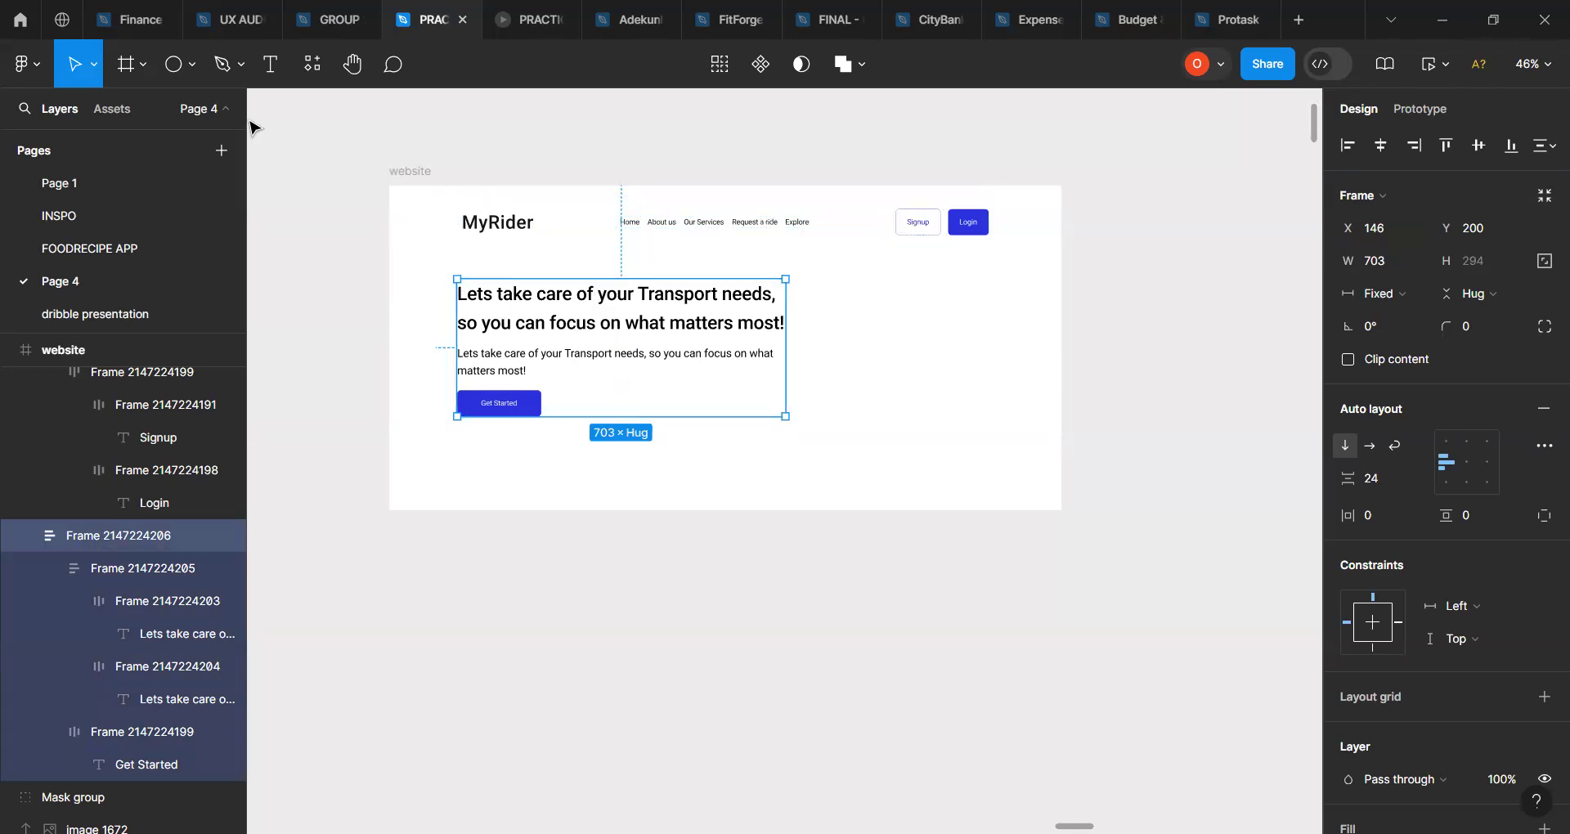
# Step: Draw a 100 × 100 circle on the canvas beside the website frame
pyautogui.click(169, 67)
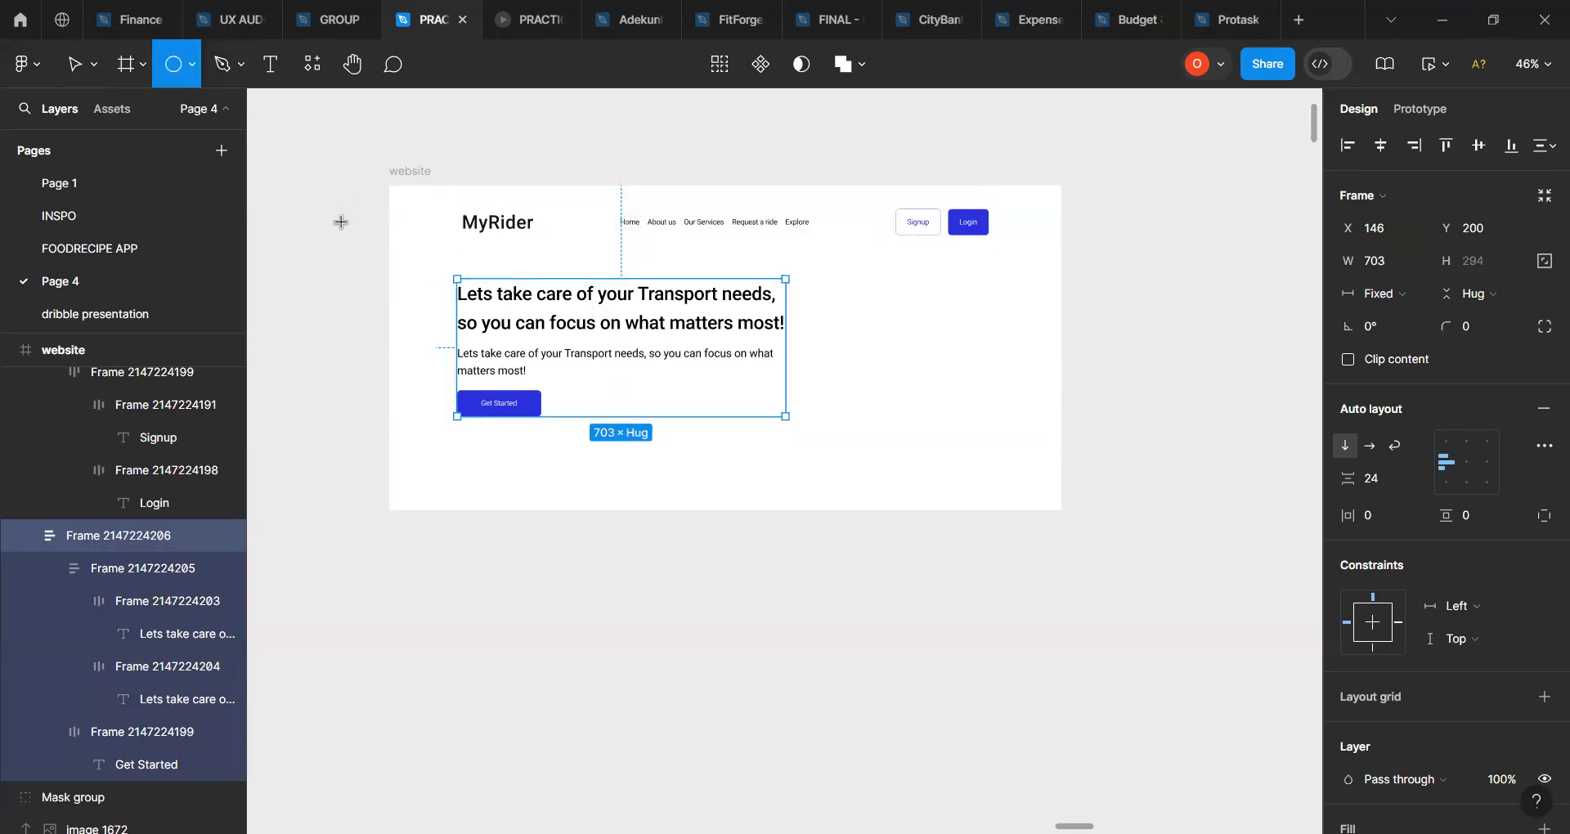
pyautogui.moveTo(341, 222); pyautogui.dragTo(364, 245)
pyautogui.press('Return')
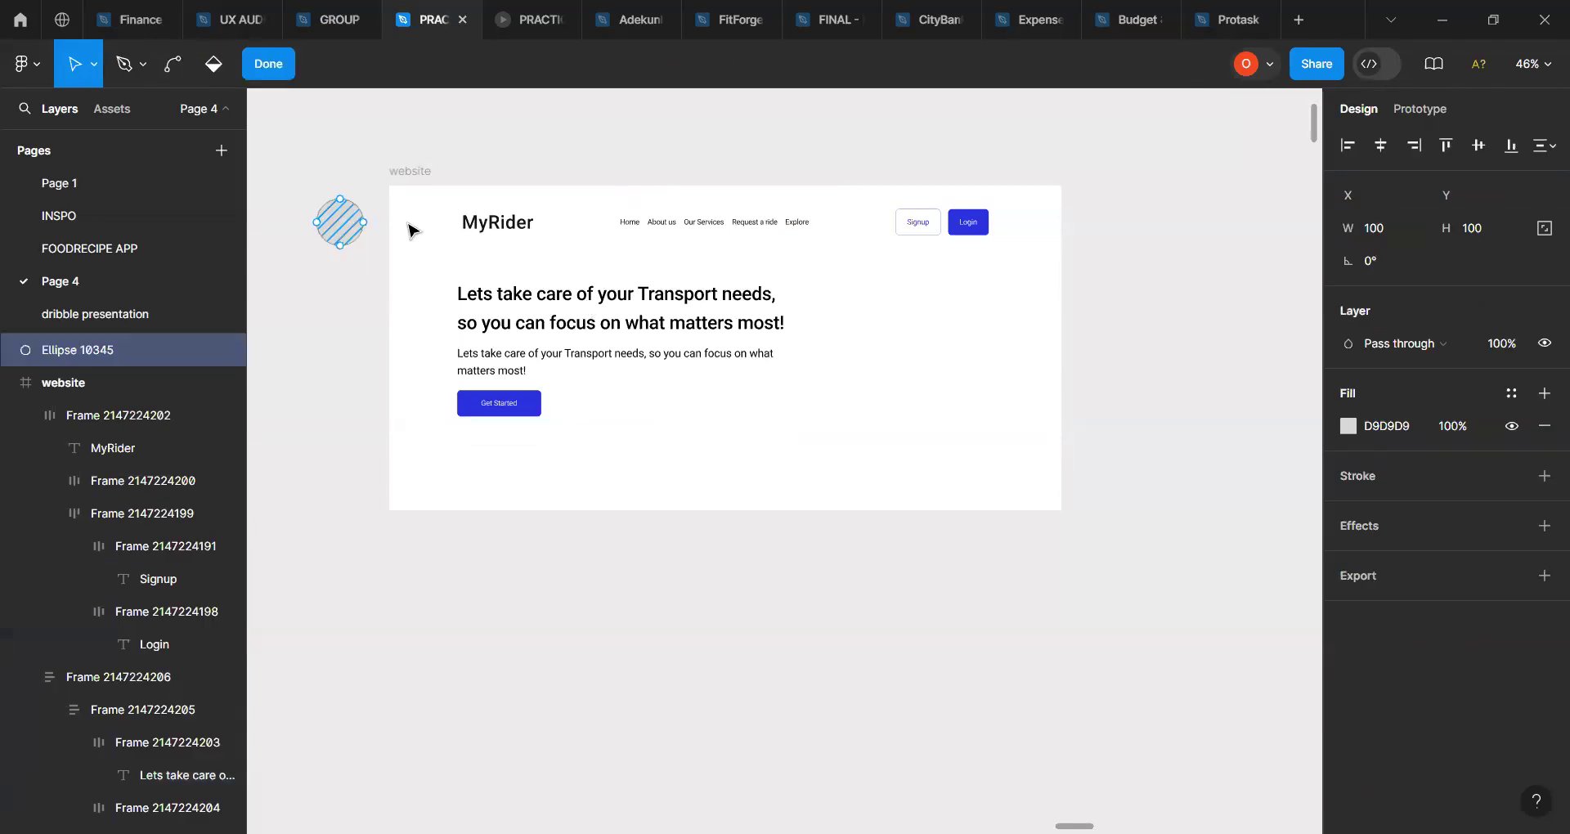
pyautogui.click(267, 66)
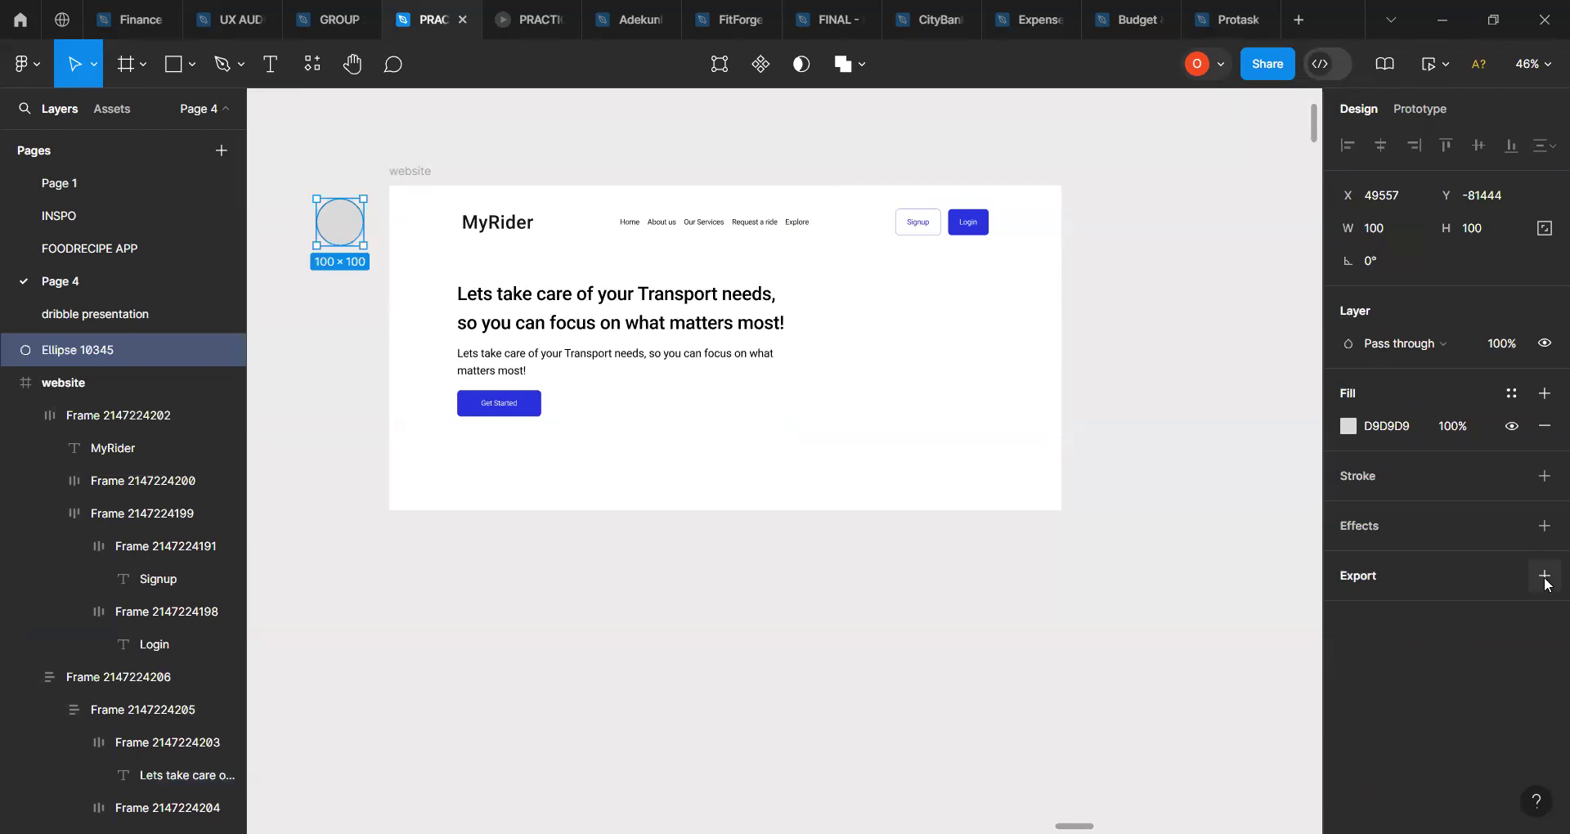
# Step: Add a Layer blur effect to the circle and set its blur to 50
pyautogui.click(1541, 576)
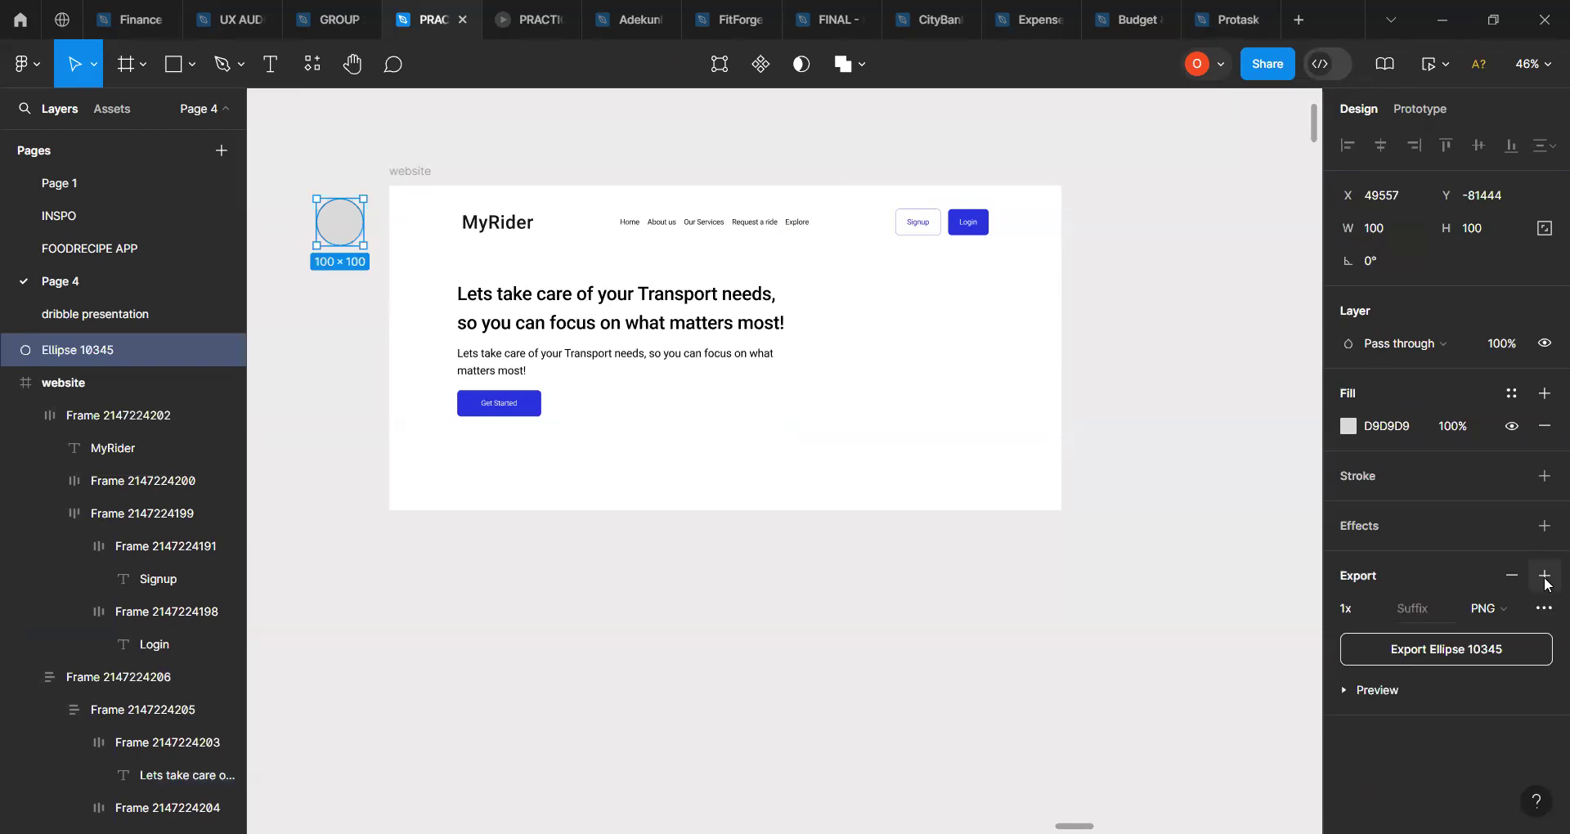
pyautogui.click(1545, 531)
pyautogui.click(1457, 557)
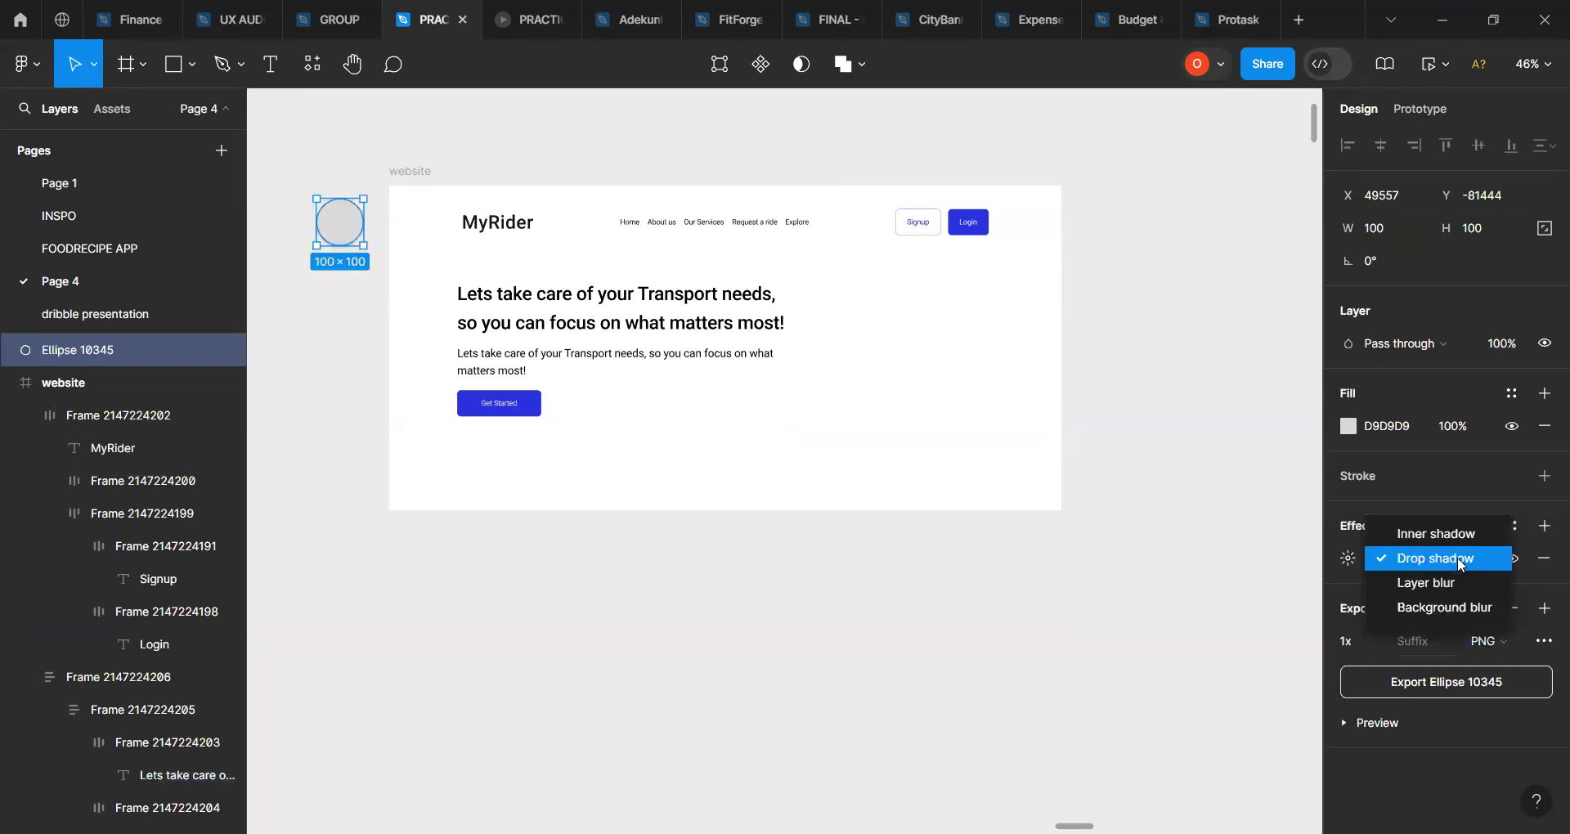
pyautogui.click(1431, 585)
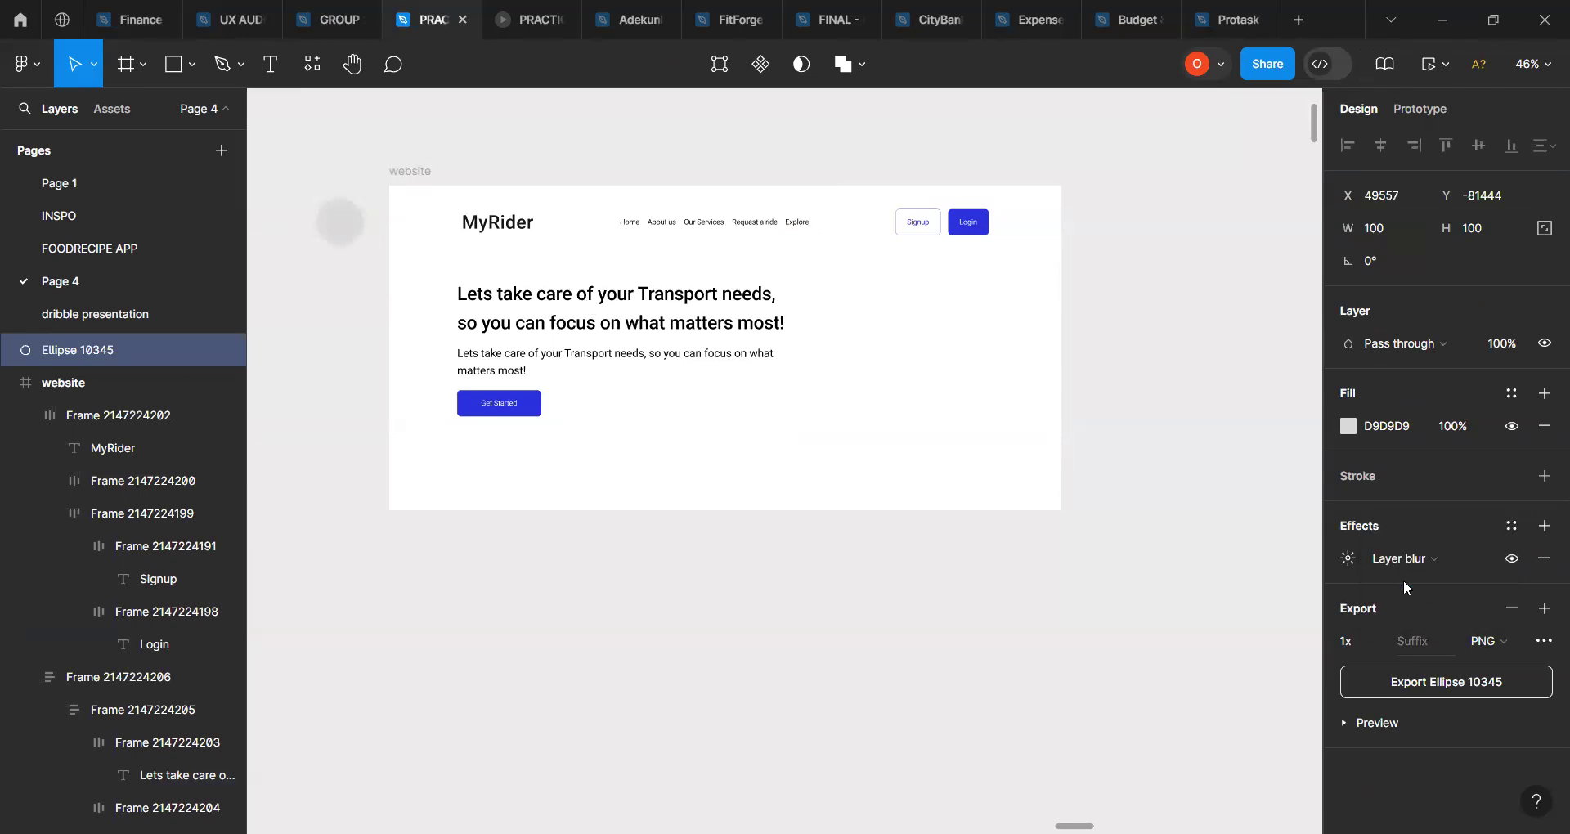
pyautogui.click(1348, 560)
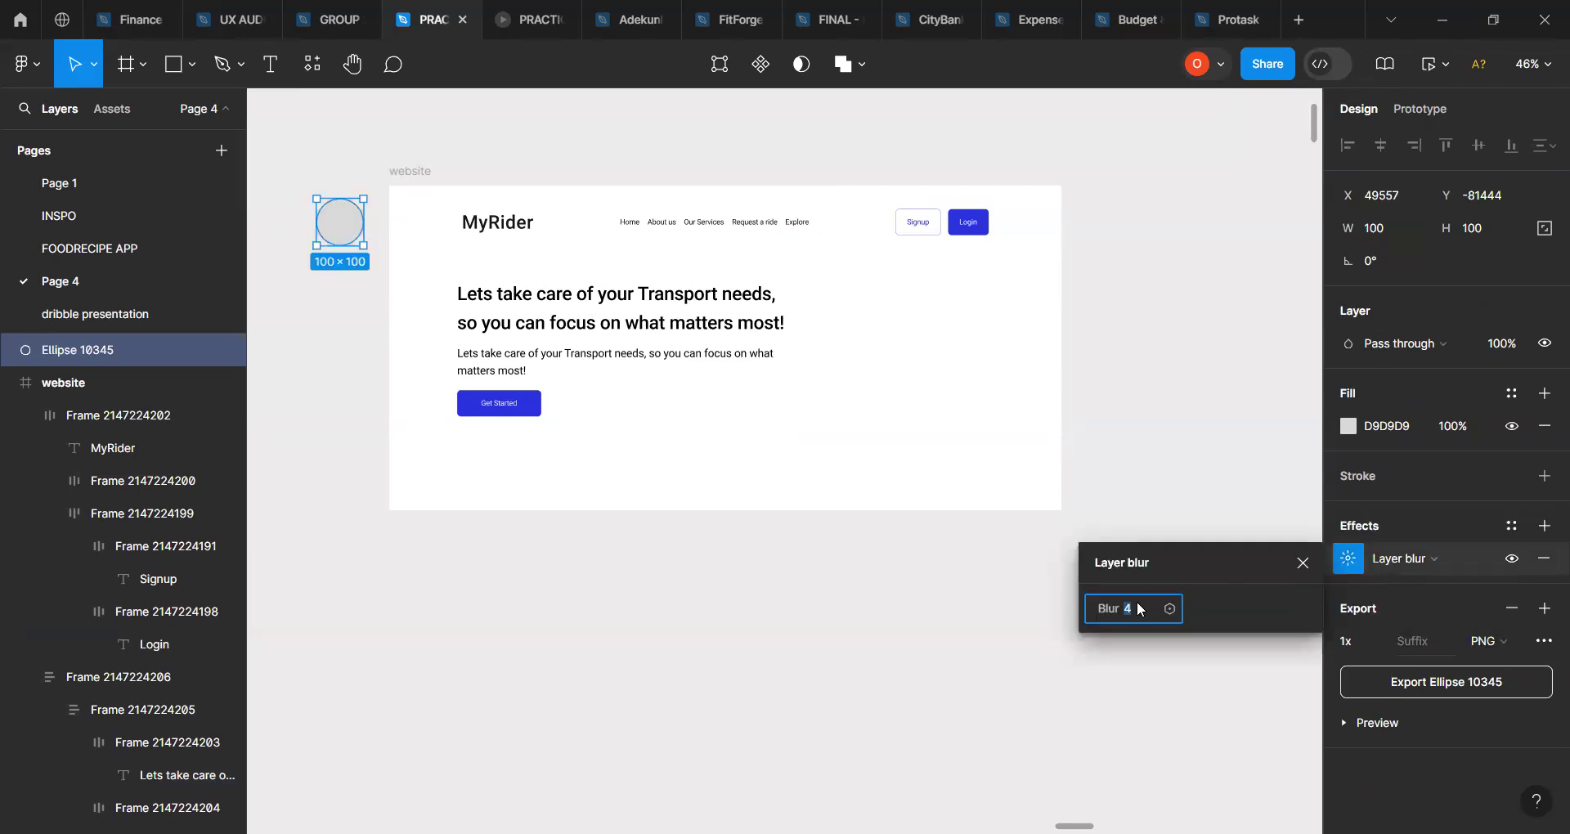
pyautogui.press('Return')
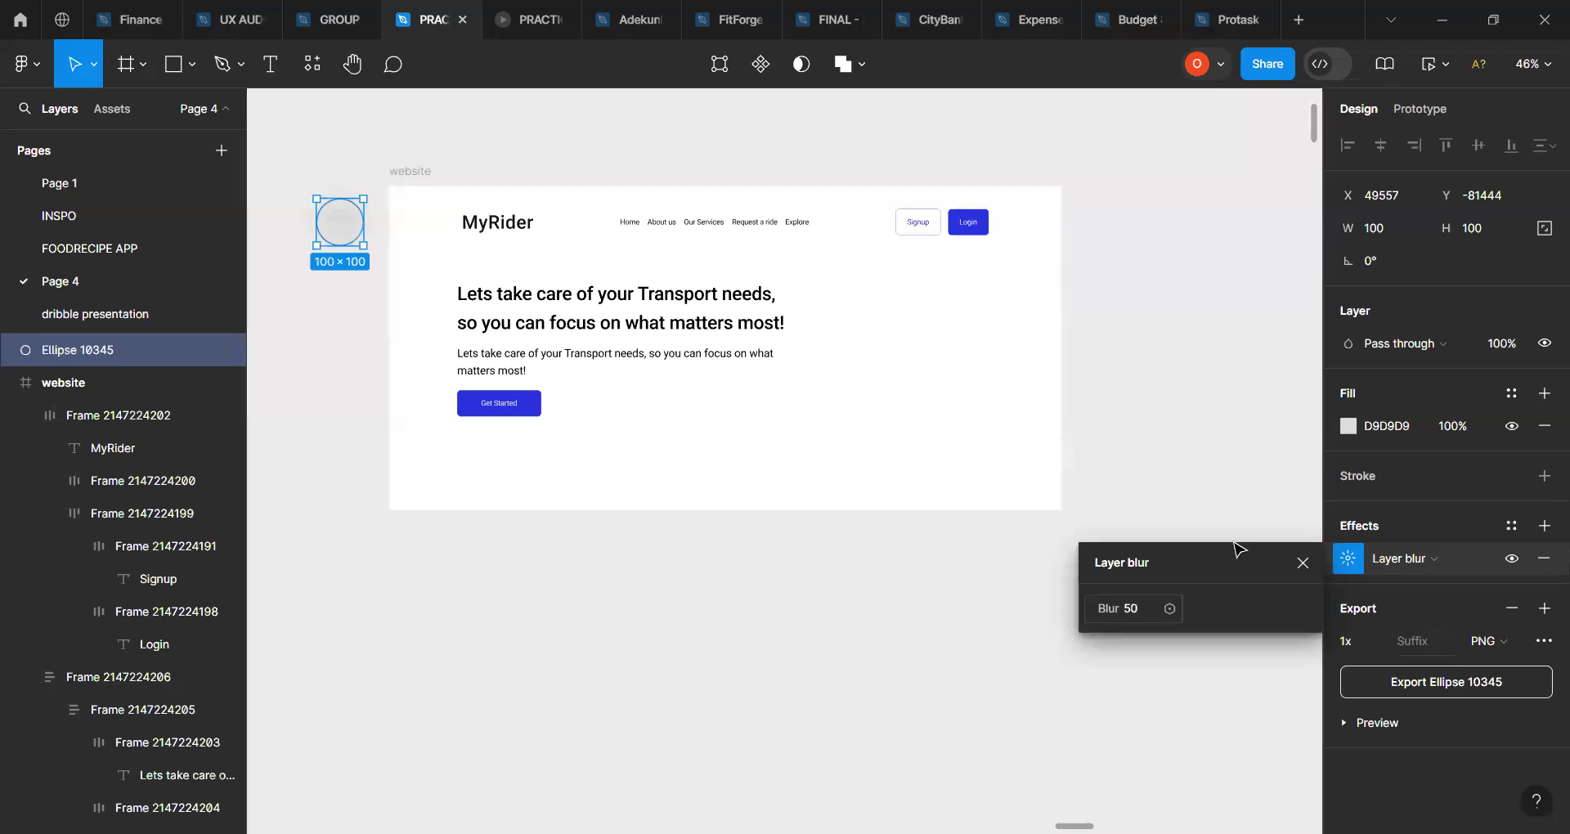
# Step: Change the circle's fill to 2930DC, sampled from the Get Started button
pyautogui.click(1345, 428)
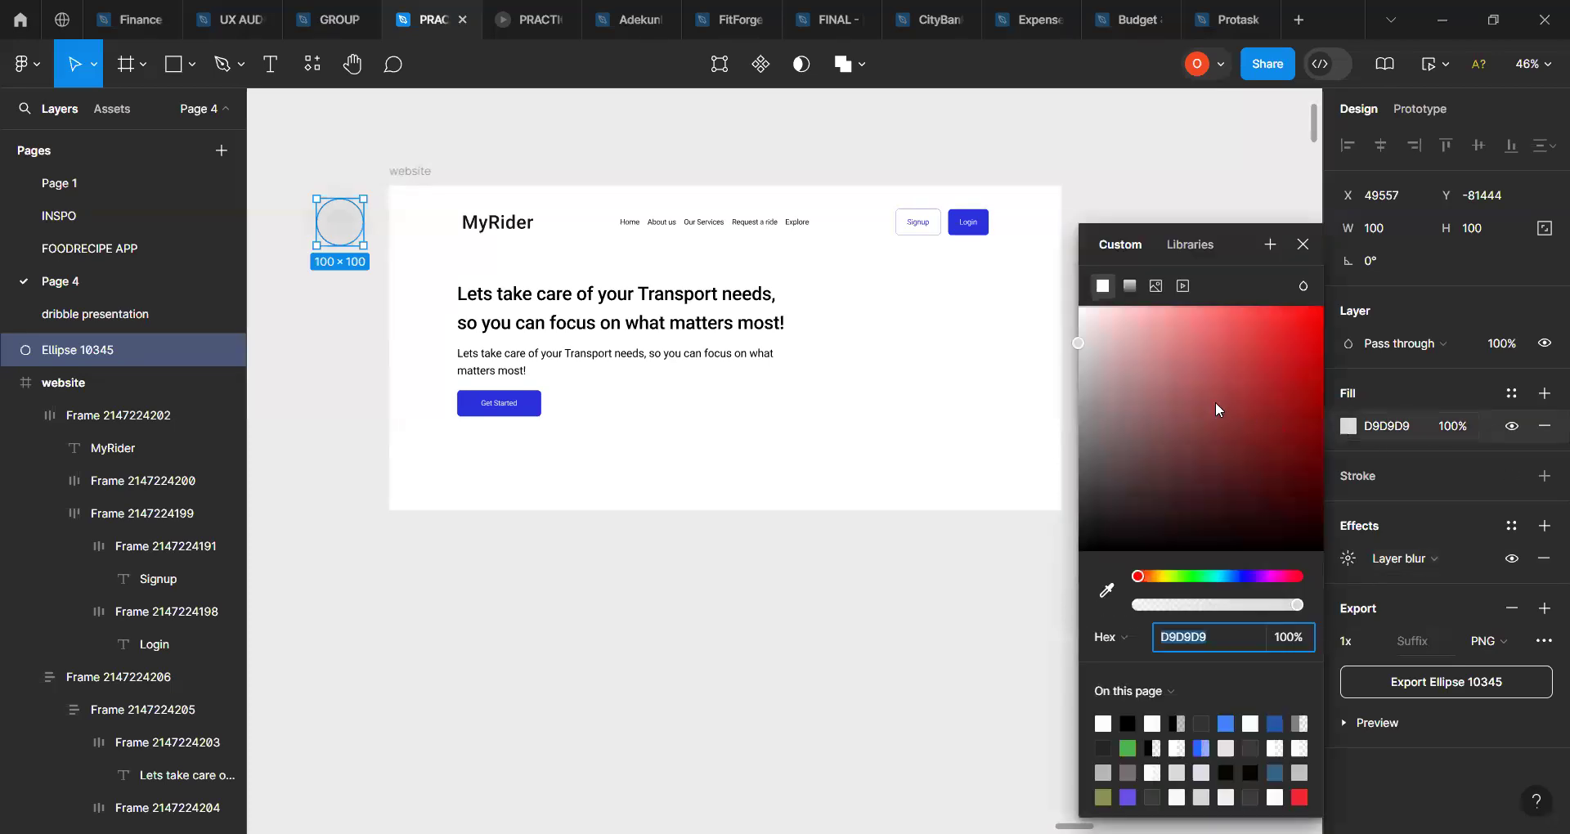
pyautogui.click(1106, 592)
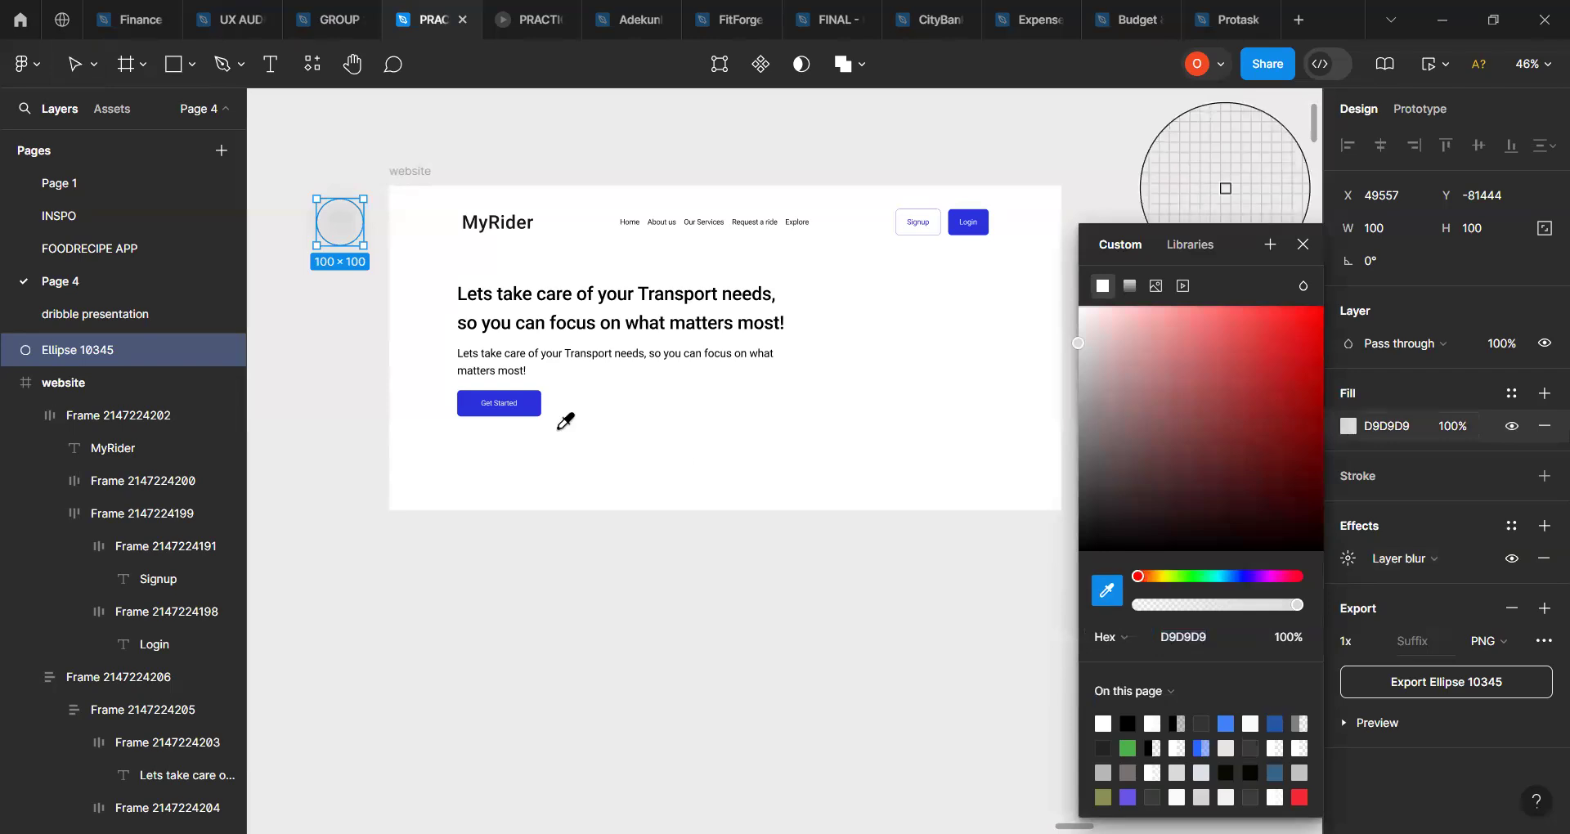
pyautogui.click(538, 404)
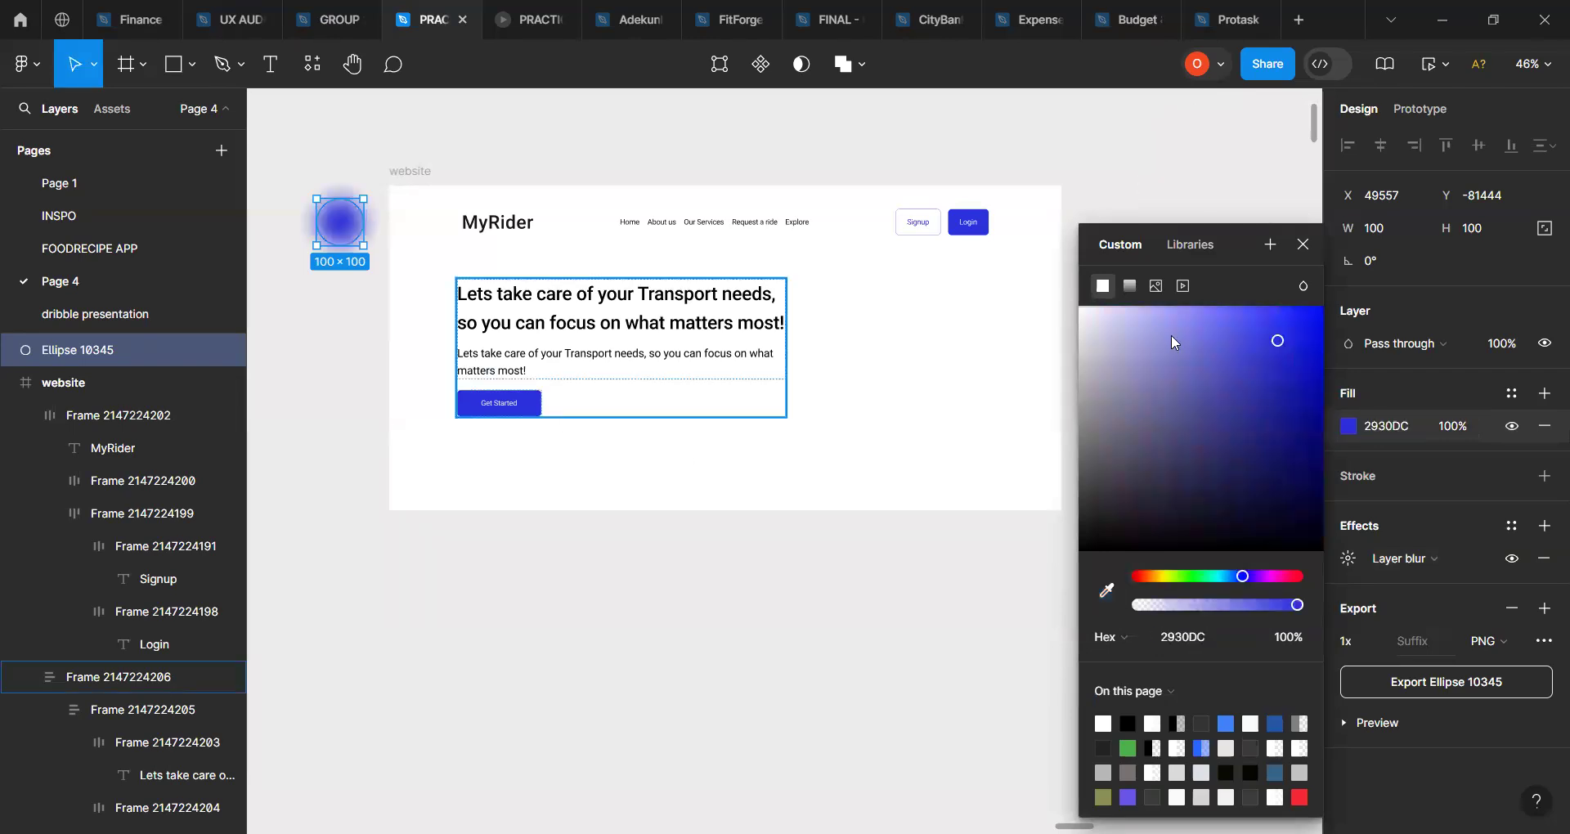
pyautogui.click(1303, 245)
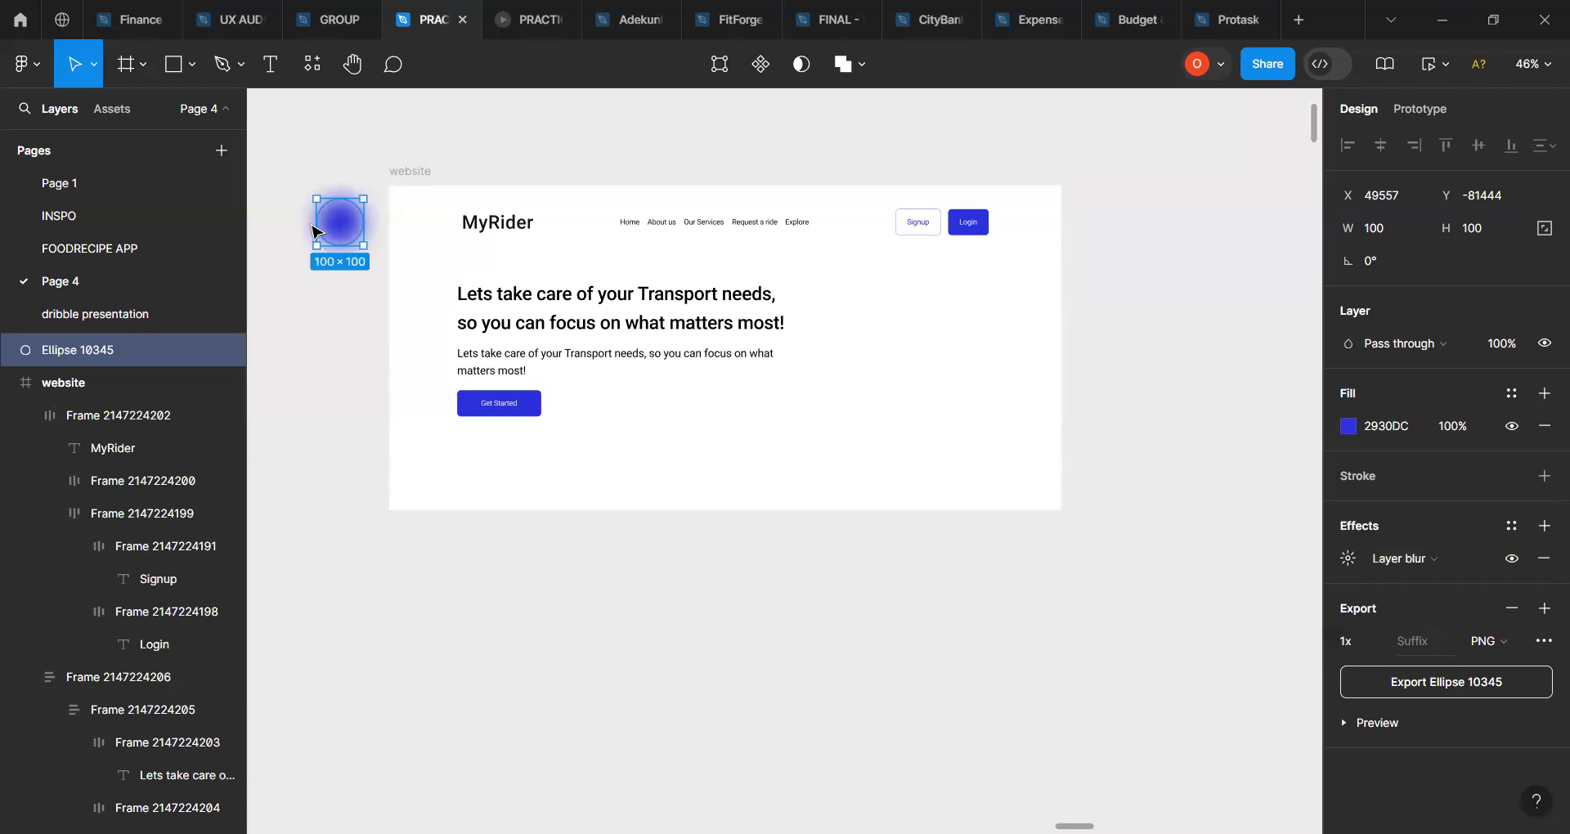
# Step: Move the blurred circle into the website frame's upper-left corner and scale it to about 163 × 163
pyautogui.moveTo(337, 224); pyautogui.dragTo(402, 200)
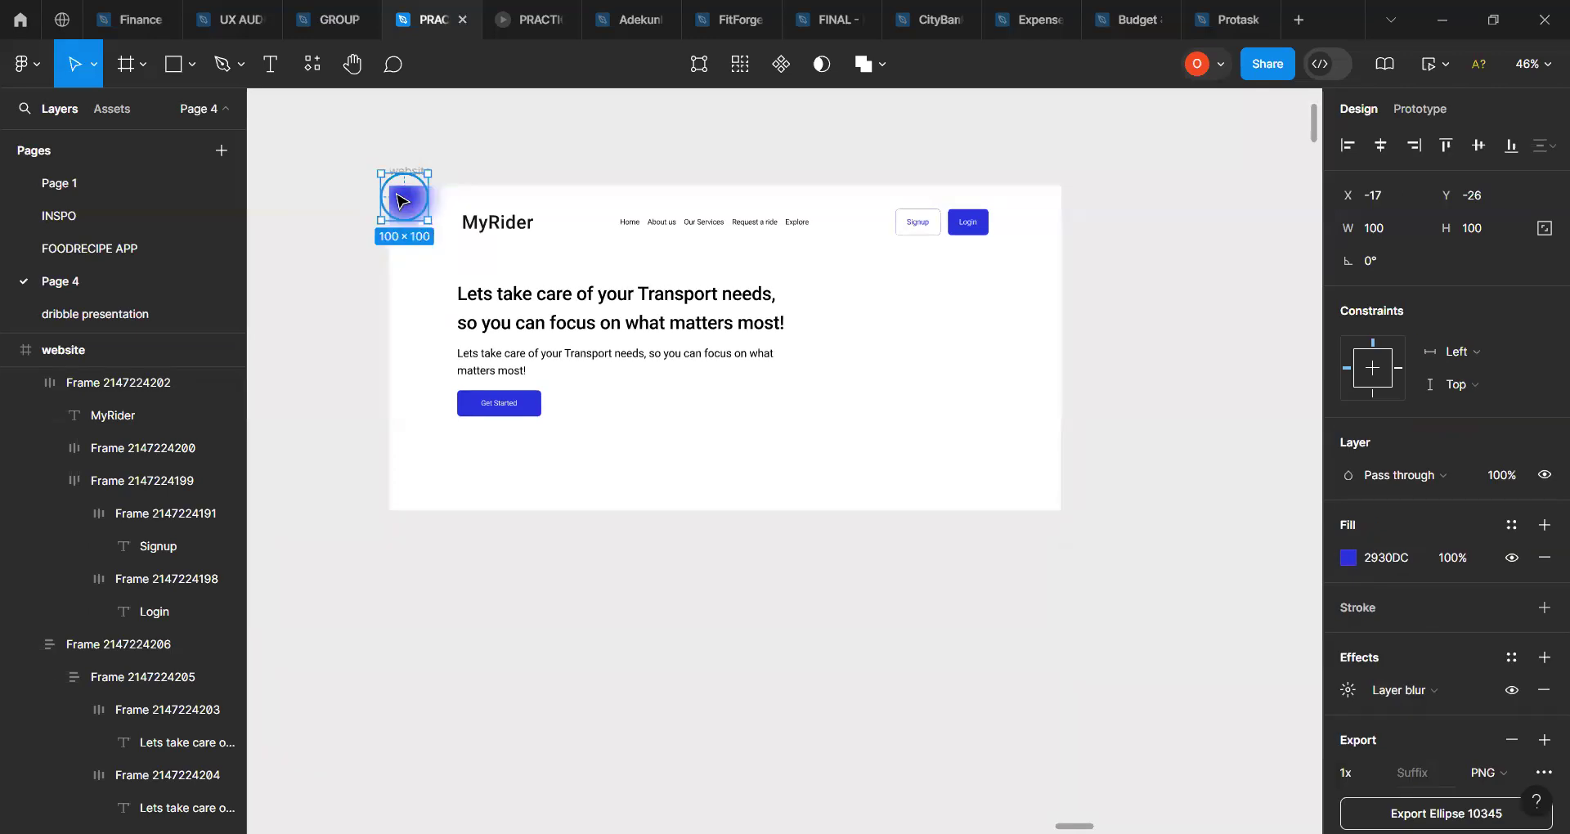
pyautogui.press('k')
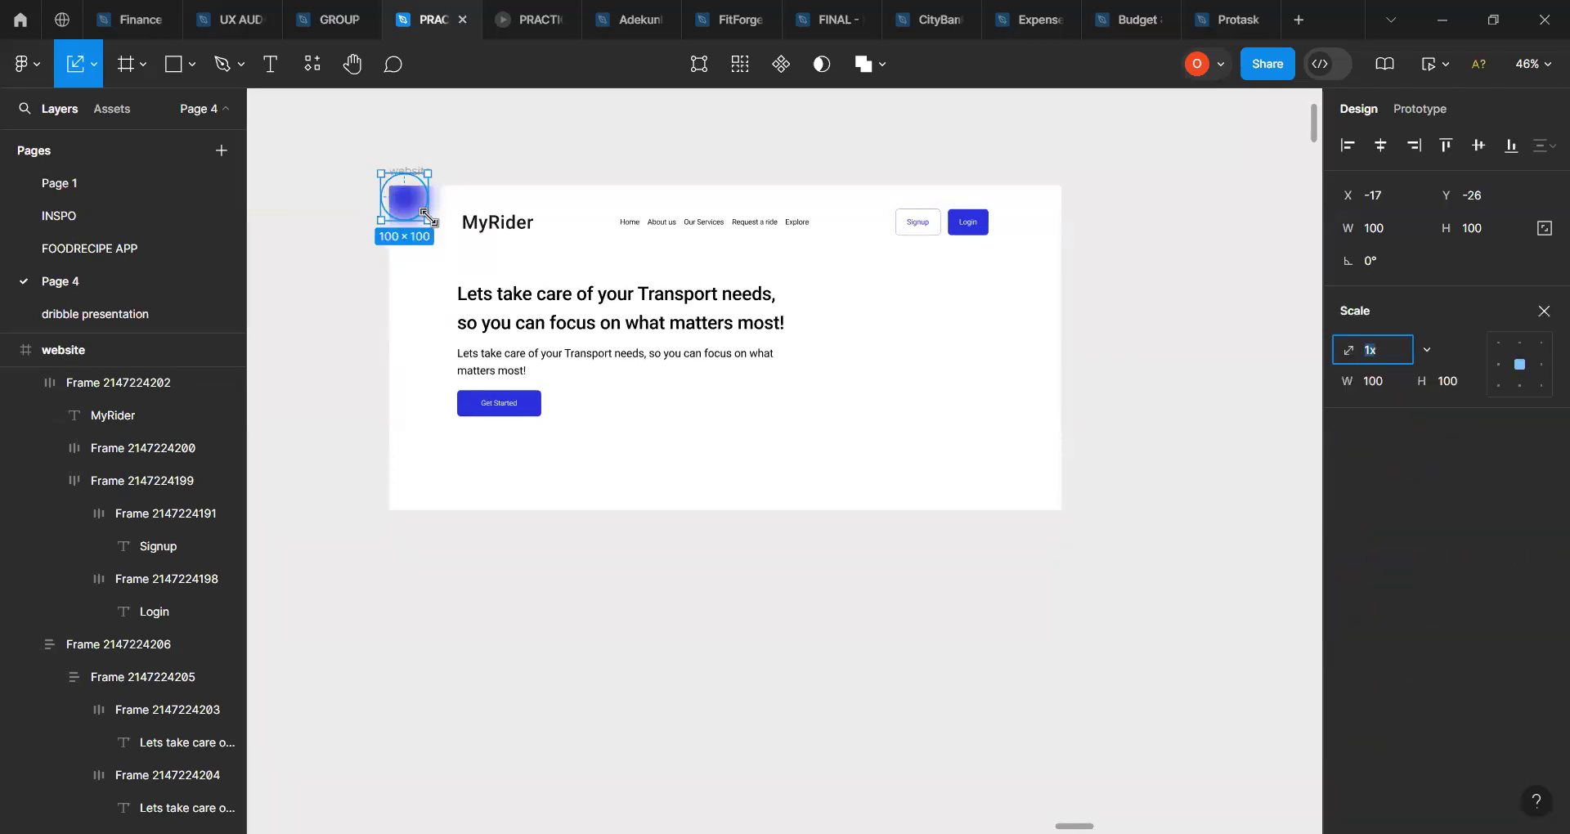
pyautogui.moveTo(439, 228)
pyautogui.mouseDown()
pyautogui.moveTo(457, 249)
pyautogui.moveTo(423, 215)
pyautogui.mouseUp()
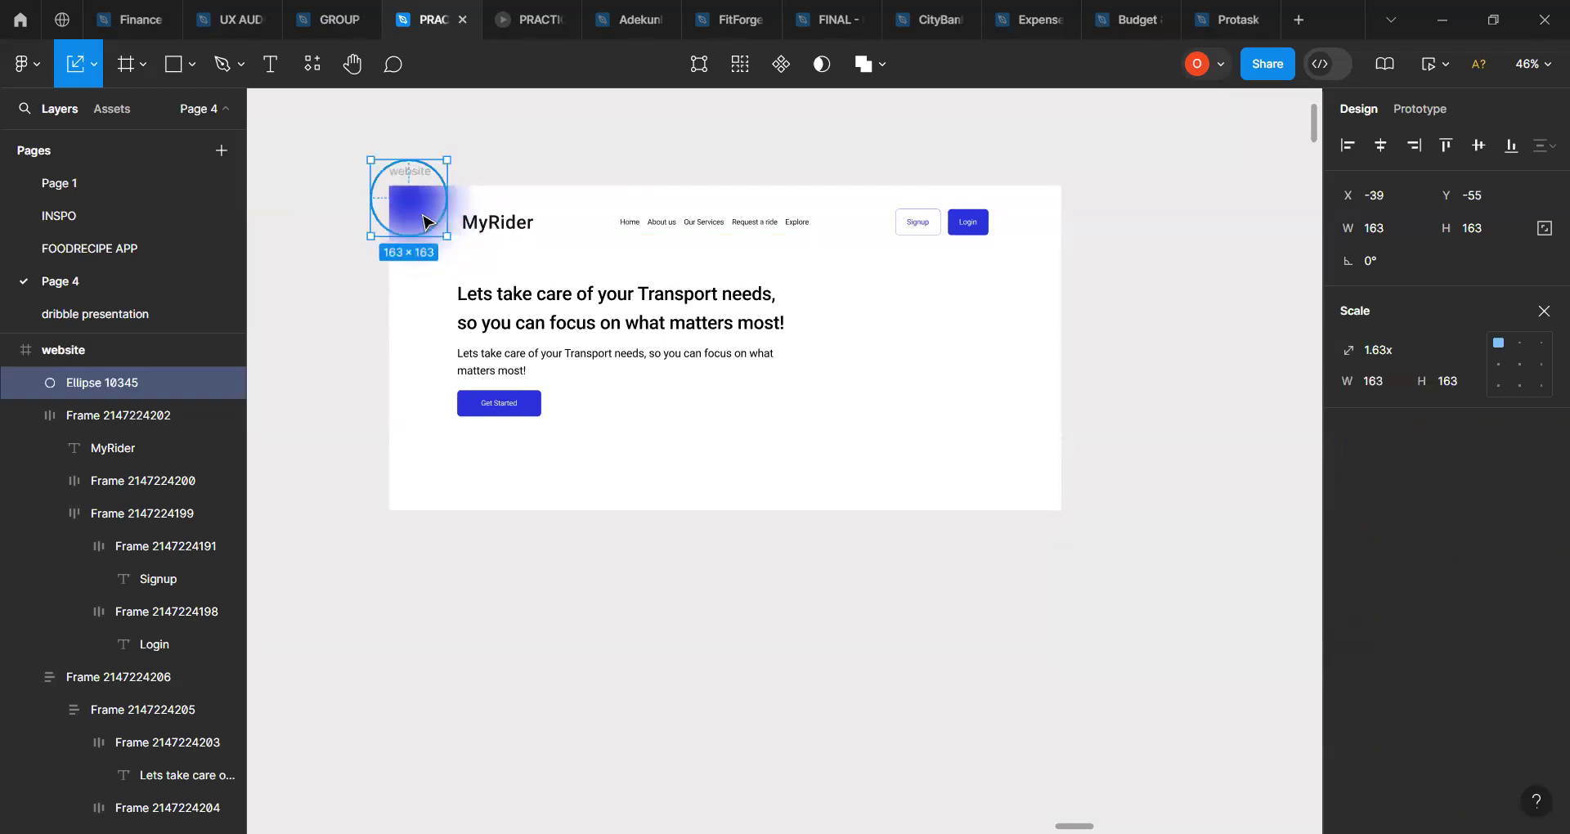
# Step: Send the blurred circle to the back and reposition it at about X -50, Y -33 in the website frame
pyautogui.rightClick(424, 219)
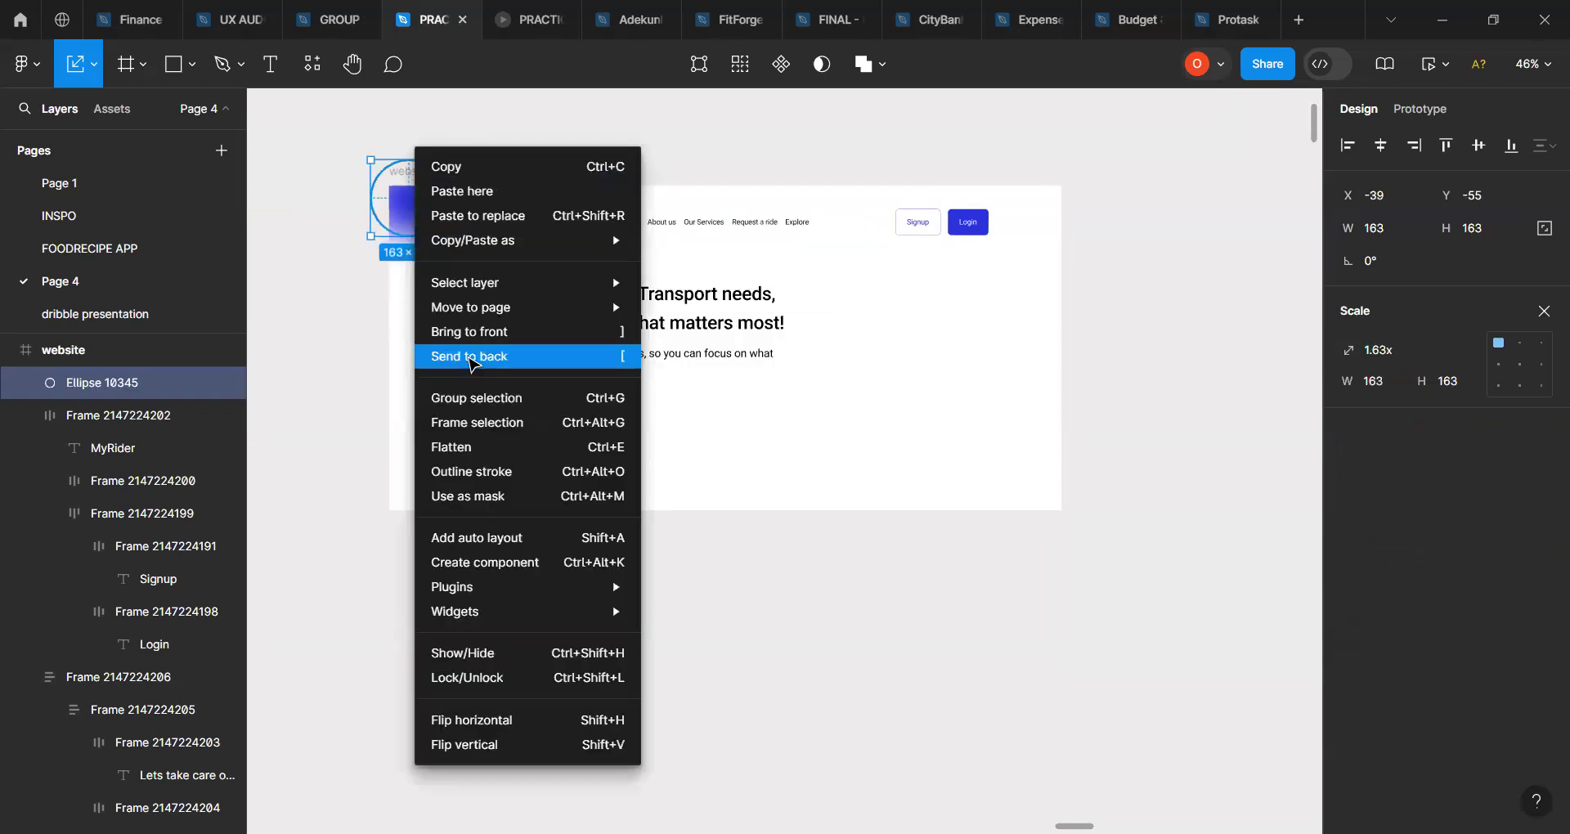
pyautogui.click(472, 365)
pyautogui.moveTo(364, 214); pyautogui.dragTo(402, 229)
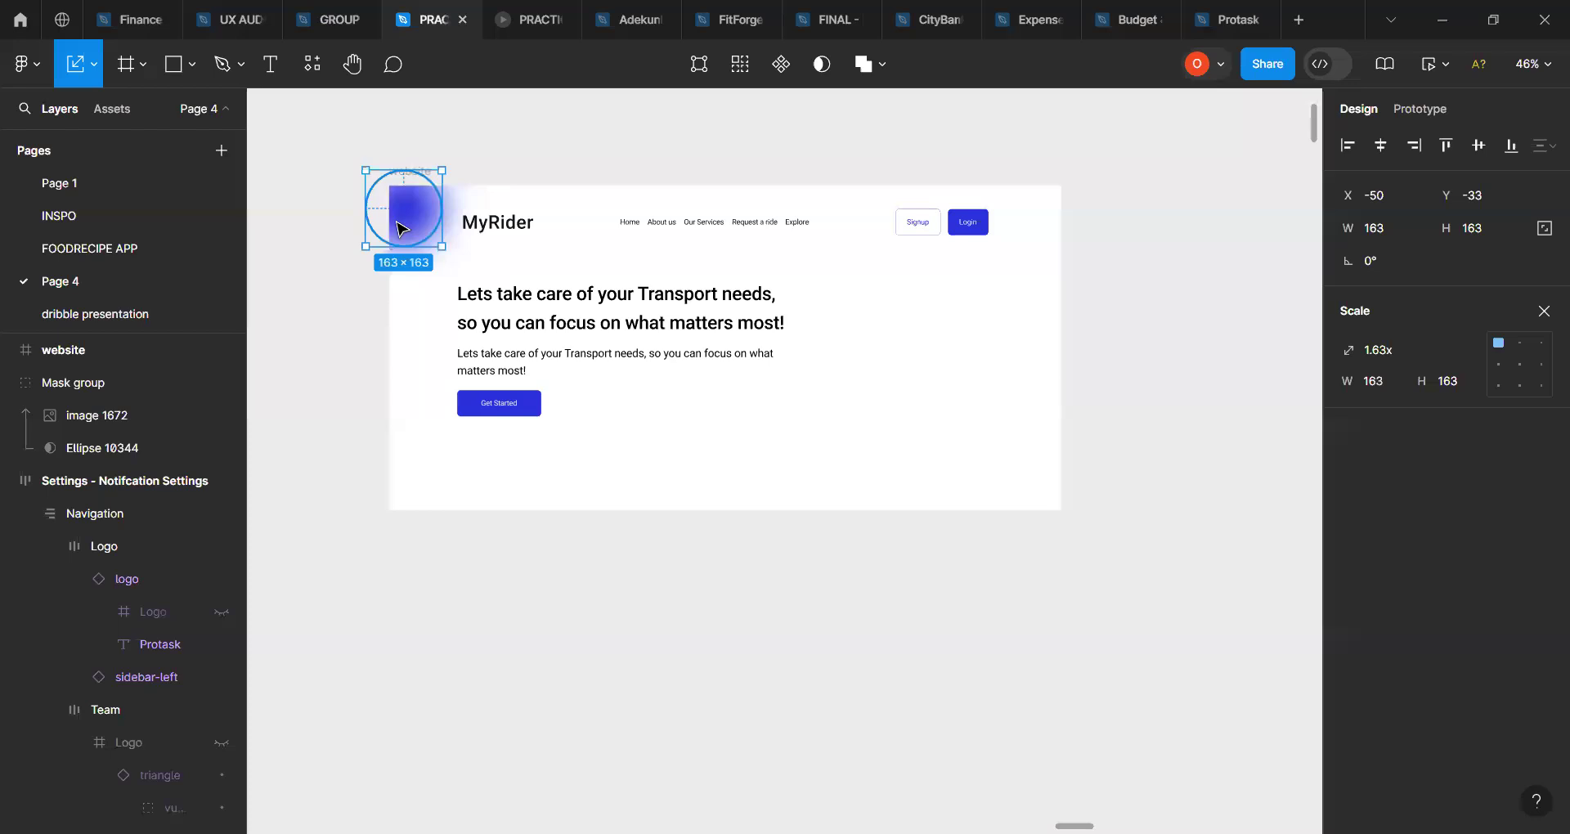
# Step: Duplicate the blurred circle and place the copy in the website frame's lower-right corner at about X 1284, Y 532
pyautogui.hotkey('ctrl', 'd')
pyautogui.moveTo(617, 520); pyautogui.dragTo(1013, 482)
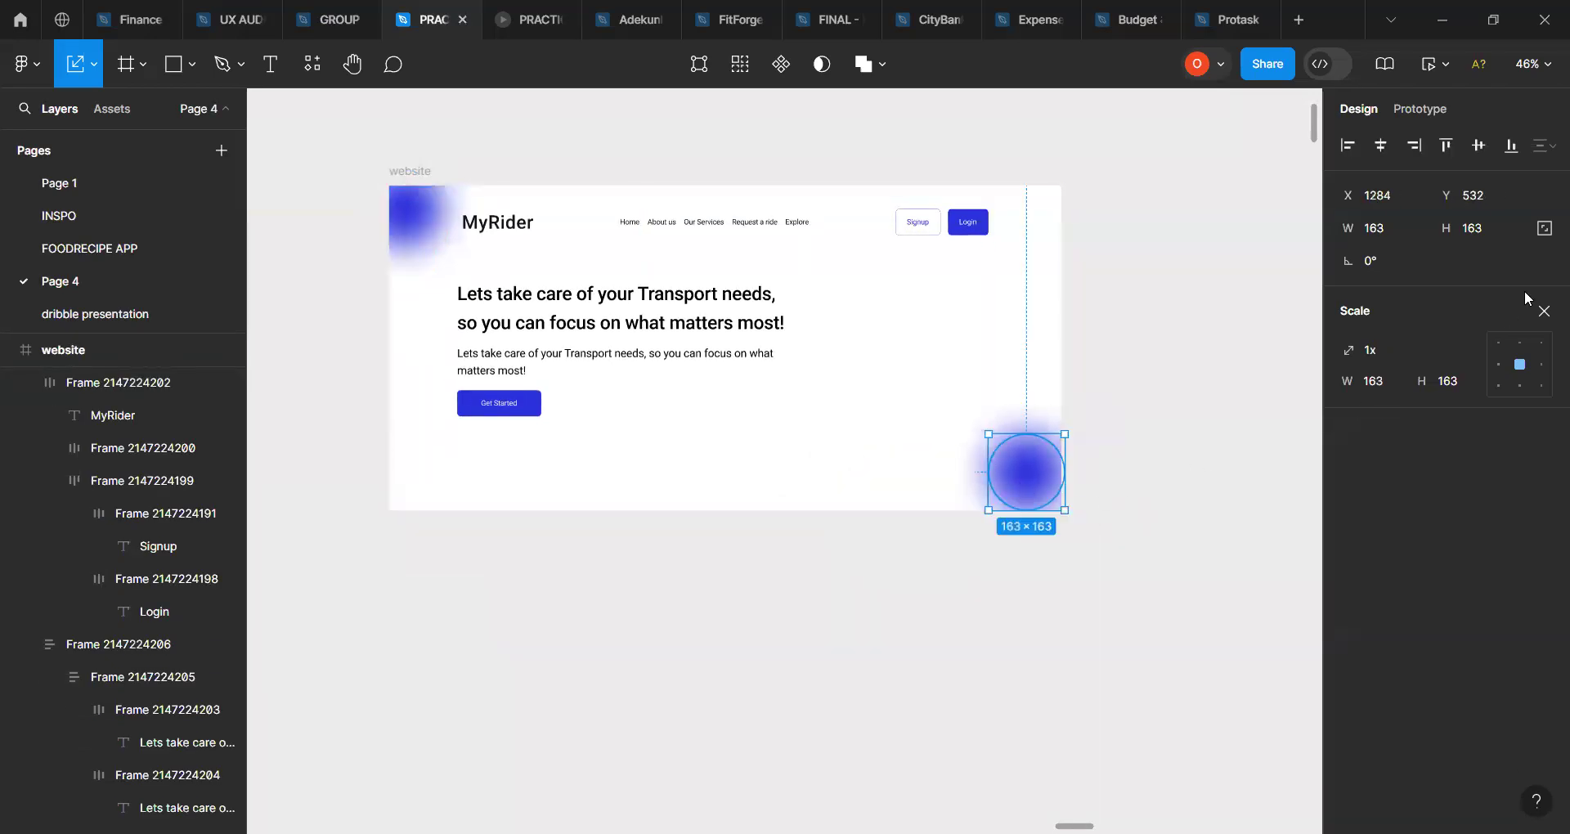
# Step: Set the fill opacity of the blurred circle in the website frame's lower-right corner to 70%
pyautogui.click(1540, 315)
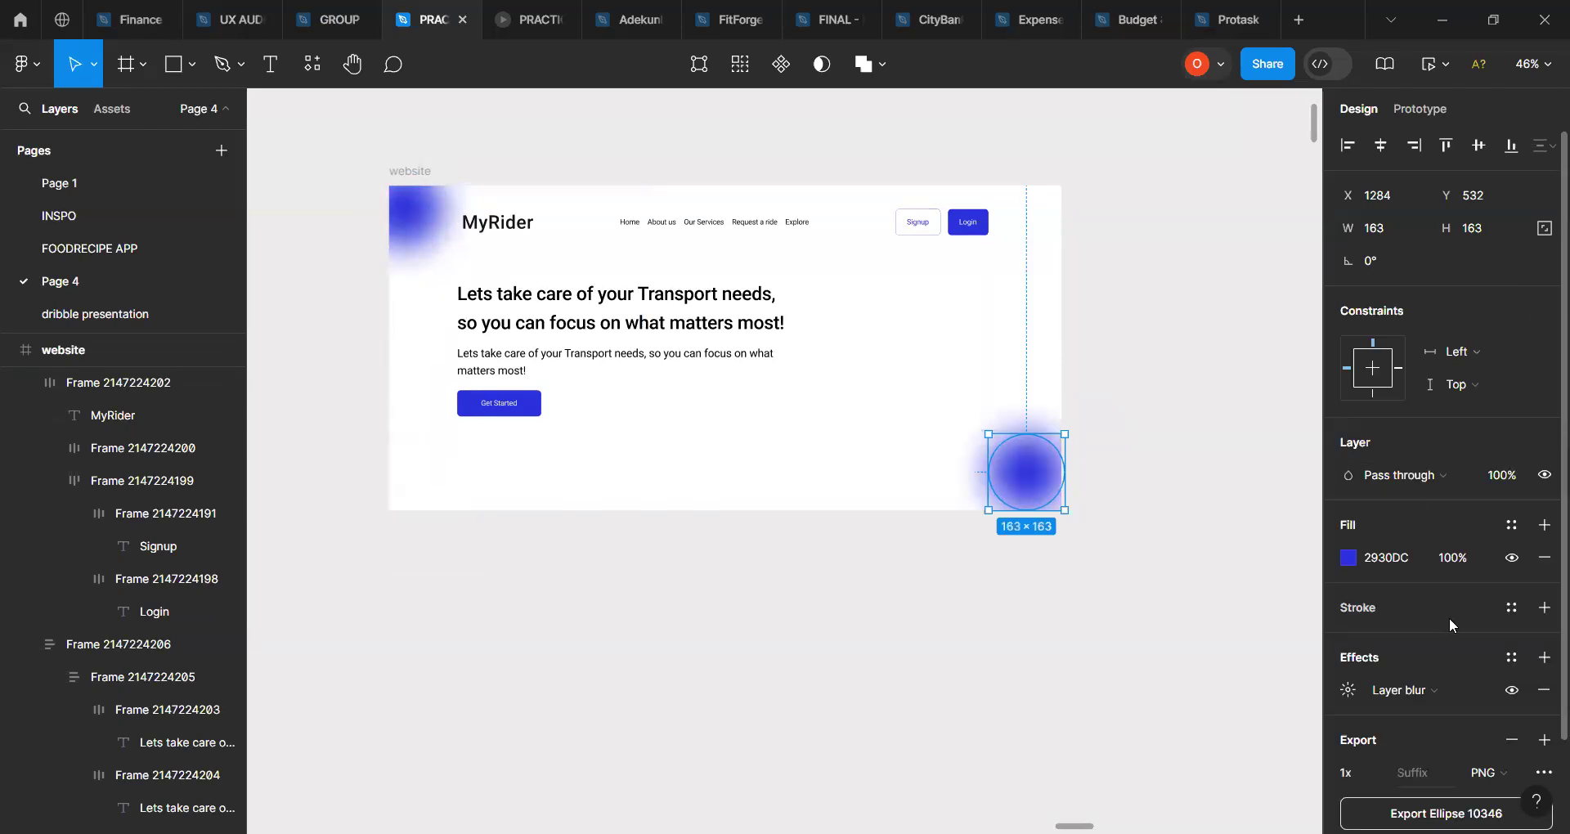
pyautogui.scroll(-2, 1449, 617)
pyautogui.click(1451, 464)
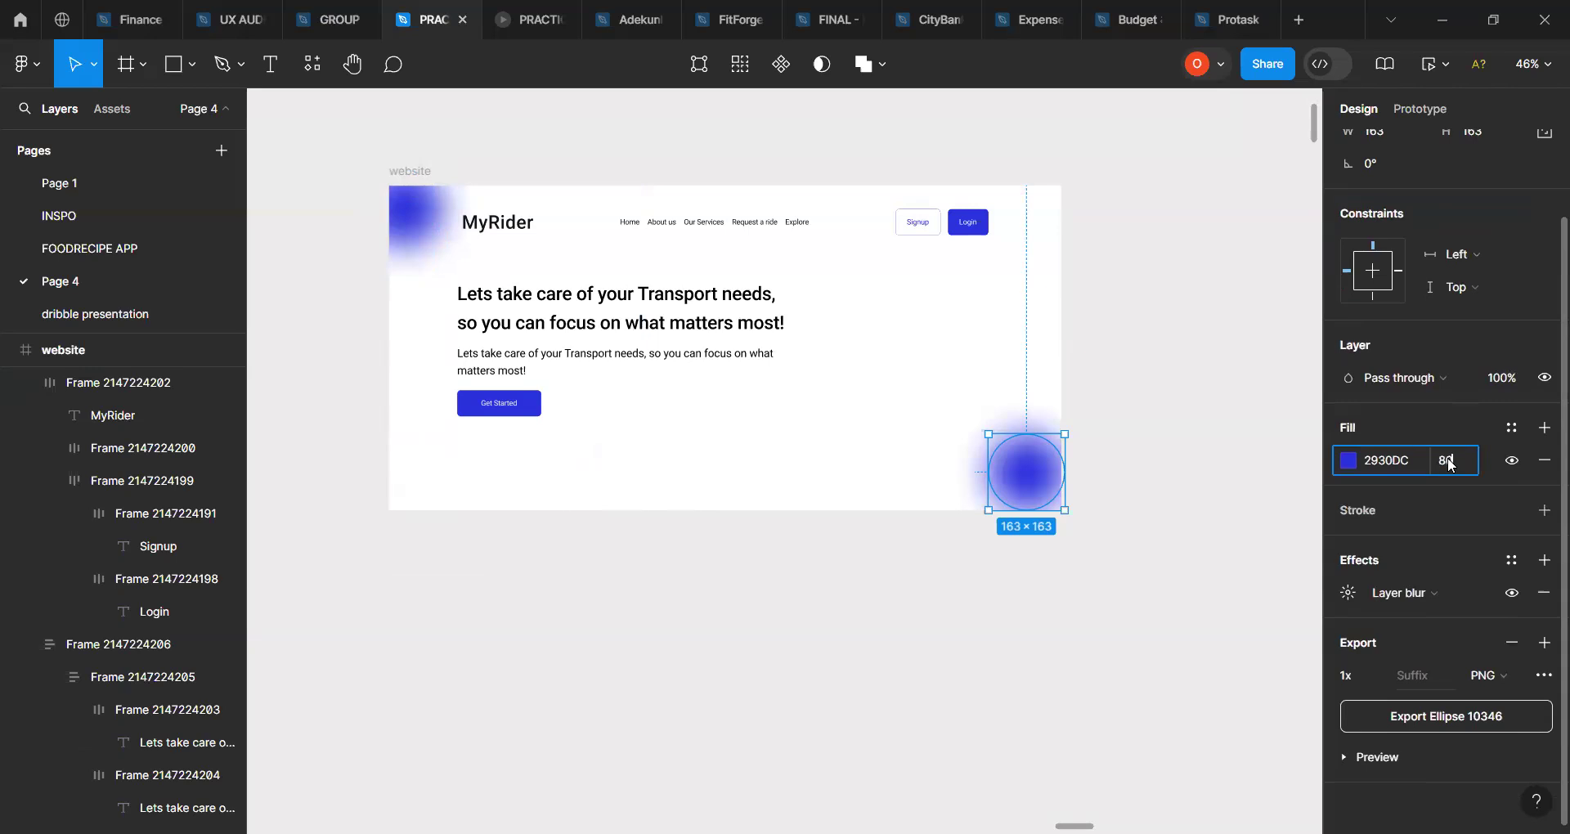
pyautogui.press('Return')
pyautogui.click(1451, 462)
pyautogui.press('Return')
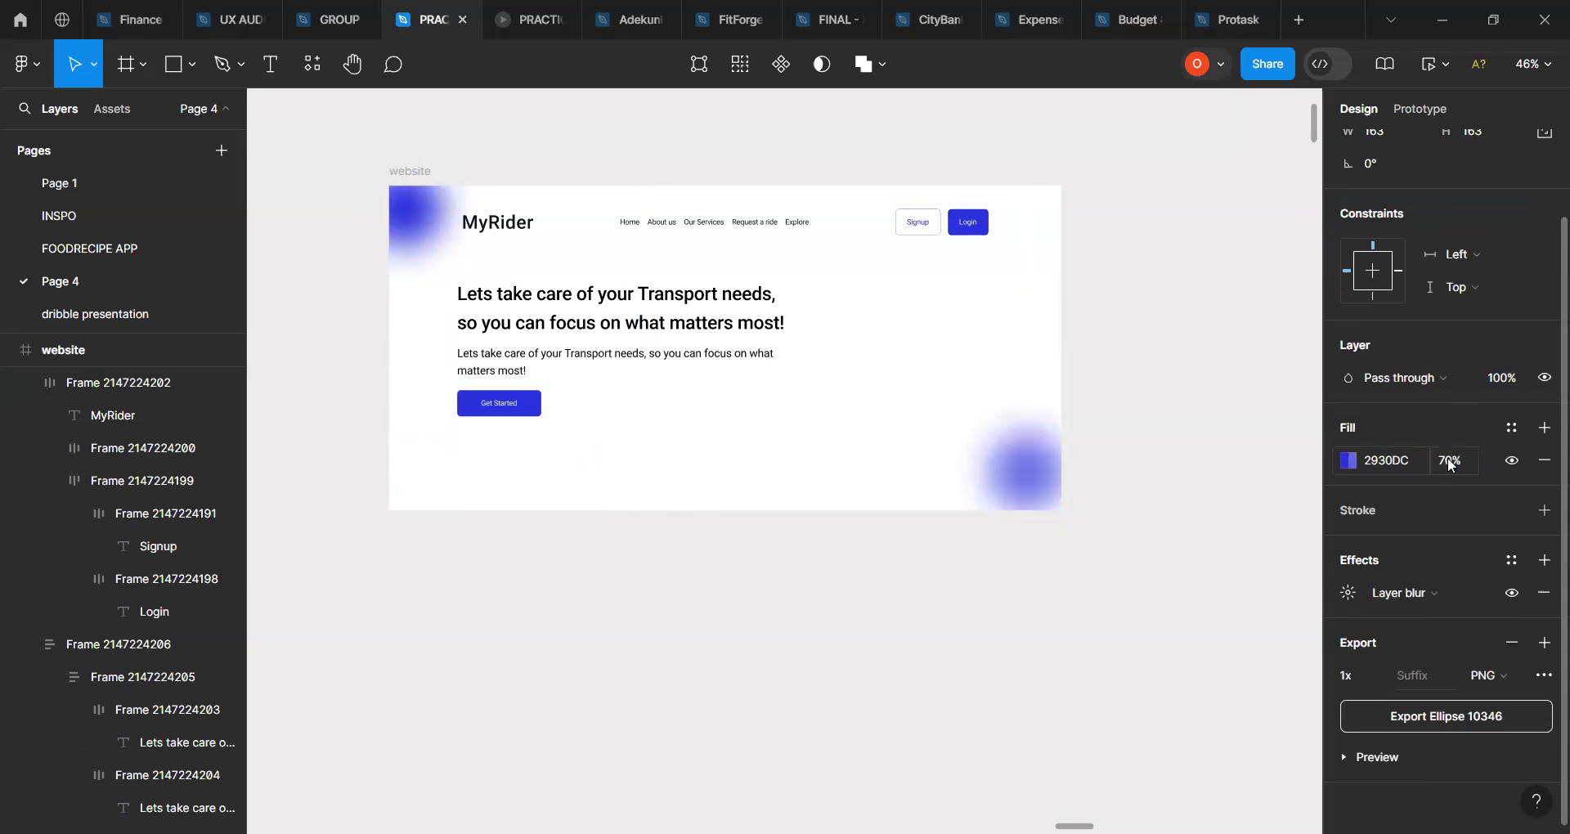
# Step: Scale the lower-right blurred circle up to about 619 × 619 and move it over the website frame's top edge
pyautogui.click(991, 505)
pyautogui.press('k')
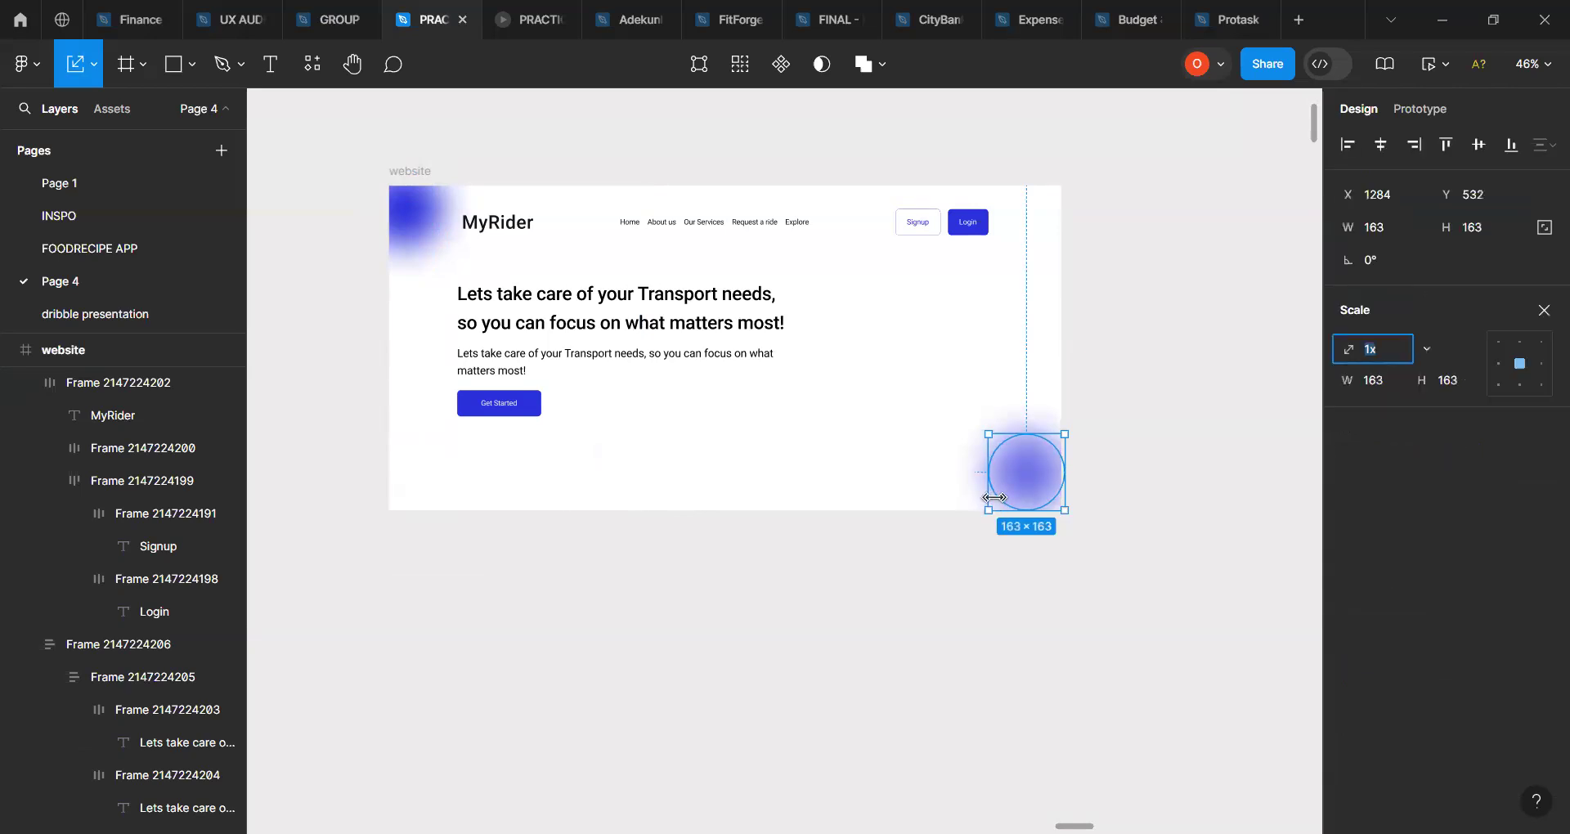
pyautogui.moveTo(991, 507); pyautogui.dragTo(884, 614)
pyautogui.moveTo(985, 508); pyautogui.dragTo(1007, 516)
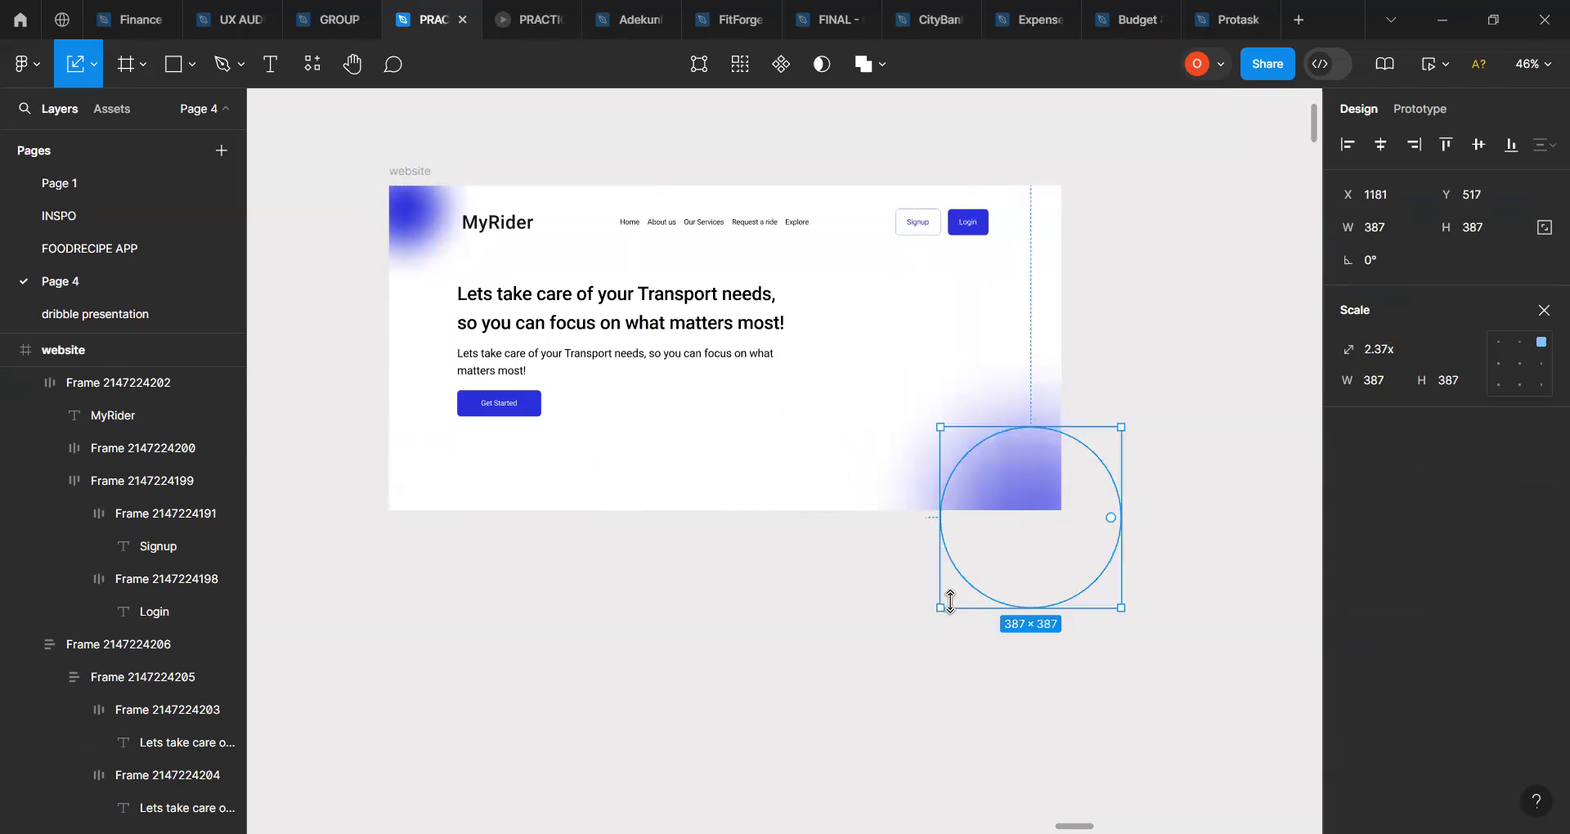
pyautogui.moveTo(919, 637); pyautogui.dragTo(875, 711)
pyautogui.moveTo(968, 641); pyautogui.dragTo(940, 262)
pyautogui.moveTo(815, 192); pyautogui.dragTo(844, 141)
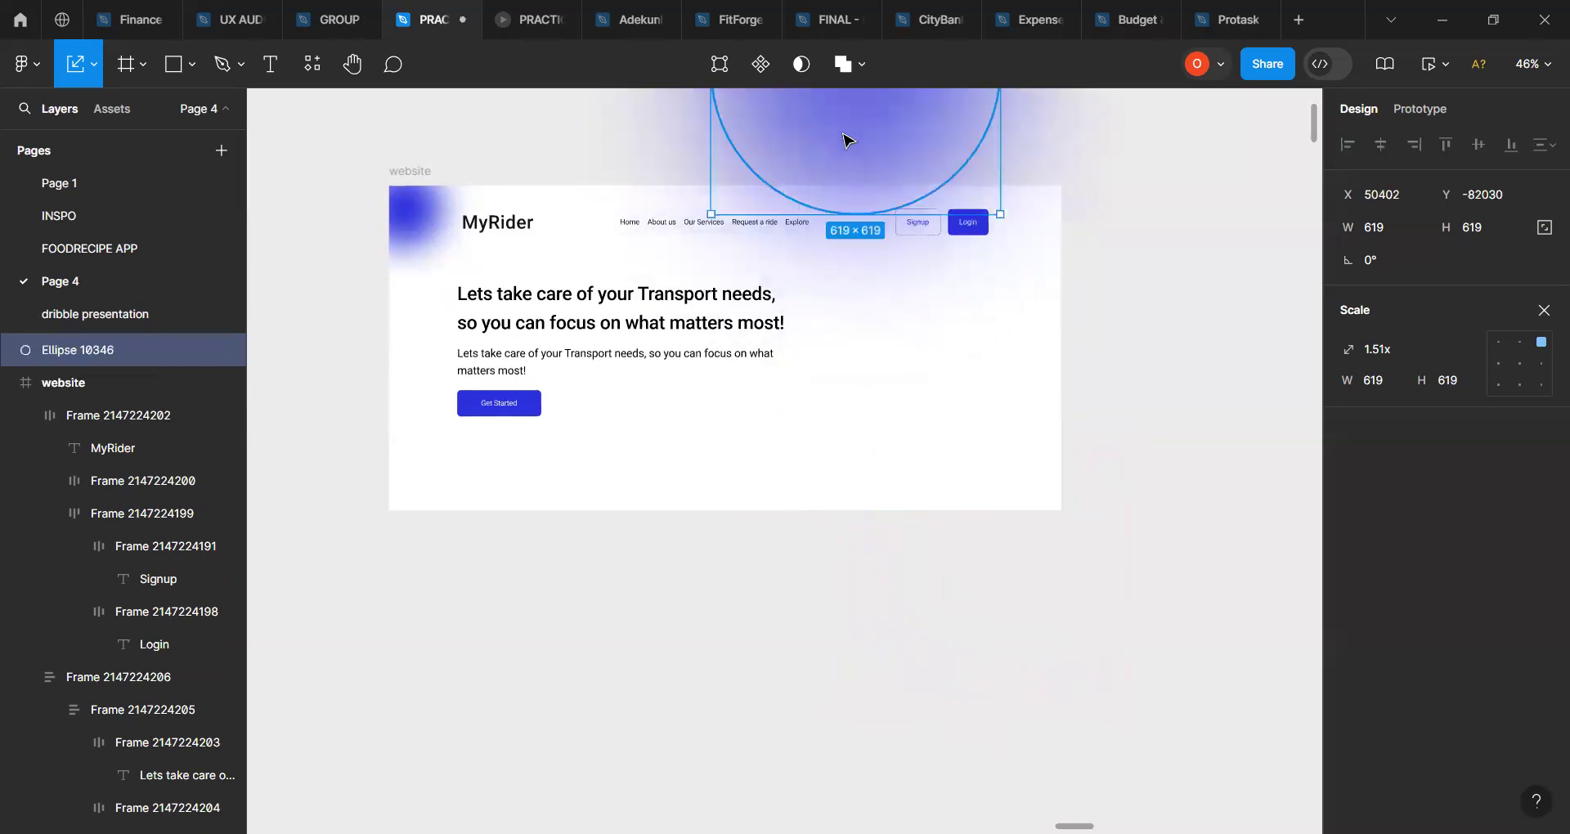
# Step: Enlarge the big blurred circle further to about 902 × 902 and shift it up and to the left
pyautogui.scroll(3, 844, 140)
pyautogui.moveTo(831, 207); pyautogui.dragTo(750, 223)
pyautogui.moveTo(919, 348); pyautogui.dragTo(1052, 481)
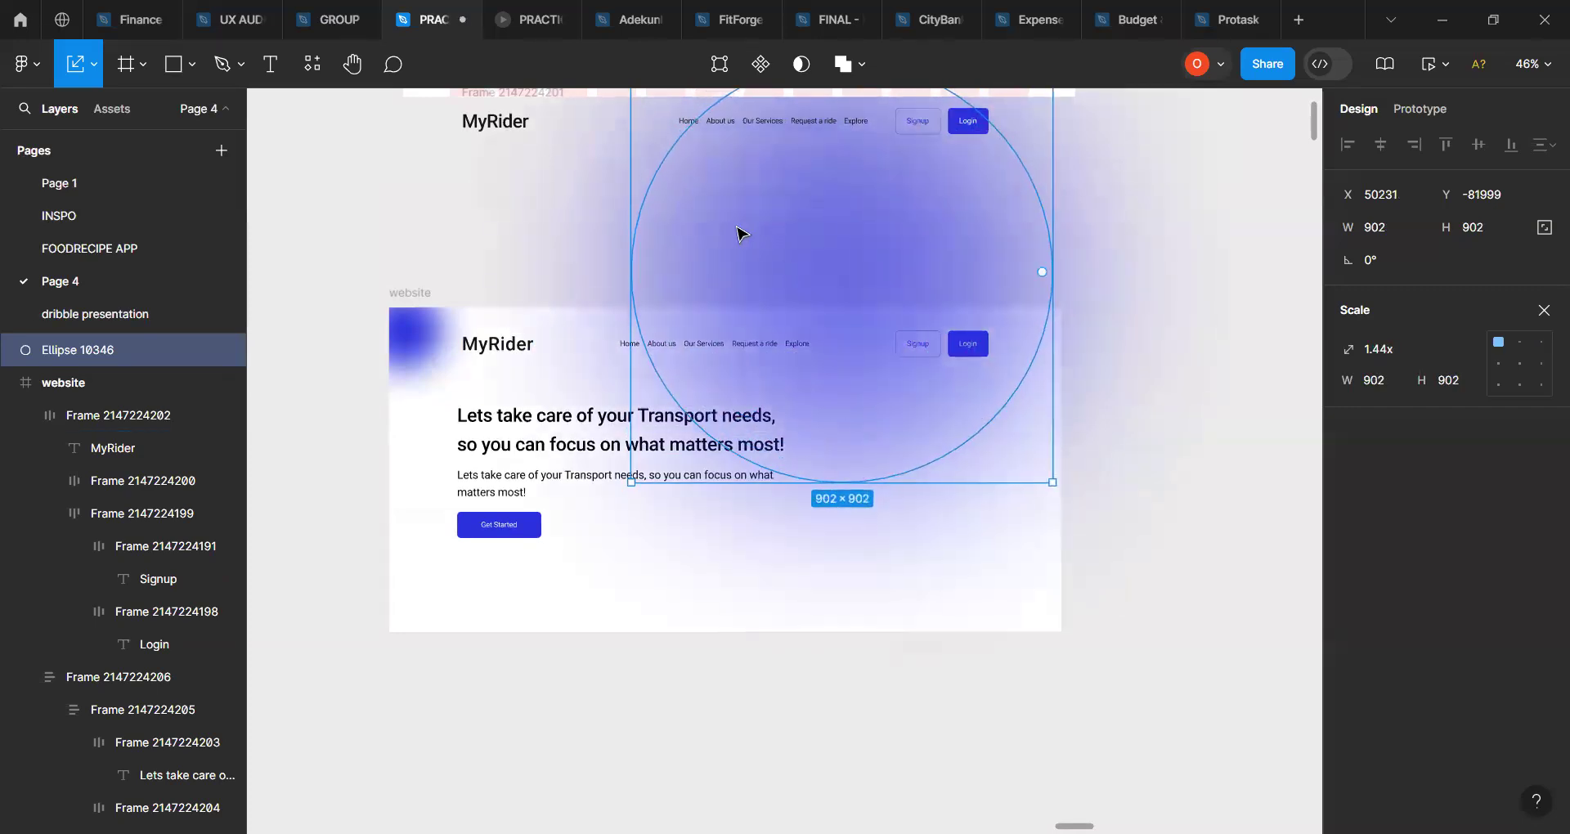
pyautogui.moveTo(629, 139)
pyautogui.mouseDown()
pyautogui.moveTo(619, 131)
pyautogui.moveTo(655, 115)
pyautogui.moveTo(637, 123)
pyautogui.mouseUp()
pyautogui.scroll(3, 648, 238)
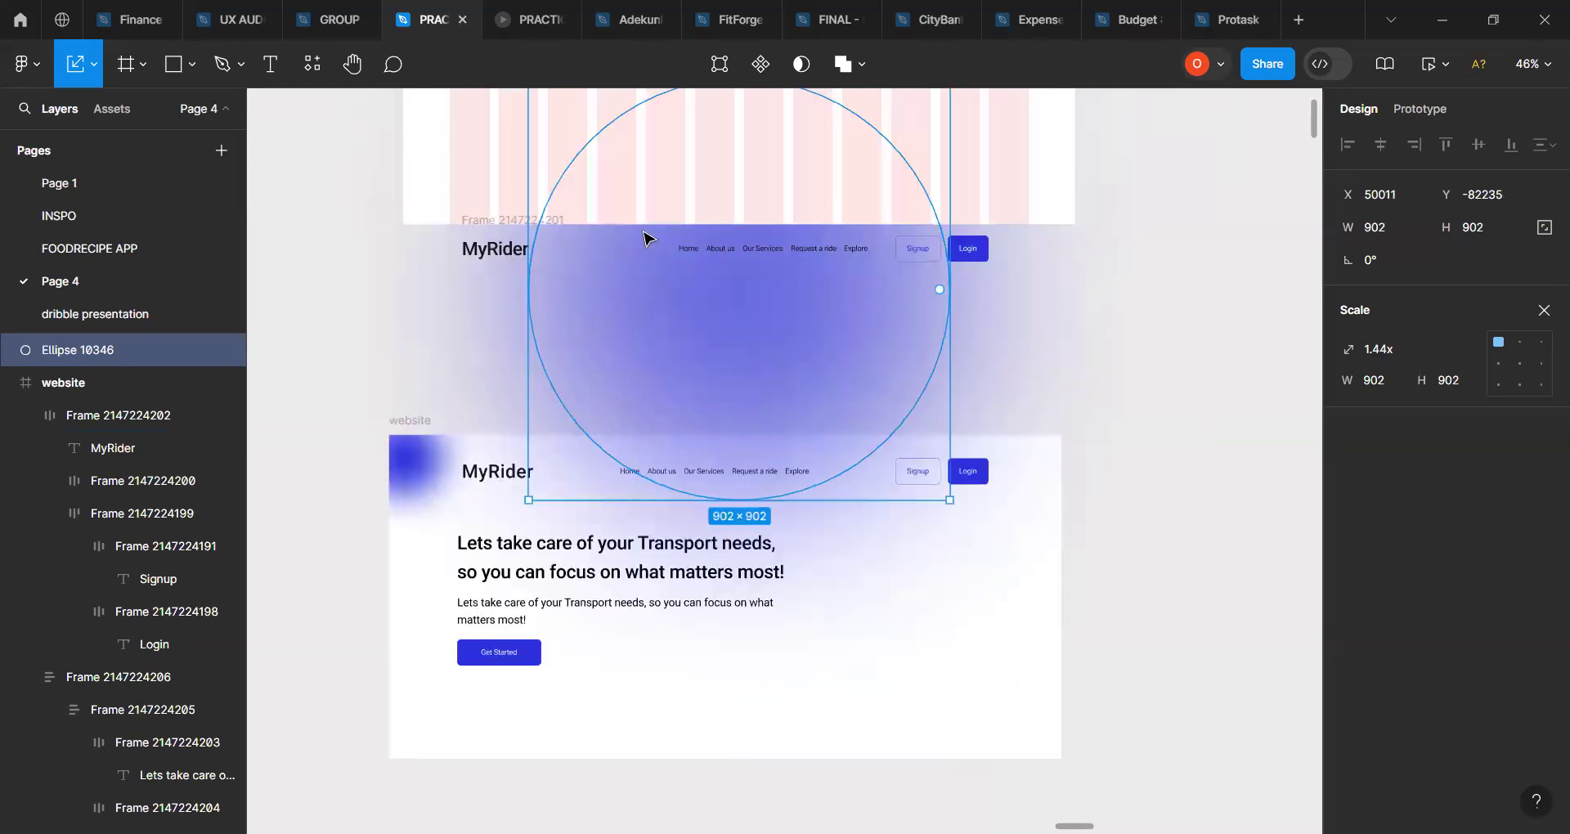
pyautogui.moveTo(698, 306); pyautogui.dragTo(686, 306)
# Step: Place the large blurred circle inside the website frame at about X 319, Y -189 and send it to the back
pyautogui.scroll(-8, 685, 306)
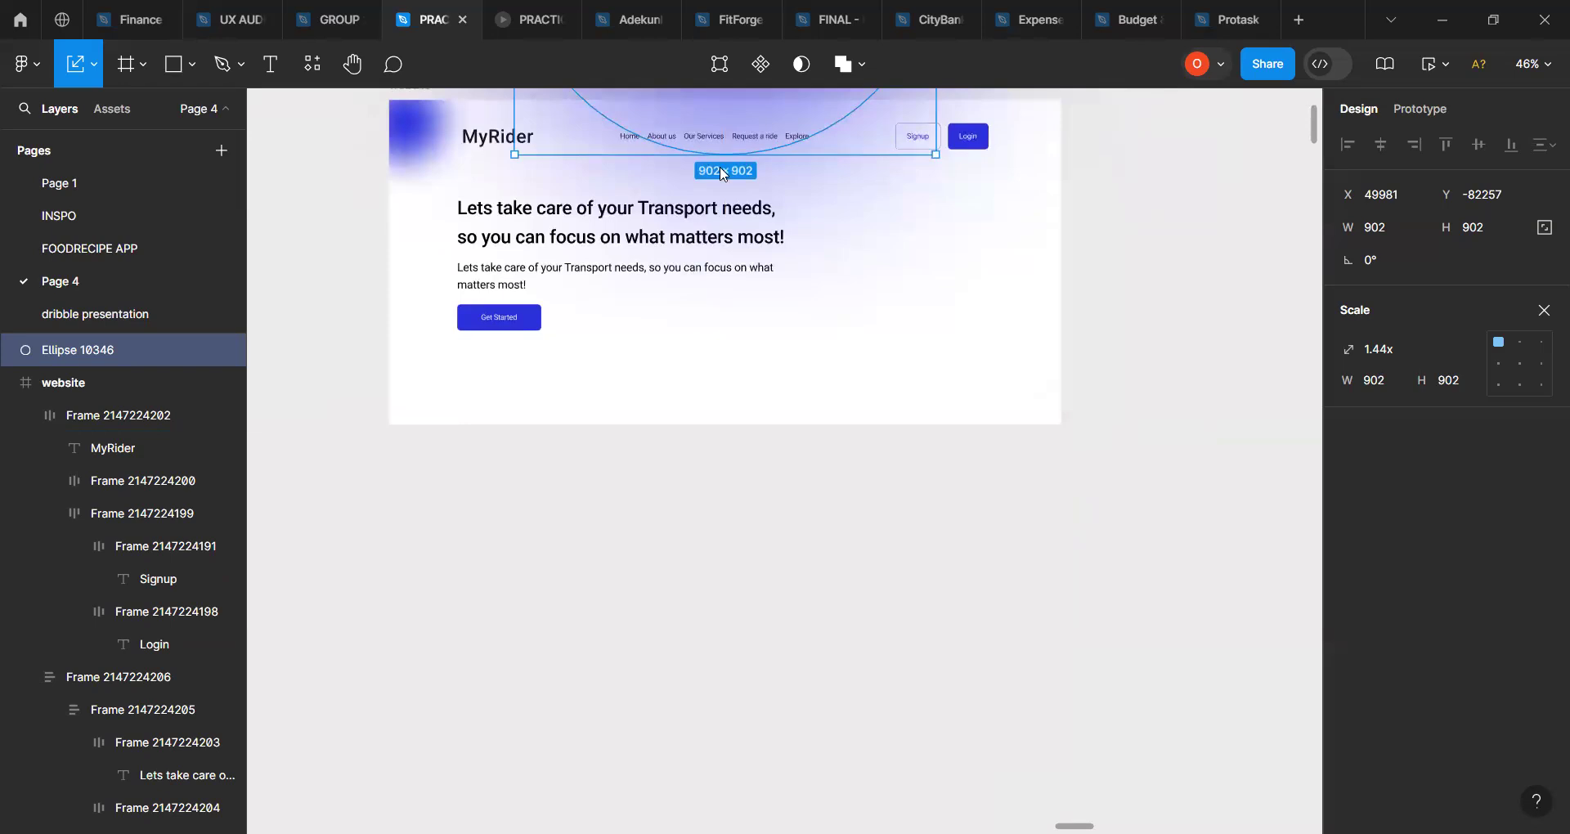
pyautogui.scroll(2, 726, 246)
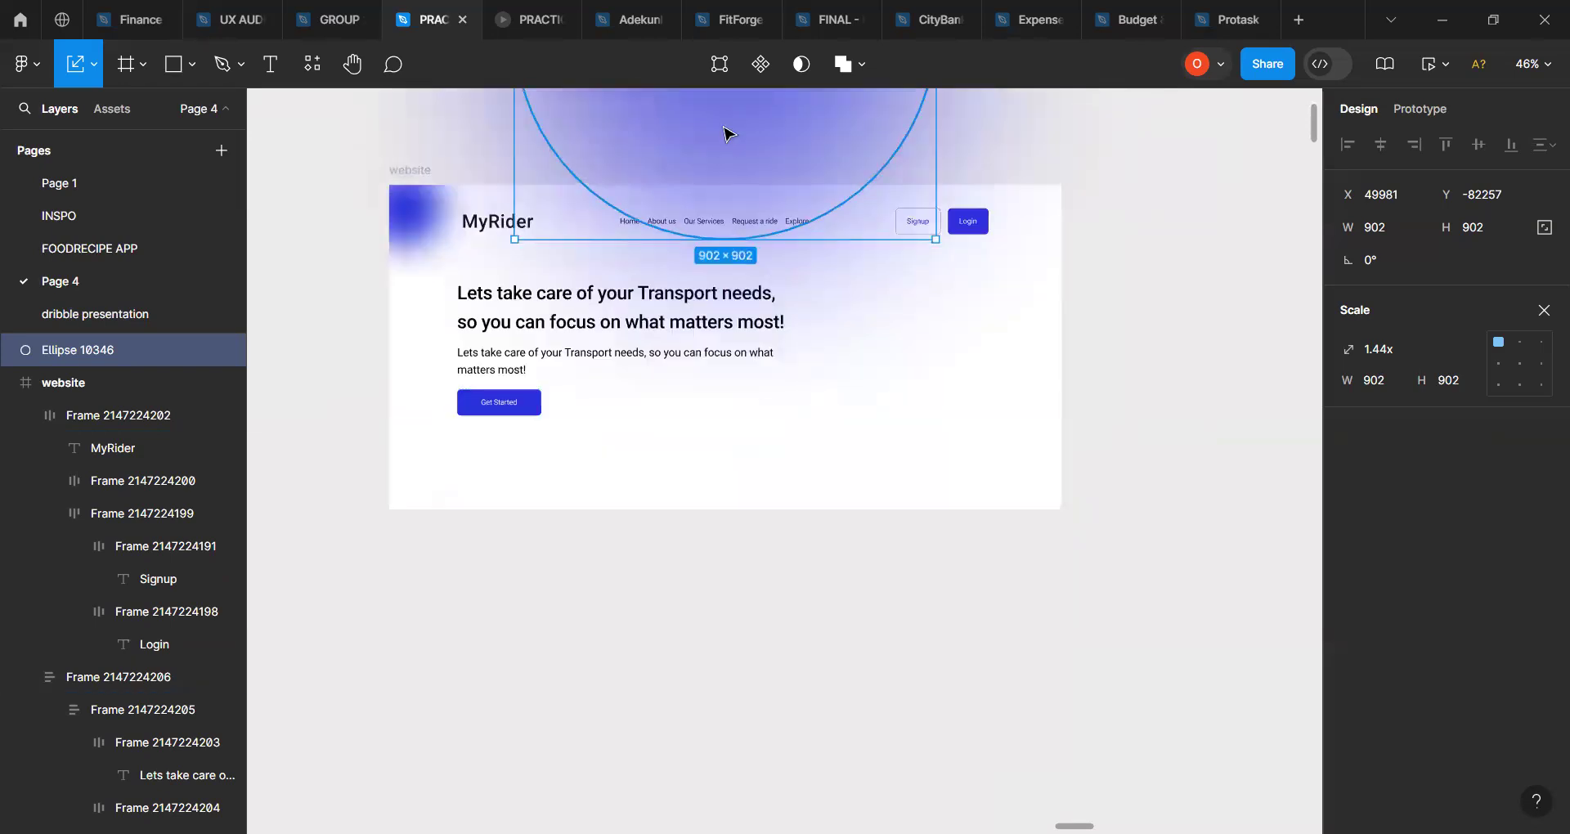
pyautogui.moveTo(773, 135); pyautogui.dragTo(797, 421)
pyautogui.rightClick(797, 421)
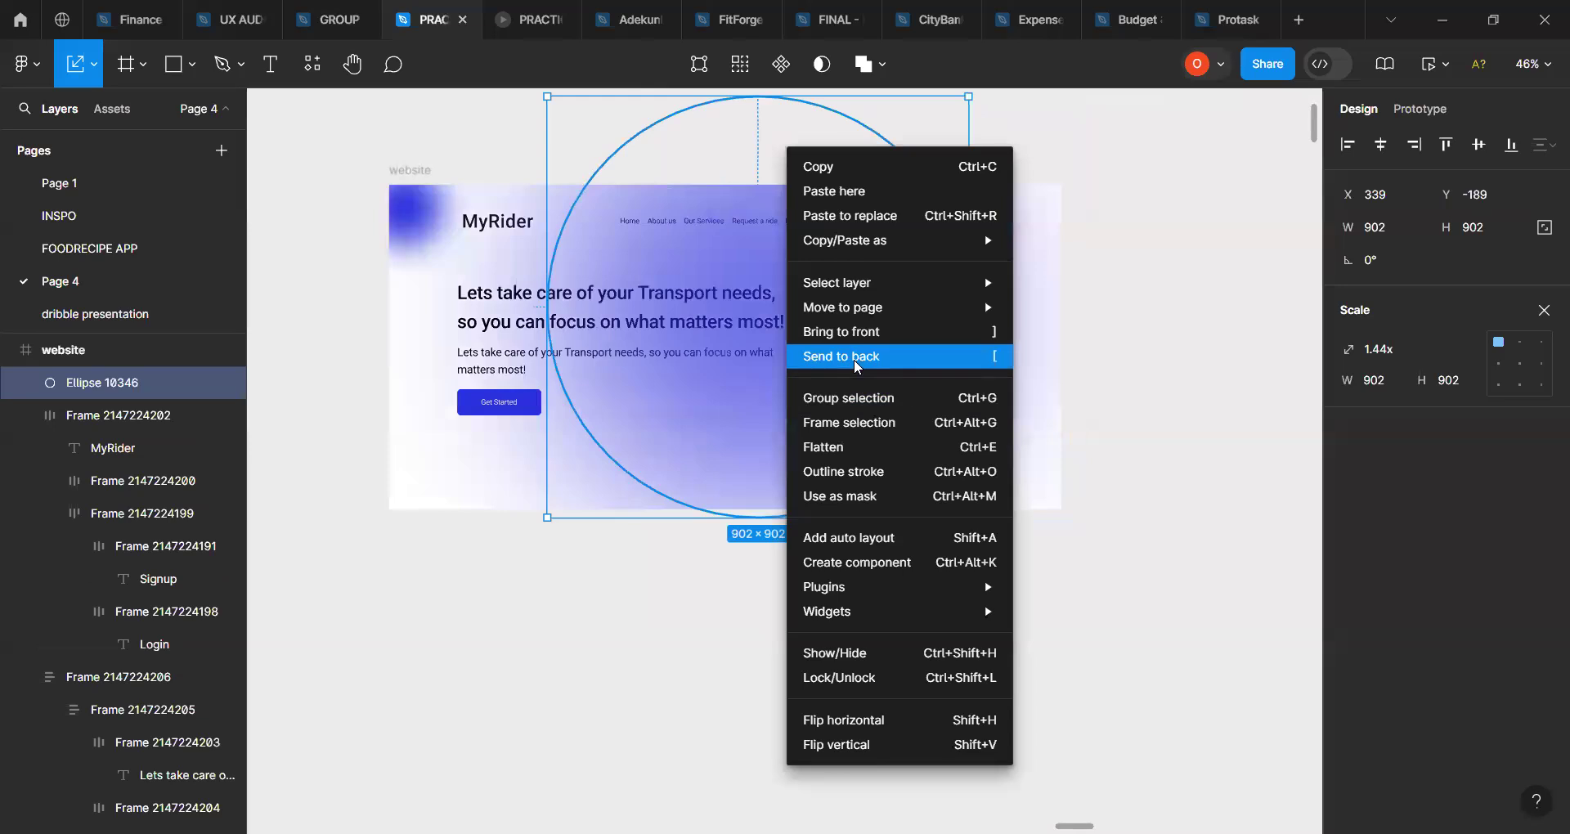
pyautogui.click(858, 360)
pyautogui.moveTo(816, 406); pyautogui.dragTo(822, 411)
pyautogui.click(1544, 310)
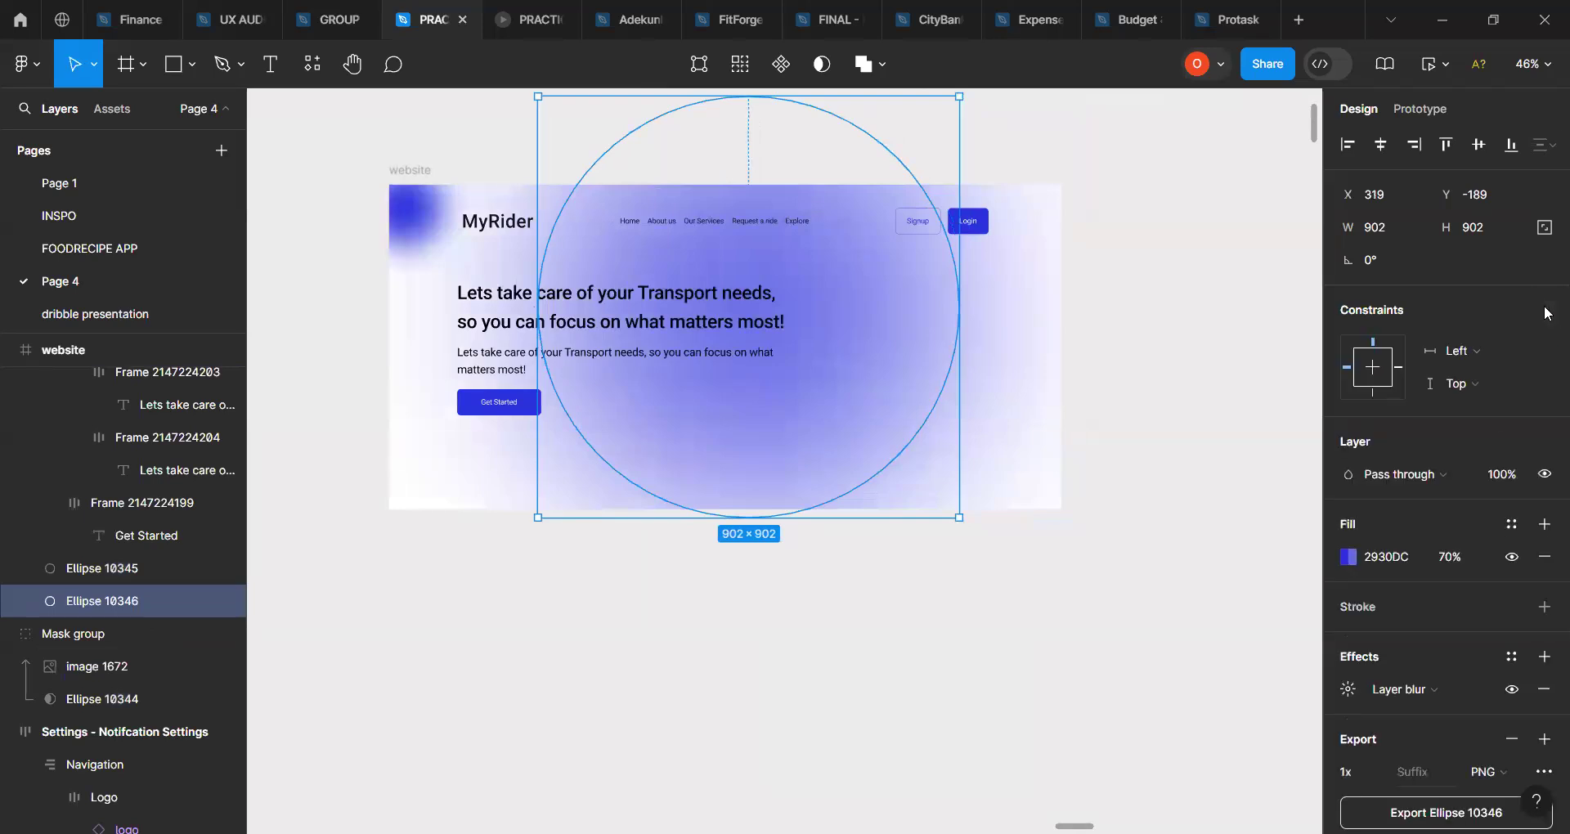
# Step: Set the large circle's fill opacity to 40% and move the small upper-left circle out of the website frame
pyautogui.click(1452, 558)
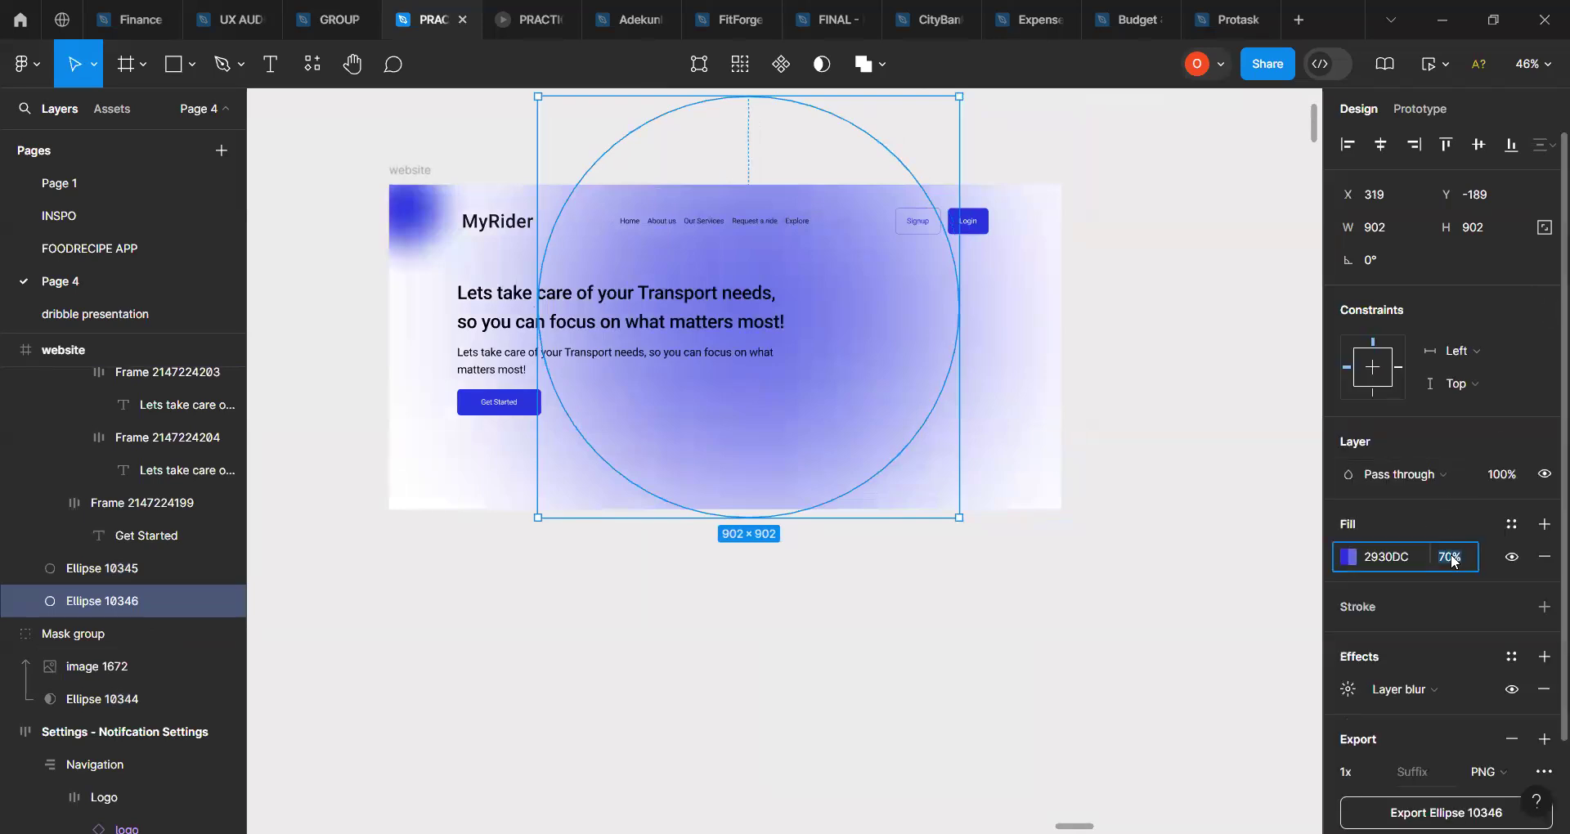
pyautogui.press('Return')
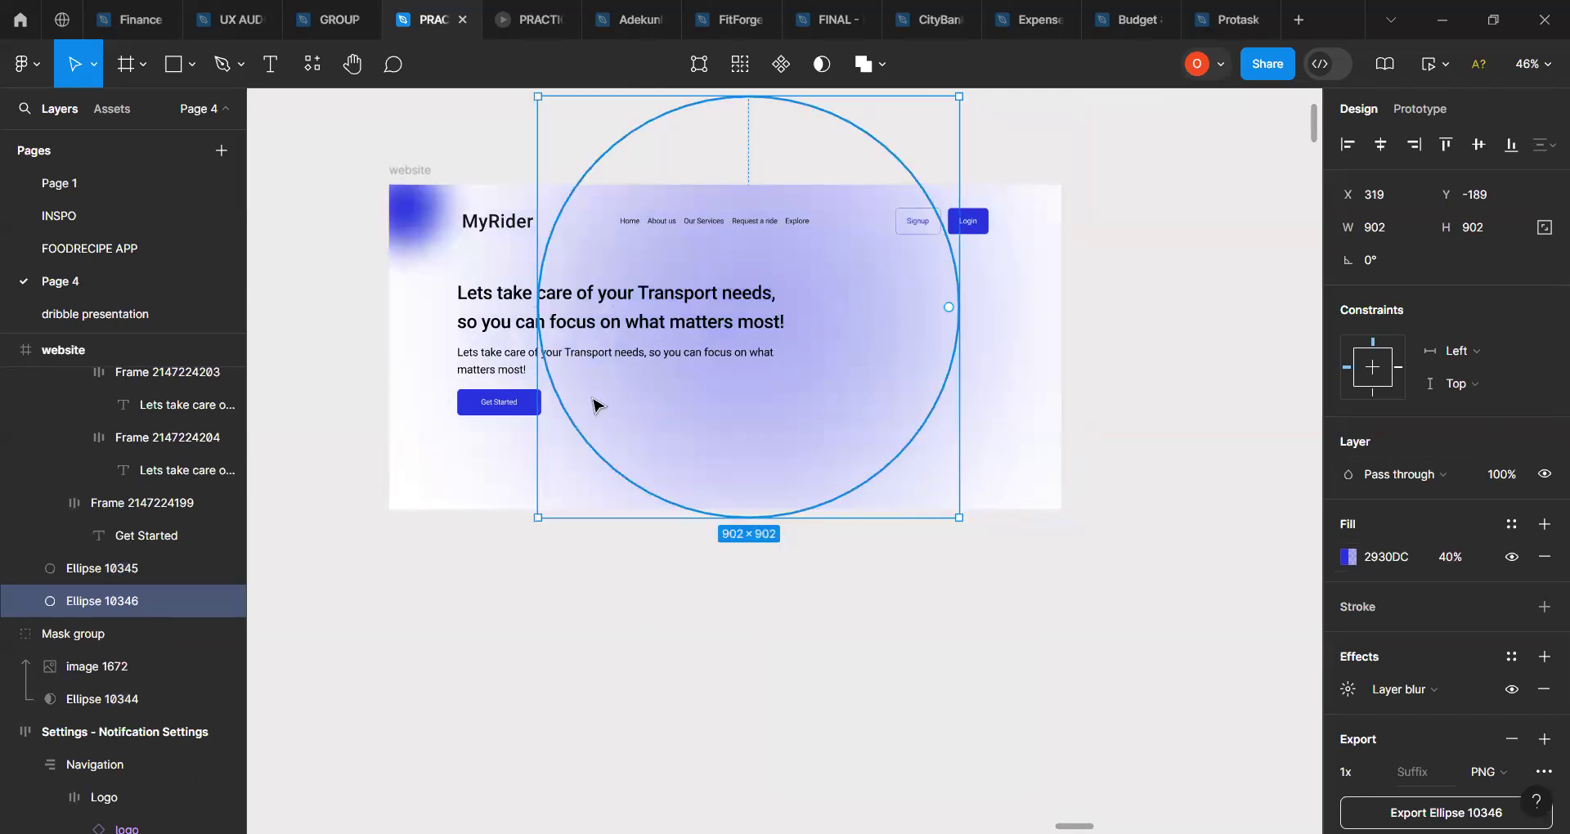
pyautogui.click(396, 235)
pyautogui.moveTo(397, 235); pyautogui.dragTo(283, 193)
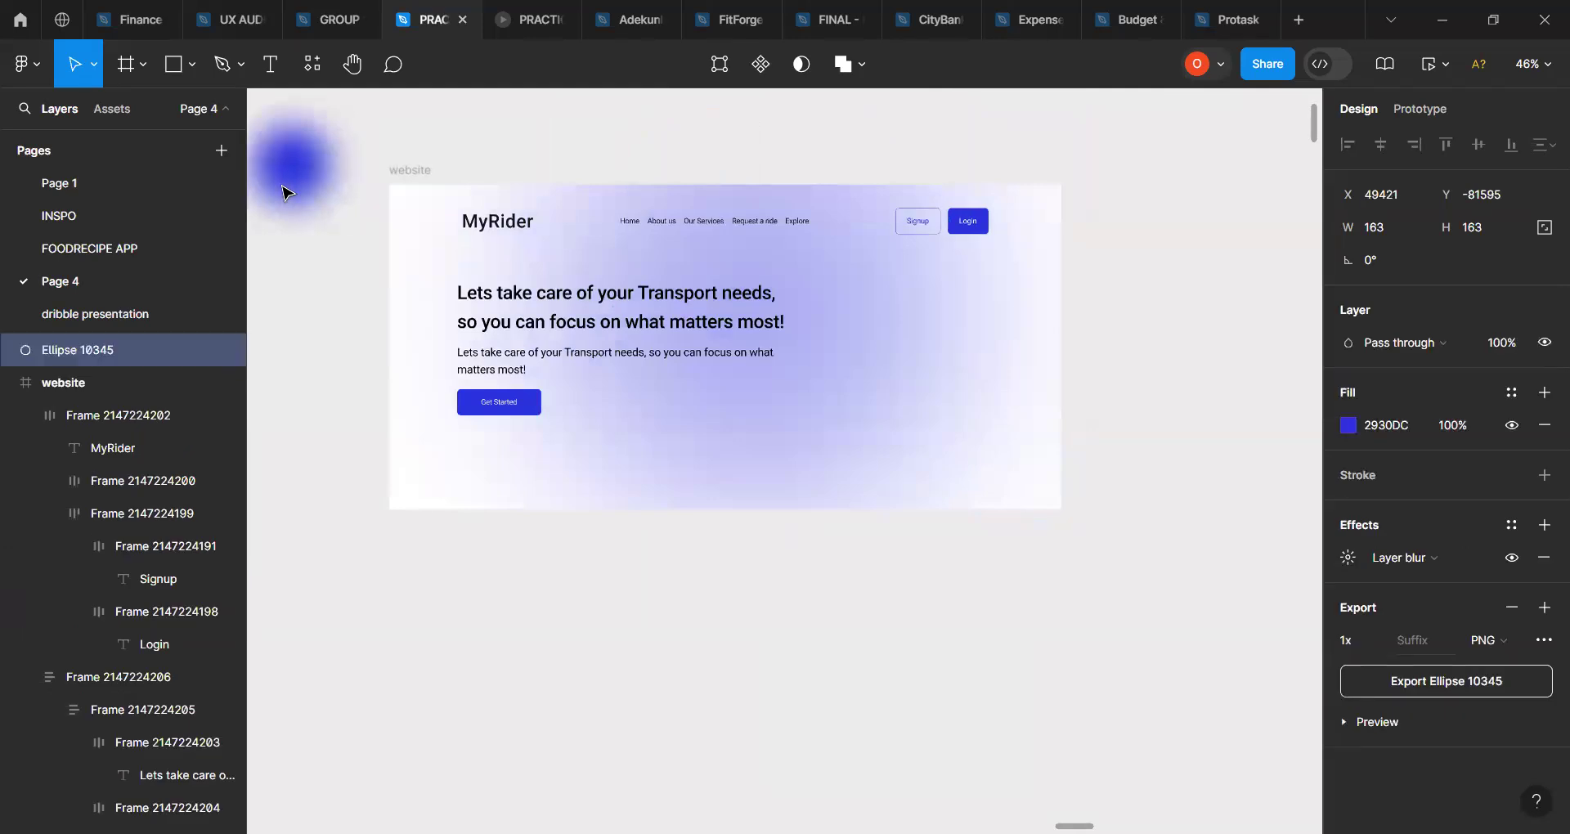
# Step: Reduce the large circle's fill opacity to 30% and move it to about X 284, Y -144 in the website frame
pyautogui.click(822, 414)
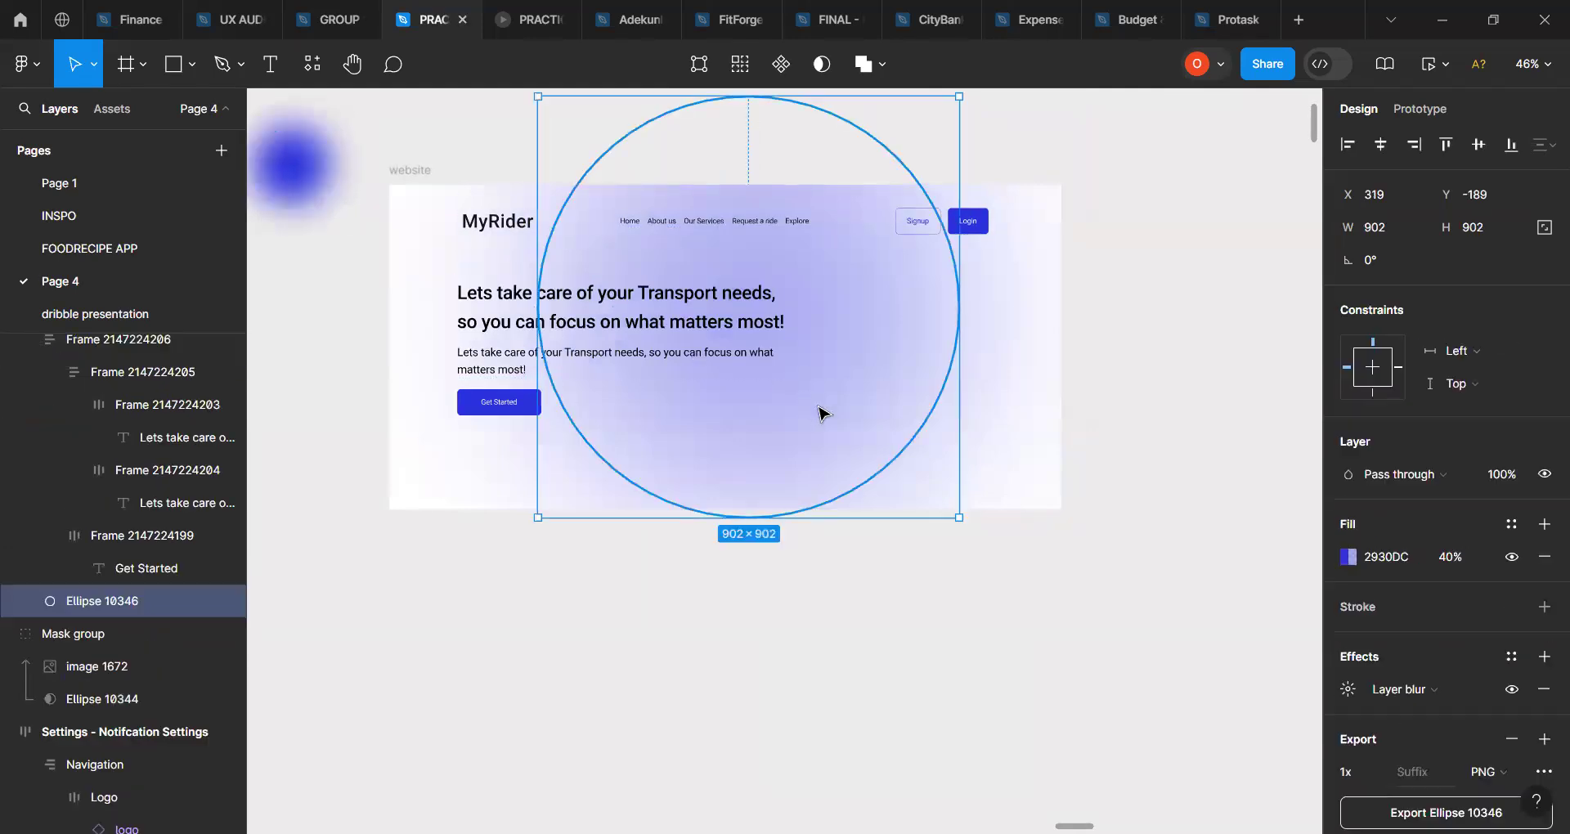
pyautogui.click(1449, 561)
pyautogui.write('30')
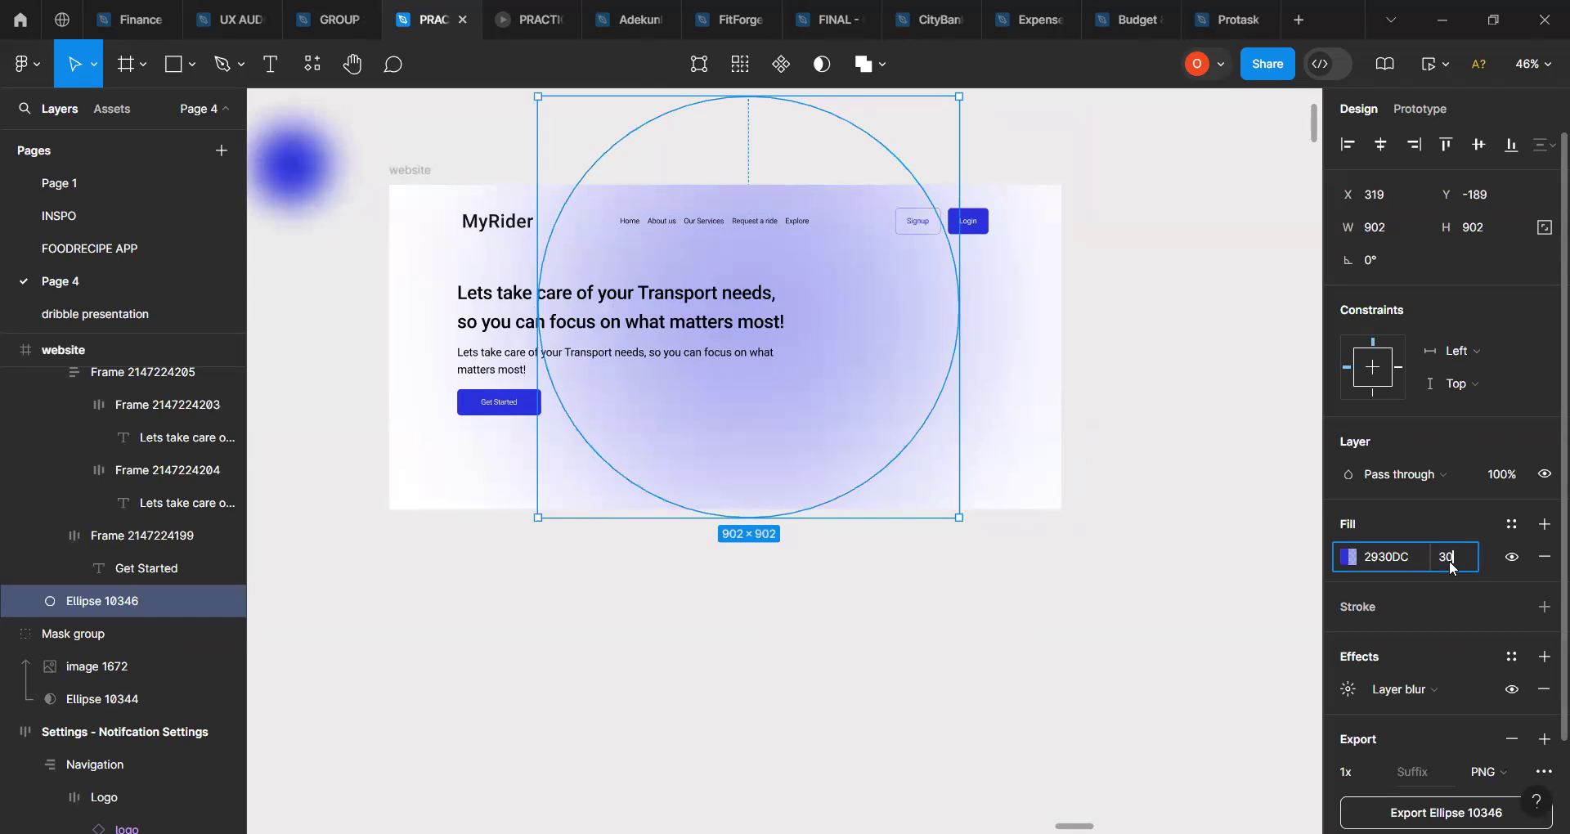
pyautogui.press('Return')
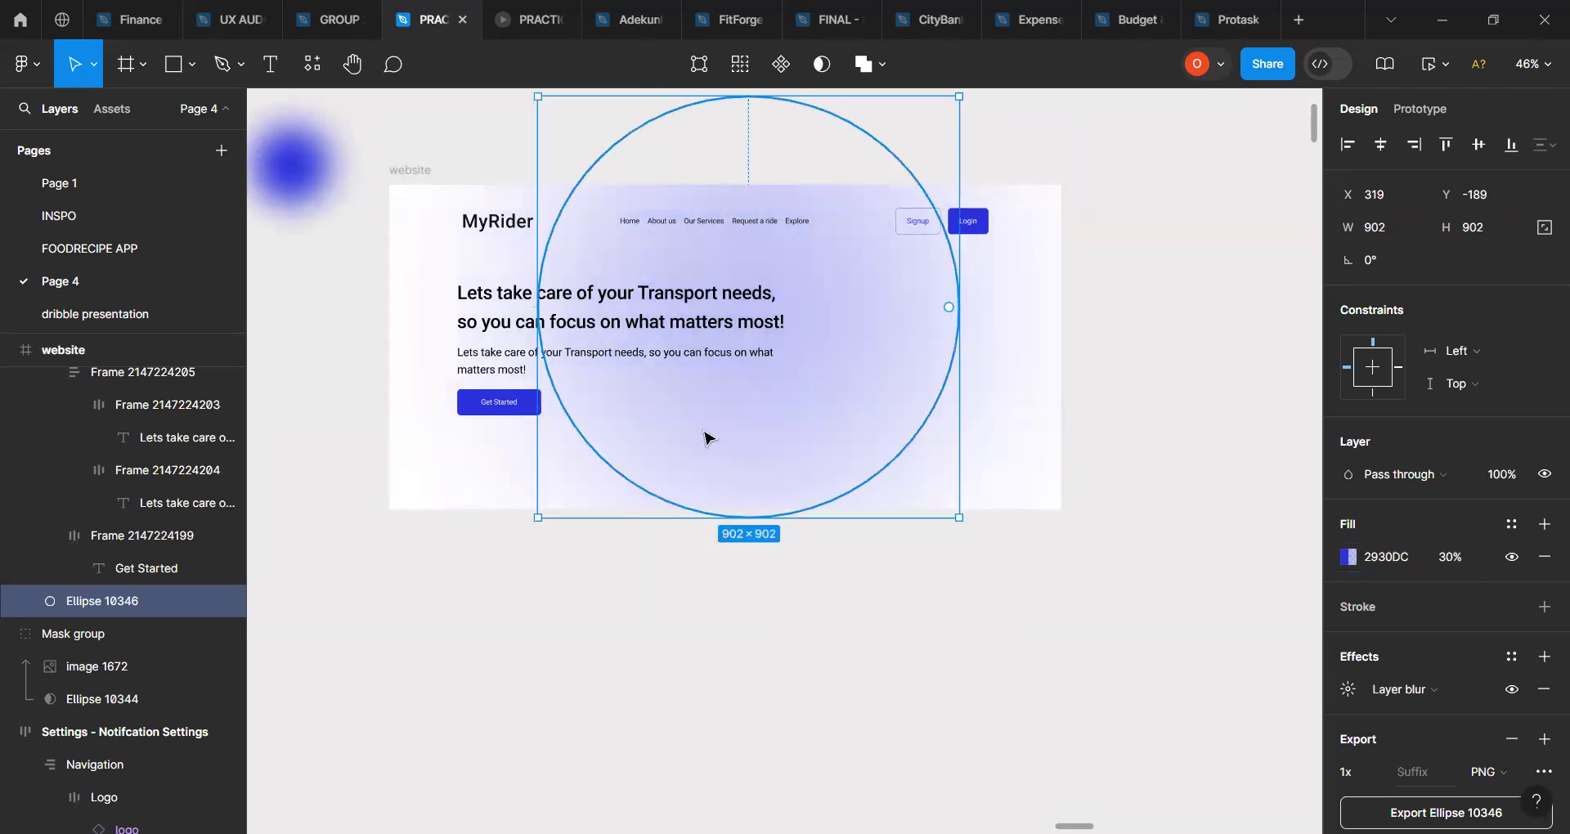
pyautogui.moveTo(739, 422); pyautogui.dragTo(732, 480)
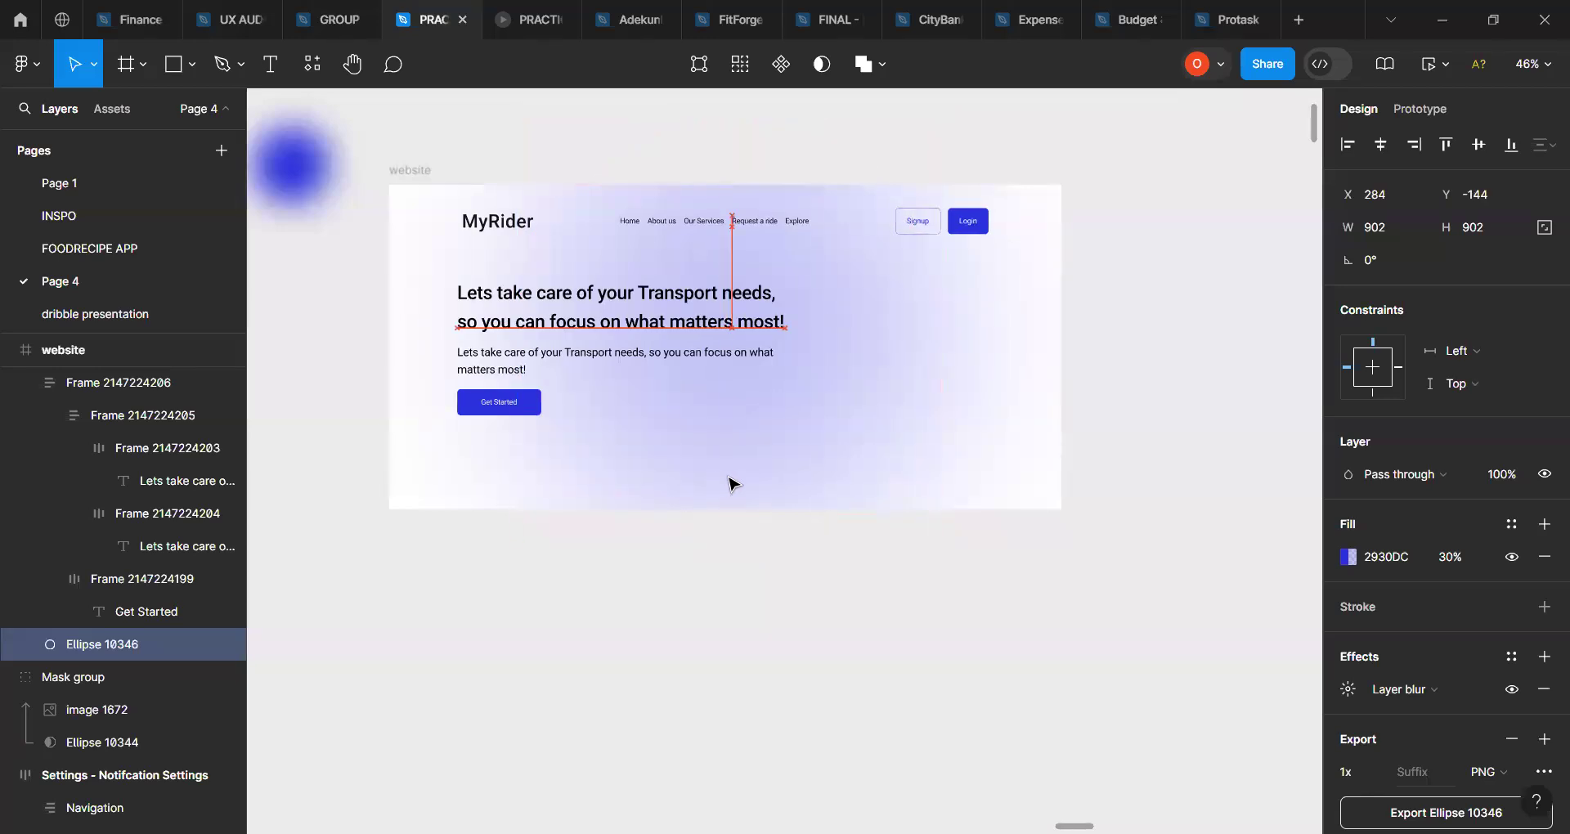
# Step: Set the large background circle's fill opacity to 25%
pyautogui.click(1454, 560)
pyautogui.press('Return')
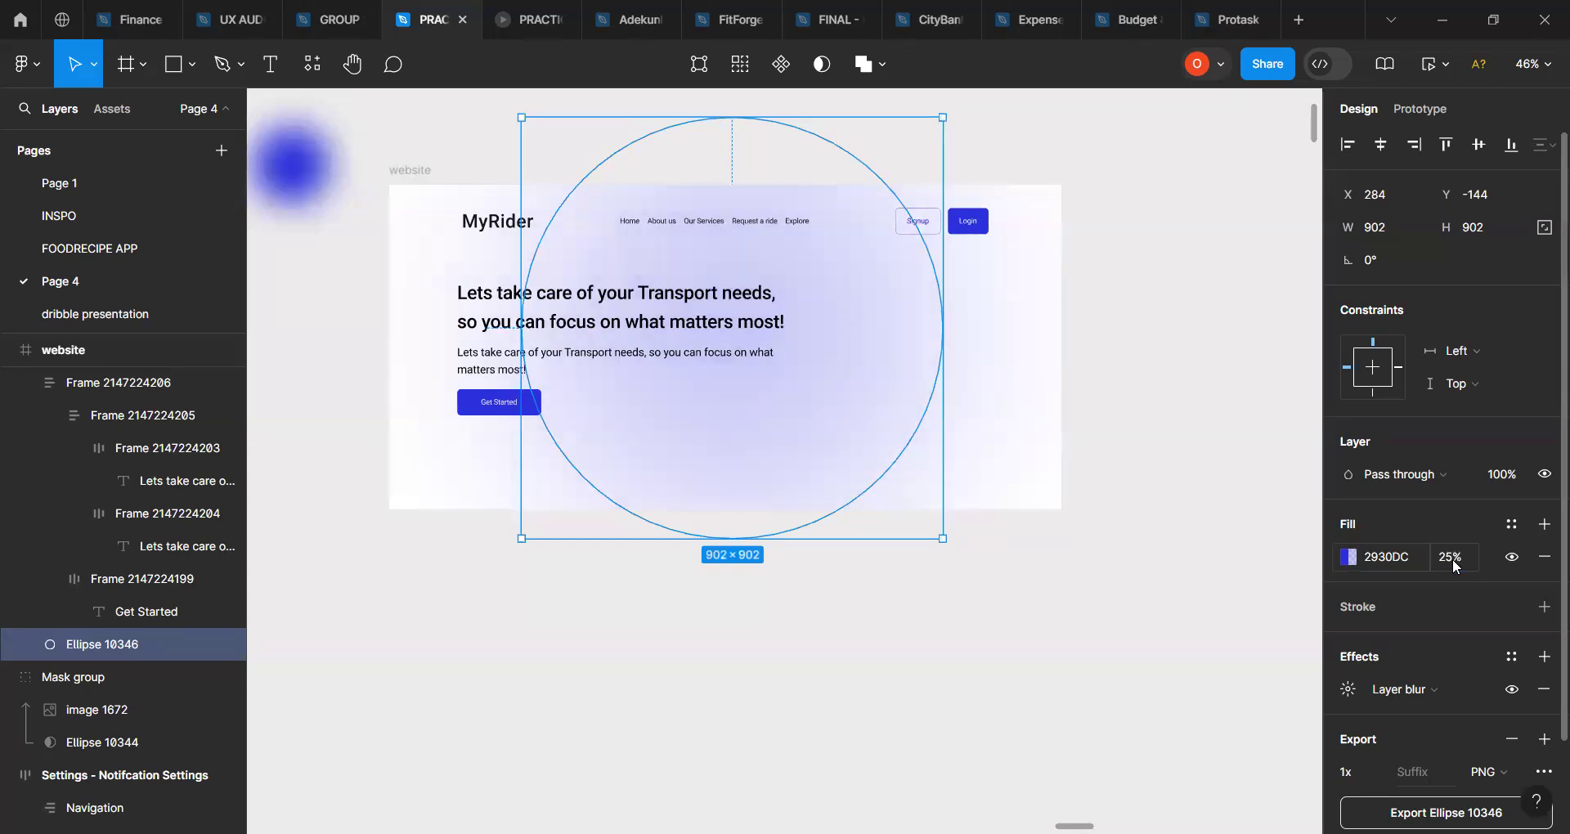
pyautogui.click(1037, 449)
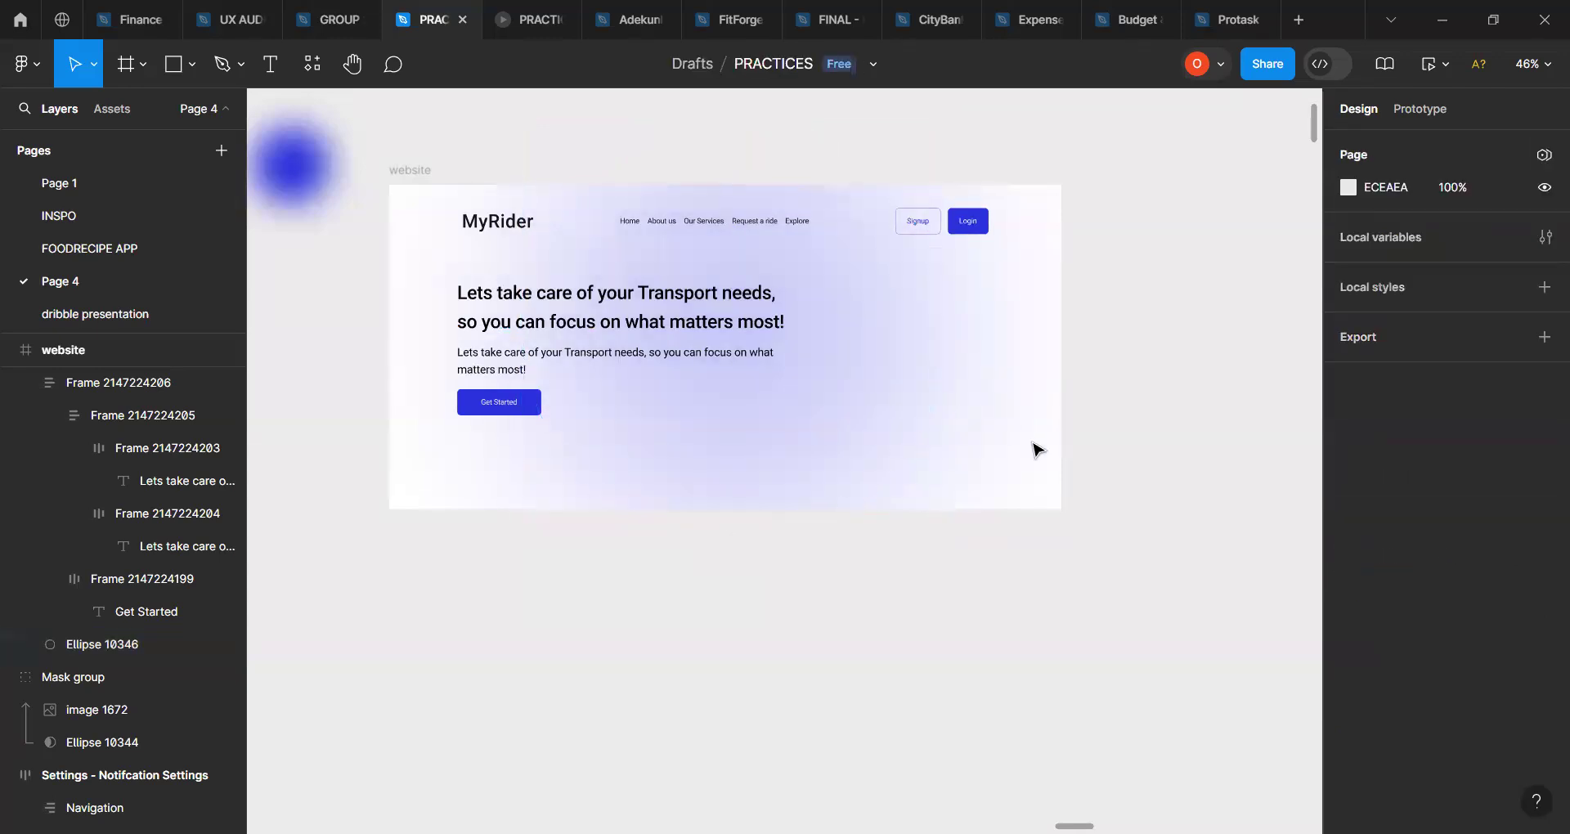
pyautogui.click(421, 169)
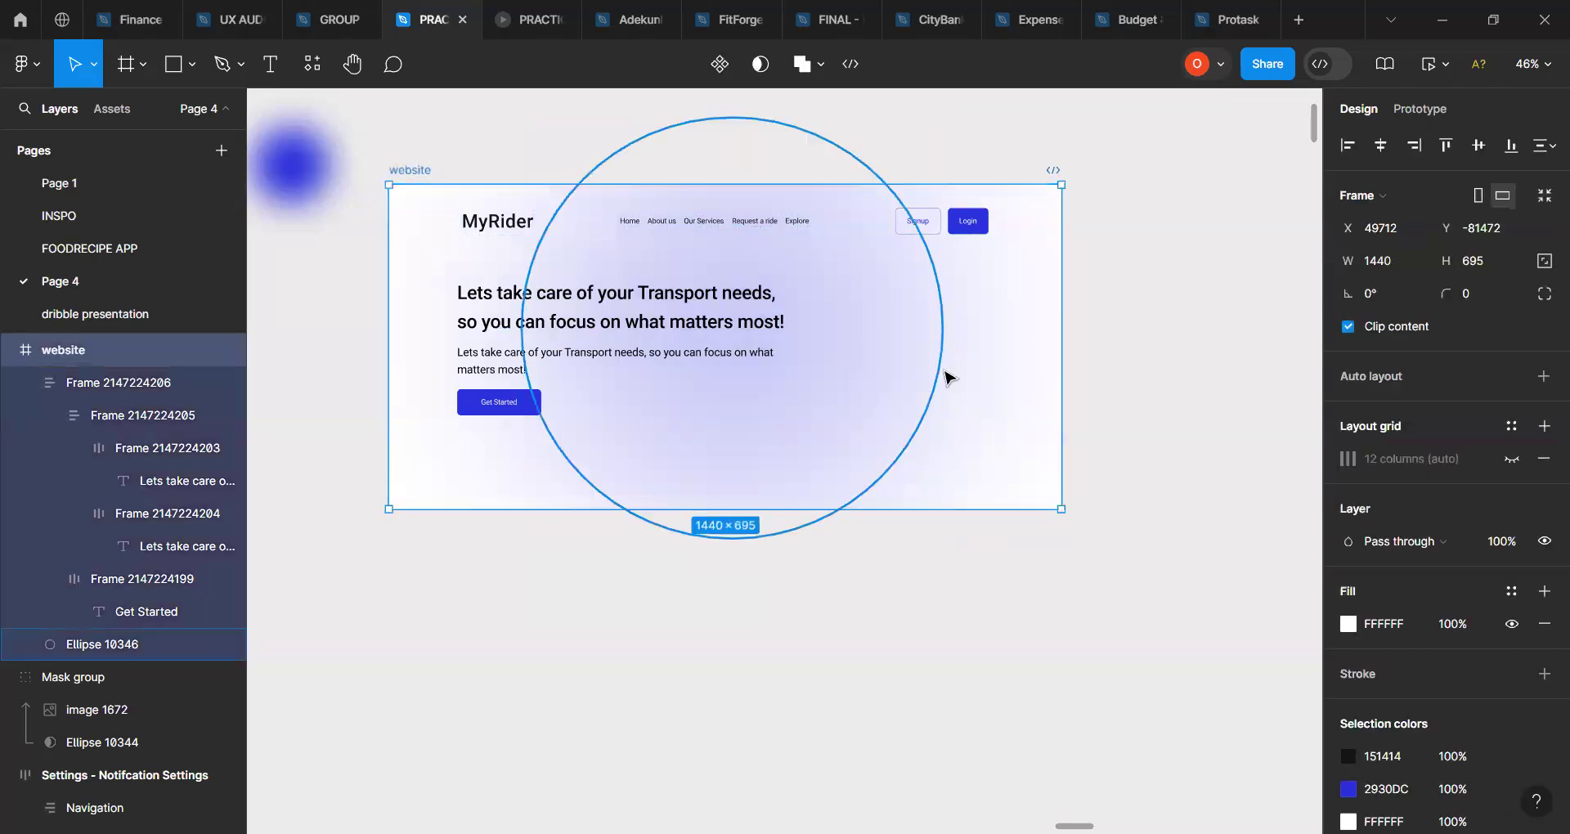
# Step: Scale the large background circle to about 1024 × 1024 and position it at about X 197, Y -147
pyautogui.click(892, 384)
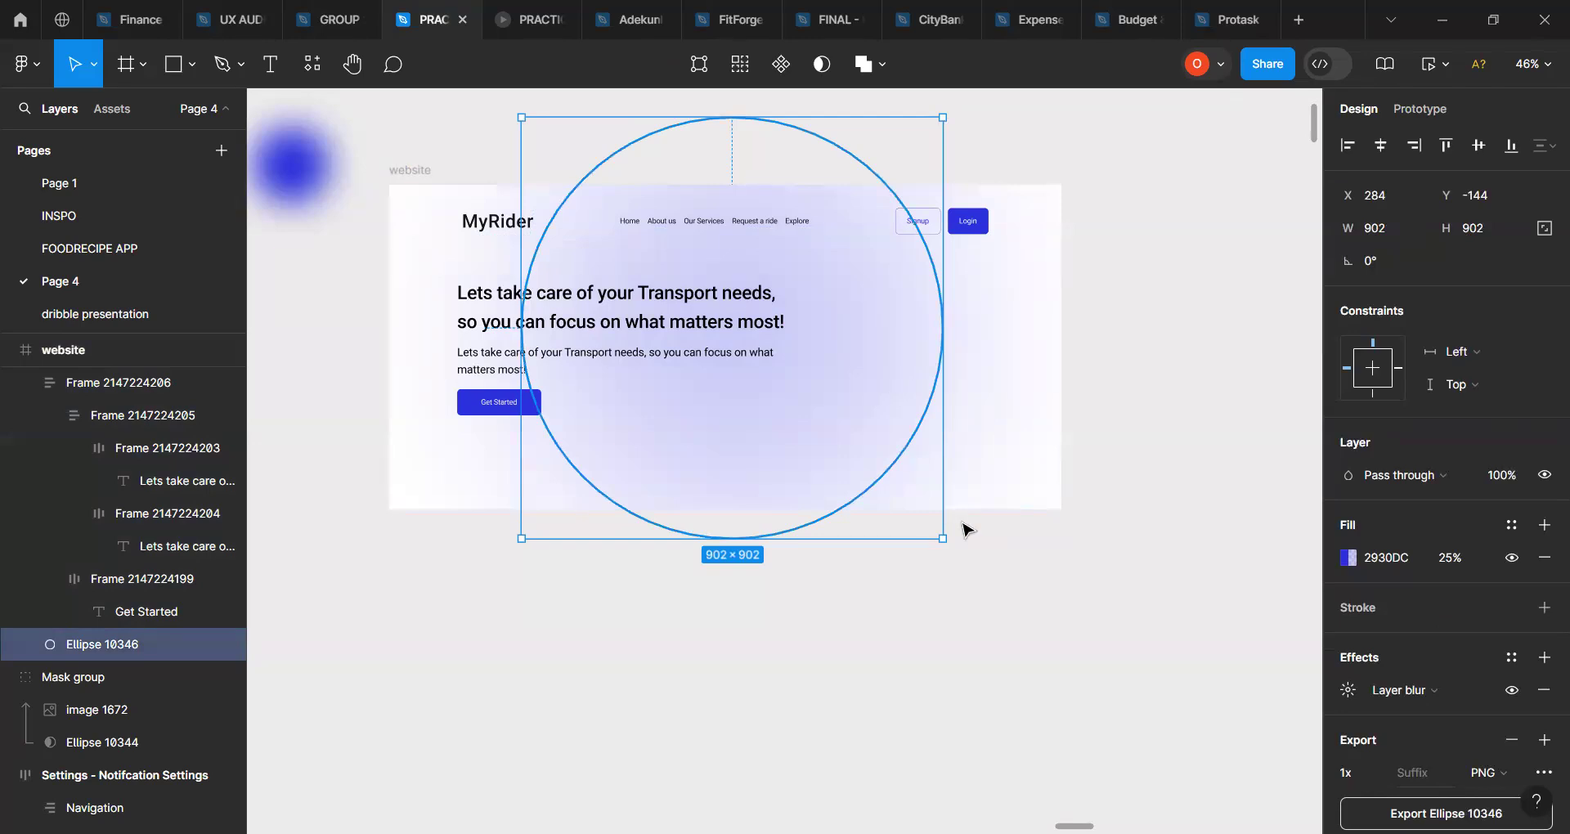
pyautogui.press('k')
pyautogui.moveTo(945, 544); pyautogui.dragTo(983, 559)
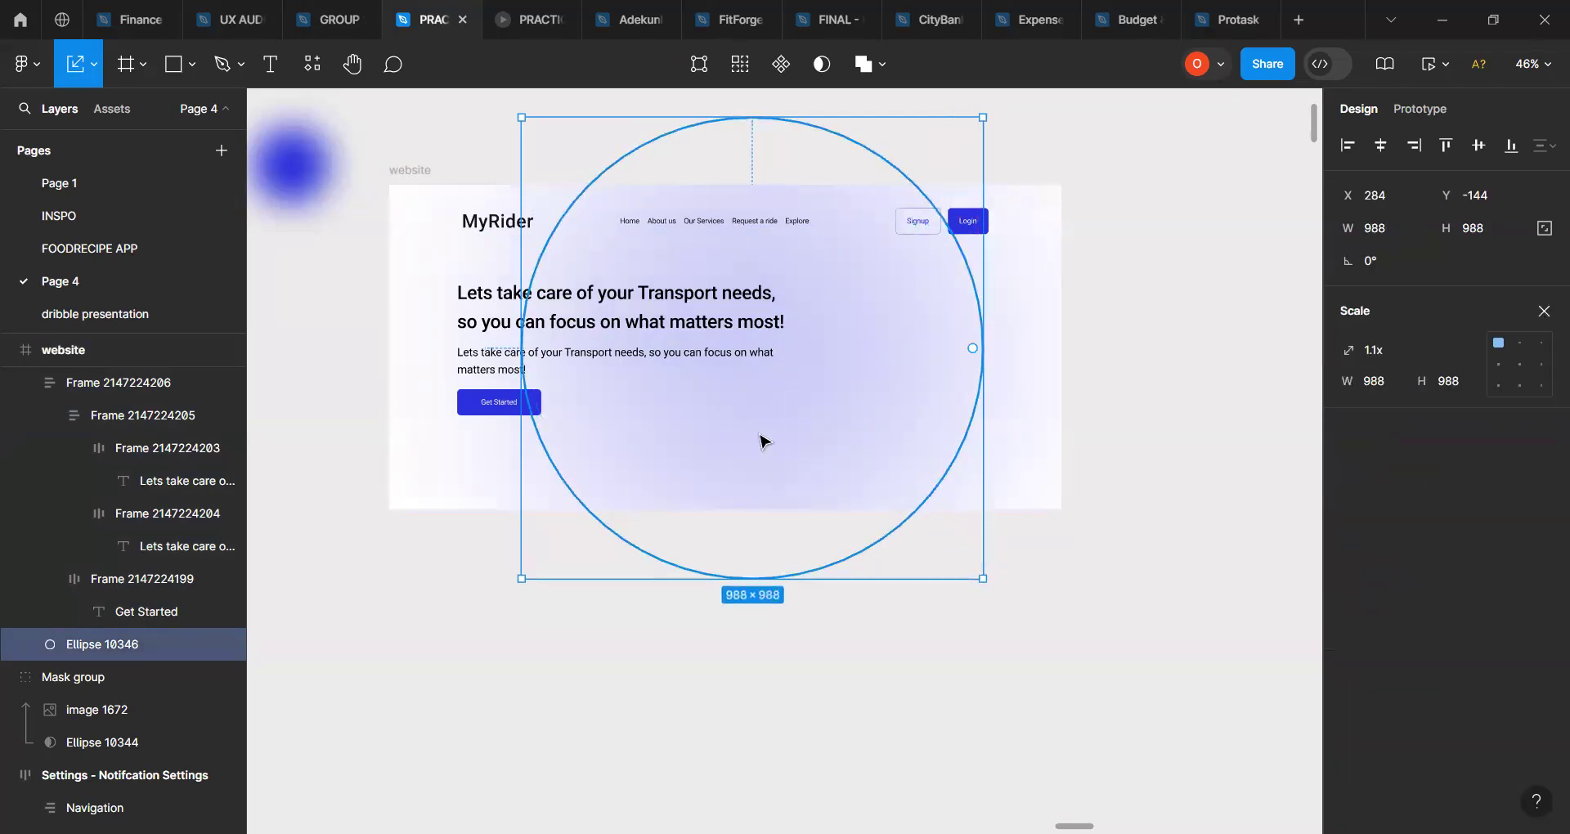
pyautogui.moveTo(743, 440)
pyautogui.mouseDown()
pyautogui.moveTo(601, 439)
pyautogui.moveTo(619, 423)
pyautogui.moveTo(736, 438)
pyautogui.mouseUp()
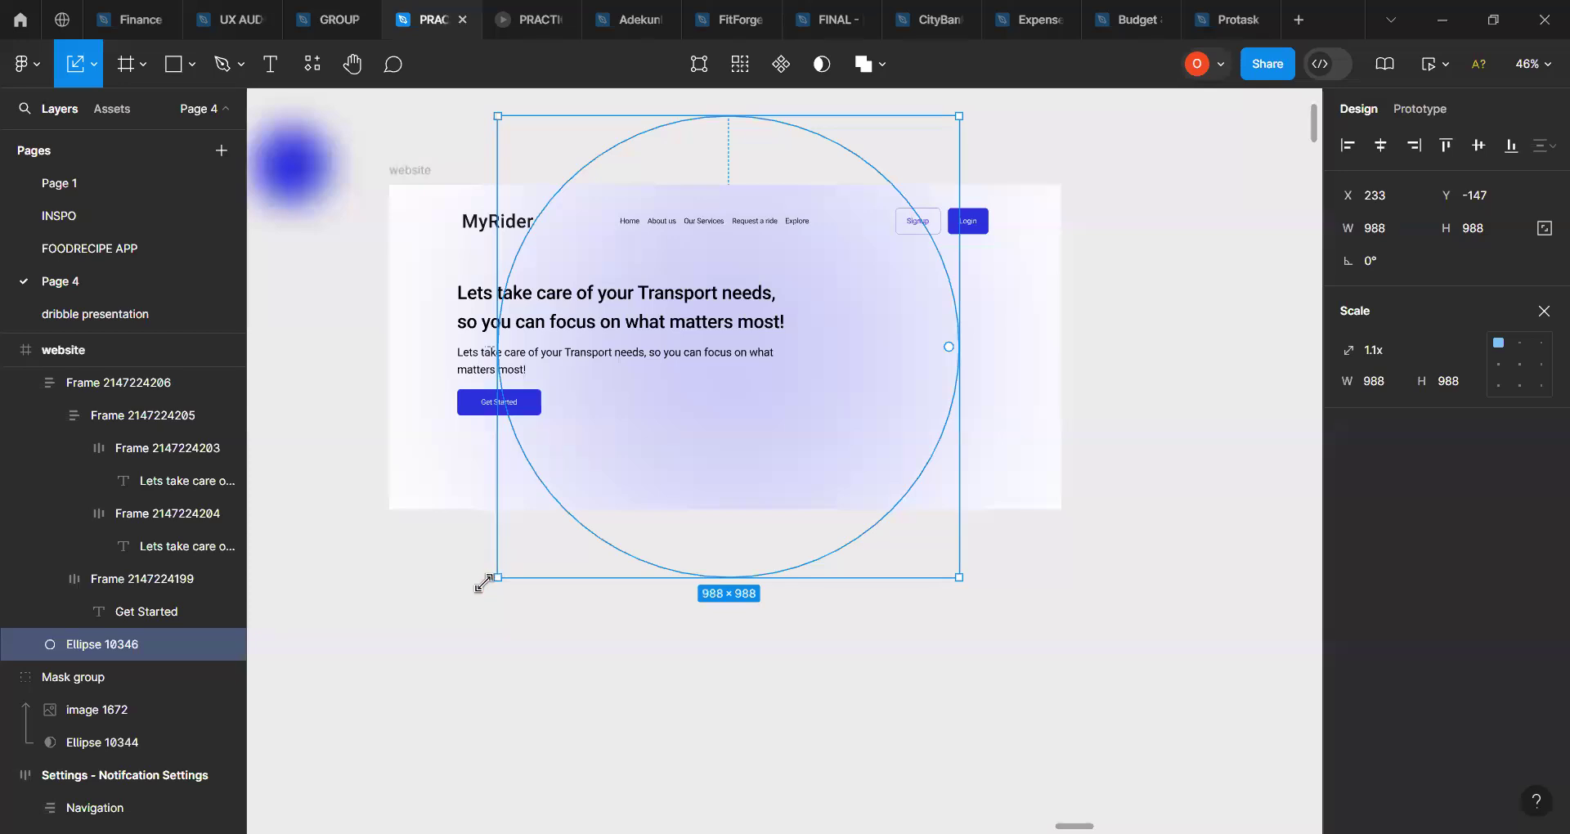
pyautogui.moveTo(483, 581); pyautogui.dragTo(480, 592)
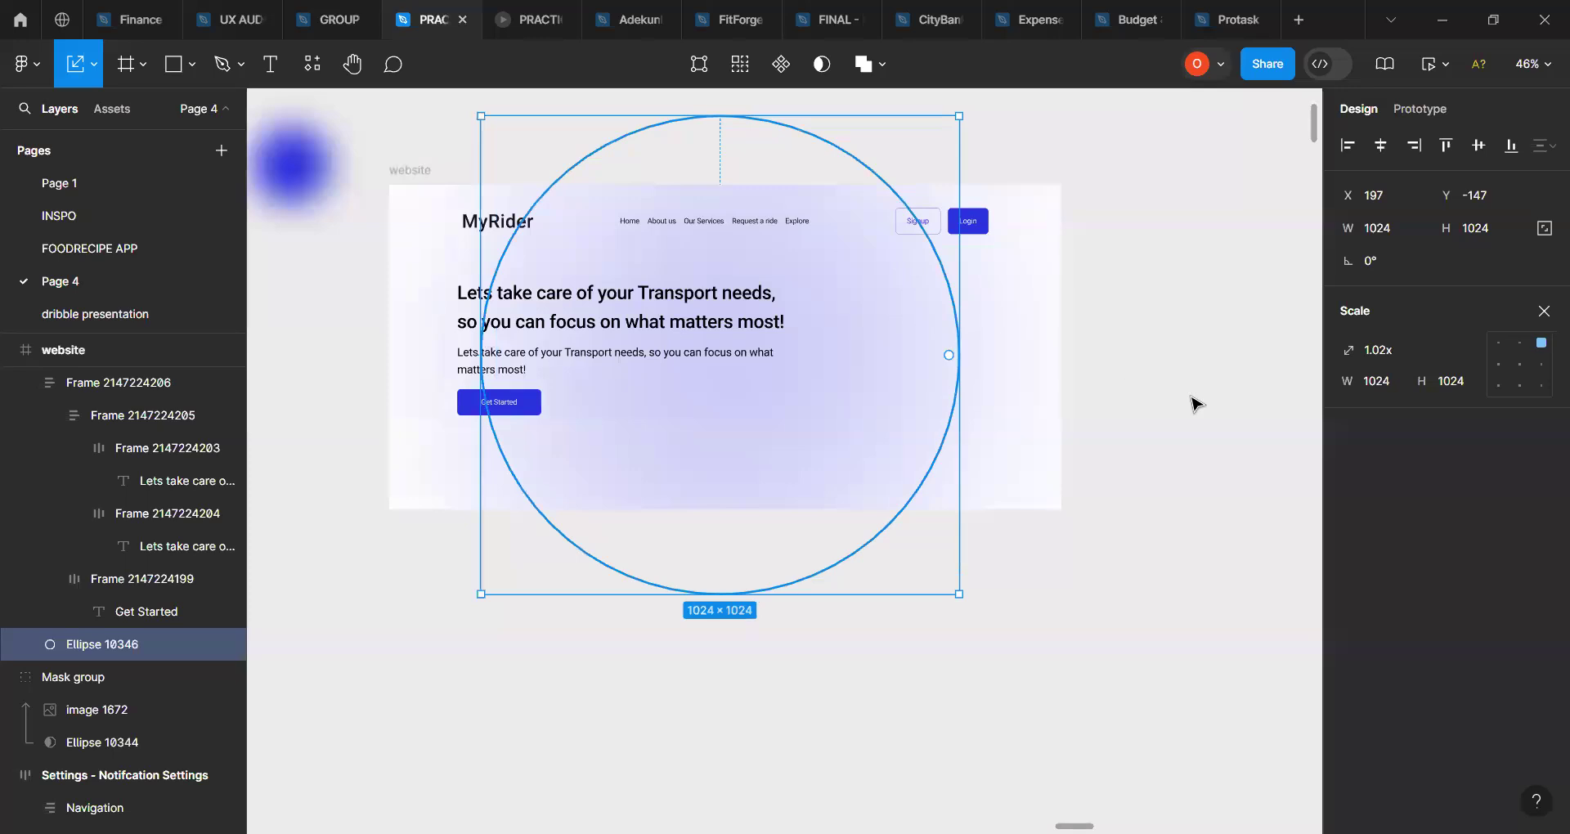
pyautogui.click(1544, 312)
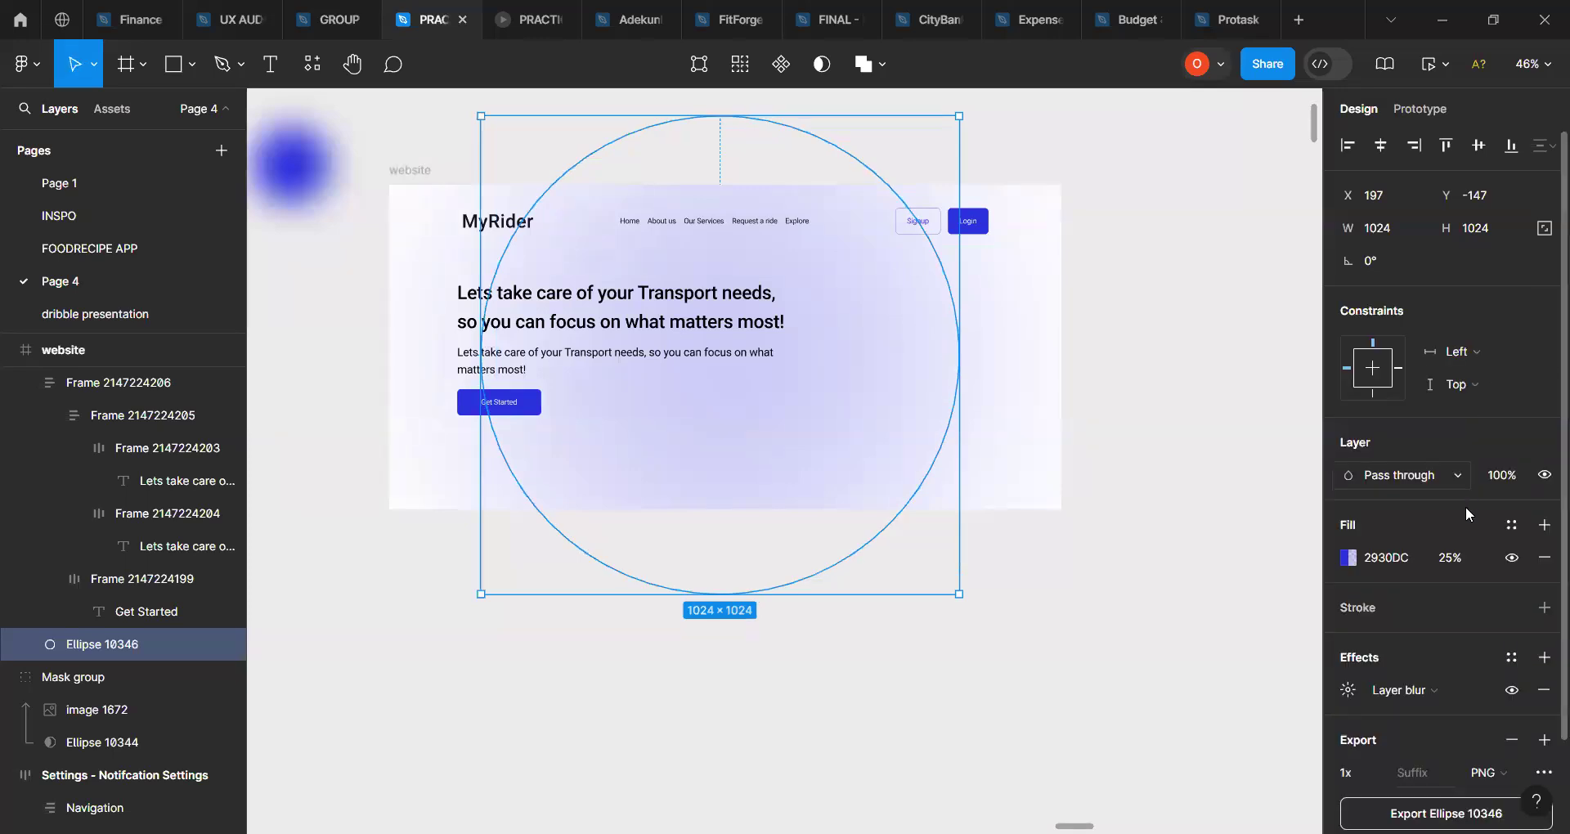
# Step: Set the background circle's fill opacity to 20% and shift it to about X 208, Y -145
pyautogui.click(1449, 561)
pyautogui.press('Return')
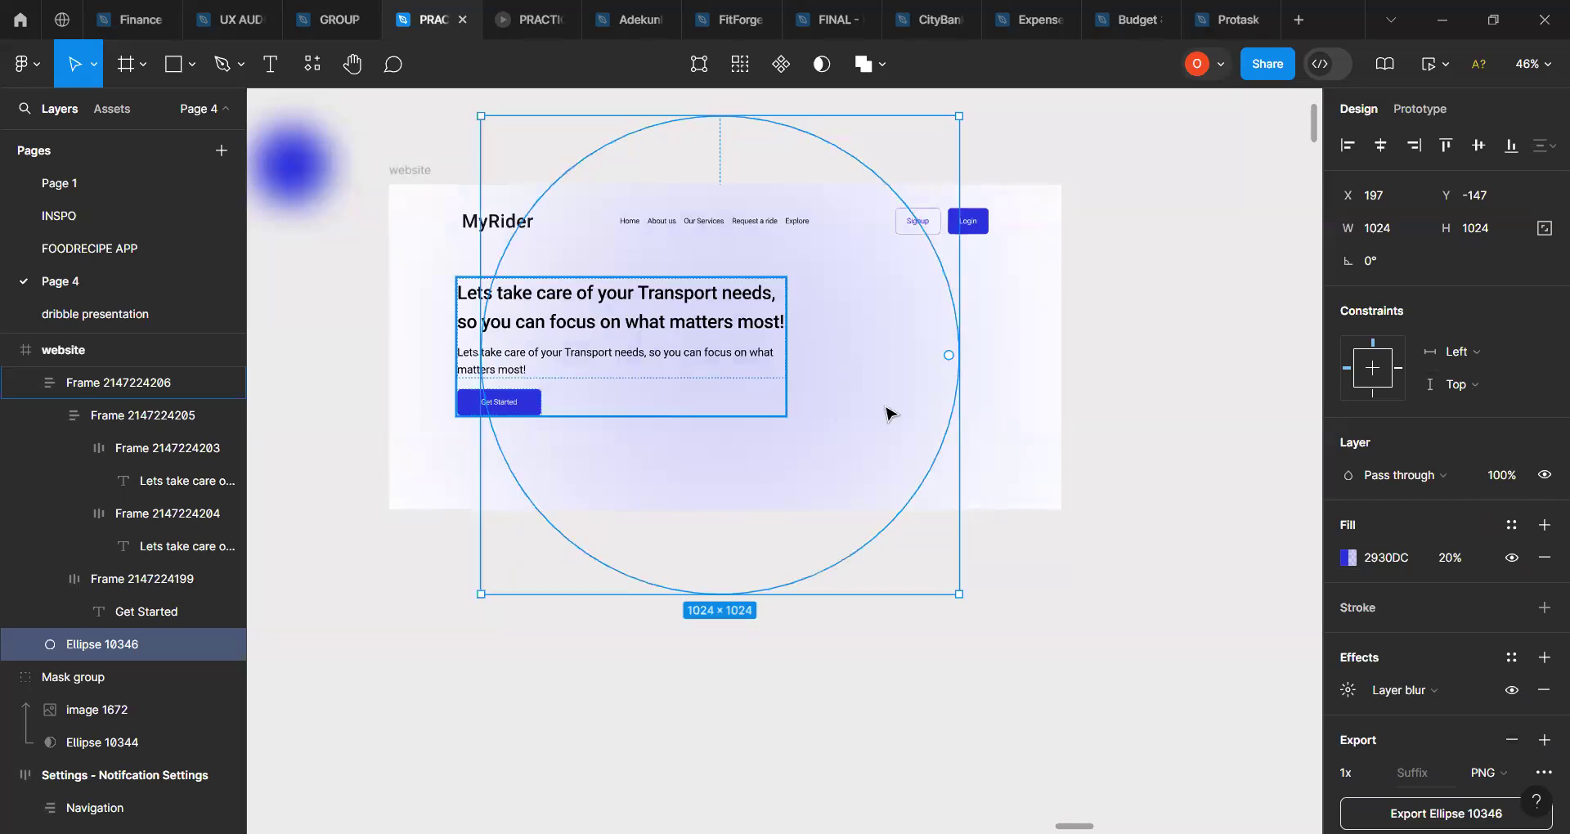
pyautogui.moveTo(876, 439); pyautogui.dragTo(878, 440)
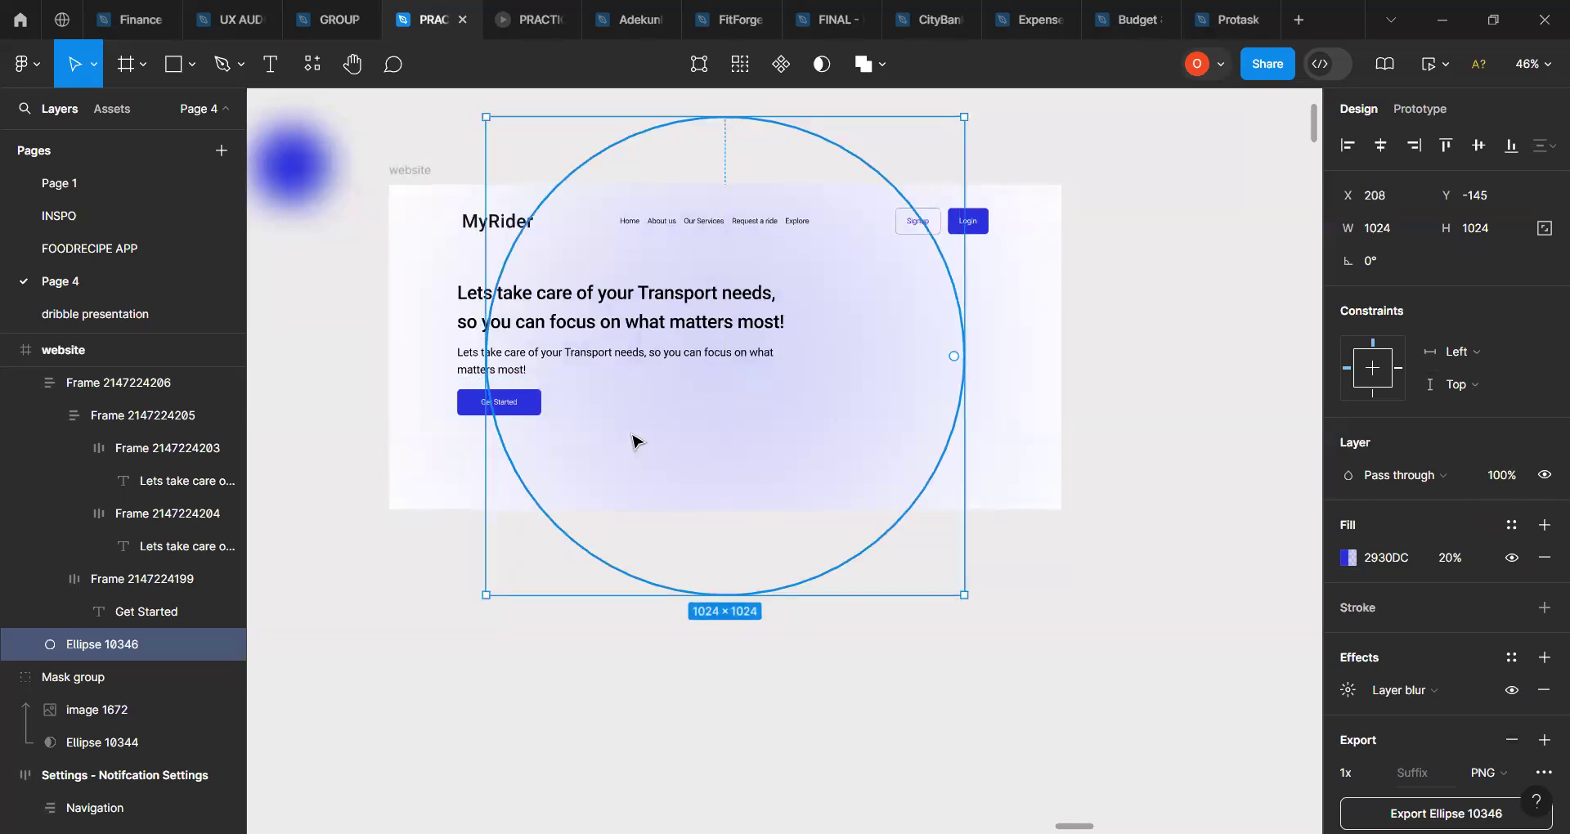
# Step: Select the website frame and open its inline prototype preview
pyautogui.click(415, 191)
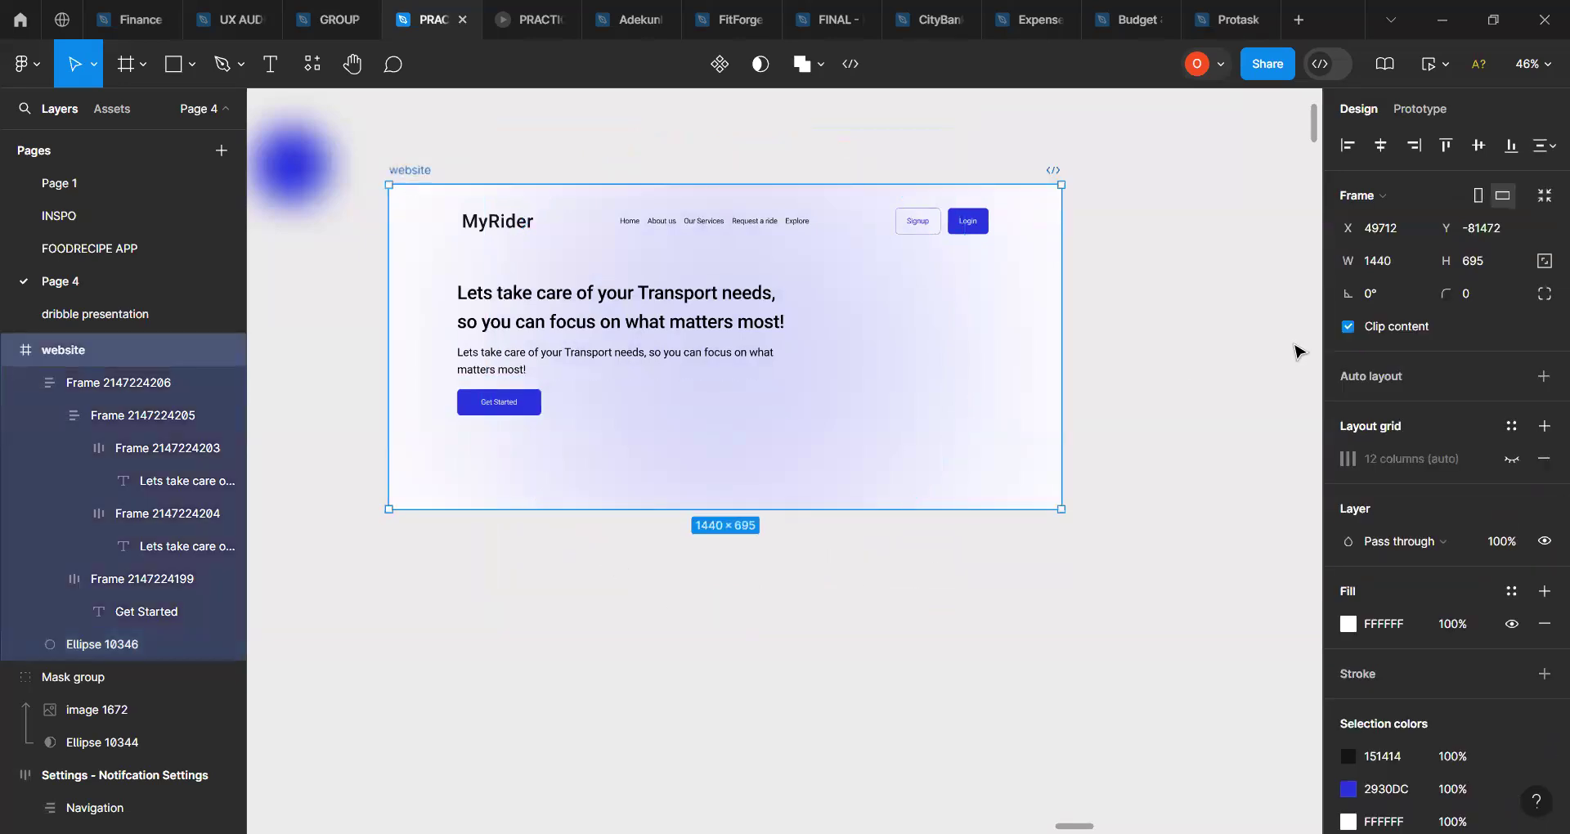
pyautogui.click(1442, 70)
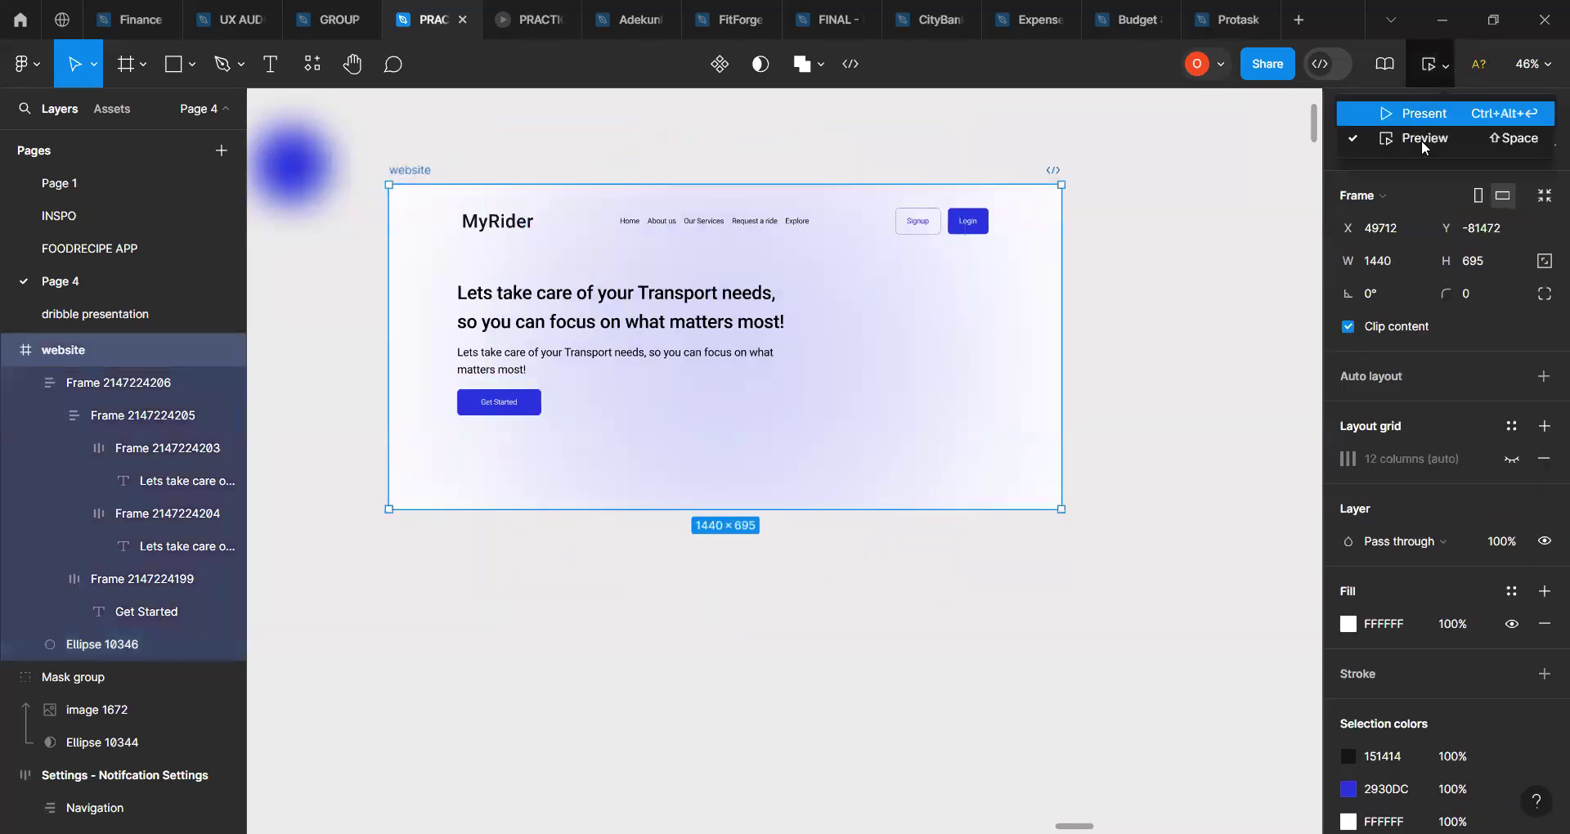
pyautogui.click(1421, 140)
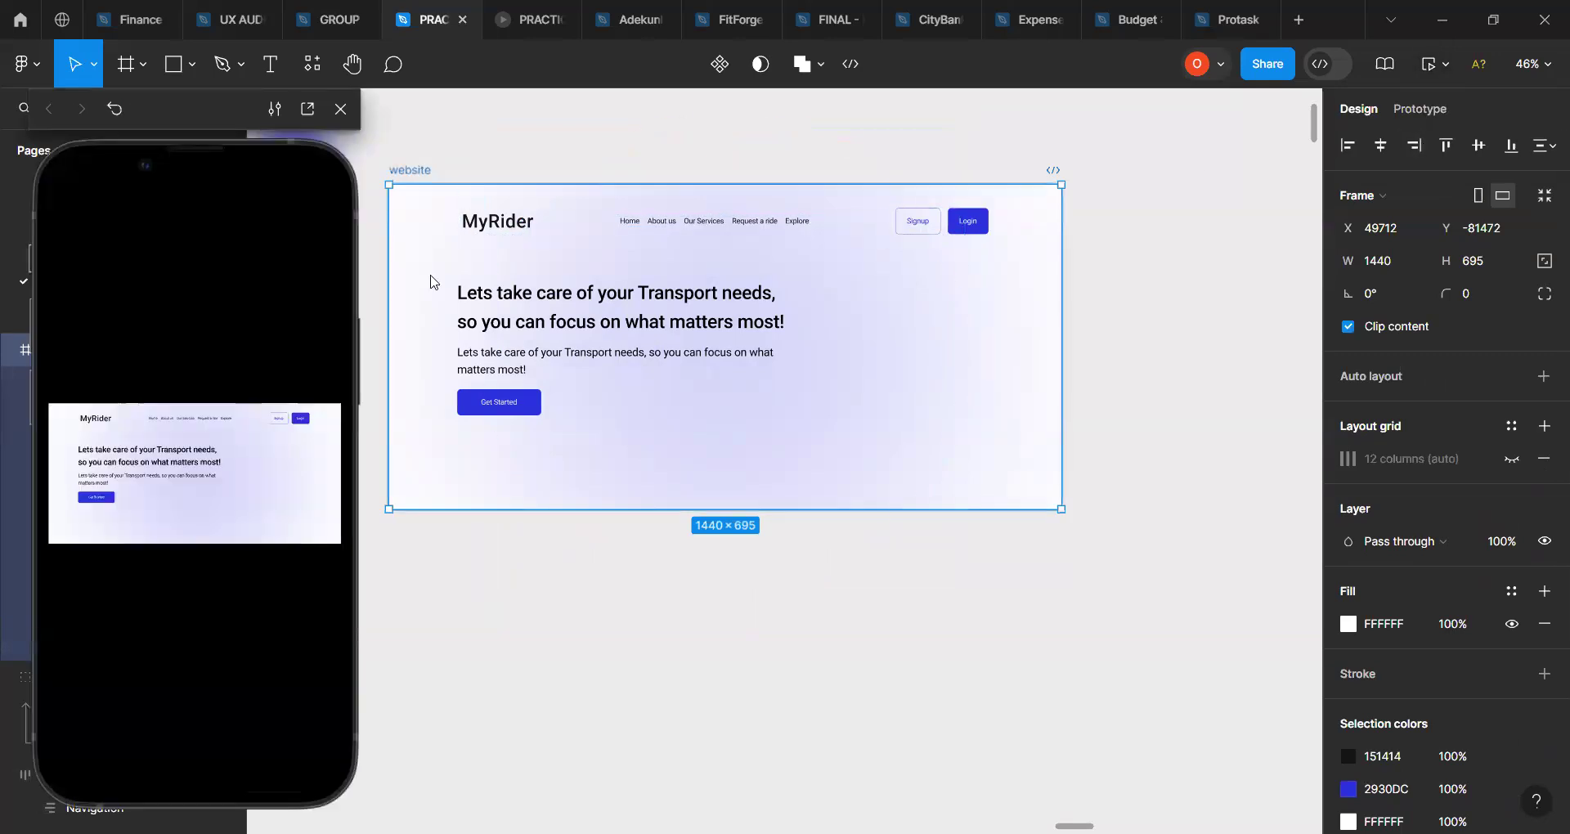
# Step: Set the prototype device to None in the prototype settings
pyautogui.click(1418, 109)
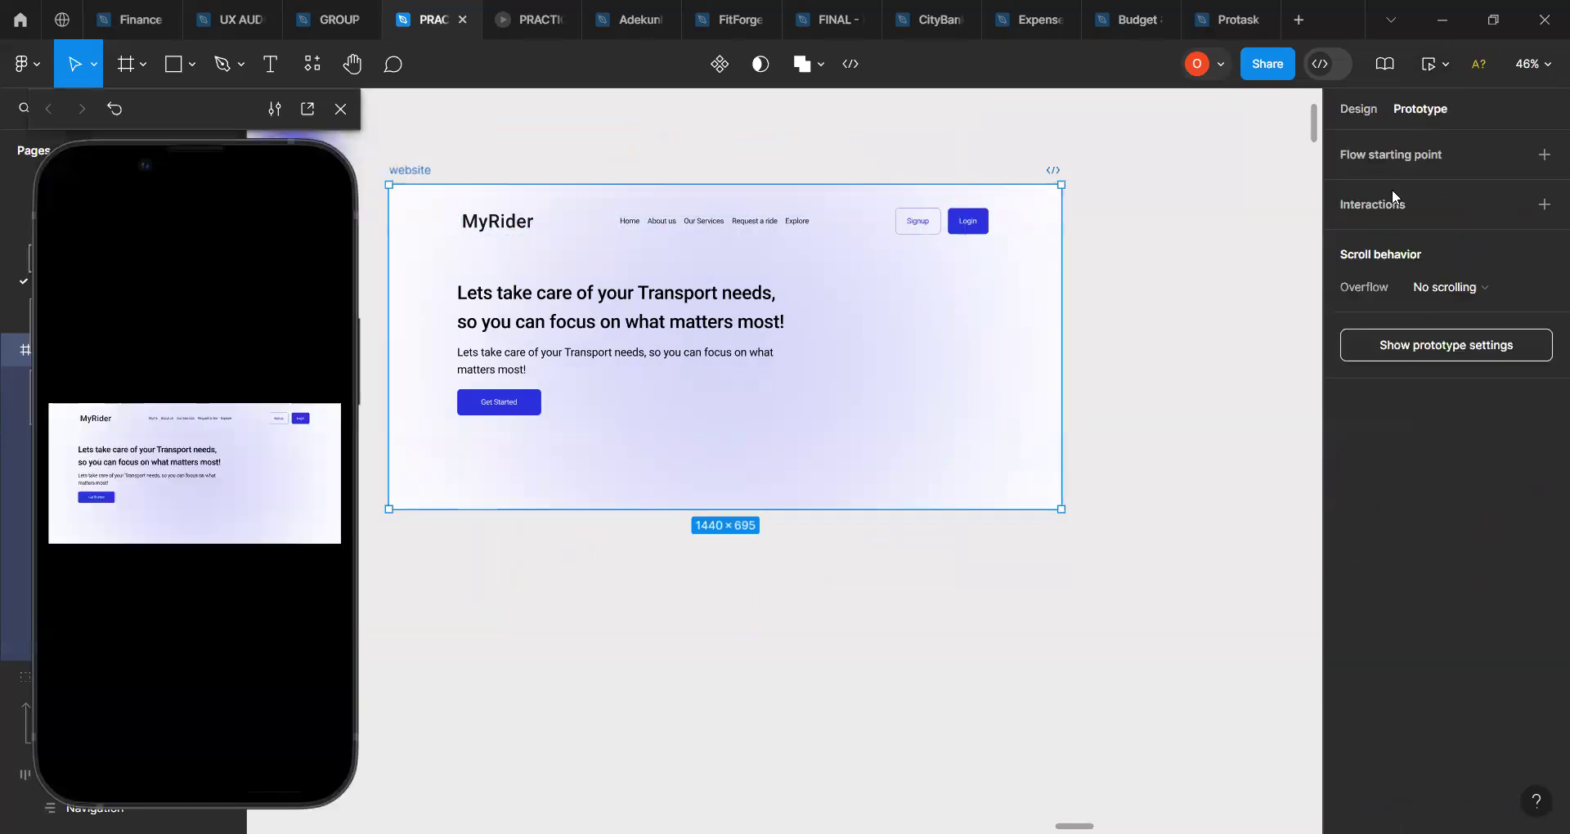
pyautogui.click(1398, 343)
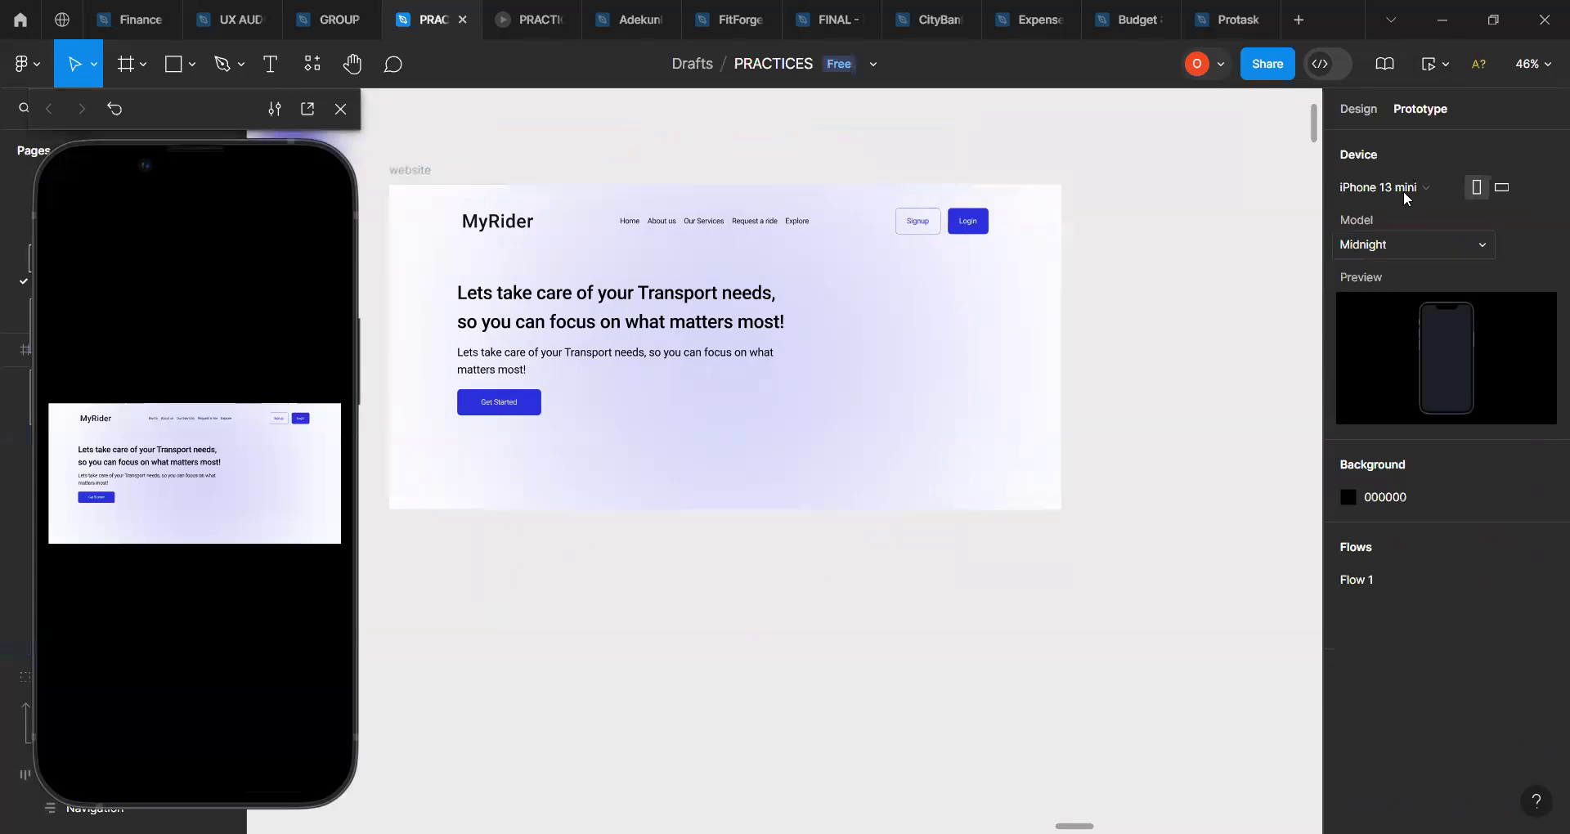
pyautogui.click(1454, 190)
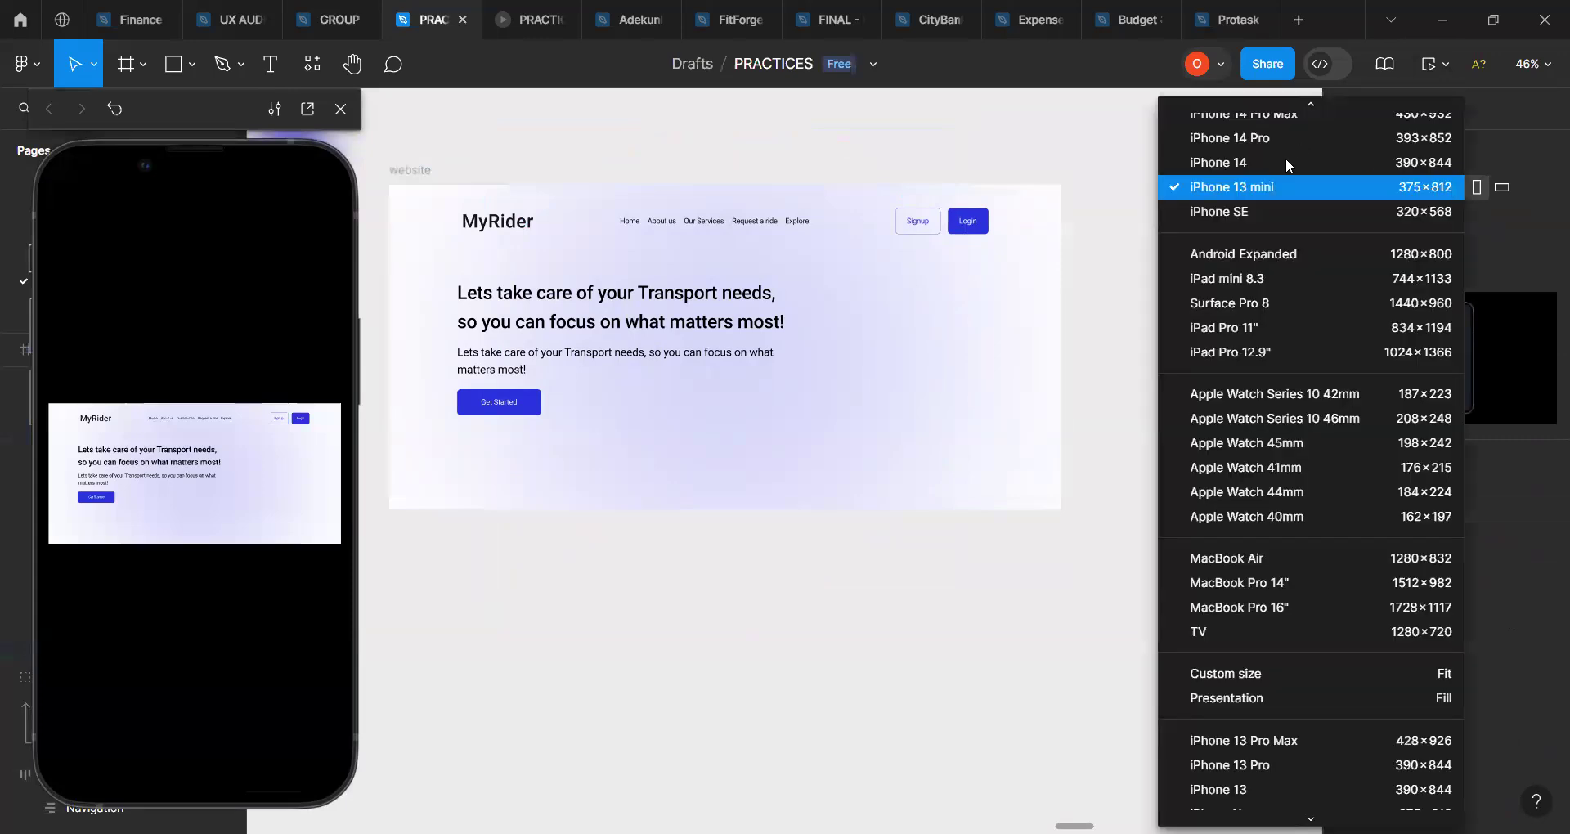
pyautogui.scroll(-3, 1265, 233)
pyautogui.scroll(5, 1238, 125)
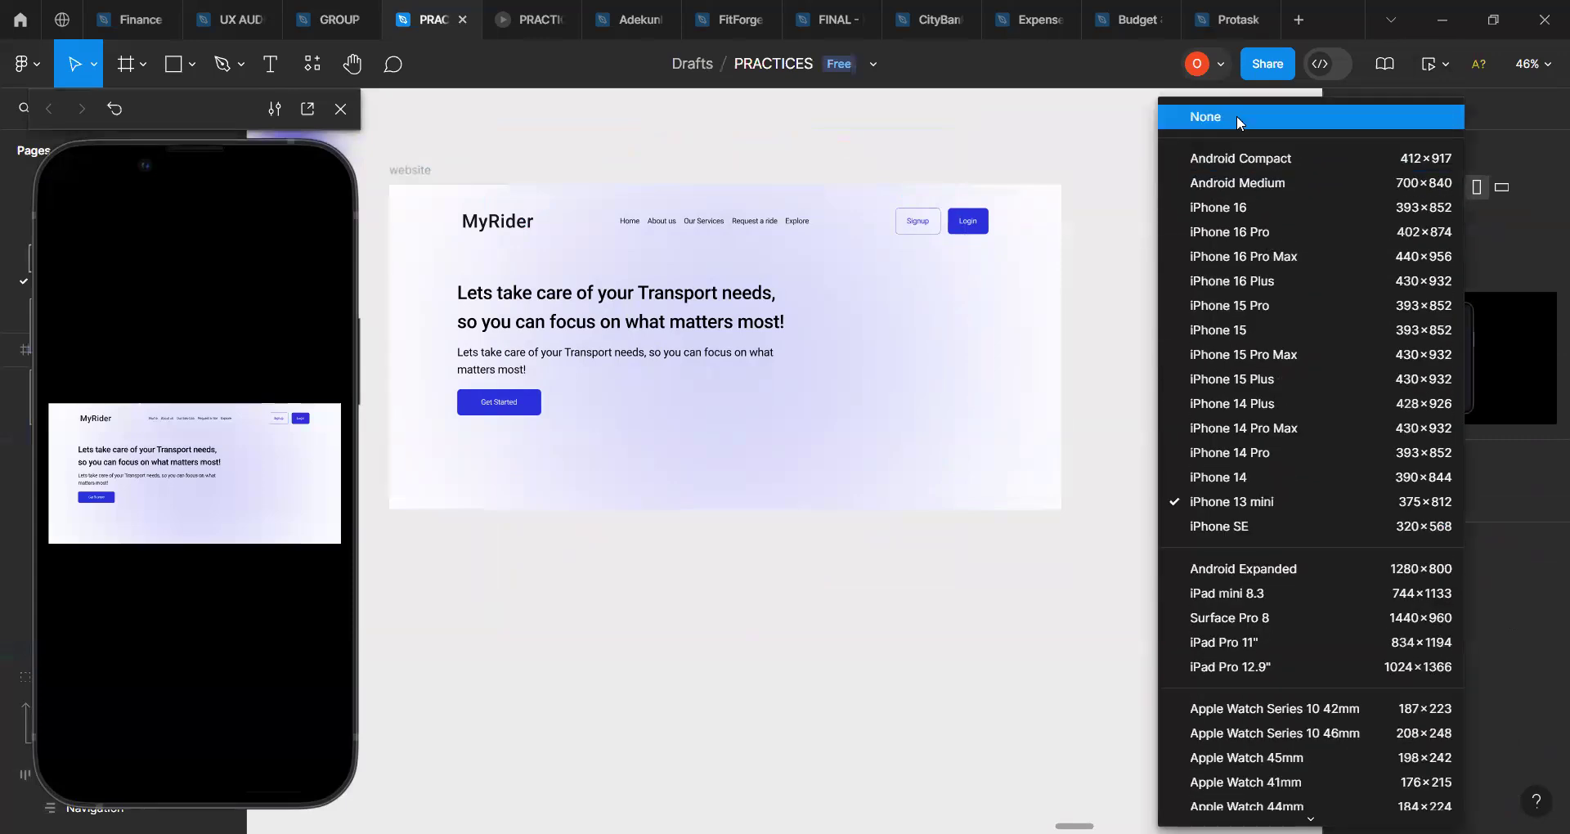
pyautogui.click(1236, 117)
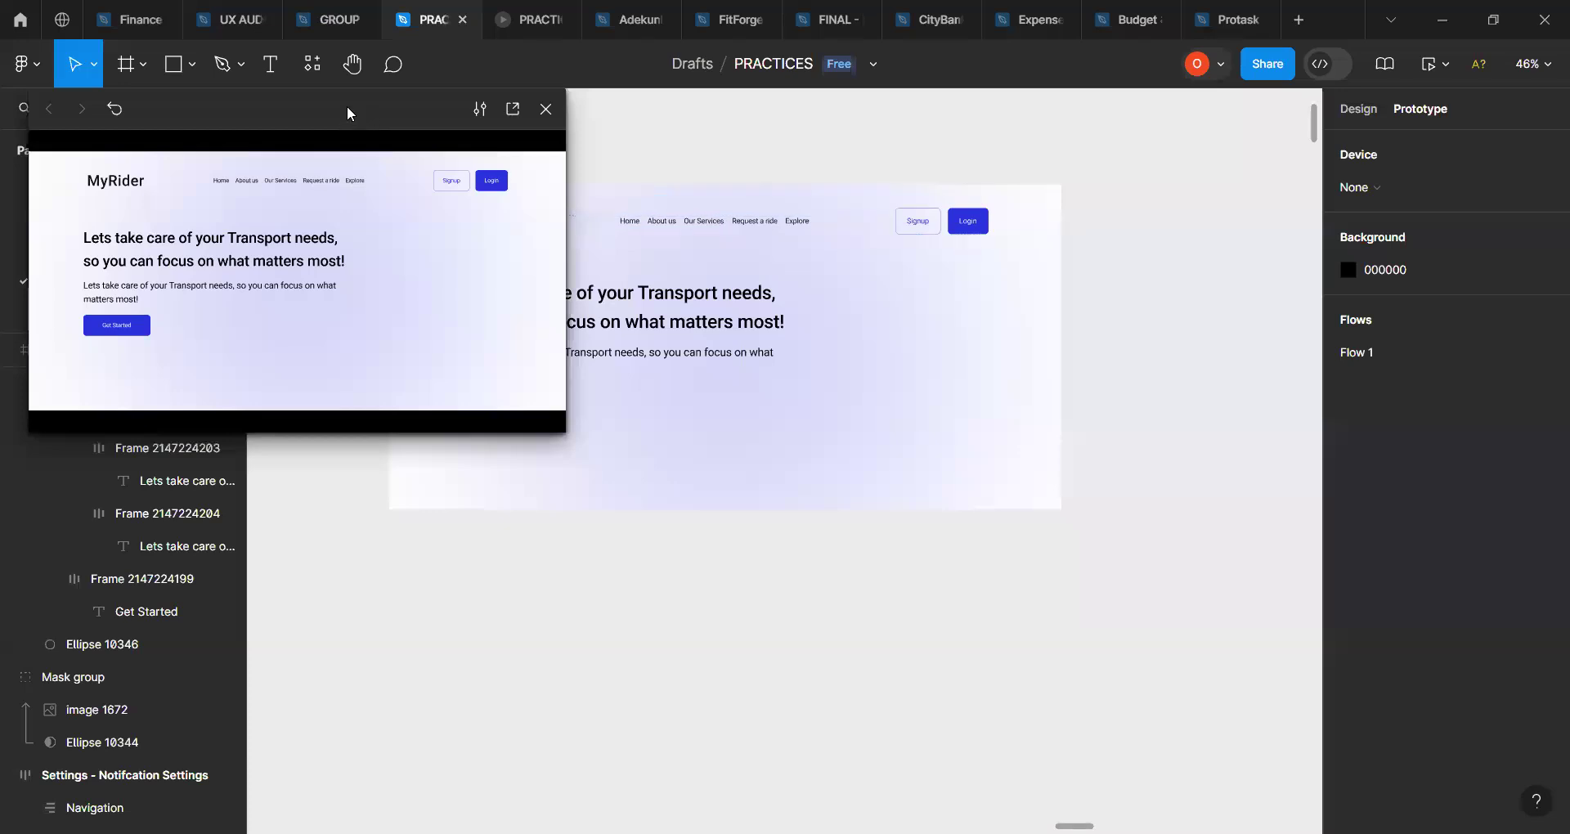
# Step: Move the floating prototype preview clear of the design and compare it with the website frame
pyautogui.moveTo(317, 115); pyautogui.dragTo(564, 240)
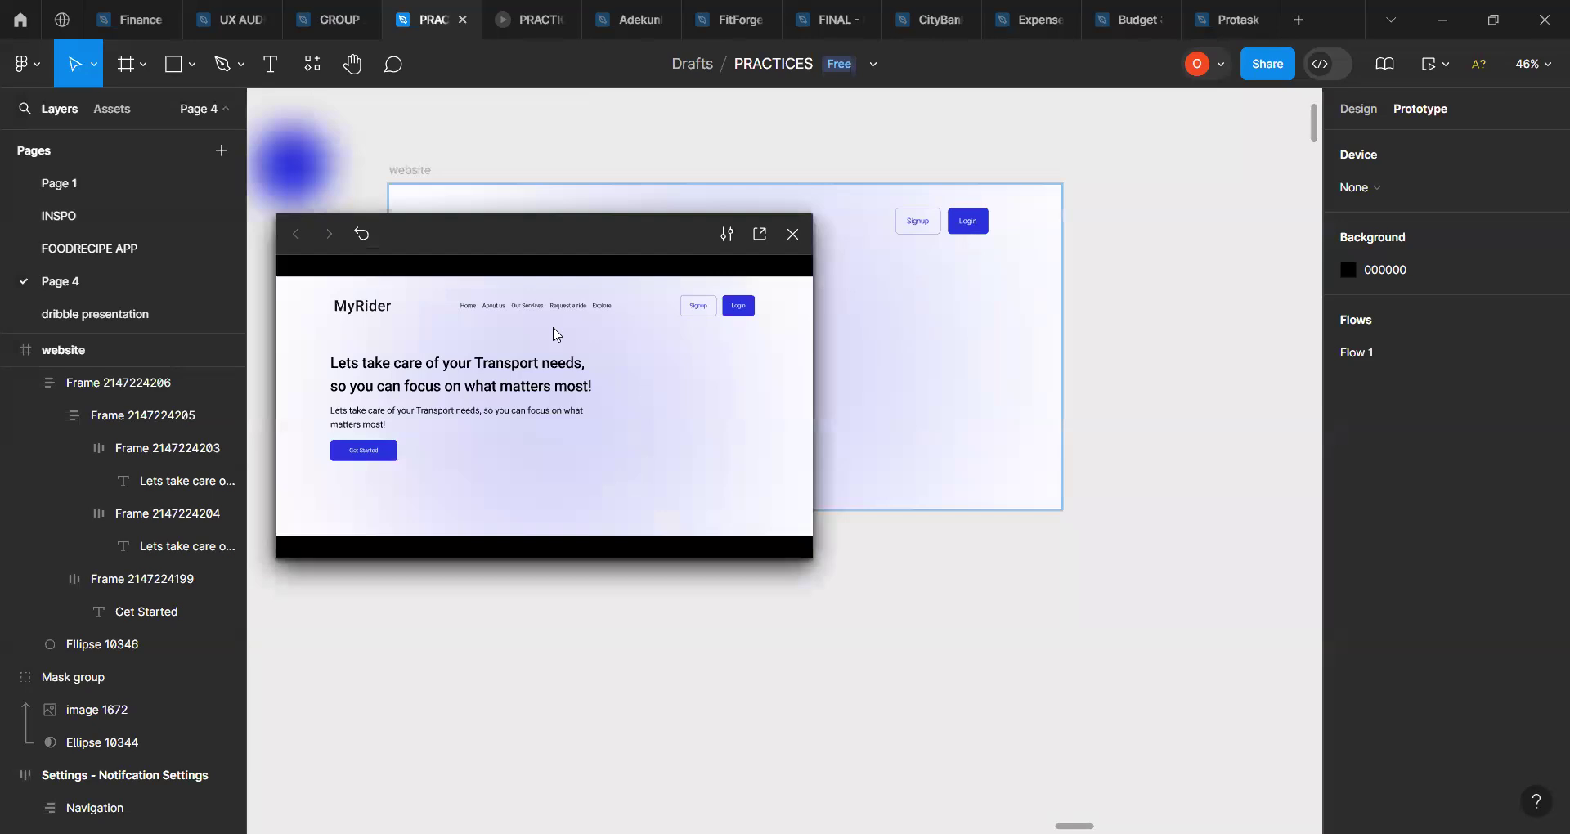
pyautogui.scroll(4, 507, 242)
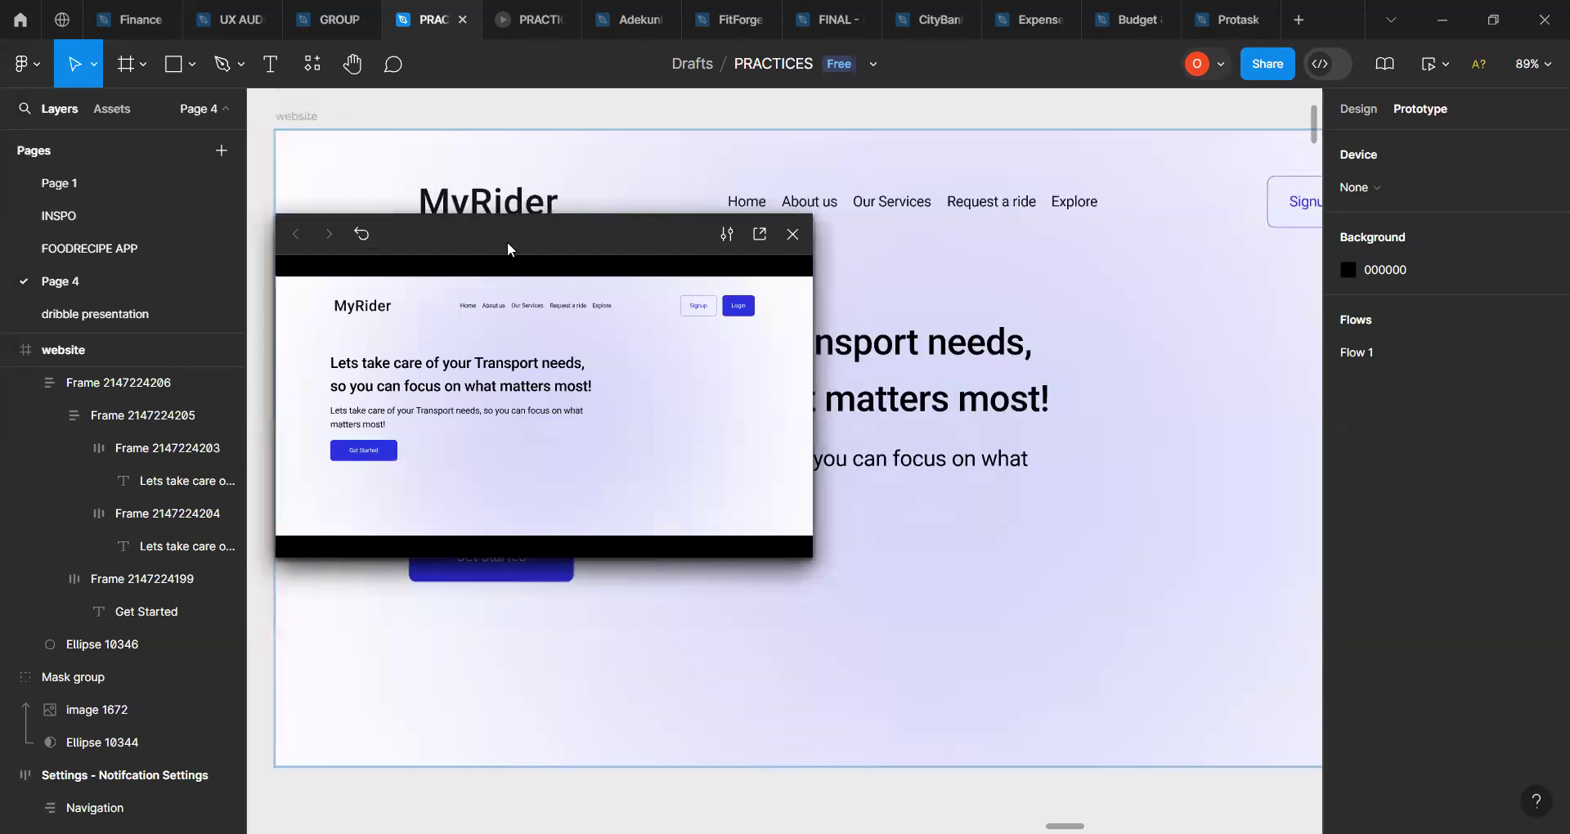
pyautogui.moveTo(485, 234); pyautogui.dragTo(663, 263)
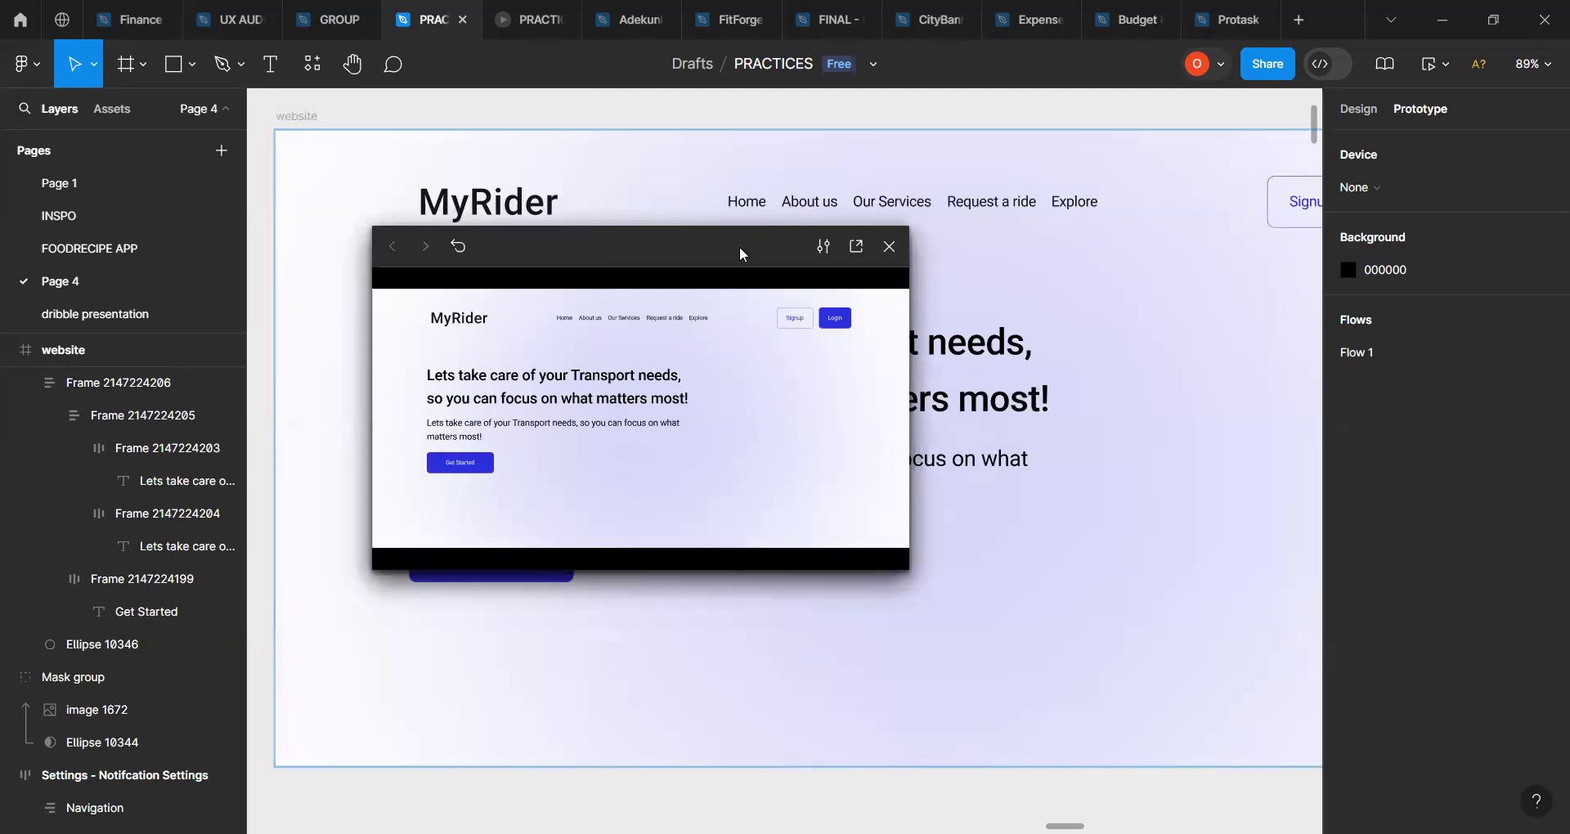
pyautogui.moveTo(740, 247); pyautogui.dragTo(341, 183)
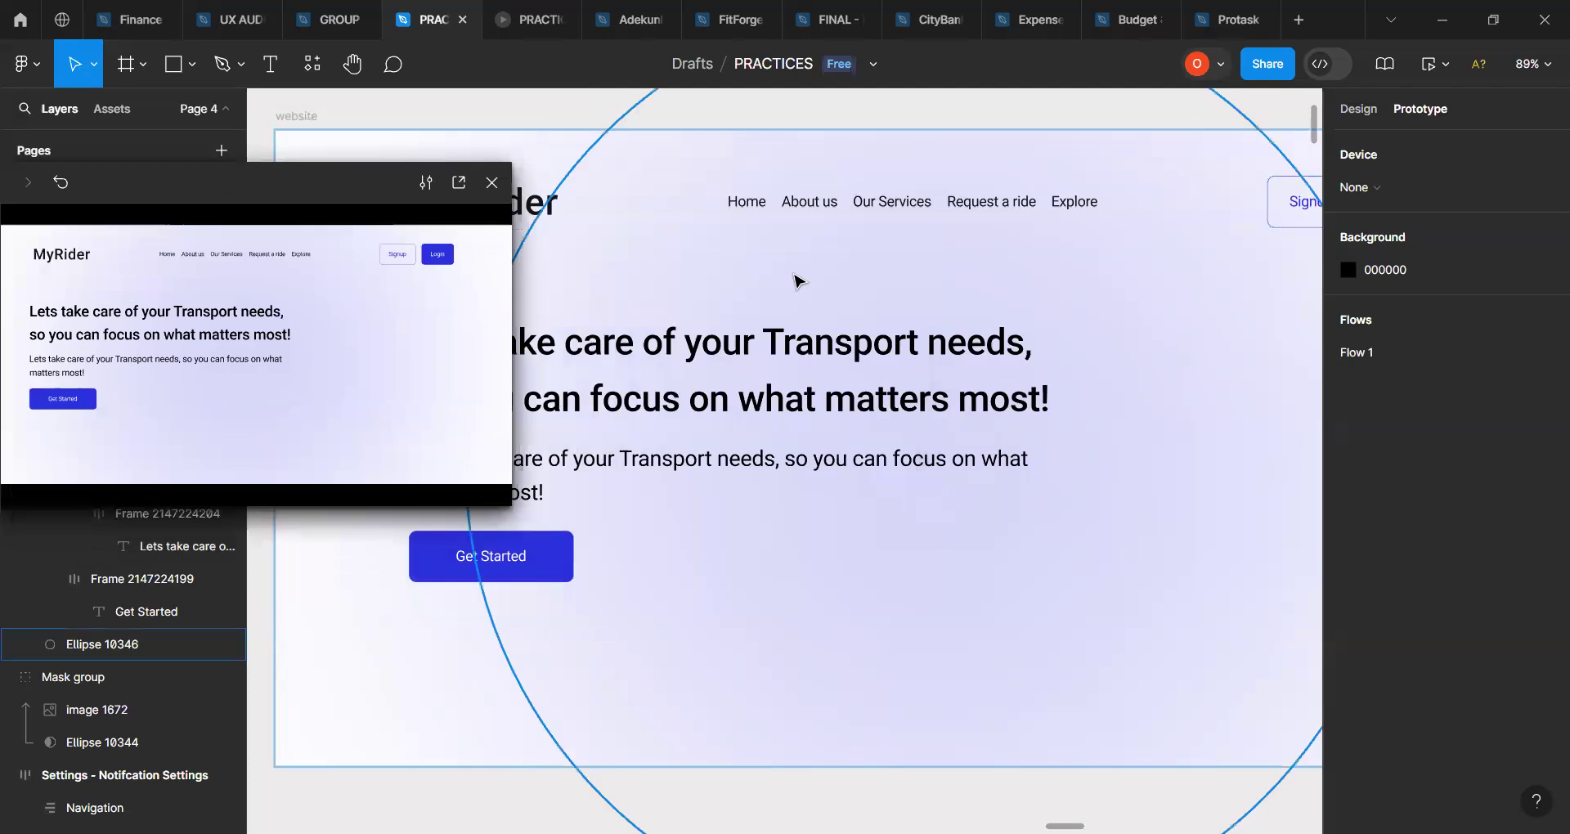
pyautogui.scroll(-5, 797, 280)
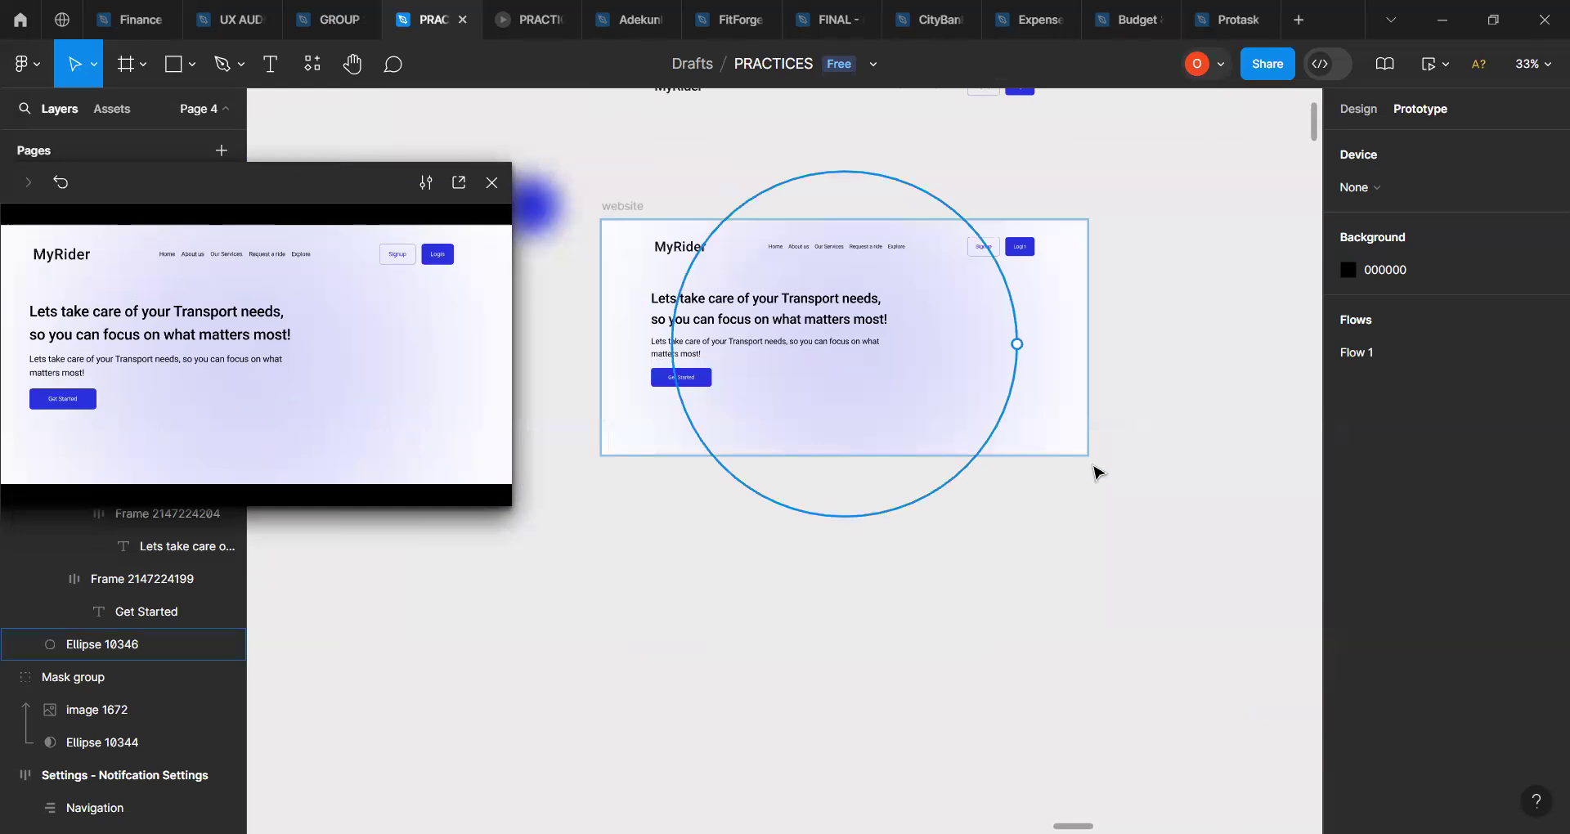
# Step: Move the large background circle out of the website frame so it sits behind the frame's lower-left corner
pyautogui.click(999, 459)
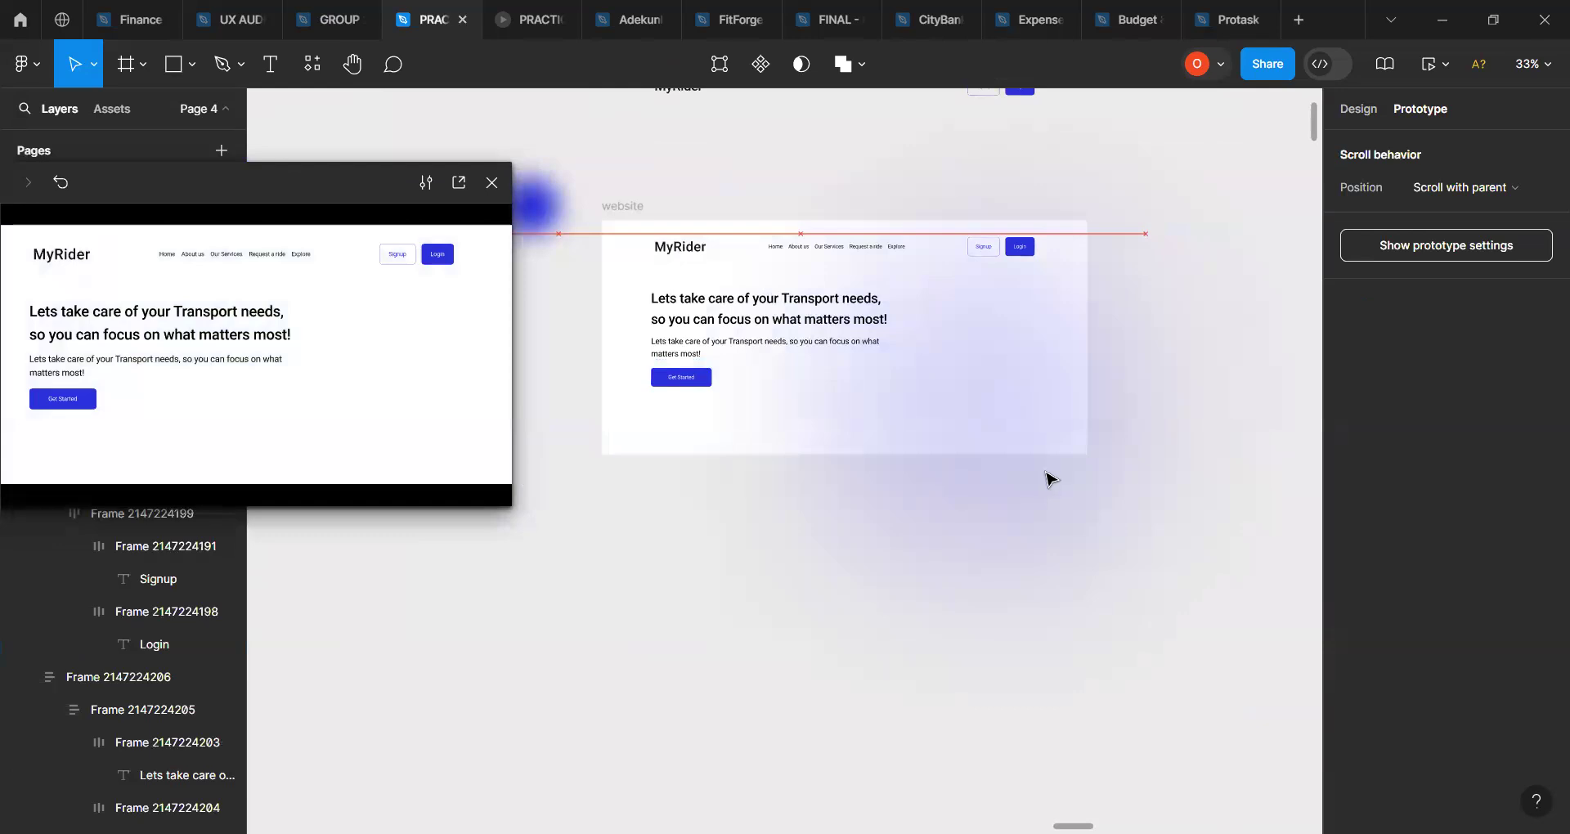
pyautogui.moveTo(1053, 473); pyautogui.dragTo(648, 516)
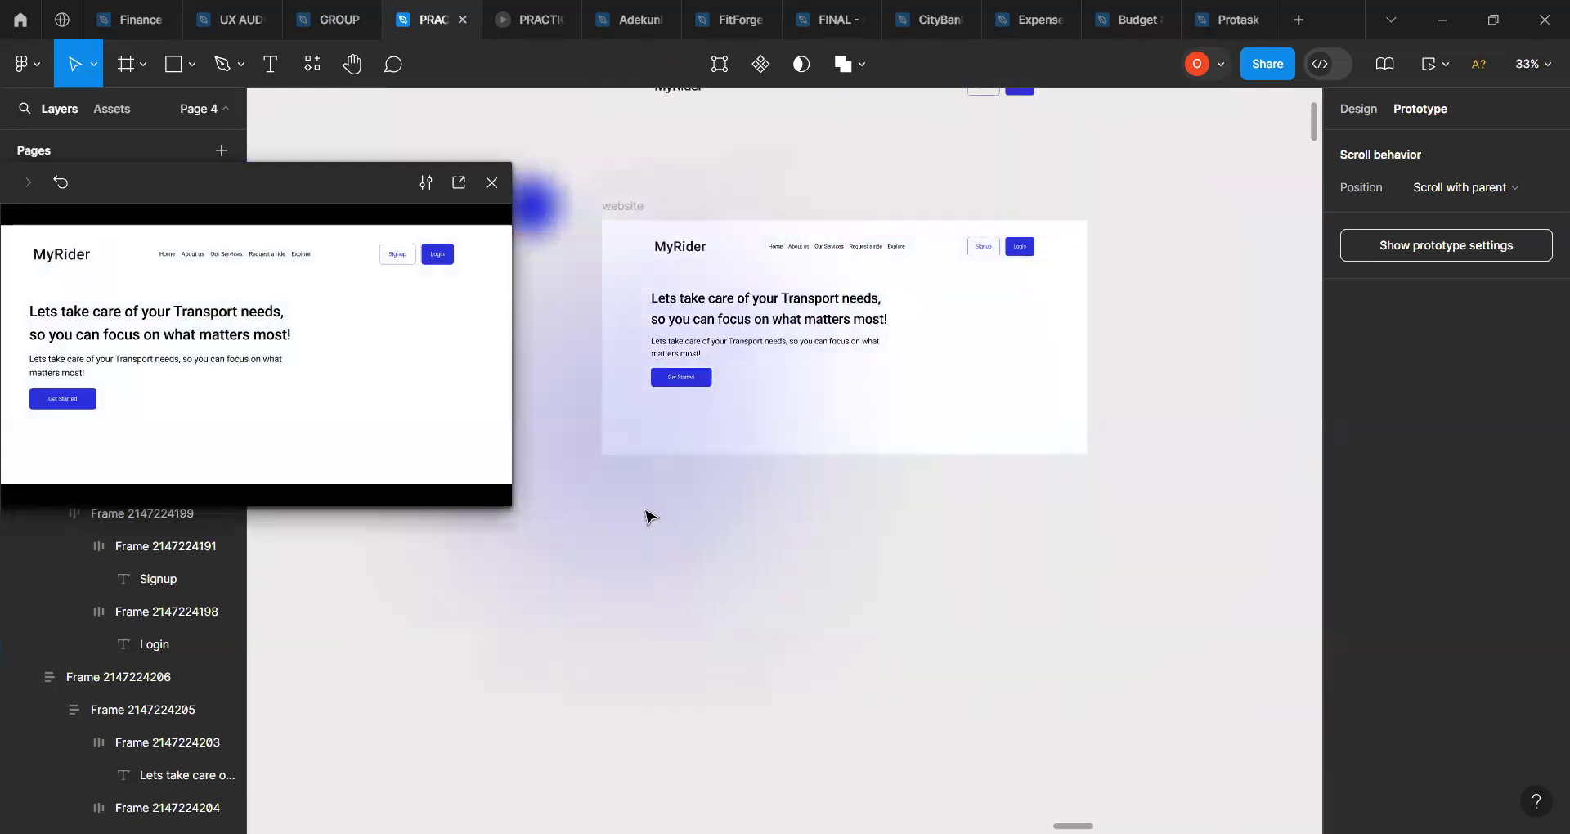
pyautogui.click(662, 524)
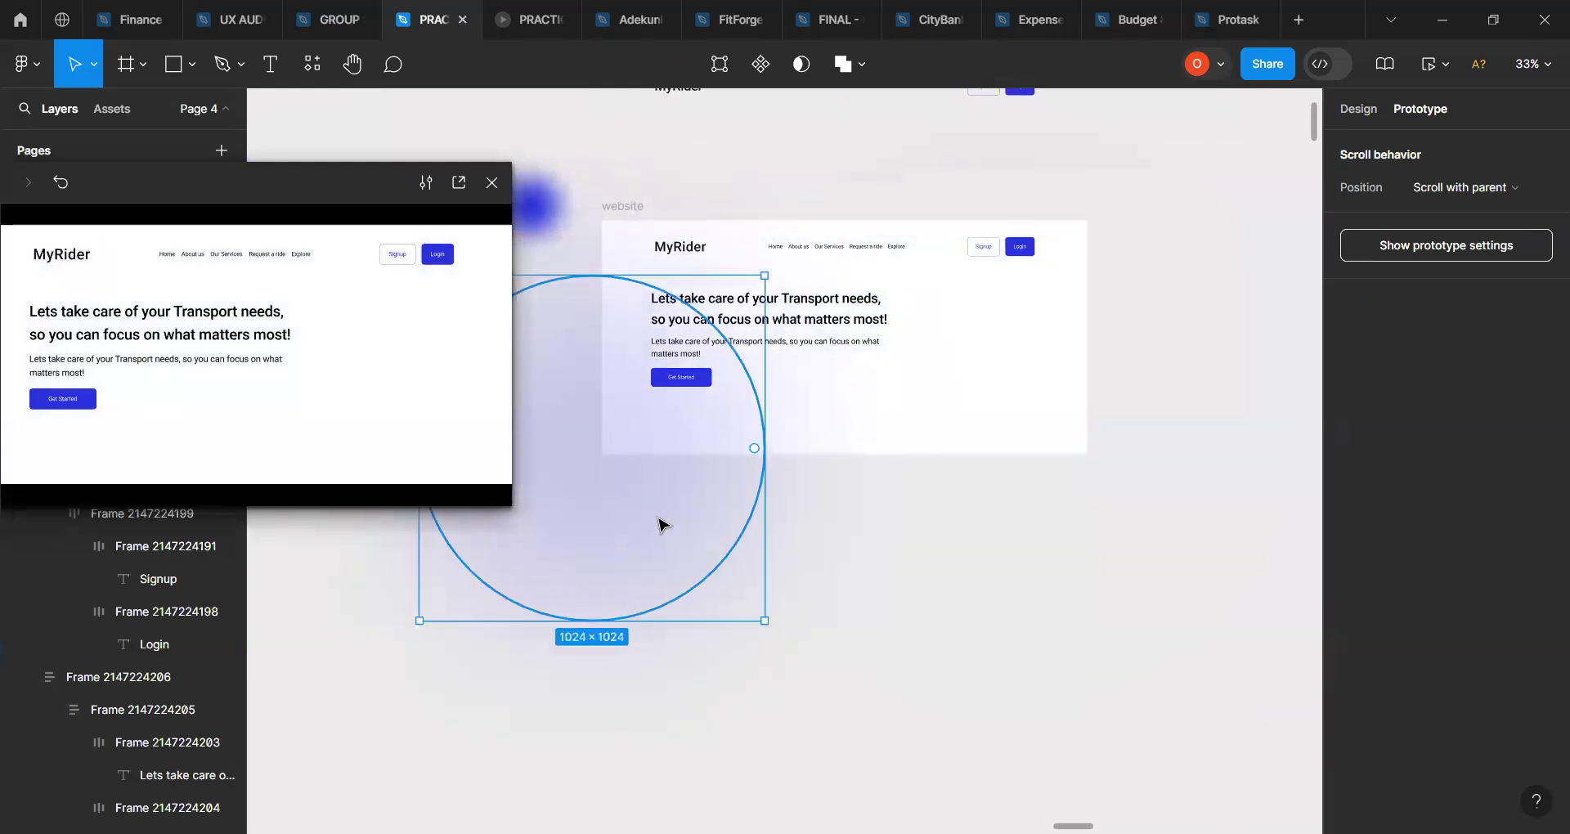
# Step: Draw a tall rectangle of about 94 × 534 over the website frame and rotate it to about -11.45°
pyautogui.click(195, 72)
pyautogui.click(173, 120)
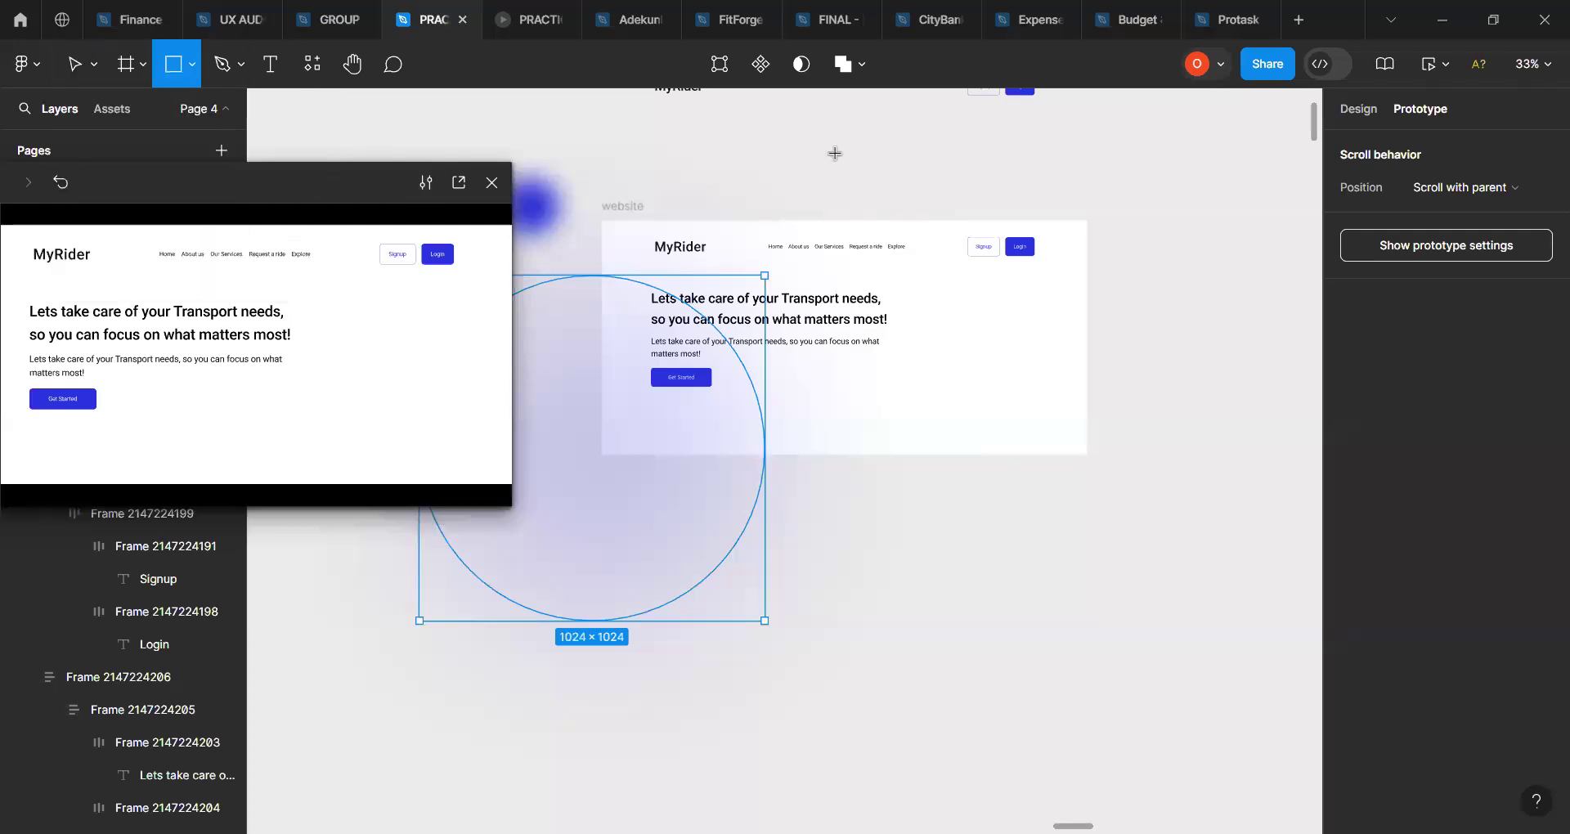
pyautogui.moveTo(822, 147); pyautogui.dragTo(854, 325)
pyautogui.moveTo(842, 237); pyautogui.dragTo(872, 281)
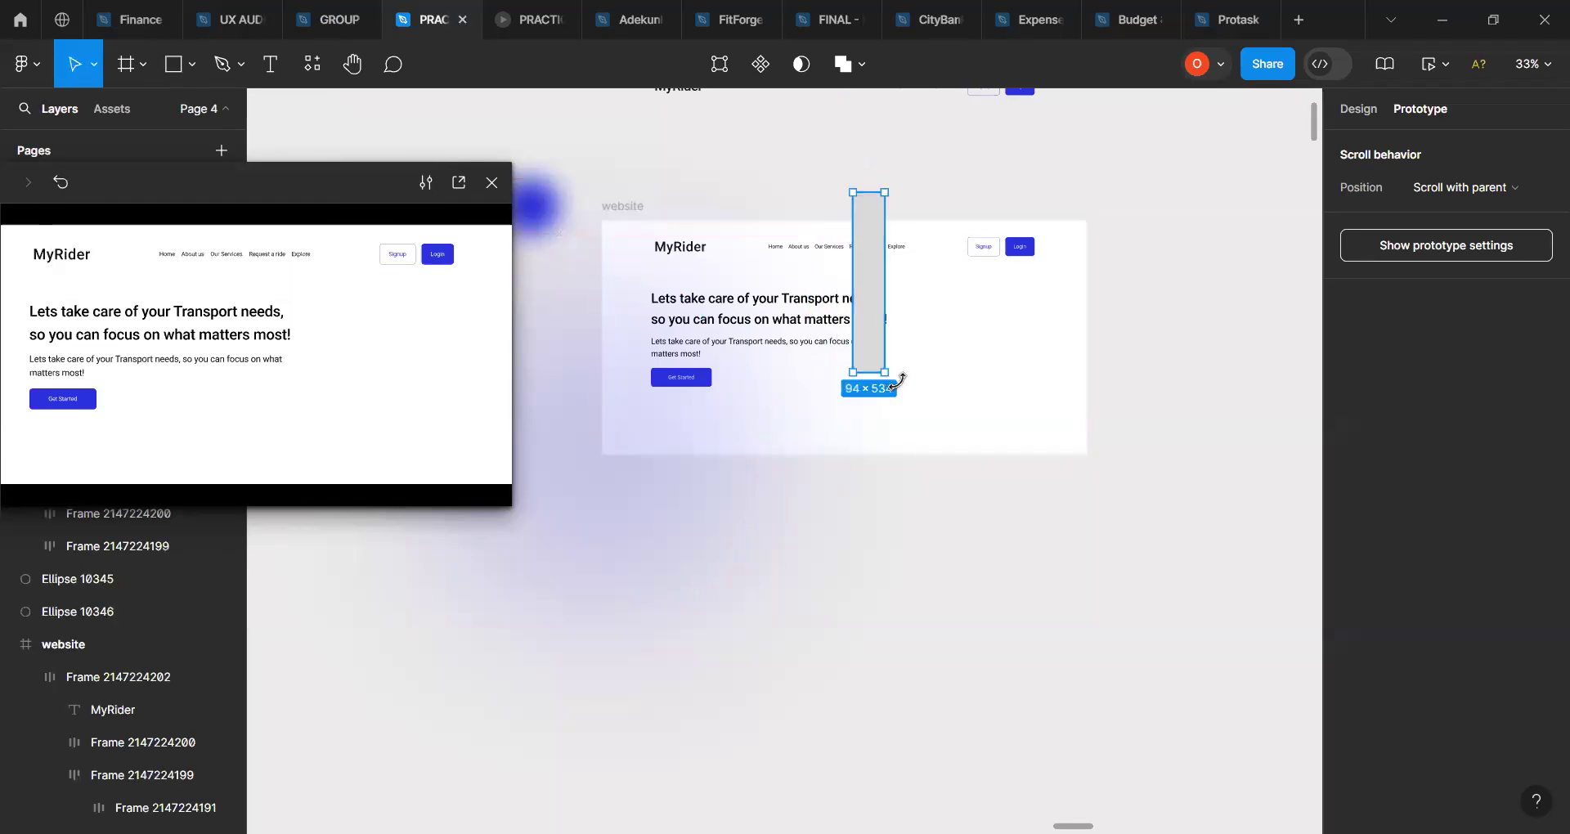
pyautogui.moveTo(891, 382)
pyautogui.mouseDown()
pyautogui.moveTo(863, 399)
pyautogui.moveTo(882, 381)
pyautogui.mouseUp()
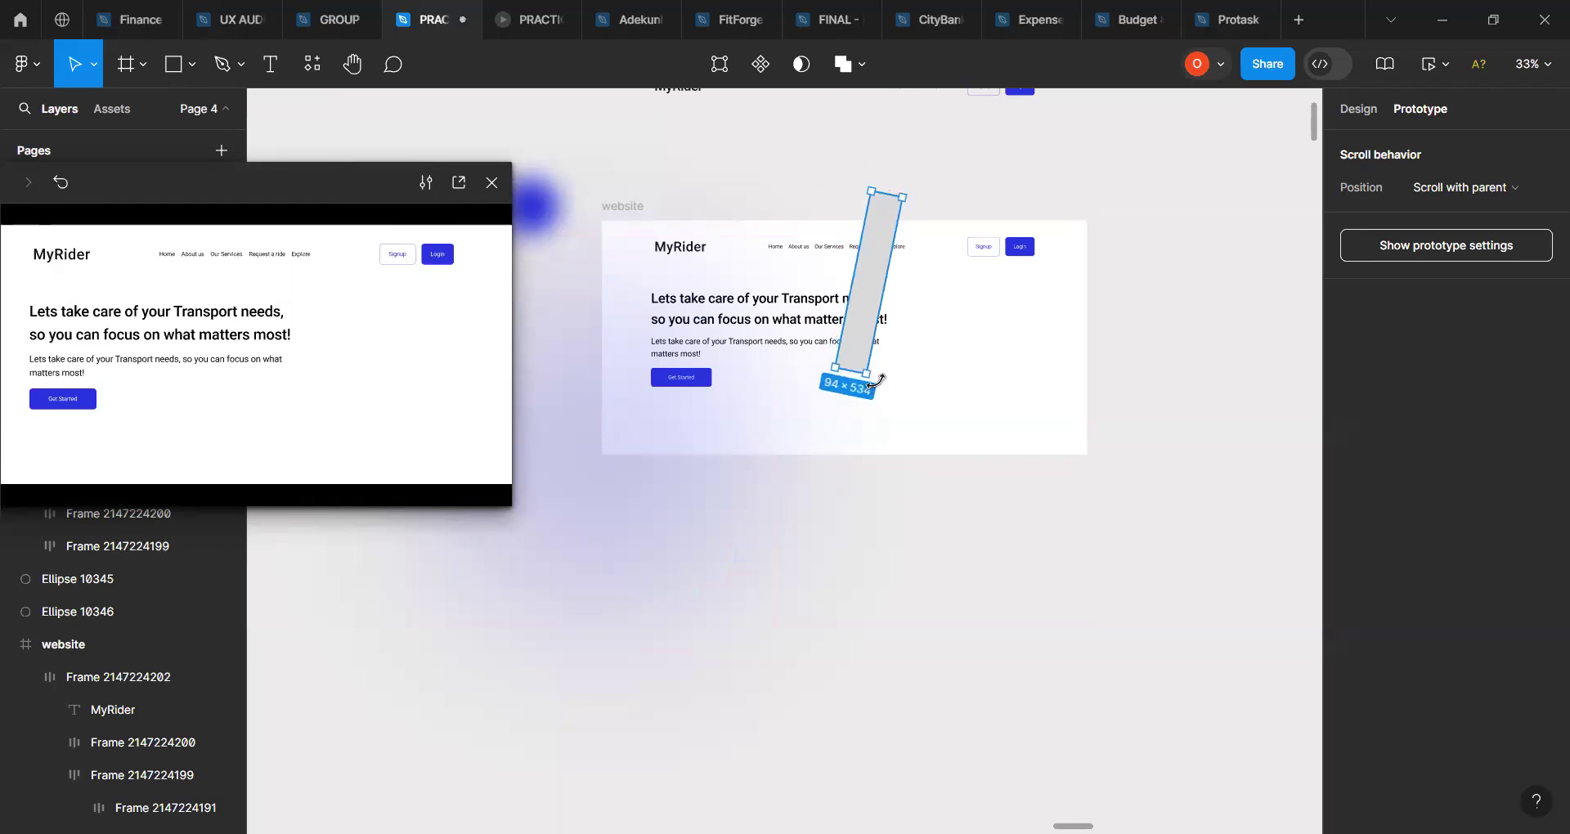
pyautogui.click(1360, 115)
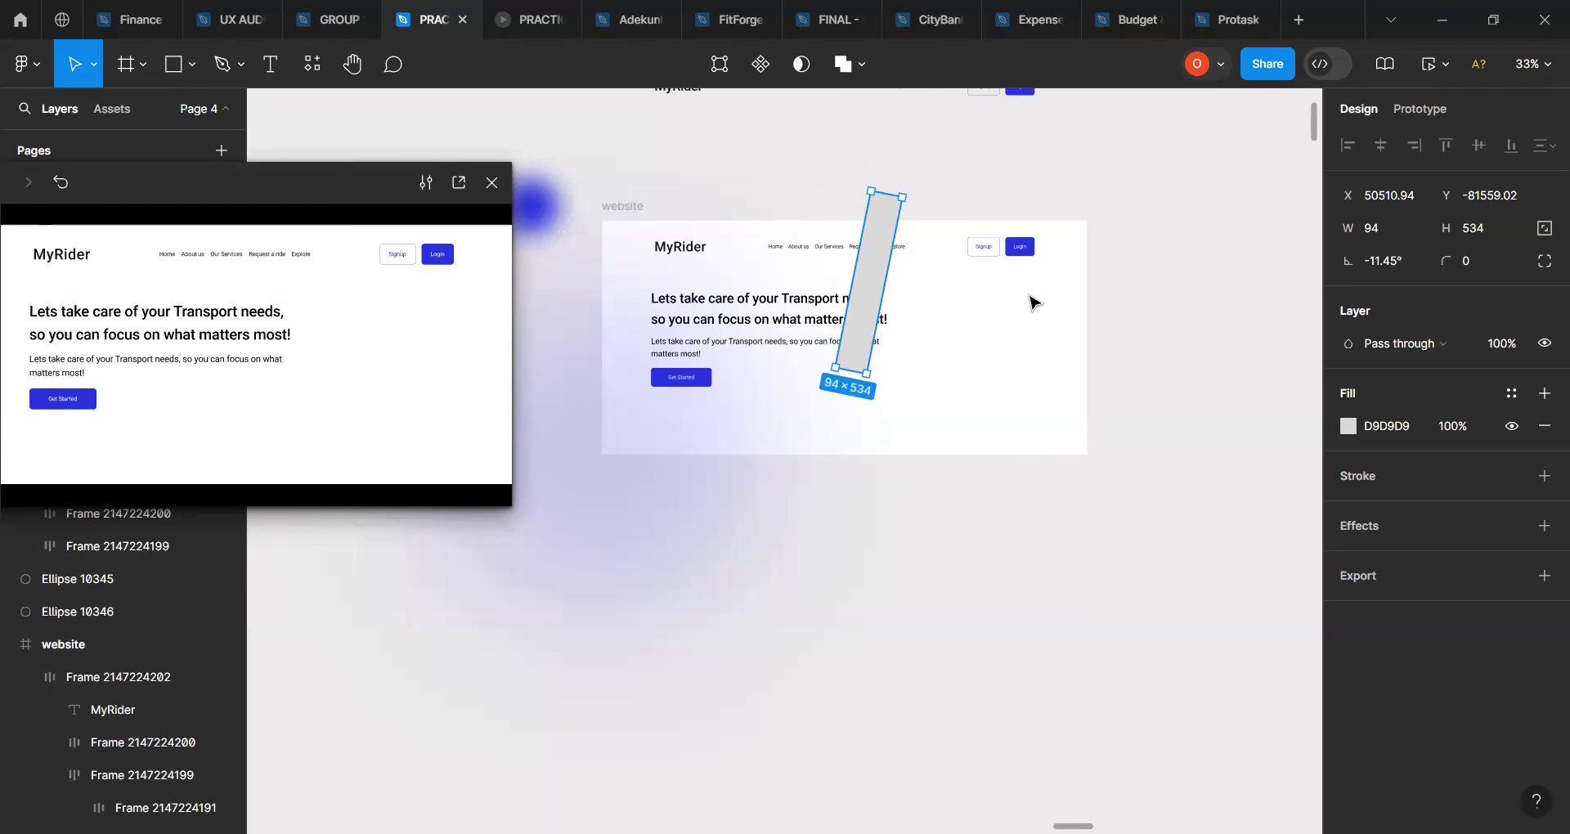
# Step: Close the inline prototype preview
pyautogui.scroll(3, 1034, 302)
pyautogui.scroll(5, 974, 430)
pyautogui.hscroll(-2, 974, 434)
pyautogui.hscroll(6, 973, 434)
pyautogui.hscroll(-3, 973, 433)
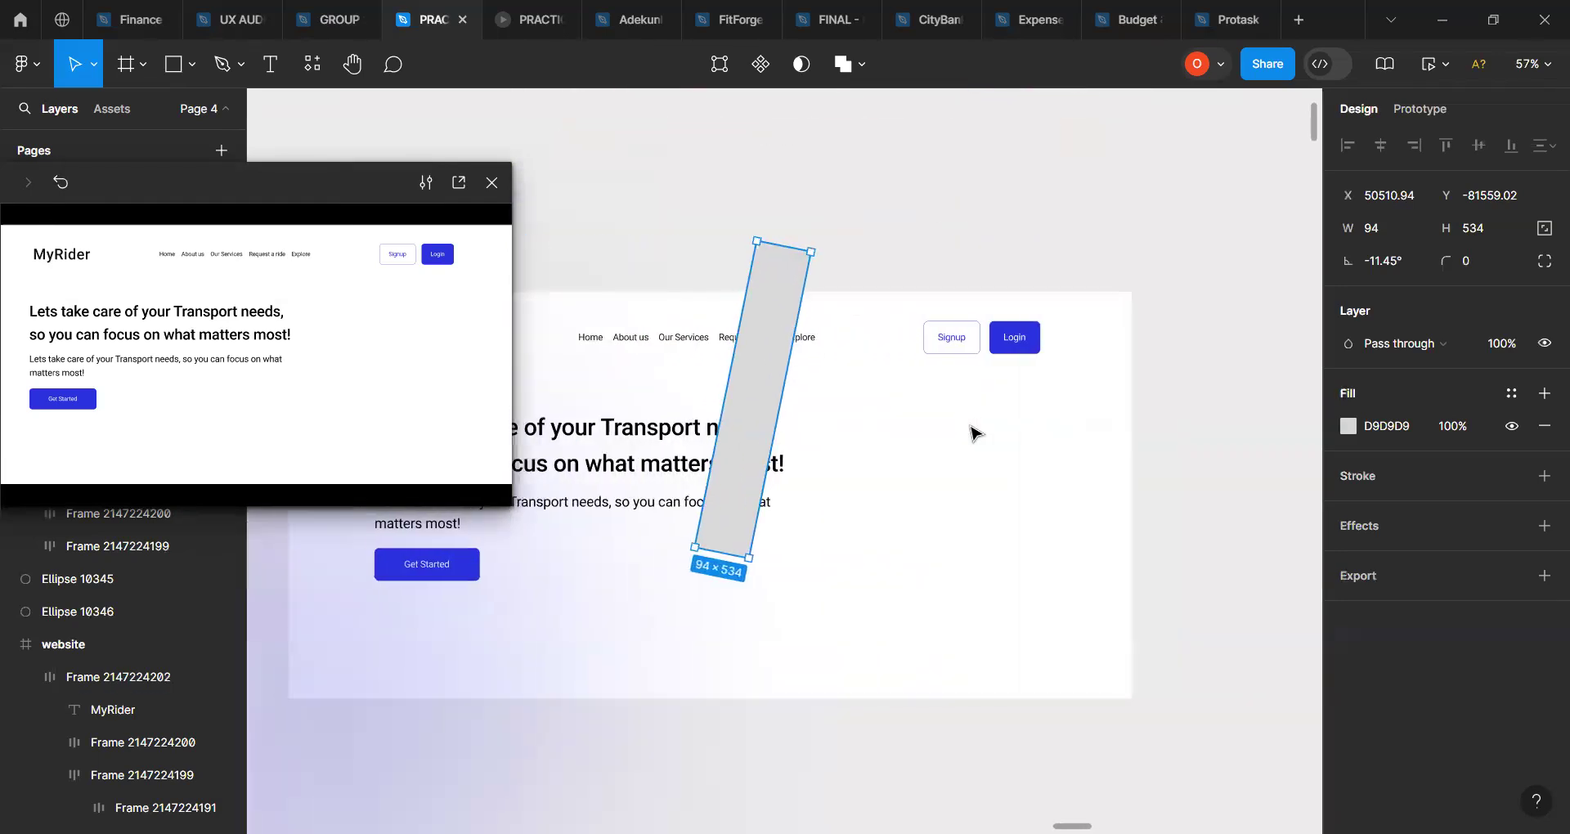
pyautogui.hscroll(-5, 974, 433)
pyautogui.hscroll(1, 974, 434)
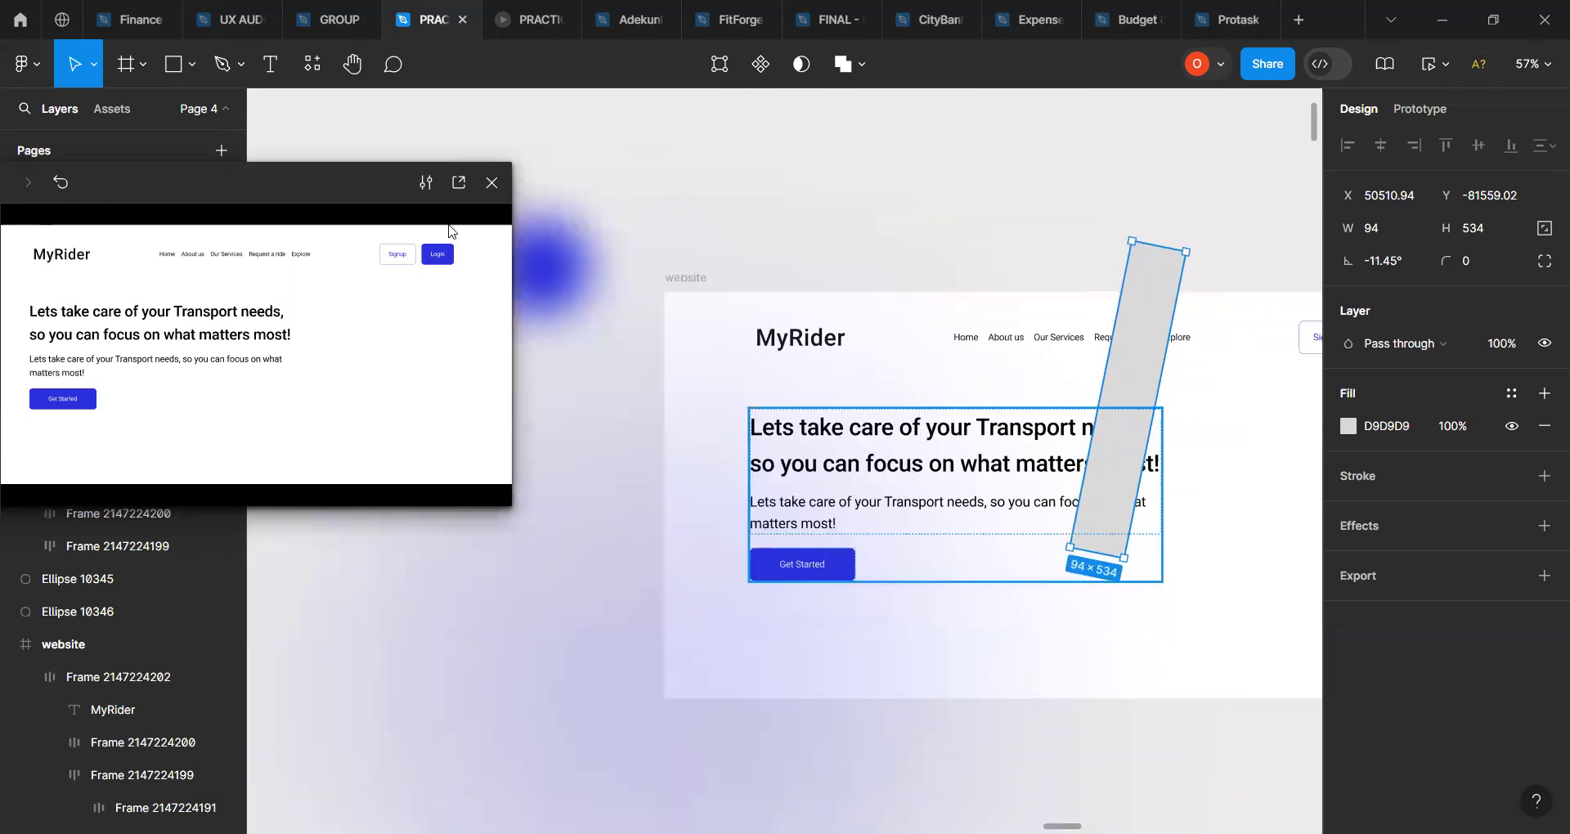
pyautogui.click(491, 183)
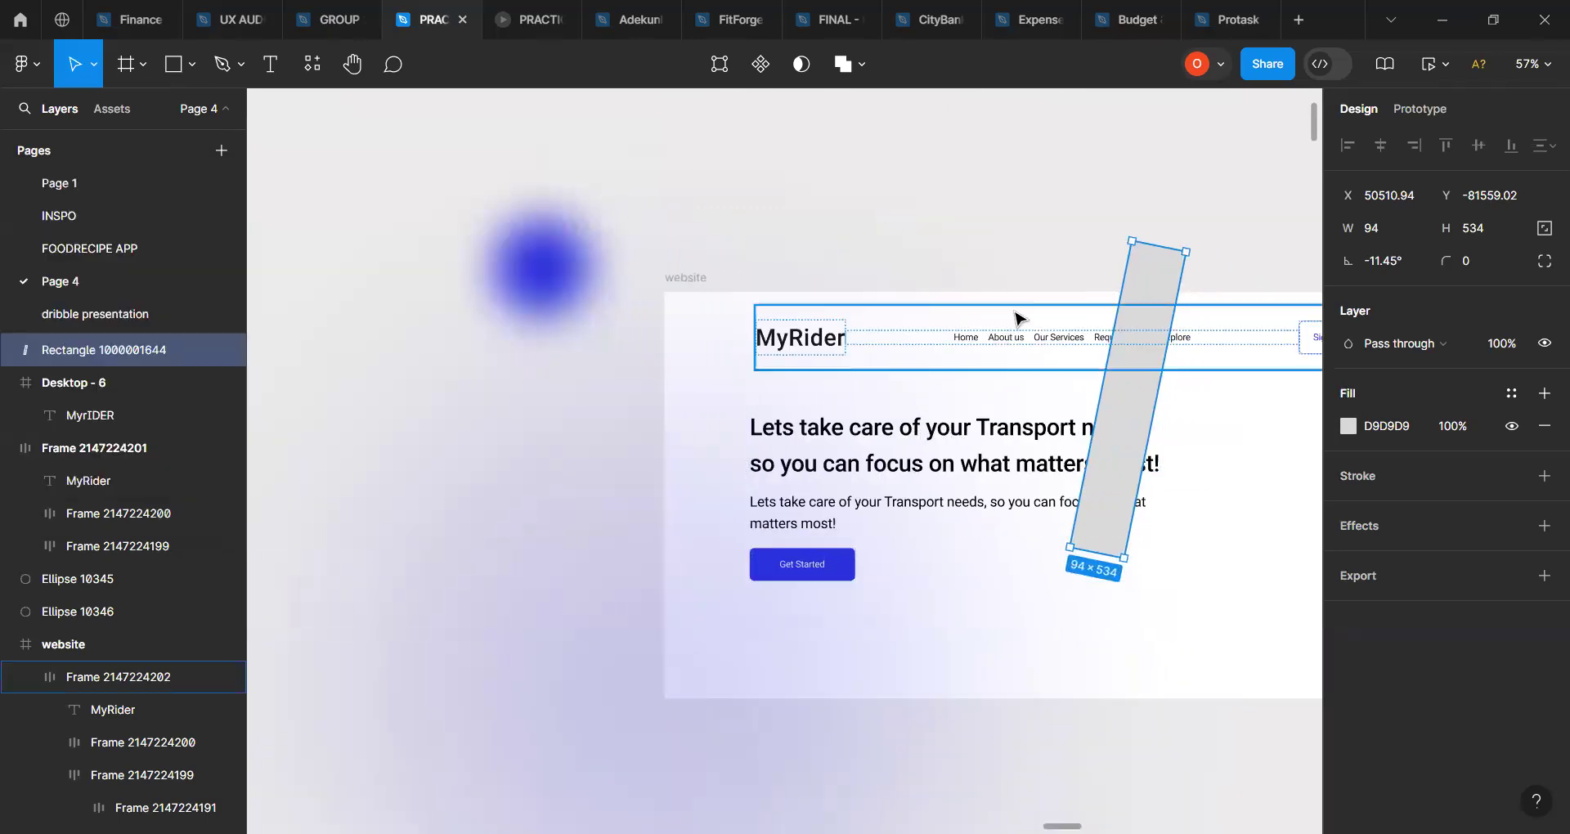
# Step: Fill the tilted rectangle with the blue 2830DC sampled from the Get Started button
pyautogui.hscroll(4, 1018, 319)
pyautogui.hscroll(-3, 1018, 319)
pyautogui.hscroll(1, 1018, 319)
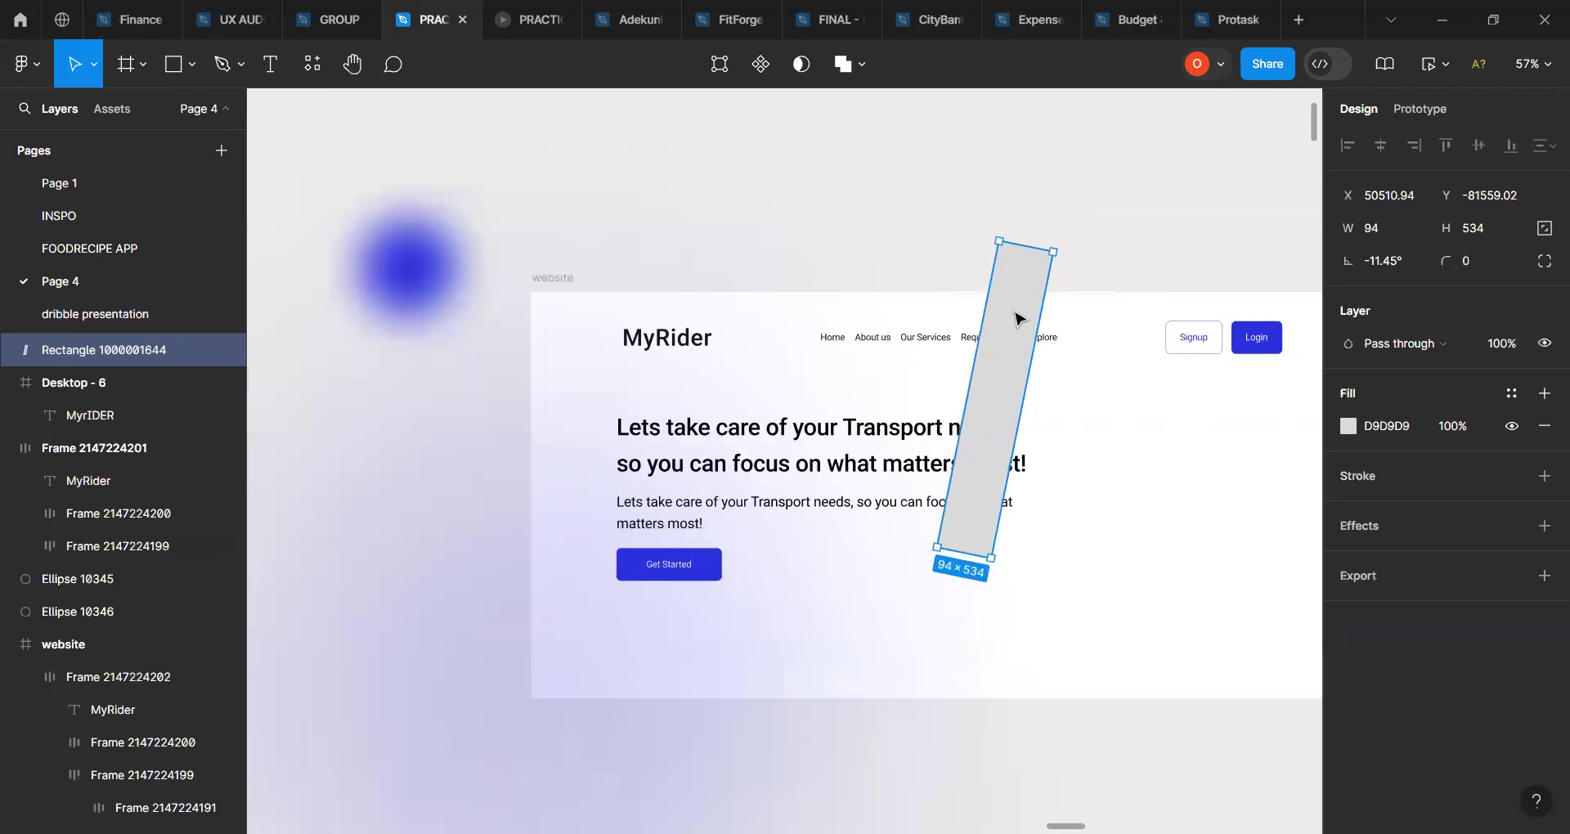
pyautogui.hscroll(3, 1018, 319)
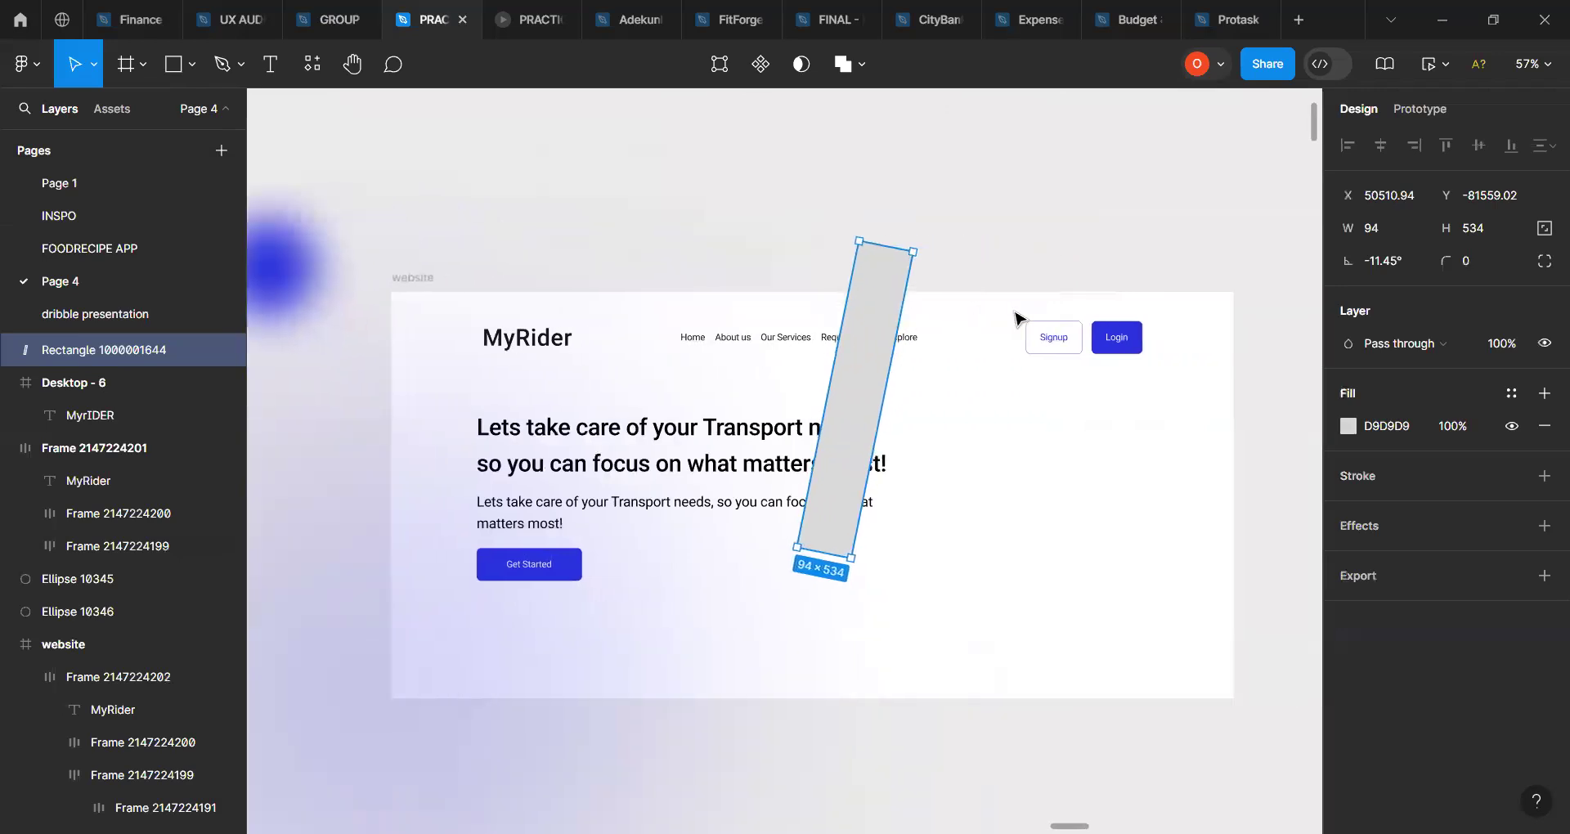
pyautogui.click(1347, 426)
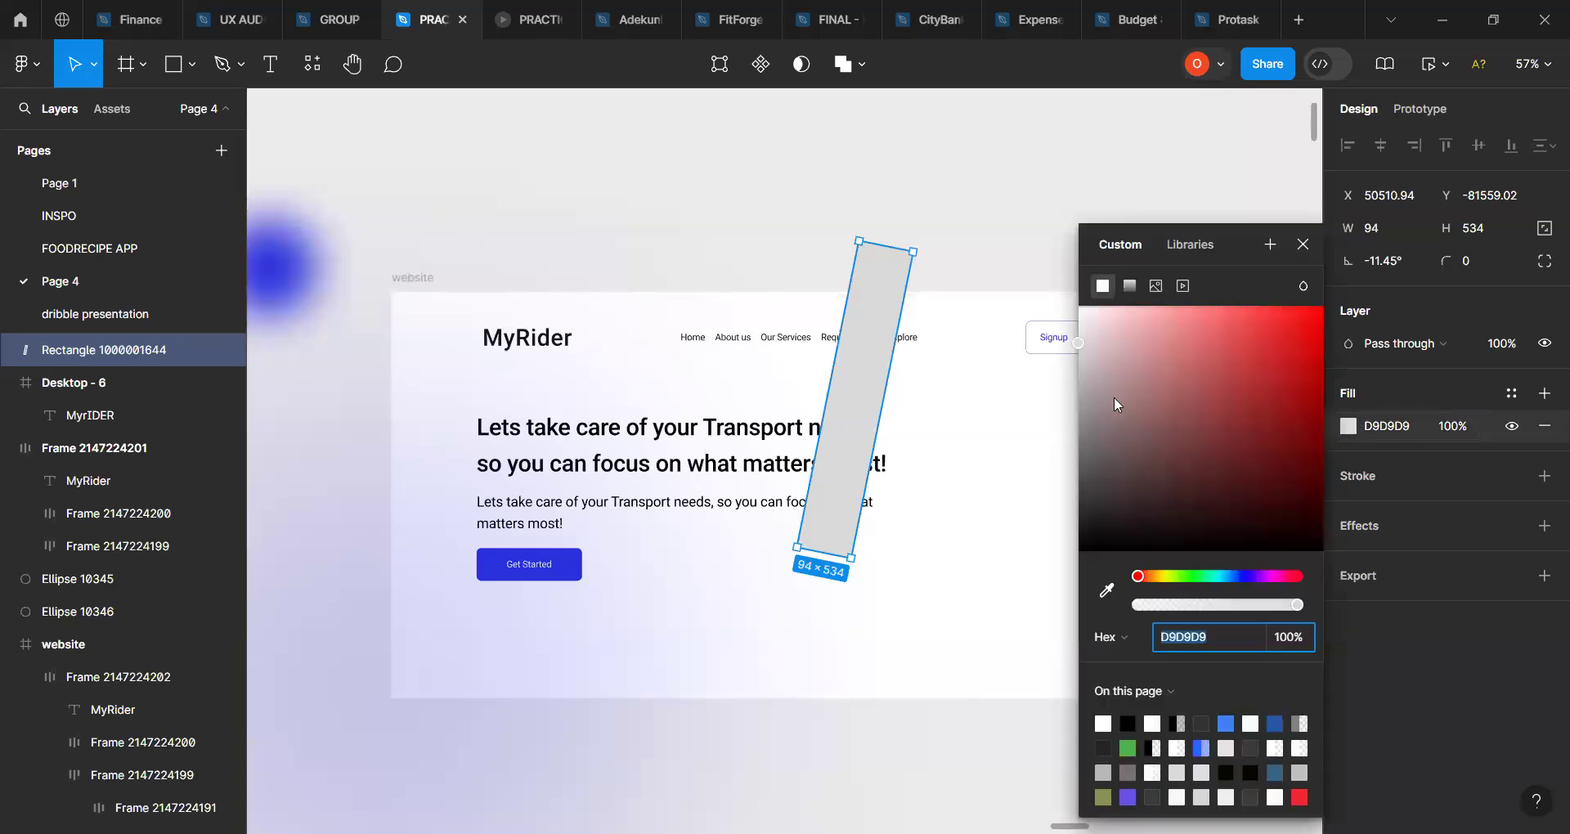
pyautogui.click(1106, 591)
pyautogui.click(576, 570)
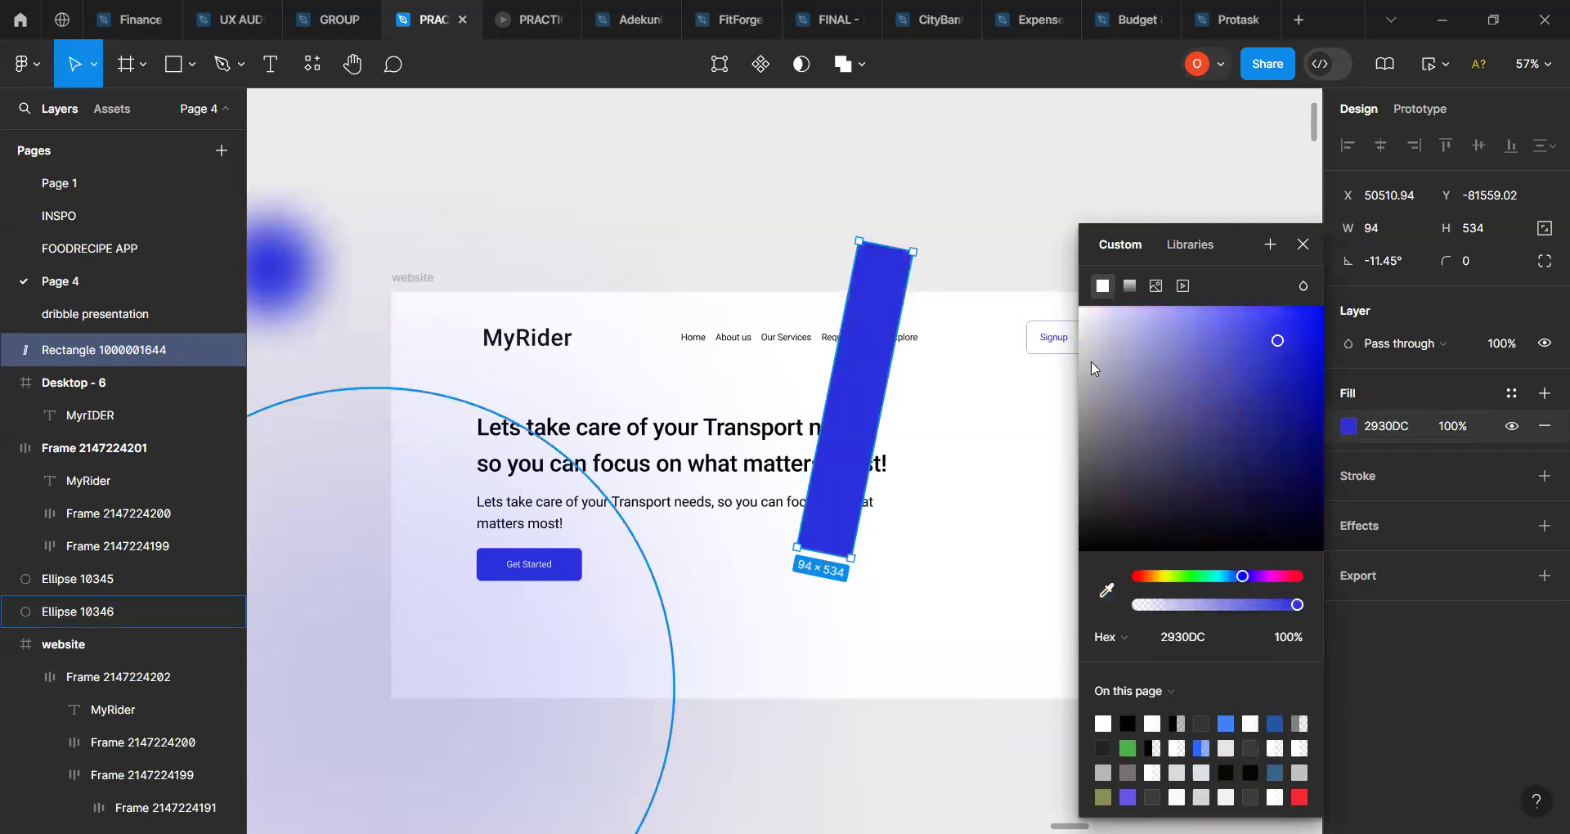
pyautogui.moveTo(1279, 332); pyautogui.dragTo(1244, 336)
pyautogui.click(1107, 587)
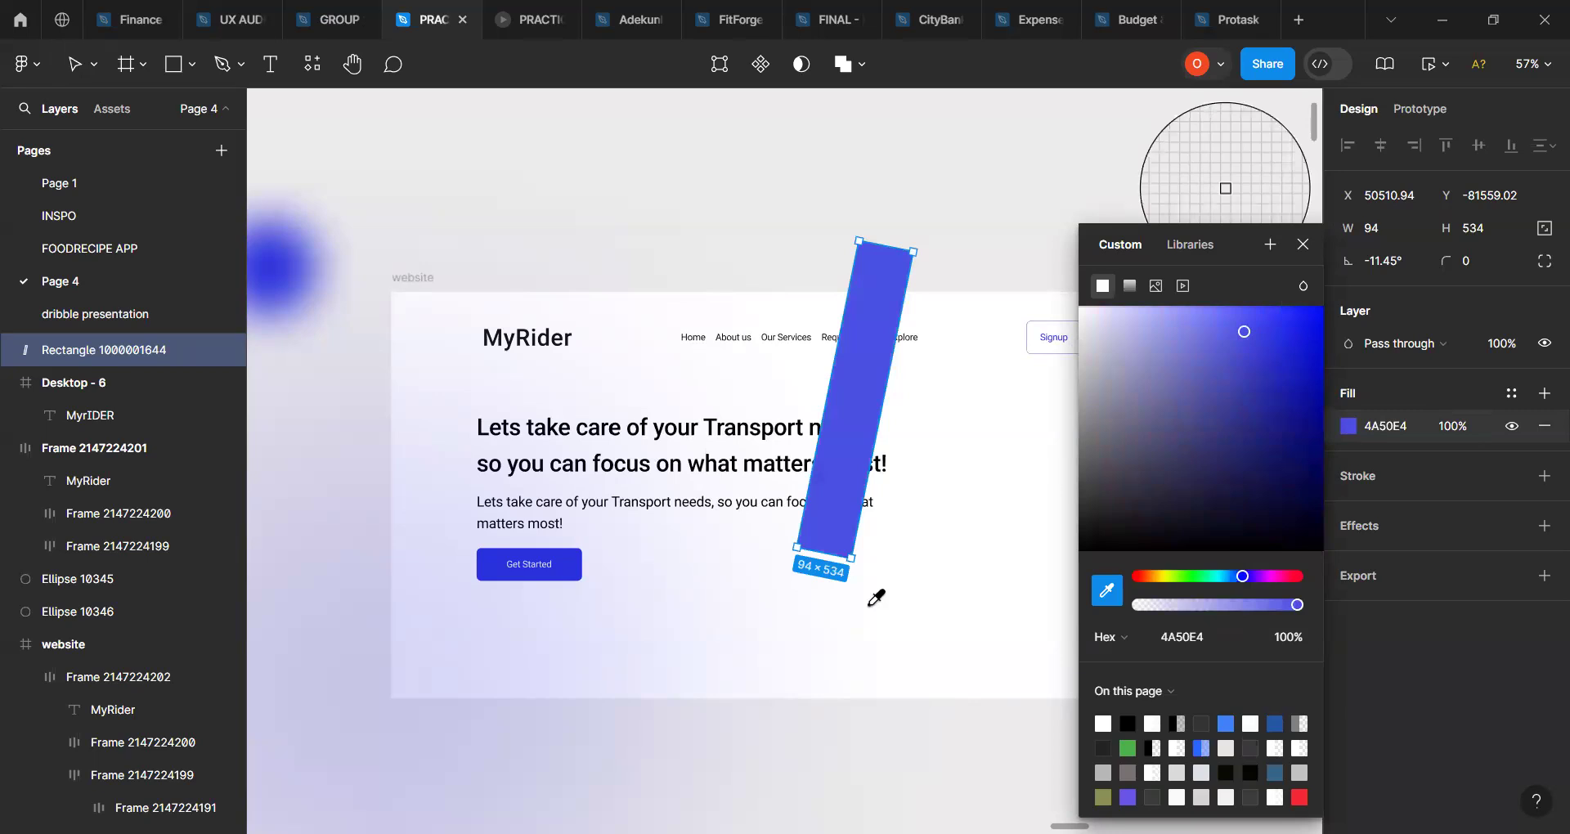
pyautogui.click(564, 570)
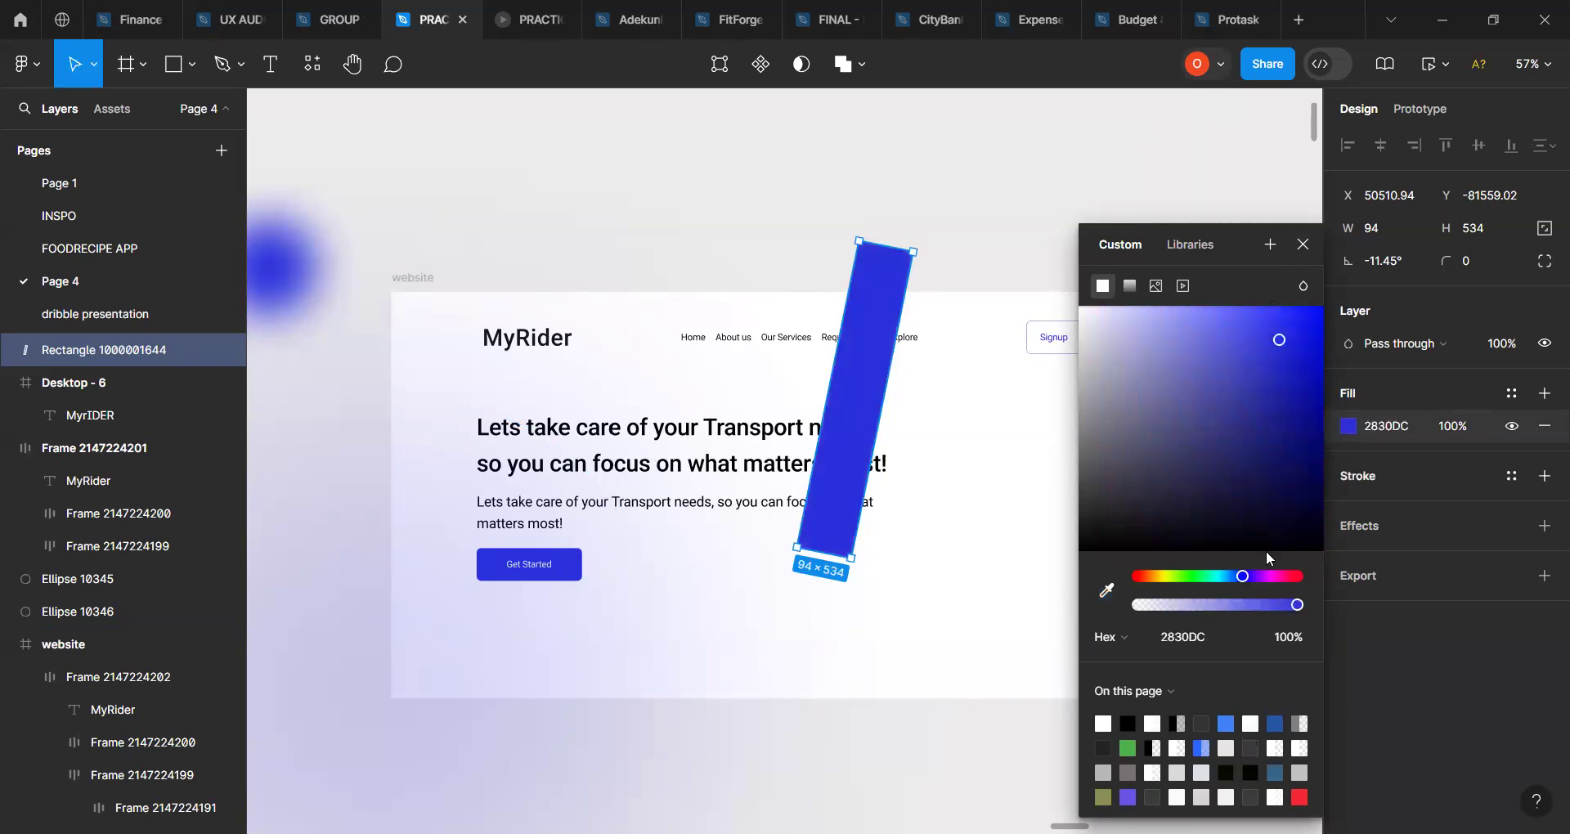
pyautogui.moveTo(1298, 605); pyautogui.dragTo(1334, 596)
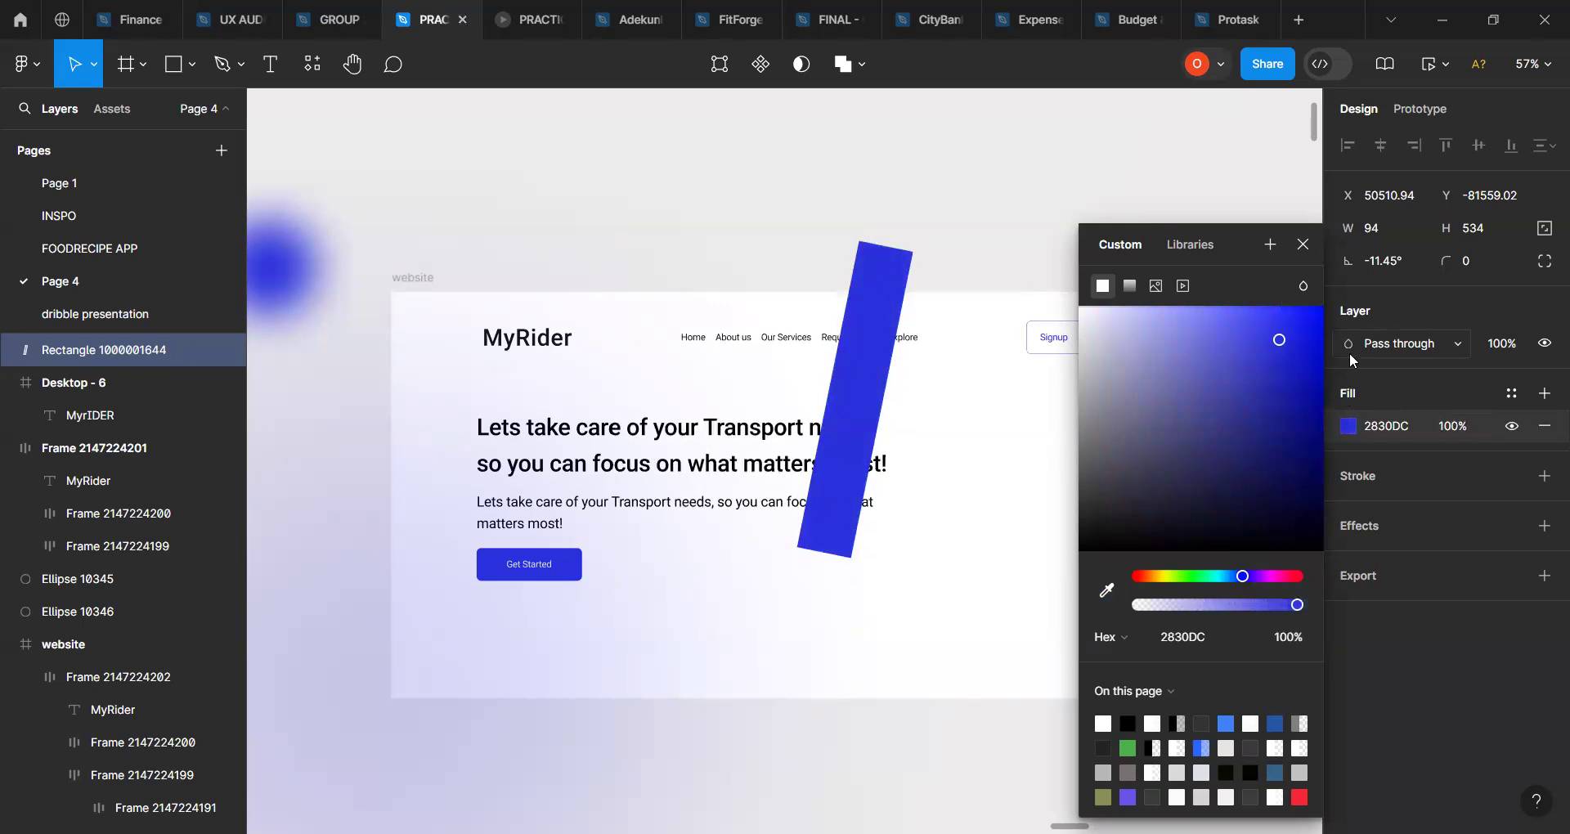
pyautogui.click(1304, 244)
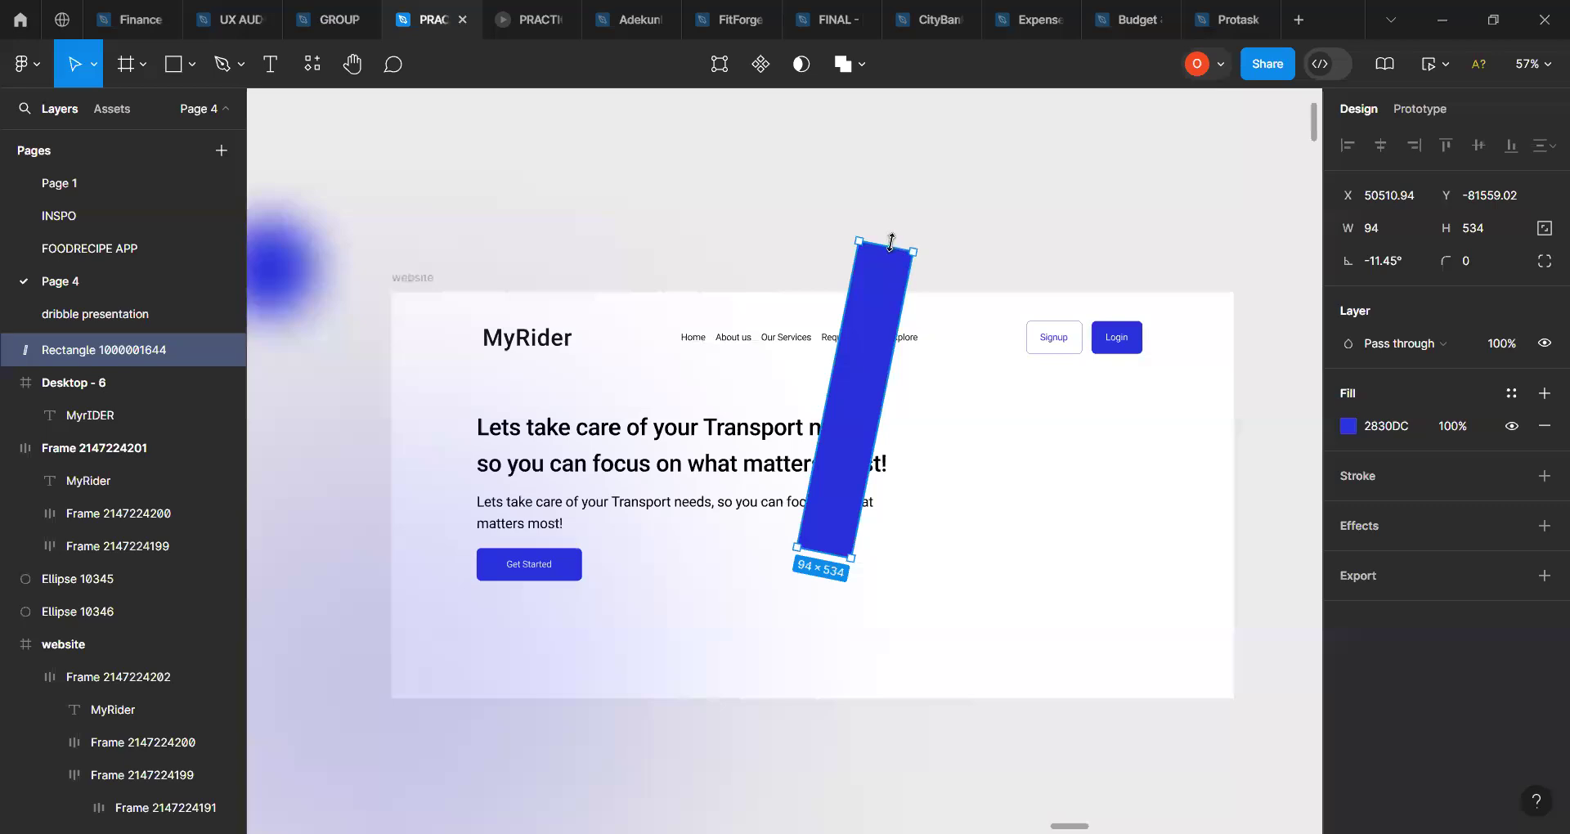
# Step: Lengthen the tilted blue rectangle to about 632 and move it up to about X 50502, Y -81774
pyautogui.moveTo(893, 209); pyautogui.dragTo(898, 164)
pyautogui.moveTo(859, 222); pyautogui.dragTo(842, 152)
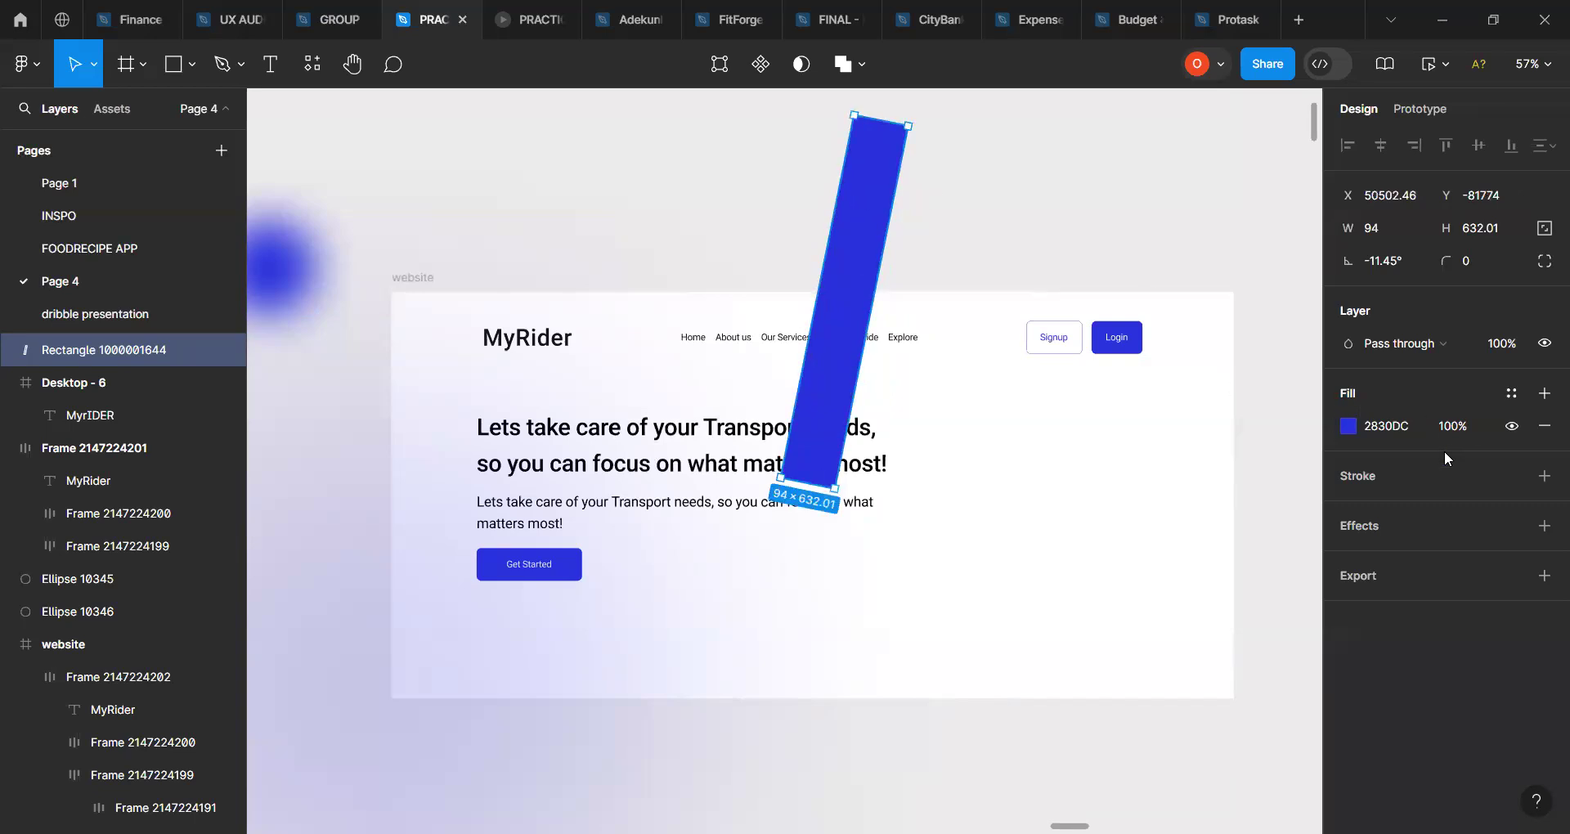
# Step: Add a Layer blur effect to the tilted blue rectangle
pyautogui.click(1544, 526)
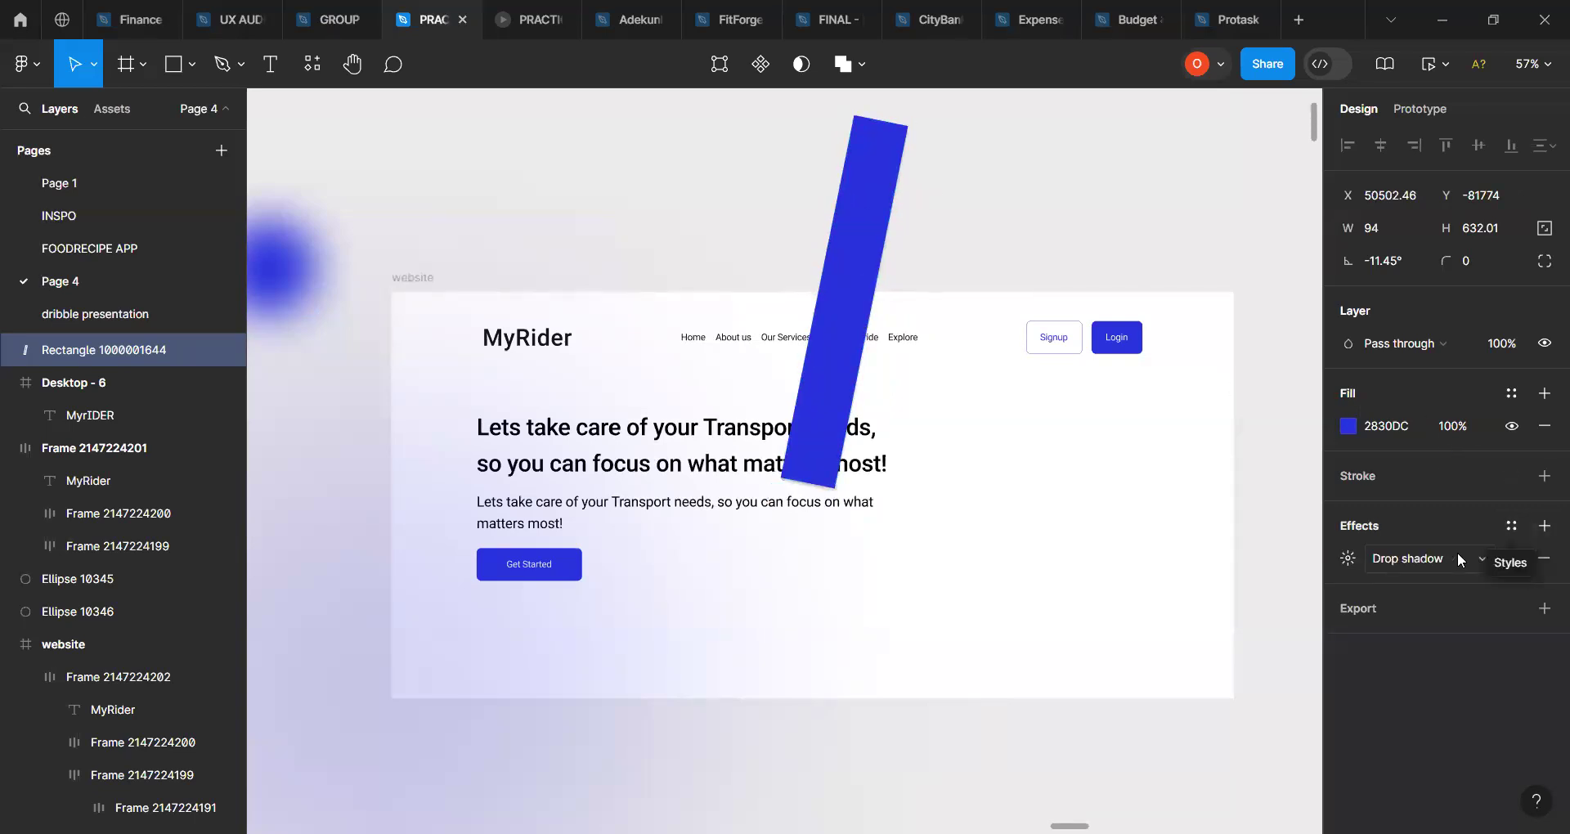
pyautogui.click(1447, 559)
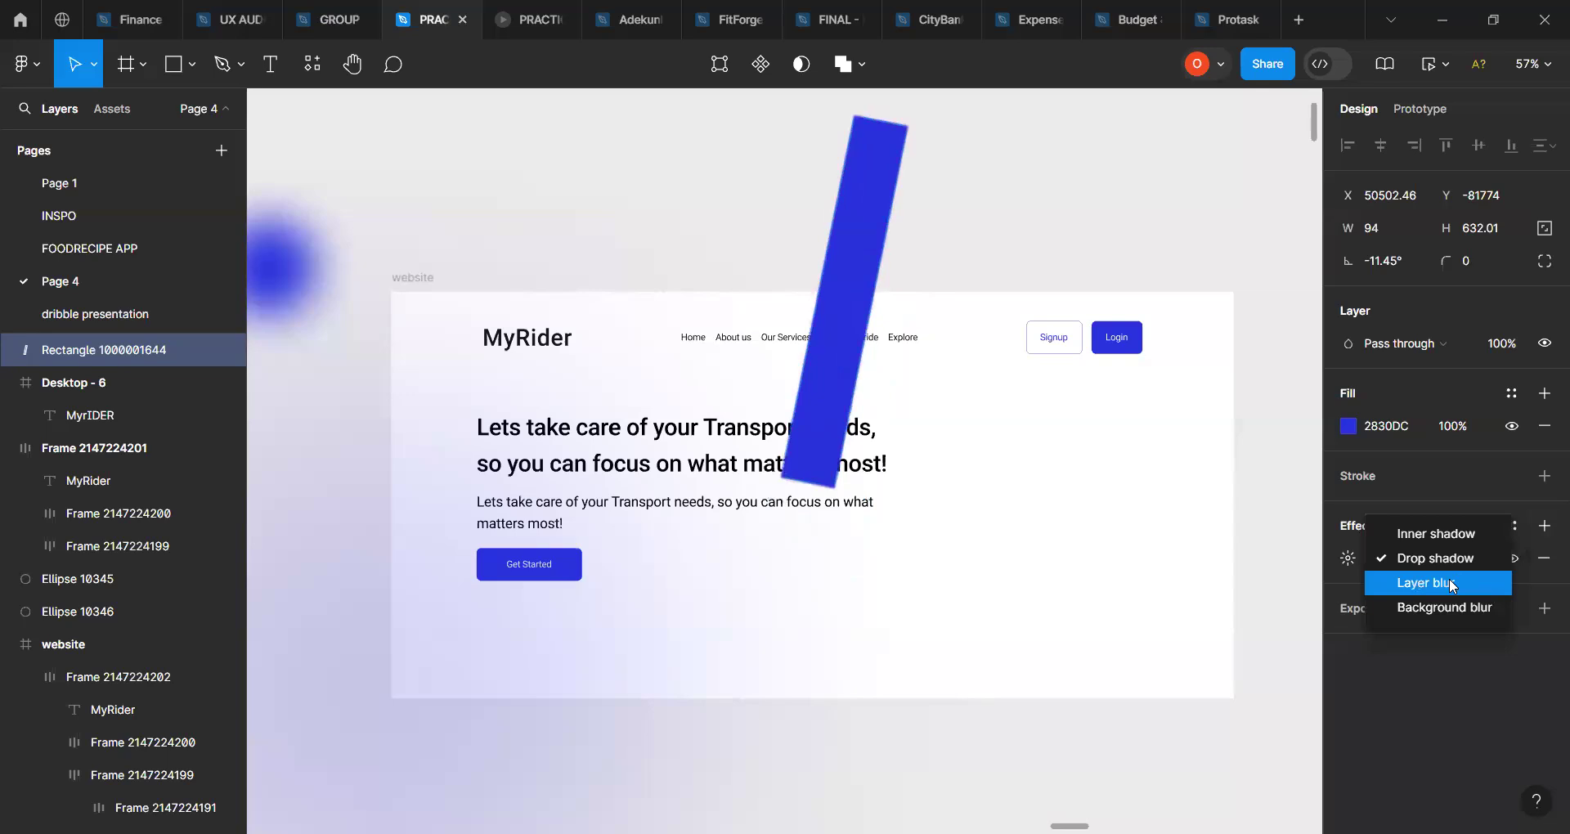
pyautogui.click(1451, 585)
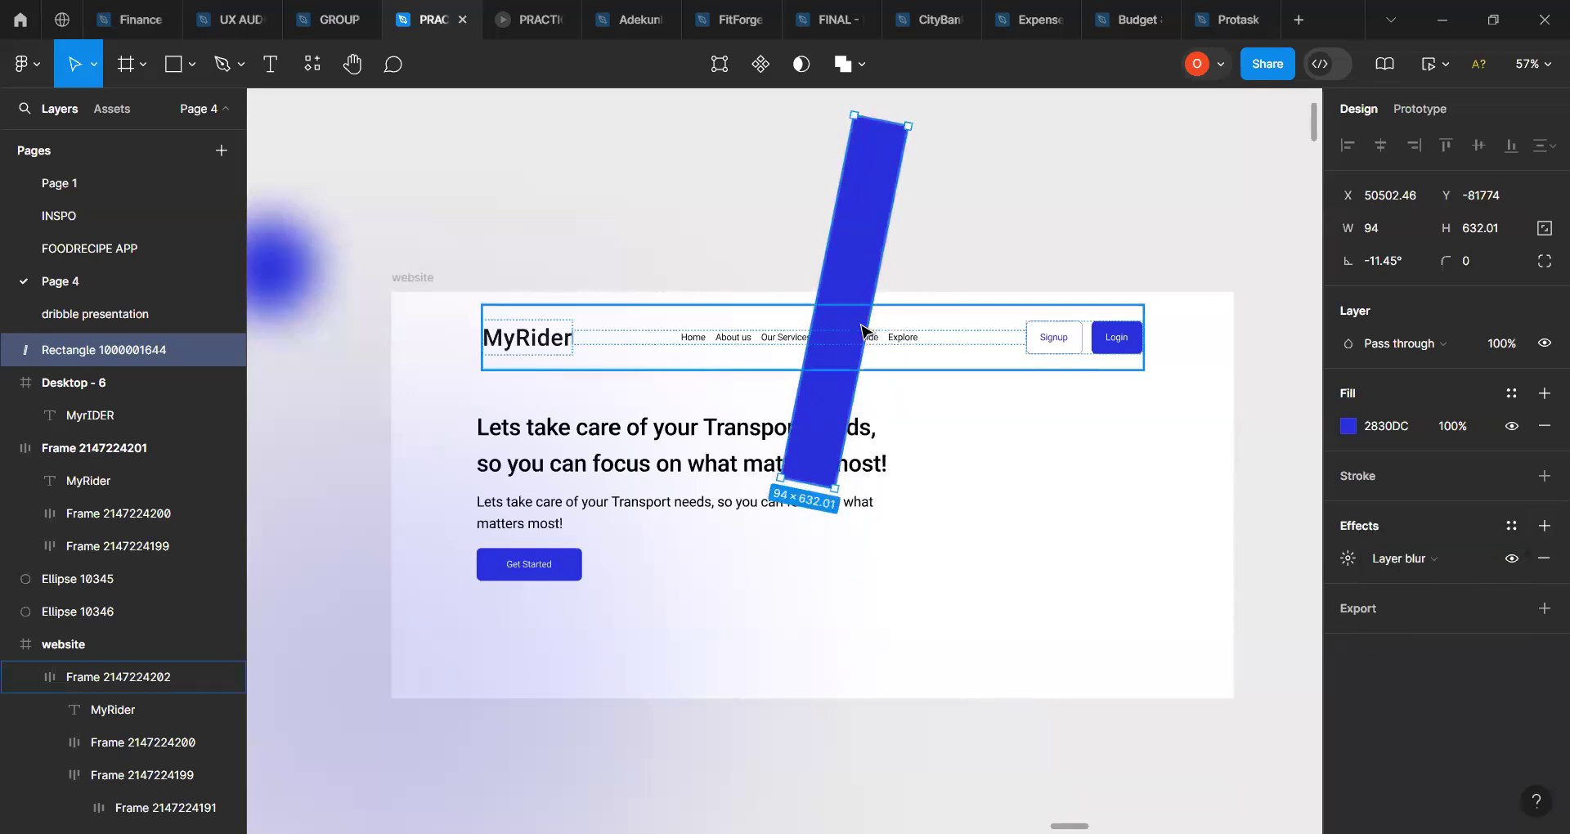
# Step: Undo moving the tilted rectangle into the website frame, and send the rectangle to the back
pyautogui.moveTo(886, 280); pyautogui.dragTo(841, 305)
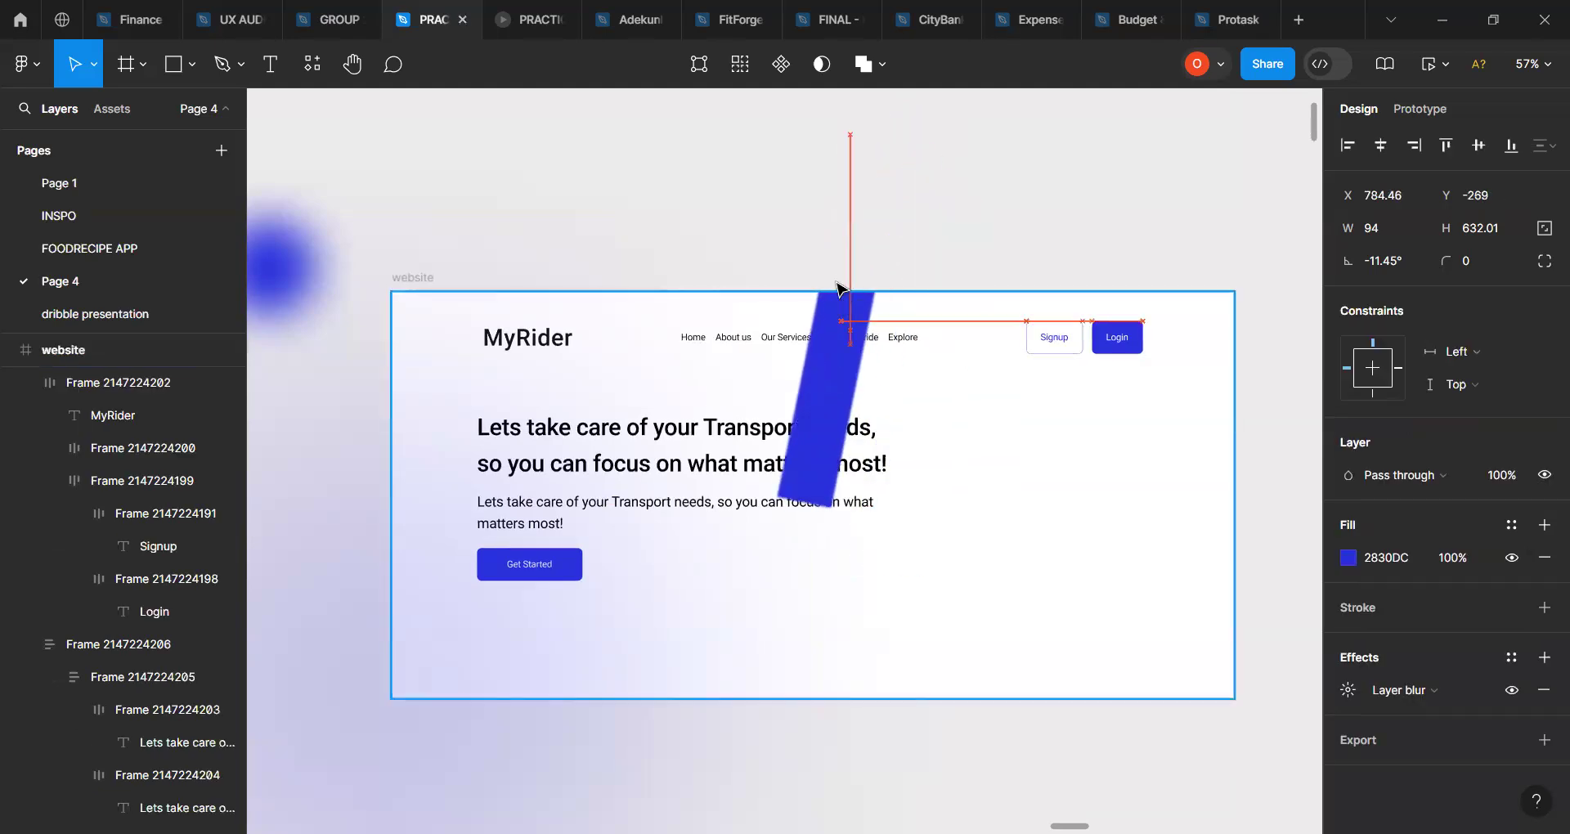
pyautogui.hotkey('ctrl', 'z')
pyautogui.rightClick(835, 285)
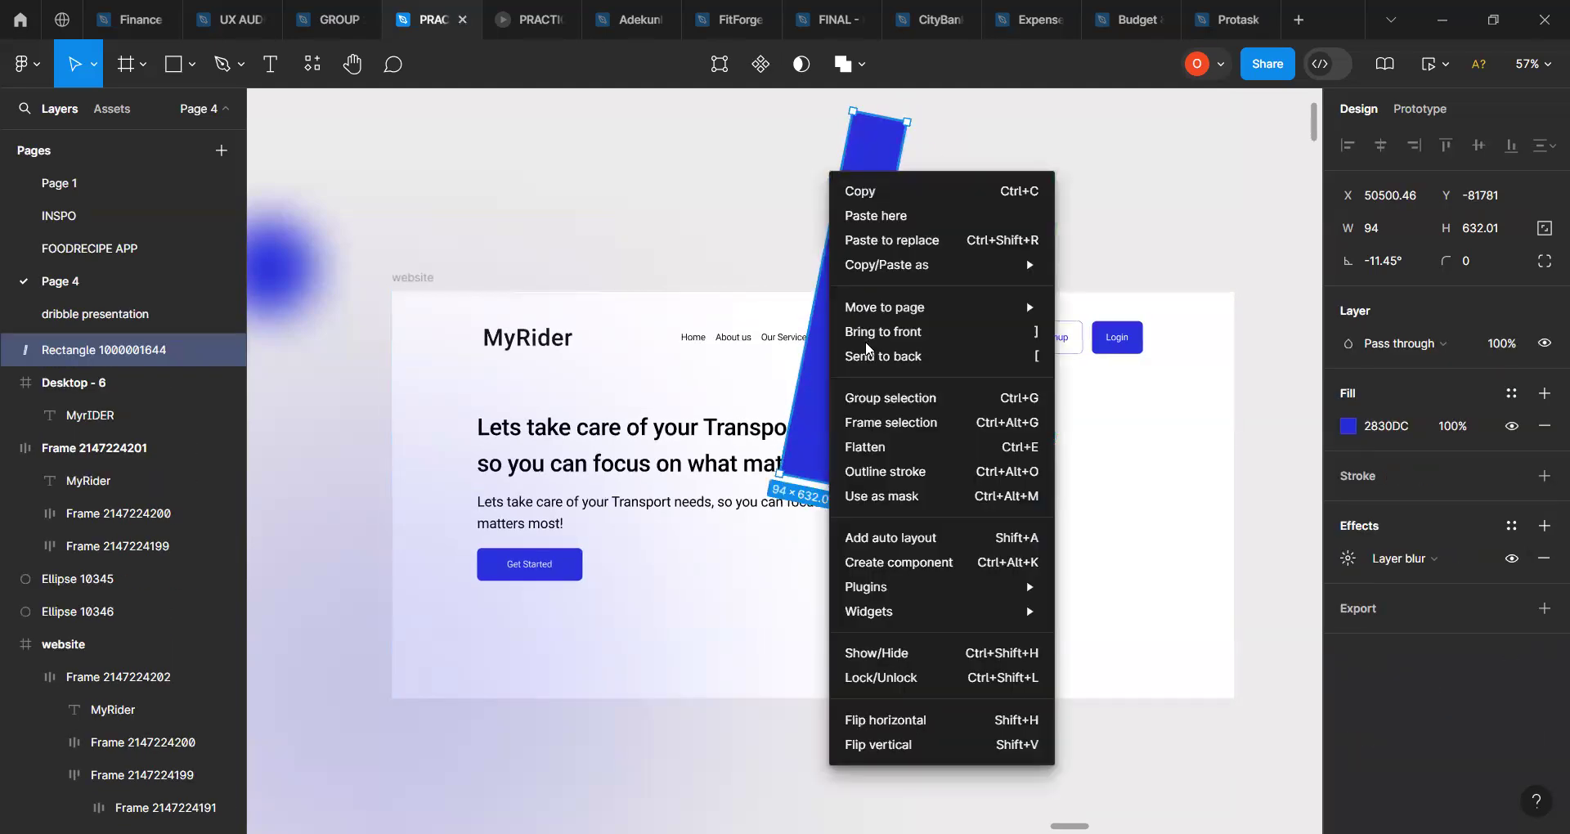
pyautogui.click(869, 357)
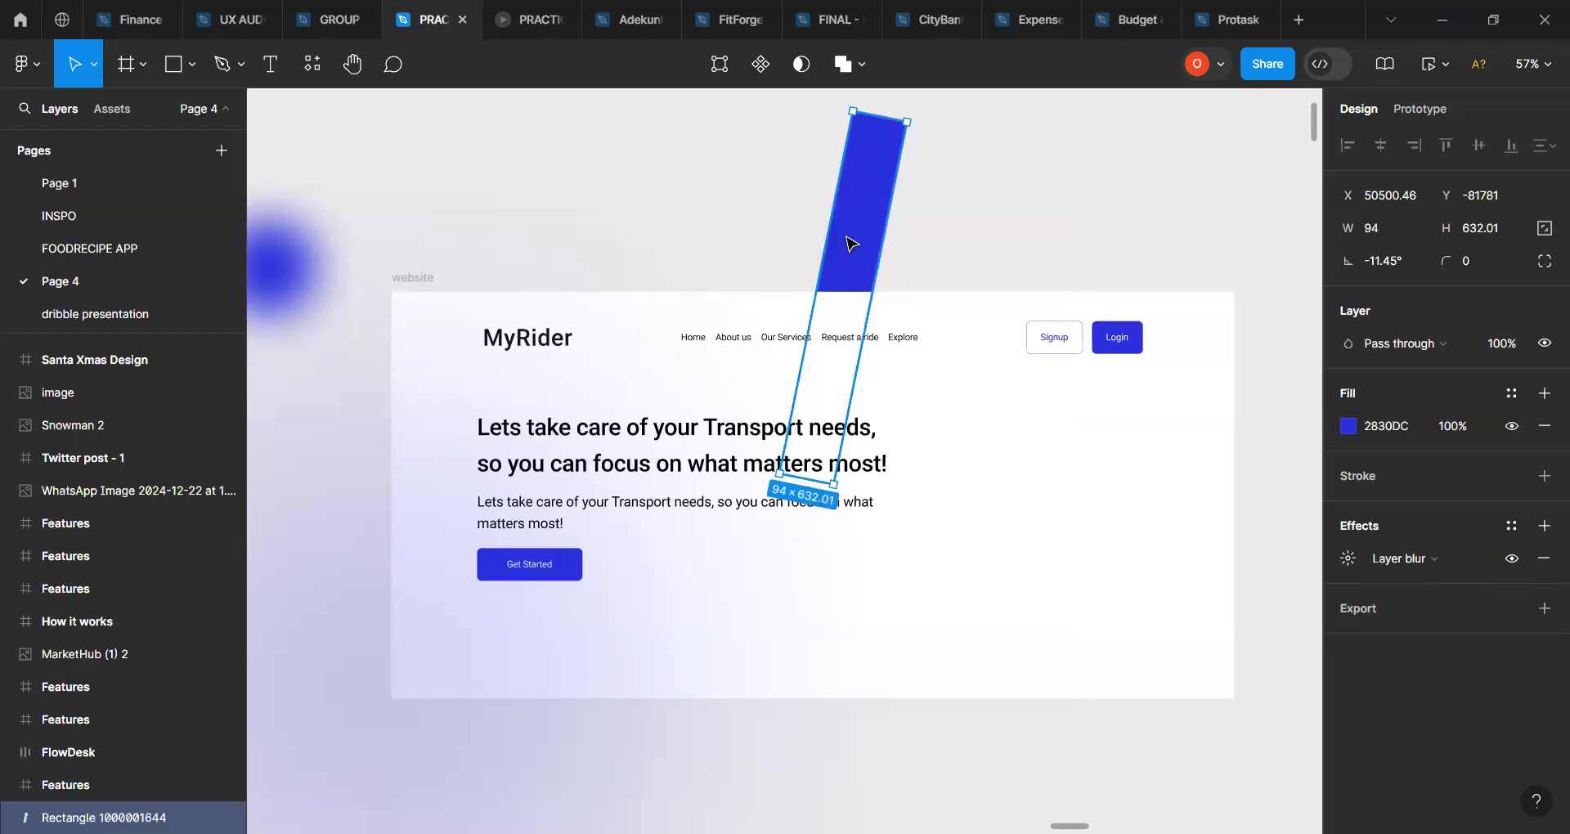
# Step: Try to move the tilted blue rectangle over the website header, and undo its placement inside the website frame
pyautogui.moveTo(851, 238); pyautogui.dragTo(873, 222)
pyautogui.hotkey('ctrl', 'z')
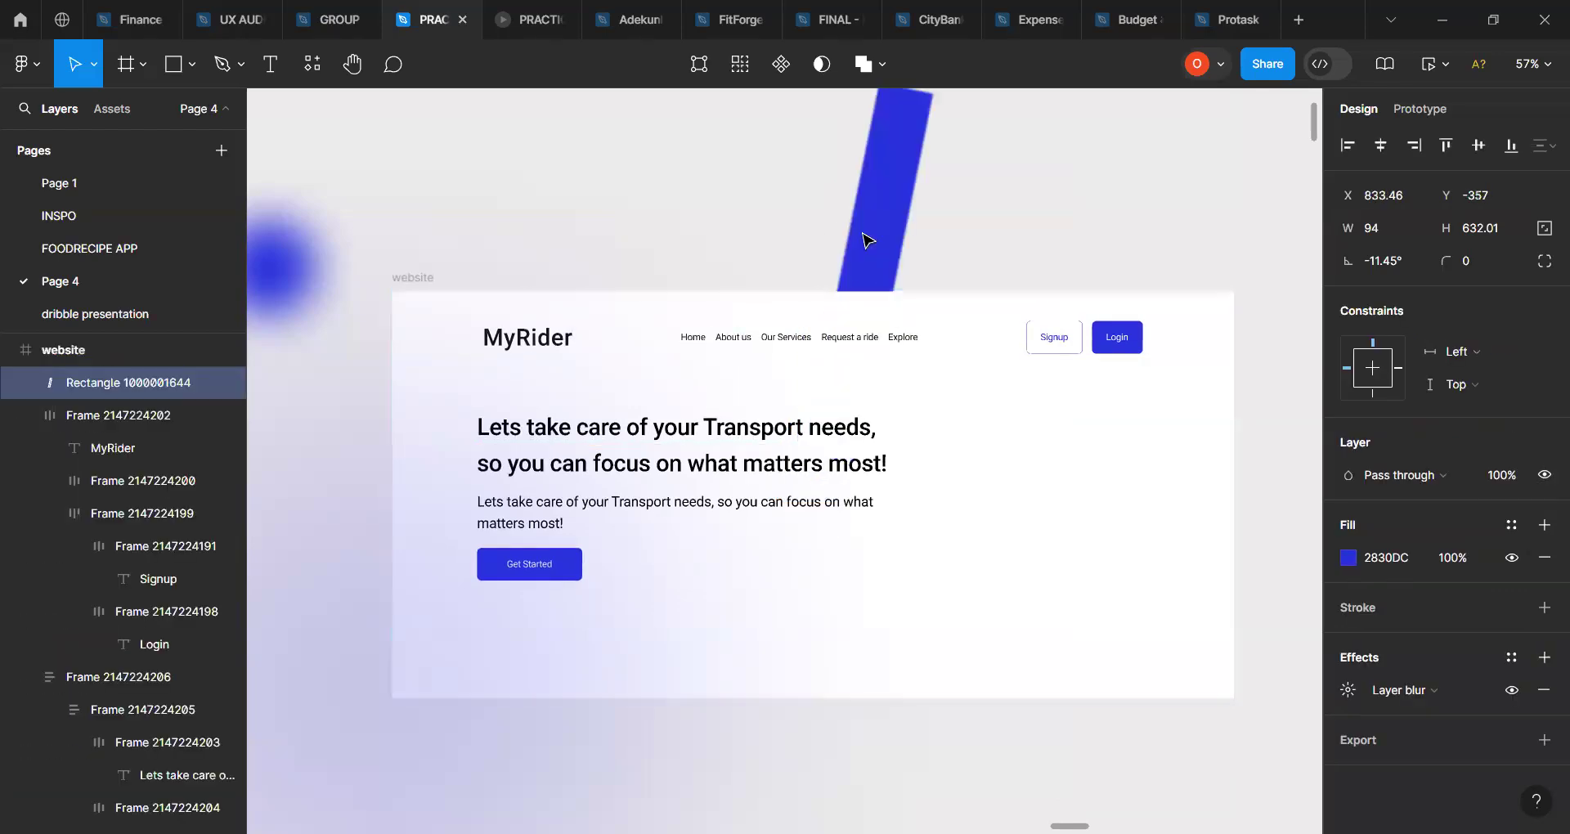
pyautogui.hotkey('ctrl', 'z')
pyautogui.scroll(3, 865, 238)
pyautogui.scroll(1, 865, 239)
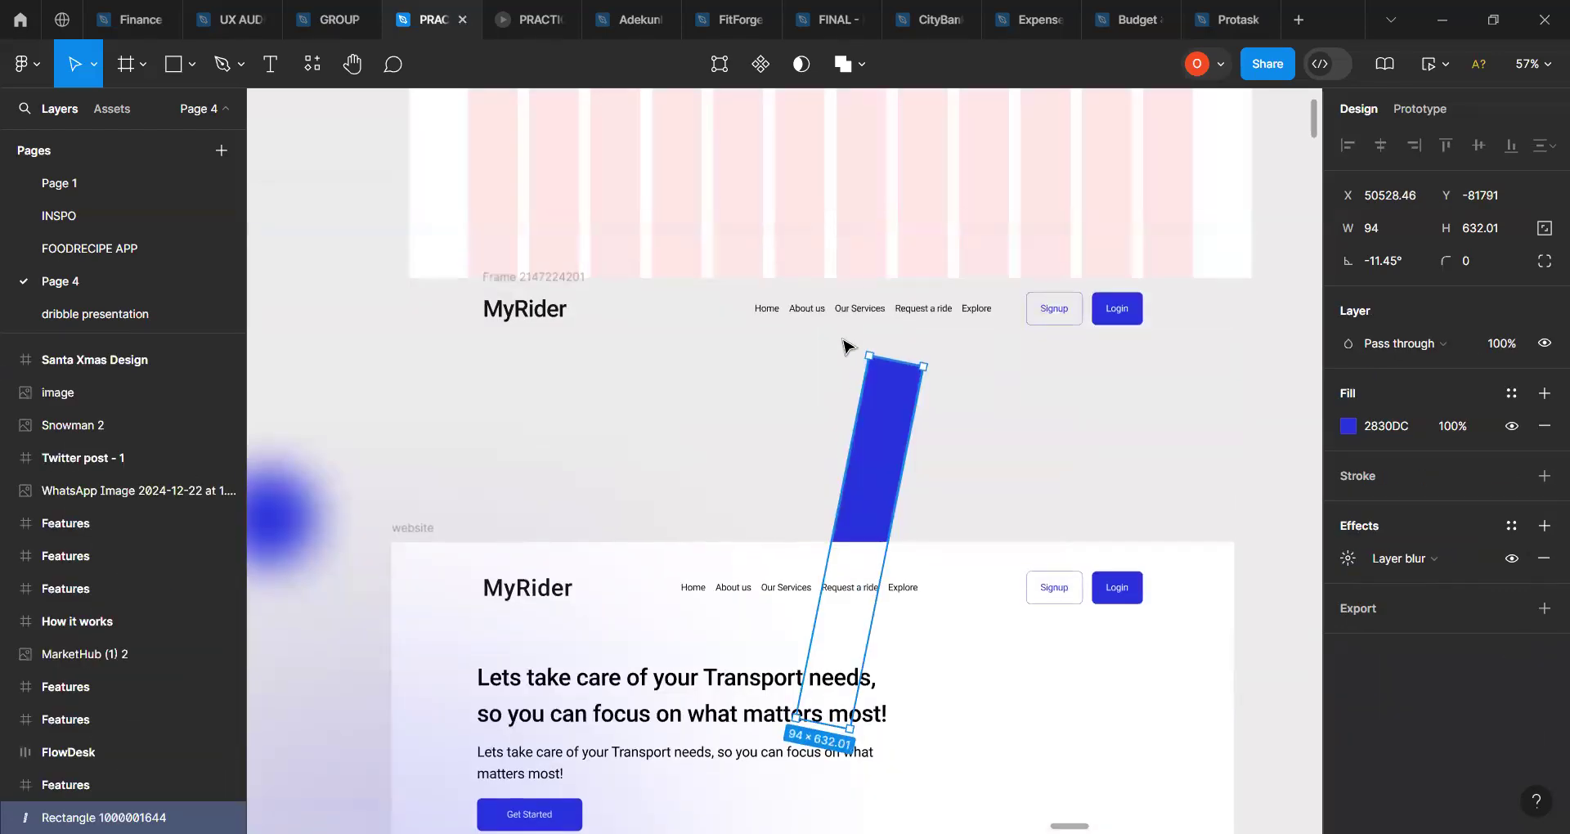
# Step: Draw a small tall empty frame above the website frame, clear of it, and delete the tilted blue rectangle
pyautogui.click(125, 63)
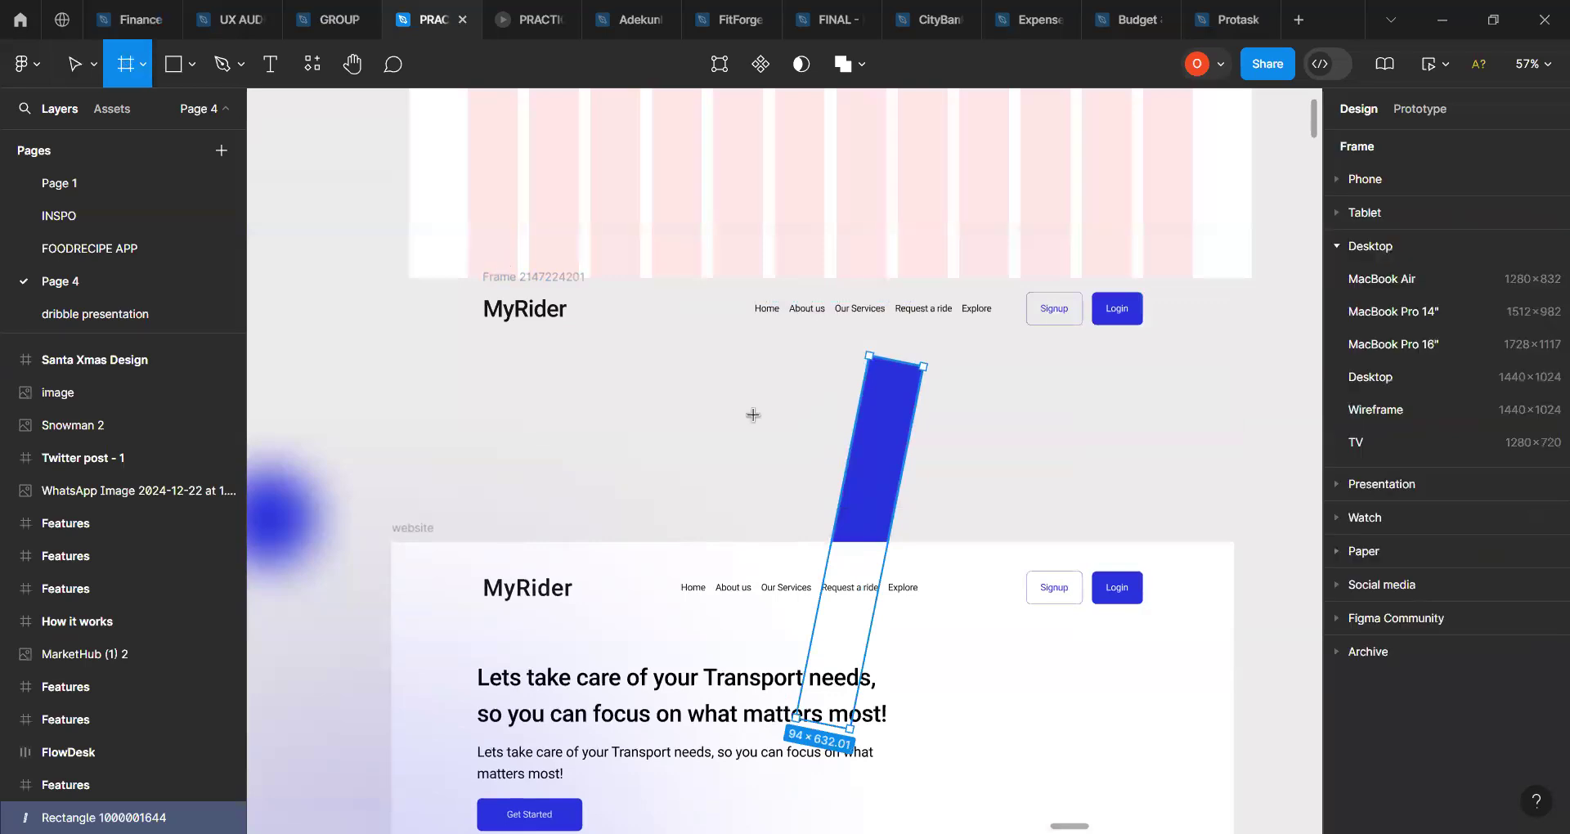
pyautogui.moveTo(1047, 369); pyautogui.dragTo(1120, 542)
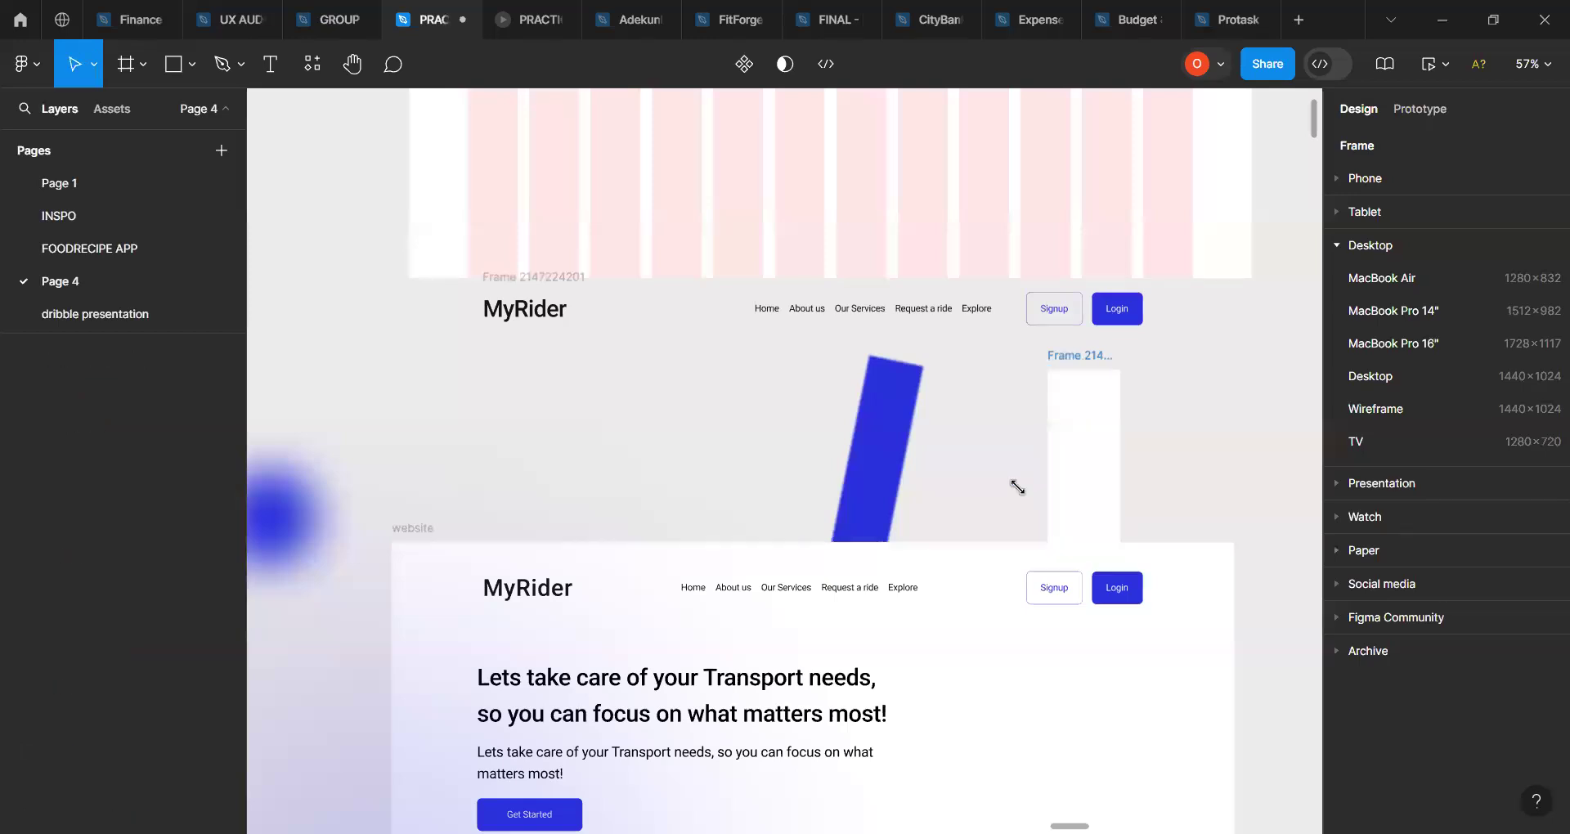
pyautogui.moveTo(1096, 488); pyautogui.dragTo(1053, 473)
pyautogui.click(897, 456)
pyautogui.press('Delete')
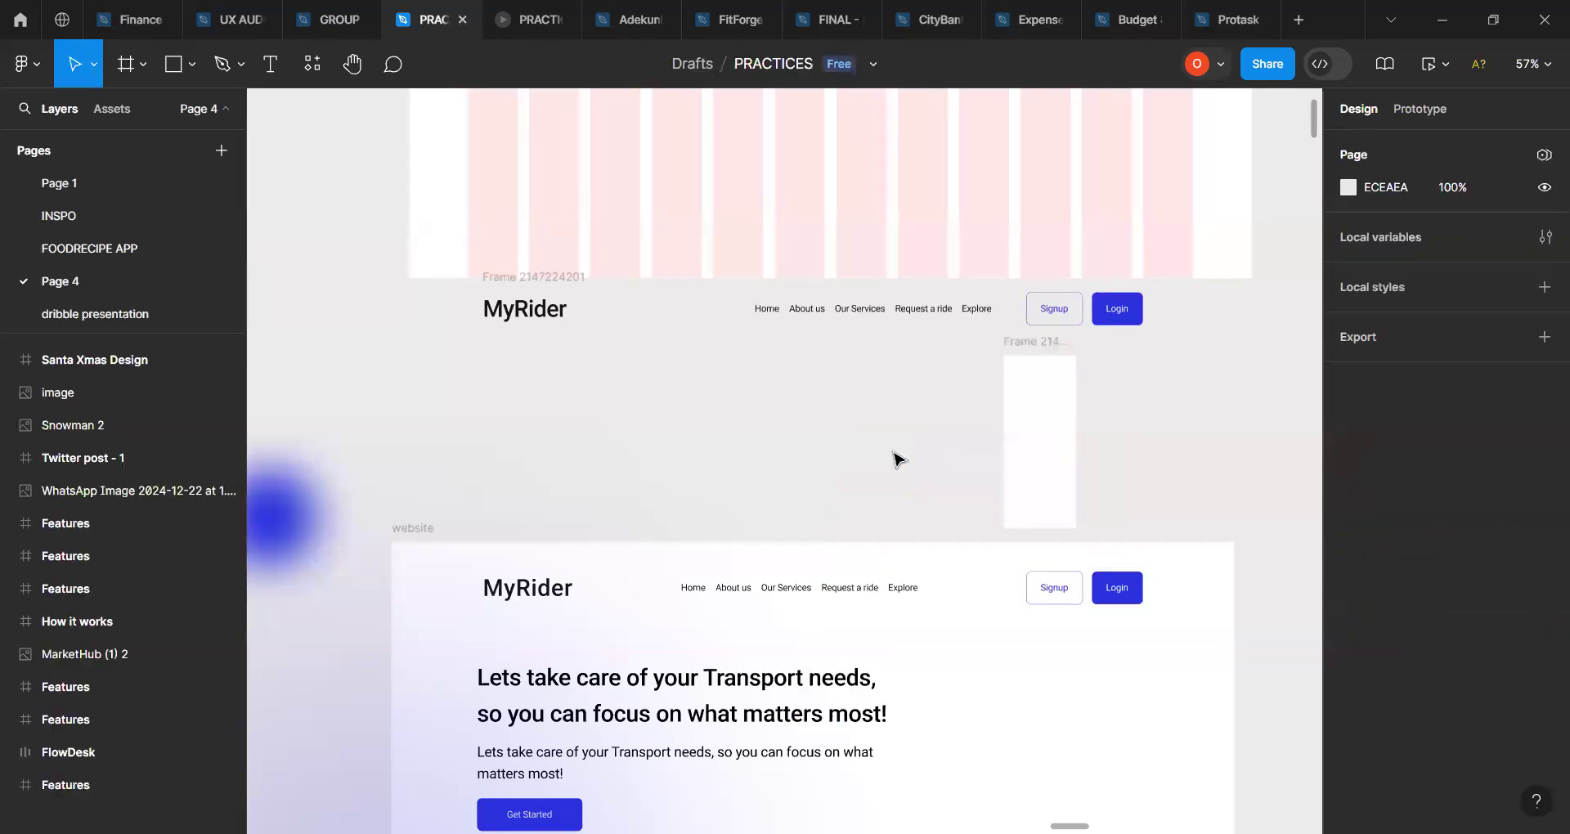
# Step: Move the large blurred ellipse overlapping the website frame to about X 49320, Y -81317, and select the website frame
pyautogui.scroll(-2, 846, 472)
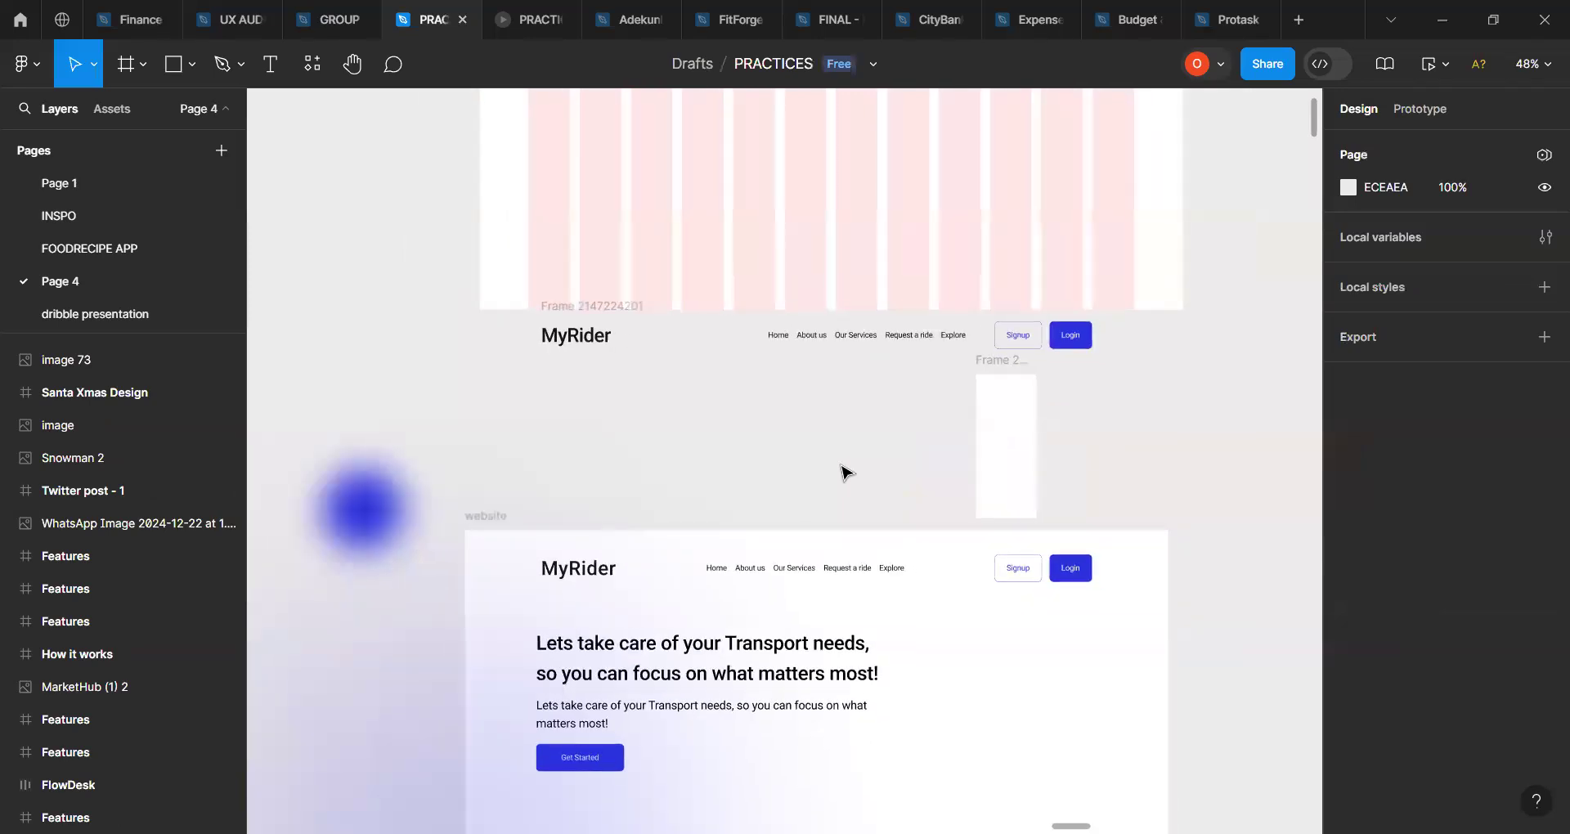
pyautogui.scroll(-3, 846, 473)
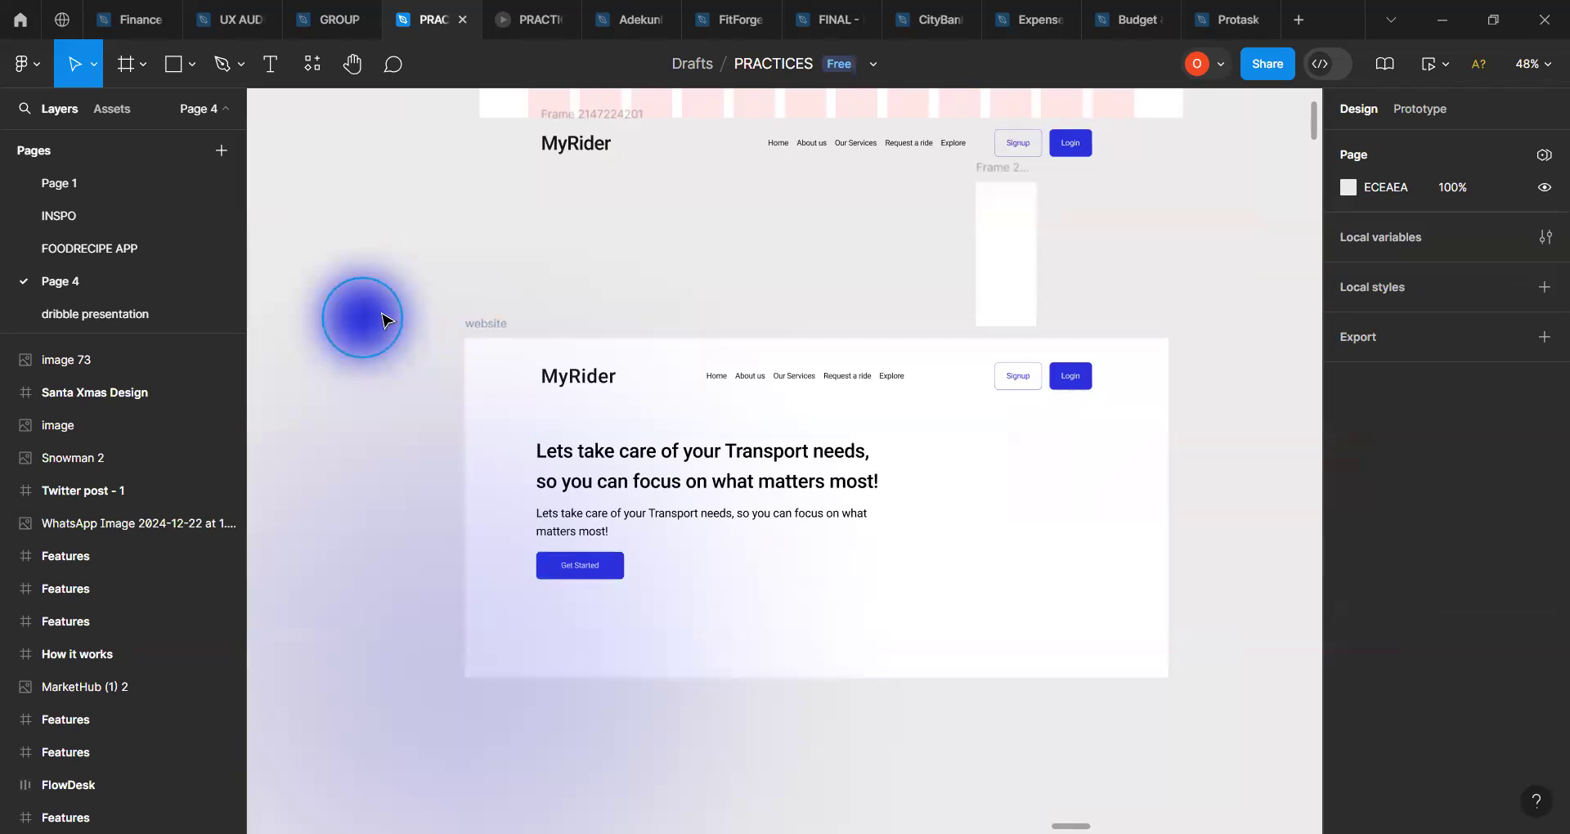
pyautogui.scroll(-1, 384, 319)
pyautogui.scroll(-1, 384, 319)
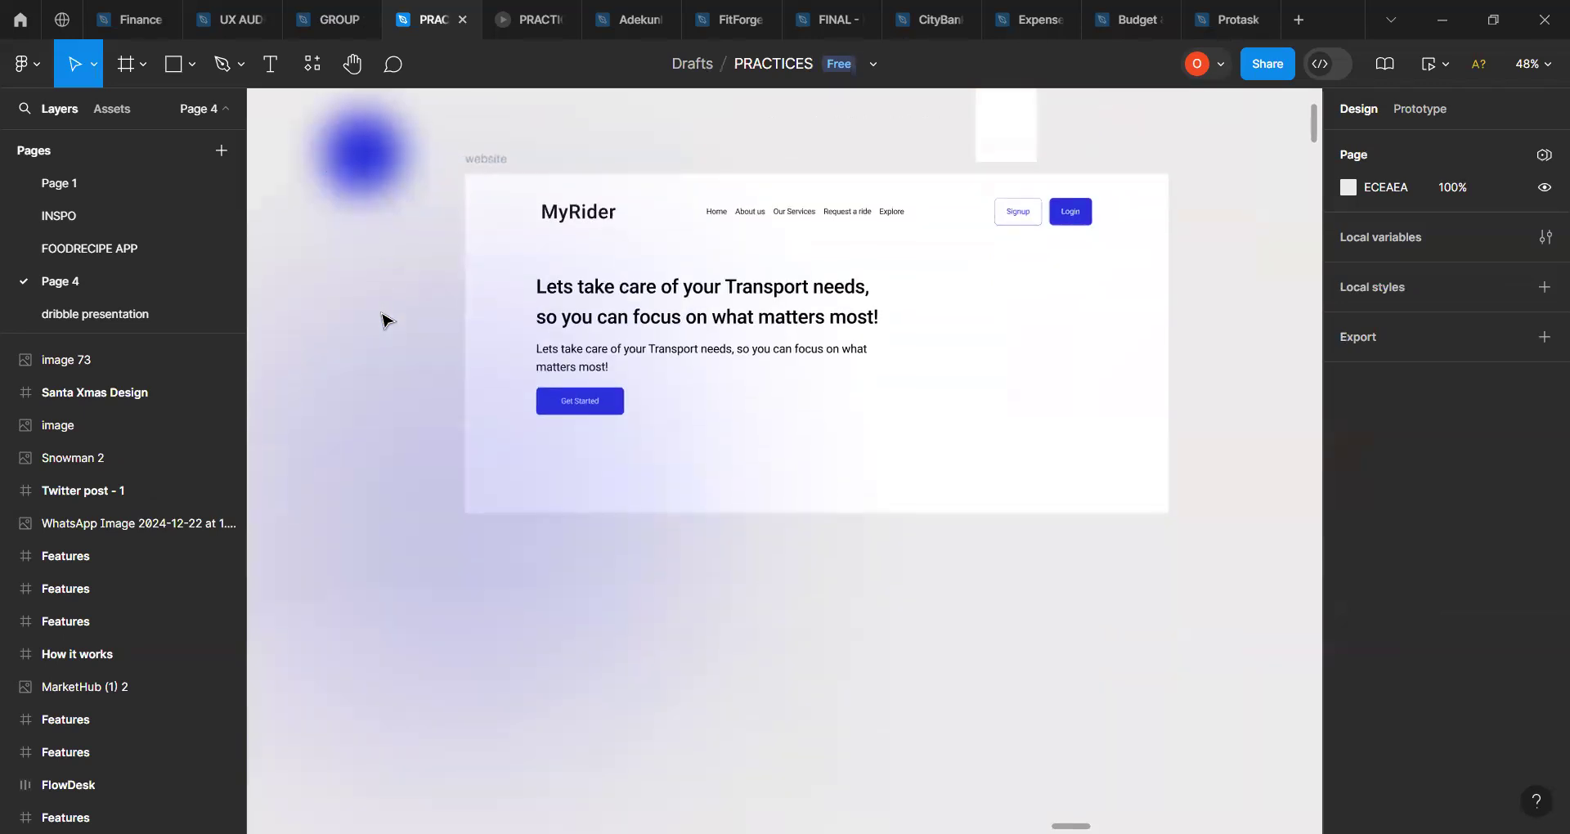
pyautogui.scroll(1, 382, 319)
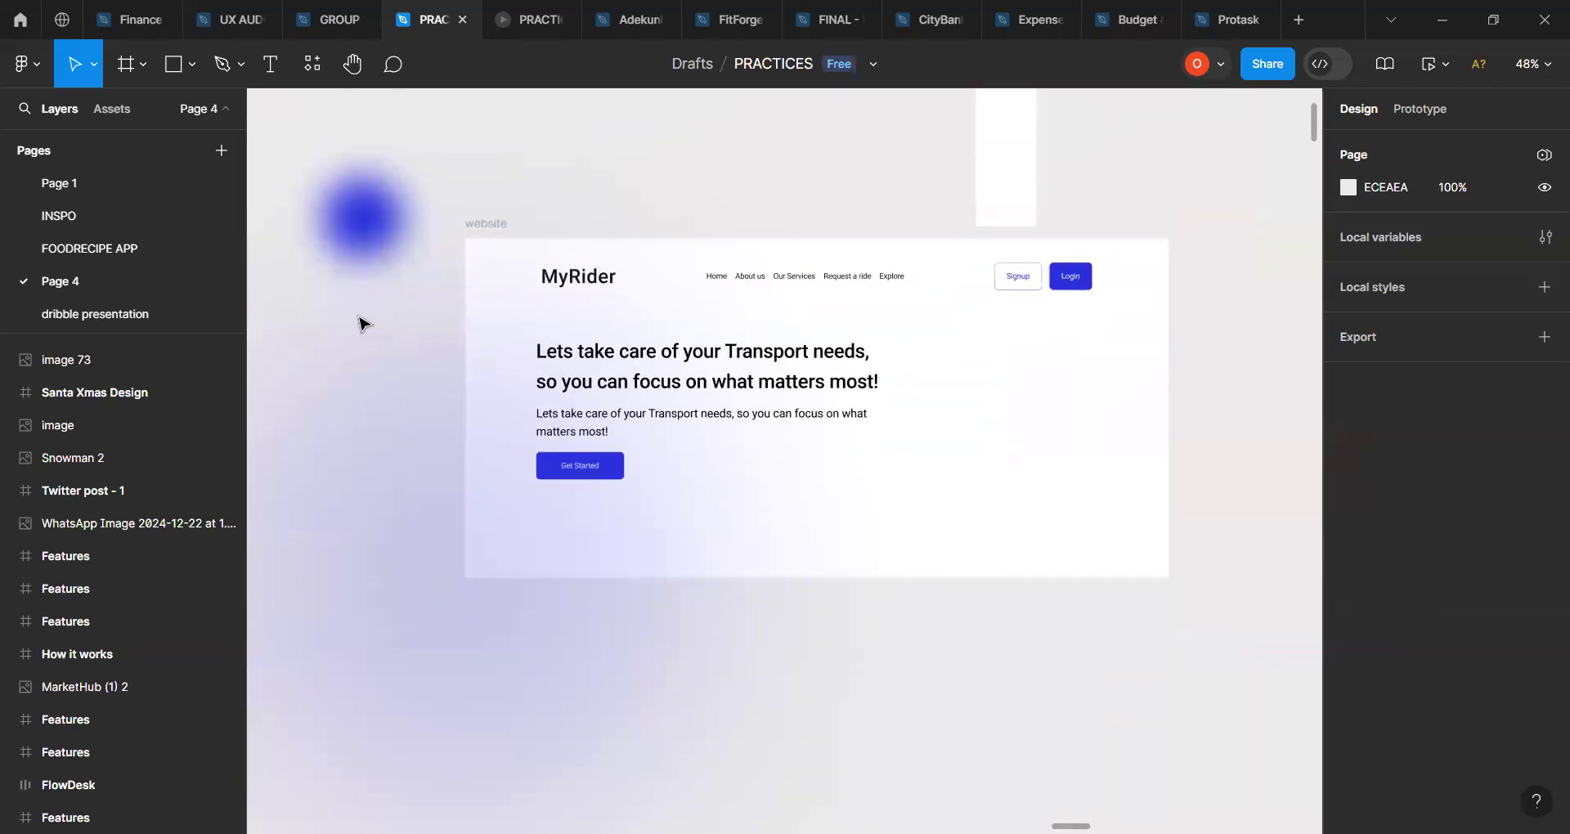
pyautogui.click(394, 593)
pyautogui.moveTo(393, 593); pyautogui.dragTo(466, 585)
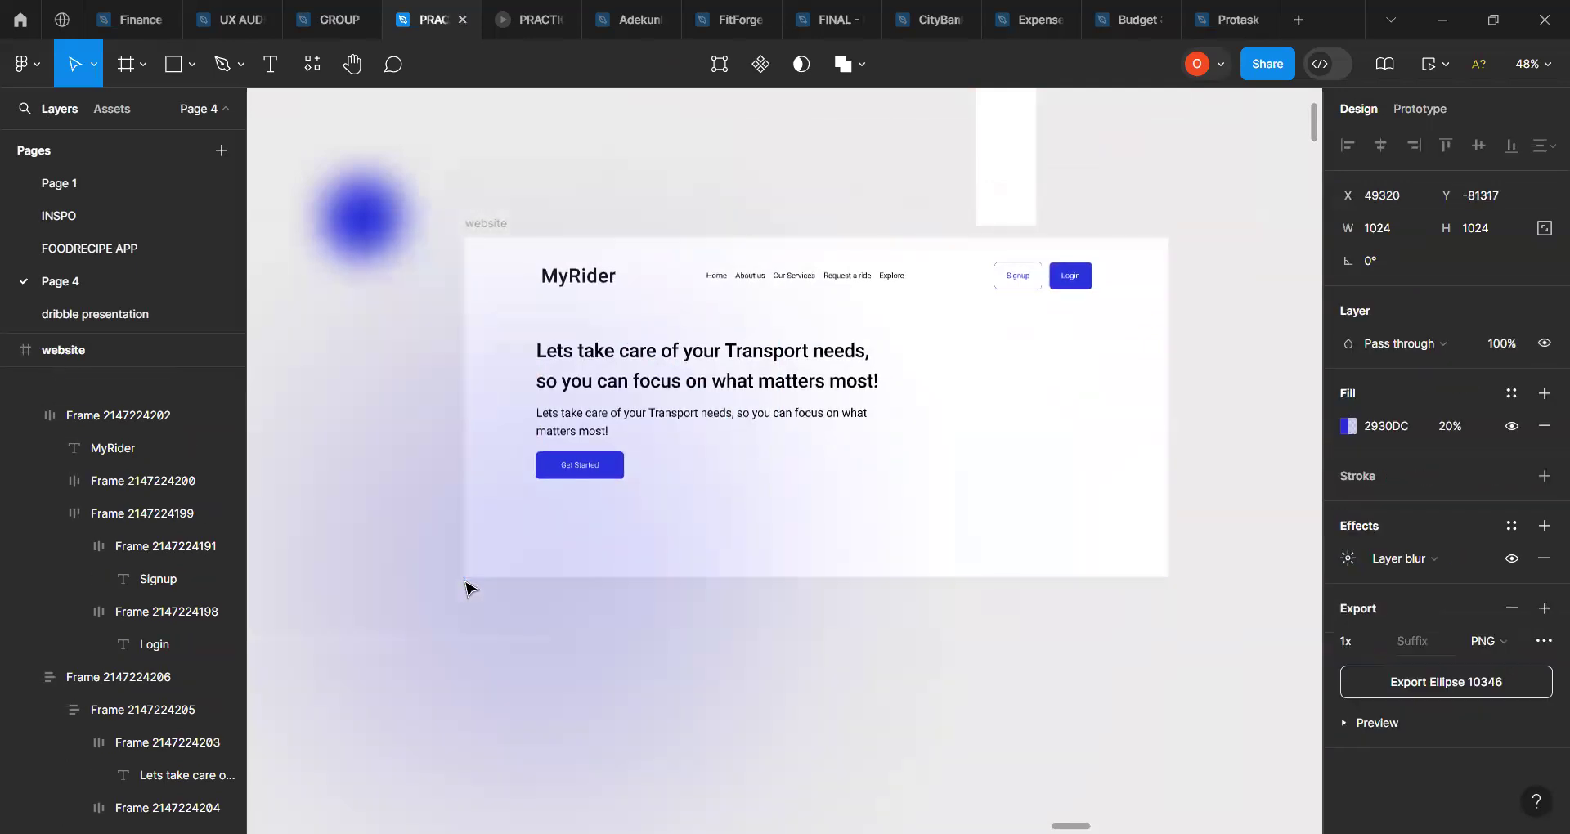
pyautogui.click(833, 427)
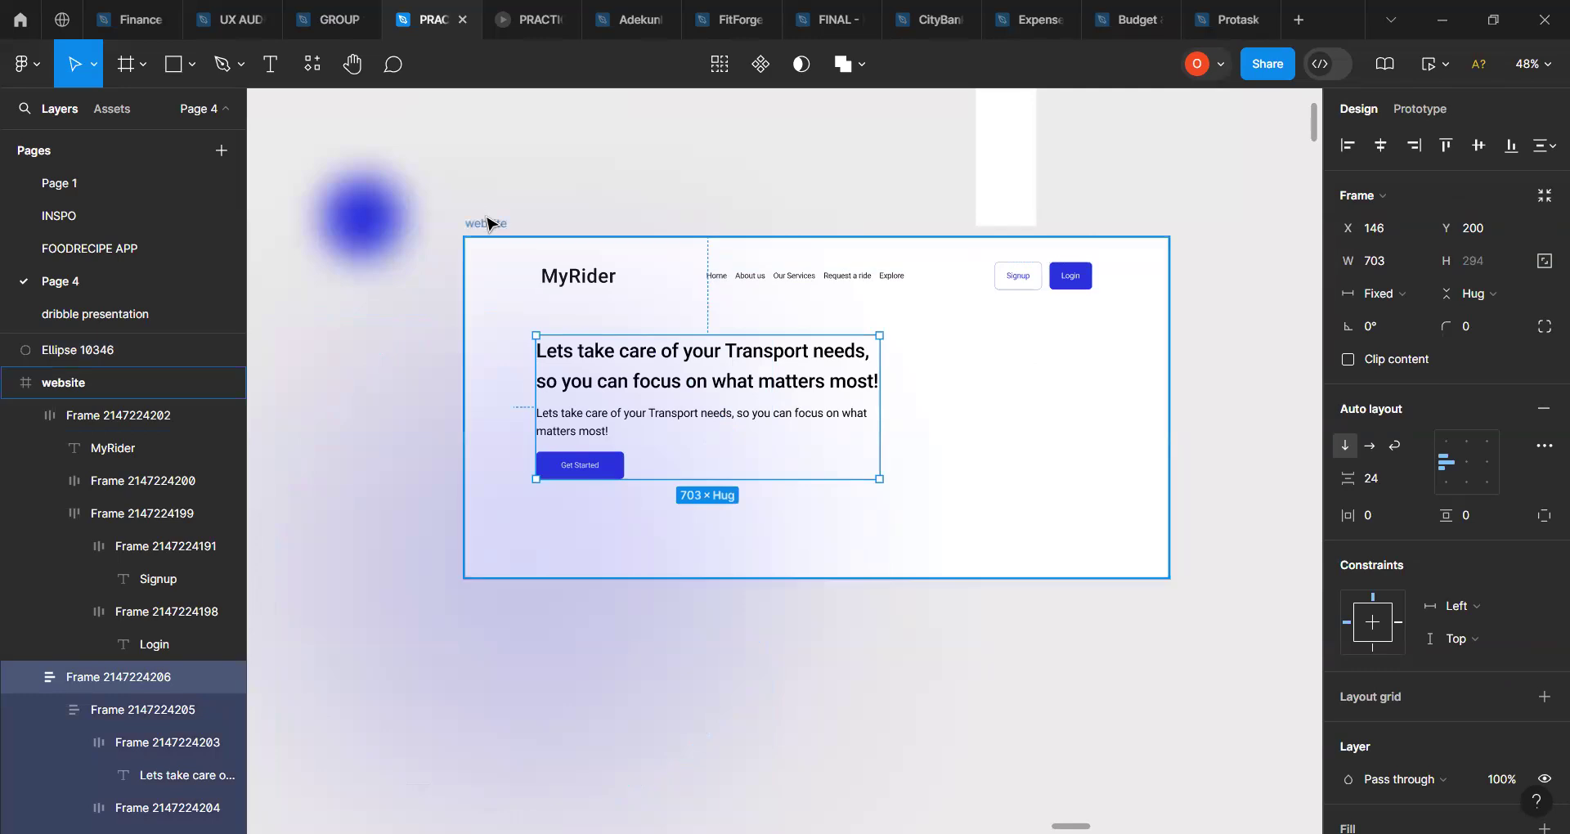
pyautogui.press('Escape')
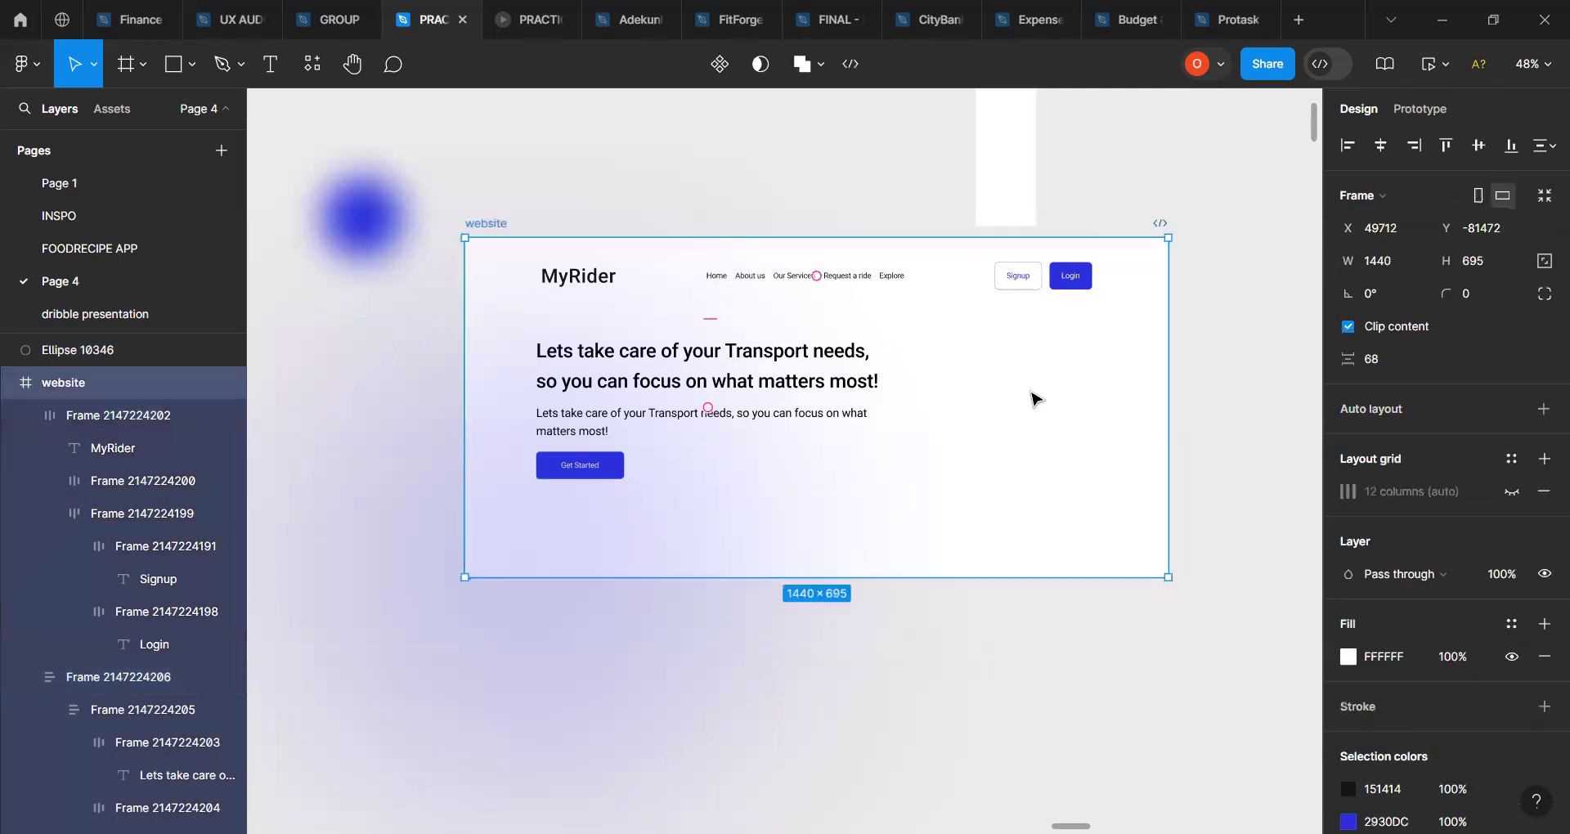
# Step: Examine the FinSmart desktop, tablet and mobile hero designs elsewhere on Page 4
pyautogui.scroll(-6, 1034, 398)
pyautogui.scroll(-10, 1034, 398)
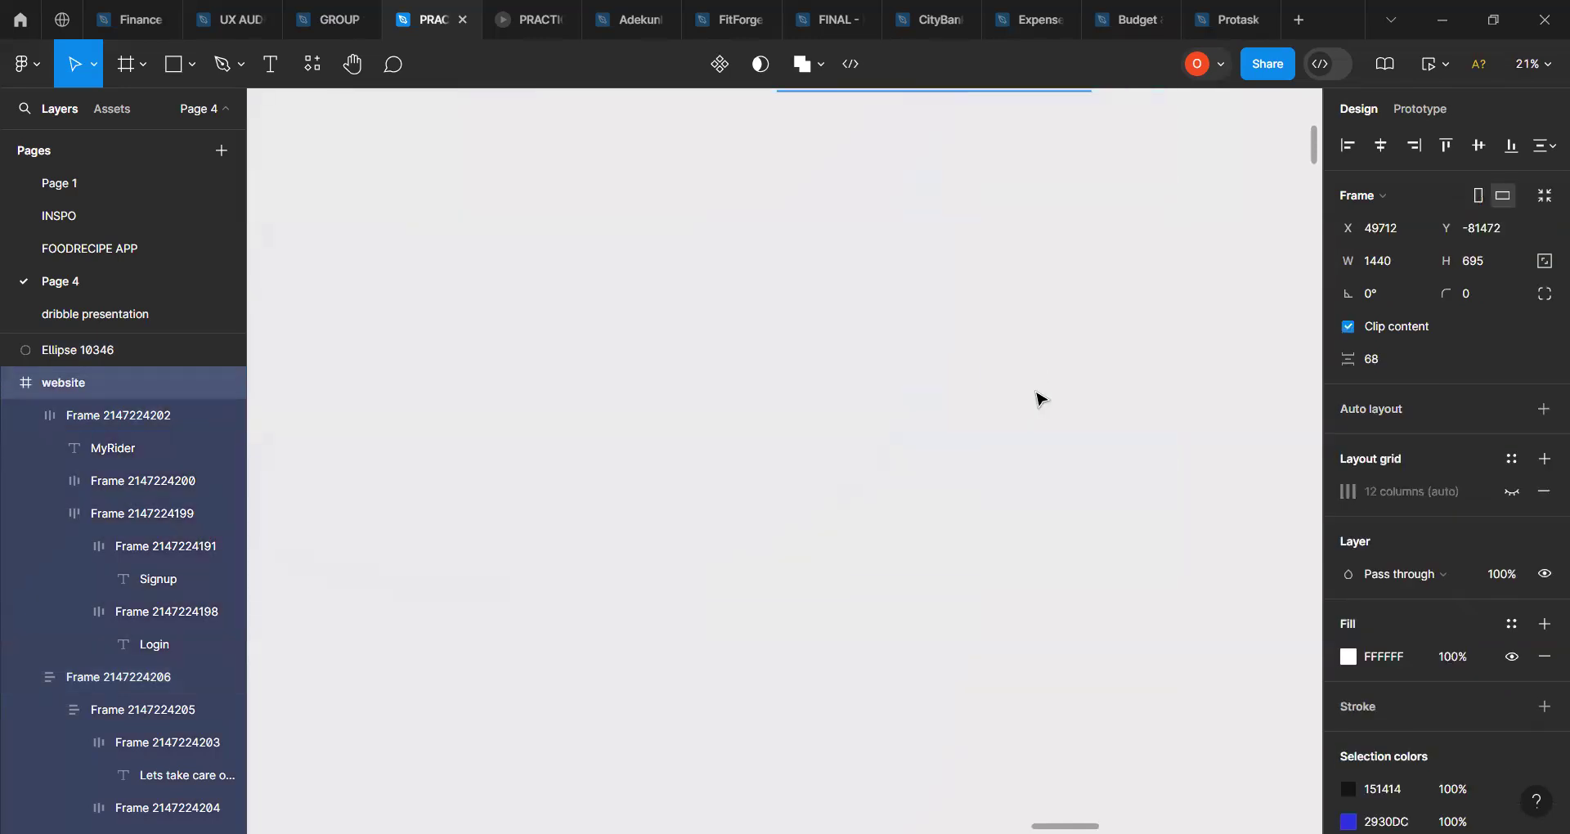
pyautogui.scroll(-8, 1040, 398)
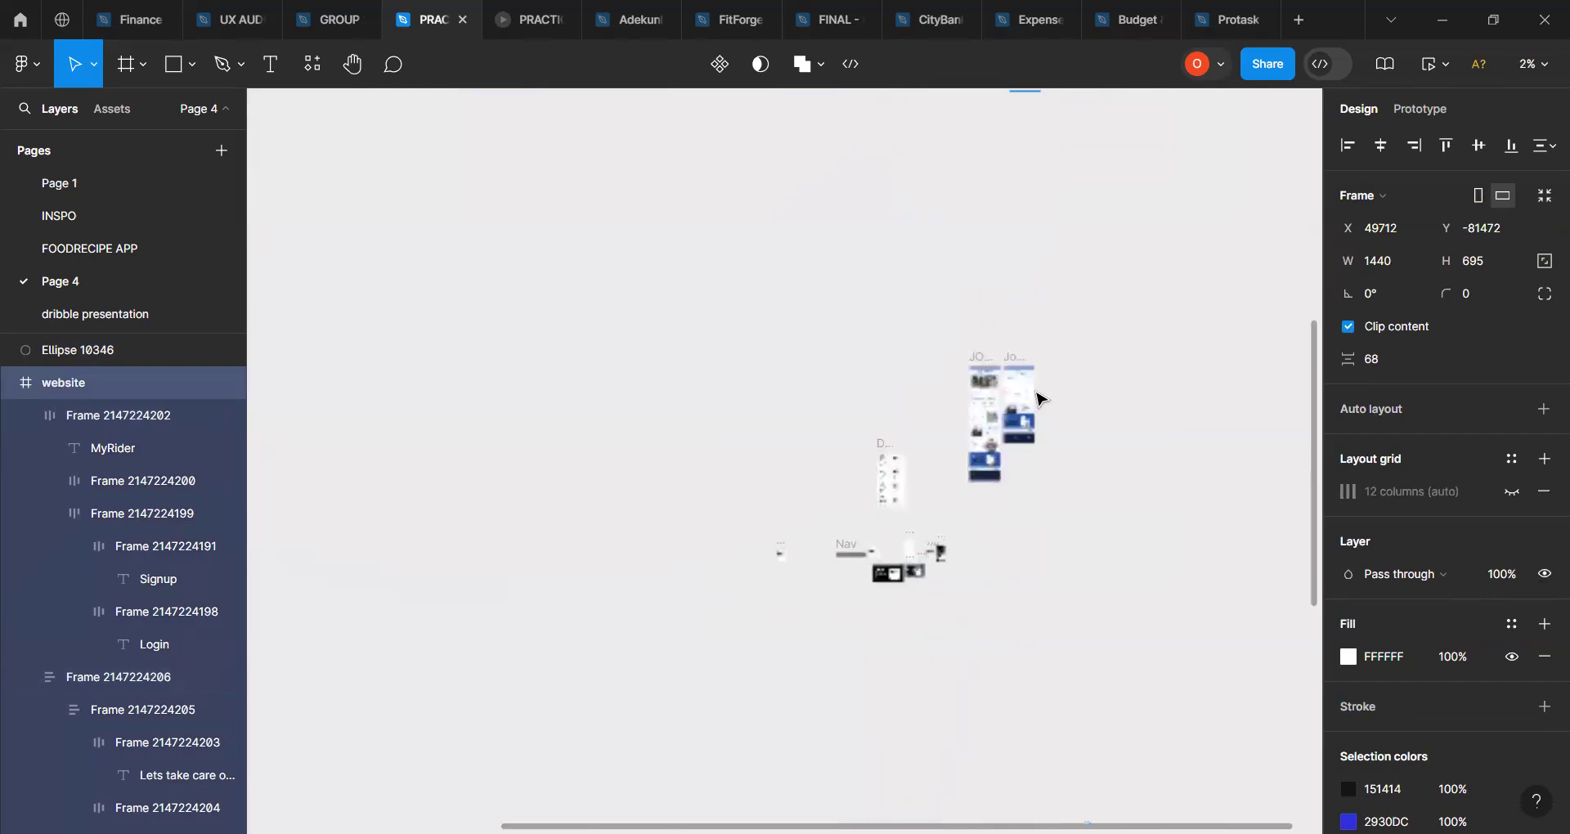
pyautogui.scroll(4, 1041, 395)
pyautogui.scroll(5, 979, 572)
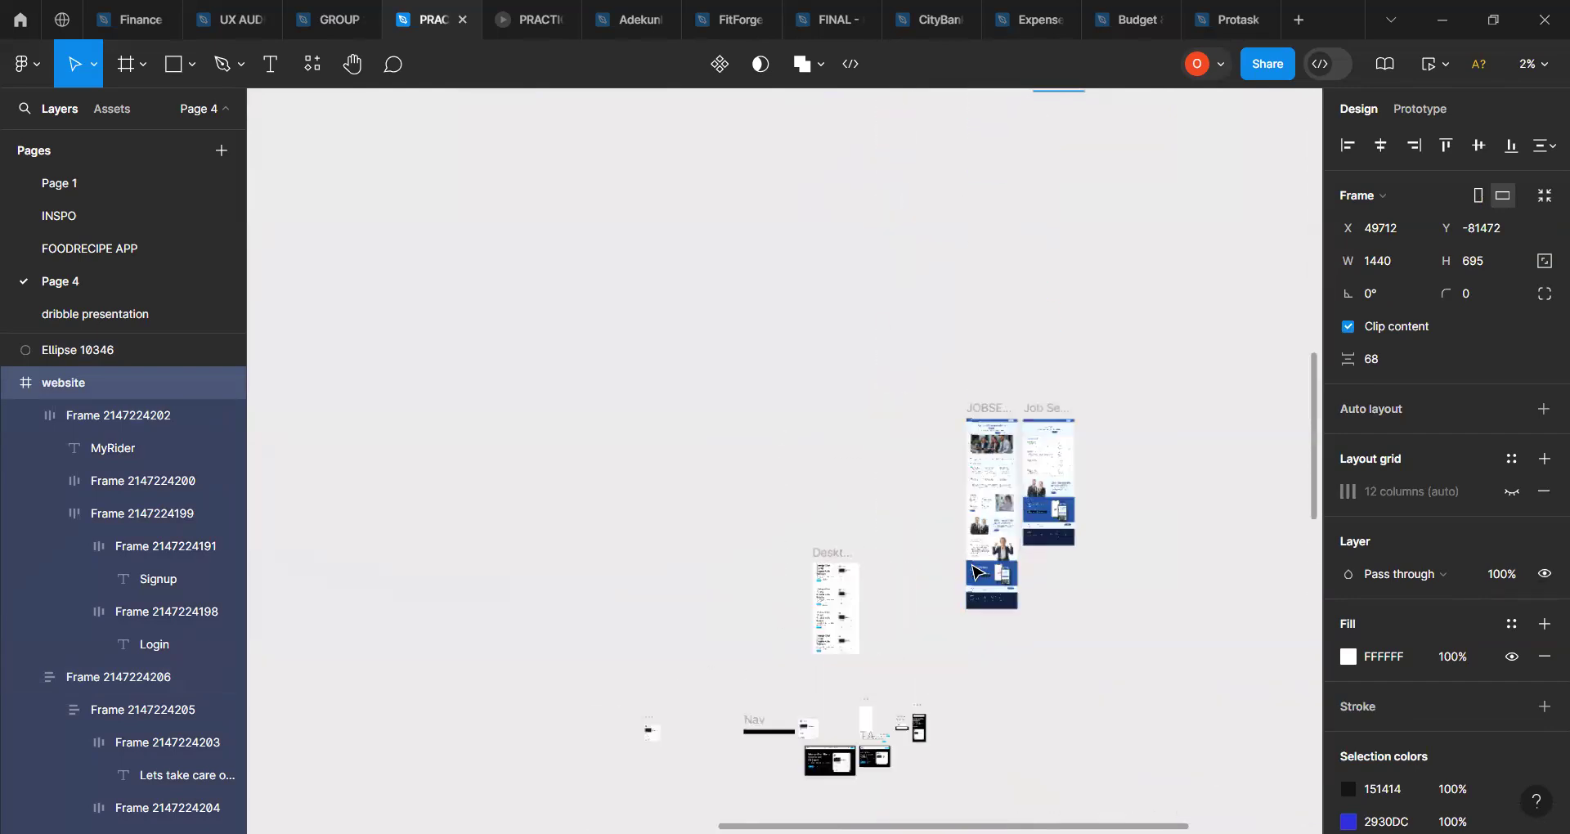
pyautogui.scroll(5, 1113, 540)
pyautogui.scroll(-8, 1114, 539)
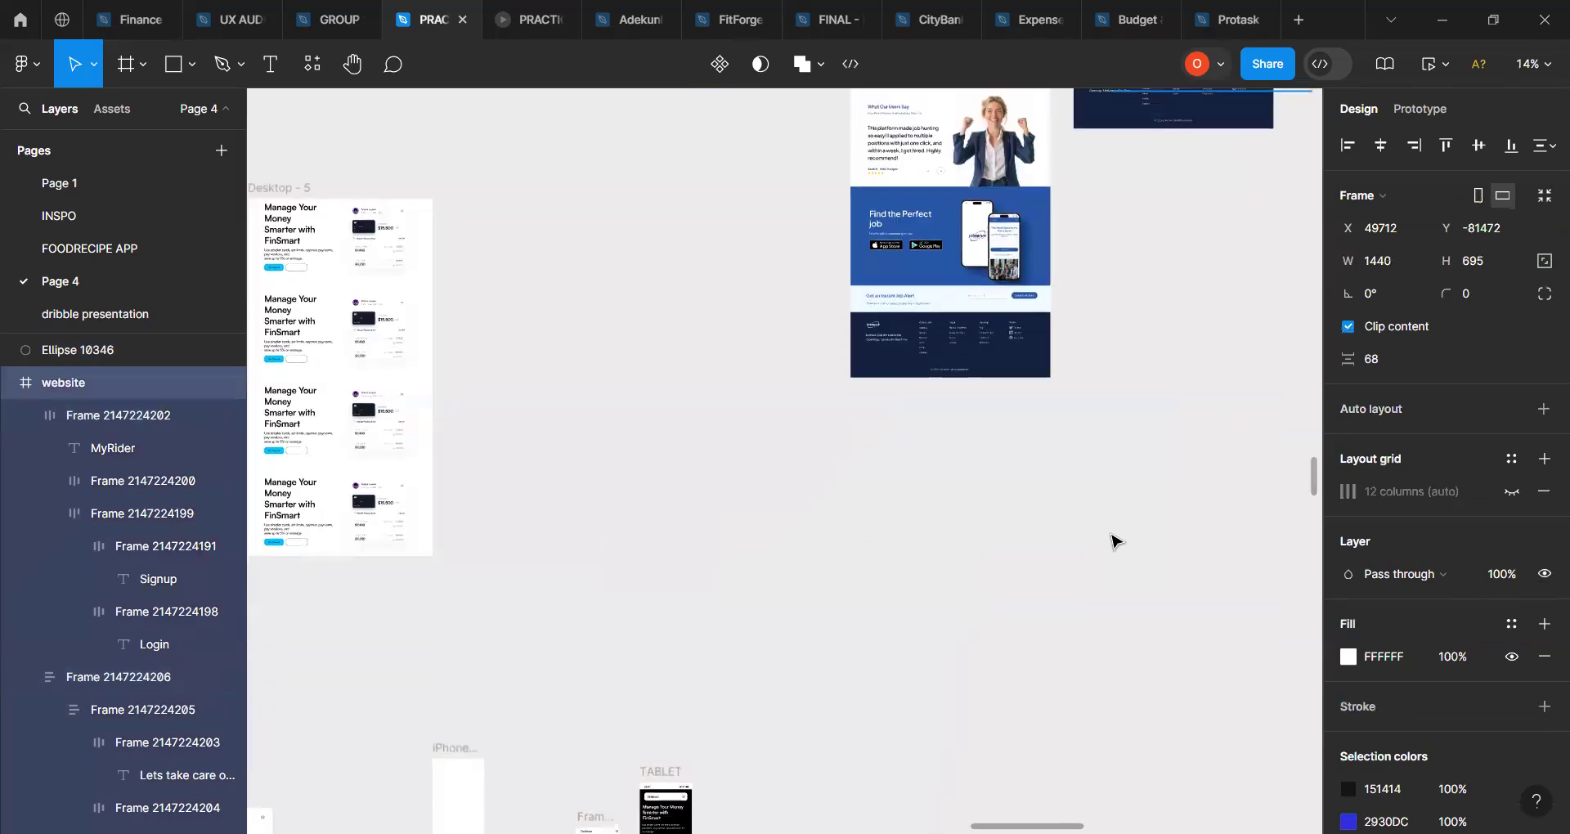
pyautogui.hscroll(-5, 875, 599)
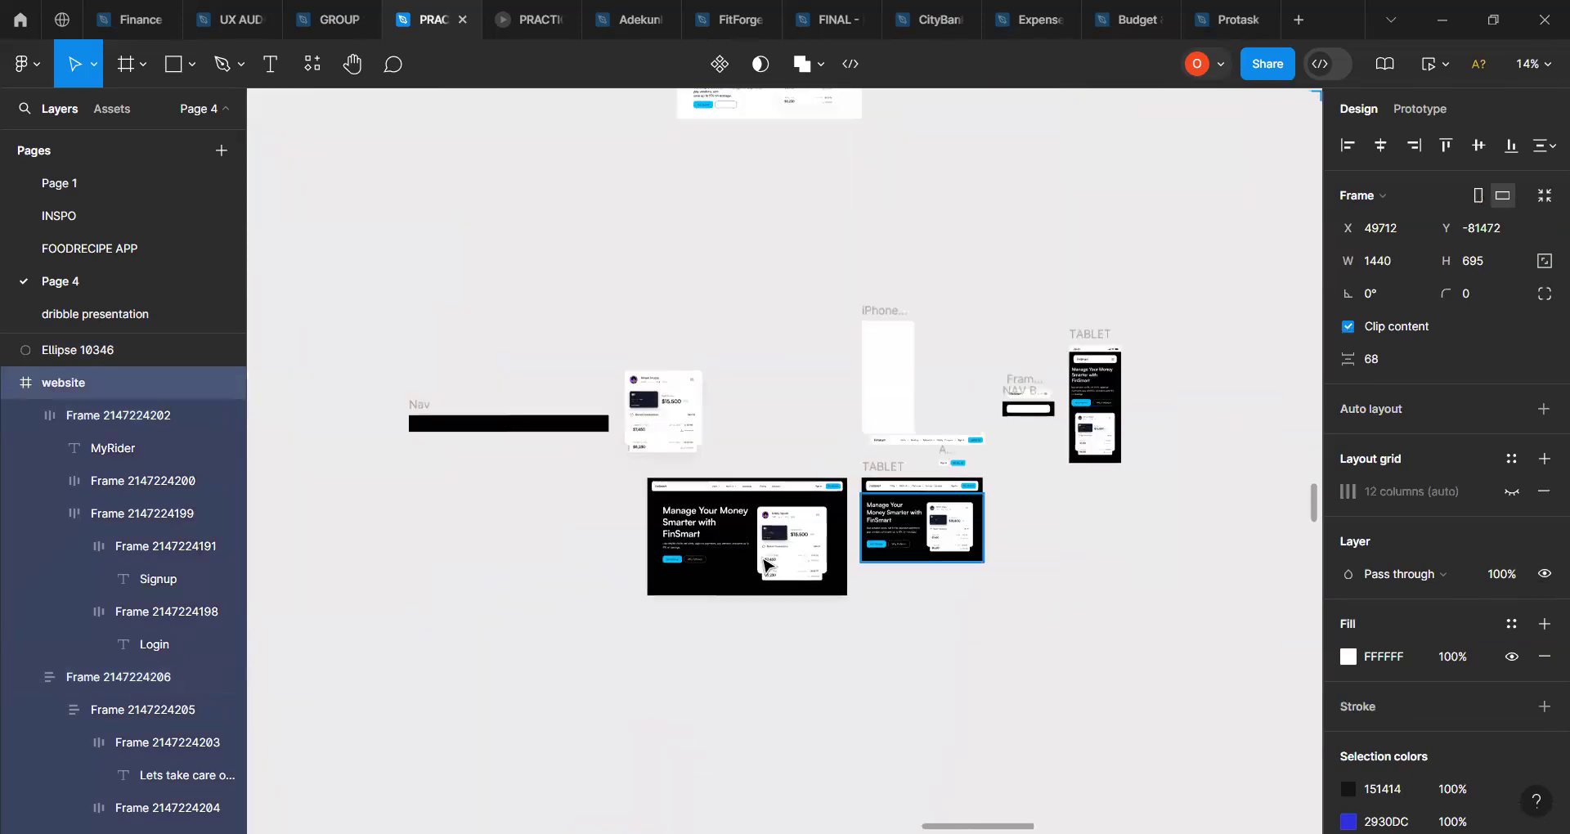
pyautogui.scroll(5, 789, 552)
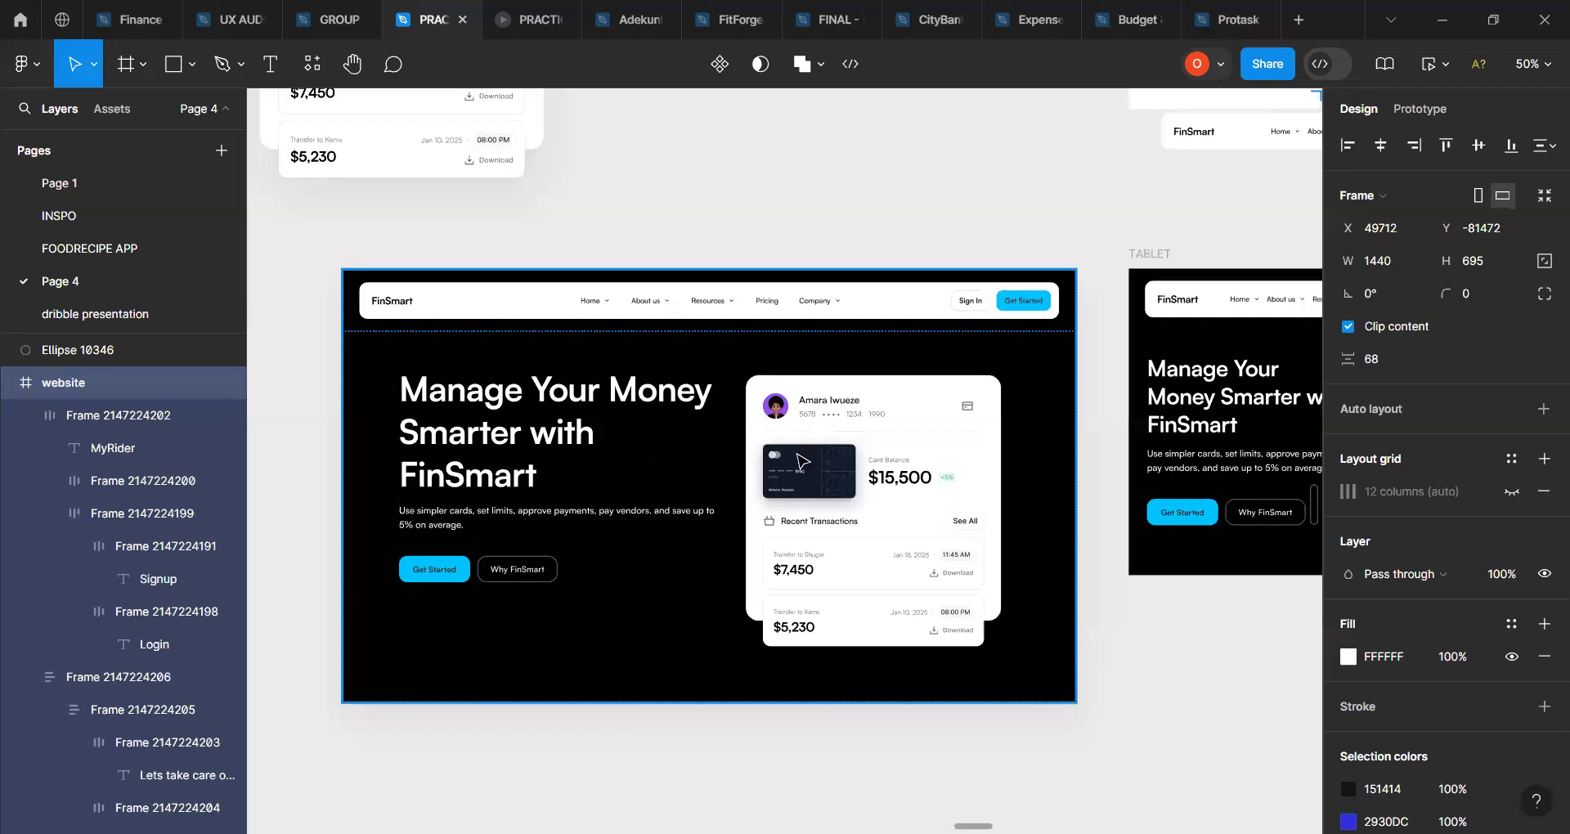
pyautogui.scroll(2, 860, 518)
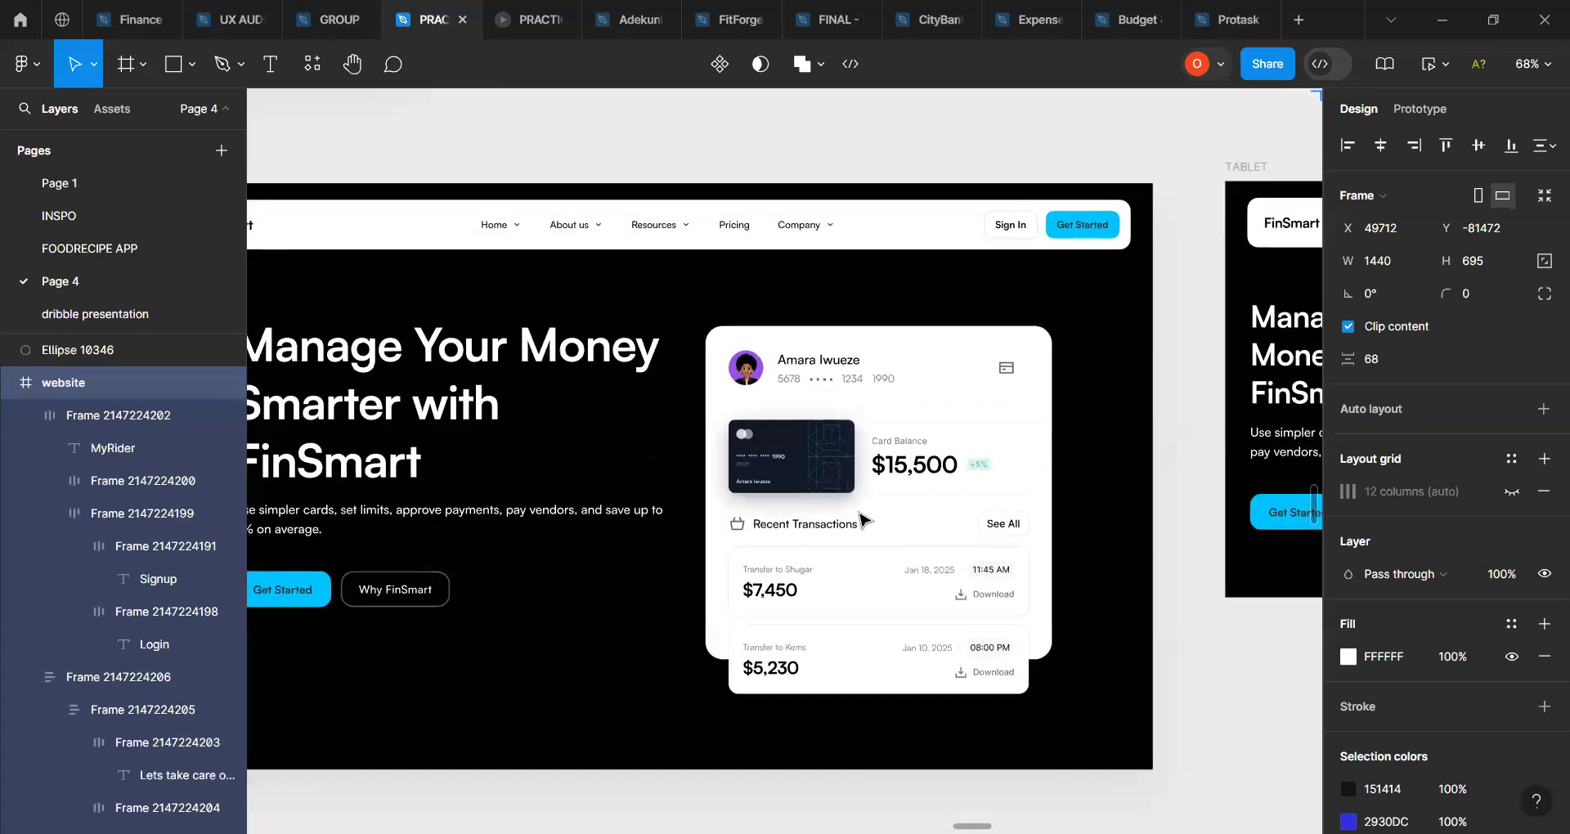
pyautogui.hscroll(-3, 860, 518)
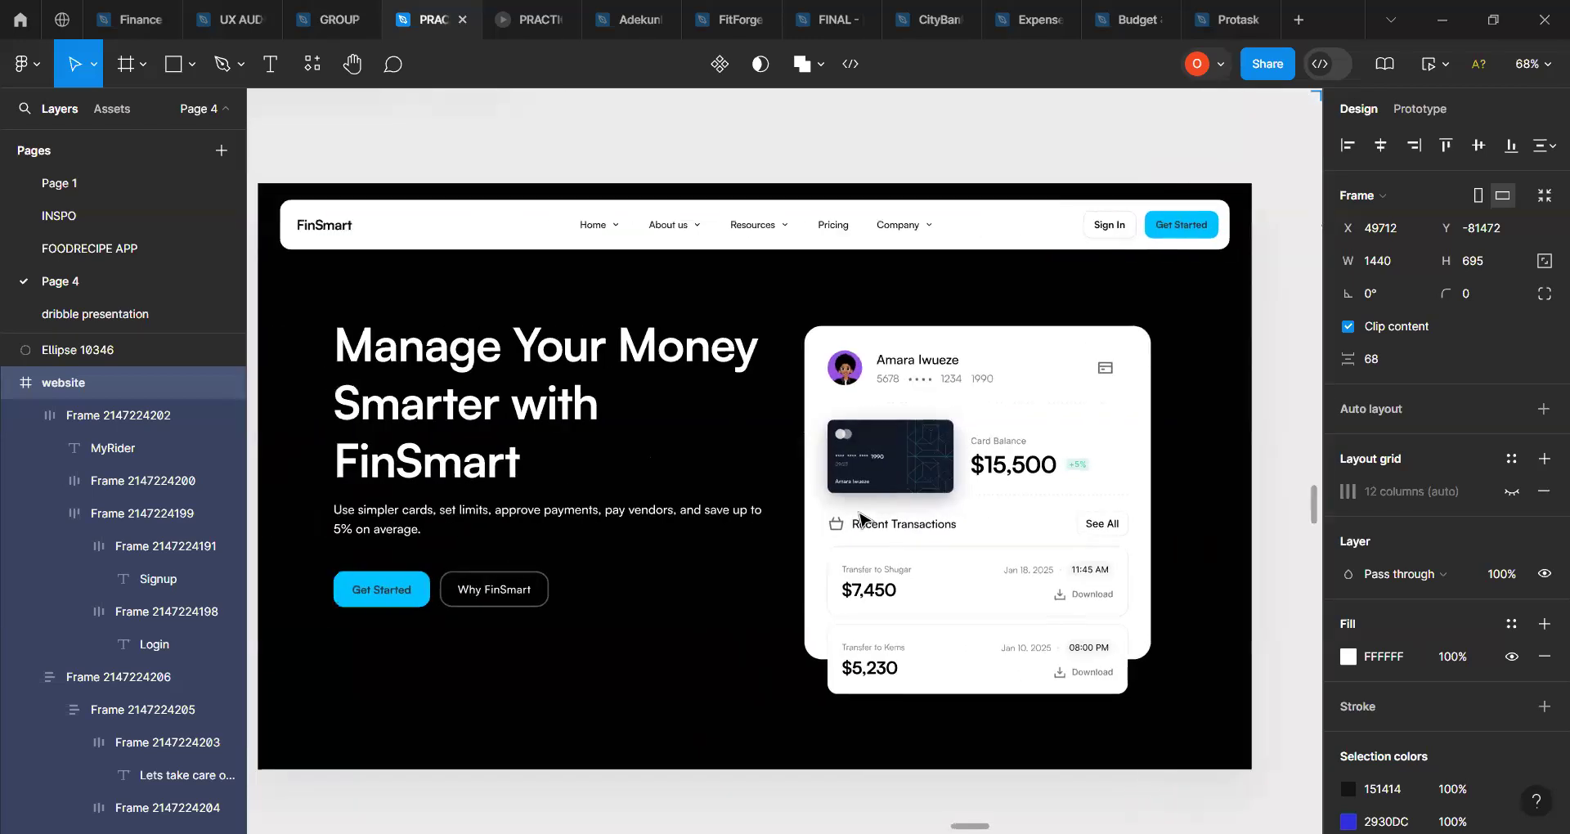
pyautogui.hscroll(-1, 860, 519)
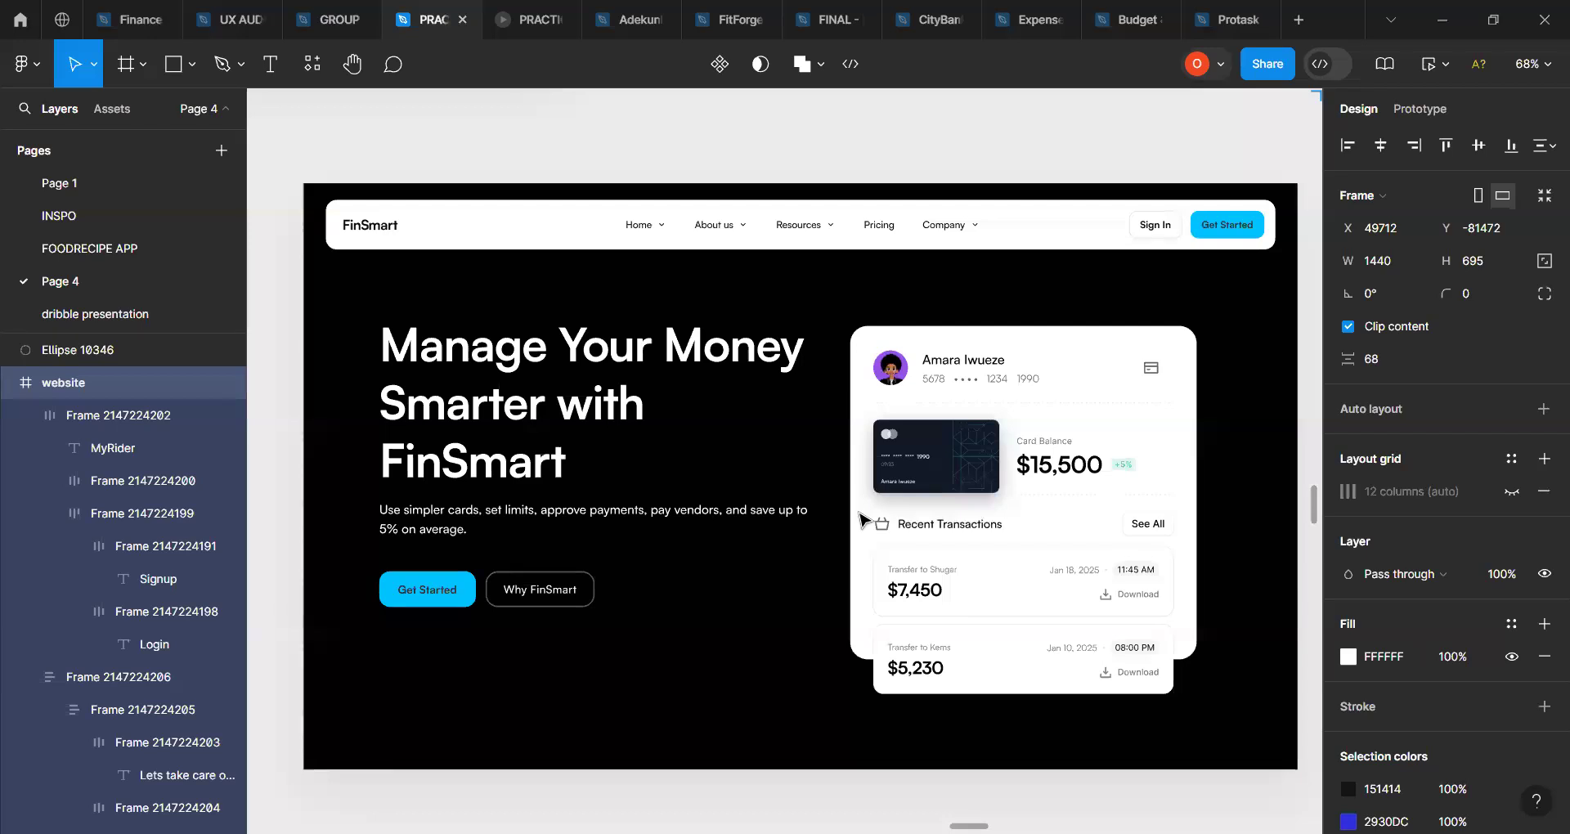
pyautogui.scroll(-5, 949, 528)
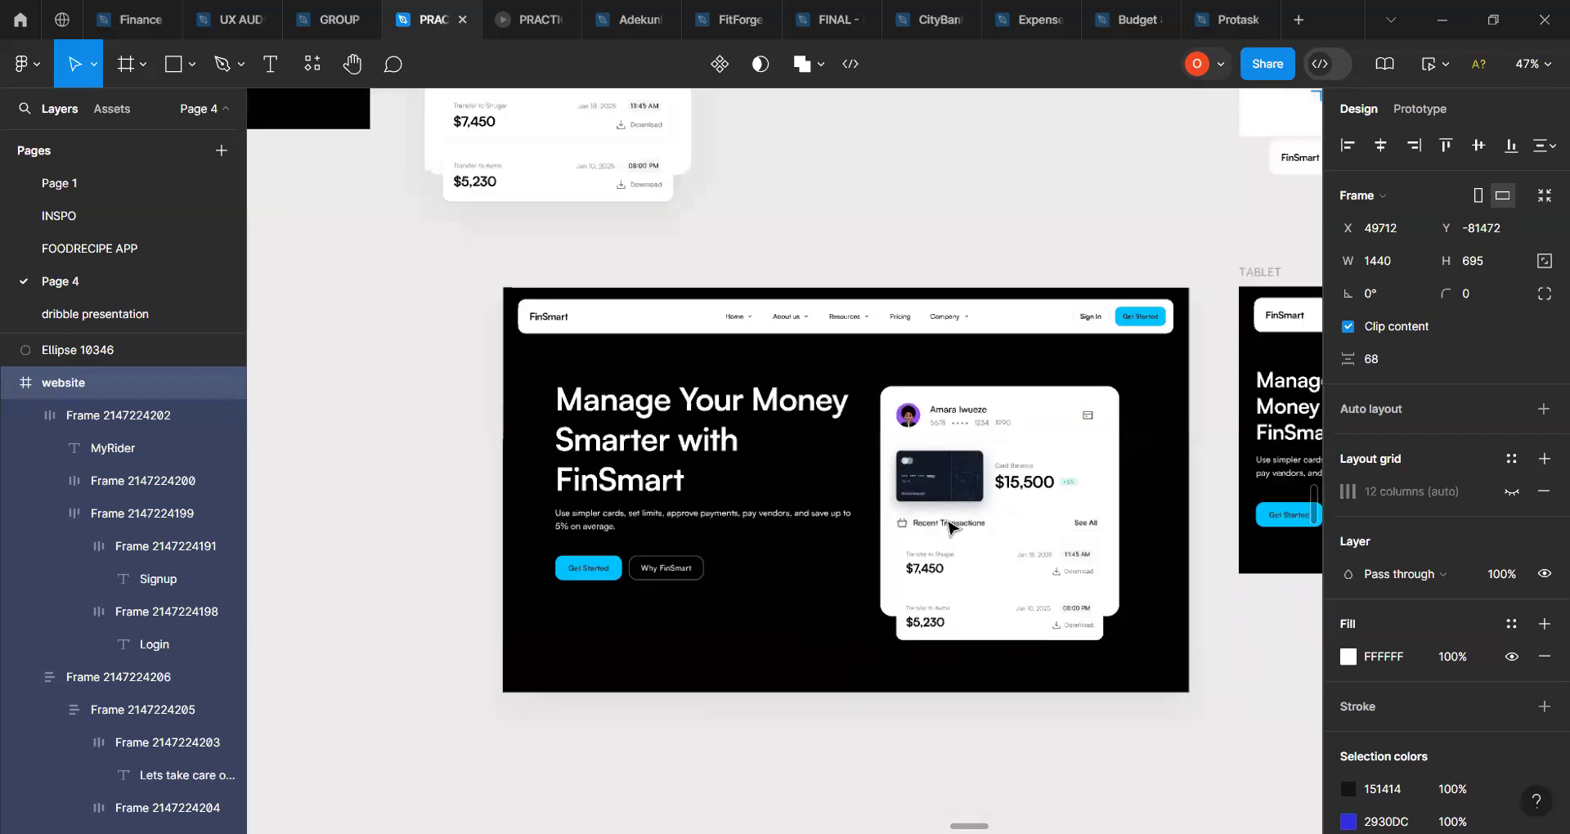
pyautogui.hscroll(3, 949, 527)
pyautogui.scroll(5, 951, 527)
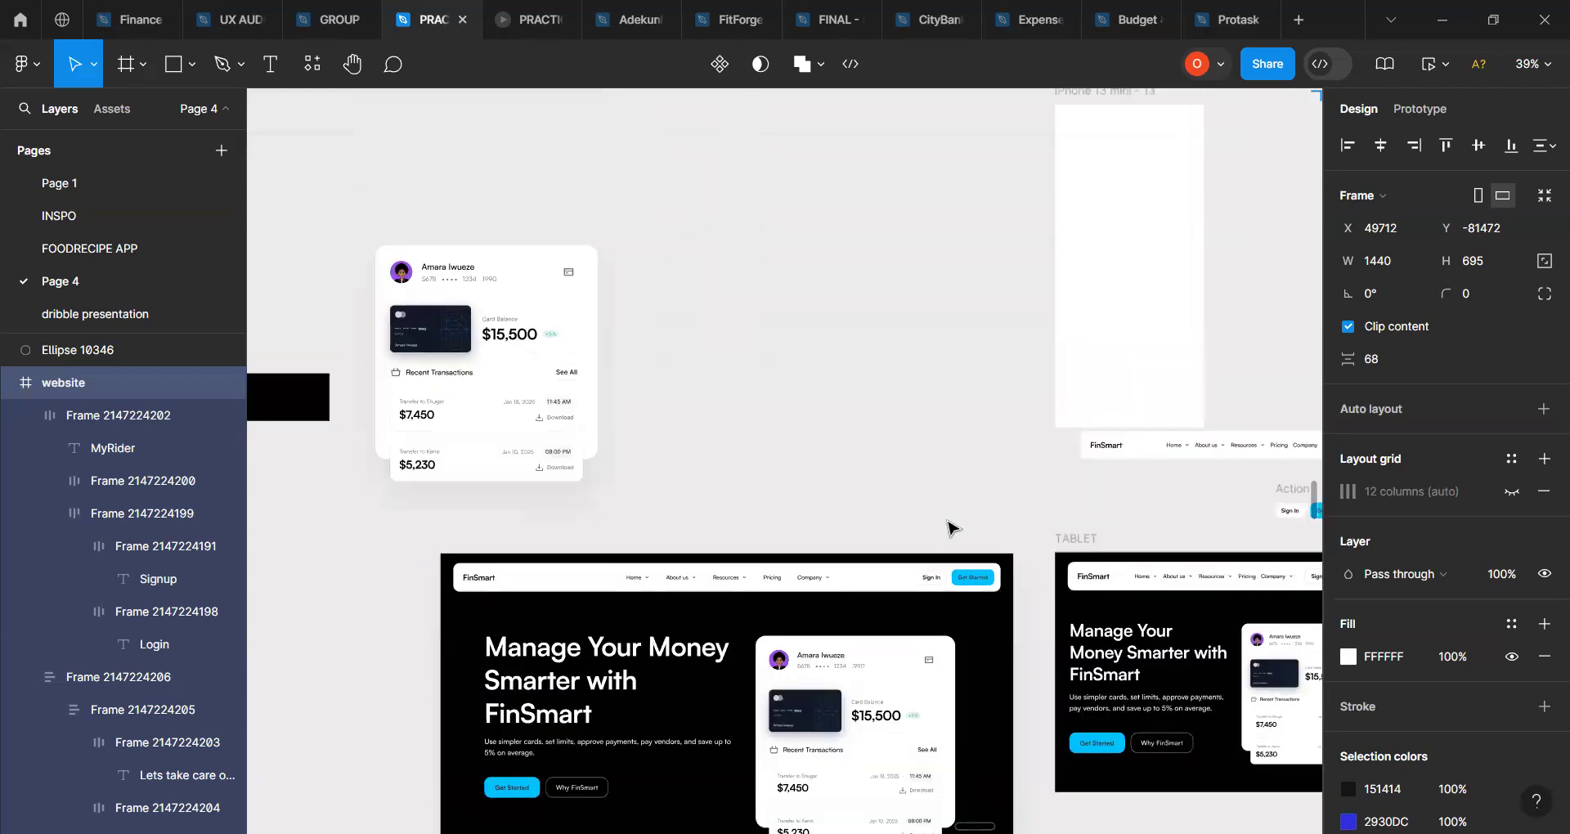
pyautogui.hscroll(10, 948, 527)
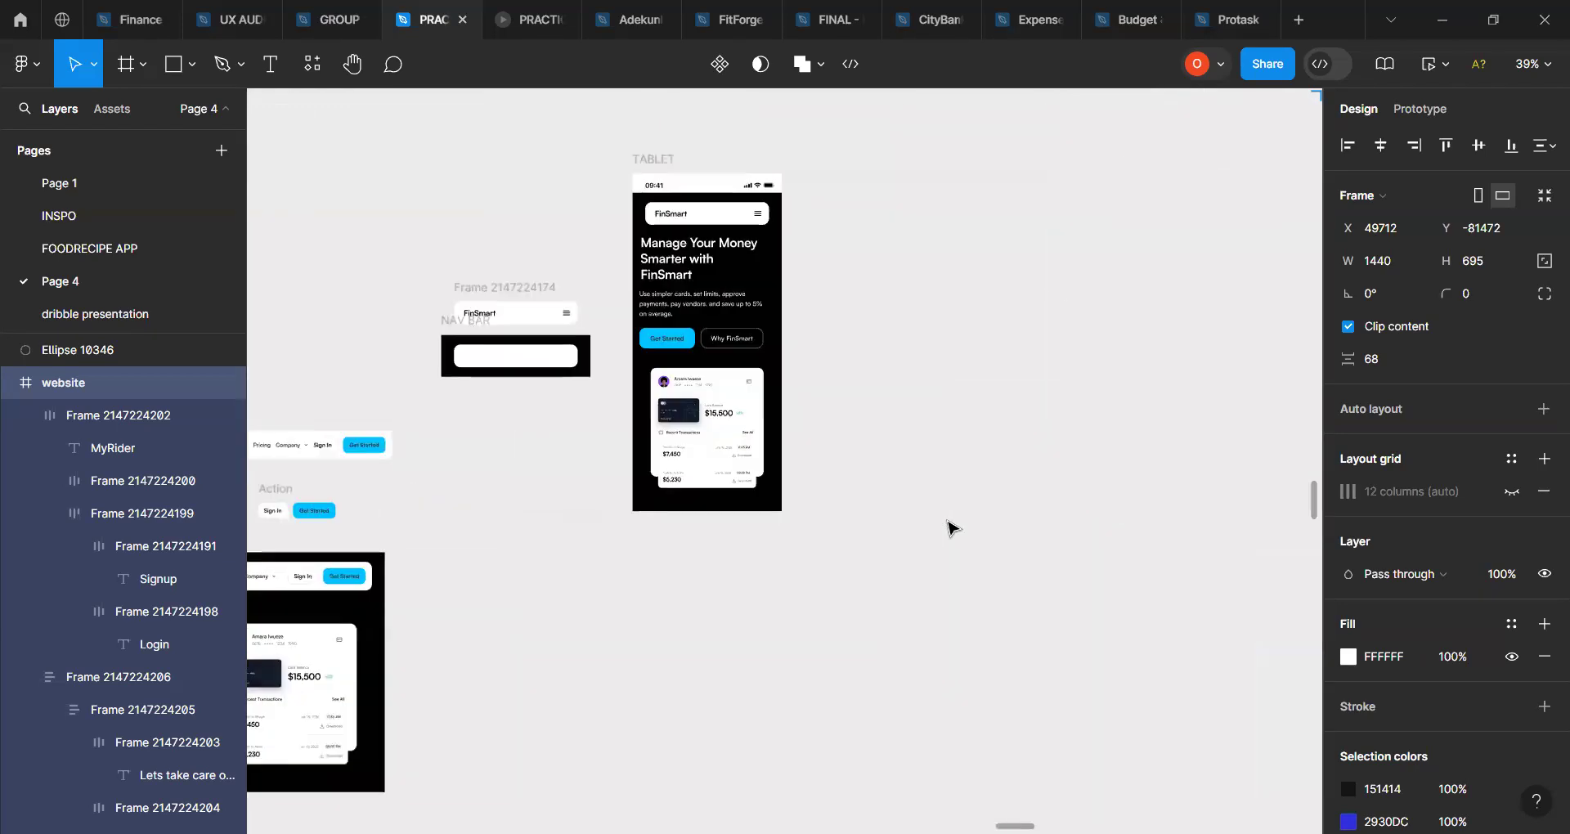
# Step: Examine the JOBSERVE WEBPAGE design from its hero section through the job cards, How It Works and testimonial sections
pyautogui.scroll(-3, 949, 527)
pyautogui.scroll(10, 949, 528)
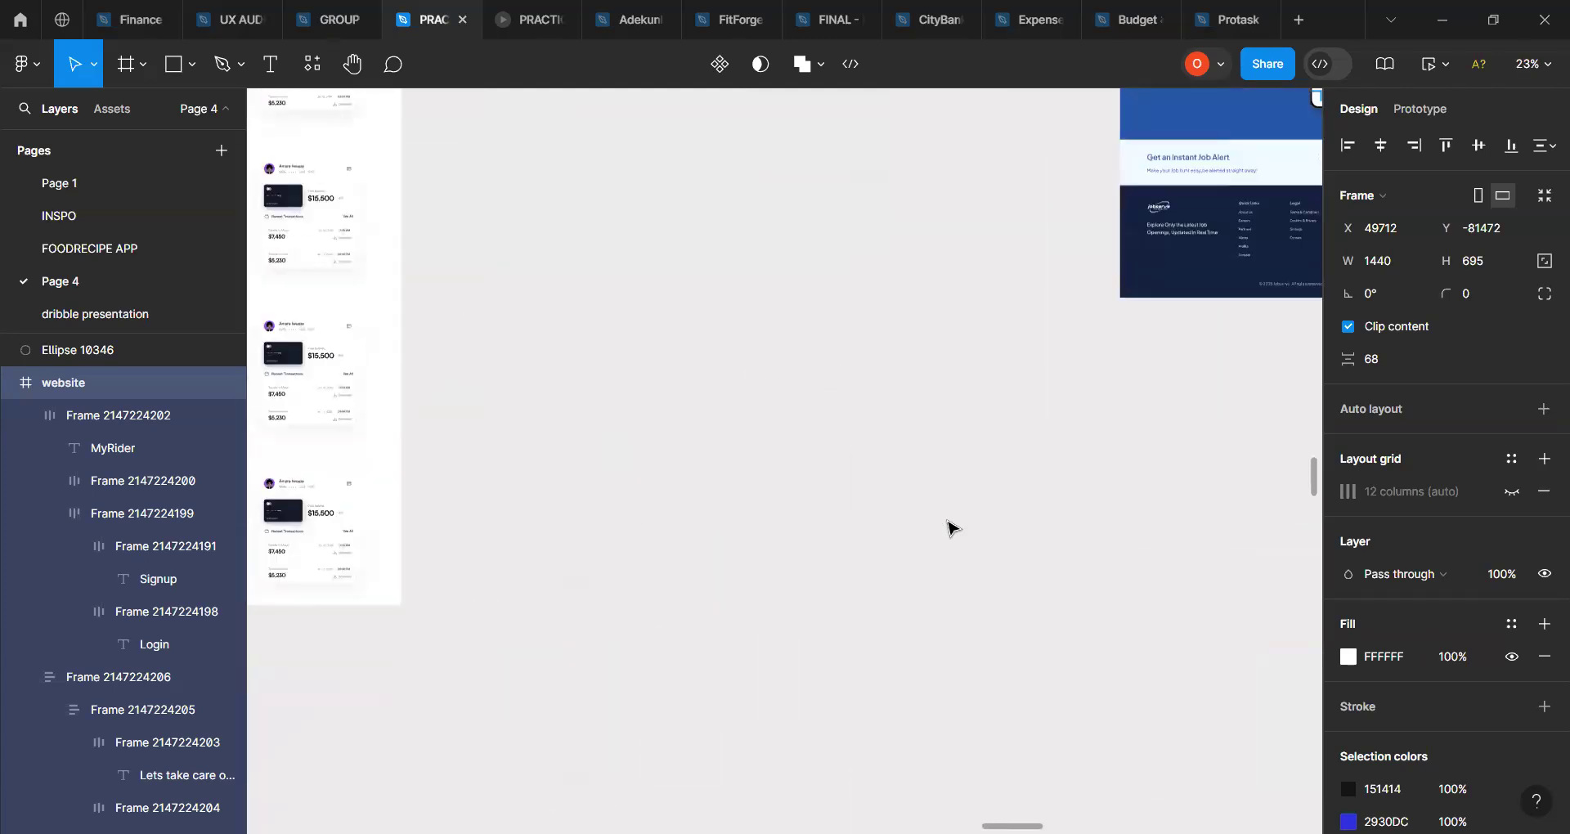
pyautogui.hscroll(5, 948, 528)
pyautogui.scroll(15, 949, 527)
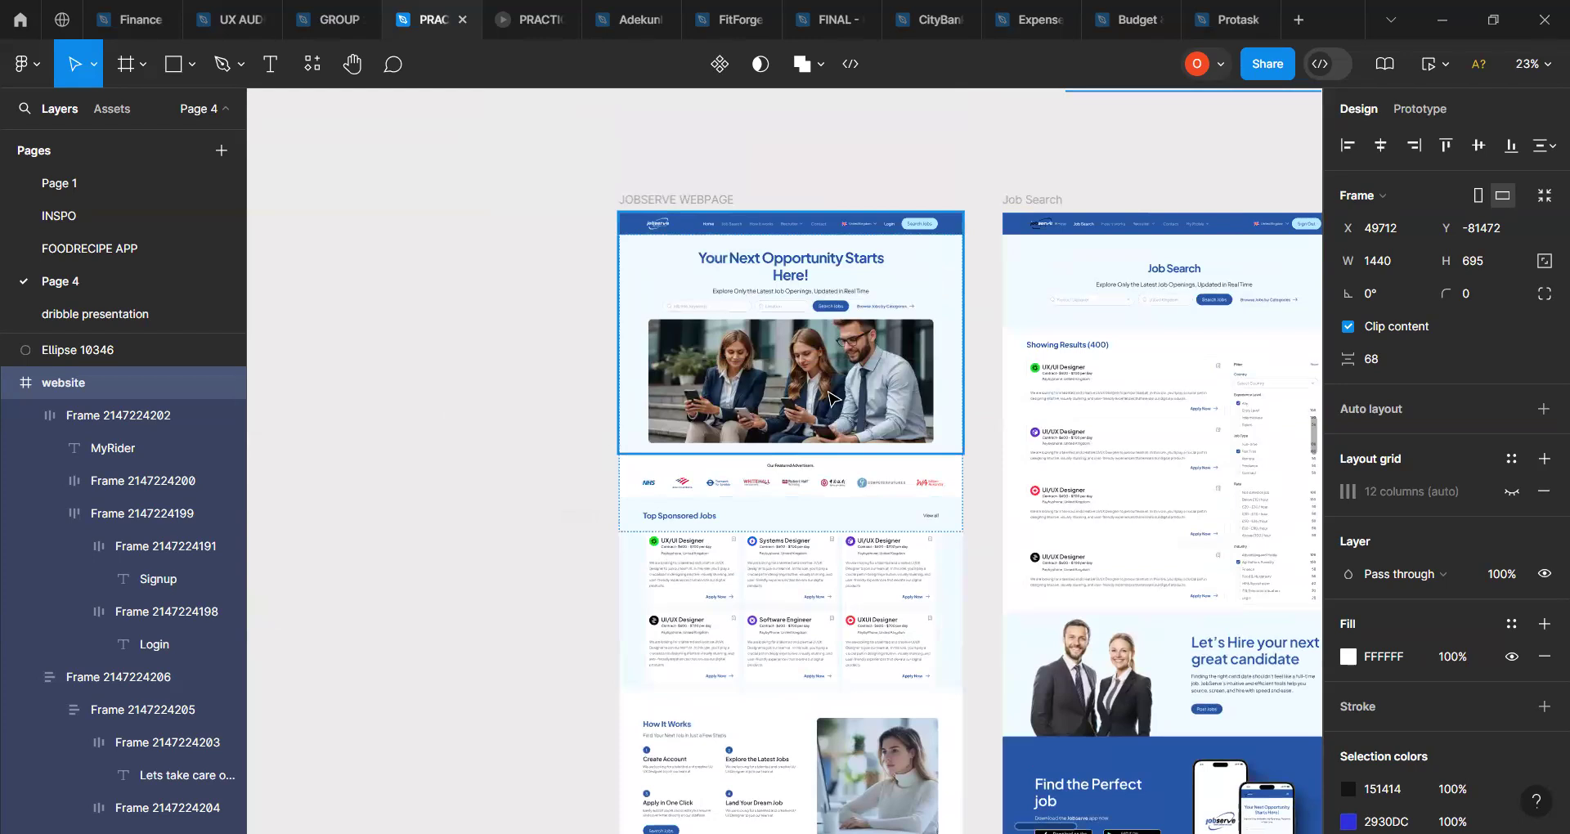
pyautogui.scroll(5, 829, 398)
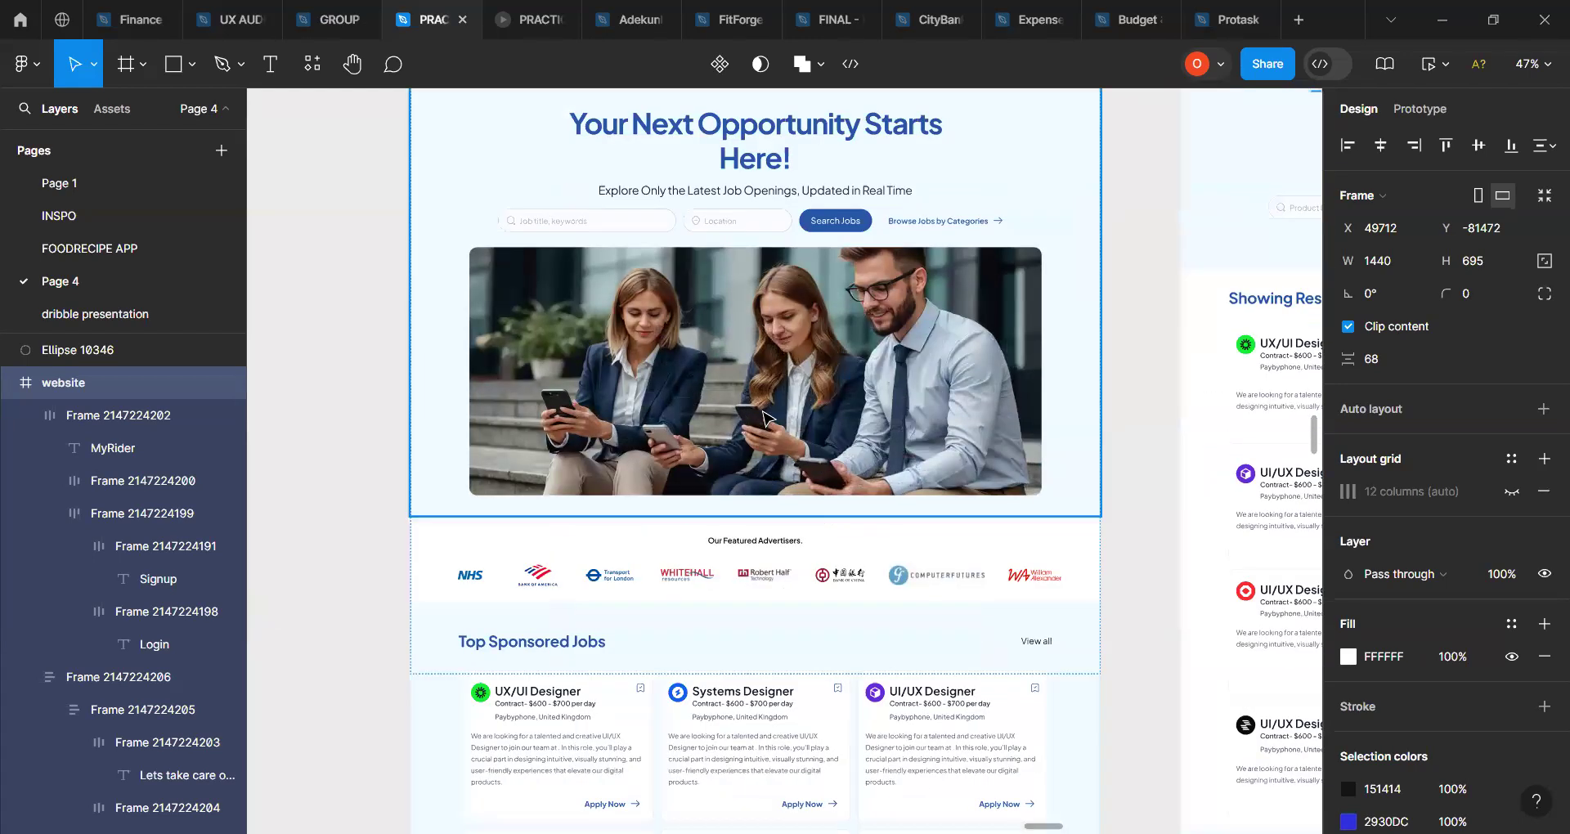
pyautogui.scroll(2, 765, 418)
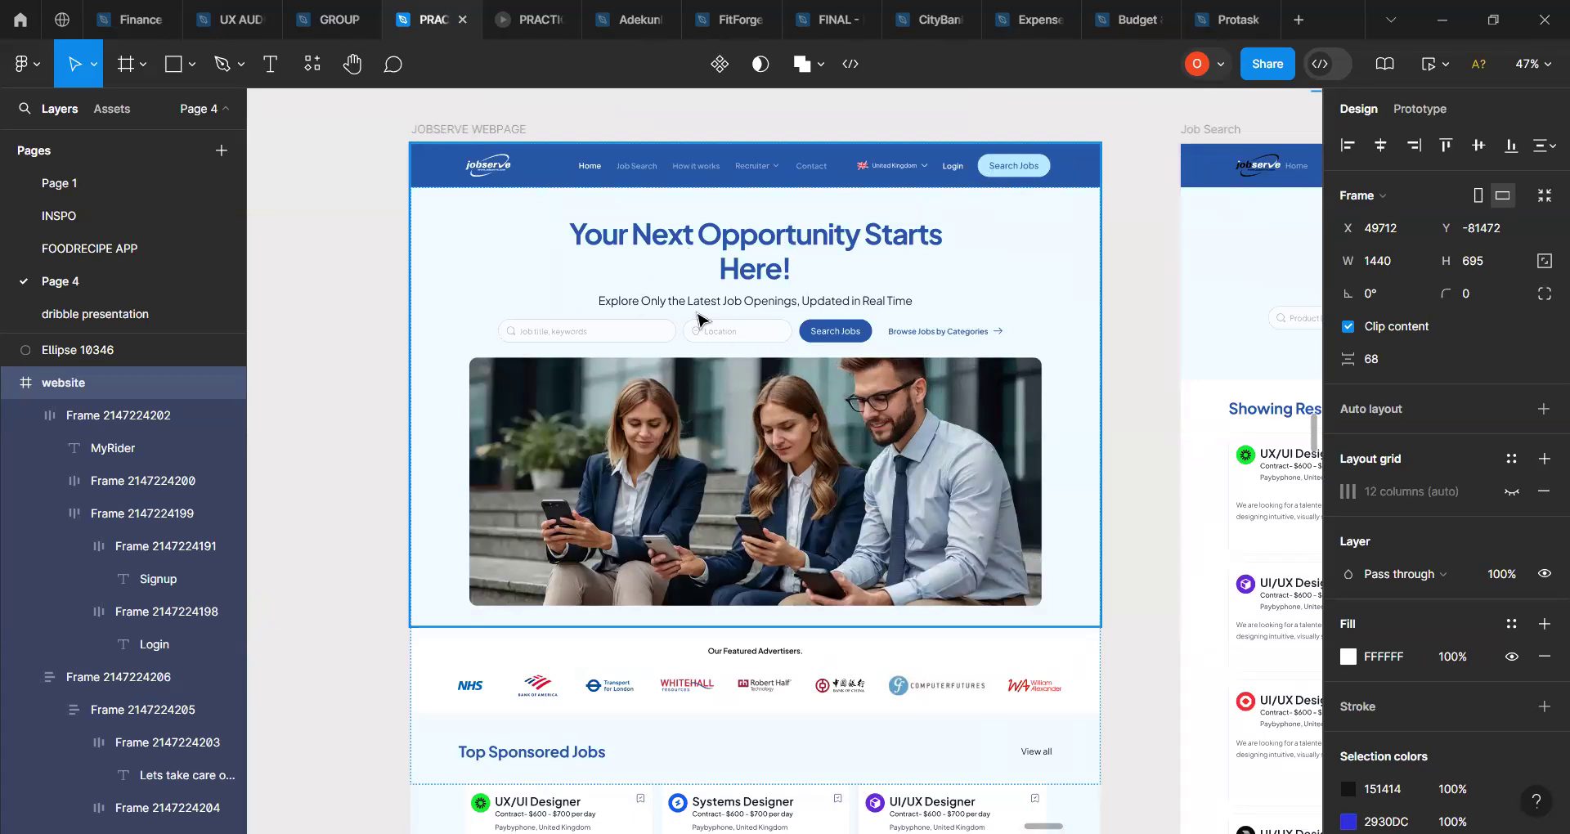
pyautogui.click(730, 467)
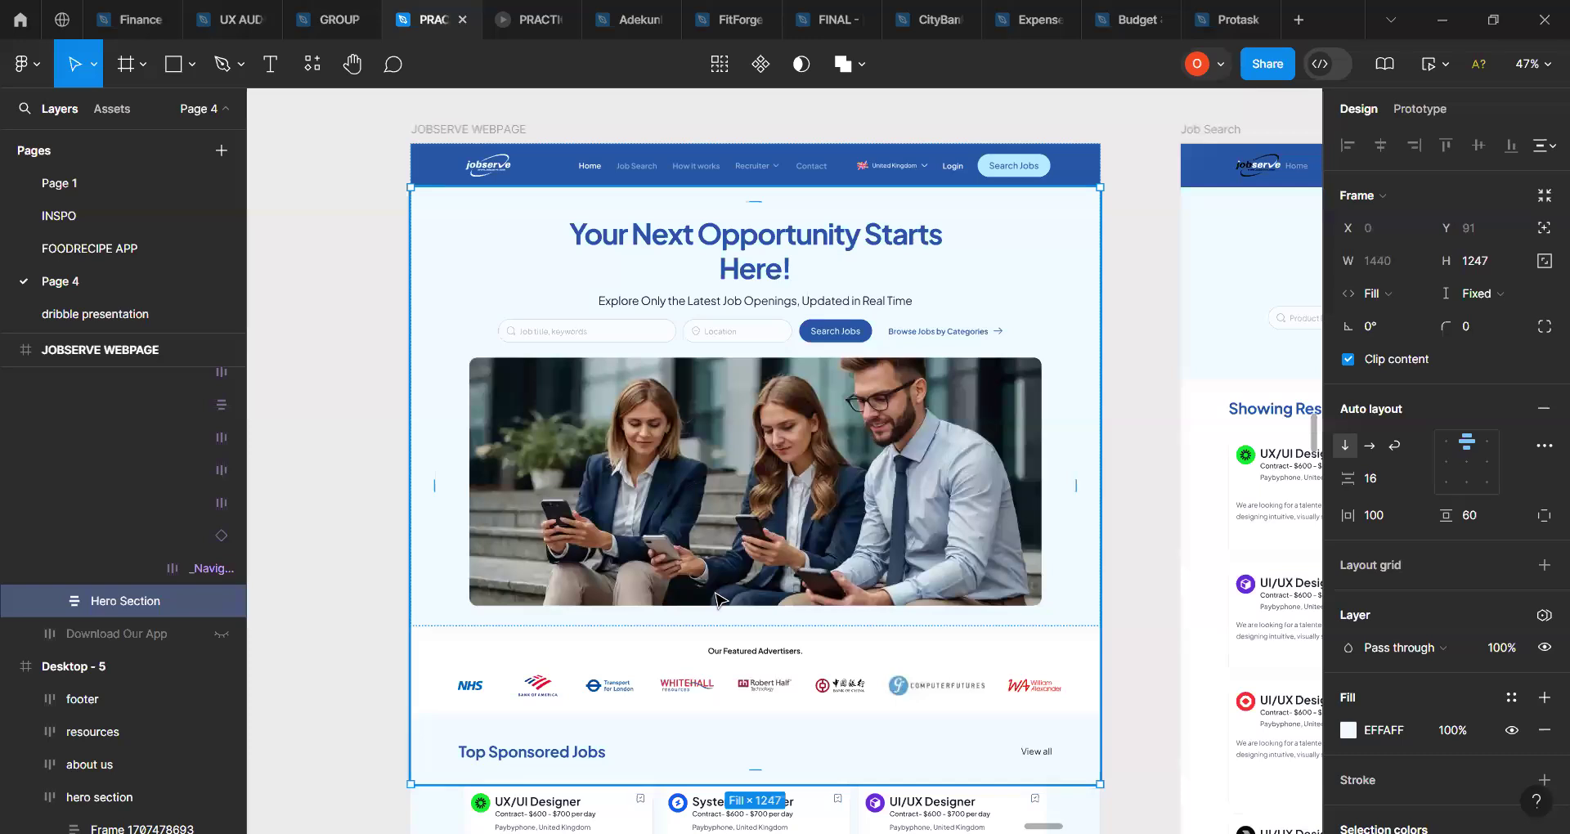
pyautogui.scroll(-10, 716, 601)
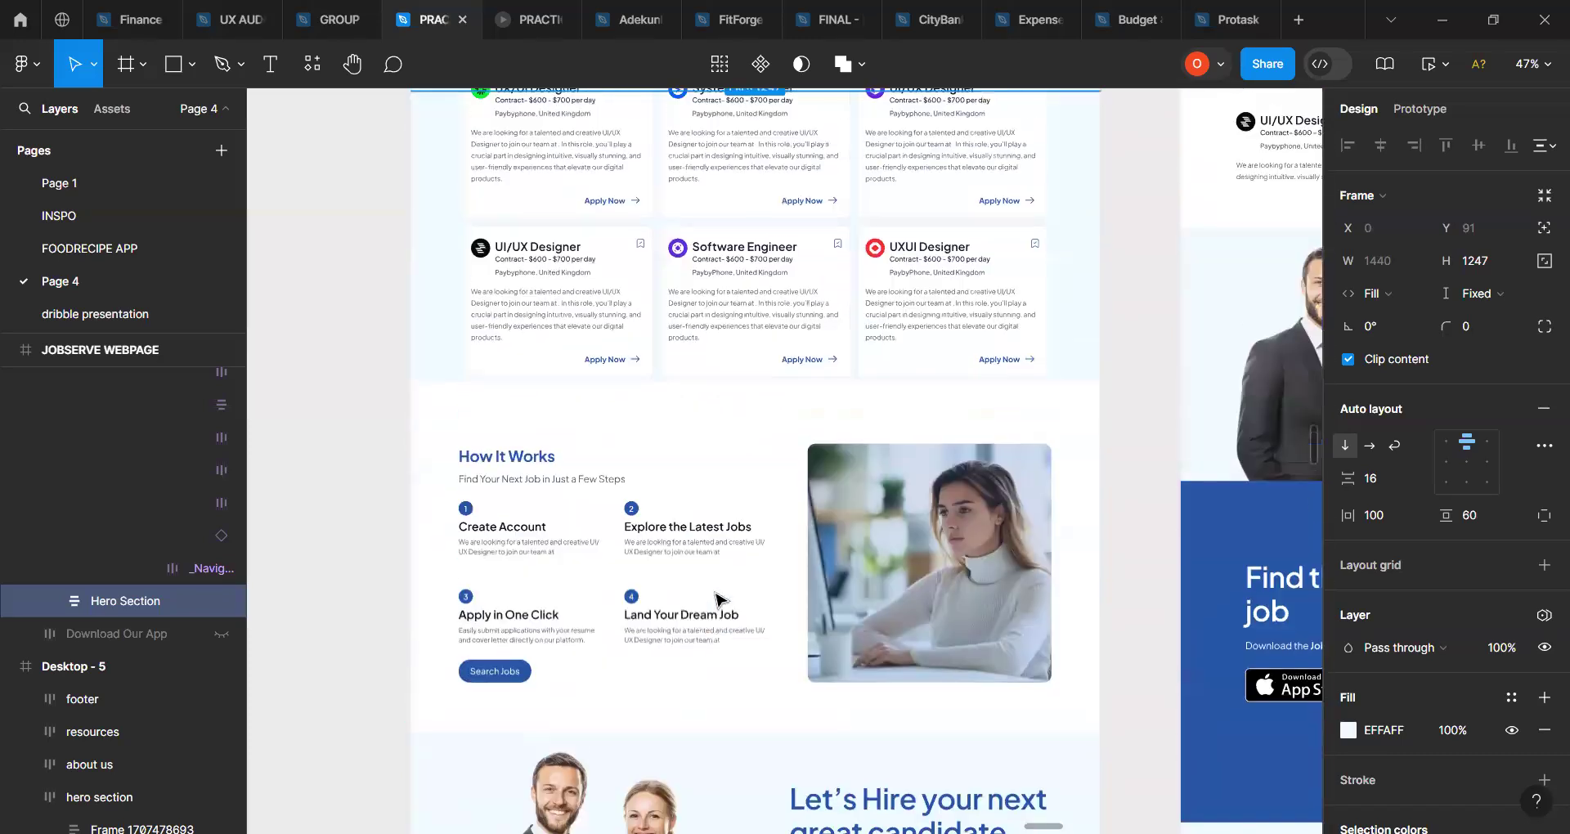
pyautogui.scroll(1, 719, 601)
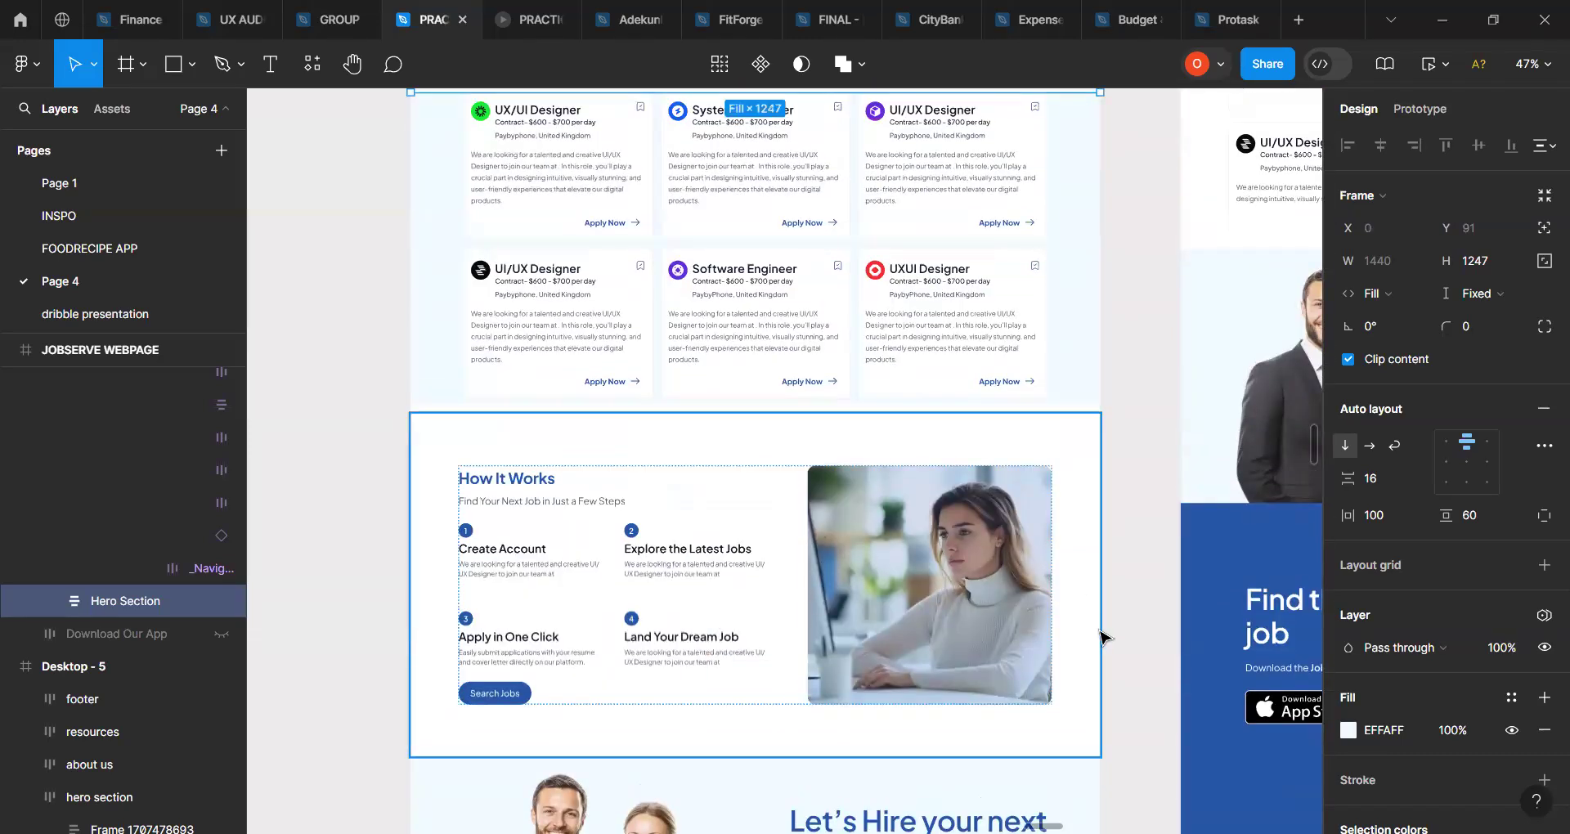
pyautogui.scroll(-12, 851, 568)
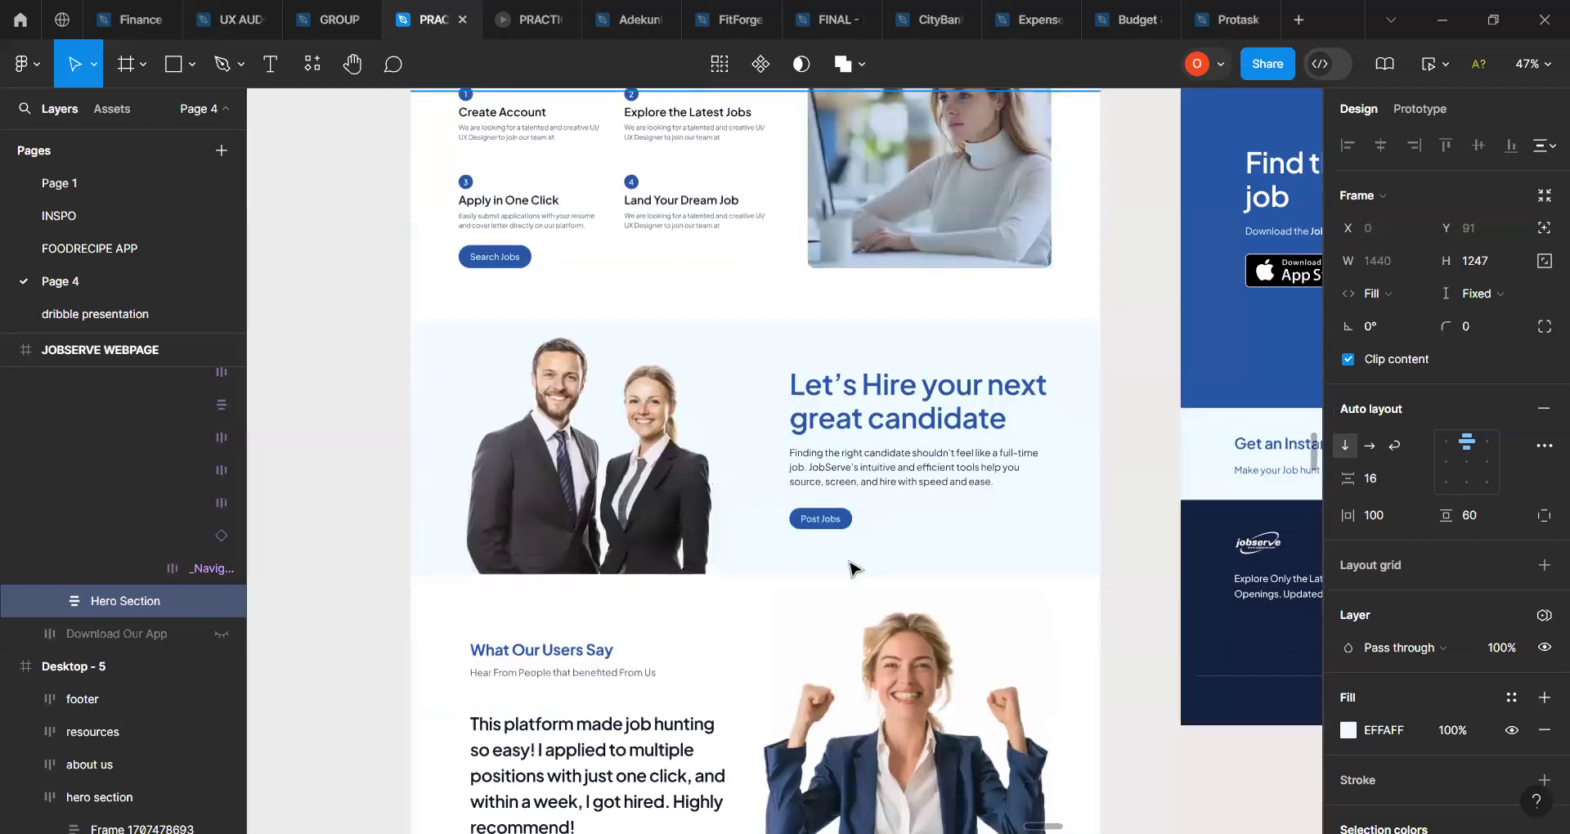
pyautogui.scroll(-4, 851, 568)
pyautogui.scroll(14, 850, 568)
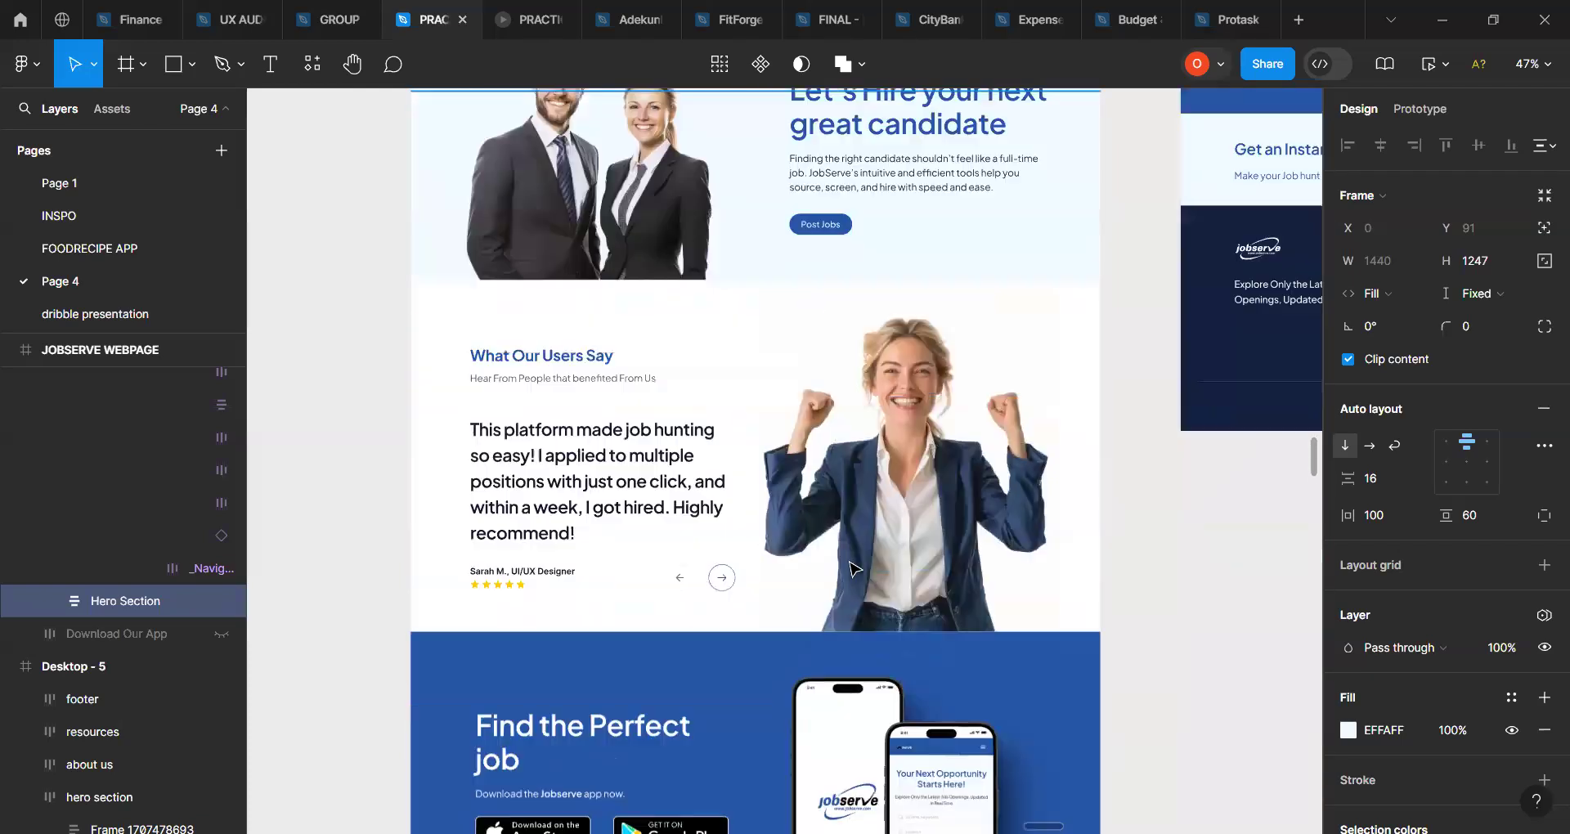
pyautogui.scroll(-3, 850, 568)
pyautogui.scroll(-3, 850, 569)
pyautogui.scroll(10, 850, 568)
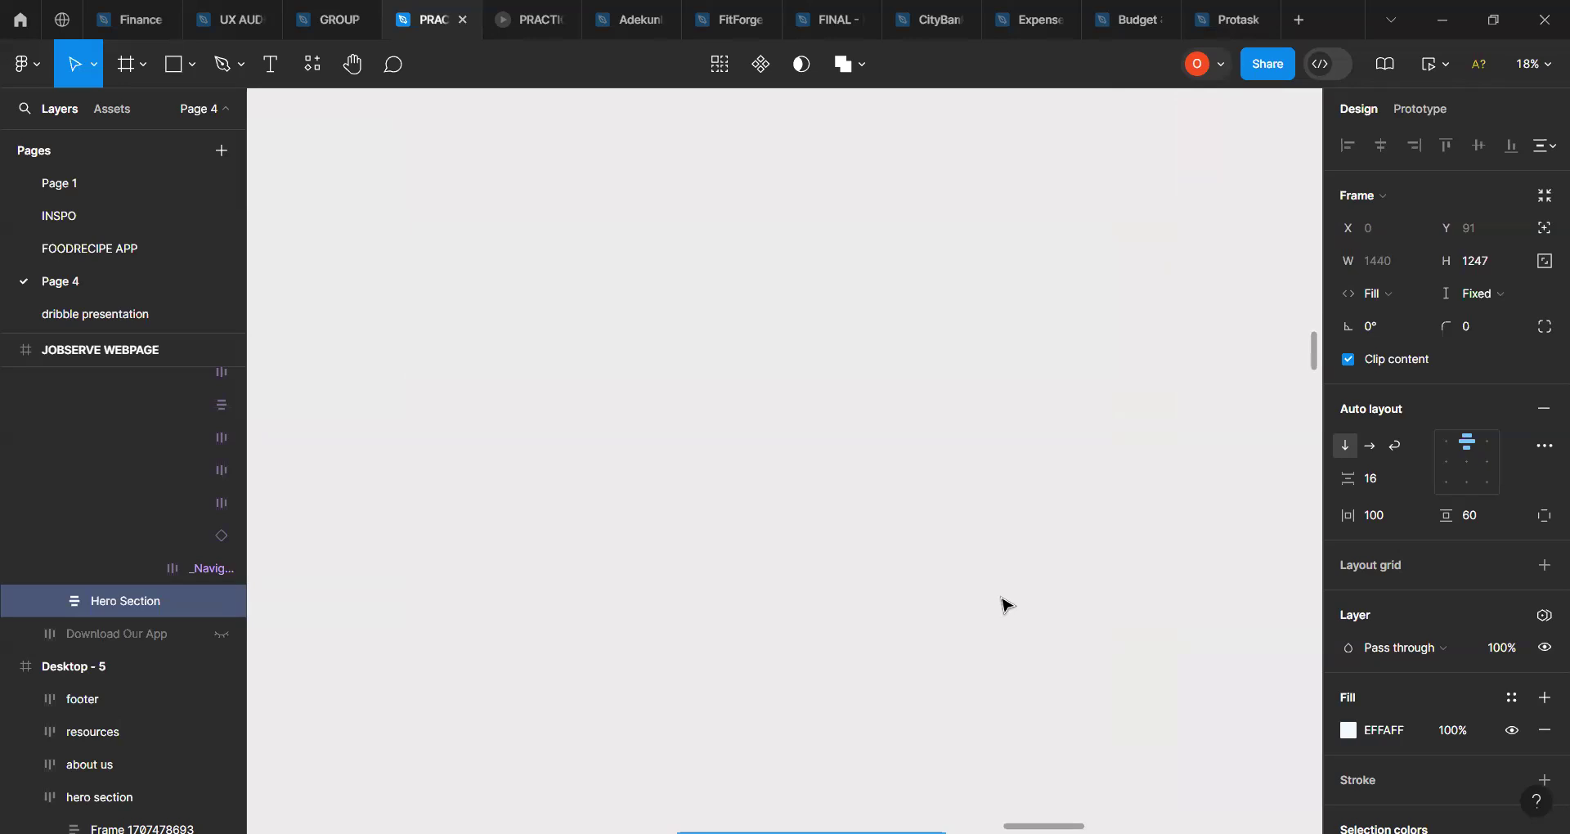
pyautogui.scroll(-3, 1007, 605)
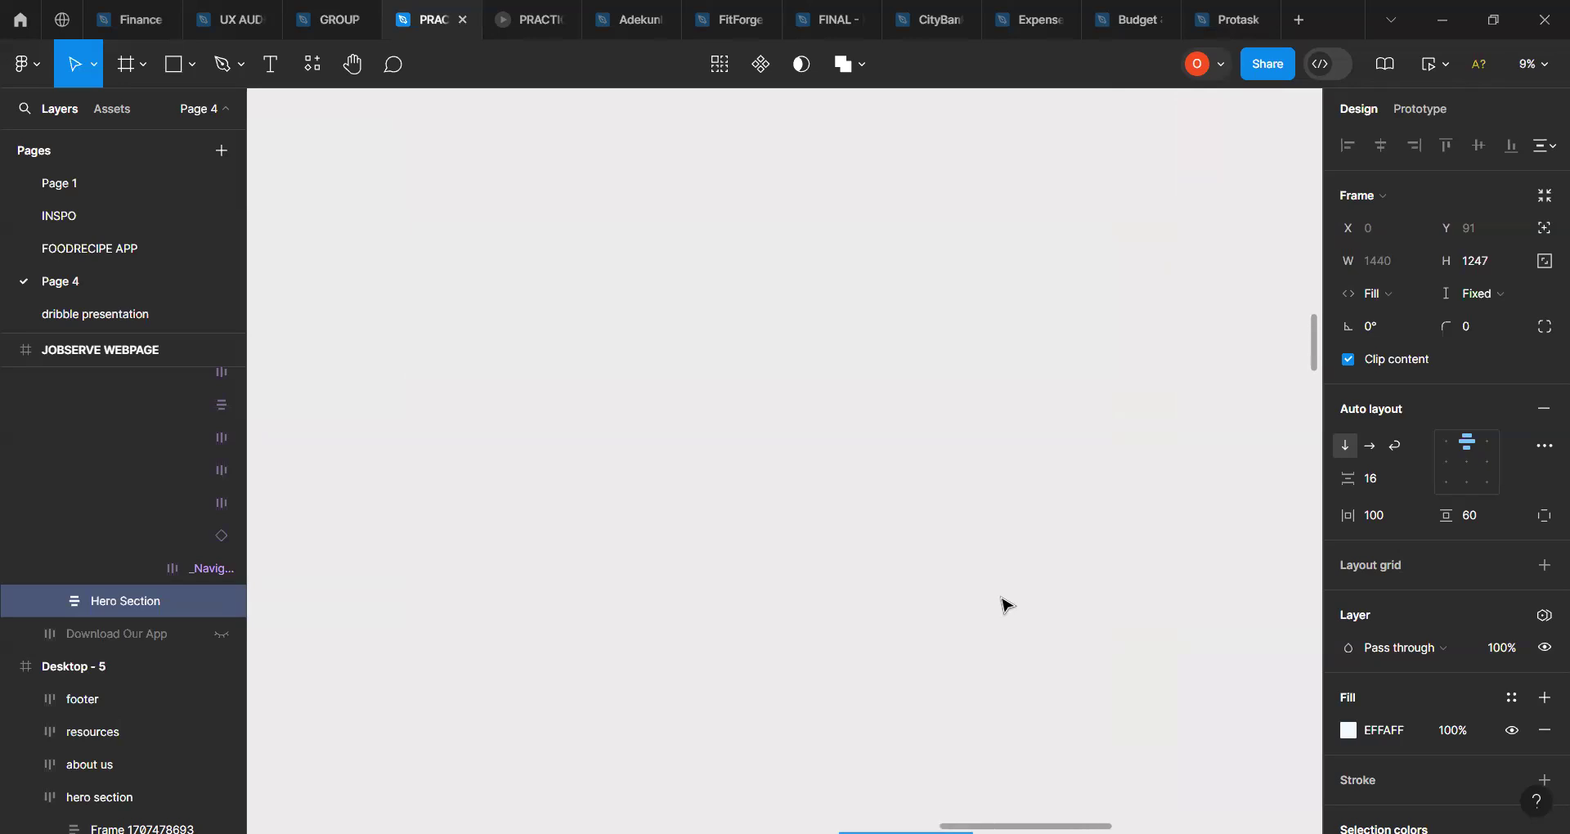
# Step: Return from the JOBSERVE WEBPAGE design to the MyRider website frame and examine its header and hero section
pyautogui.scroll(-3, 1007, 605)
pyautogui.scroll(-3, 1001, 606)
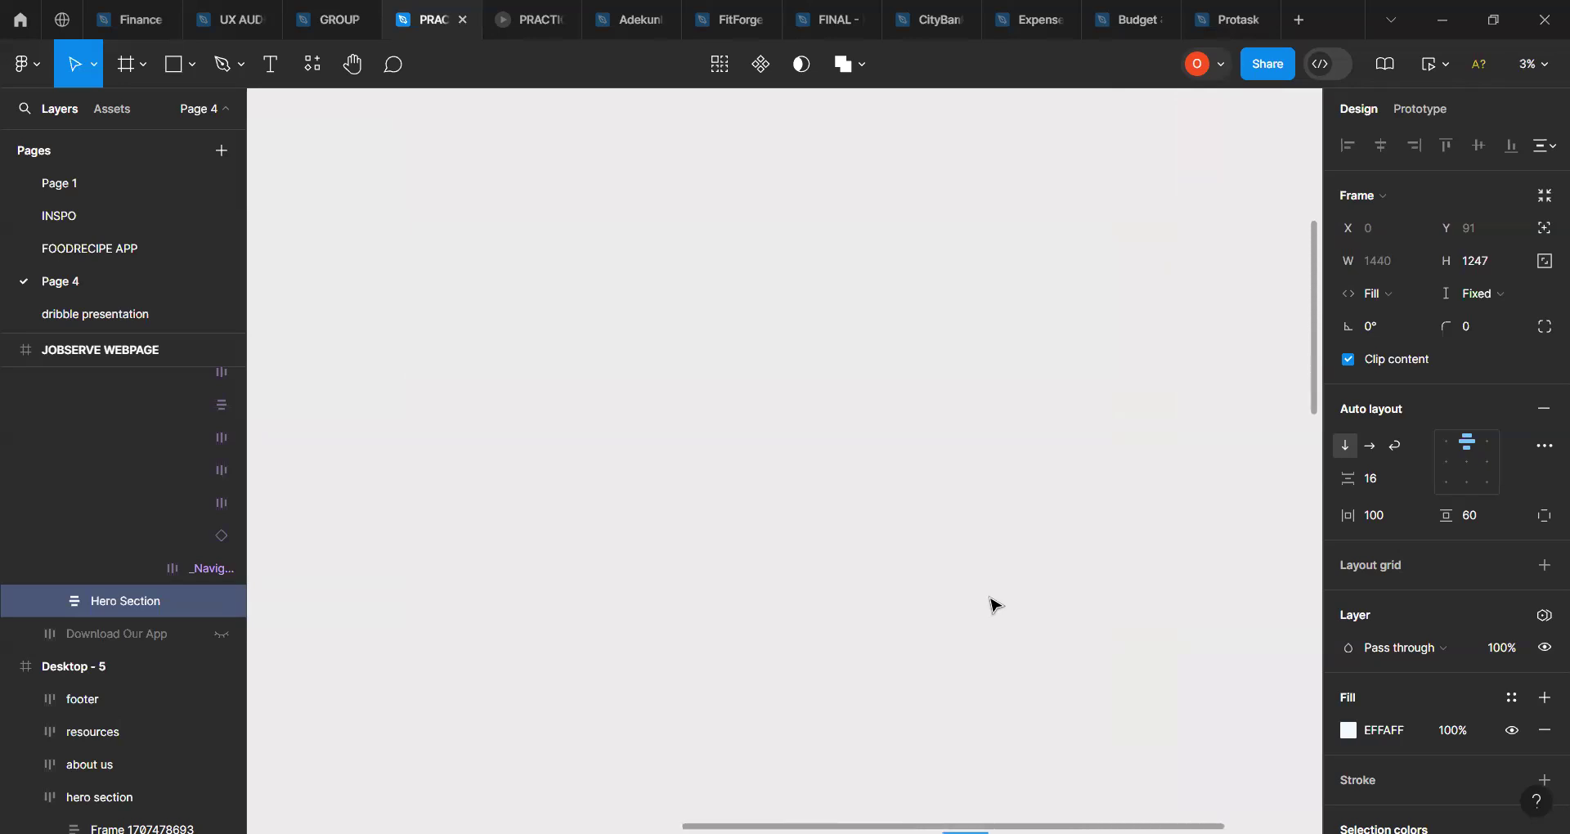
pyautogui.scroll(5, 995, 605)
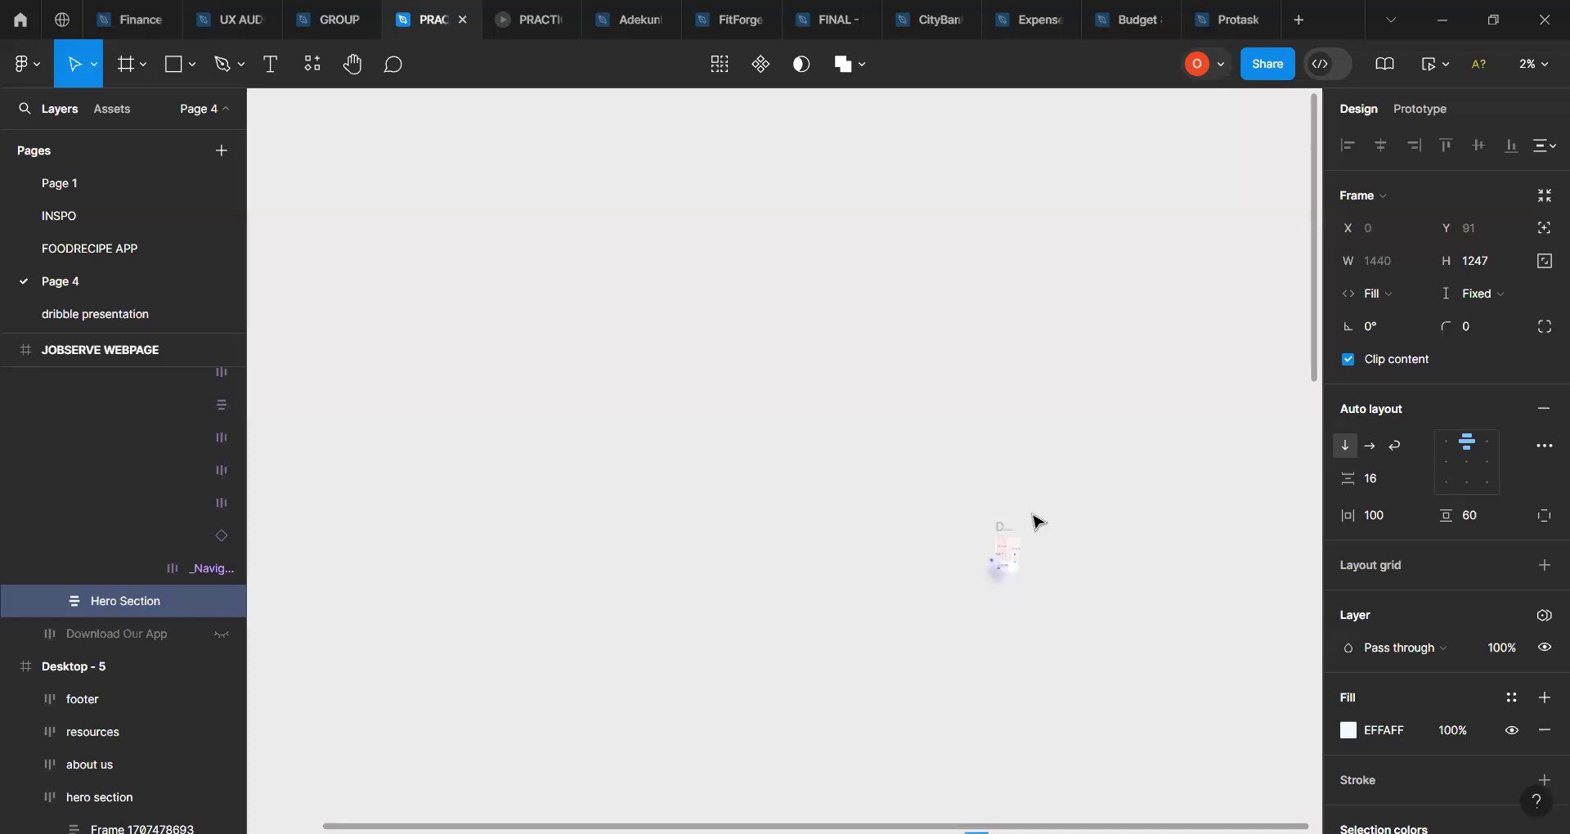
pyautogui.scroll(2, 818, 611)
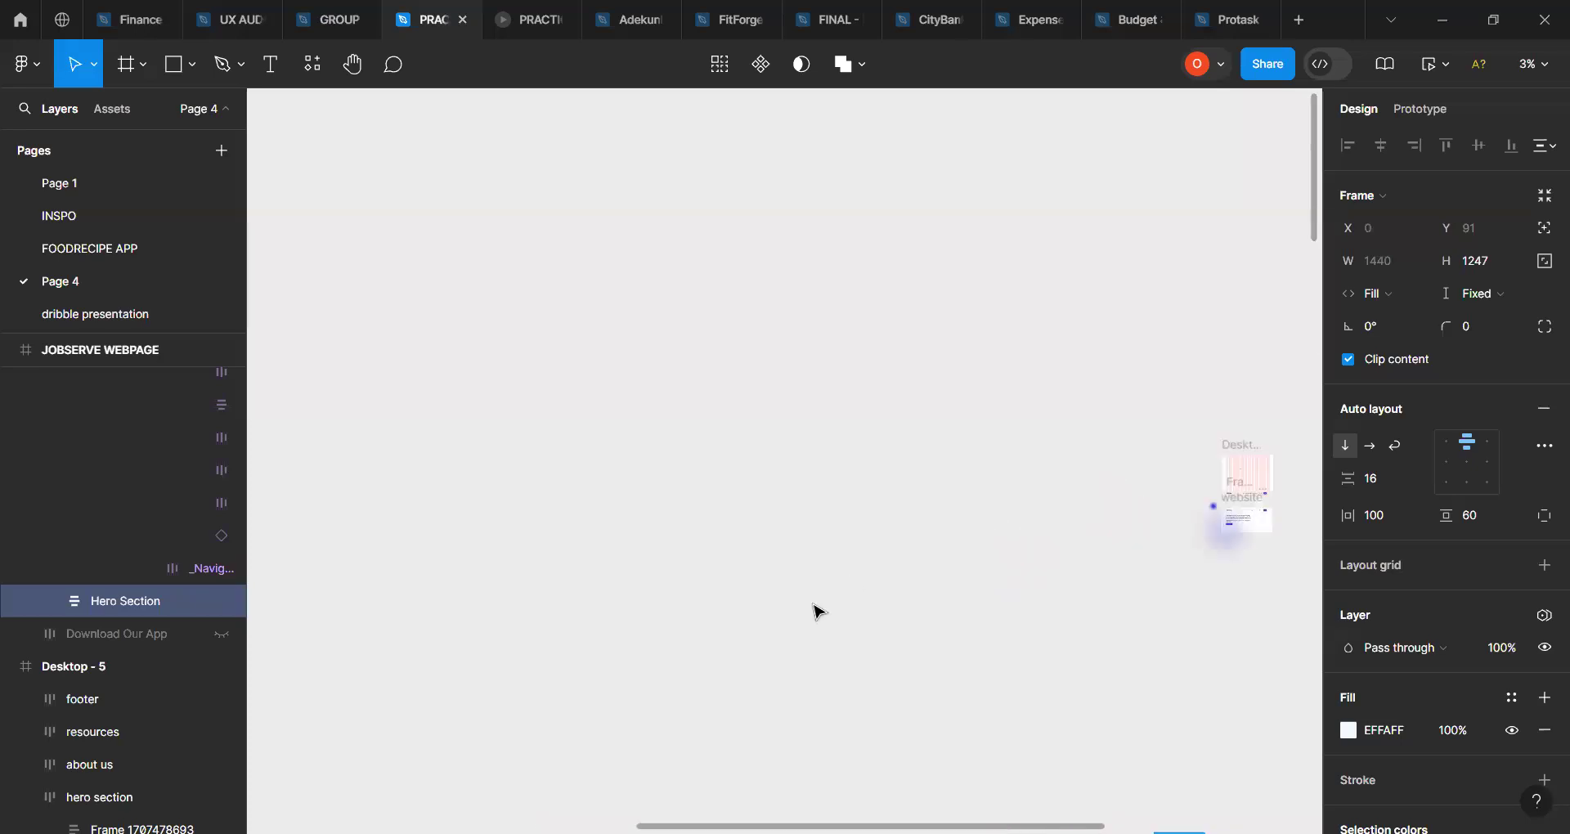
pyautogui.hscroll(3, 818, 612)
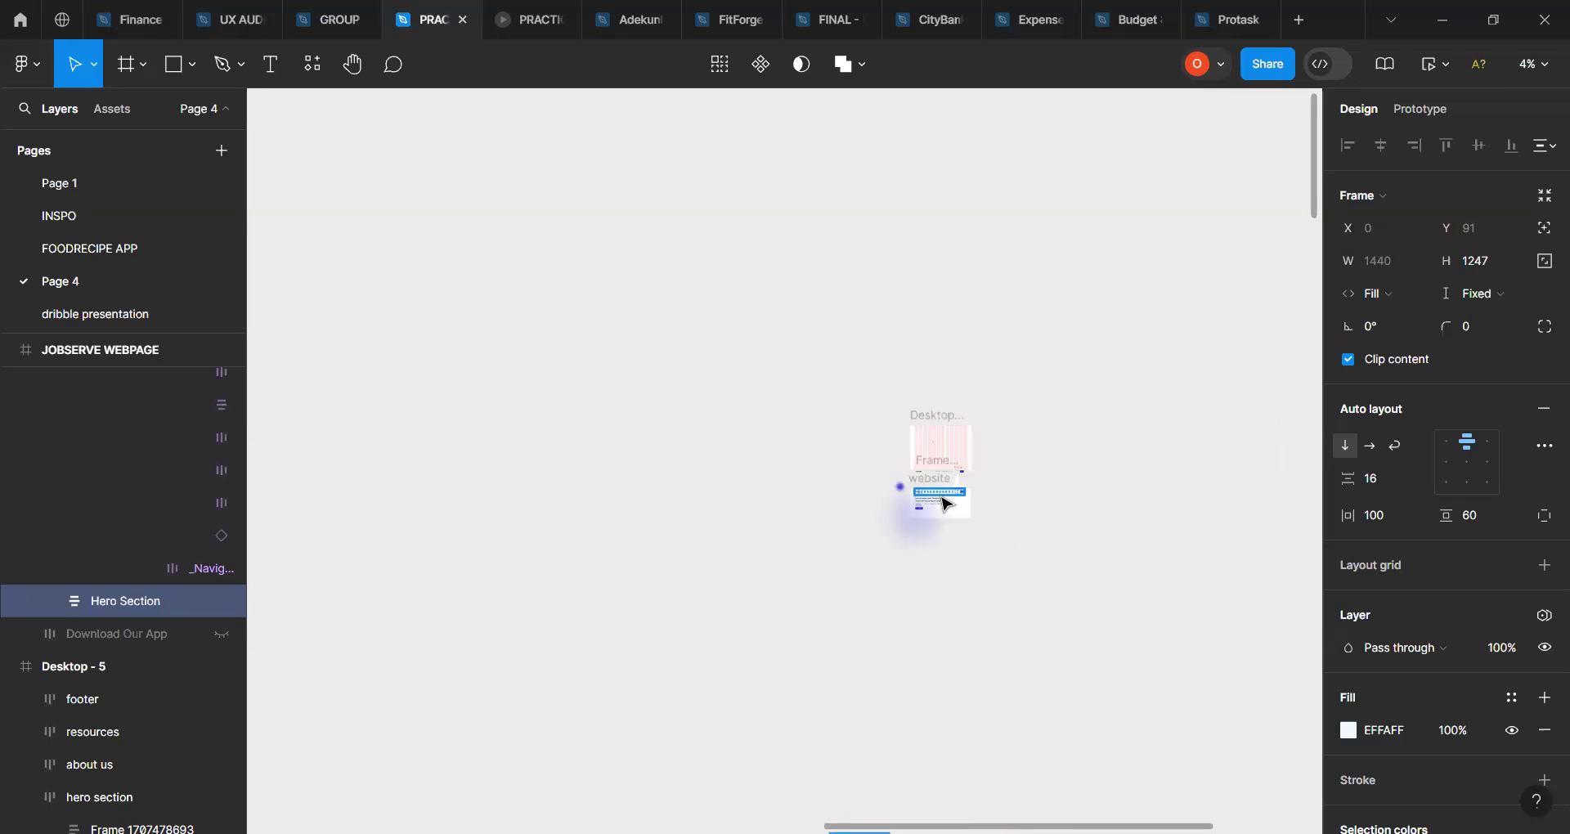
pyautogui.scroll(8, 946, 498)
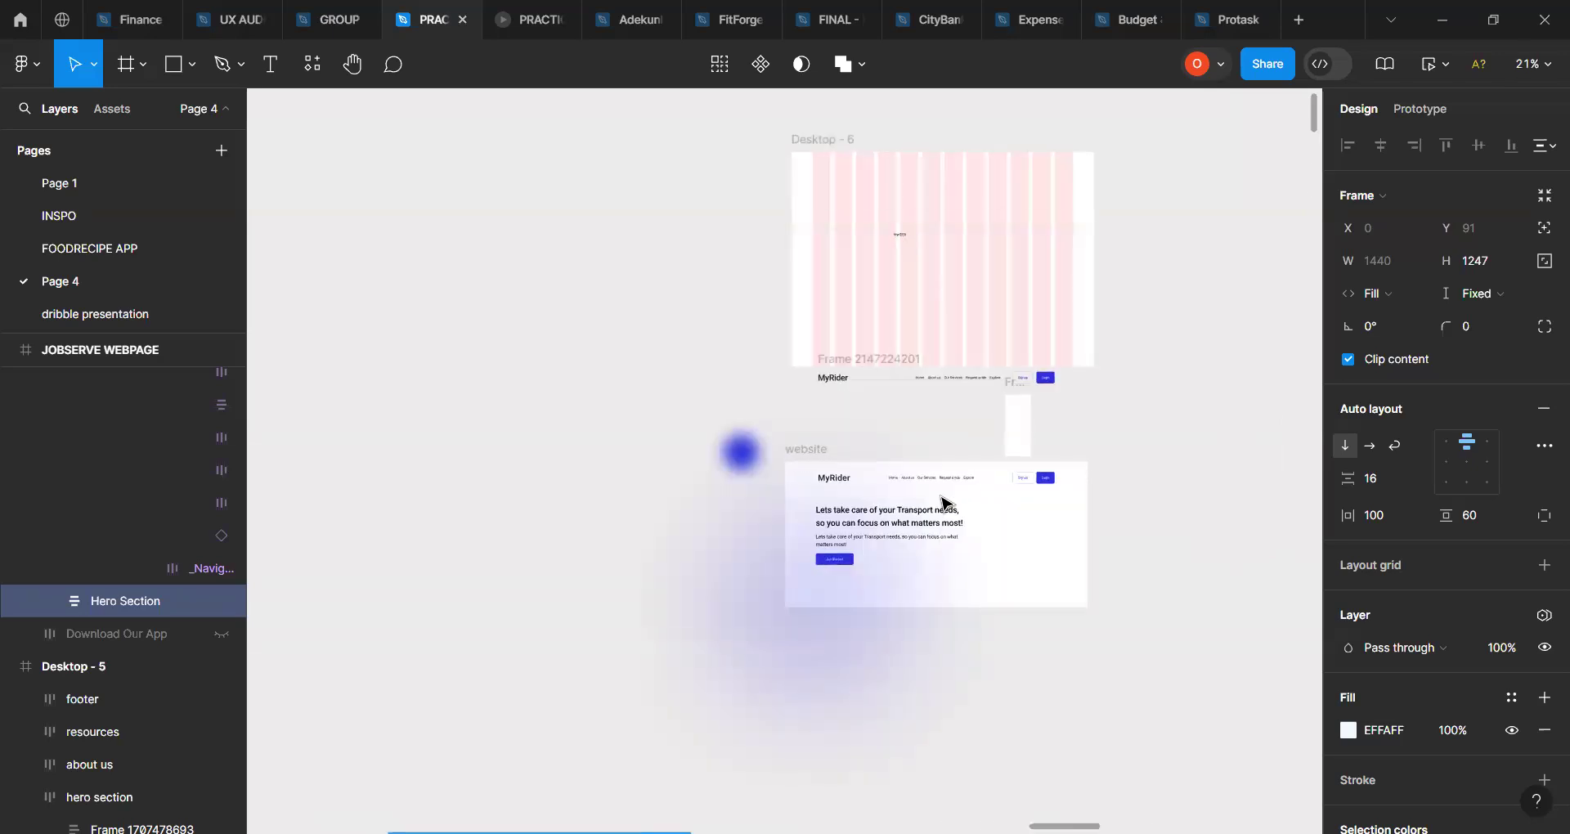
pyautogui.scroll(2, 946, 501)
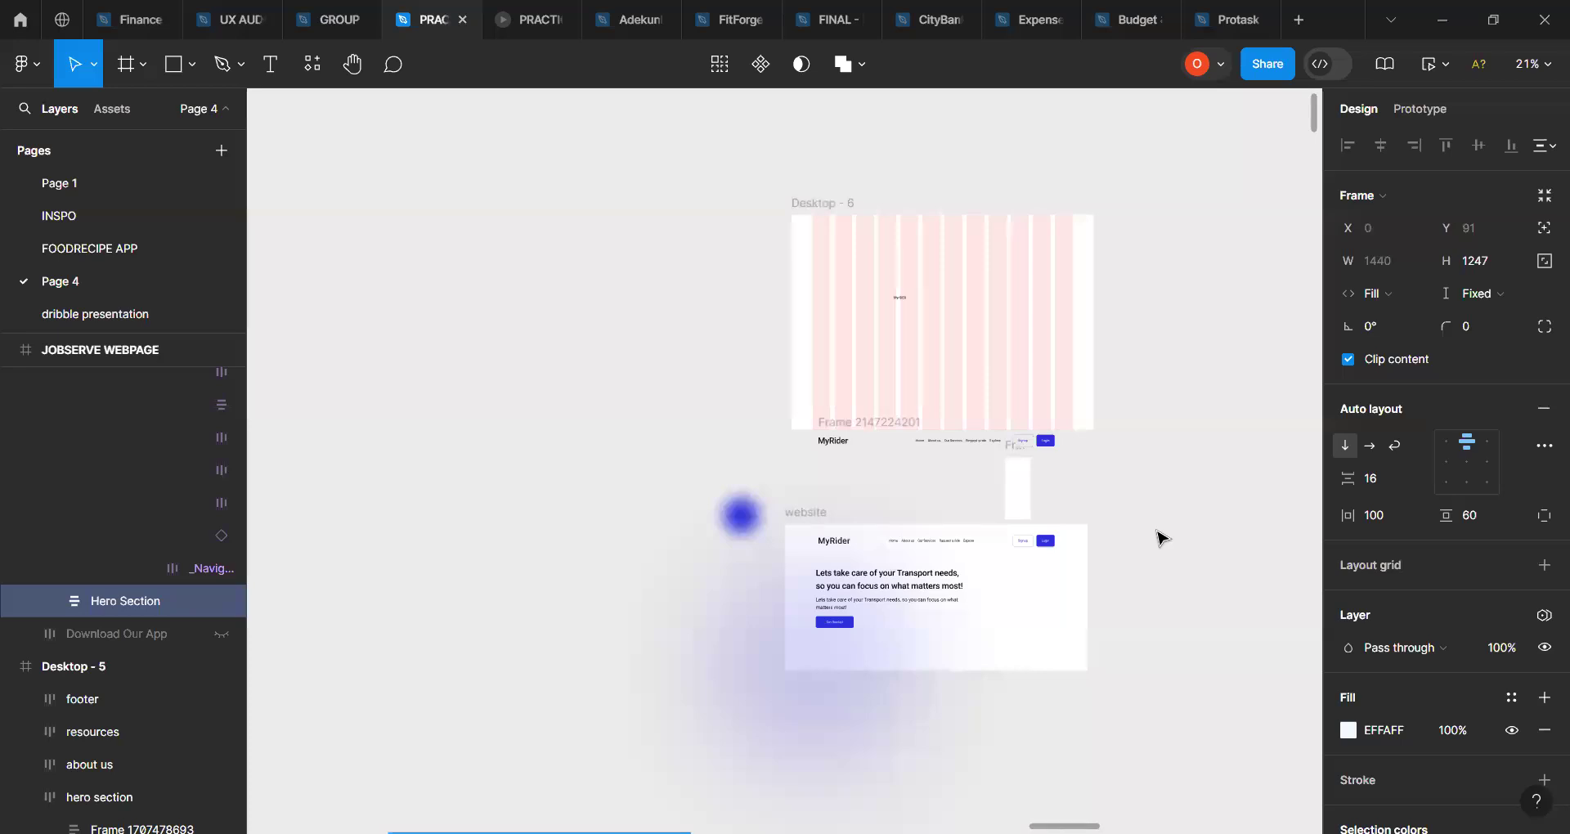
pyautogui.scroll(-3, 1161, 537)
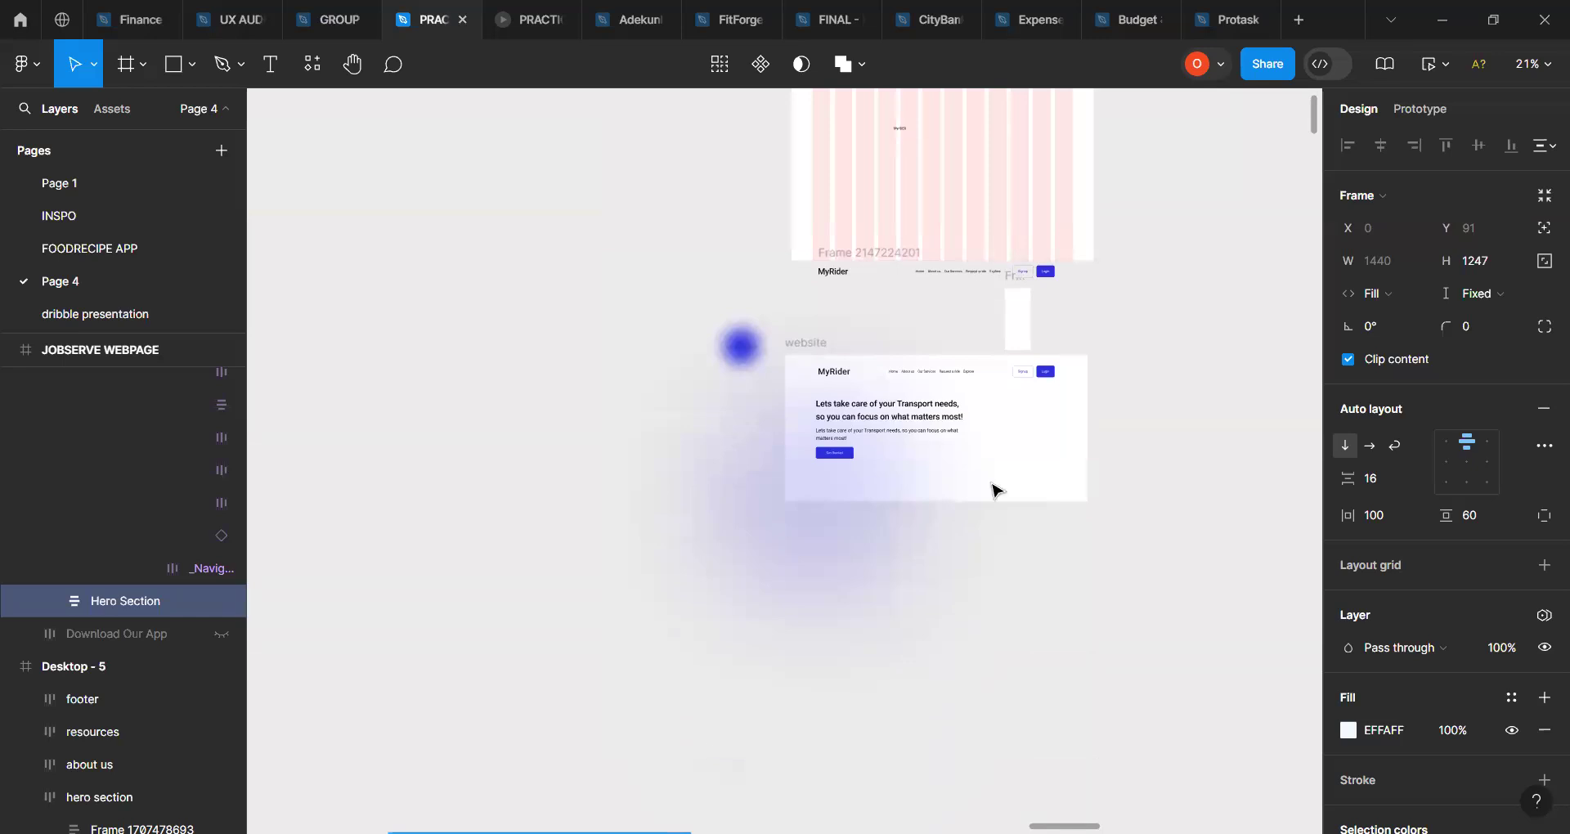
pyautogui.scroll(3, 996, 489)
pyautogui.scroll(2, 996, 489)
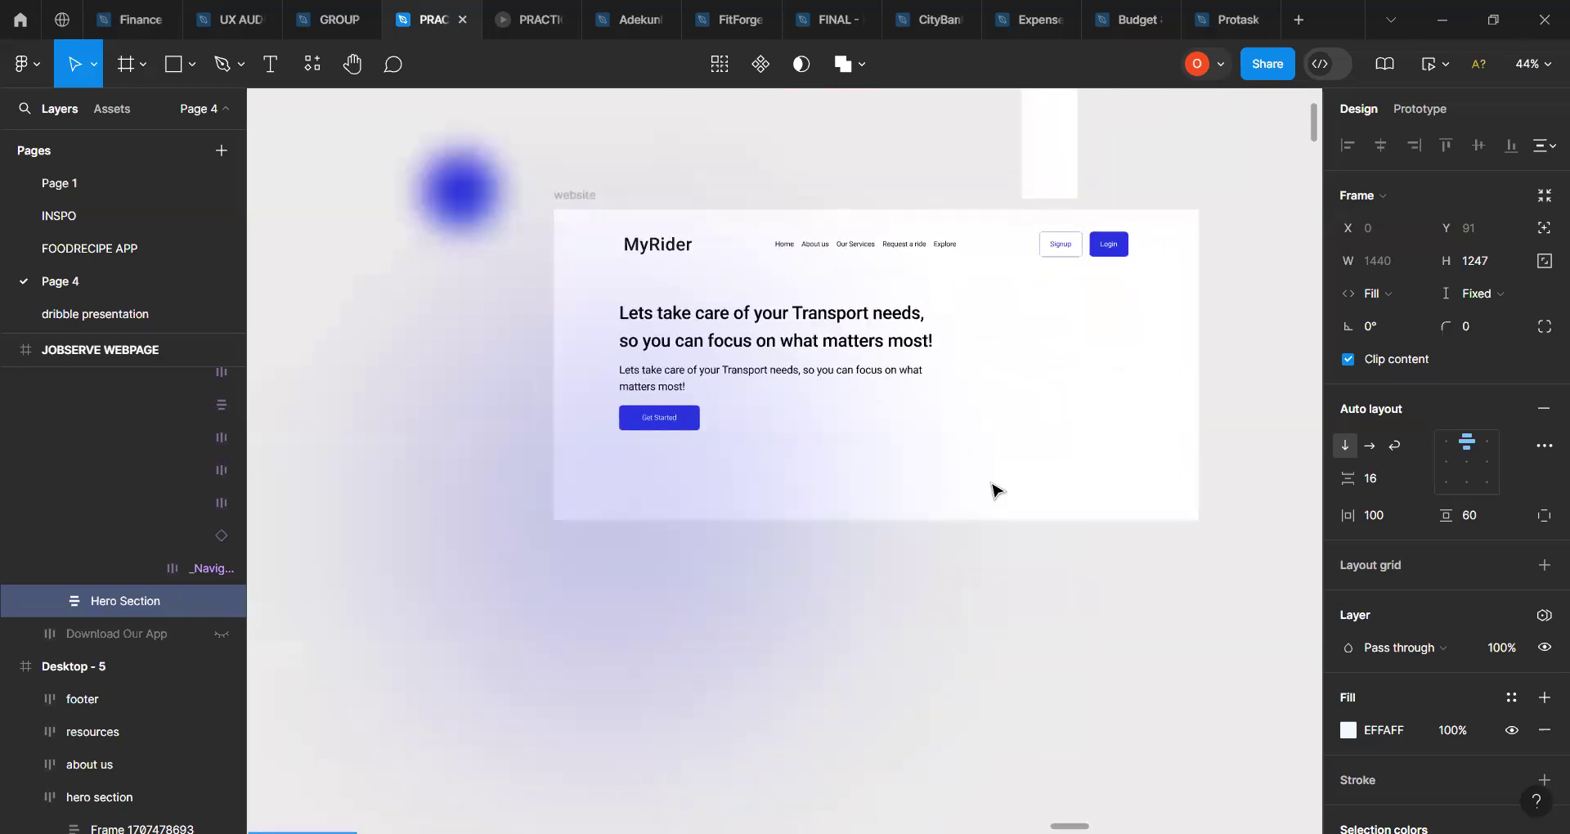
pyautogui.scroll(3, 996, 489)
pyautogui.scroll(-3, 996, 489)
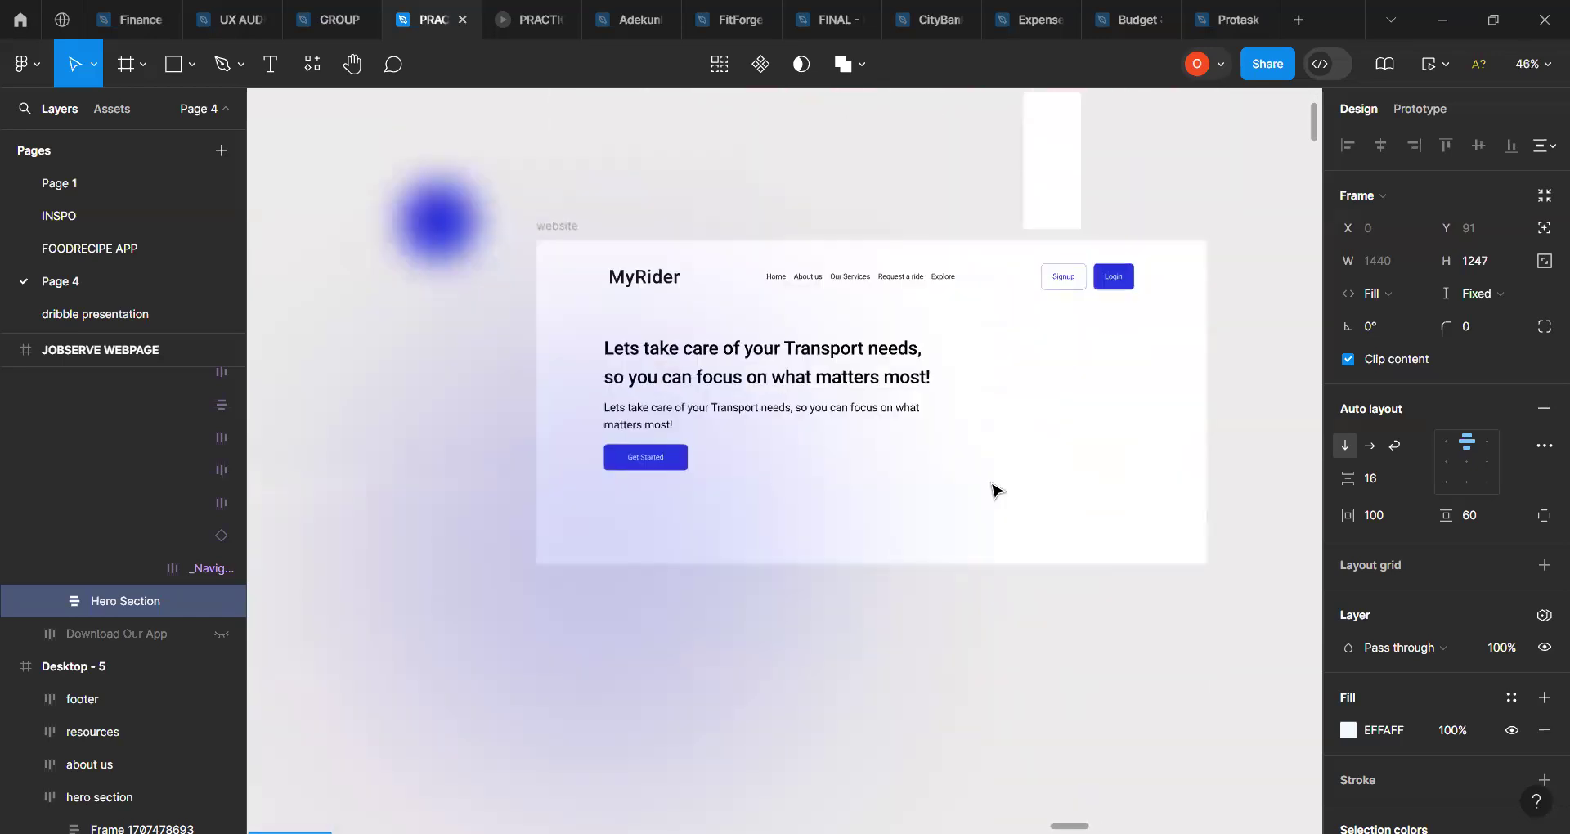
pyautogui.hscroll(3, 995, 489)
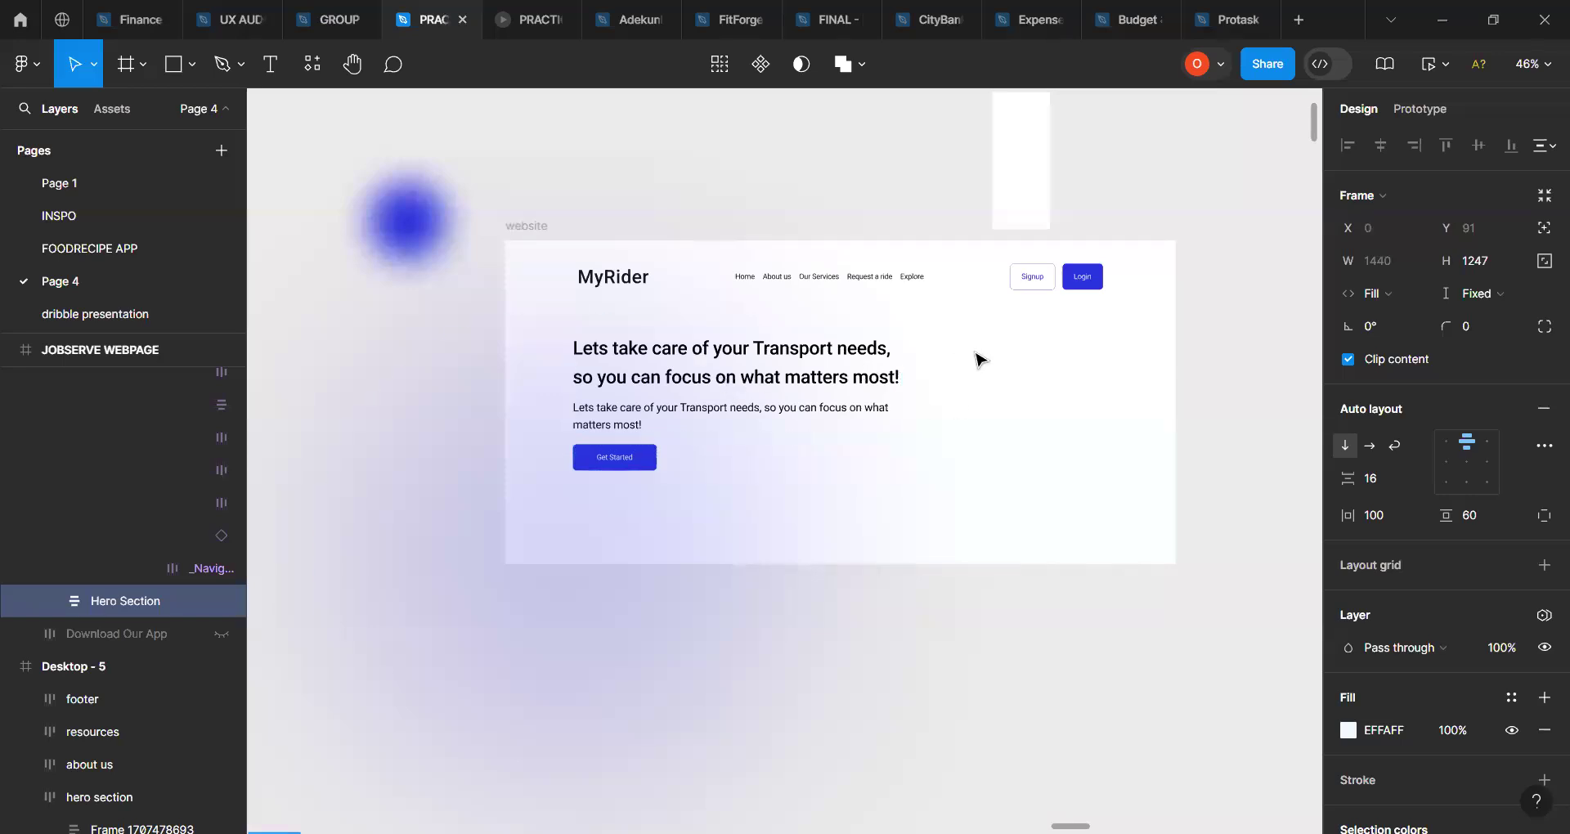
pyautogui.scroll(-2, 892, 400)
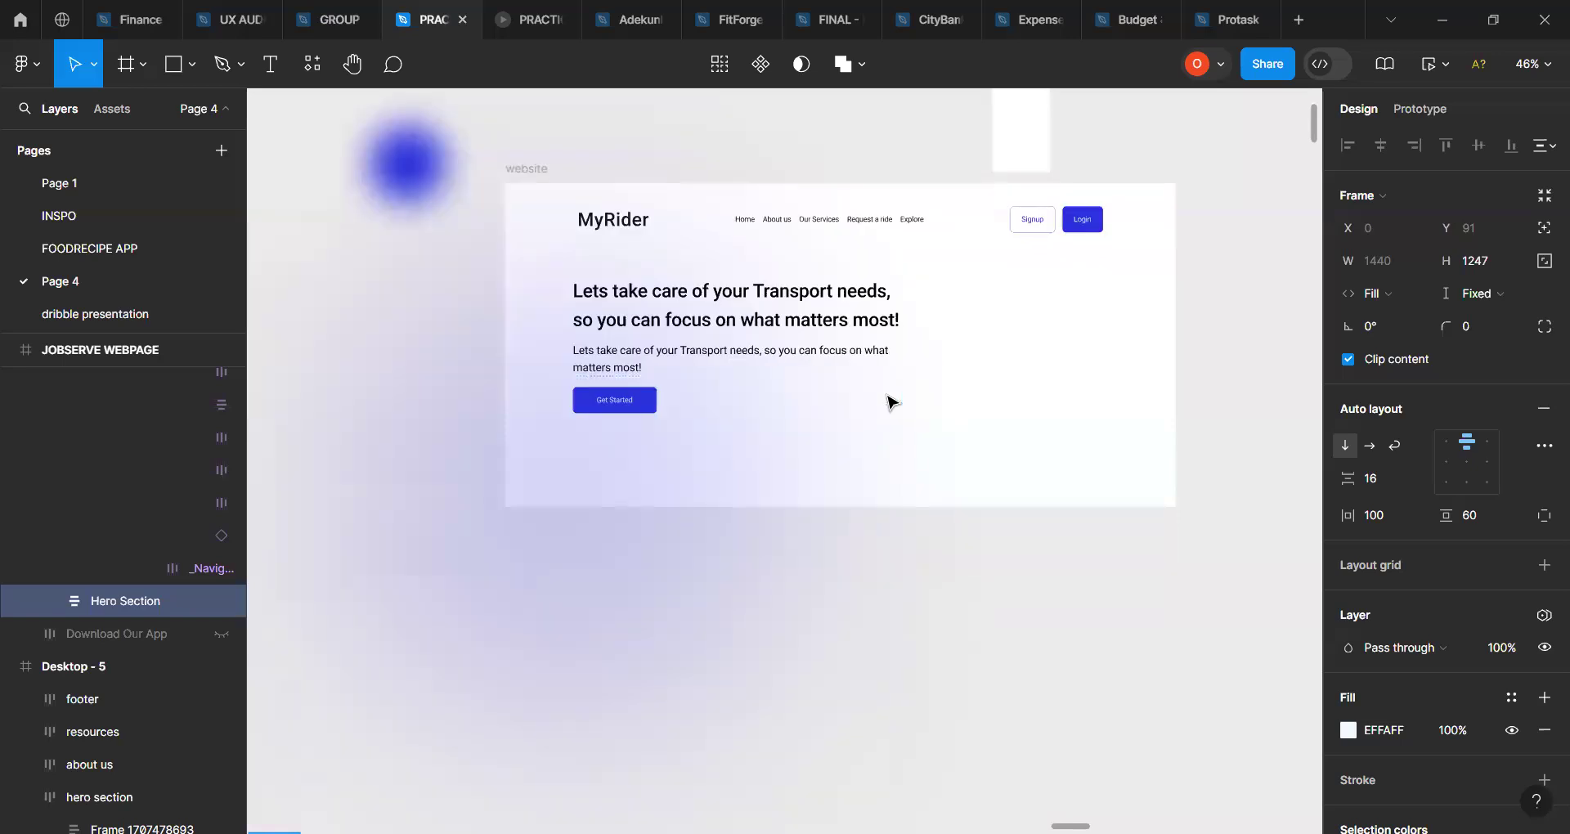
pyautogui.scroll(3, 891, 402)
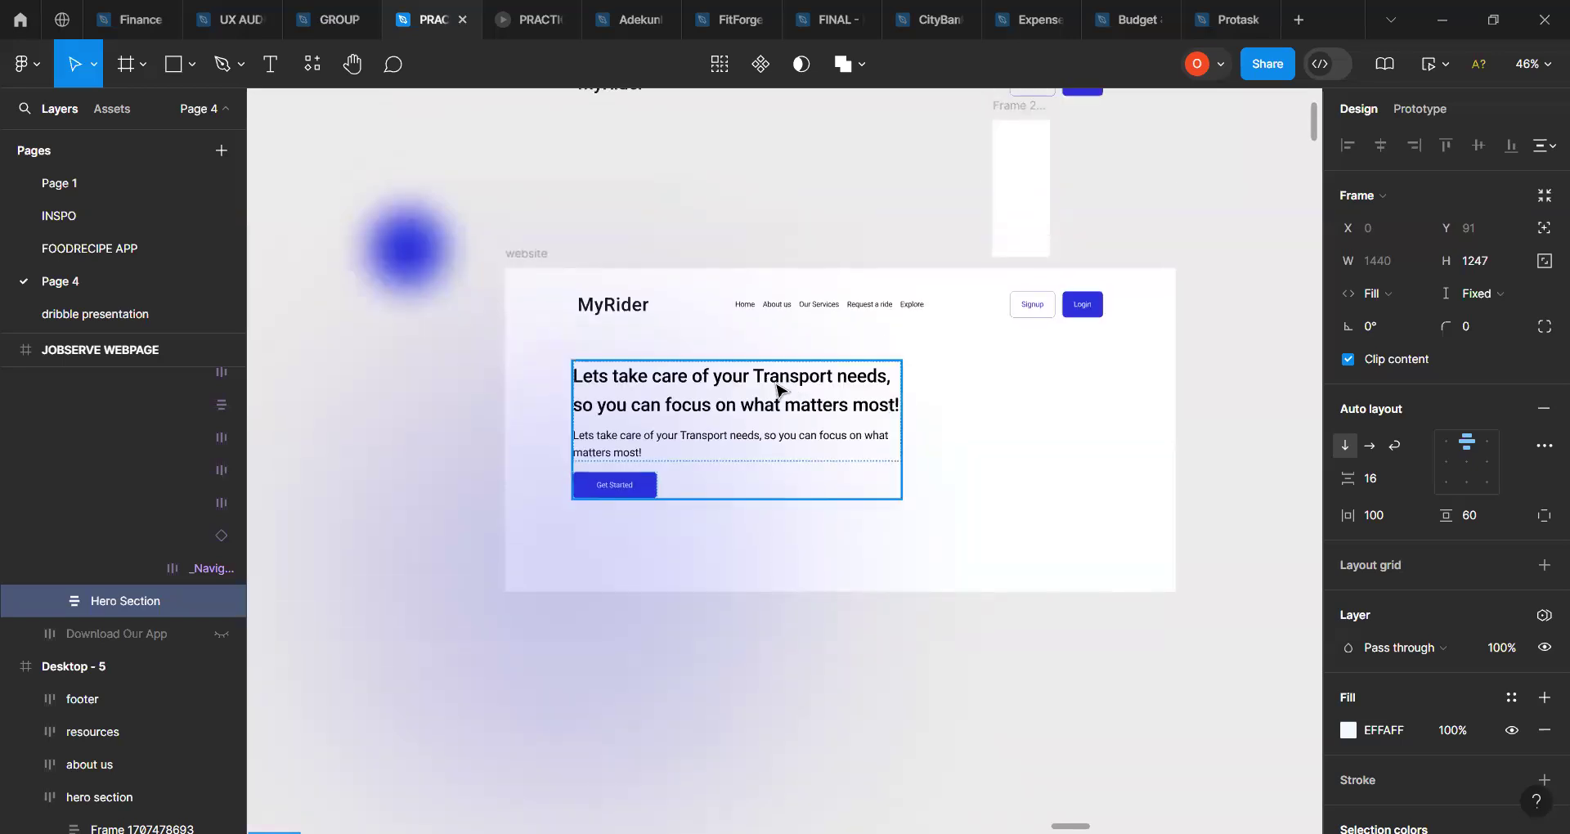
pyautogui.scroll(-1, 930, 642)
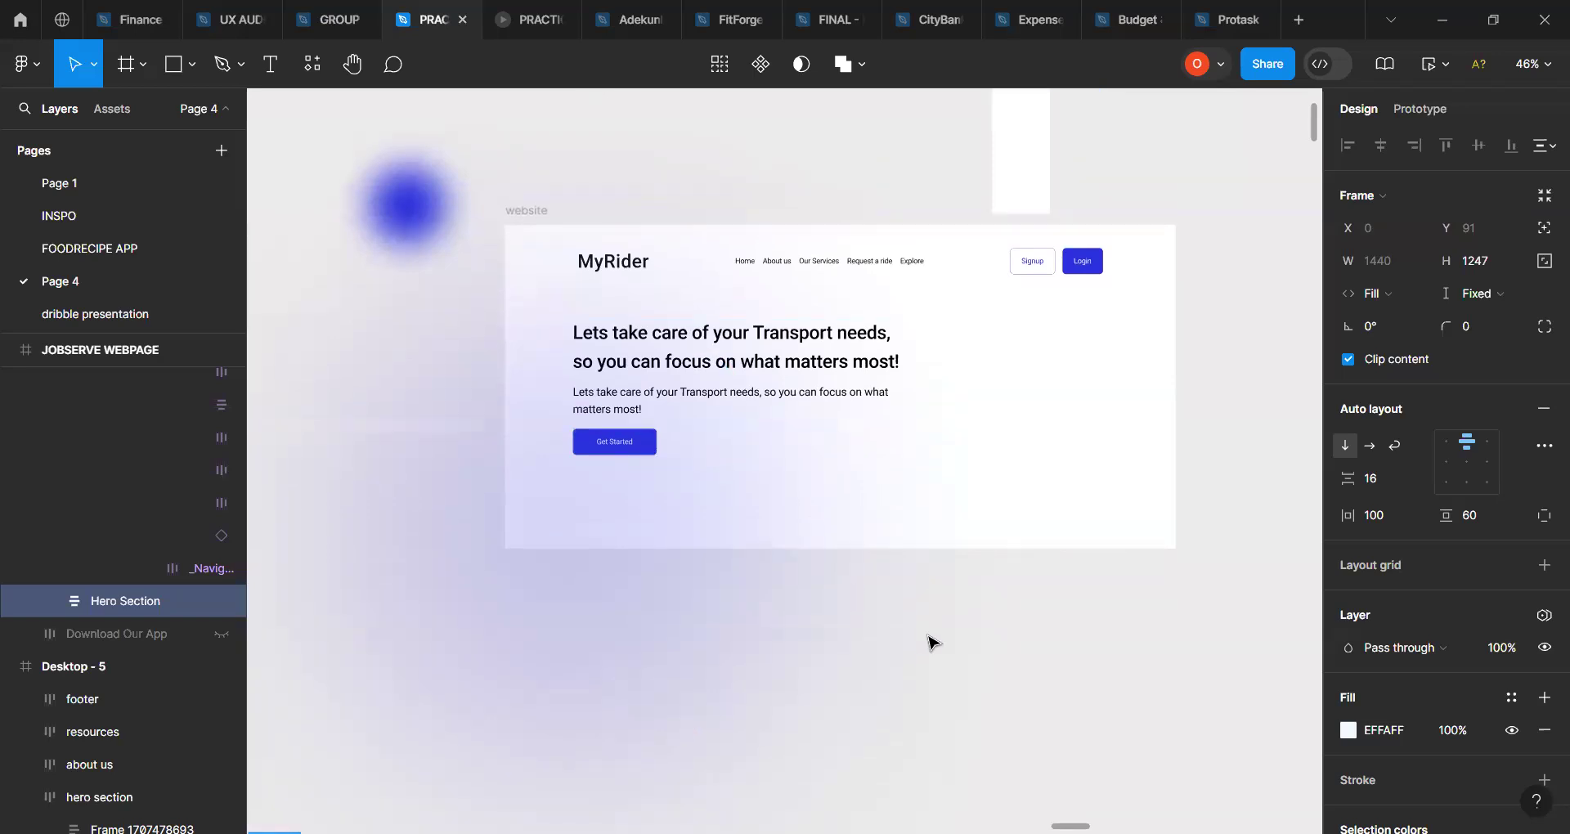
pyautogui.scroll(1, 930, 642)
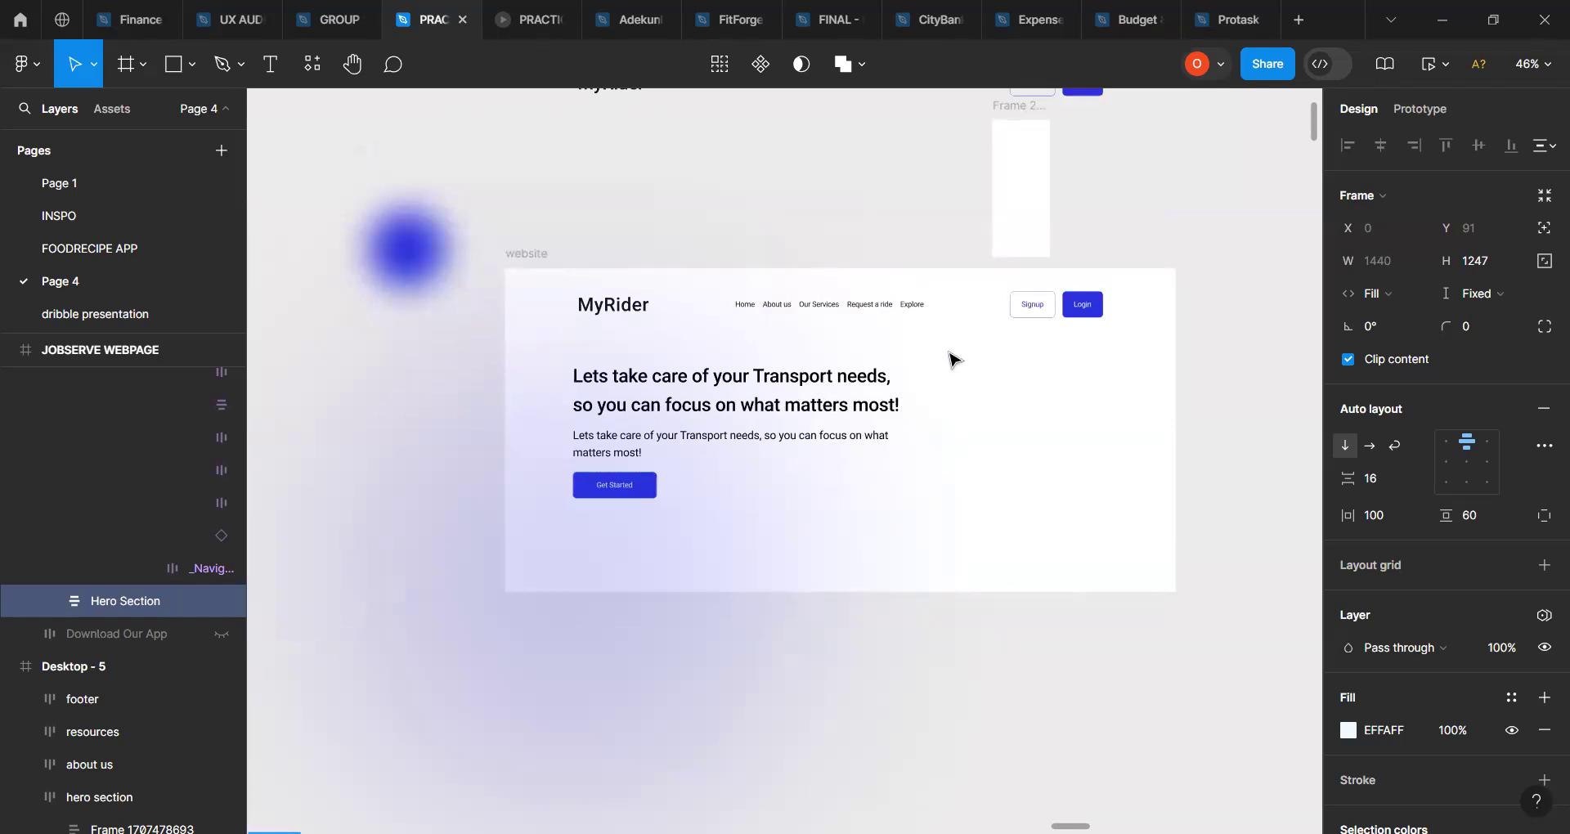
pyautogui.hscroll(6, 970, 393)
pyautogui.hscroll(-8, 970, 392)
pyautogui.hscroll(9, 973, 394)
pyautogui.hscroll(-4, 973, 394)
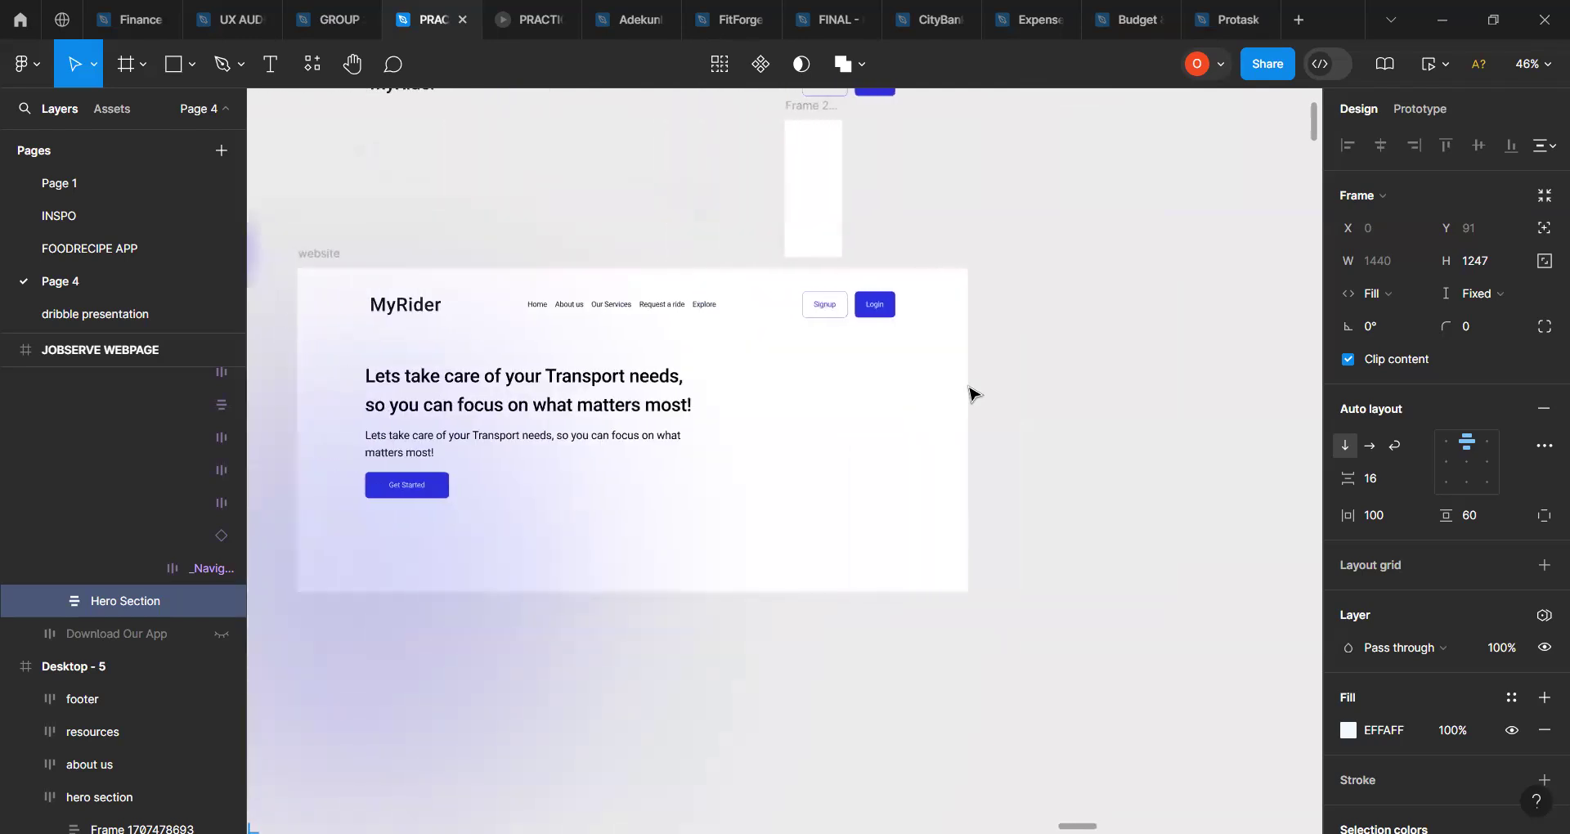
pyautogui.hscroll(-8, 971, 394)
pyautogui.hscroll(3, 970, 394)
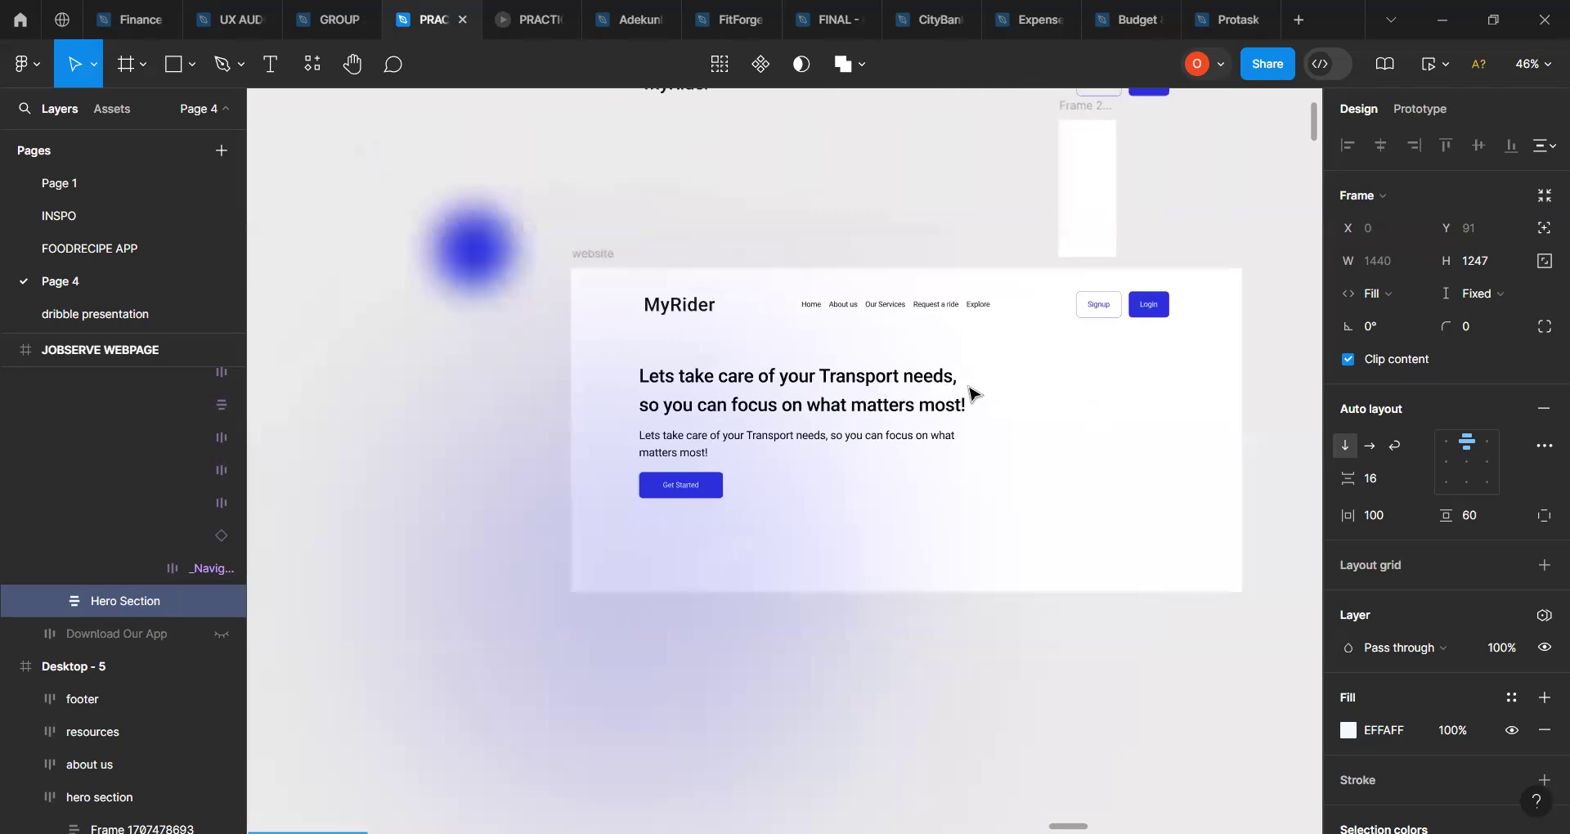
pyautogui.hscroll(3, 1022, 440)
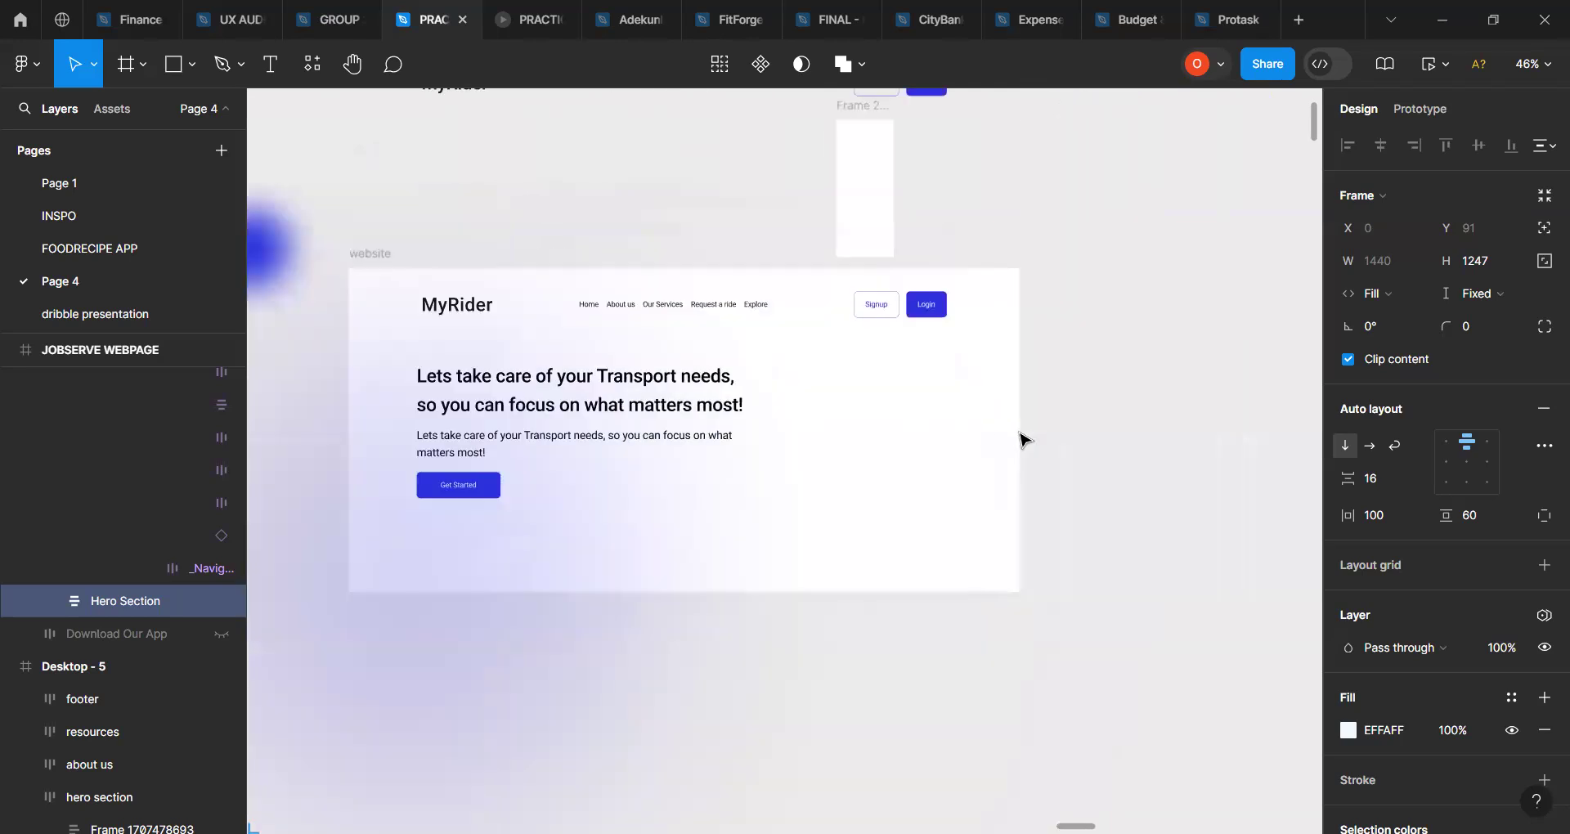
pyautogui.hscroll(-6, 1022, 439)
pyautogui.hscroll(7, 1022, 440)
pyautogui.hscroll(-3, 1022, 440)
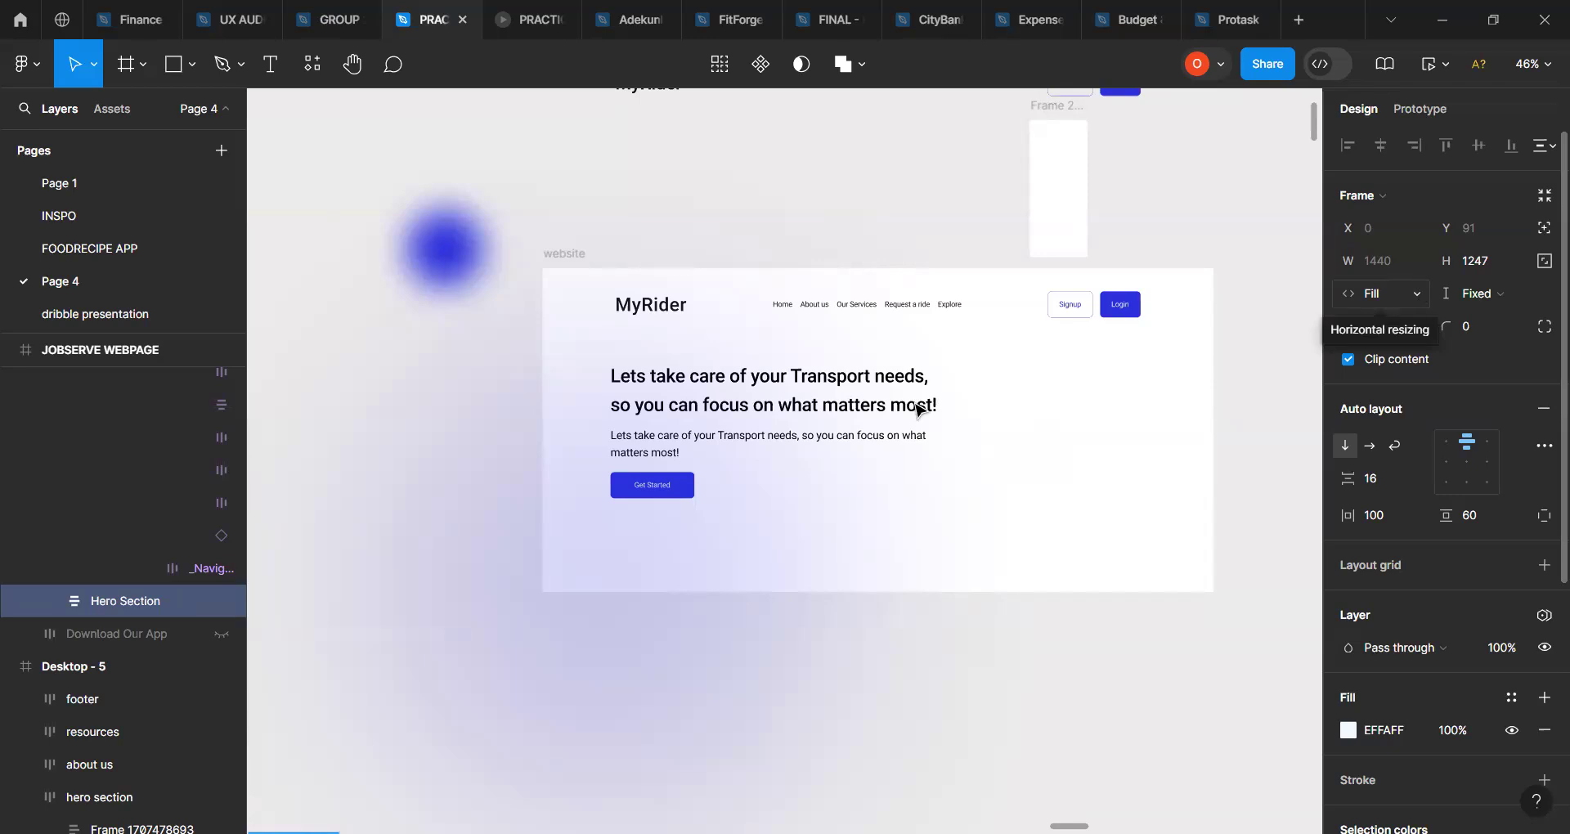
# Step: Inspect the auto layout settings of the hero text group and its nested heading frame, and clear the selection
pyautogui.click(761, 381)
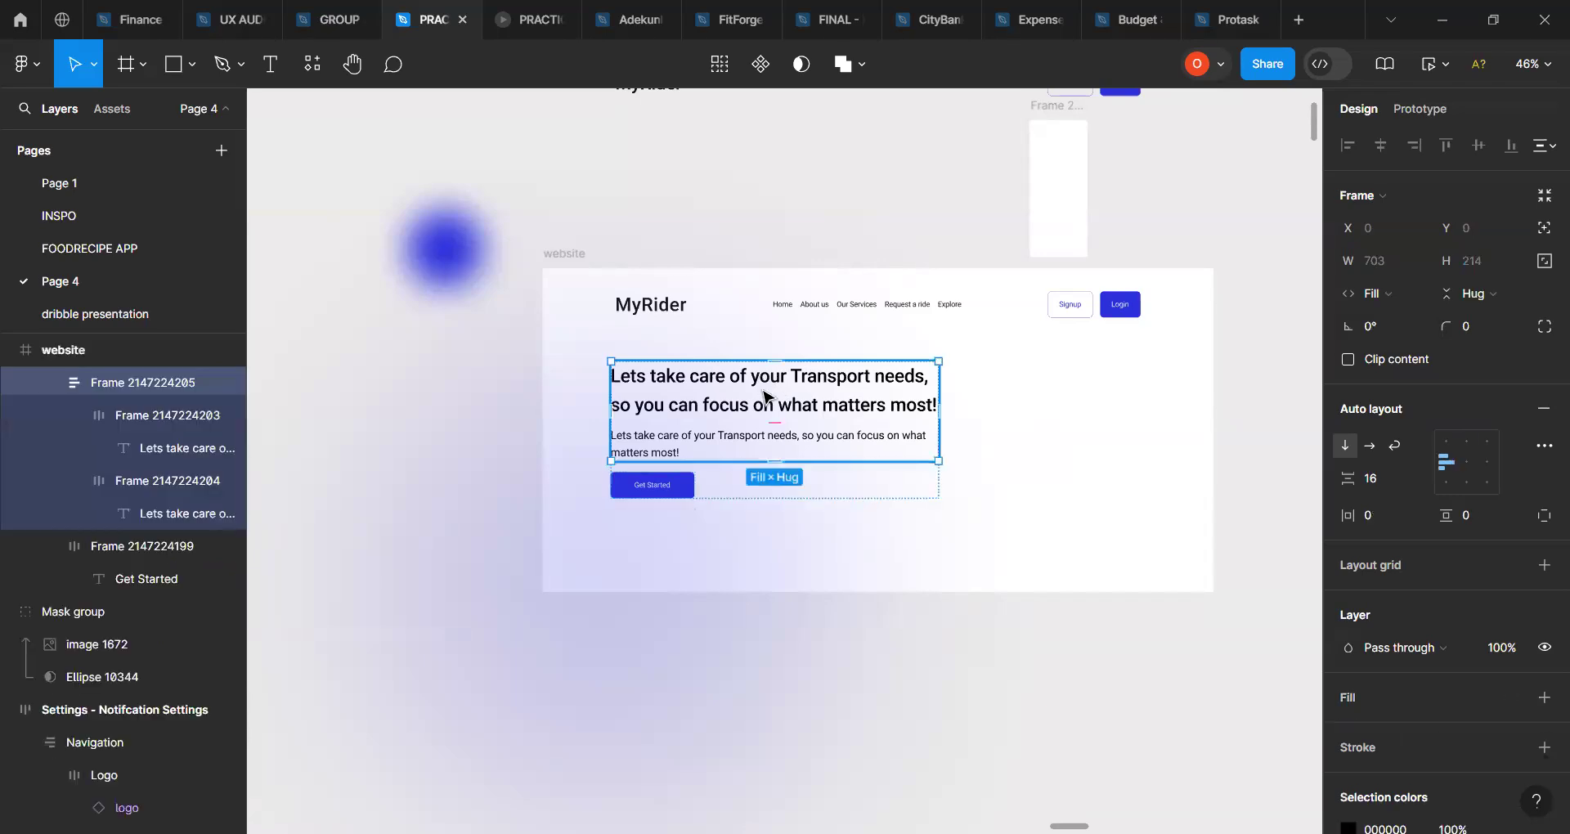
pyautogui.click(765, 396)
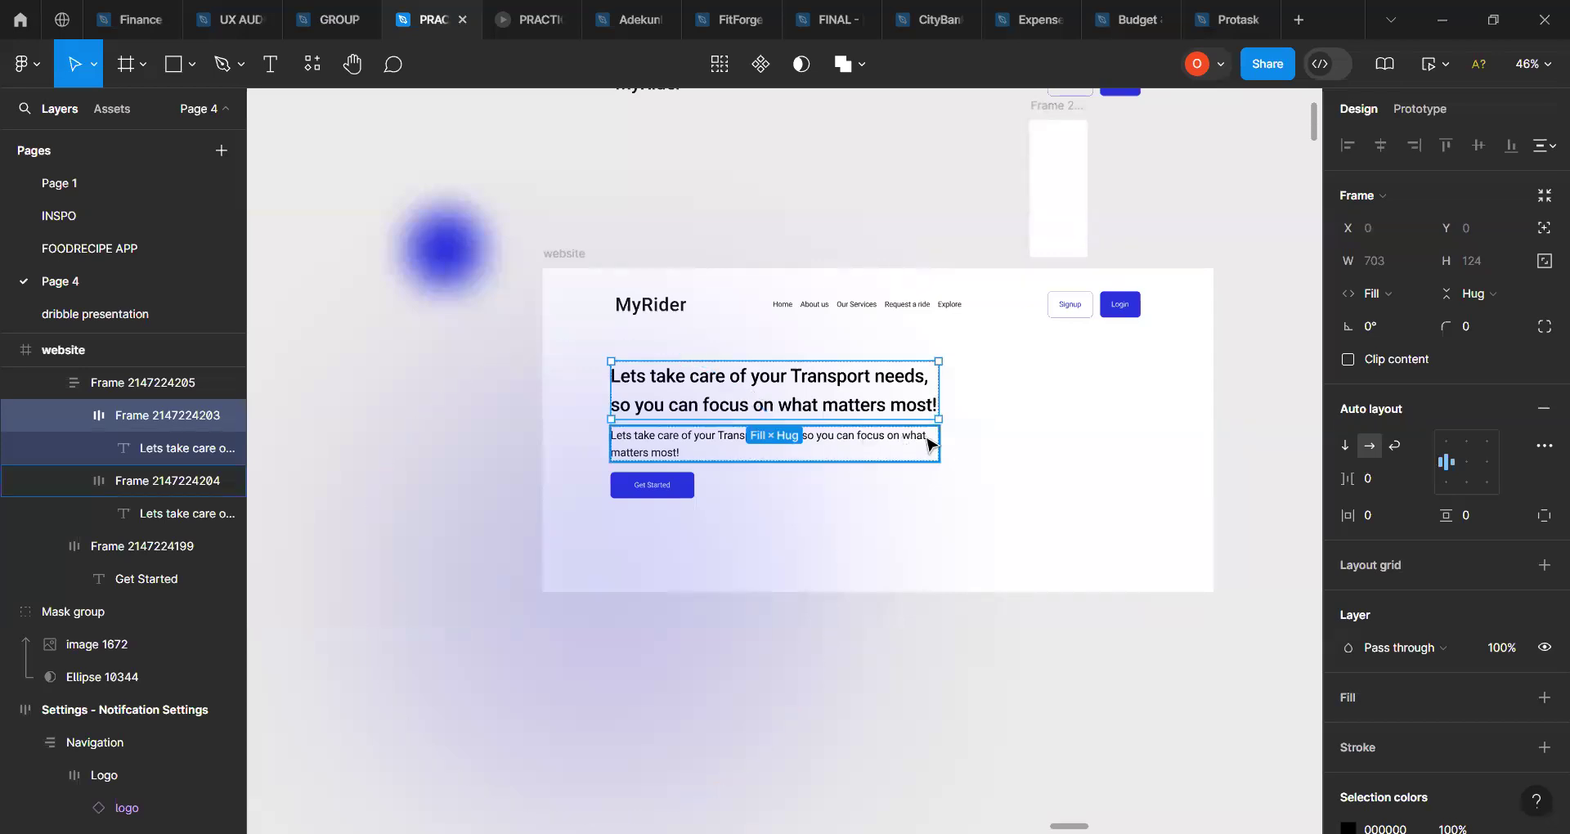
pyautogui.click(979, 451)
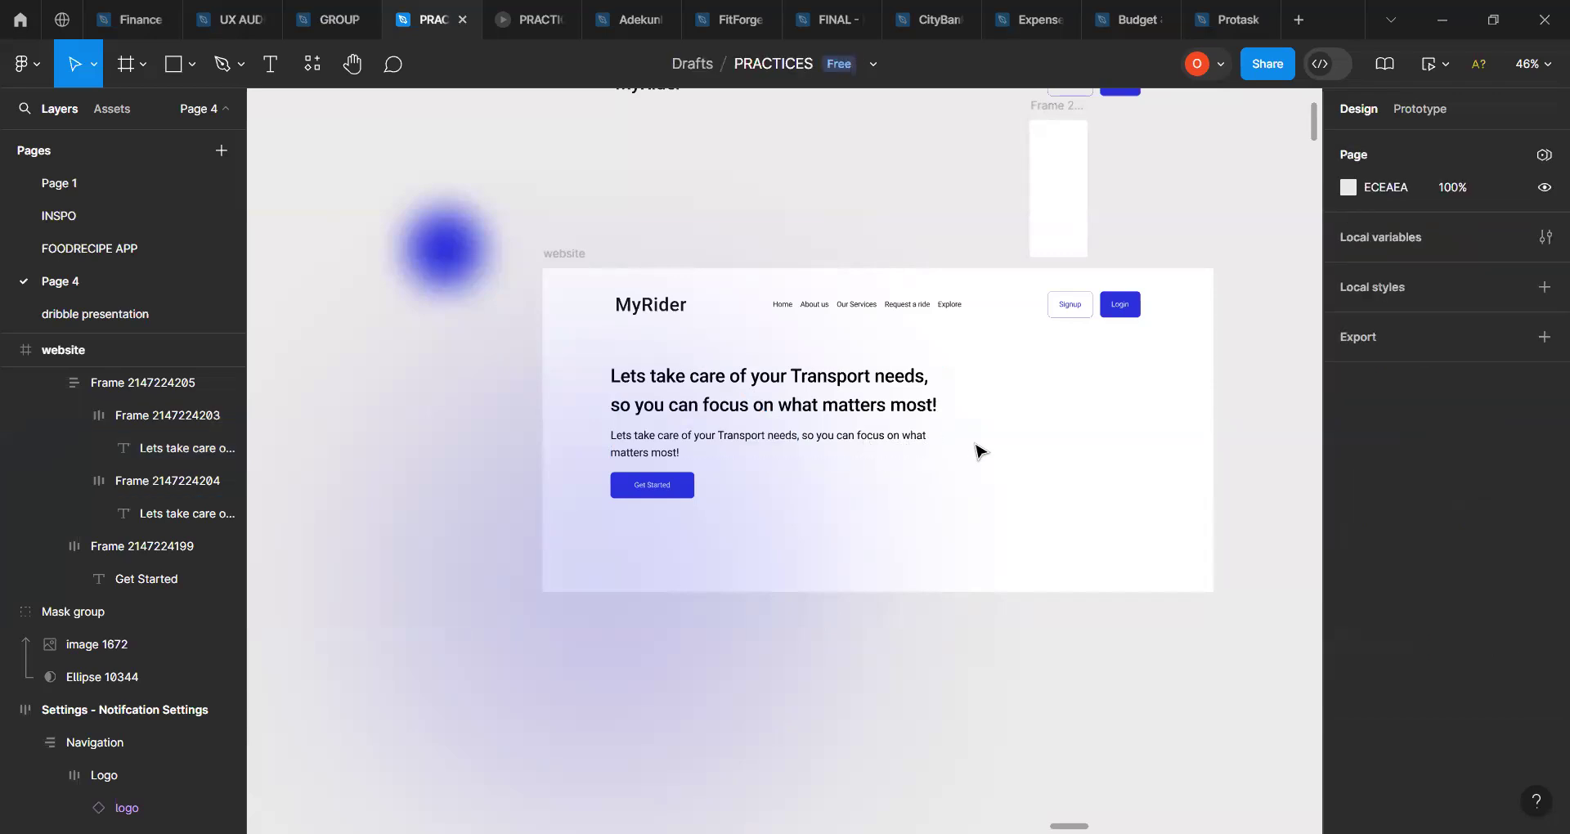
# Step: Narrow the hero content frame holding the heading, paragraph and Get Started button to a width of 701
pyautogui.click(845, 414)
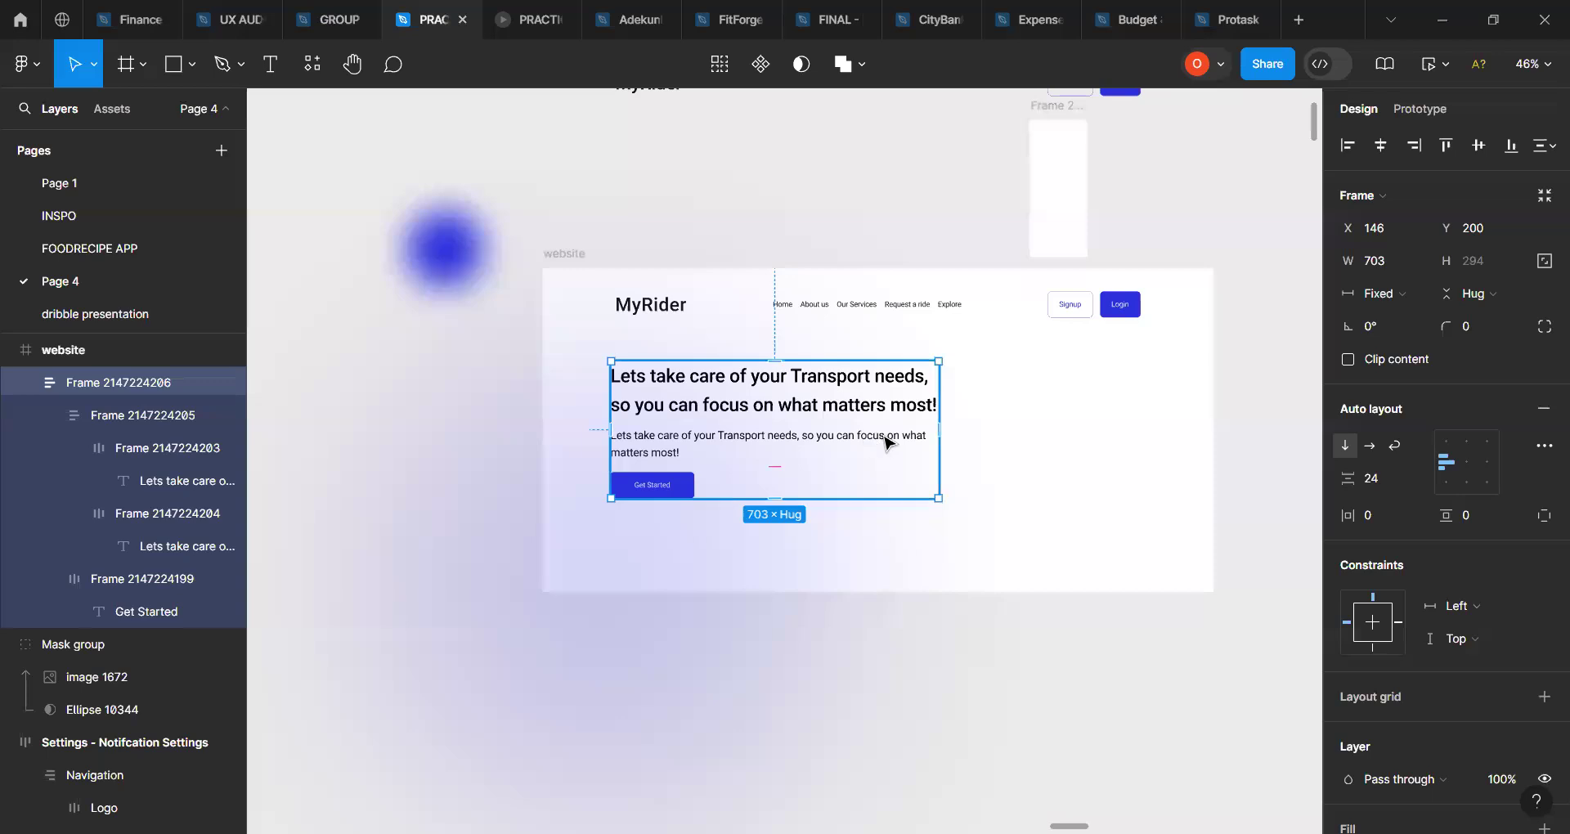
pyautogui.scroll(-3, 1074, 456)
pyautogui.scroll(2, 1075, 455)
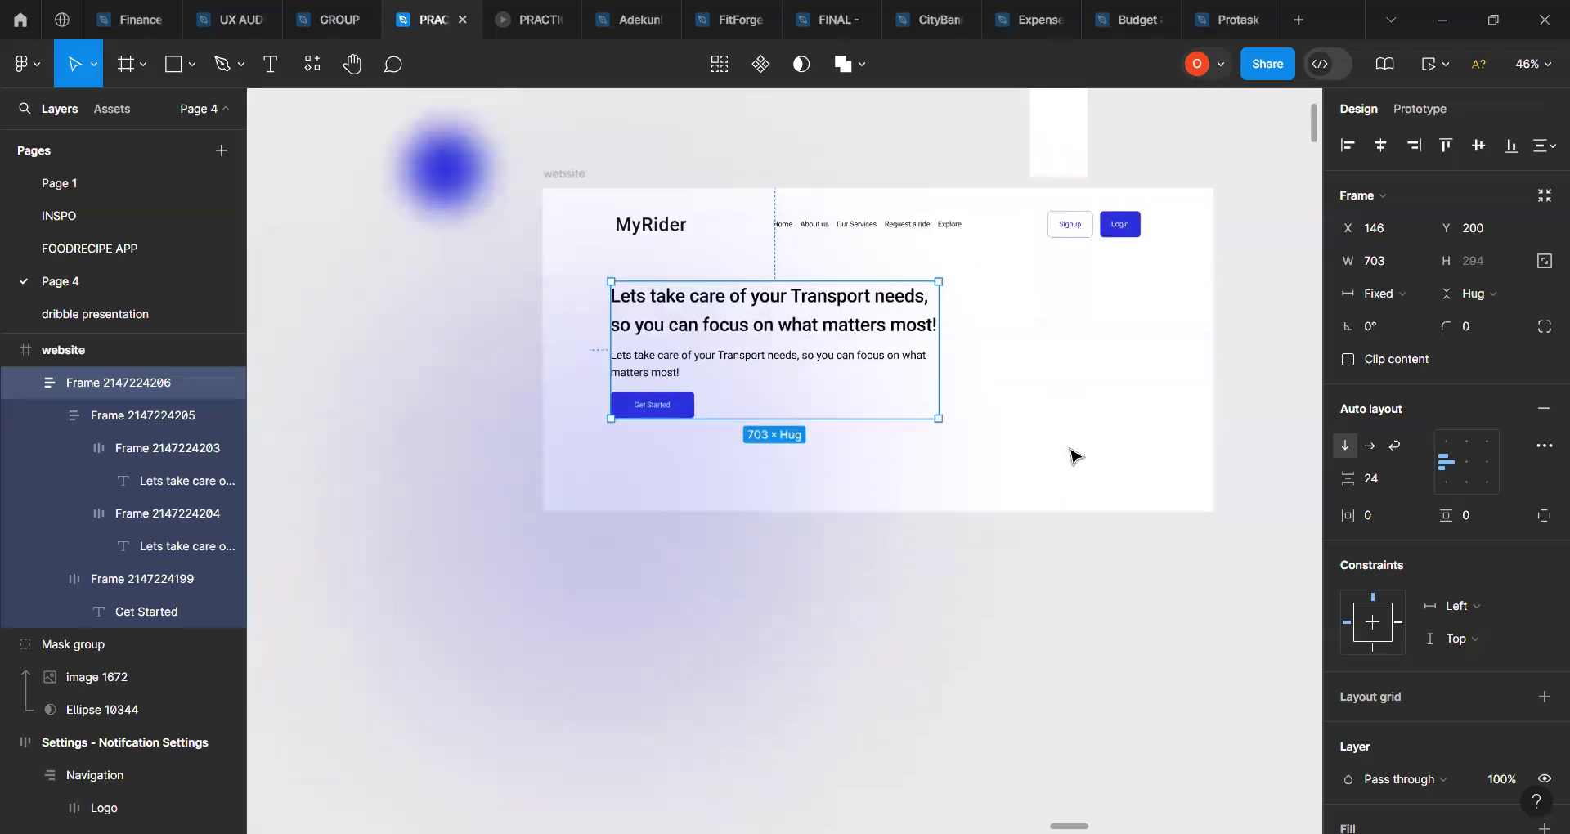
pyautogui.moveTo(940, 362)
pyautogui.mouseDown()
pyautogui.moveTo(900, 358)
pyautogui.moveTo(937, 368)
pyautogui.mouseUp()
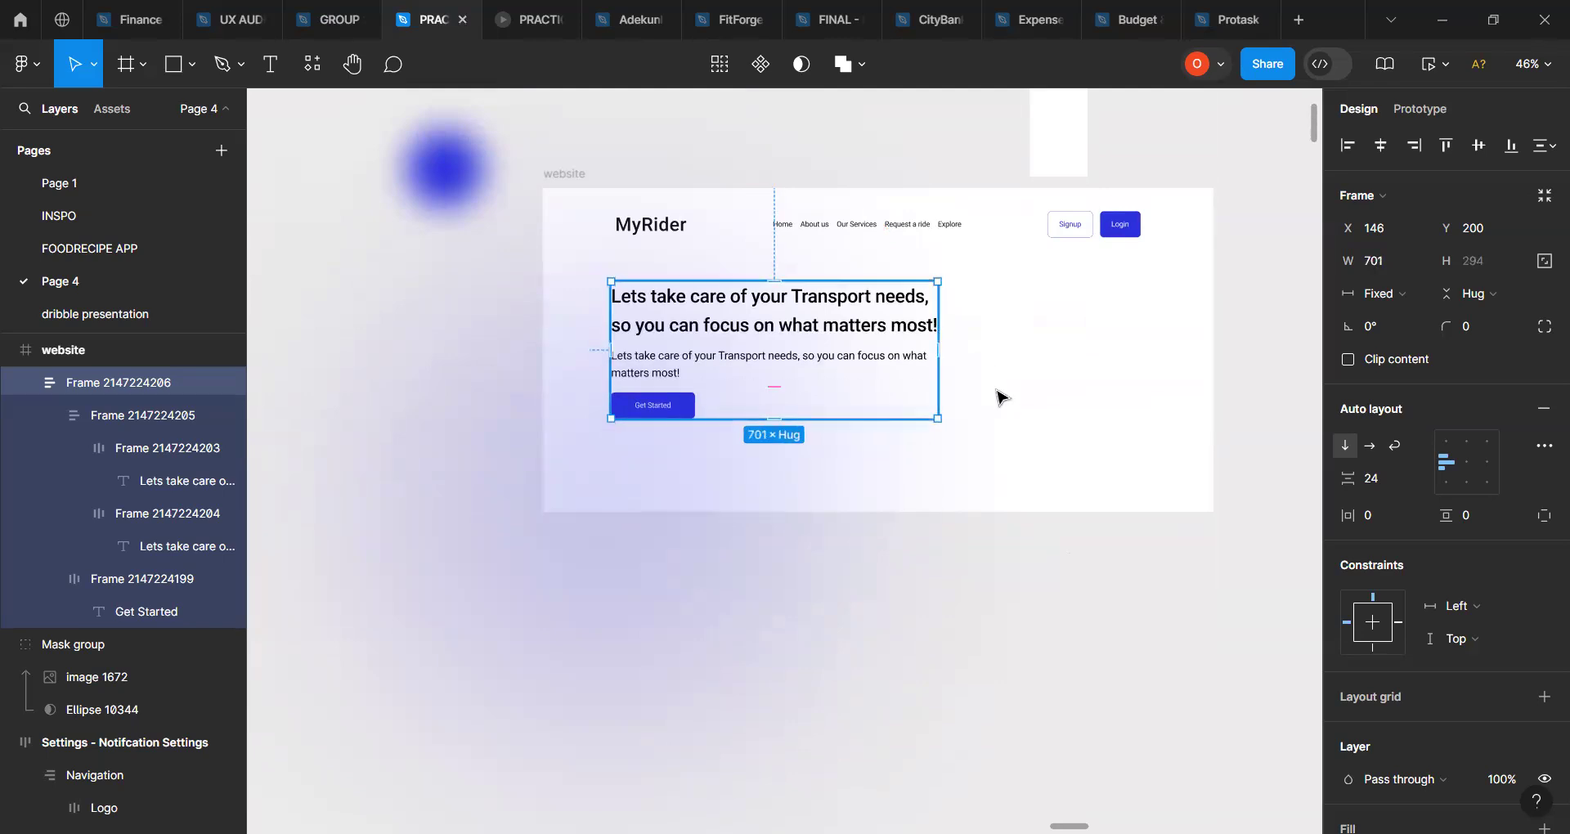